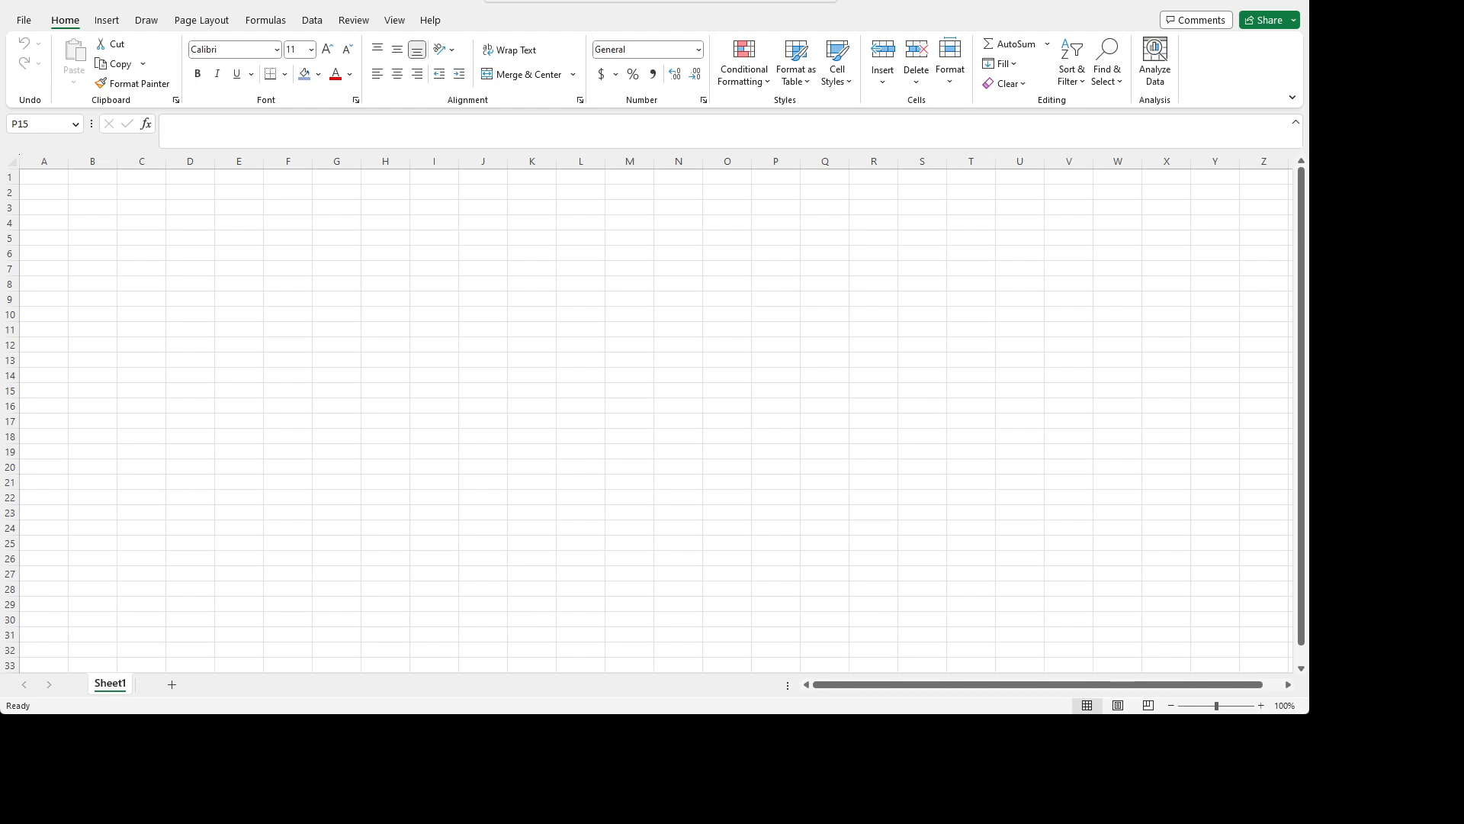
- Rename the first worksheet "MLB Main"
left_click(869, 684)
double_click(110, 684)
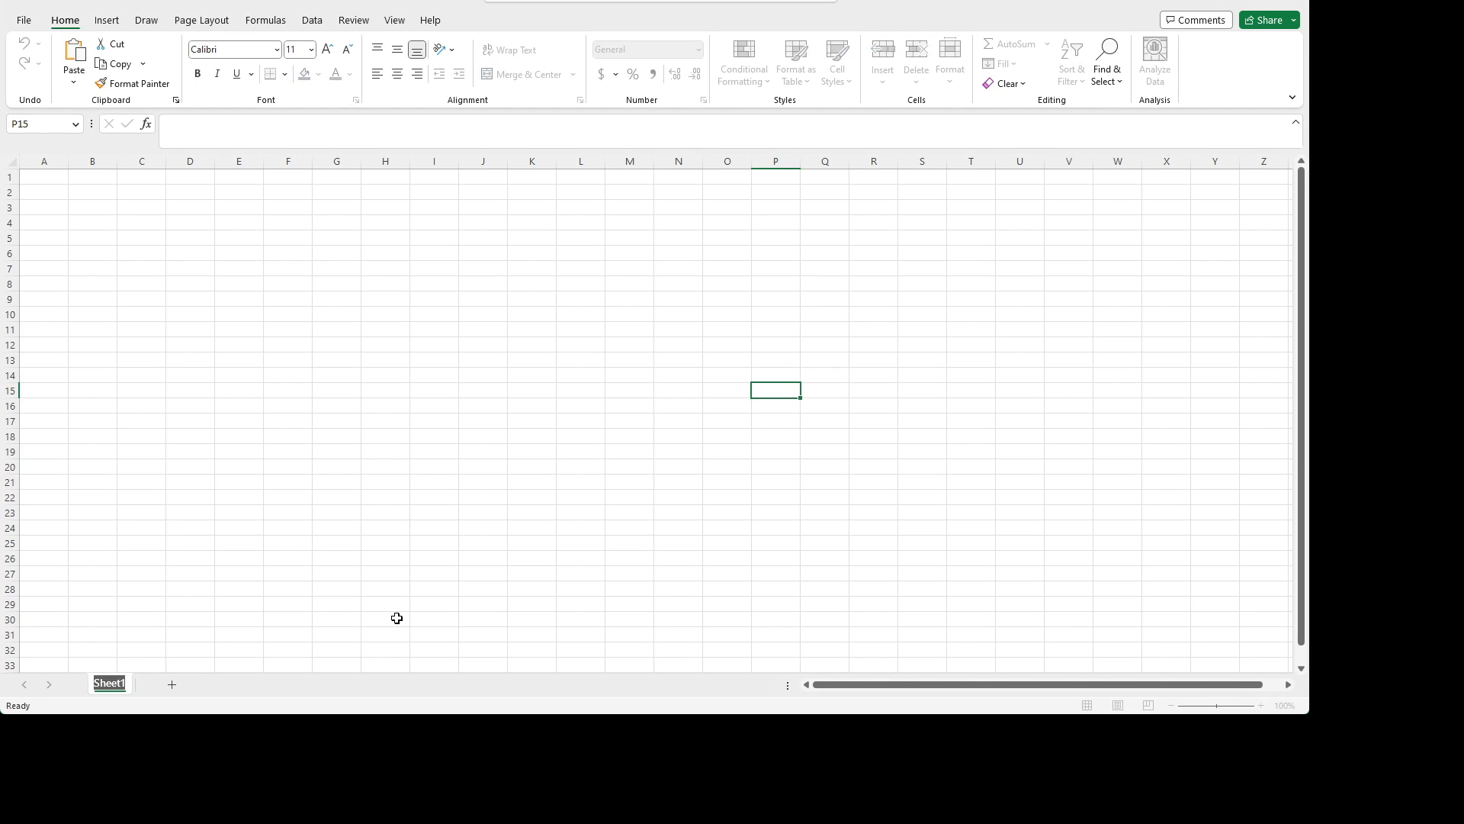
type("MLB Main")
- Add a second worksheet and name it "Copy Player List"
left_click(189, 684)
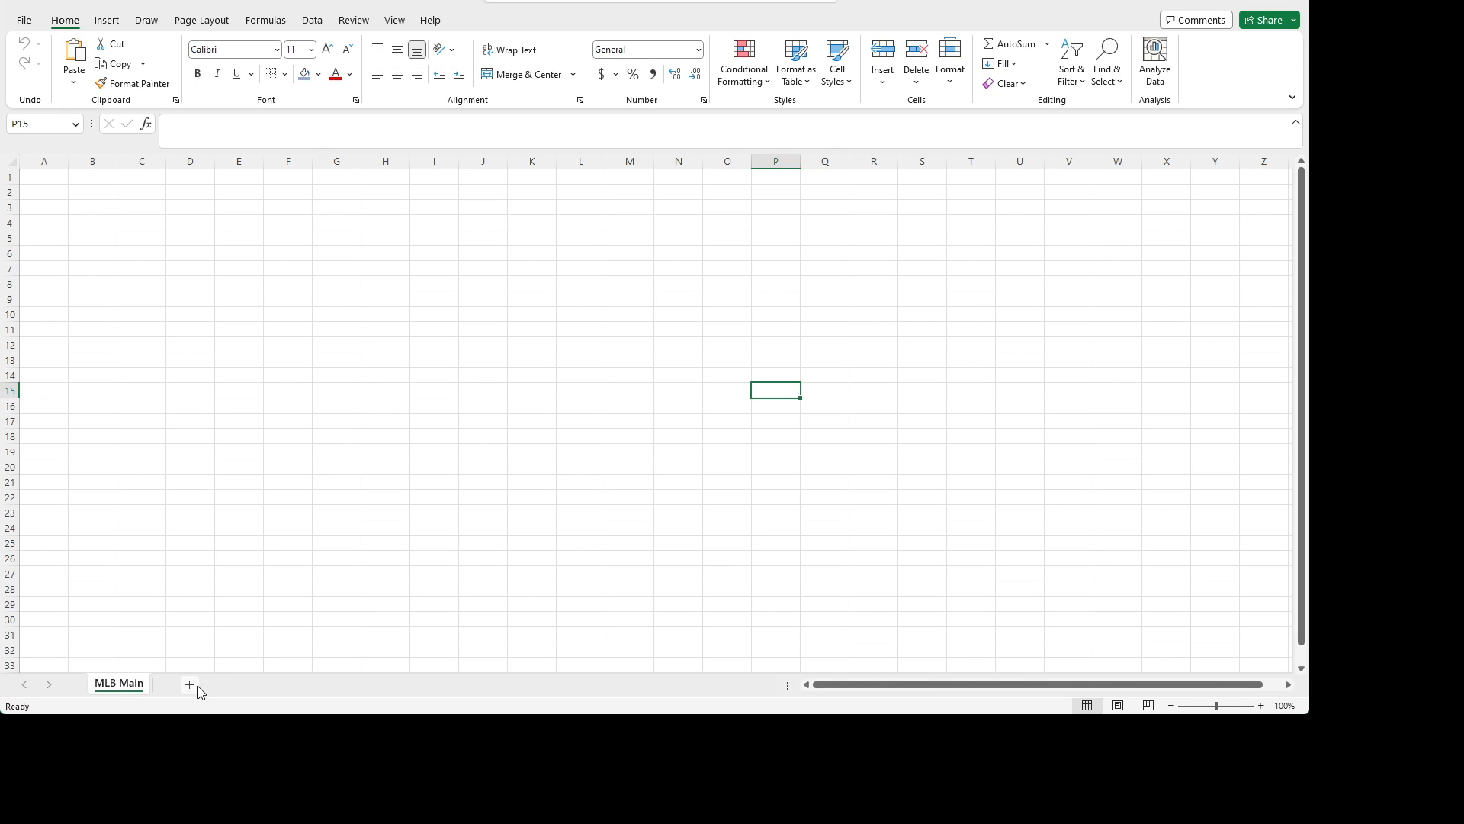
type("Co")
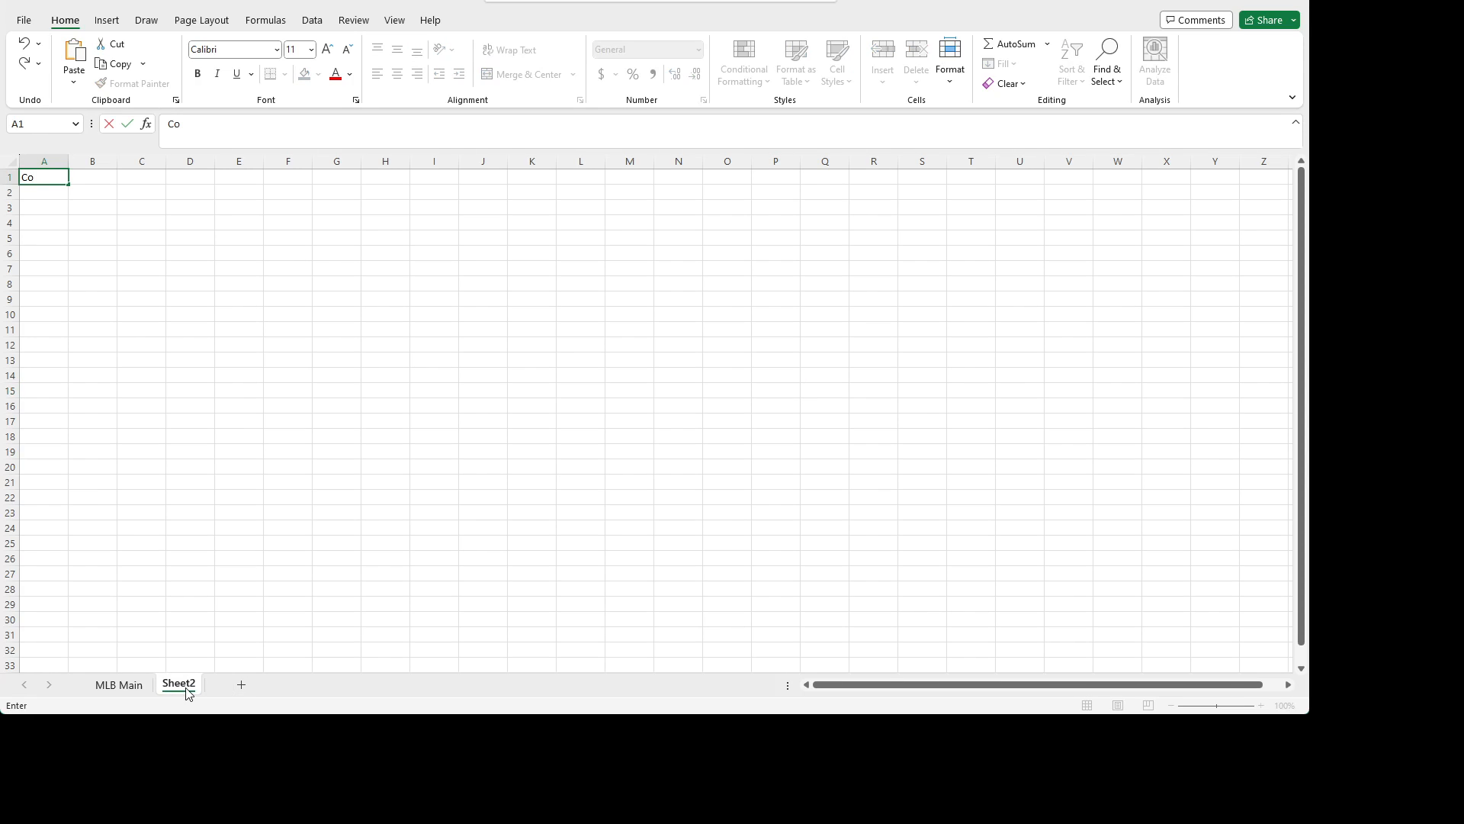
key("ctrl+Return")
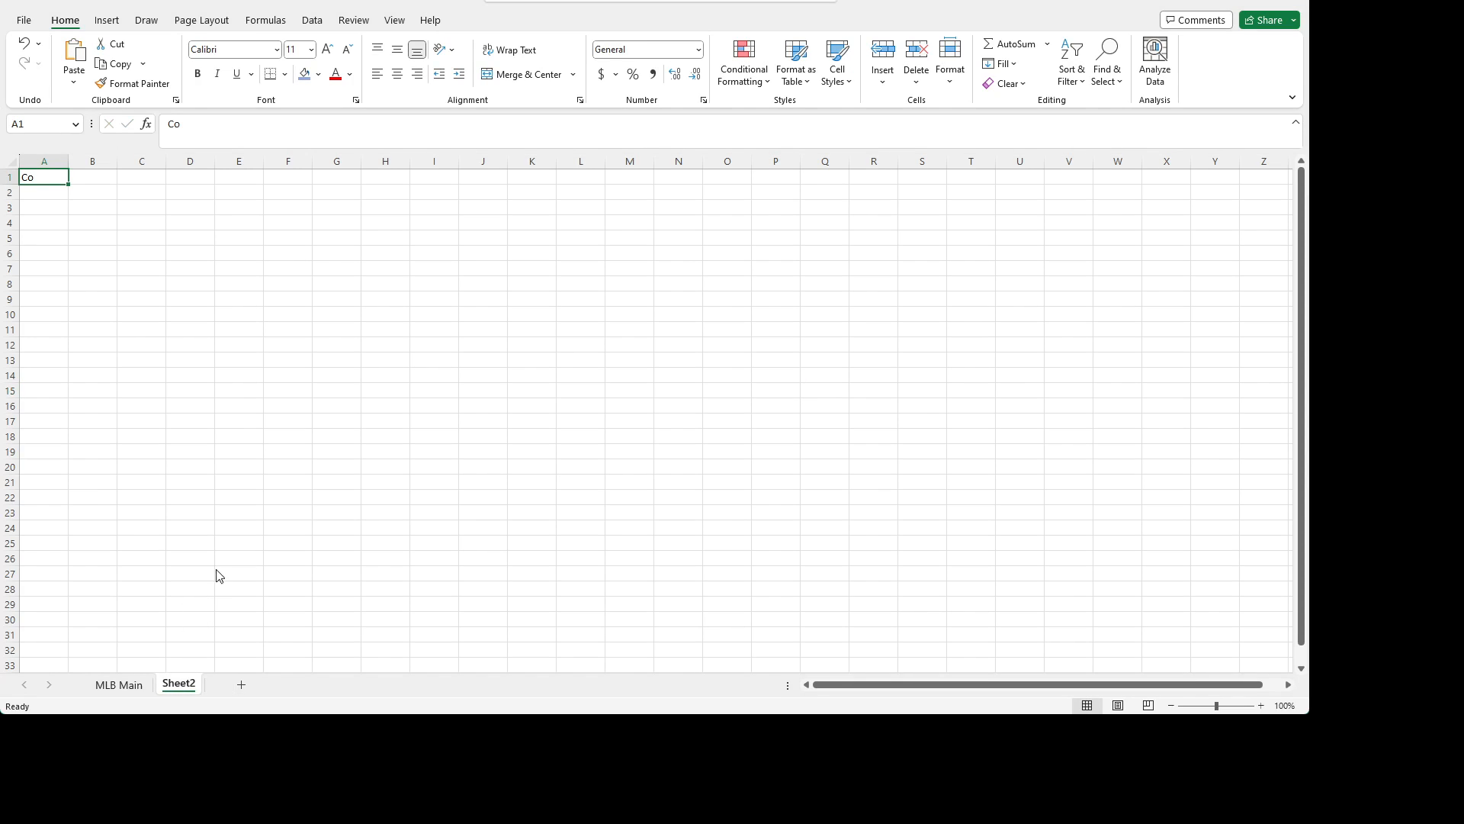
key("alt+h")
type("orCopy Player L")
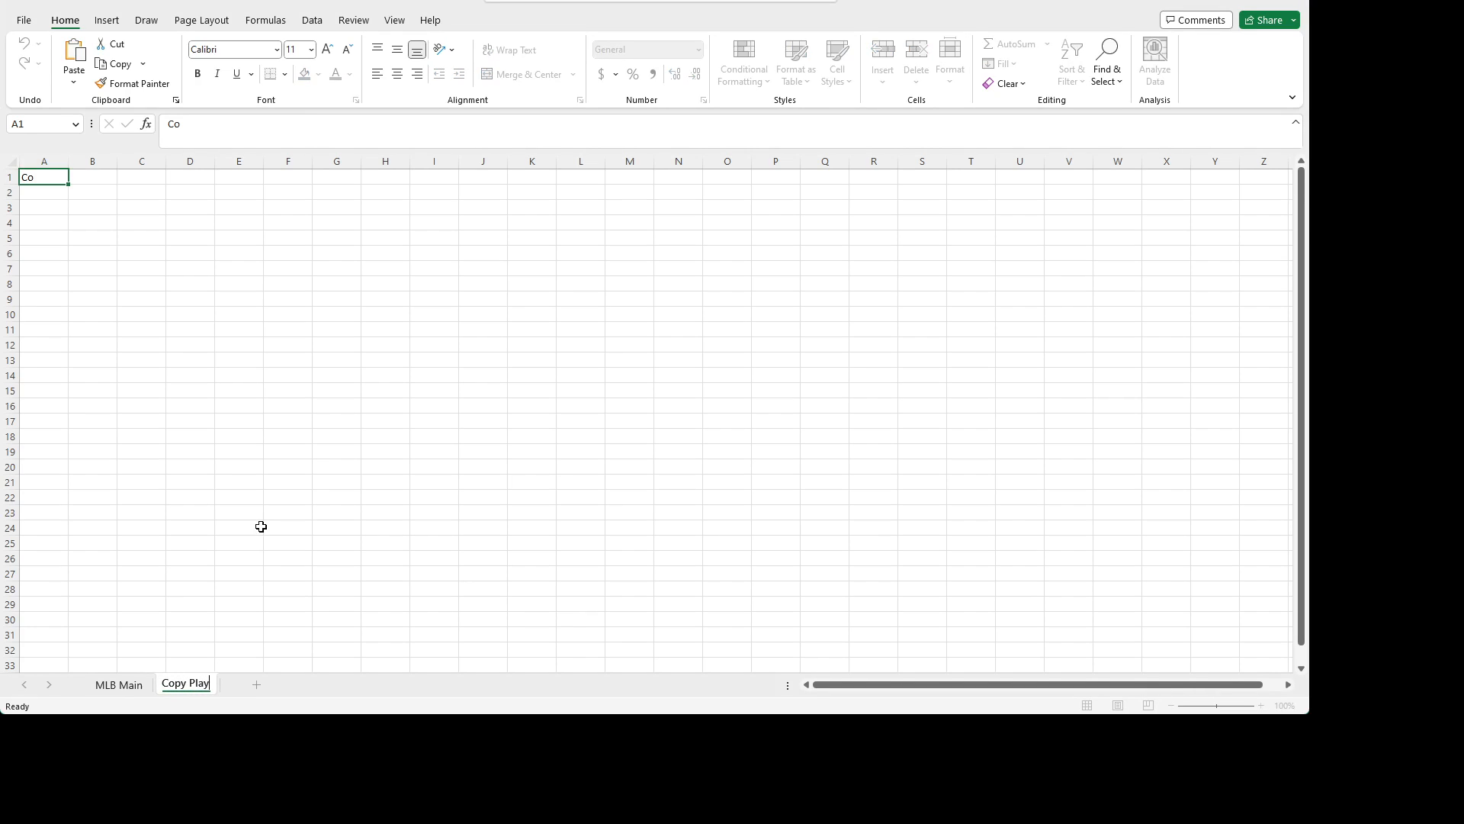
type("ist")
key("Return")
- Clear the stray text from cell A1 of the Copy Player List sheet
type("[")
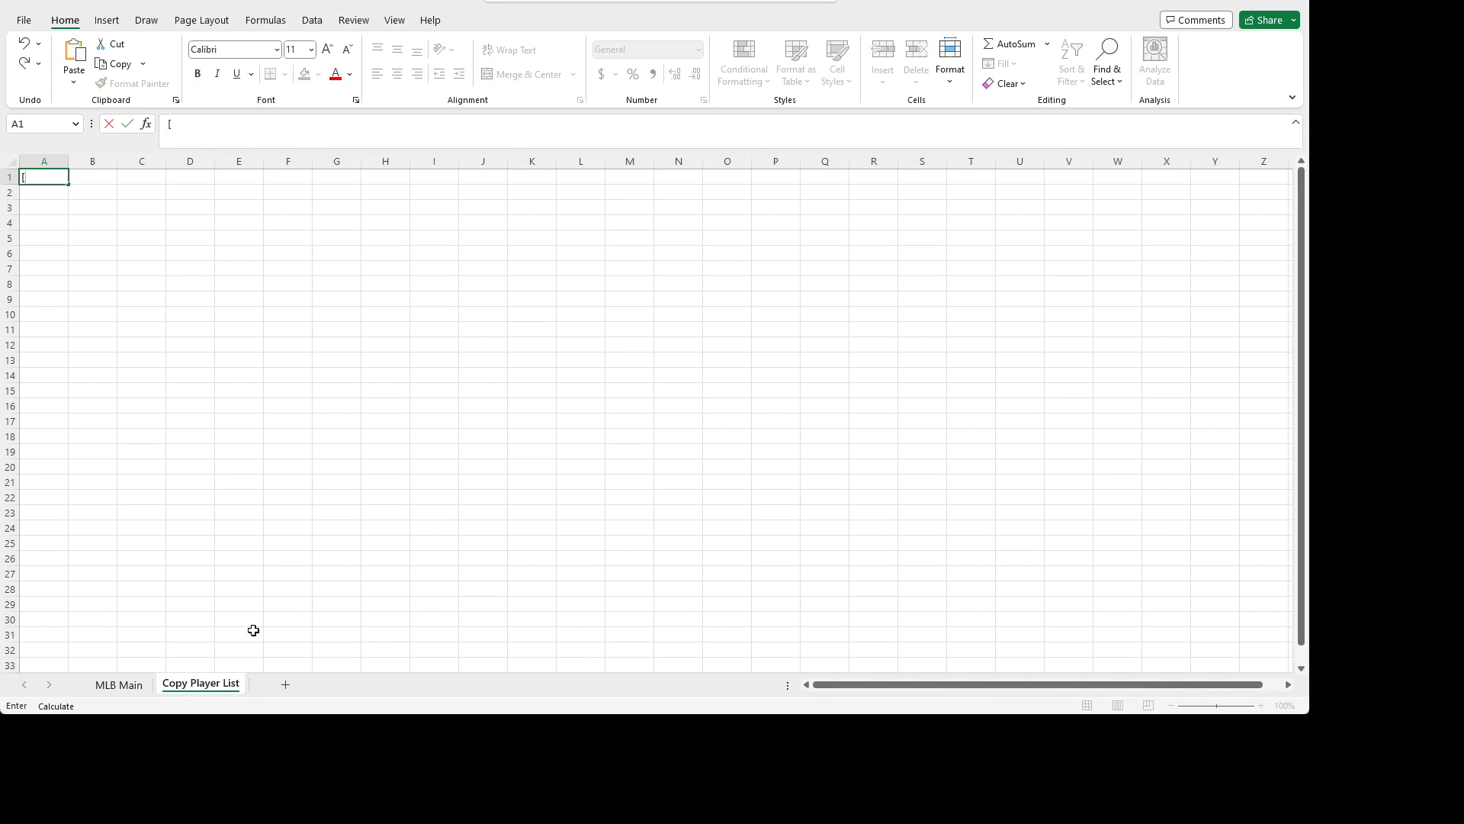
left_click(220, 593)
left_click(39, 183)
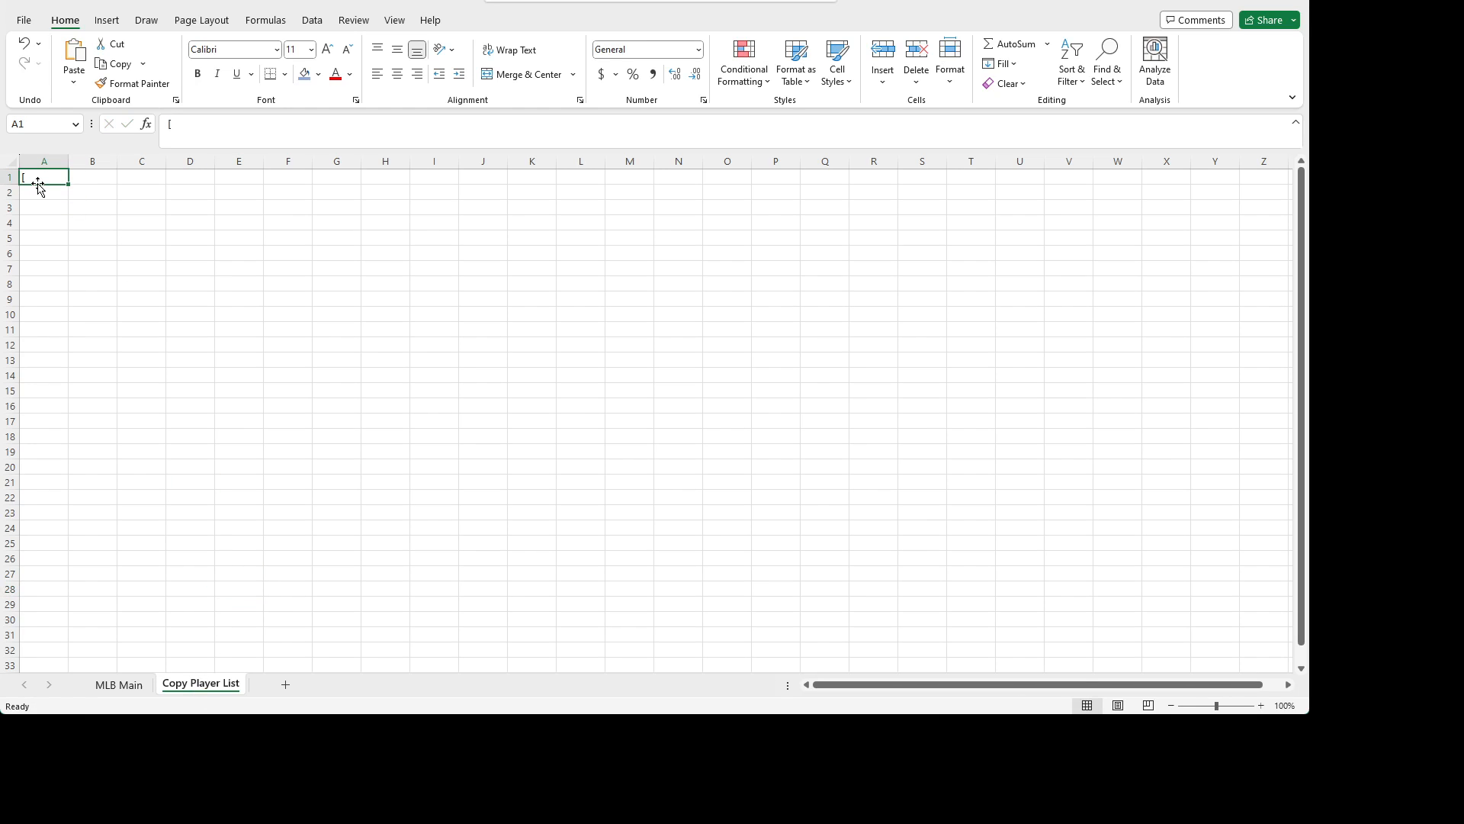
key("Delete")
left_click(125, 344)
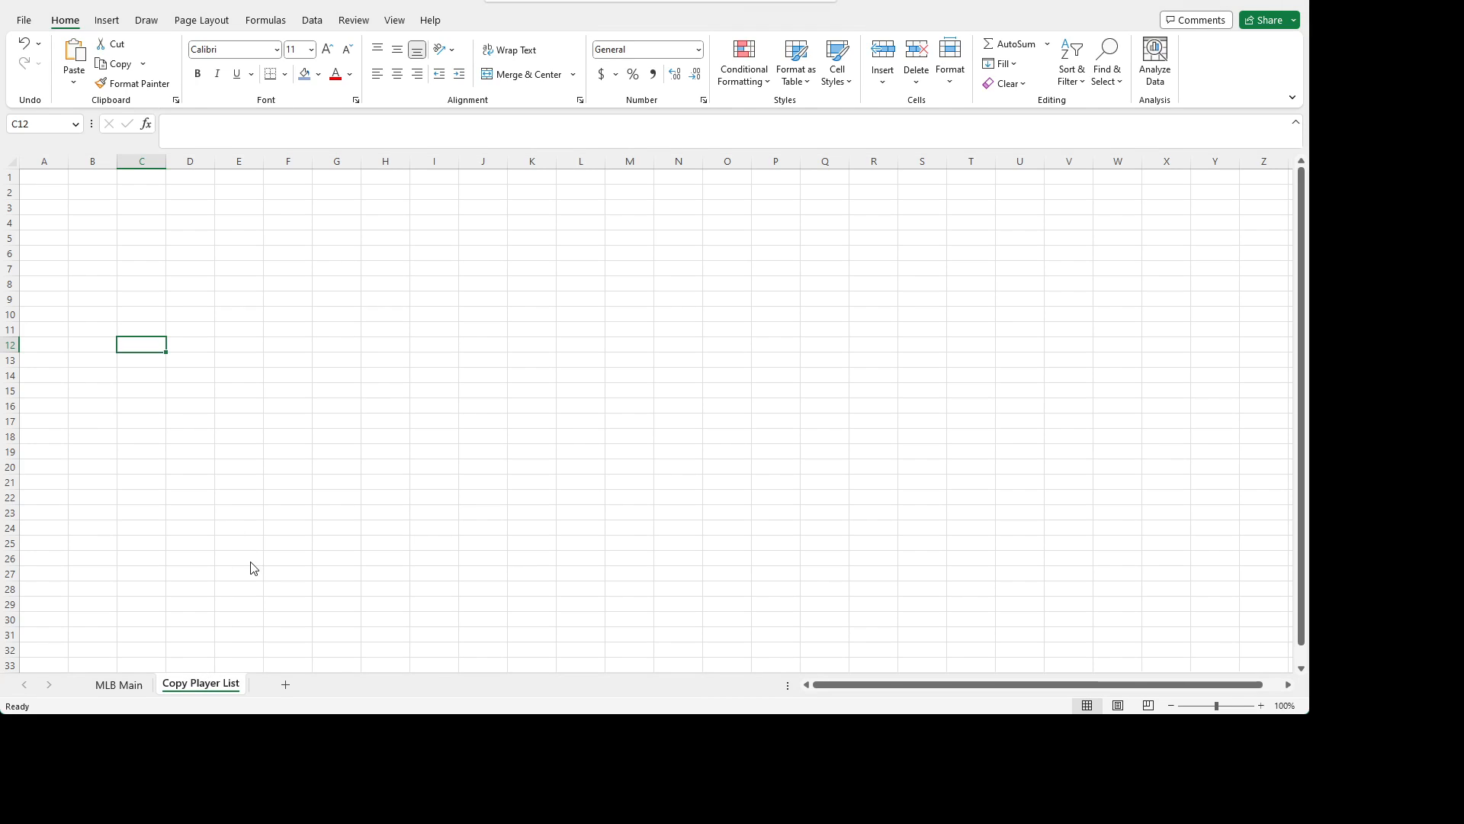
- Colour the Copy Player List sheet tab yellow and the MLB Main sheet tab blue
left_click(362, 656)
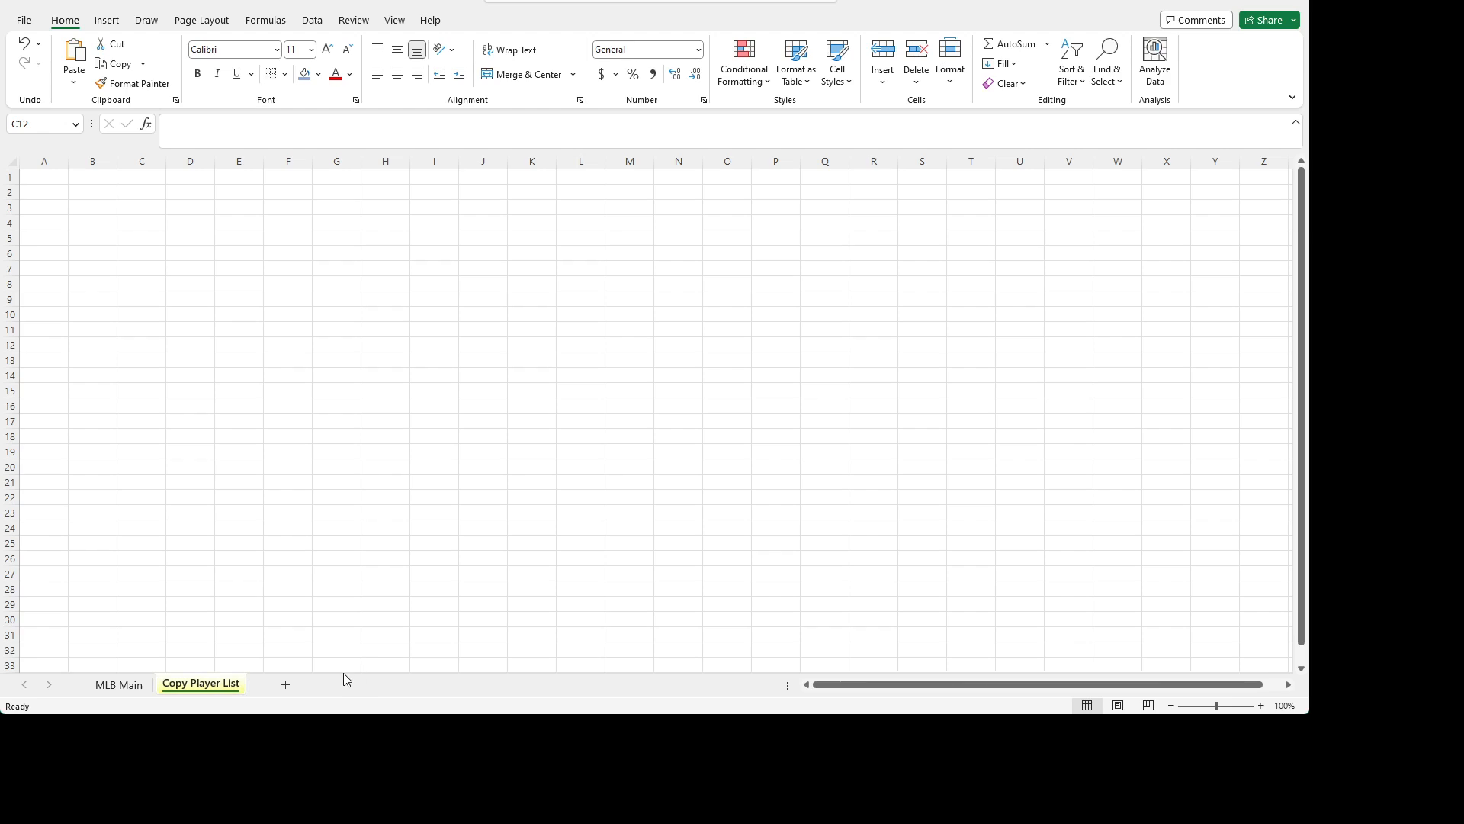
left_click(129, 685)
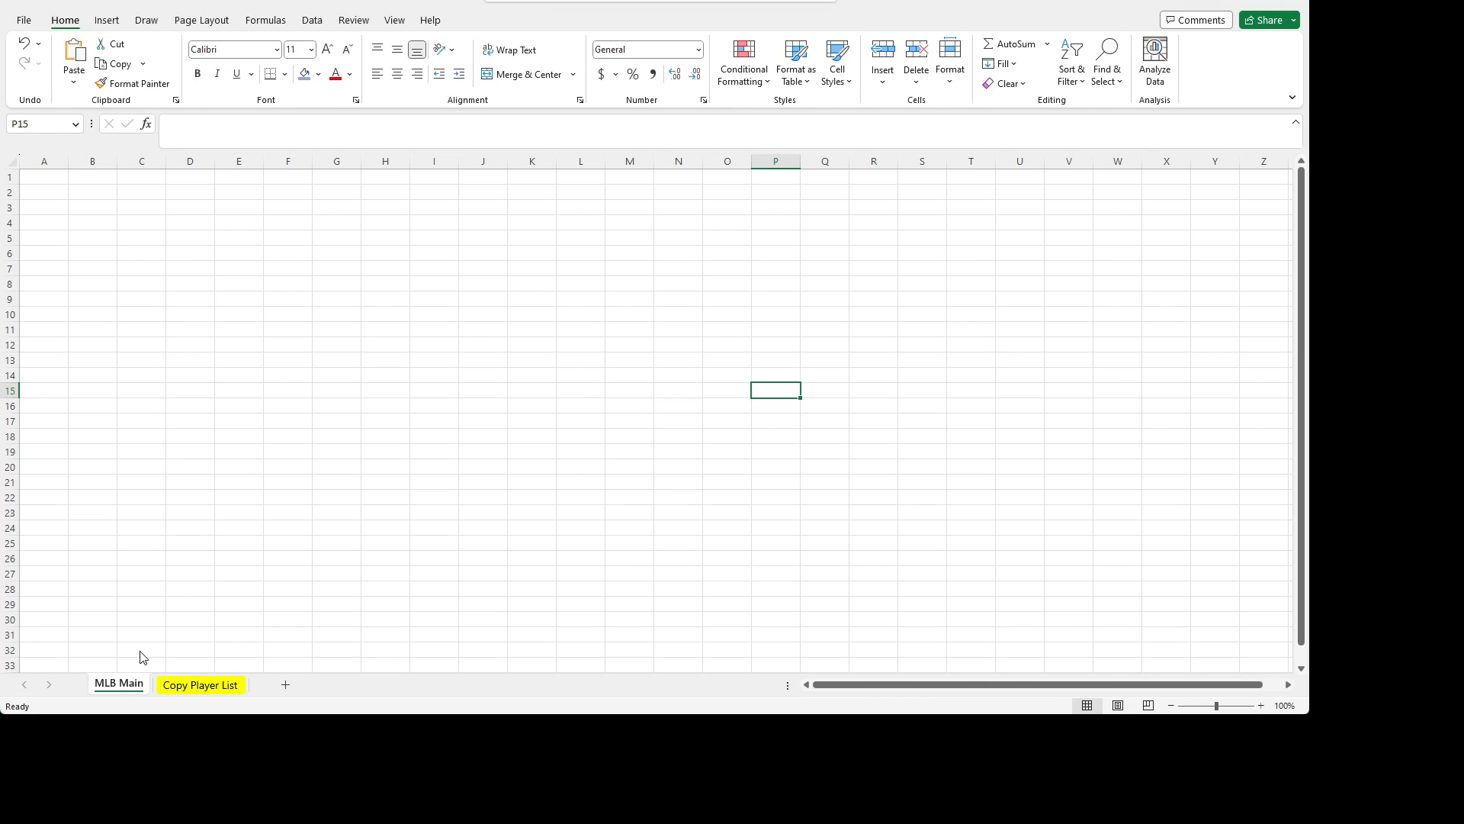
left_click(291, 599)
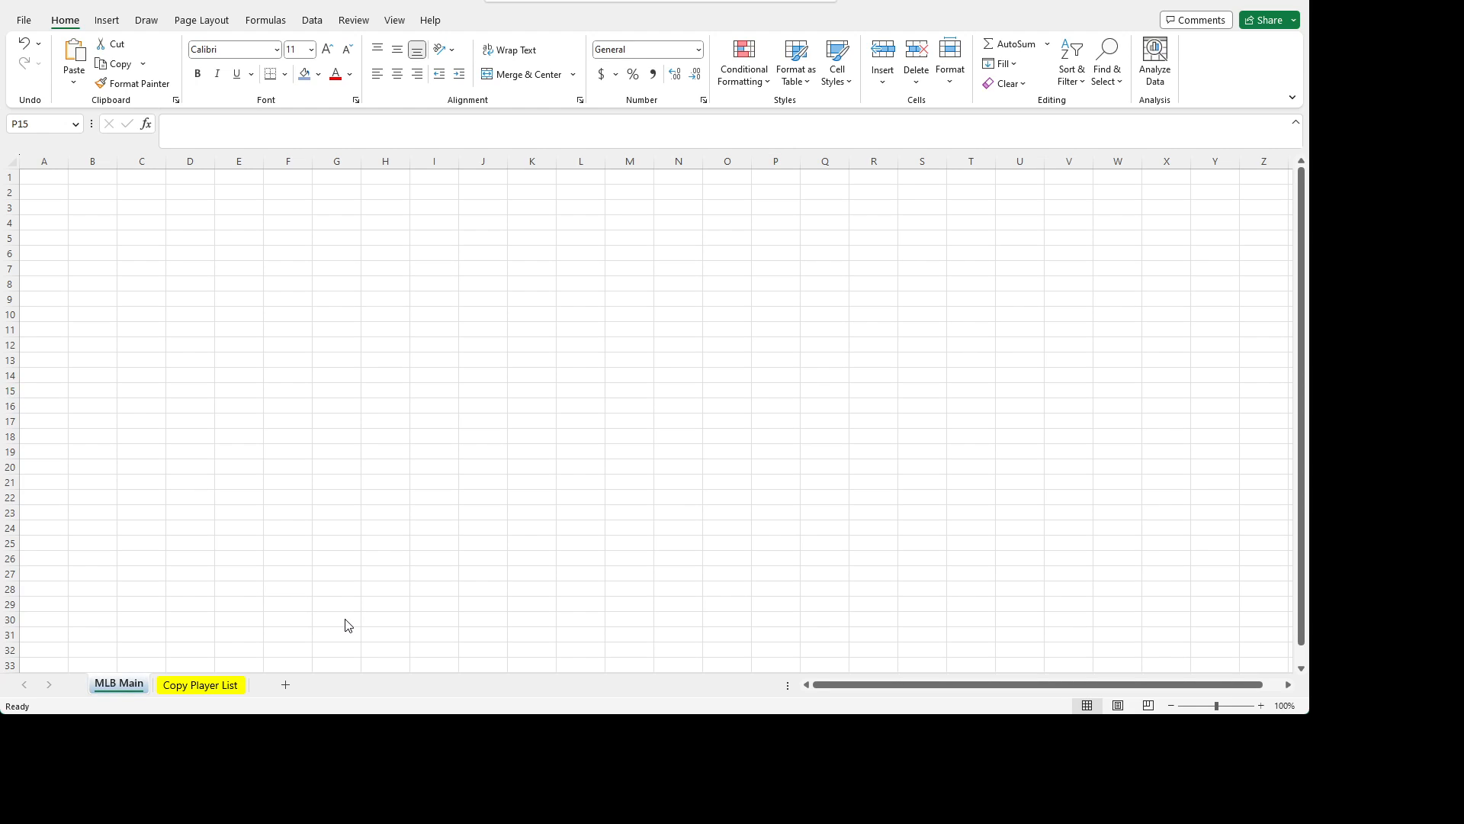
left_click(218, 685)
left_click(127, 680)
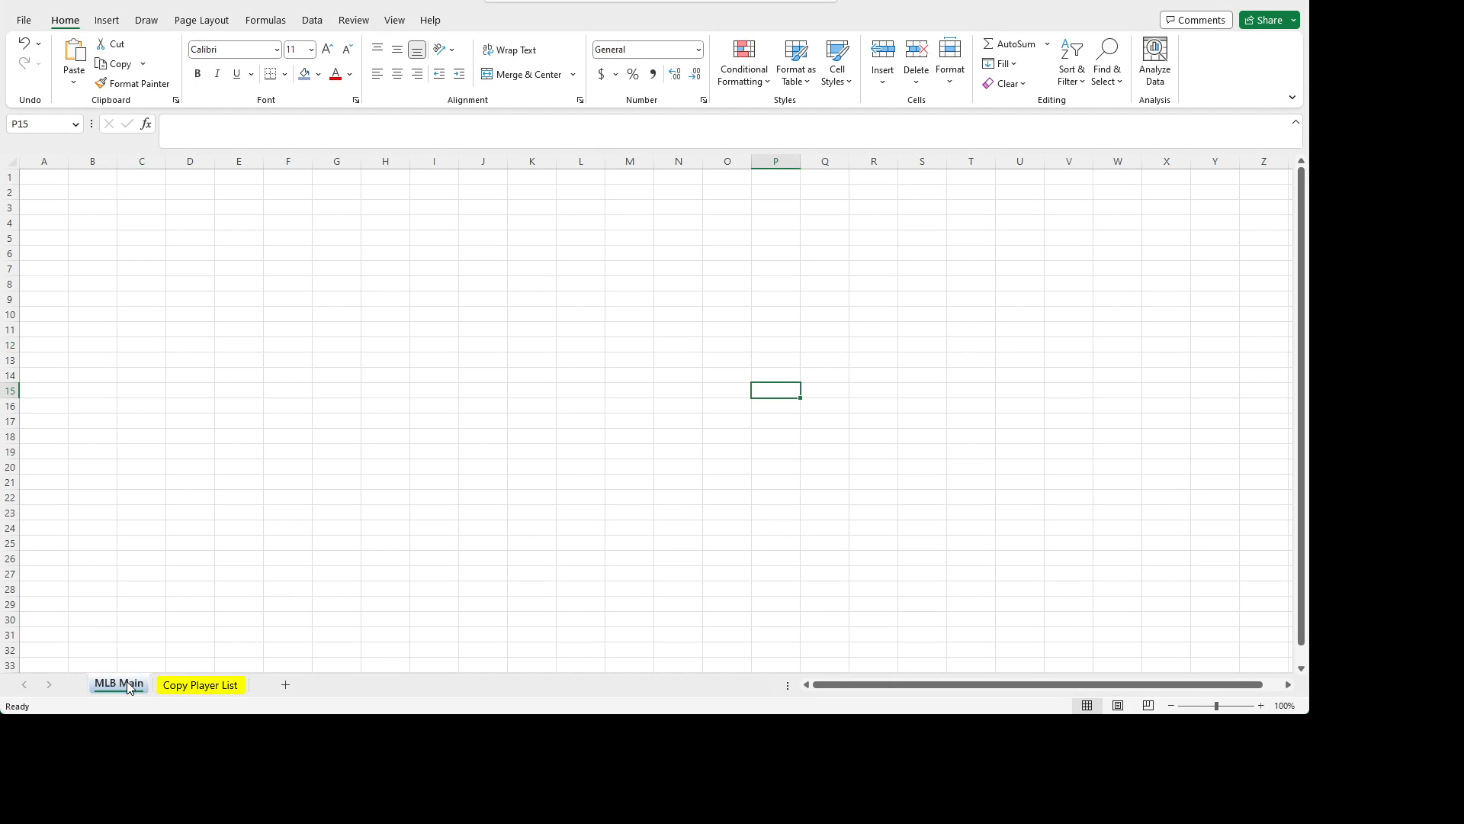
left_click(199, 683)
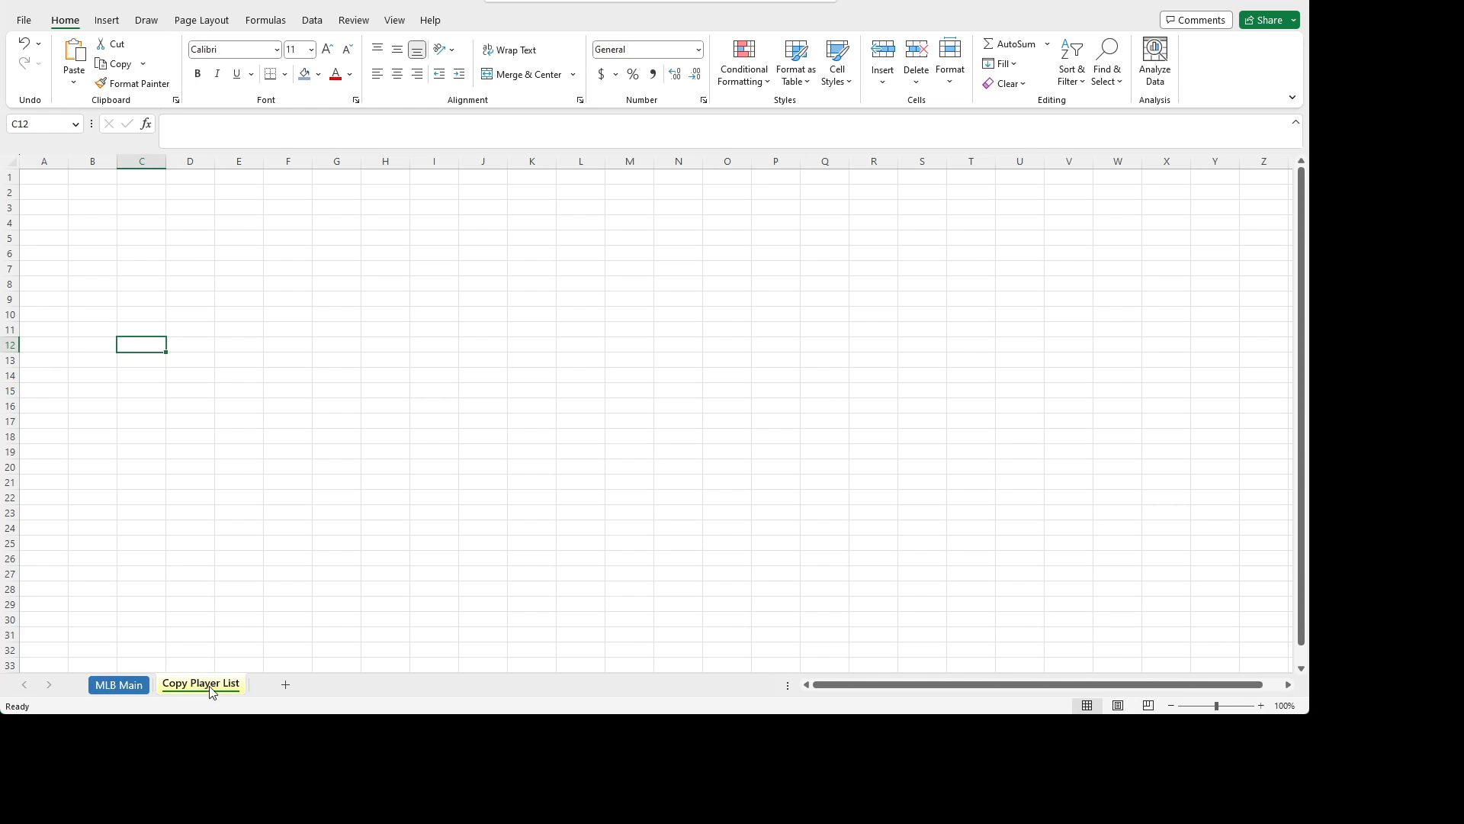
key("ctrl+Page_Up")
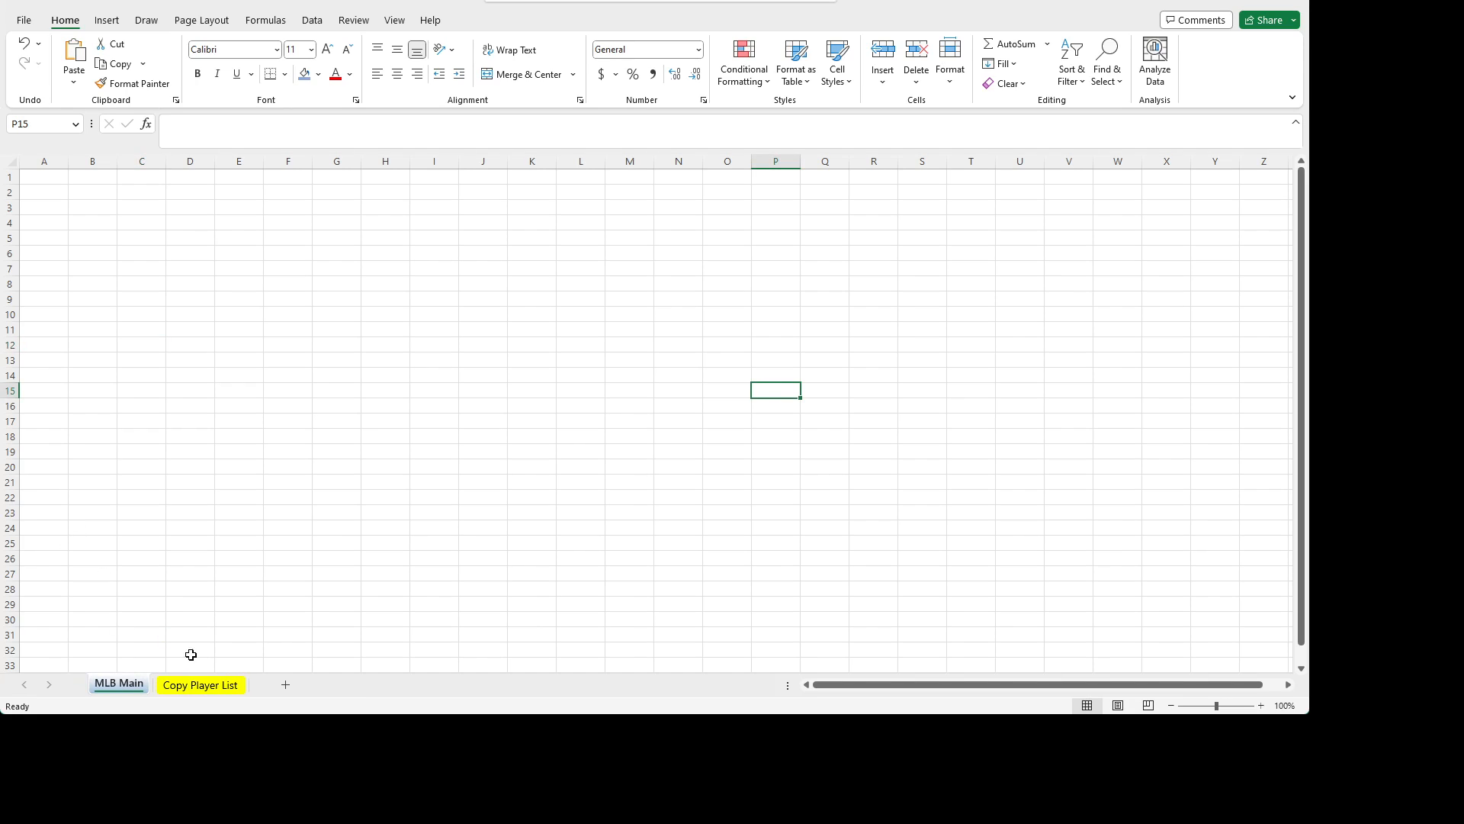
- Give cell A1 of the Copy Player List sheet a yellow dotted-pattern fill to mark the paste location
left_click(199, 684)
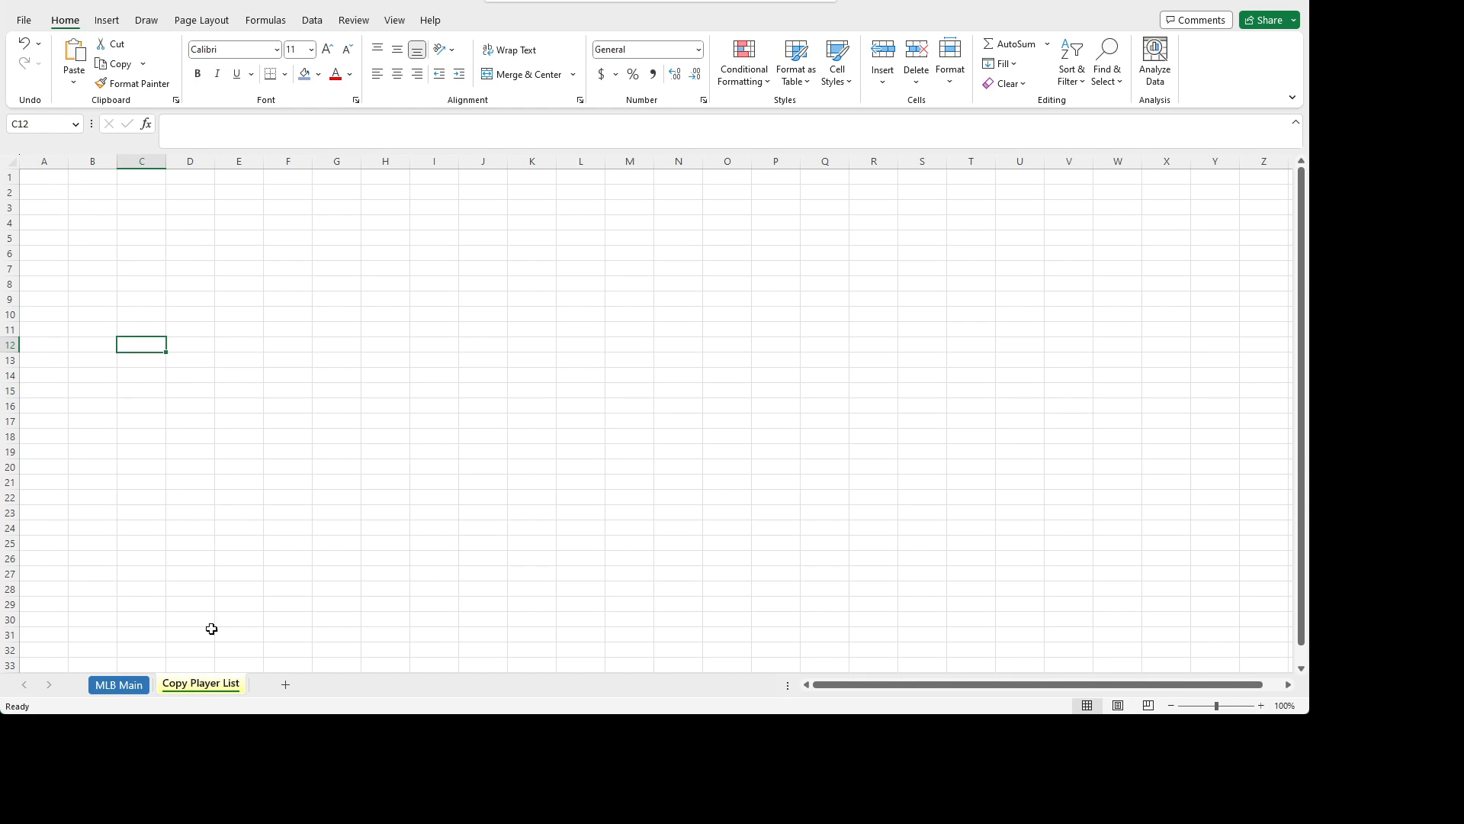
left_click(45, 176)
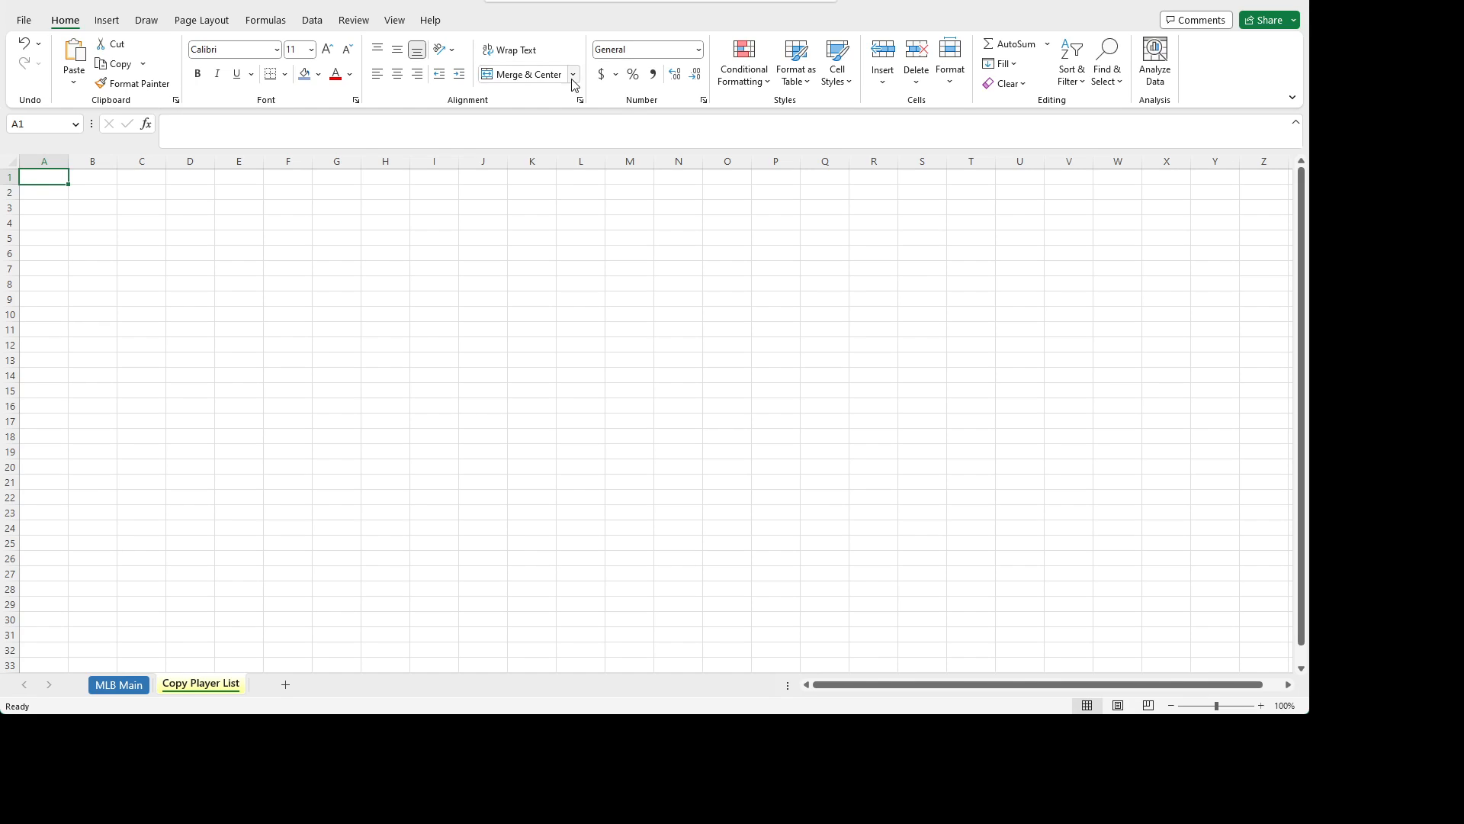
left_click(759, 79)
left_click(221, 219)
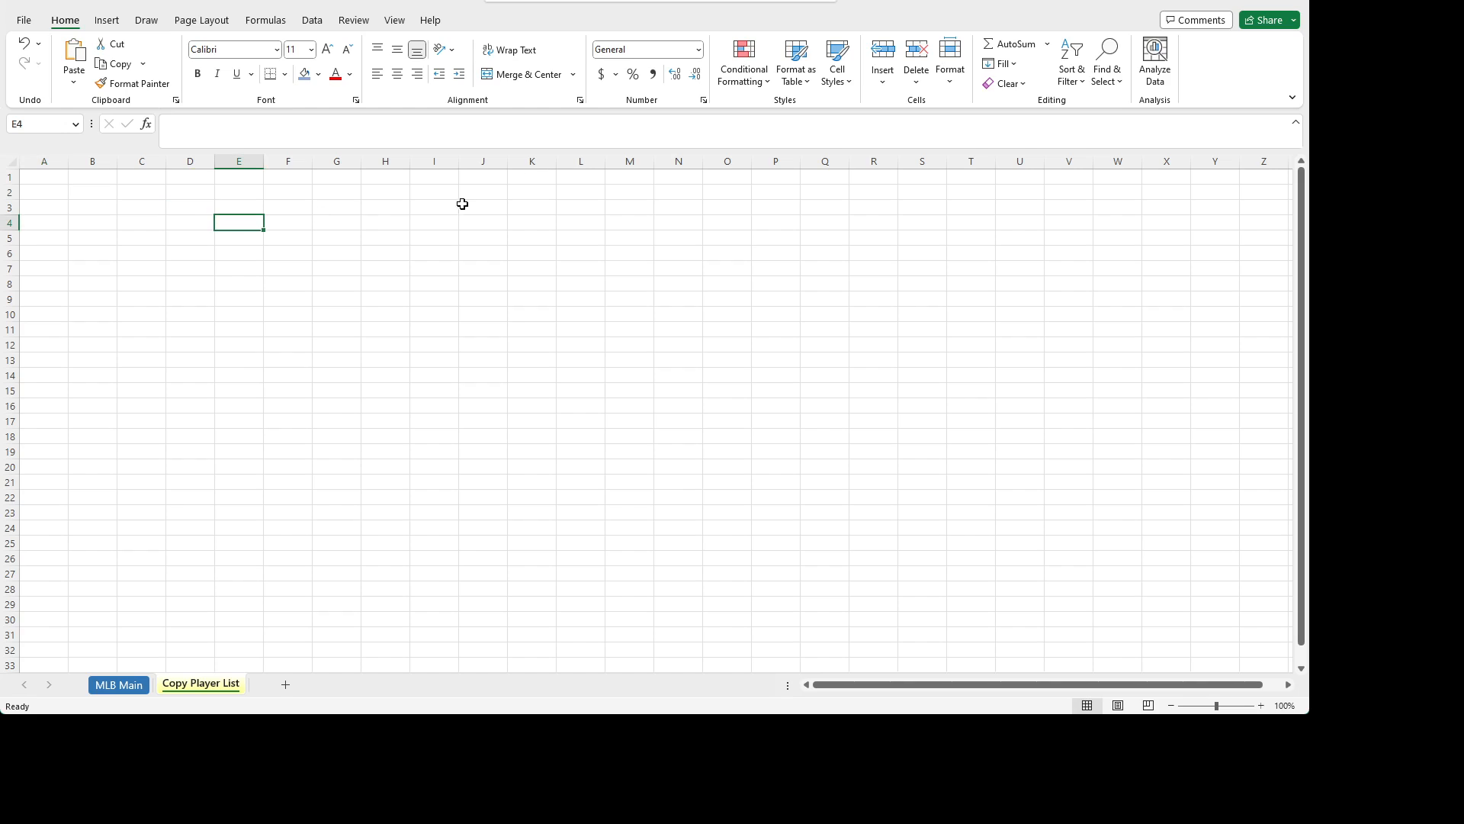
left_click(45, 178)
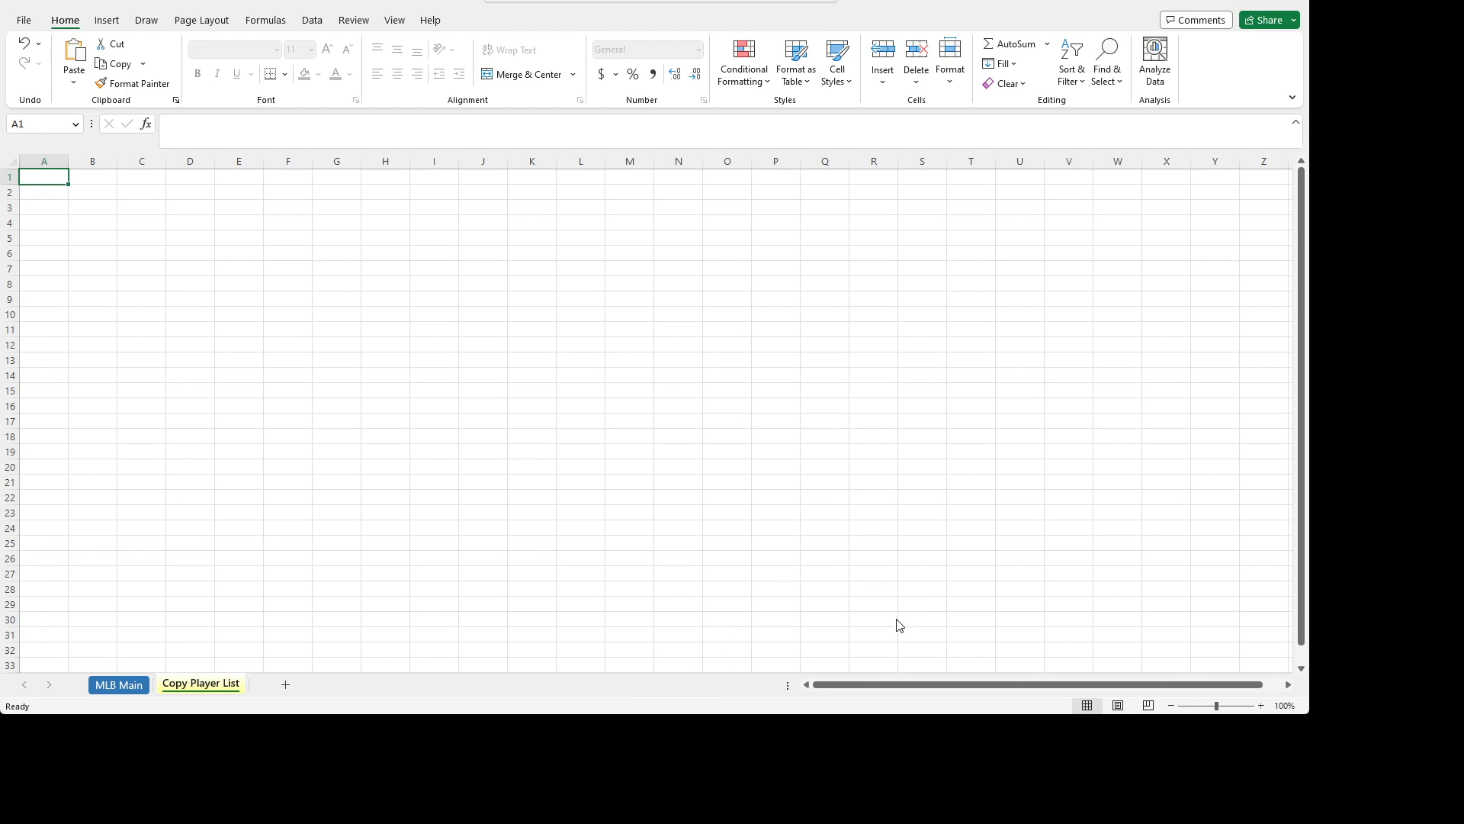
left_click(377, 327)
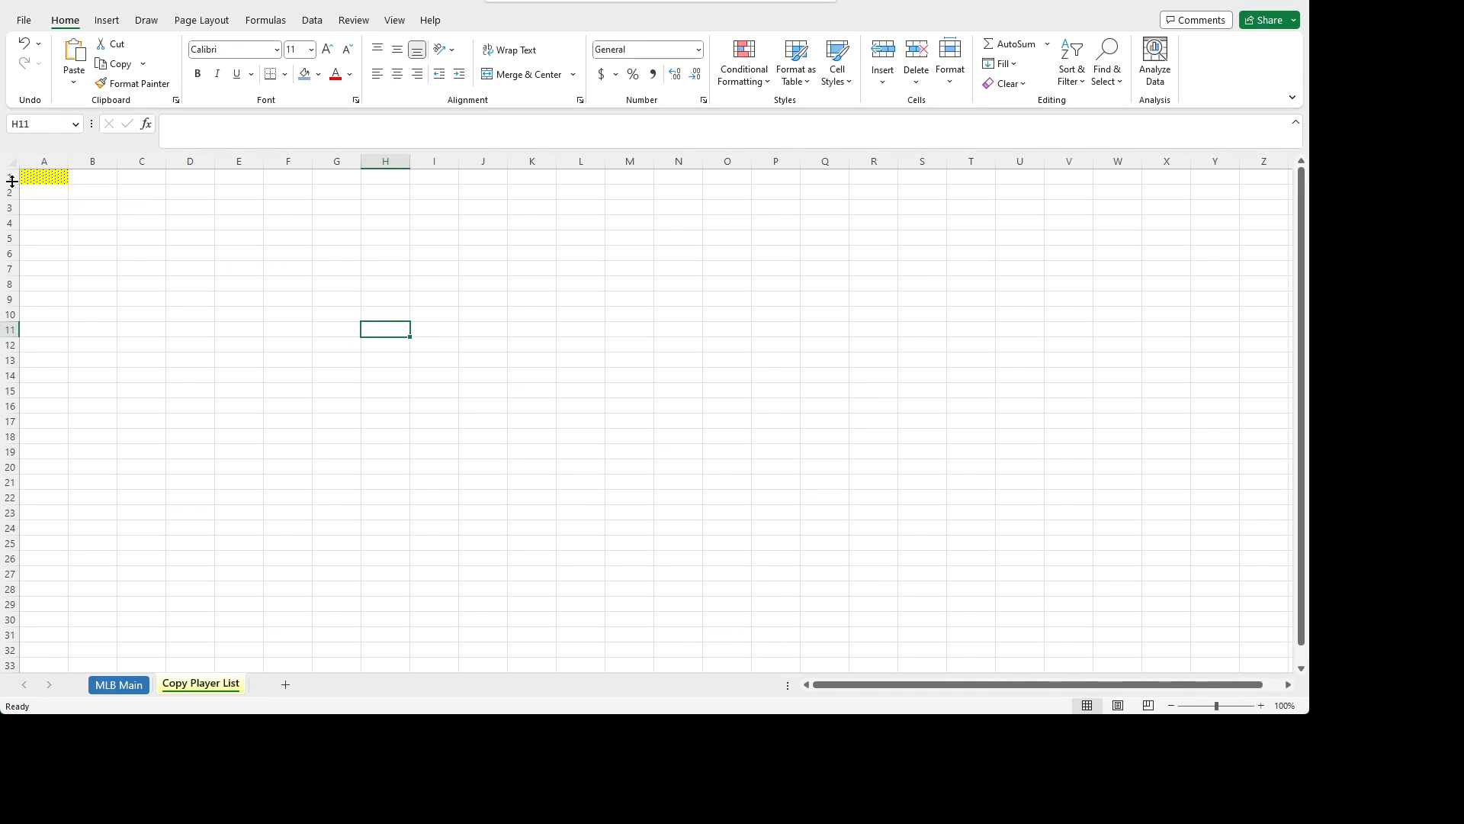
left_click(36, 176)
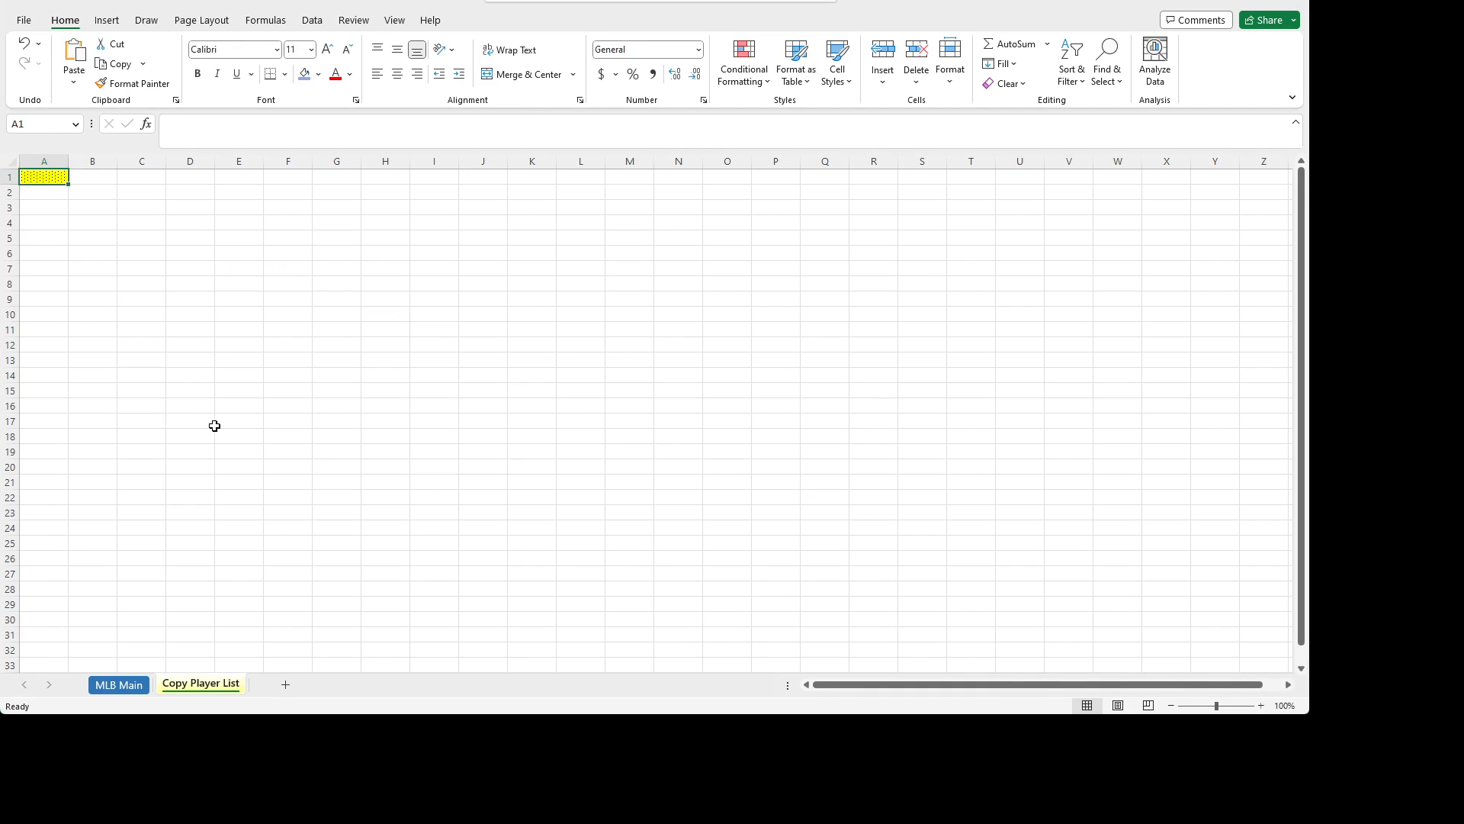
left_click(54, 196)
left_click(46, 178)
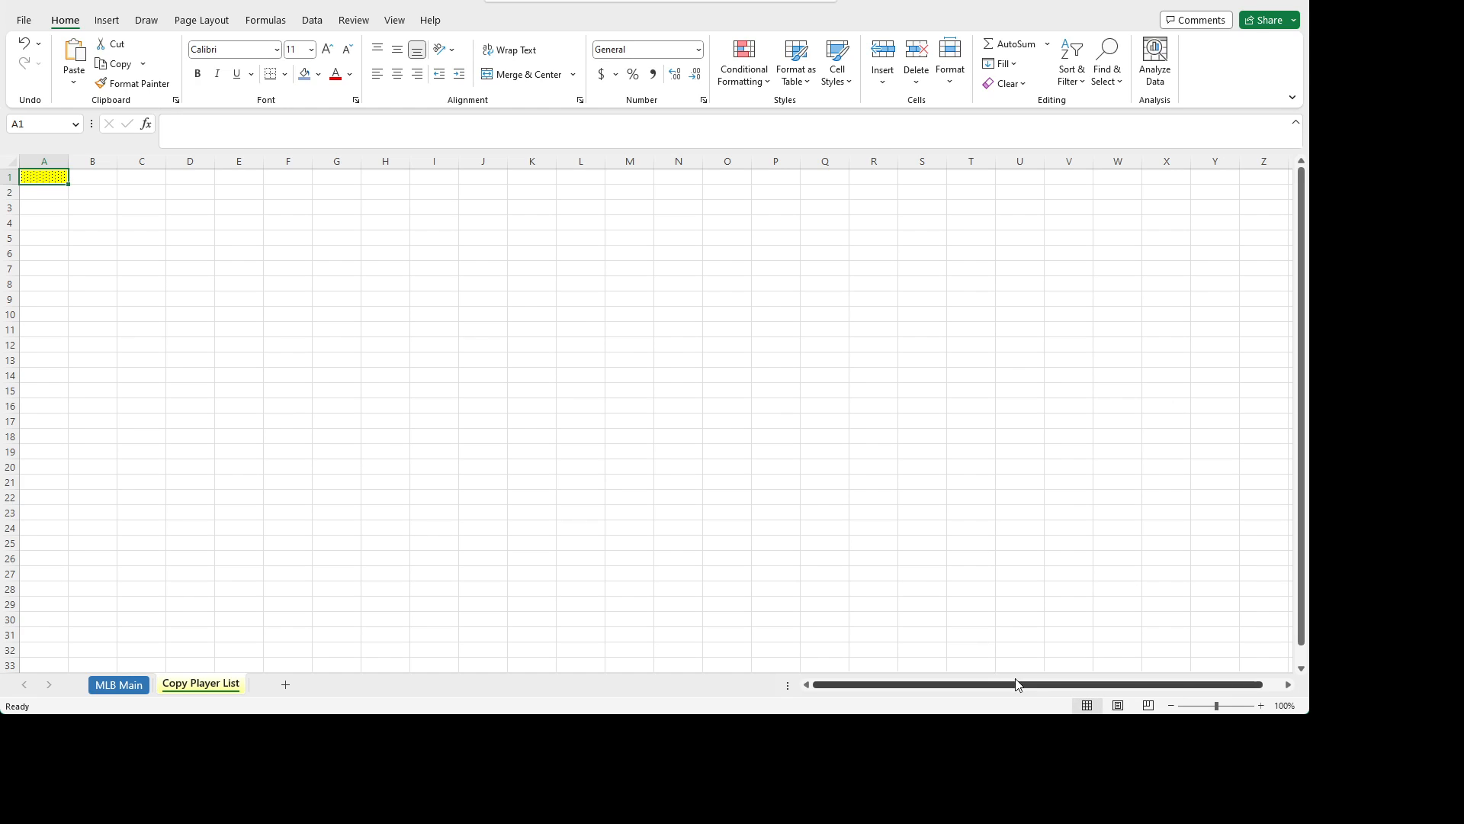
scroll(287, 409, "down", 20)
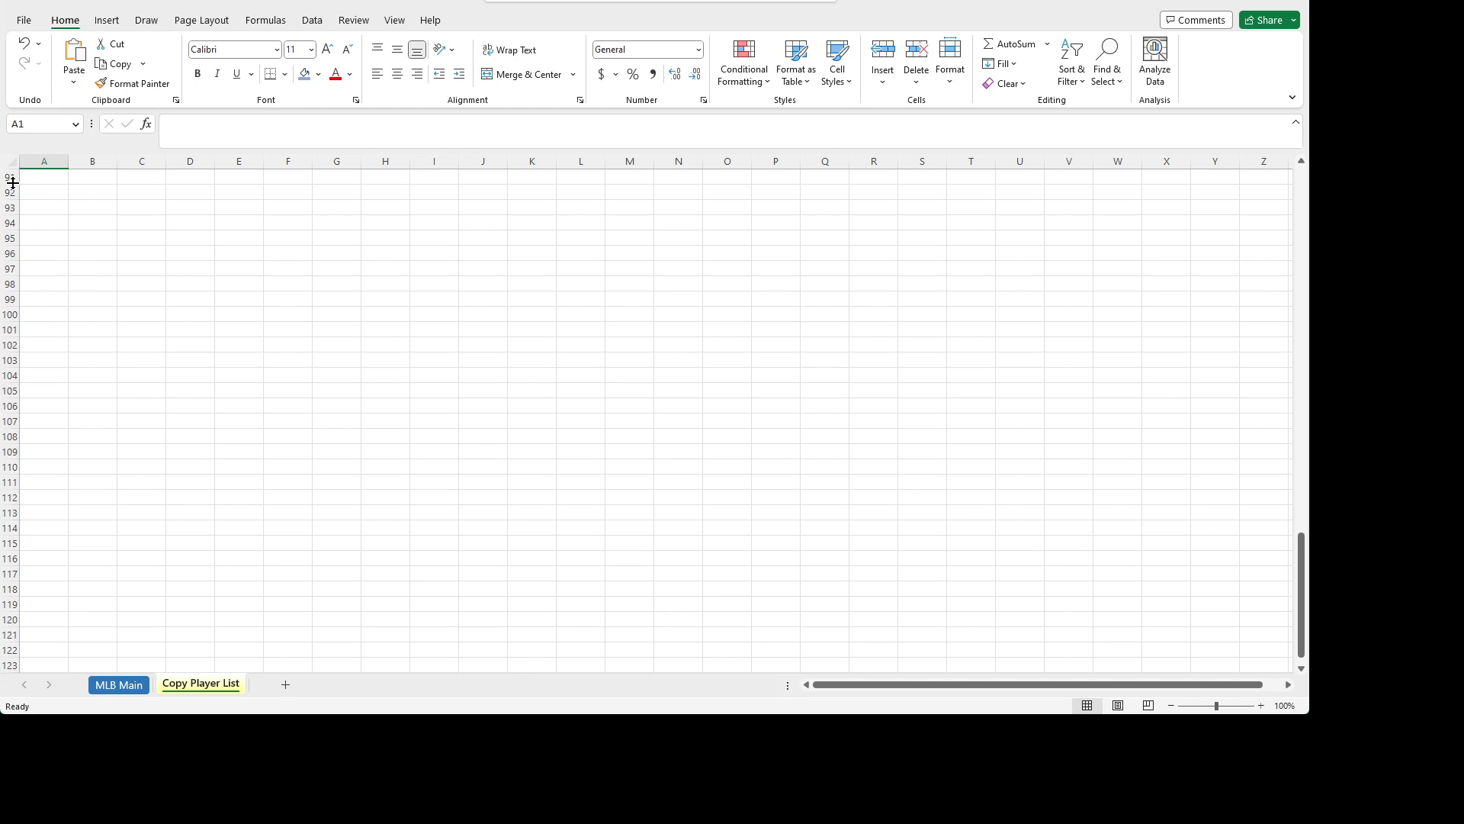
scroll(1236, 619, "up", 13)
scroll(1210, 617, "up", 17)
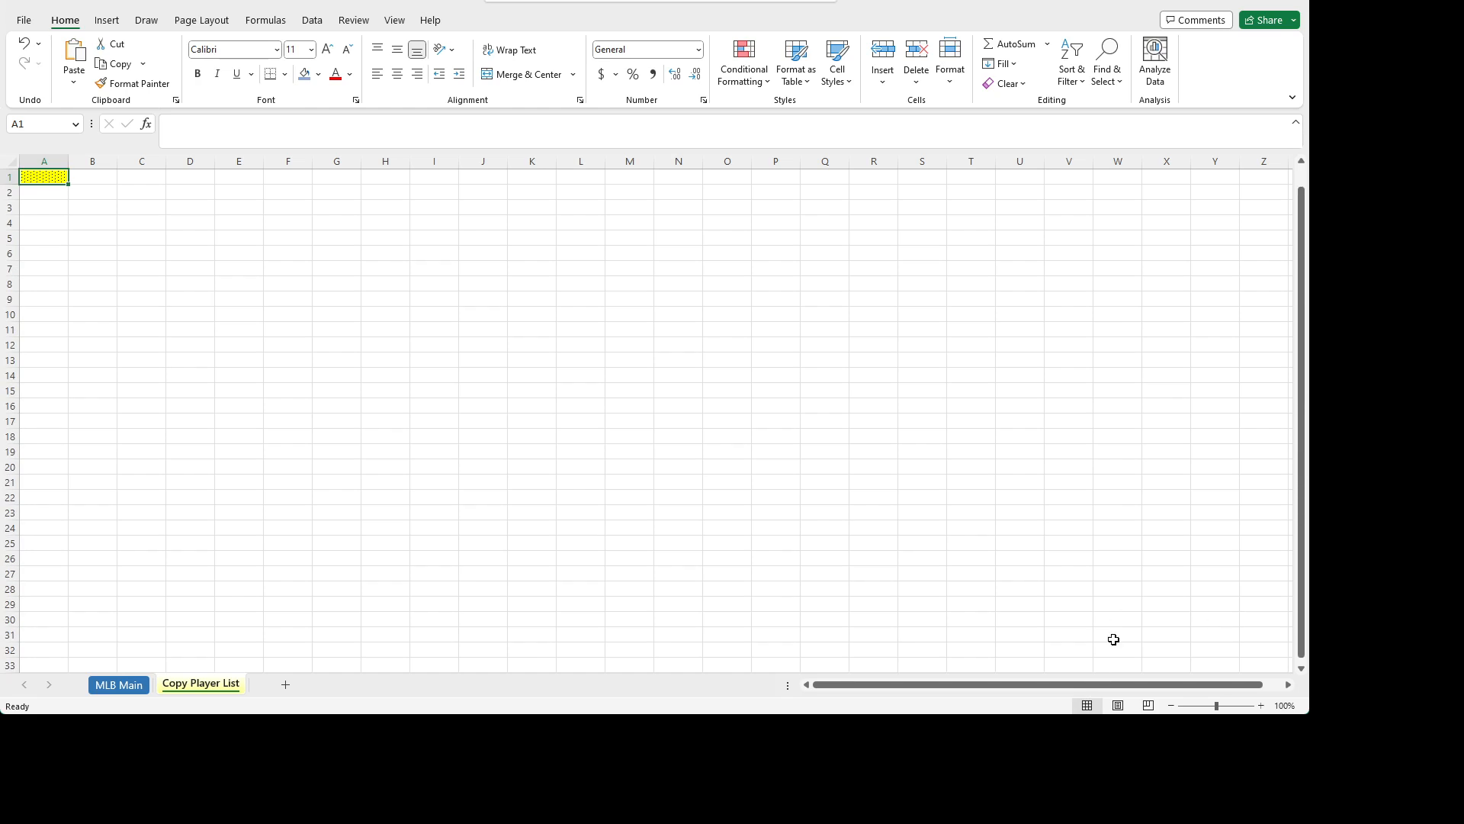
left_click_drag(1091, 685, 844, 665)
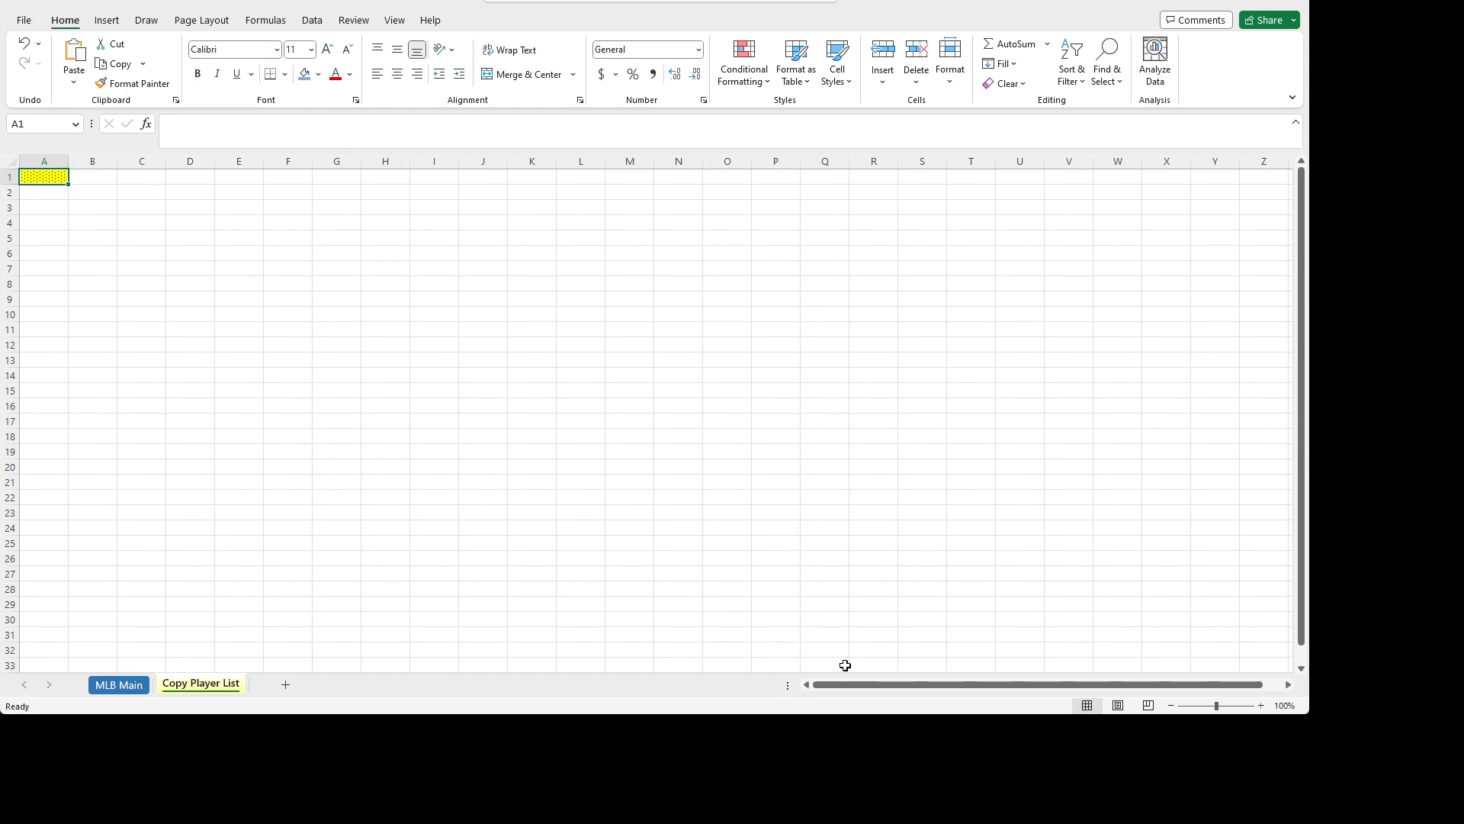
- Copy the player list from the other window and paste it at cell A1 of the Copy Player List sheet
left_click(330, 361)
left_click(36, 179)
key("alt+Tab")
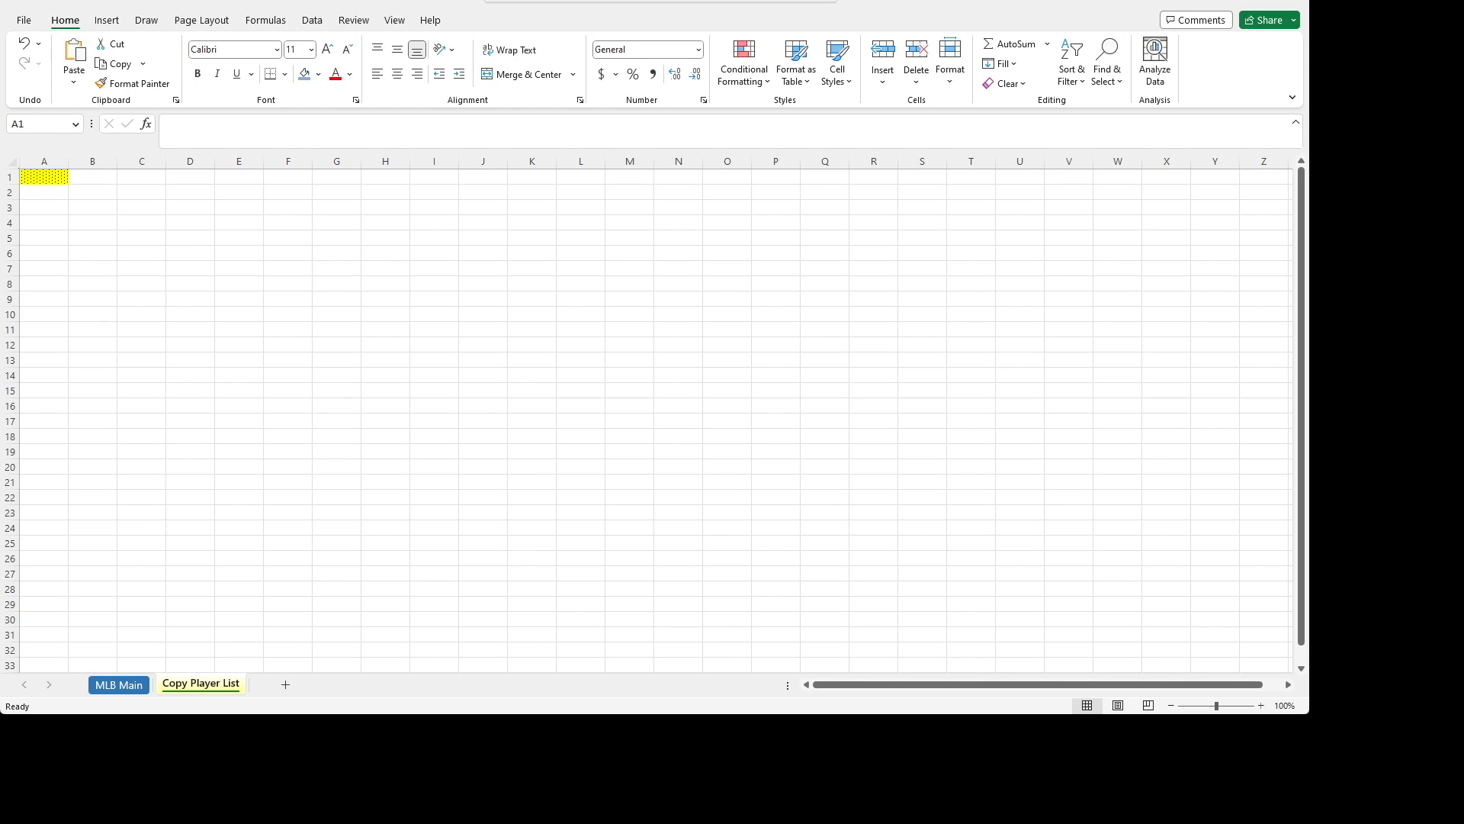
key("alt+Tab")
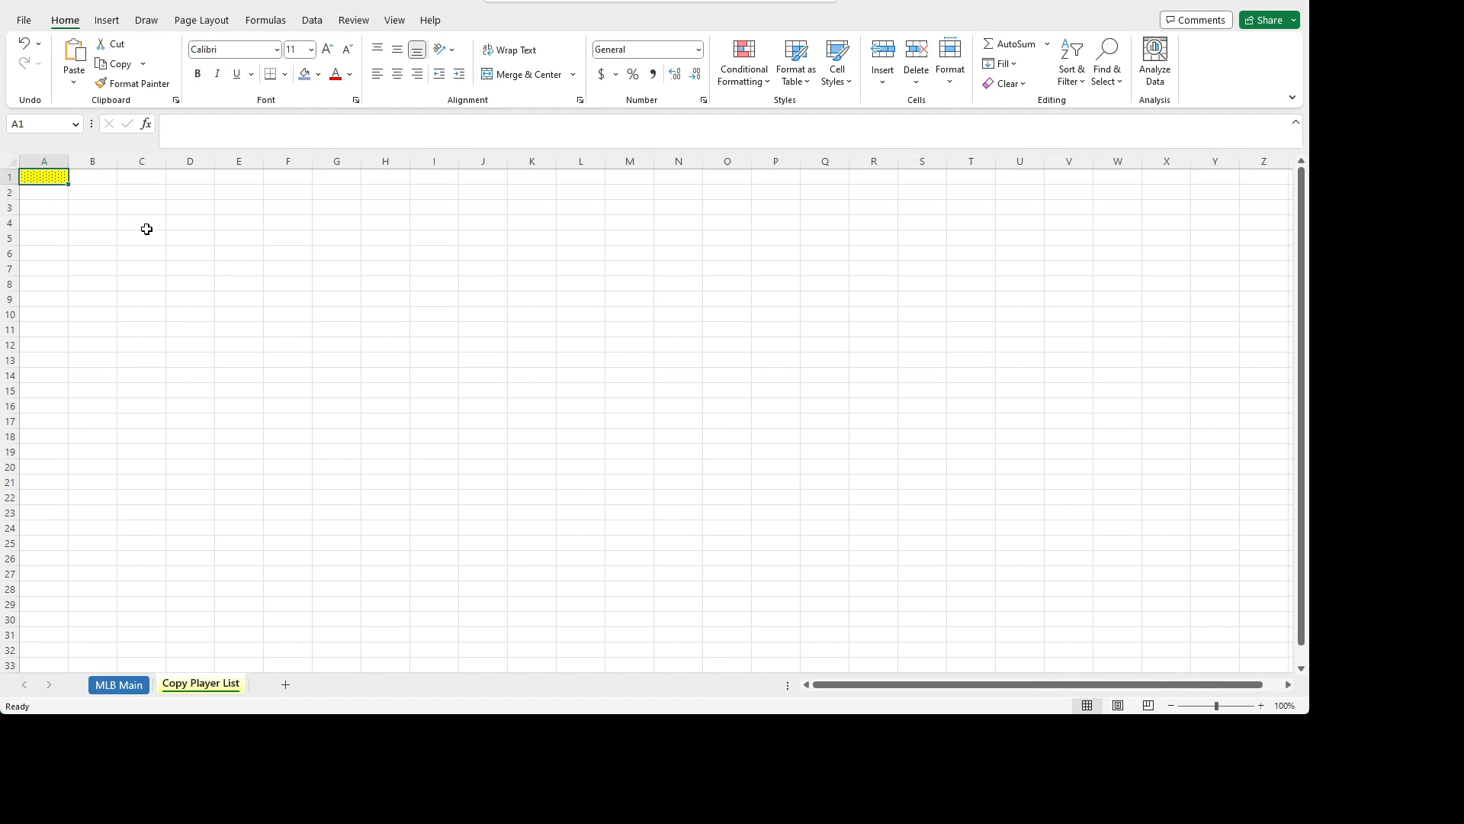
key("ctrl+v")
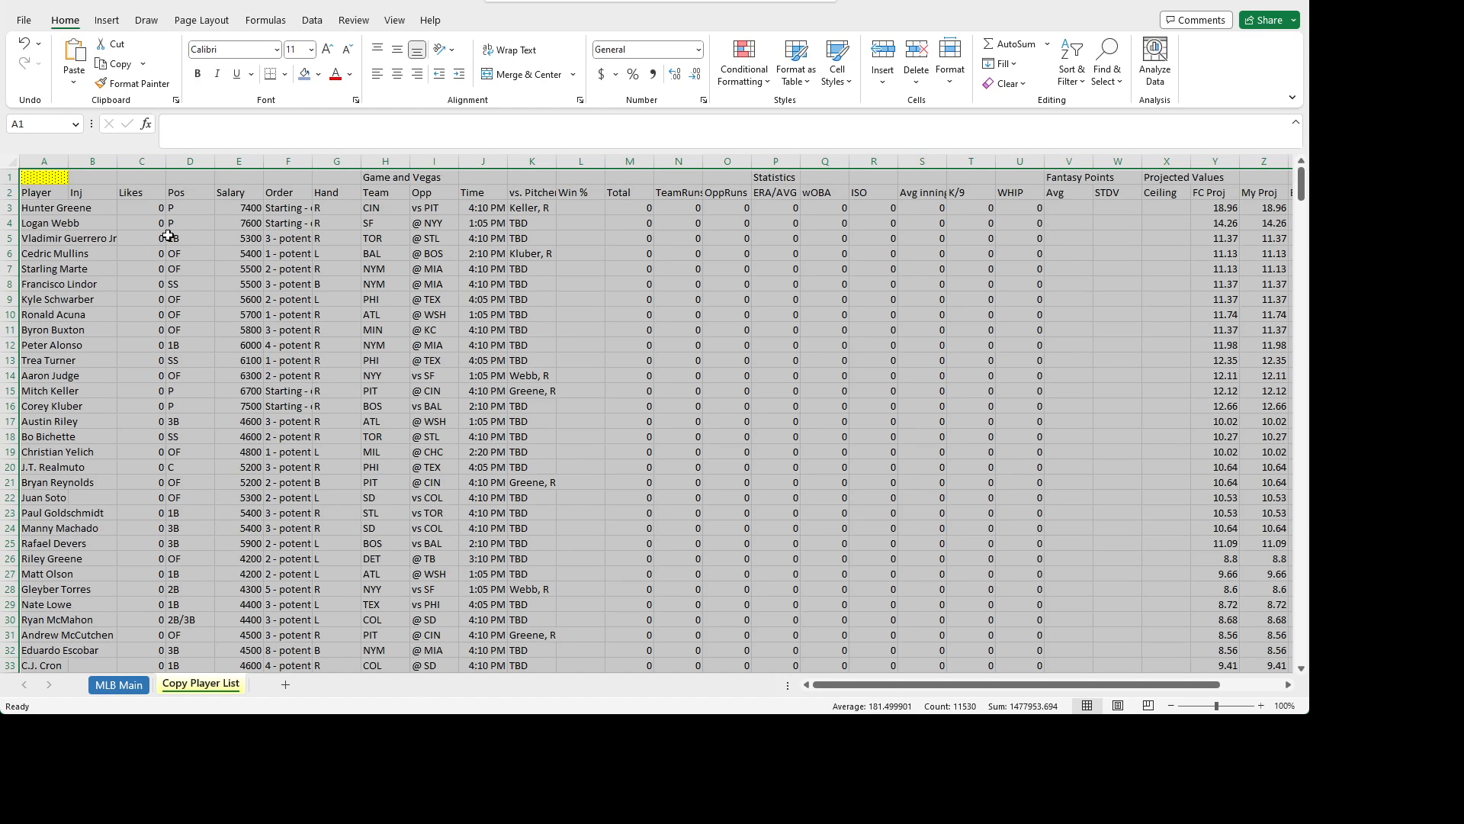
- Widen column A of the pasted list to fit the full player names
left_click(383, 280)
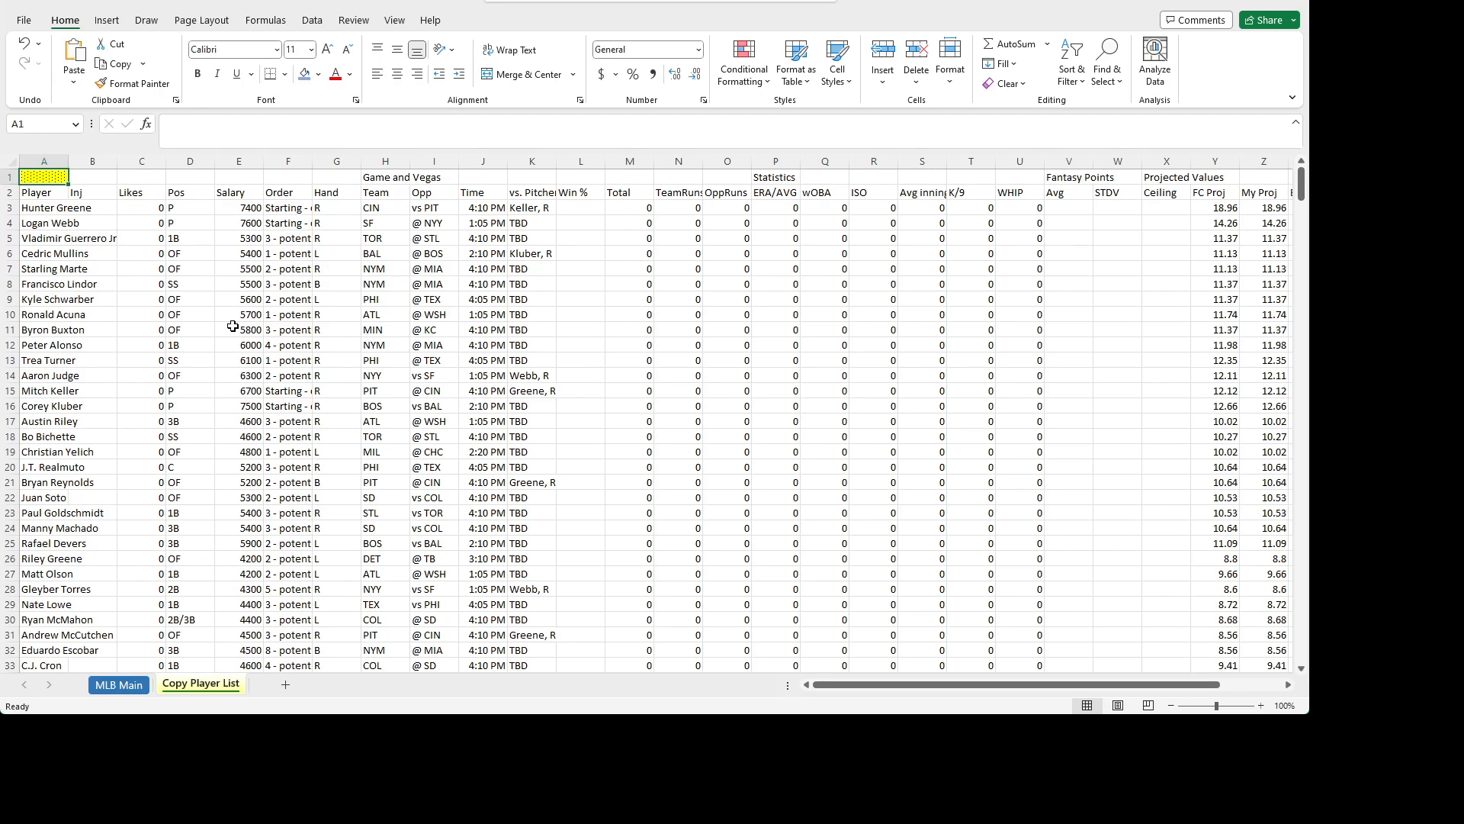
left_click(286, 497)
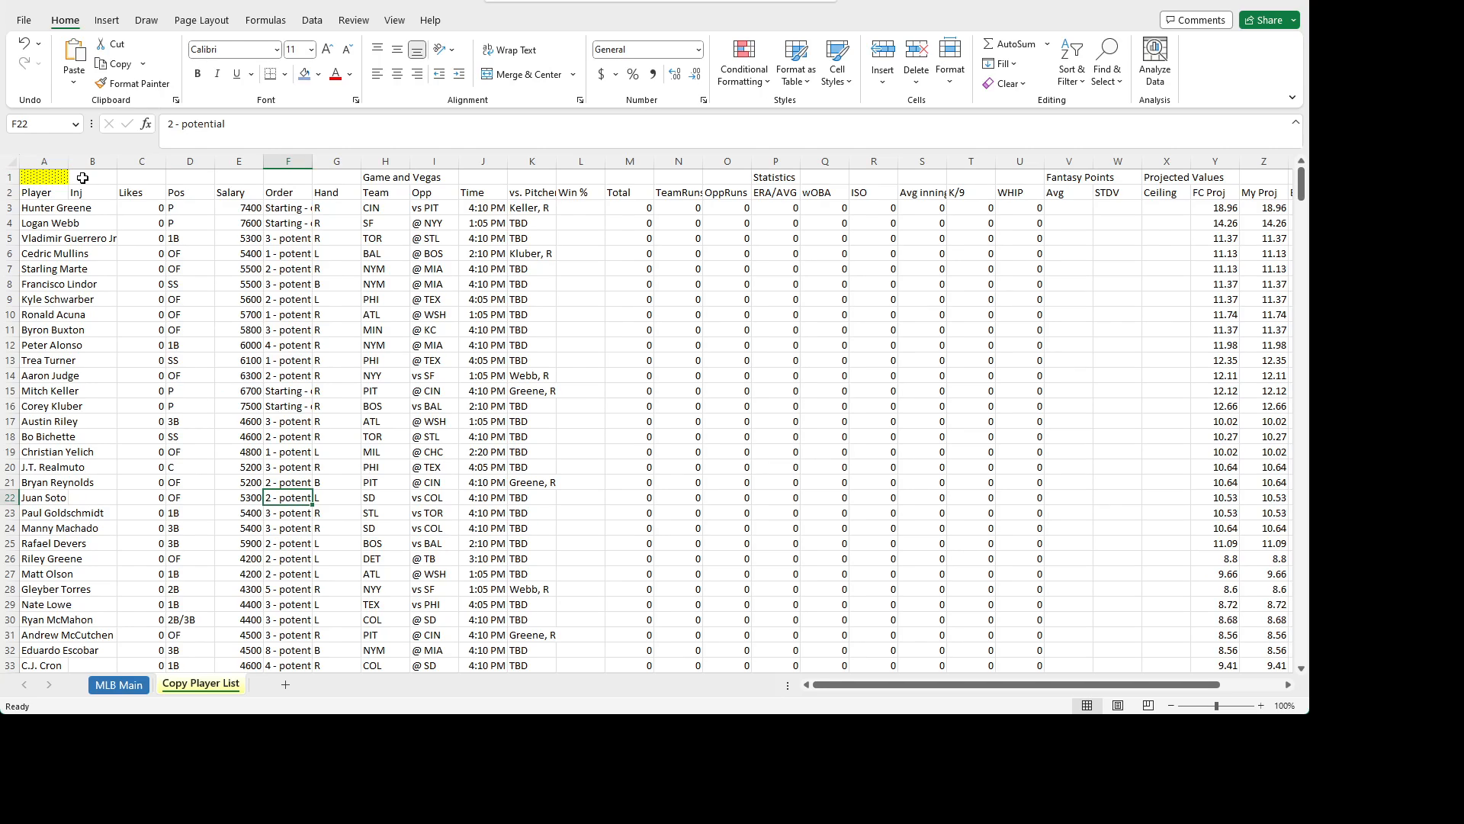
left_click_drag(67, 160, 178, 161)
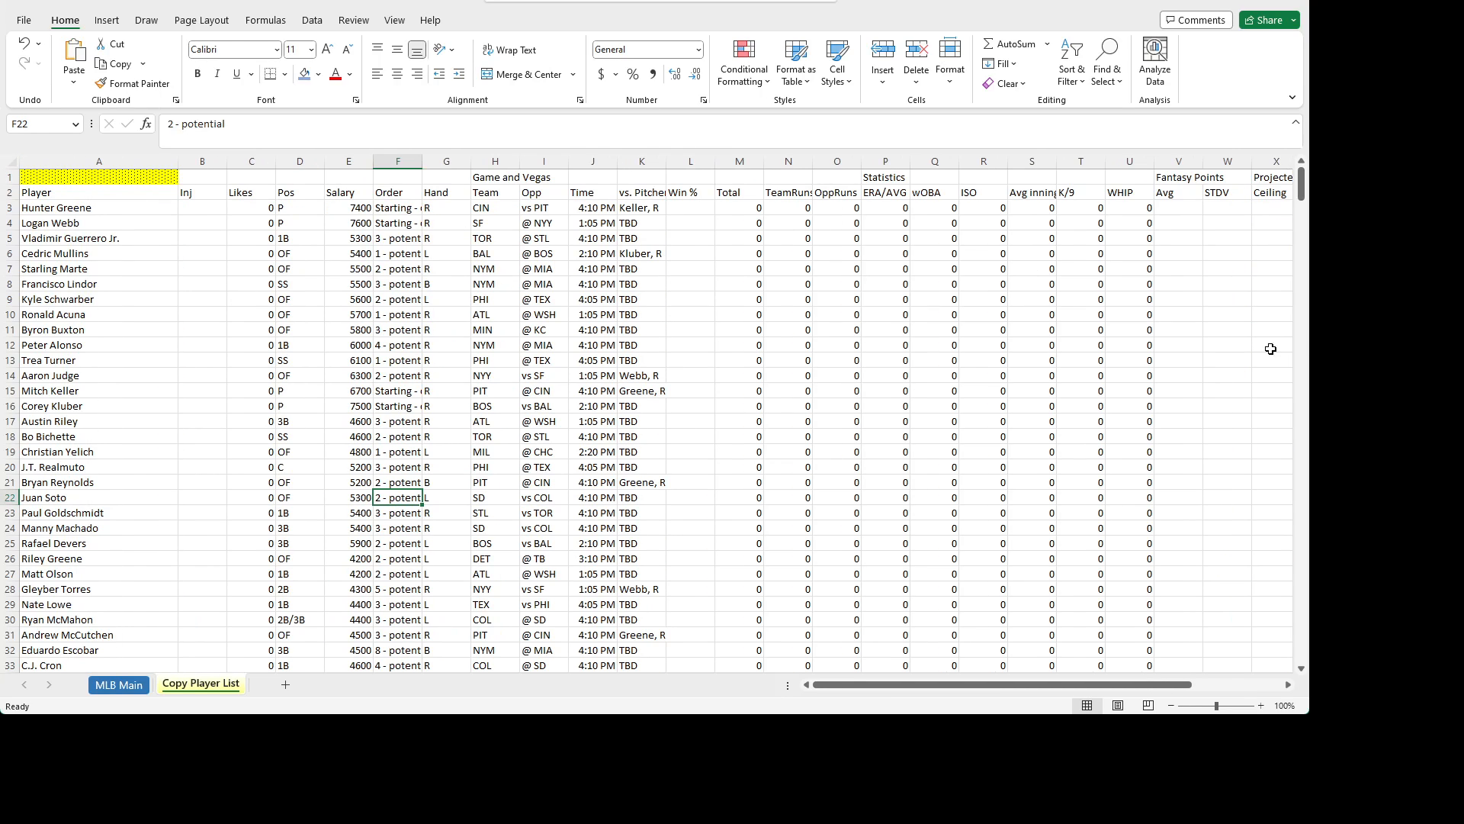
- In cell A3 of the MLB Main sheet, enter a formula referencing cell A3 of Copy Player List, and widen column A to fit the name
left_click(137, 685)
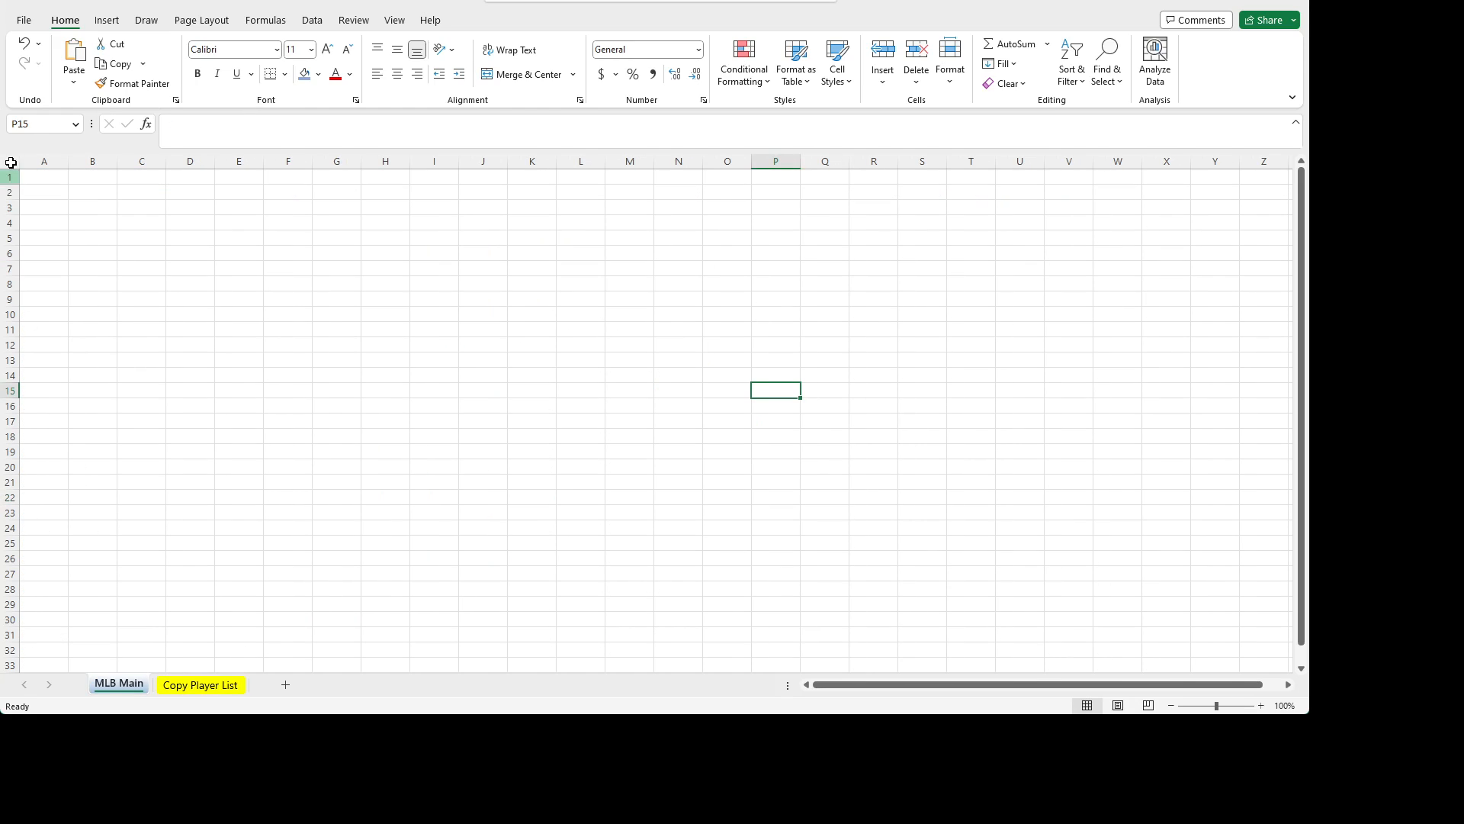
left_click(206, 687)
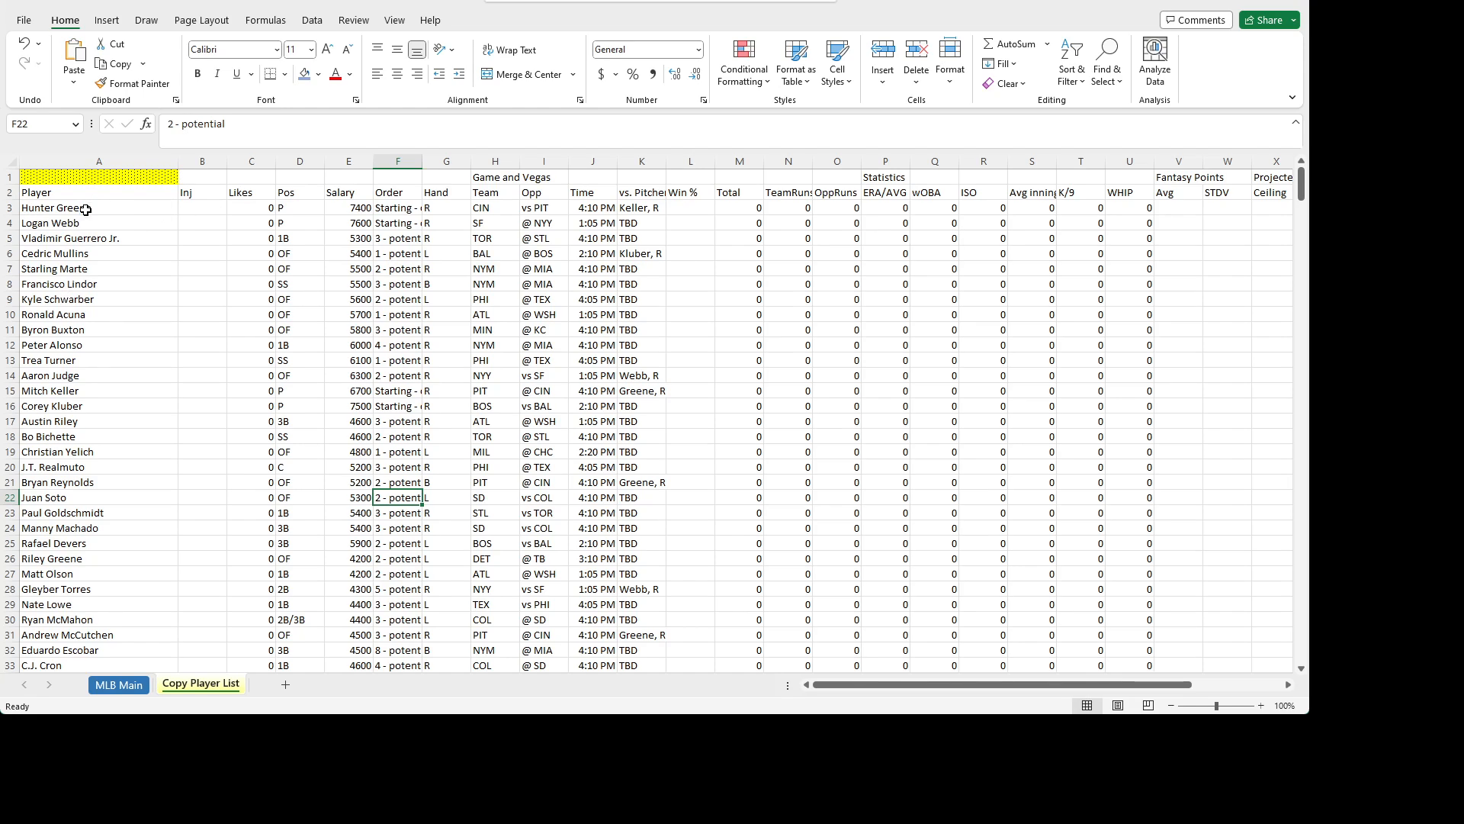
left_click(119, 685)
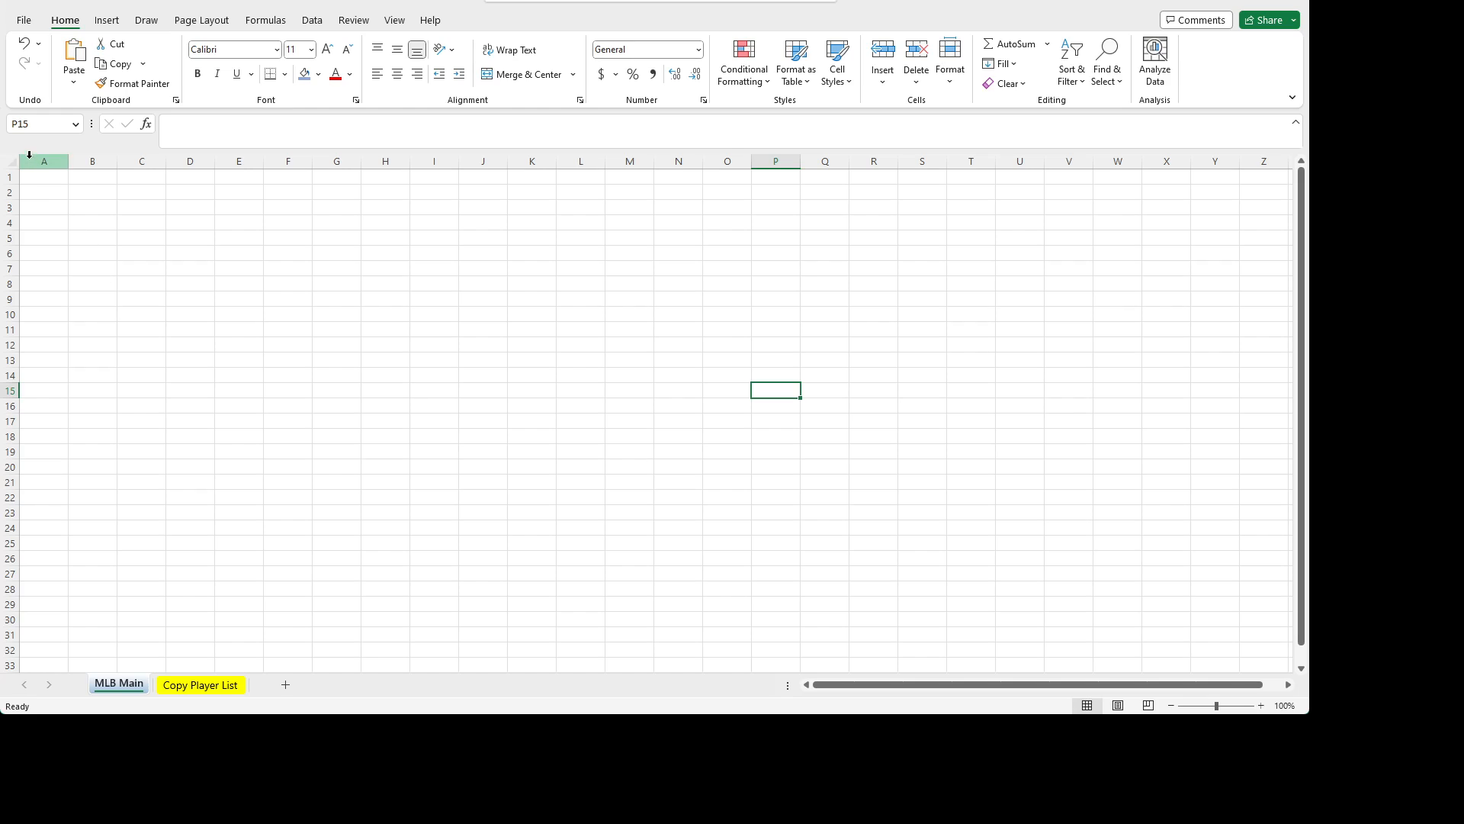
left_click(43, 205)
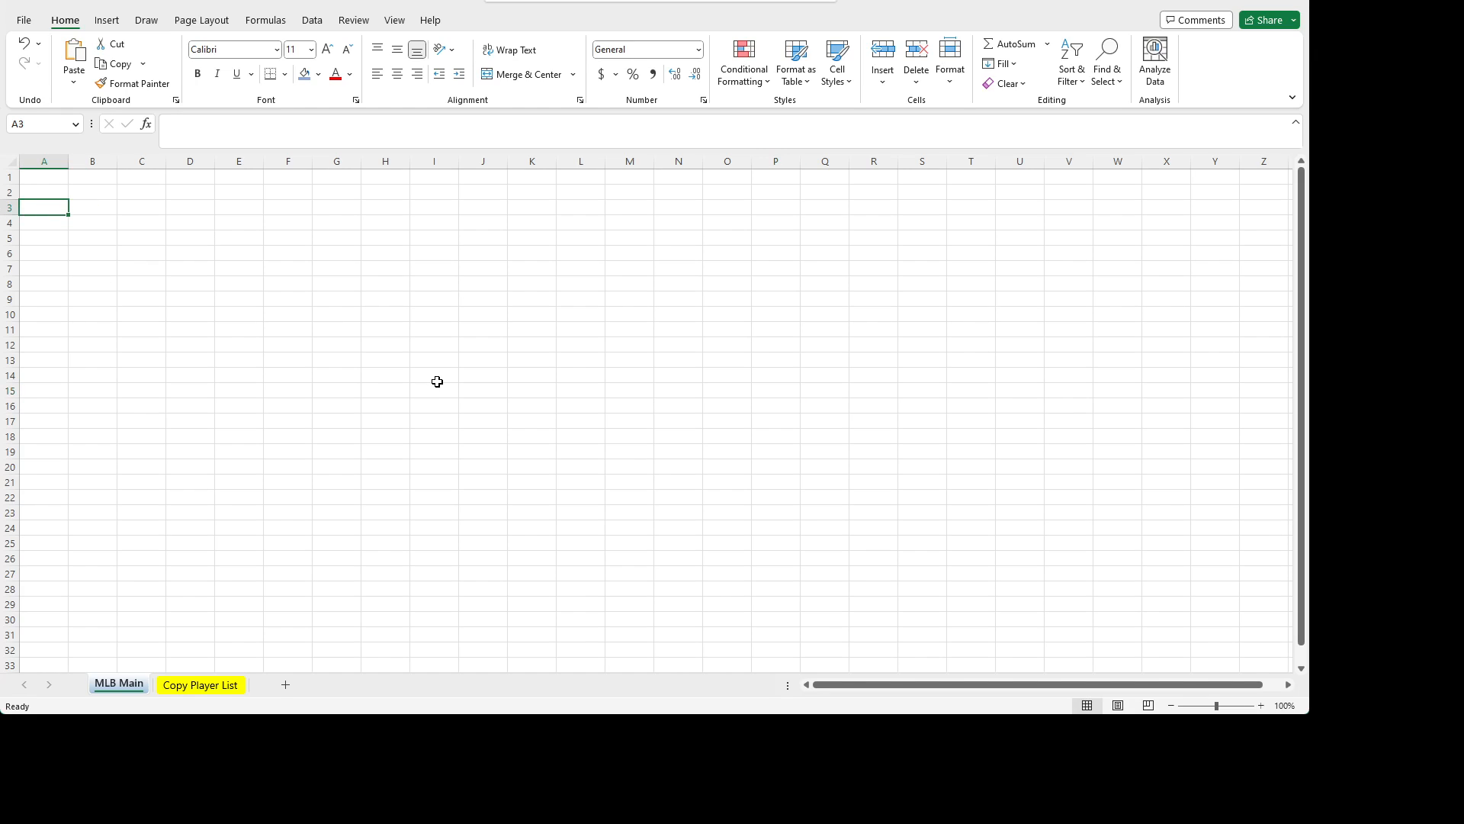
type("=")
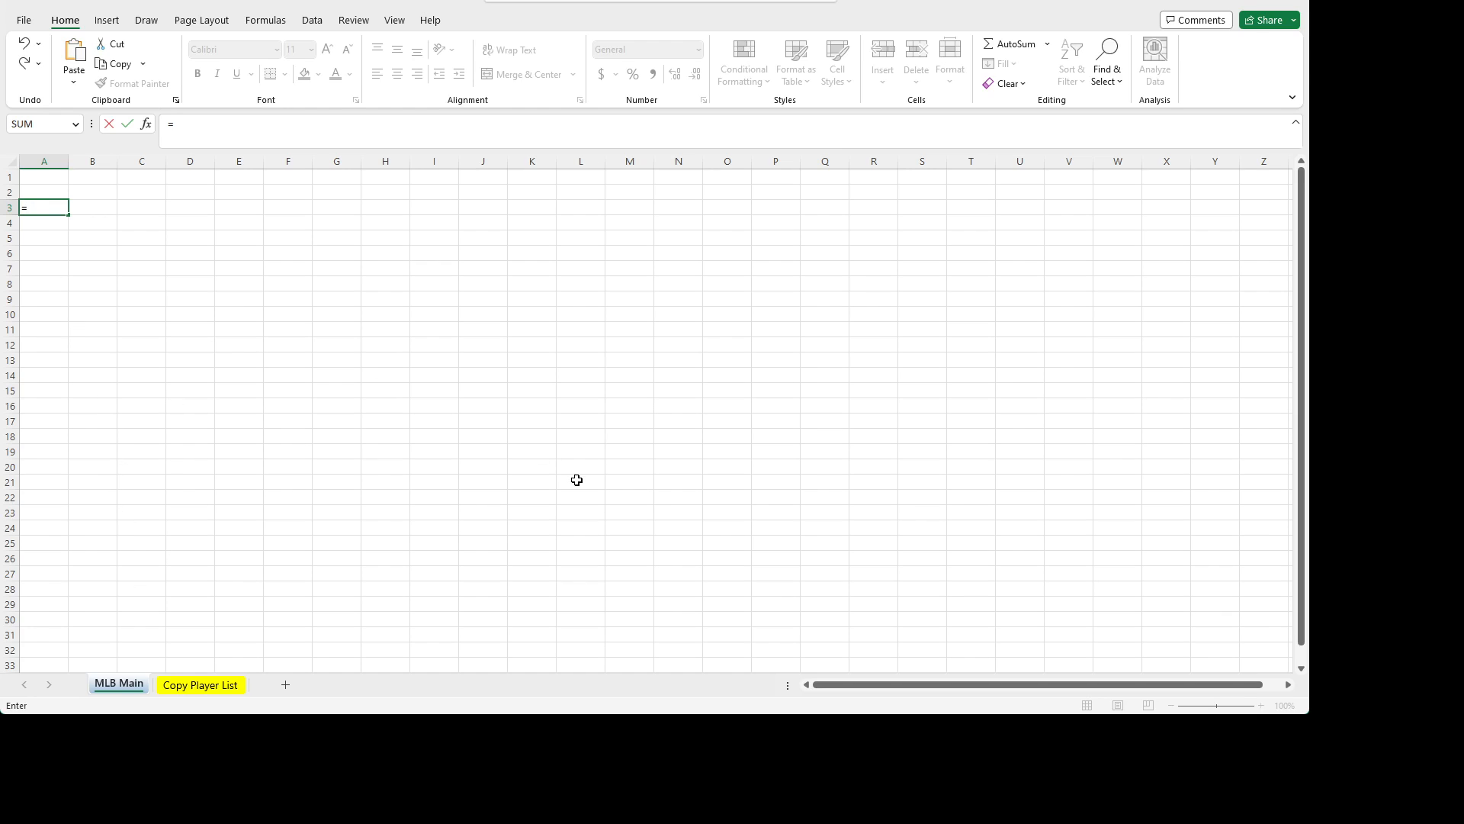
left_click(200, 685)
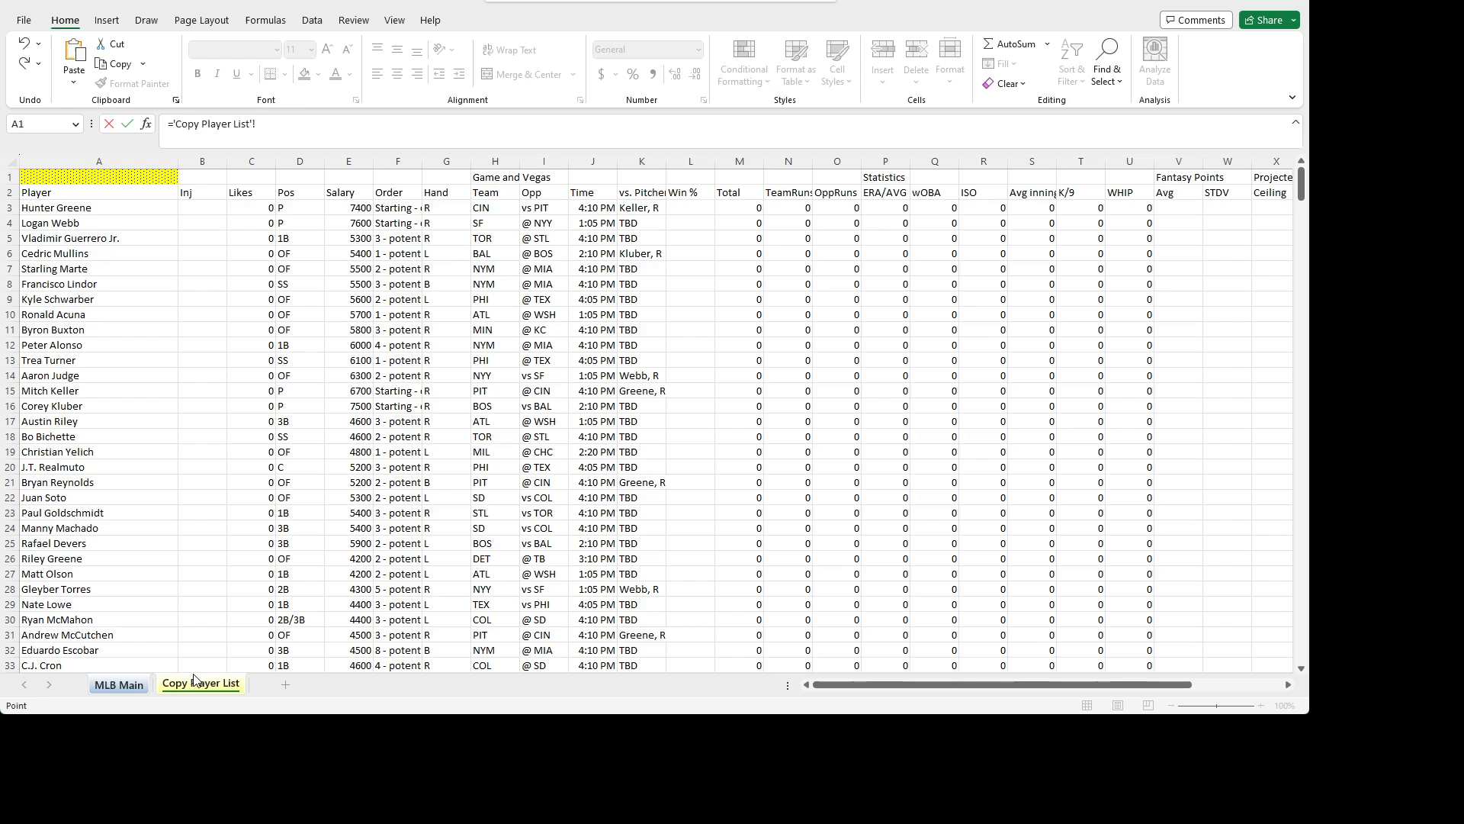
left_click(89, 211)
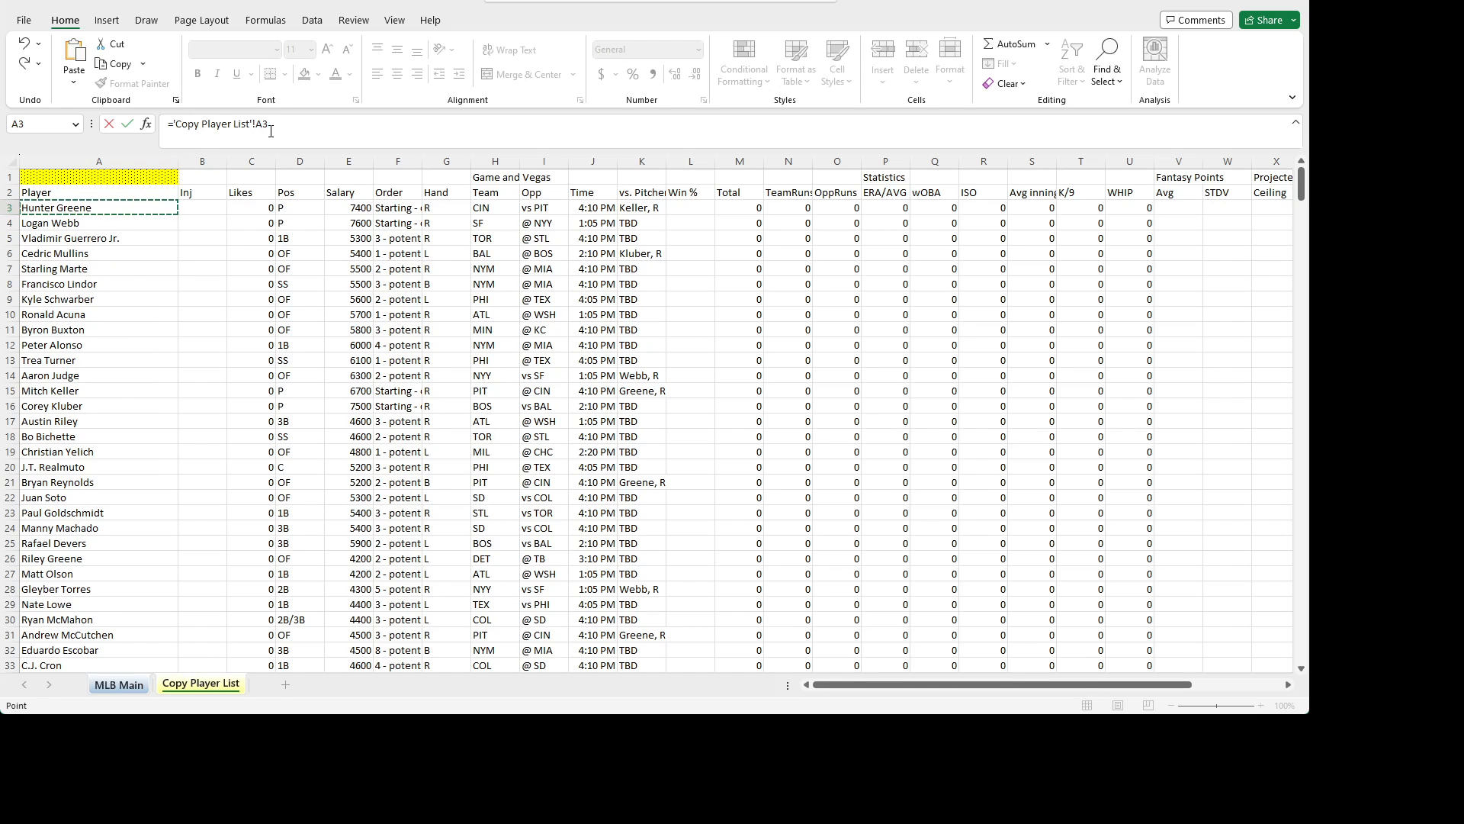
left_click(298, 130)
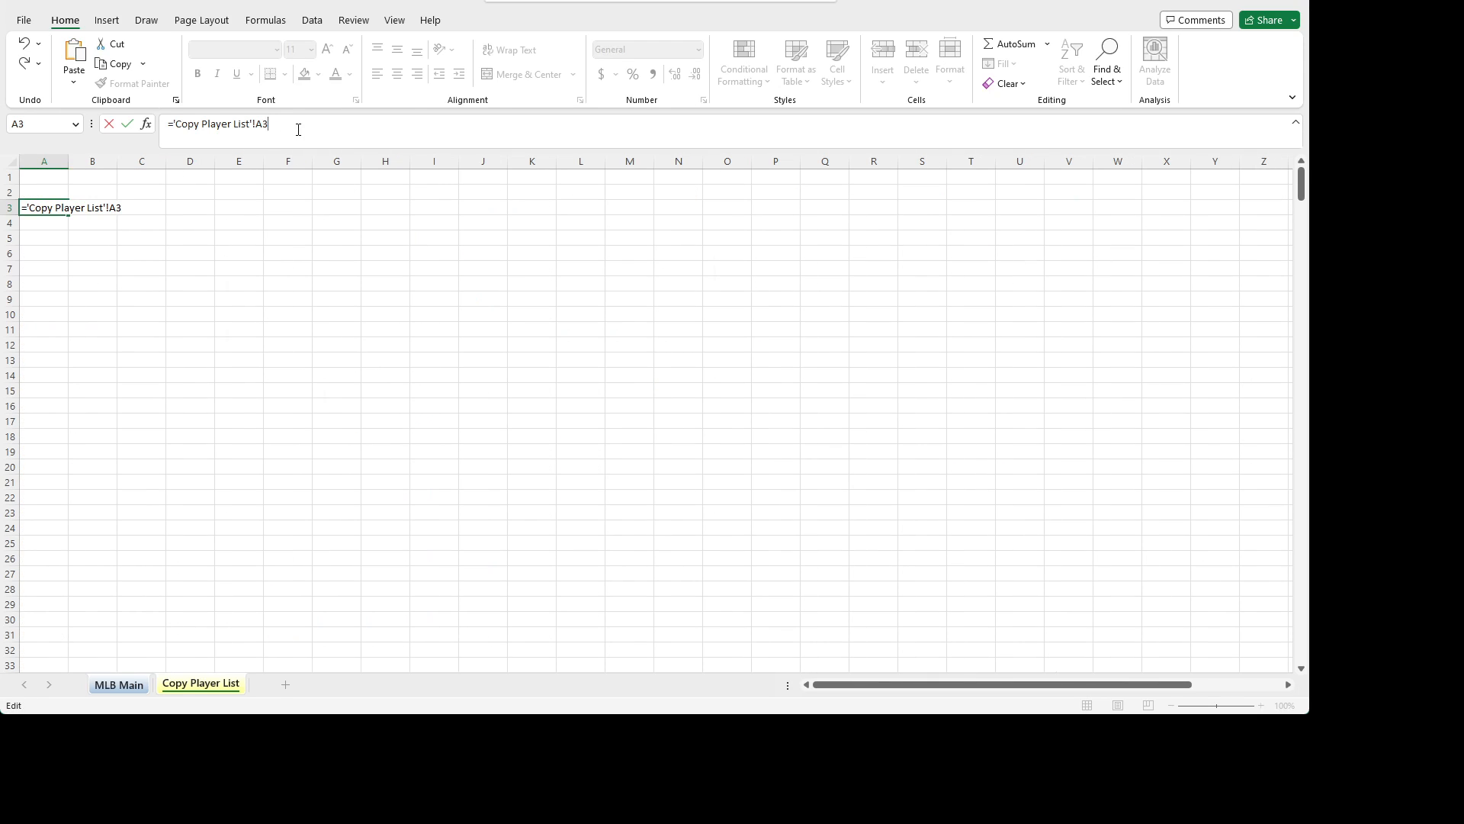
key("Return")
left_click_drag(67, 161, 131, 161)
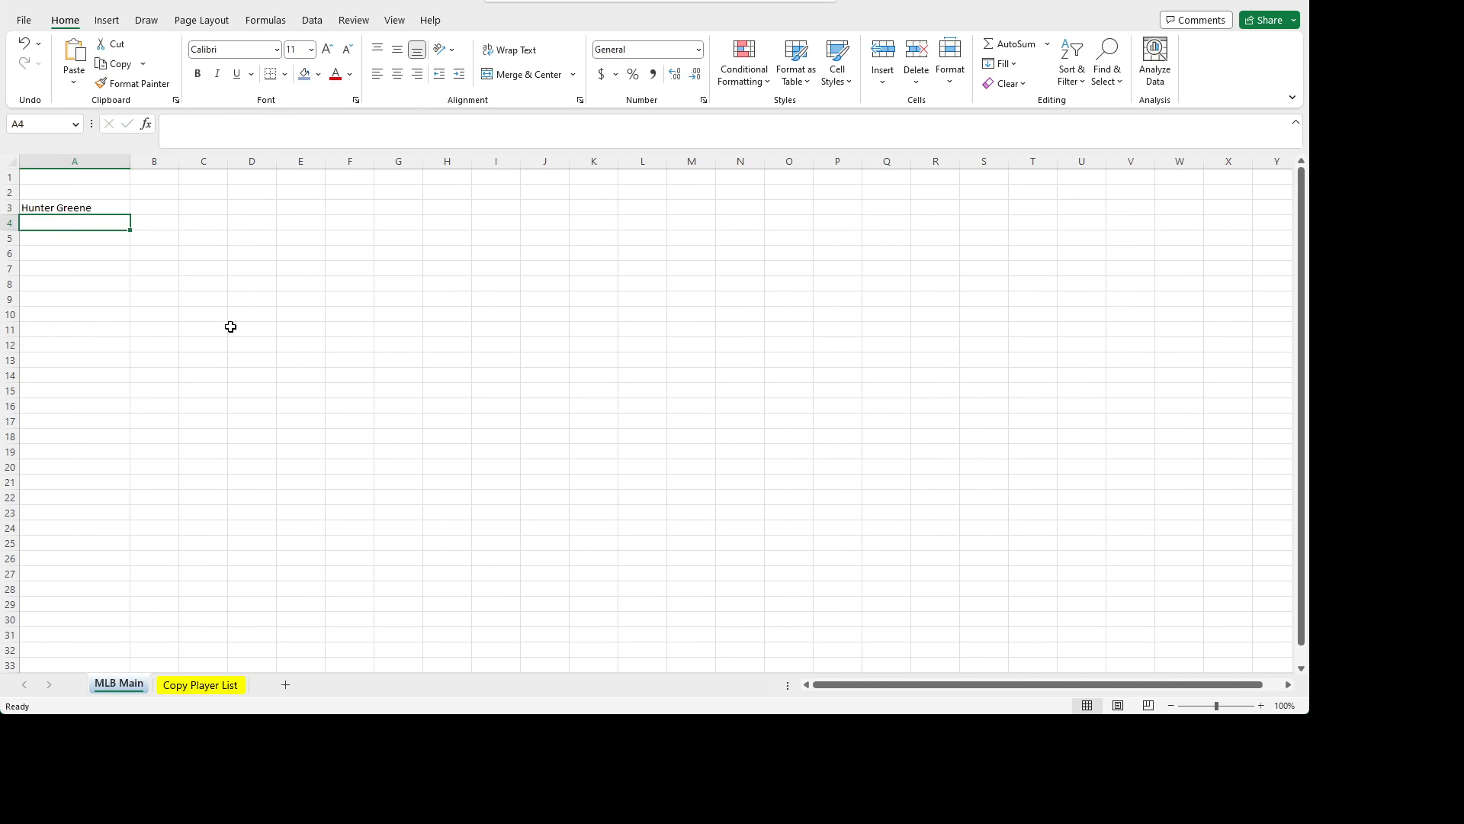
- Copy the A3 reference formula down column A of the MLB Main sheet to about row 750
left_click(87, 208)
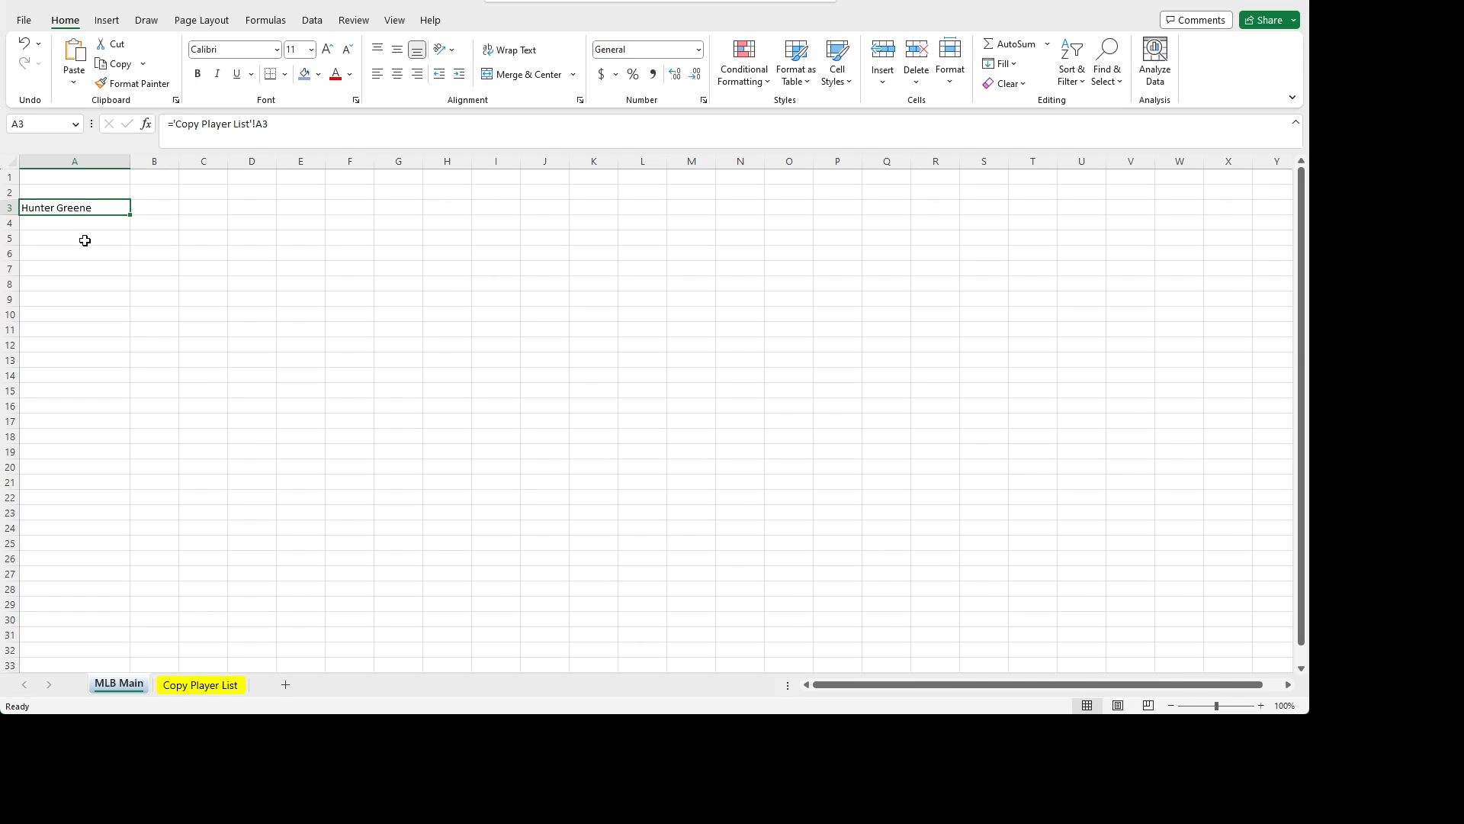
key("ctrl+c")
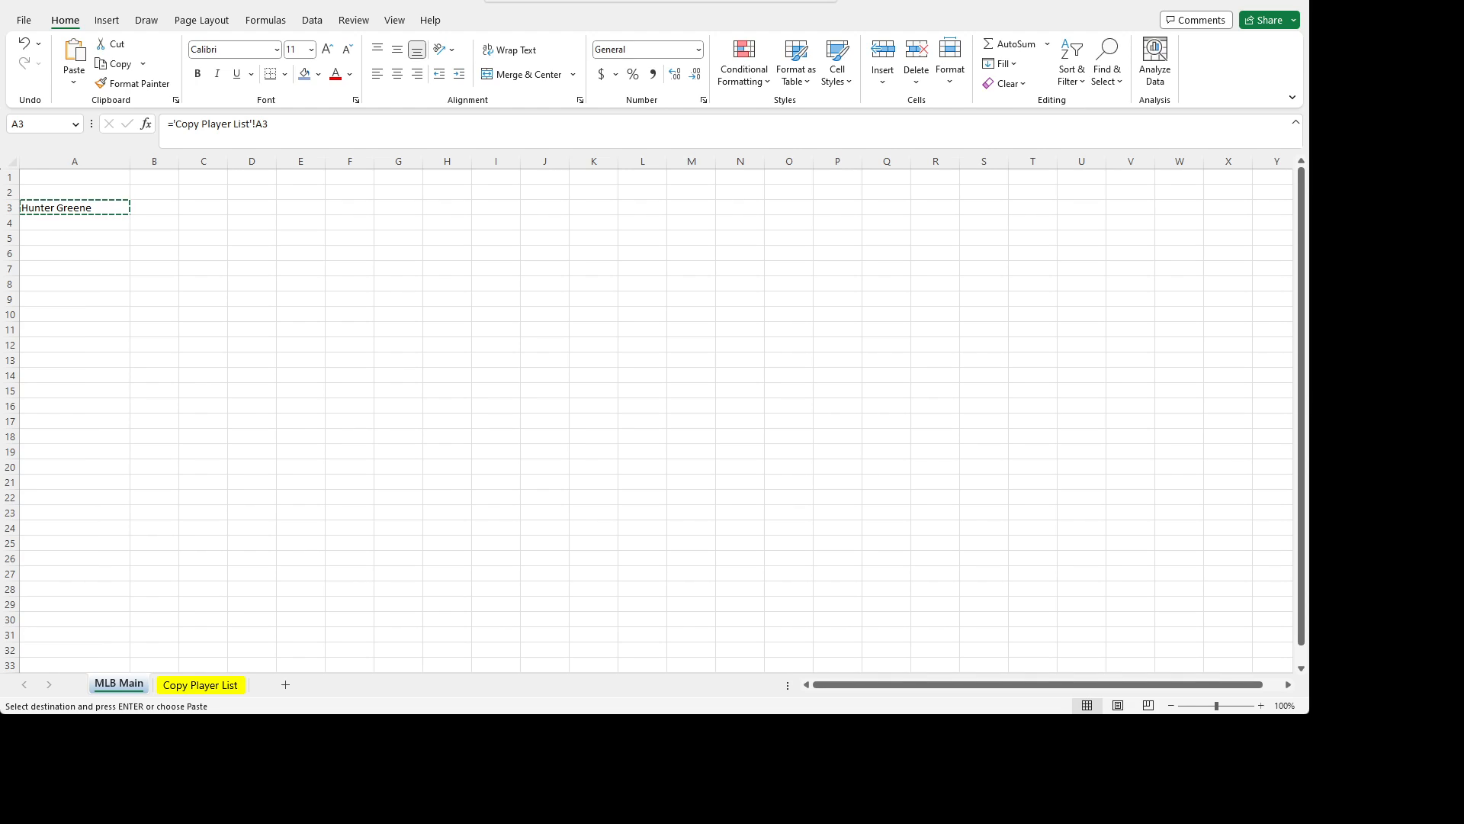
left_click(97, 209)
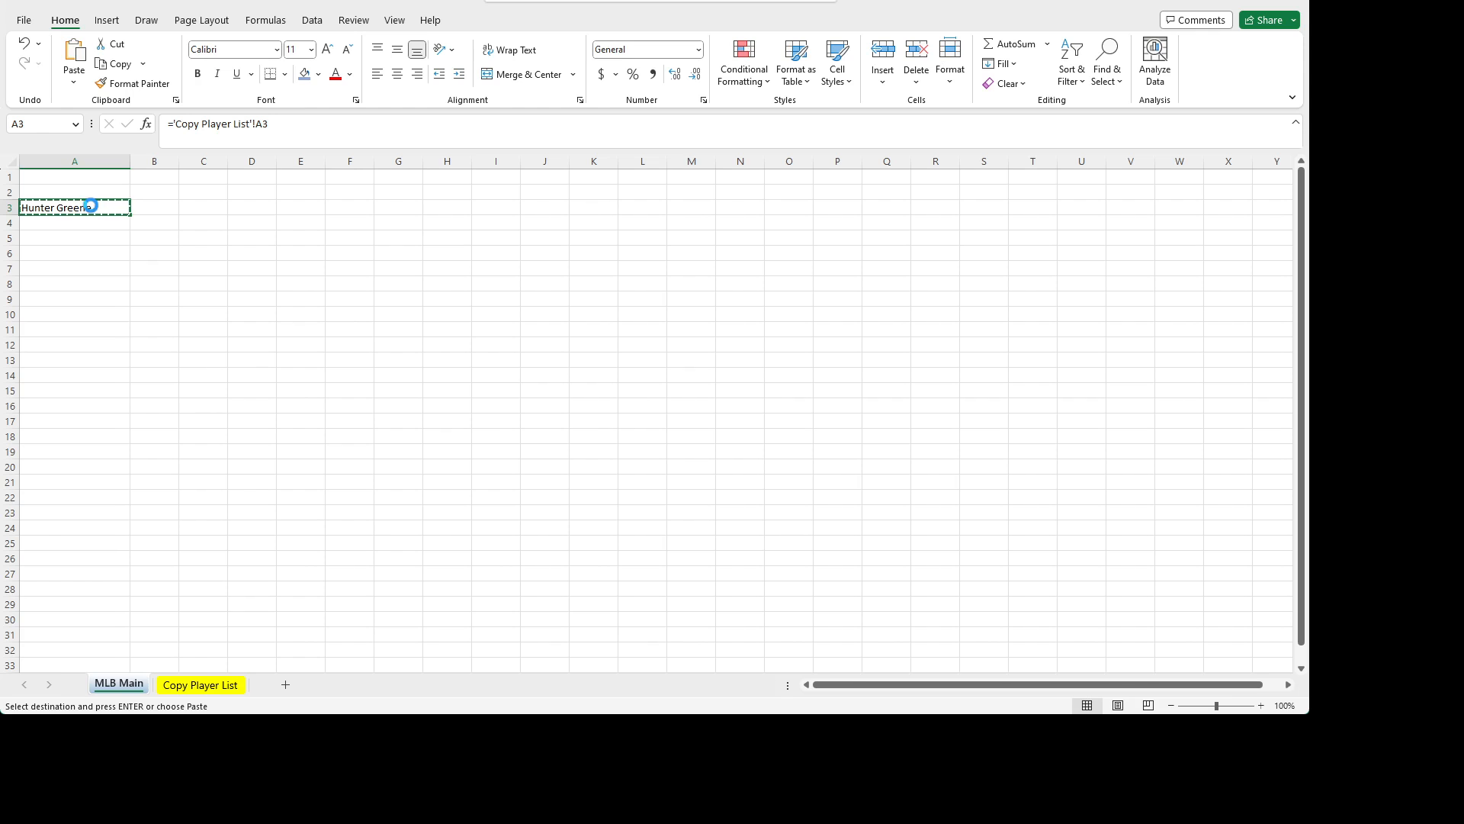
key("shift+Page_Down")
key("shift+Page_Down")
key("shift+Page_Down")
key("shift+Page_Down")
key("shift+Page_Down")
key("shift+Page_Down")
key("shift+Page_Down")
key("shift+Page_Down")
key("shift+Page_Down")
key("shift+Page_Down")
key("shift+Page_Down")
key("shift+Page_Down")
key("shift+Page_Down")
key("shift+Page_Down")
key("shift+Page_Down")
key("shift+Page_Down")
key("shift+Page_Down")
key("shift+Page_Down")
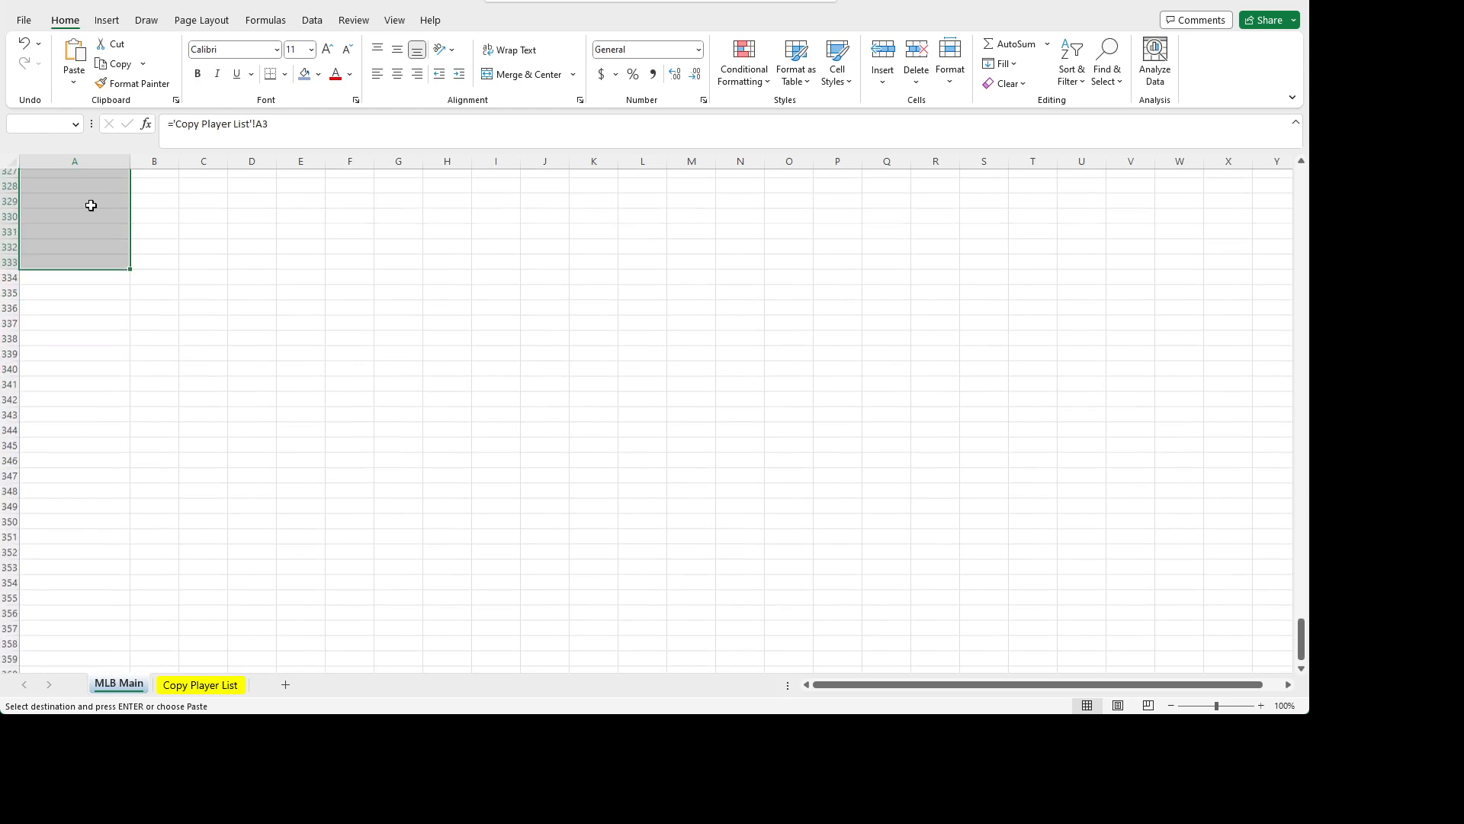
key("shift+Page_Down")
key("shift+Page_Down")
key("shift+Page_Down")
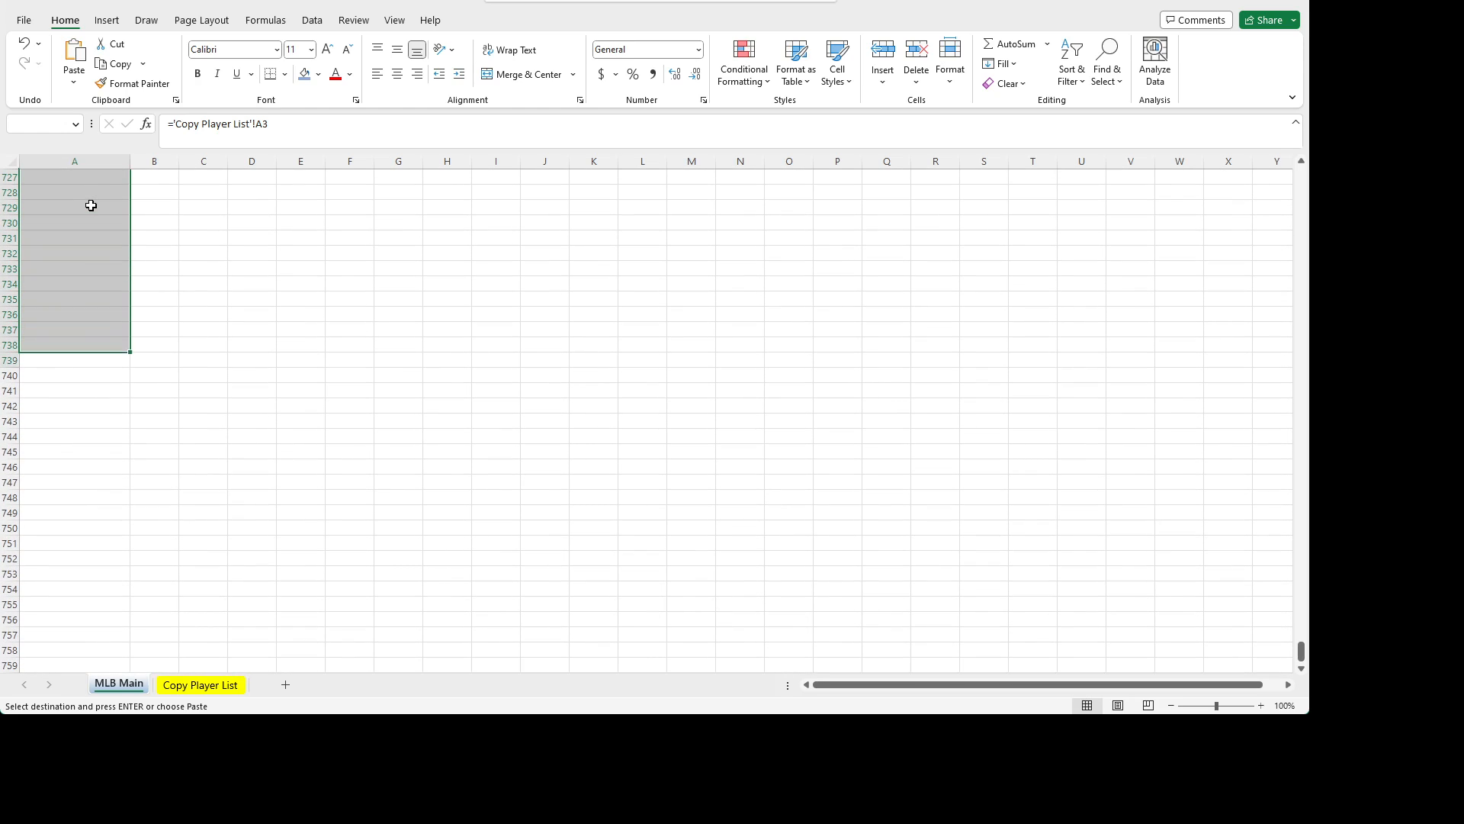
key("Return")
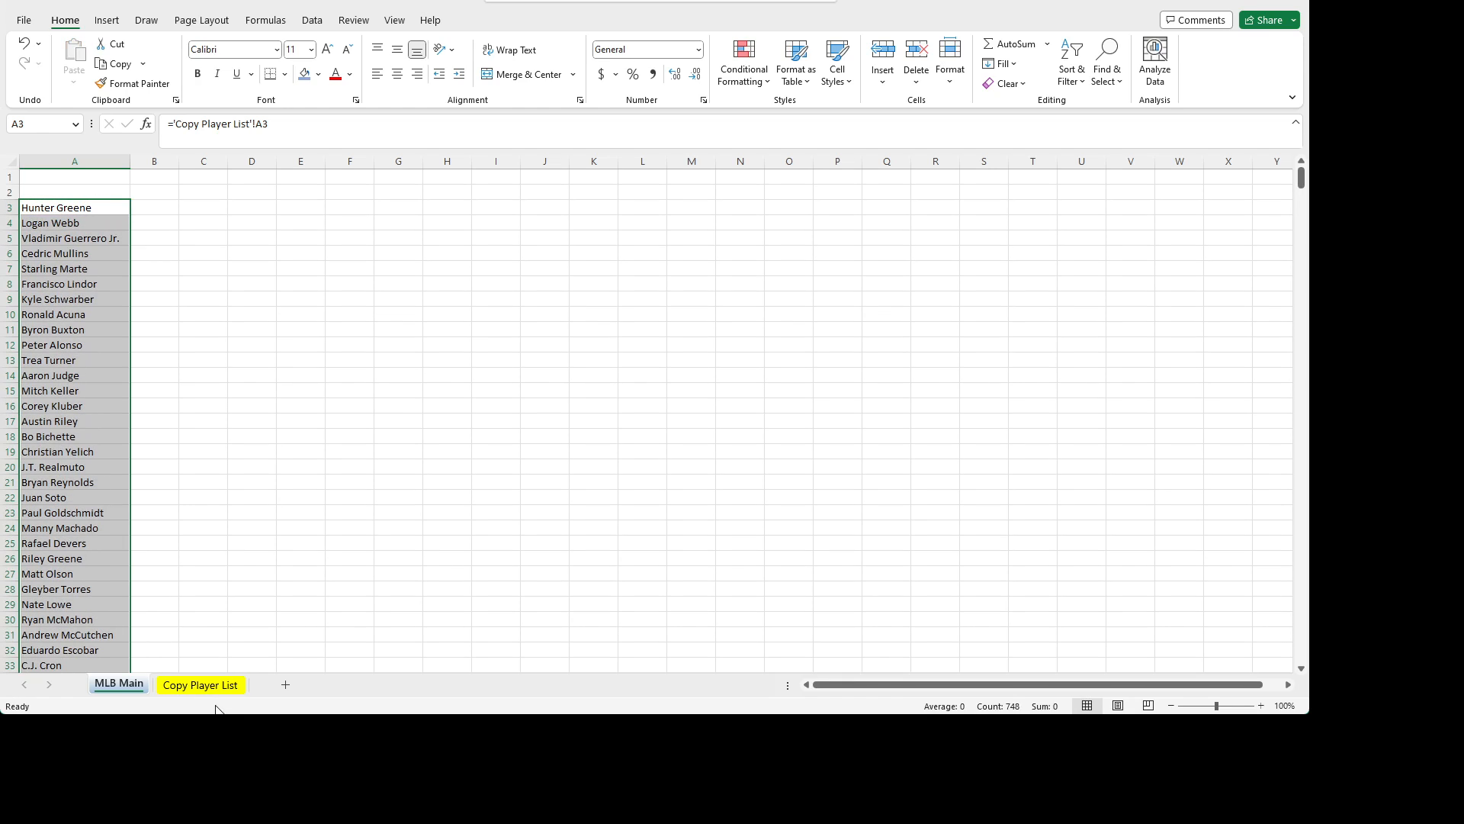
- Examine the player lists on both sheets, checking what the formulas return below the last player on MLB Main
left_click(202, 684)
scroll(105, 620, "down", 20)
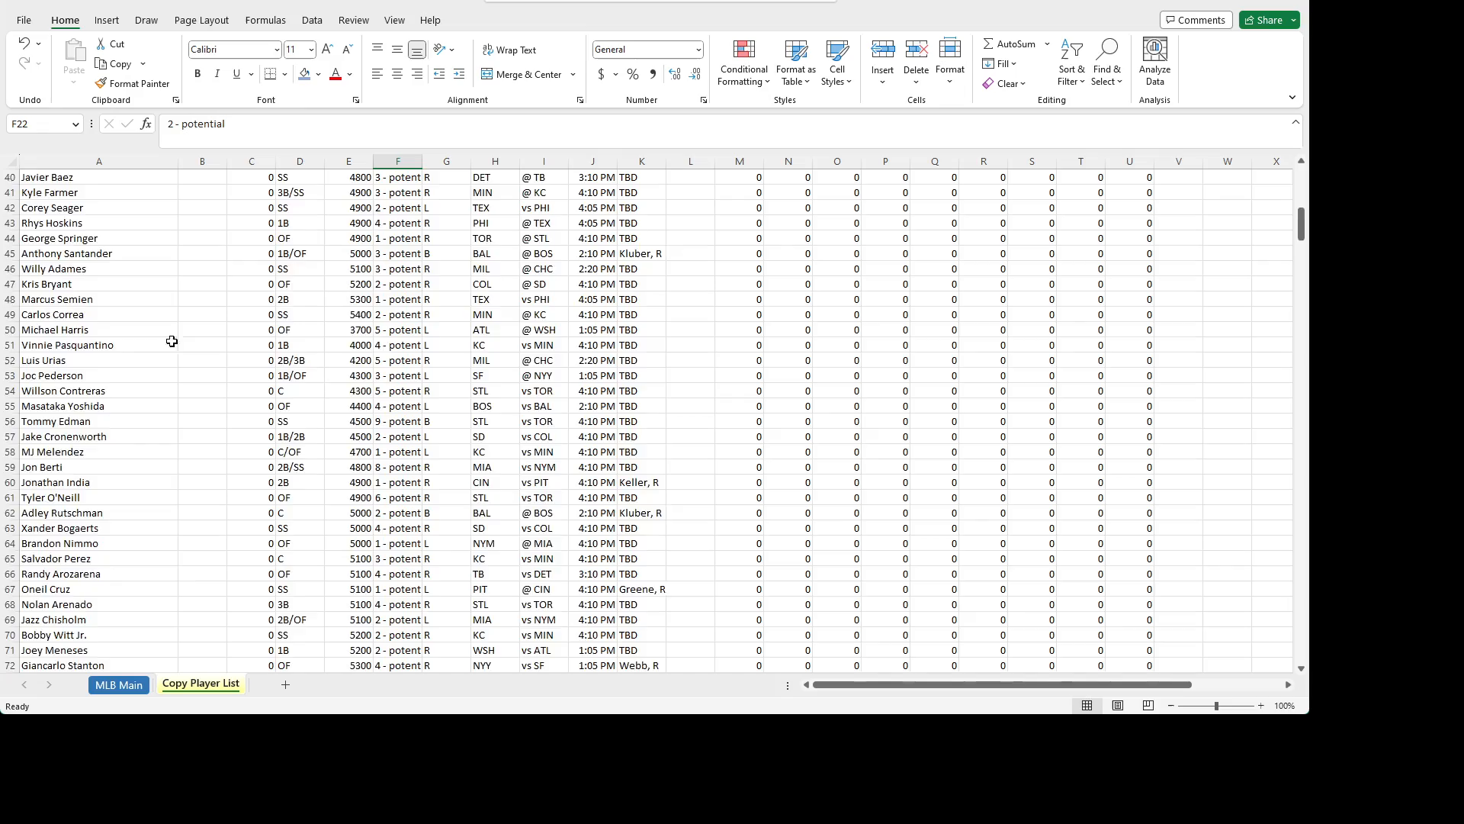
scroll(105, 620, "down", 20)
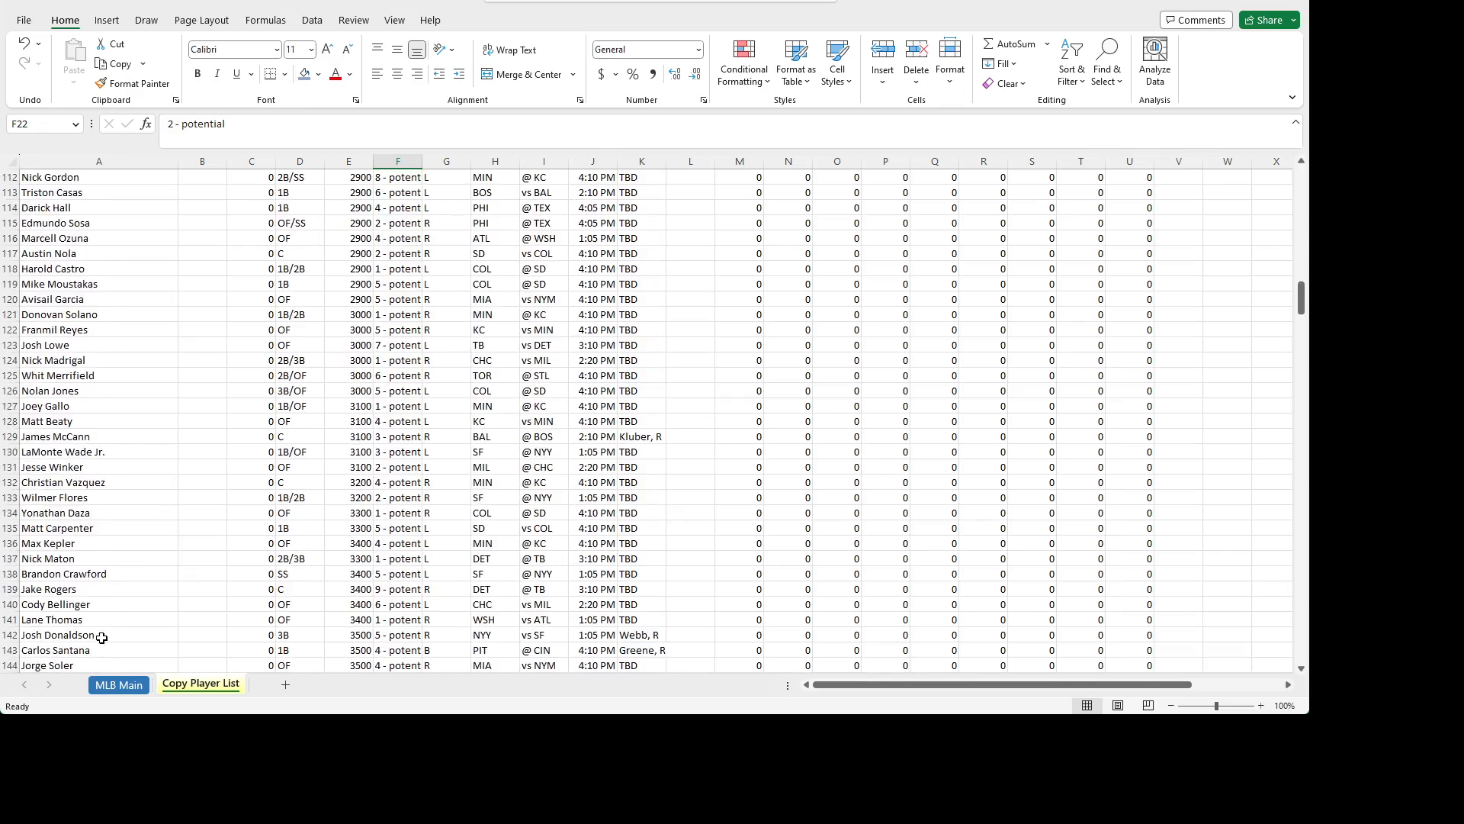
left_click_drag(1301, 440, 1301, 644)
left_click(118, 684)
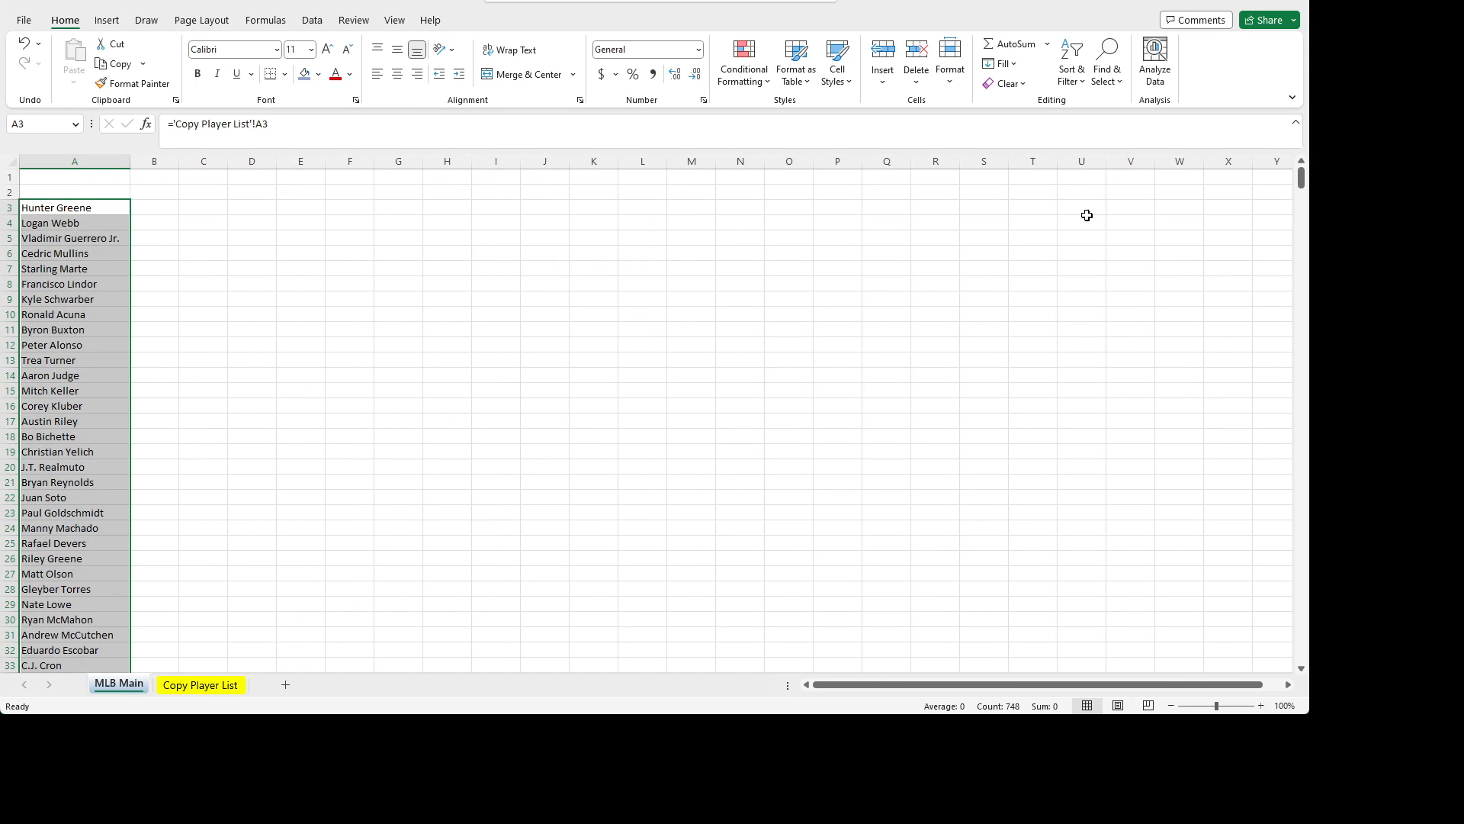
left_click_drag(1304, 187, 1301, 493)
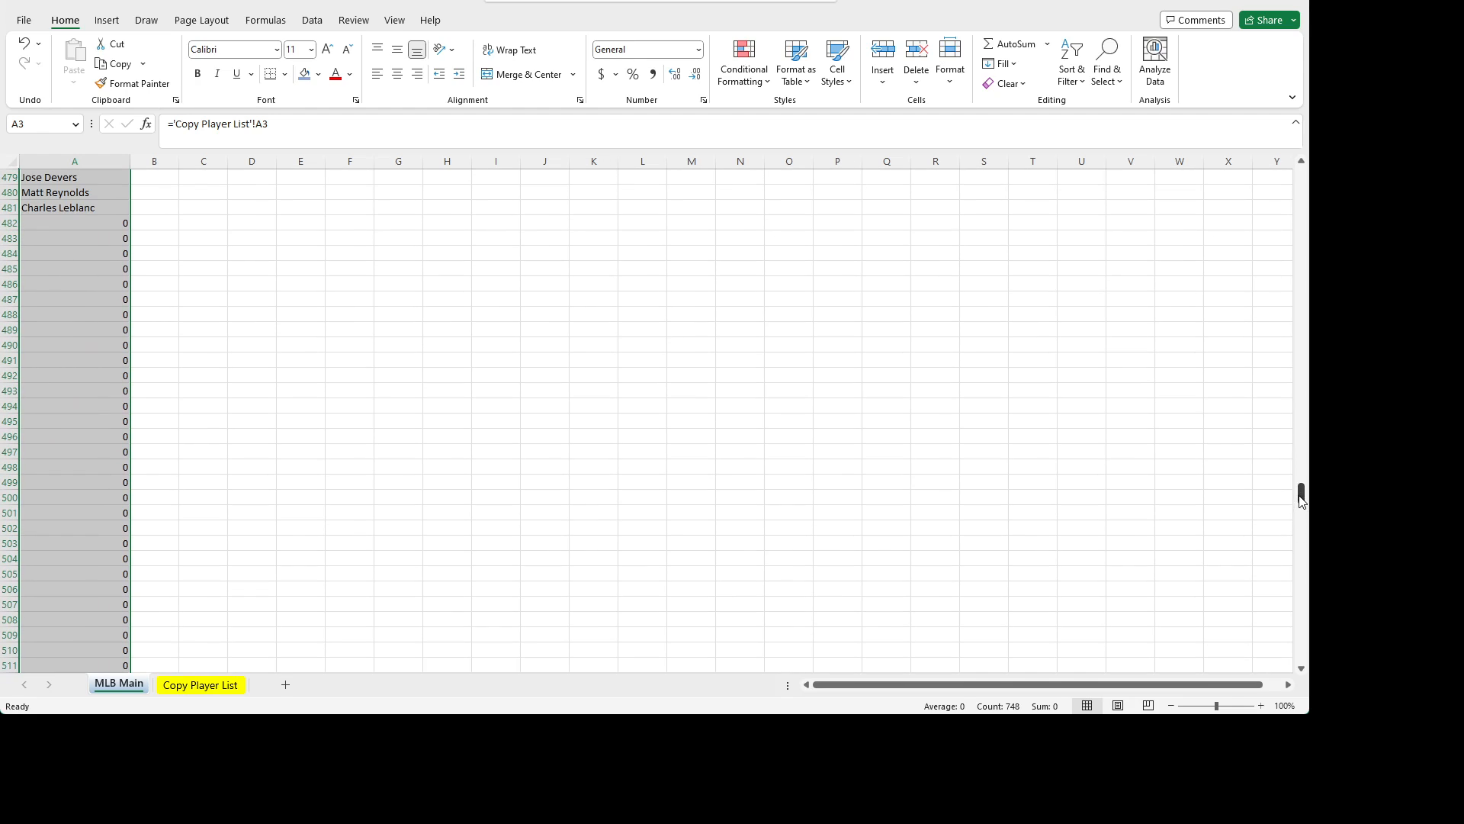
left_click(101, 208)
left_click(109, 224)
key("Down")
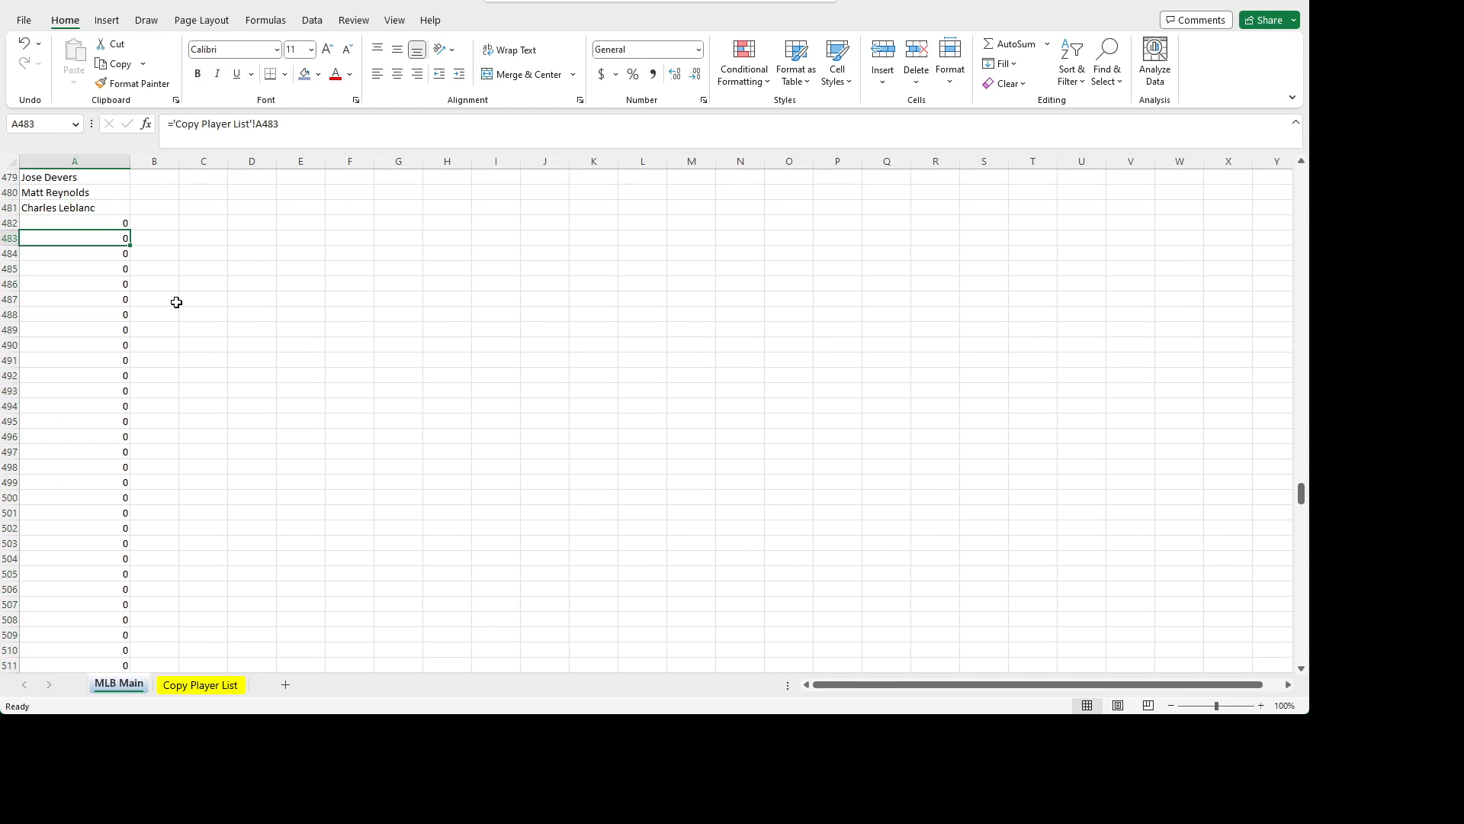
scroll(176, 300, "down", 3)
scroll(102, 405, "up", 11)
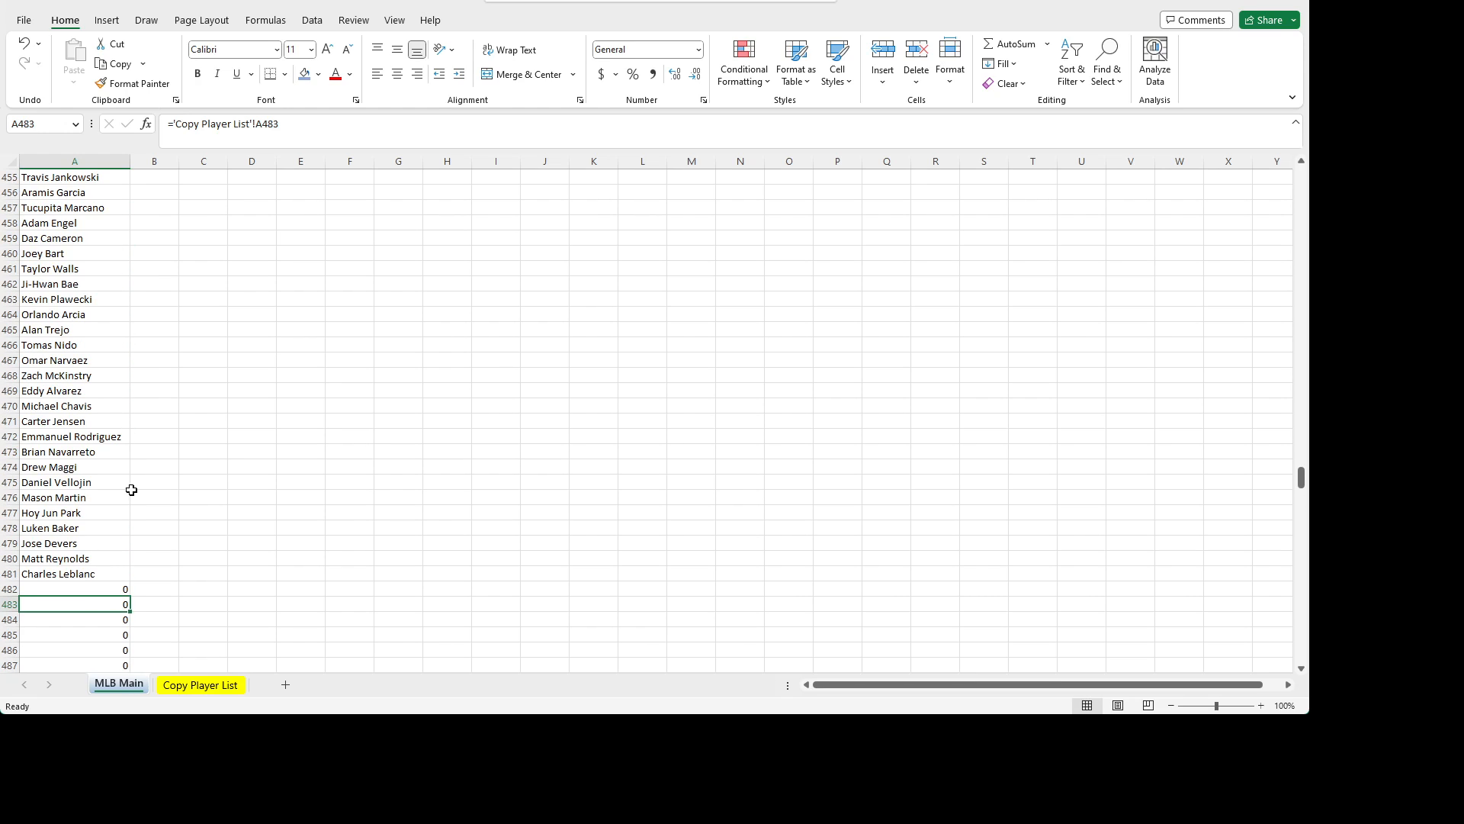
scroll(114, 496, "down", 7)
scroll(87, 465, "up", 6)
scroll(69, 519, "up", 20)
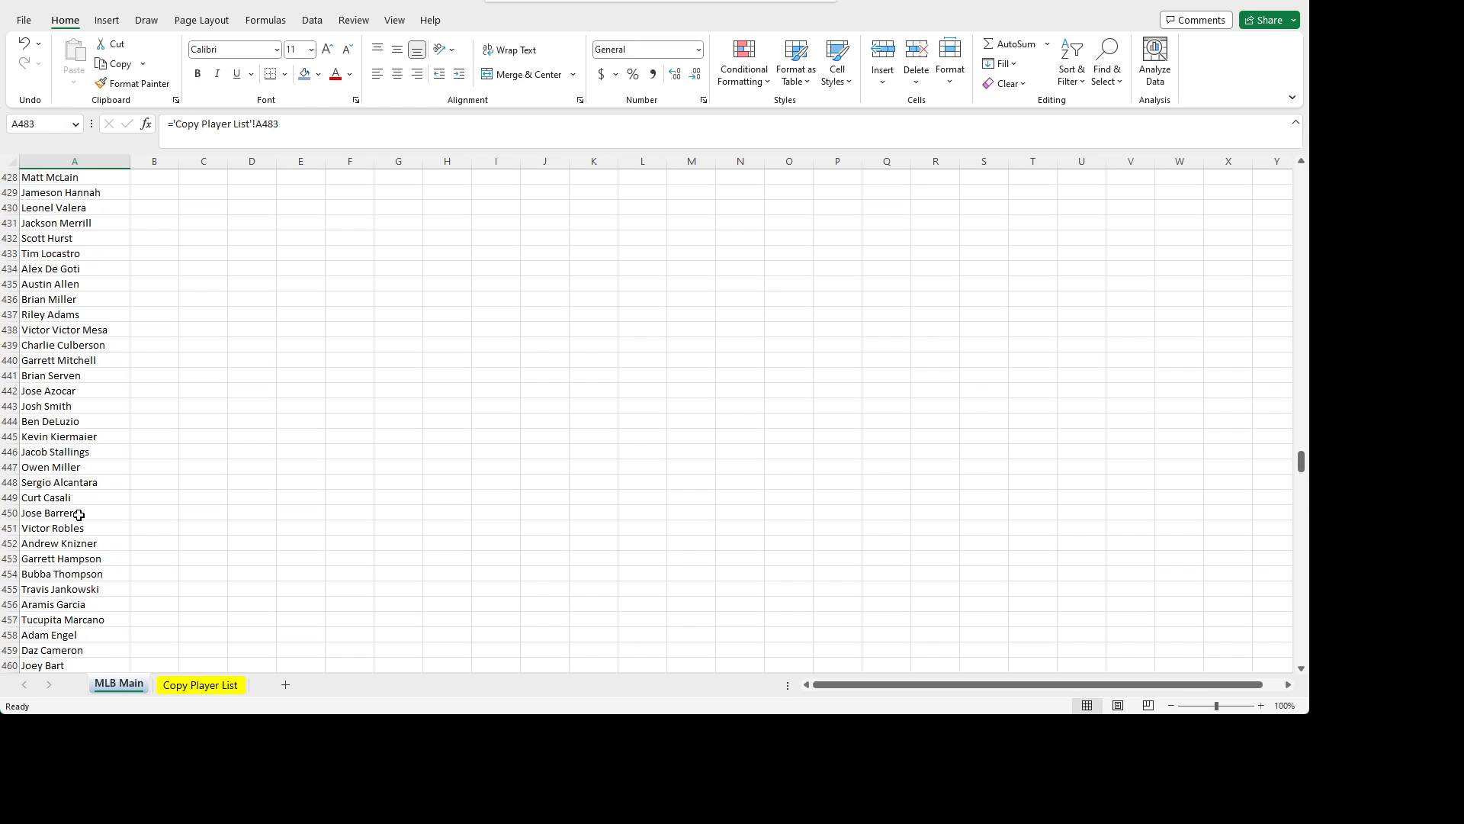
scroll(64, 466, "up", 5)
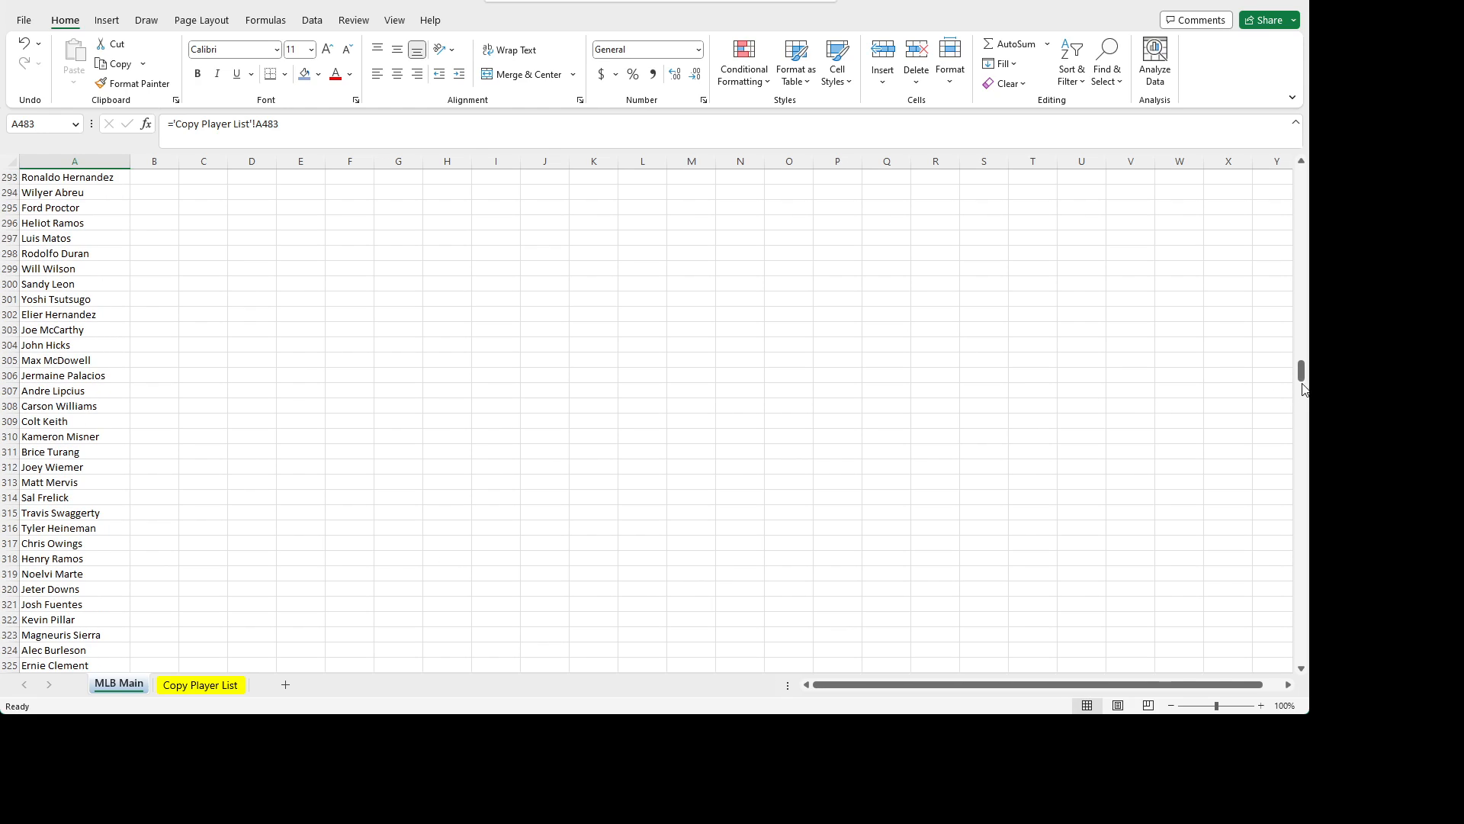
left_click_drag(1302, 372, 1294, 109)
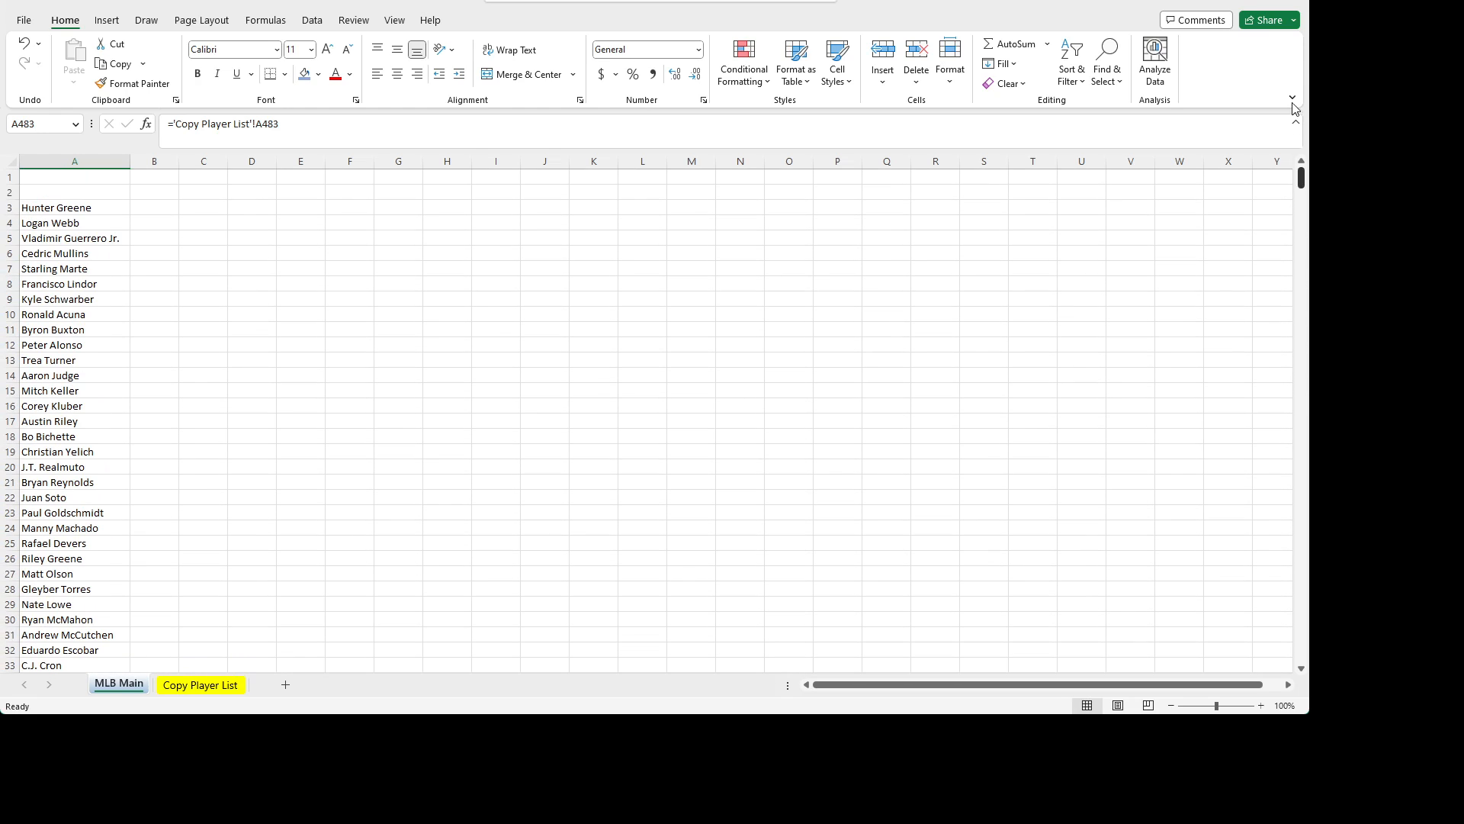
- Change the formula in cell A3 of MLB Main to =IF('Copy Player List'!A3="","",'Copy Player List'!A3)
left_click(55, 206)
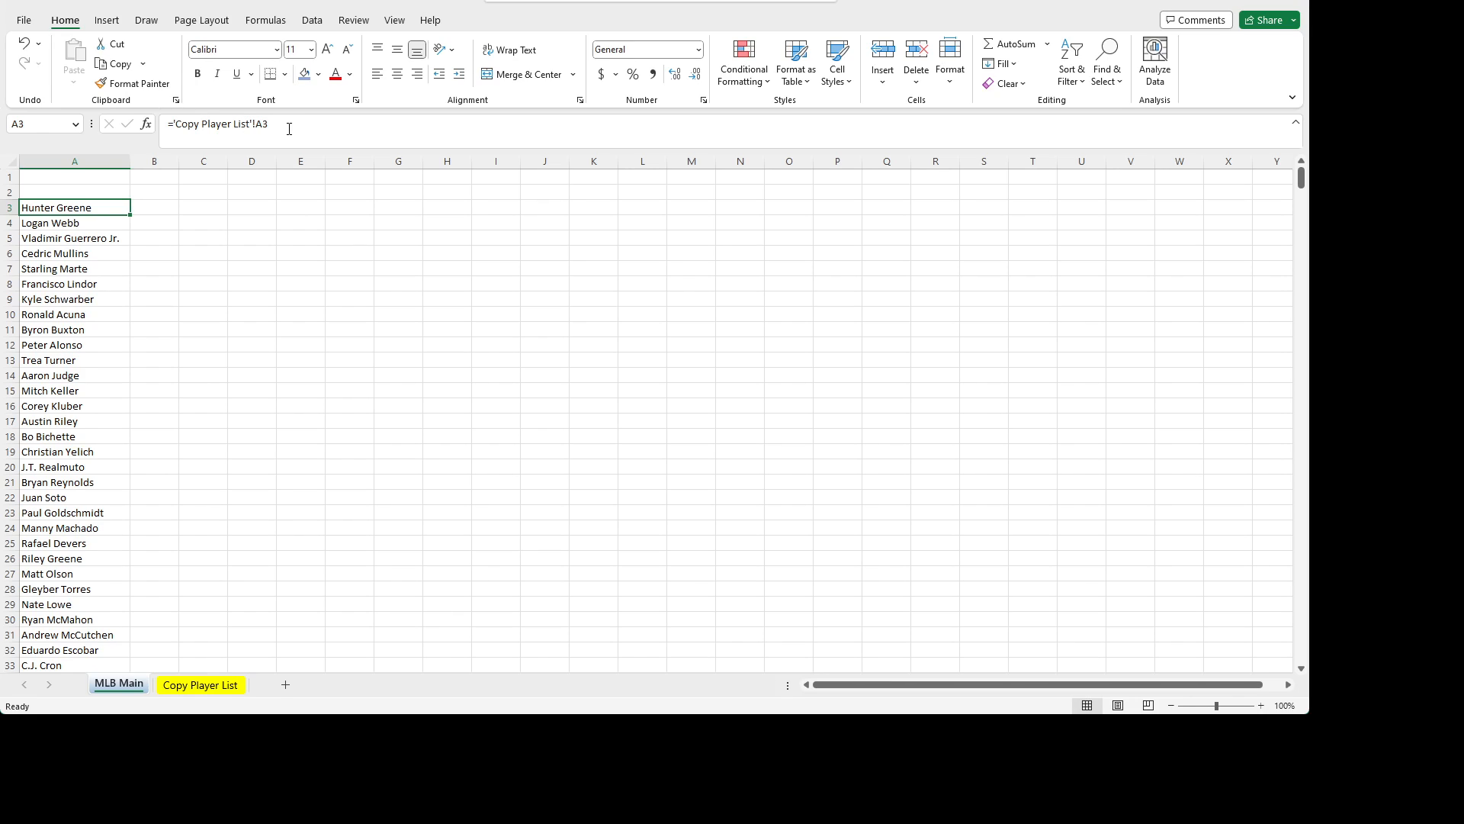
left_click_drag(289, 129, 164, 130)
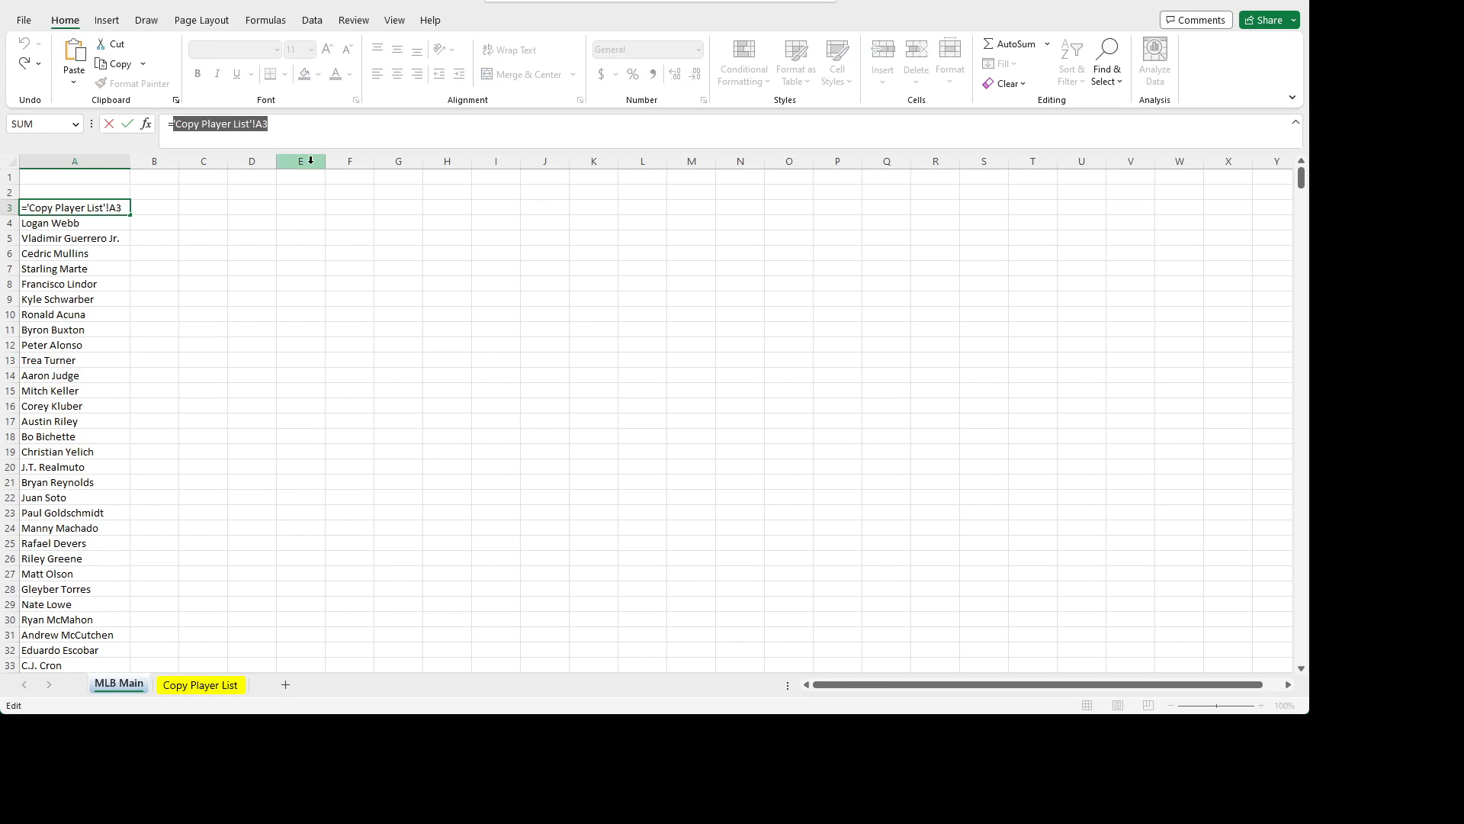
left_click(288, 131)
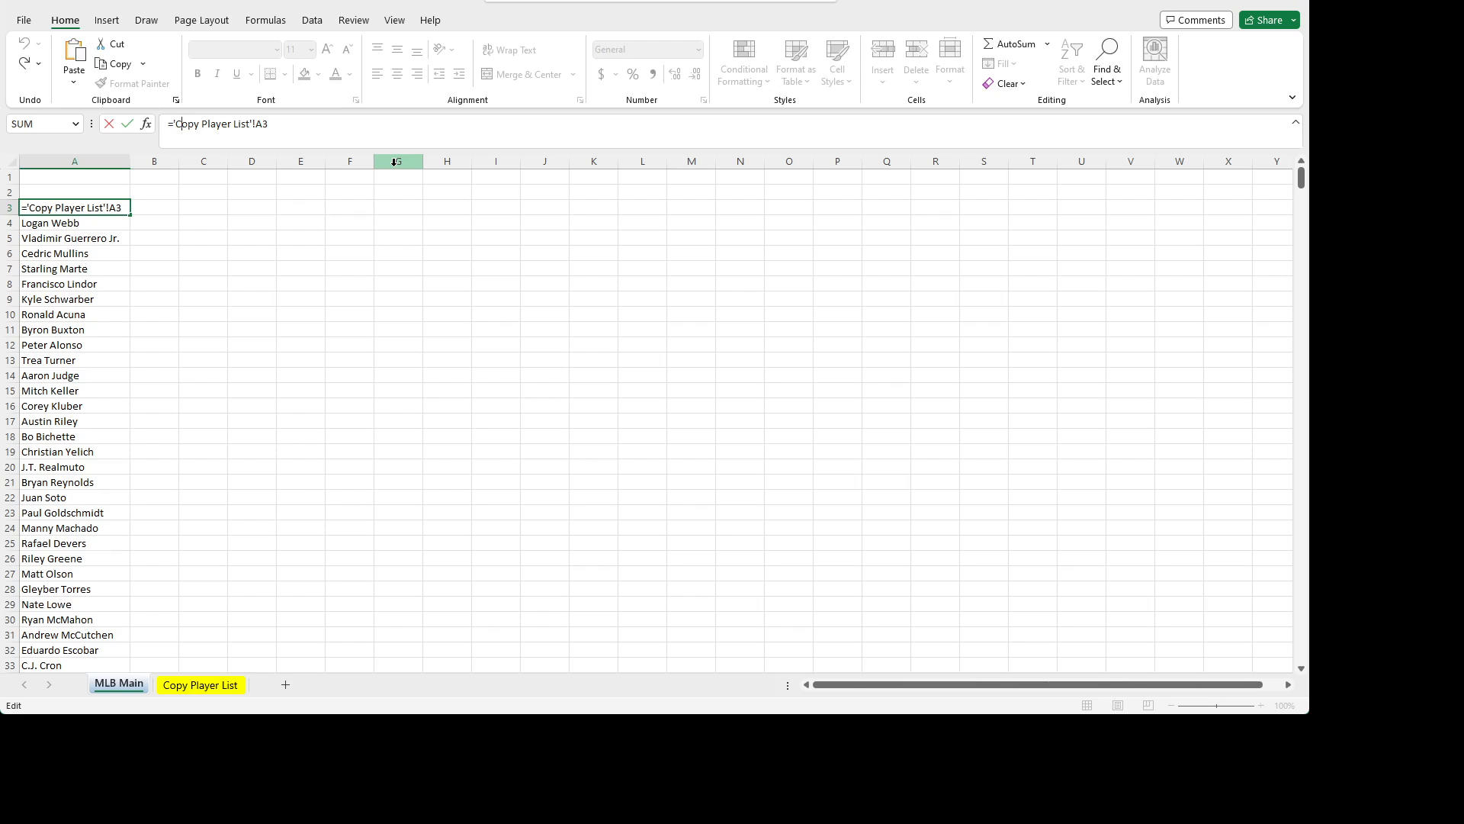
type("IF(")
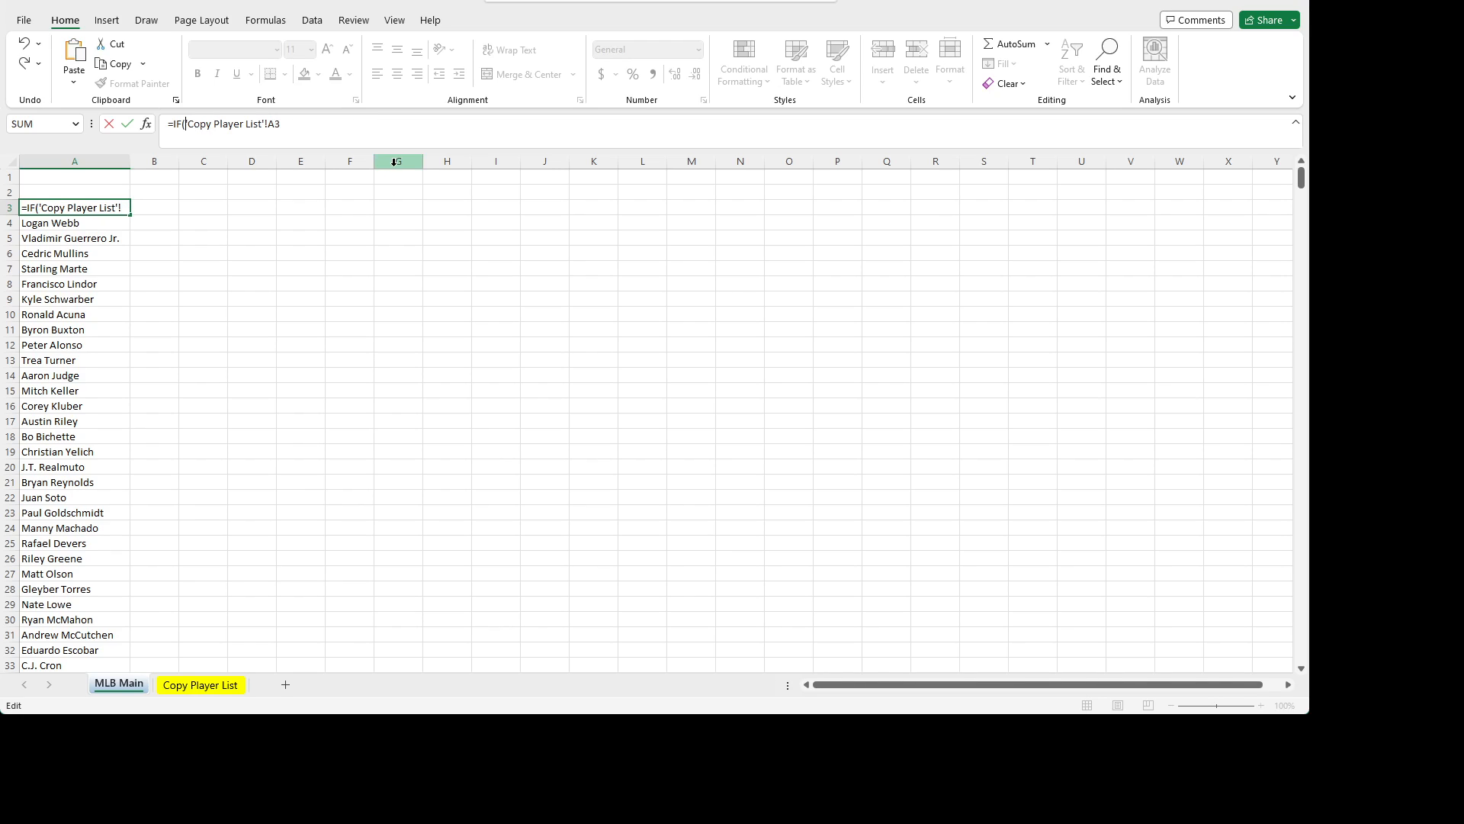
key("End")
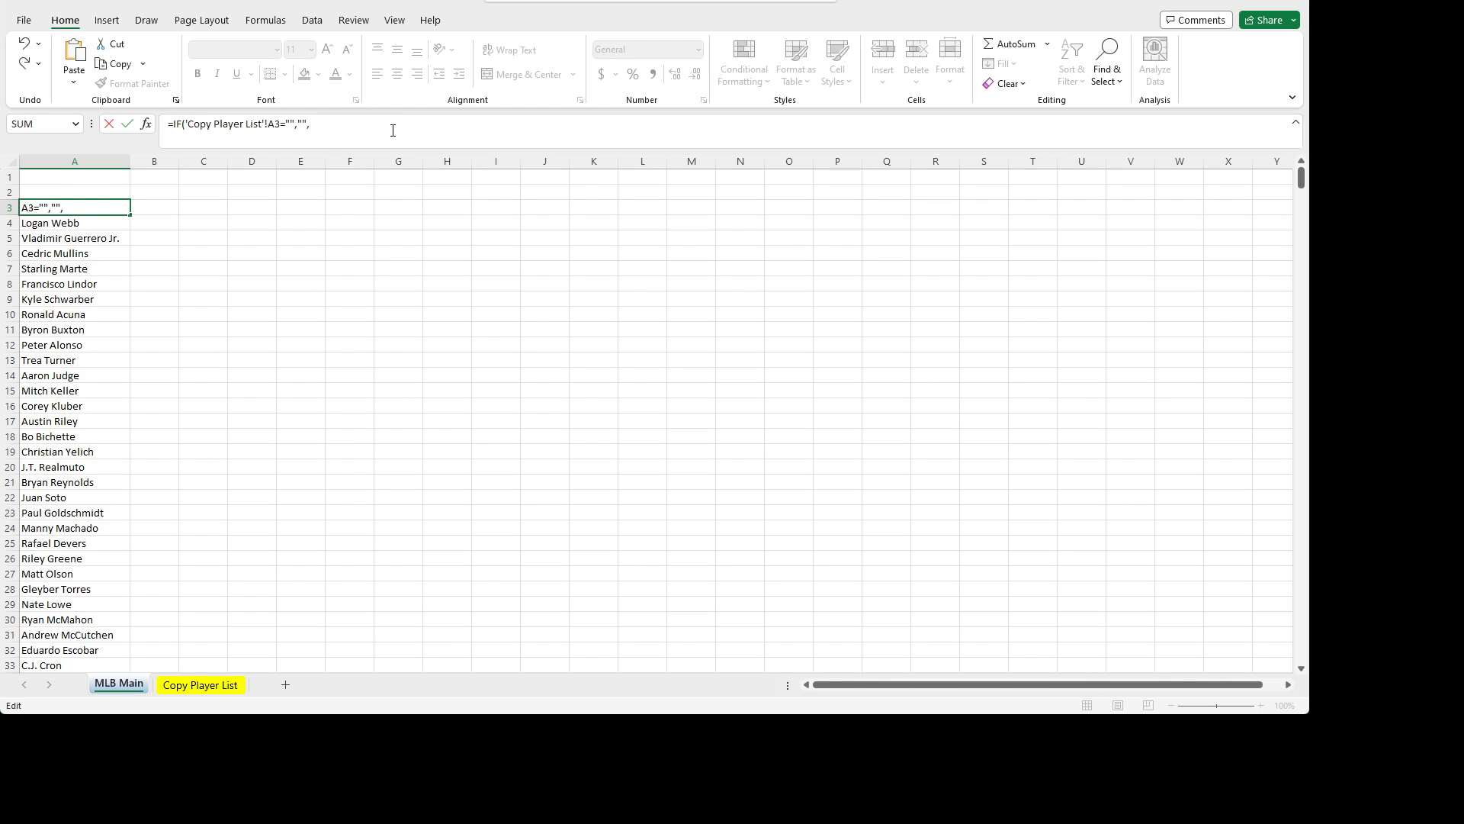
key("ctrl+v")
key("Return")
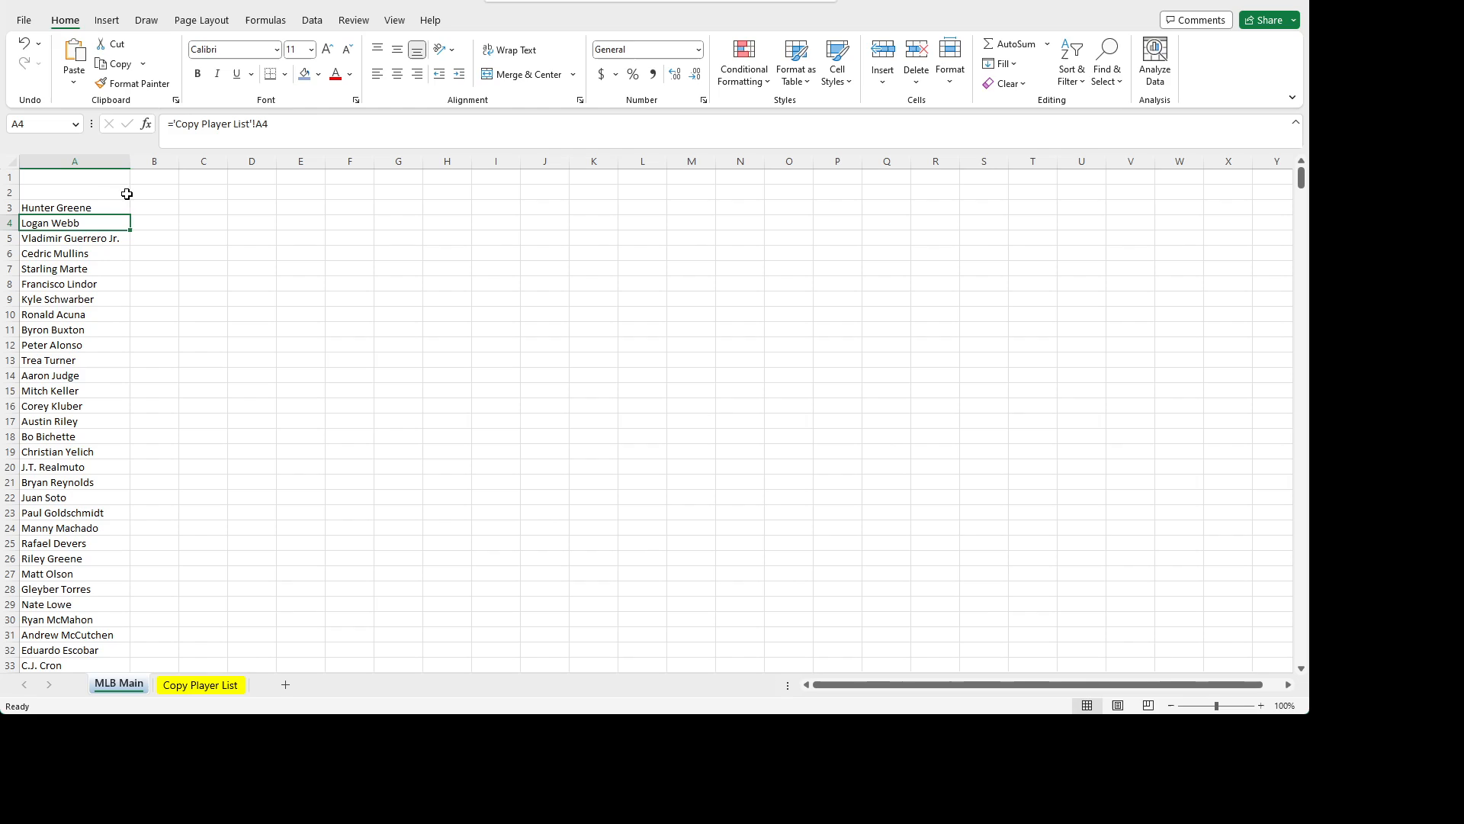
- Fill the IF formula from A3 down the existing formulas in column A and check the rows below the last player
left_click(101, 205)
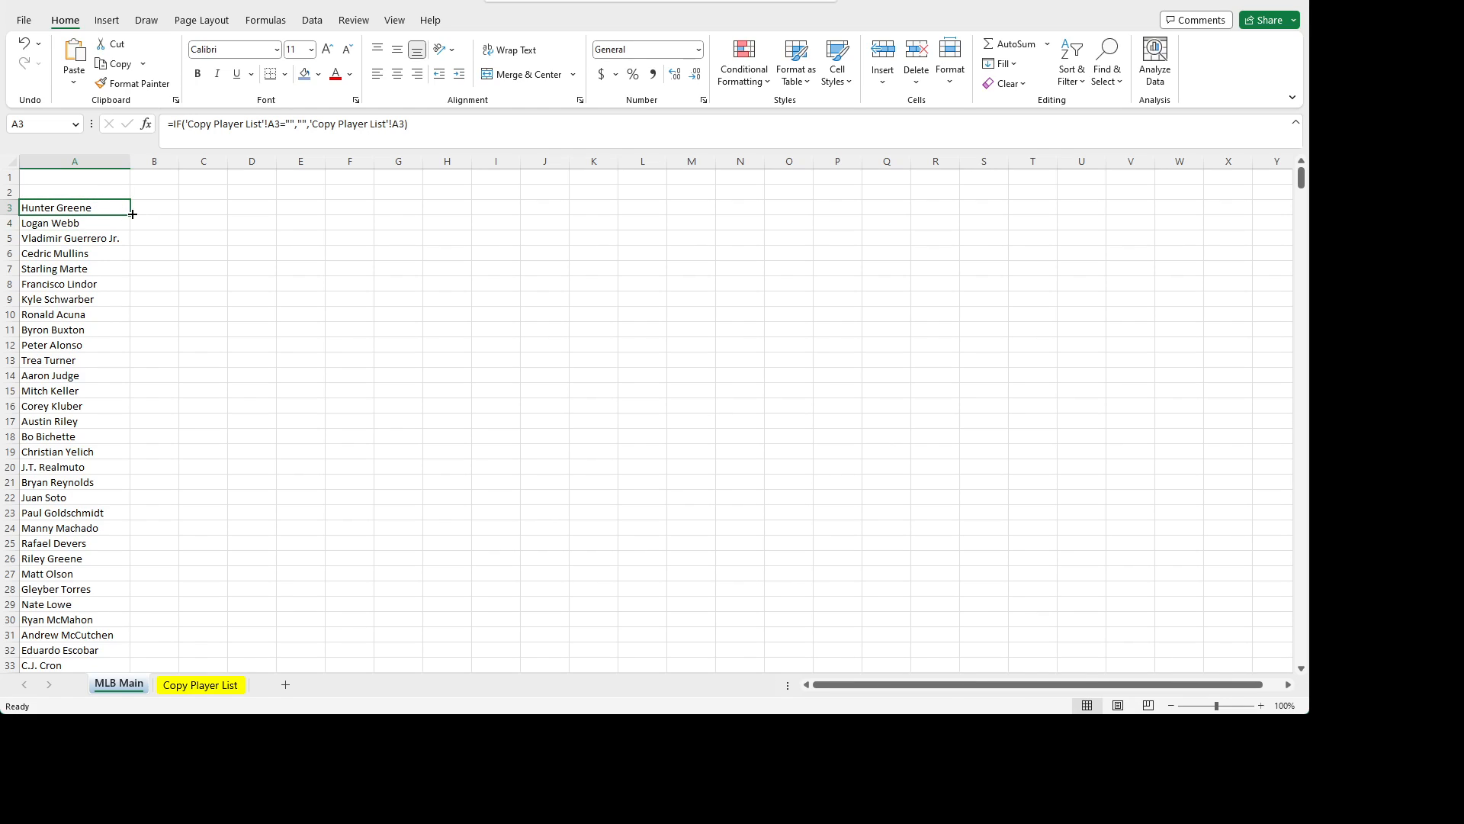
double_click(132, 215)
left_click(93, 207)
double_click(130, 215)
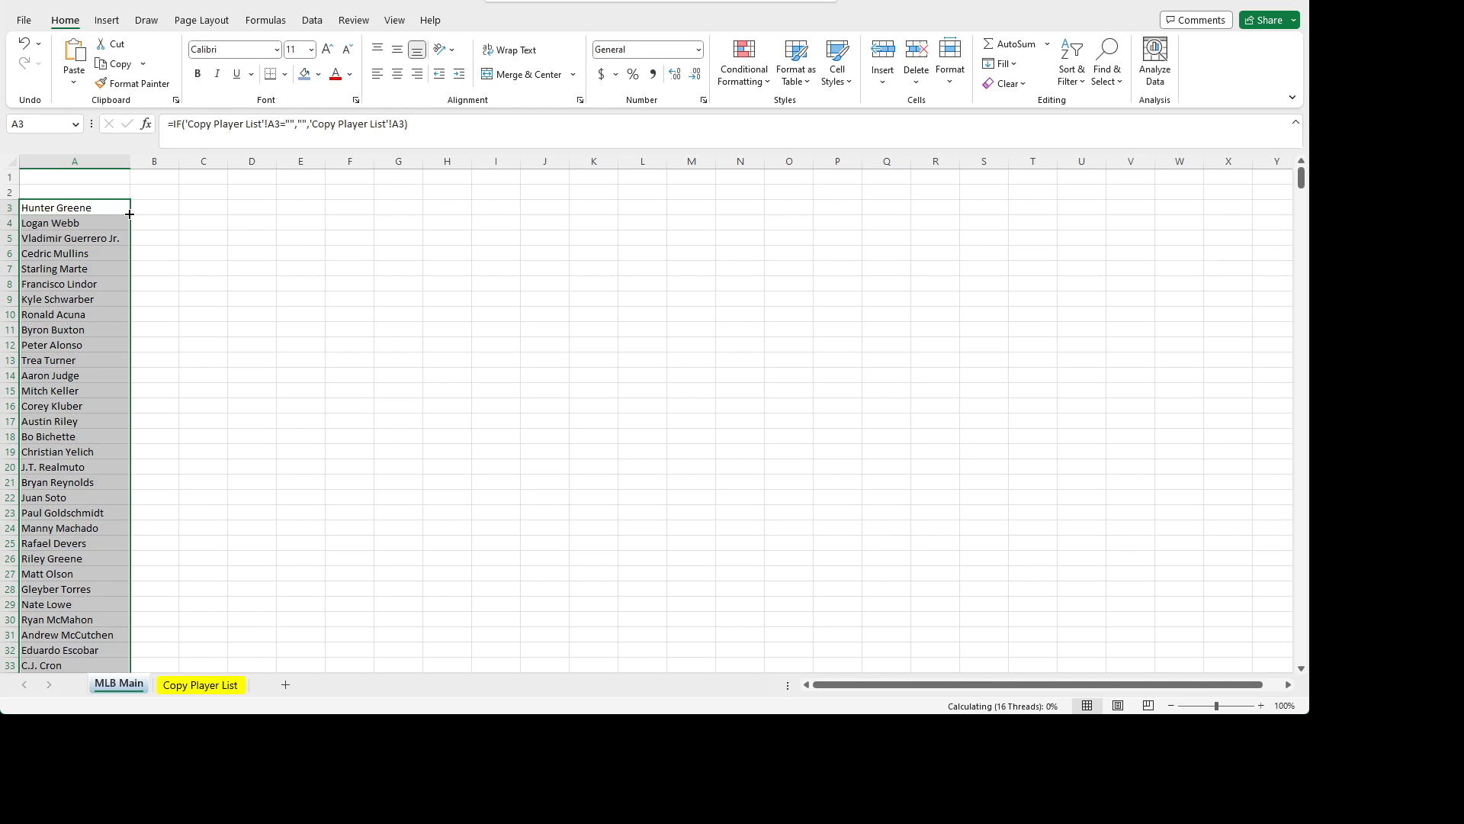
scroll(147, 572, "down", 19)
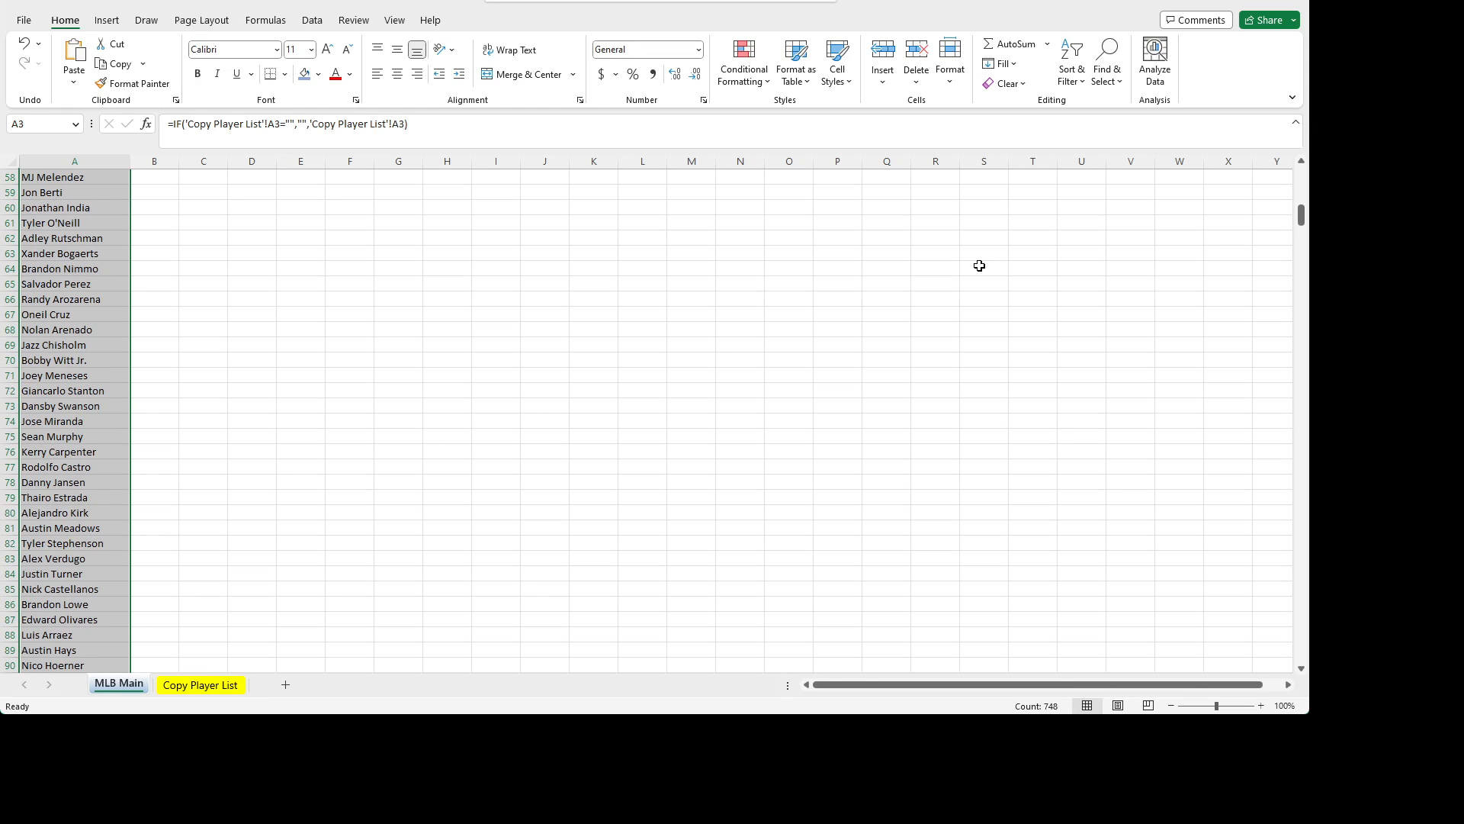
left_click_drag(1301, 215, 1302, 487)
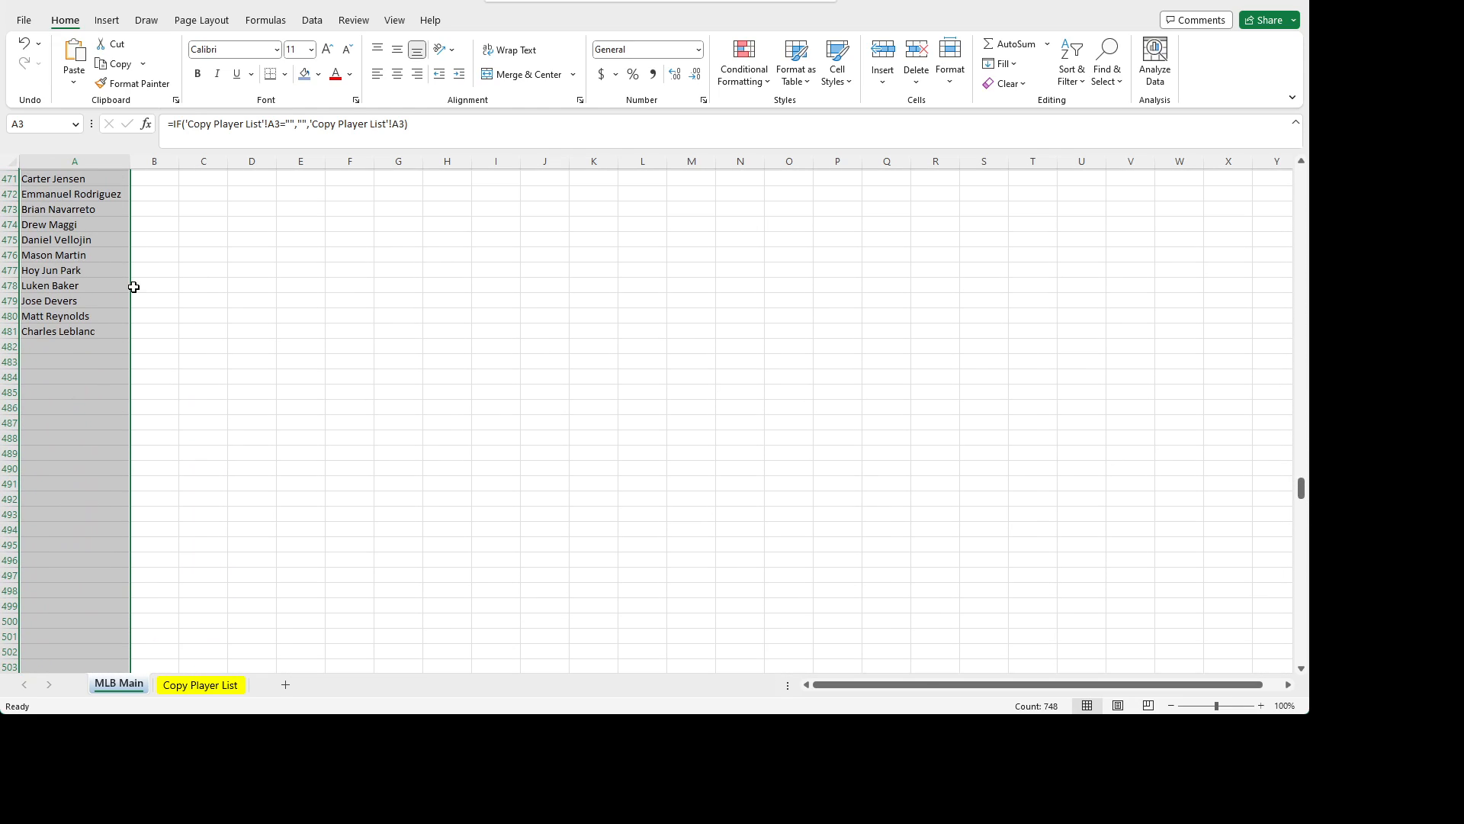
left_click(76, 362)
scroll(86, 442, "up", 15)
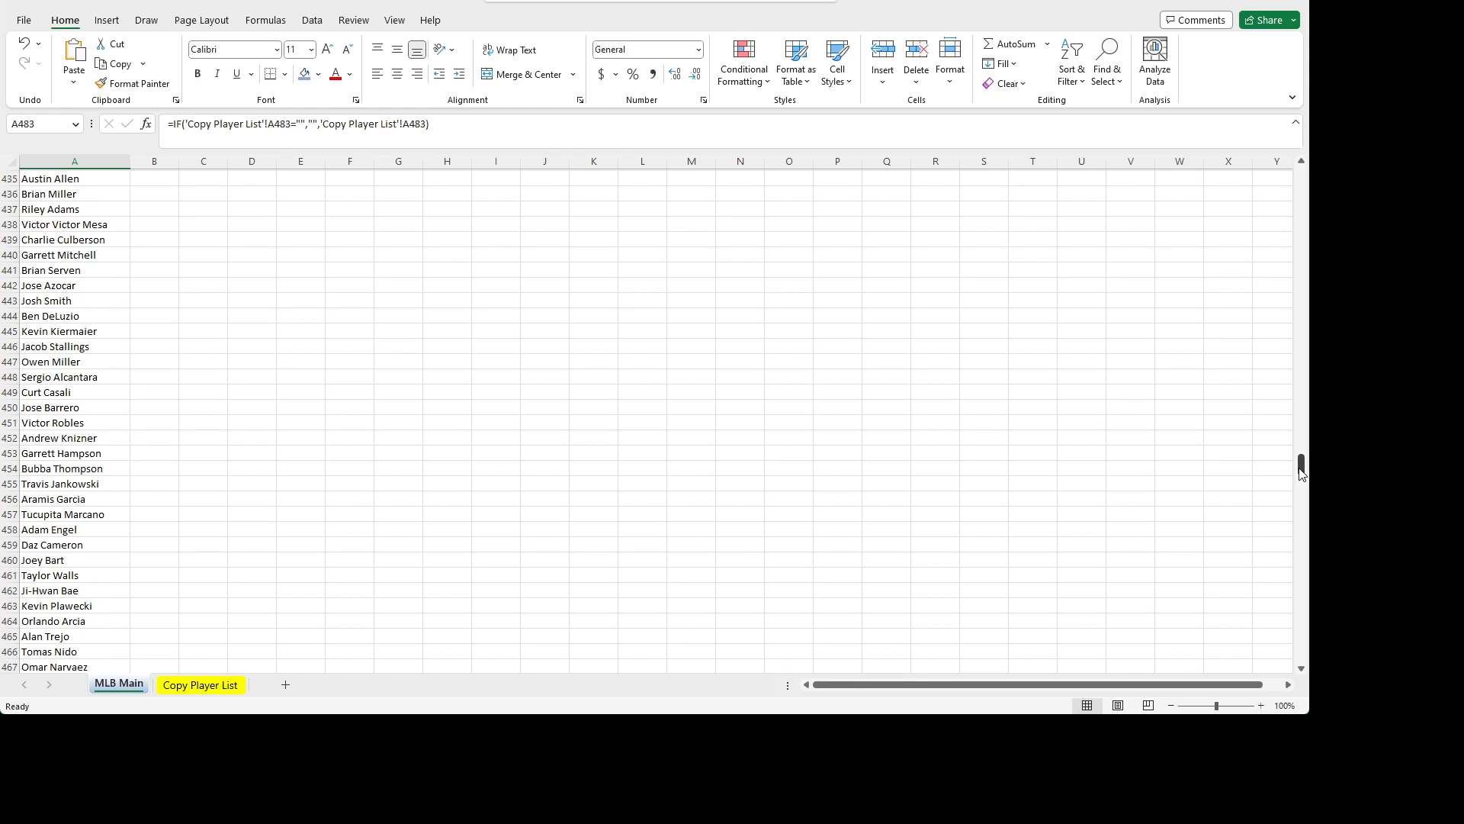
- Enter the header Players in cell A2, above the player names on MLB Main
left_click_drag(1301, 461, 1301, 177)
left_click(65, 206)
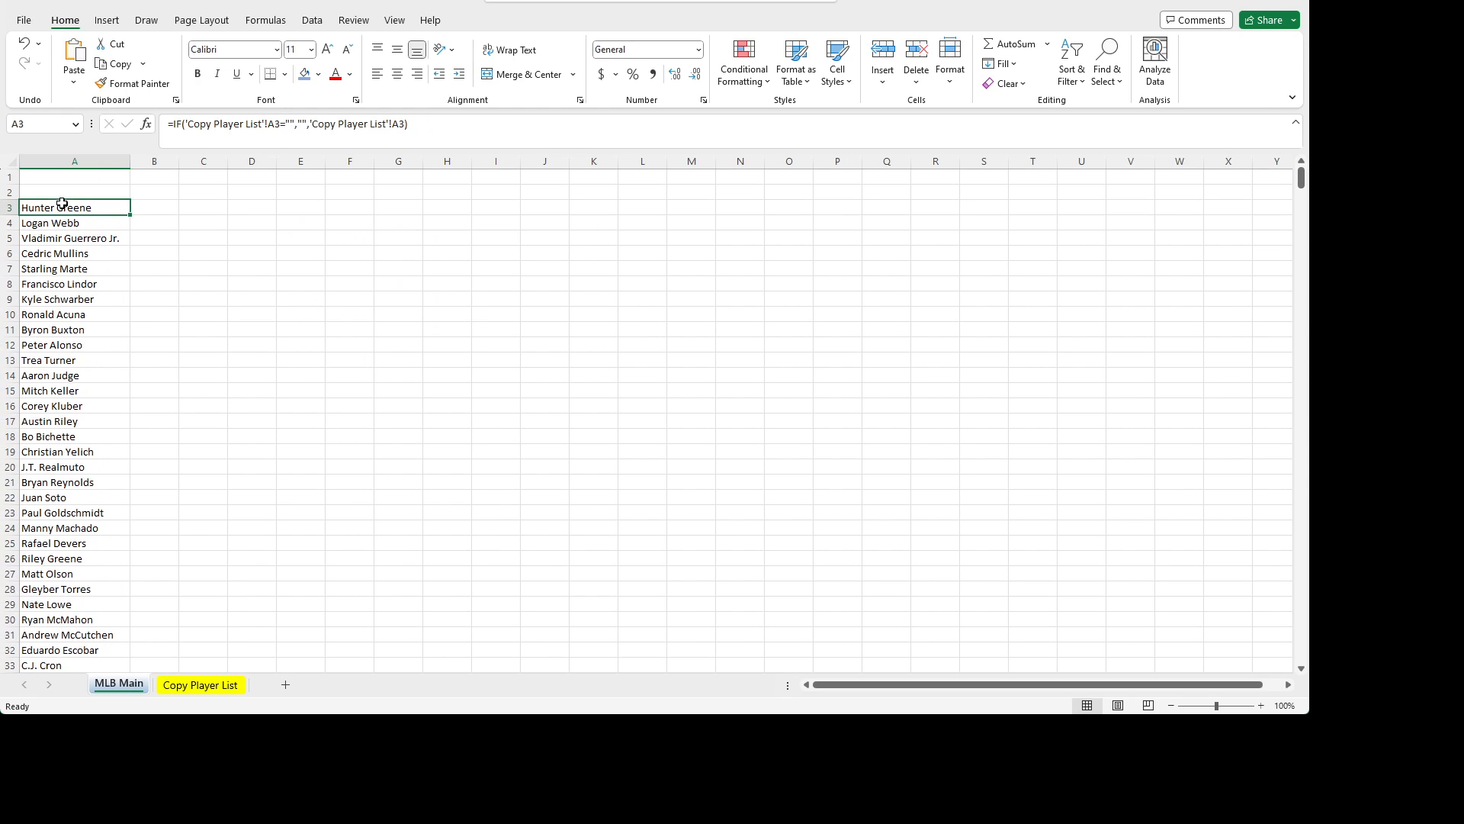
left_click(70, 193)
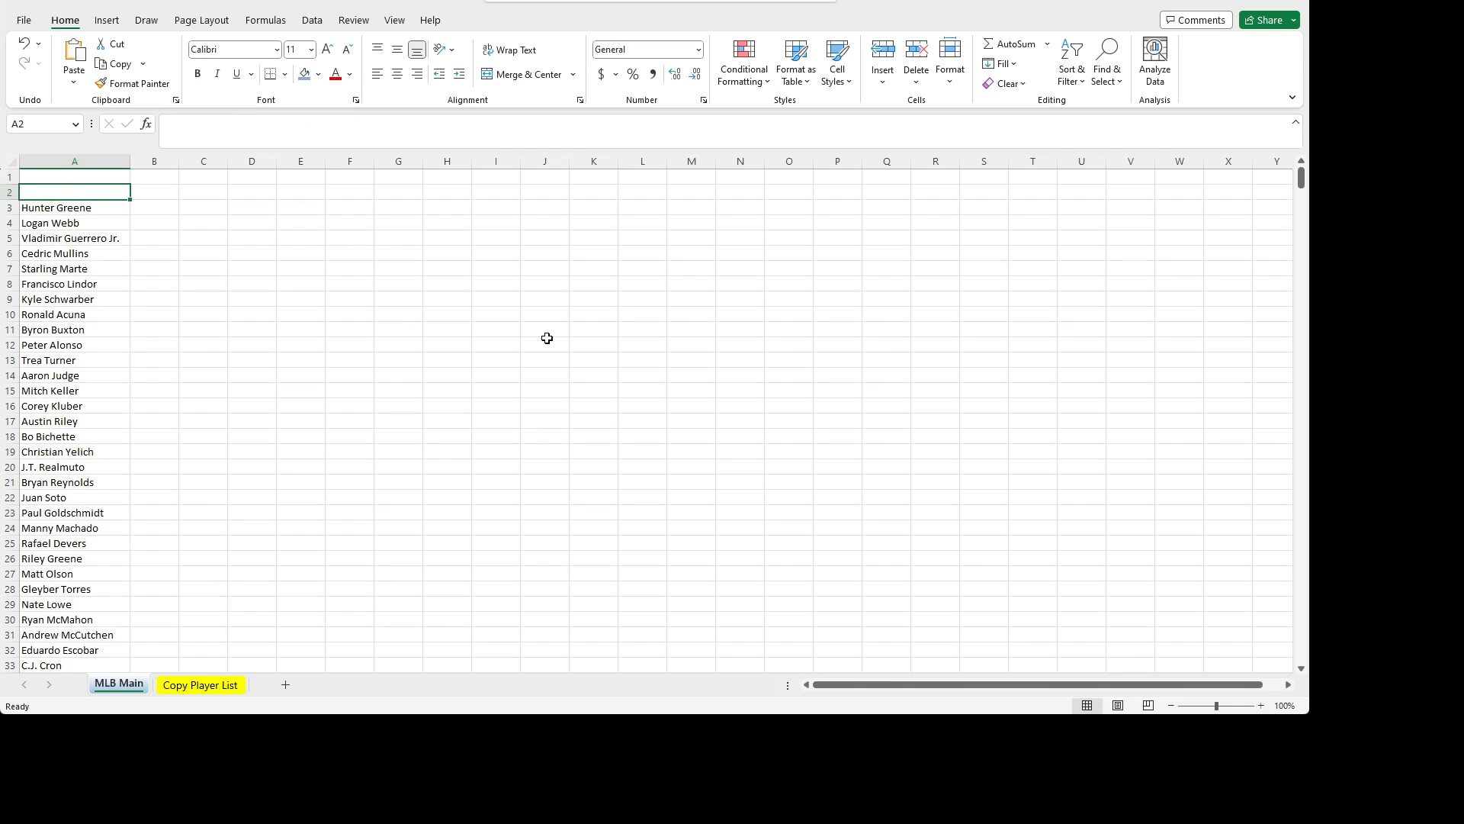
type("Pl")
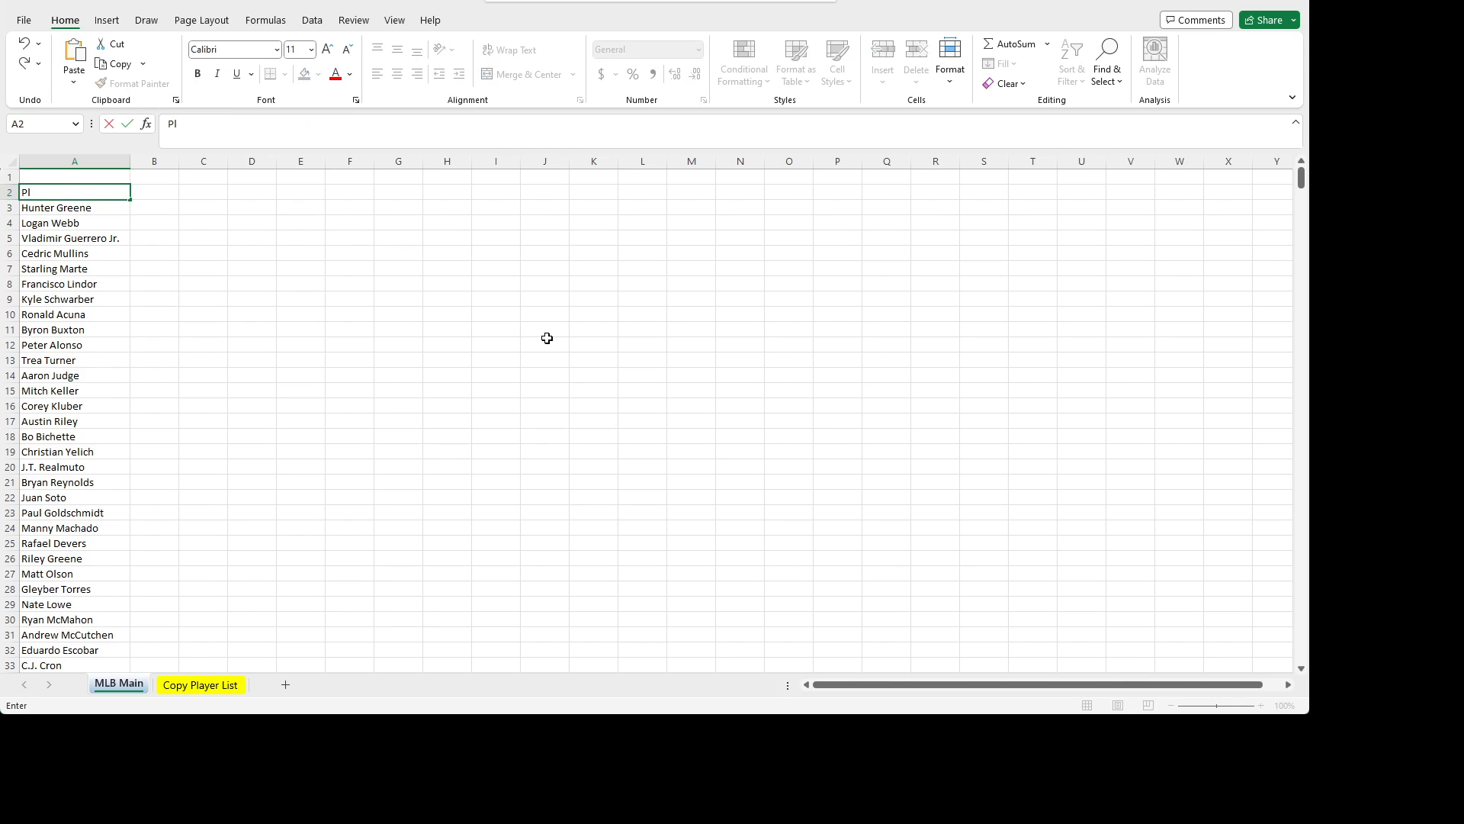
type("ayers")
key("Return")
key("Up")
left_click(190, 269)
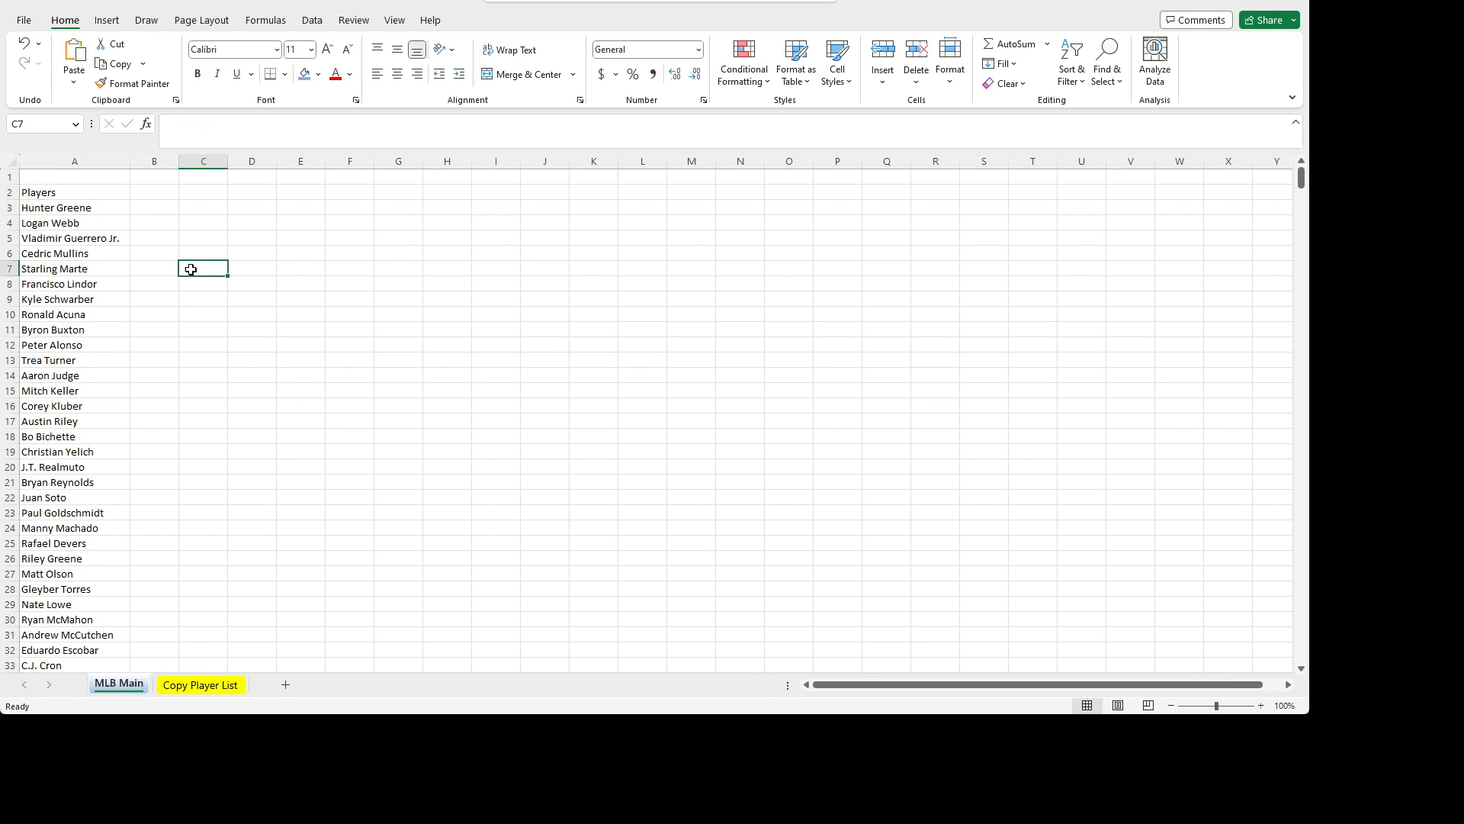
- Examine the header row at the beginning of the Copy Player List sheet, and return to MLB Main
left_click(59, 188)
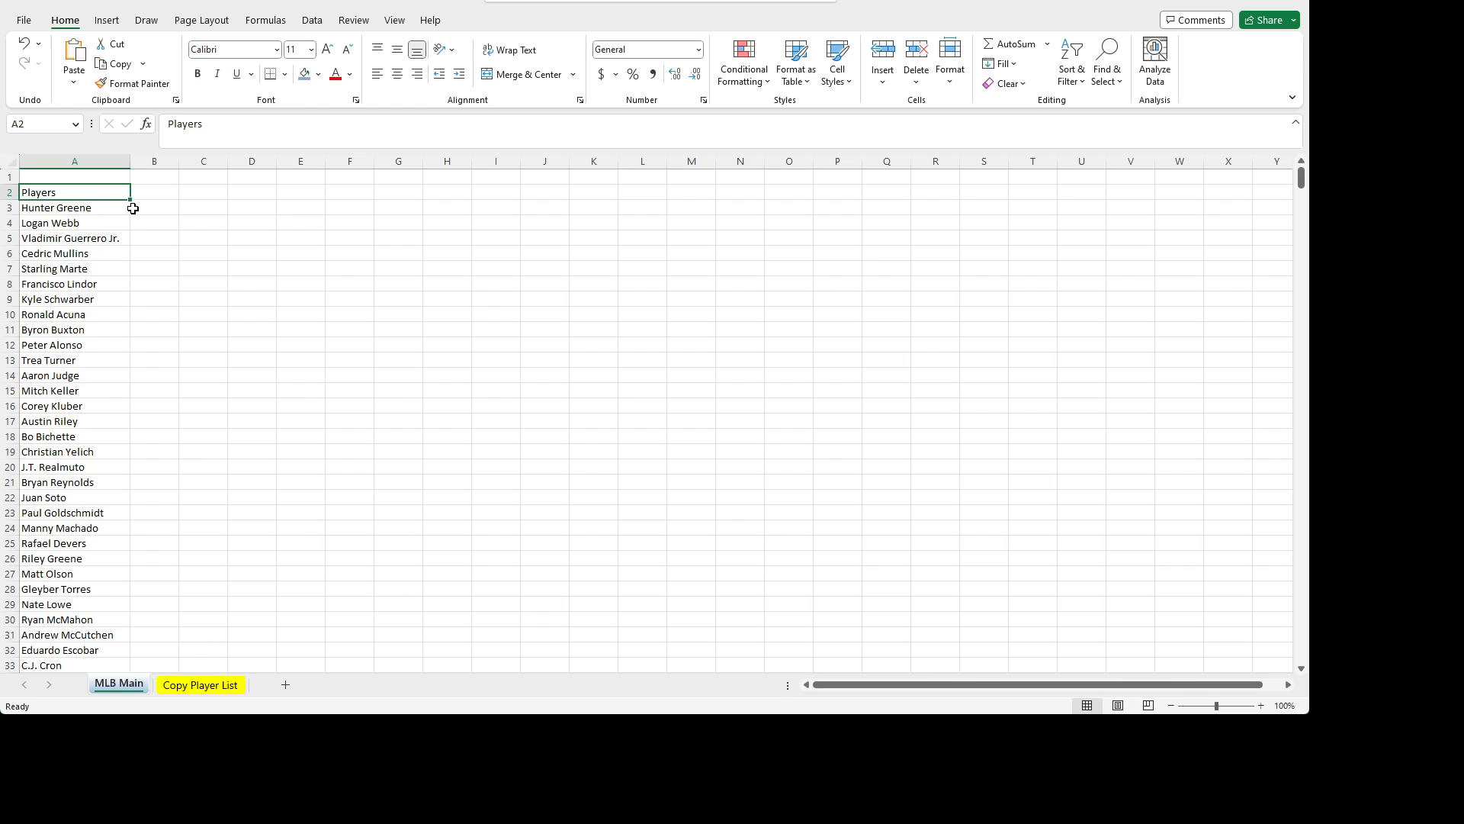
left_click(200, 684)
scroll(591, 364, "up", 5)
scroll(591, 364, "up", 10)
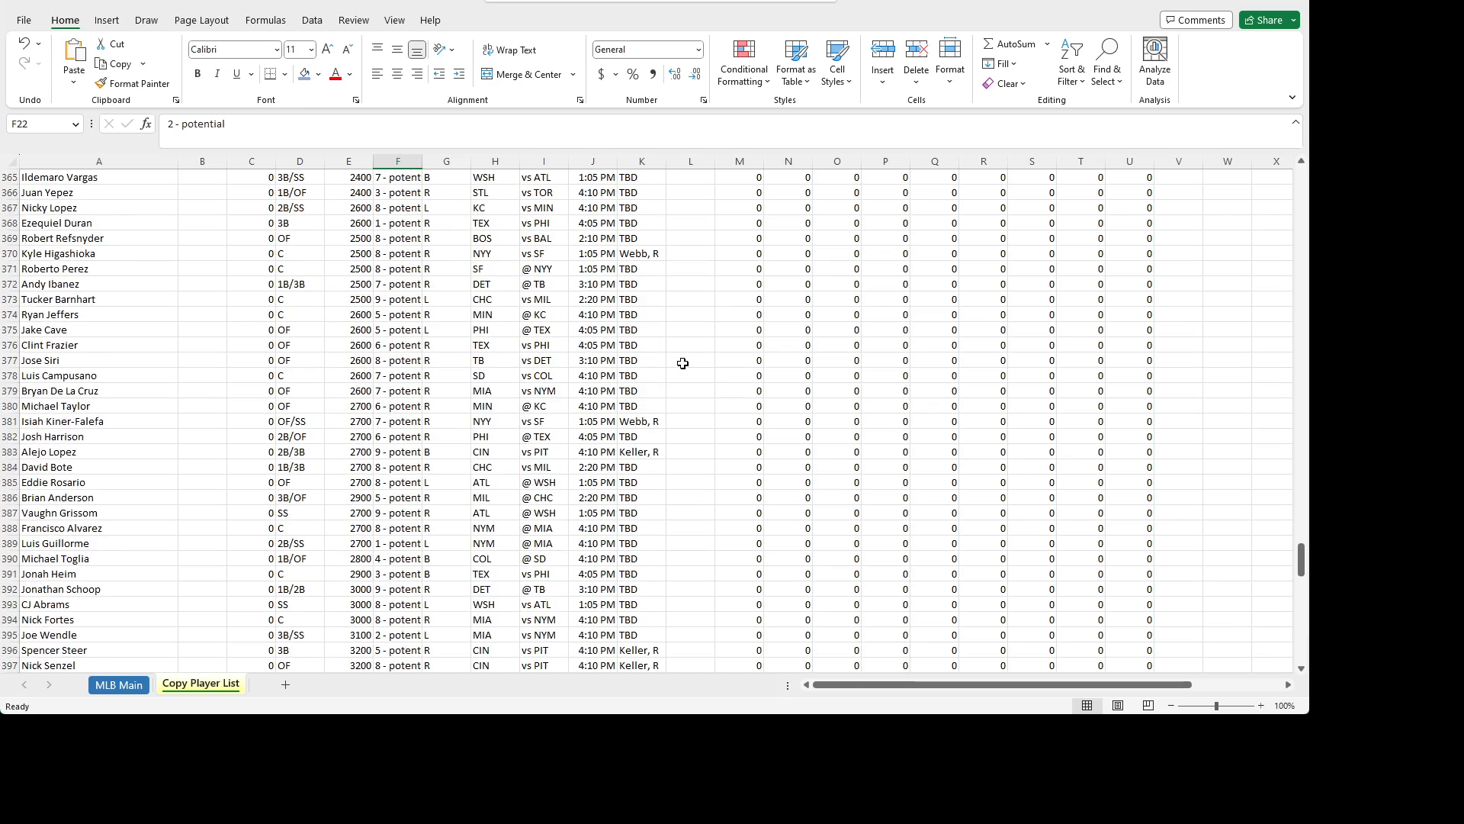
left_click_drag(1299, 529, 1288, 80)
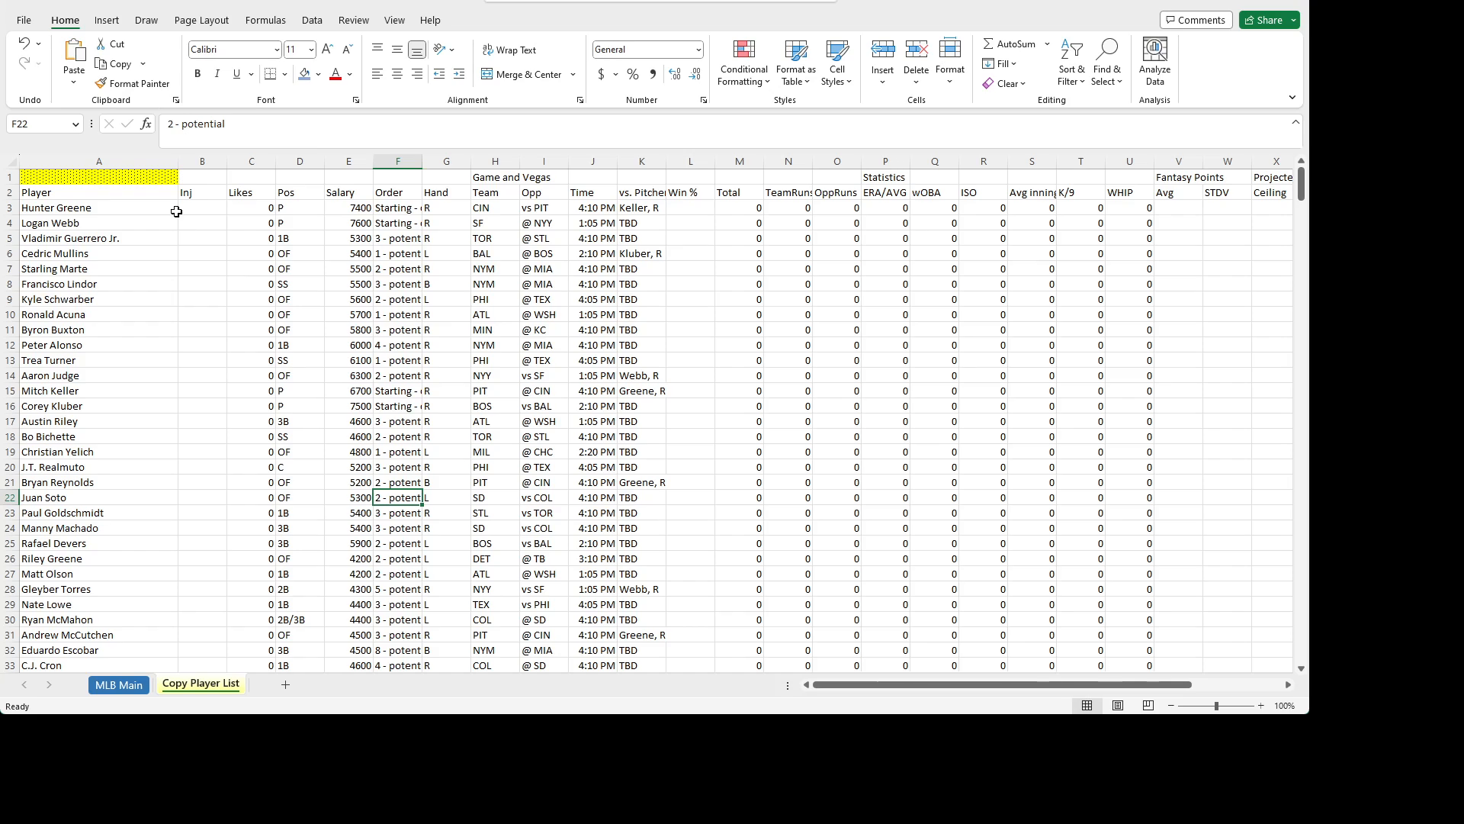
left_click(97, 686)
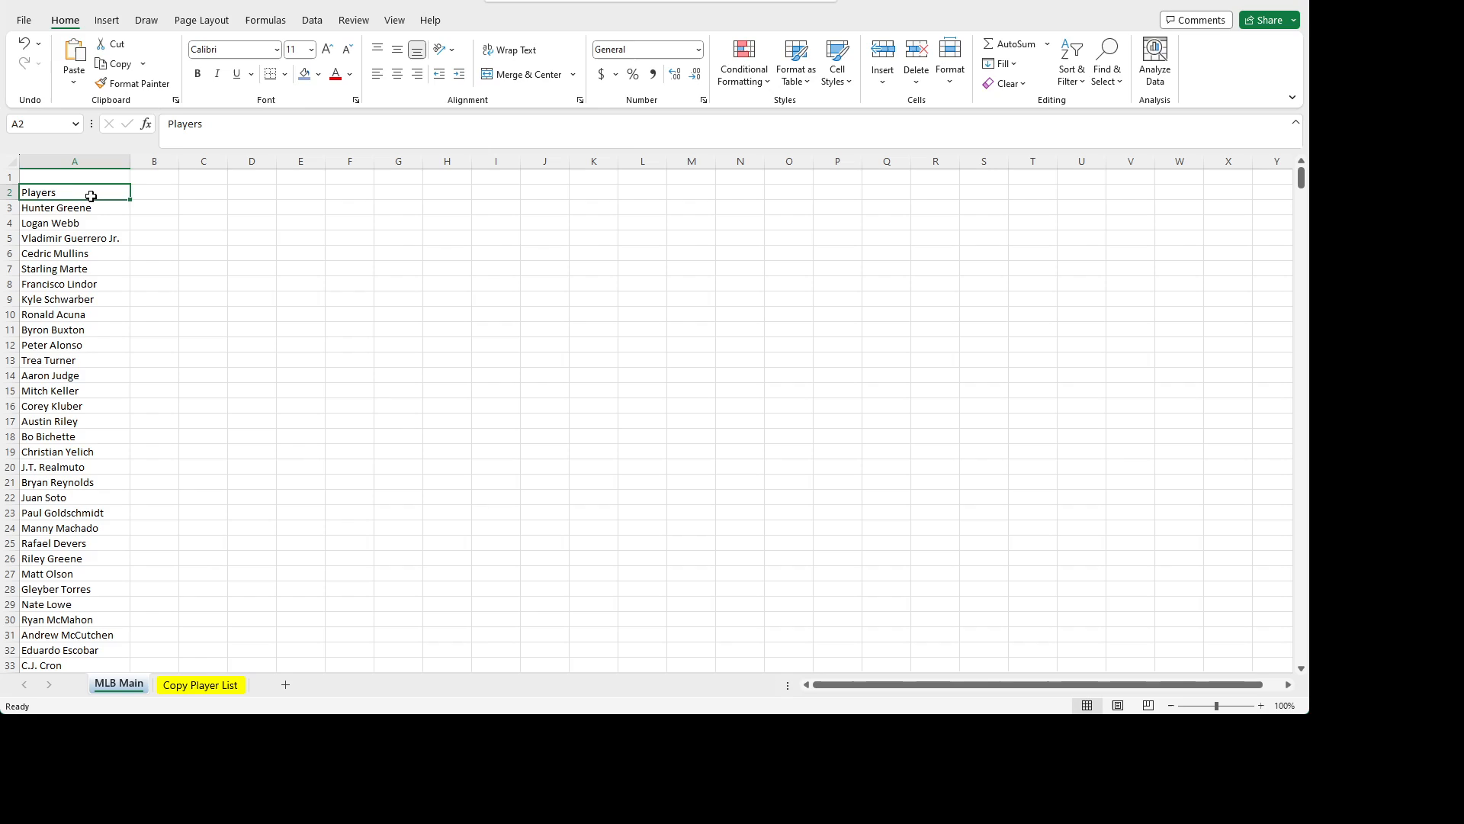
left_click(149, 195)
key("Left")
key("Right")
key("Right")
key("Right")
key("Right")
key("Left")
key("Left")
key("Left")
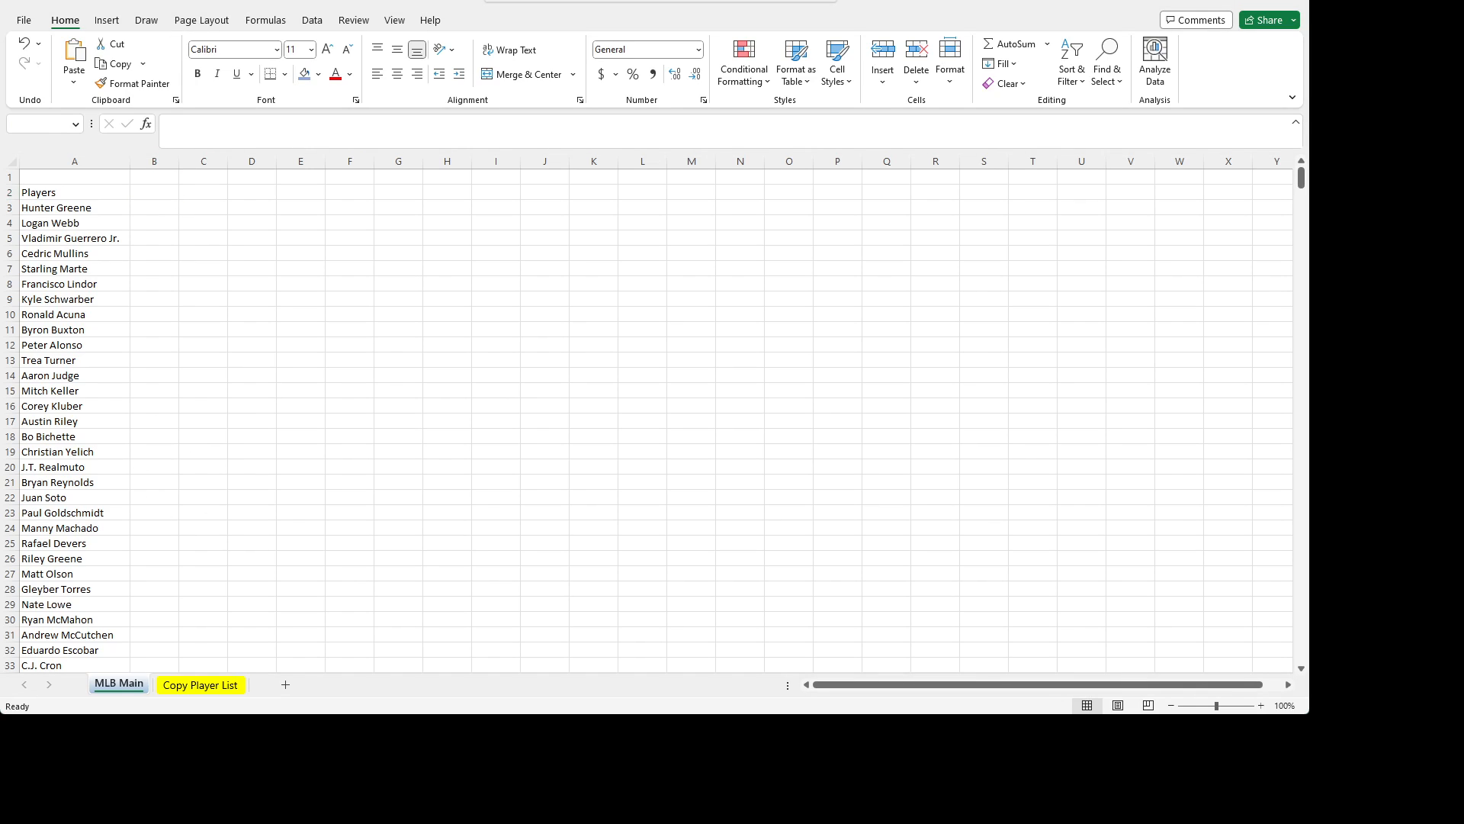
- Enter the header Projection in cell B2 and widen column B slightly
left_click(134, 190)
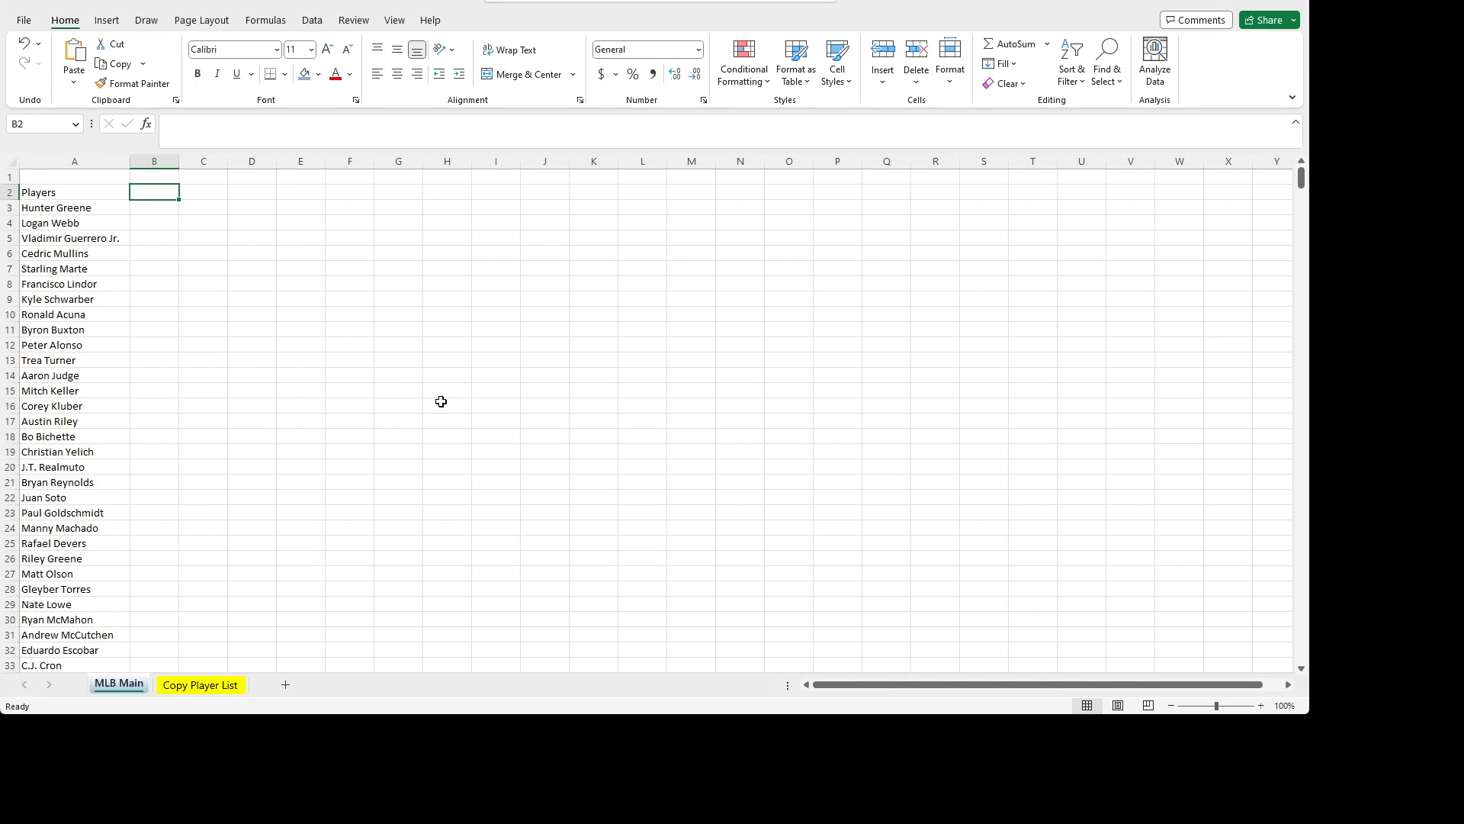
type("Pr")
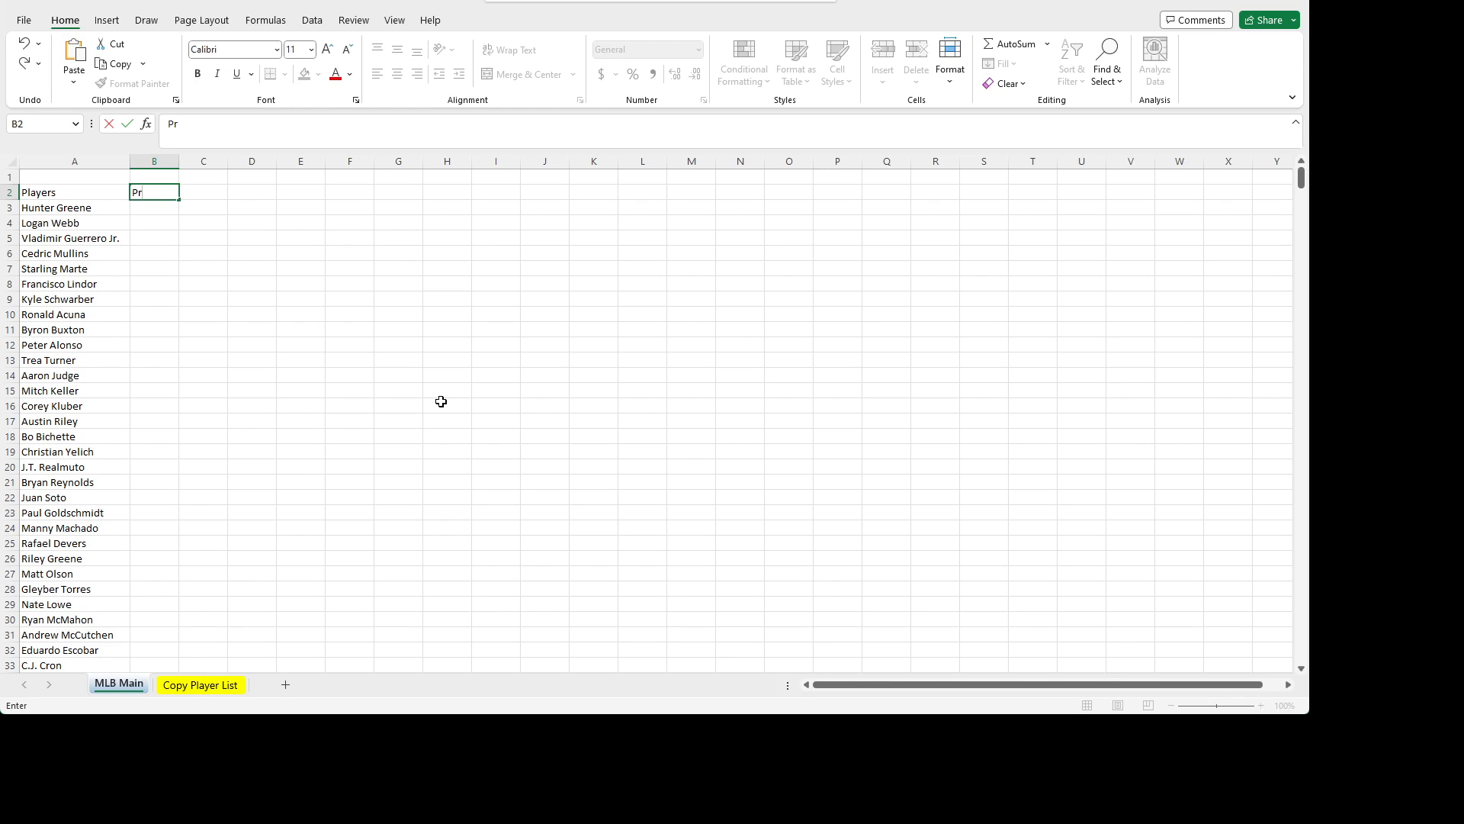
type("ojection")
key("Tab")
left_click_drag(179, 158, 189, 175)
- Shorten the header in B2 to Proj, and add the headers EXP in C2 and RND in D2
left_click(176, 192)
type("P")
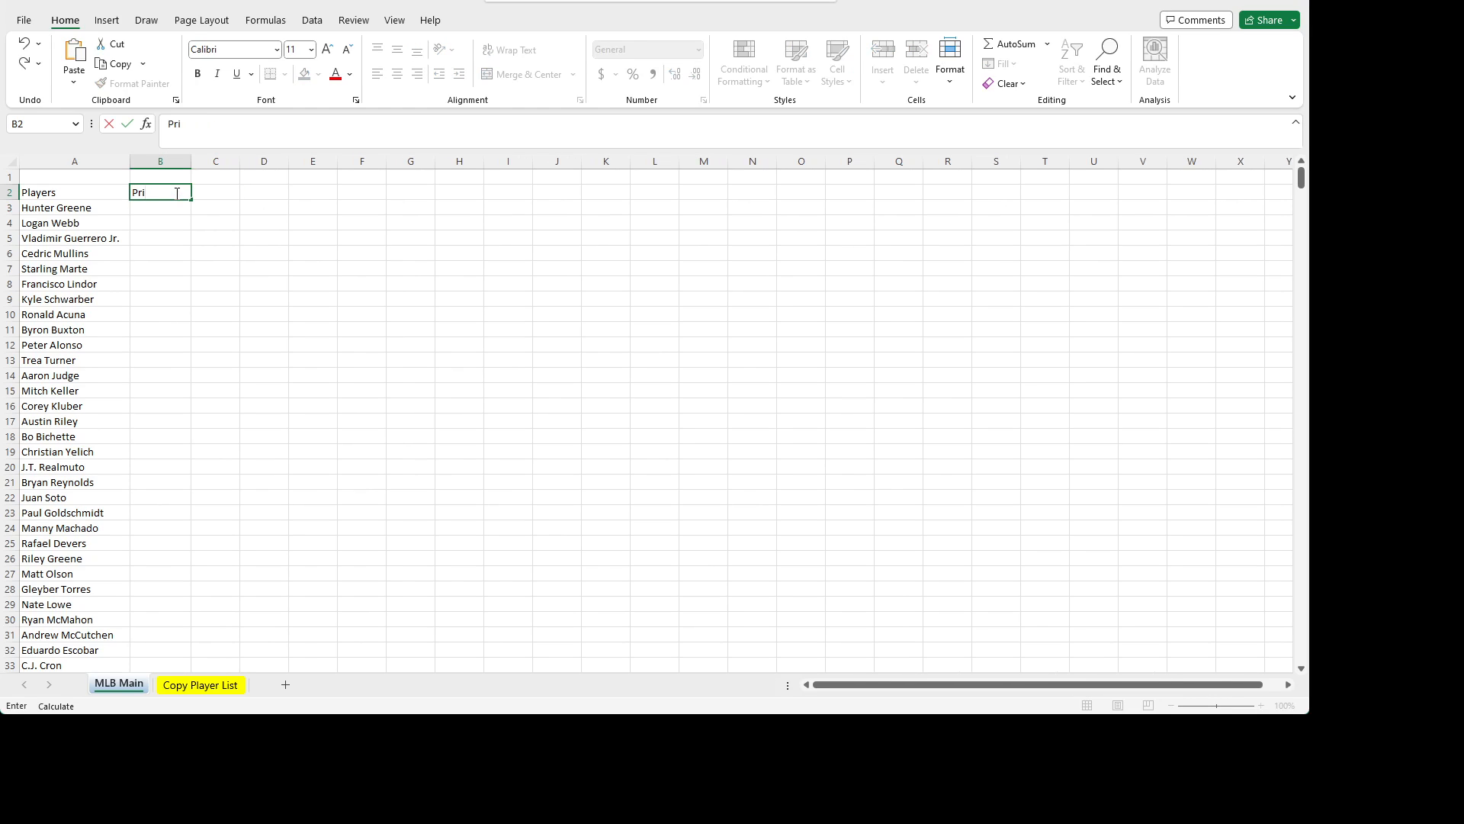
type("roj")
key("Tab")
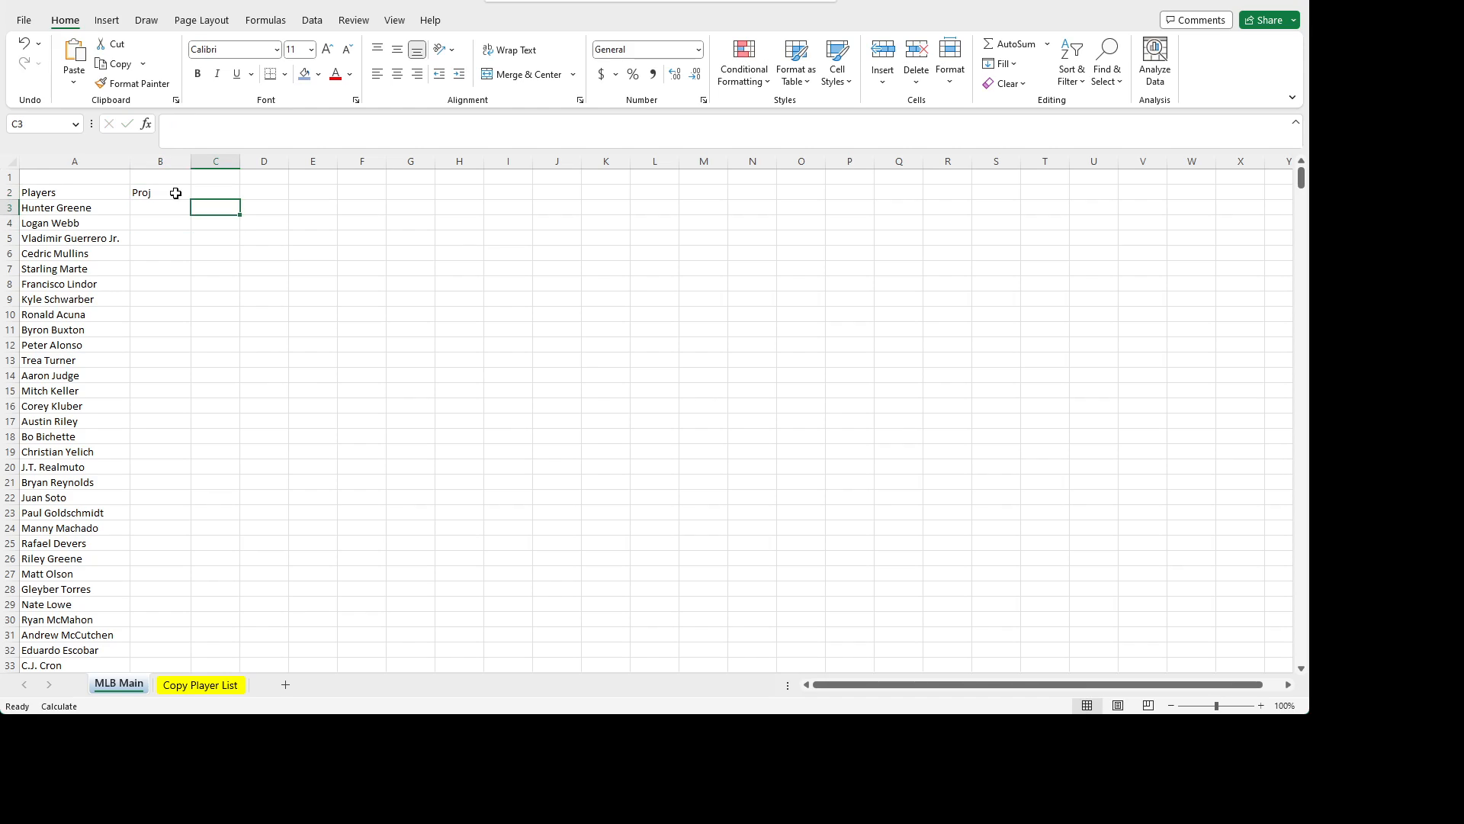
type("EXP")
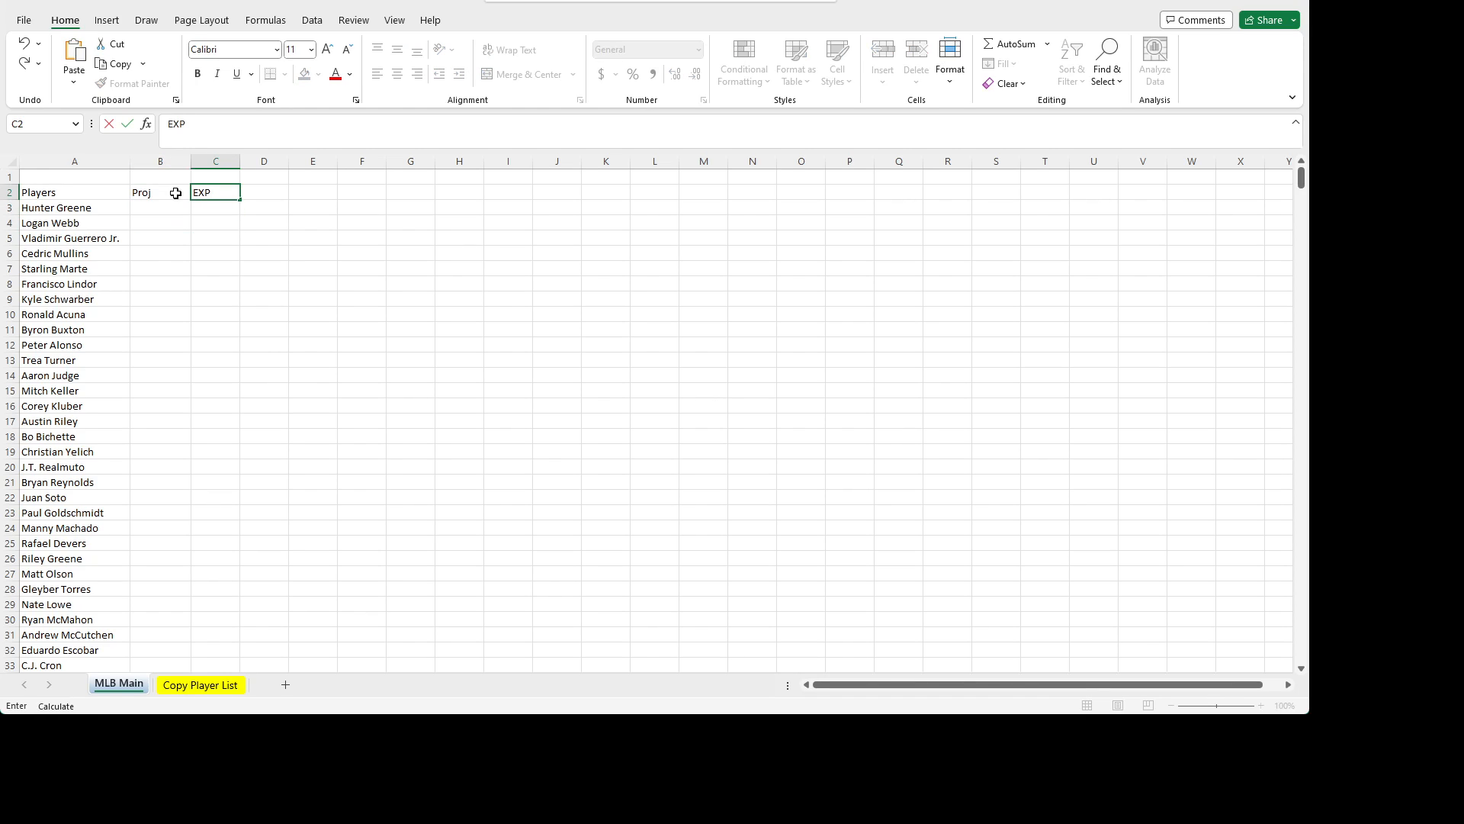
key("Tab")
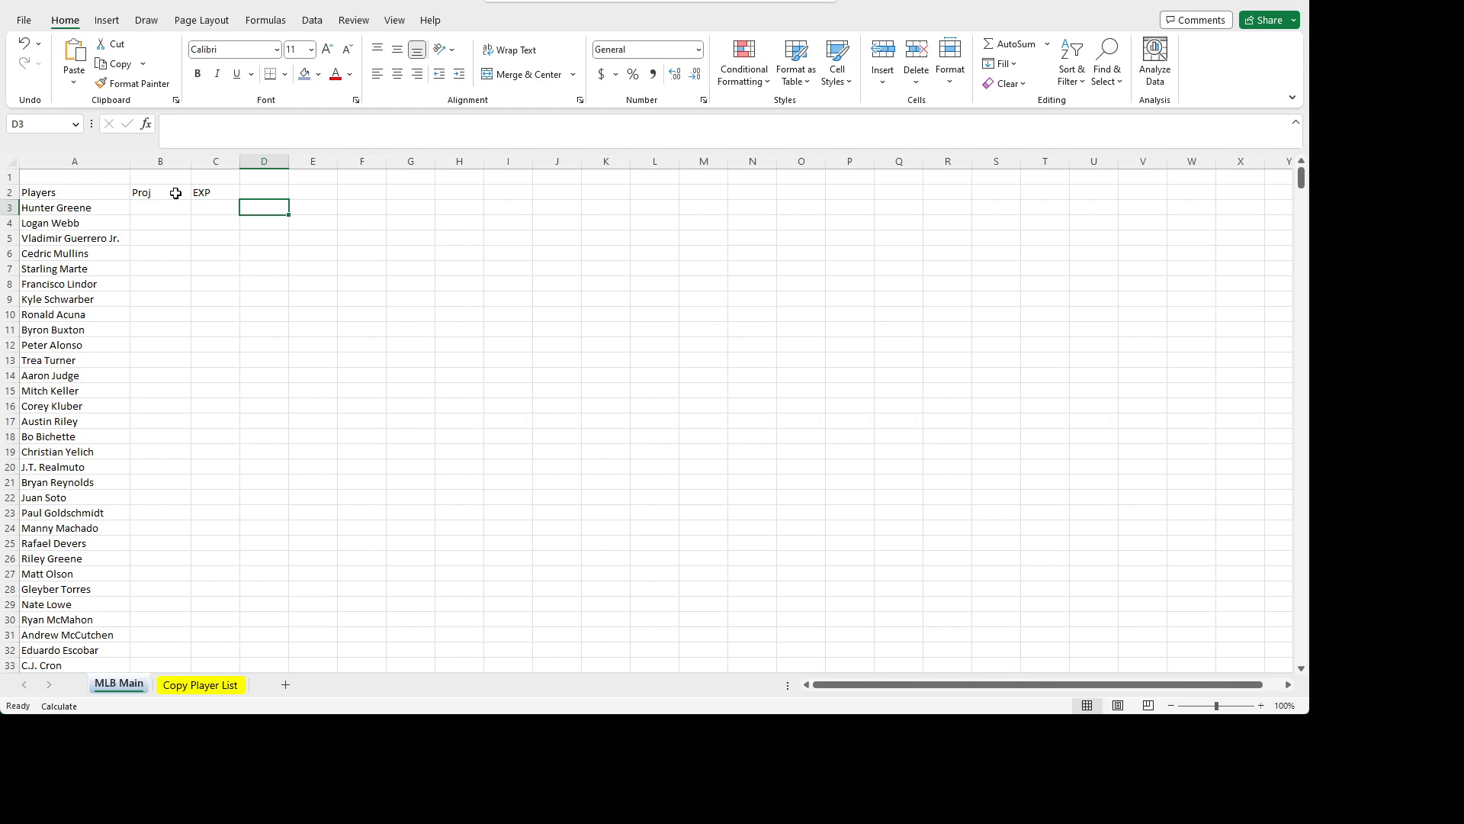
type("RND")
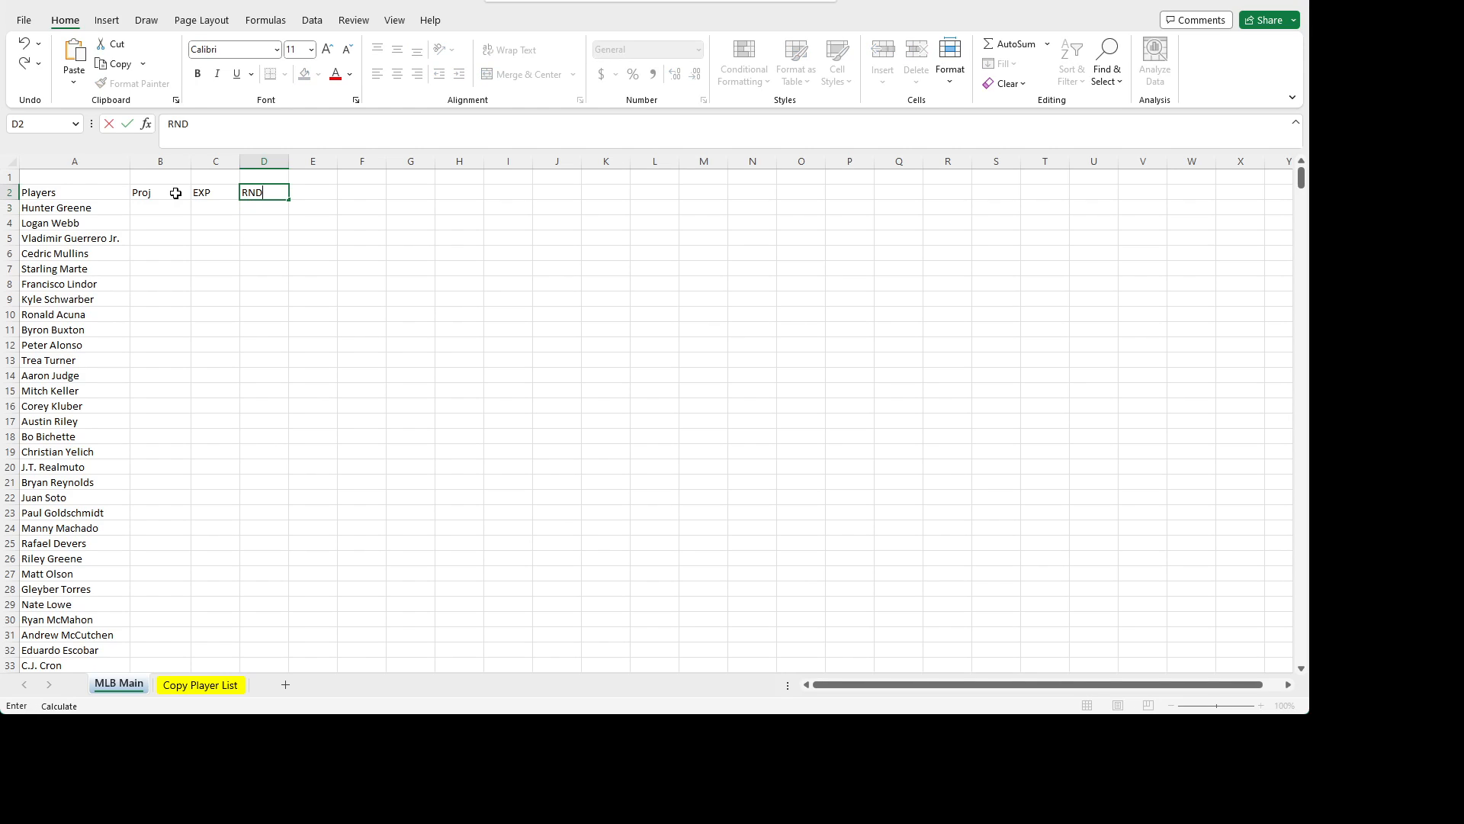
key("ctrl+Return")
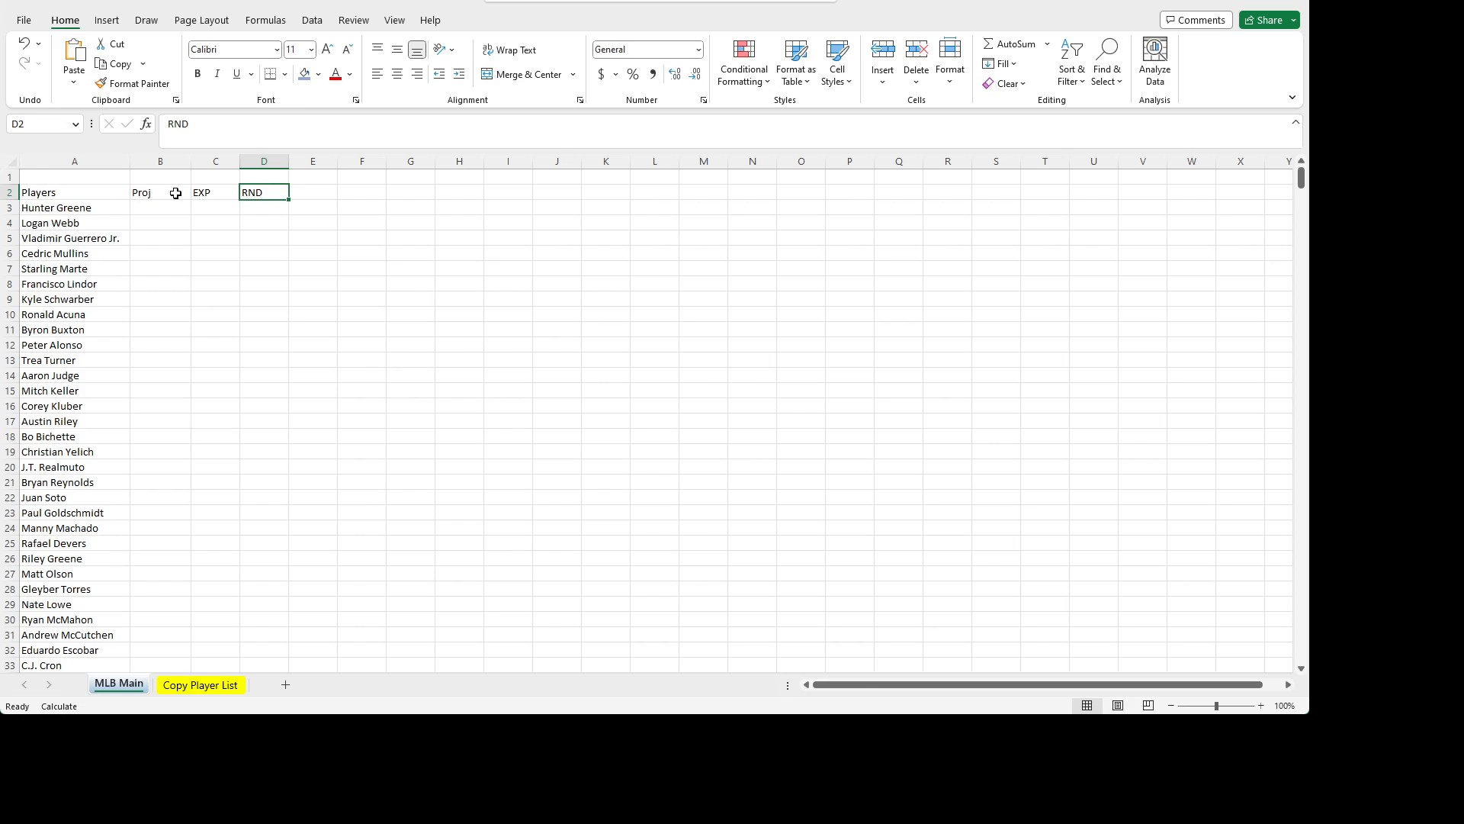
key("Right")
key("Left")
key("Left")
key("Left")
key("Left")
key("Right")
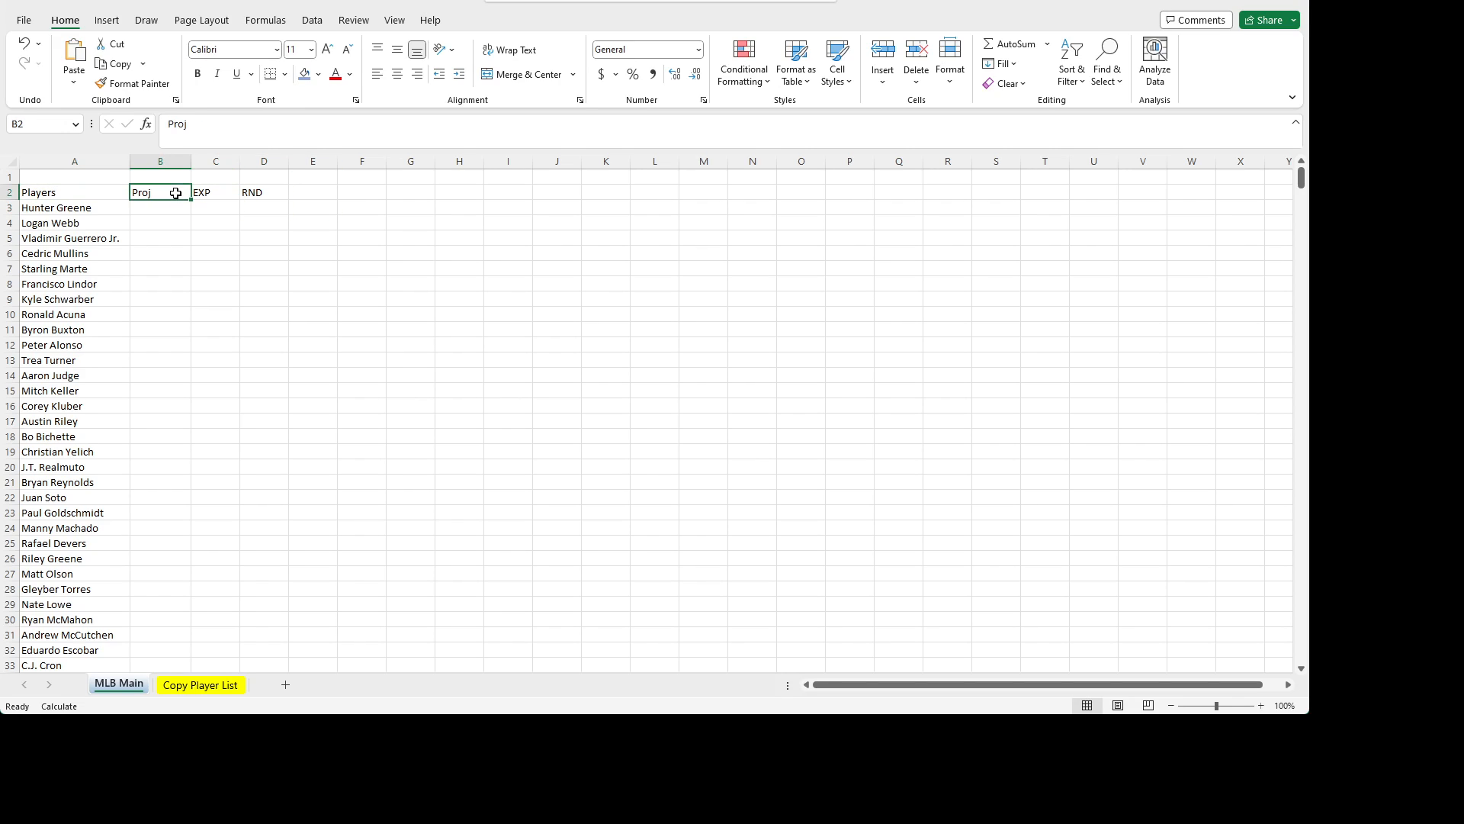
key("Right")
key("Left")
key("Right")
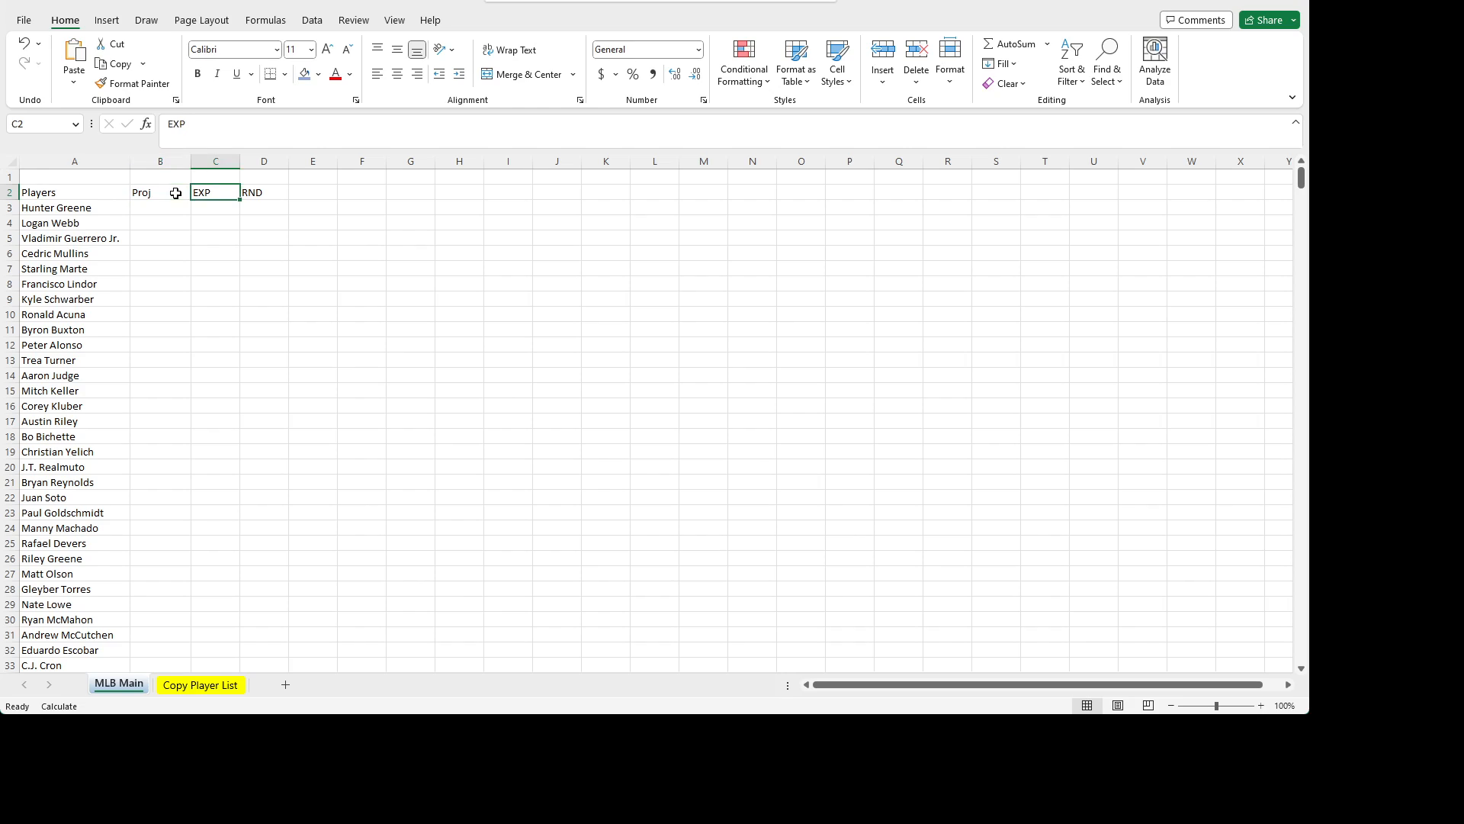
key("Right")
key("Left")
key("Left")
key("Left")
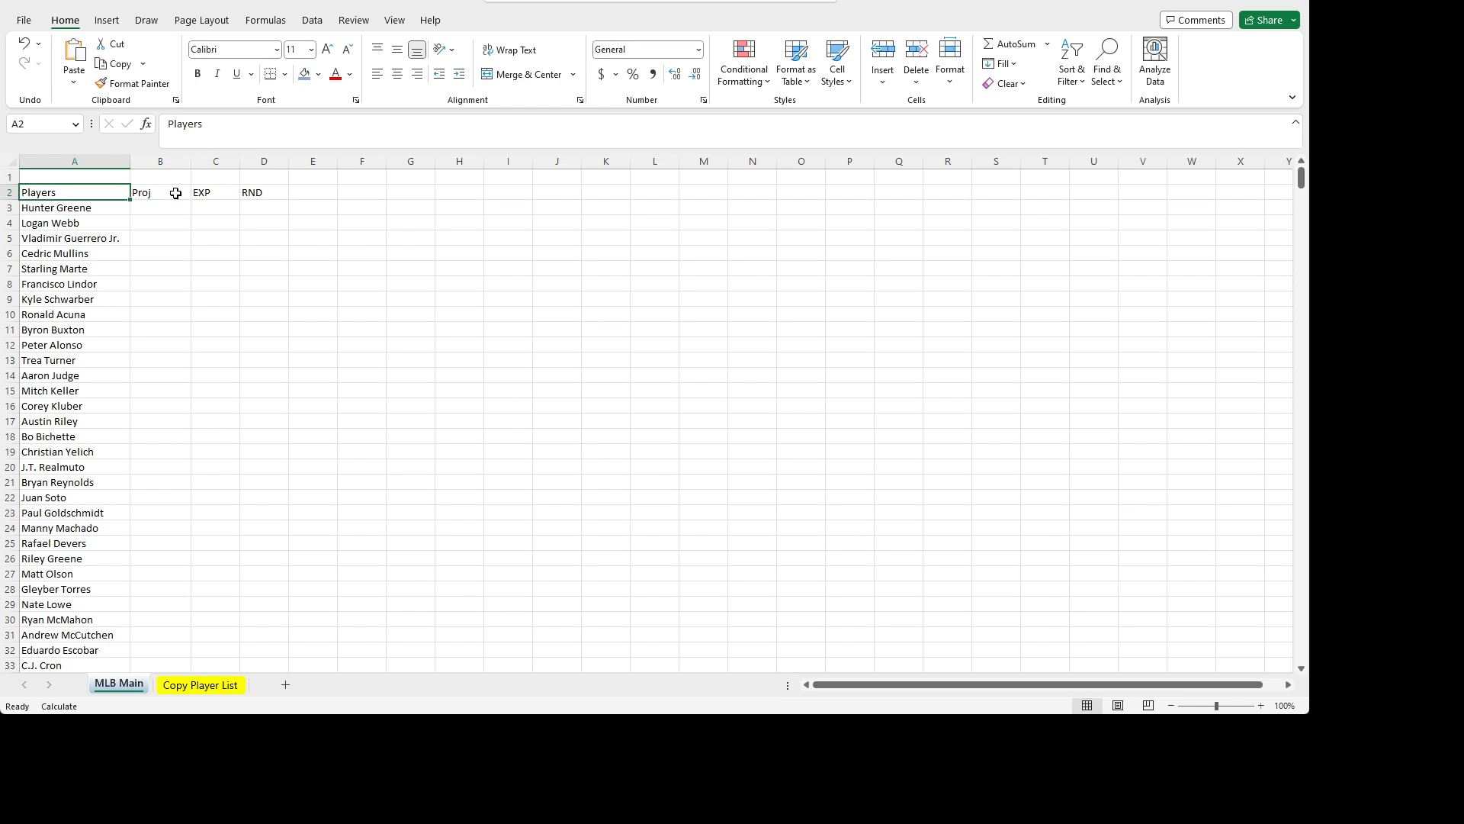
key("Right")
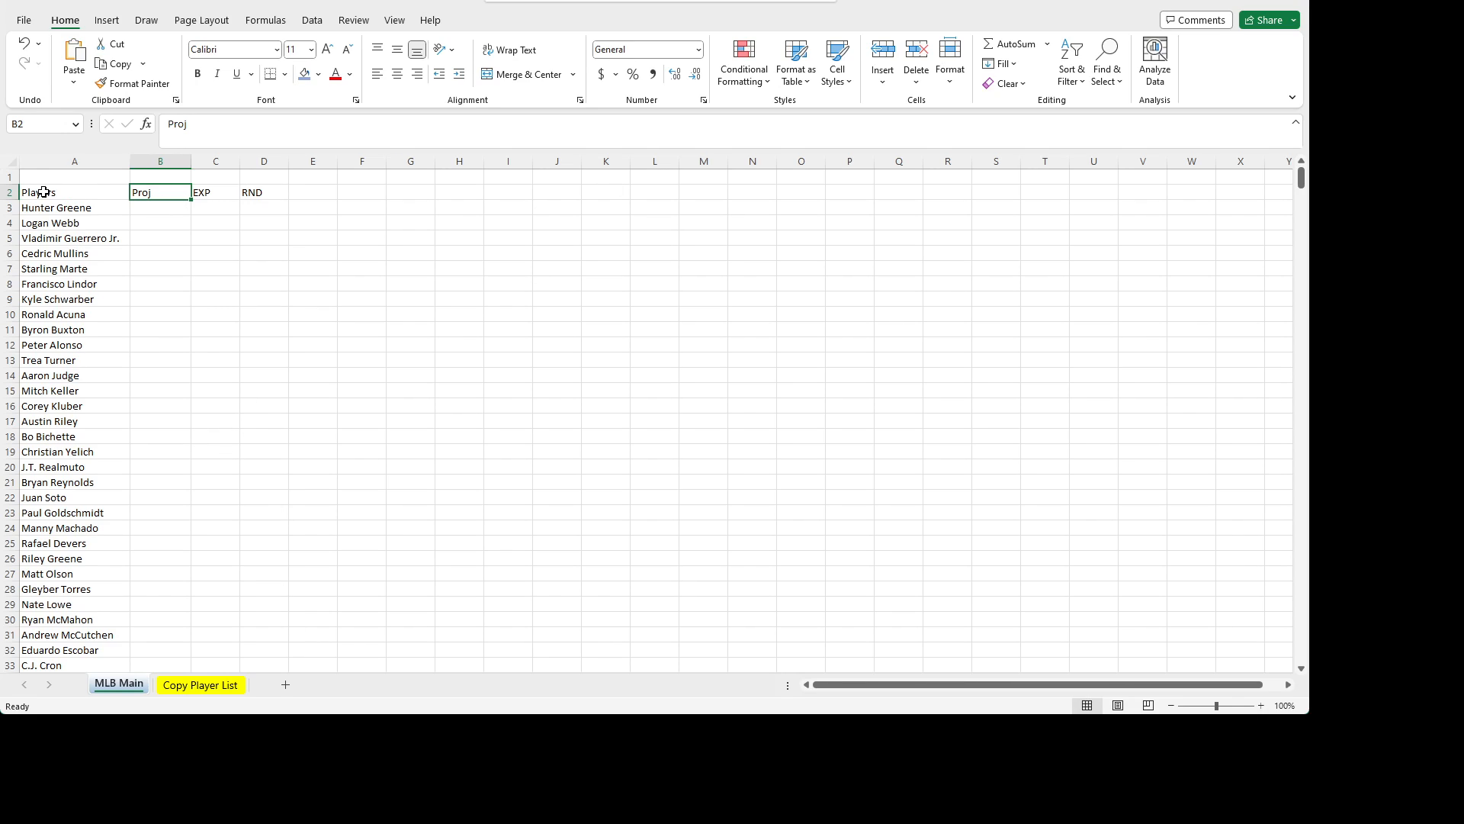
left_click_drag(46, 194, 239, 109)
left_click(150, 299)
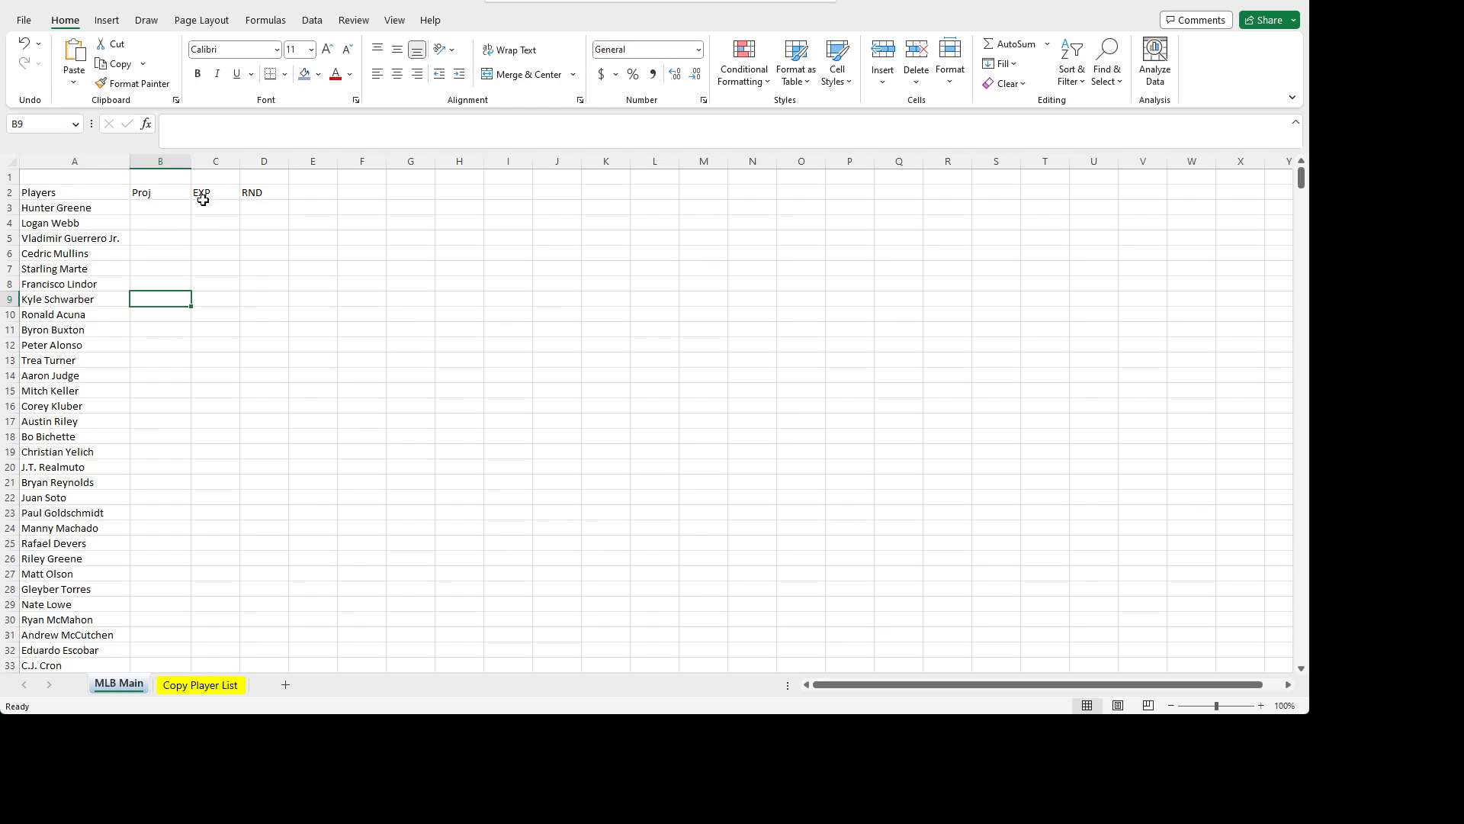
- Narrow column E to a thin spacer and widen column F for a new header Settings in F2
left_click(294, 194)
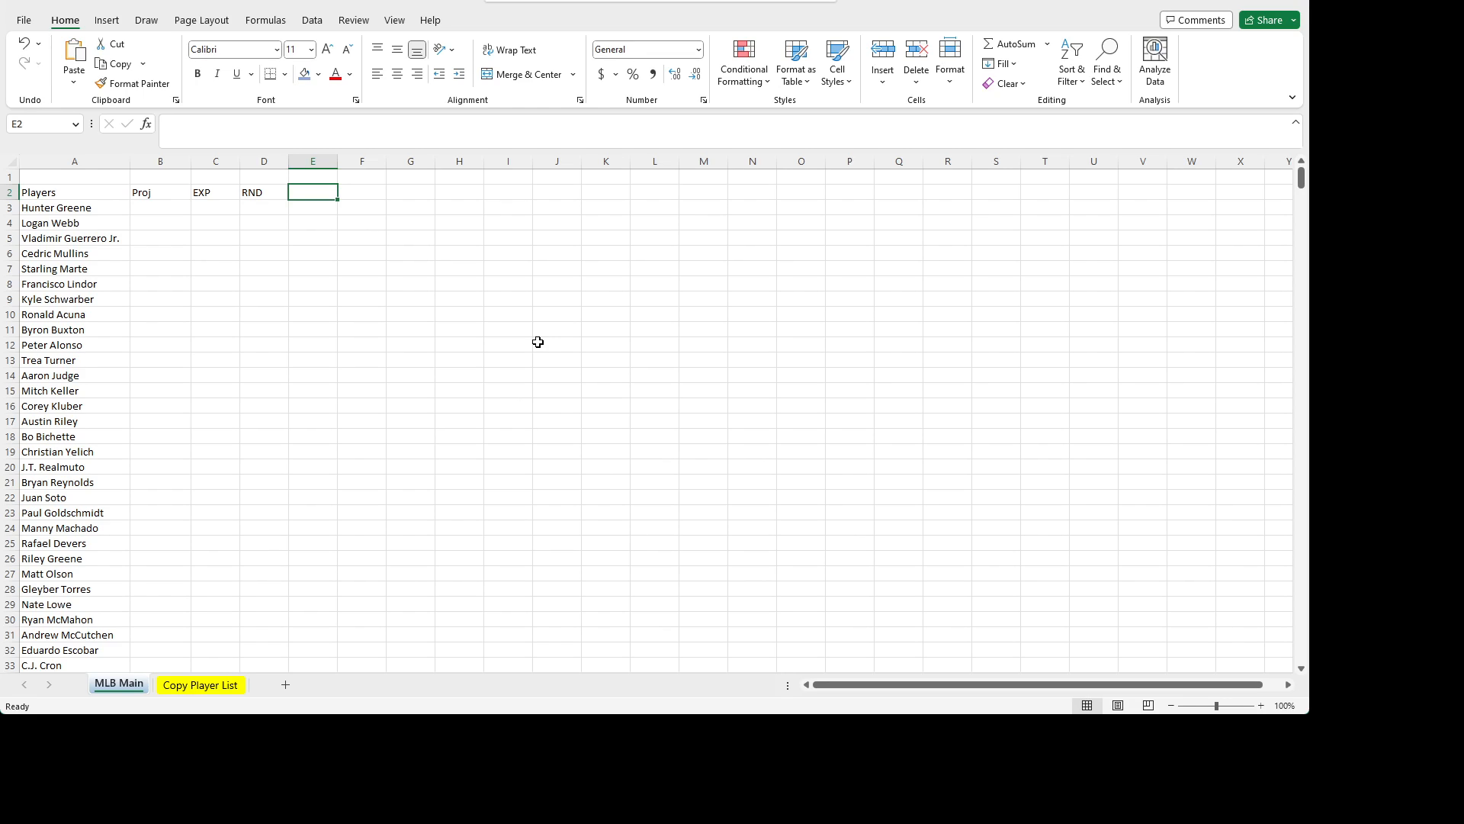
key("Right")
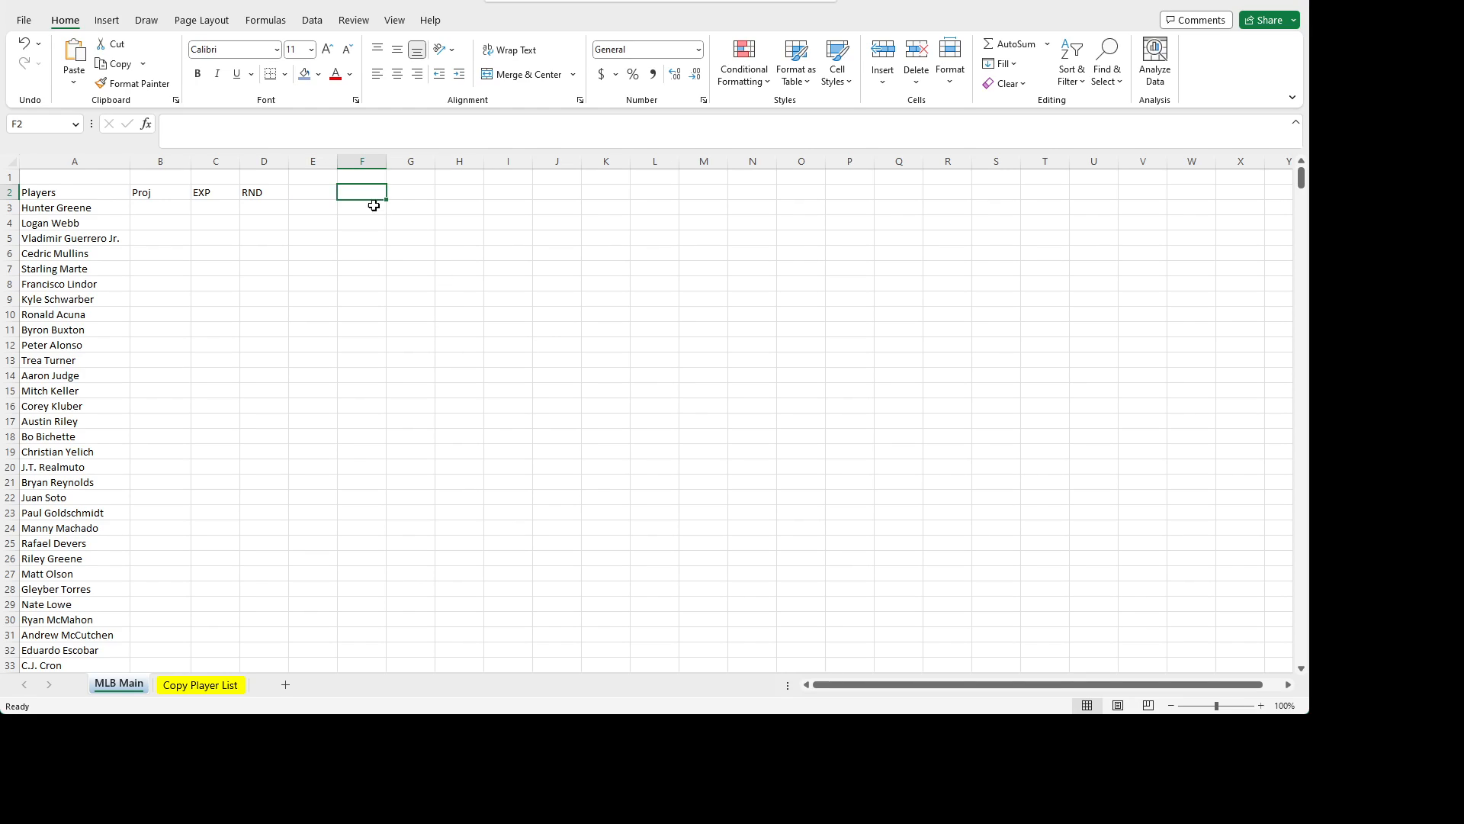
left_click_drag(337, 162, 398, 162)
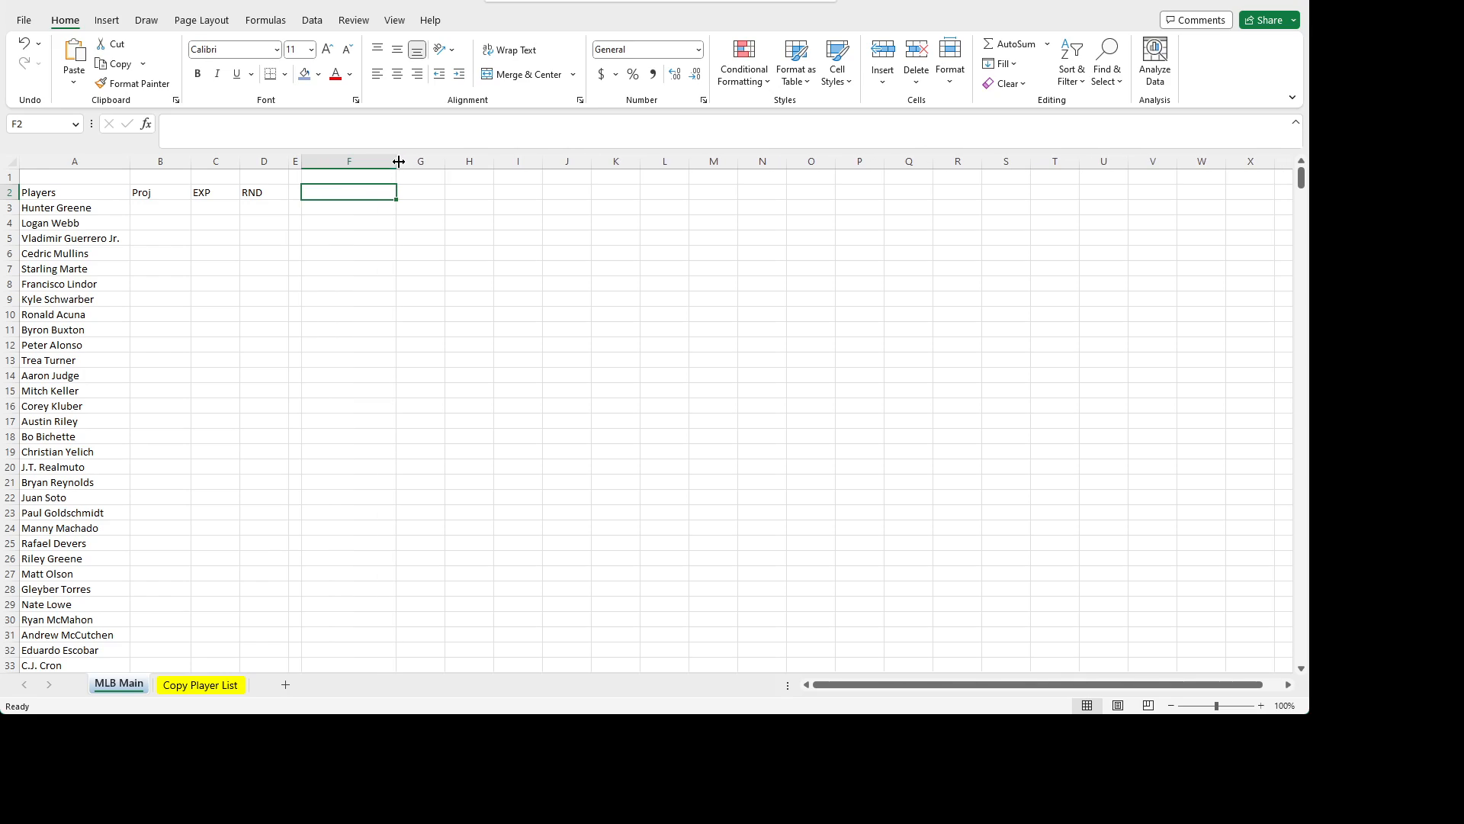
type("S")
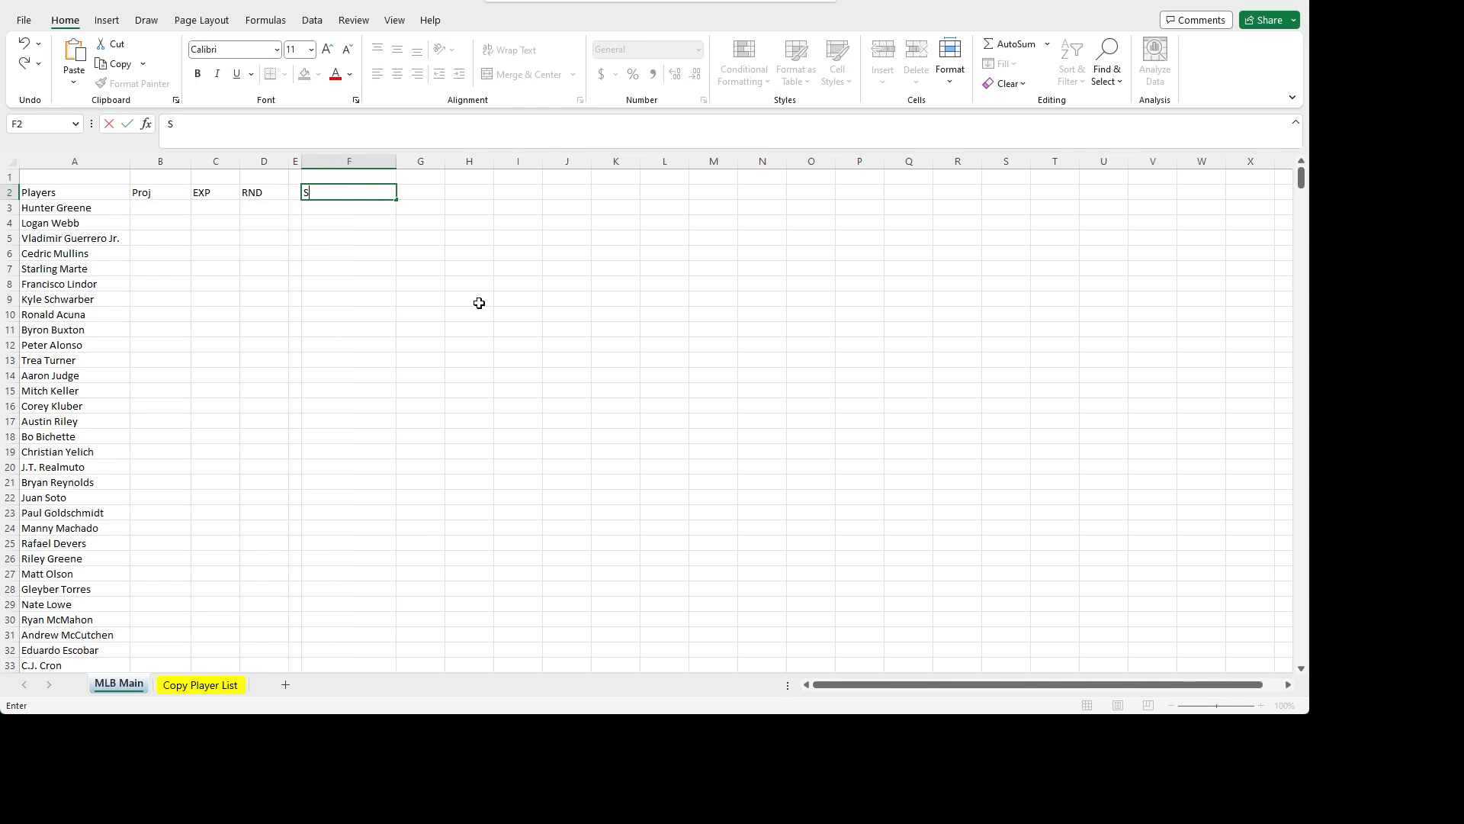
type("ettings")
key("Return")
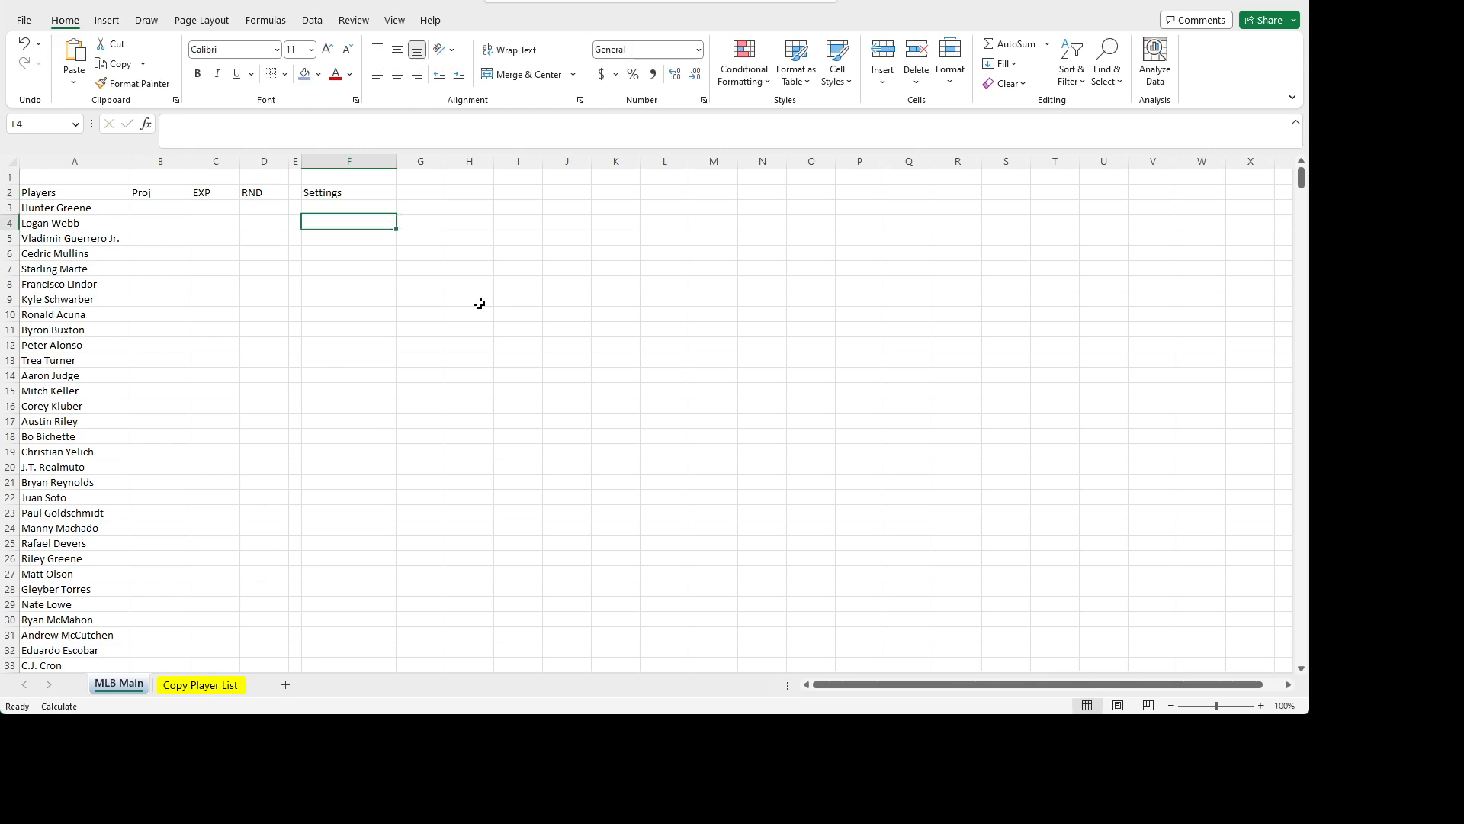
key("Up")
left_click(455, 328)
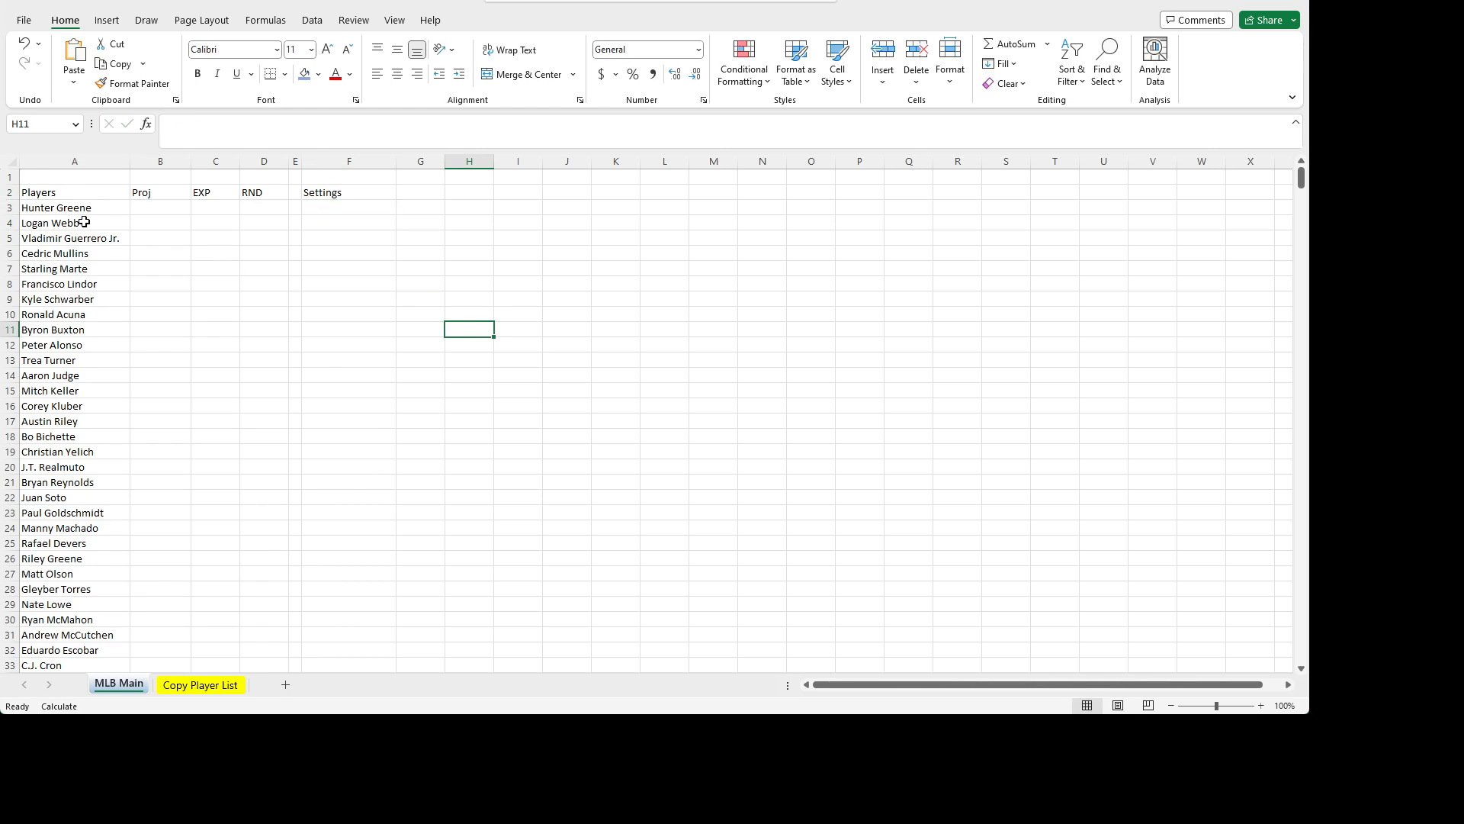
- Increase the indent of all of column A on MLB Main by one level
left_click(54, 157)
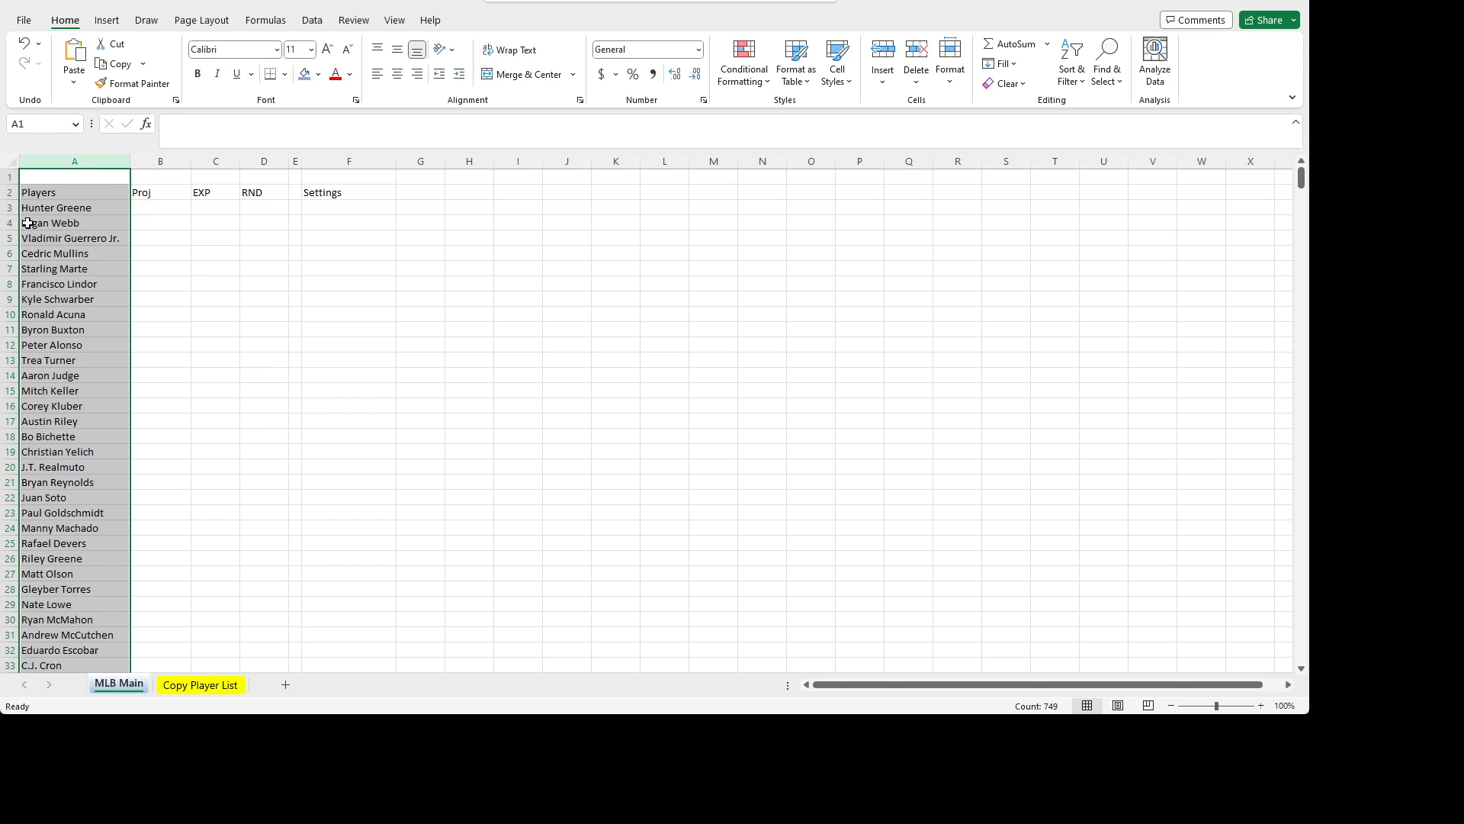
left_click(467, 79)
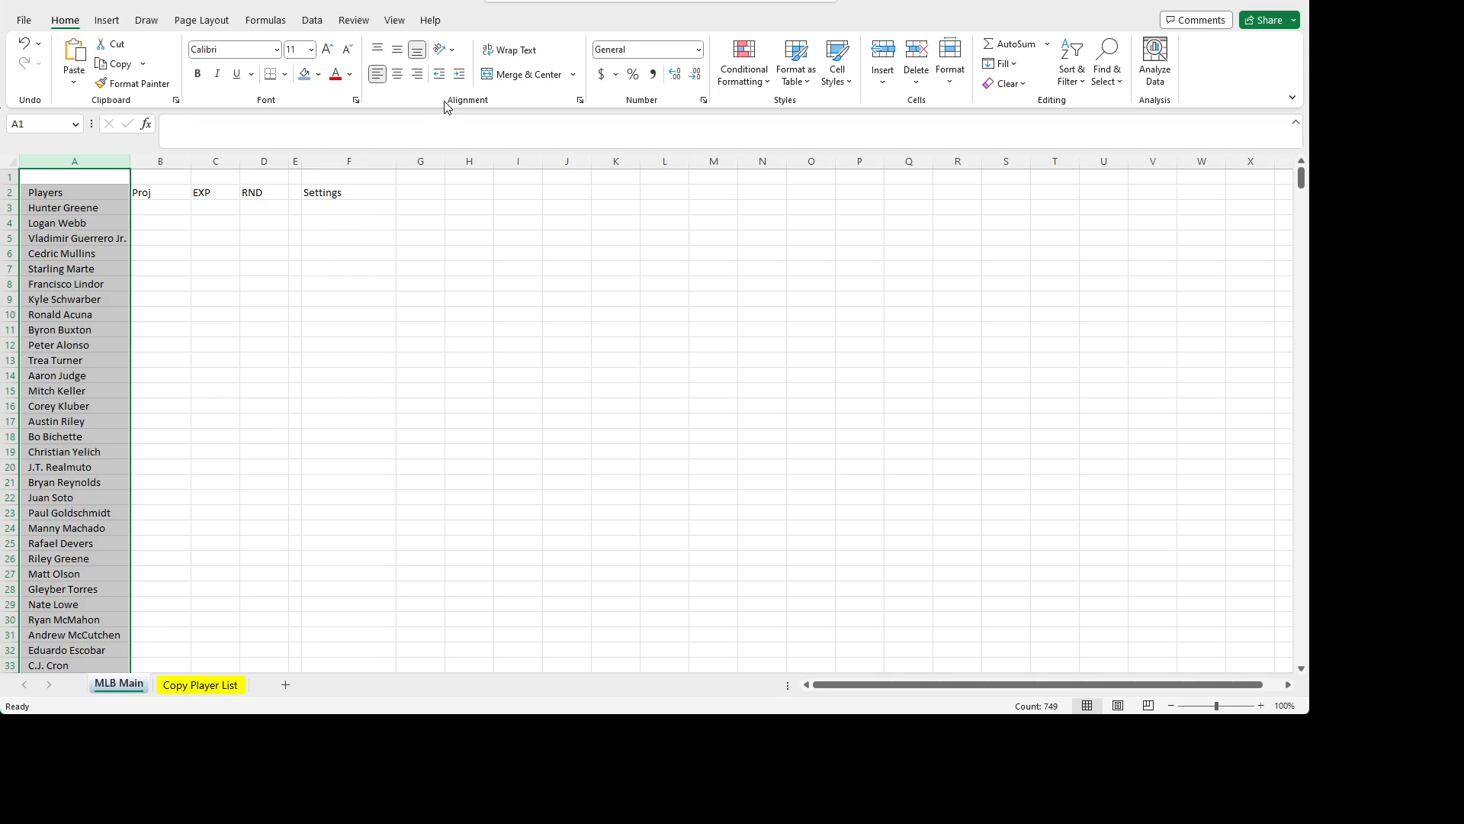
left_click(80, 269)
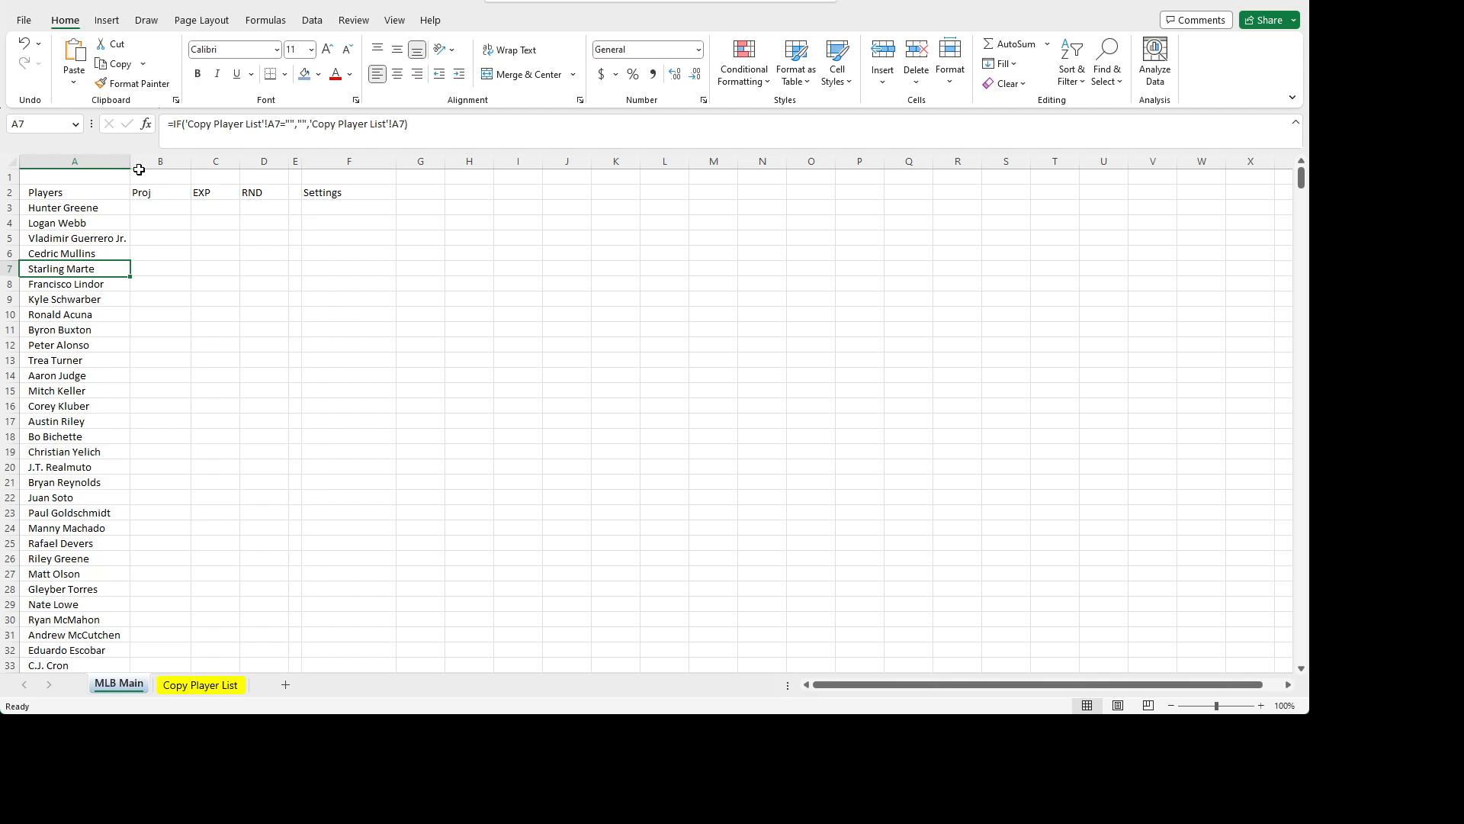
- Center the contents of column B and the columns following it horizontally
left_click_drag(139, 161, 1220, 157)
left_click(382, 79)
left_click(398, 74)
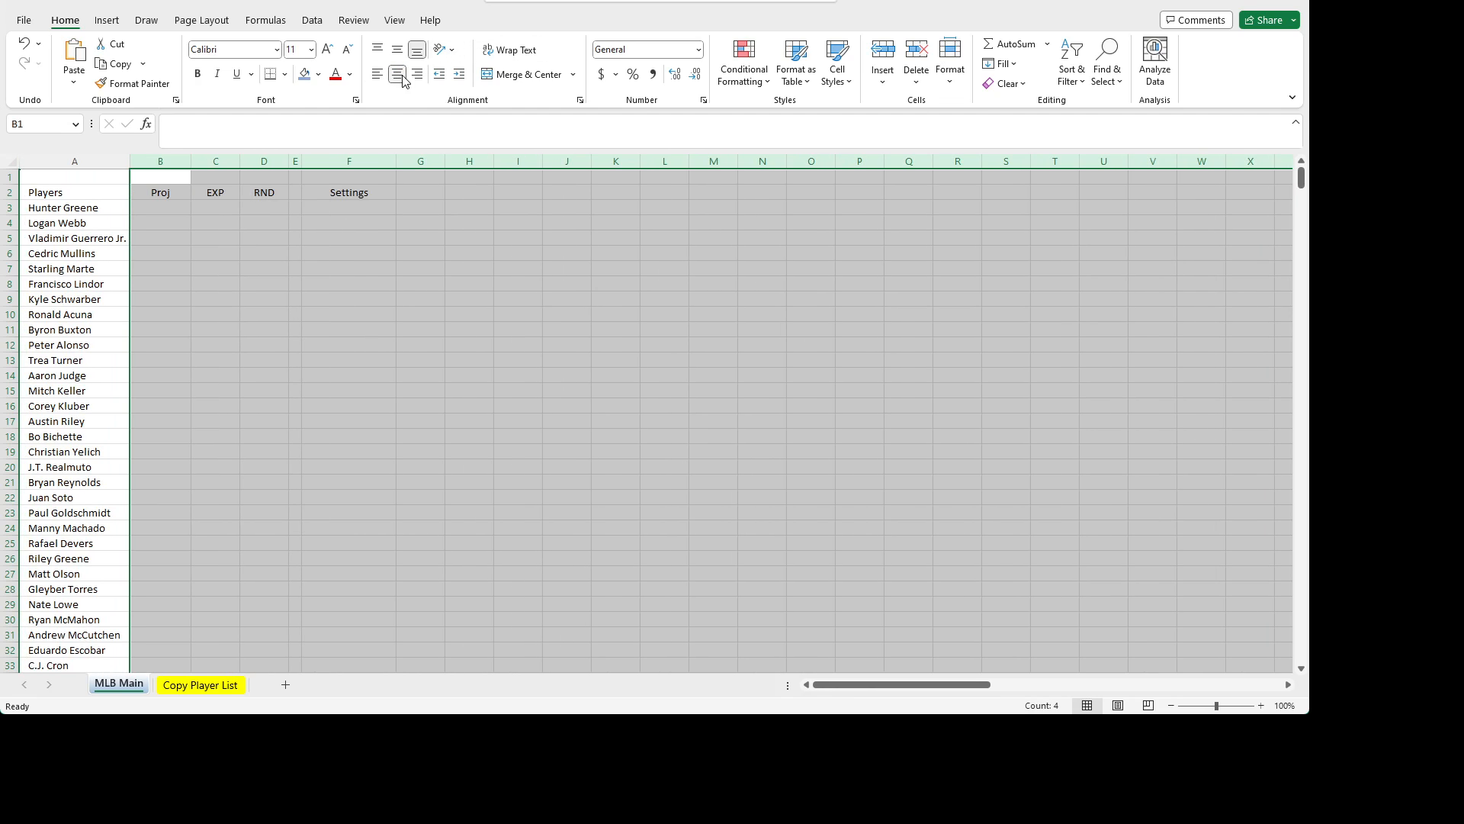
left_click(204, 222)
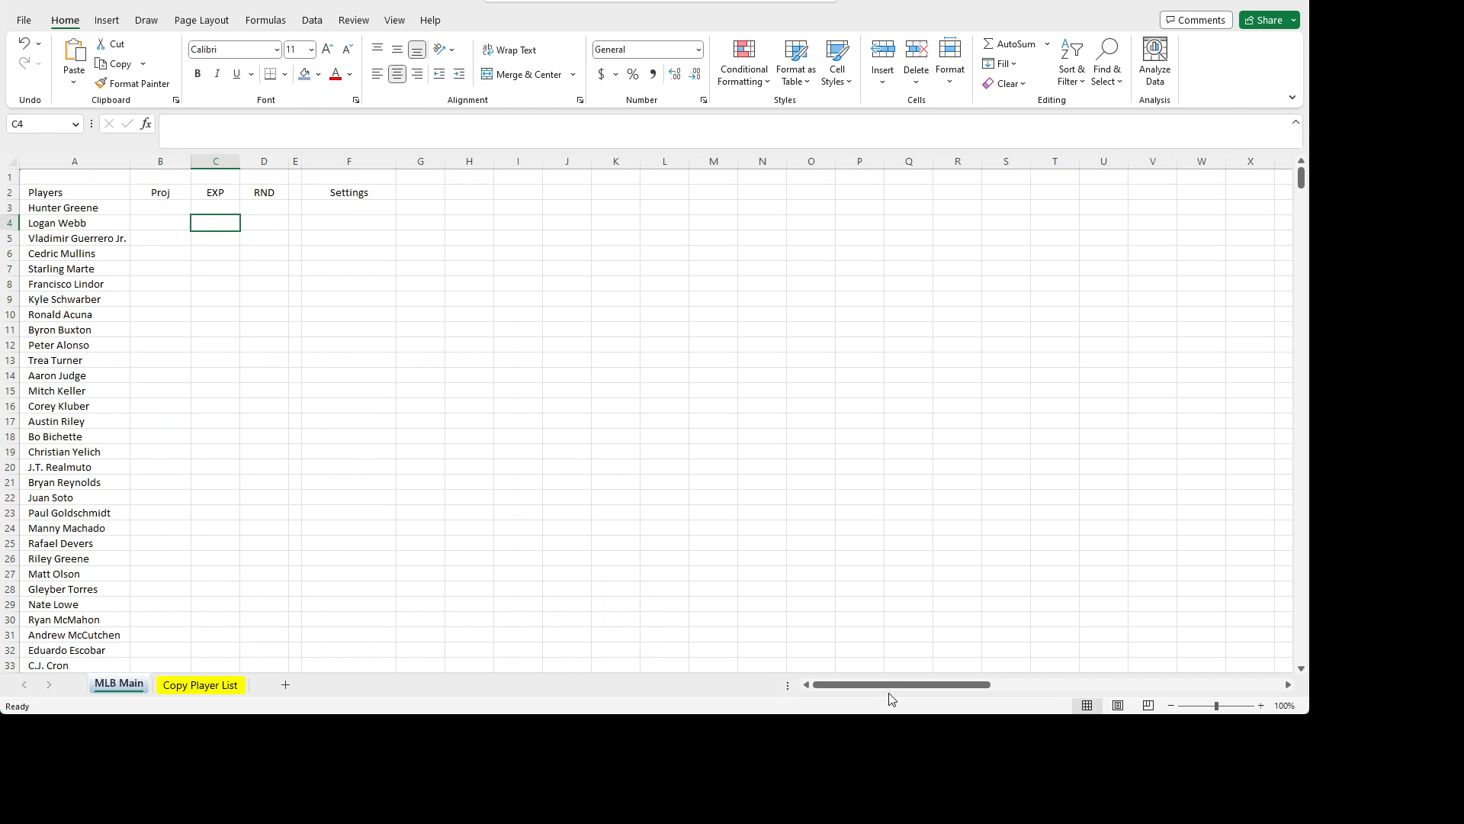
left_click(177, 226)
key("Up")
key("Up")
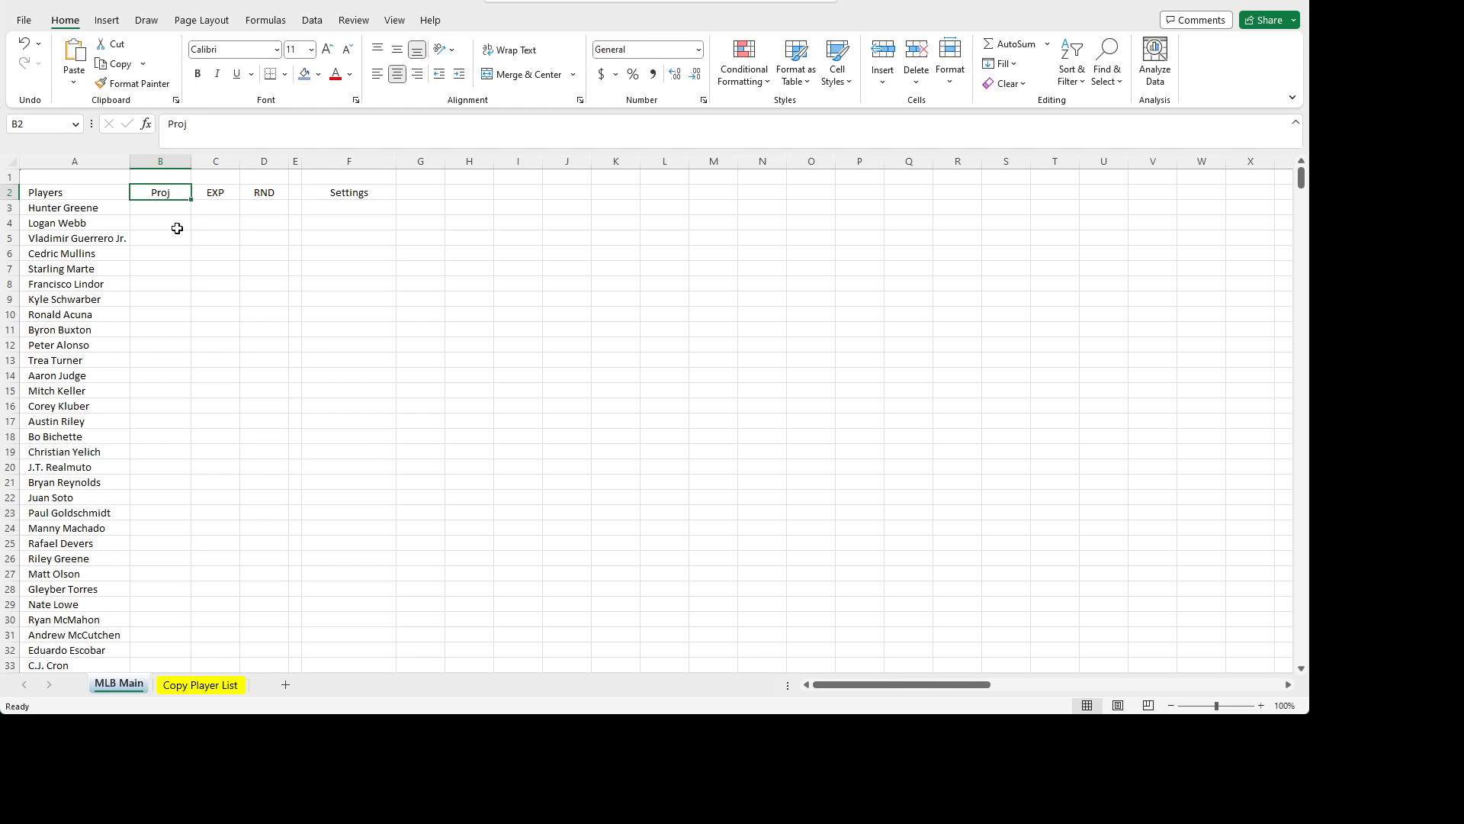
key("Right")
key("Right")
key("Right")
key("Right")
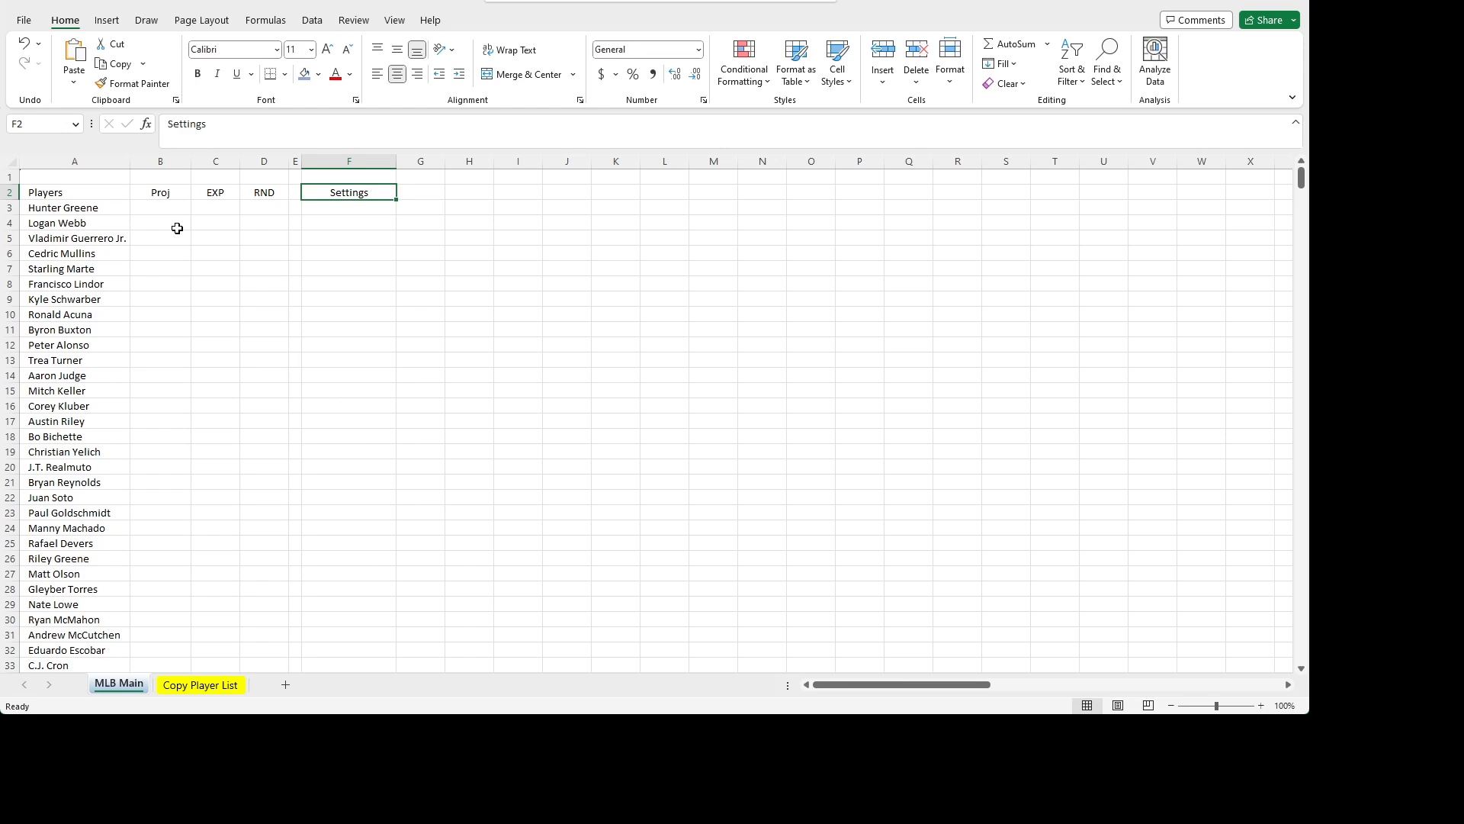
key("Down")
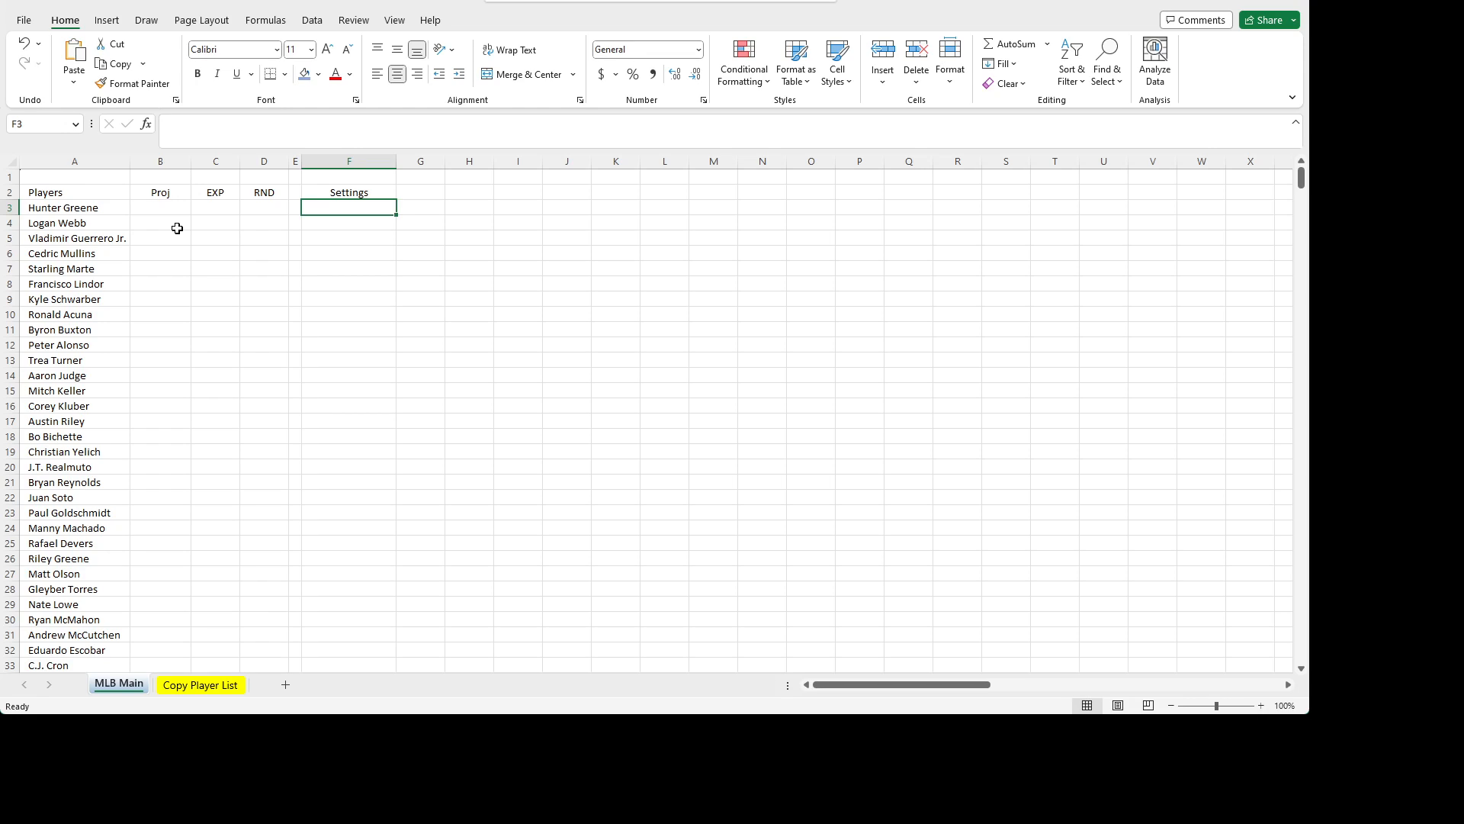
key("Up")
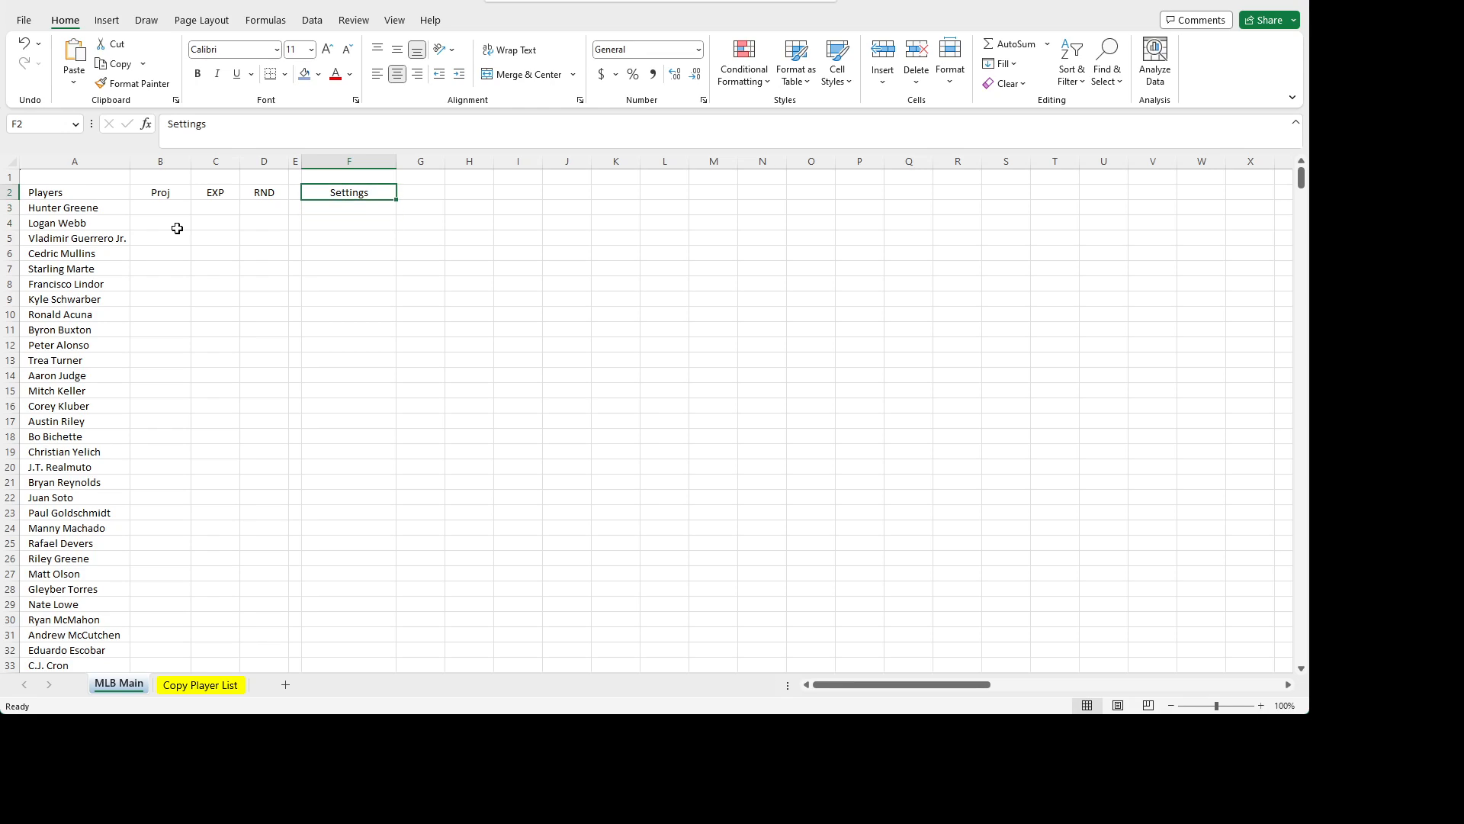
key("Down")
key("Up")
key("Down")
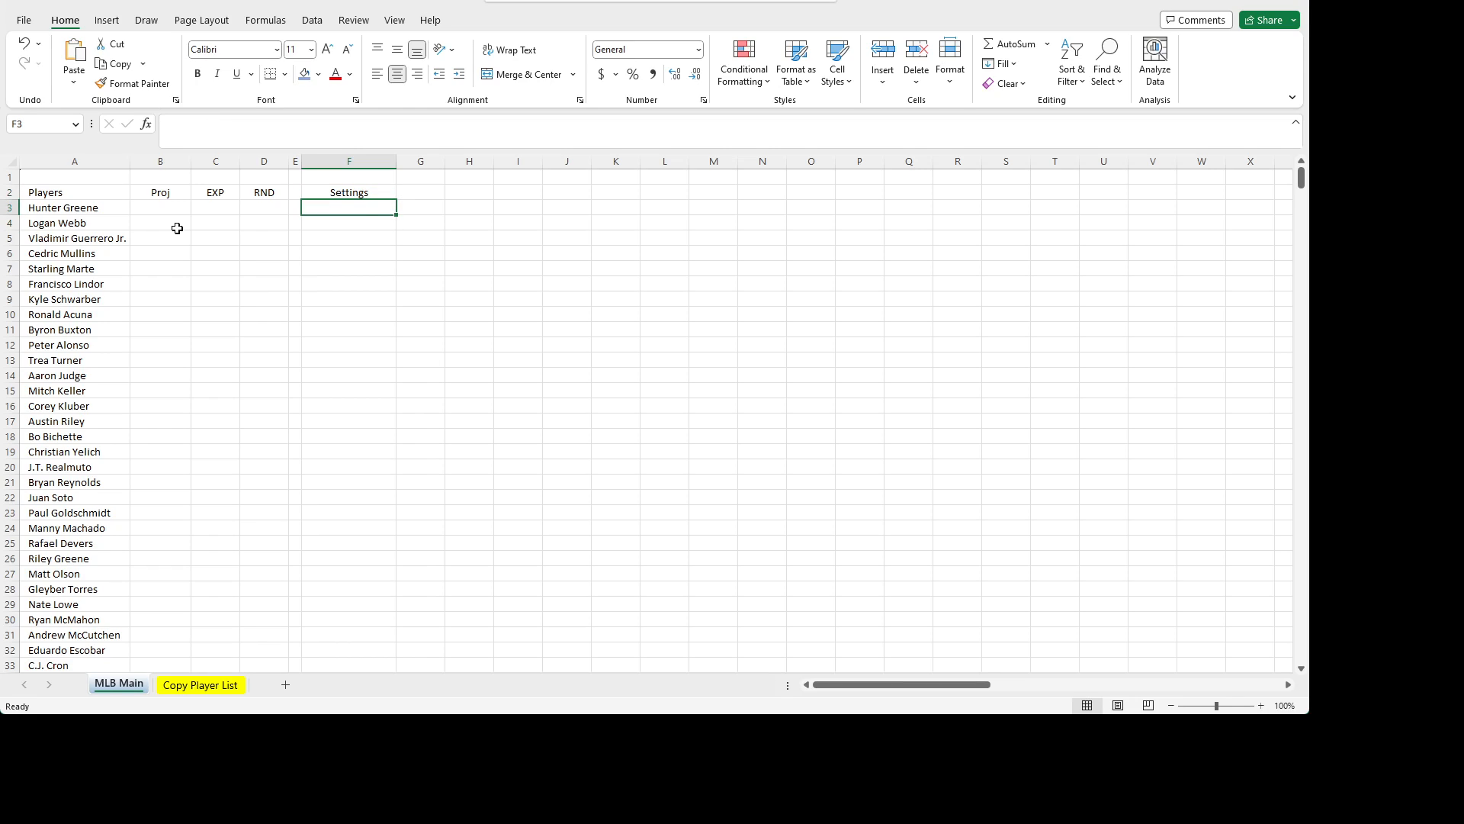
key("Up")
key("Down")
key("Up")
key("Down")
key("Down")
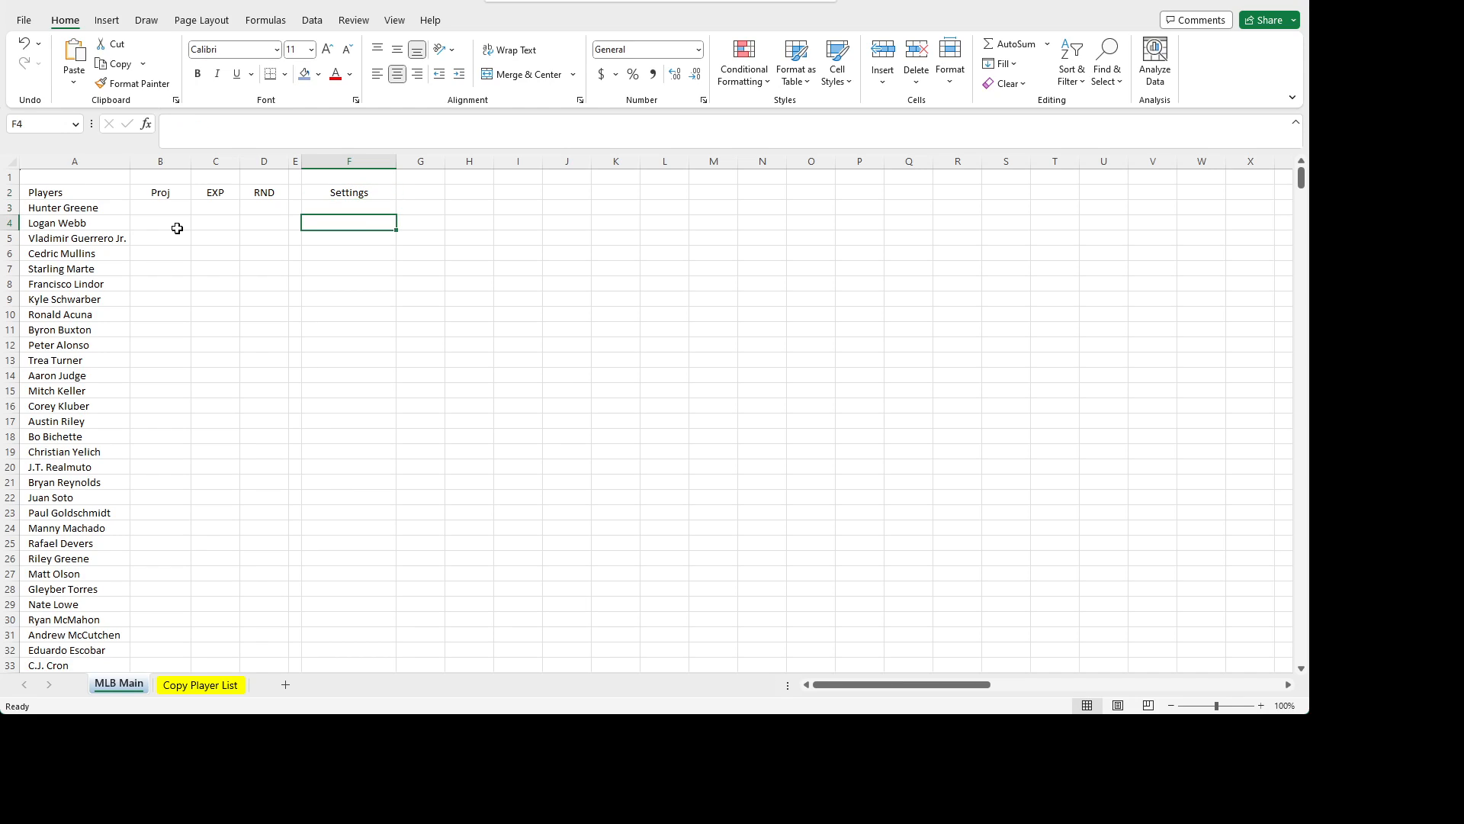
- Enter the label # of STDEVS P in F3 under the Settings header
key("Up")
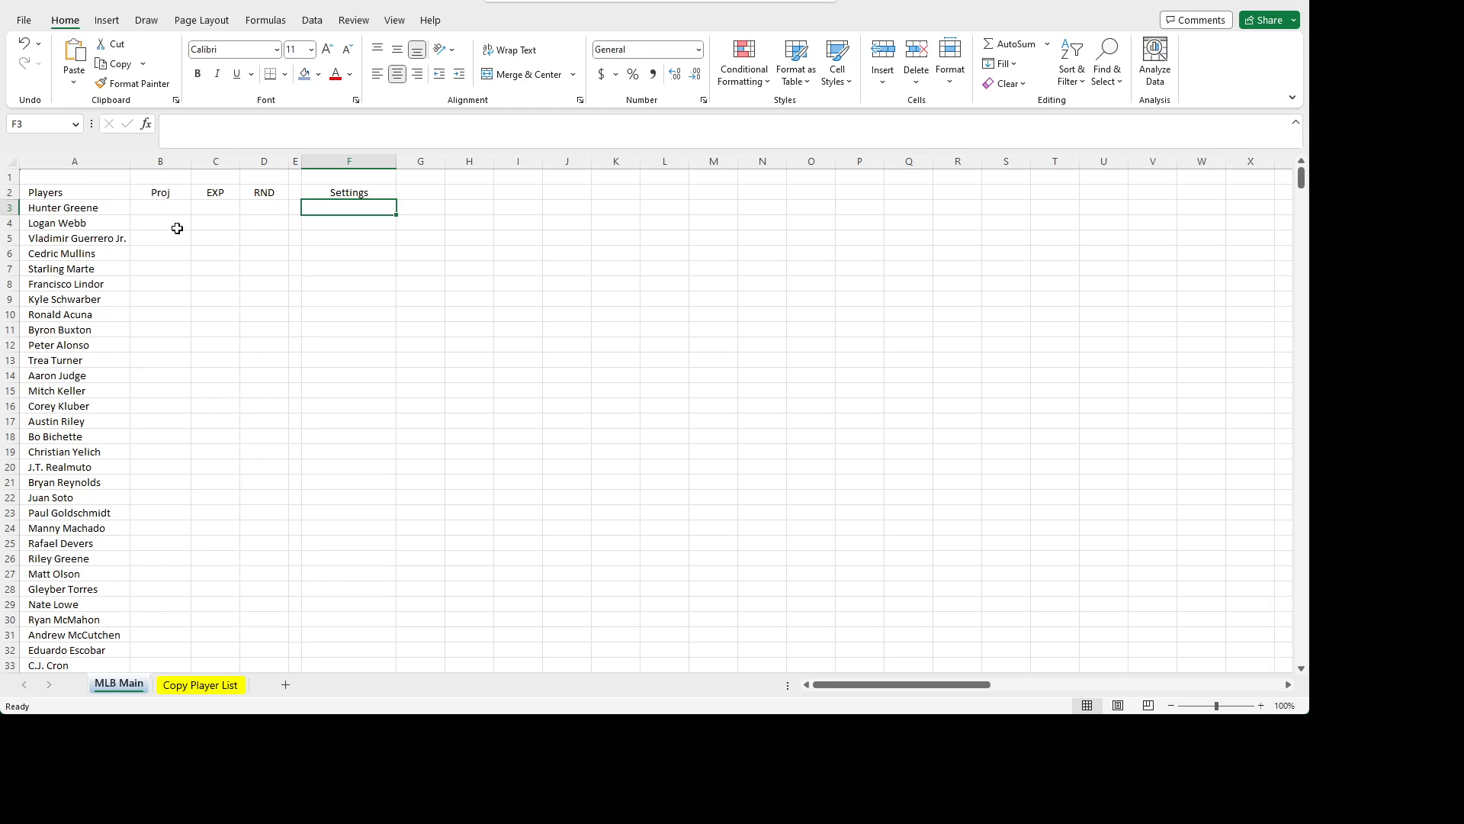
type("#")
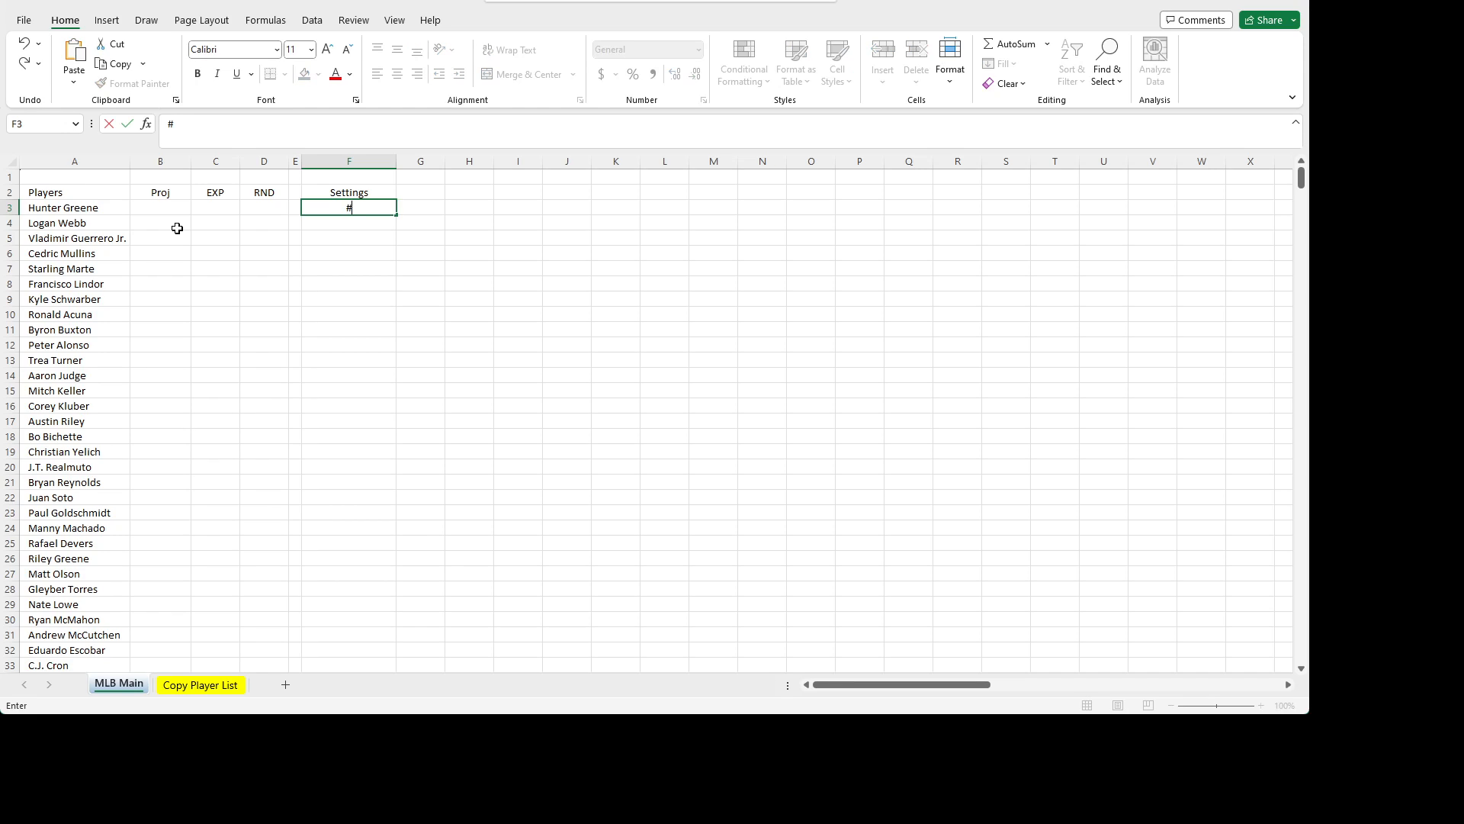
type(" of STDEVS P")
key("Return")
key("Up")
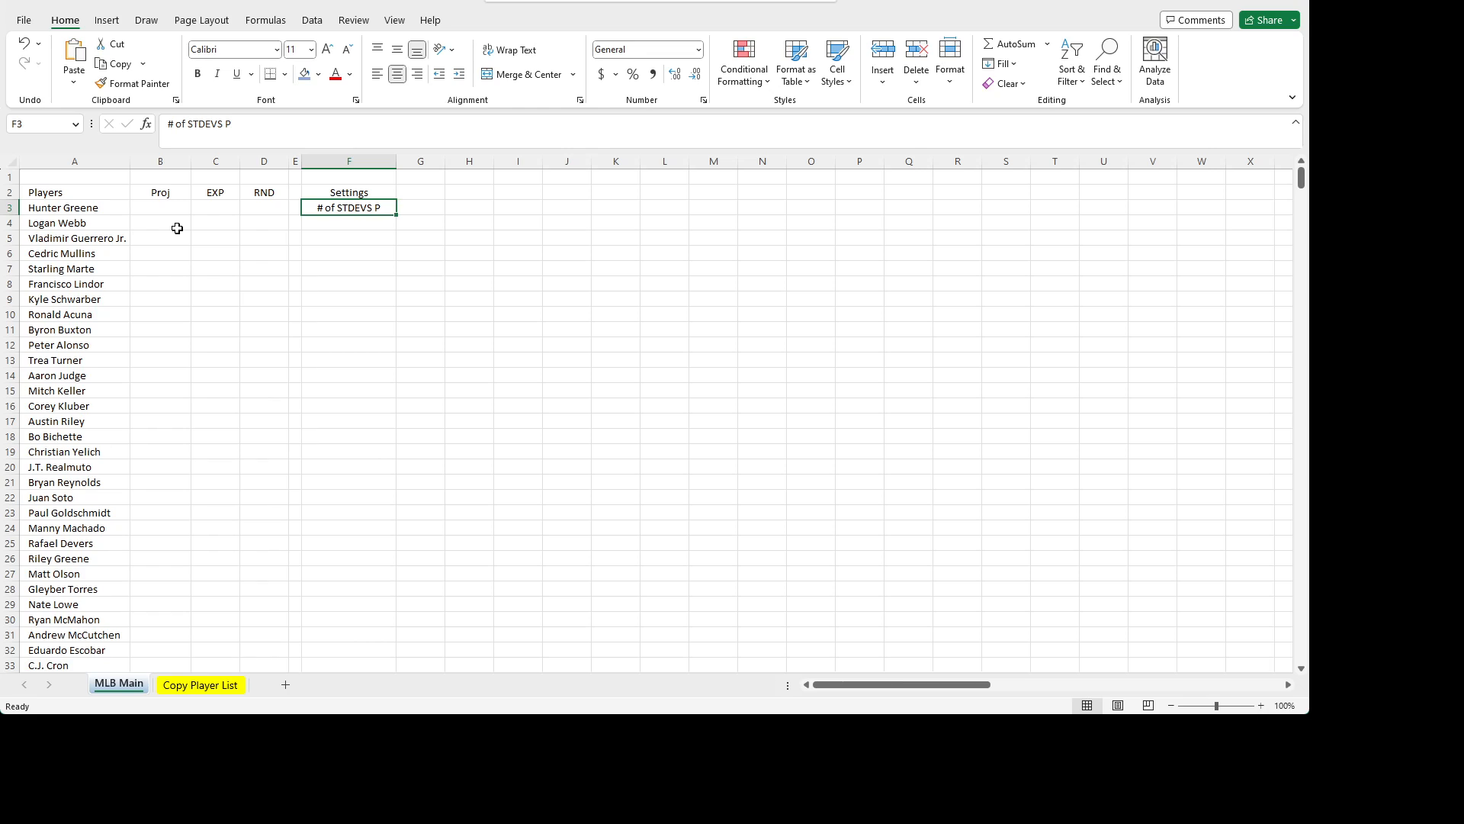
key("Down")
key("Up")
key("Down")
key("Up")
key("Down")
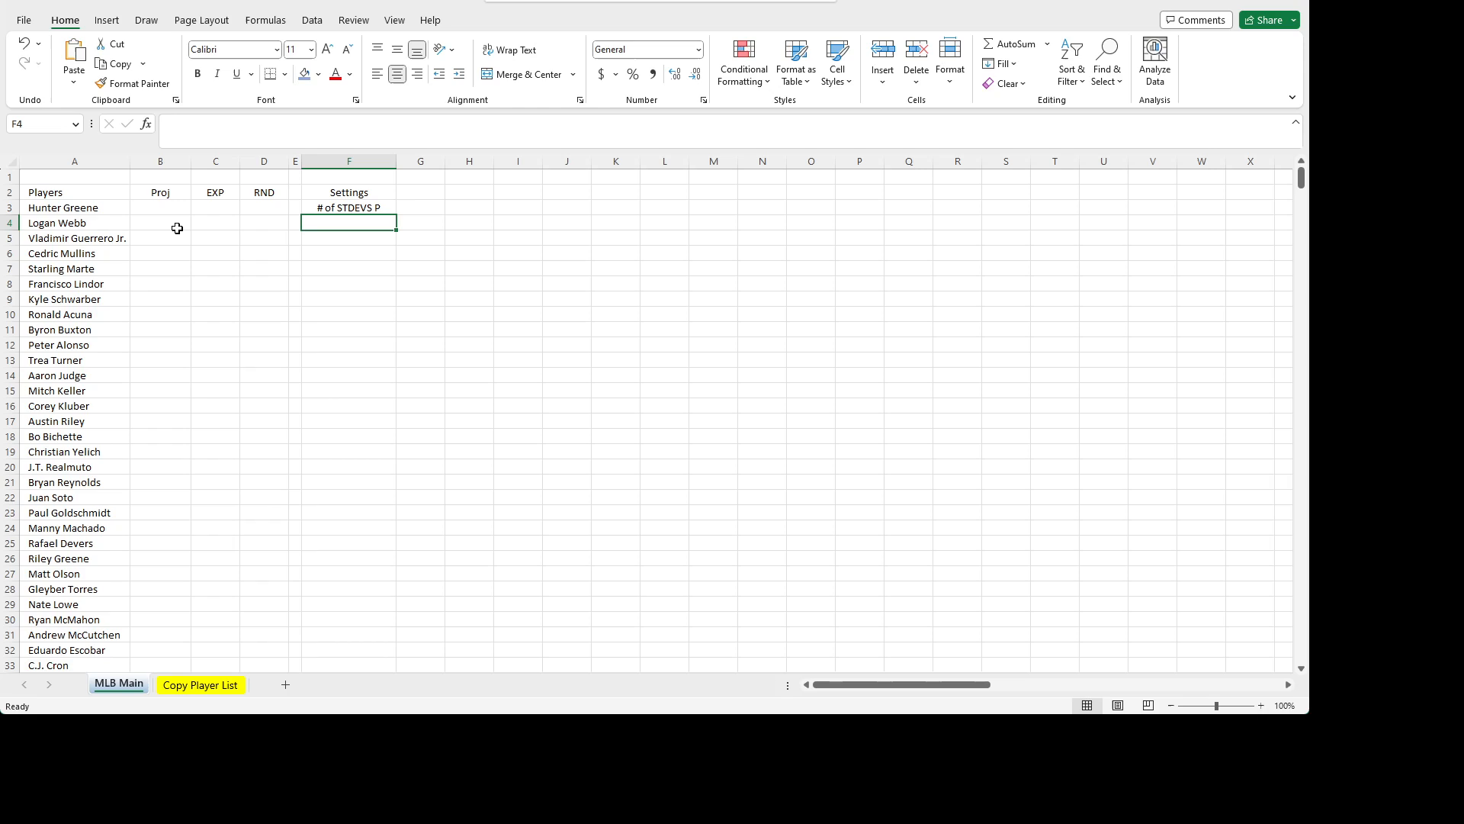
key("Up")
key("Down")
key("Up")
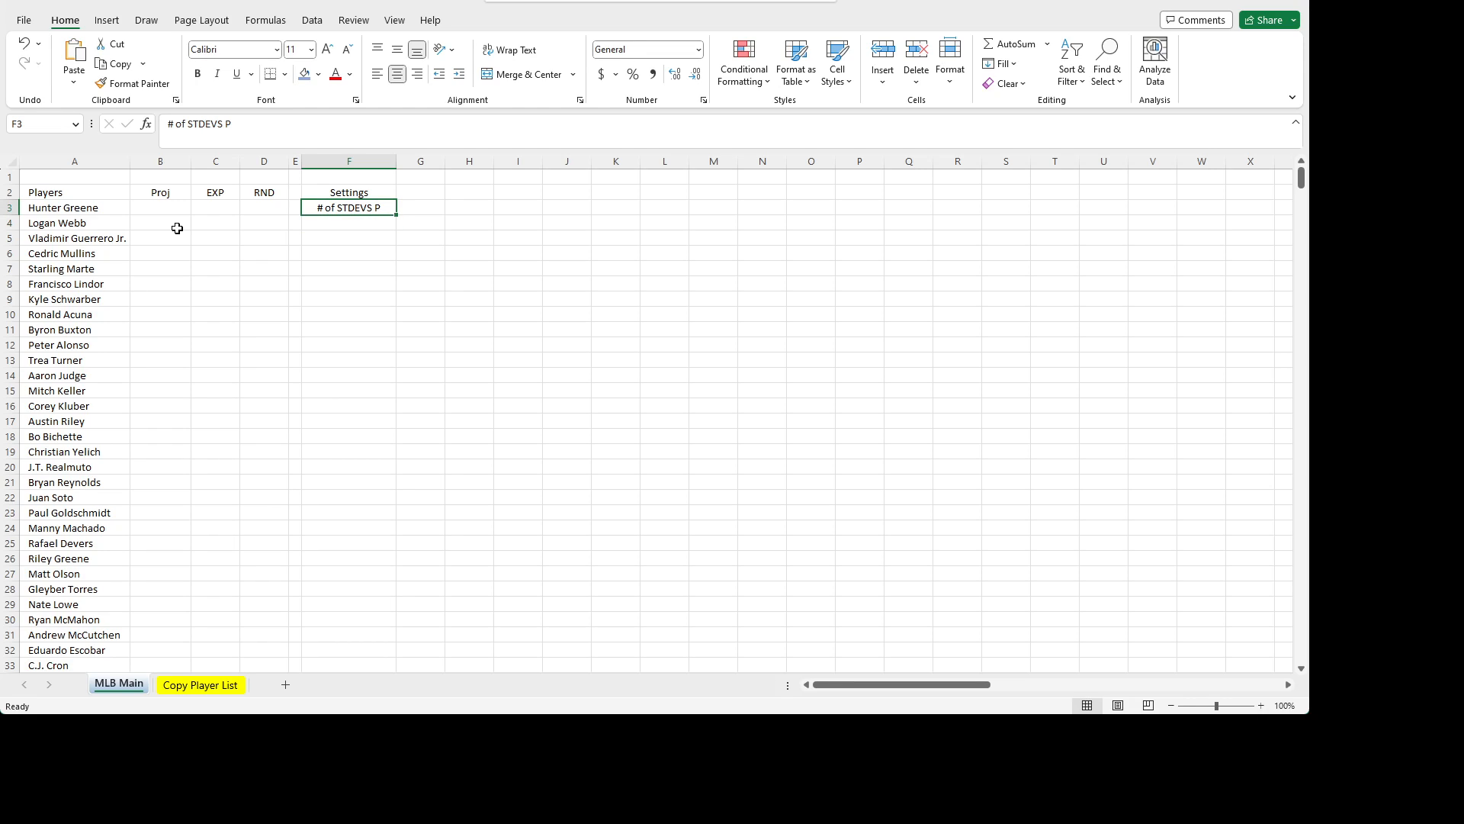
key("Down")
key("Down")
key("Up")
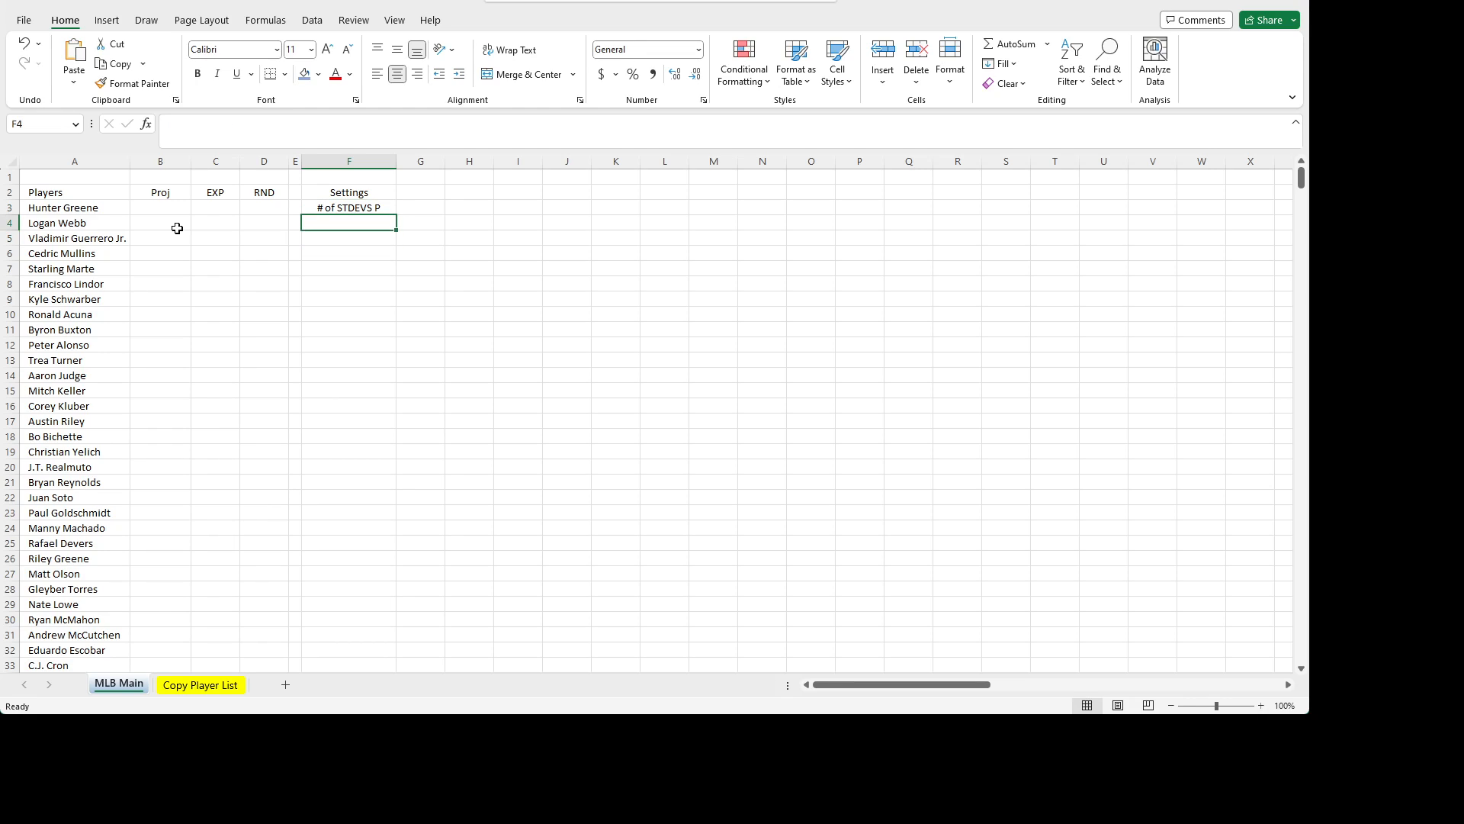
key("Up")
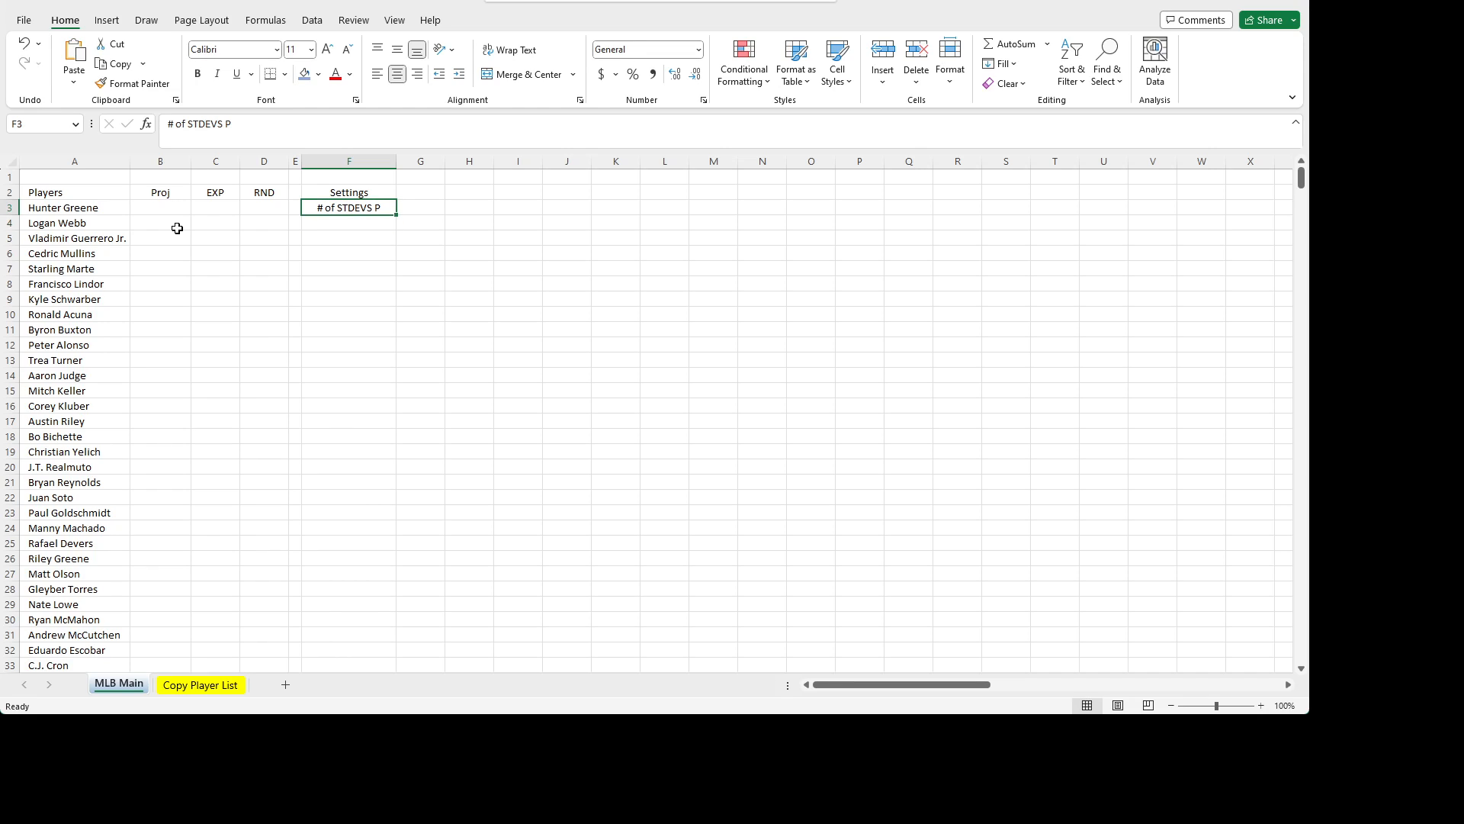
- Enter 0.5 in F4 as the value for # of STDEVS P
key("Down")
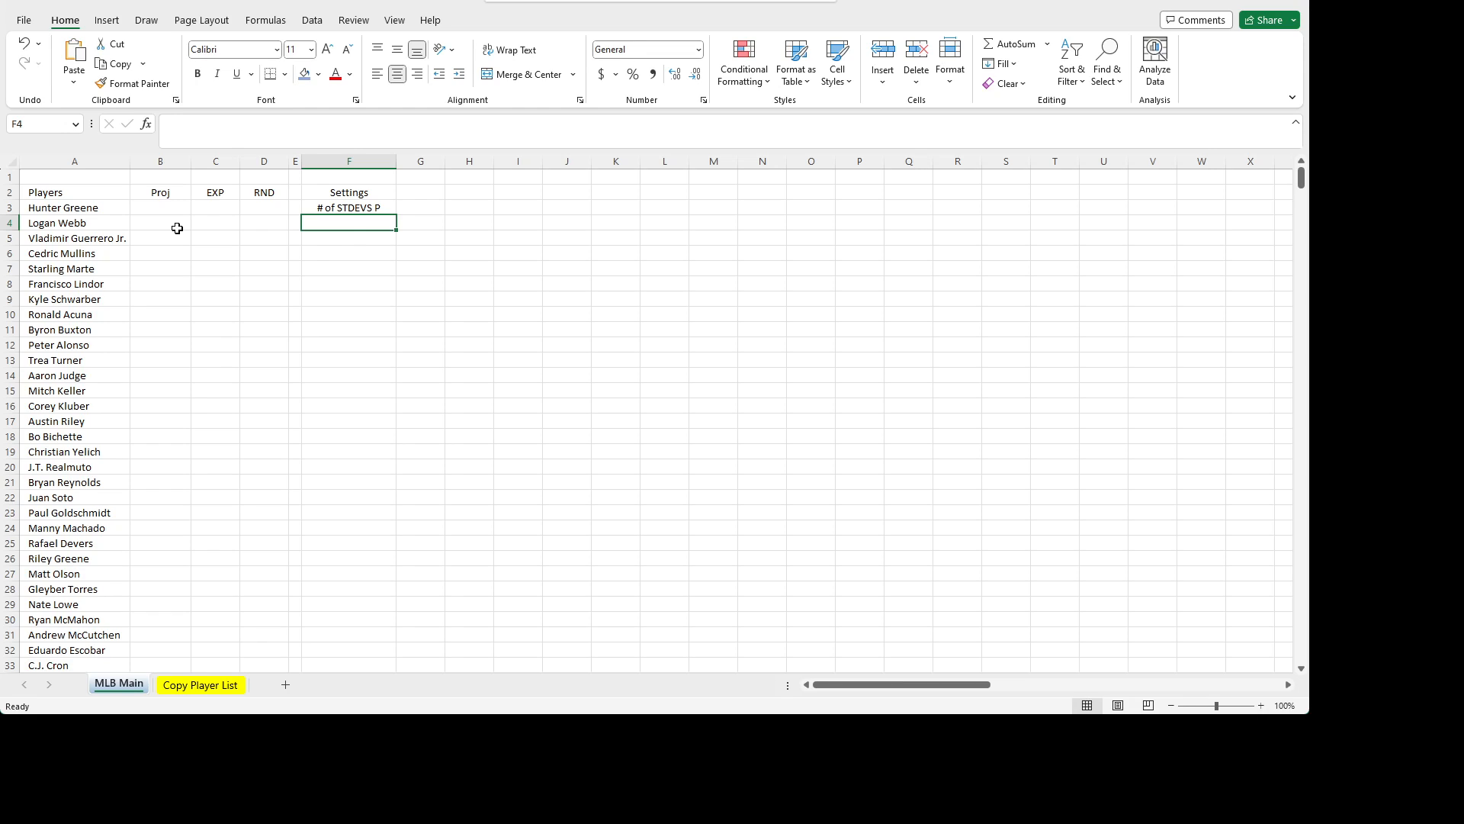
type(".5")
key("Return")
key("Up")
key("Down")
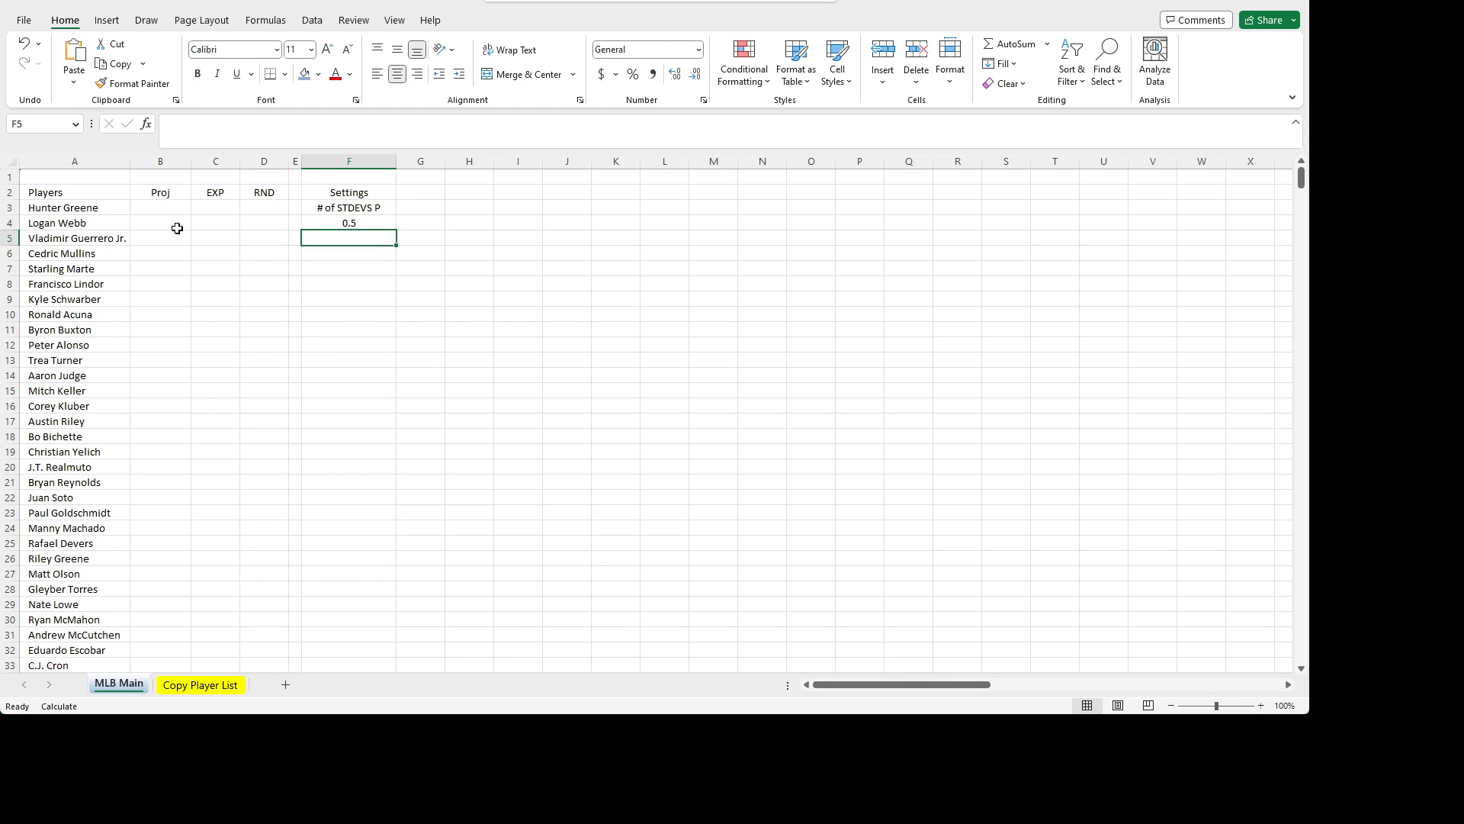
- Enter the label # of STDEVS B in F5, correcting the auto-completed final letter from P to B
type("#")
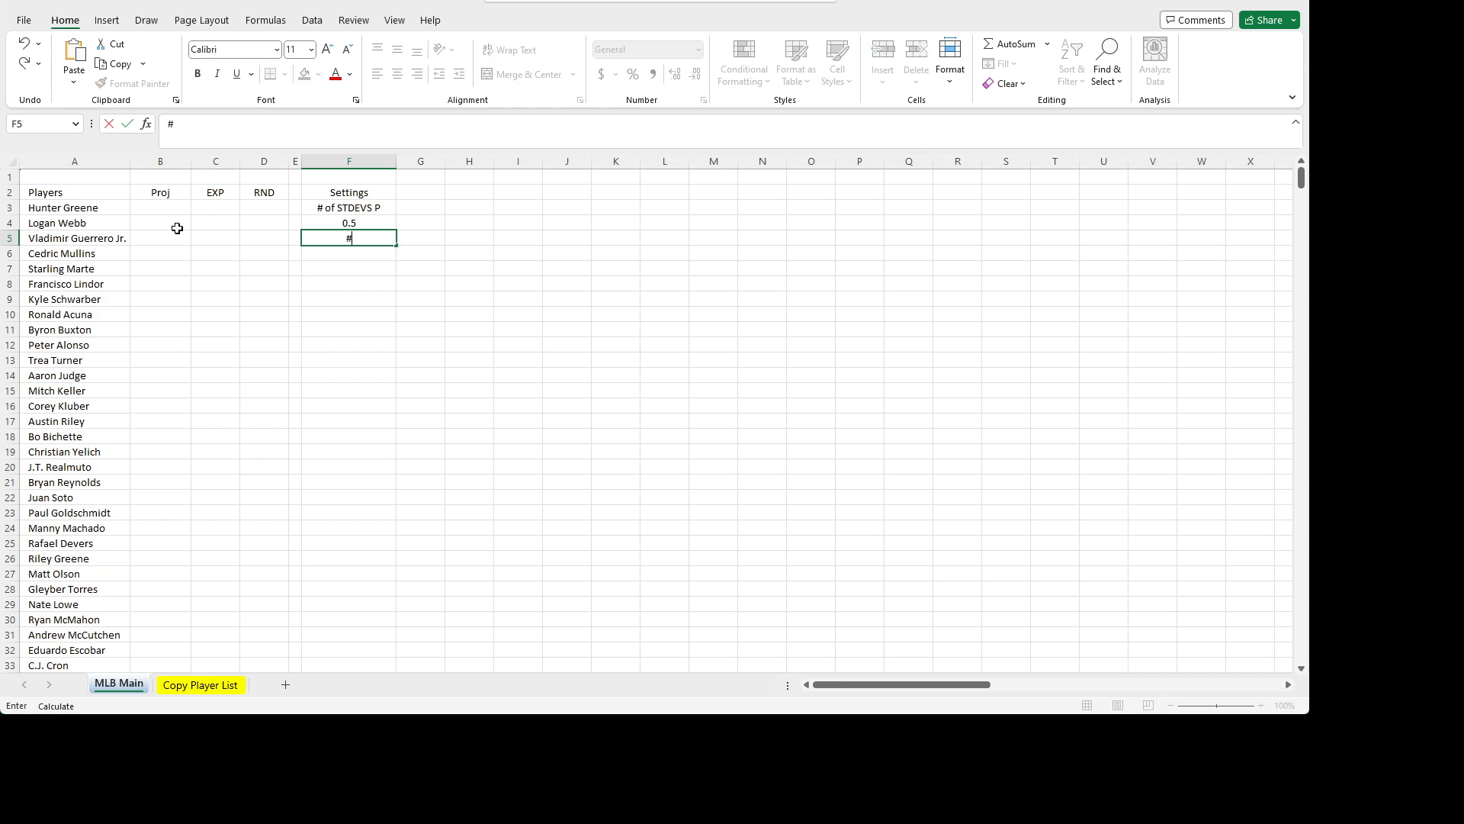
type(" of")
key("Right")
key("Right")
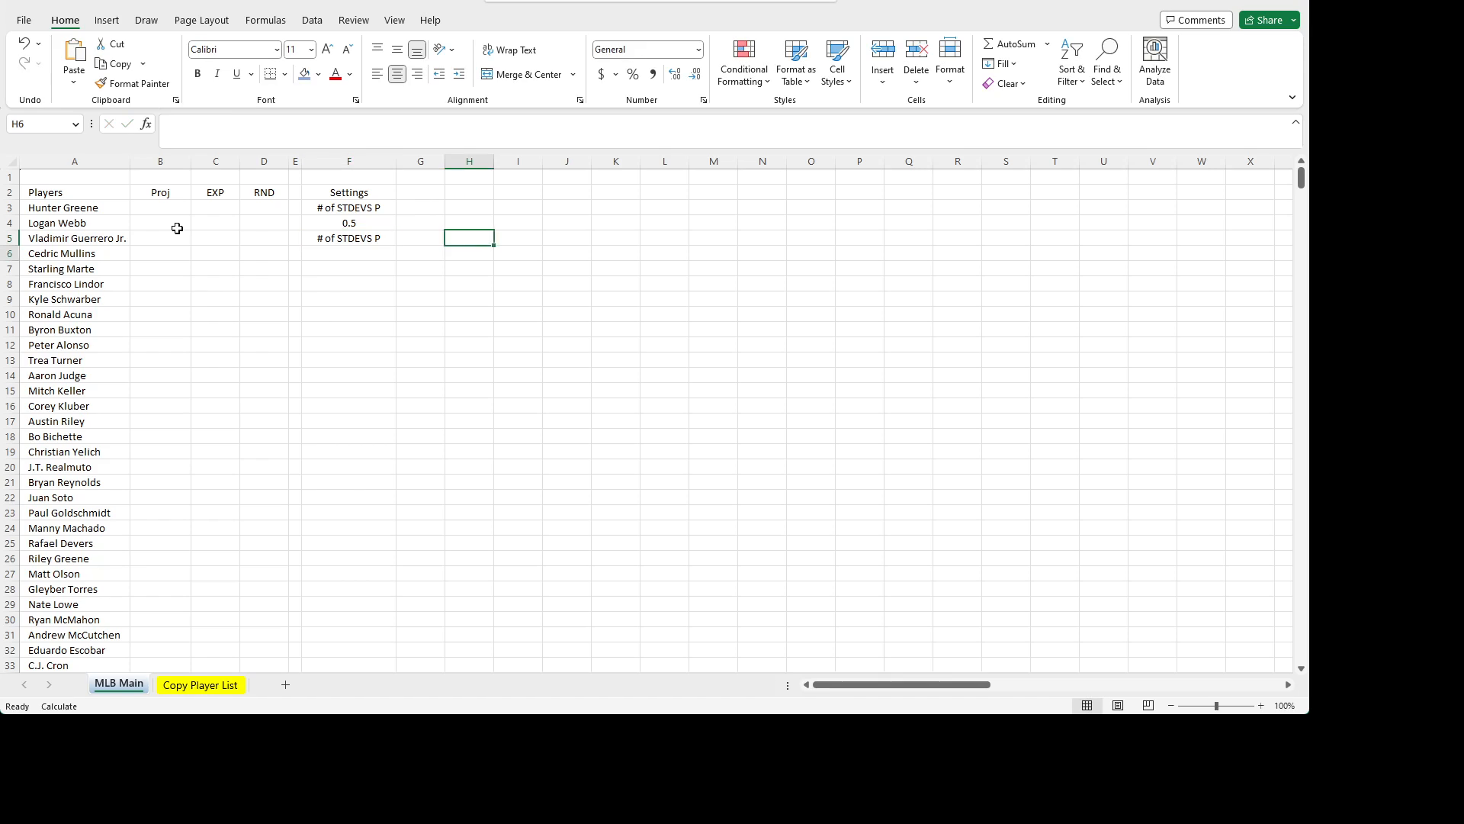
key("Down")
key("Left")
key("Left")
key("Up")
left_click(264, 139)
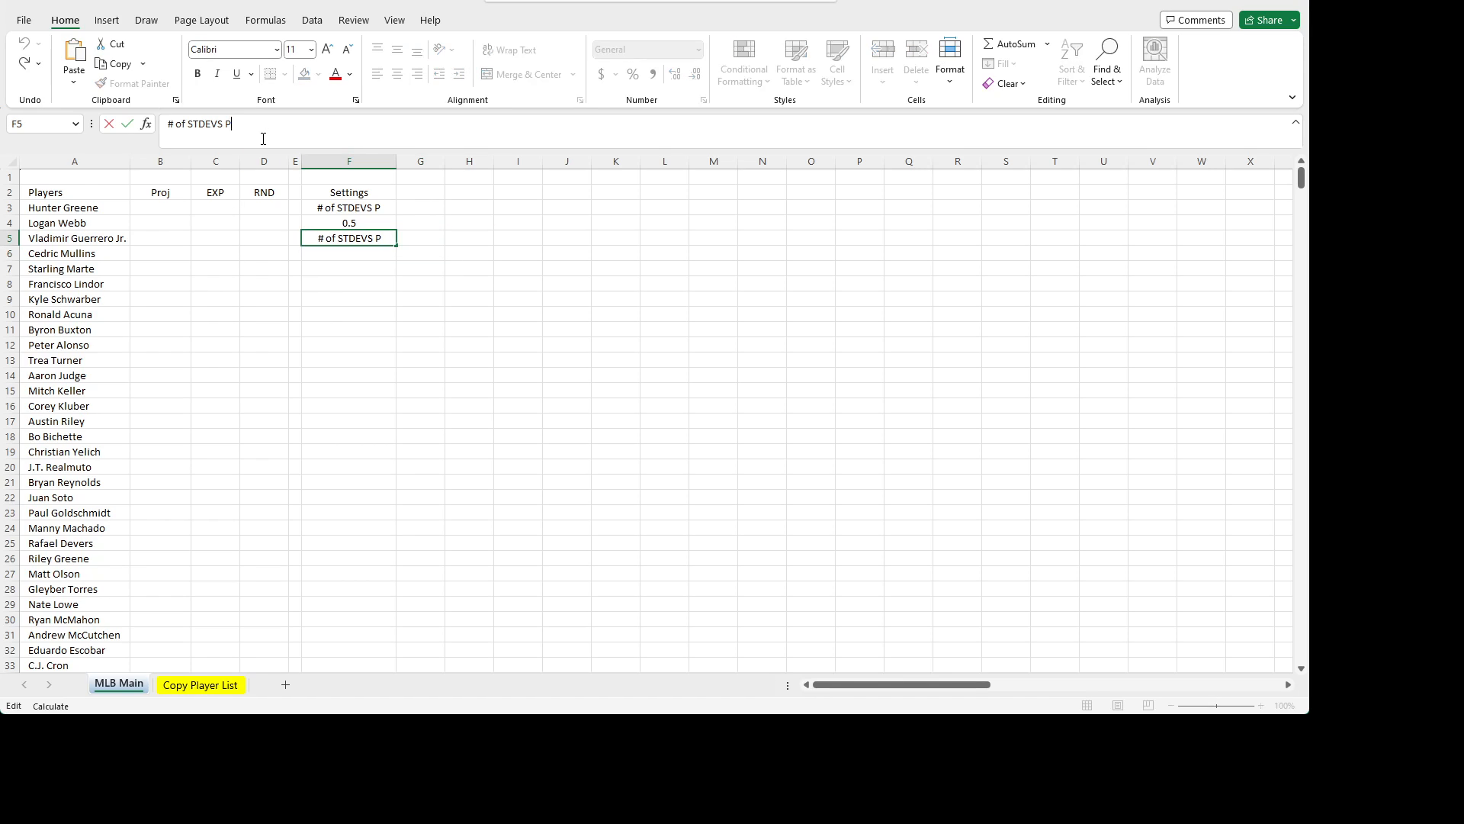
key("BackSpace")
type("B")
key("Return")
key("Up")
key("Down")
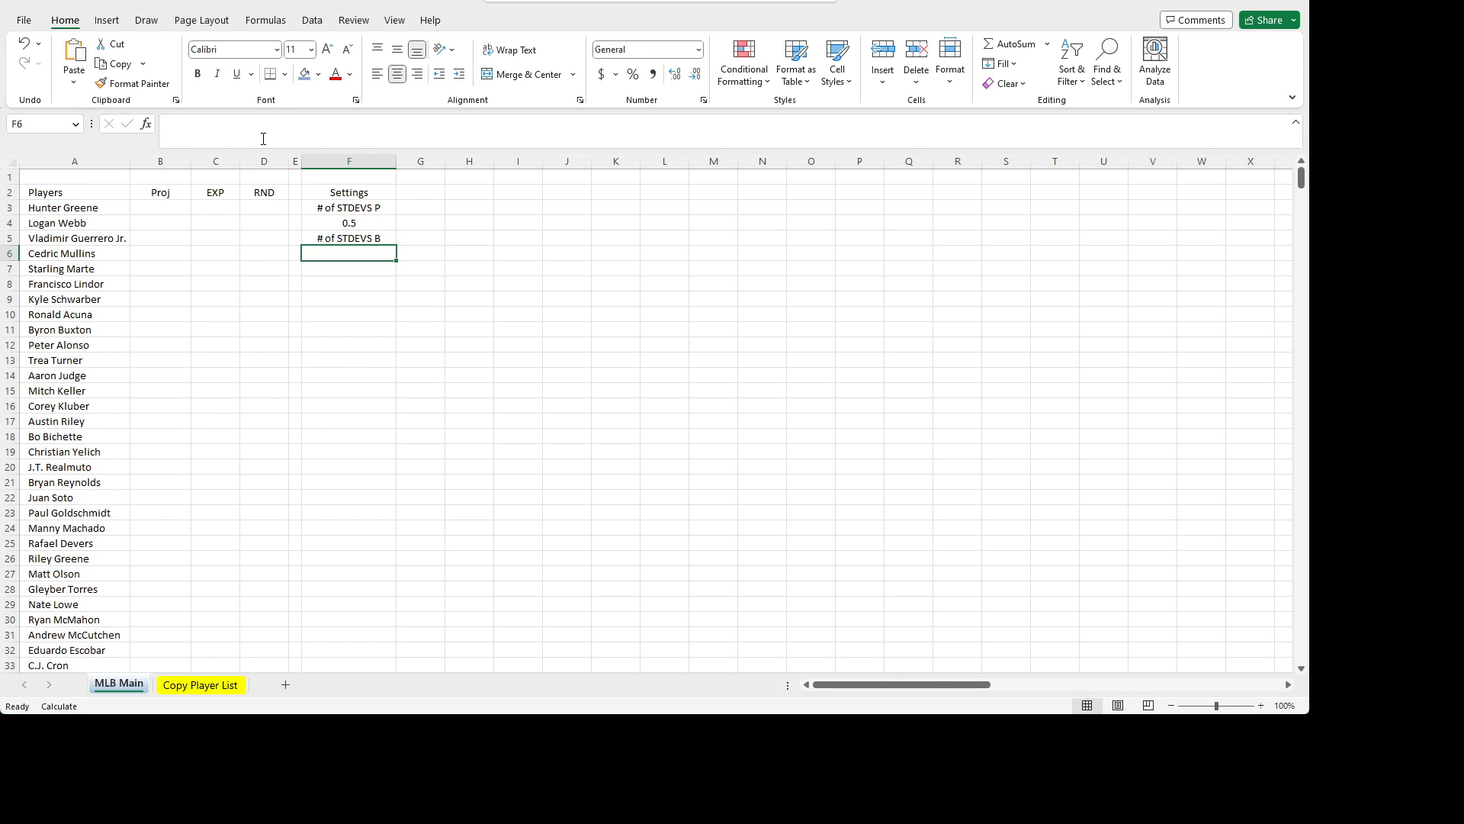
- Enter 1.5 in F6 as the value for # of STDEVS B
type("1.5")
key("Return")
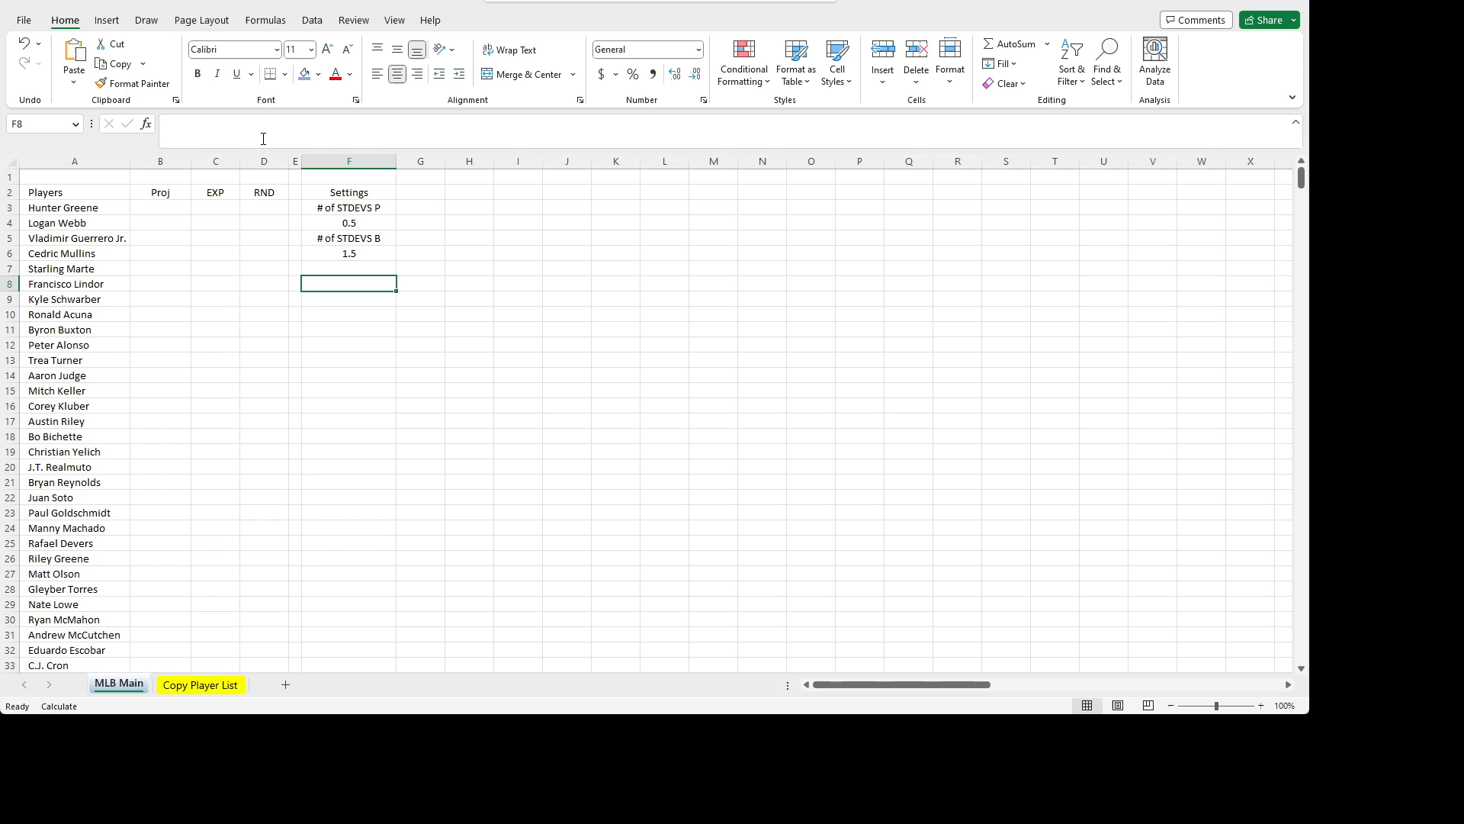
key("Down")
key("Up")
key("Up")
key("Down")
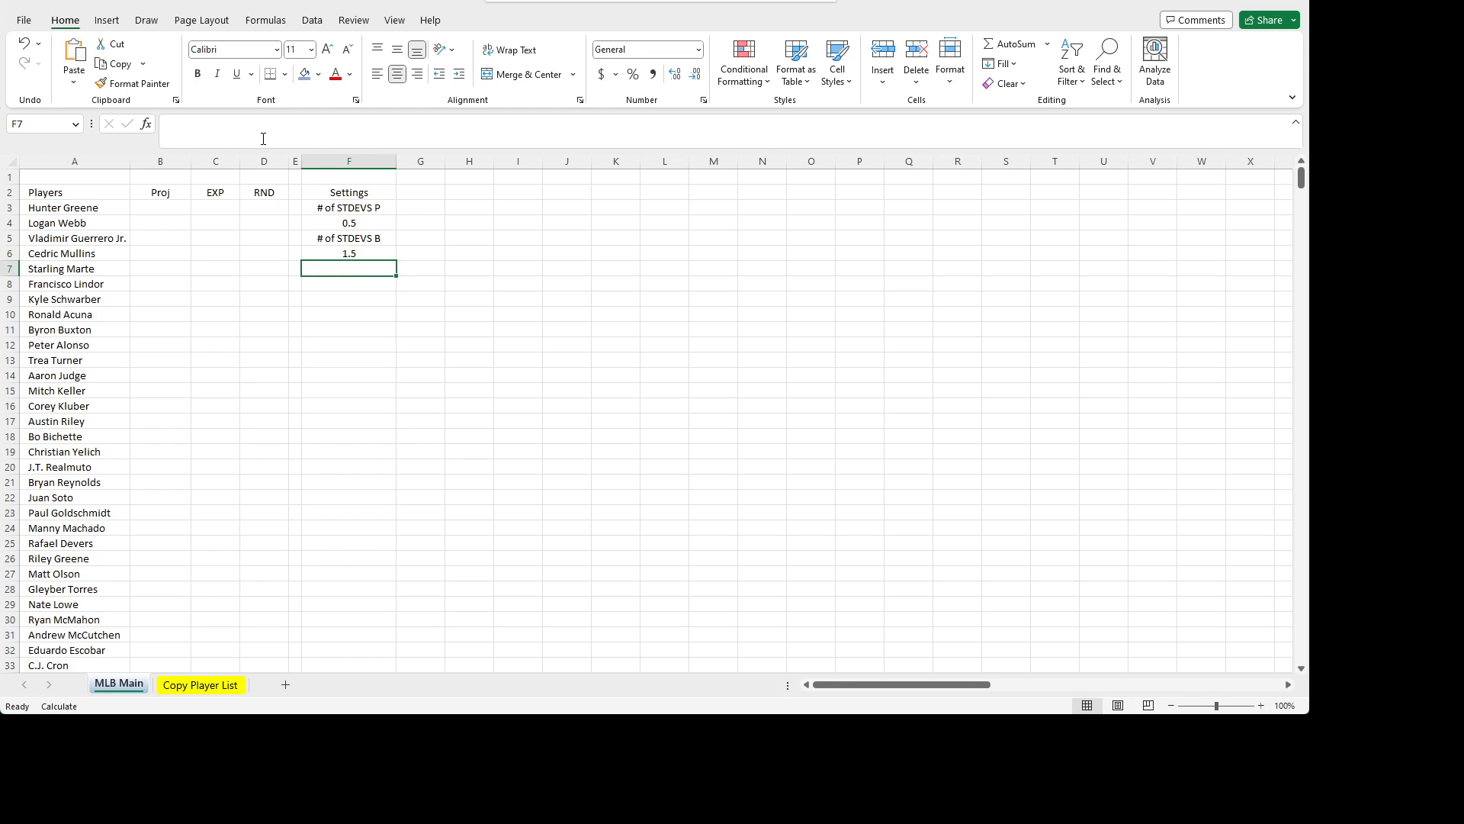
- Enter the label Max RND in F7 of the Settings column
type("Max R")
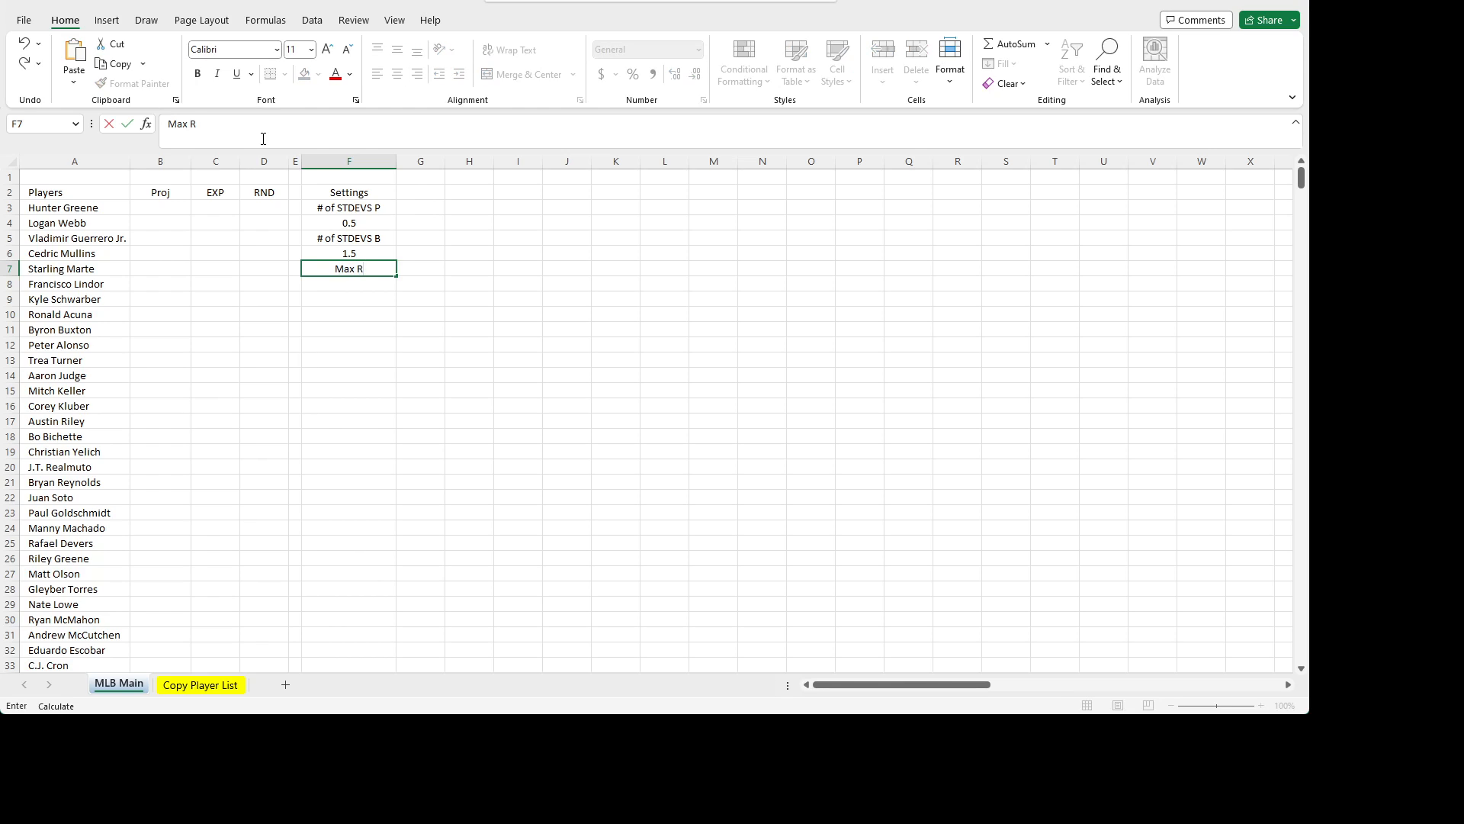
type("ND")
key("Return")
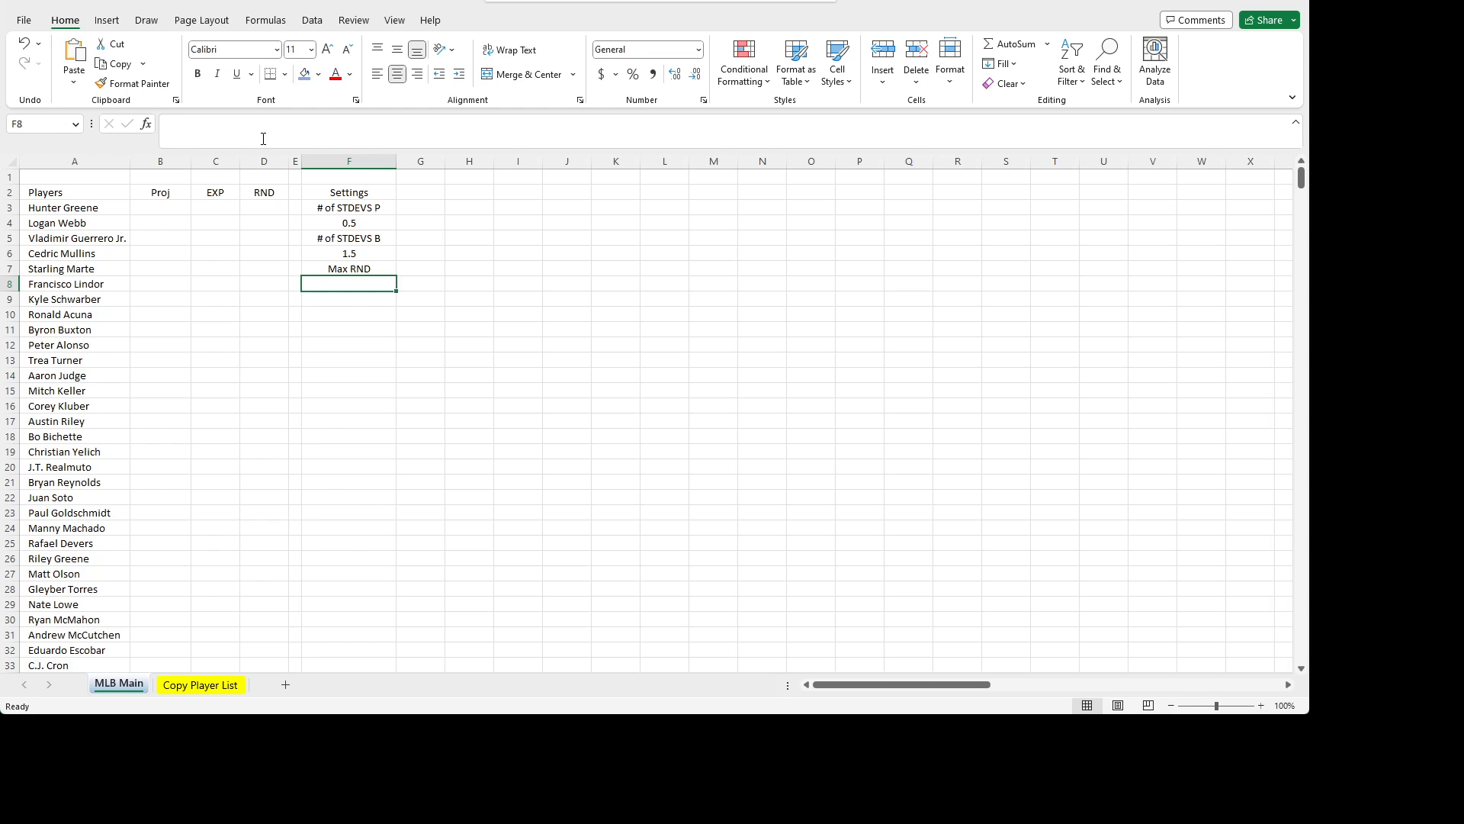
- Enter 125 in F8 as the value for Max RND
key("Down")
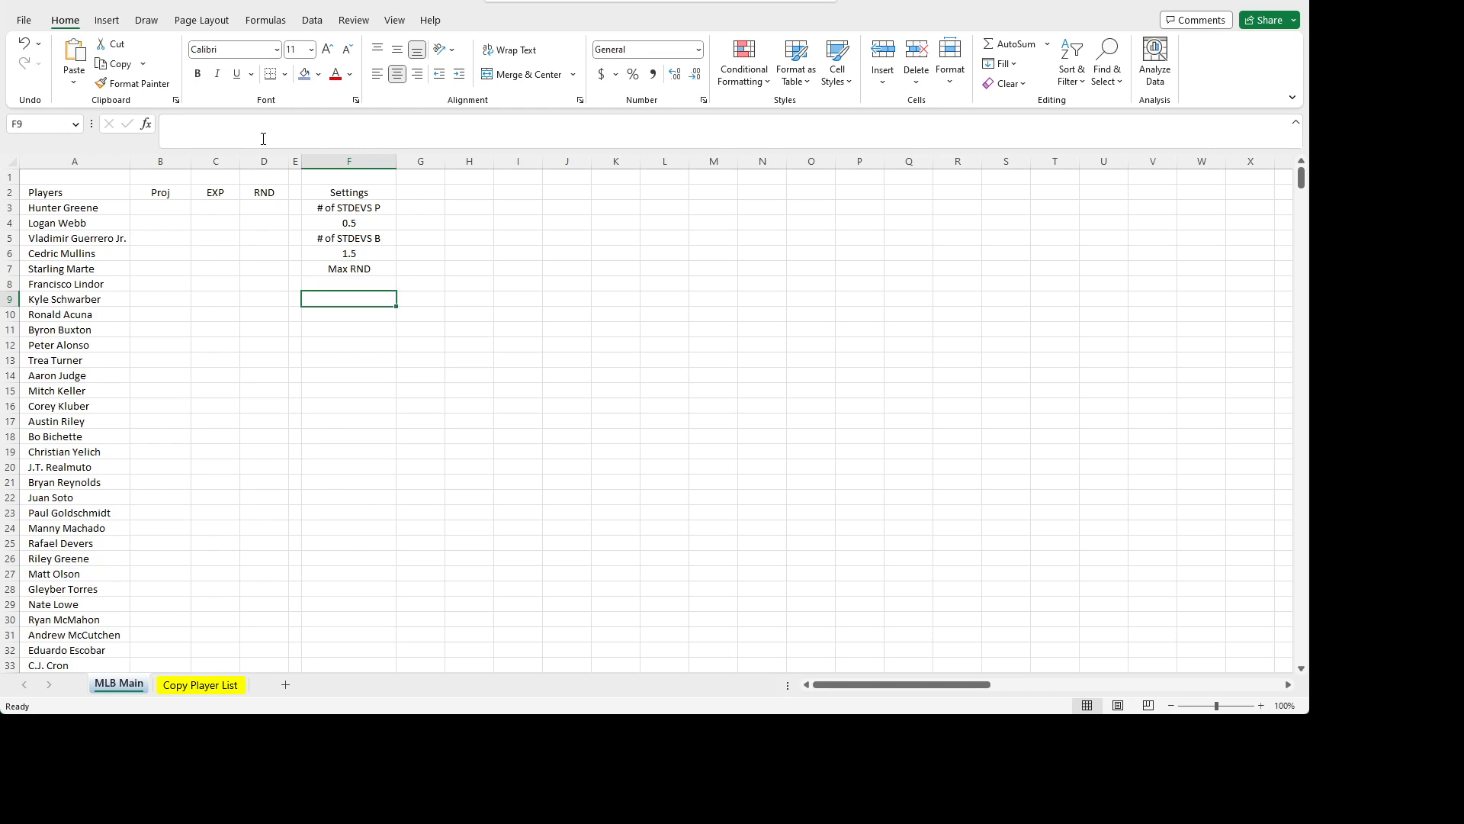
key("Up")
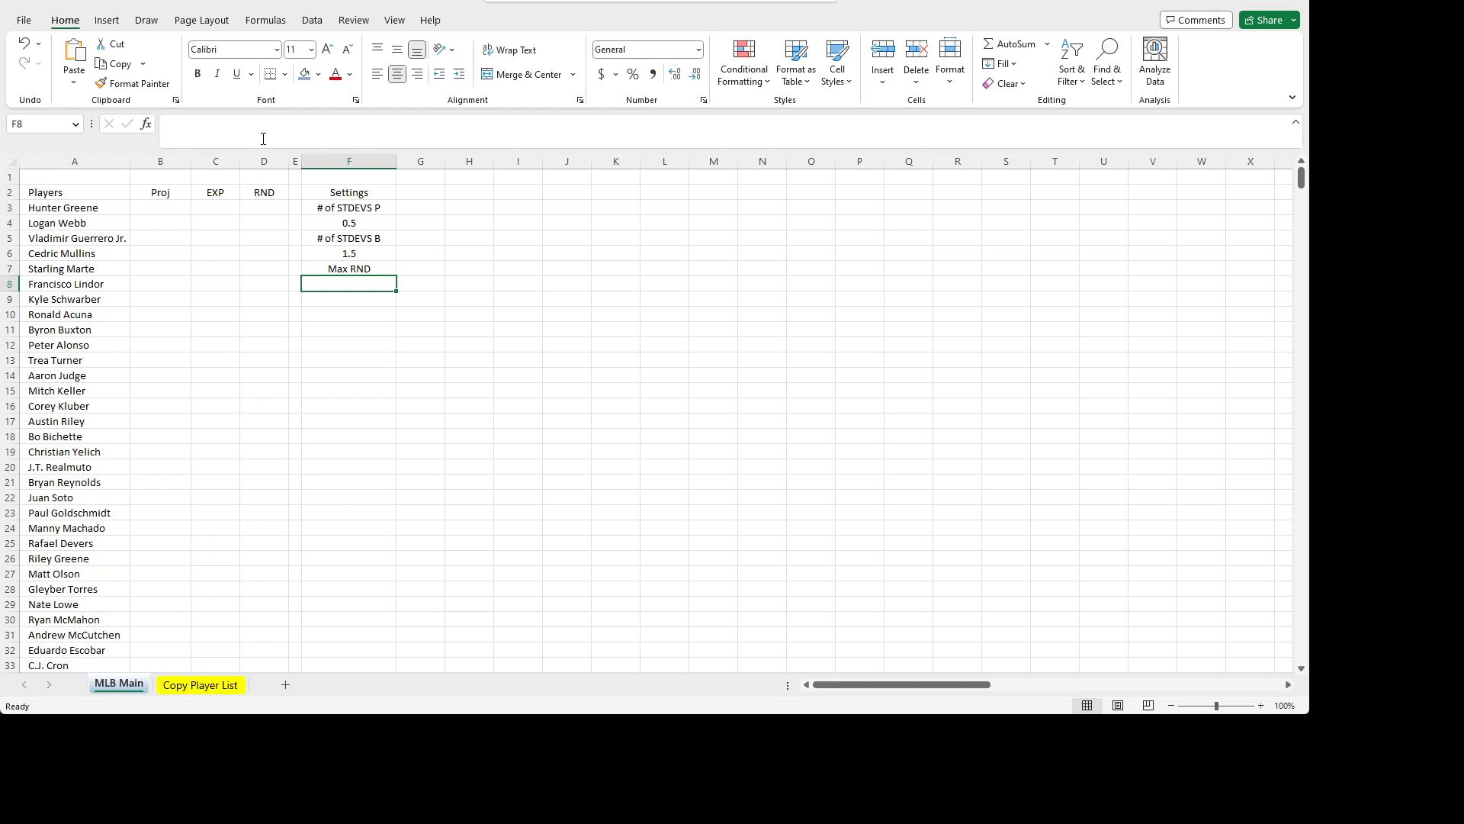
key("Down")
key("Up")
type("125")
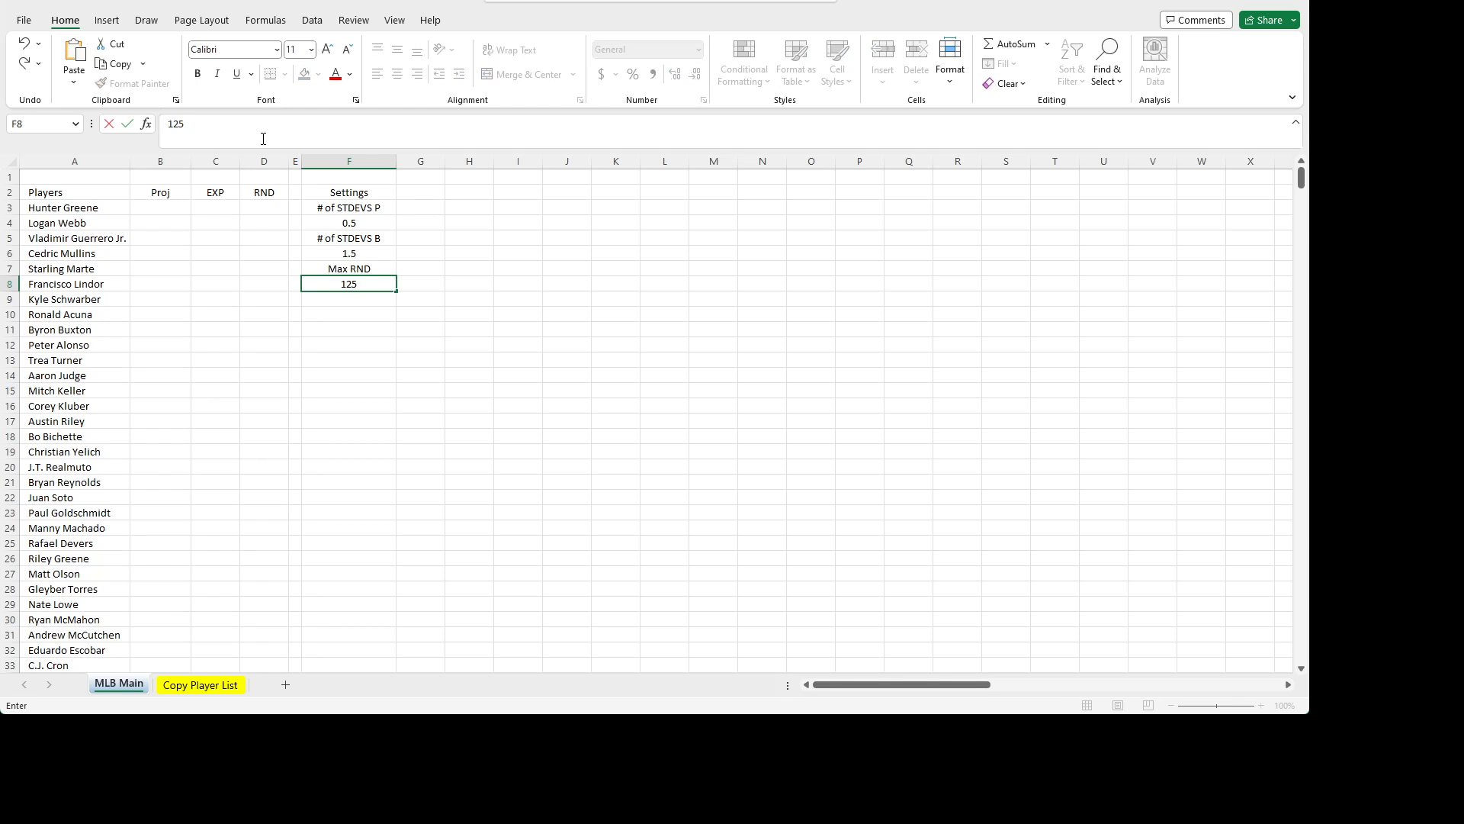
key("Return")
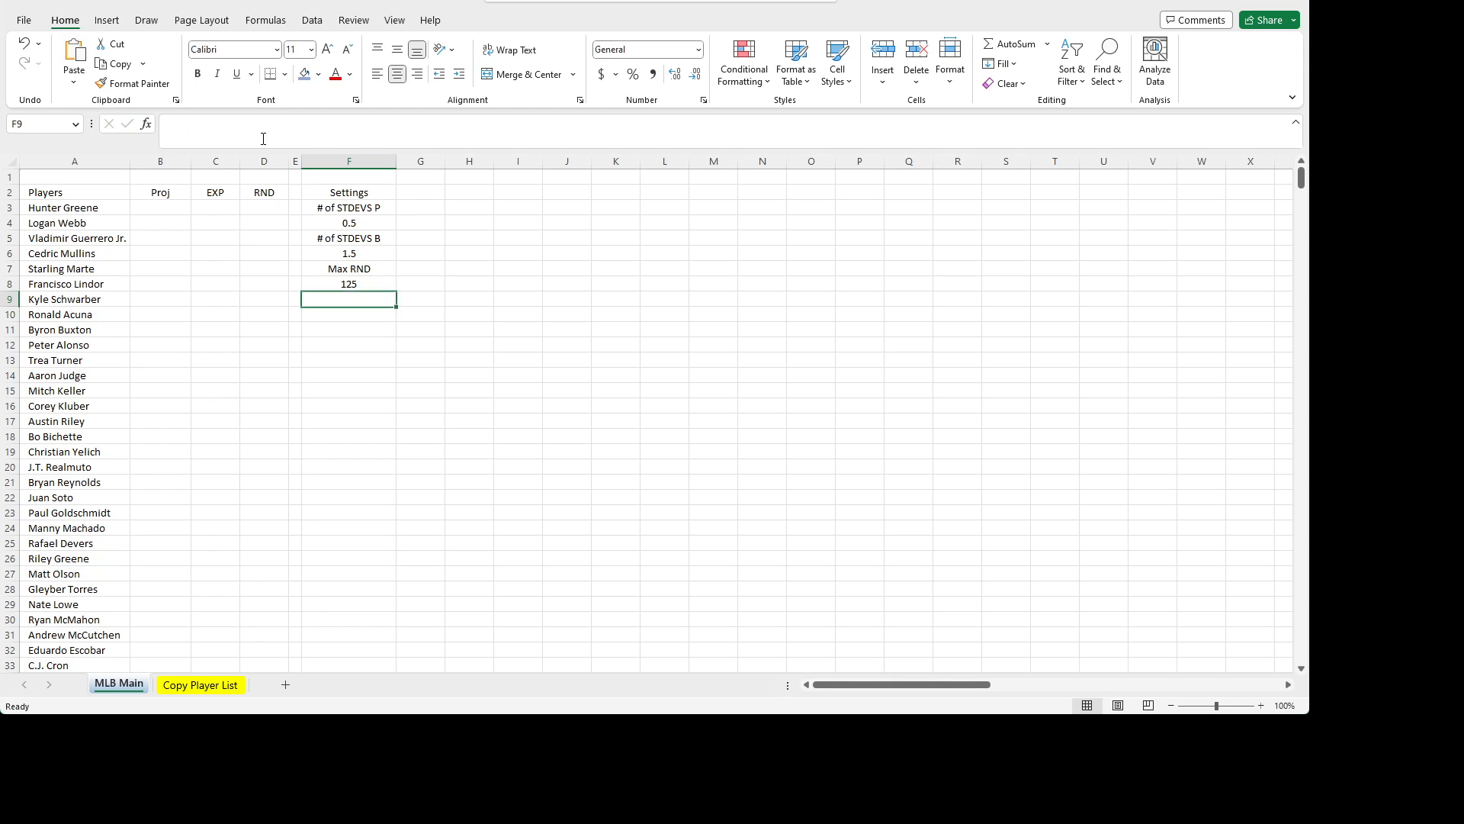
- Set the Max RND value in F8 to 150
key("Up")
type("150")
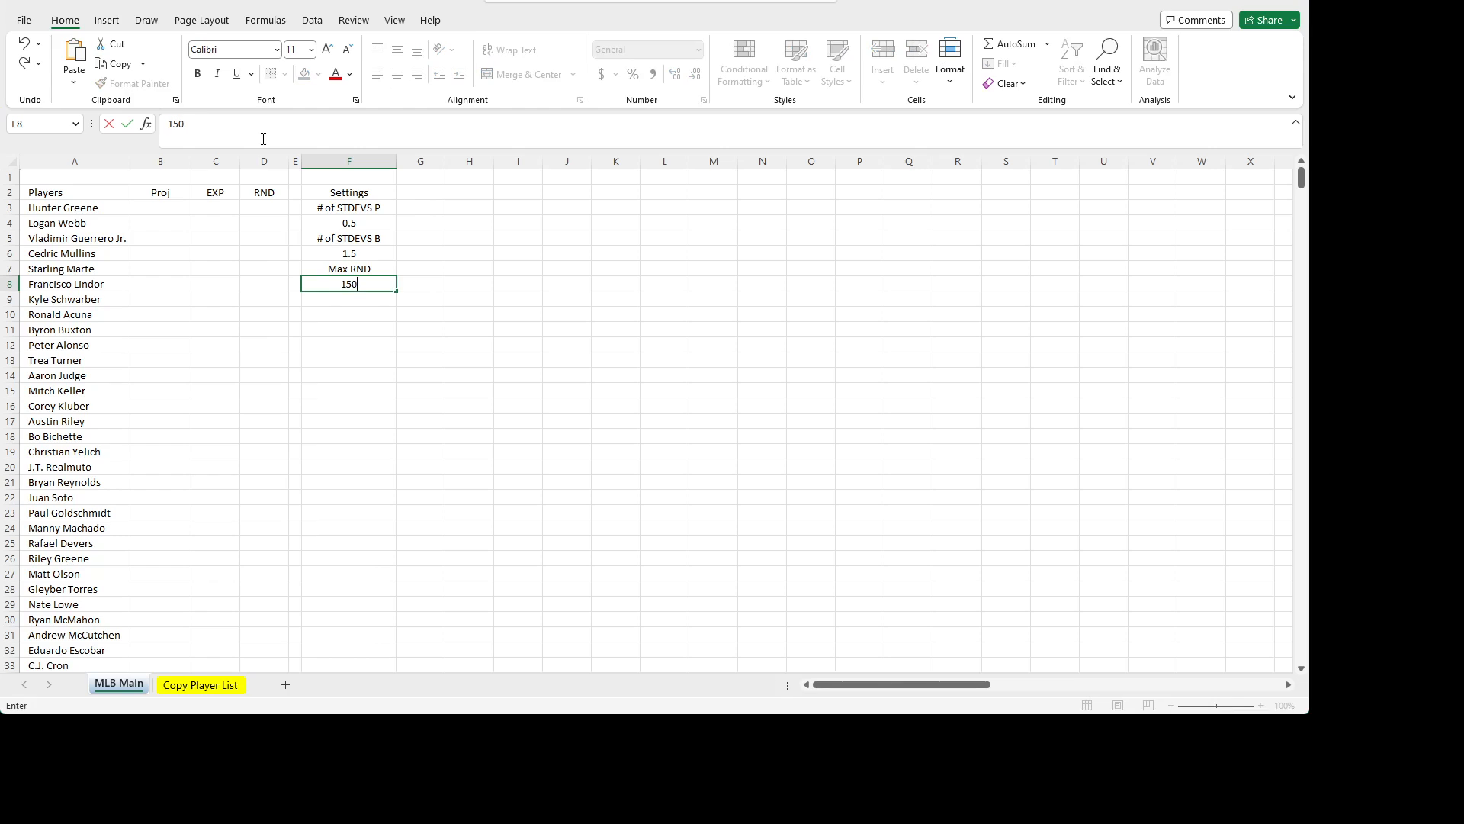
key("Return")
key("Up")
key("Down")
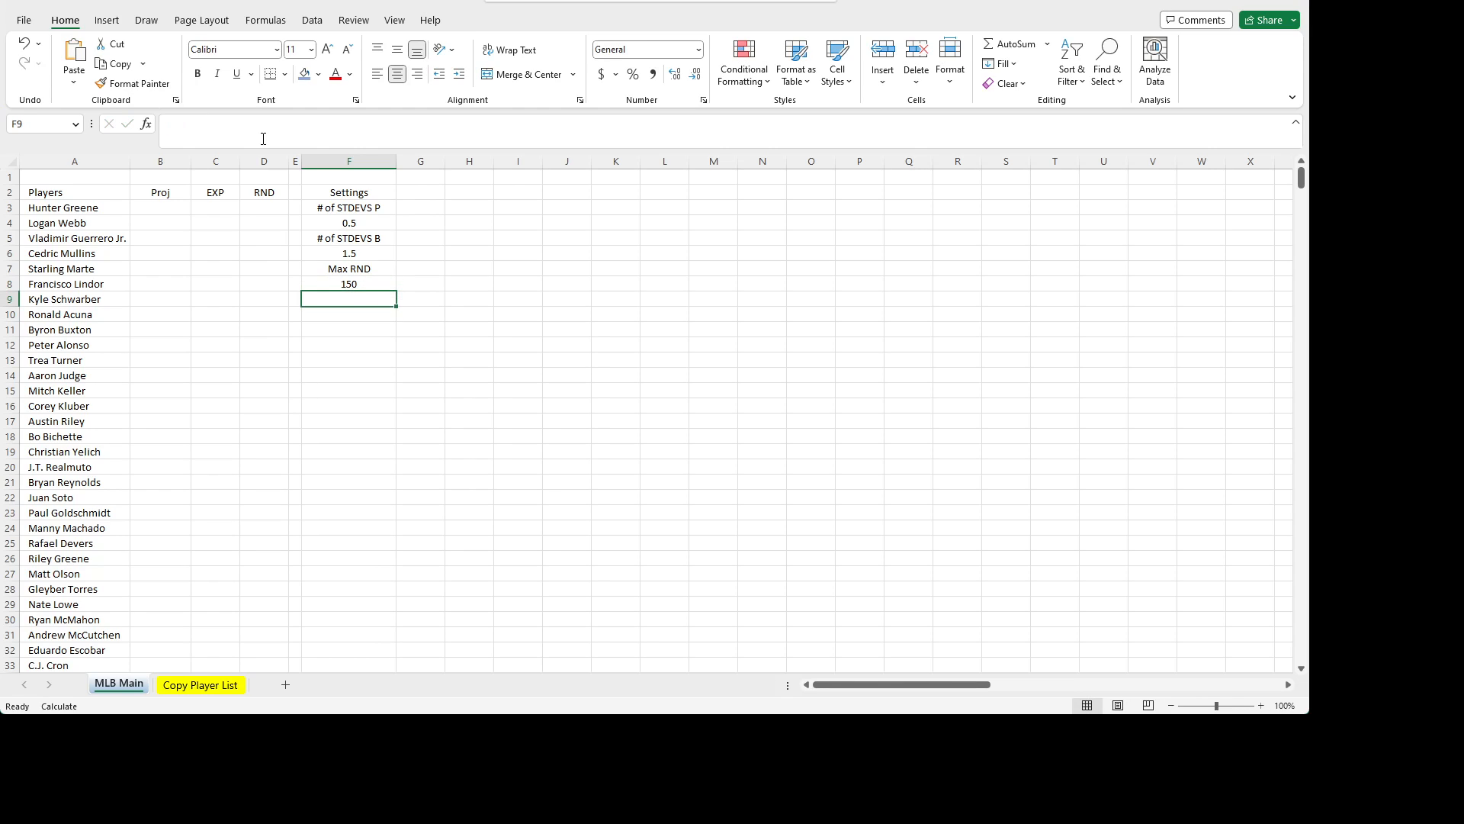
key("Up")
key("Up")
key("Up")
key("Up")
key("Up")
key("Up")
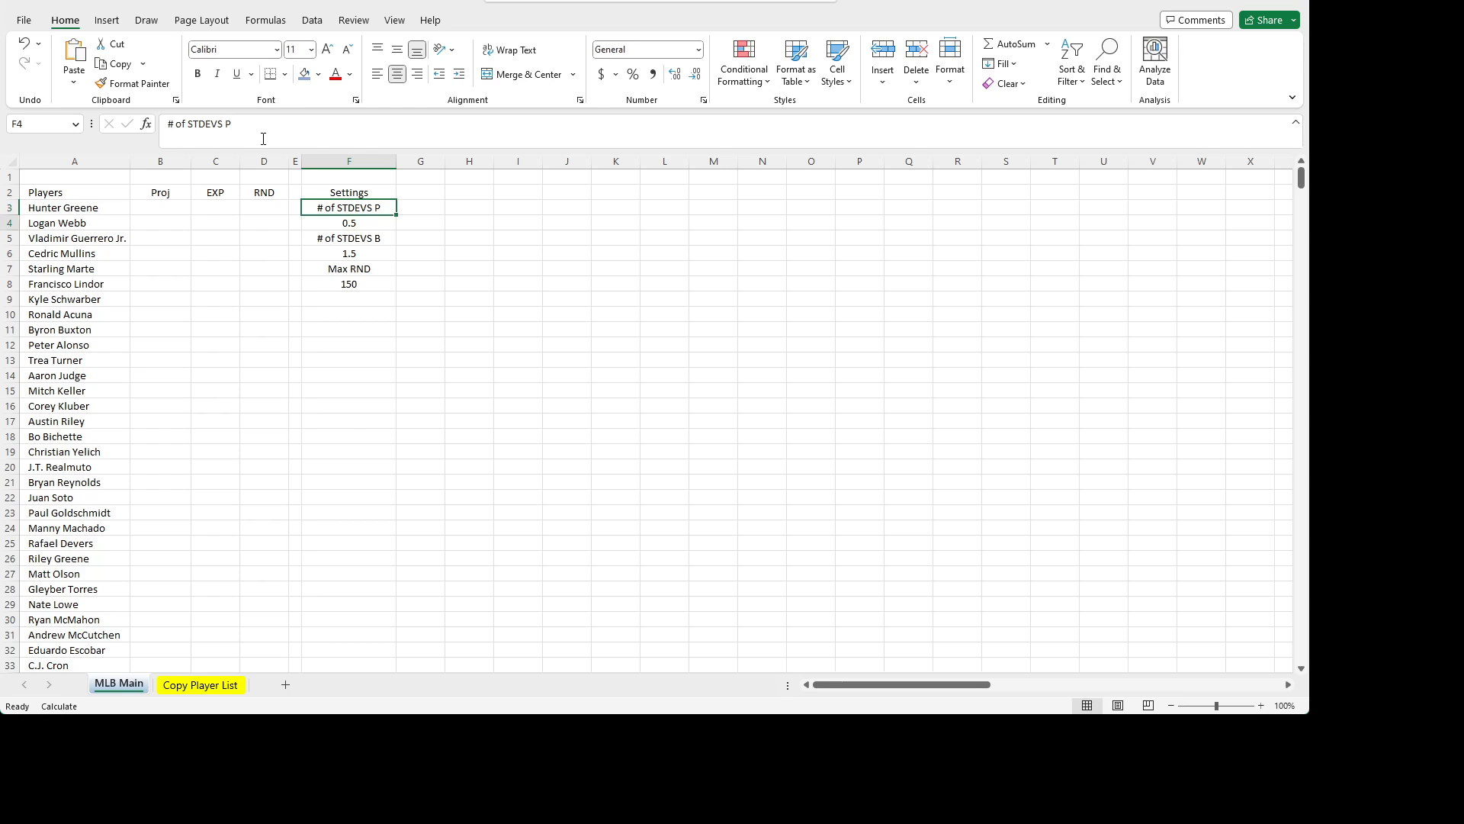
key("Down")
key("Up")
key("Down")
key("Down")
key("Down")
key("Down")
key("Down")
key("Down")
key("Down")
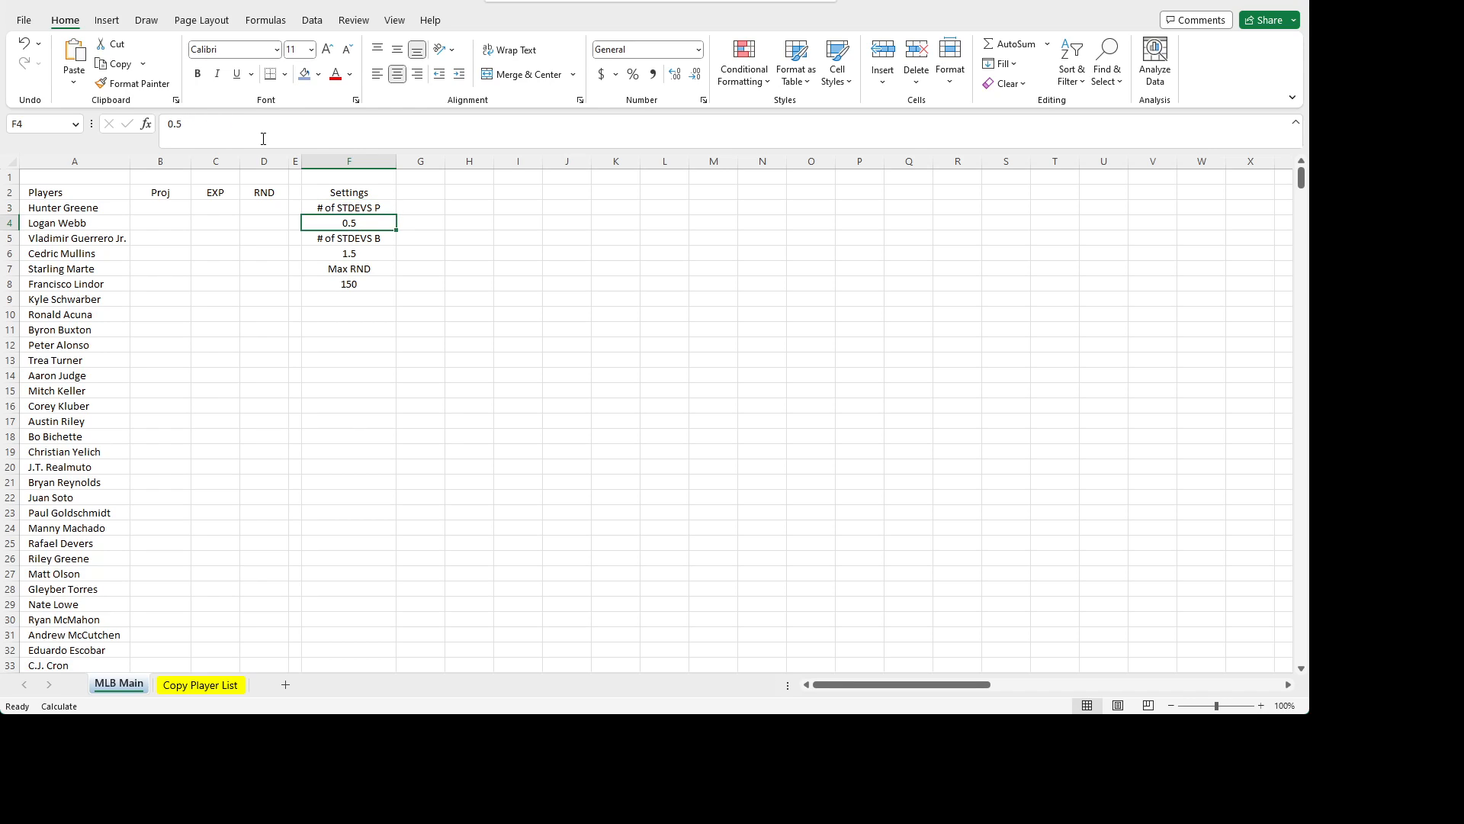
key("Up")
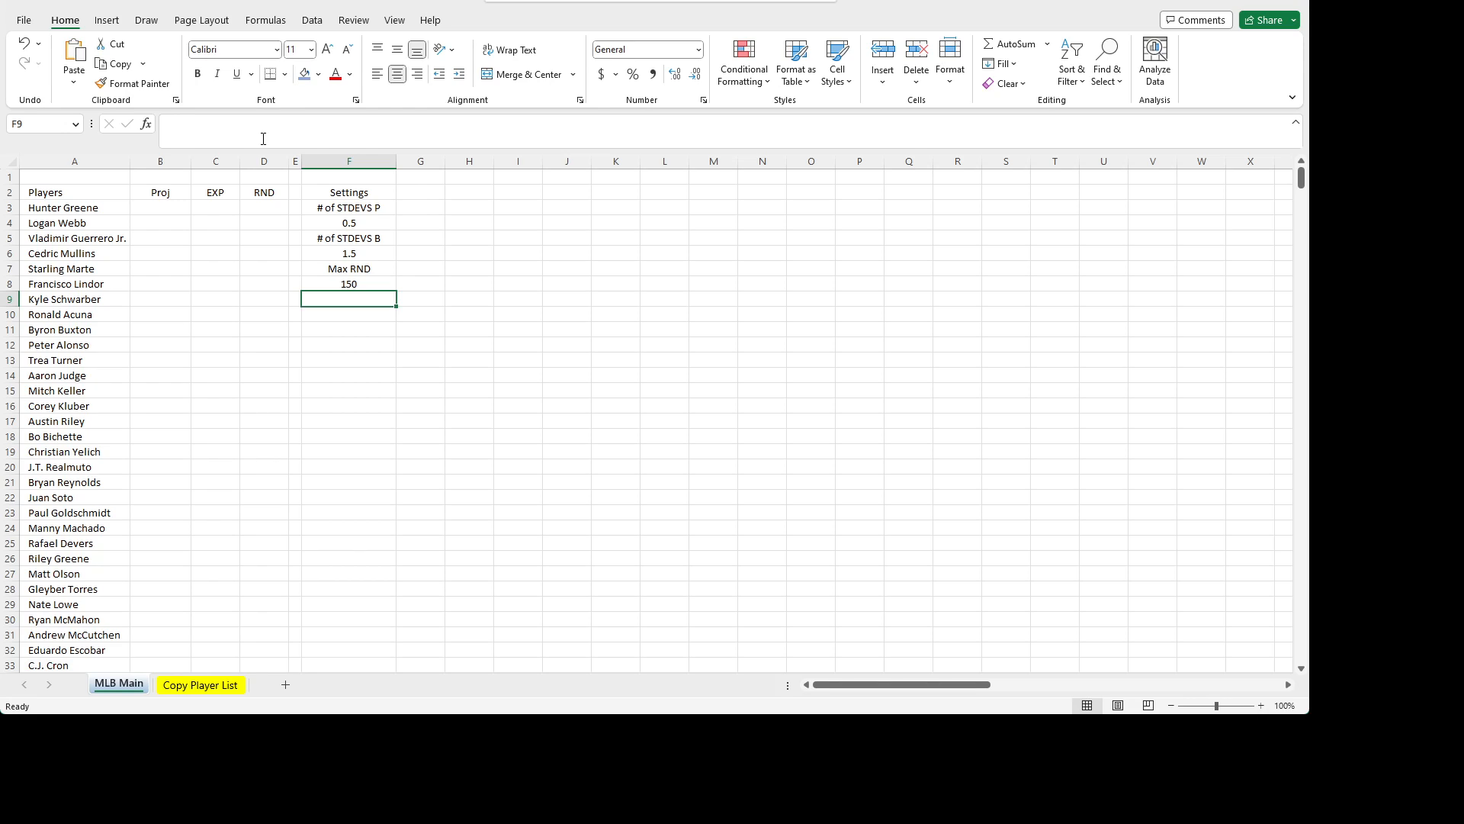
key("Up")
key("Up")
key("Up")
key("Up")
key("Up")
key("Up")
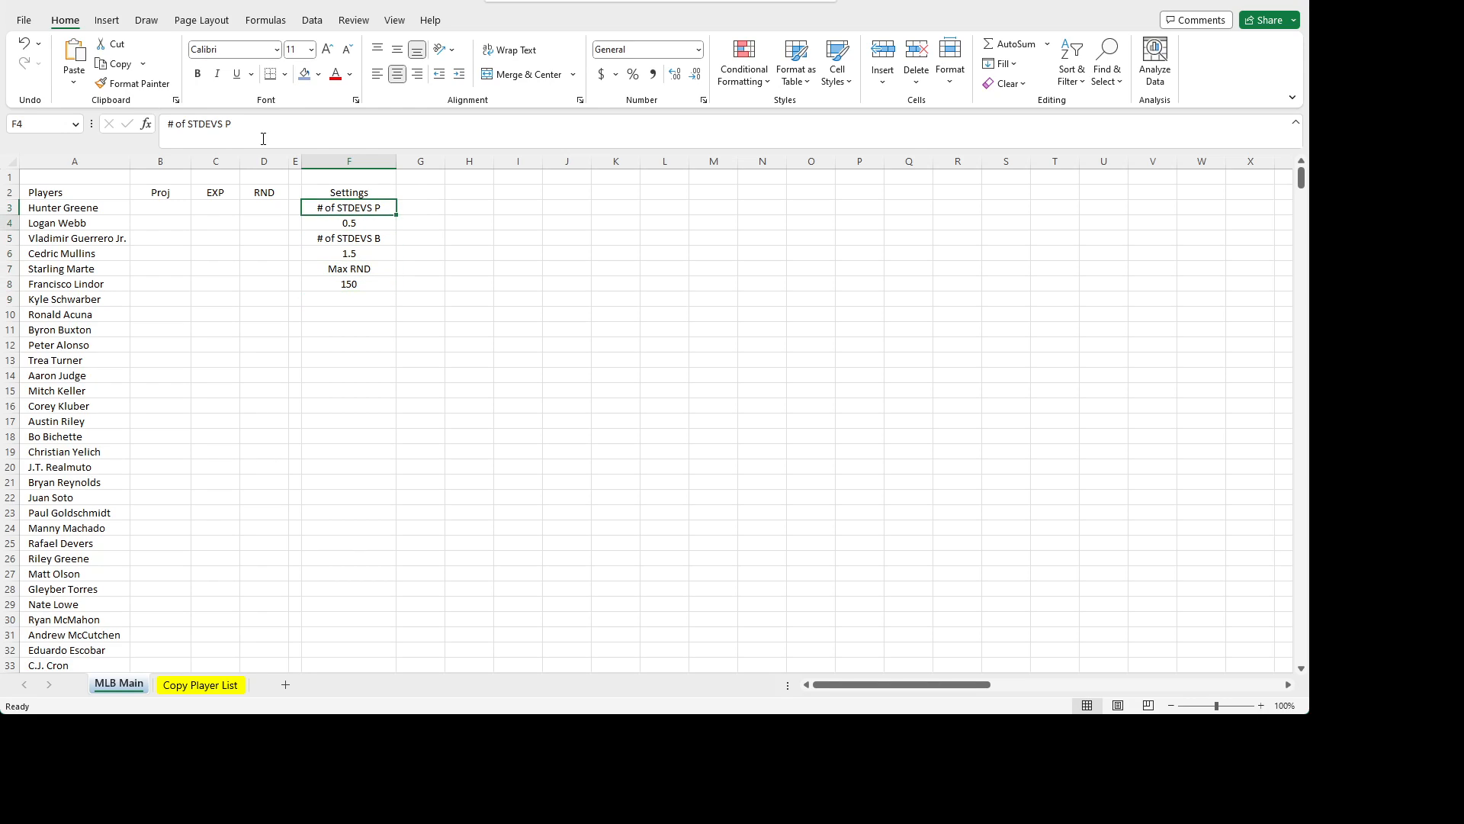
key("Down")
key("Down")
key("Up")
key("Down")
key("Down")
key("Down")
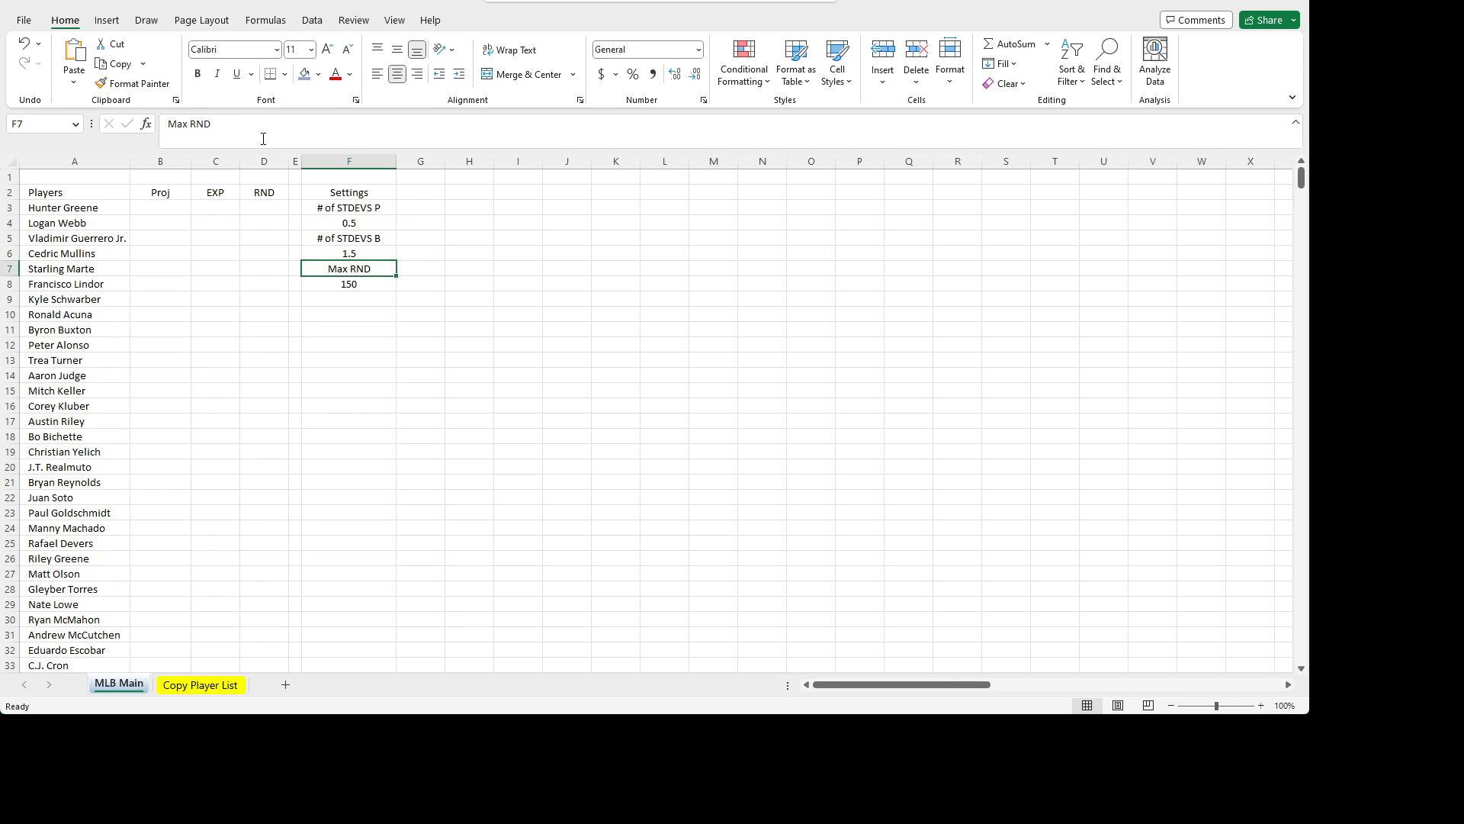
key("Down")
key("Down")
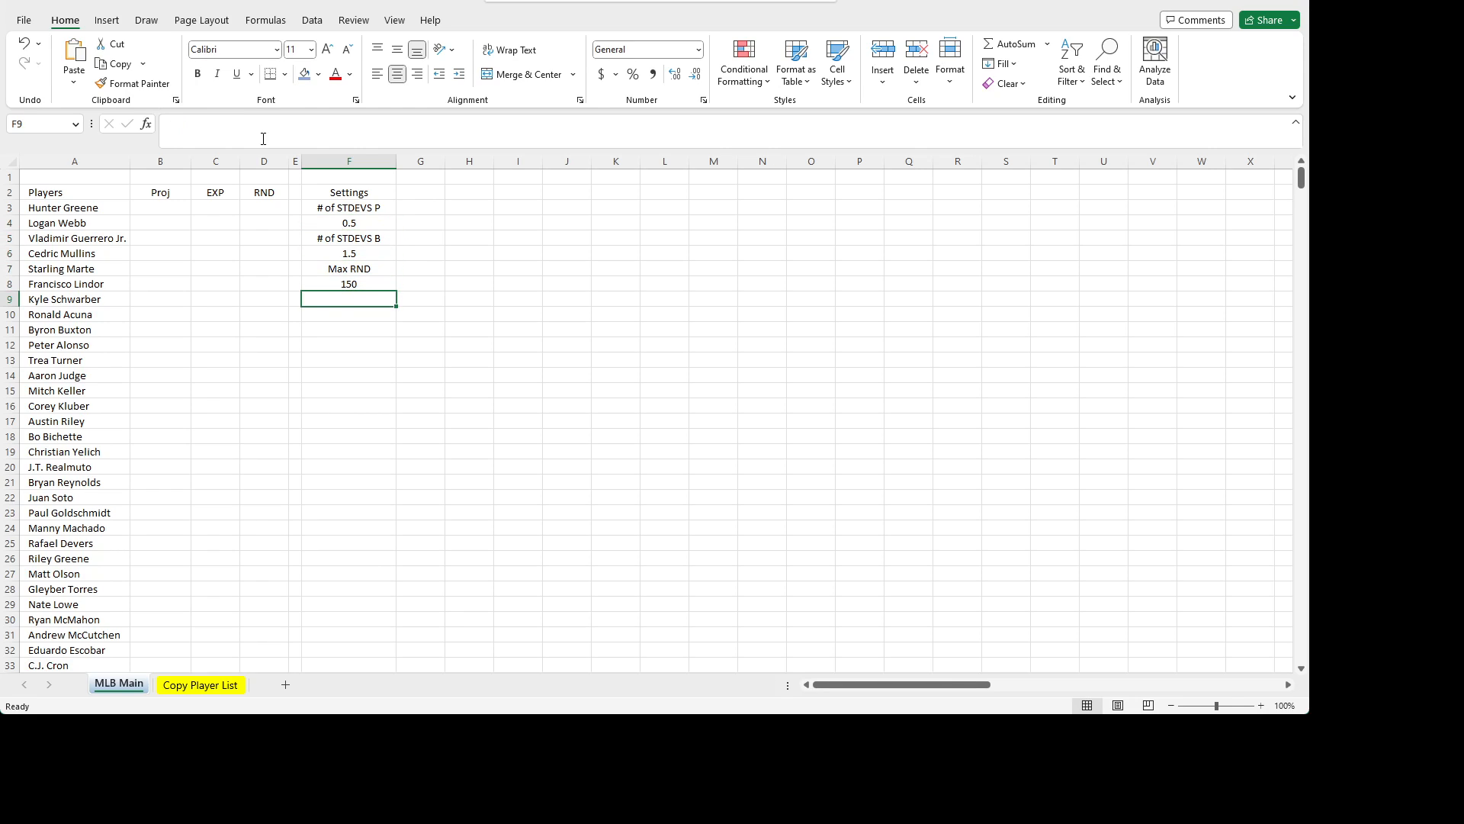
key("Up")
key("Up")
key("Up")
key("Up")
key("Up")
key("Up")
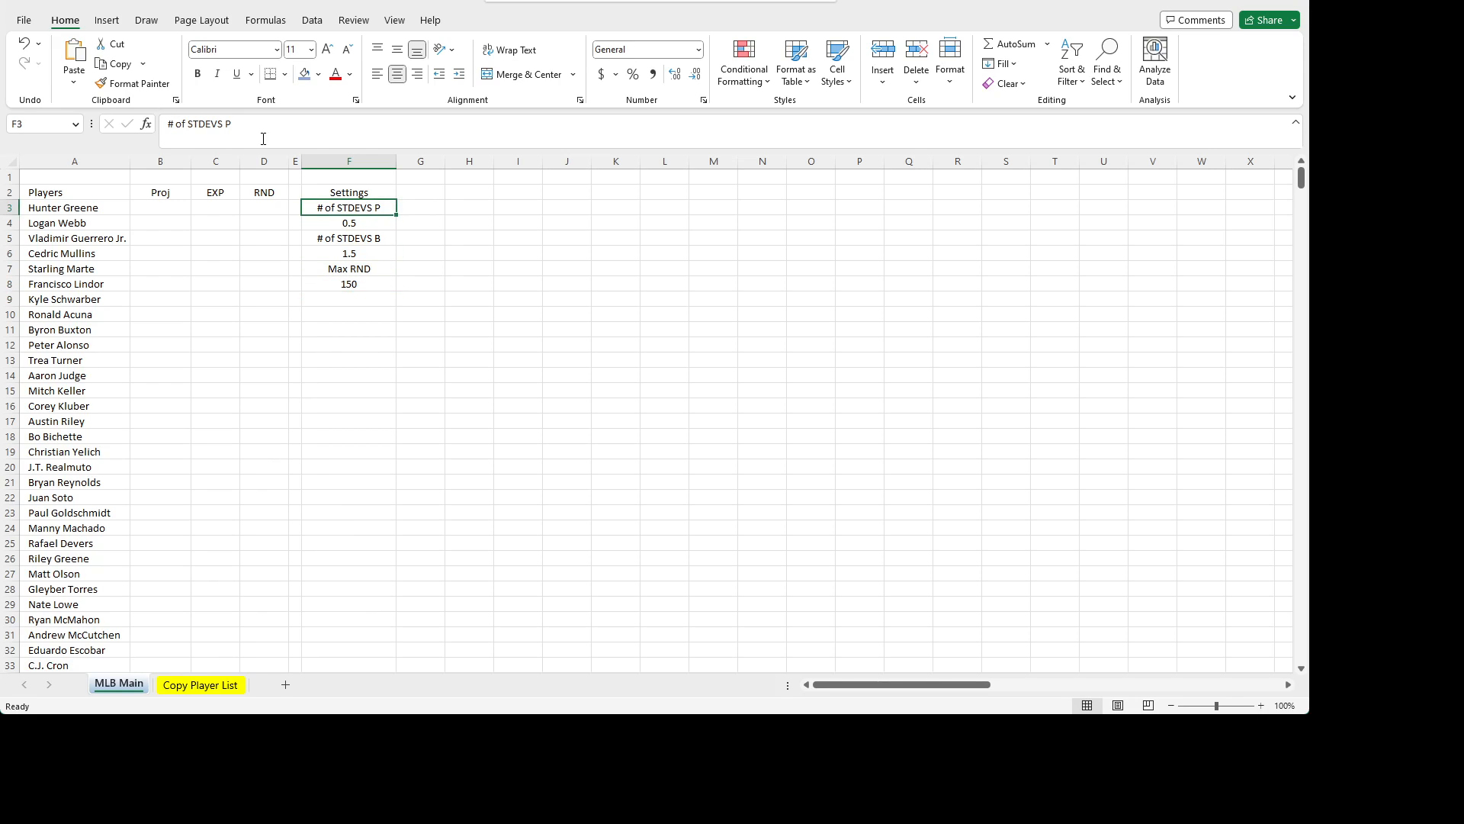
key("Down")
key("Down")
key("Up")
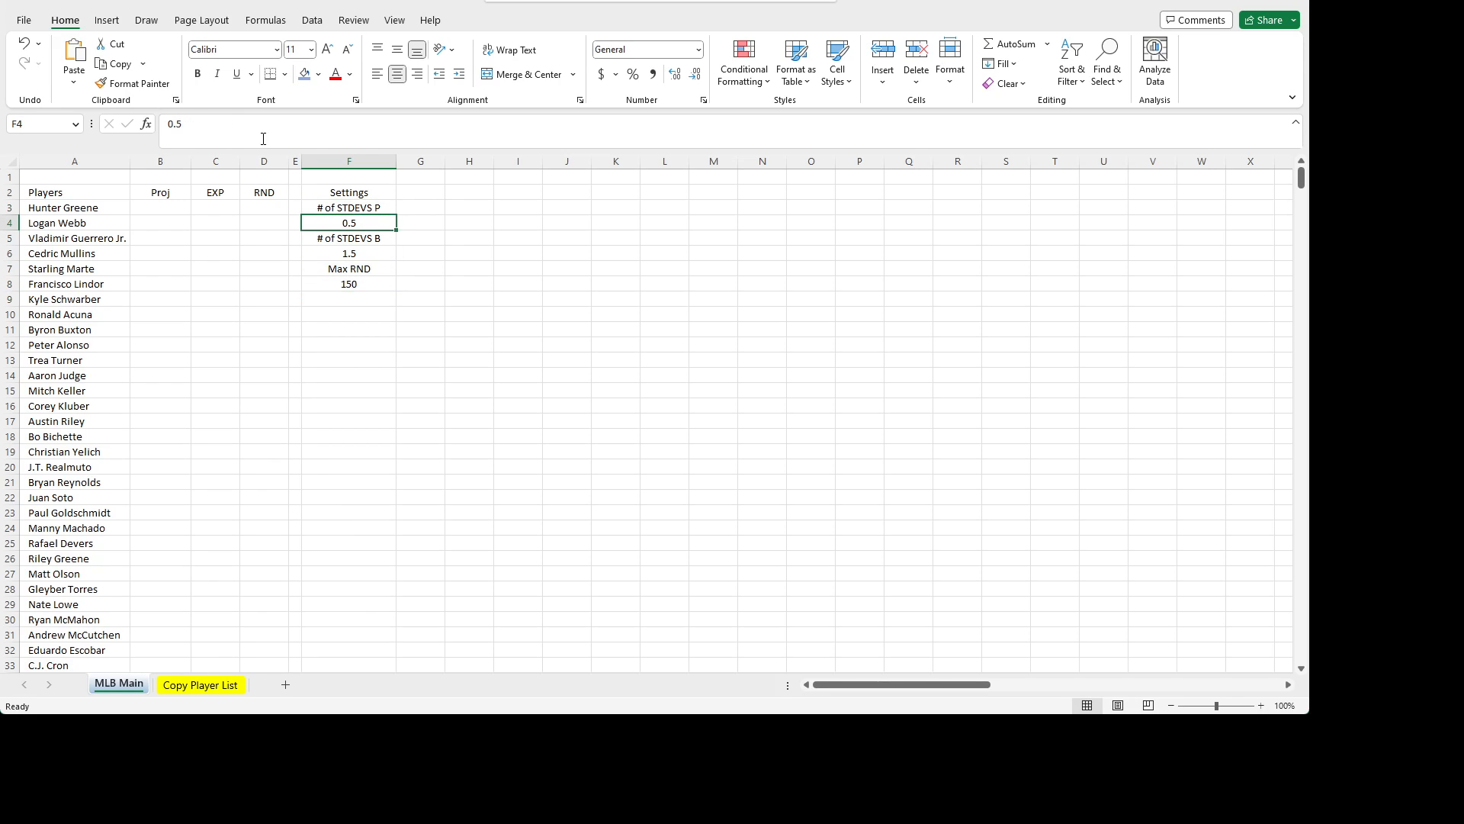
- Enter the label P. Default RND in F9 of the Settings column
key("Down")
key("Down")
key("Down")
key("Up")
key("Down")
key("Down")
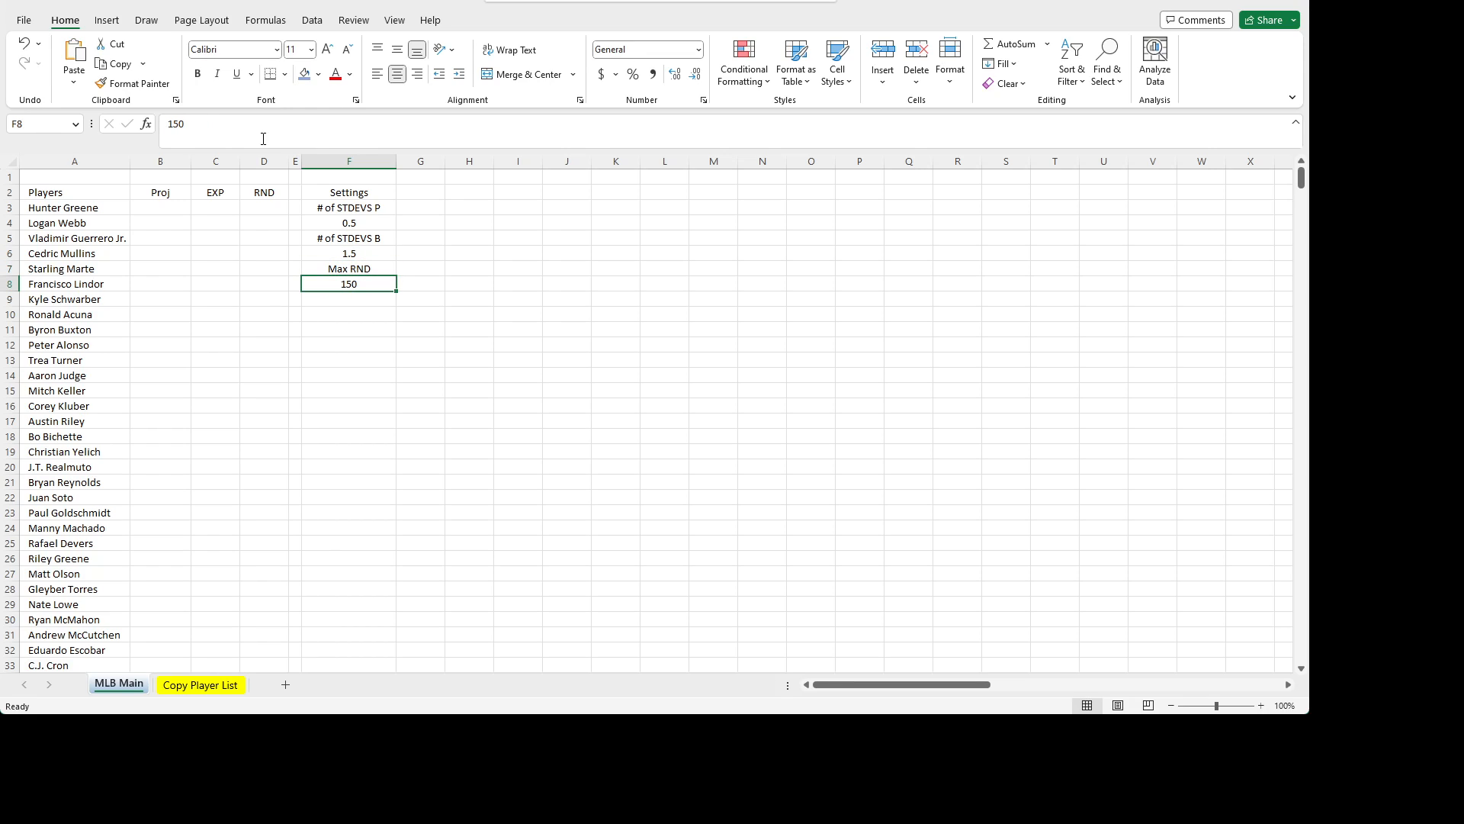
key("Down")
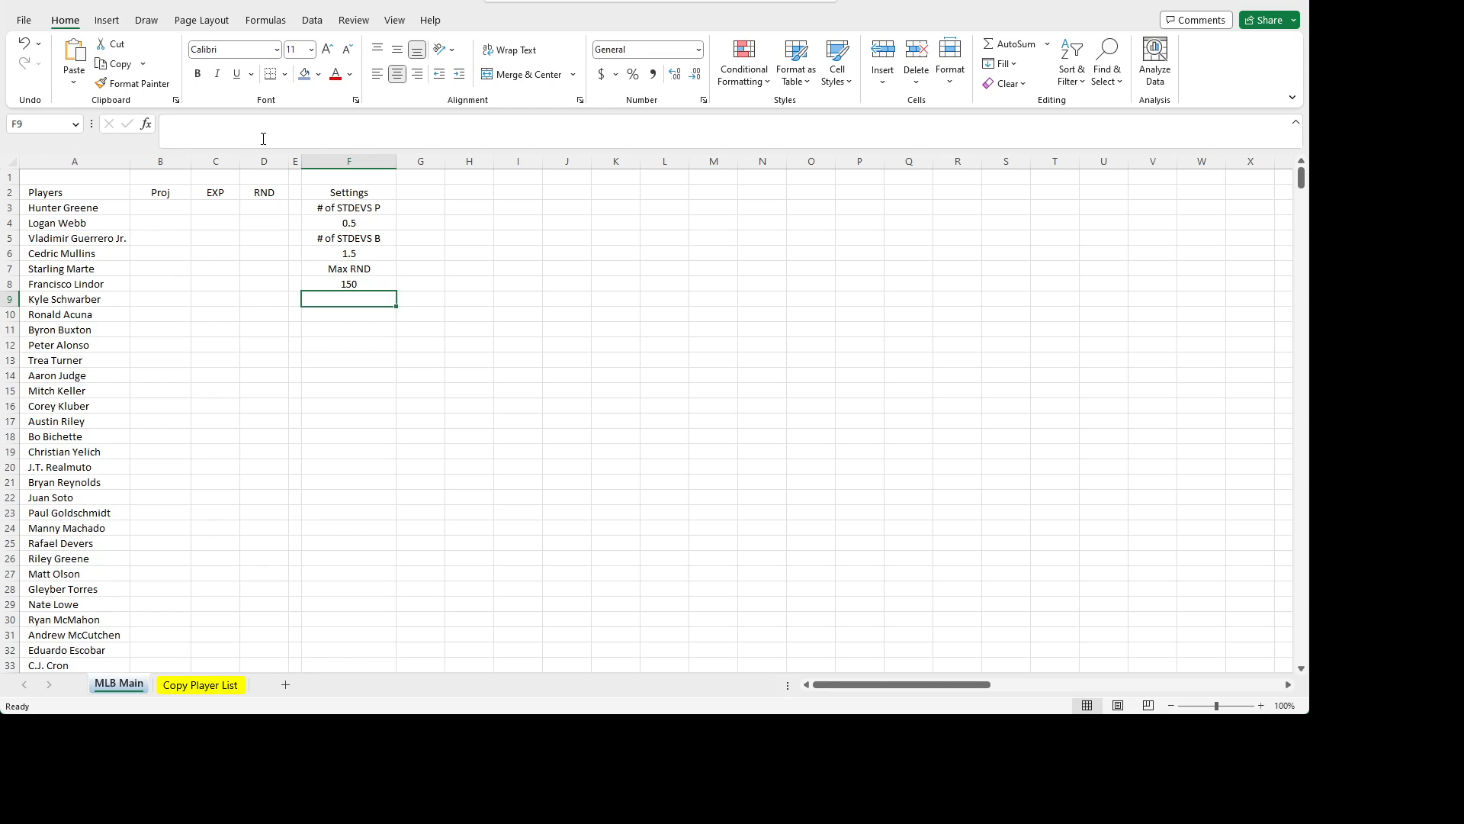
type("P")
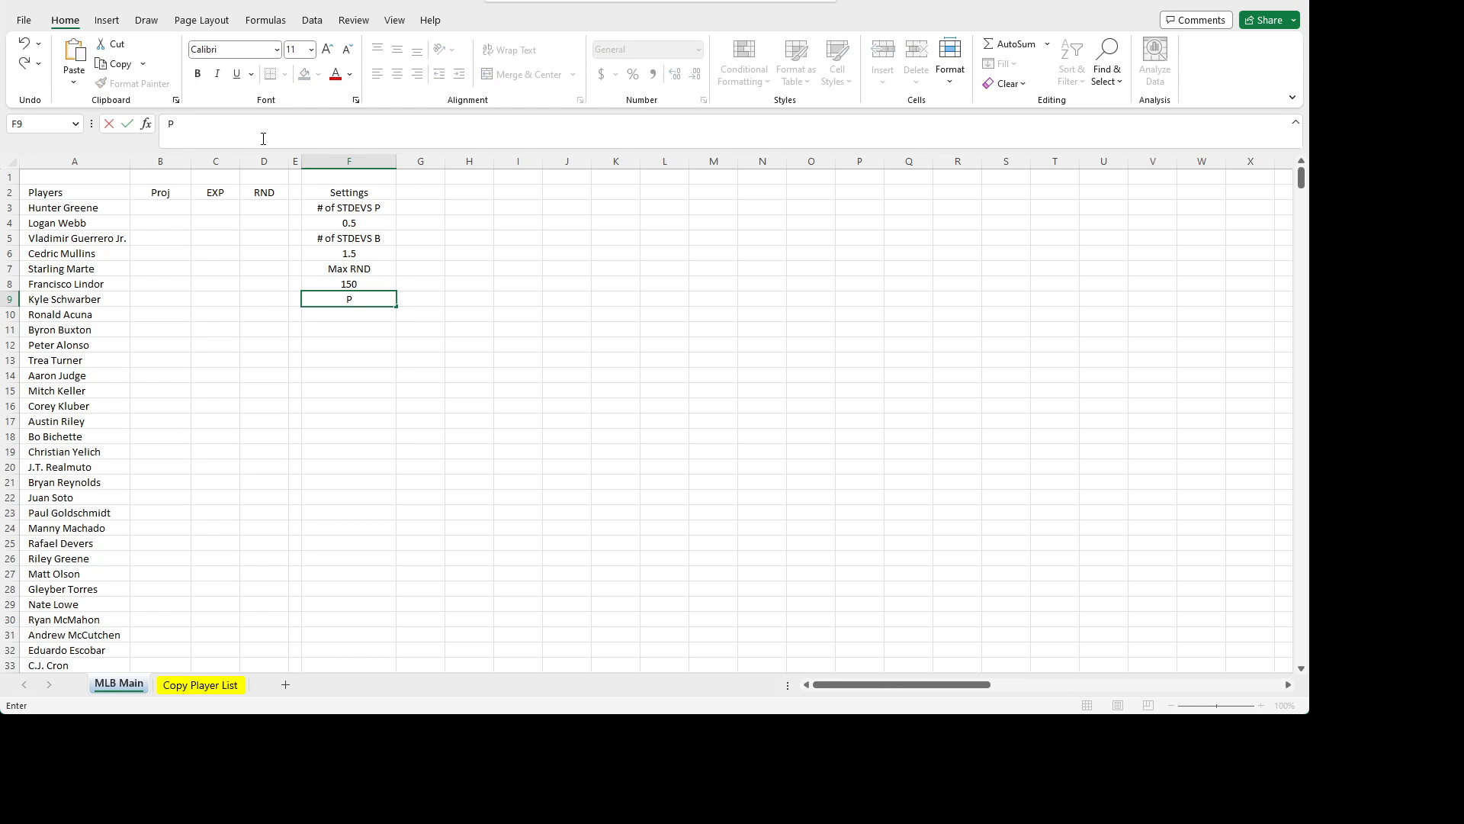
type(". Default RND")
key("Return")
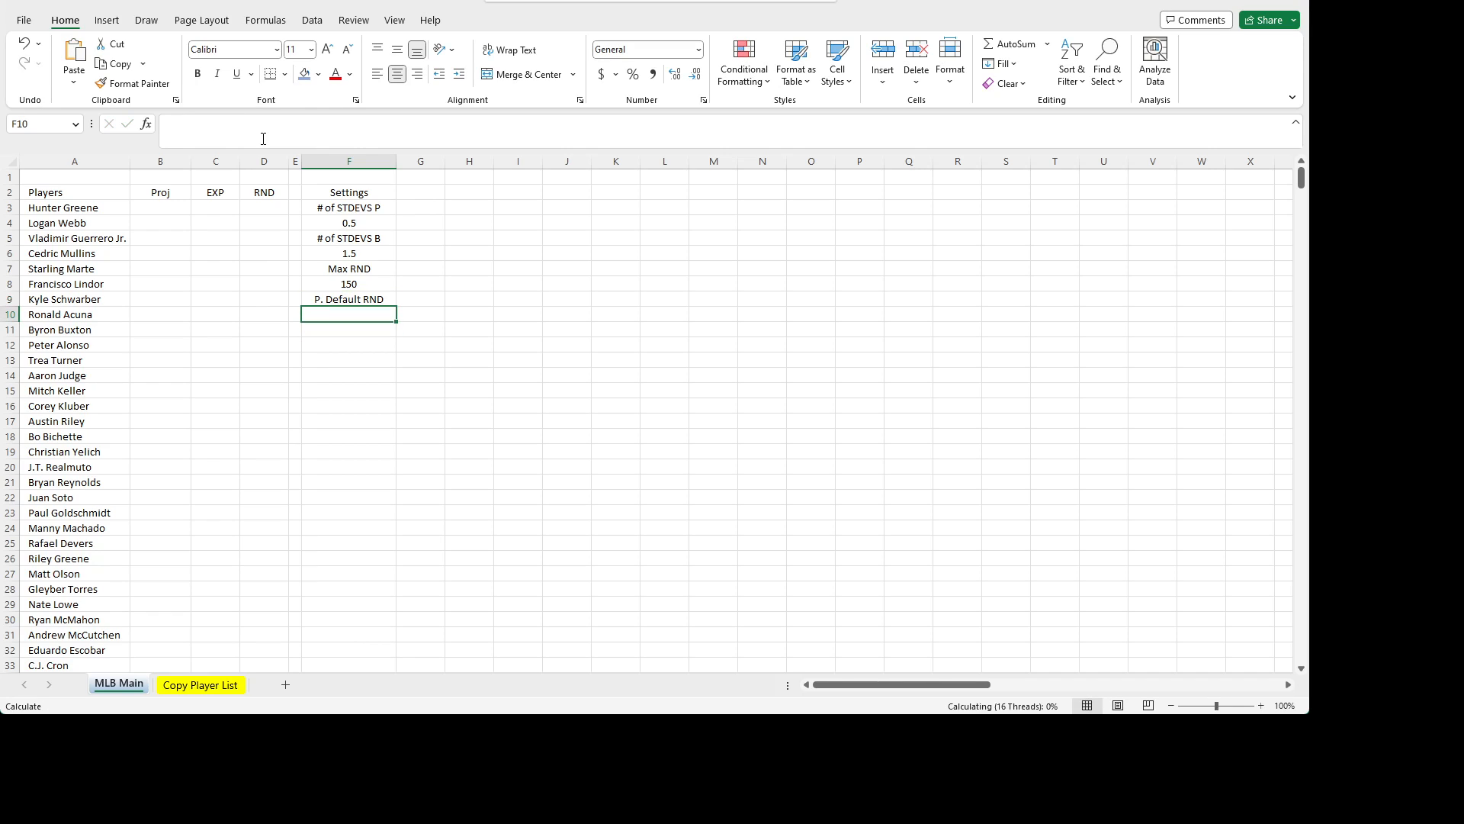
- Enter 25 in F10 as the value for P. Default RND
type("25")
key("Return")
key("Return")
key("Up")
key("Up")
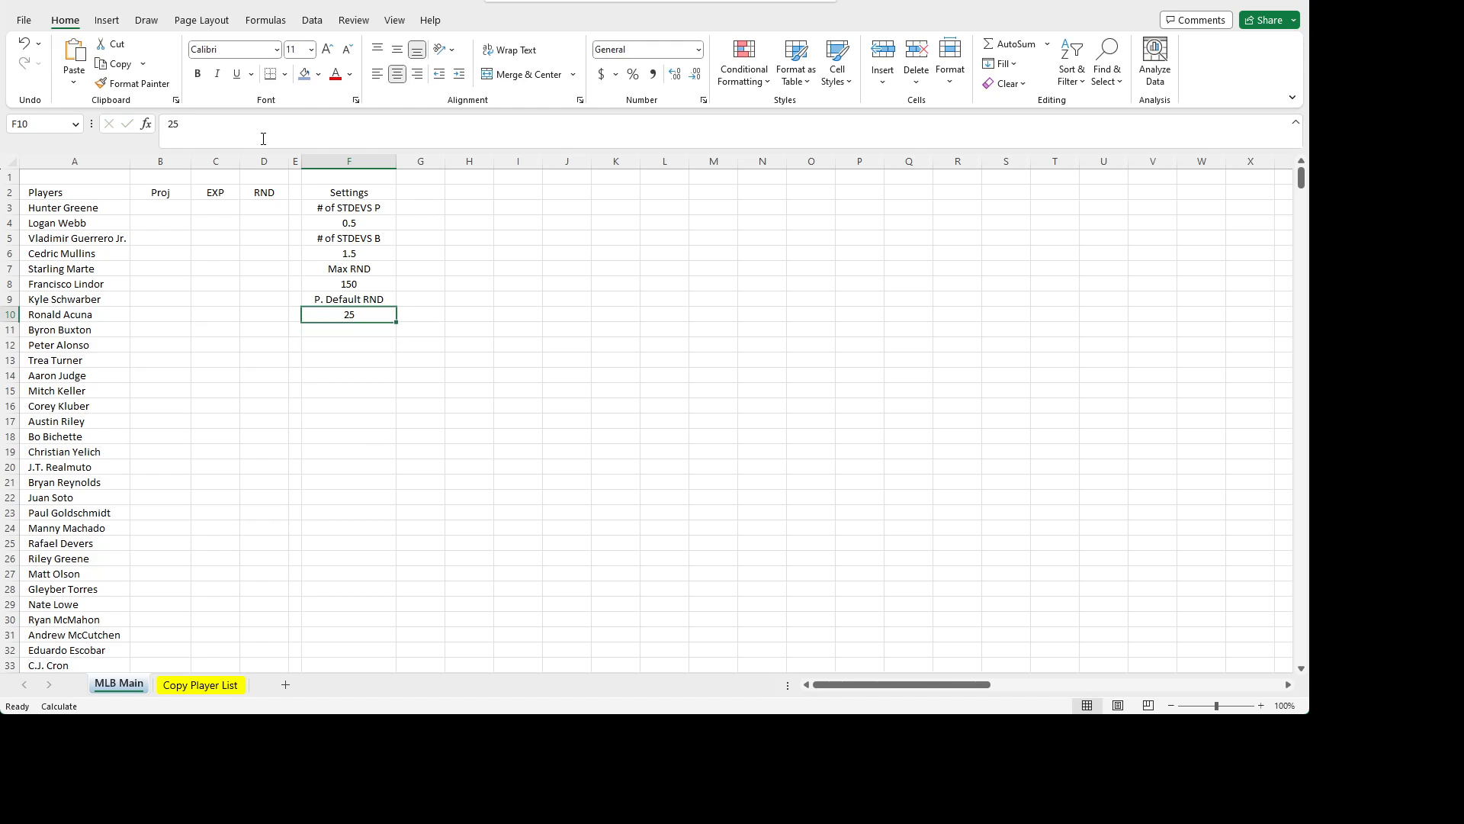
- Add the label B. Default RND in F11 with its value 125 in F12
key("Down")
type("B. De")
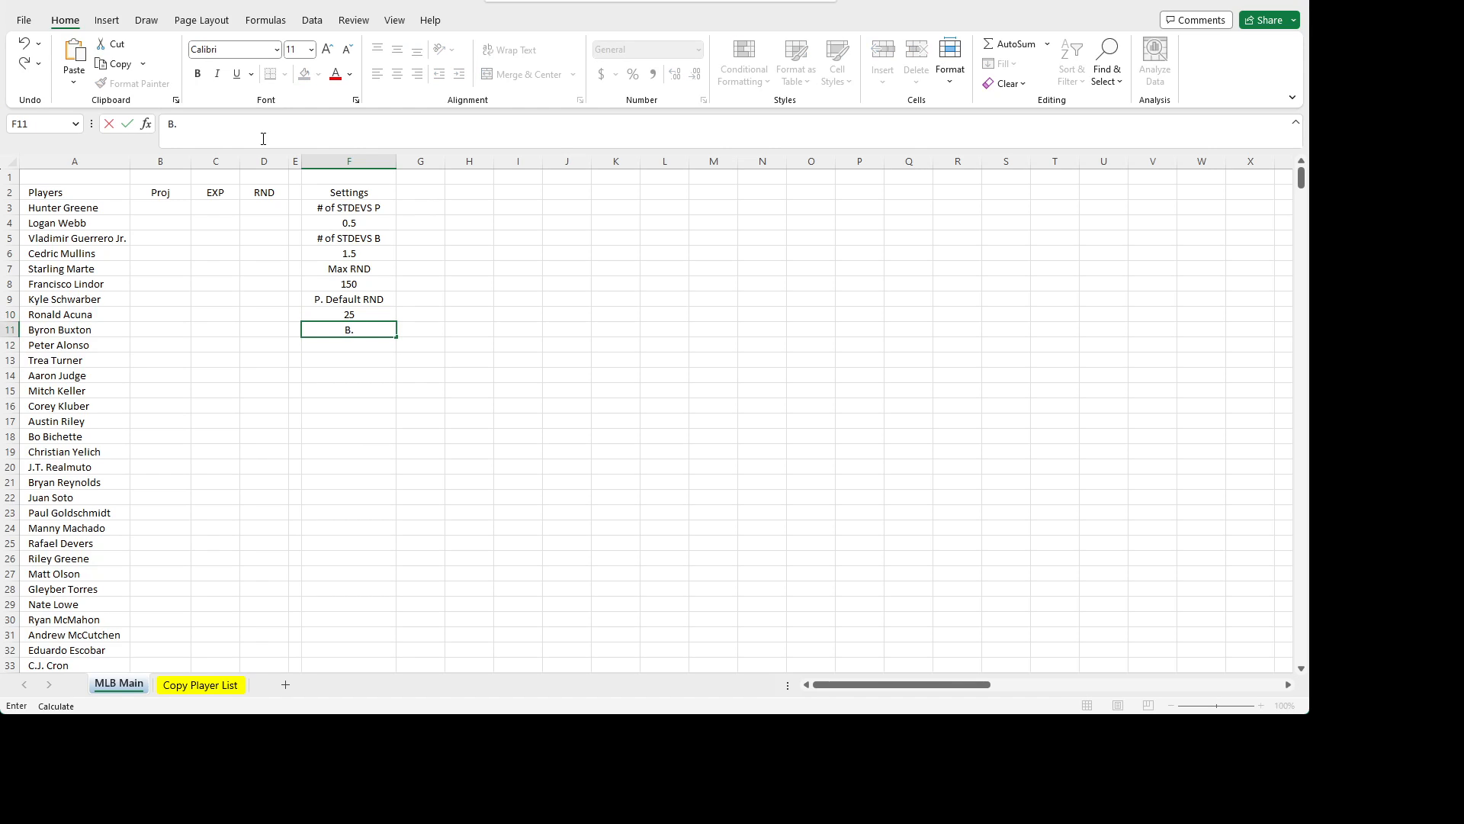
type("fault RND")
key("Return")
type("12")
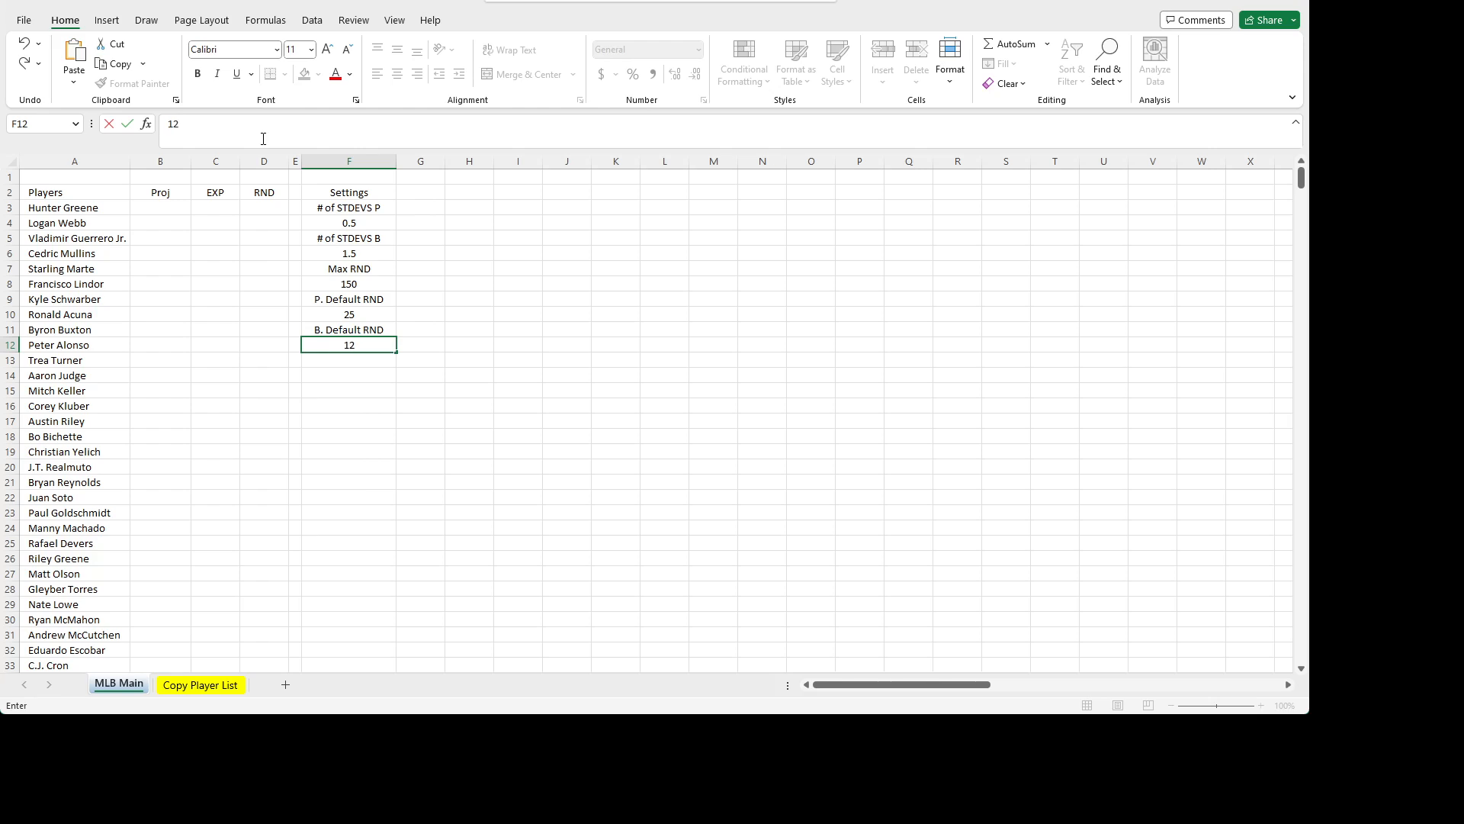
type("5")
key("Return")
key("Up")
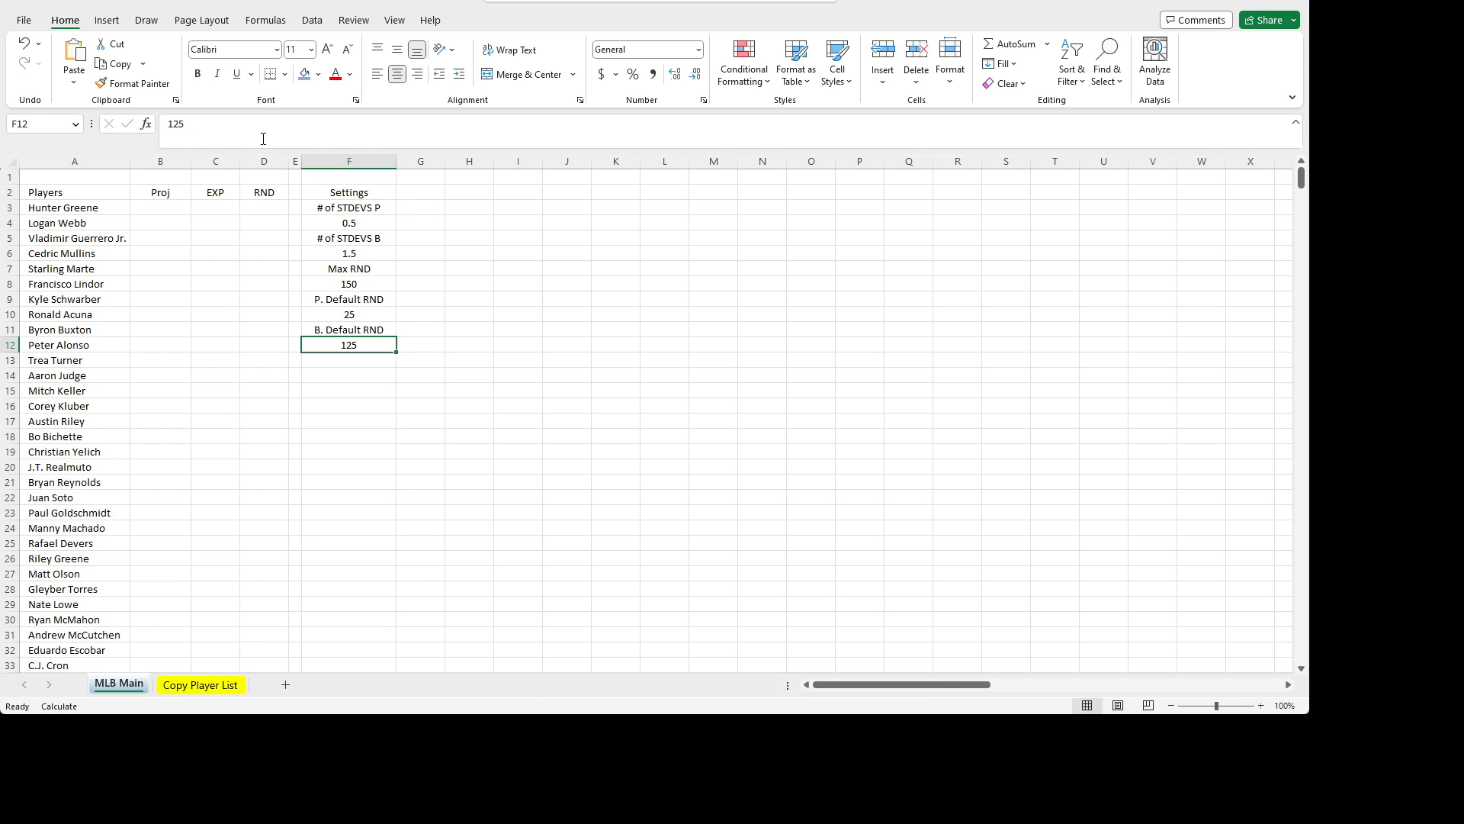
- Narrow the empty column G to a thin spacer beside the Settings column
left_click(348, 211)
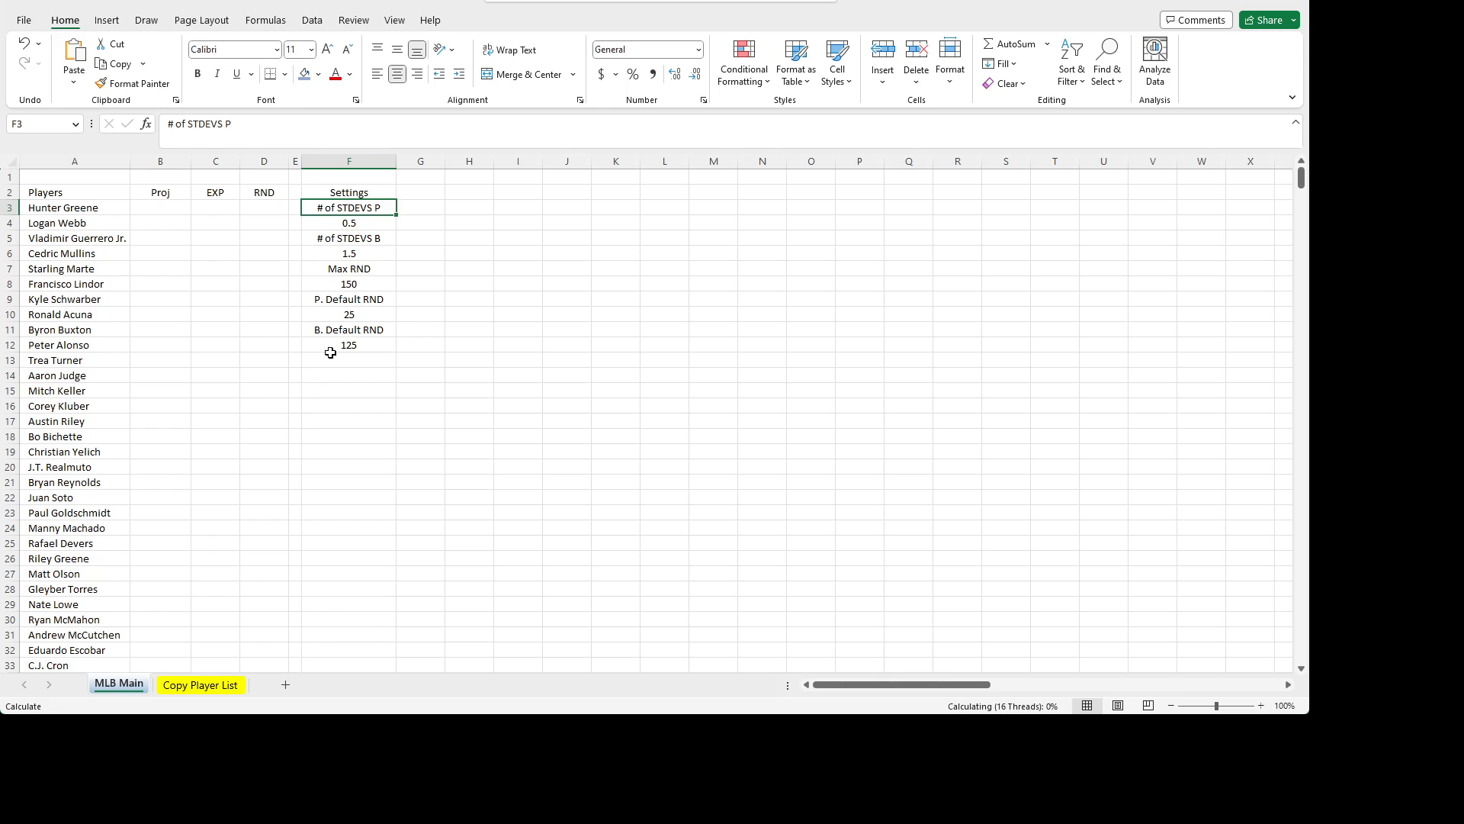
left_click_drag(330, 350, 334, 357)
left_click(365, 212)
left_click(424, 179)
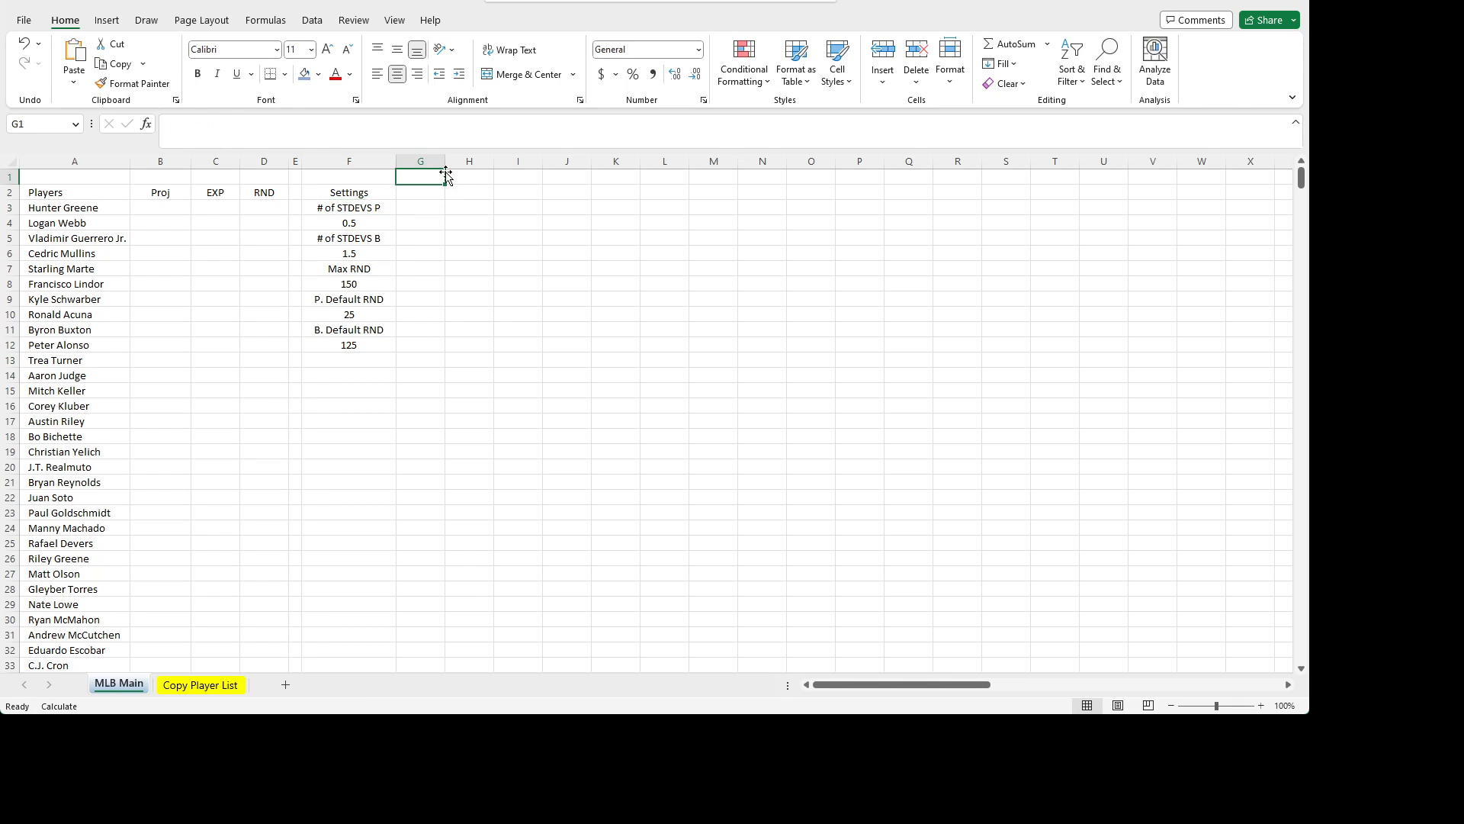
left_click_drag(447, 163, 409, 163)
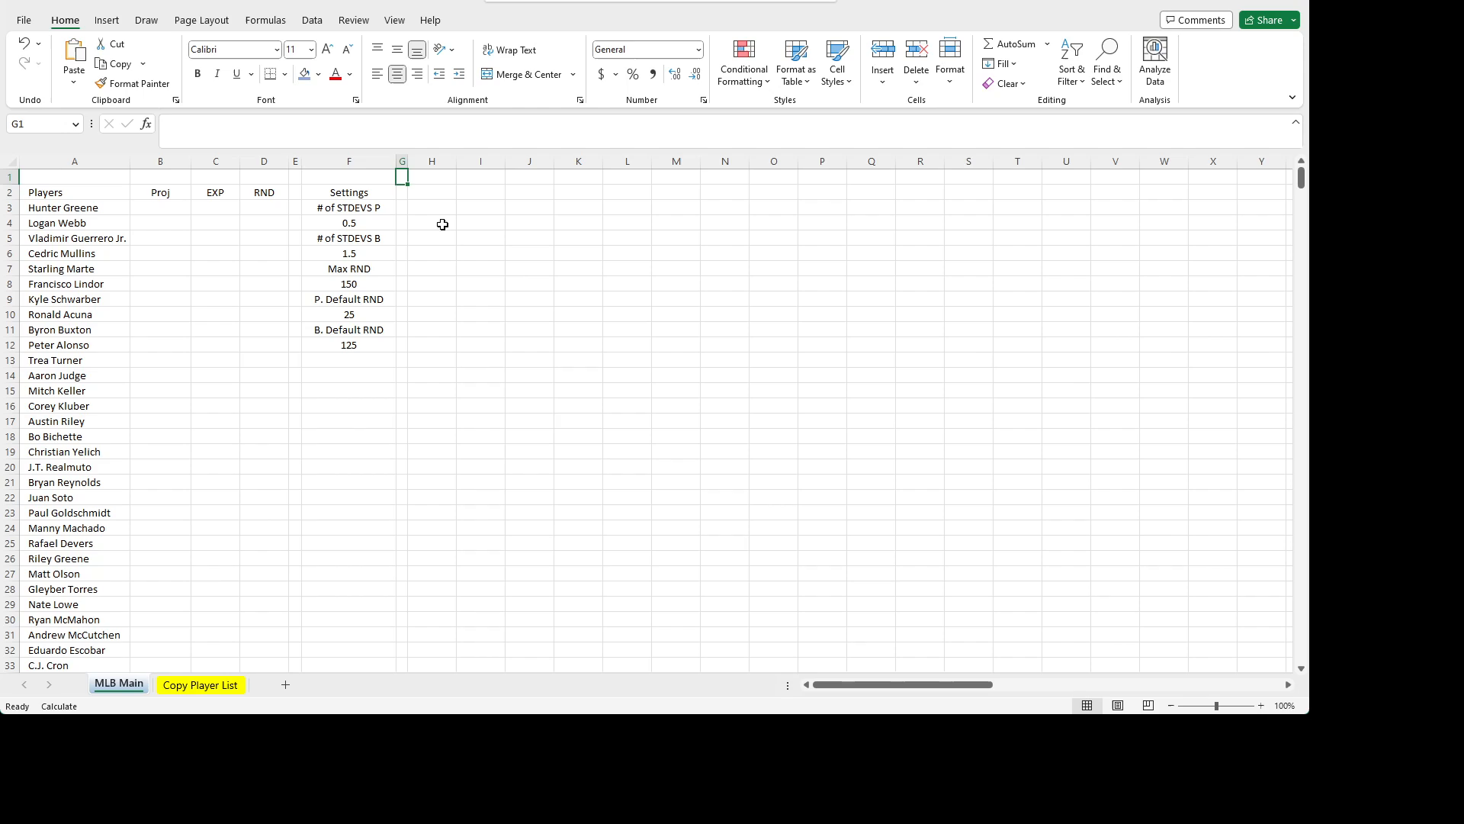
- Copy the header cells B2:AD2, from Inj through Value, on the Copy Player List sheet
left_click(432, 196)
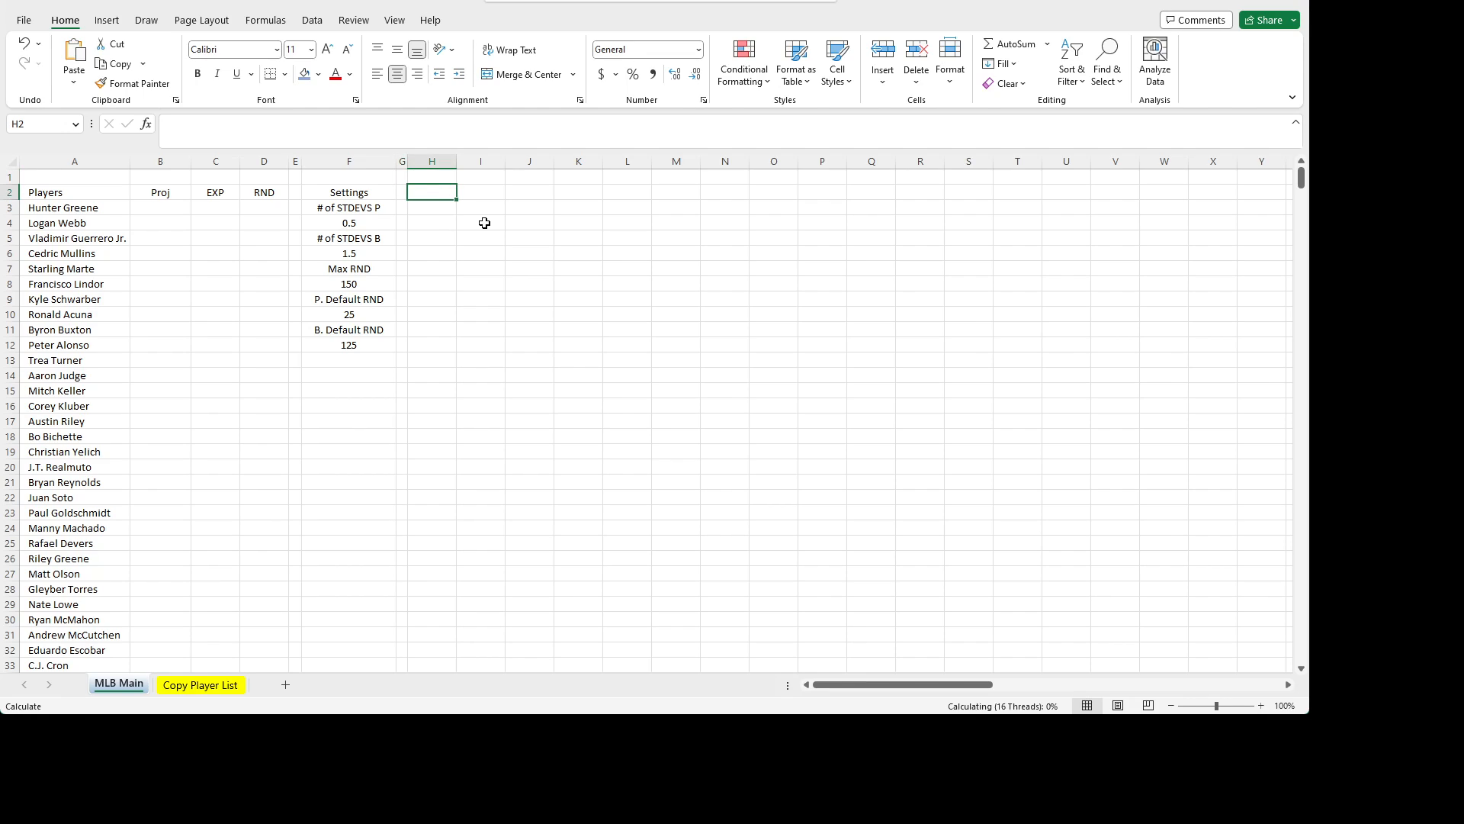
key("Right")
key("Left")
left_click(197, 685)
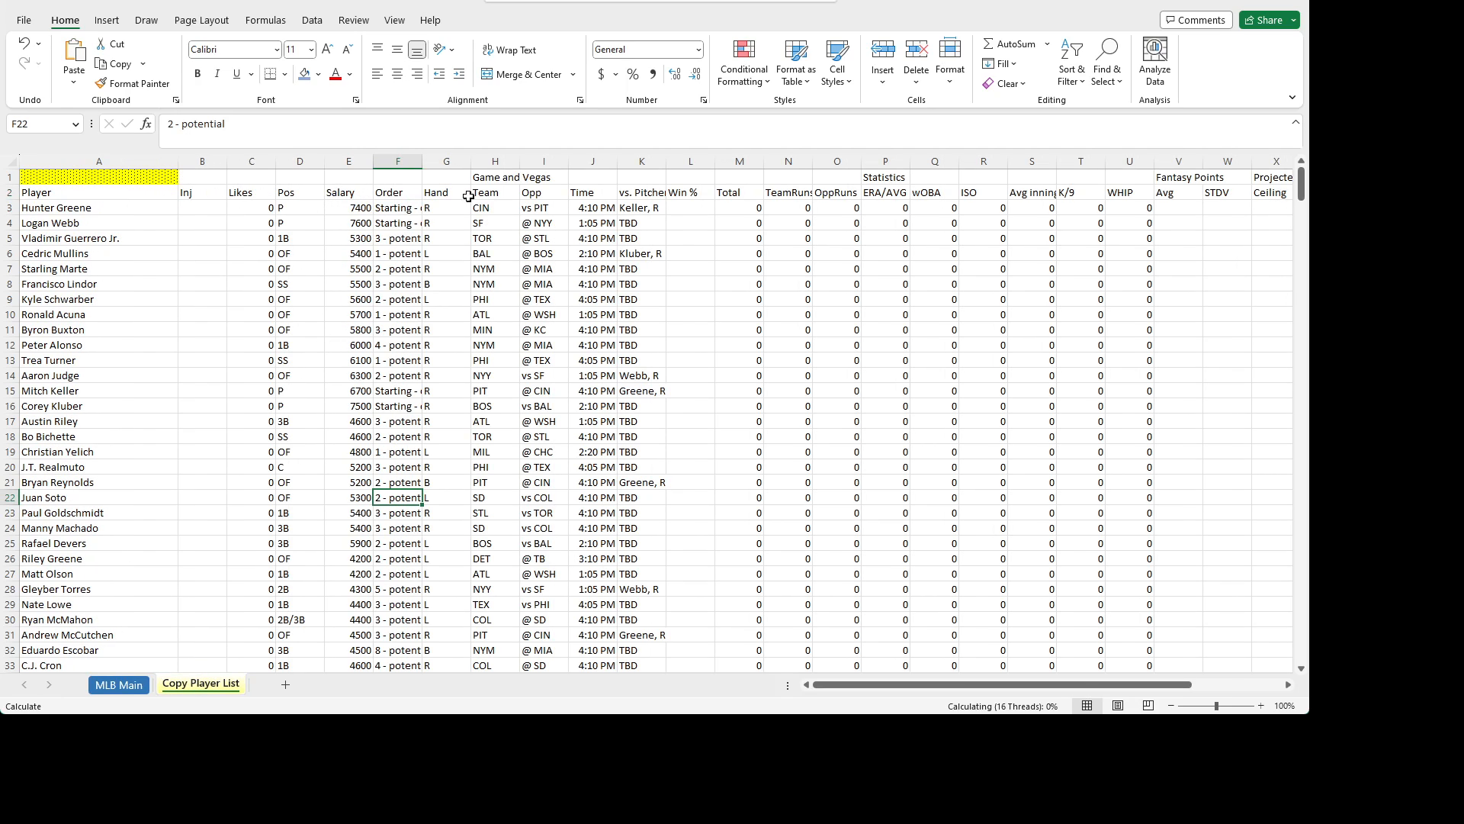
left_click(202, 191)
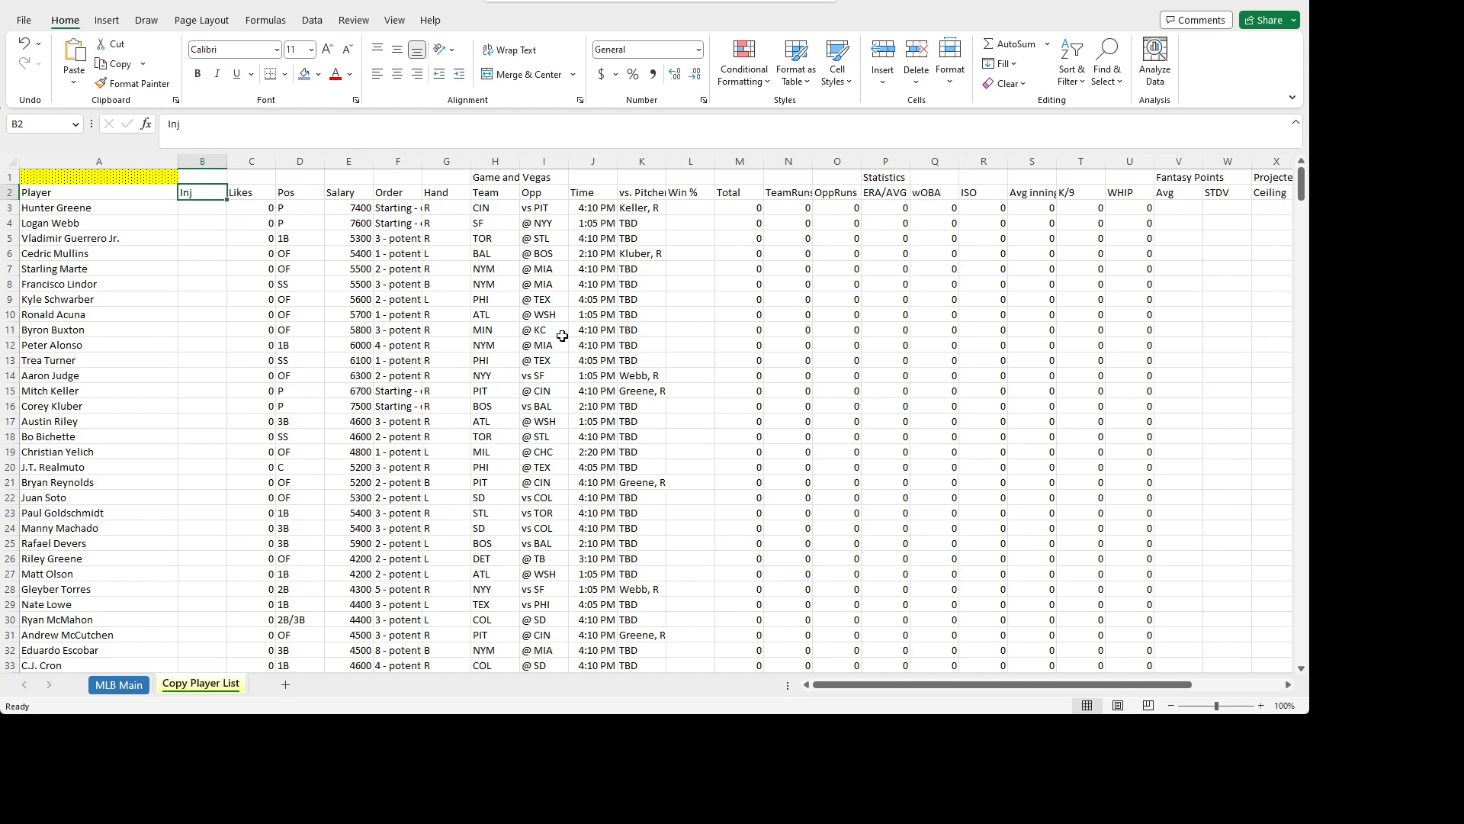
key("shift+Right")
key("shift+Right")
key("shift+Right")
key("shift+Right")
key("shift+Right")
key("shift+Right")
key("shift+Right")
key("shift+Right")
key("shift+Right")
key("shift+Right")
key("shift+Right")
key("shift+Right")
key("shift+Right")
key("shift+Right")
key("shift+Right")
key("shift+Right")
key("shift+Right")
key("shift+Right")
key("shift+Right")
key("shift+Right")
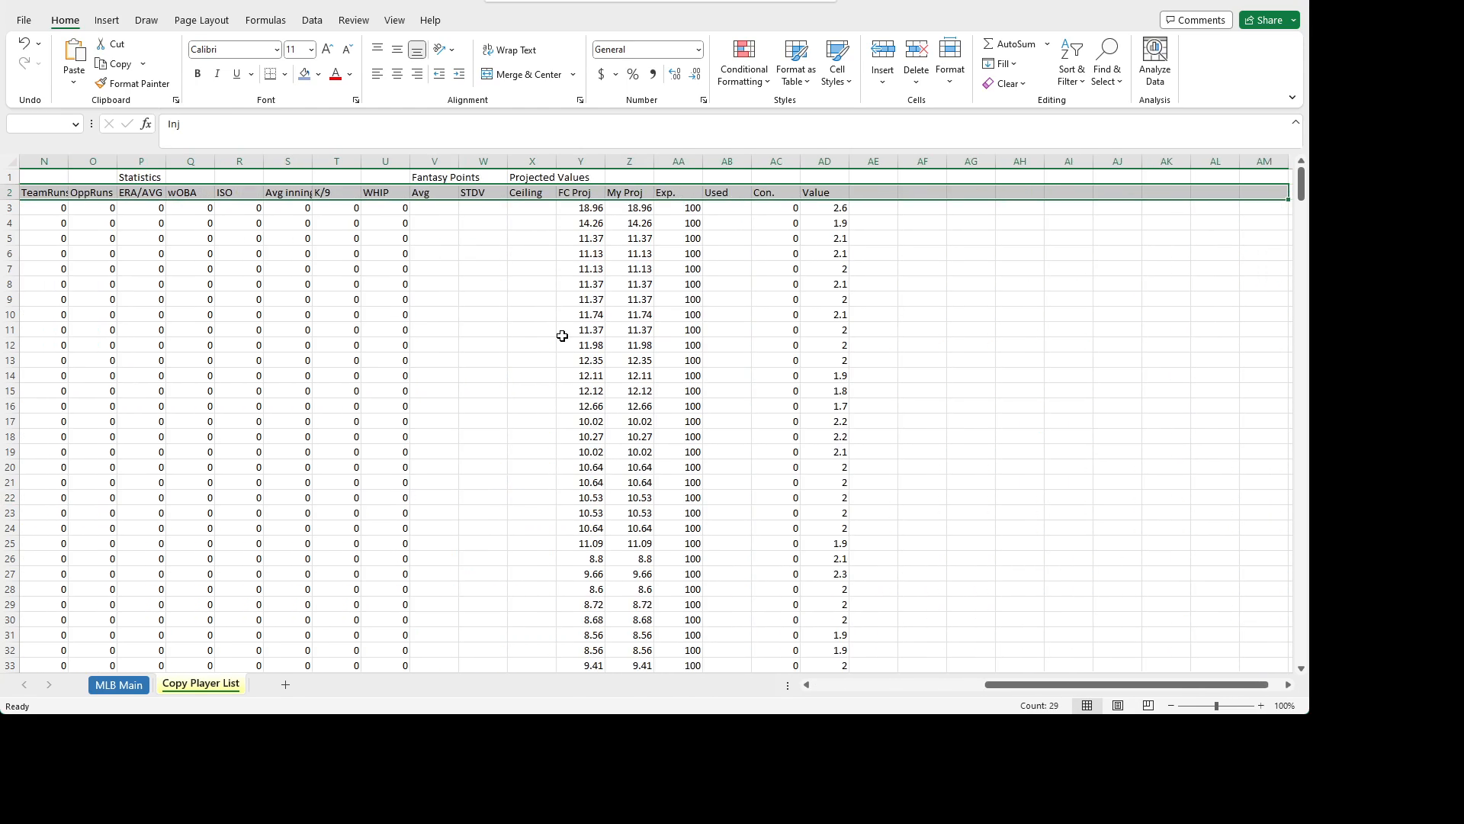
key("shift+Left")
key("shift+Left")
key("shift+Left")
key("shift+Left")
key("shift+Left")
key("shift+Left")
key("shift+Left")
key("shift+Left")
key("shift+Left")
key("shift+Left")
key("shift+Right")
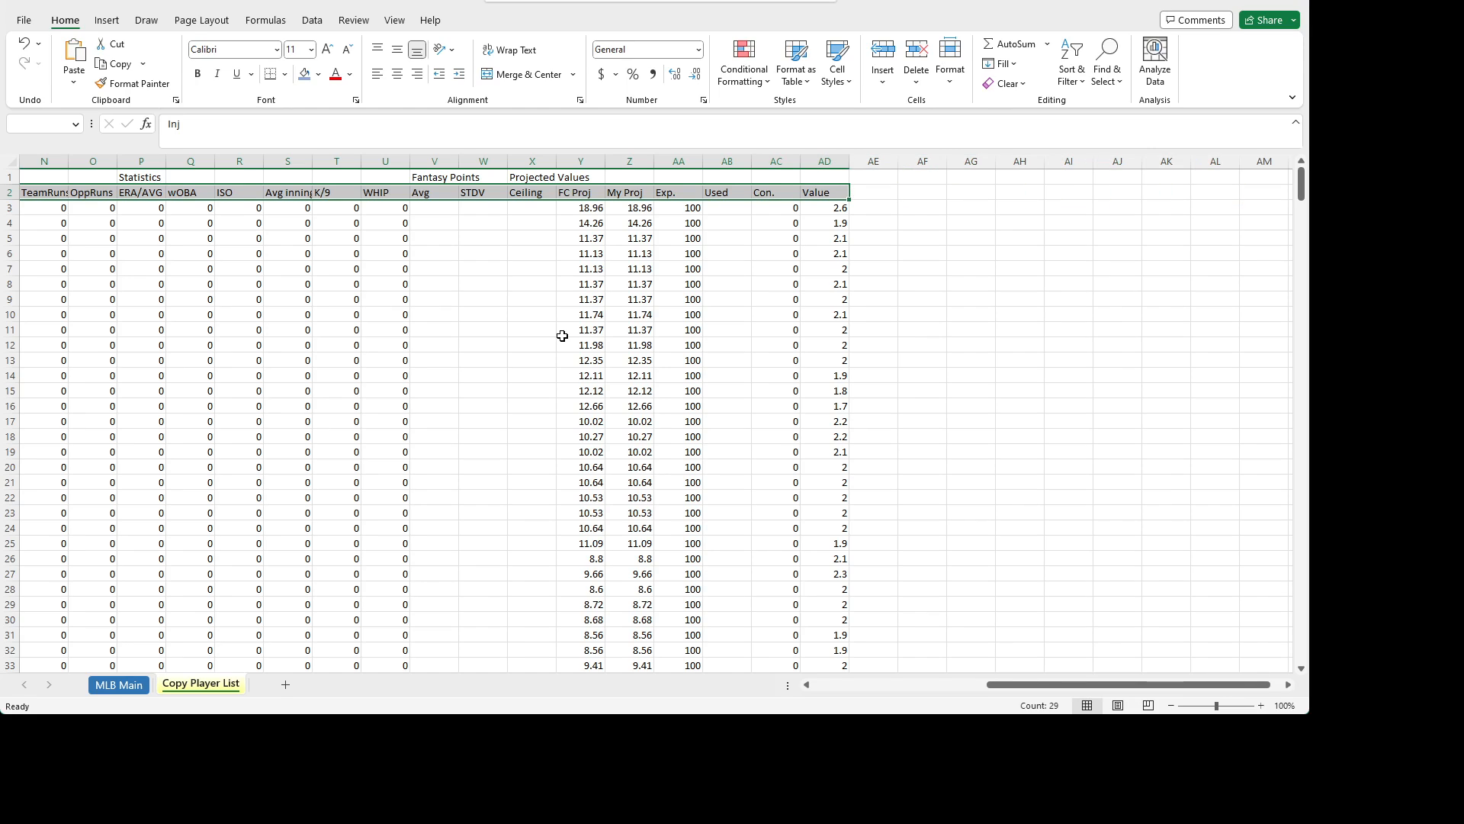
key("ctrl+c")
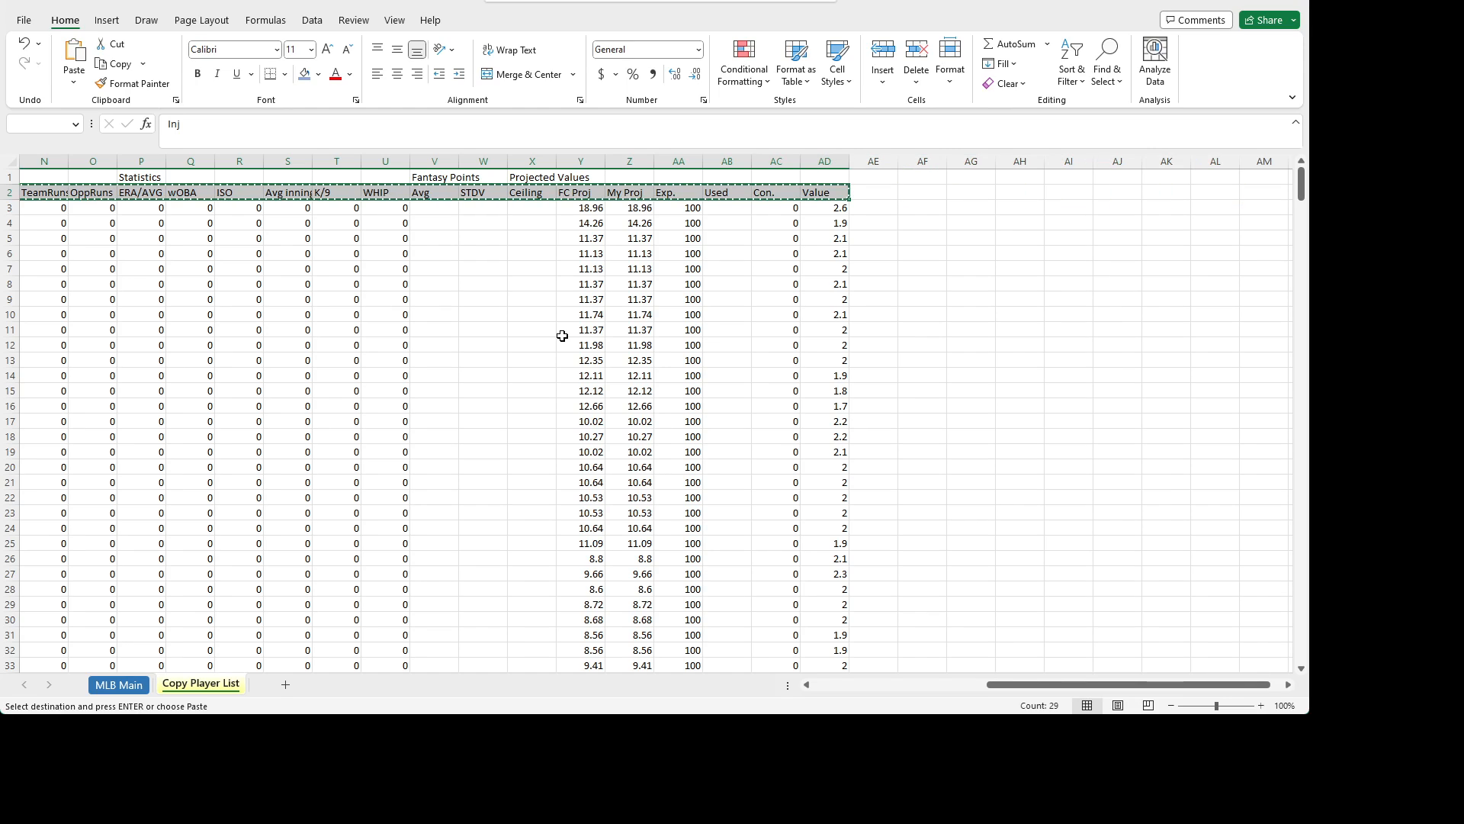
- Paste the copied headers into row 2 of the MLB Main sheet, starting at H2
left_click(120, 685)
key("ctrl+v")
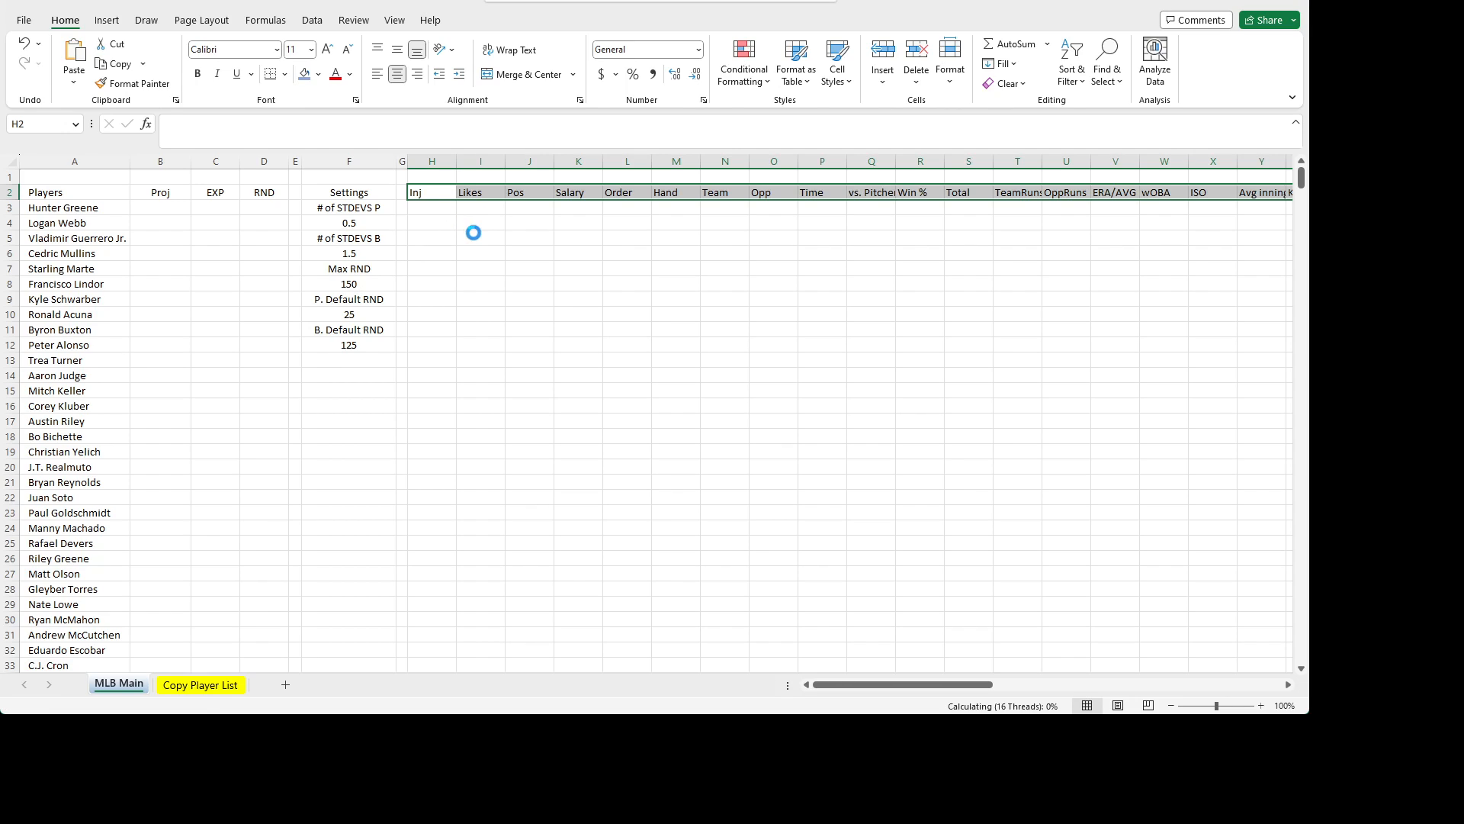
left_click(559, 252)
left_click(430, 211)
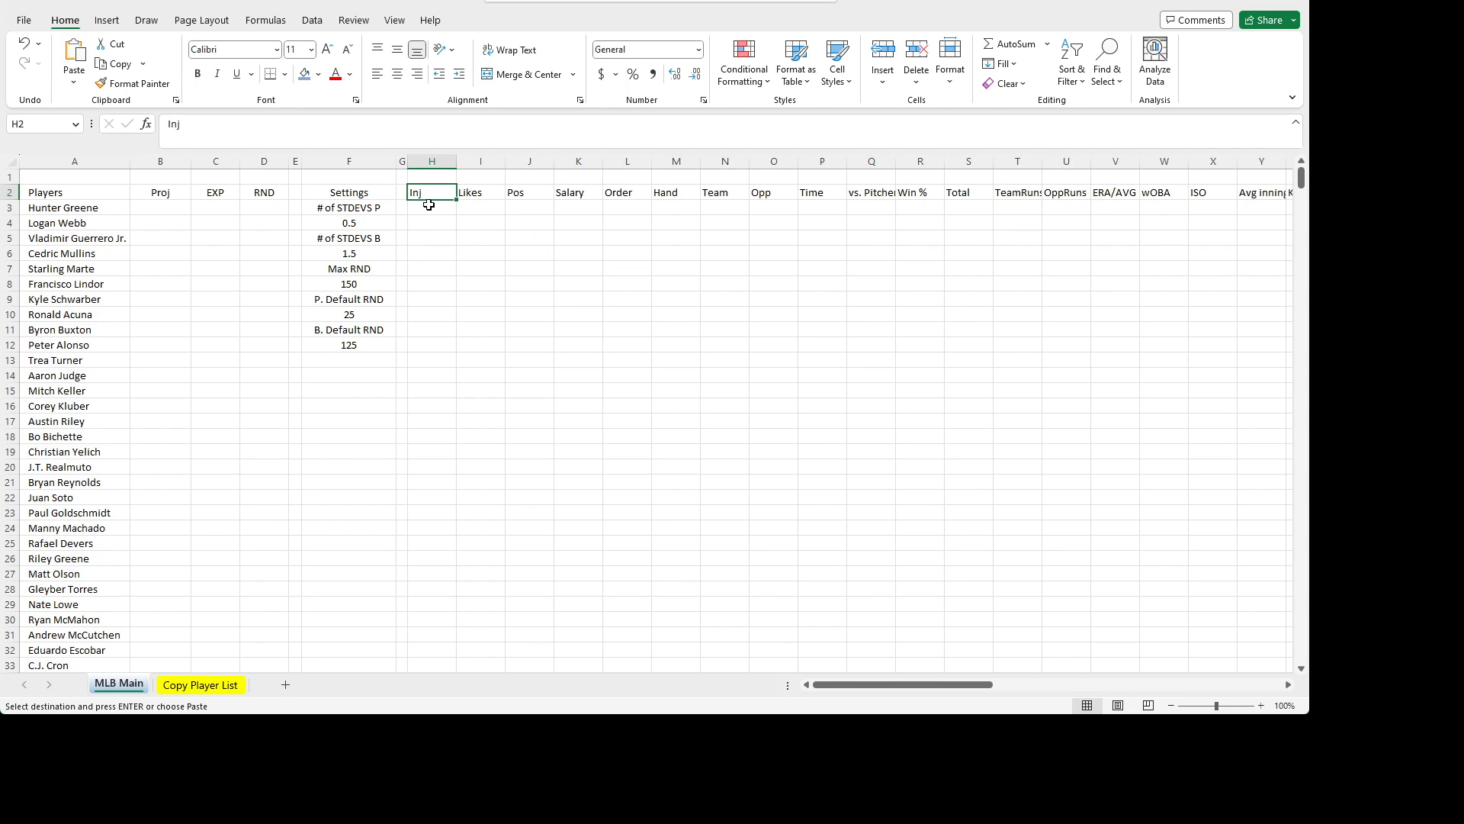
- Compare the column headers on MLB Main with those on Copy Player List, especially where the Pos column sits on each sheet
key("Up")
key("ctrl+c")
left_click(201, 685)
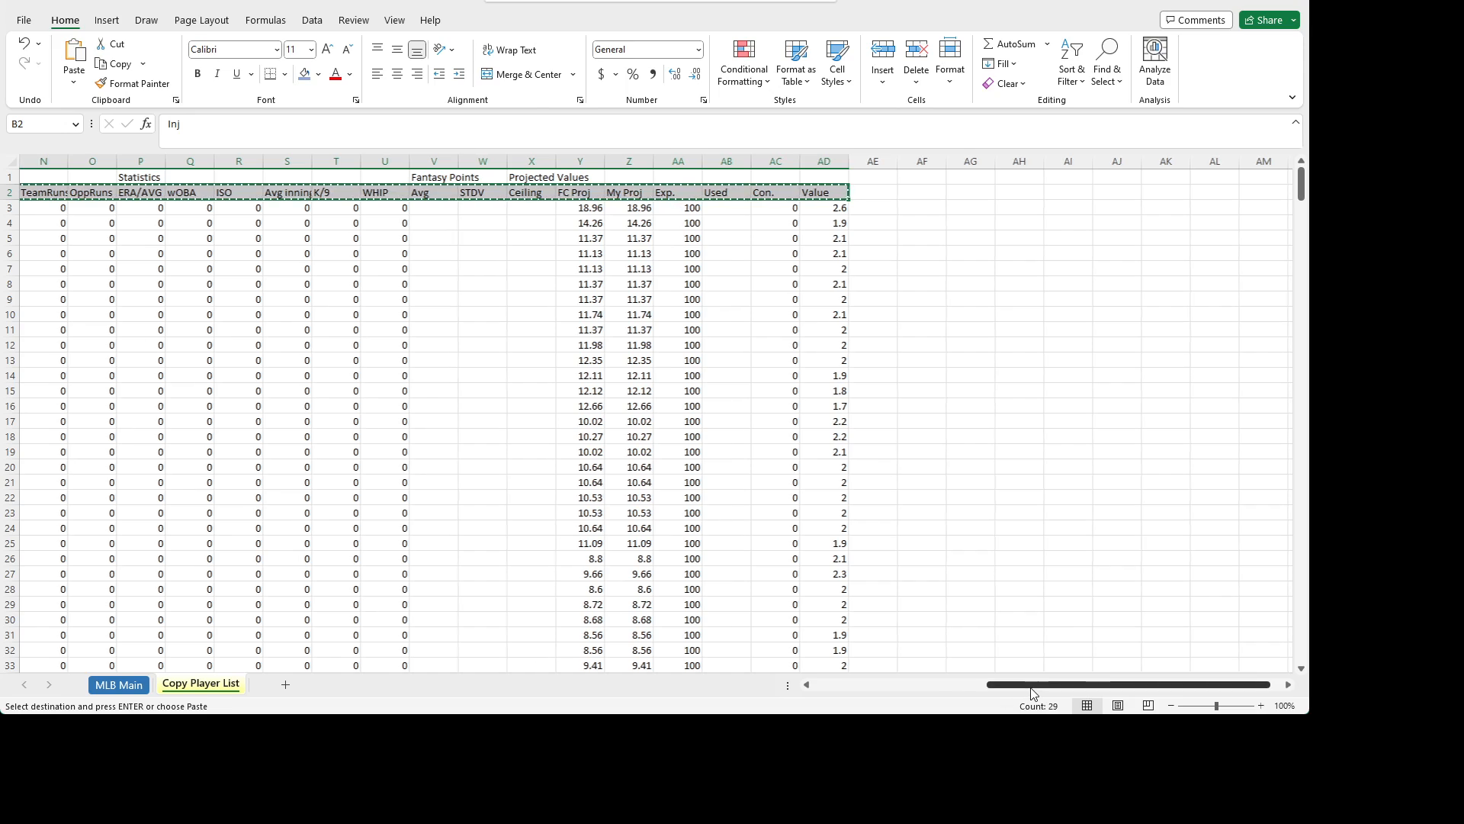
left_click_drag(1033, 686, 714, 687)
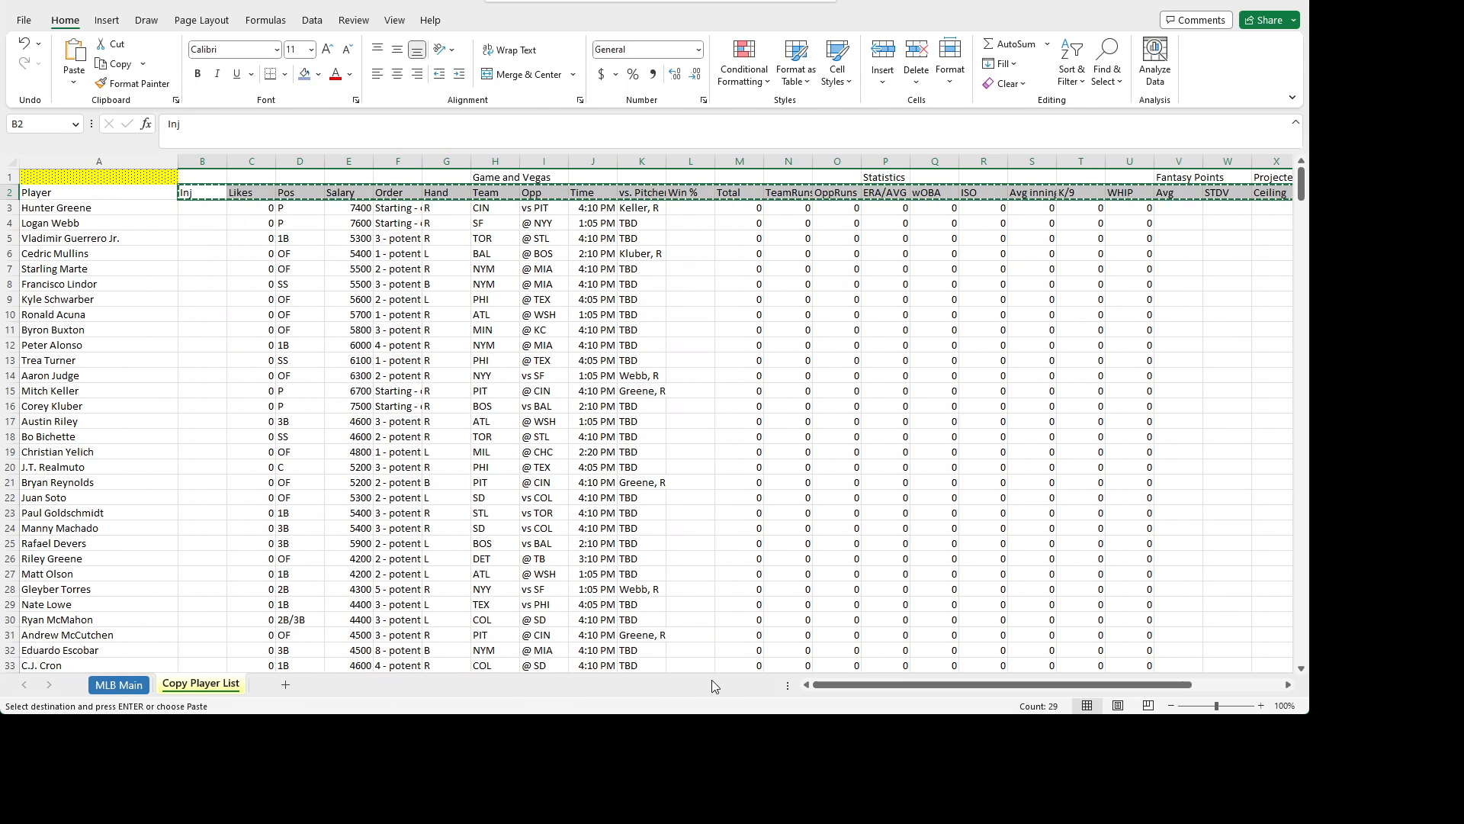
left_click(114, 686)
left_click(201, 684)
left_click(120, 684)
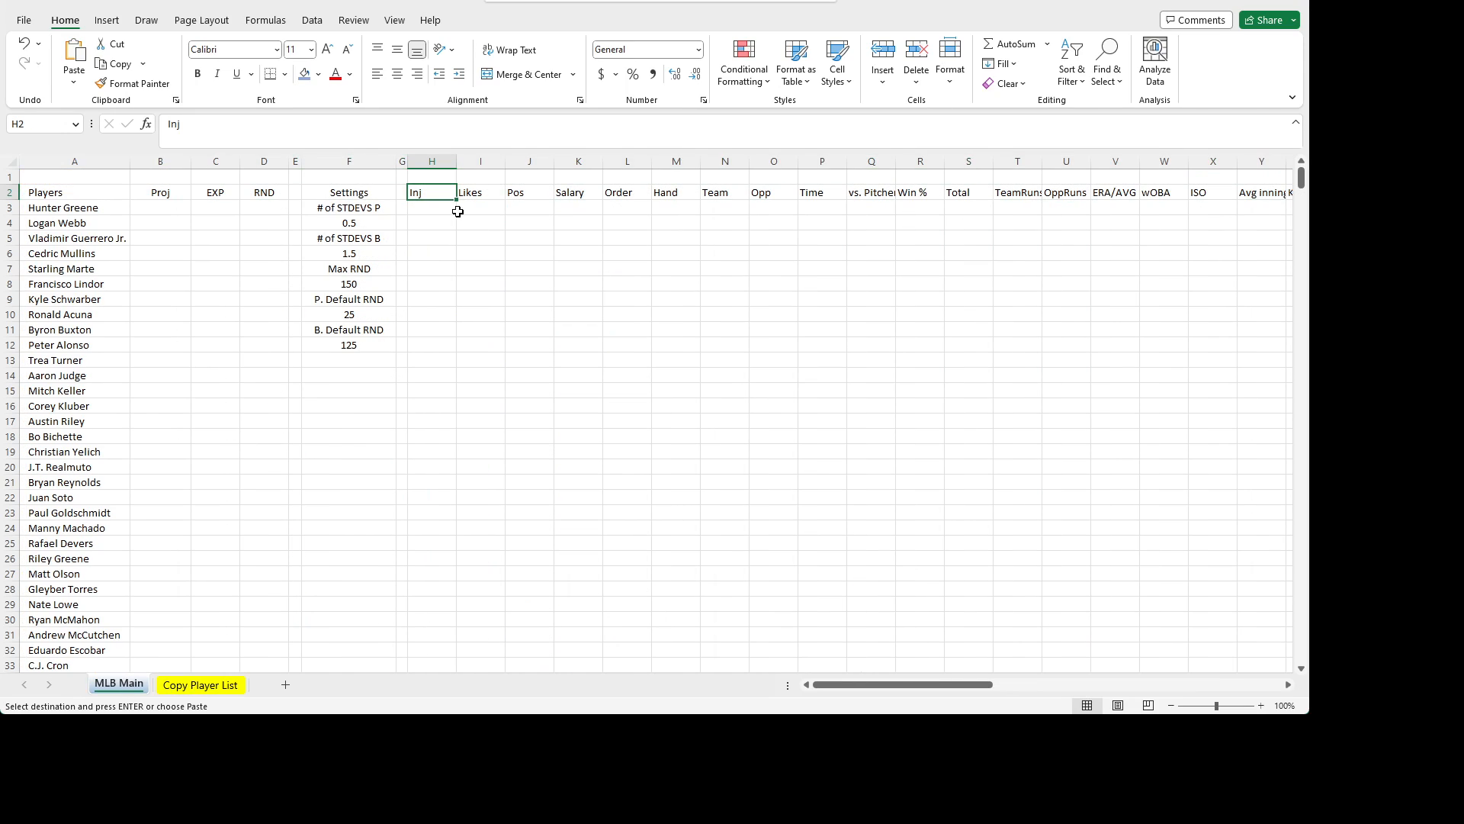
left_click(429, 207)
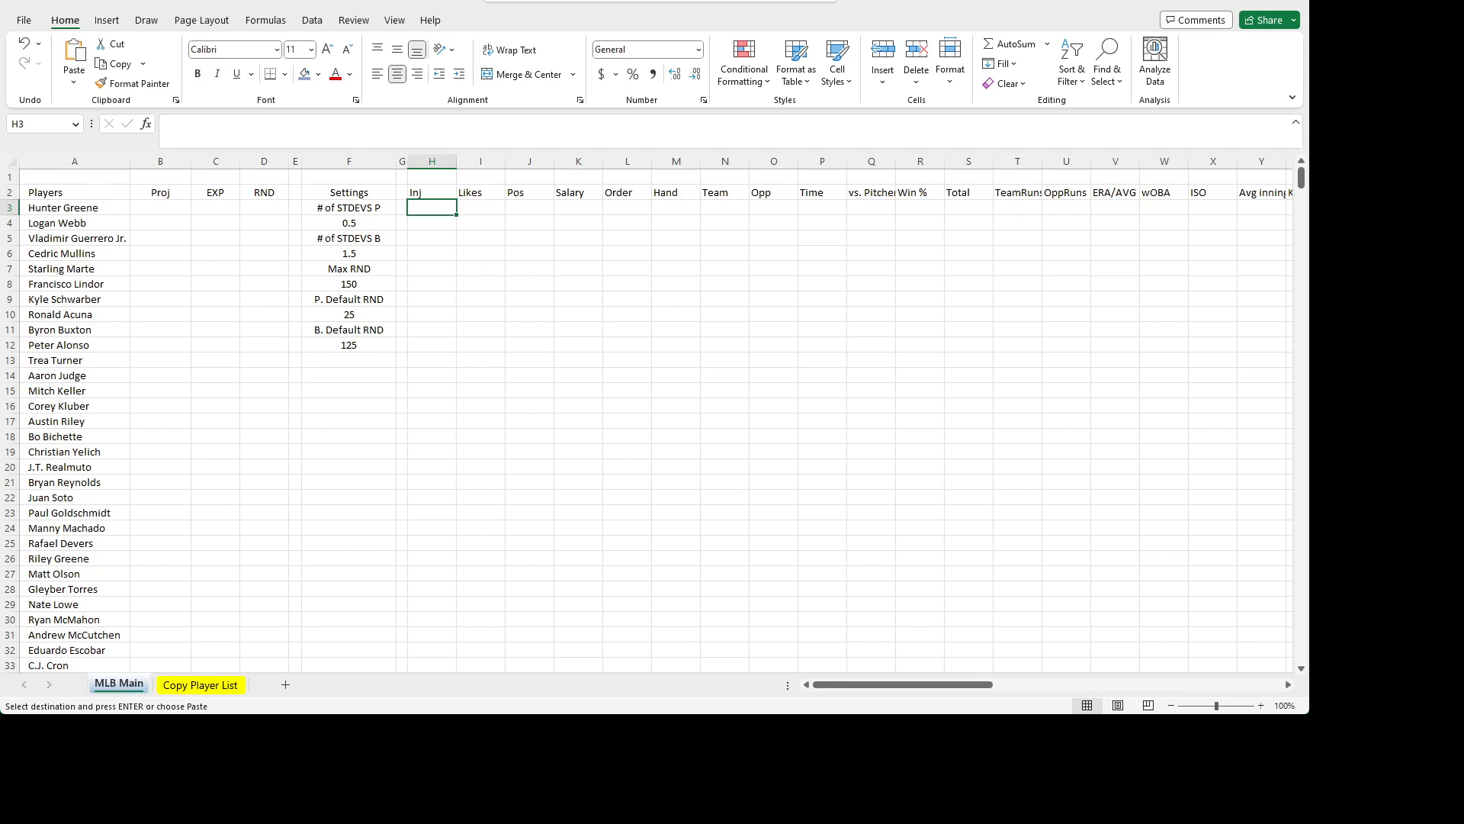
left_click(201, 684)
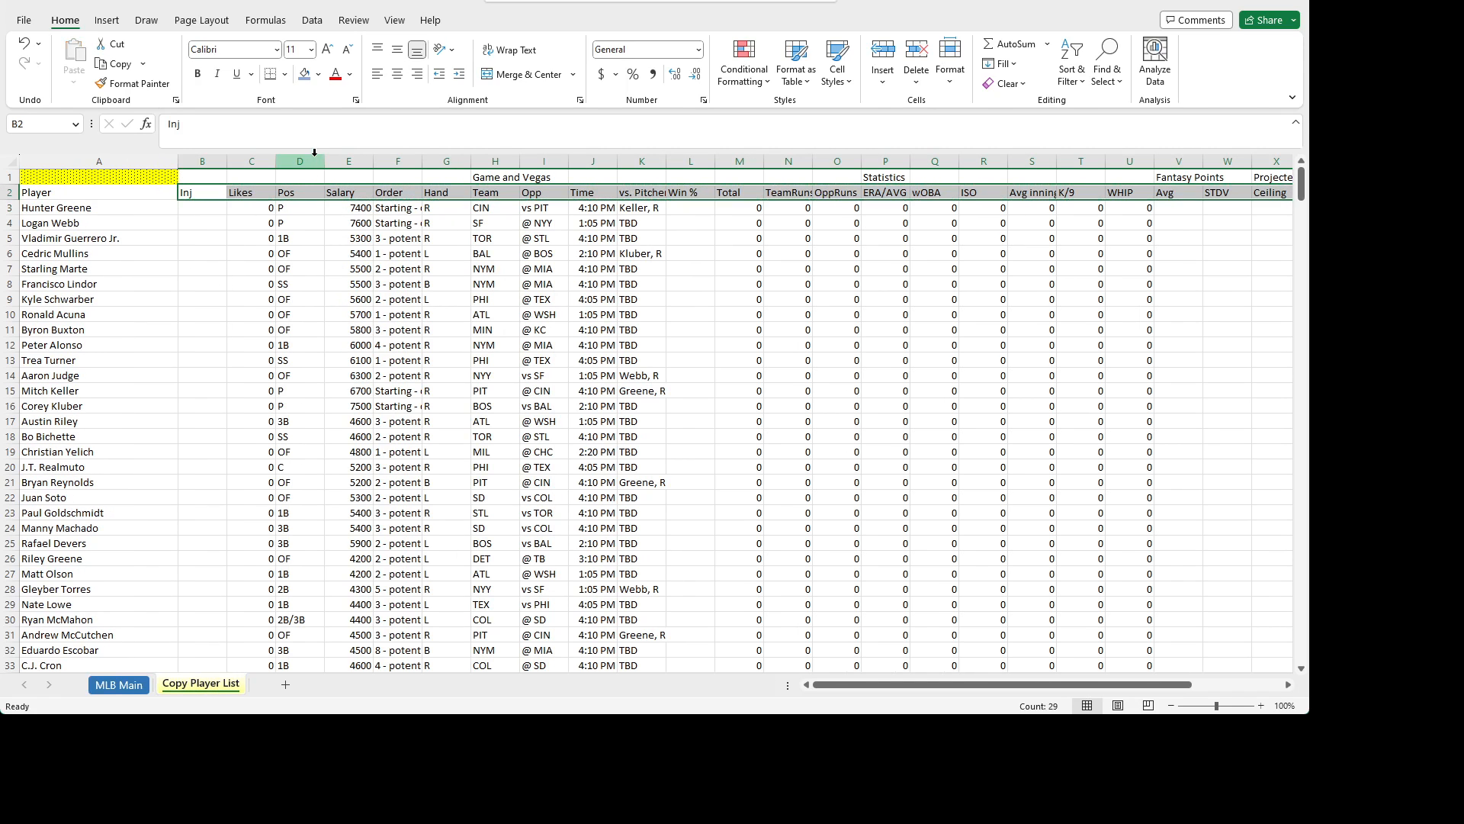
left_click(123, 669)
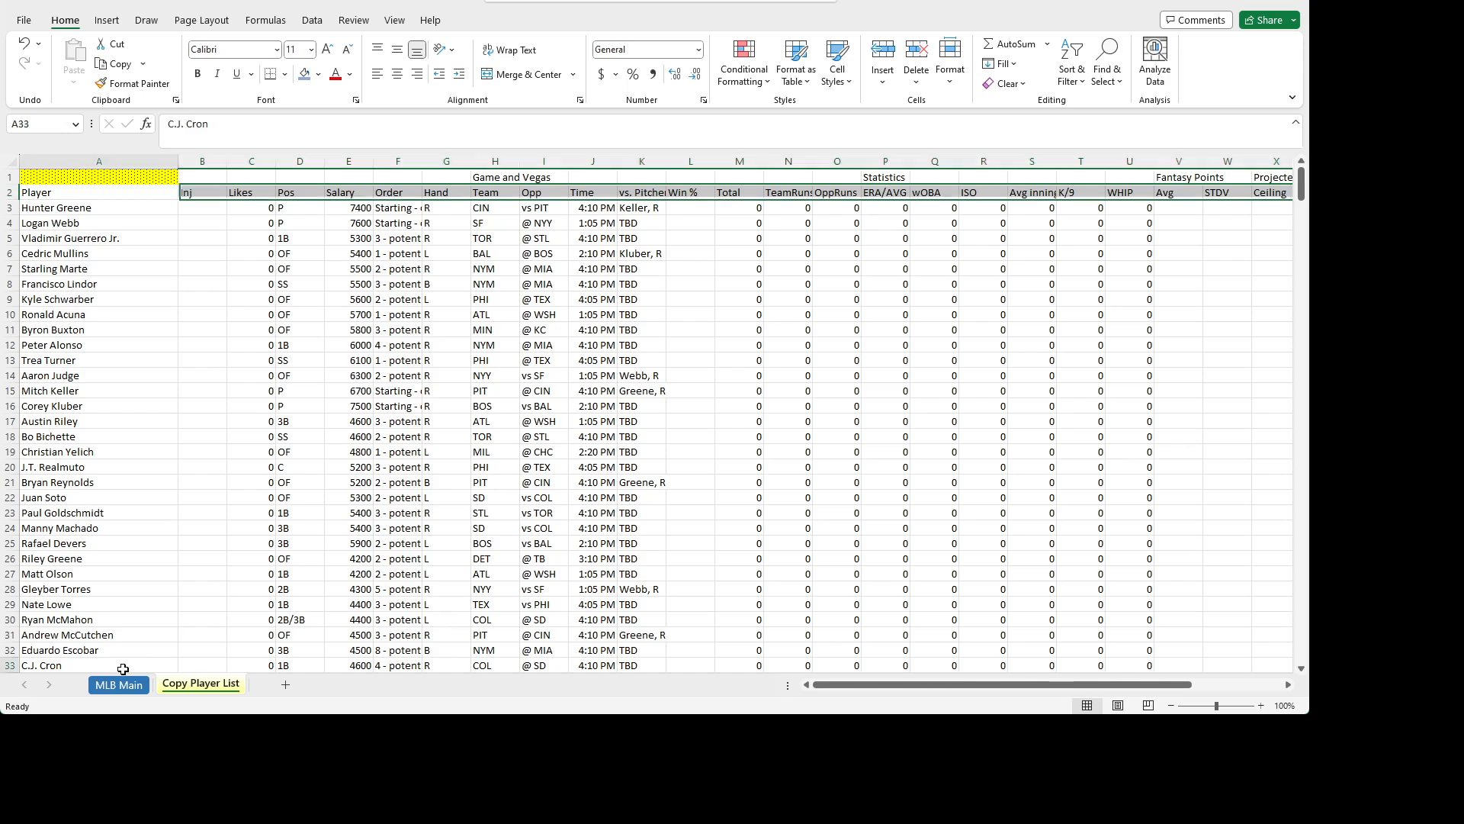
left_click(121, 683)
left_click(522, 206)
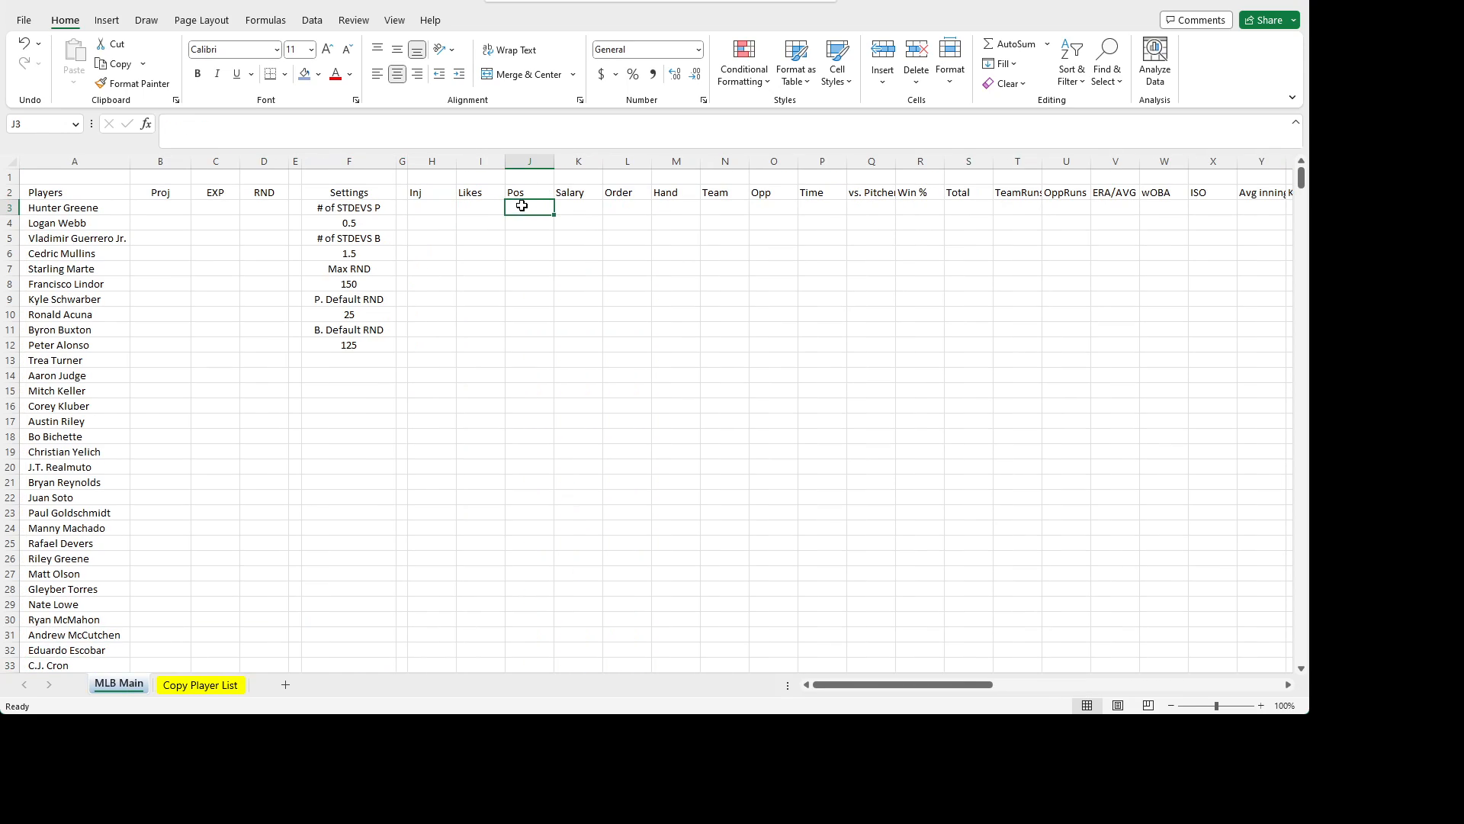
left_click(229, 684)
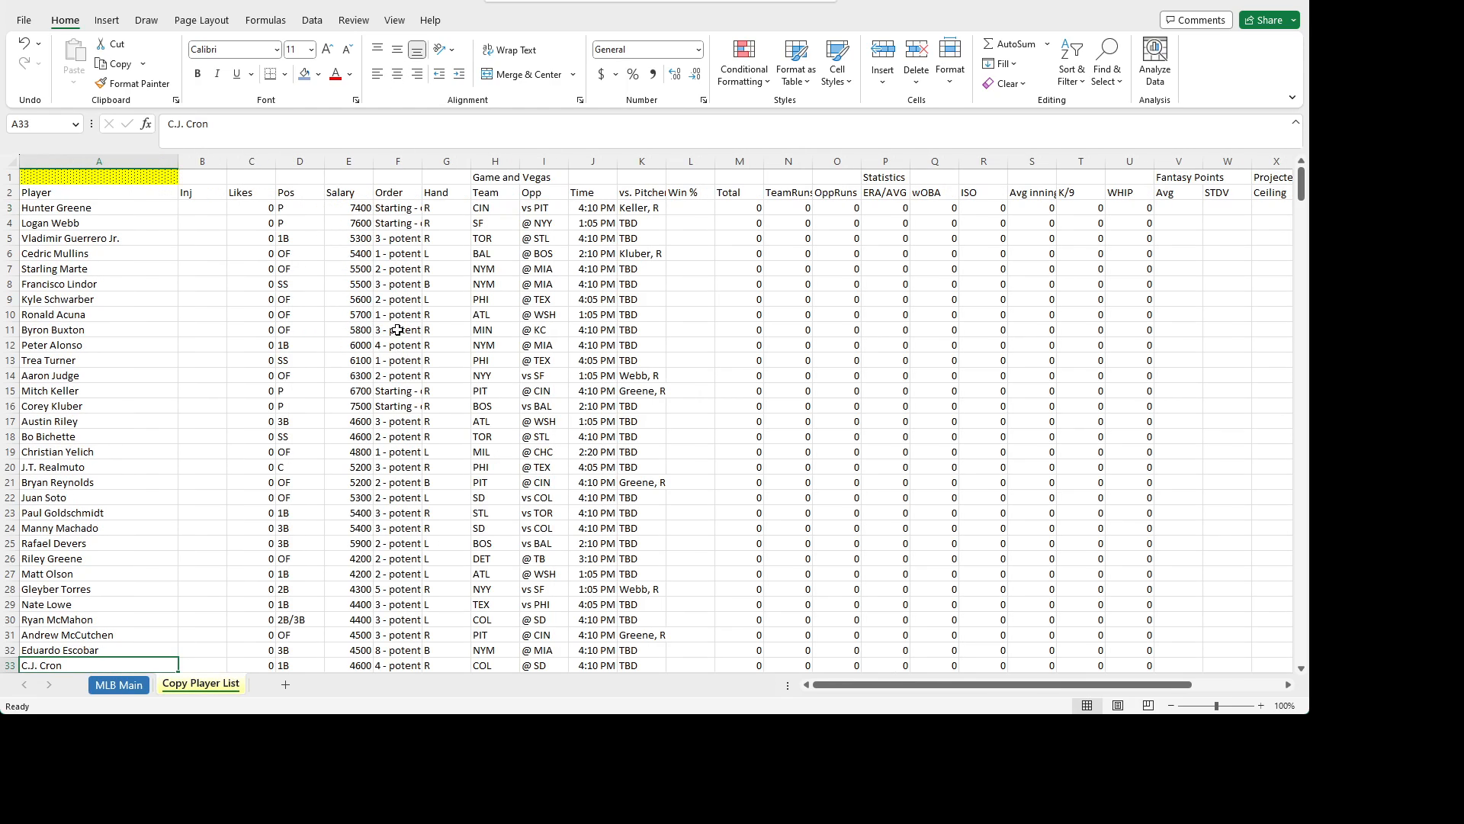
left_click(299, 161)
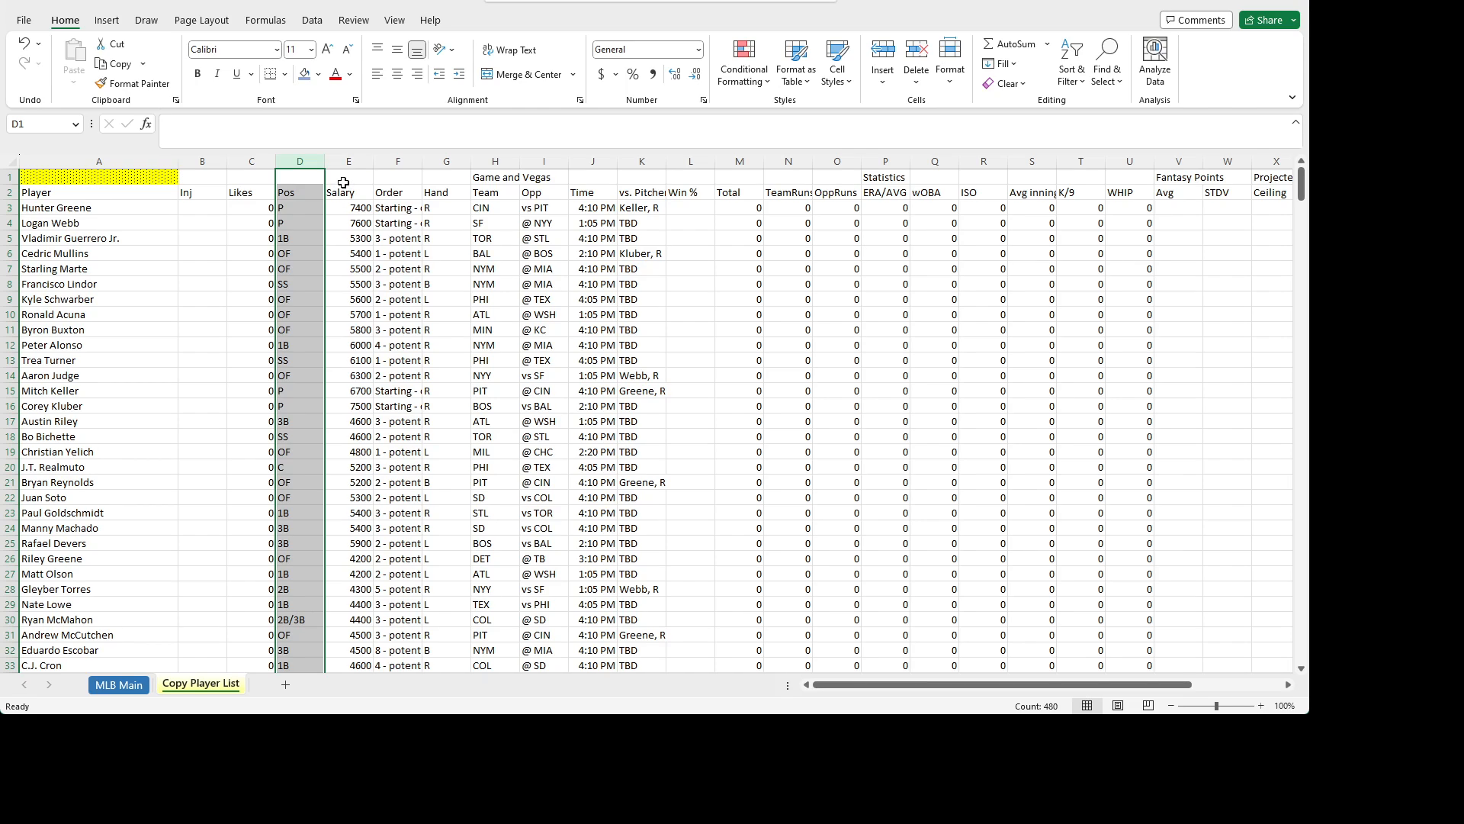
left_click(134, 685)
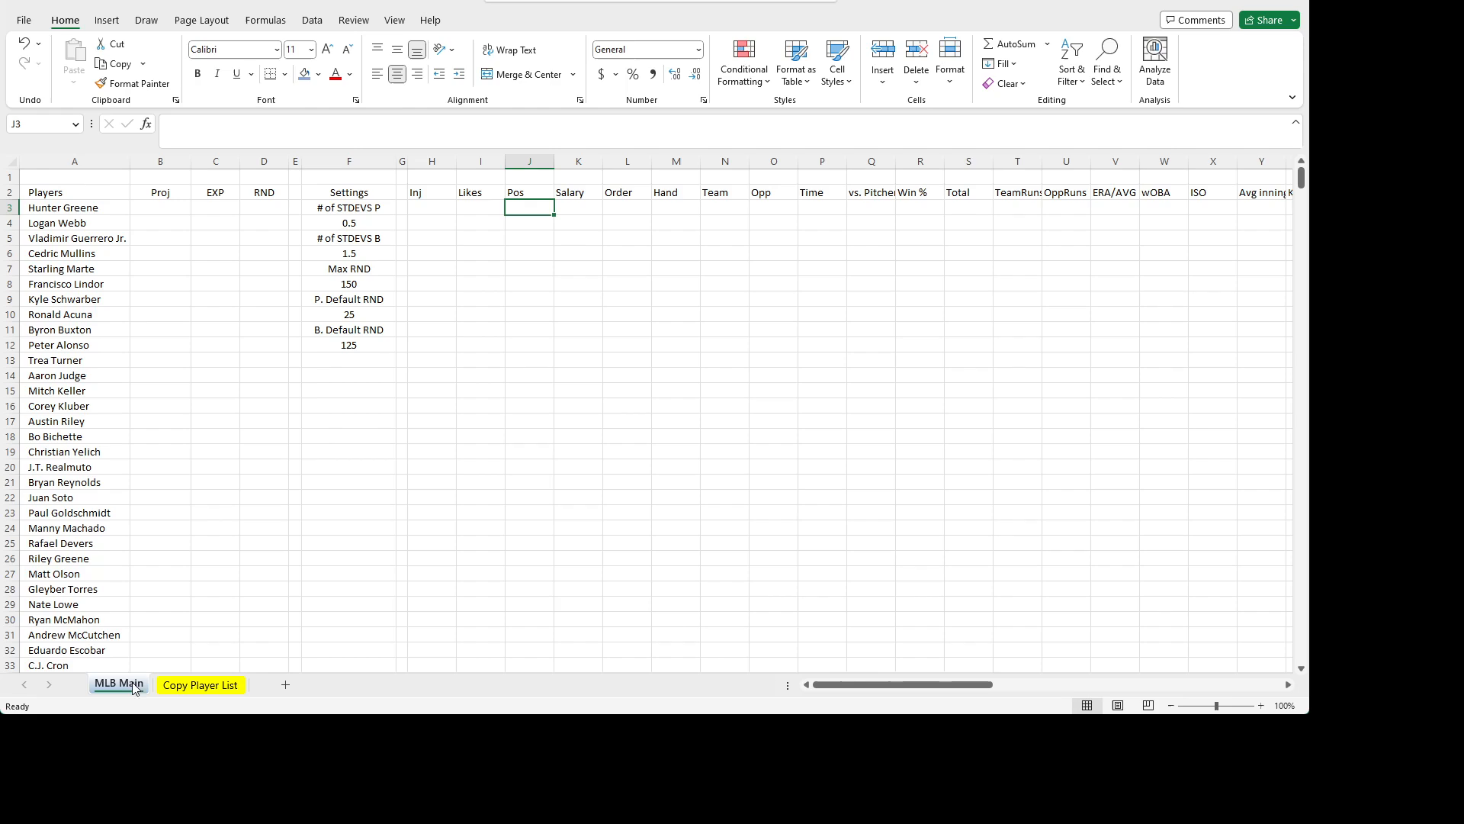
left_click(190, 685)
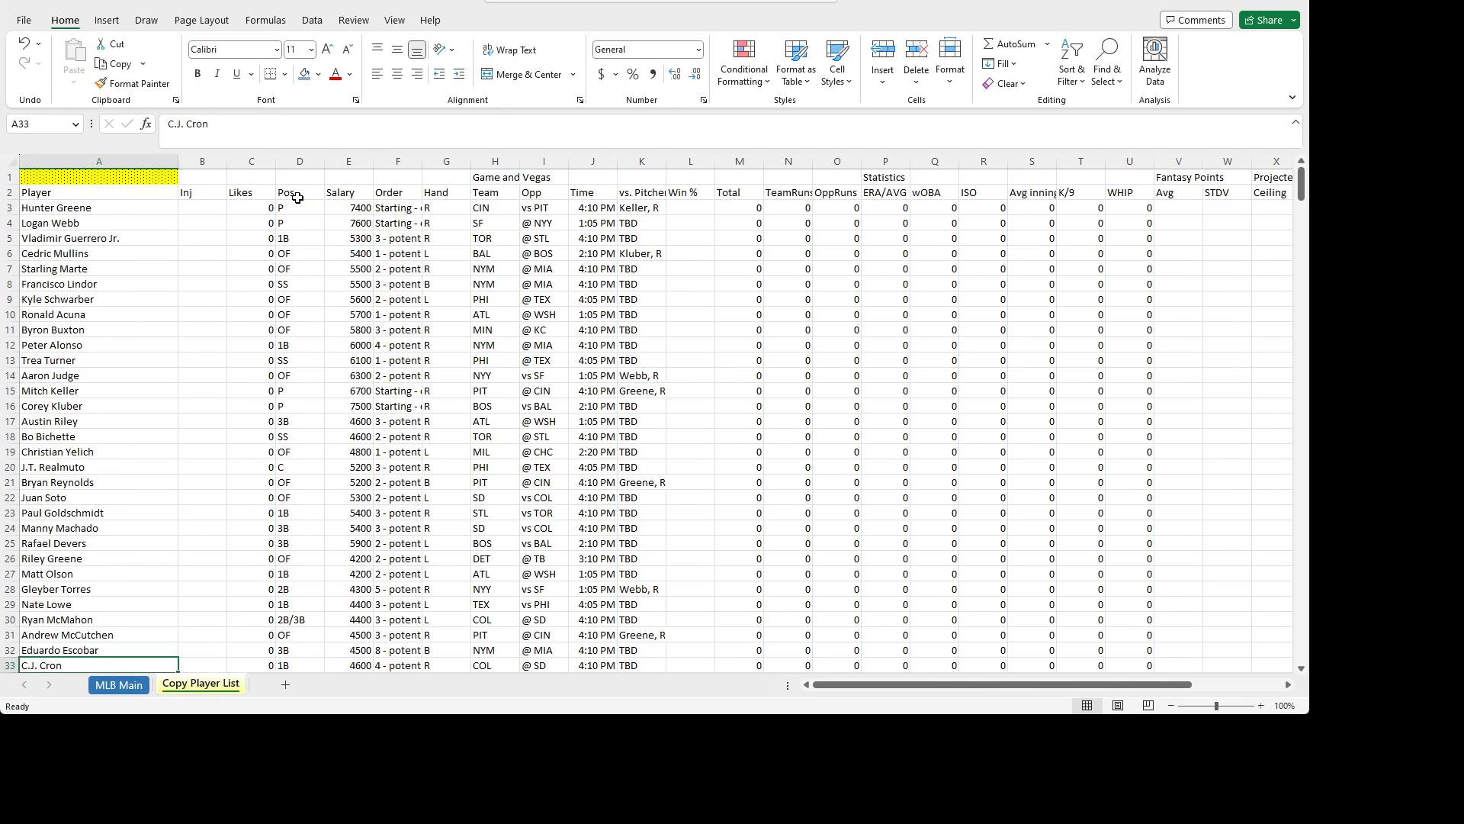
left_click(137, 685)
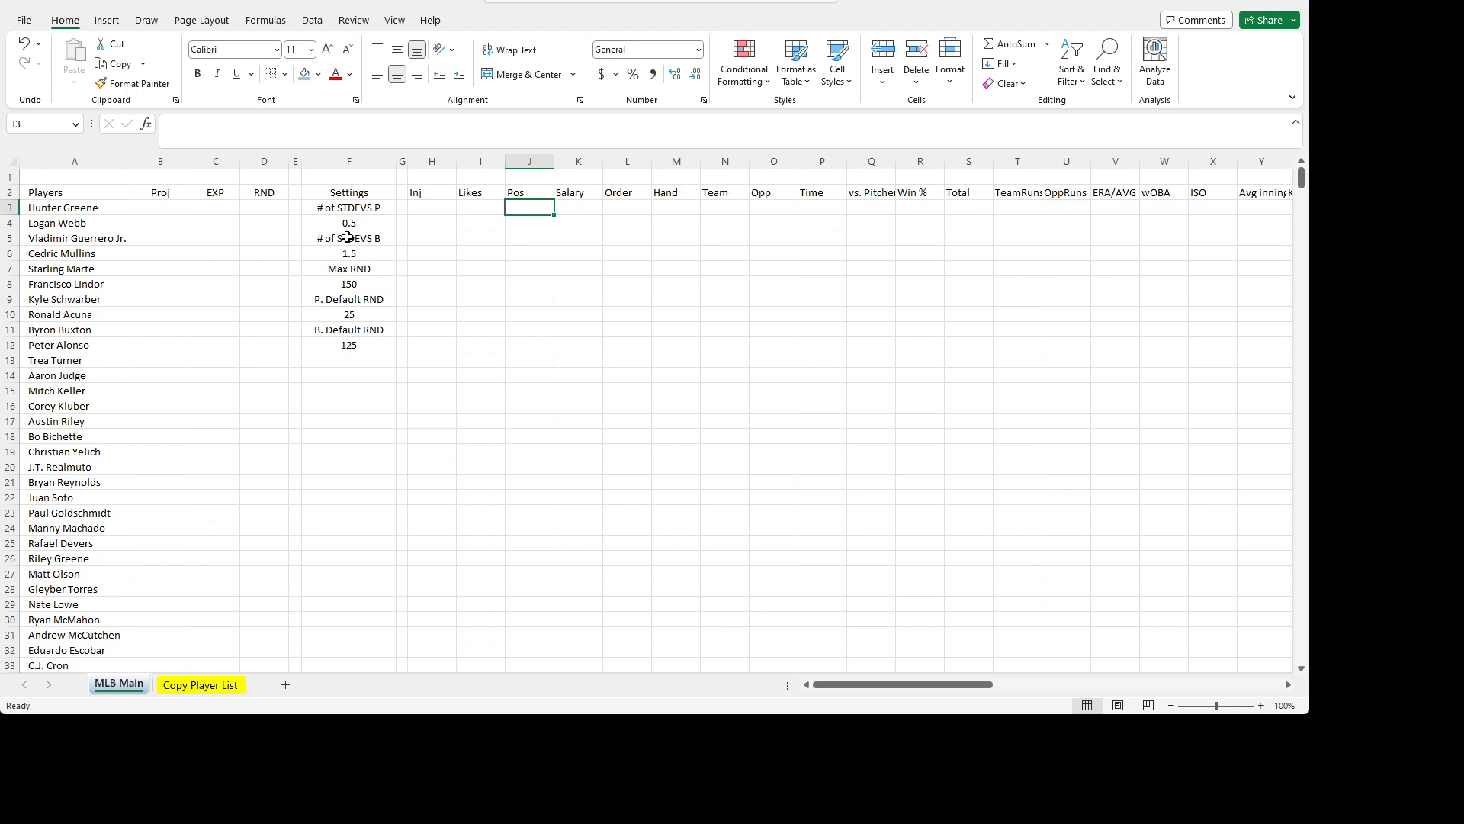
left_click(444, 204)
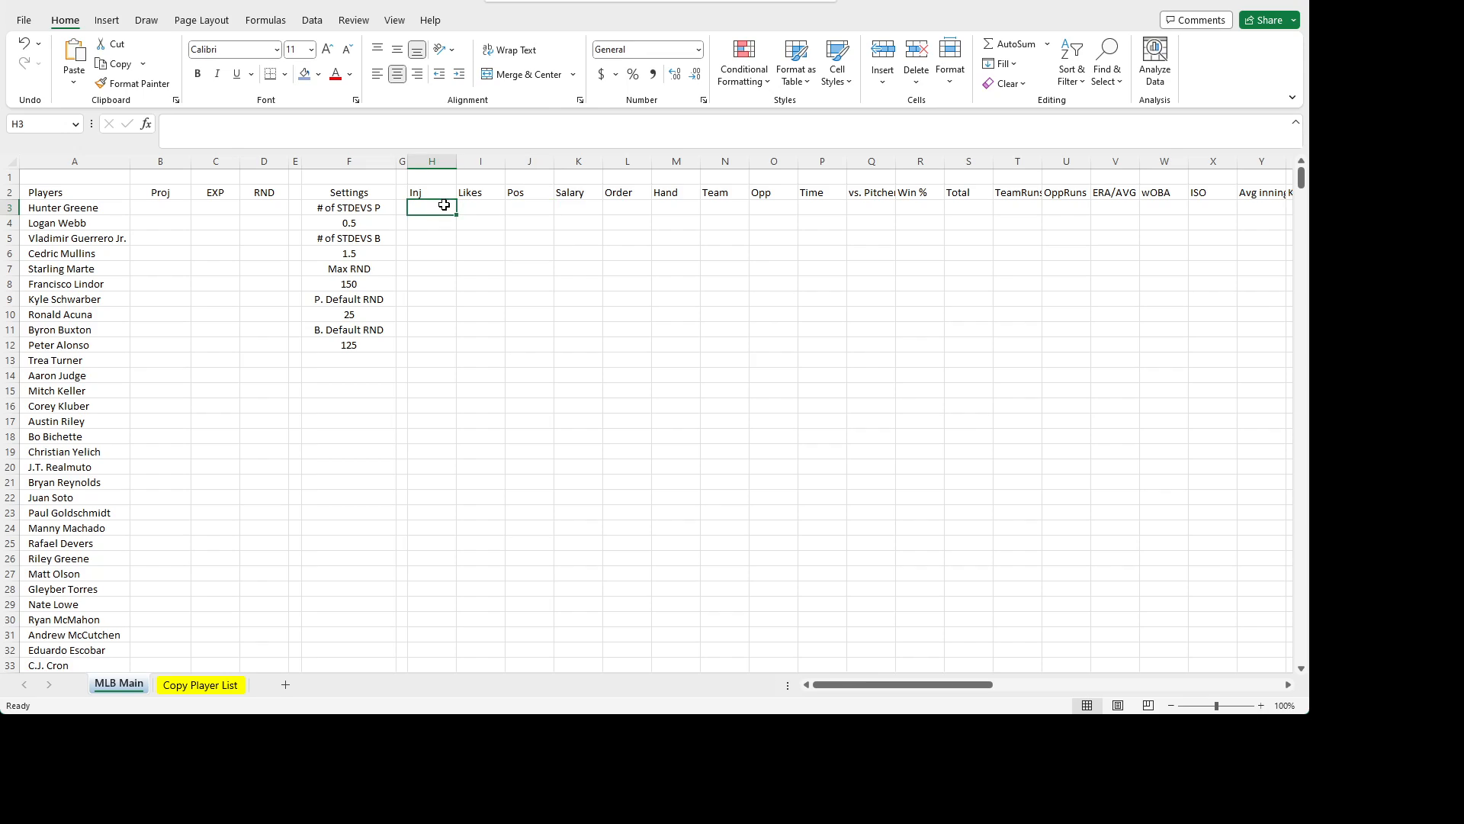
left_click(246, 130)
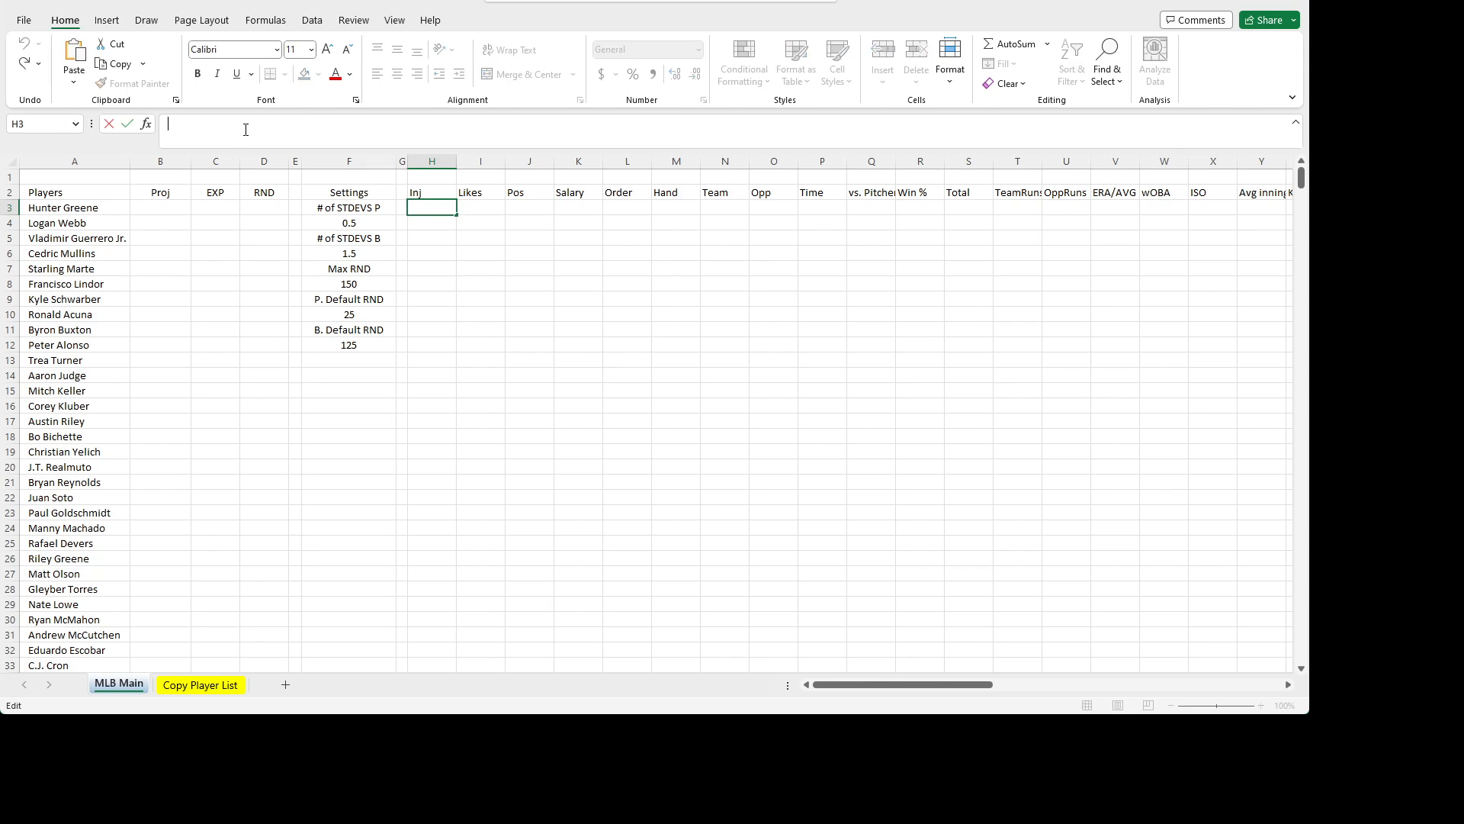
key("ctrl+v")
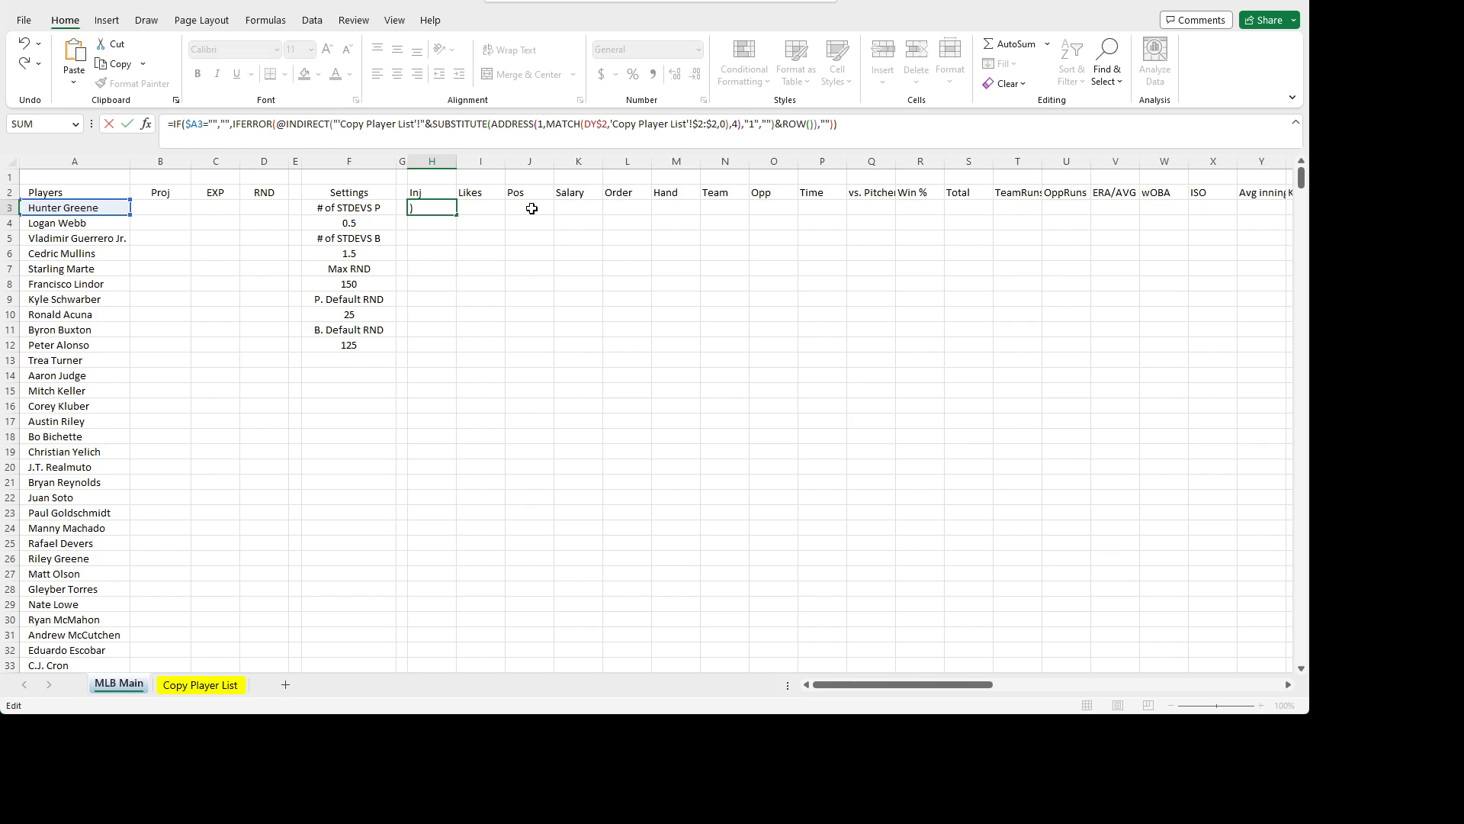
key("ctrl+Return")
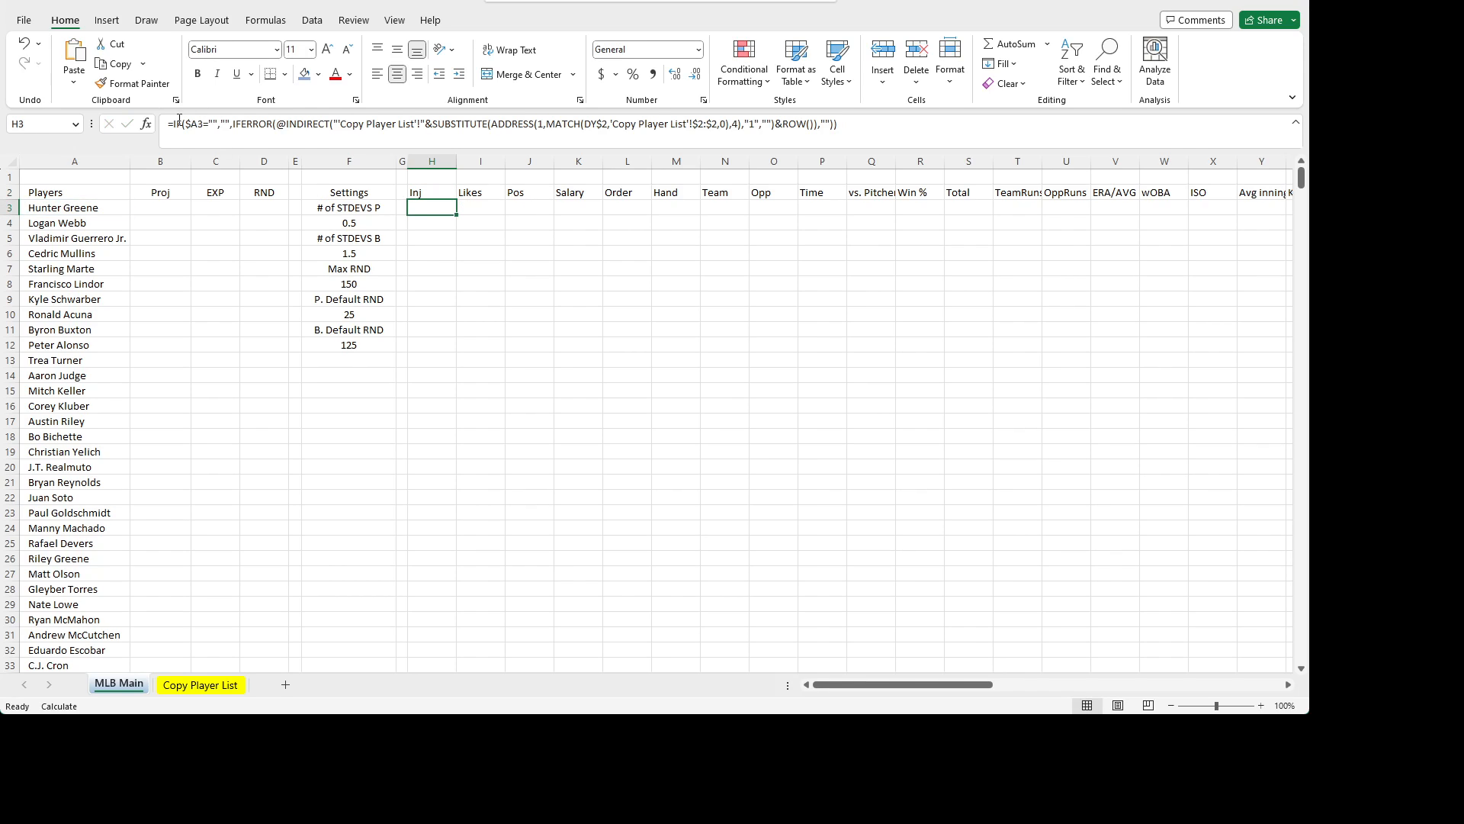
- Change the MATCH lookup reference in the Inj formula of H3 on MLB Main to H$2
left_click(201, 127)
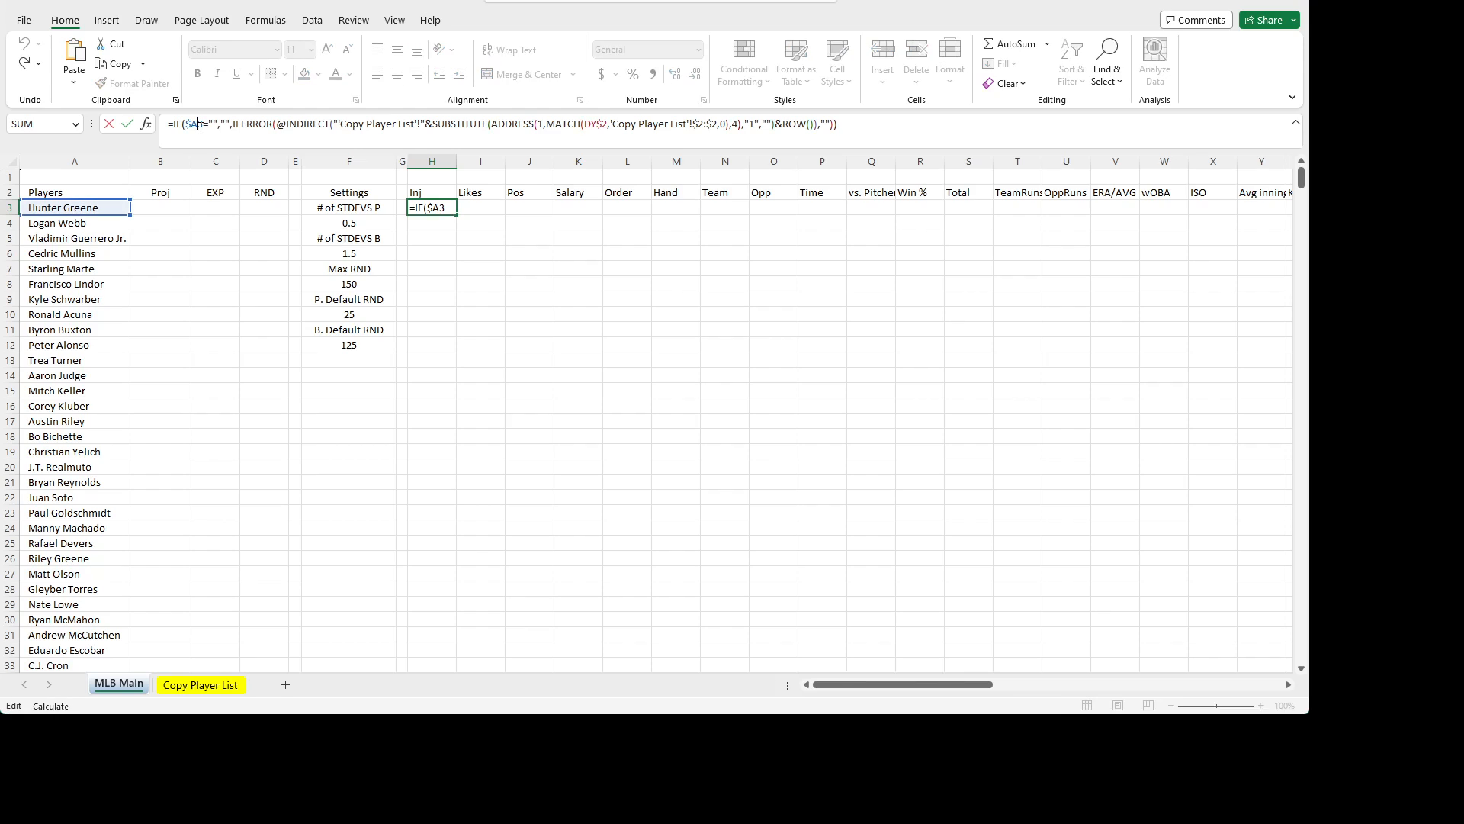
key("Right")
key("Right")
key("Right")
key("Right")
key("Right")
key("Right")
key("Right")
left_click(598, 125)
key("BackSpace")
key("BackSpace")
type("H")
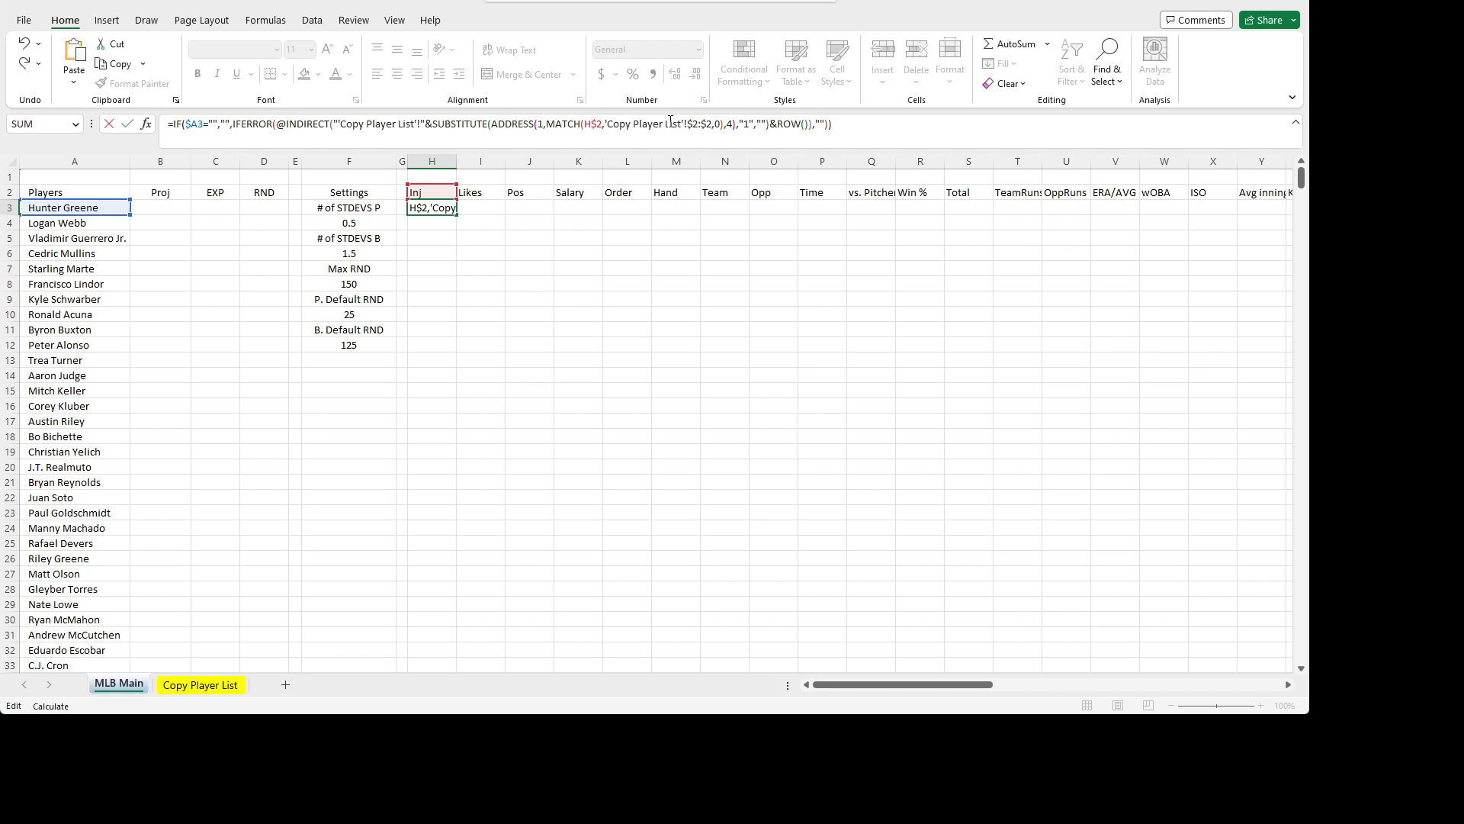
mouse_move(690, 124)
left_mouse_down()
mouse_move(713, 123)
mouse_move(687, 125)
left_mouse_up()
left_click(758, 124)
left_click(793, 123)
left_click(850, 122)
key("Return")
left_click(437, 209)
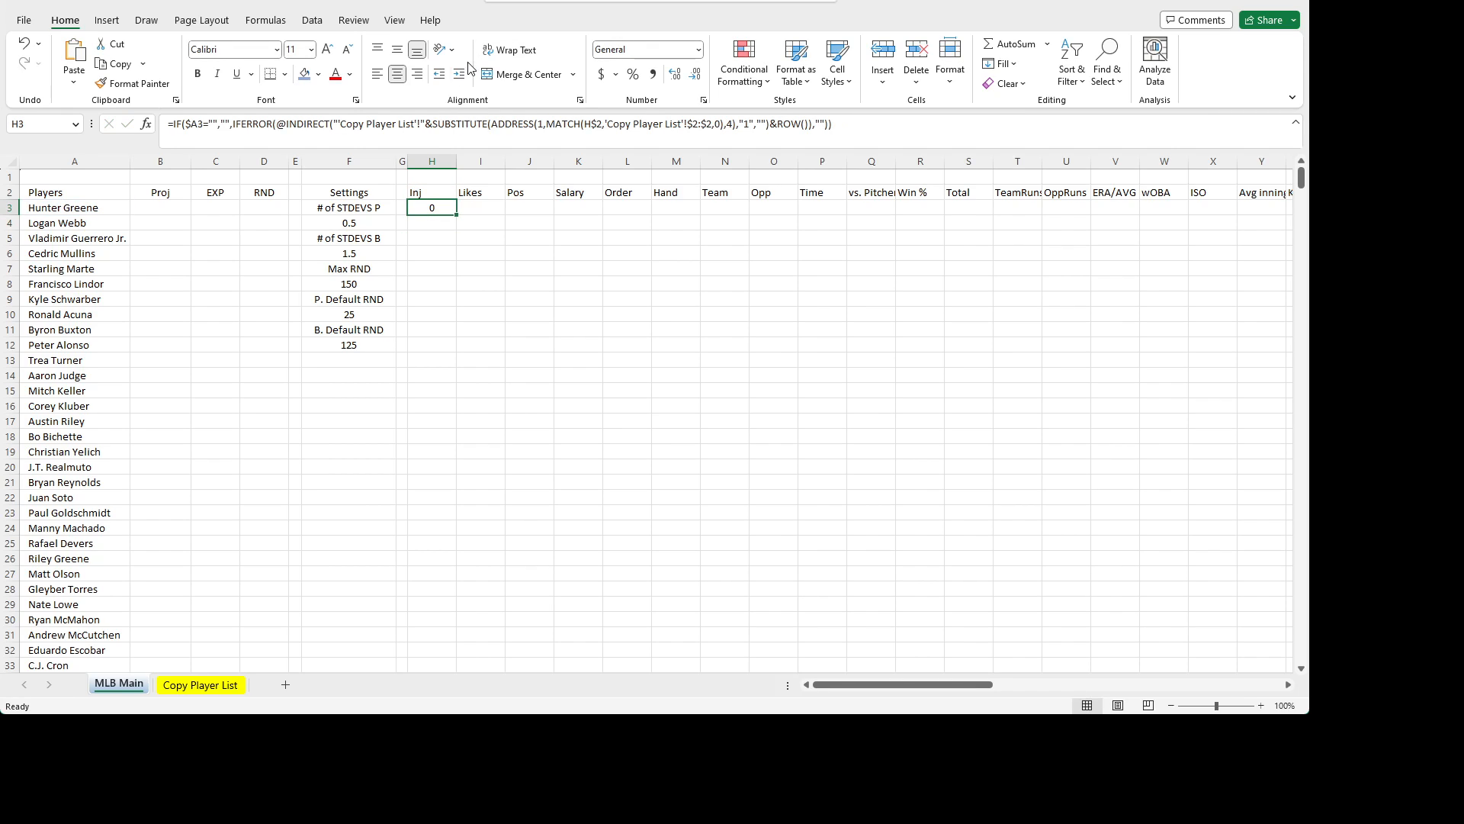
- Test the lookup by entering Hello in B3 of Copy Player List and viewing H3 on MLB Main
left_click(200, 685)
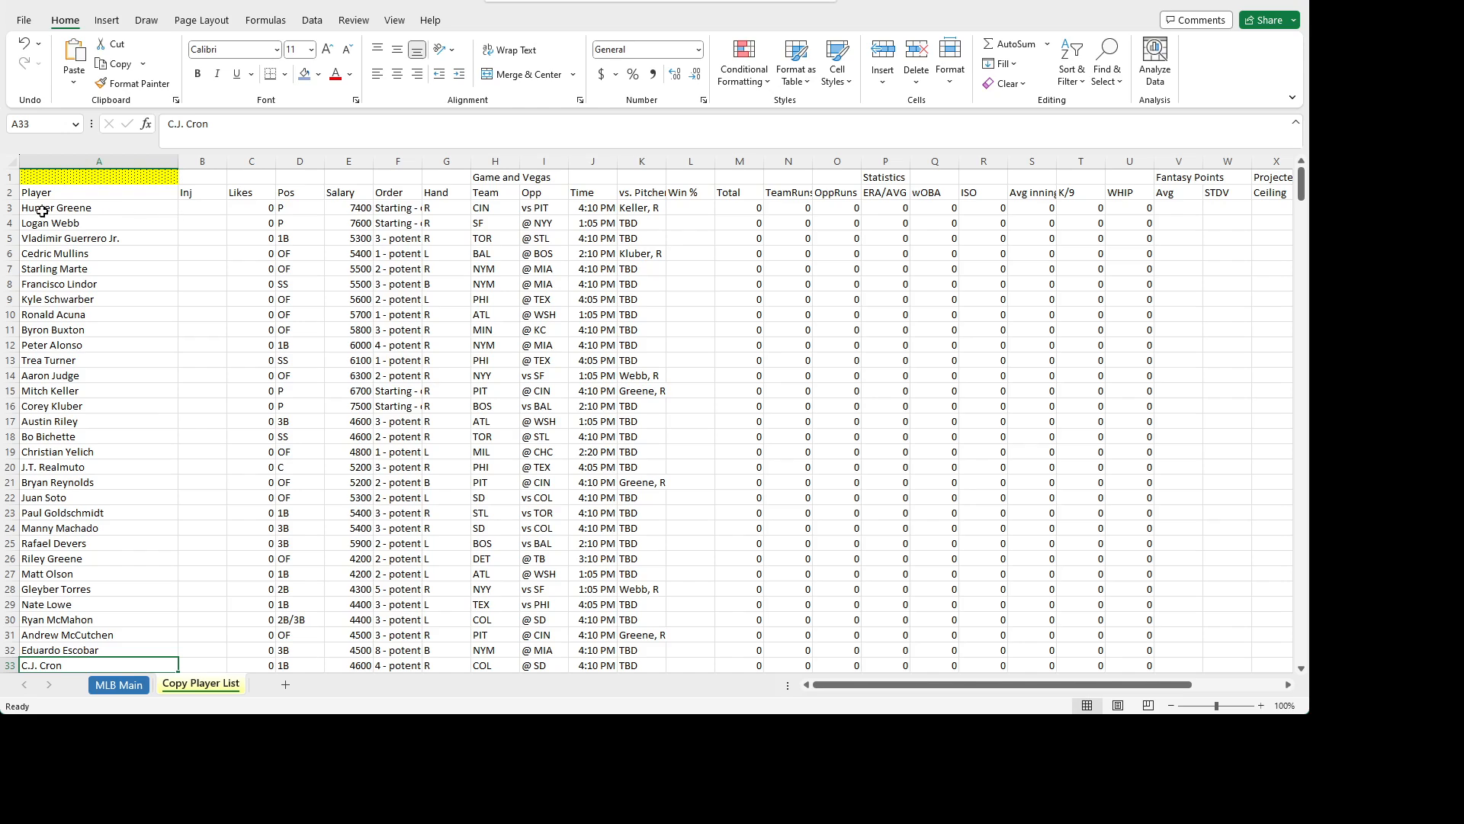
left_click(118, 684)
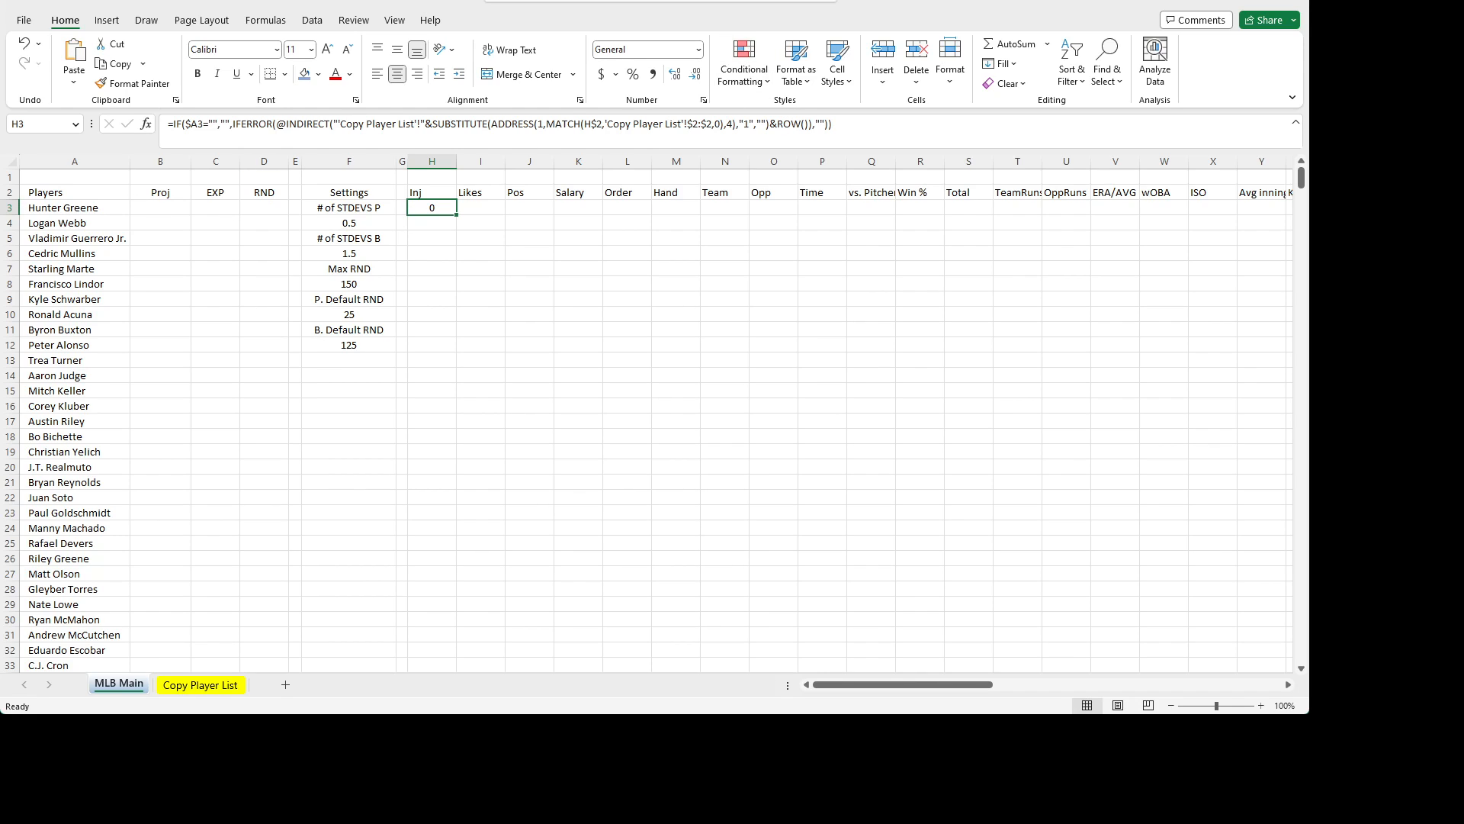
left_click(177, 690)
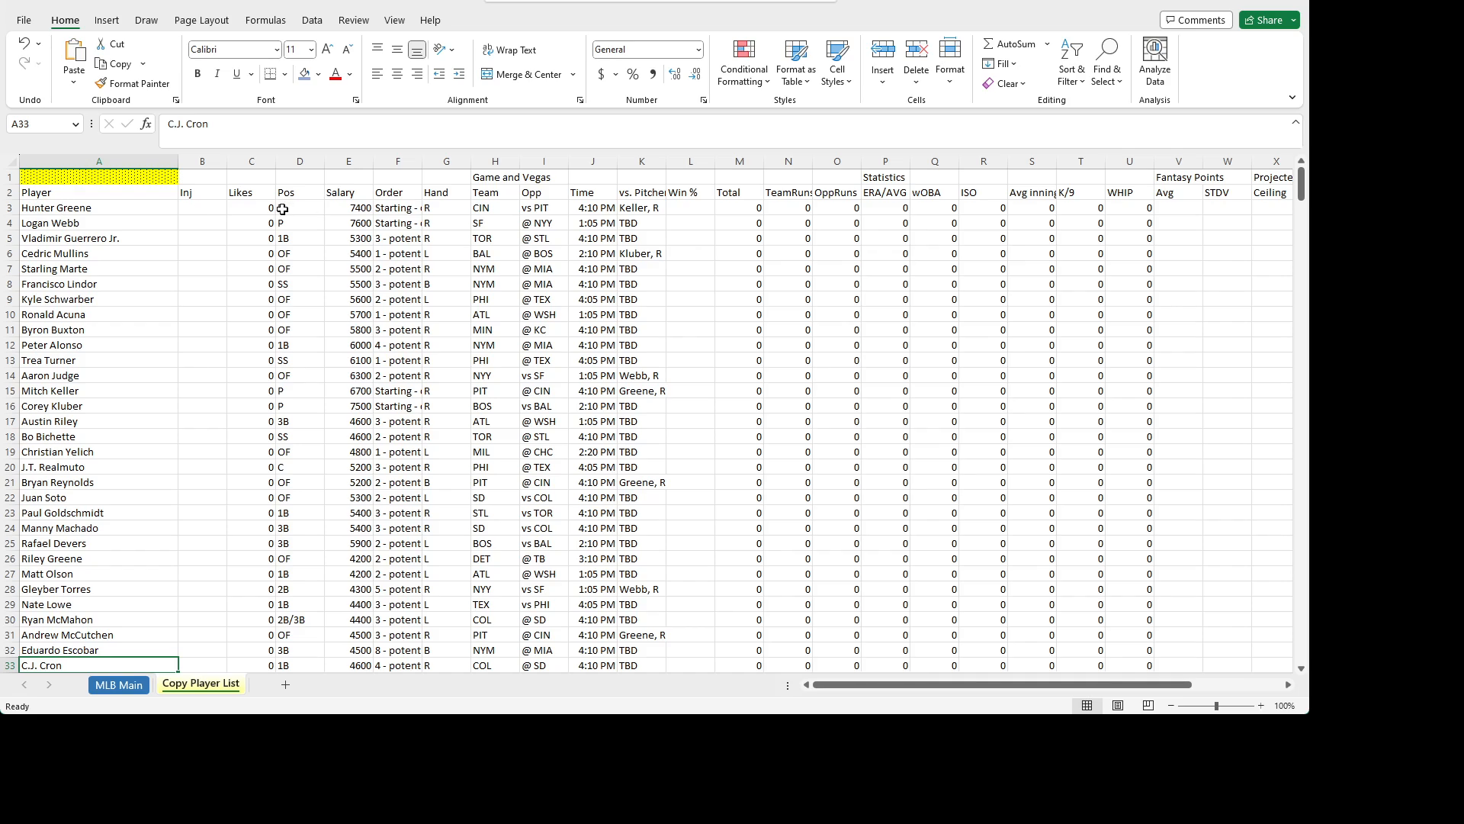
left_click(200, 207)
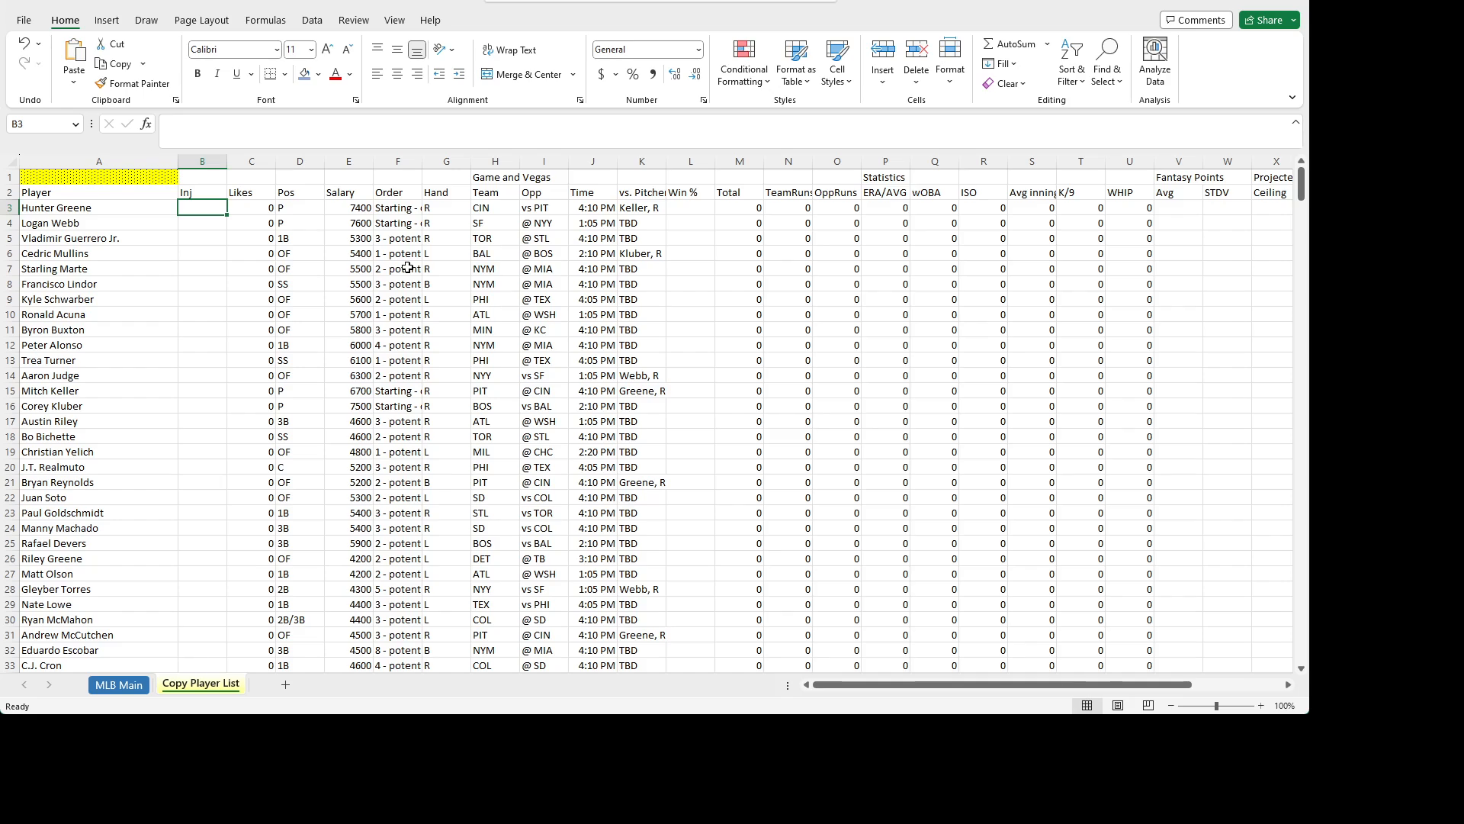
type("Hell")
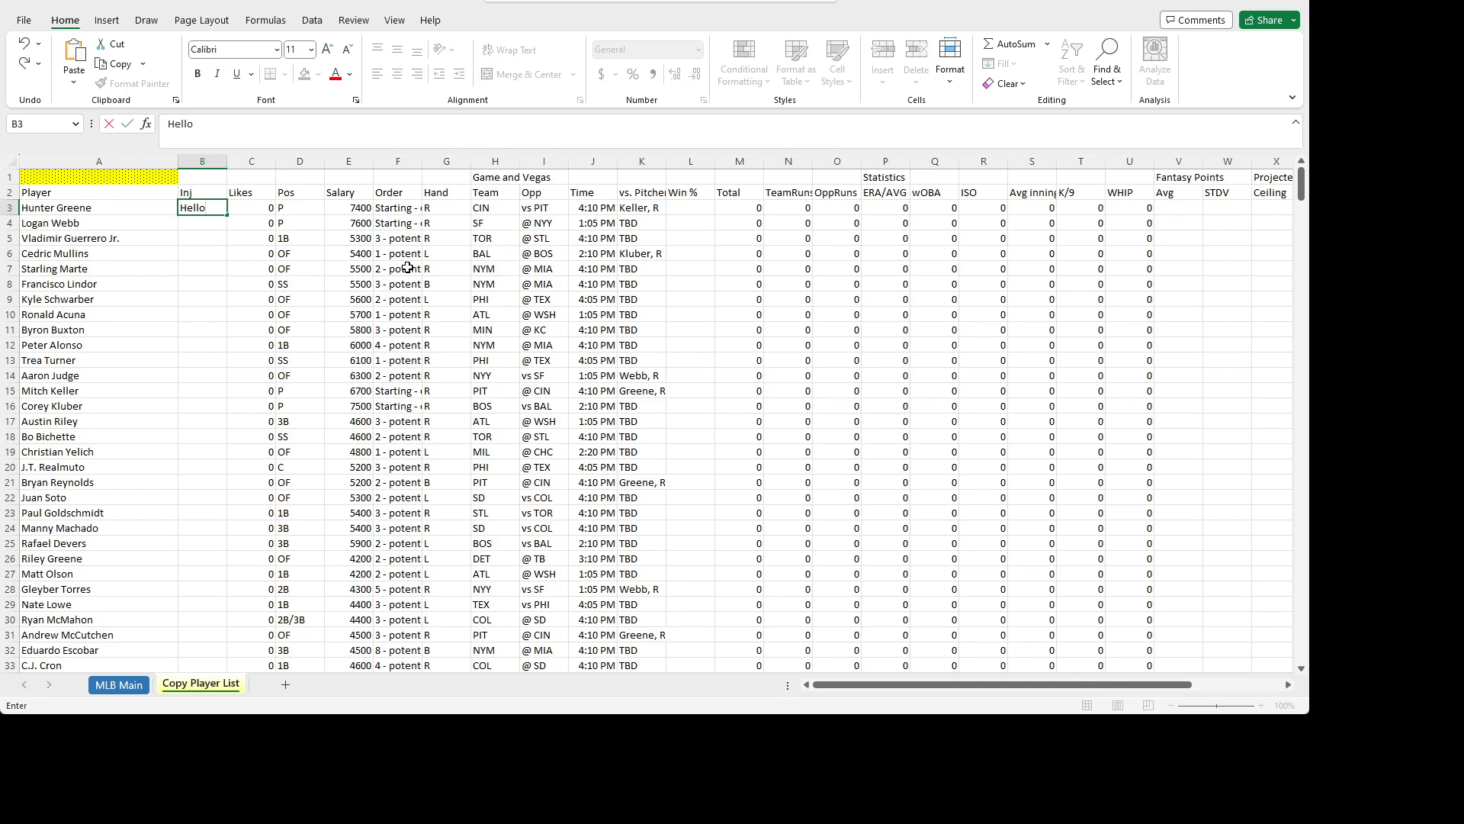
type("o")
key("Return")
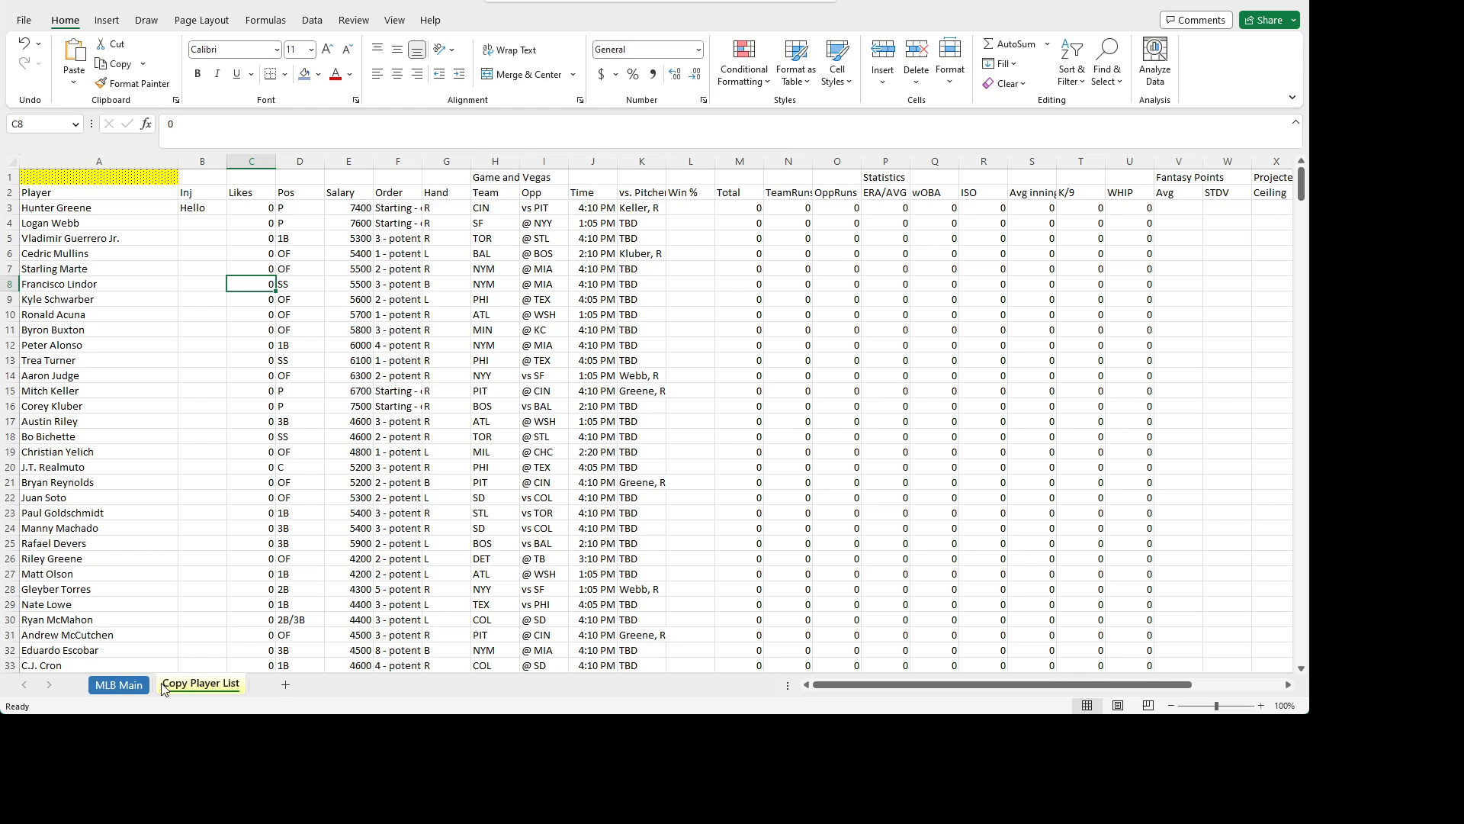
left_click(118, 685)
left_click(482, 238)
left_click(427, 211)
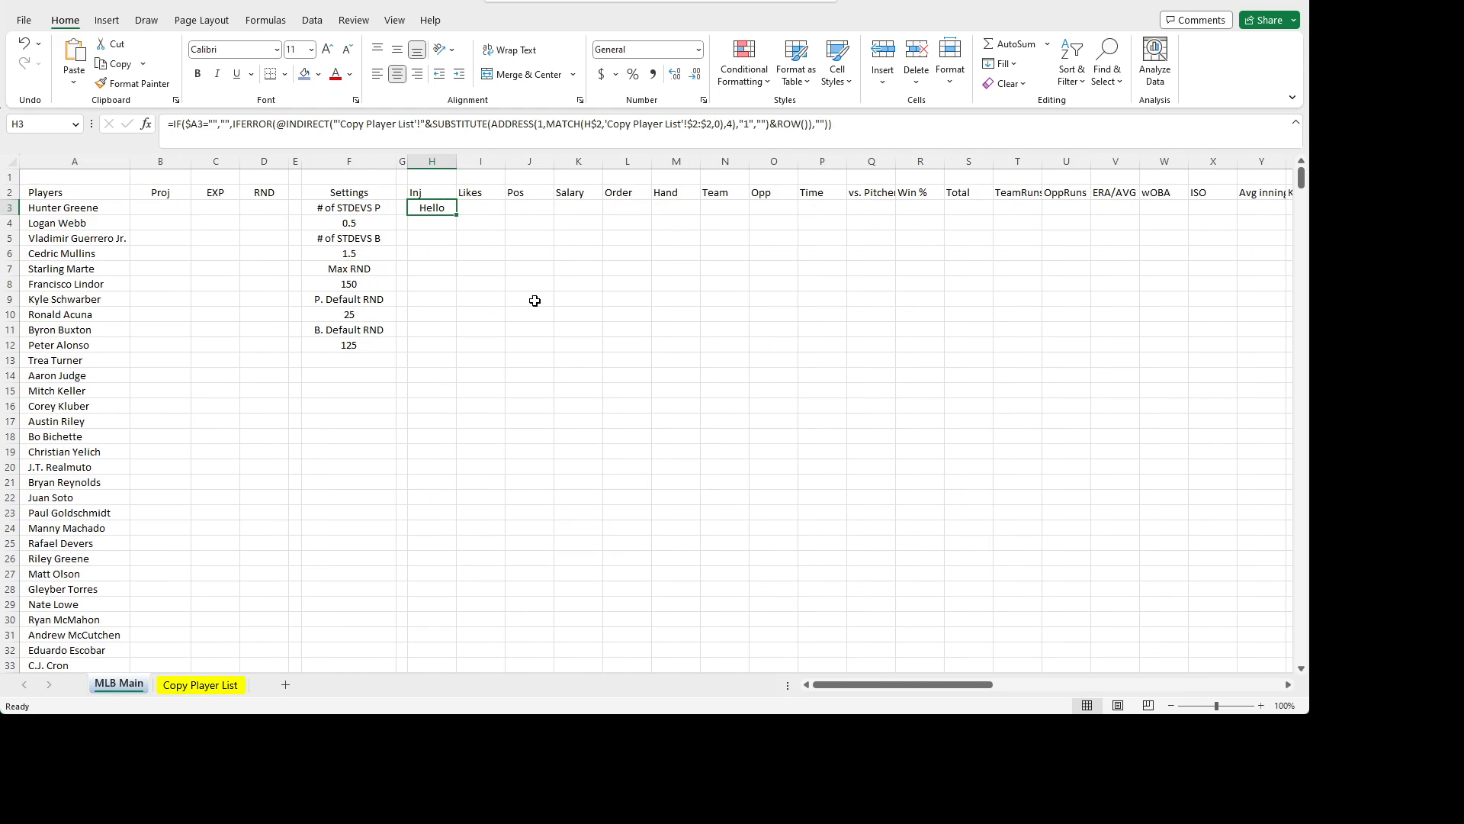
- Clear the test text from B3 on Copy Player List and return to MLB Main
left_click(170, 686)
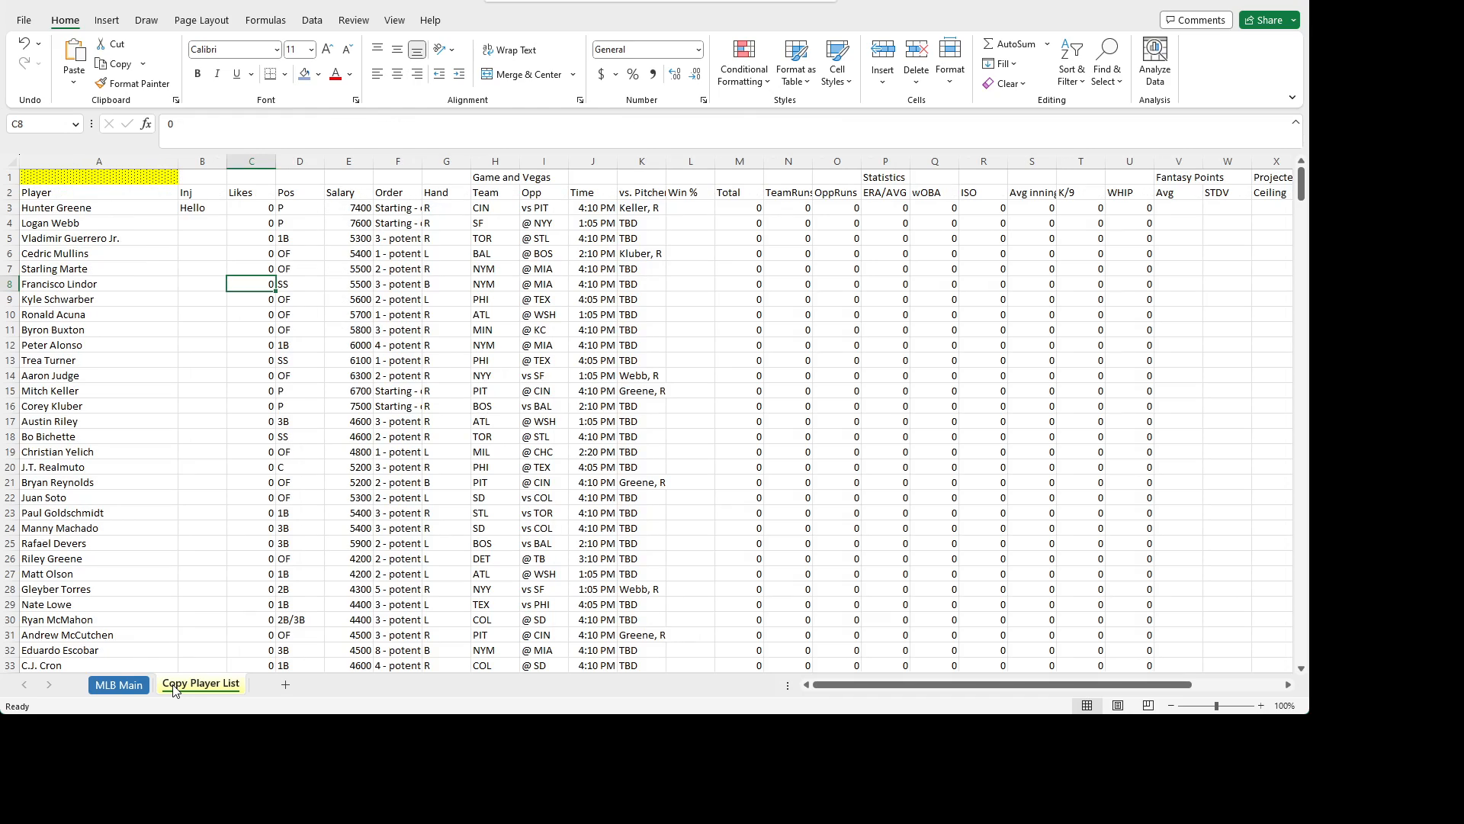
left_click(197, 207)
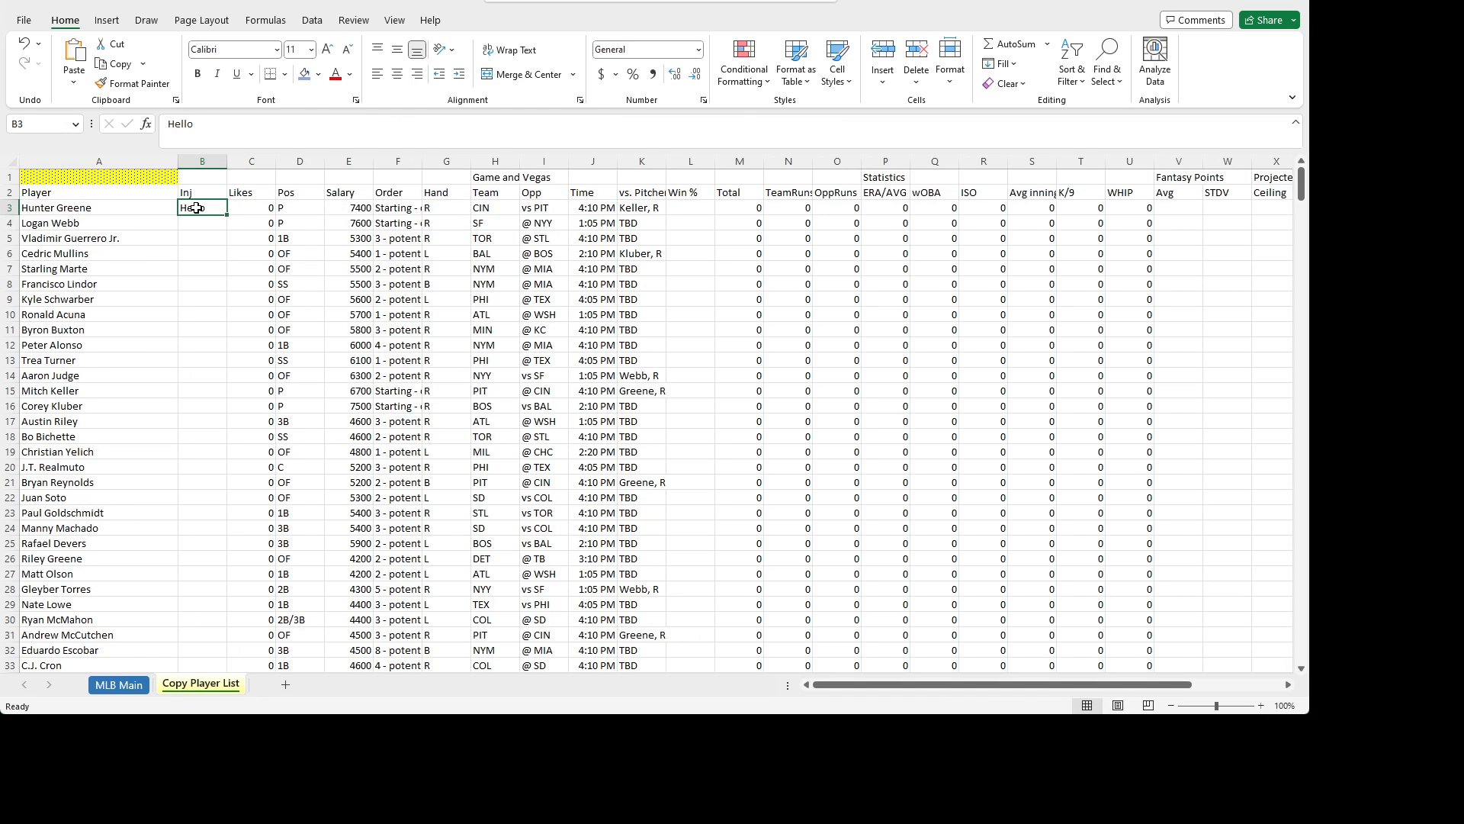
key("Delete")
left_click(121, 316)
left_click(124, 681)
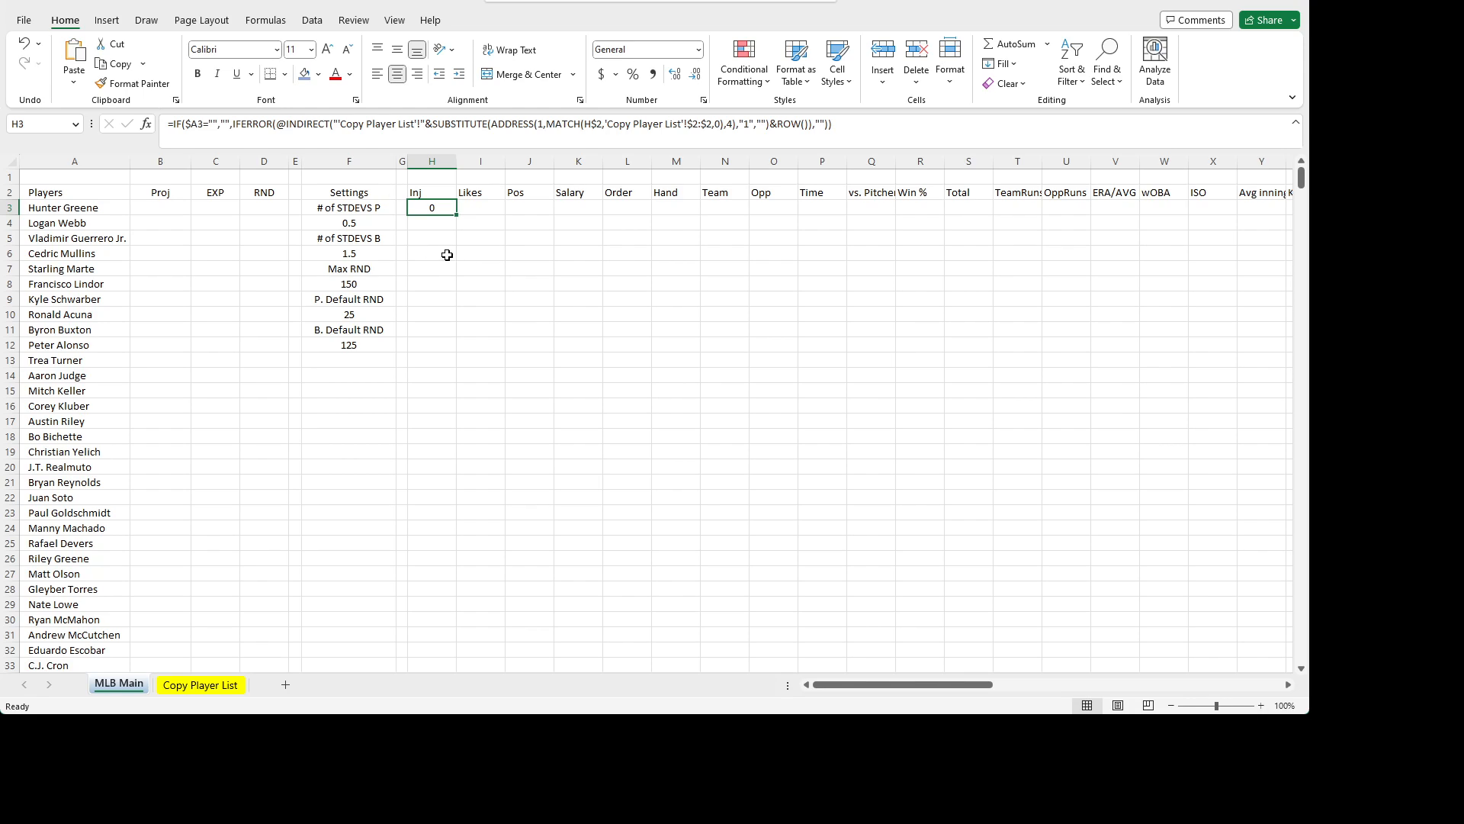
- Enter the relative reference =A5 in cell I5 of MLB Main
left_click(472, 236)
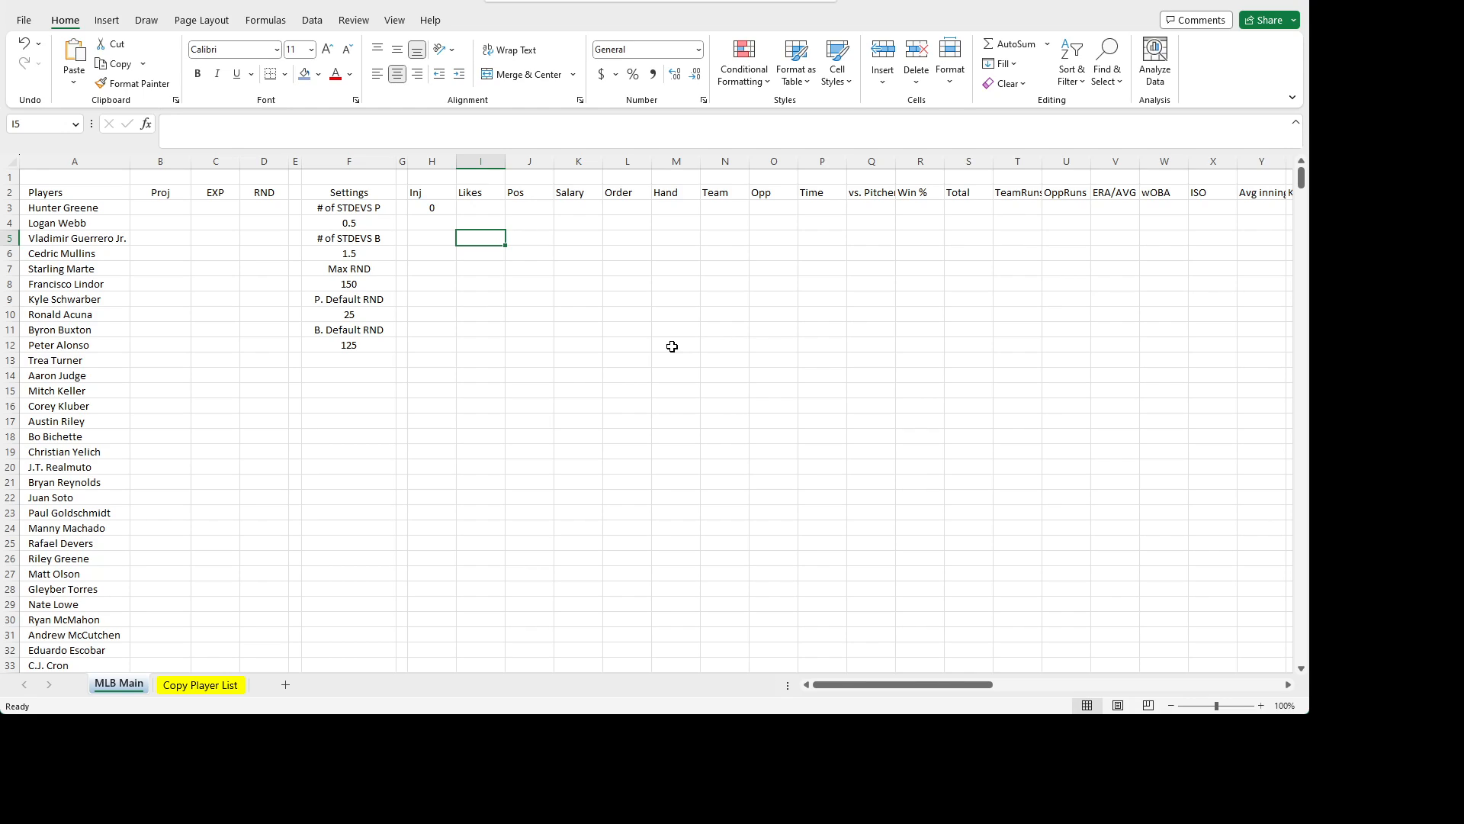
type("=A3")
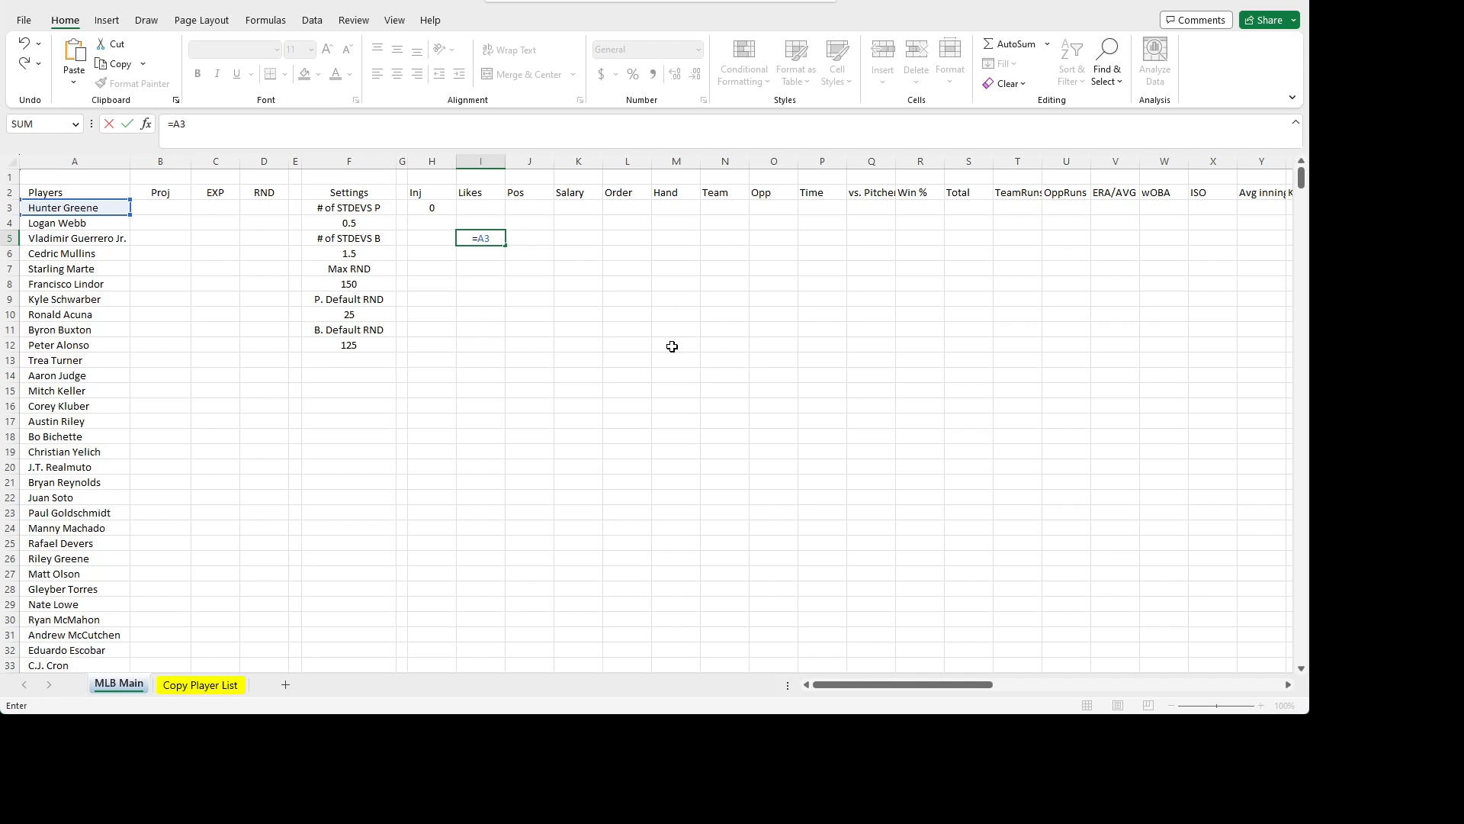
key("BackSpace")
type("5")
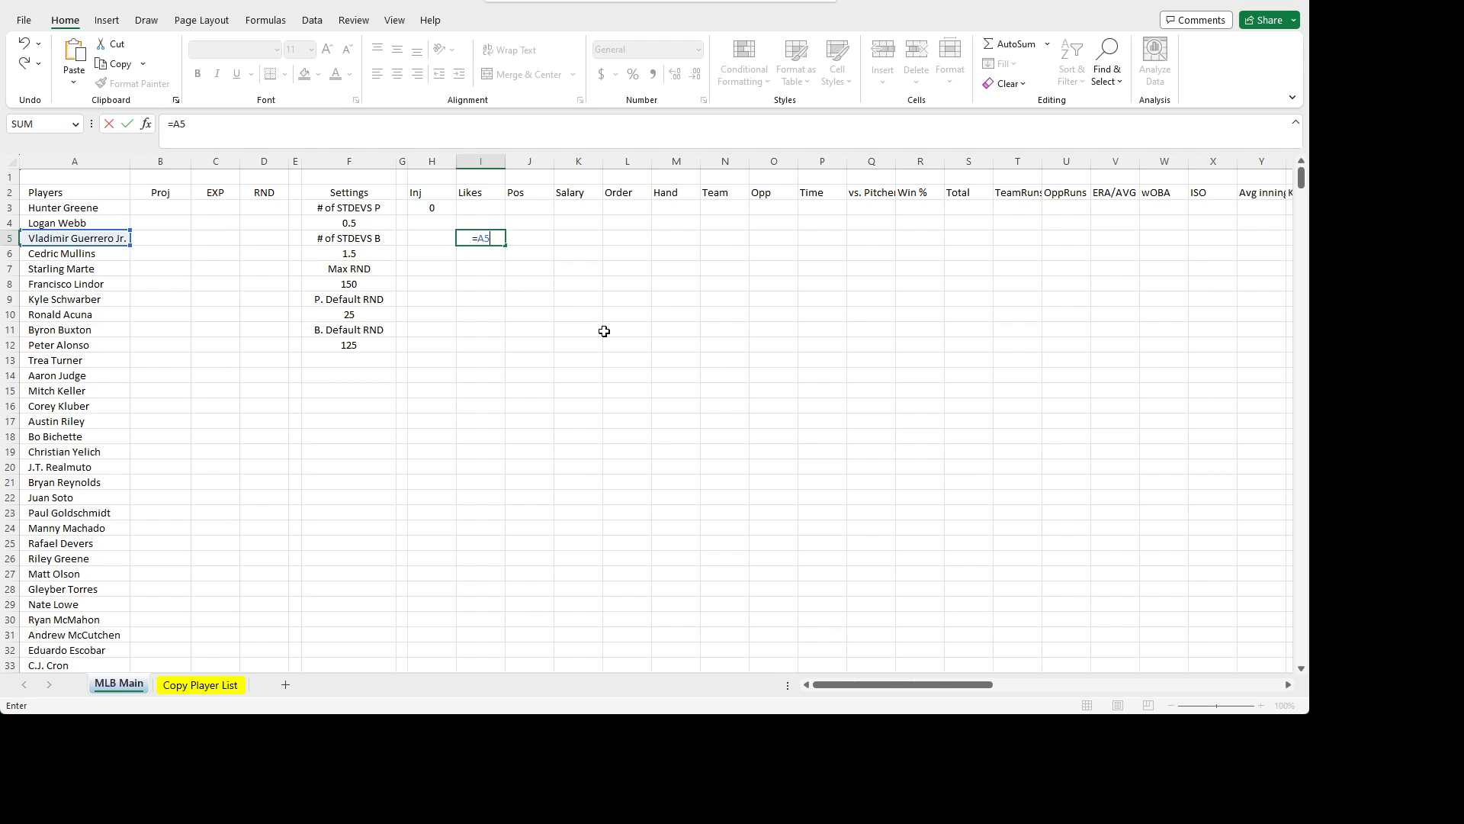
key("ctrl+Return")
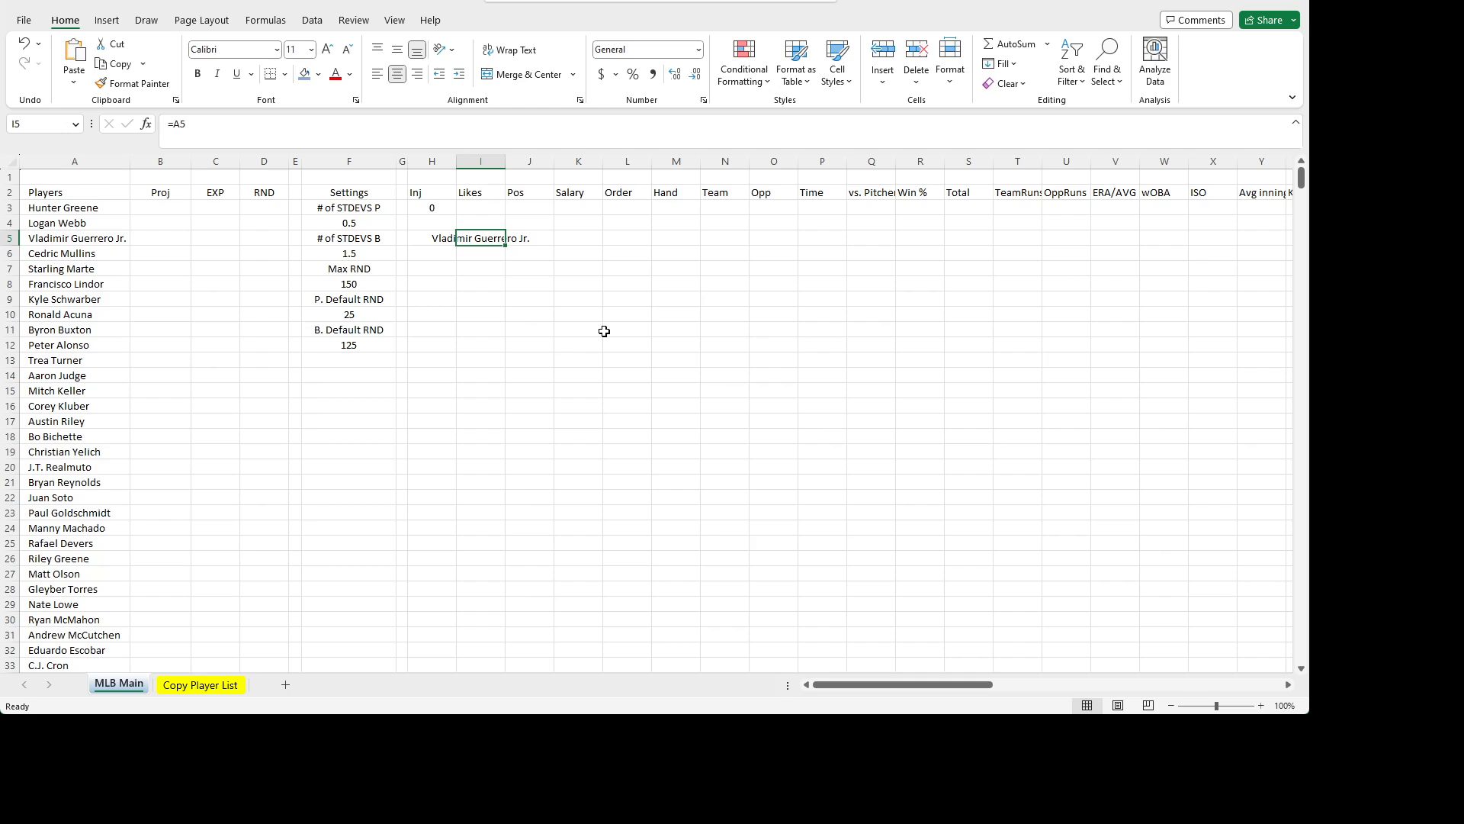
- Enter Hello in B5, in the Proj column of MLB Main
key("Left")
key("Left")
key("Left")
key("Left")
key("Left")
key("Left")
key("Left")
type("H")
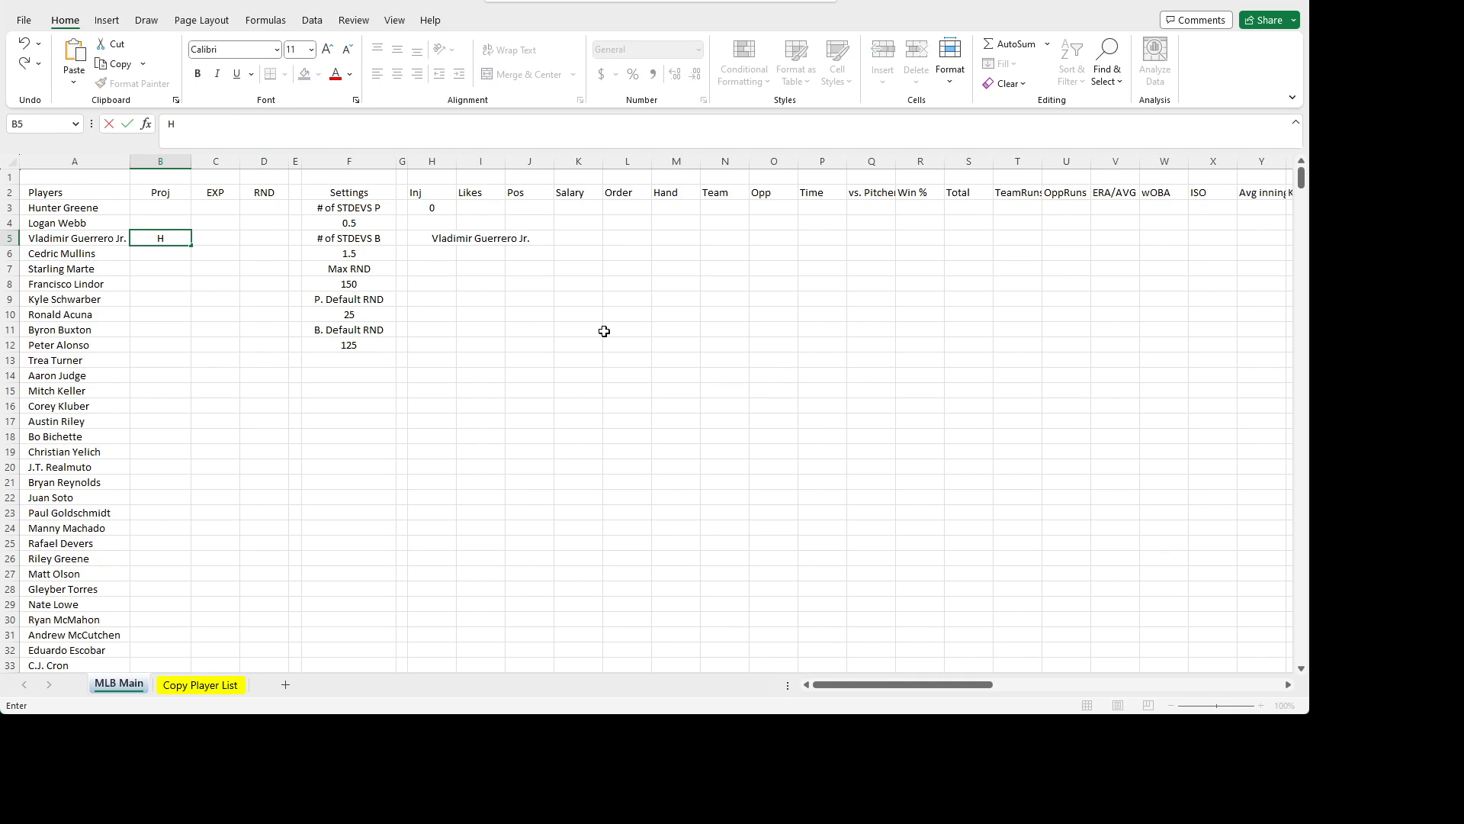
type("ello")
key("Right")
- Copy the relative reference formula from I5 into J5 to see how its column shifts
key("Right")
key("Right")
key("Right")
key("Right")
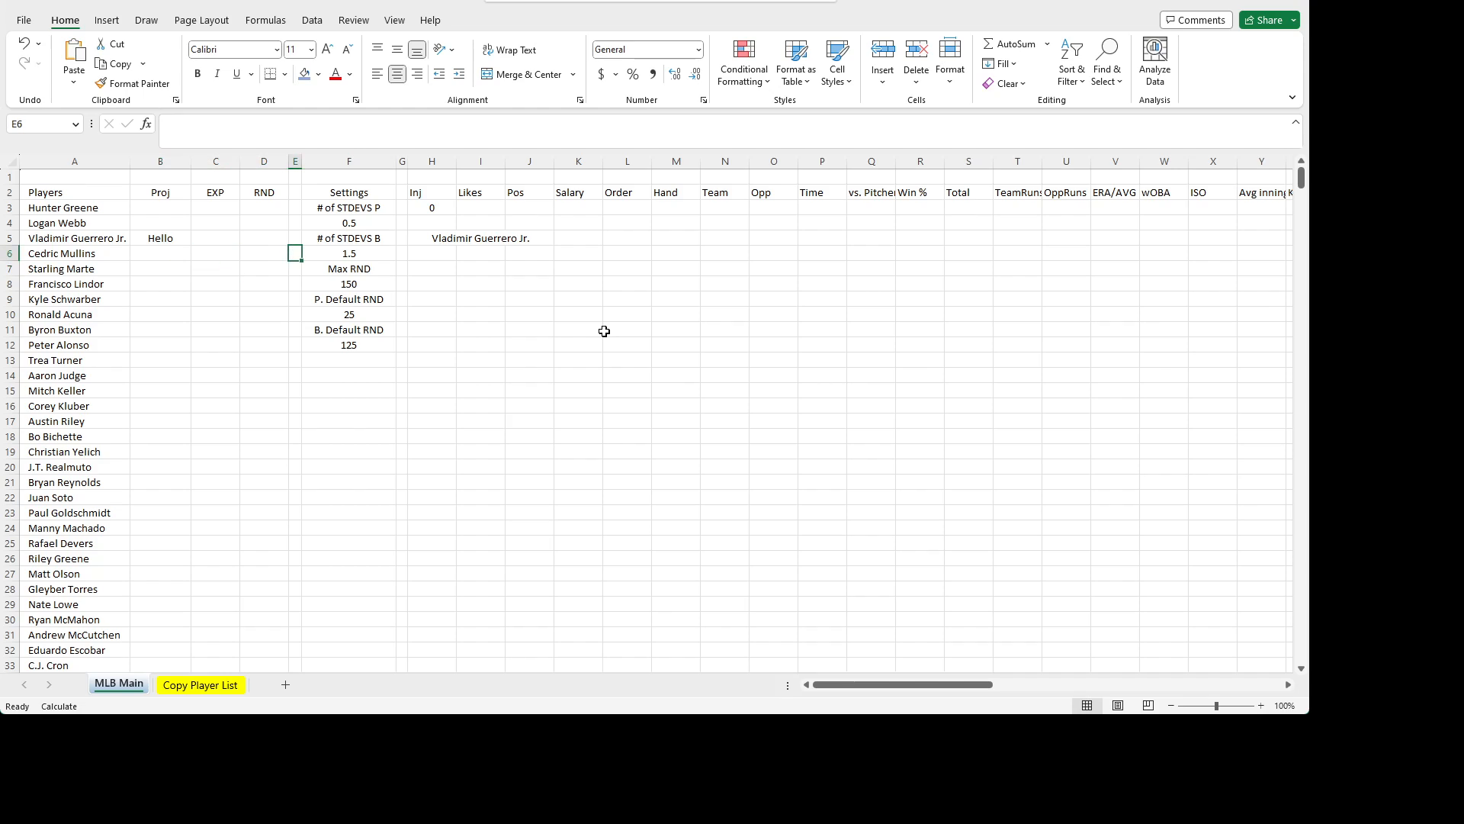
key("Right")
key("Right")
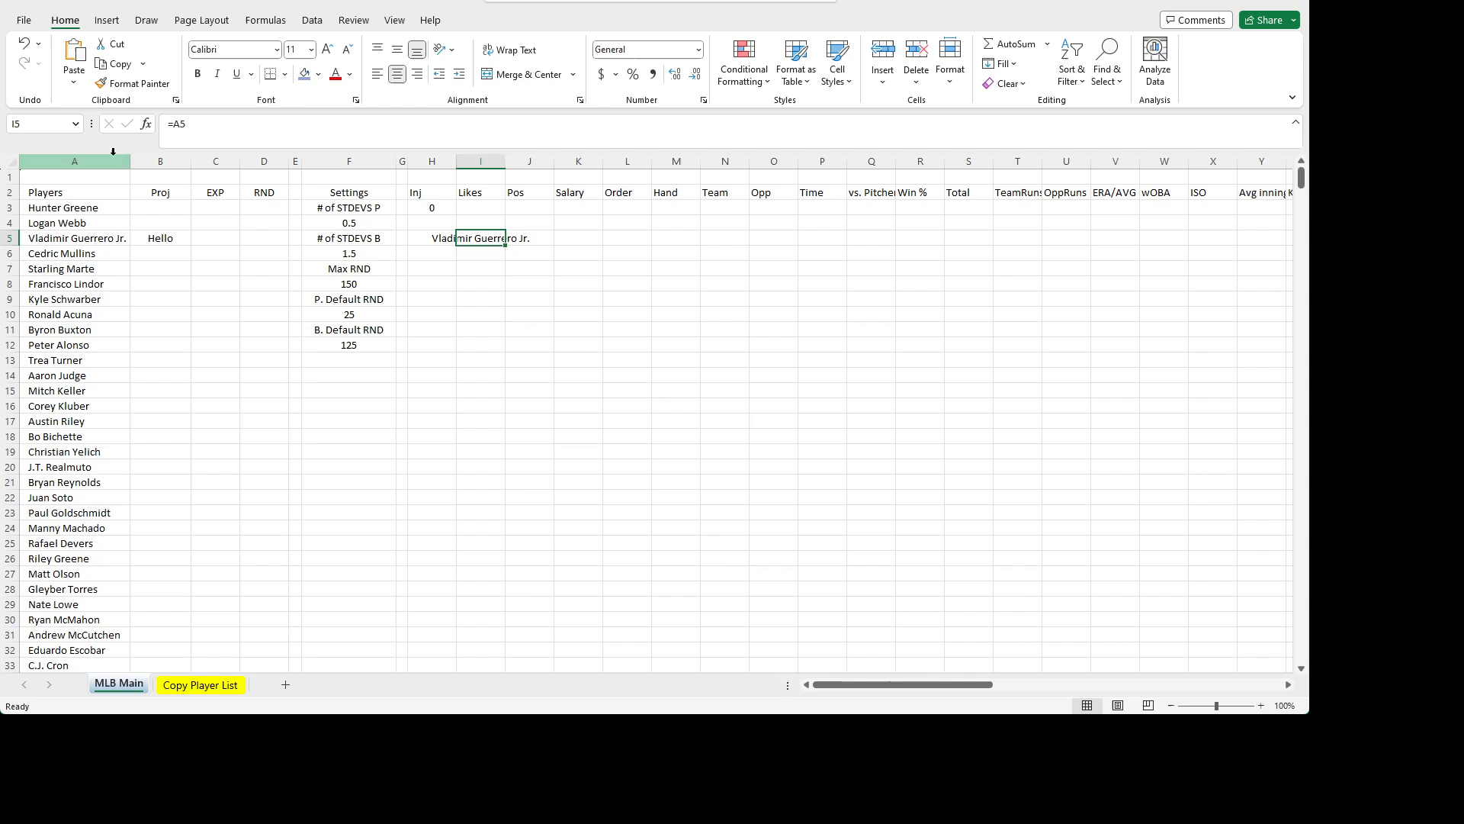
key("ctrl+c")
key("Right")
key("ctrl+v")
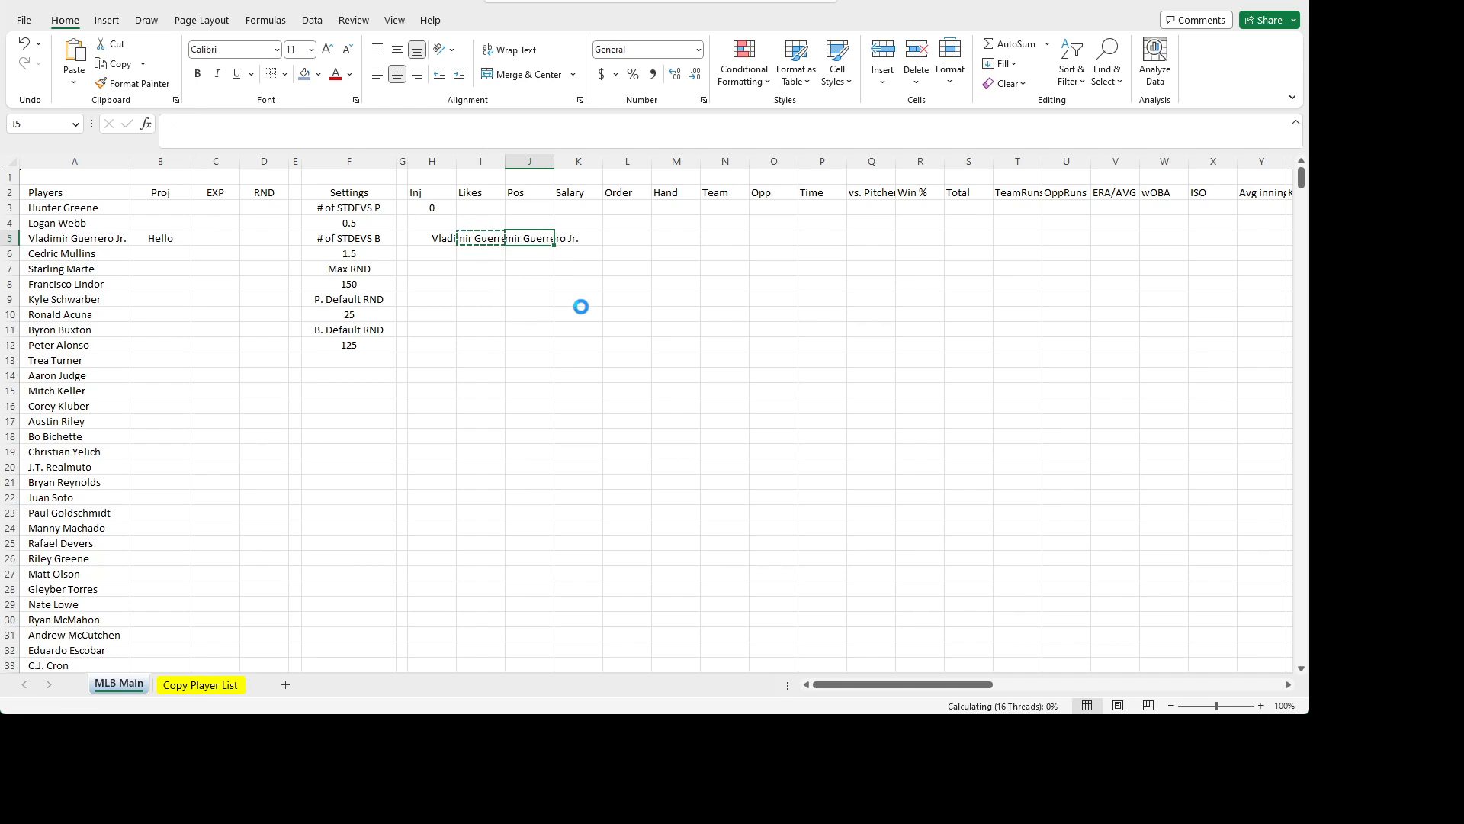
key("Escape")
key("Left")
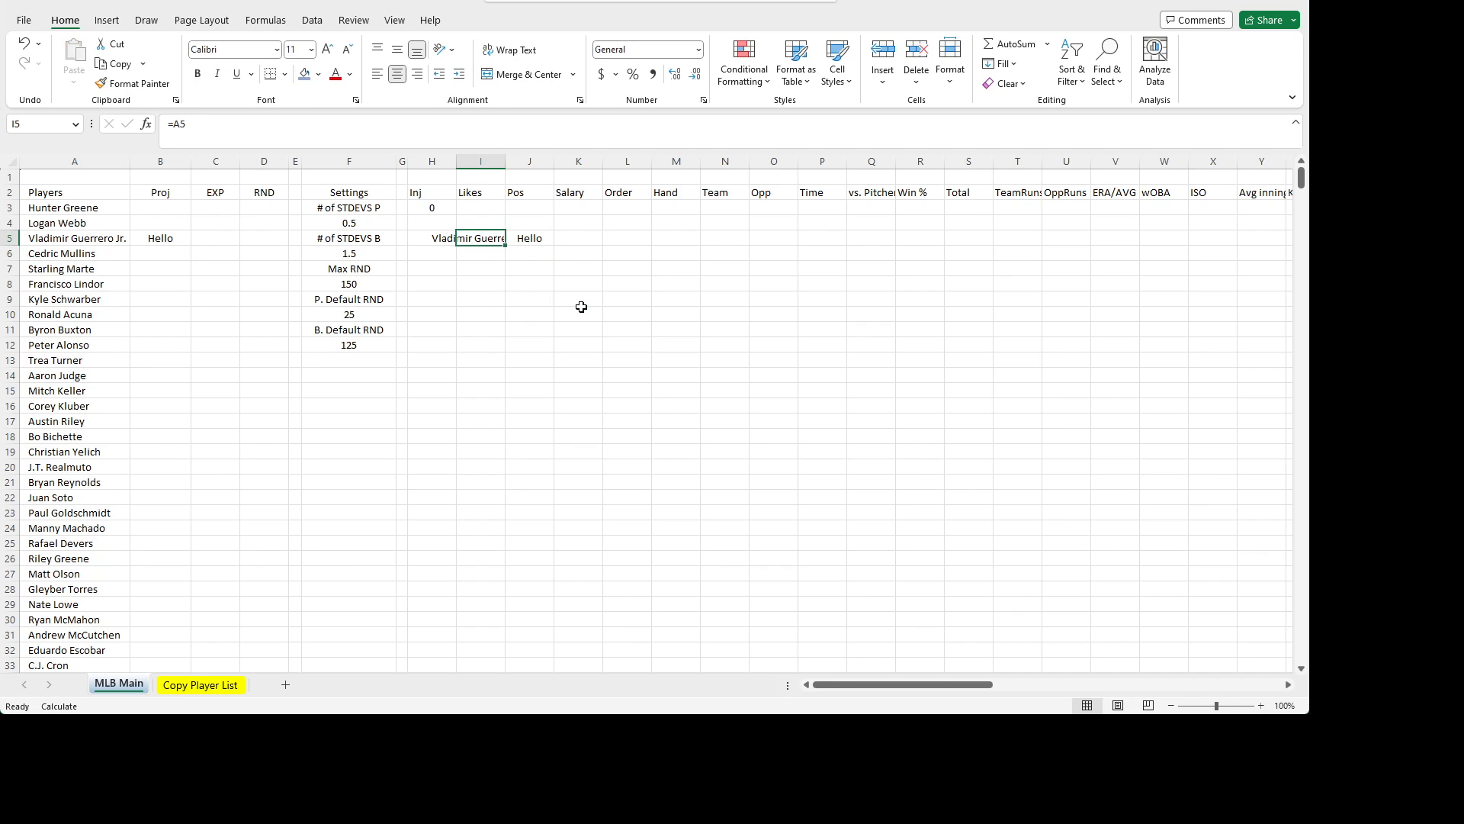
- Clear the test formulas from J5 and I5 and go back to the Inj formula in H3
key("Right")
key("Delete")
key("Left")
key("Up")
key("Down")
key("Delete")
key("Up")
key("Up")
key("Left")
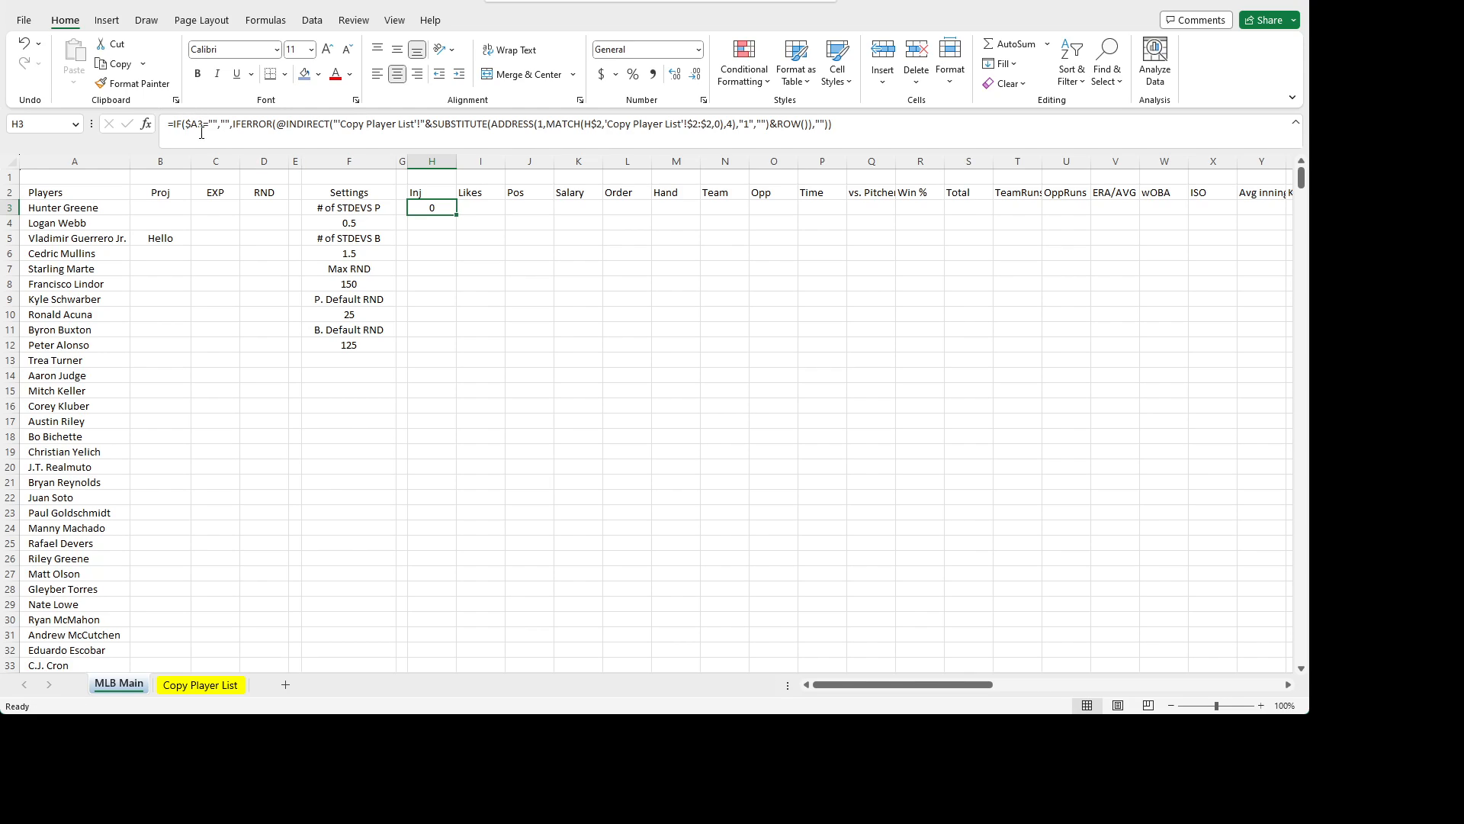
- Enter the column-locked reference =$A5 in cell H5
left_click(479, 206)
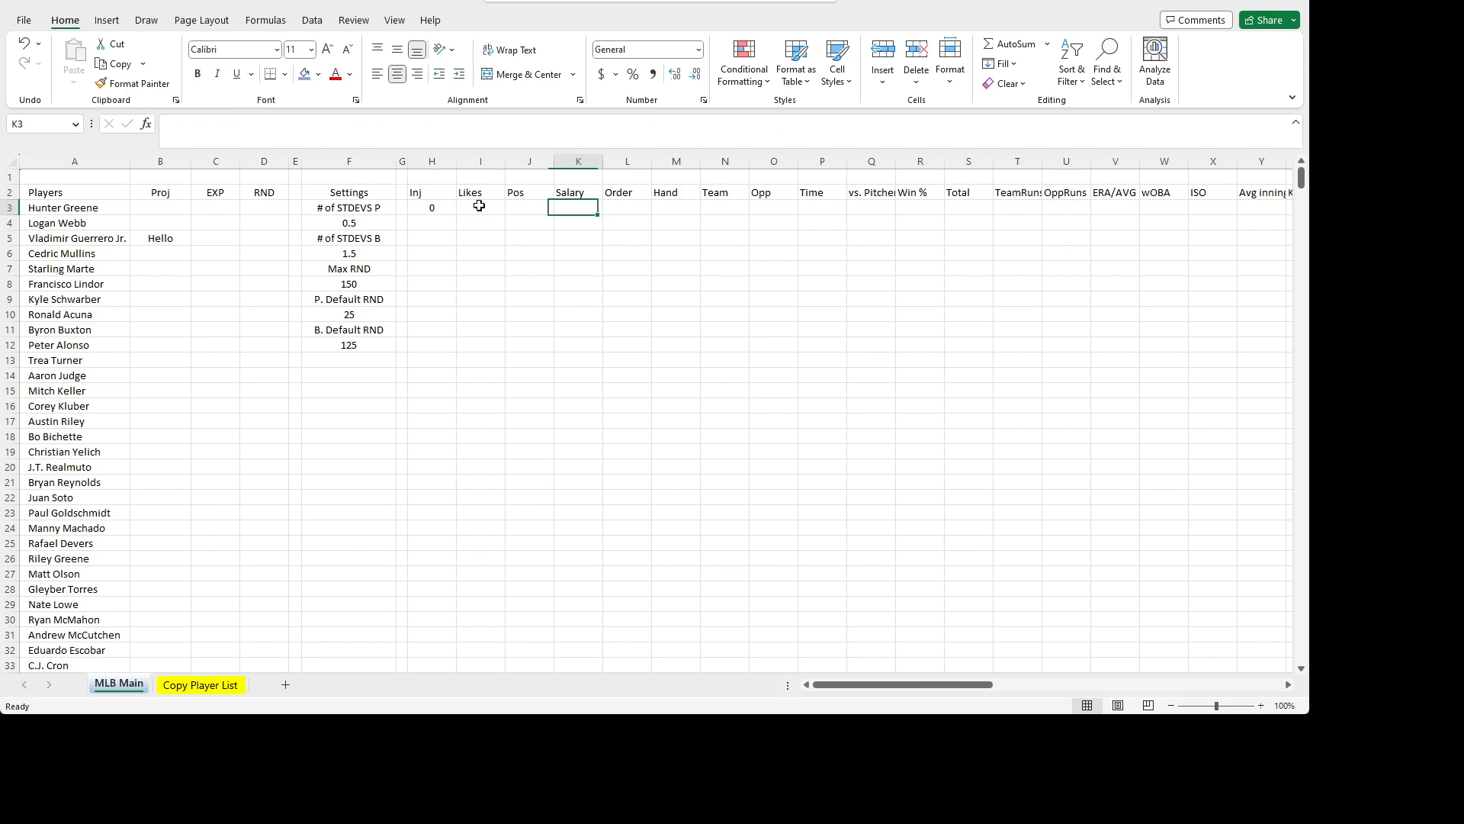
key("Left")
left_click(439, 245)
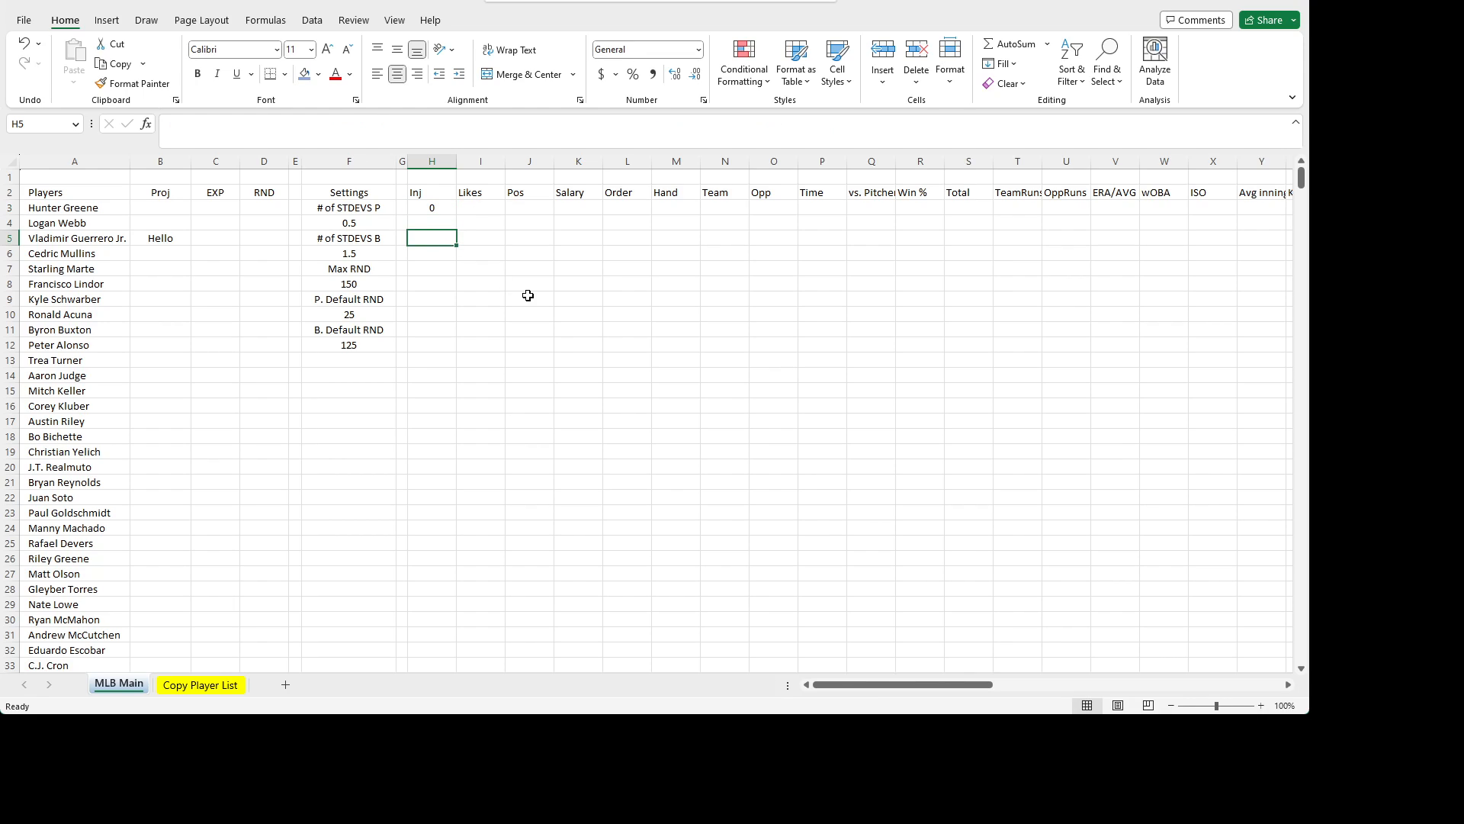
type("=$")
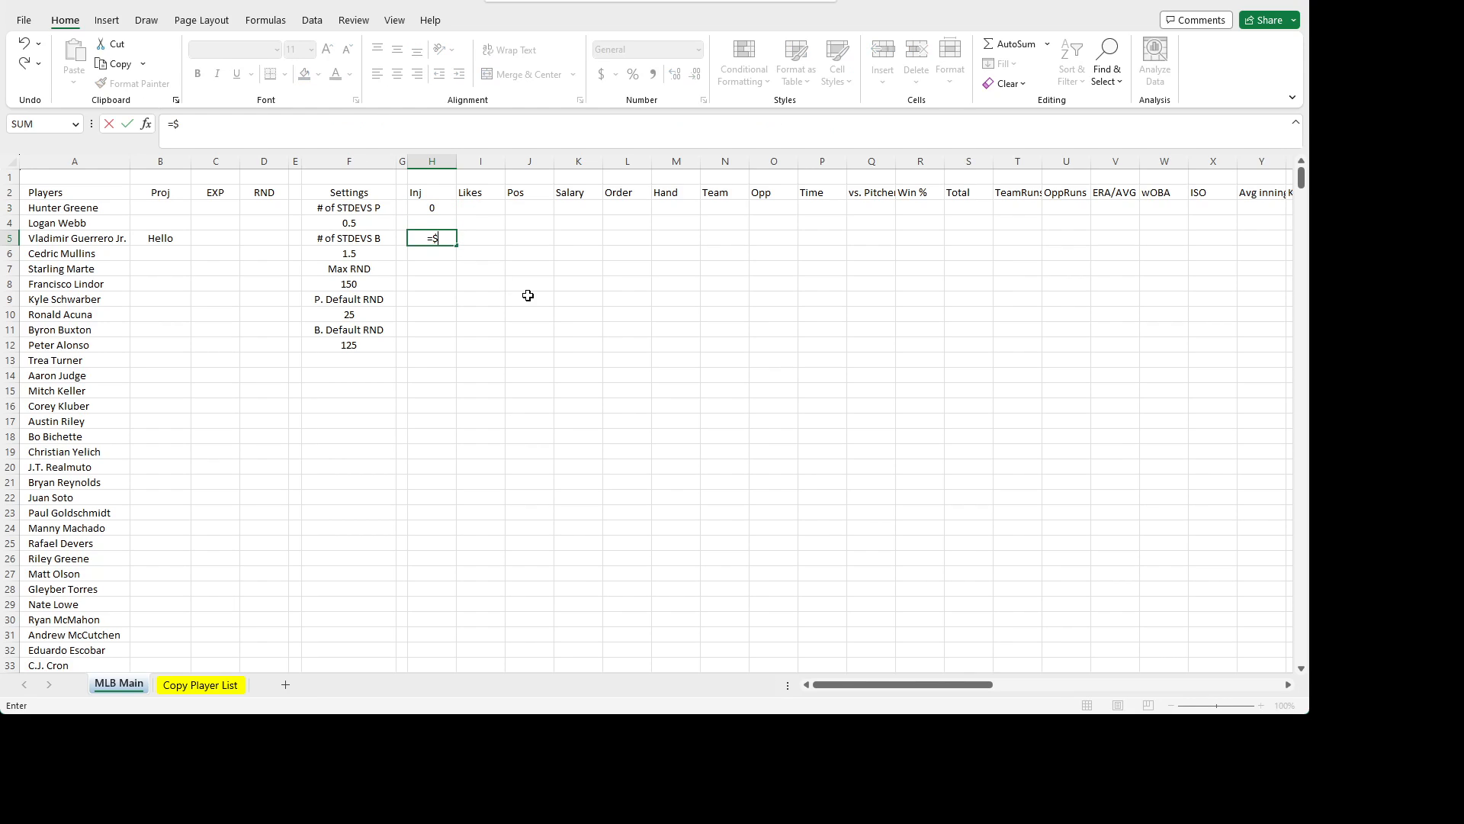
type("A5")
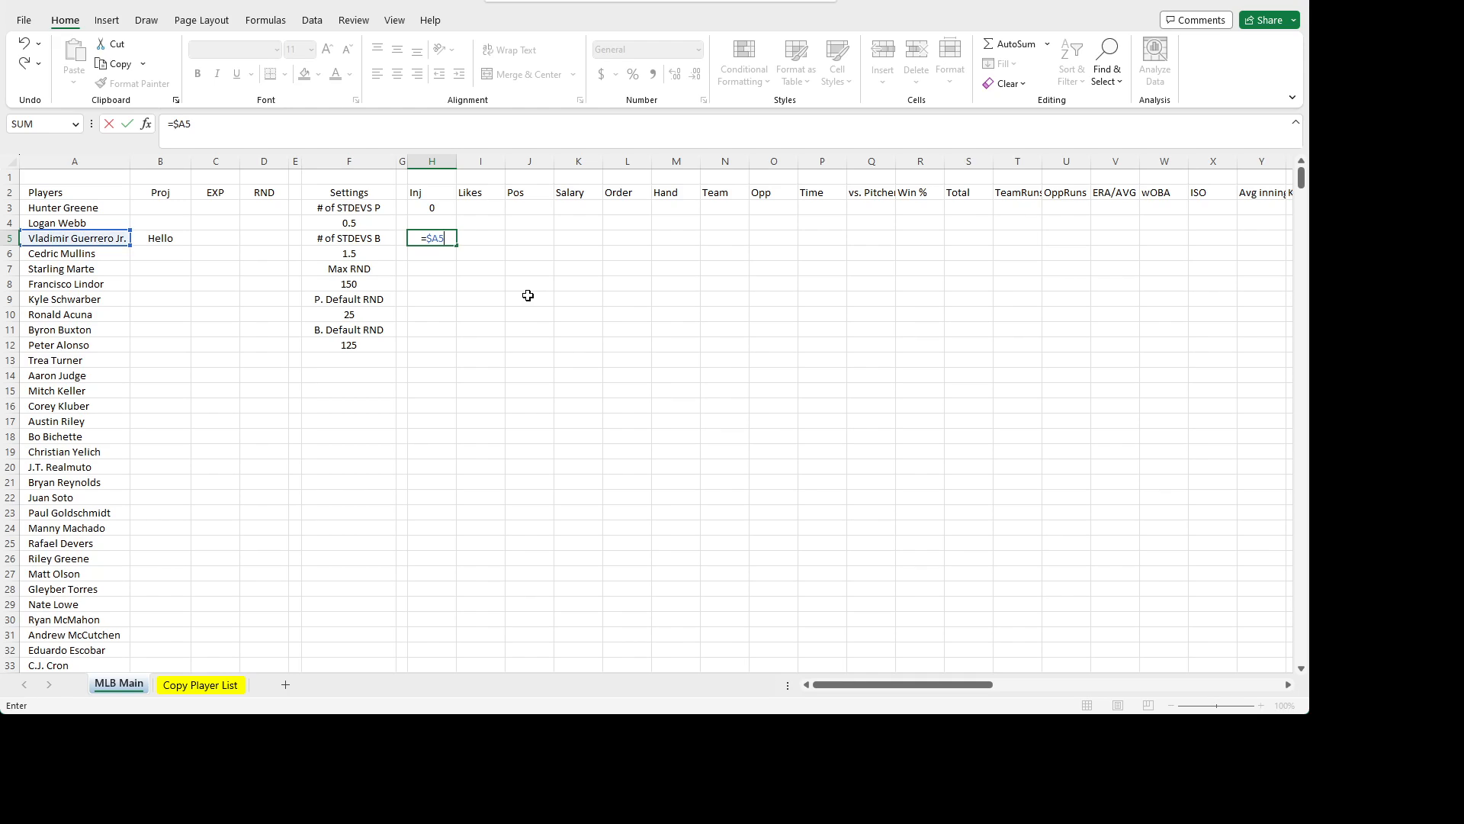
key("ctrl+Return")
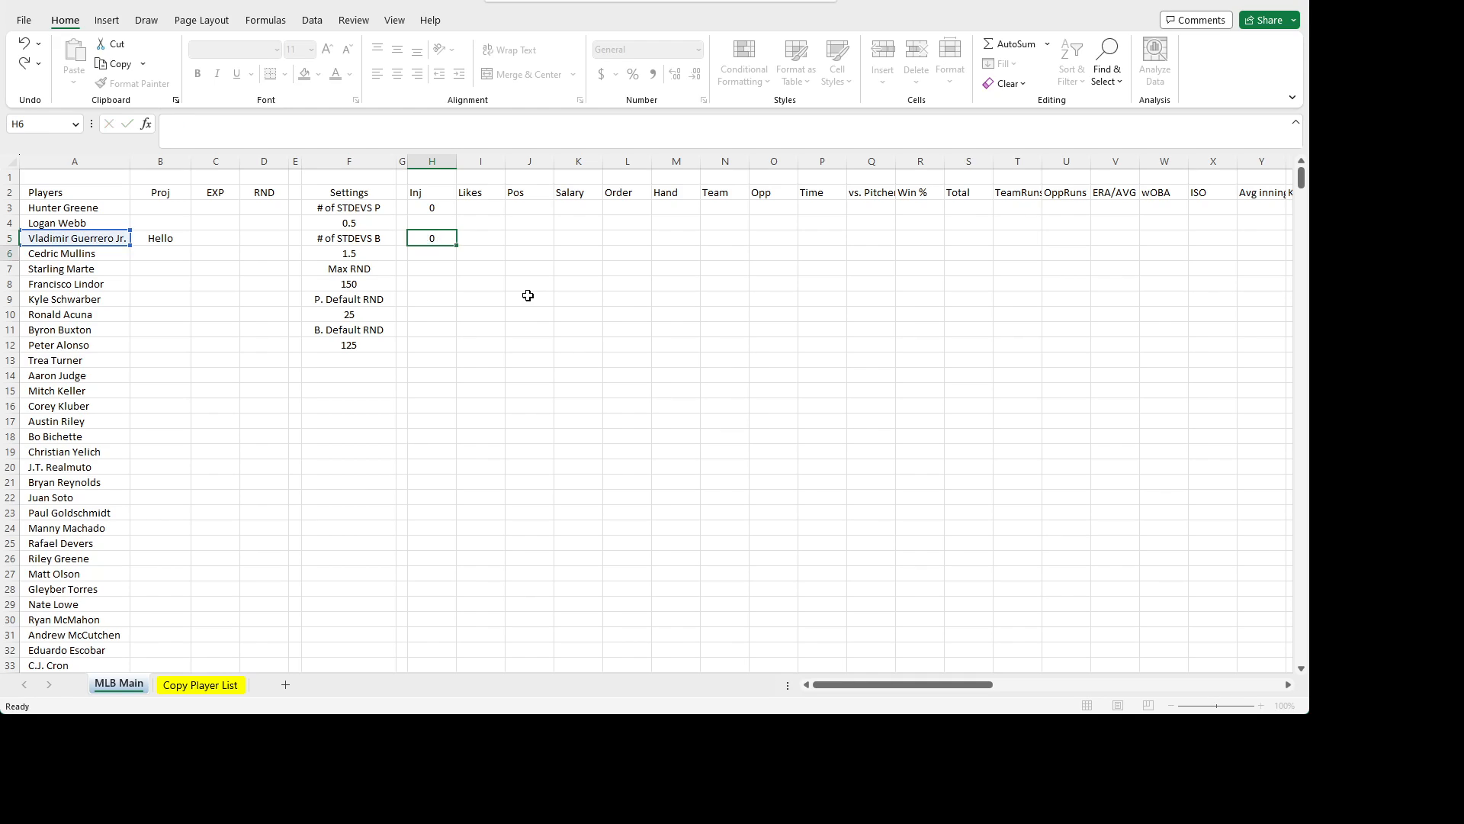
- Copy the column-locked formula from H5 across into I5 through K5
key("ctrl+c")
key("Right")
key("Right")
key("ctrl+v")
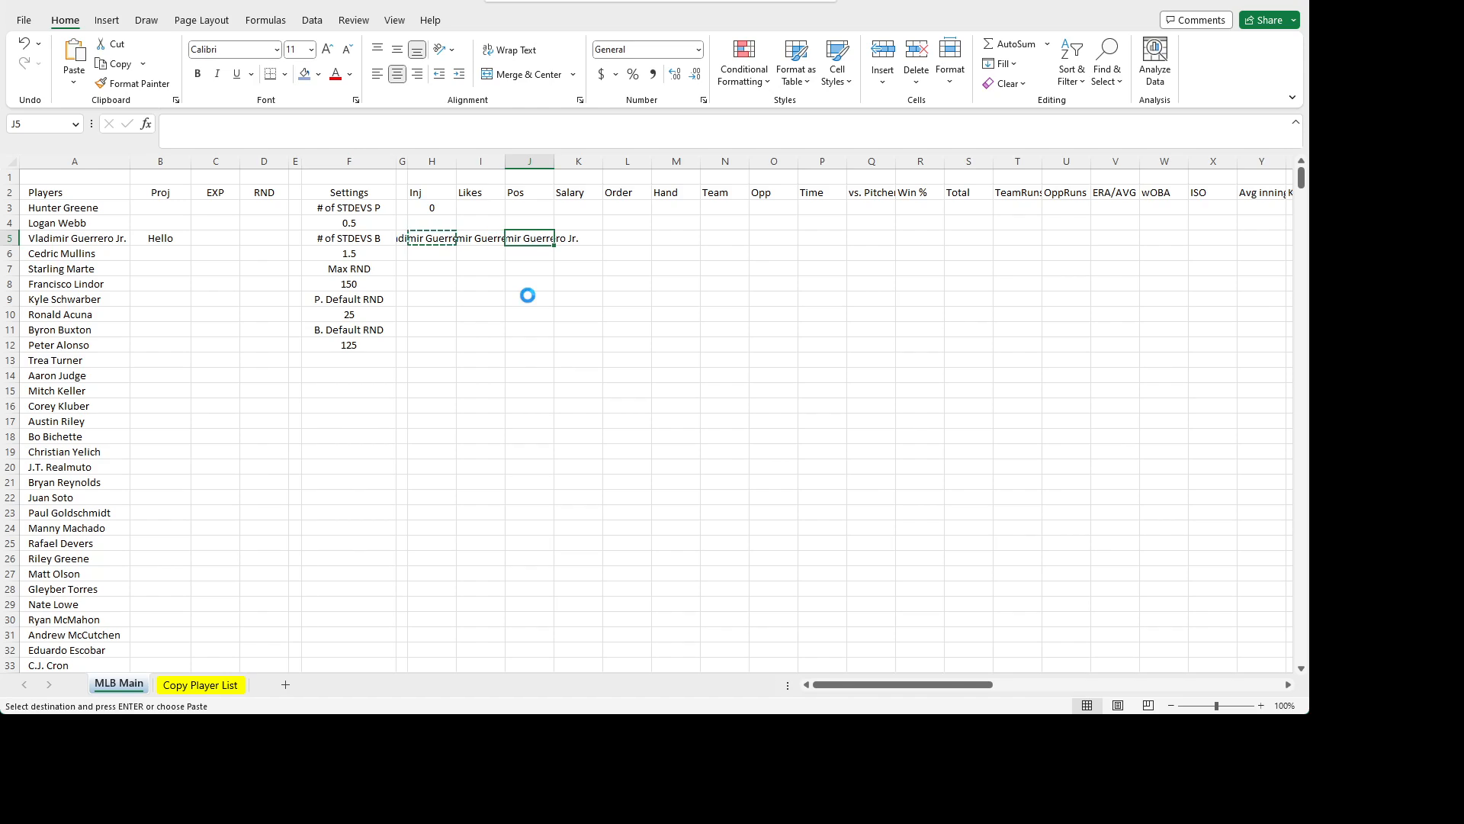
key("Right")
key("ctrl+v")
key("Right")
key("Left")
key("Escape")
- Clear the copied test formulas from H5:K5
key("shift+Left")
key("shift+Left")
key("shift+Left")
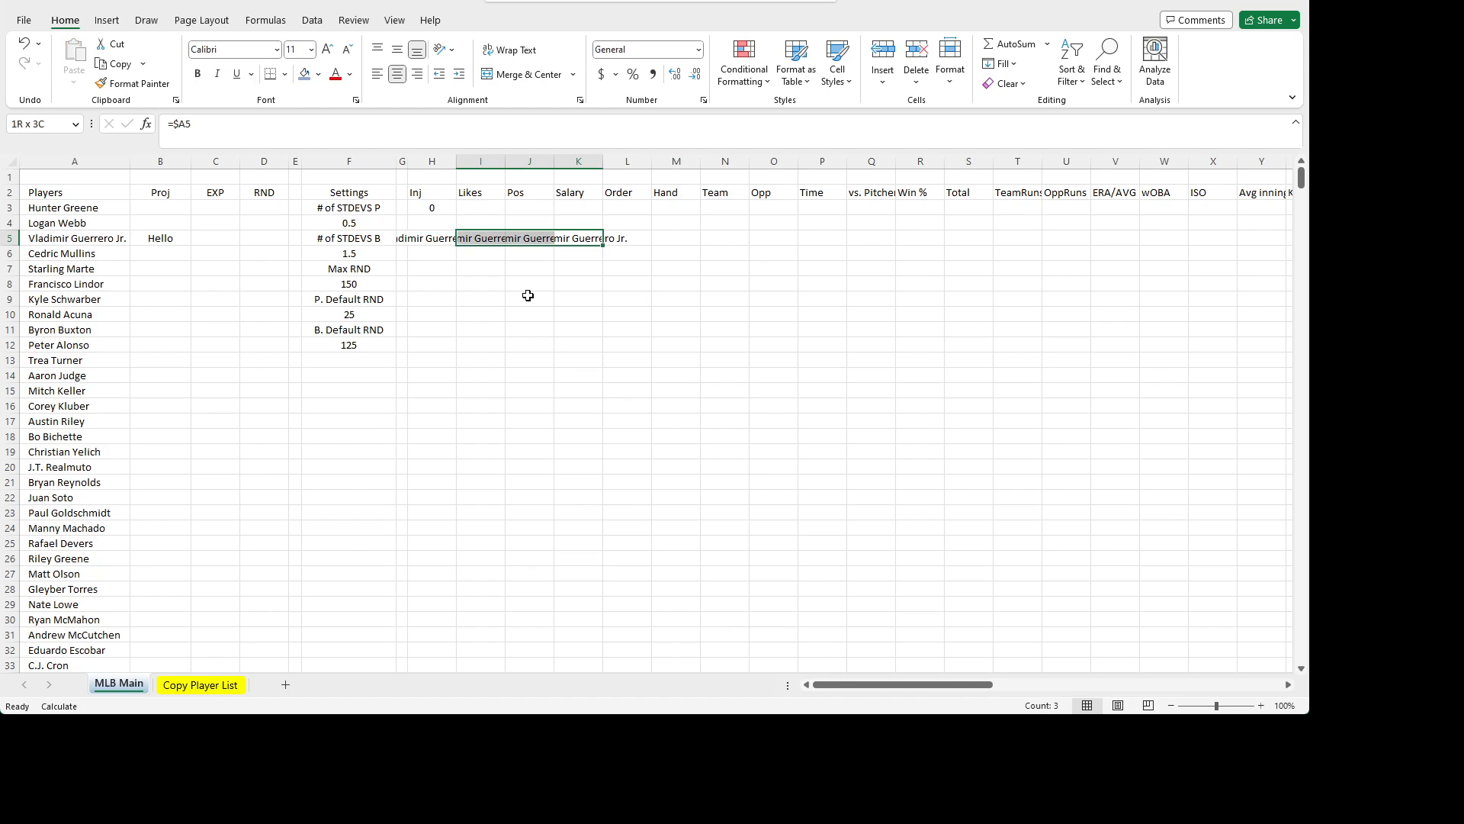
key("Delete")
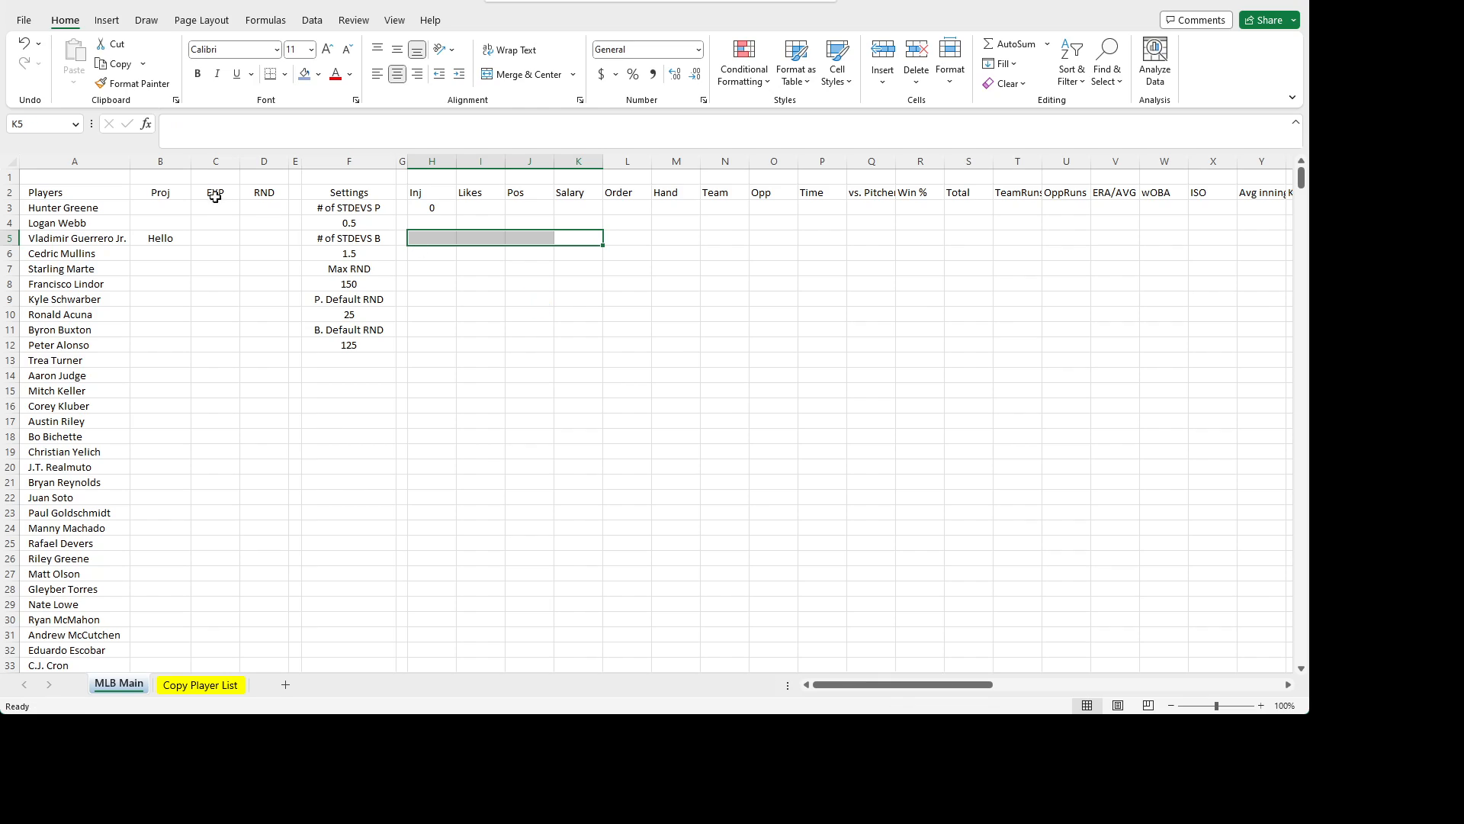
- Enter the unlocked reference =A5 in cell H5
left_click(449, 240)
type("=")
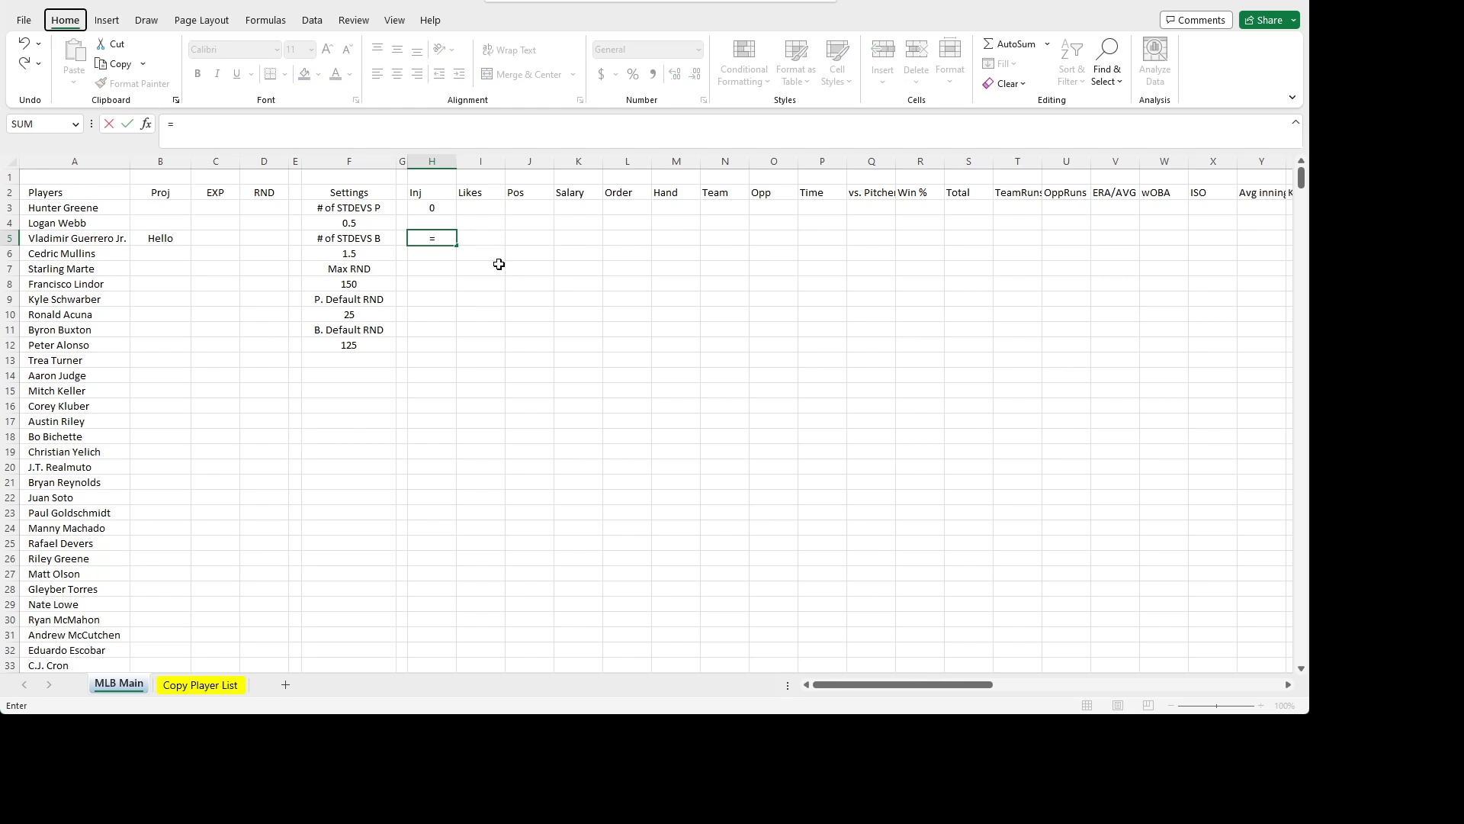
left_click(242, 122)
type("A3")
key("BackSpace")
type("5")
key("Return")
- Copy the formula from H5 down into H6 and compare the row references of both cells
key("Up")
key("ctrl+c")
key("Down")
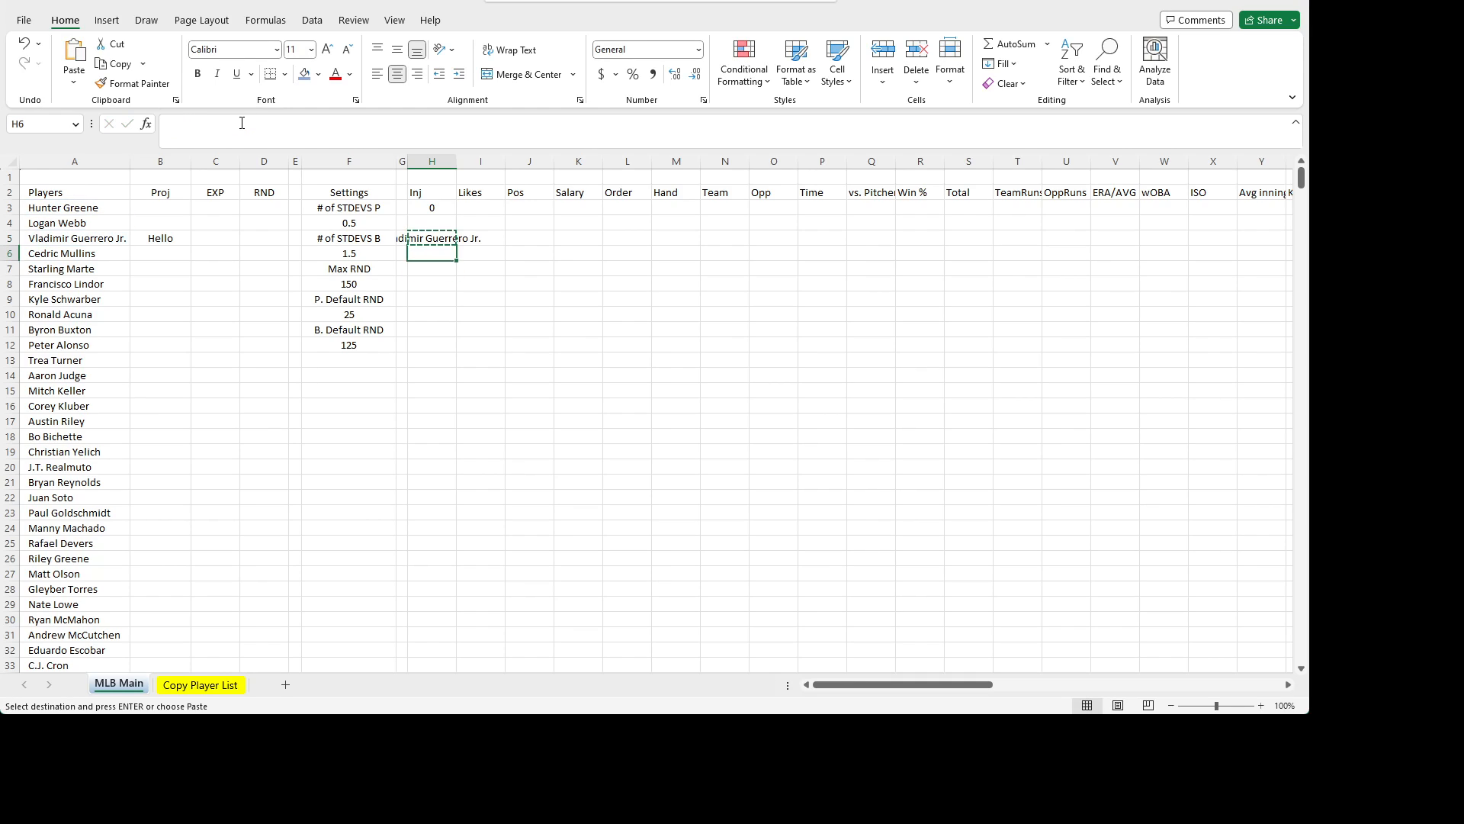
key("ctrl+v")
key("Down")
key("Escape")
key("Up")
key("Up")
key("Down")
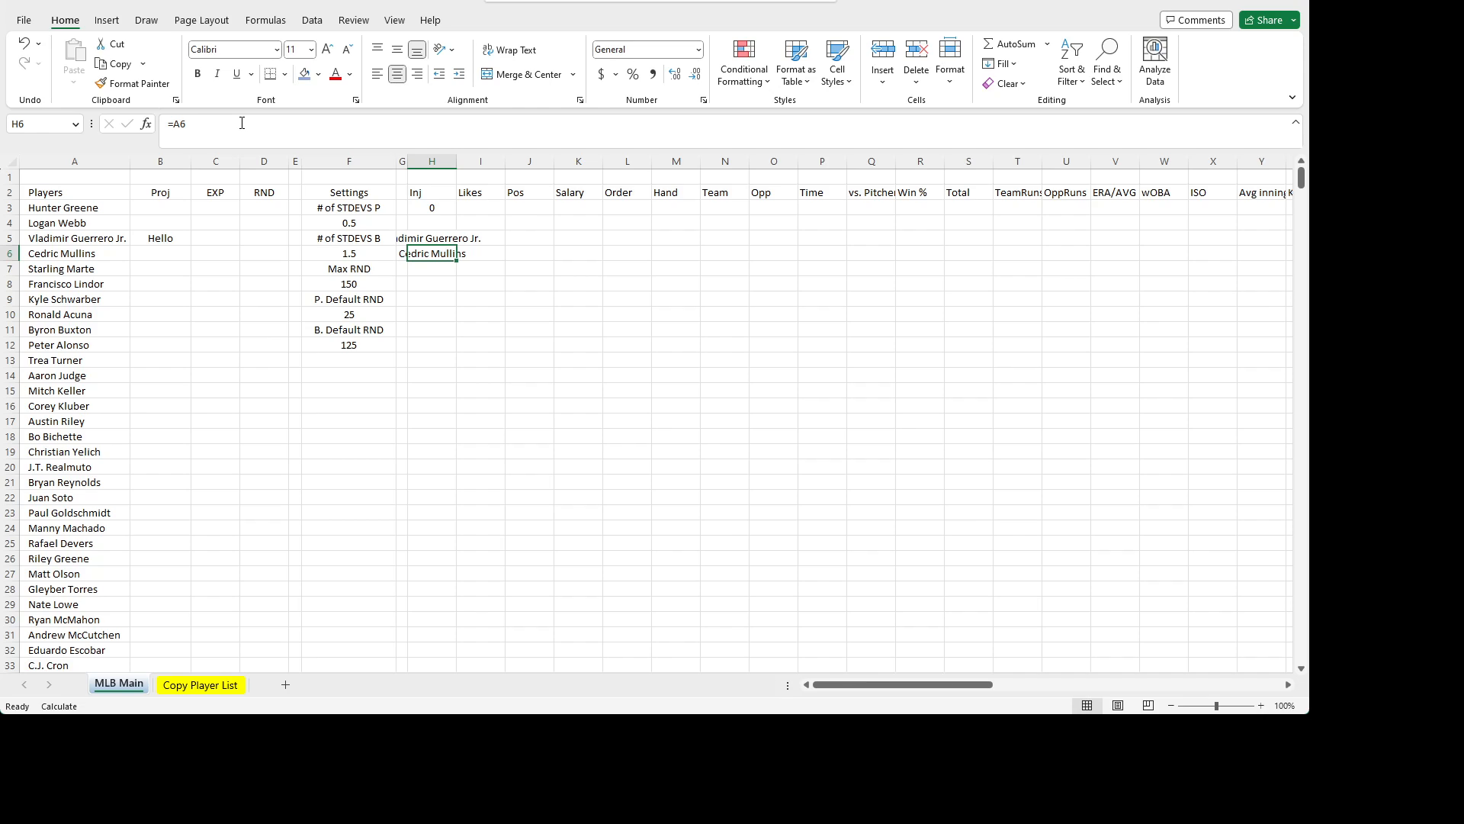
key("Up")
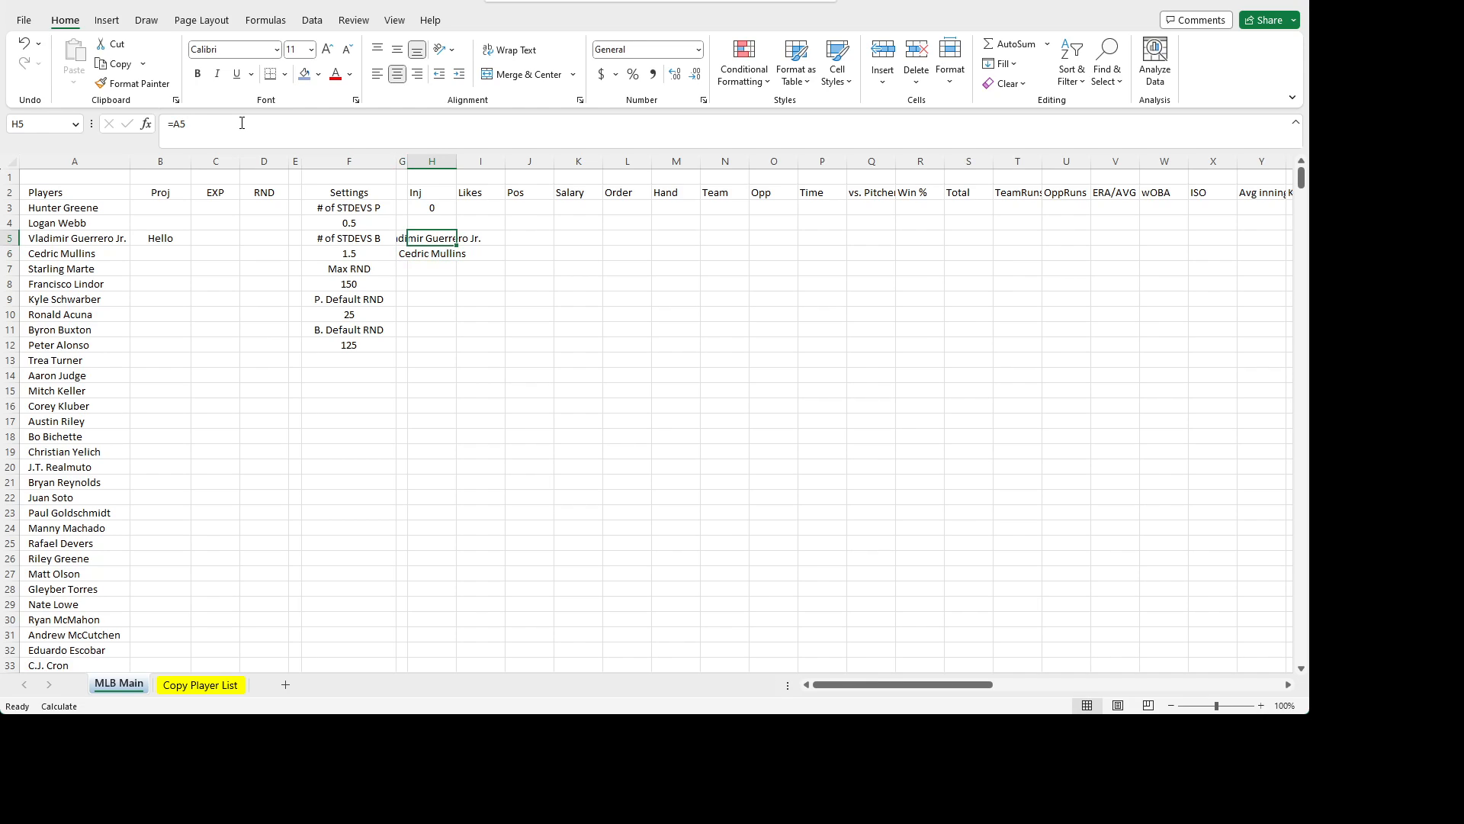
- Lock the row of the reference in H5 so its formula reads =A$5
key("F2")
type("$")
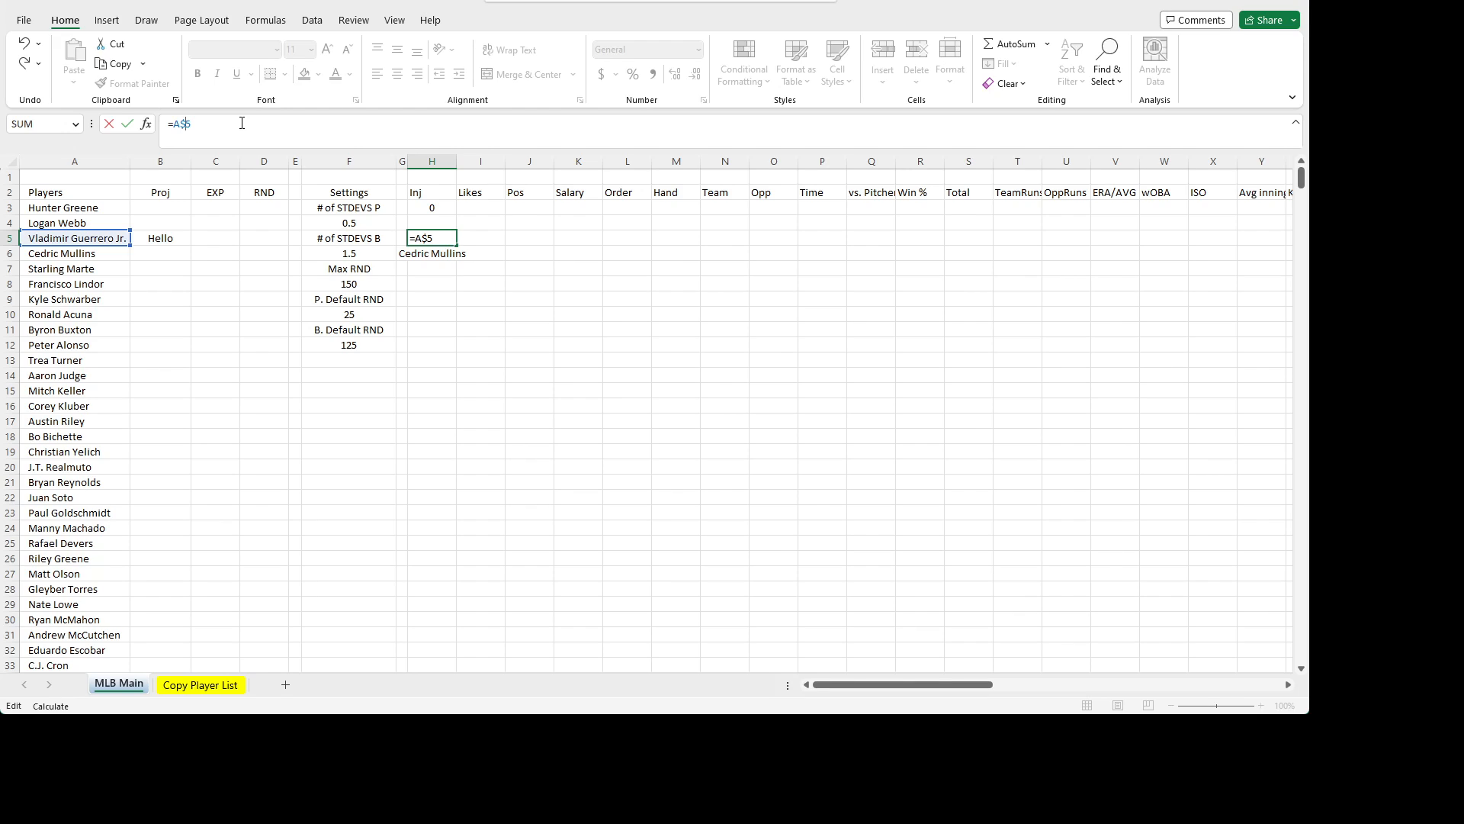
key("ctrl+Return")
- Copy the row-locked formula from H5 down into H6 and H7 and check the copied reference
key("ctrl+c")
key("Down")
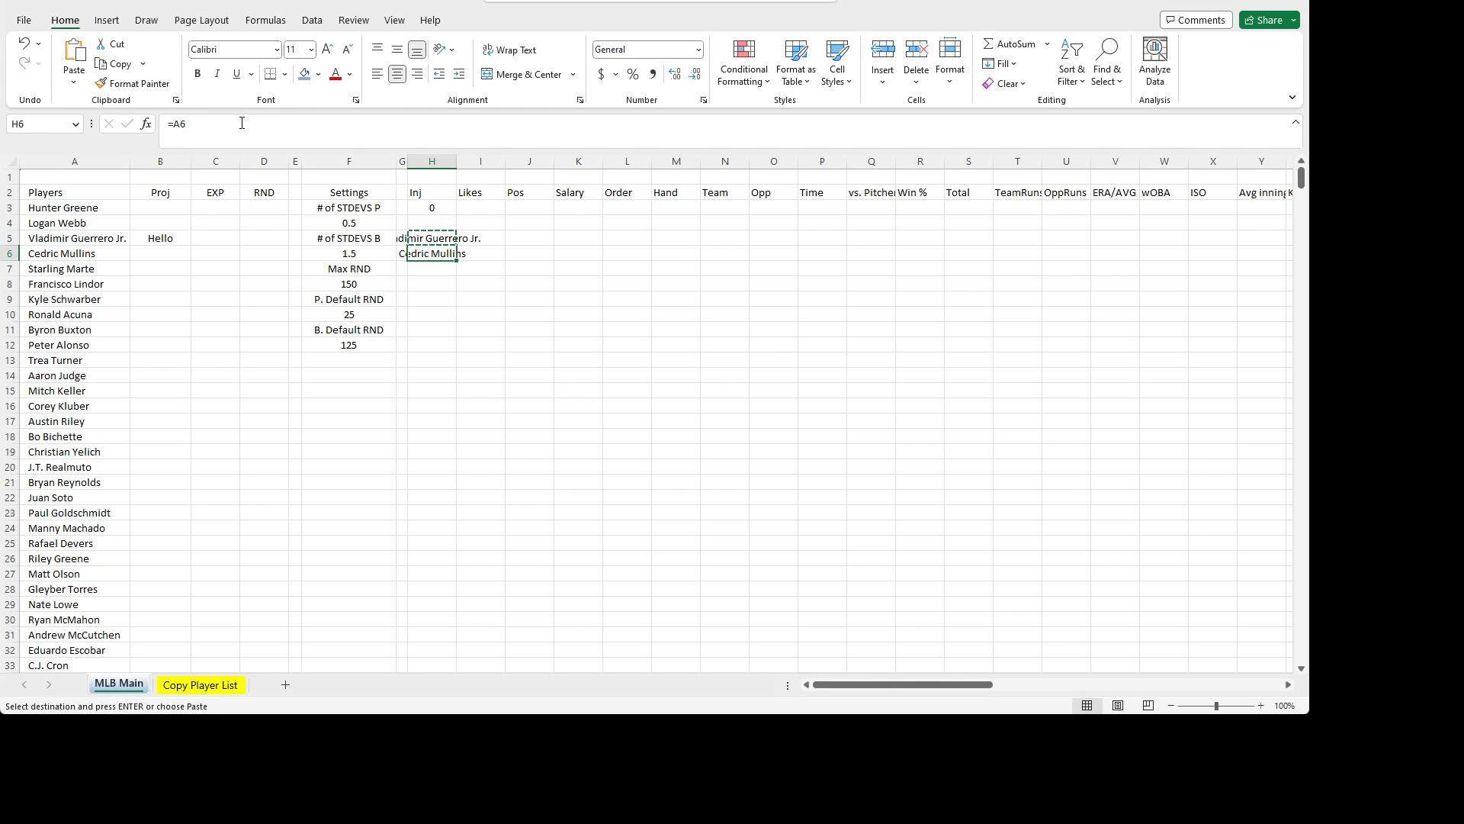
key("ctrl+v")
key("Down")
key("ctrl+v")
key("Down")
key("Up")
key("Up")
key("Up")
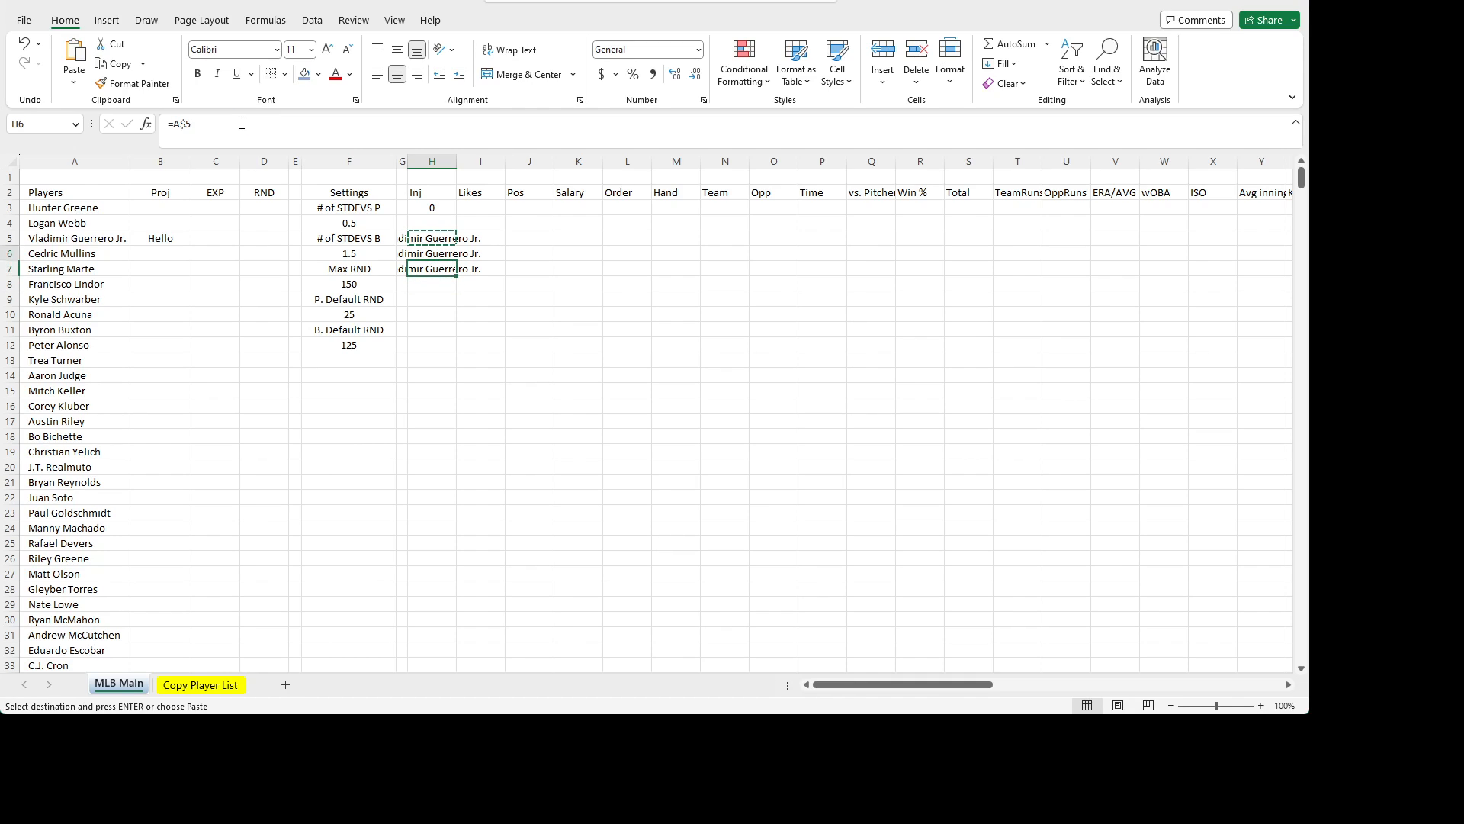
- Clear the test formulas from H5:H7
key("shift+Down")
key("shift+Down")
key("Delete")
- Examine which cells the lookup formula in H3 references with locked rows and columns
key("Up")
key("Up")
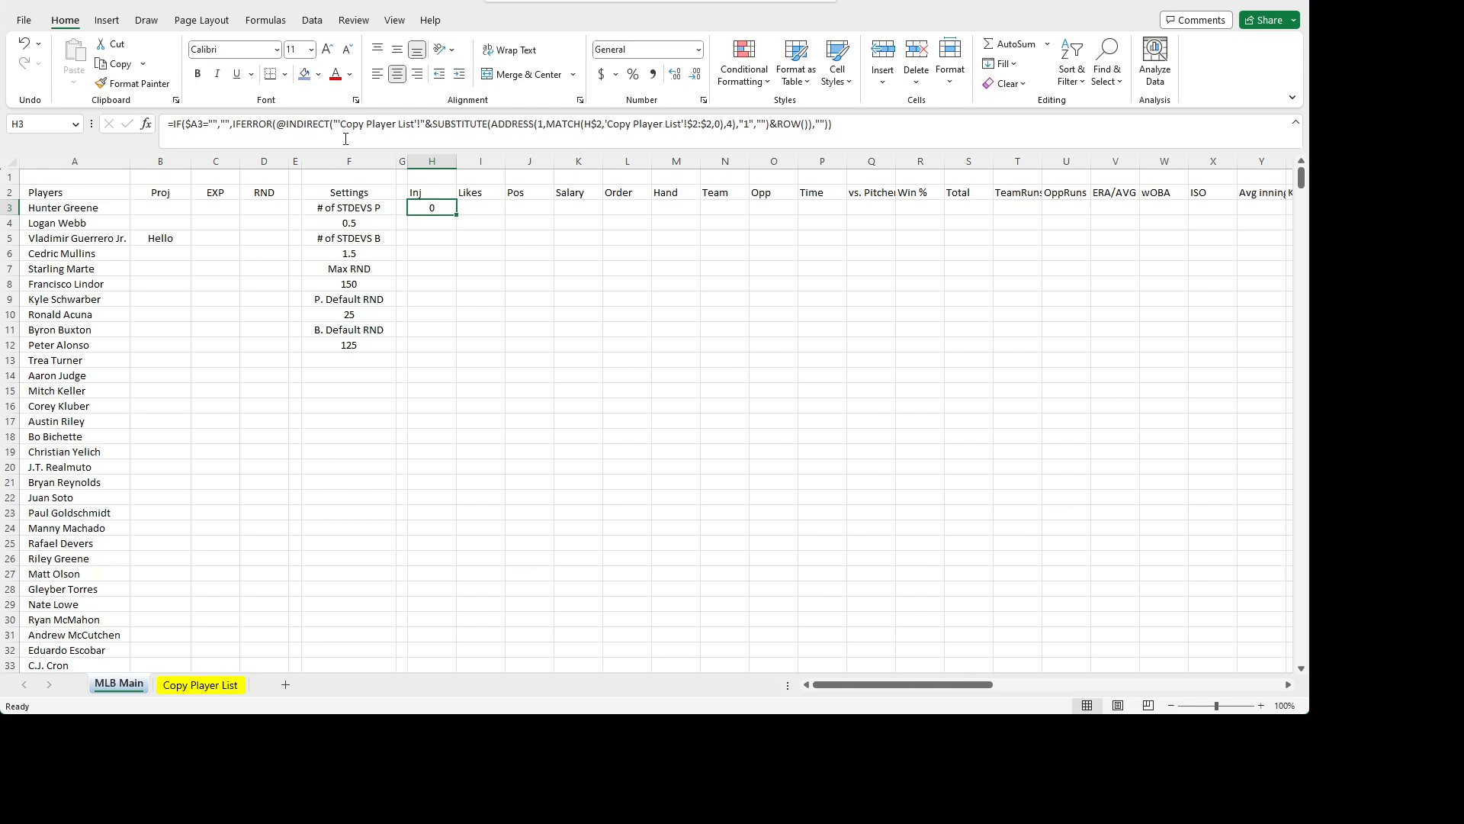
left_click(600, 124)
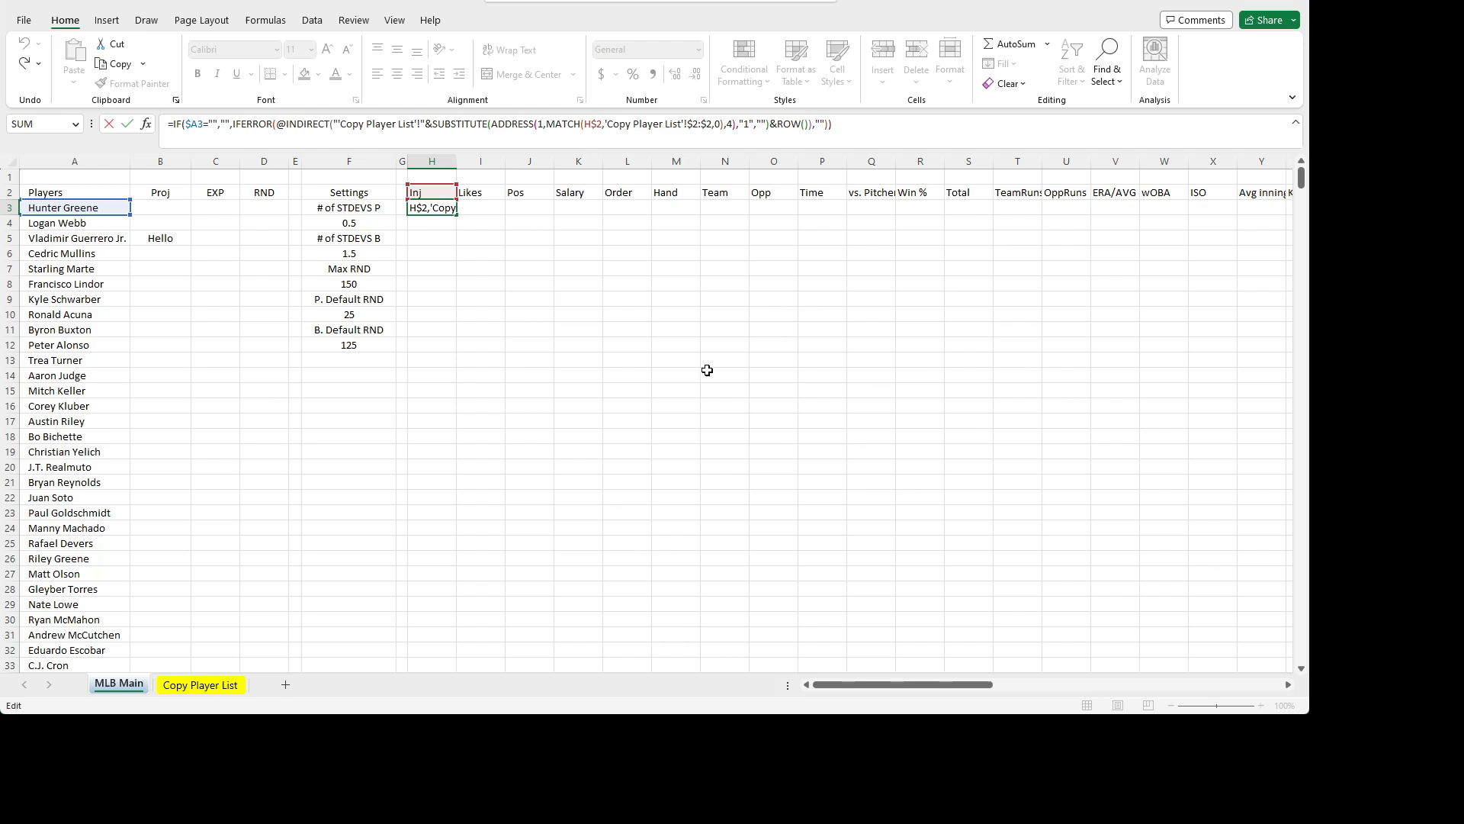
key("ctrl+Return")
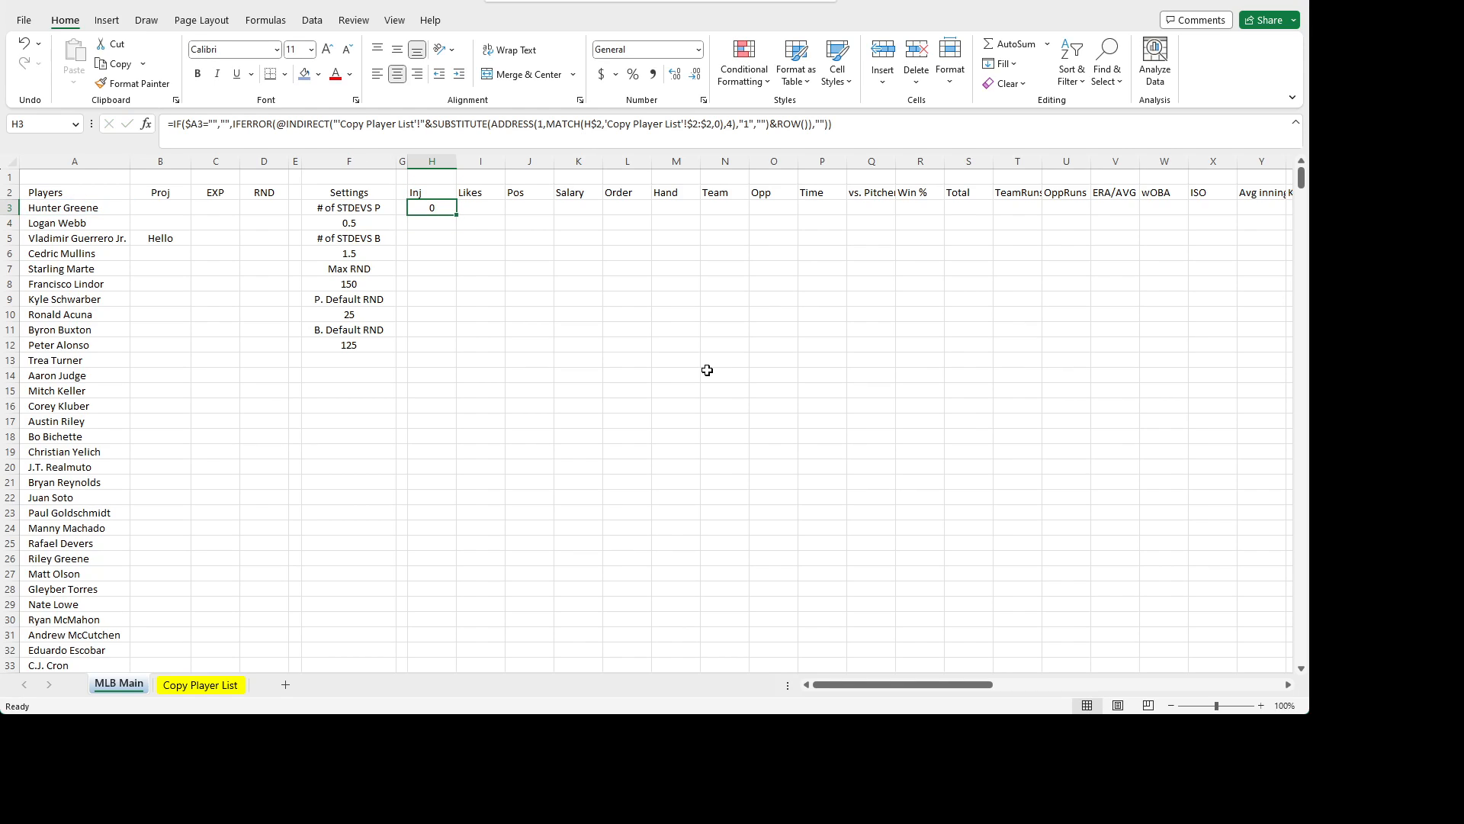
- Copy the lookup formula from H3 across row 3 through the Value column in AJ3
key("ctrl+c")
key("shift+Right")
key("shift+Right")
key("shift+Right")
key("shift+Right")
key("shift+Right")
key("shift+Right")
key("shift+Right")
key("shift+Right")
key("shift+Right")
key("shift+Right")
key("shift+Right")
key("shift+Right")
key("shift+Right")
key("shift+Right")
key("shift+Right")
key("shift+Right")
key("shift+Right")
key("shift+Right")
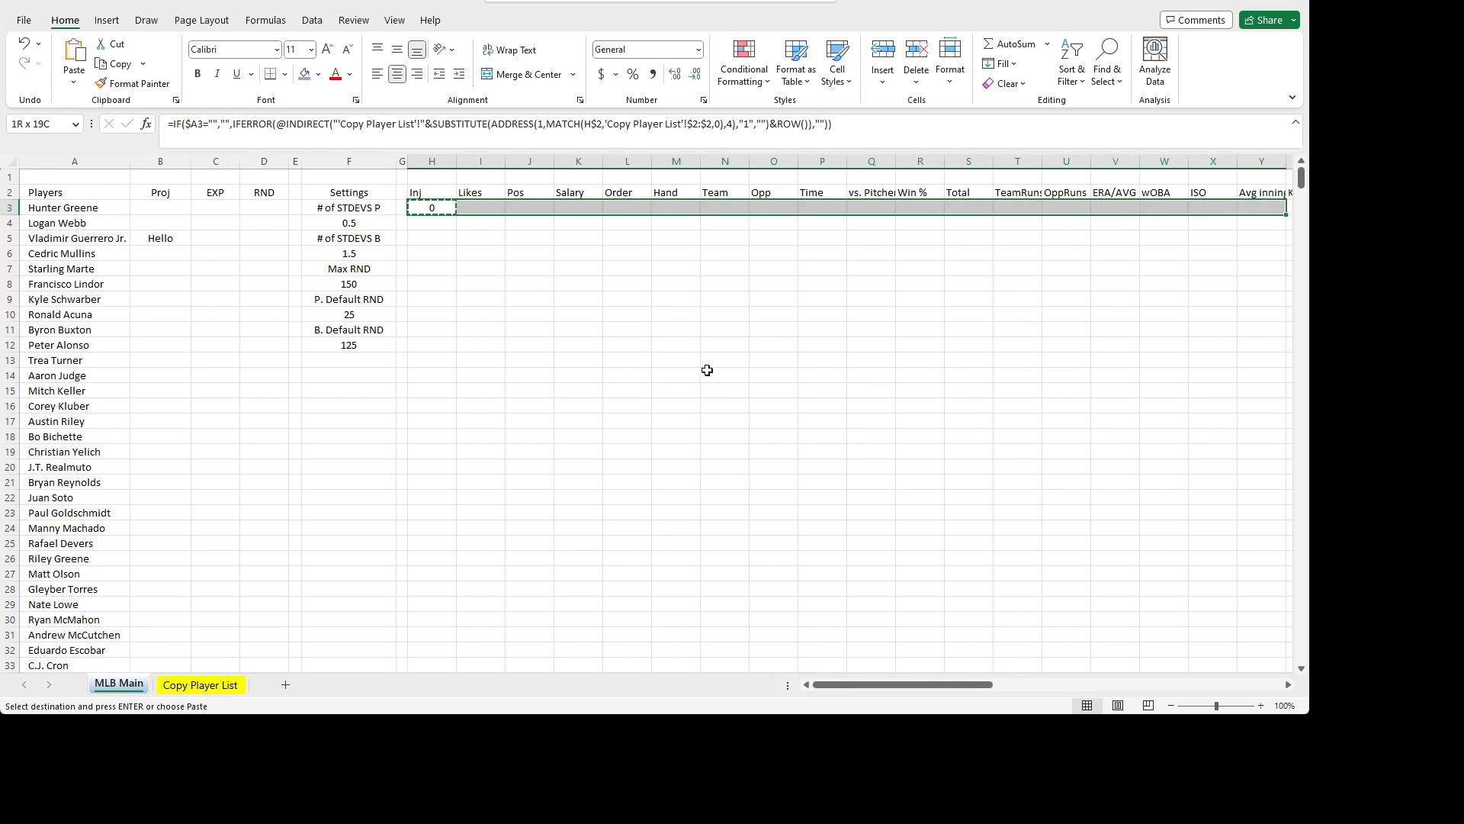
key("shift+Right")
key("shift+Right")
key("shift+Right")
key("shift+Right")
key("shift+Right")
key("shift+Right")
key("shift+Right")
key("shift+Right")
key("shift+Right")
key("shift+Right")
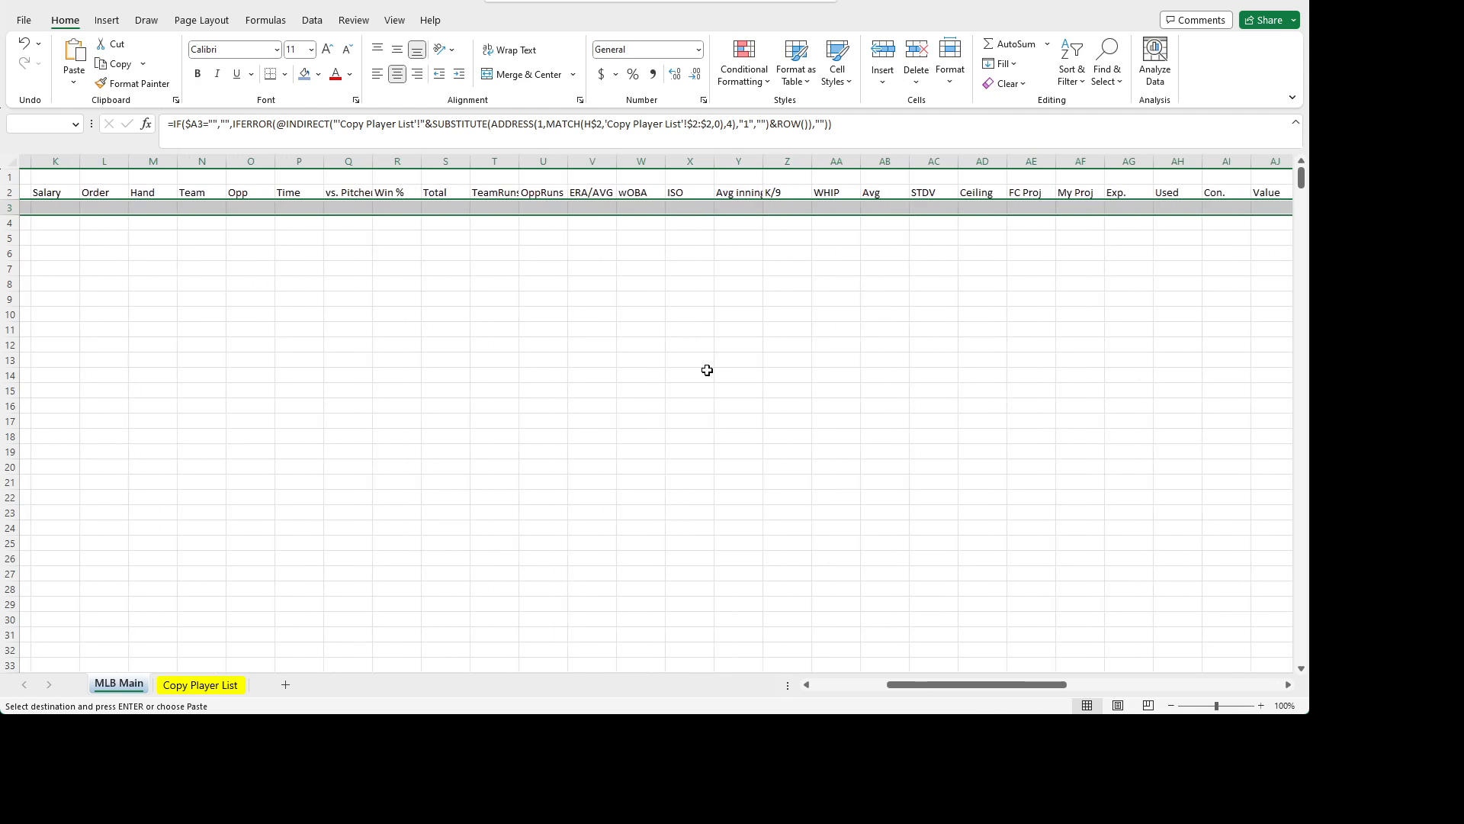
key("shift+Right")
key("shift+Right")
key("ctrl+v")
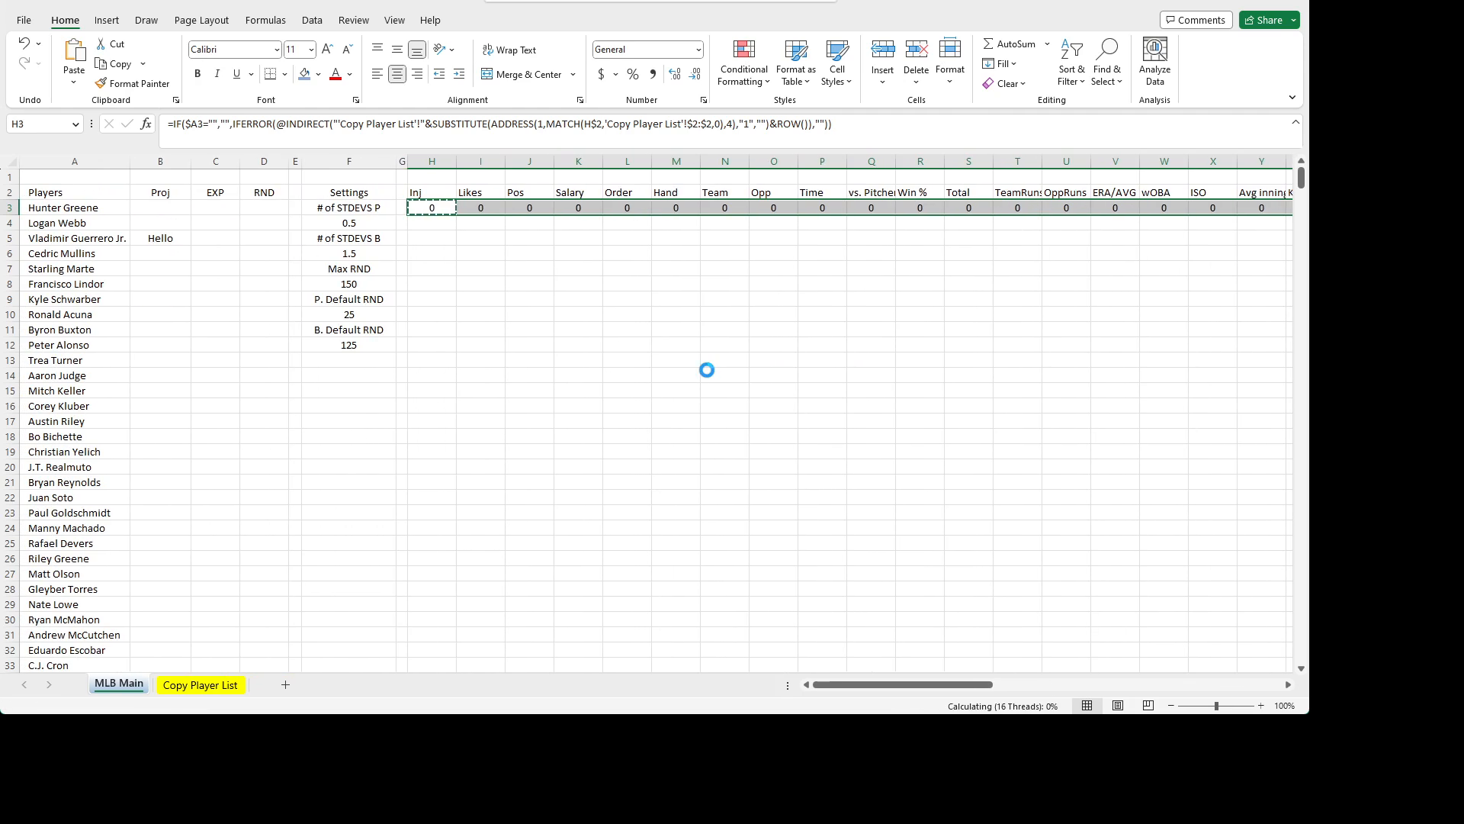
key("Escape")
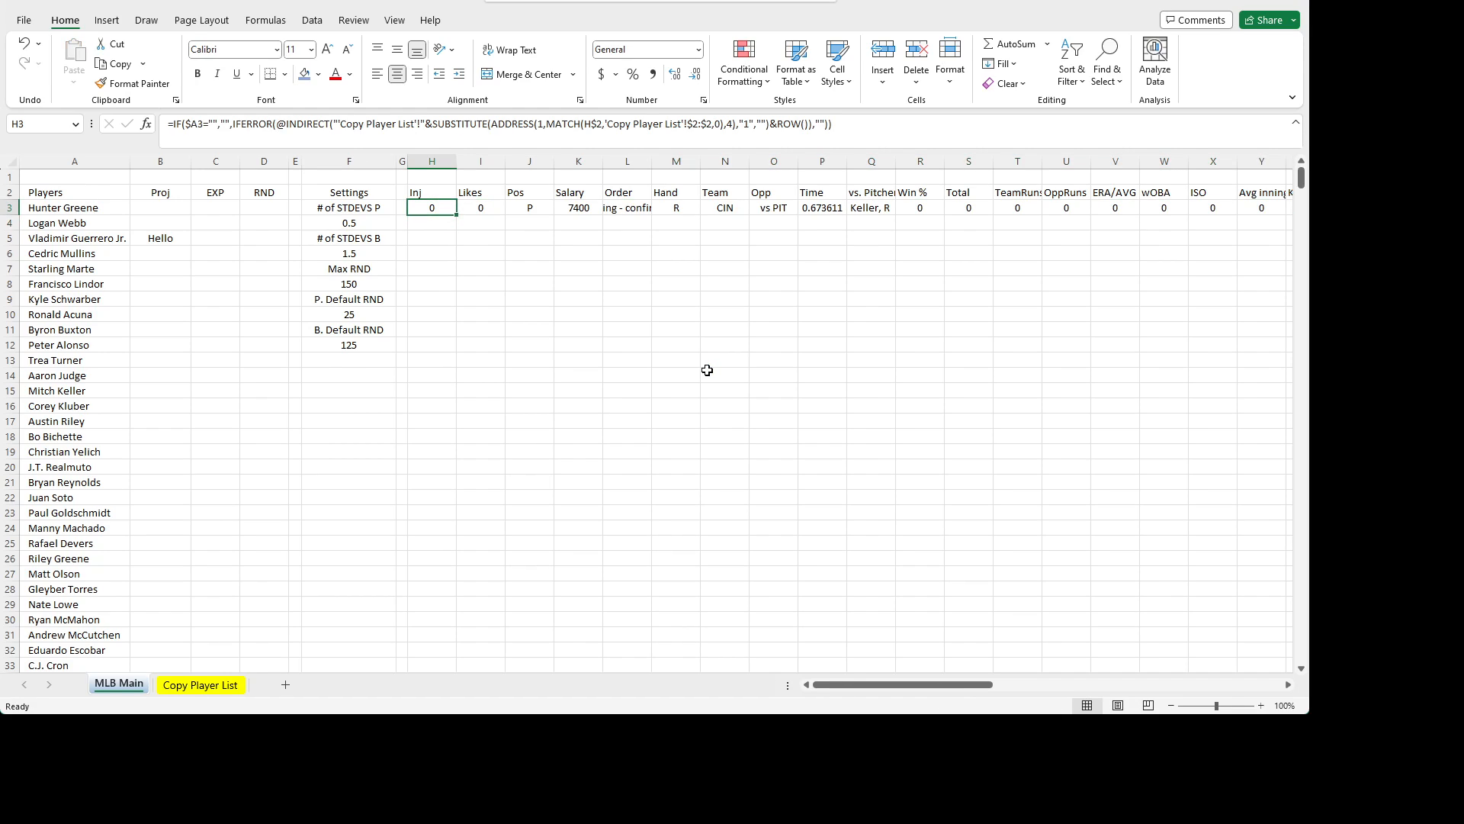
- Select H3:AJ3 and review the player data pulled in under each header
key("shift+Right")
key("shift+Right")
key("shift+Right")
key("shift+Right")
key("shift+Right")
key("shift+Right")
key("shift+Right")
key("shift+Right")
key("shift+Right")
key("shift+Right")
key("shift+Right")
key("shift+Right")
key("shift+Right")
key("shift+Right")
key("shift+Right")
key("shift+Right")
key("shift+Right")
key("shift+Right")
key("shift+Right")
key("shift+Right")
key("shift+Right")
key("shift+Right")
key("shift+Right")
key("shift+Right")
key("shift+Right")
key("shift+Right")
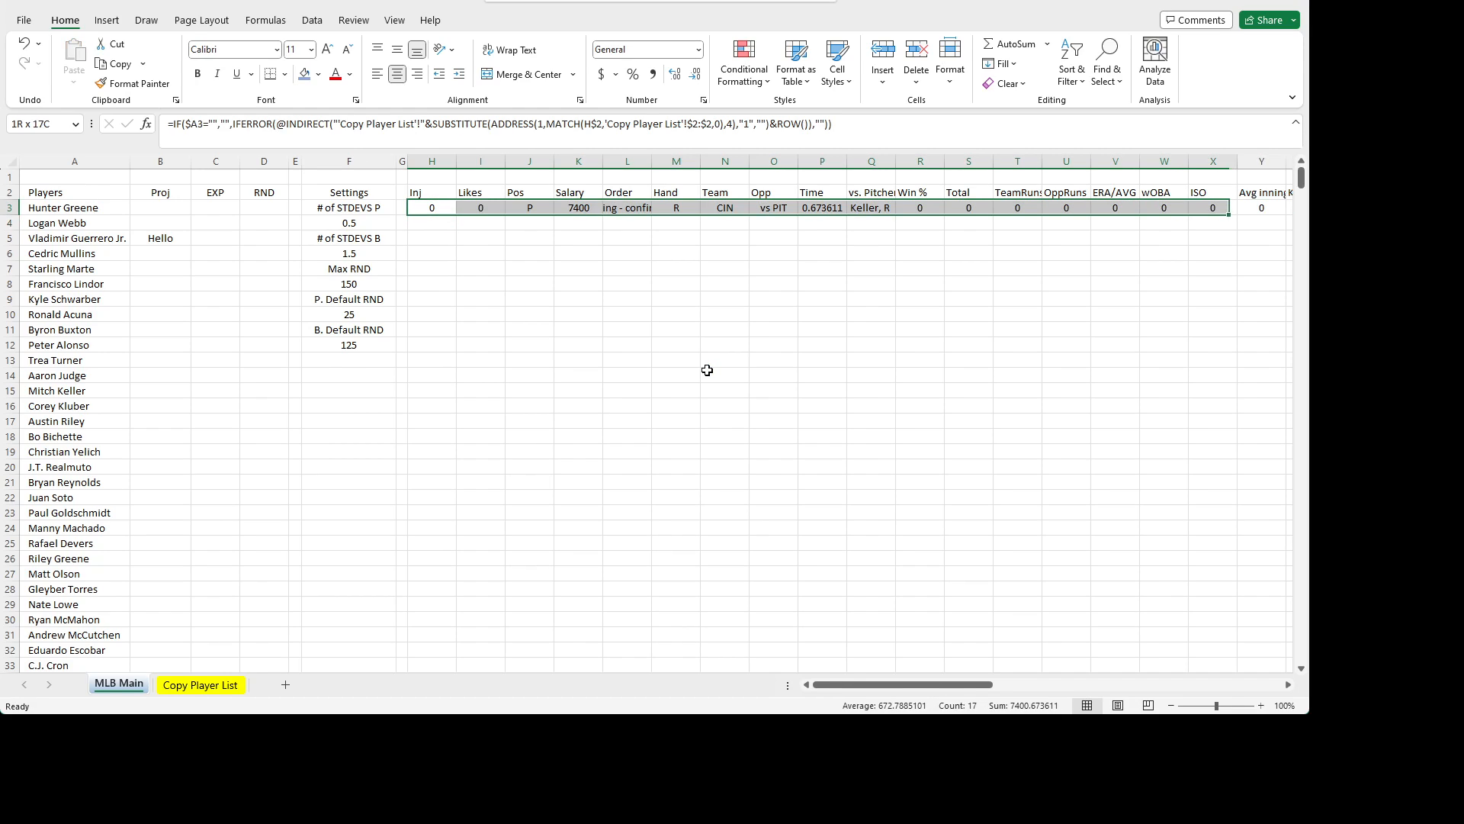
key("shift+Right")
key("shift+Right")
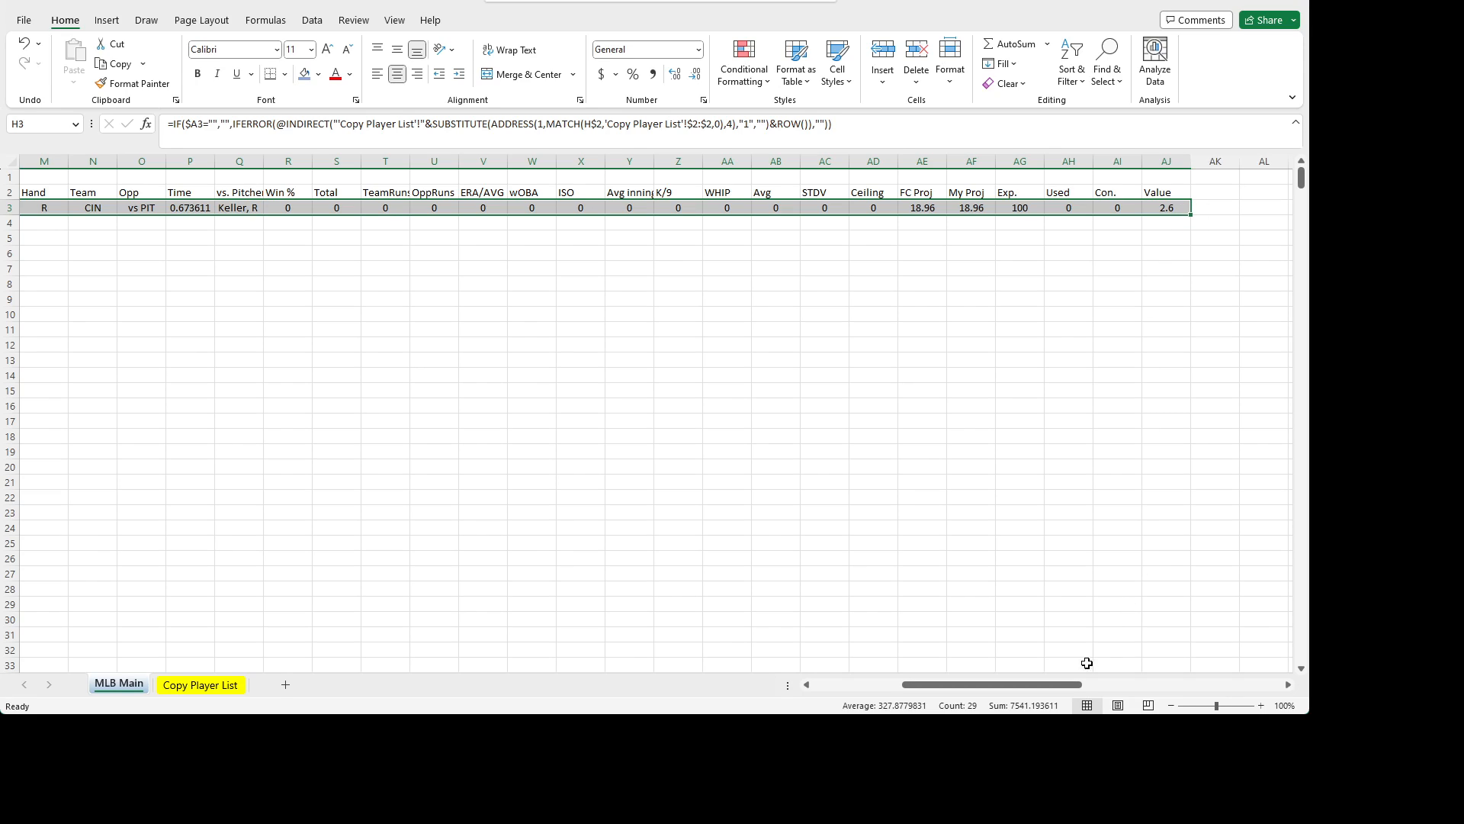
- Try selecting the row 3 formulas from H3 across to the Exp. column in one sweep
left_click_drag(1049, 685, 960, 685)
left_click(428, 209)
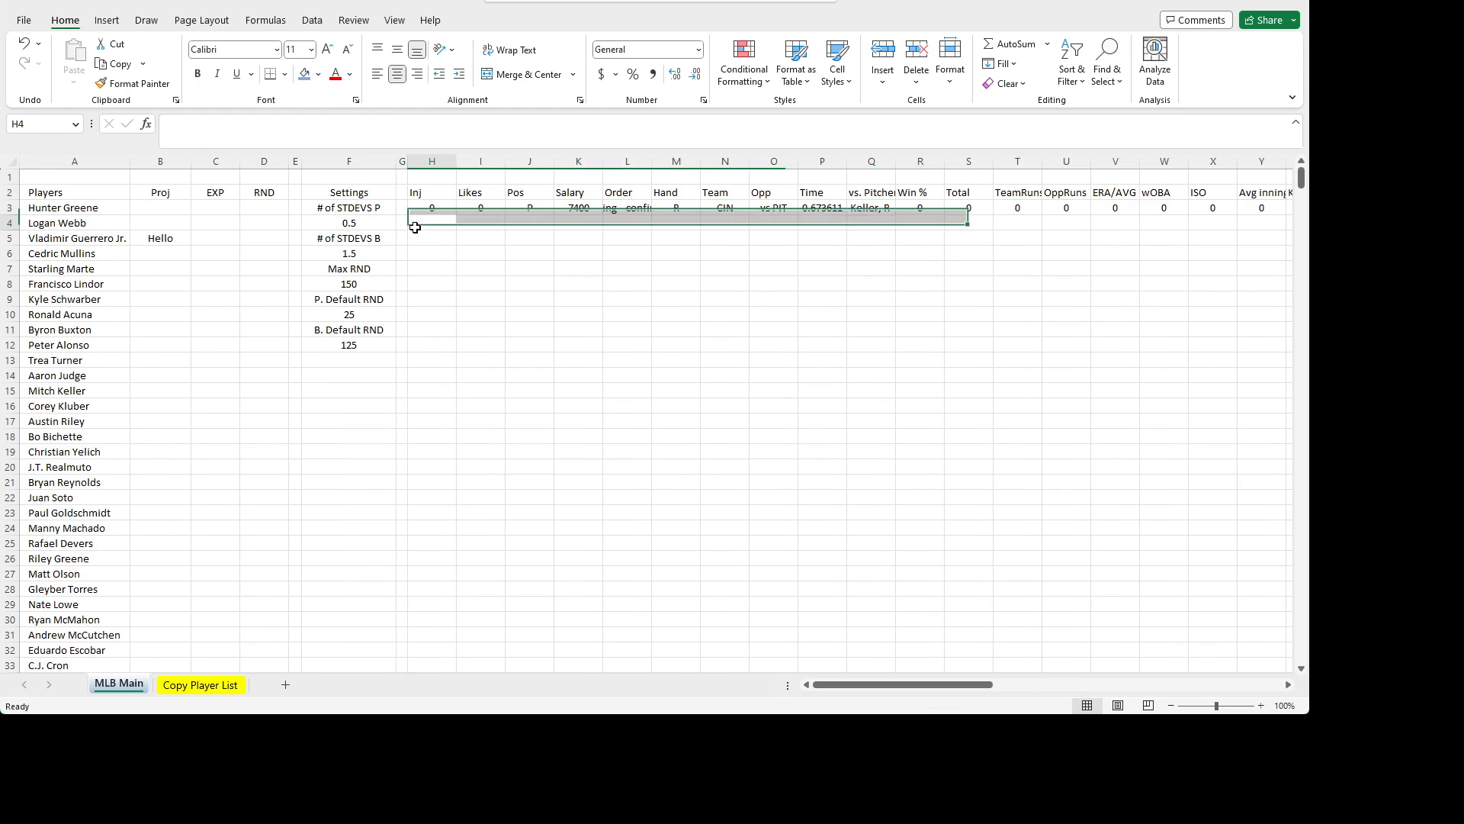
left_click_drag(442, 212, 1260, 208)
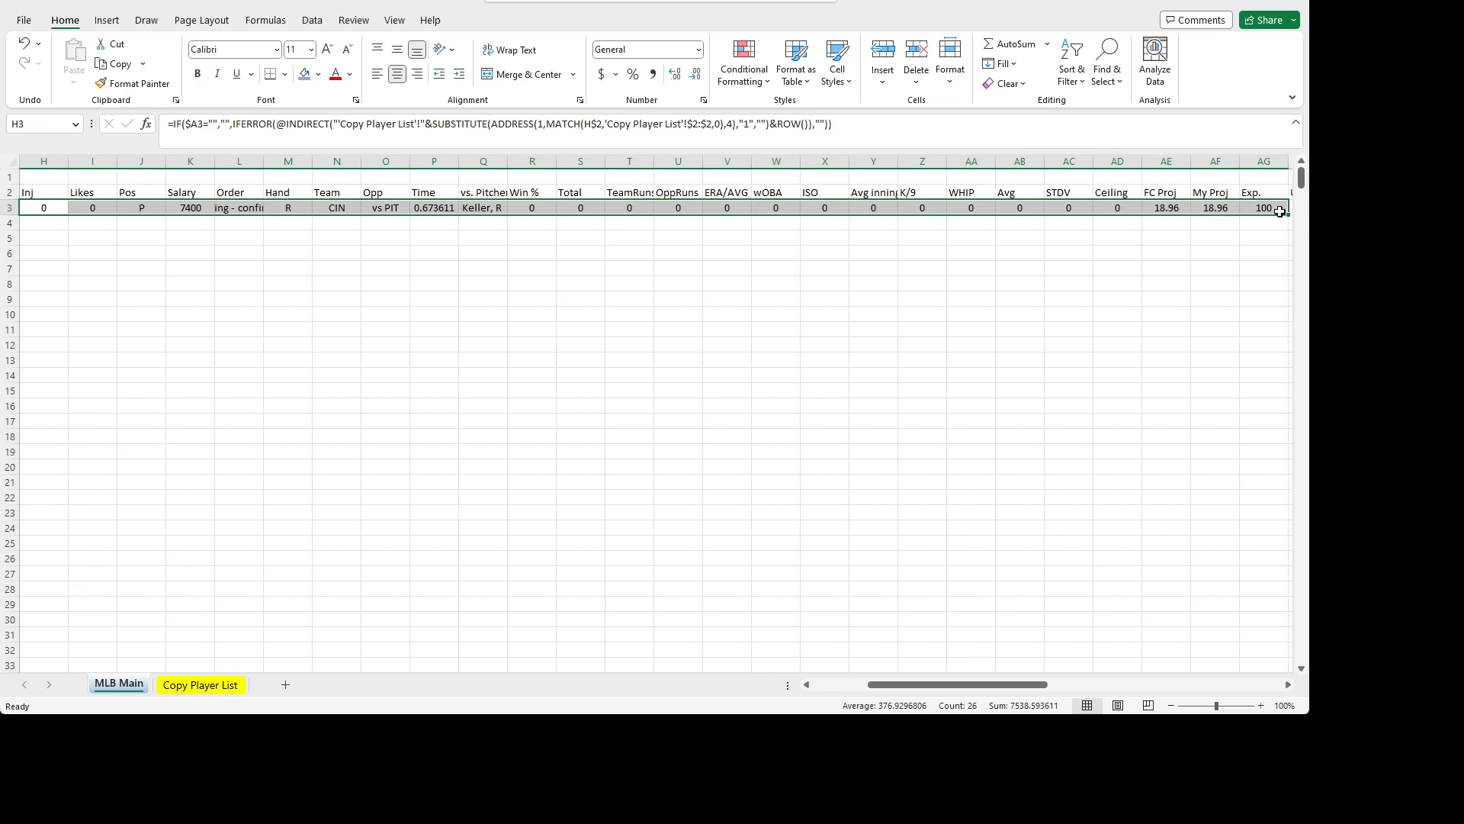
left_click(463, 449)
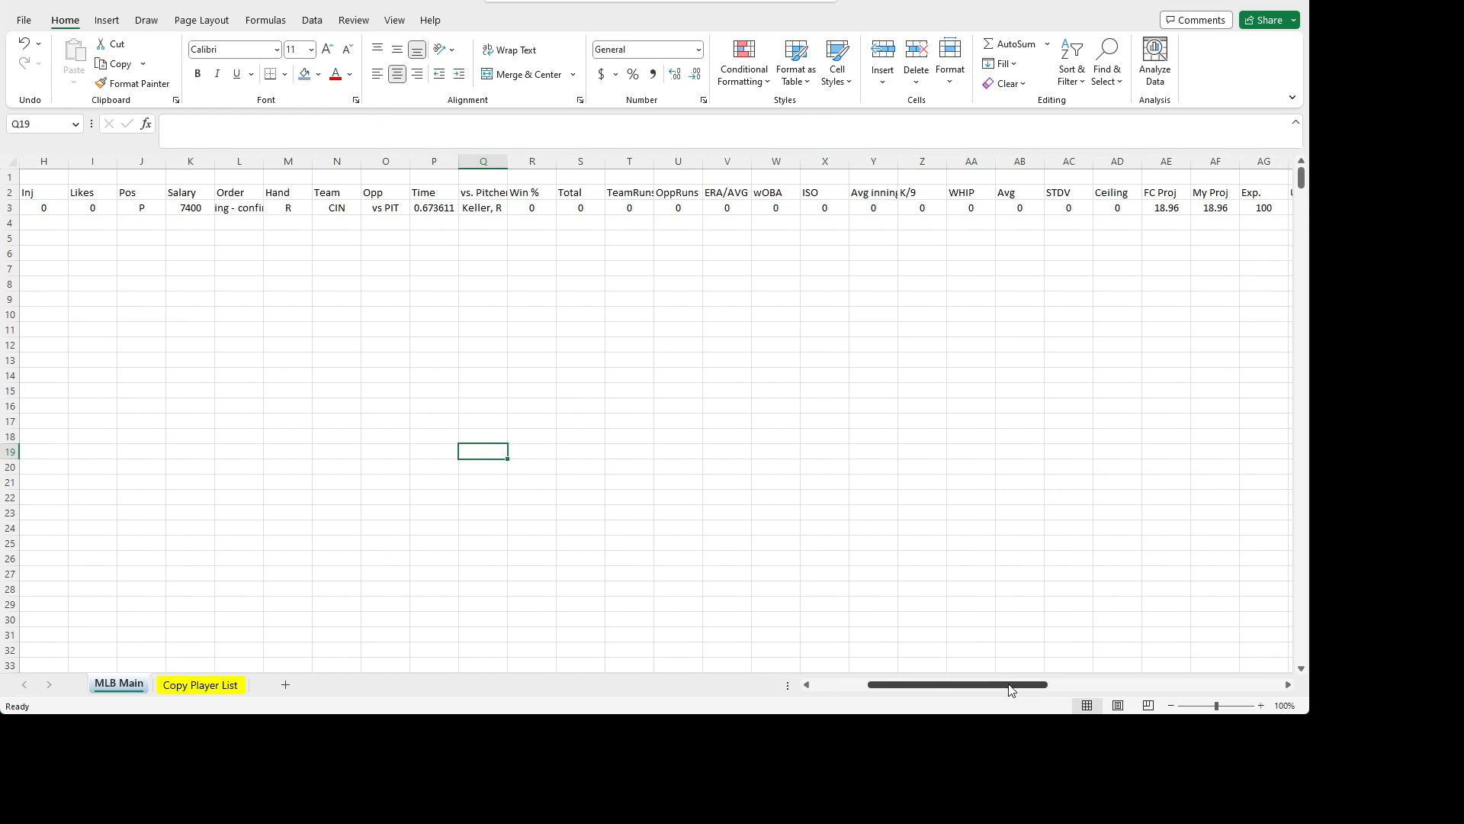
left_click_drag(1006, 684, 824, 652)
left_click(434, 216)
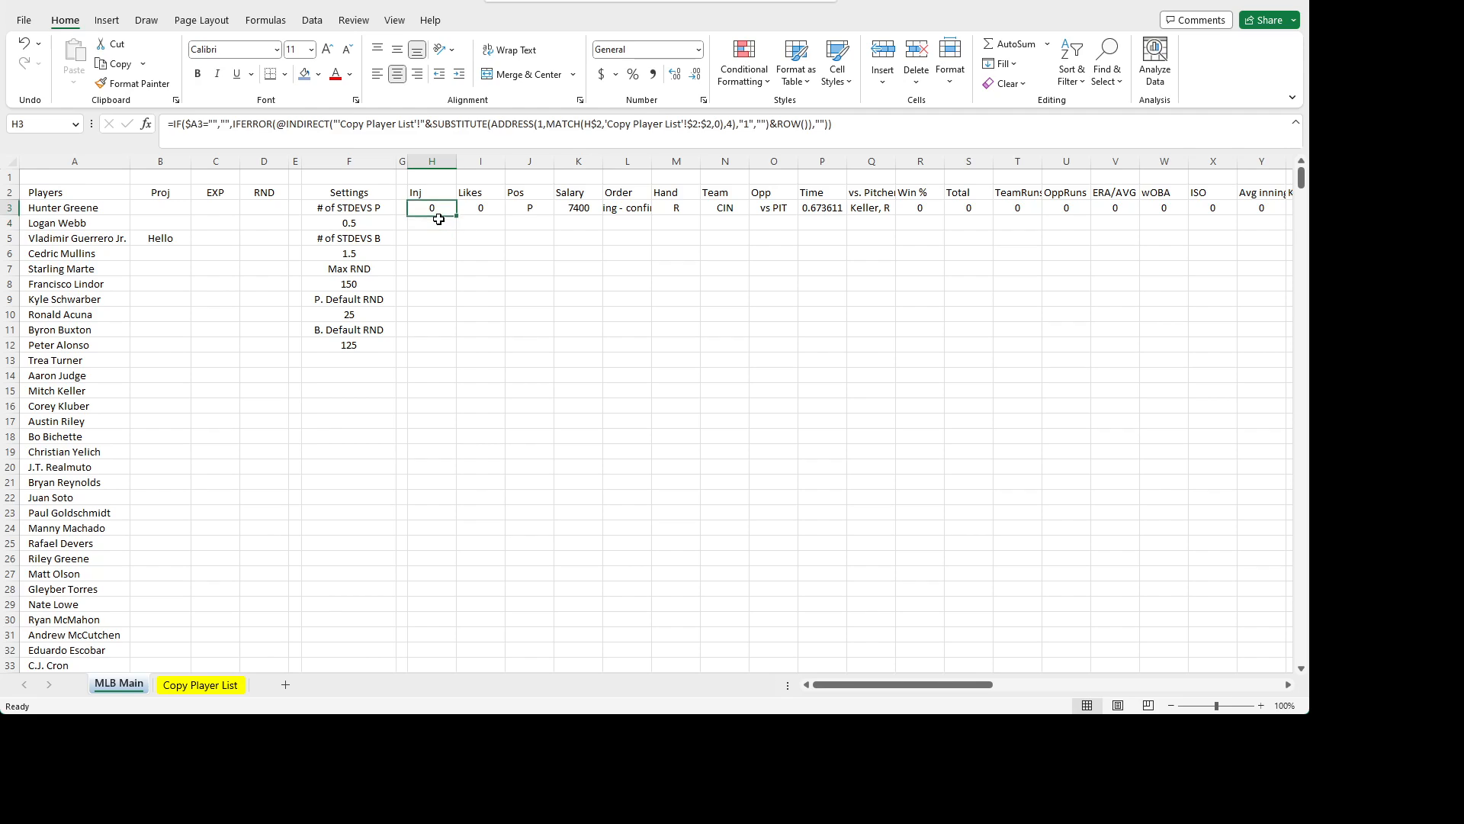
- Copy the whole row of lookup formulas in H3:AJ3
key("shift+Right")
key("shift+Right")
key("shift+Right")
key("shift+Right")
key("shift+Right")
key("shift+Right")
key("shift+Right")
key("shift+Right")
key("shift+Right")
key("shift+Right")
key("shift+Right")
key("shift+Right")
key("shift+Right")
key("shift+Right")
key("shift+Right")
key("shift+Right")
key("shift+Right")
key("shift+Right")
key("shift+Right")
key("shift+Right")
key("shift+Right")
key("shift+Right")
key("shift+Right")
key("shift+Right")
key("shift+Right")
key("shift+Right")
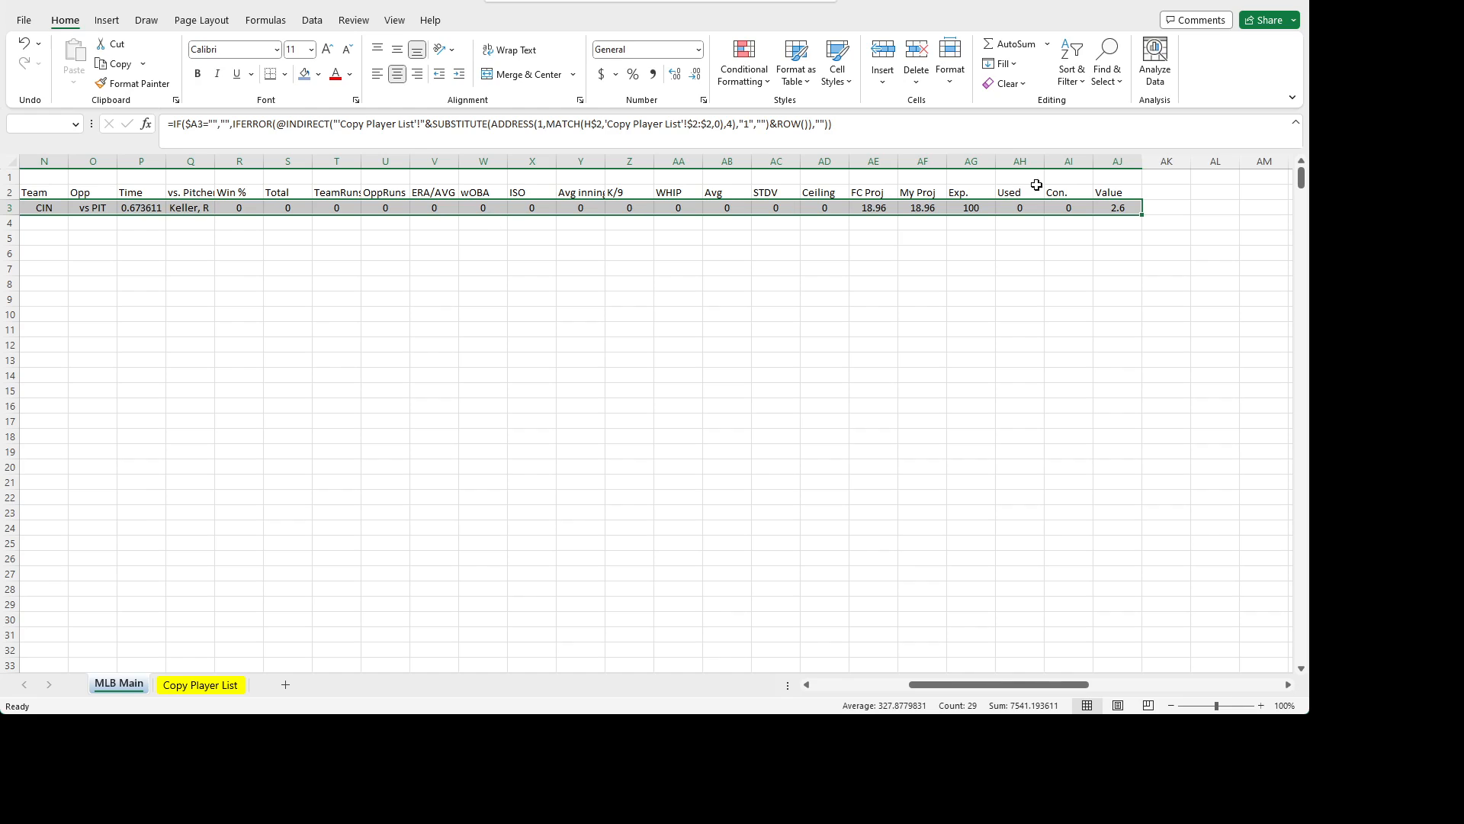
left_click_drag(1030, 687, 935, 689)
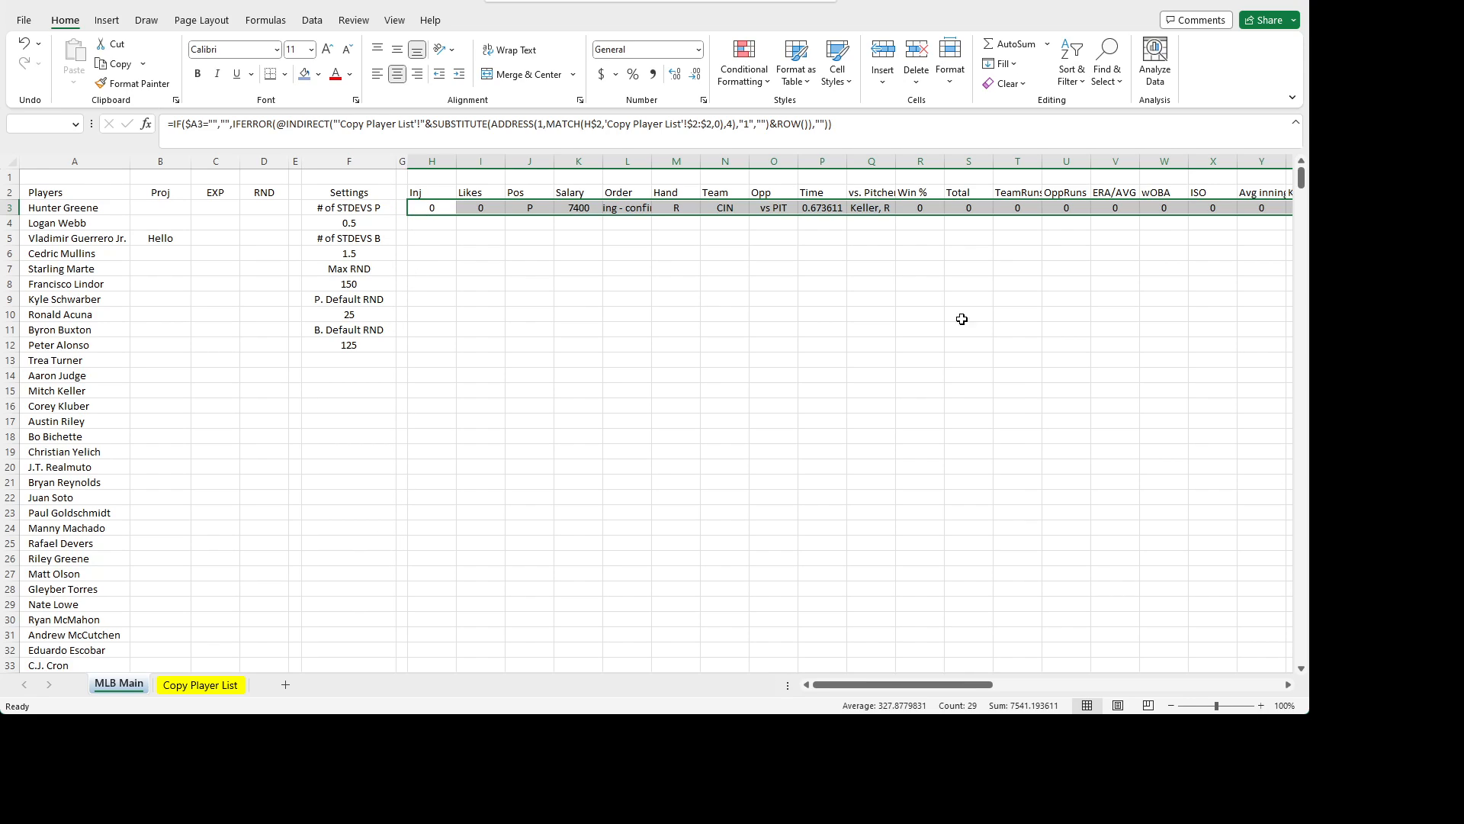
key("ctrl+c")
- Paste the copied formulas down columns H through AJ to row 750 and check the formula in M9
mouse_move(955, 684)
left_mouse_down()
mouse_move(1022, 668)
mouse_move(974, 657)
mouse_move(971, 687)
mouse_move(935, 692)
left_mouse_up()
key("shift+Page_Down")
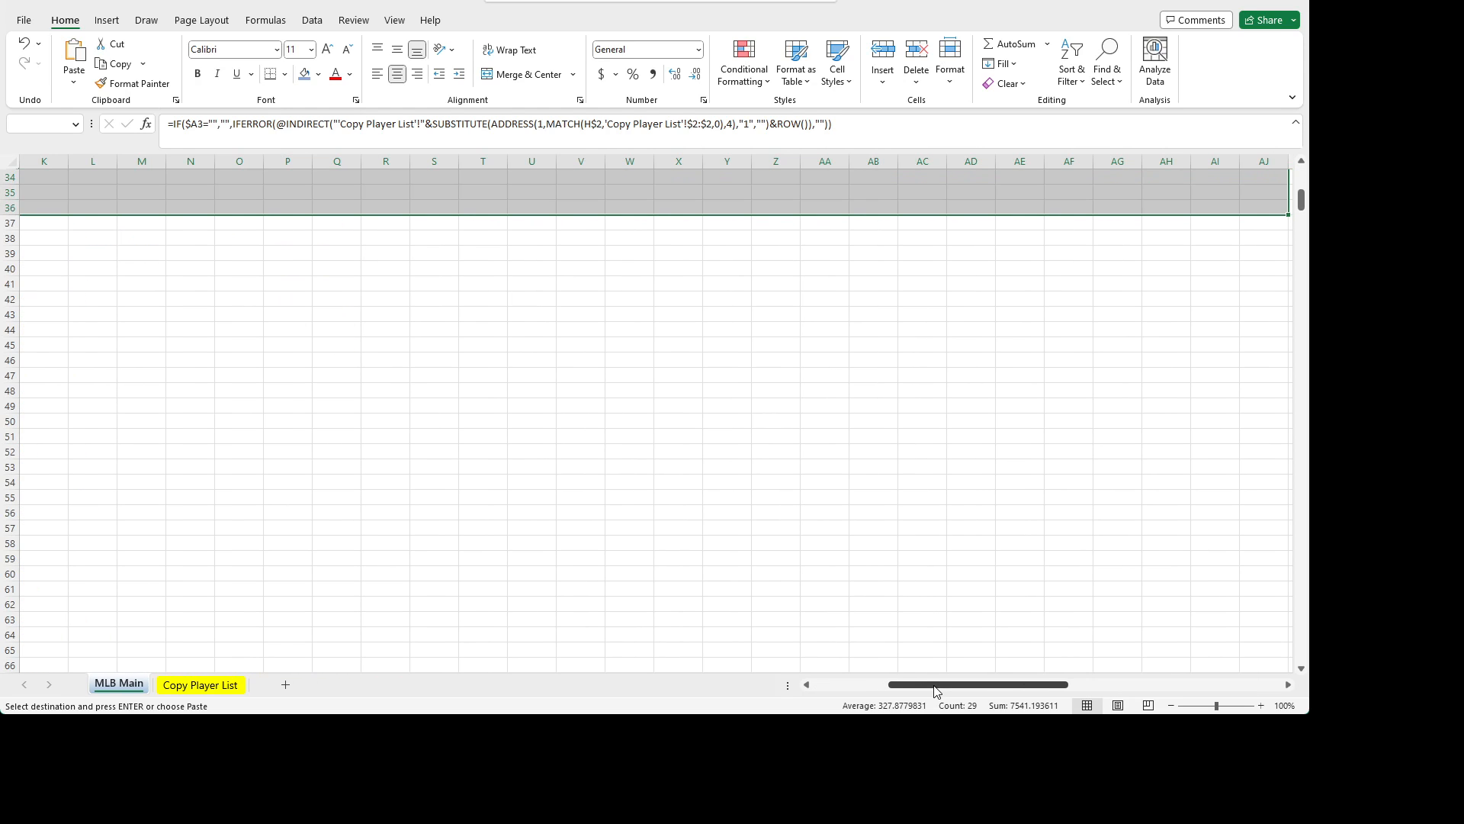
key("shift+Page_Down")
key("shift+Page_Down")
key("shift+Page_Down")
key("shift+Page_Down")
key("shift+Page_Down")
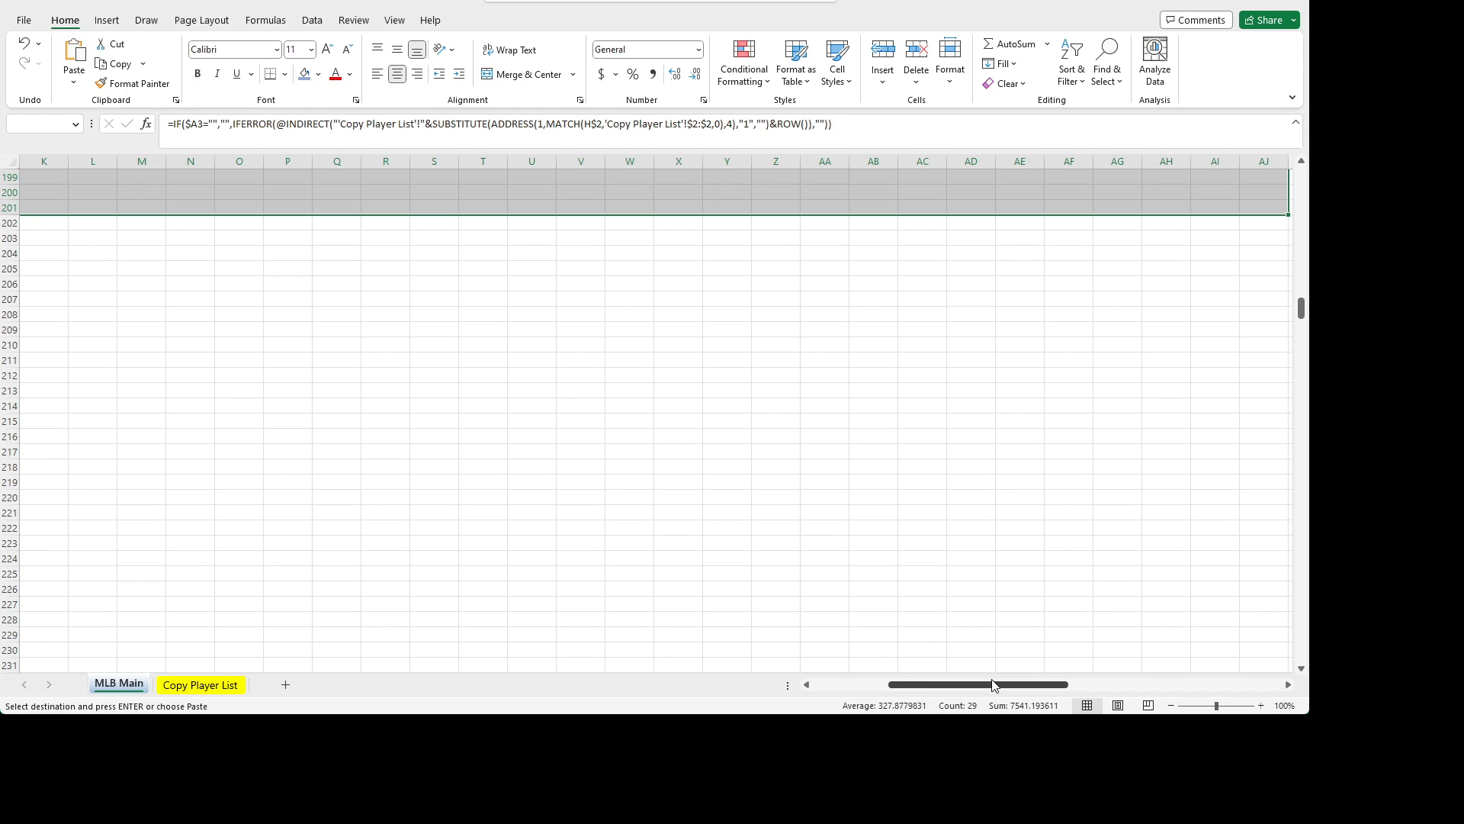
left_click_drag(993, 685, 892, 702)
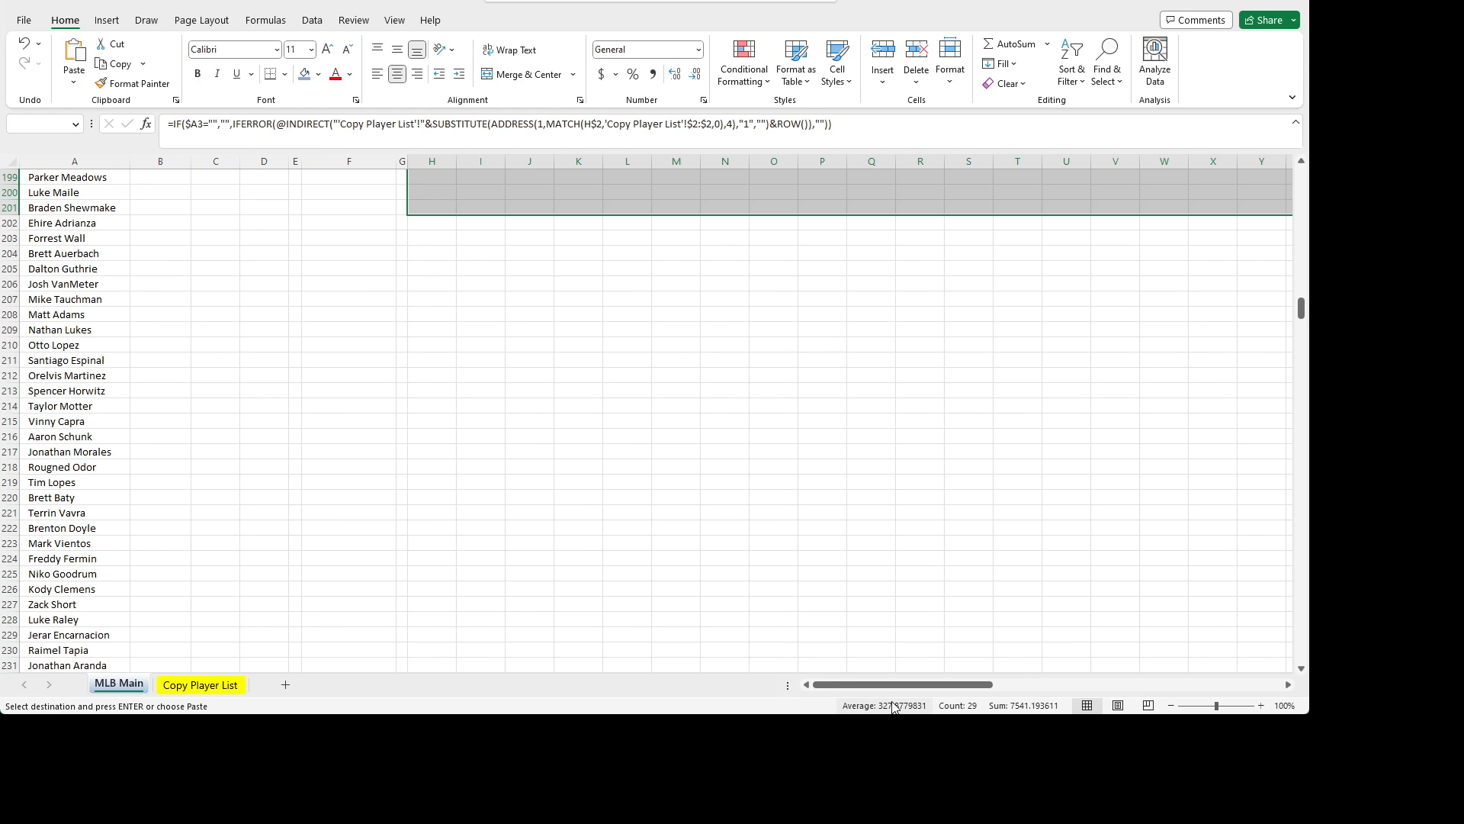
key("shift+Down")
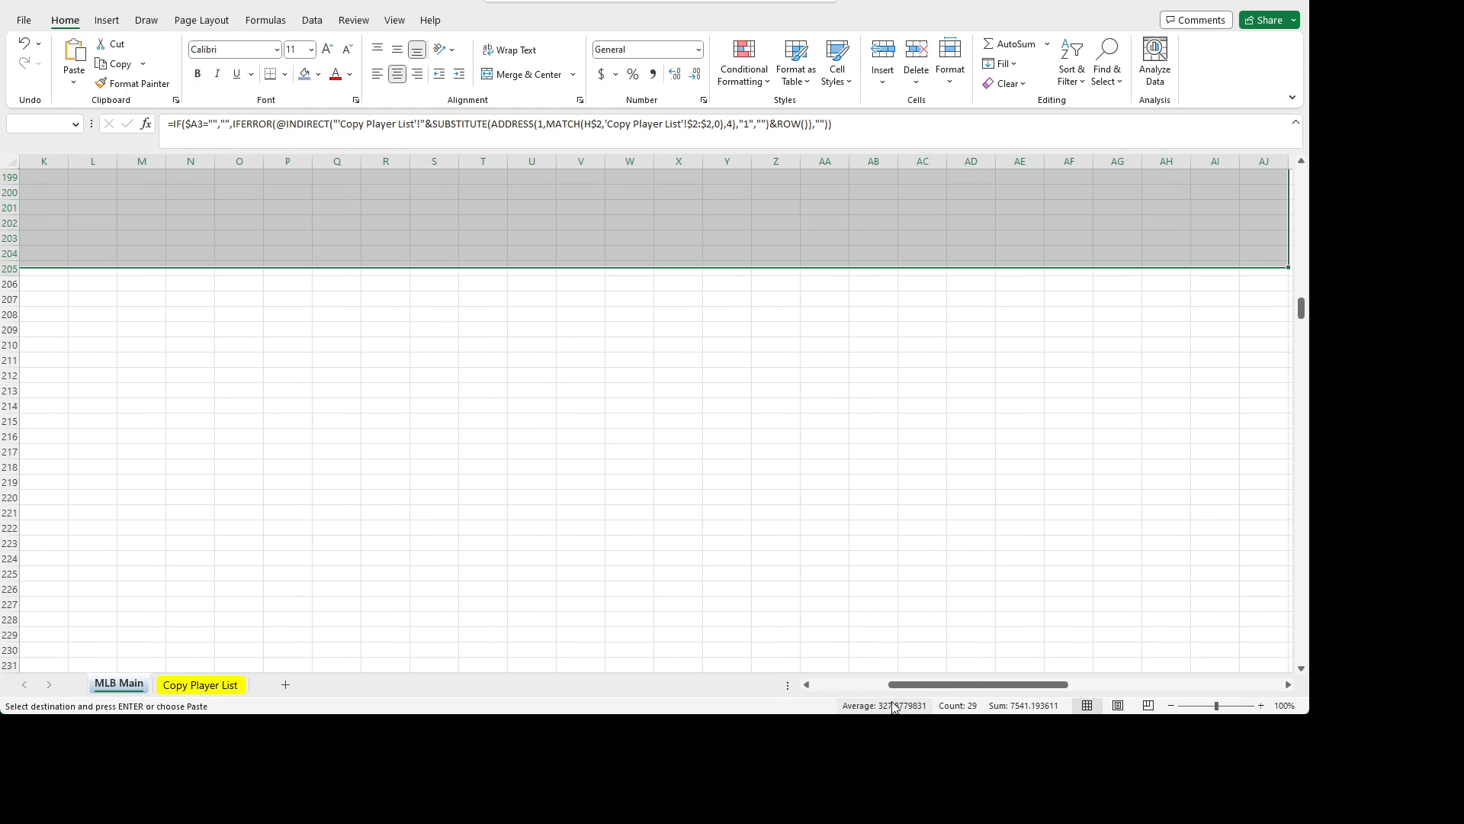
key("shift+Down")
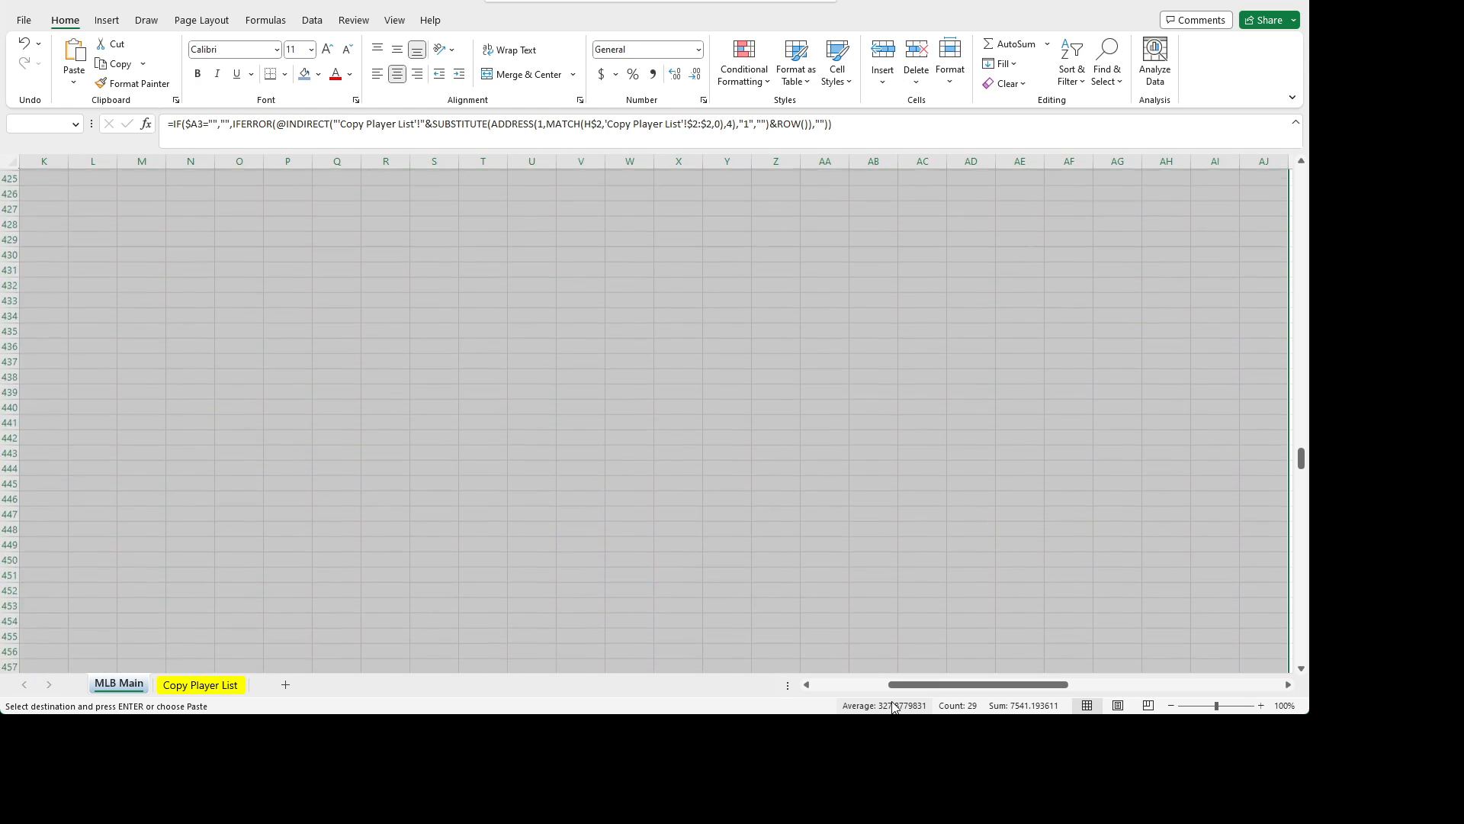
left_click_drag(963, 691, 889, 691)
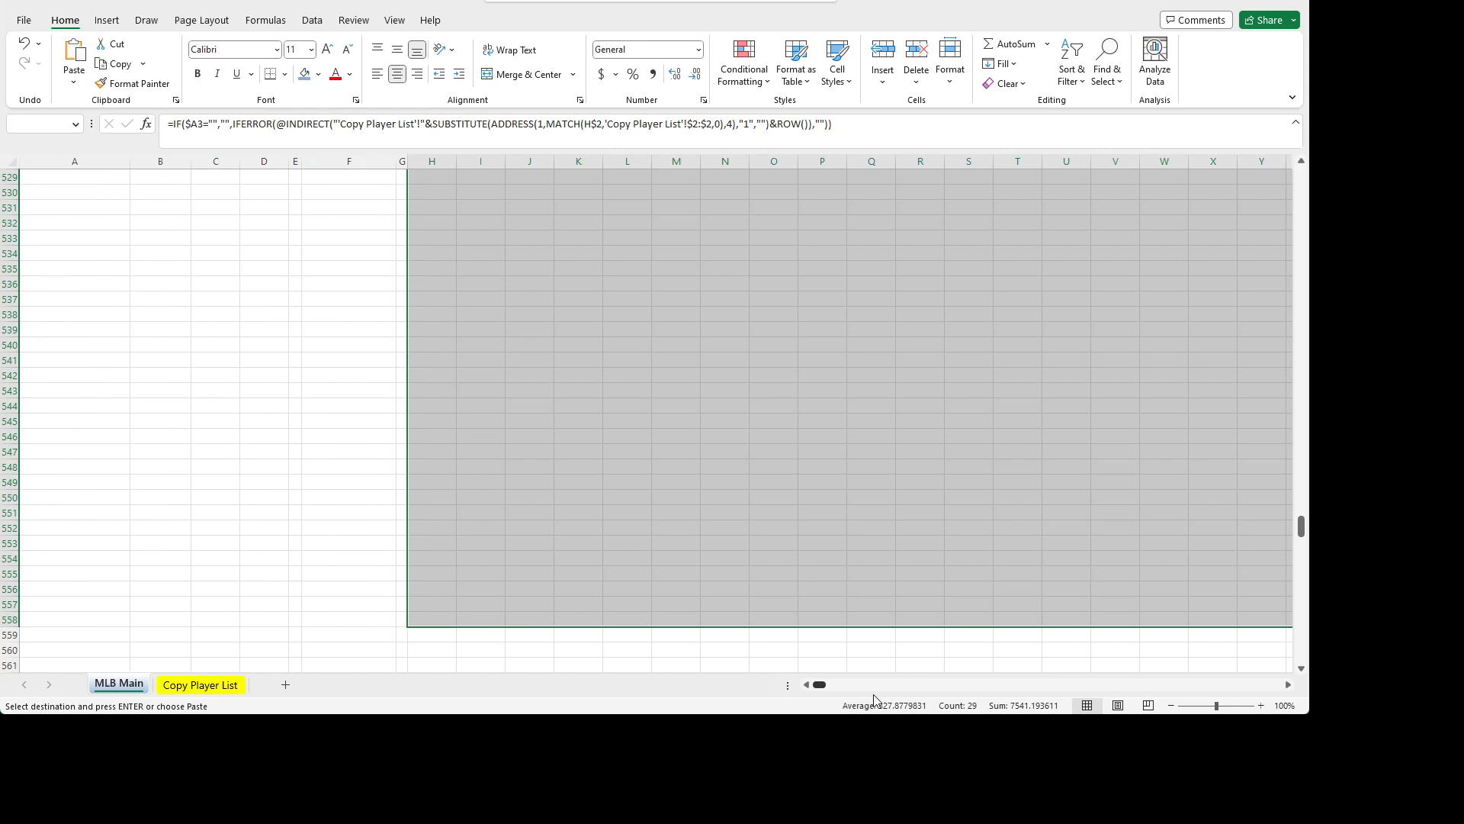
key("shift+Down")
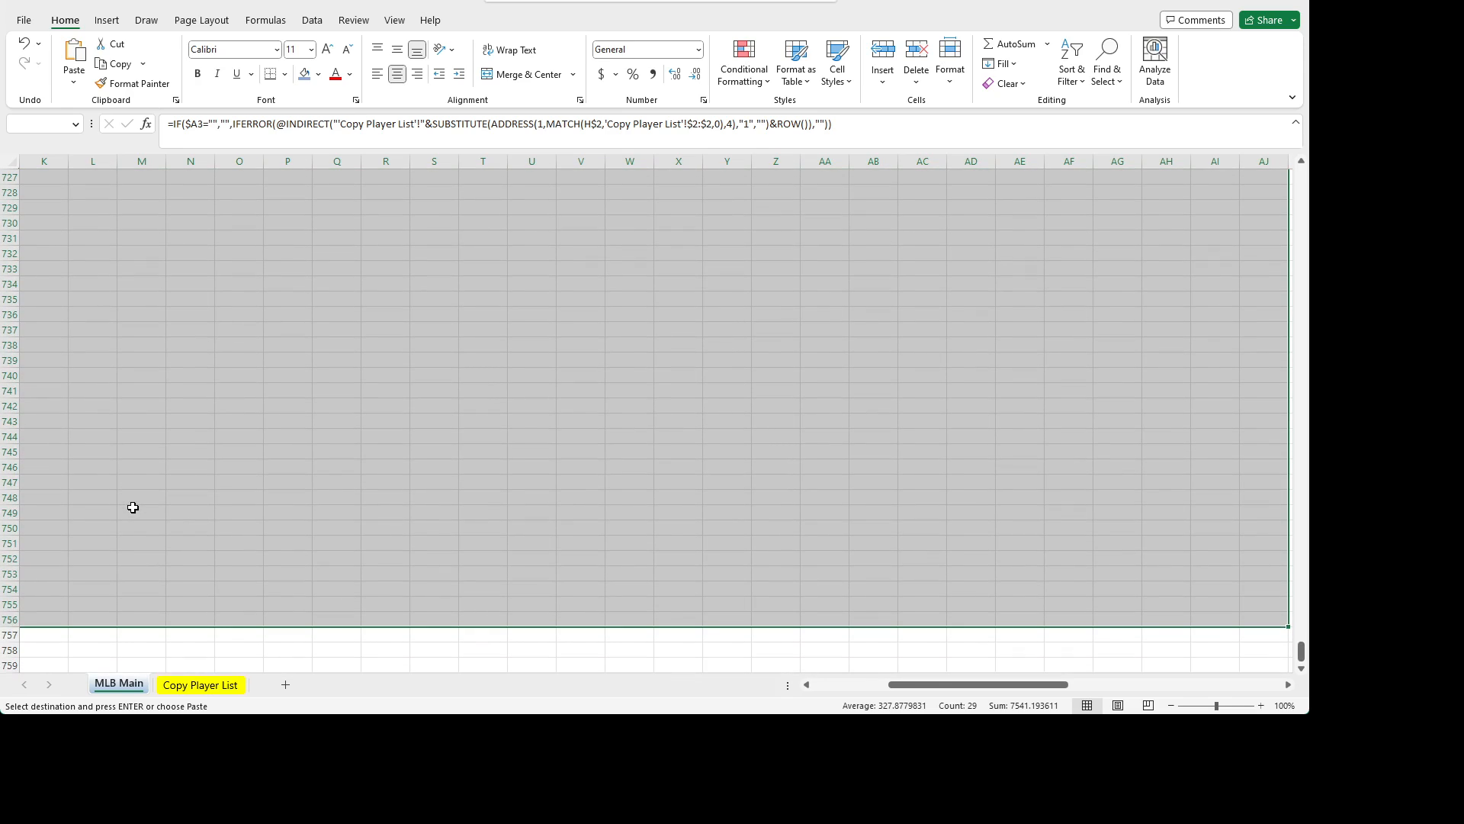
key("shift+Up")
key("shift+Up")
key("shift+Up")
key("shift+Up")
key("shift+Up")
key("shift+Up")
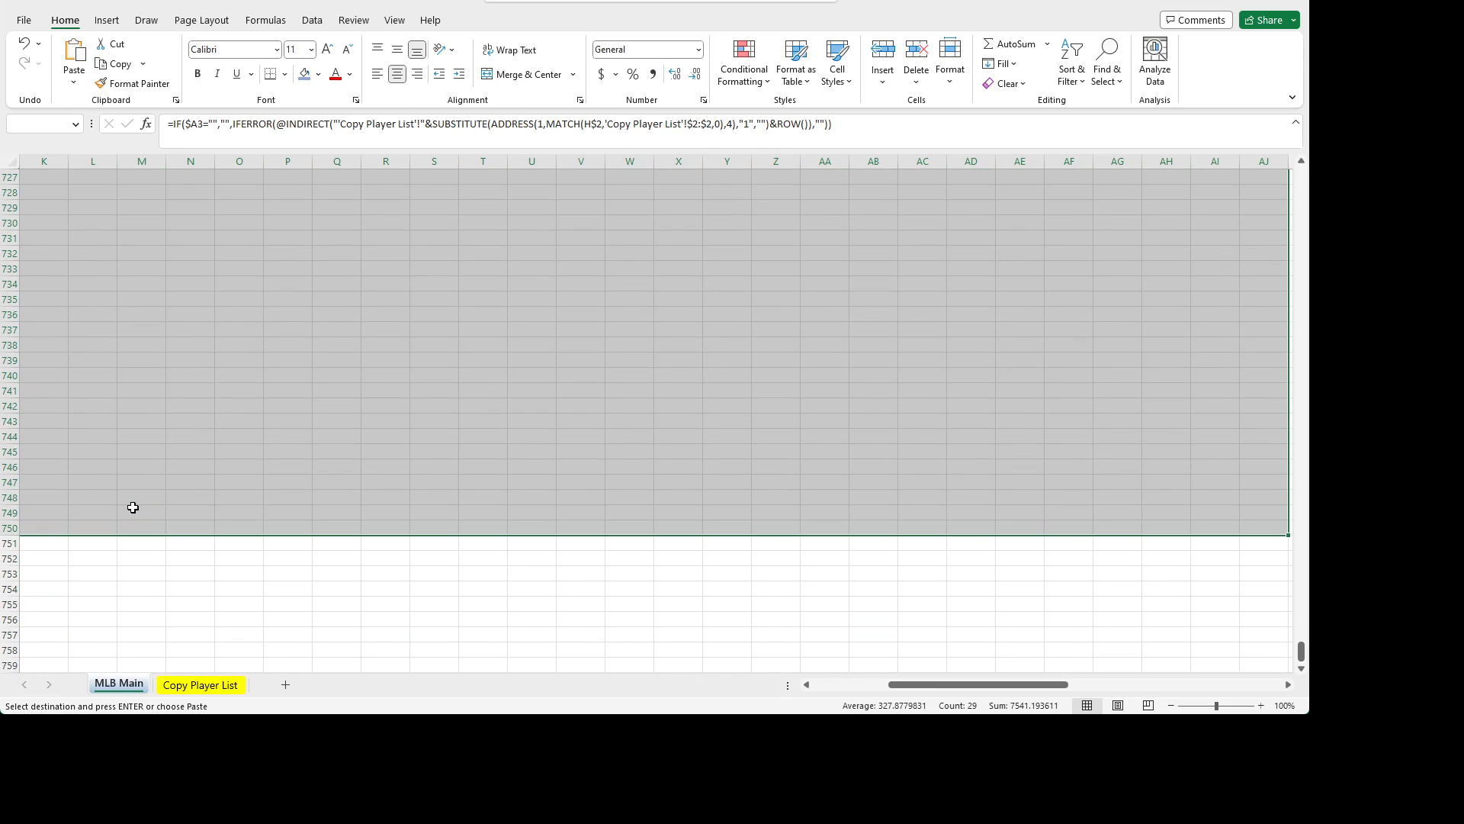
key("Return")
key("Left")
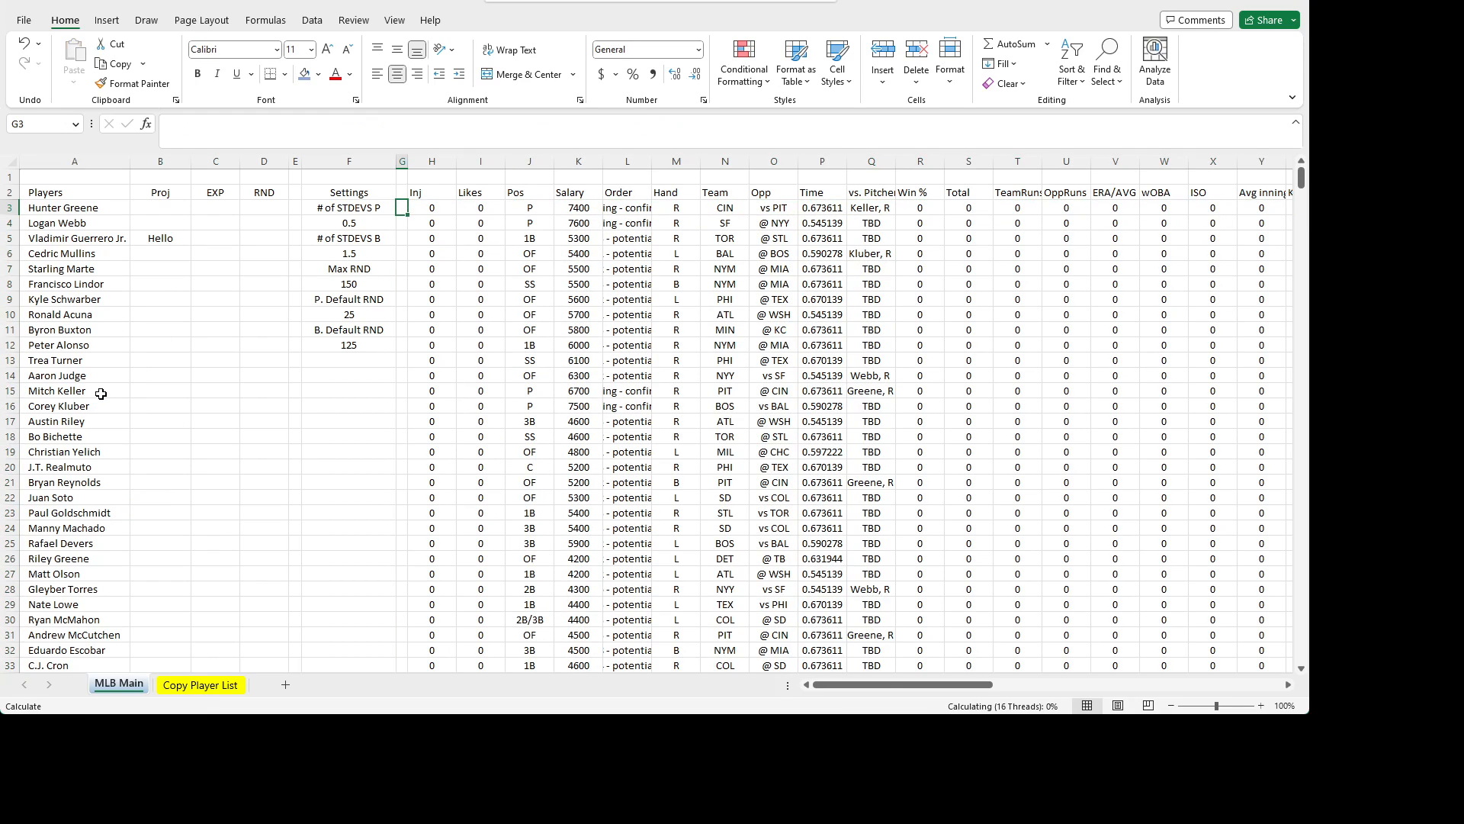
left_click(676, 299)
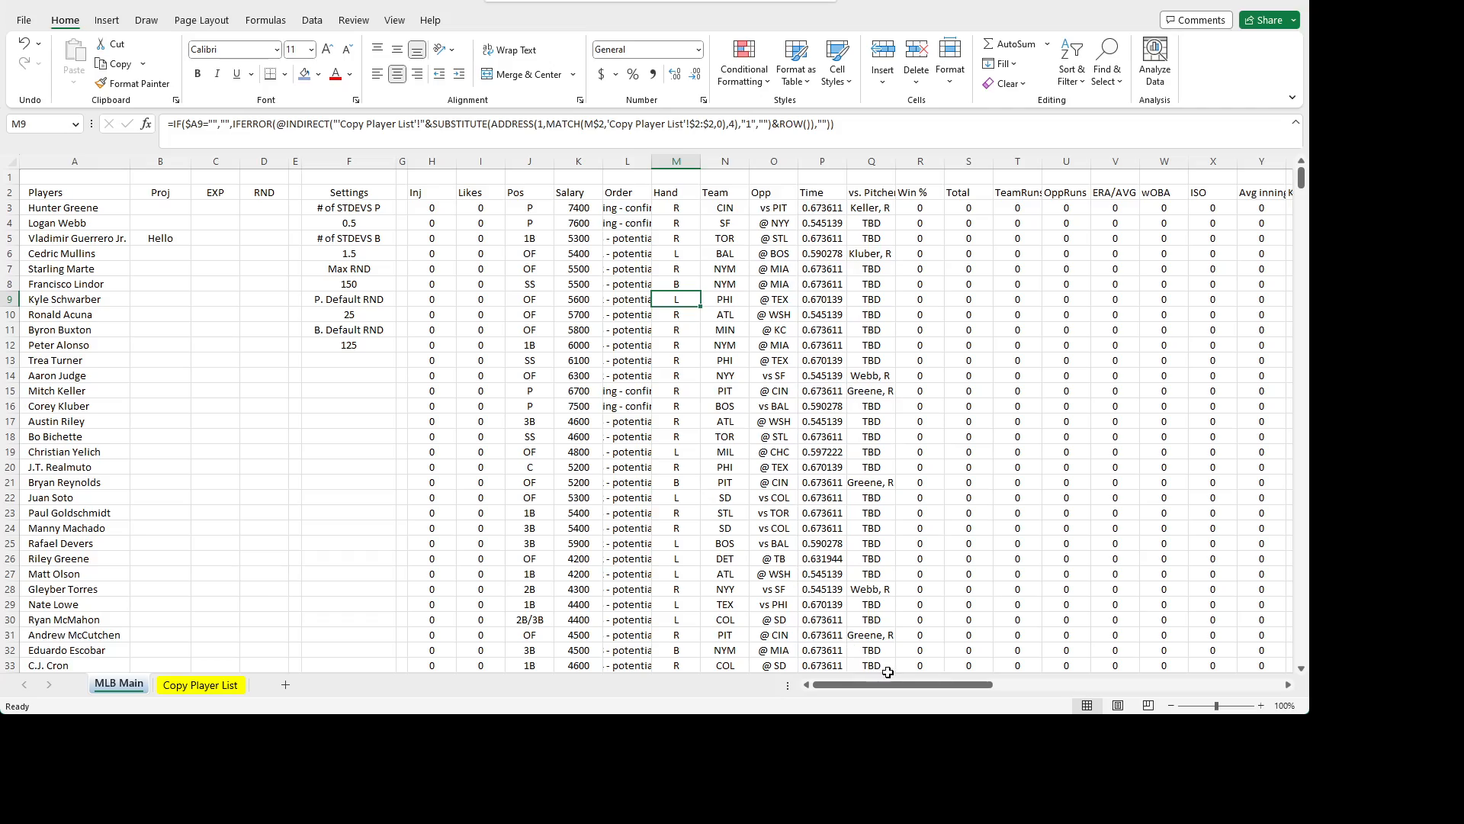
- Enter 4 in AK3 beside the Value column and undo its accidental move to AK4
left_click_drag(892, 686, 1091, 684)
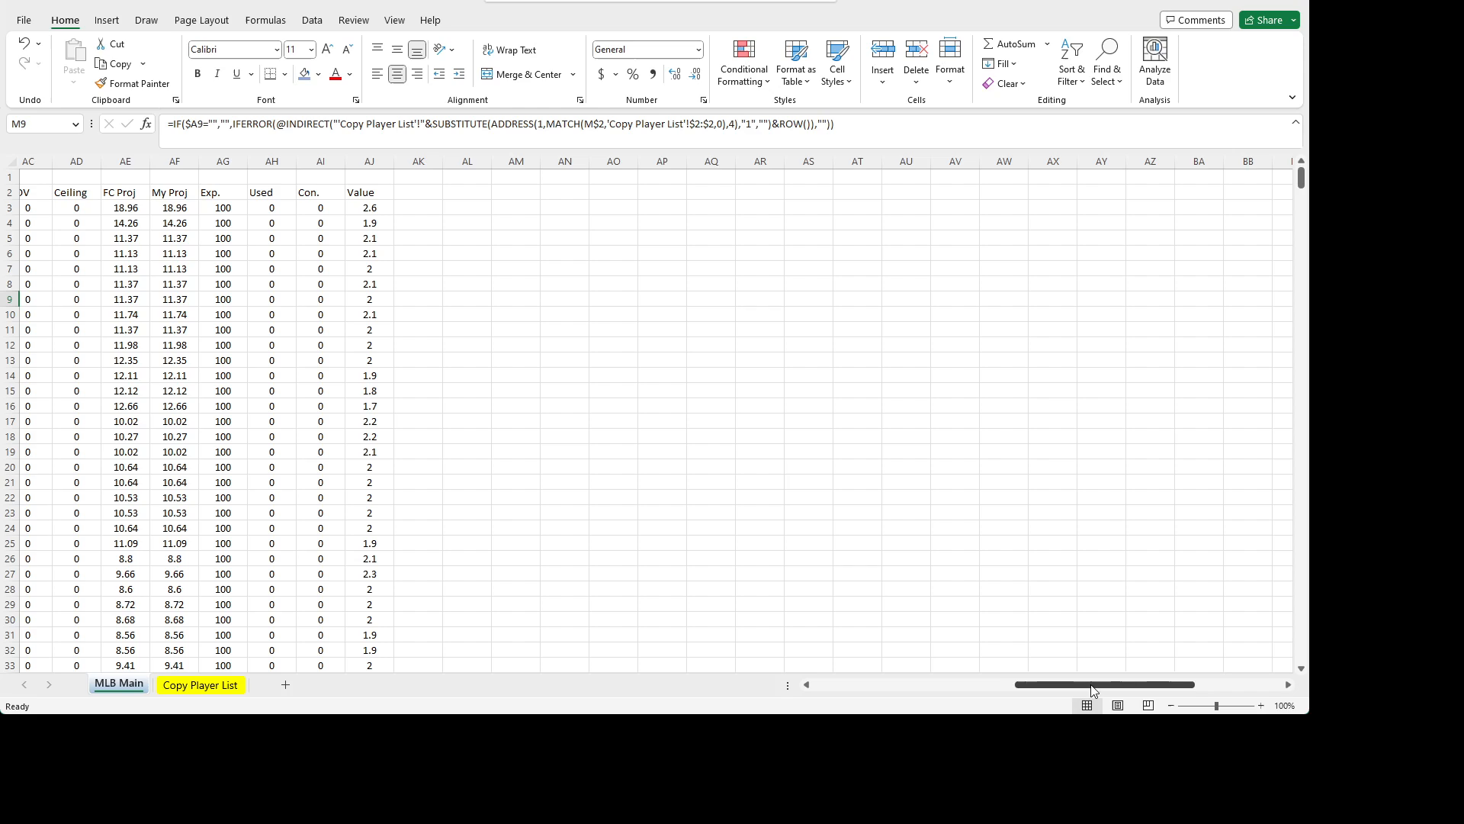
left_click(419, 206)
left_click_drag(419, 299, 419, 284)
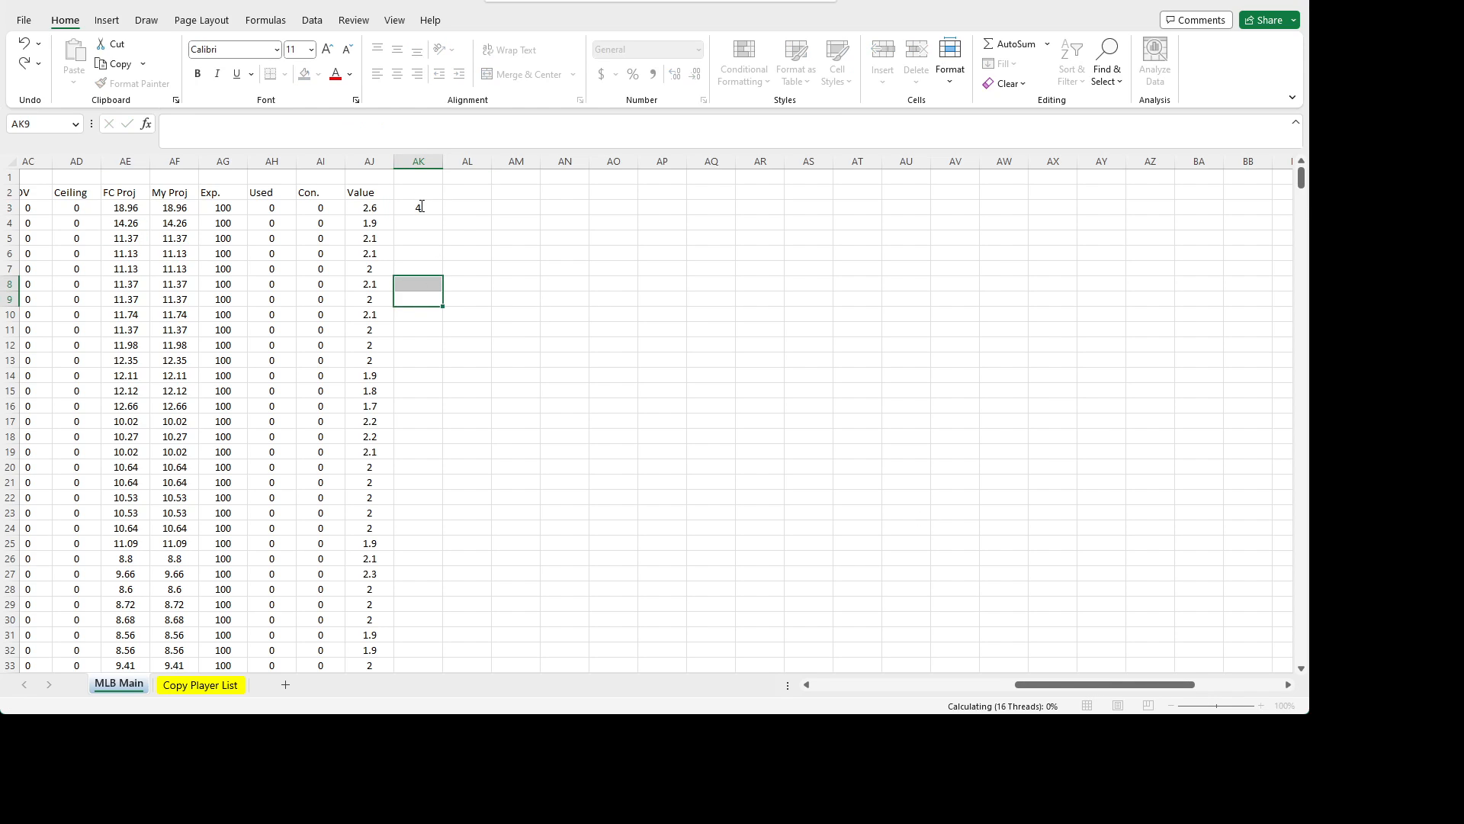
left_click(421, 206)
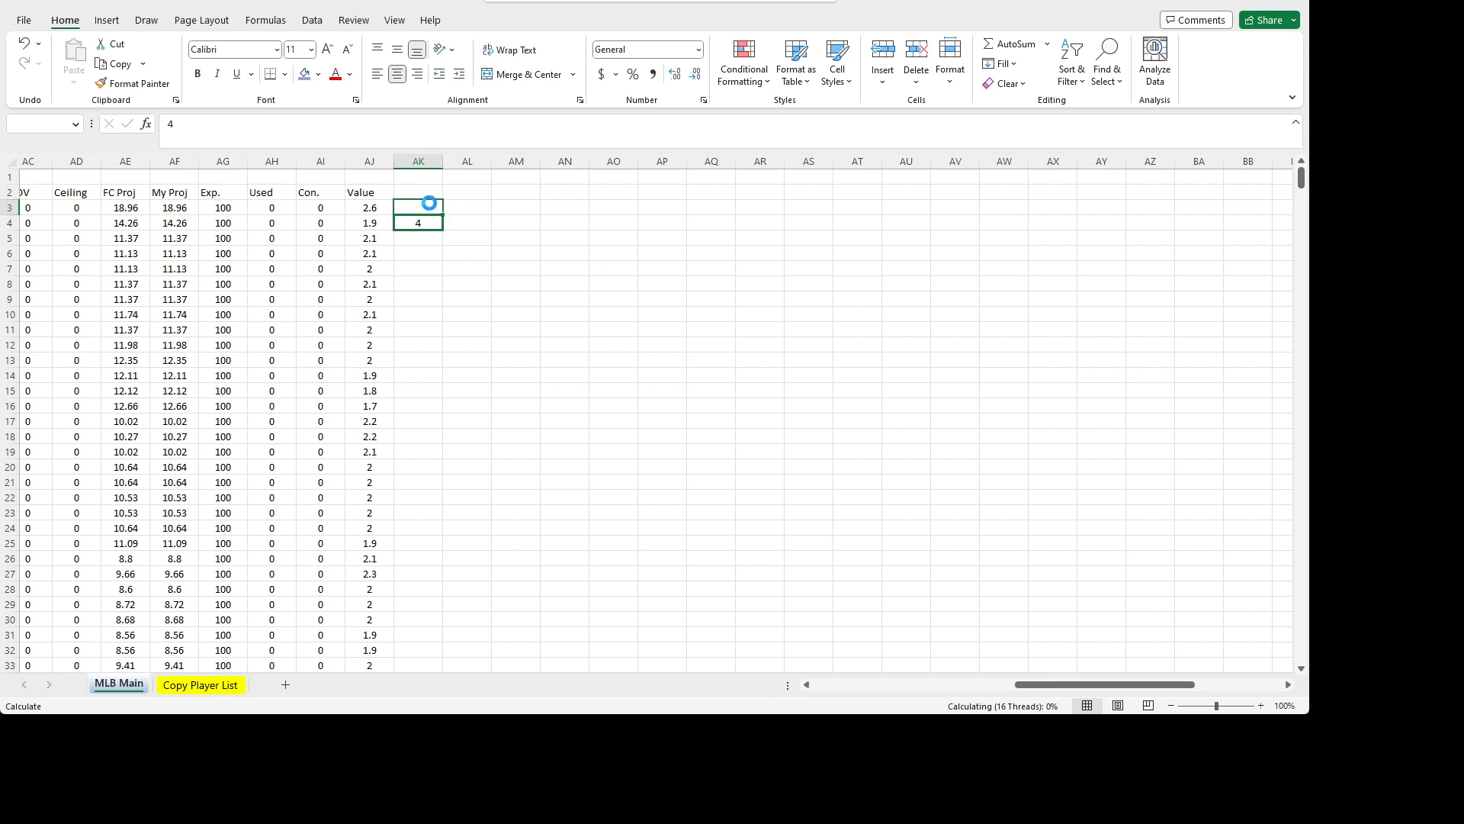
key("ctrl+z")
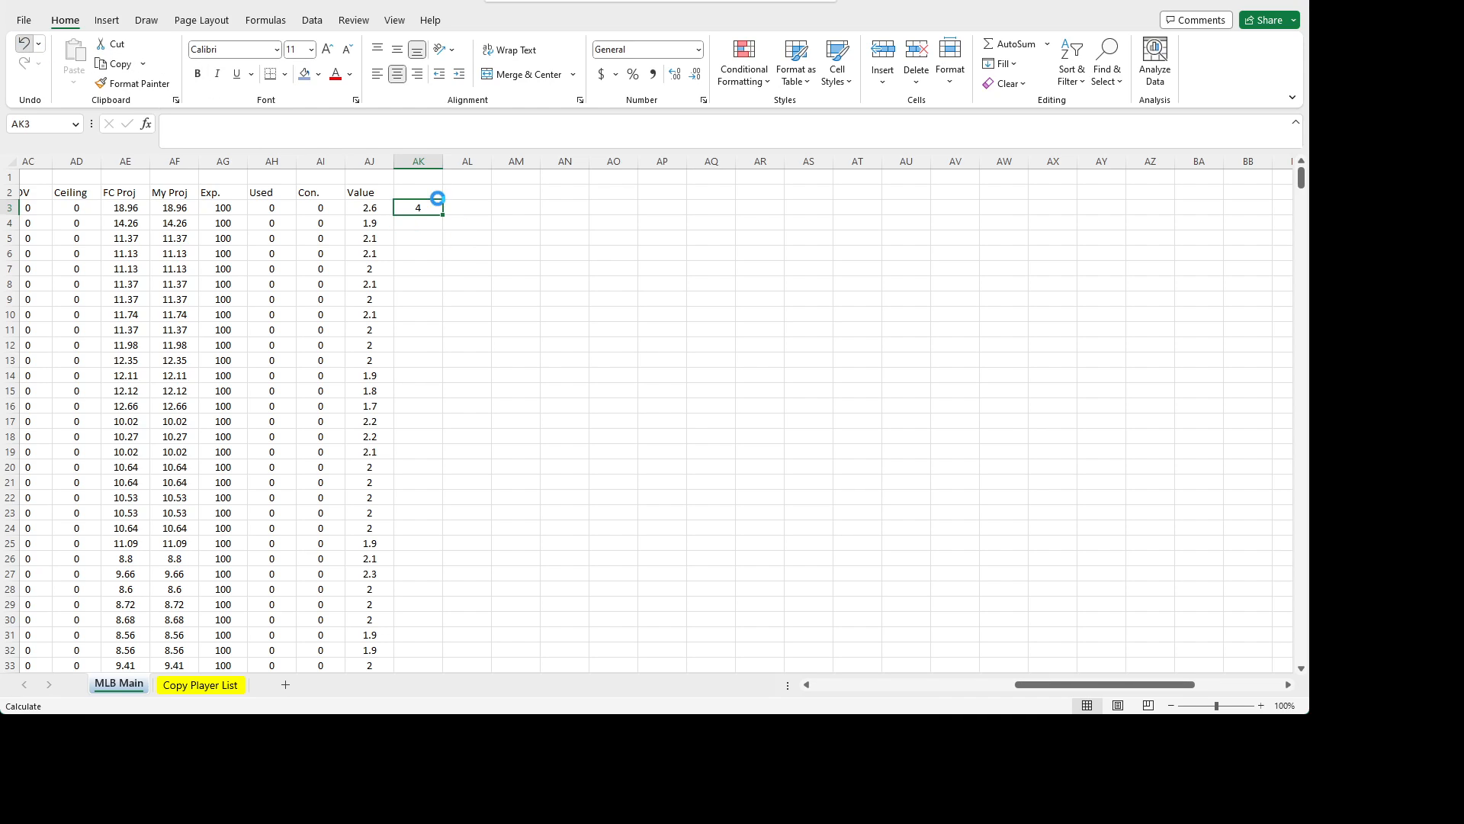
- Fill the value 4 from AK3 down column AK alongside the player rows
key("ctrl+shift+Down")
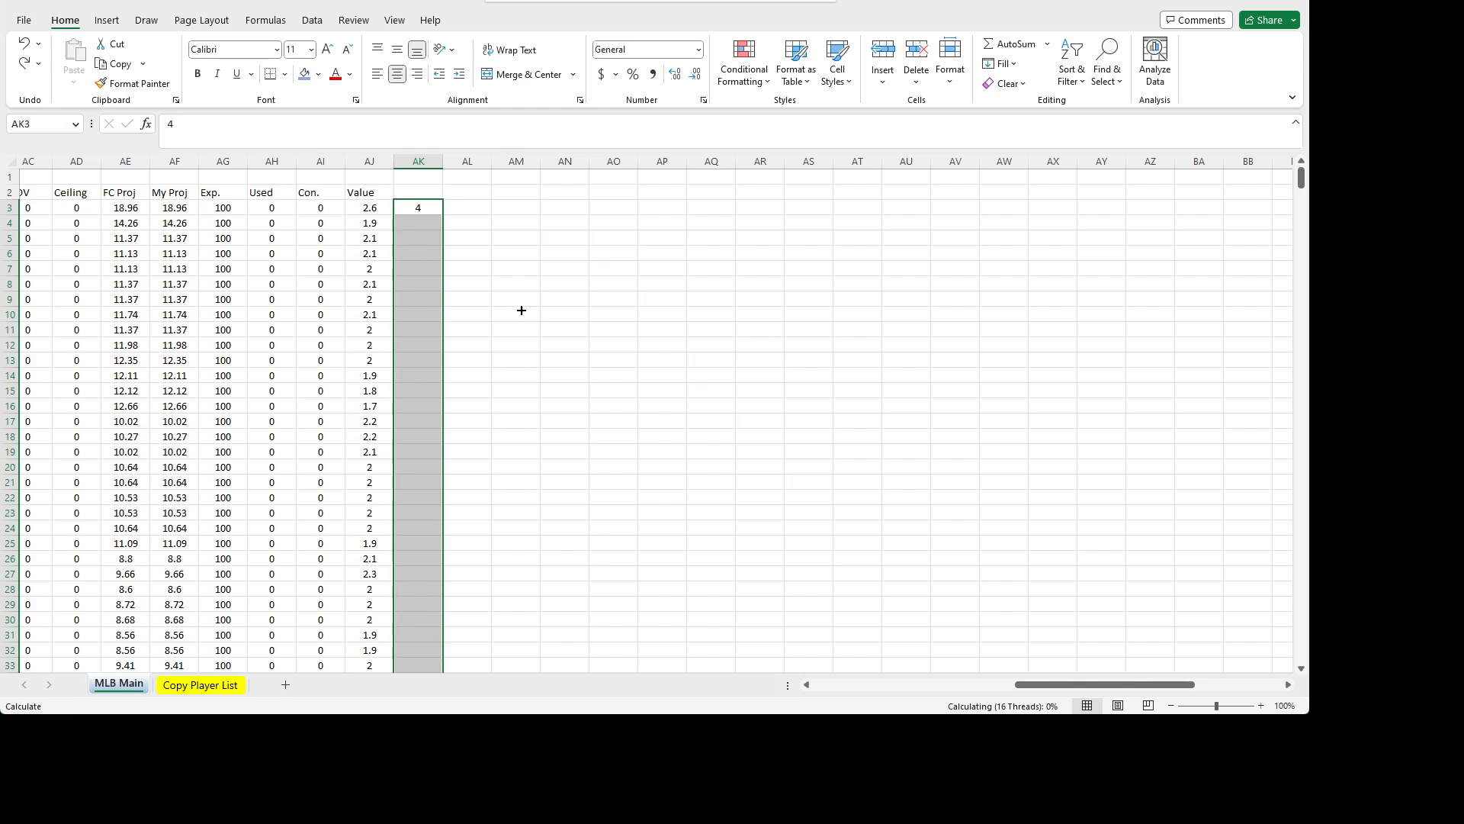
key("ctrl+d")
left_click(521, 311)
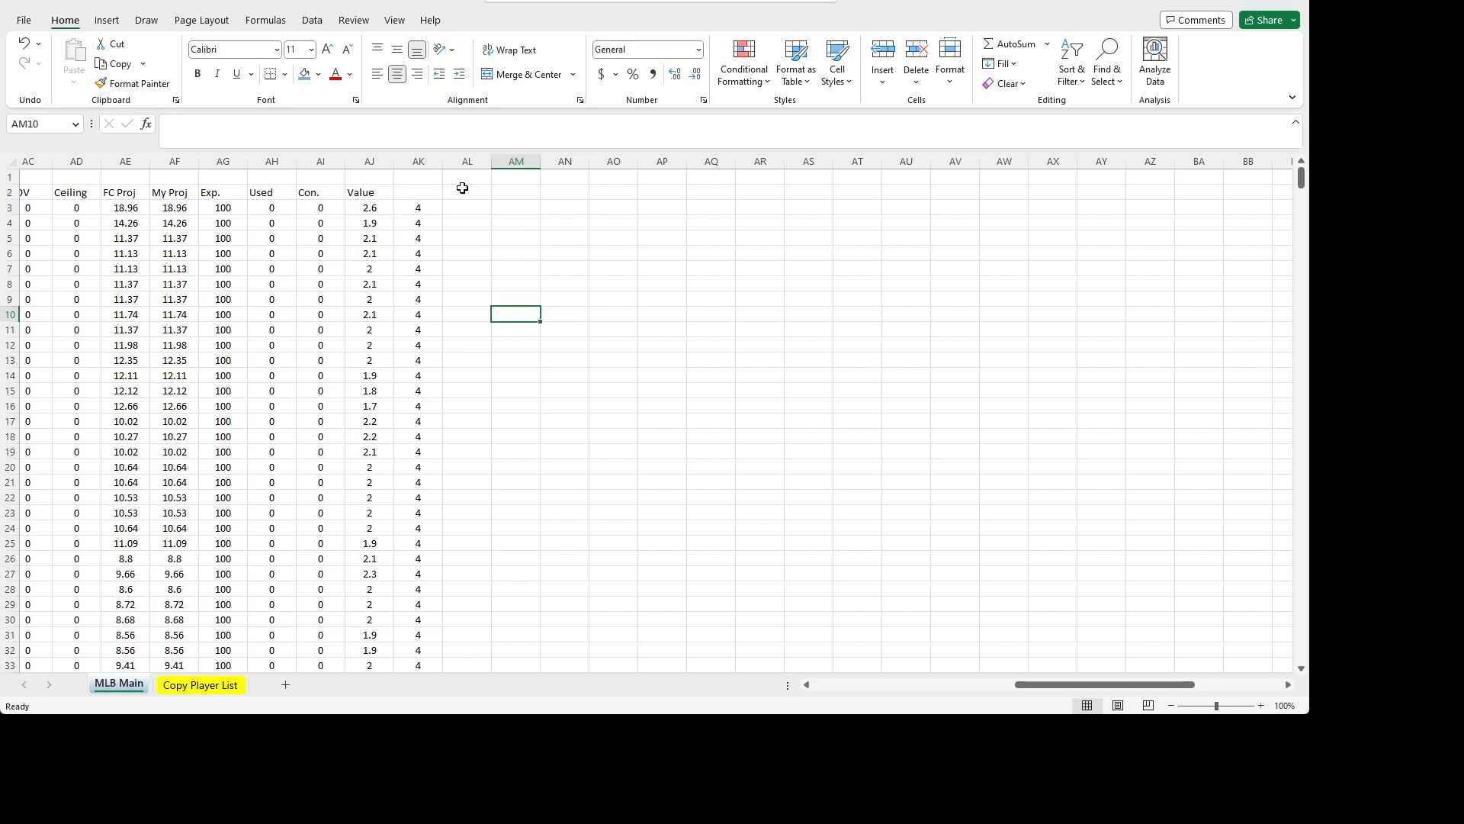
left_click(416, 210)
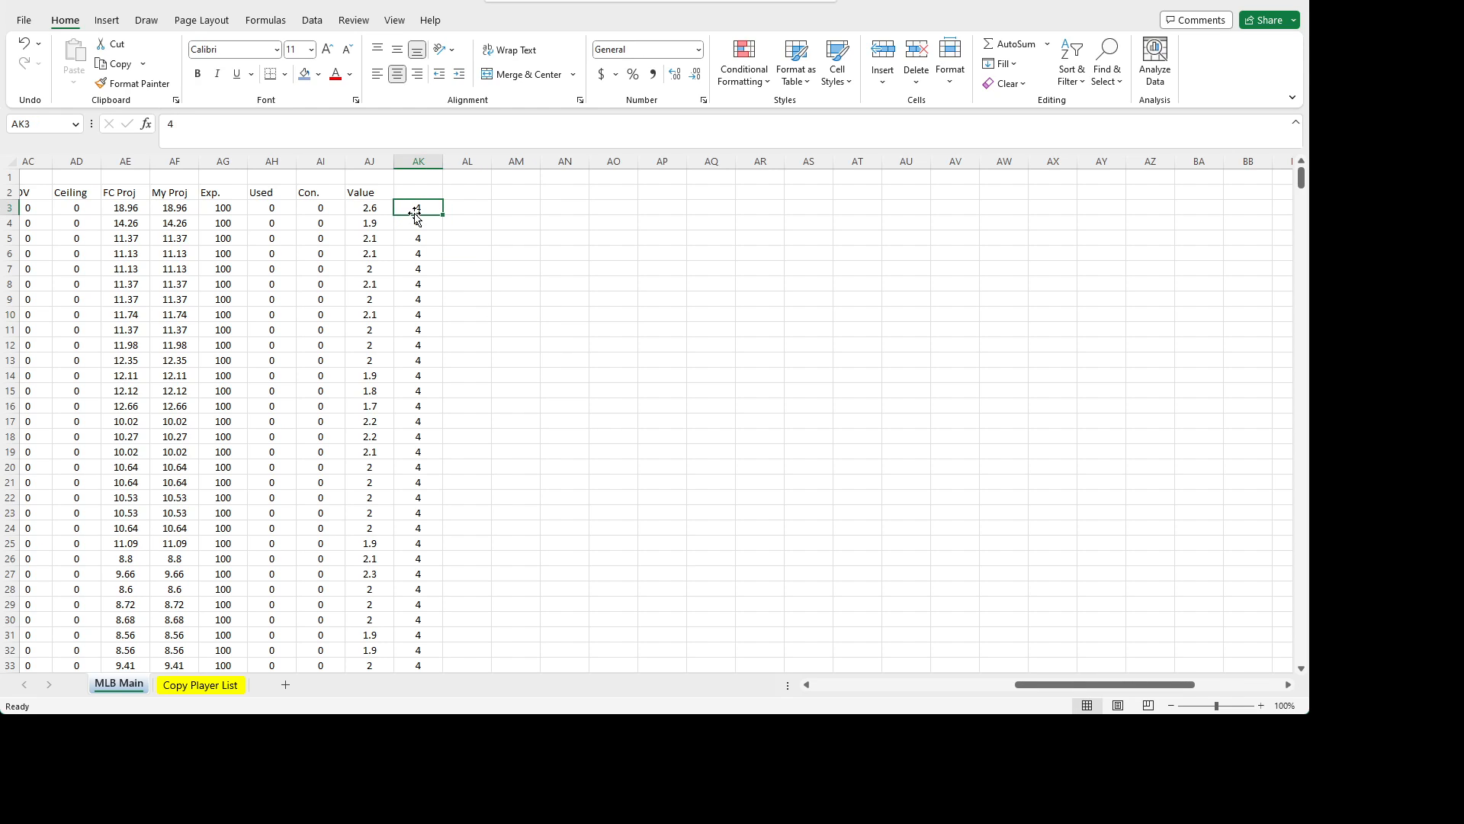
- Clear the trial 4s from AK3 down column AK and return to the leftmost columns
key("ctrl+shift+Down")
key("Delete")
key("Left")
key("Left")
key("Left")
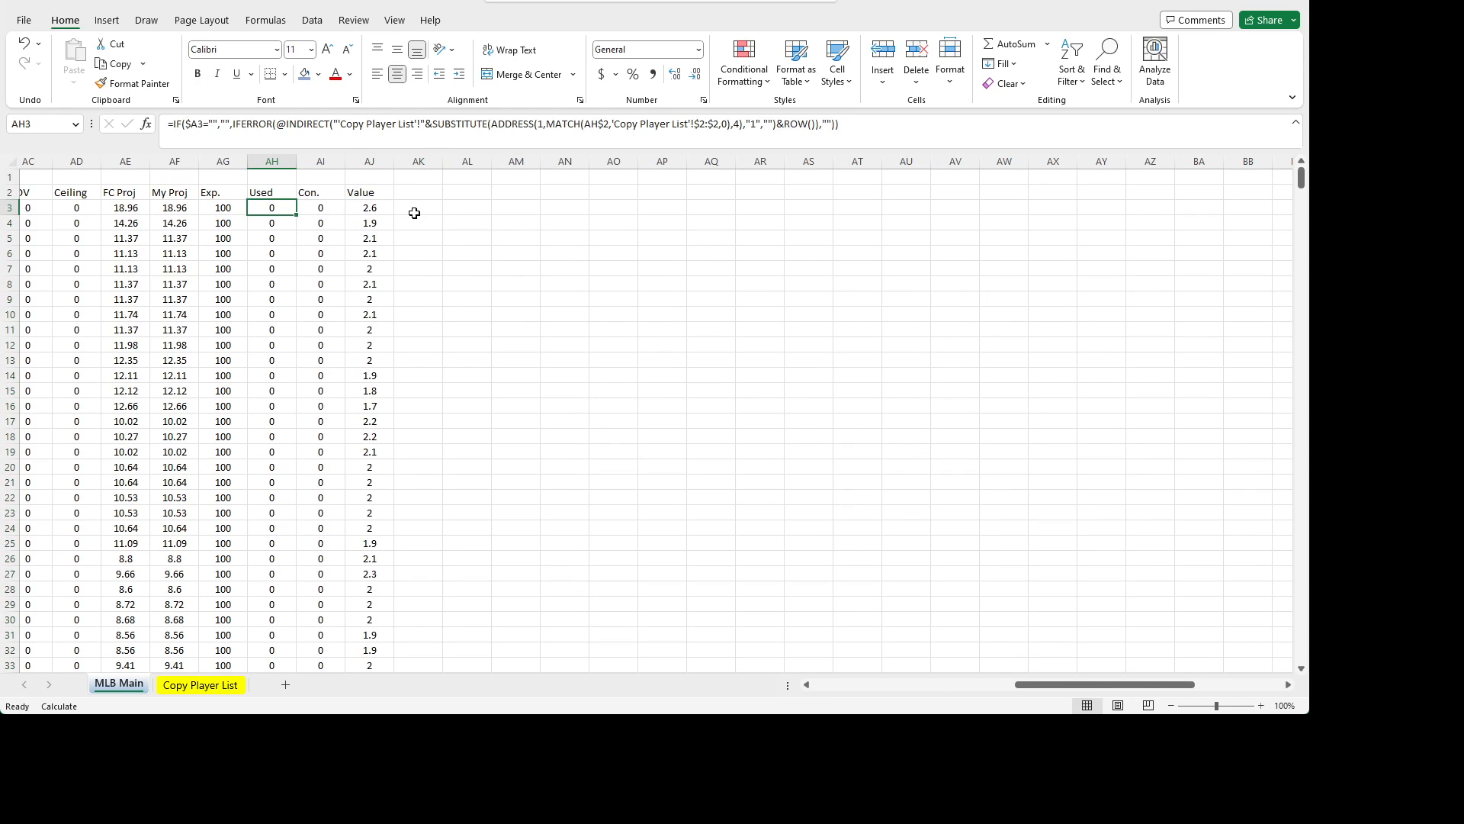
key("Left")
key("Left")
key("Left")
key("Left")
key("Left")
key("Left")
key("Left")
key("Left")
key("Left")
key("Left")
key("Left")
key("Left")
key("Left")
key("Left")
key("Left")
key("Left")
key("Left")
key("Left")
key("Left")
key("Left")
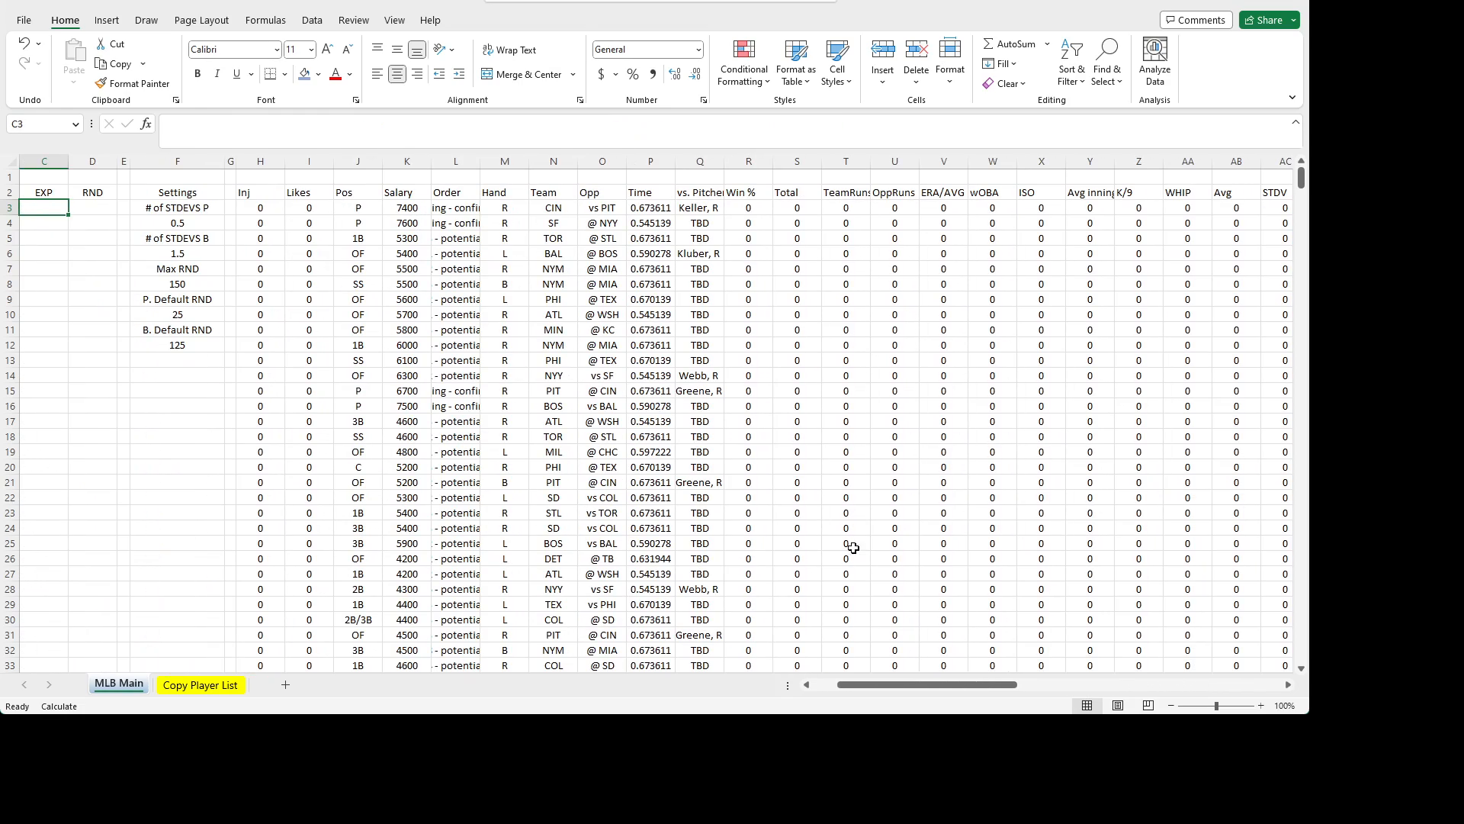
- Delete the stray Hello entry from B5 and select B3 under the Proj header
left_click_drag(939, 682, 804, 687)
left_click(148, 251)
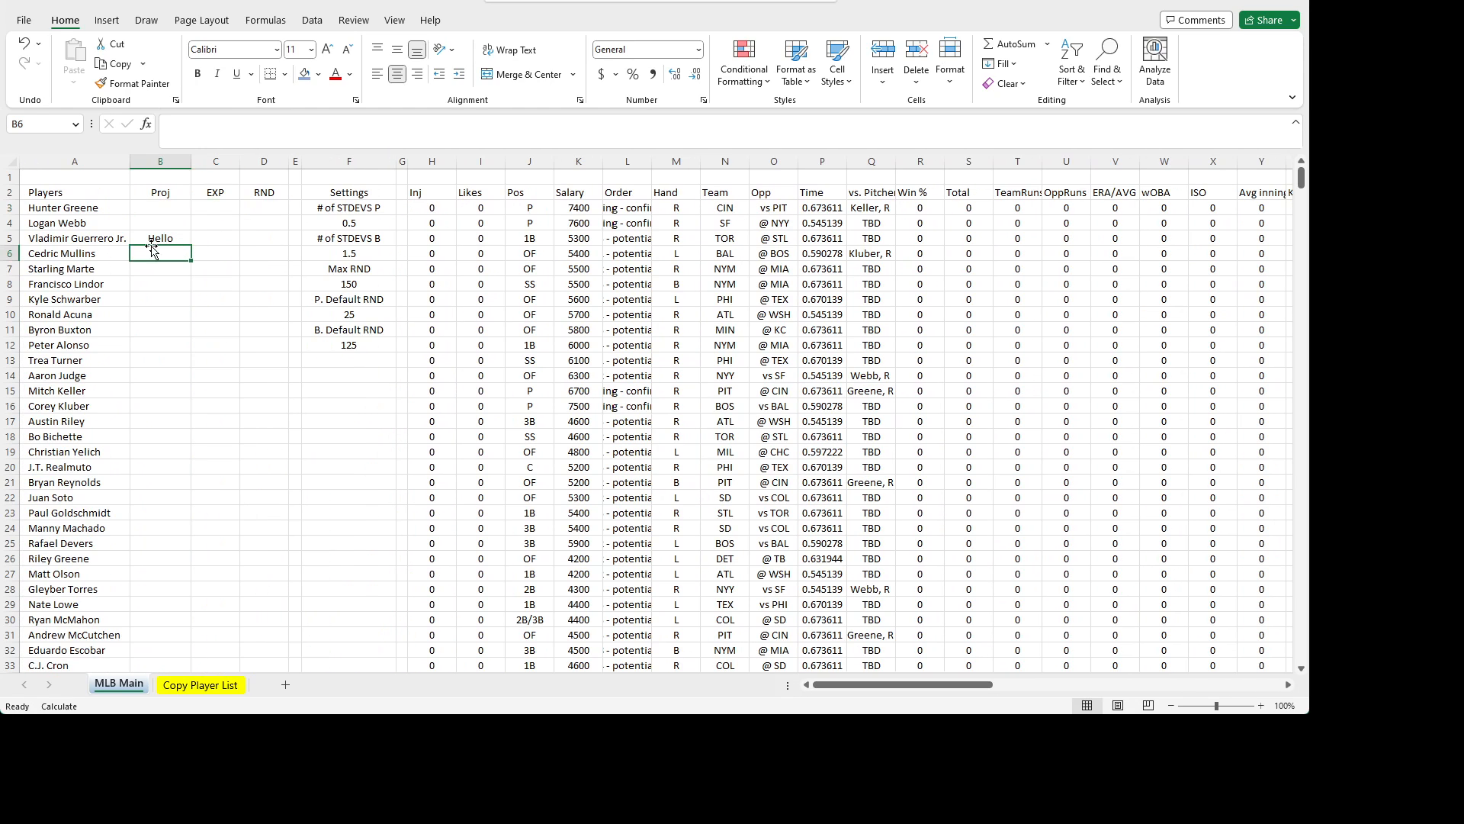
left_click(158, 239)
key("Delete")
key("Up")
key("Up")
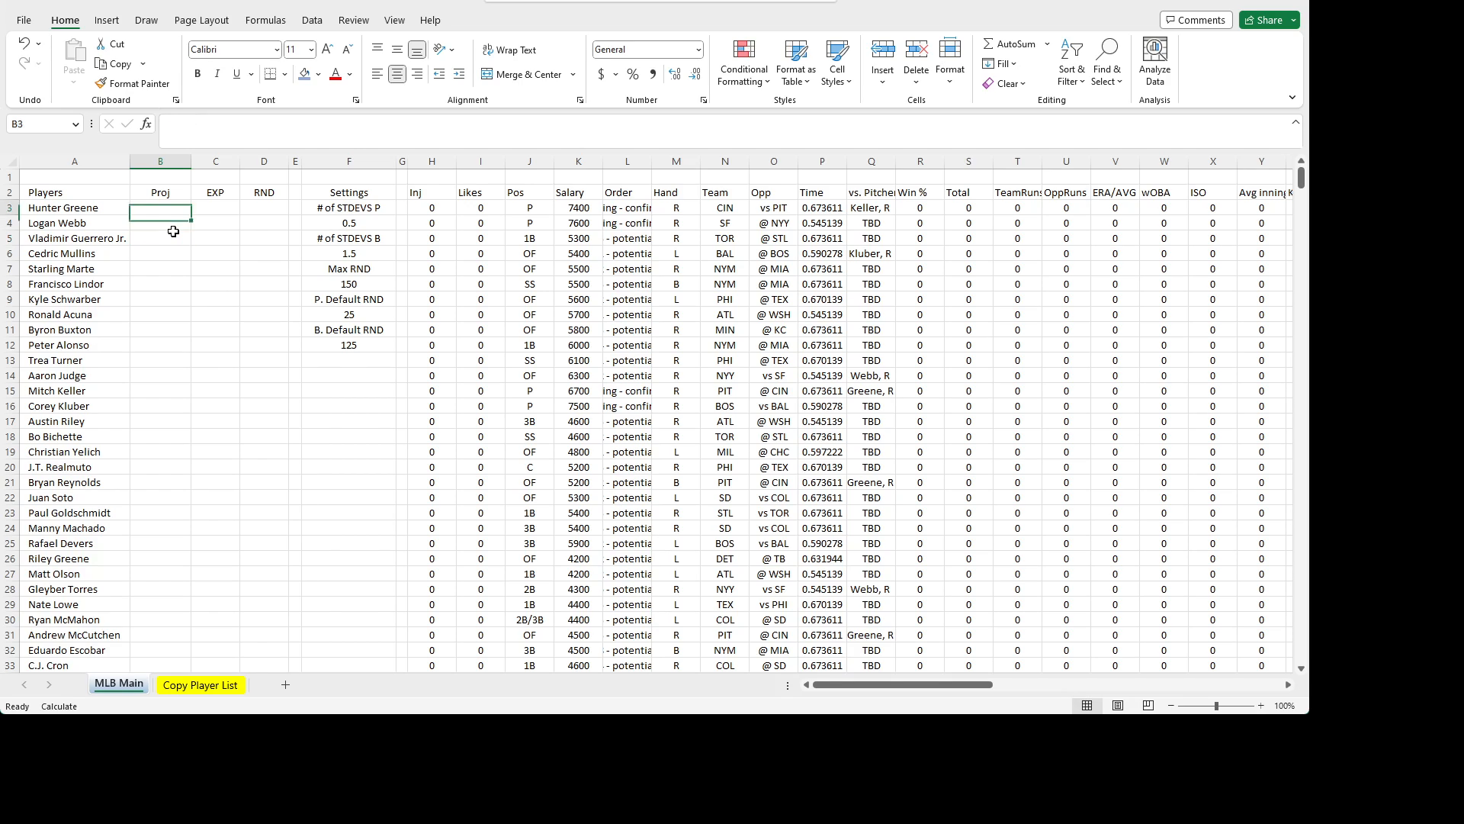
key("Down")
key("Up")
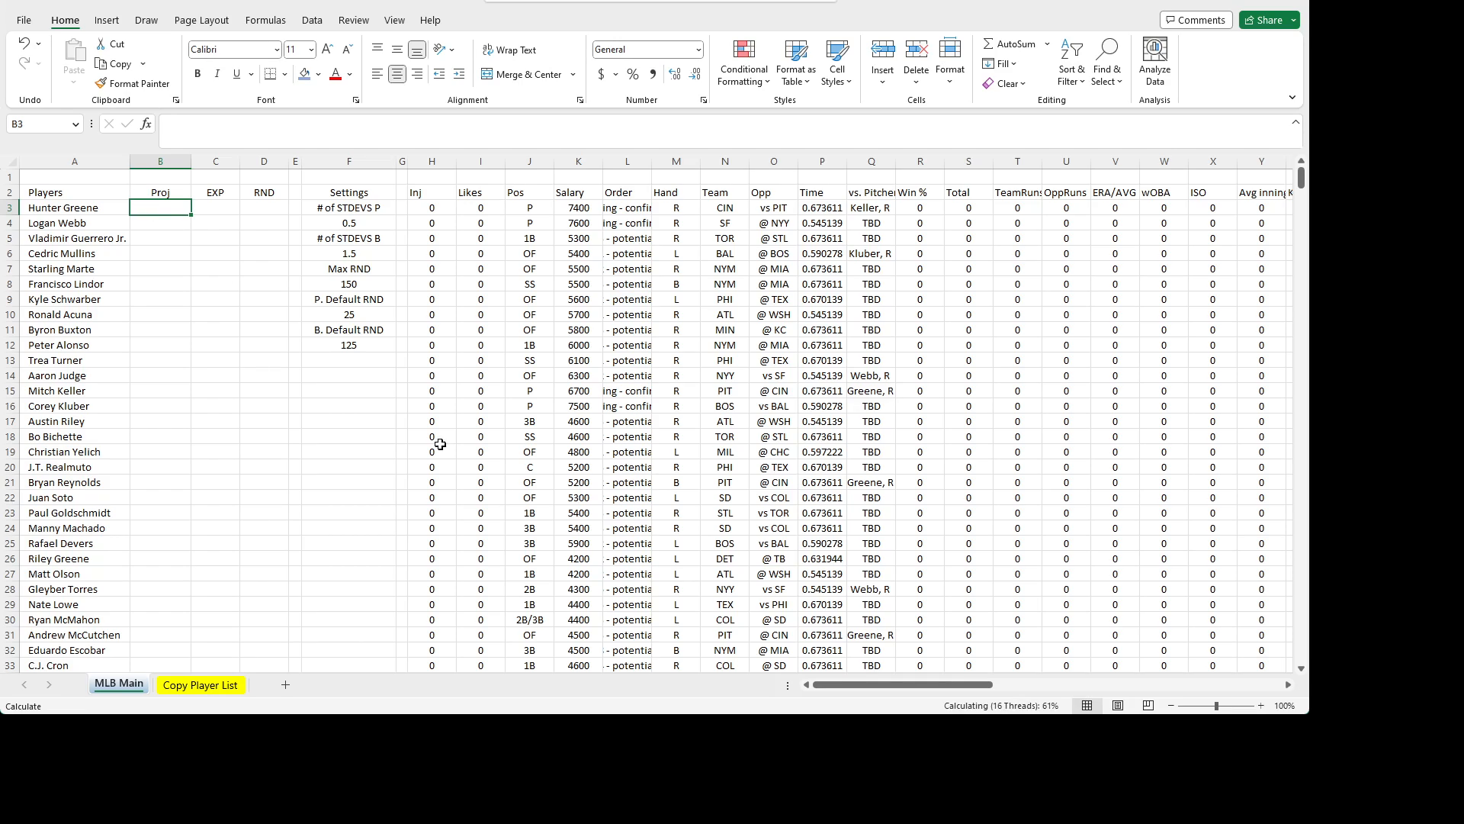
- Enter =IF(A3="","",AF3) in B3 to pull My Proj, and fill it down the Proj column
left_click_drag(869, 685, 985, 687)
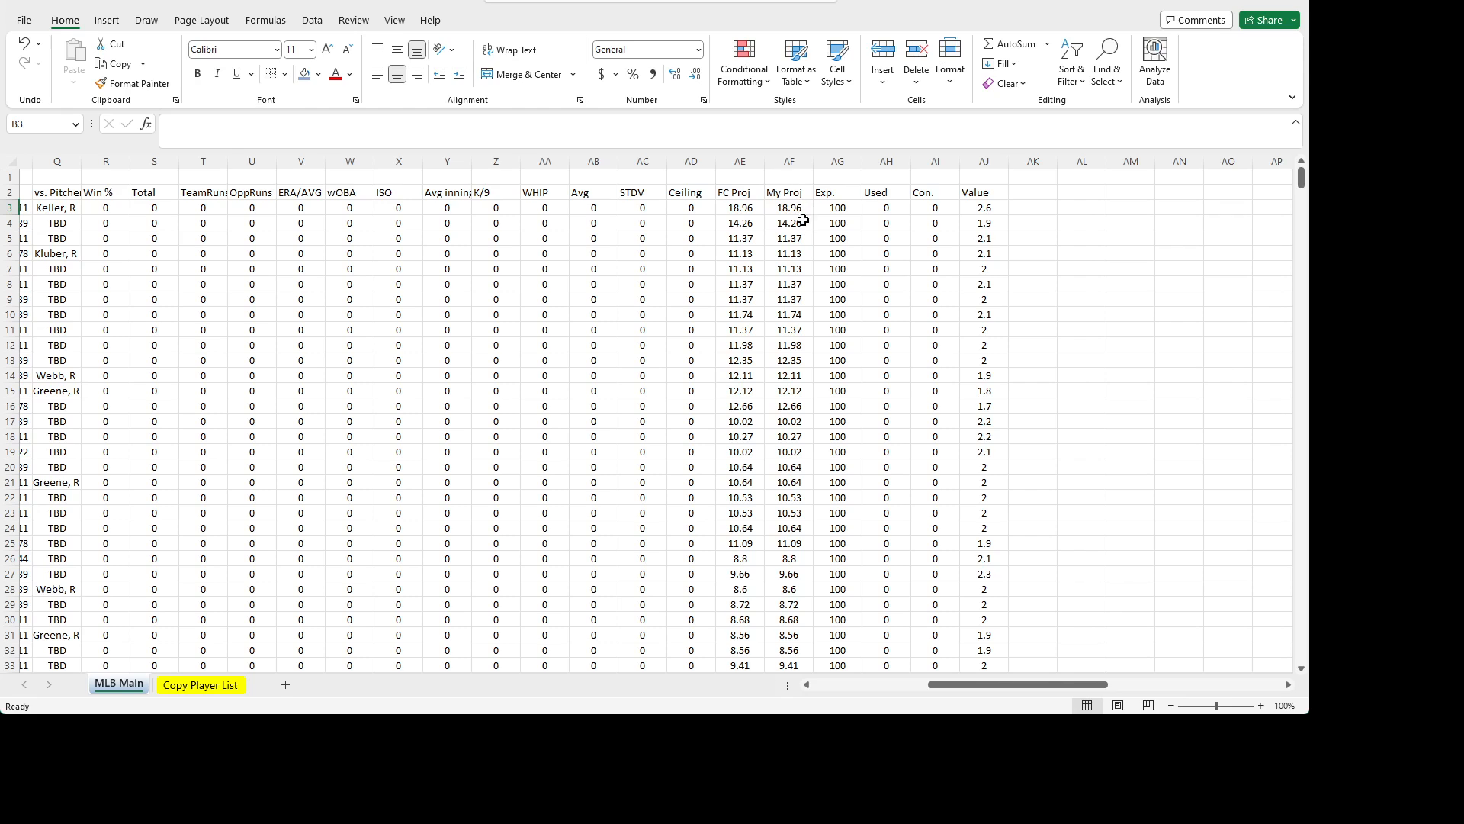
left_click_drag(1060, 684, 945, 684)
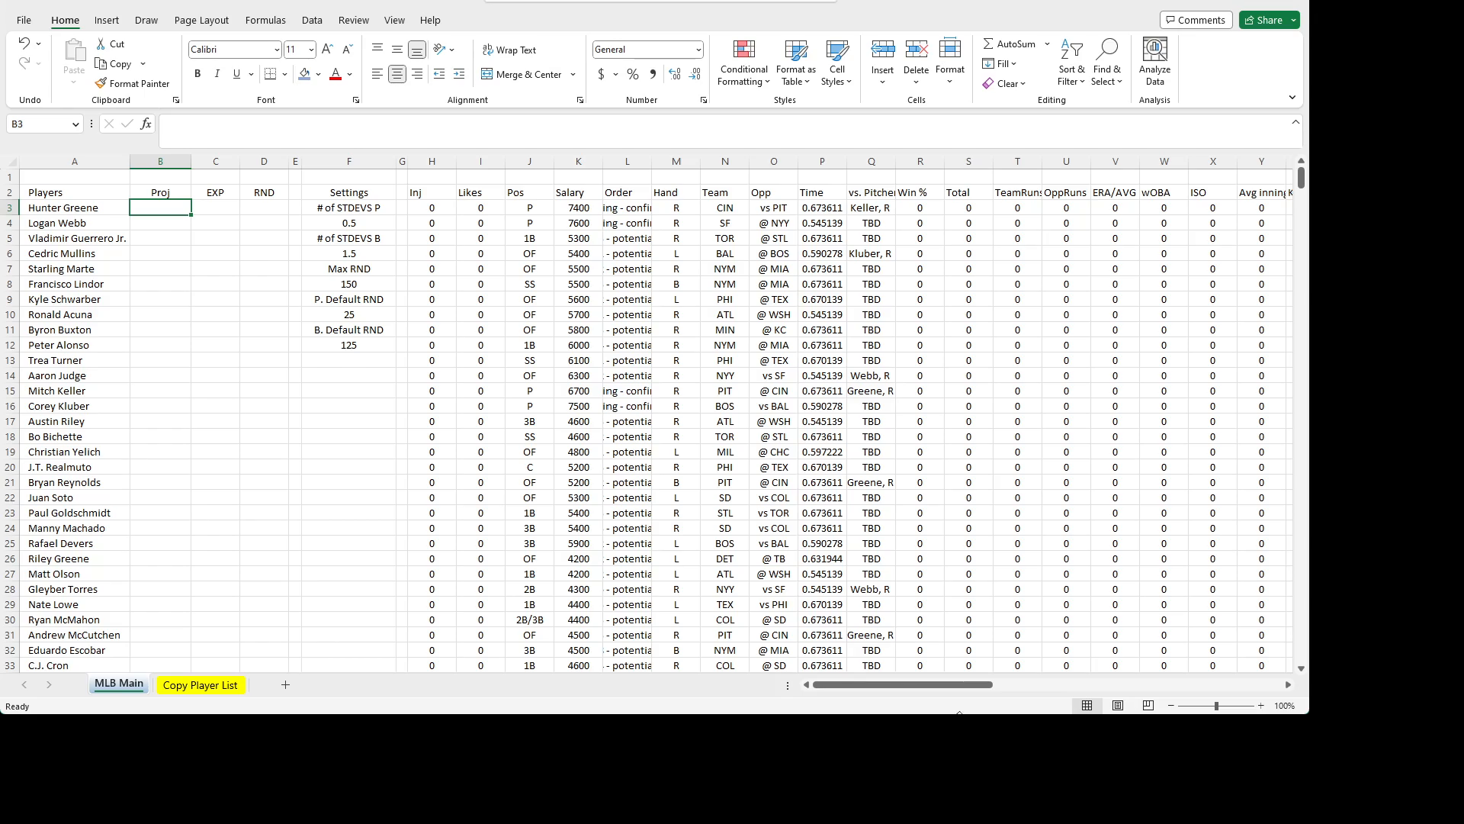
mouse_move(935, 684)
left_mouse_down()
mouse_move(1055, 685)
mouse_move(933, 685)
left_mouse_up()
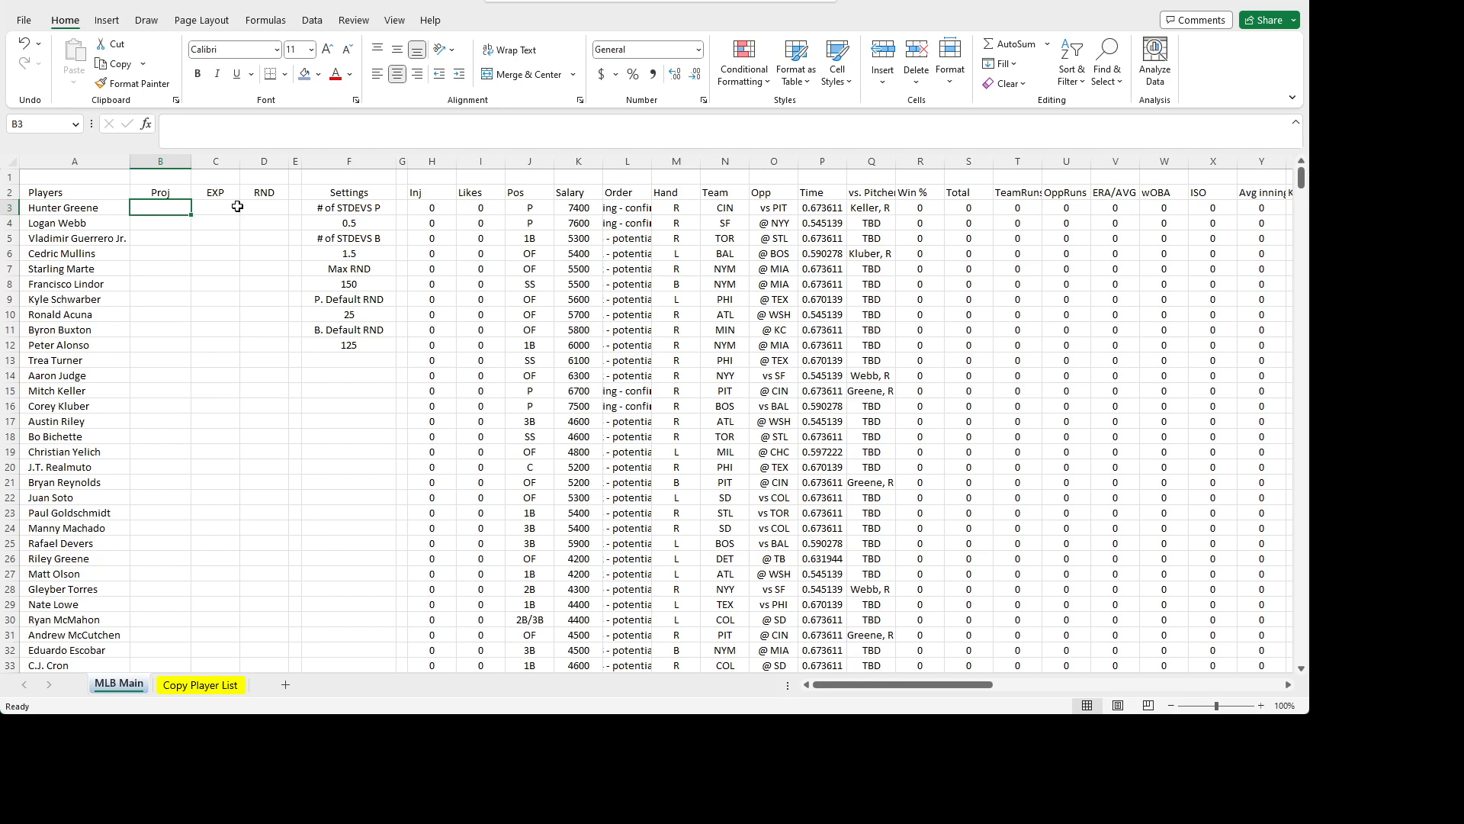
key("F2")
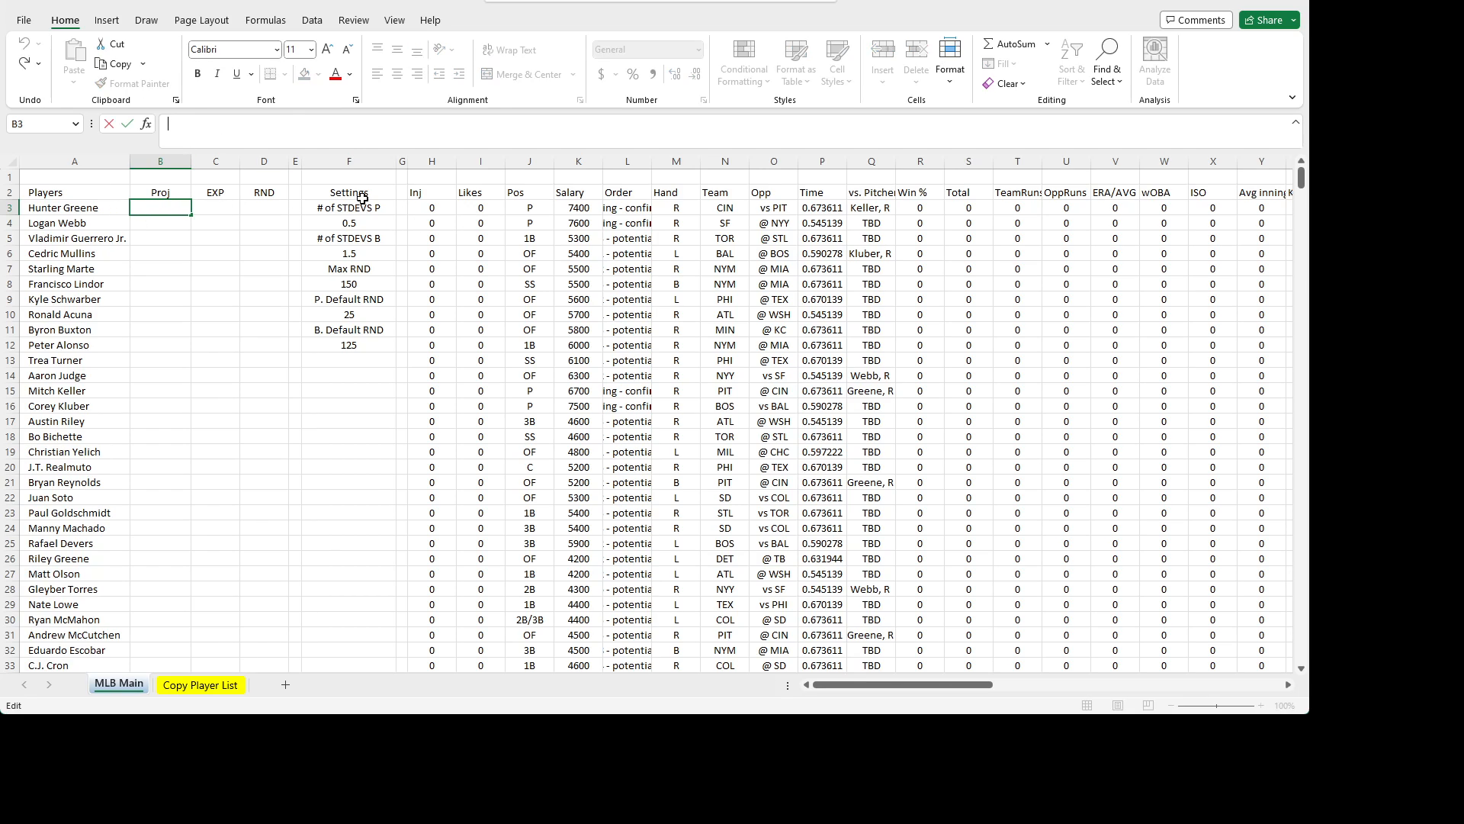
type("=")
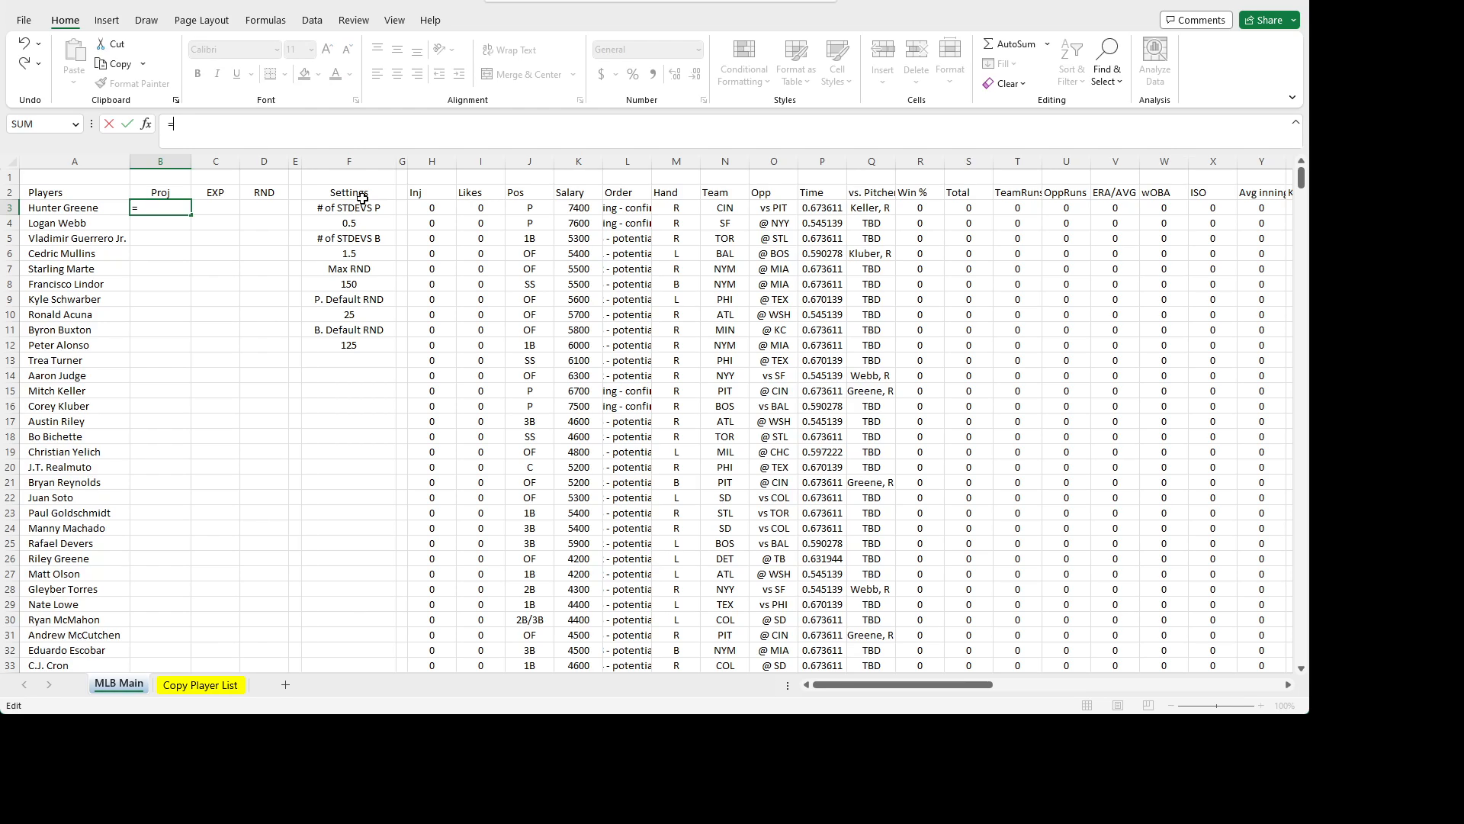
type("A3")
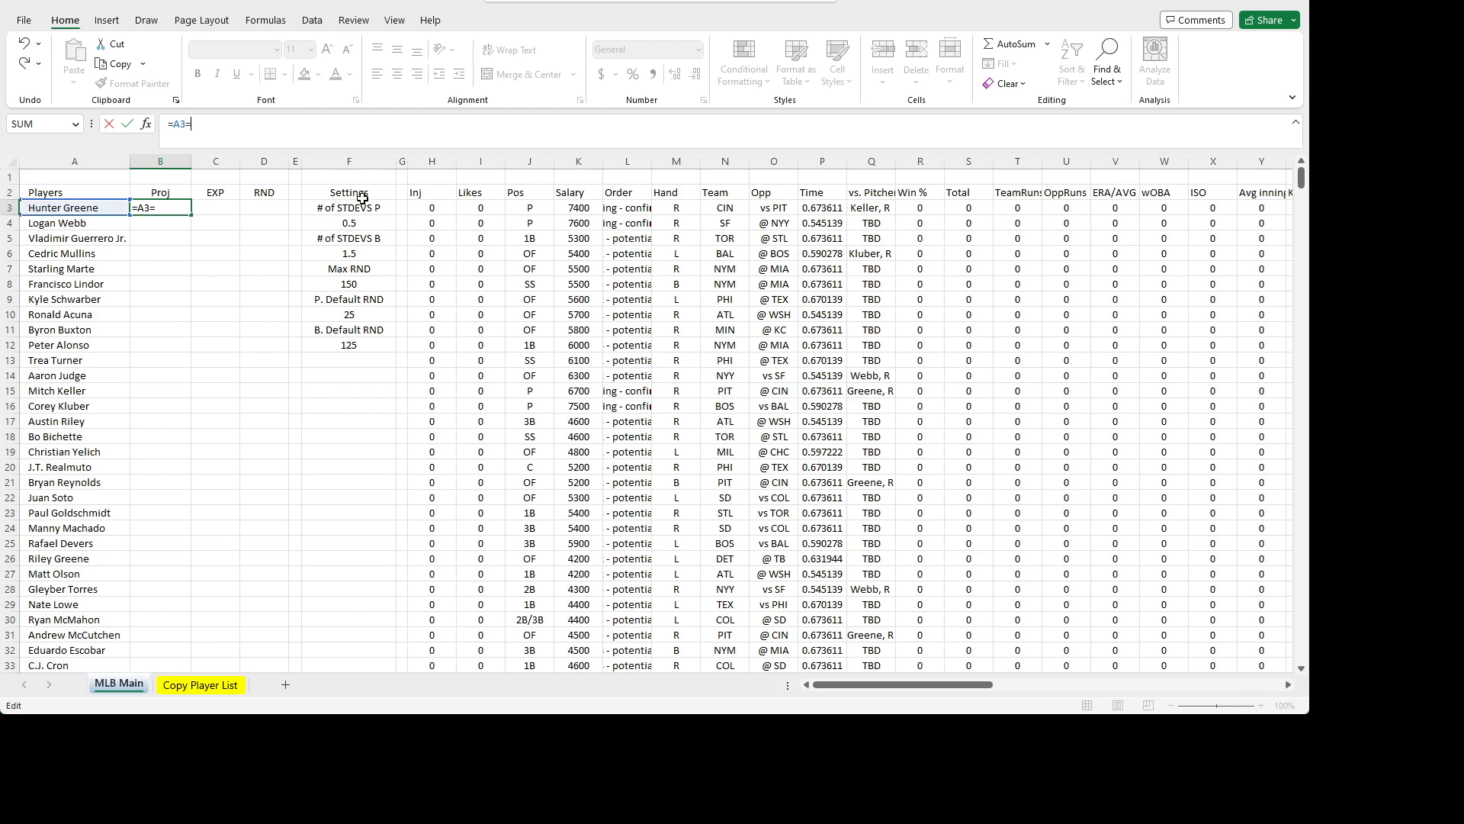
type("=")
key("BackSpace")
key("BackSpace")
key("BackSpace")
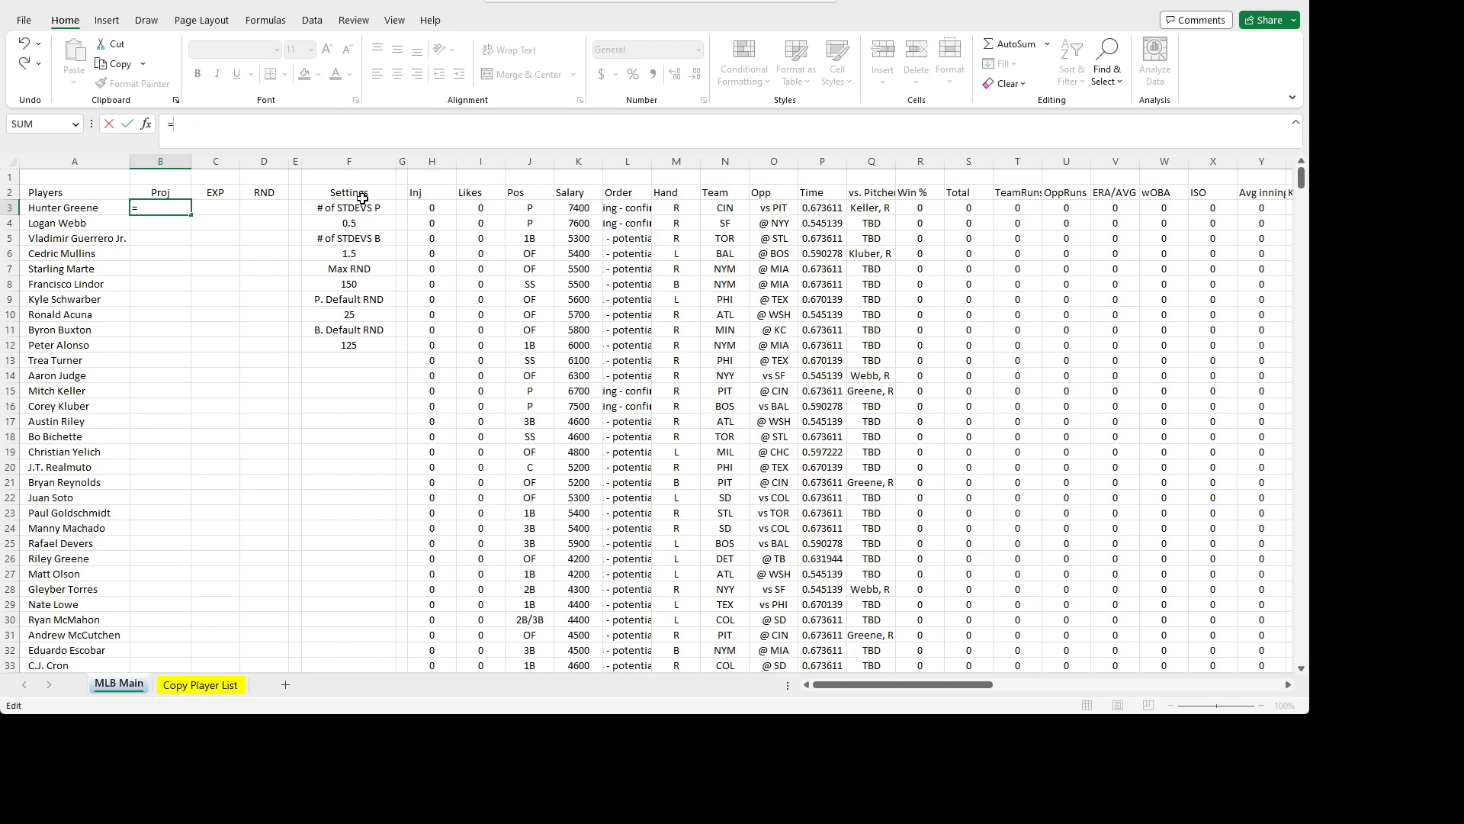
type("IF*(")
type("A")
type("3=\" ")
type(",\"")
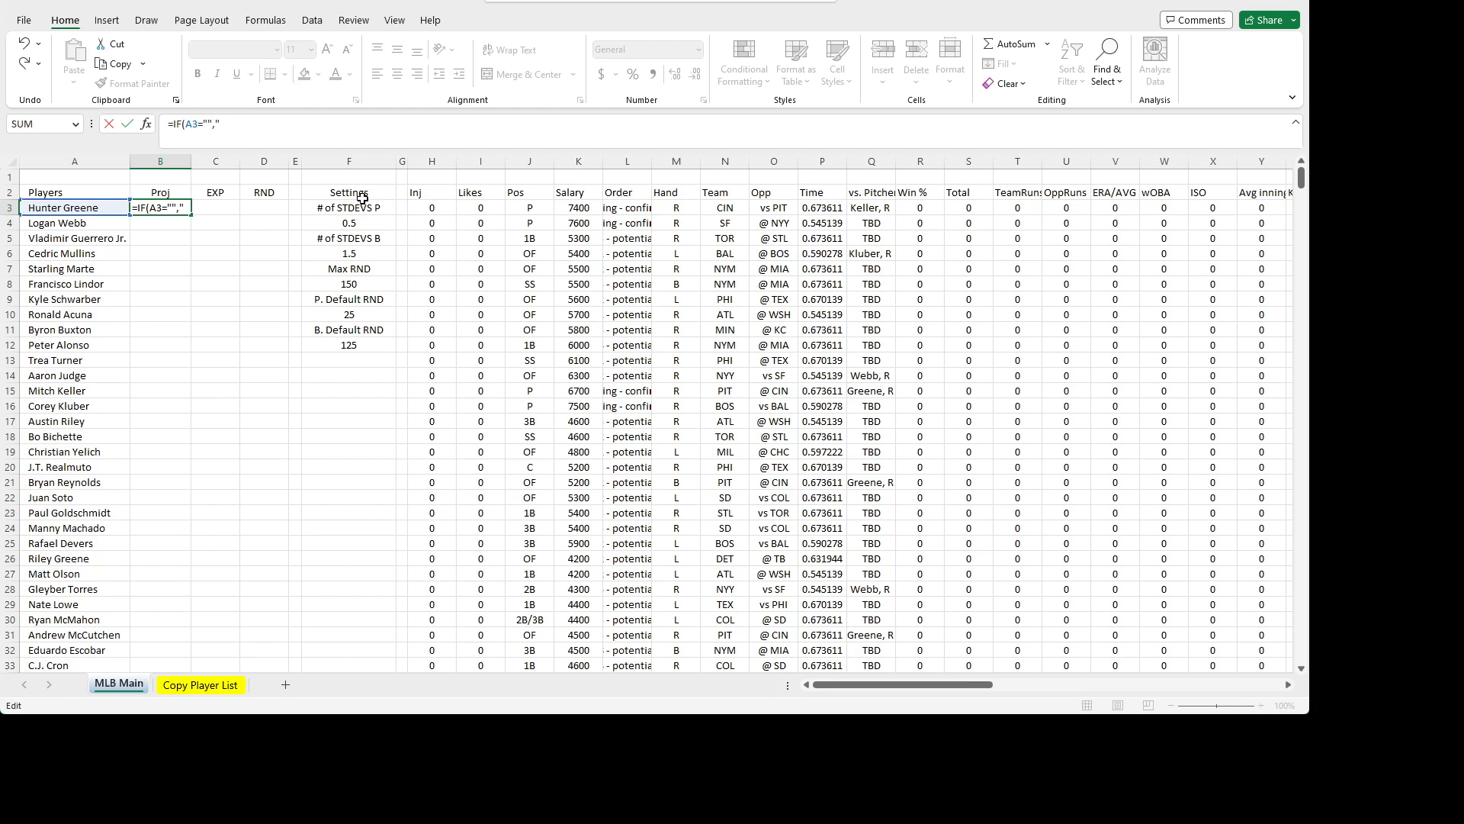
type("\",AF3")
key("ctrl+Return")
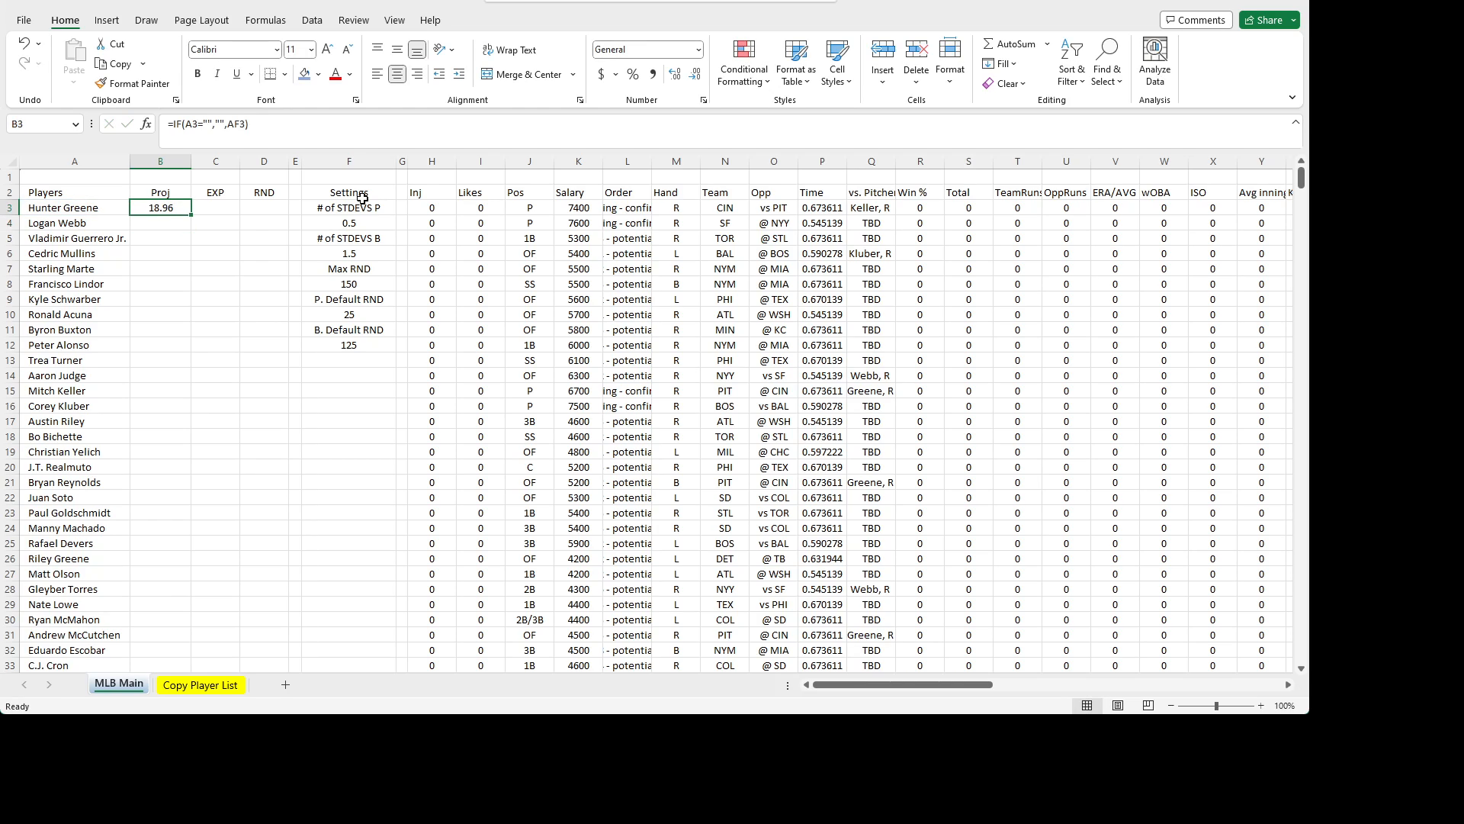
double_click(192, 218)
left_click(160, 208)
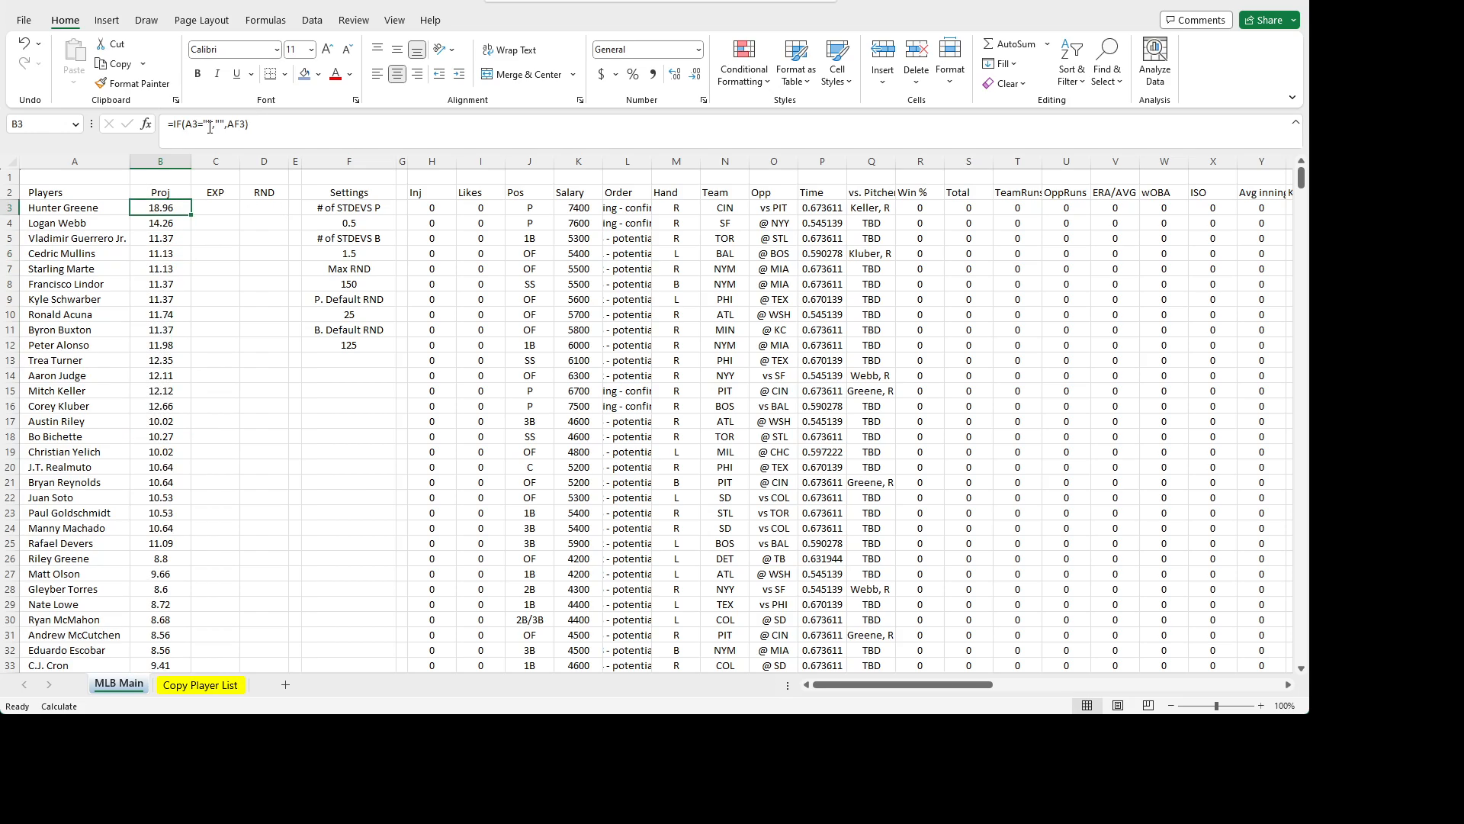
- Multiply AF3 by 1.10 inside the projection formula in B3
left_click(244, 124)
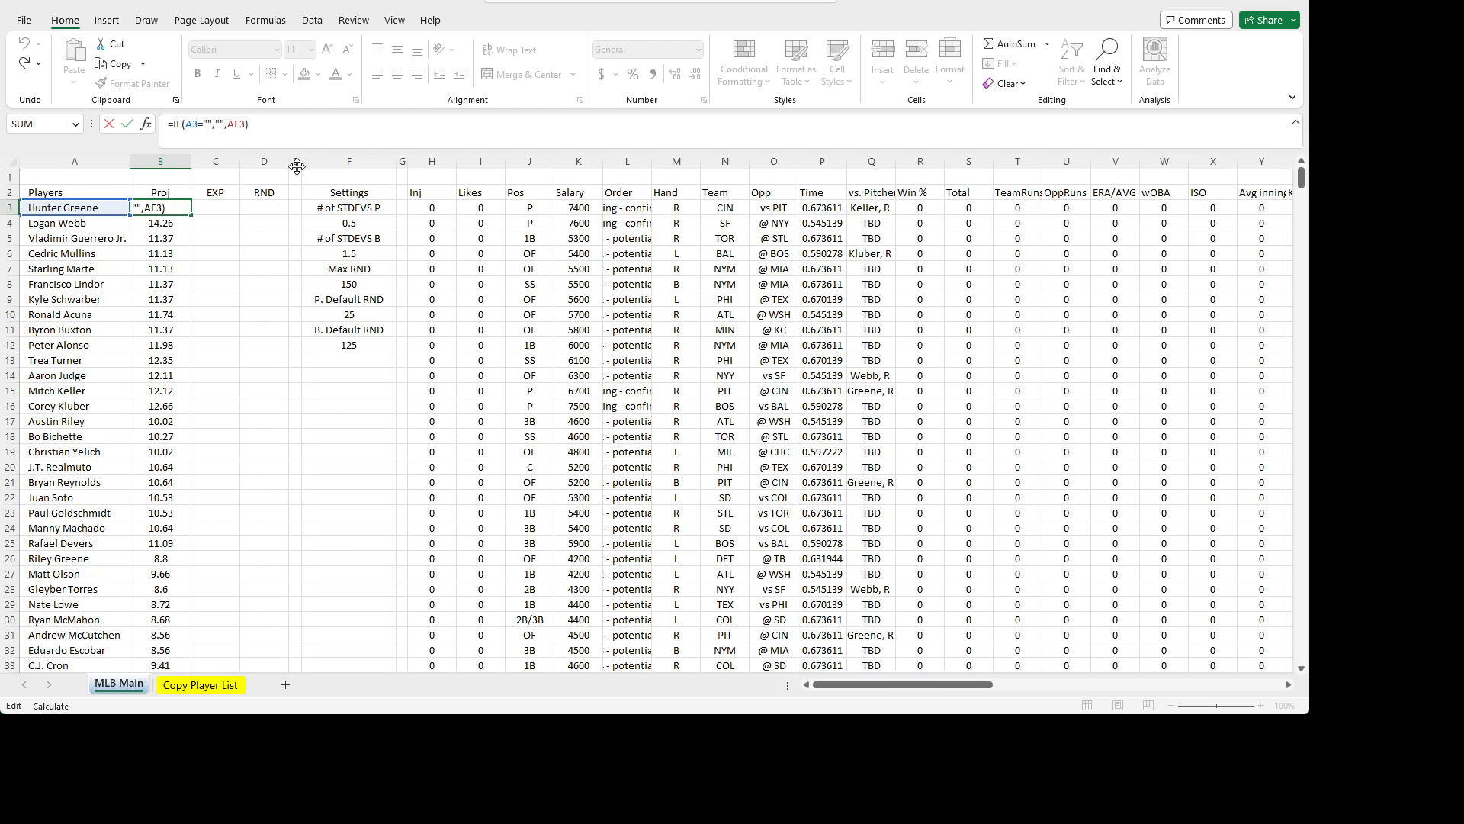
type("*1.10")
key("Return")
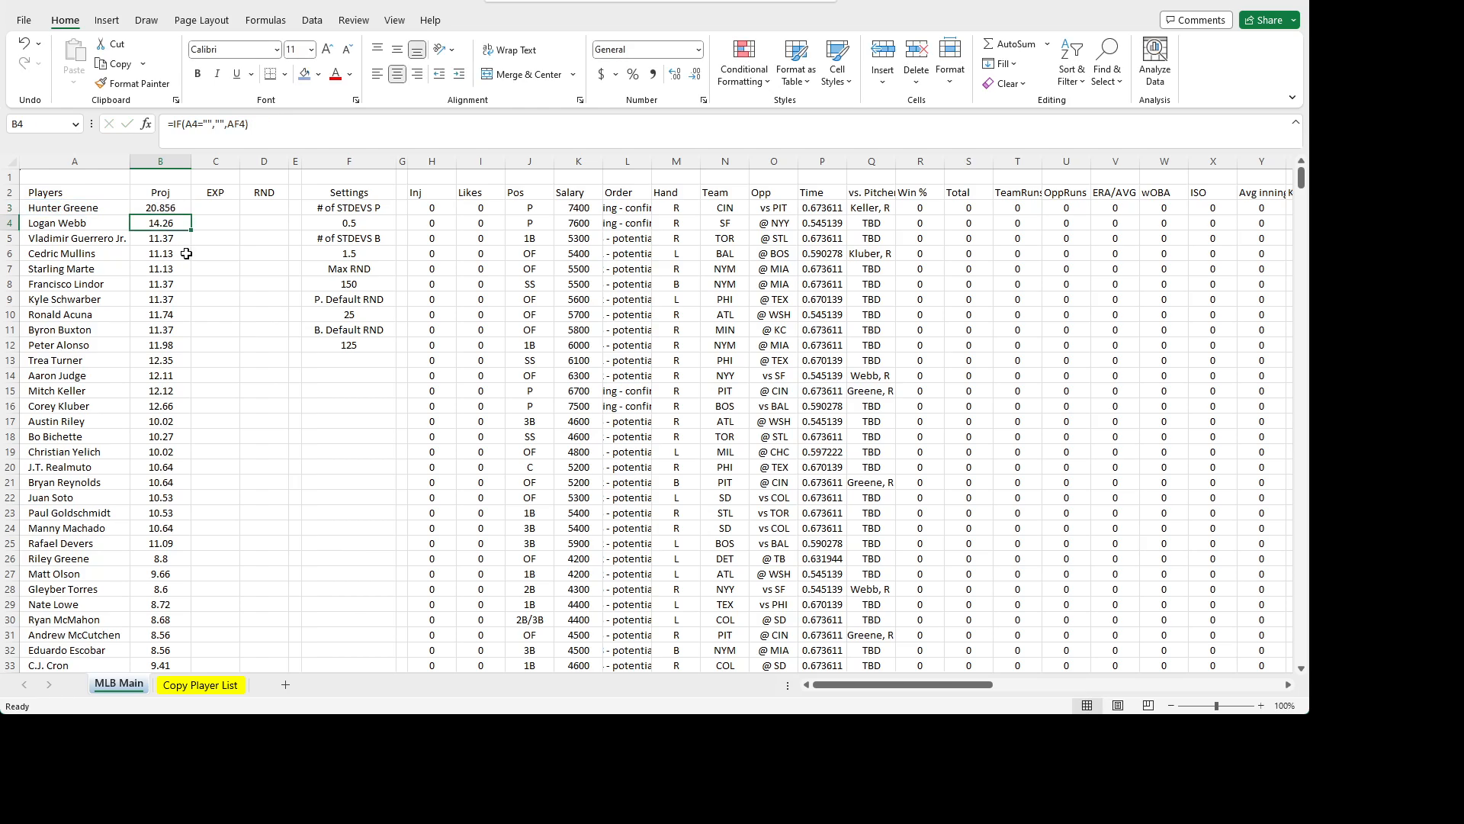
- Remove the multiplier from the formula in B3, leaving =IF(A3="","",AF3)
left_click(180, 222)
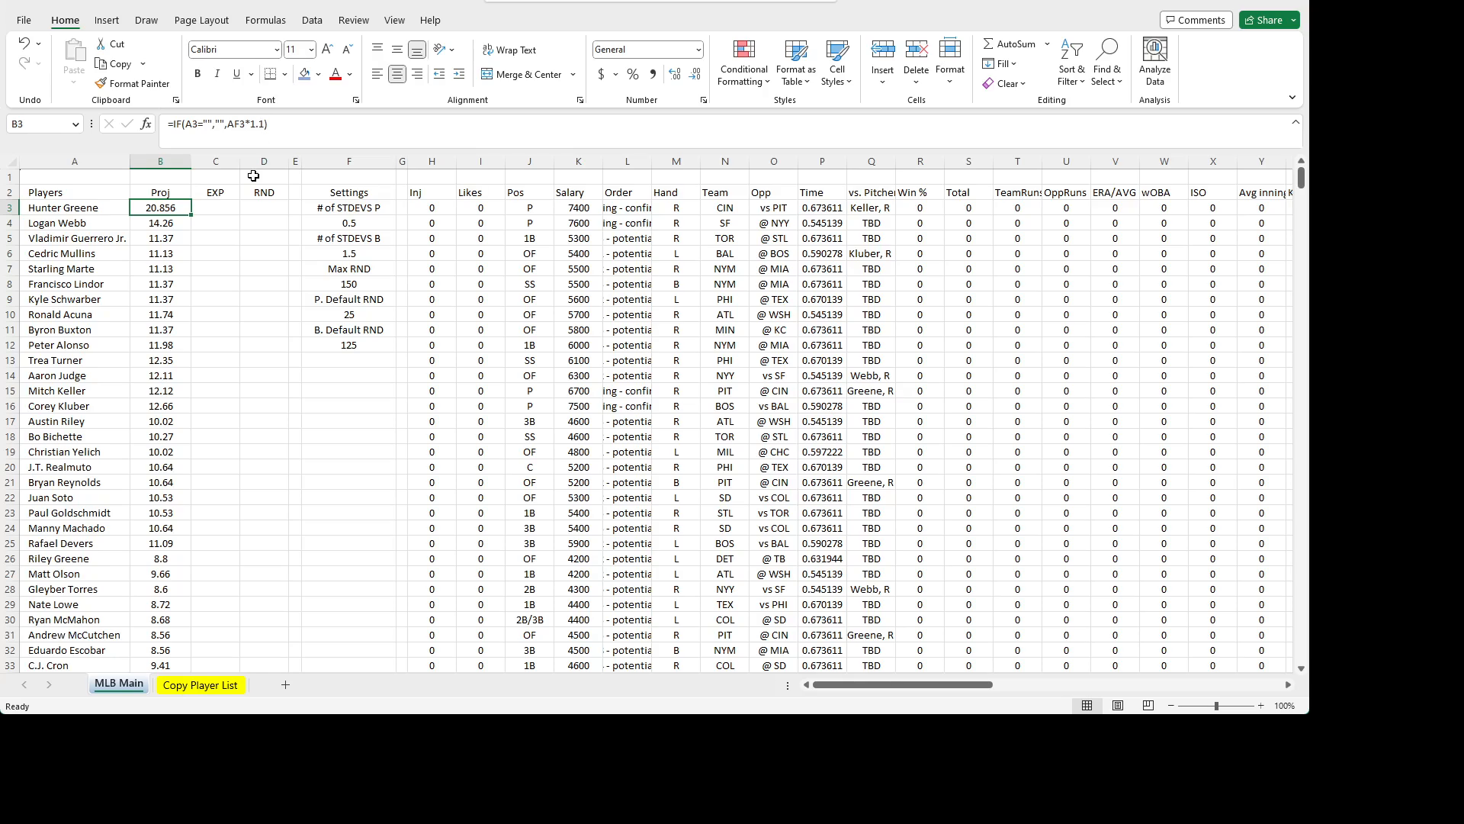
left_click(269, 130)
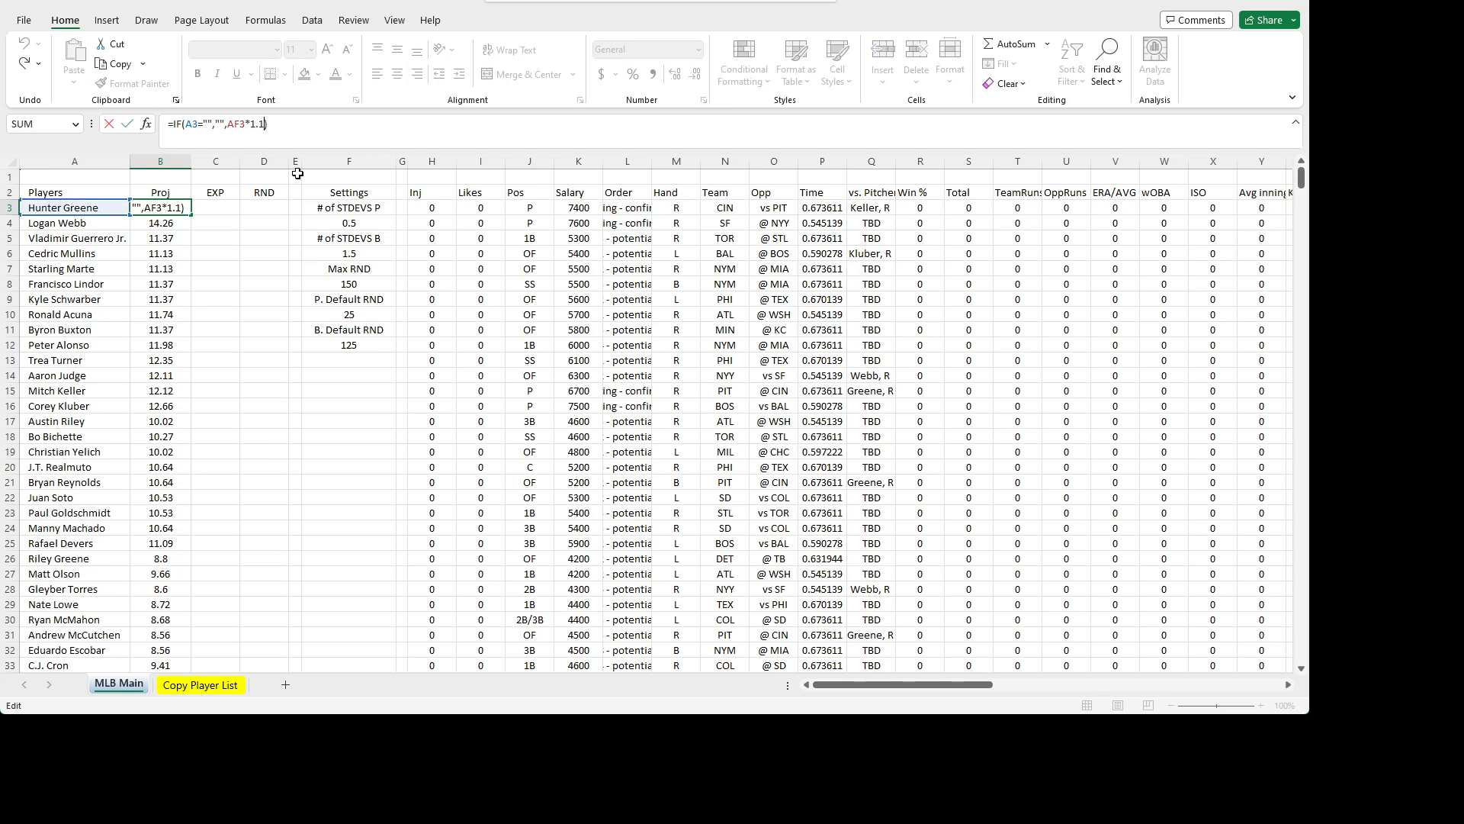
key("BackSpace")
key("BackSpace")
key("BackSpace")
key("BackSpace")
key("Return")
key("Up")
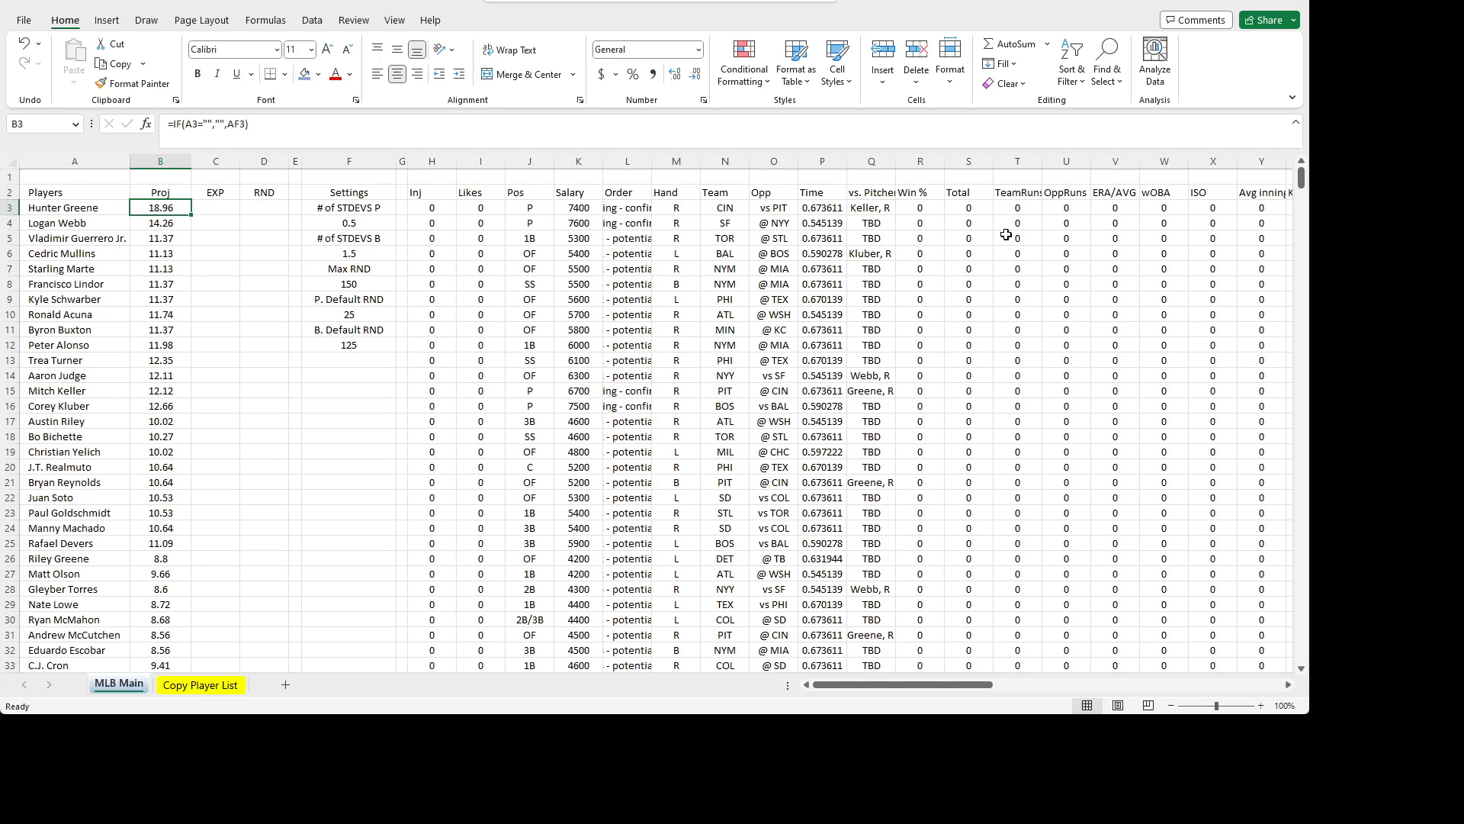
left_click(167, 238)
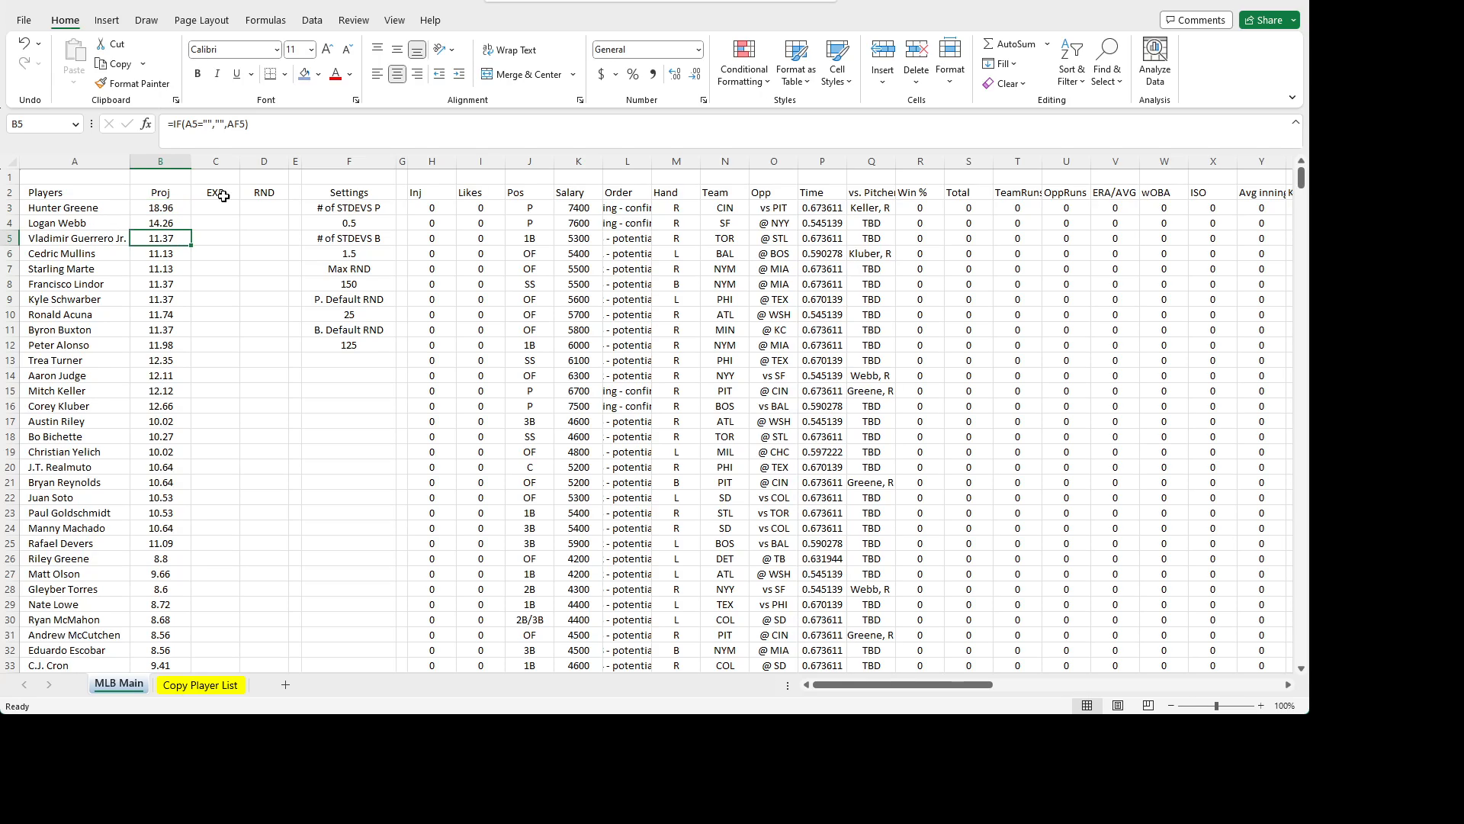
left_click(128, 195)
left_click(168, 211)
left_click(203, 206)
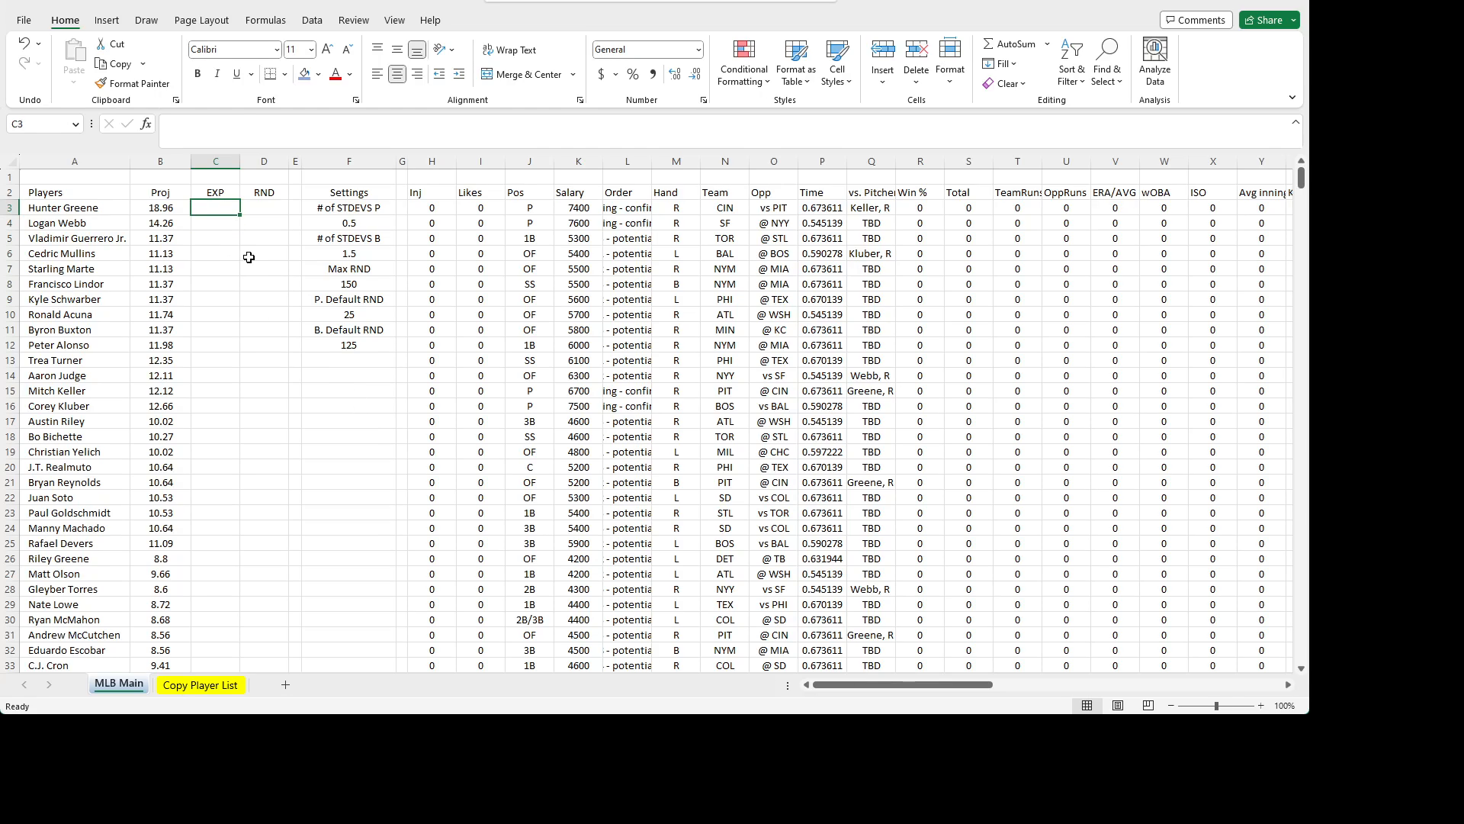
key("Left")
key("Left")
key("Right")
key("Right")
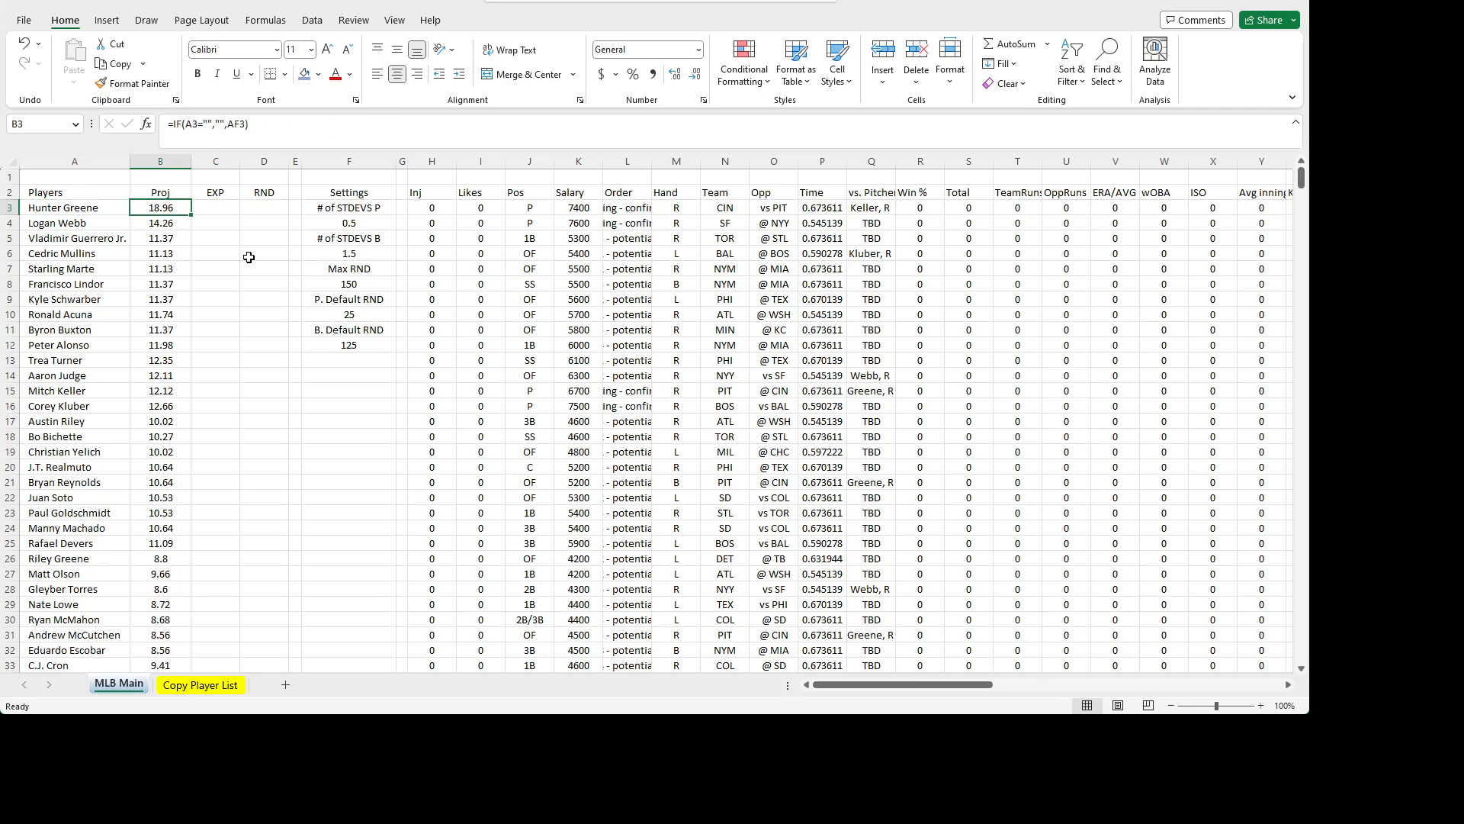
key("Left")
key("Right")
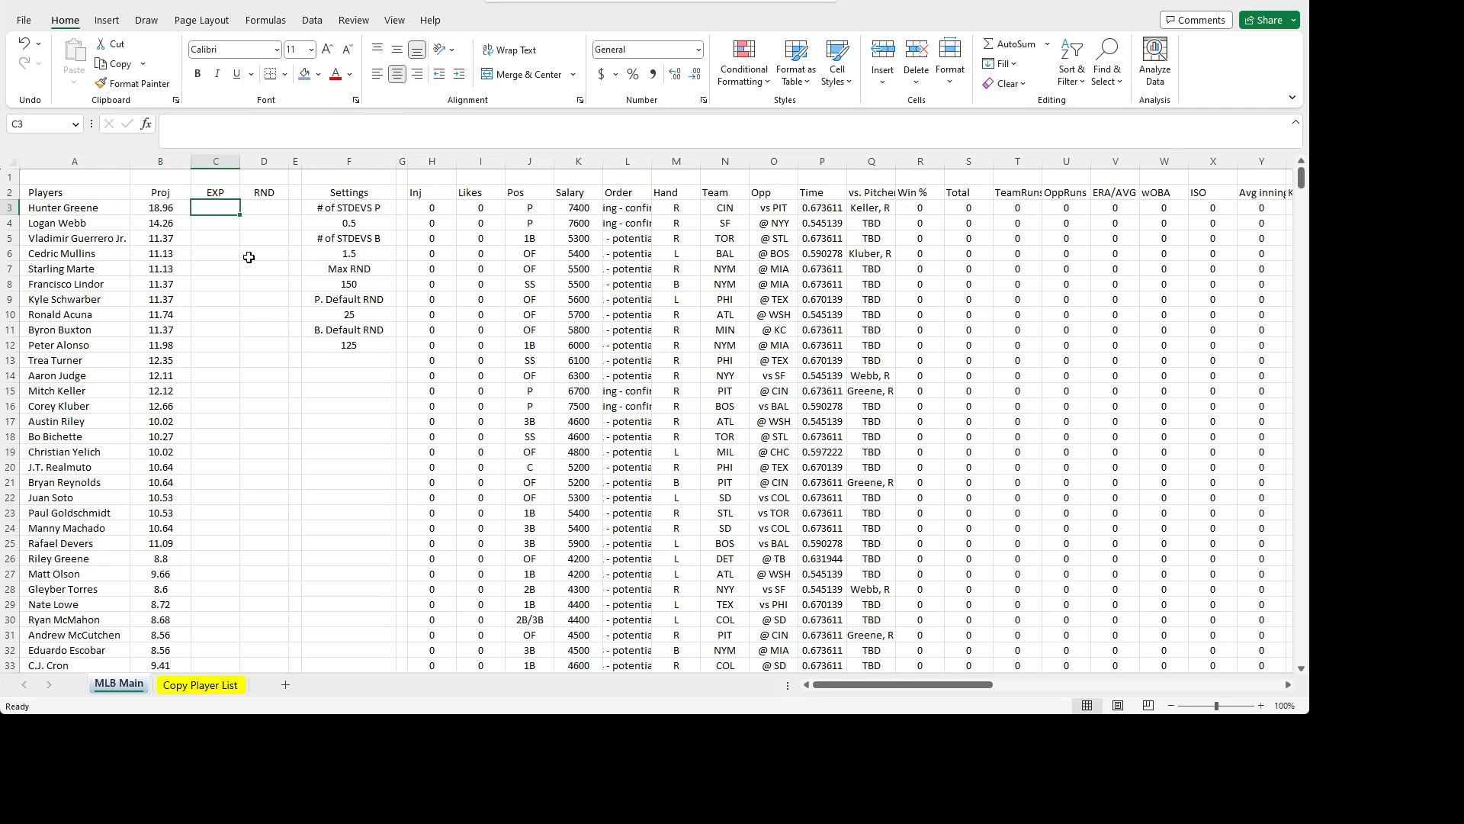
key("Left")
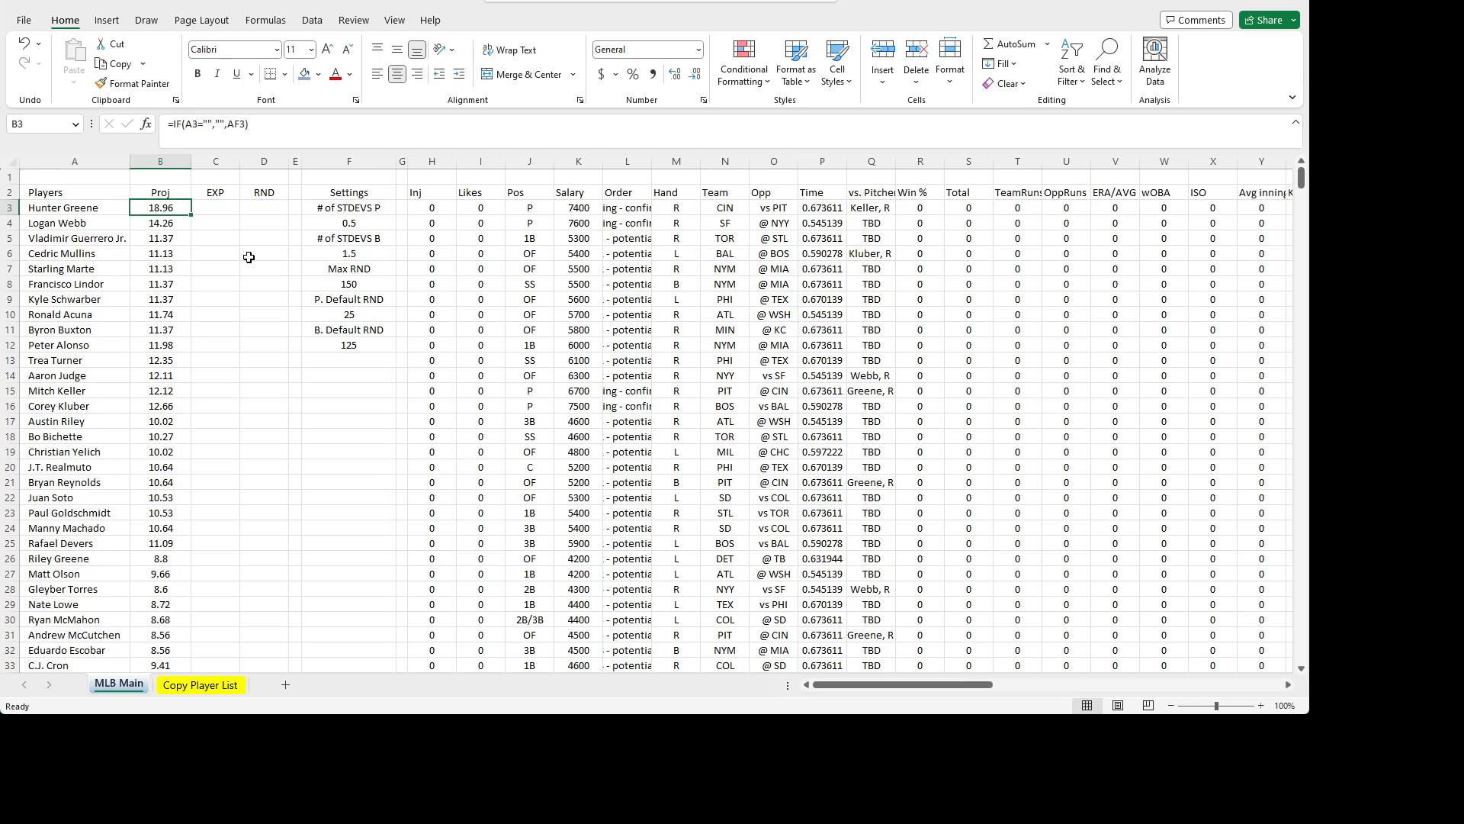
- Enter 100 in C3 and fill it down the EXP column alongside the player rows
key("Right")
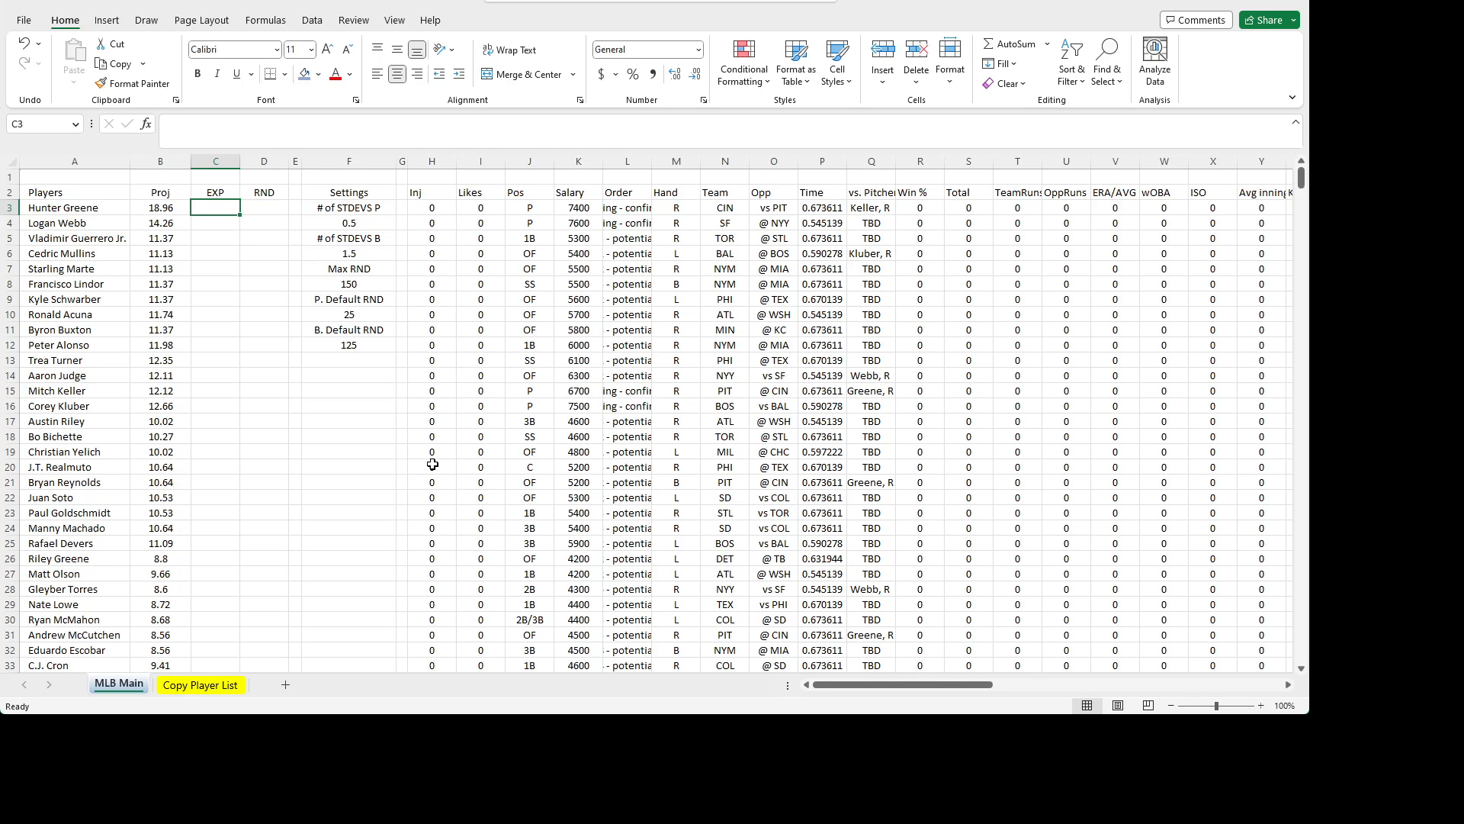
type("10")
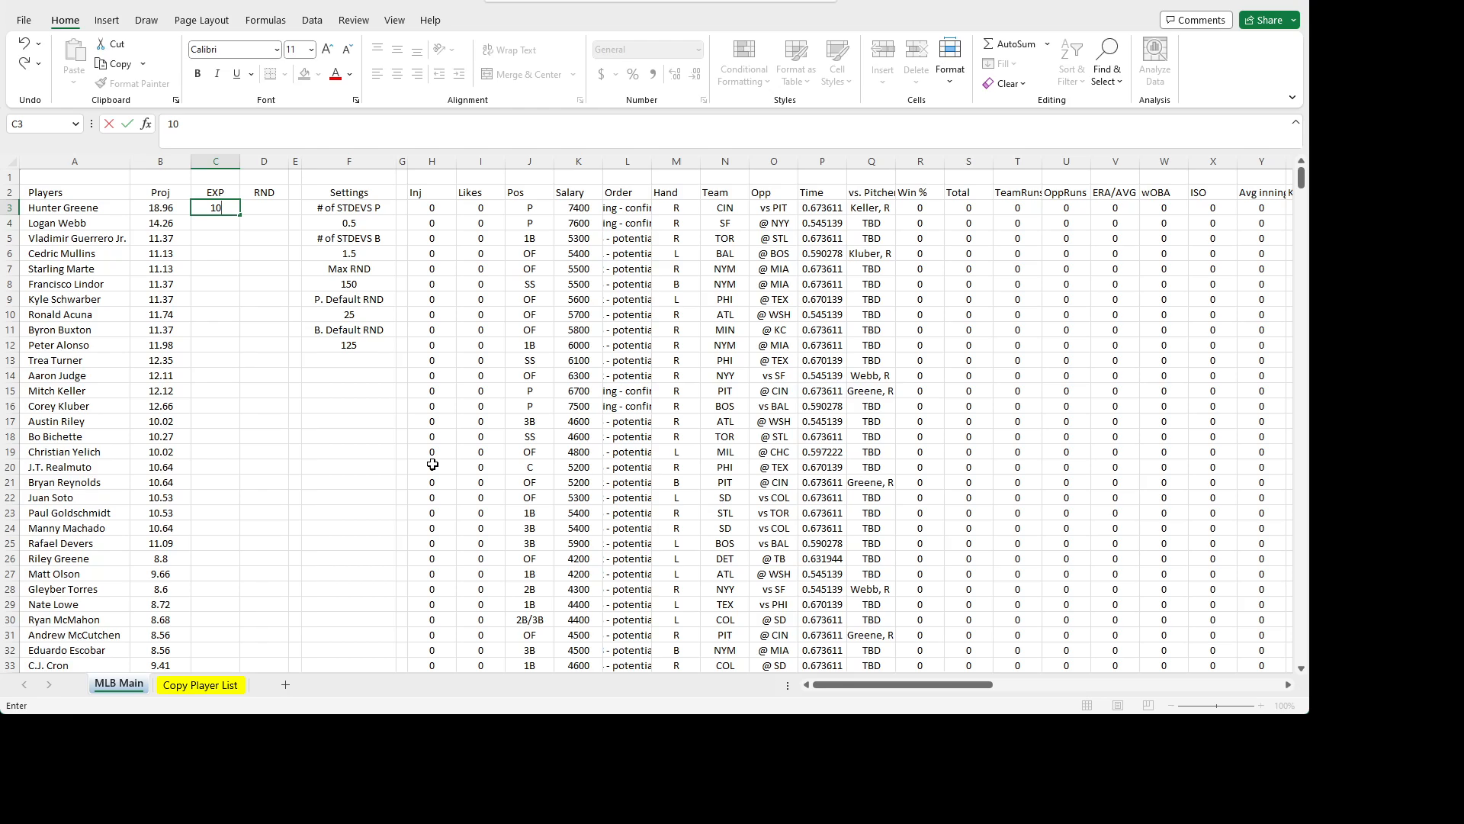
key("Return")
type("0")
key("Escape")
key("Up")
type("100")
key("Return")
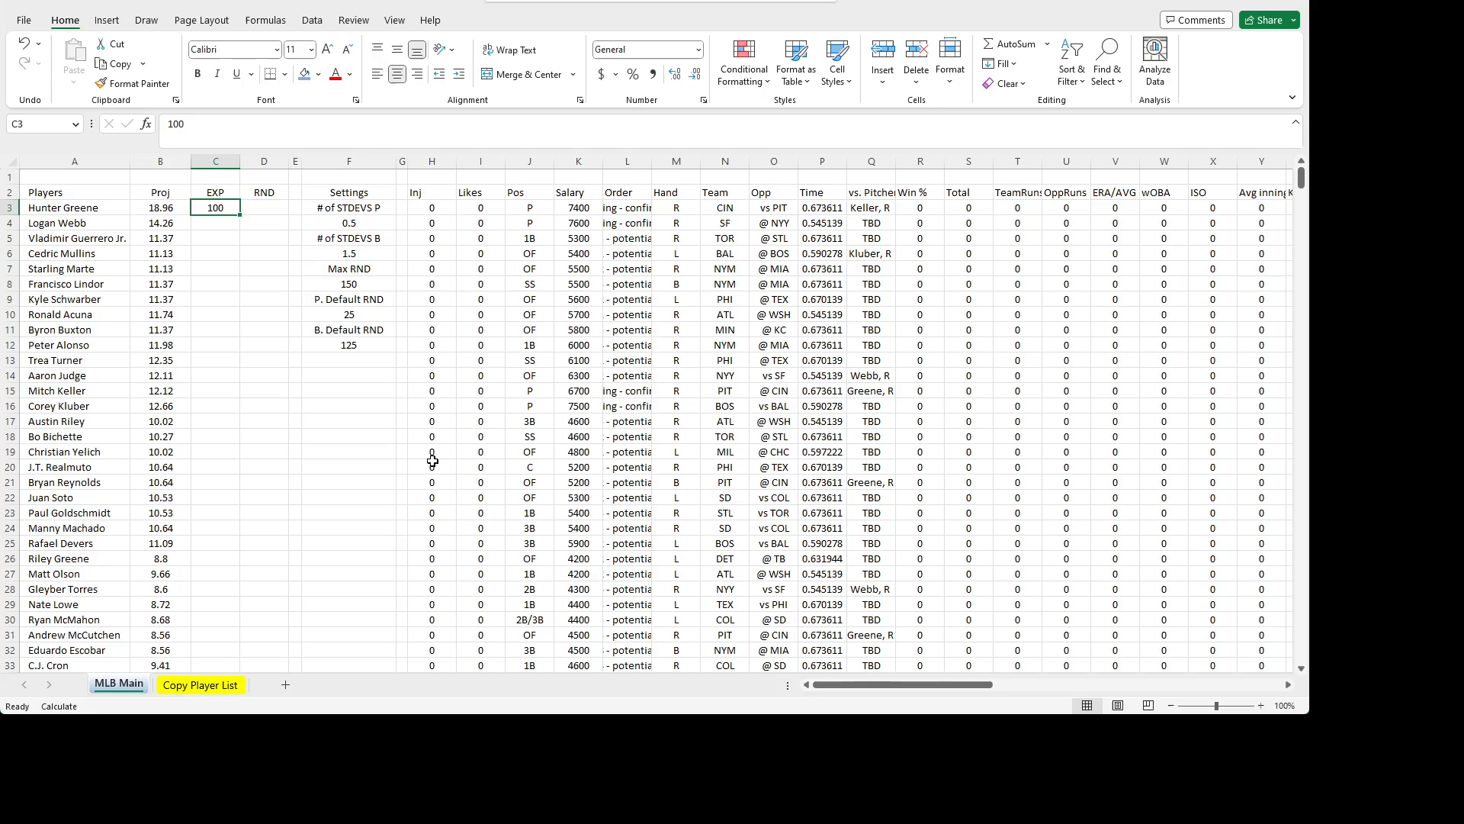
double_click(244, 224)
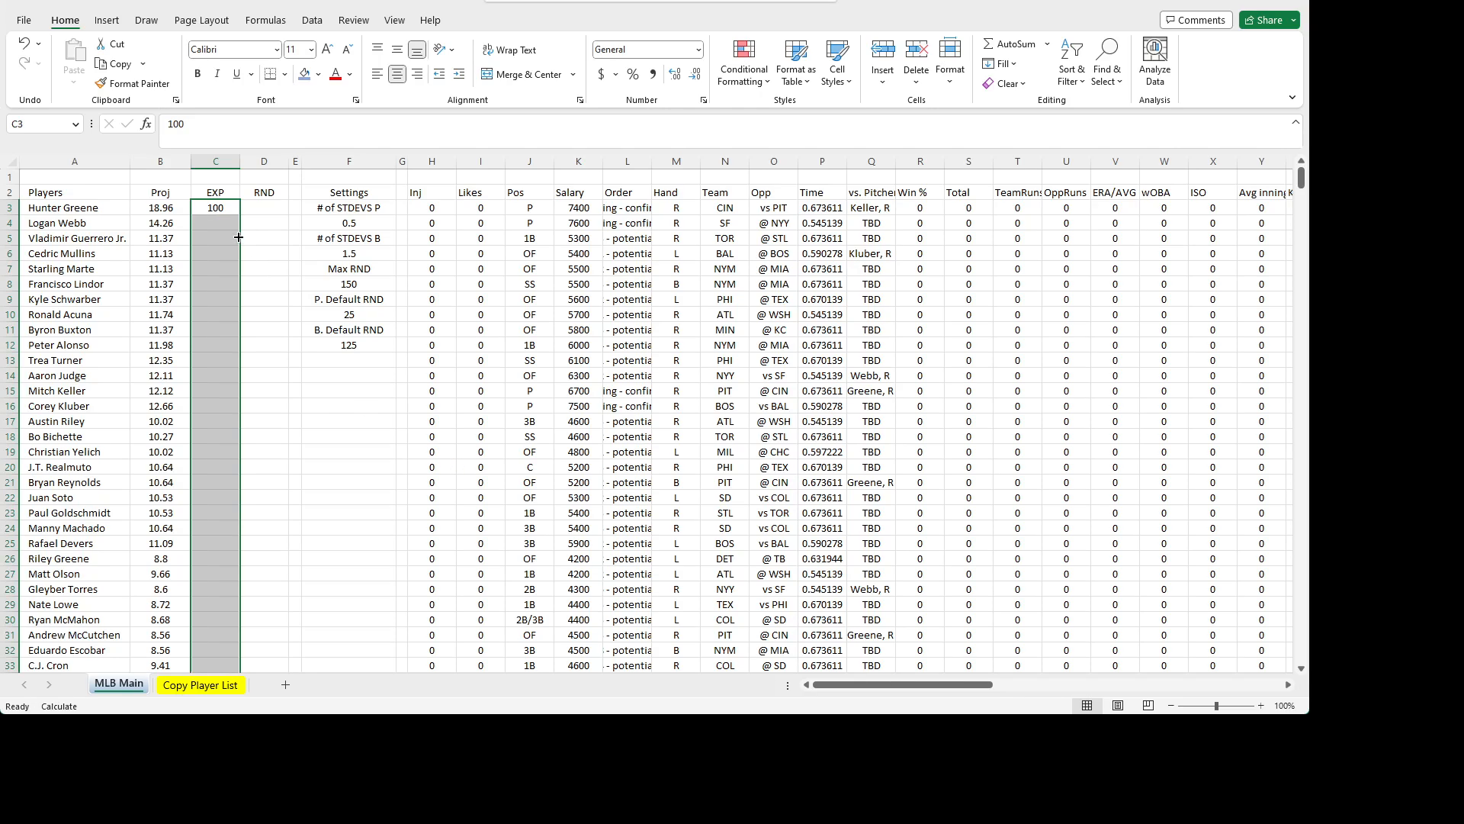
left_click(214, 205)
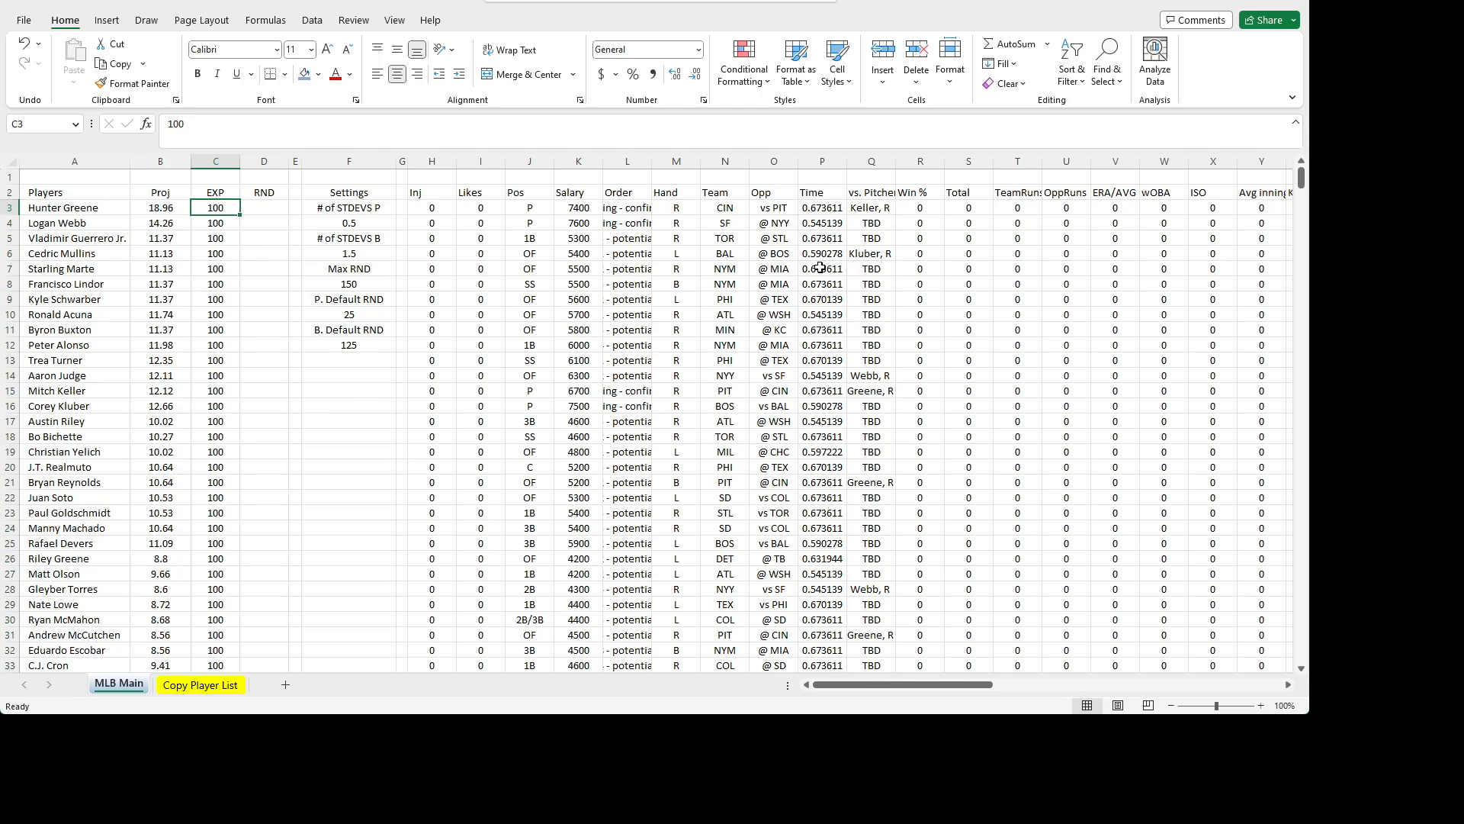
- Insert a blank column before the Used column on the Copy Player List sheet
left_click_drag(926, 684, 1069, 637)
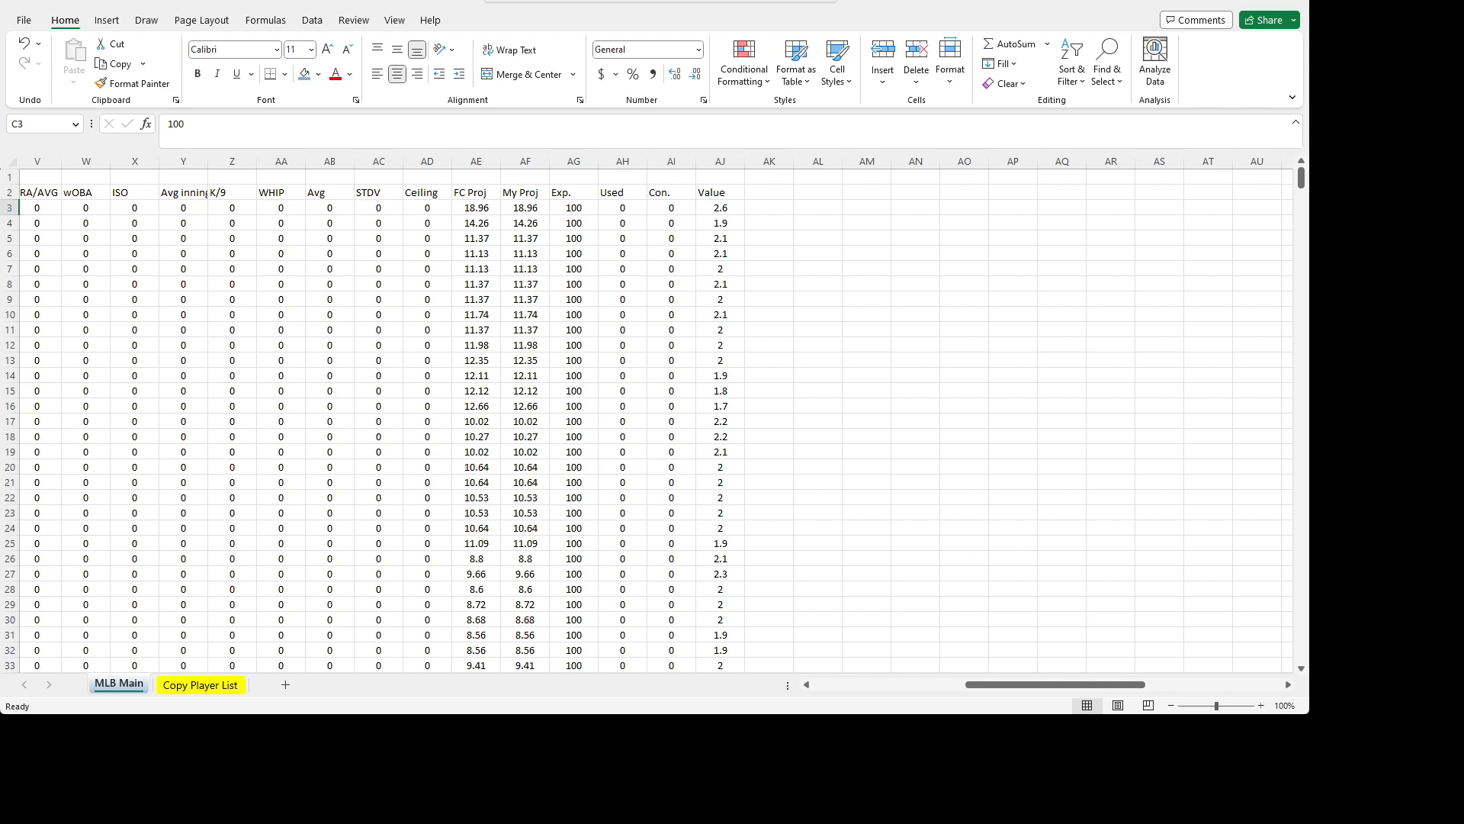
left_click(623, 237)
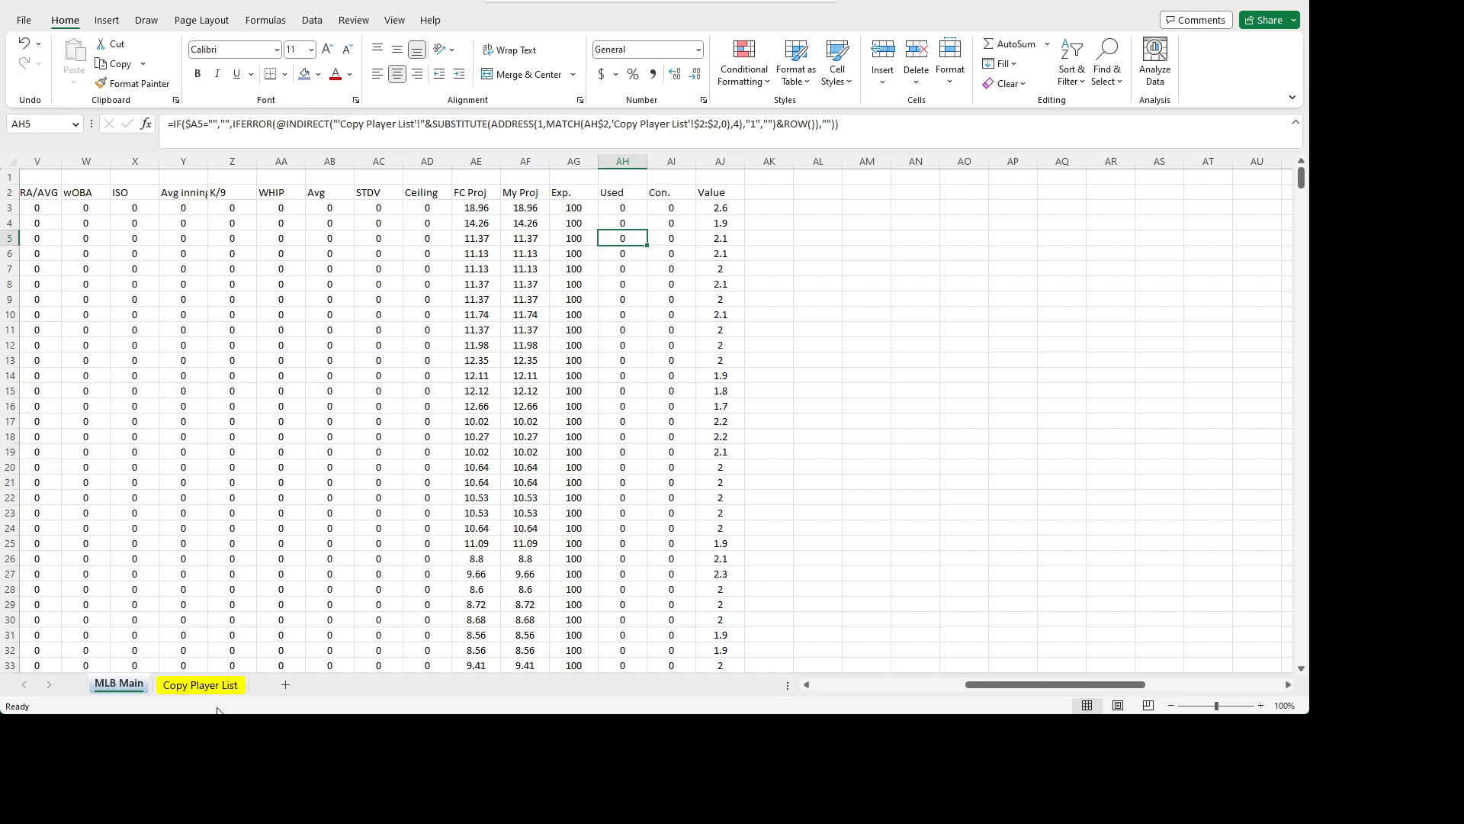
key("ctrl+Page_Down")
left_click_drag(1009, 681, 1099, 682)
left_click(1173, 224)
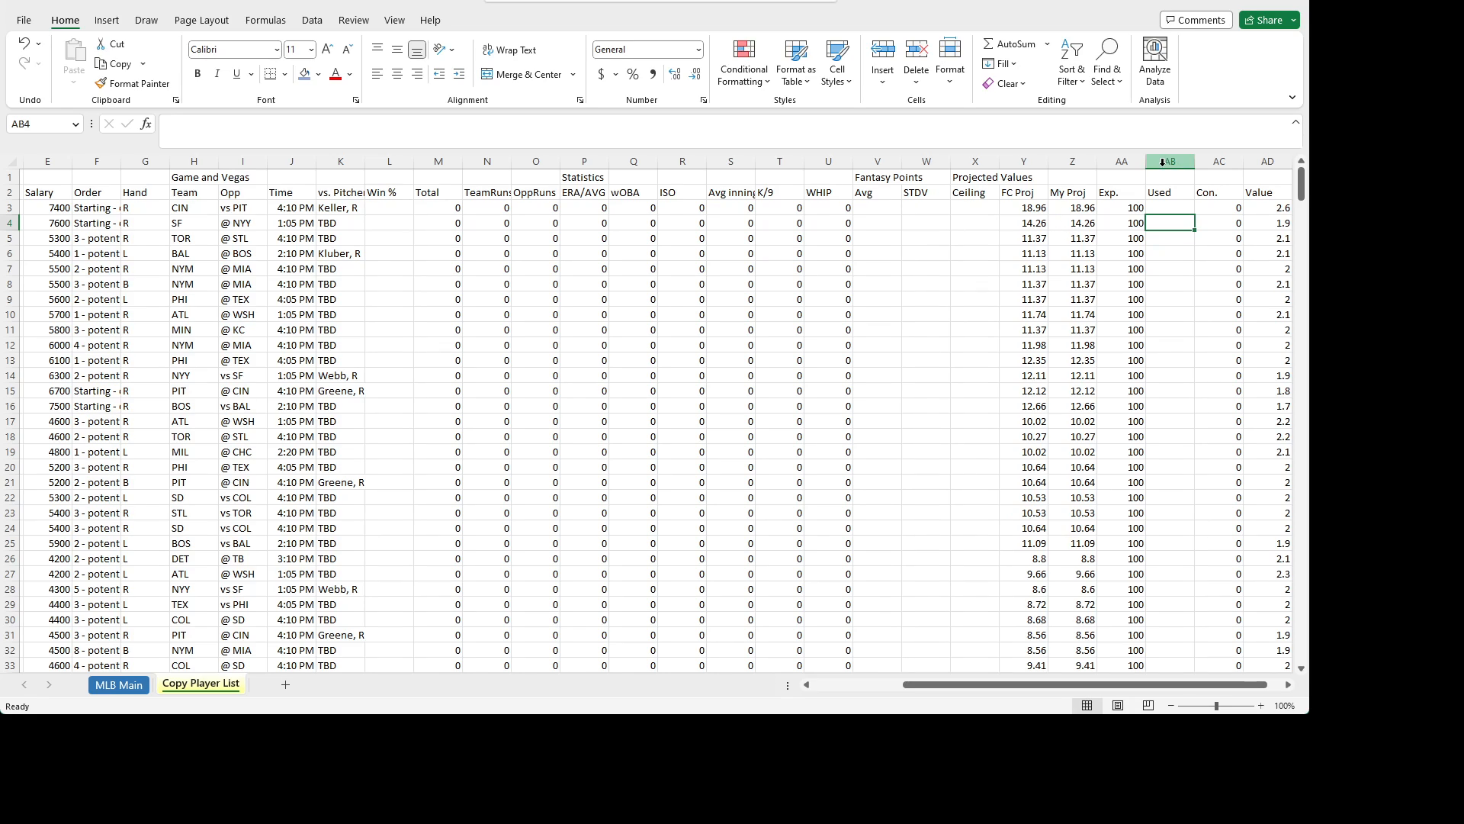
left_click(1162, 157)
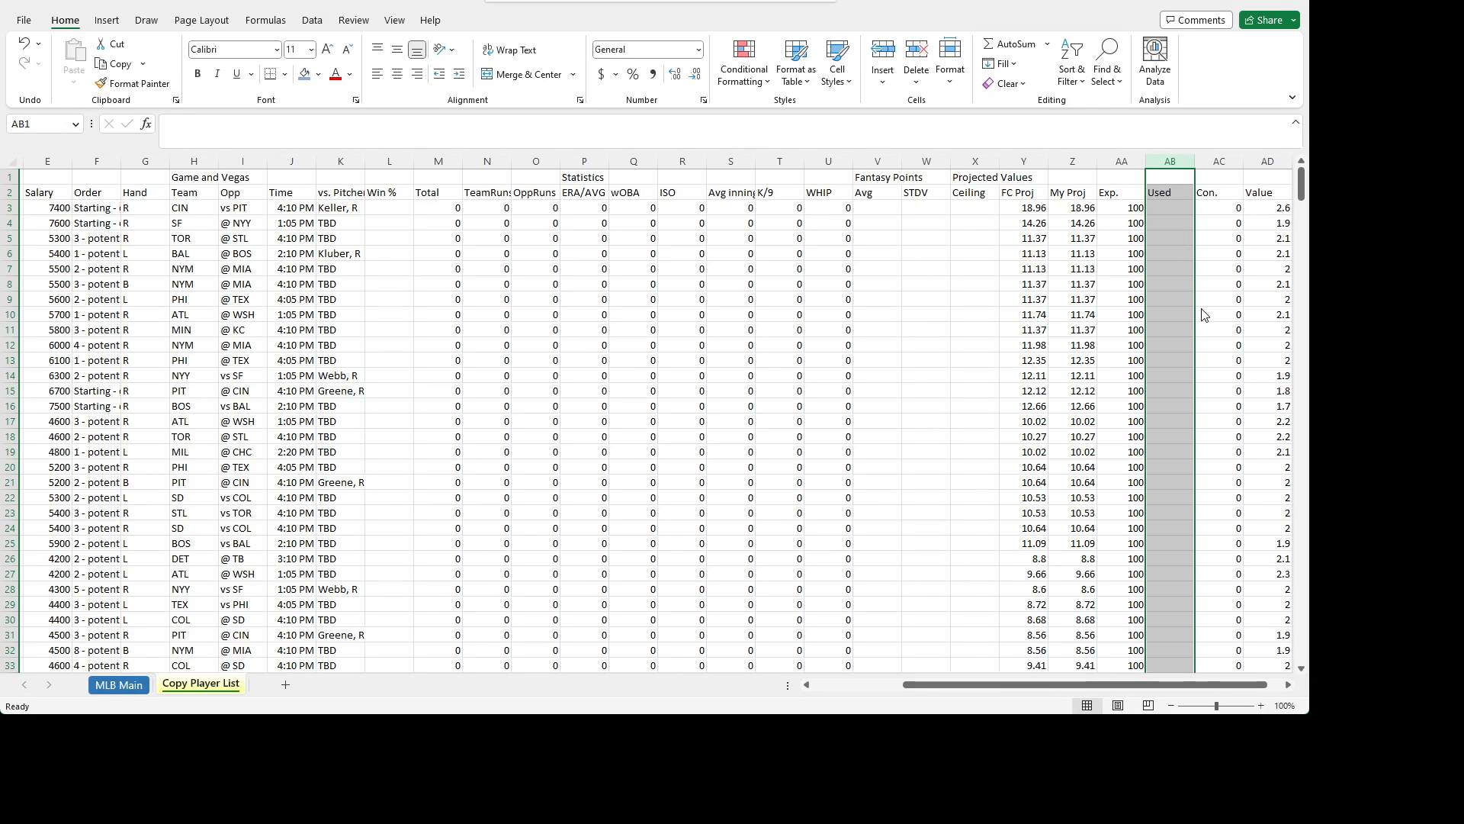
key("ctrl+shift+plus")
- Label the inserted column with the header Own in AB2 of the Copy Player List sheet
left_click(1170, 193)
type("OW")
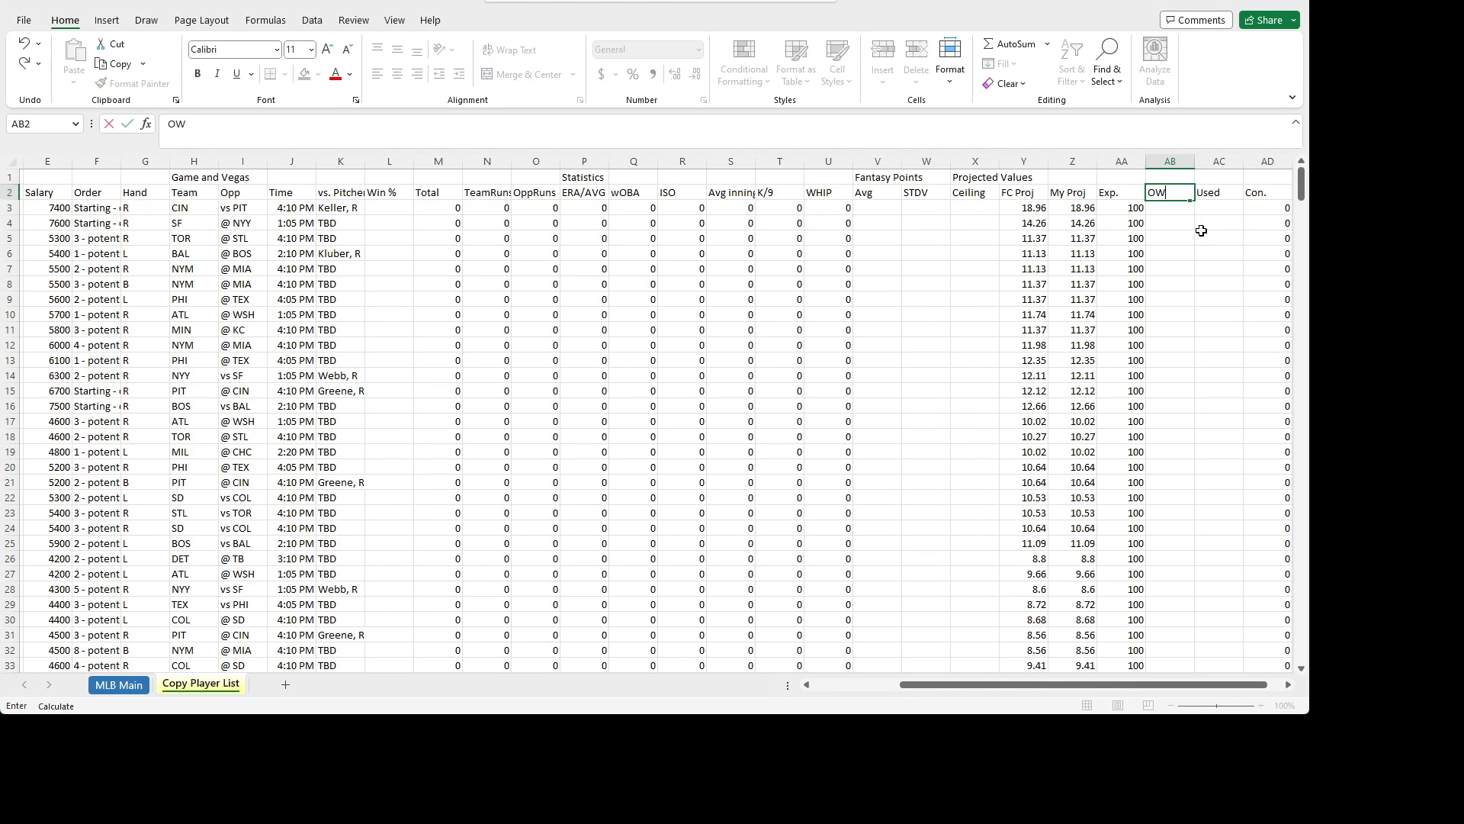
key("BackSpace")
key("BackSpace")
type("wn")
key("Return")
key("Down")
key("Up")
key("Up")
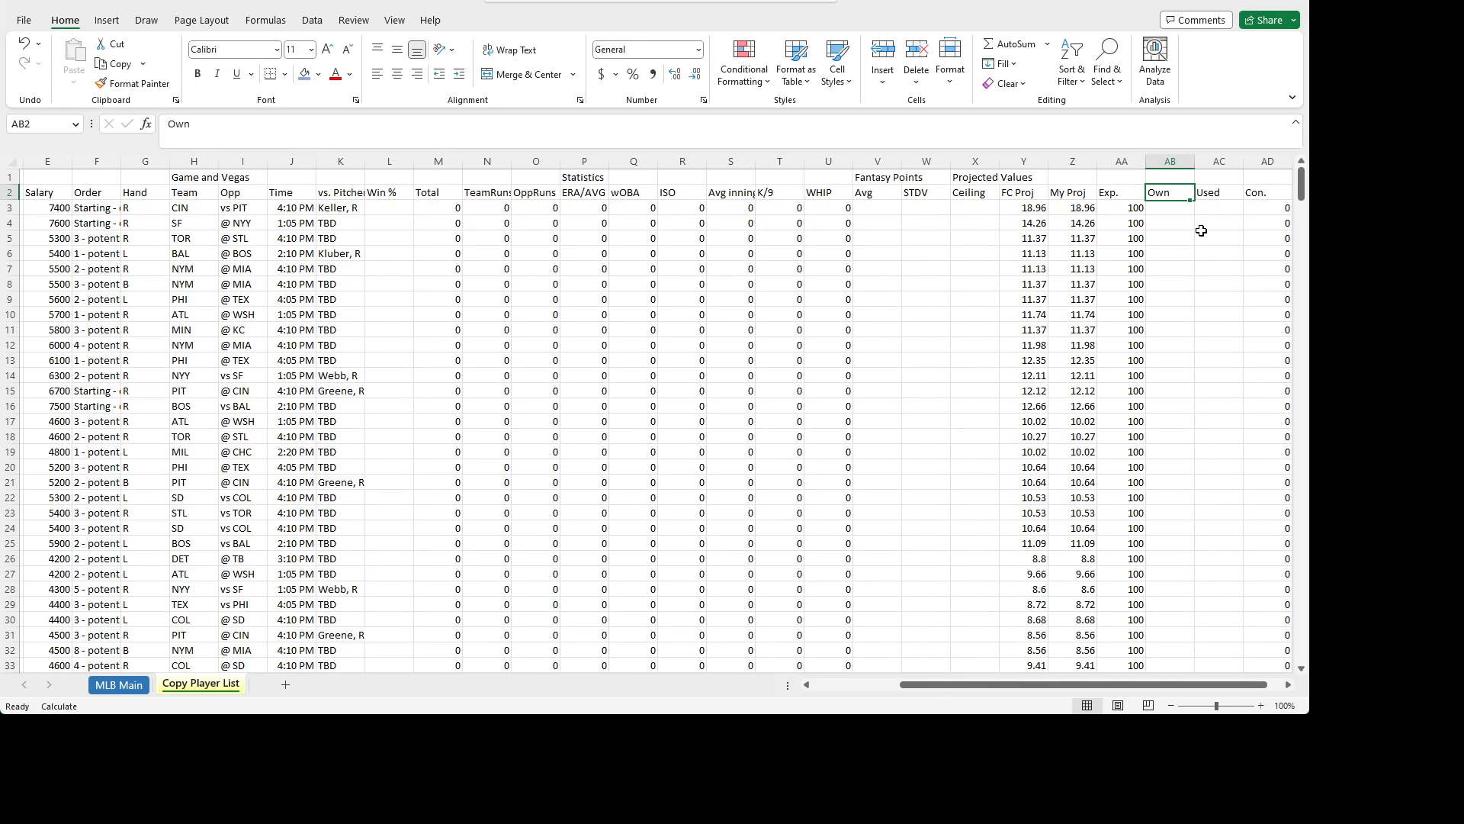
- Undo the Own header and the column inserted before Used on the Copy Player List sheet
left_click(23, 44)
left_click(25, 48)
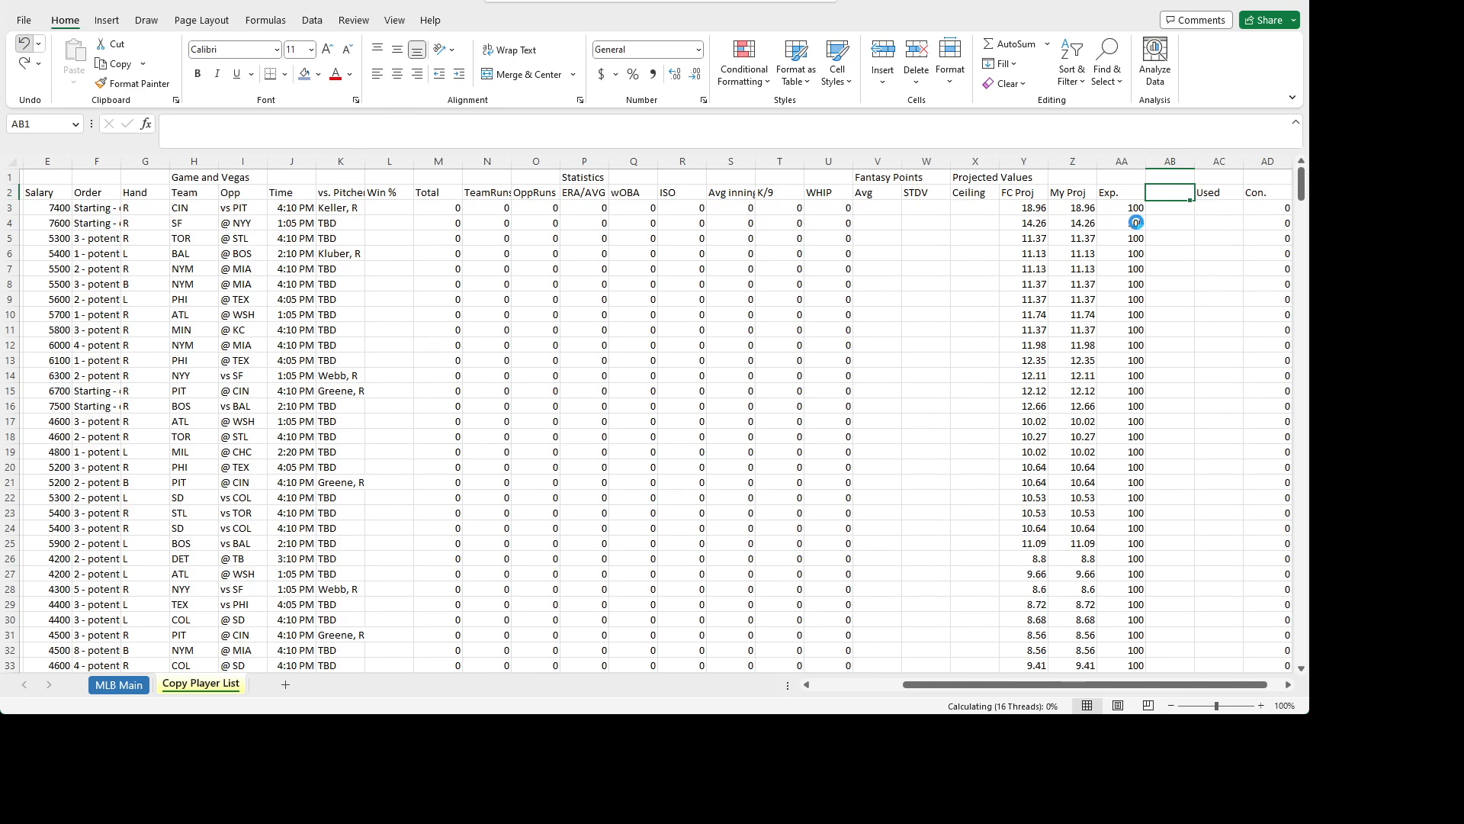
left_click(1192, 239)
left_click(1173, 208)
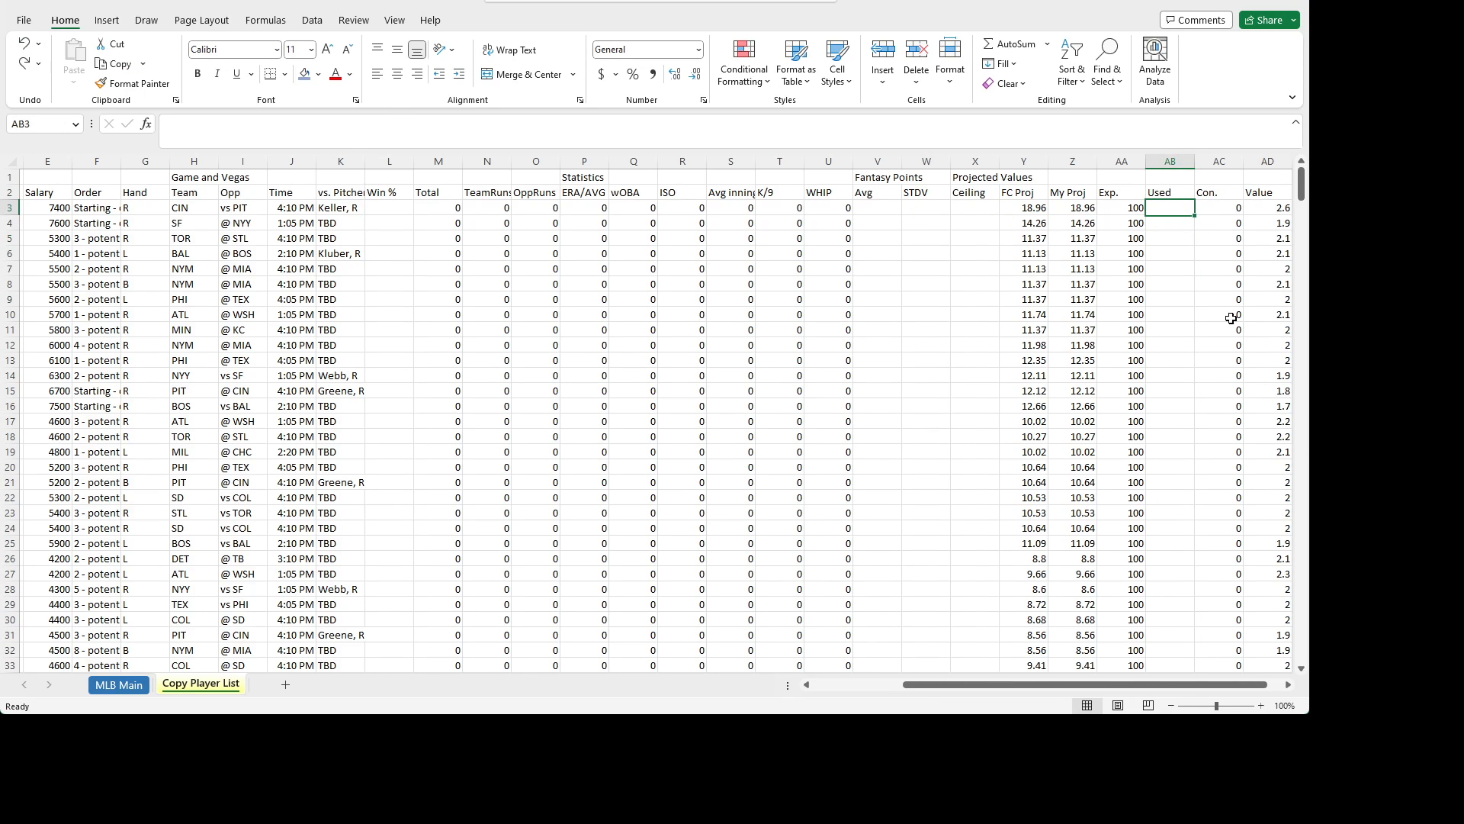
- Enter the header own in AE2 of Copy Player List, directly after the Value column
scroll(1296, 682, "right", 6)
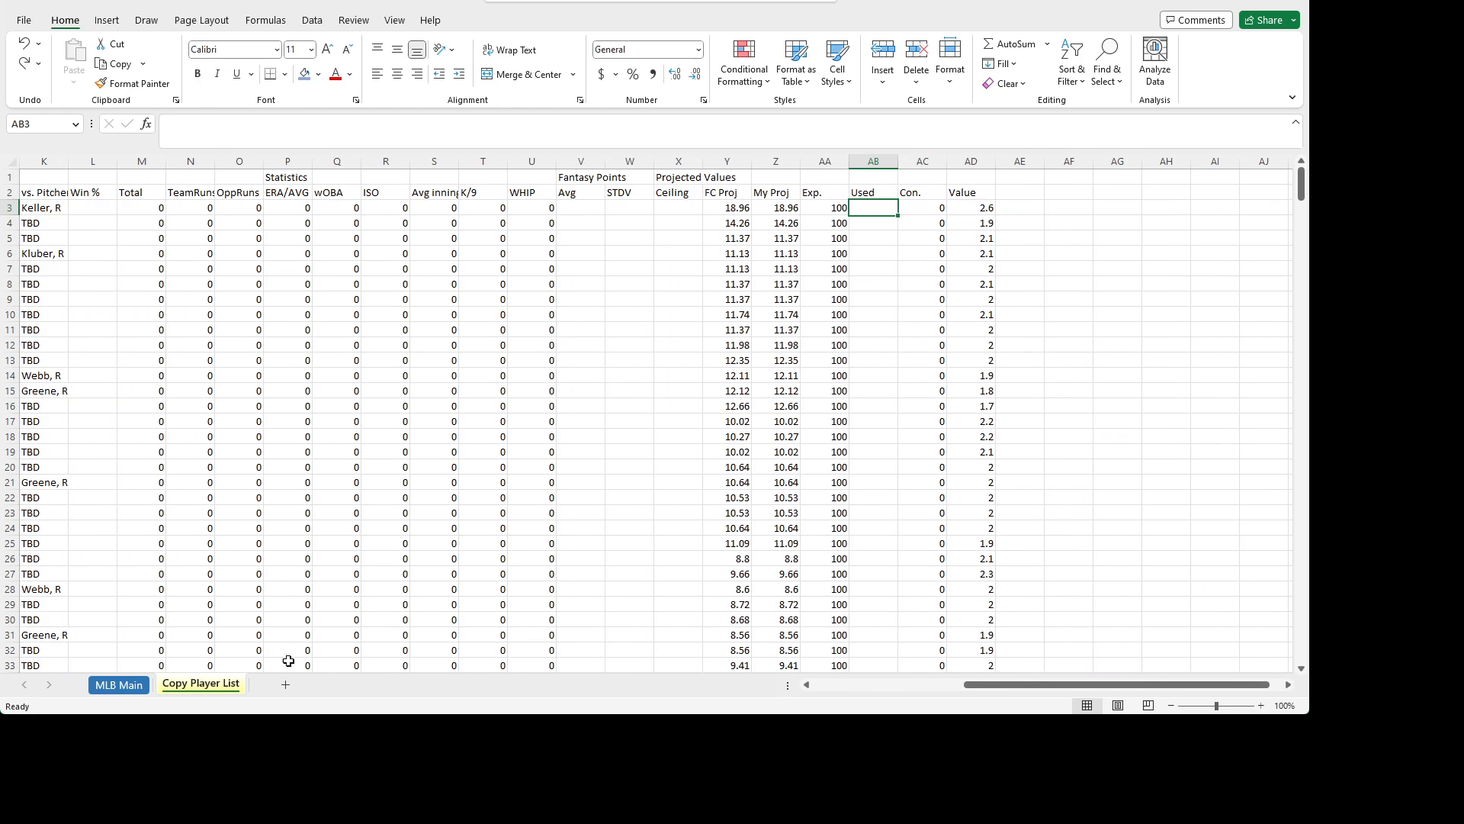
left_click(122, 684)
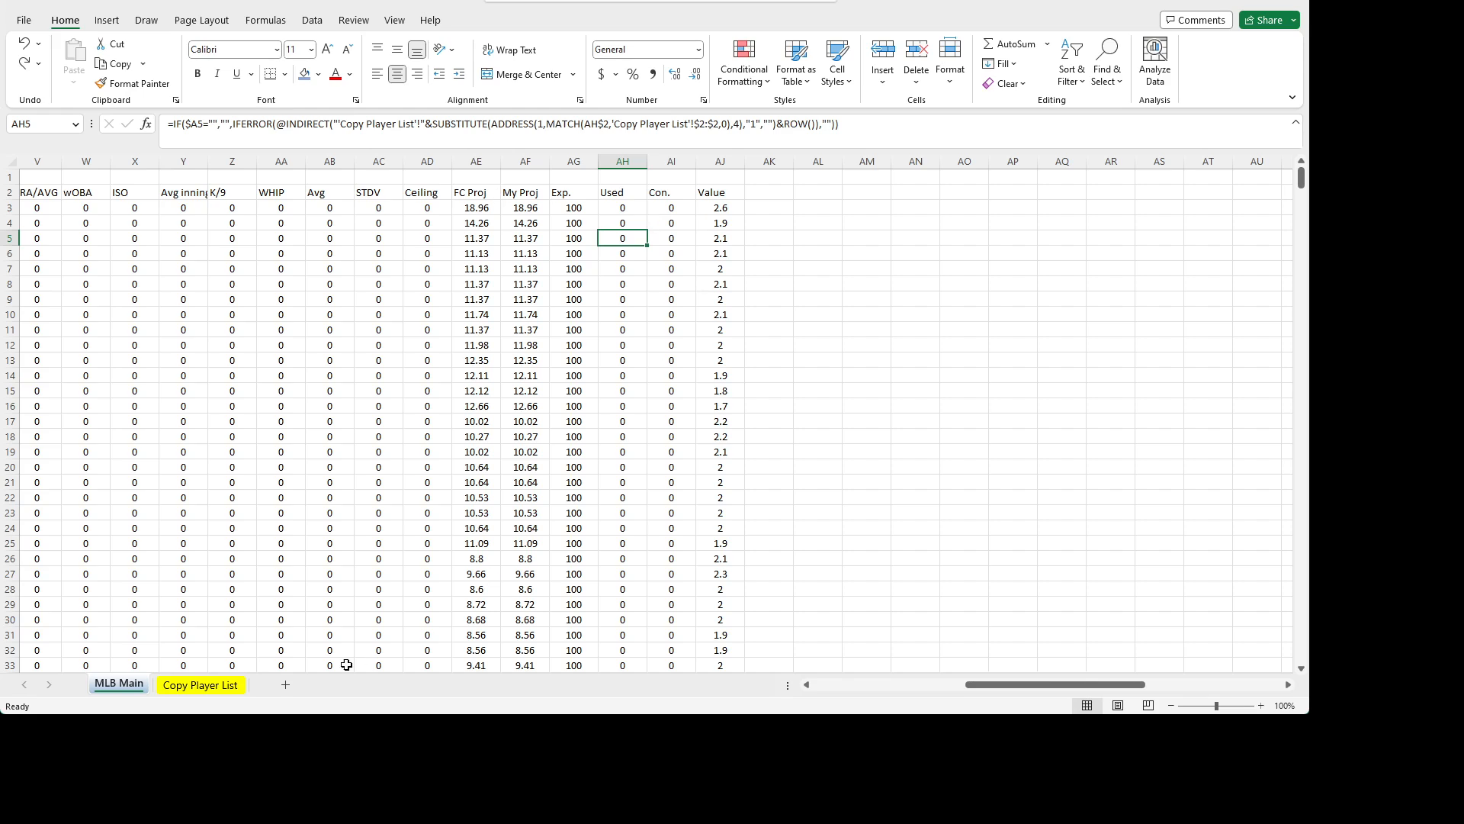
left_click(201, 685)
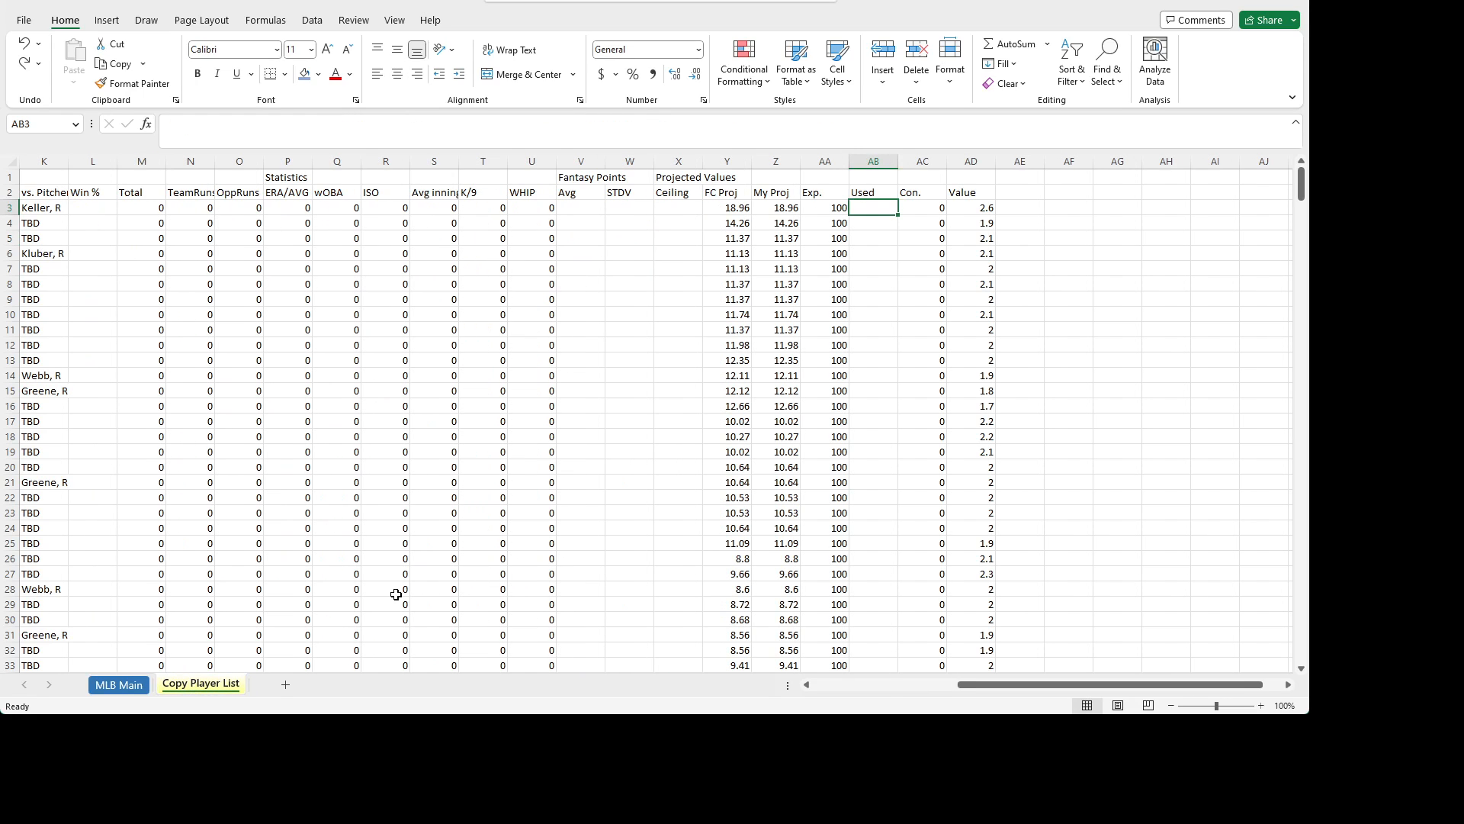
left_click(1022, 194)
type("own")
key("Return")
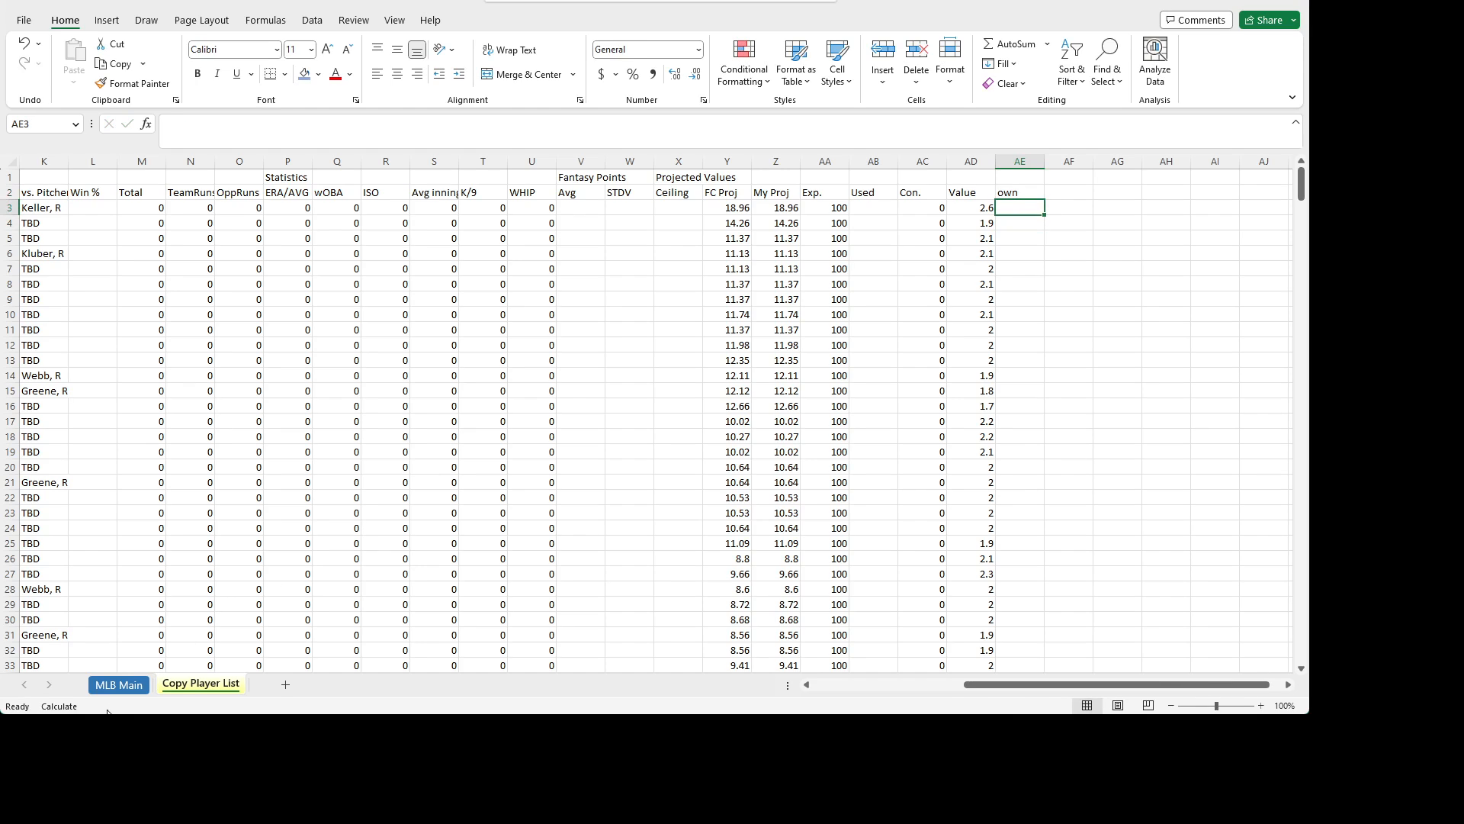
- Enter =RANDBETWEEN(10,80) in AE3 of Copy Player List and fill it down the own column for all players
left_click(119, 684)
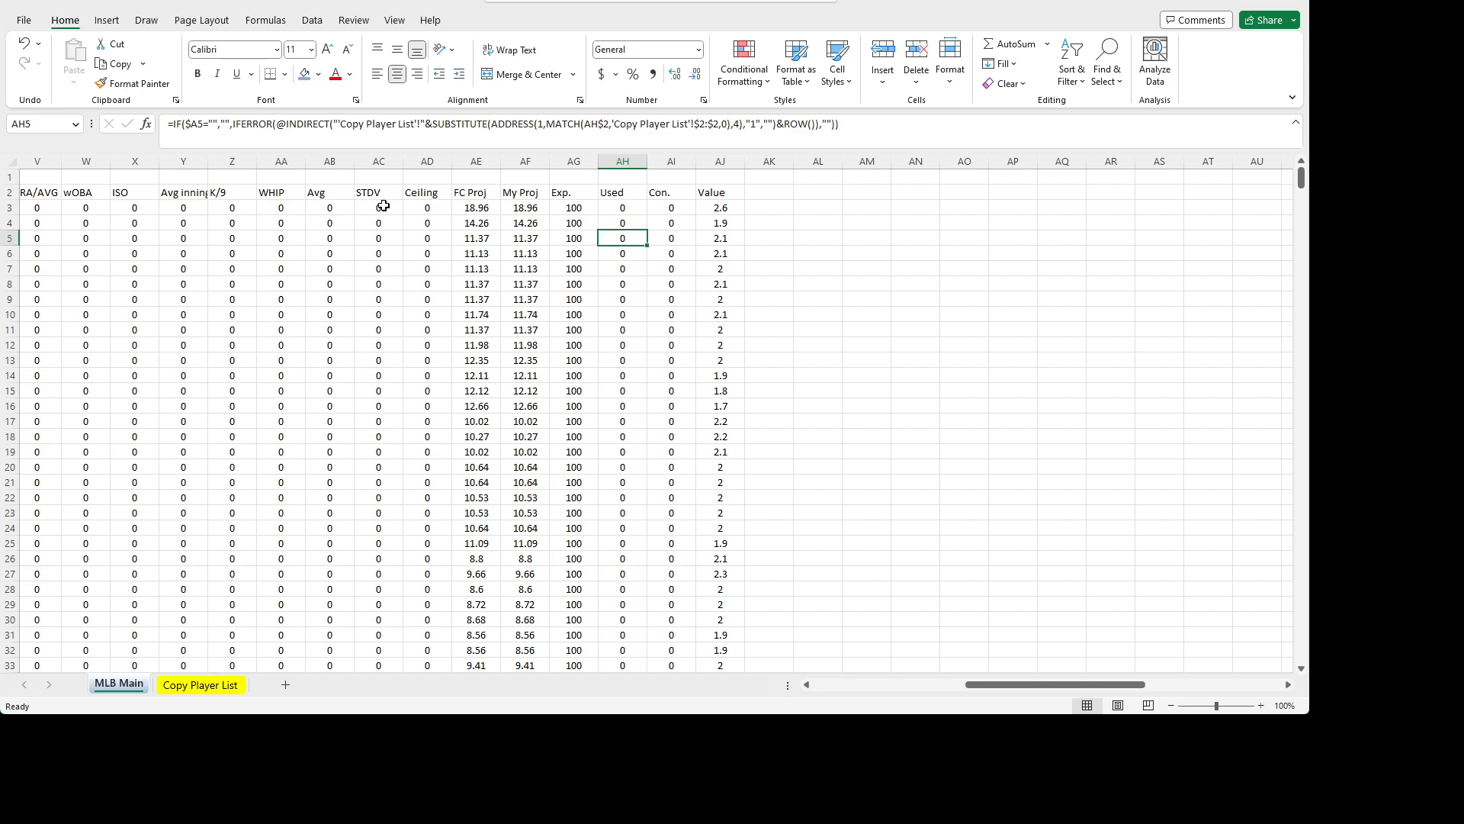
left_click_drag(1047, 679, 802, 704)
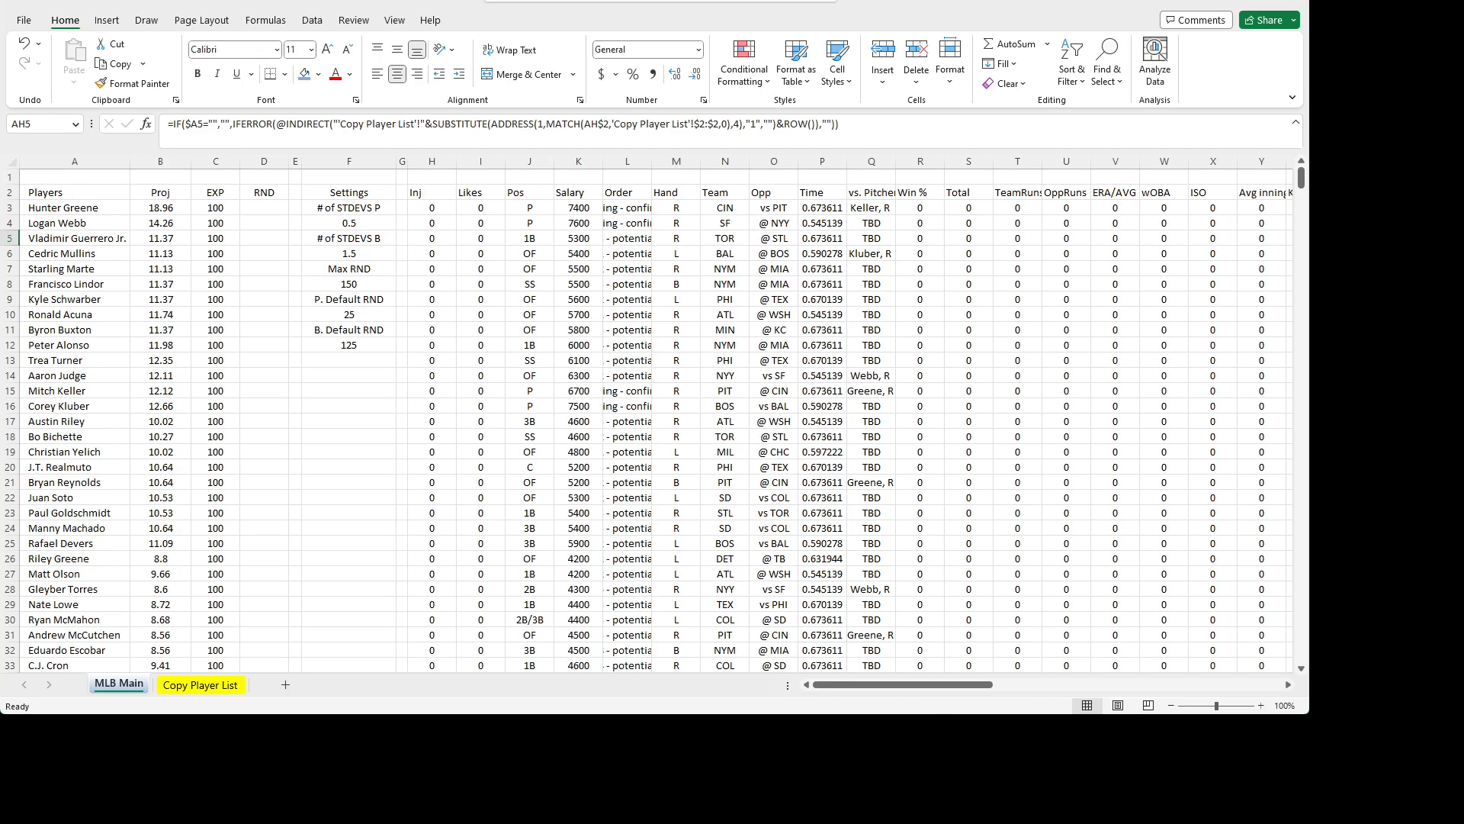
left_click(203, 684)
left_click(873, 192)
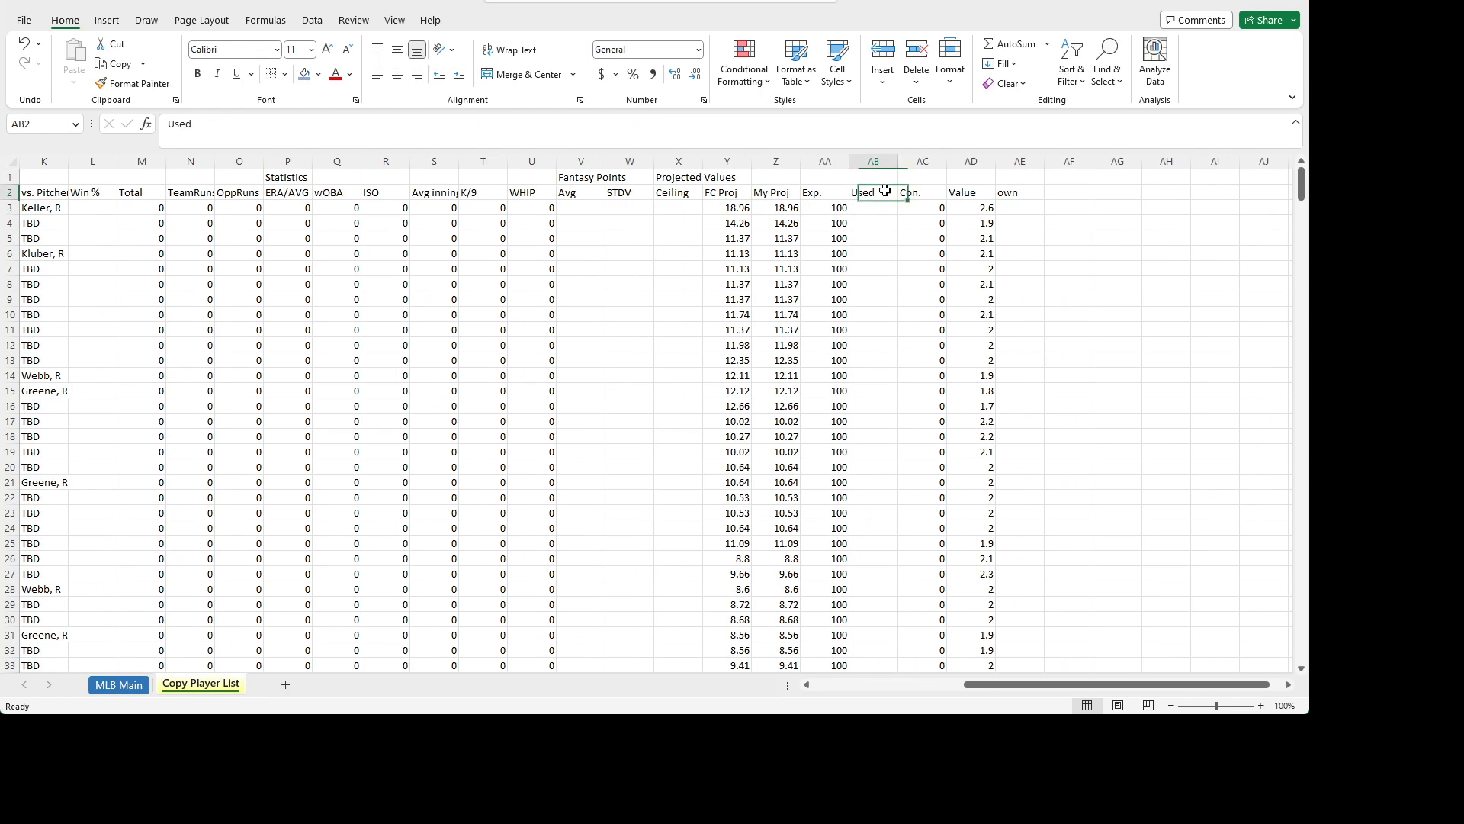
left_click(1031, 205)
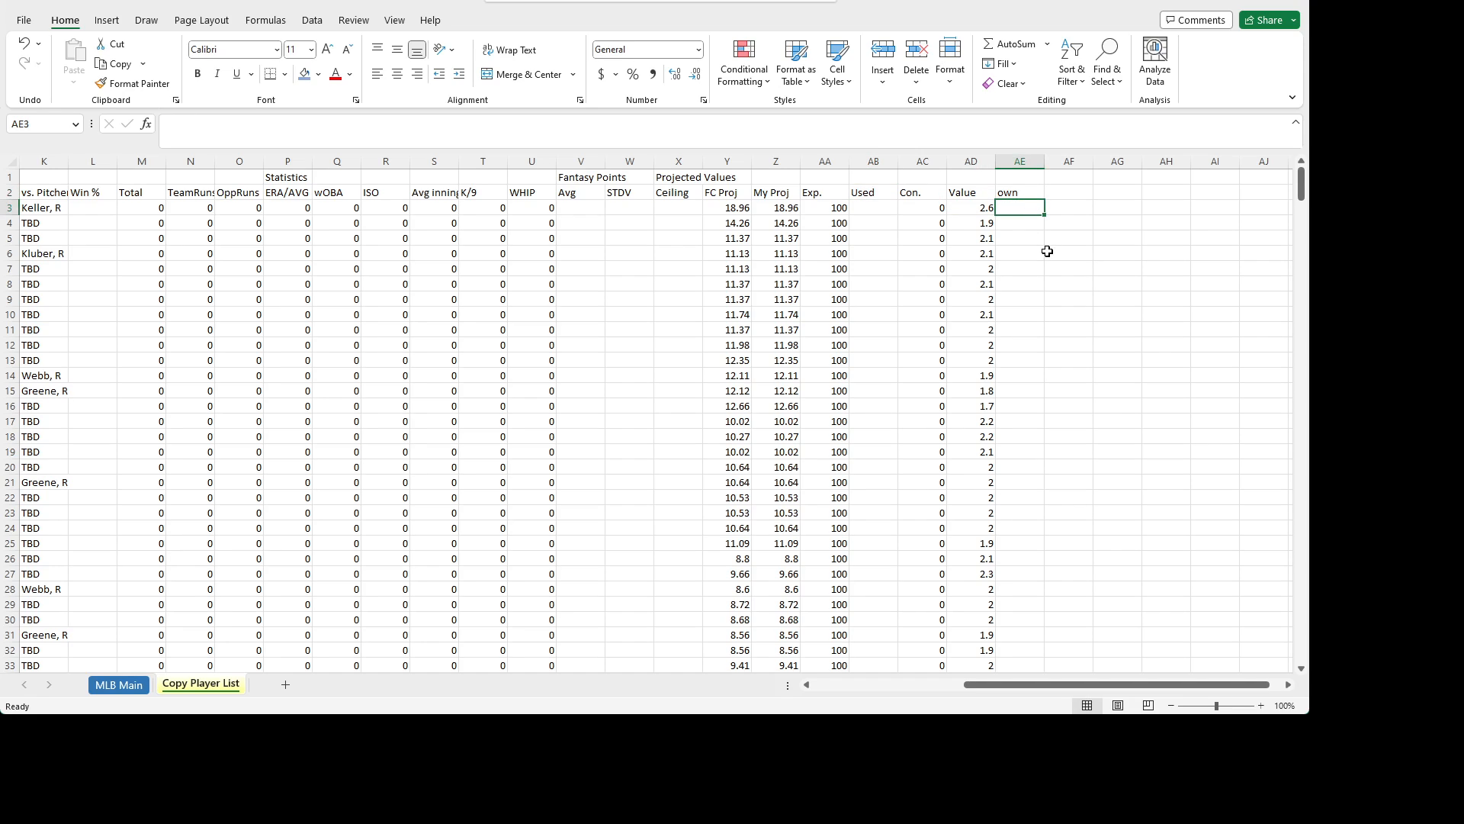
type("=rand")
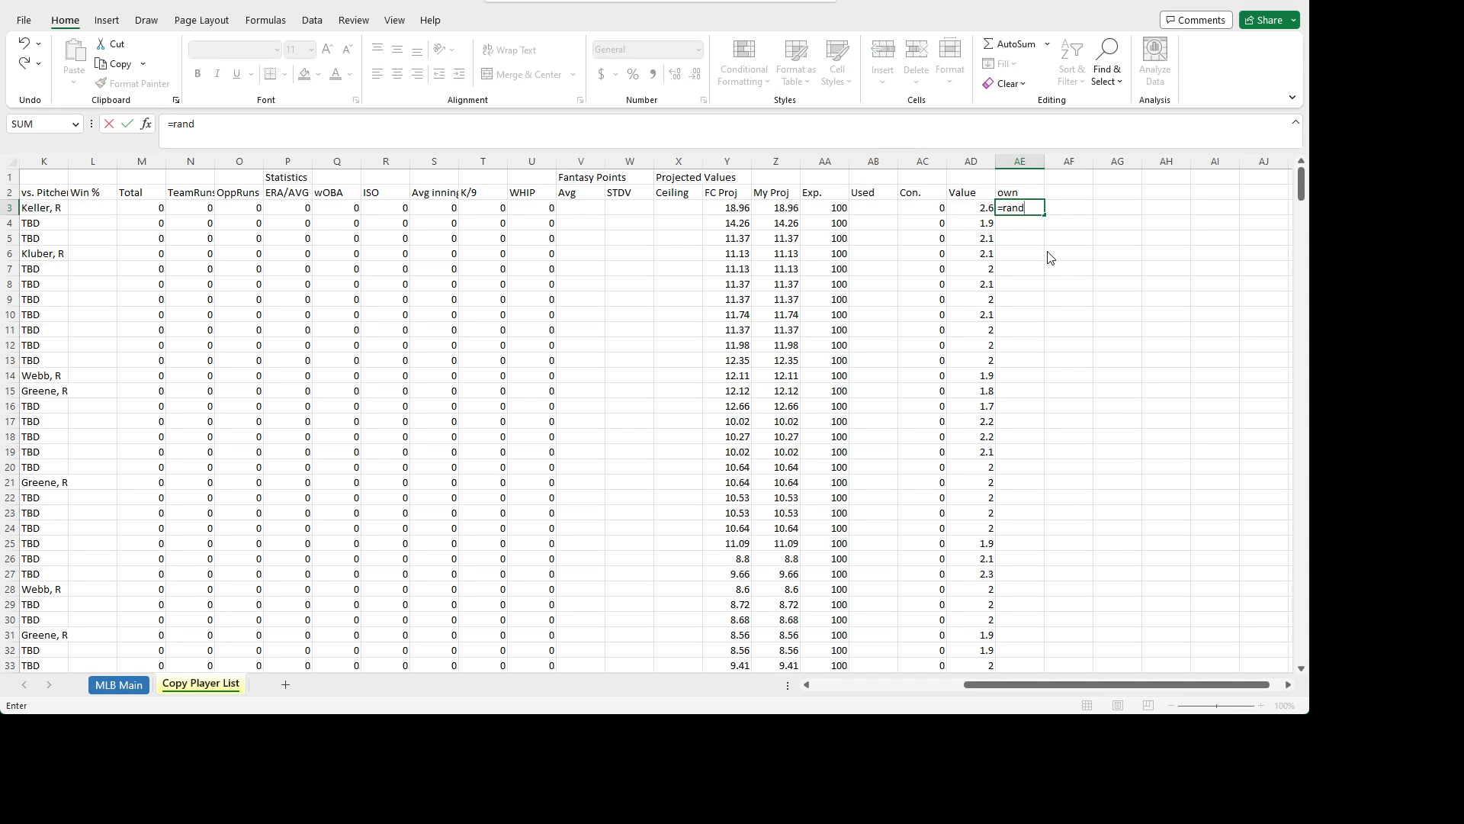
type("BETWEEN(")
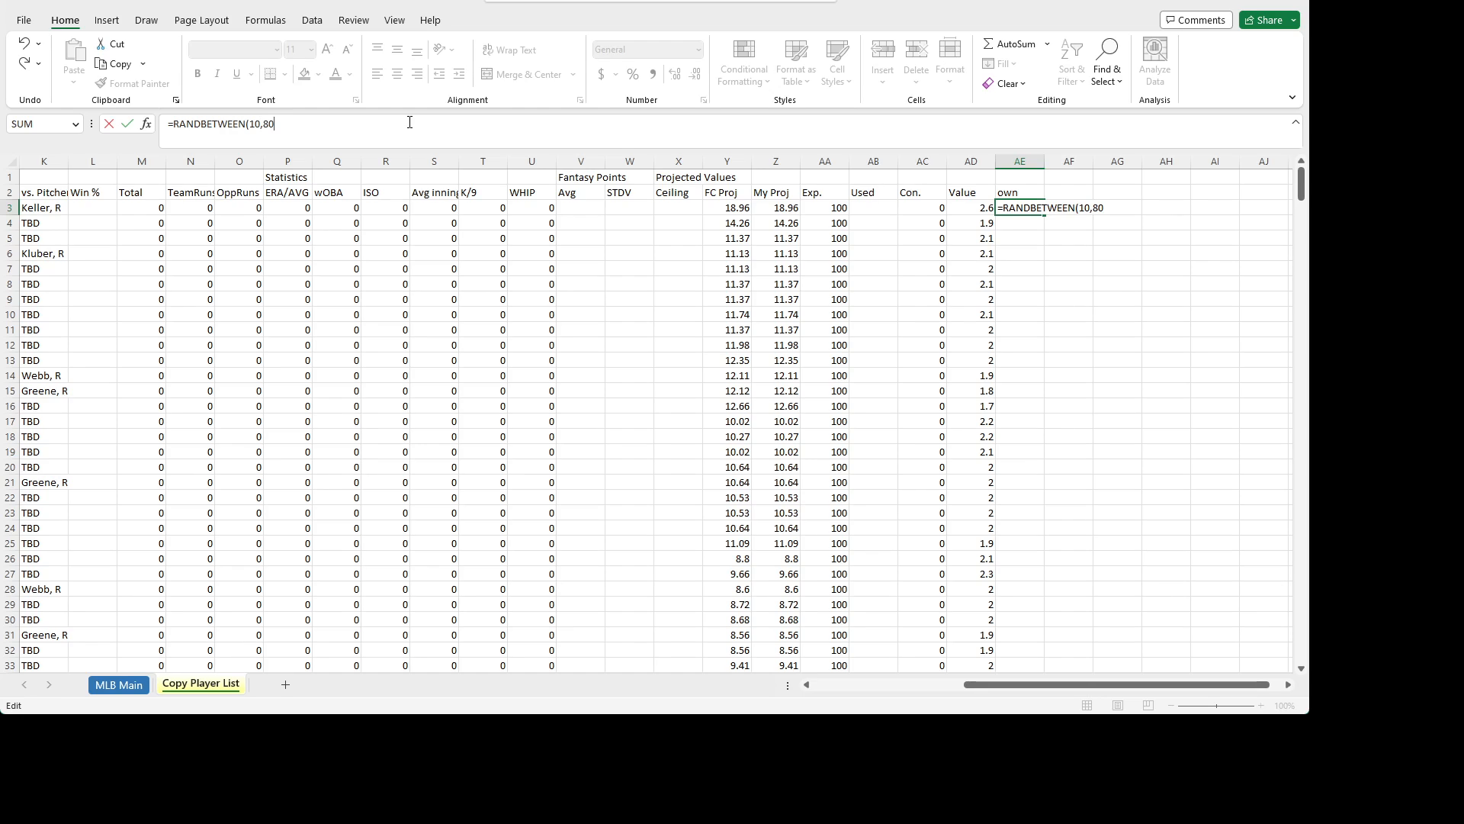
key("ctrl+Return")
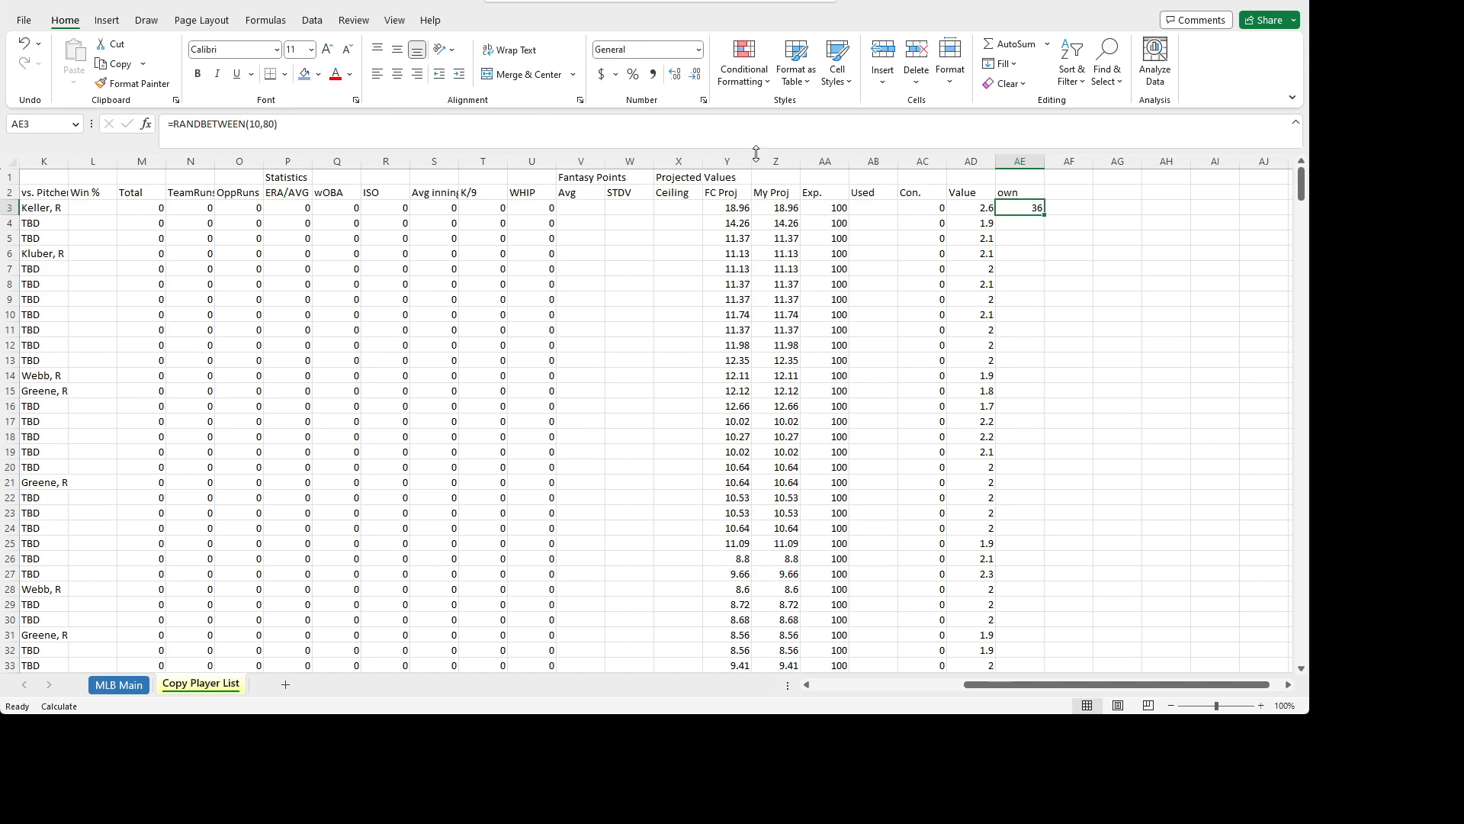
double_click(1045, 214)
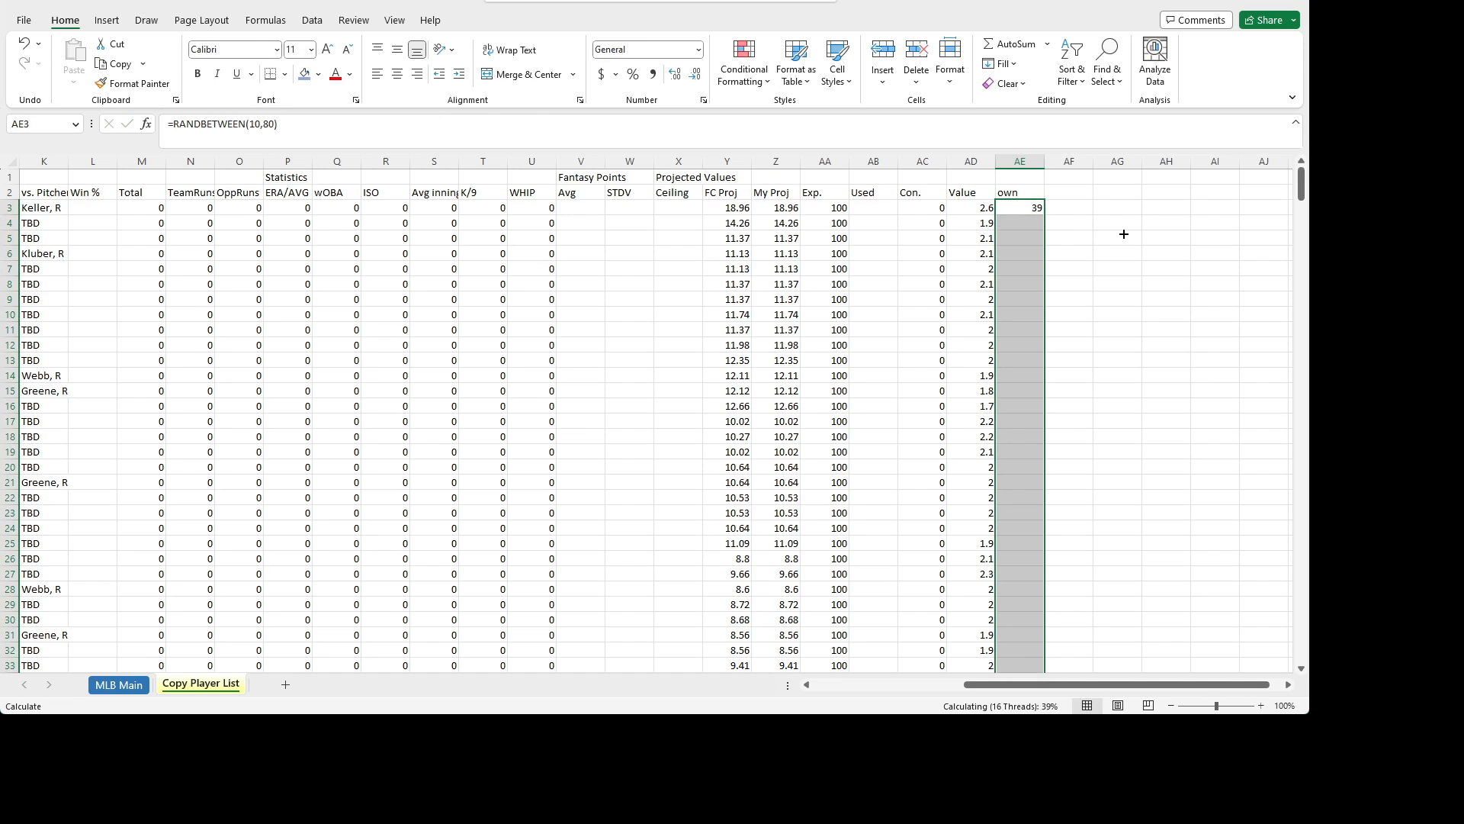
- Convert the random formulas in the own column to fixed values by pasting them over themselves
key("ctrl+c")
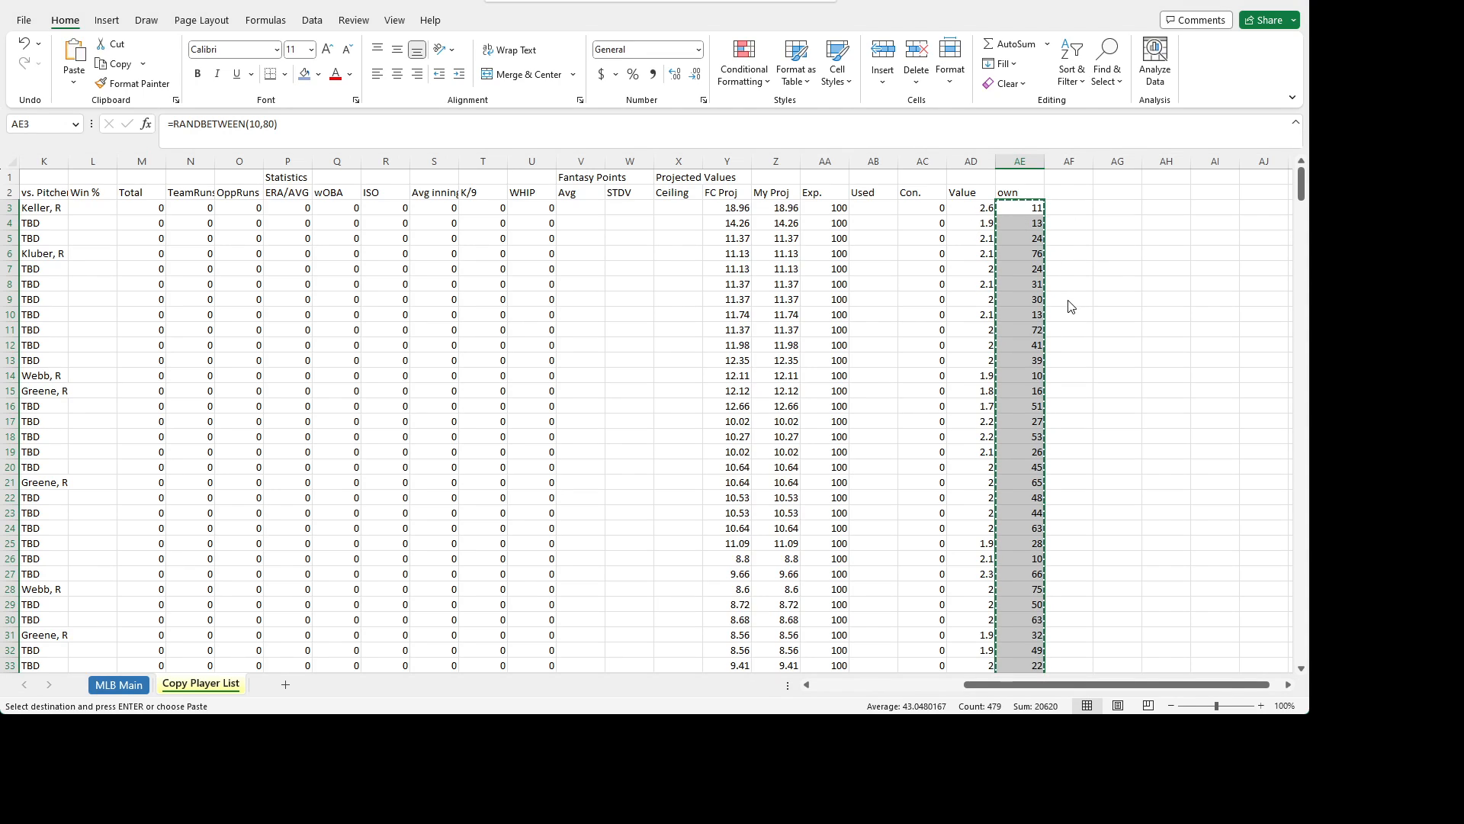
key("Escape")
left_click(1124, 270)
left_click(1023, 208)
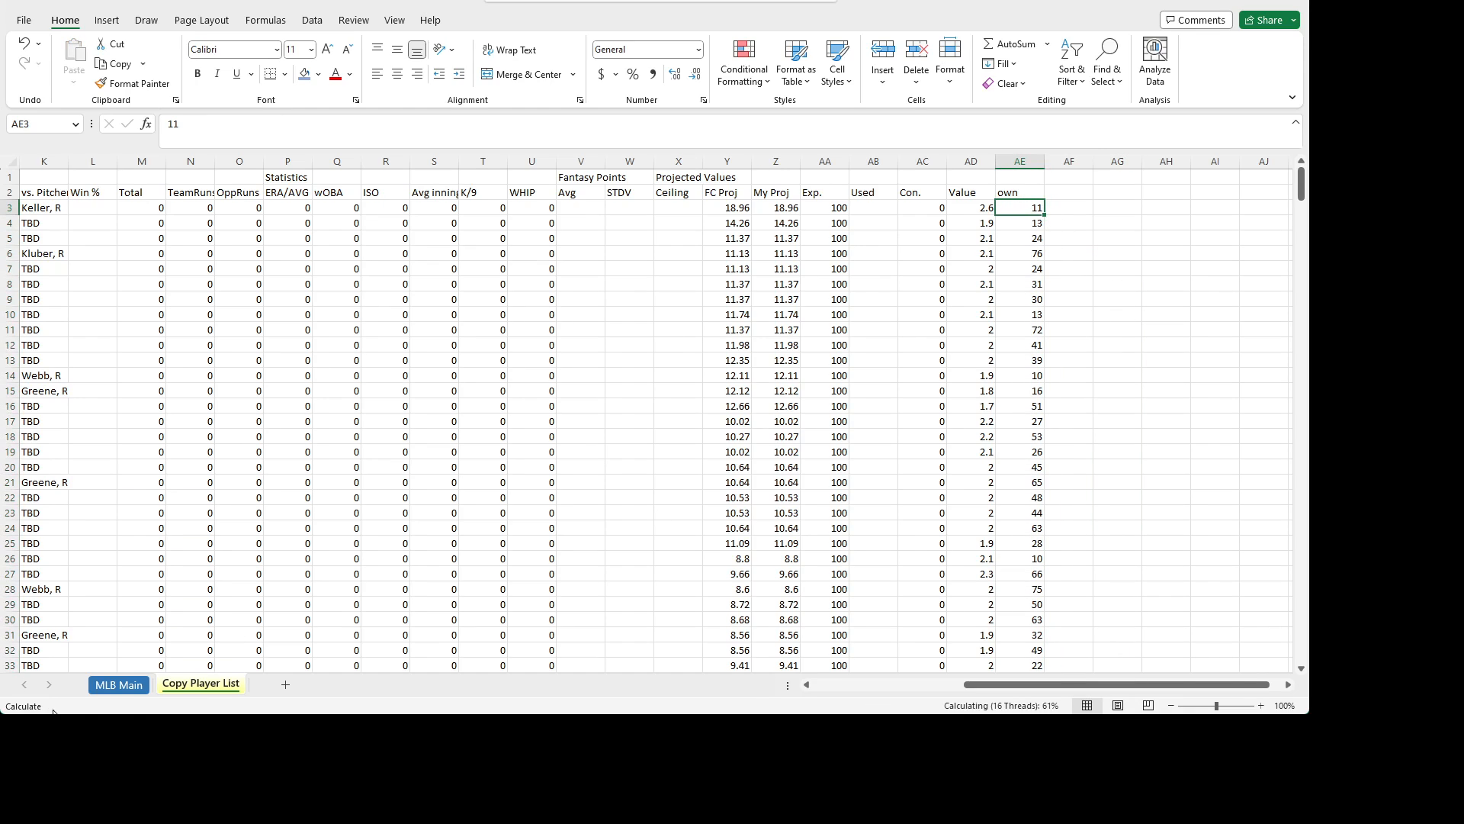
- Enter the header Own in AK2 of the MLB Main sheet, directly after the Value column
left_click(136, 685)
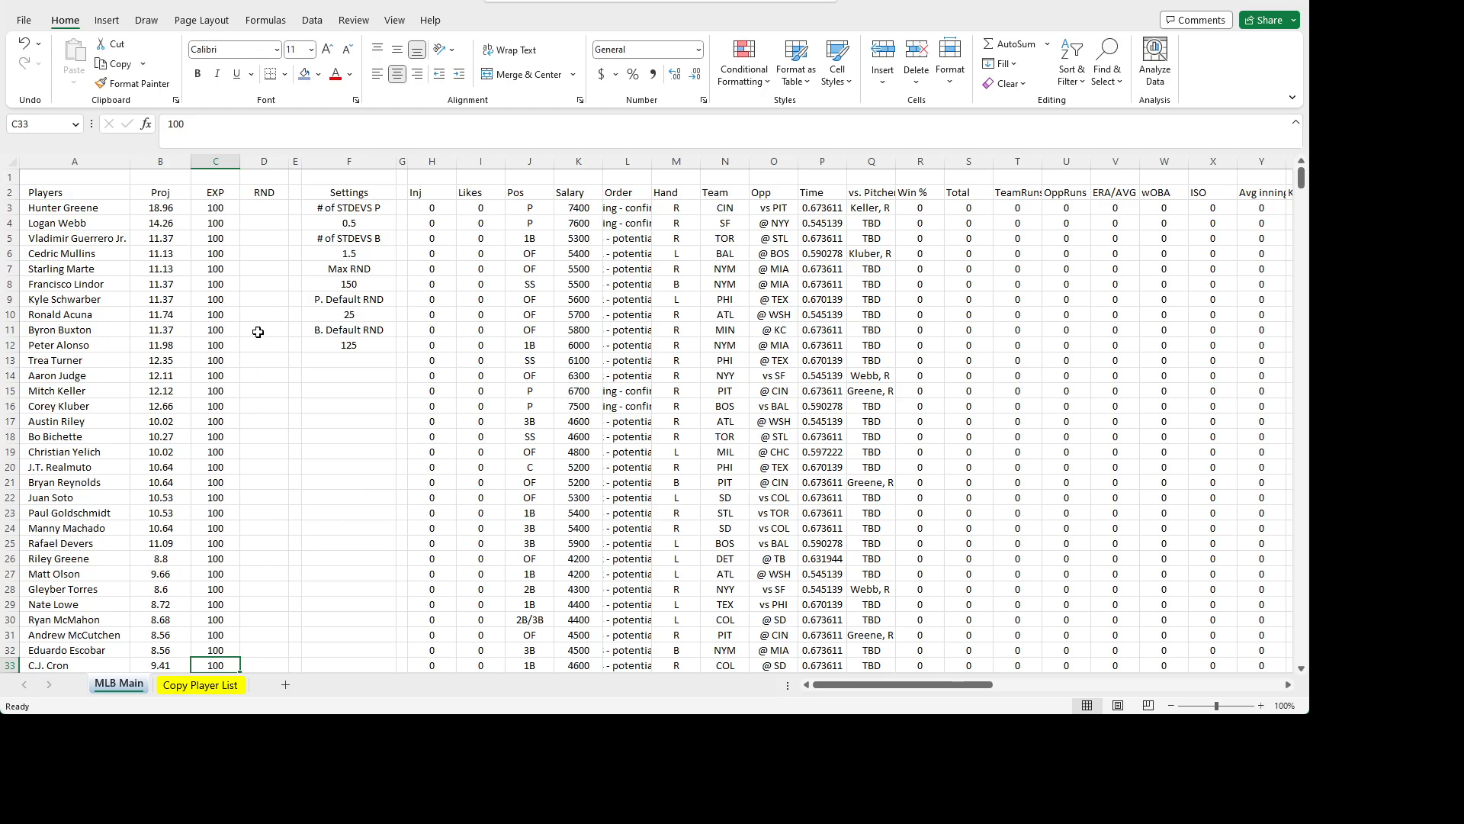
left_click(1055, 347)
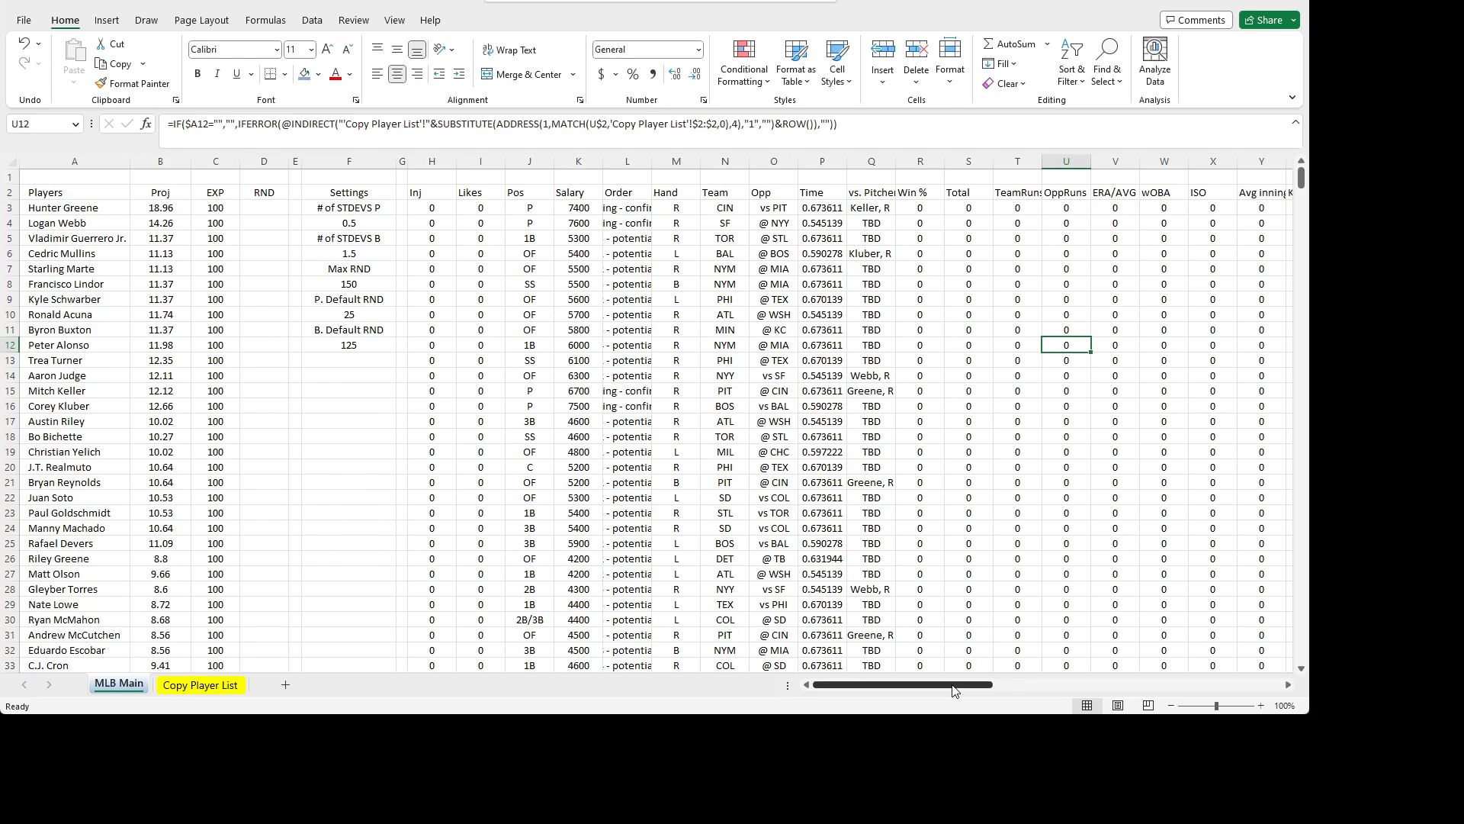
left_click_drag(960, 684, 1167, 639)
left_click(363, 194)
type("O")
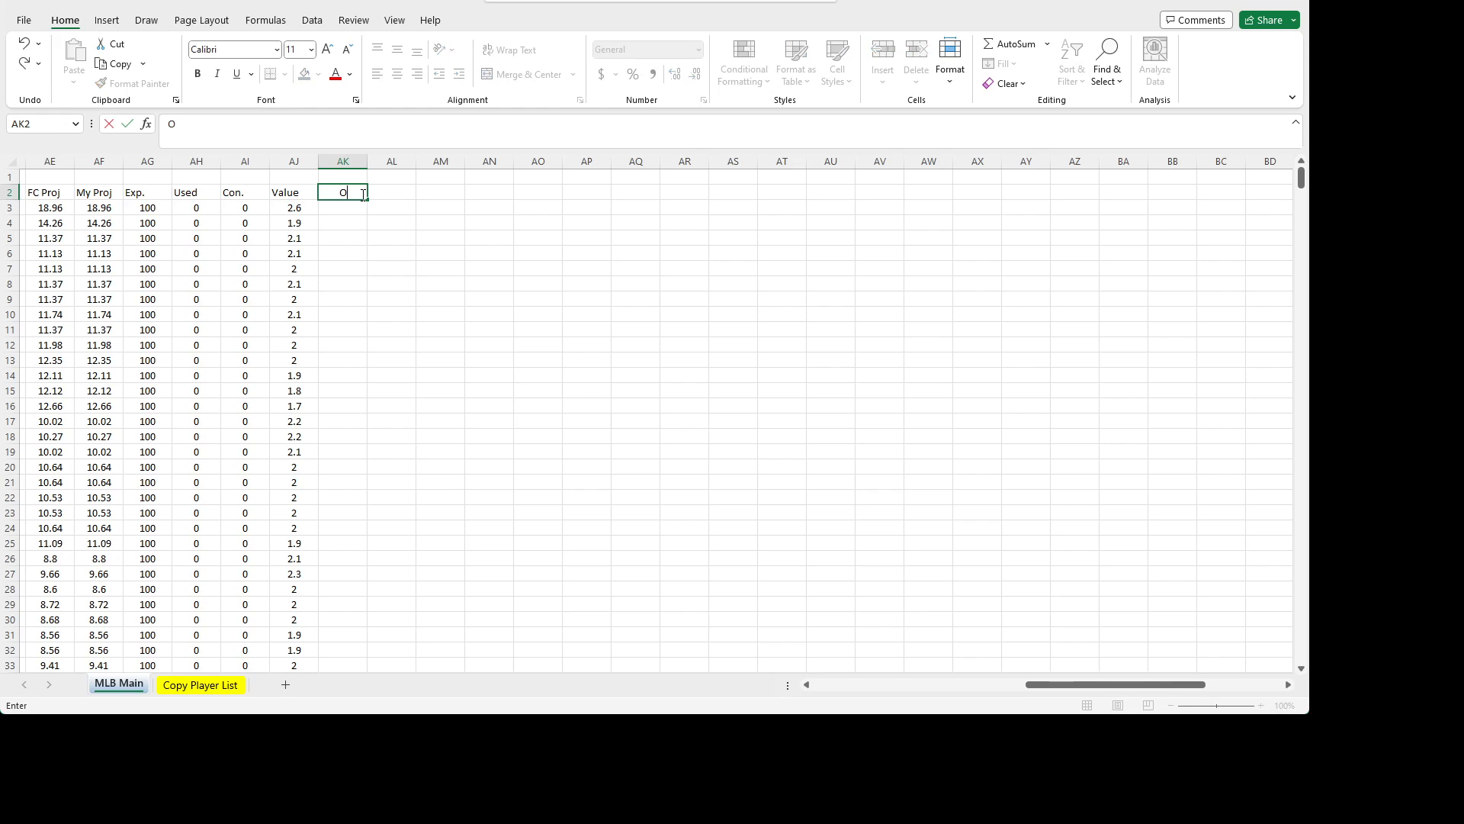
type("wner")
key("Return")
key("Left")
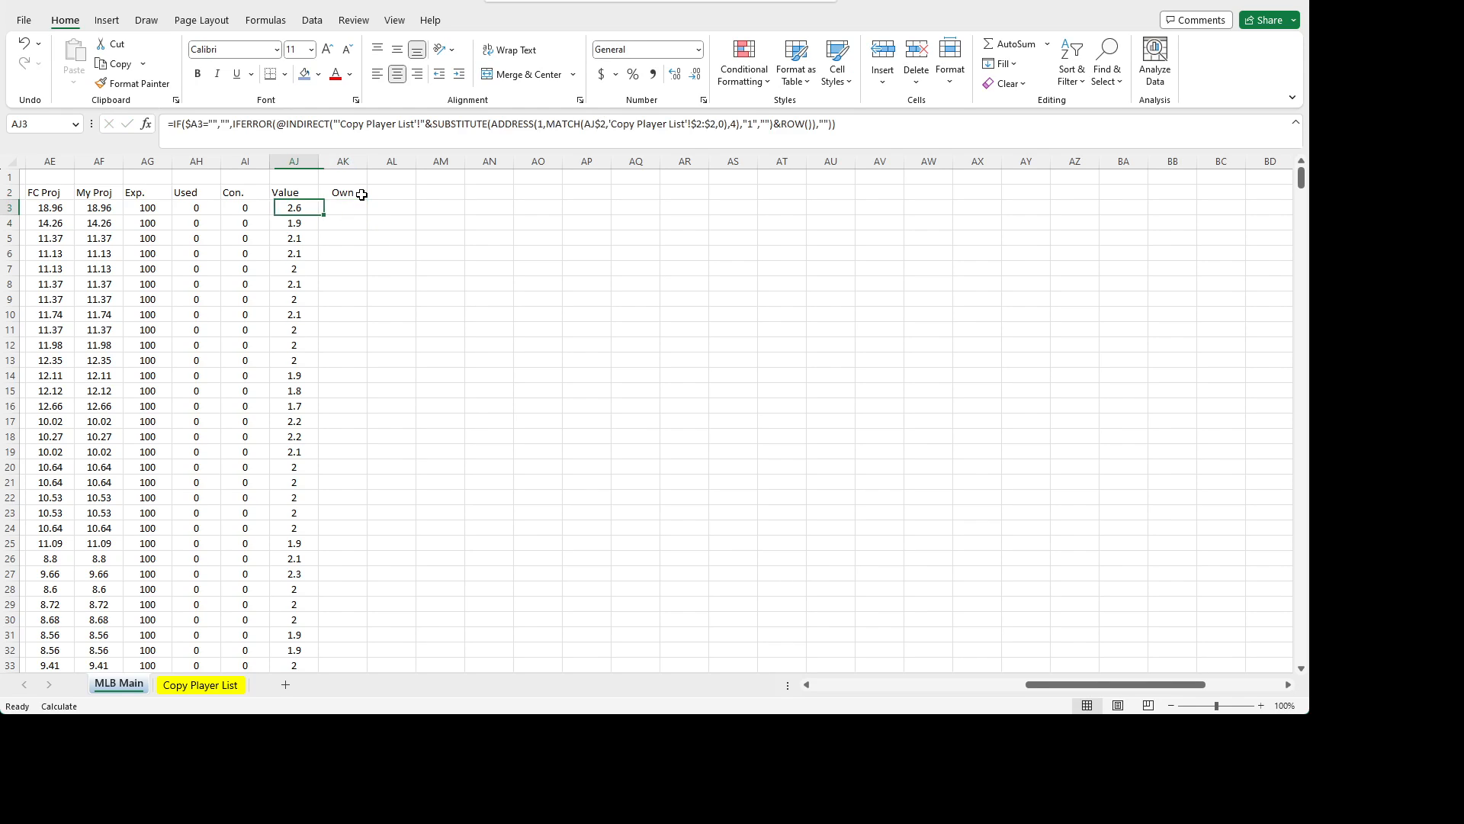
key("ctrl+c")
key("ctrl+Right")
key("Return")
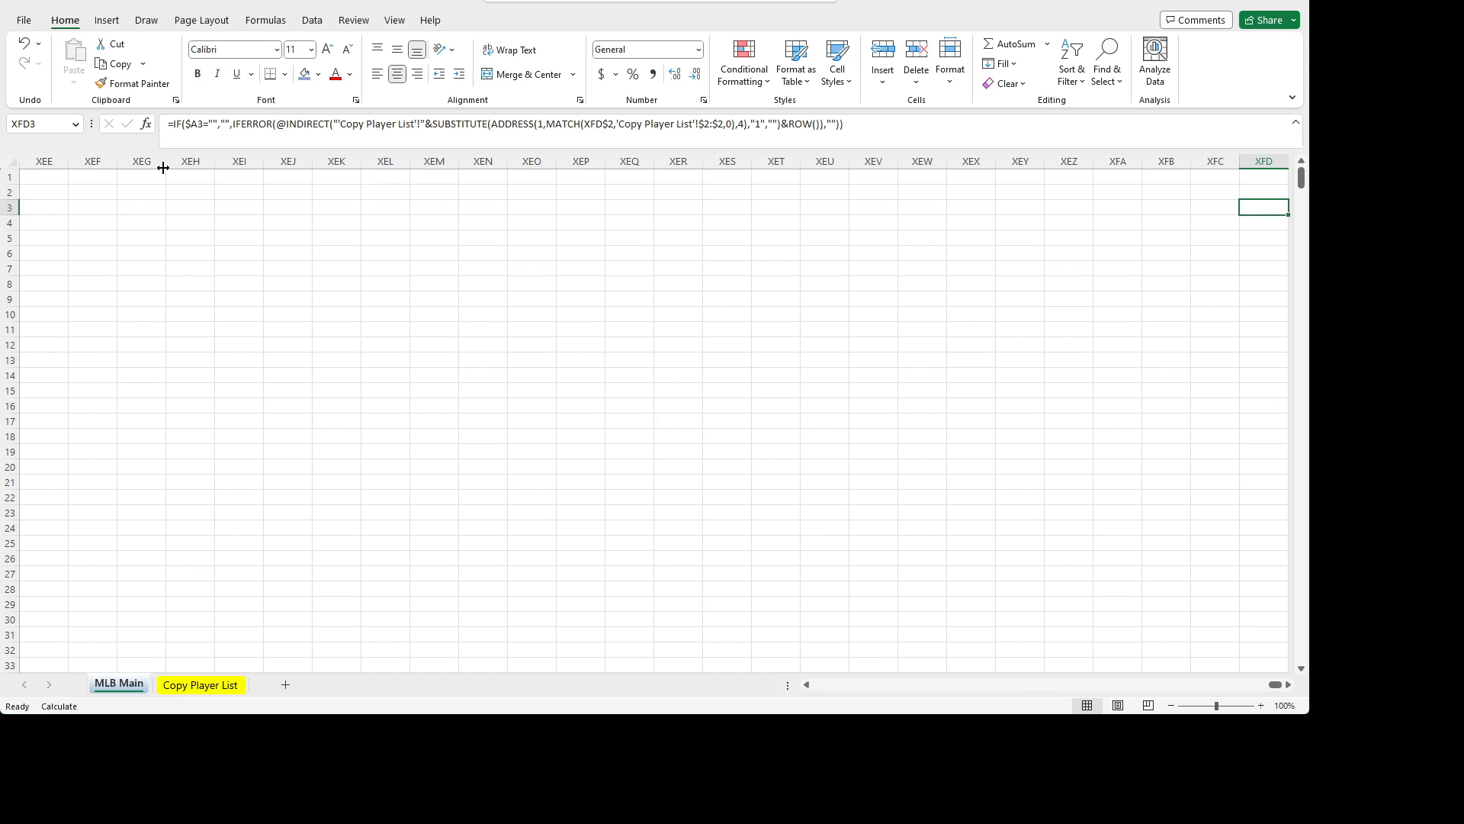
left_click(29, 48)
left_click(434, 300)
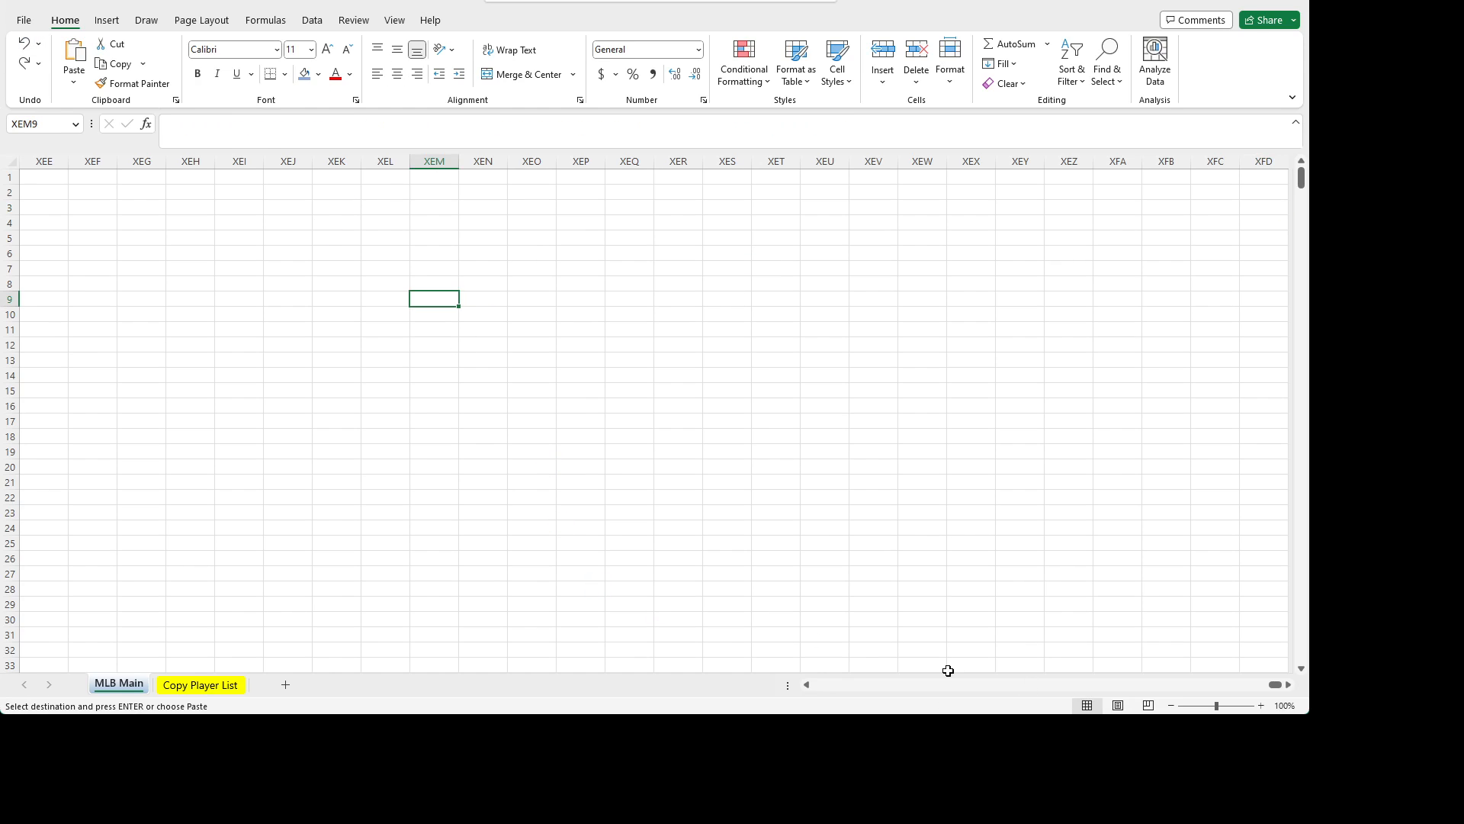
left_click_drag(1272, 684, 1042, 686)
key("Return")
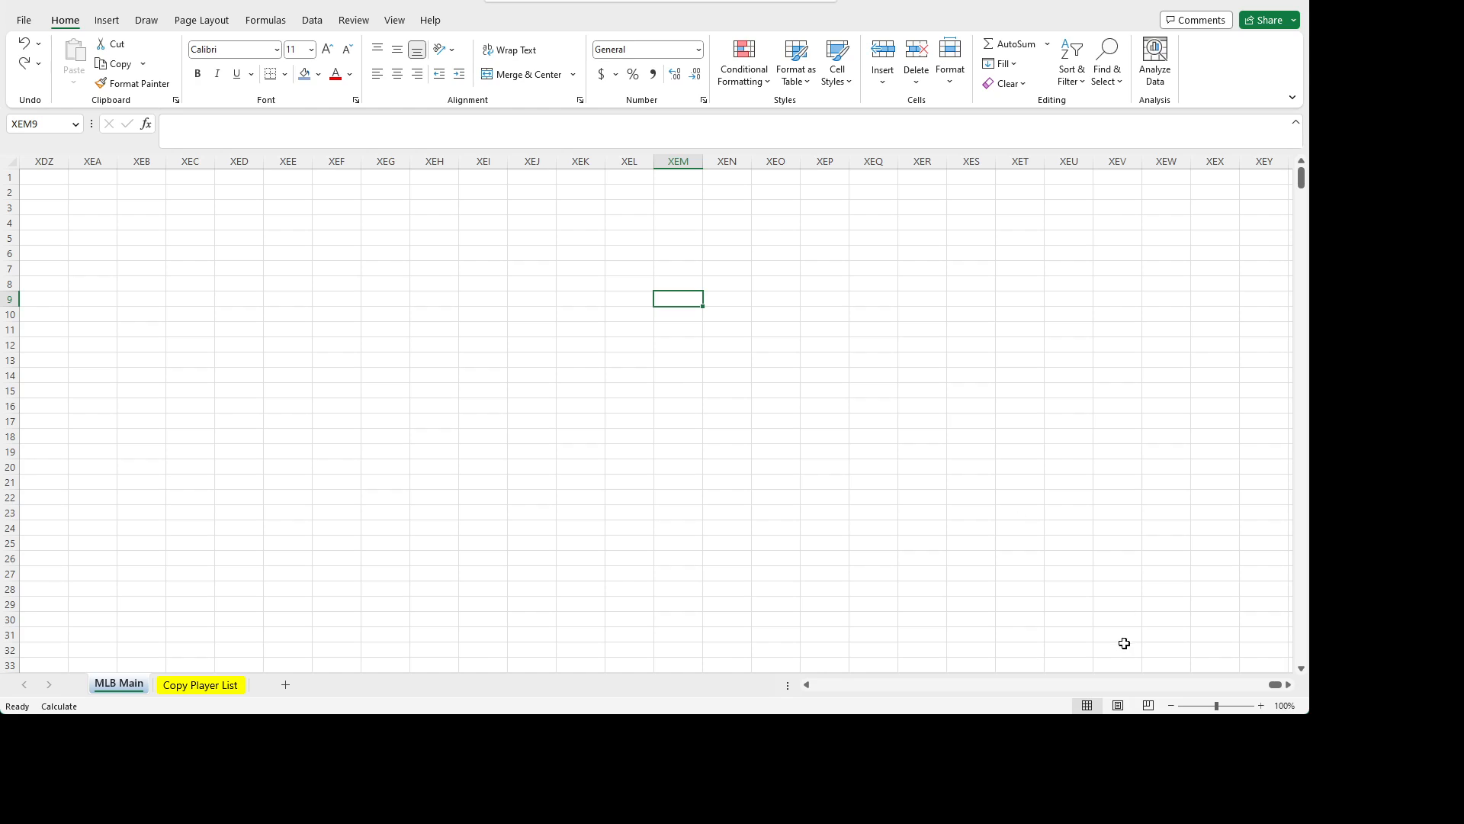
left_click_drag(1275, 684, 823, 692)
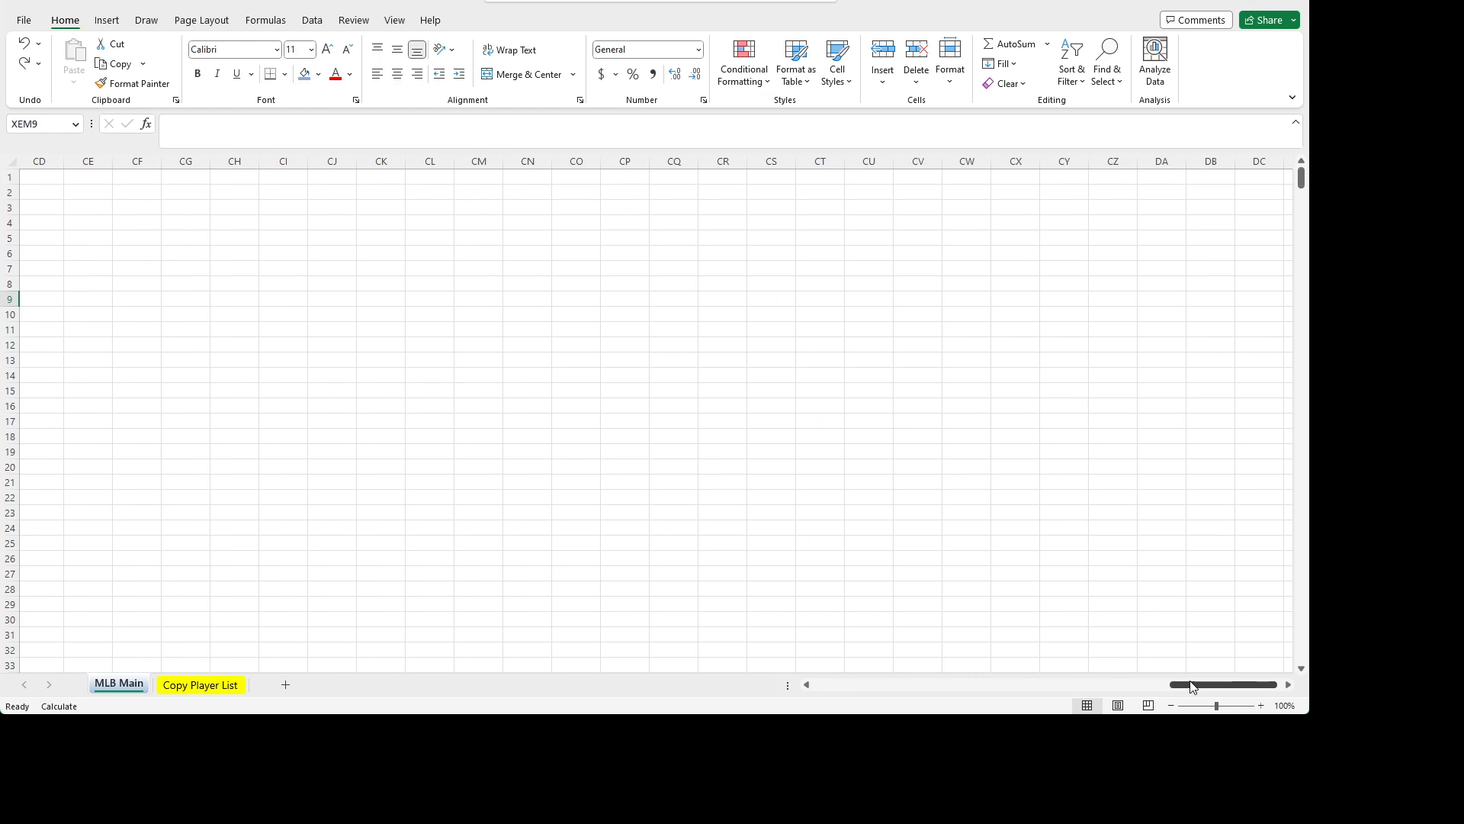
- Copy the lookup formula from AJ3 into AK3 and fill it down the Own column on MLB Main
left_click_drag(1191, 685, 926, 689)
left_click(1005, 208)
key("ctrl+c")
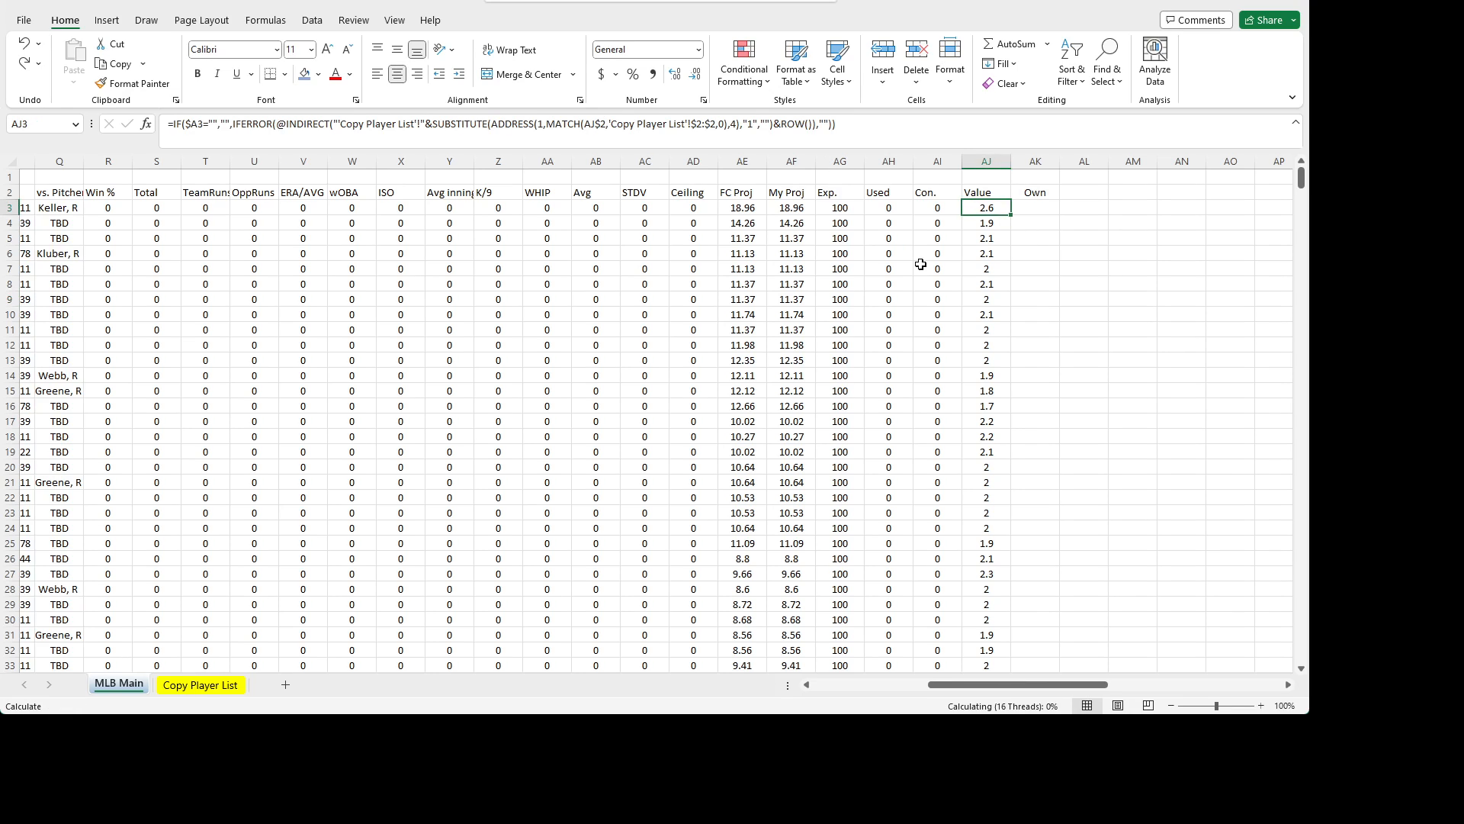
key("Escape")
key("Right")
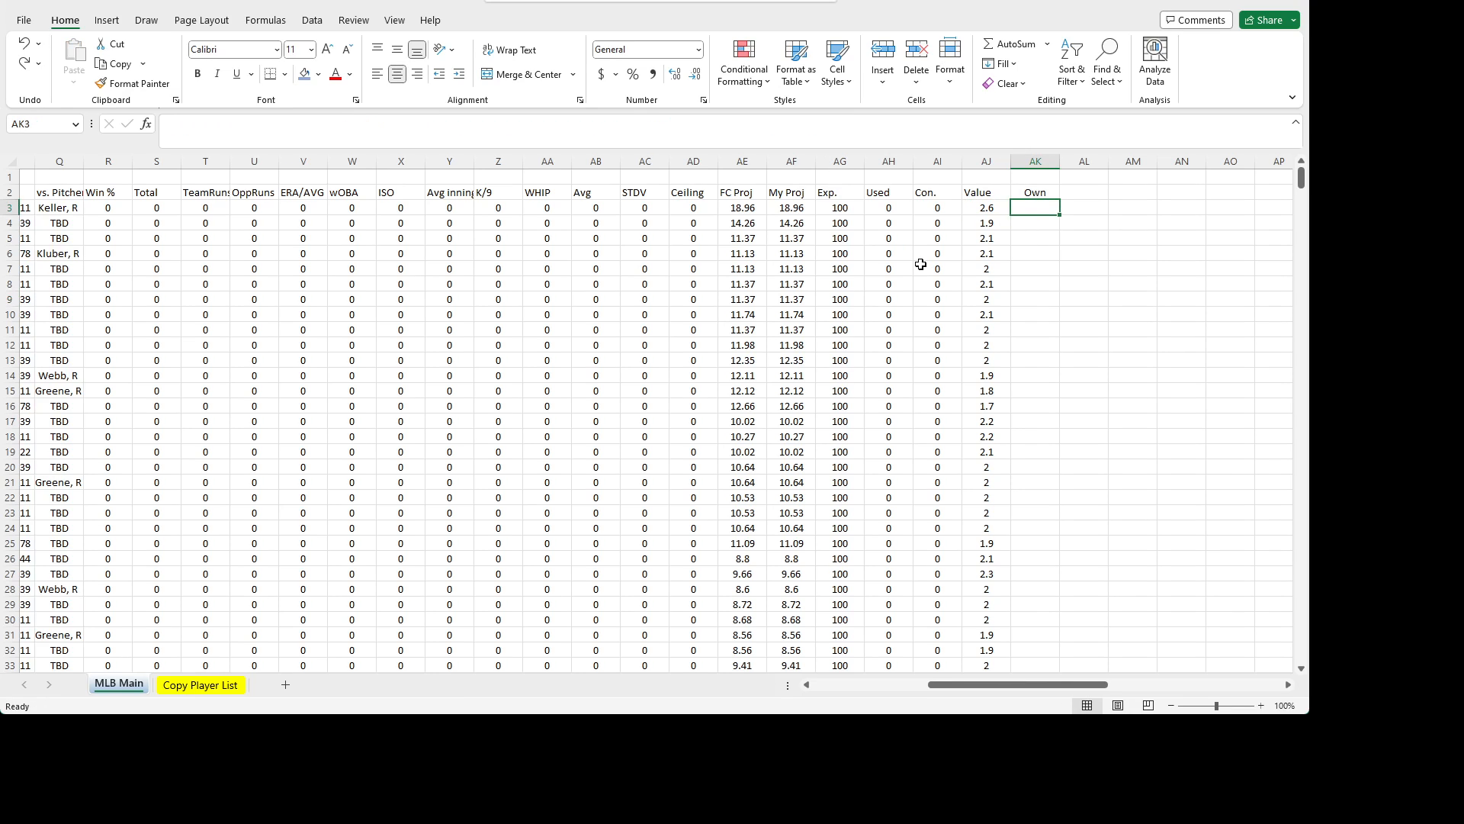
key("Left")
key("ctrl+c")
key("Right")
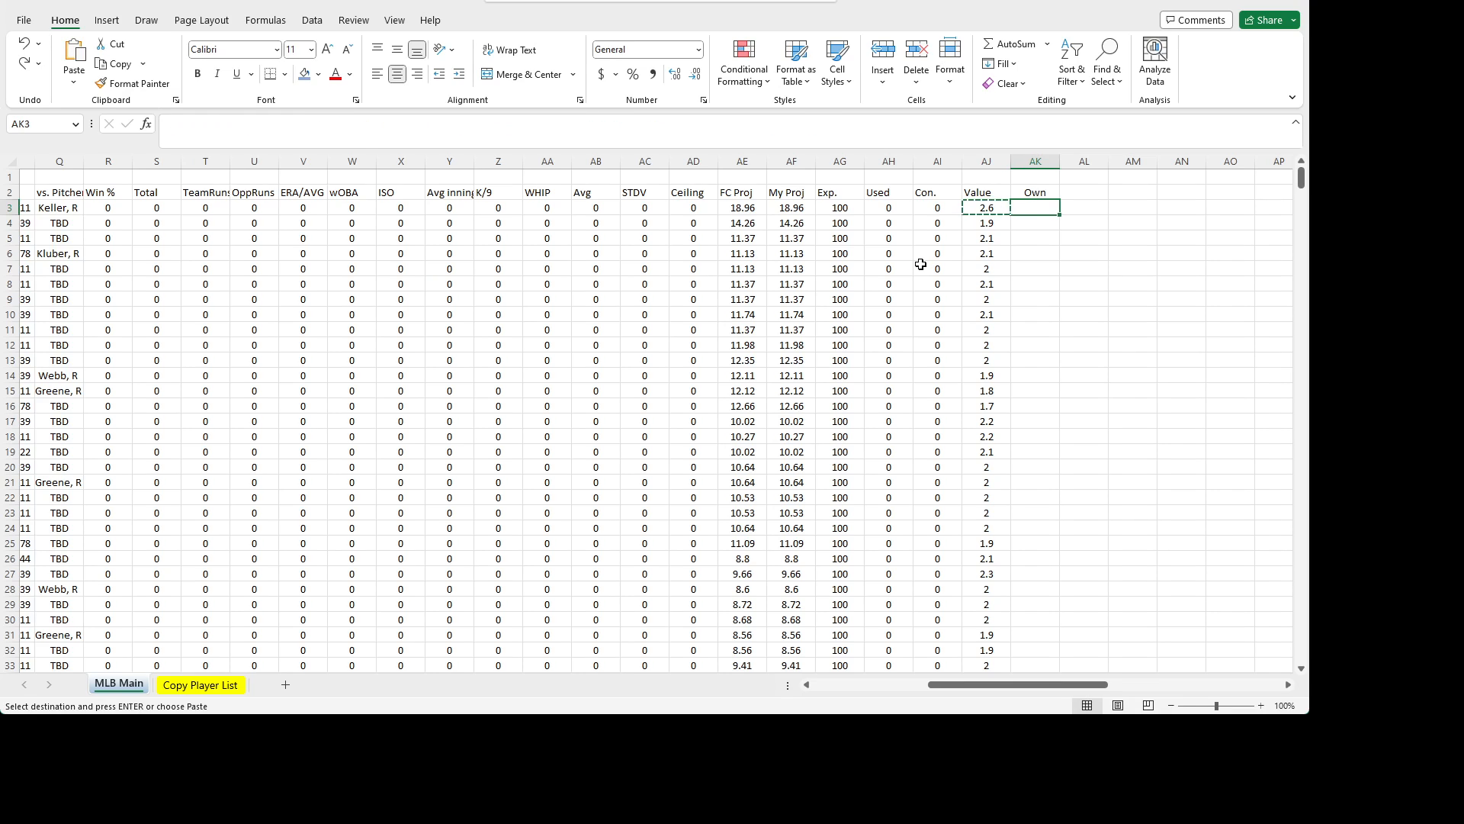
key("ctrl+v")
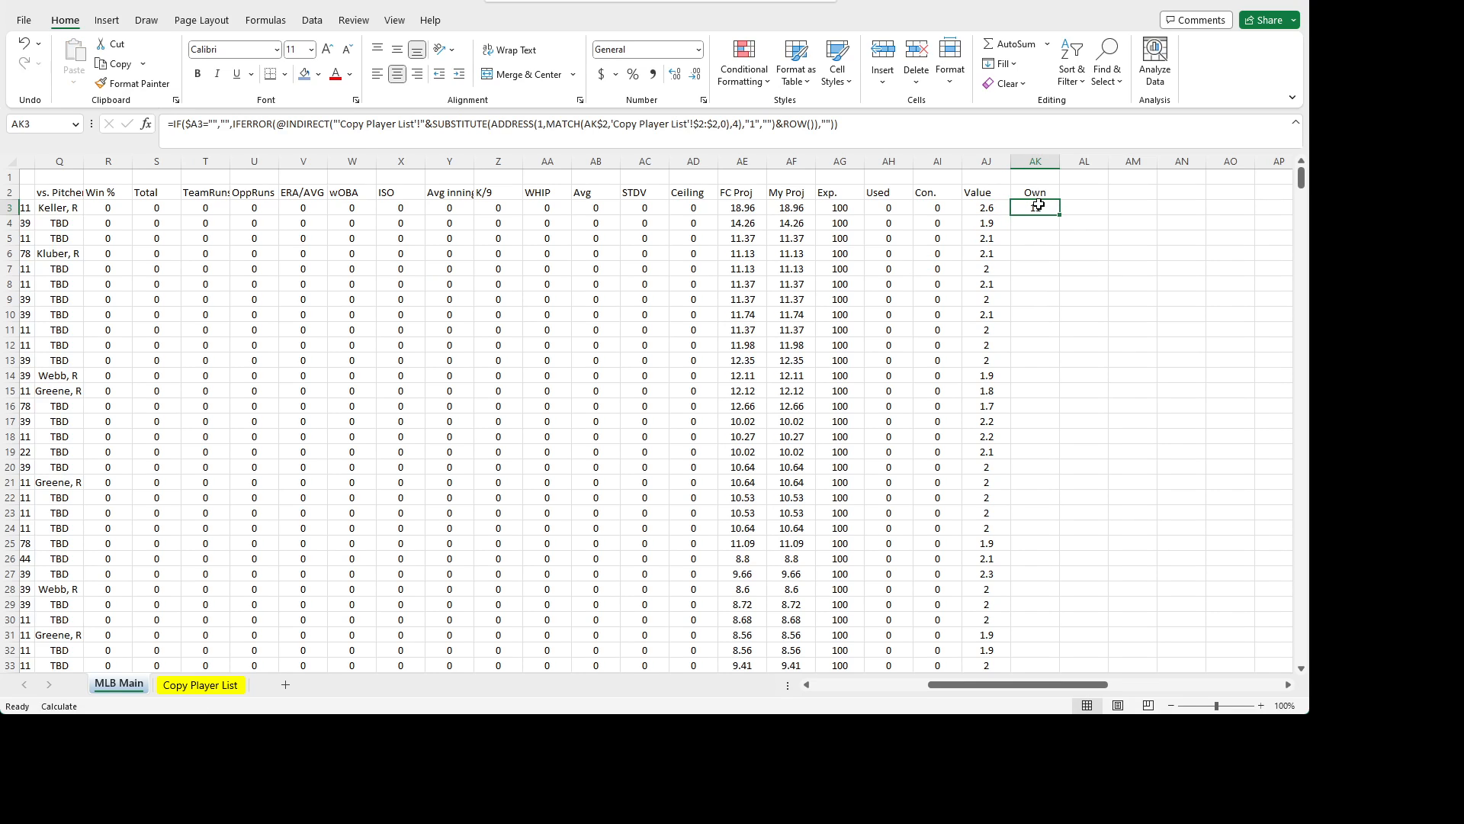
double_click(1061, 219)
left_click(1033, 280)
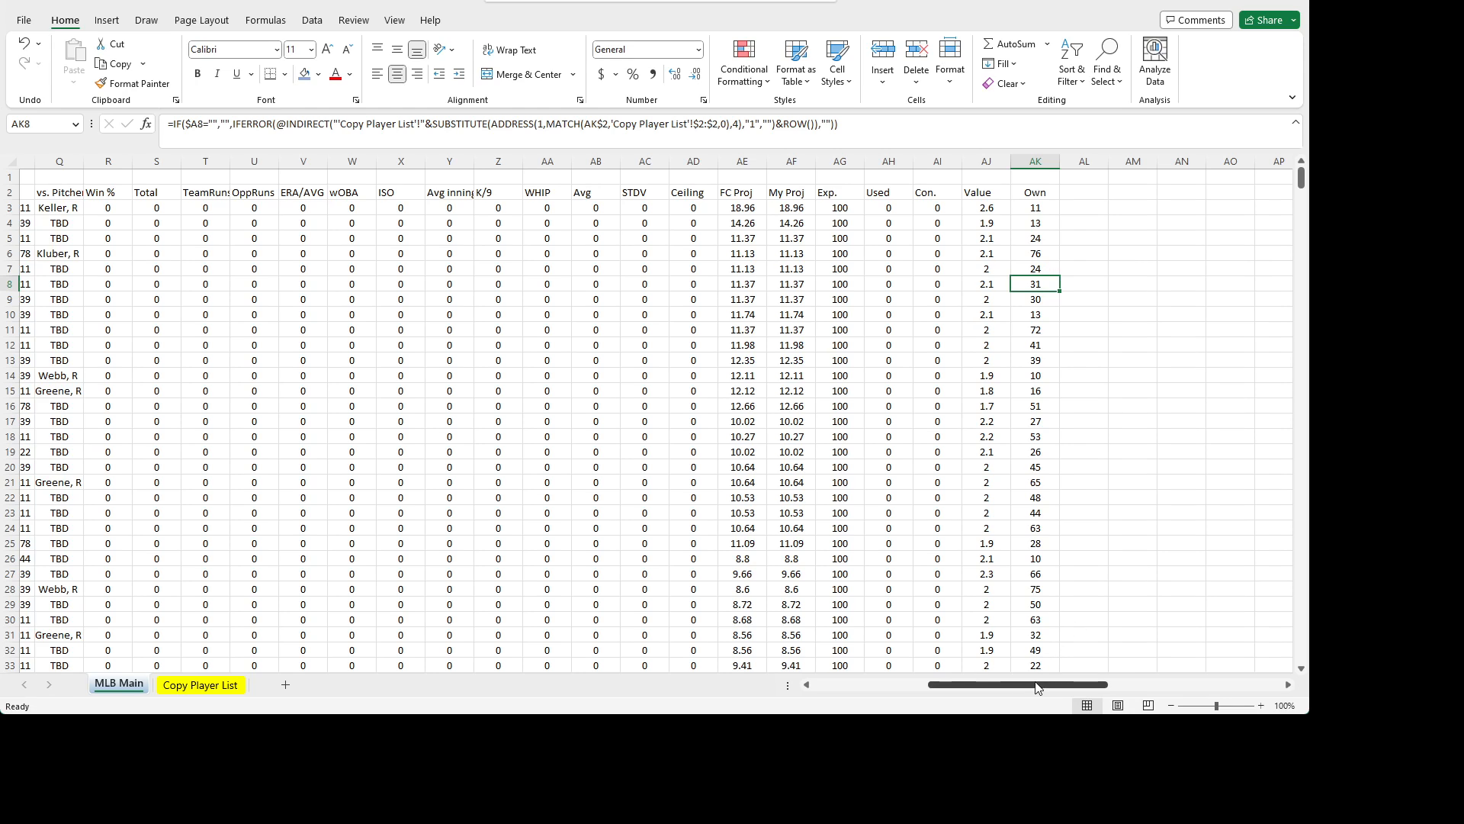
- Enter =IF(A3="","",100) in C3 of the EXP column on MLB Main
left_click_drag(1036, 684, 1039, 688)
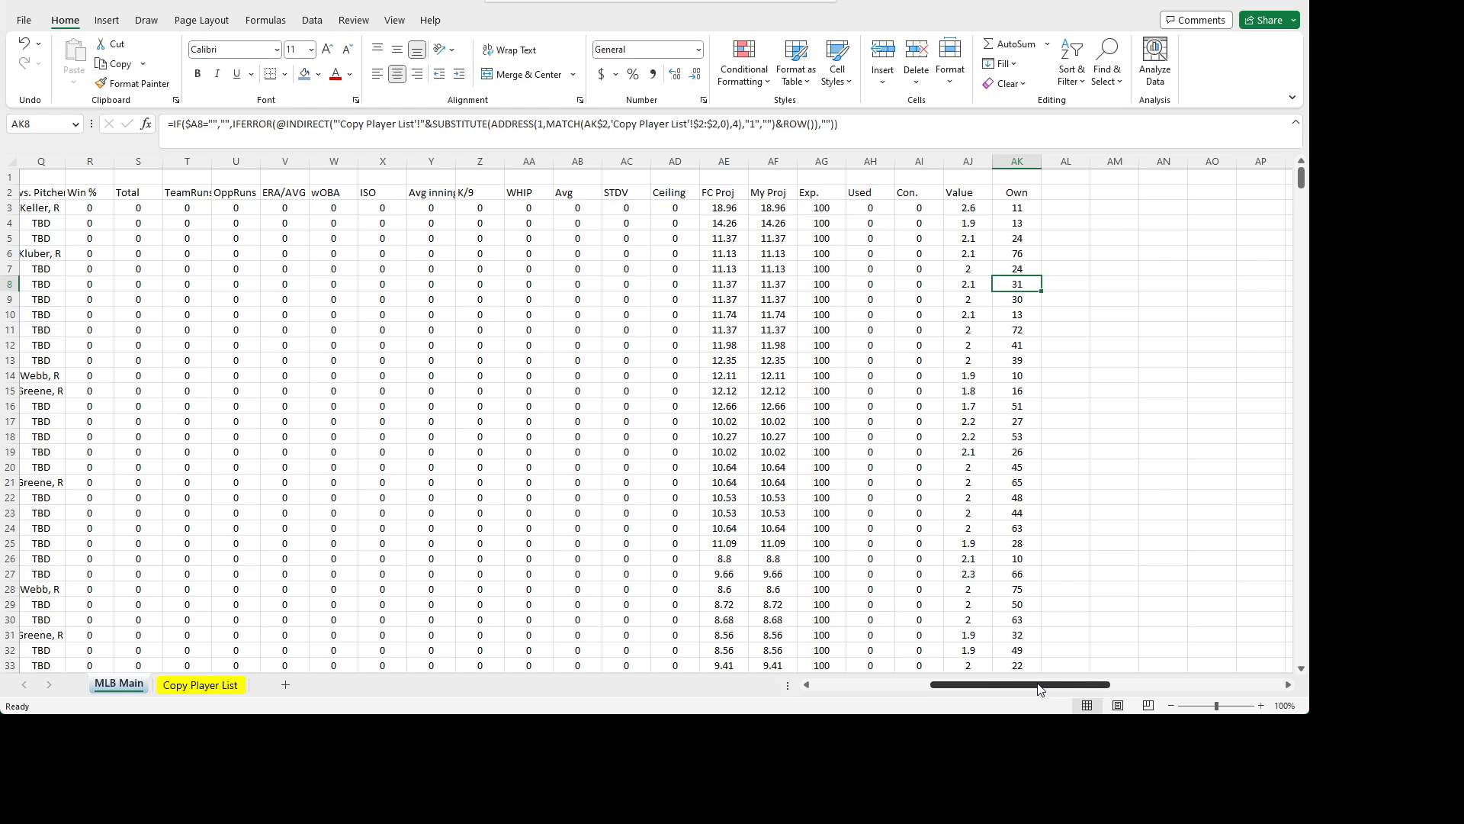
left_click_drag(1039, 689, 769, 698)
left_click(250, 210)
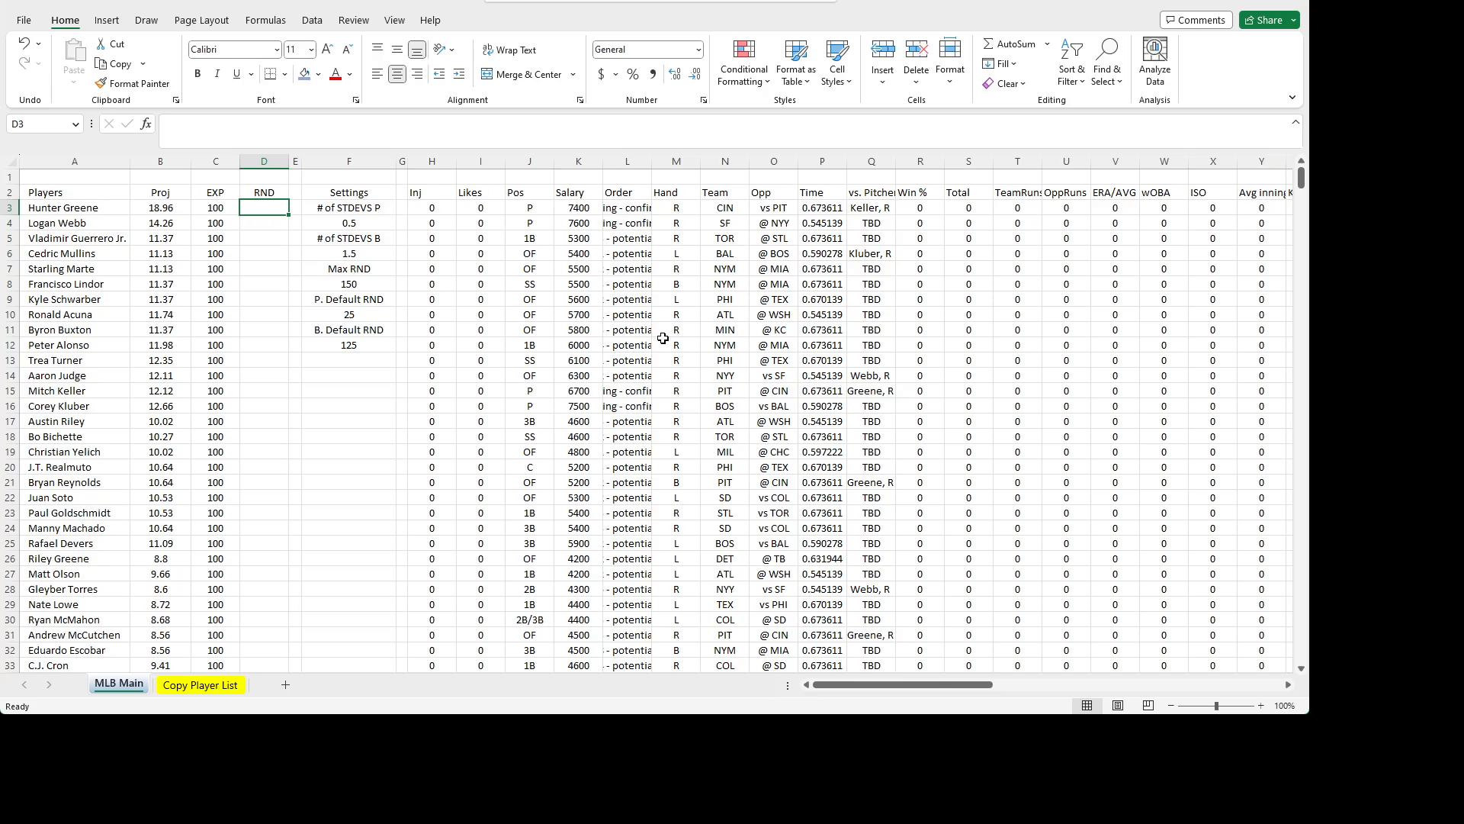
key("Left")
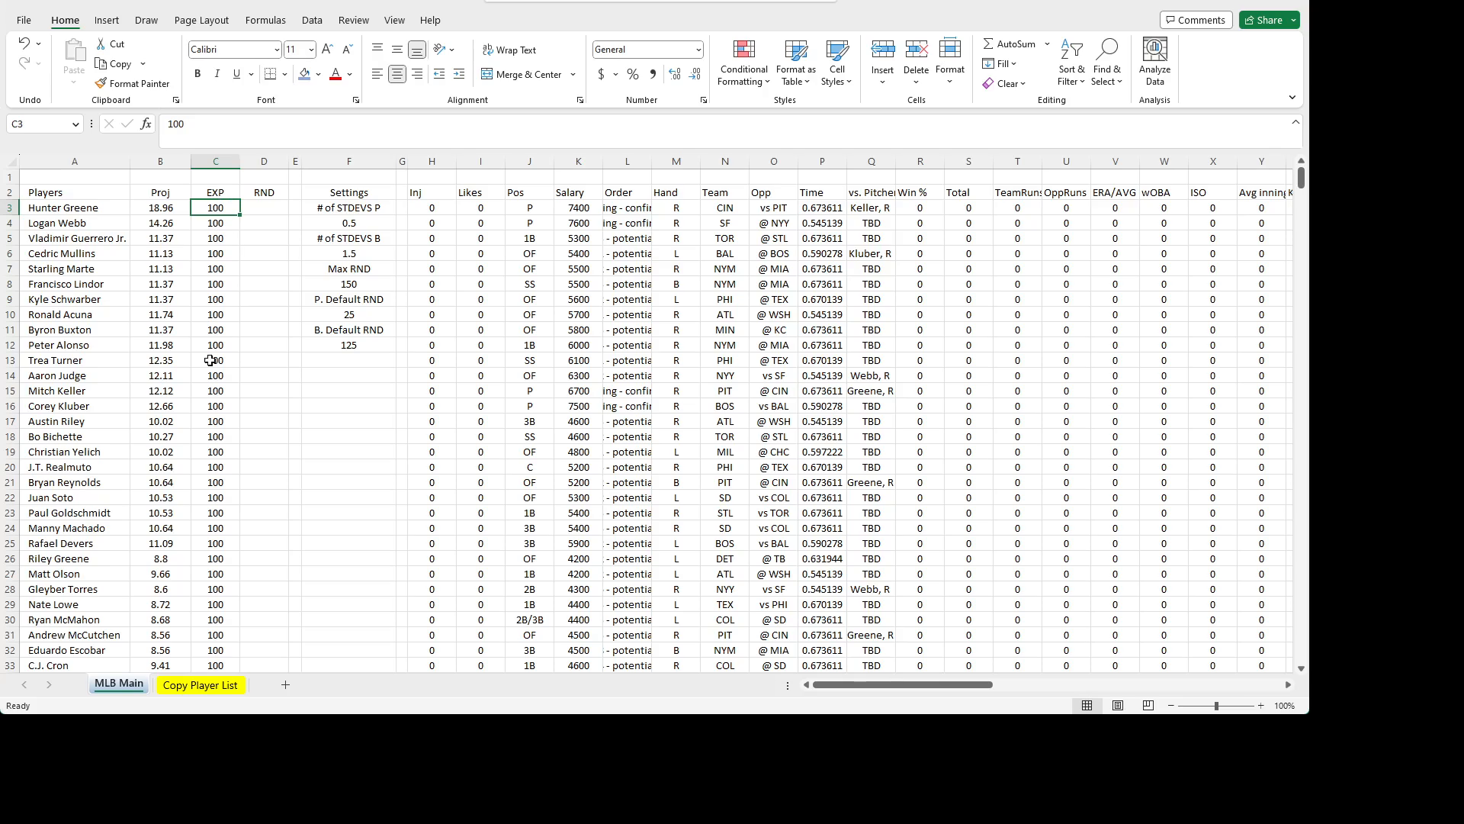
left_click(222, 122)
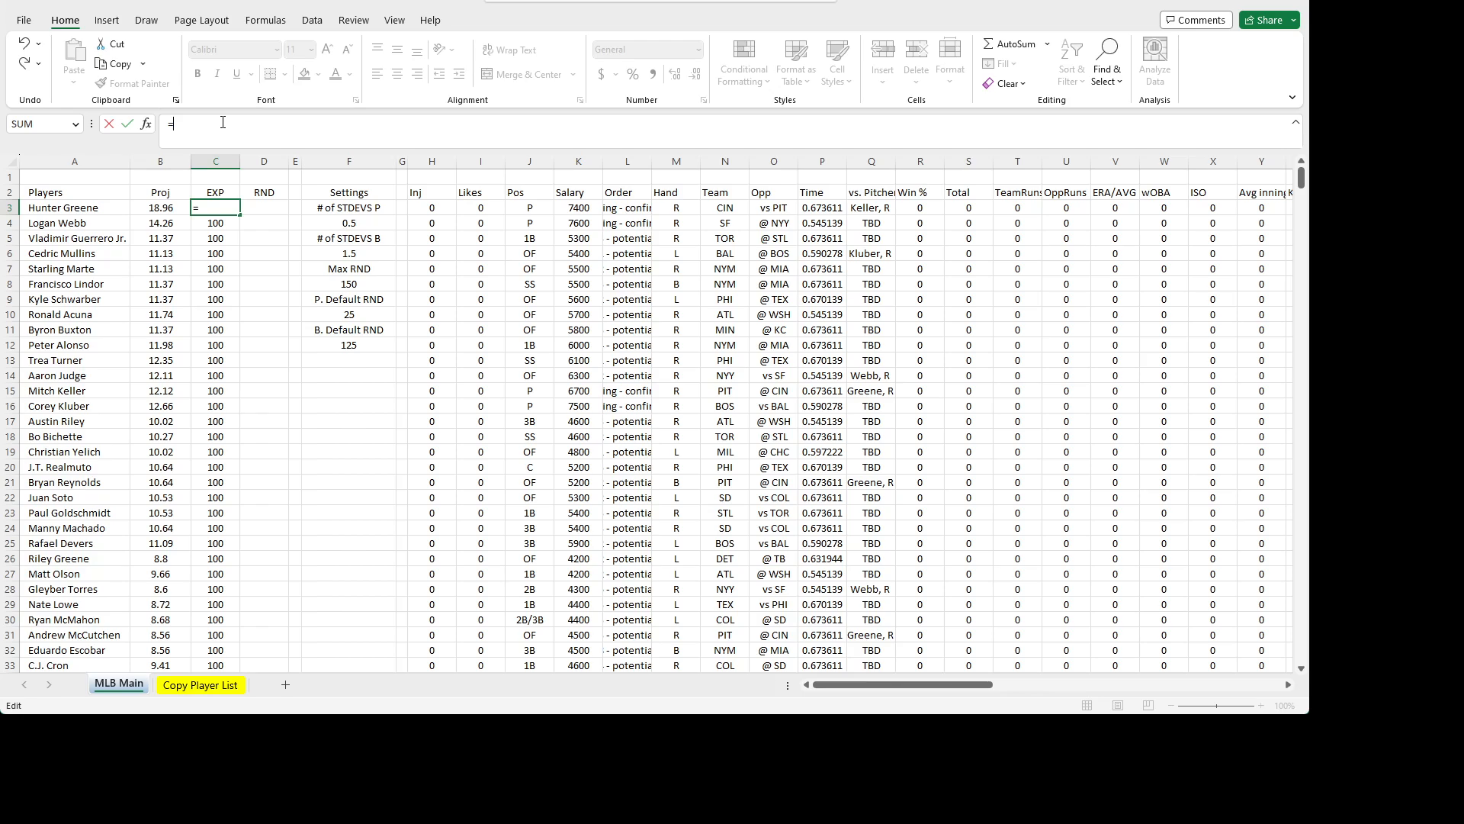
key("Escape")
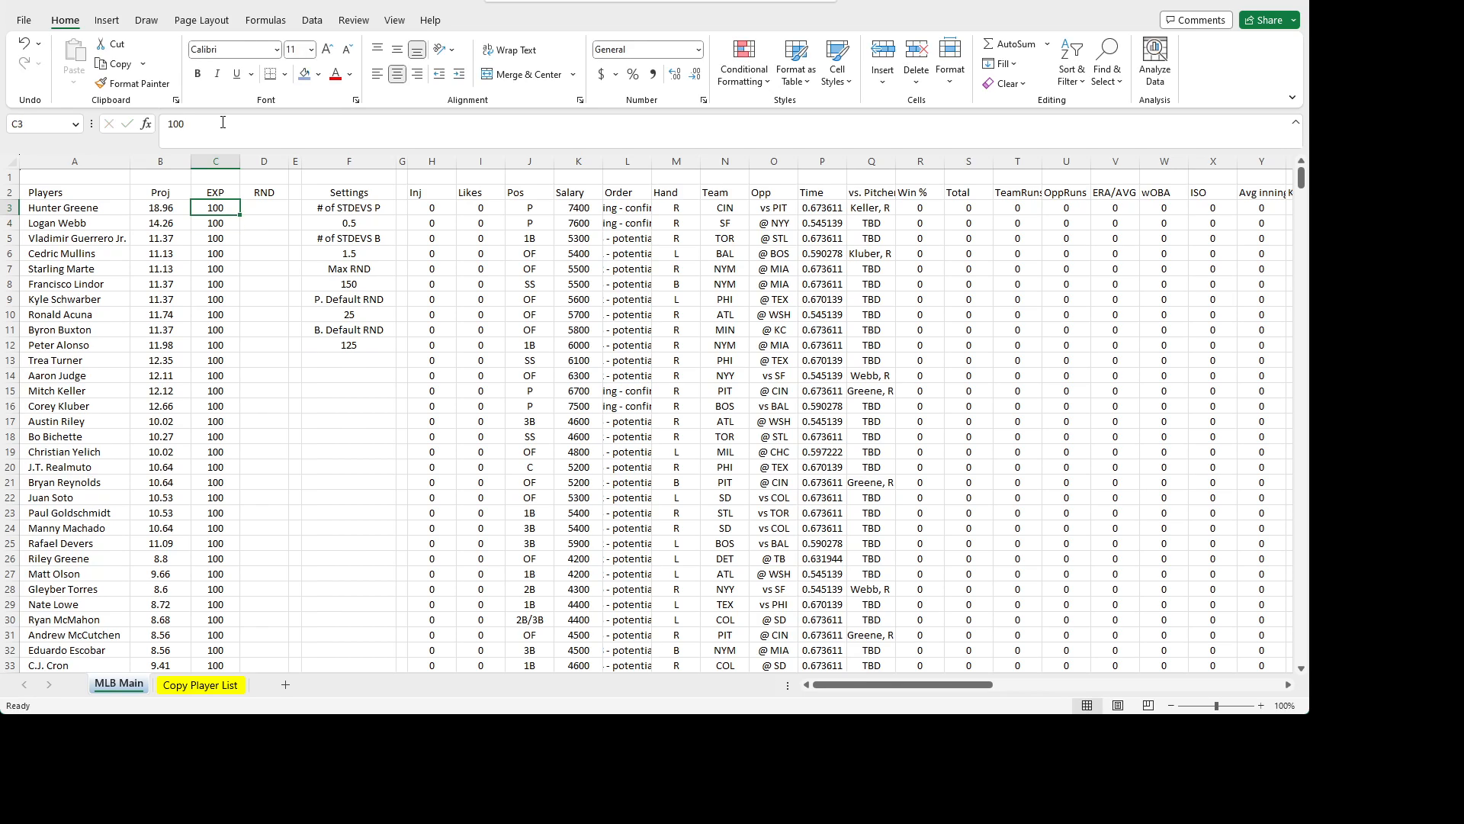
left_click(241, 136)
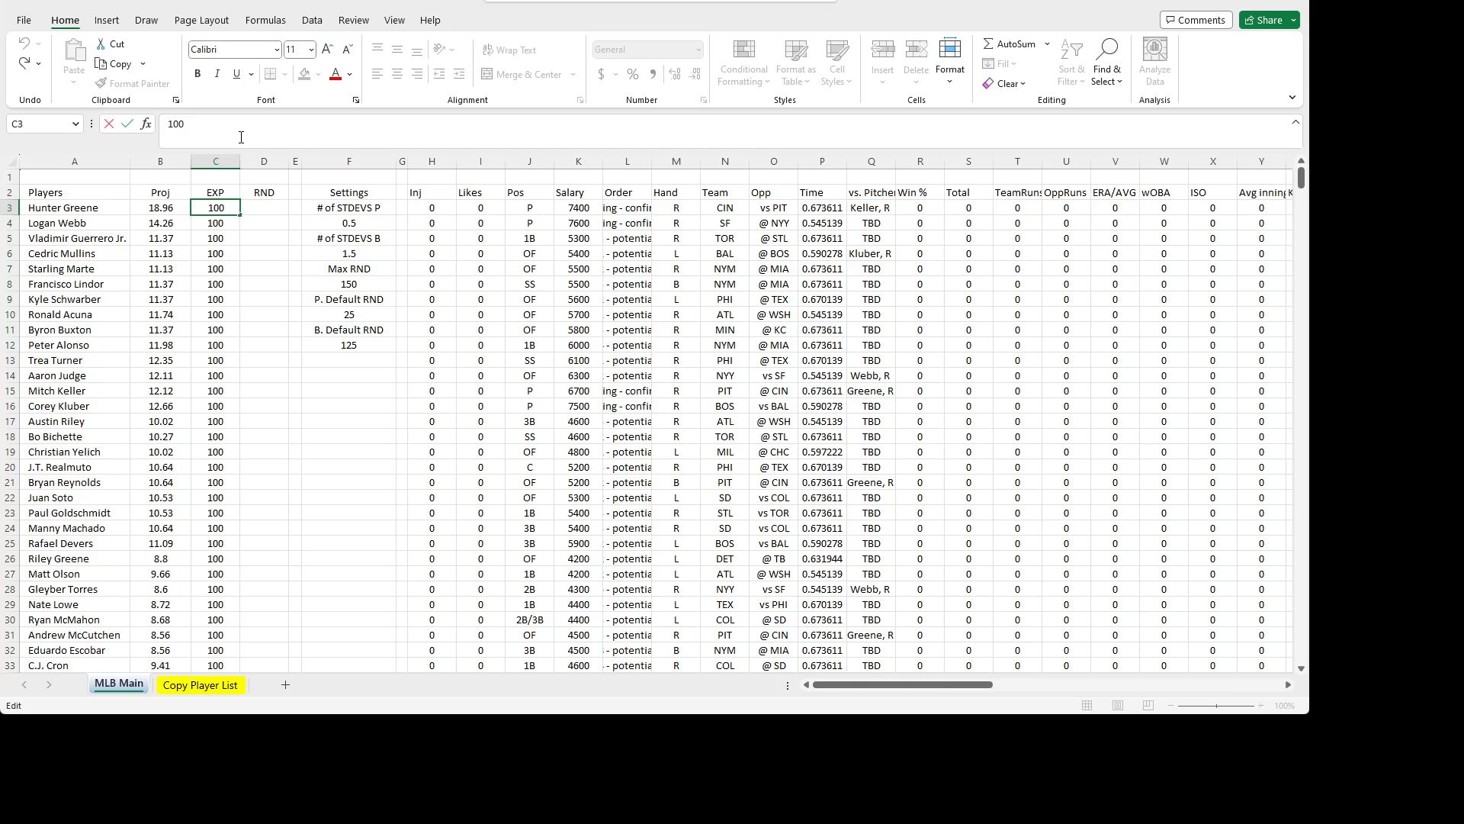
type("IF(A3=\"\",\"\",100)")
key("Return")
key("Up")
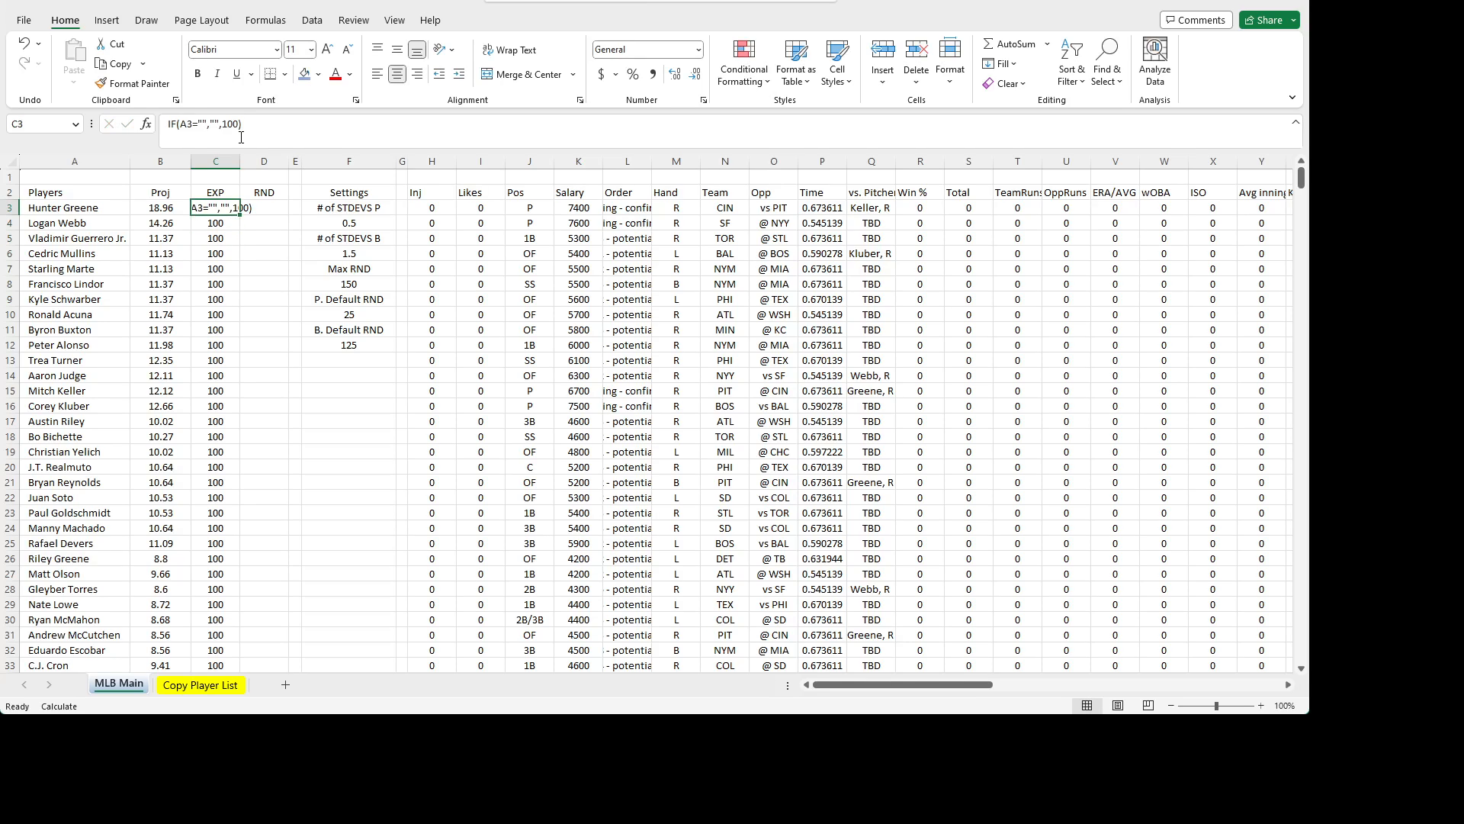
left_click(166, 127)
type("=")
key("Return")
key("Up")
- Replace the 100 in the C3 formula with AK3*1.2 so exposure is based on the player's ownership
double_click(239, 126)
key("BackSpace")
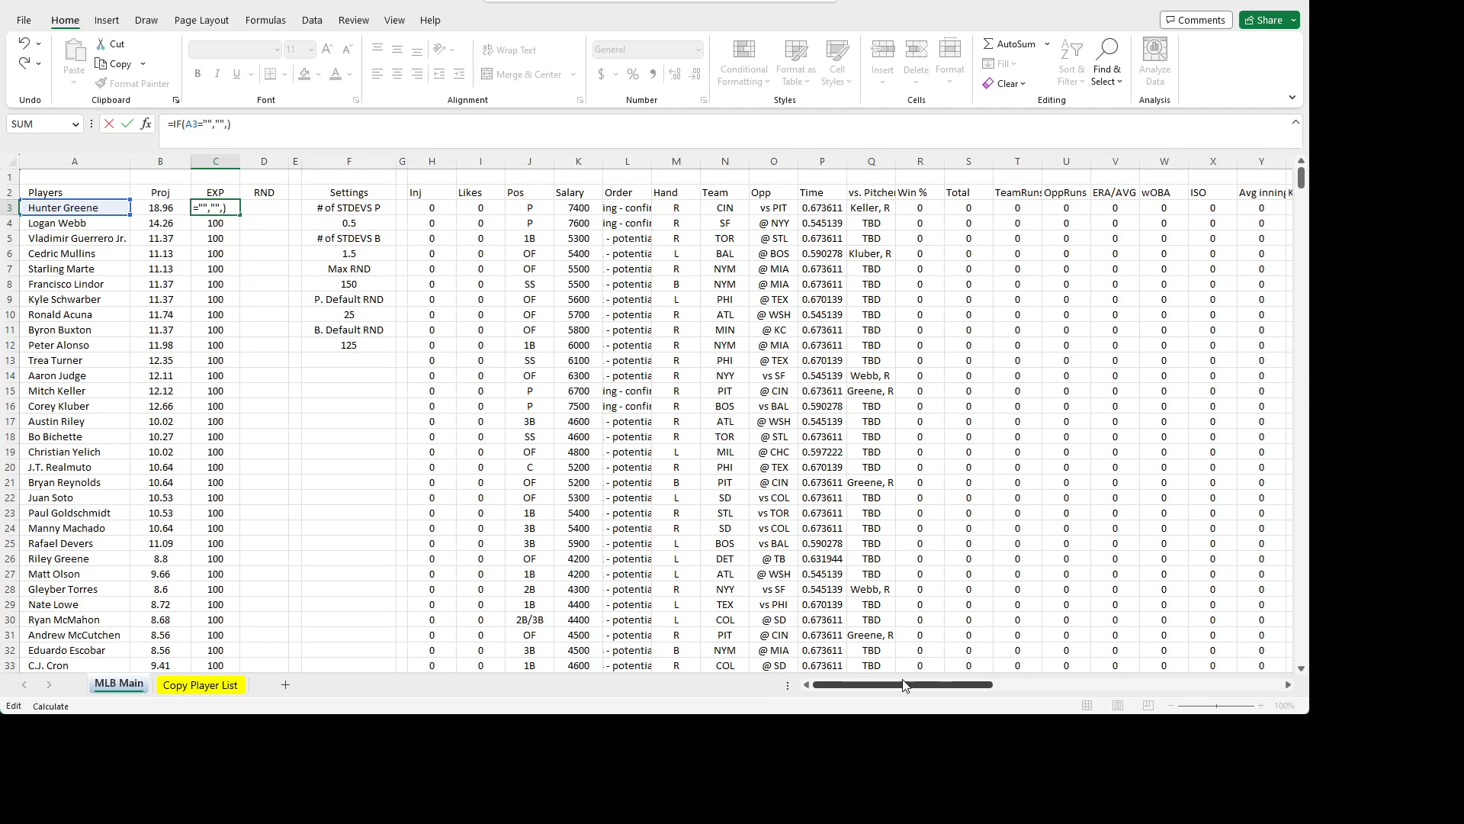
left_click_drag(903, 684, 1053, 668)
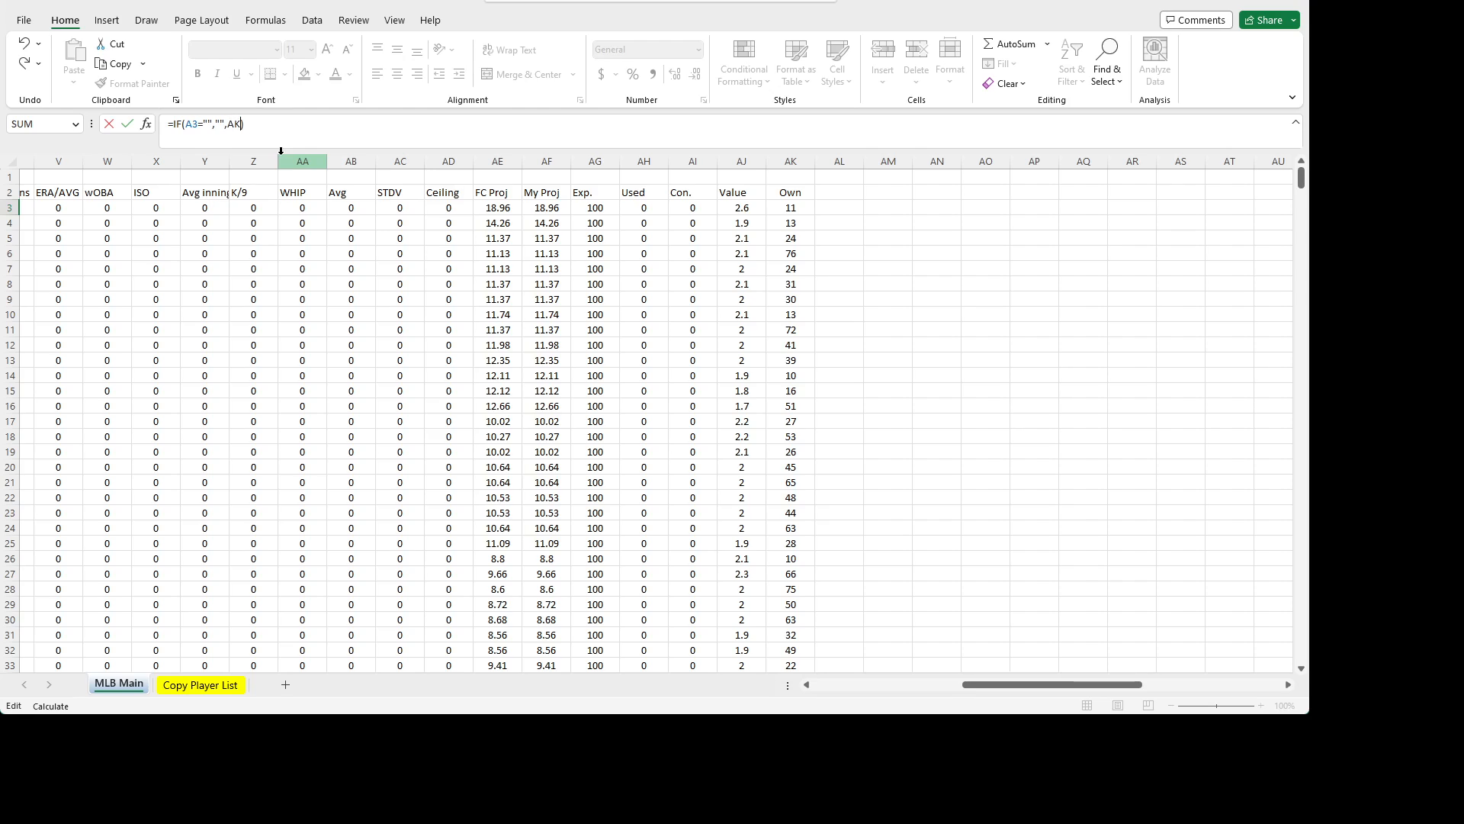
type("3*1.2")
key("Return")
key("Left")
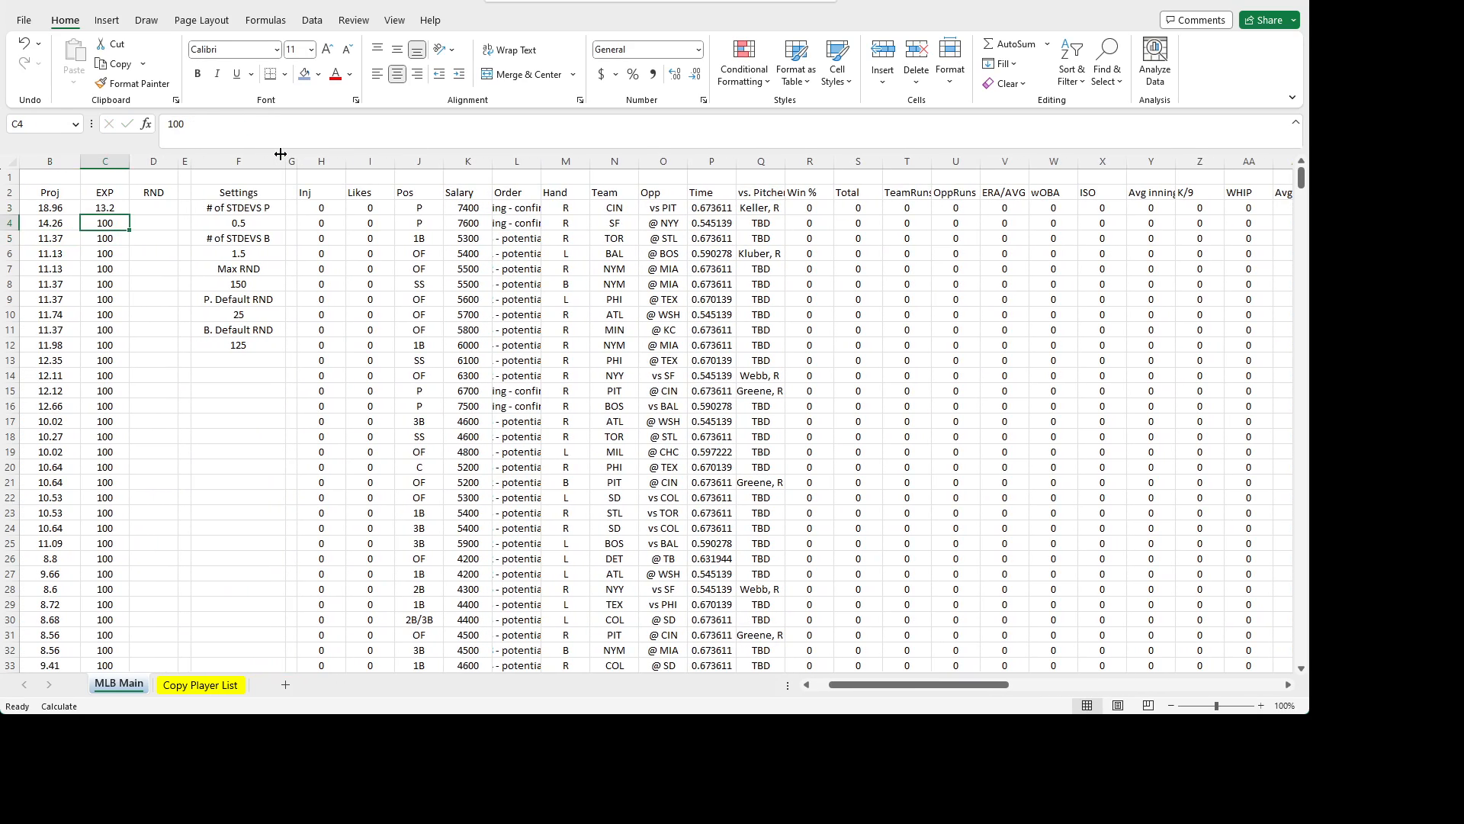
key("Up")
key("Left")
key("Right")
key("Right")
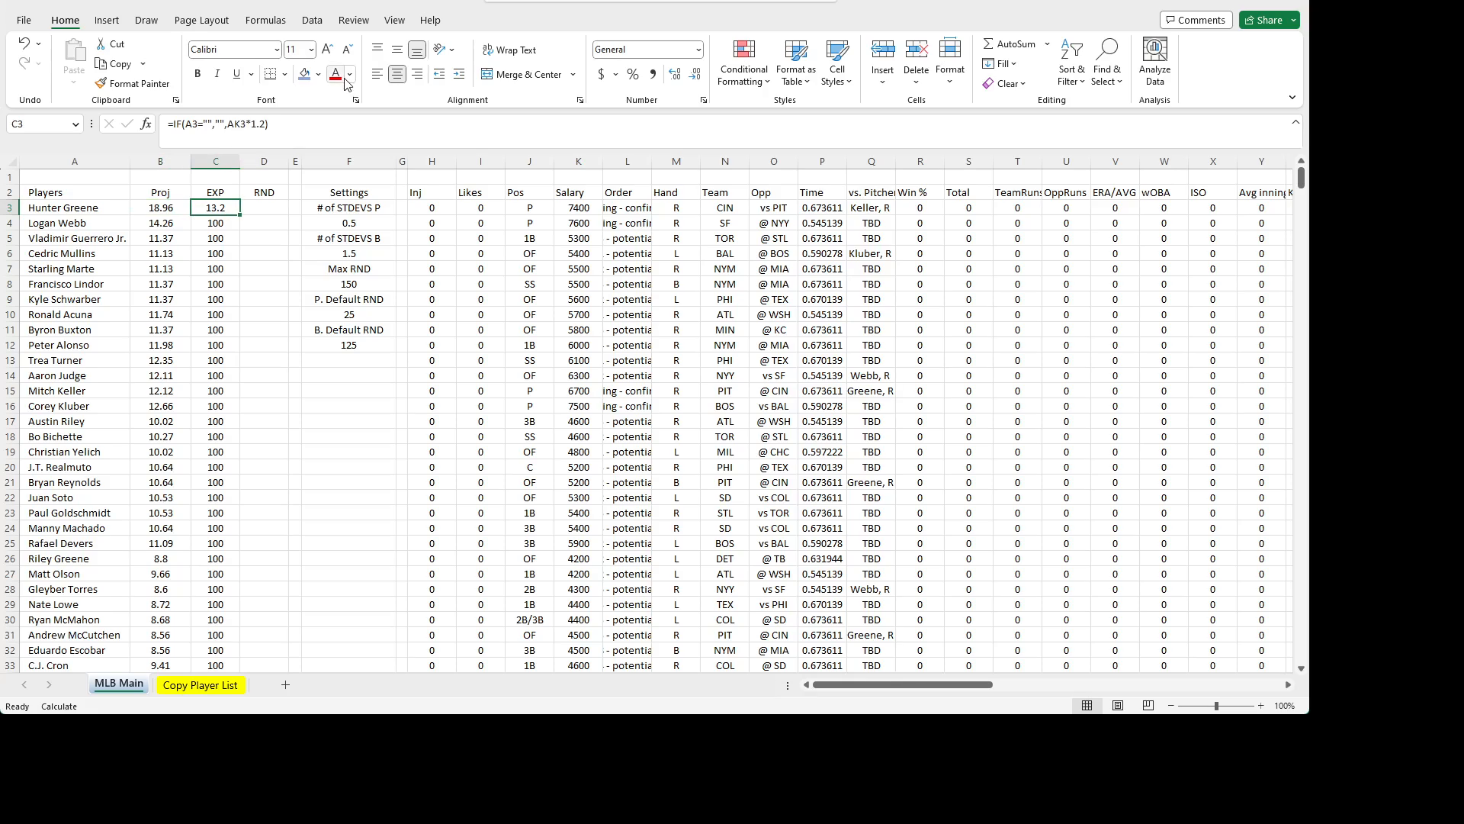
- Change the C3 formula to =IF(A3="","",(AK3/100)*1.2) and fill it down the EXP column
left_click(227, 124)
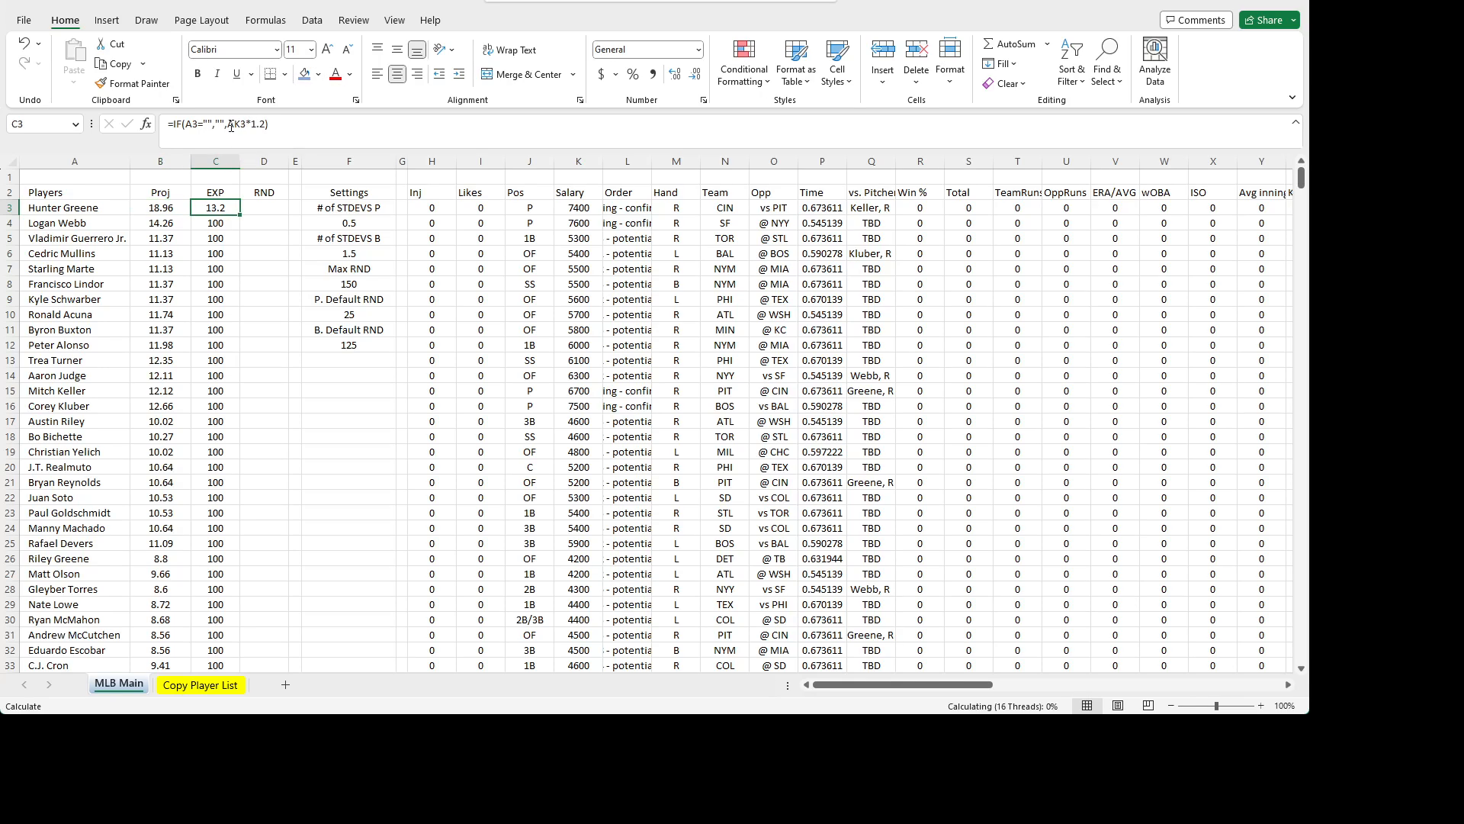
type("(")
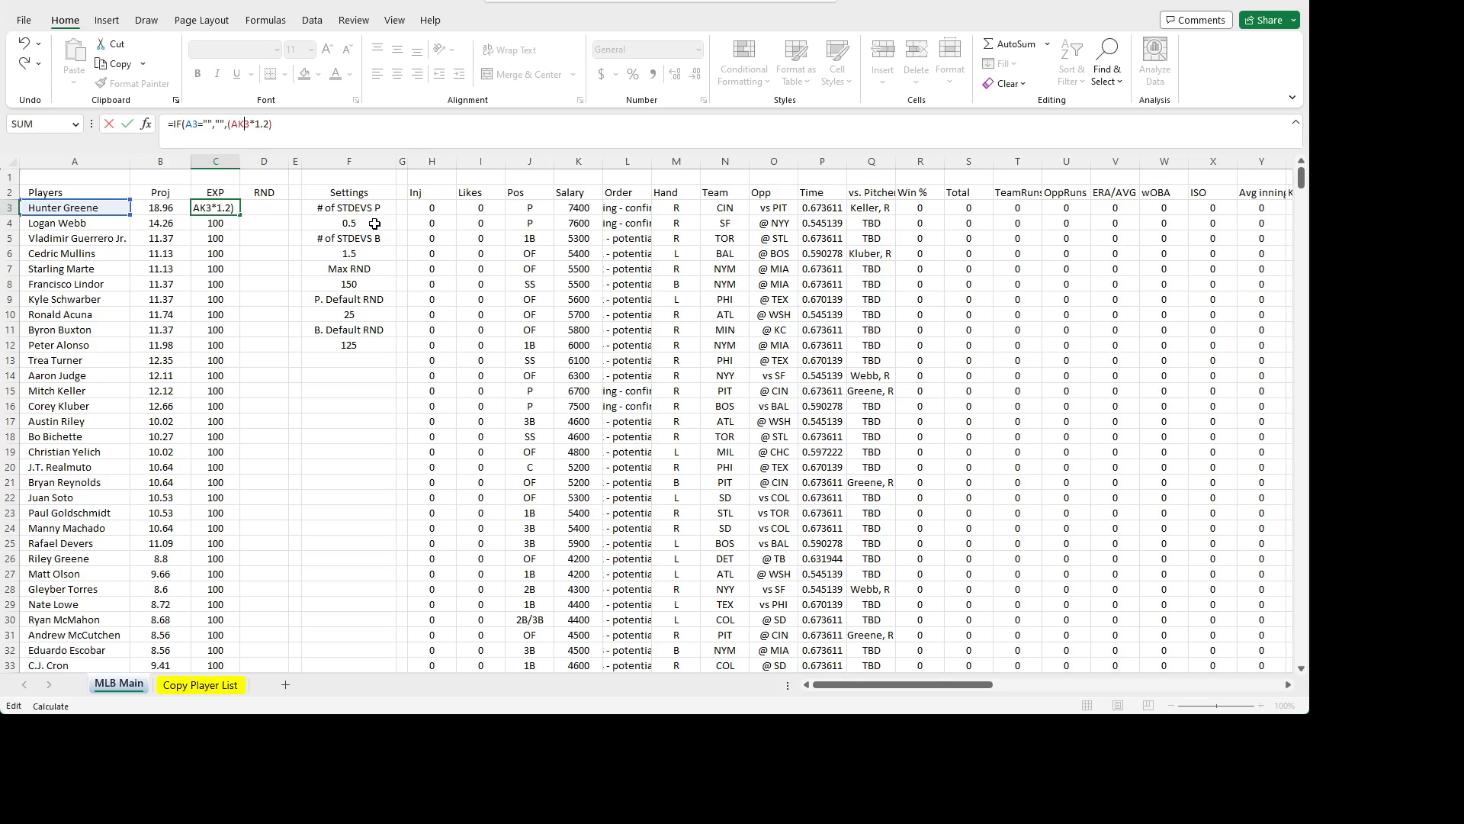
key("Right")
key("Right")
key("Right")
type("/100)")
key("Return")
key("Up")
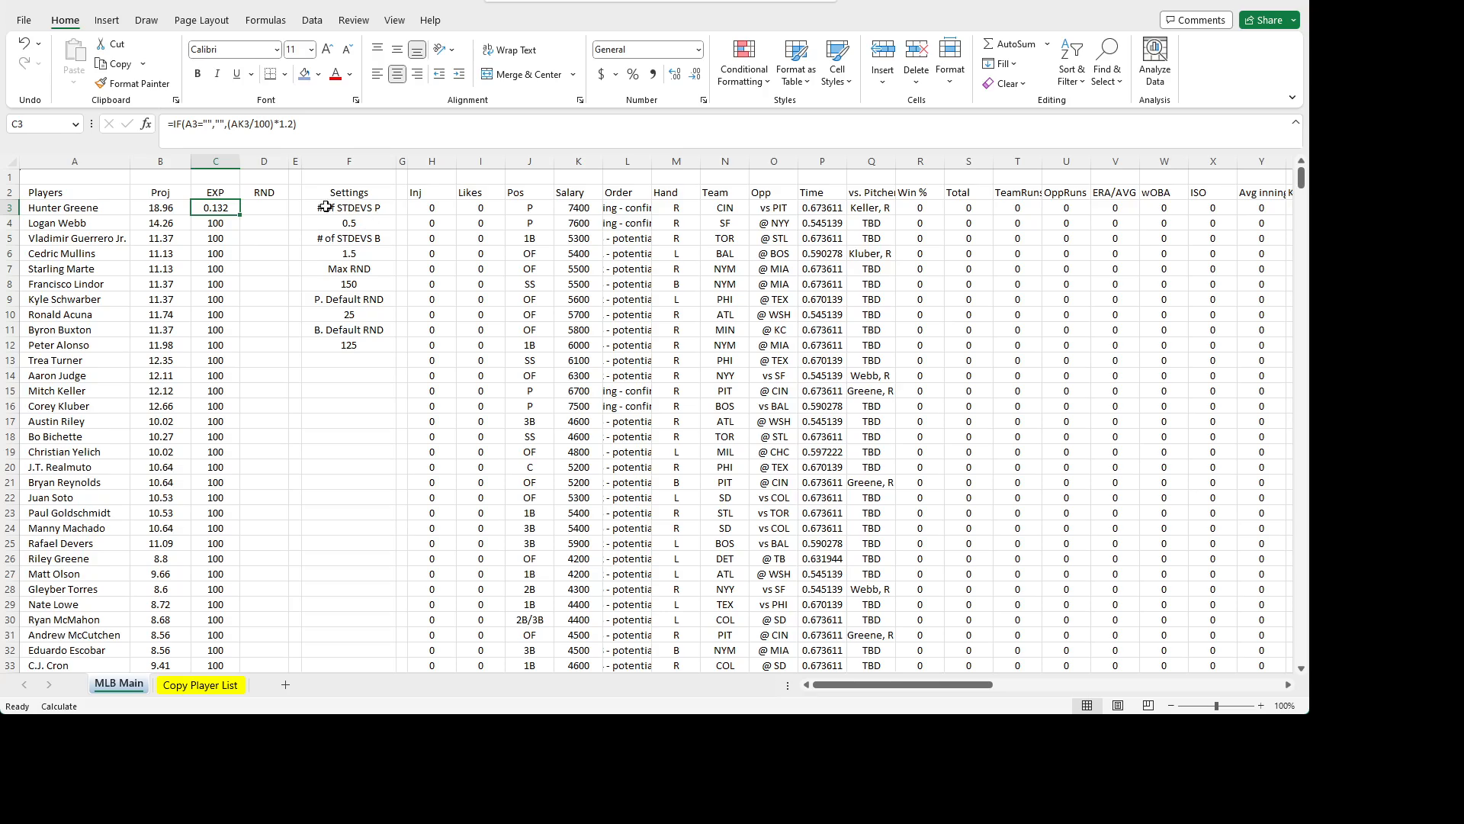
double_click(243, 214)
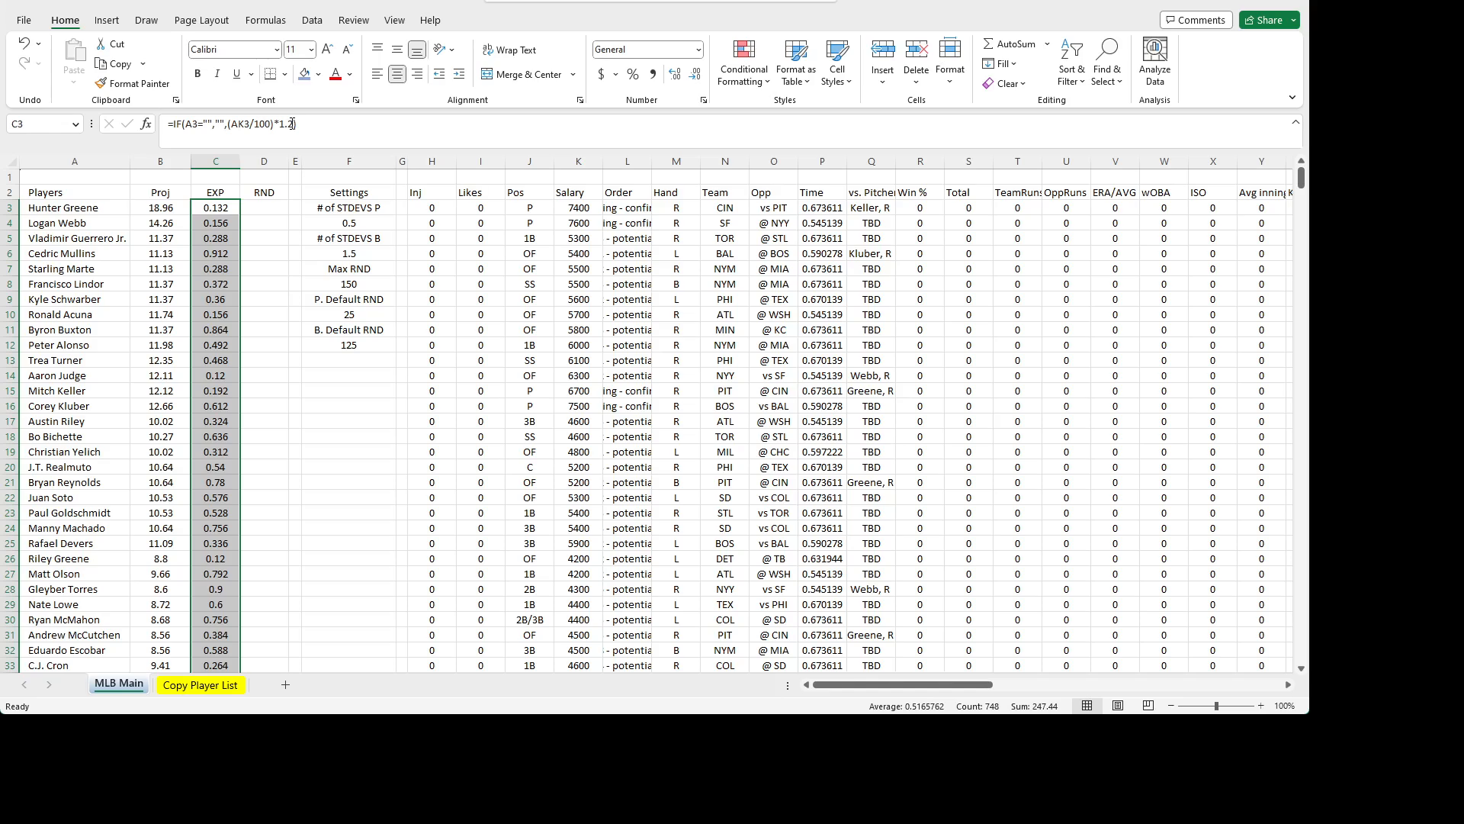
left_click(216, 253)
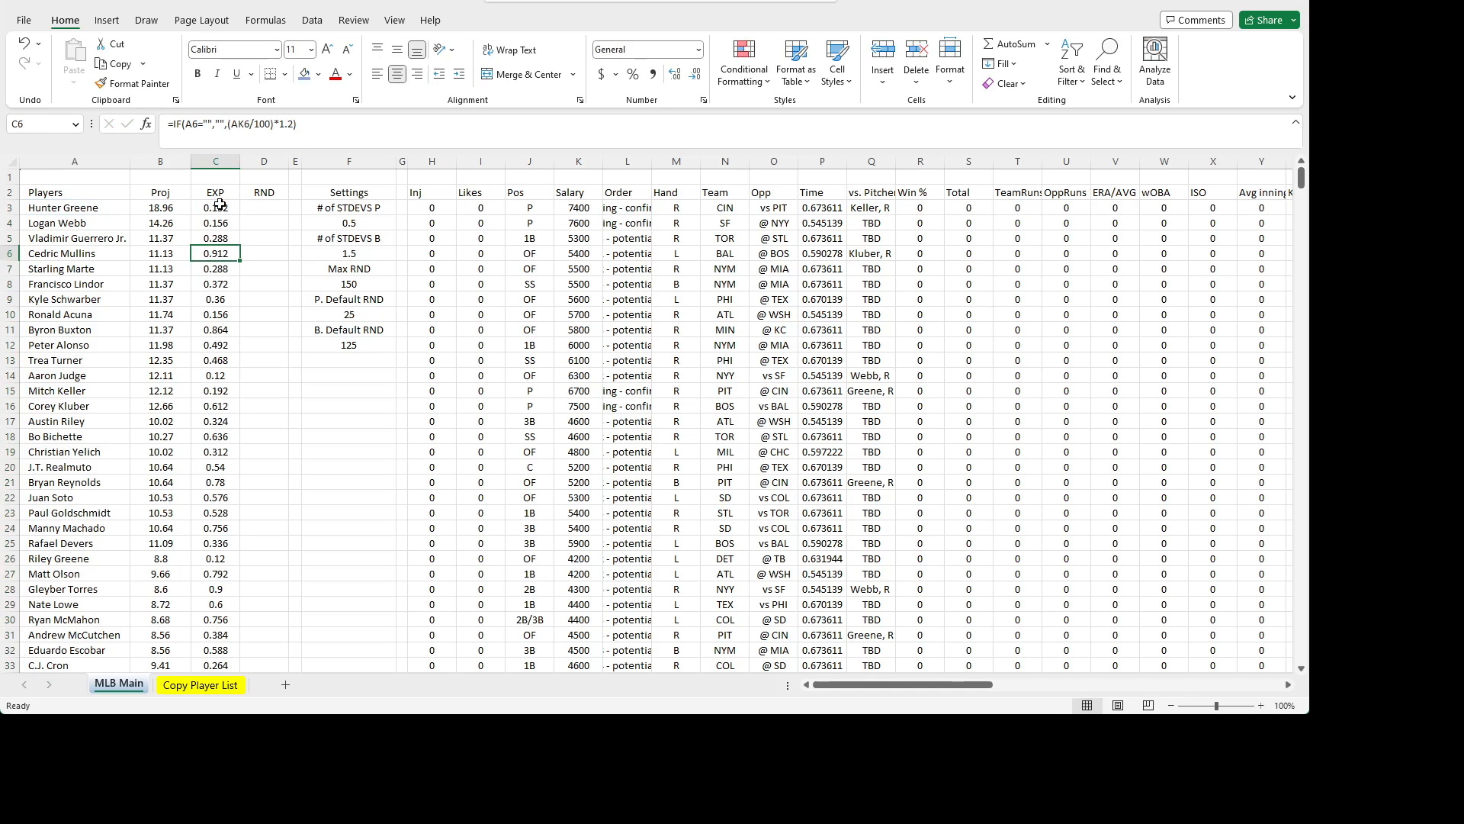
- Format C3 as a percentage and fill it down so the whole EXP column uses that format
left_click(219, 206)
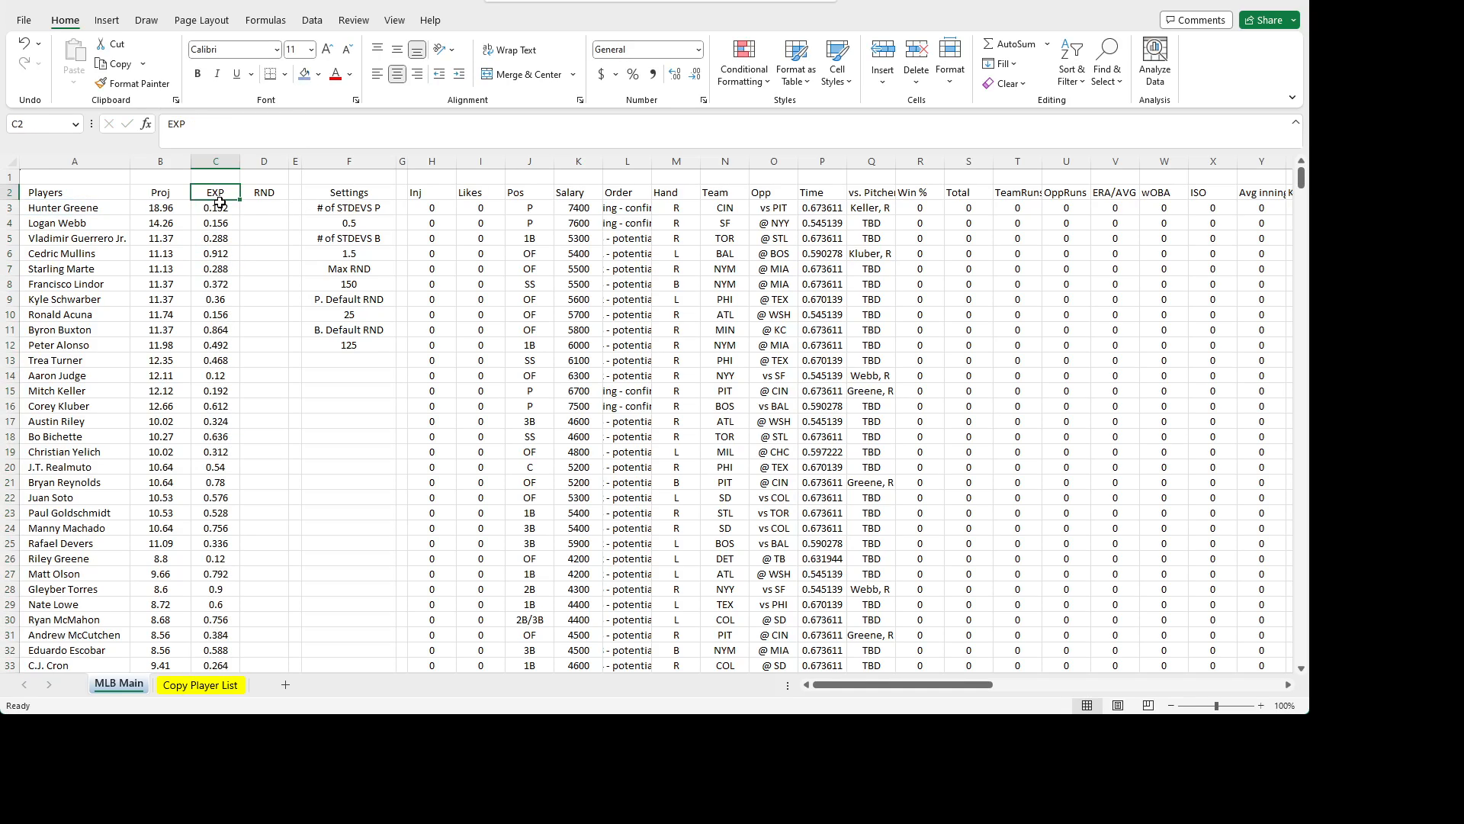
left_click(634, 73)
double_click(241, 216)
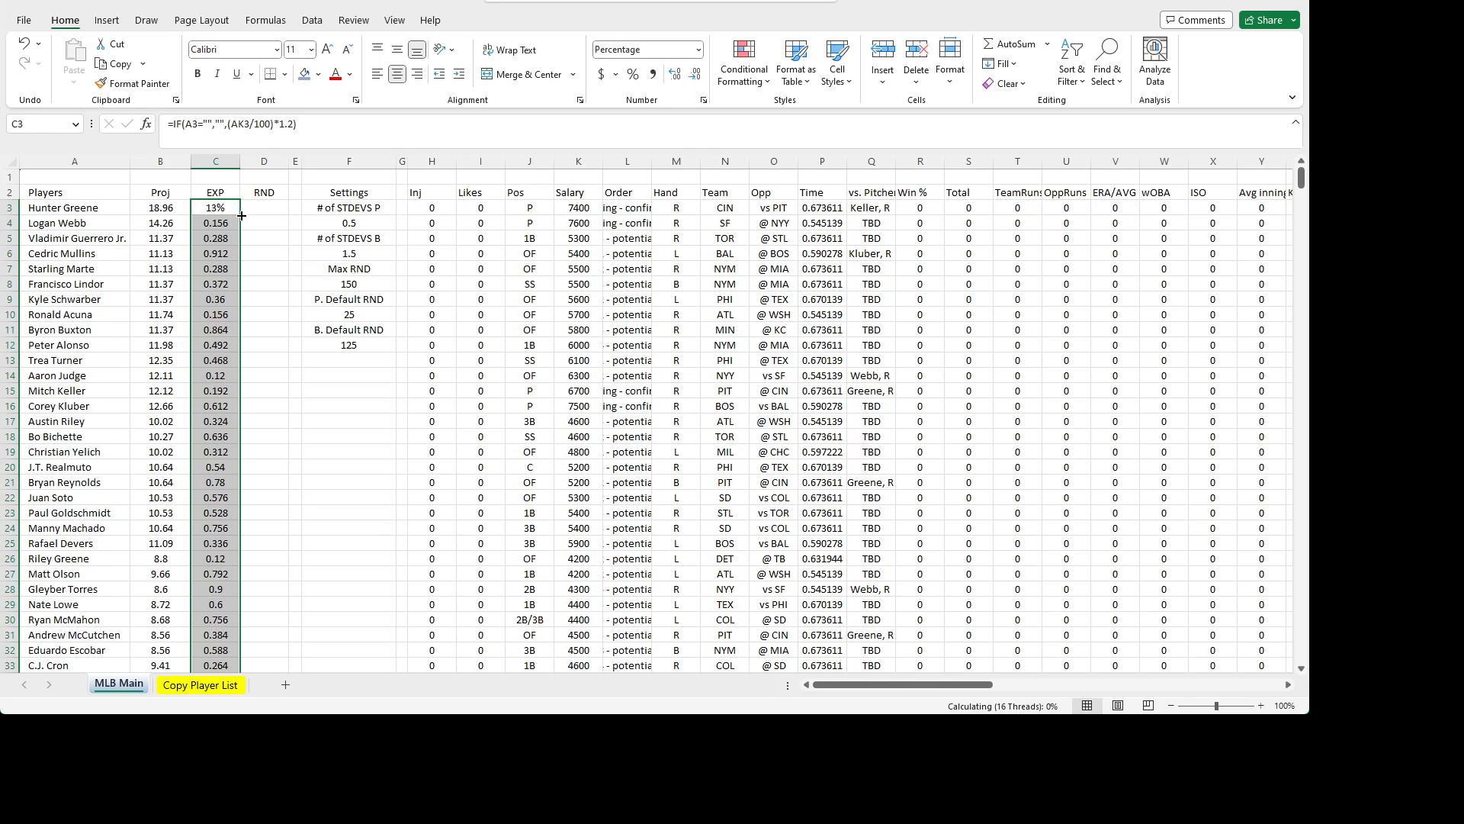
left_click(208, 312)
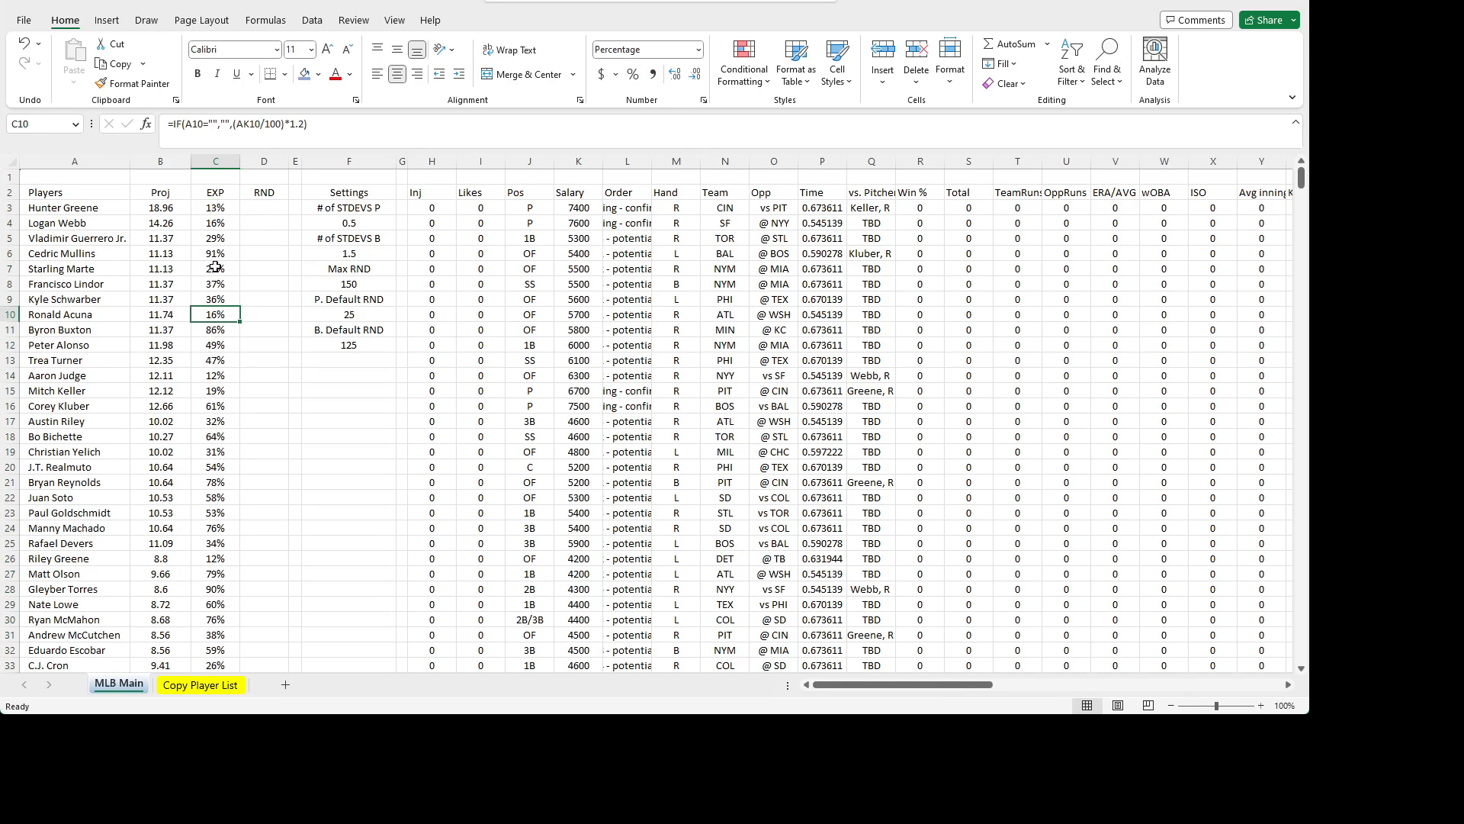
left_click(216, 267)
left_click(211, 212)
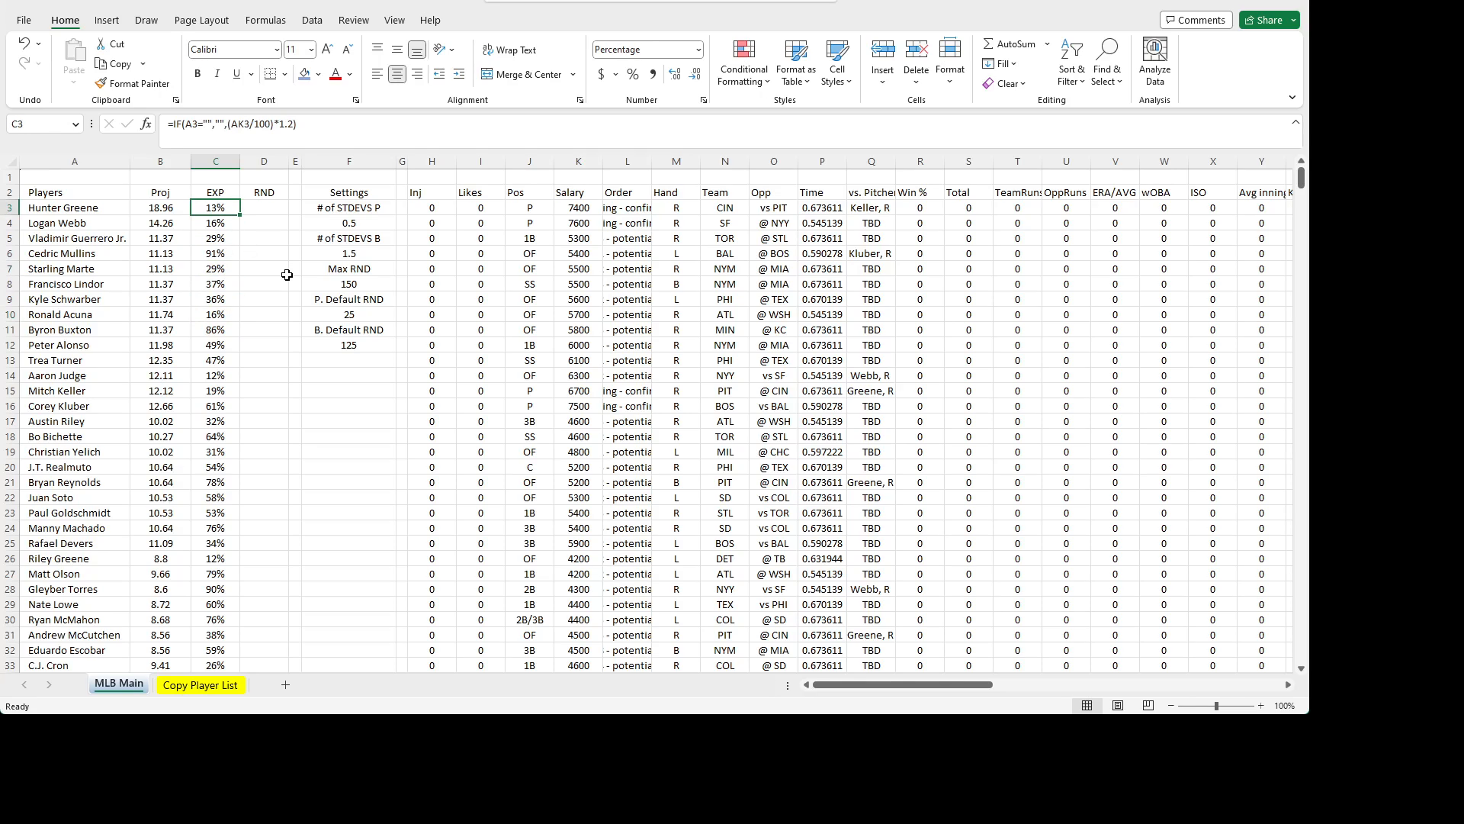
left_click(233, 302)
left_click(220, 208)
key("Right")
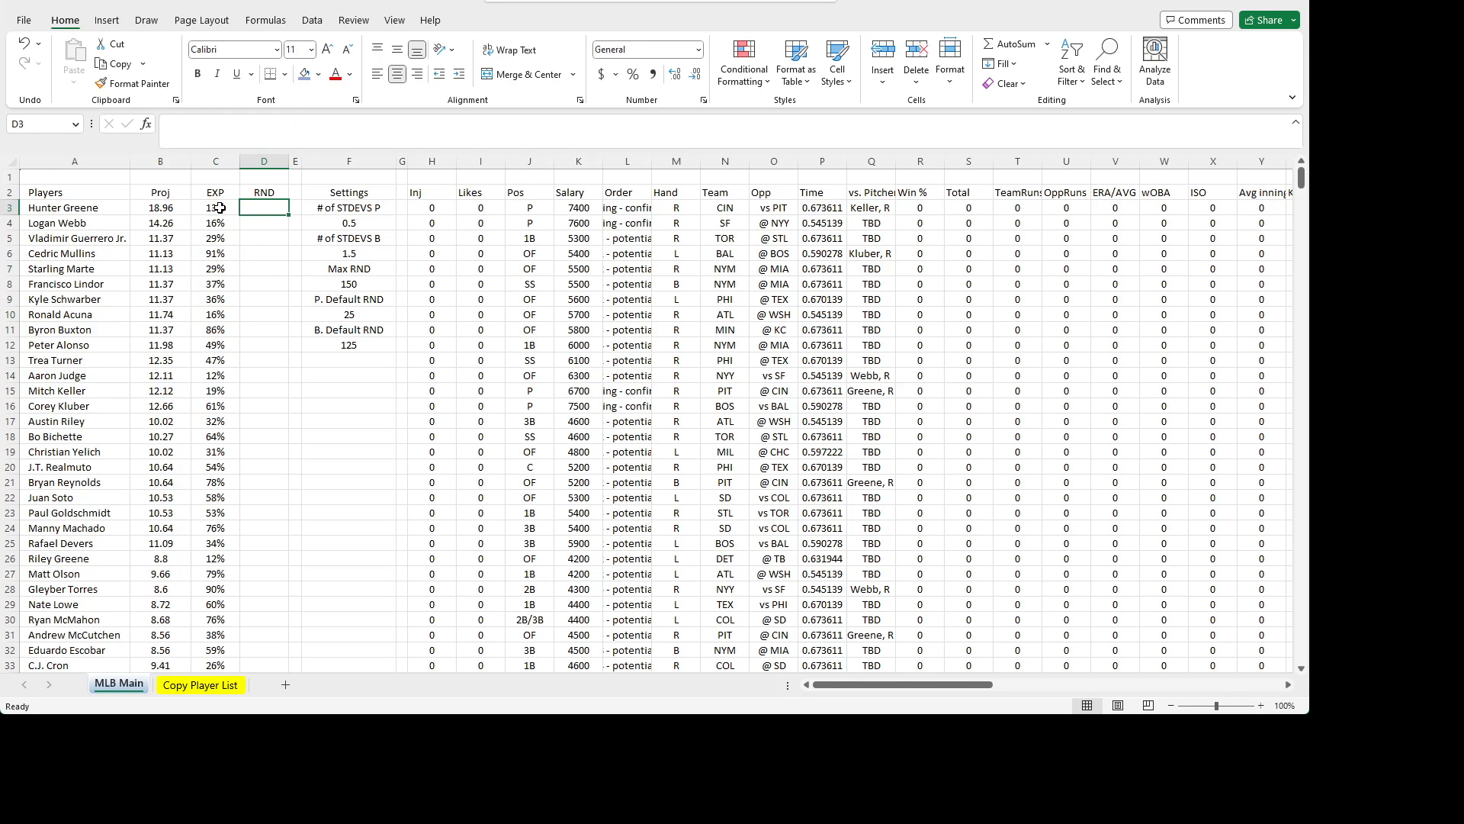
key("Left")
key("Right")
left_click_drag(367, 231, 360, 285)
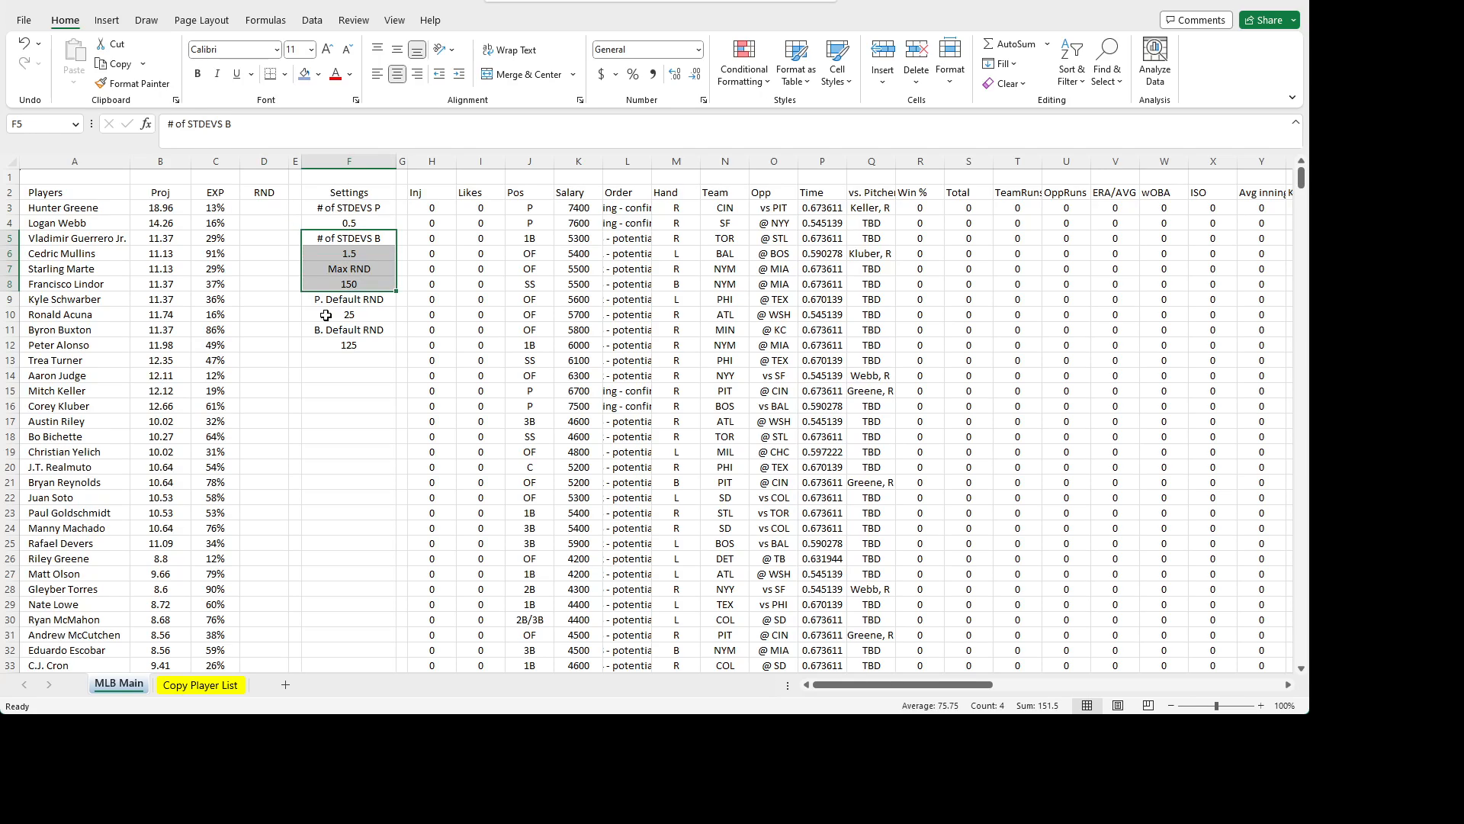
left_click(281, 204)
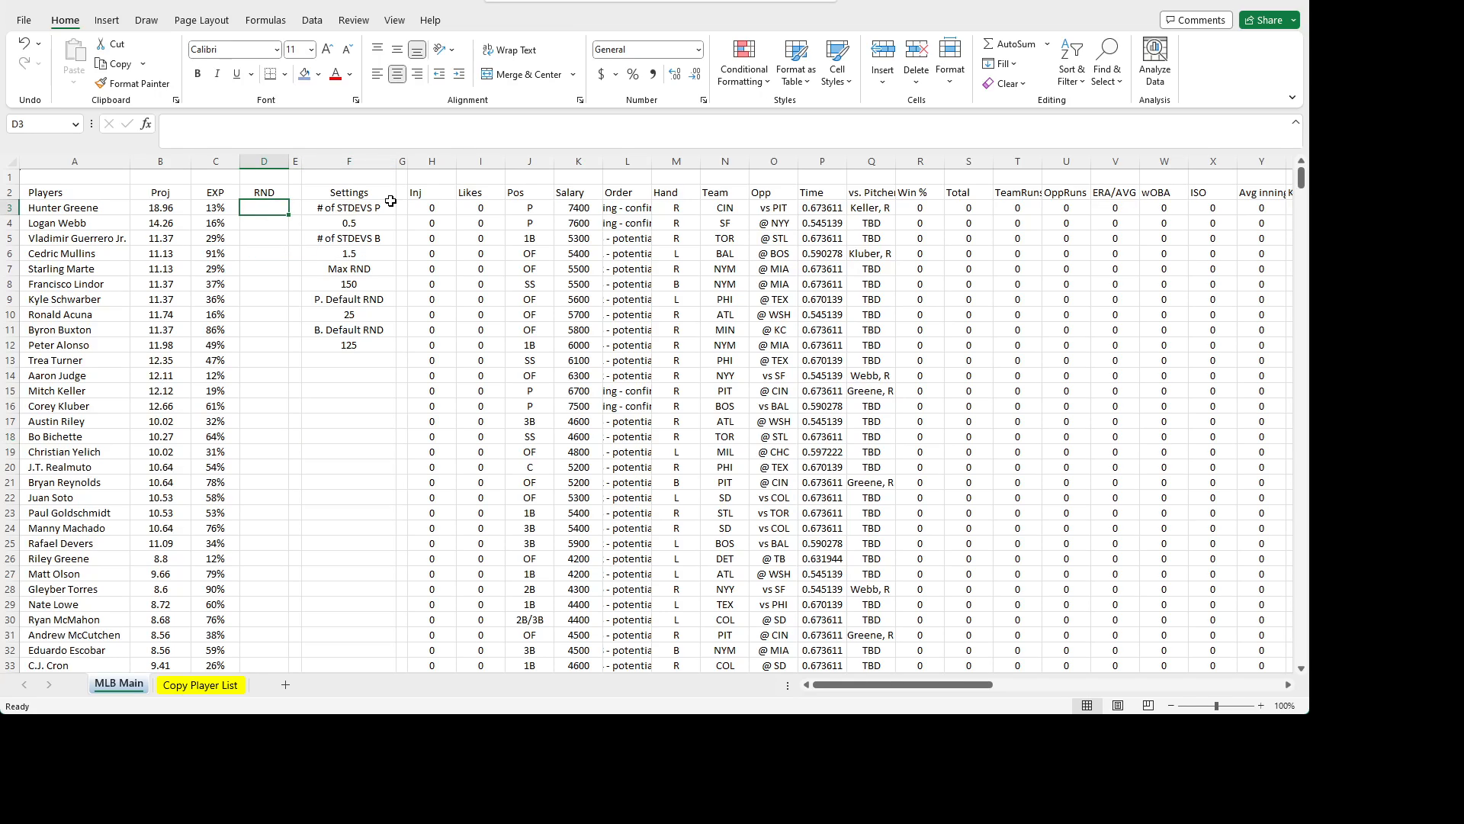
key("F2")
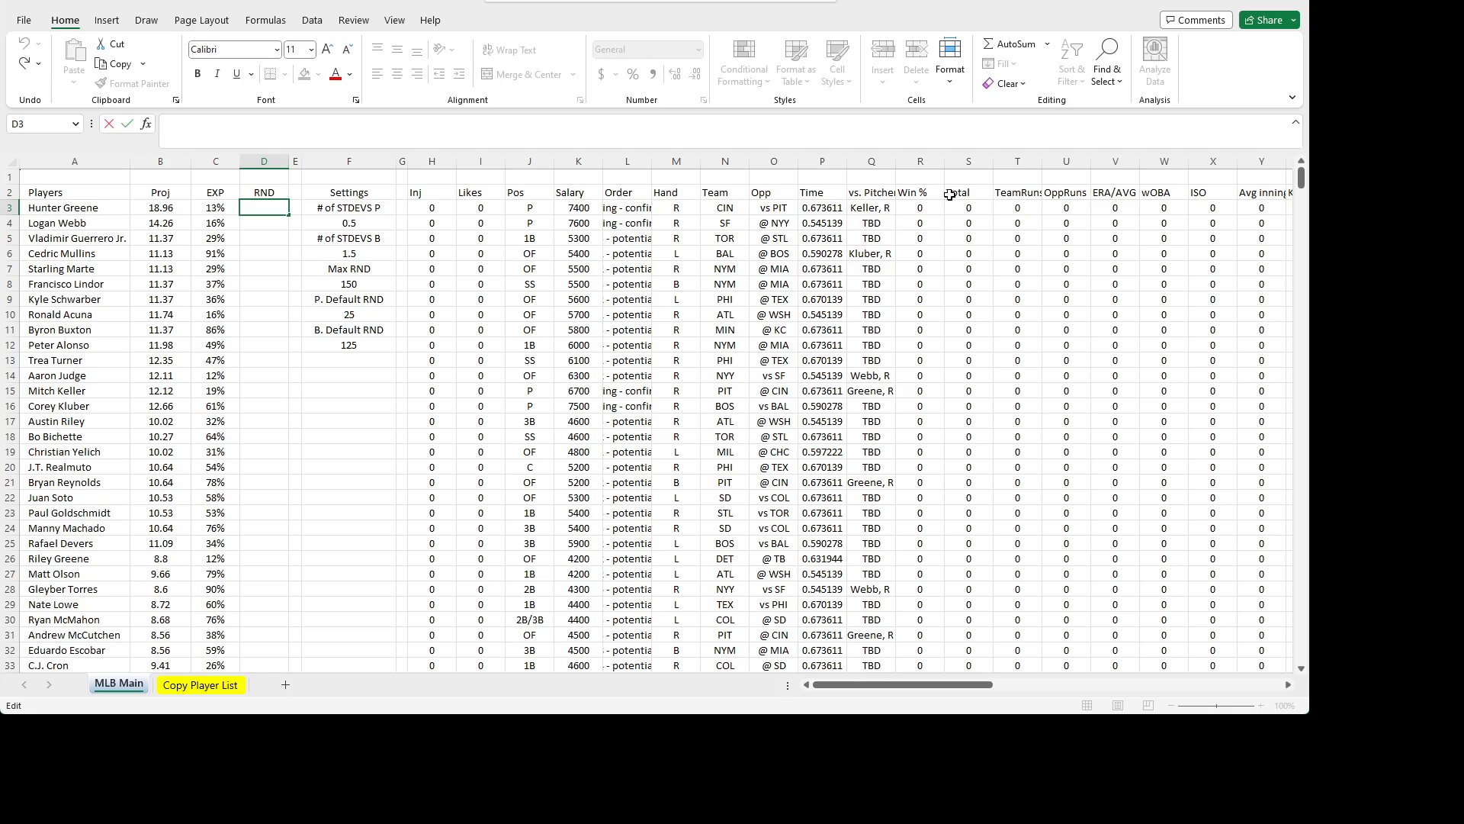
key("Escape")
left_click(432, 207)
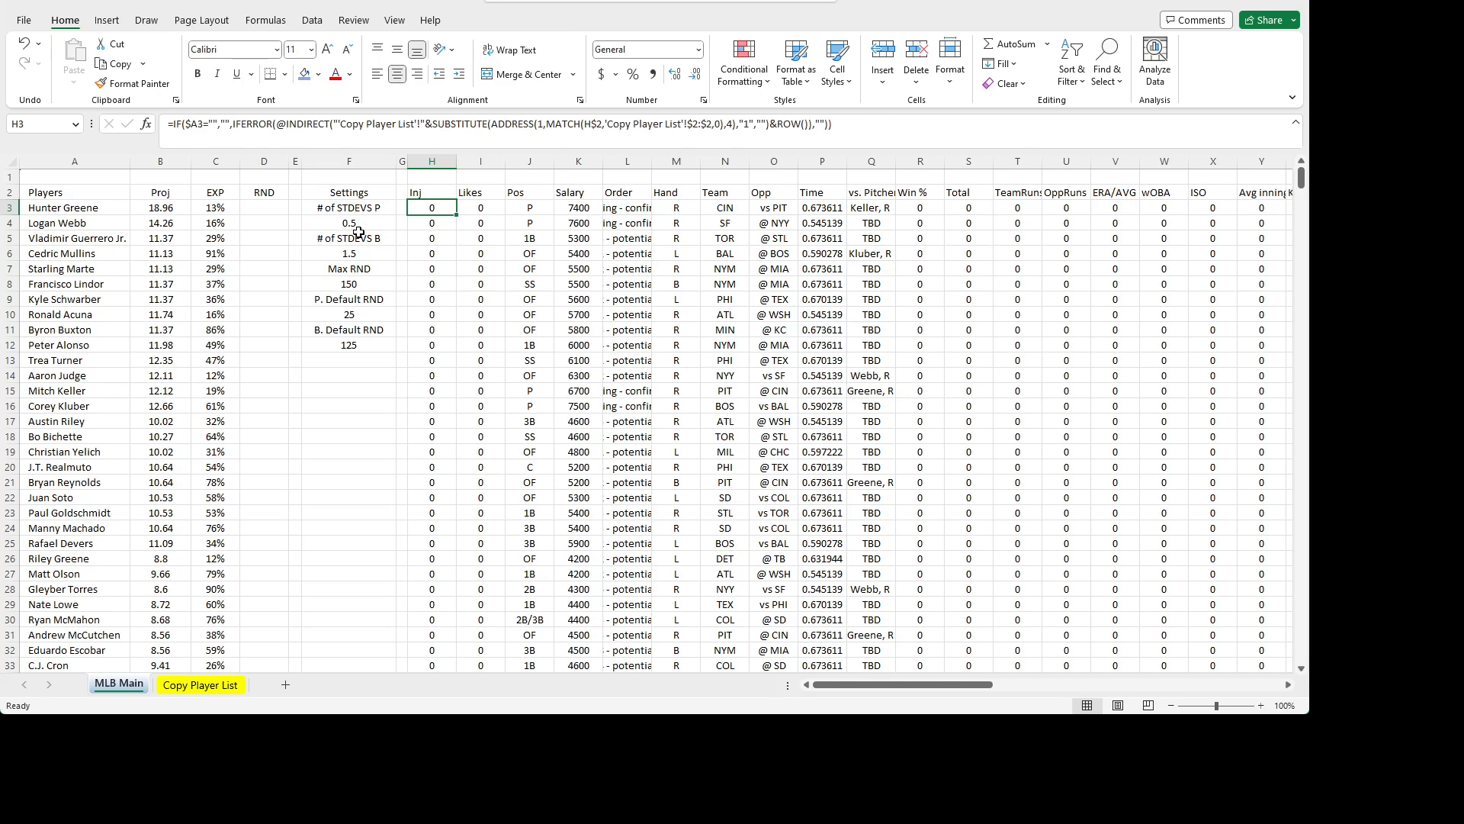
- Enter =IF(A3="","",0.25) in the first RND cell, D3
left_click(267, 208)
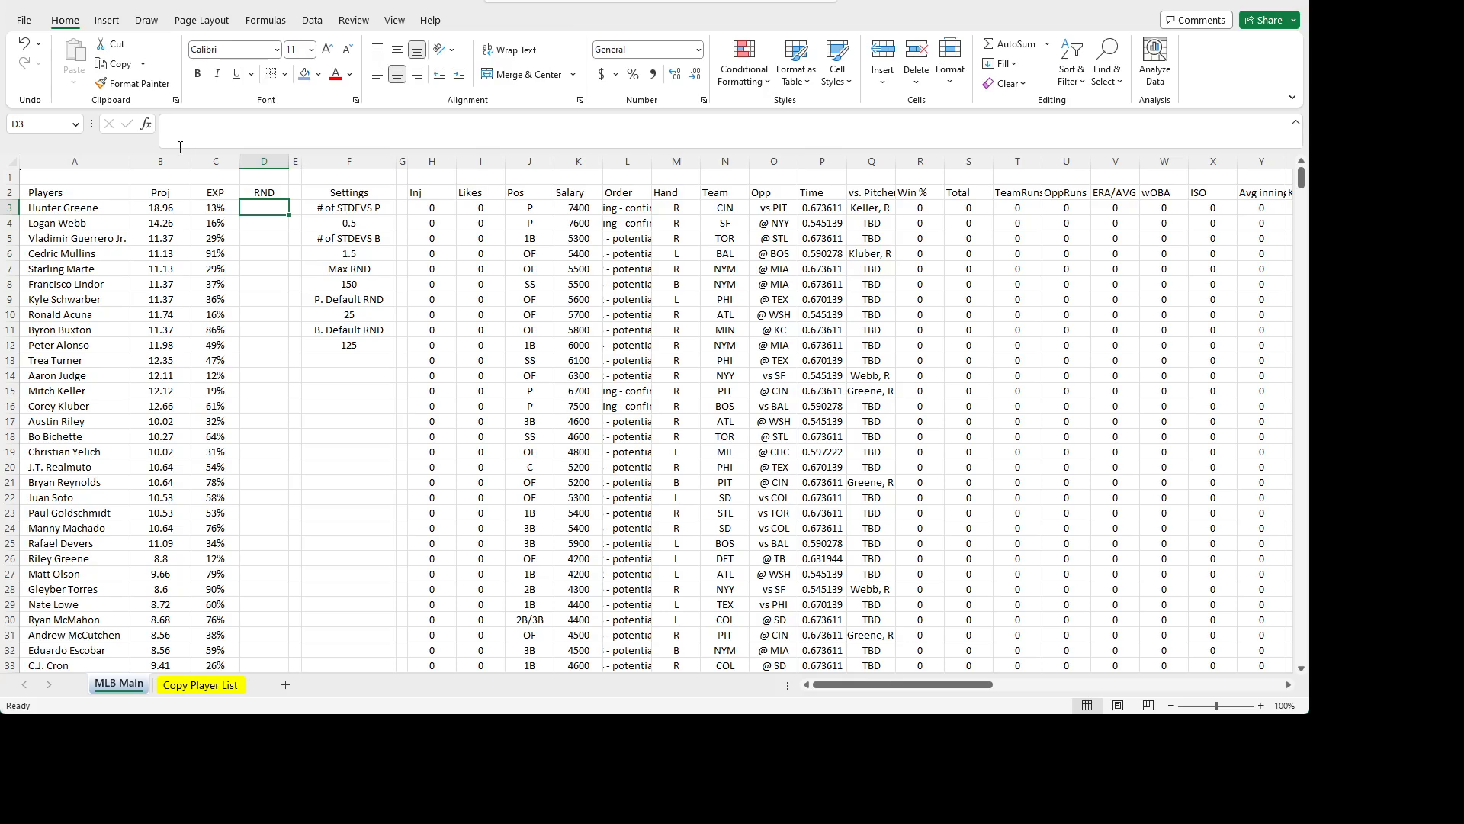
key("F2")
type("=")
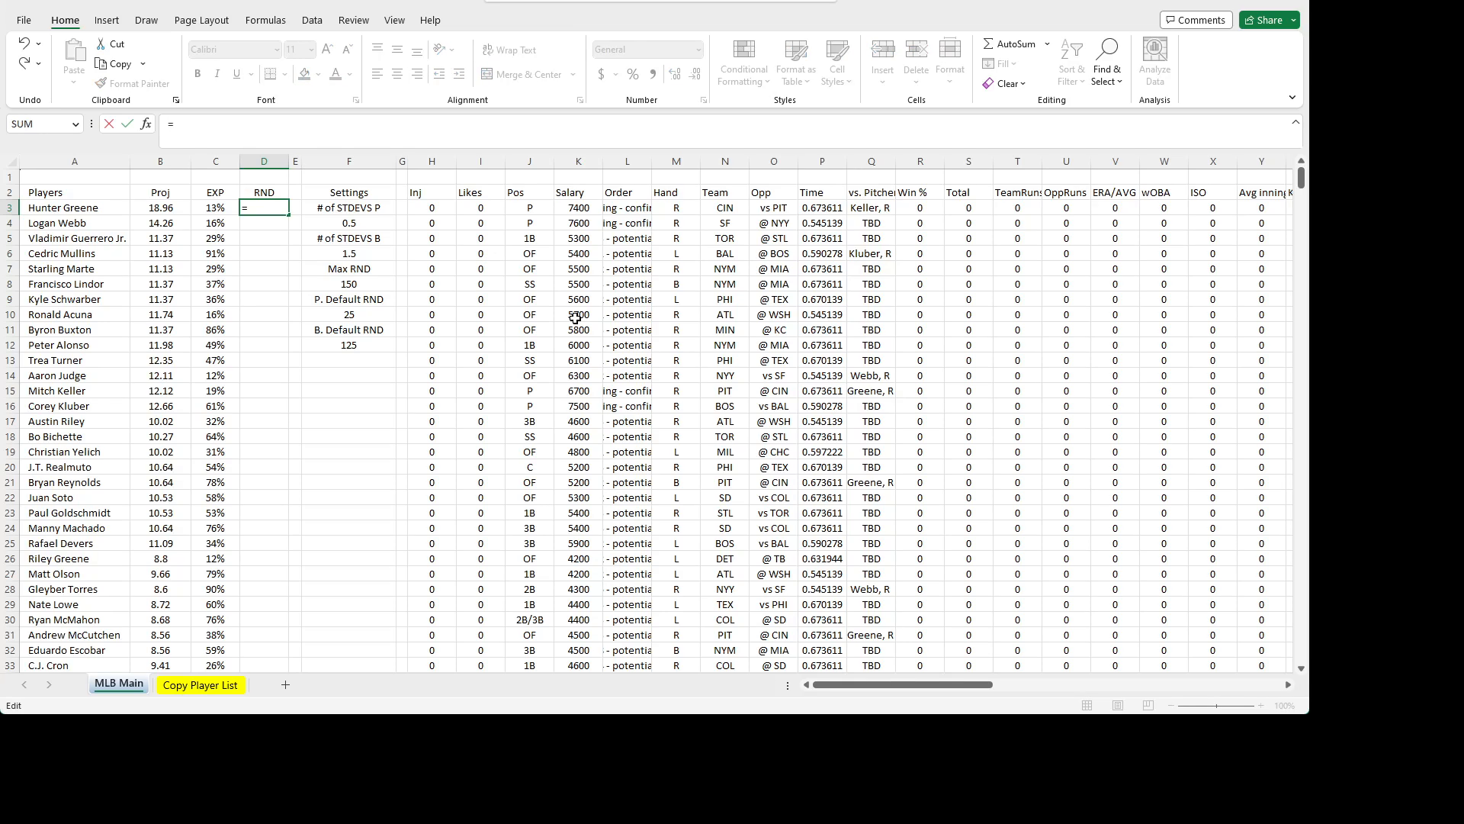
type("IF(A3=\"\",\"\",")
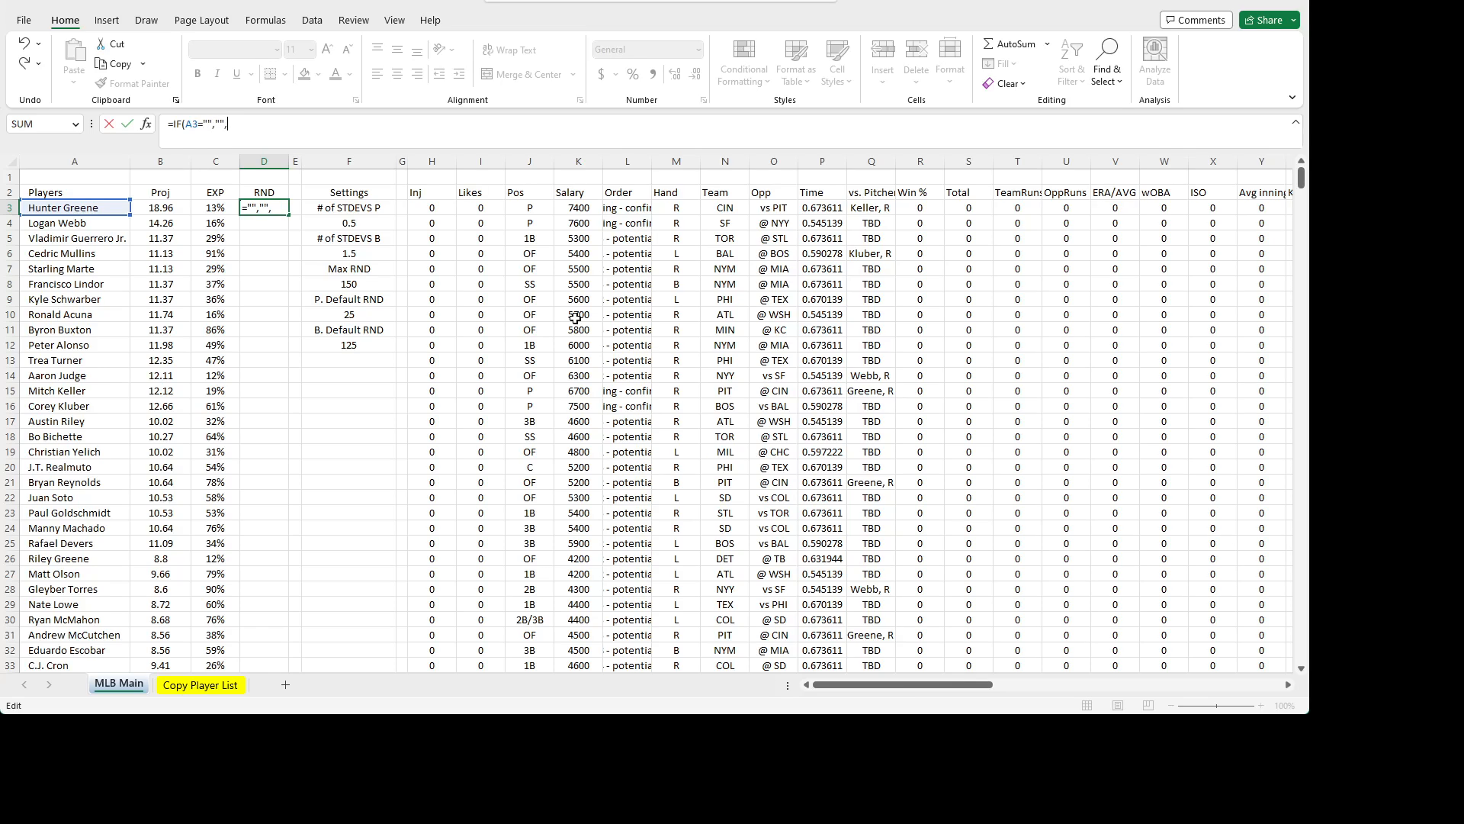
type(".25)")
key("ctrl+Return")
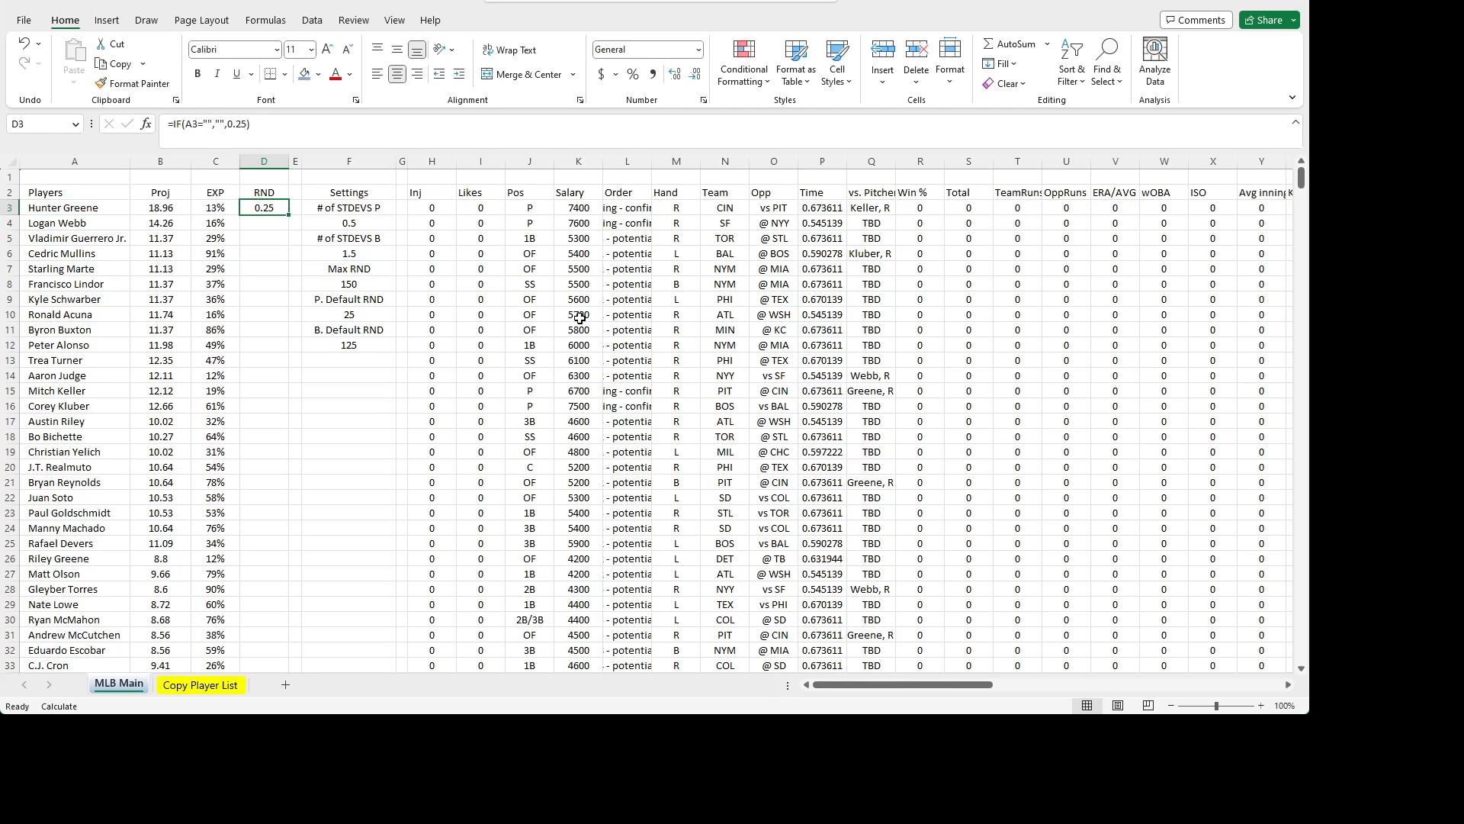
- Format D3 as a percentage and fill its formula down the whole RND column
left_click(633, 74)
double_click(287, 214)
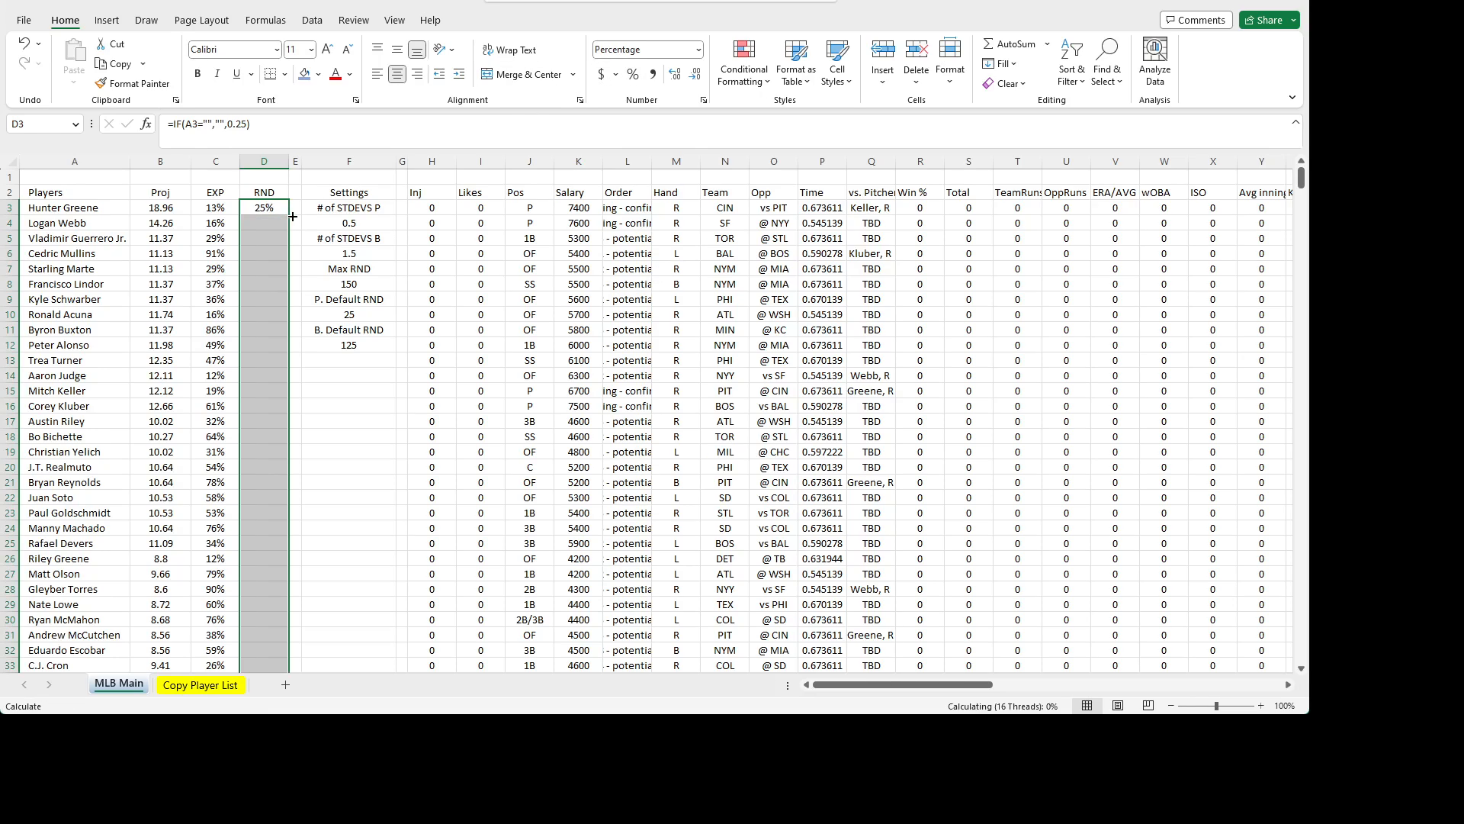
left_click(257, 204)
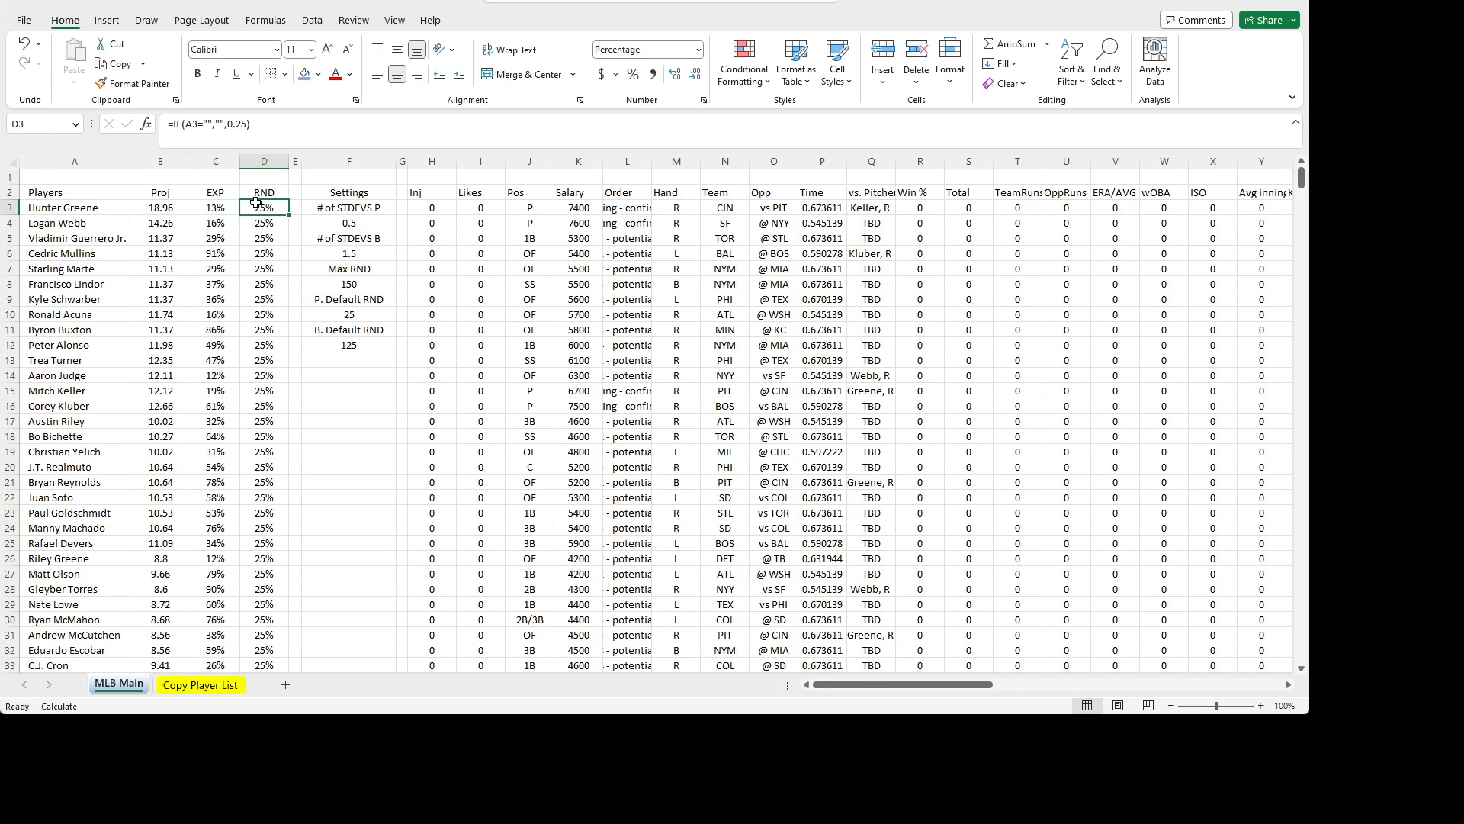
- Examine the RND formula and the STDV, Ceiling, projection and Own columns on MLB Main
left_click(285, 128)
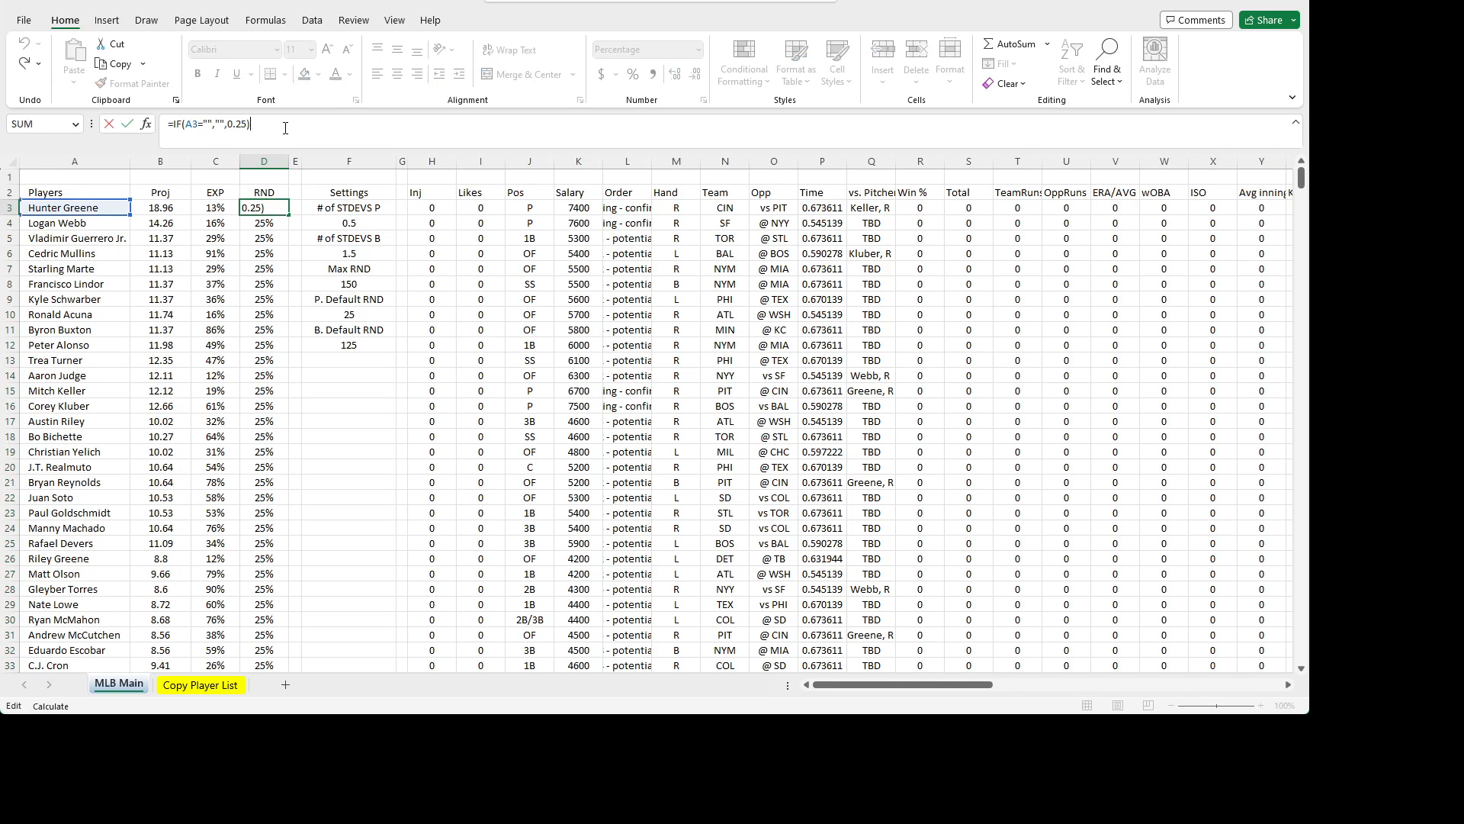
key("Escape")
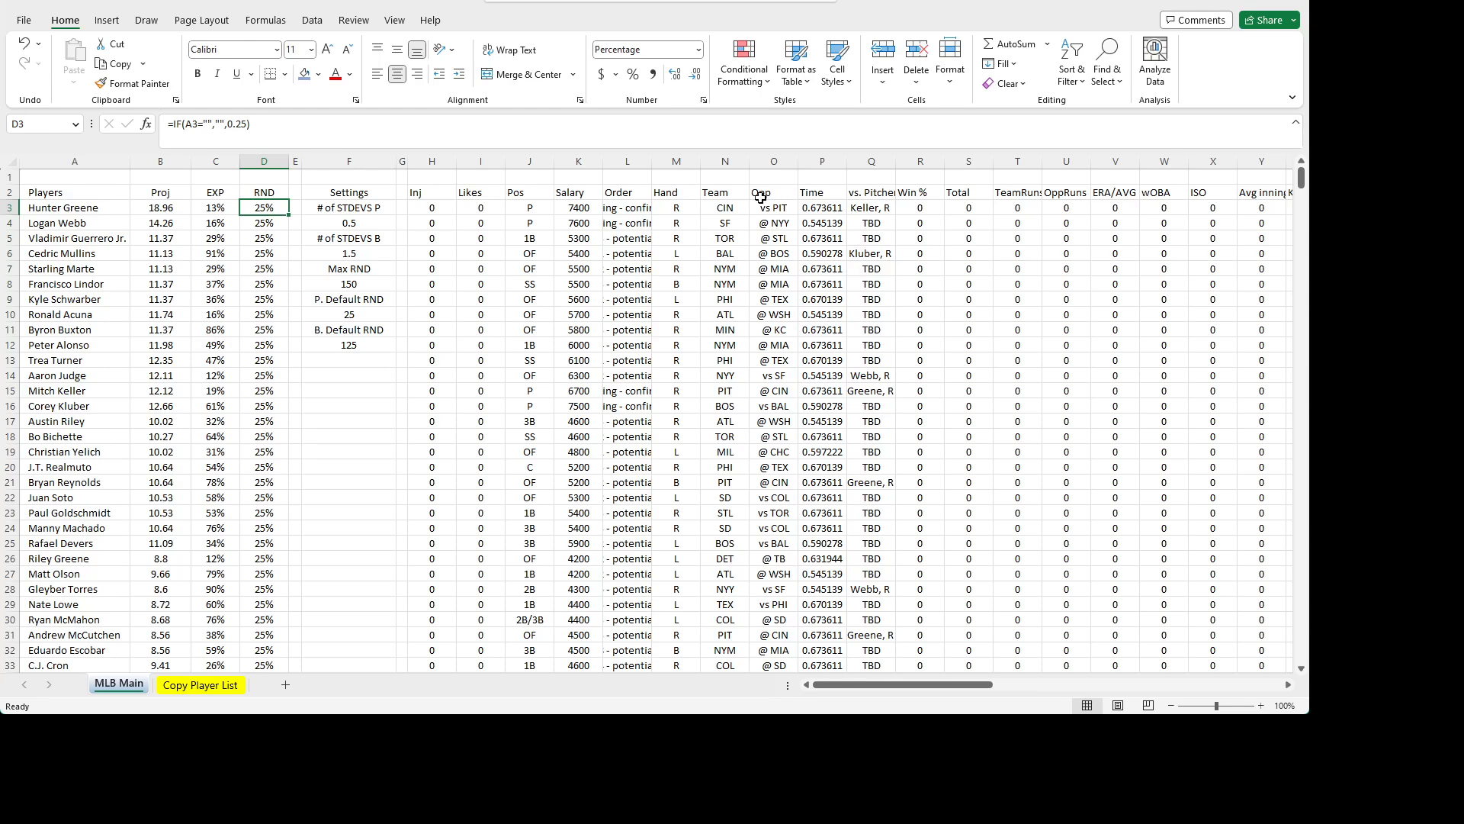
scroll(973, 623, "right", 5)
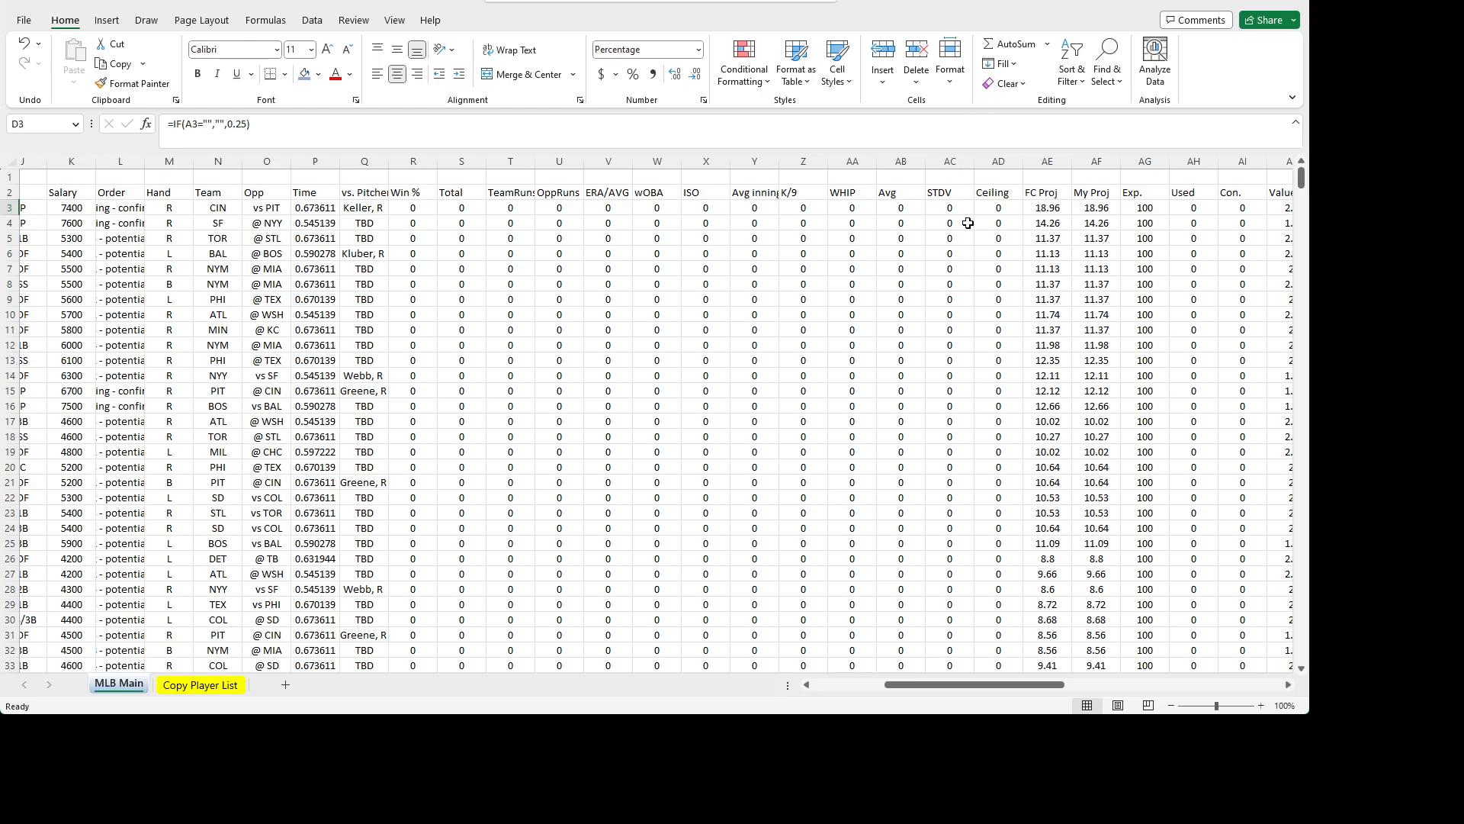
left_click_drag(1020, 690, 1062, 691)
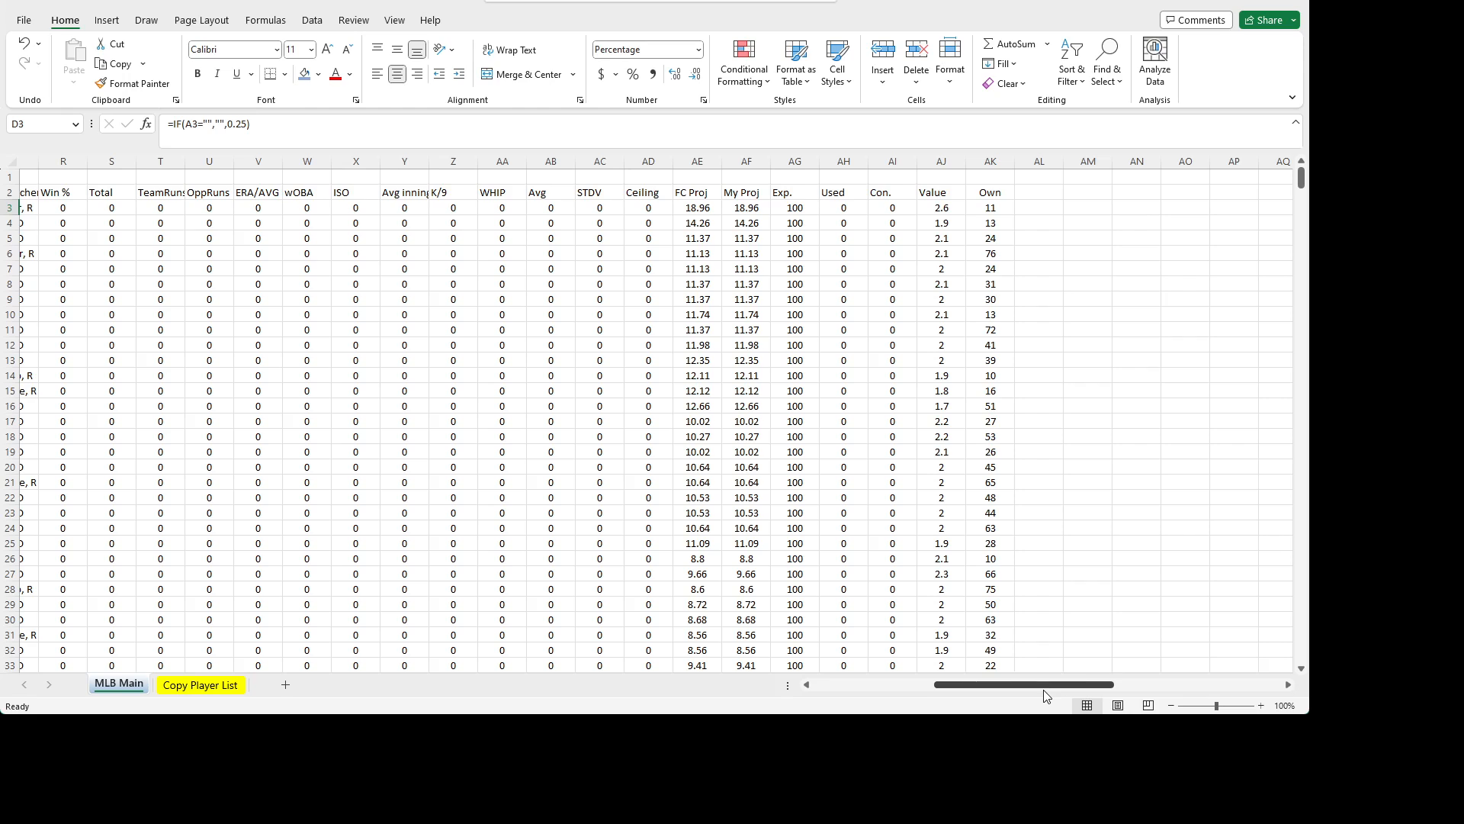
left_click_drag(1050, 687, 823, 710)
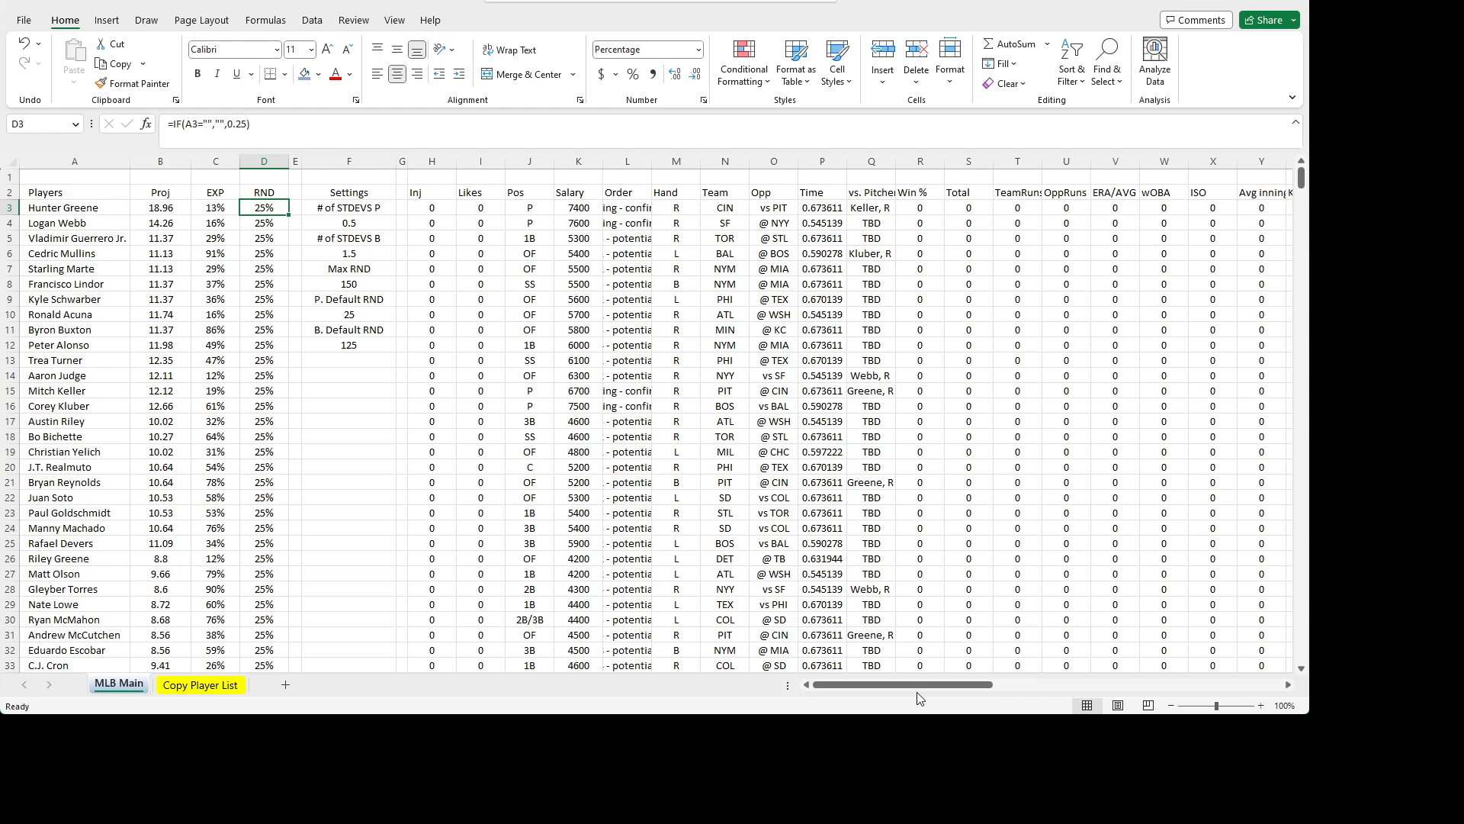
left_click_drag(915, 685, 1016, 685)
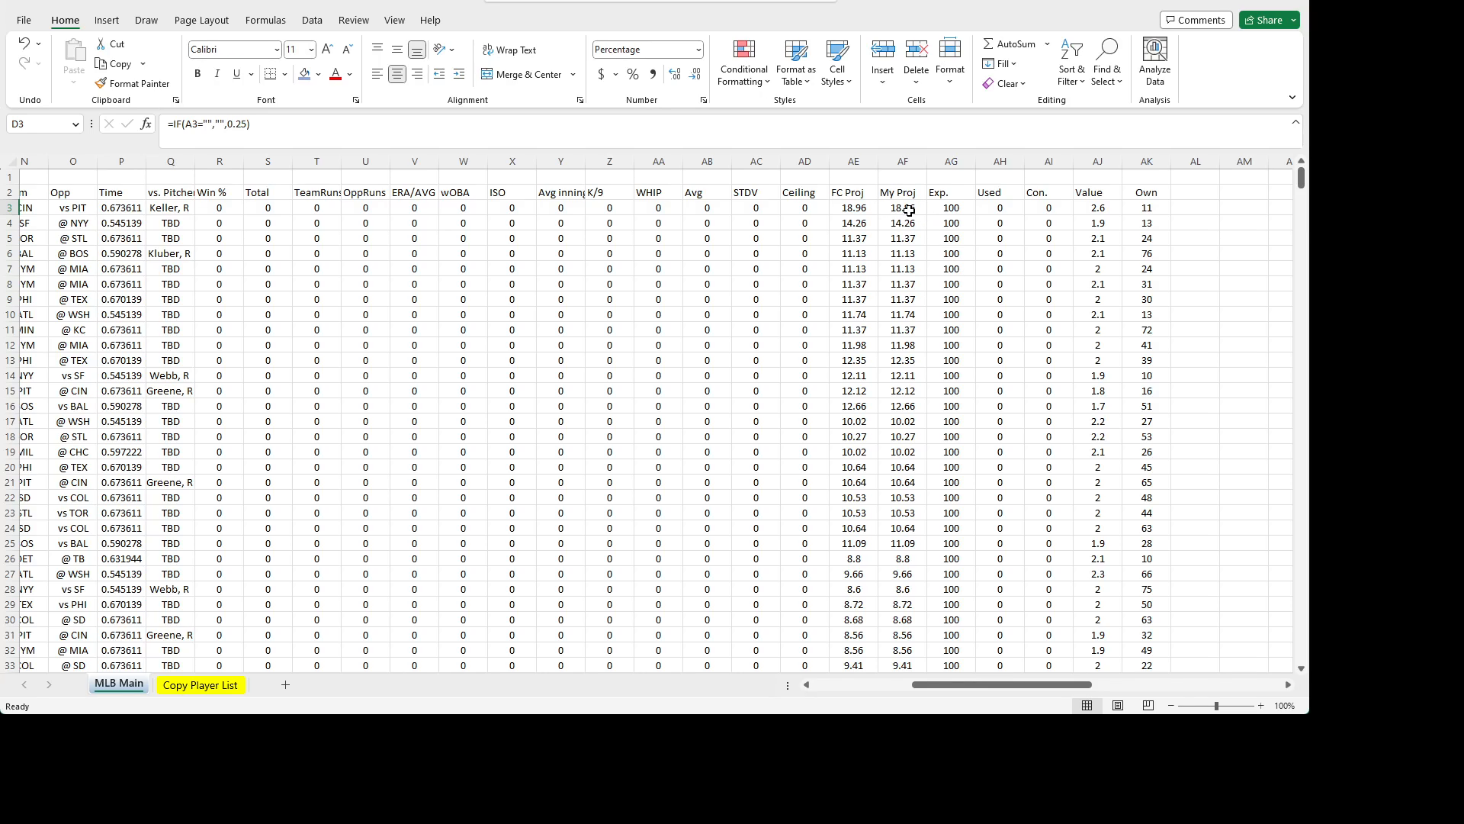
left_click_drag(1020, 685, 625, 690)
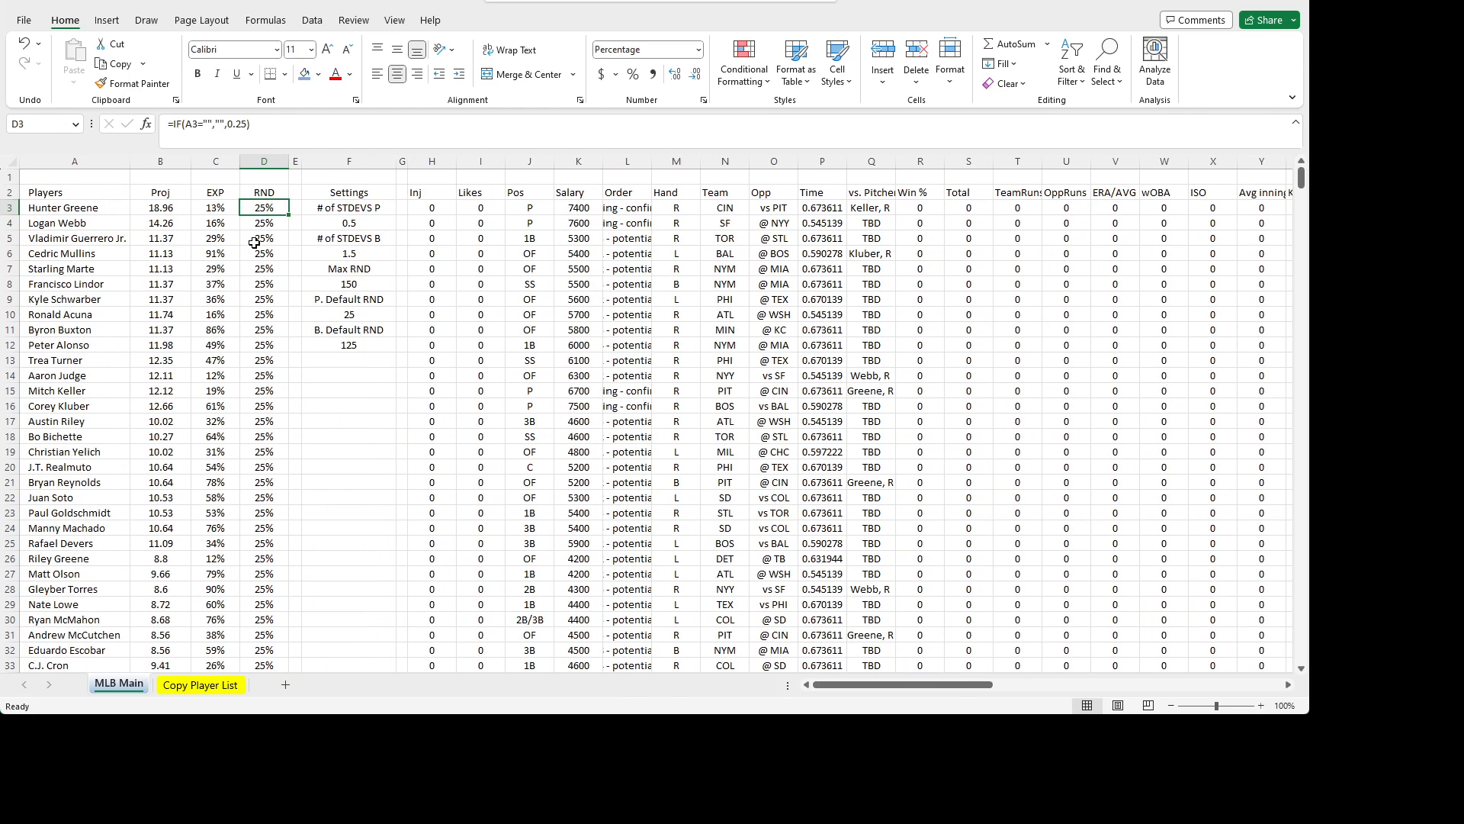
- Replace the data on the Copy Player List sheet with another player list, pasted from cell A1
left_click(205, 686)
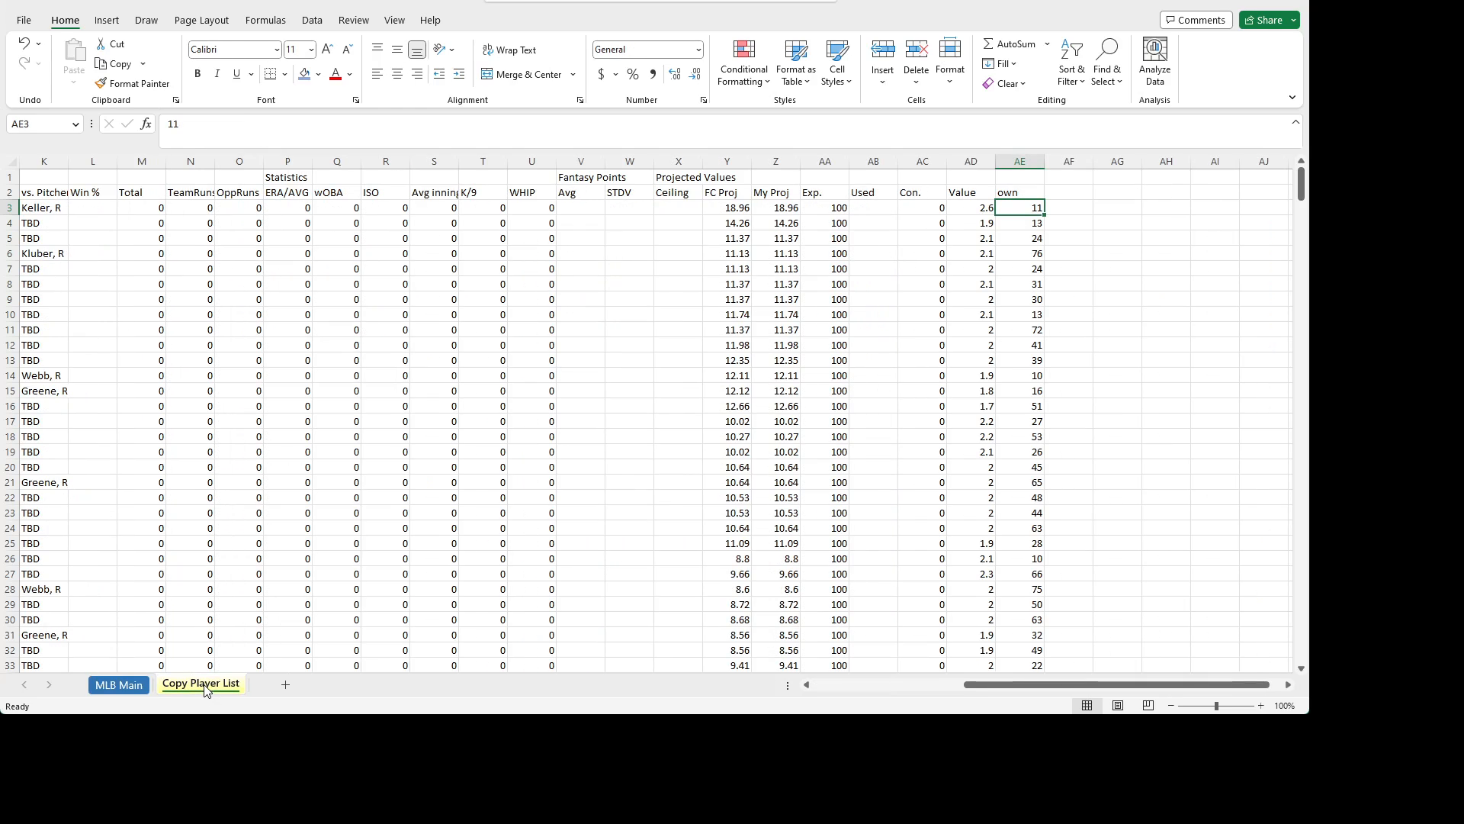
left_click(347, 210)
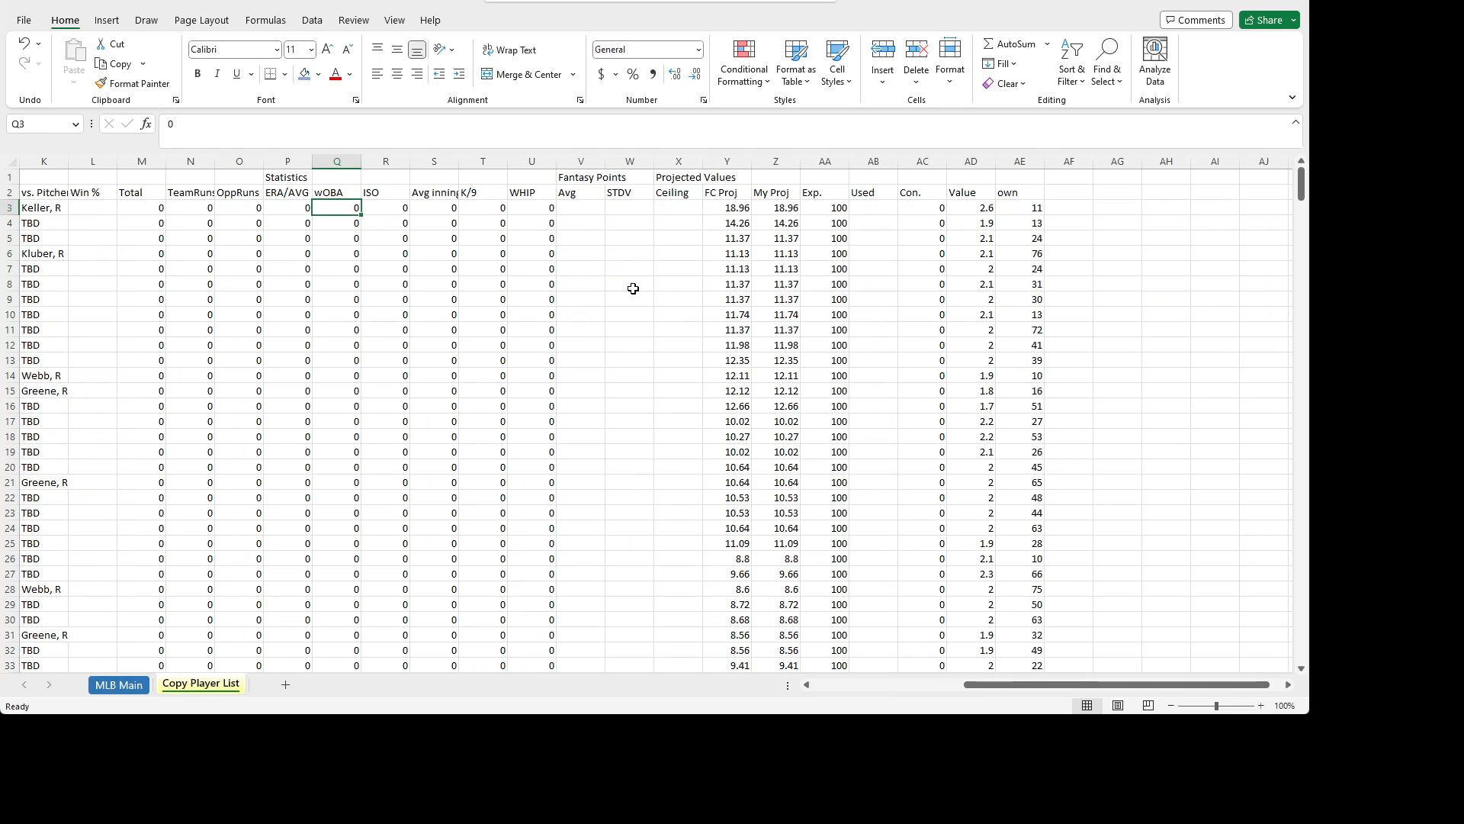
left_click_drag(1005, 685, 834, 693)
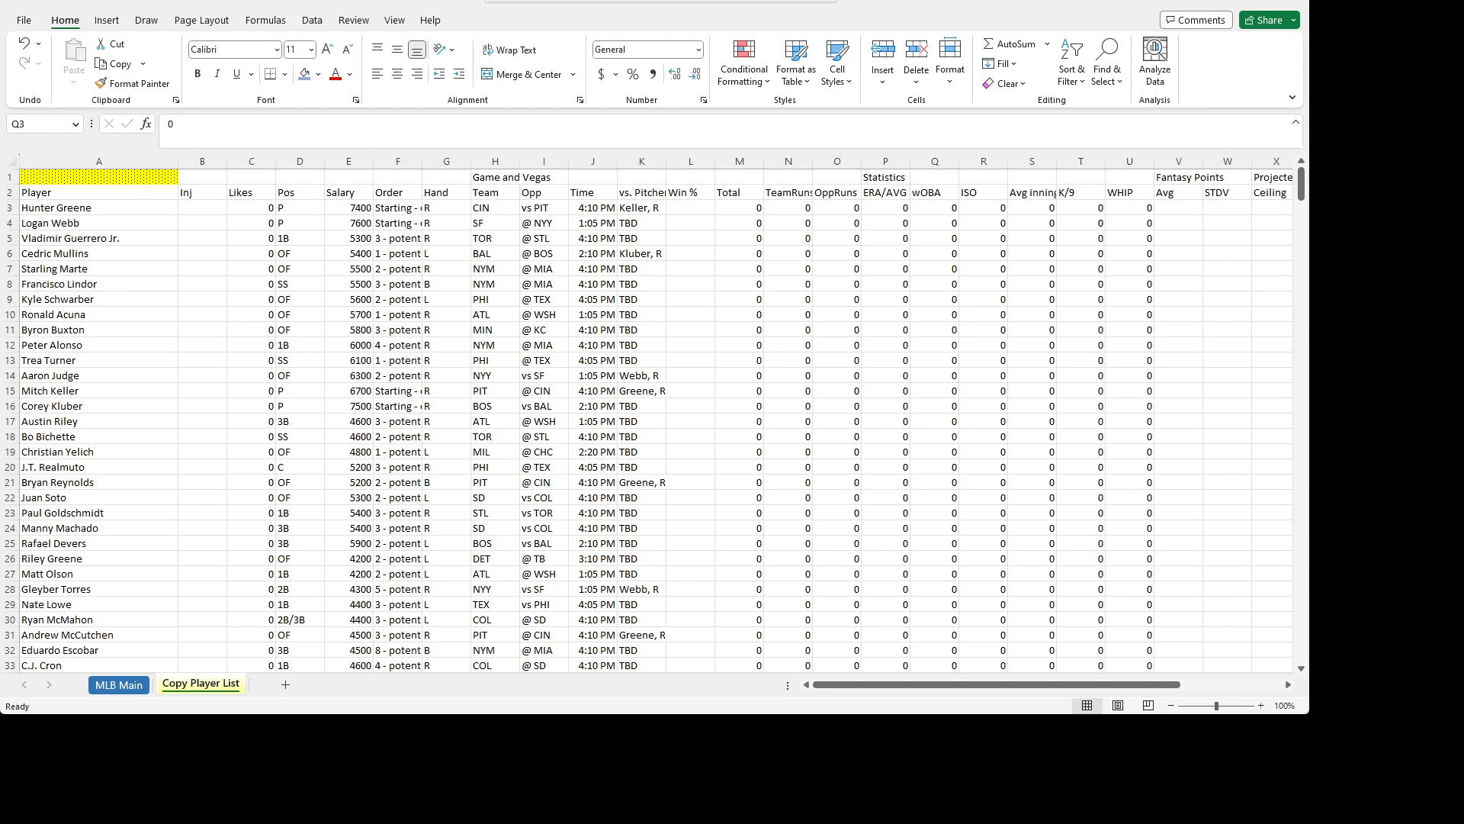
left_click(77, 421)
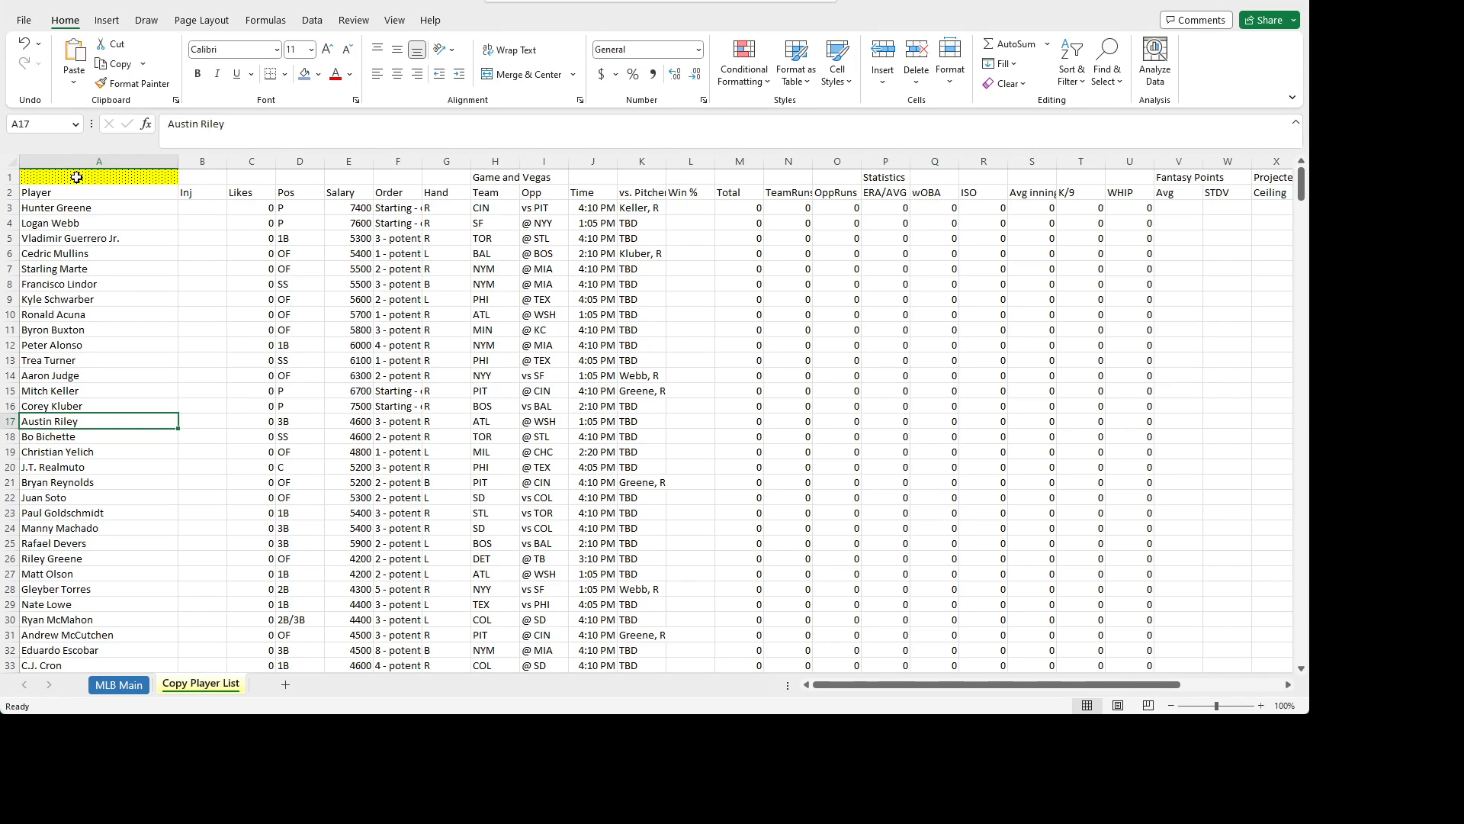
left_click(91, 179)
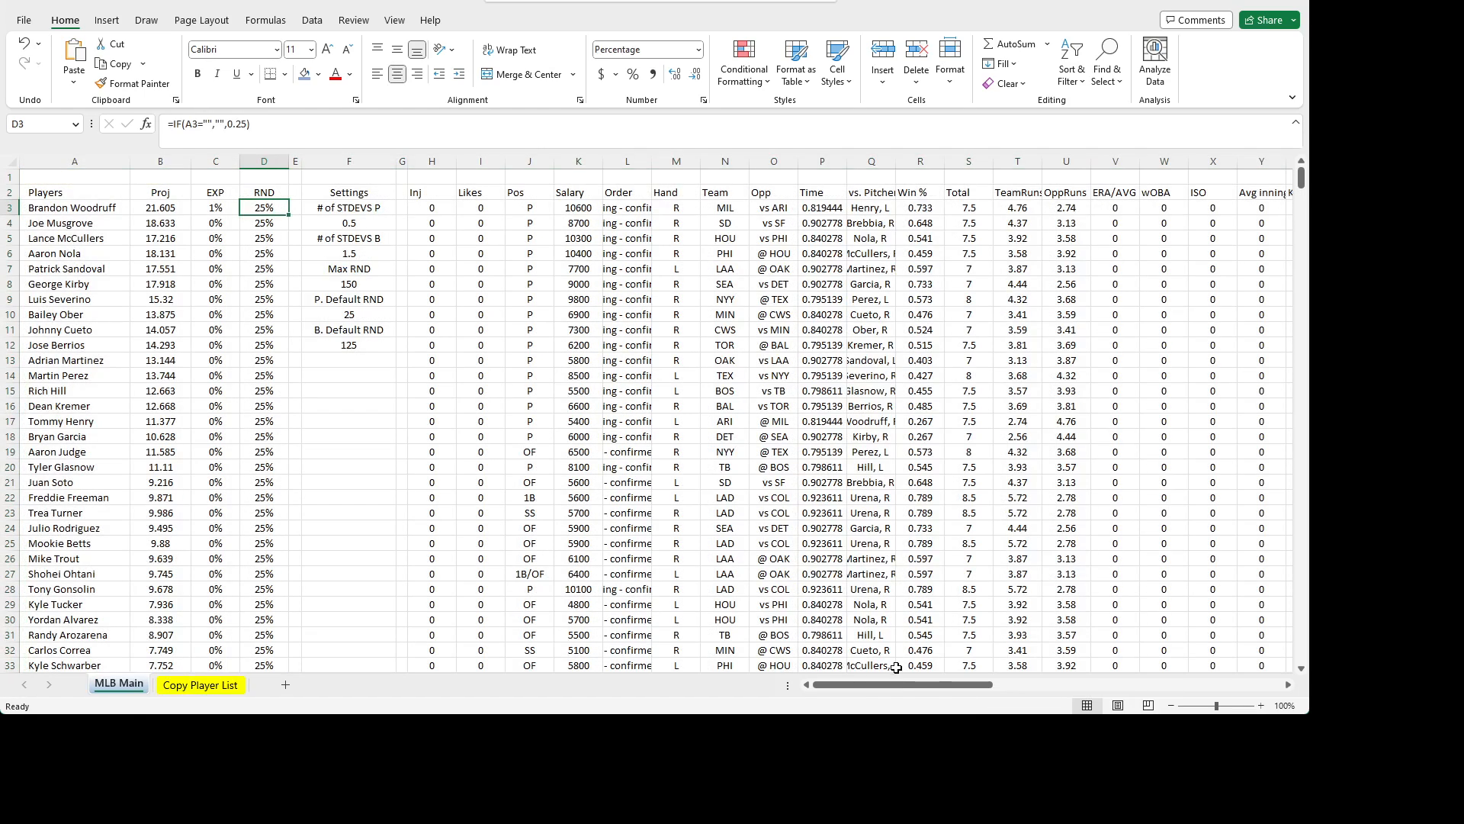
- Remove the division by 100 from the EXP formula on MLB Main, giving =IF(A3="","",(AK3)*1.2), and fill it down the column
left_click_drag(900, 685, 811, 670)
left_click(216, 207)
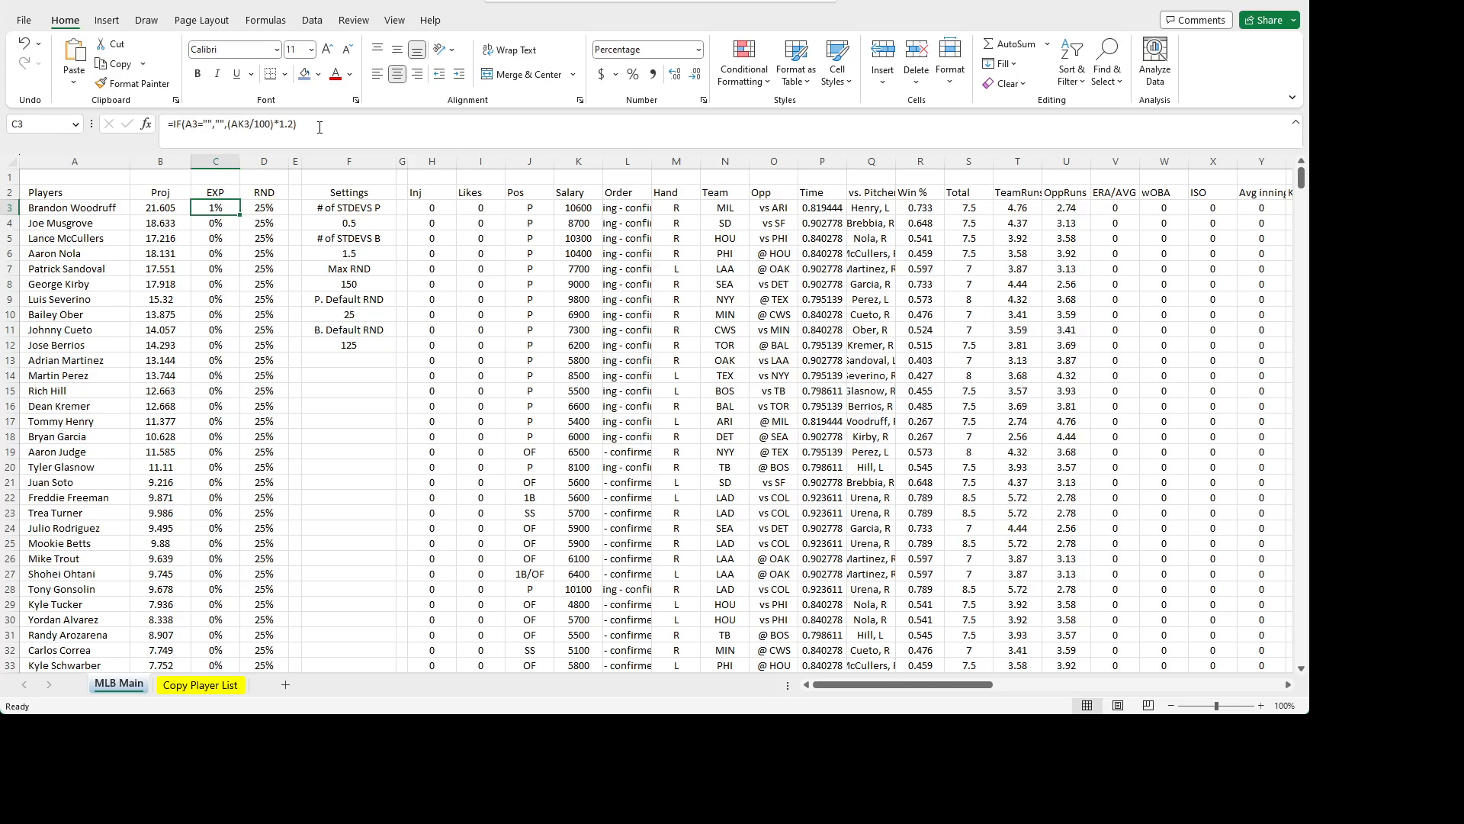
left_click(272, 123)
key("BackSpace")
key("BackSpace")
key("BackSpace")
key("BackSpace")
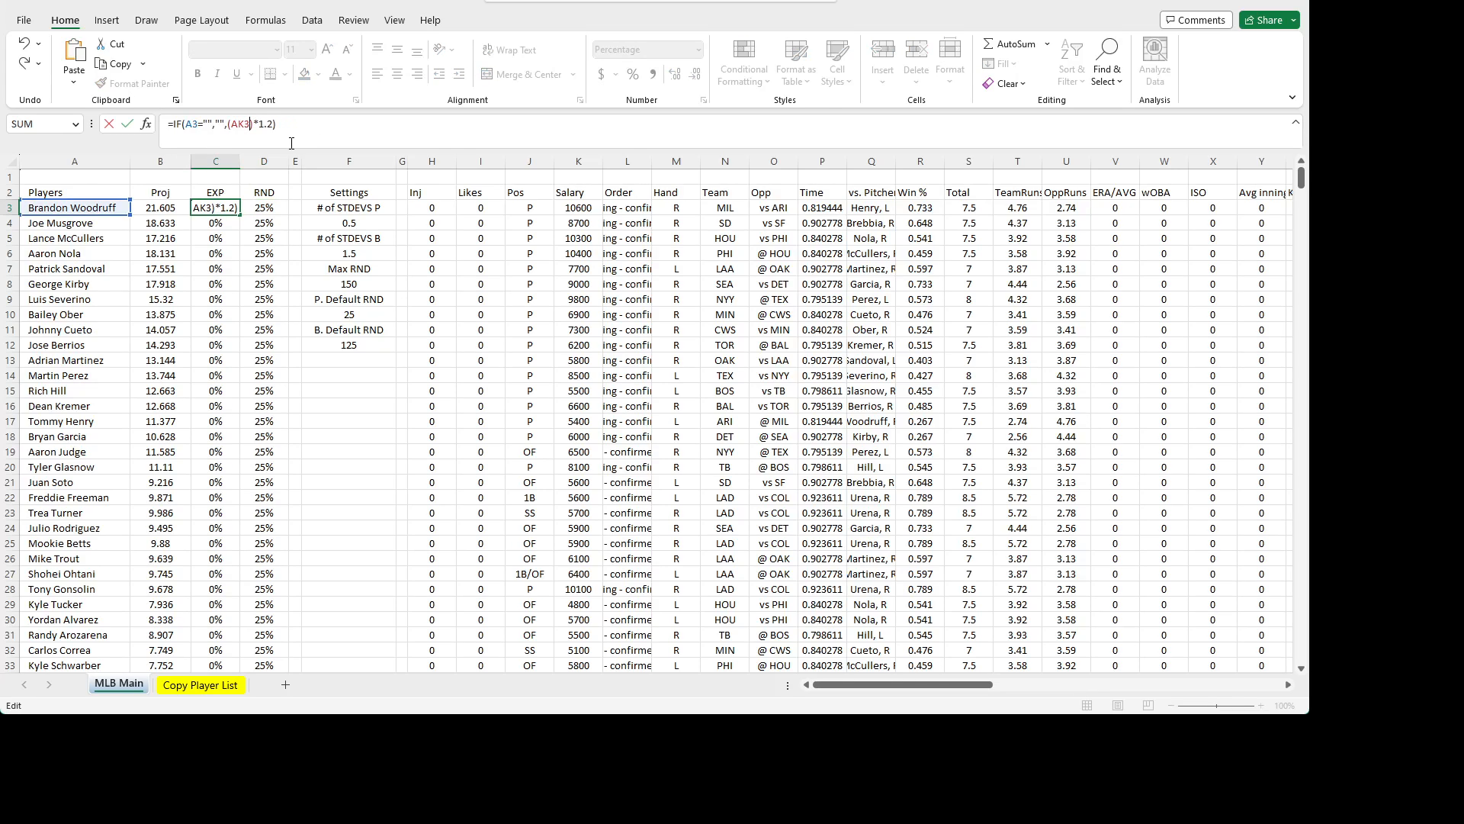
key("shift+Return")
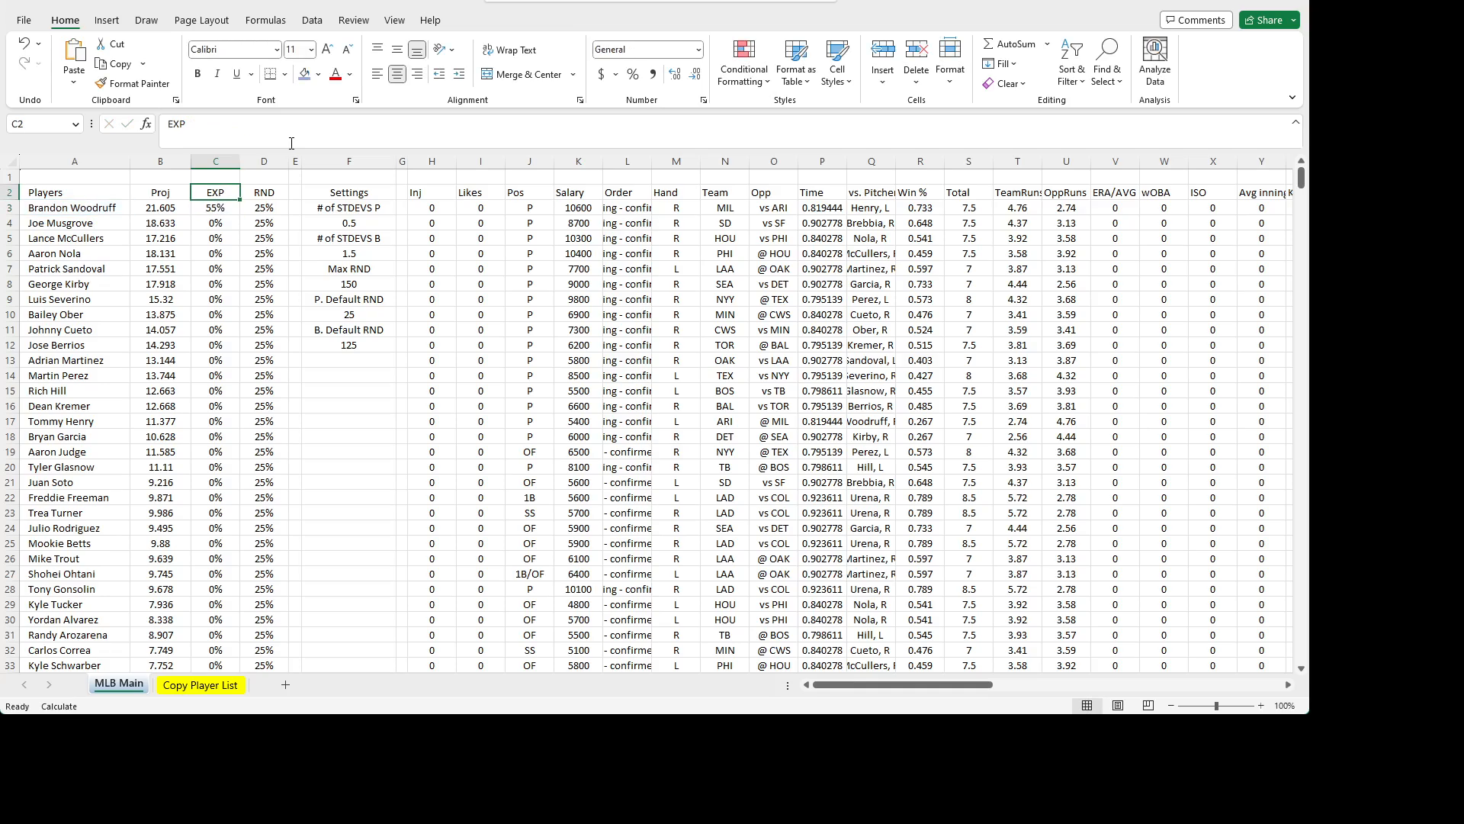
left_click(223, 204)
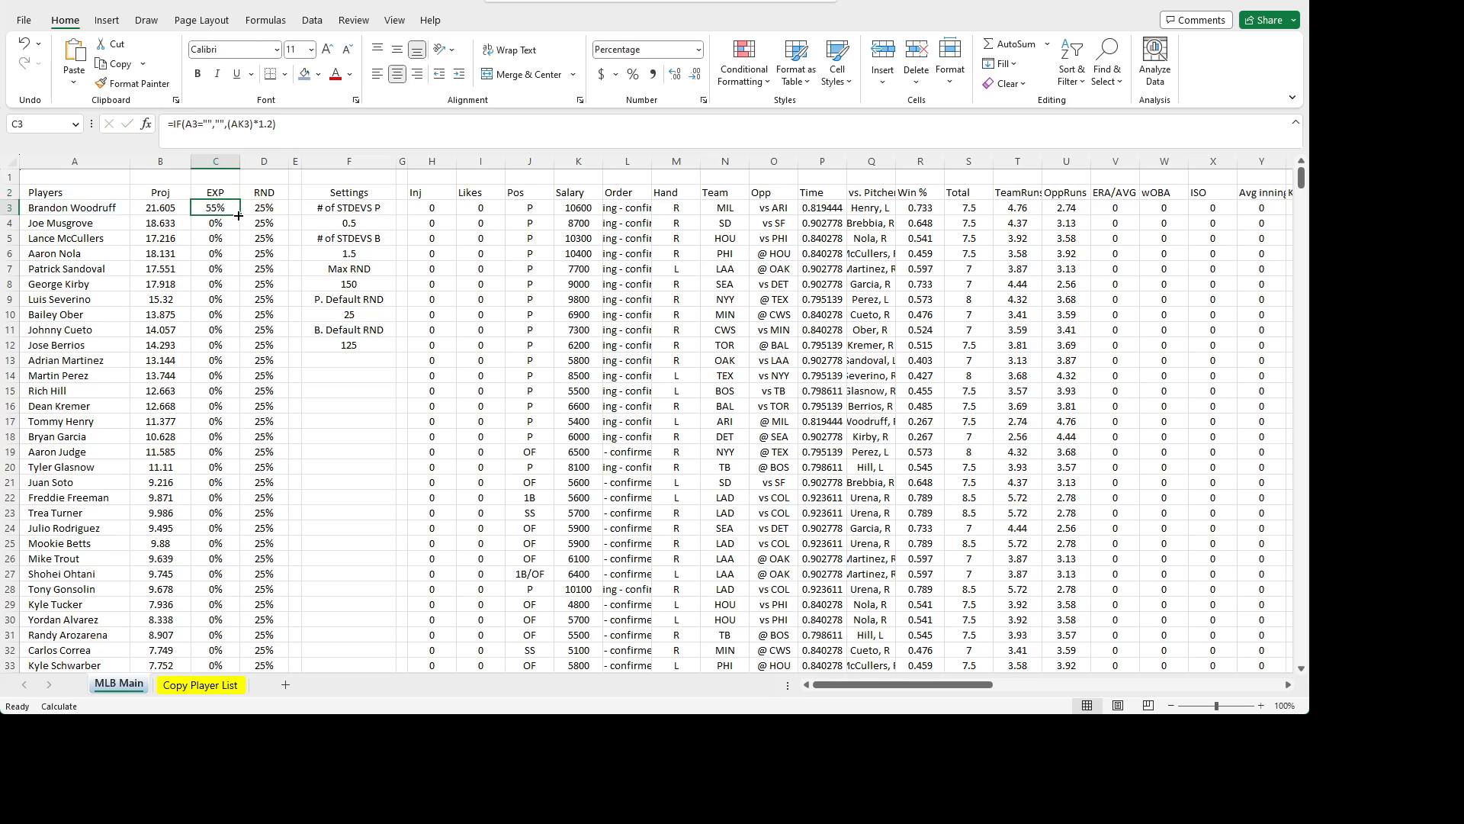
double_click(239, 216)
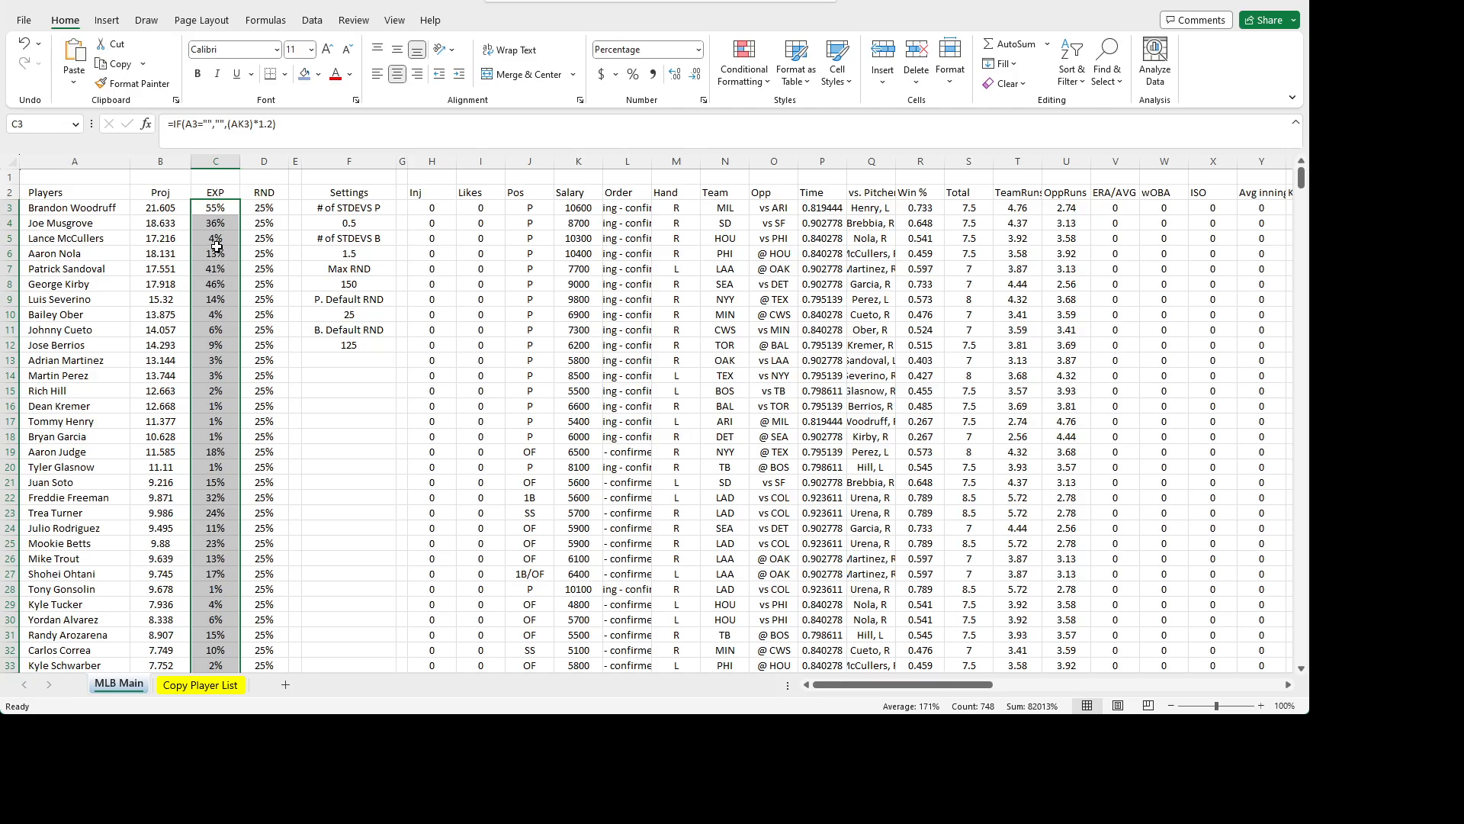
- Copy a player list that includes STDV and Ceiling values and paste it over the Copy Player List sheet from A1
left_click(266, 209)
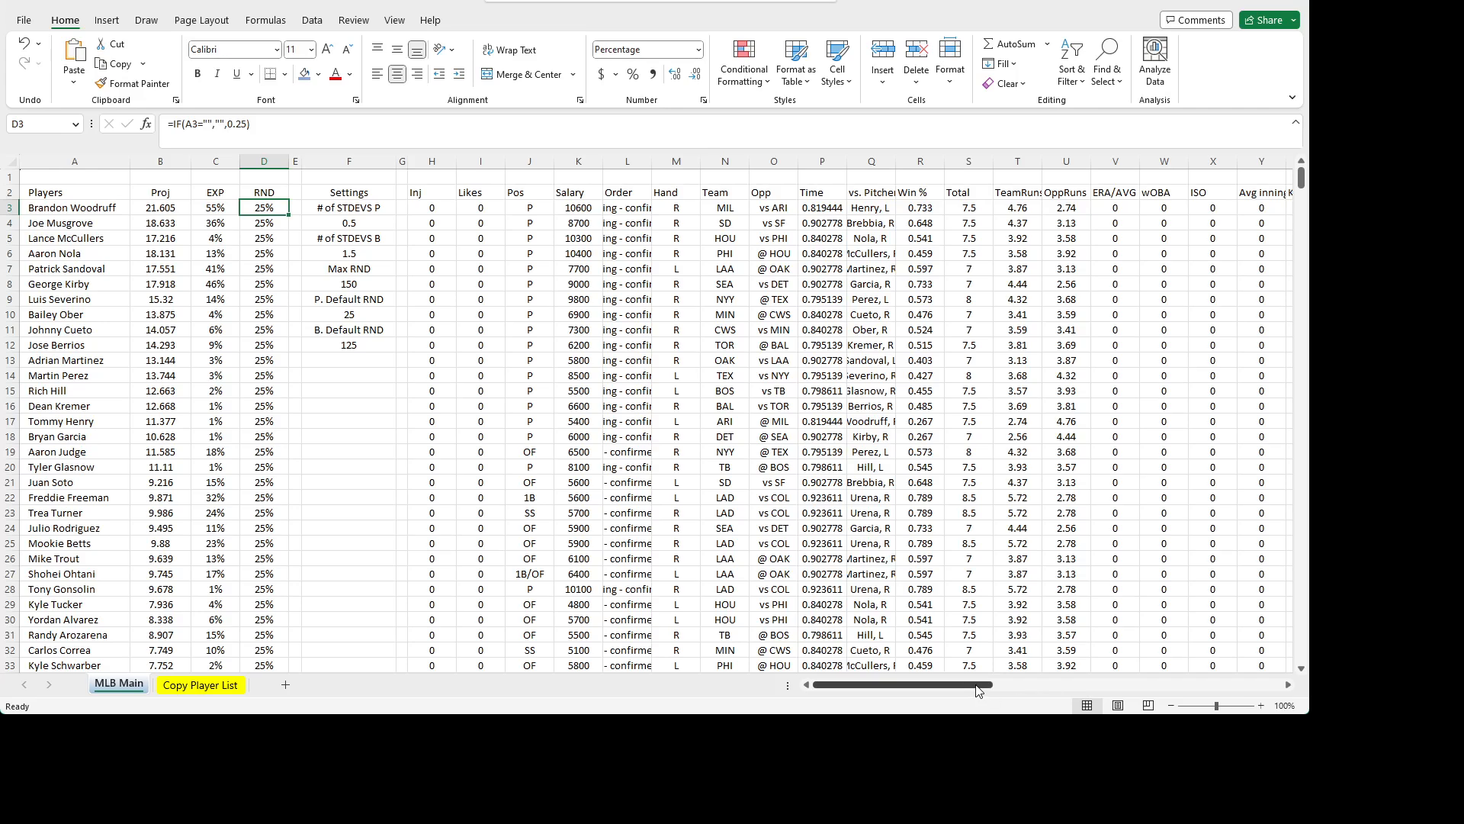
left_click_drag(980, 691, 1026, 689)
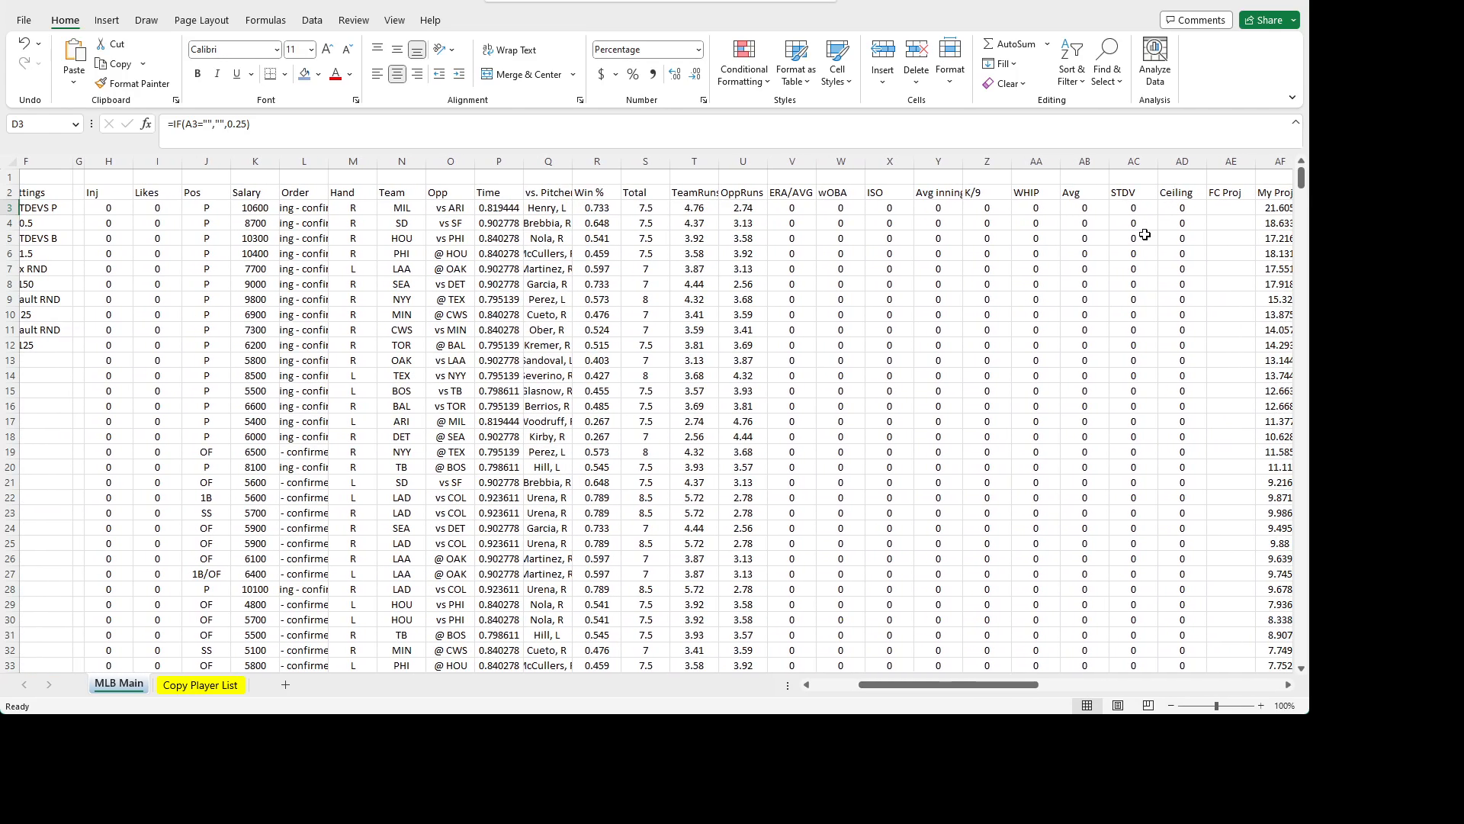
scroll(873, 467, "right", 5)
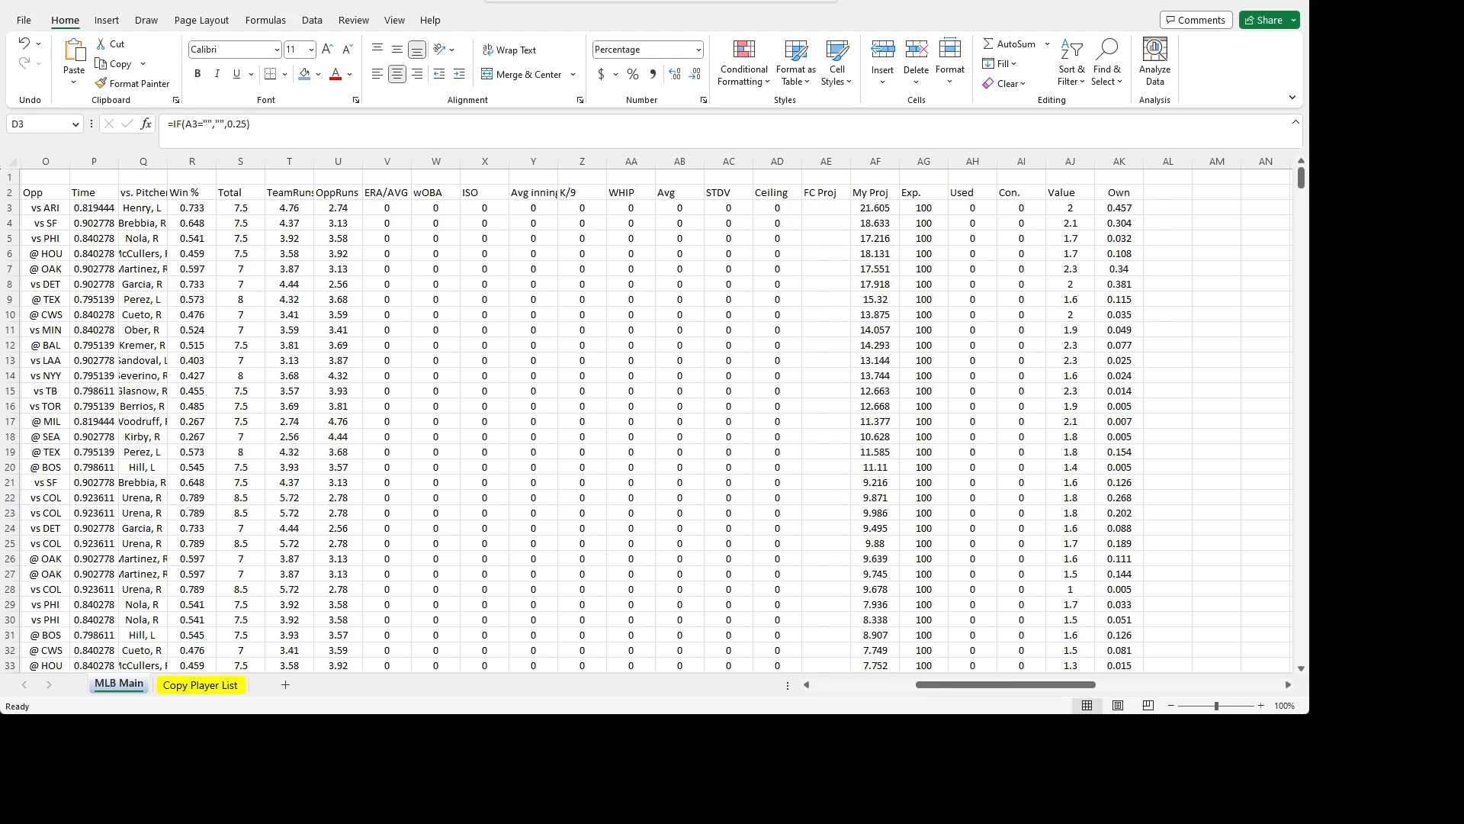
key("ctrl+c")
left_click(197, 686)
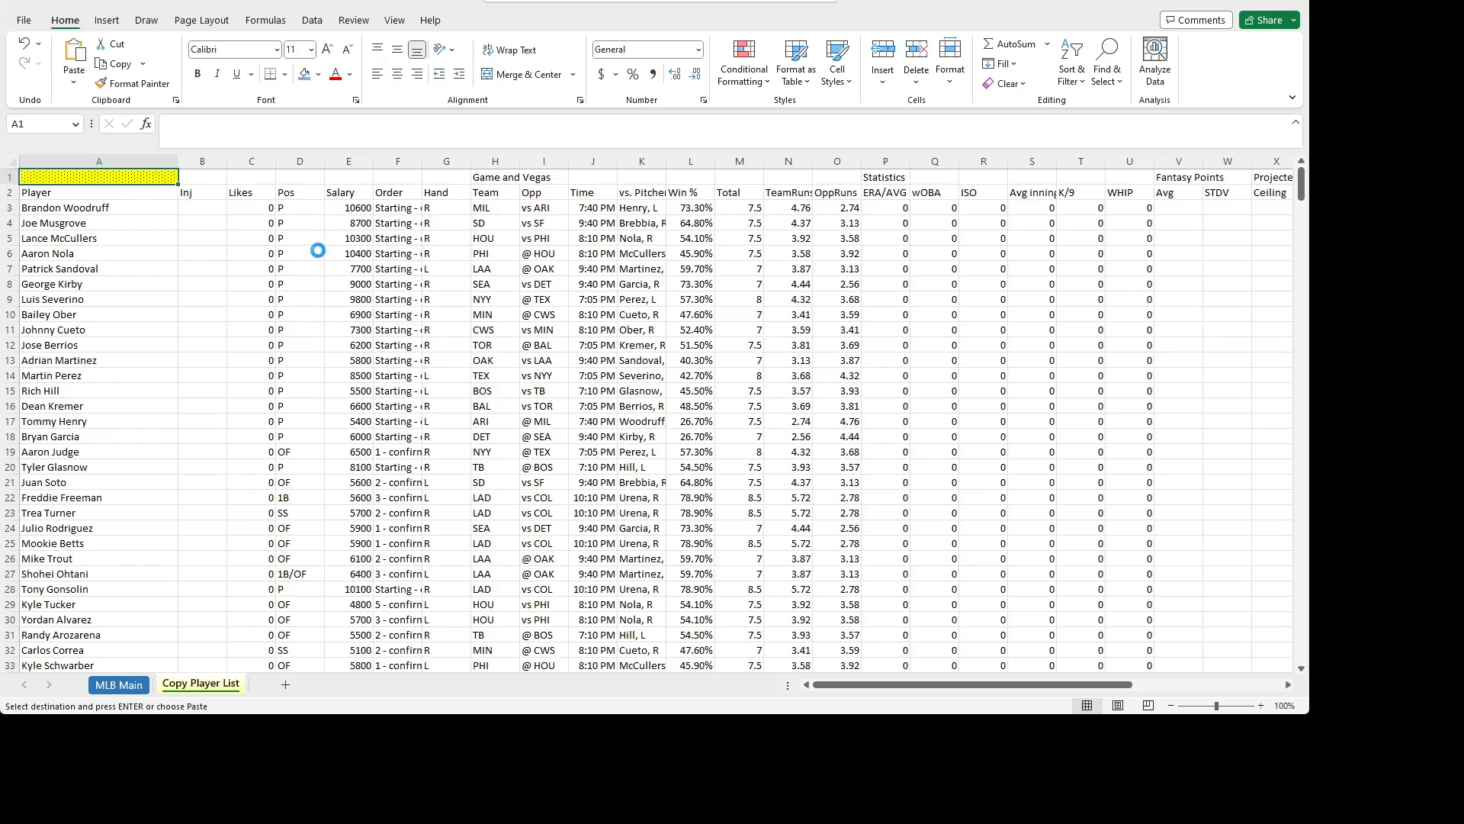
key("ctrl+v")
left_click(562, 357)
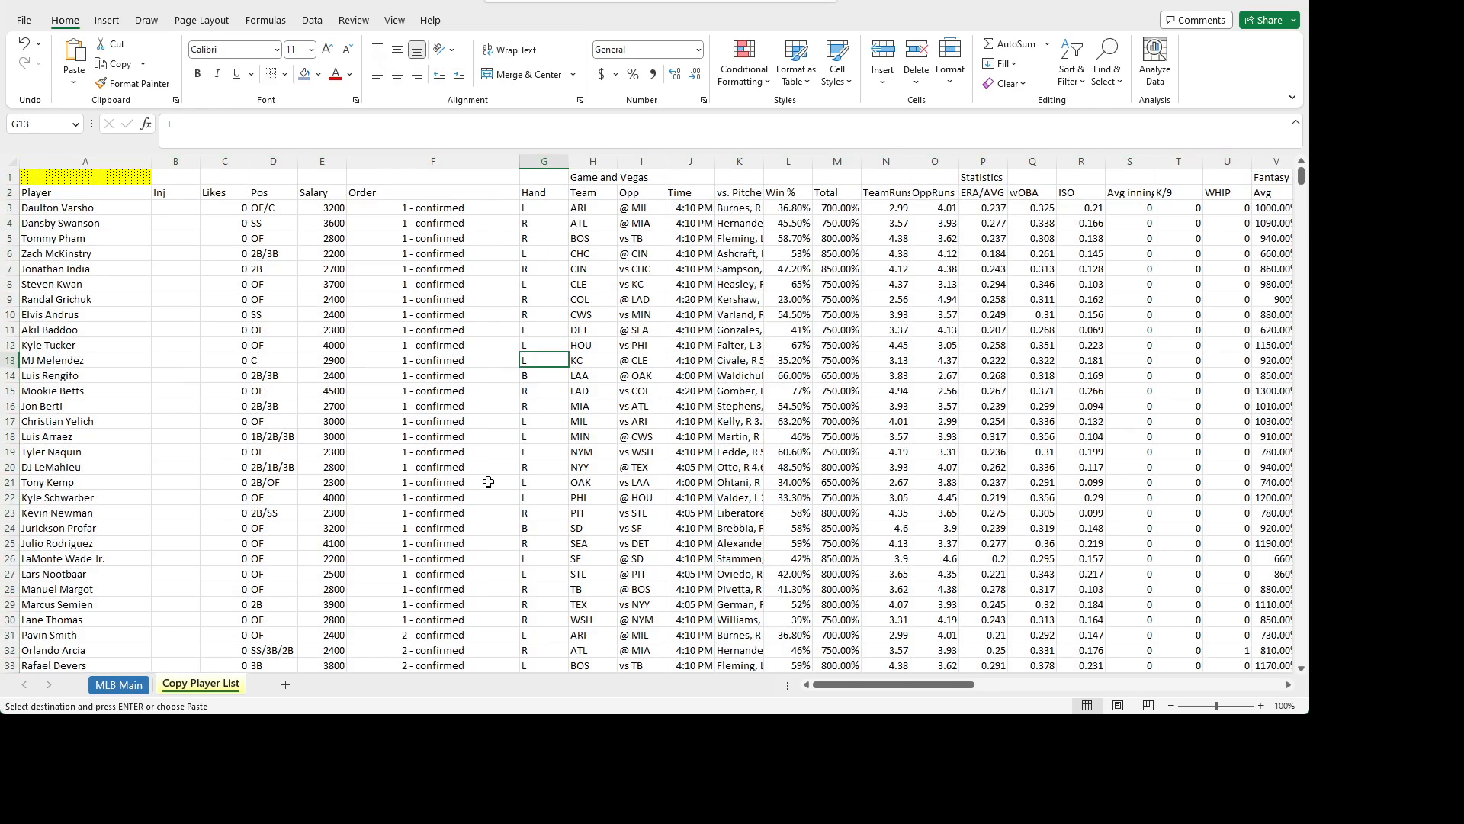
- Examine the refreshed values along row 3 of MLB Main, from the player columns through STDV and Ceiling to Own
left_click(105, 686)
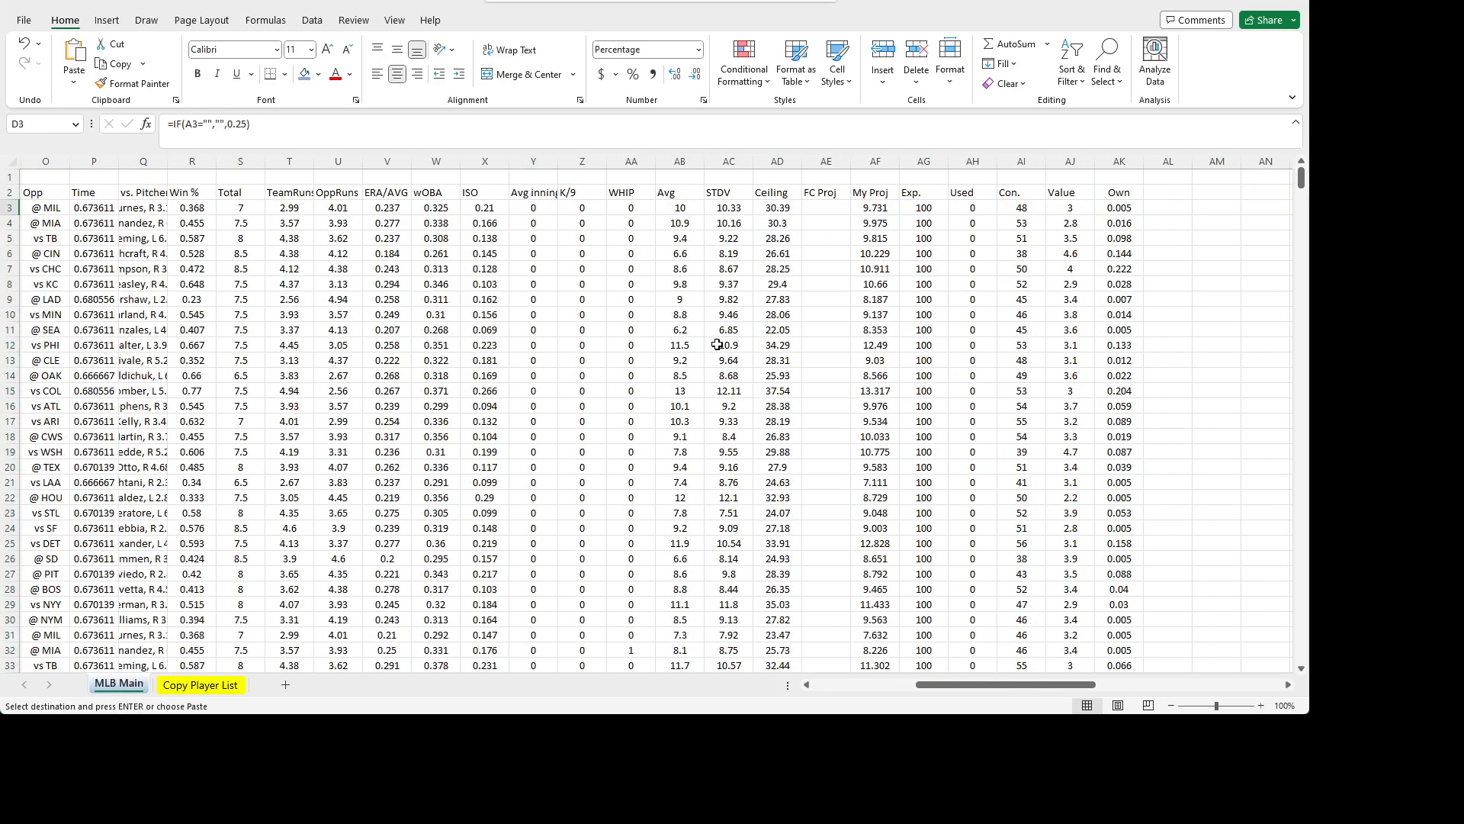
left_click(726, 208)
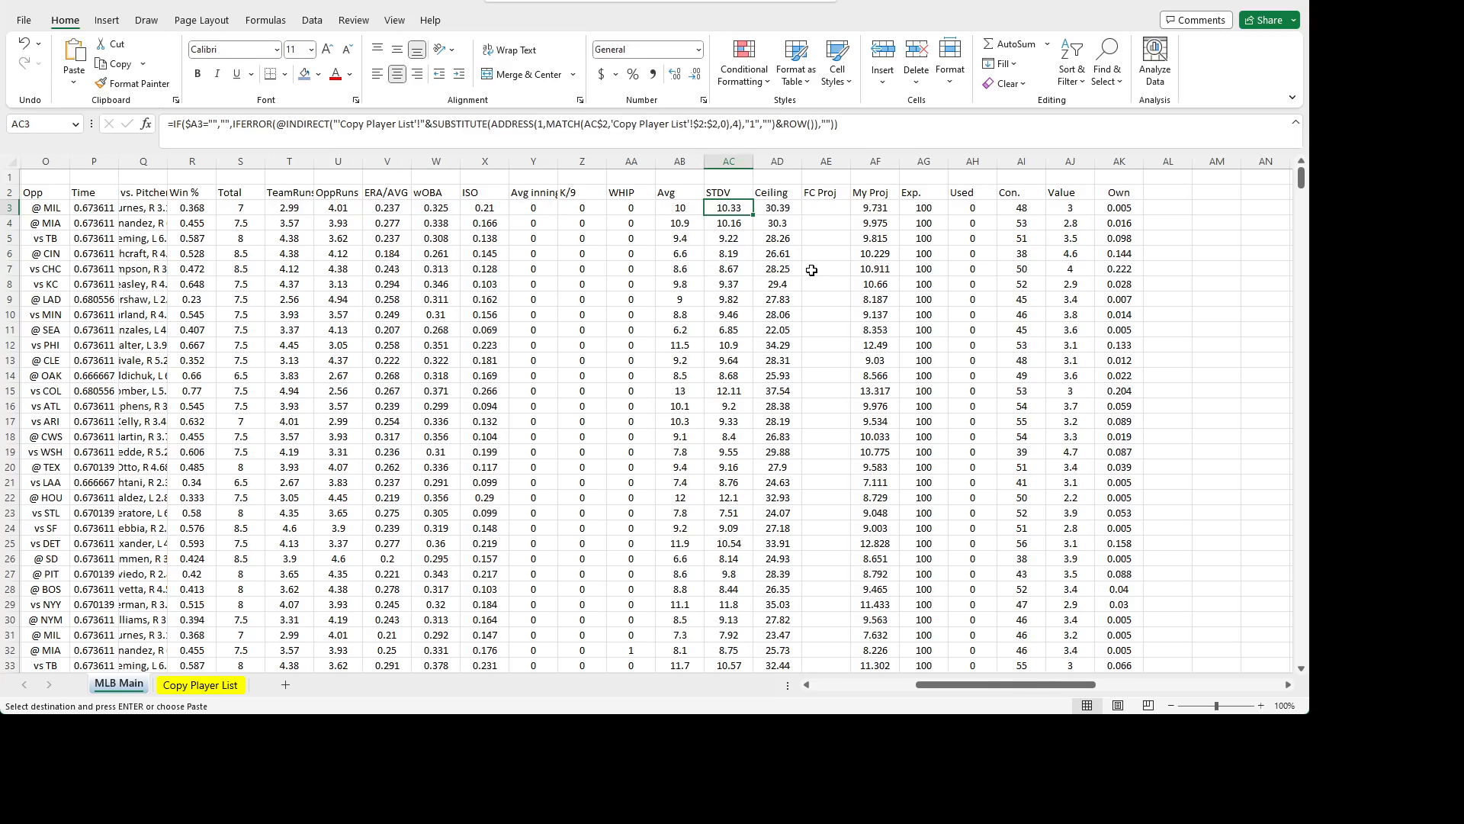
key("Home")
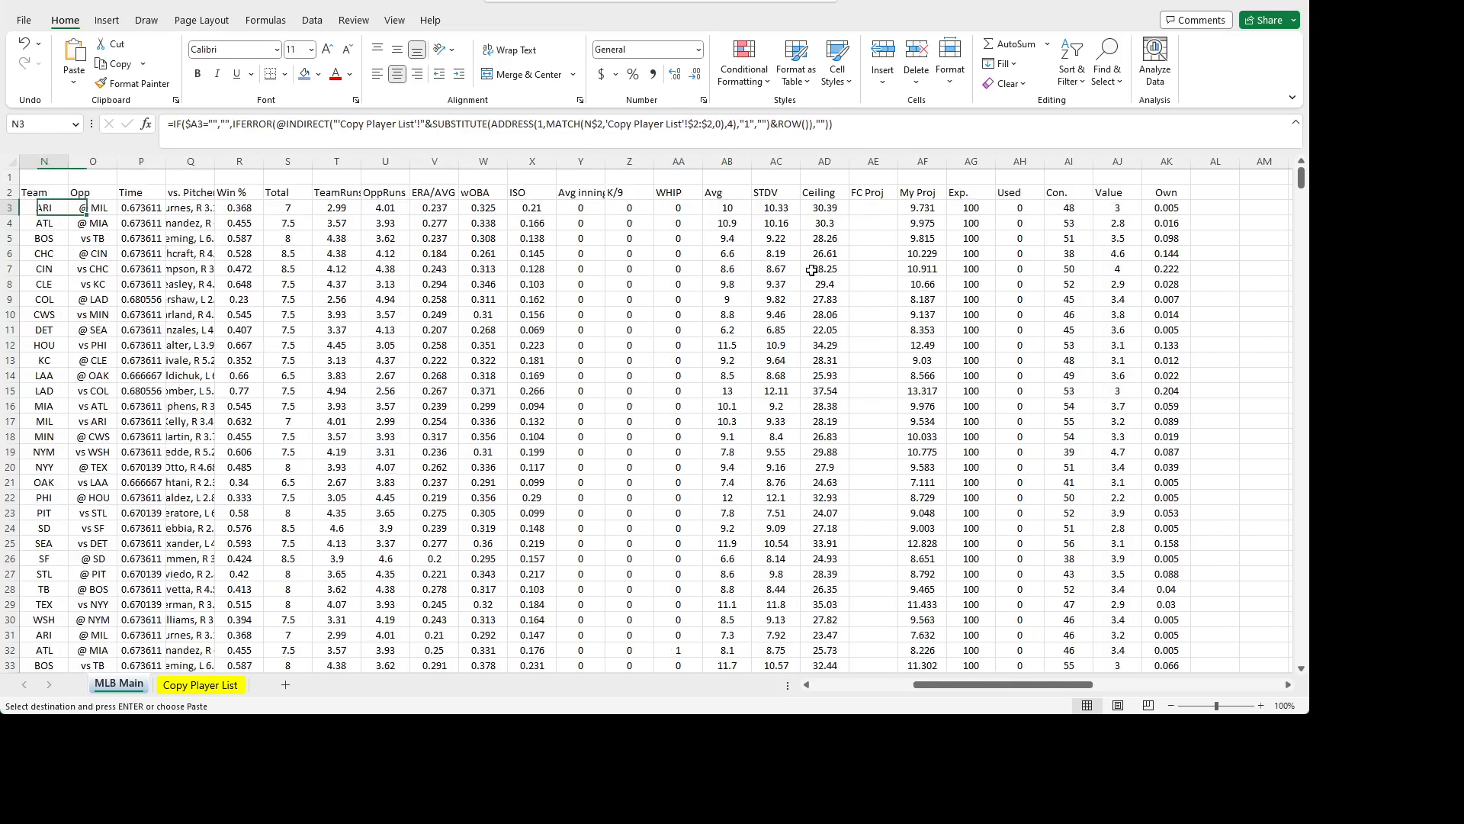
key("Right")
key("Right")
key("Right")
key("Right")
key("Right")
key("Left")
key("Left")
key("Left")
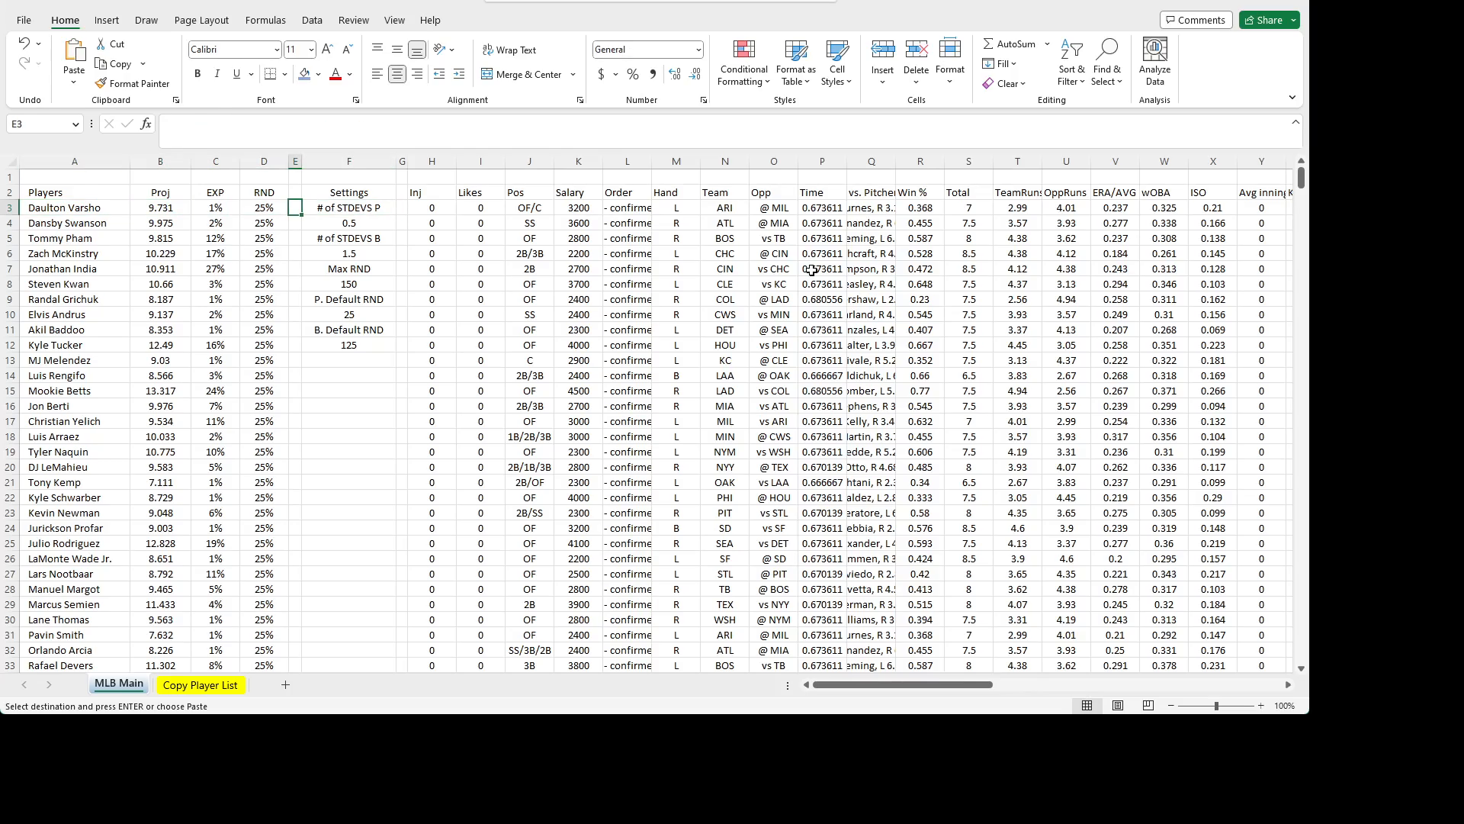
key("Right")
key("Right")
key("Right")
key("Right")
key("Right")
key("Right")
key("Right")
key("Right")
key("Right")
key("Right")
key("Right")
key("Right")
key("Right")
key("Right")
key("Right")
key("Right")
key("Right")
key("Right")
key("Right")
key("Right")
key("Right")
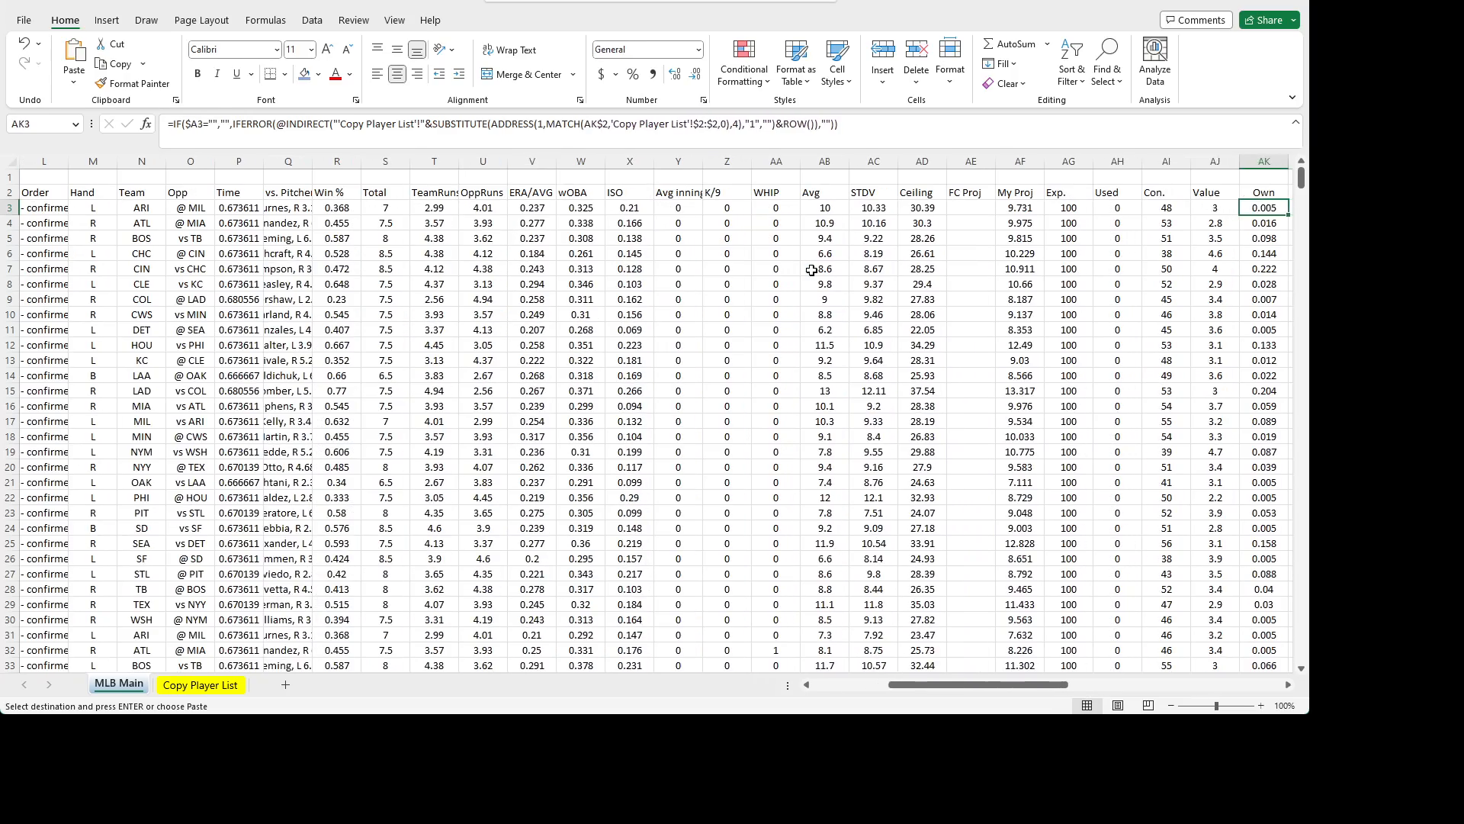
- Examine row 3 of MLB Main from the Own column back to the Avg and STDV values
key("Right")
key("Left")
key("Left")
key("Left")
key("Left")
key("Left")
key("Left")
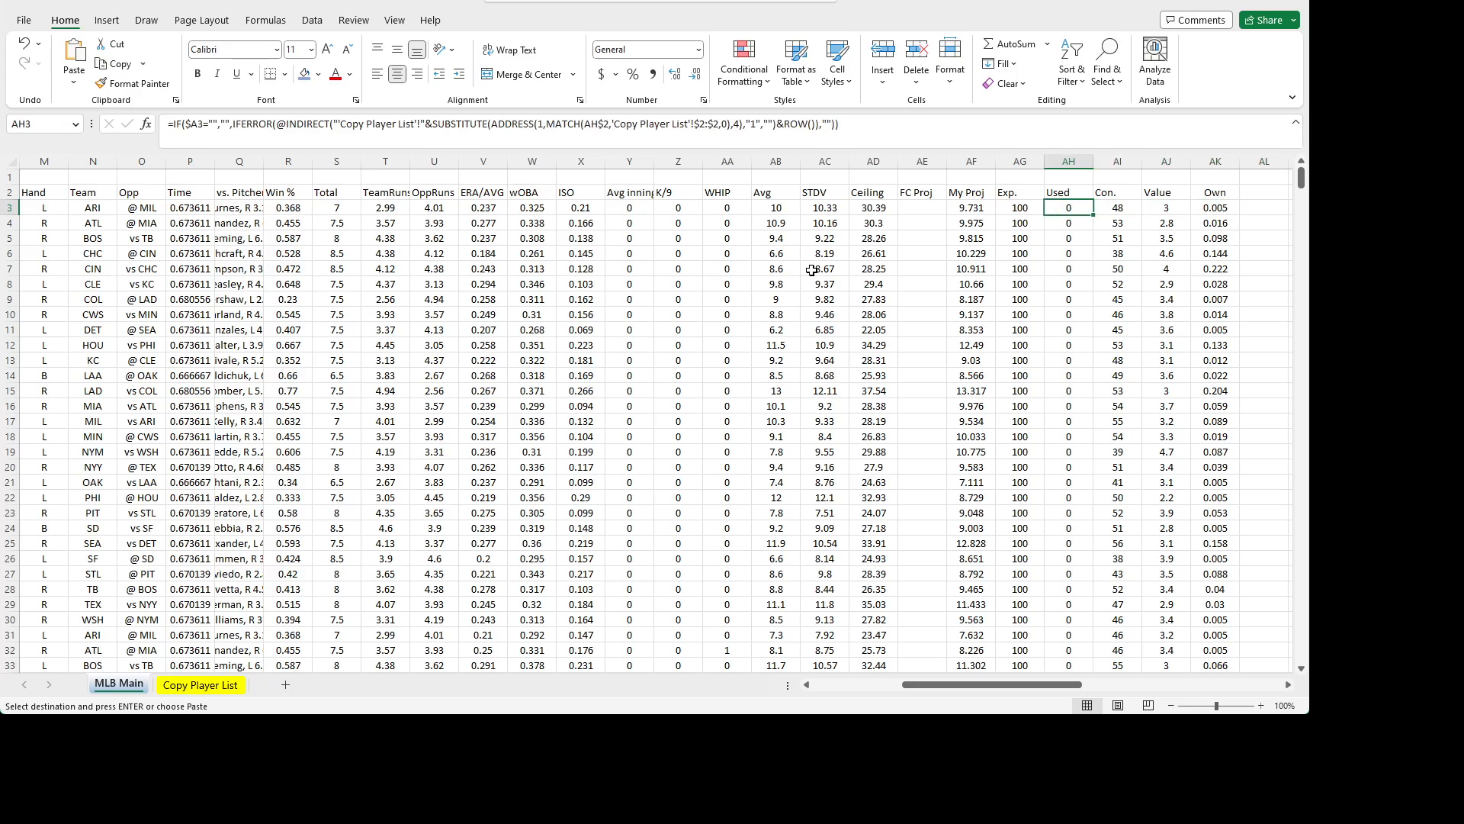
key("Left")
key("Left")
key("Left")
key("Left")
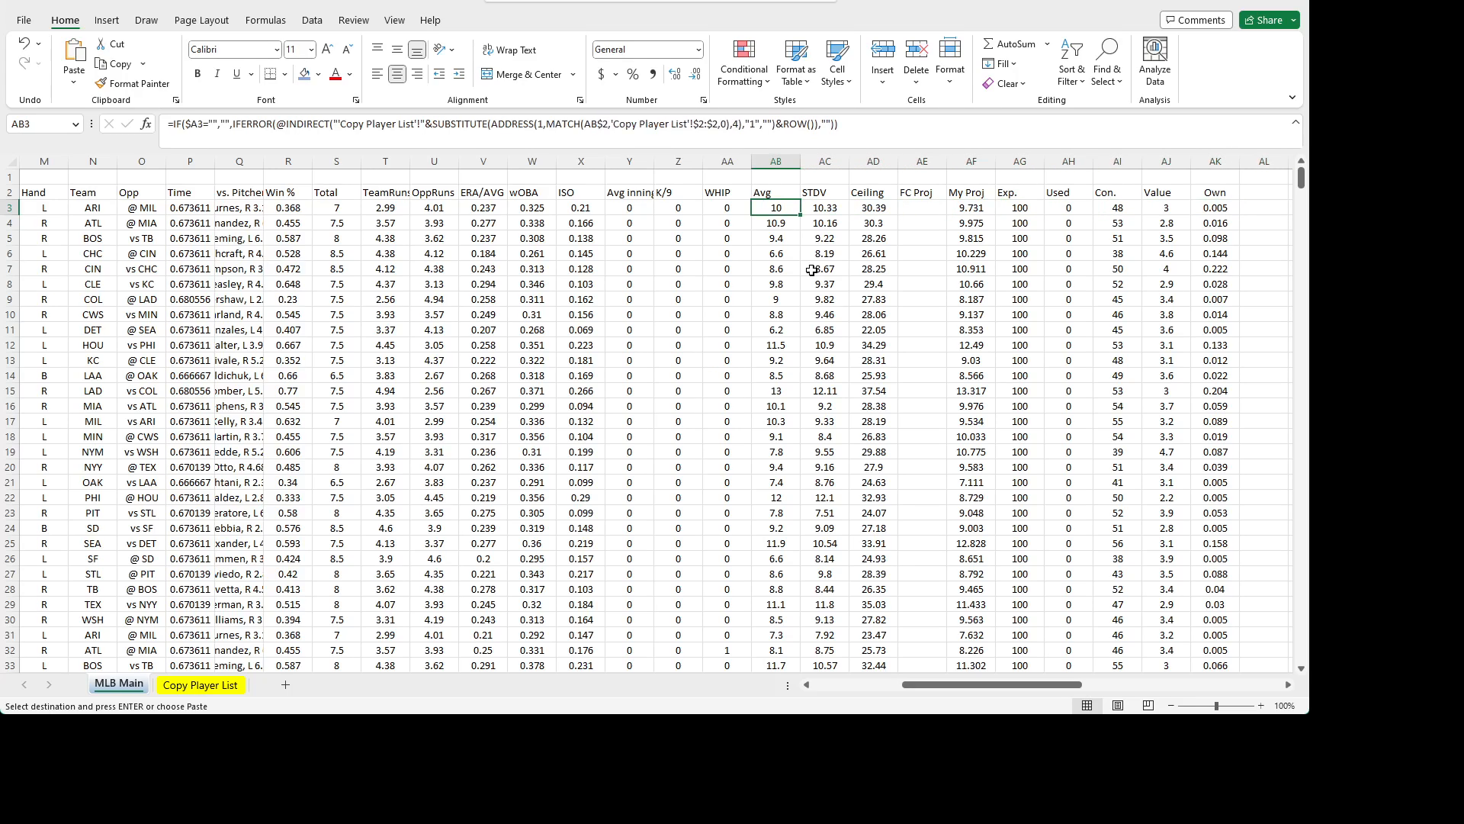
key("Right")
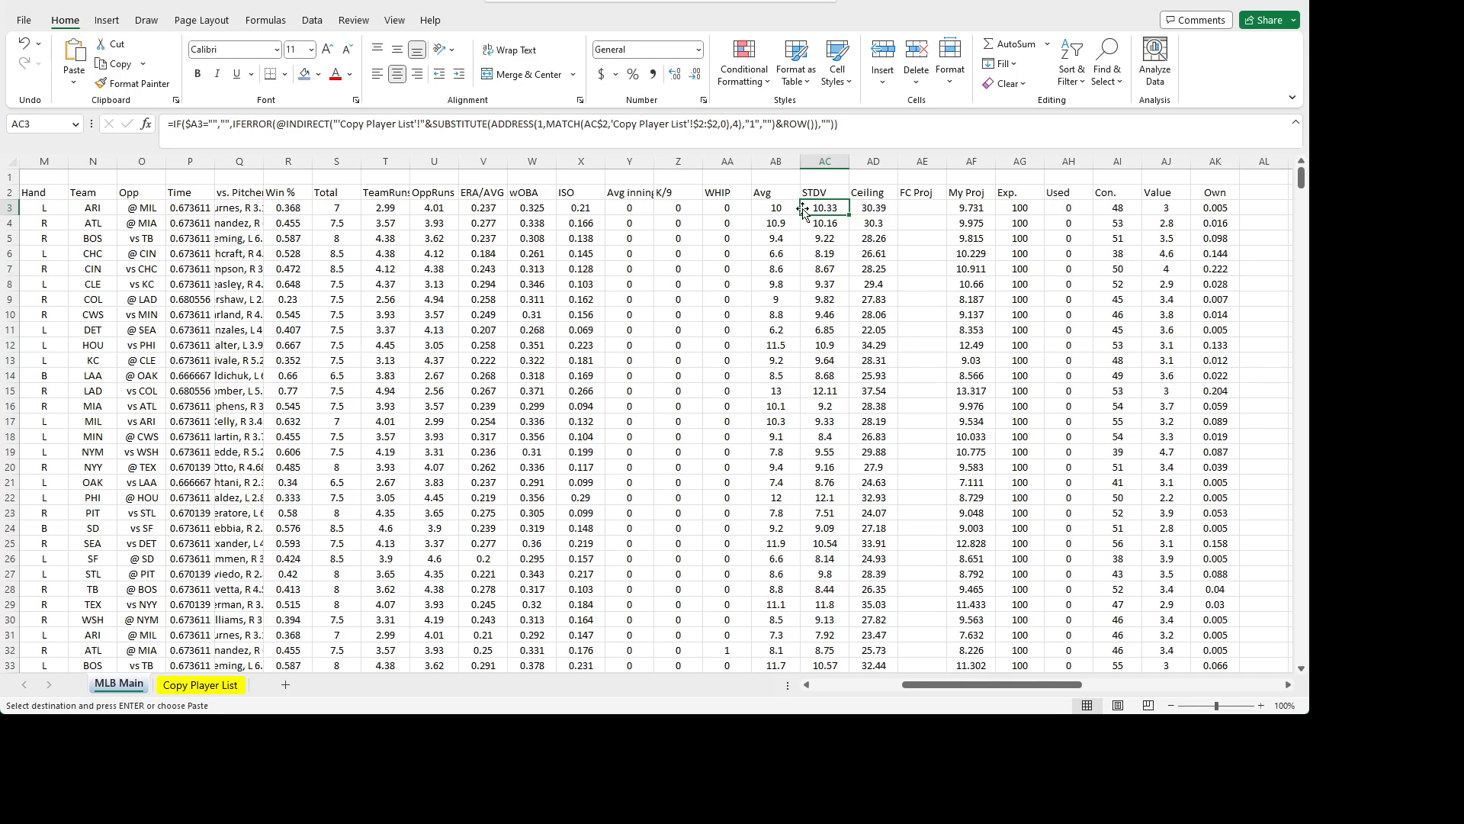
- Check the pasted source data on the Copy Player List sheet and return to MLB Main
left_click(210, 685)
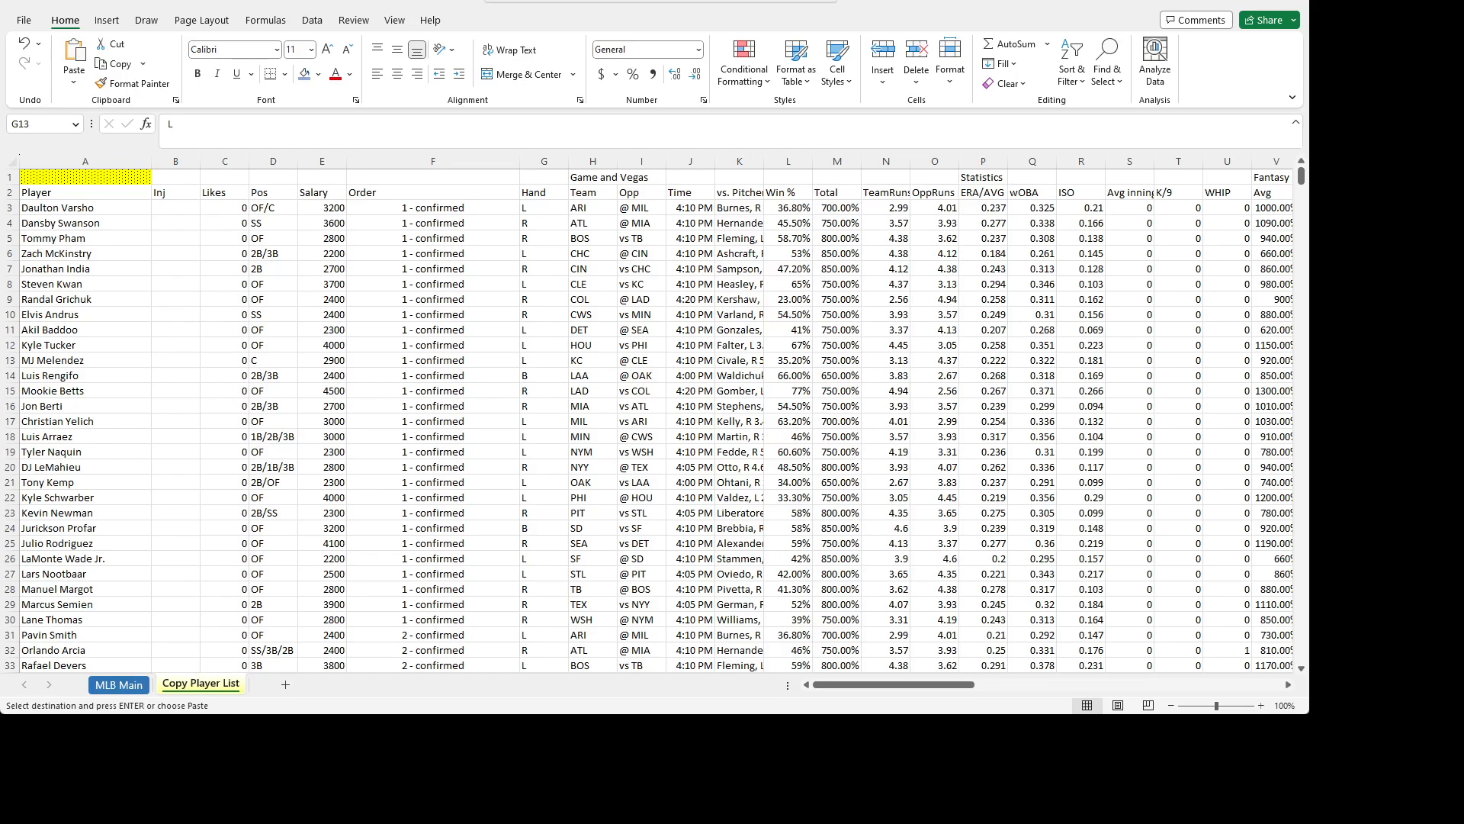
key("alt+Tab")
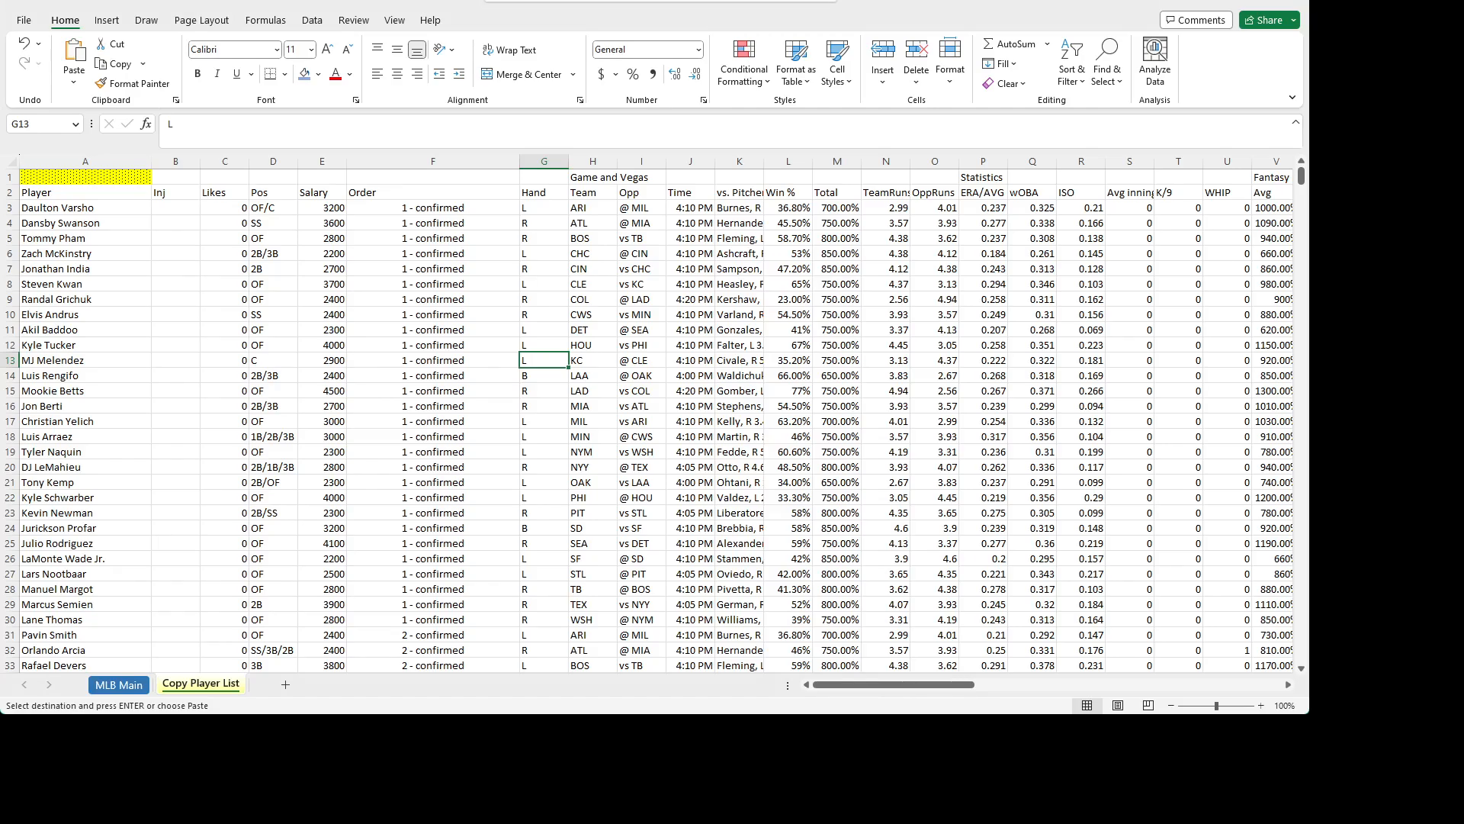
key("alt+Tab")
left_click(118, 685)
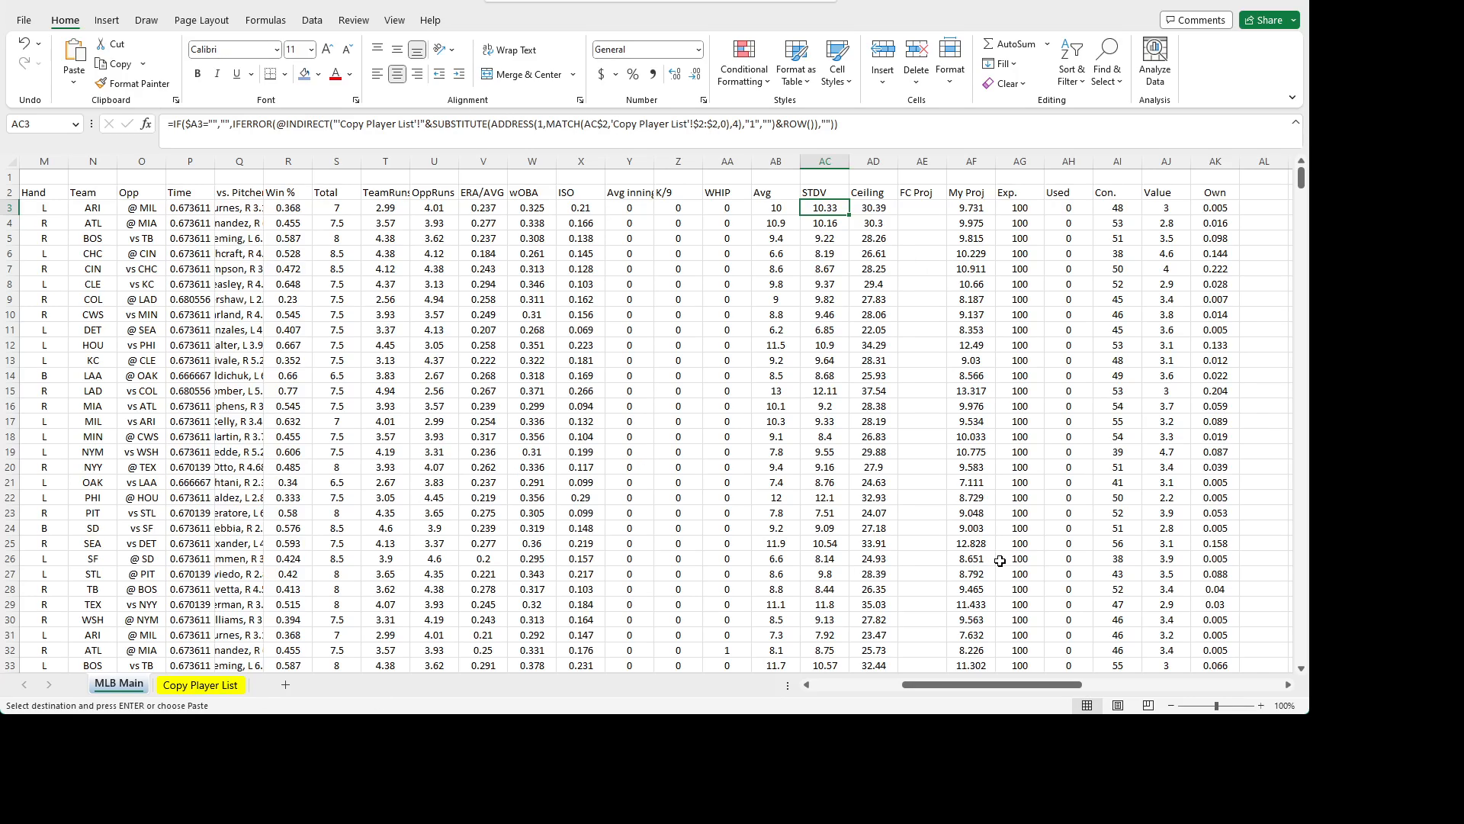
- Review row 3 of MLB Main from the Proj, EXP and RND columns across to STDV and My Proj
left_click_drag(941, 687, 748, 695)
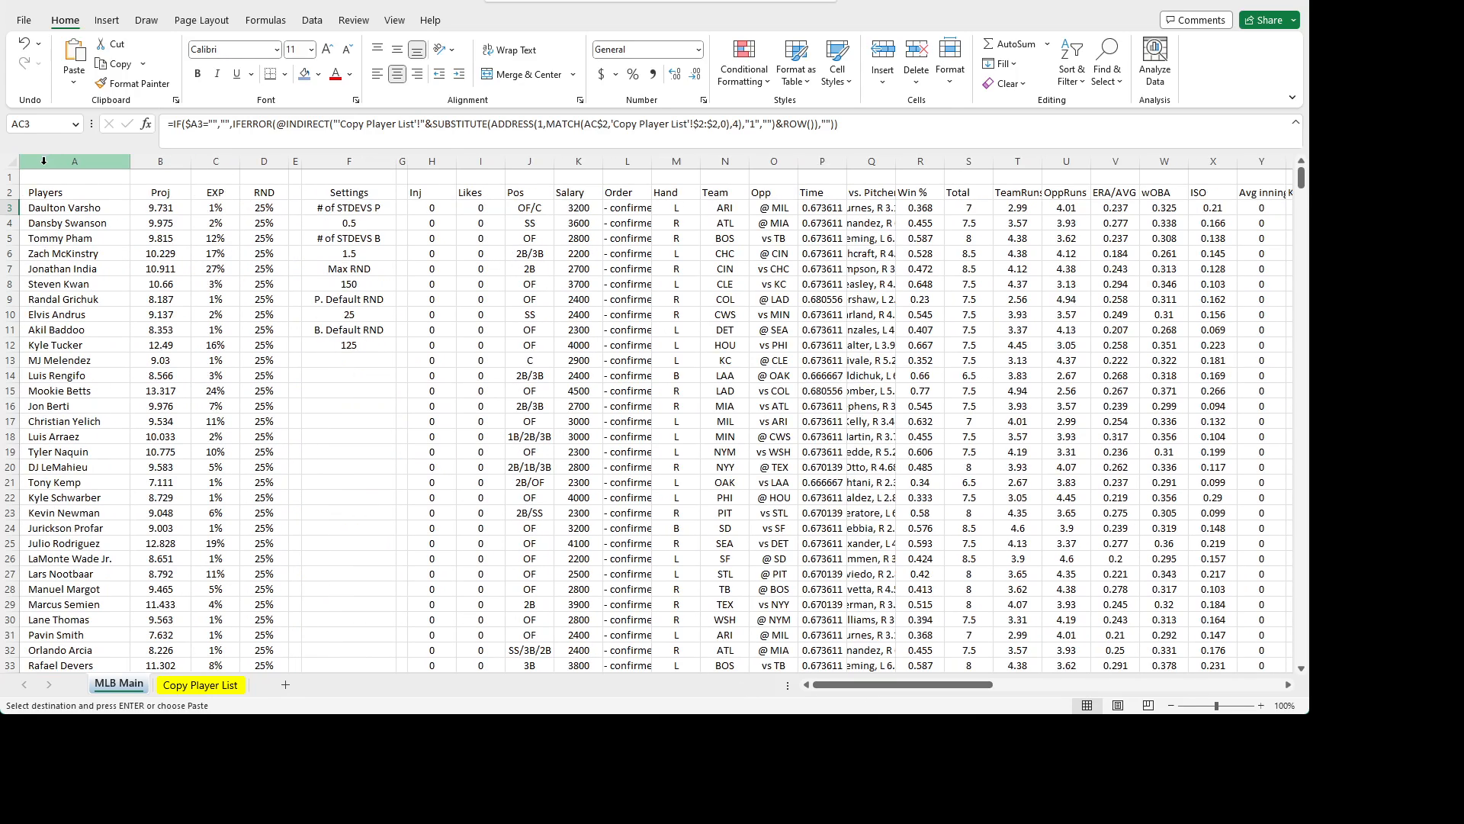
left_click(99, 208)
key("Right")
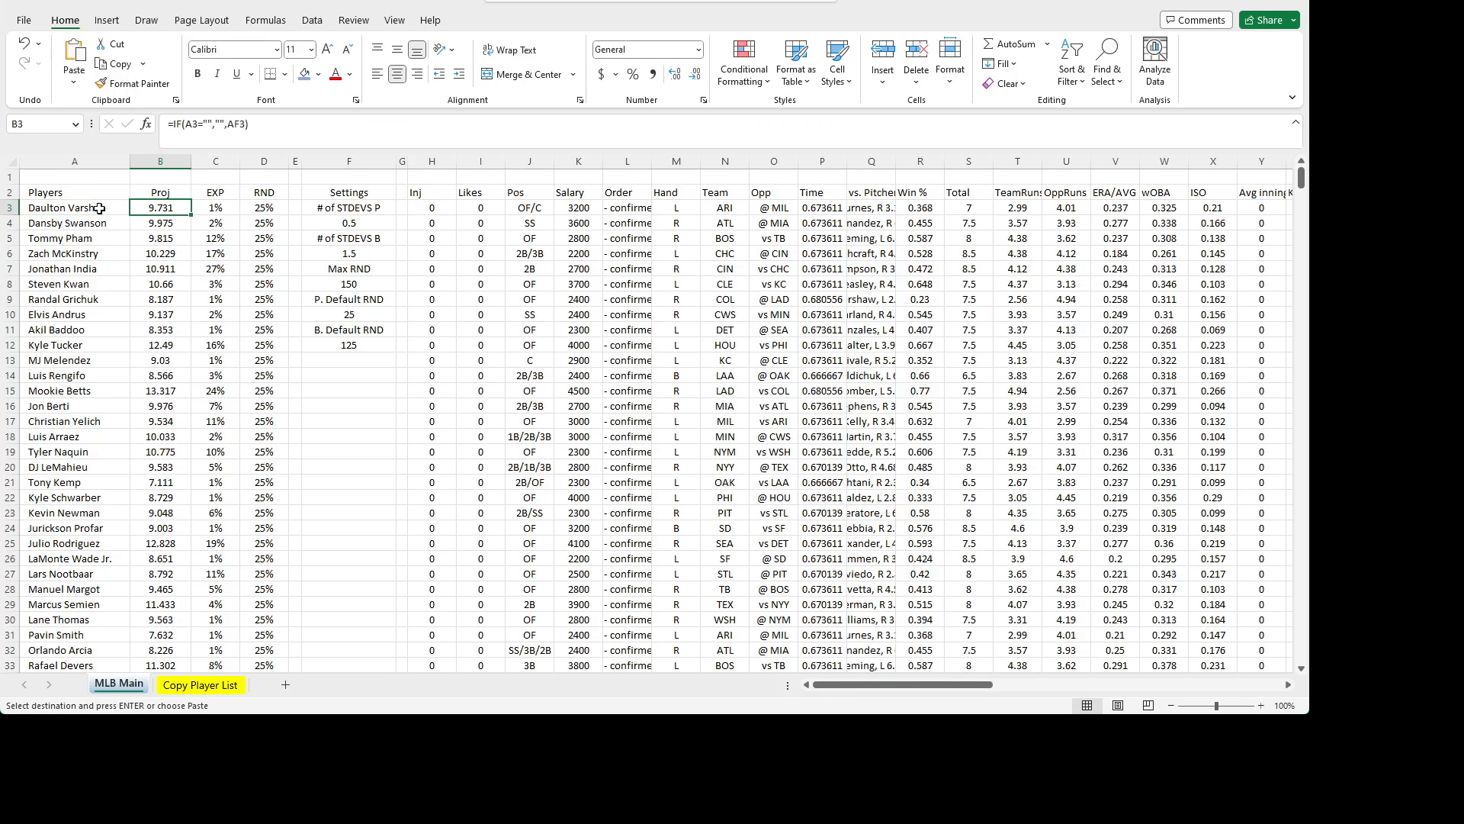
key("Right")
key("Left")
key("Right")
key("Right")
key("Right")
key("Right")
key("Right")
key("Right")
key("Right")
key("Right")
key("Right")
key("Right")
key("Right")
key("Right")
key("Right")
key("Right")
key("Right")
key("Right")
key("Right")
key("Right")
key("Right")
key("Right")
key("Right")
key("Right")
key("Right")
key("Right")
key("Right")
key("Right")
key("Right")
key("Right")
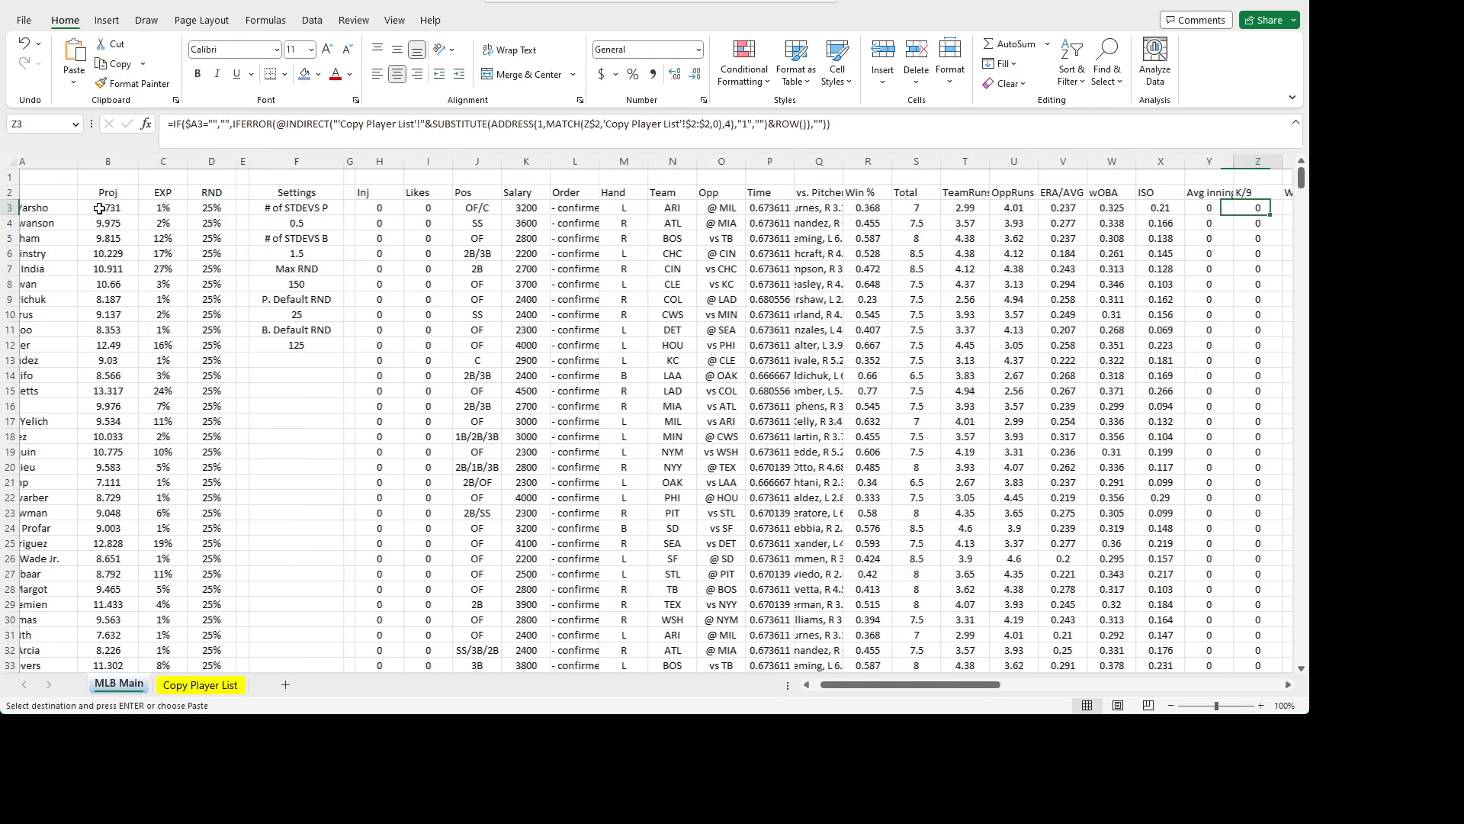
key("Left")
key("Left")
key("Left")
key("Left")
key("Left")
key("Left")
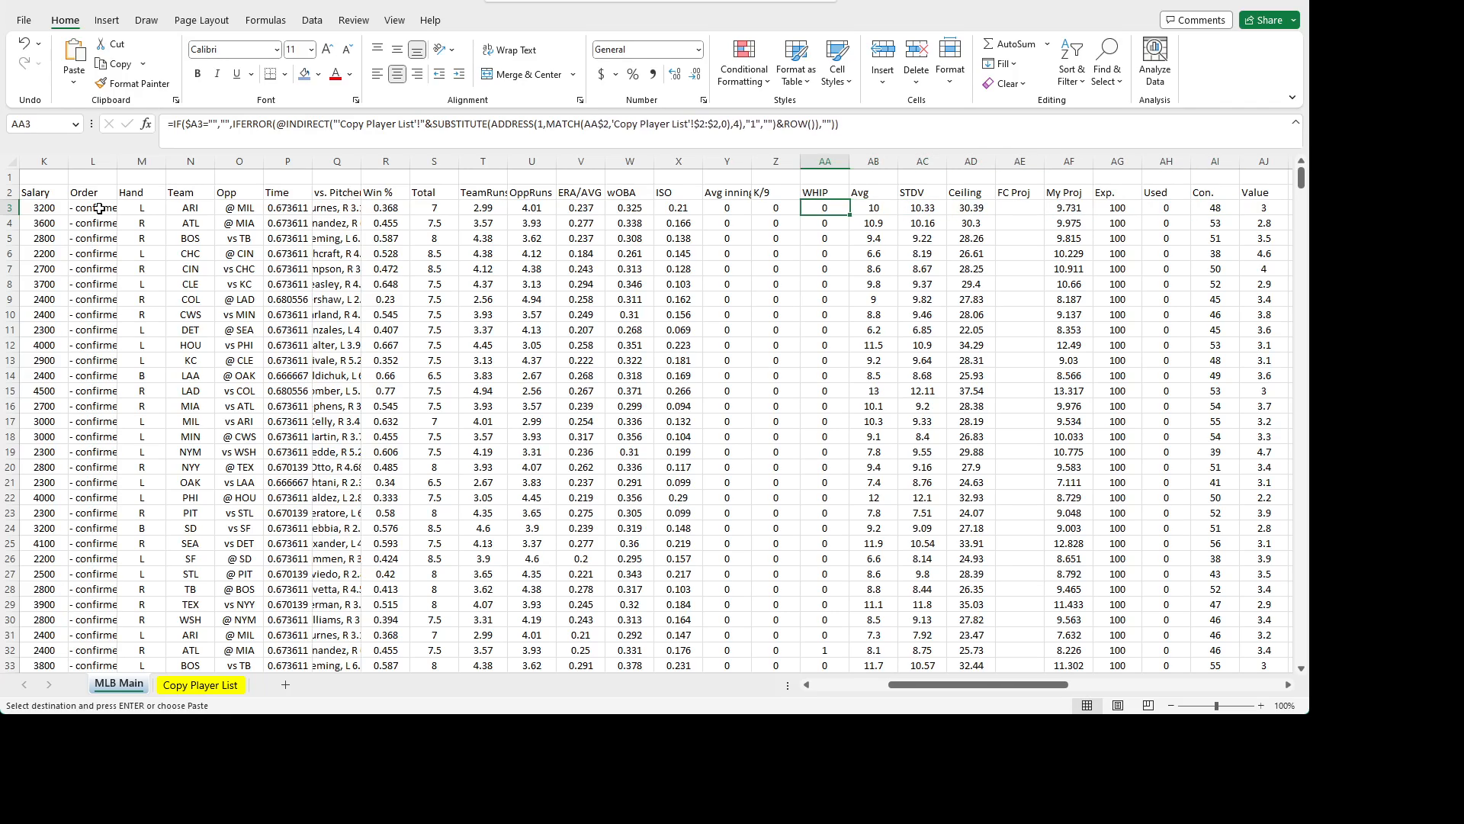
key("Right")
key("Right")
key("Right")
key("Right")
key("Right")
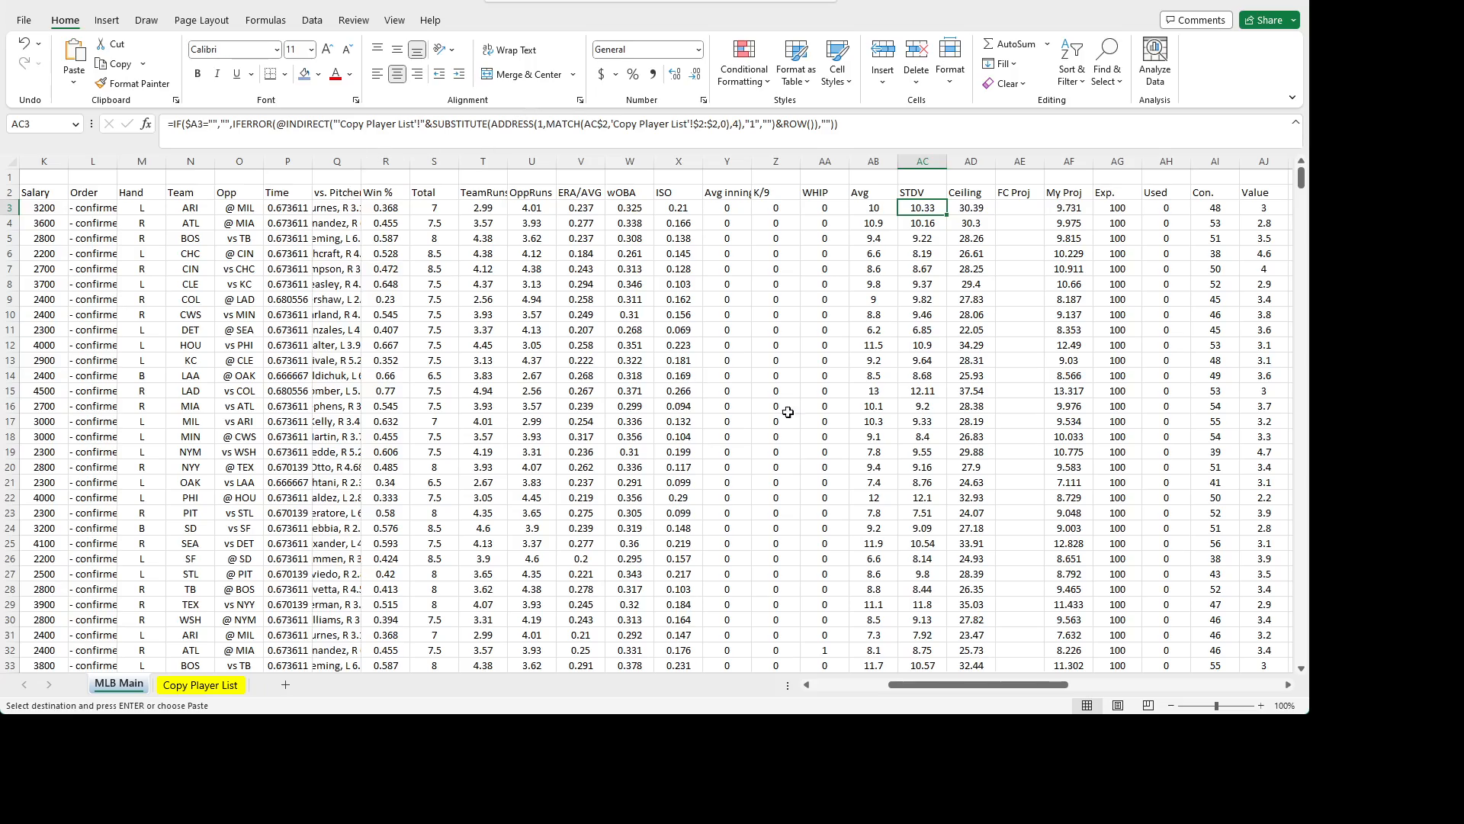
left_click_drag(1042, 684, 766, 685)
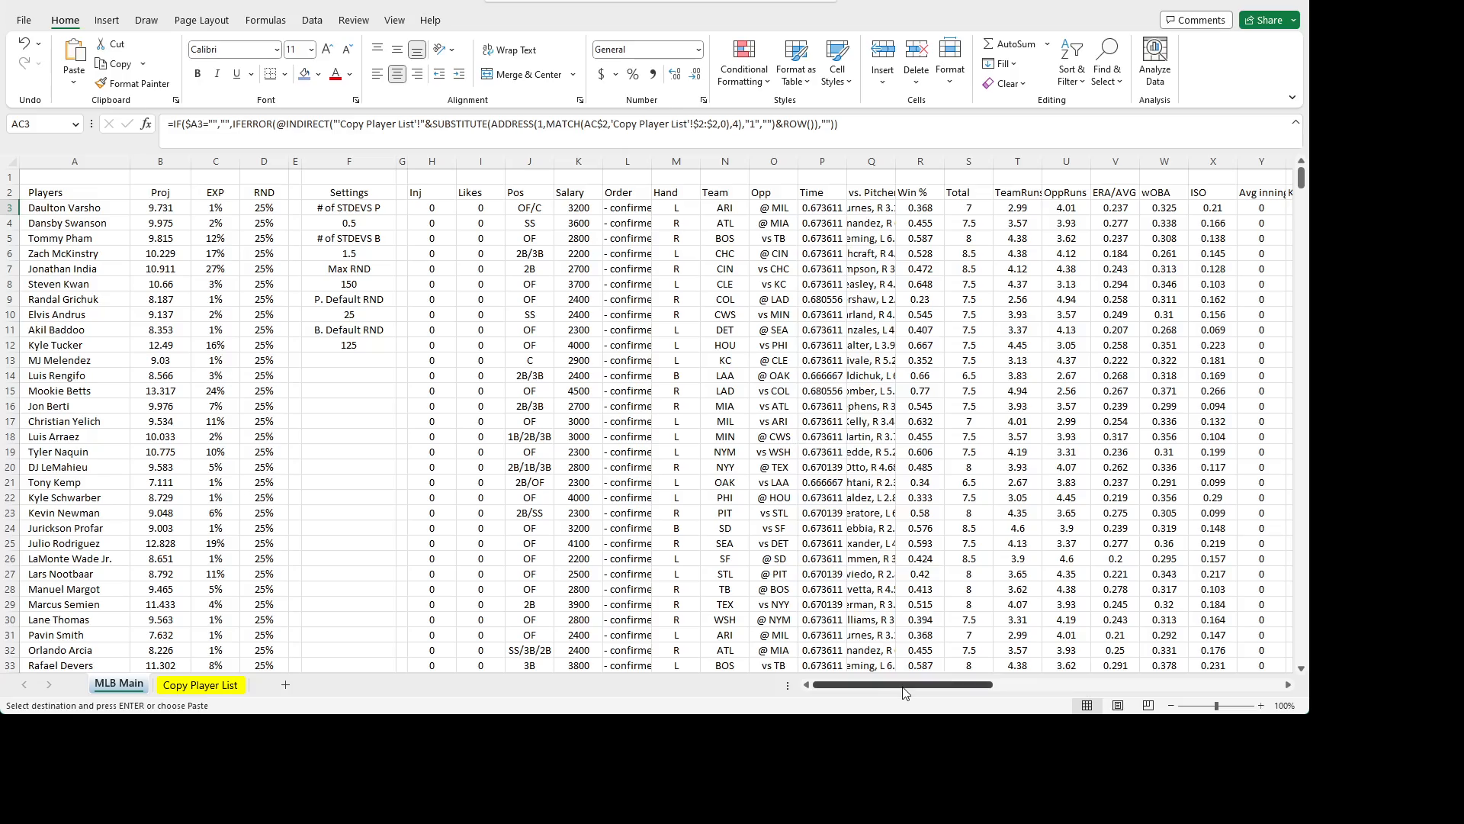
left_click_drag(904, 692, 1018, 689)
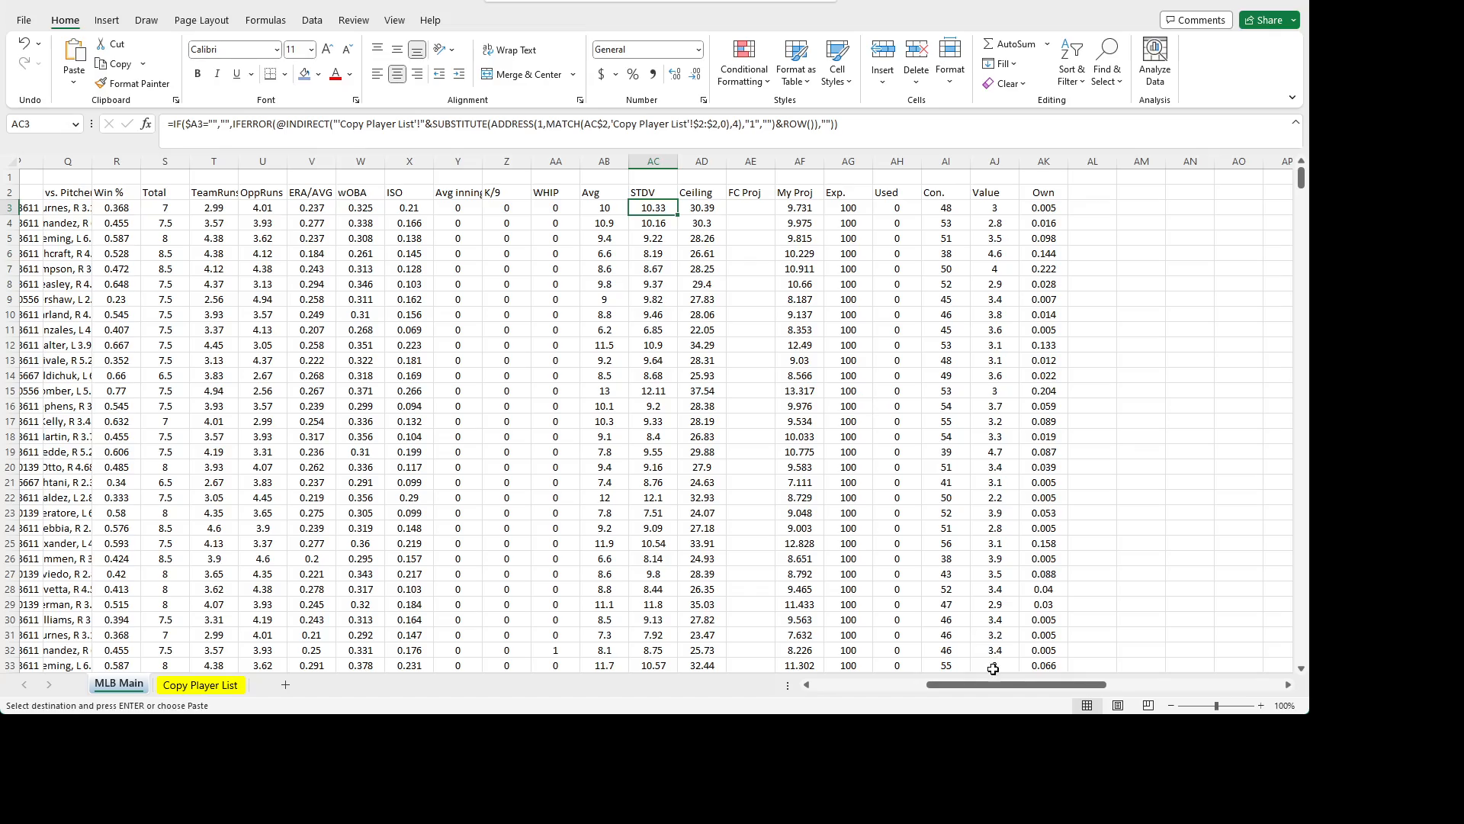
left_click_drag(992, 684, 726, 673)
left_click_drag(860, 657, 969, 647)
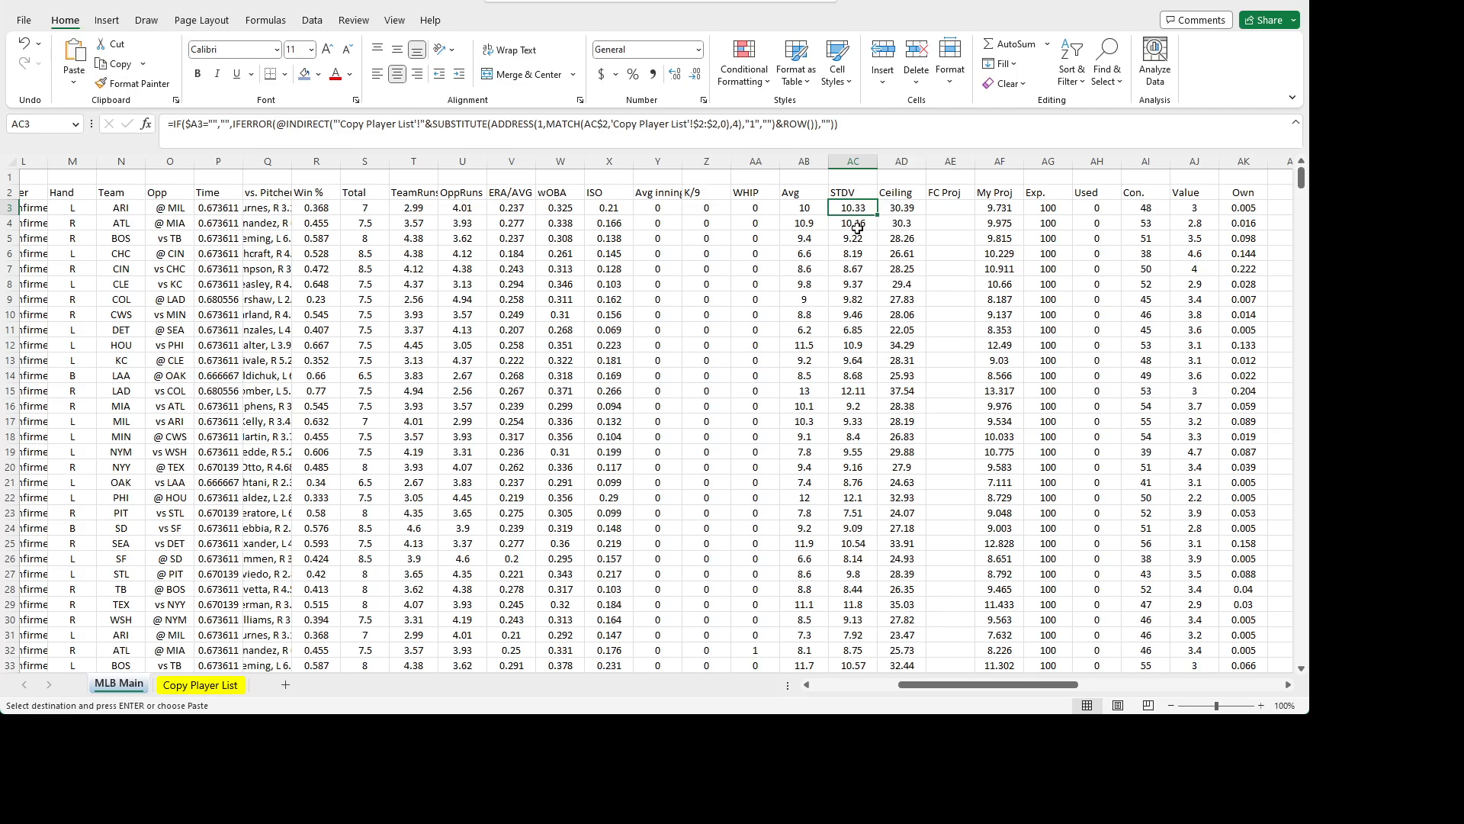
left_click_drag(960, 681, 874, 682)
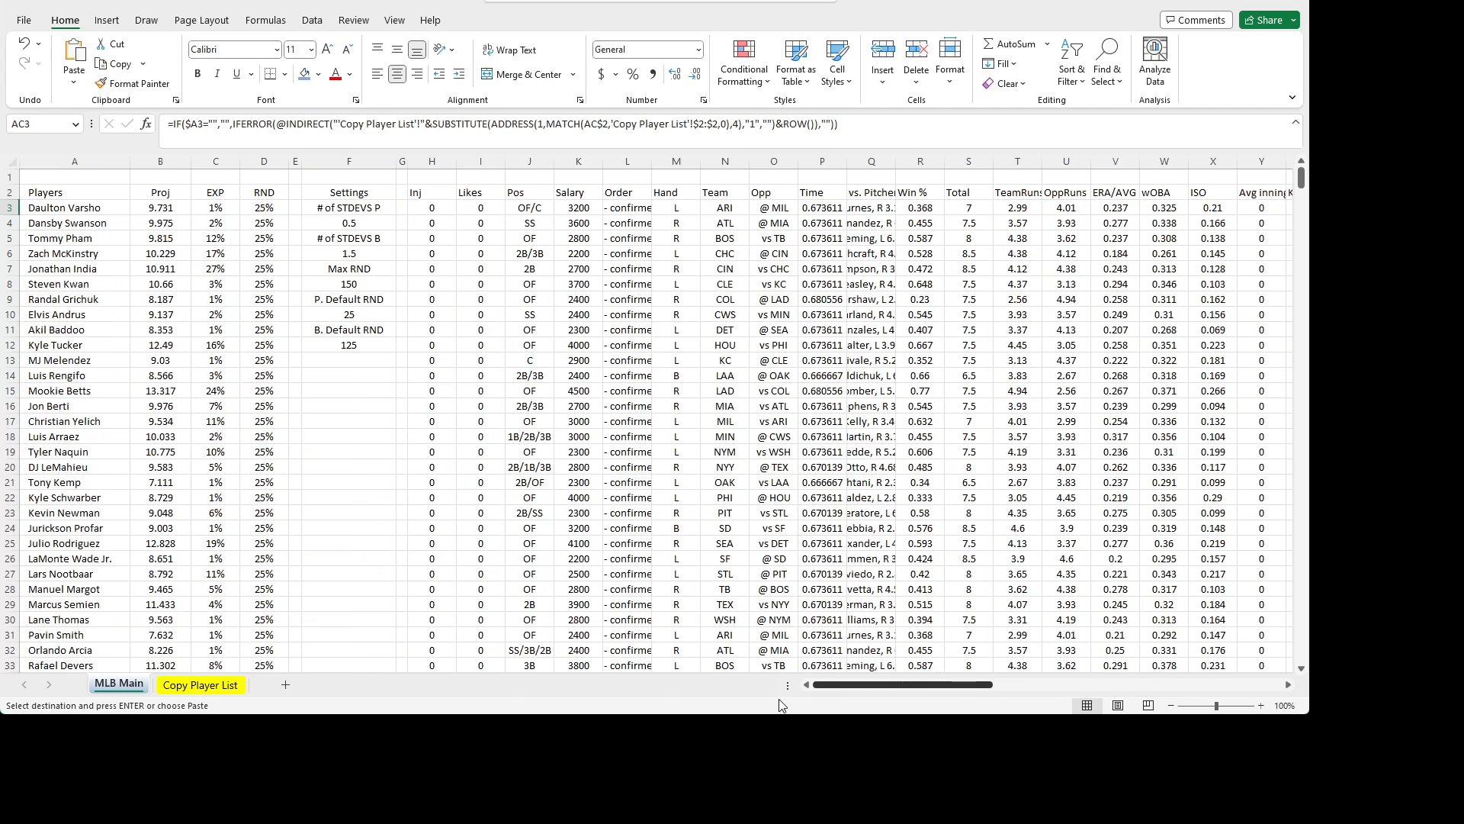
- Replace the fixed 0.25 in the RND formula in D3 with STDV divided by My Proj, giving =IF(A3="","",AC3/AF3)
double_click(258, 203)
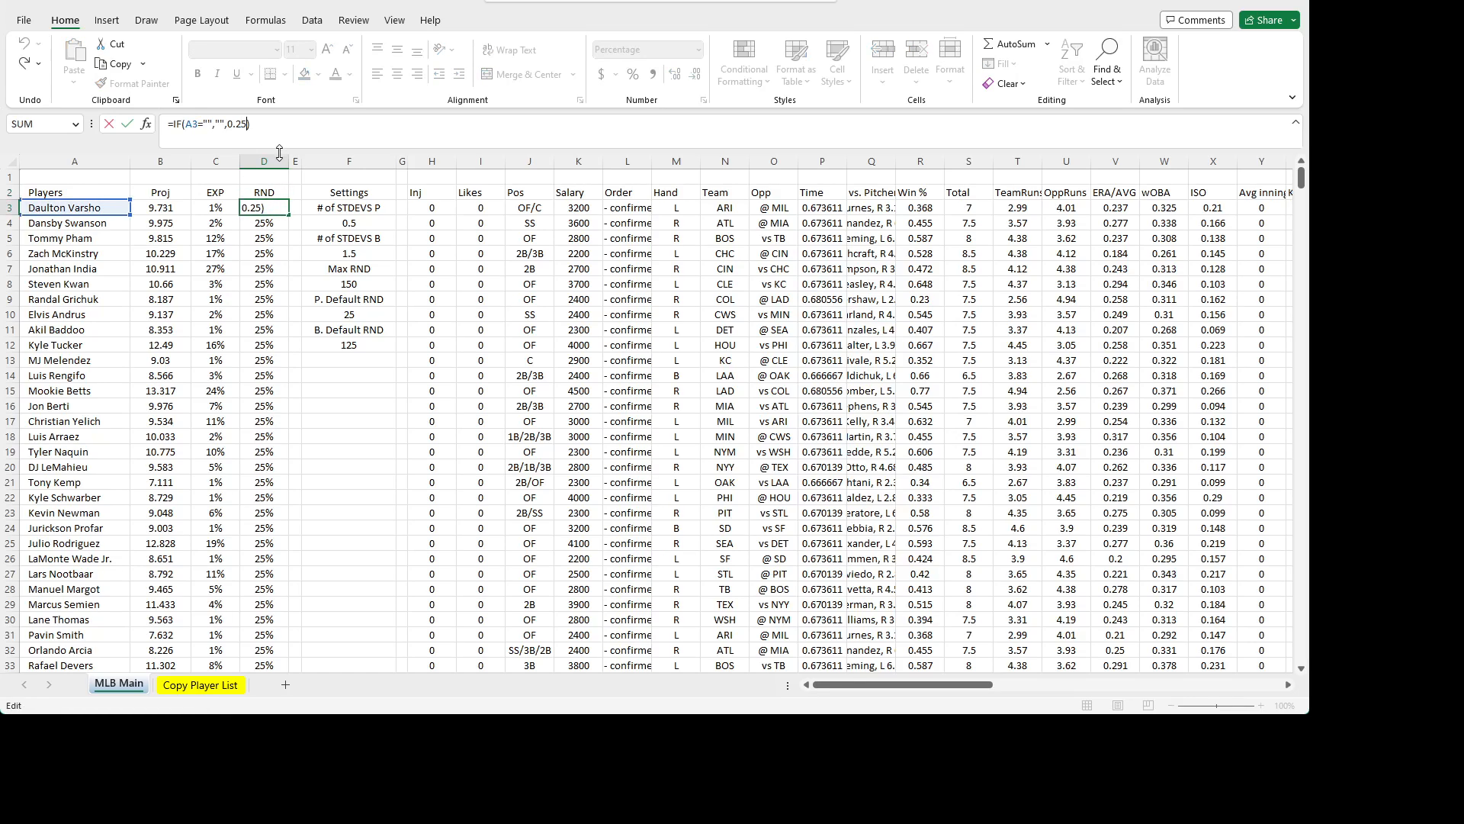
key("BackSpace")
key("BackSpace")
key("BackSpace")
left_click_drag(921, 684, 990, 688)
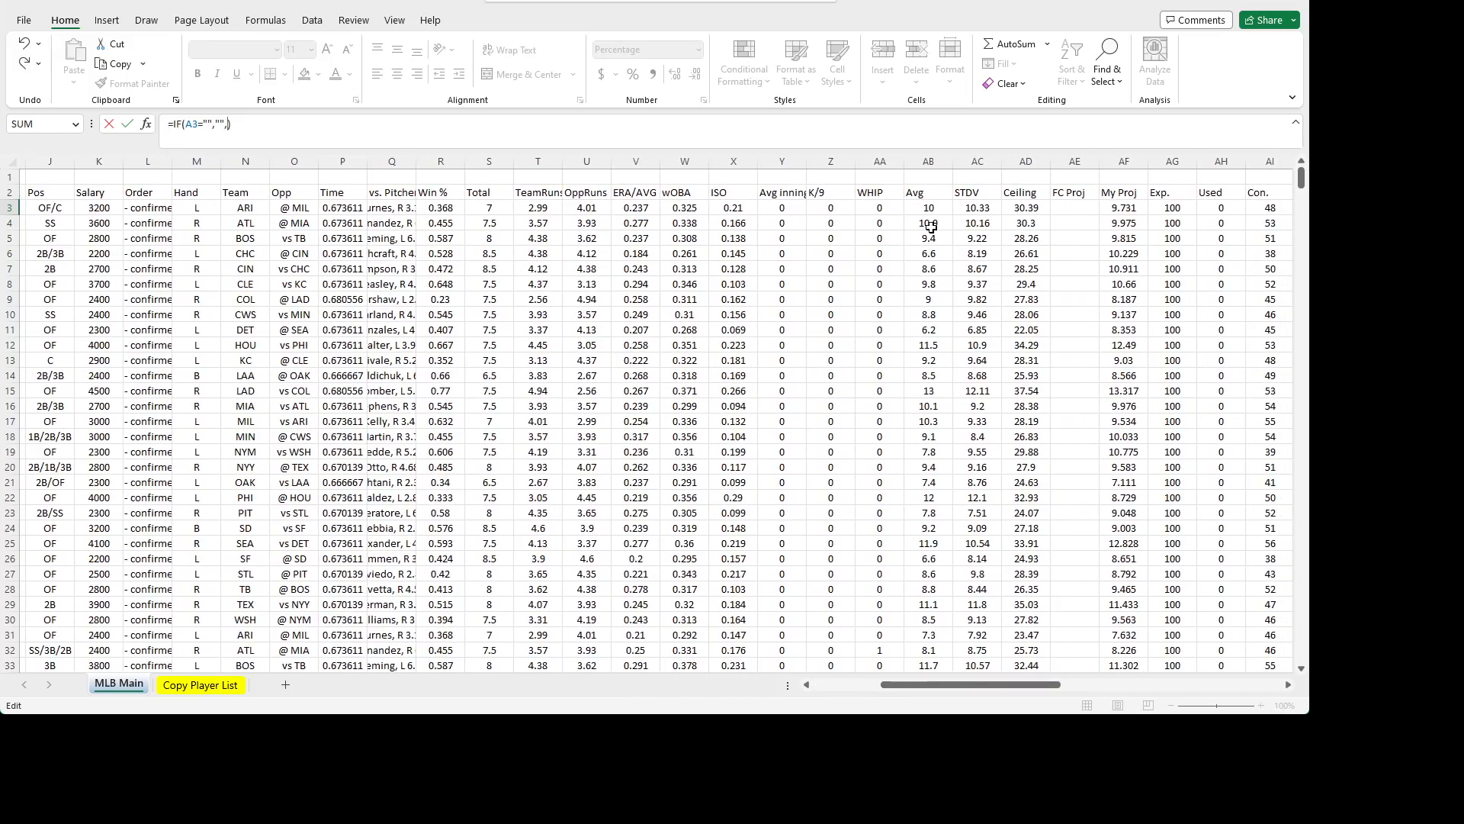
type("Ac")
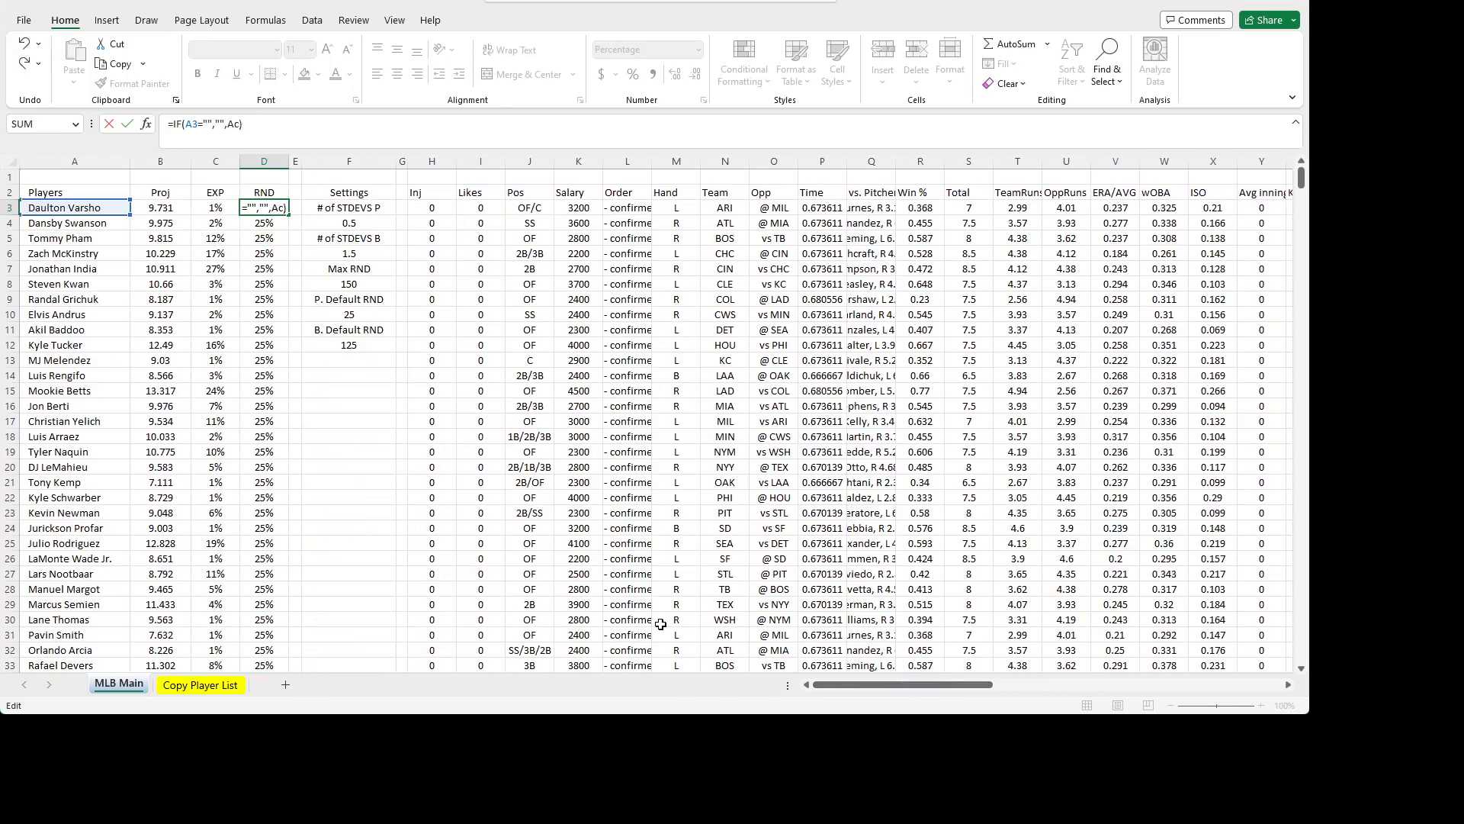
type("3/")
left_click_drag(938, 686, 1095, 667)
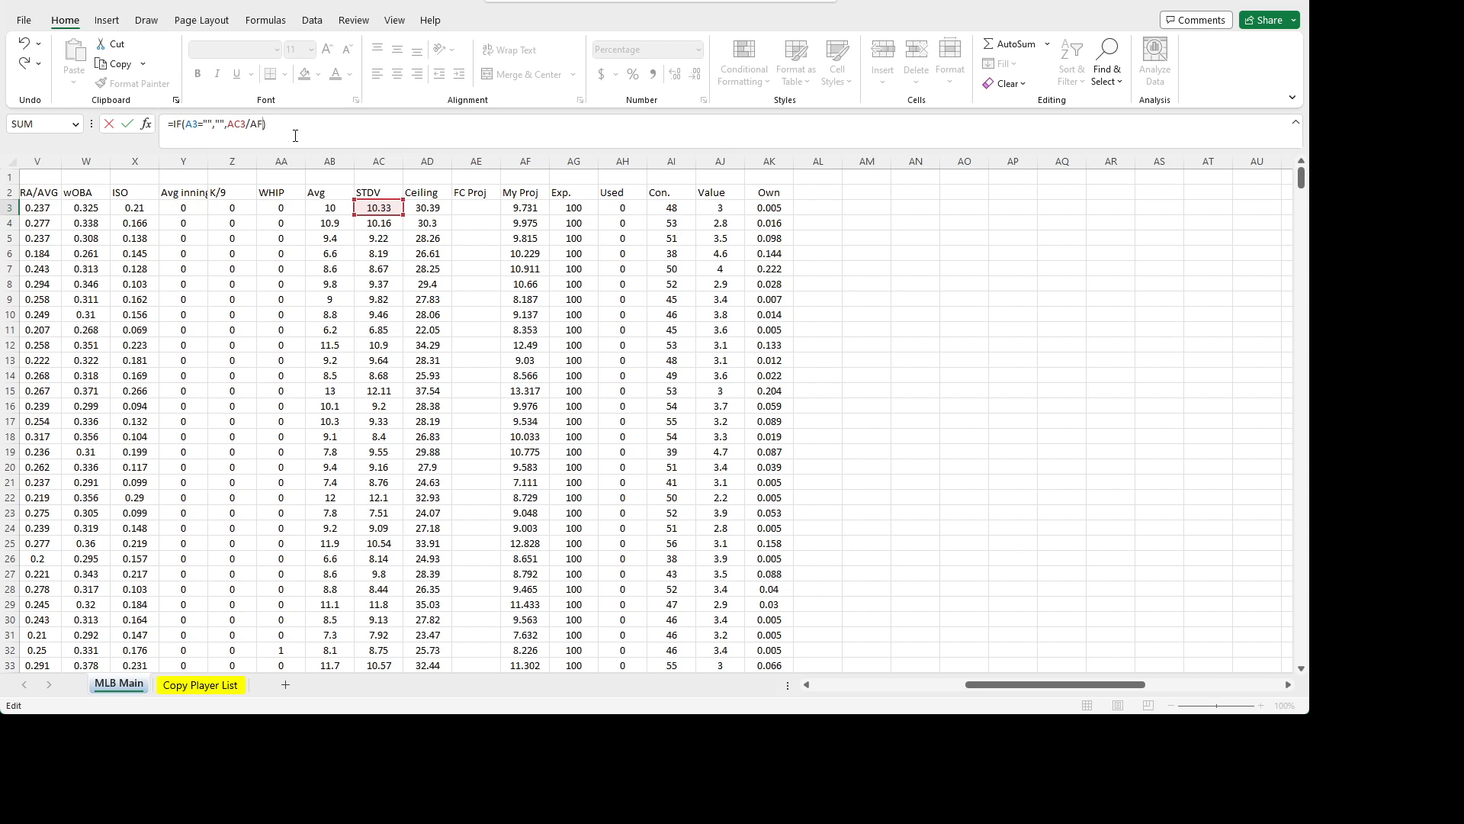
type("3")
key("Return")
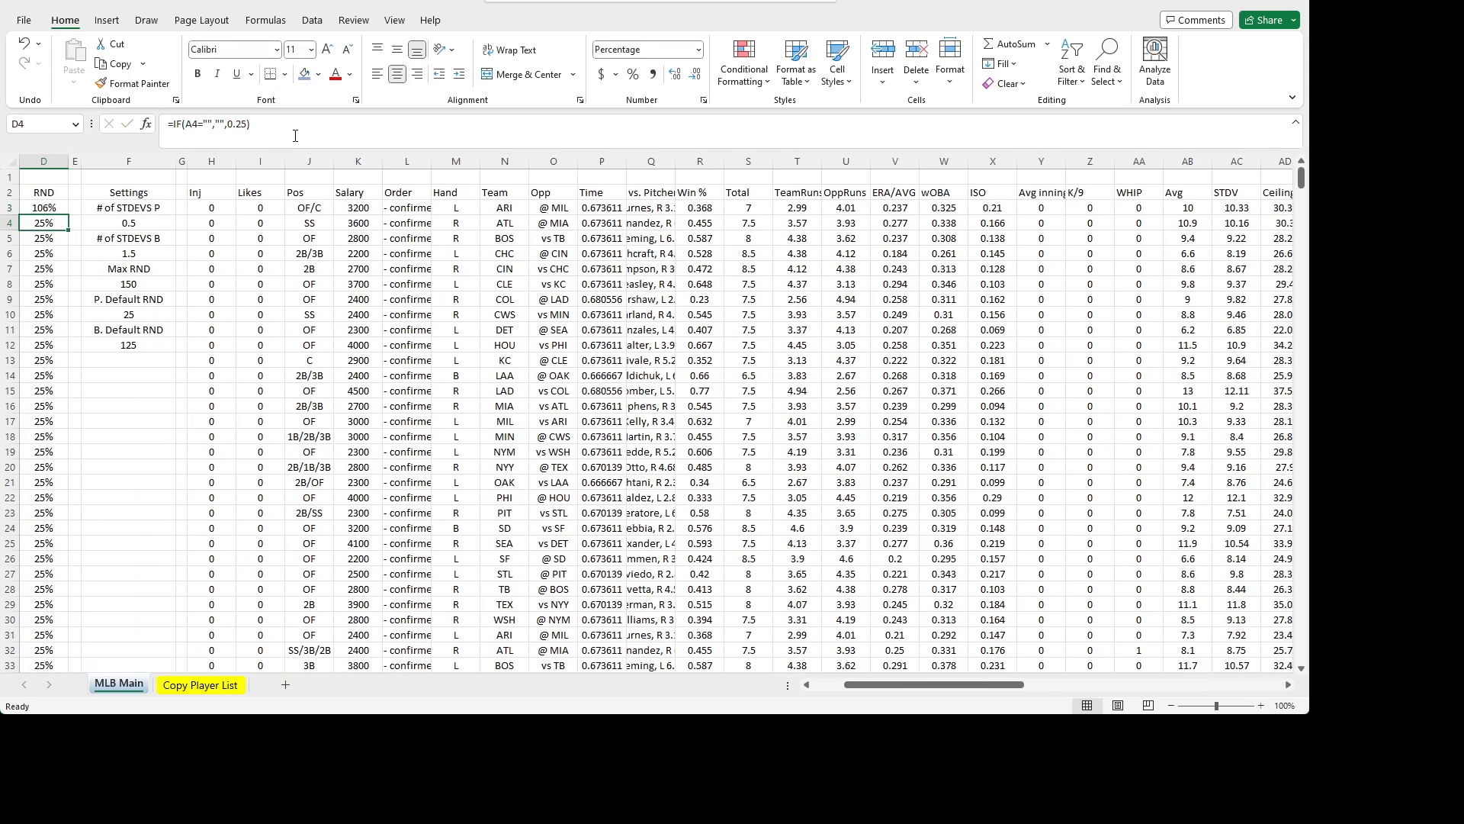
- Compare the RND result in row 3 with that player's My Proj and STDV values
key("Left")
key("Up")
key("Left")
key("Left")
key("Right")
key("Right")
key("Right")
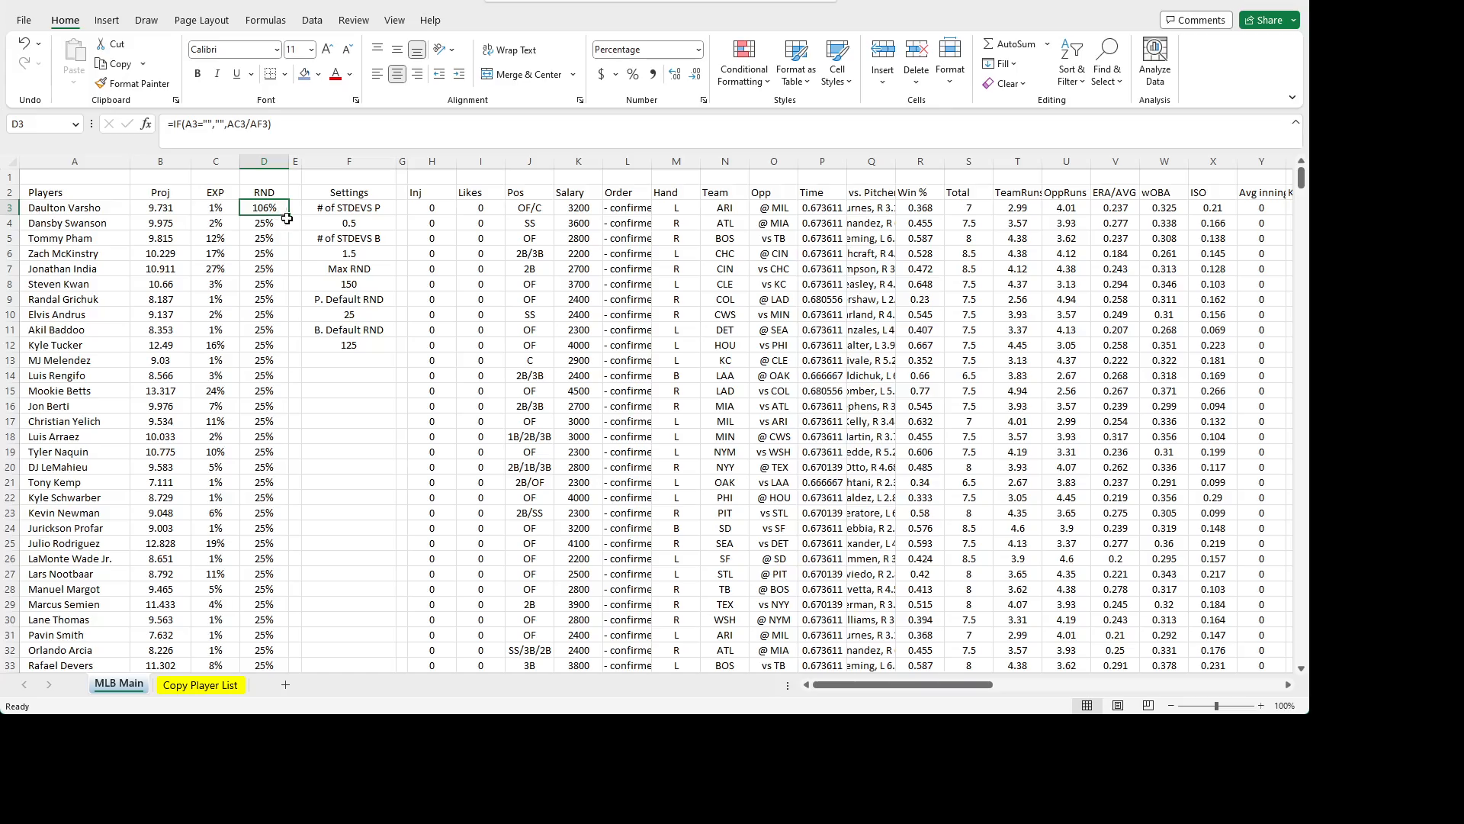
key("Right")
key("Right")
key("Right")
key("Right")
key("Right")
key("Right")
key("Right")
key("Right")
key("Right")
key("Right")
key("Right")
key("Right")
key("Right")
key("Right")
key("Right")
key("Right")
key("Right")
key("Right")
key("Right")
key("Right")
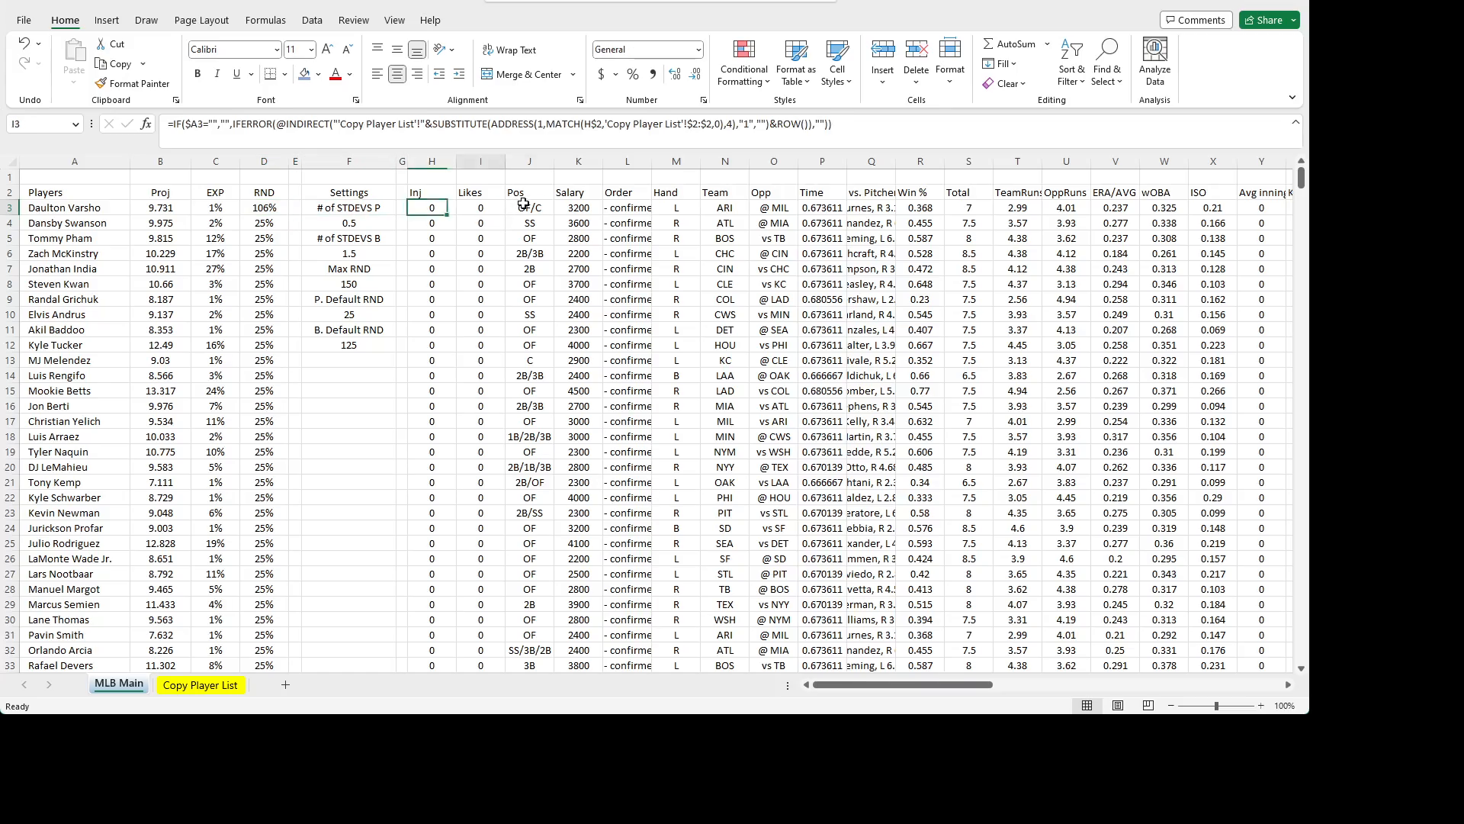
key("Right")
key("Right")
key("Right")
key("Left")
key("Left")
key("Left")
key("Left")
key("Left")
key("Left")
key("Left")
key("Left")
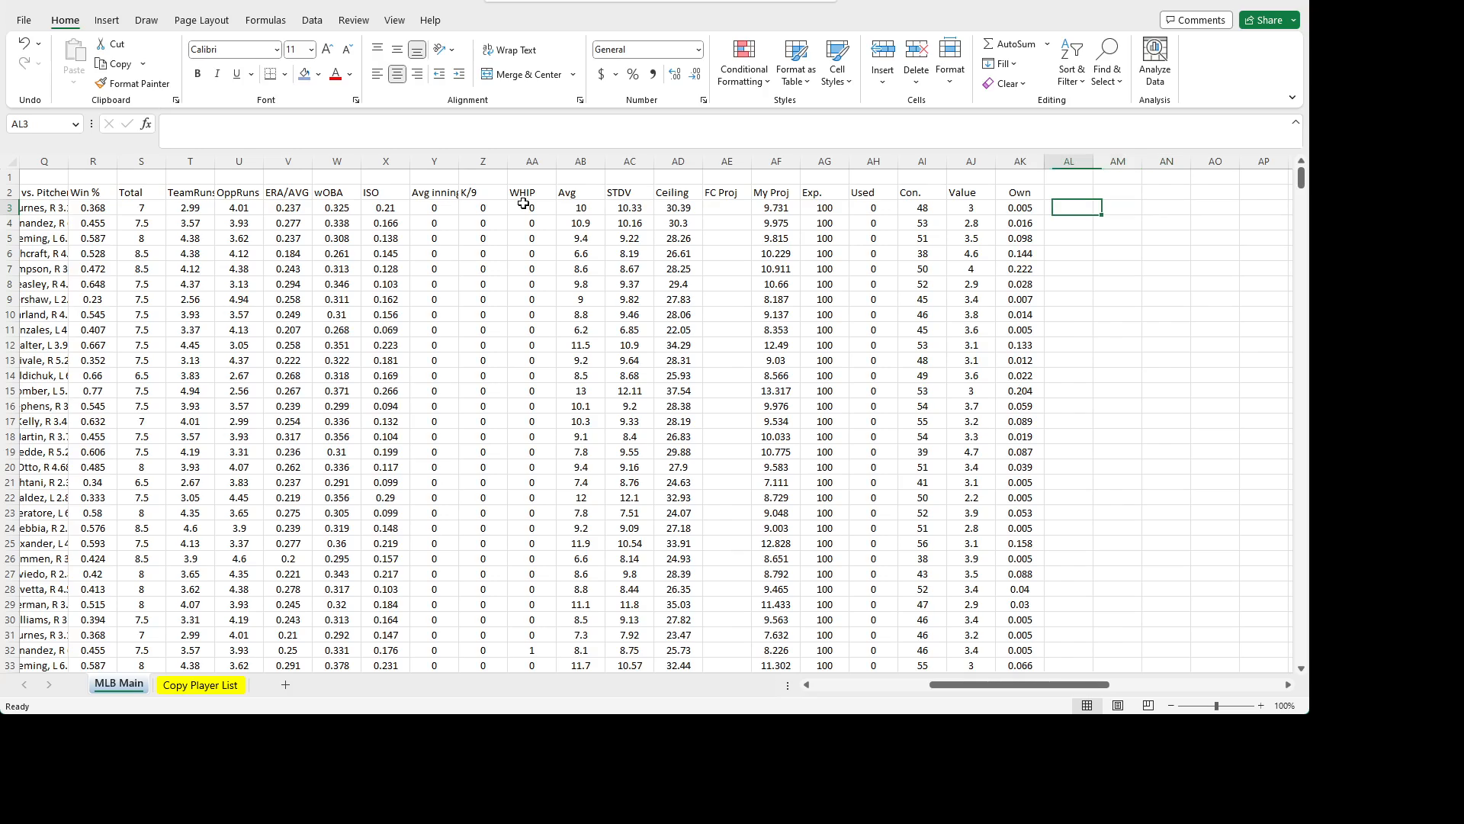
key("Left")
key("Left")
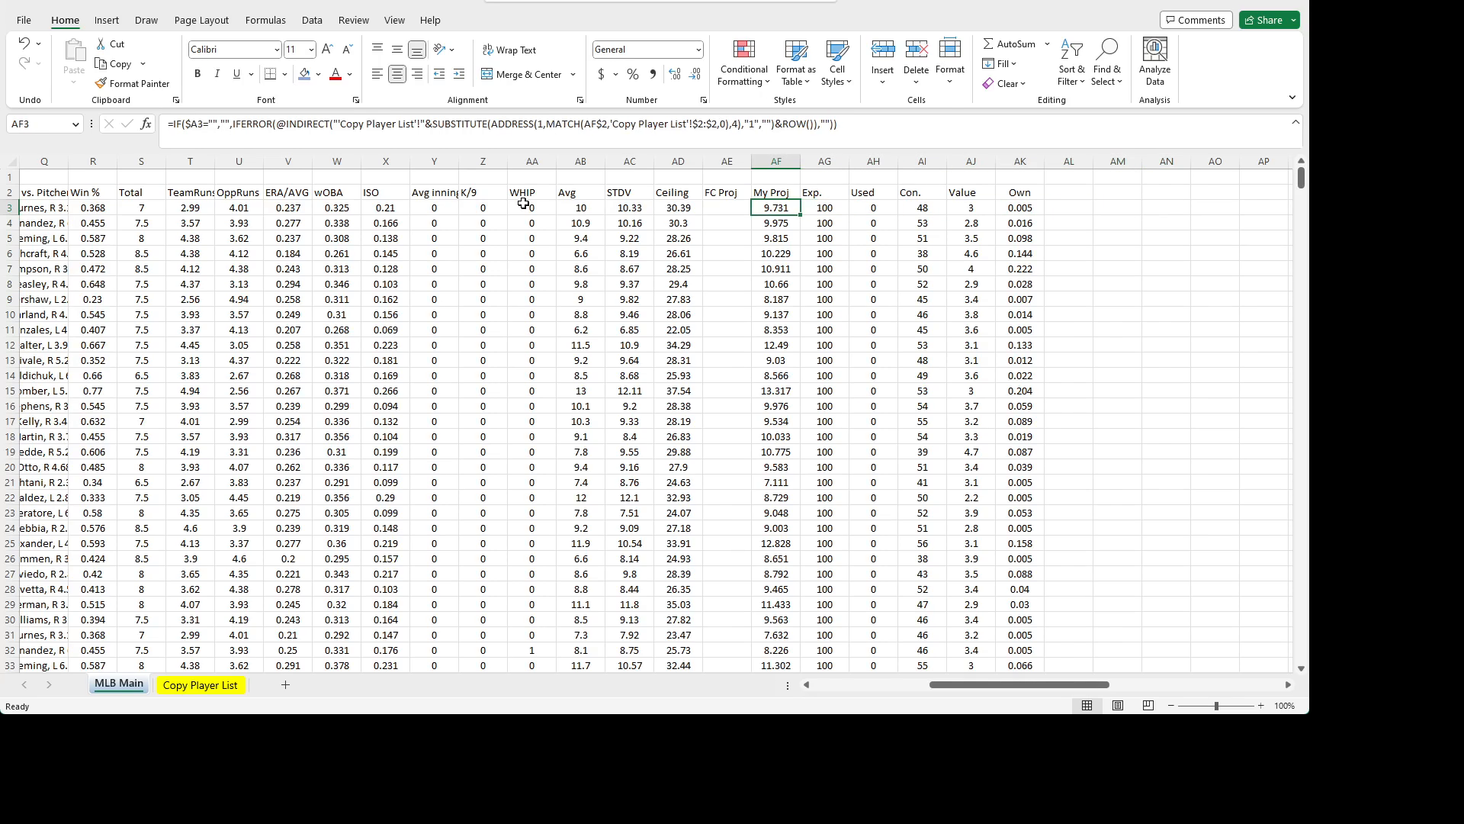
key("Left")
key("Left")
key("Left")
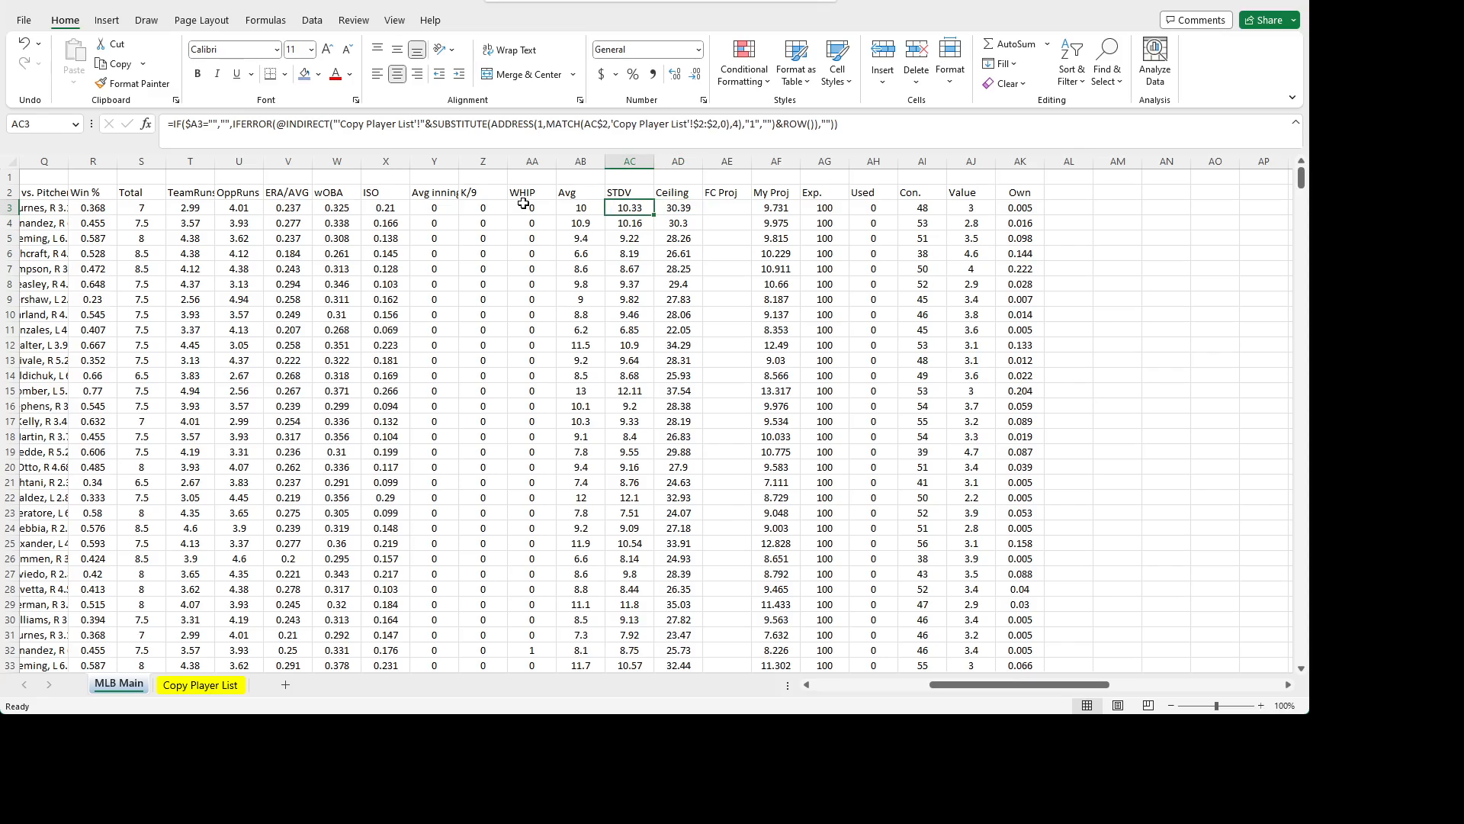
key("Home")
key("Right")
key("Right")
key("Right")
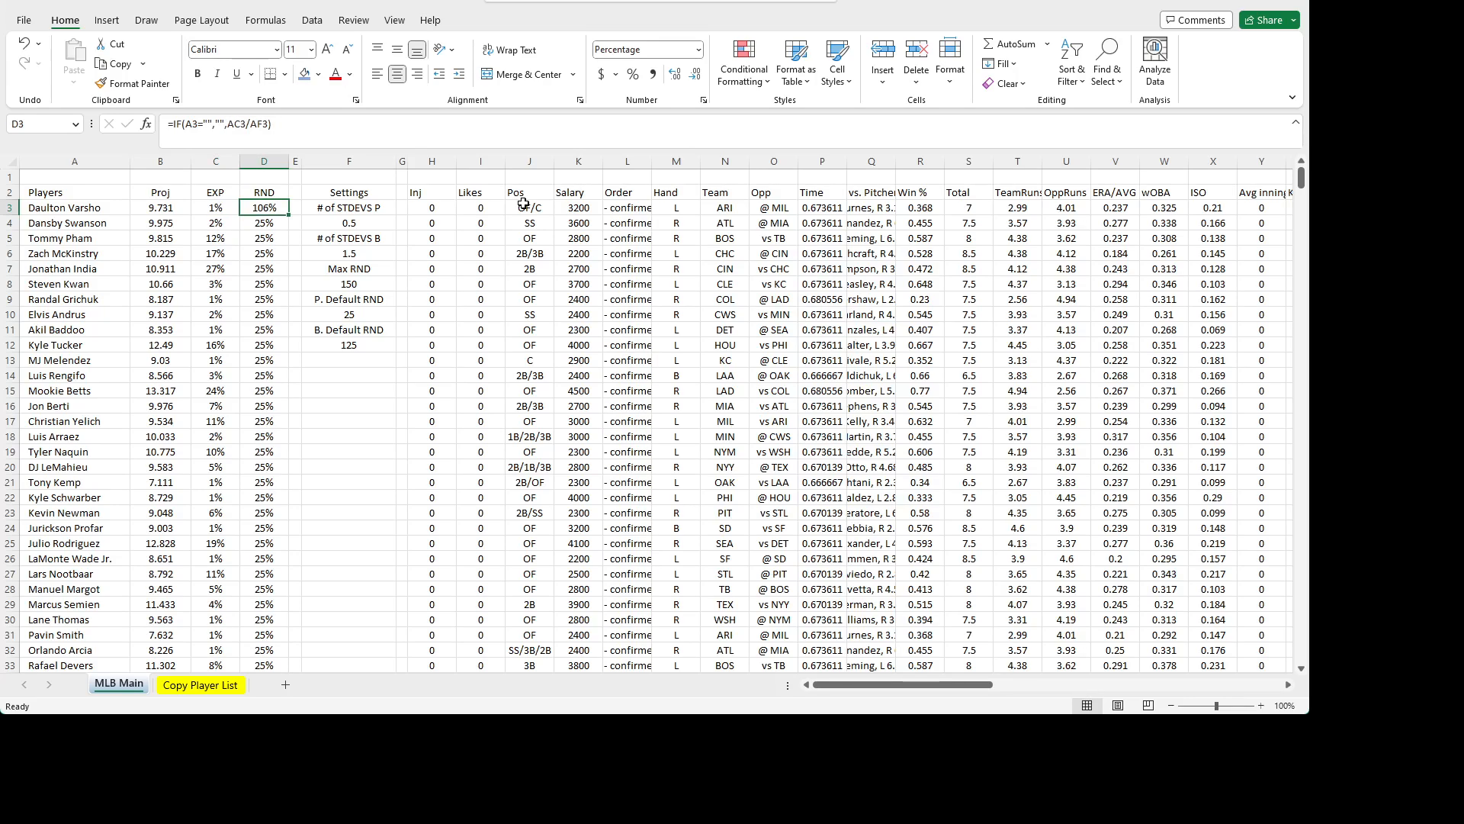
- Fill the RND formula from D3 down the whole column
key("Left")
key("Left")
key("Left")
key("Right")
key("Right")
key("Right")
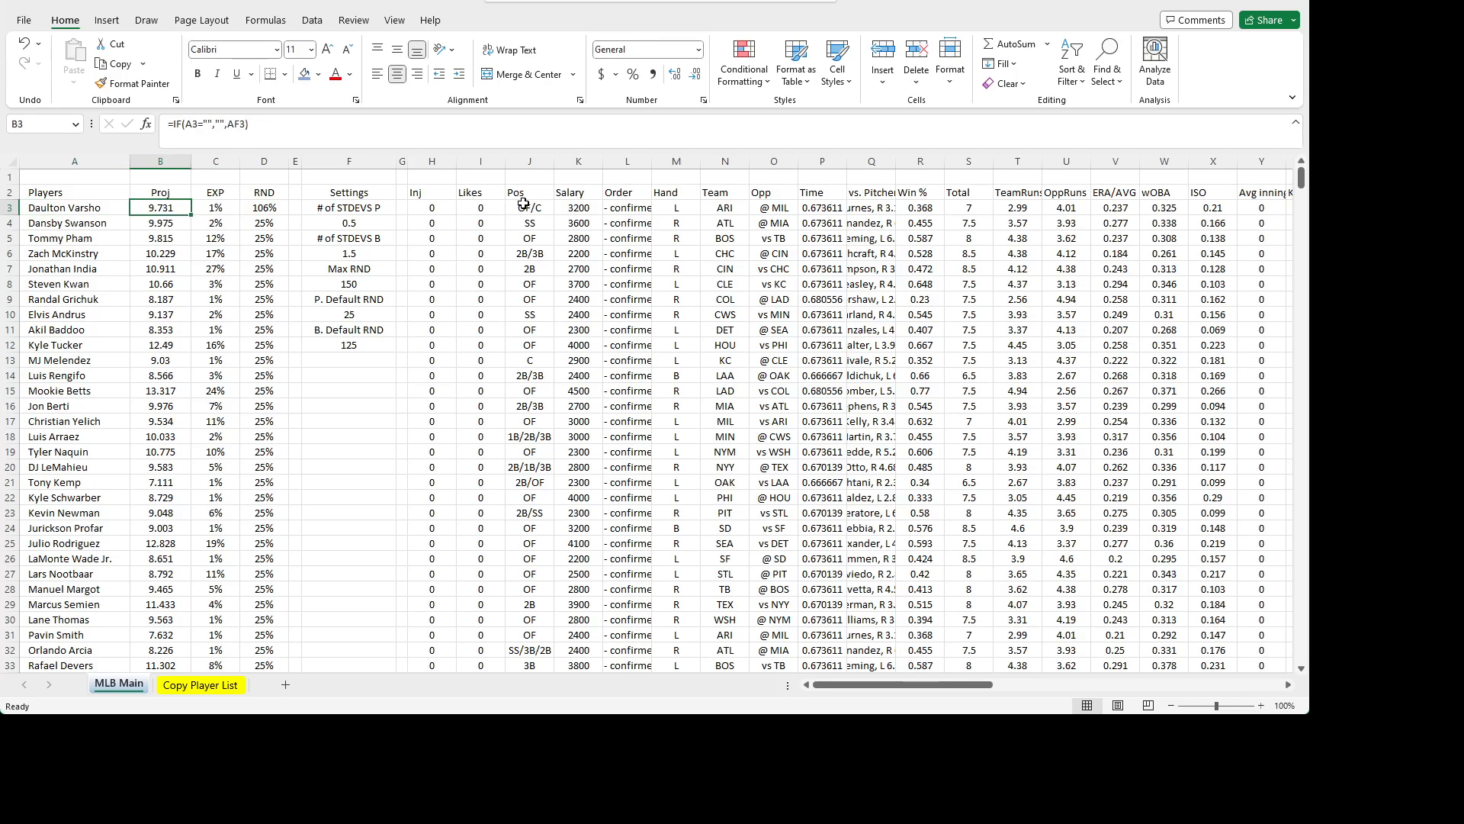
double_click(289, 214)
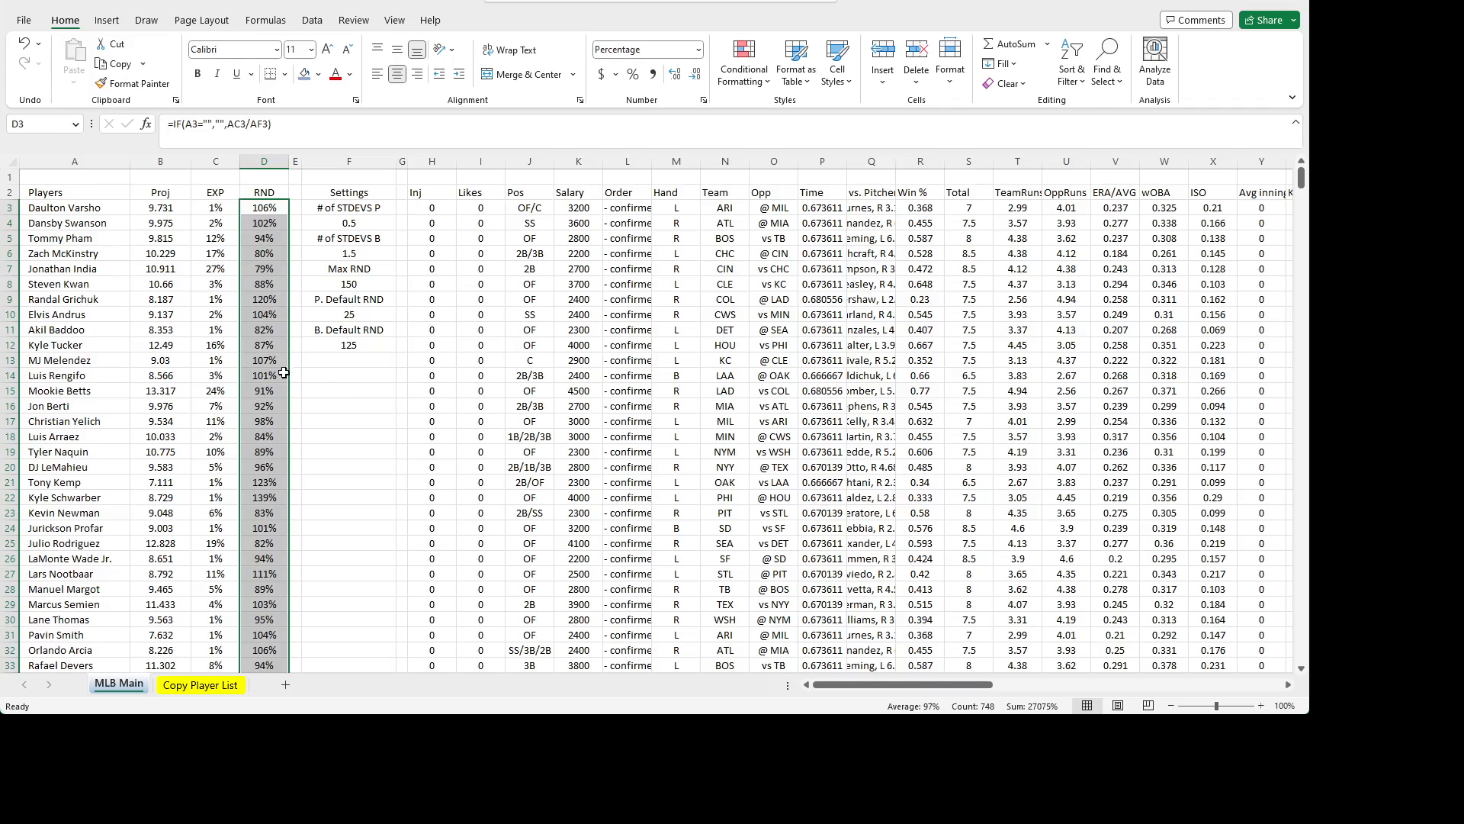
- Examine the RND percentages down to the pitchers in the last rows, and return to cell D3
scroll(283, 372, "down", 20)
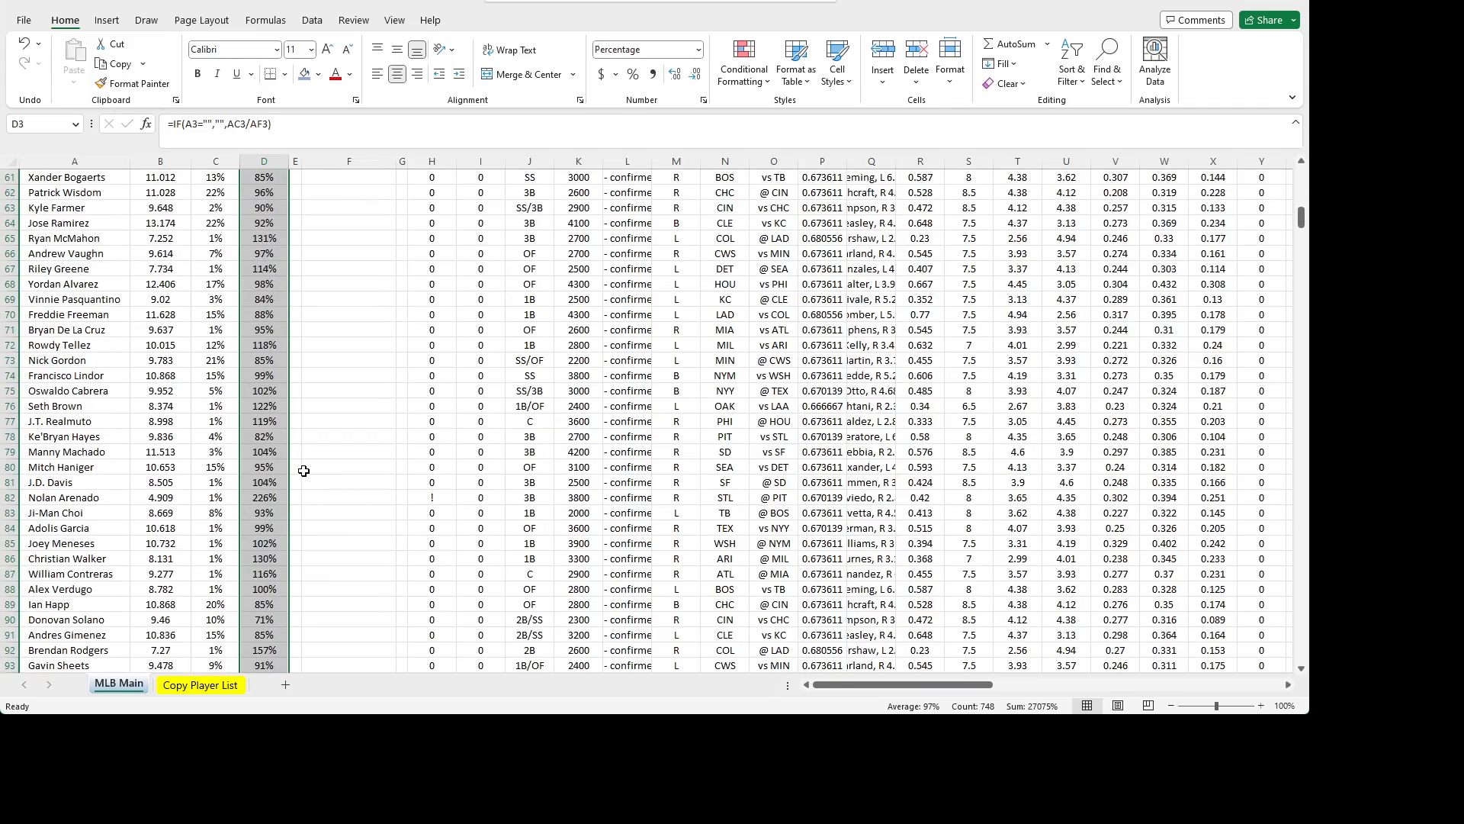
scroll(303, 470, "down", 20)
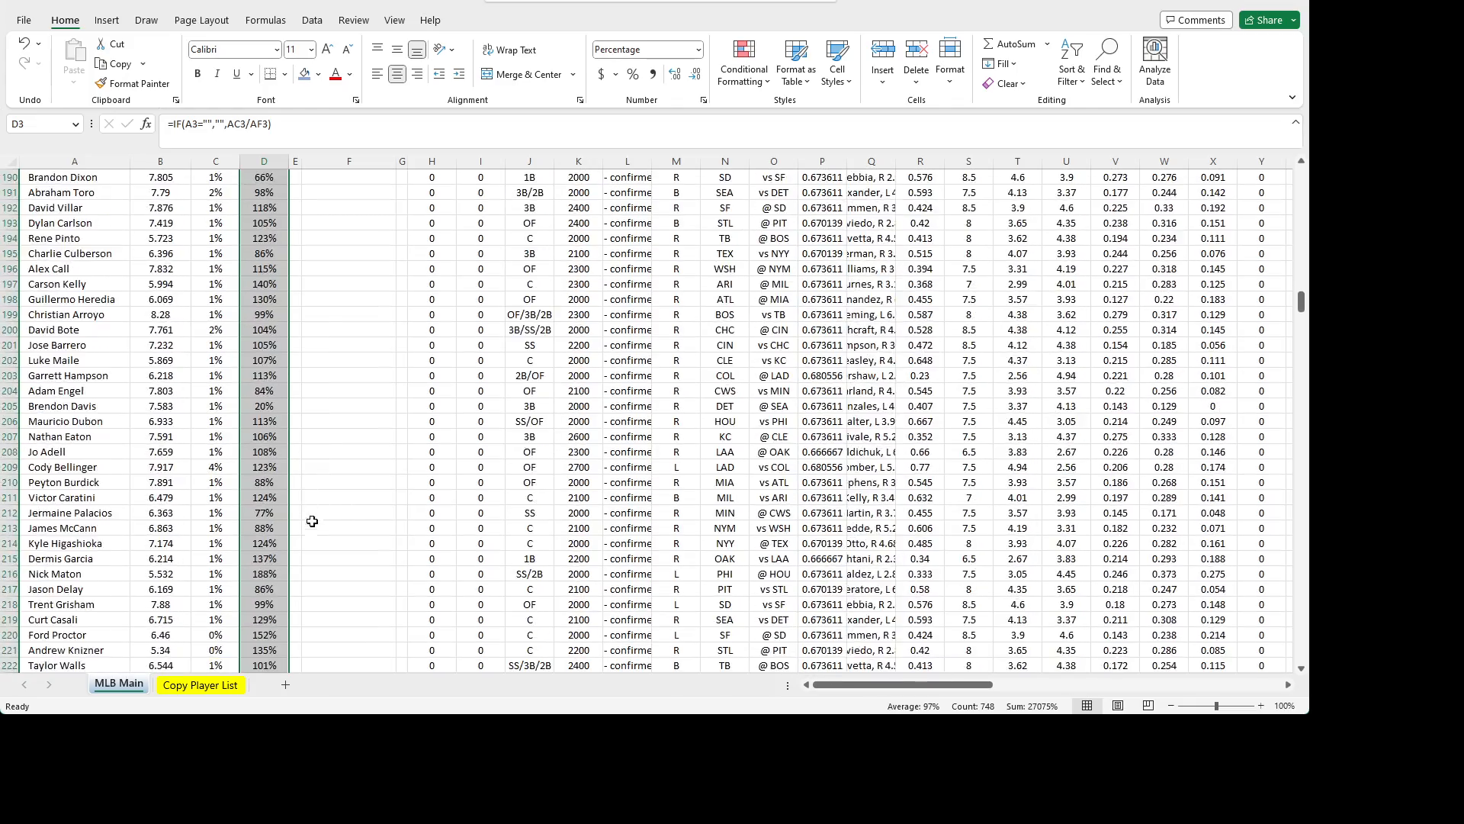
scroll(312, 521, "down", 20)
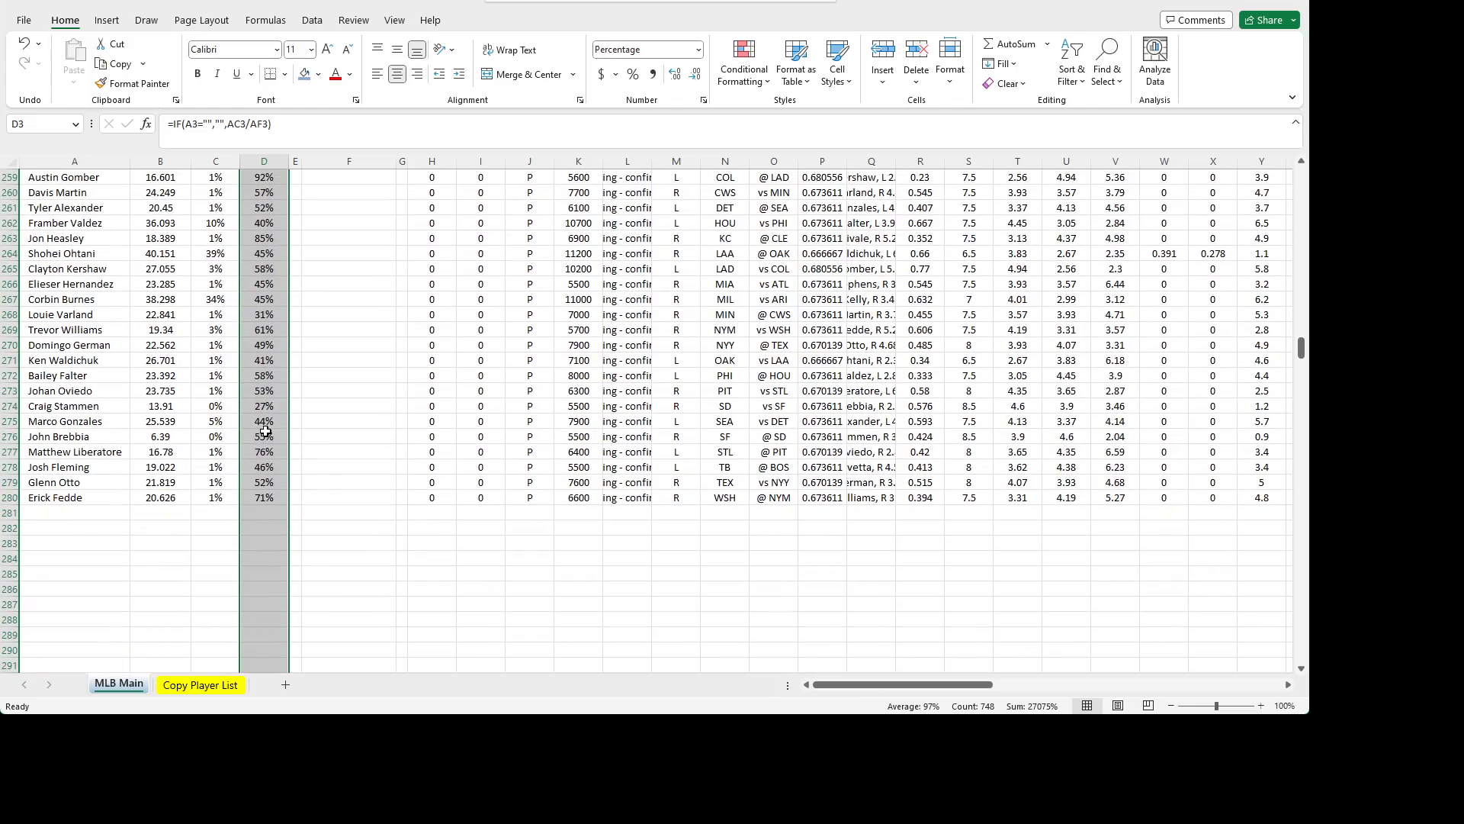
left_click(266, 450)
scroll(272, 416, "up", 3)
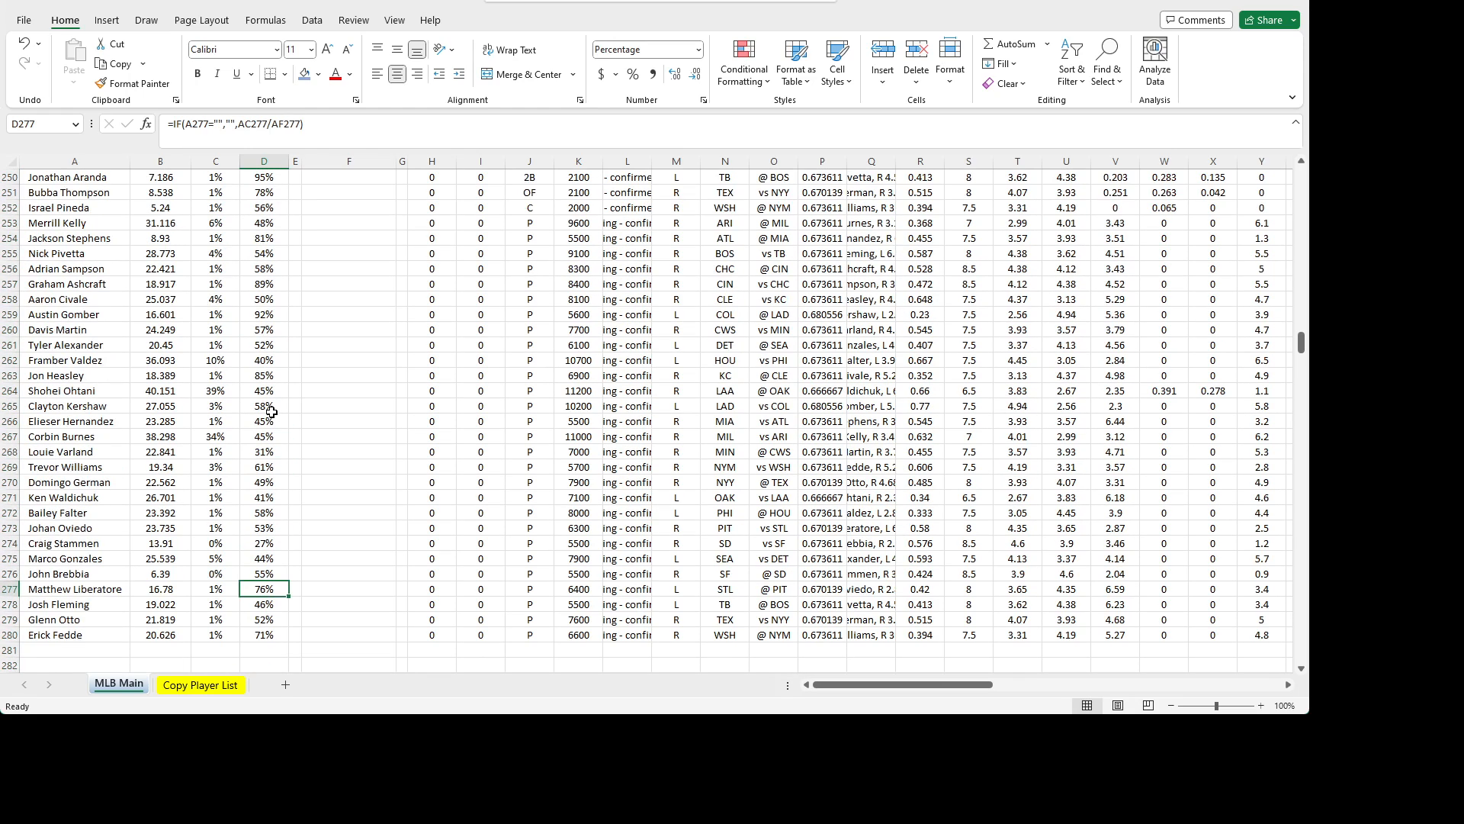
left_click(269, 288)
scroll(319, 352, "up", 2)
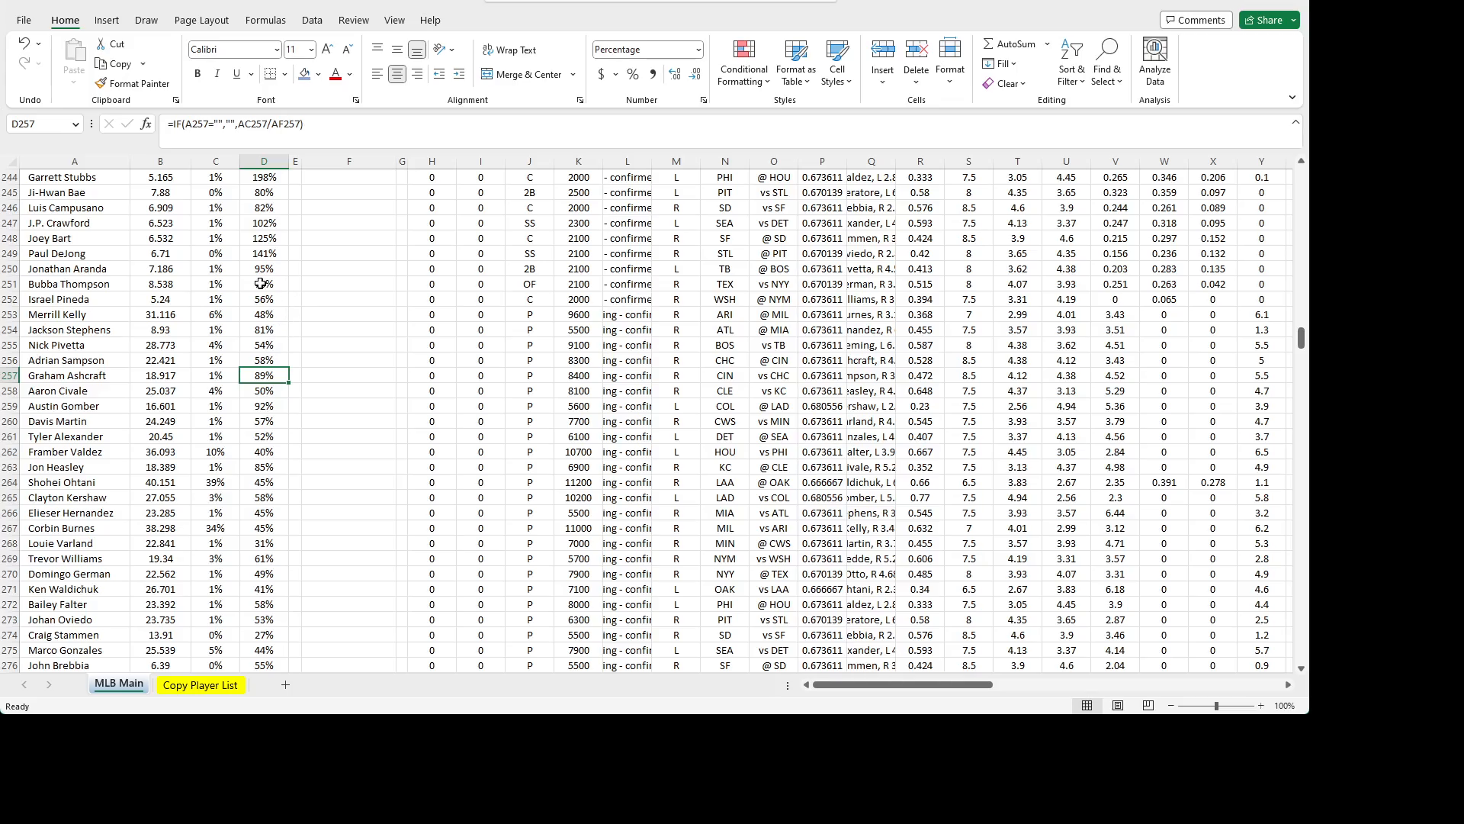
scroll(291, 386, "up", 20)
scroll(275, 431, "up", 20)
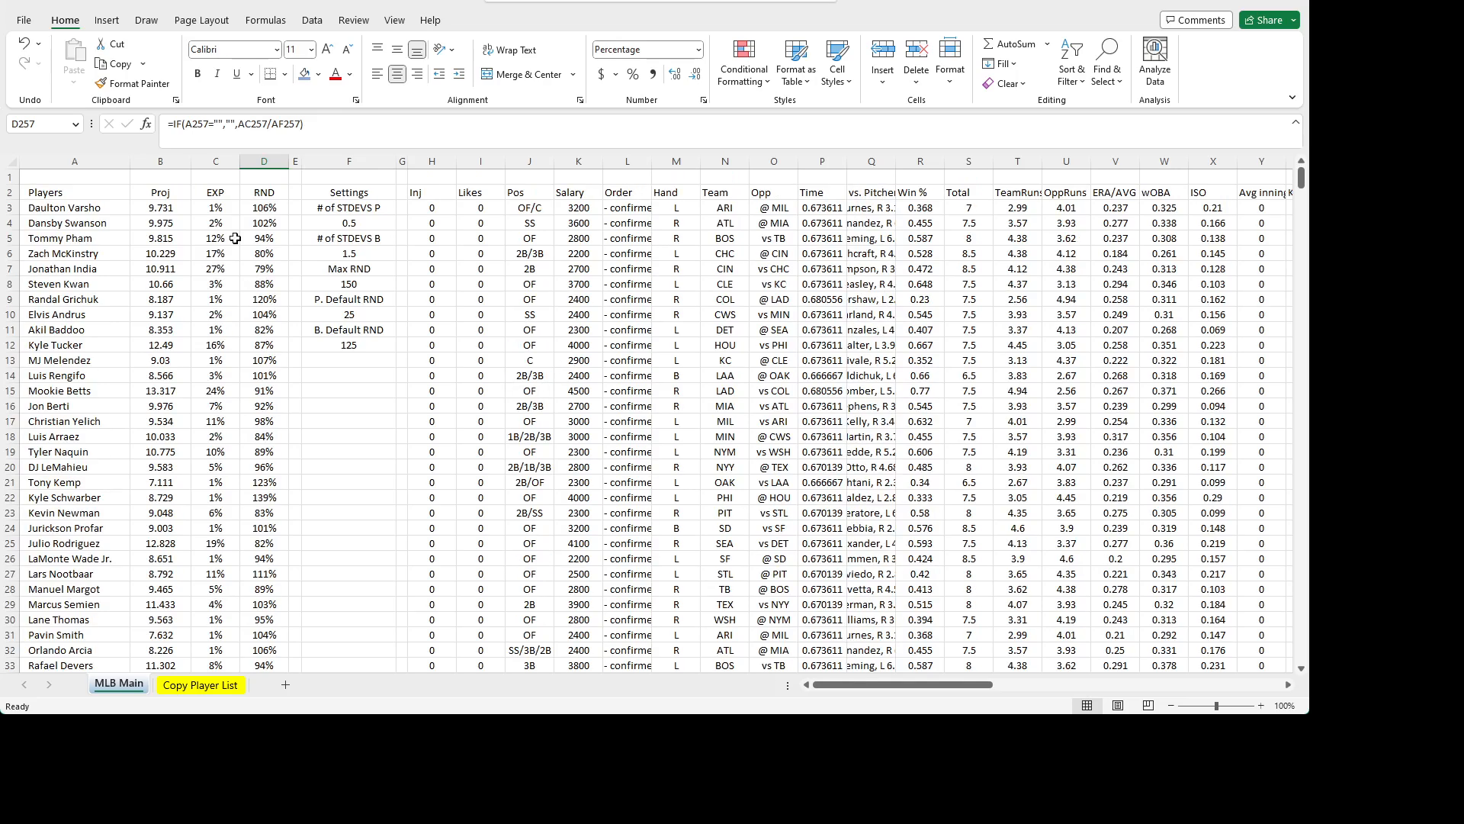
left_click(262, 204)
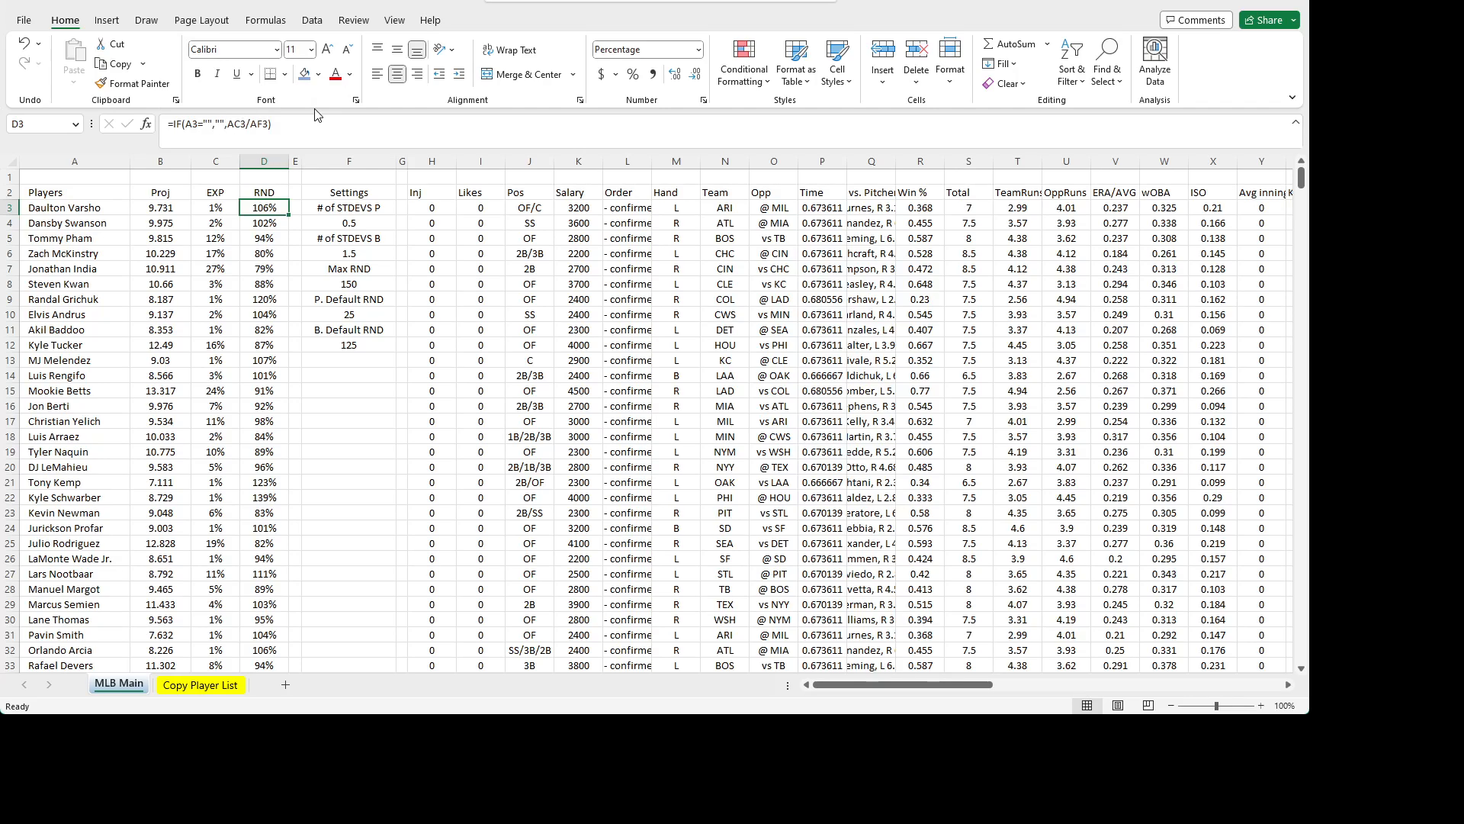
- Review the RND formula in D3 against the STDV and My Proj columns, and check the same formula in D5
left_click(249, 252)
left_click(265, 211)
left_click_drag(912, 685, 988, 677)
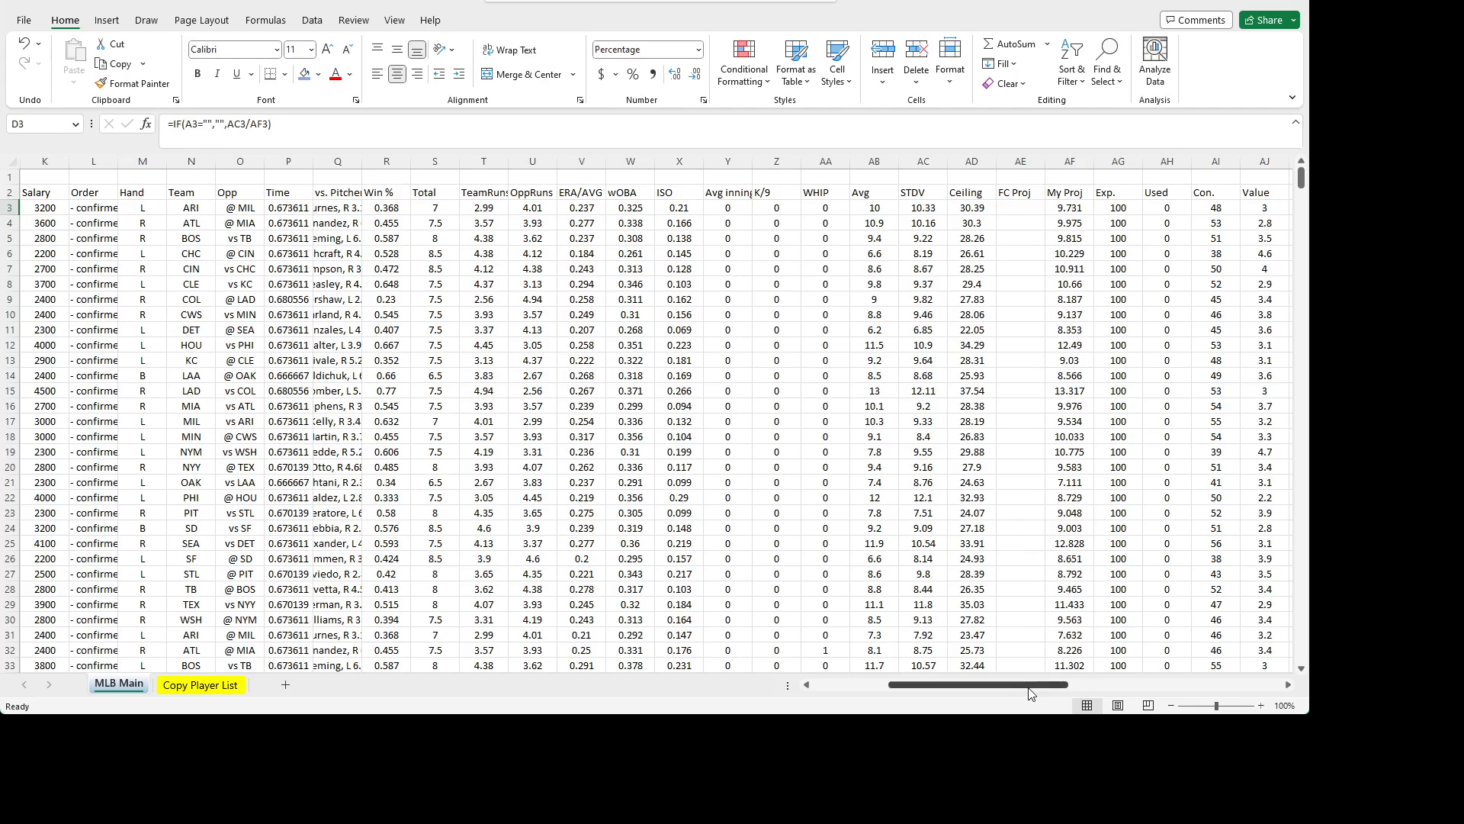
left_click_drag(942, 686, 865, 690)
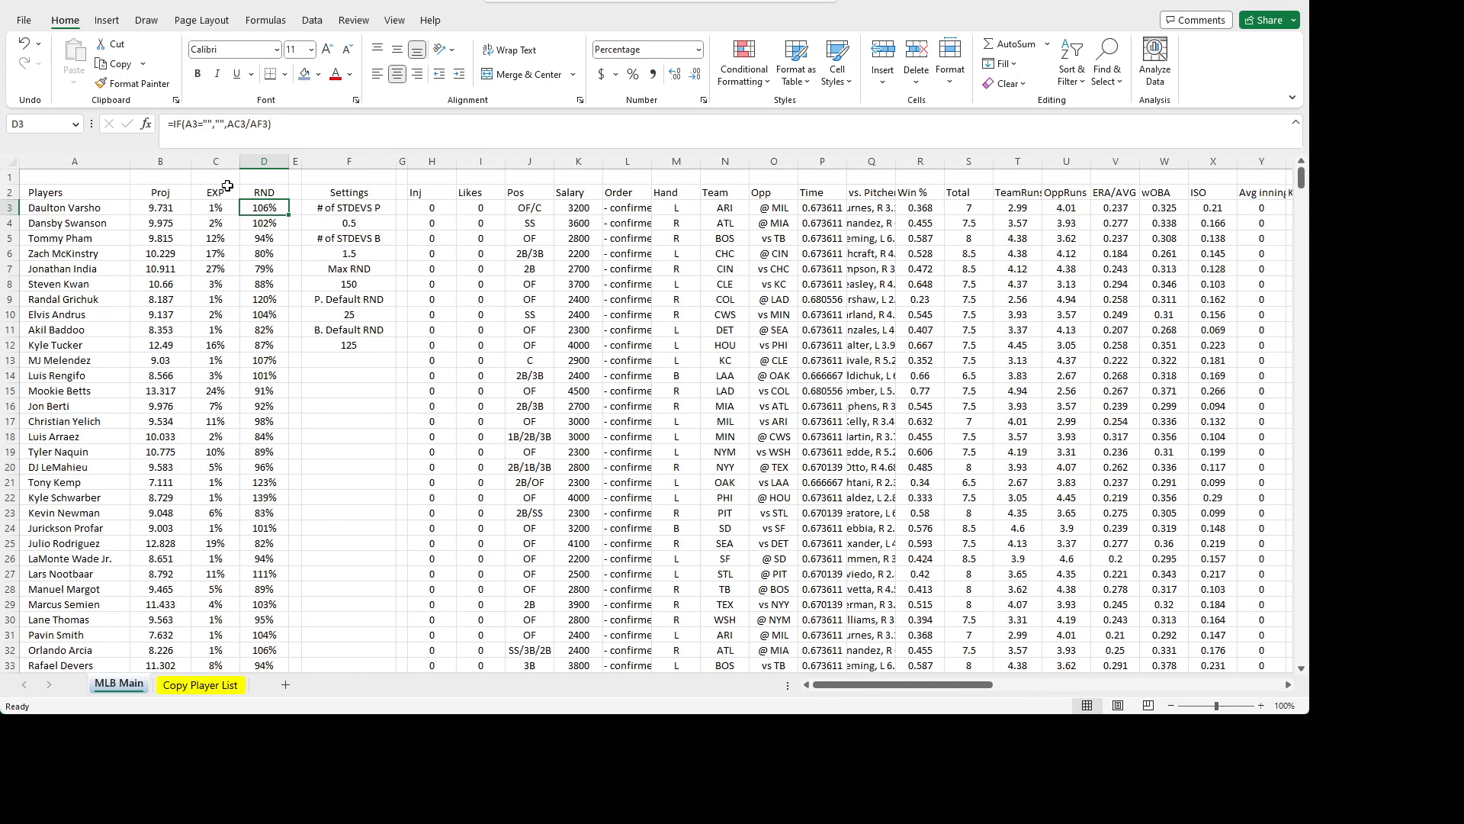
left_click(242, 129)
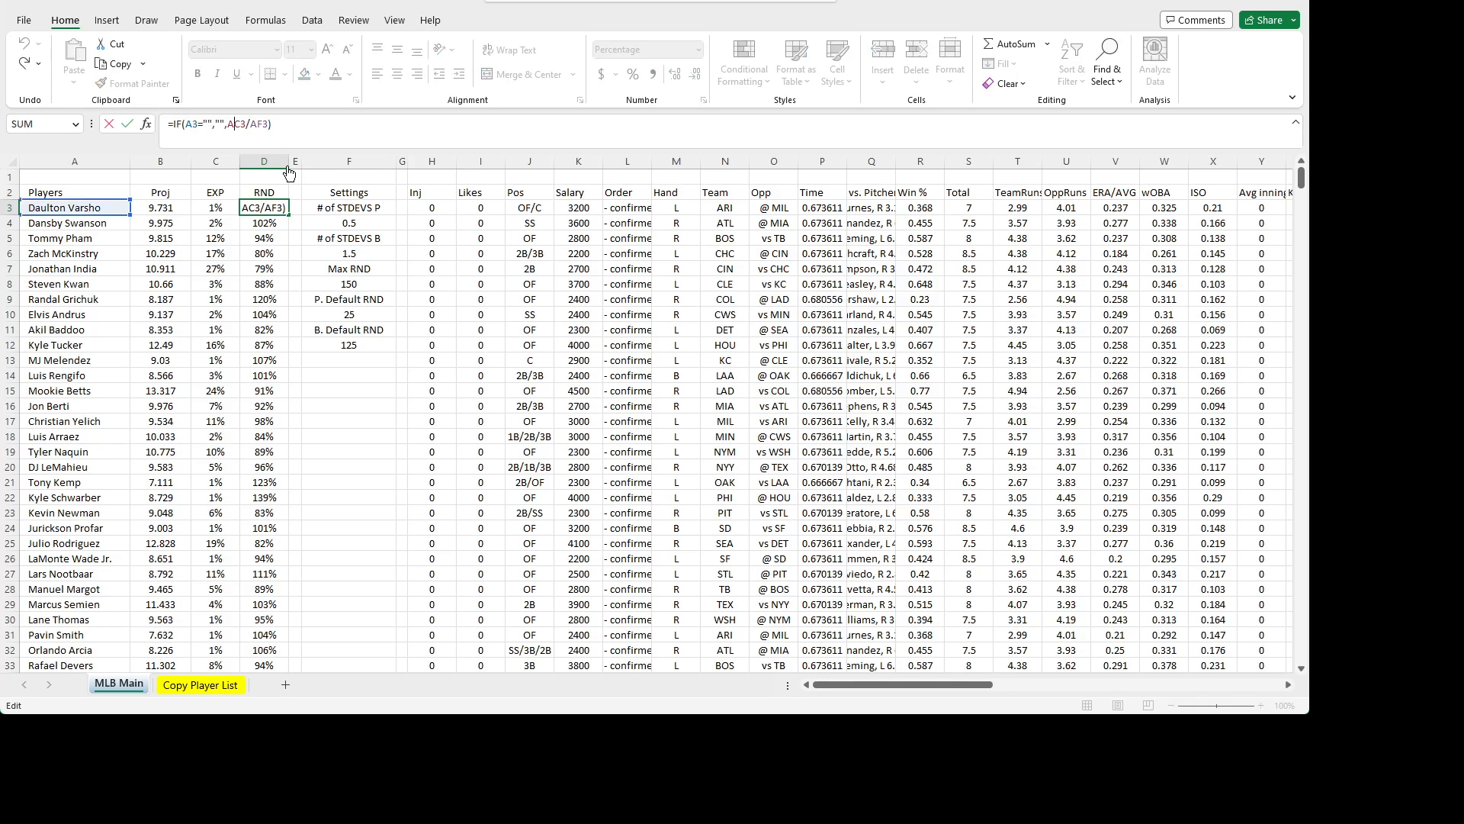
key("Escape")
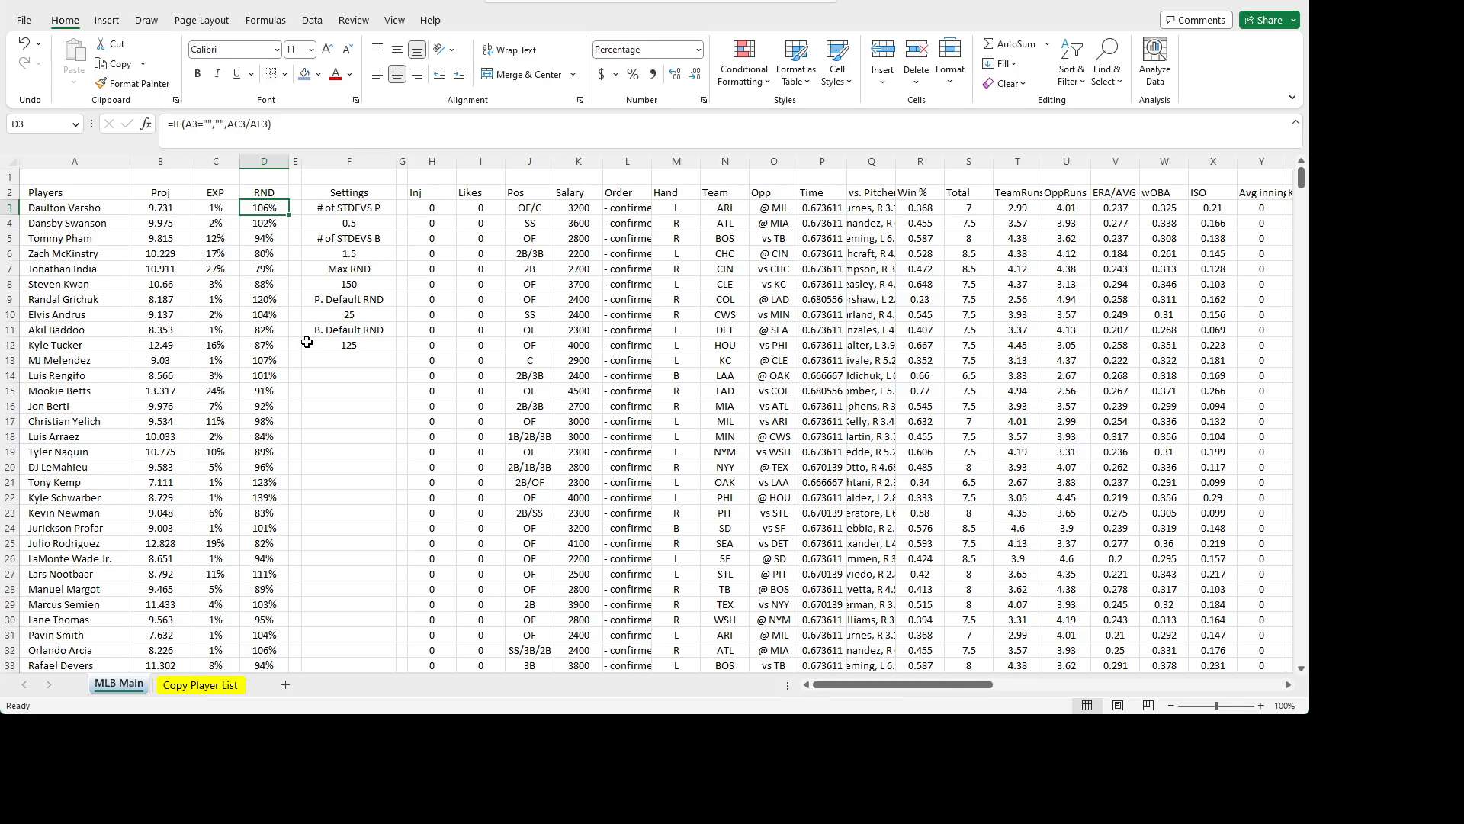
left_click(264, 236)
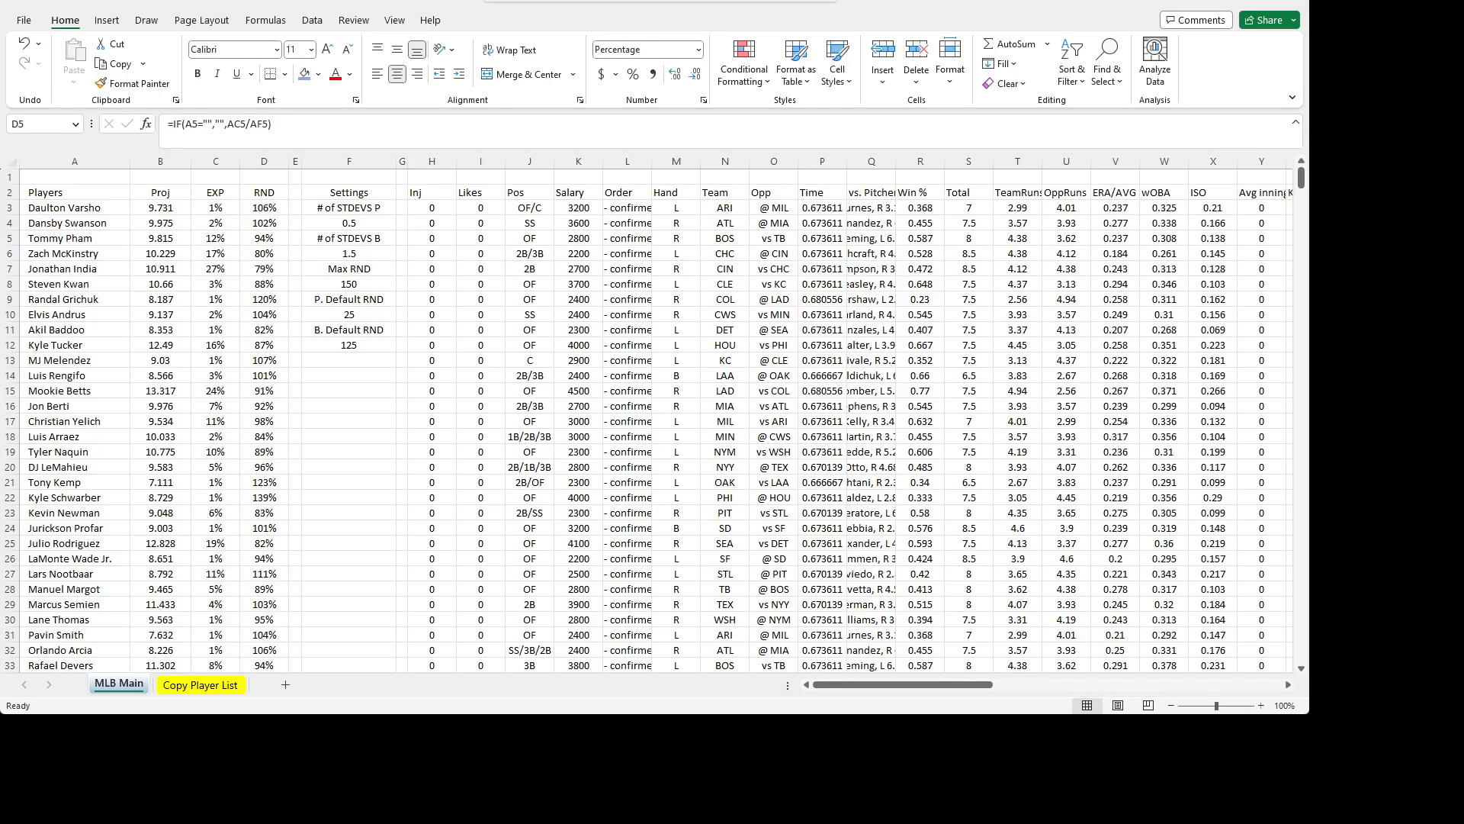
left_click(248, 208)
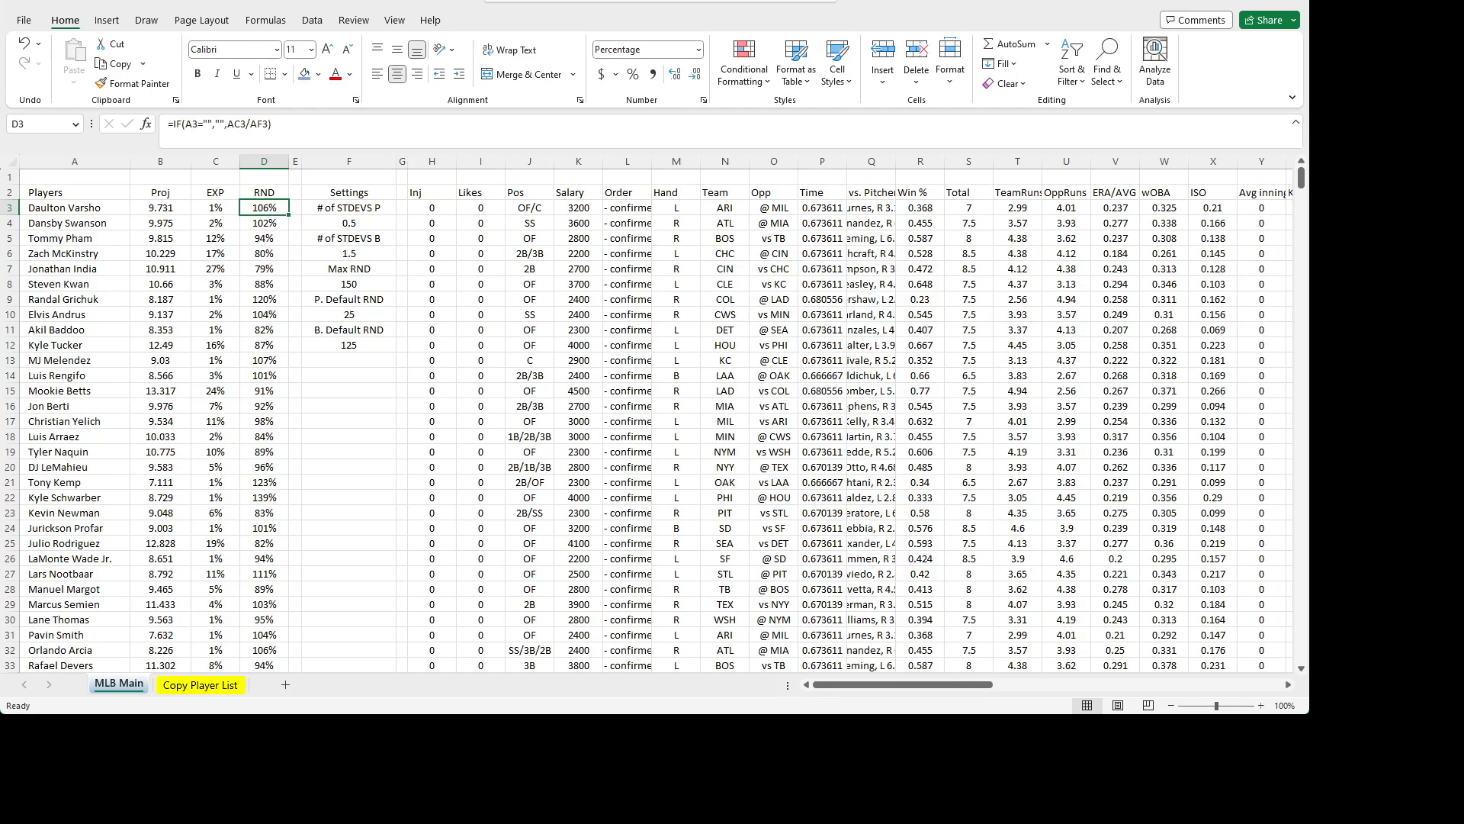
- Examine the Pos column from J3 down to the pitcher rows, and return to cell D3
left_click(530, 208)
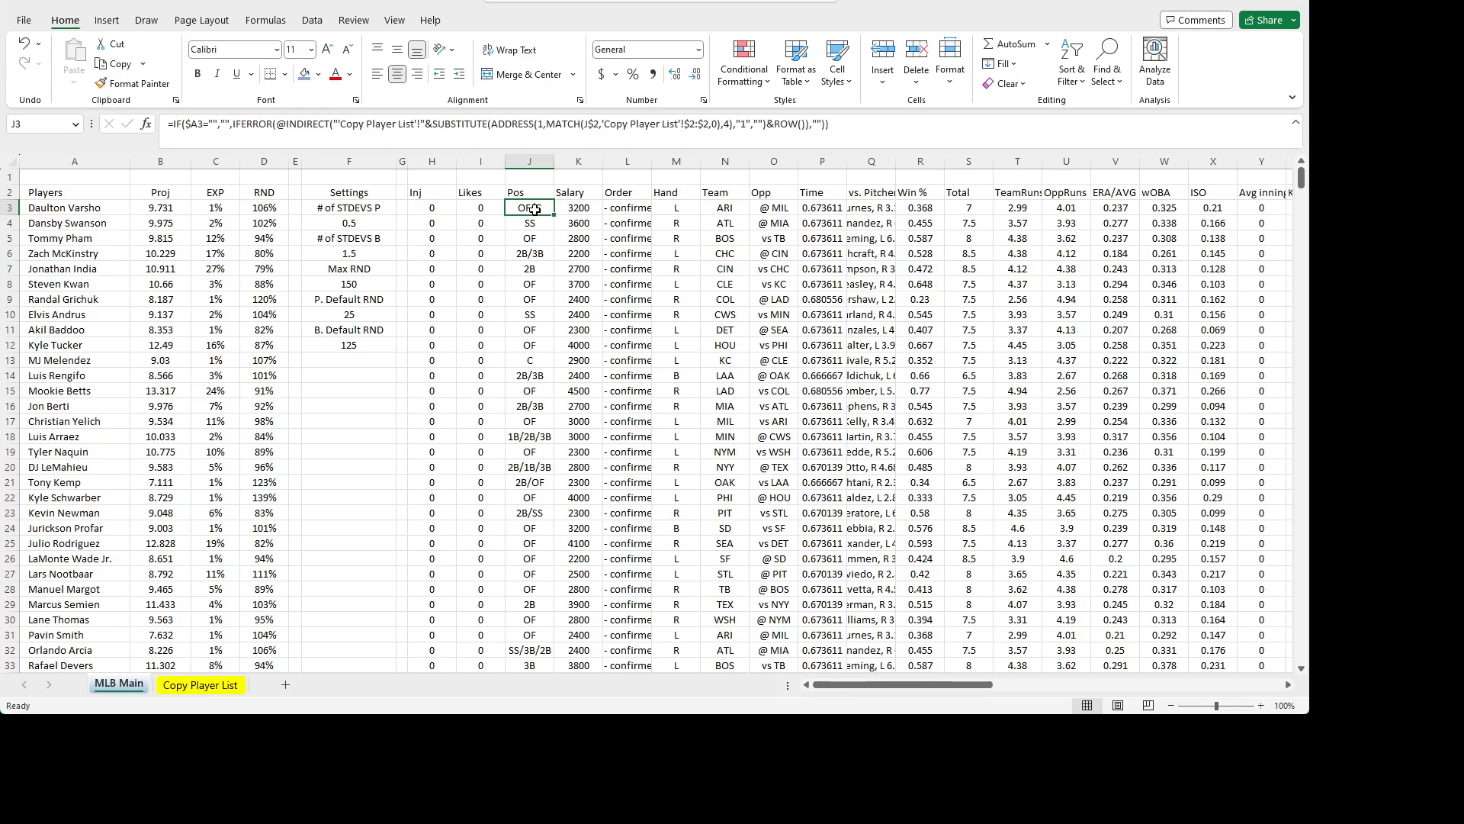
scroll(549, 343, "down", 20)
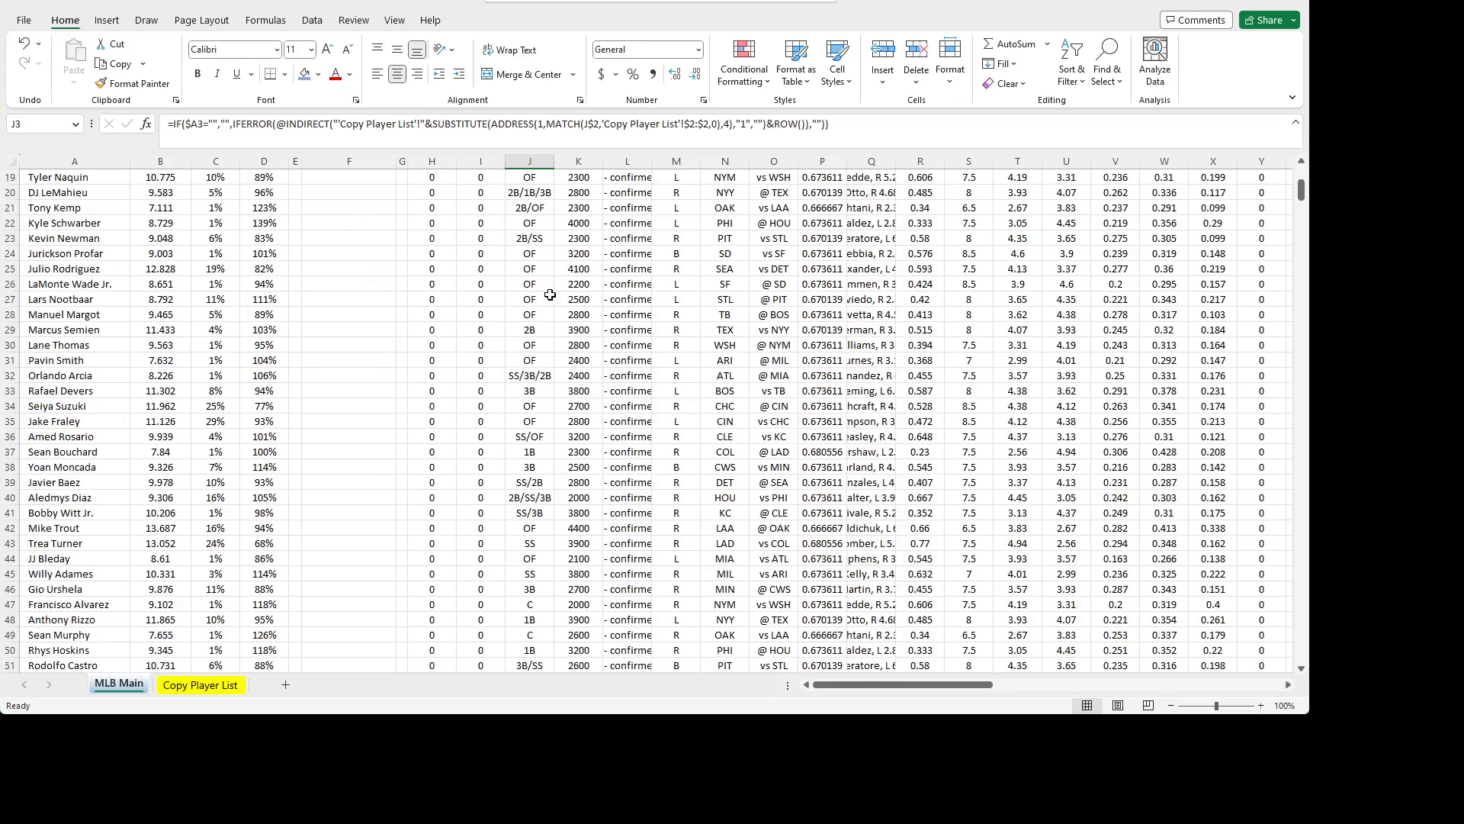
scroll(571, 521, "down", 20)
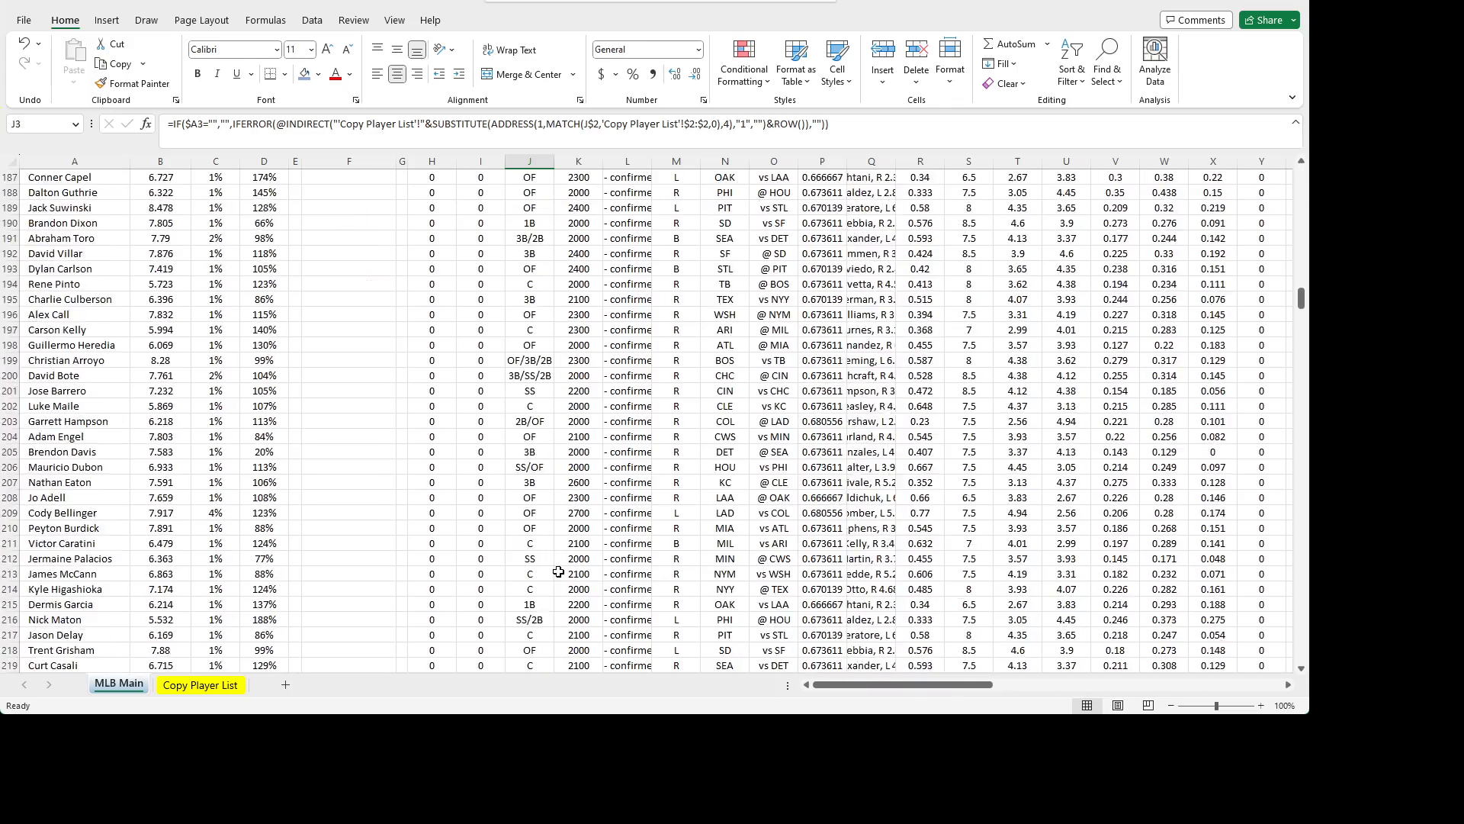
scroll(519, 344, "up", 20)
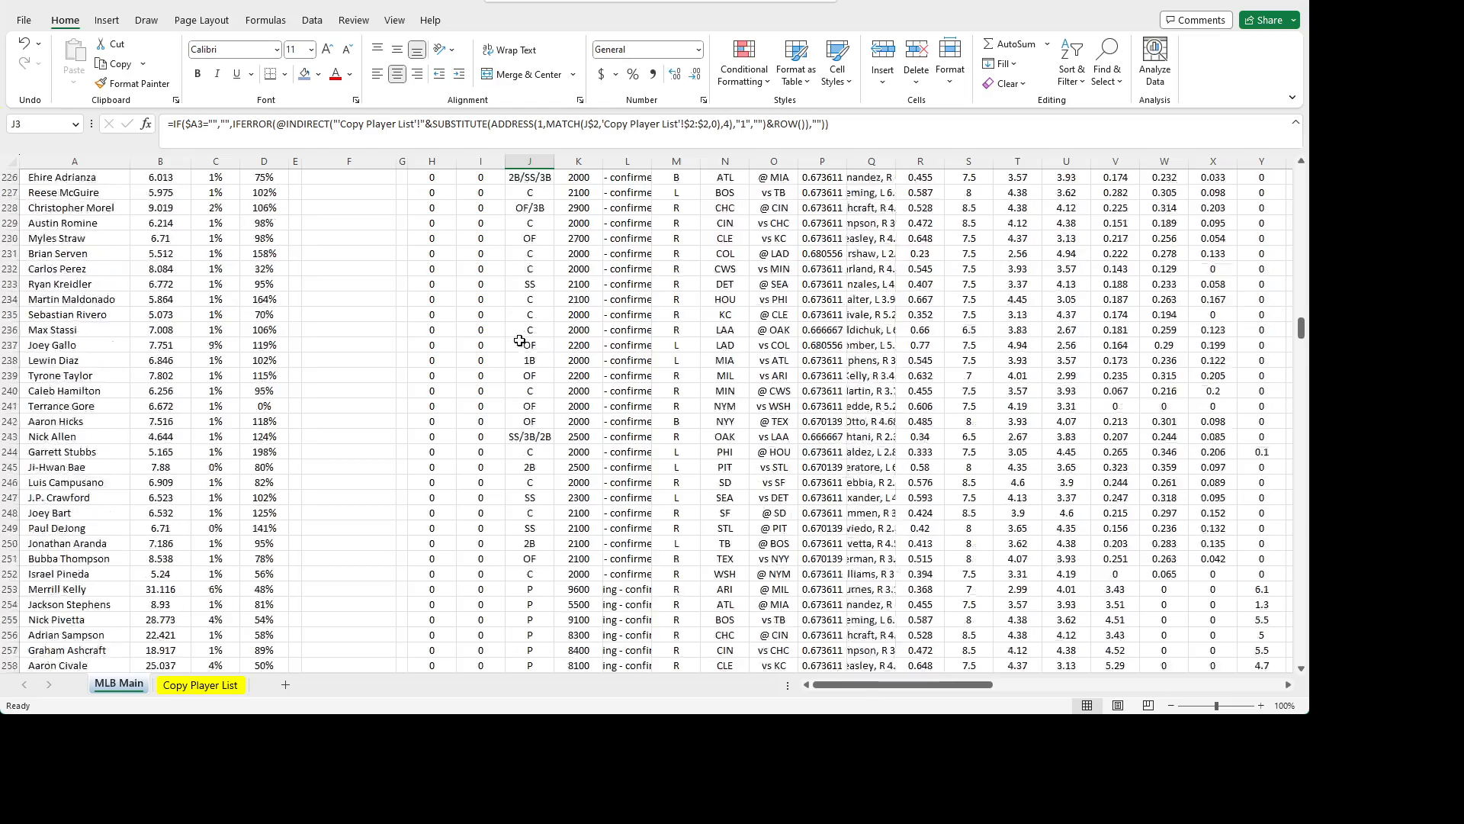
scroll(519, 344, "up", 20)
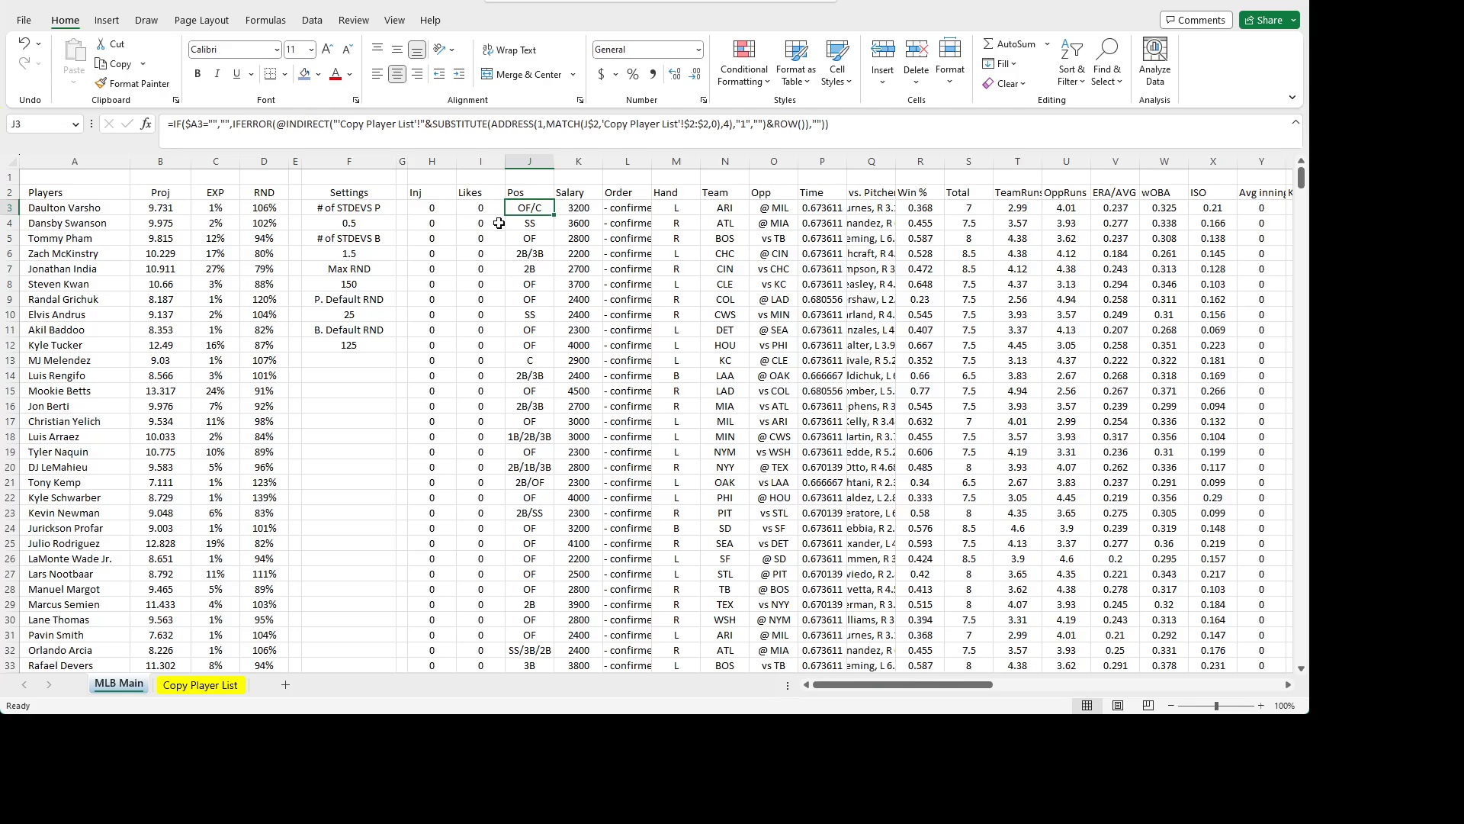
left_click(260, 202)
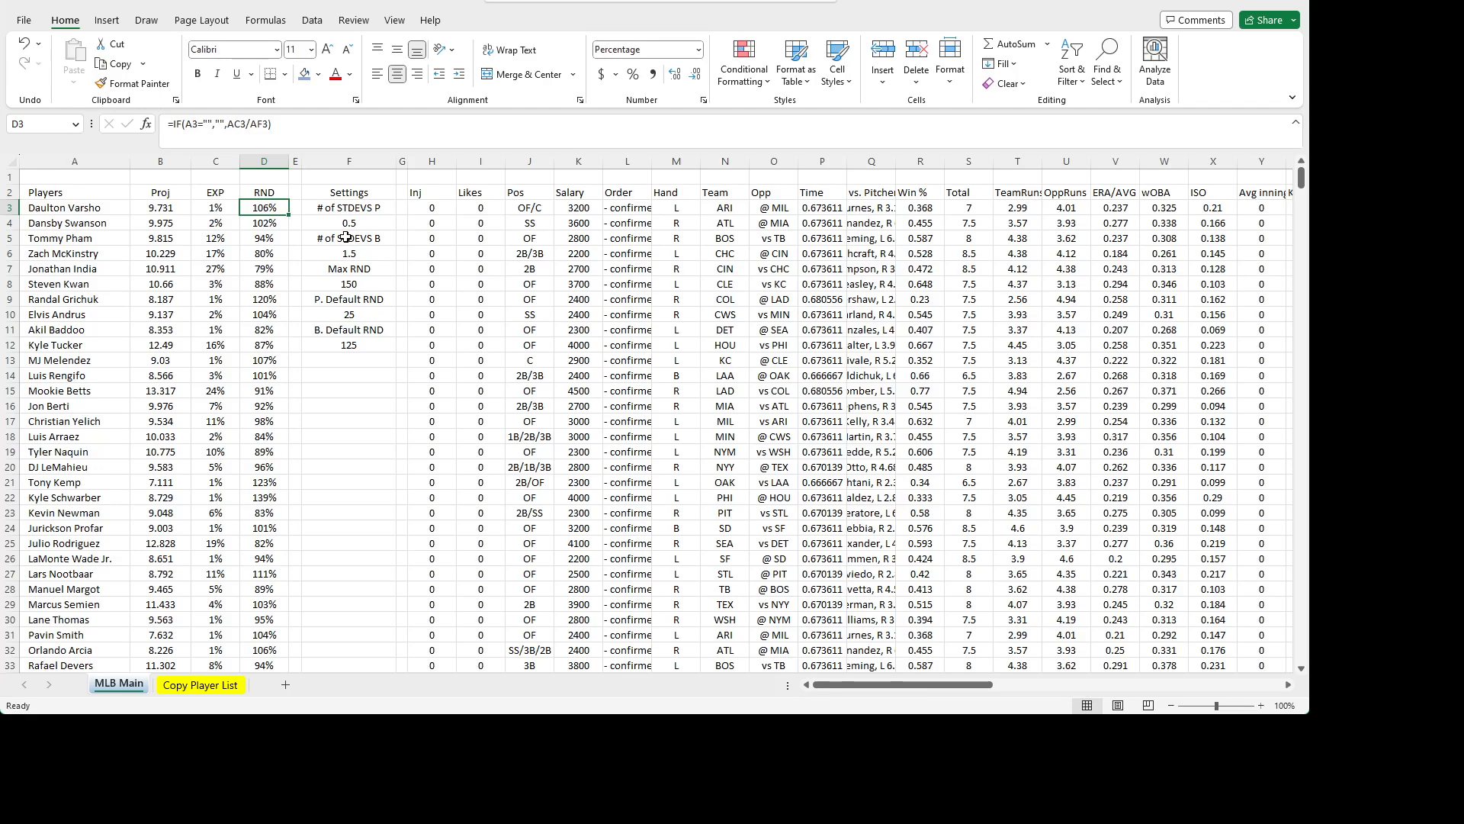
- Wrap the STDV reference AC3 in parentheses within the RND formula in D3
left_click(264, 125)
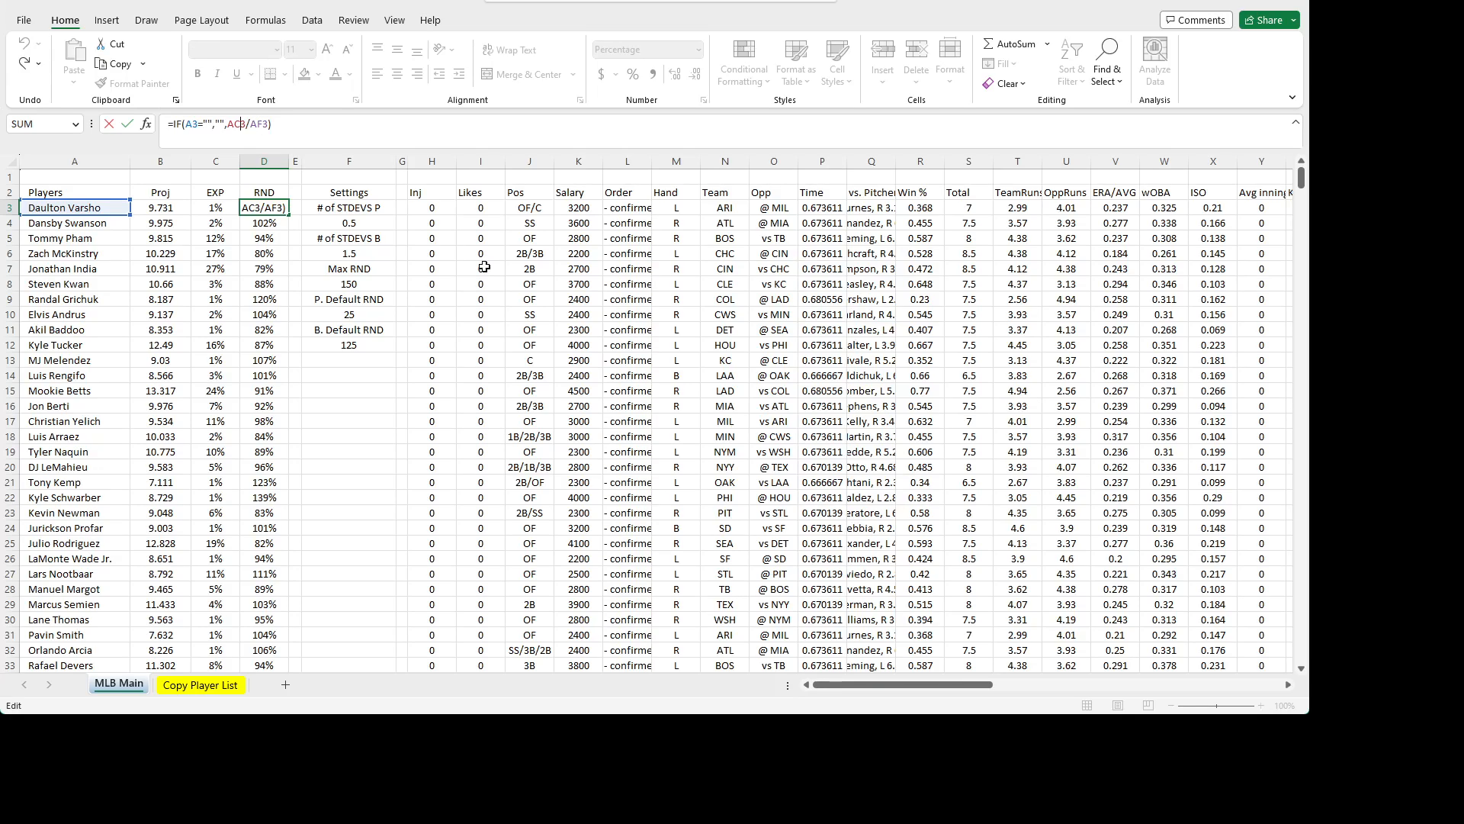
mouse_move(922, 688)
left_mouse_down()
mouse_move(1040, 689)
mouse_move(934, 691)
left_mouse_up()
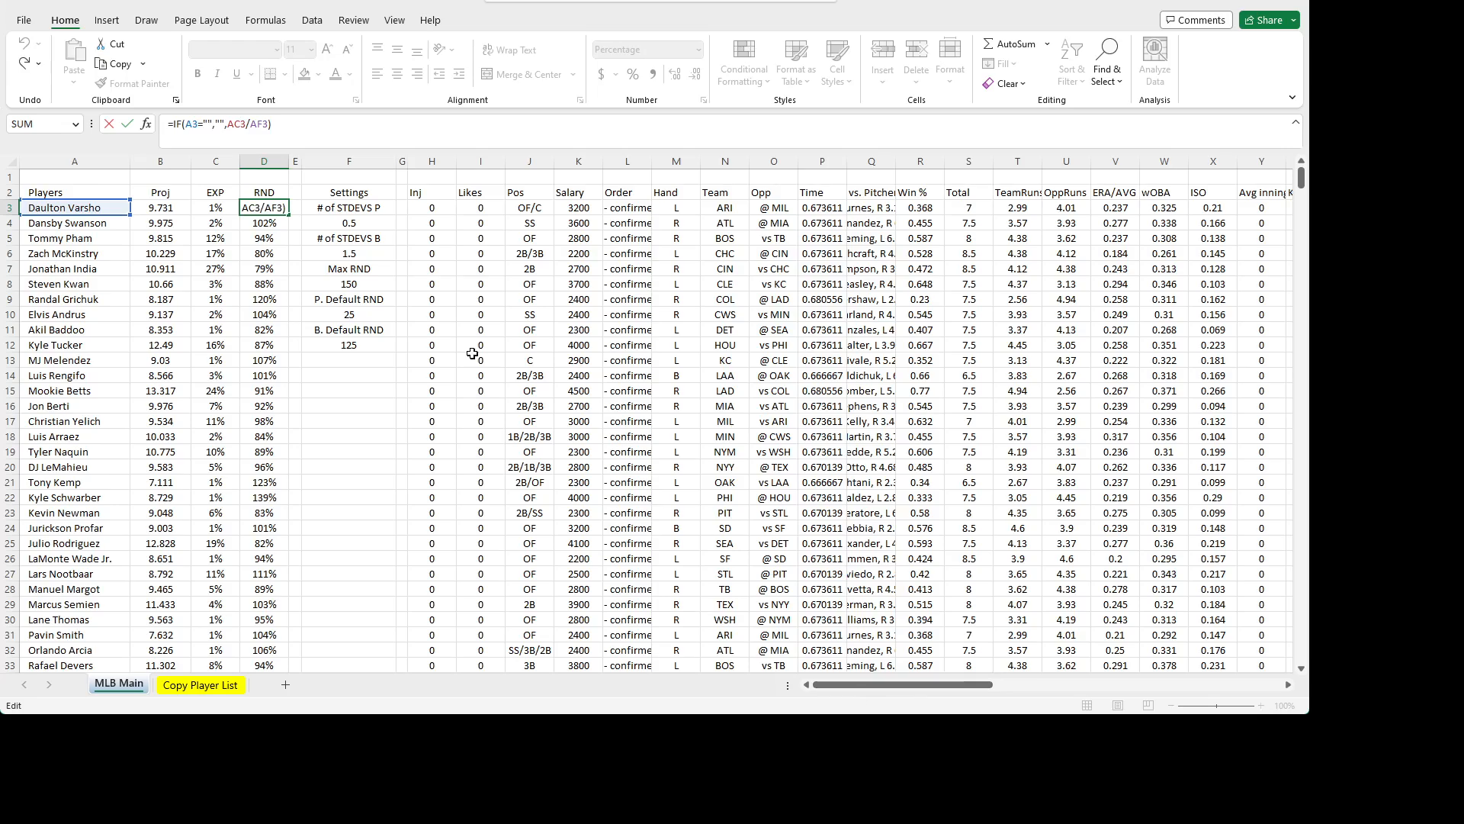
left_click(230, 124)
type("(AC3")
type(")")
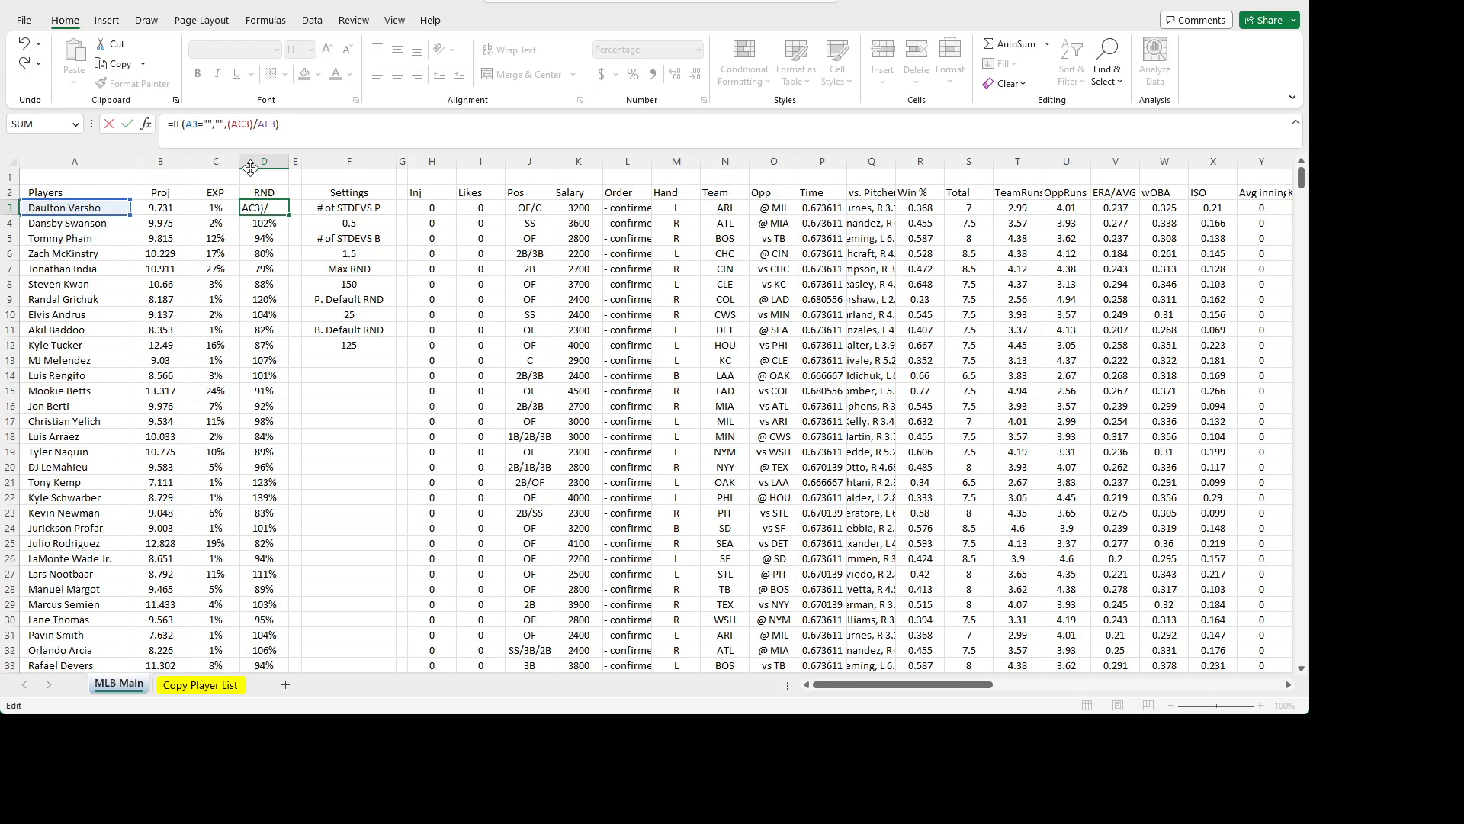
- Multiply AC3 by the # of STDEVS B setting, giving =IF(A3="","",(AC3*$F$6)/AF3), and fill the formula down the RND column
key("Left")
type("*1.5")
key("BackSpace")
key("BackSpace")
key("BackSpace")
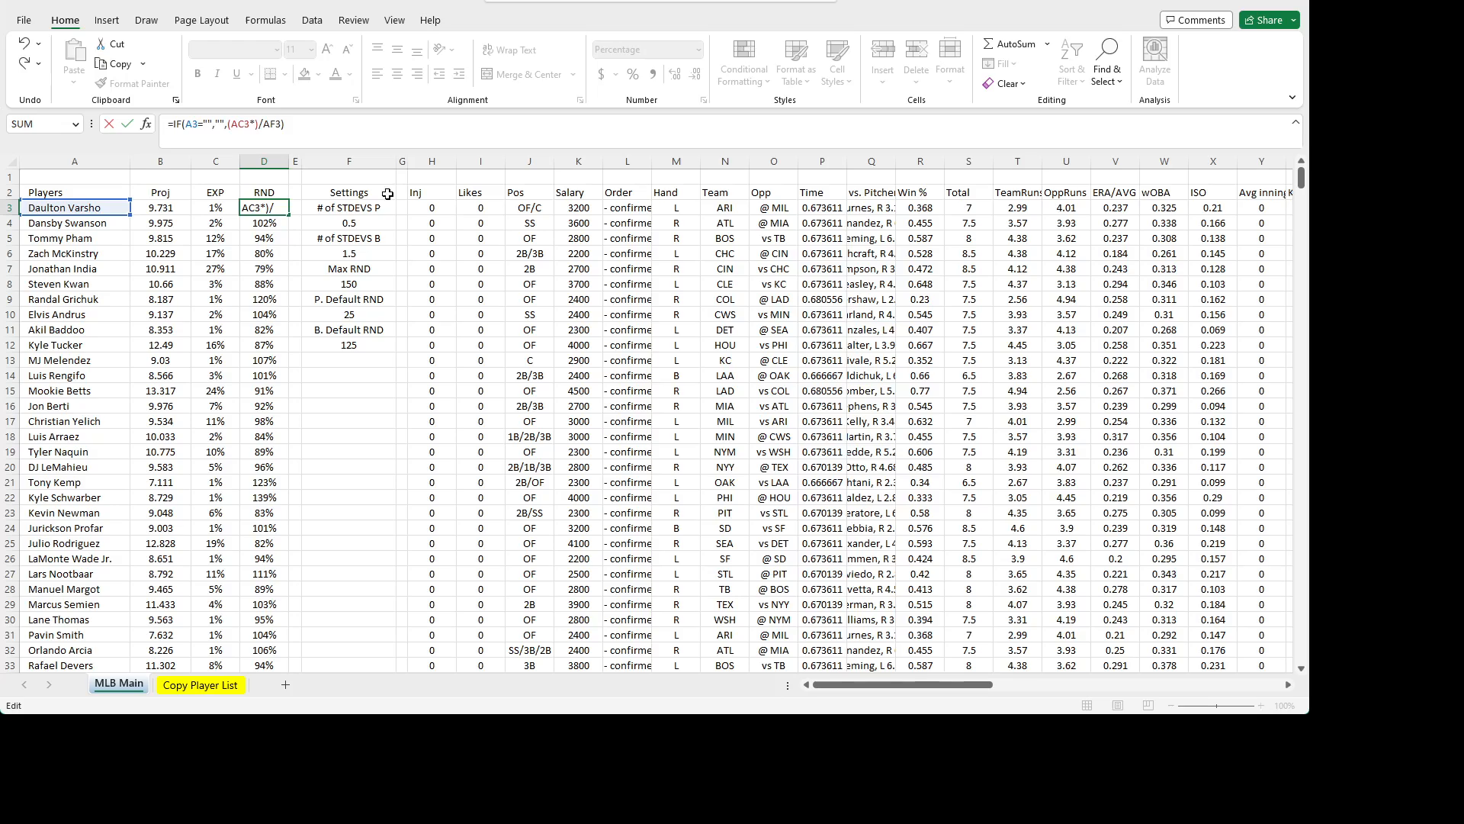
left_click(355, 257)
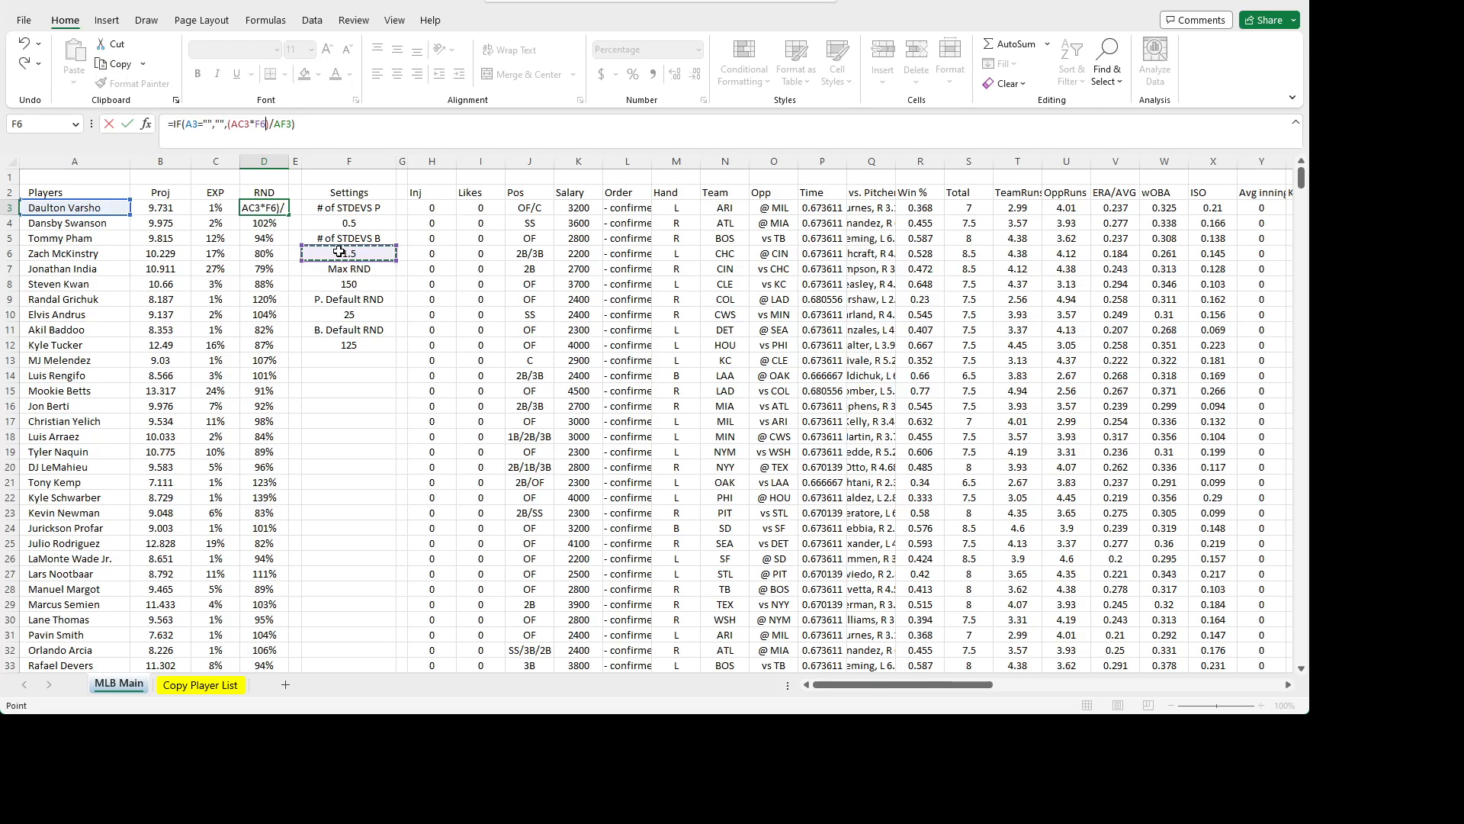
left_click(257, 124)
key("F4")
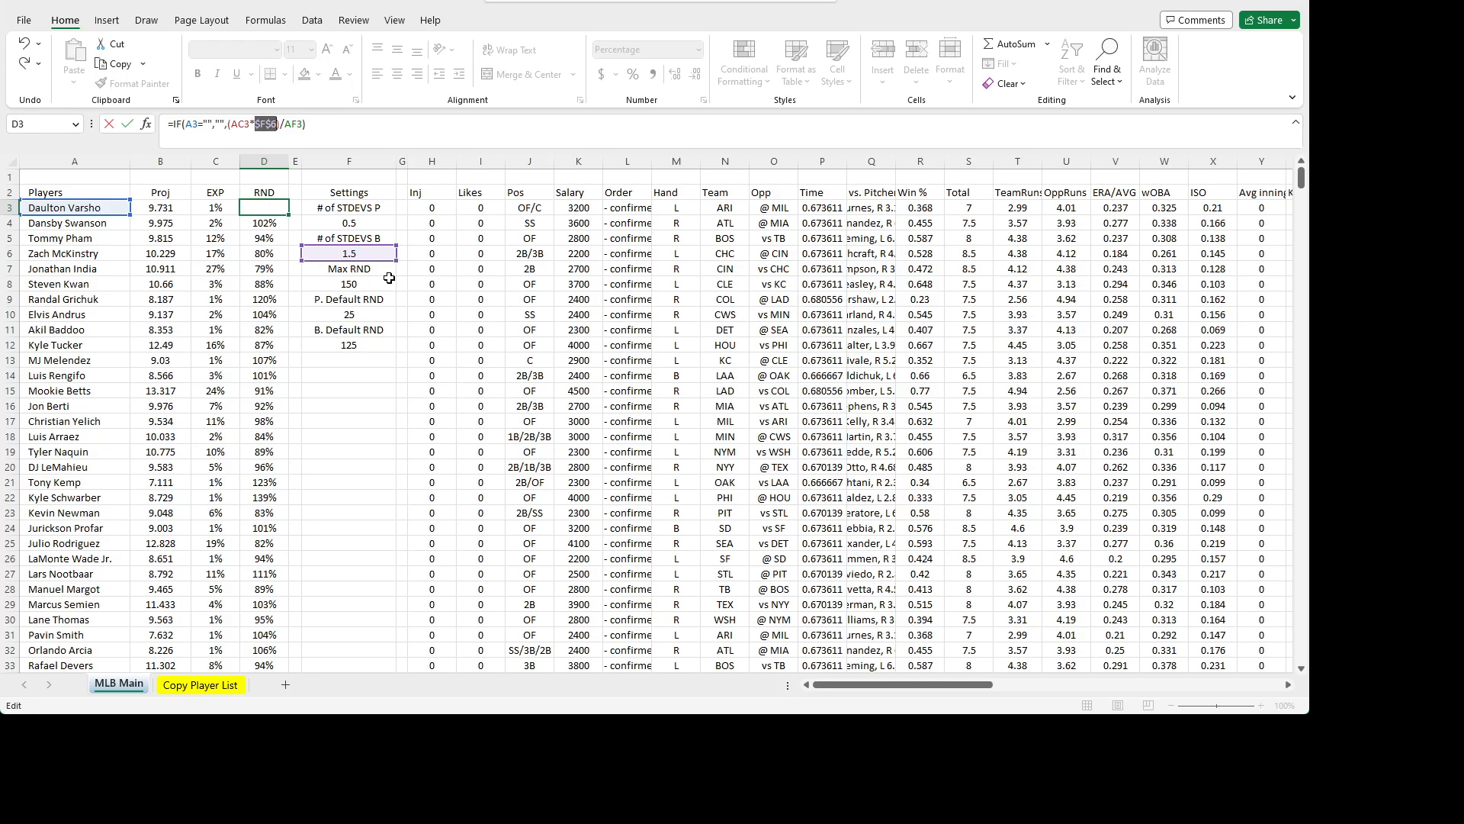
key("ctrl+Return")
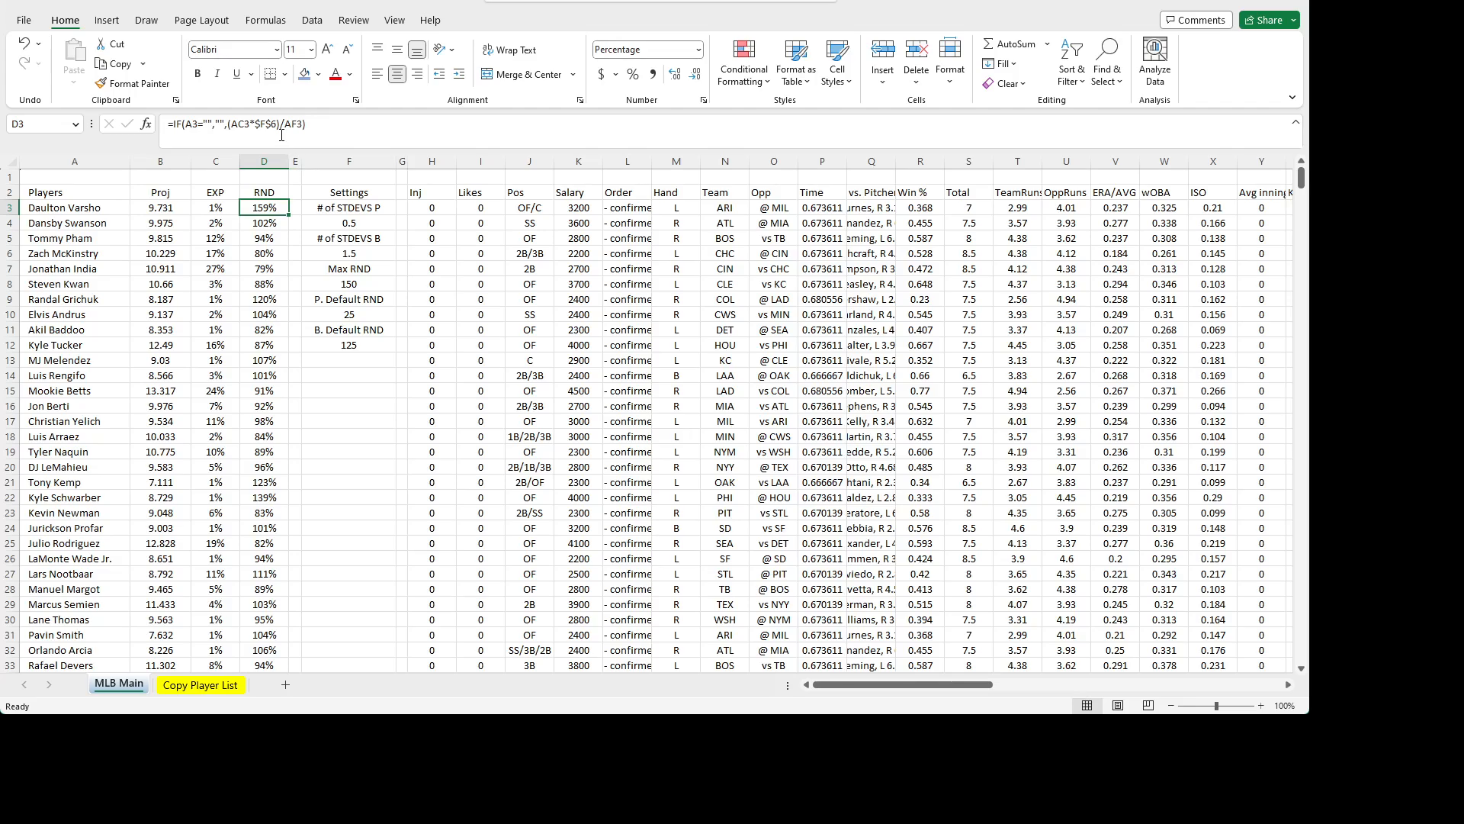
double_click(289, 216)
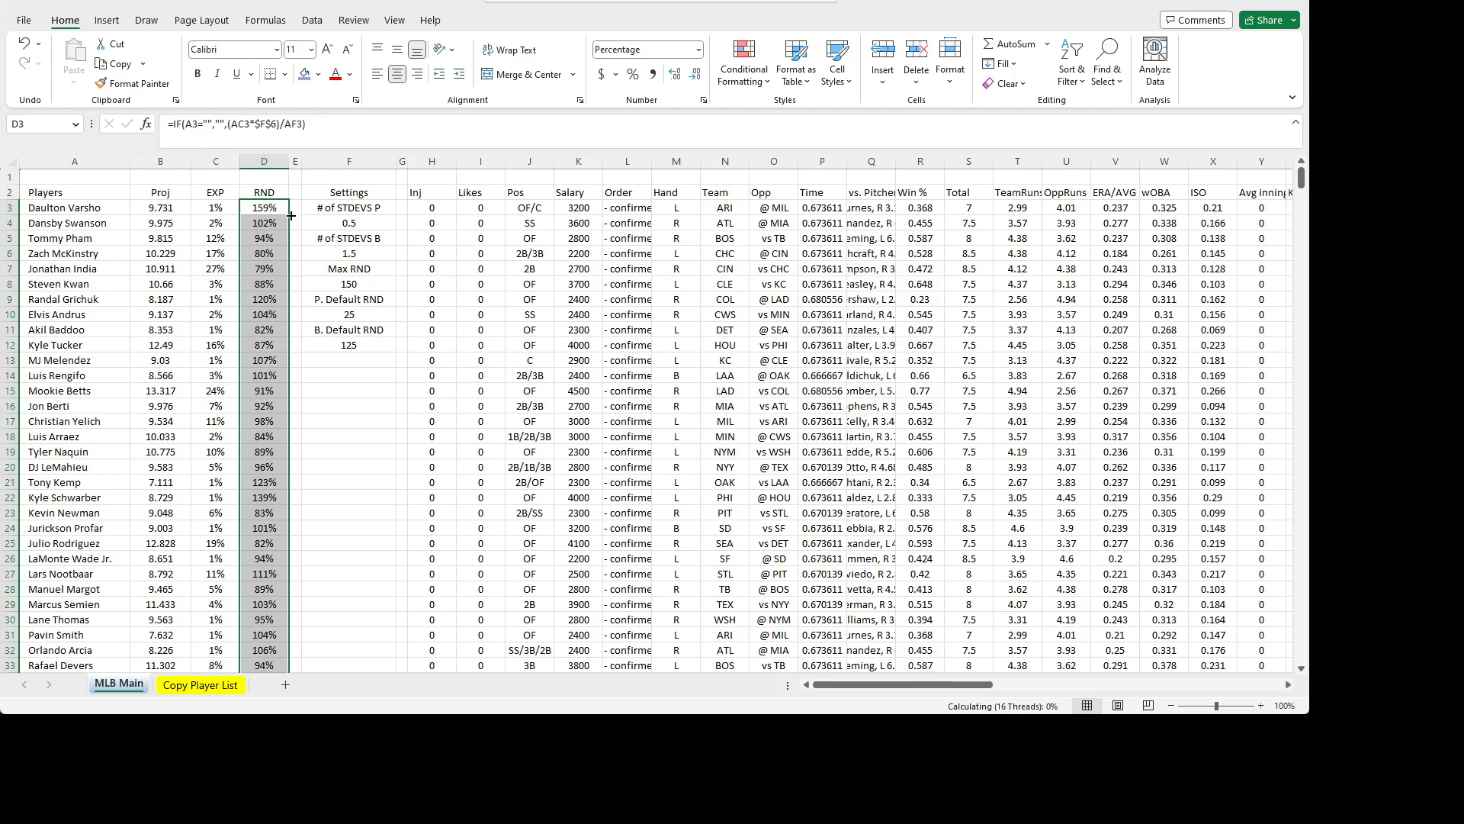
- Test the # of STDEVS B setting in F6 with a value of 1, and restore it to 1.5
left_click(341, 256)
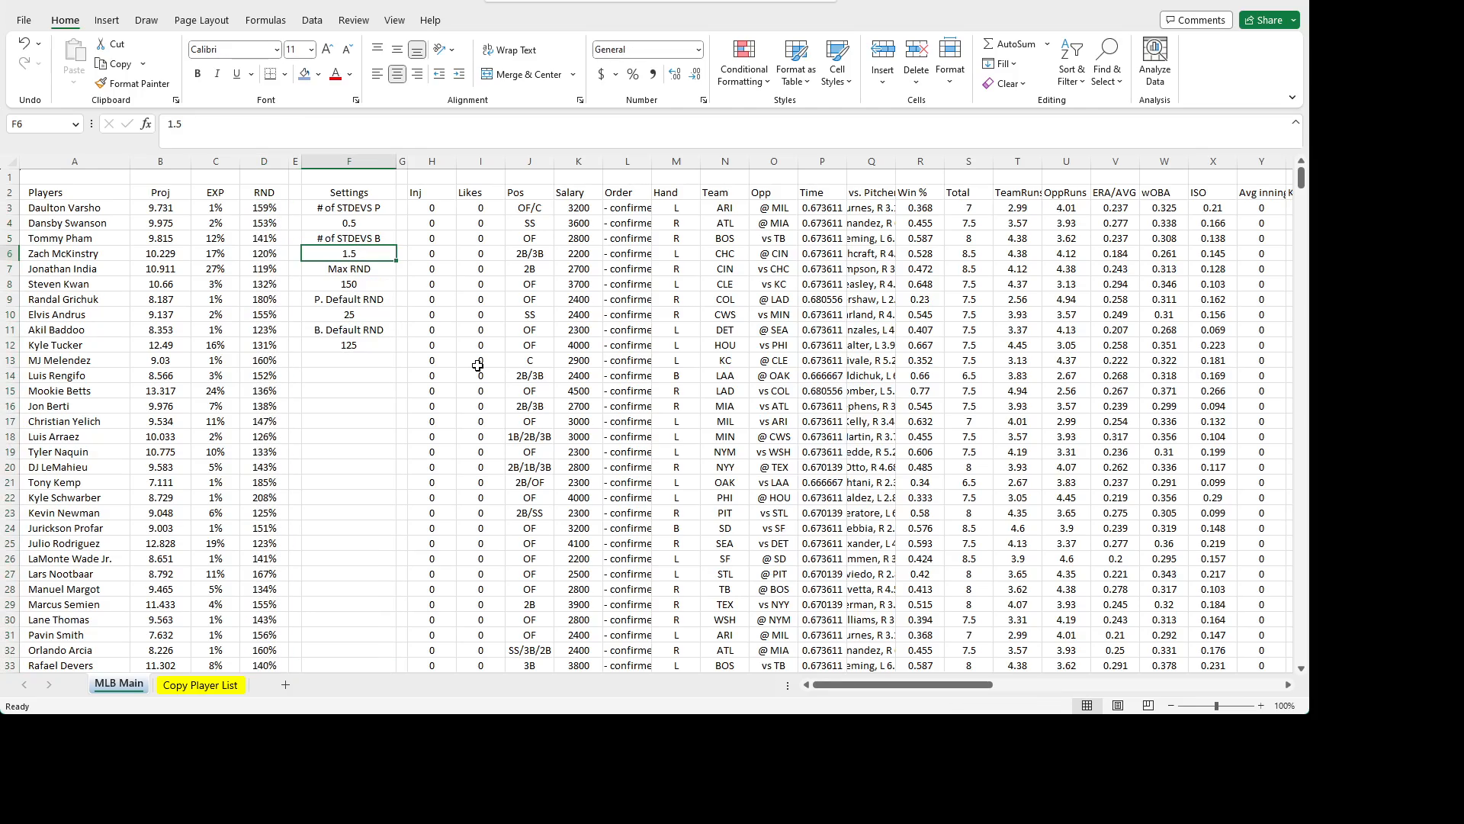
type("1")
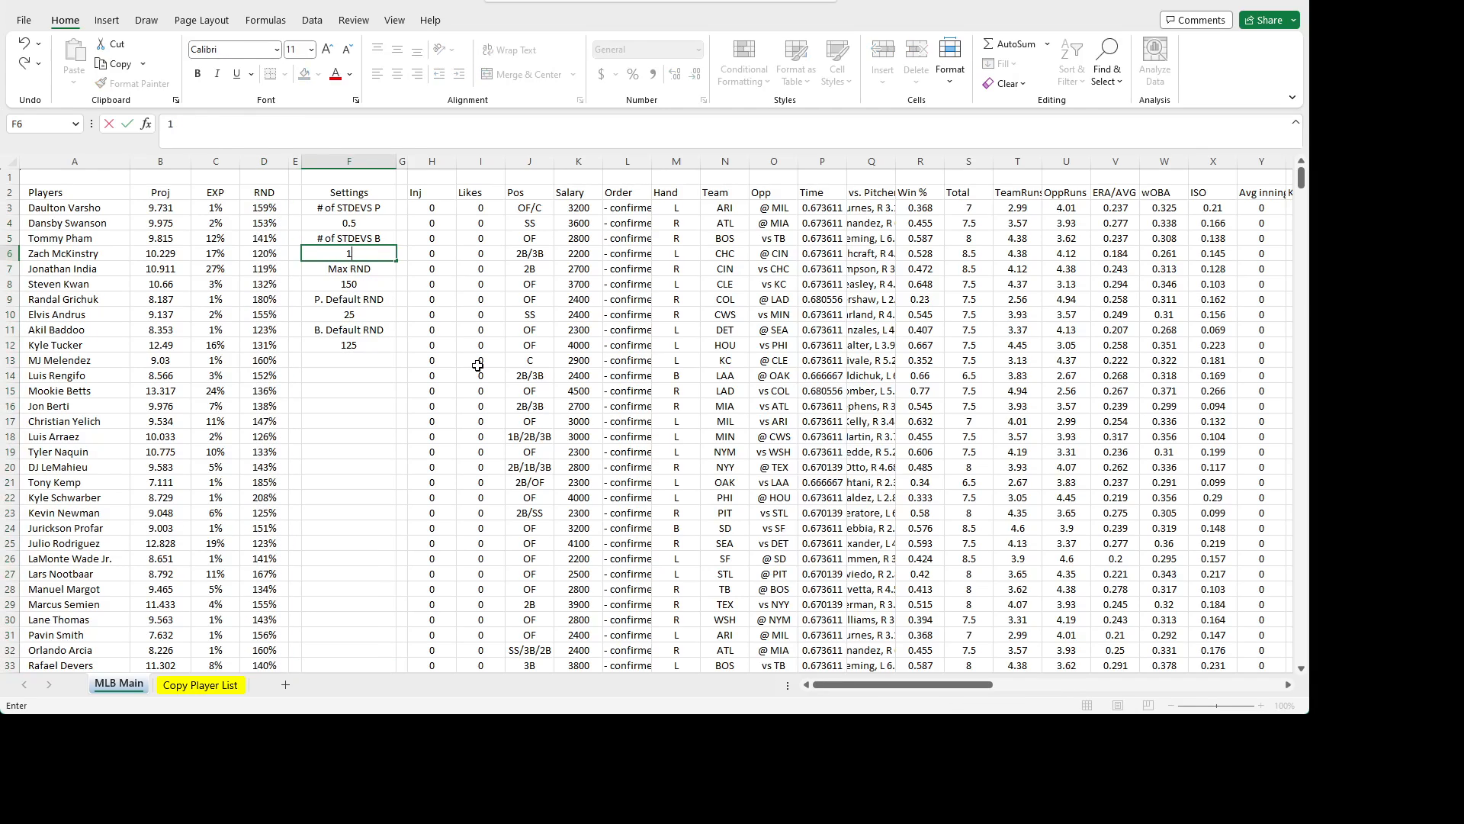
key("Return")
key("Up")
type("1.5")
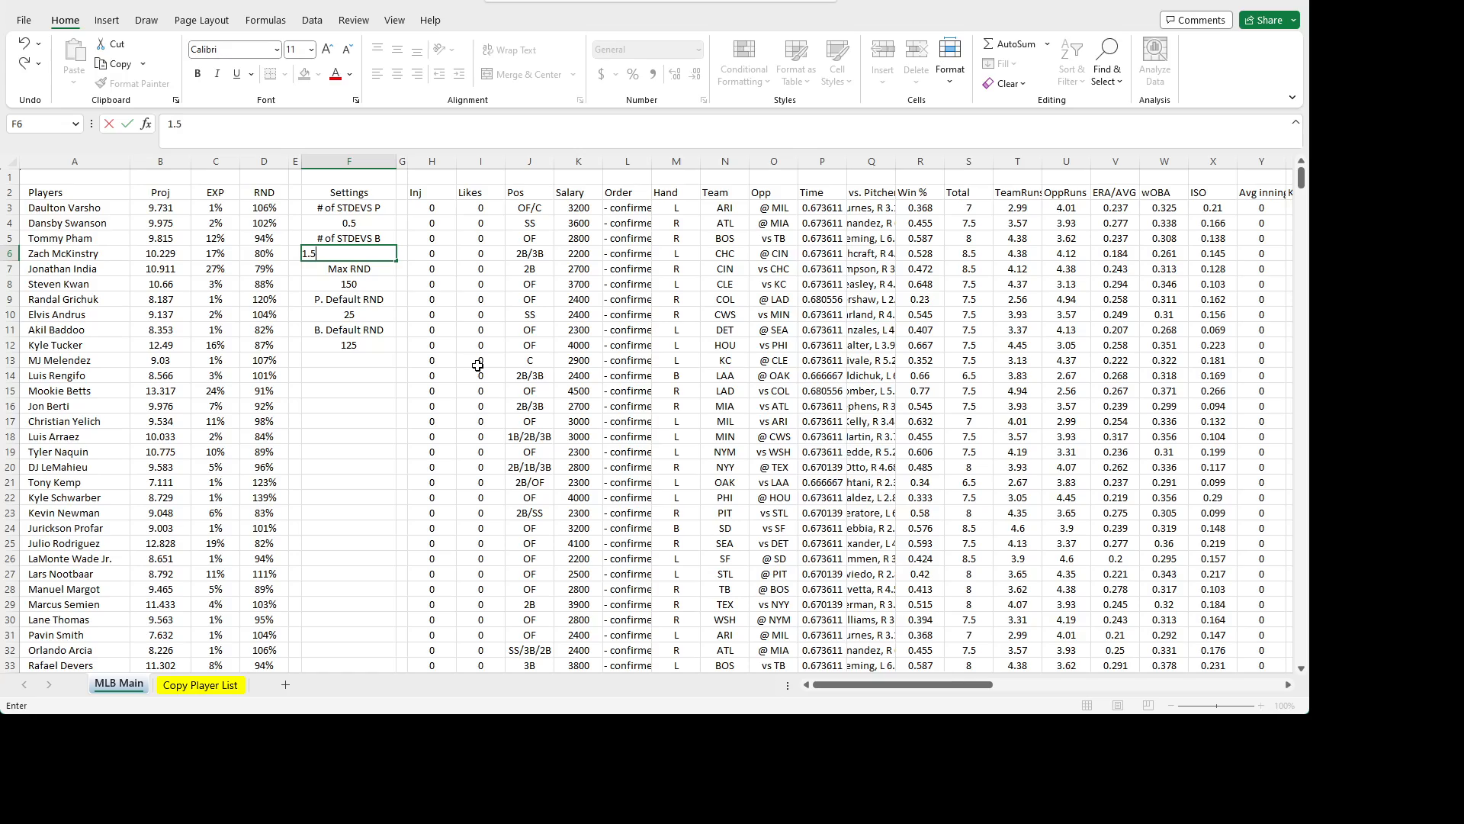
key("Return")
key("Up")
key("Left")
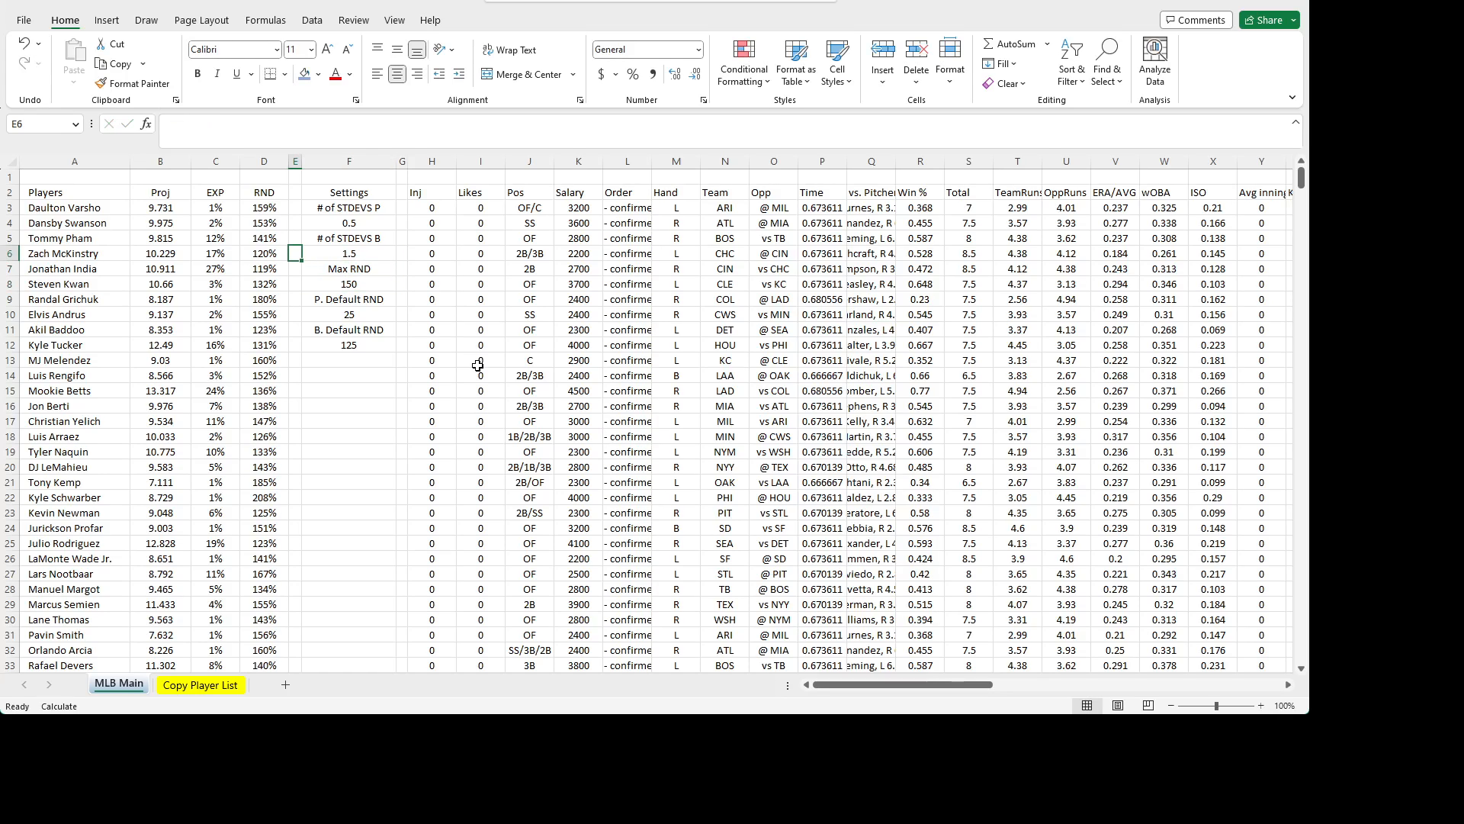
- Copy the (AC3*$F$6)/AF3) portion of the RND formula in D3, keeping the formula open for editing
left_click(256, 205)
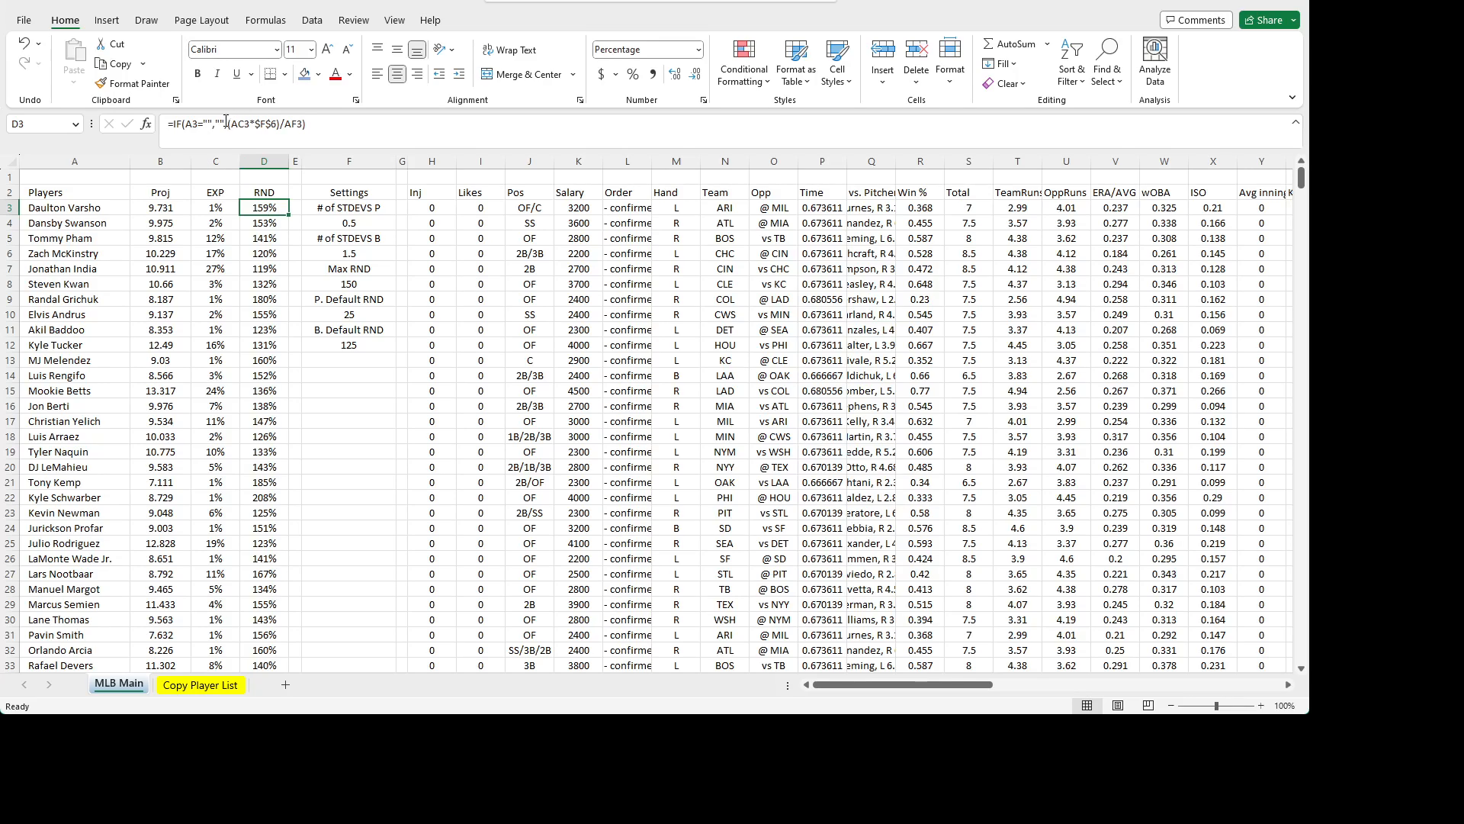
left_click_drag(226, 123, 329, 124)
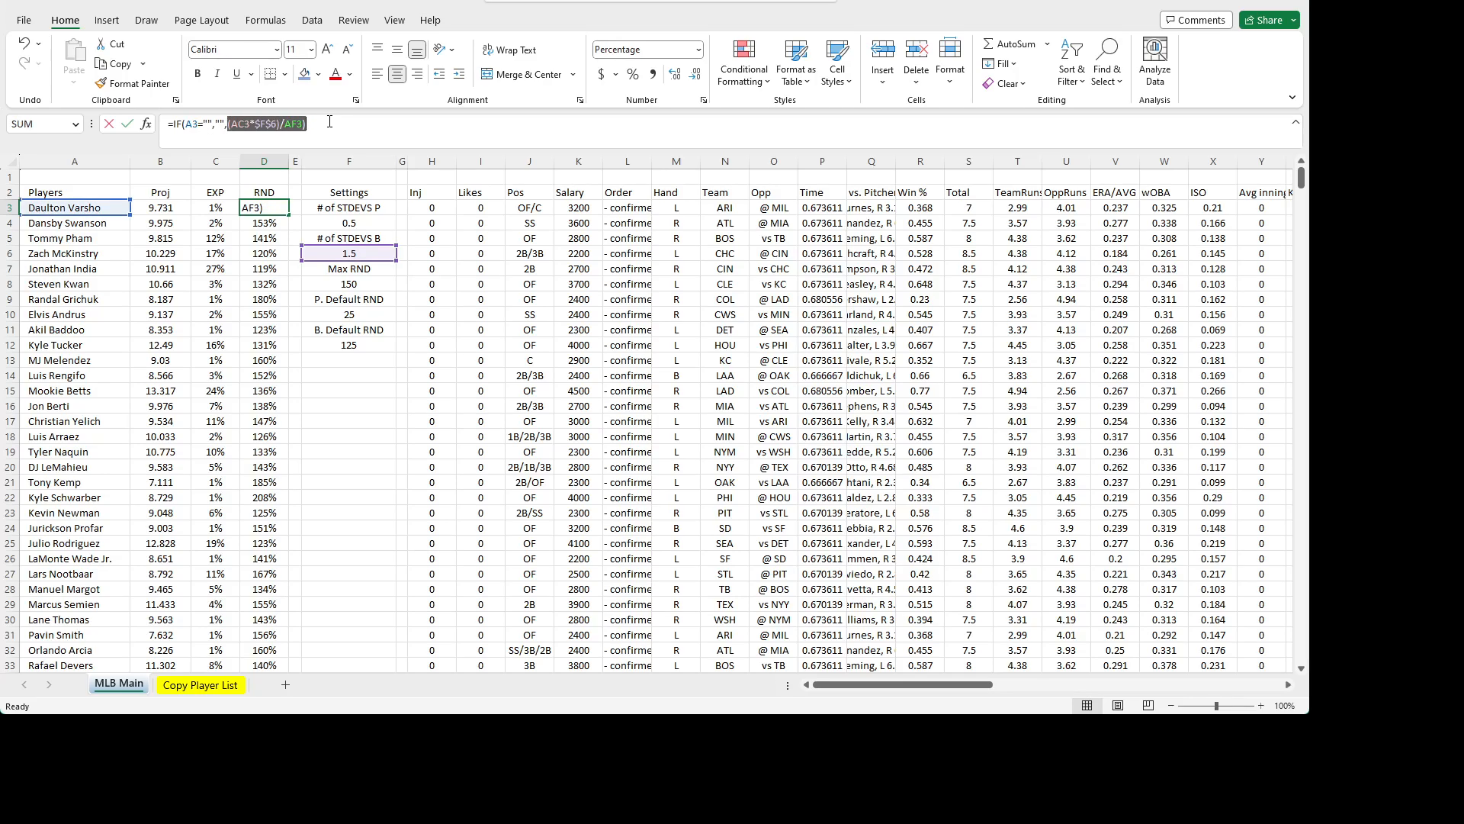
key("ctrl+c")
left_click(350, 128)
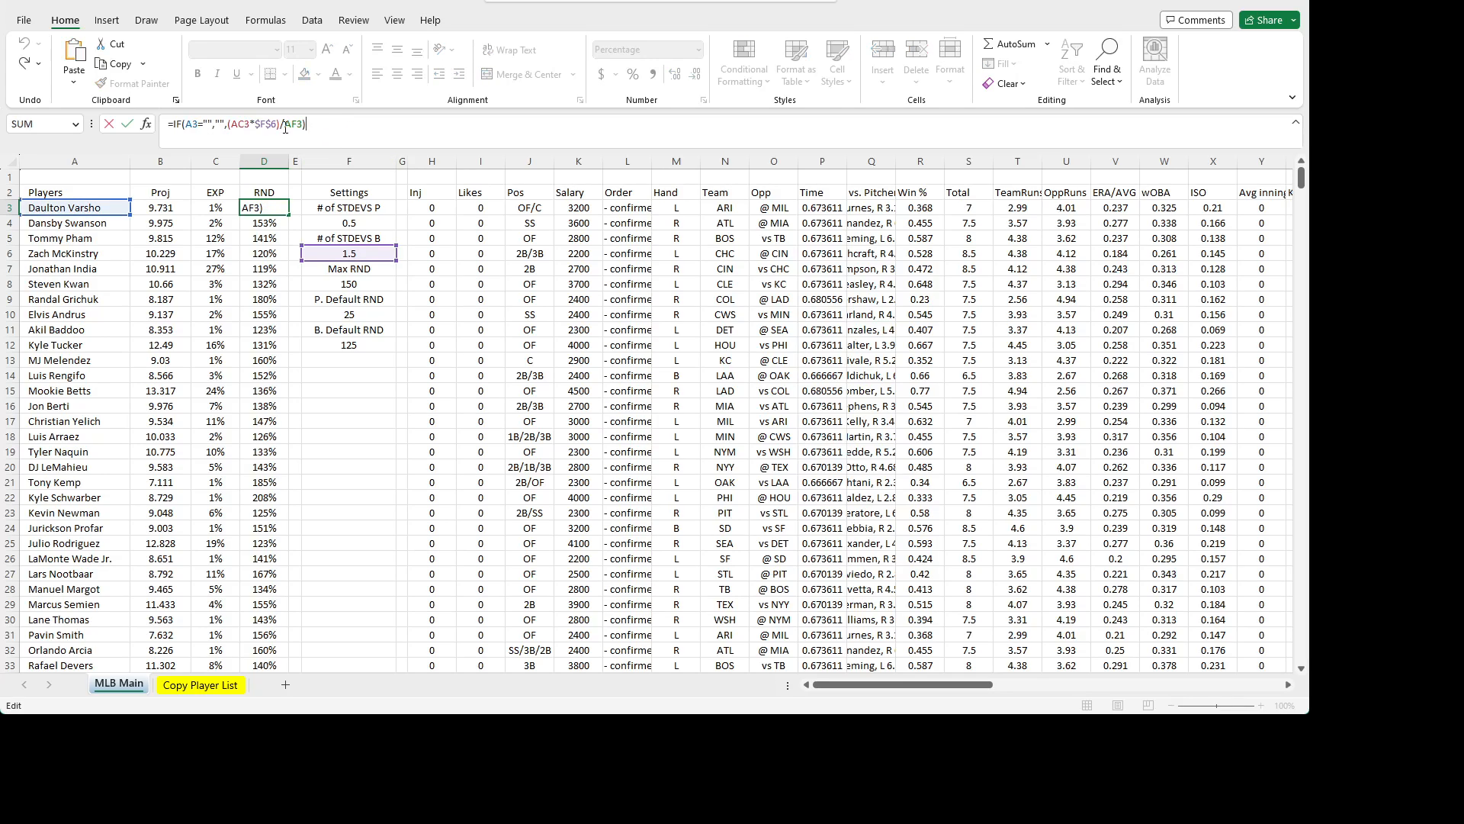
- Nest a non-pitcher position test in D3's RND formula, giving =IF(A3="","",IF(J3<>"P",(AC3*$F$6)/AF3))
left_click(232, 131)
type("IF(J")
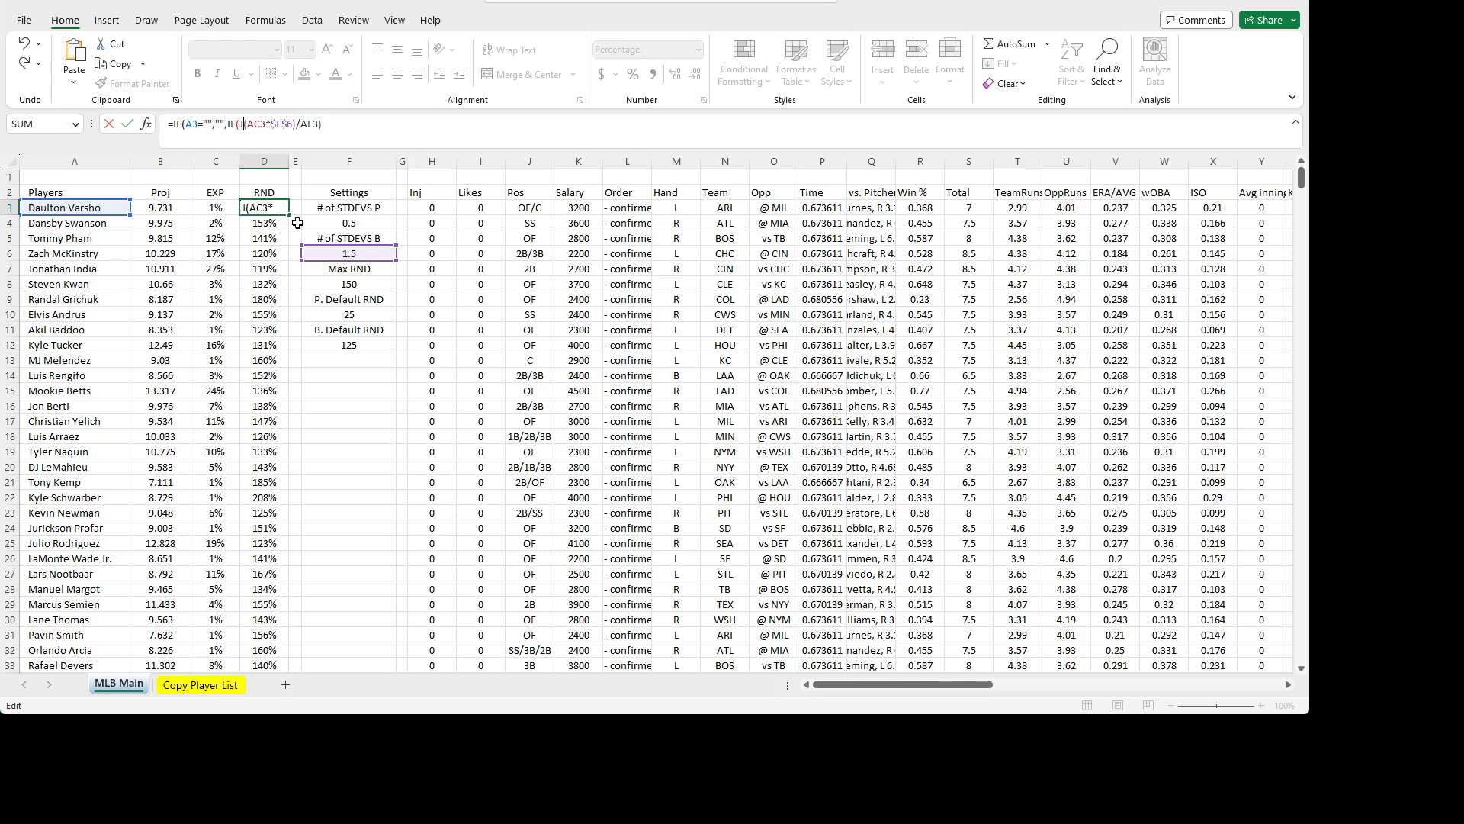
left_click(536, 210)
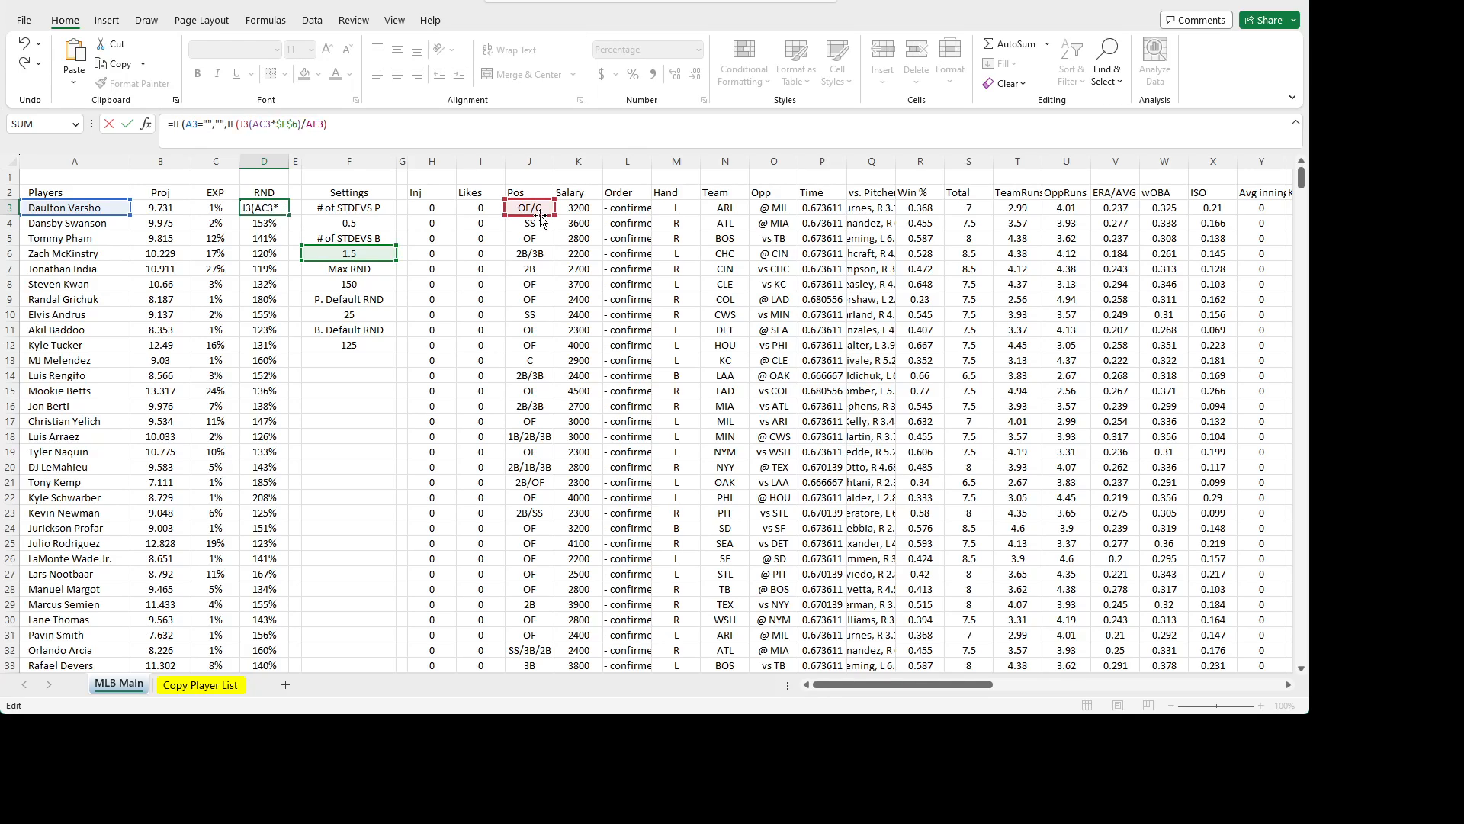
type("<>\"P\"")
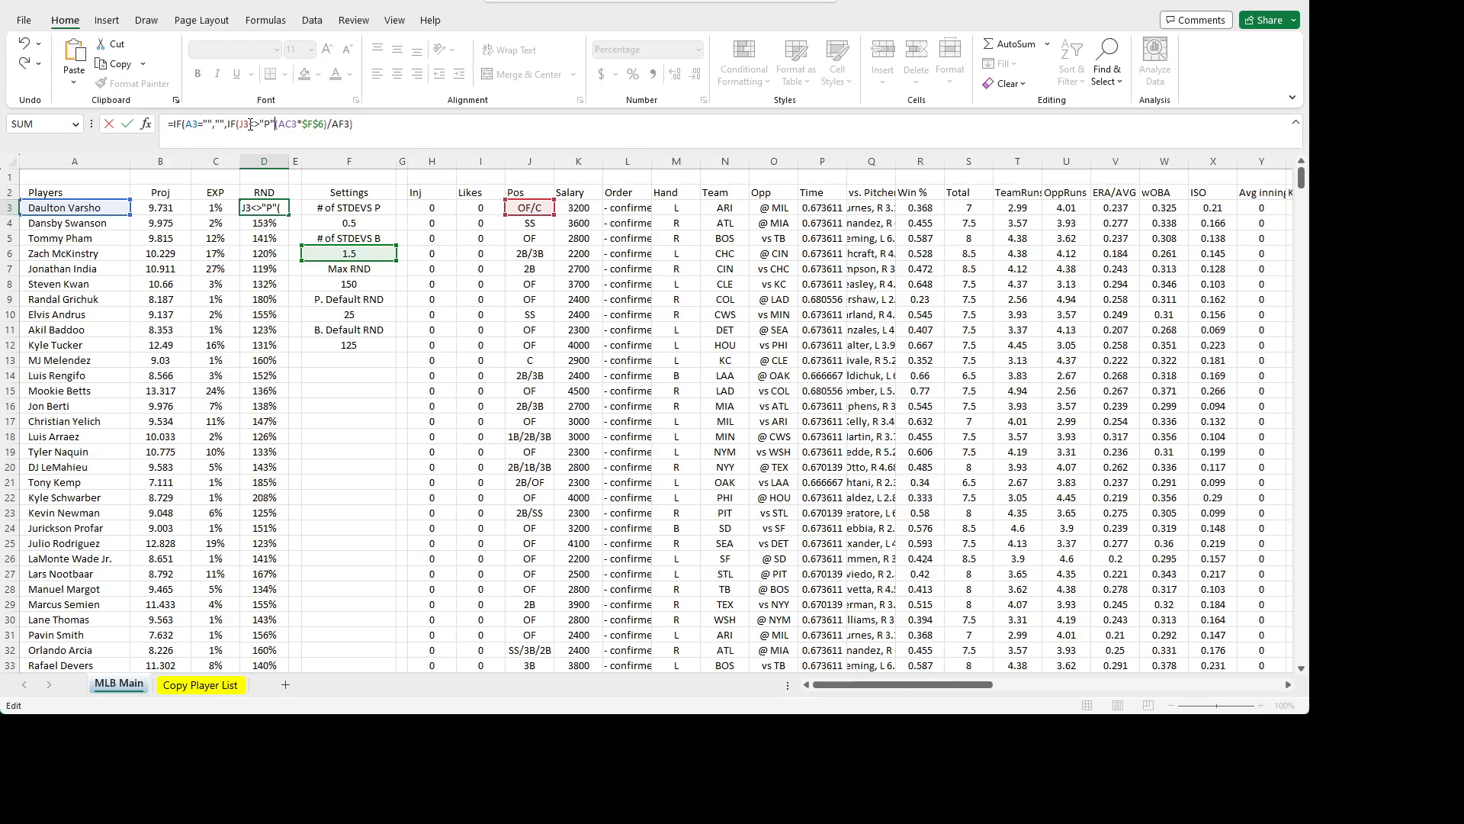
type(",")
key("End")
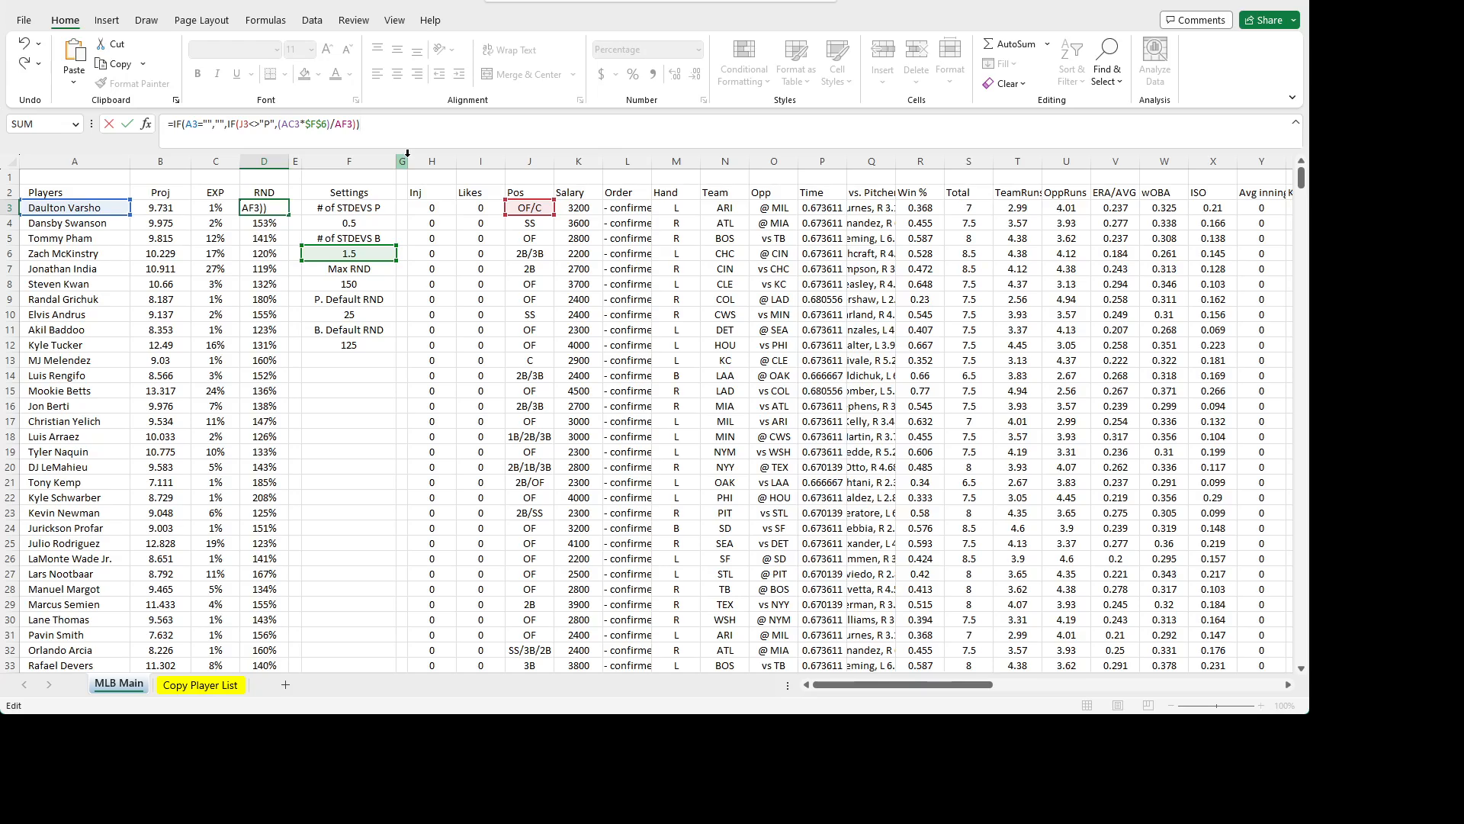
key("BackSpace")
key("BackSpace")
type(")")
key("Return")
- Fill the position-tested RND formula from D3 down the whole column and check the results in the lower rows
left_click(278, 212)
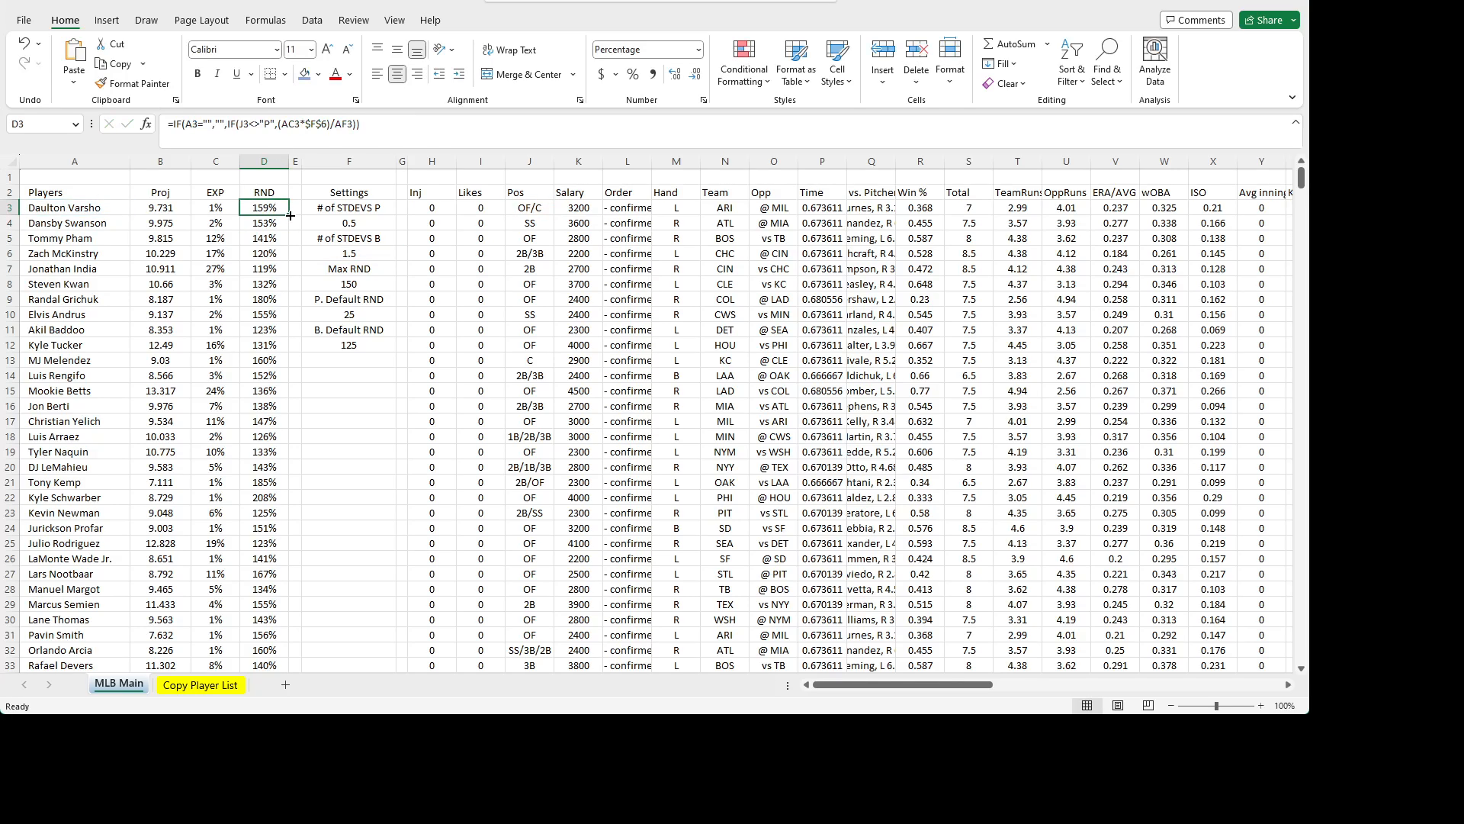
double_click(290, 216)
scroll(331, 385, "down", 7)
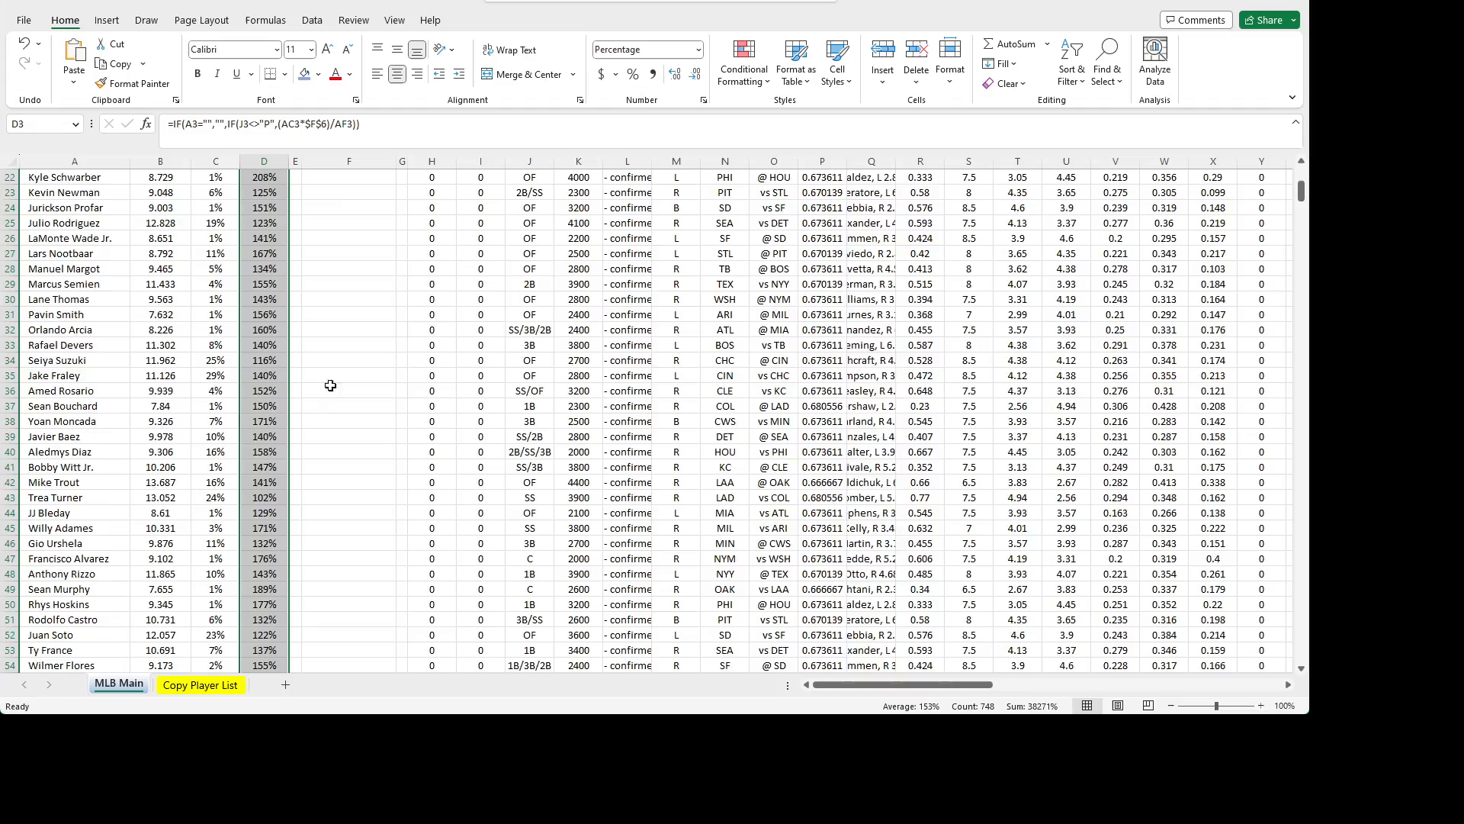
scroll(330, 385, "down", 20)
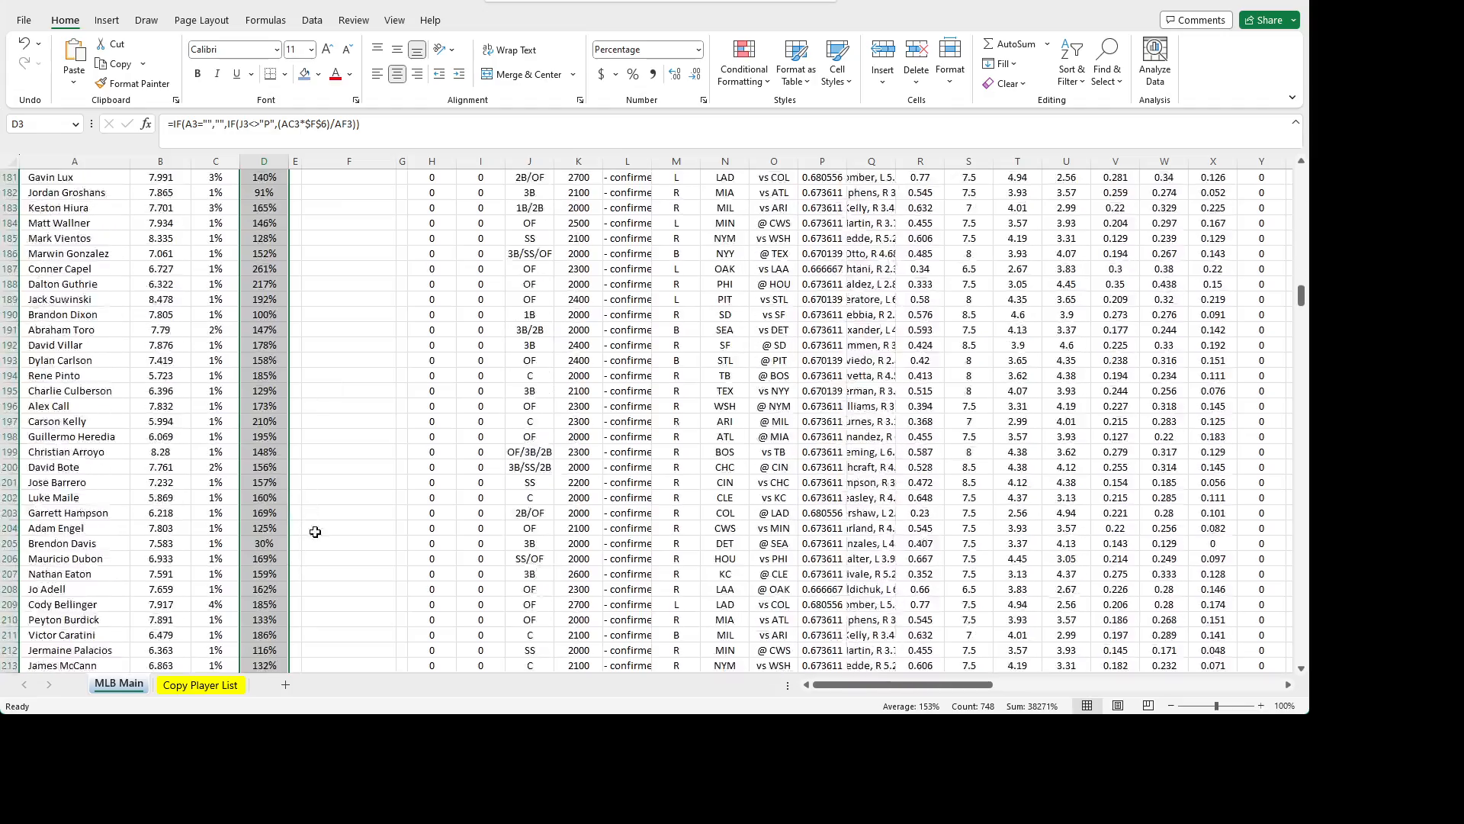
scroll(315, 531, "up", 15)
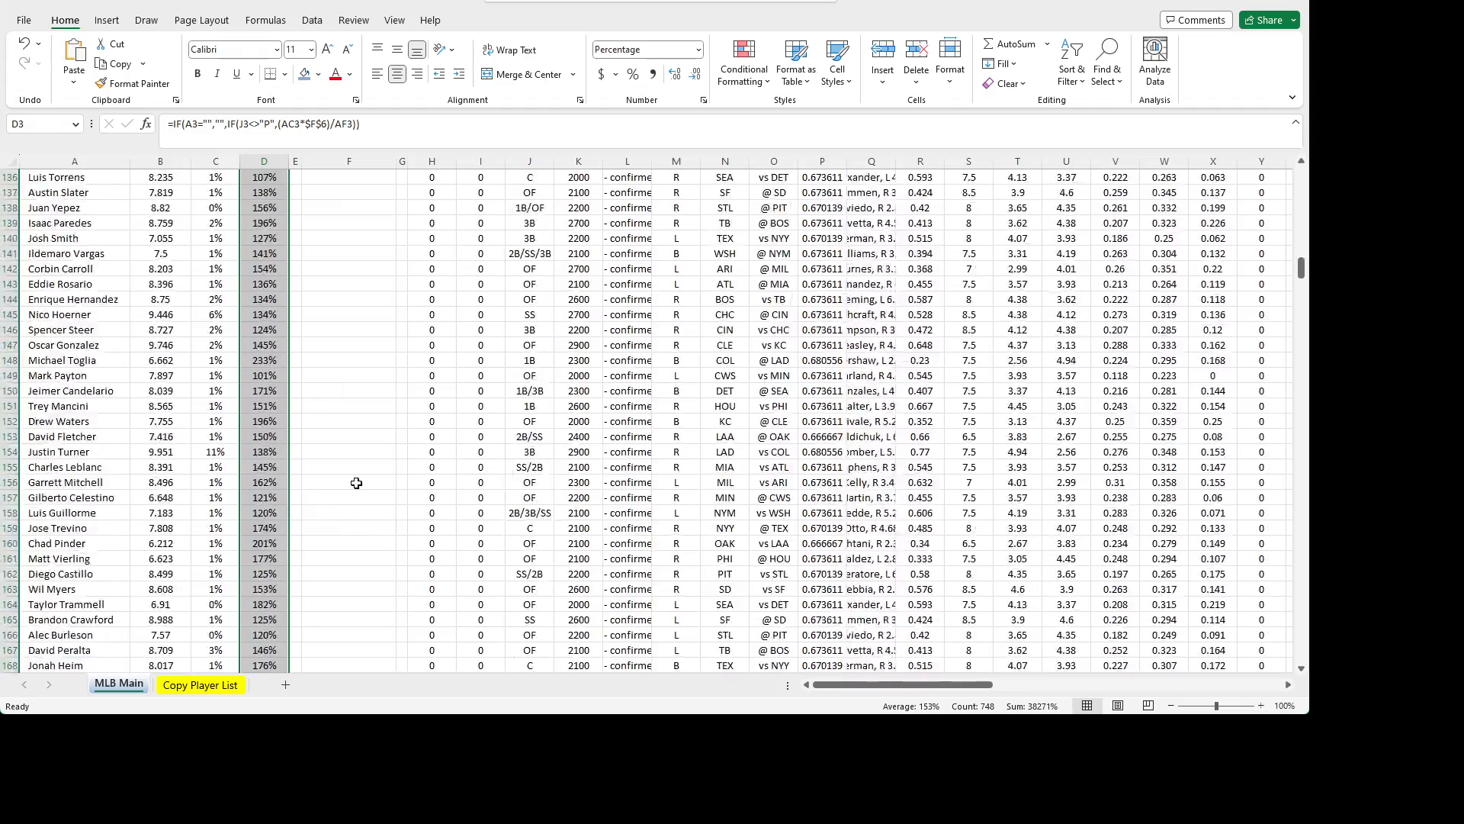
- Open the RND formula of the first pitcher row, D253, and add a comma after its batter calculation for an else branch
scroll(356, 483, "down", 6)
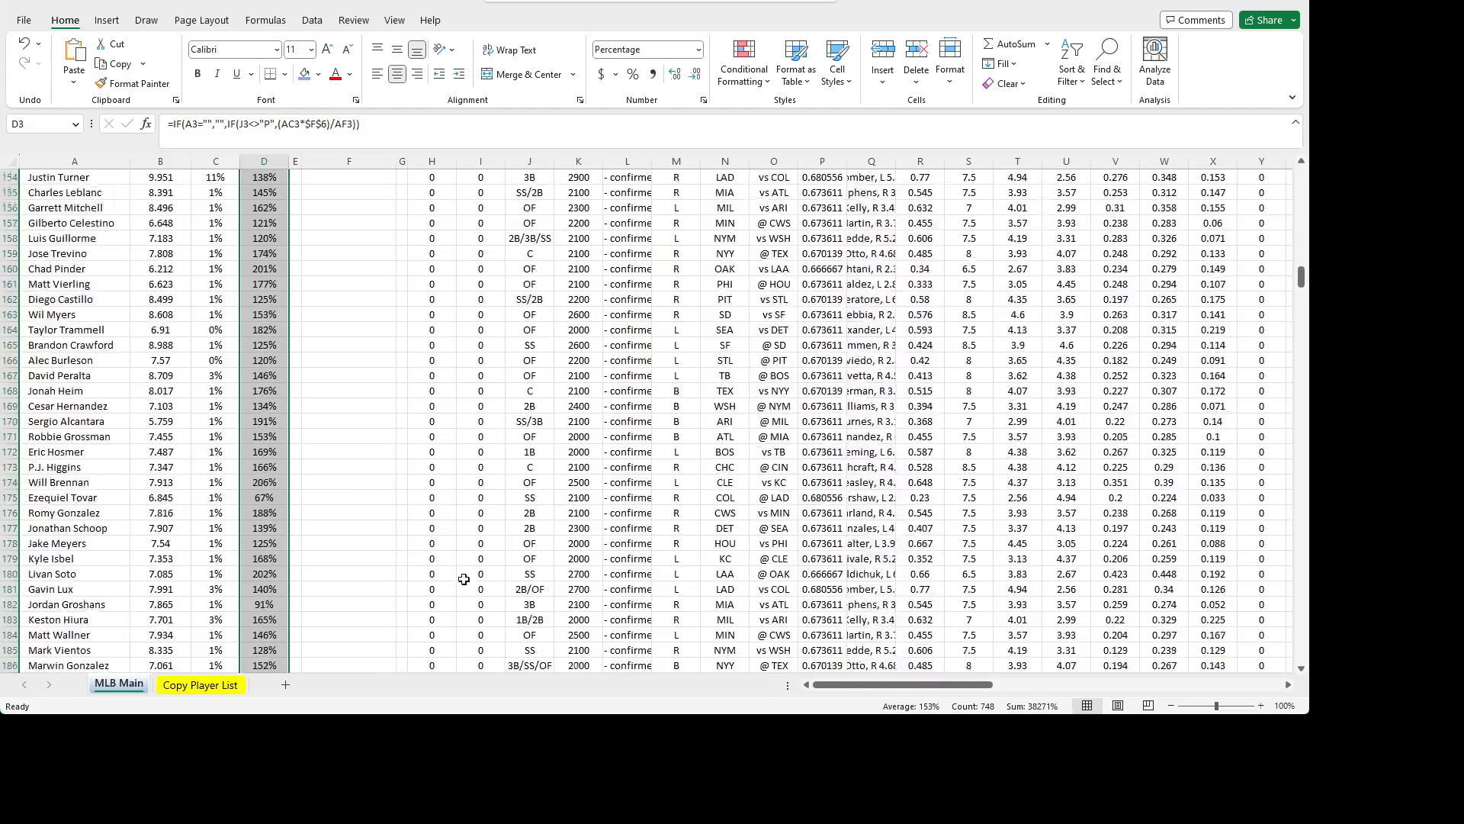
scroll(464, 579, "down", 20)
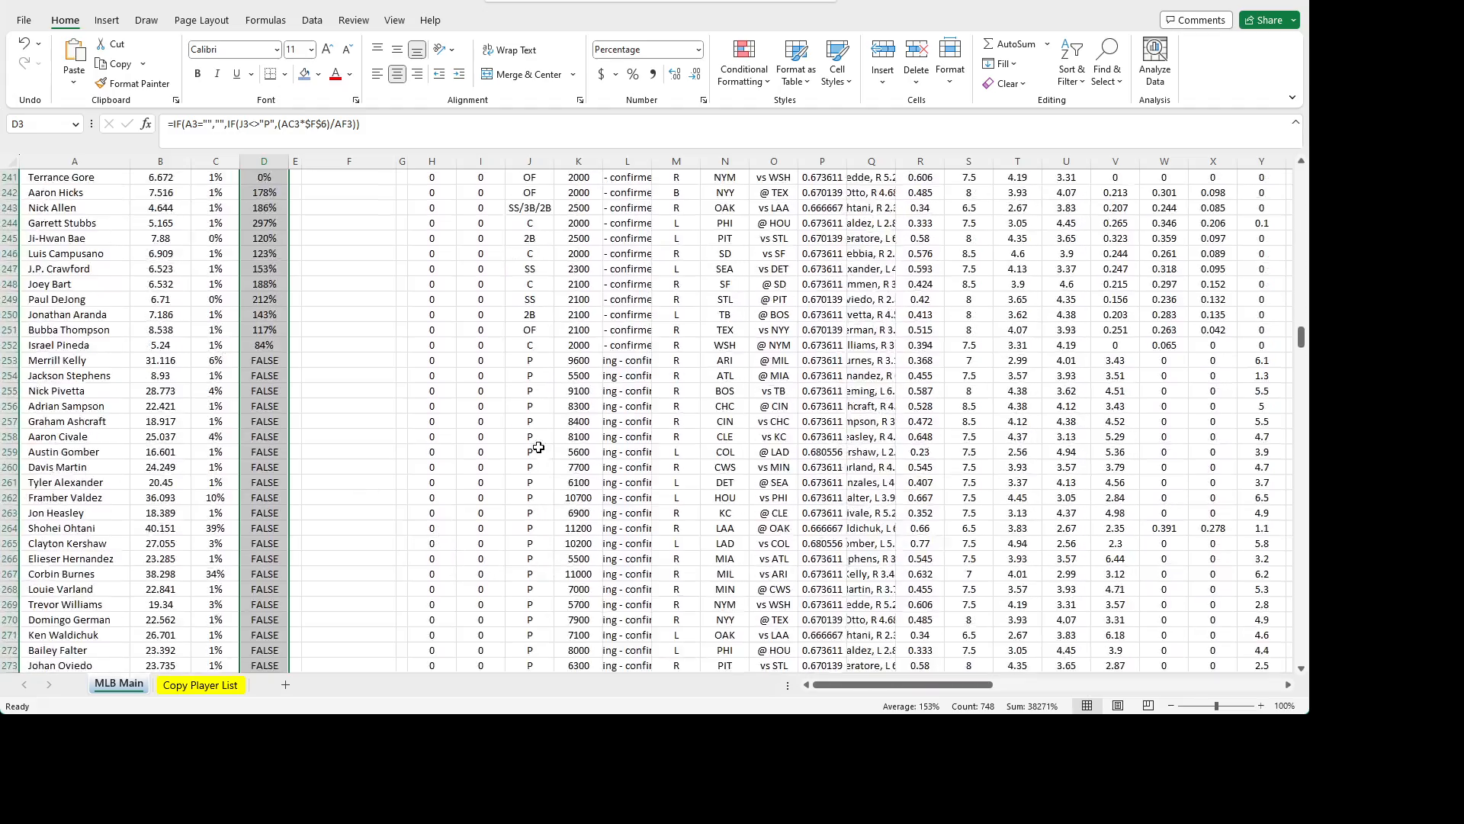
left_click(277, 362)
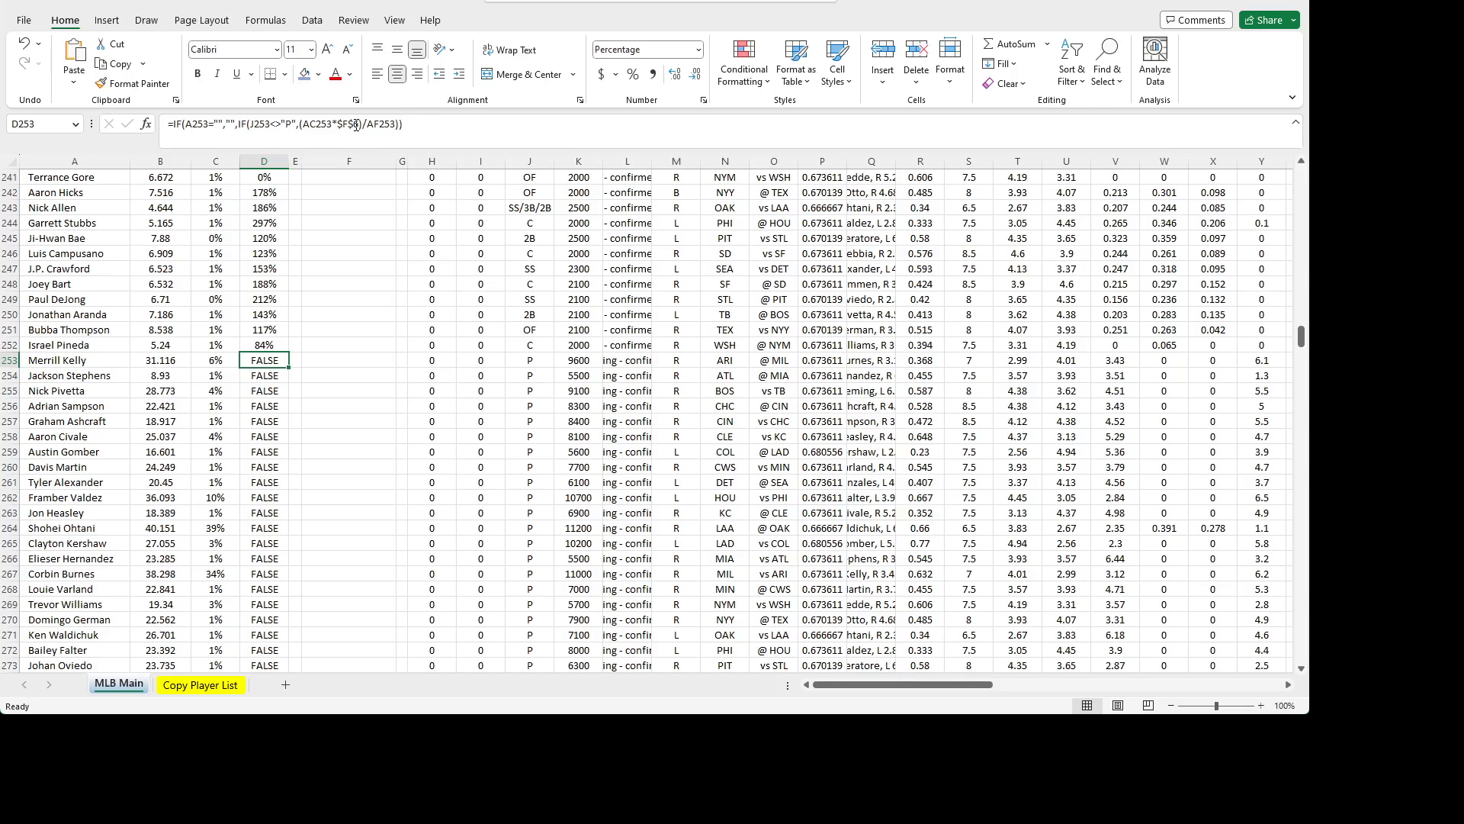
scroll(310, 412, "up", 20)
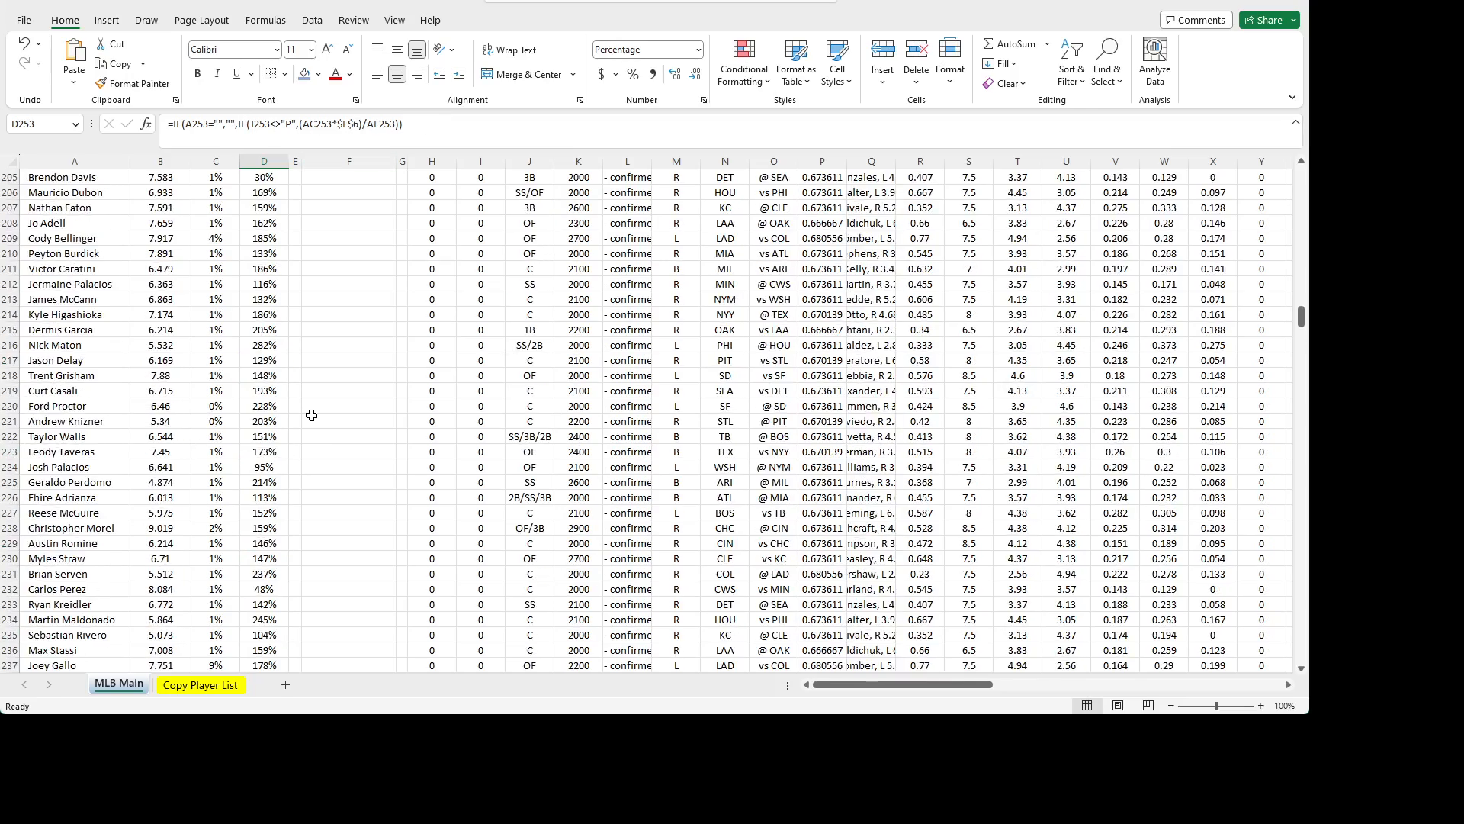
scroll(330, 424, "up", 20)
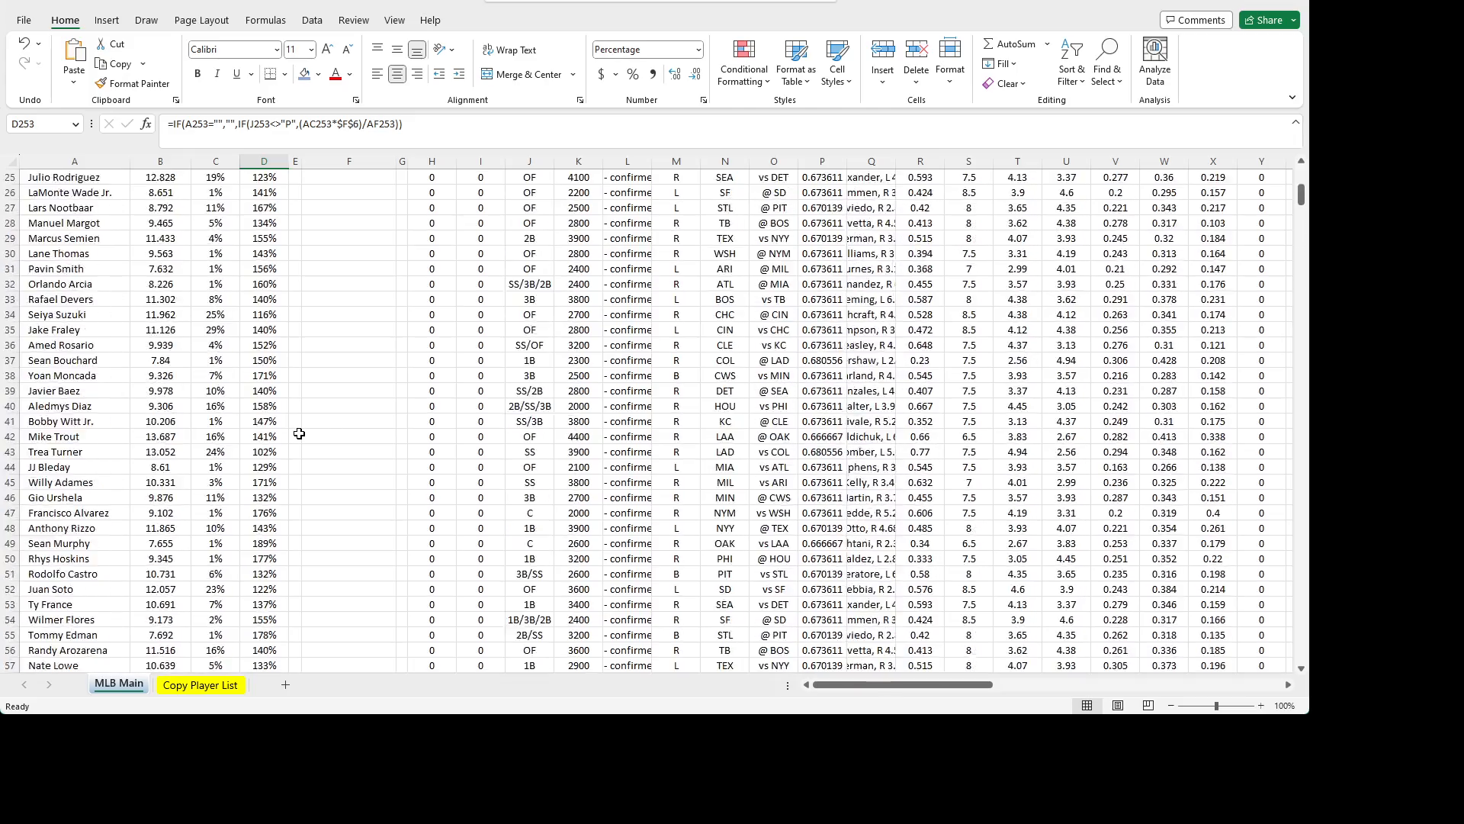
left_click(237, 124)
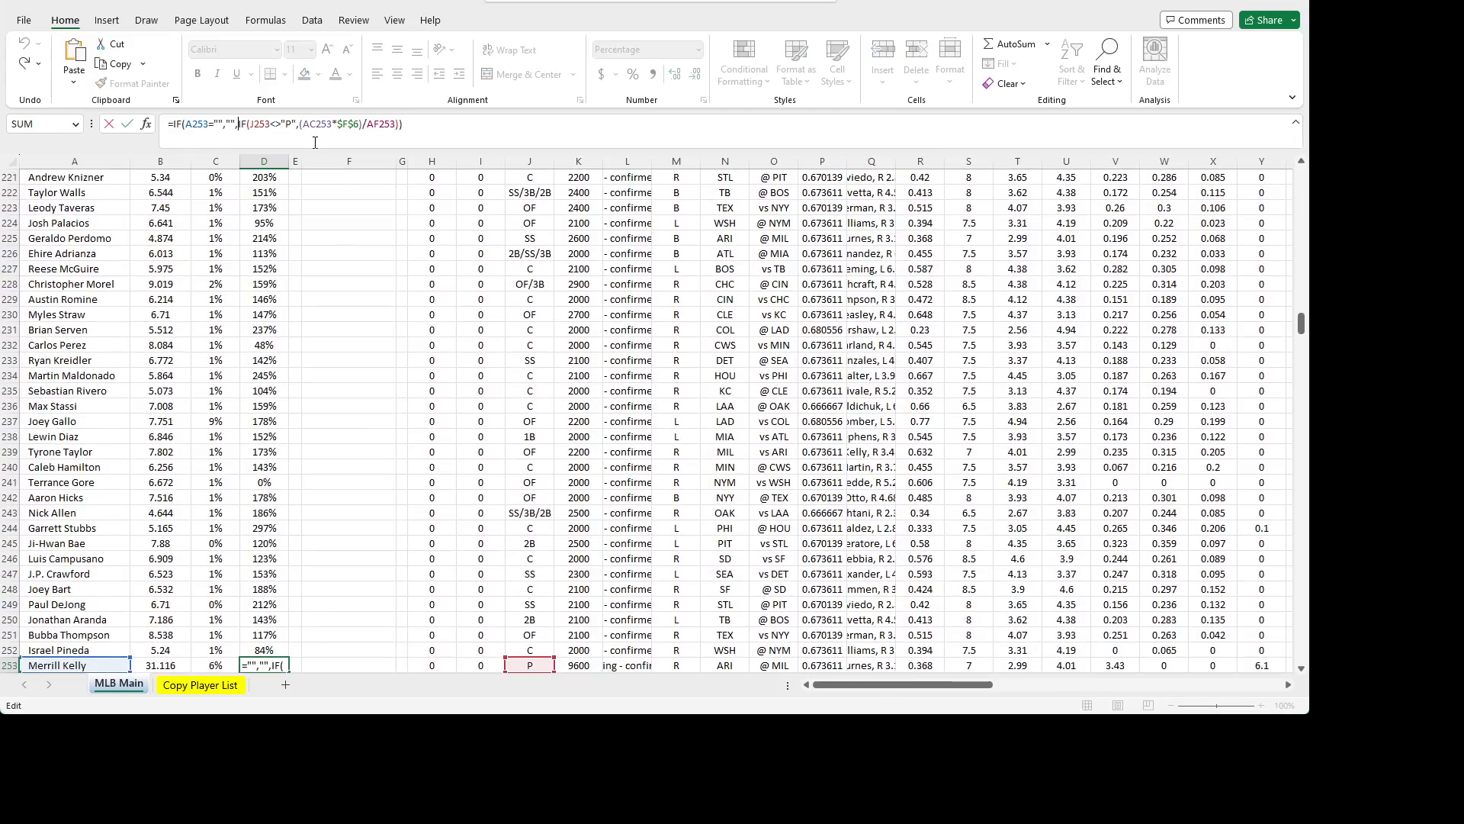
left_click(299, 125)
key("End")
key("Left")
key("Left")
key("Left")
key("Left")
key("Left")
key("Left")
key("Left")
key("Left")
key("Left")
key("Left")
key("Left")
key("Left")
key("Left")
key("Left")
key("Left")
key("Left")
key("Left")
key("Left")
key("Left")
key("Left")
key("Left")
key("End")
key("Left")
type(",")
- Duplicate the (AC253*$F$6)/AF253 calculation as the else branch of the position test in D253's formula
left_click_drag(398, 124, 302, 124)
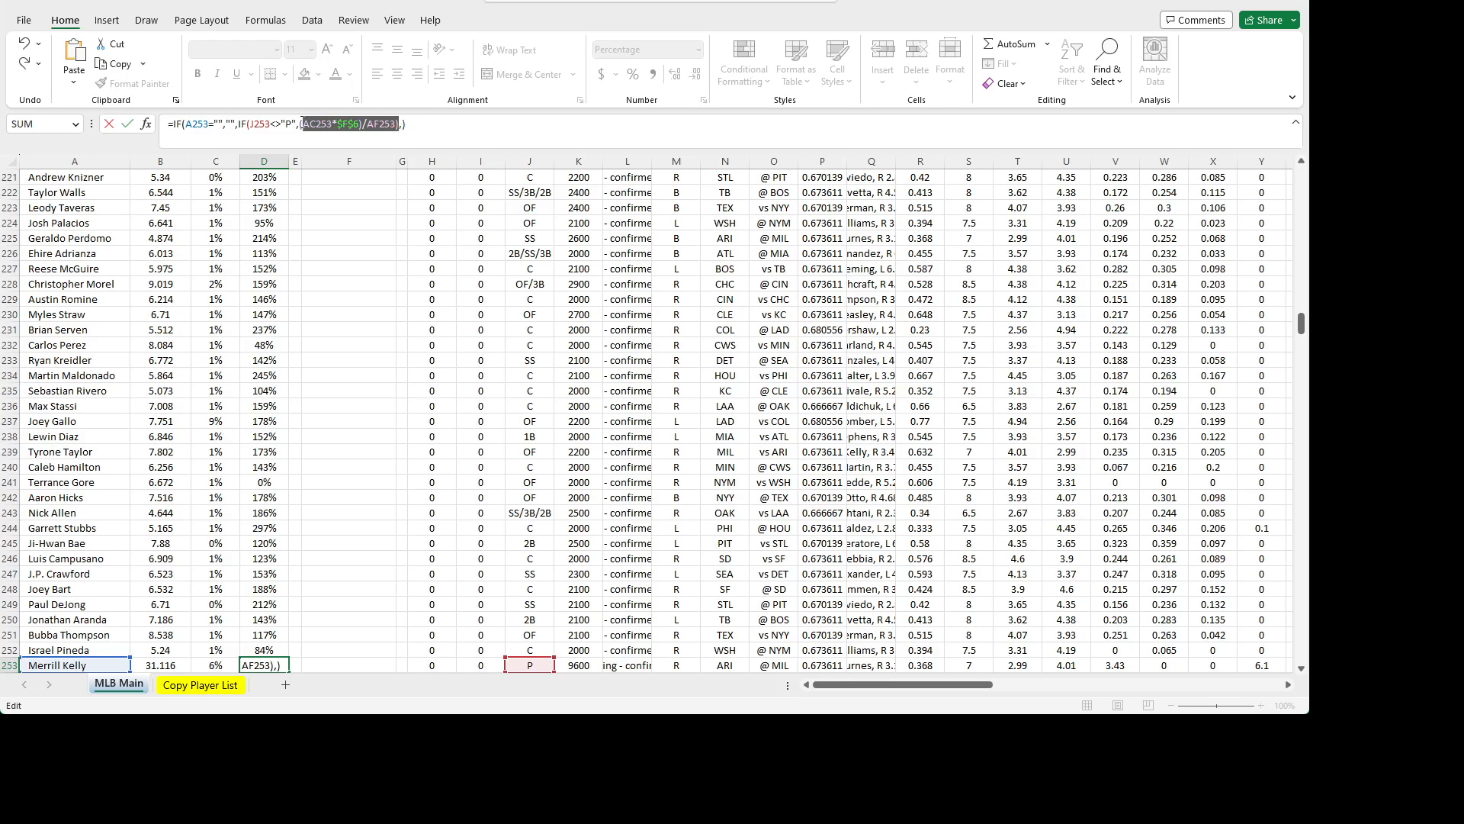
left_click(400, 124)
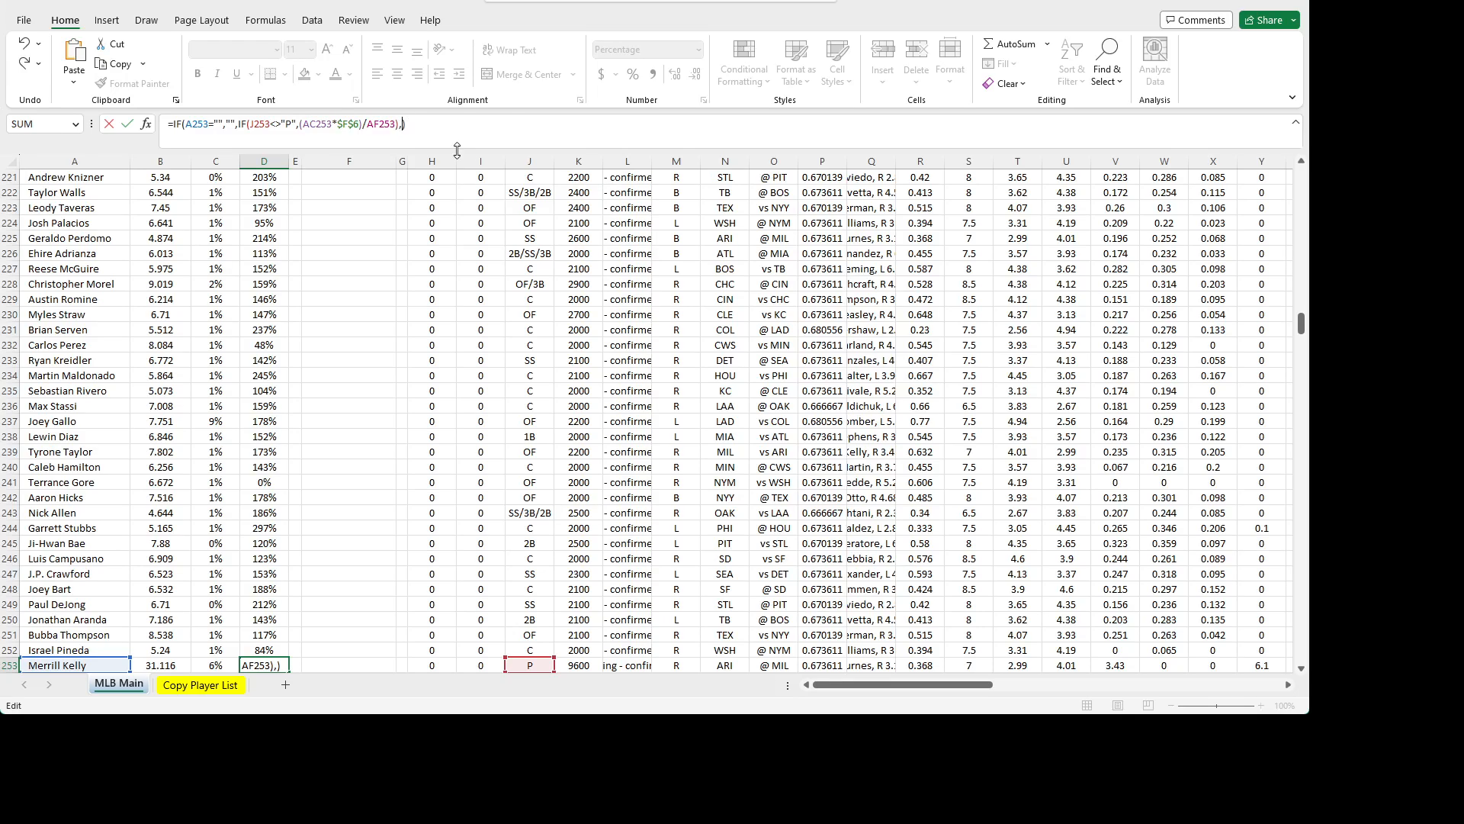
key("ctrl+v")
left_click(446, 124)
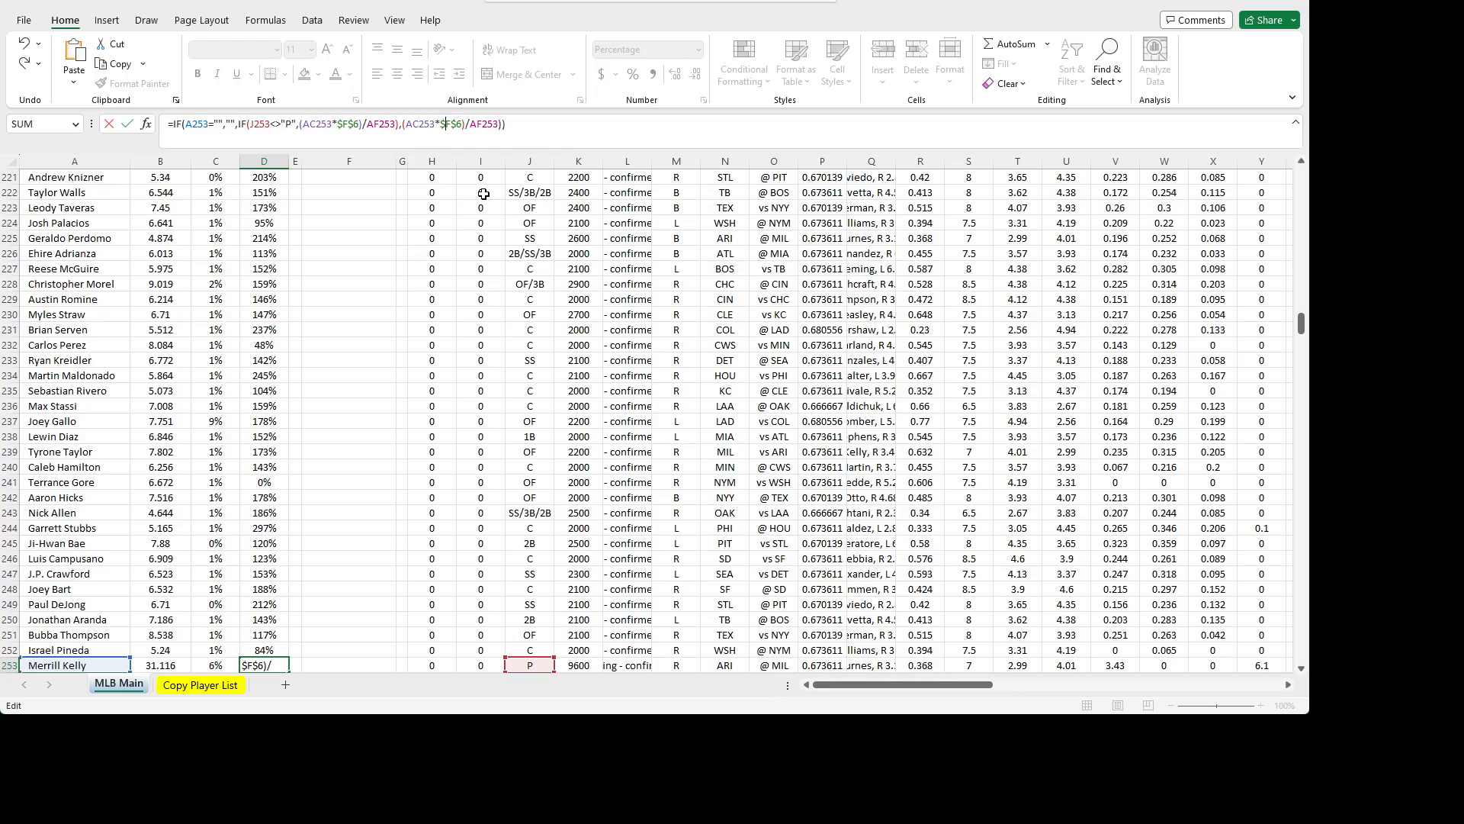
- Point the else branch of D253 to $F$4, remove the surplus parenthesis after the batter calculation, and enter the formula
scroll(458, 206, "up", 20)
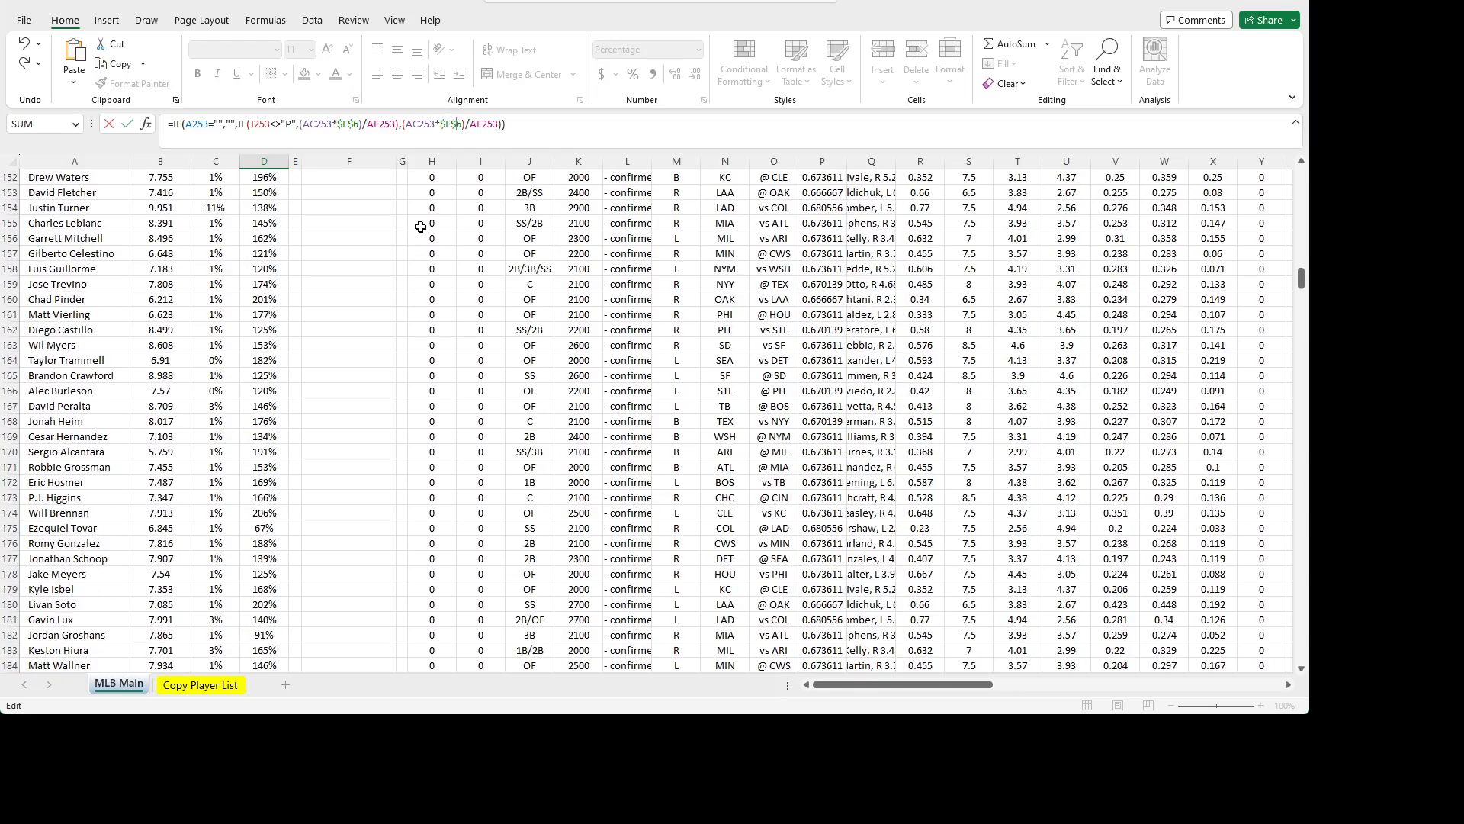
scroll(459, 386, "up", 20)
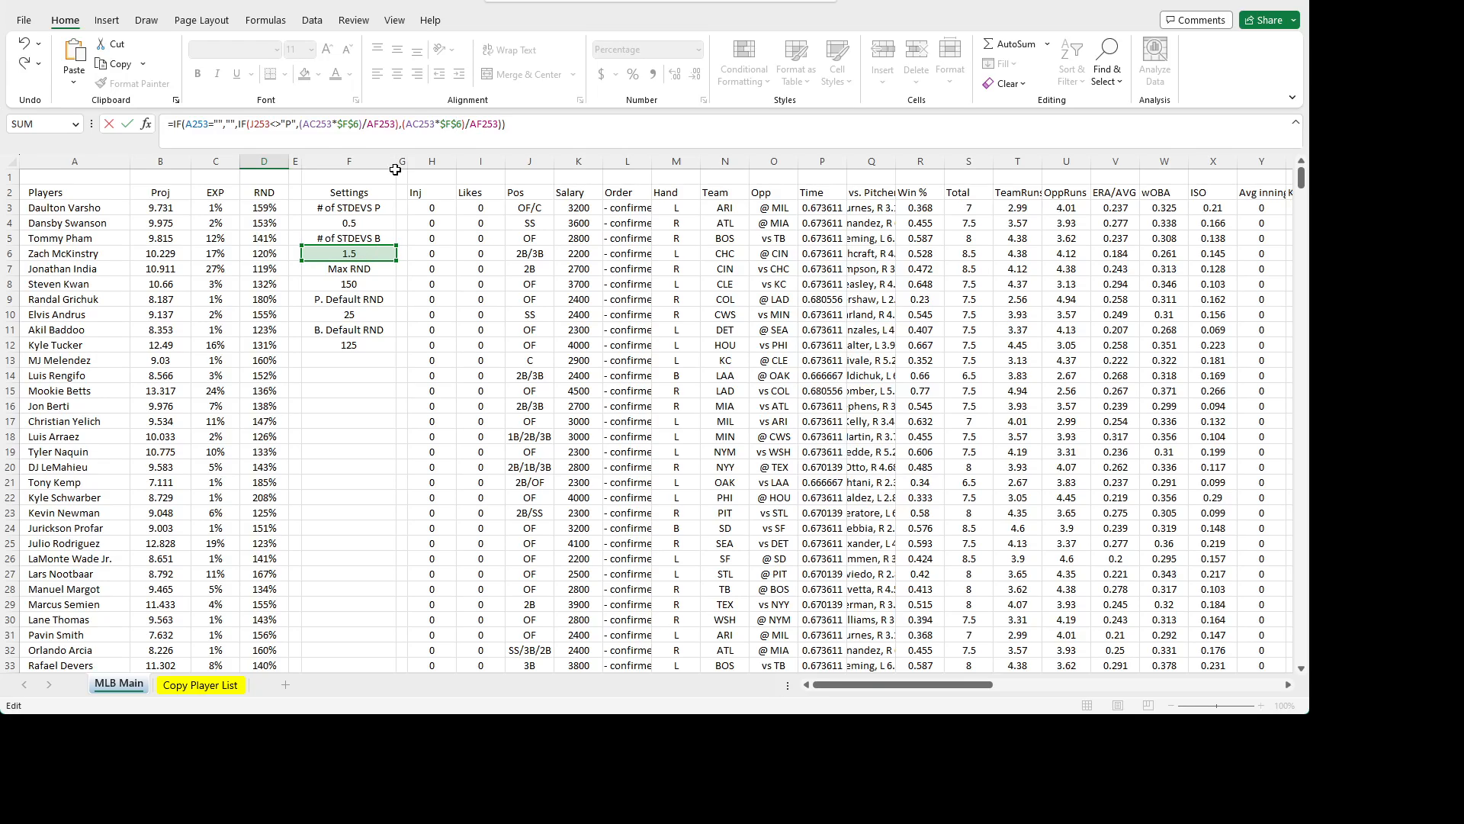
key("BackSpace")
type("4")
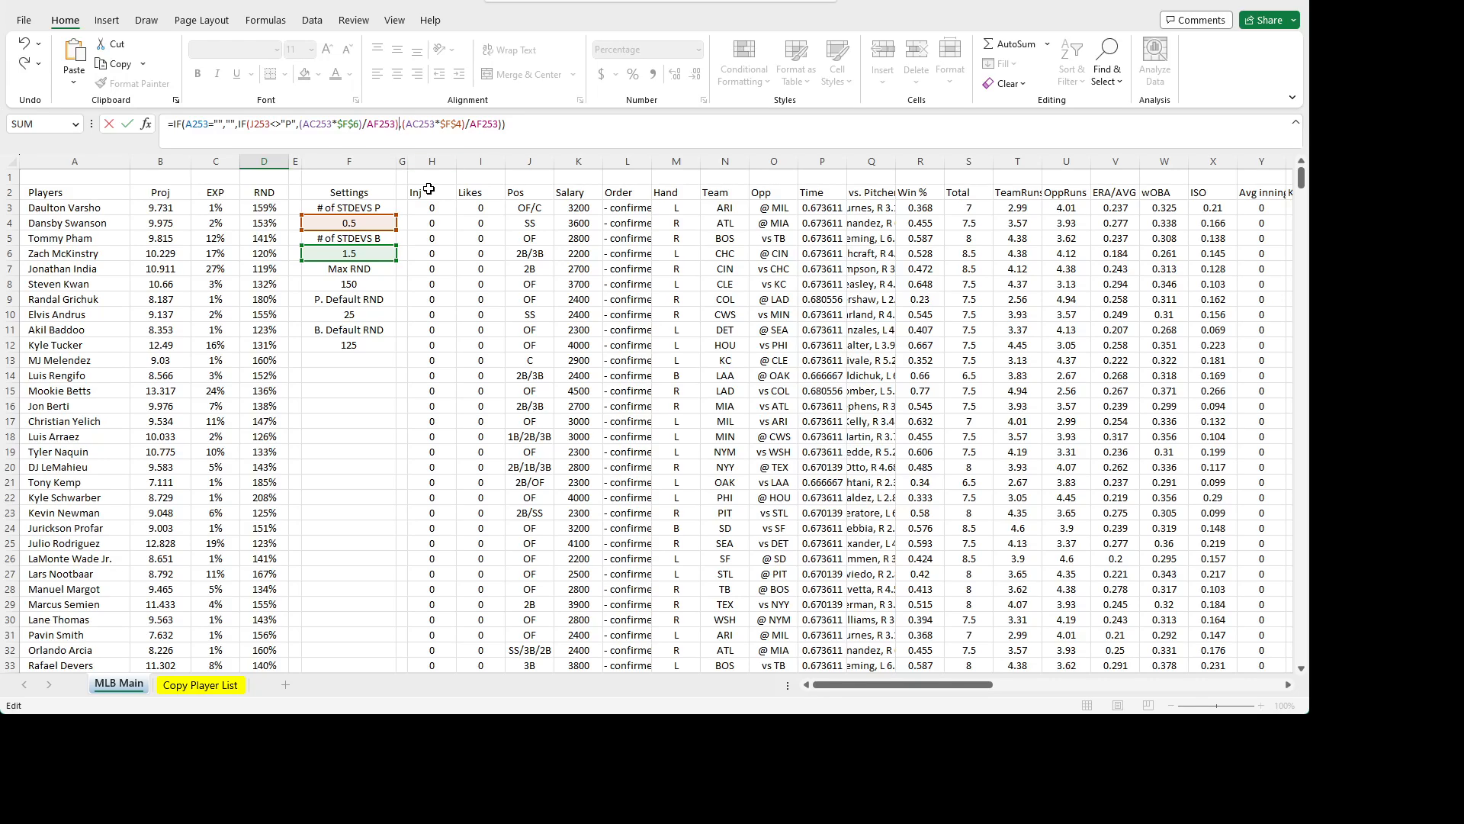
key("BackSpace")
key("Return")
- Copy the full RND formula from D253, try pasting it over D3's formula, and undo the paste
scroll(347, 627, "down", 1)
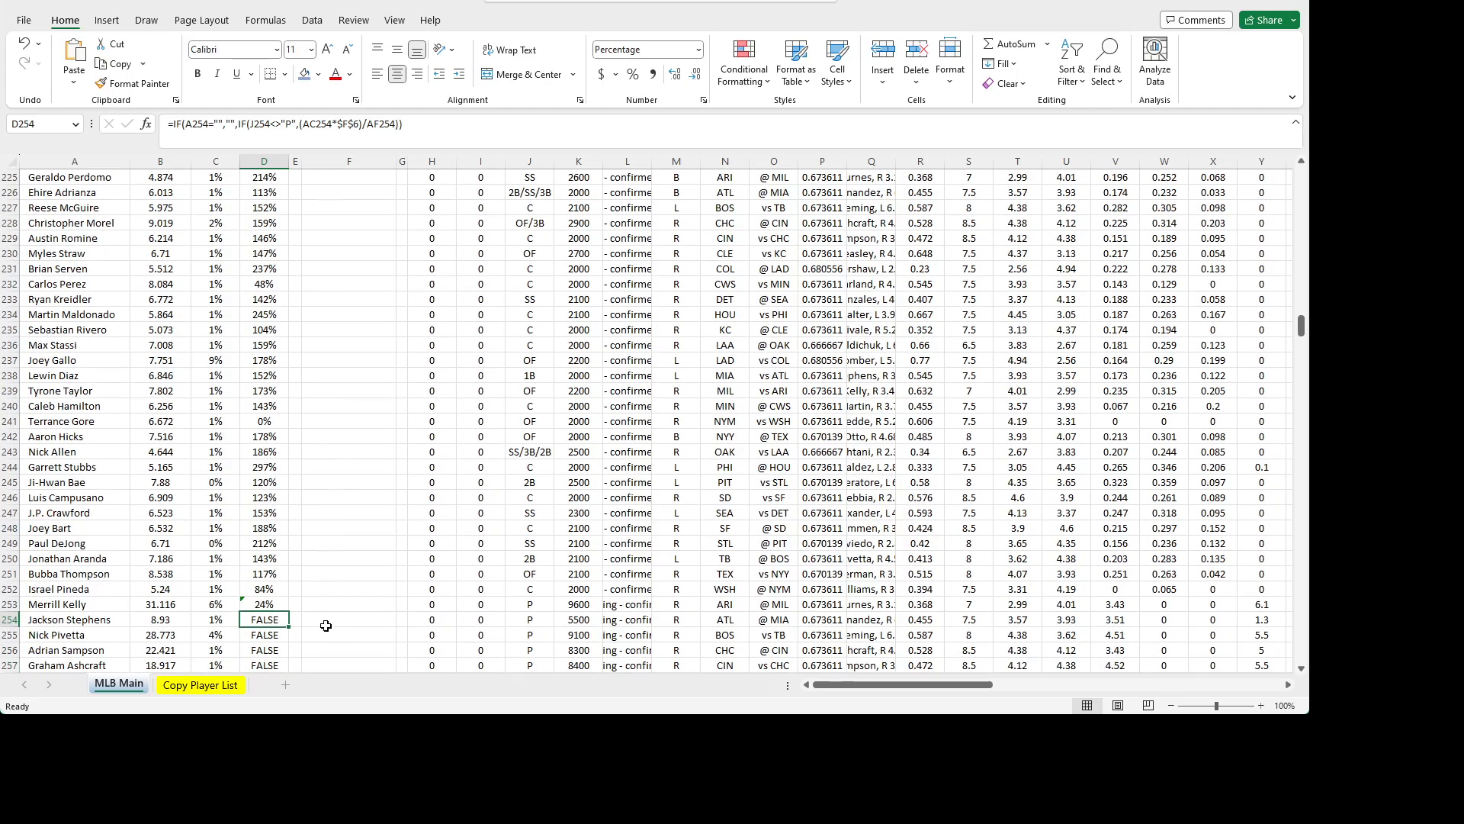
left_click(280, 605)
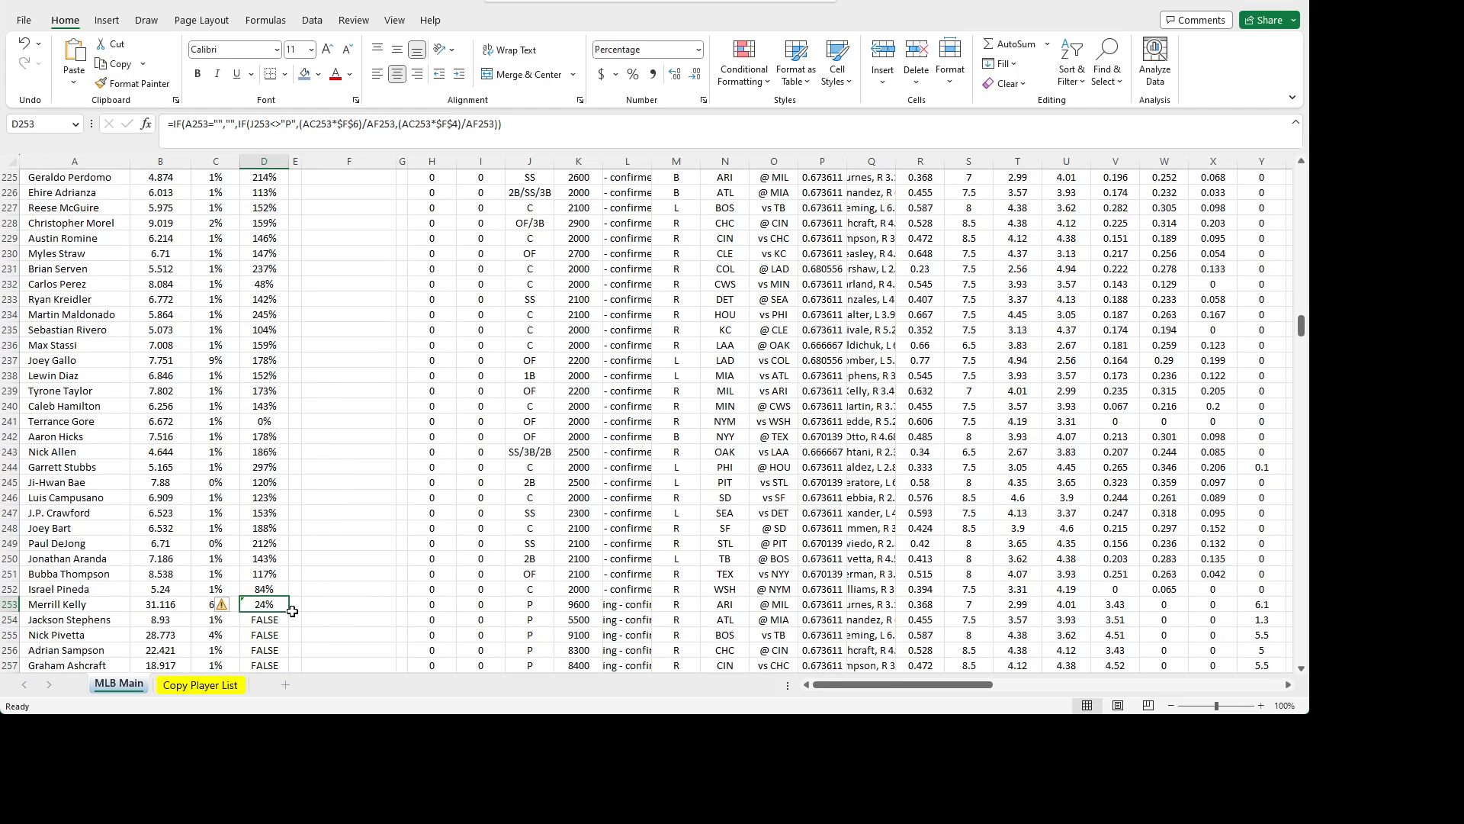
scroll(326, 533, "up", 11)
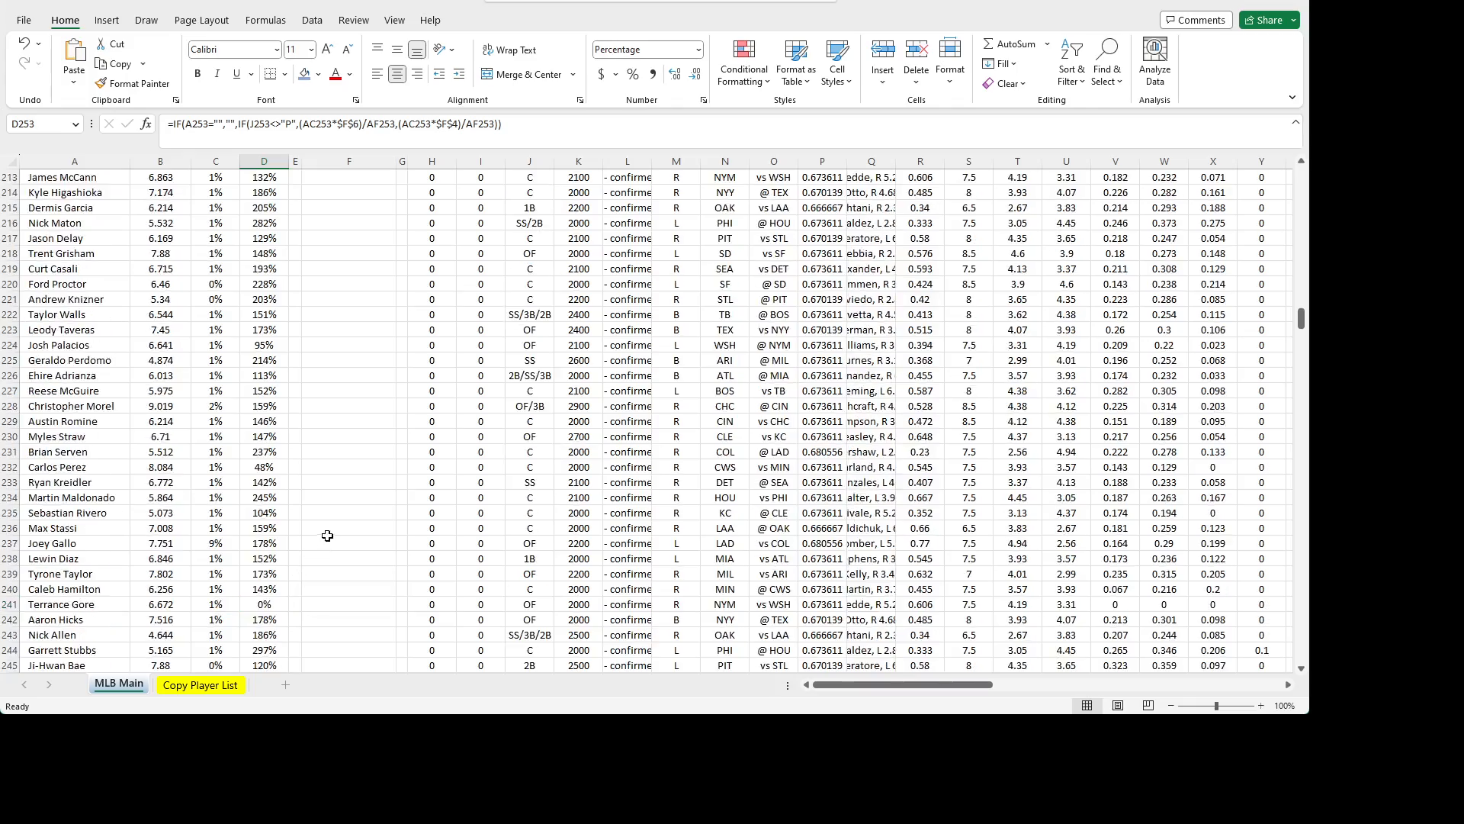
left_click_drag(505, 124, 92, 123)
key("ctrl+c")
key("Escape")
scroll(305, 260, "up", 20)
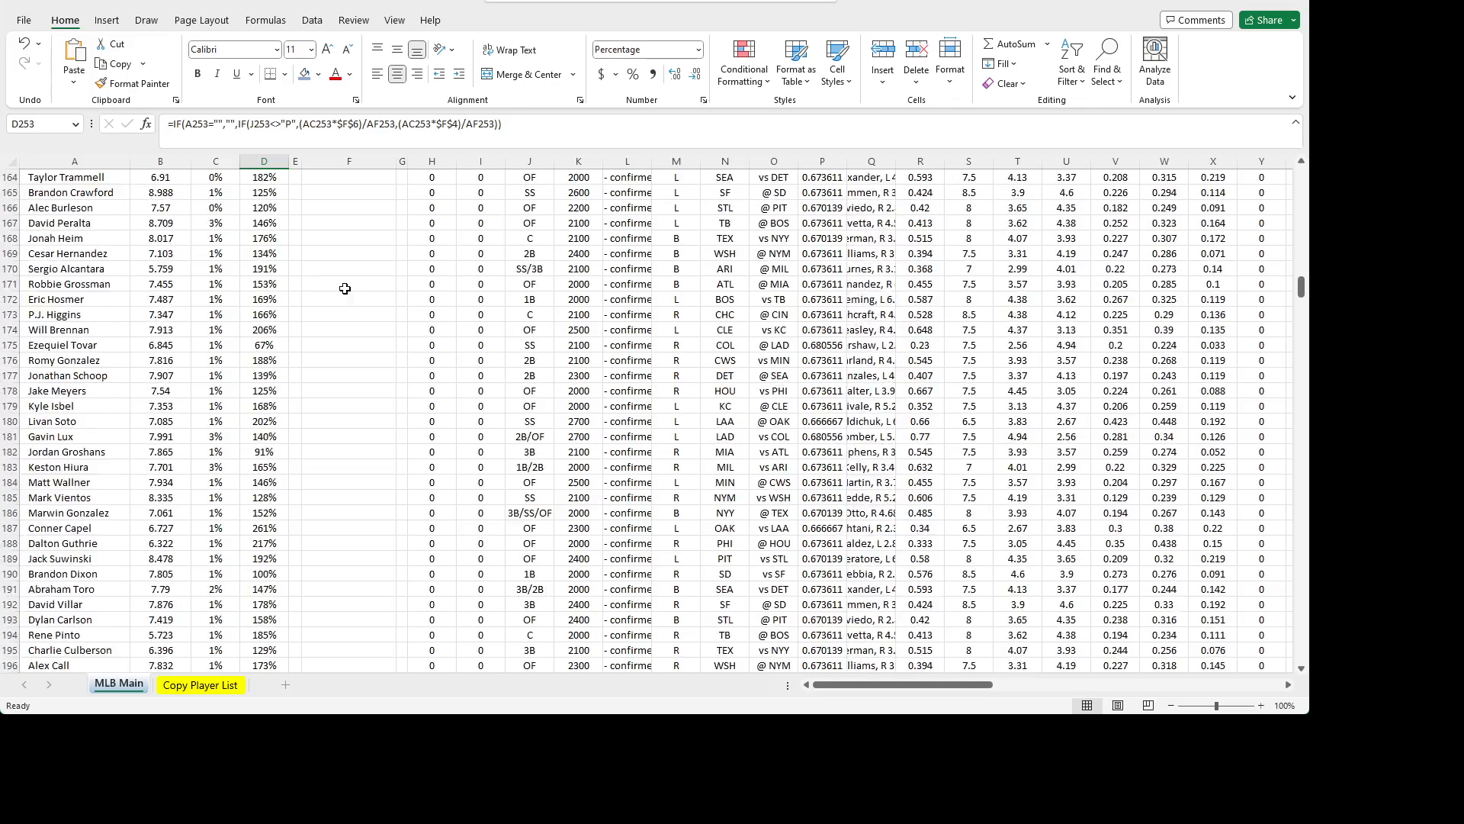
scroll(305, 221, "up", 20)
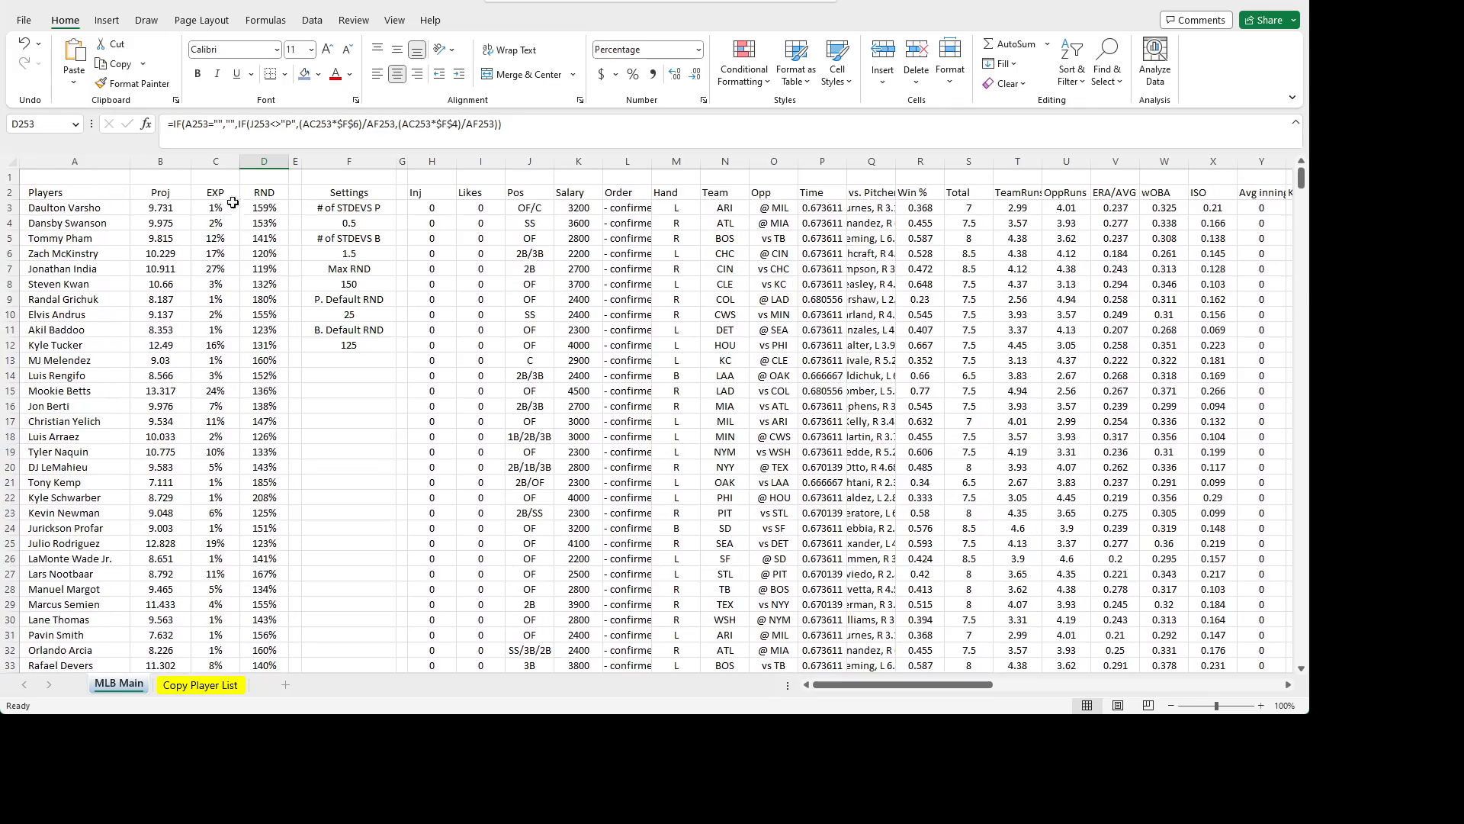
left_click(267, 207)
triple_click(411, 122)
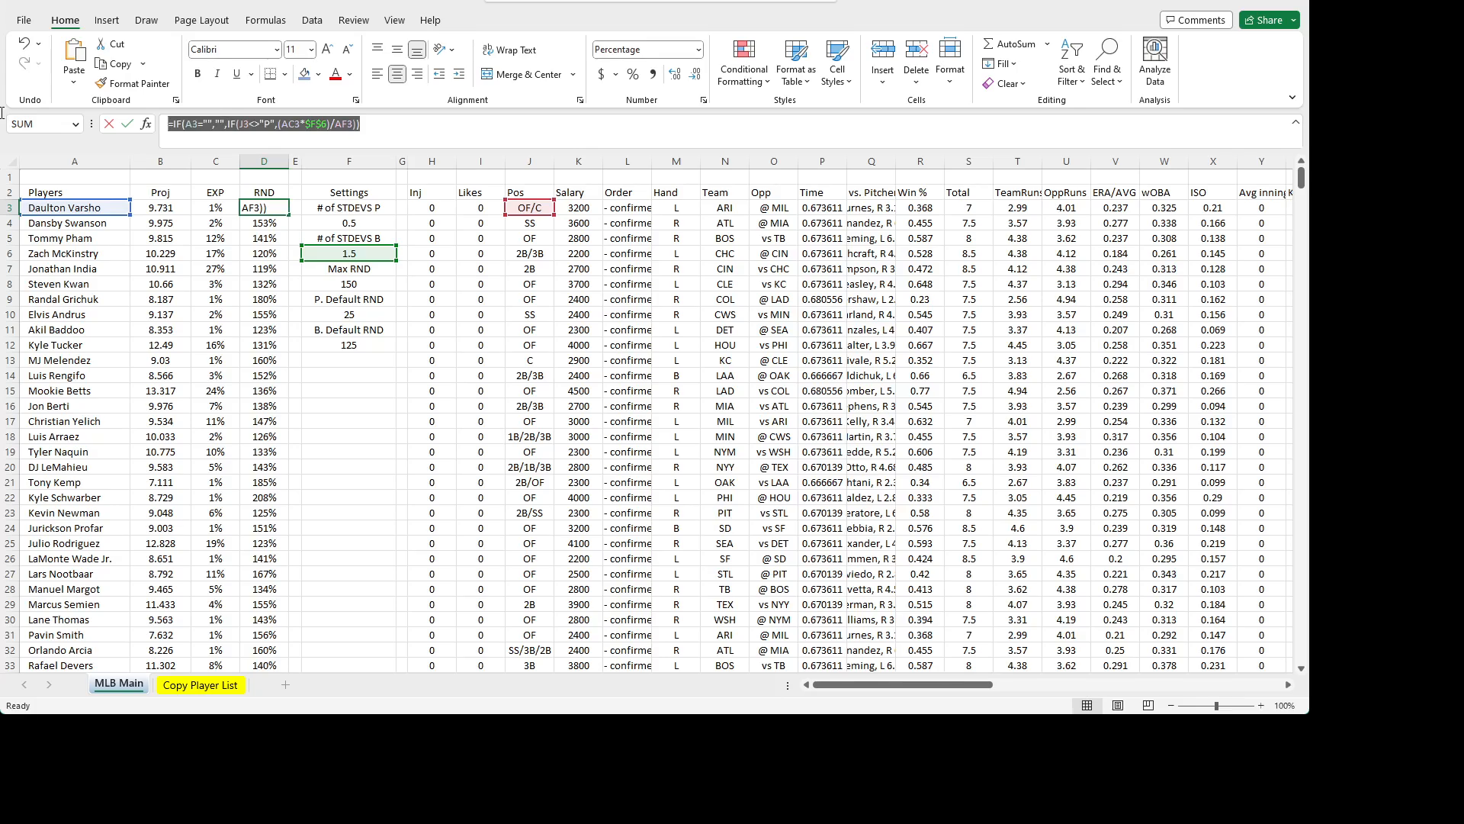
key("ctrl+v")
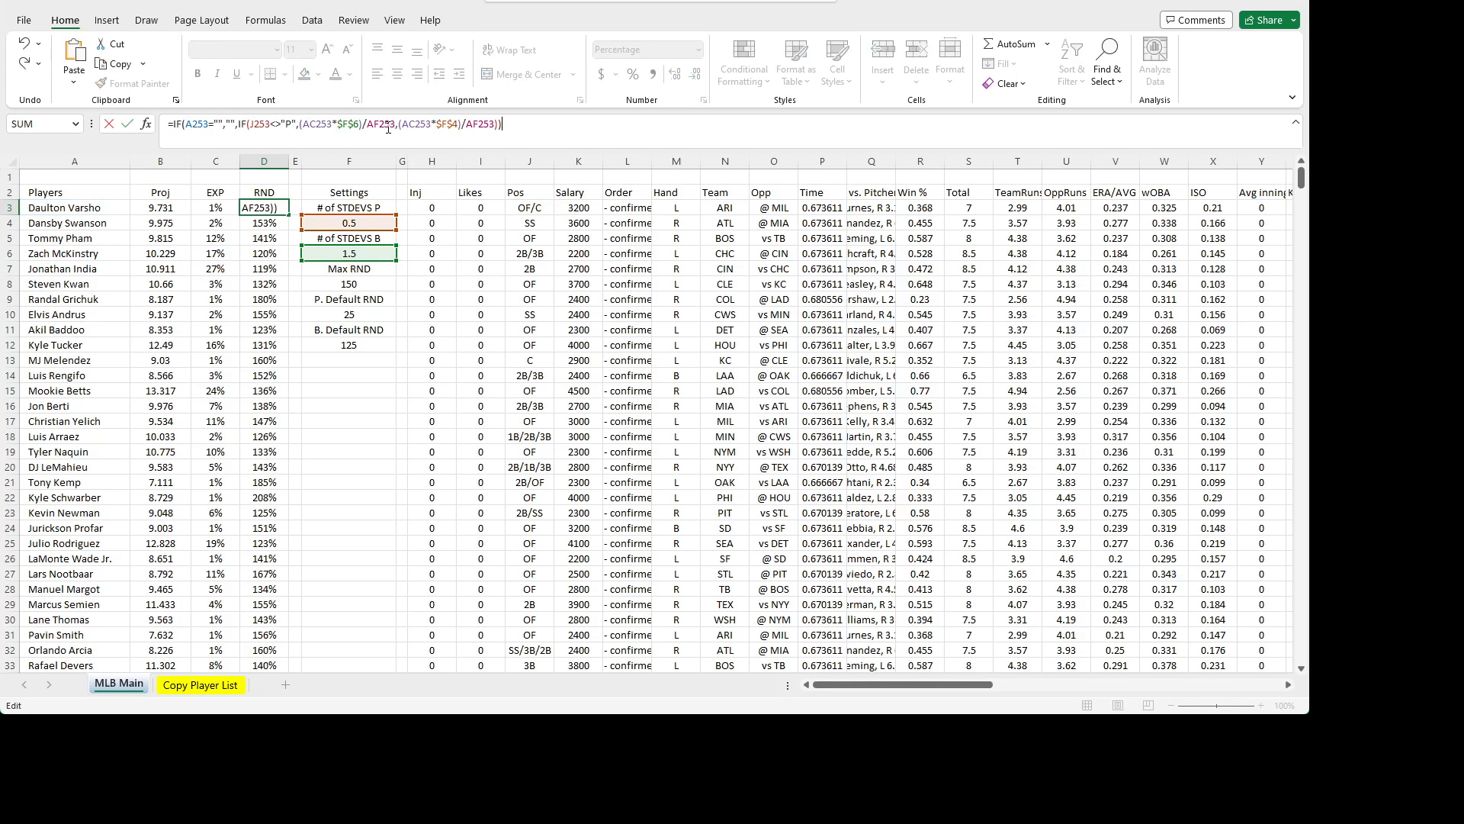
key("ctrl+z")
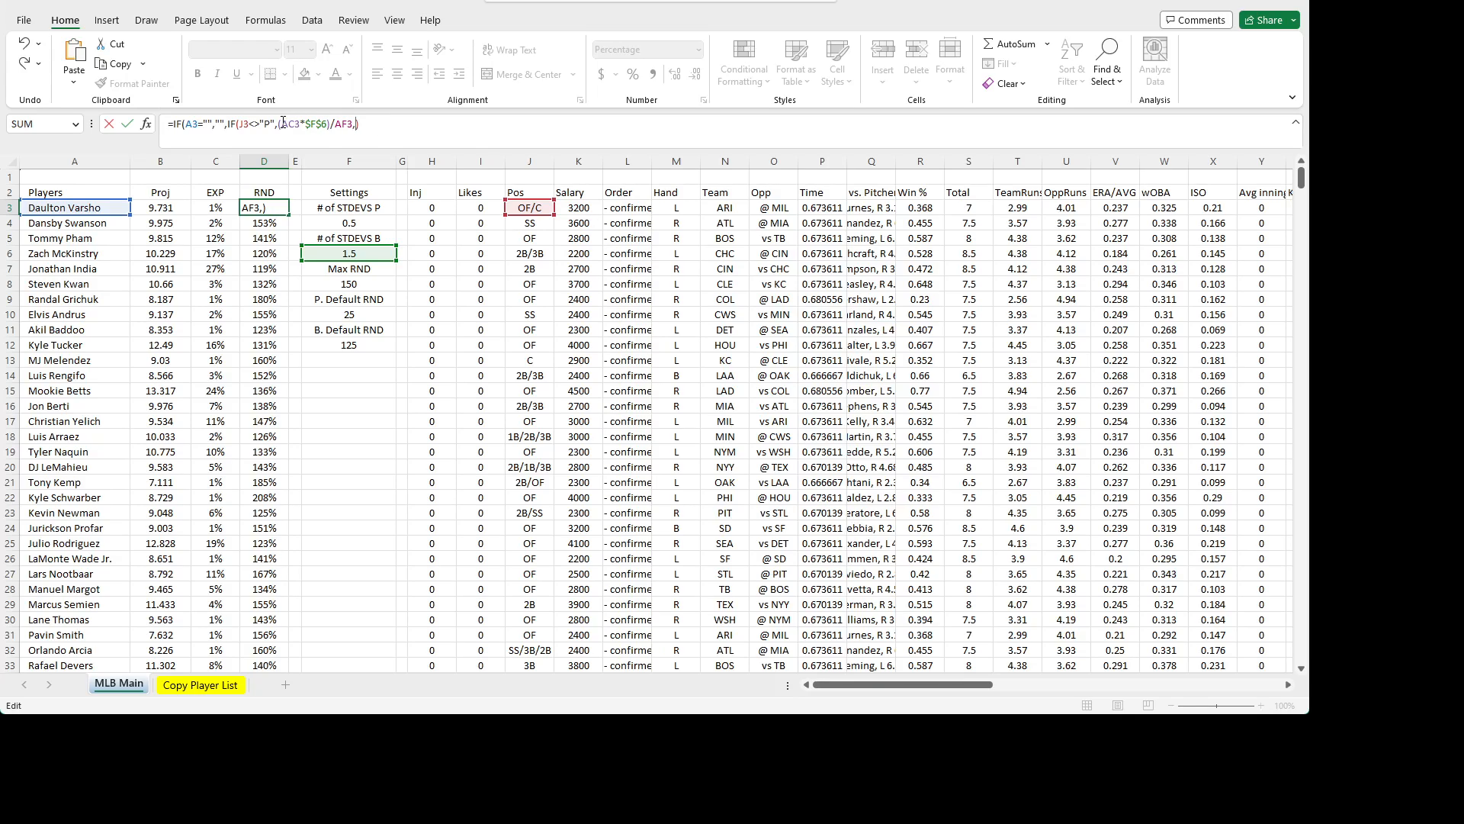
- Add a pitcher branch to D3's RND formula, giving =IF(A3="","",IF(J3<>"P",(AC3*$F$6)/AF3,(AC3*$F$4)/AF3))
left_click_drag(279, 124, 357, 125)
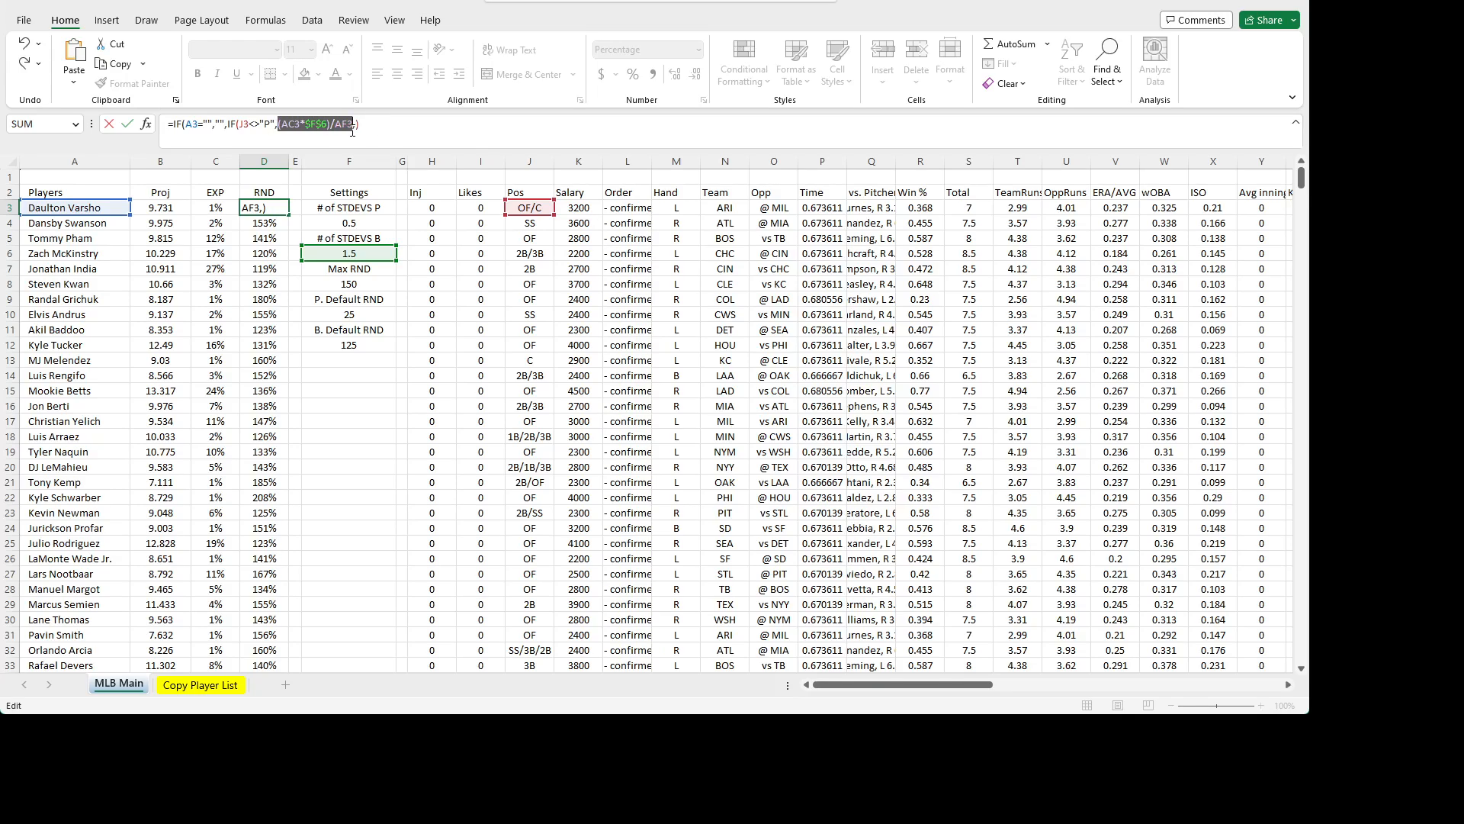
key("ctrl+c")
left_click(356, 125)
key("ctrl+v")
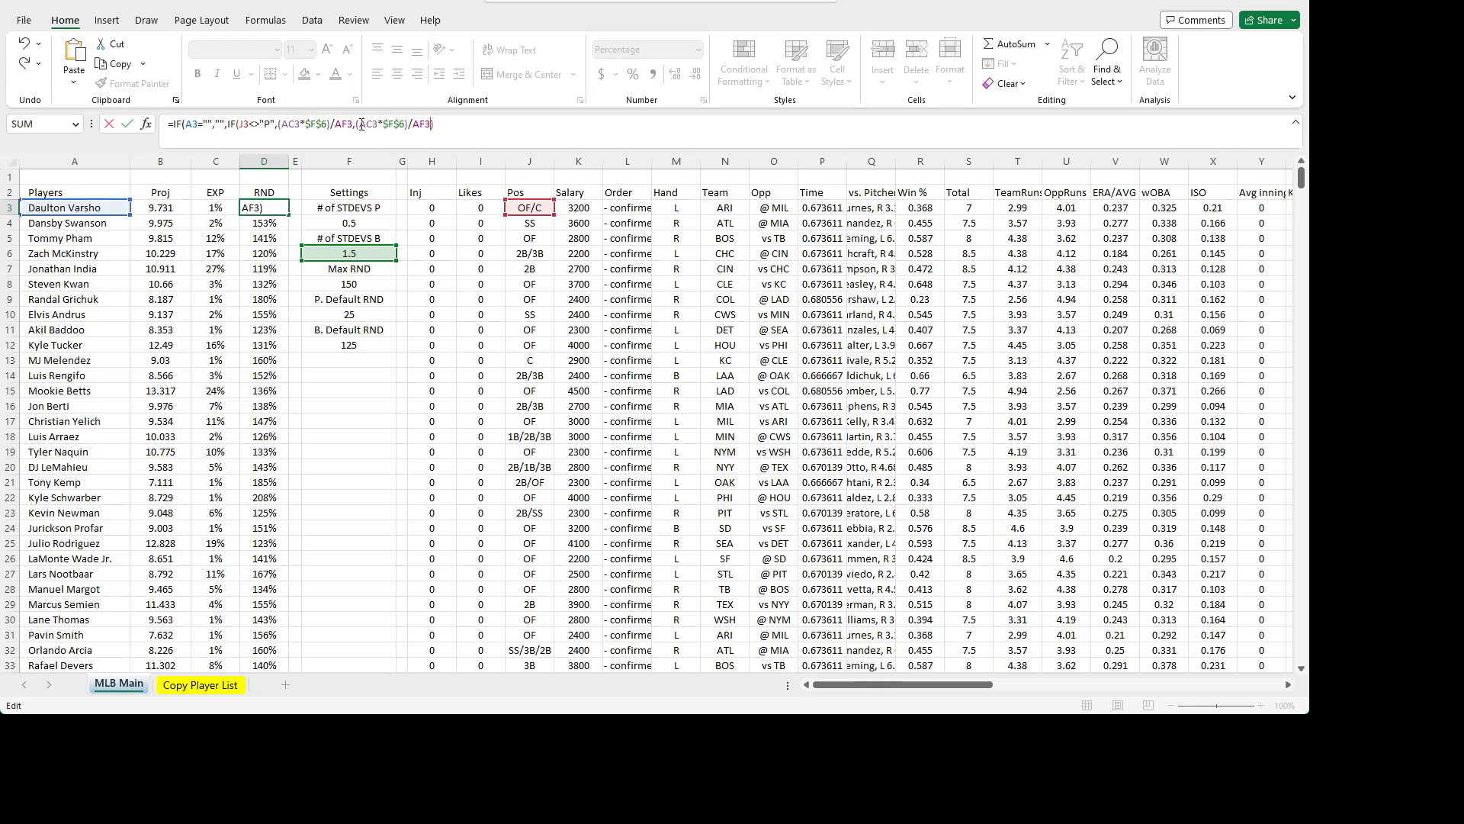
left_click(406, 124)
key("BackSpace")
type("4")
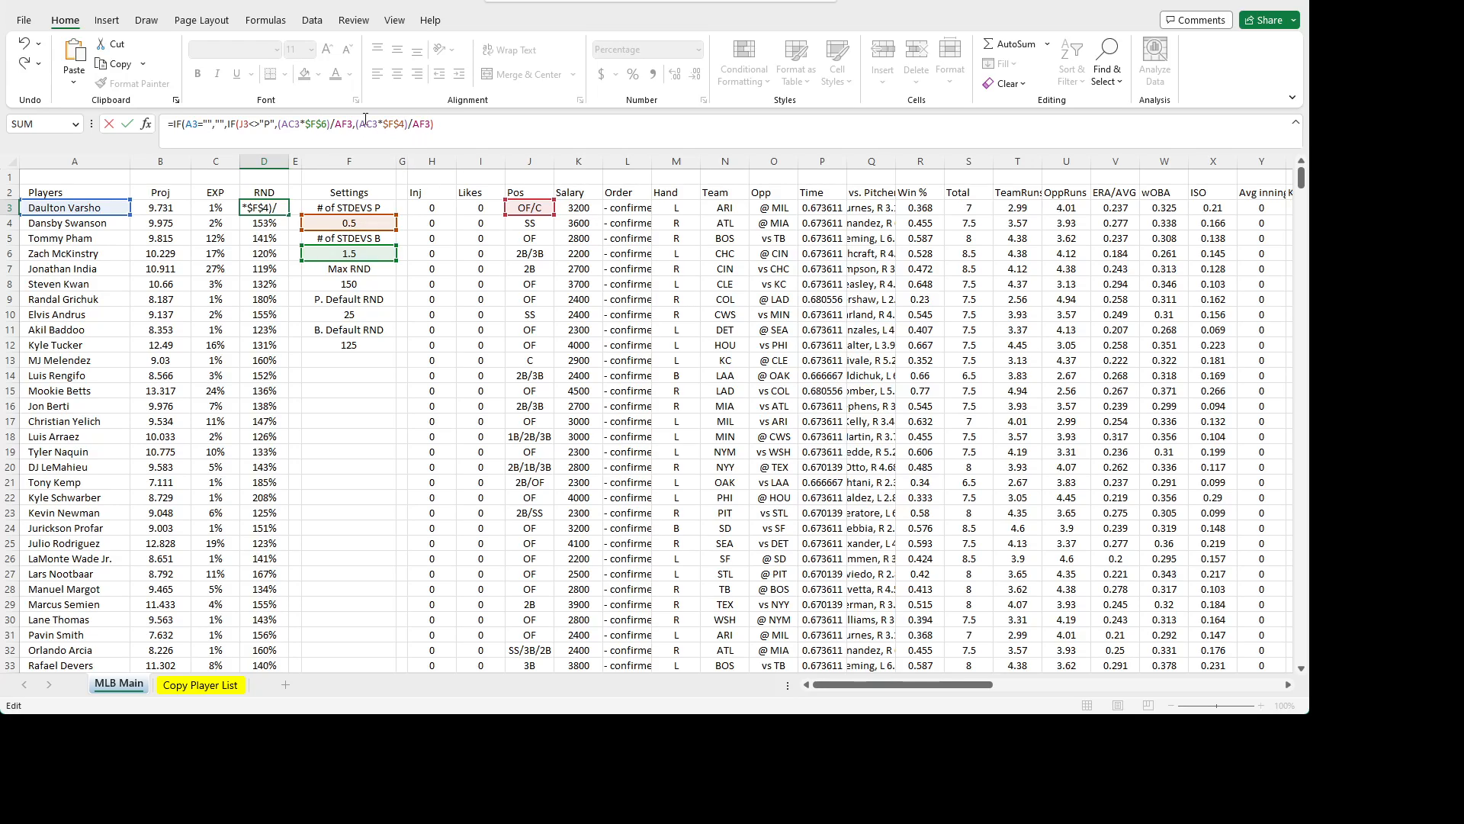
left_click(453, 128)
key("ctrl+Return")
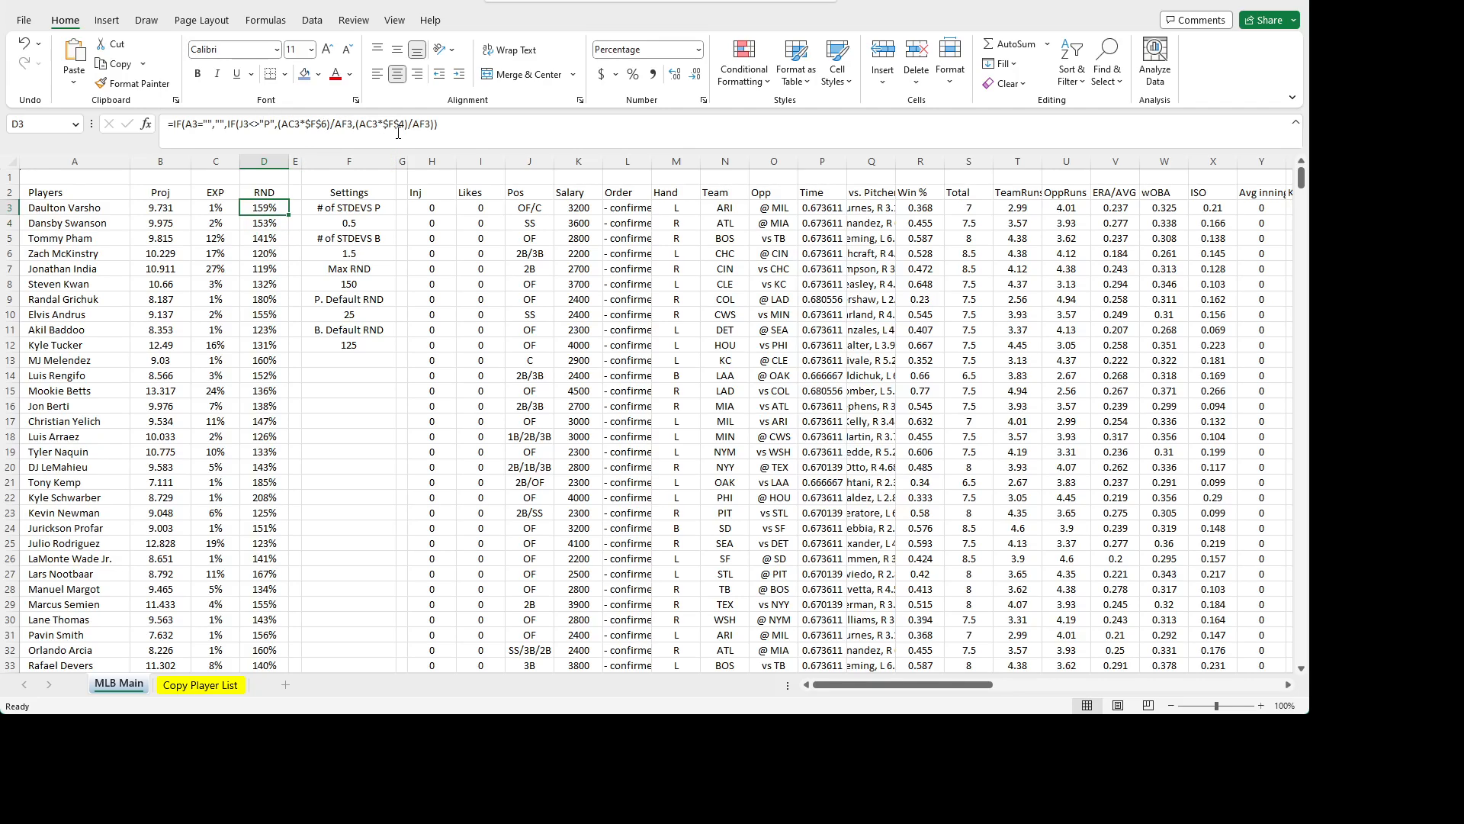
- Fill the batter and pitcher RND formula from D3 down the whole column, check the pitcher rows, and return to D3
double_click(289, 216)
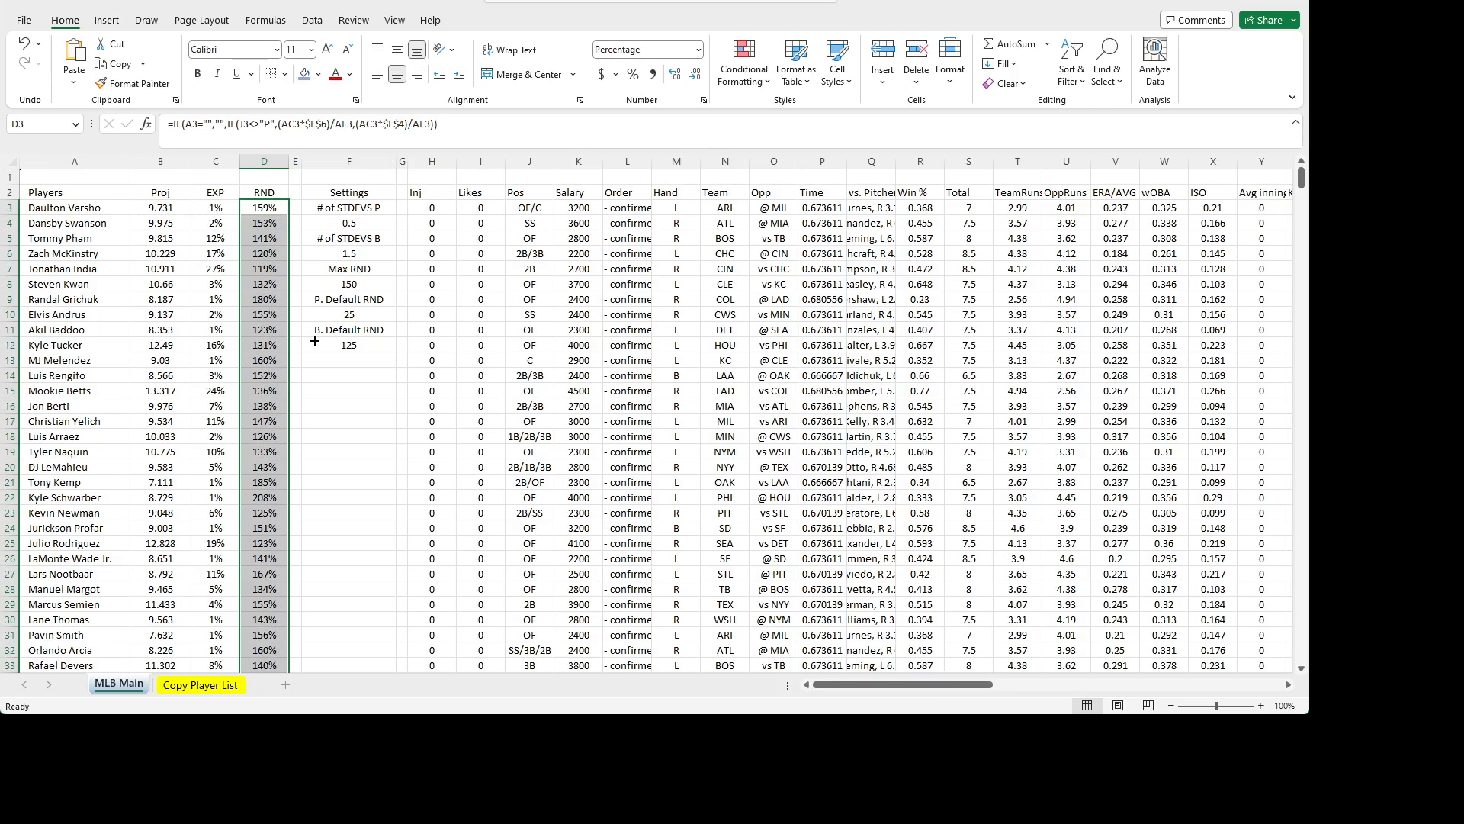
scroll(336, 450, "down", 20)
scroll(362, 463, "down", 20)
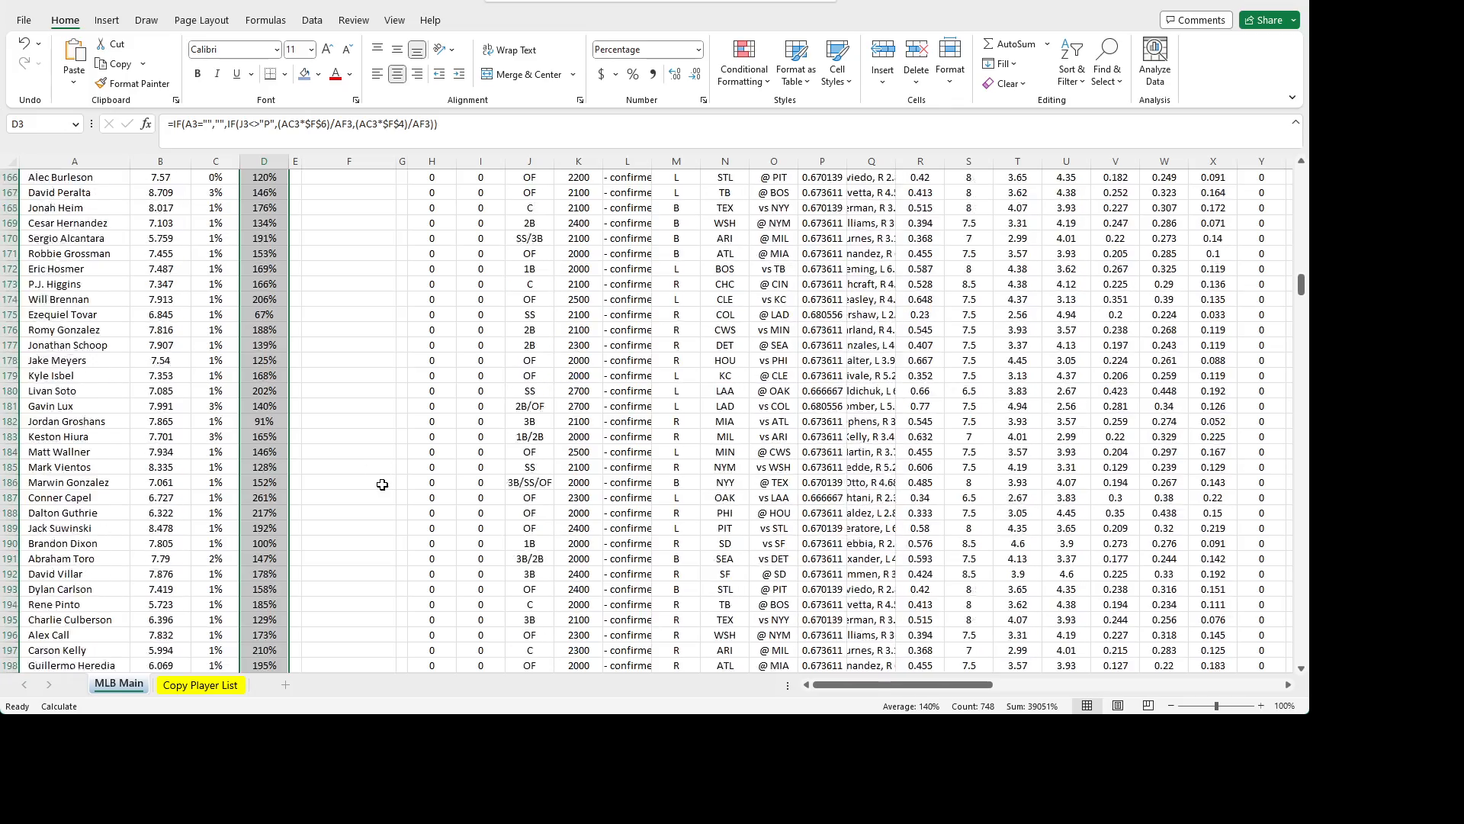
scroll(371, 480, "down", 7)
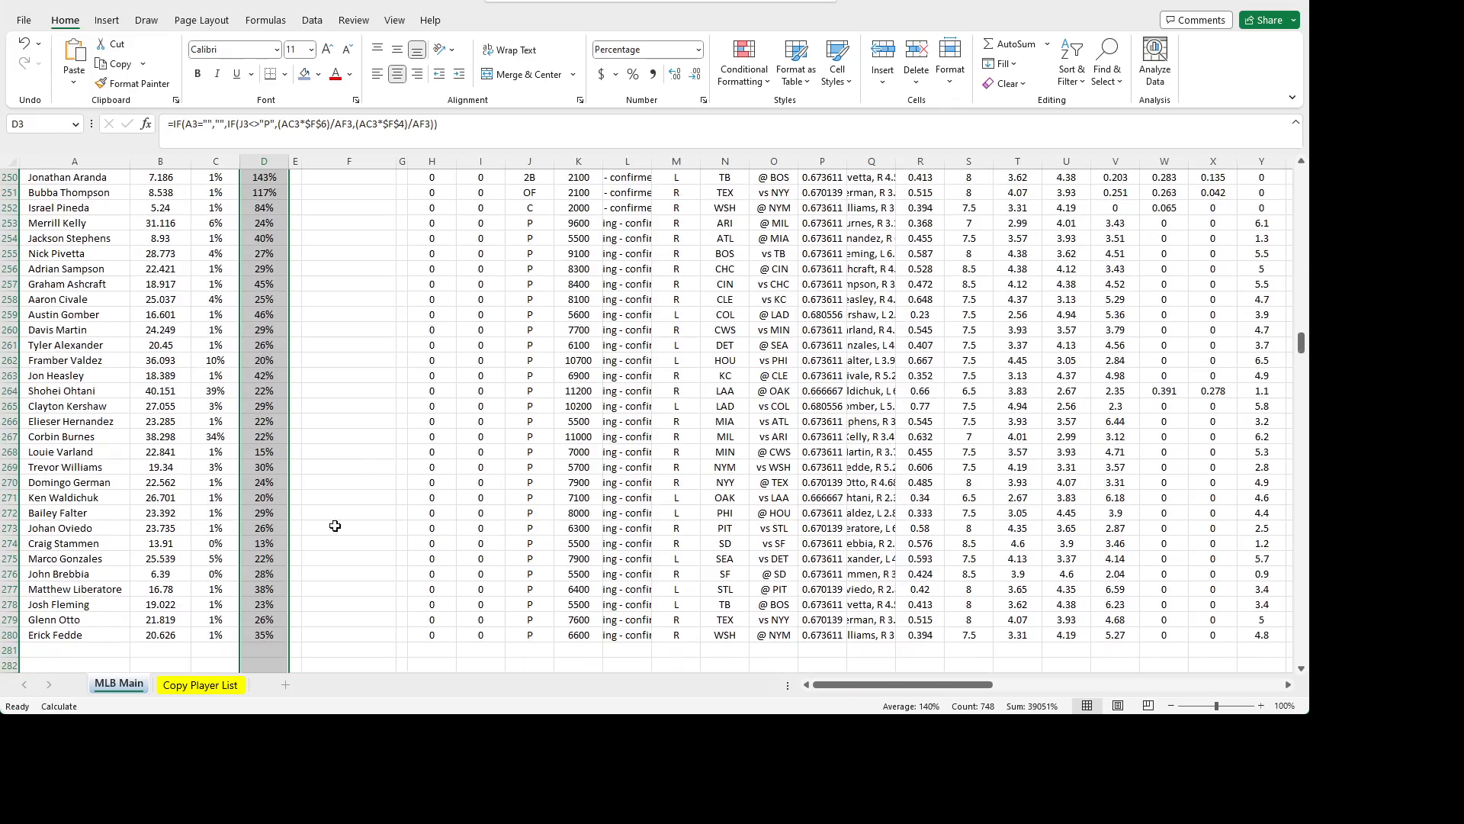
left_click(267, 604)
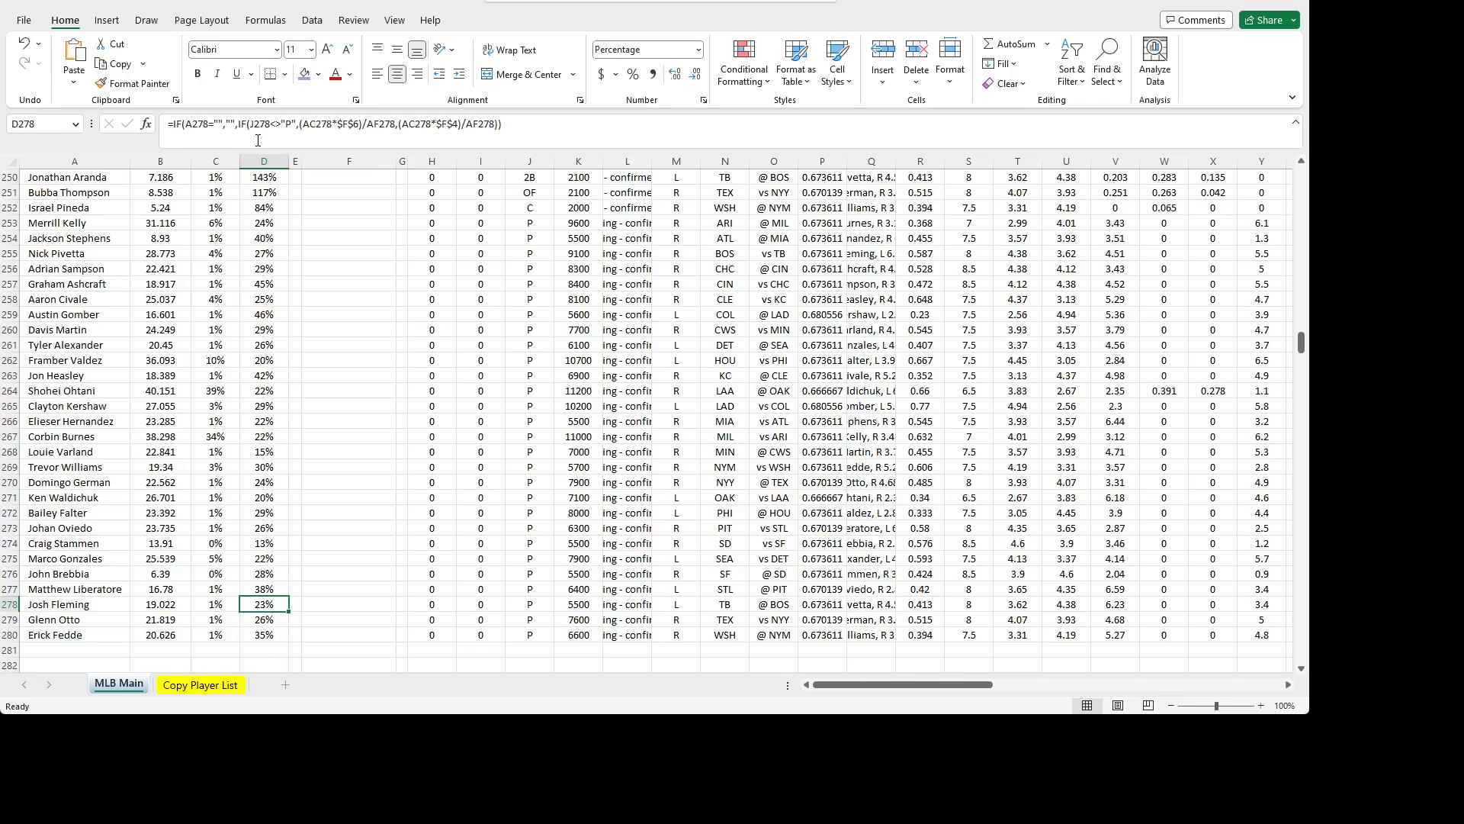
scroll(257, 263, "up", 20)
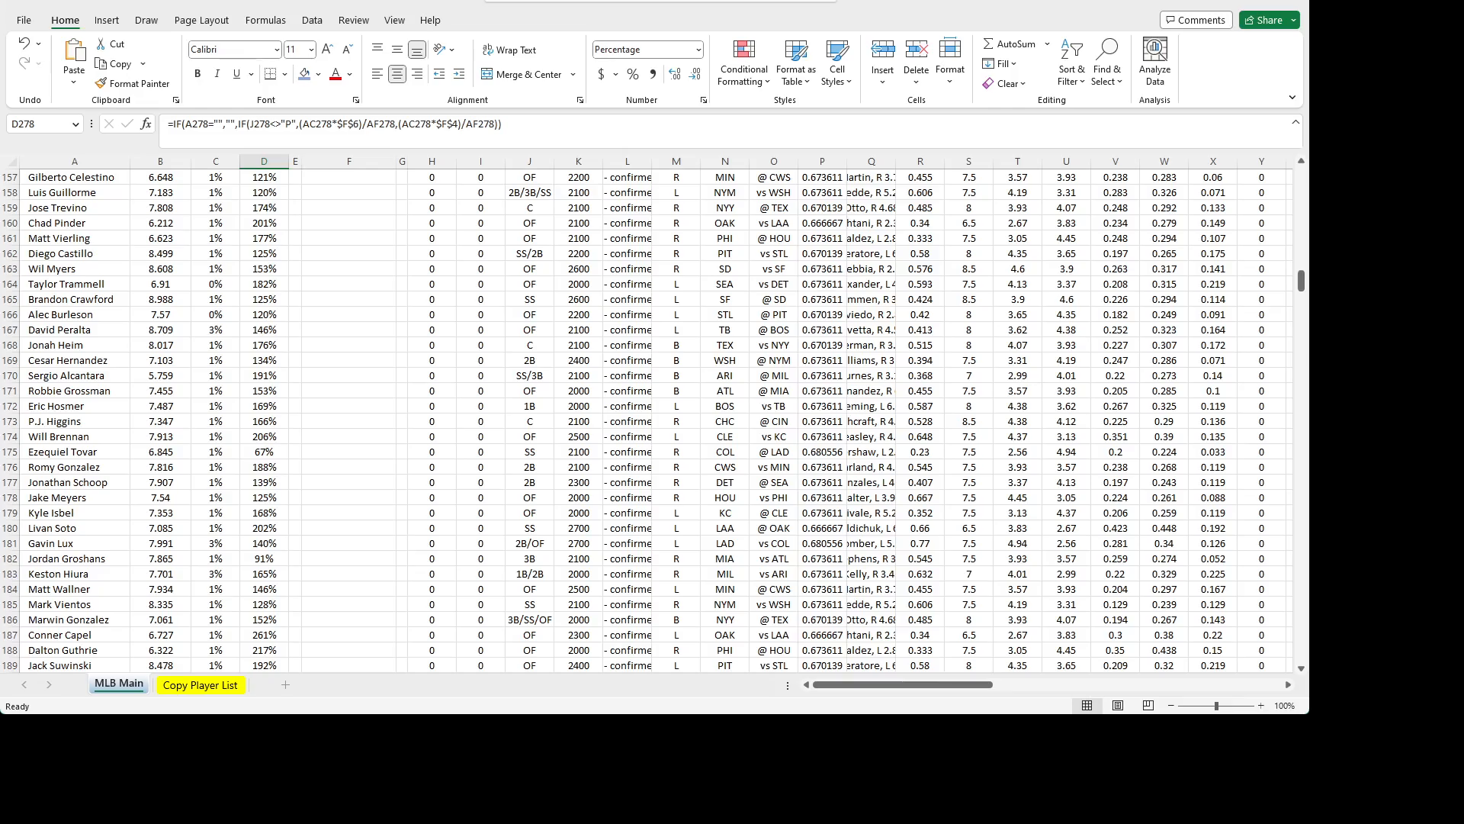
left_click_drag(1305, 286, 1301, 177)
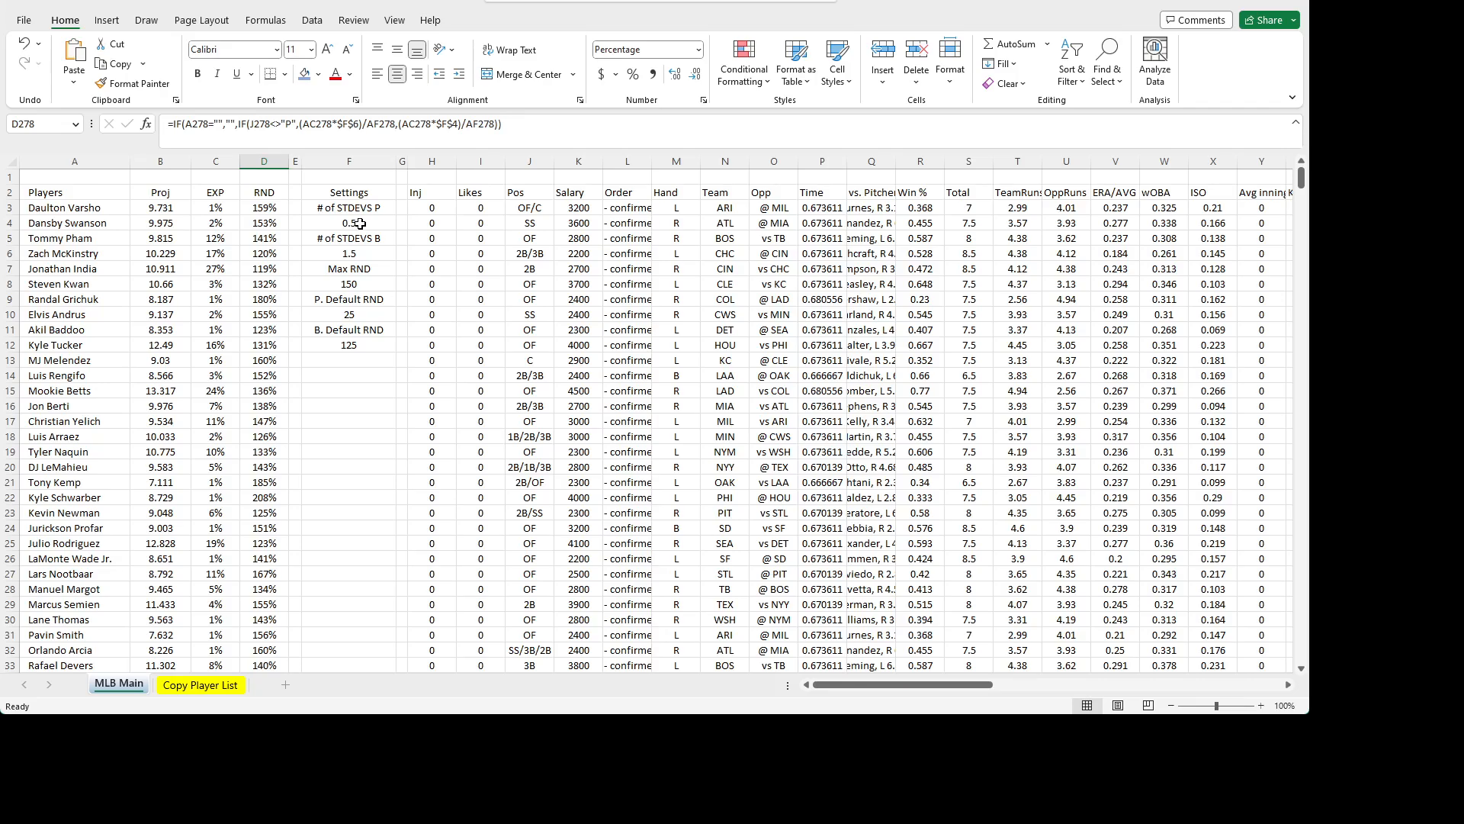
left_click(265, 209)
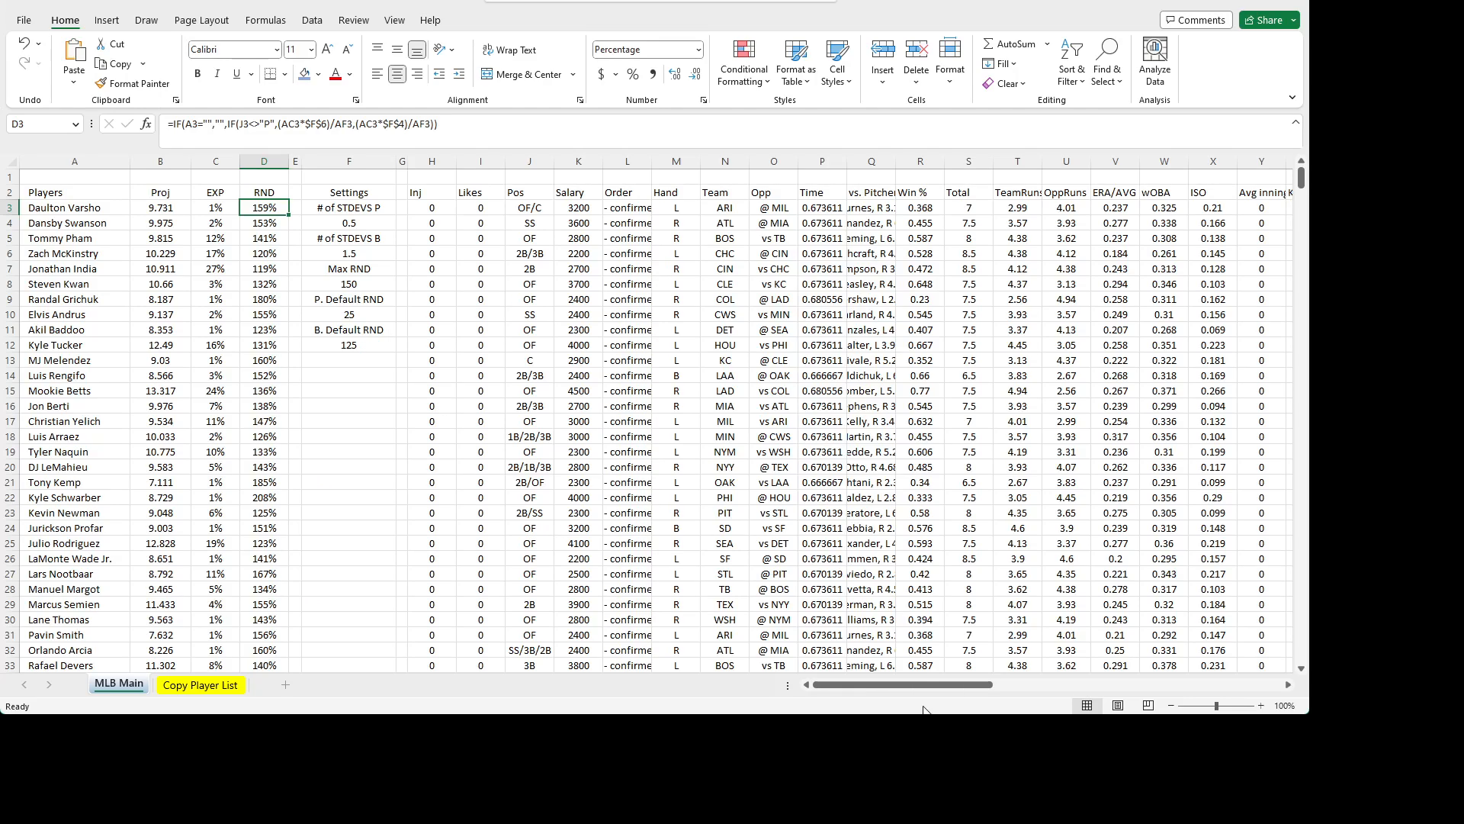
- Examine the STDV and projection columns on MLB Main, and look across the source columns of the Copy Player List sheet
left_click_drag(921, 685, 1012, 685)
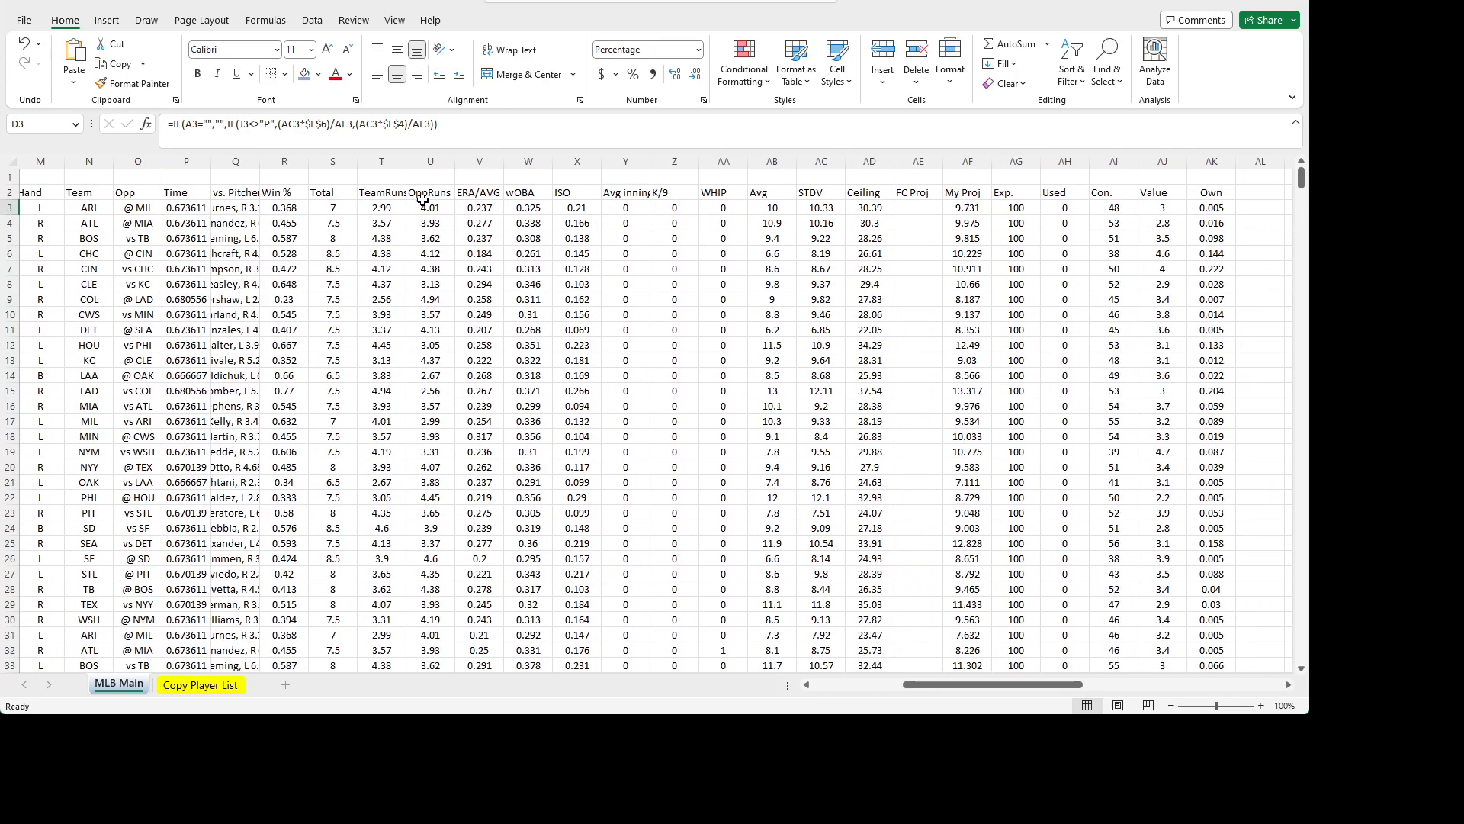
left_click(192, 686)
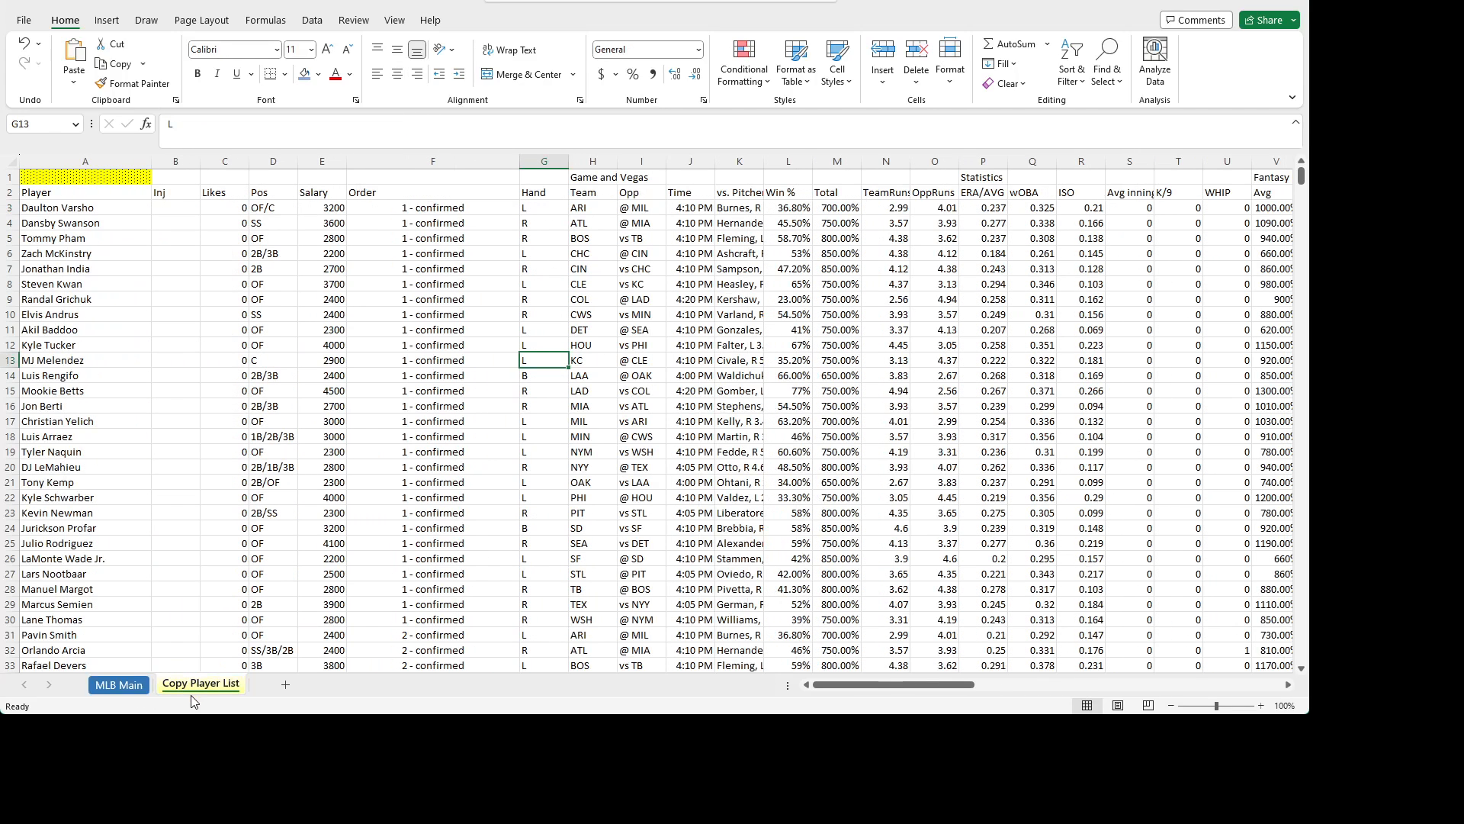
left_click(1240, 196)
key("Down")
key("Right")
key("Right")
key("Right")
key("Right")
key("Right")
key("Right")
key("Right")
key("Right")
key("Right")
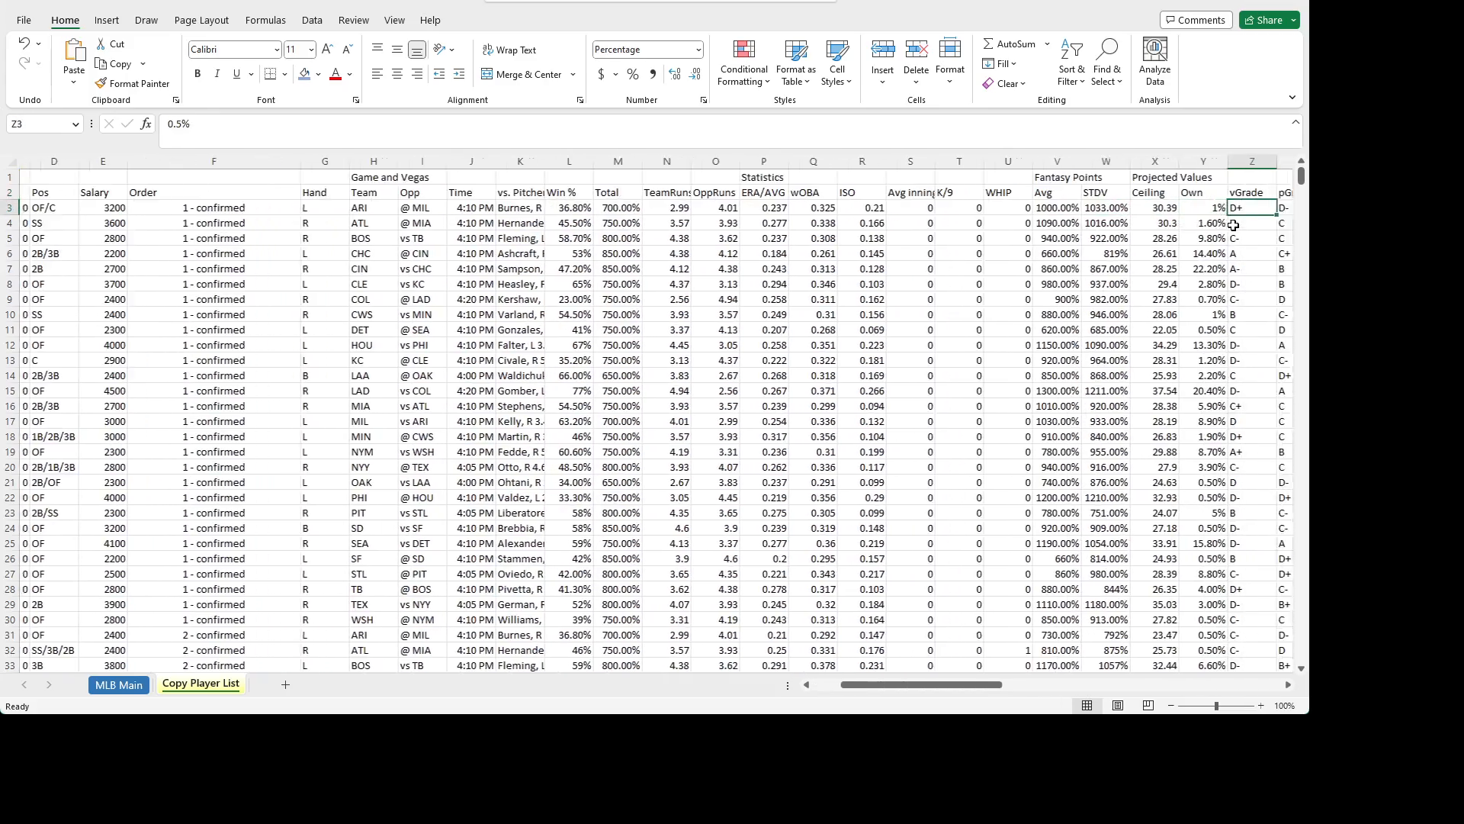
key("Right")
key("Right")
key("Right")
key("Right")
key("Right")
key("Right")
key("Left")
key("Left")
key("Left")
key("Left")
key("Left")
key("Left")
key("Left")
key("Left")
key("Left")
key("Left")
key("Left")
key("Left")
key("Left")
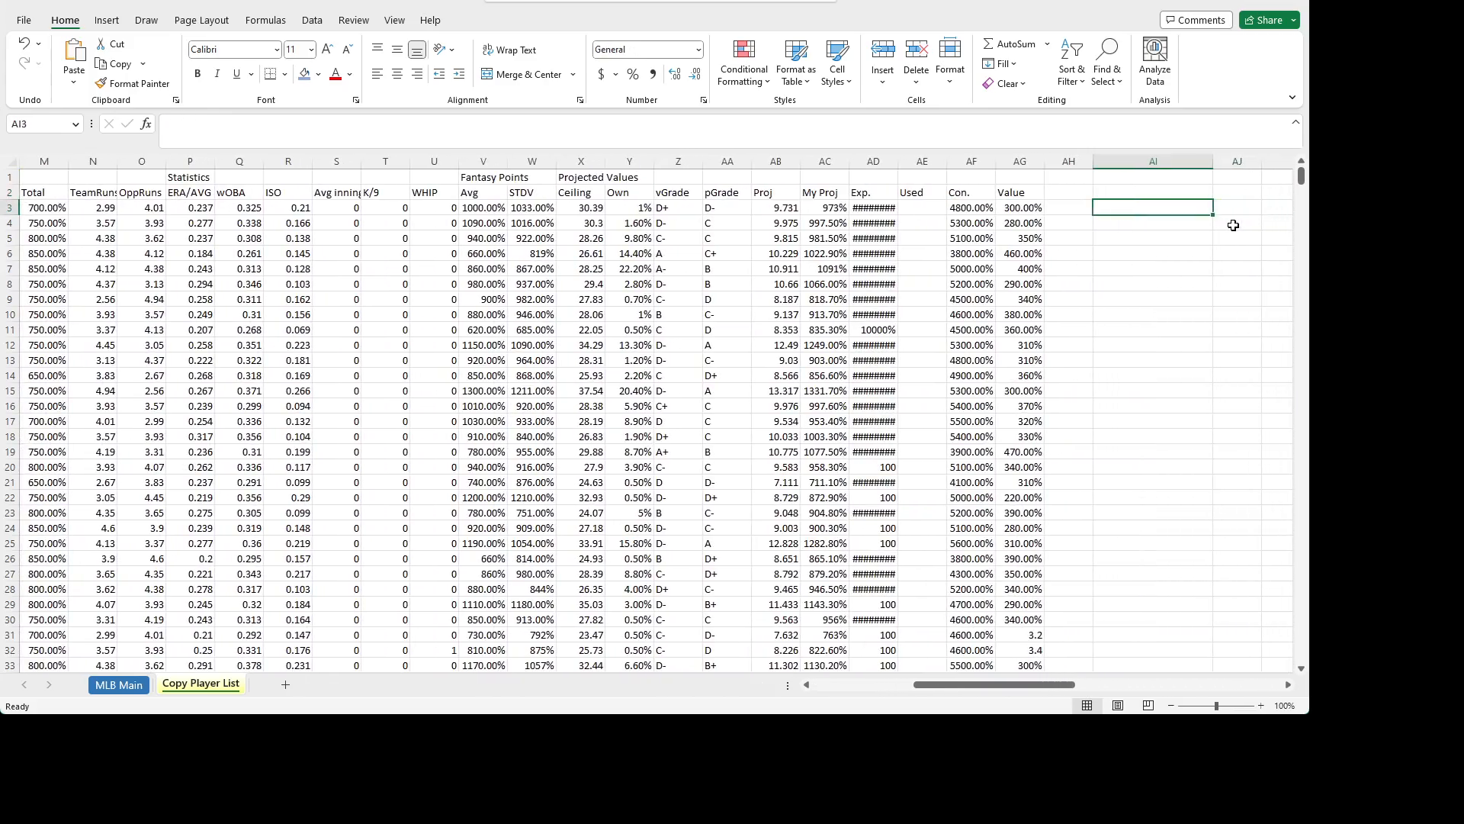
- Change the number format of cell W3 and the whole STDV column on Copy Player List to General
key("Left")
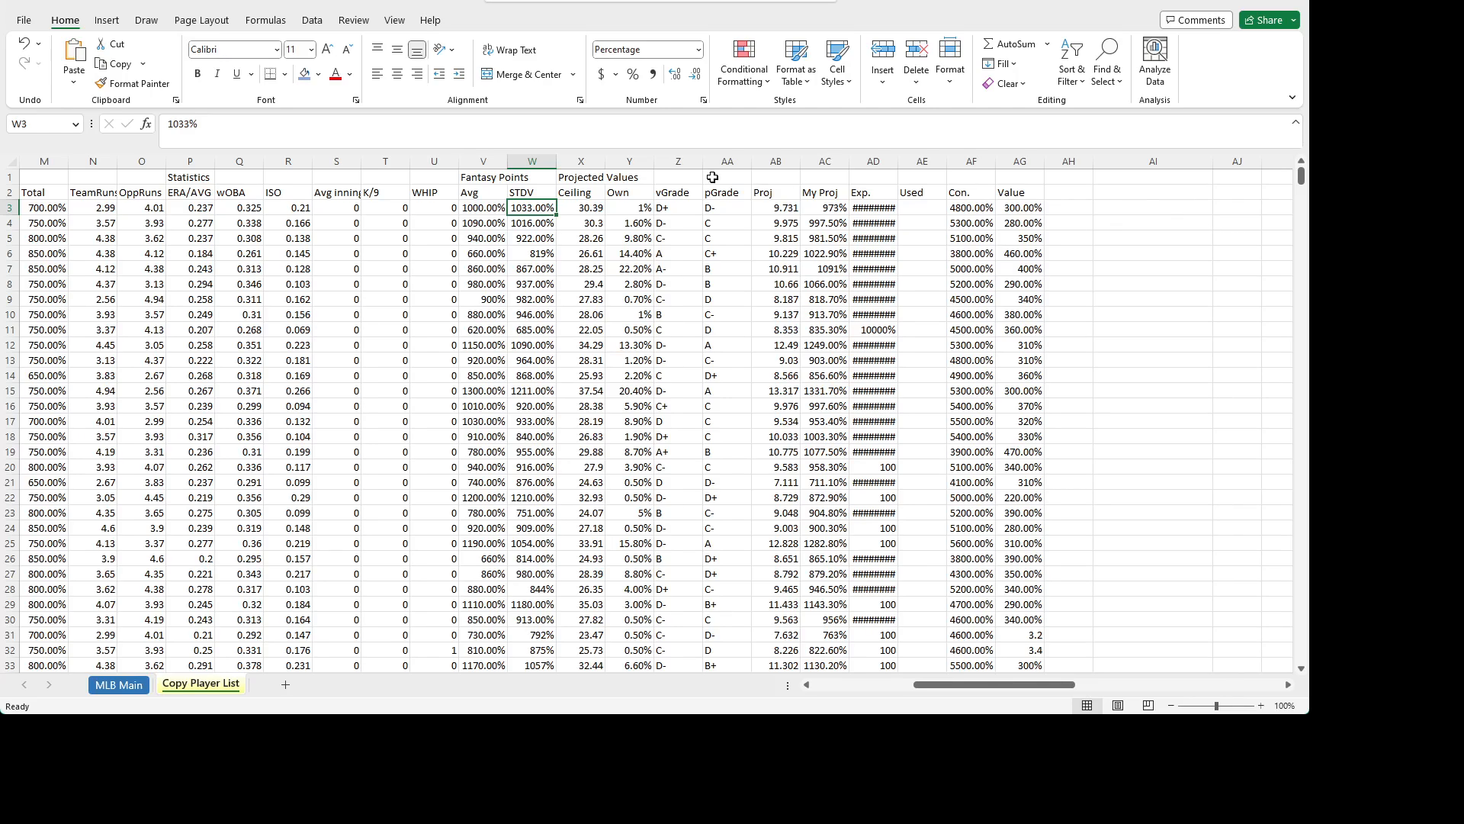
left_click(555, 162)
left_click(701, 49)
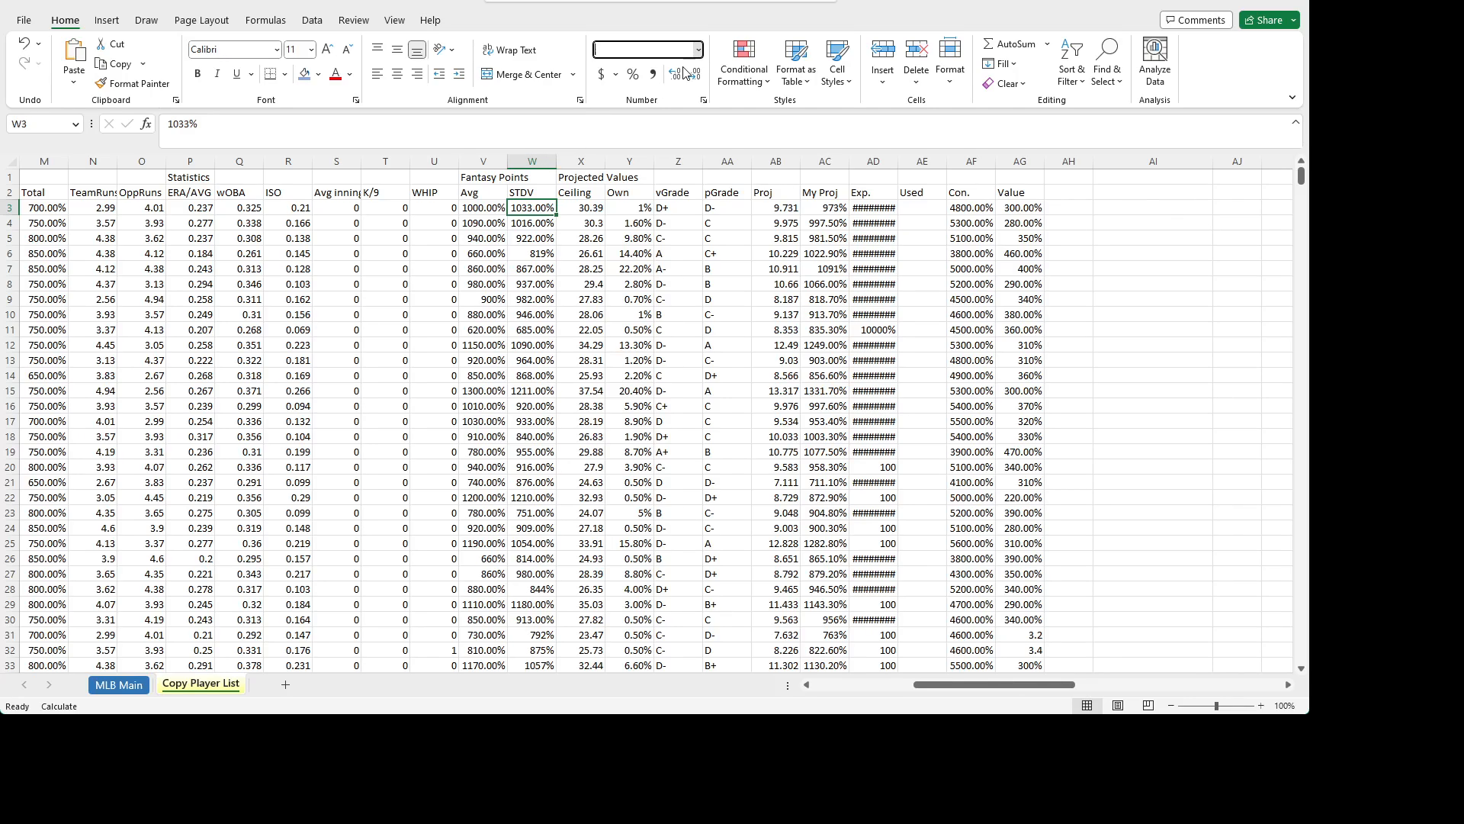
left_click(685, 78)
left_click(532, 161)
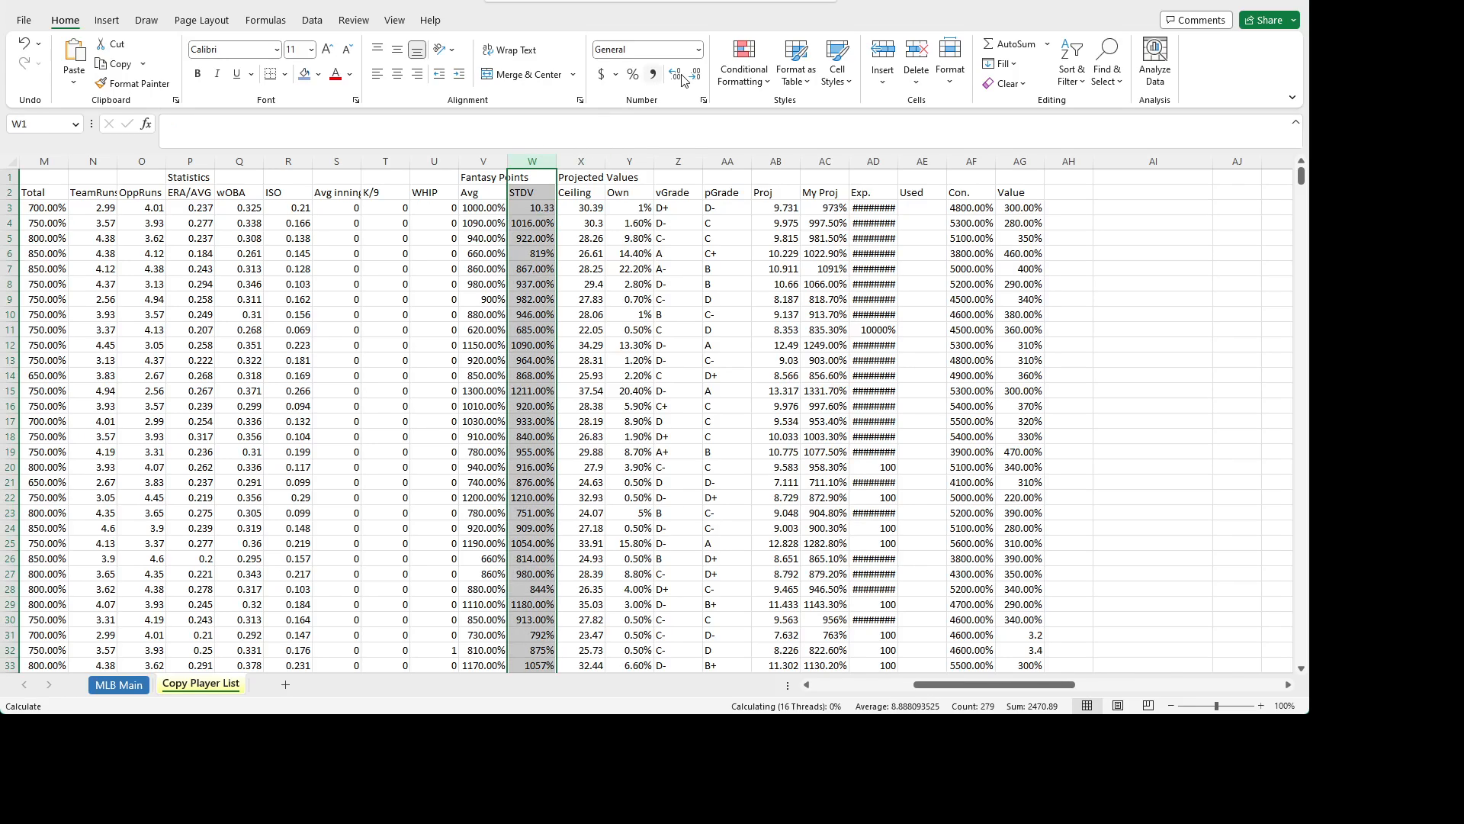
left_click(700, 51)
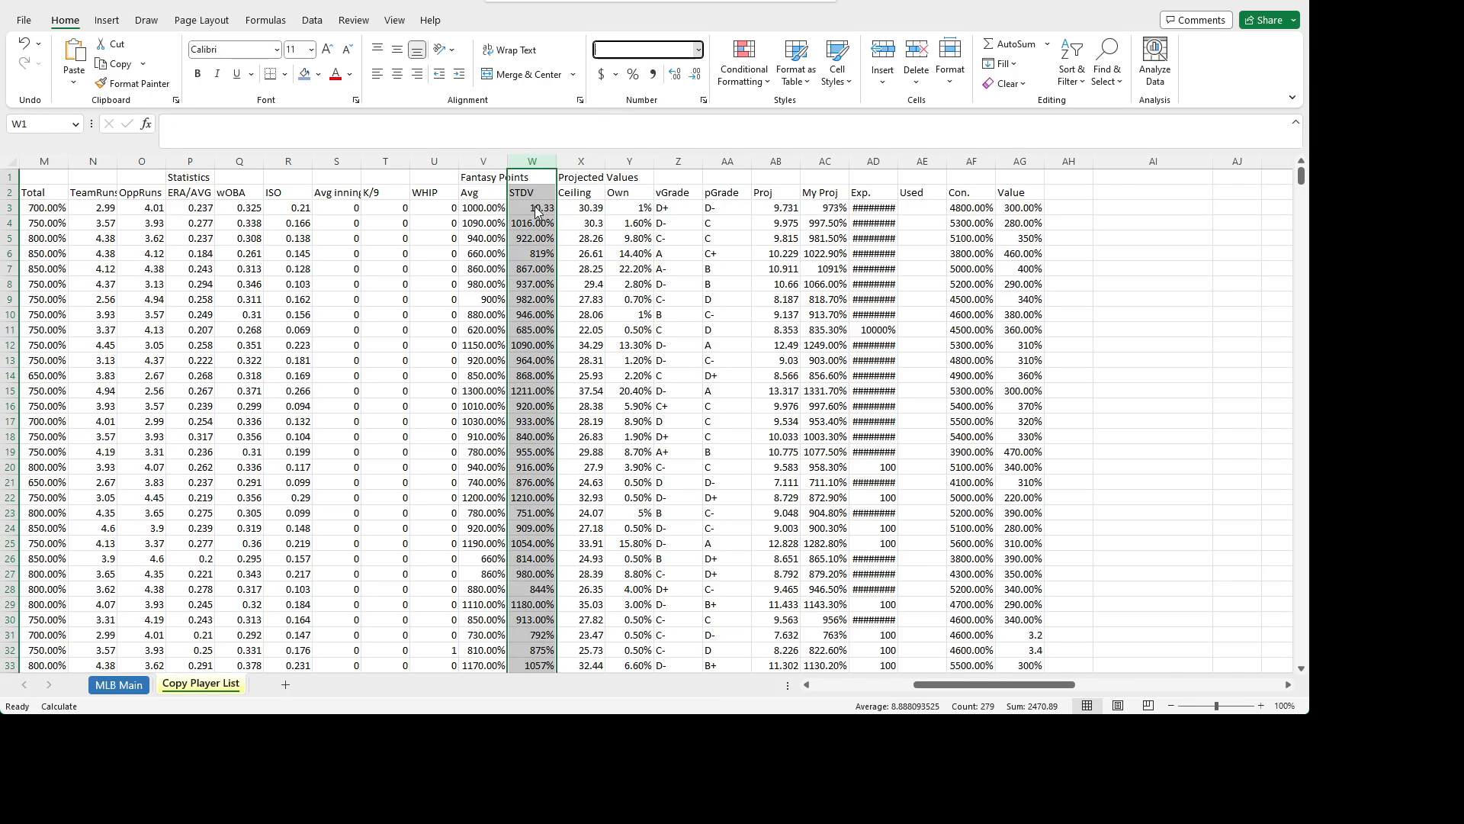
left_click(647, 83)
- Test clearing the STDV value in W3, recalculate to check its effect on RND in MLB Main, and undo the deletion
left_click(547, 204)
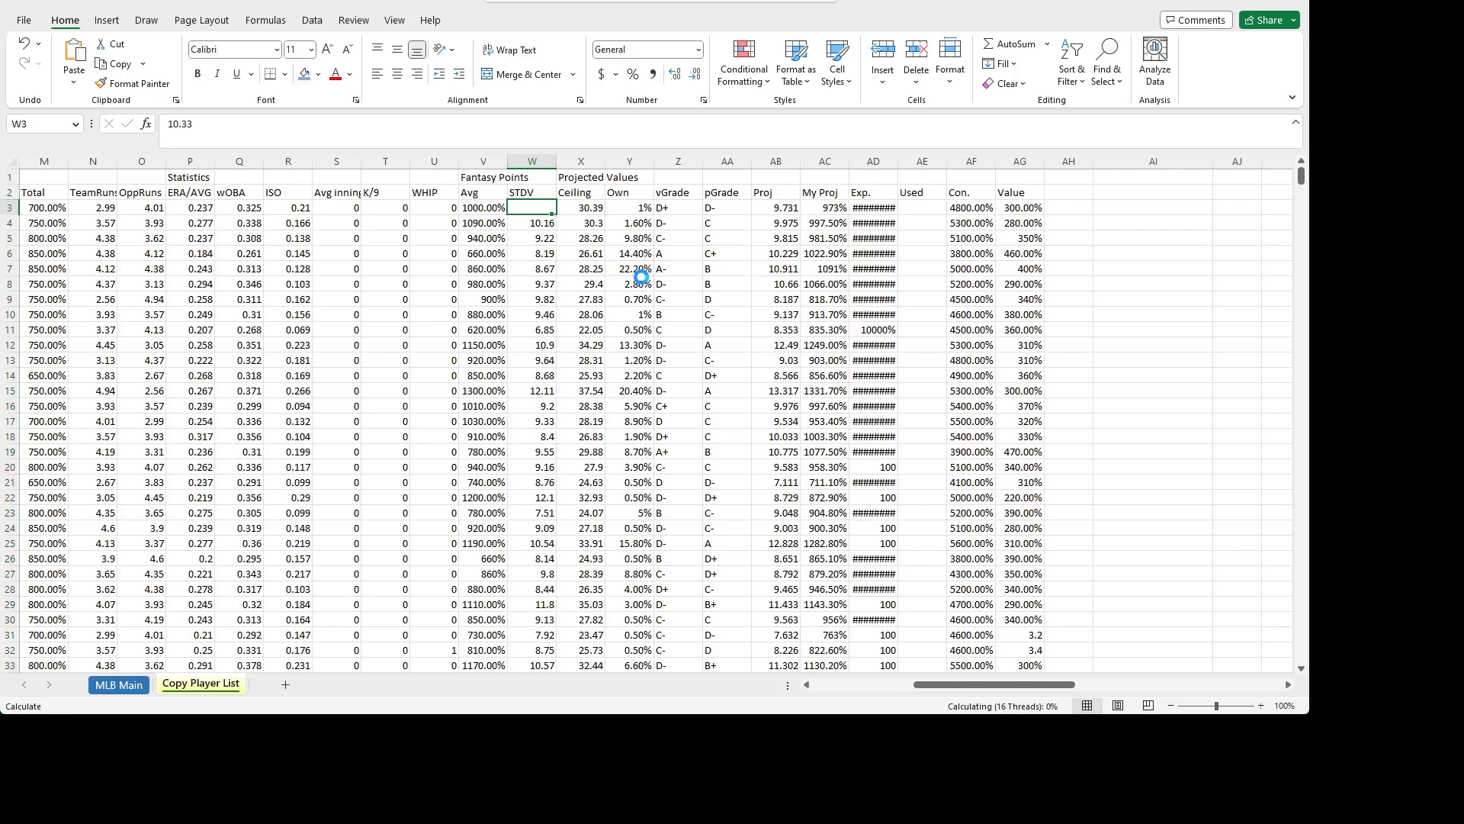
key("Delete")
key("Down")
left_click(130, 686)
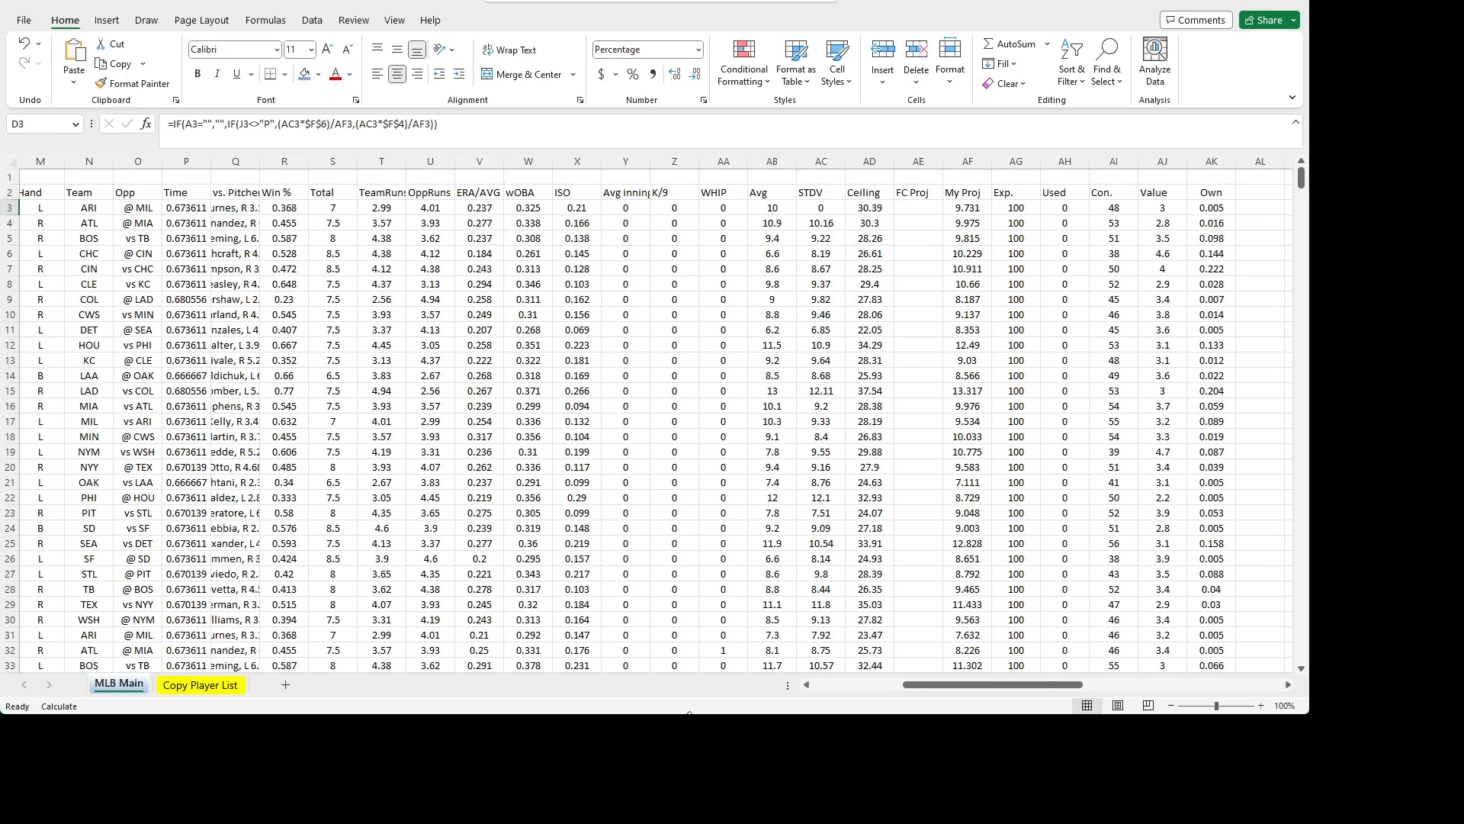
left_click(197, 686)
key("ctrl+Page_Up")
left_click_drag(983, 685, 894, 685)
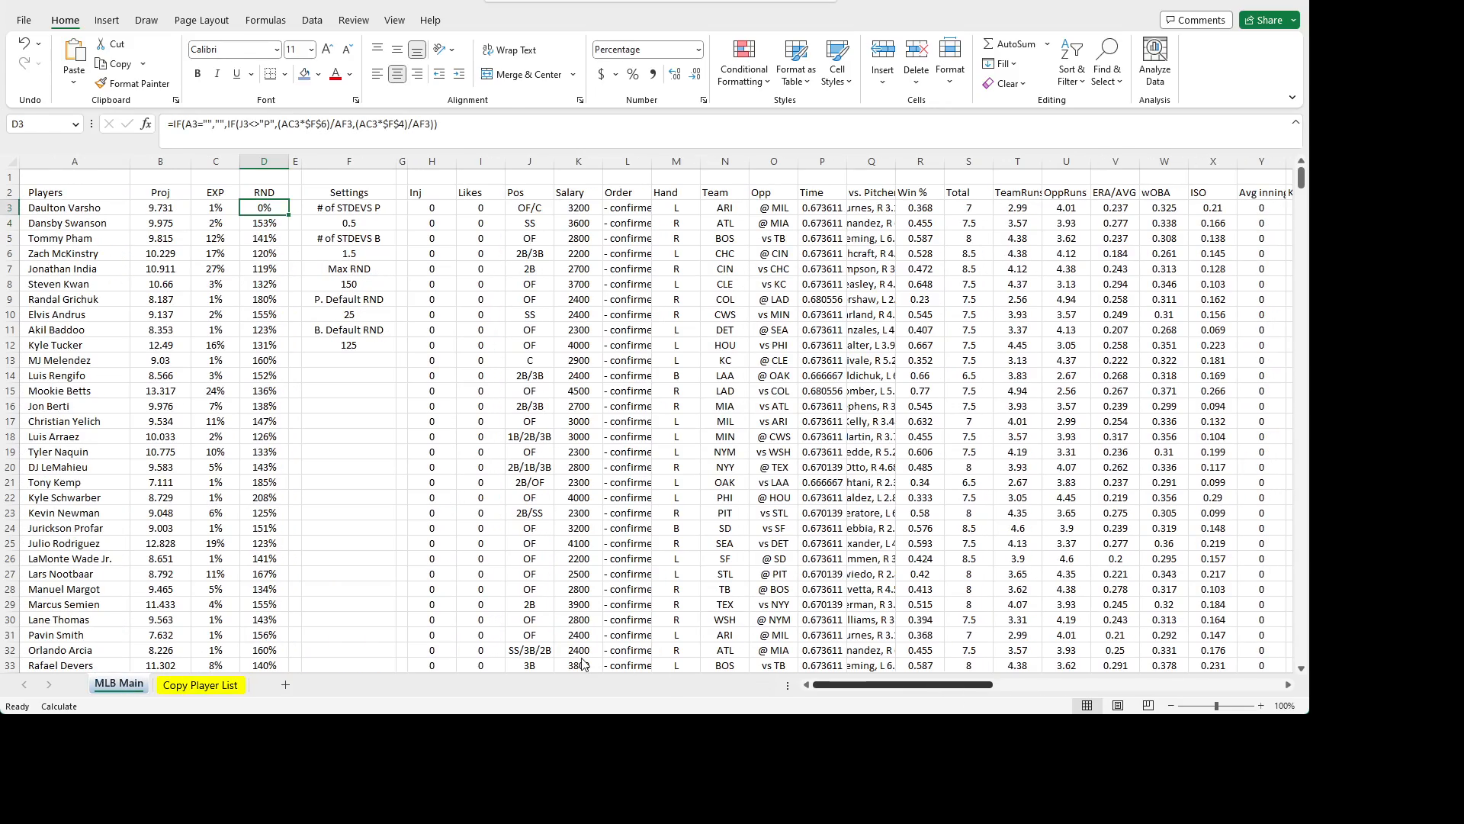
left_click(319, 404)
key("F9")
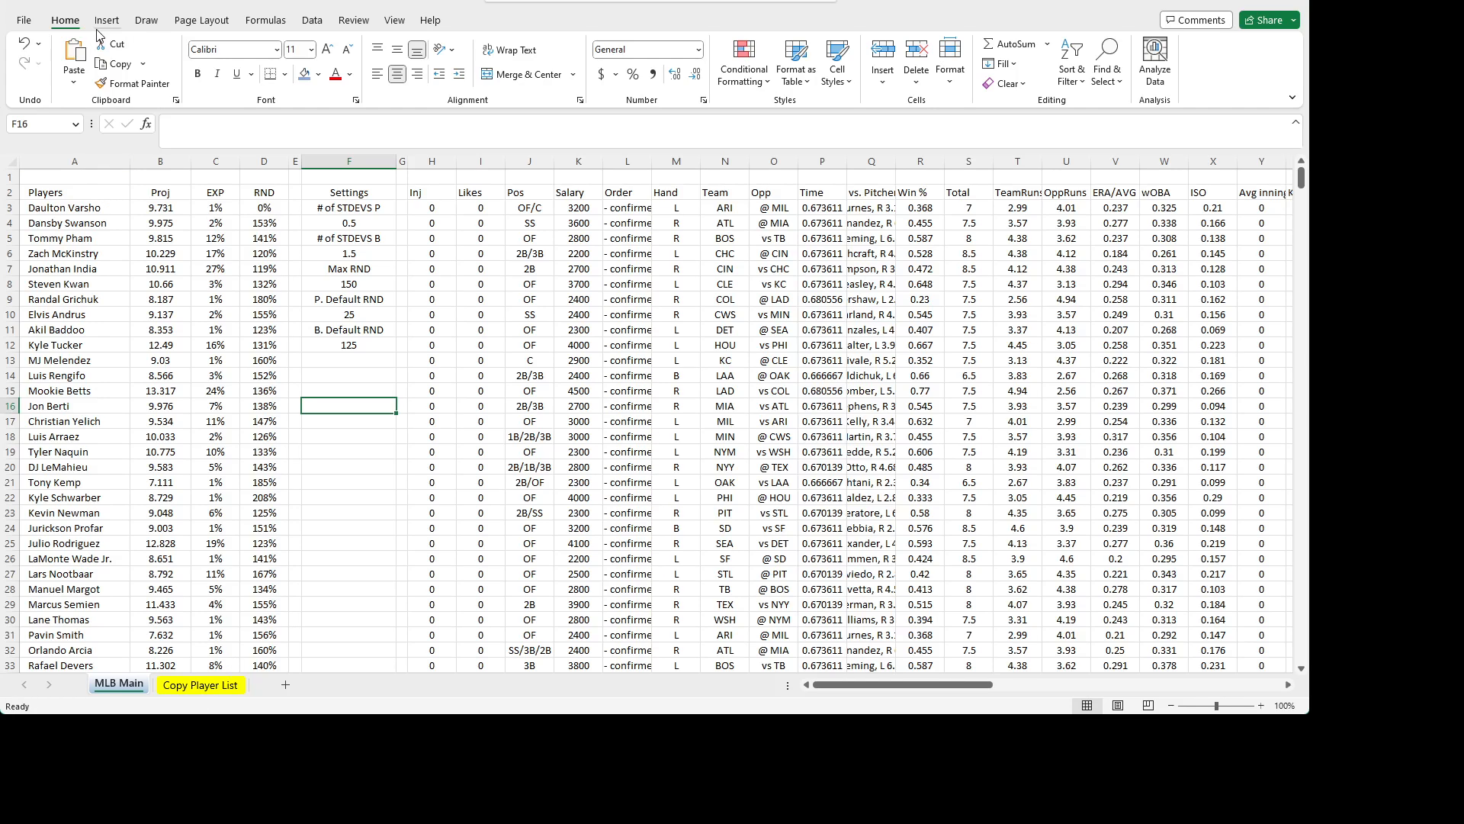
left_click(21, 39)
left_click(21, 40)
- Wrap the batter branch of D3's RND formula in IFERROR with the absolute fallback $F$12, giving IFERROR(IF(J3<>"P",(AC3*$F$6)/AF3),$F$12
left_click(261, 207)
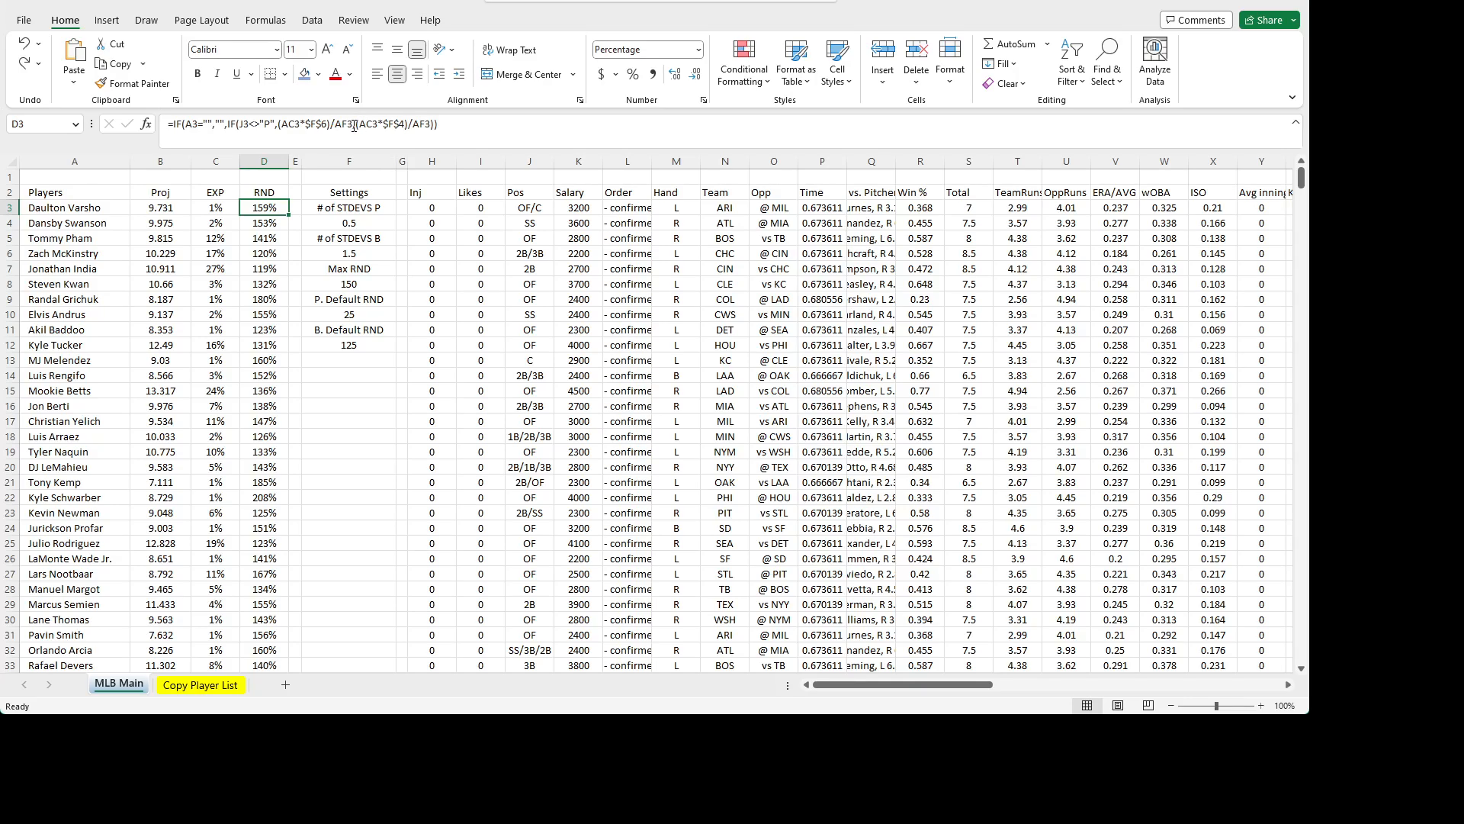
left_click(230, 122)
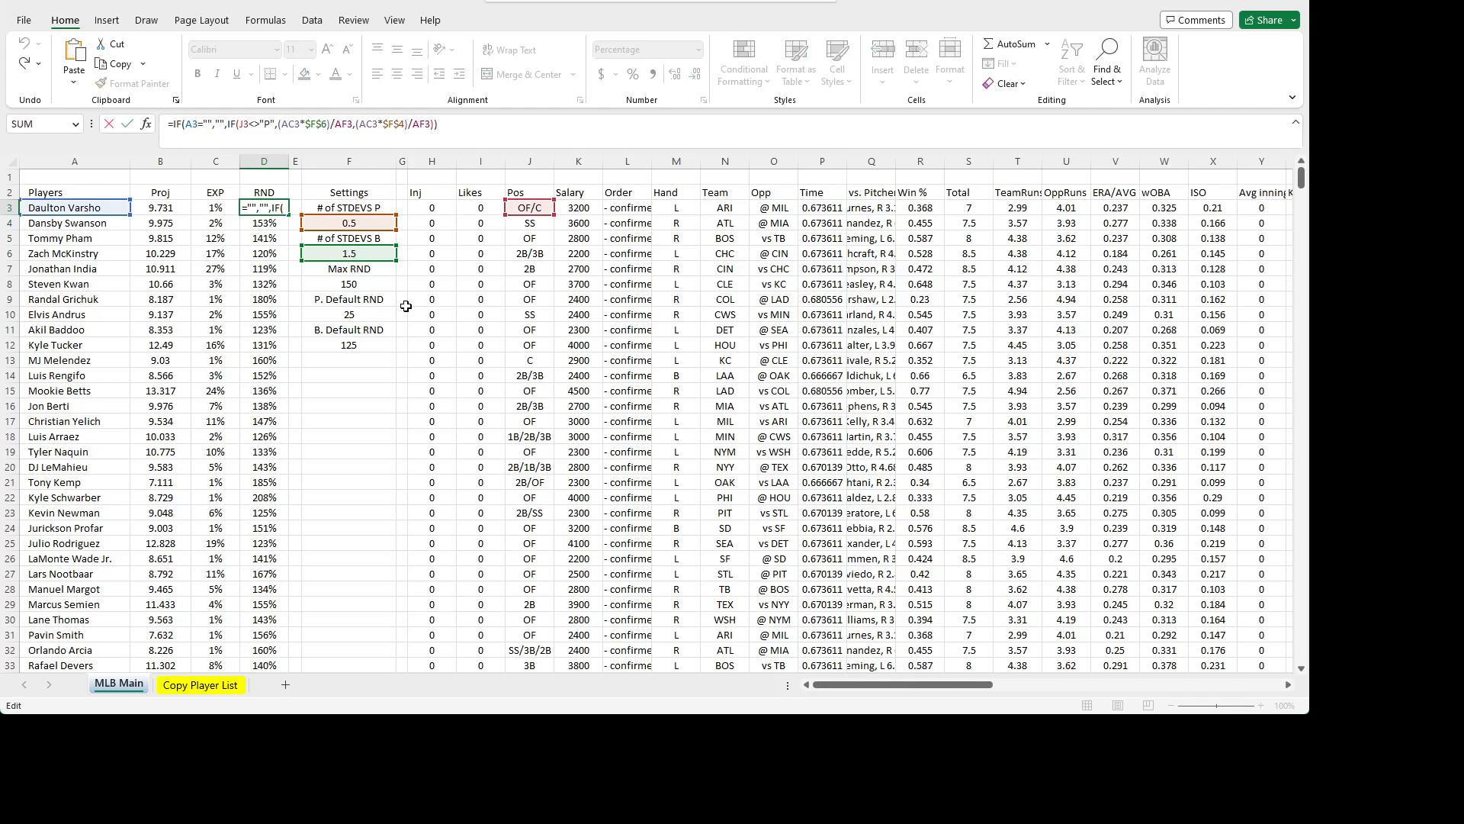
type("IFERROR(")
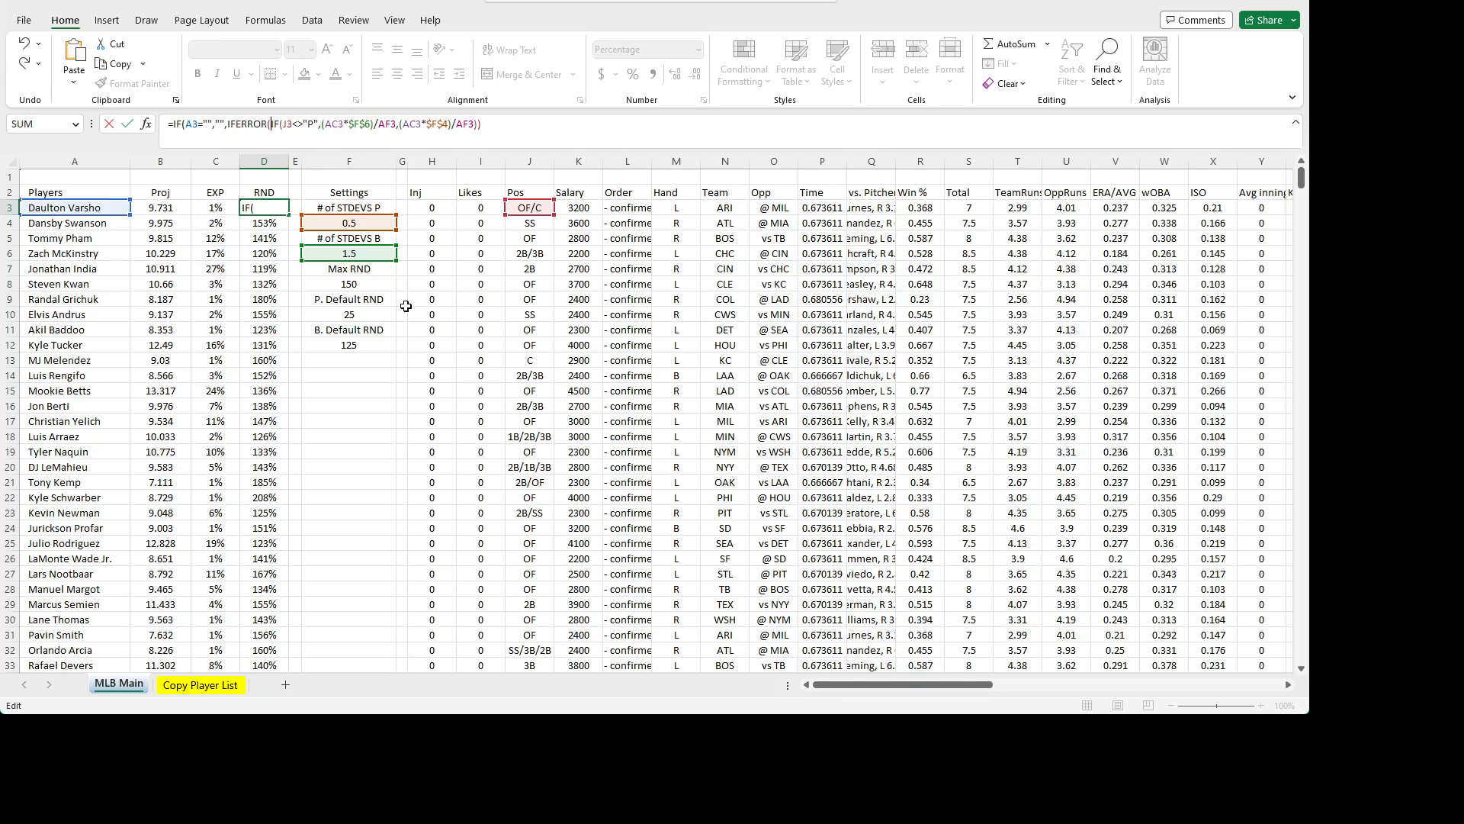
key("Right")
left_click(397, 125)
type(",")
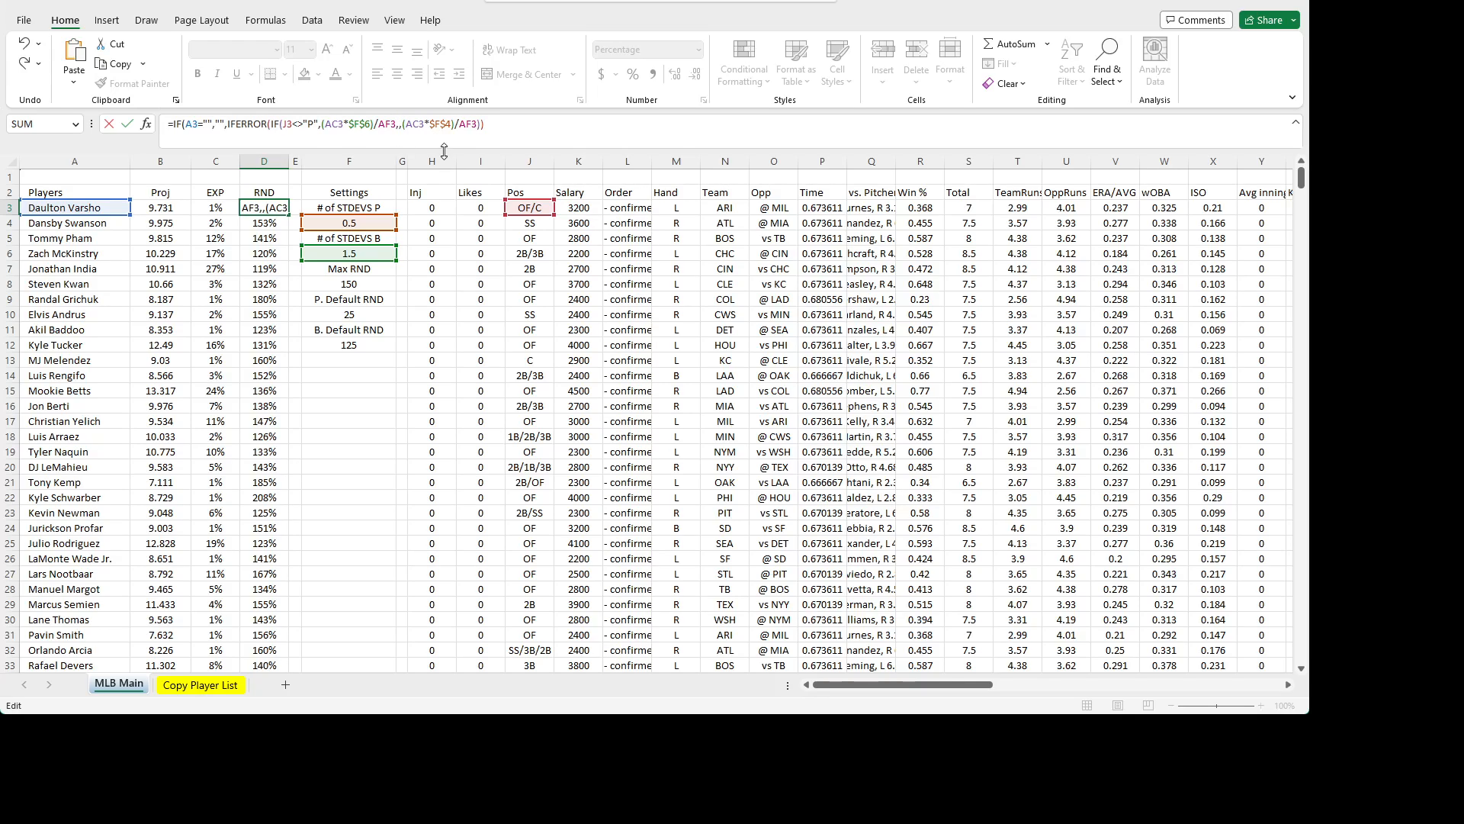
key("BackSpace")
type("),")
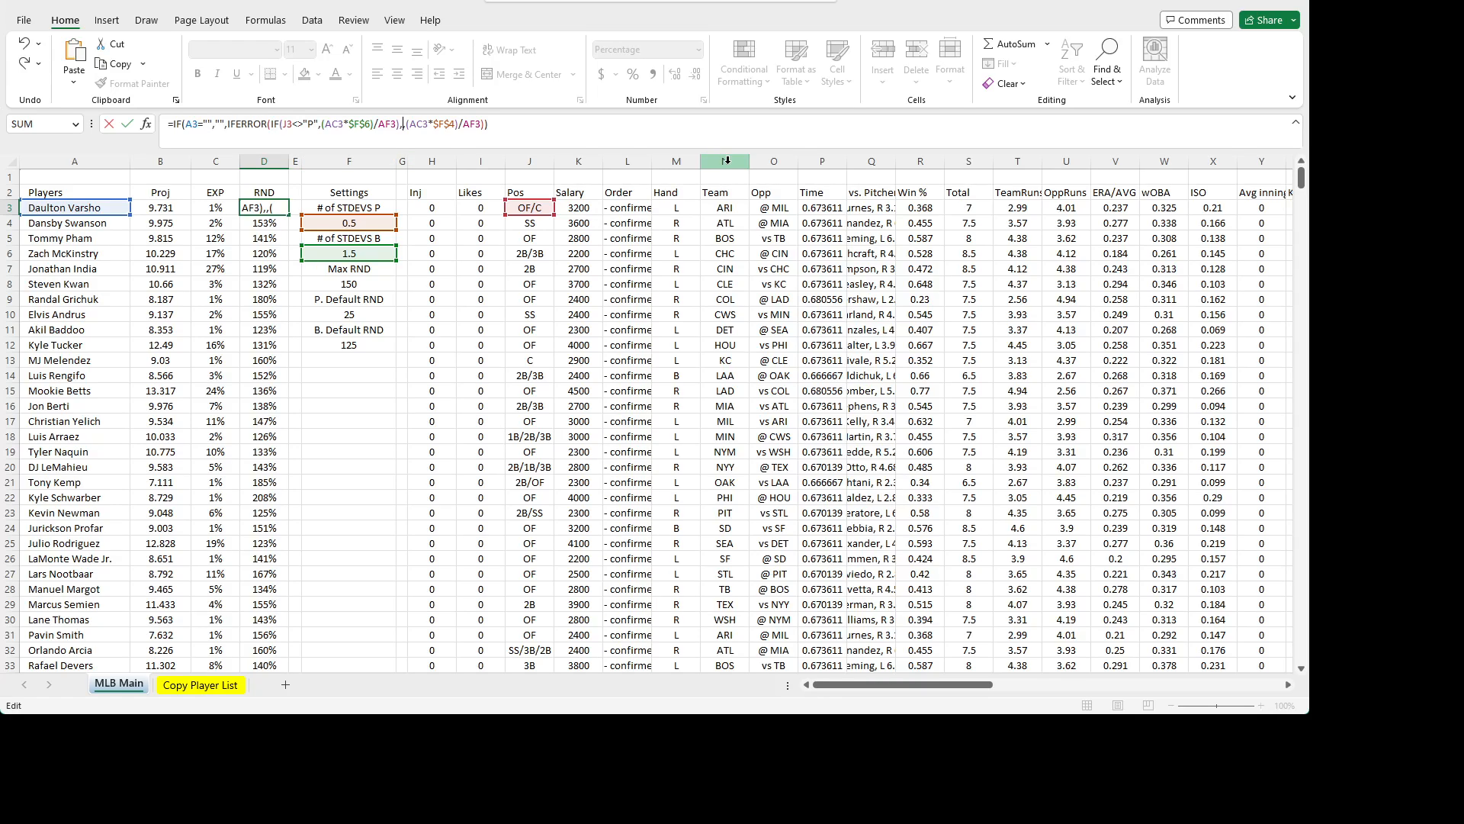
left_click(363, 348)
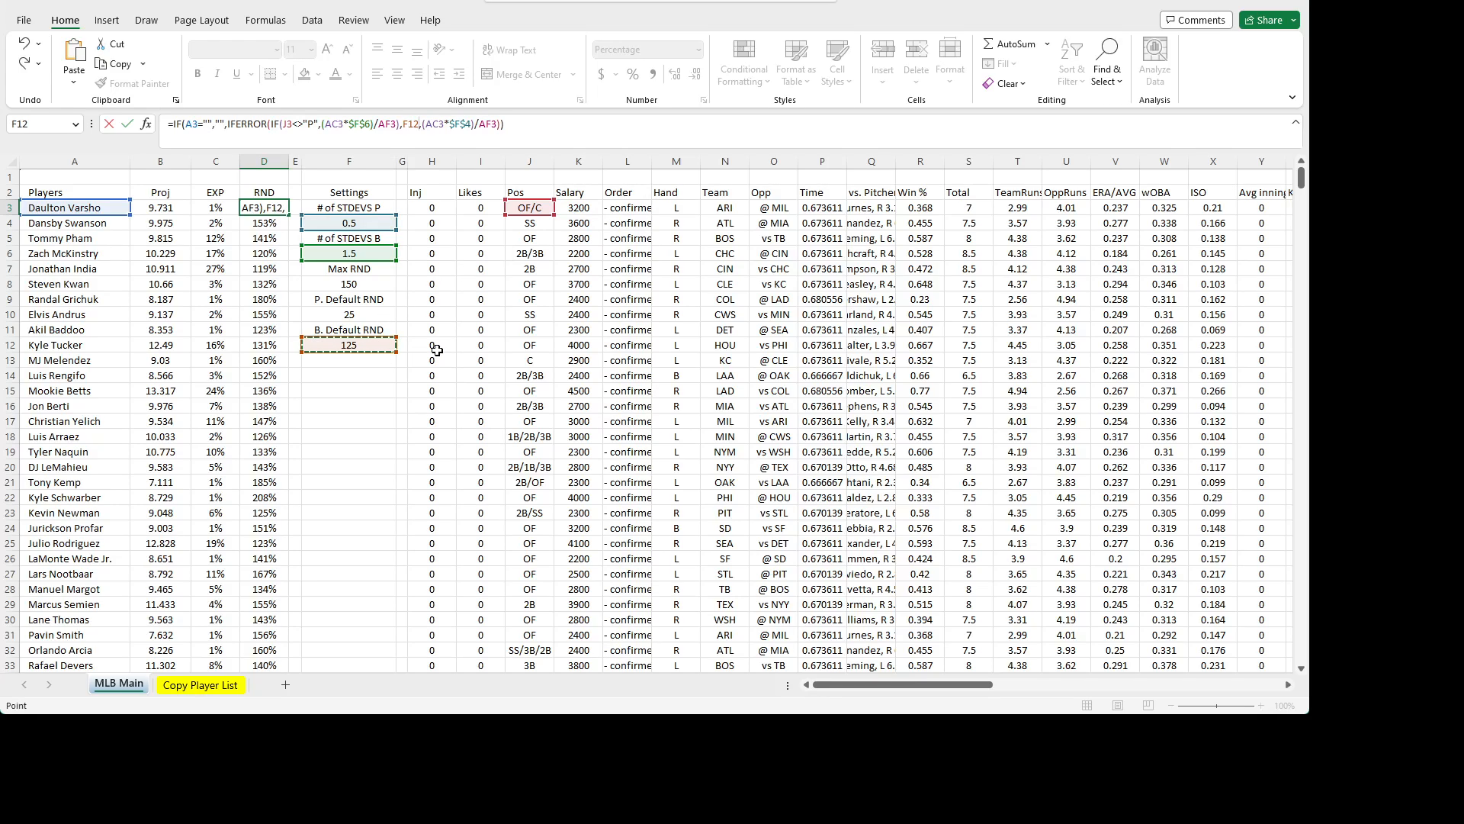
left_click(404, 135)
key("F4")
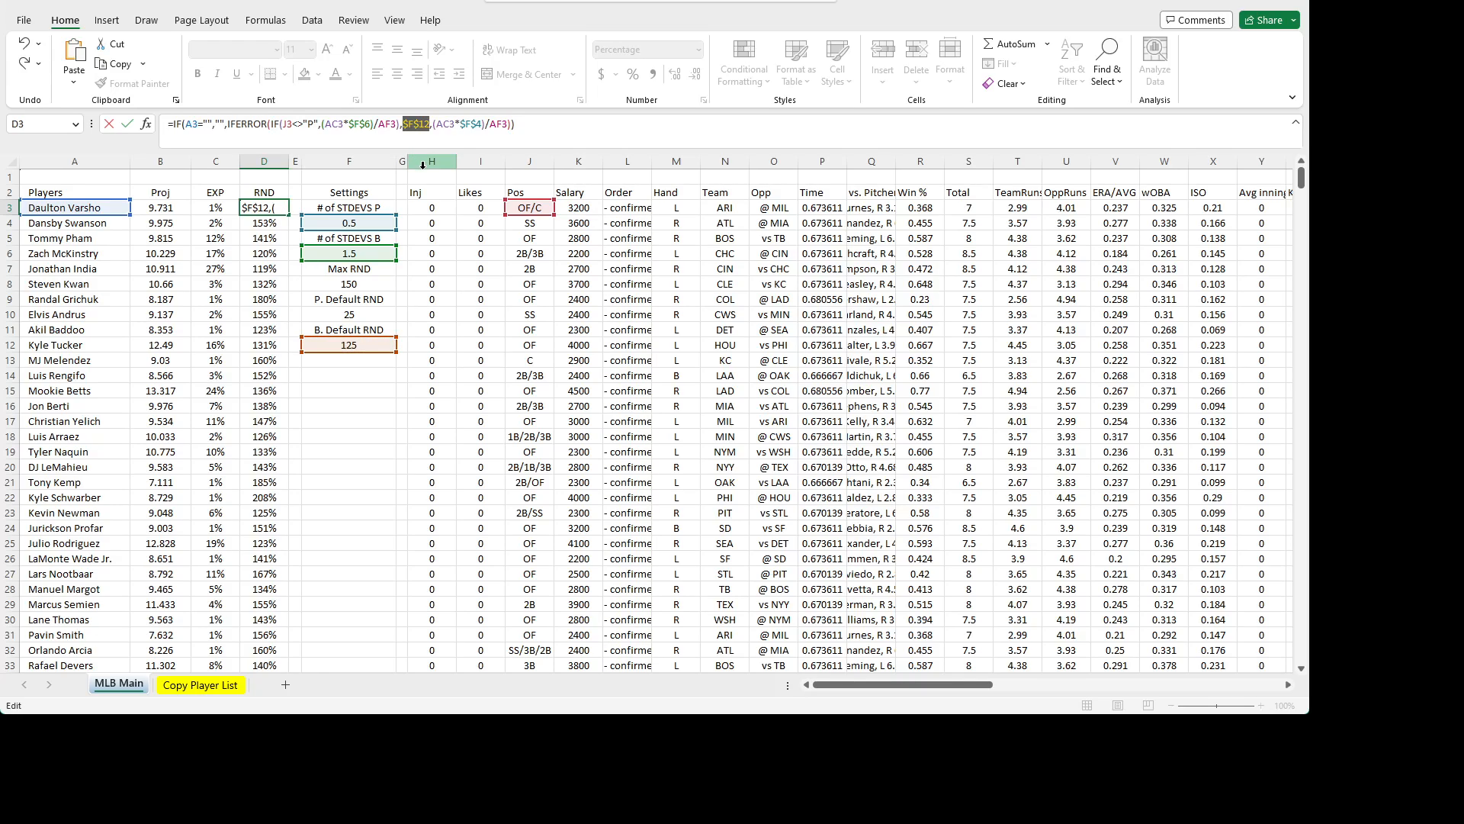
- Insert IFERROR( before the pitcher branch (AC3*$F$4)/AF3 in D3's formula and remove the last closing bracket
left_click(434, 124)
type("I")
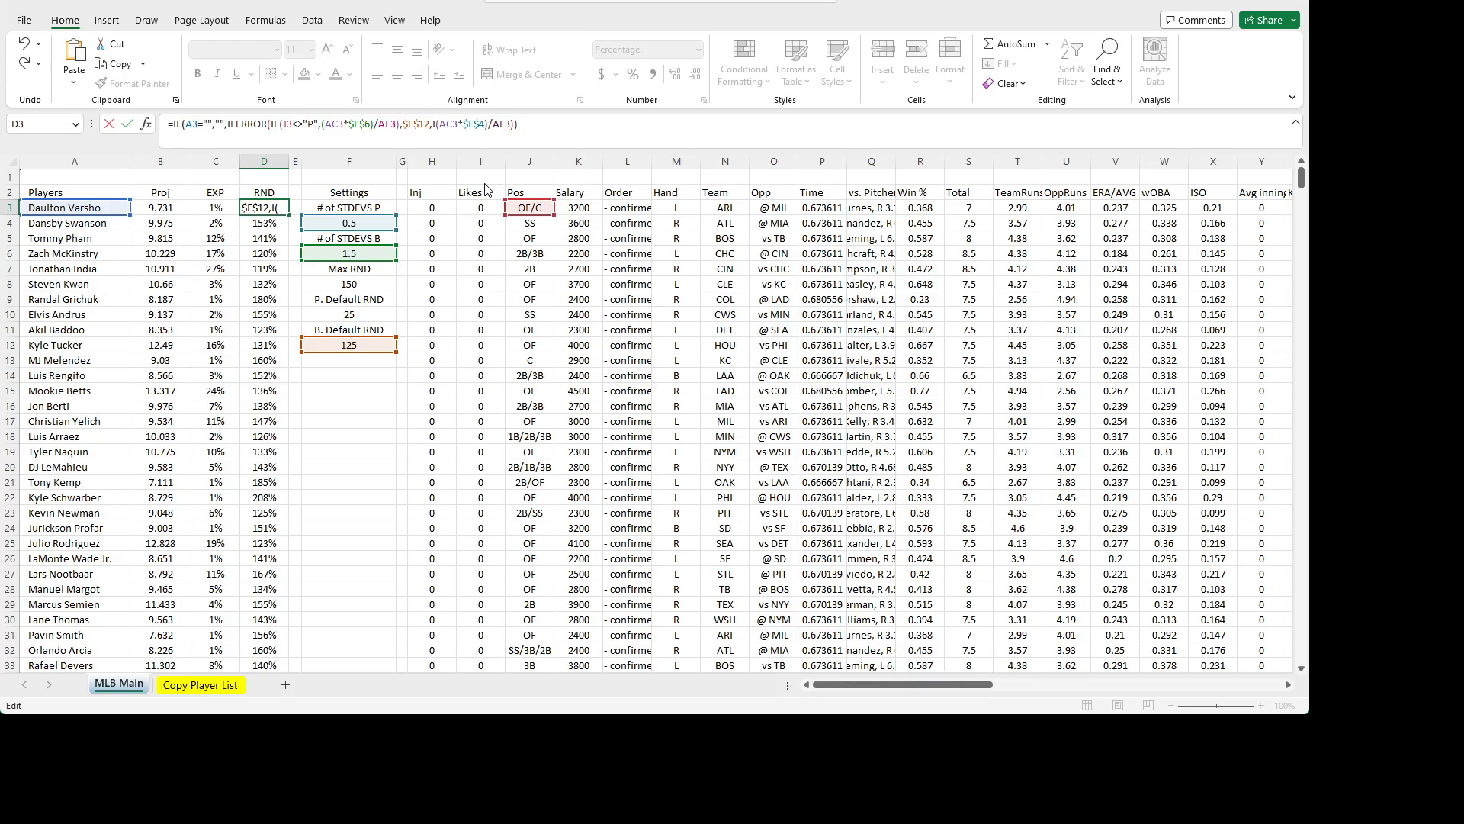
type("FERROR(")
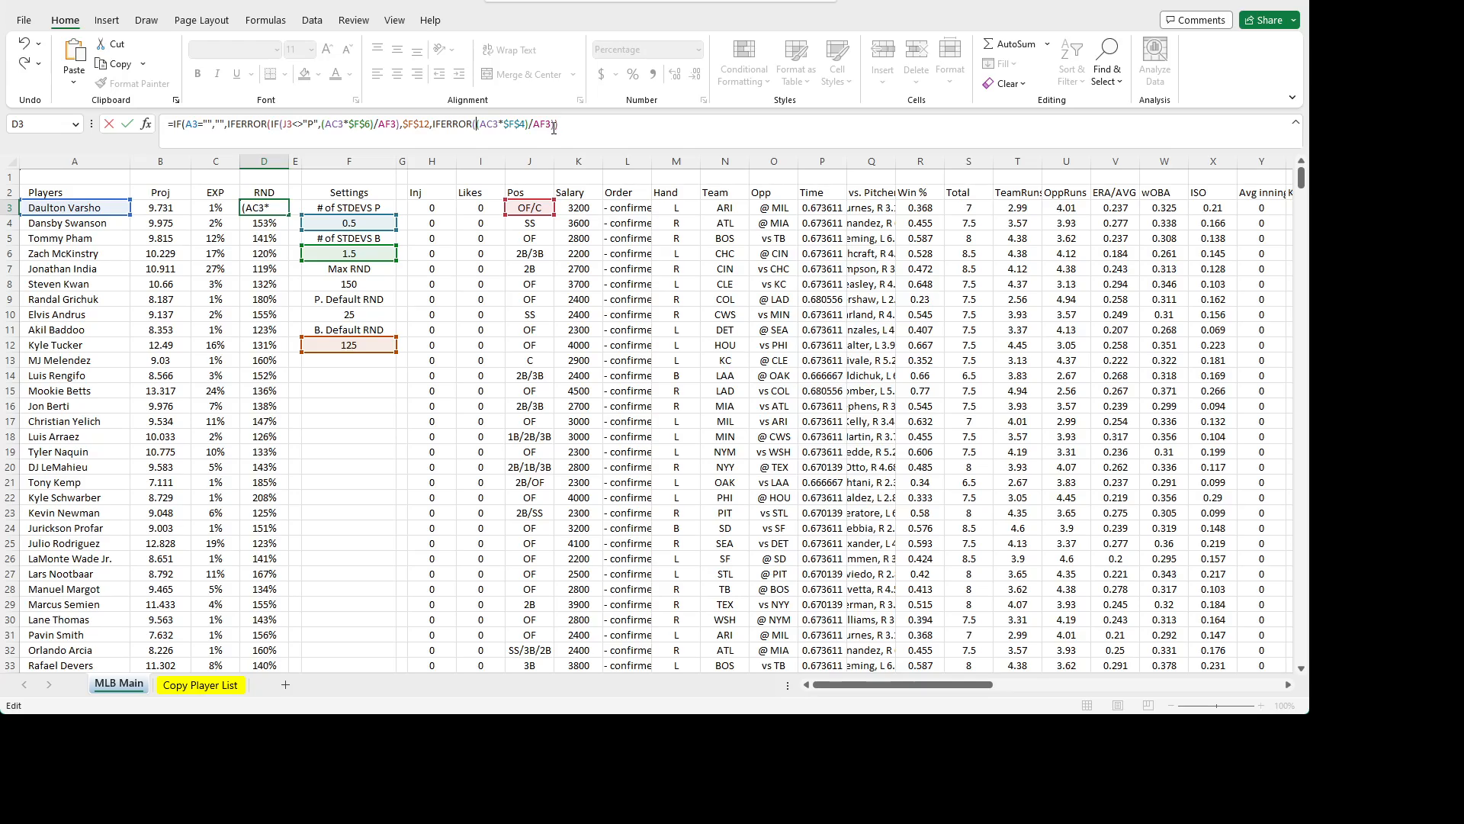
key("End")
key("BackSpace")
type("<")
key("BackSpace")
- Try closing the bracket directly after $F$12 in D3's formula, before the pitcher IFERROR
key("Left")
key("Left")
key("Left")
key("Left")
key("Left")
key("Left")
key("Left")
key("Left")
key("Left")
key("Left")
key("Left")
key("Left")
key("Left")
key("Left")
key("Left")
key("Left")
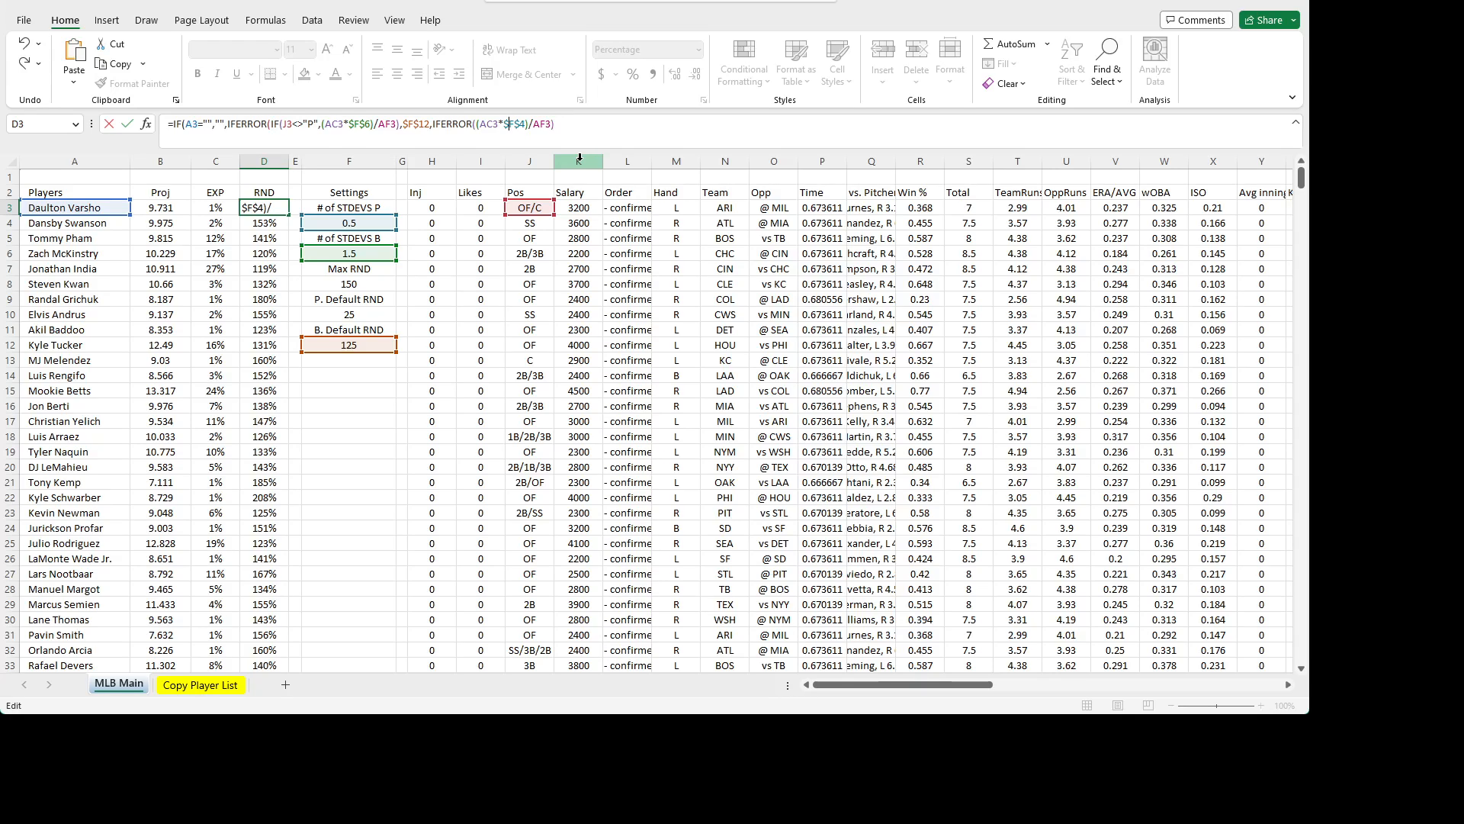
key("Left")
key("Left")
type(")")
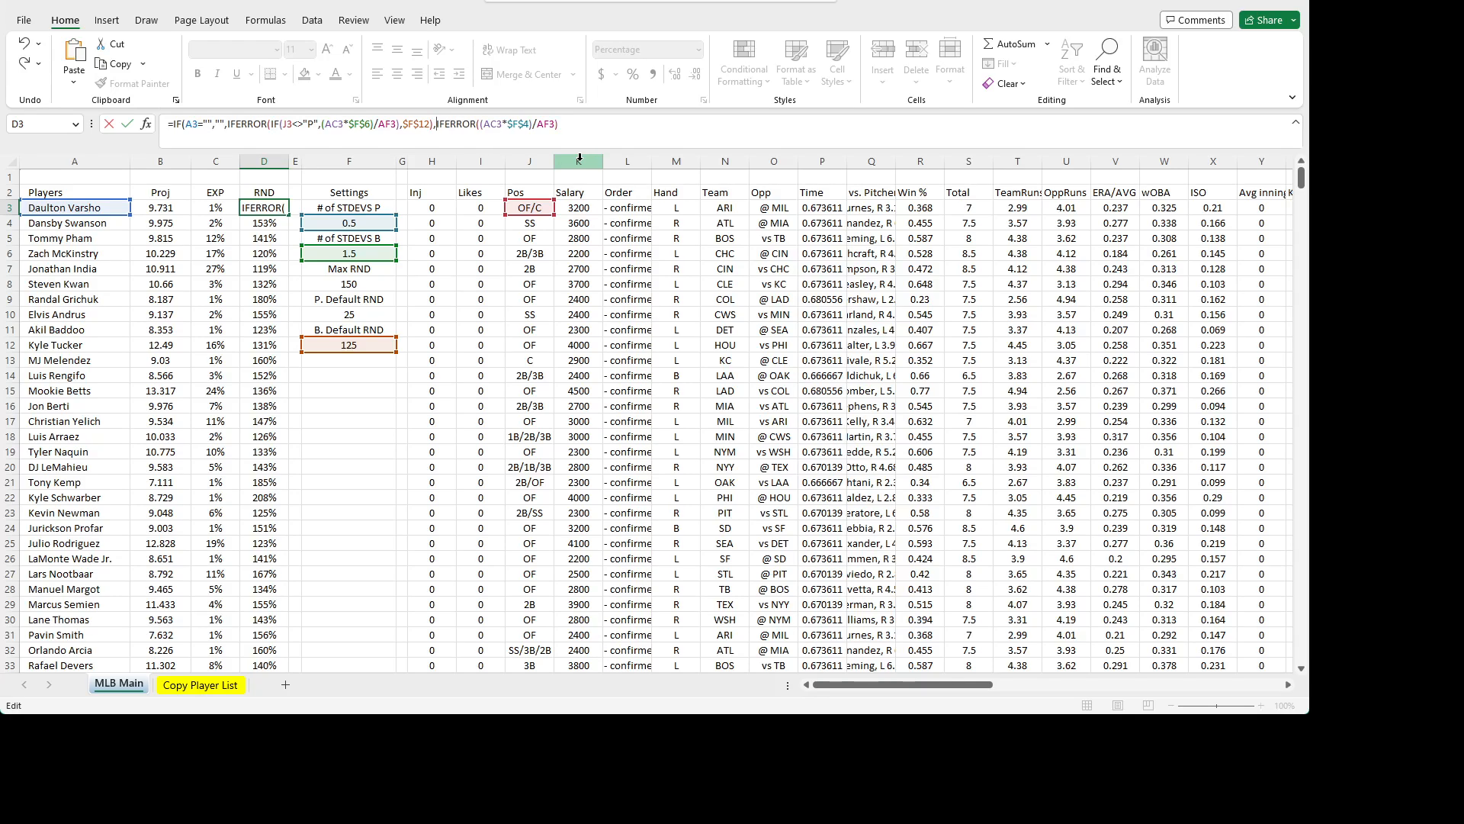
- Re-enter the closing bracket after $F$12 and try removing the comma in front of the pitcher IFERROR
key("Left")
key("Left")
key("Left")
key("Left")
key("Left")
key("Left")
key("Left")
key("Left")
key("Left")
key("Left")
key("Left")
key("Left")
key("Left")
key("Left")
left_click(417, 126)
key("BackSpace")
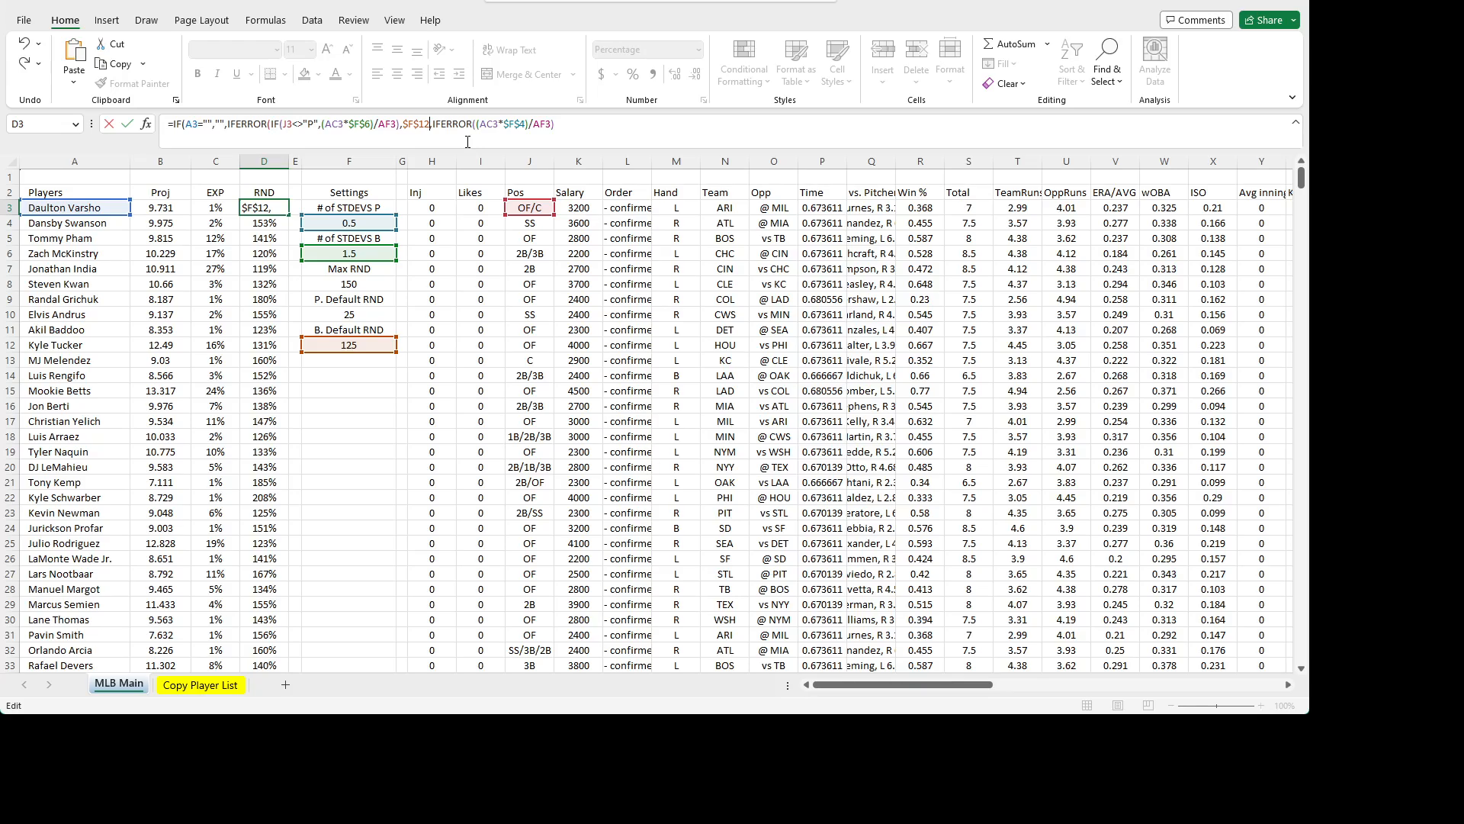
type(")")
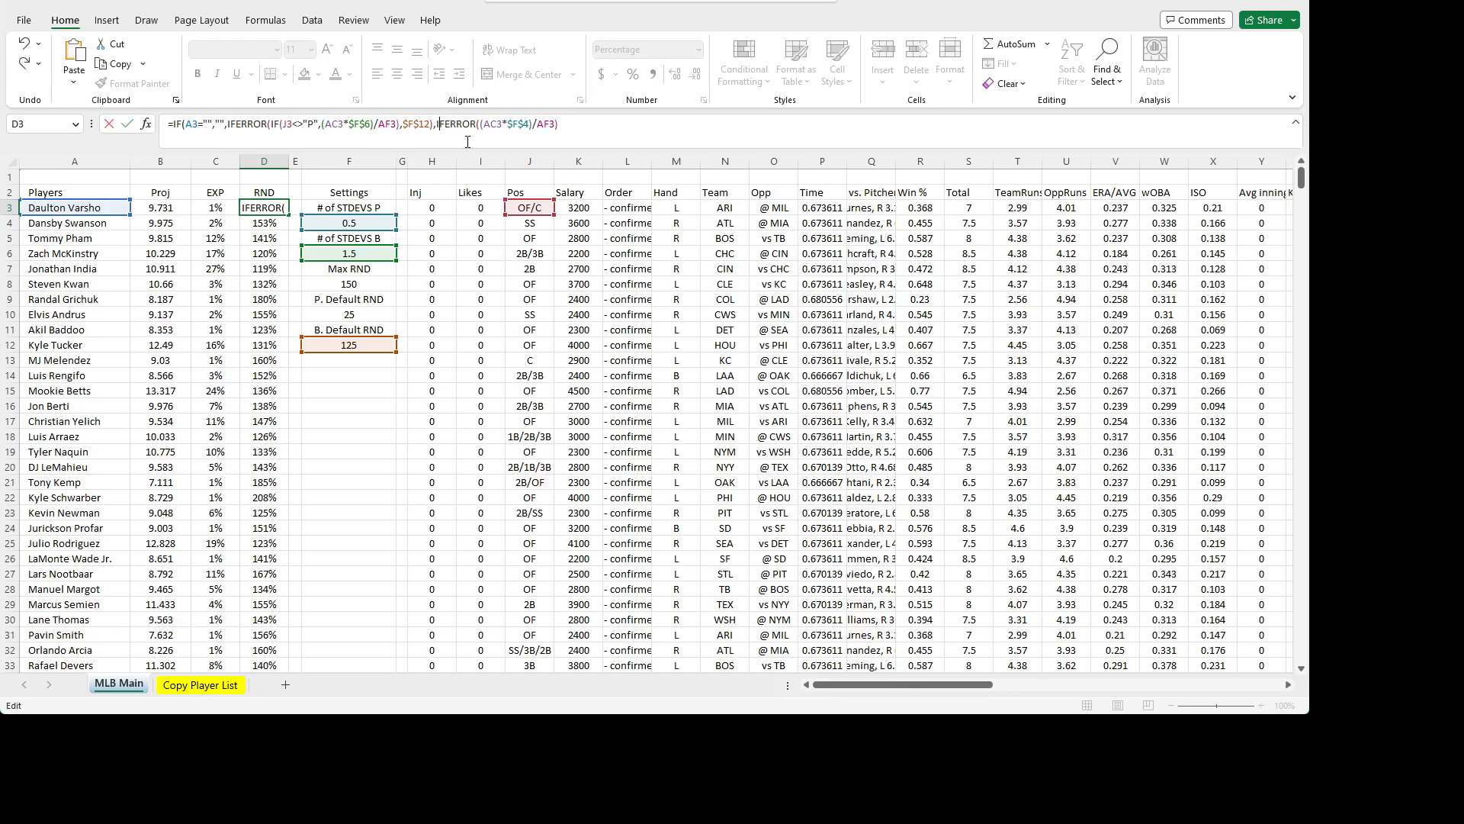
type(")")
key("Left")
key("Delete")
key("BackSpace")
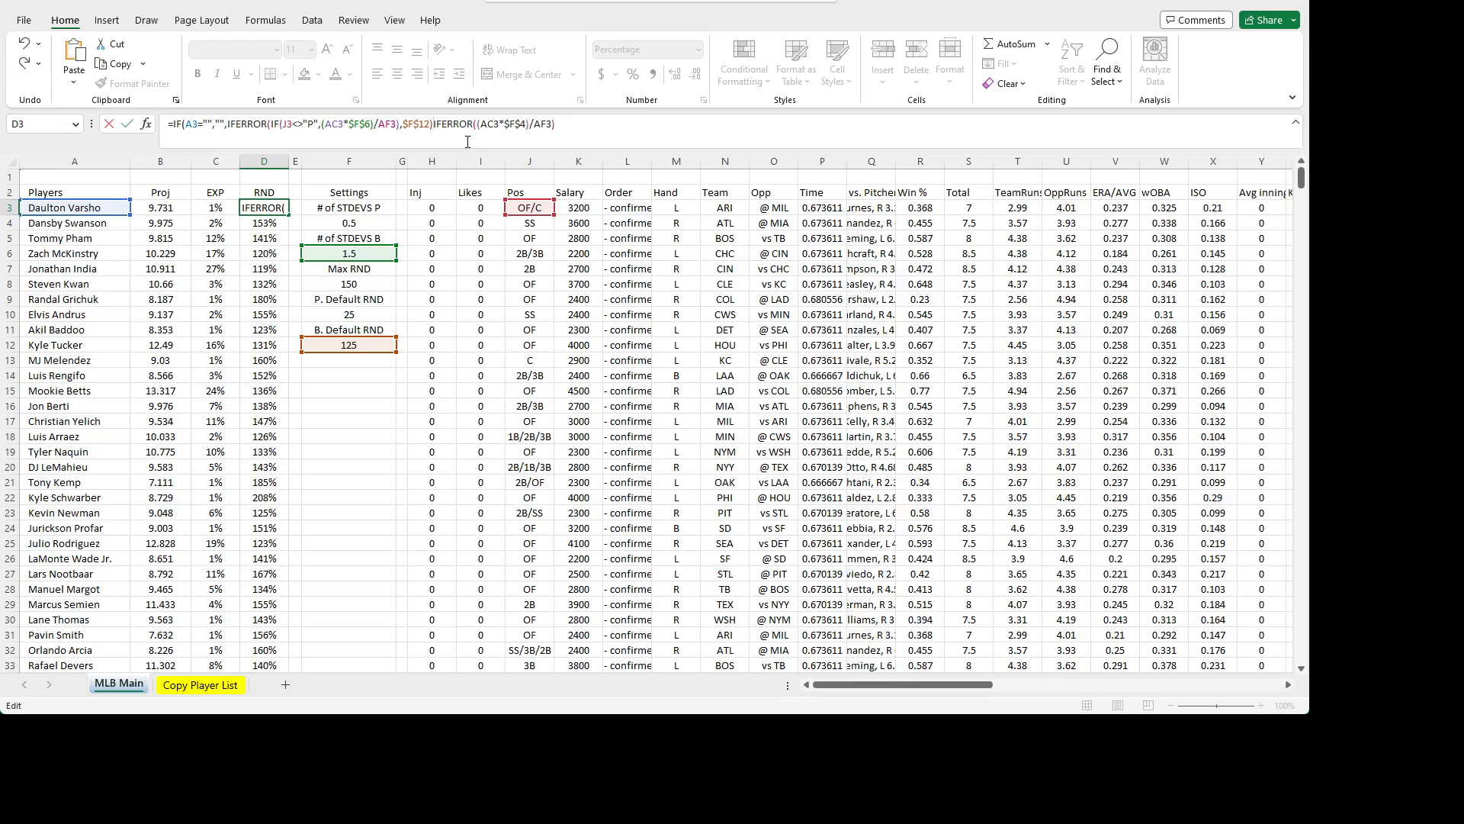
- Replace the closing bracket between $F$12 and the pitcher IFERROR with a comma in D3's formula
key("Left")
key("Left")
key("Left")
key("Left")
key("Left")
key("Left")
key("Left")
key("Left")
key("Left")
key("Left")
key("Left")
key("Left")
key("Left")
key("Left")
key("Left")
key("Left")
key("Left")
key("Left")
key("Left")
key("Left")
key("Right")
key("Right")
key("Right")
key("Right")
key("Right")
key("Right")
key("Right")
key("Right")
key("Right")
key("Right")
key("Right")
key("Right")
key("Right")
key("Right")
key("Right")
key("Right")
key("Right")
key("Right")
key("Right")
key("Right")
key("Right")
key("Right")
key("Right")
key("Right")
key("Right")
key("Right")
key("Right")
key("BackSpace")
type(",")
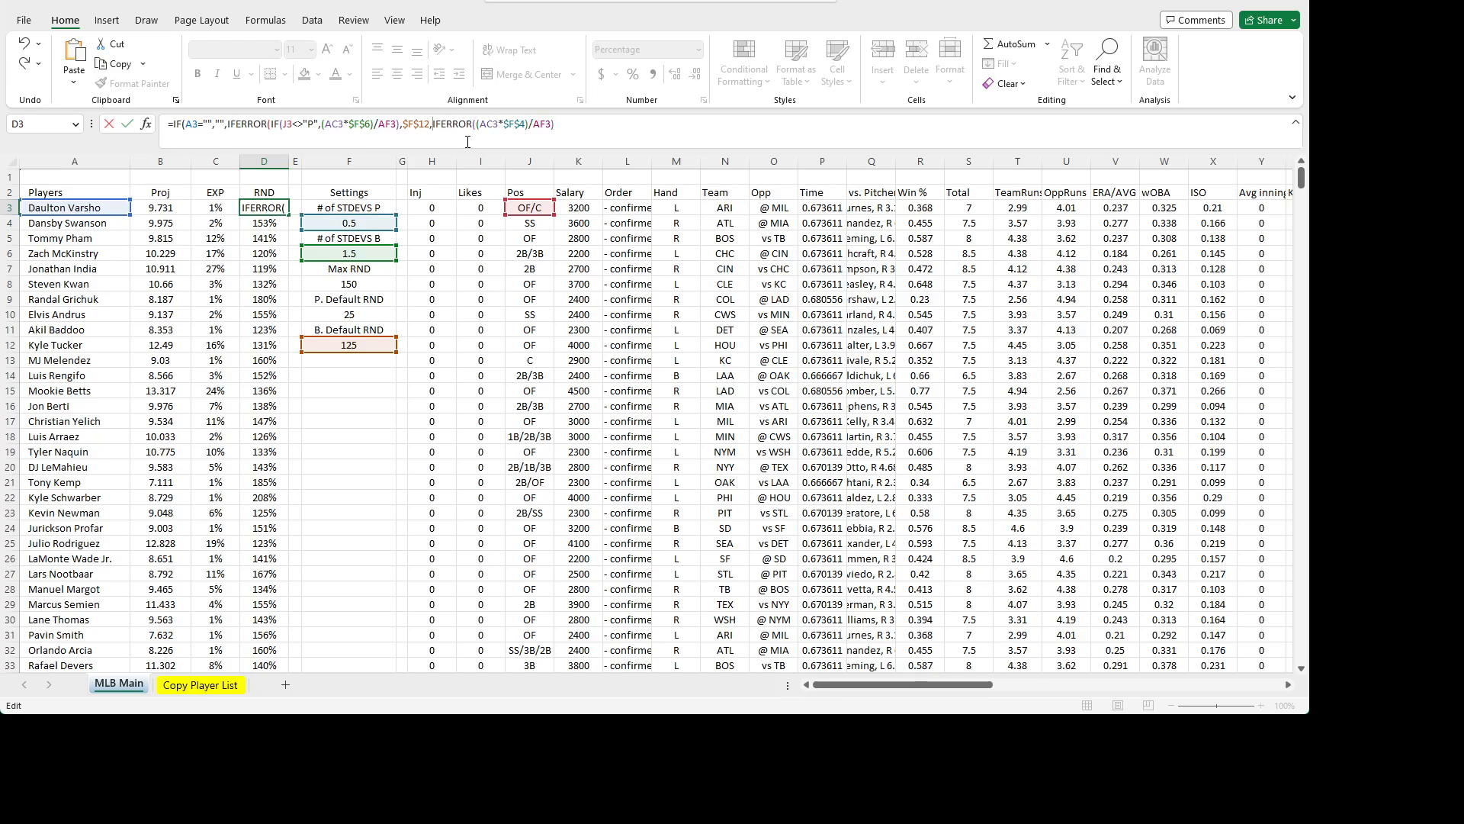
- Remove the IFERROR( wrapper in front of IF(J3<>"P" in D3's formula, keeping the comma after the empty string
key("Right")
key("Right")
key("Right")
key("Right")
key("Right")
left_click(593, 124)
key("Left")
key("Left")
key("Left")
key("Left")
key("Left")
key("Left")
key("Left")
key("Left")
key("Left")
key("Left")
key("Left")
key("Left")
key("Left")
key("Left")
key("Left")
key("Left")
key("Left")
key("Left")
key("Left")
key("Left")
key("Left")
key("Left")
key("Left")
key("Left")
key("Right")
key("Right")
key("Left")
key("Left")
key("Left")
key("Left")
key("Left")
key("Right")
key("BackSpace")
key("BackSpace")
key("BackSpace")
key("BackSpace")
key("BackSpace")
key("BackSpace")
key("BackSpace")
key("BackSpace")
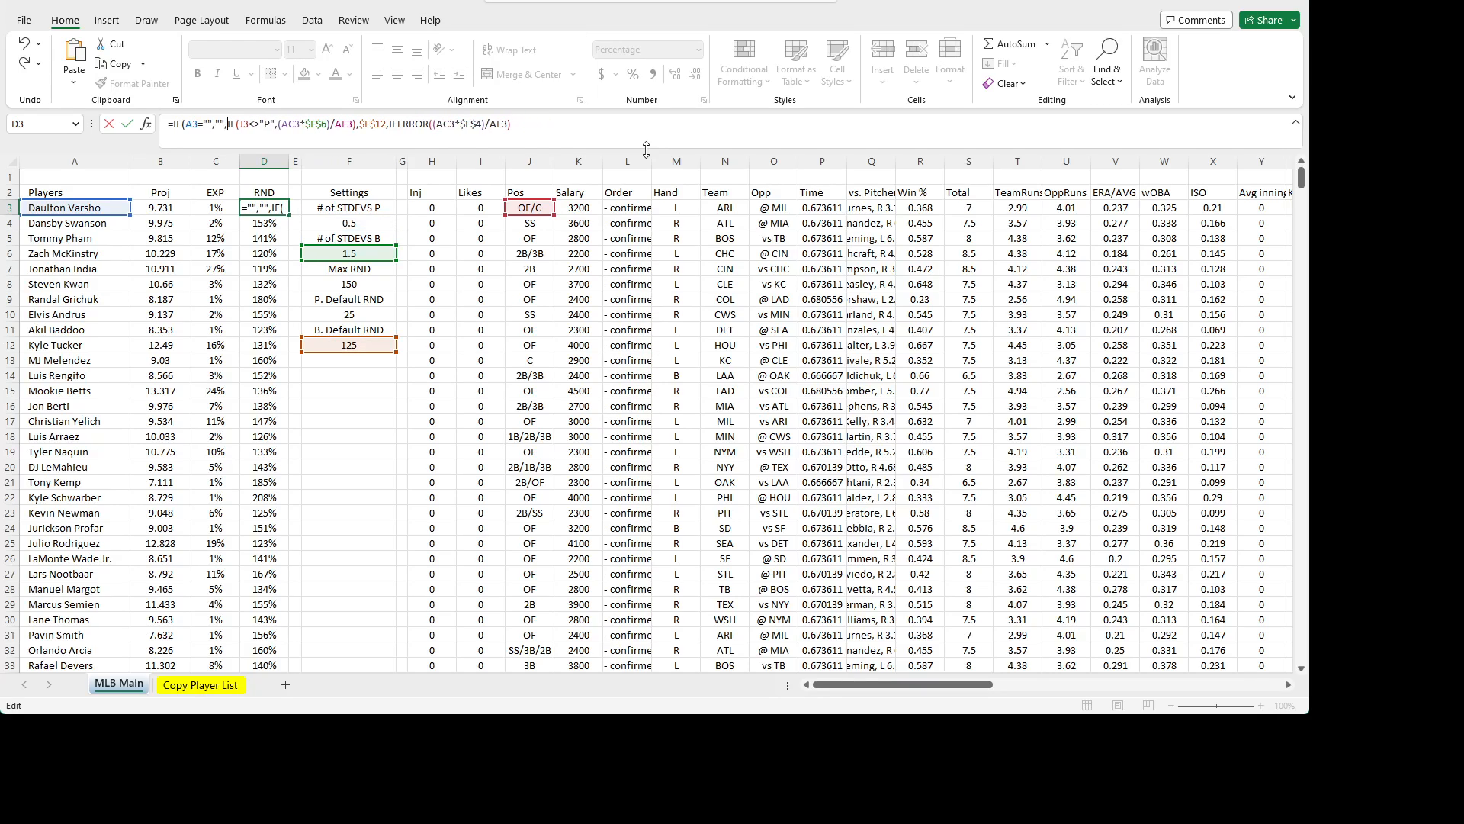
key("BackSpace")
type(",")
- Insert IFERROR( in front of the batter calculation (AC3*$F$6)/AF3 in D3's formula, keeping that calculation's opening bracket
key("Right")
key("Right")
key("Right")
key("Right")
key("Right")
key("Right")
key("Right")
key("Right")
key("Right")
key("Right")
key("Right")
key("Right")
key("BackSpace")
type("IFERROR(")
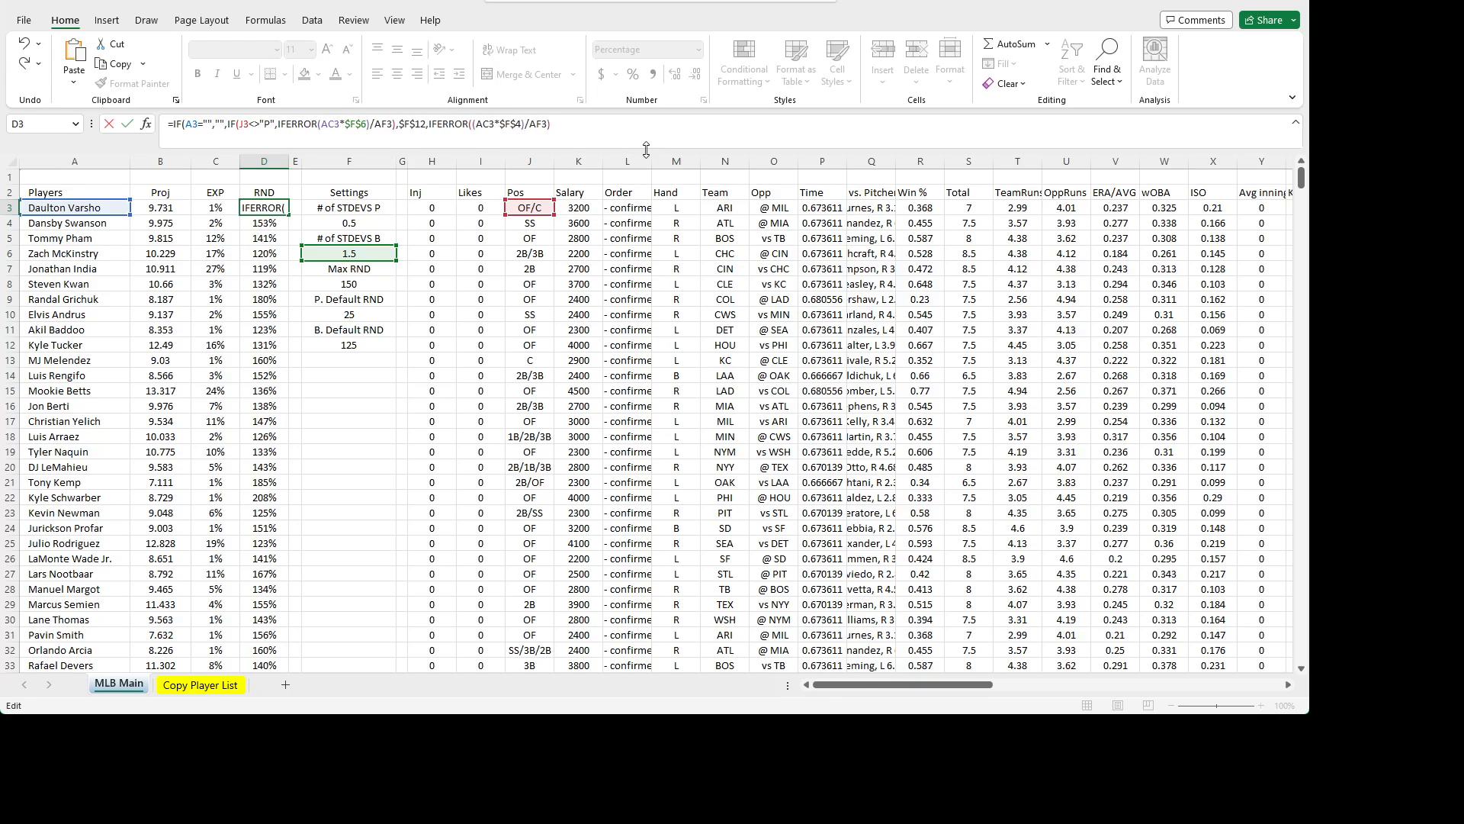
type("(")
- Remove the closing bracket after the batter branch's AF3 in D3's formula, leaving a single comma before $F$12
key("Right")
key("Right")
key("Right")
key("Right")
key("Right")
key("Right")
key("Right")
key("Right")
key("Right")
key("Right")
key("Right")
key("Right")
key("Right")
key("Right")
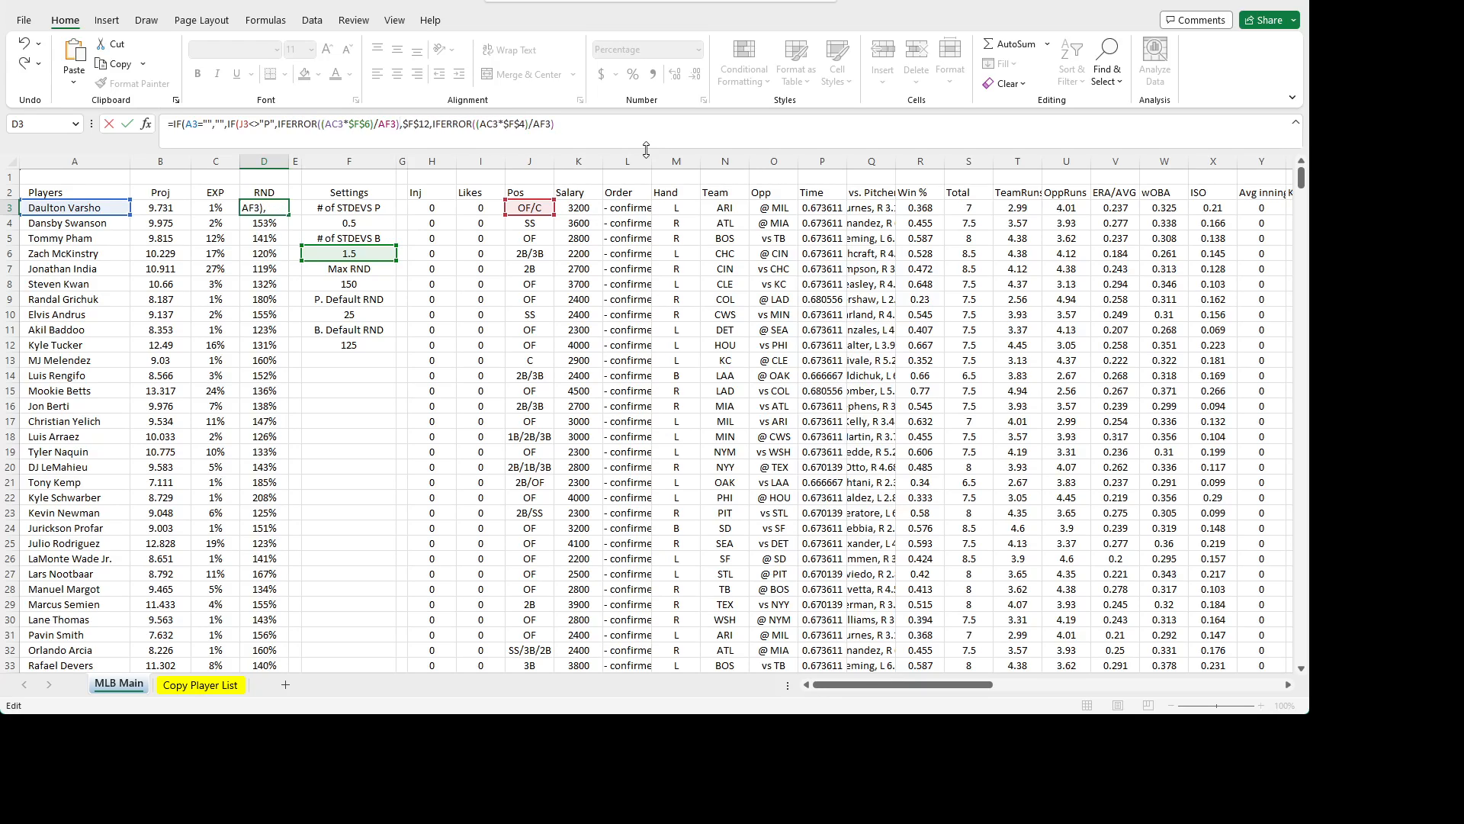
key("Right")
key("Right")
key("Right")
key("Right")
key("Right")
key("Right")
key("Right")
key("Left")
type(",")
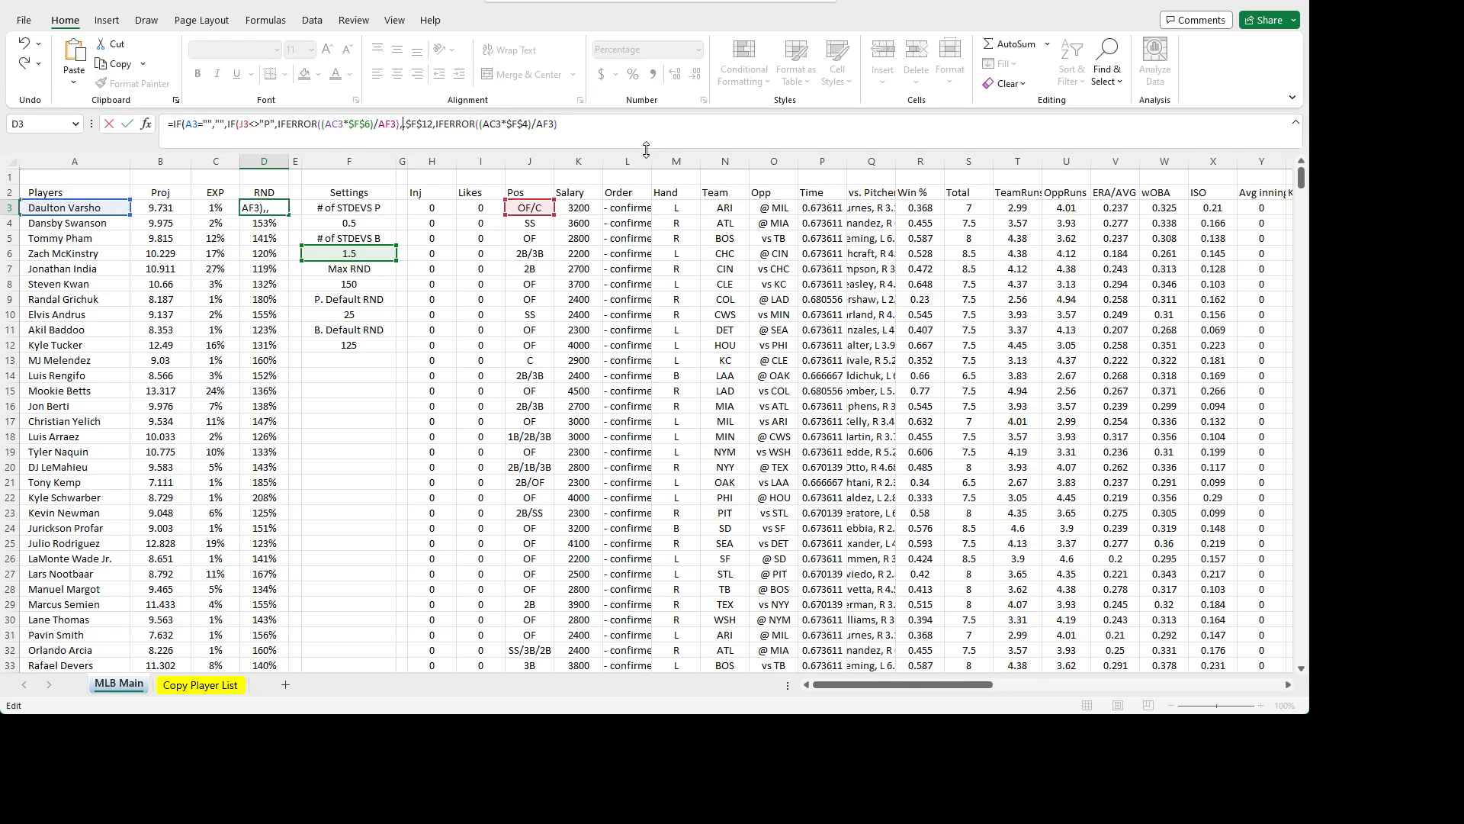
key("BackSpace")
type(",")
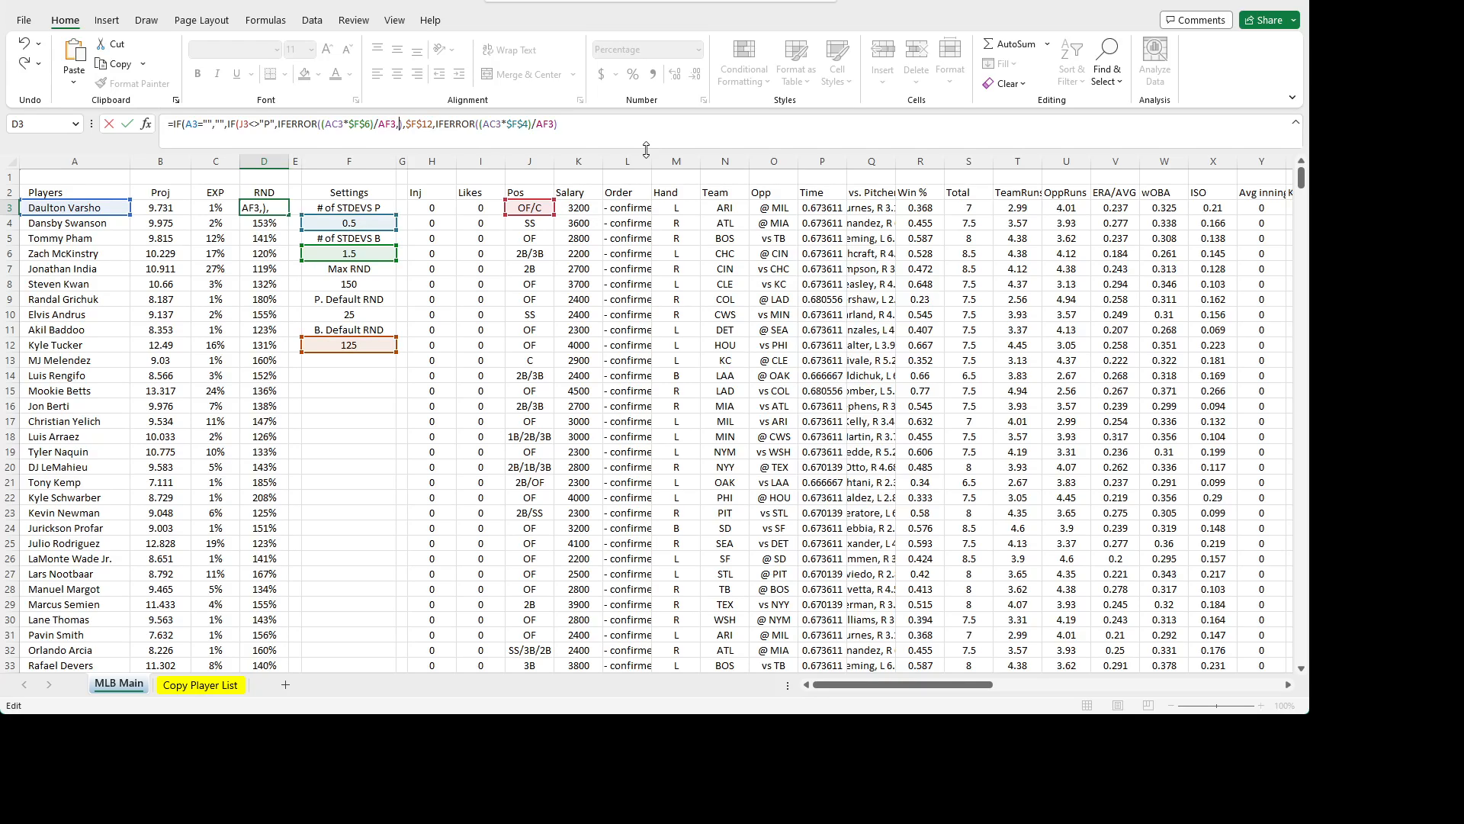
key("Delete")
key("Delete")
- Close the batter IFERROR with a bracket directly after $F$12 in D3's formula
key("Right")
key("Right")
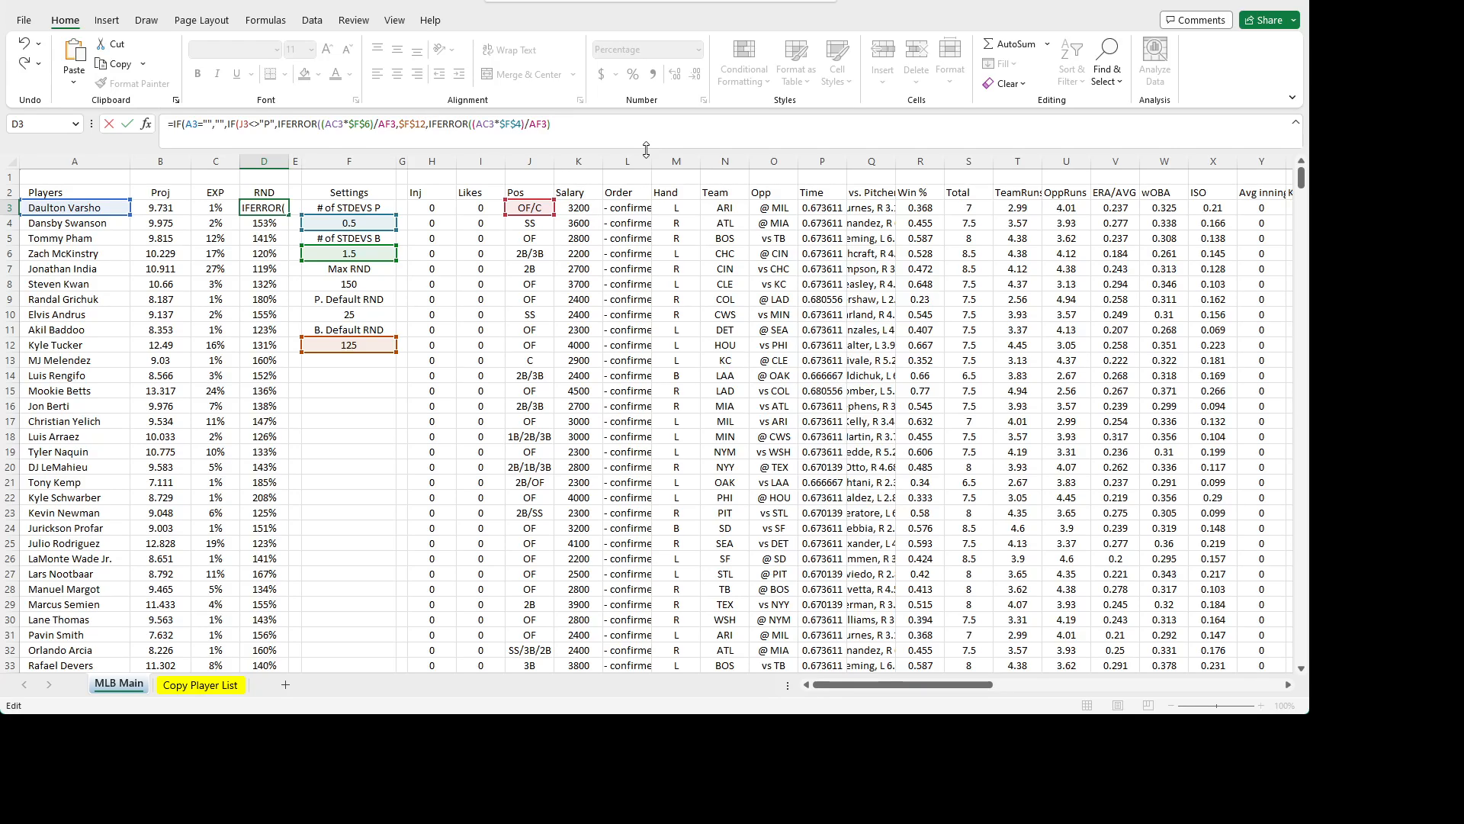
type(")")
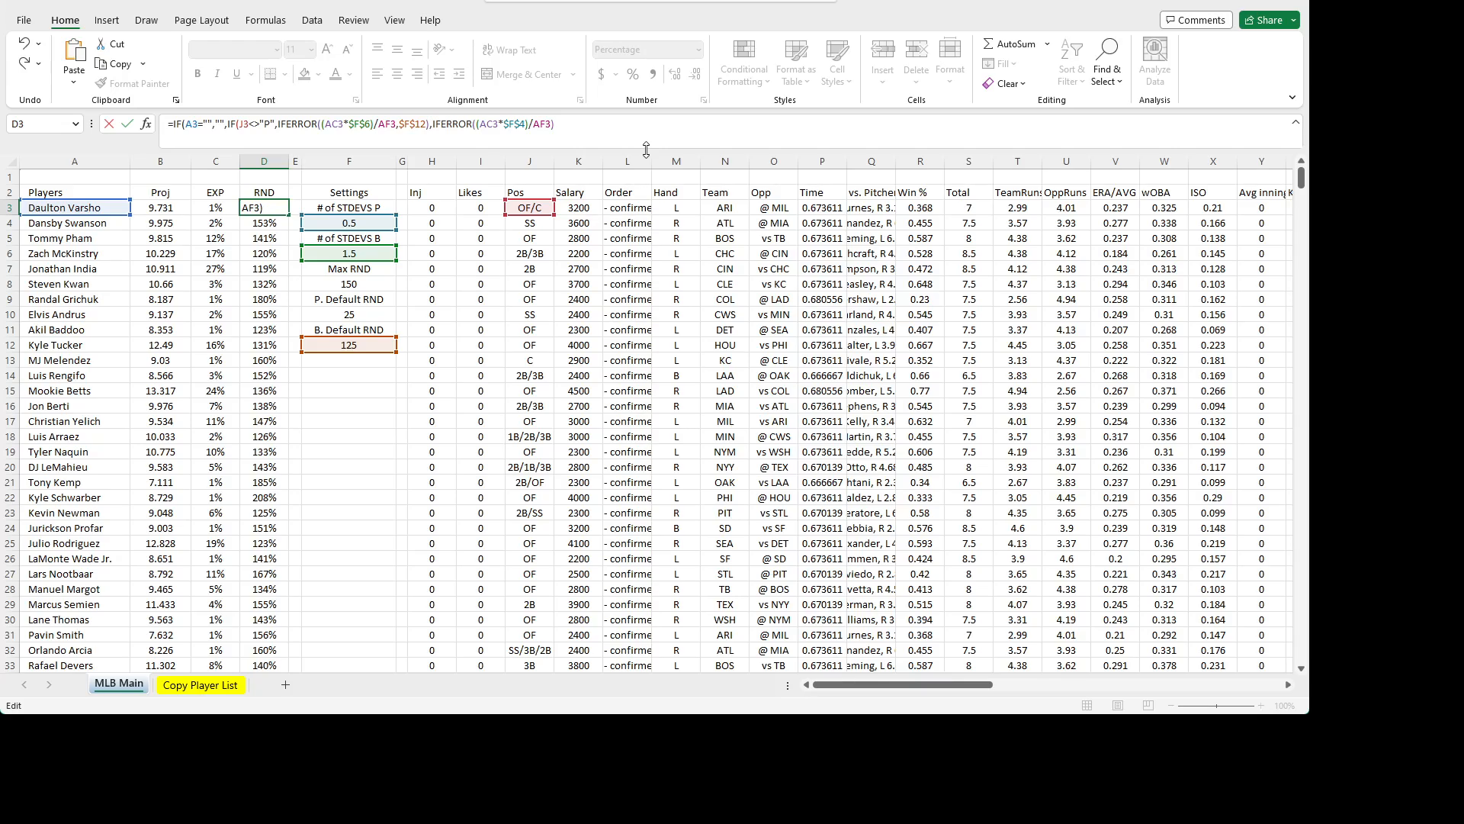
- Complete the pitcher branch of D3's formula as IFERROR((AC3*$F$4)/AF3,$F$10), close the outer brackets and enter the formula
key("Left")
key("Left")
key("Left")
key("Left")
key("Left")
key("Left")
key("Left")
key("Left")
key("Left")
key("Left")
key("Left")
key("Left")
key("Left")
key("Left")
key("Left")
key("Left")
key("Left")
key("Left")
key("Left")
key("Left")
key("Left")
key("Left")
key("Left")
key("Left")
key("Left")
key("Left")
key("Left")
key("Left")
key("Left")
key("Left")
key("Left")
key("Left")
key("Left")
key("Left")
key("Left")
key("Left")
key("Left")
key("Left")
key("Left")
key("Left")
key("Left")
key("Left")
key("Left")
key("Left")
key("Left")
key("Left")
key("Right")
key("Right")
key("Right")
key("Right")
type("(")
key("Right")
key("Right")
key("Right")
key("Right")
key("Right")
key("Right")
key("Right")
key("Right")
key("Right")
key("Right")
key("Right")
key("Right")
key("Right")
key("Right")
key("Right")
key("Right")
key("Right")
key("Right")
key("Right")
key("Right")
key("Right")
key("Right")
key("Right")
key("Right")
left_click(559, 120)
type(",")
left_click(354, 314)
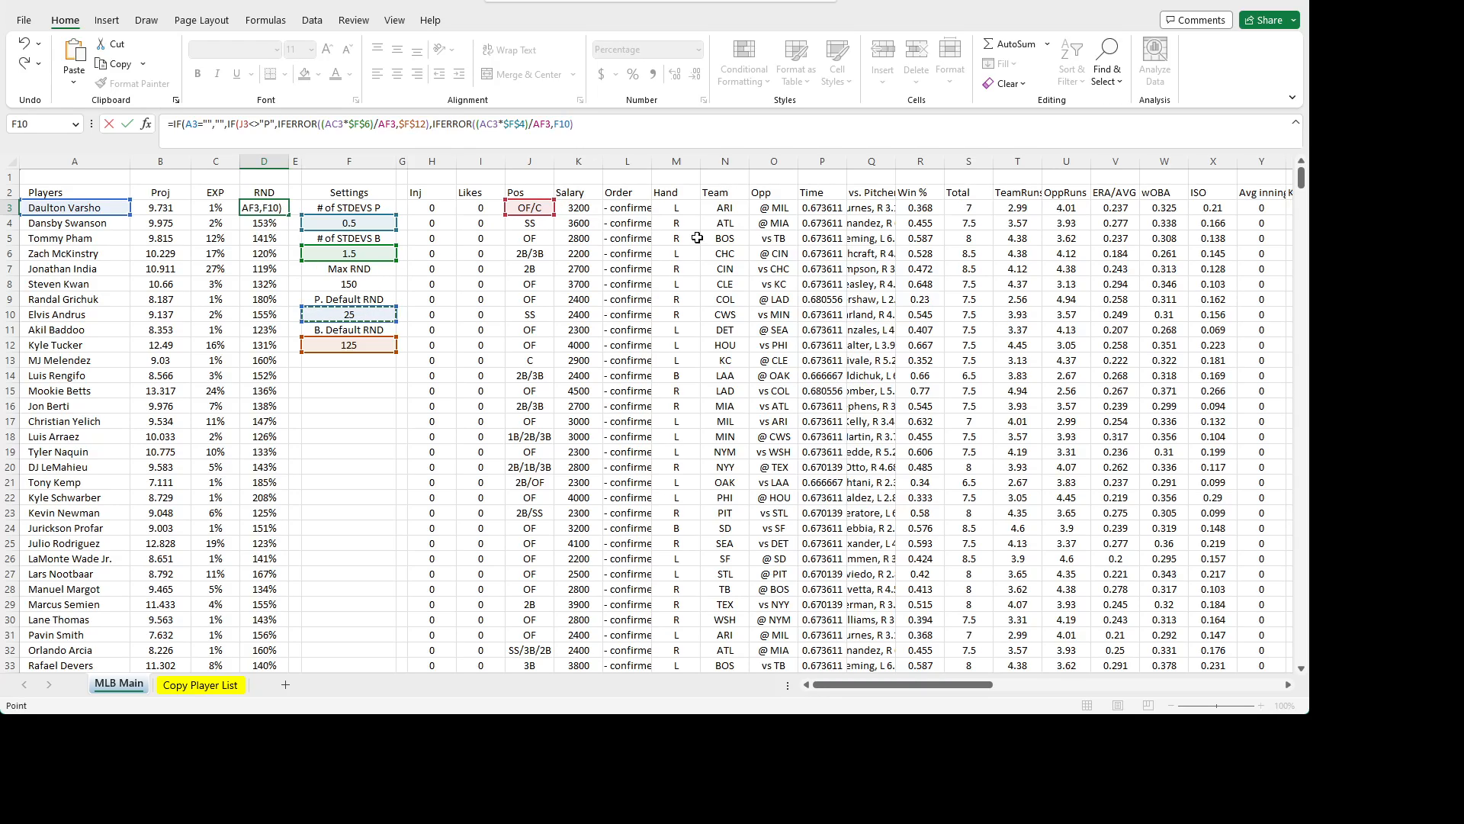
key("F4")
type(")")
key("Return")
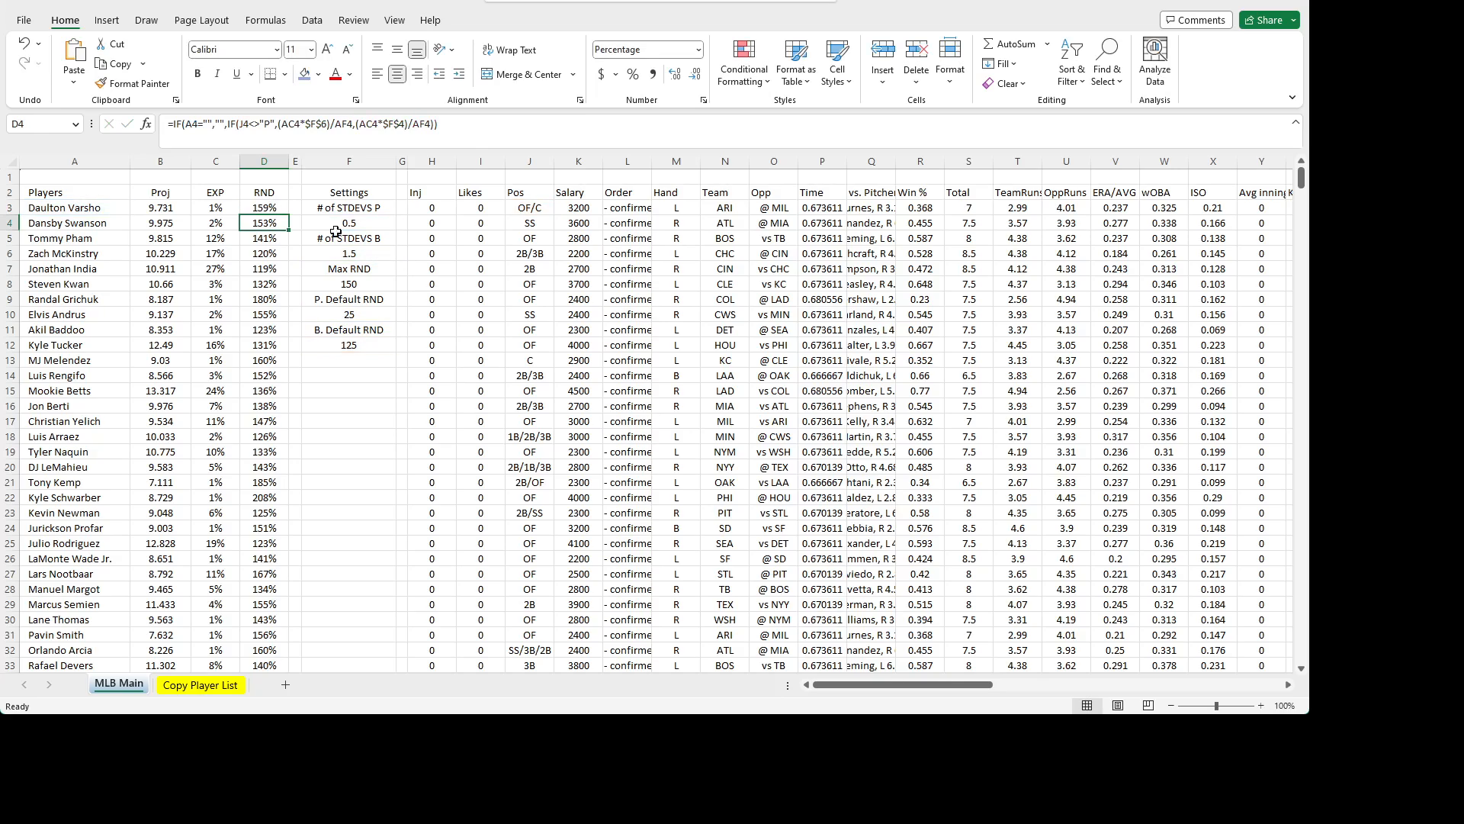
- Fill D3's updated formula down the RND column and check the values through the last listed pitcher
left_click(277, 206)
double_click(289, 215)
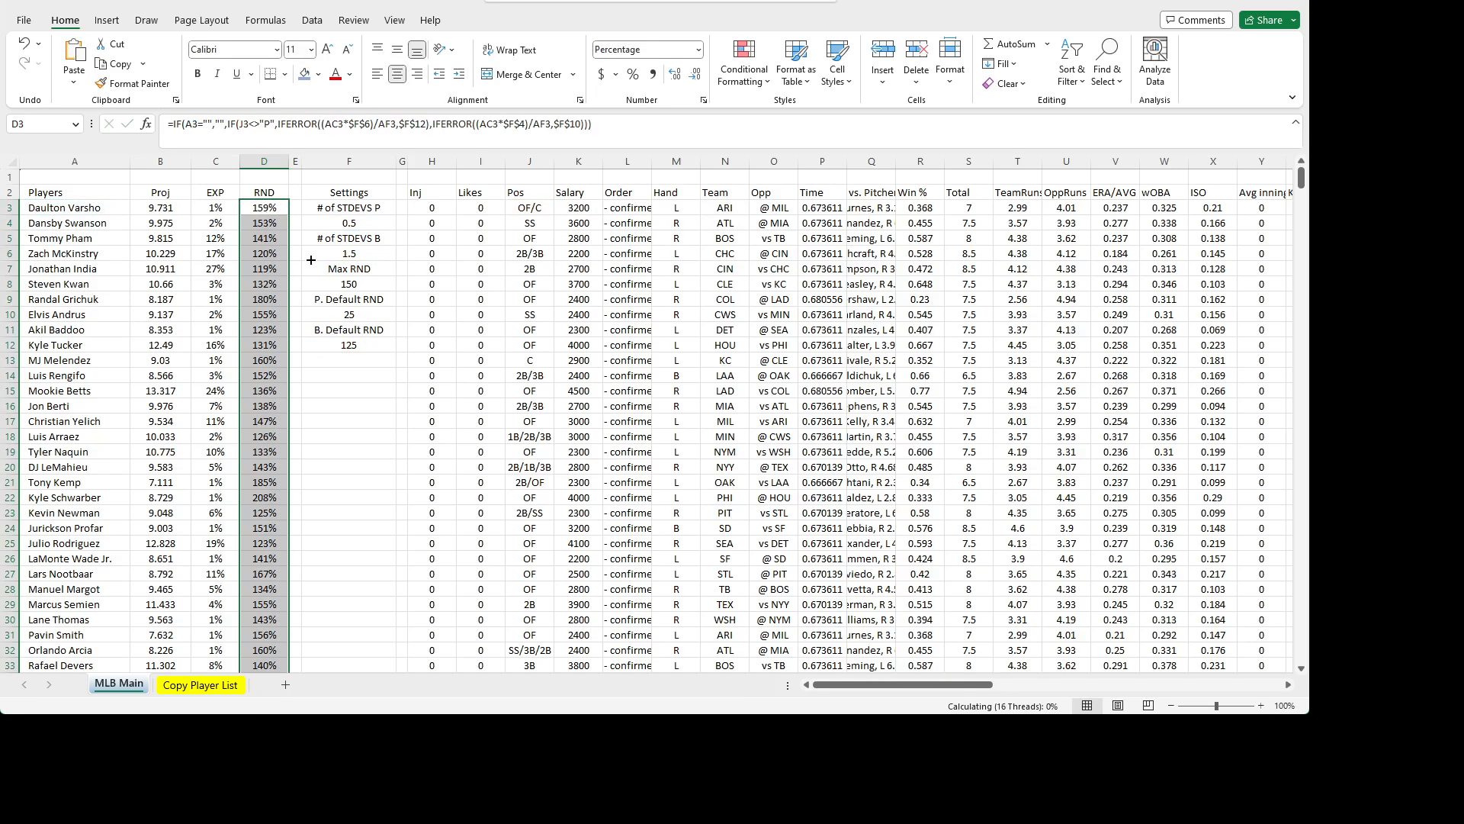
scroll(311, 260, "down", 20)
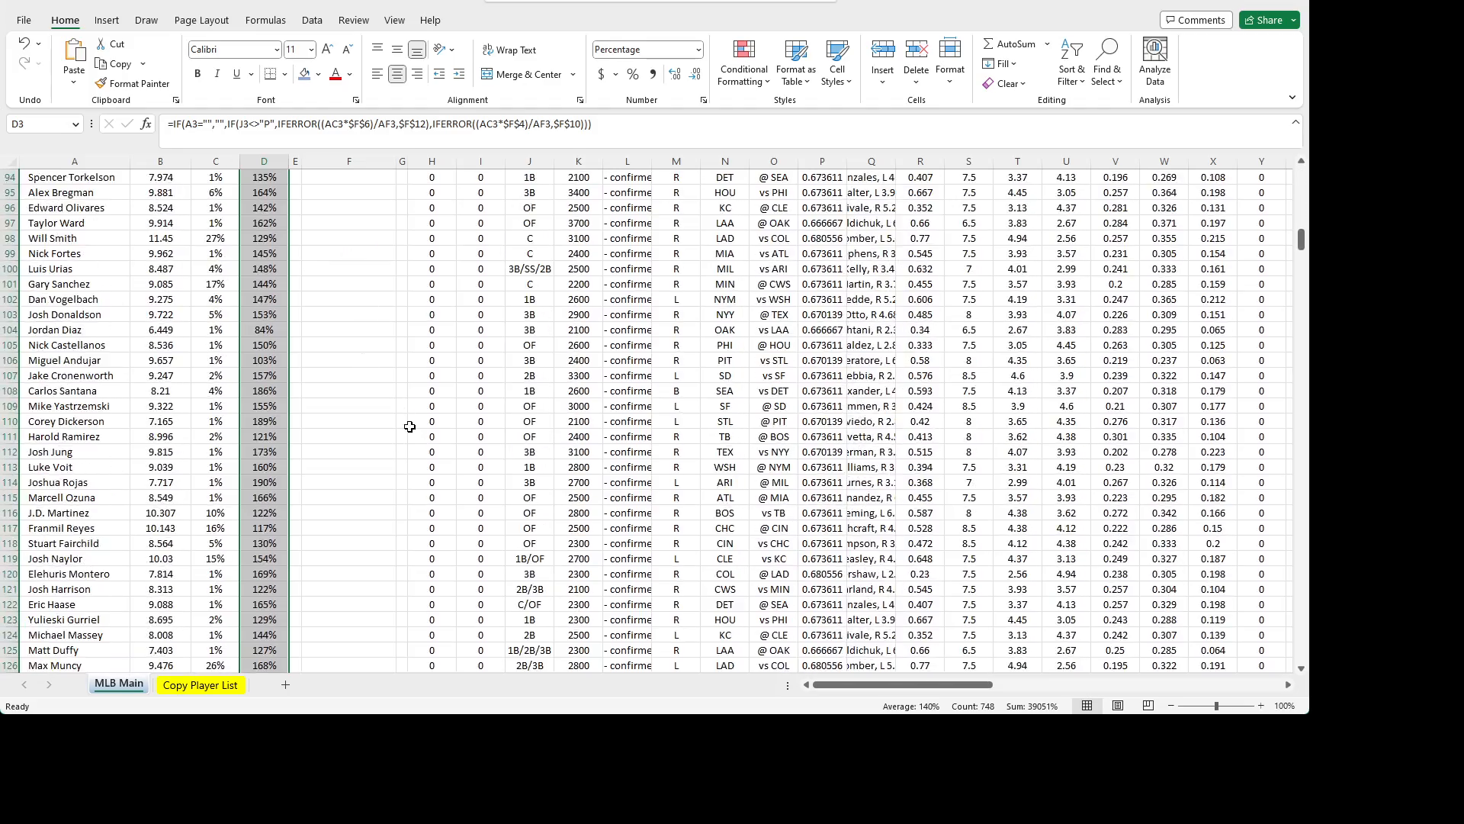
scroll(409, 426, "down", 20)
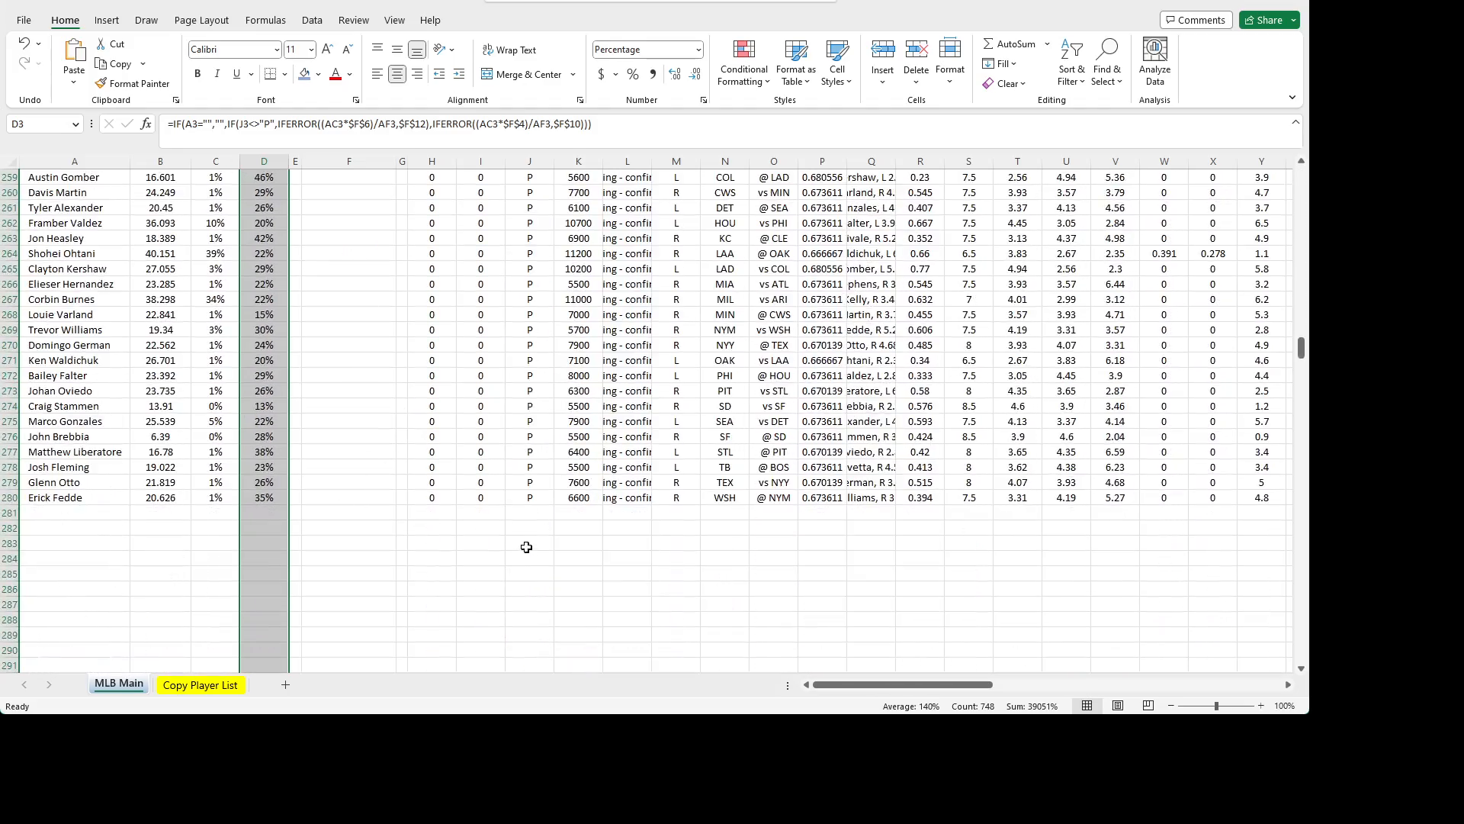
scroll(526, 547, "up", 20)
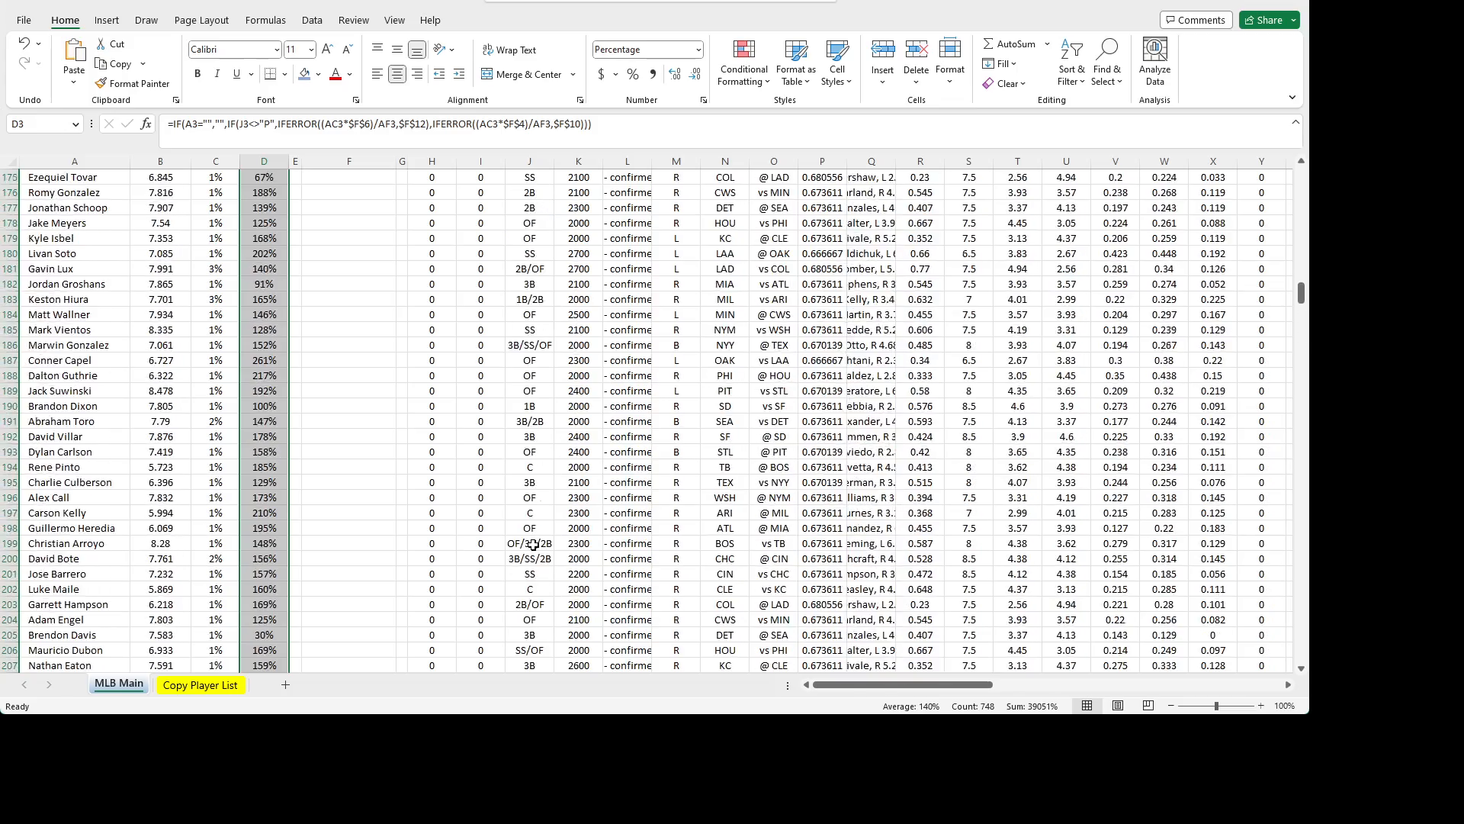
scroll(533, 544, "up", 20)
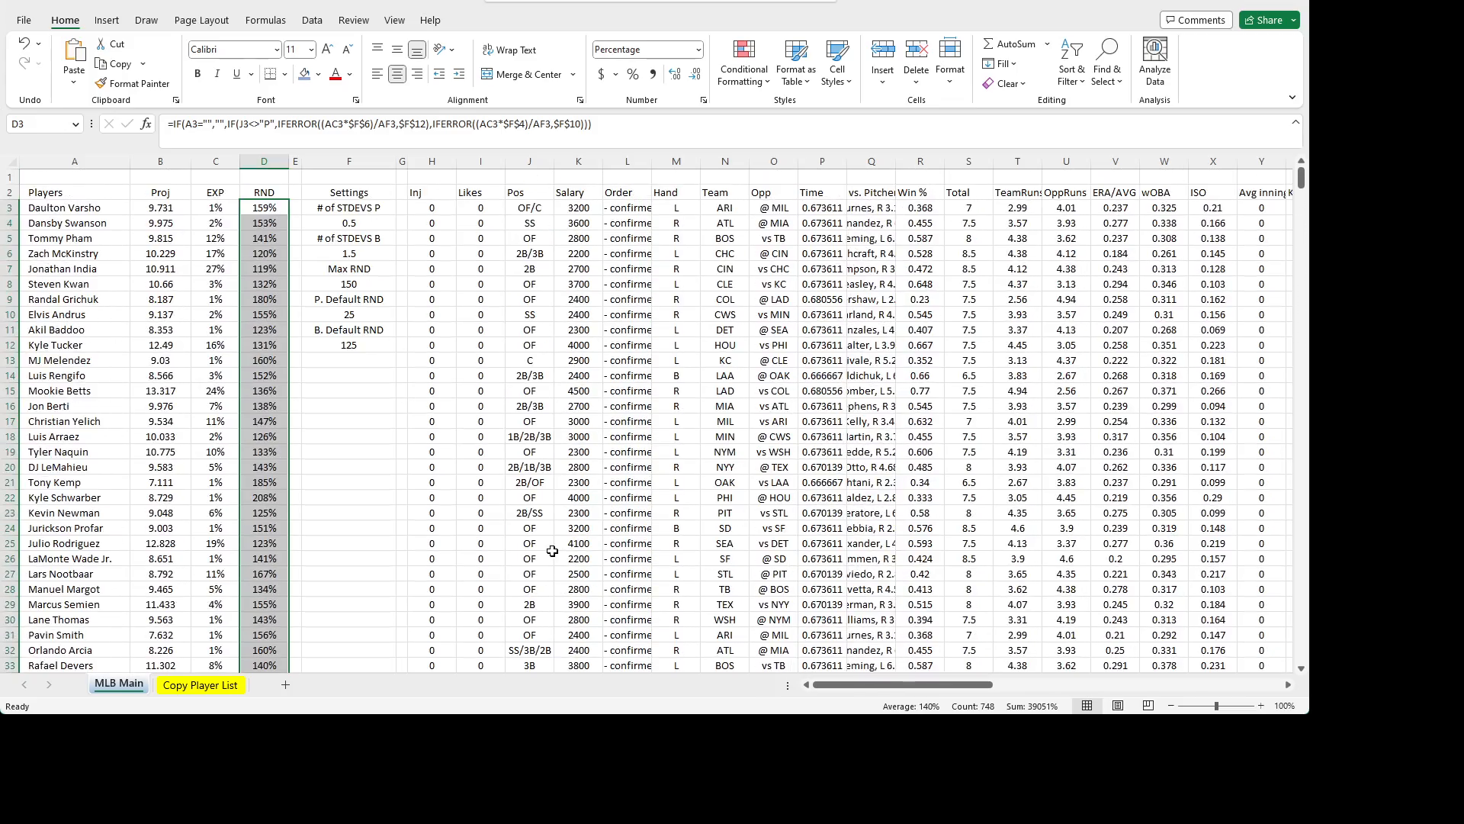
left_click(327, 331)
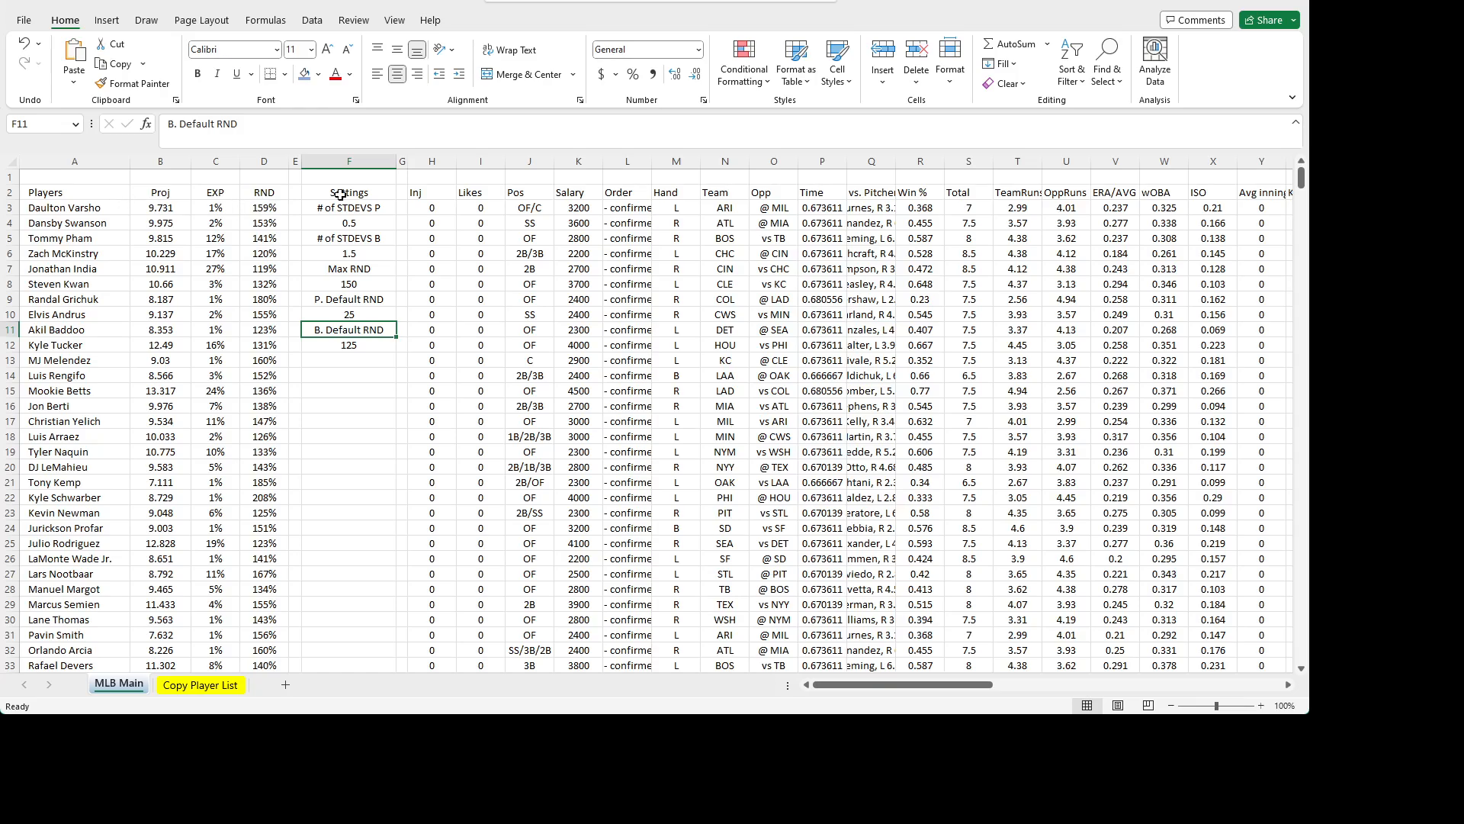
- Clear the STDV value in W3 on Copy Player List and check the RND in D3 on MLB Main
left_click(270, 208)
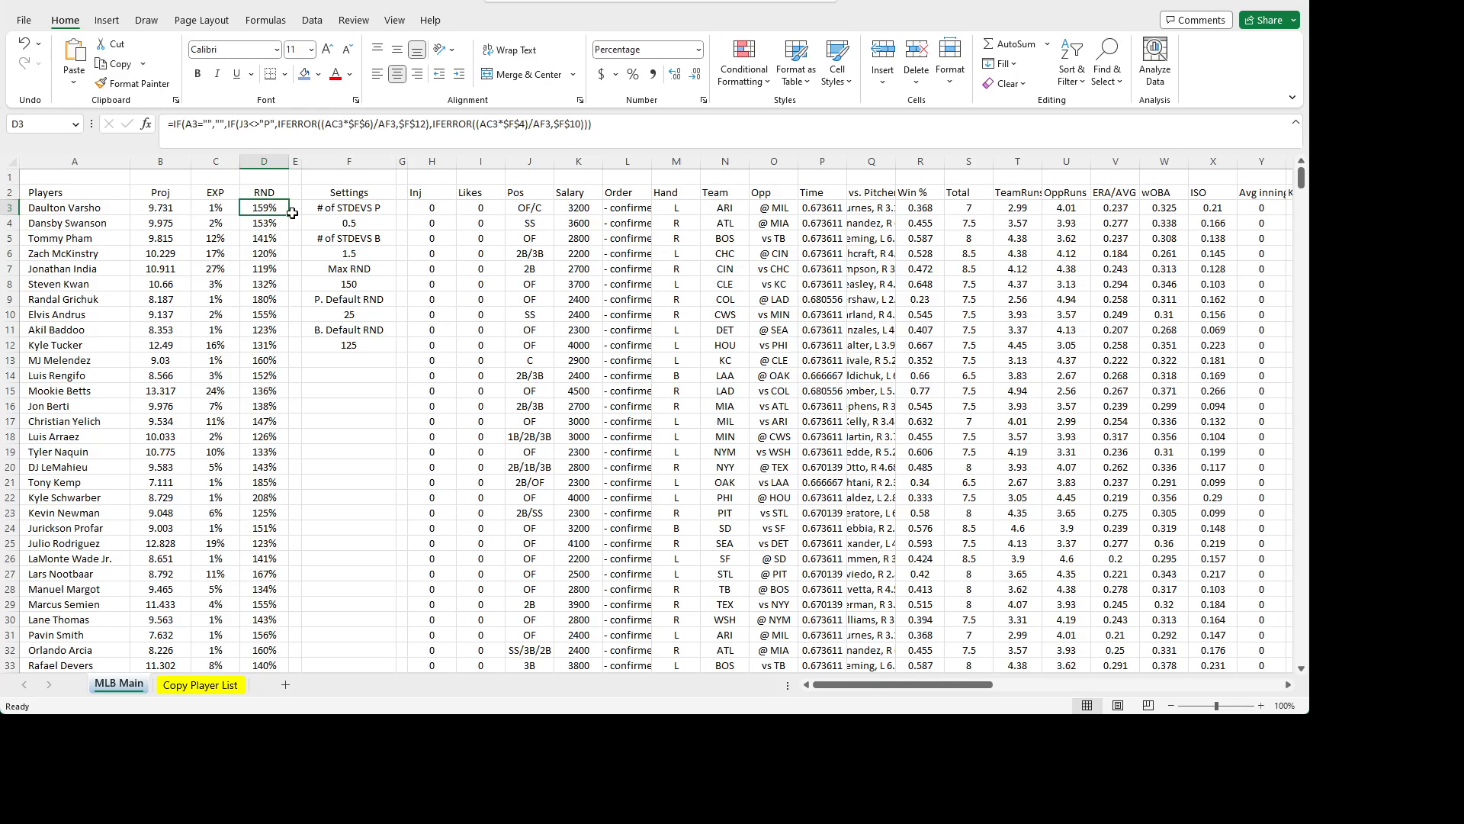
left_click(192, 686)
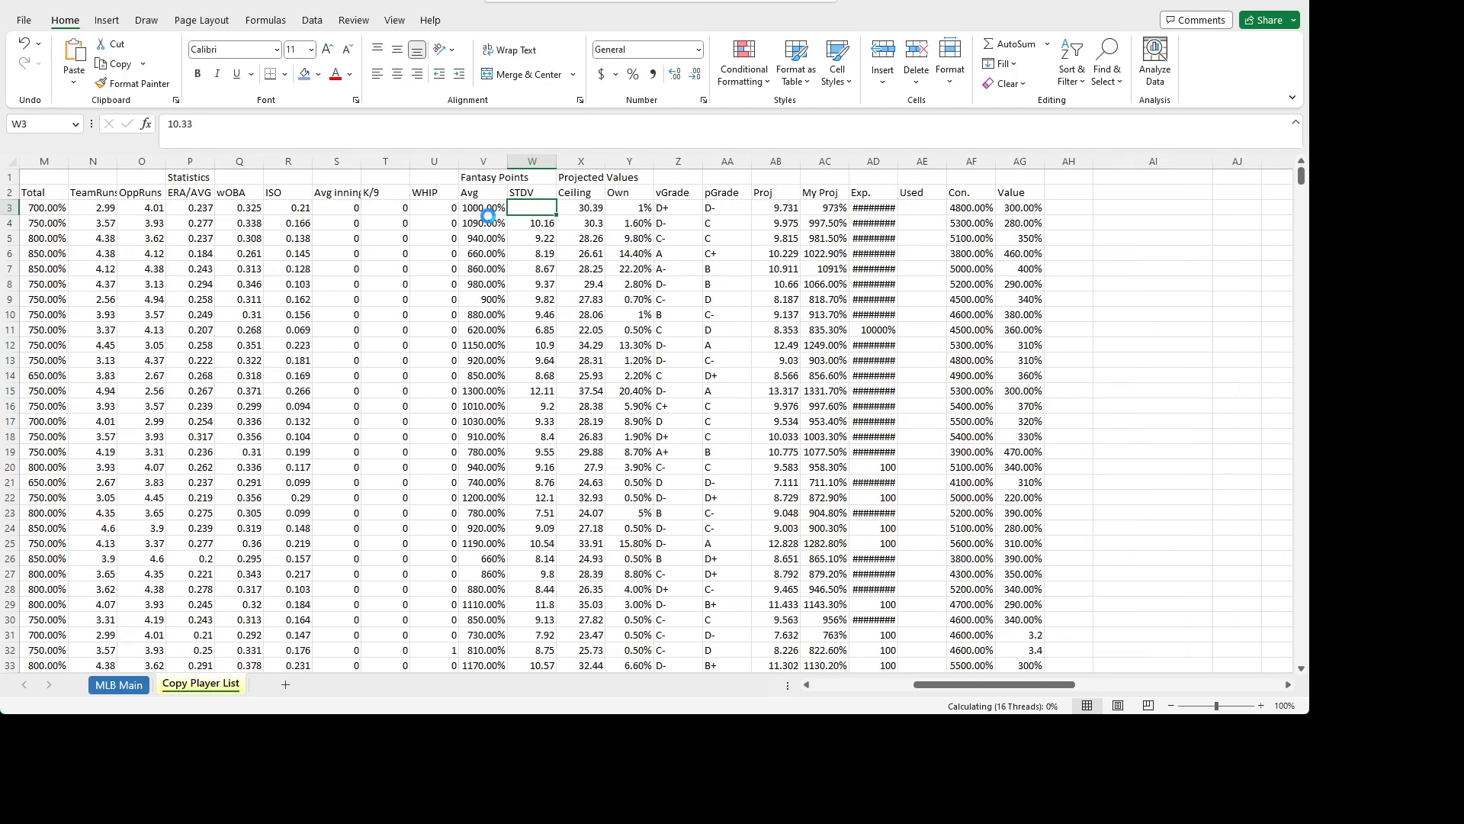
left_click(353, 345)
left_click(119, 684)
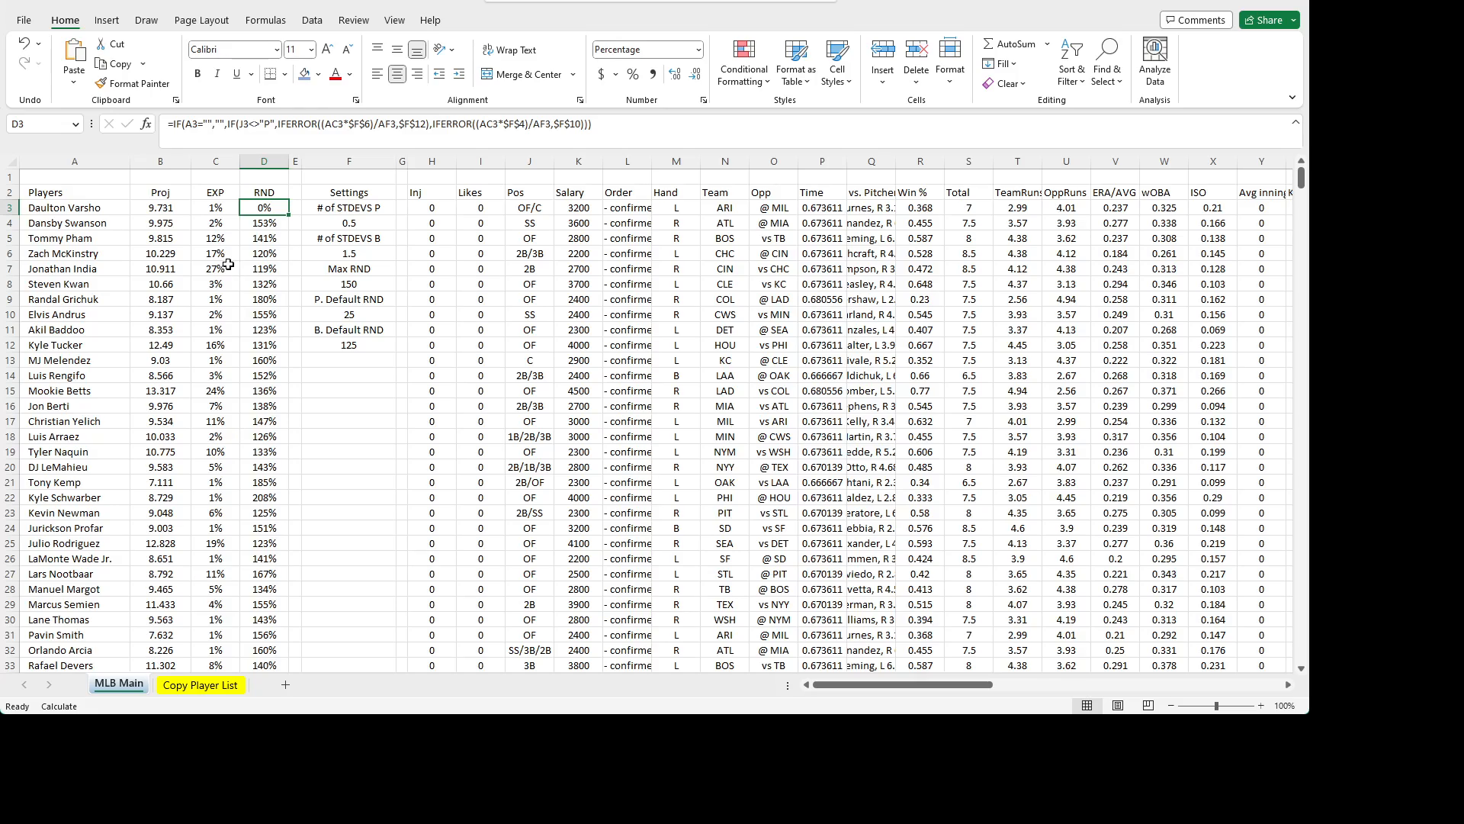
left_click(347, 404)
left_click(265, 207)
- Format the B. Default RND value in F12 as a percentage and set it to 125%
left_click(347, 316)
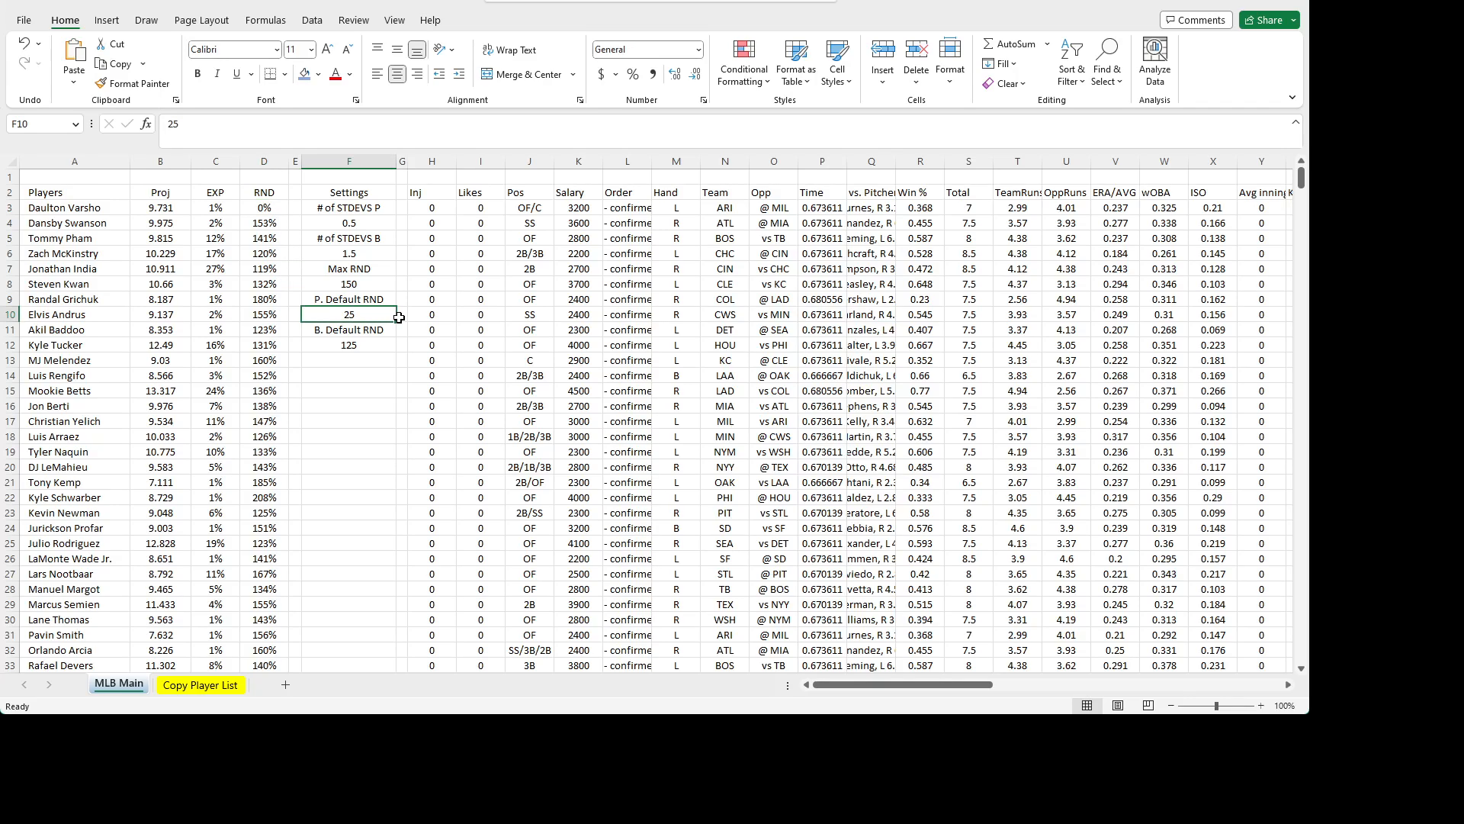
left_click(389, 344)
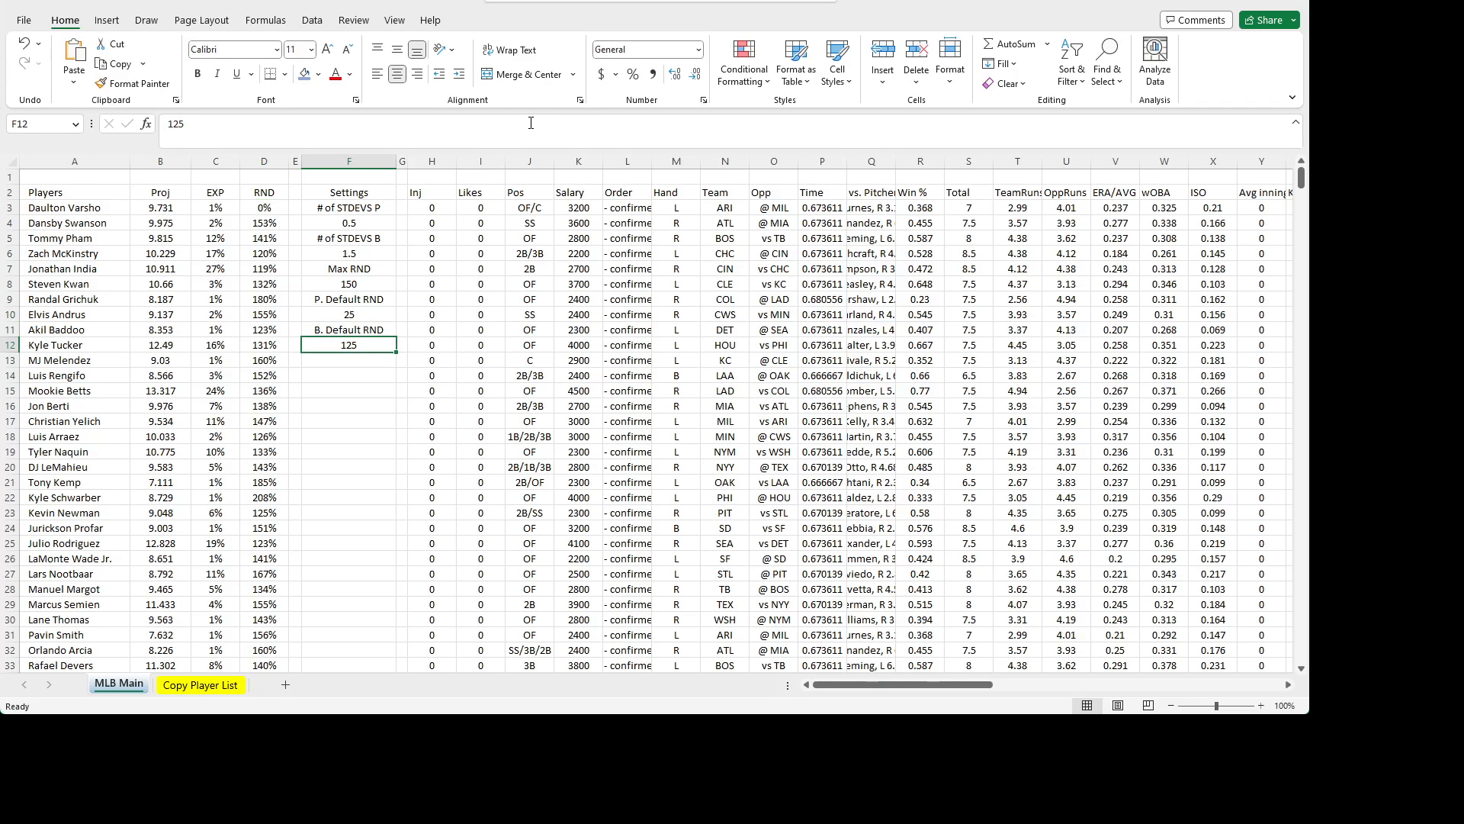
left_click(633, 74)
type("125")
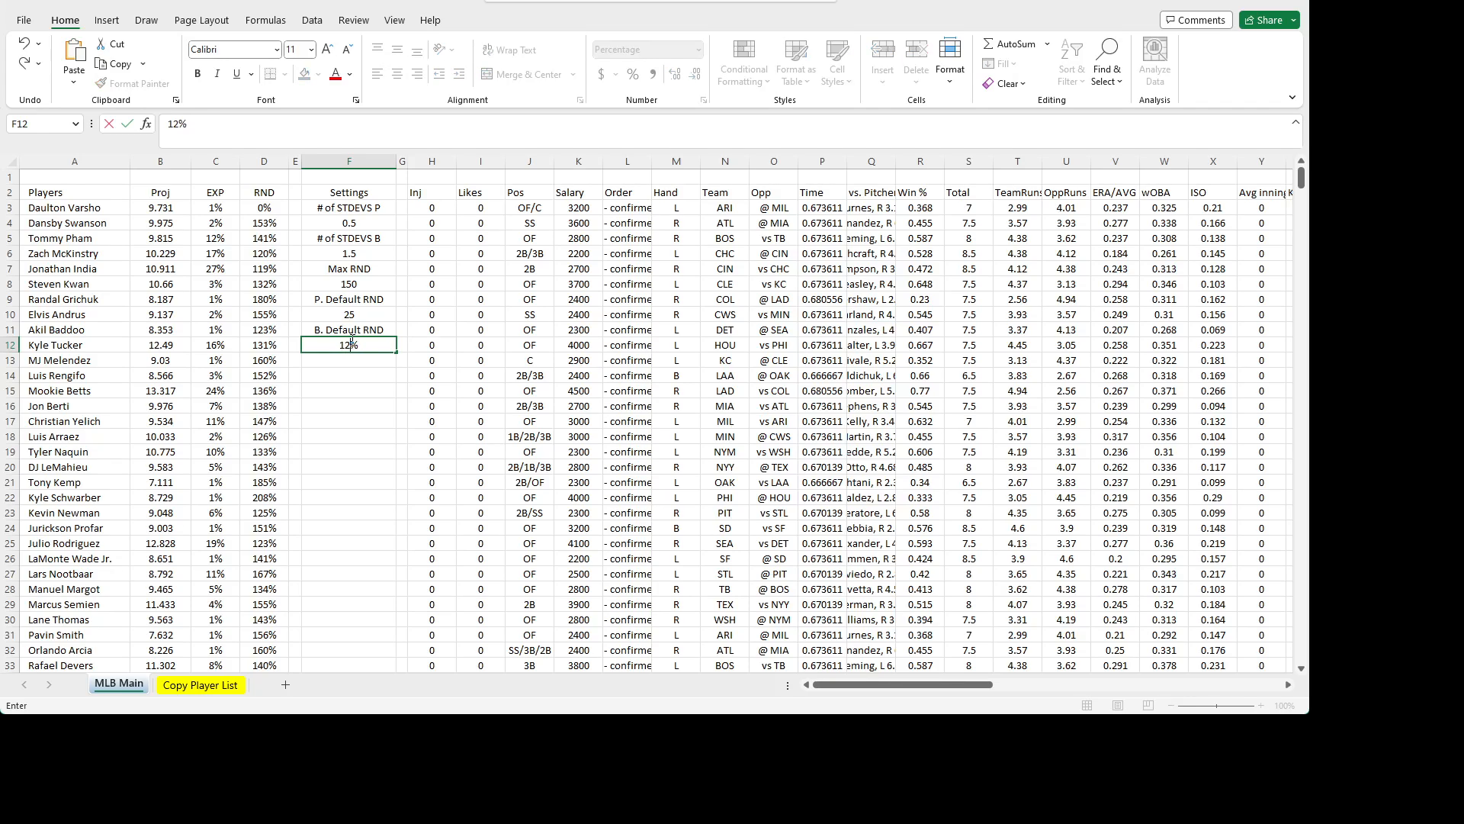
key("Return")
- Format the P. Default RND value in F10 as a percentage and set it to 25%
key("Up")
key("Up")
key("Up")
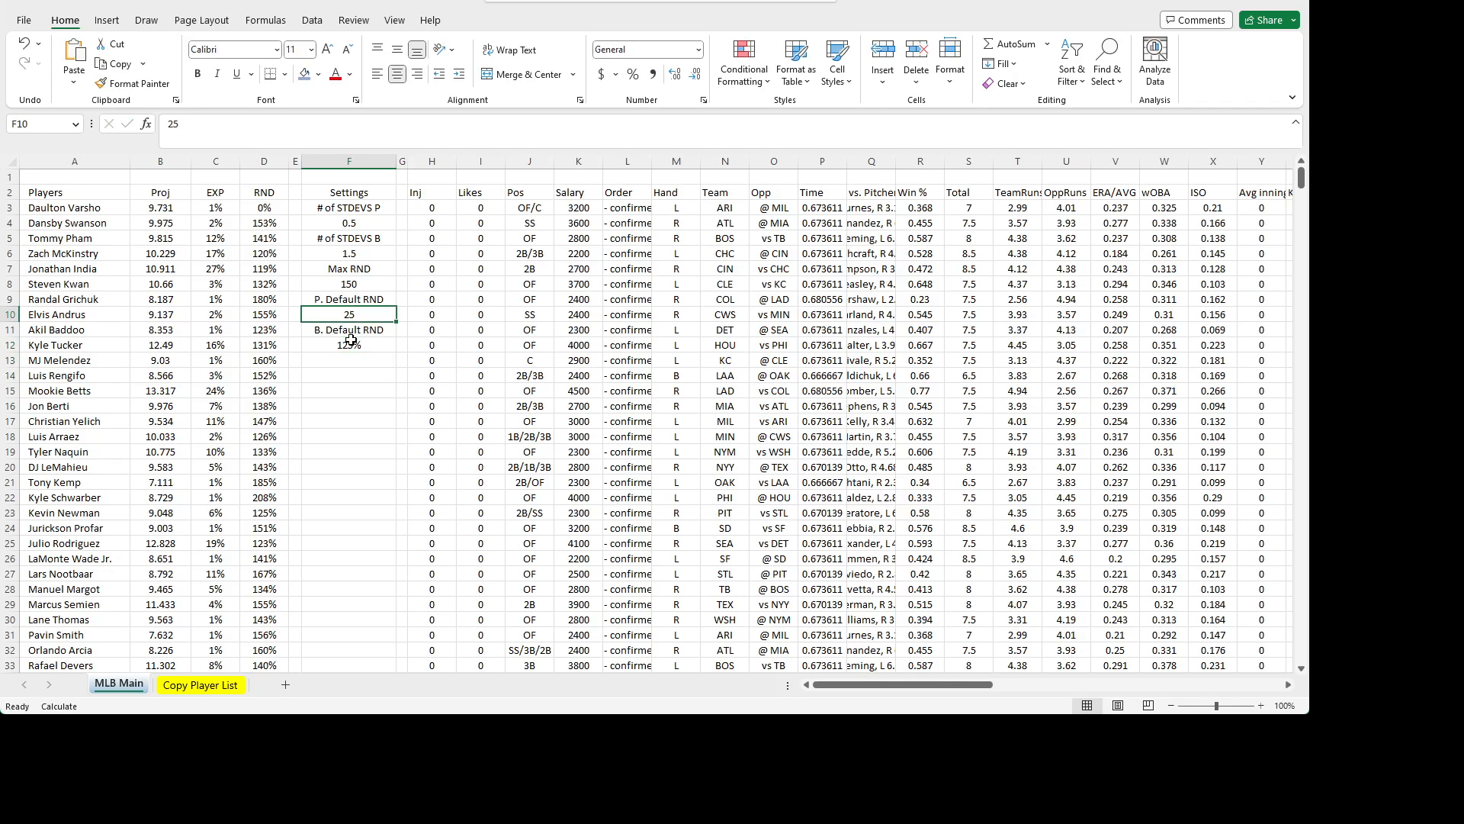
type("25")
key("ctrl+Return")
left_click(633, 74)
key("Down")
key("Up")
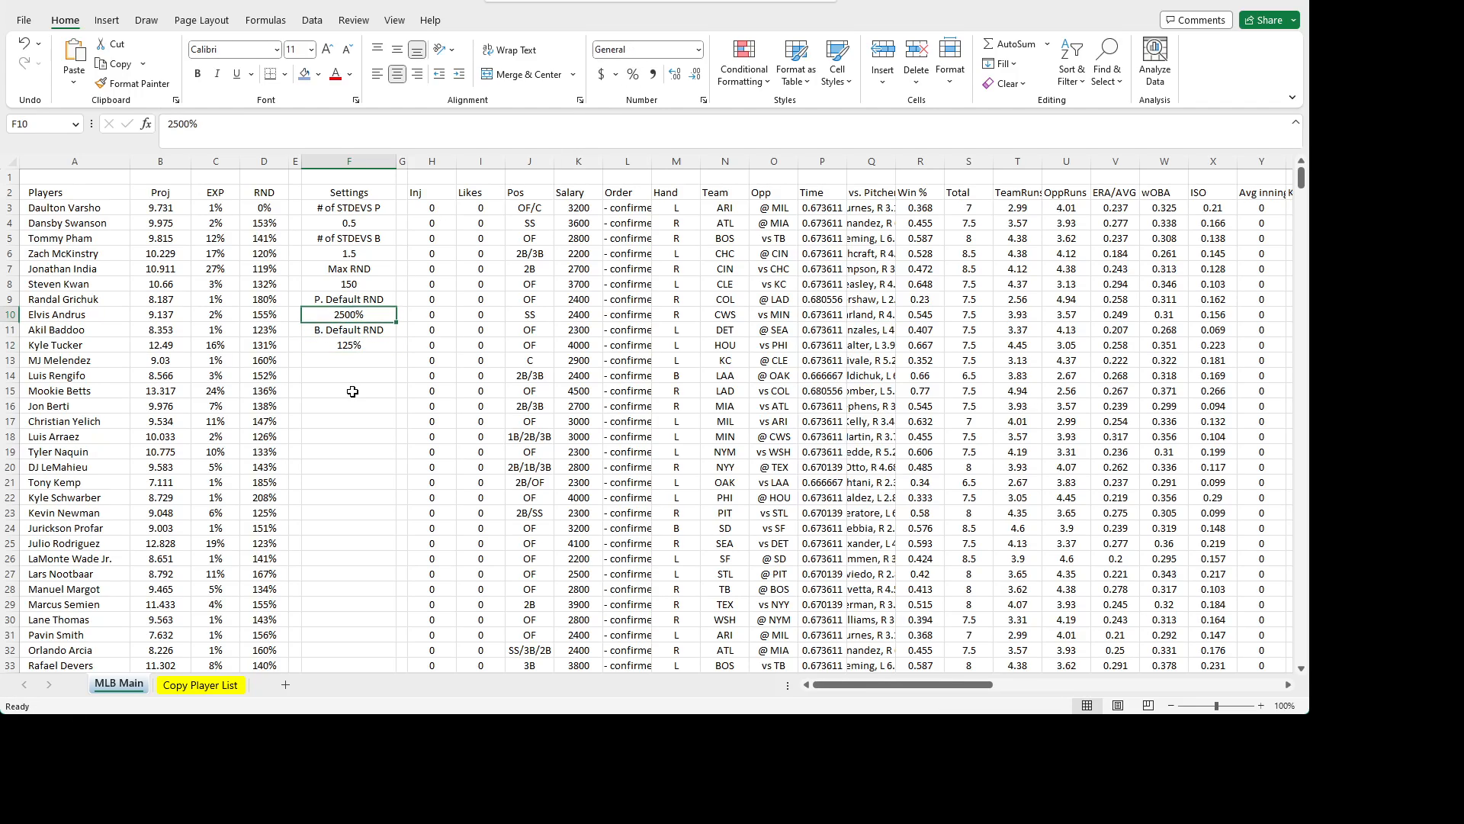
type("25")
key("Return")
key("Up")
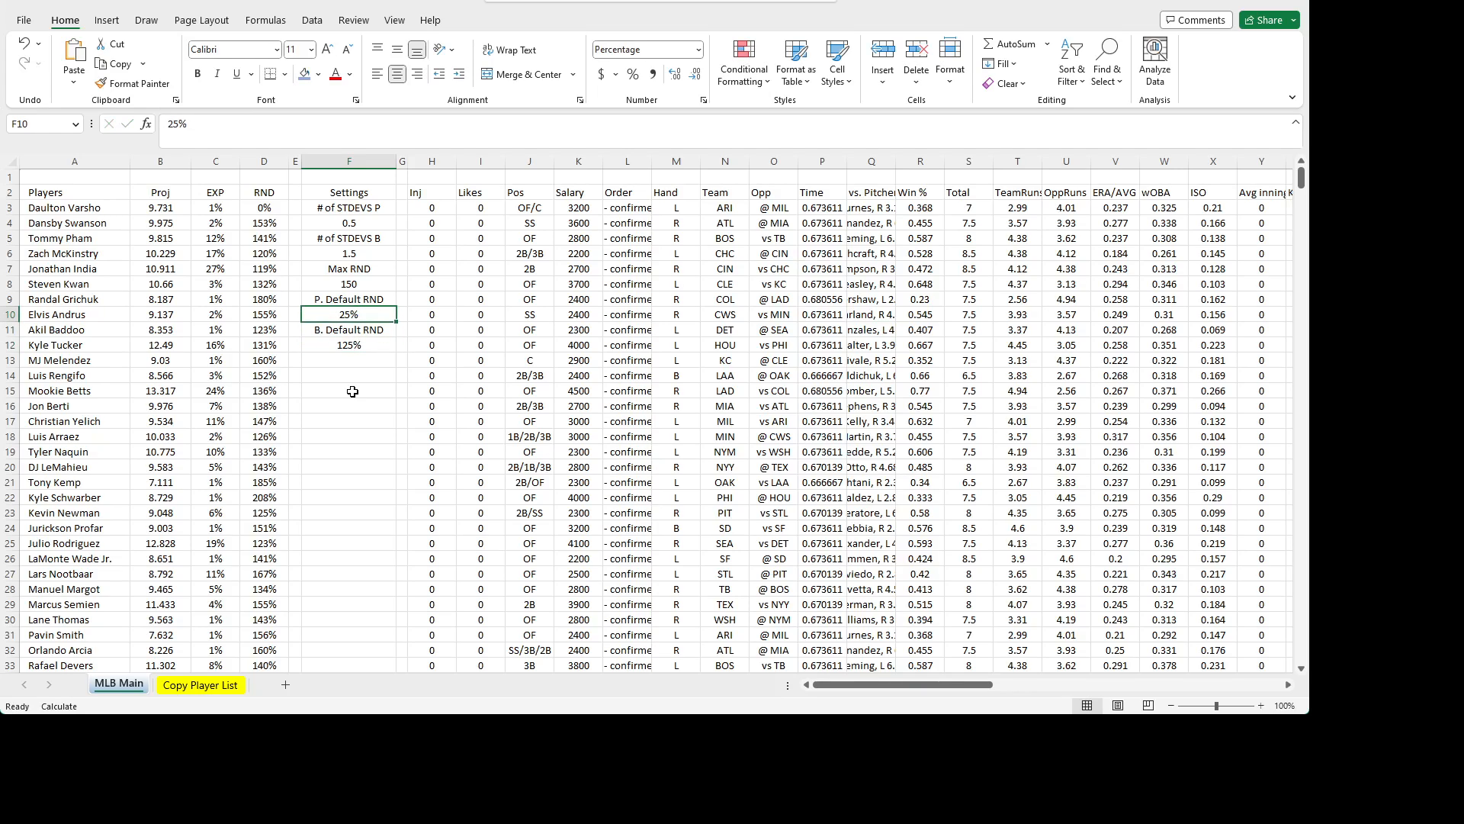
key("Down")
key("Up")
- Examine D3's RND formula, checking the batter calculation and its $F$12 fallback without changing anything
left_click(261, 211)
left_click(303, 121)
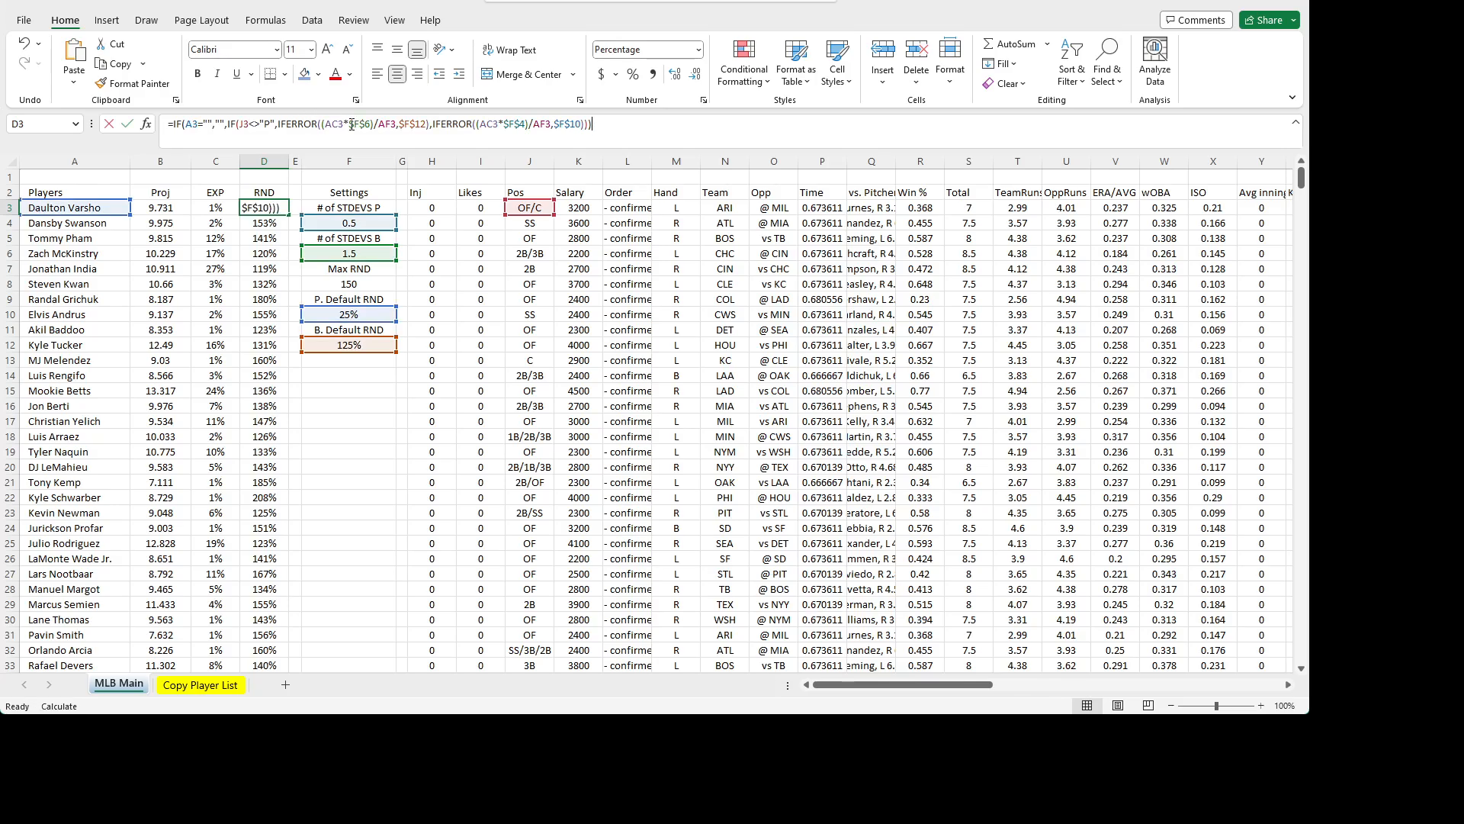
key("Right")
key("Right")
key("Right")
key("Right")
key("Right")
key("Right")
key("Right")
key("Right")
key("Right")
key("Right")
key("Right")
key("Right")
key("Right")
key("Right")
key("Right")
key("Right")
key("Right")
key("Right")
key("Right")
key("Right")
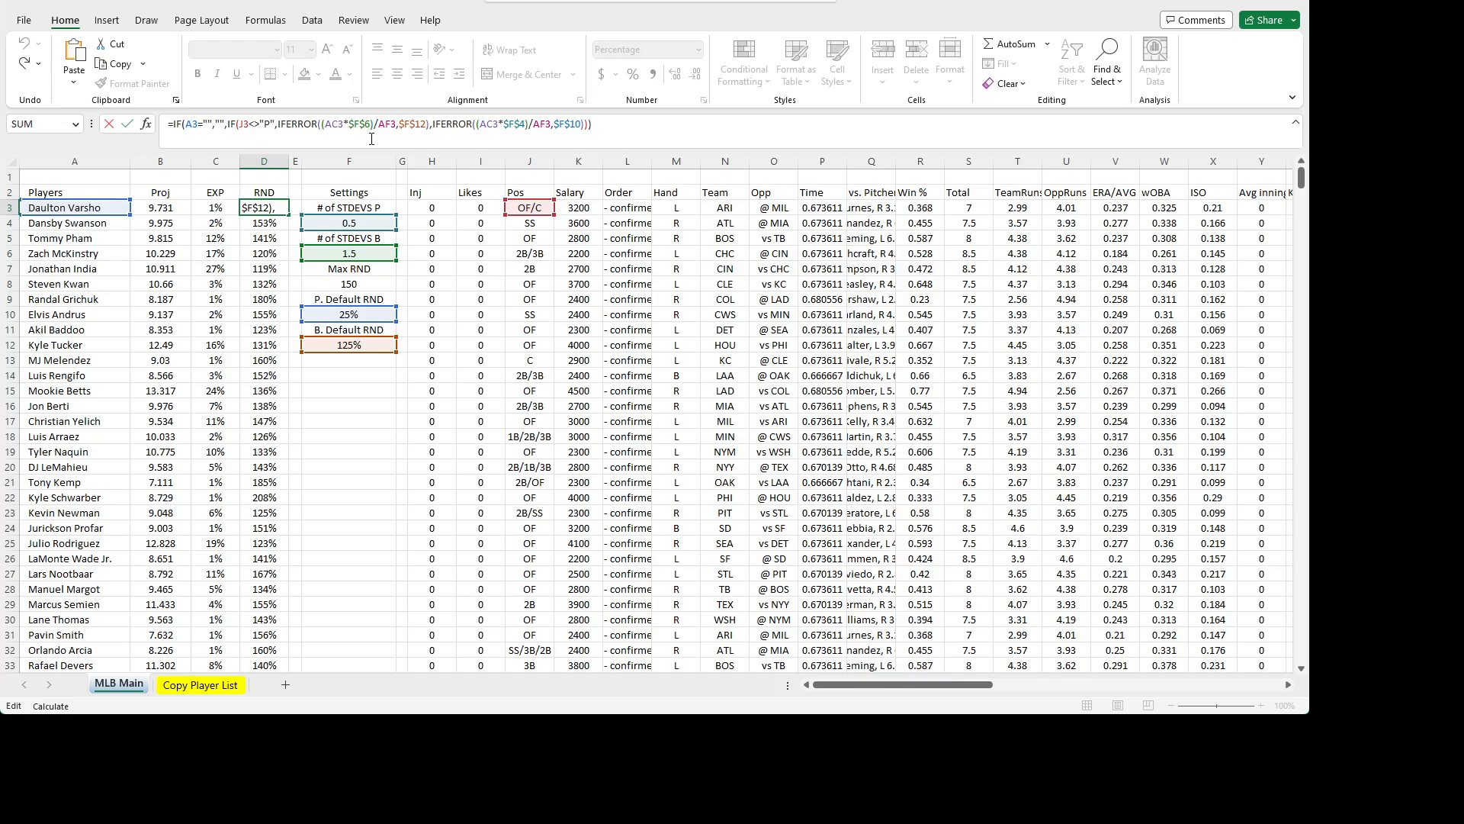
key("Escape")
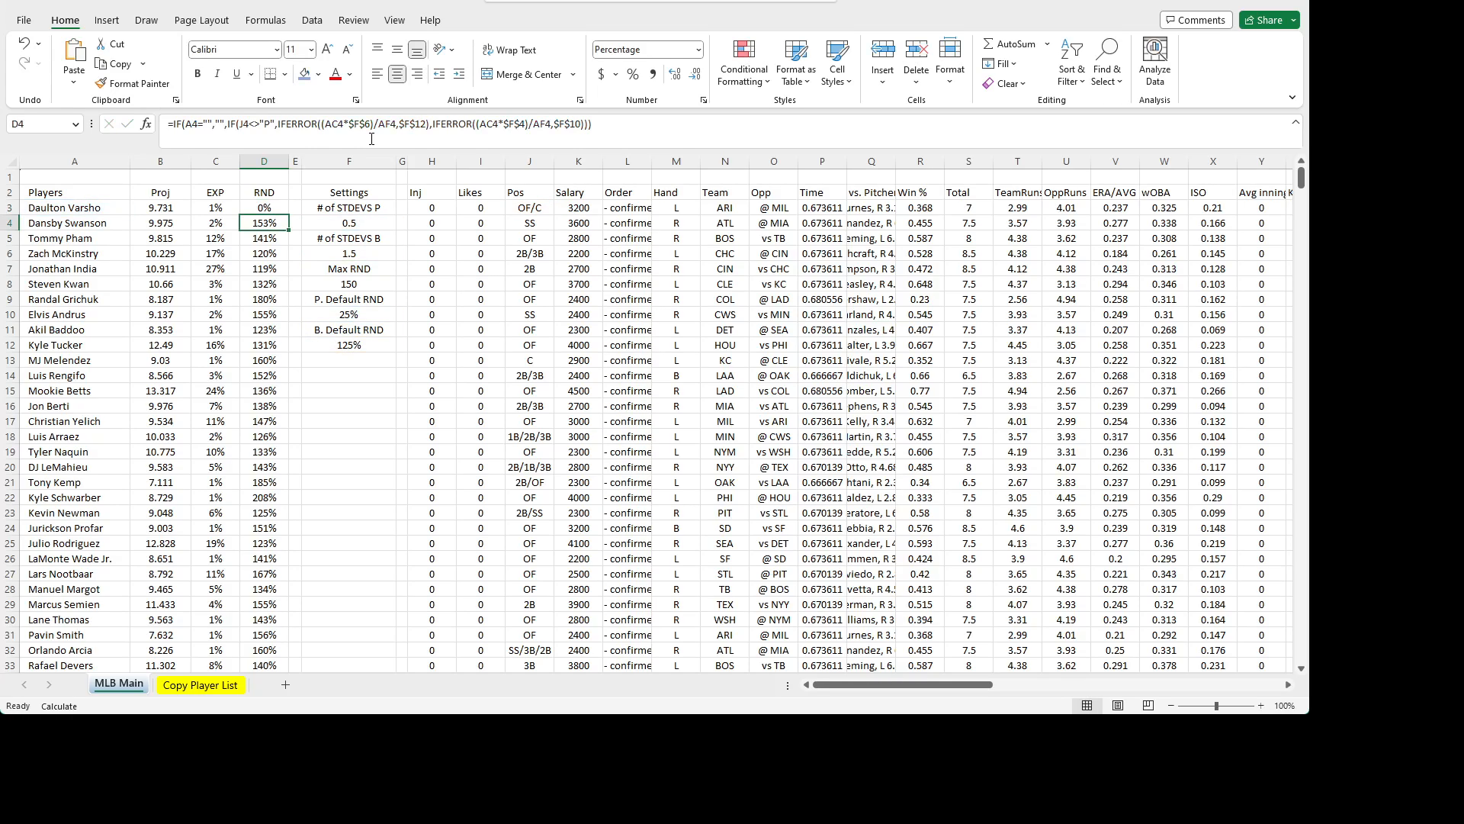
left_click(352, 420)
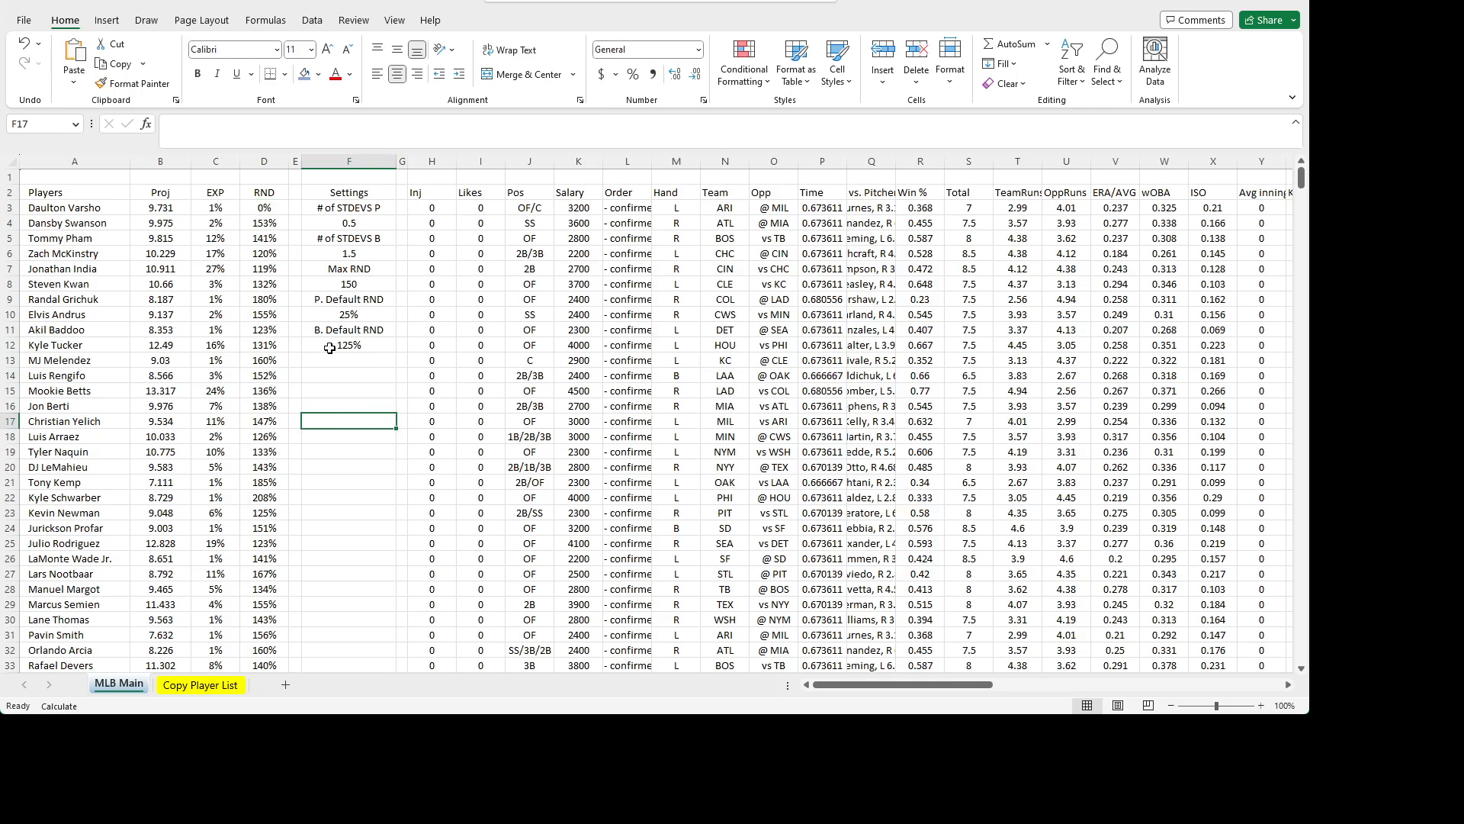
left_click(272, 209)
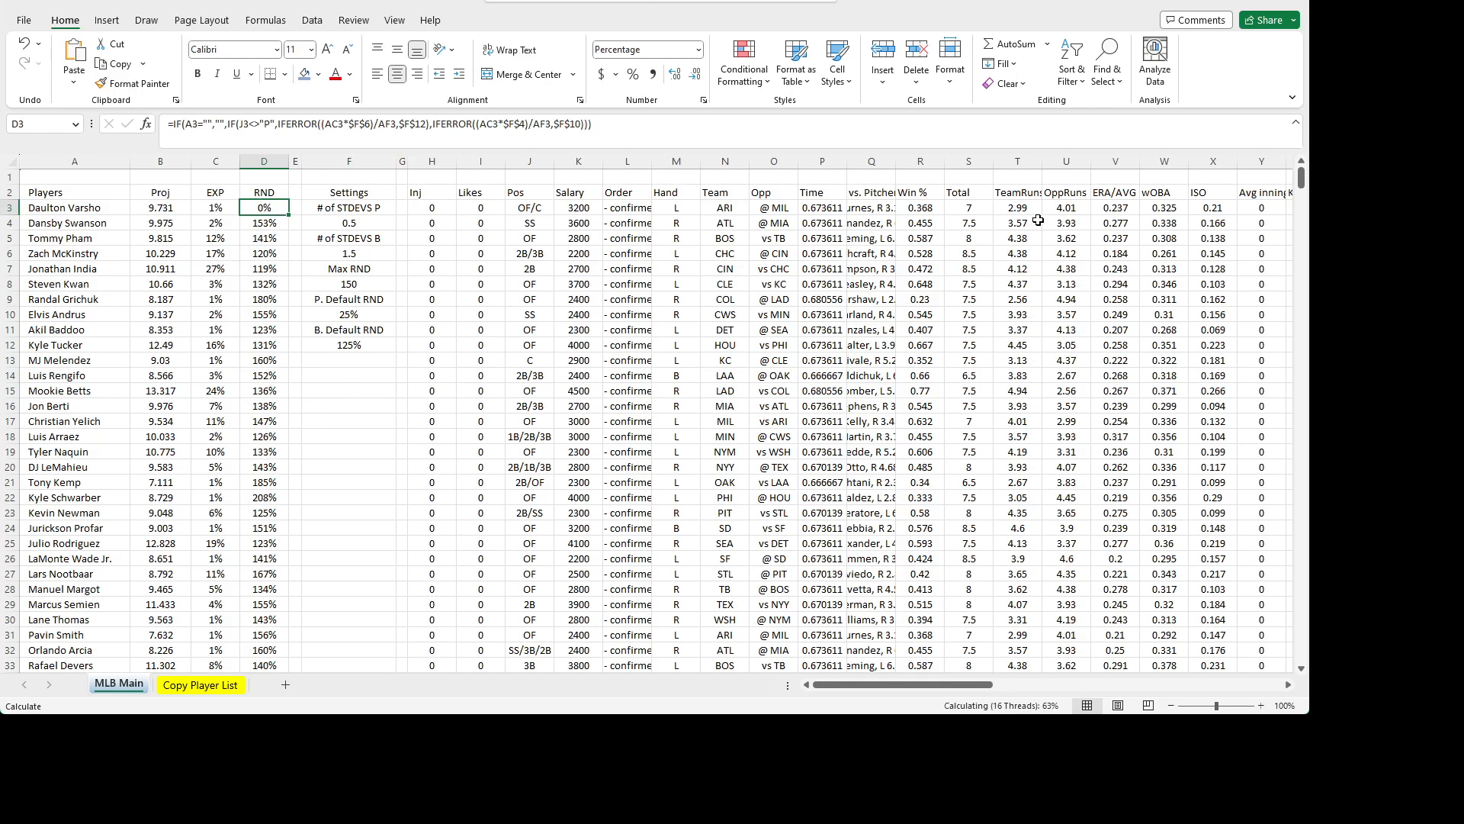
- Enter the text f as the STDV in W3 on Copy Player List and check D3's RND on MLB Main
left_click(200, 685)
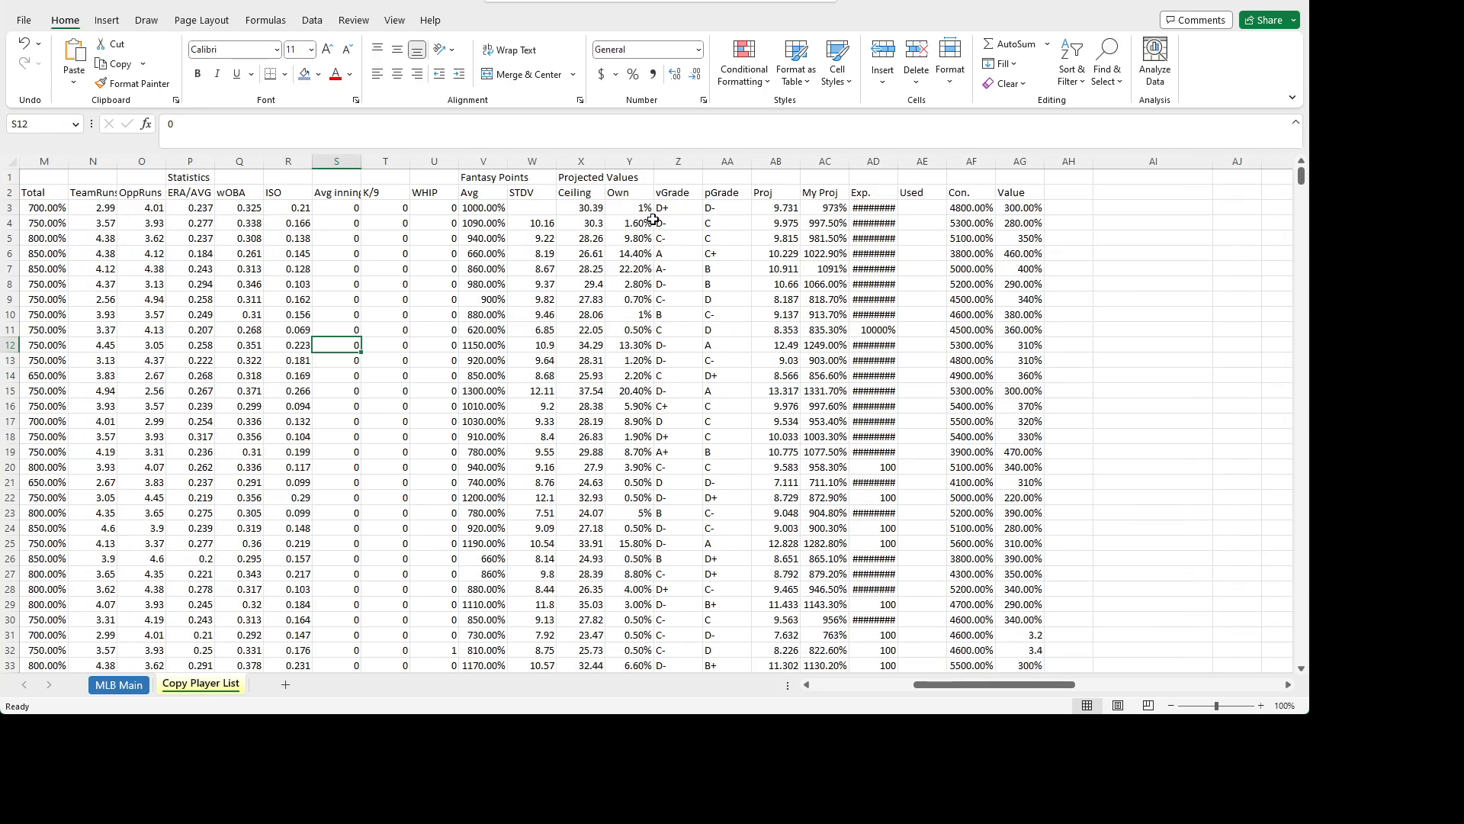
left_click(535, 202)
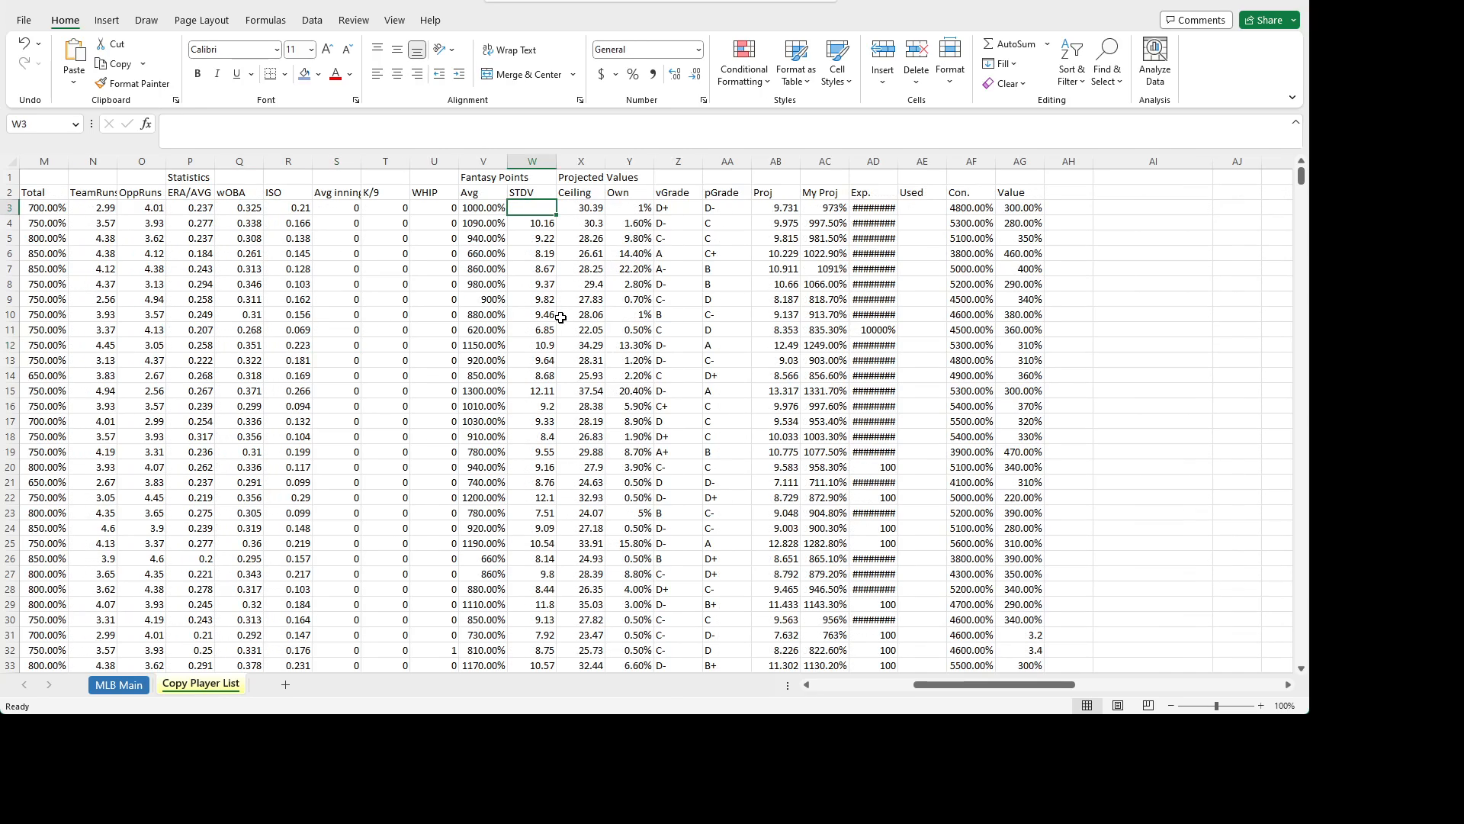
type("f")
left_click(548, 348)
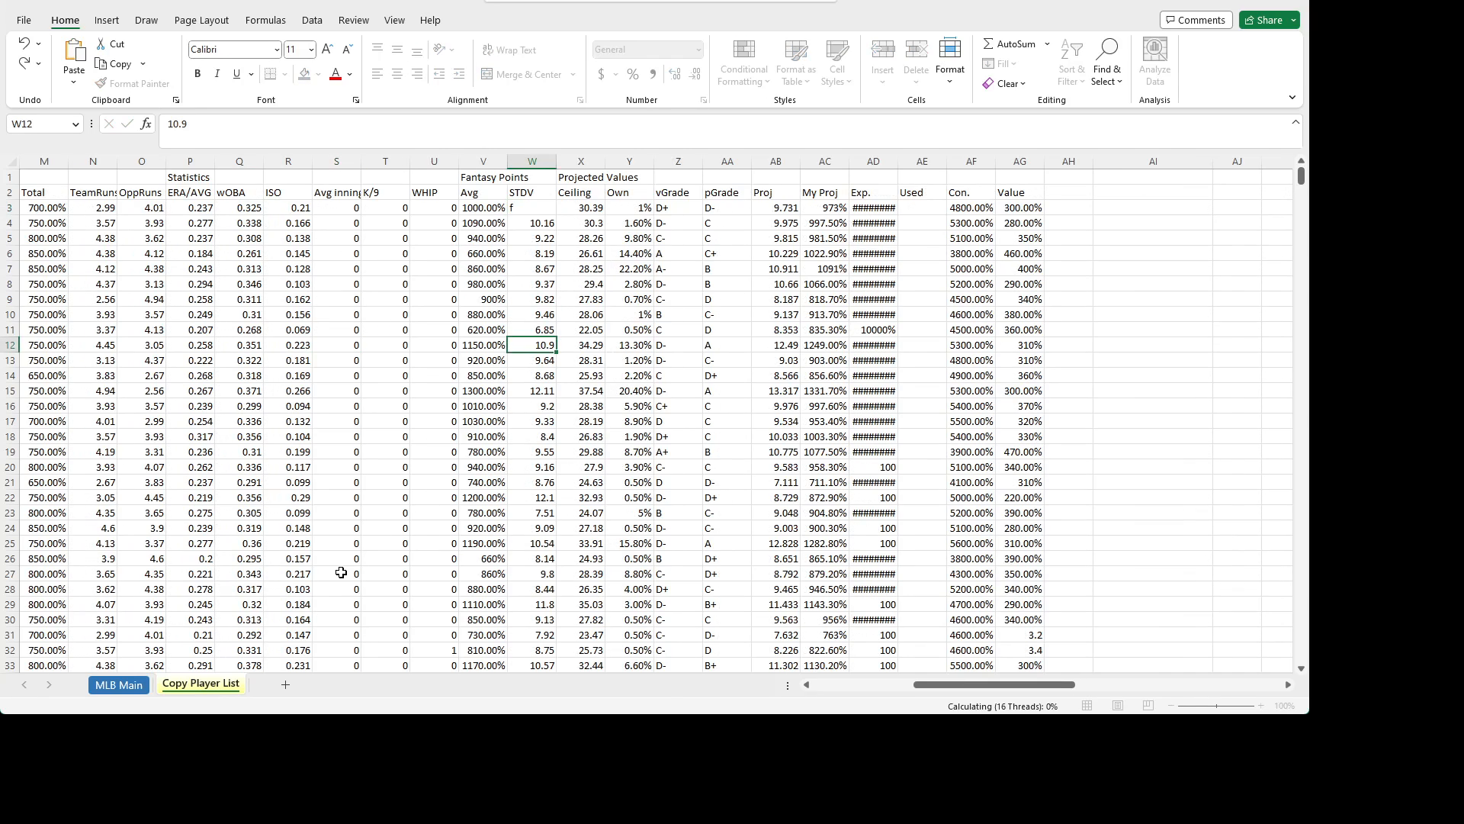
left_click(137, 687)
left_click_drag(334, 508, 339, 498)
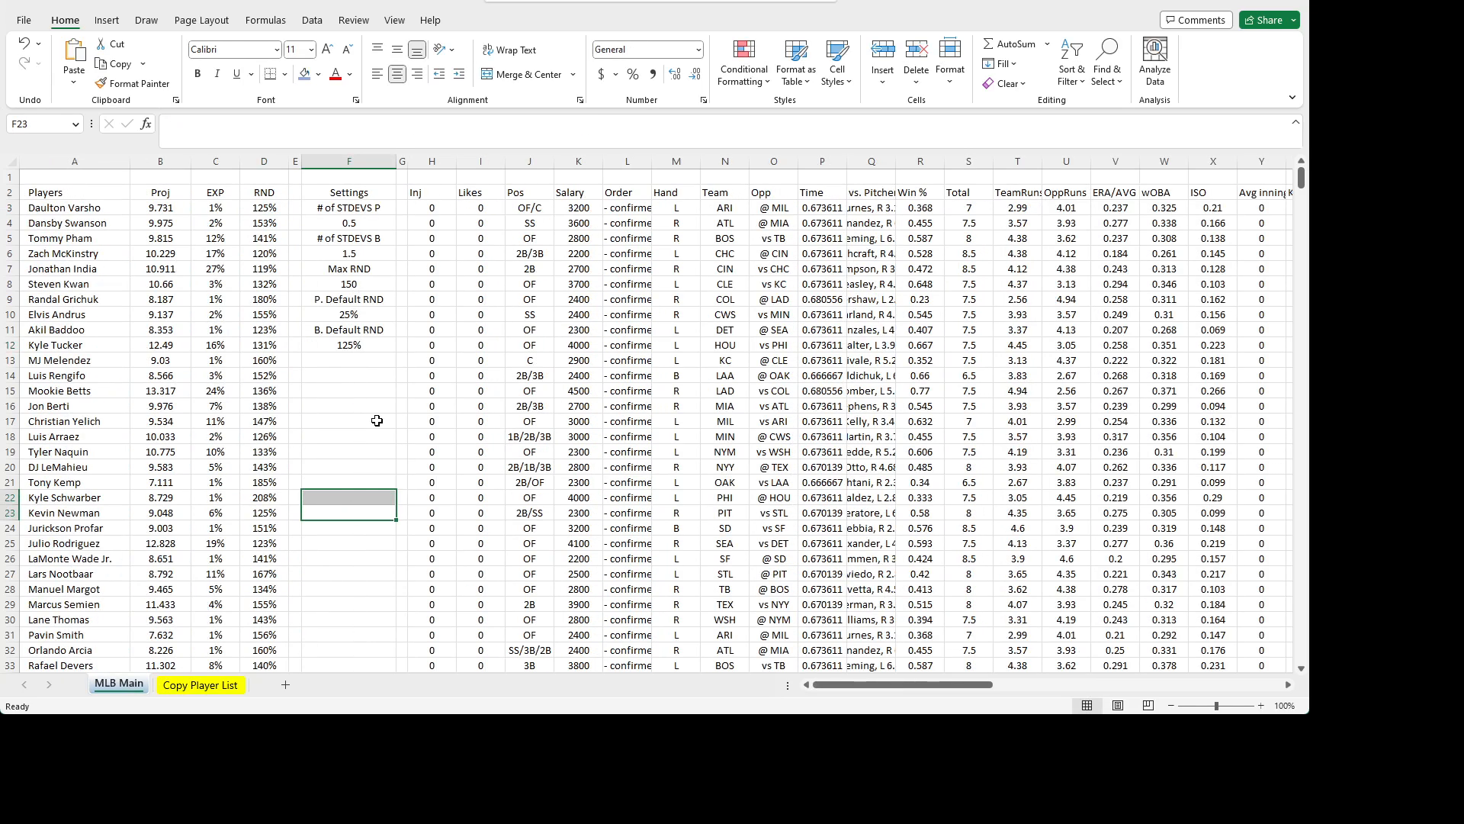
left_click(195, 685)
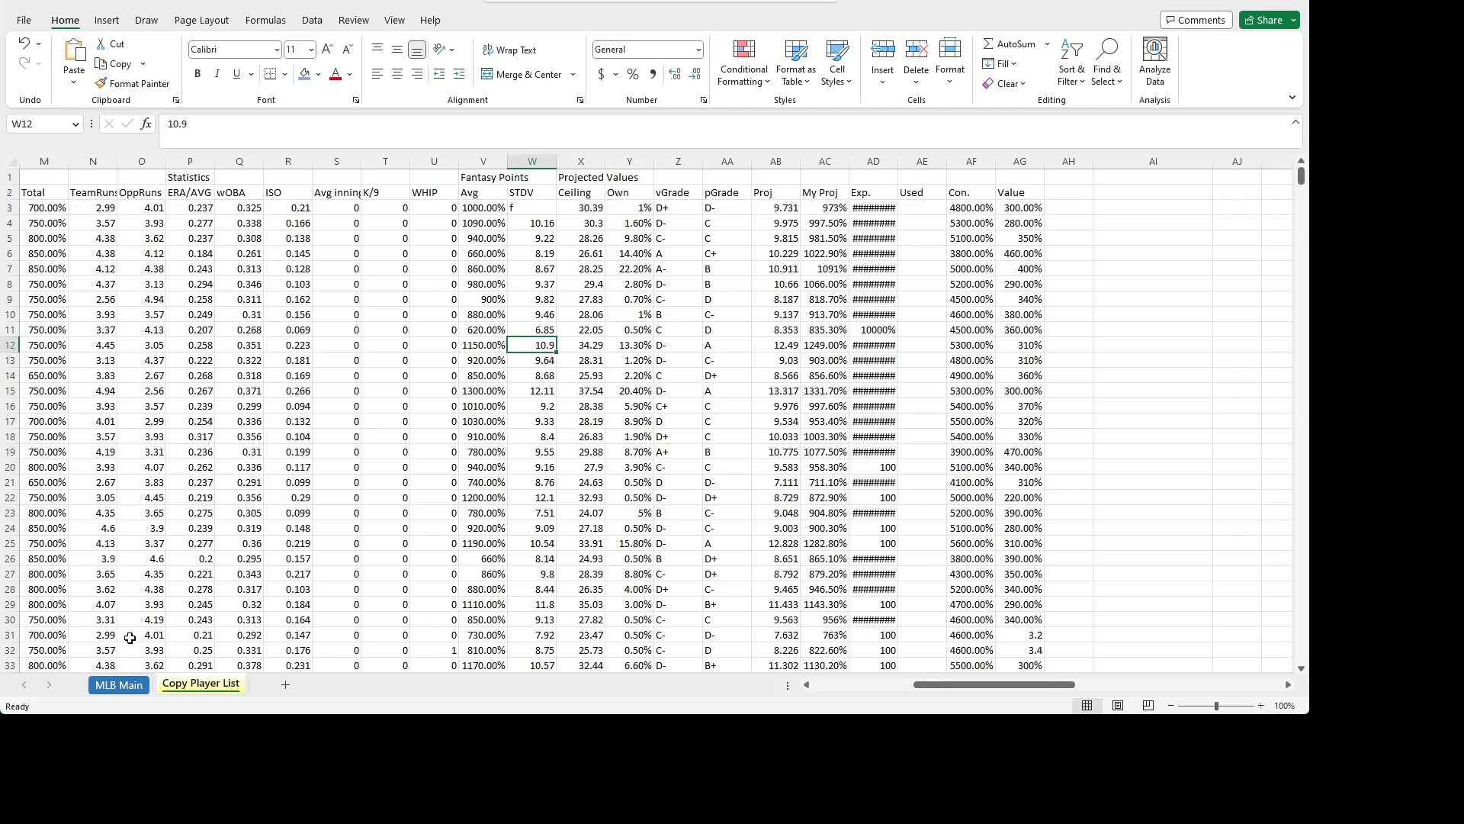
left_click(126, 685)
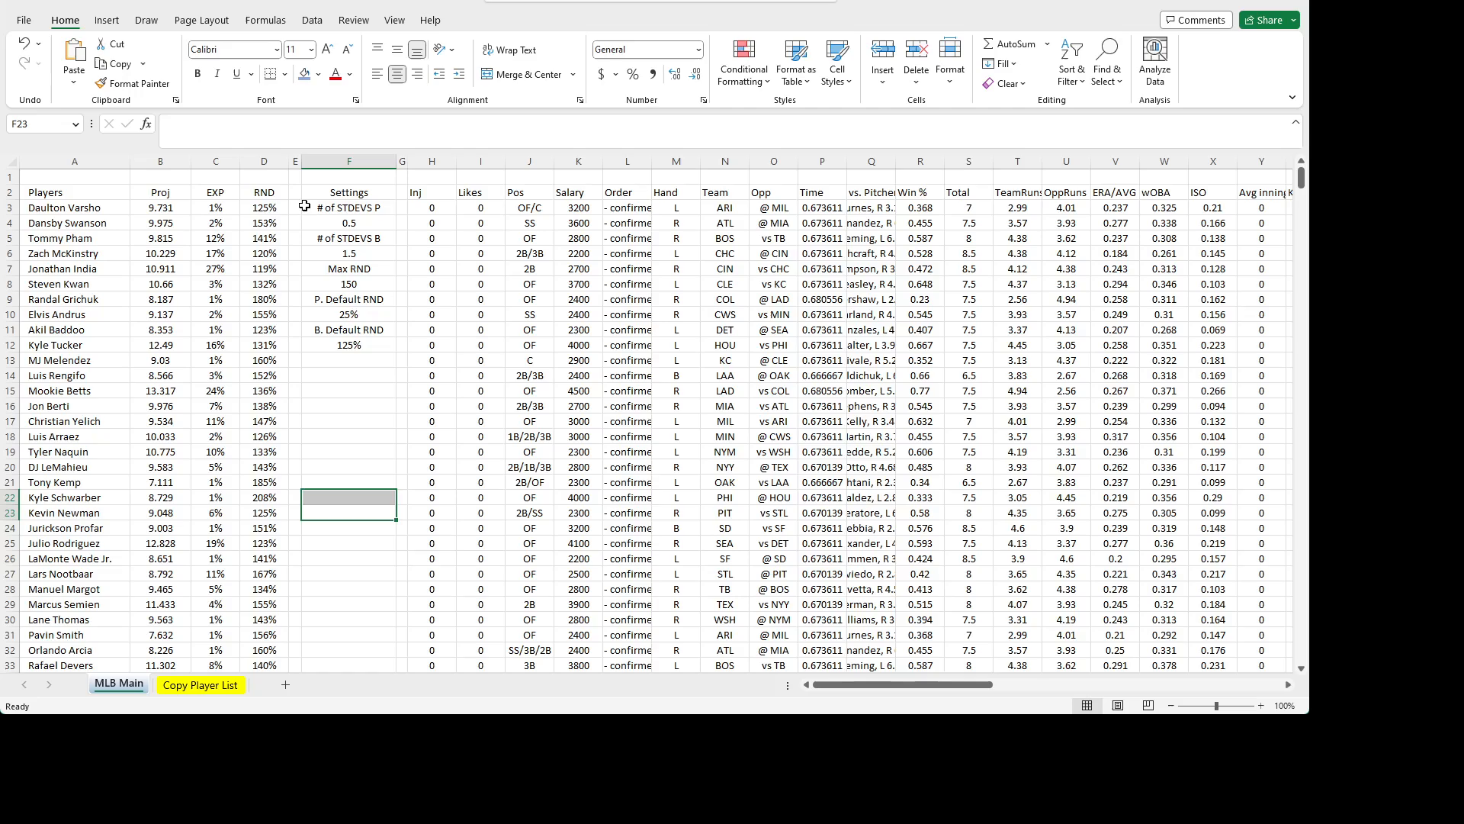
left_click(261, 210)
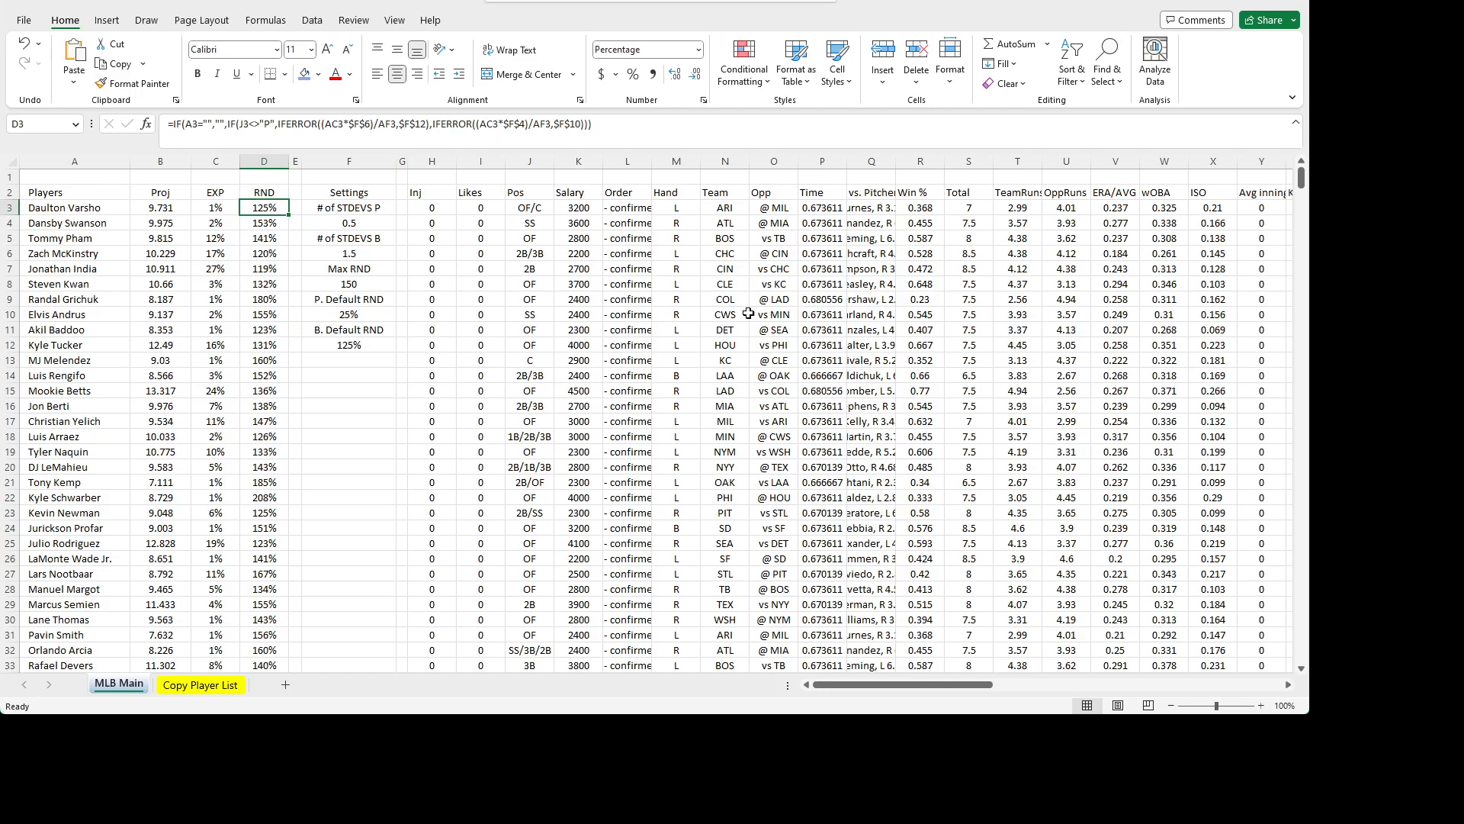
- Enter the text g as the STDV in W253, the first pitcher row on Copy Player List
left_click(201, 685)
scroll(634, 340, "down", 20)
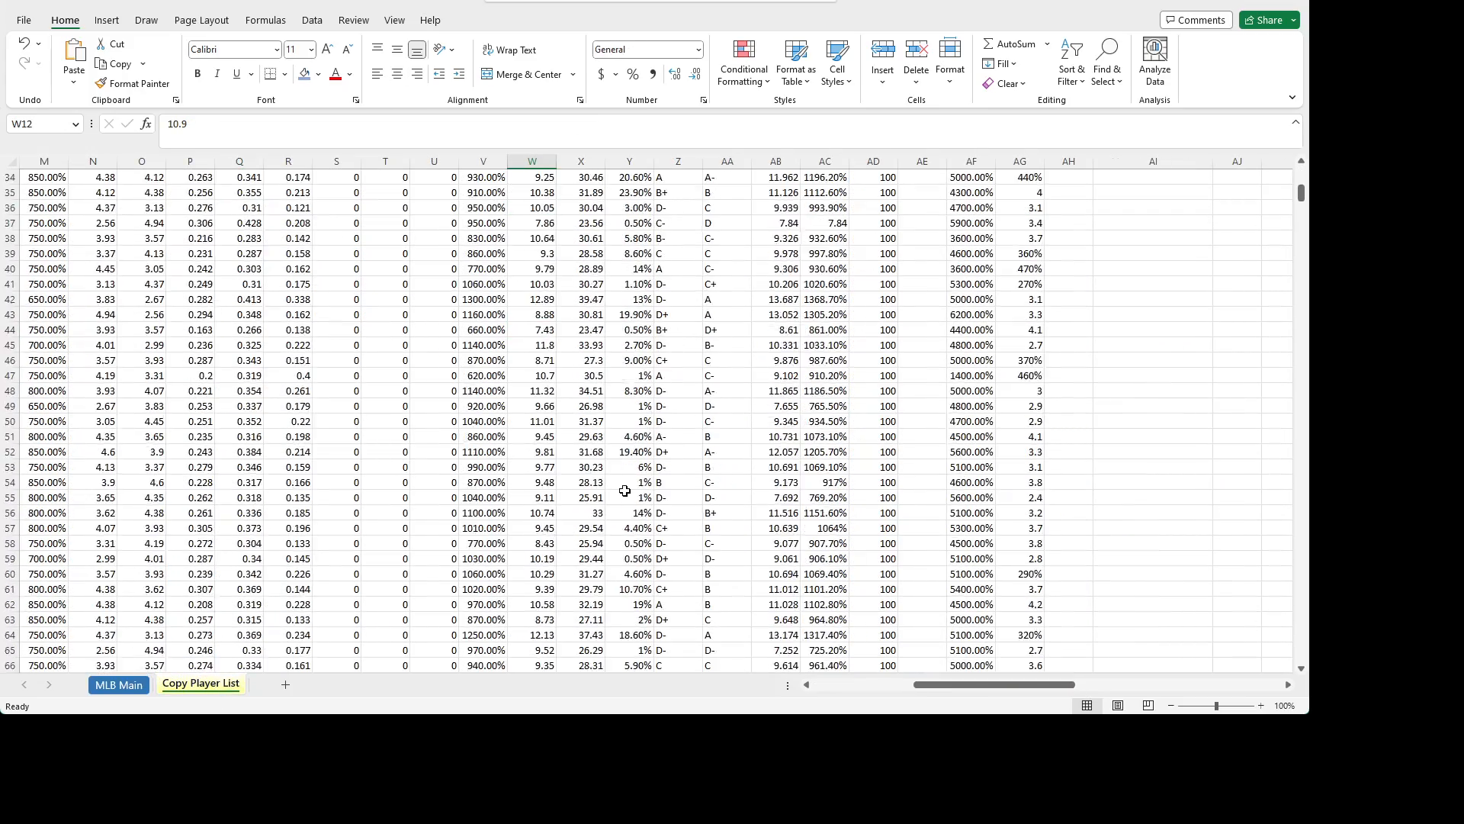
scroll(564, 547, "down", 10)
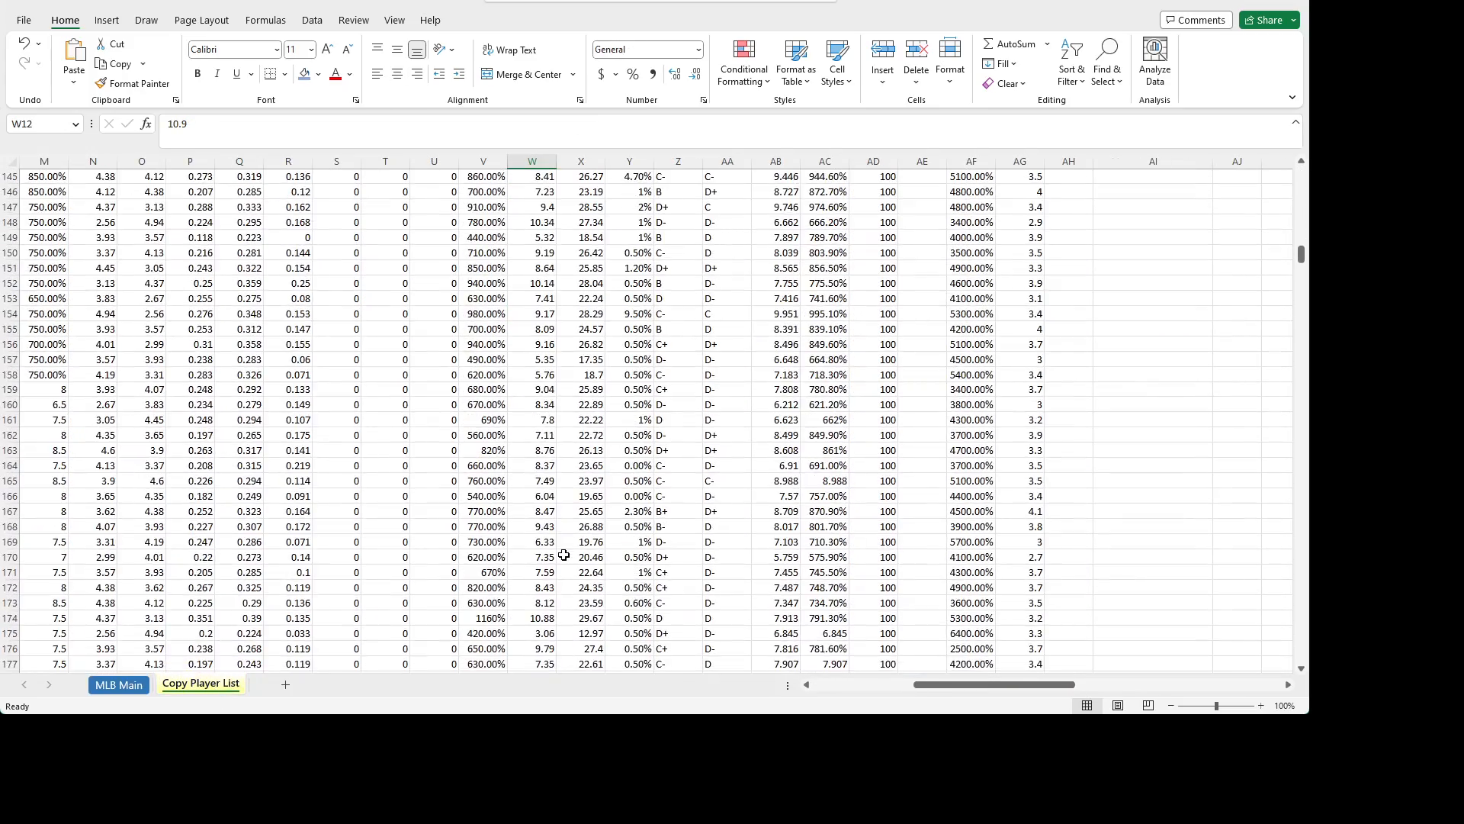
left_click_drag(927, 685, 767, 699)
scroll(874, 523, "down", 20)
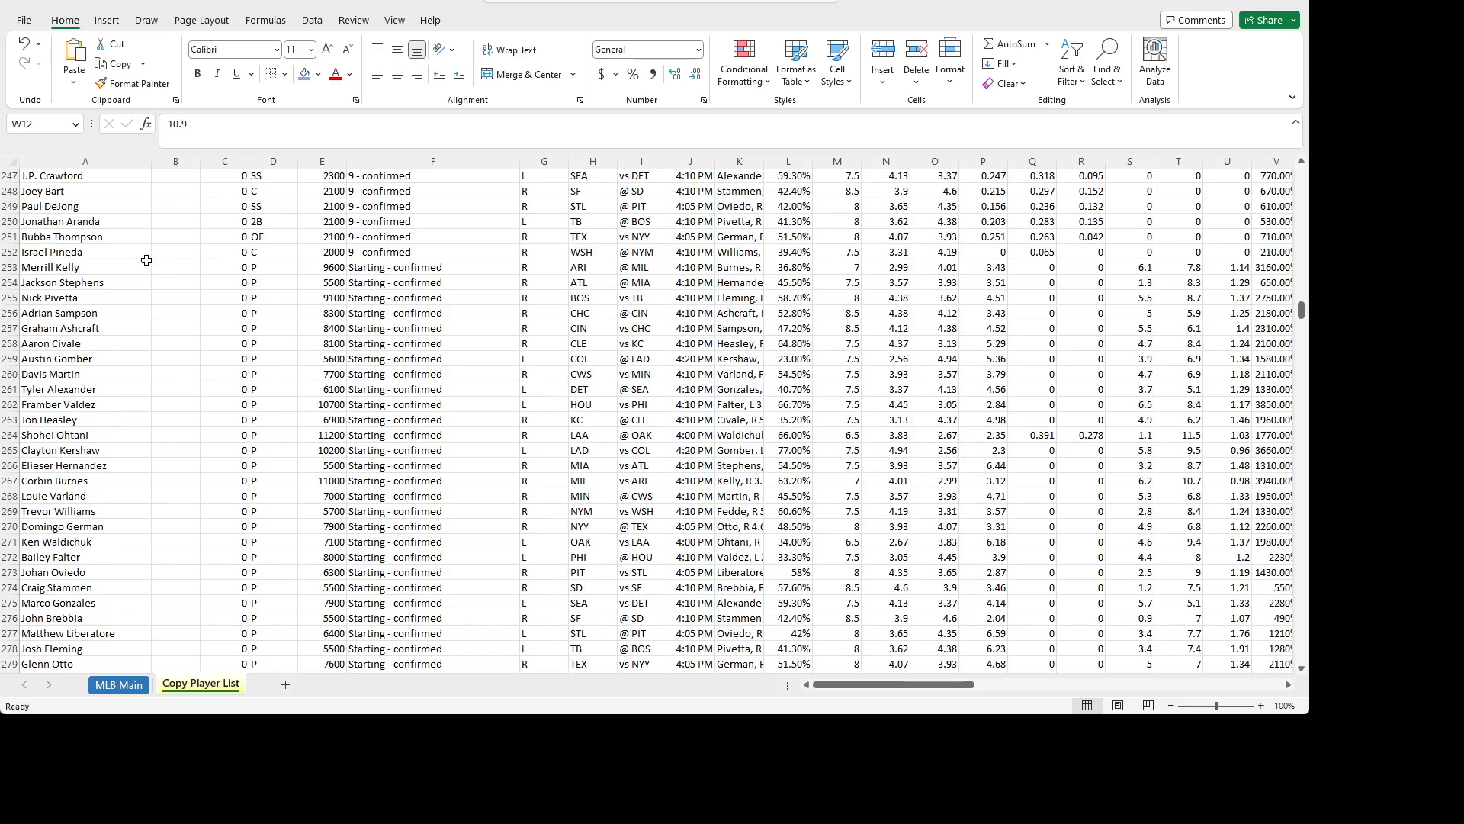
left_click_drag(1304, 309, 1305, 126)
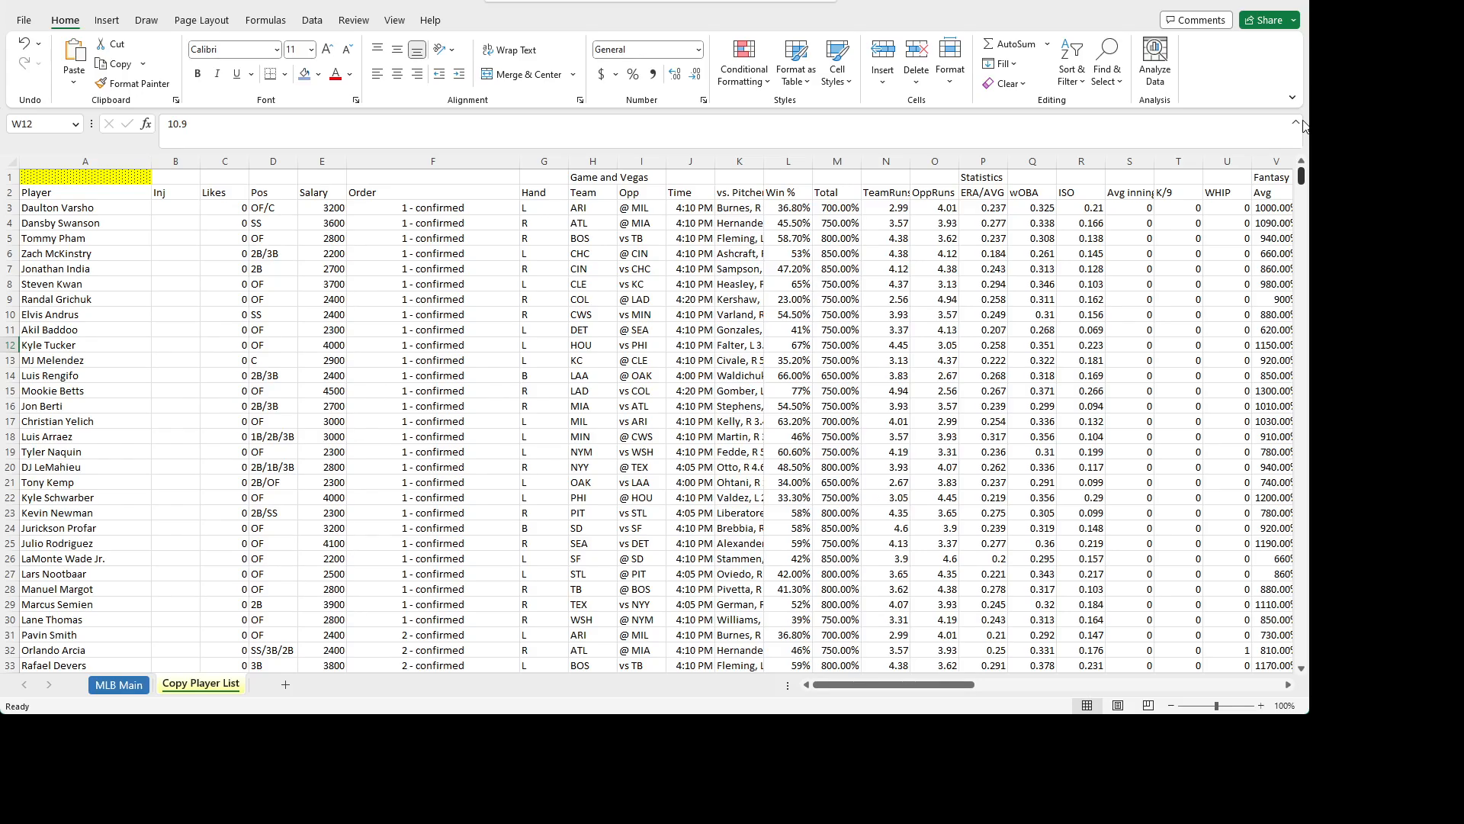
left_click_drag(917, 685, 980, 691)
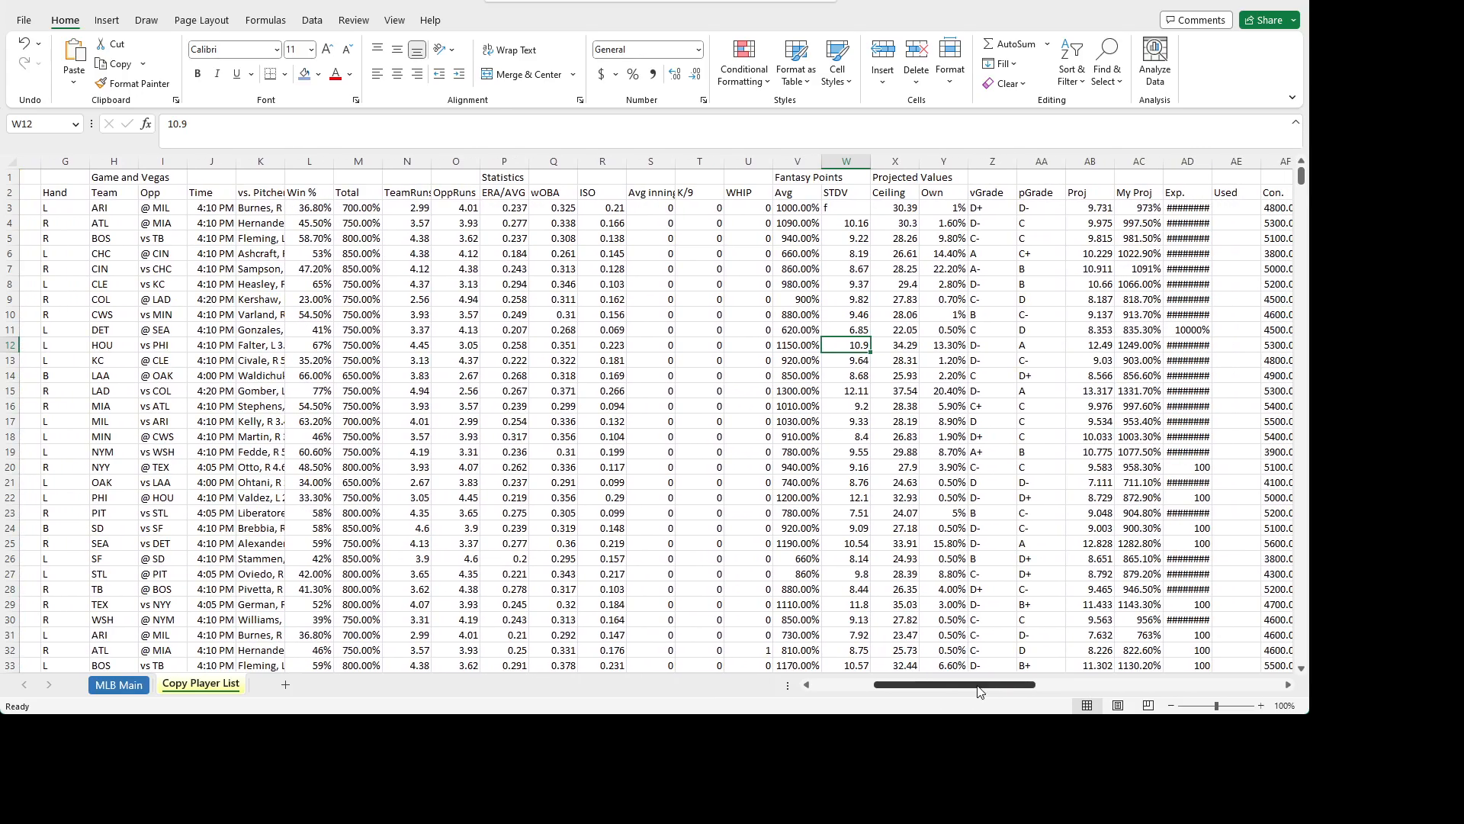
scroll(863, 553, "down", 20)
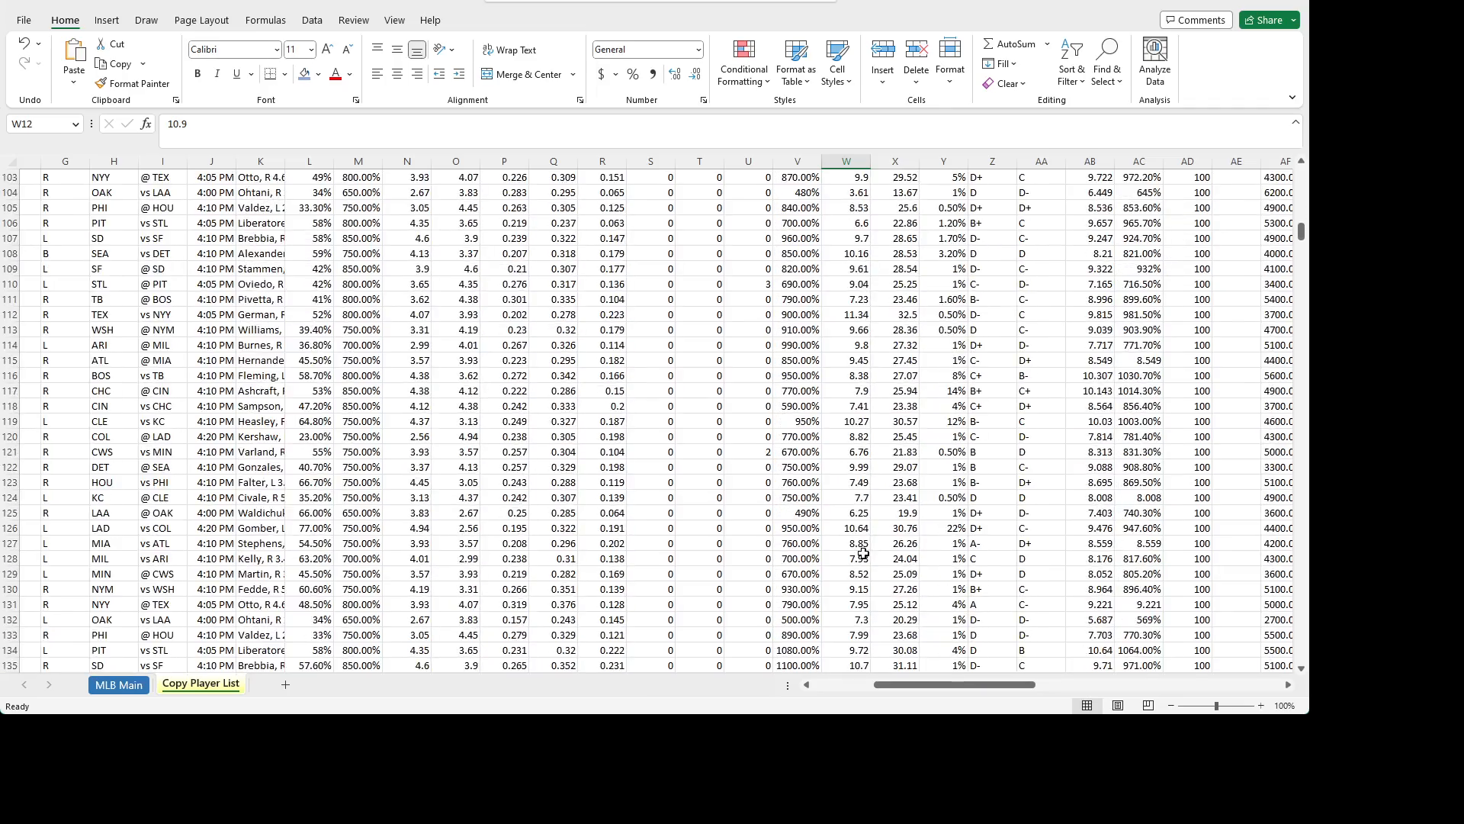
scroll(864, 552, "down", 20)
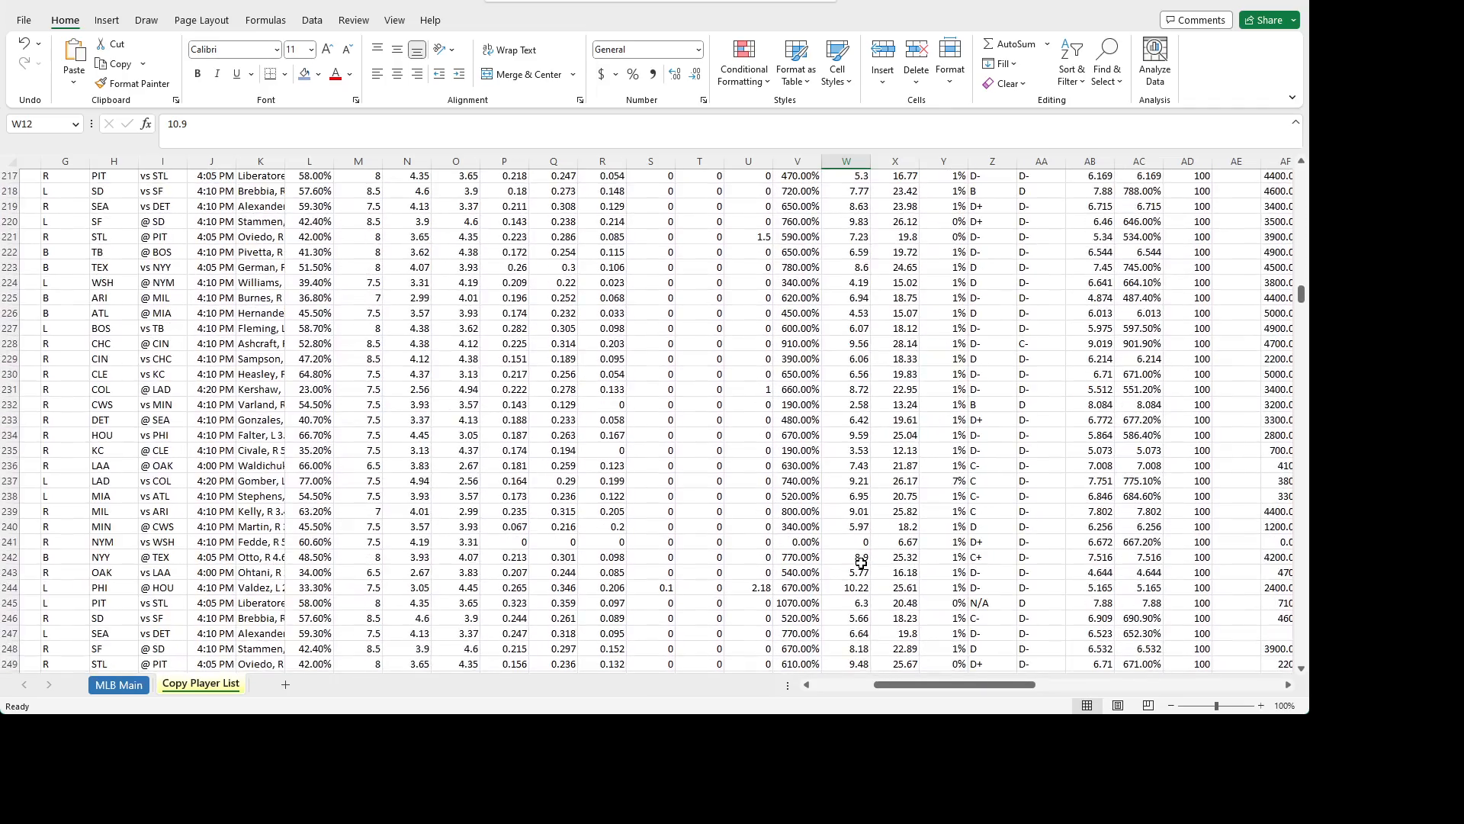
scroll(862, 563, "down", 2)
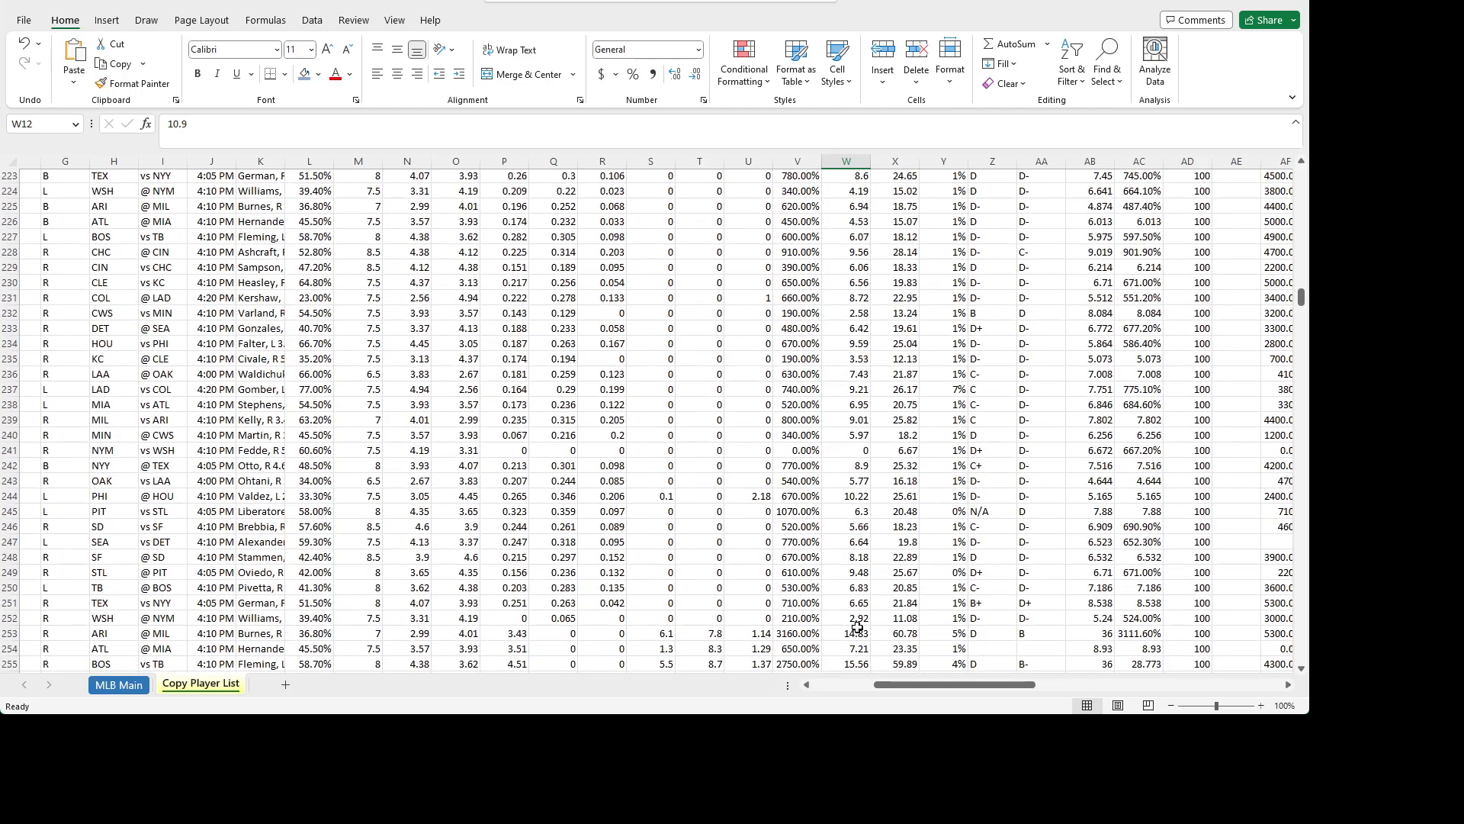
left_click(857, 630)
type("g")
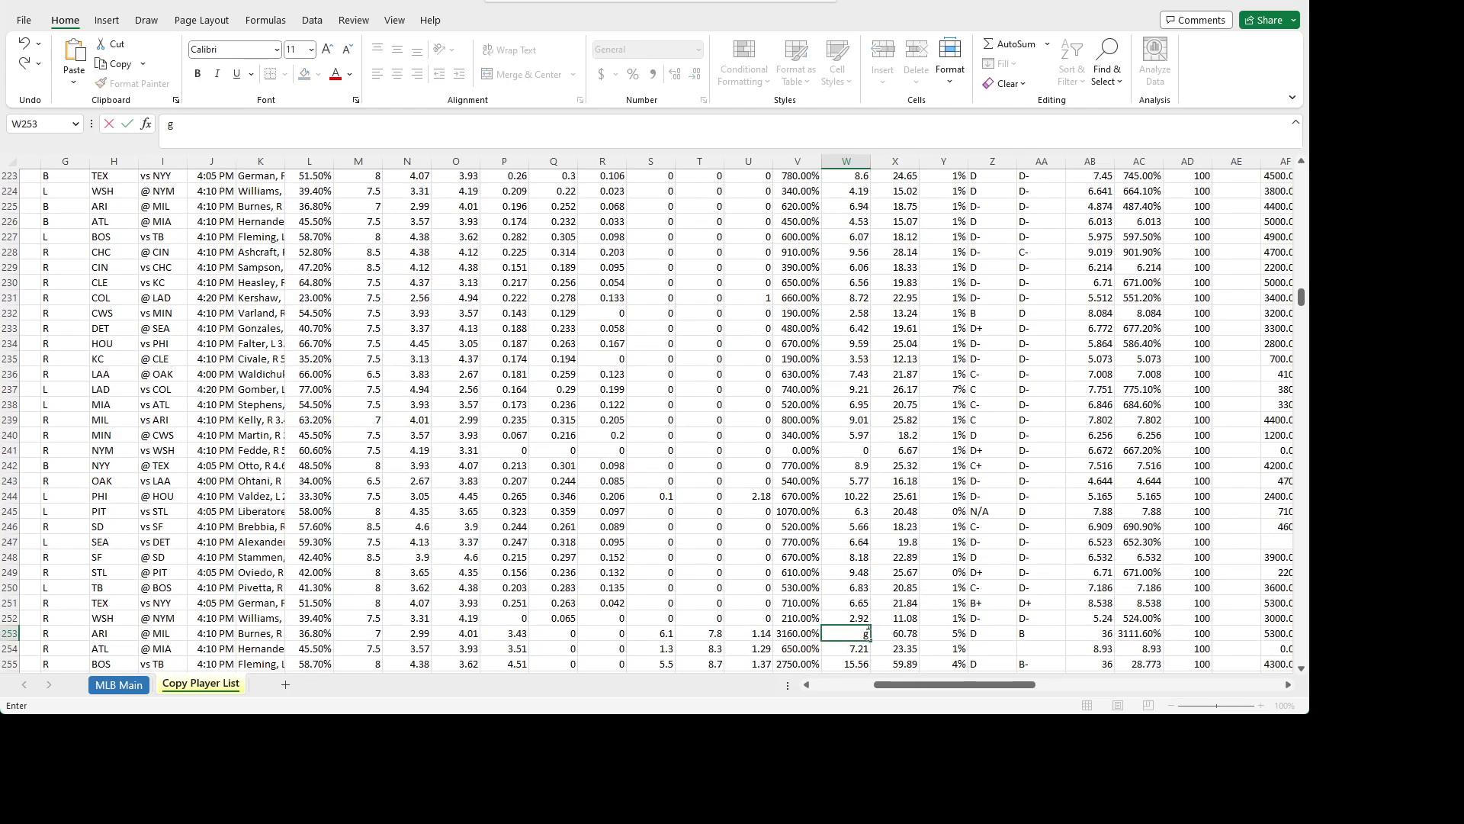
left_click(700, 557)
- Check the first pitcher's RND in D253 on MLB Main against the P. Default RND fallback
left_click(116, 684)
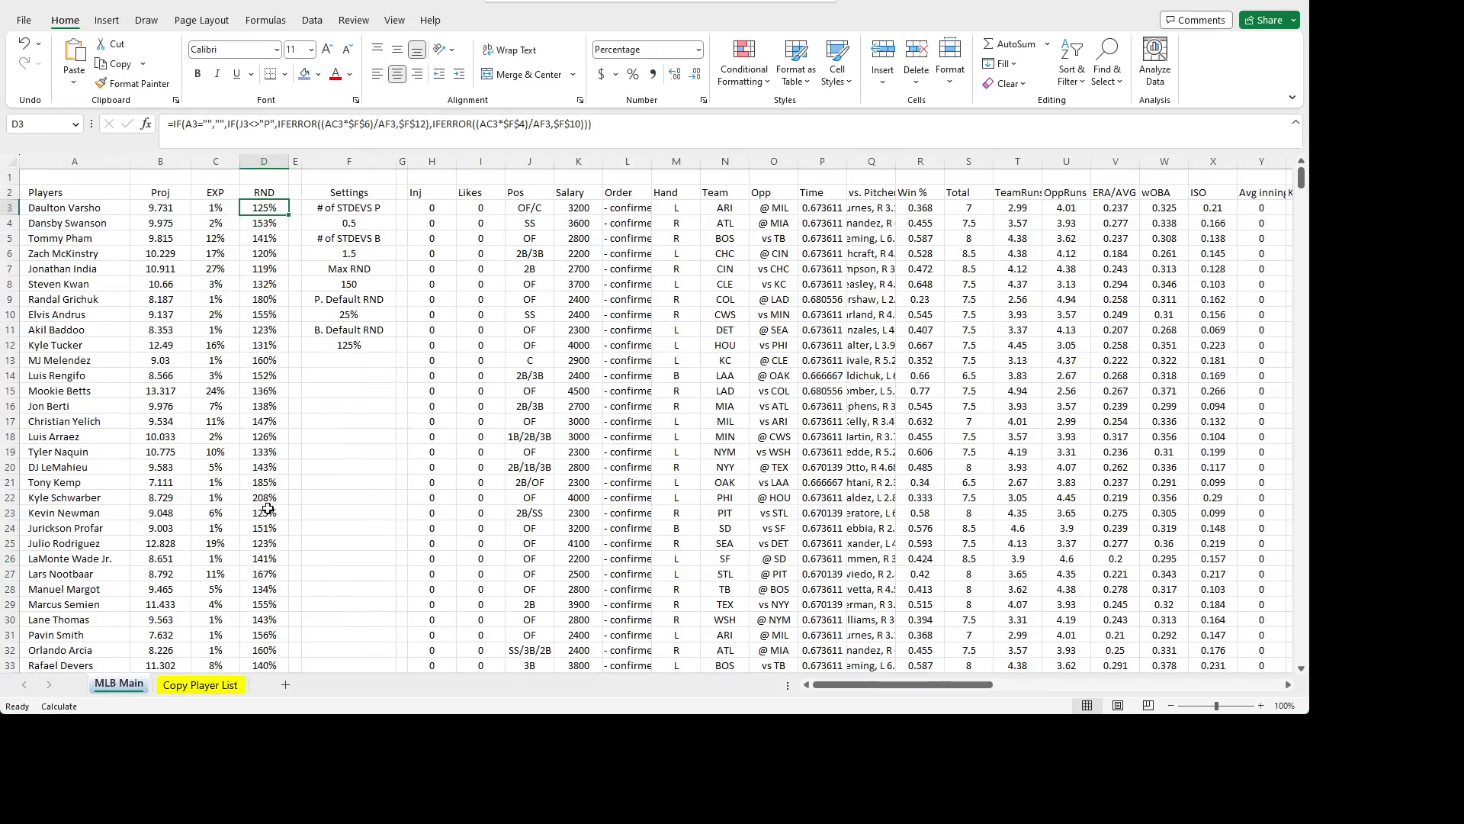
scroll(291, 479, "down", 20)
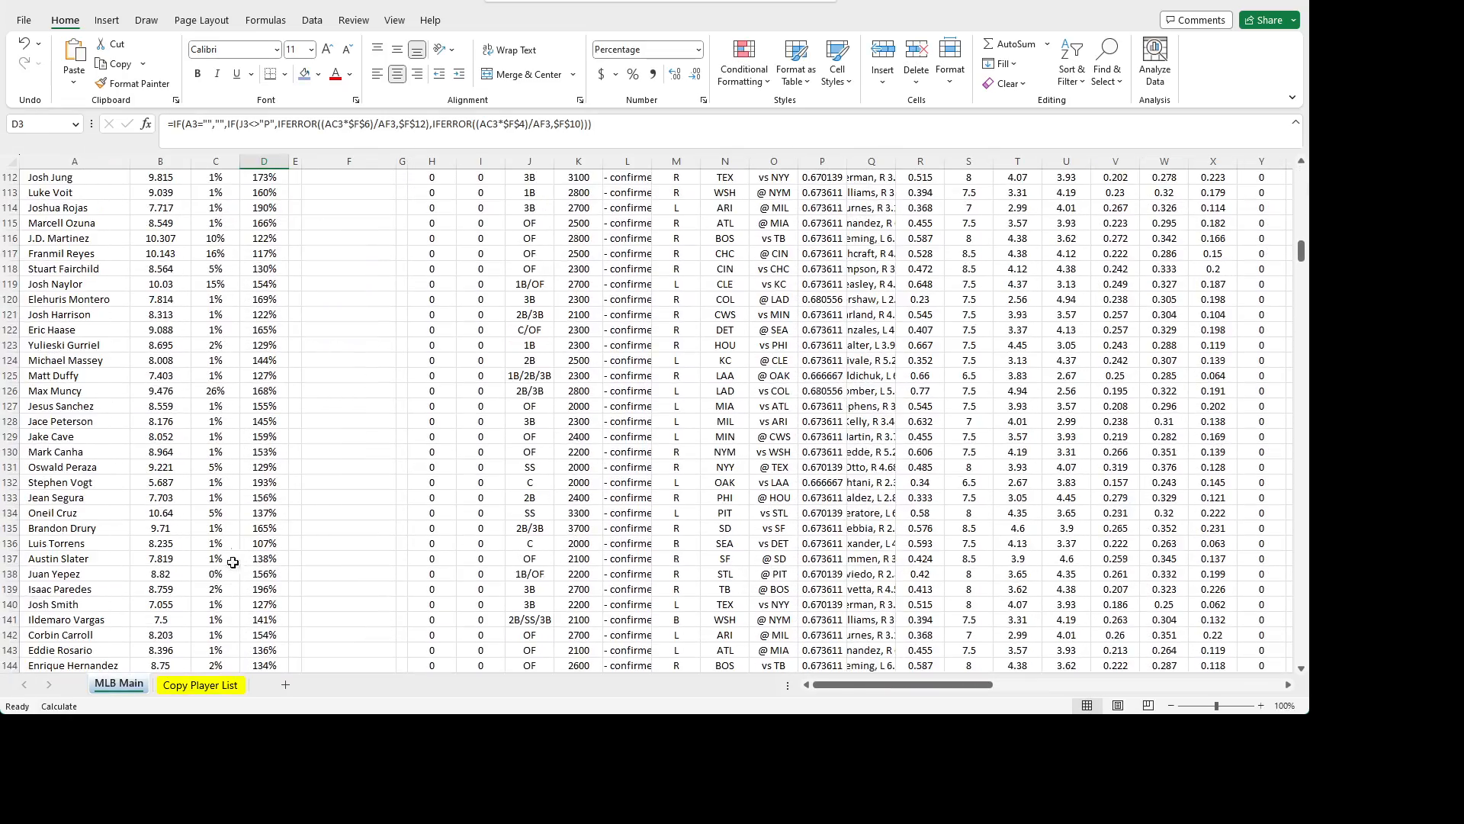
scroll(202, 516, "down", 16)
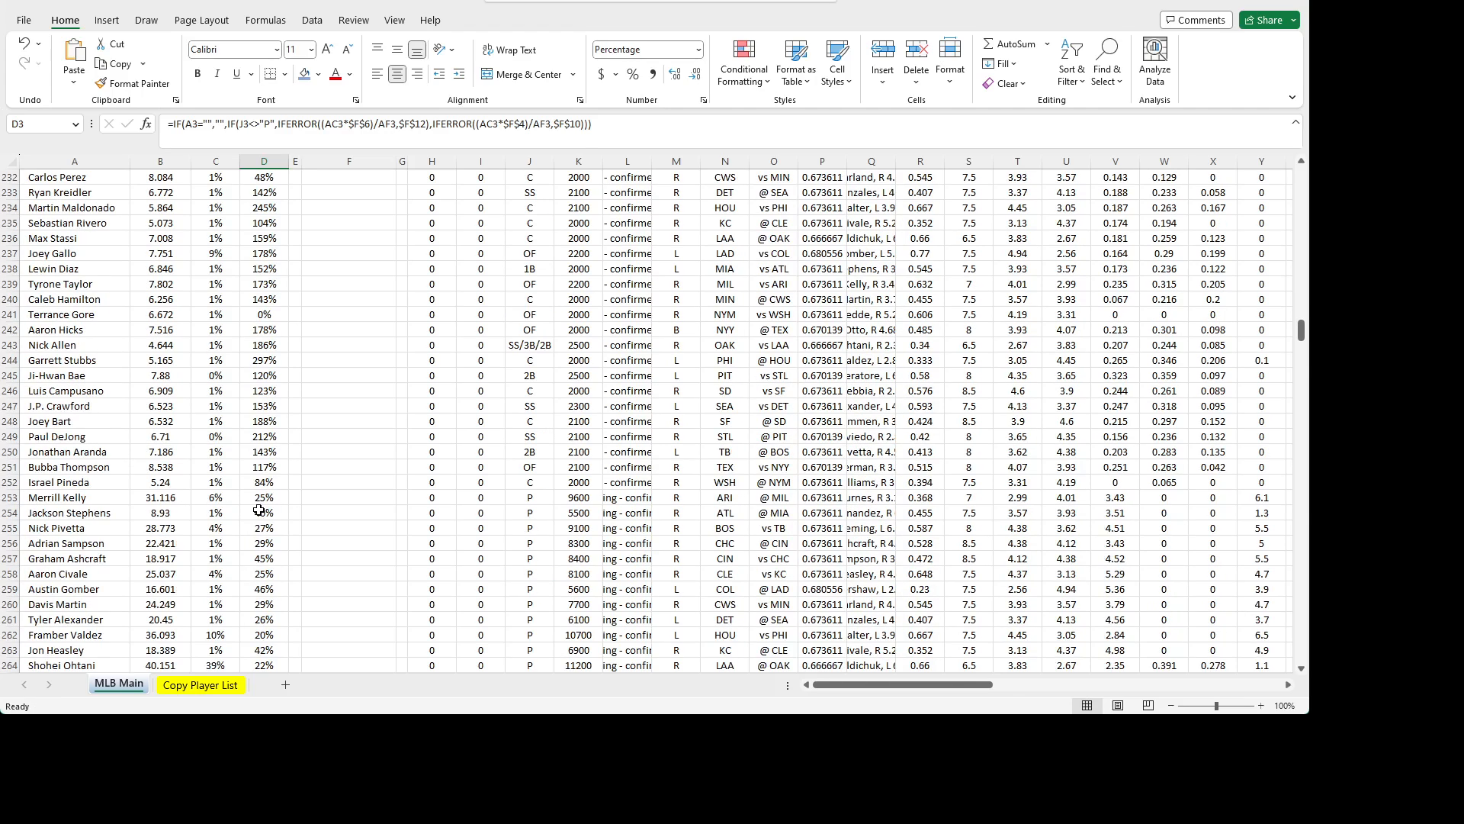
- Undo the test text entries in W253 and W3 on Copy Player List
left_click(200, 685)
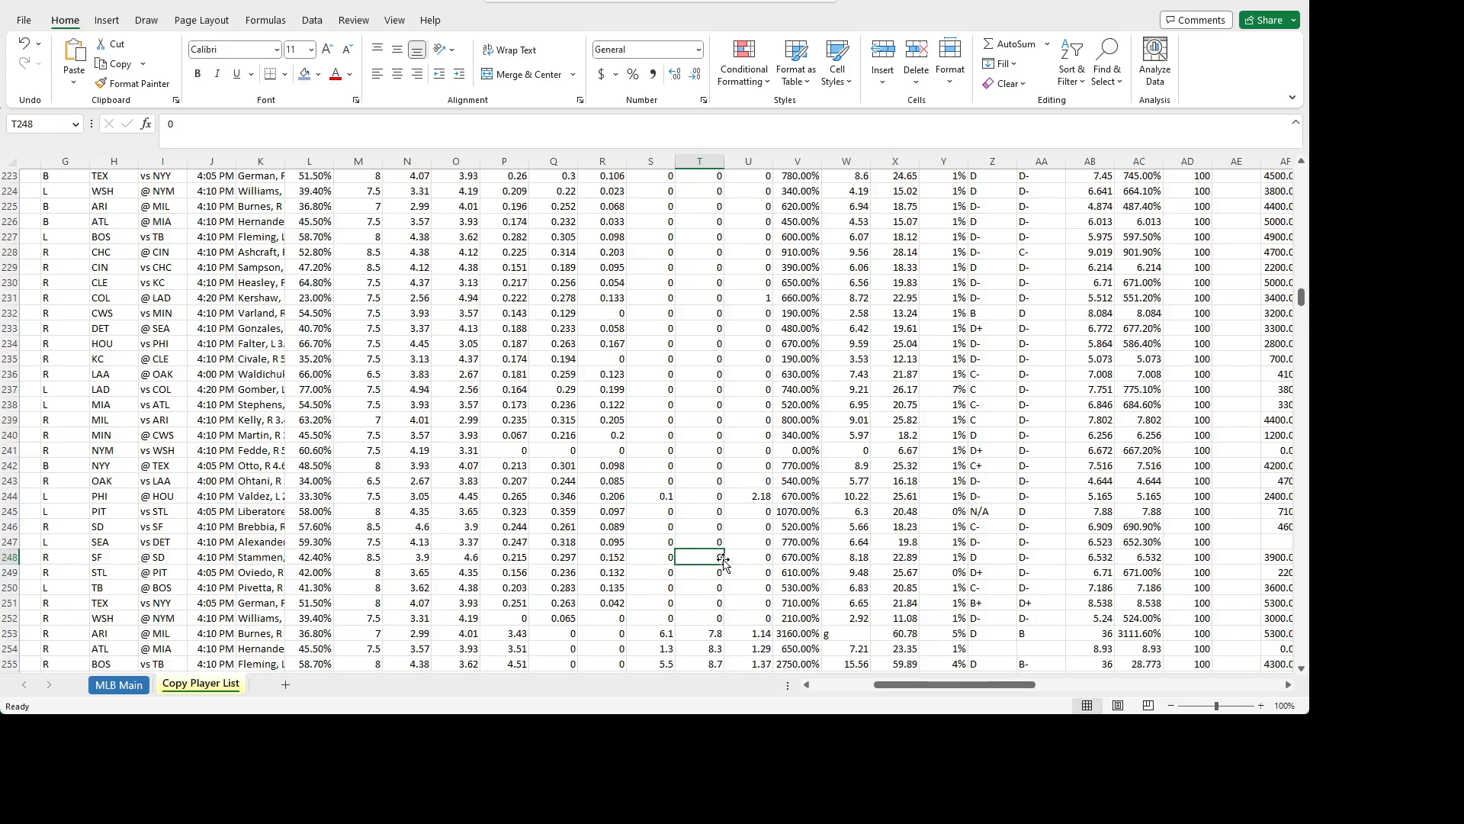
scroll(762, 563, "up", 5)
scroll(877, 583, "down", 4)
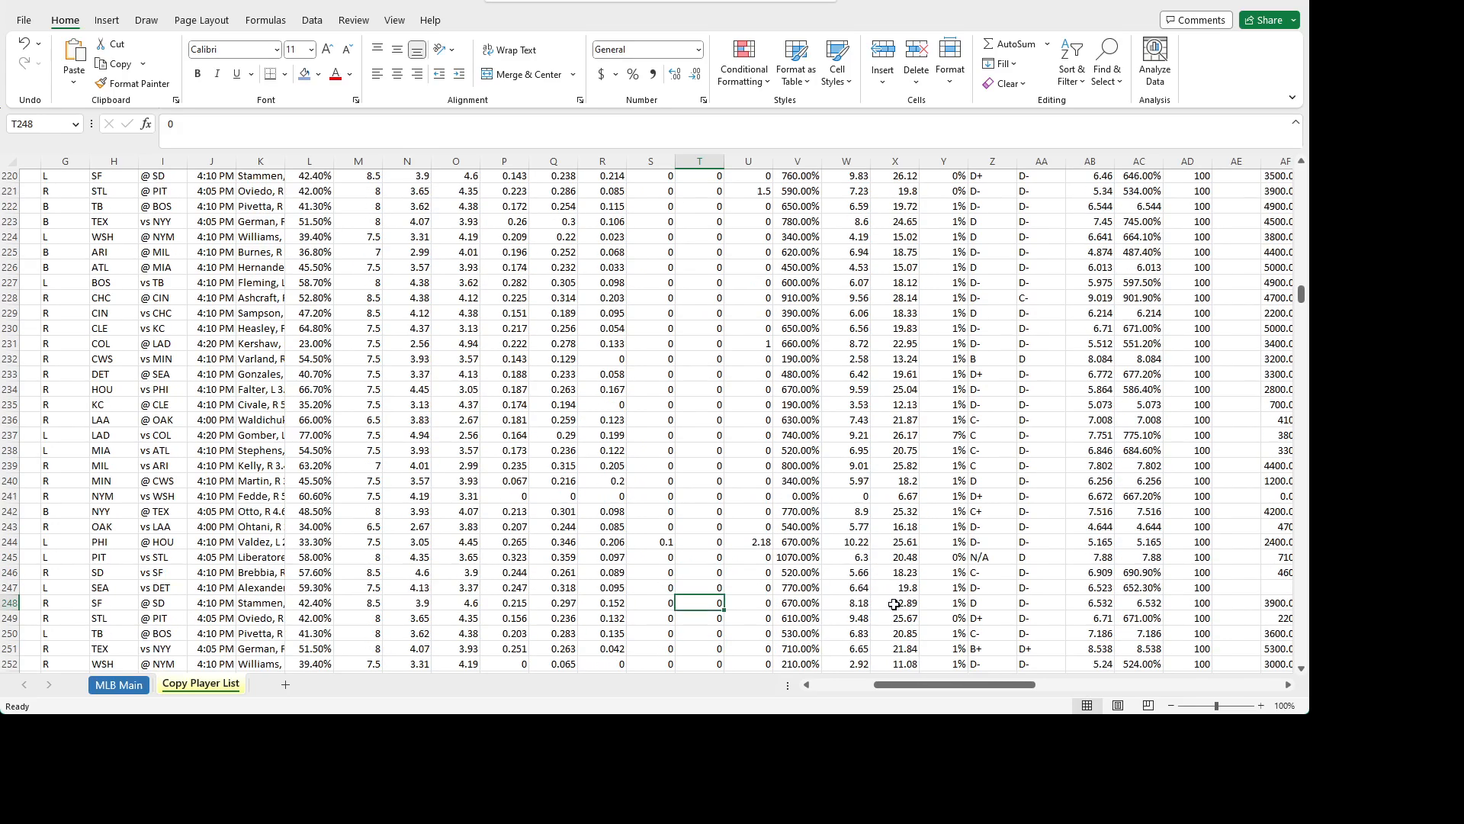
left_click(27, 43)
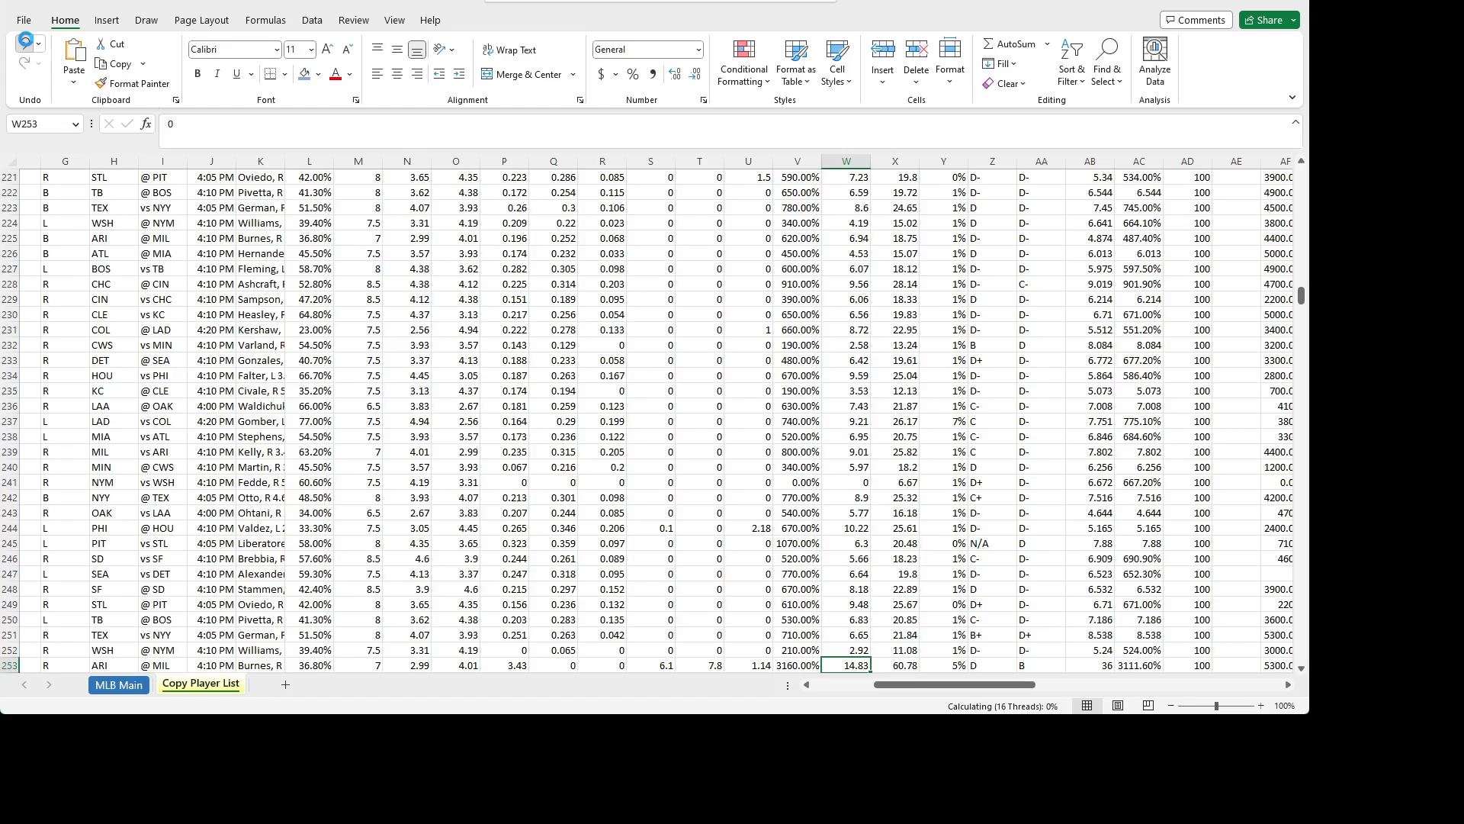
left_click(25, 41)
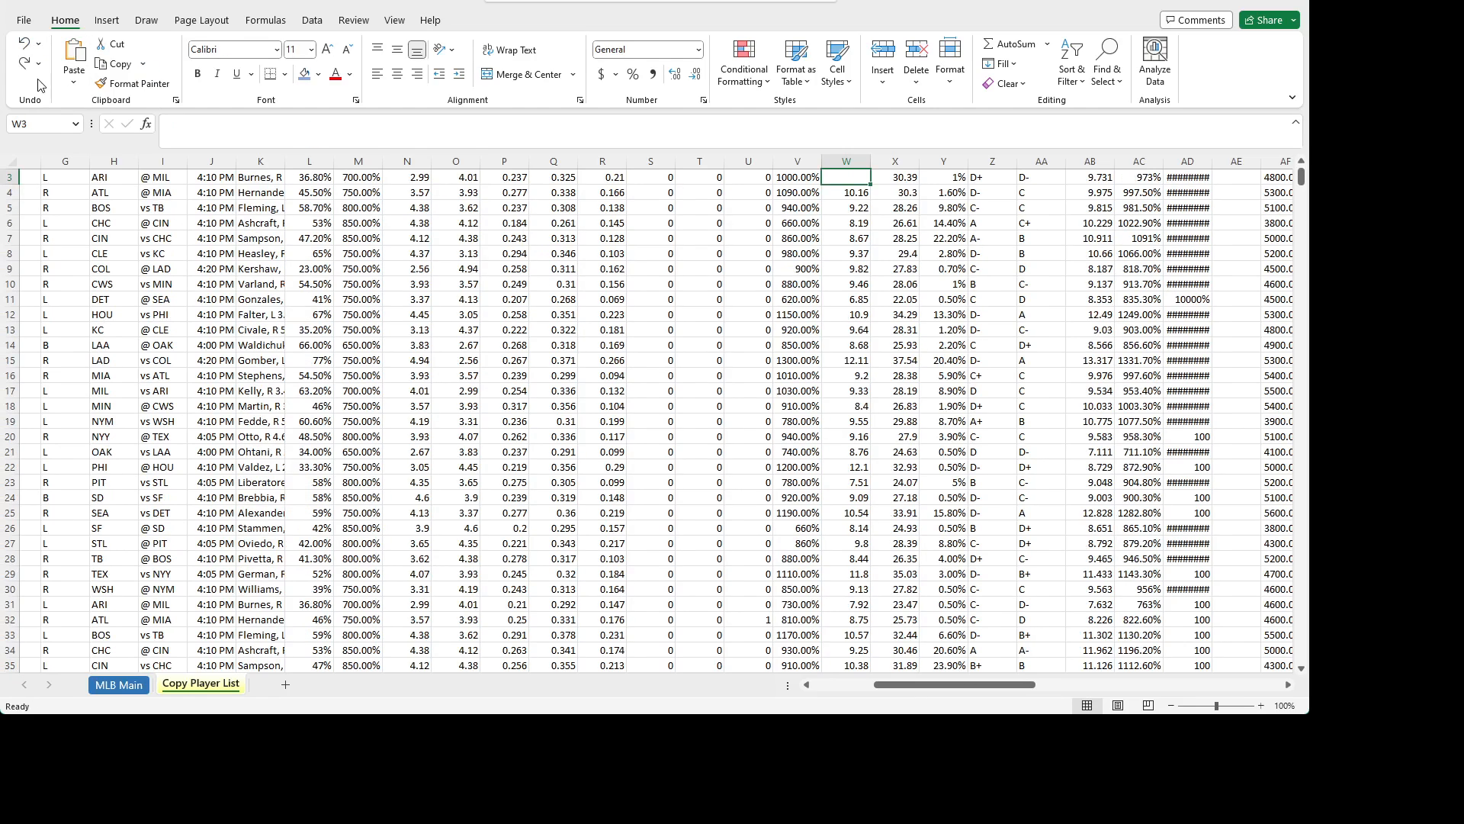
- Undo the last P. Default RND entry in F10 on MLB Main, and restore it to 25%
left_click(25, 43)
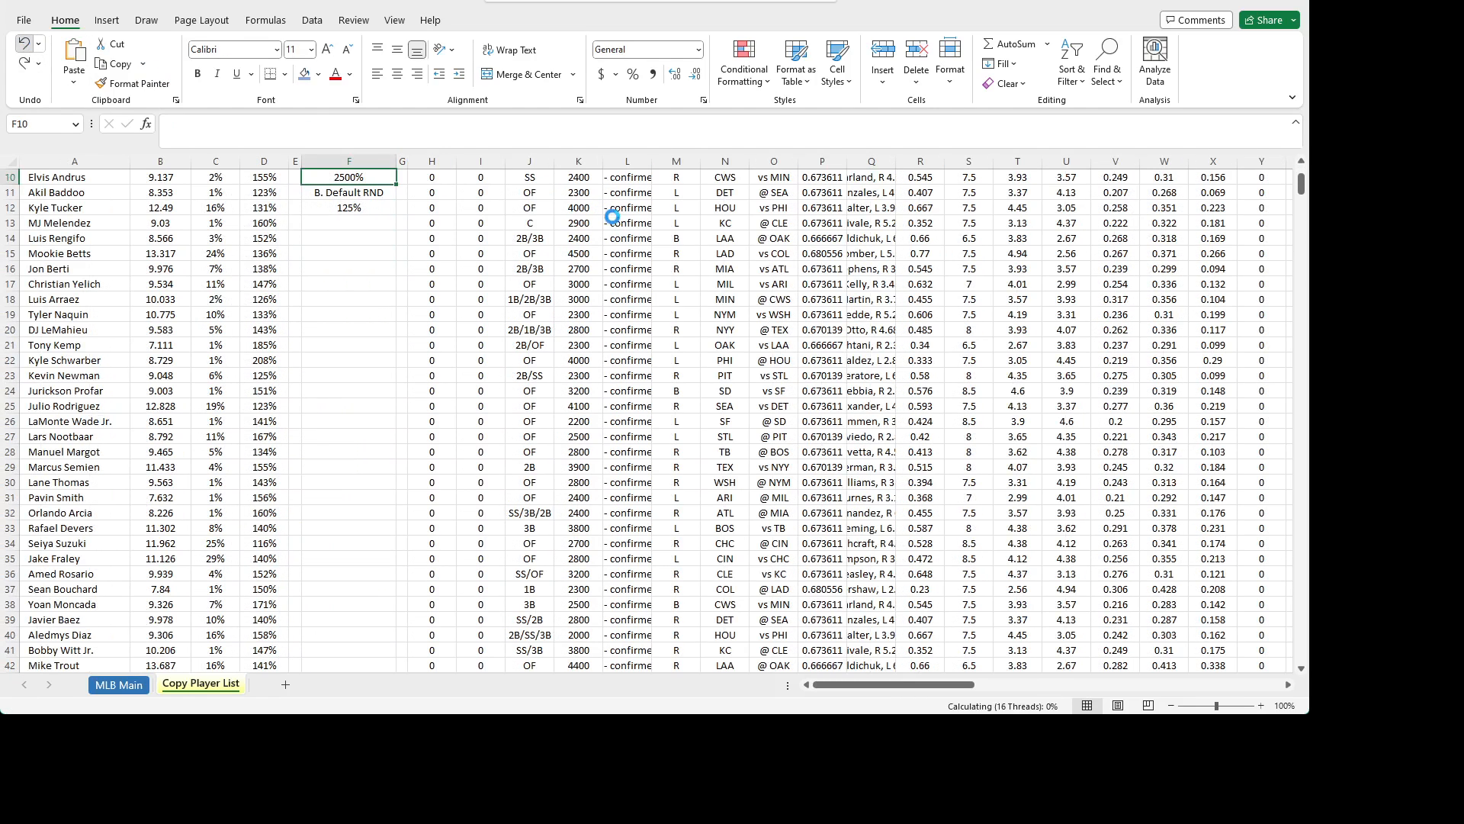
left_click(388, 240)
scroll(450, 248, "up", 3)
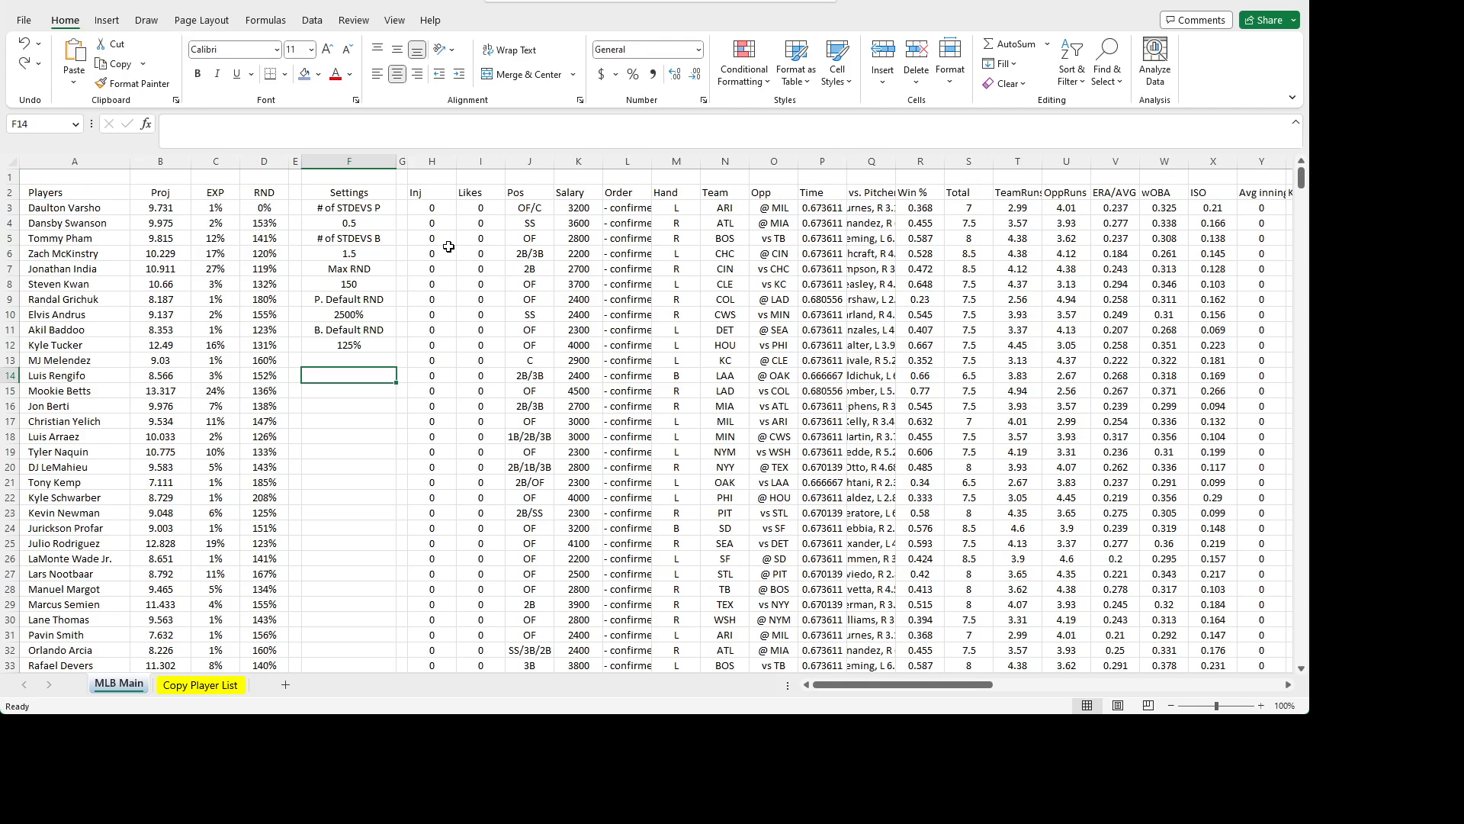
left_click(25, 43)
left_click(376, 551)
- Fill the blank STDV in W3 on Copy Player List with the 10.16 from W4
left_click(223, 681)
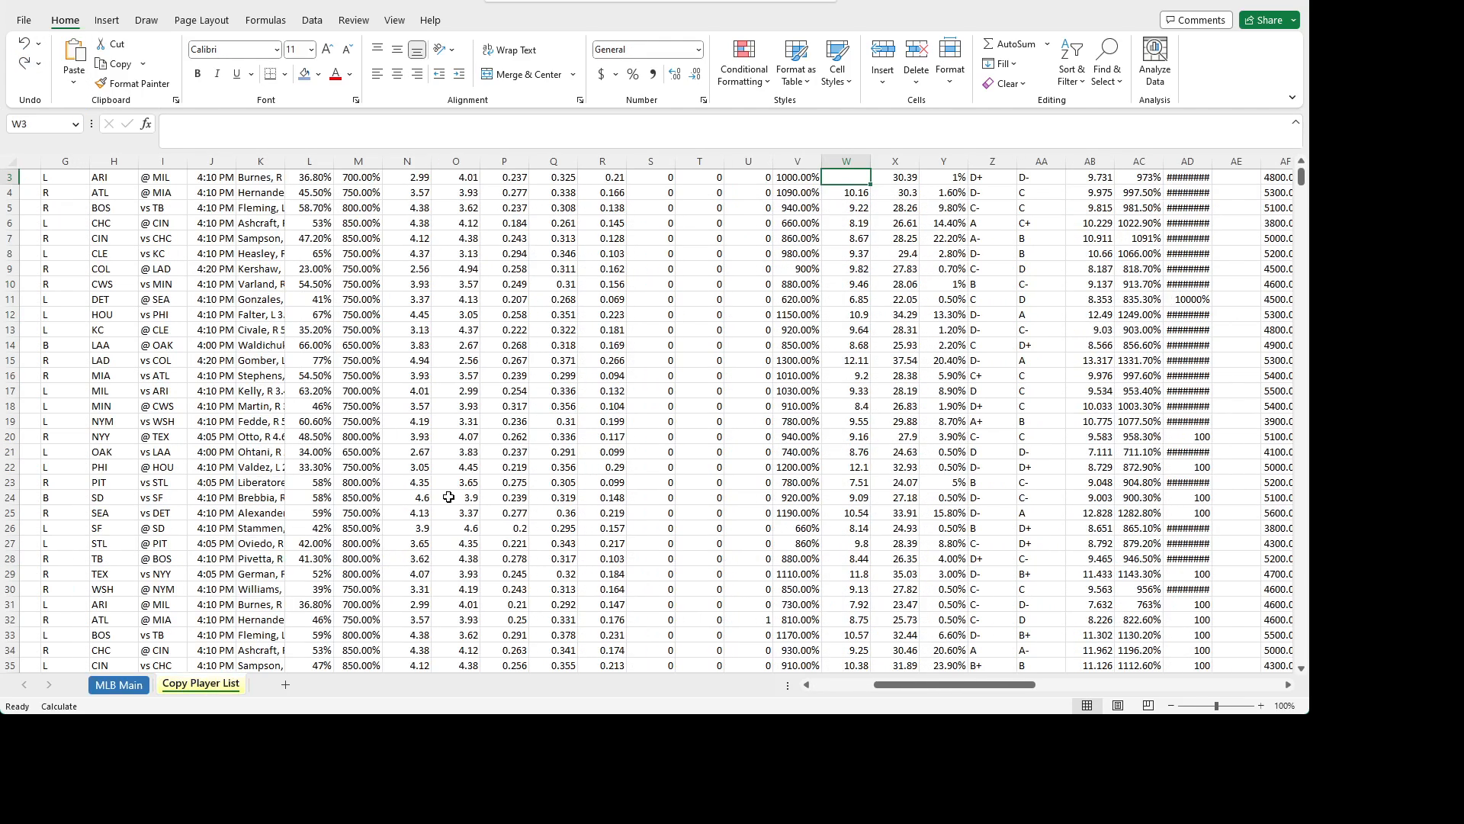
scroll(877, 231, "up", 1)
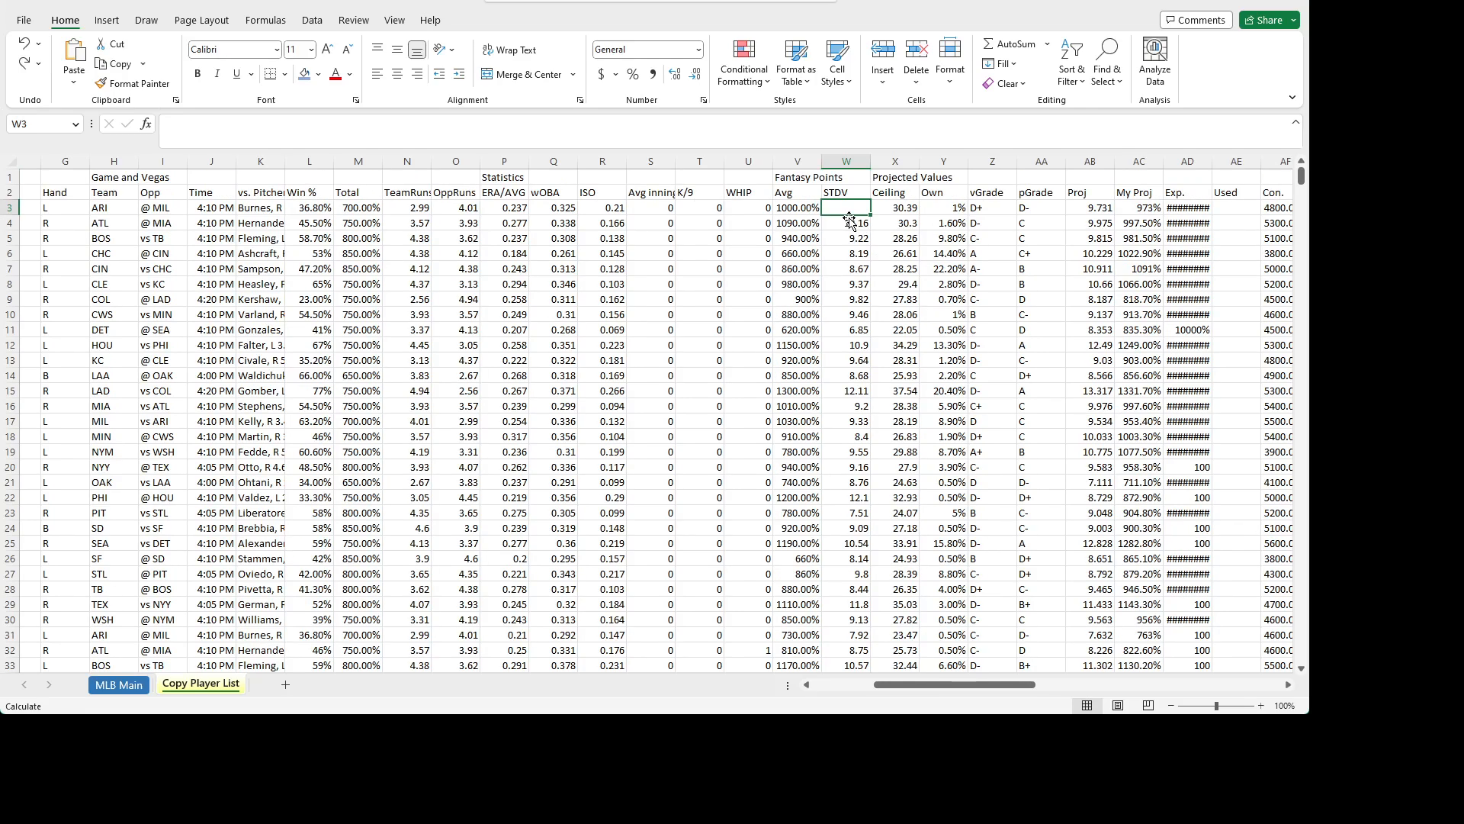
left_click(849, 223)
left_click_drag(871, 233, 870, 217)
left_click(847, 223)
key("ctrl+c")
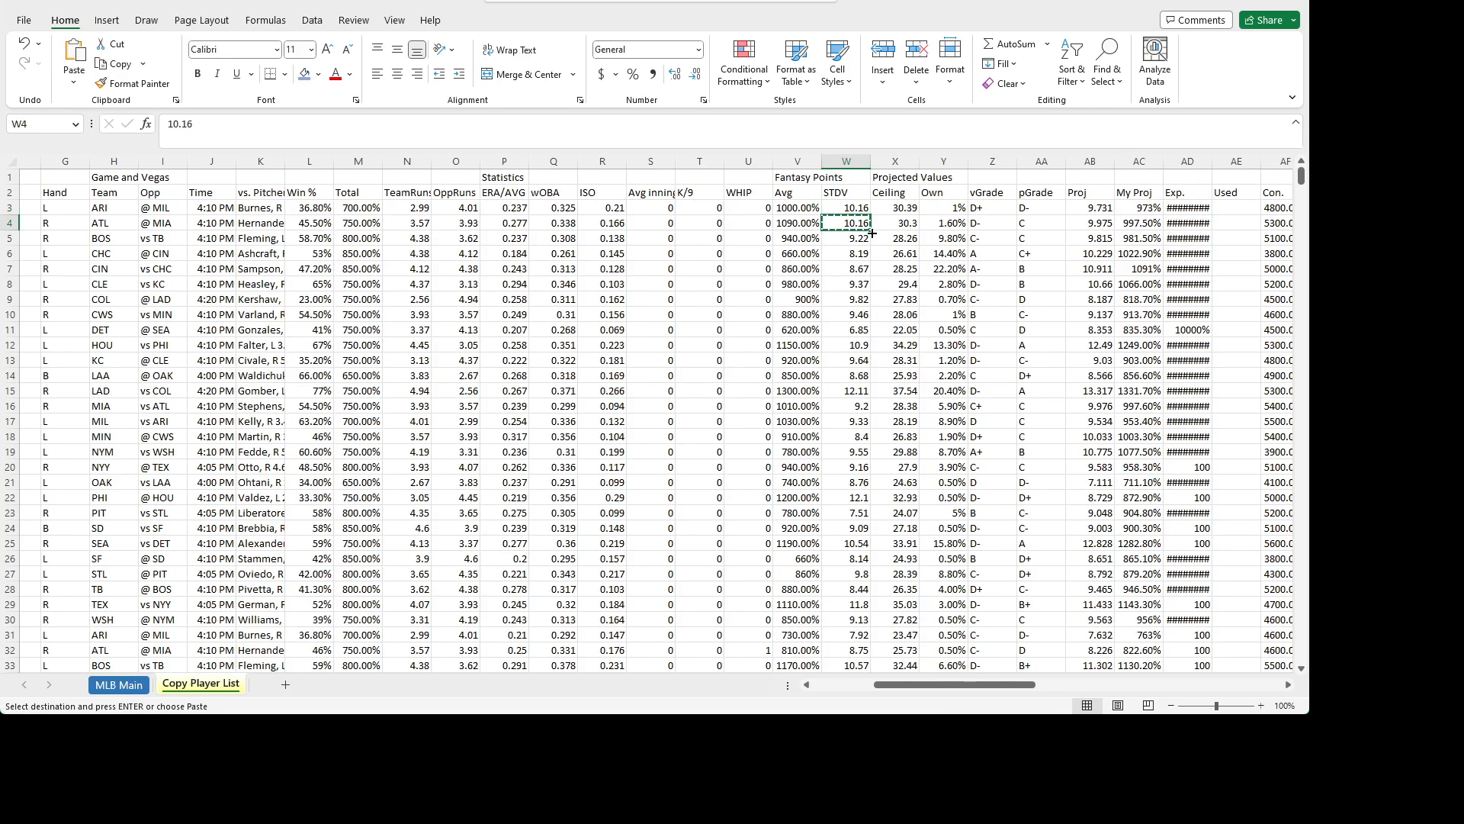
- Check D3's RND on MLB Main and examine its formula without changing anything
left_click(106, 685)
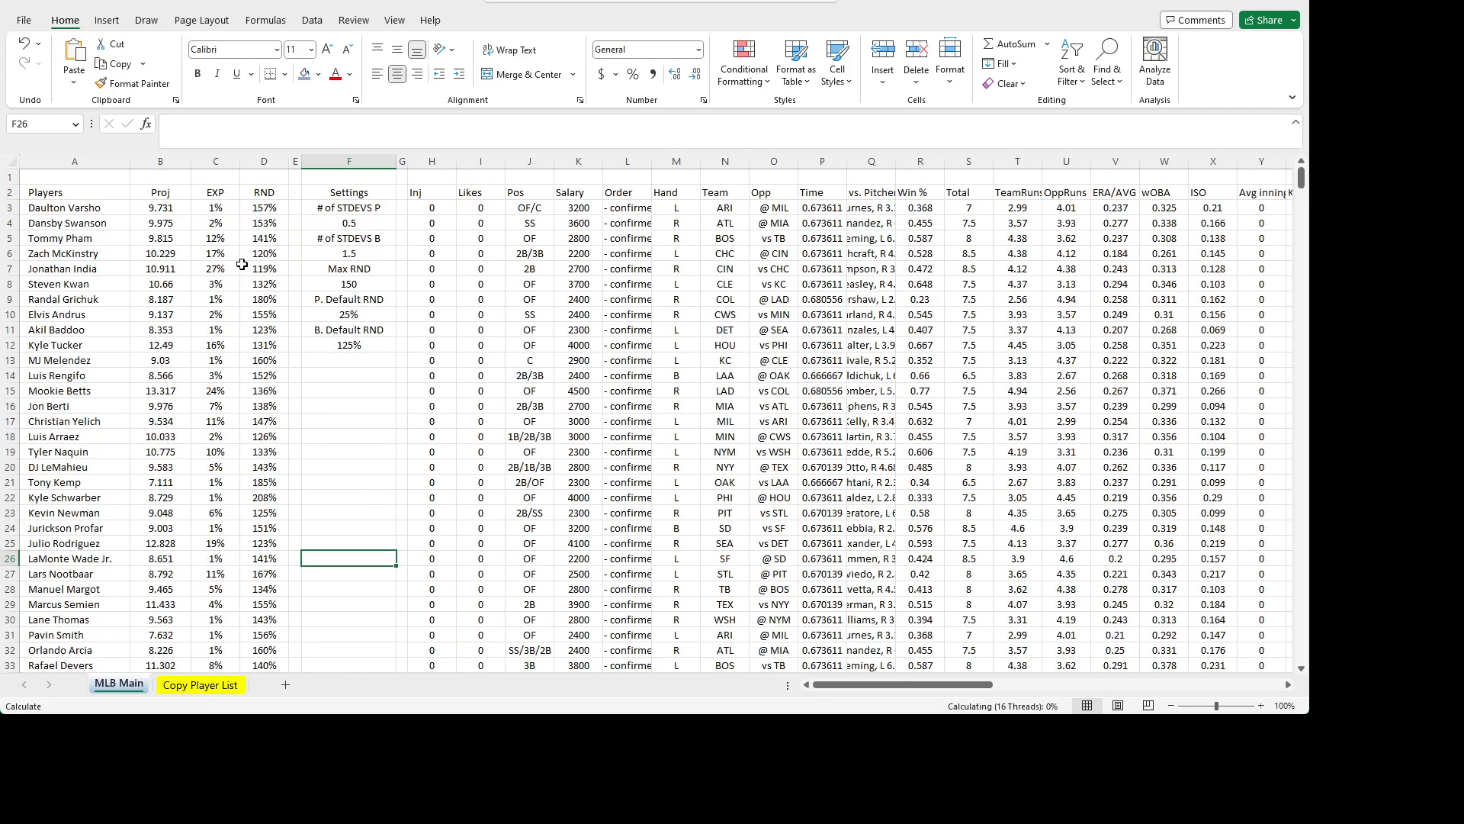
left_click(250, 207)
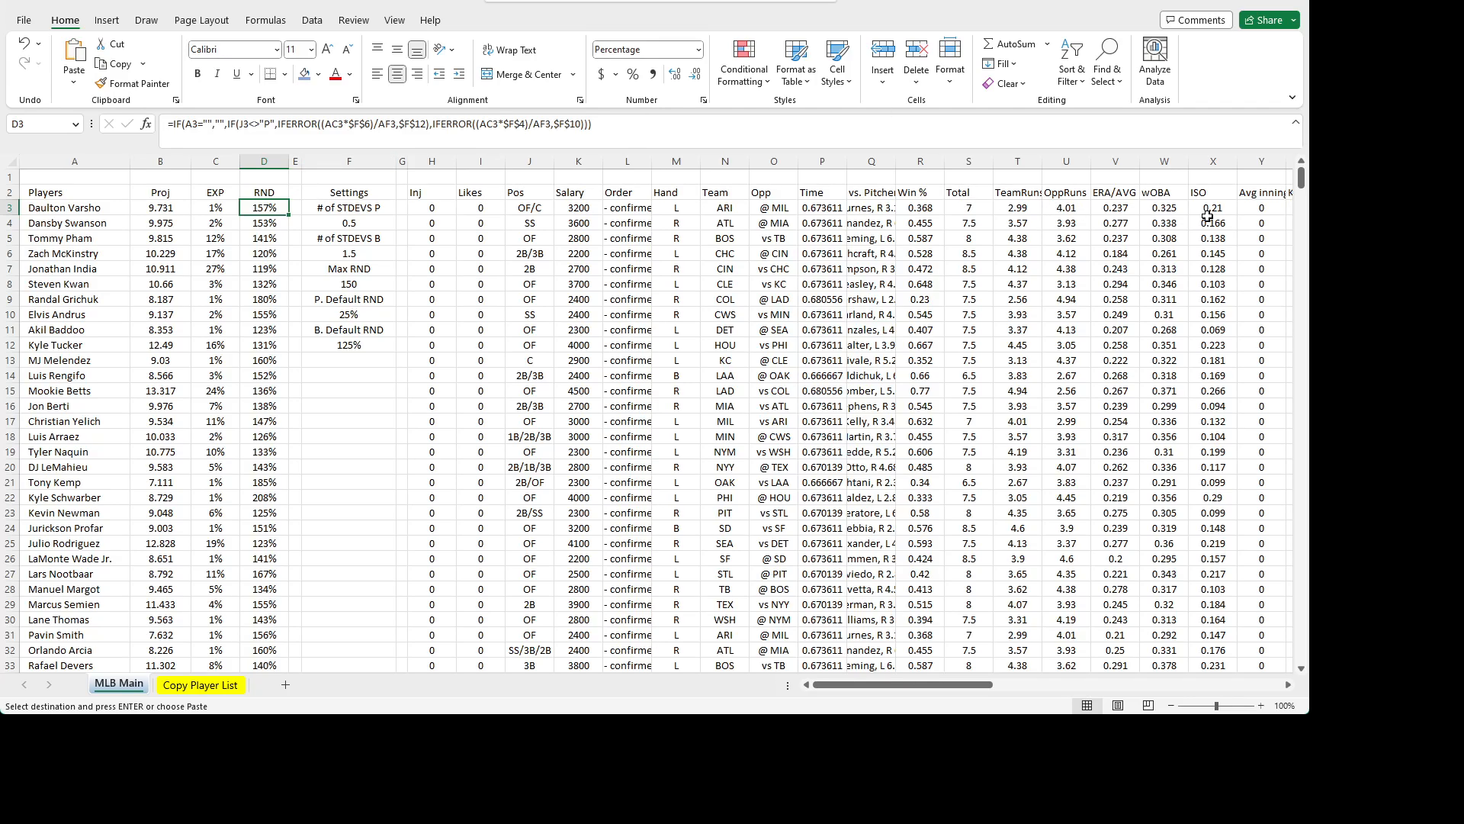
mouse_move(902, 689)
left_mouse_down()
mouse_move(947, 685)
mouse_move(912, 685)
left_mouse_up()
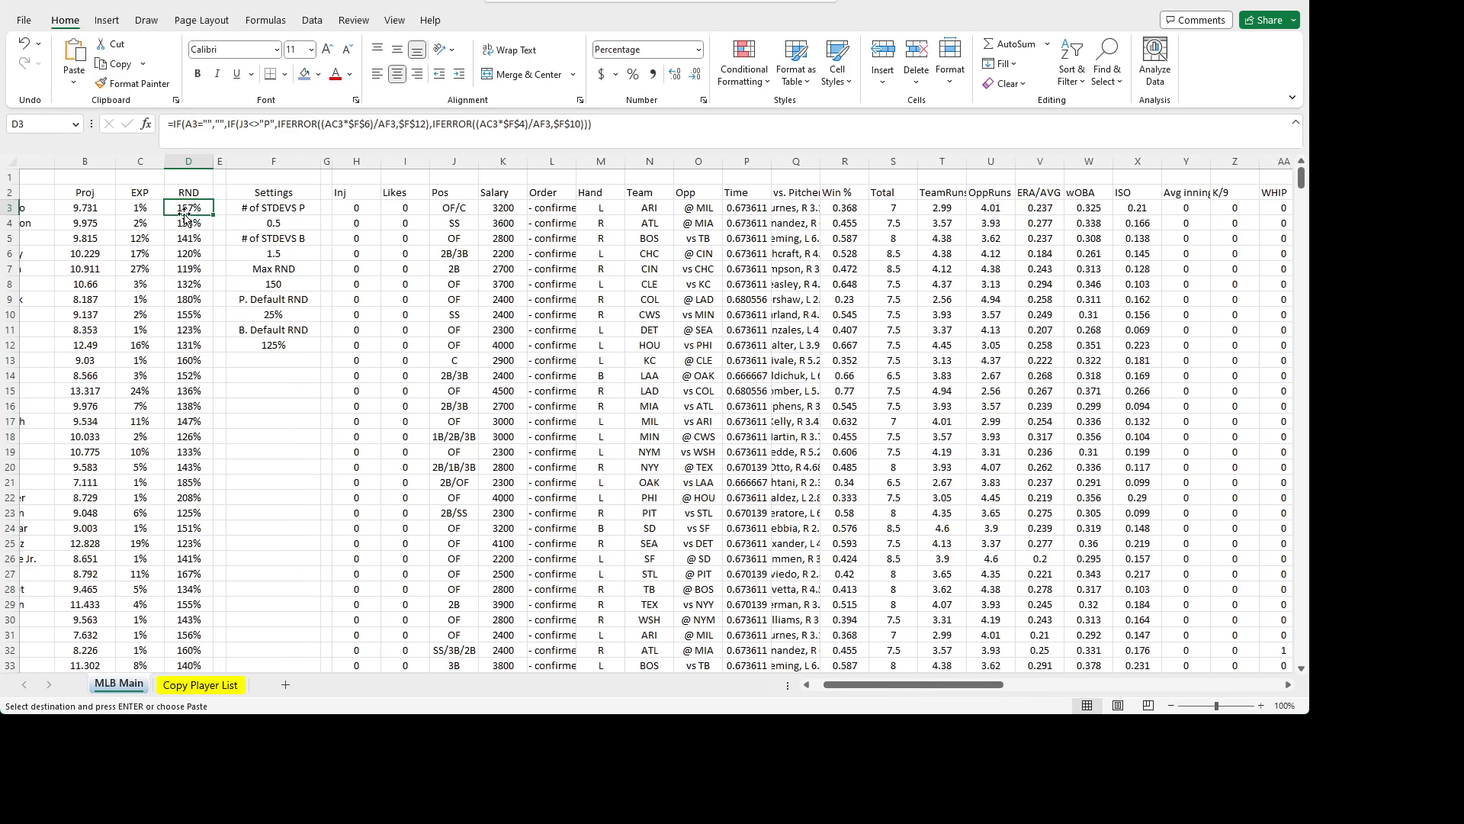
left_click(175, 123)
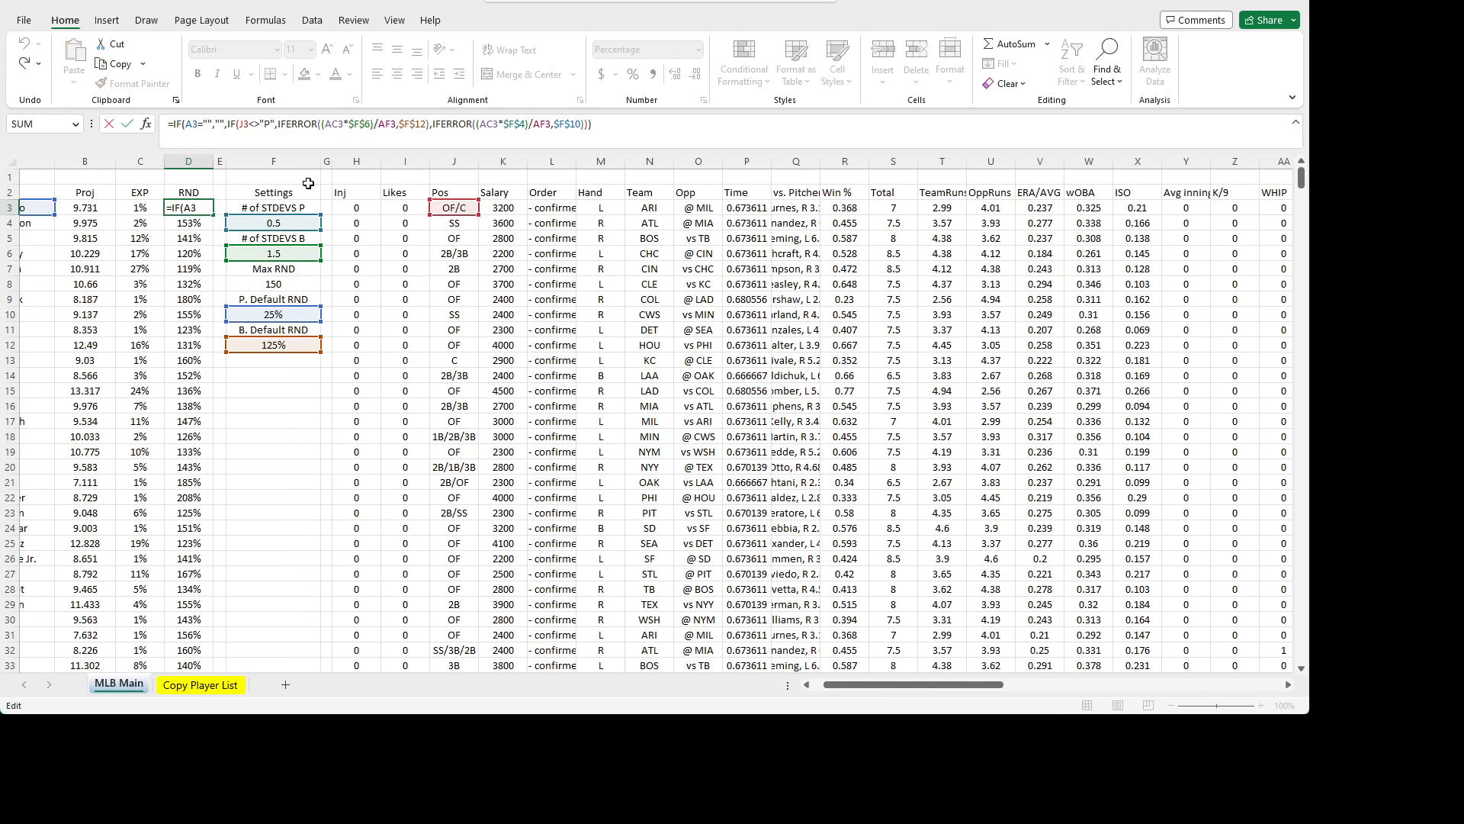
key("Escape")
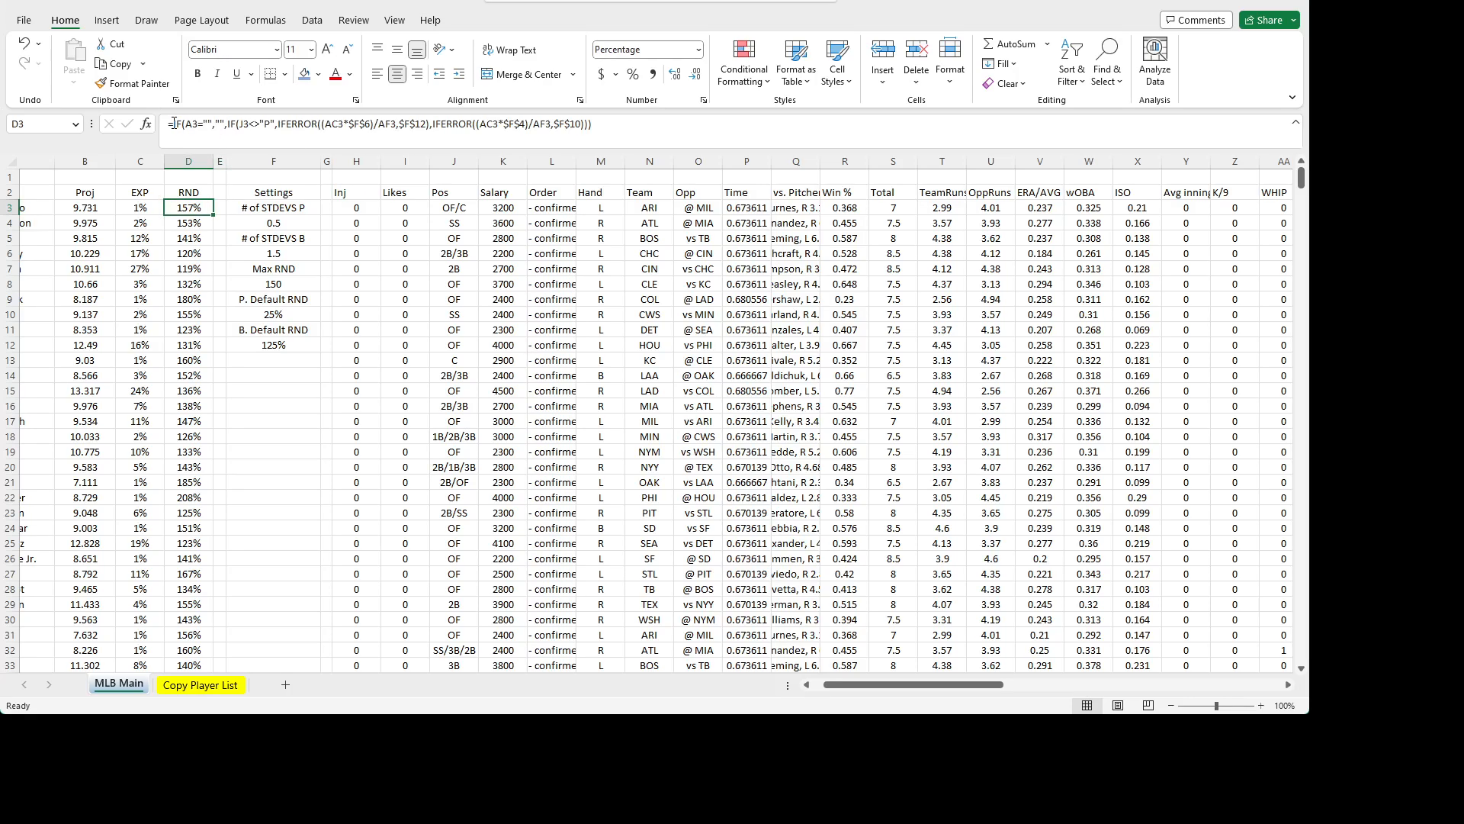
left_click(322, 124)
key("Right")
key("Right")
key("Right")
key("Right")
key("Right")
key("Right")
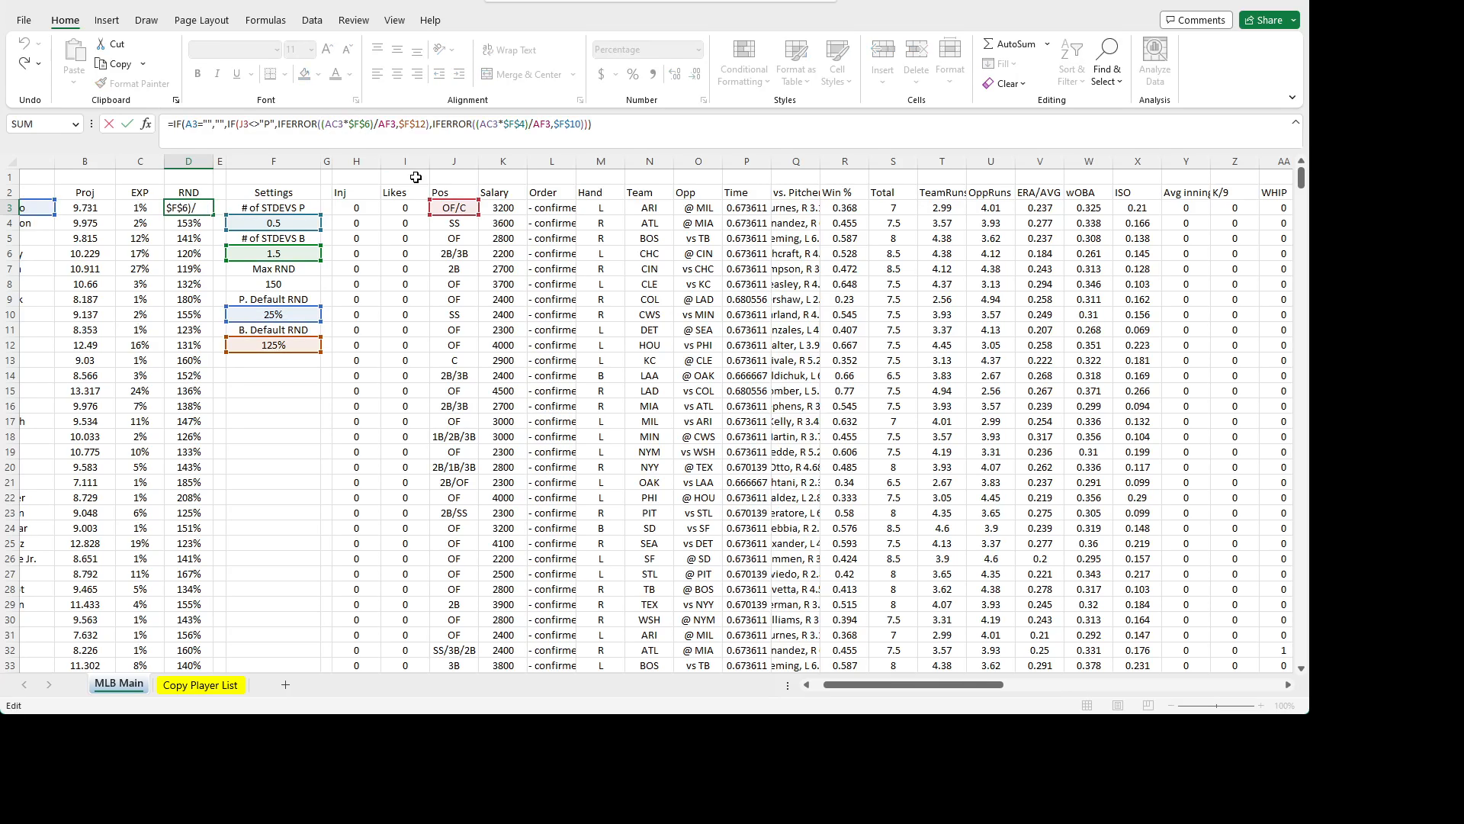
key("Left")
key("Right")
key("Right")
key("Right")
key("Right")
key("Right")
key("Left")
type("IF(")
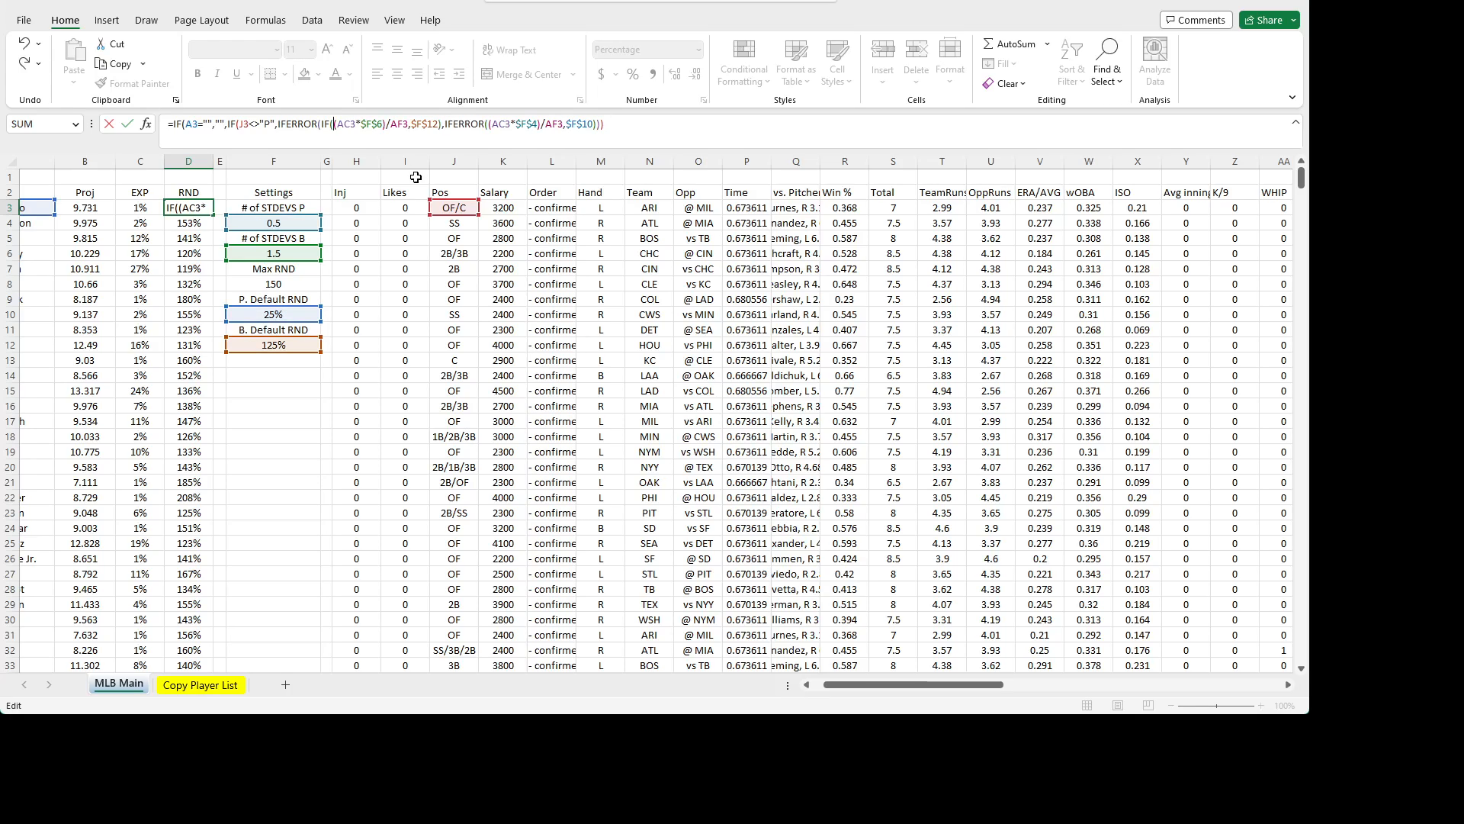
left_click_drag(858, 684, 956, 678)
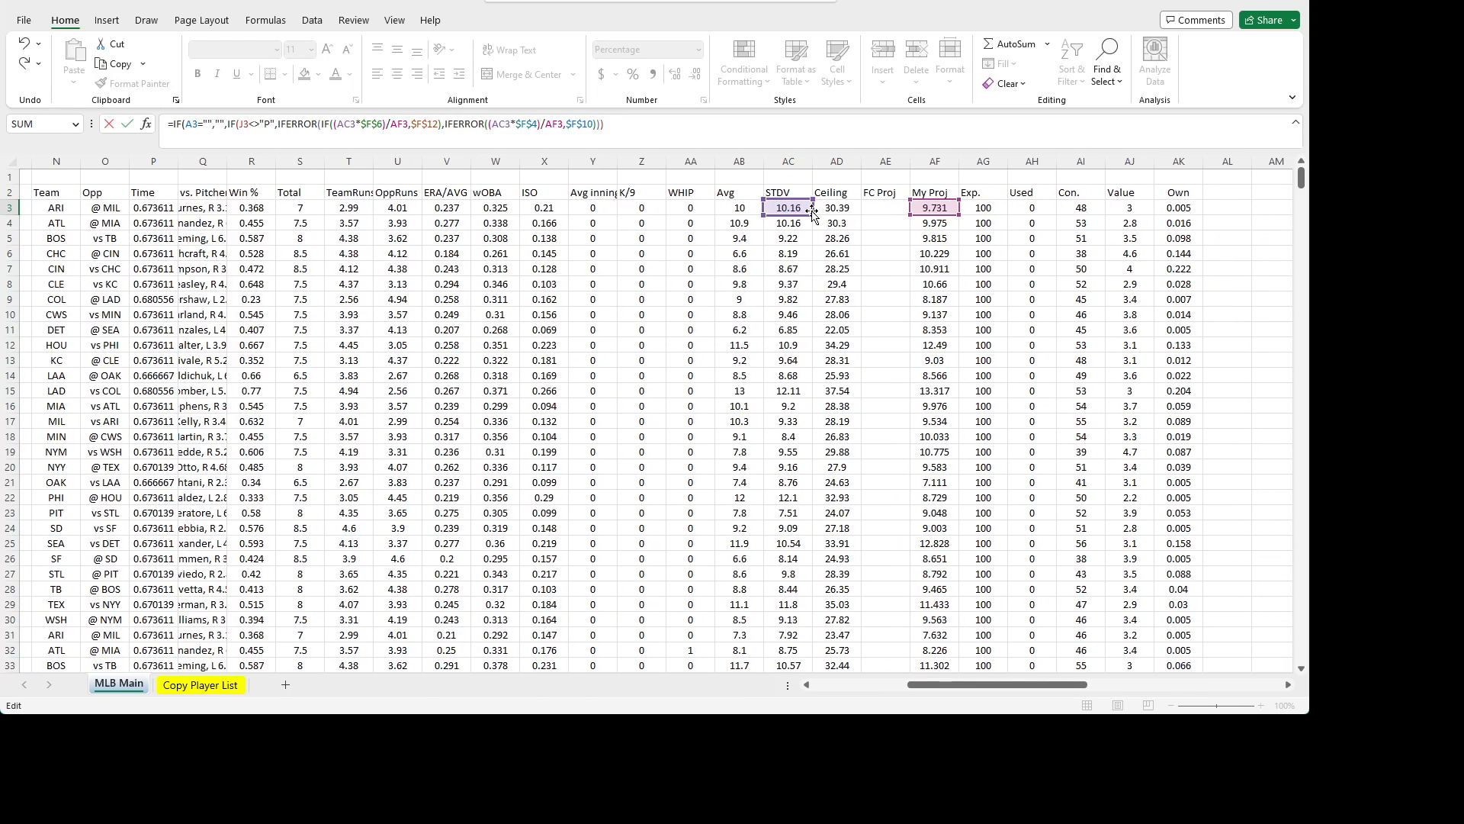
left_click_drag(995, 686, 870, 703)
key("Escape")
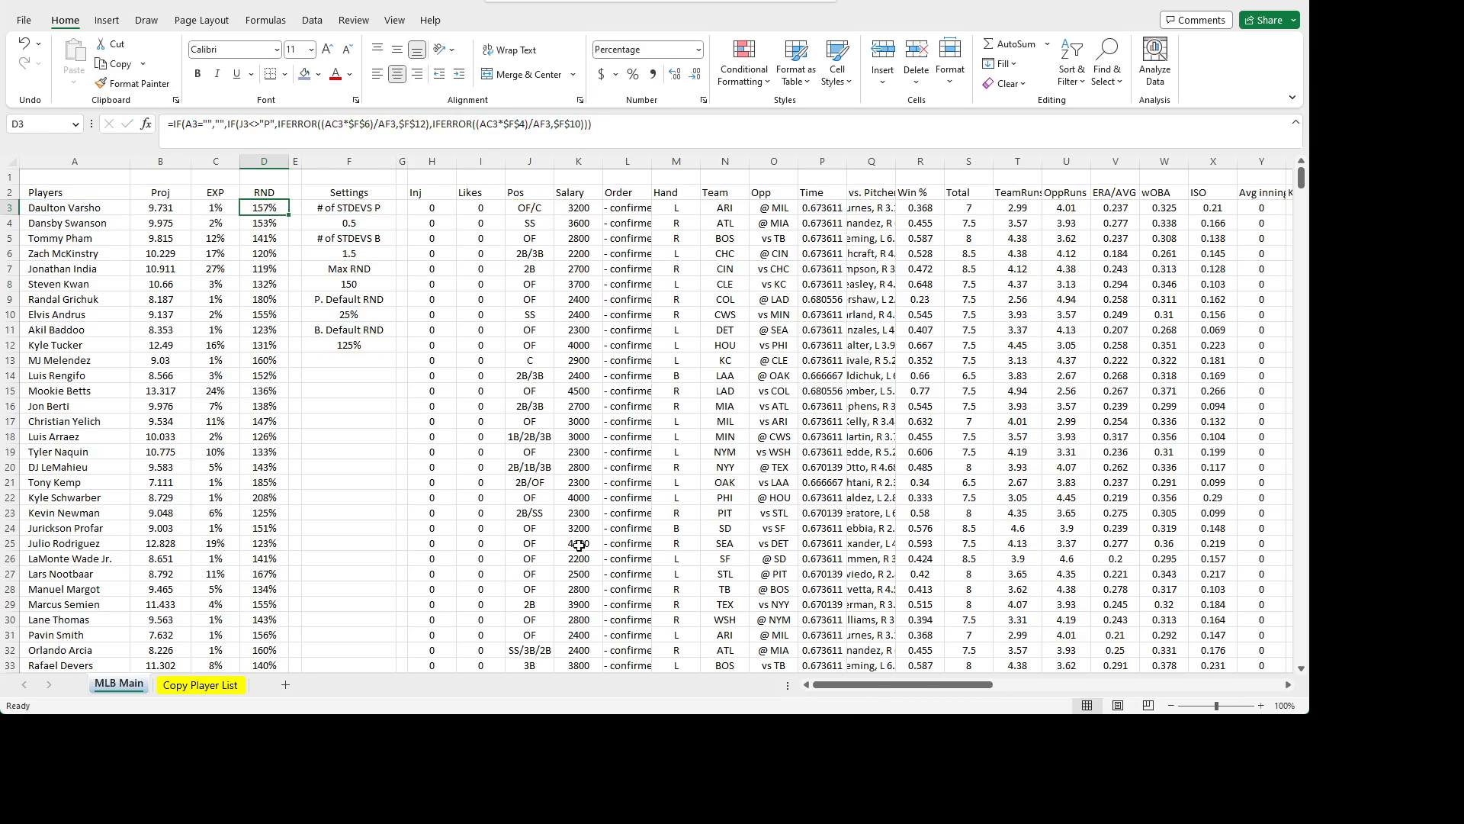
- Insert the blank-STDV test IF(AC3="", inside the batter IFERROR of D3's RND formula, ahead of the AC3*$F$6 calculation
left_click(231, 224)
left_click(262, 206)
left_click(314, 126)
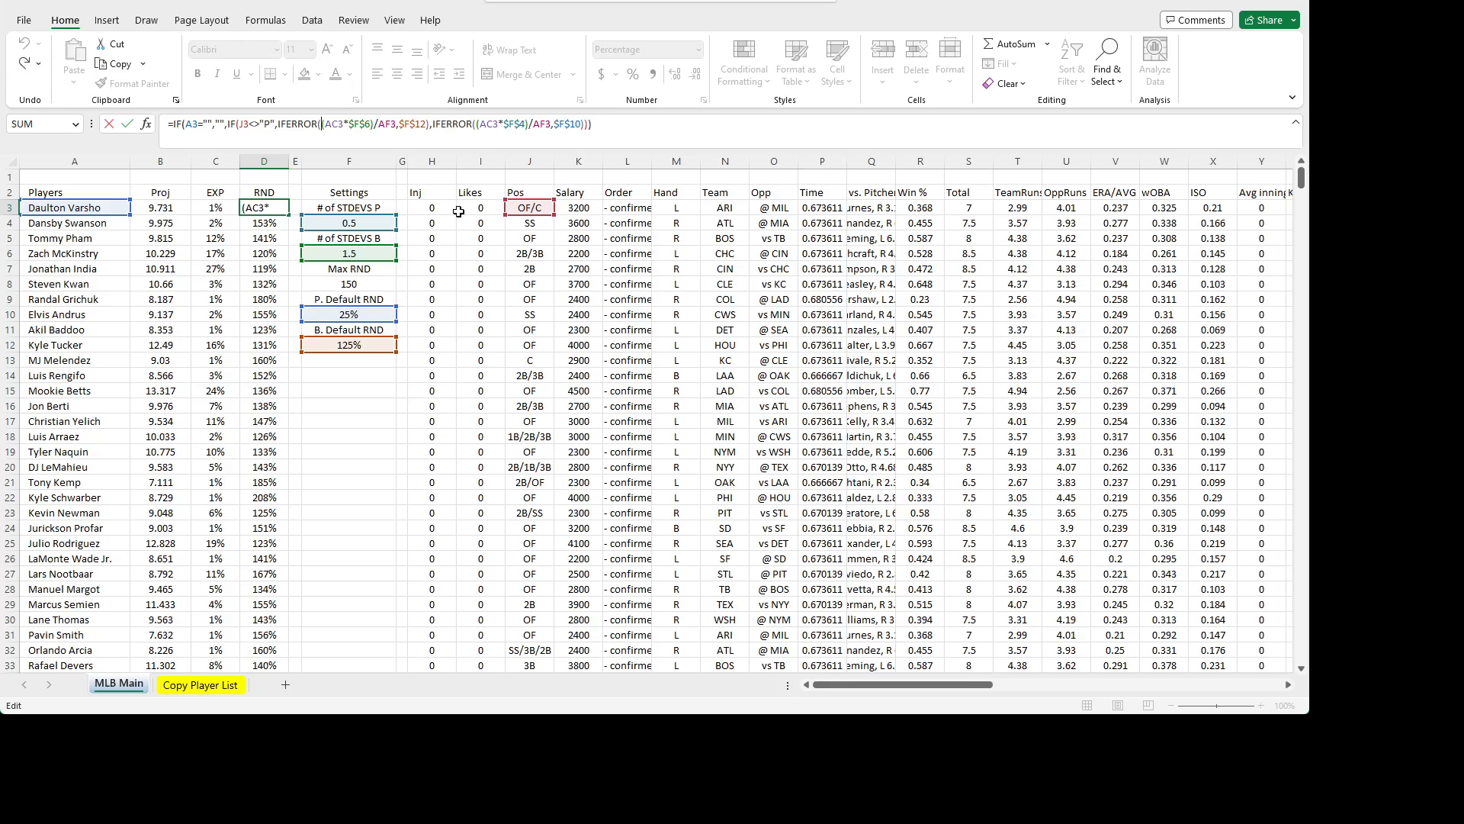
type("IF(")
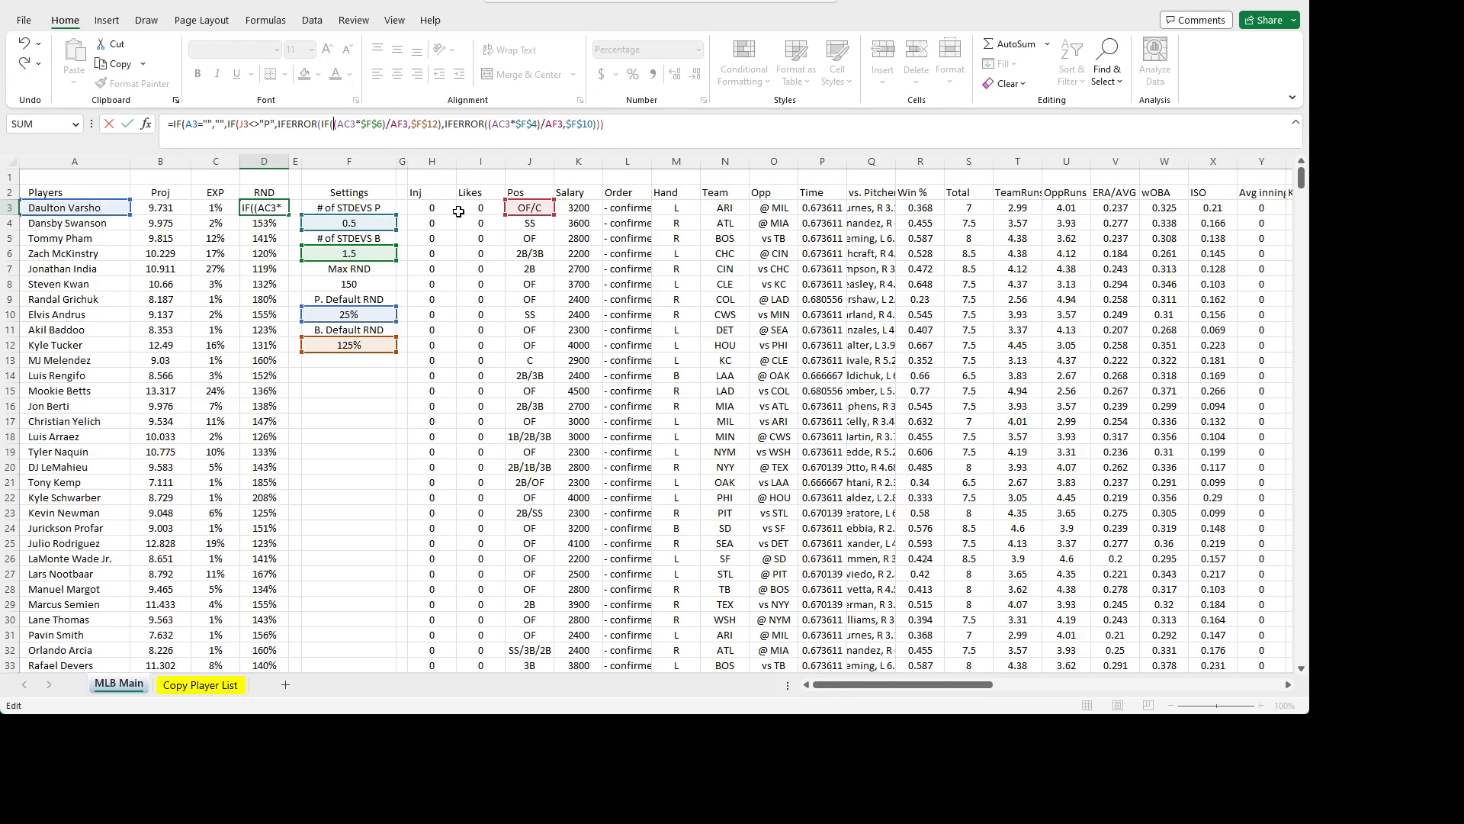
left_click_drag(908, 684, 1025, 684)
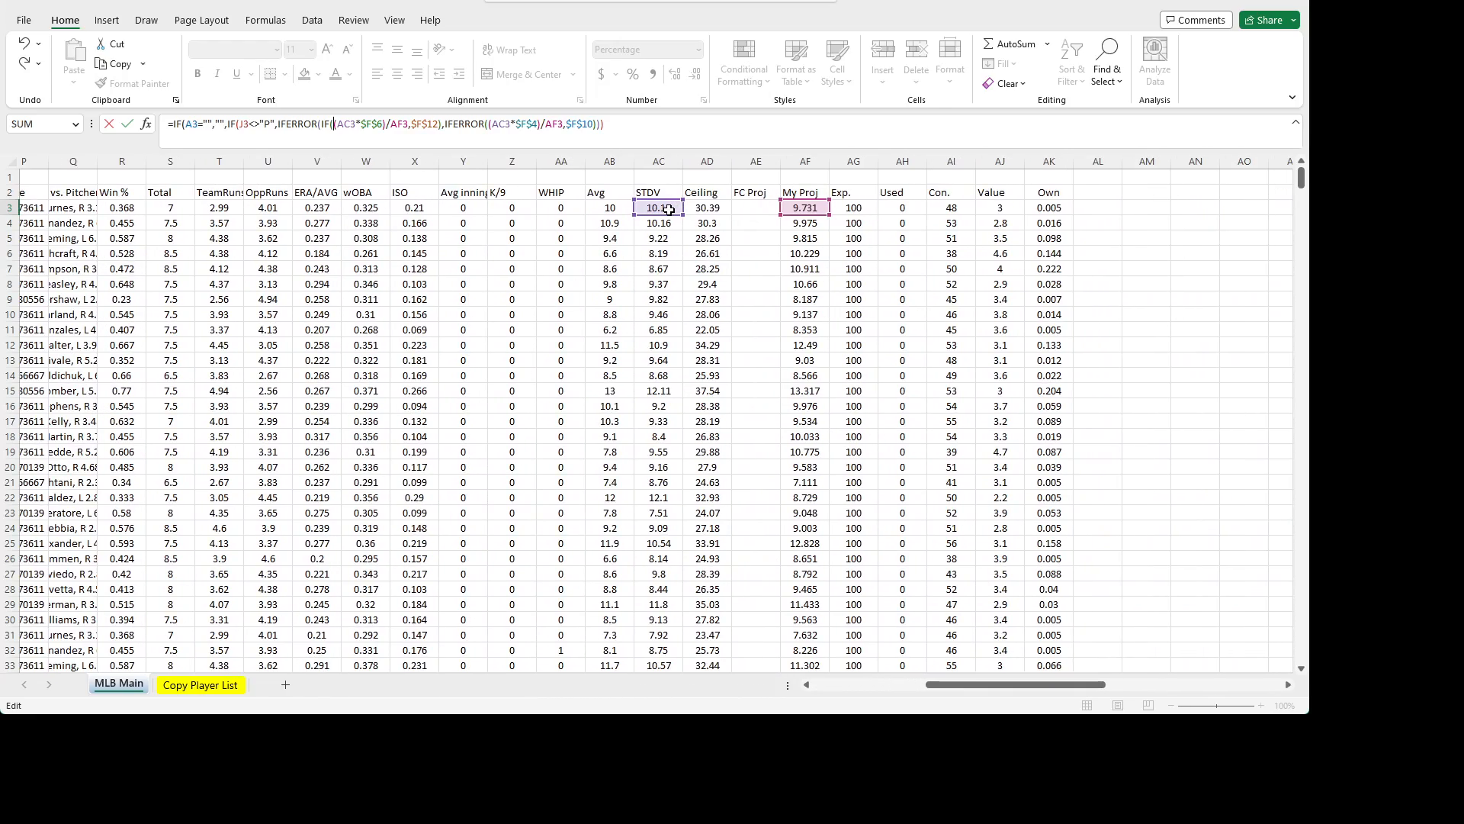
type("AC3")
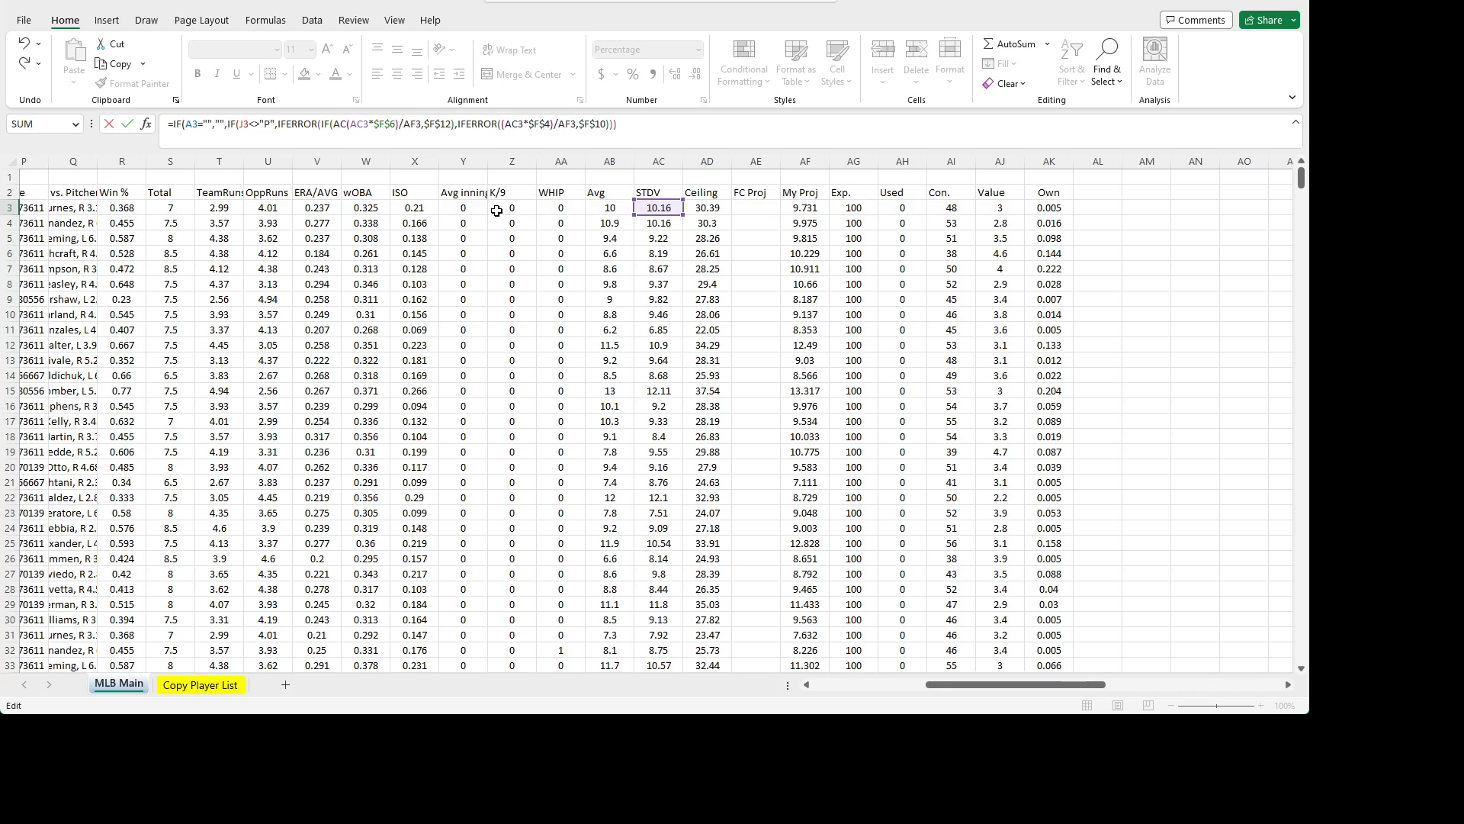
type("=")
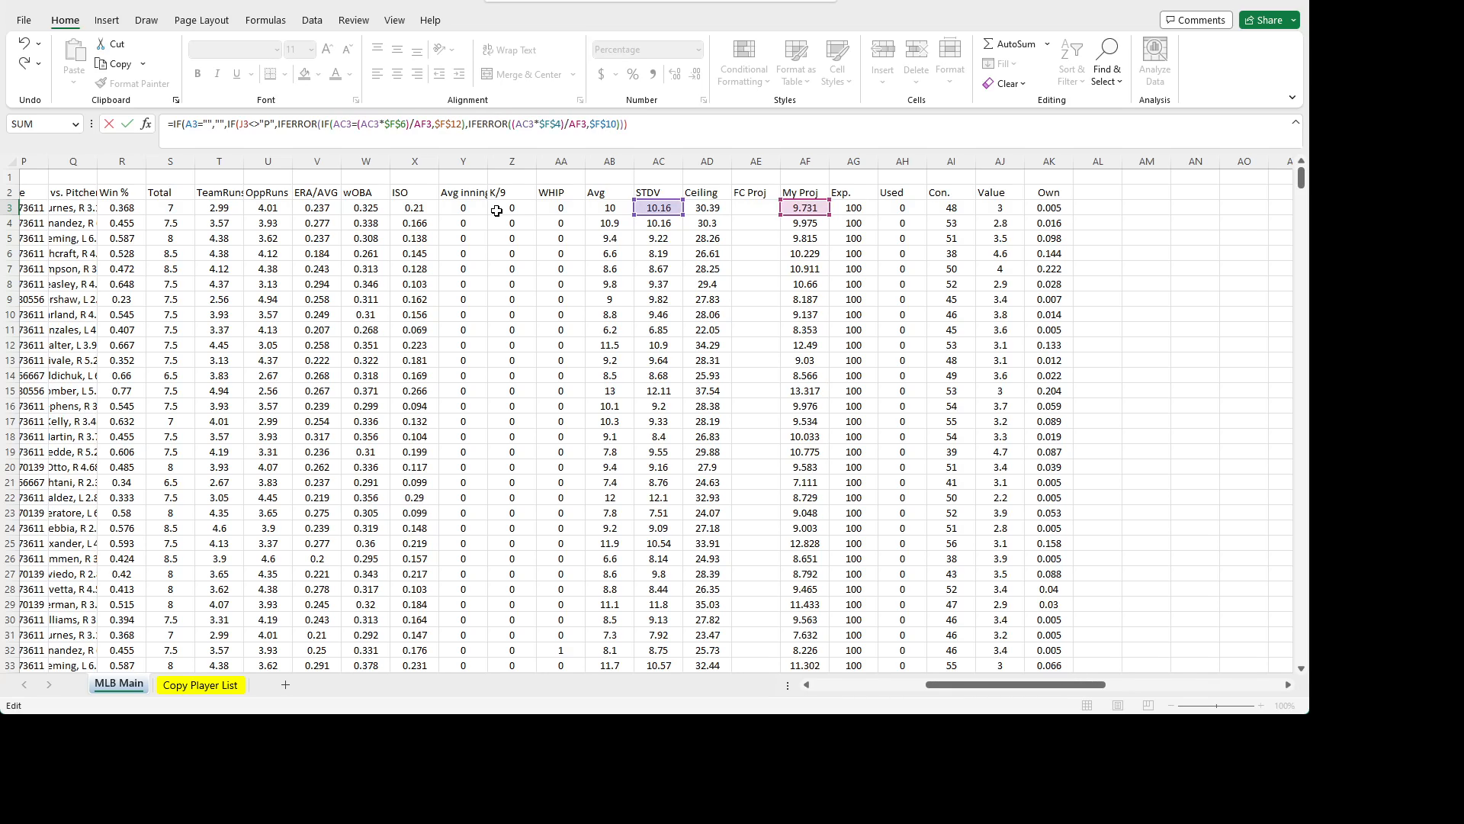
type("\"\"")
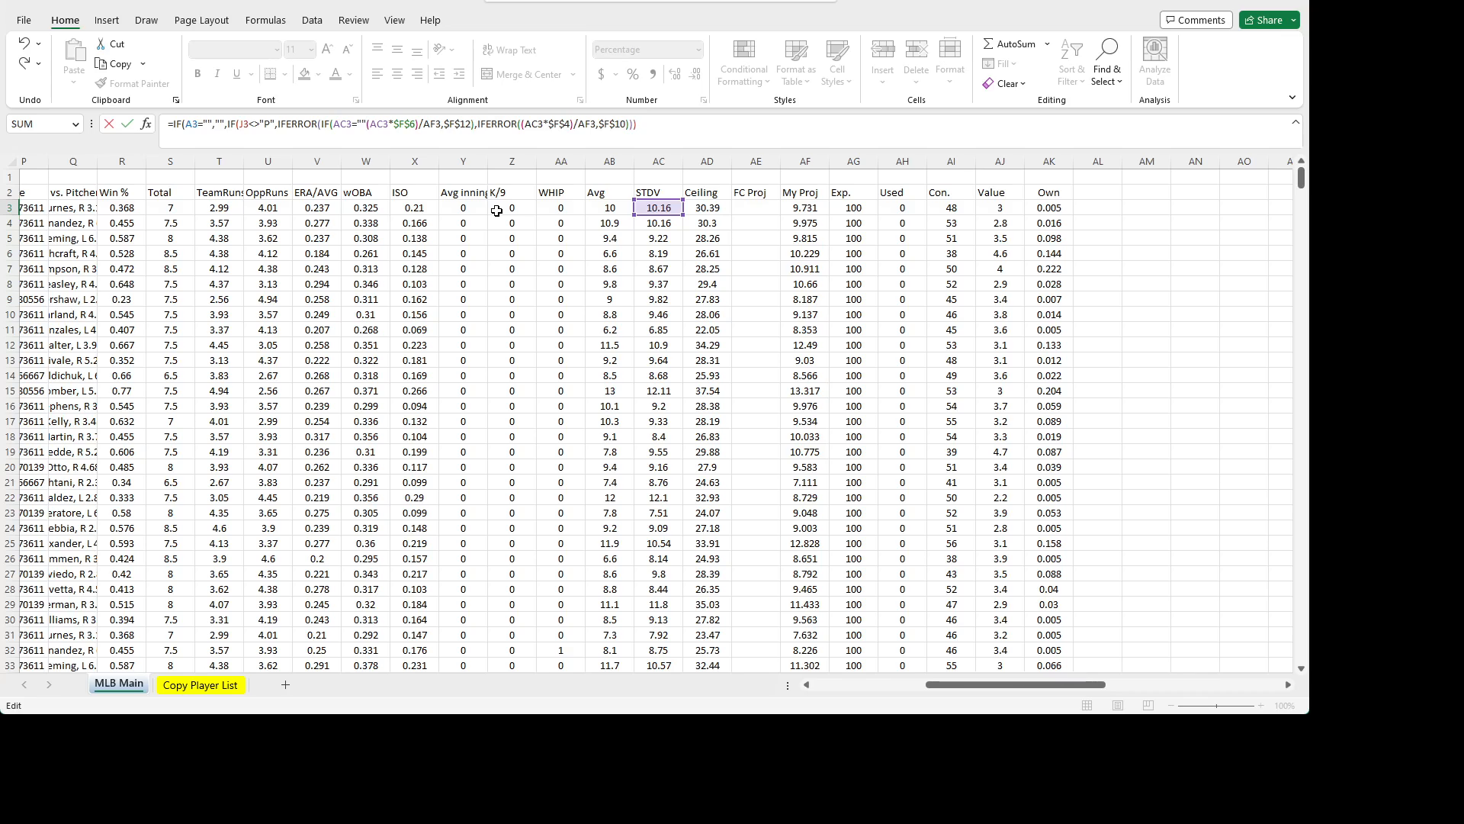
type(",")
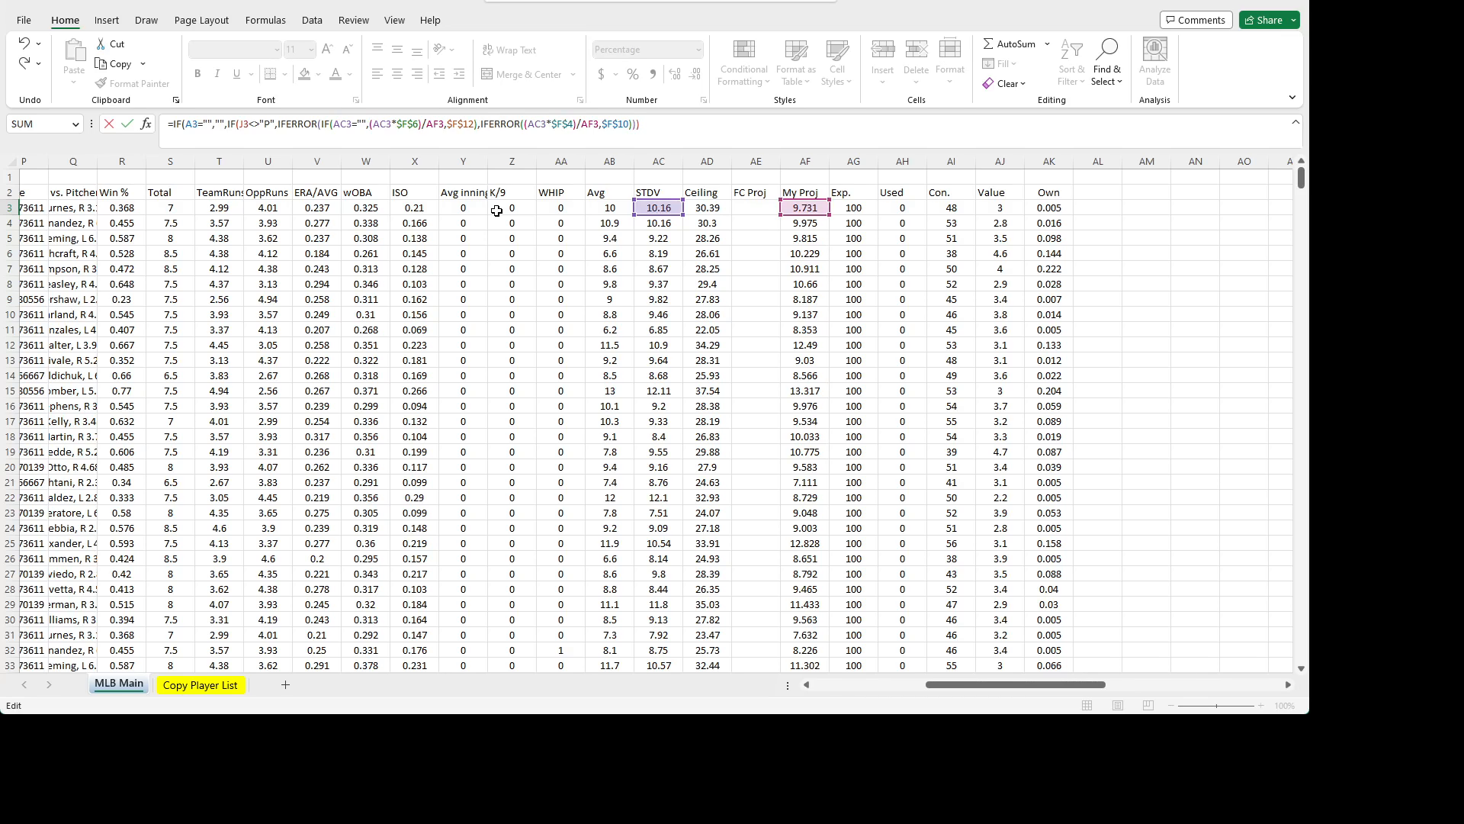
- Make the batter blank-STDV test return the absolute reference $F$12, with the existing calculation as its false argument
type("F")
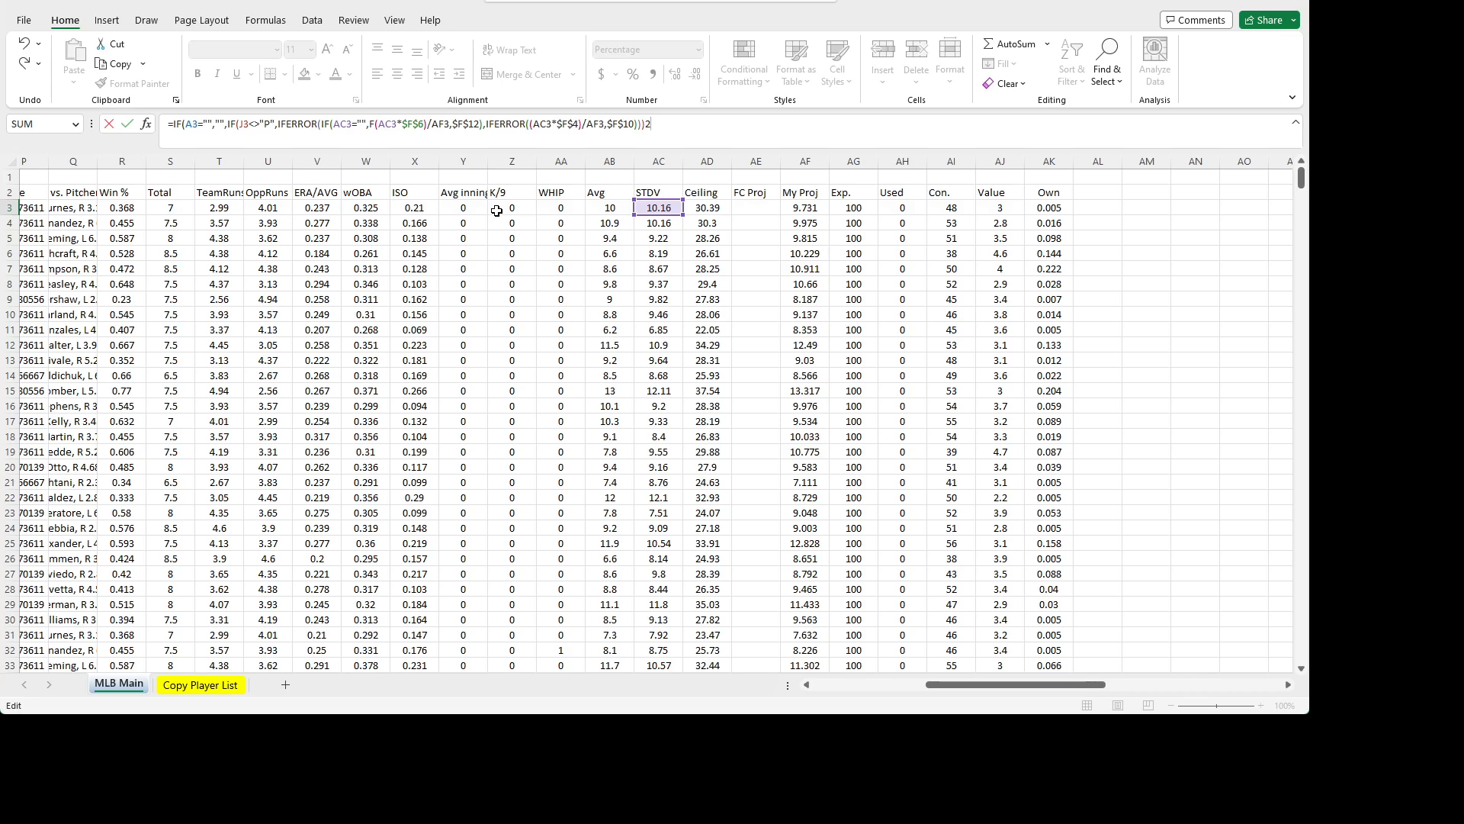
key("BackSpace")
type("12")
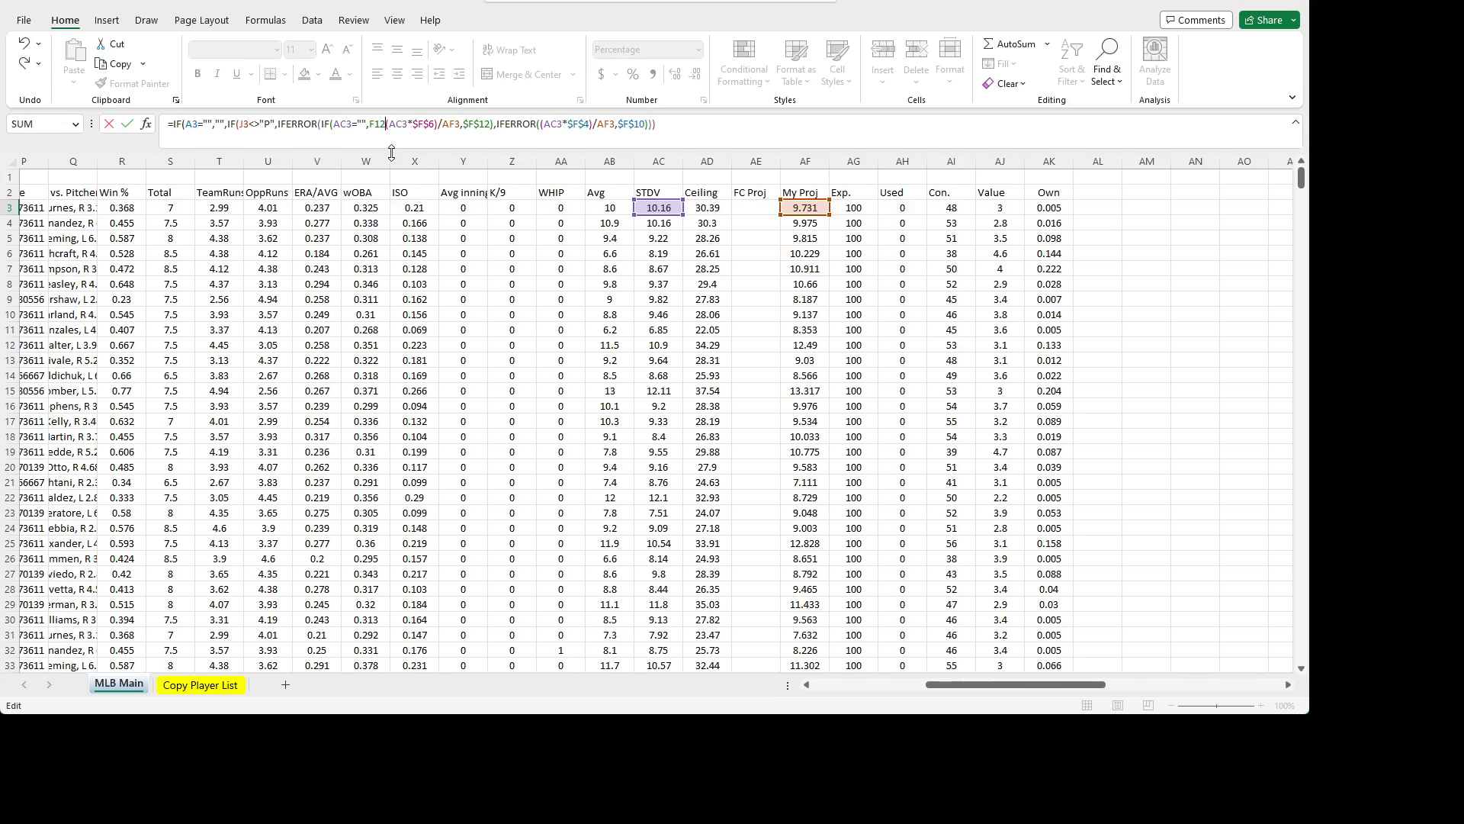
key("F4")
key("Right")
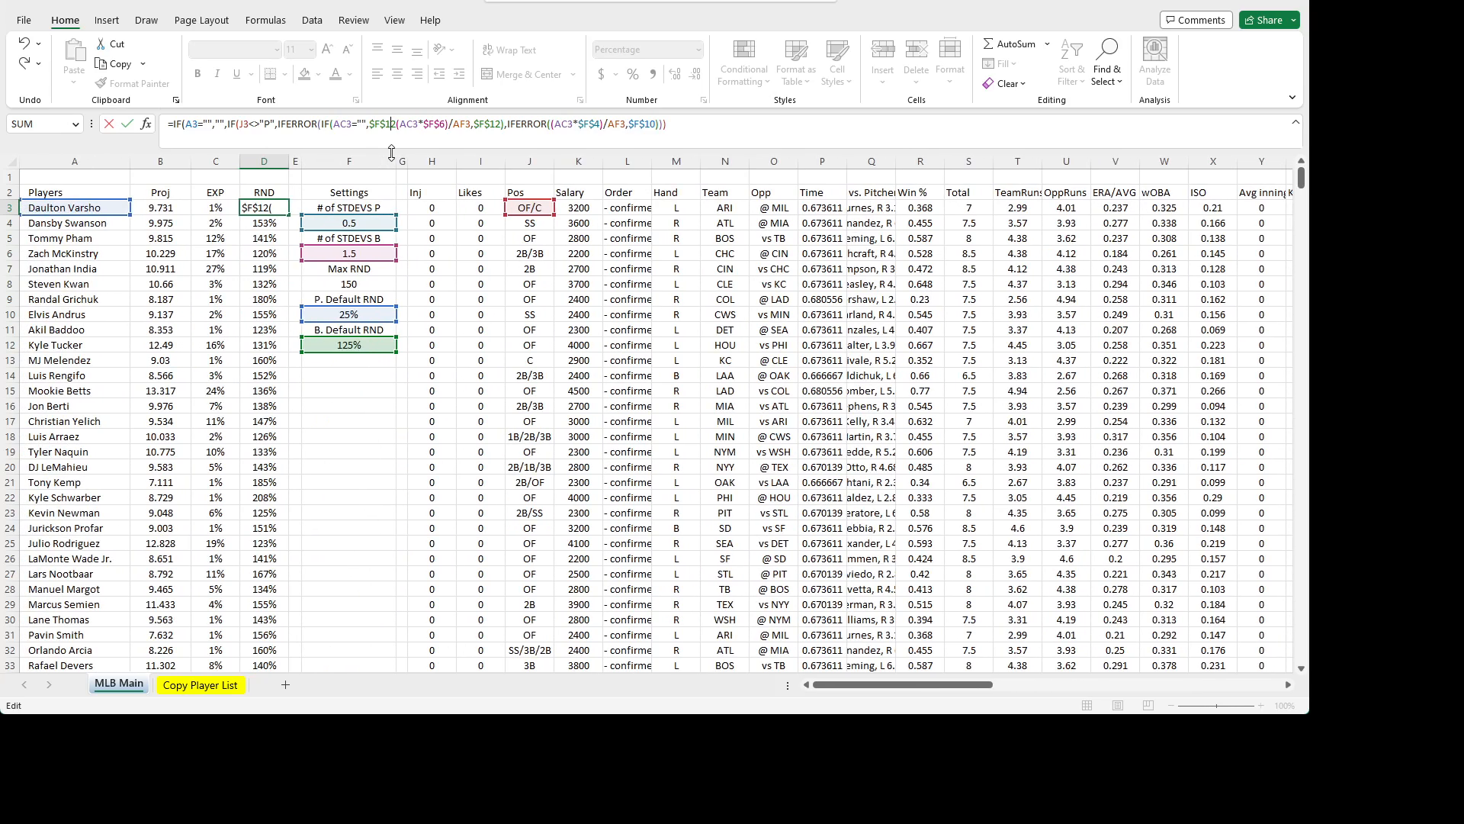
type(",")
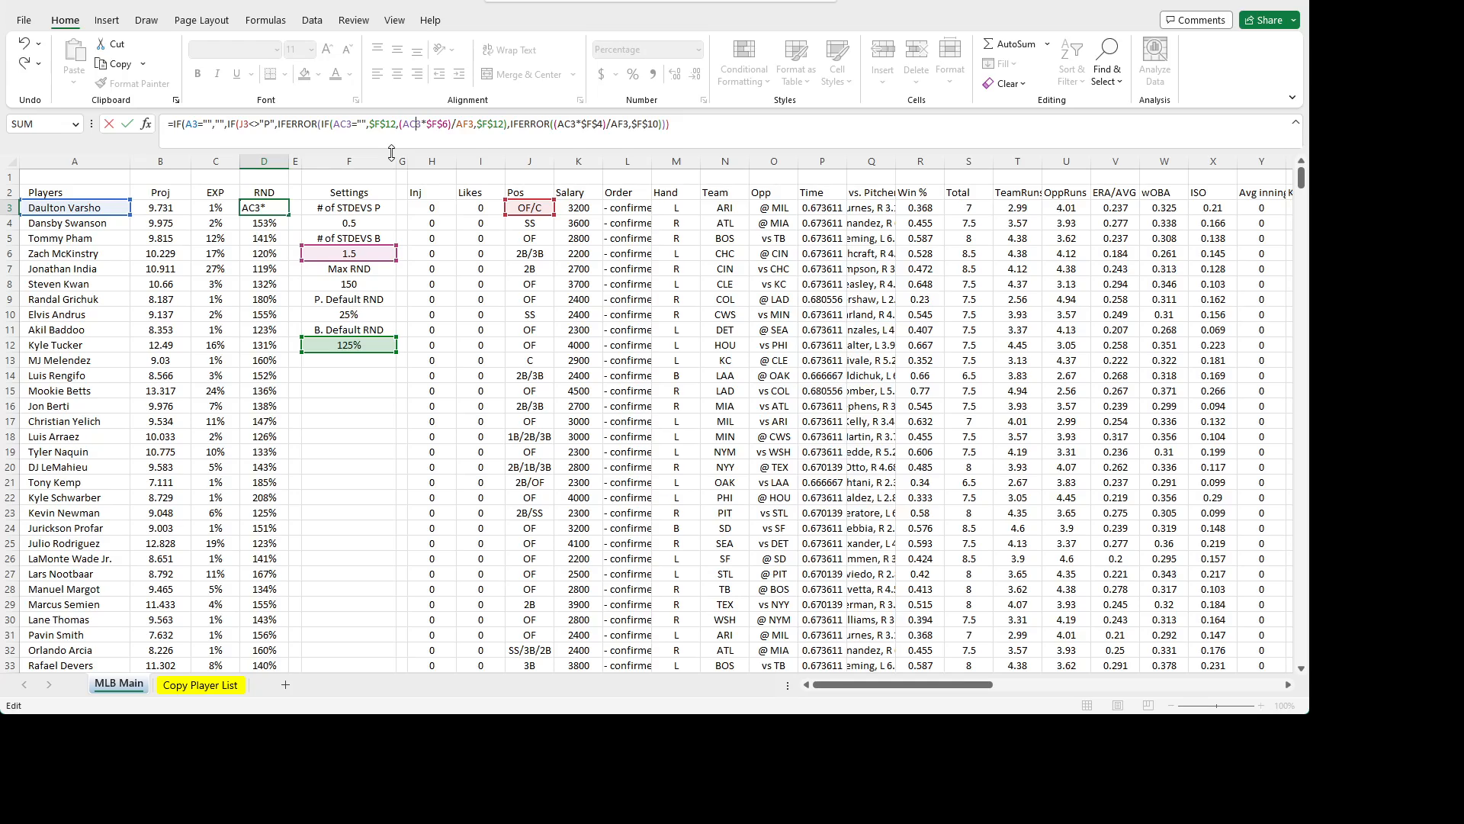
- Insert the blank-STDV test IF(AC3="", inside the pitcher IFERROR of D3's formula, ahead of the AC3*$F$4 calculation
key("Right")
key("Right")
key("Right")
key("Right")
key("Right")
key("Right")
key("Right")
key("Right")
key("Right")
key("Right")
key("Right")
key("Right")
key("Right")
key("Right")
key("Right")
key("Right")
key("Right")
key("Right")
key("Right")
key("Right")
key("Right")
key("Right")
type("IF(AC3")
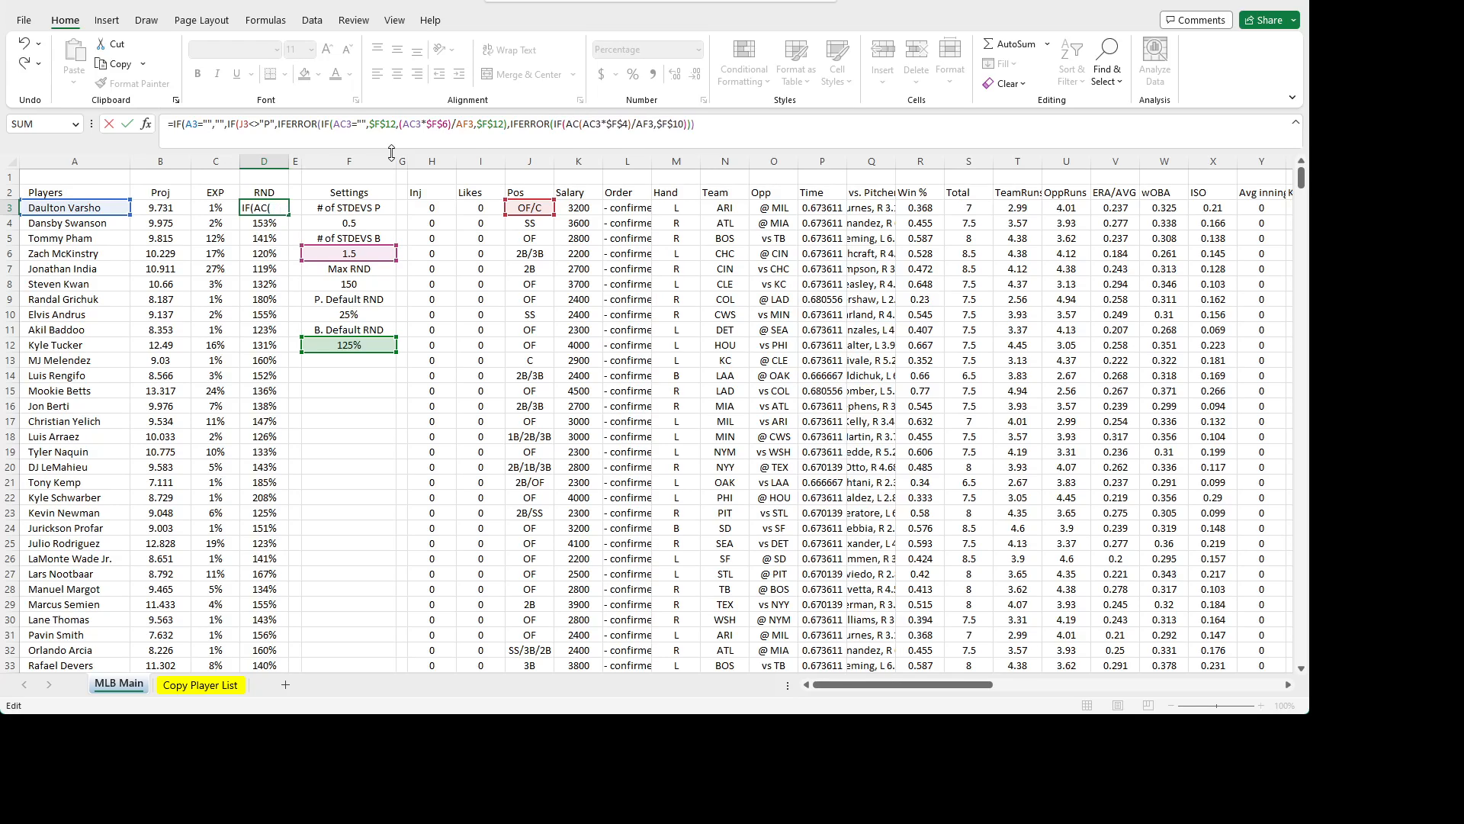
type("=\"\",")
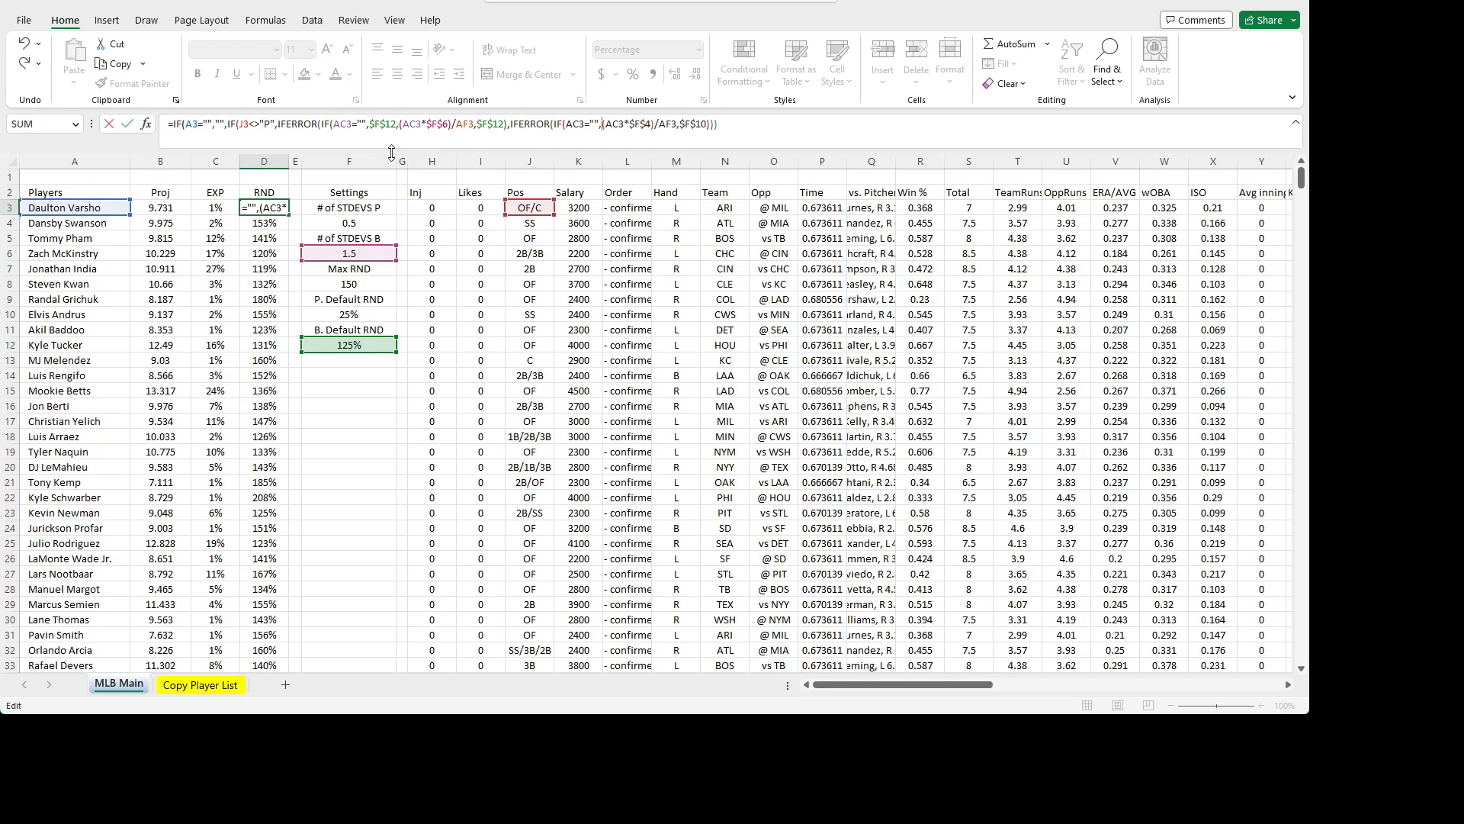
- Make the pitcher blank-STDV test return the absolute reference $F$10 before the calculation, and close the extra parenthesis at the formula's end
type("F10")
key("F4")
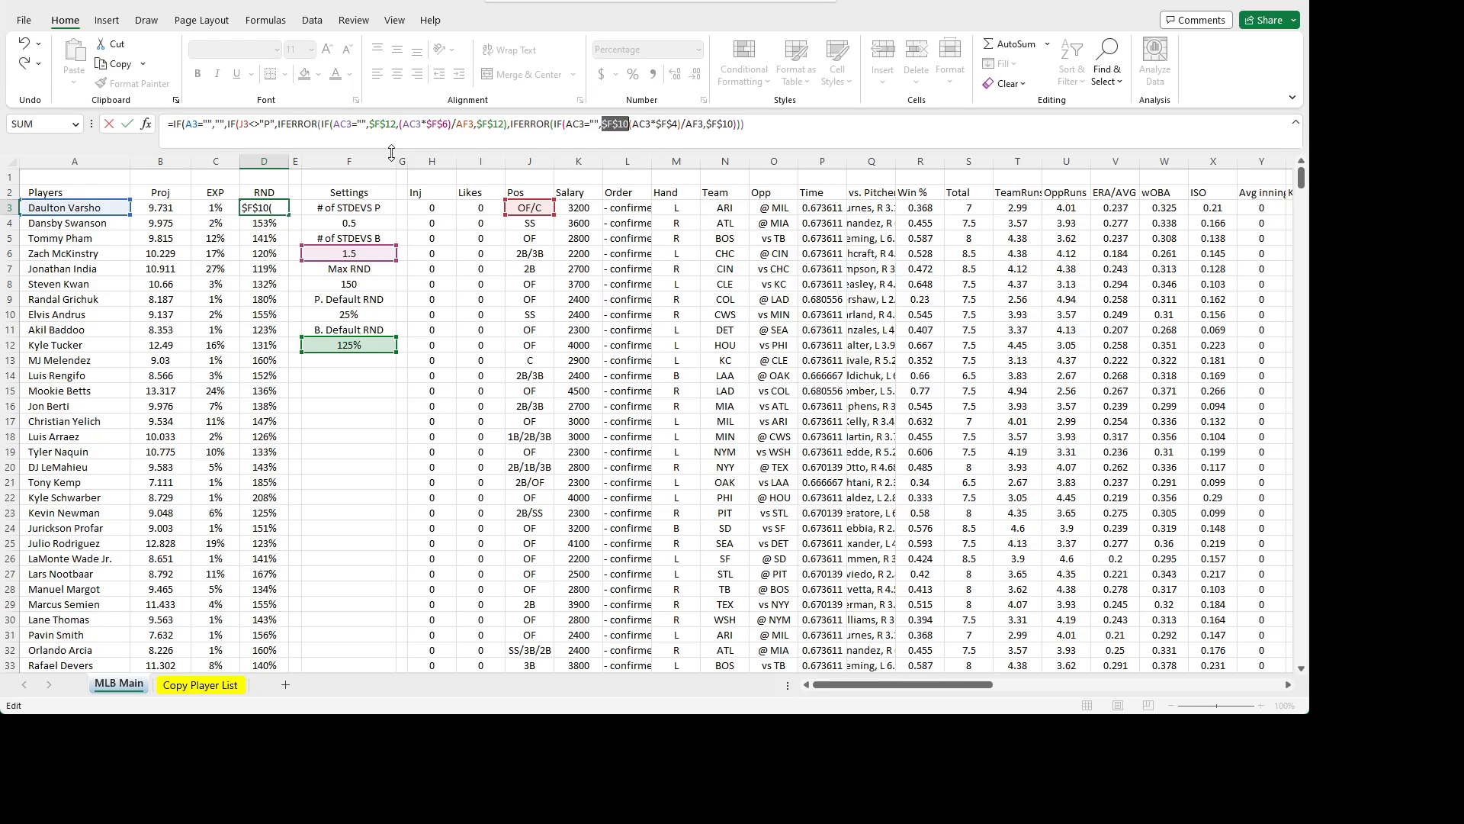
key("Right")
type(",")
key("End")
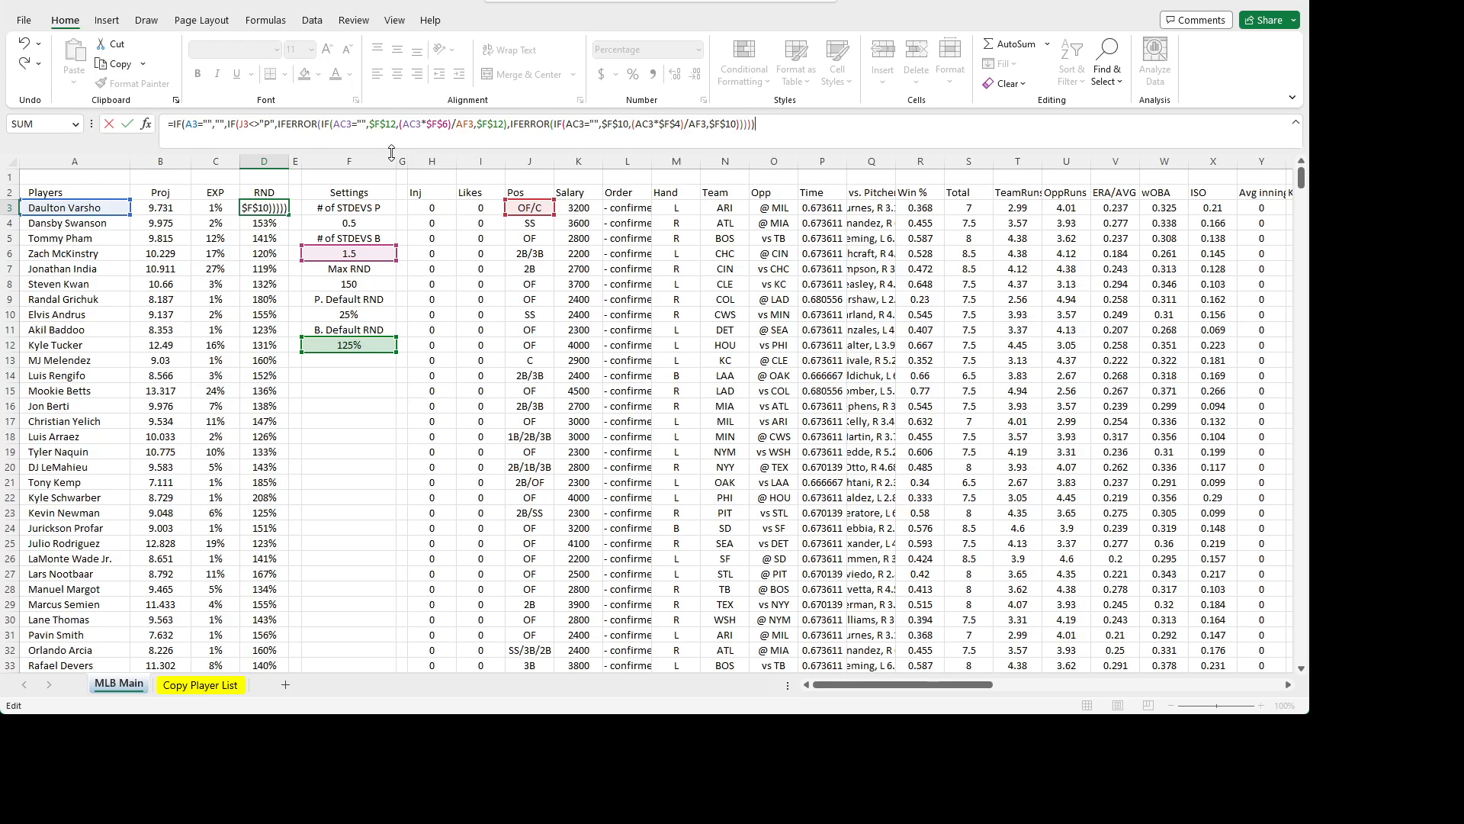
- Try to commit D3's RND formula, adding an extra closing parenthesis after the batter IFERROR's fallback $F$12
key("Return")
key("Return")
key("Left")
key("Left")
key("Left")
key("Left")
key("Left")
key("Left")
key("Left")
key("Left")
key("Left")
key("Left")
key("Left")
key("Left")
key("Left")
key("Left")
key("Right")
key("Right")
key("Right")
key("Right")
key("Right")
key("Right")
key("Right")
key("Right")
key("Right")
type(")")
key("Right")
key("Right")
key("Right")
key("Right")
key("Right")
key("Right")
key("Right")
key("Right")
key("Right")
key("Right")
key("Right")
key("Right")
key("Right")
key("Right")
key("Right")
key("Right")
key("Right")
key("Right")
key("Right")
key("Right")
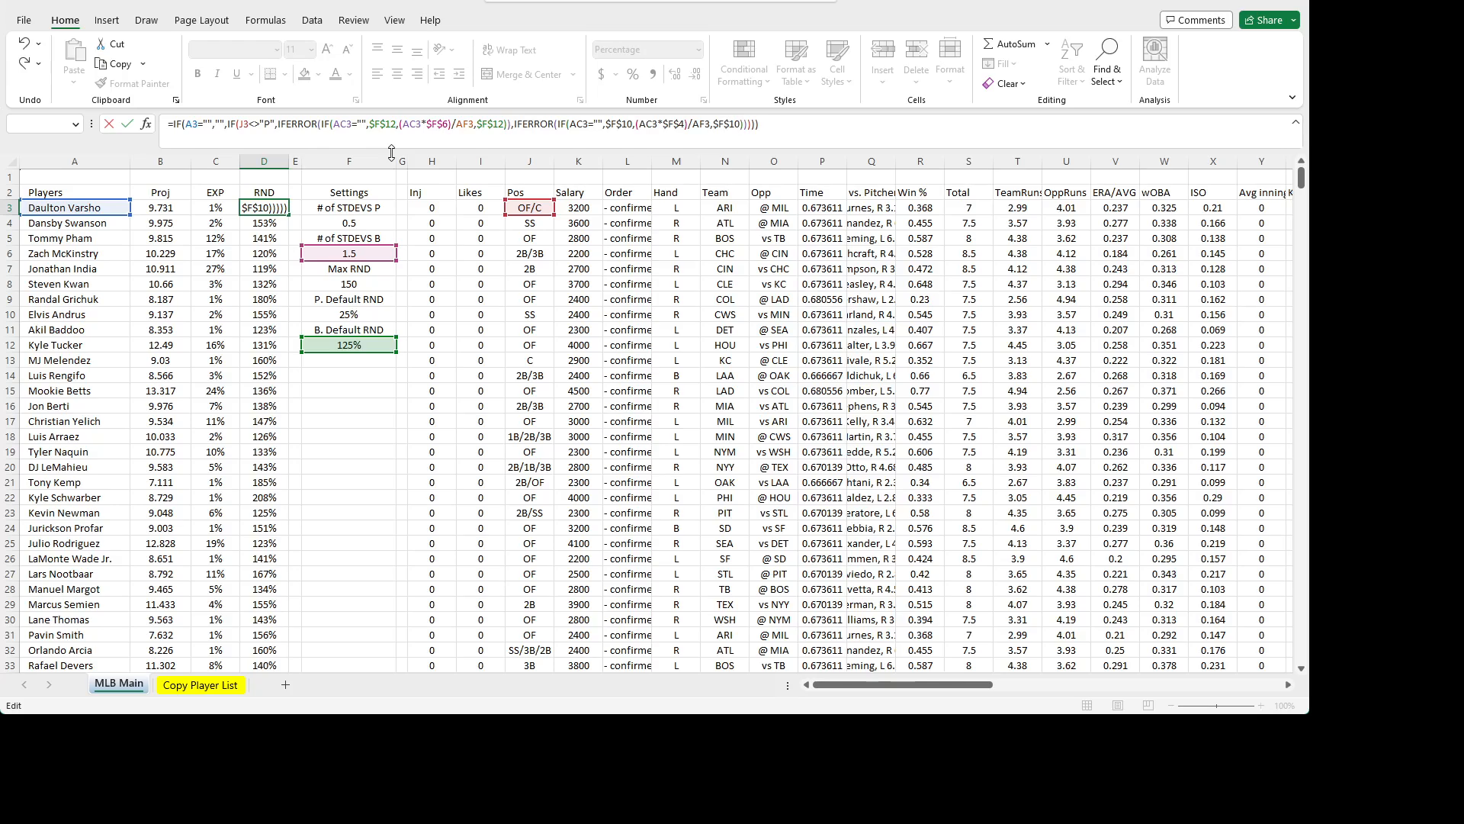
- Remove the surplus closing parentheses after the batter IFERROR's fallback $F$12 and at the end of D3's formula
key("Left")
key("Left")
key("Left")
key("Left")
key("Left")
key("Left")
key("Left")
key("Left")
key("Left")
key("Left")
key("Left")
key("Left")
key("Left")
key("Left")
key("Left")
key("Left")
key("Left")
key("Left")
key("Left")
key("Left")
key("Left")
key("Left")
key("Left")
key("Left")
key("Left")
key("Left")
key("Left")
key("Left")
key("Left")
key("Left")
key("Left")
key("Left")
key("Left")
key("Left")
key("Left")
key("Left")
key("Left")
key("Left")
key("Left")
key("Left")
key("Right")
key("Right")
key("Right")
key("Right")
key("Right")
key("Right")
key("Right")
key("Right")
key("Right")
key("Right")
key("Right")
key("Right")
key("Right")
key("Right")
key("Right")
key("Right")
key("Right")
key("Right")
key("Right")
key("Right")
key("Right")
key("Right")
key("Right")
key("Right")
key("Right")
key("Right")
key("Right")
key("Right")
key("Delete")
key("Right")
key("Right")
key("Right")
key("Right")
key("Right")
key("Right")
key("Right")
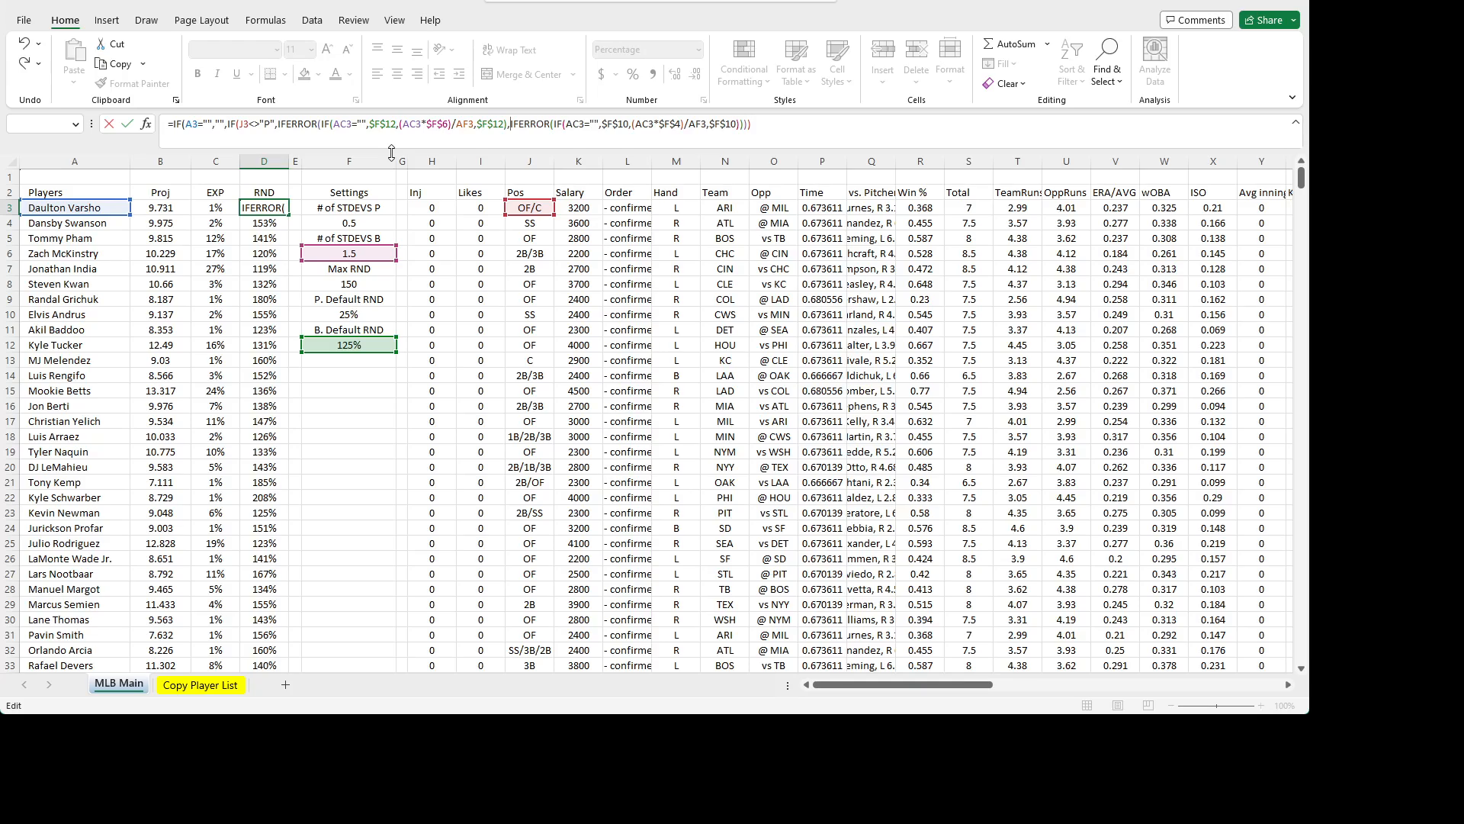
- Delete and re-enter the closing parenthesis and comma between the batter and pitcher IFERROR functions in D3's formula
key("Left")
key("BackSpace")
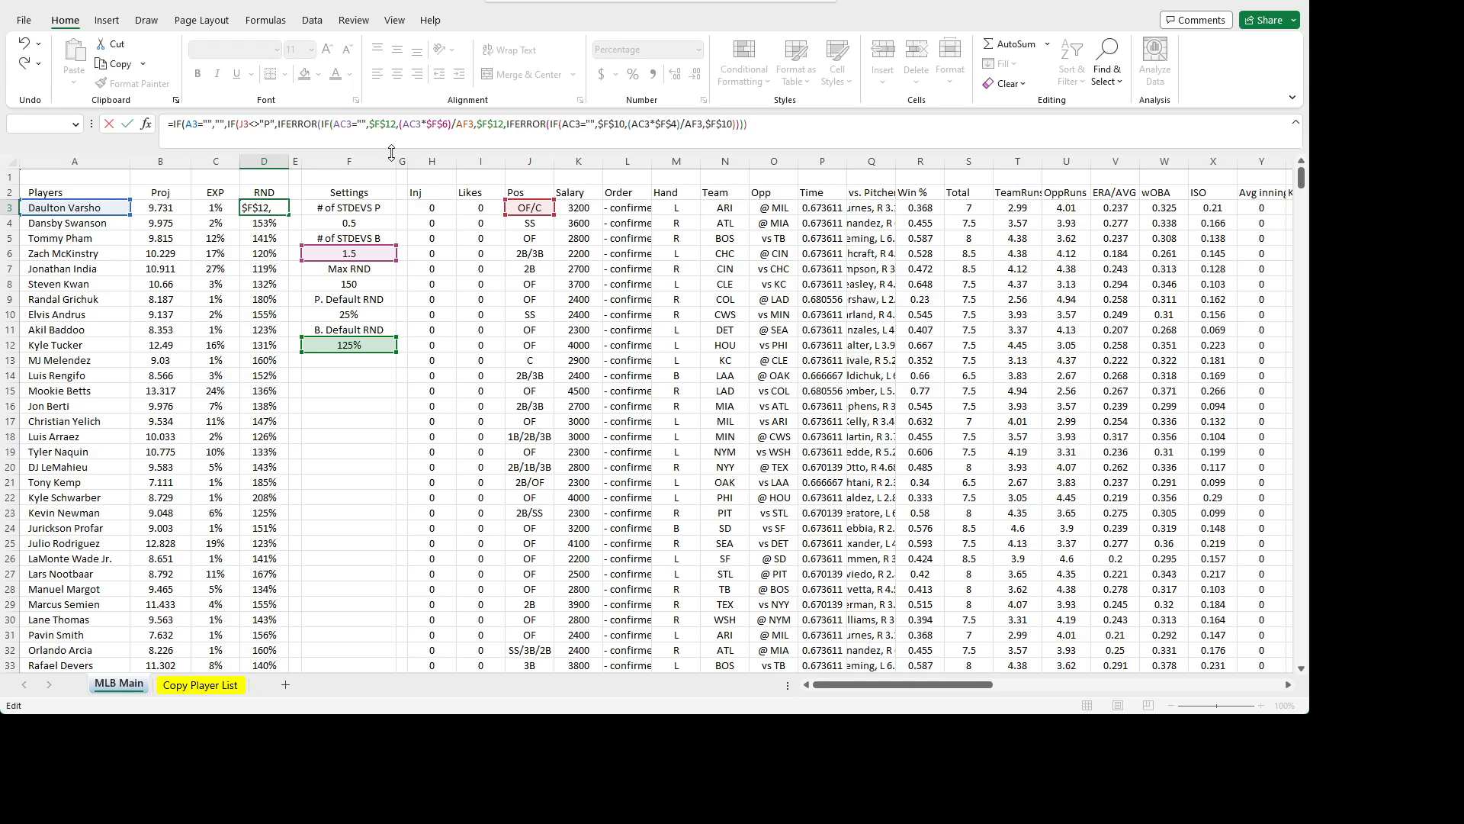
key("Right")
key("Left")
key("Left")
key("Left")
key("Left")
type(")")
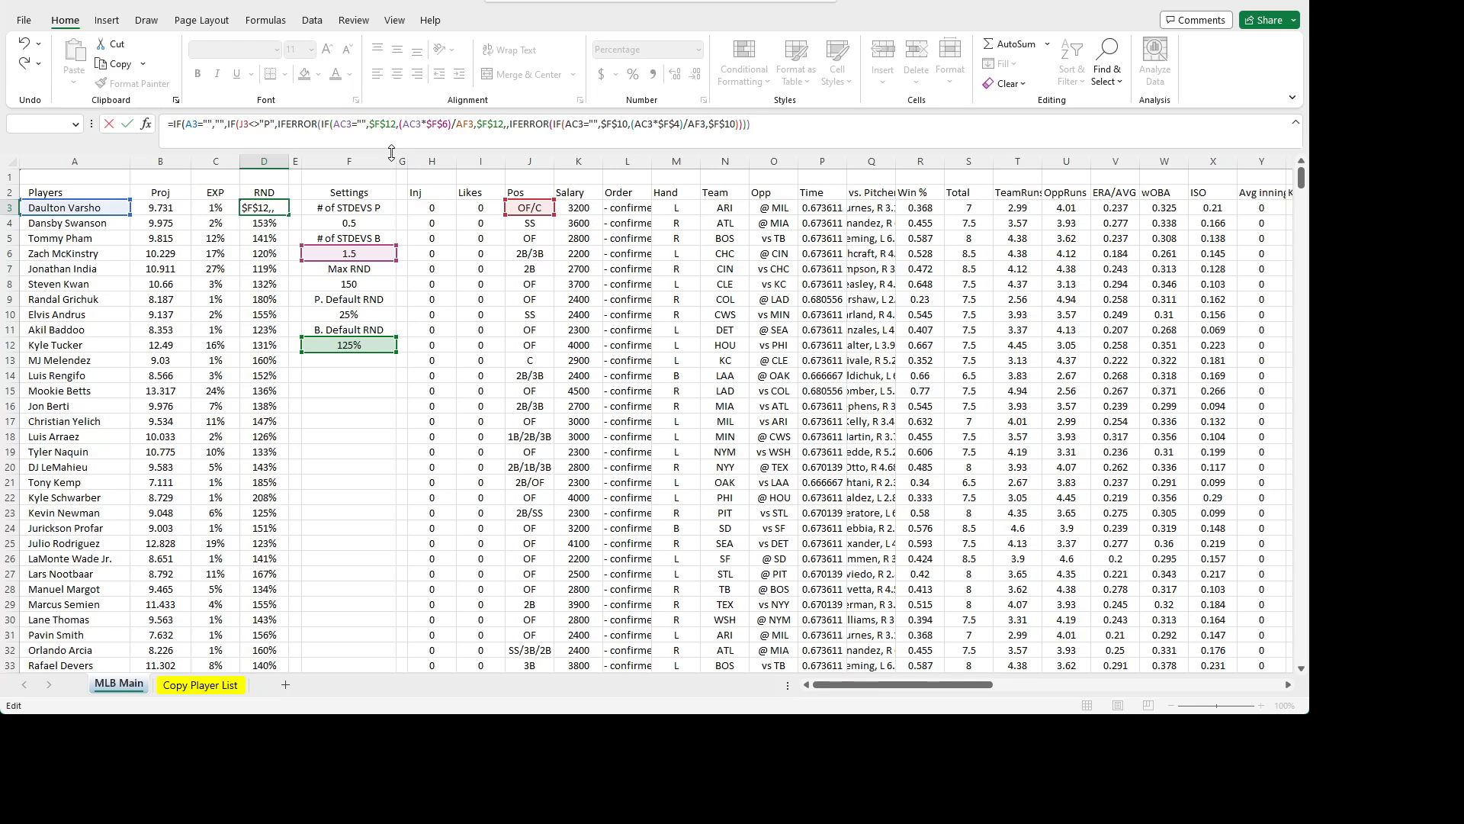
key("Right")
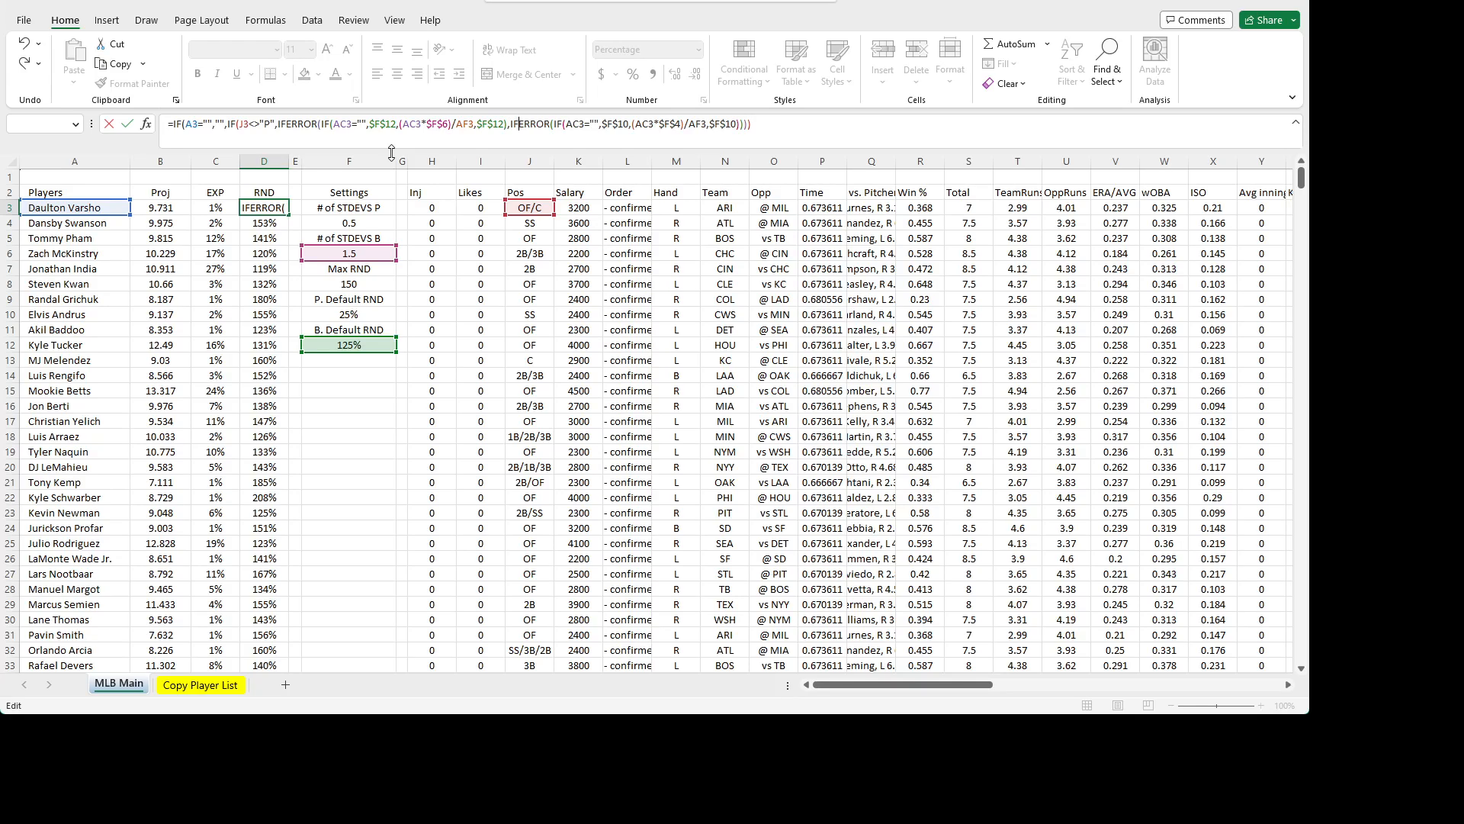
- Close the batter blank-STDV IF with a parenthesis after (AC3*$F$6)/AF3, ahead of the IFERROR fallback $F$12
key("Left")
key("Left")
key("Left")
key("Left")
key("Left")
key("Left")
key("Left")
key("Left")
type(")")
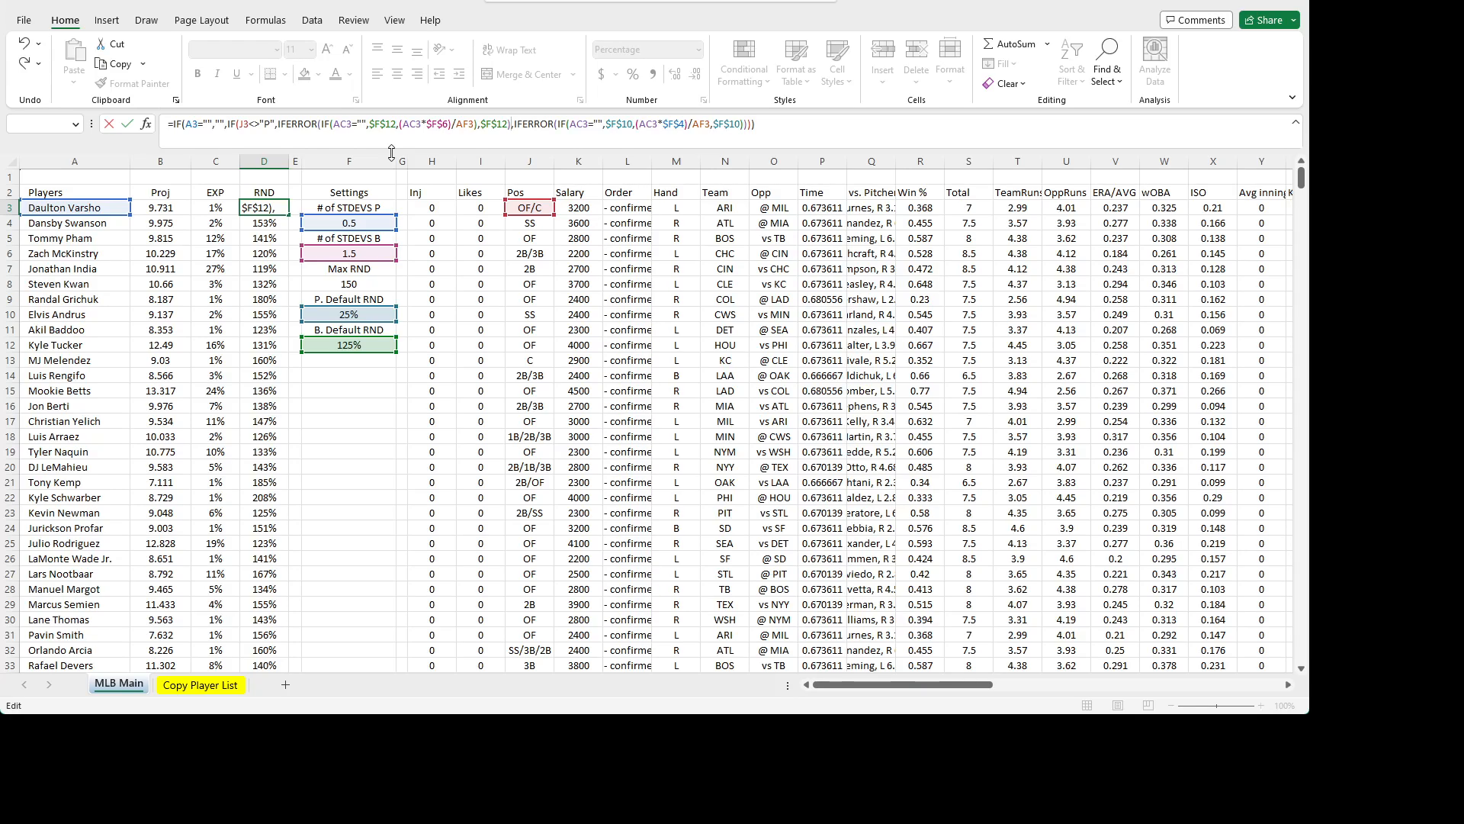
- Close the pitcher blank-STDV IF with a parenthesis after (AC3*$F$4)/AF3, commit D3's formula and fill it down the RND column
key("Right")
key("Right")
key("Right")
key("Right")
key("Right")
key("Right")
key("Right")
key("Right")
key("Right")
key("Right")
key("Right")
key("Right")
key("Right")
key("Right")
key("Right")
key("Right")
key("Right")
key("Right")
key("Right")
key("Right")
key("Right")
key("Right")
key("Right")
key("Right")
key("Right")
key("Right")
key("Right")
key("Right")
key("Right")
key("Right")
key("Right")
type(")")
key("ctrl+Return")
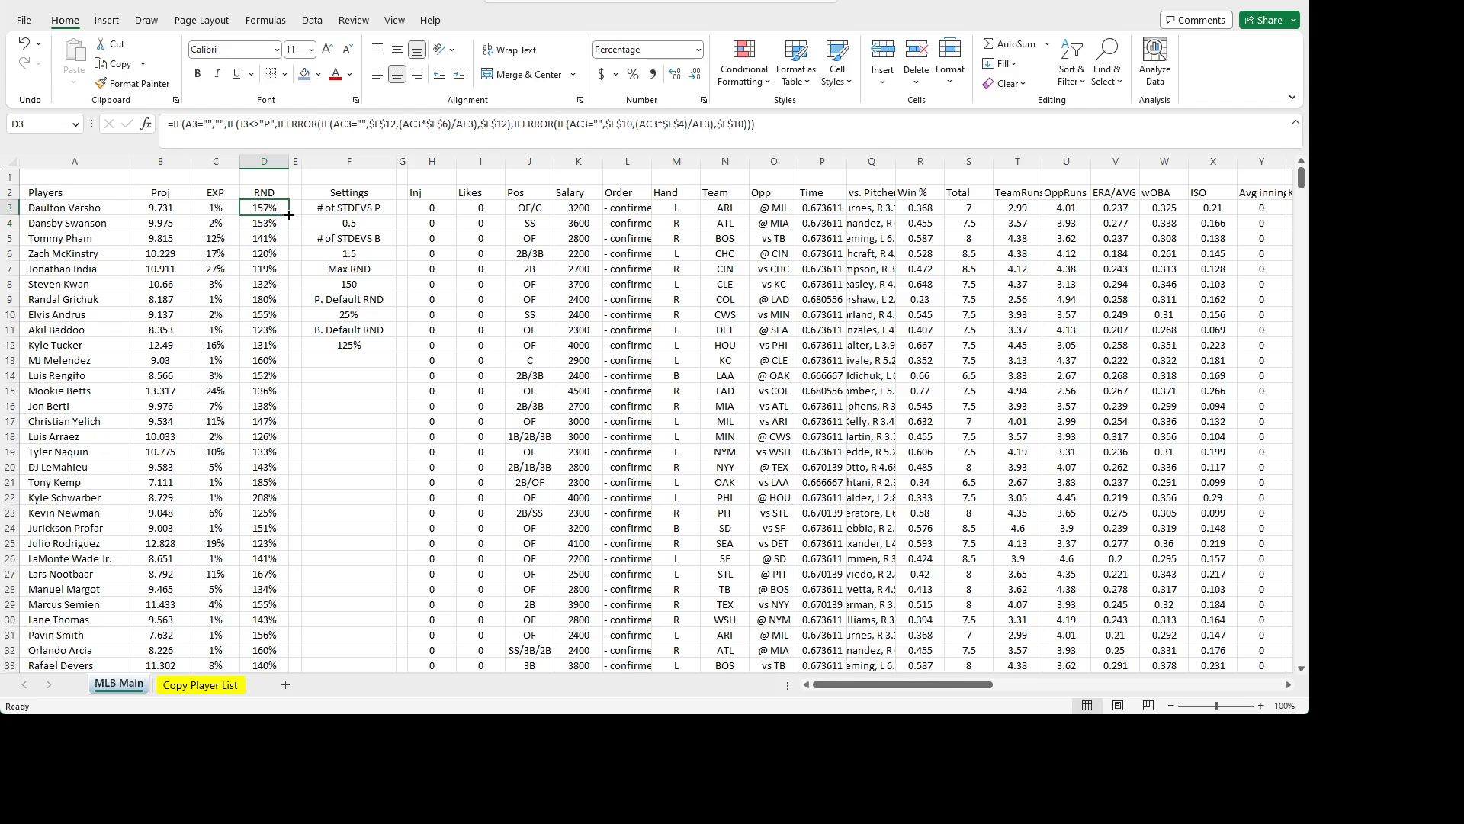
double_click(289, 216)
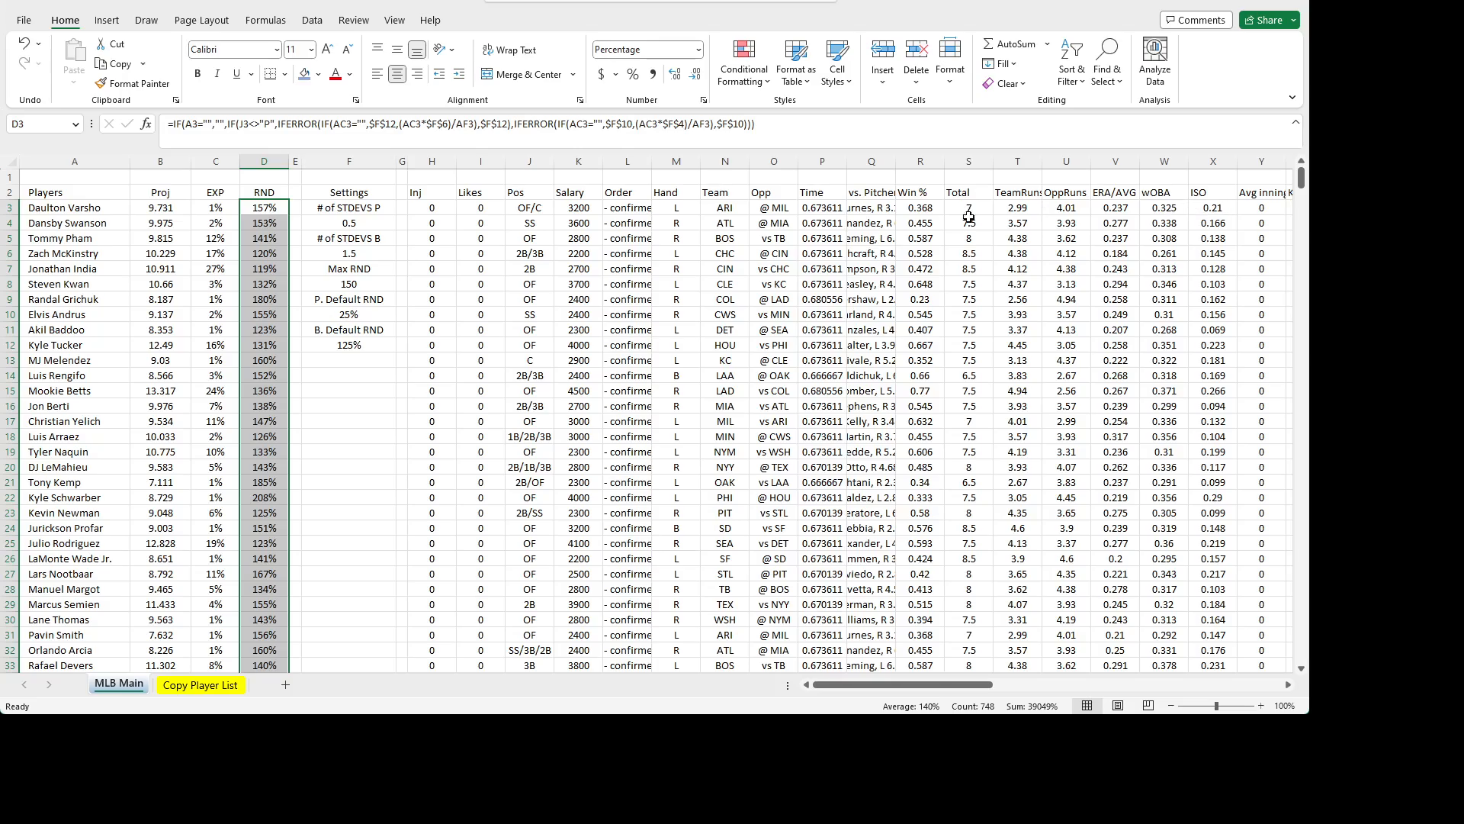
- Set the STDV in AC3 to 0 as a test, check D3's RND result and inspect the blank-STDV condition in its formula
left_click(1105, 204)
key("Right")
key("Right")
key("Right")
key("Right")
key("Right")
key("Right")
key("Right")
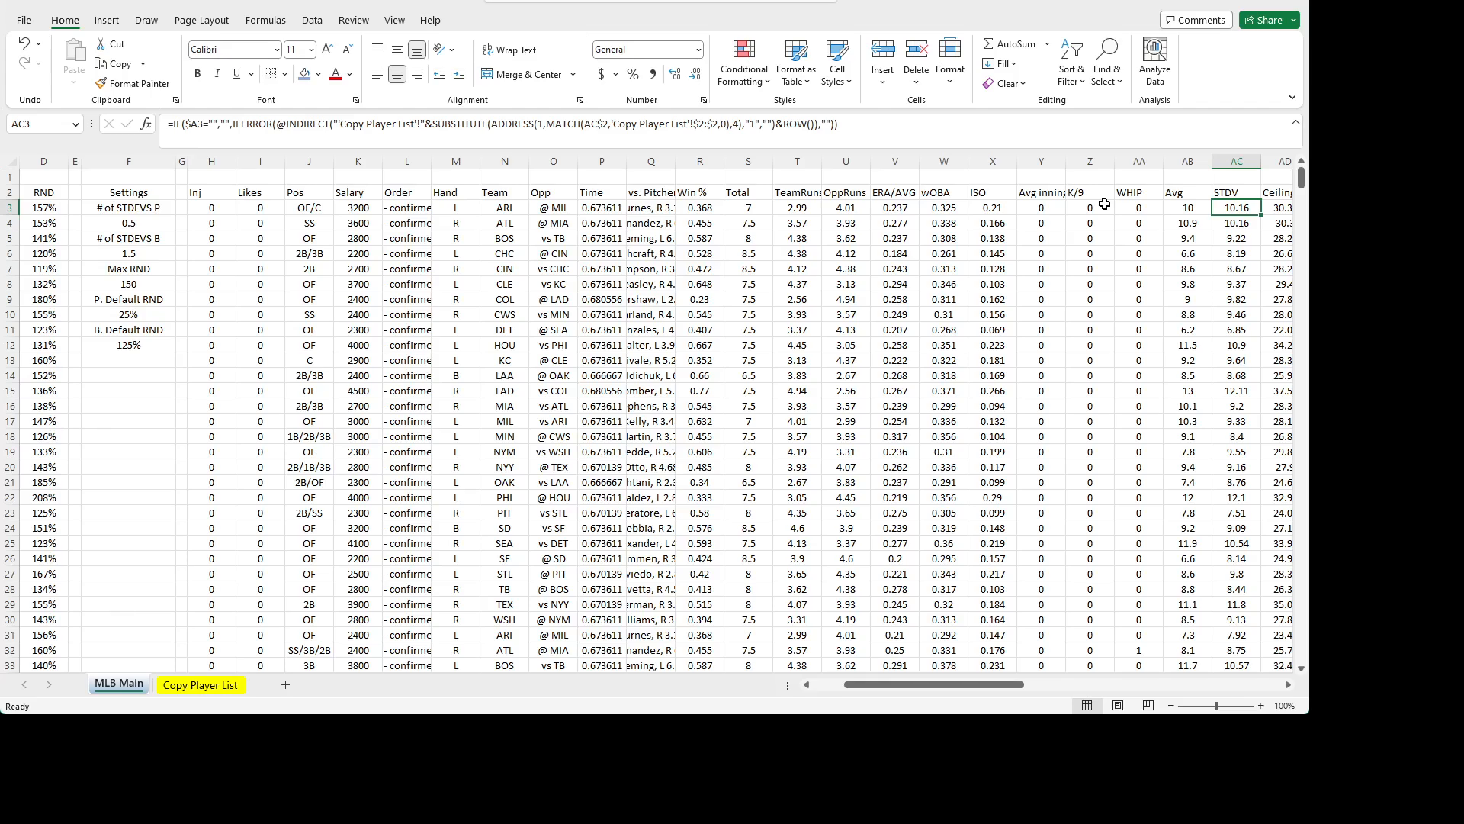
type("0")
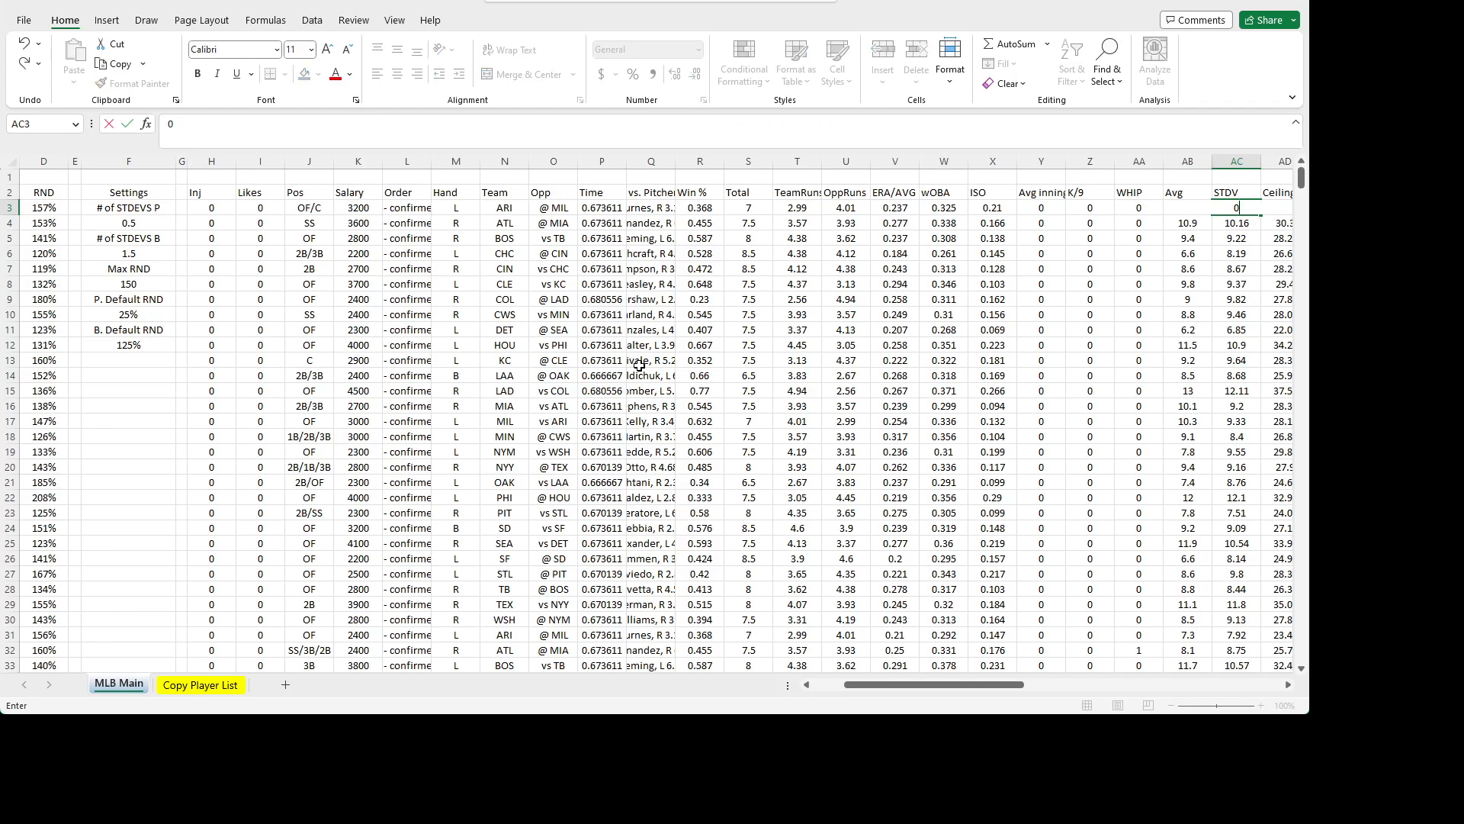
key("Left")
key("Left")
key("Left")
key("Left")
key("Left")
key("Left")
key("Left")
key("Left")
key("Left")
key("Left")
key("Left")
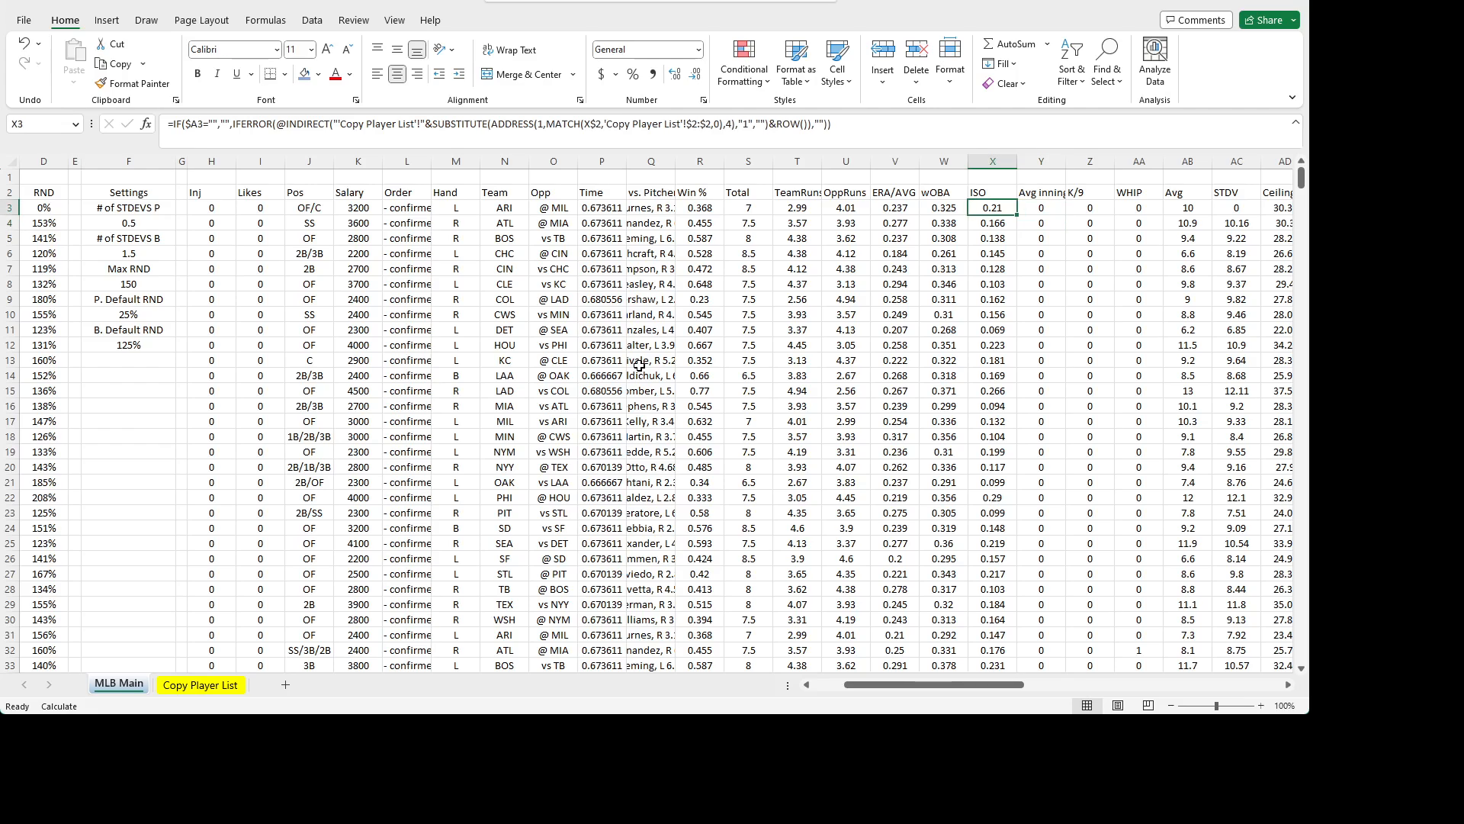
key("Left")
key("Left")
key("Left")
key("Left")
key("Left")
key("Left")
key("Left")
key("Left")
key("Left")
key("Left")
key("Left")
key("Left")
key("Left")
key("Left")
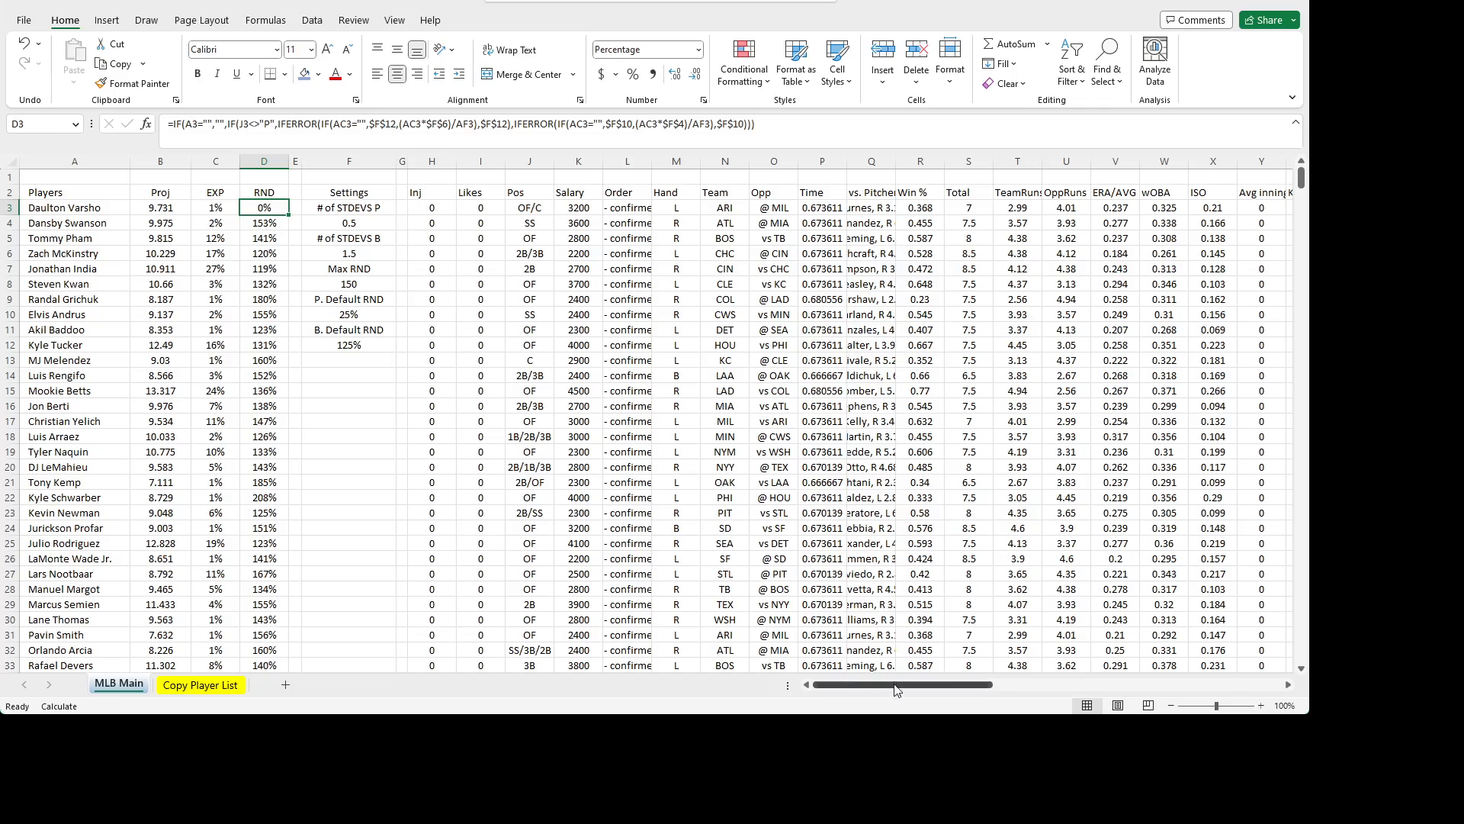
left_click_drag(894, 690, 857, 702)
left_click(363, 126)
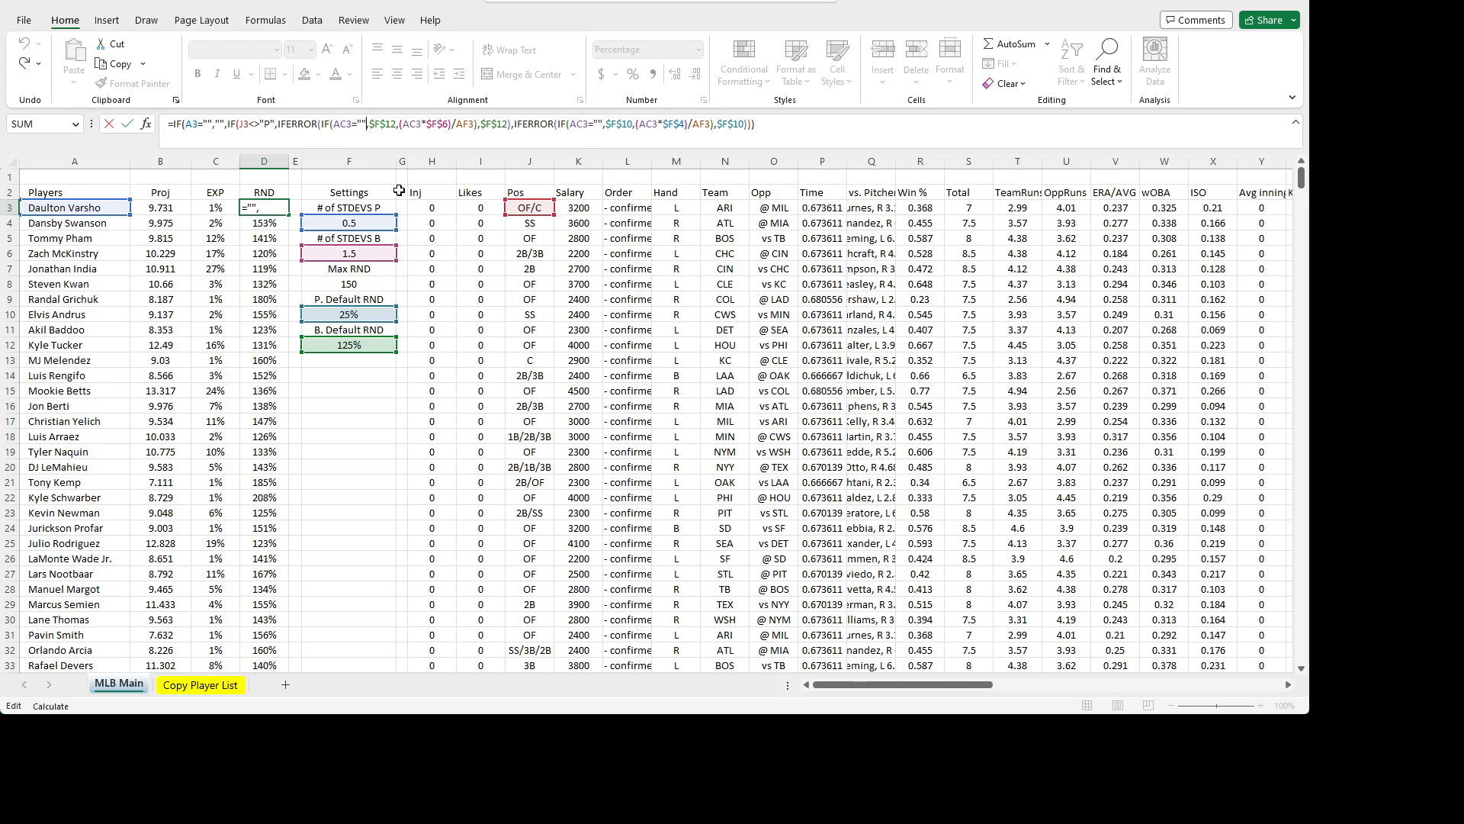
key("Escape")
- Clear the STDV in AC3 to test the blank case and check the resulting RND in D3
left_click(1248, 208)
key("Right")
key("Right")
key("Right")
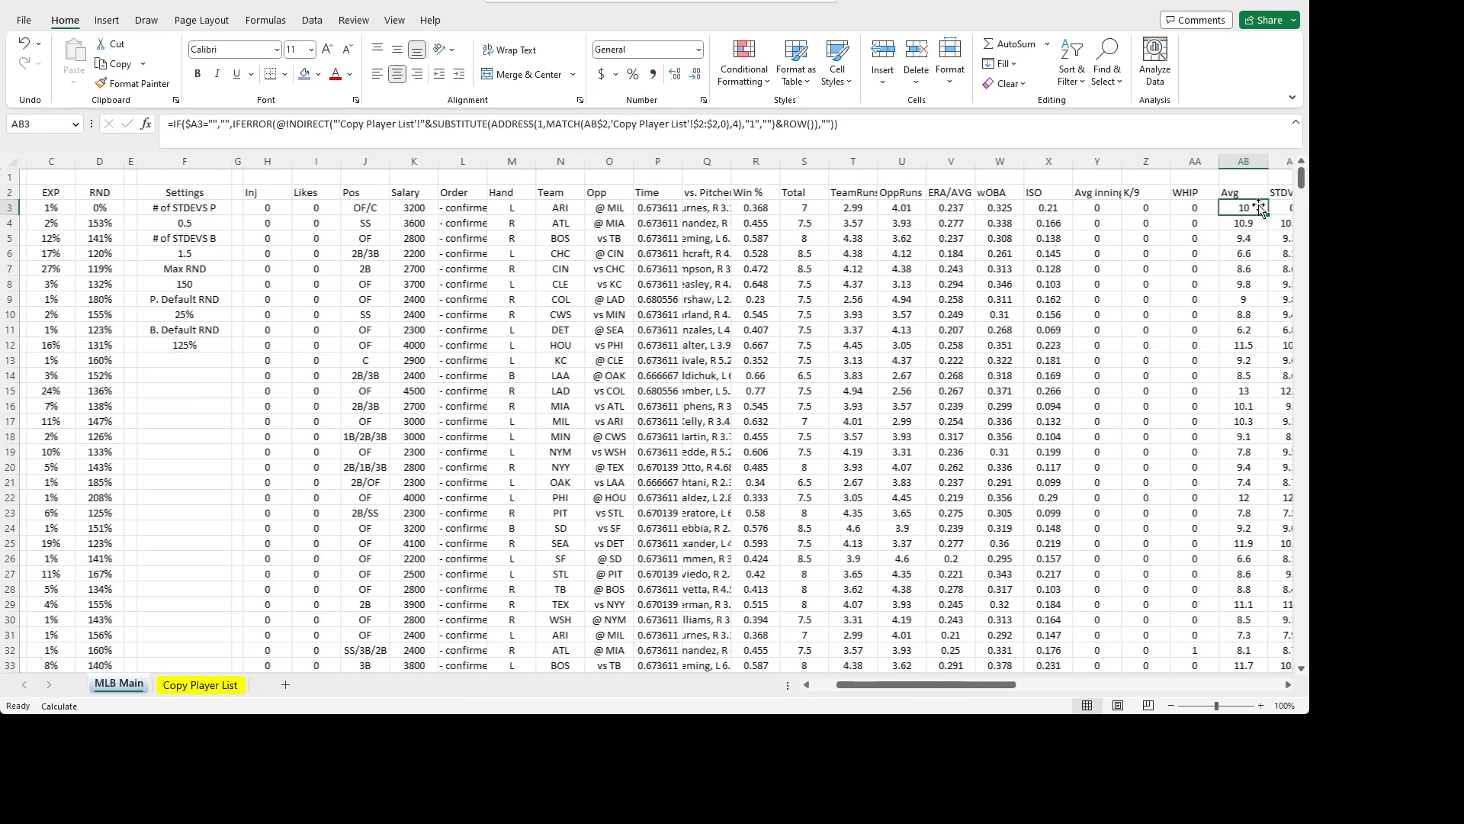
key("Right")
key("Right")
key("Right")
key("Left")
key("Left")
key("Delete")
key("Left")
key("Left")
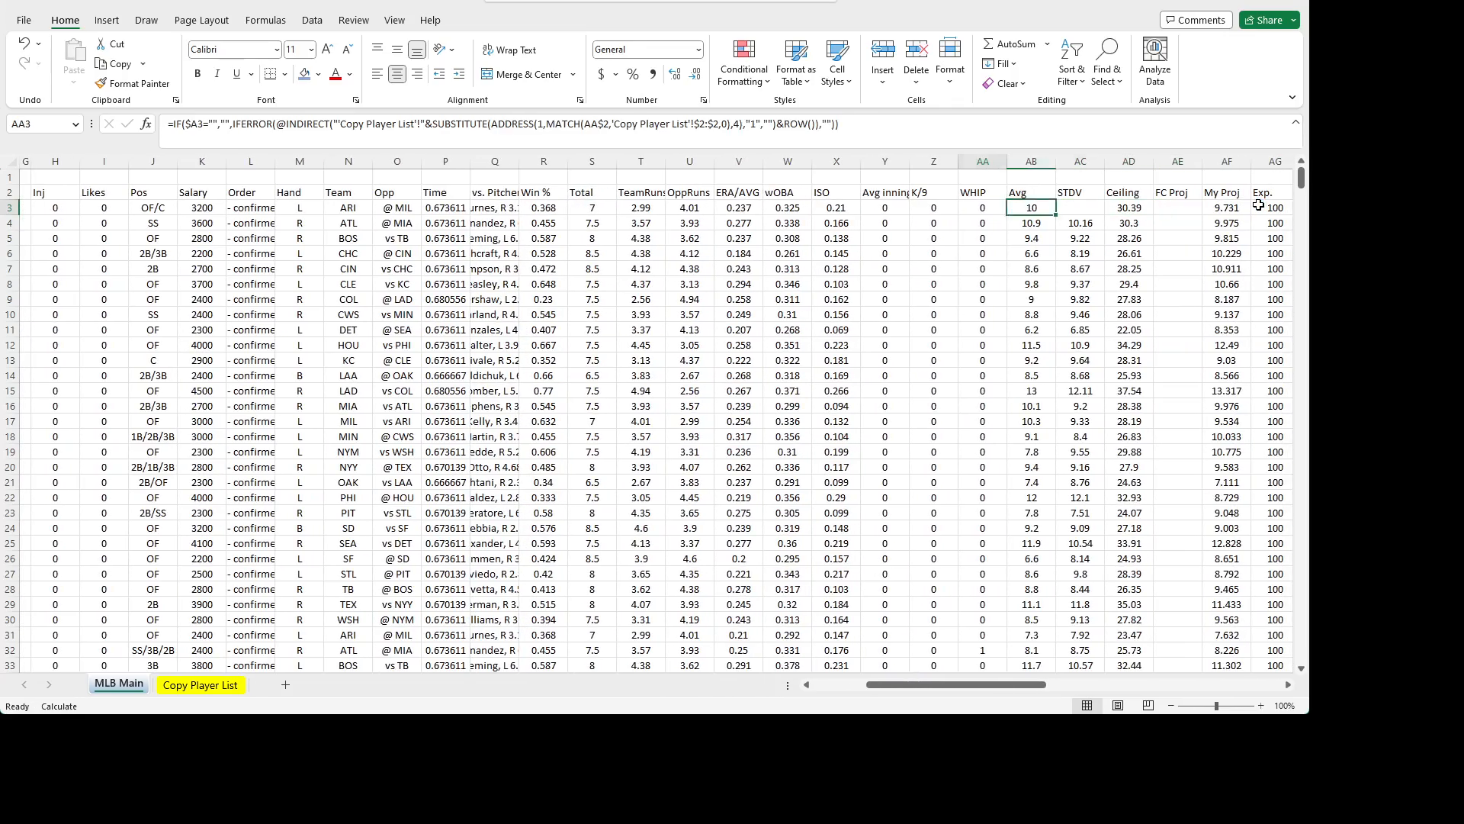
key("Left")
key("Left")
key("Left")
key("Left")
key("Left")
key("Left")
key("Left")
key("Left")
key("Left")
key("Left")
key("Left")
key("Left")
key("Left")
key("Left")
key("Left")
key("Left")
key("Left")
key("Left")
key("Left")
key("Left")
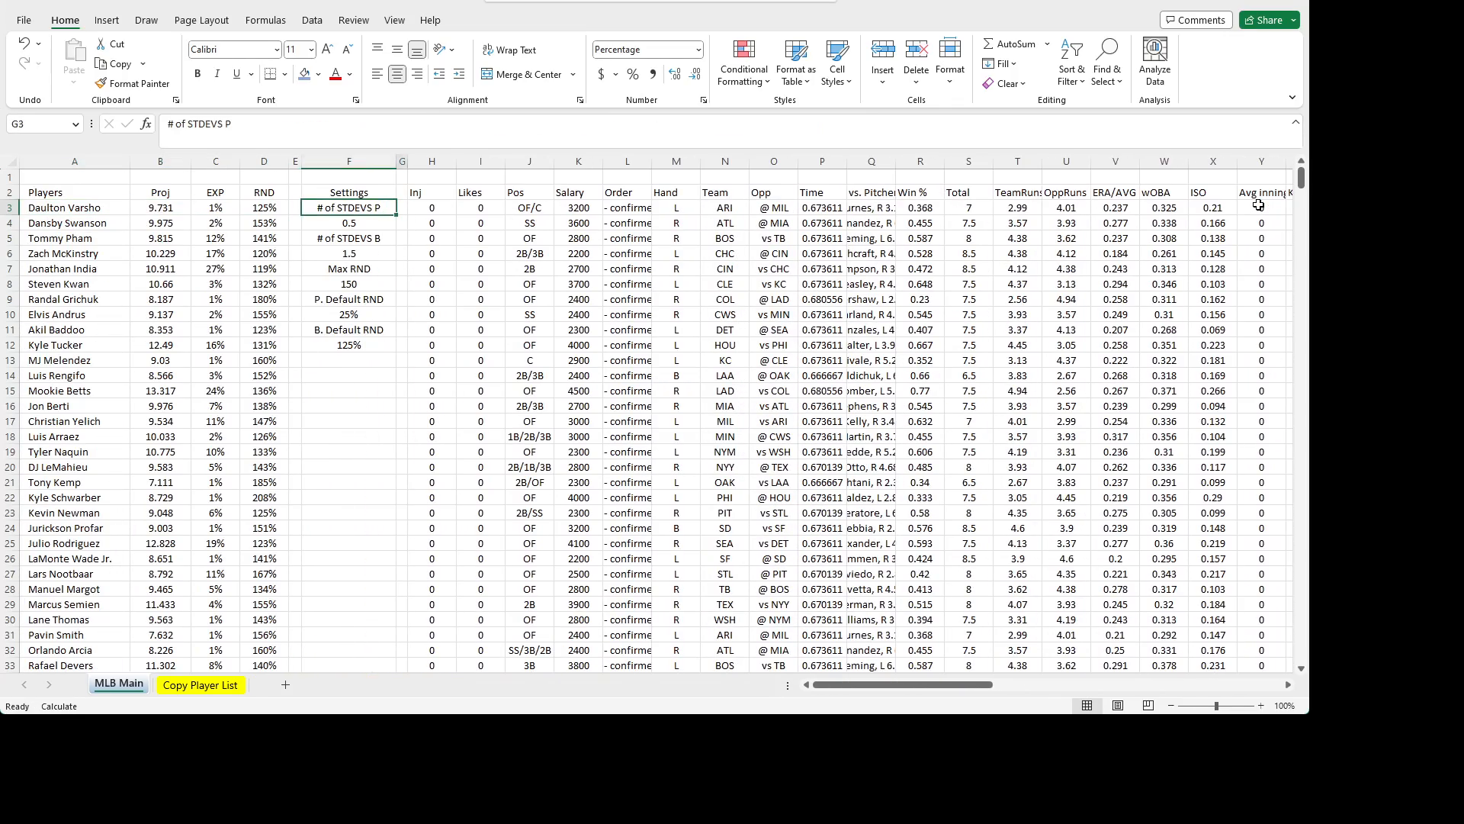
key("Left")
key("Left")
- Restore the STDV formula in AC3 by copying it from AC4
key("Right")
key("Right")
key("Right")
key("Right")
key("Right")
key("Right")
key("Right")
key("Right")
key("Right")
key("Right")
key("Right")
key("Right")
key("Right")
key("Right")
key("Right")
key("Right")
key("Right")
key("Right")
key("Right")
key("Right")
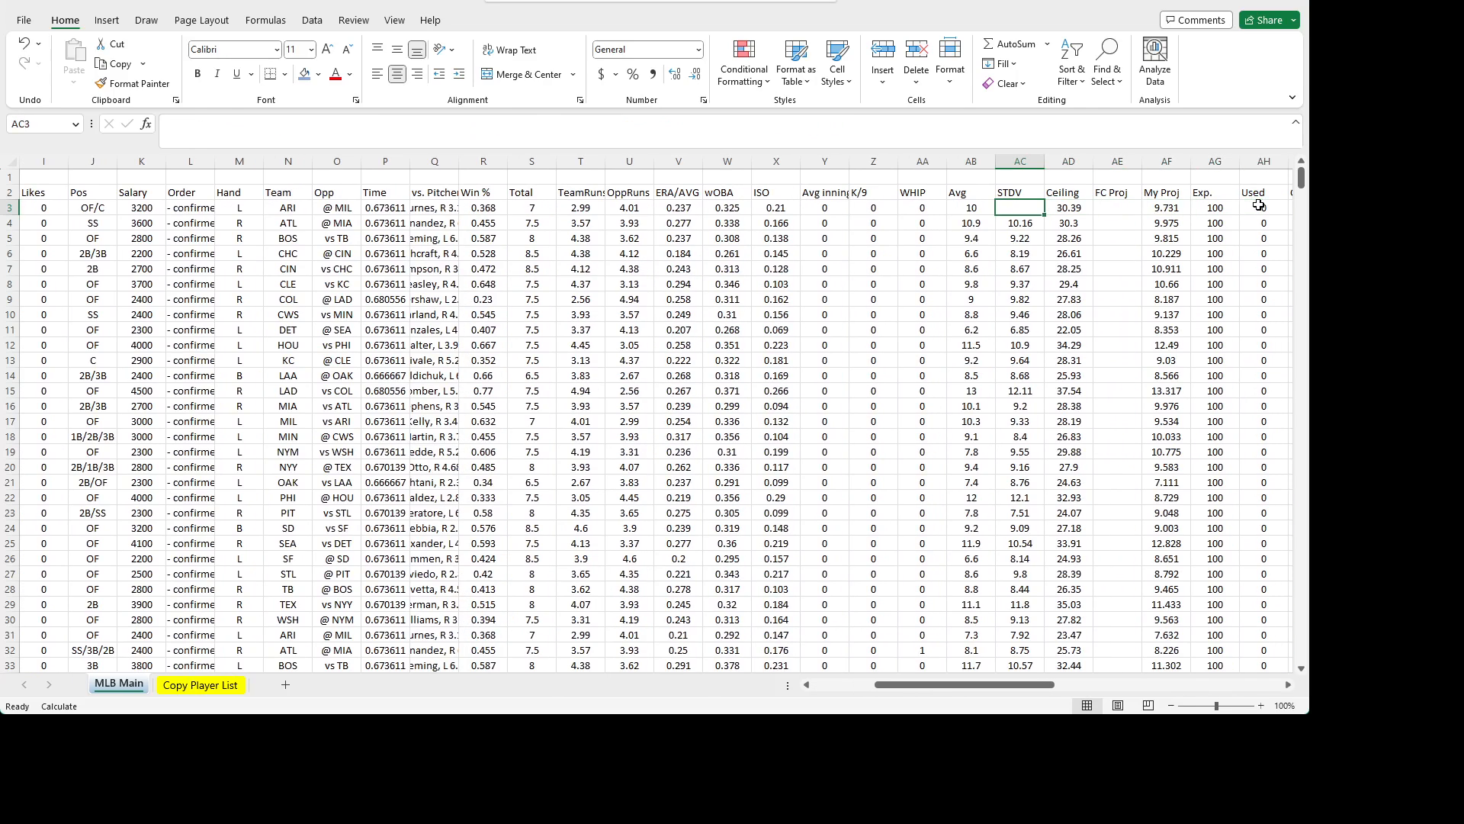
key("Down")
key("ctrl+c")
key("Up")
key("ctrl+v")
key("Down")
key("Escape")
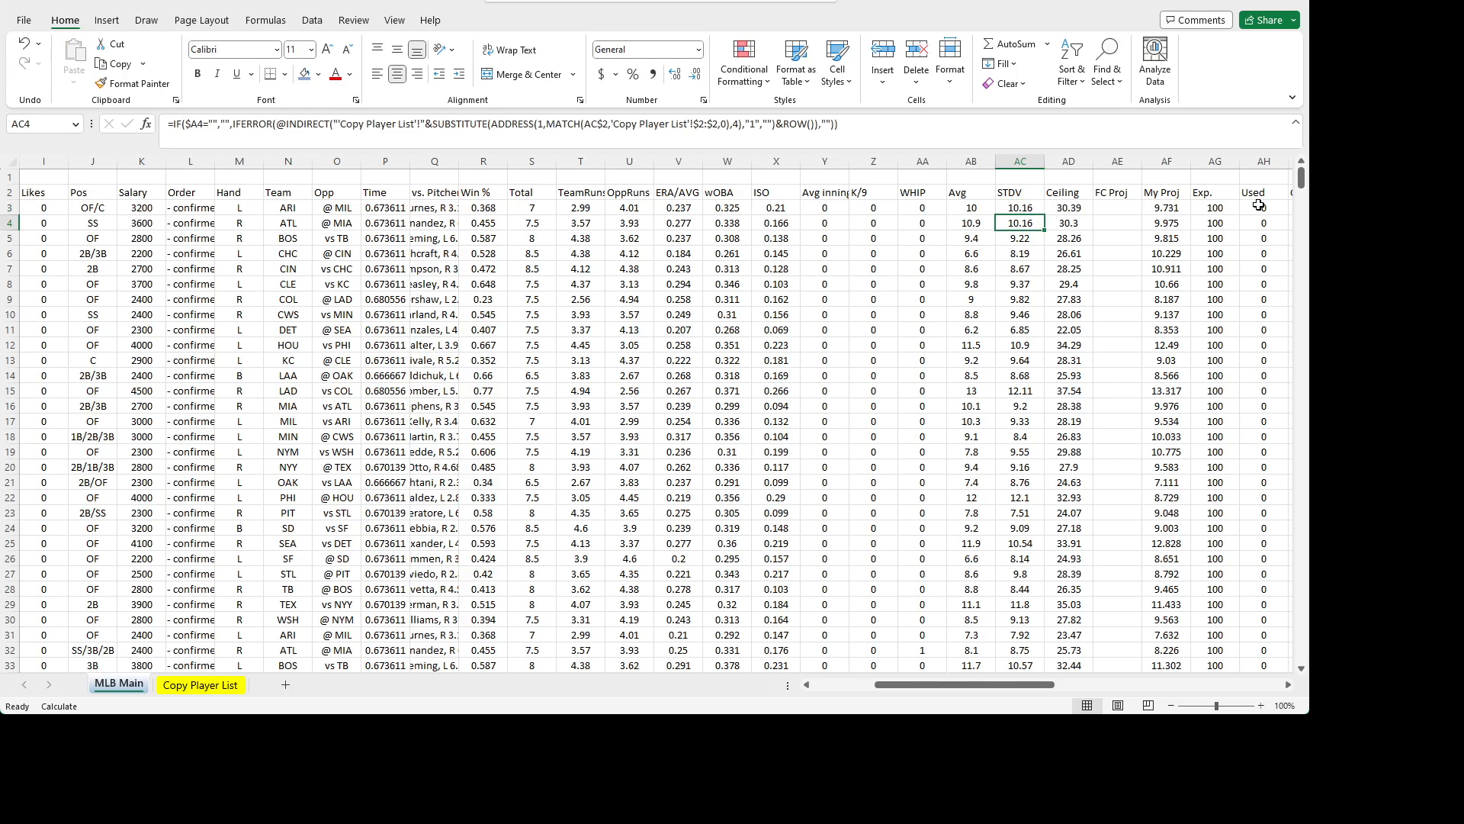
- Check D3's RND with the STDV restored, review its default and fallback references, and compare it with D4's formula
key("Up")
key("Left")
key("Left")
key("Left")
key("Left")
key("Left")
key("Left")
key("Left")
key("Left")
key("Left")
key("Left")
key("Left")
key("Left")
key("Left")
key("Left")
key("Left")
key("Left")
key("Left")
key("Left")
key("Left")
key("Left")
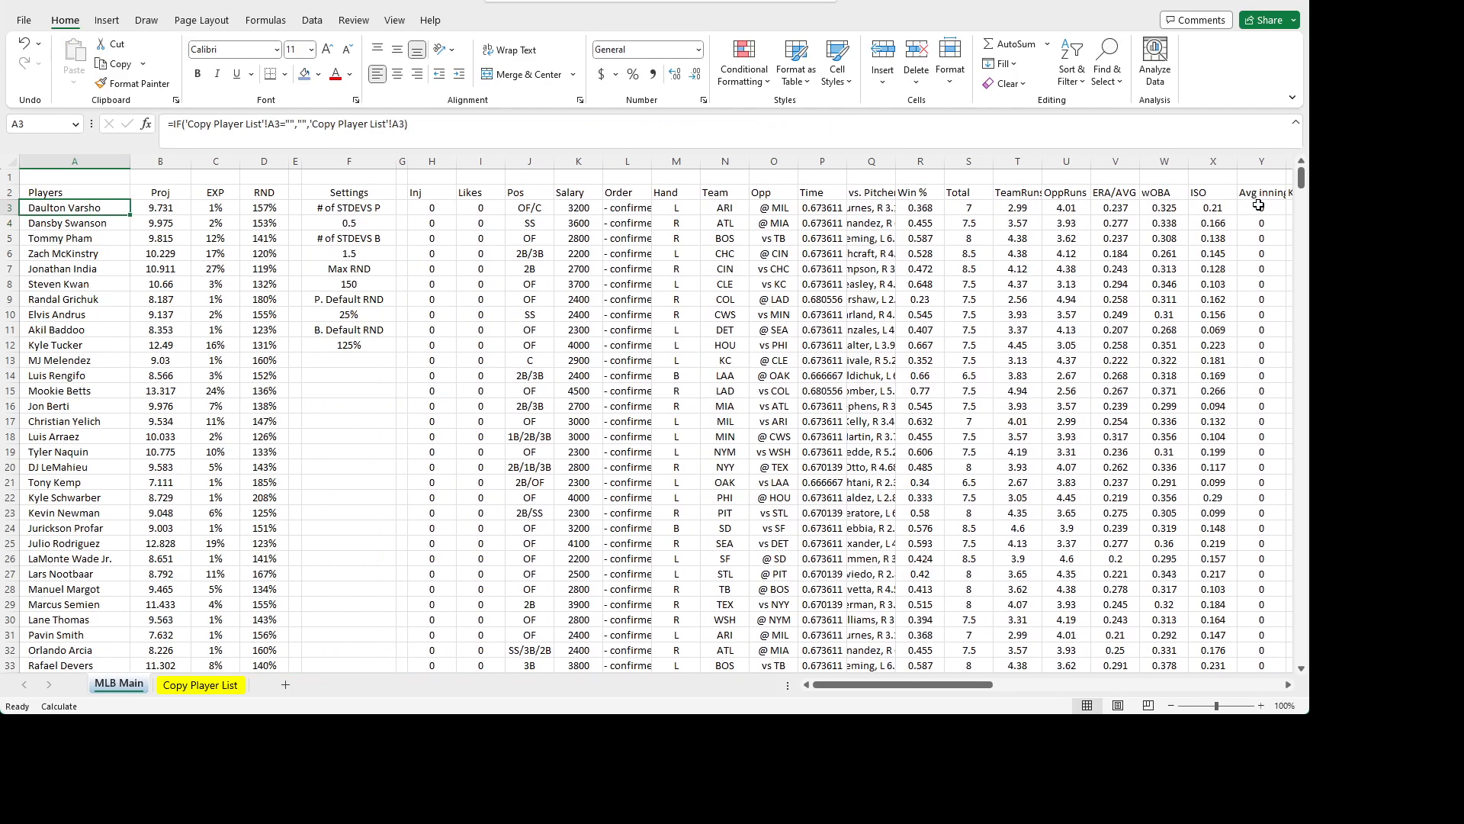
key("Right")
key("Right")
key("Right")
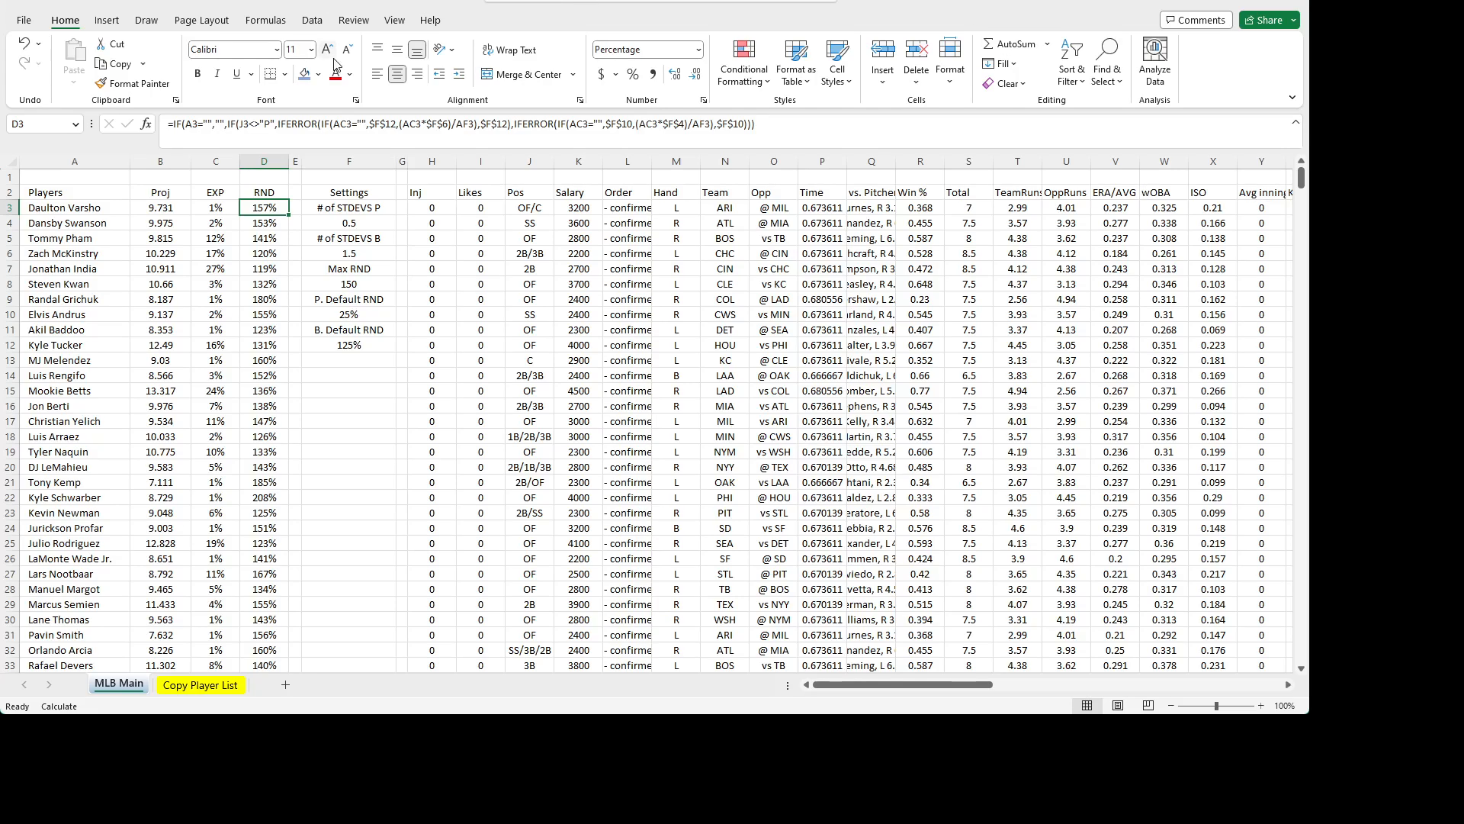
left_click(387, 123)
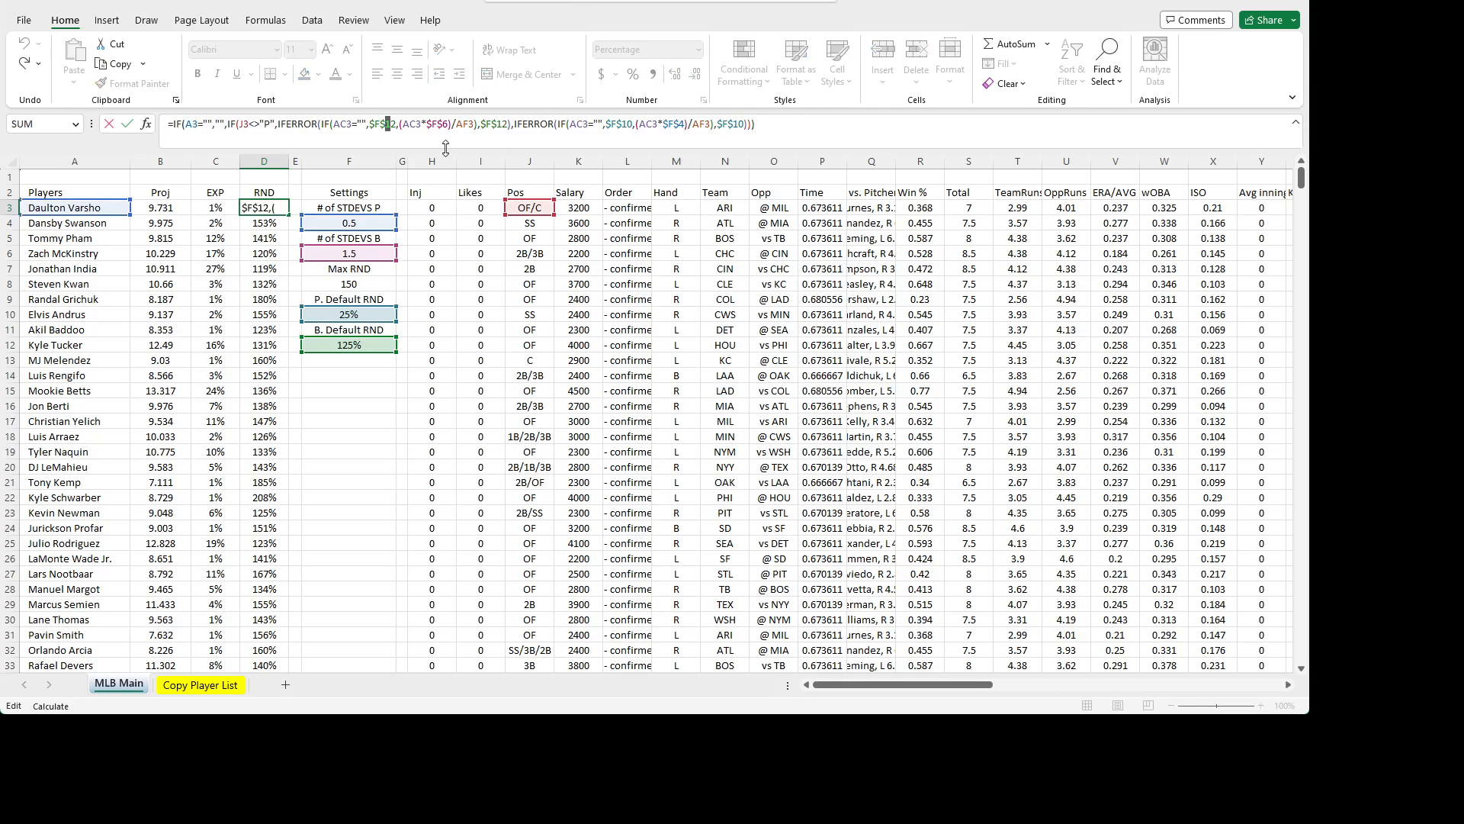
left_click(789, 123)
key("ctrl+Return")
left_click(266, 226)
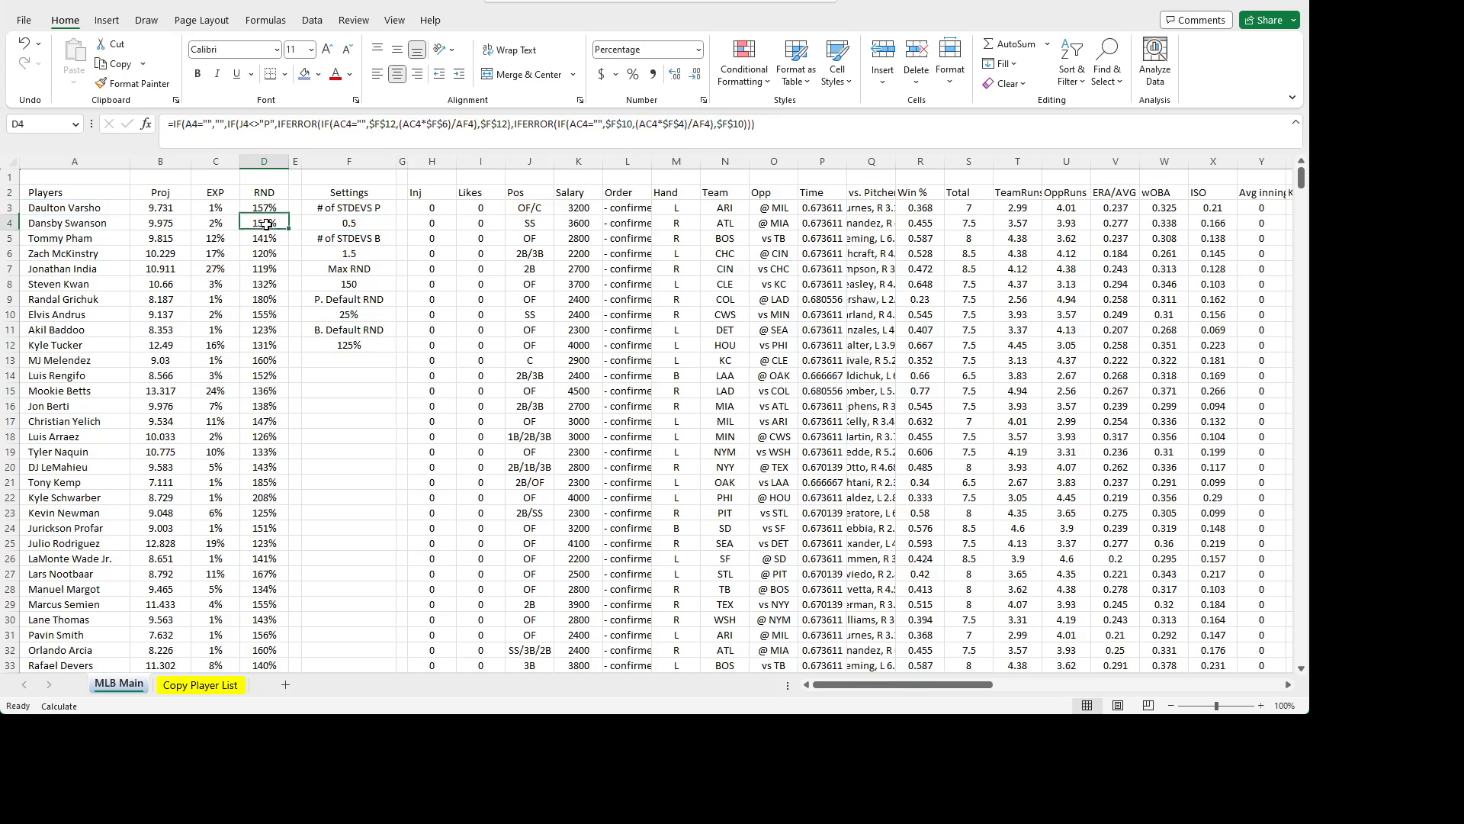
left_click(262, 204)
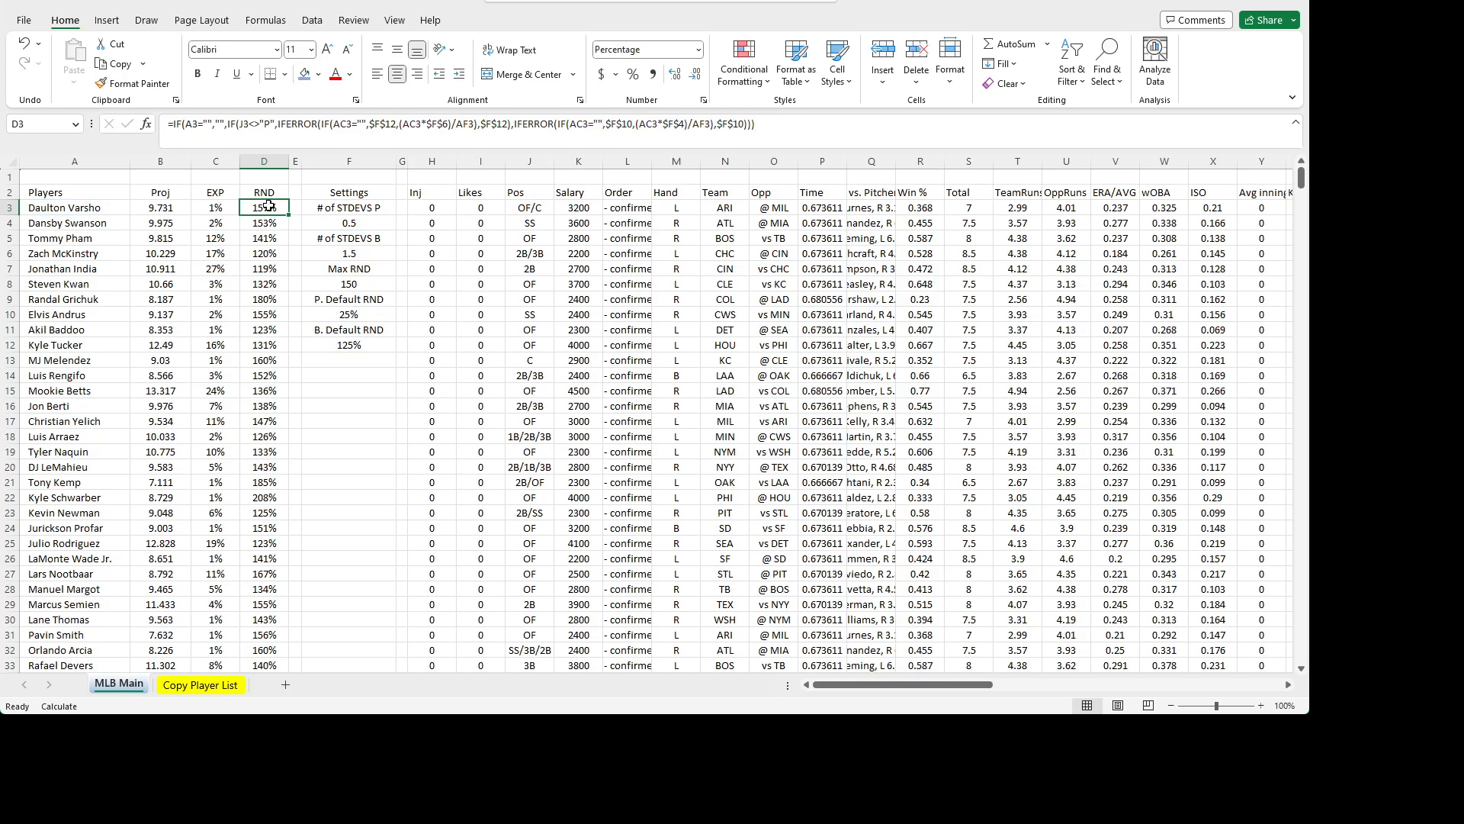
- Fill the RND formula from D3 down through the rest of column D
key("ctrl+shift+Down")
key("ctrl+d")
key("shift+BackSpace")
left_click(480, 406)
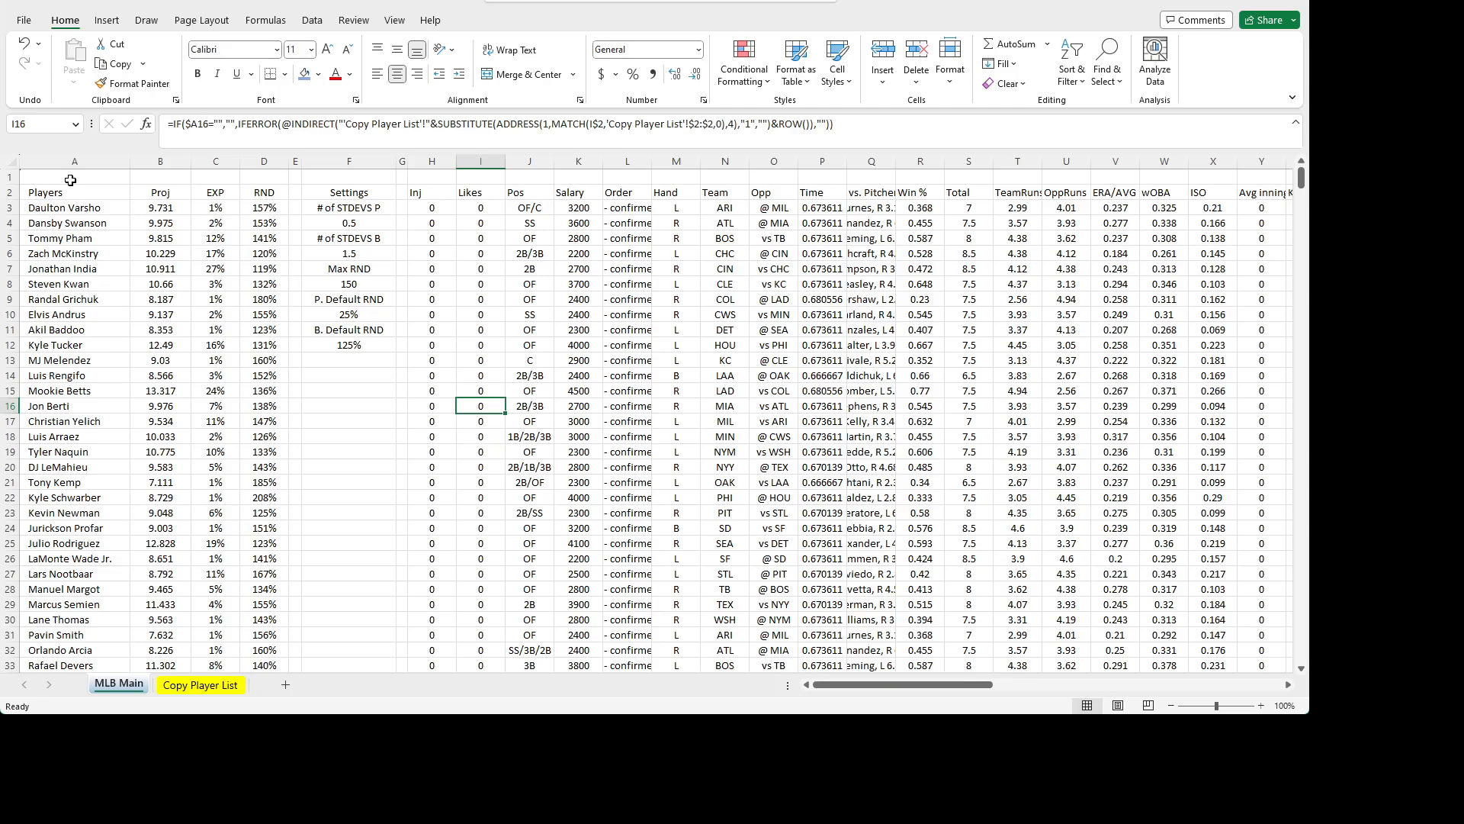
- Enter the heading "Randomness" in F1 above the Settings label
left_click(350, 180)
type("Rand")
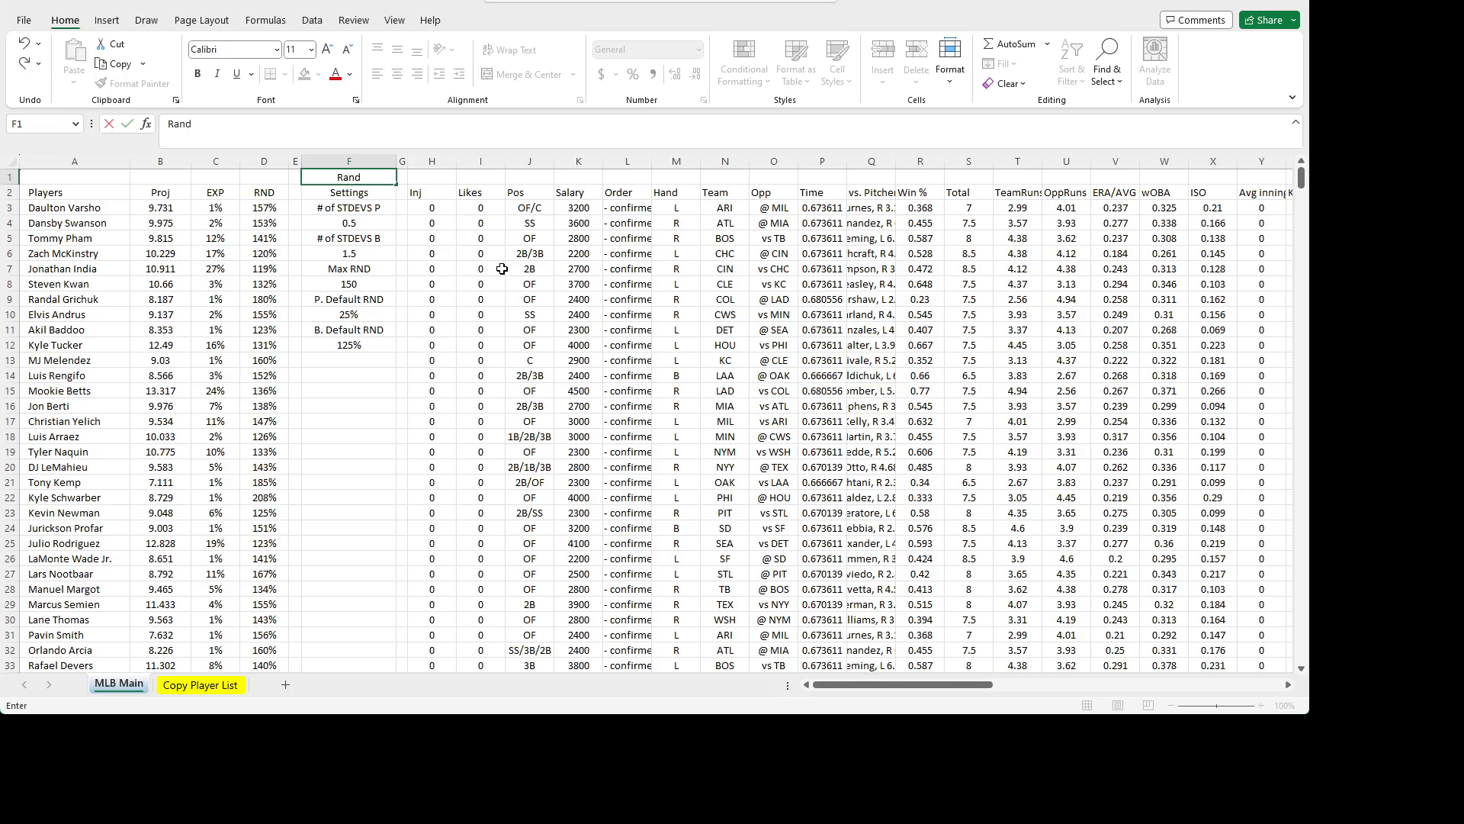
type("omness")
key("Return")
- Fill the header block A1:F2 with a medium blue background
key("Up")
key("Left")
key("Left")
key("Left")
key("Left")
key("Left")
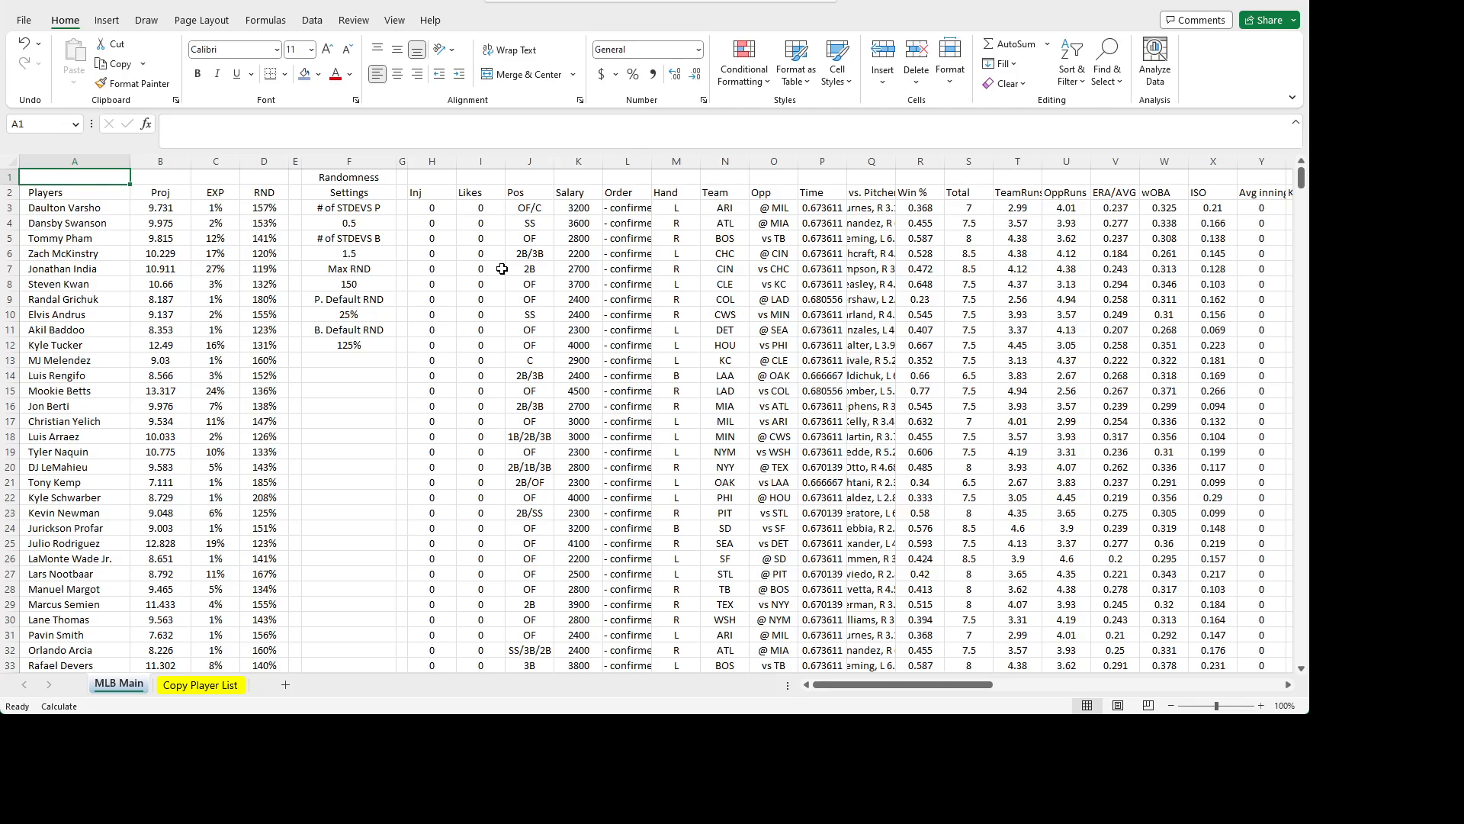
key("shift+Down")
key("shift+Right")
key("shift+Right")
key("shift+Right")
key("shift+Right")
key("shift+Right")
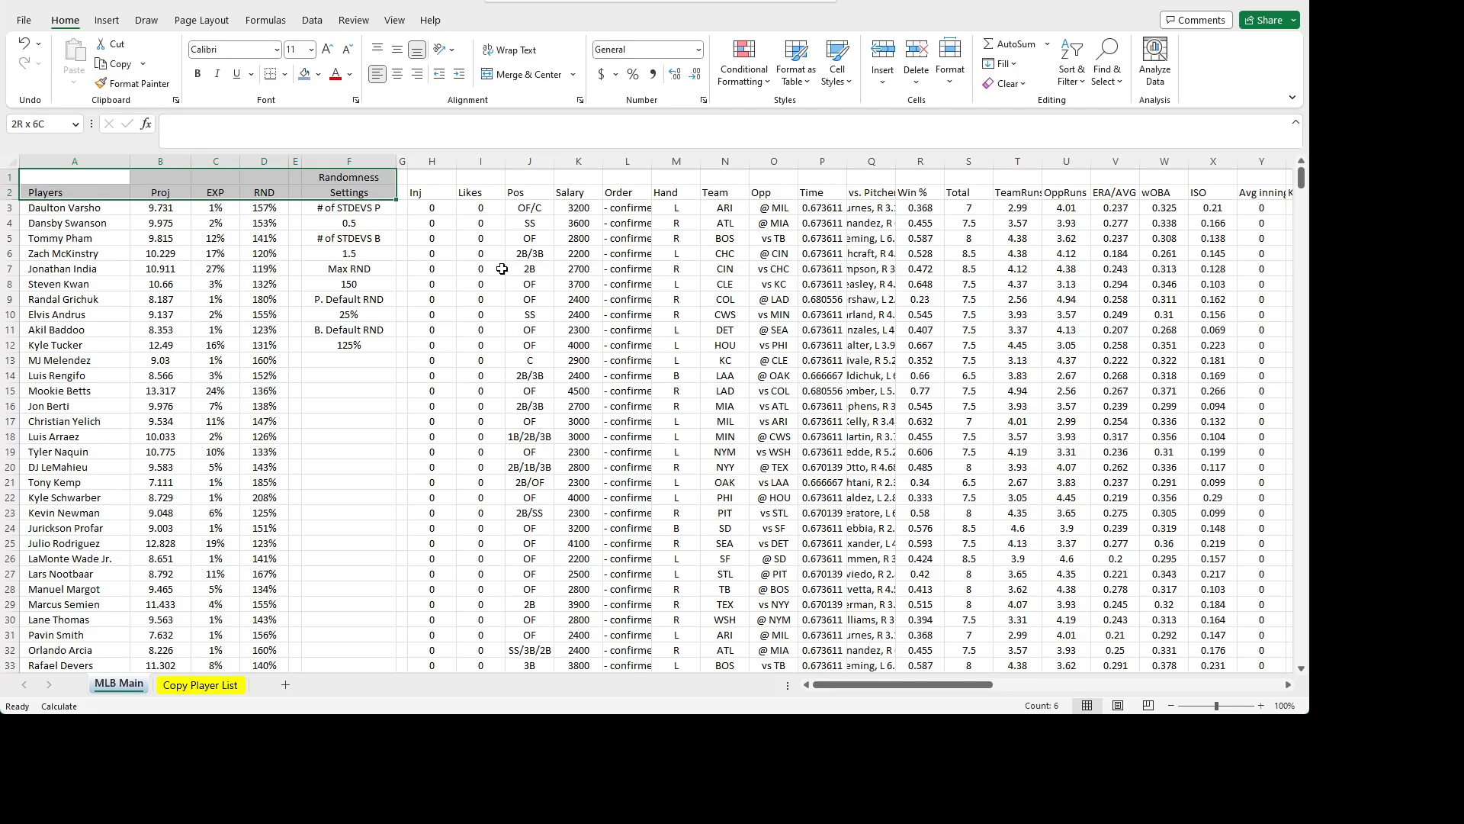
left_click(309, 76)
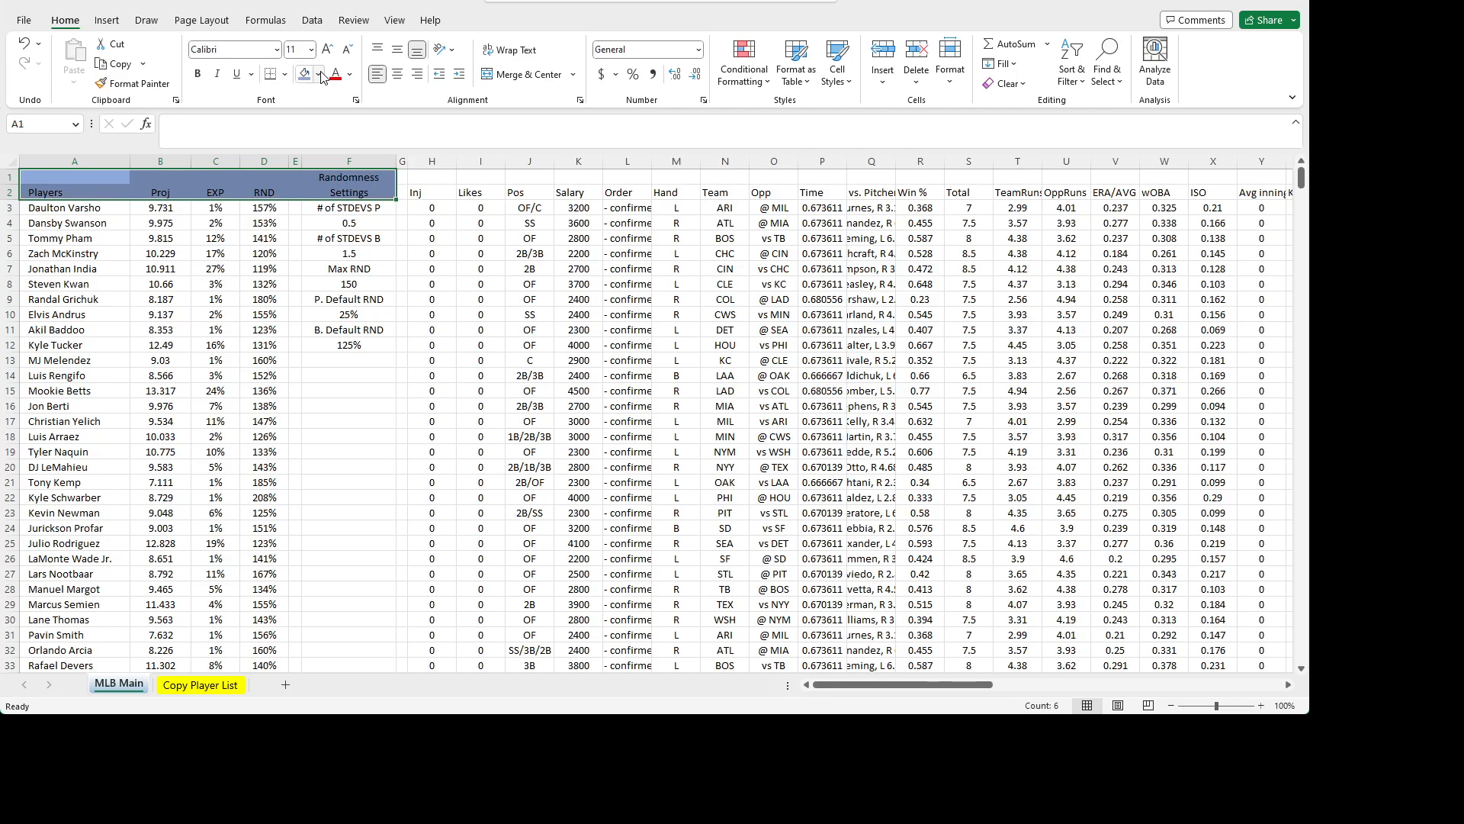
left_click(307, 74)
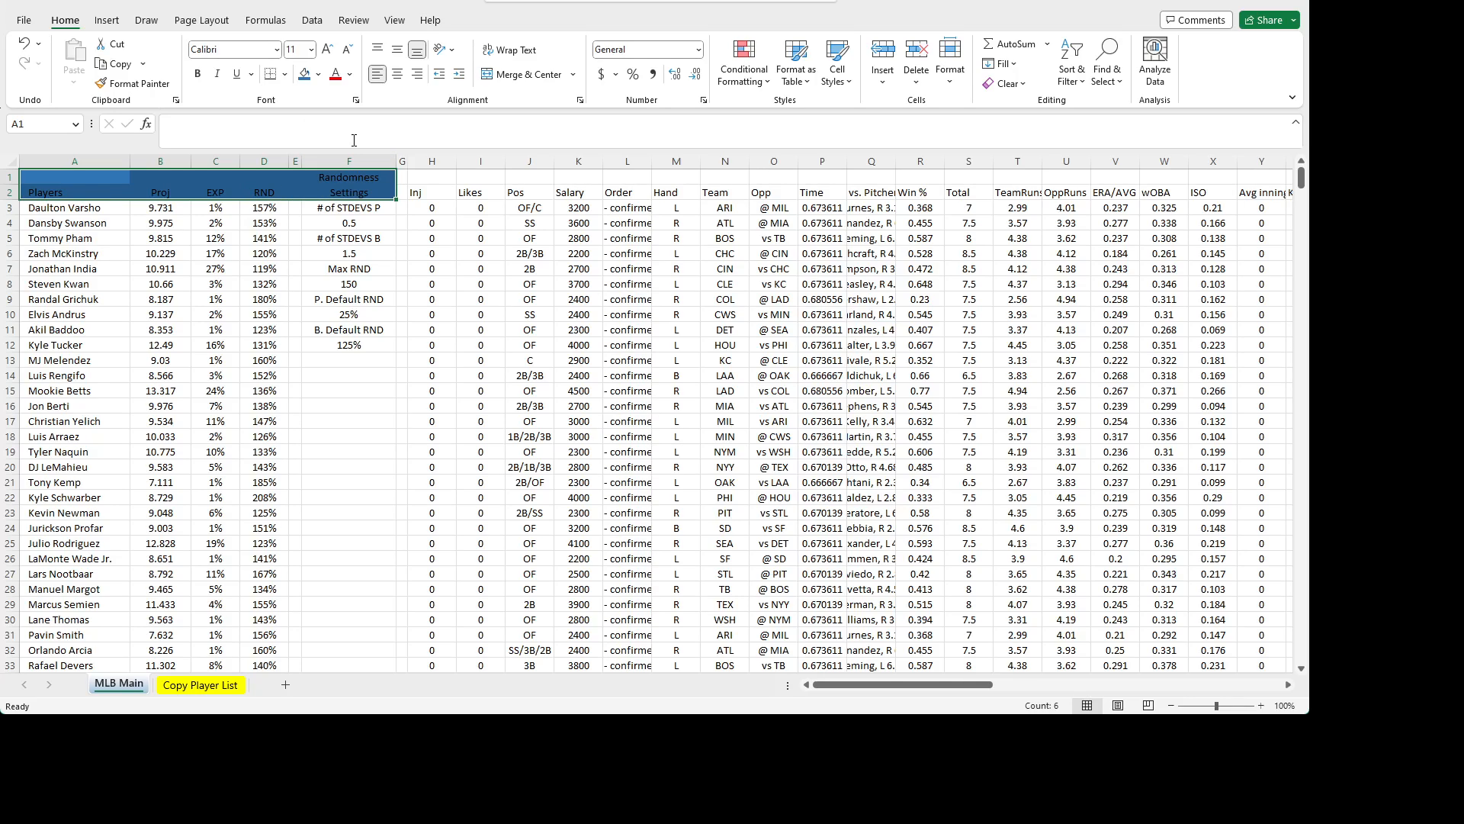
- Set the text in the blue header block A1:F2 to white
left_click(351, 76)
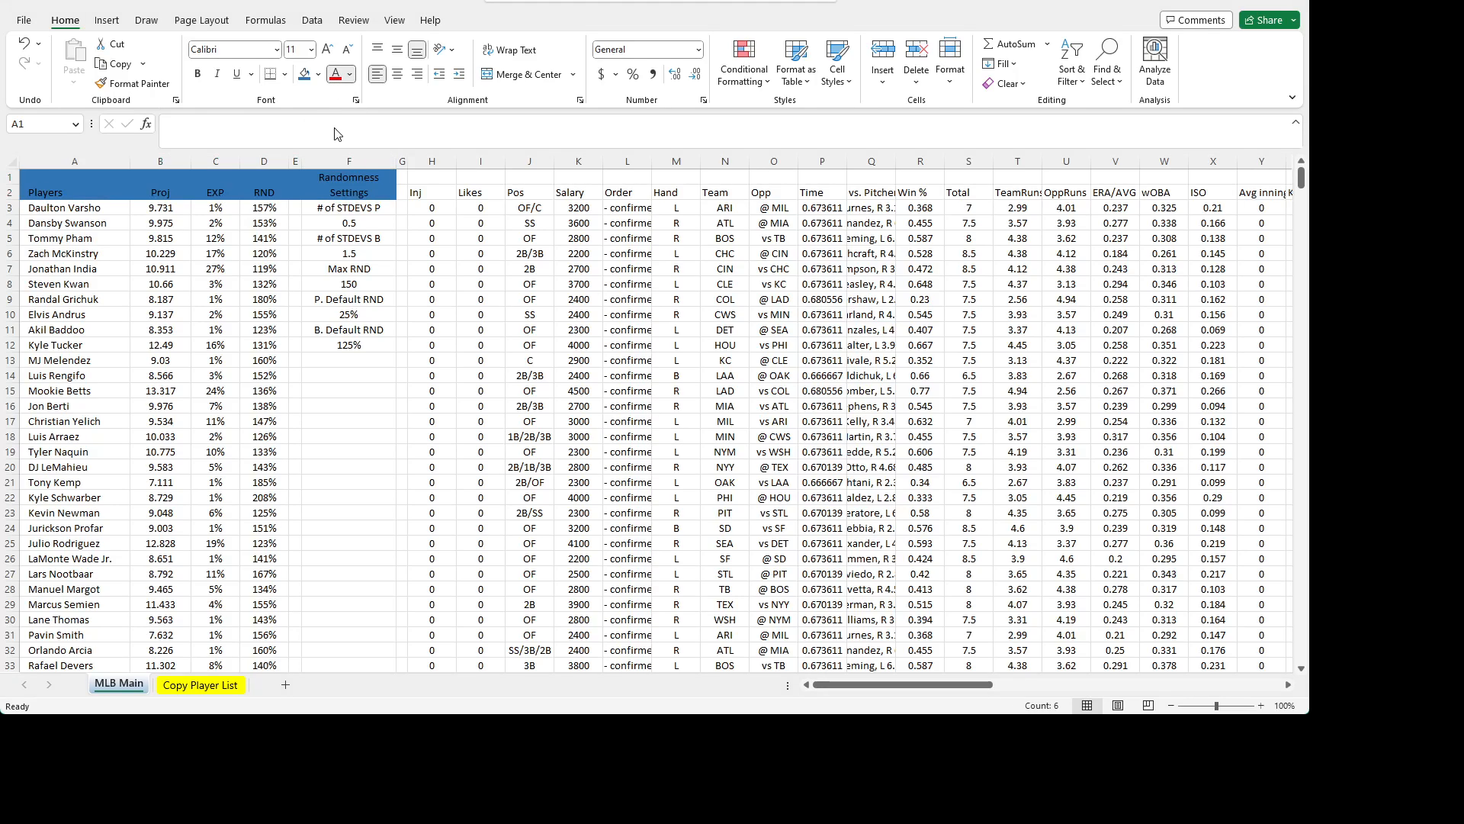
left_click(336, 131)
left_click(218, 273)
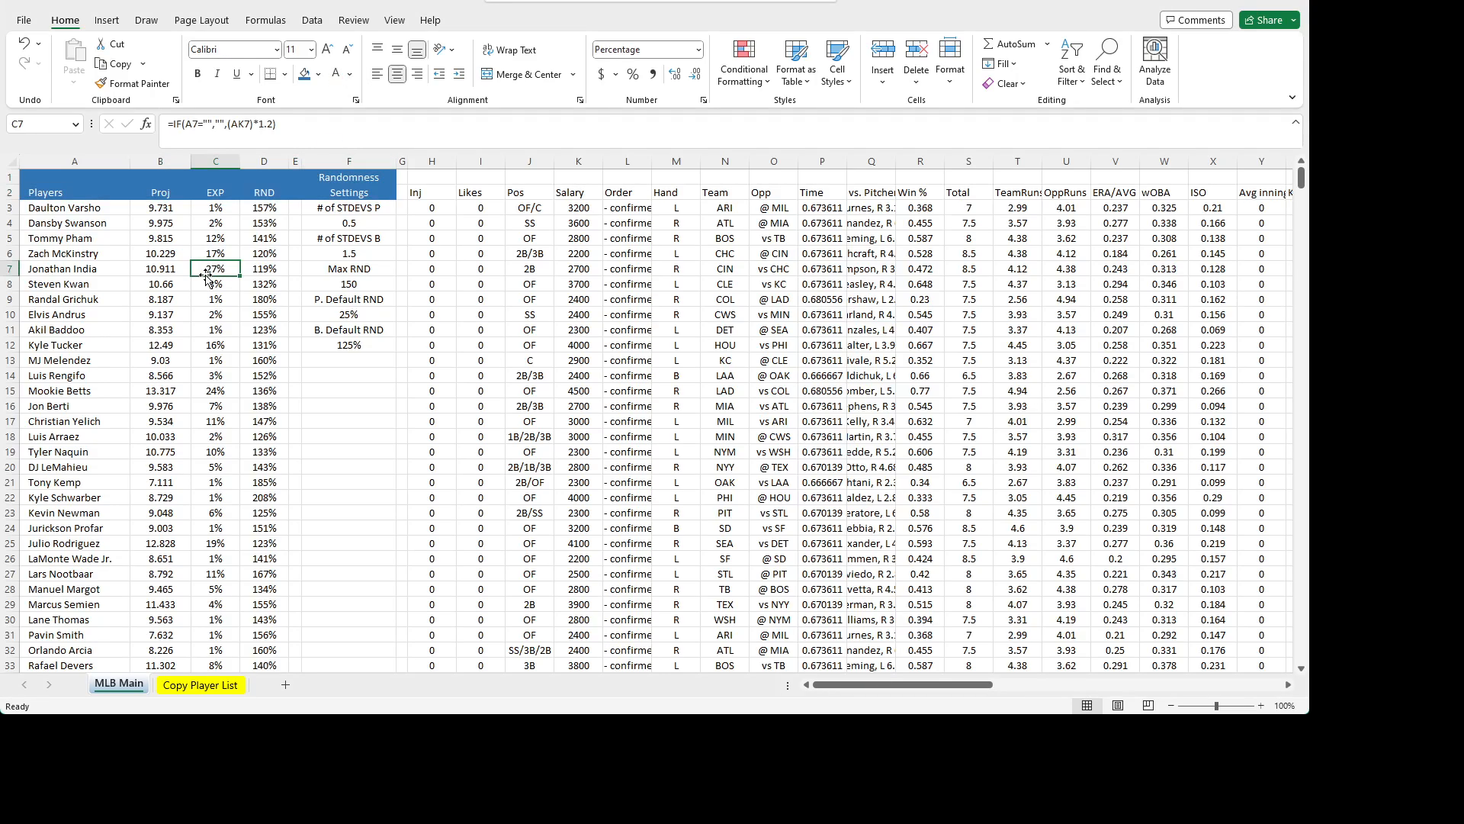
- Fill the narrow separator column E with the header blue from E3 down to row 750
left_click(296, 208)
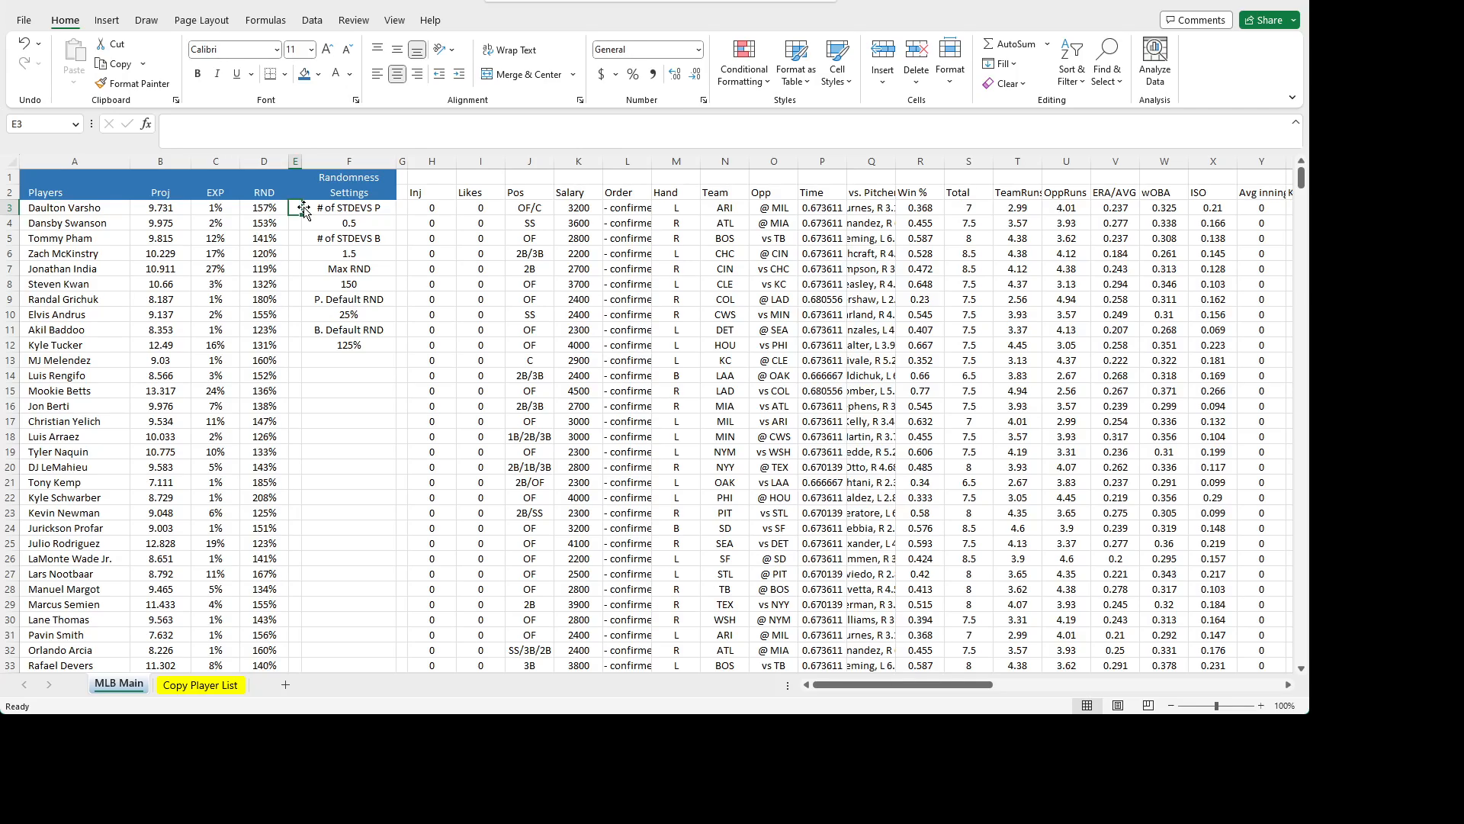
key("ctrl+shift+Down")
key("ctrl+Up")
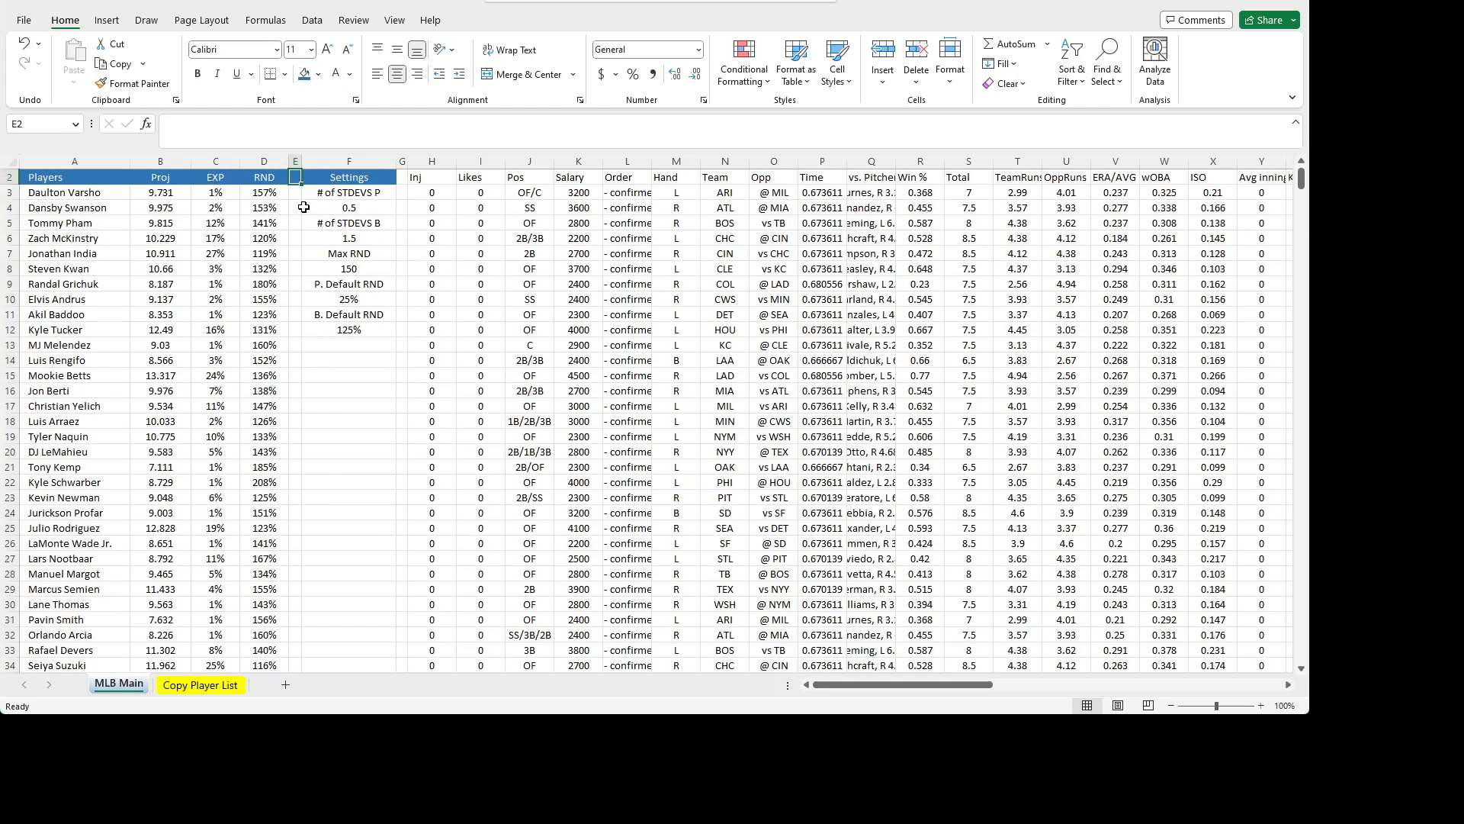
key("Down")
scroll(304, 208, "down", 20)
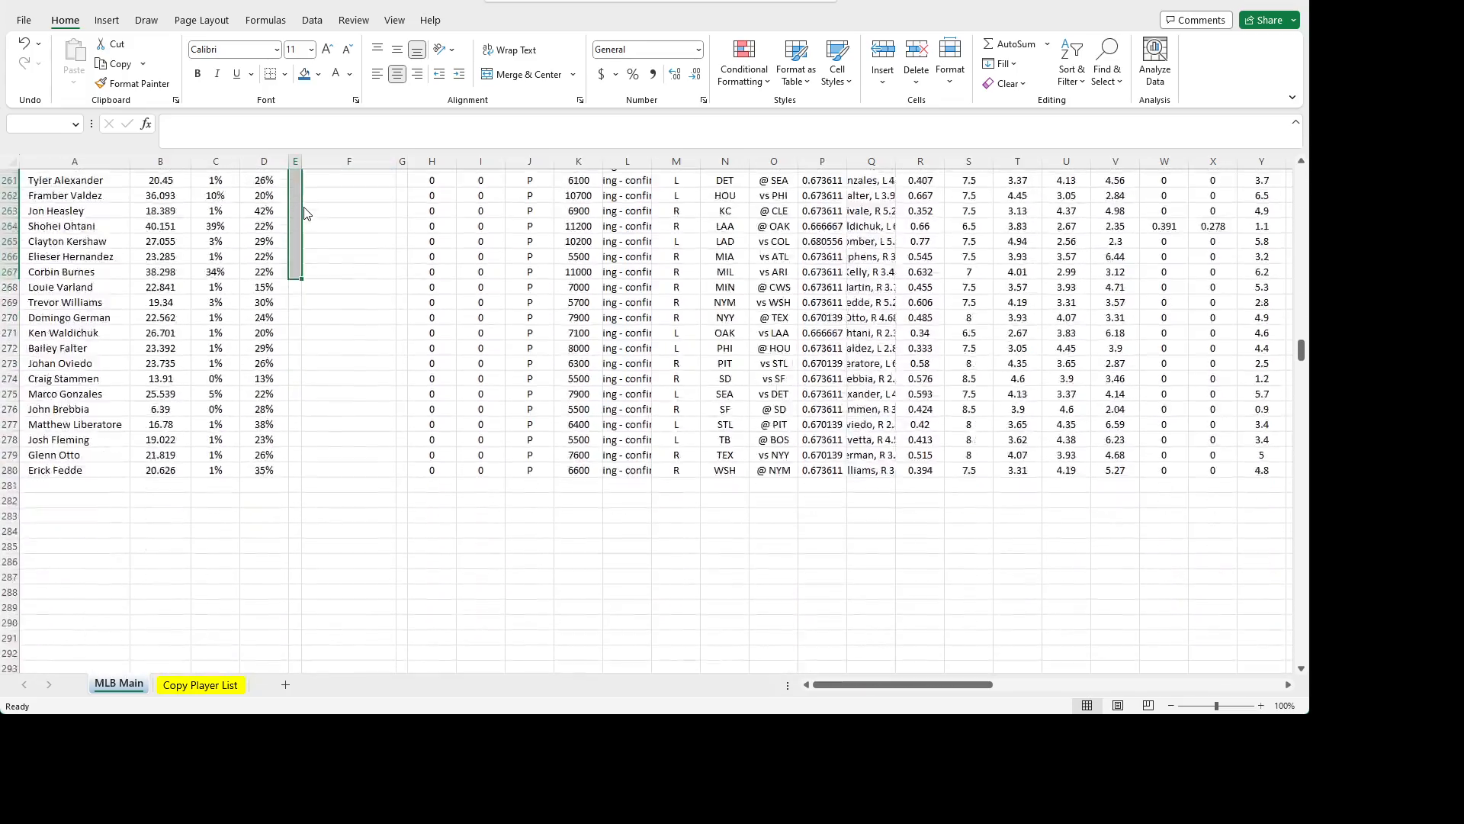
scroll(303, 214, "down", 20)
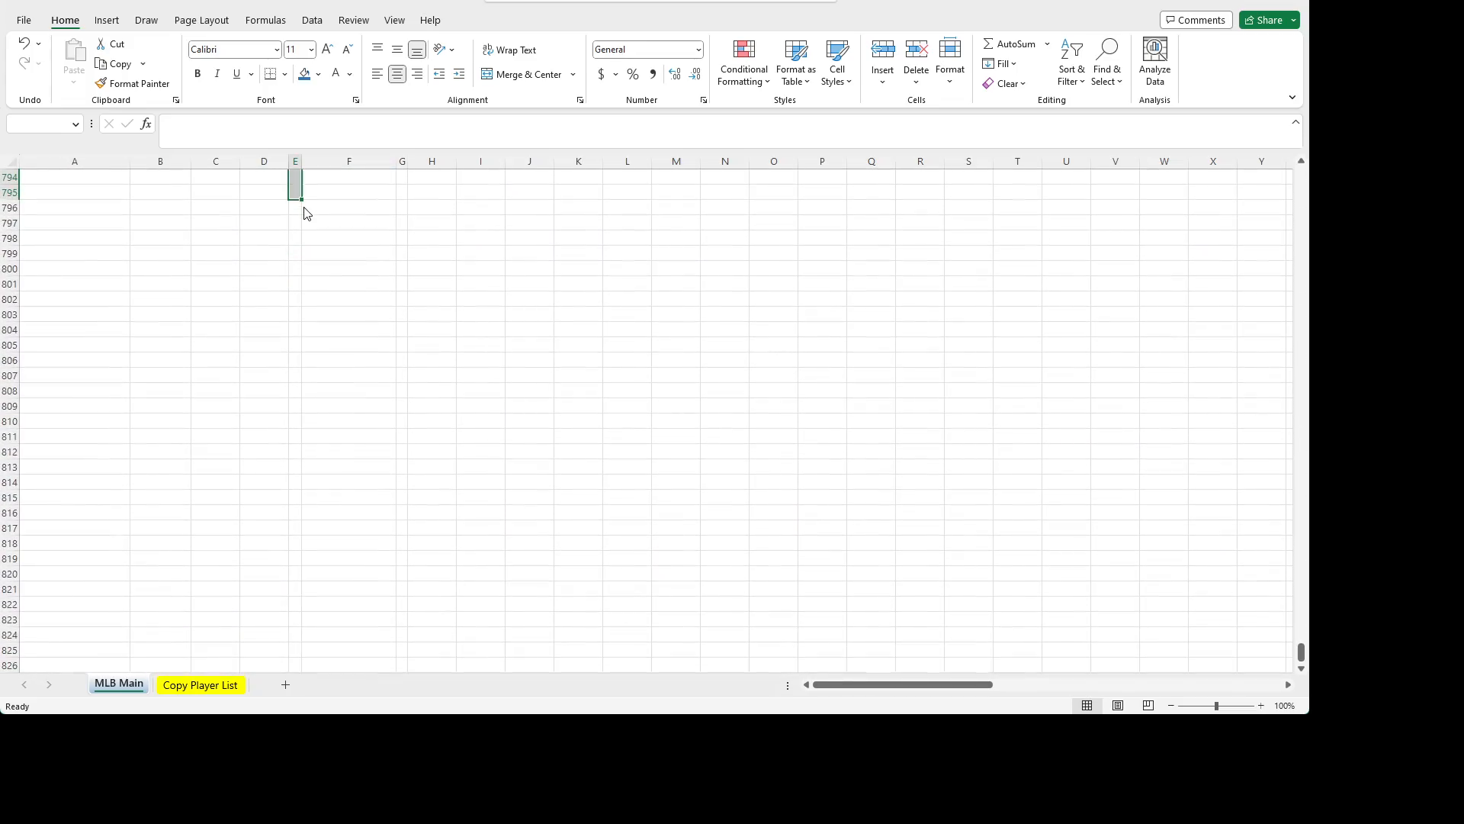
key("shift+Page_Up")
key("shift+Up")
key("shift+Up")
key("shift+Up")
key("shift+Up")
key("shift+Up")
key("shift+Up")
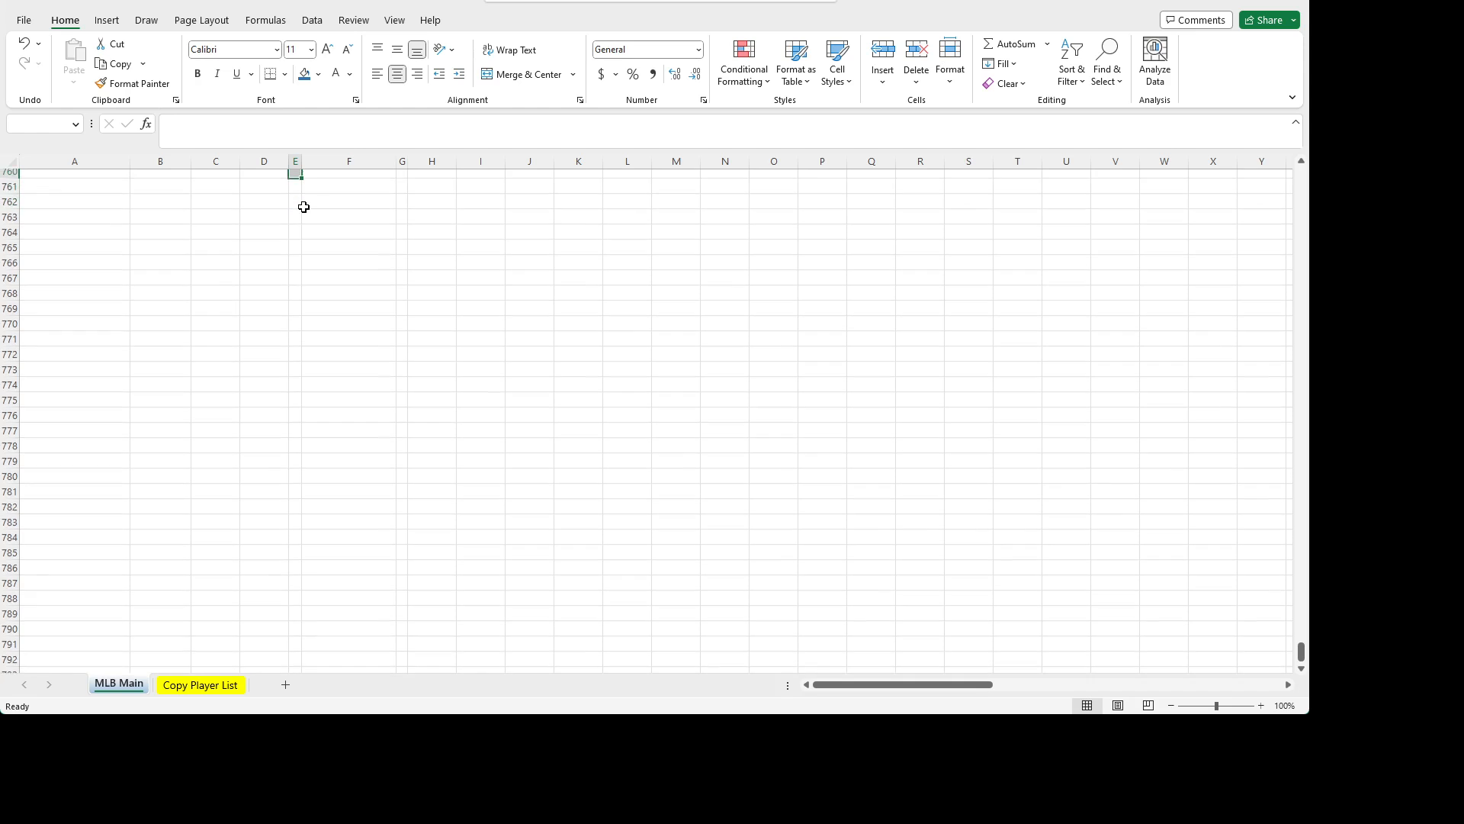
key("shift+Up")
key("shift+Up")
key("shift+Up")
key("shift+Up")
key("shift+Up")
key("shift+Up")
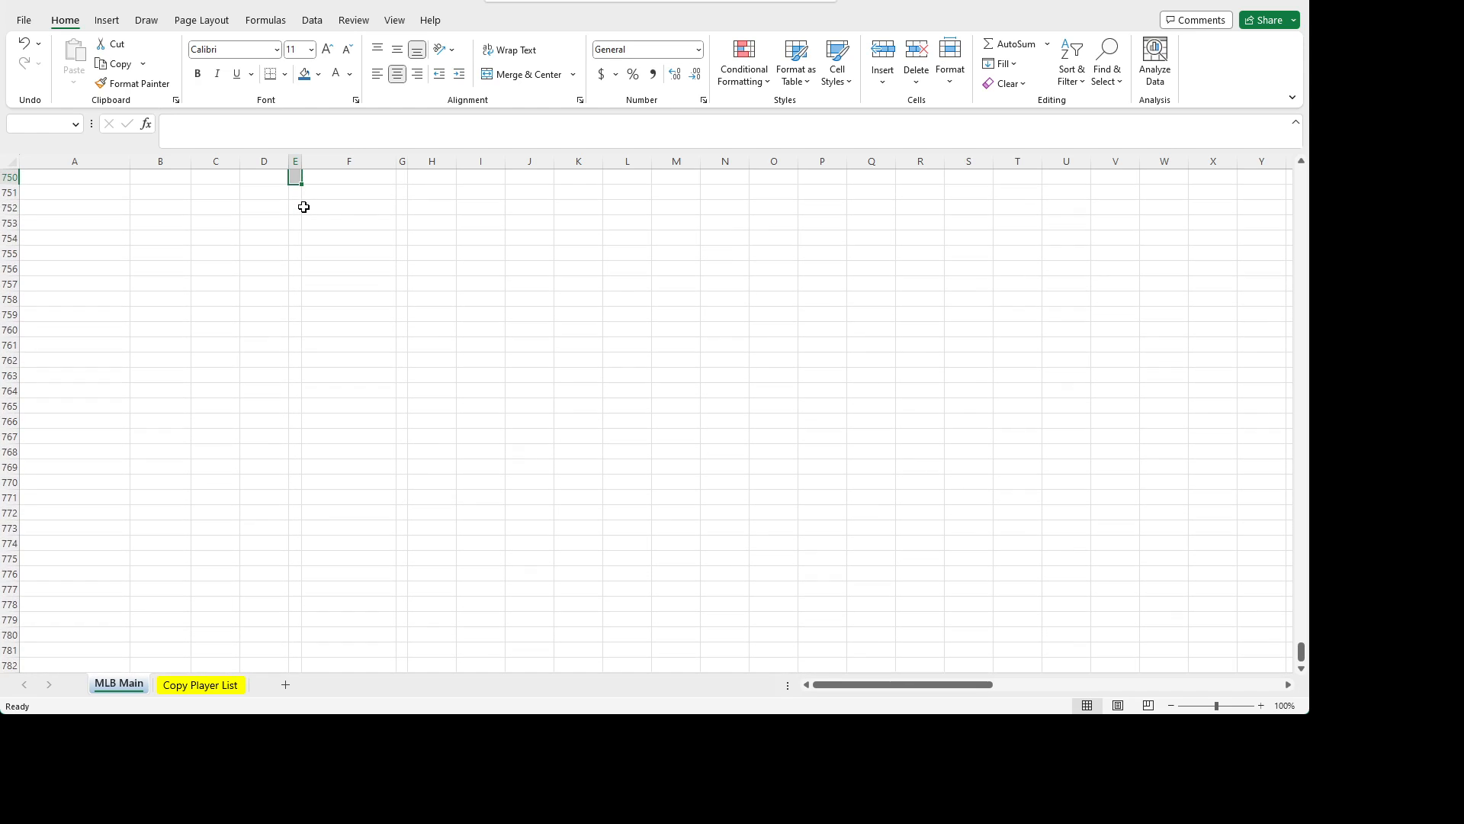
left_click(304, 74)
scroll(369, 356, "up", 20)
left_click(269, 345)
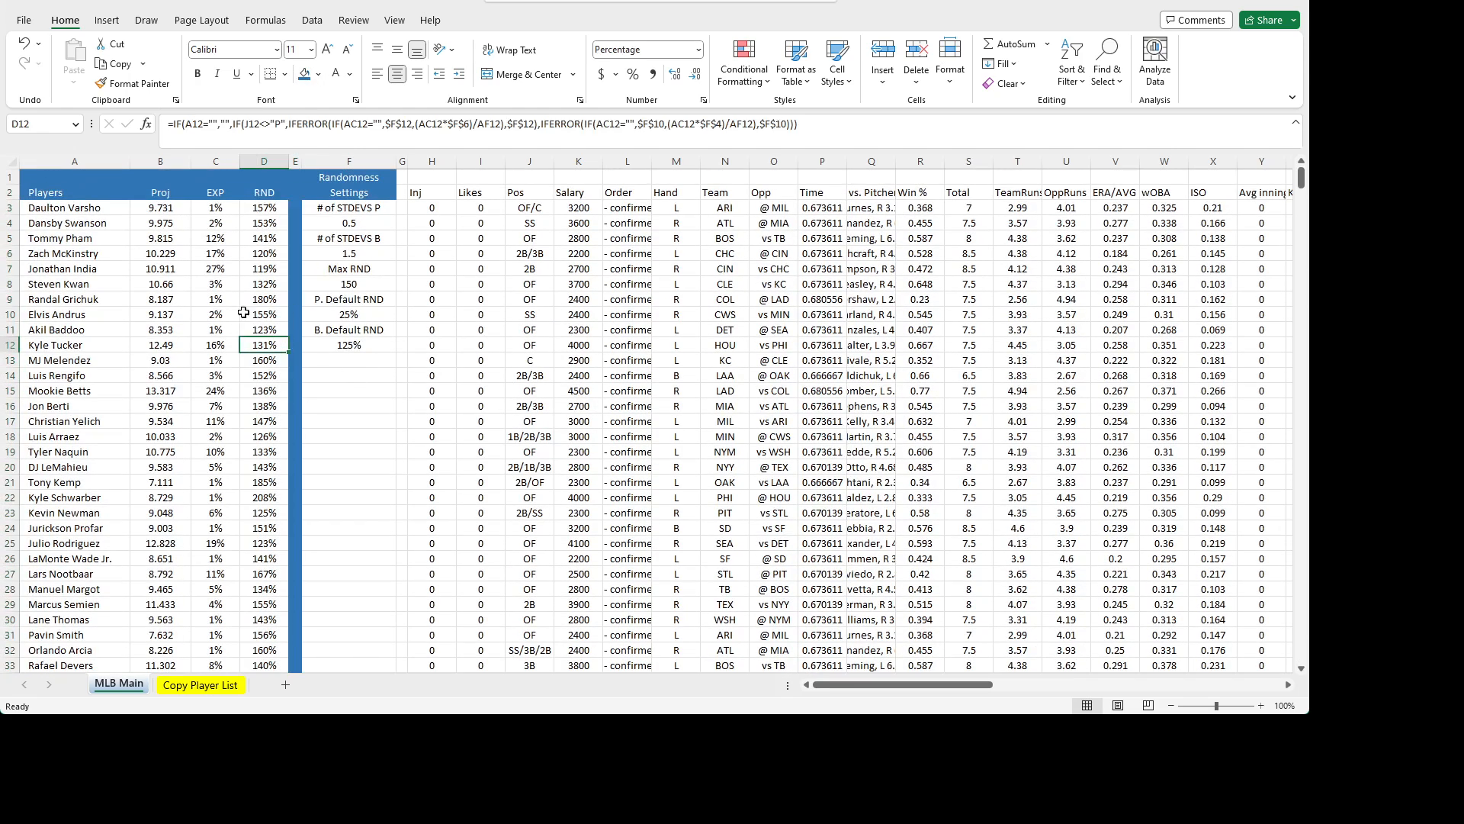
left_click(221, 285)
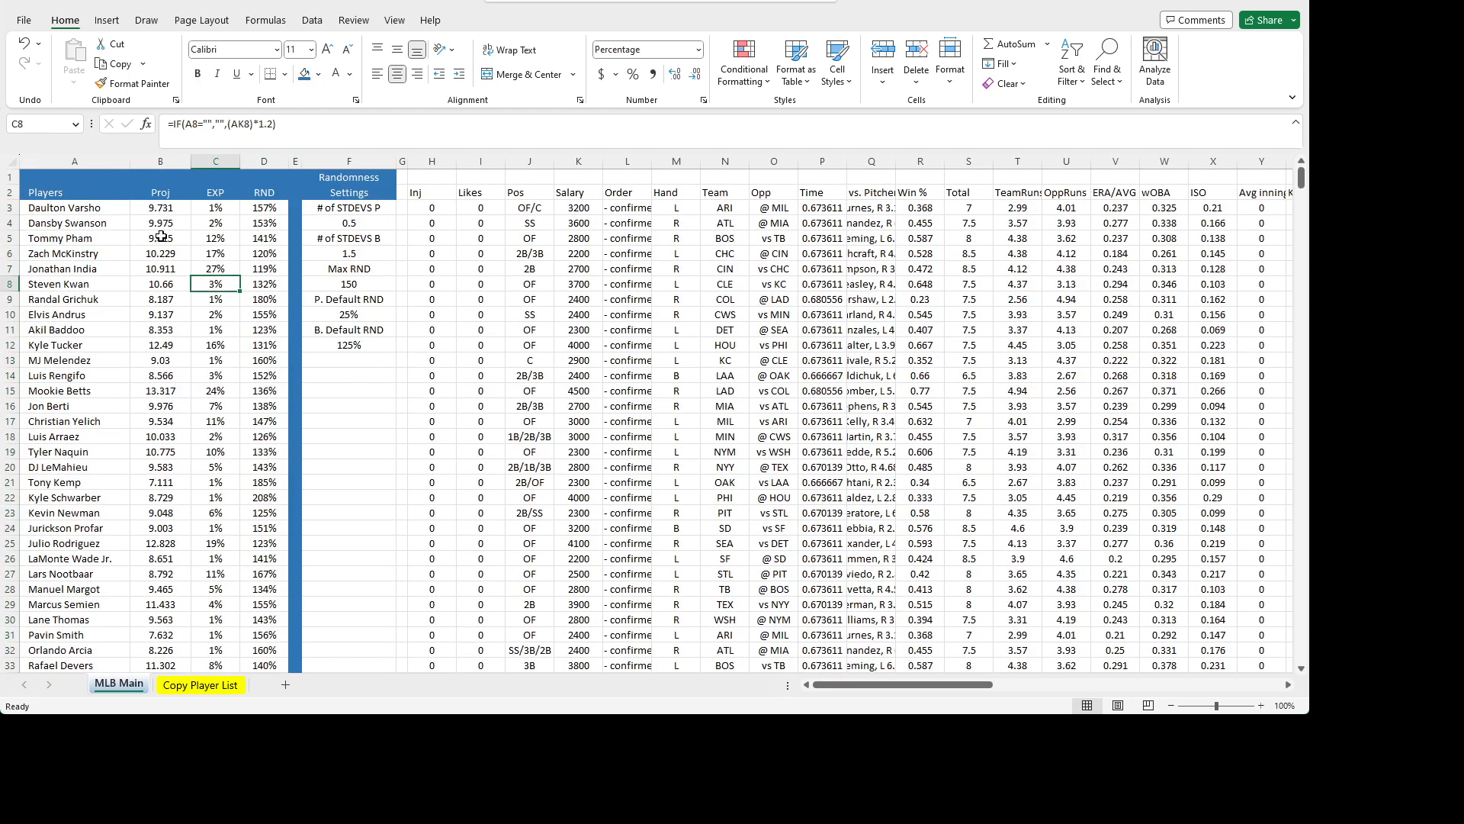
- Shade the setting value cells F4, F6, F8, F10 and F12 light yellow
left_click(353, 224)
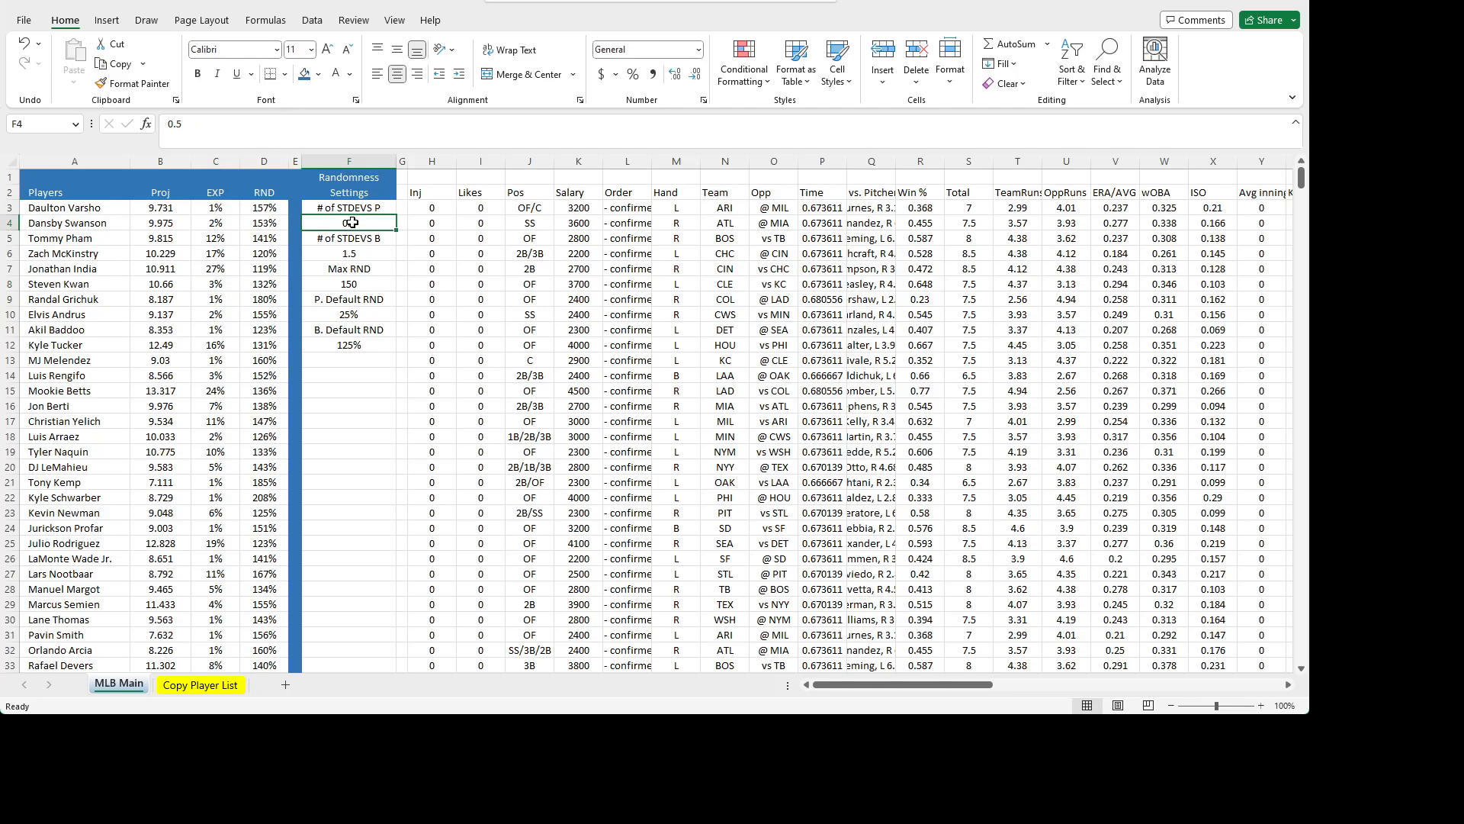
left_click(357, 284, "ctrl")
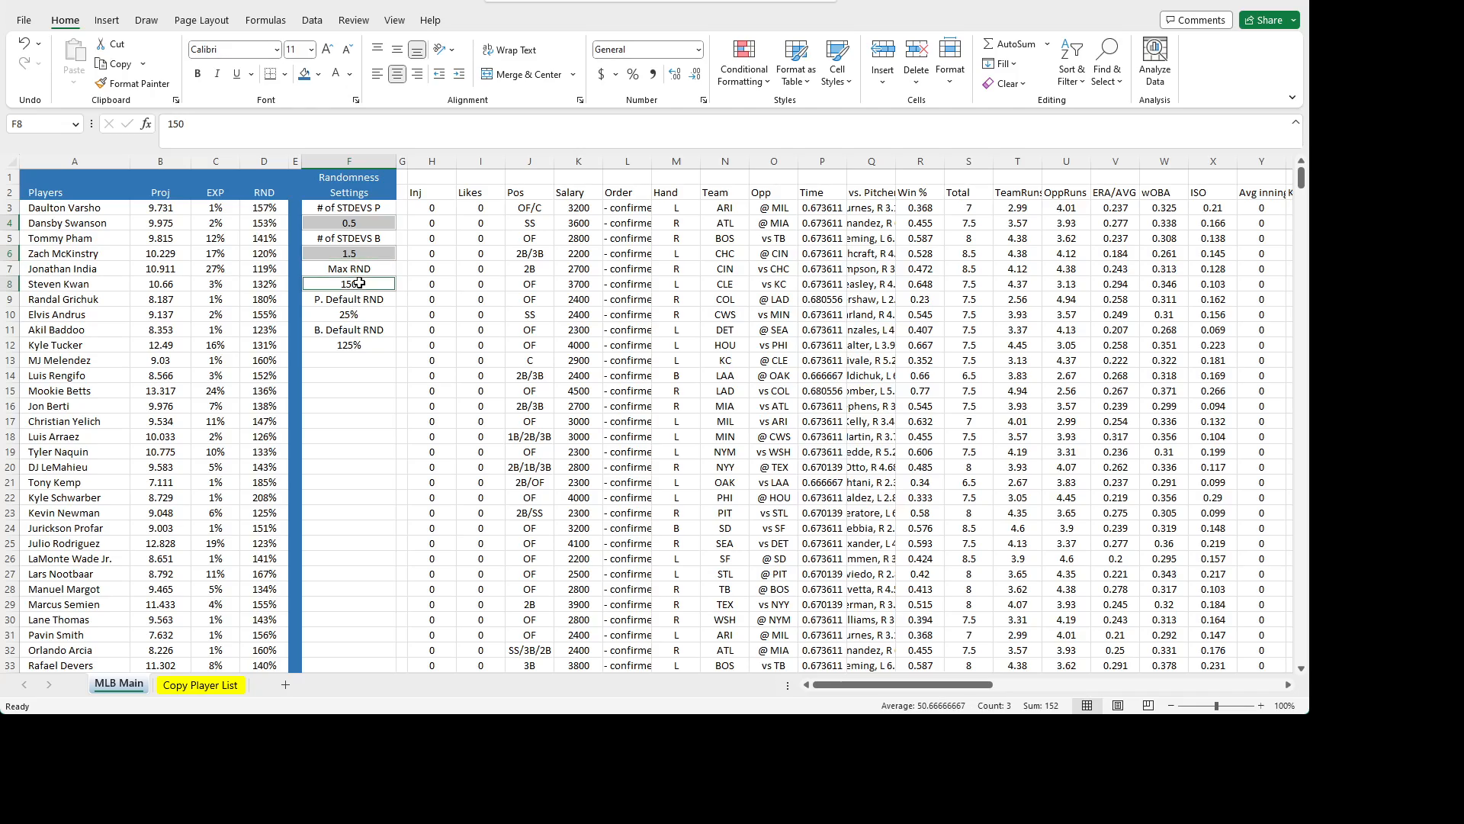
left_click(358, 314, "ctrl")
left_click(359, 345, "ctrl")
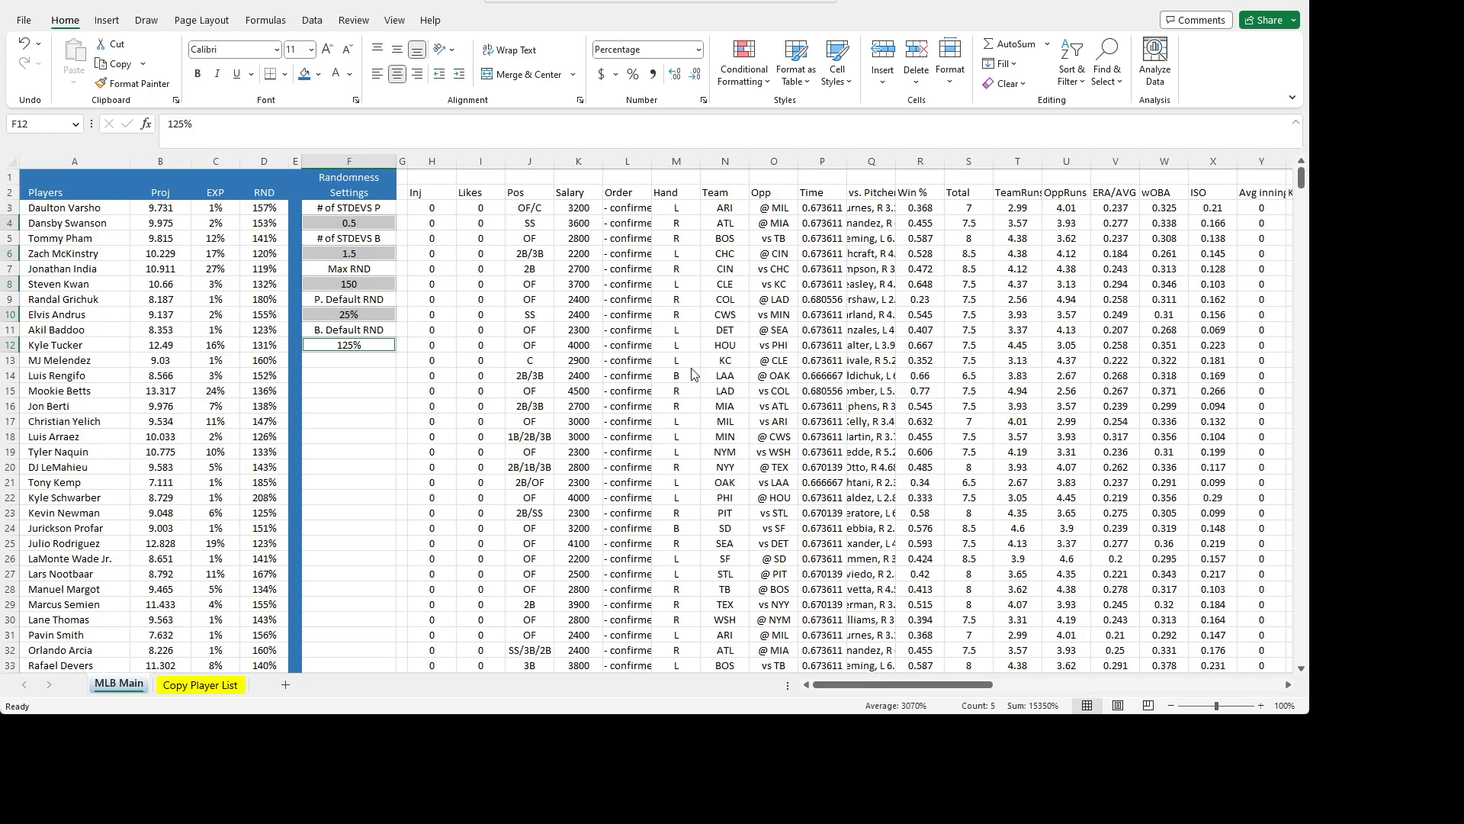
left_click(367, 424)
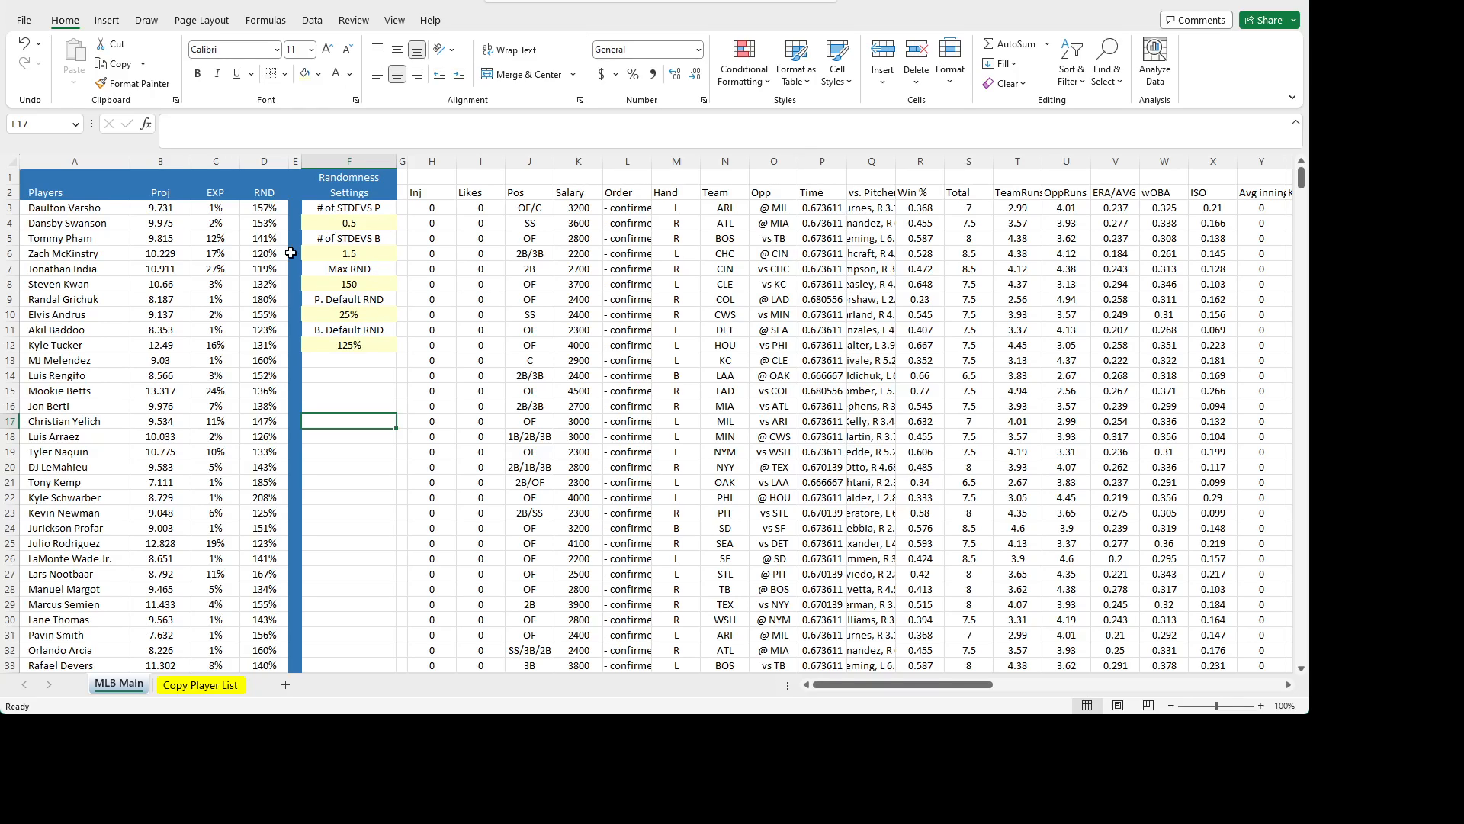
- Fill the setting label cells F3, F5, F7, F9 and F11 with the header blue
left_click(337, 207)
left_click(356, 238, "ctrl")
left_click(355, 271, "ctrl")
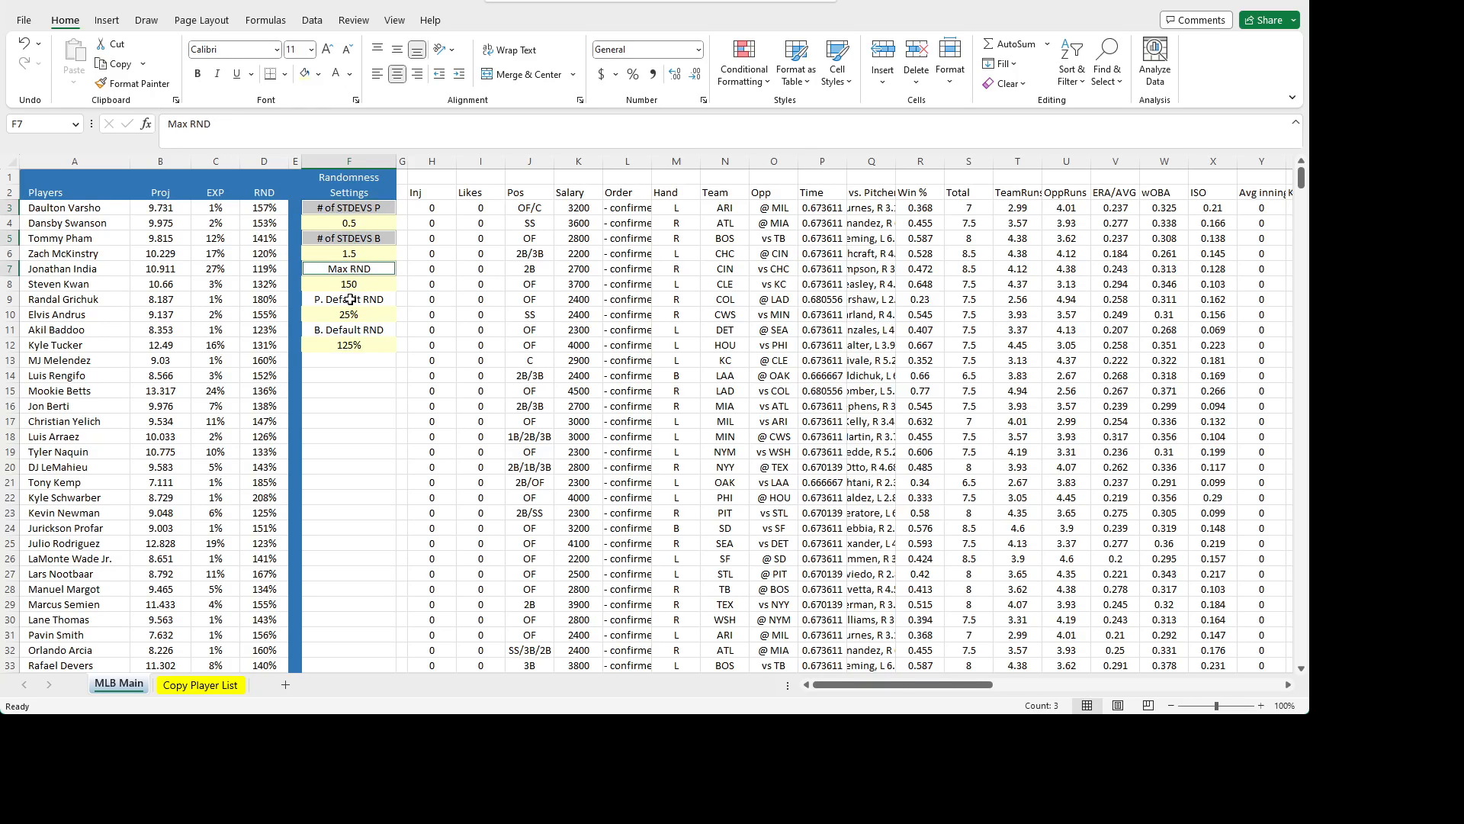
left_click(350, 300, "ctrl")
left_click(350, 330, "ctrl")
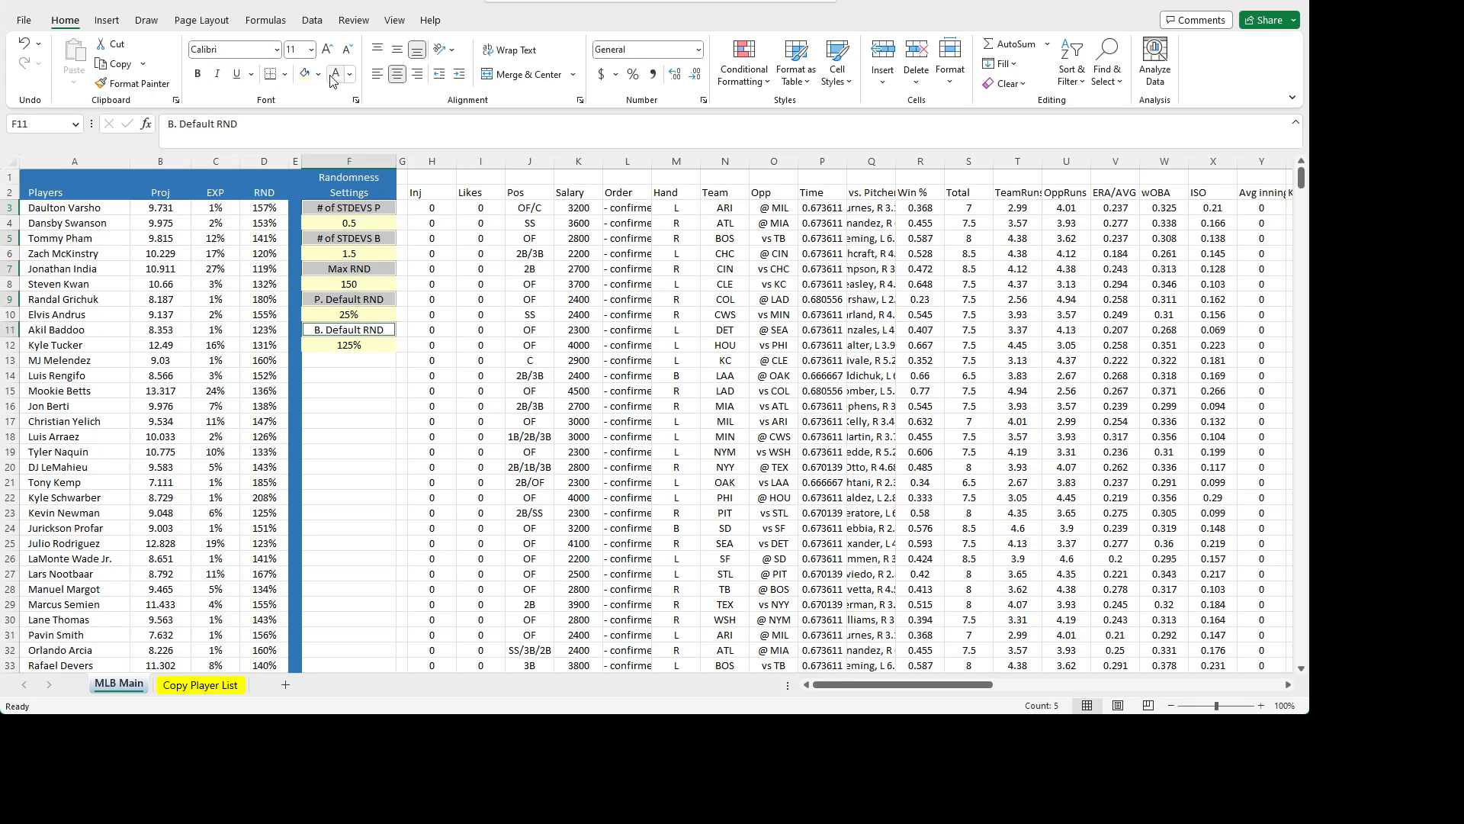
left_click(304, 73)
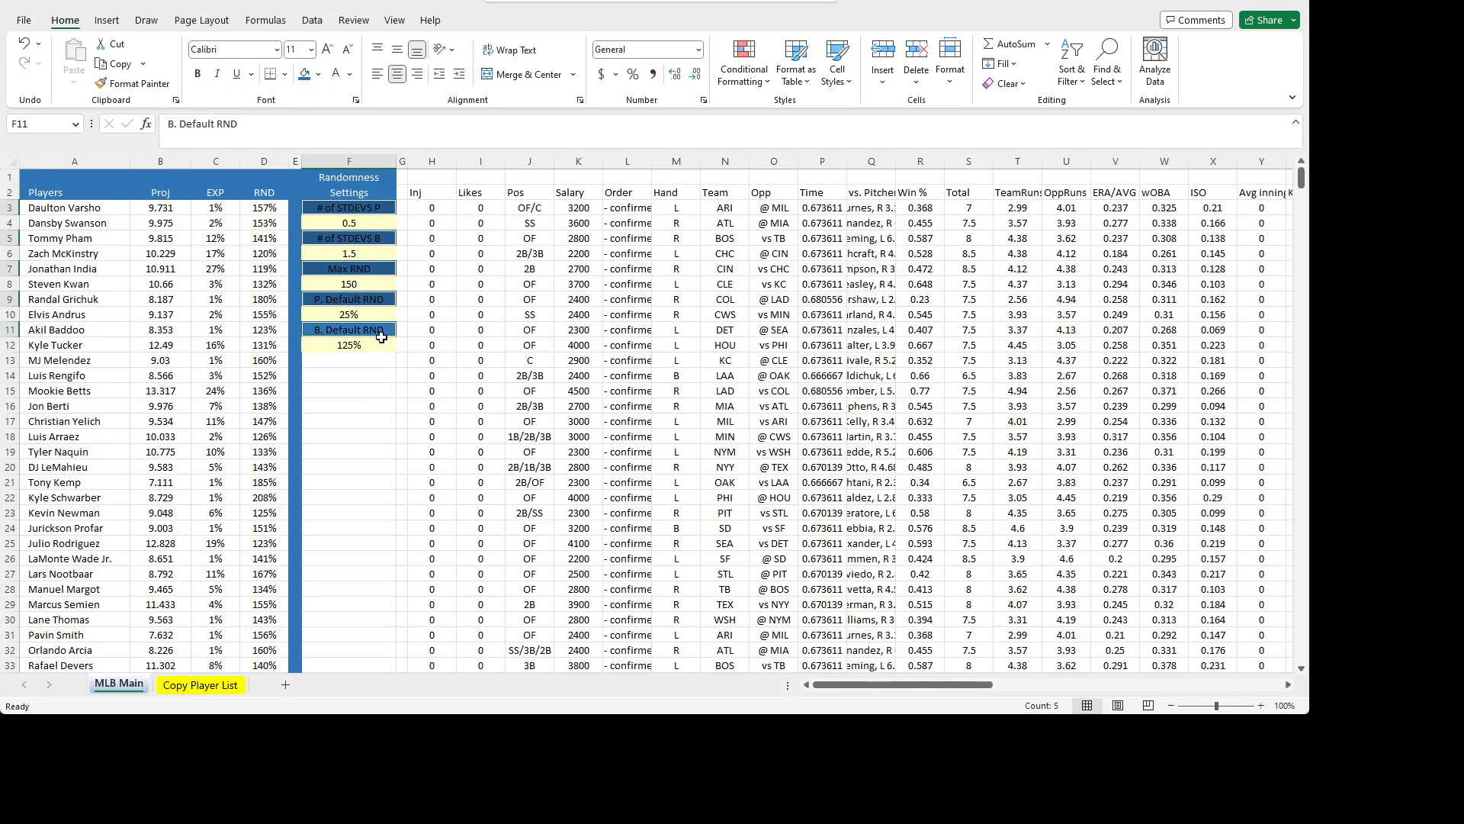
left_click(373, 402)
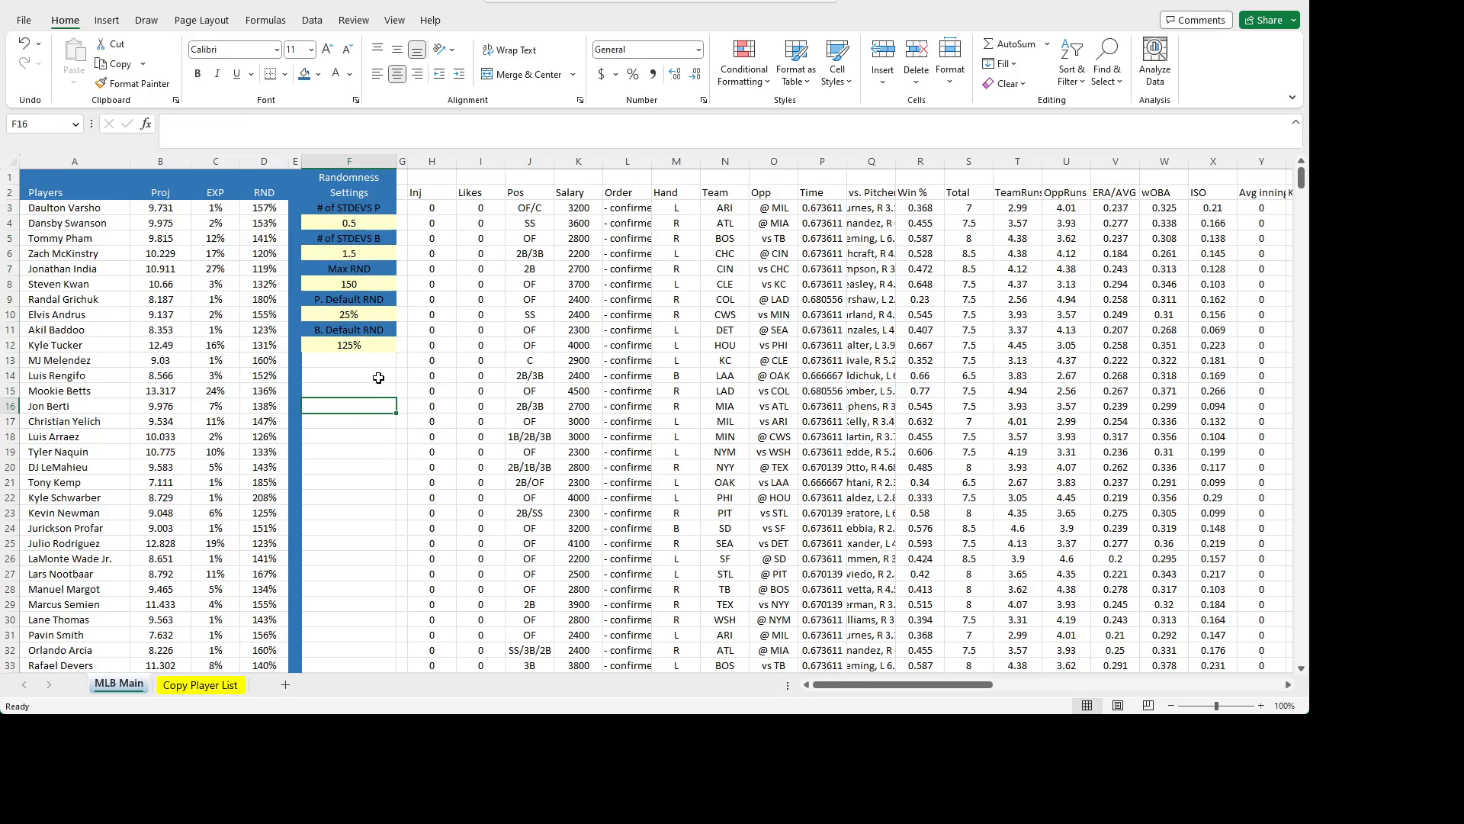
left_click(183, 328)
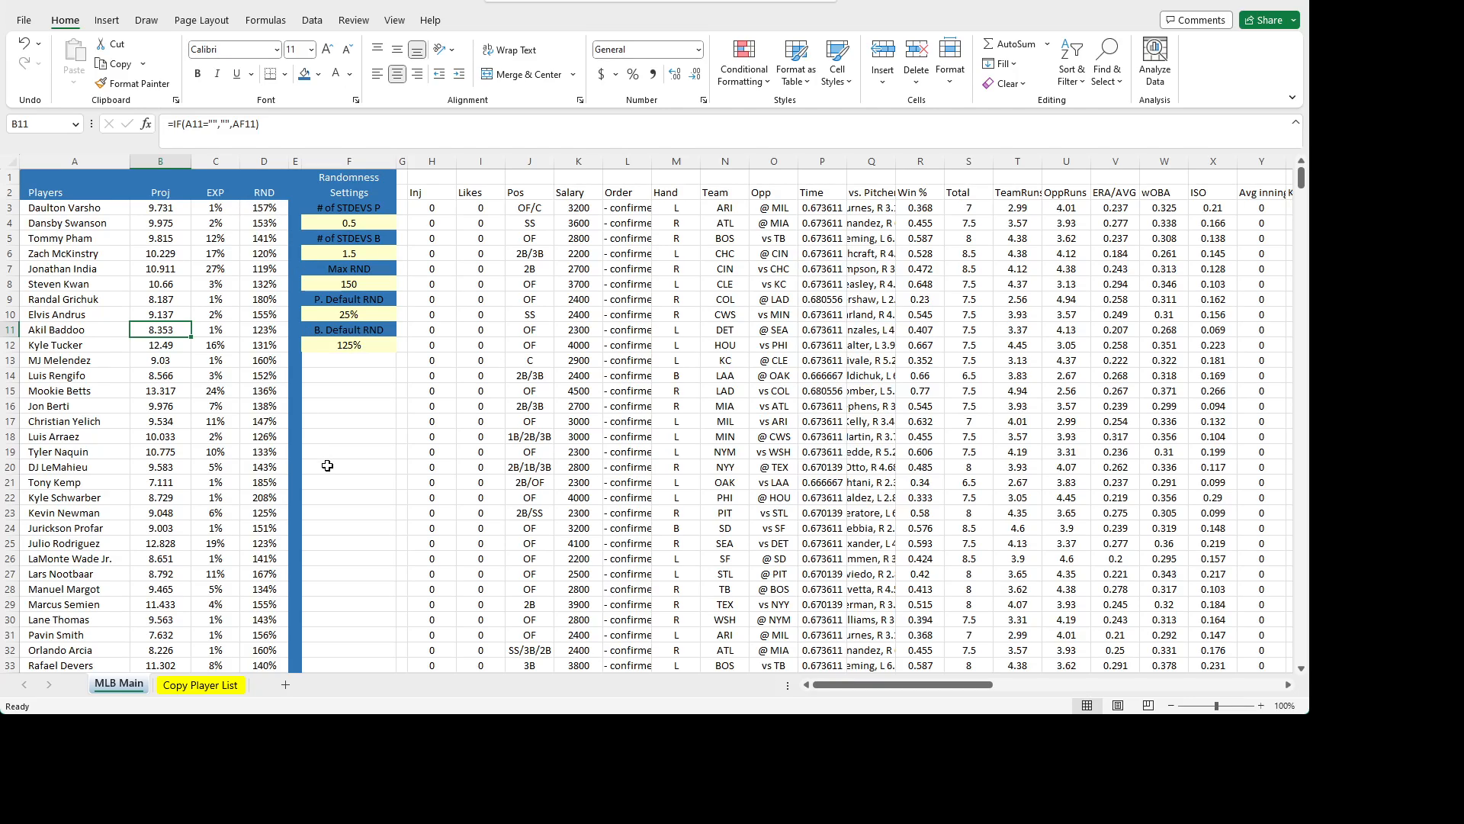
left_click(313, 345)
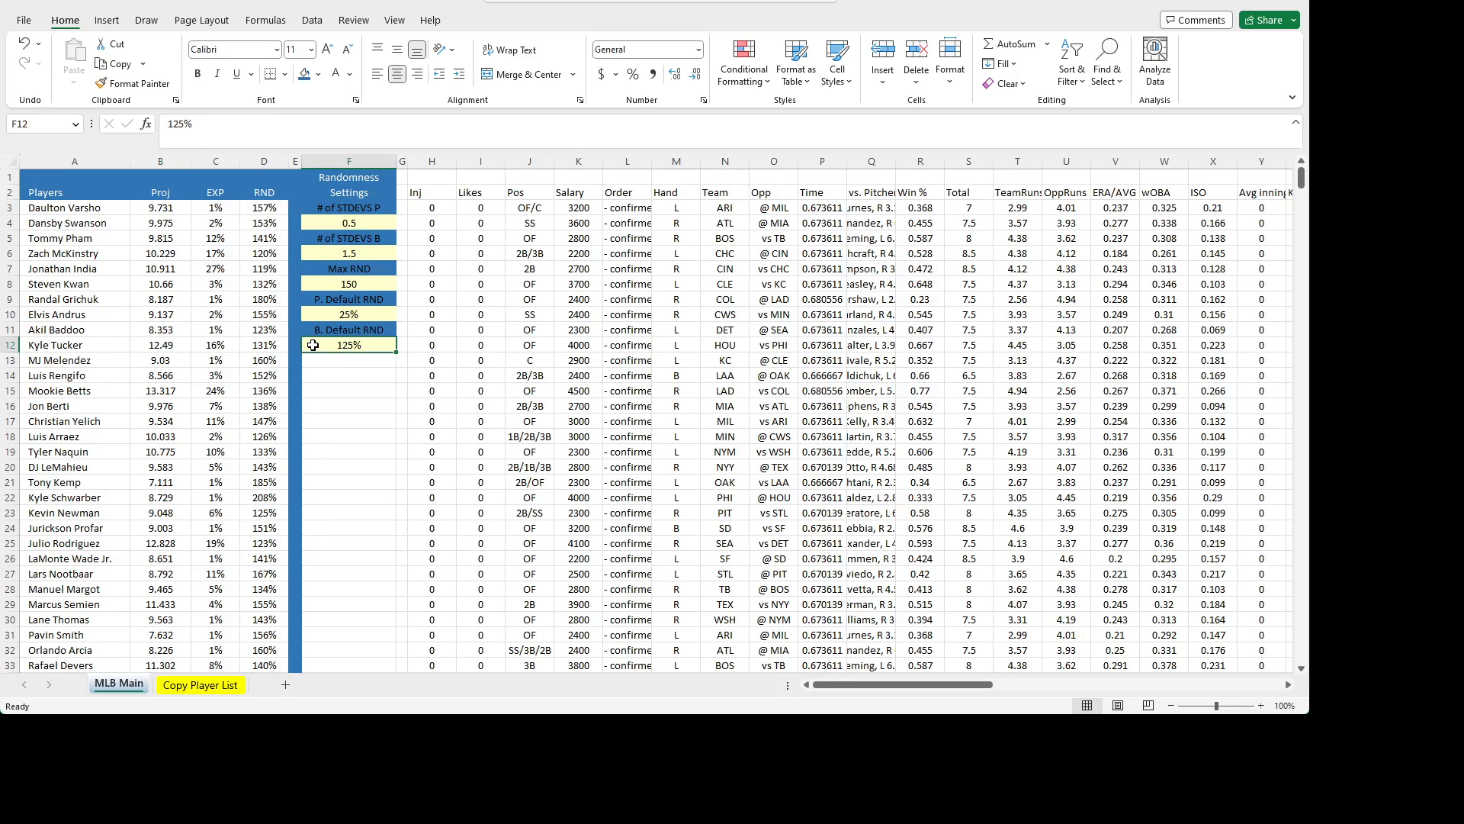
left_click_drag(325, 342, 309, 206)
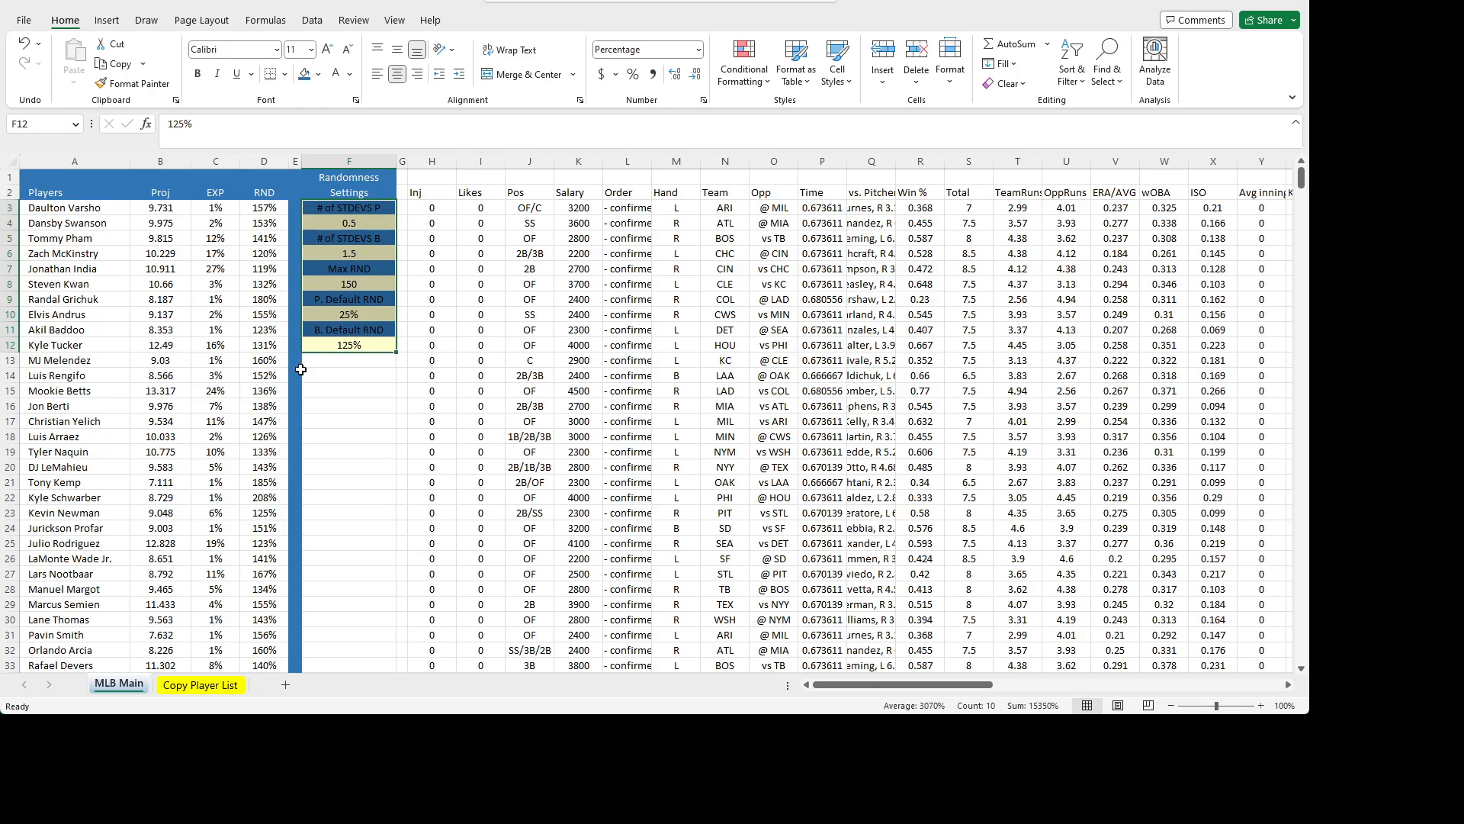
left_click(341, 418)
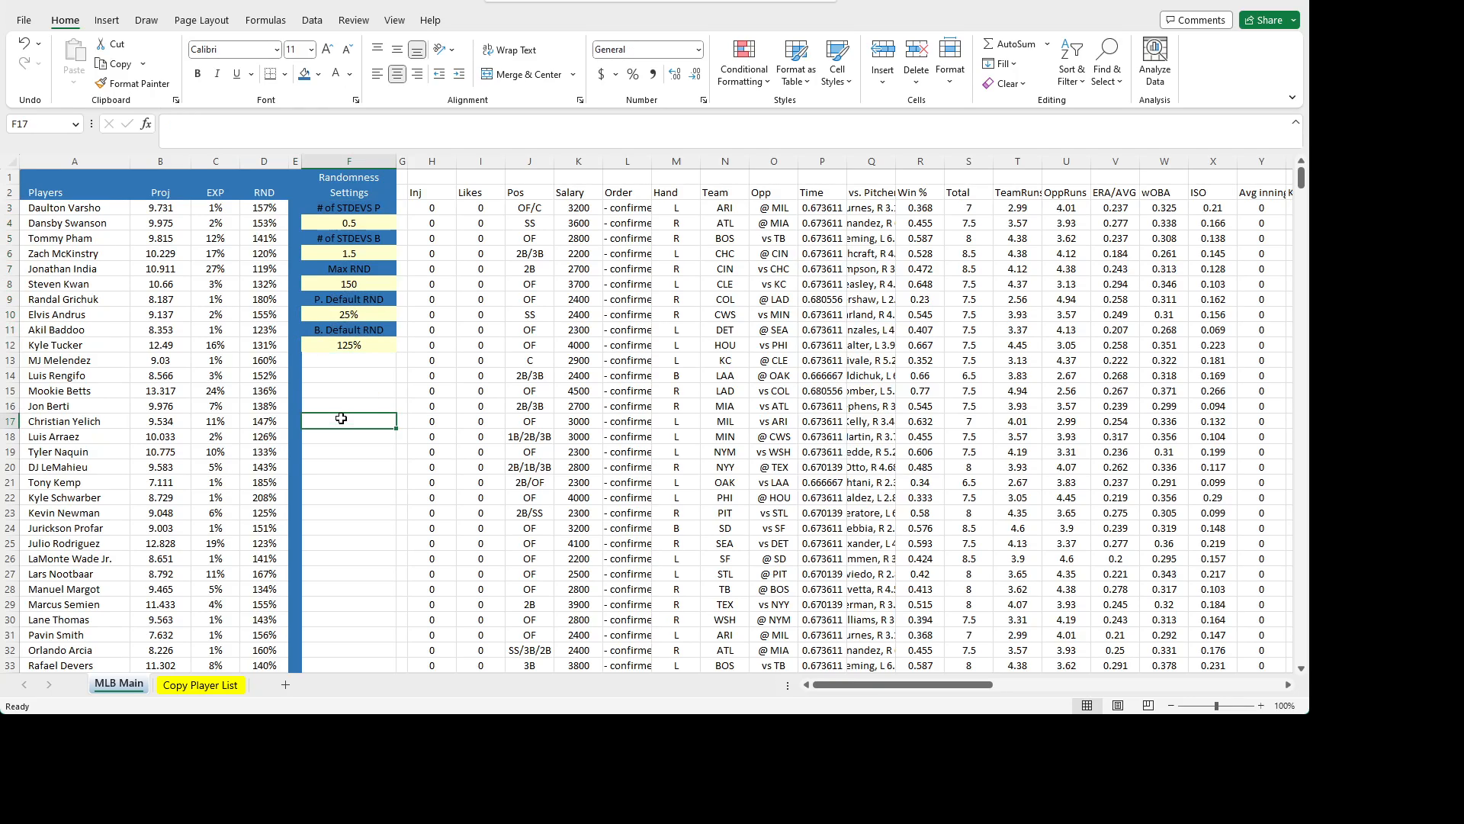
- Remove the blue fill from column E from E13 downward
left_click(300, 360)
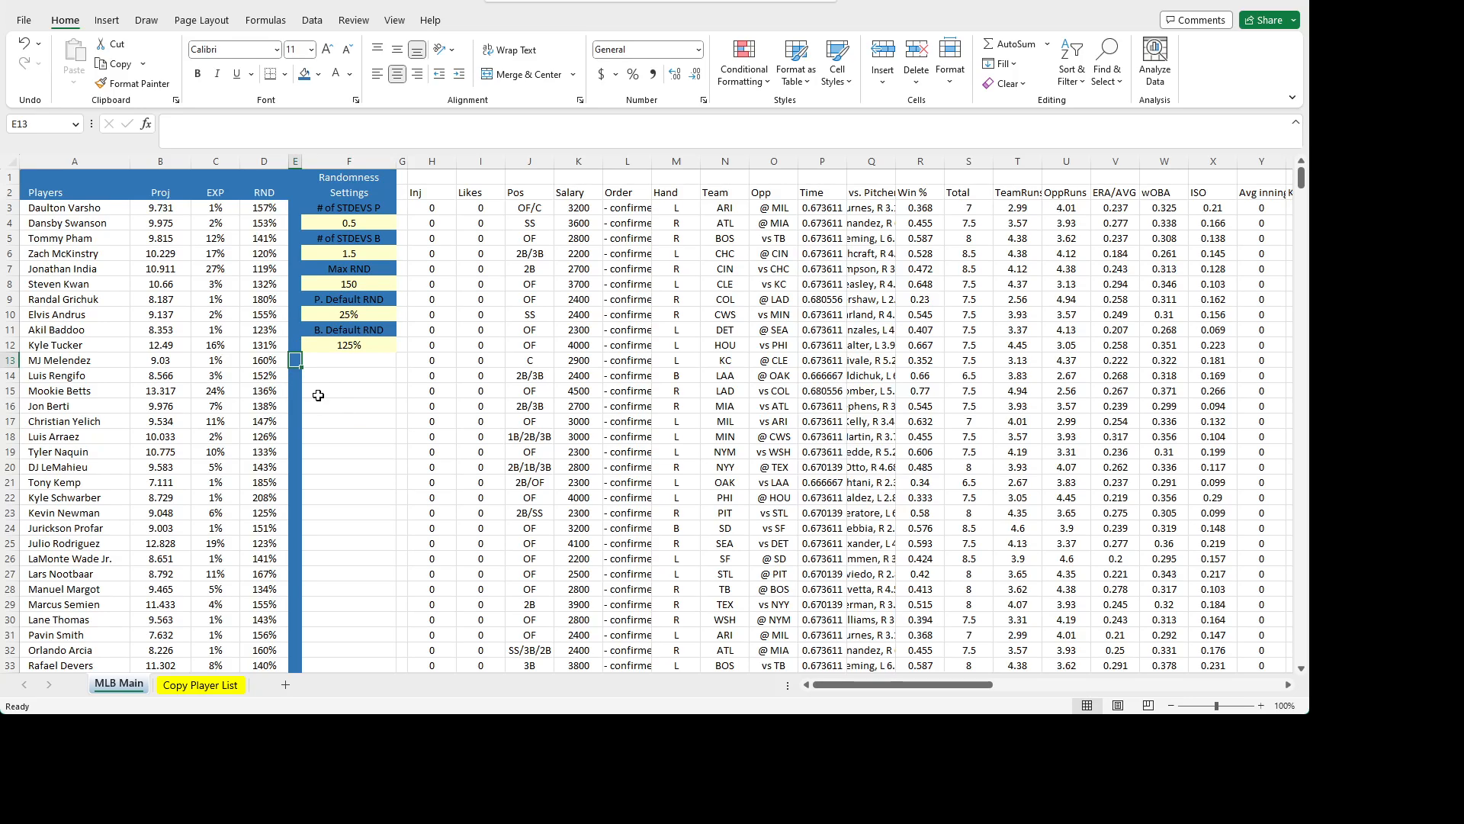
key("ctrl+shift+Down")
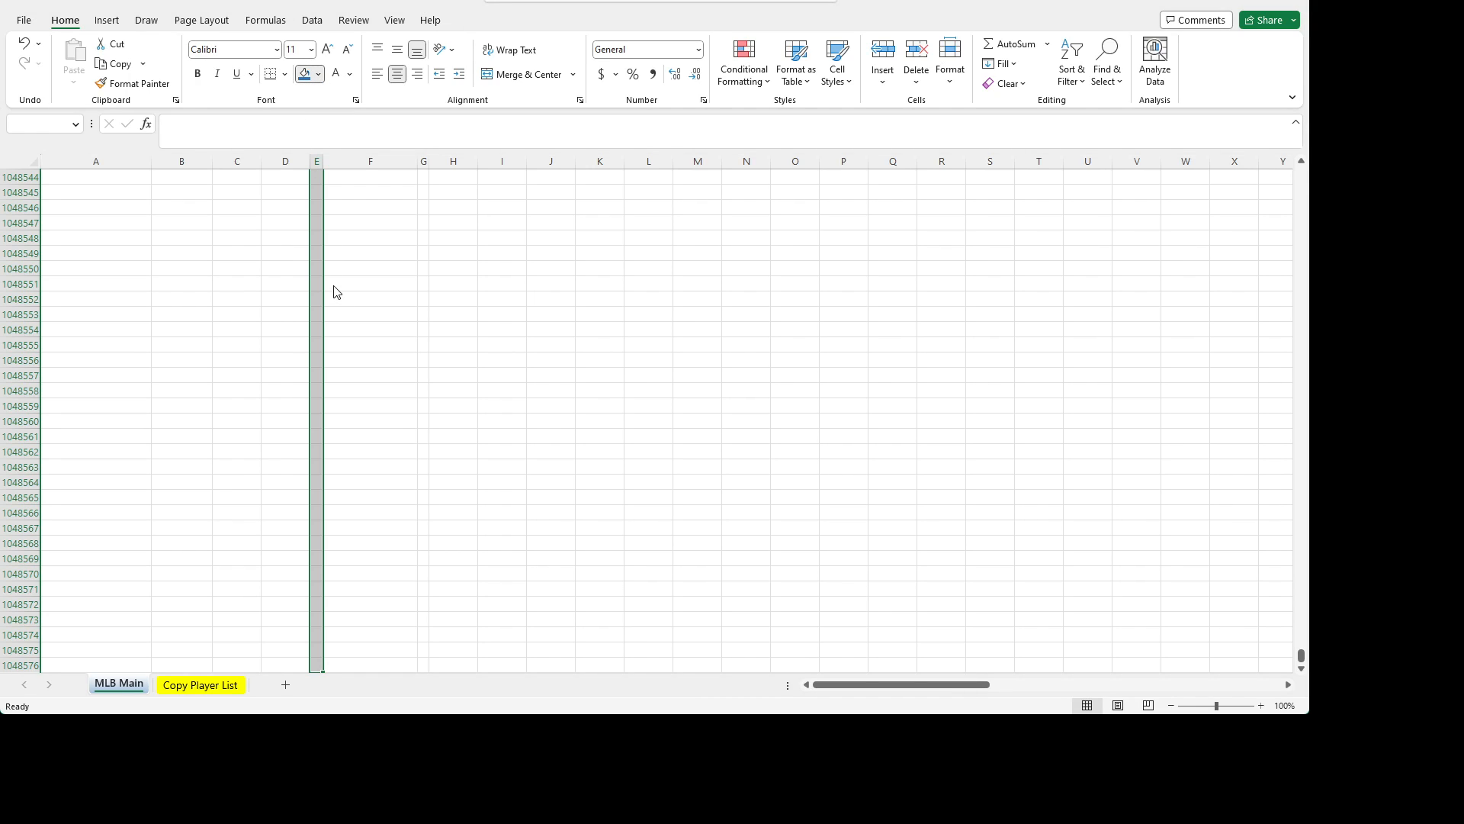
key("ctrl+BackSpace")
scroll(365, 293, "up", 1)
- Add a thick black border along the left edge of the randomness settings block E3:F12
left_click(348, 347)
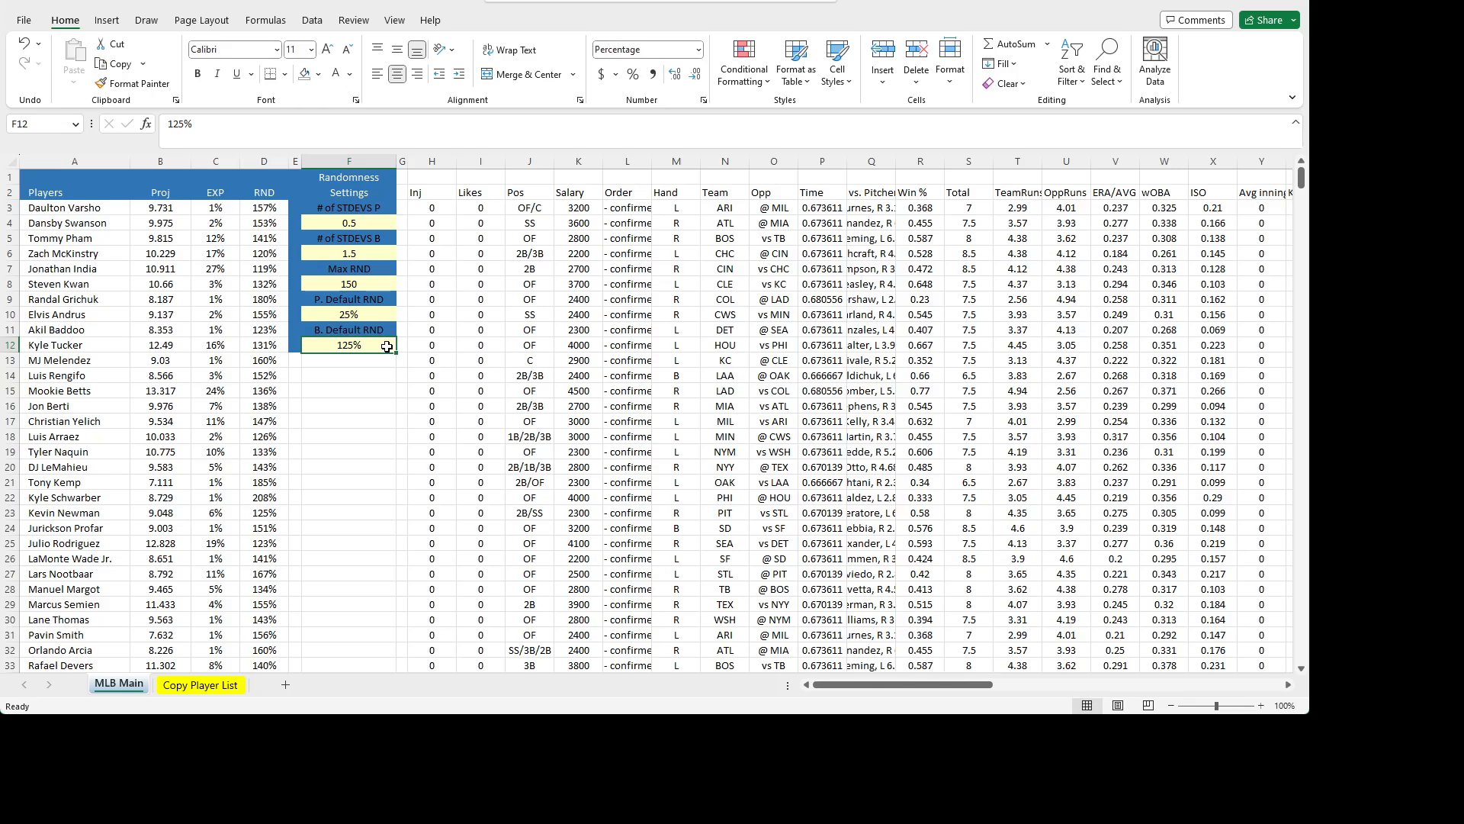
left_click_drag(387, 347, 301, 203)
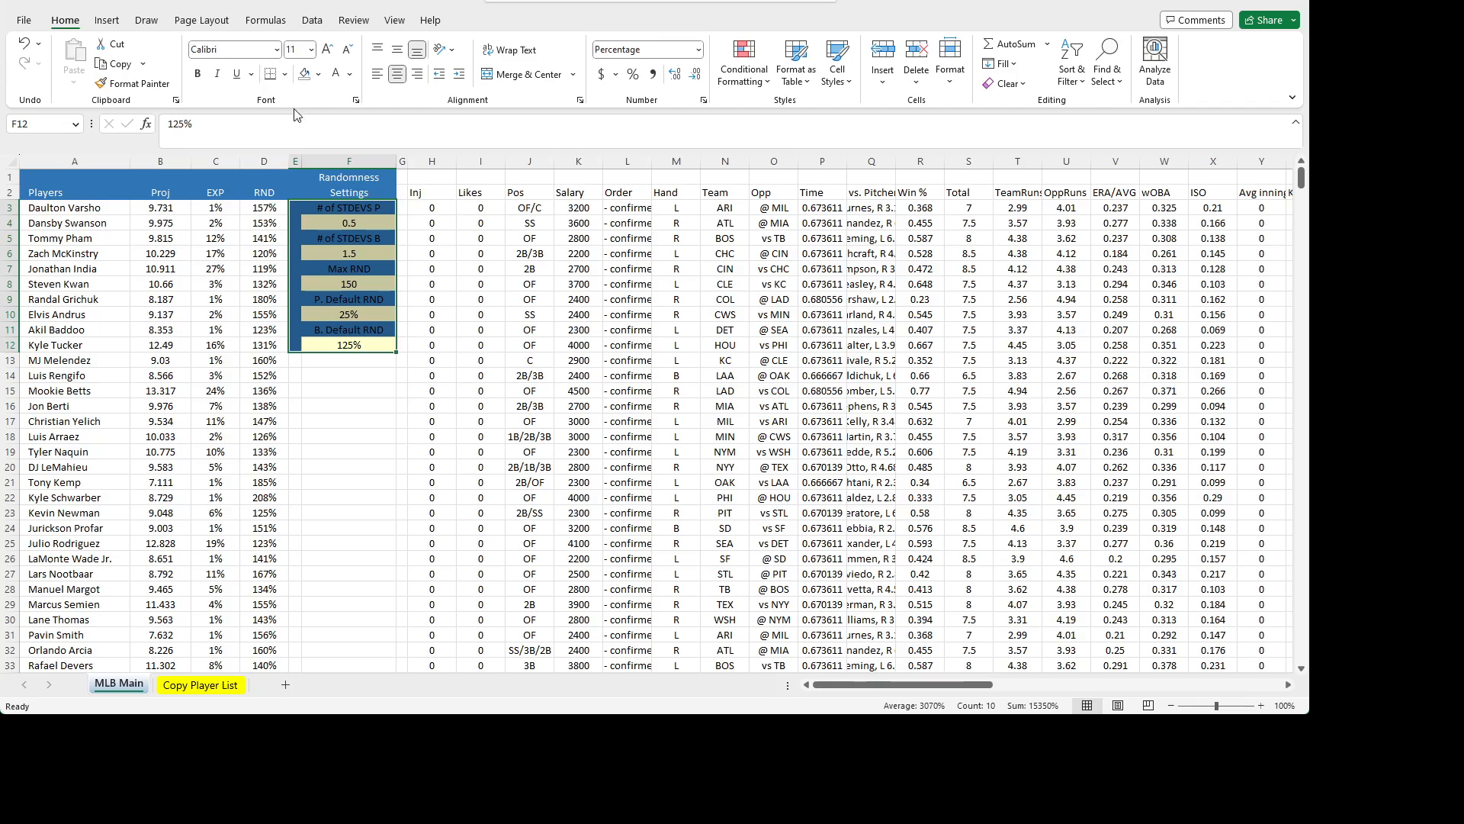
left_click(284, 76)
left_click(329, 527)
left_click(370, 415)
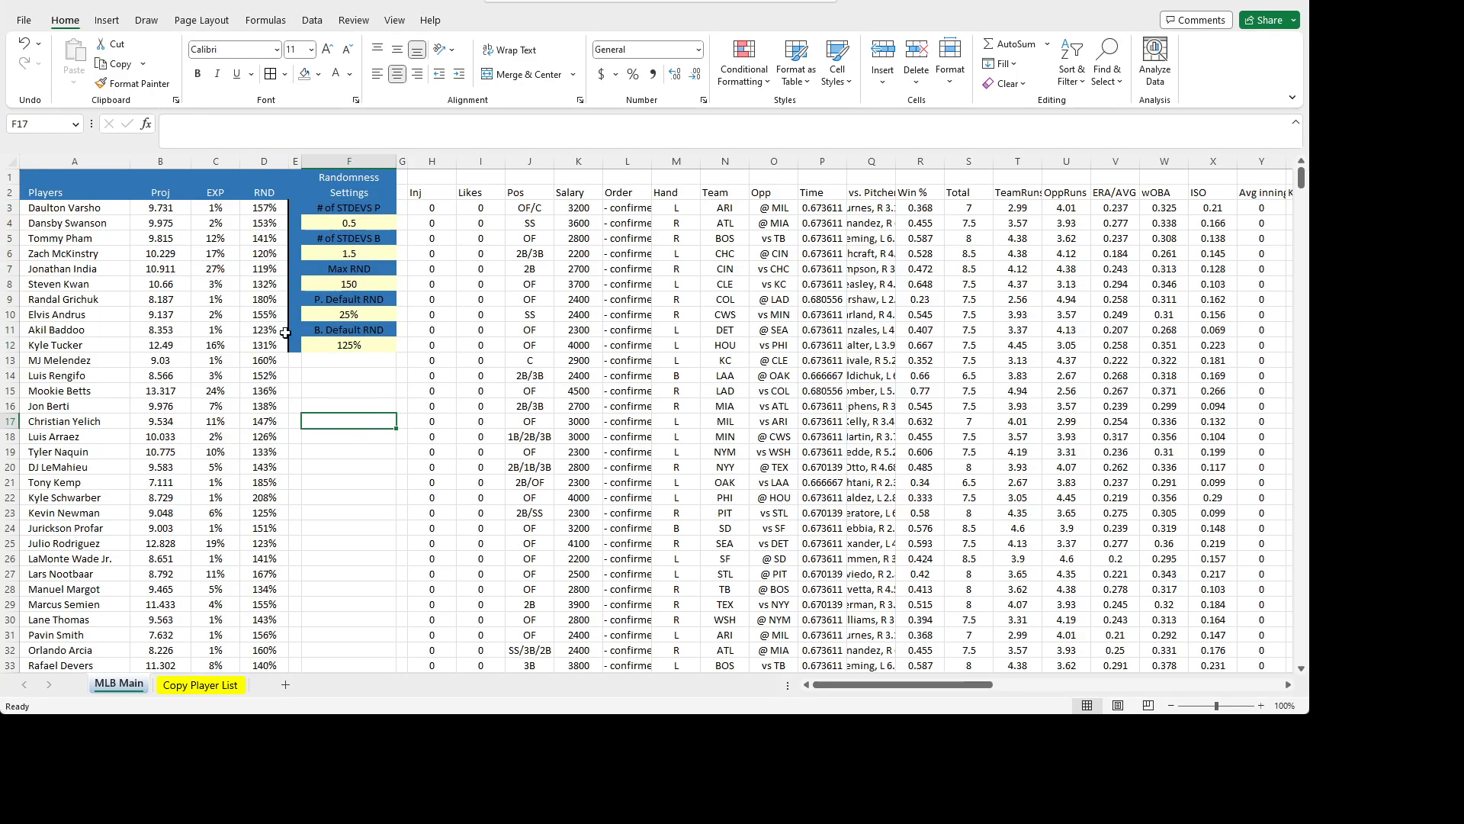
- Add a thick black border beneath the header cells A2:D2
left_click(273, 207)
left_click_drag(224, 208, 260, 194)
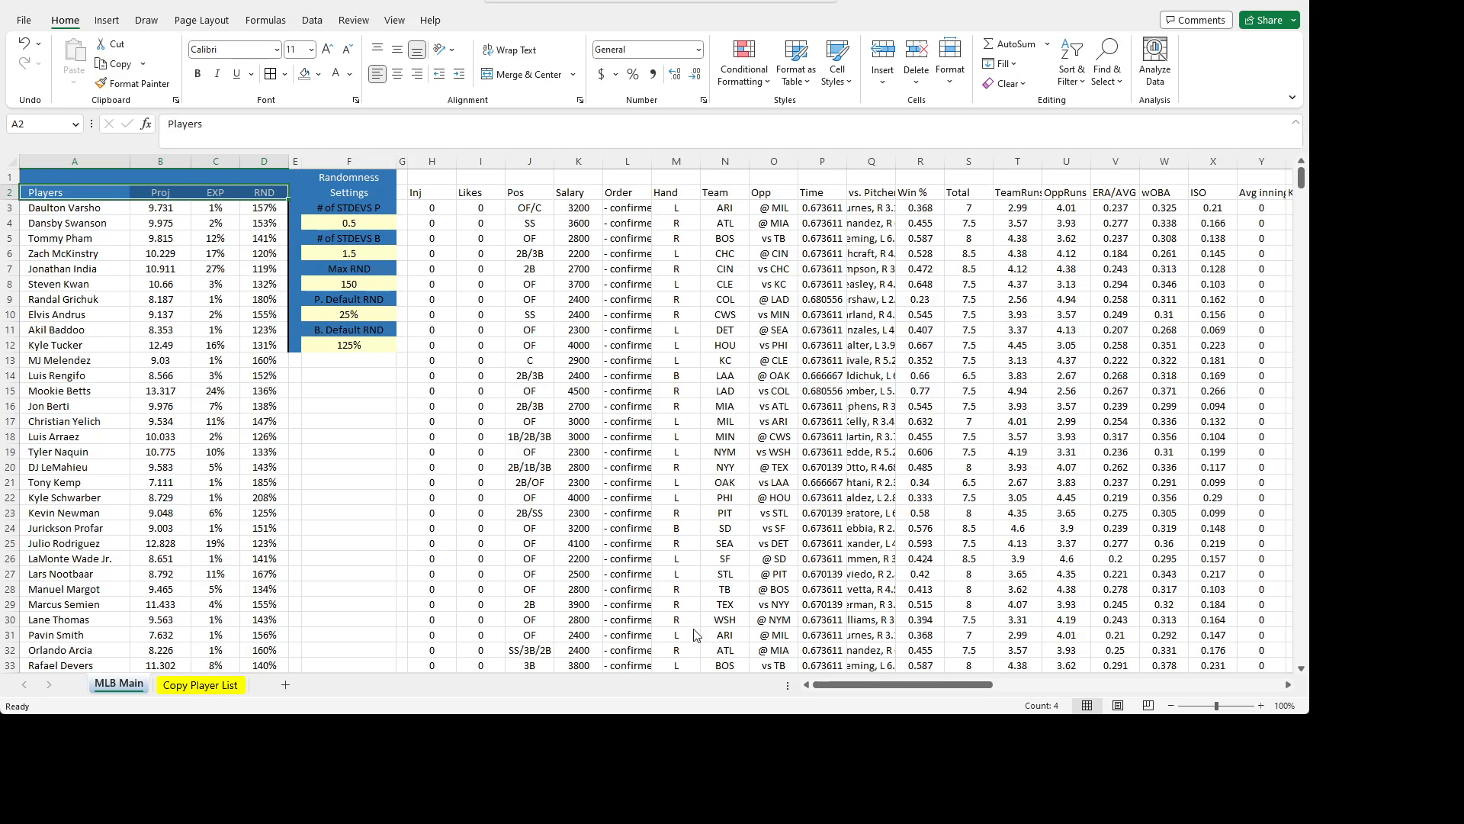
left_click(358, 513)
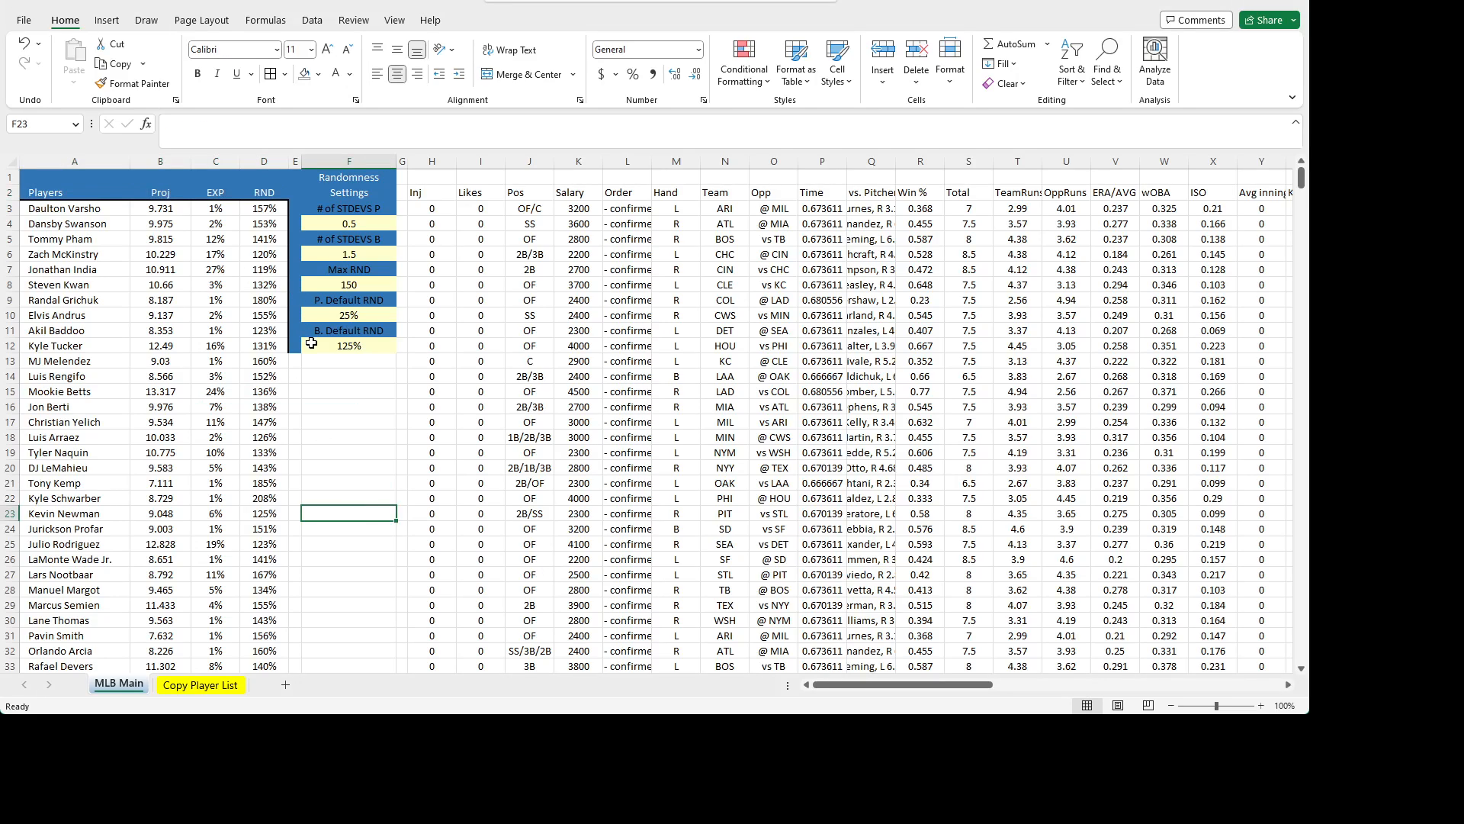
- Add a thick black border beneath E12:F12, the last row of the randomness settings block
left_click_drag(300, 345, 379, 348)
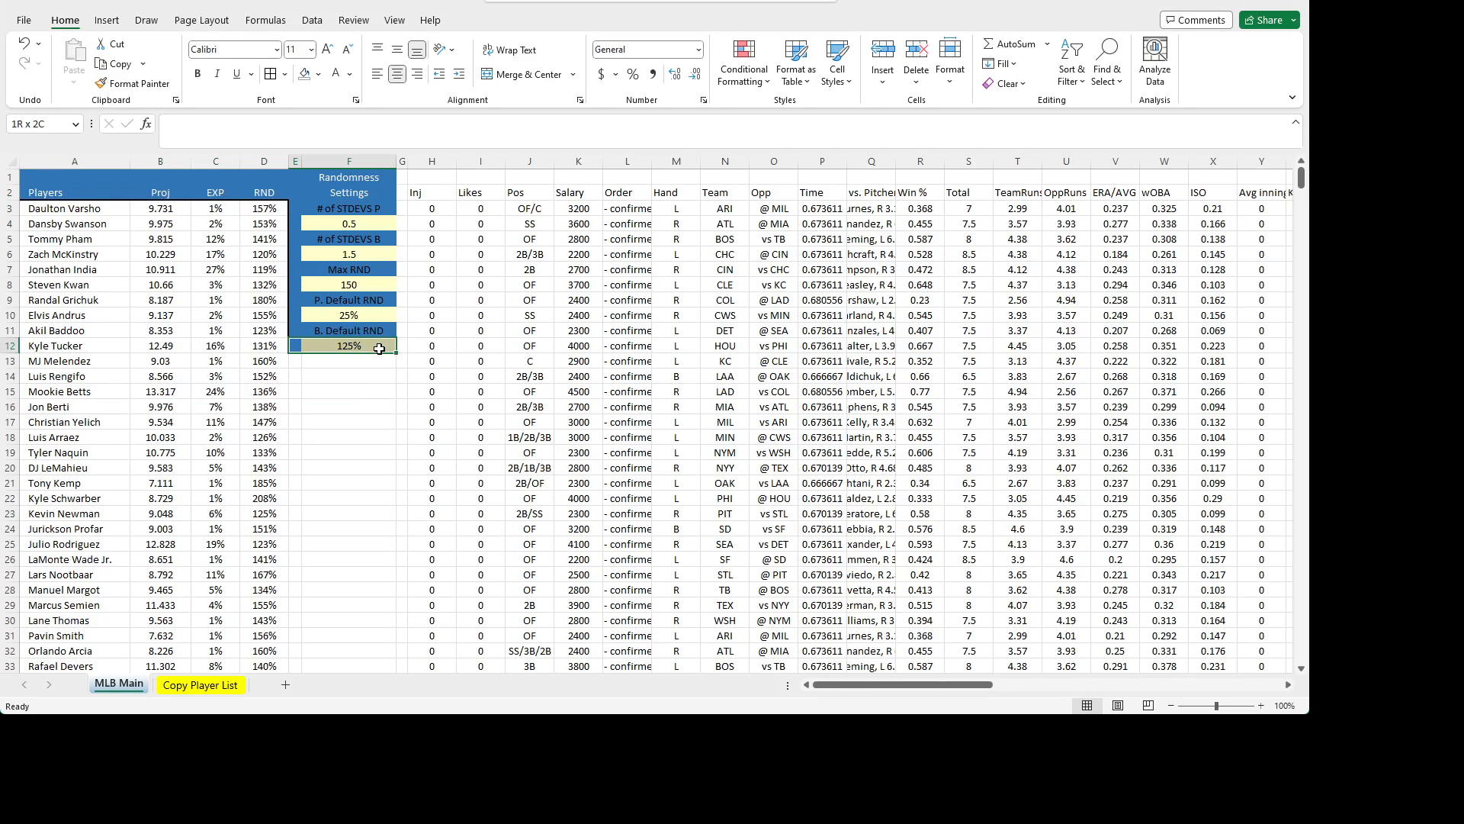
left_click(286, 75)
left_click(343, 392)
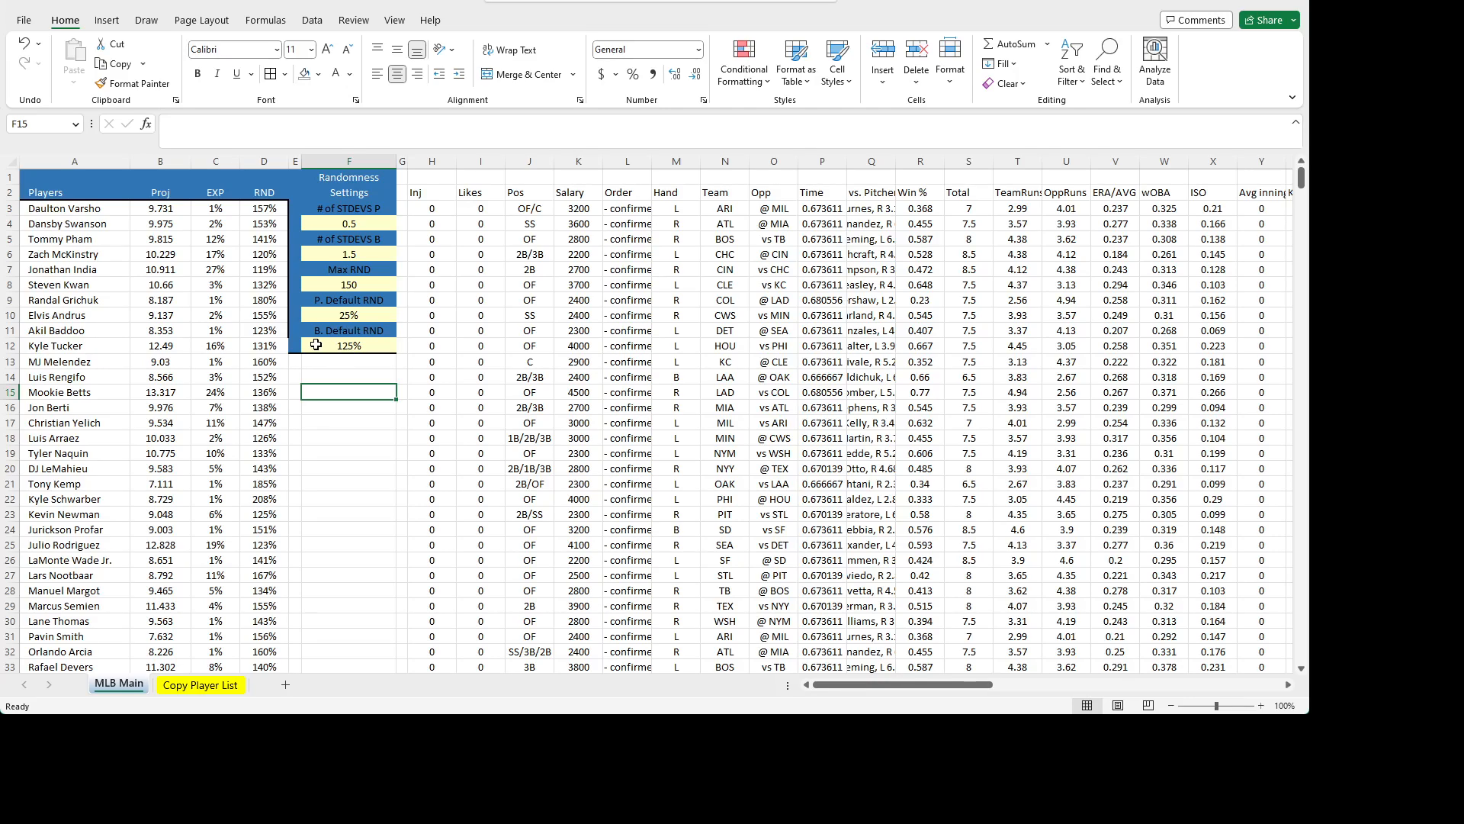
- Add a thick black border along the outer edge of column F on the randomness settings block, from F12 up to F1
left_click(357, 346)
left_click_drag(357, 346, 320, 180)
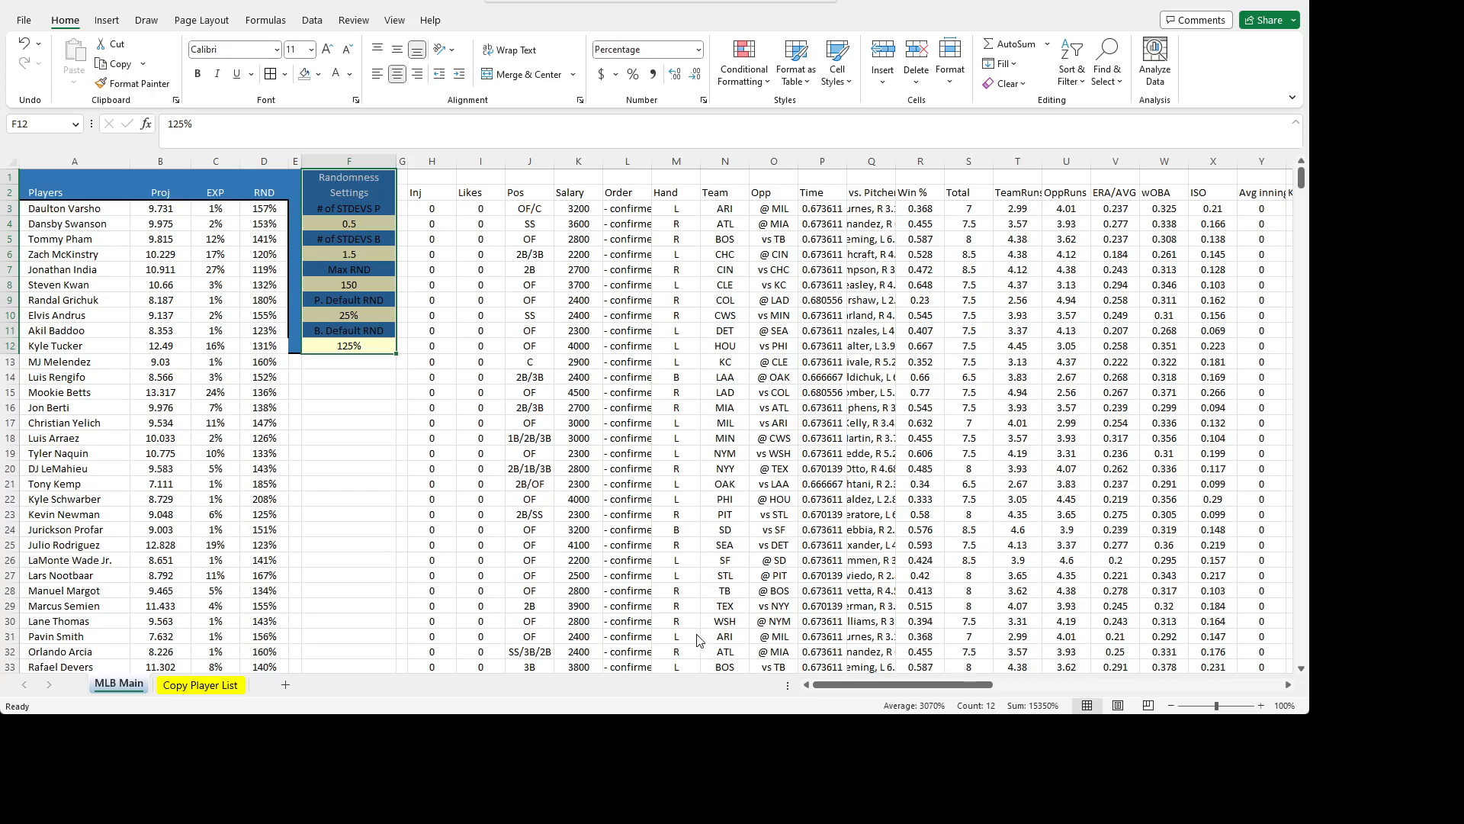
left_click(427, 468)
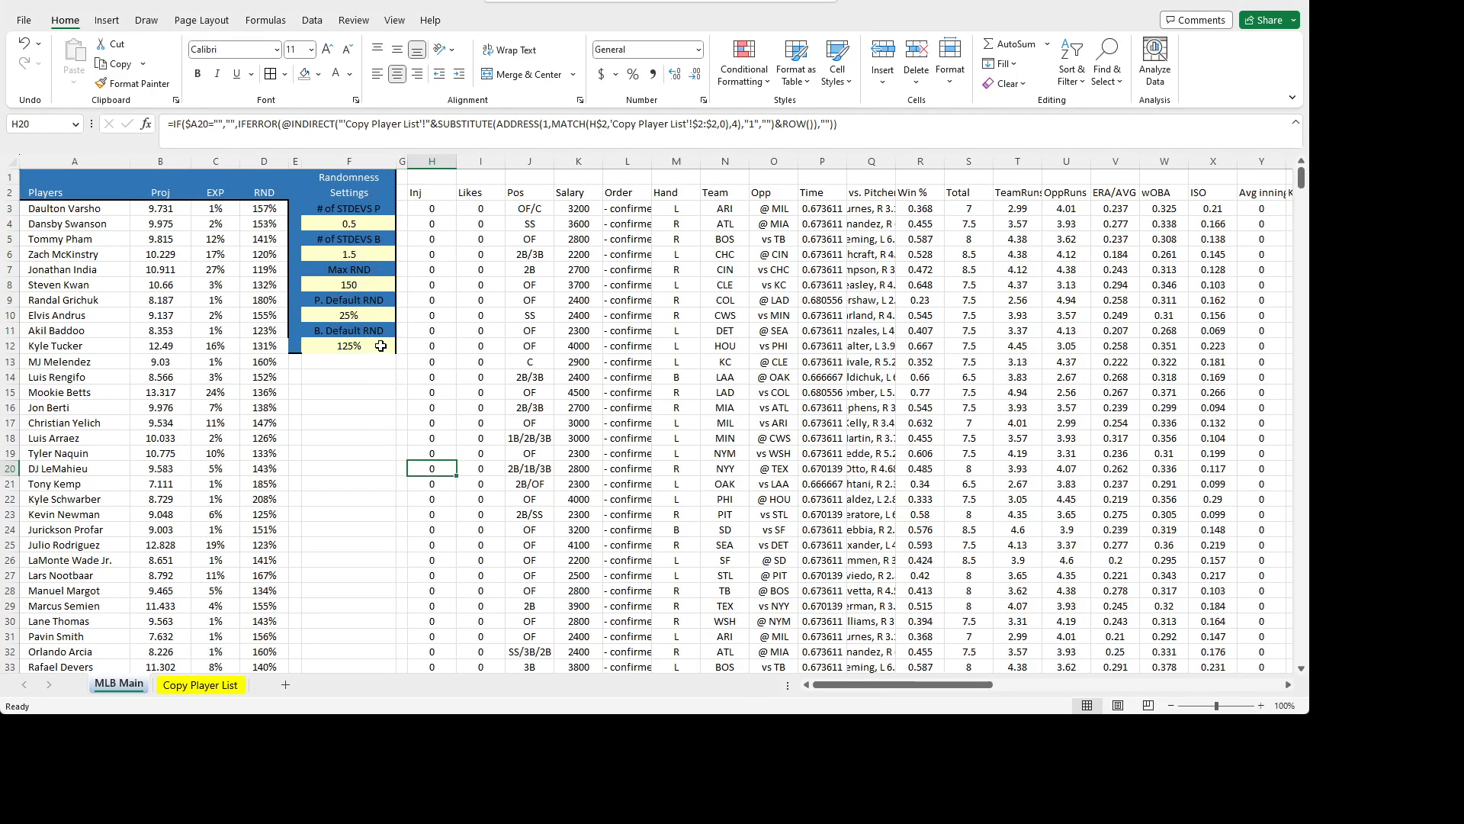
- Reapply the thick black bottom border to E12:F12 to close off the randomness settings block
left_click(369, 346)
left_click_drag(309, 347, 296, 347)
left_click(284, 77)
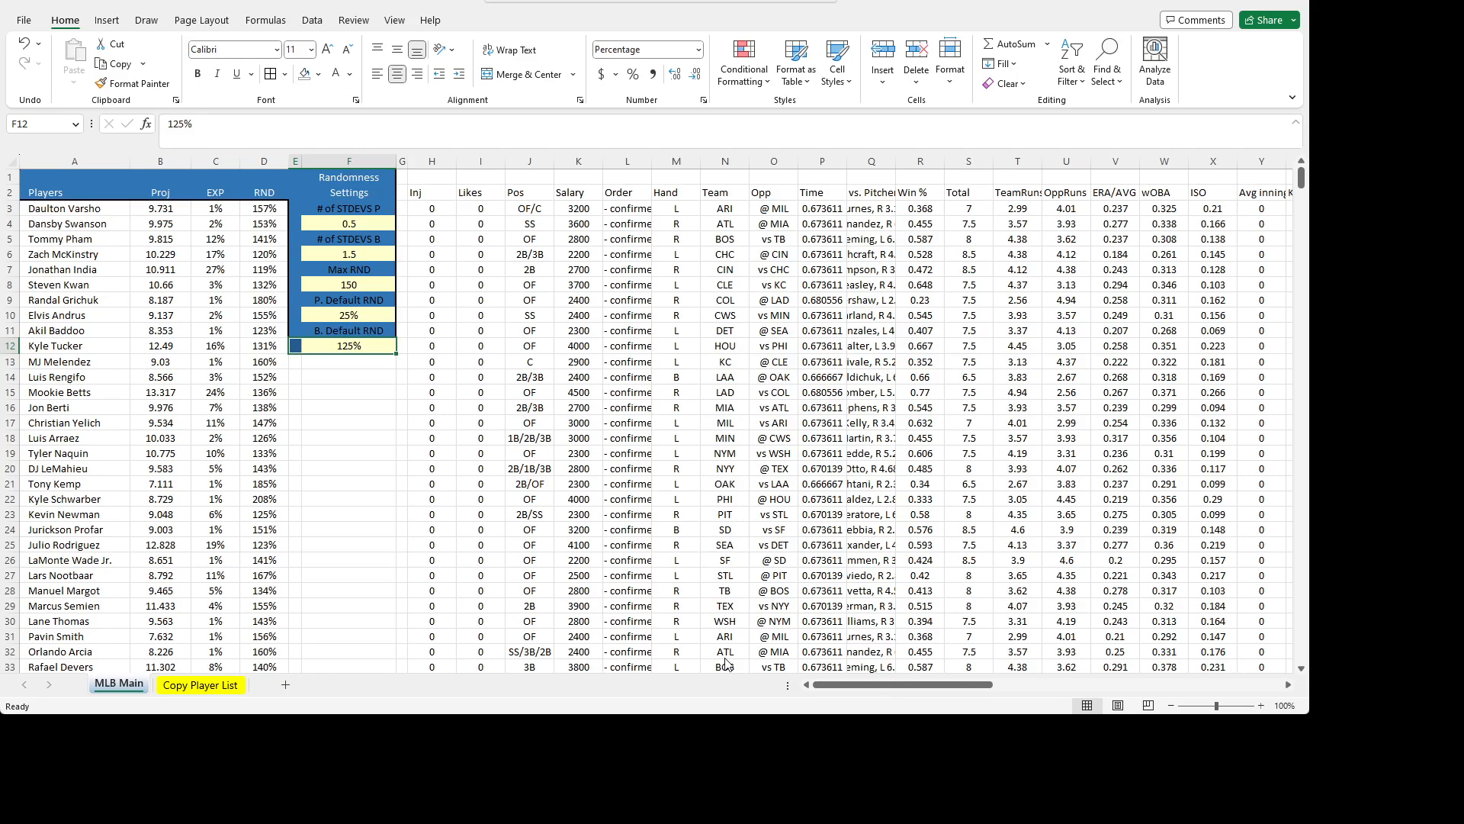
left_click(349, 440)
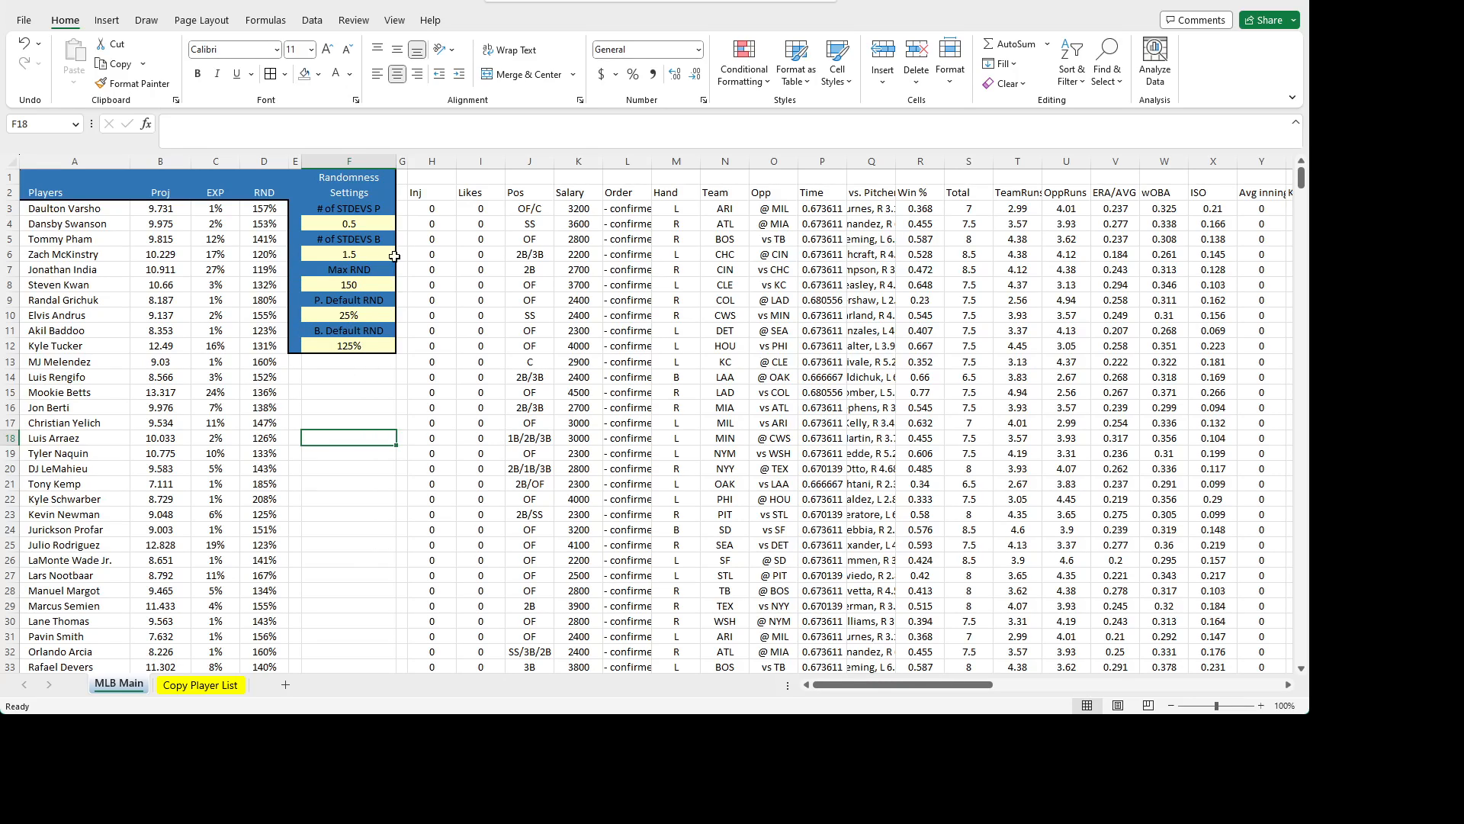
- Fill the stat header cells from Inj to Own, H2:AK2, with light grey
left_click(415, 193)
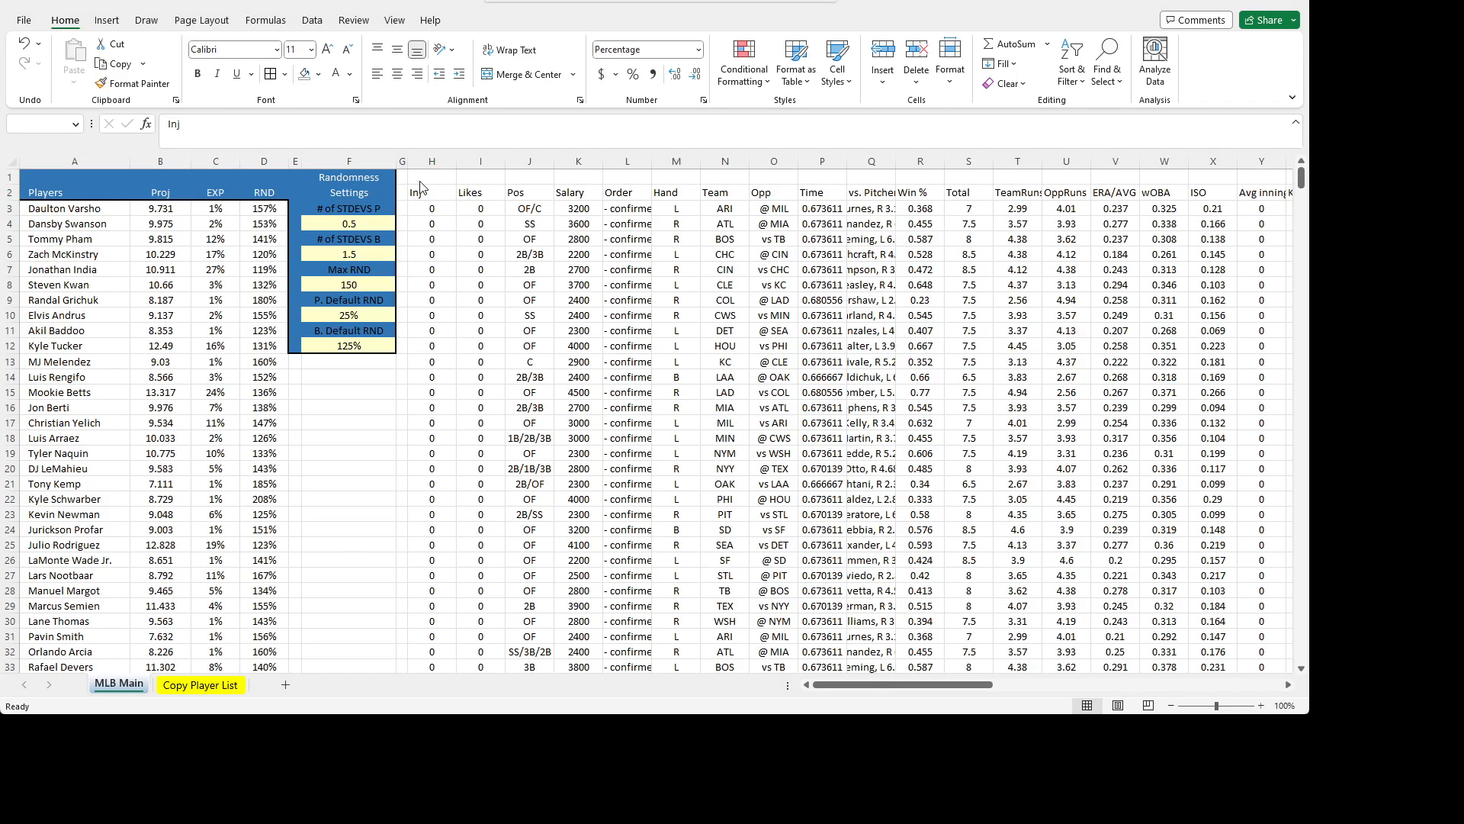
left_click(440, 195)
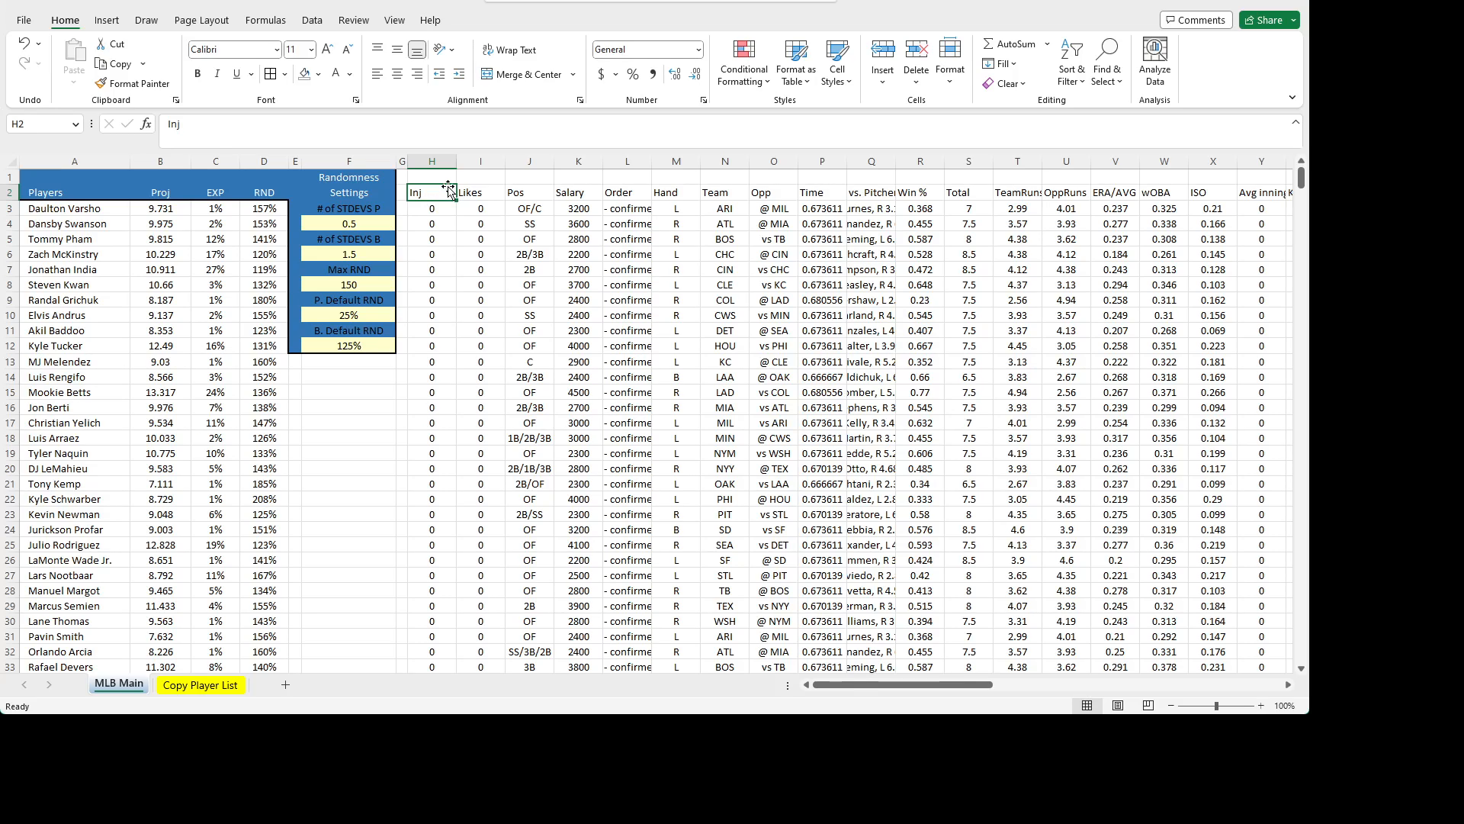
key("ctrl+shift+Right")
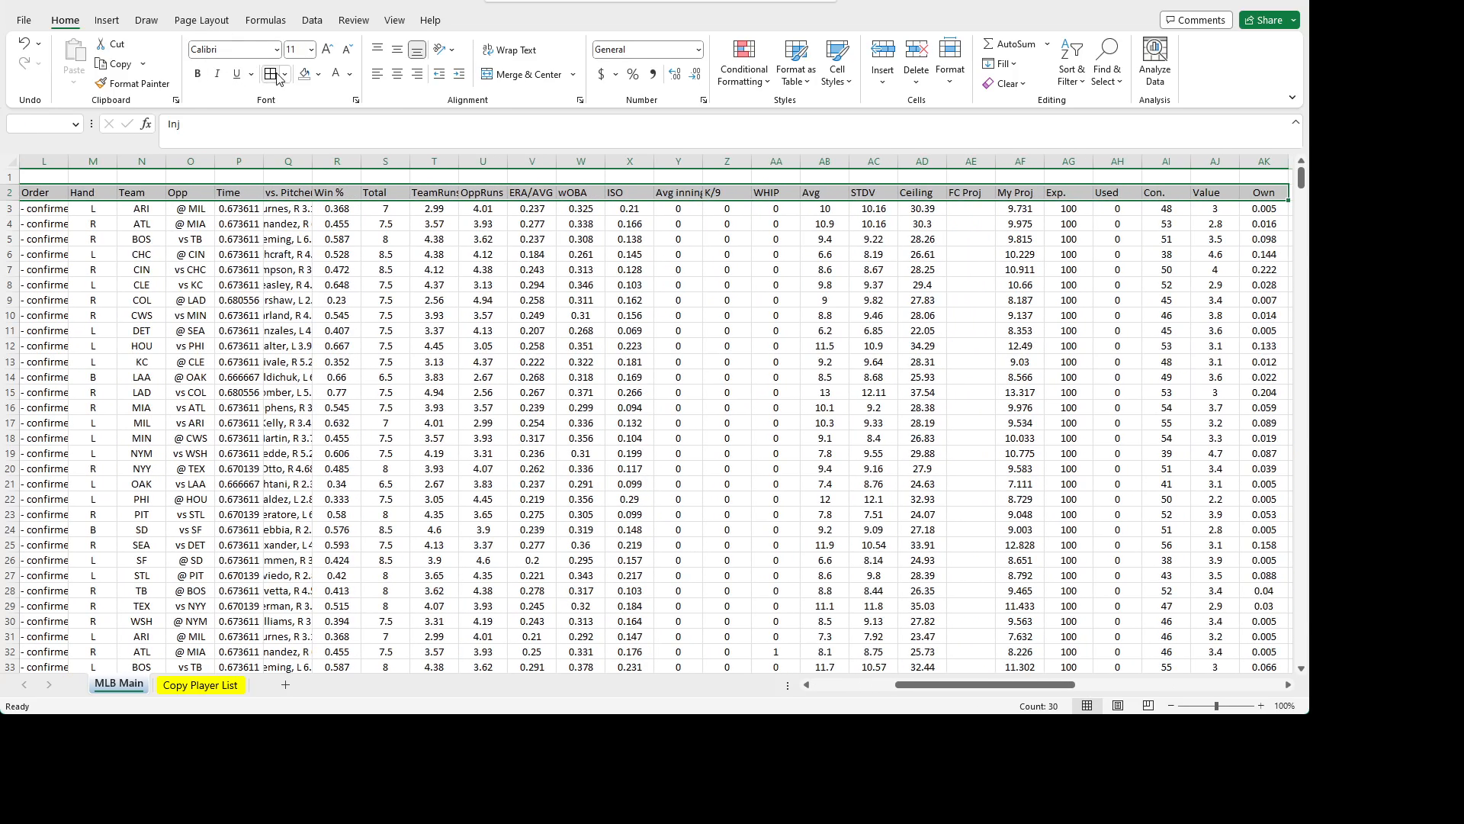
left_click(305, 74)
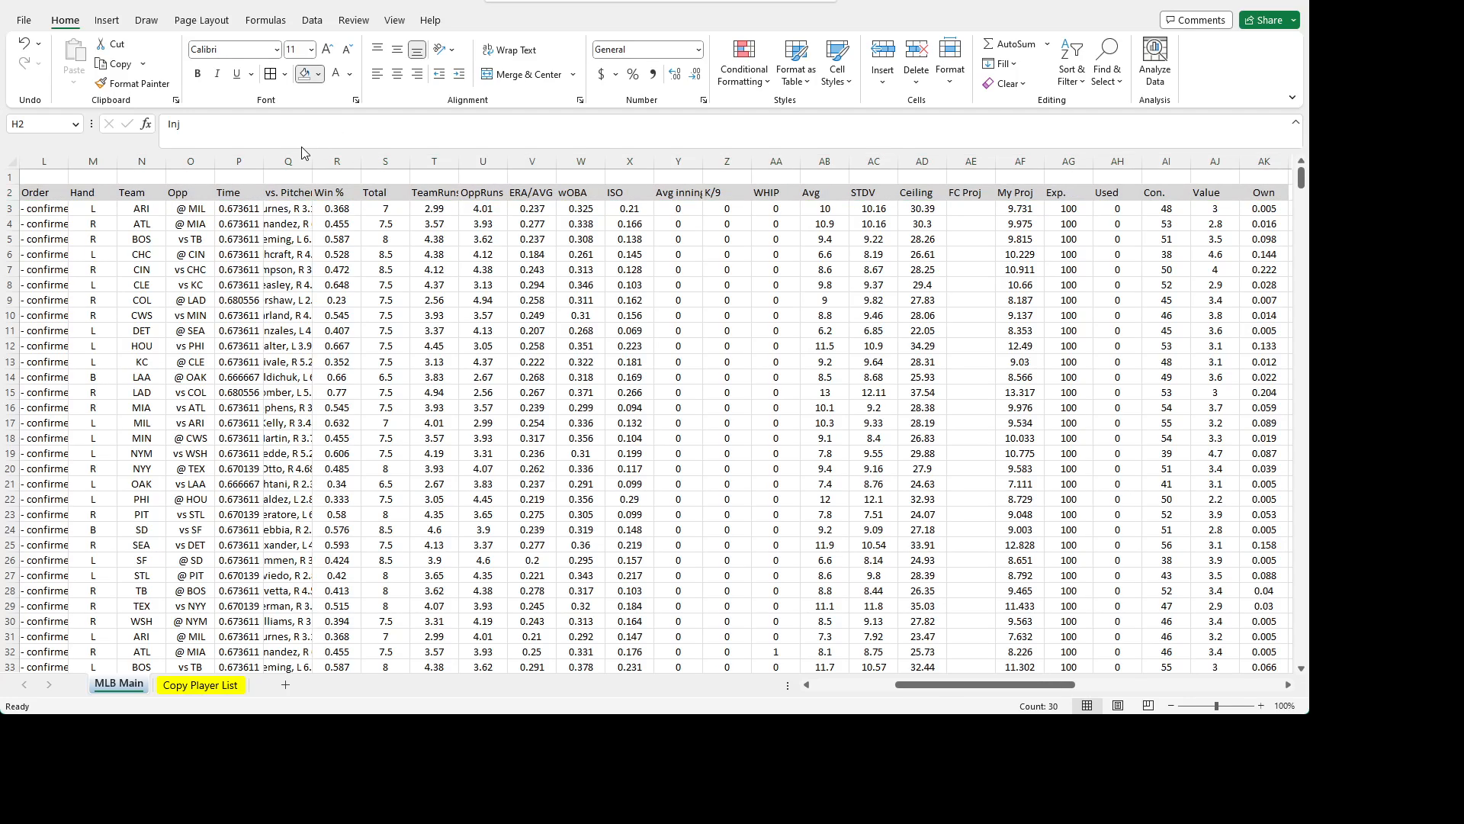
scroll(302, 160, "left", 5)
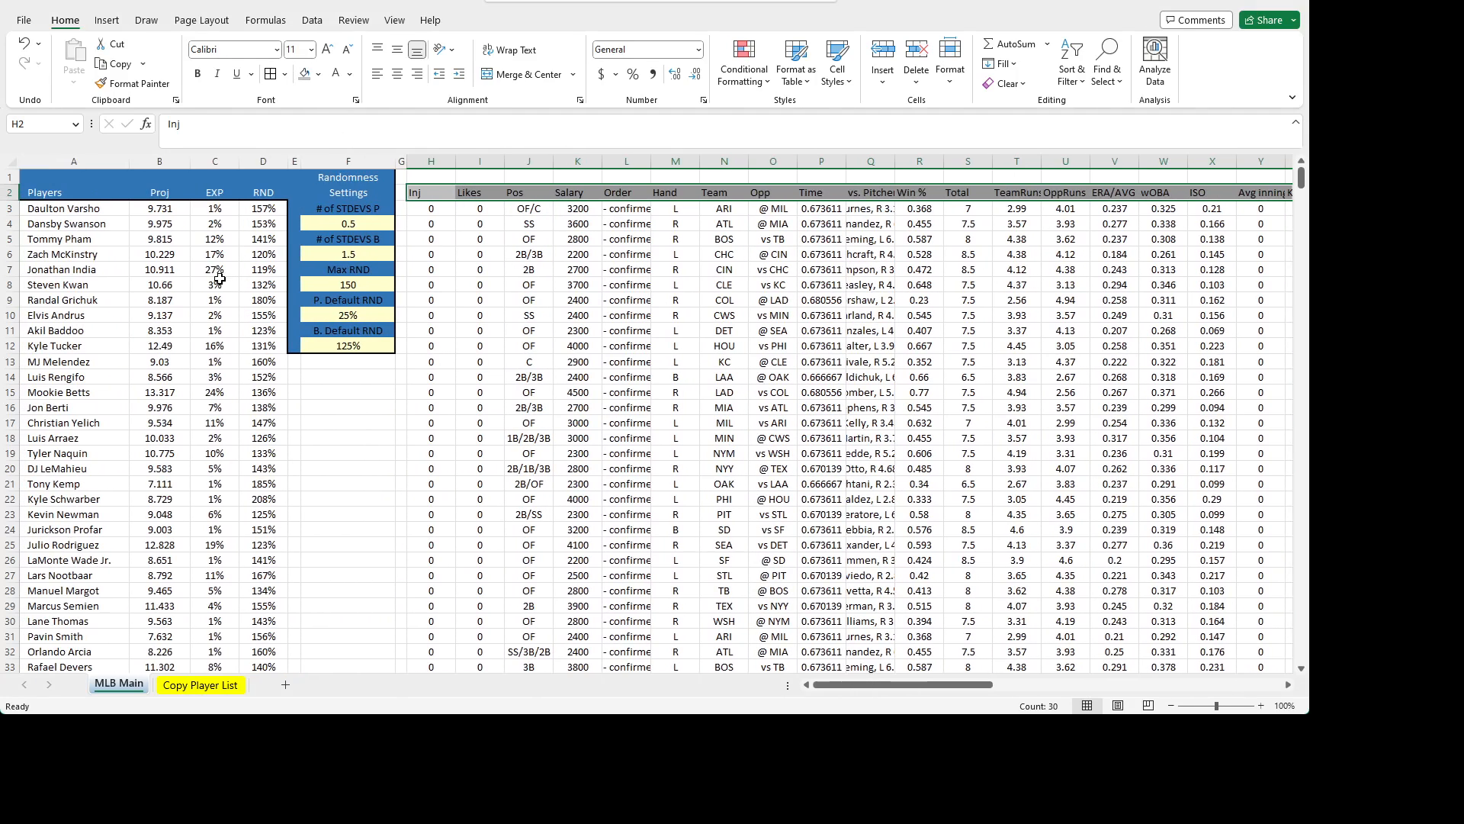
- Fill the empty row 1 cells above the stat headers, H1:AK1, with dark grey
left_click(425, 178)
key("ctrl+shift+Right")
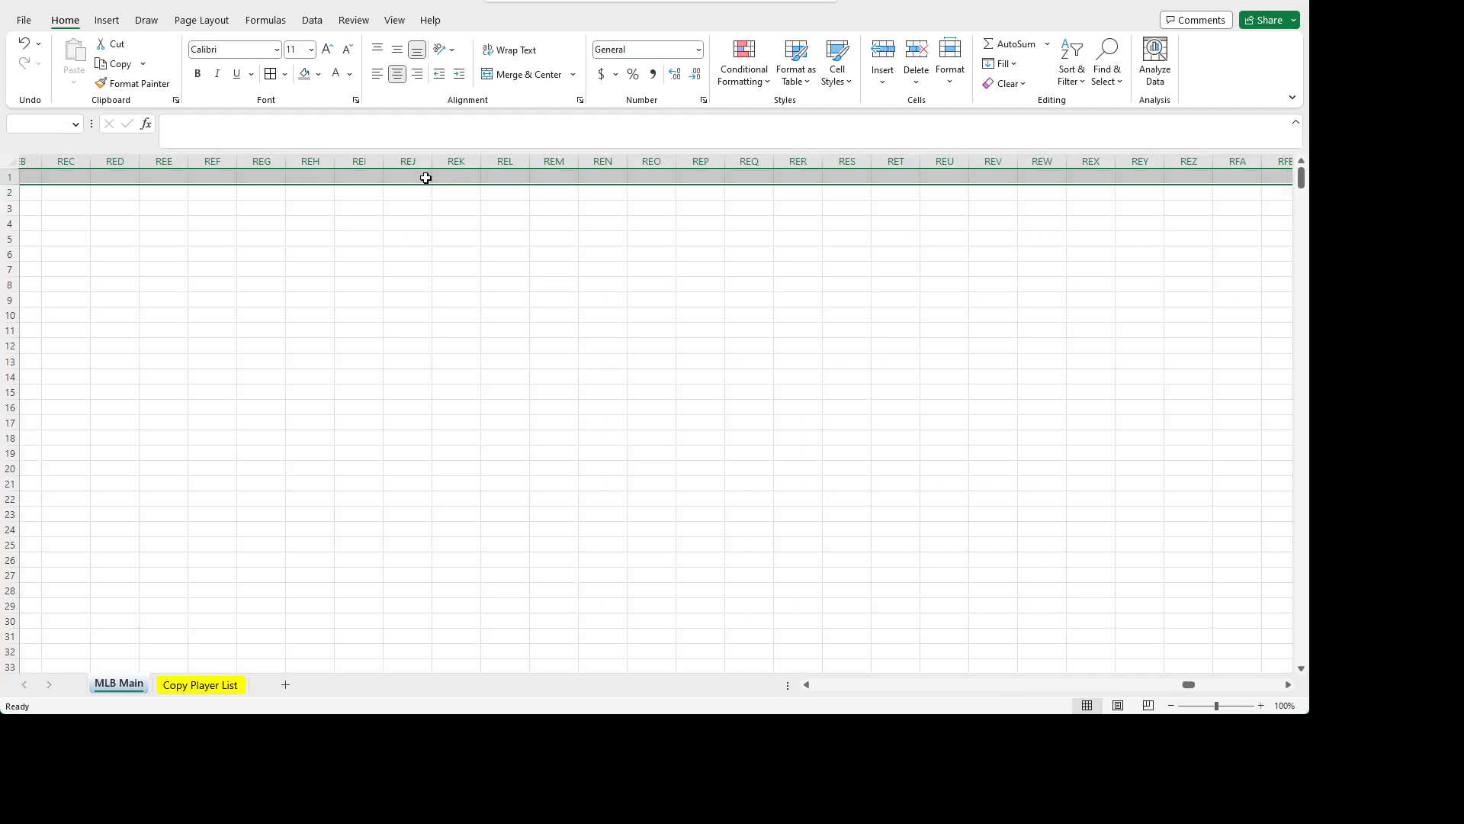
key("shift+BackSpace")
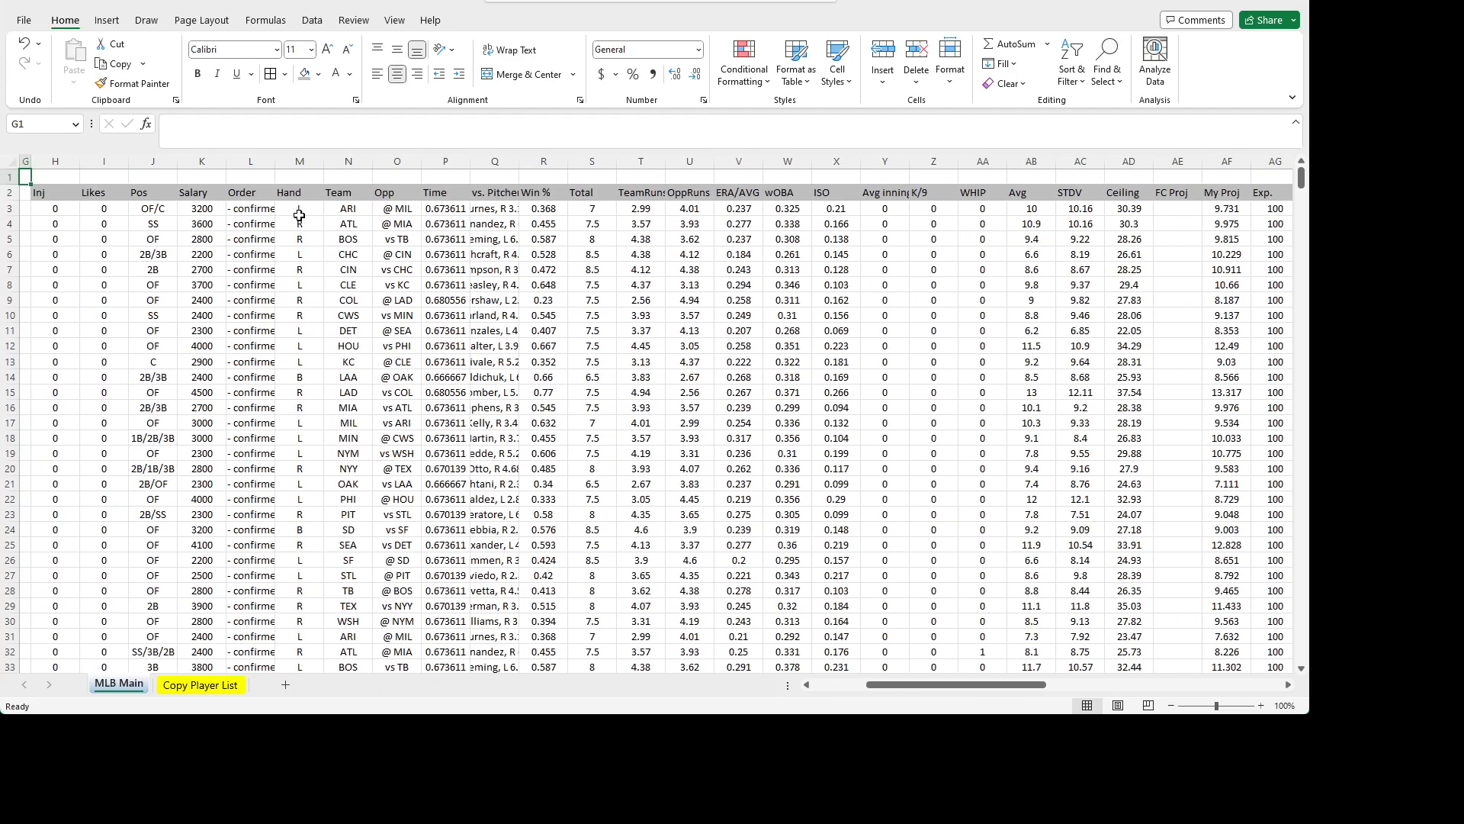
key("shift+Right")
key("shift+Right")
key("shift+Right")
key("shift+Right")
key("shift+Right")
key("shift+Right")
key("shift+Right")
key("shift+Right")
key("shift+Right")
key("shift+Right")
key("shift+Right")
key("shift+Right")
key("shift+Right")
key("shift+Right")
key("shift+Right")
key("shift+Right")
key("shift+Right")
key("shift+Right")
key("shift+Right")
key("shift+Right")
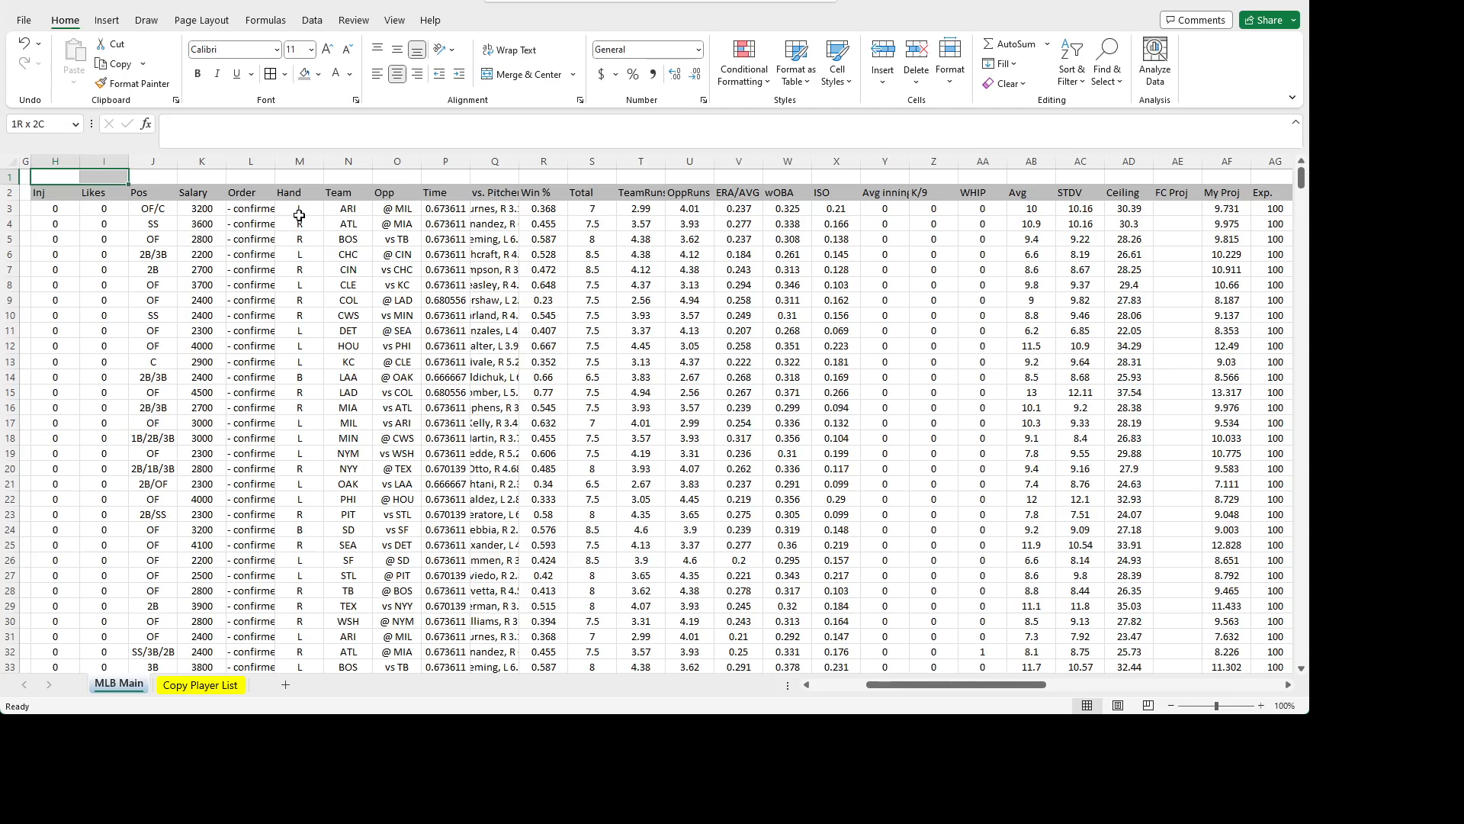
key("shift+Left")
key("shift+Left")
key("shift+Left")
key("shift+Left")
key("shift+Left")
key("shift+Left")
key("shift+Left")
key("shift+Left")
key("shift+Left")
key("shift+Left")
key("shift+Left")
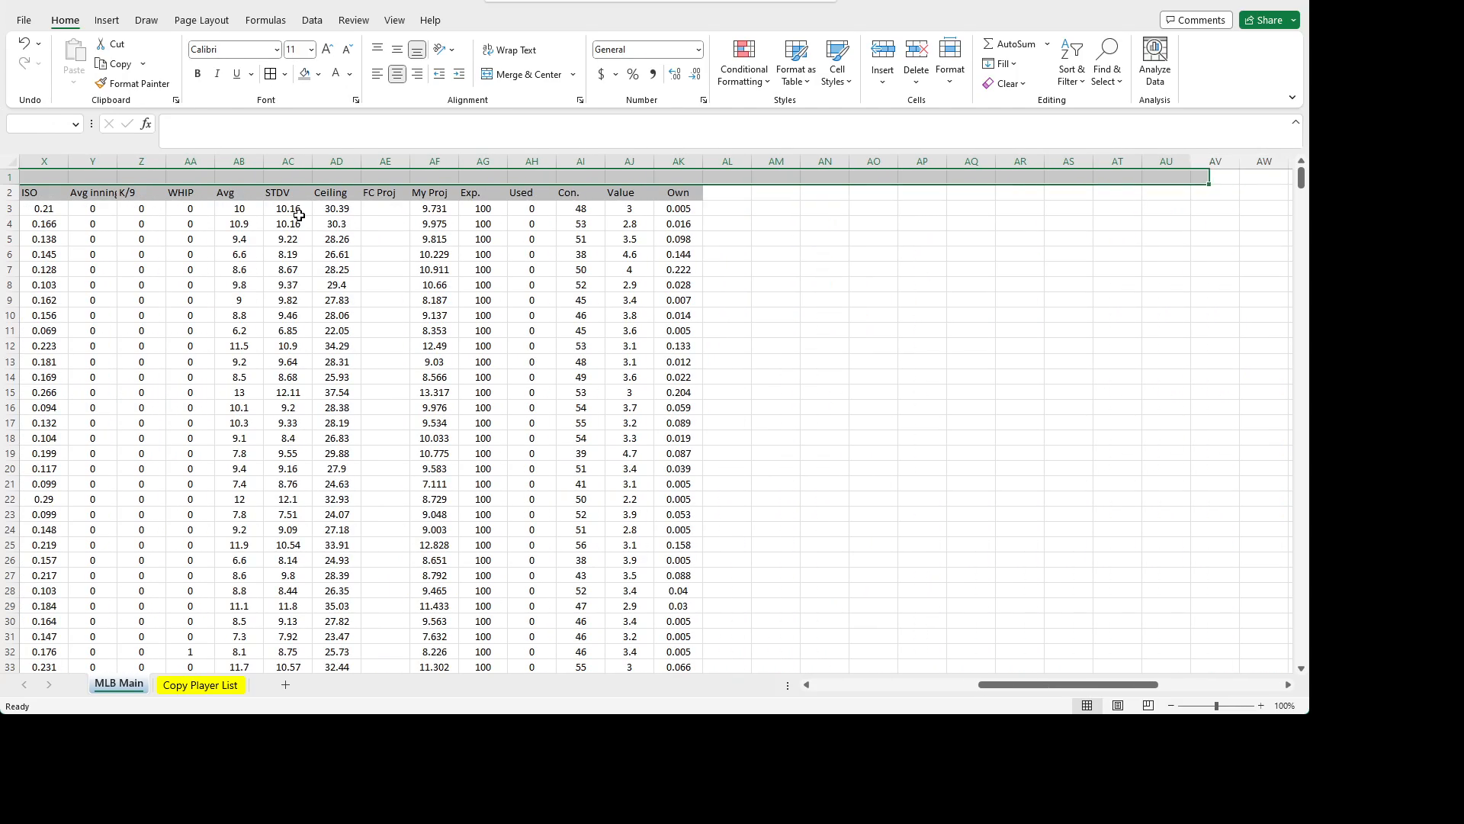
left_click(304, 73)
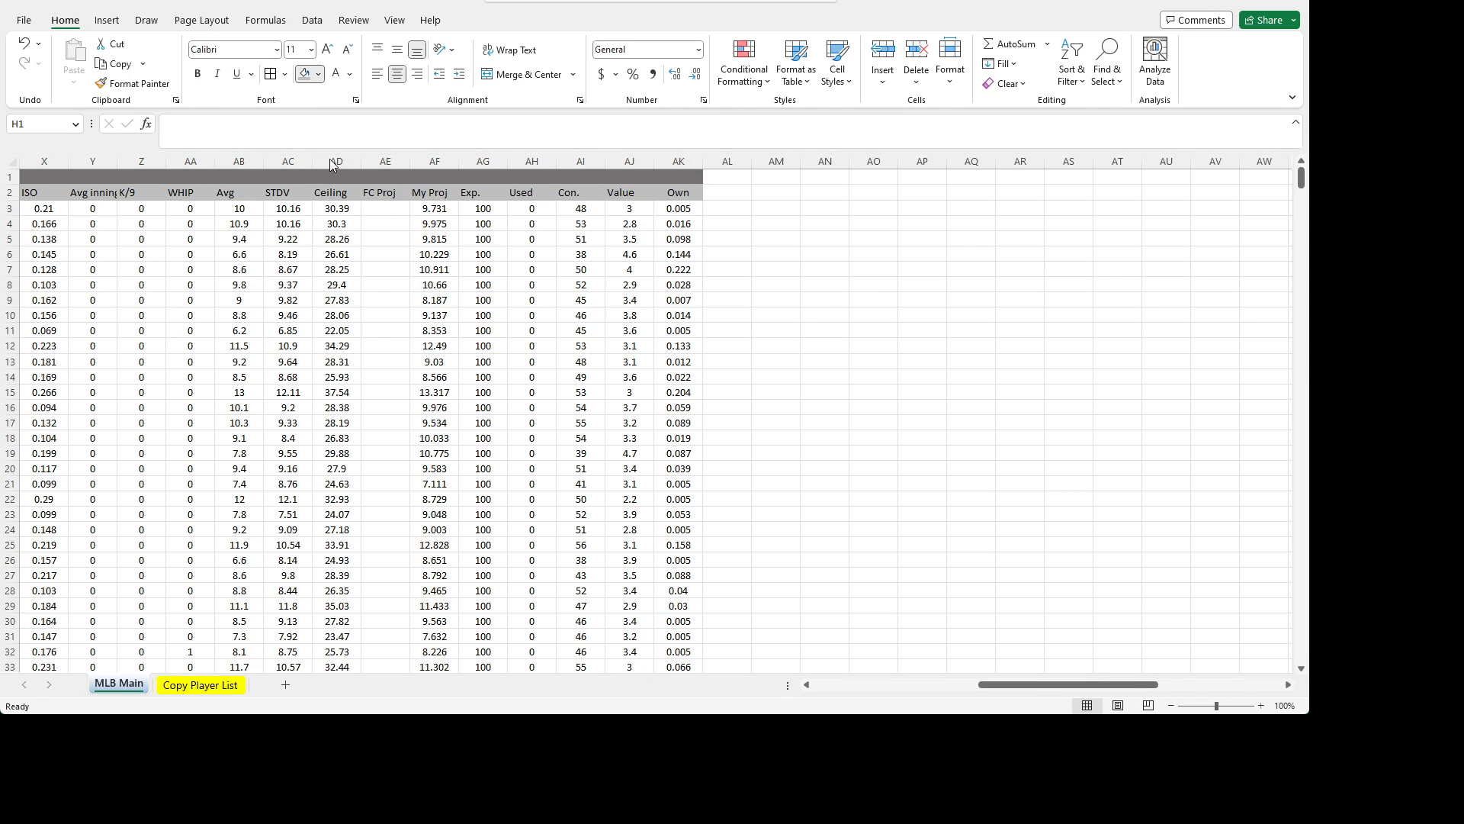
key("ctrl+Home")
left_click(431, 284)
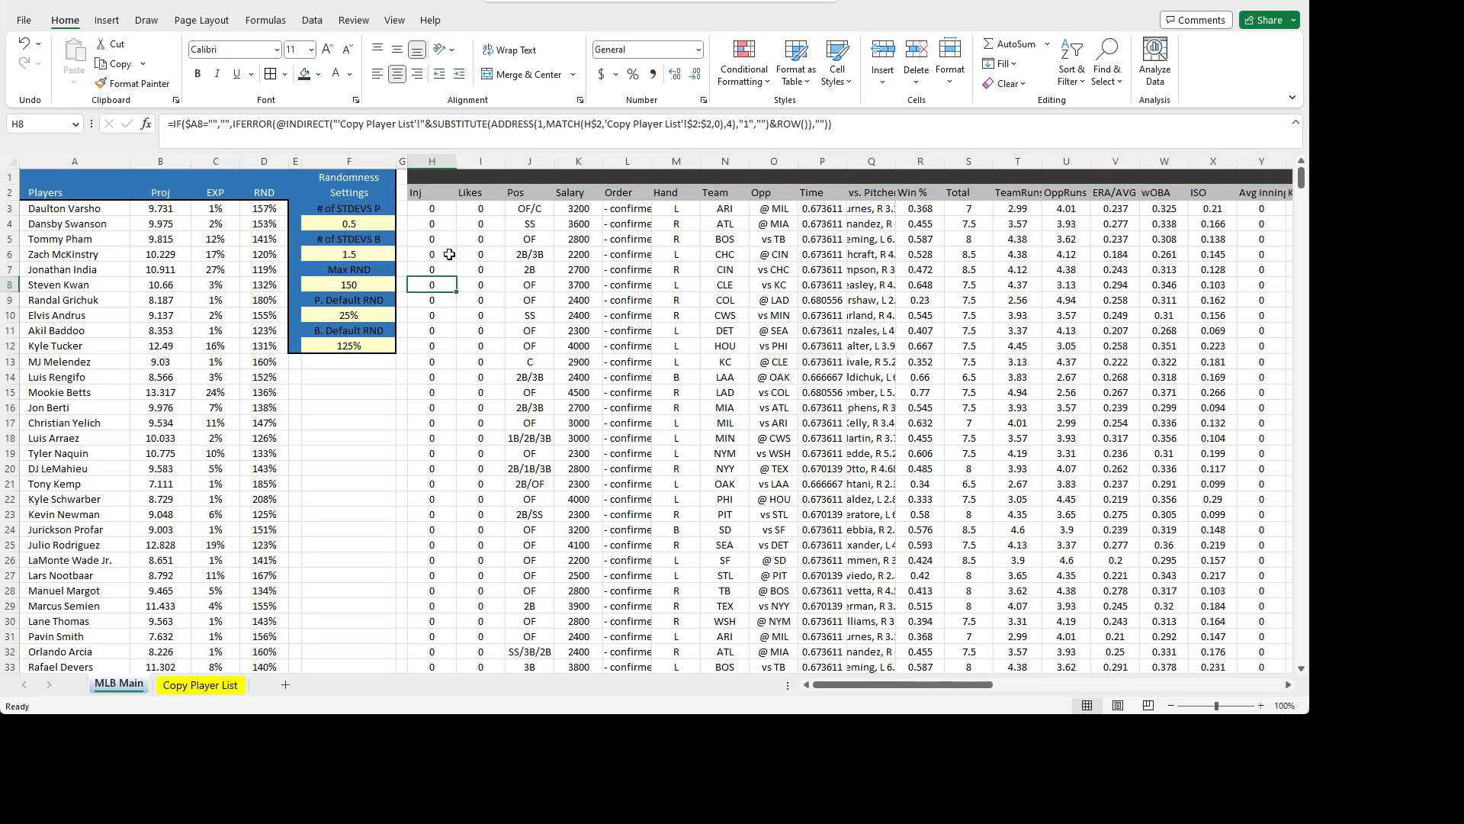
left_click(426, 176)
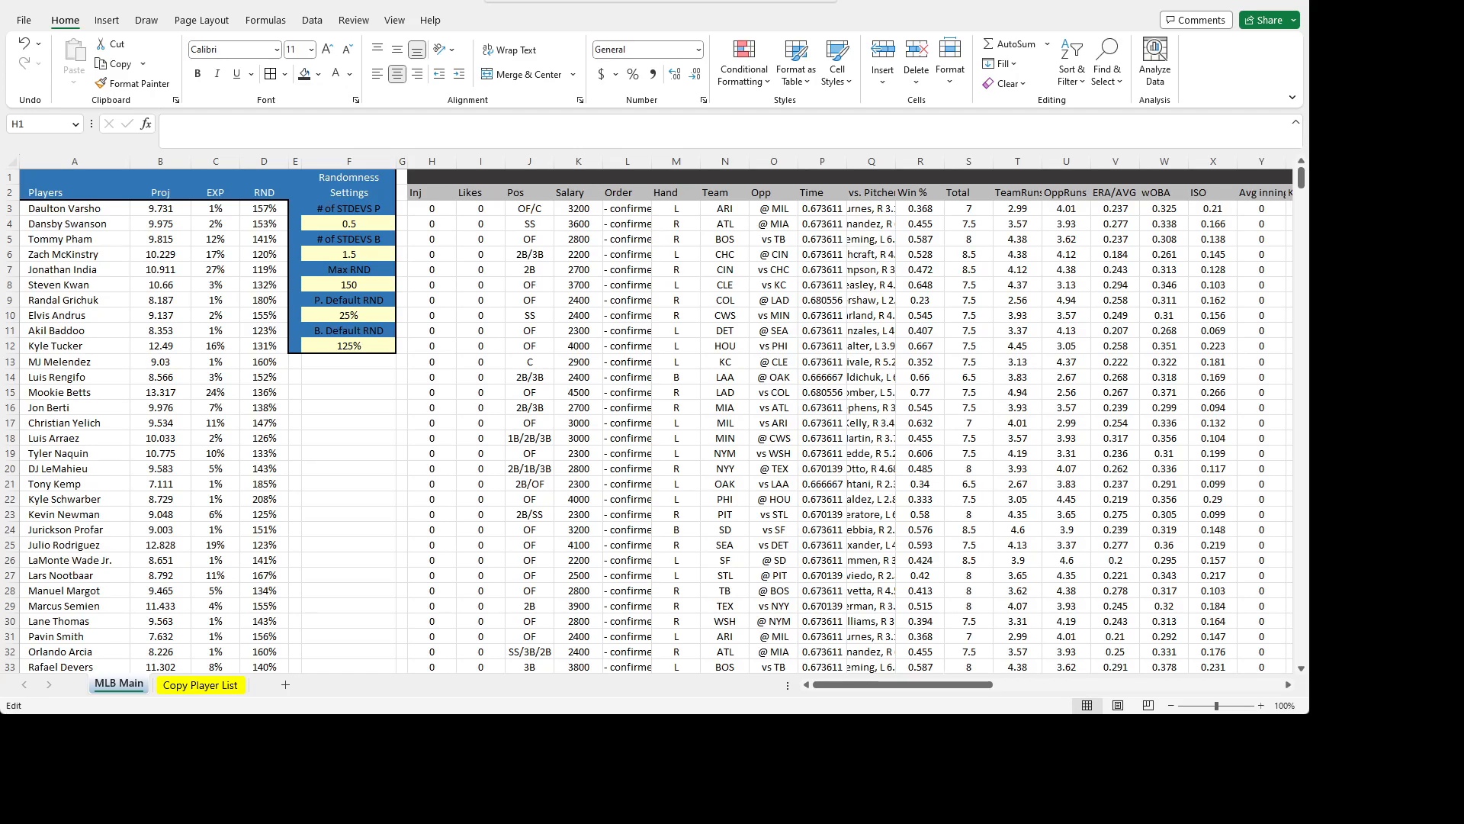
left_click(436, 208)
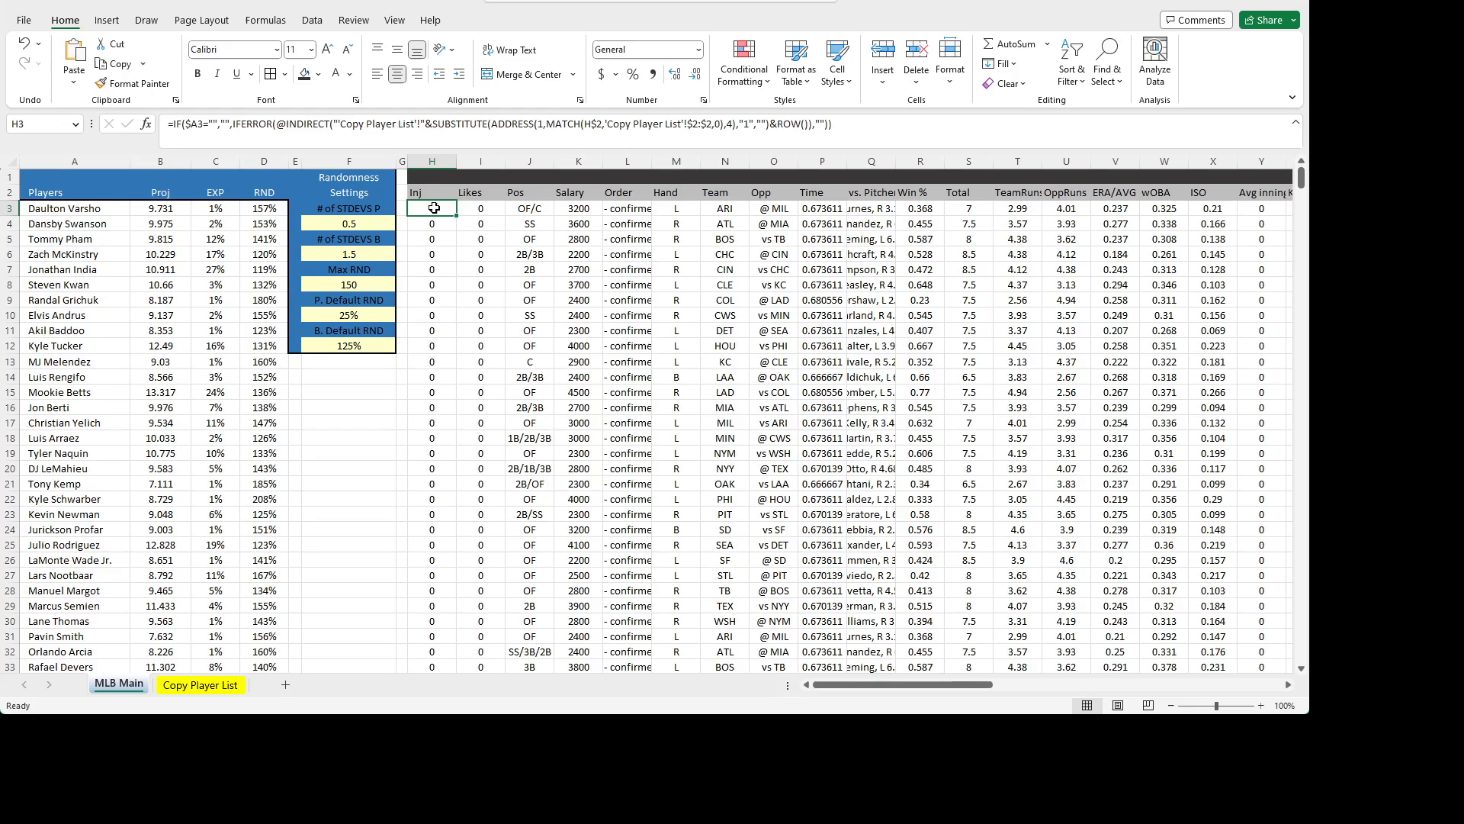
double_click(433, 177)
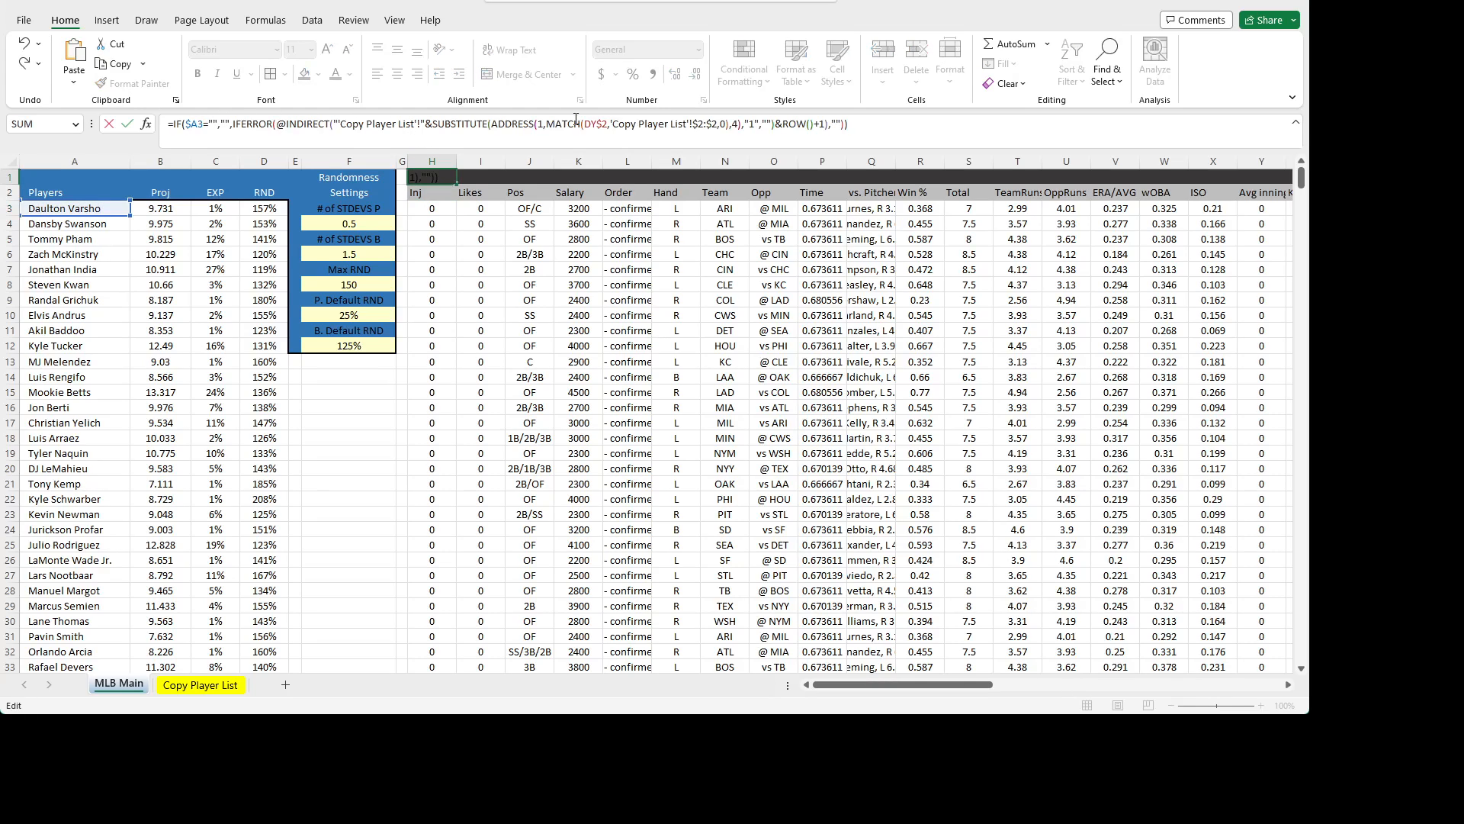
key("BackSpace")
key("BackSpace")
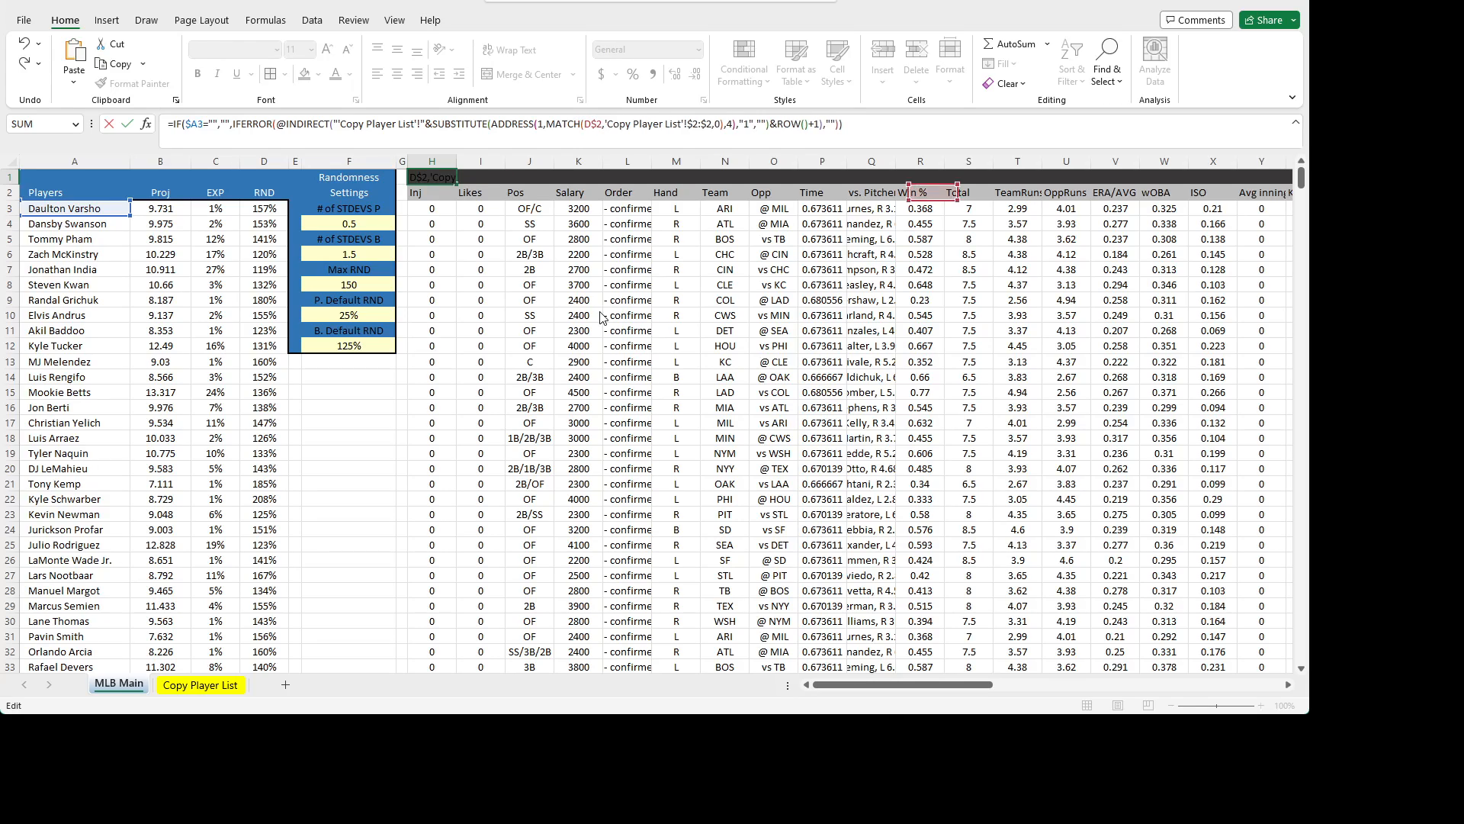
type("H")
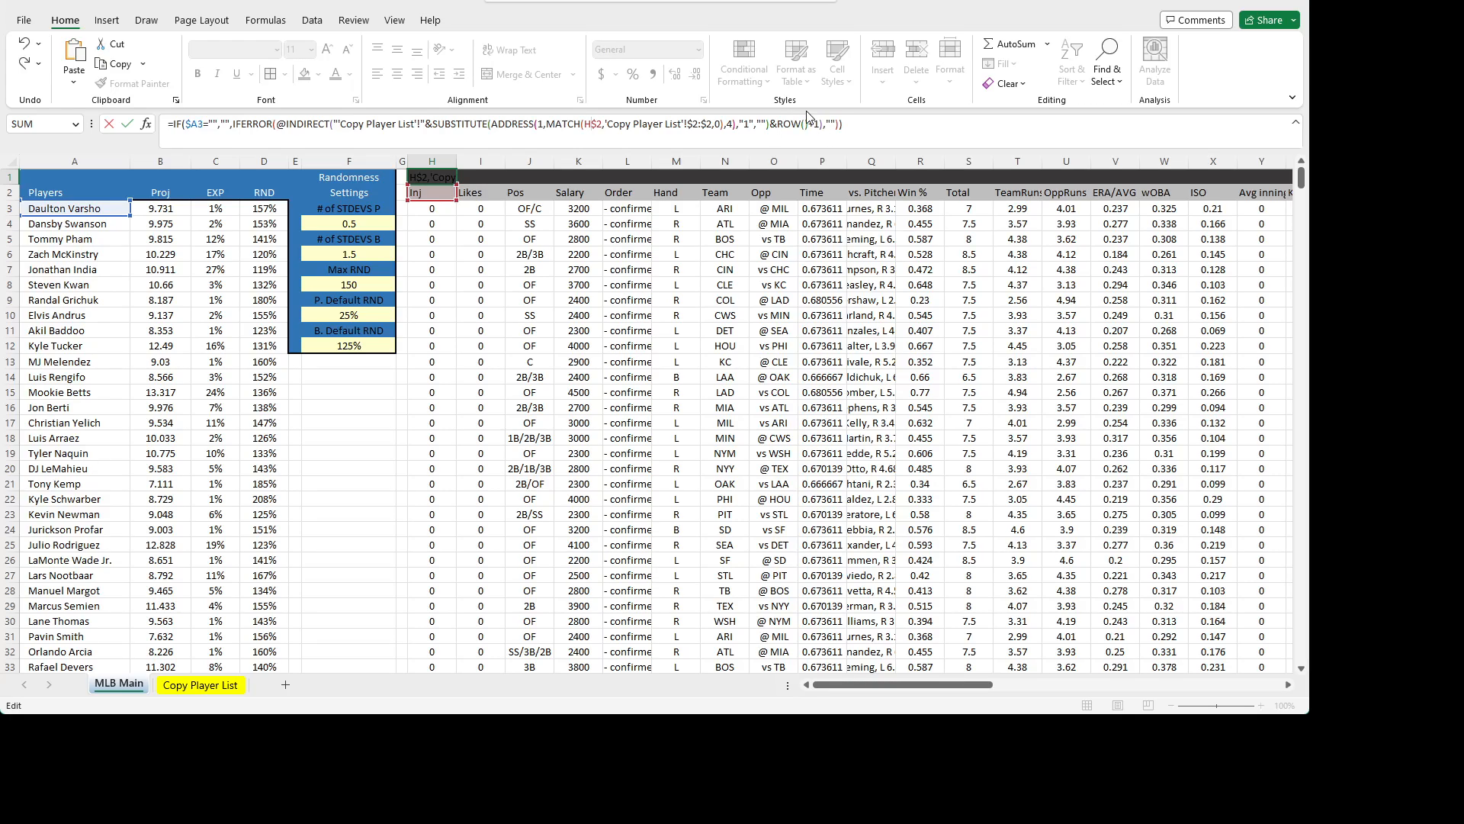
key("ctrl+Return")
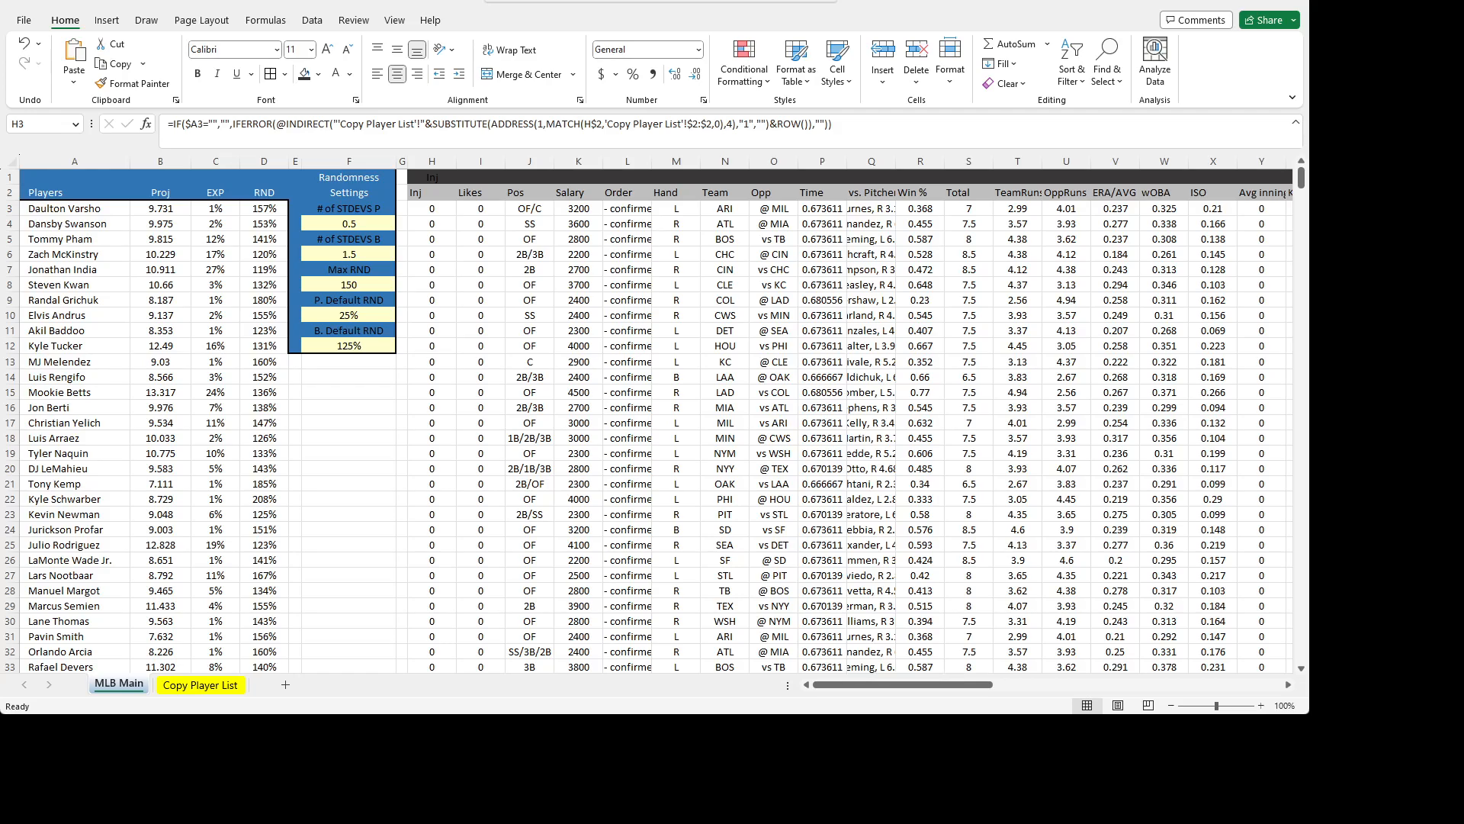
- Examine the category headings in row 1 of the Copy Player List sheet and return to H1 on MLB Main
key("Up")
key("Up")
left_click(200, 684)
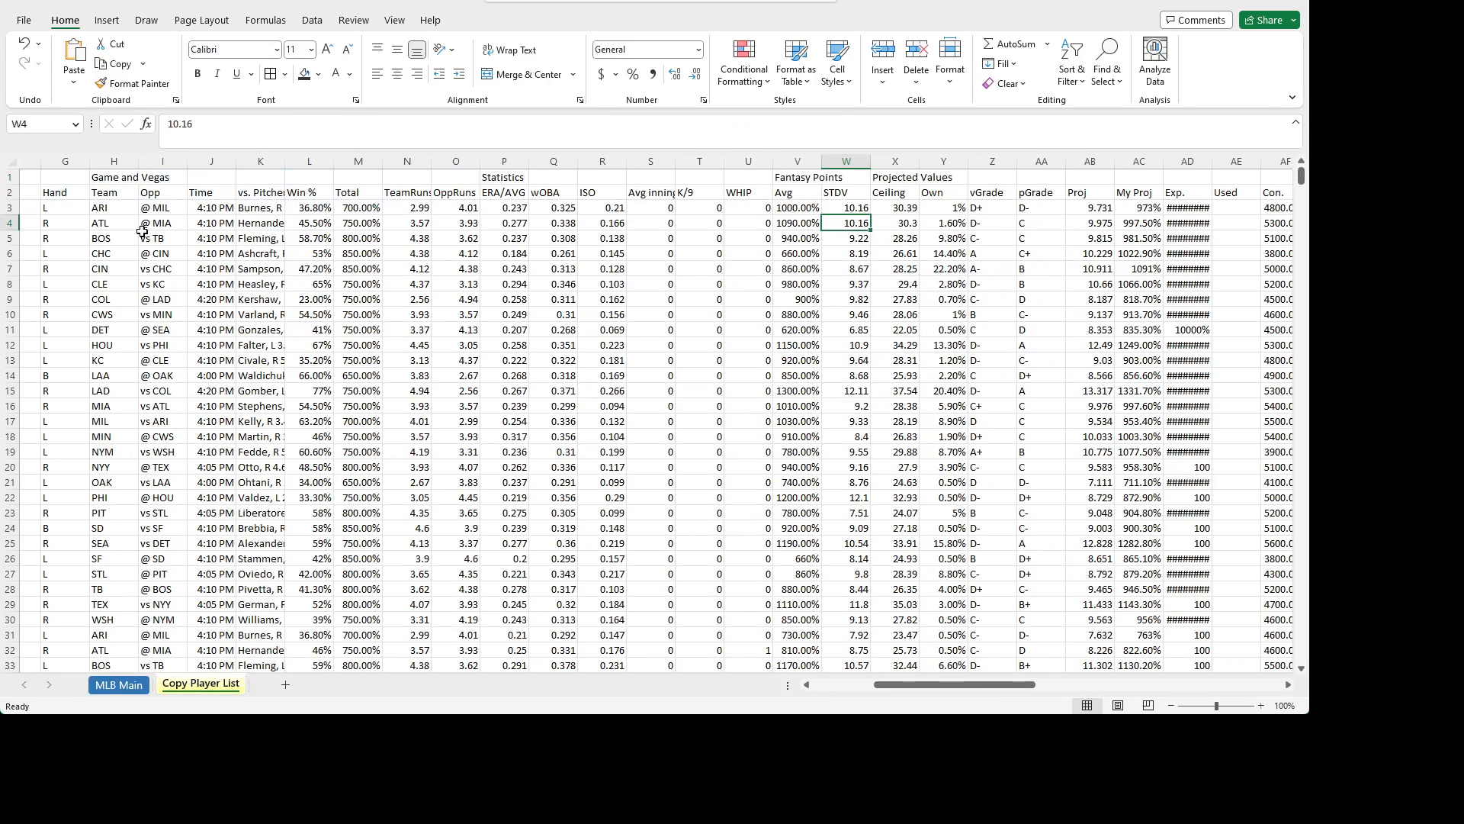
left_click(137, 686)
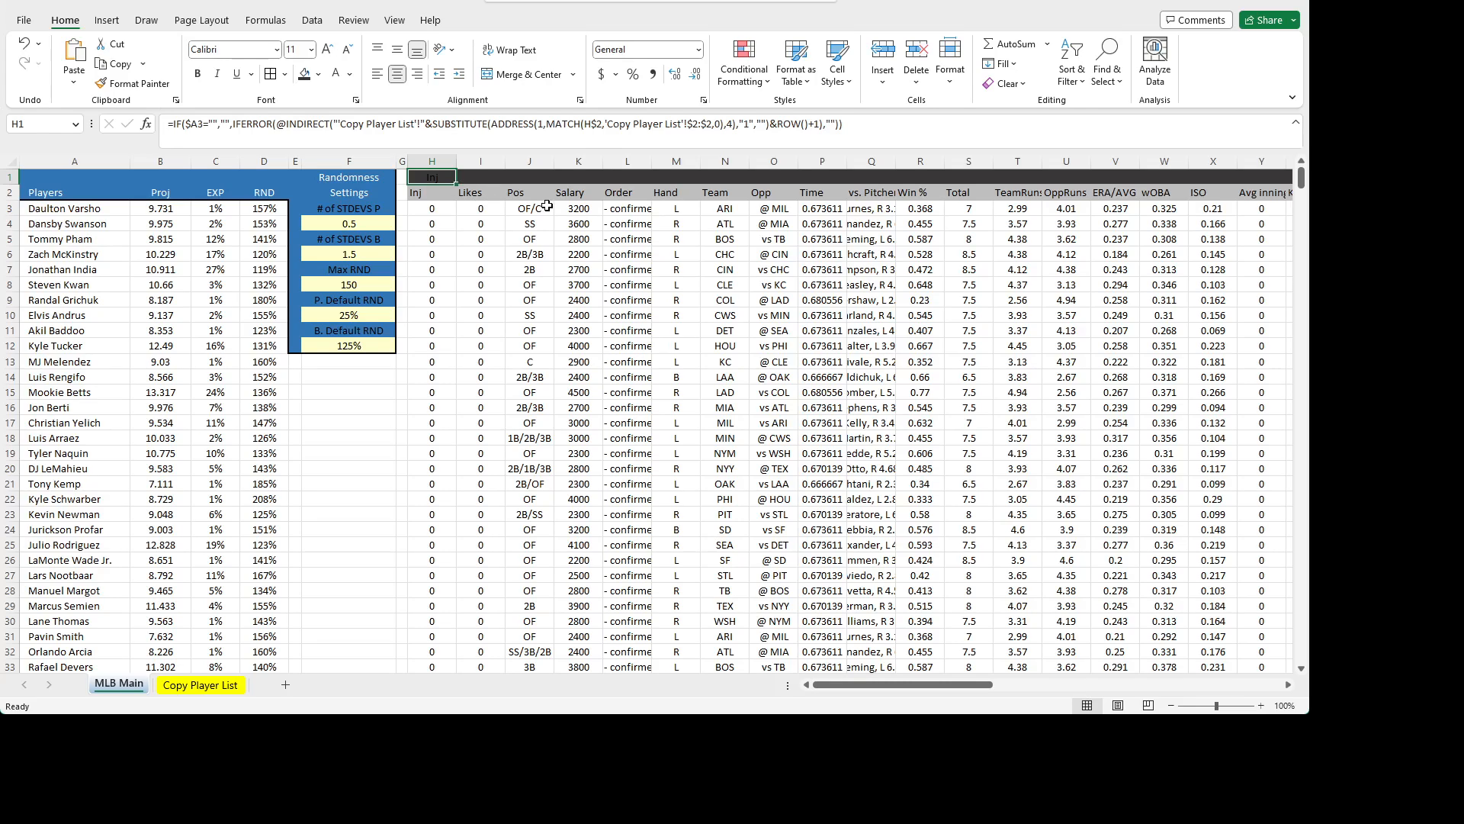
key("ctrl+v")
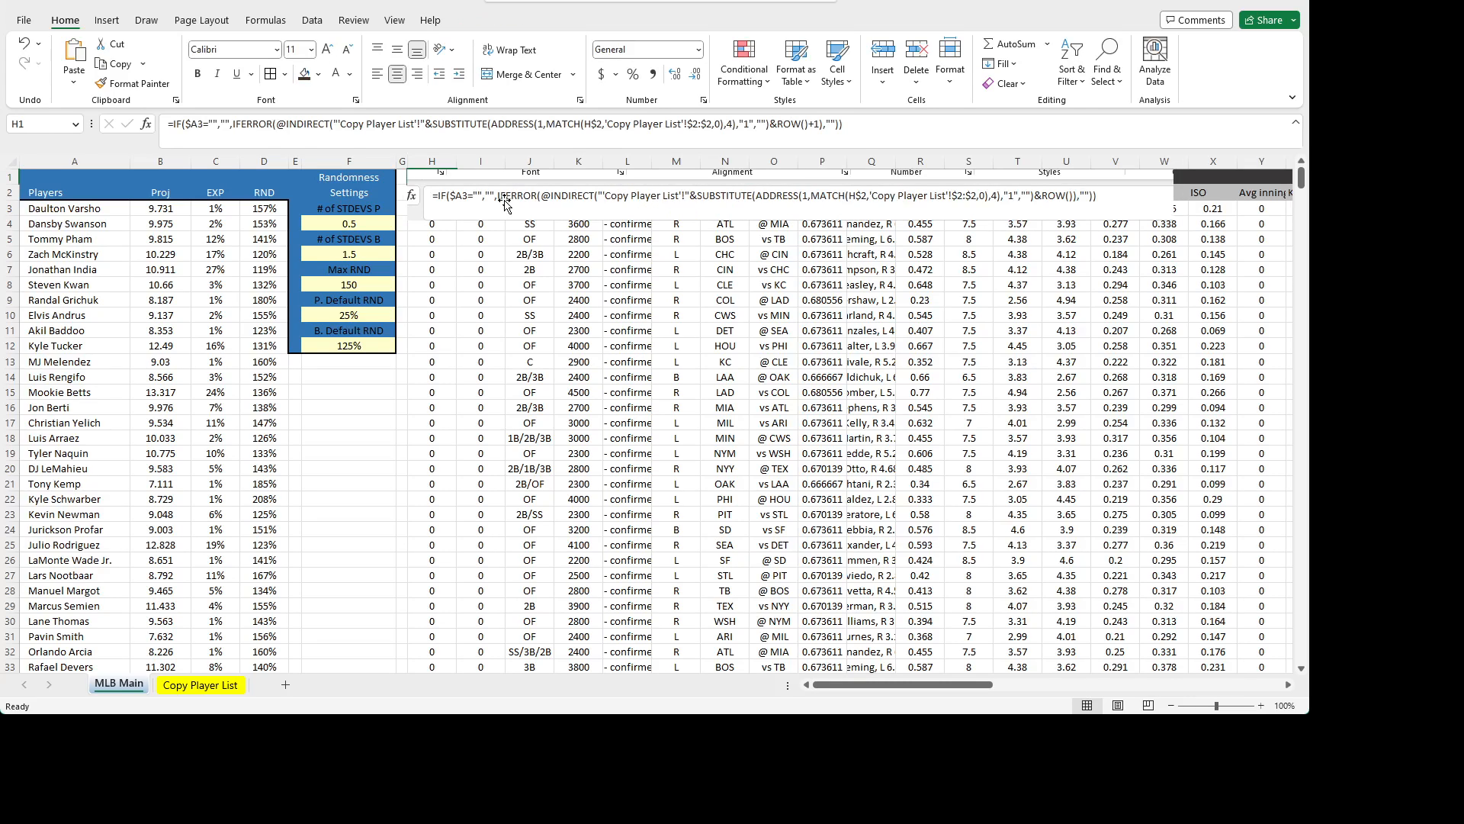
- Copy the header formula in H1 across row 1 through AK1
key("ctrl+z")
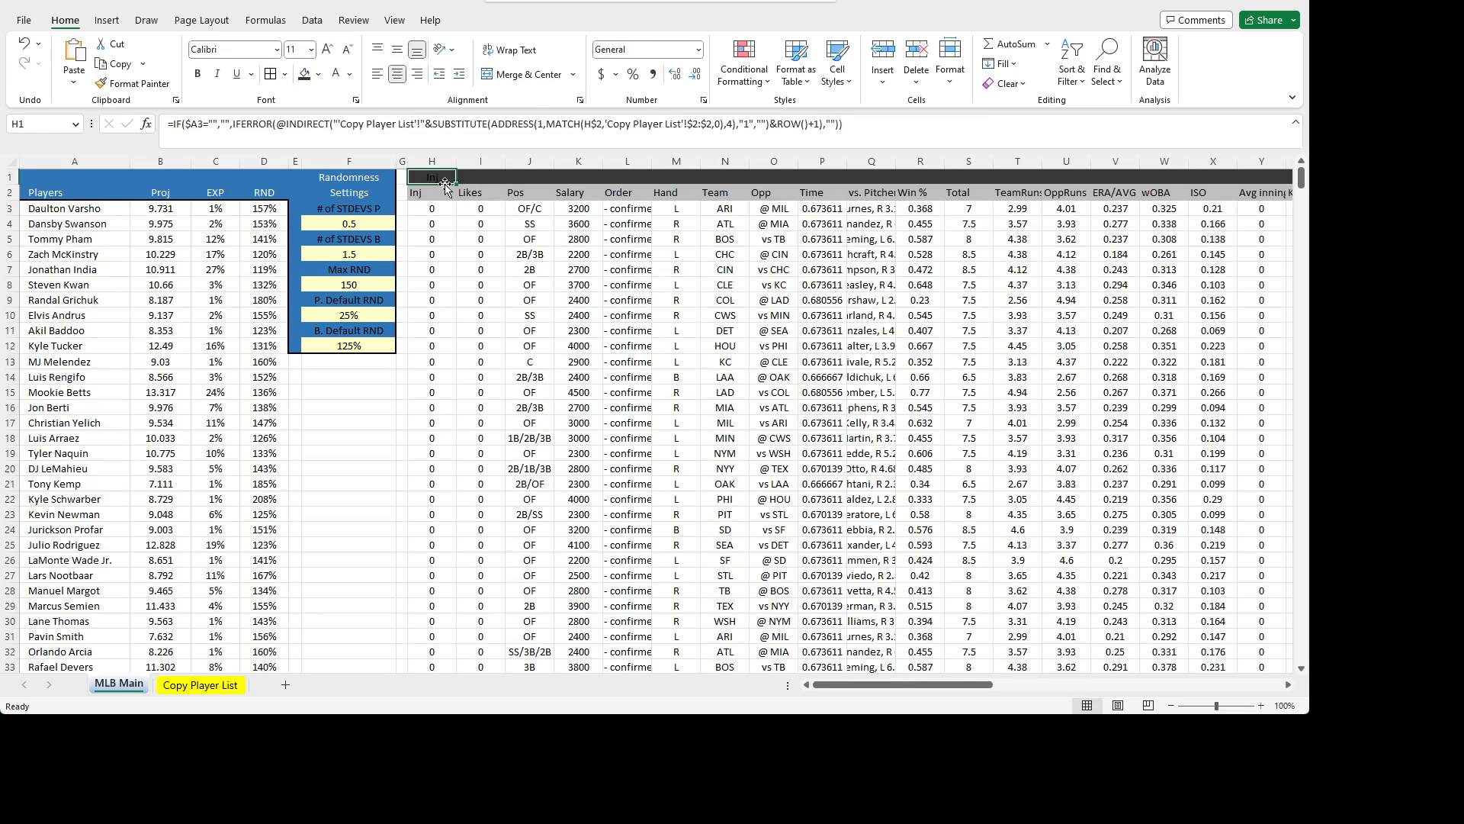
key("ctrl+c")
key("shift+Right")
key("shift+Right")
key("shift+Right")
key("shift+Right")
key("shift+Right")
key("shift+Right")
key("shift+Right")
key("shift+Right")
key("shift+Right")
key("shift+Right")
key("shift+Right")
key("shift+Right")
key("shift+Right")
key("shift+Right")
key("shift+Right")
key("shift+Right")
key("shift+Right")
key("shift+Right")
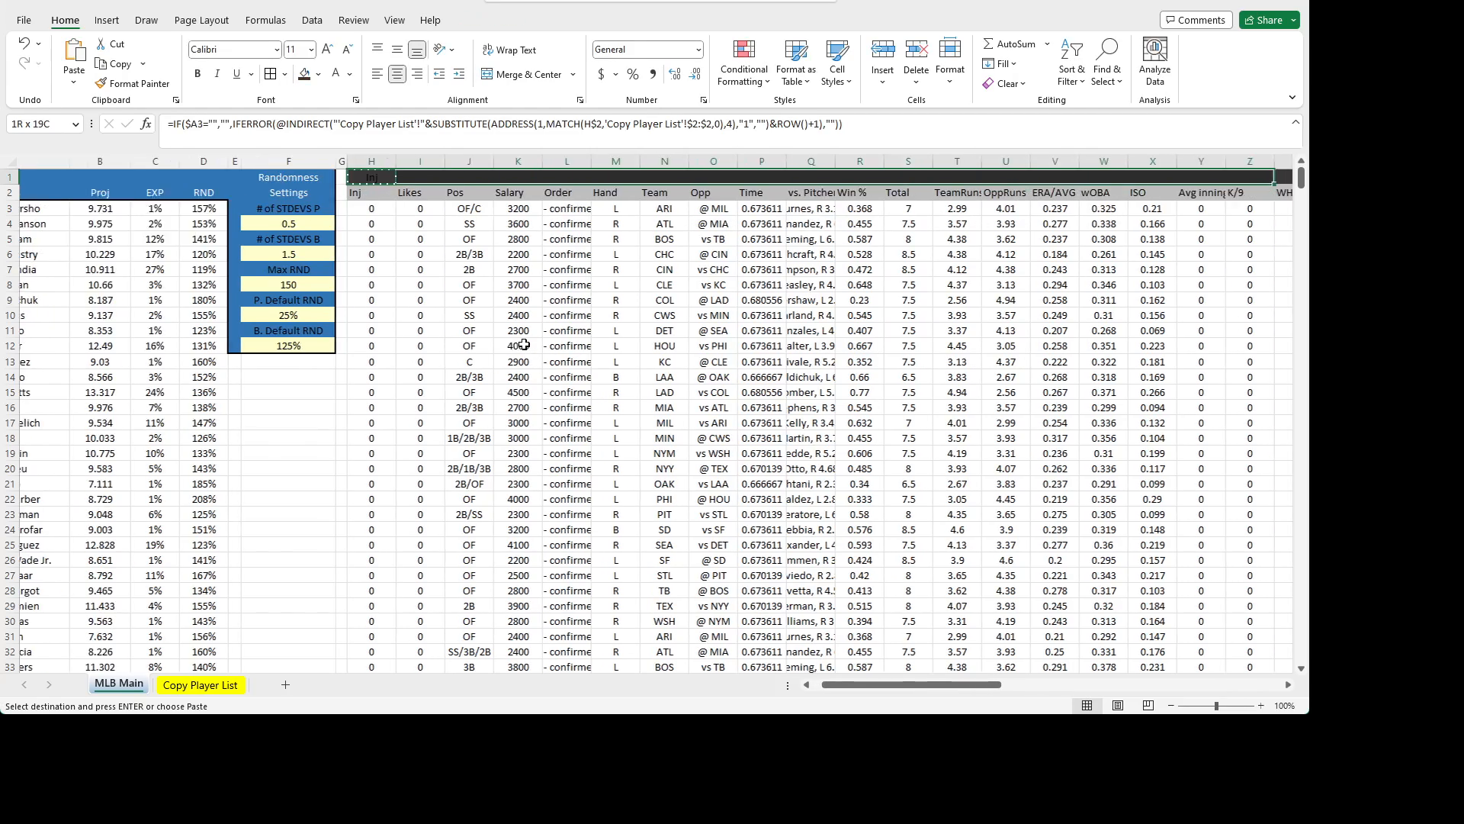
key("ctrl+v")
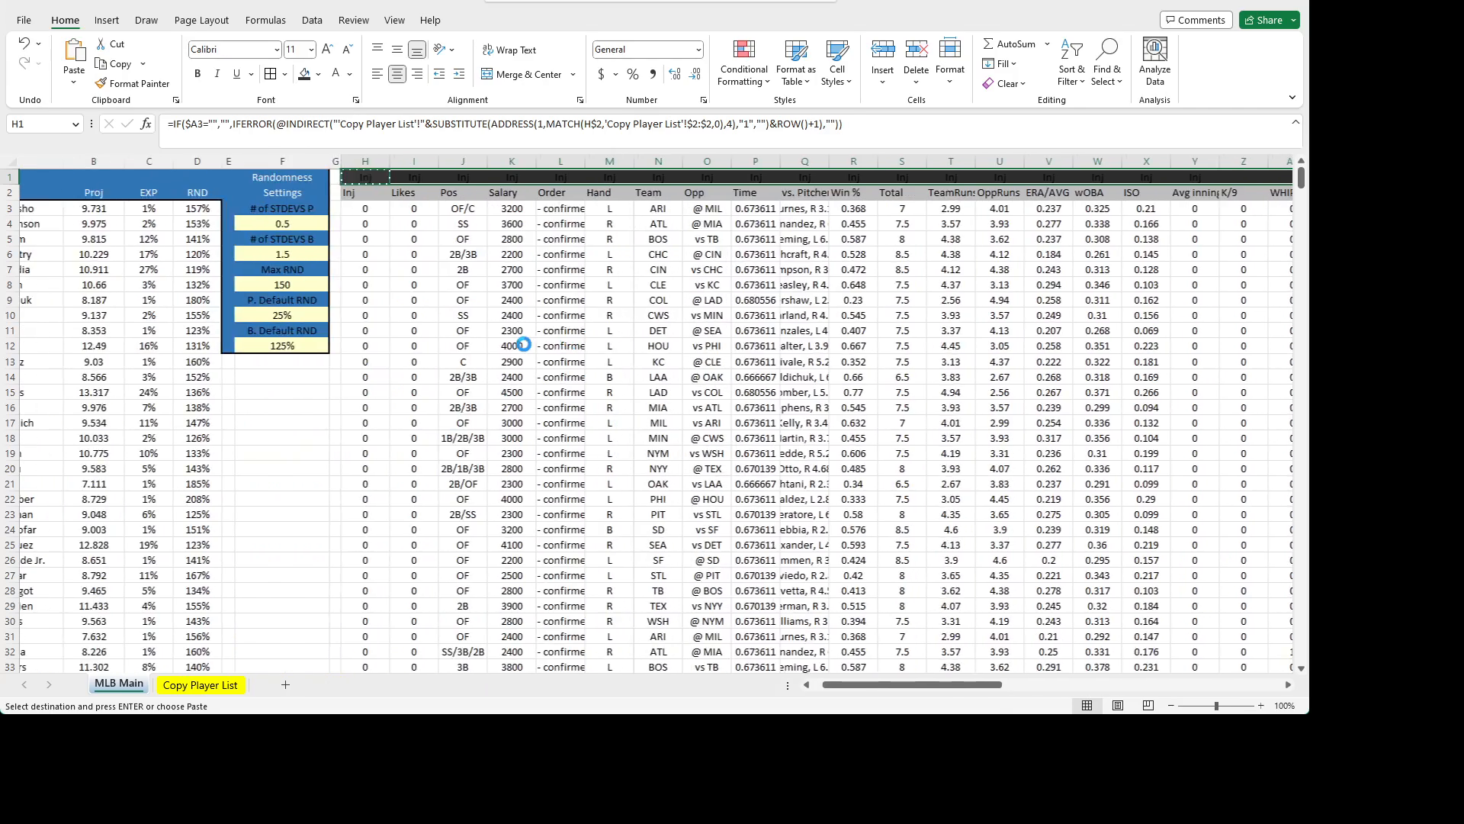
key("Escape")
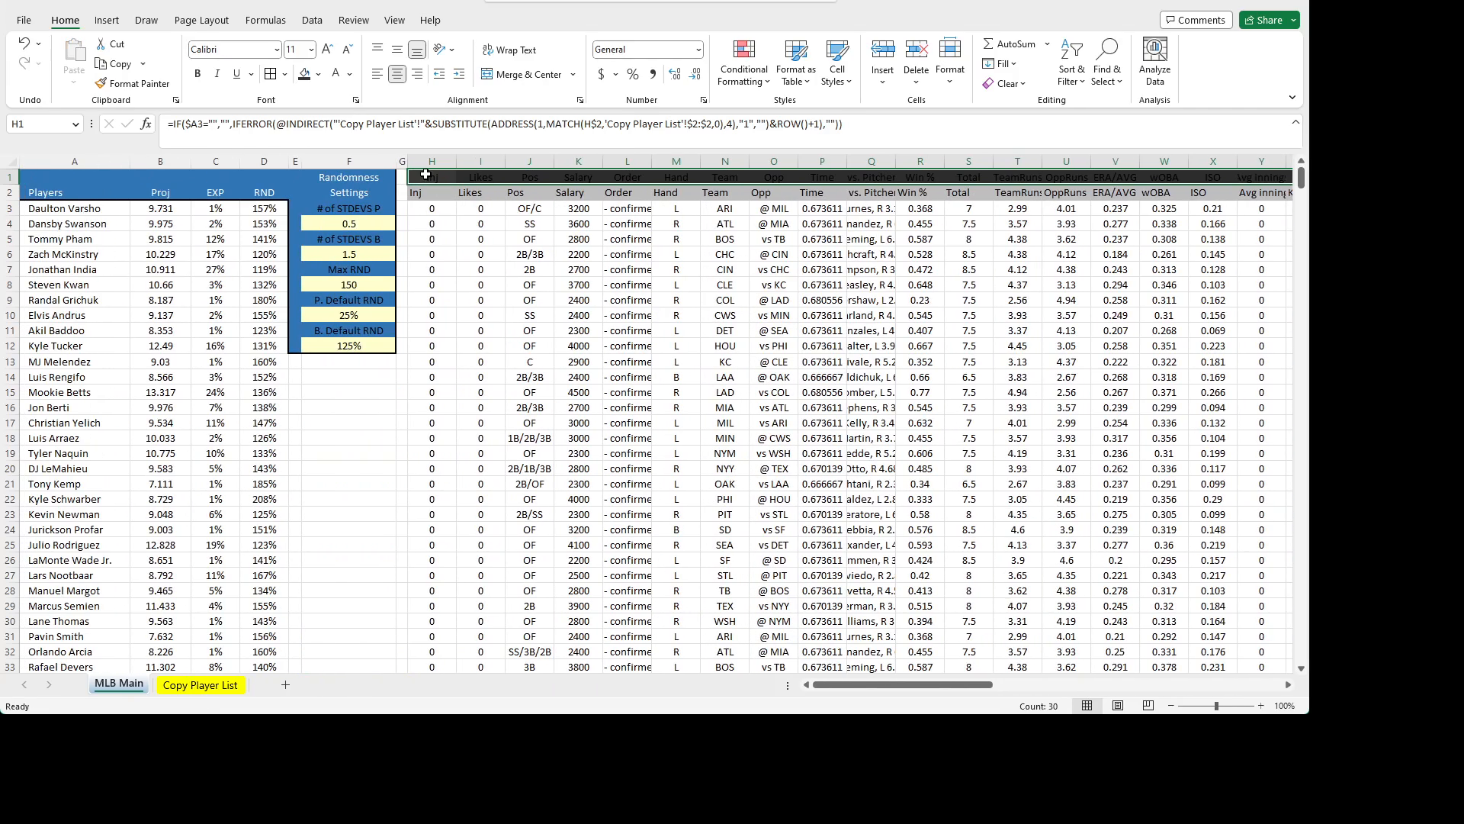
- Set the font colour of the formula headers in H1:AK1 to yellow, keeping their dark fill
left_click_drag(426, 174, 1213, 174)
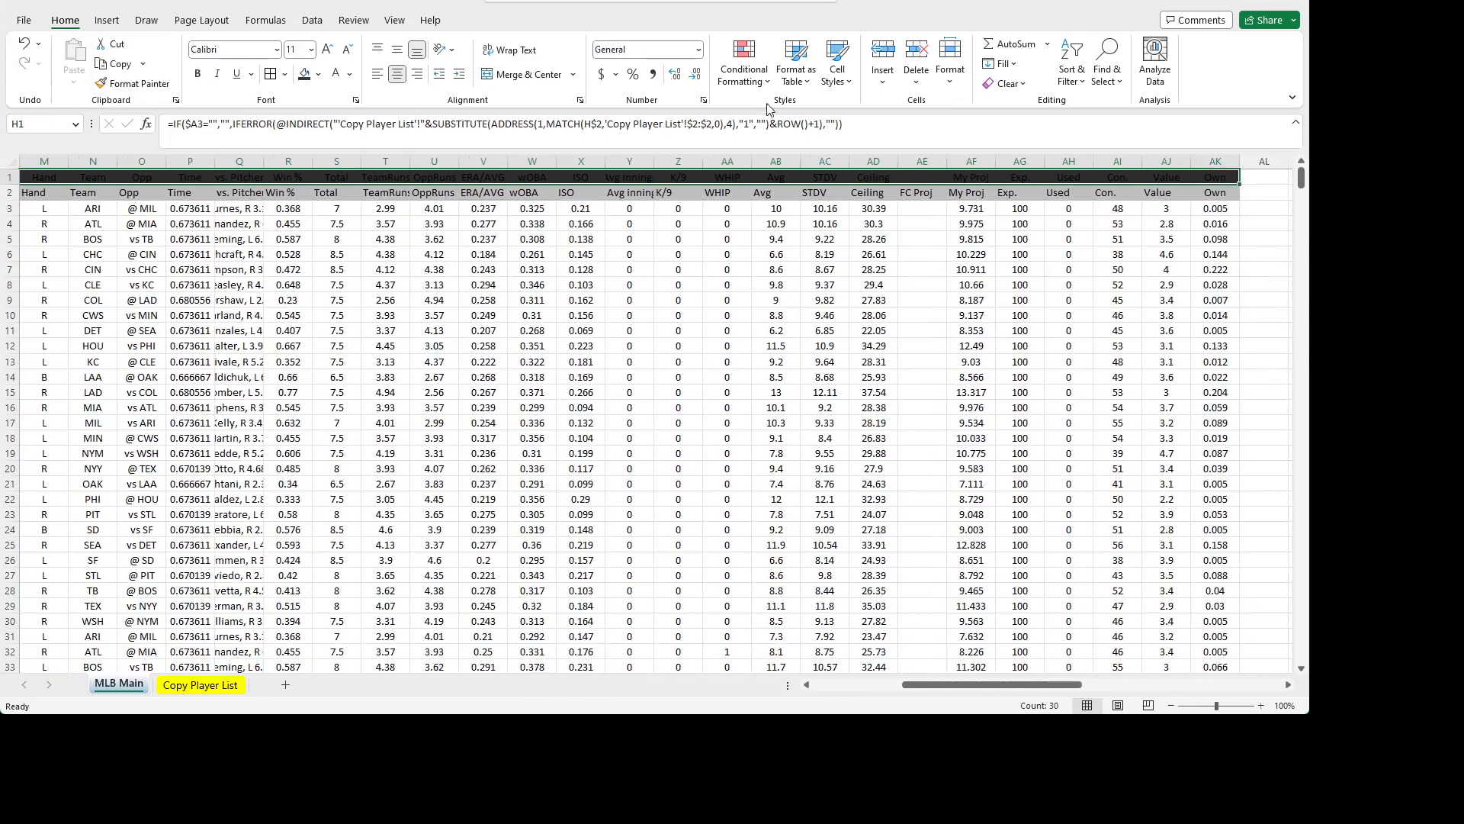
left_click(305, 73)
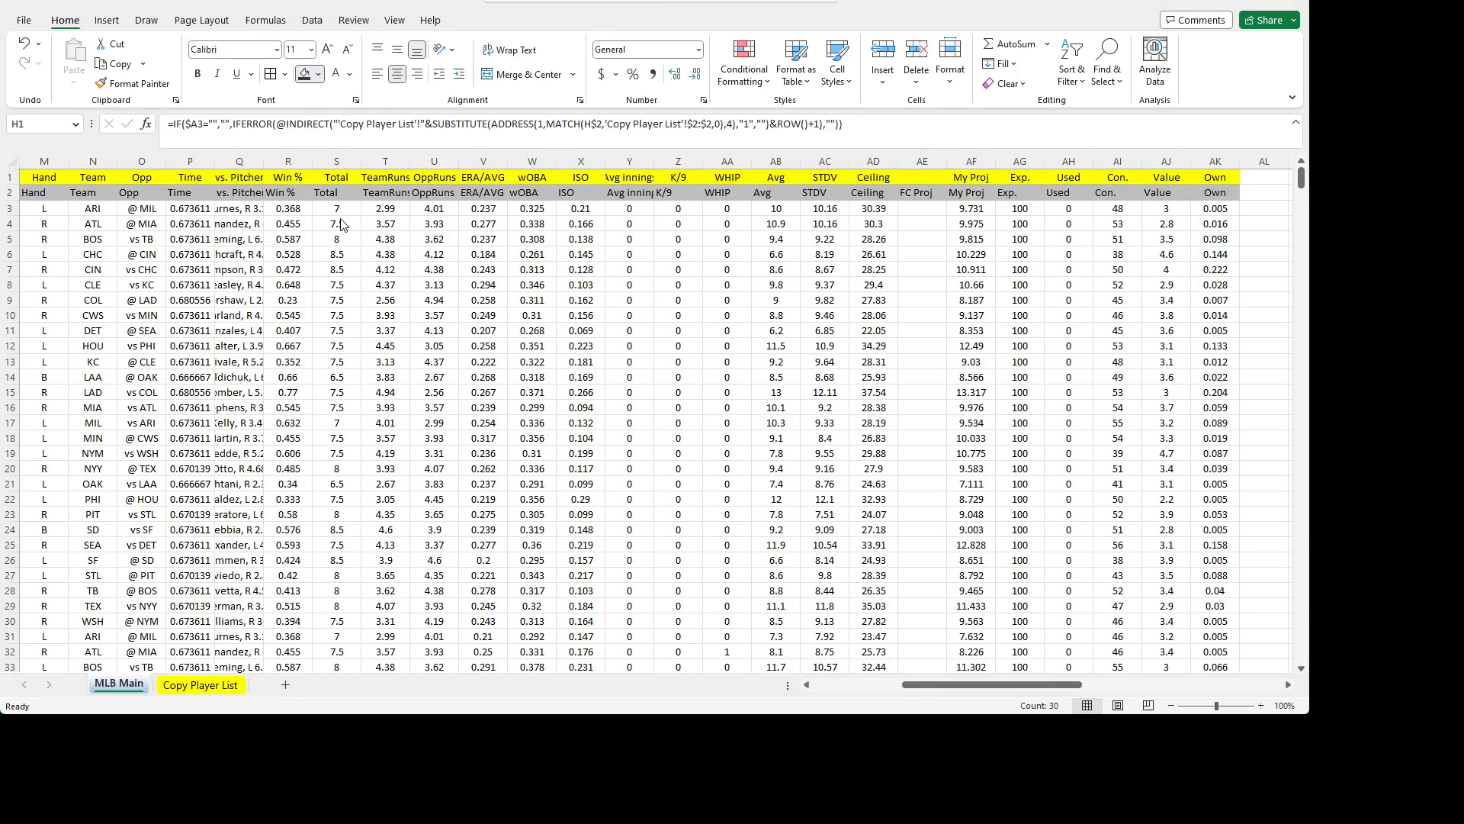
key("ctrl+z")
left_click(350, 74)
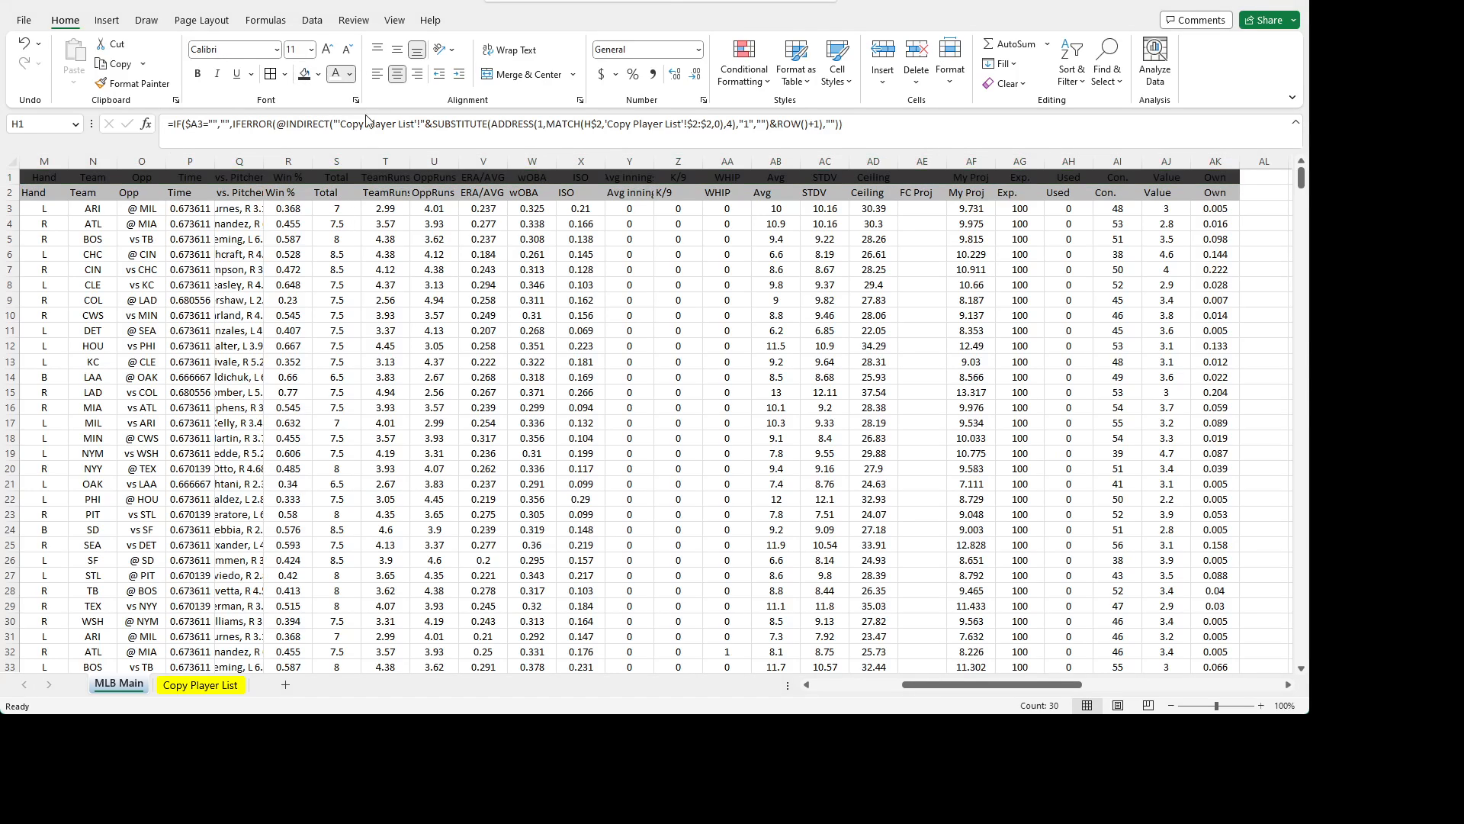
left_click(377, 245)
- Centre the contents of columns H through AK
left_click(492, 192)
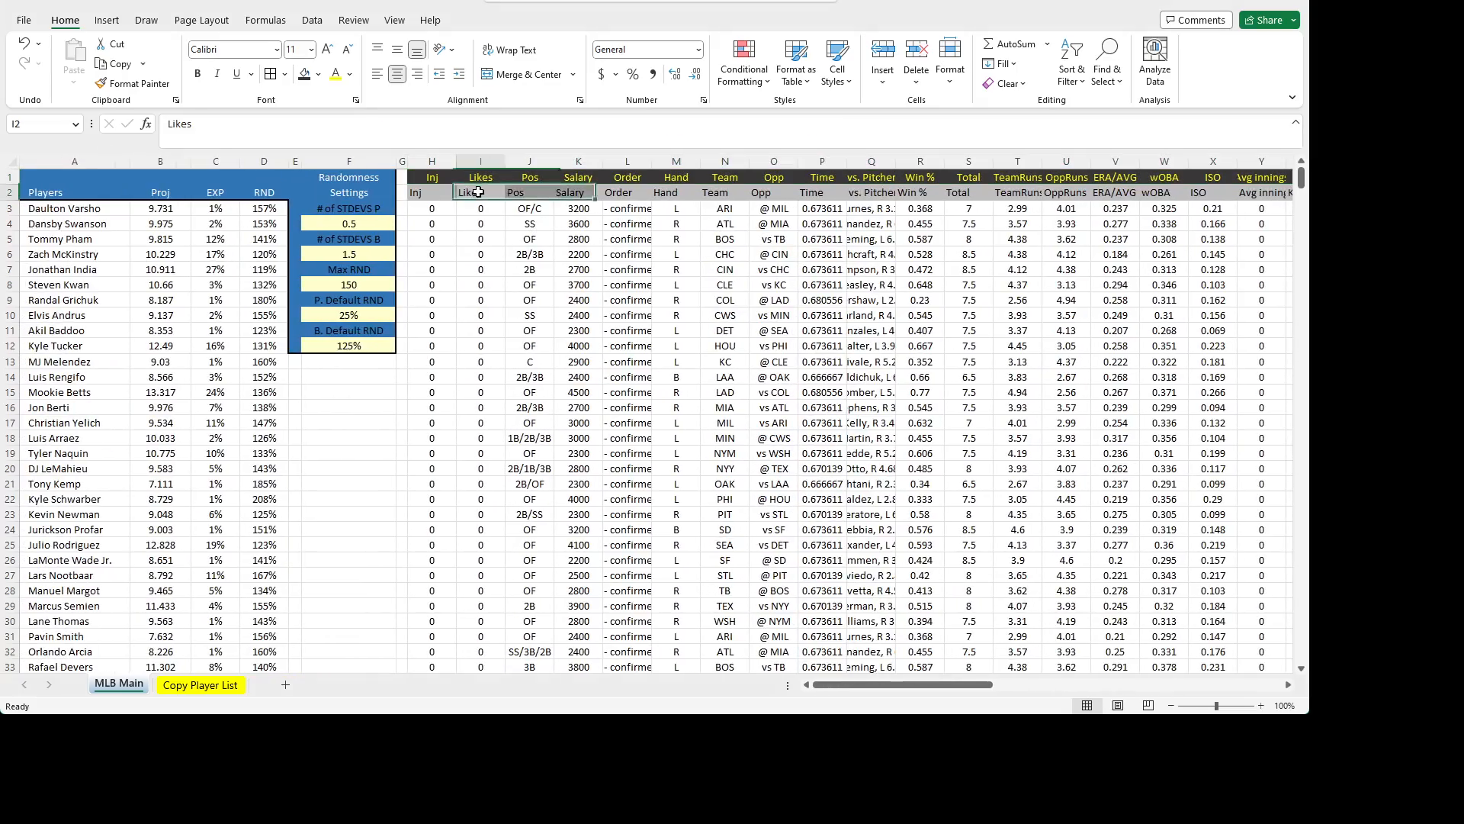
left_click_drag(421, 158, 1238, 160)
scroll(379, 75, "left", 5)
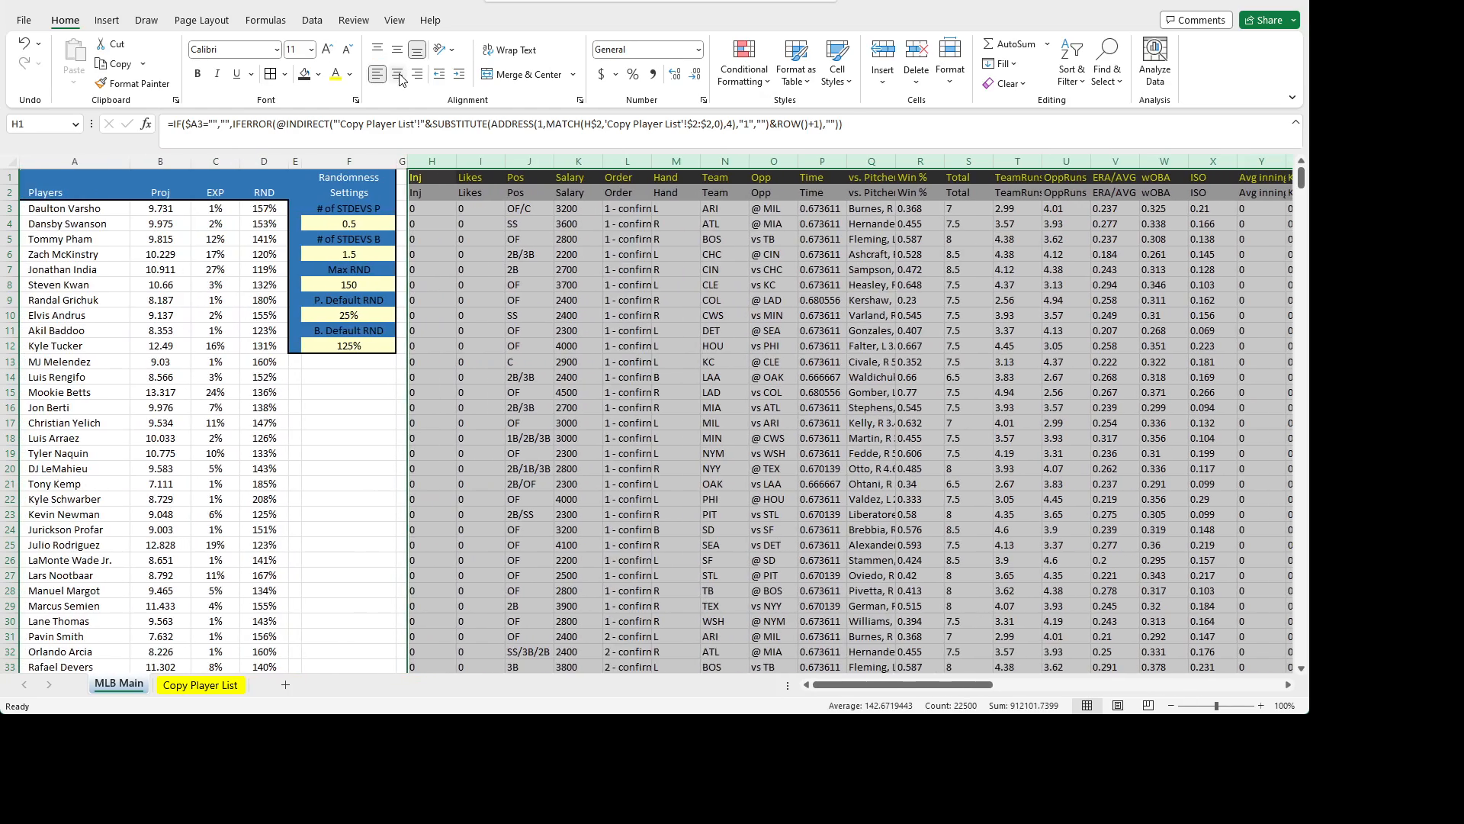
left_click(579, 285)
- Compare the Inj header formula in H1 with the header label in H2 and the data below
left_click(492, 176)
key("Left")
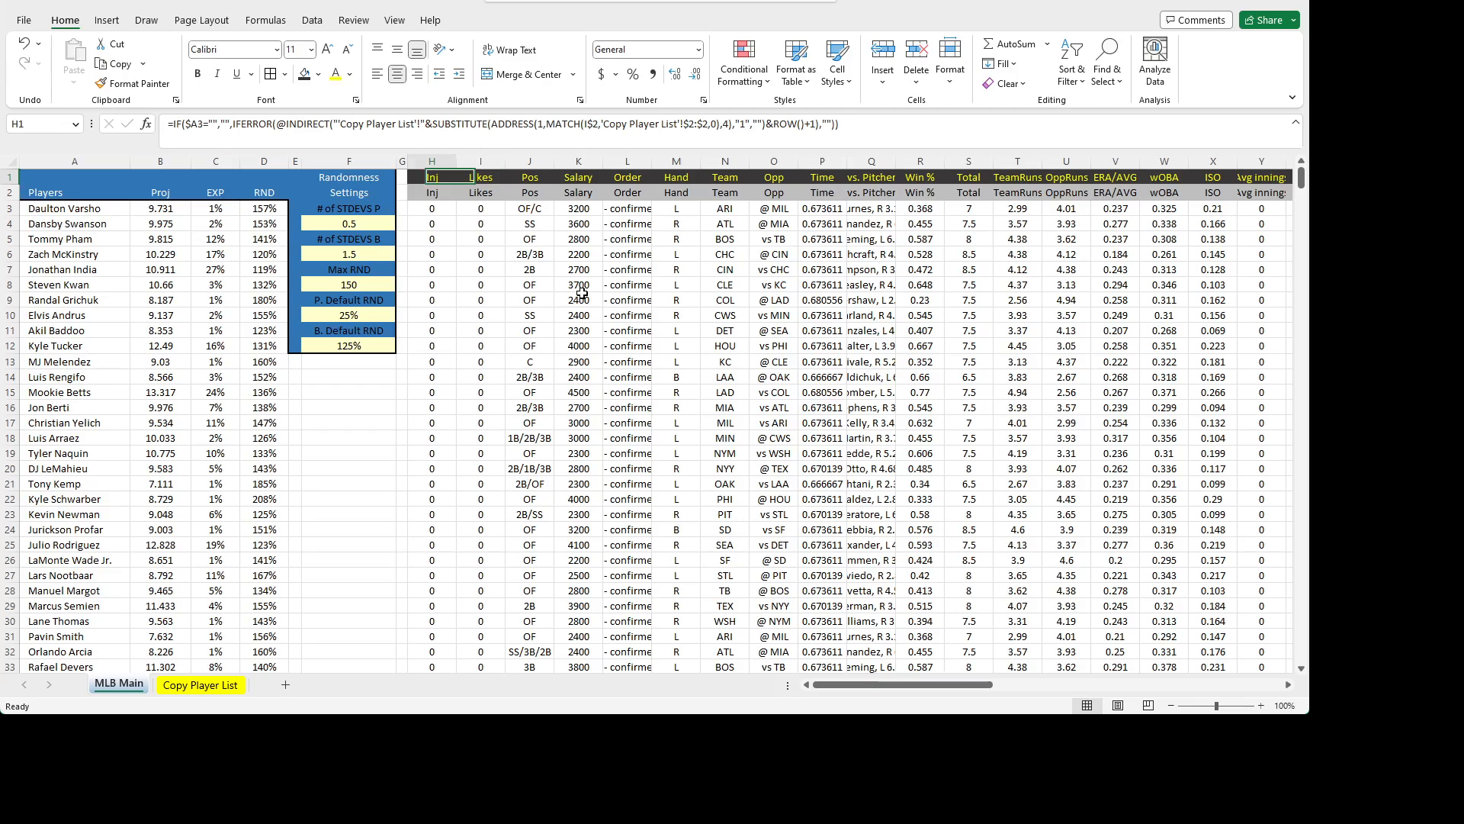
key("Down")
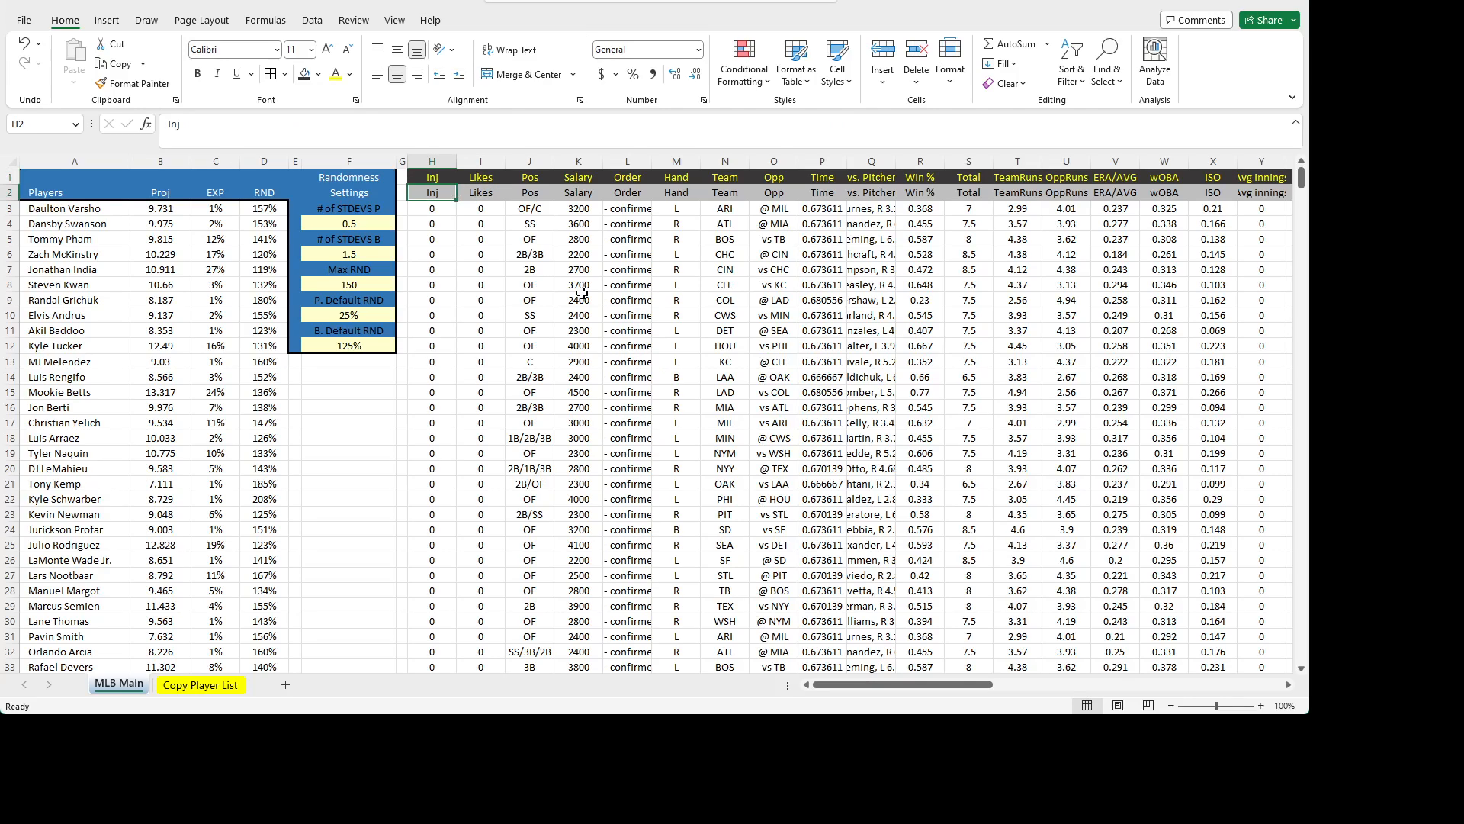
key("Down")
key("Up")
key("Up")
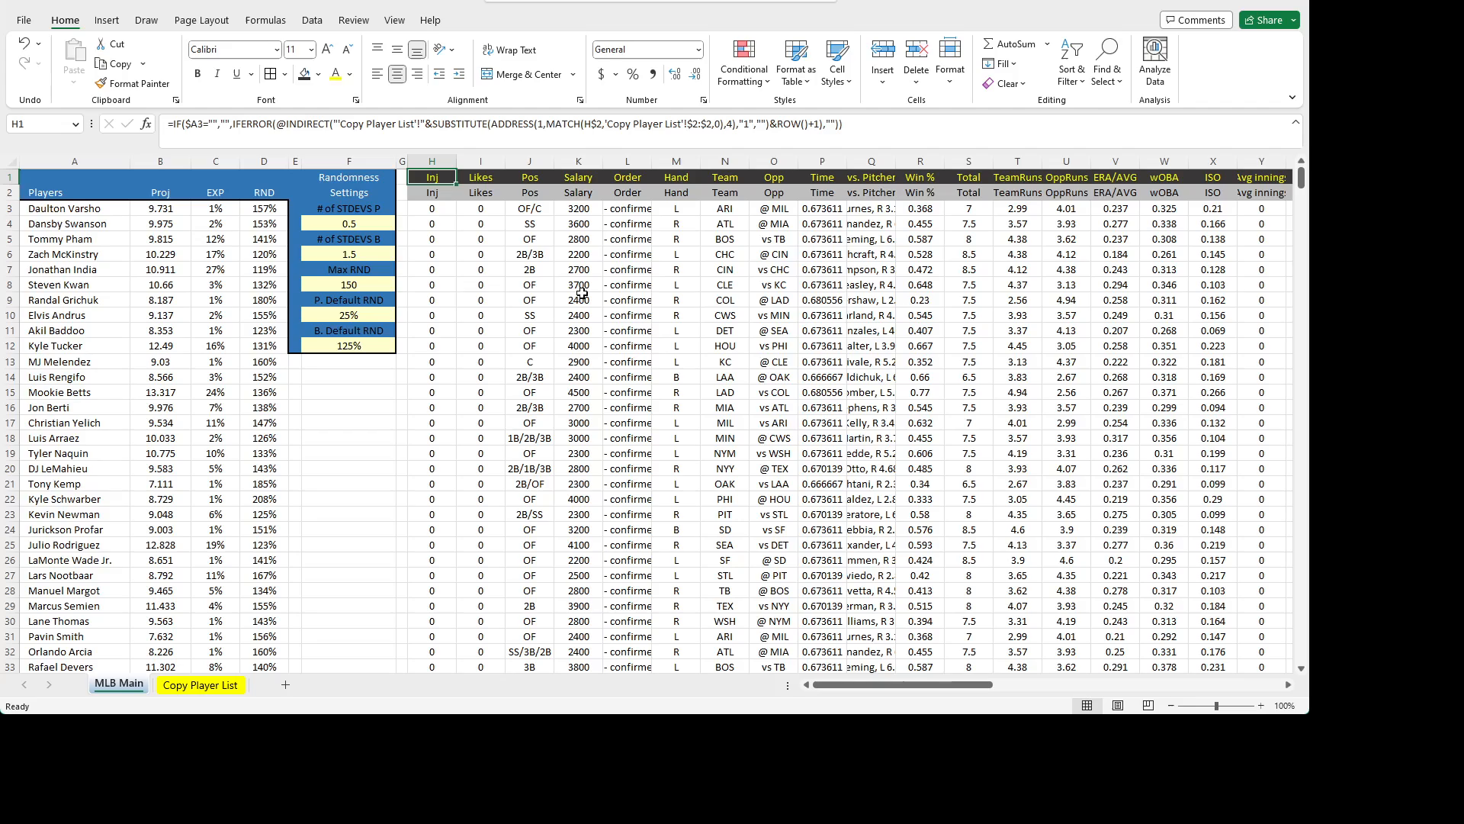
key("Down")
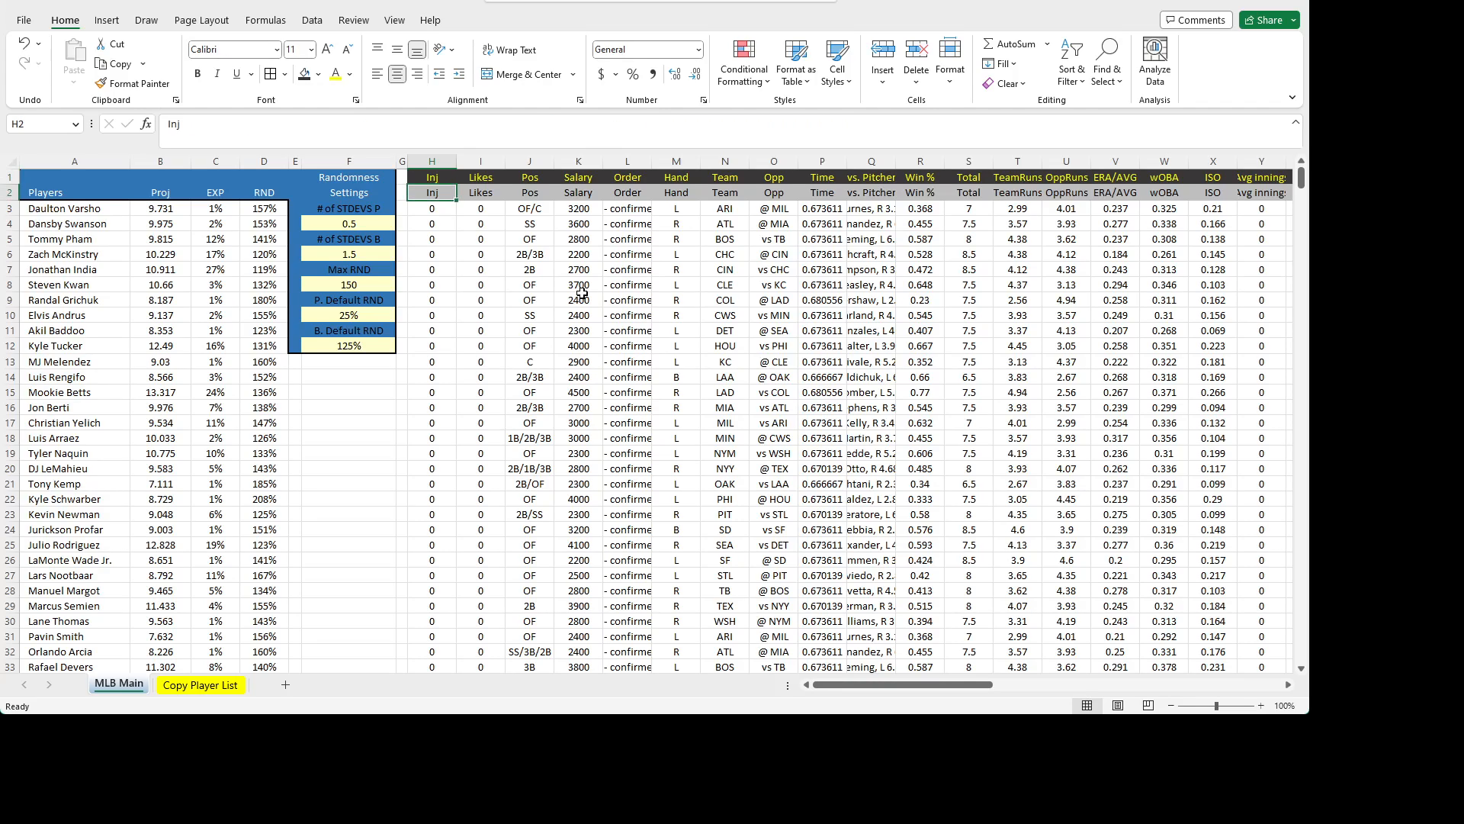
key("Up")
- Examine the formula headers along row 1 against row 2, out to the FC Proj column
key("Right")
key("Right")
key("Right")
key("Right")
key("Right")
key("Right")
key("Right")
key("Right")
key("Right")
key("Right")
key("Right")
key("Right")
key("Right")
key("Right")
key("Right")
key("Right")
key("Right")
key("Right")
key("Right")
key("Right")
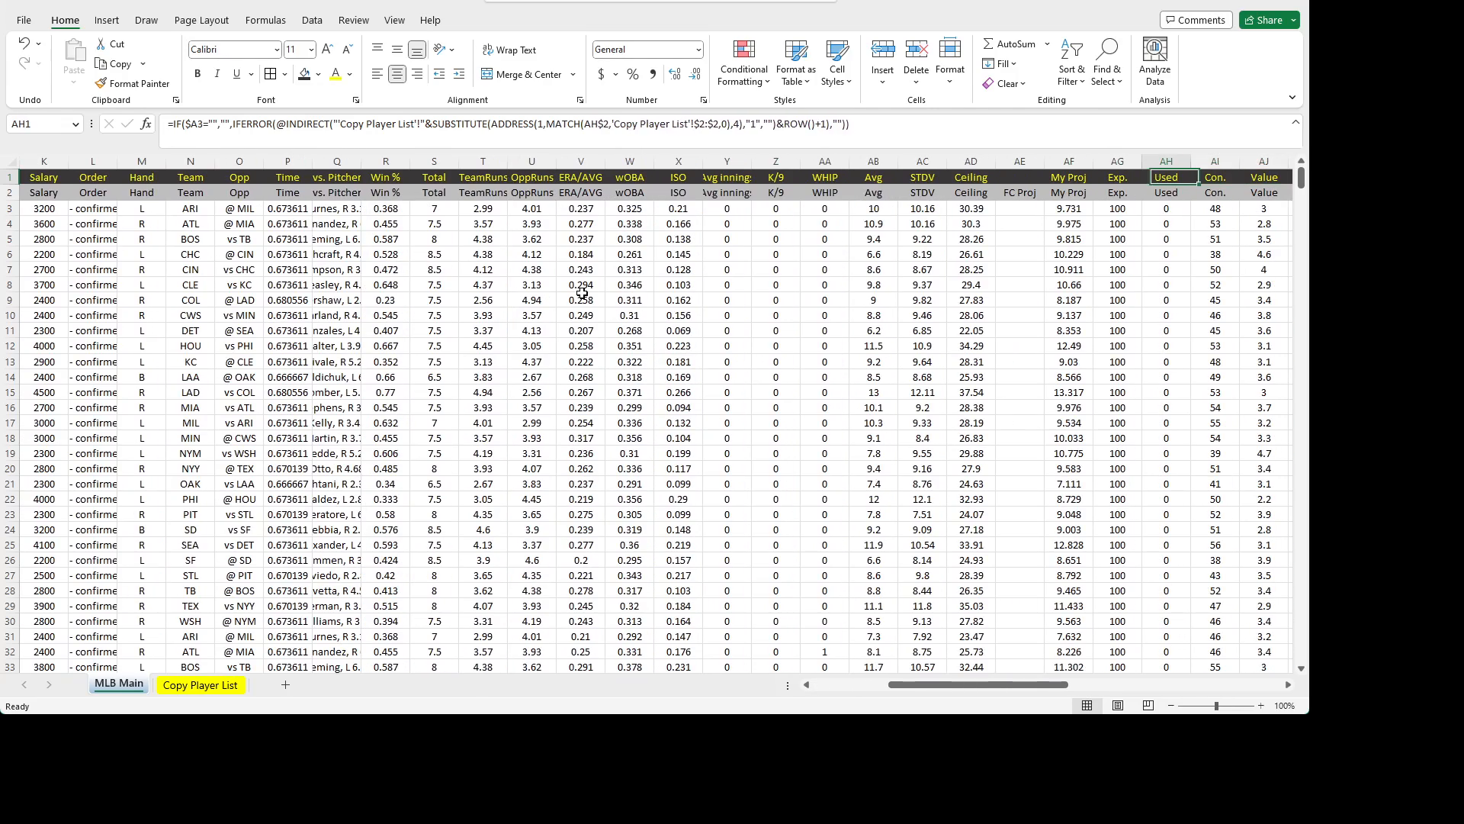
key("Left")
key("Left")
key("Left")
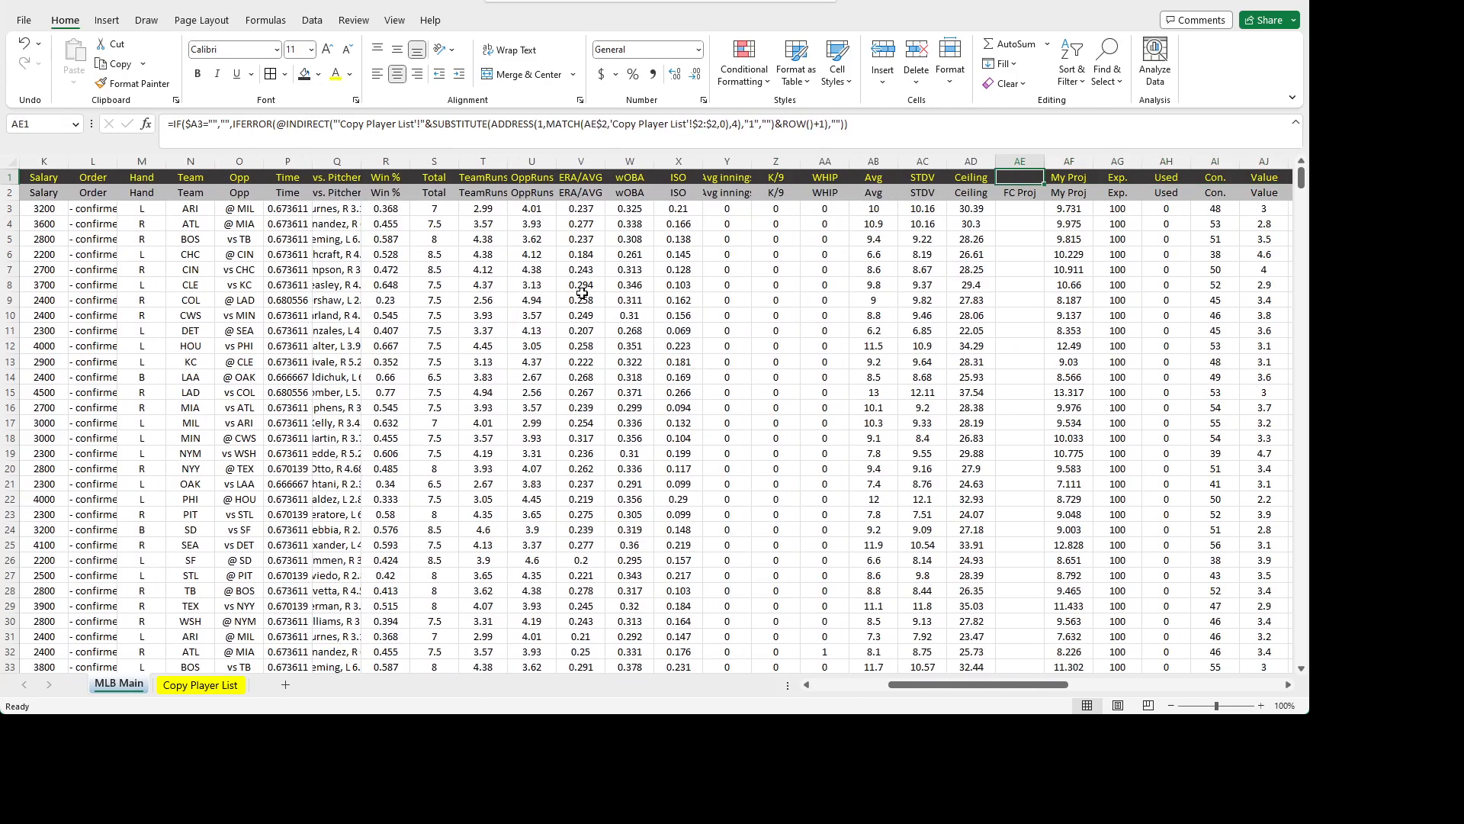
- Compare the My Proj column's formula header in AF1, its label in AF2 and the data formulas below
key("Right")
key("Down")
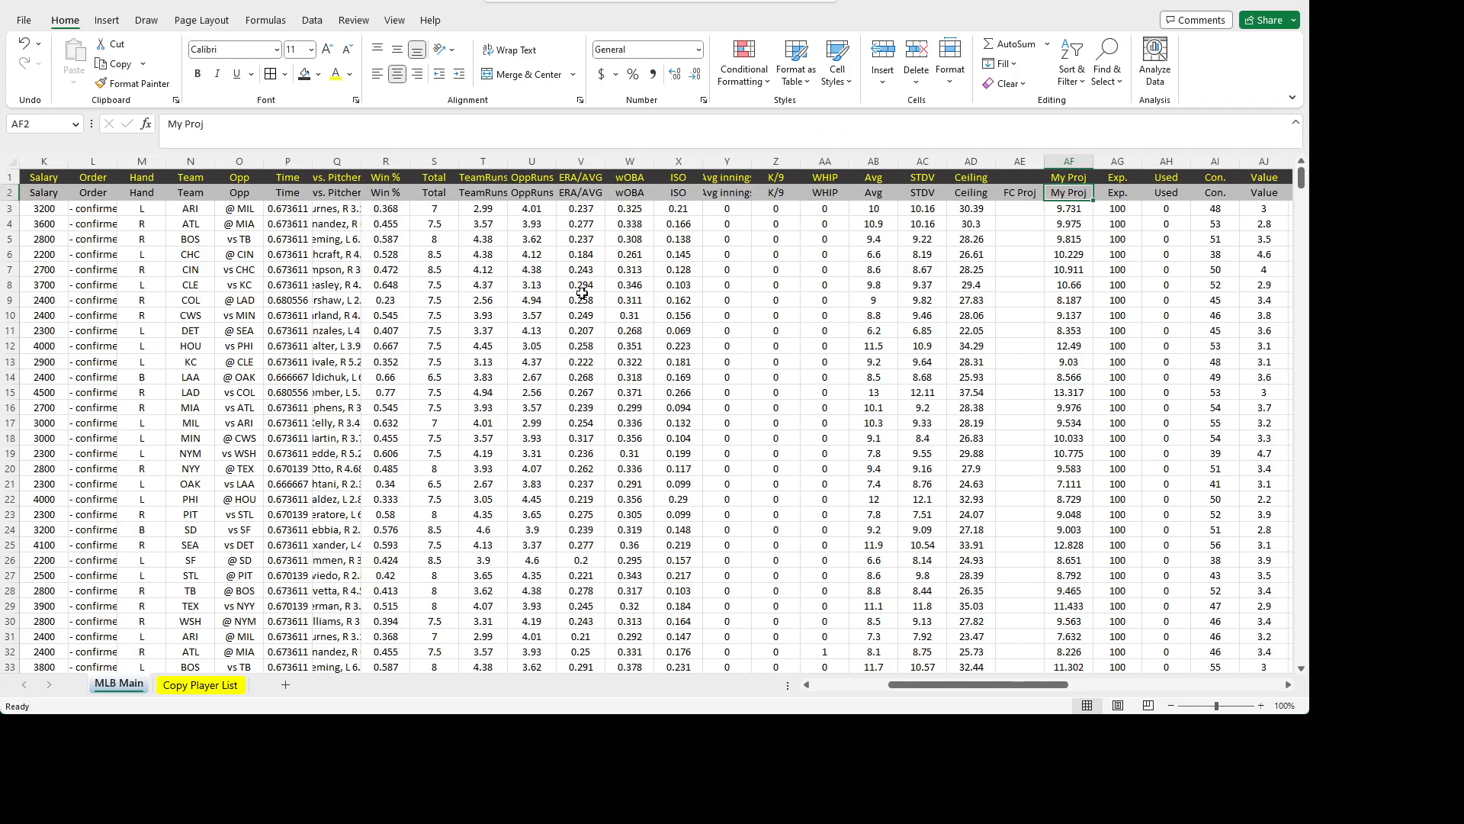
key("Up")
key("Down")
key("Down")
key("Down")
key("Up")
key("Up")
key("Up")
key("Down")
key("Down")
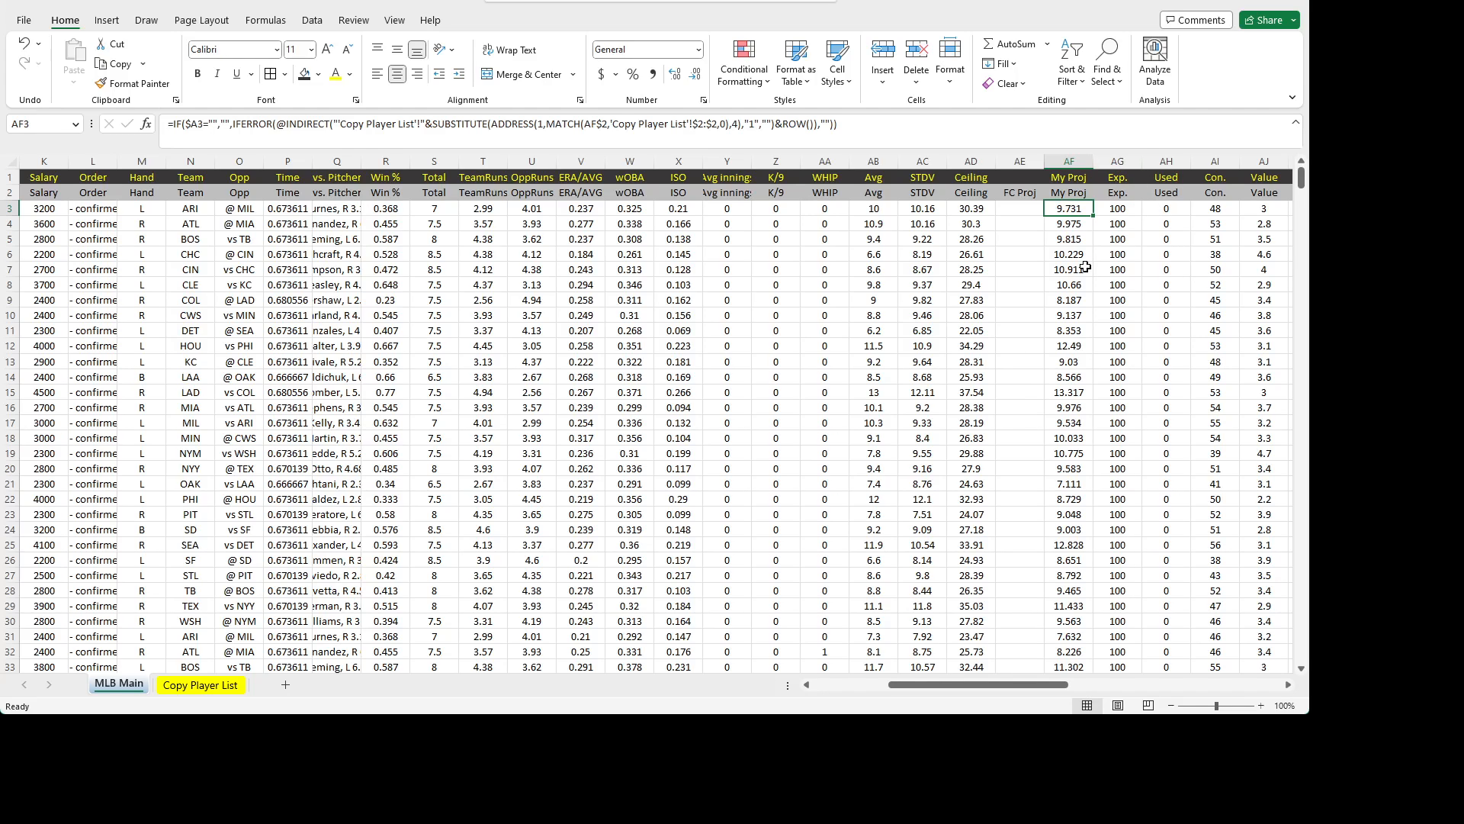
left_click(1051, 248)
left_click_drag(1051, 247, 1050, 244)
left_click_drag(958, 686, 648, 665)
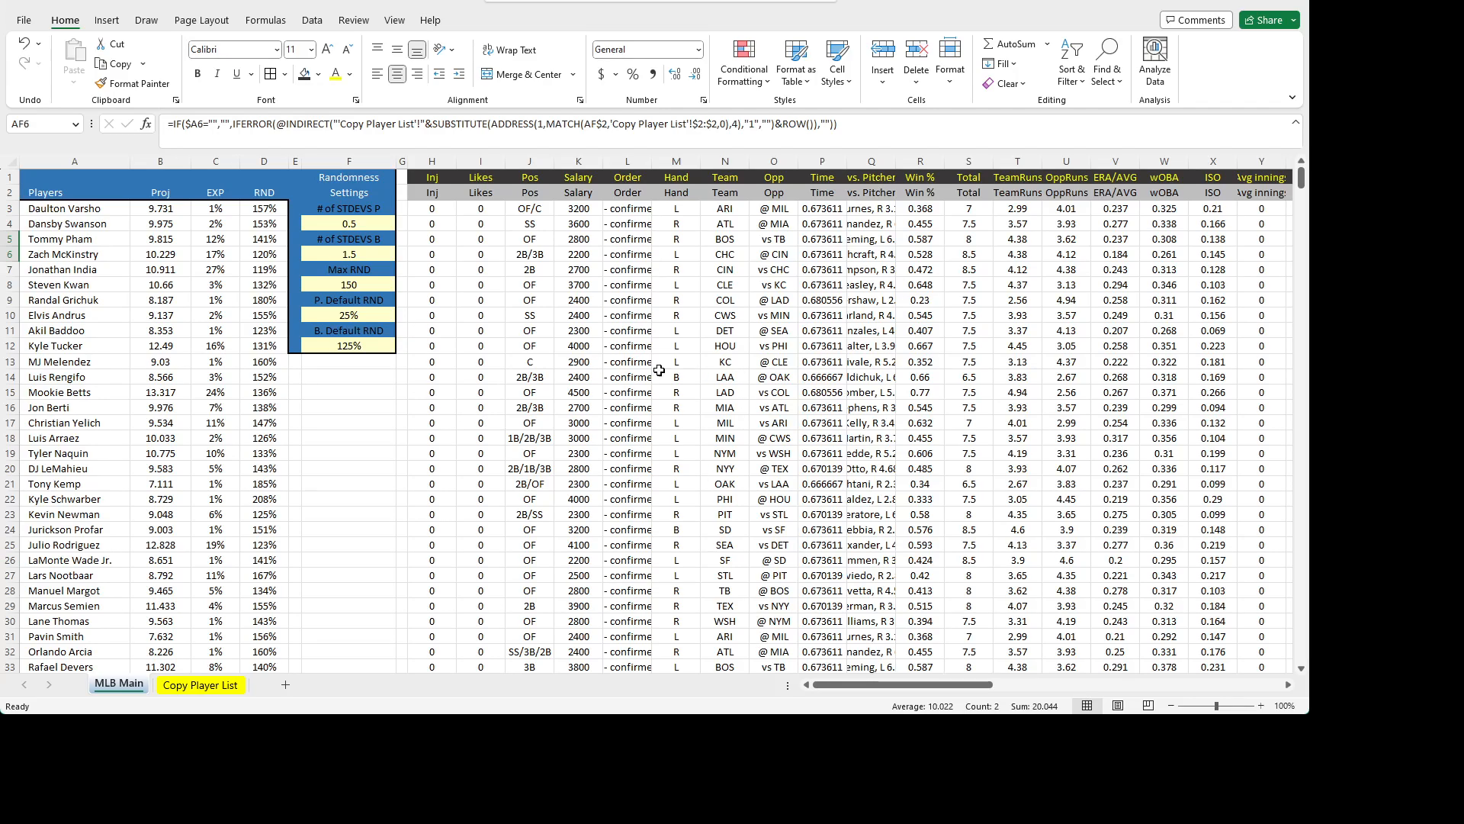
left_click(400, 483)
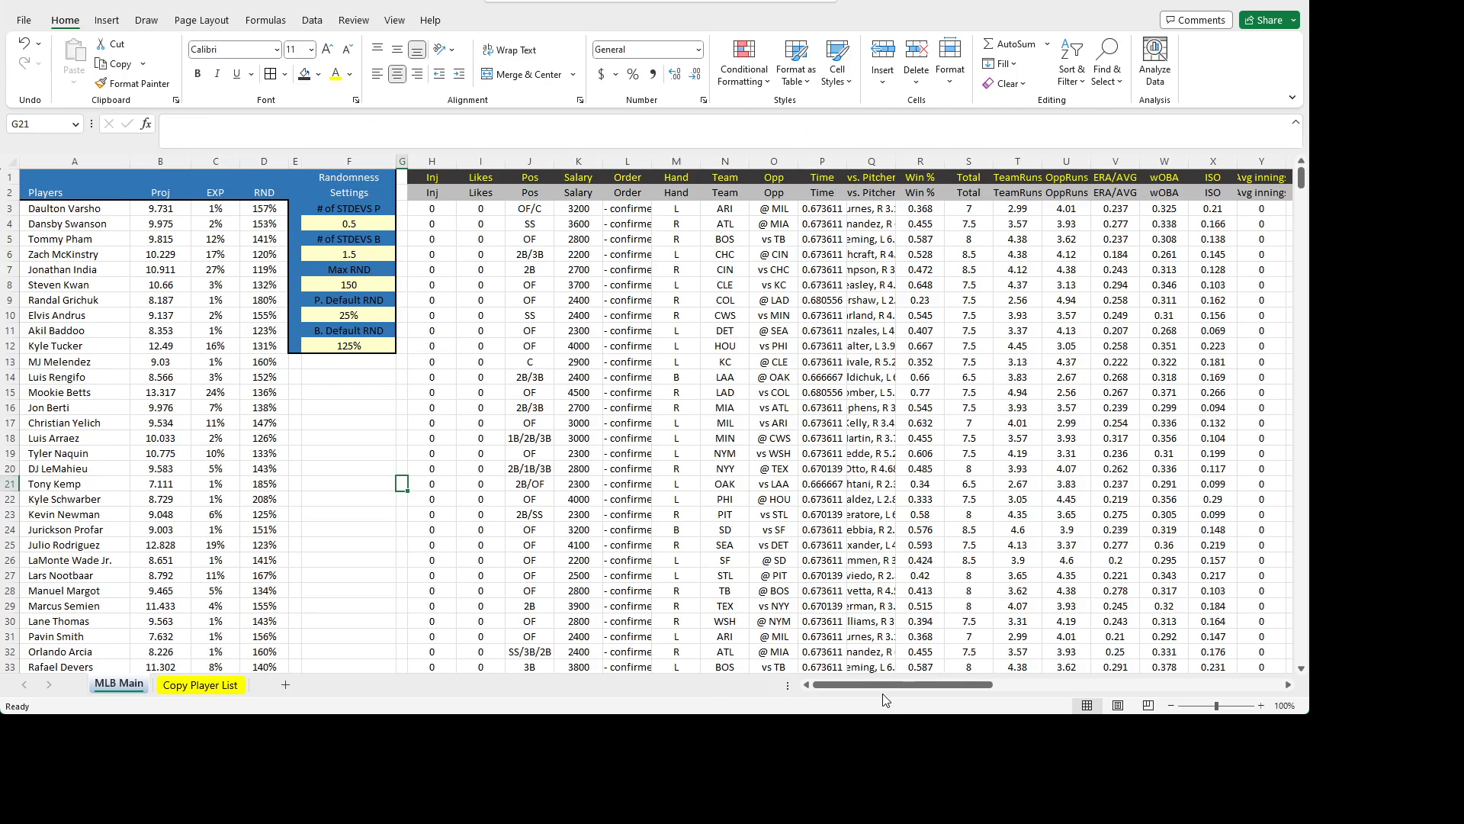
- Add a new worksheet after Copy Player List and name it Sorter
left_click(286, 687)
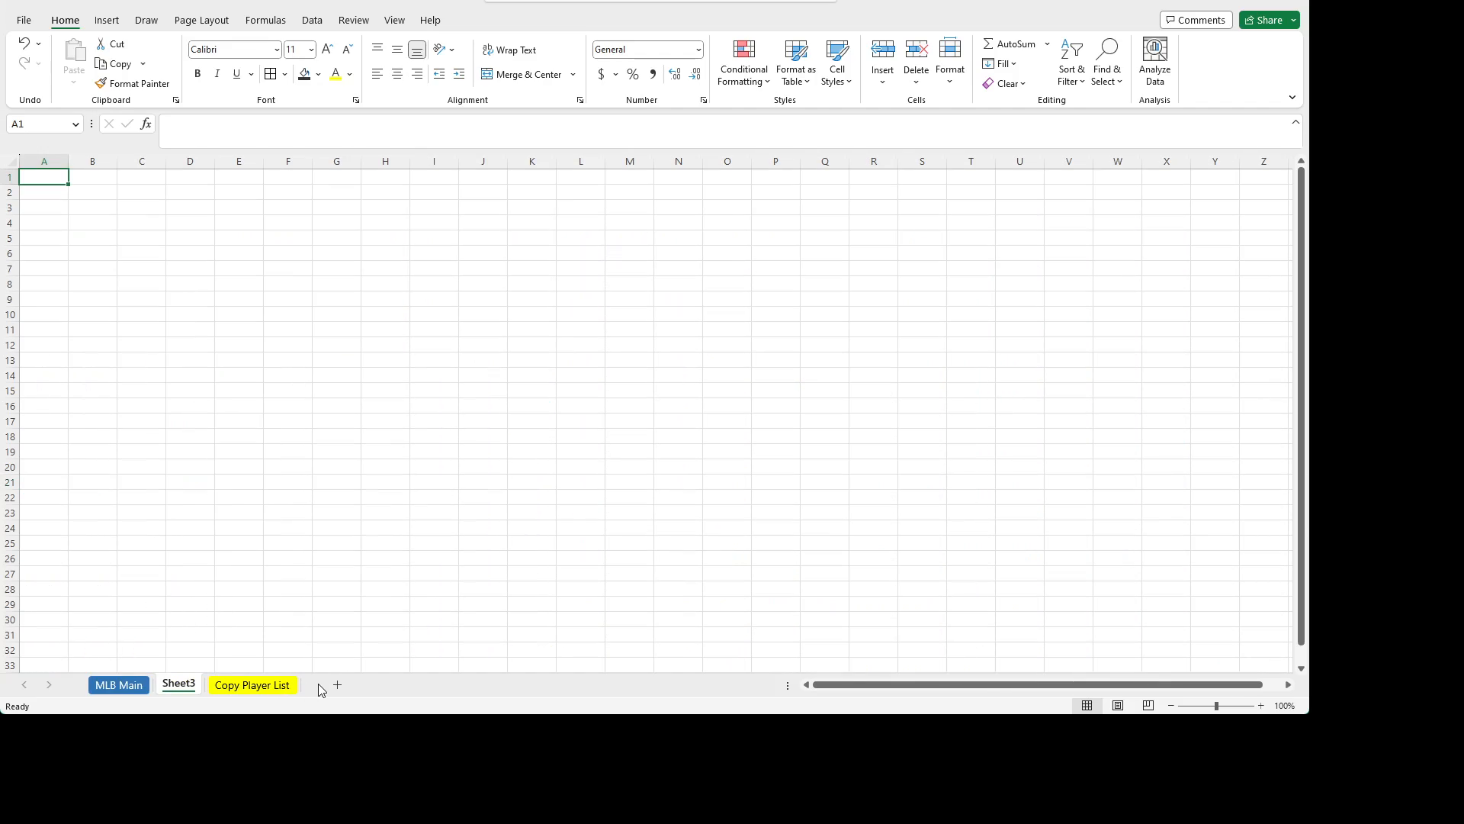
mouse_move(172, 686)
left_mouse_down()
mouse_move(313, 696)
mouse_move(285, 686)
left_mouse_up()
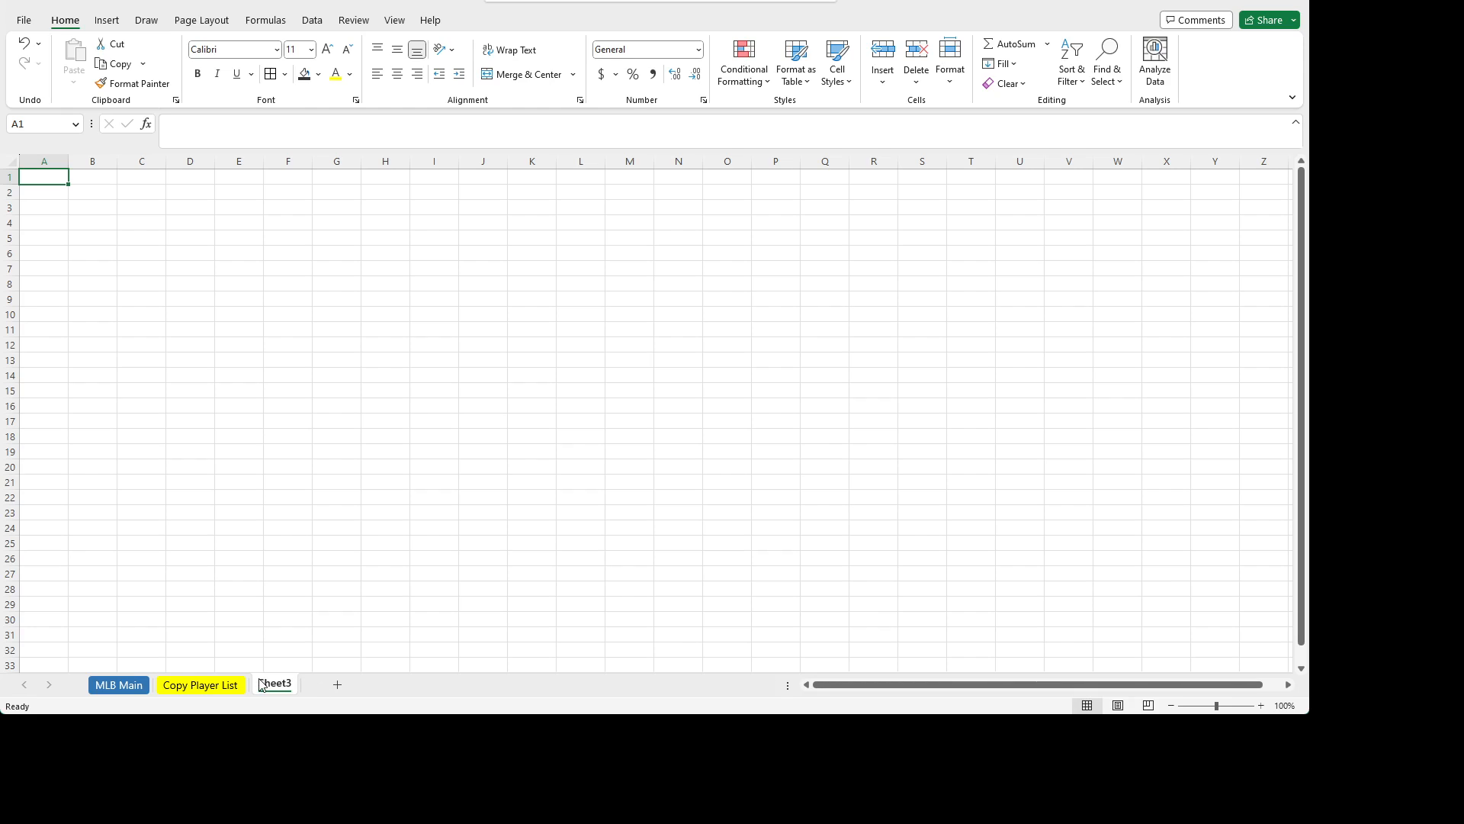
key("alt+h")
type("orSorter")
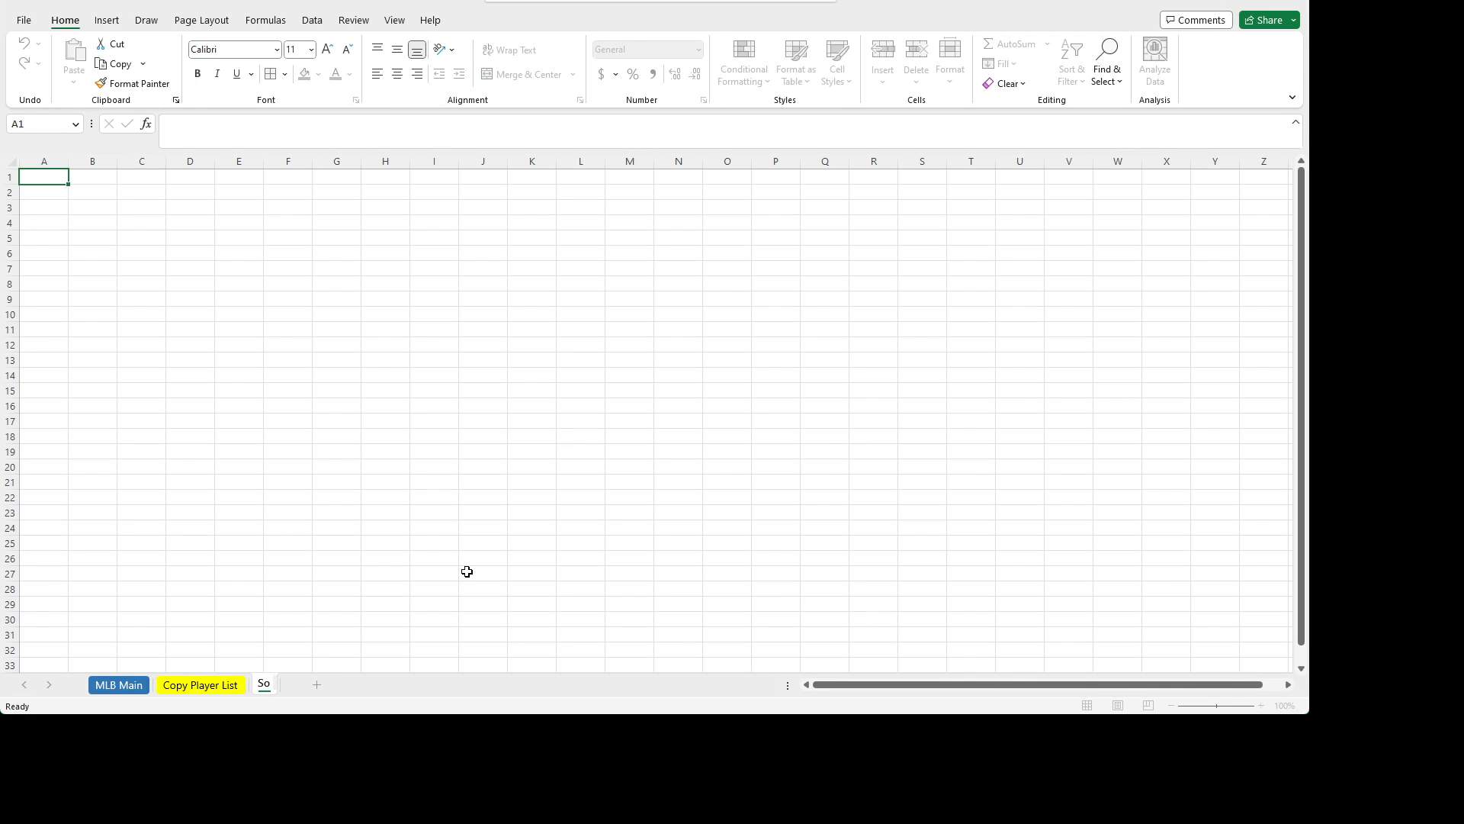
left_click(337, 529)
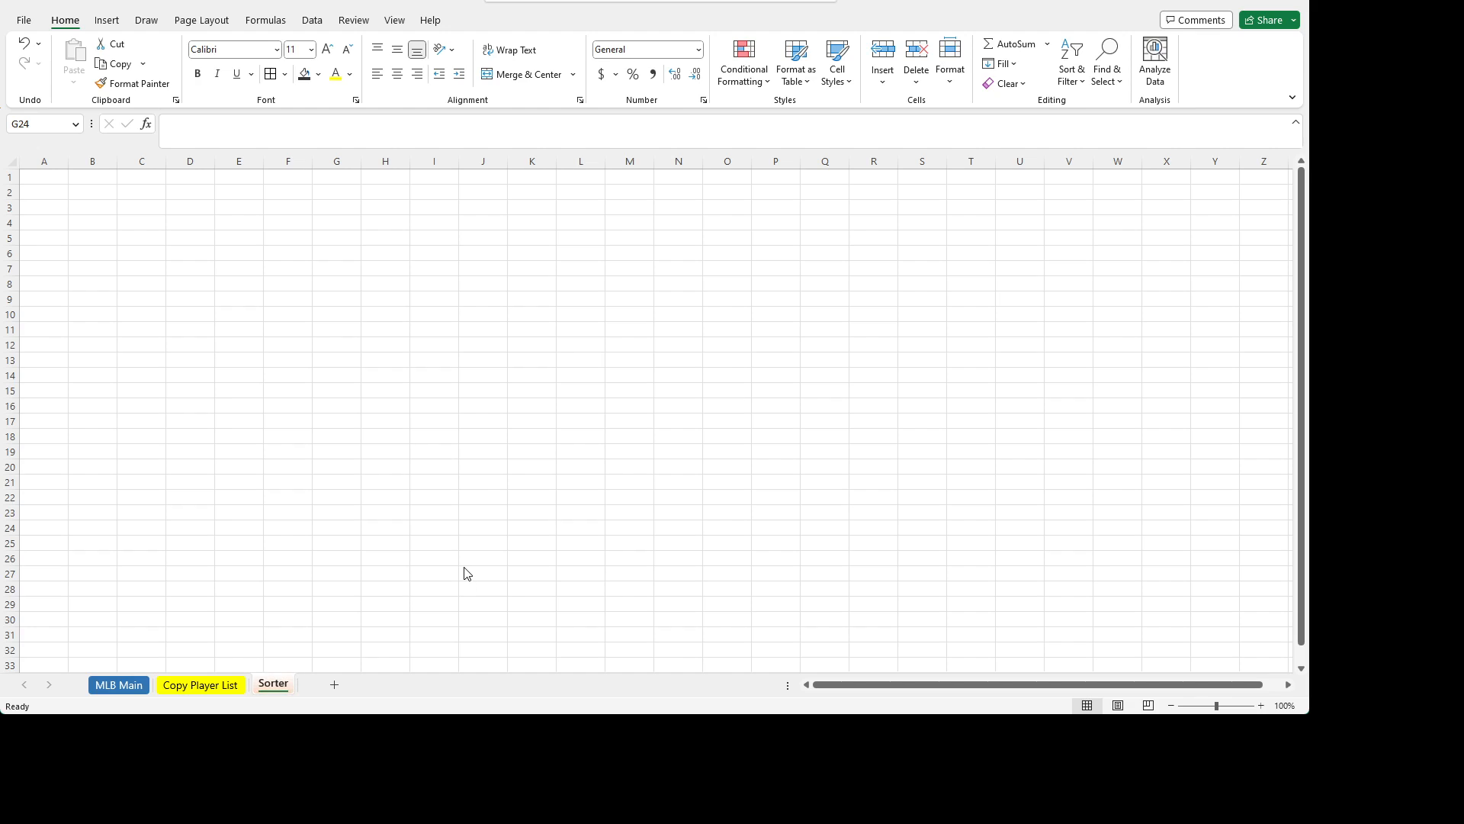
- Give the Sorter sheet tab a light blue colour, distinct from the other sheet tabs
left_click(473, 629)
left_click(191, 685)
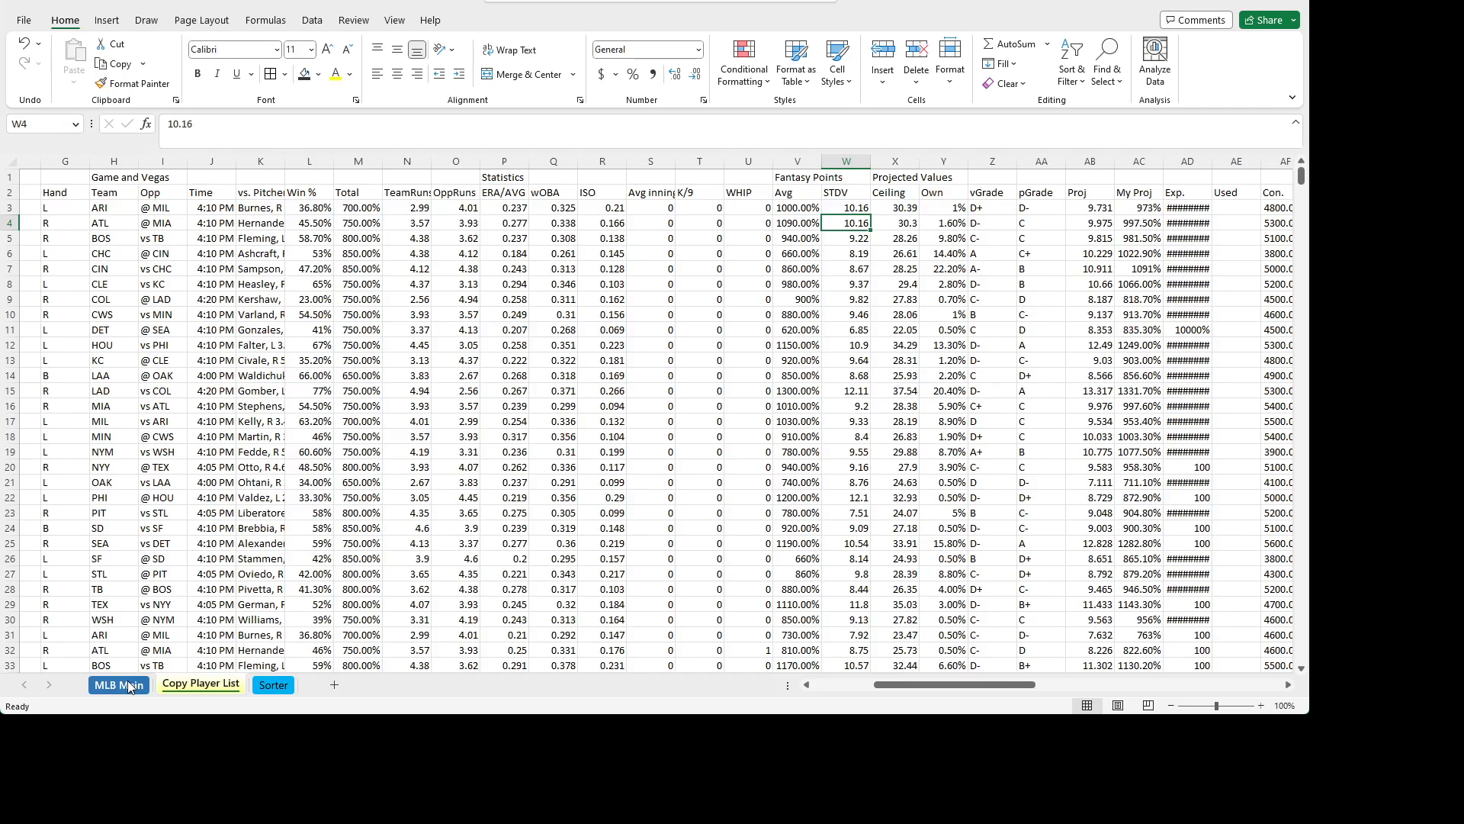
left_click(129, 685)
left_click(261, 683)
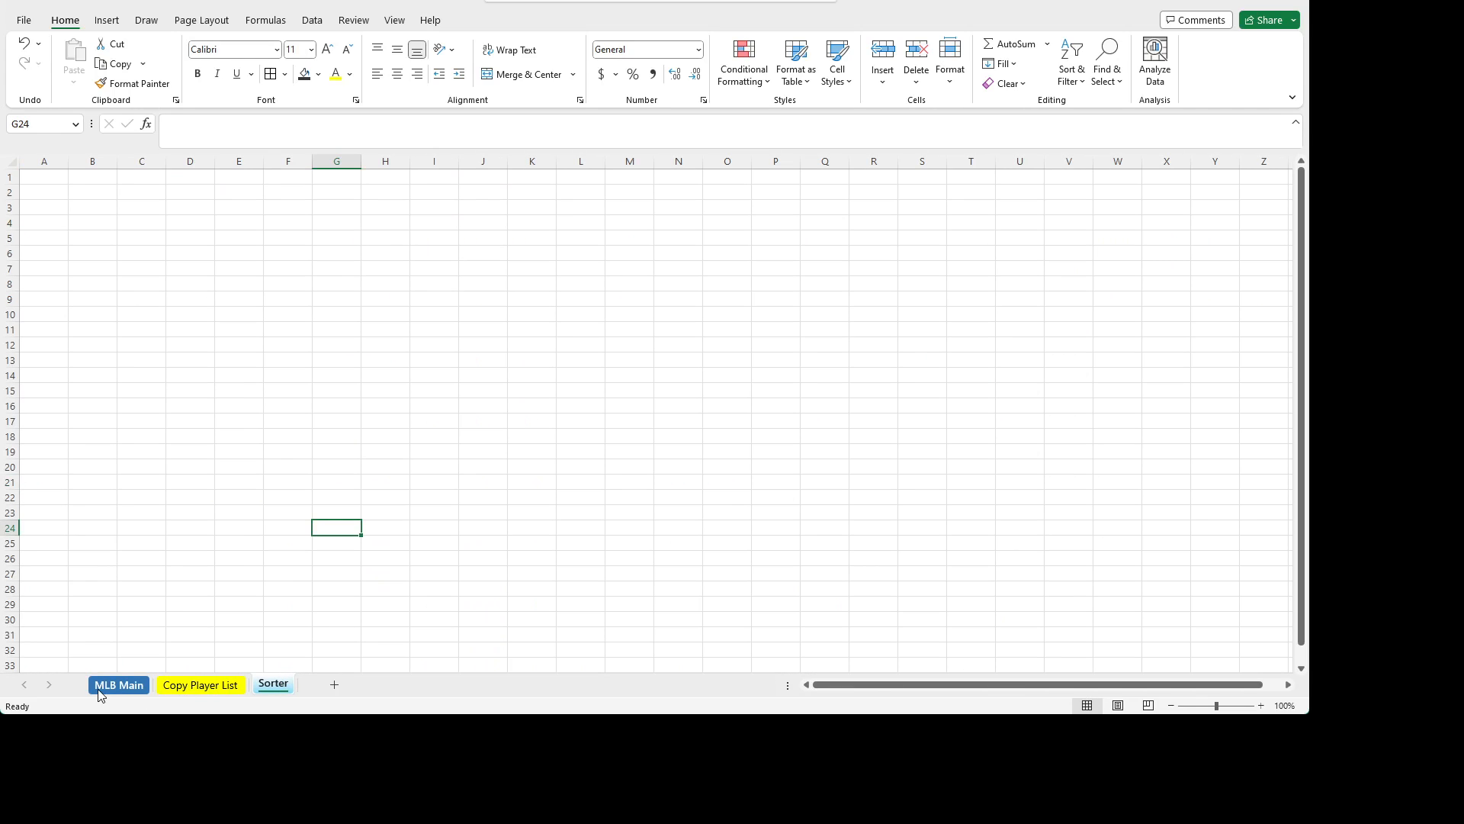
right_click(267, 683)
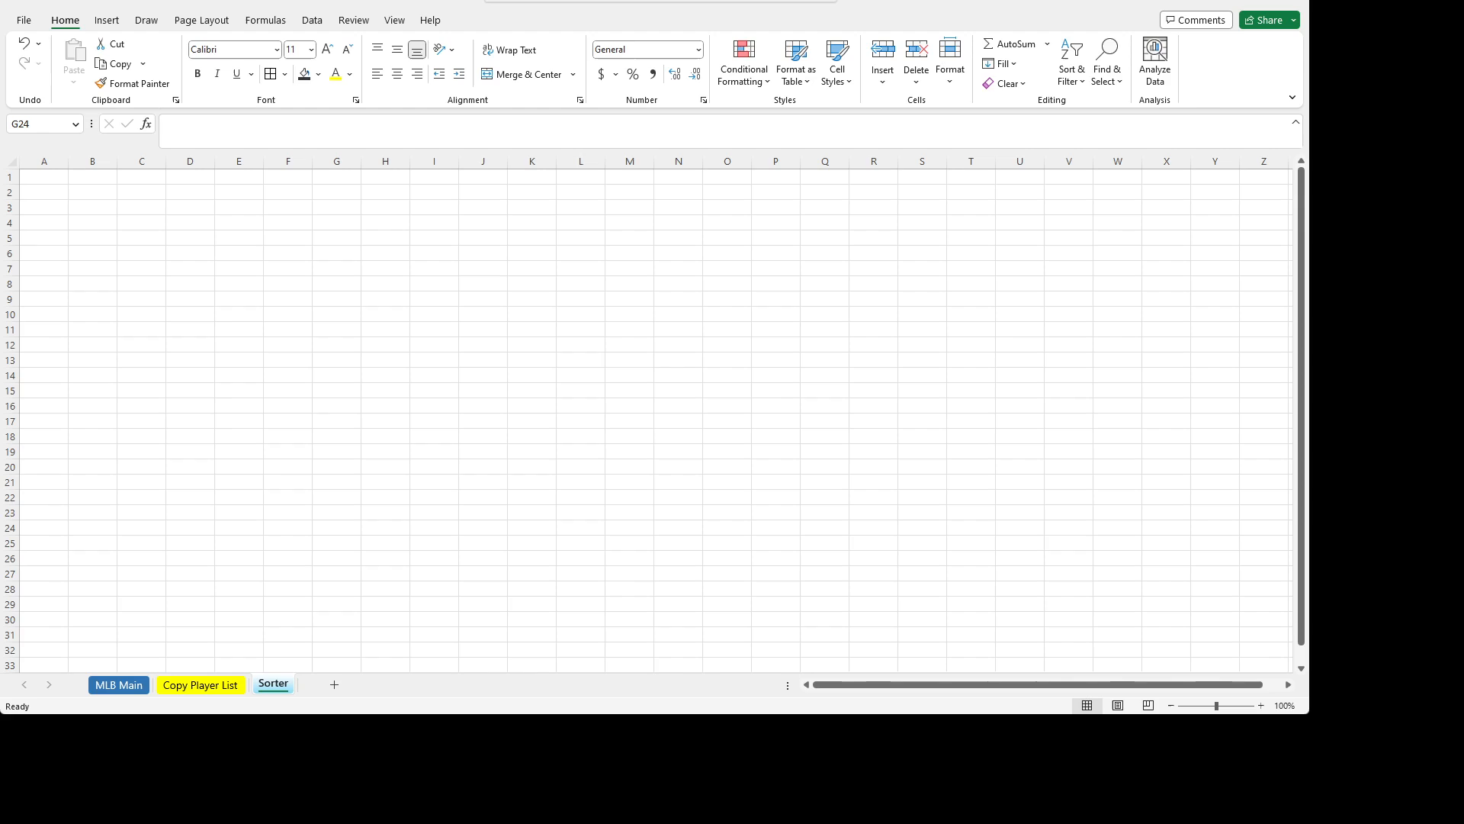
left_click(479, 573)
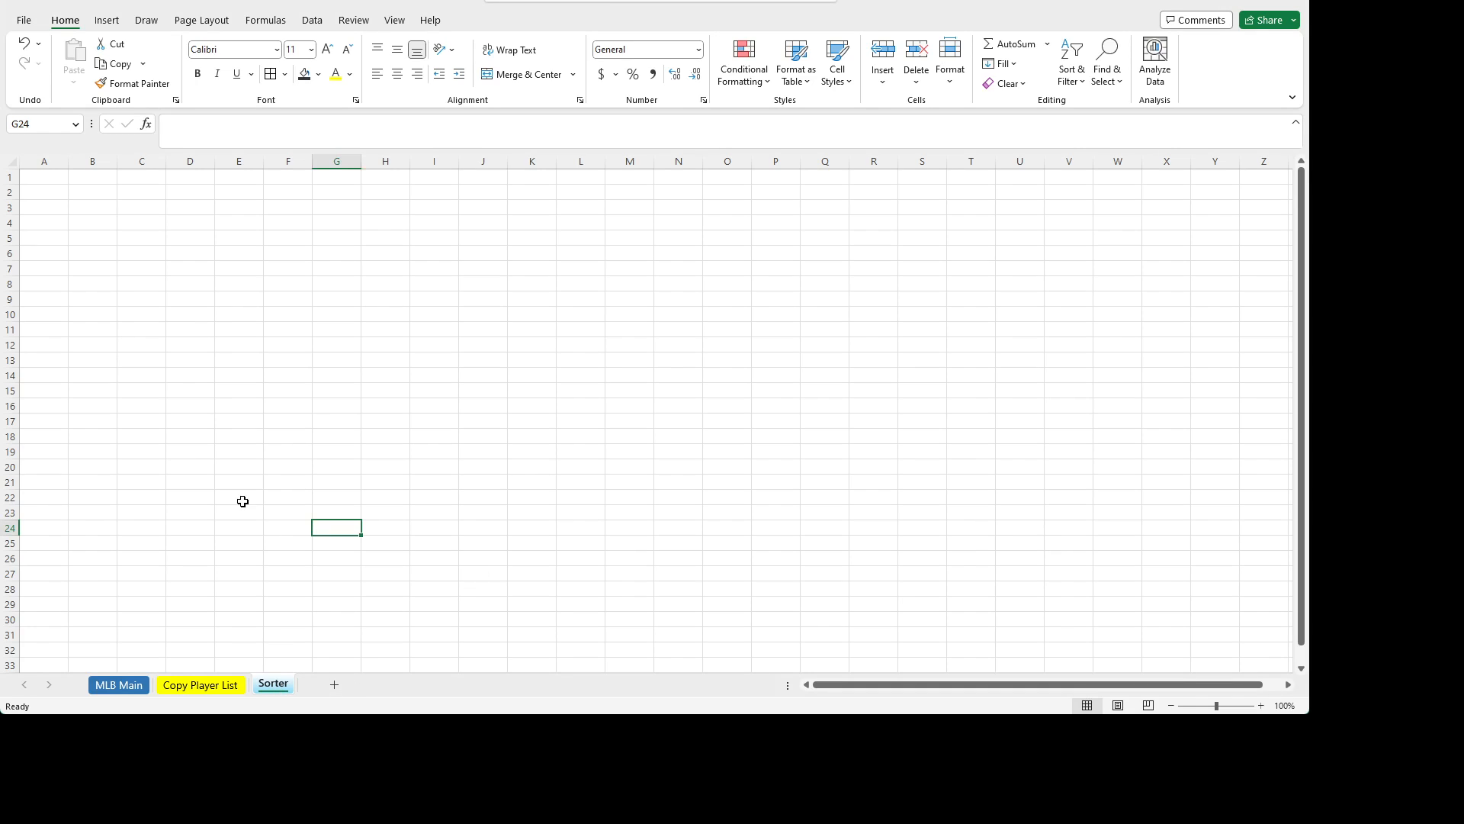
- Enter the numbers 1, 2 and 3 in cells A2 to A4 of the Sorter sheet
left_click(141, 253)
left_click(54, 180)
key("Down")
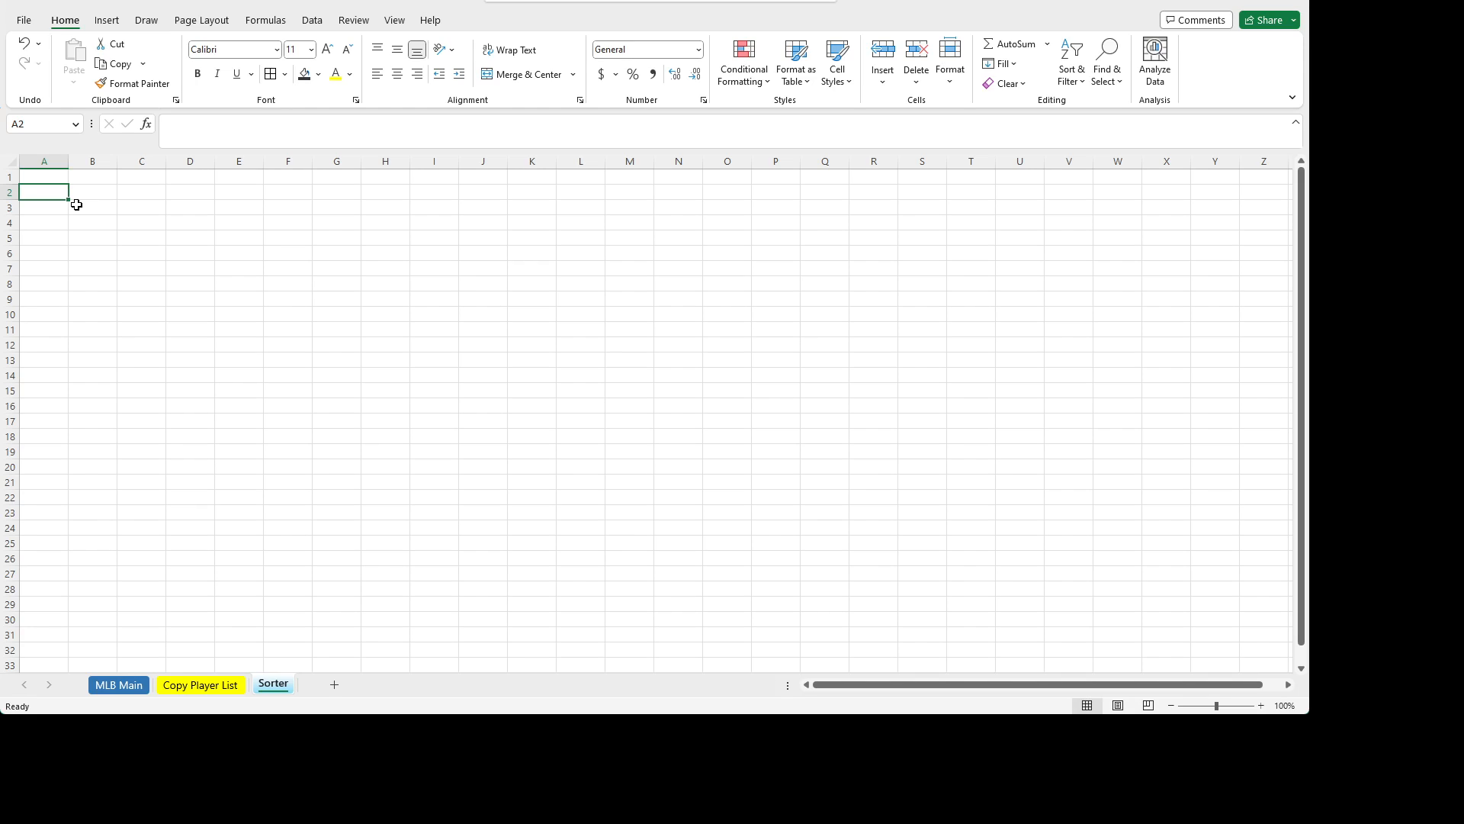
type("1")
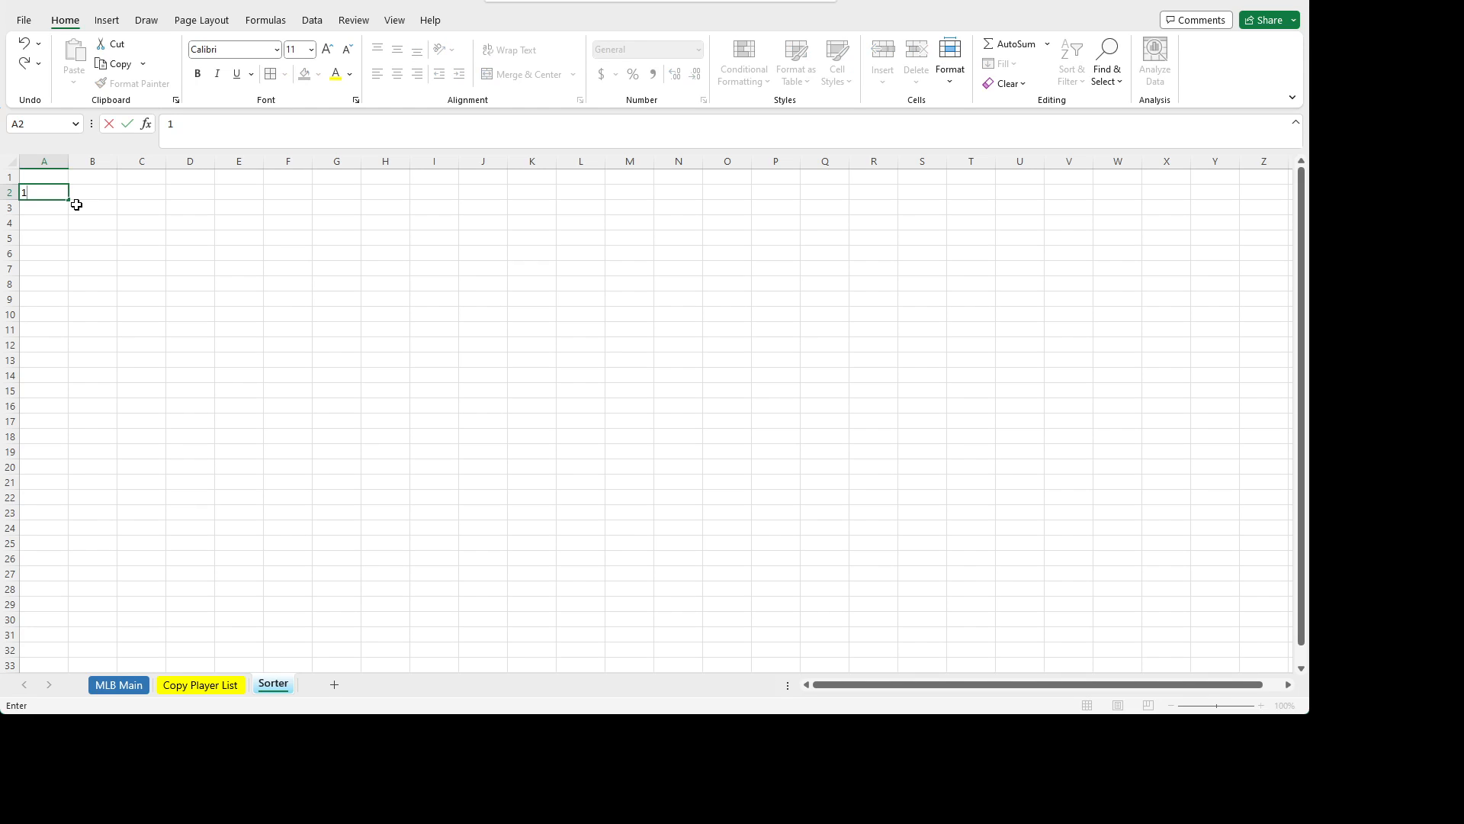
key("Return")
type("2")
key("Return")
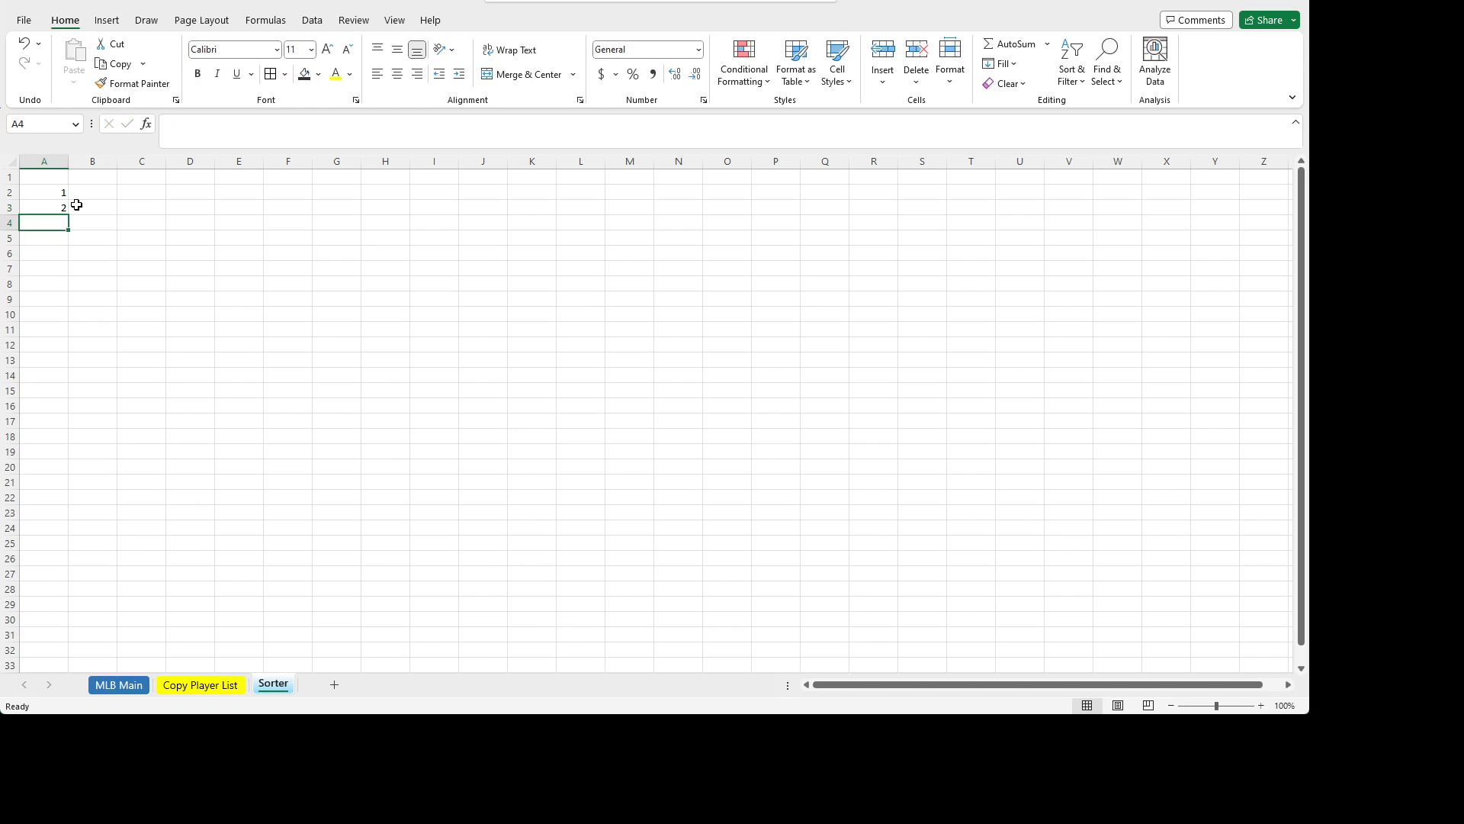
type("3")
- Narrow column A and centre the numbers in A2:A4
left_click_drag(61, 192, 65, 223)
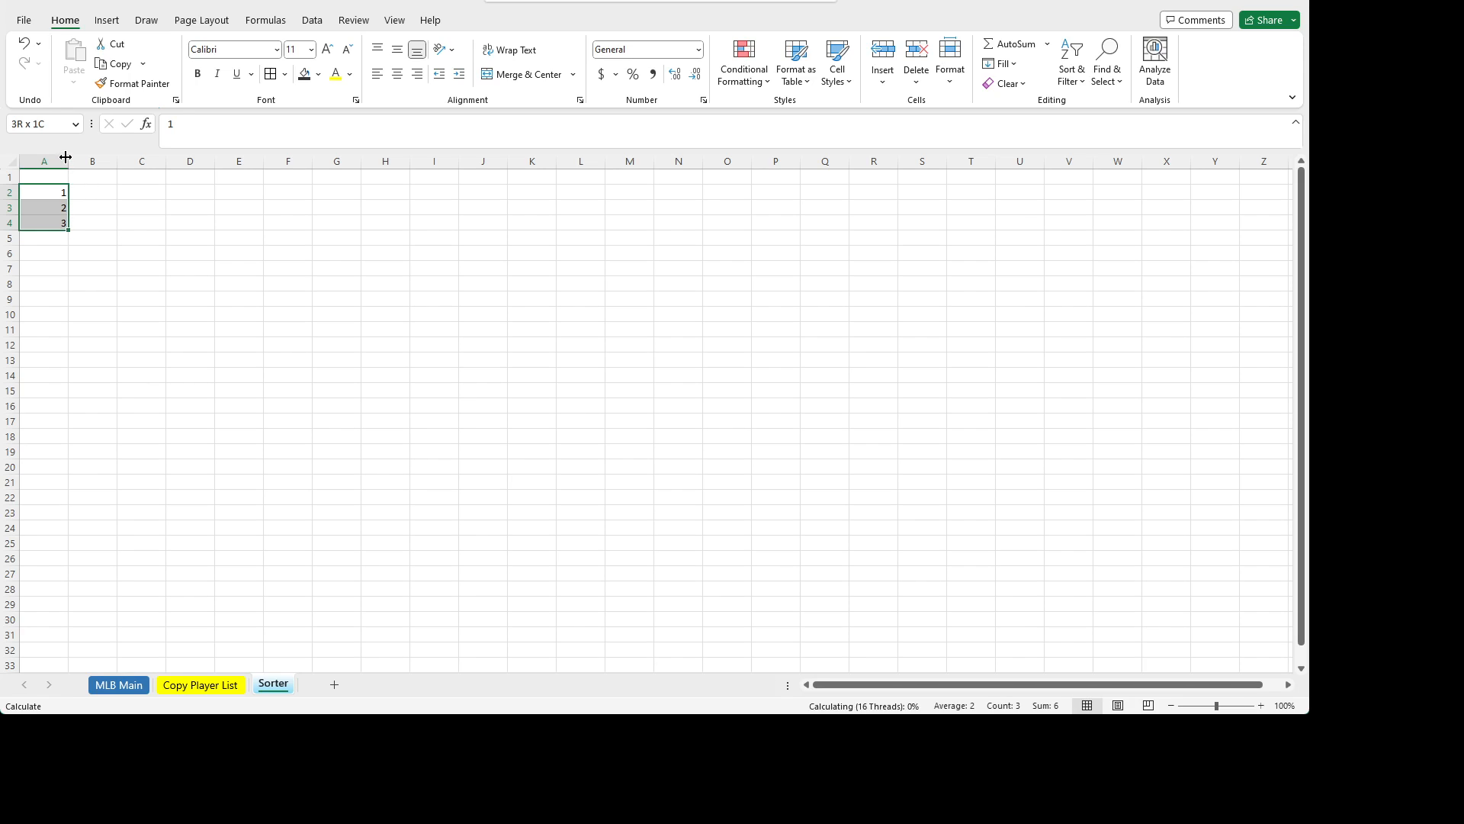
left_click_drag(69, 161, 54, 160)
left_click(397, 74)
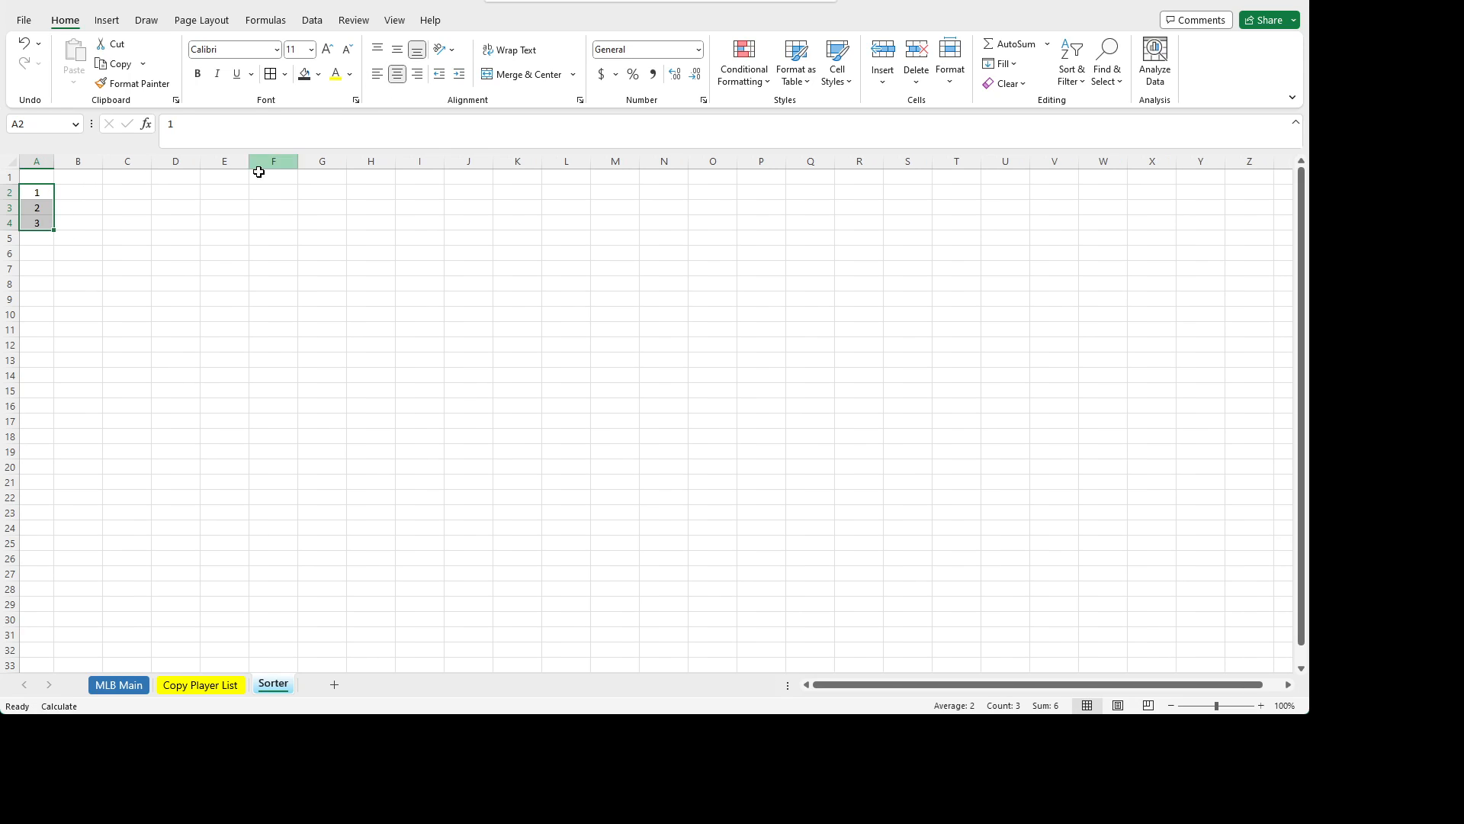
- Extend the 1, 2, 3 number series in column A down to row 2001
left_click_drag(53, 227, 42, 639)
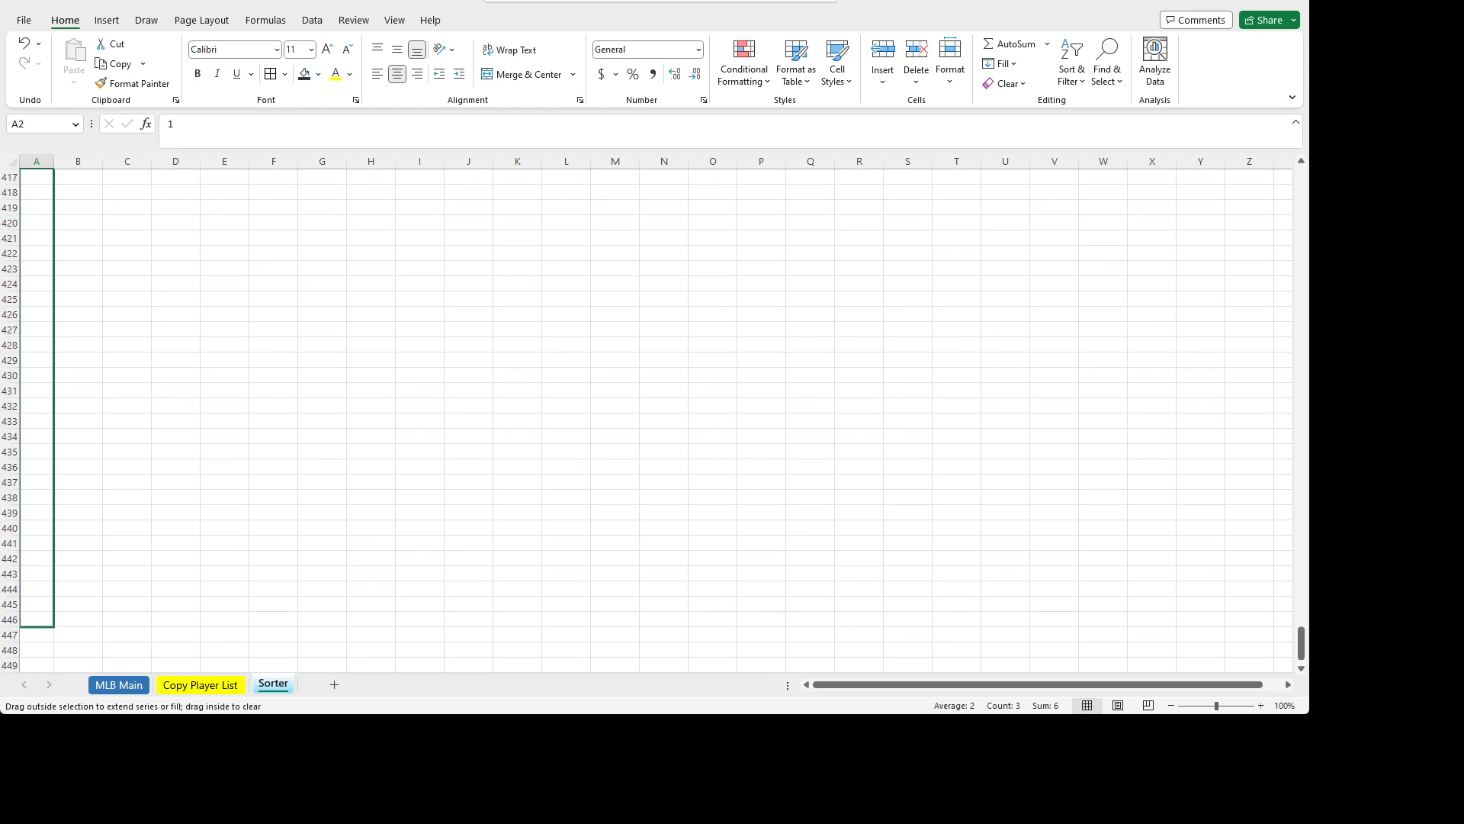
left_click_drag(38, 377, 42, 561)
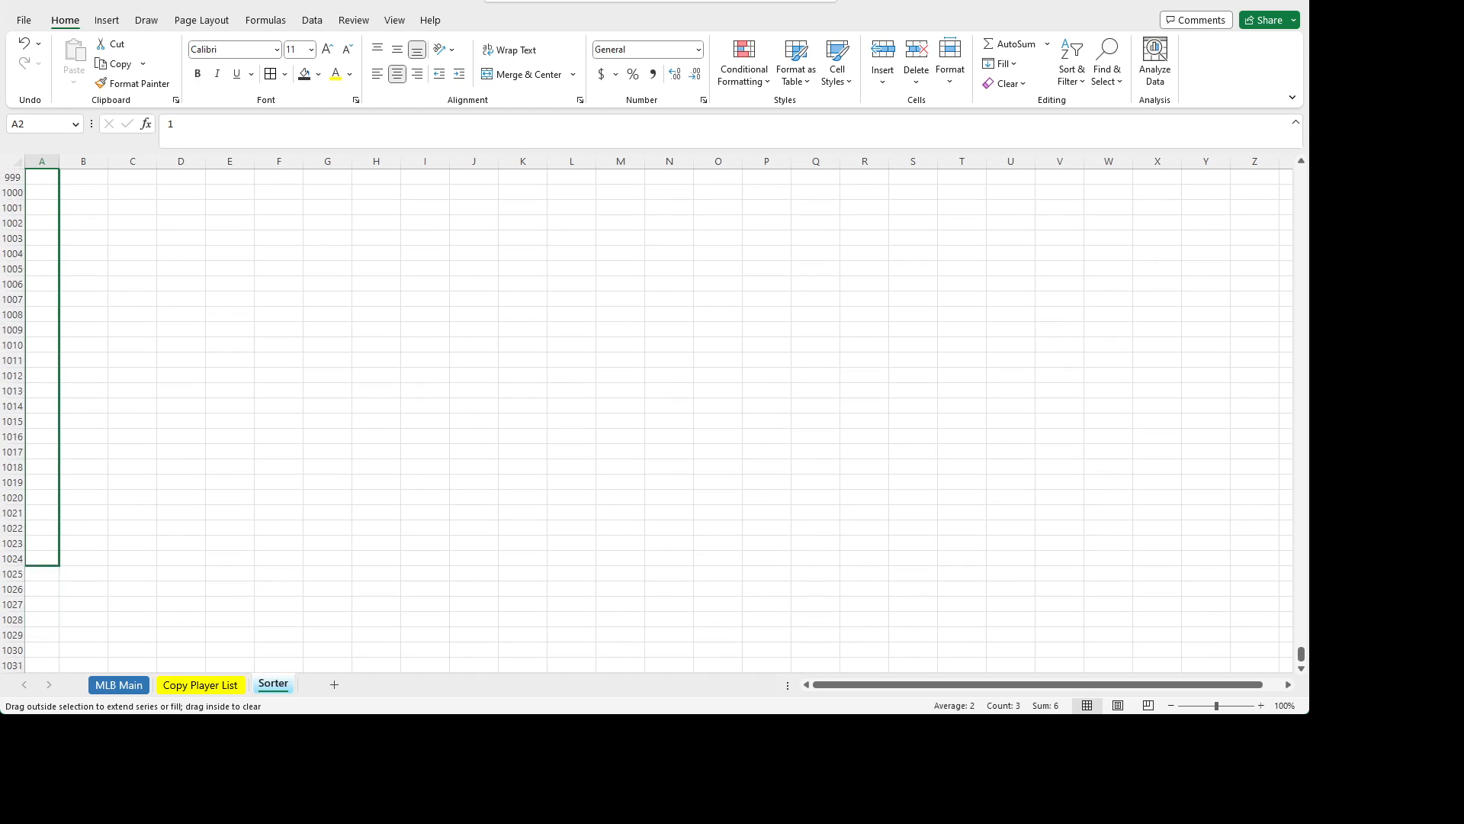
left_click_drag(42, 634, 42, 637)
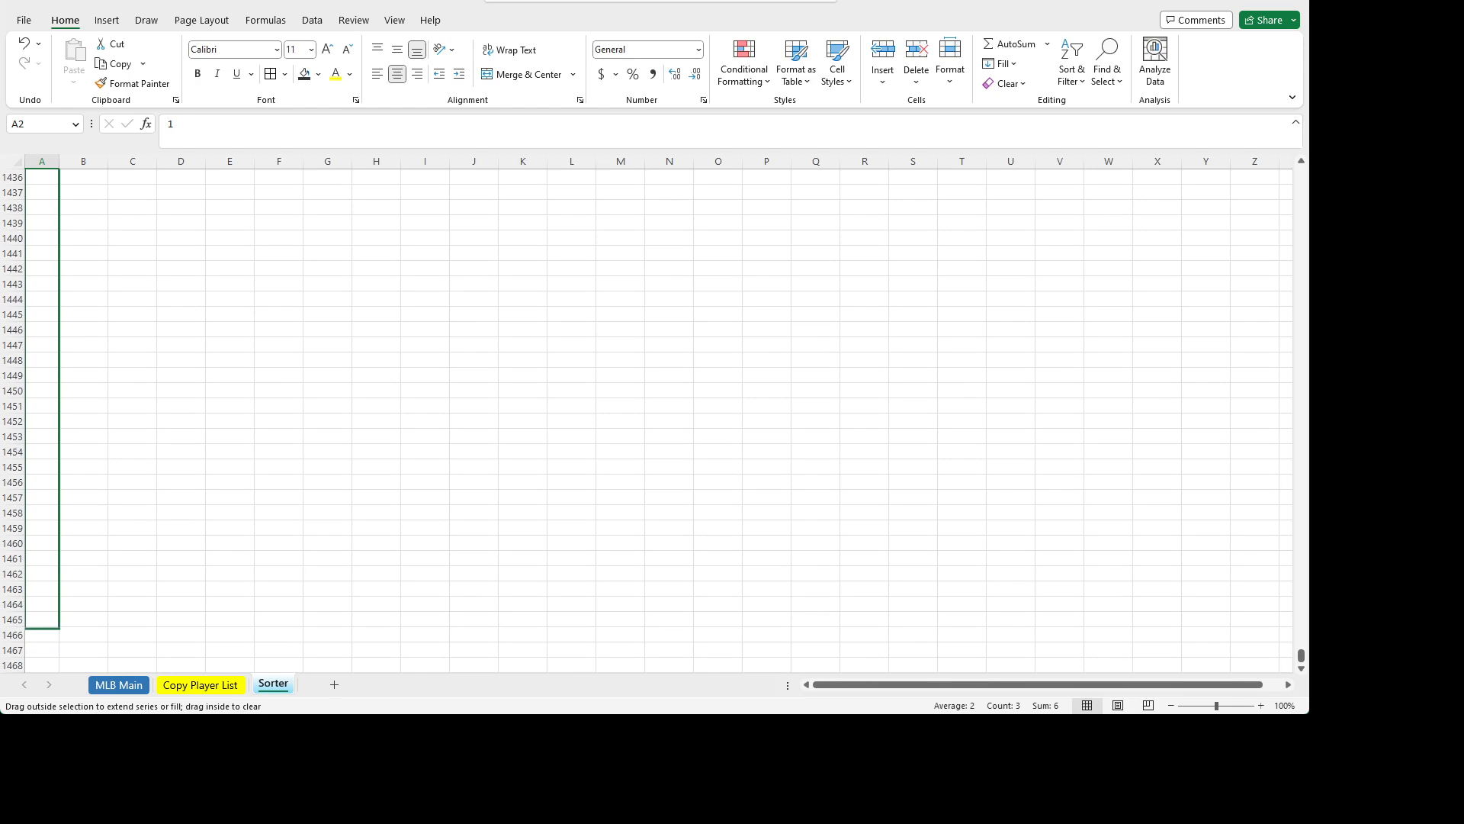
mouse_move(42, 642)
left_mouse_down()
mouse_move(42, 654)
mouse_move(42, 551)
mouse_move(55, 713)
mouse_move(46, 621)
left_mouse_up()
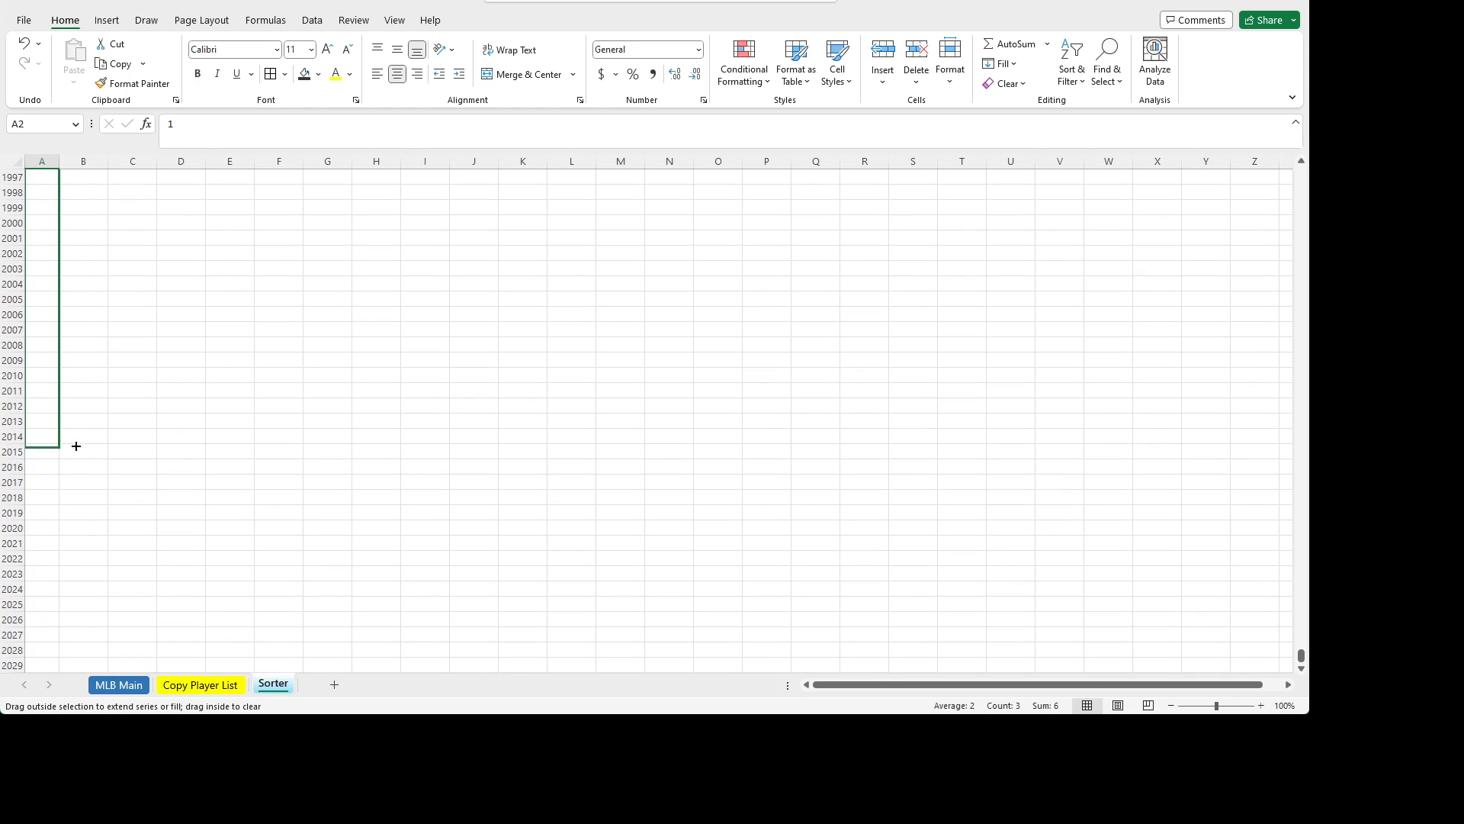
left_click_drag(79, 366, 78, 251)
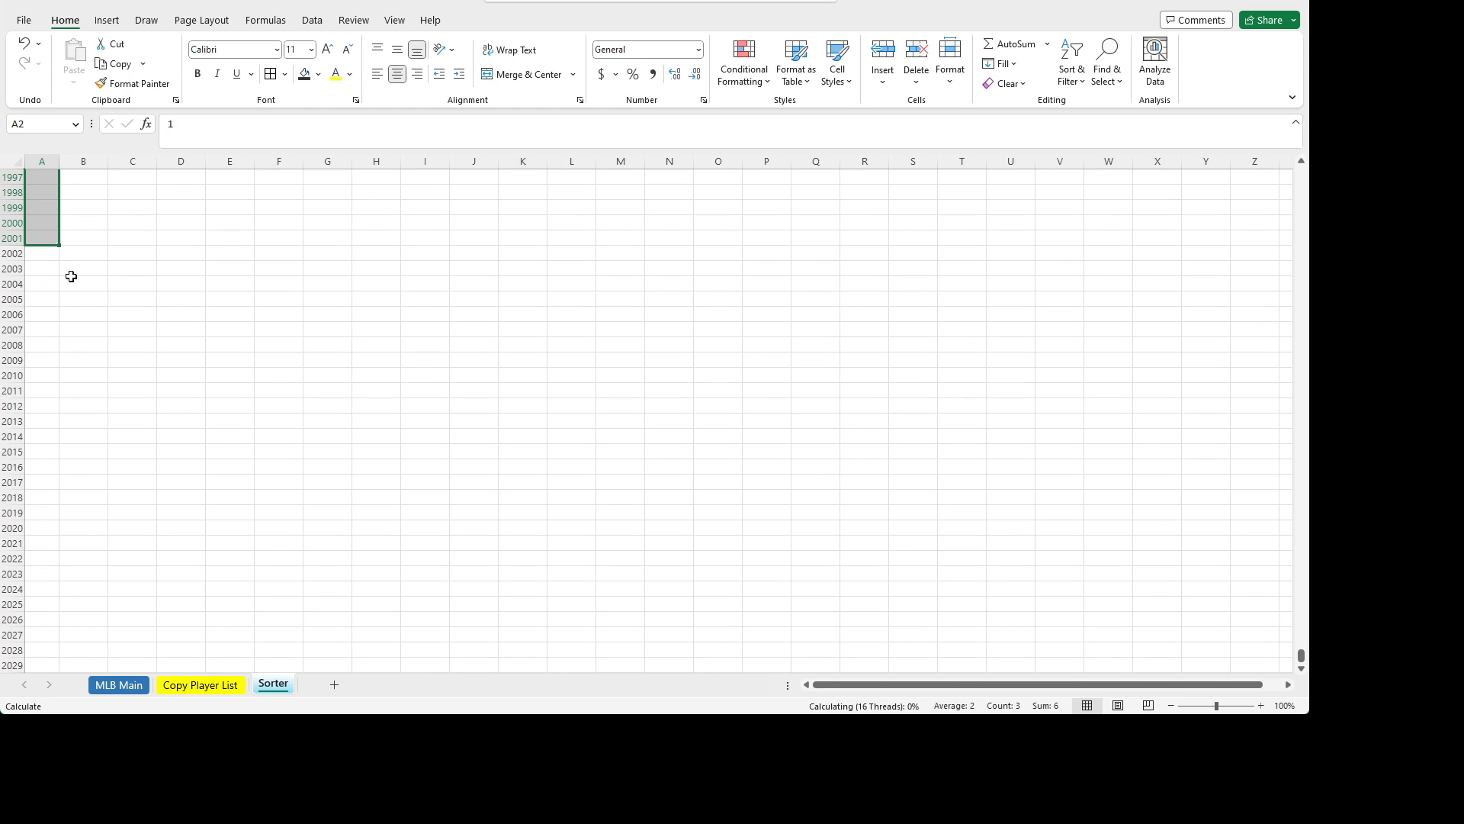
left_click_drag(1302, 661, 1302, 174)
left_click(60, 302)
left_click(61, 302)
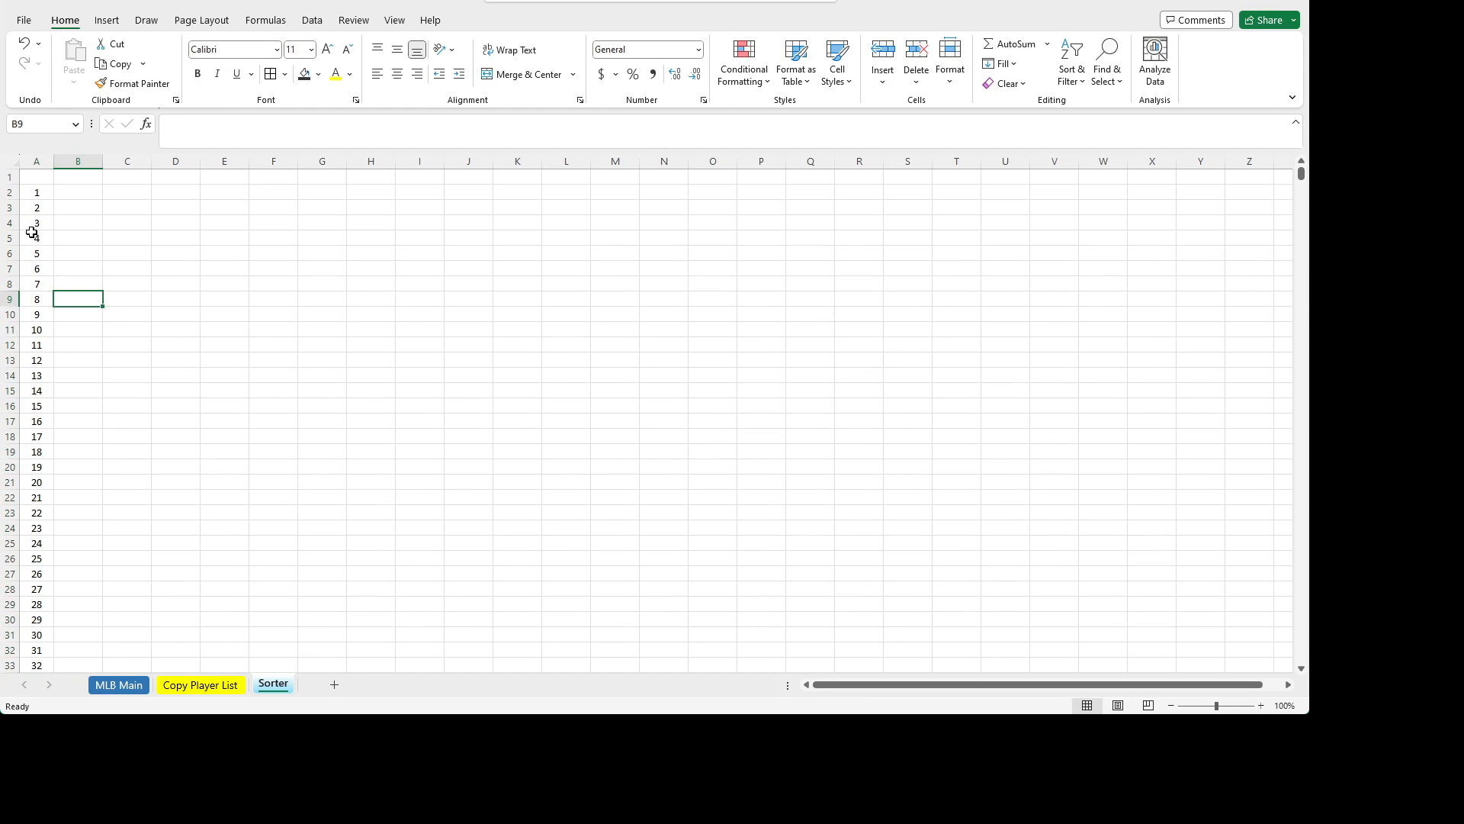
- Insert a blank row above row 1 of the Sorter sheet
left_click(36, 192)
left_click(9, 177)
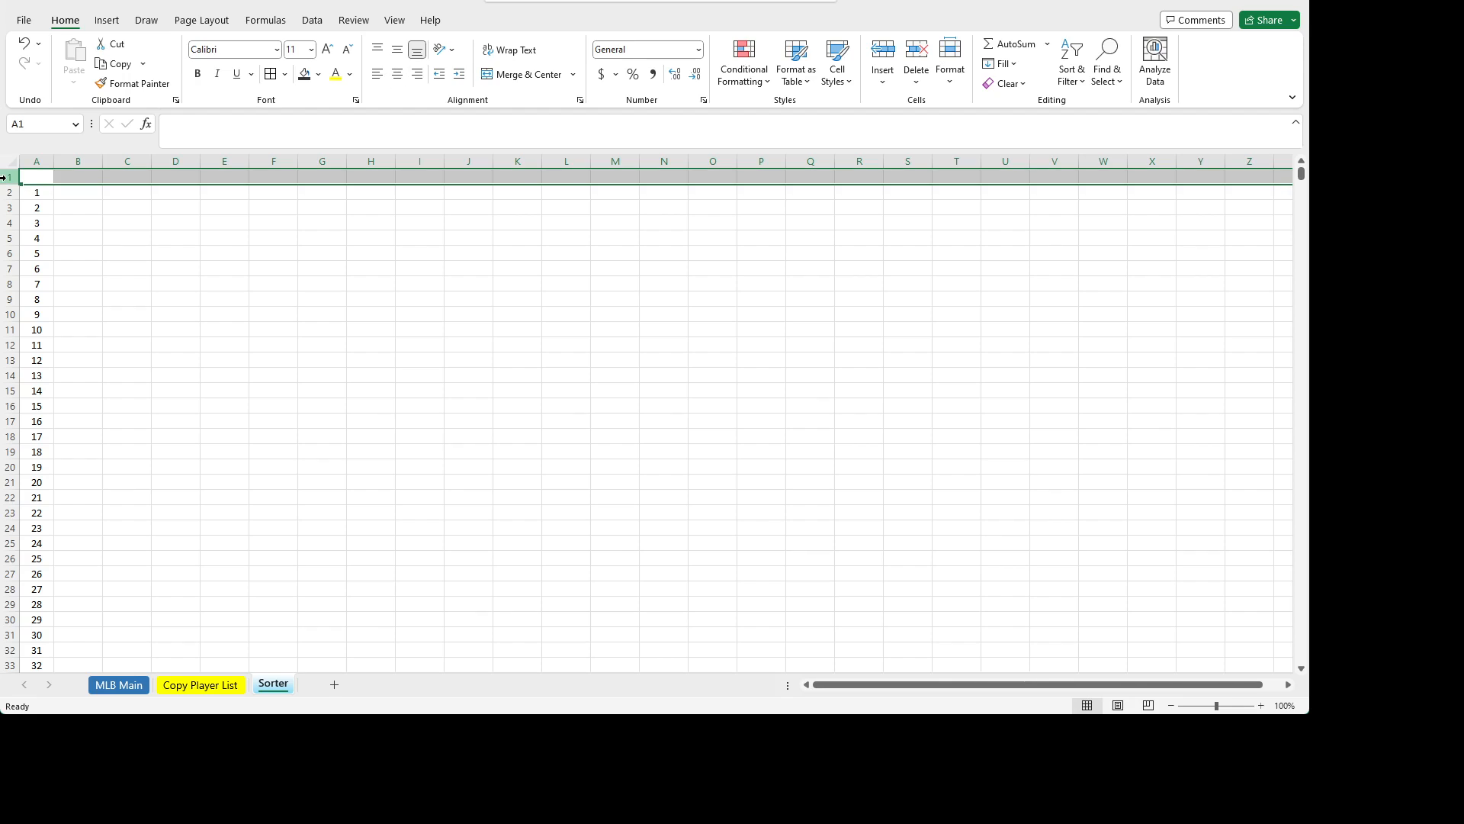
key("ctrl+shift+equal")
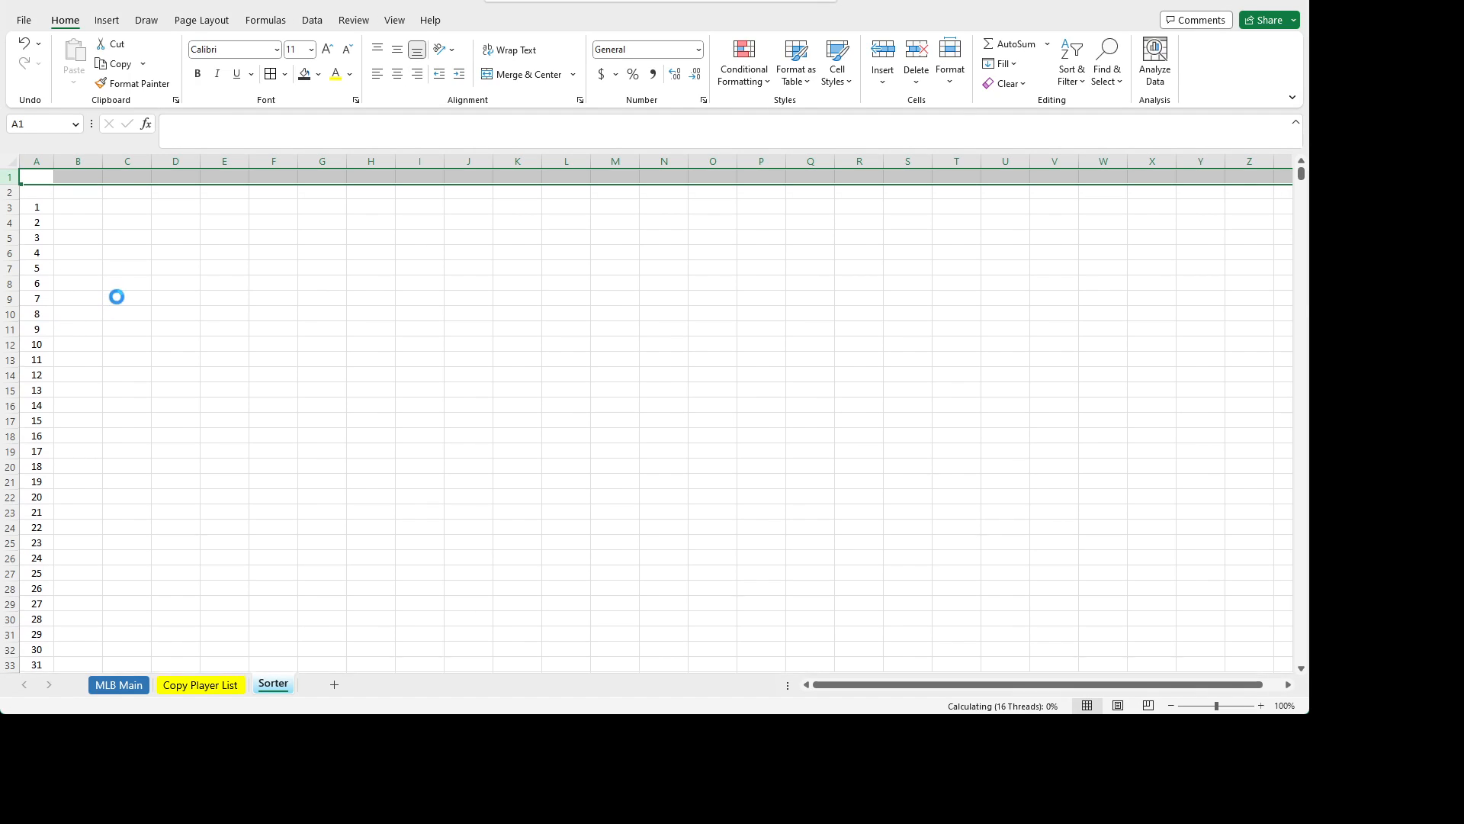
left_click(36, 205)
left_click(35, 223)
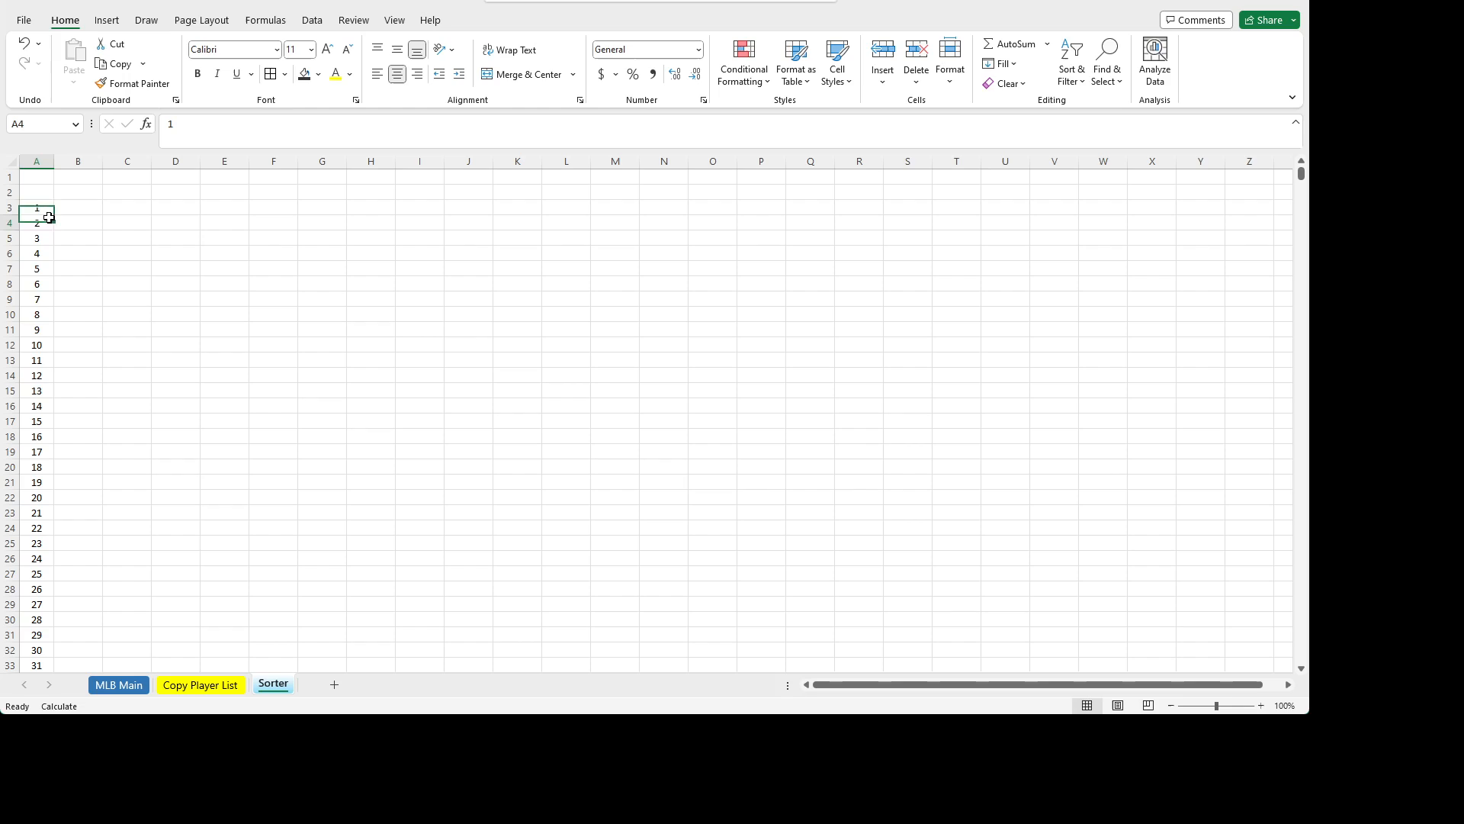
- Enter DK in cell A1 as the site code
key("Up")
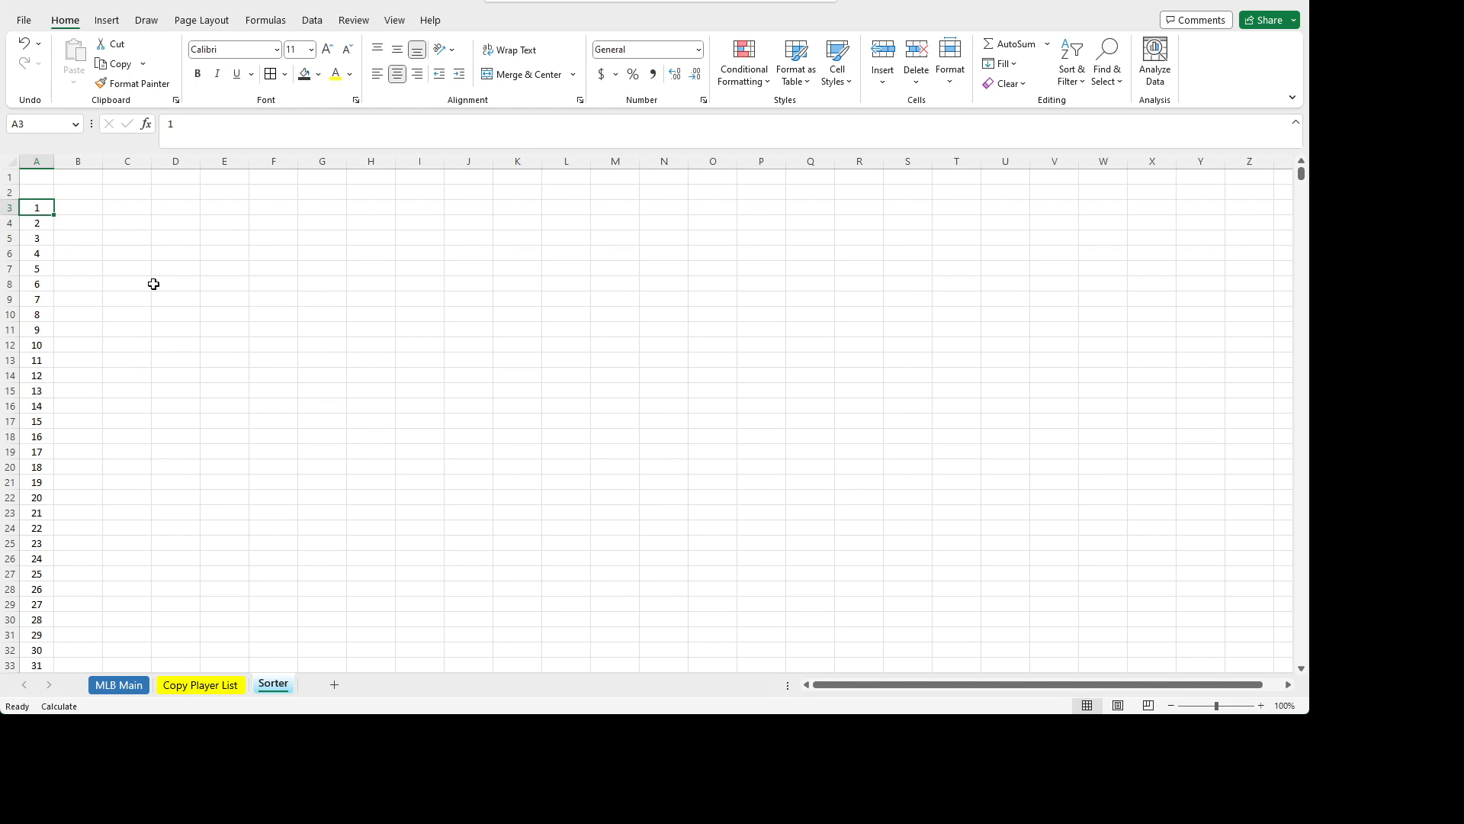
key("Right")
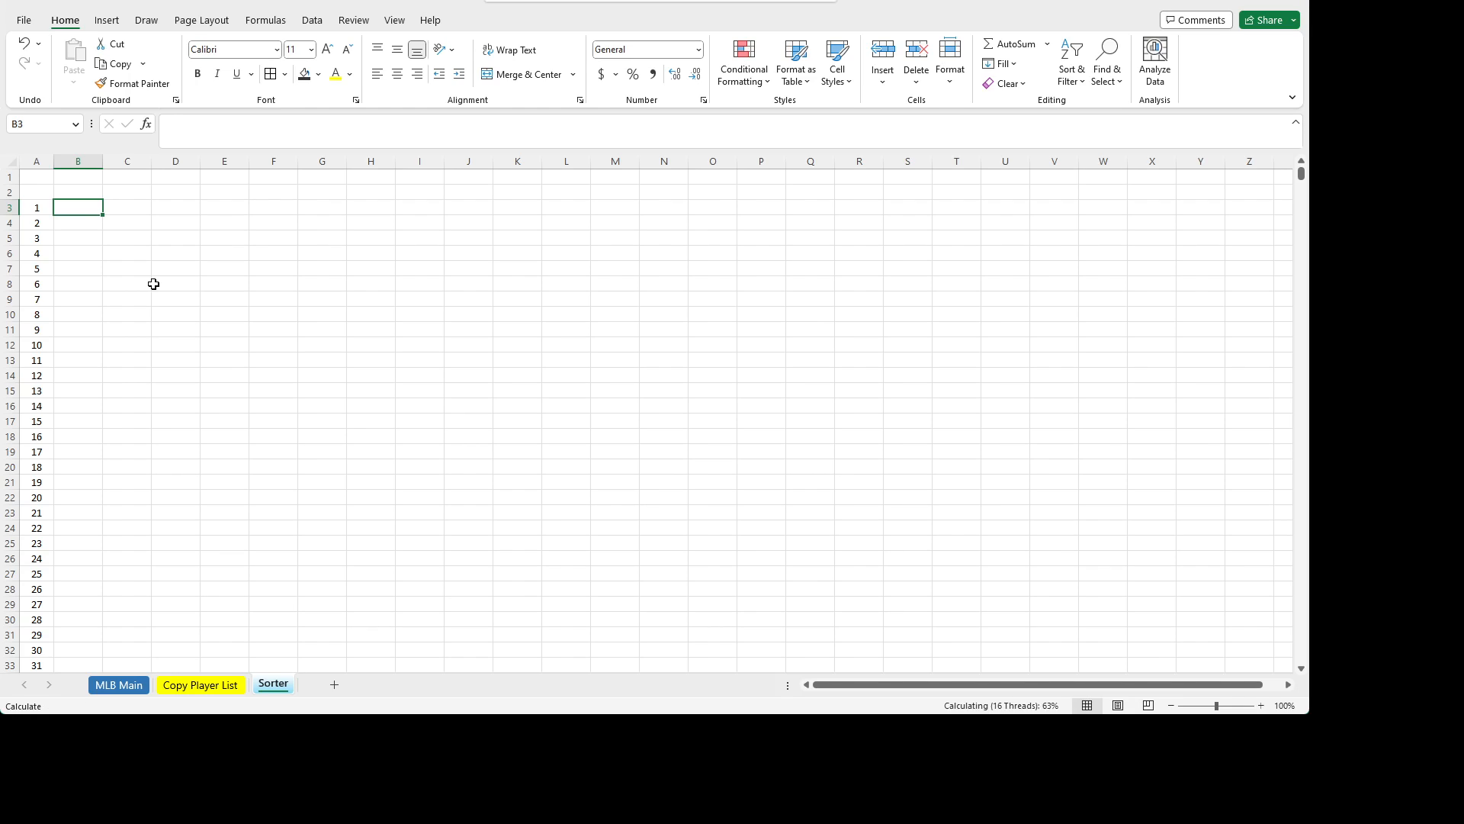
key("Left")
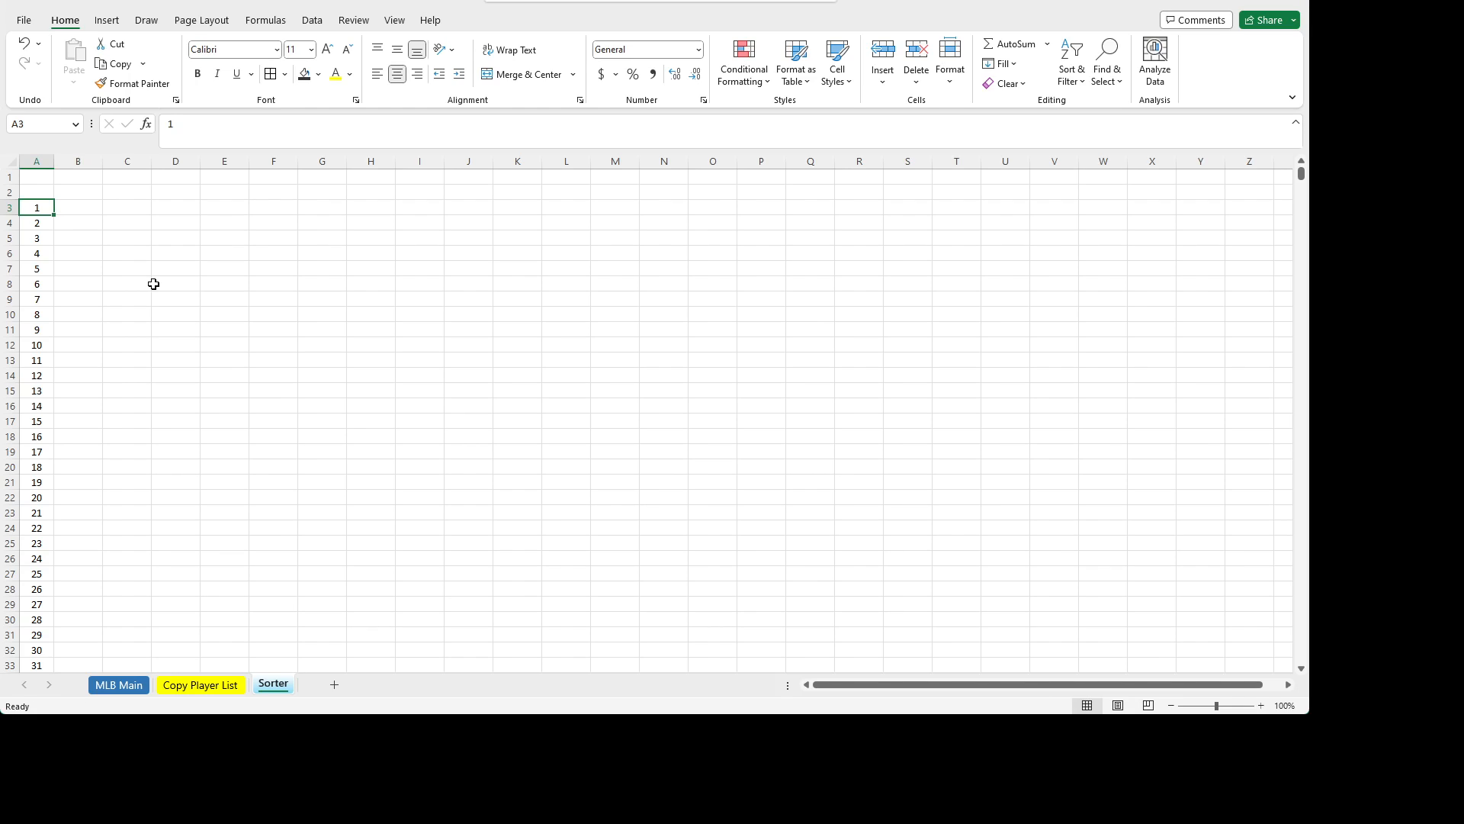
key("Up")
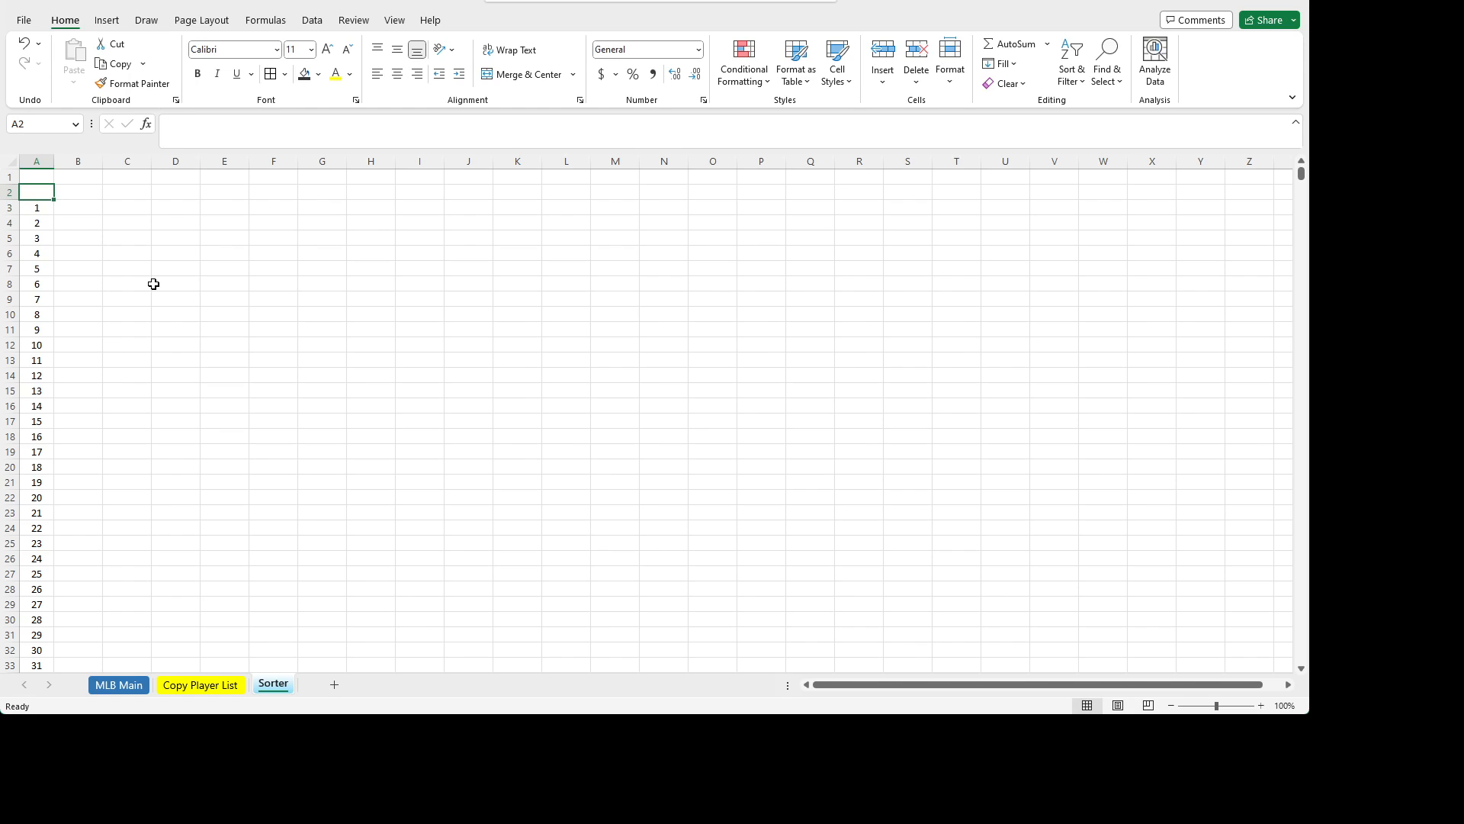
key("Up")
type("DK")
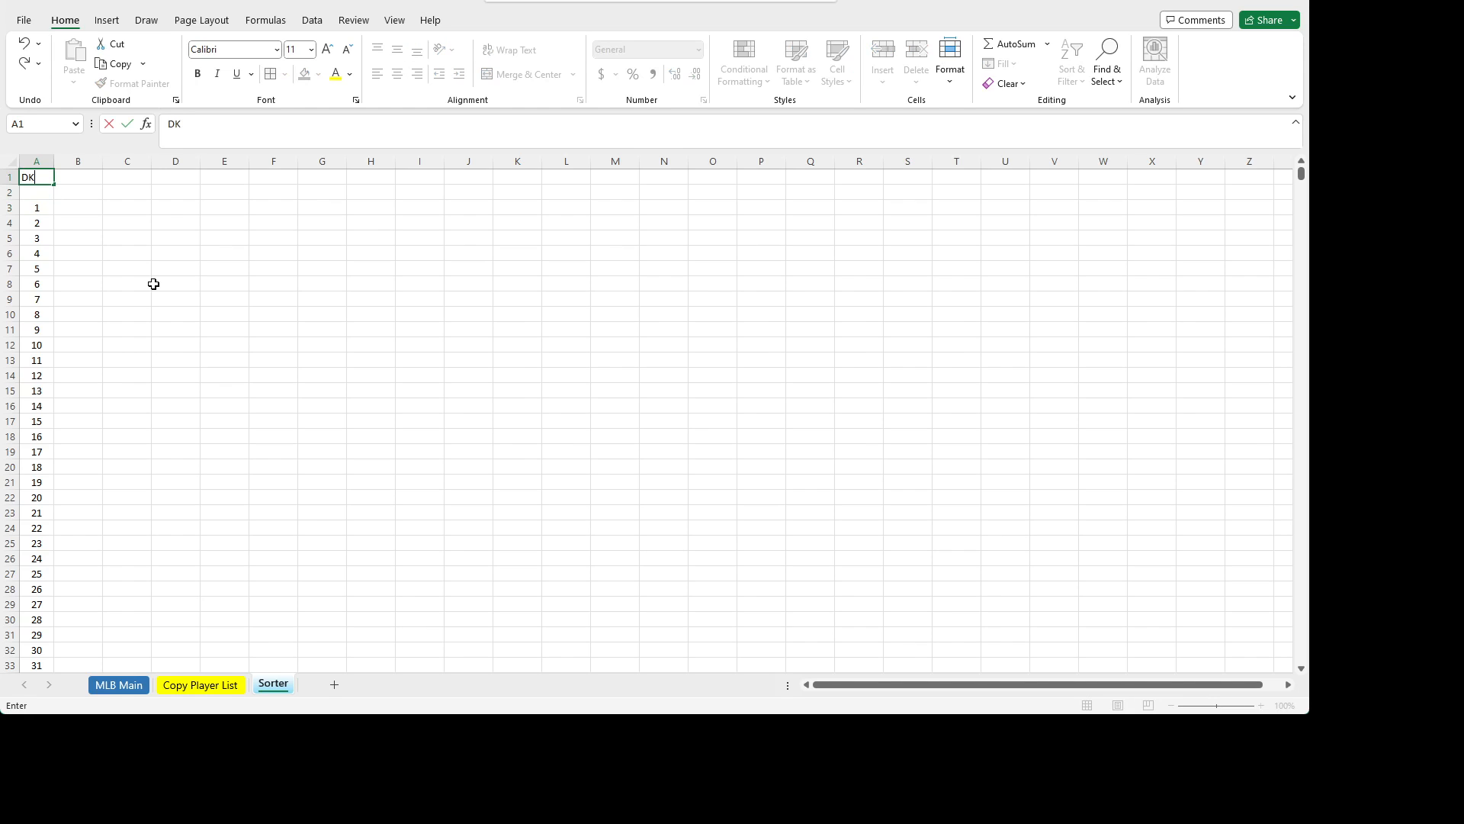
left_click(154, 284)
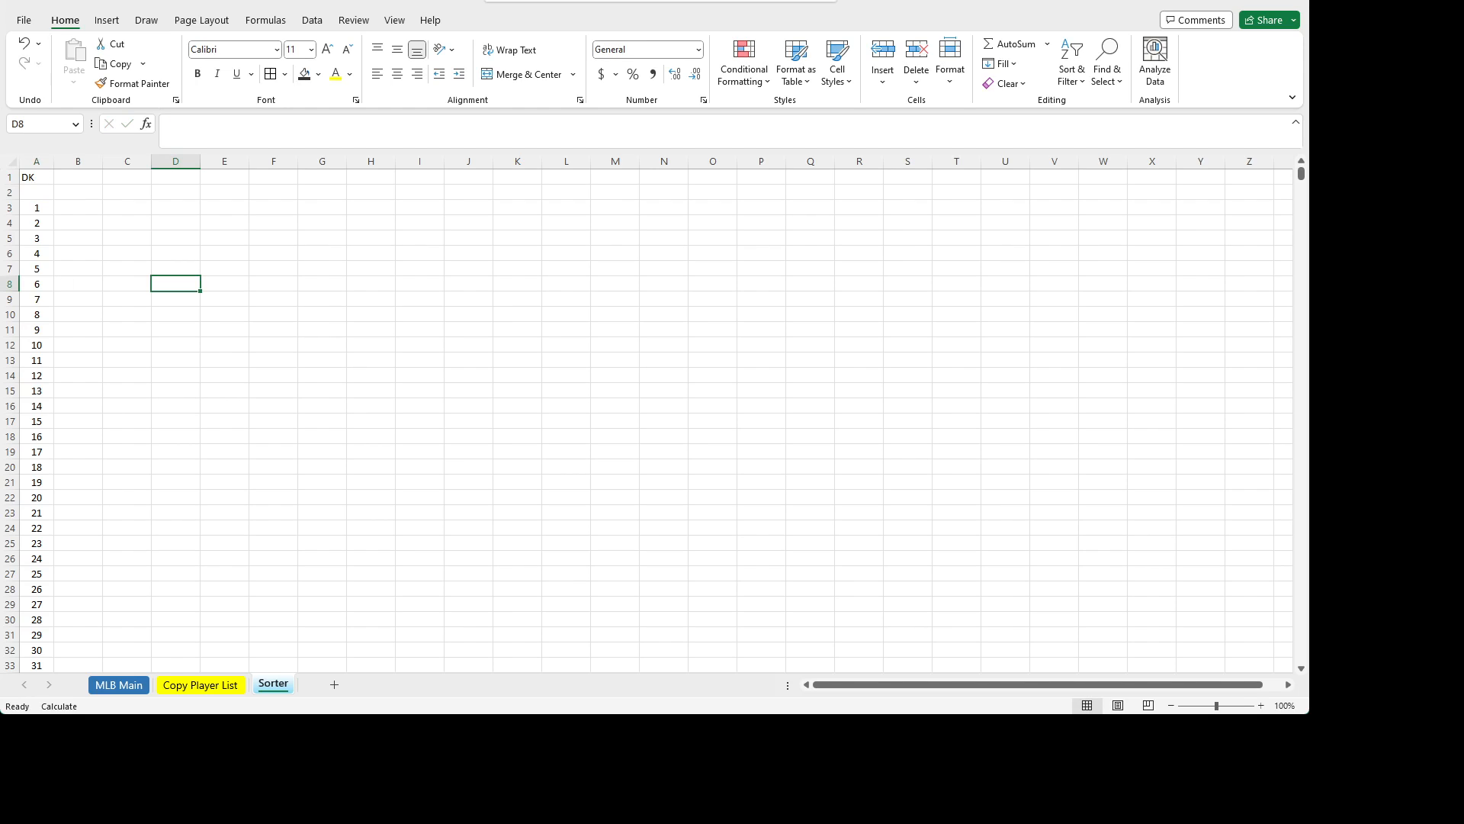
key("alt+Tab")
type("=")
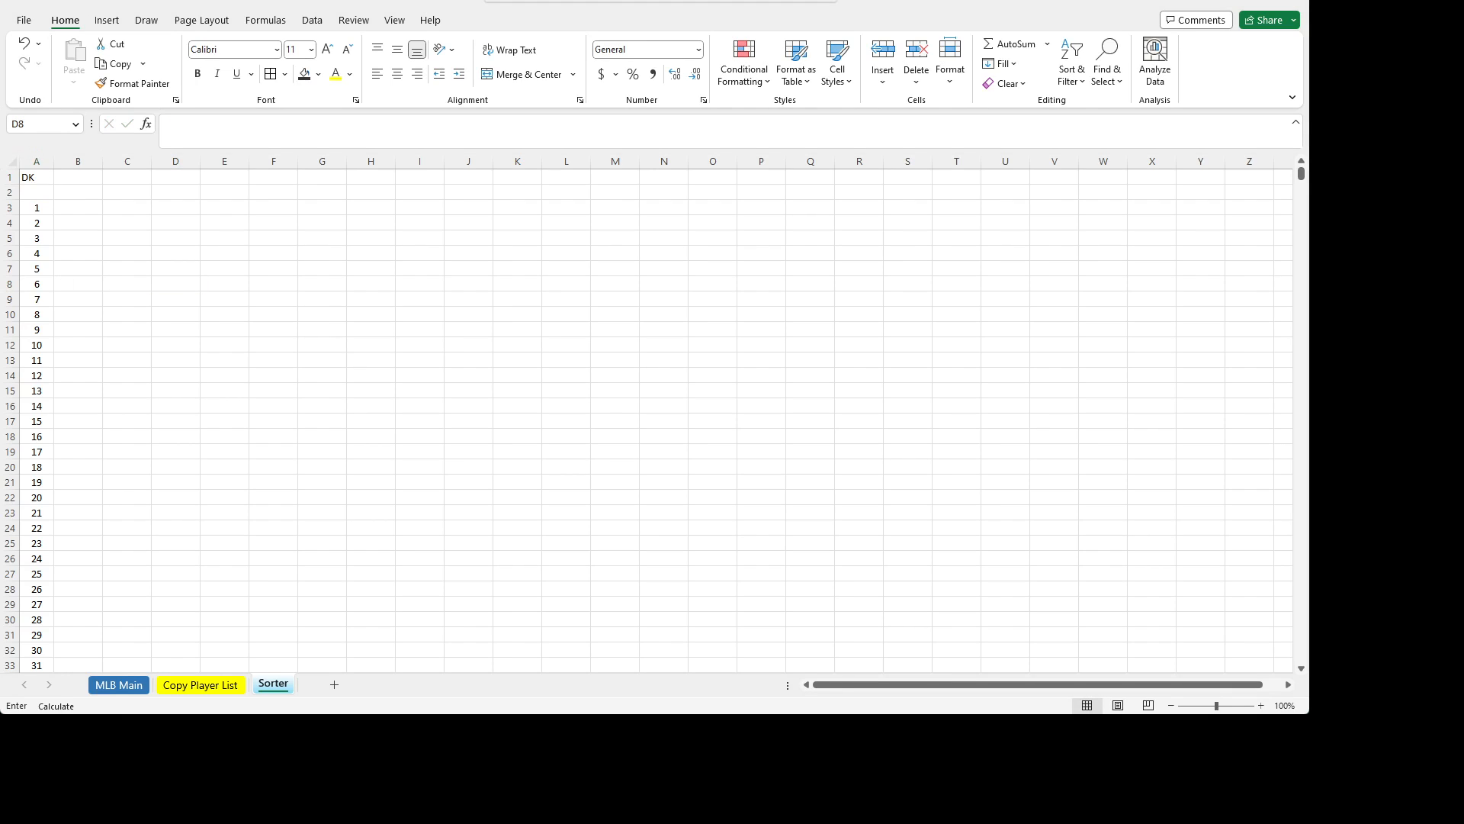
key("Return")
left_click(169, 284)
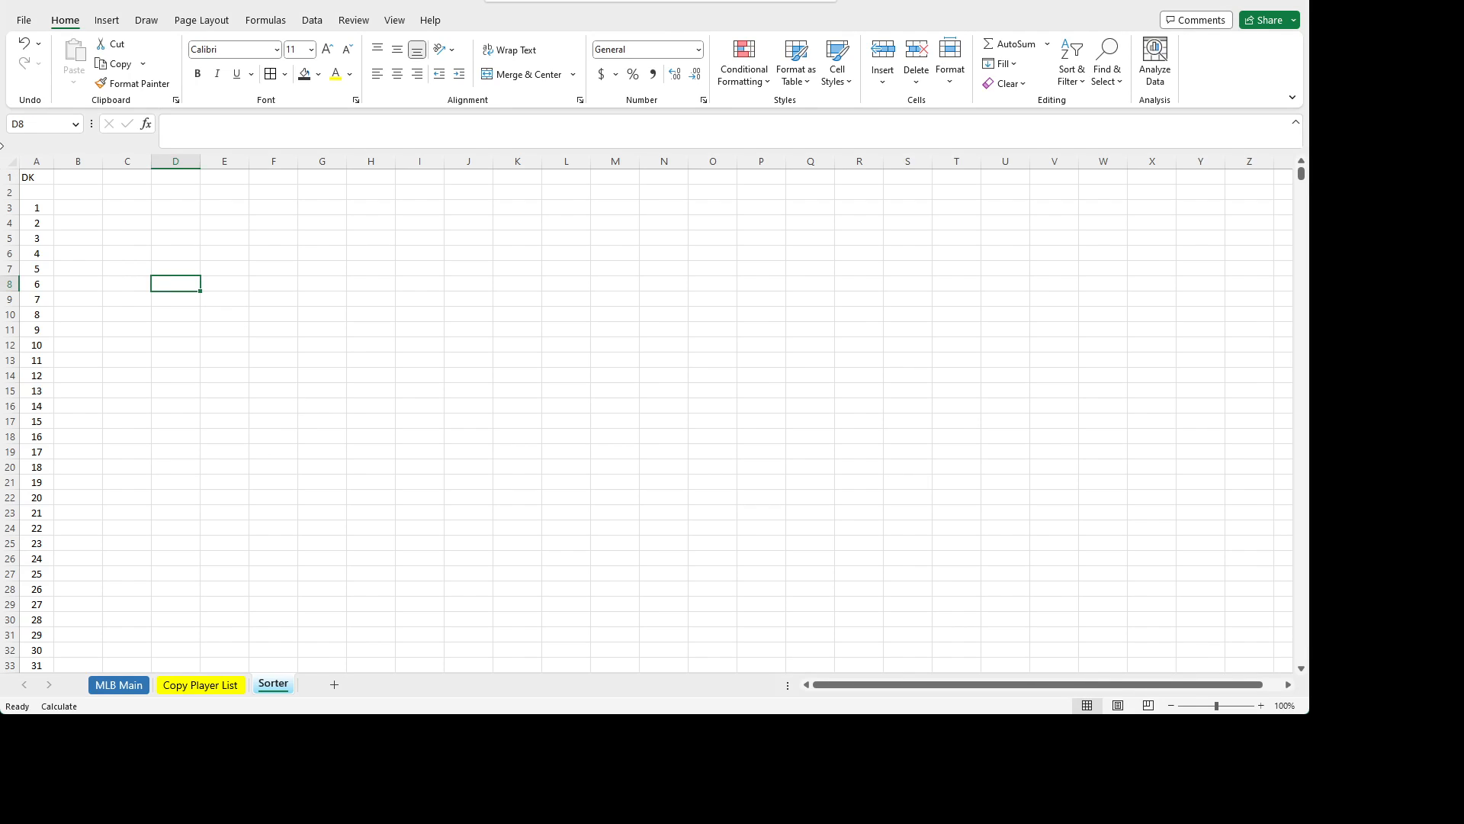
left_click(32, 181)
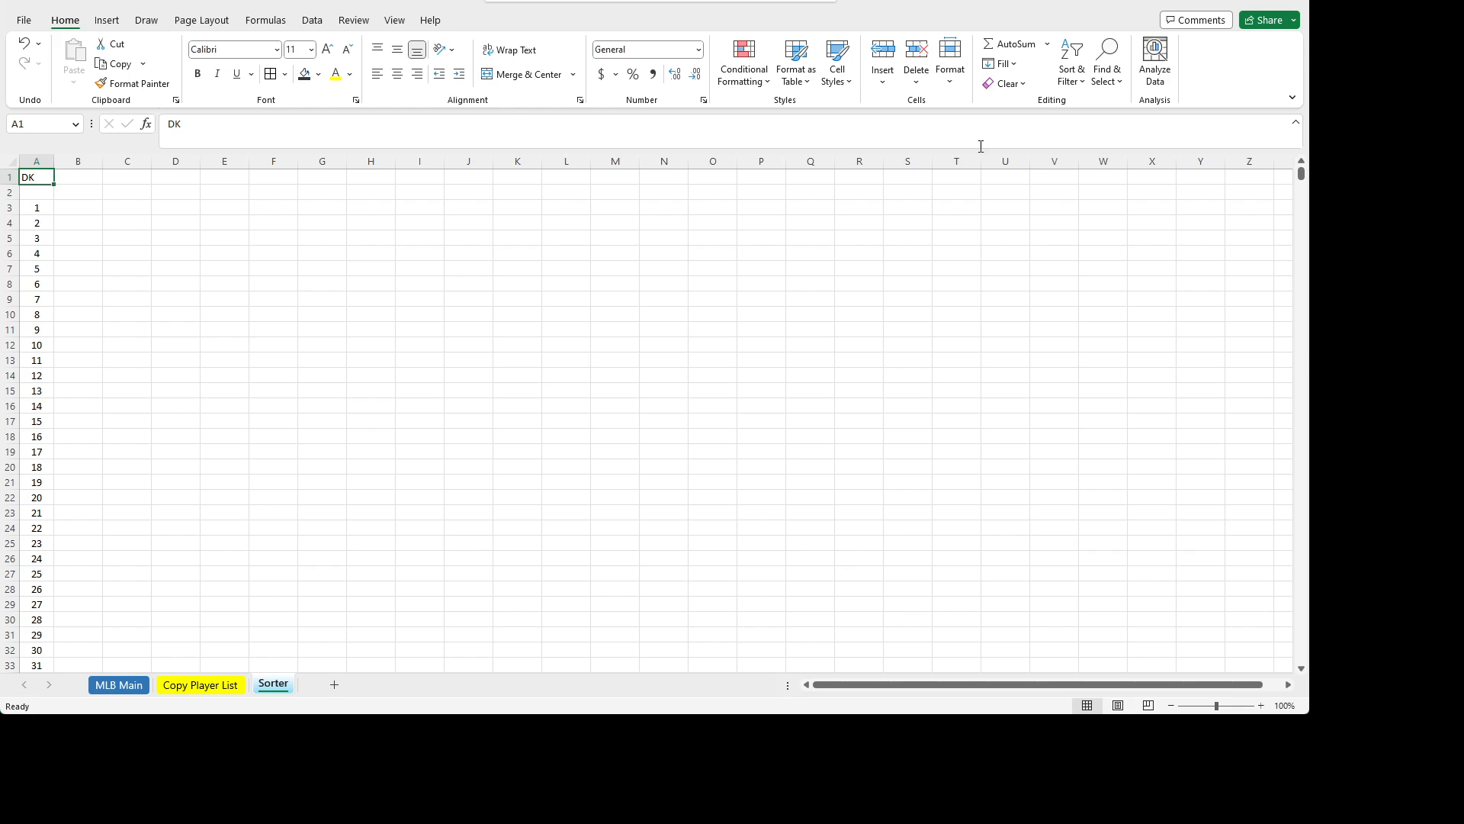
left_click(70, 196)
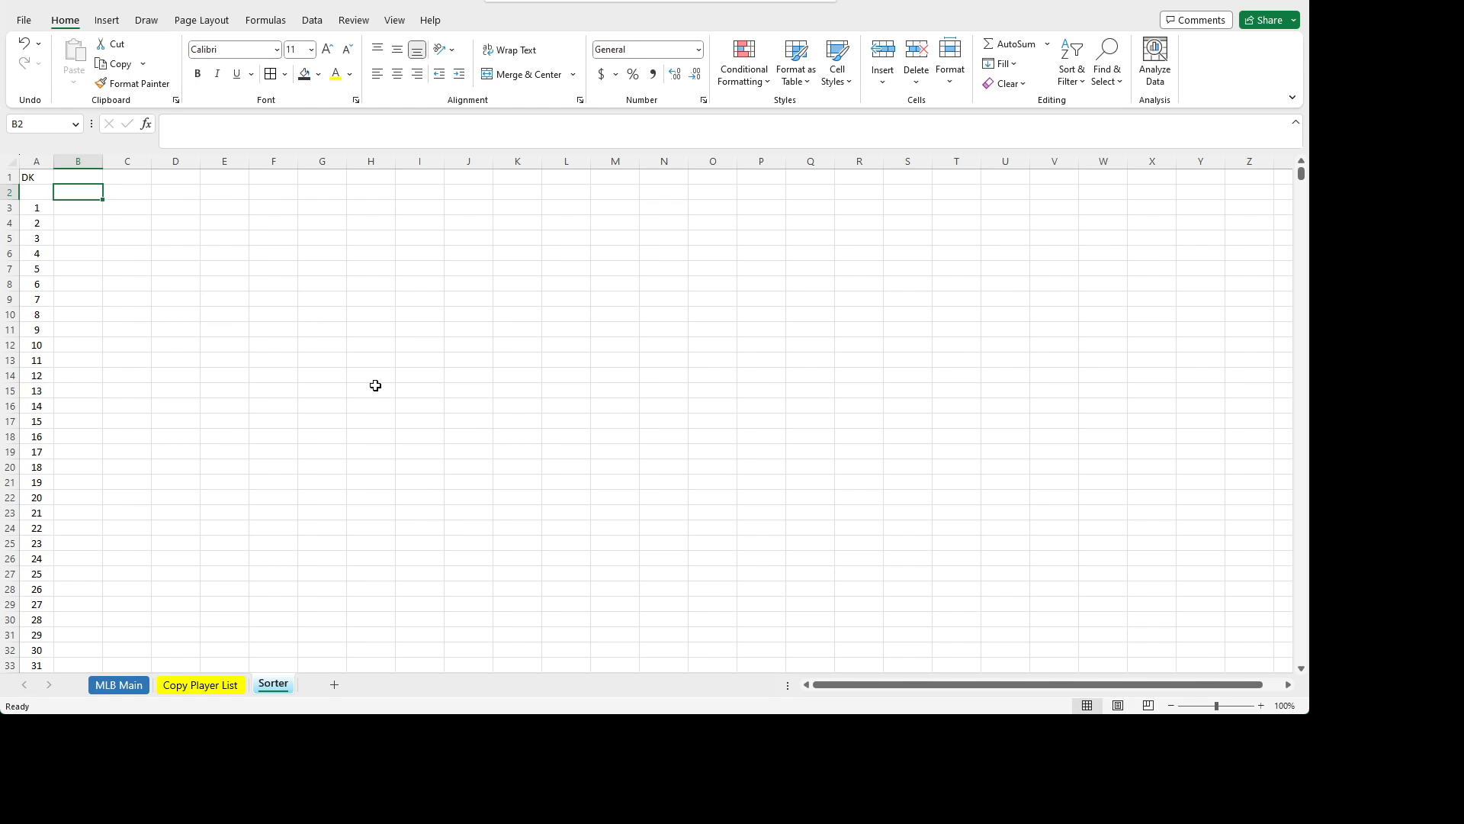
key("shift+space")
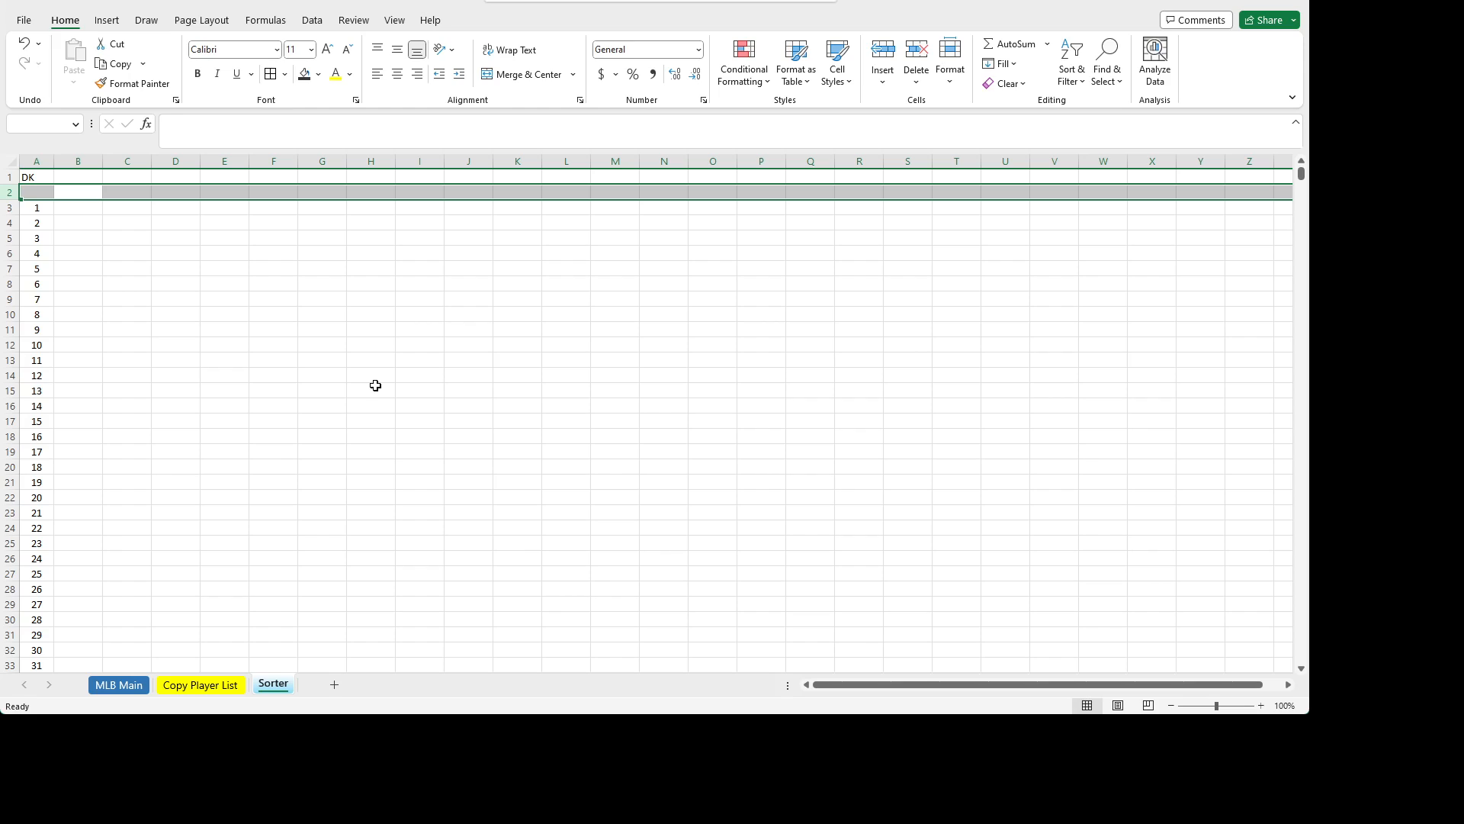
key("Down")
key("Up")
key("Left")
key("Up")
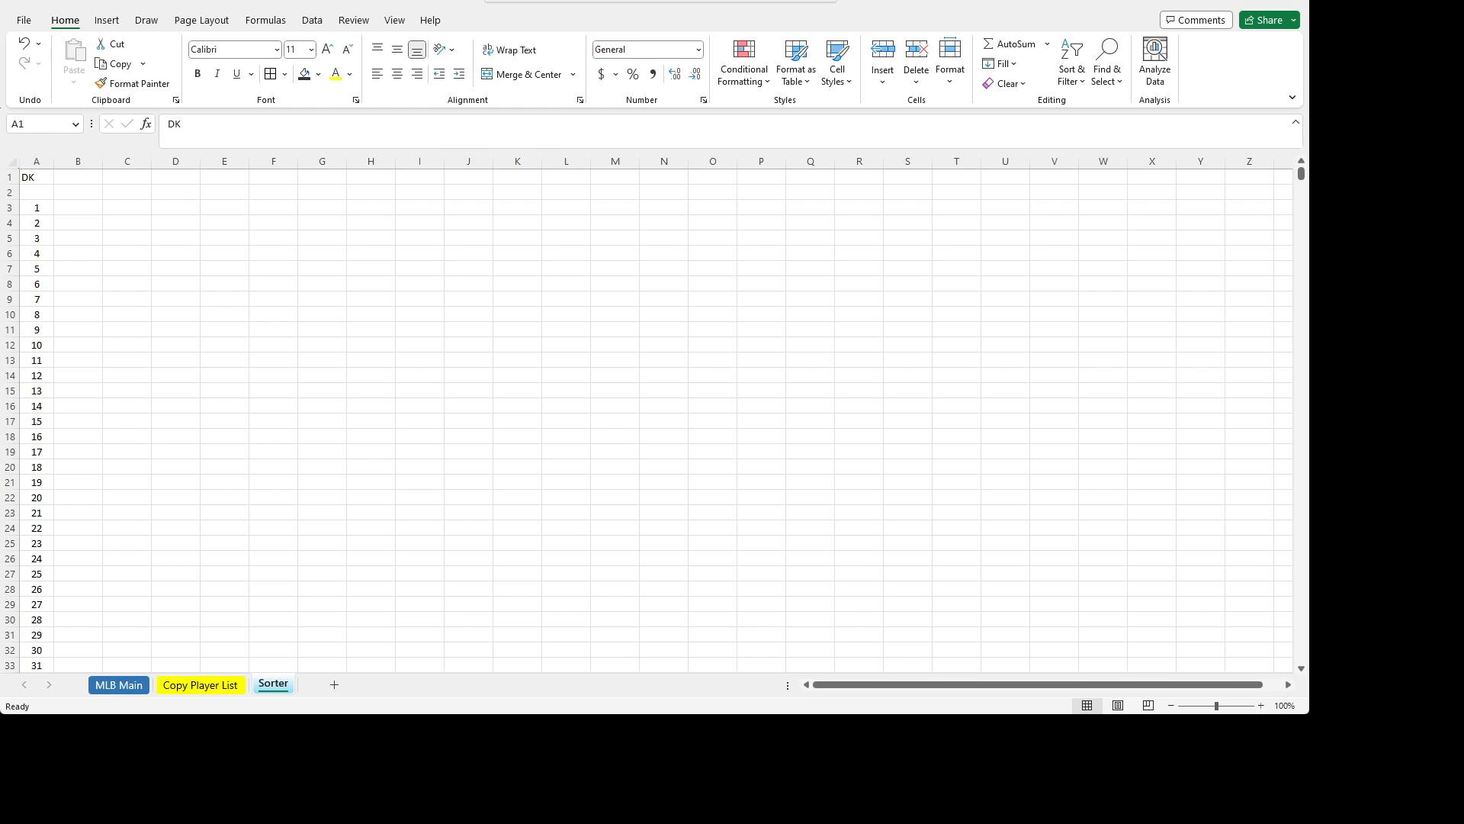
- Enter the formula =IF($A$1="DK","P","P") in cell B2 as the first position header
key("alt+Tab")
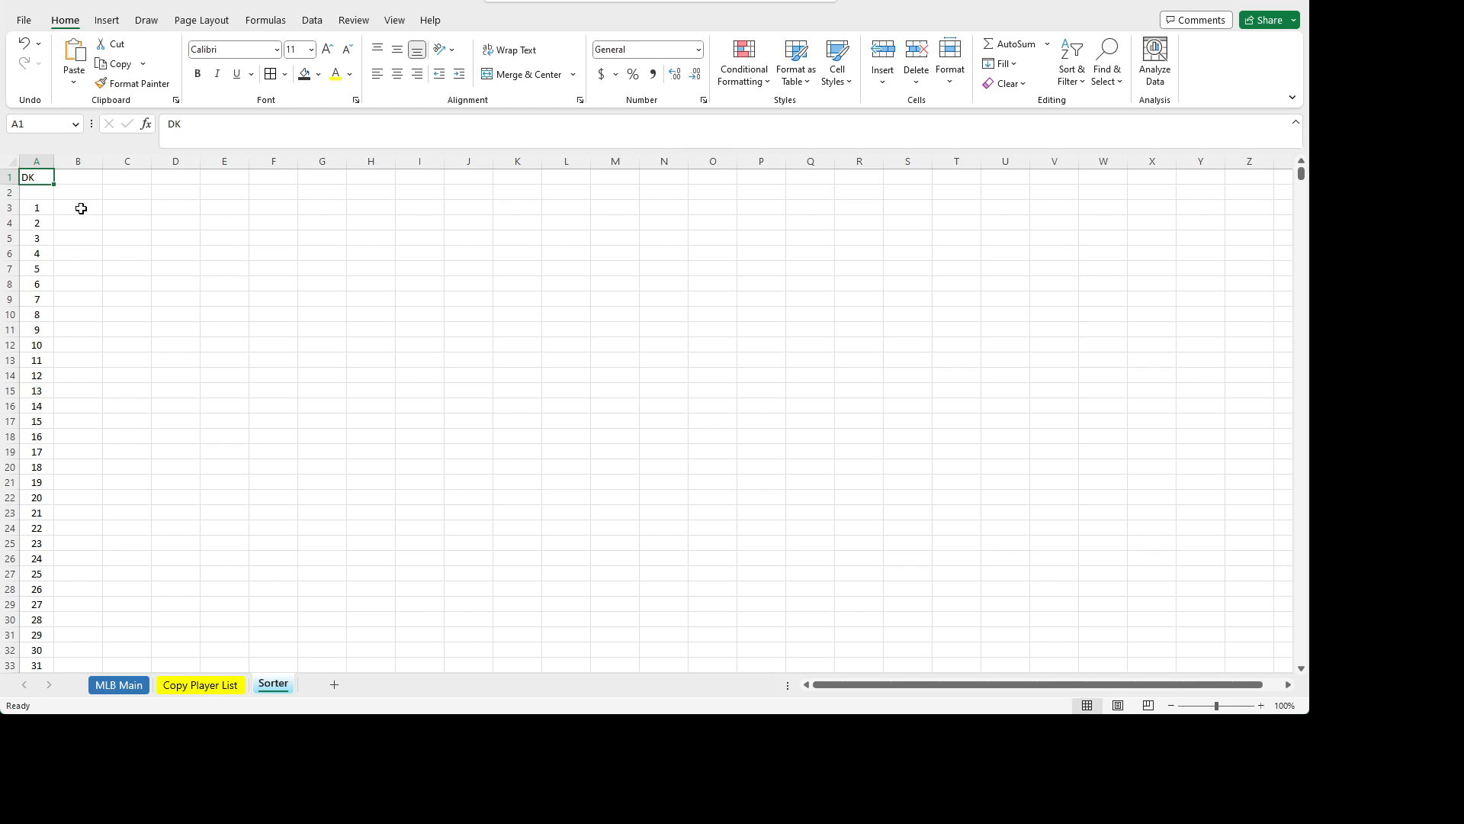
left_click(81, 193)
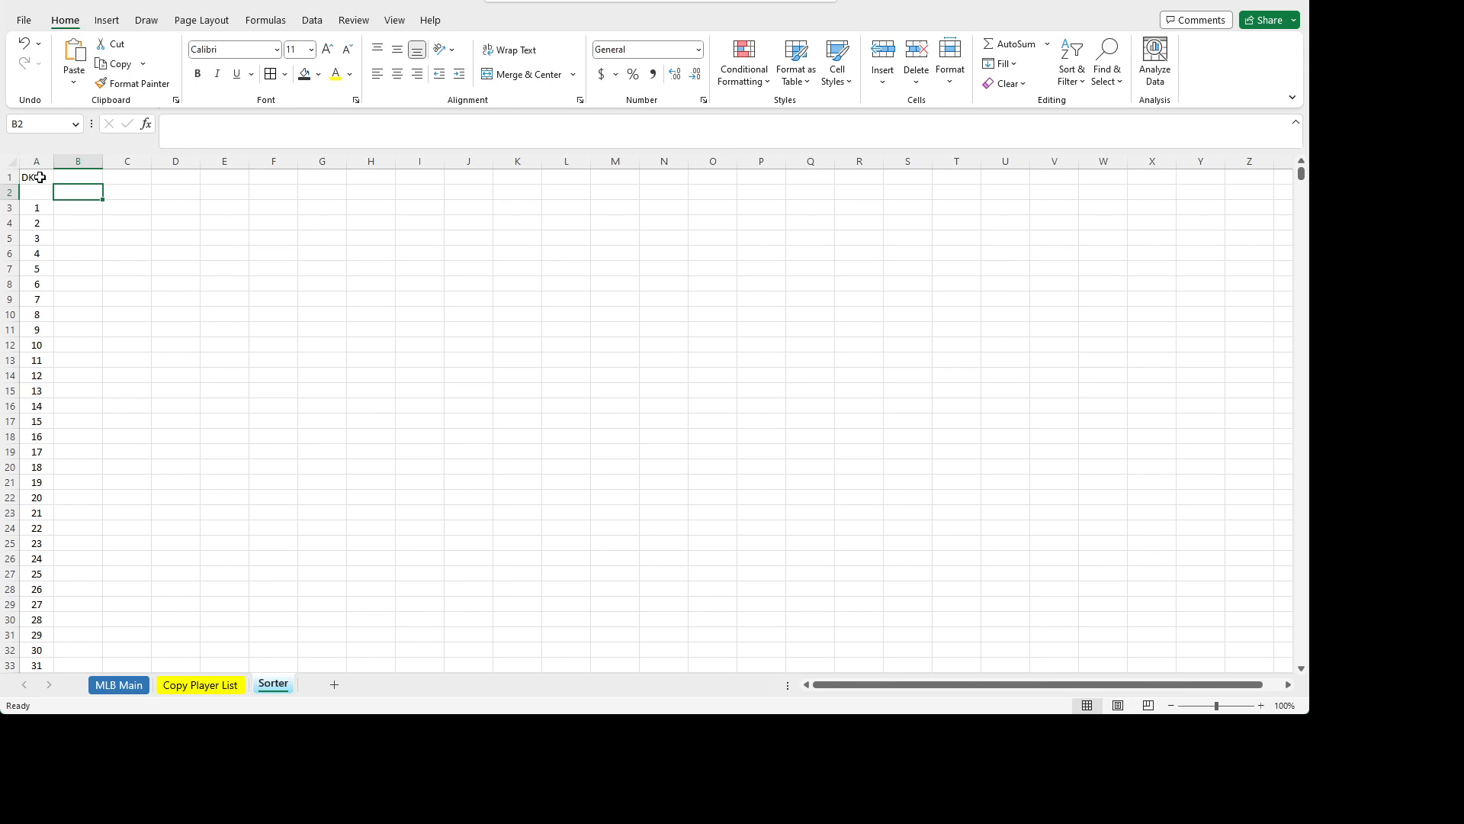
left_click(200, 139)
type("=IF($A$1=\"DK\",\"P\",\"P\")")
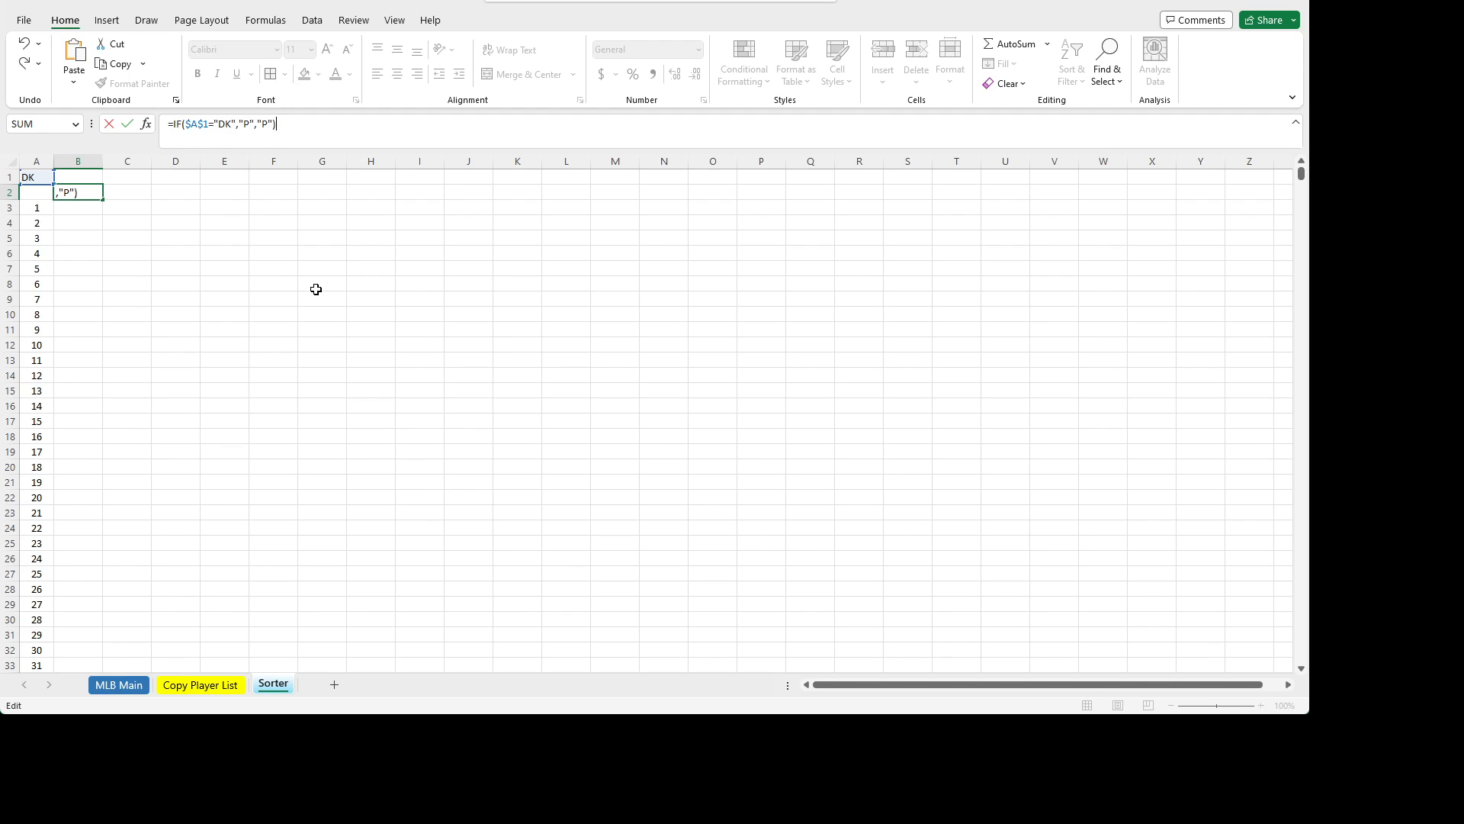
key("ctrl+Return")
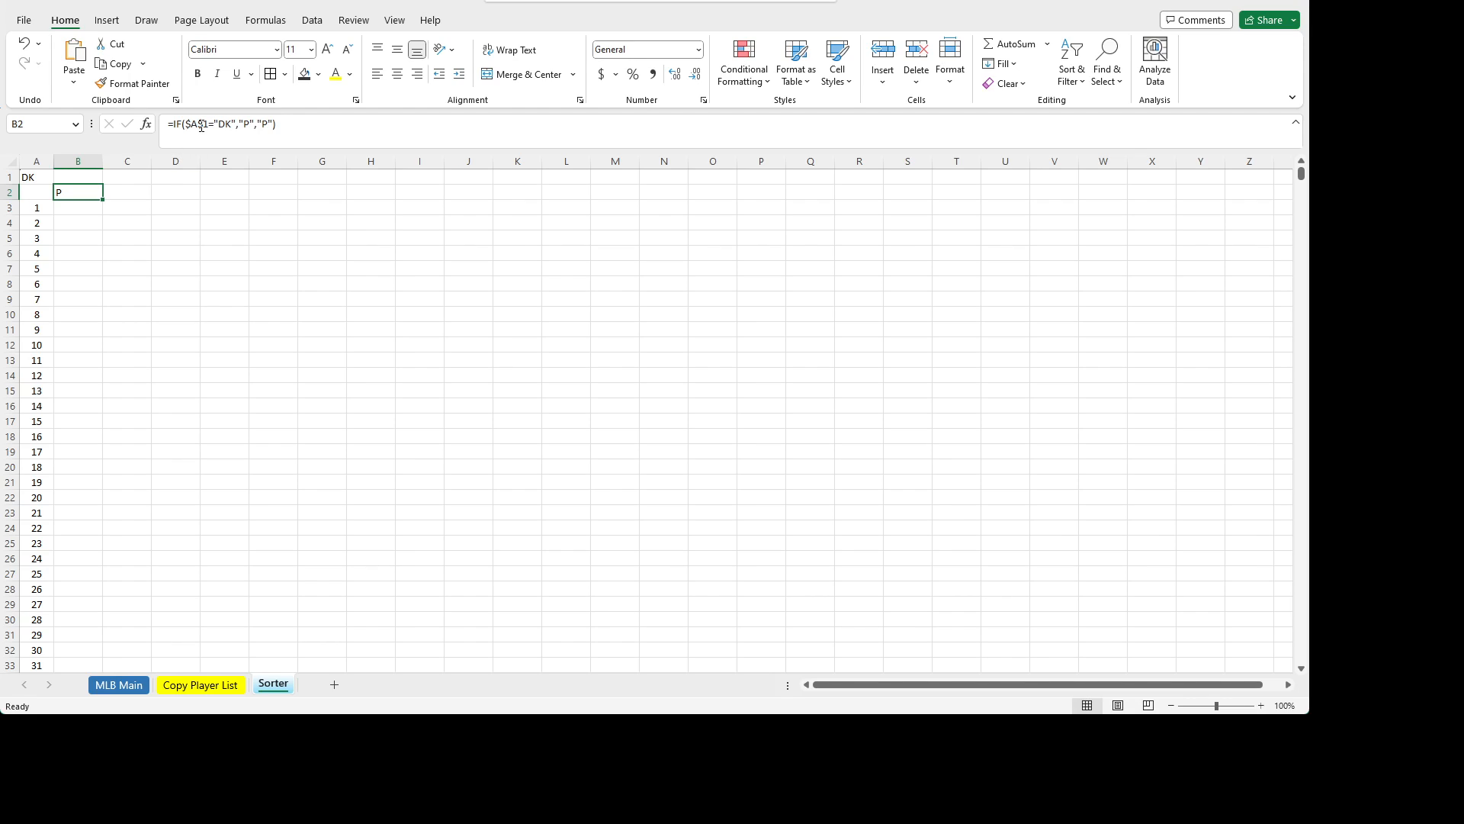
- Centre the contents of columns A through X horizontally
left_click(35, 161)
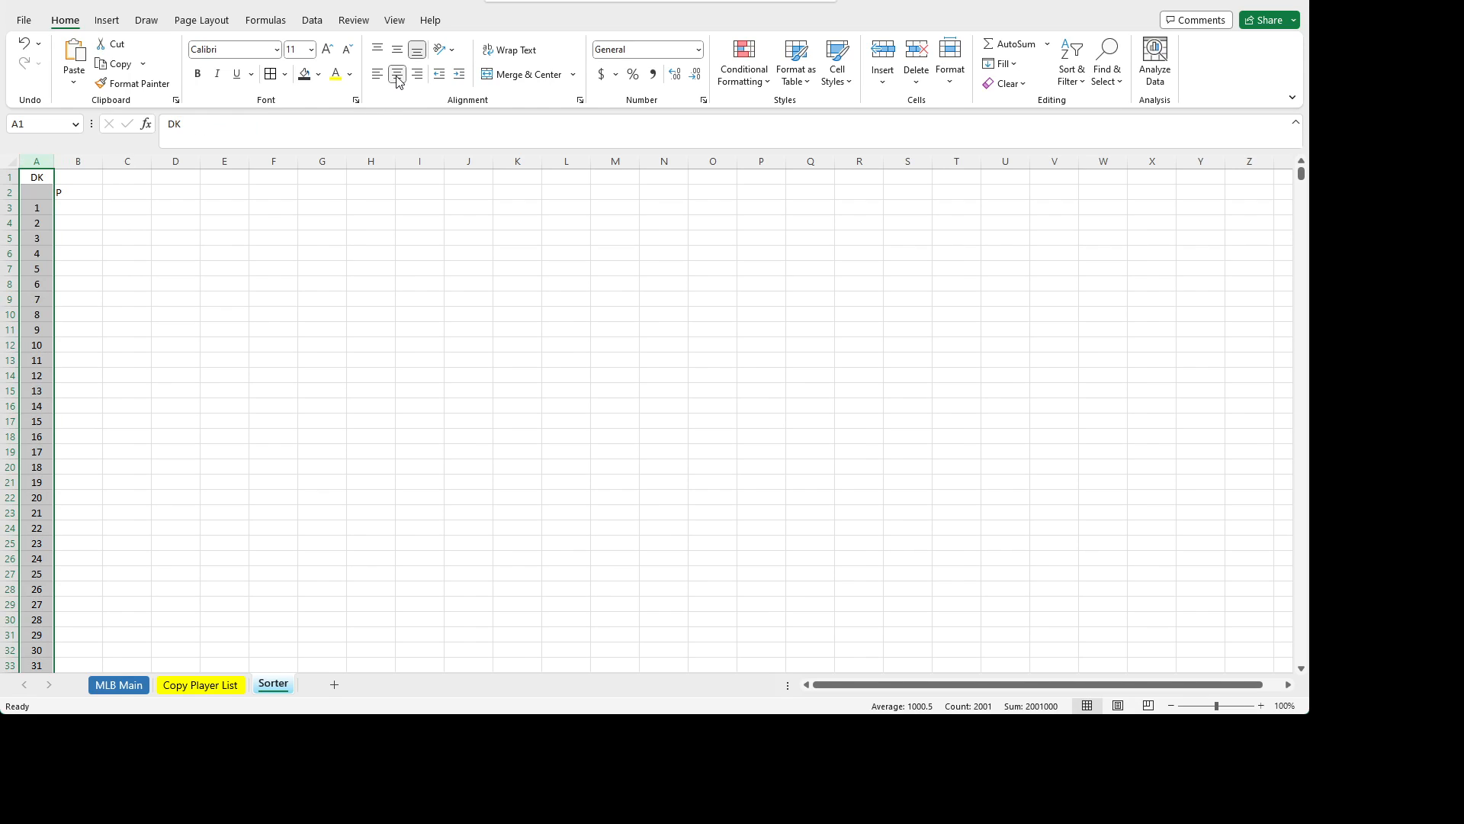
left_click(74, 191)
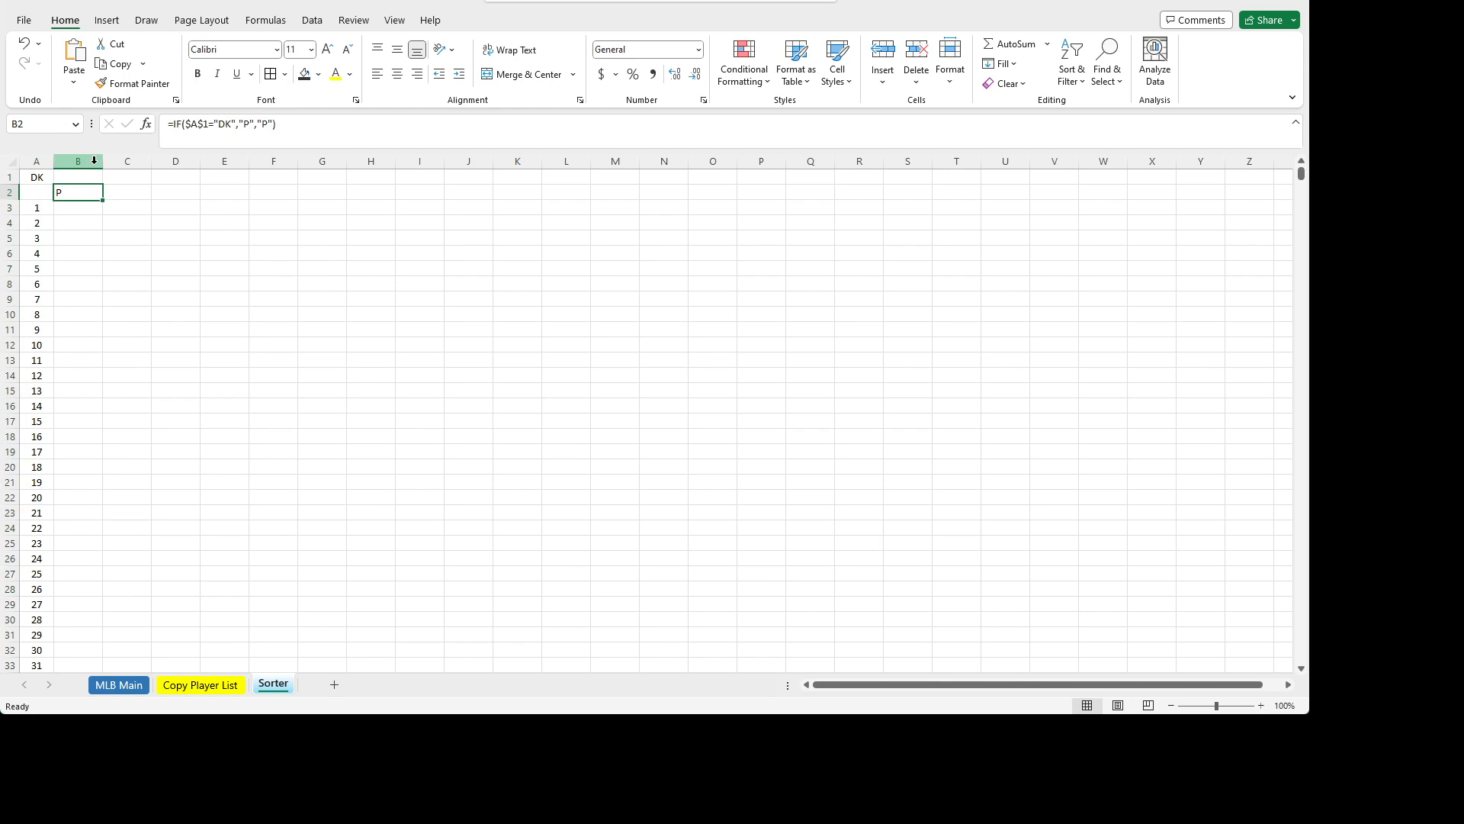
left_click(93, 161)
left_click_drag(93, 163, 1161, 157)
left_click(397, 74)
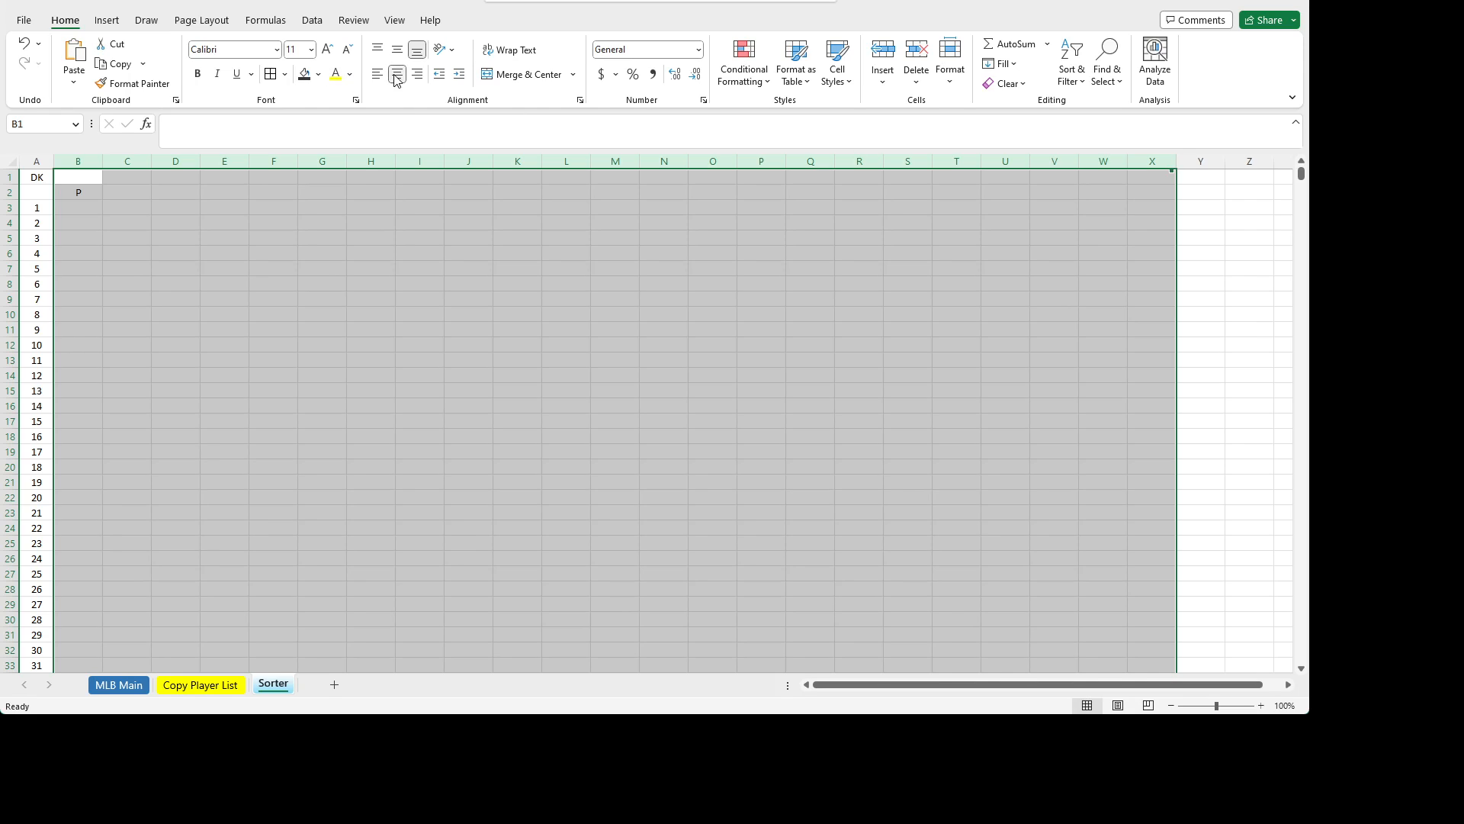
left_click(339, 255)
- Paste the formatted, formula-driven position headers P, C, 1B, 2B, 3B, SS, OF, OF, OF into C2:K2
left_click(85, 193)
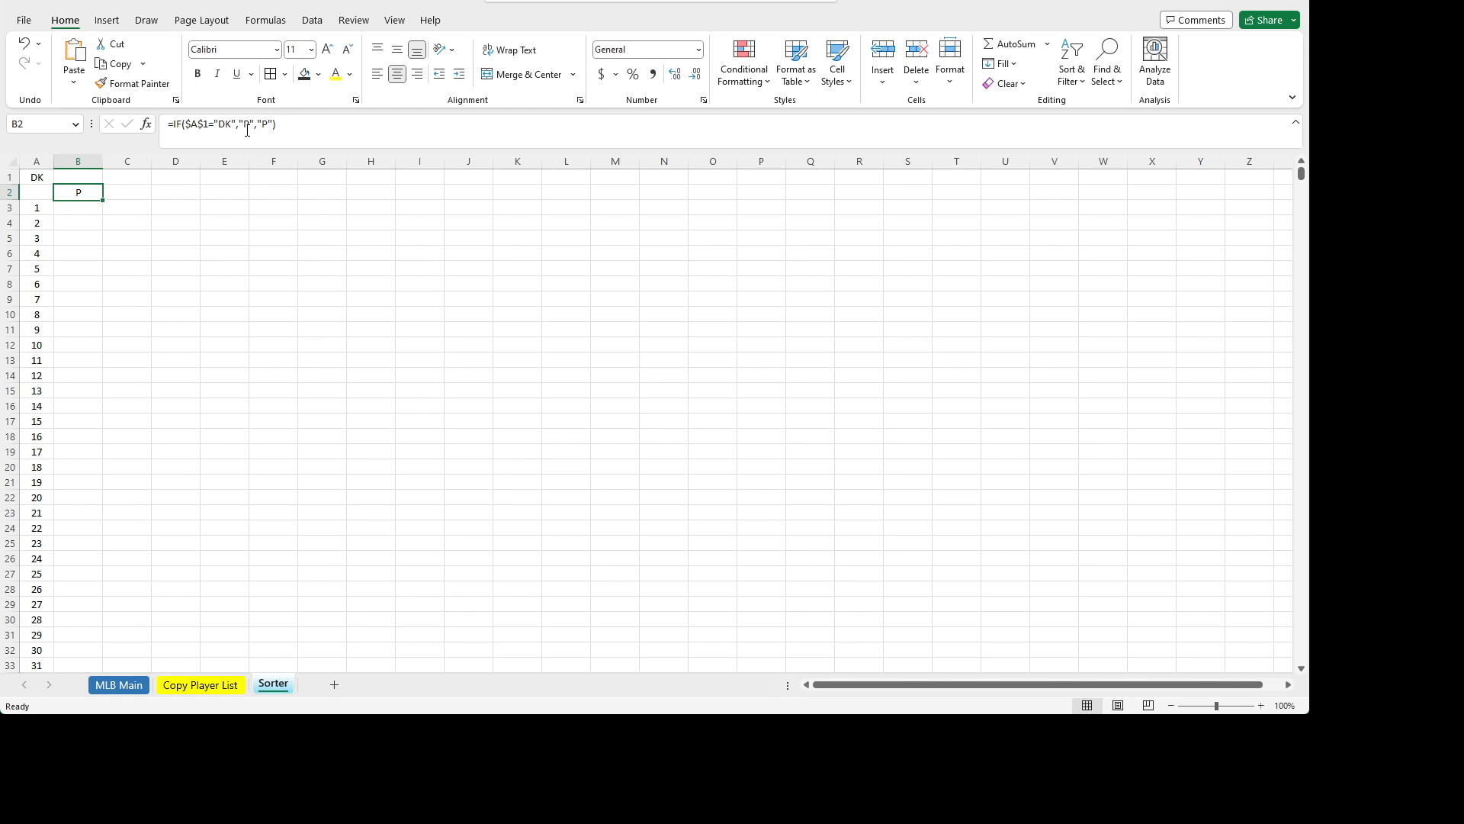
left_click(86, 224)
left_click(89, 196)
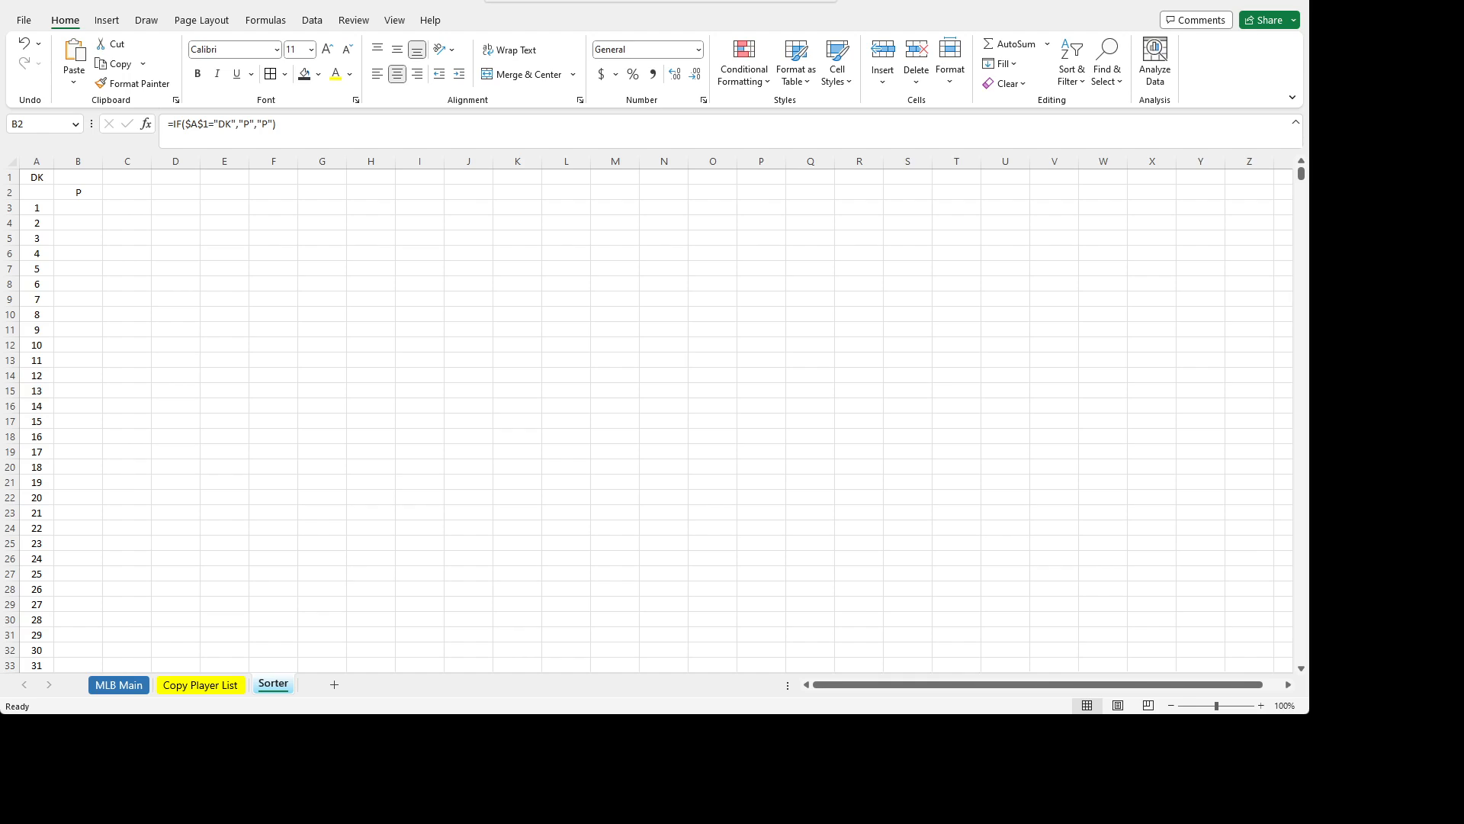
key("ctrl+c")
left_click(122, 192)
key("ctrl+v")
left_click(242, 301)
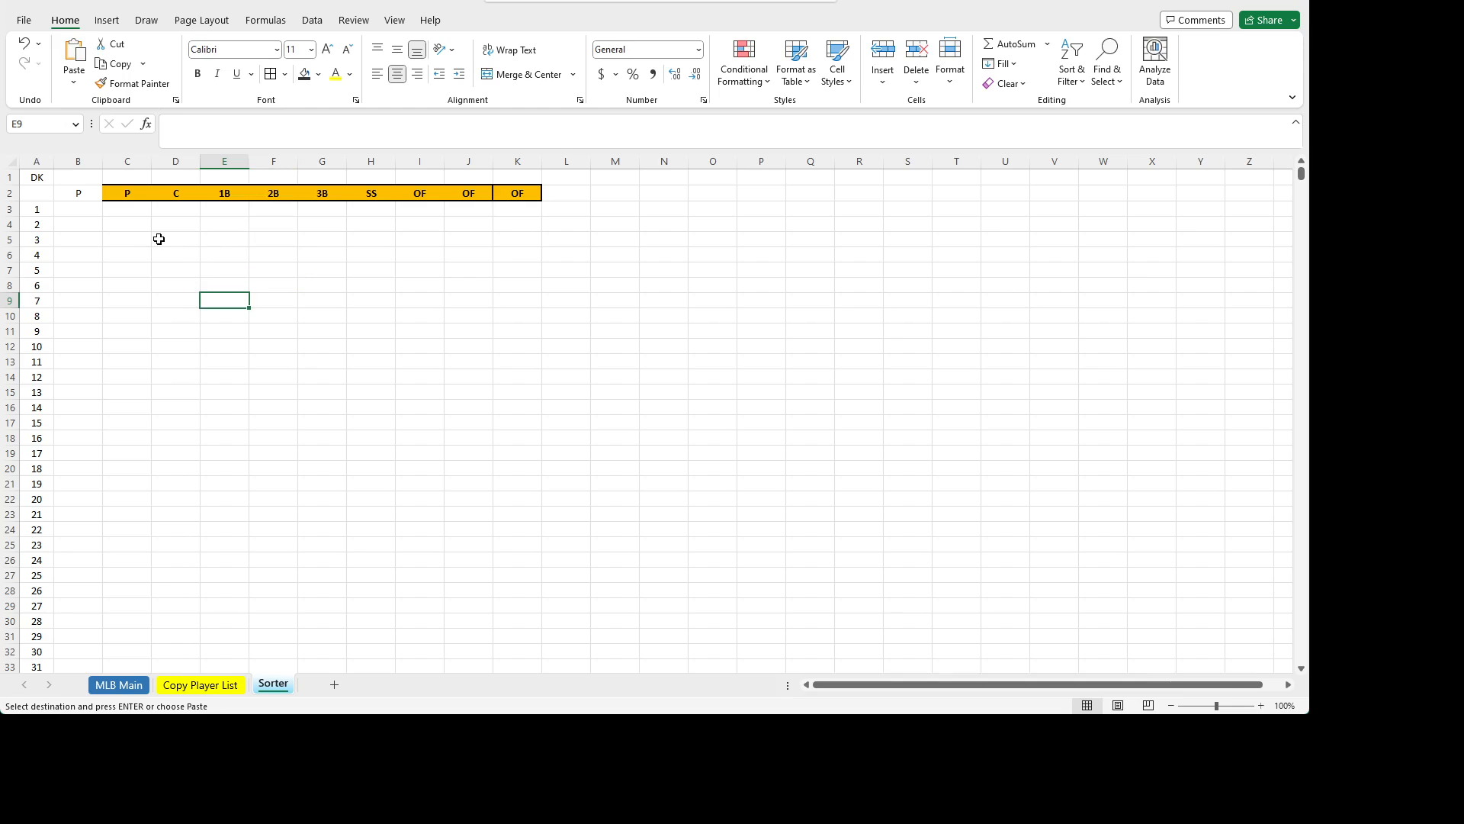
left_click(130, 195)
key("Left")
key("Right")
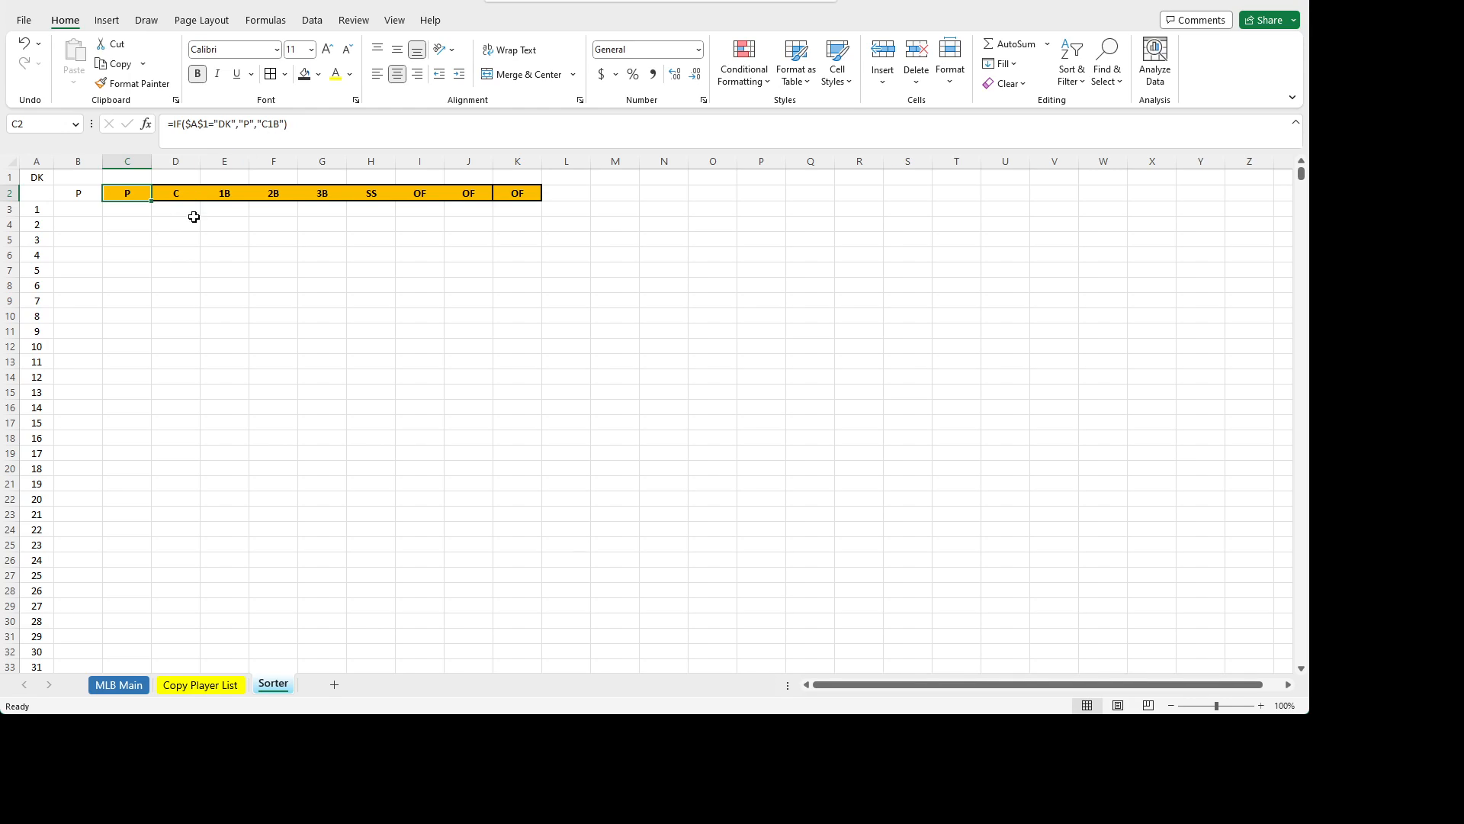
- Change the site code in cell A1 to FD to switch the position headers
key("Down")
key("Up")
key("Up")
key("Left")
key("Left")
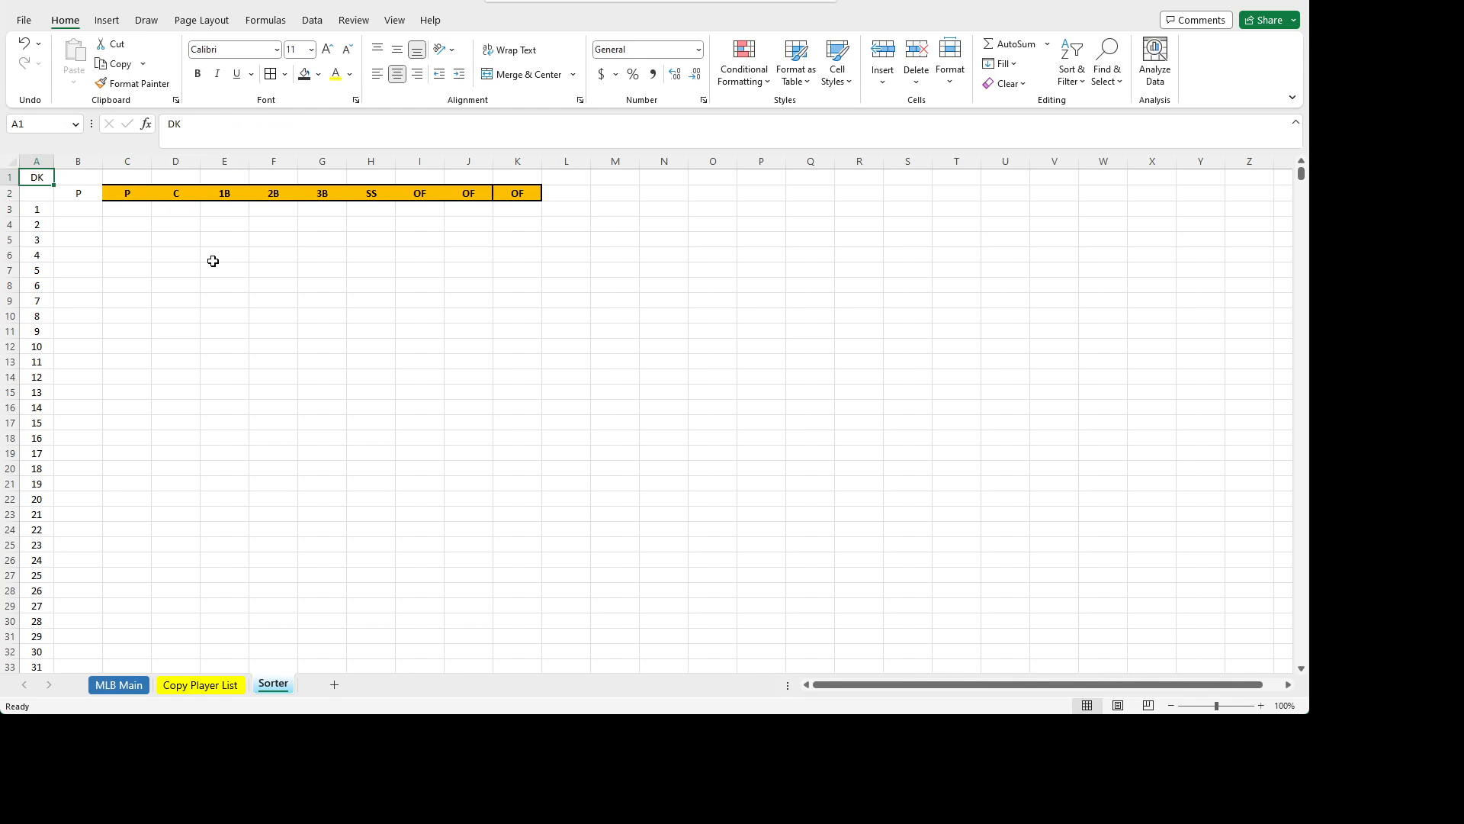
type("F")
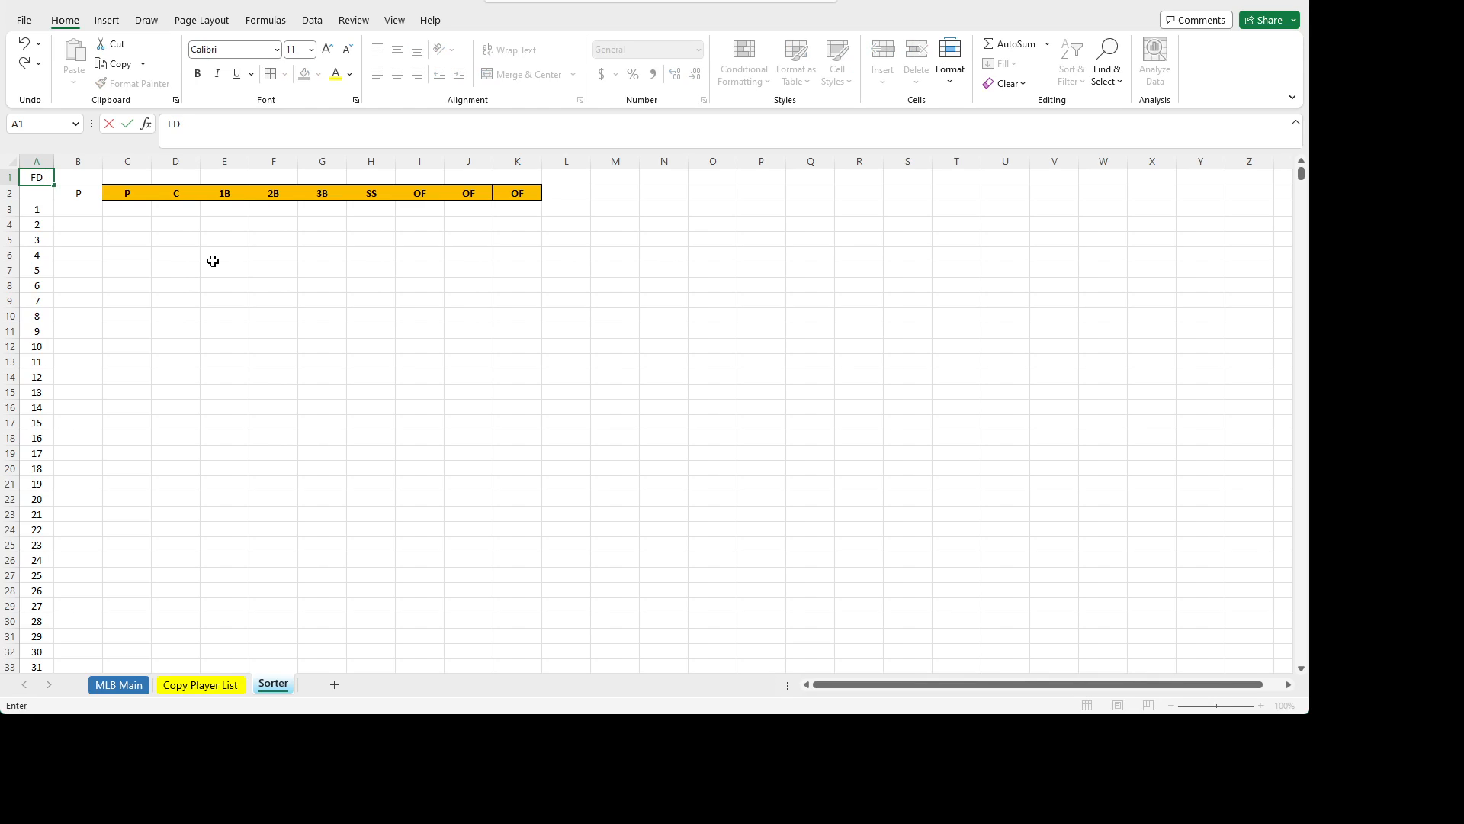
key("Return")
key("Down")
key("Up")
key("Right")
key("Down")
key("Right")
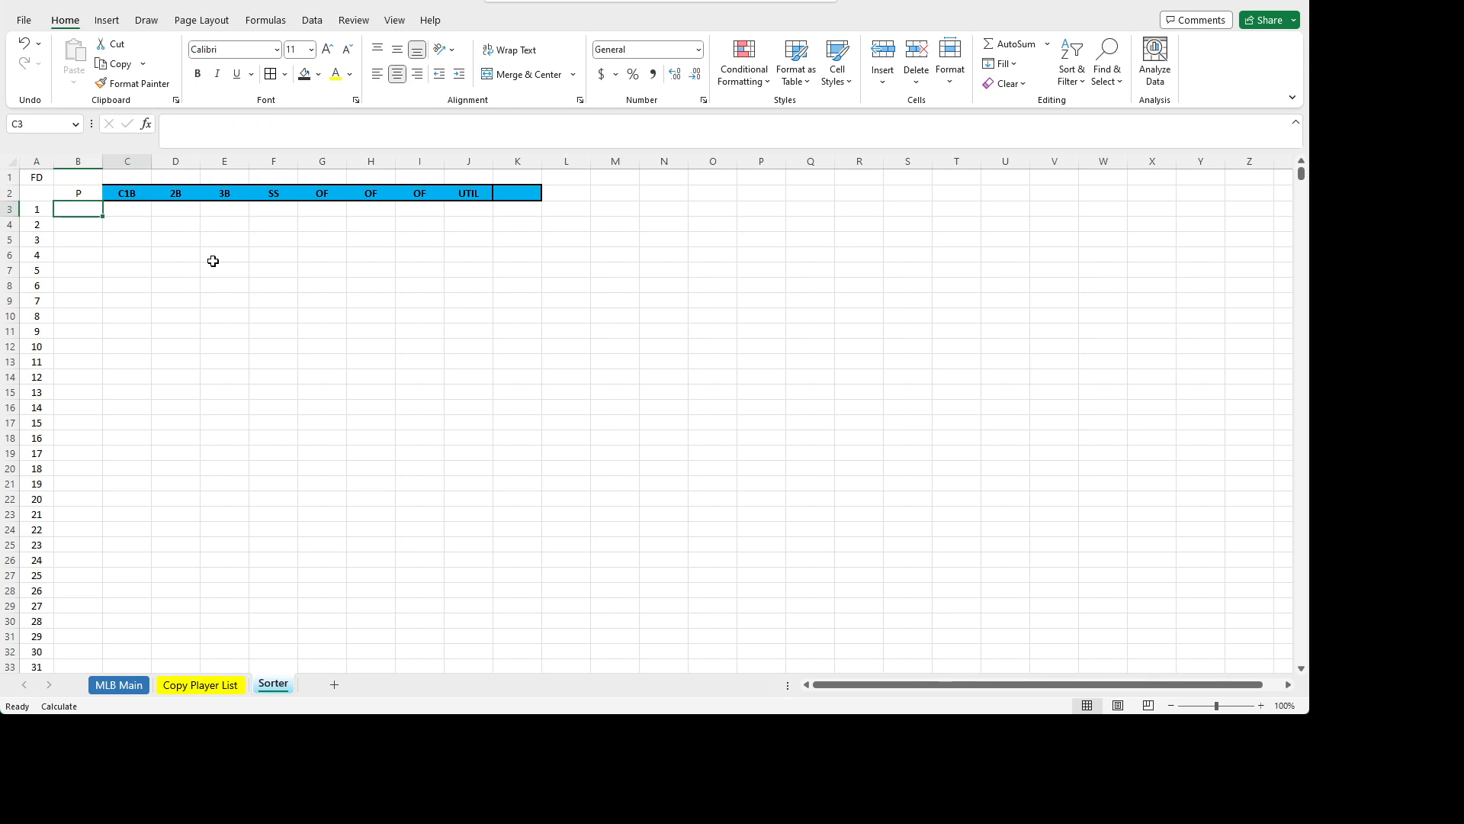
- Set the site code in cell A1 to DK to switch the position headers
key("Up")
key("Right")
key("Left")
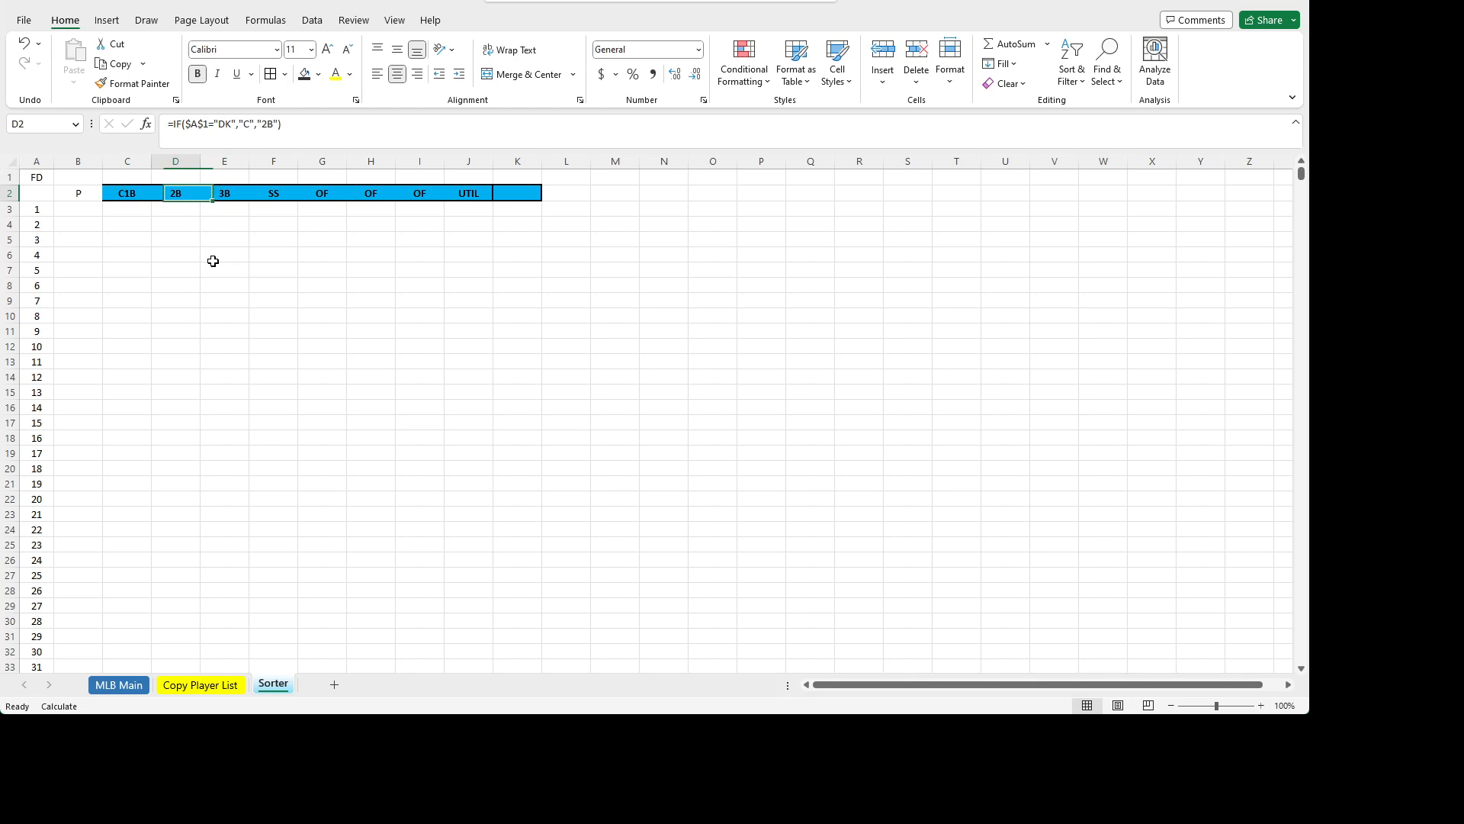
key("Up")
key("Left")
key("Left")
type("DK")
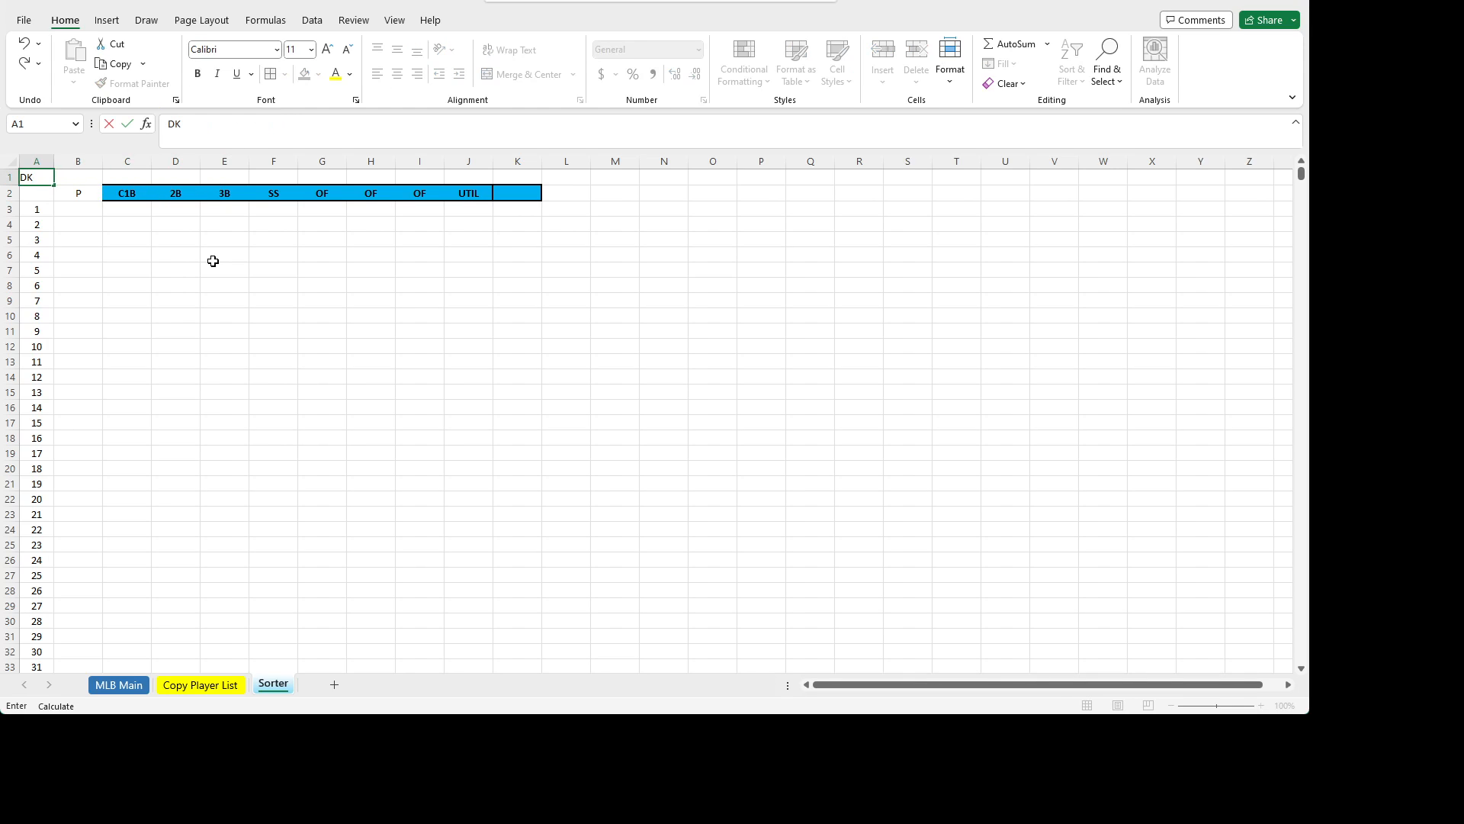
key("ctrl+Return")
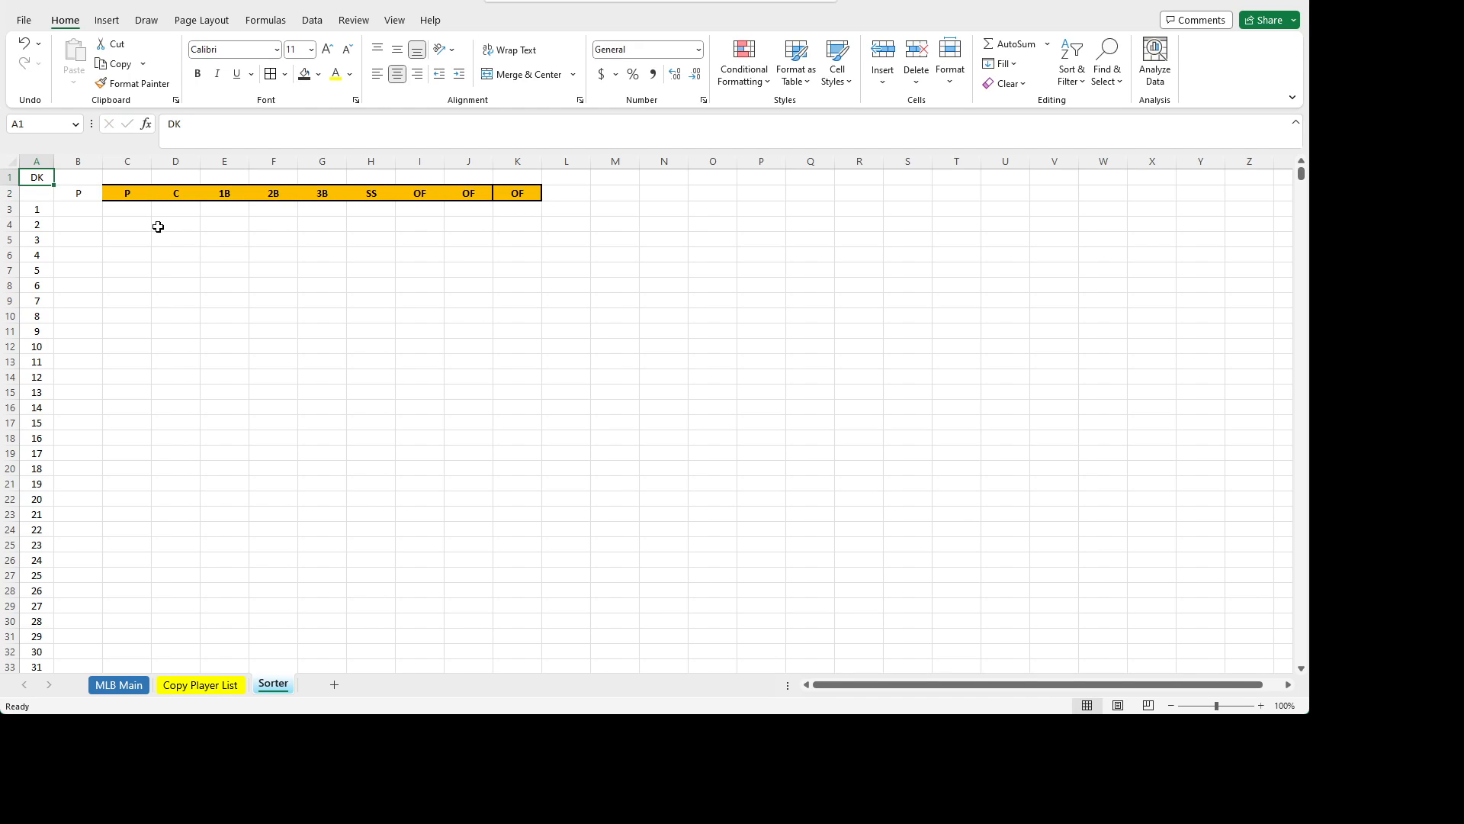
- Copy the formatted header formula =IF($A$1="DK","P","P") from the other workbook into cell B2
left_click(145, 195)
key("alt+Tab")
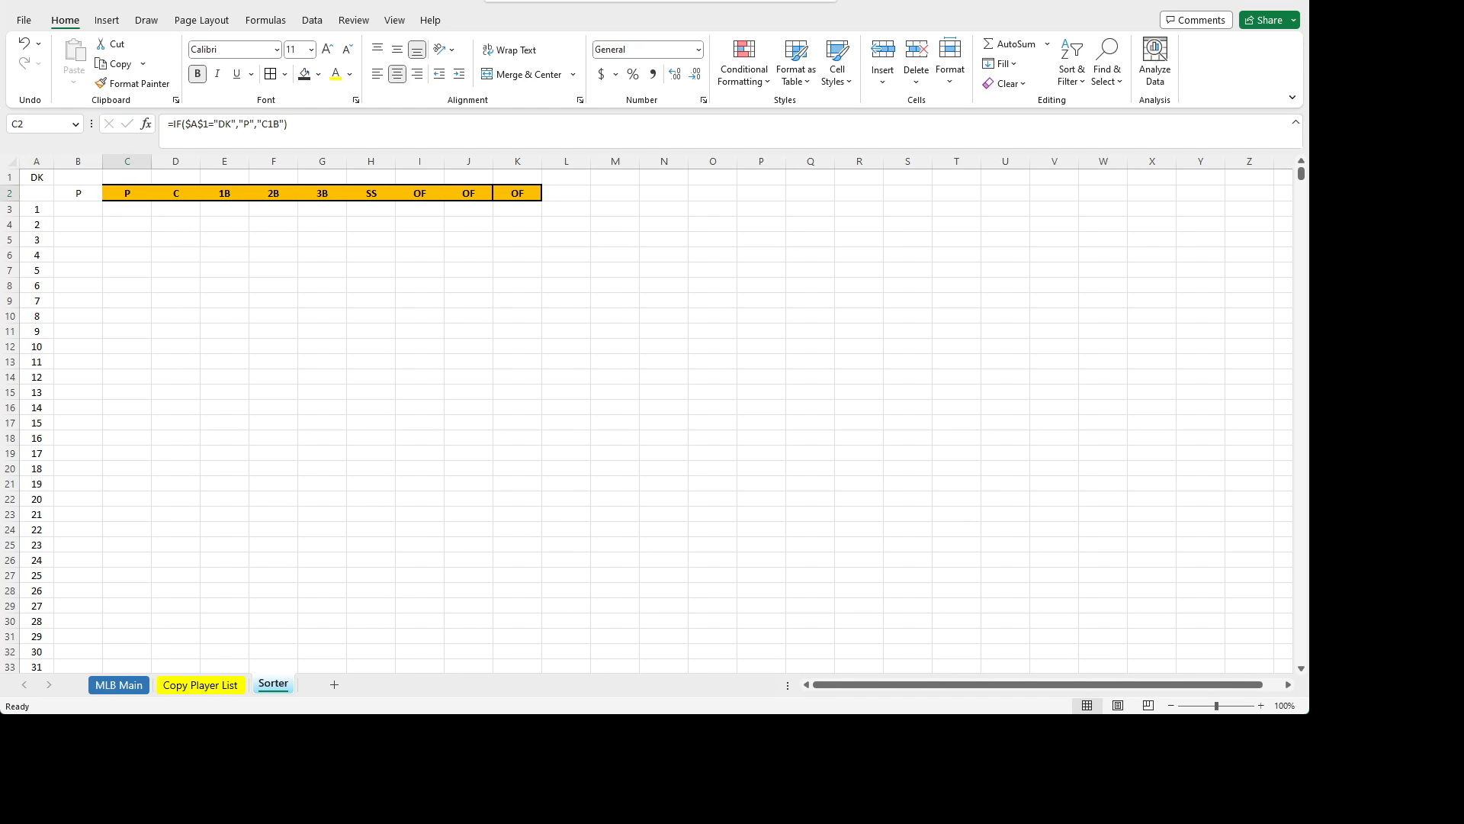
key("ctrl+c")
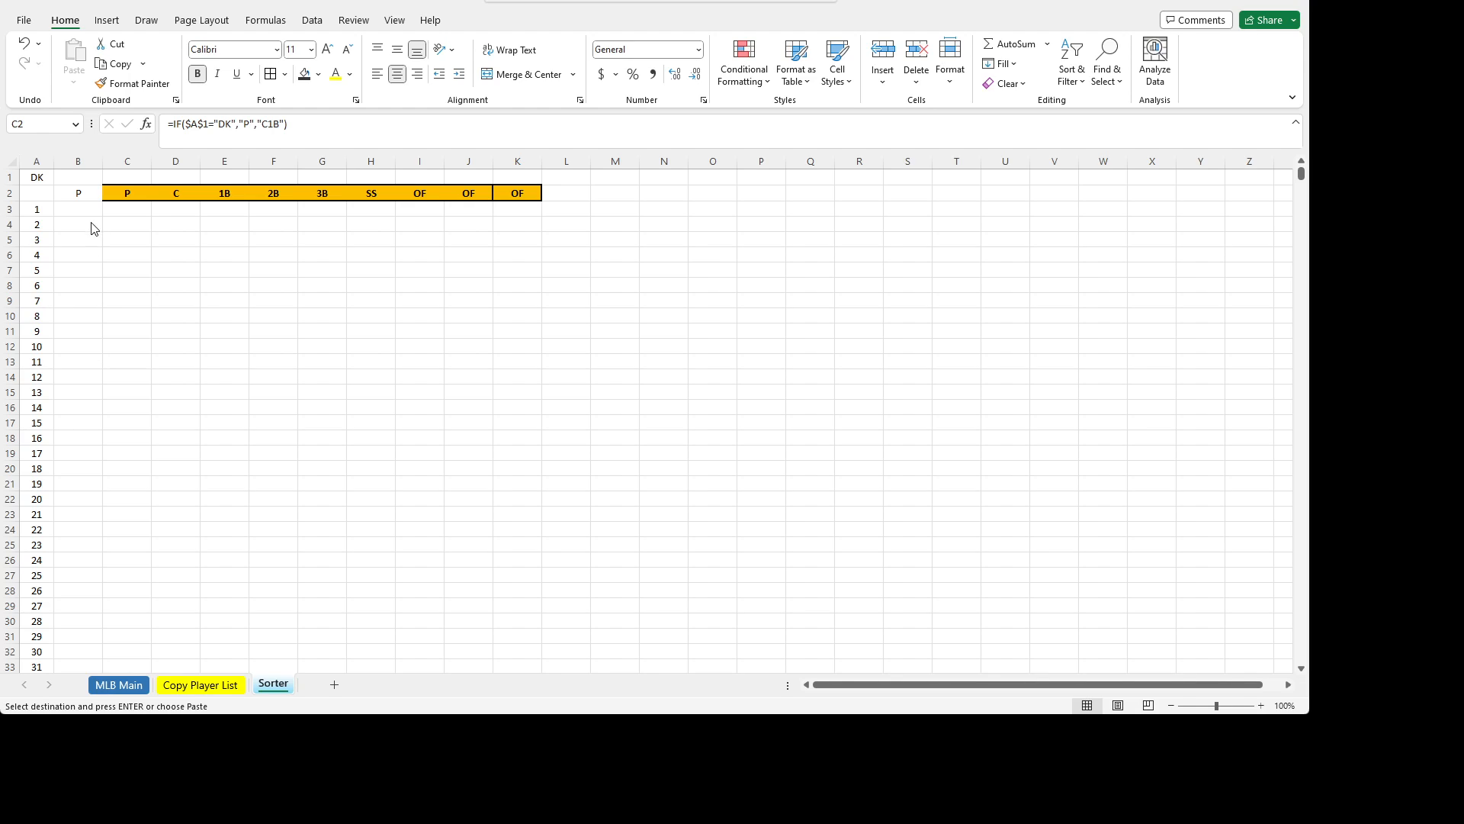
left_click(80, 194)
key("Return")
left_click(145, 254)
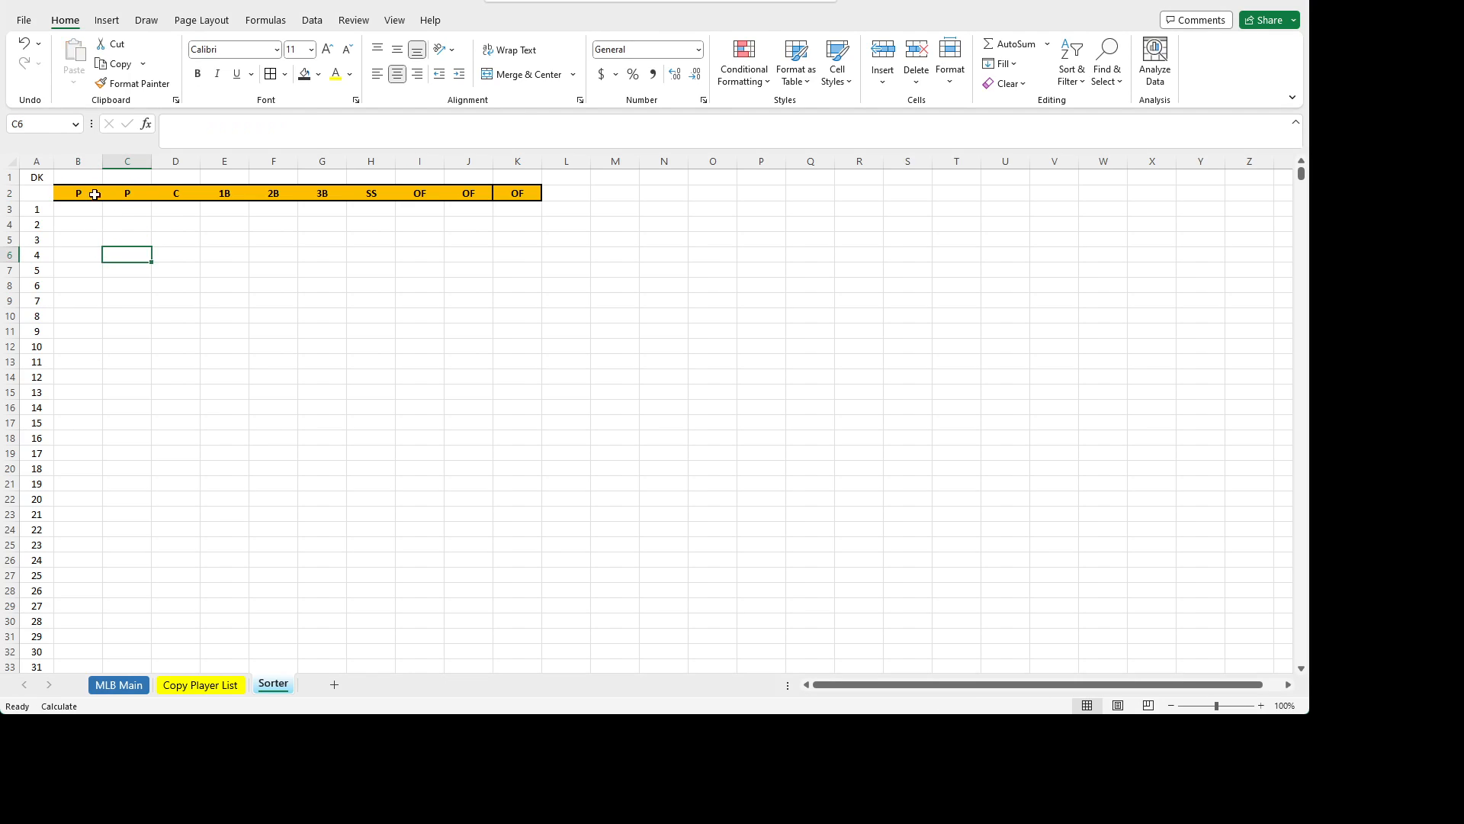
- Examine the DK/FD header formulas cell by cell across B2:K2
left_click(94, 195)
key("Right")
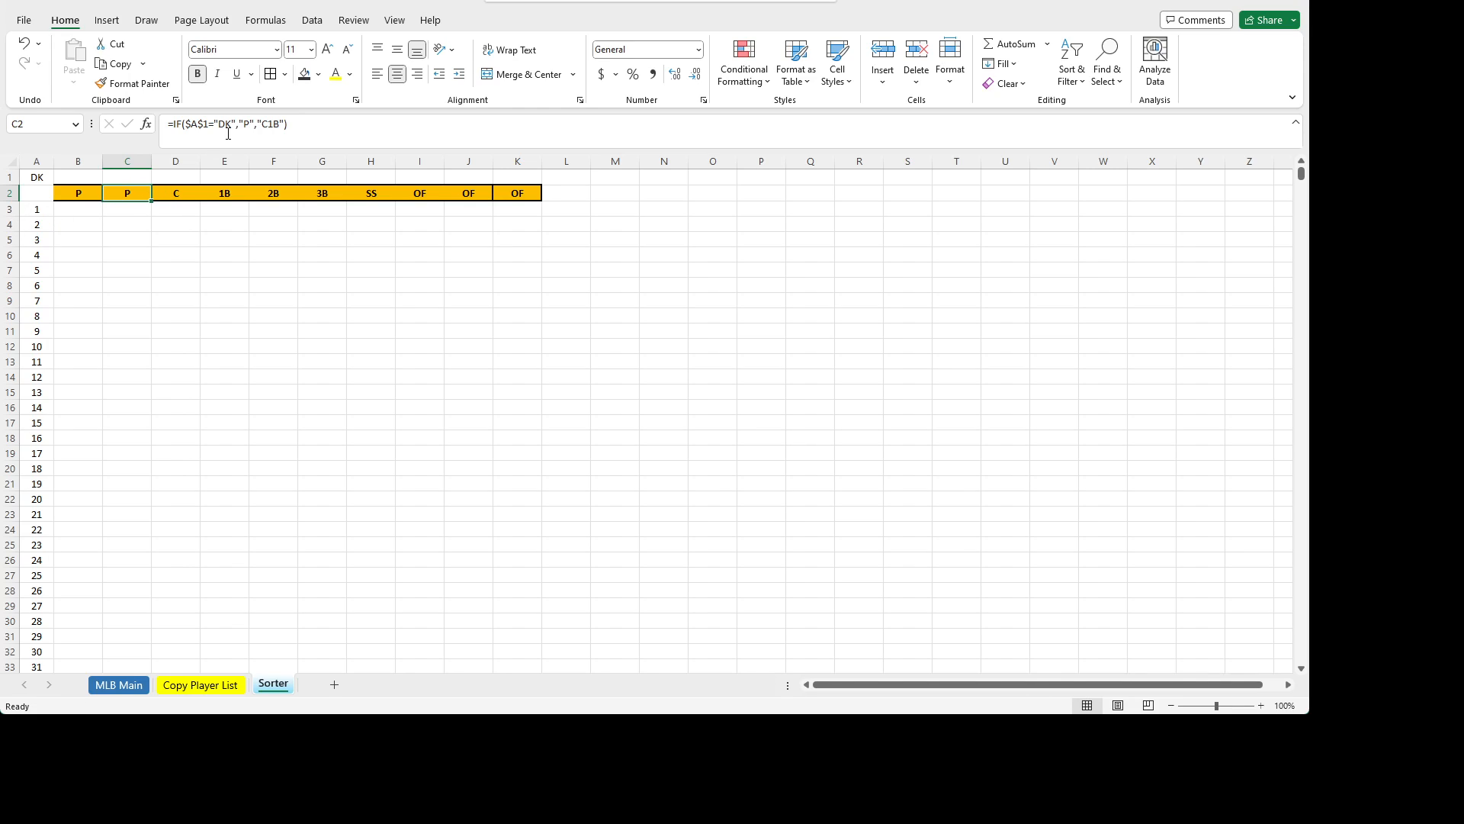
left_click(192, 191)
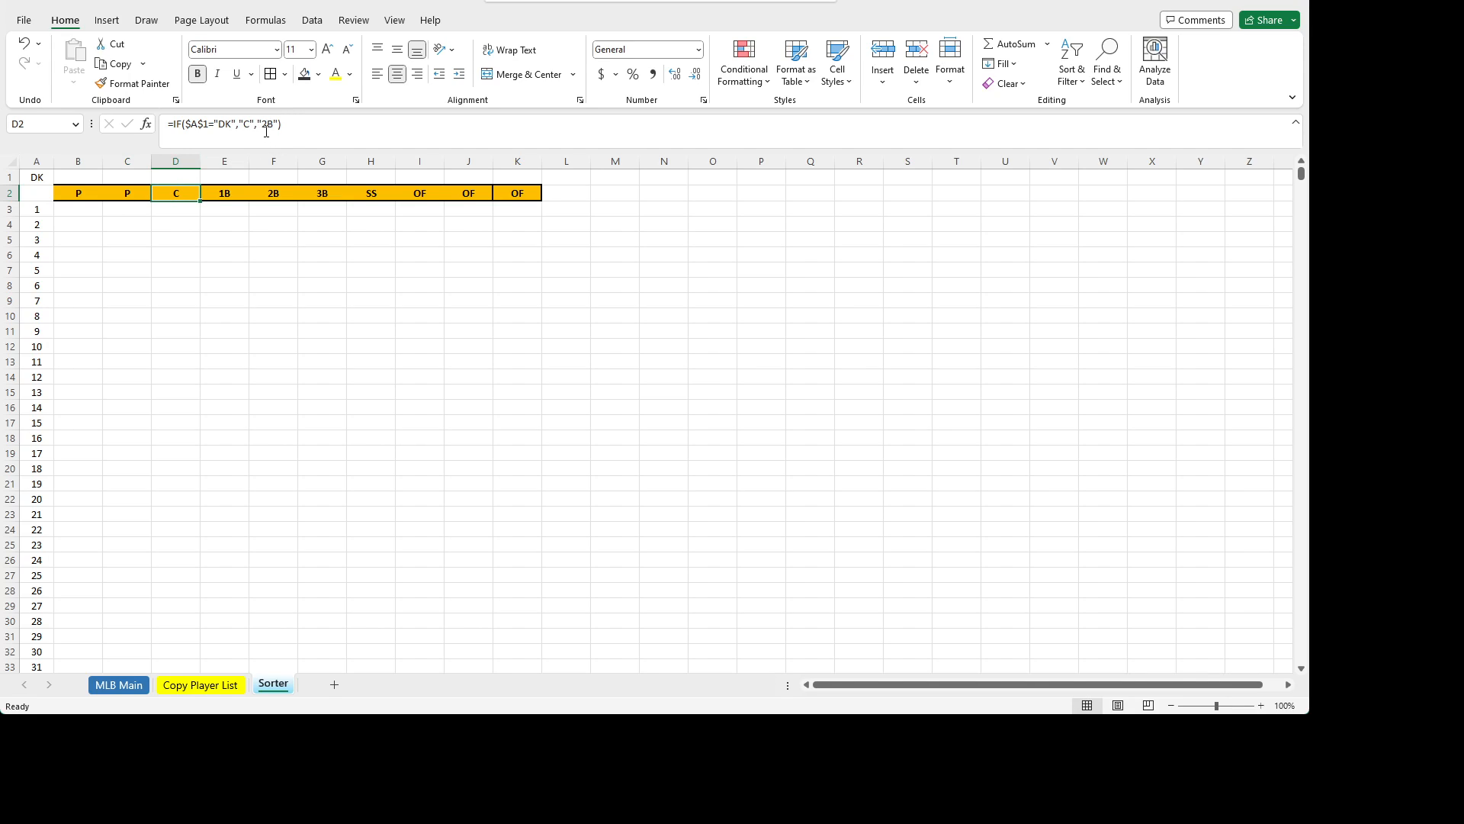
key("Right")
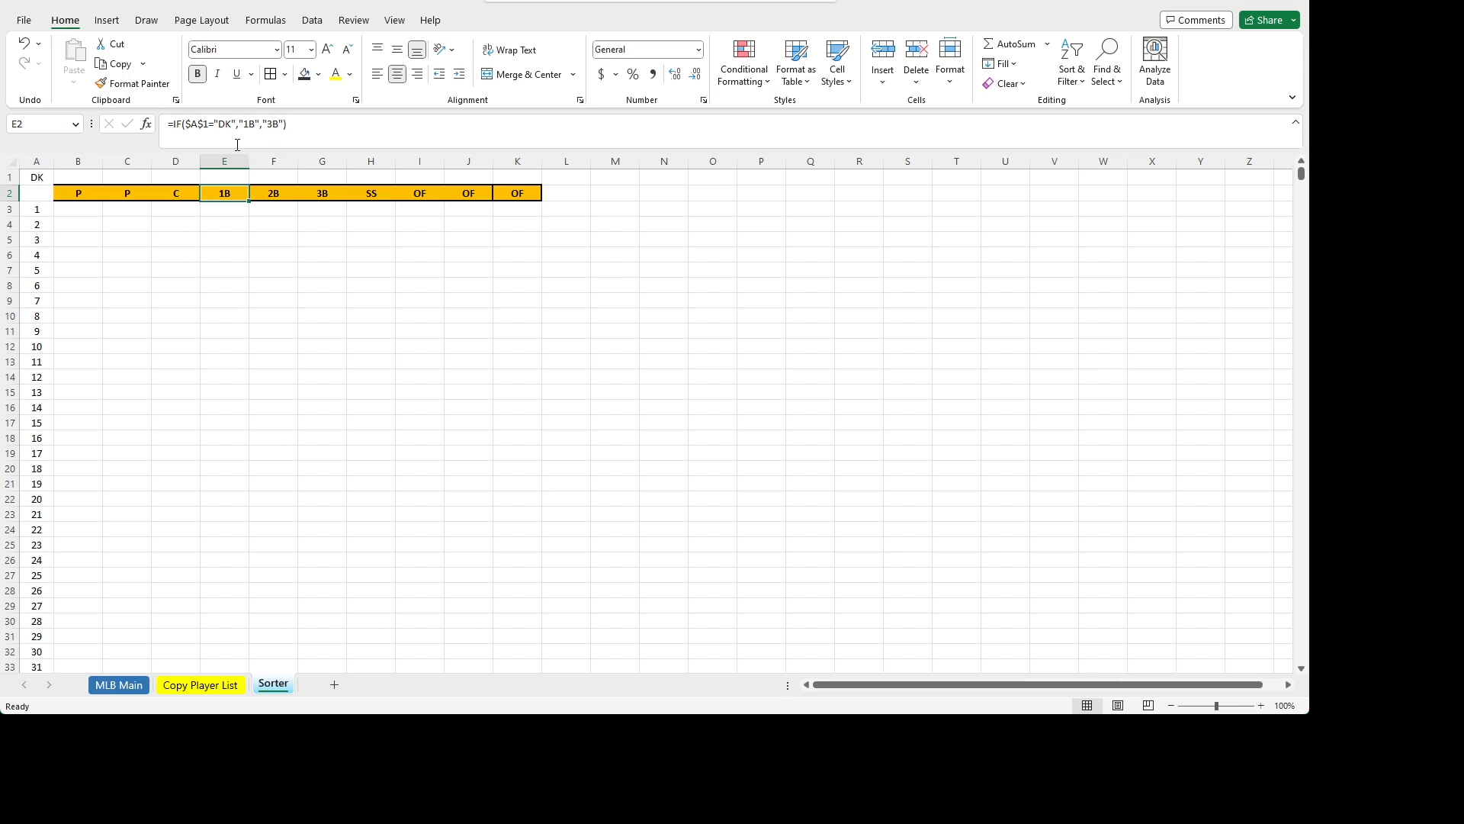
key("Right")
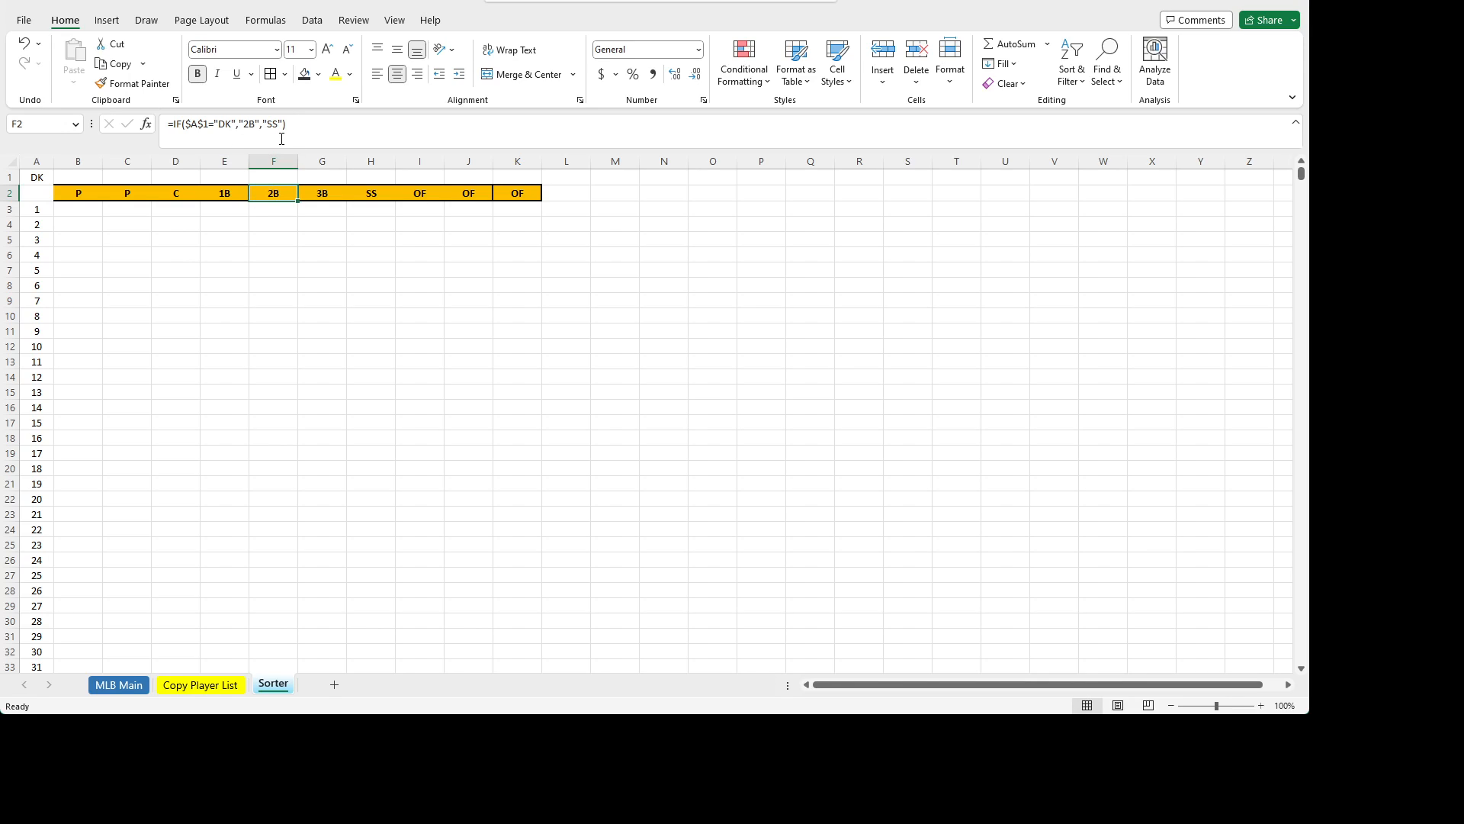
key("Right")
key("Right")
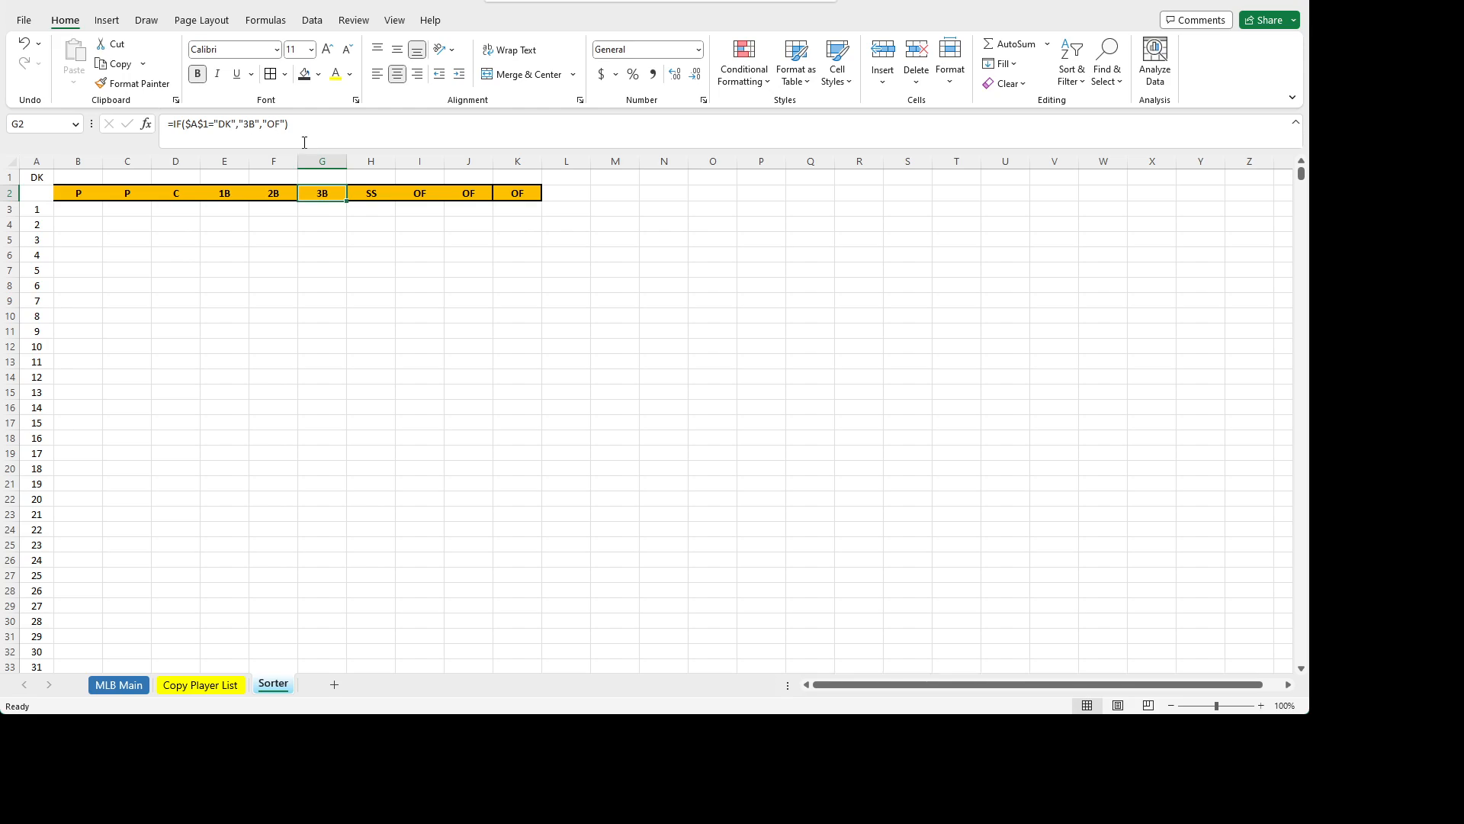
key("Right")
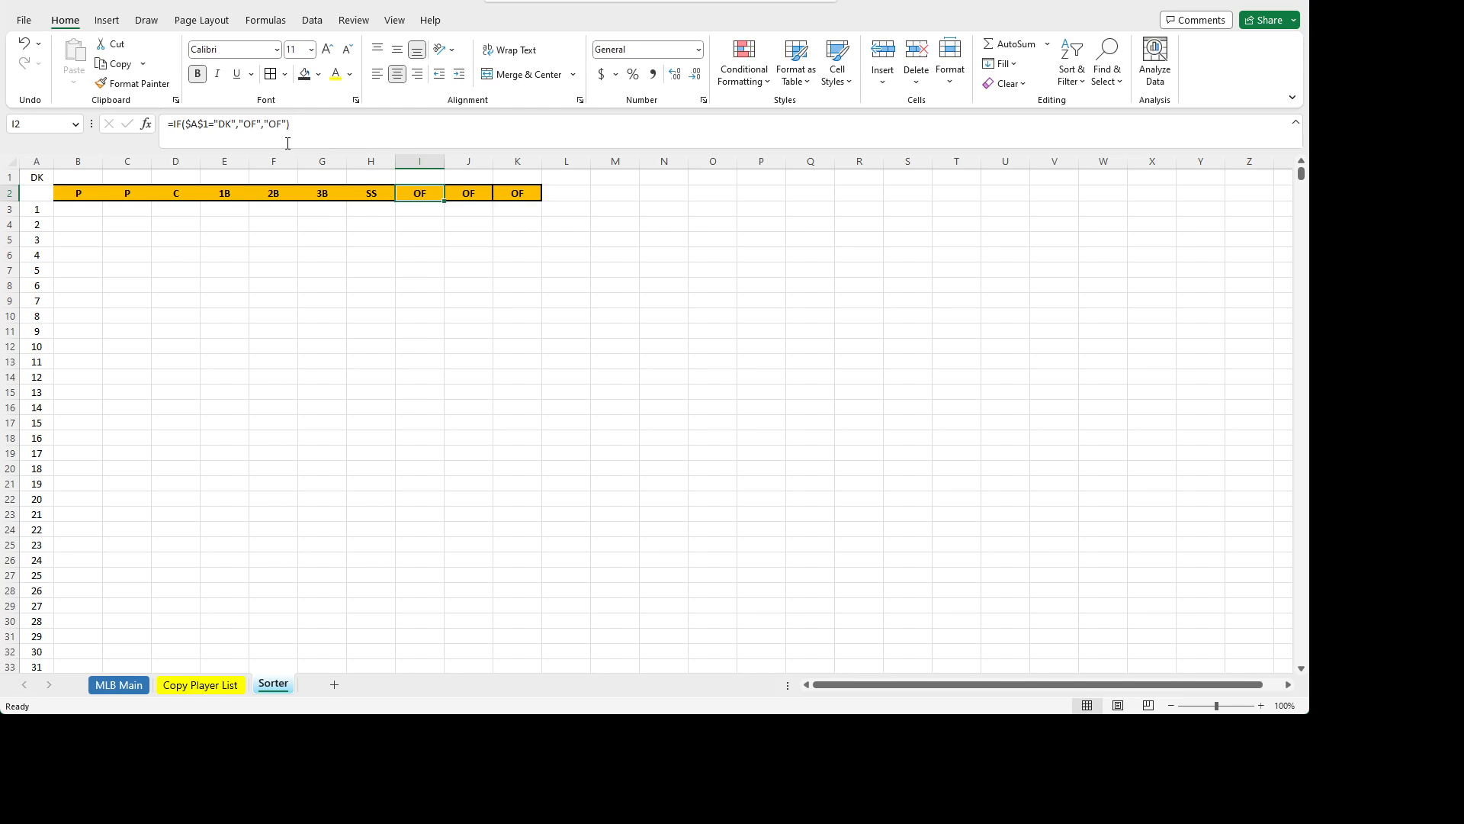
key("Right")
key("Right")
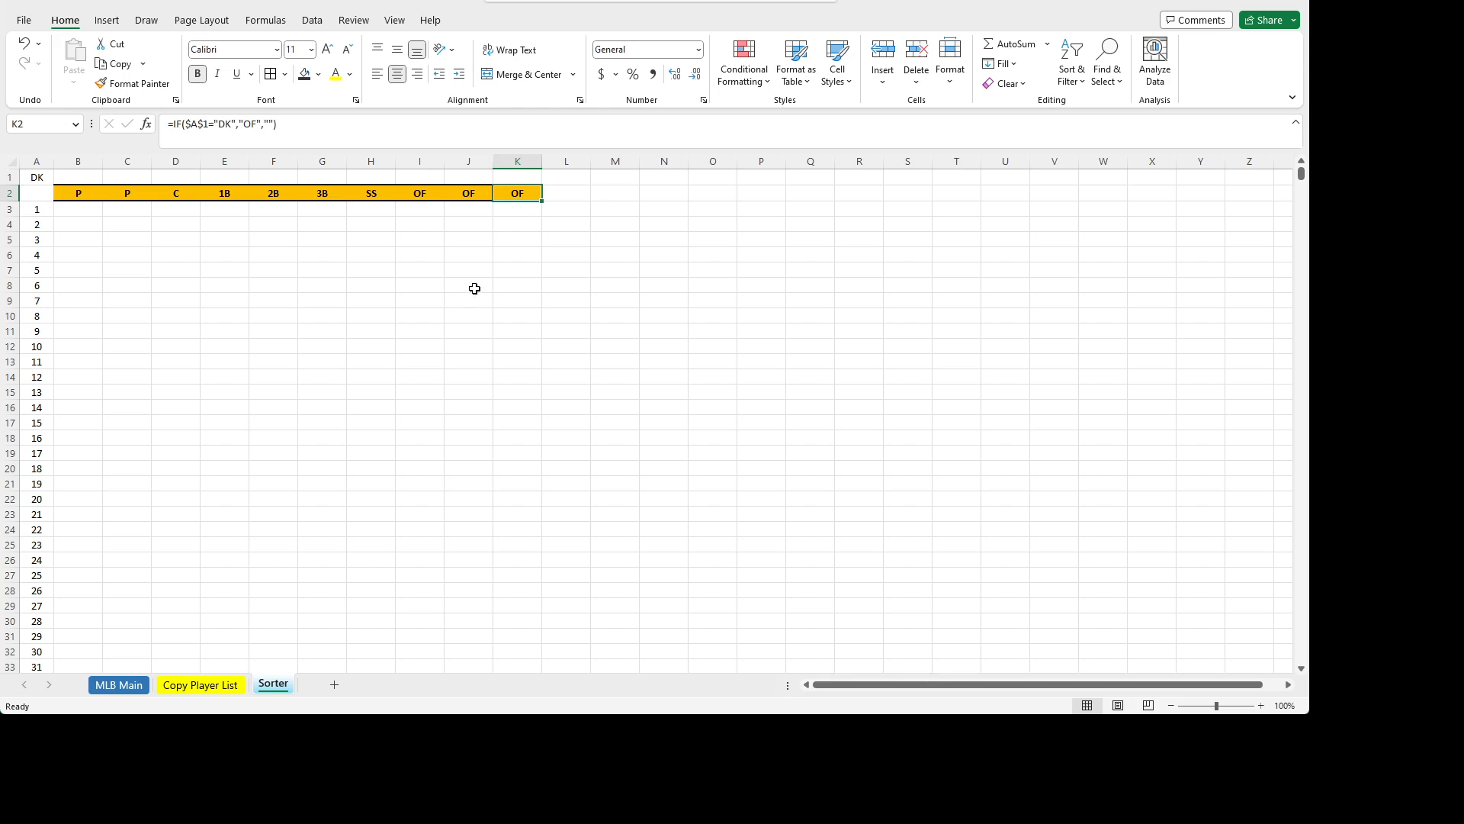
left_click(441, 192)
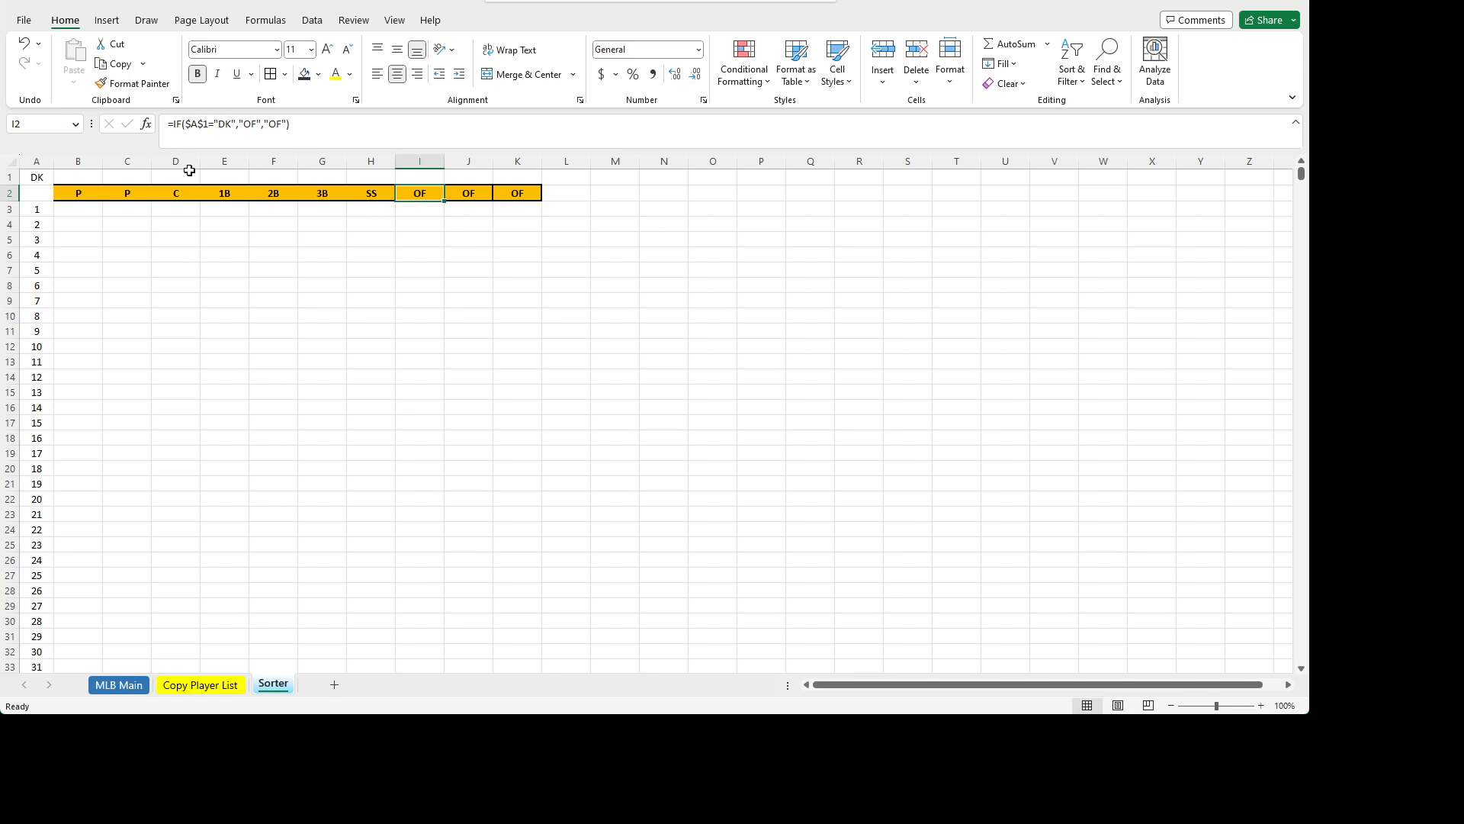
left_click(85, 191)
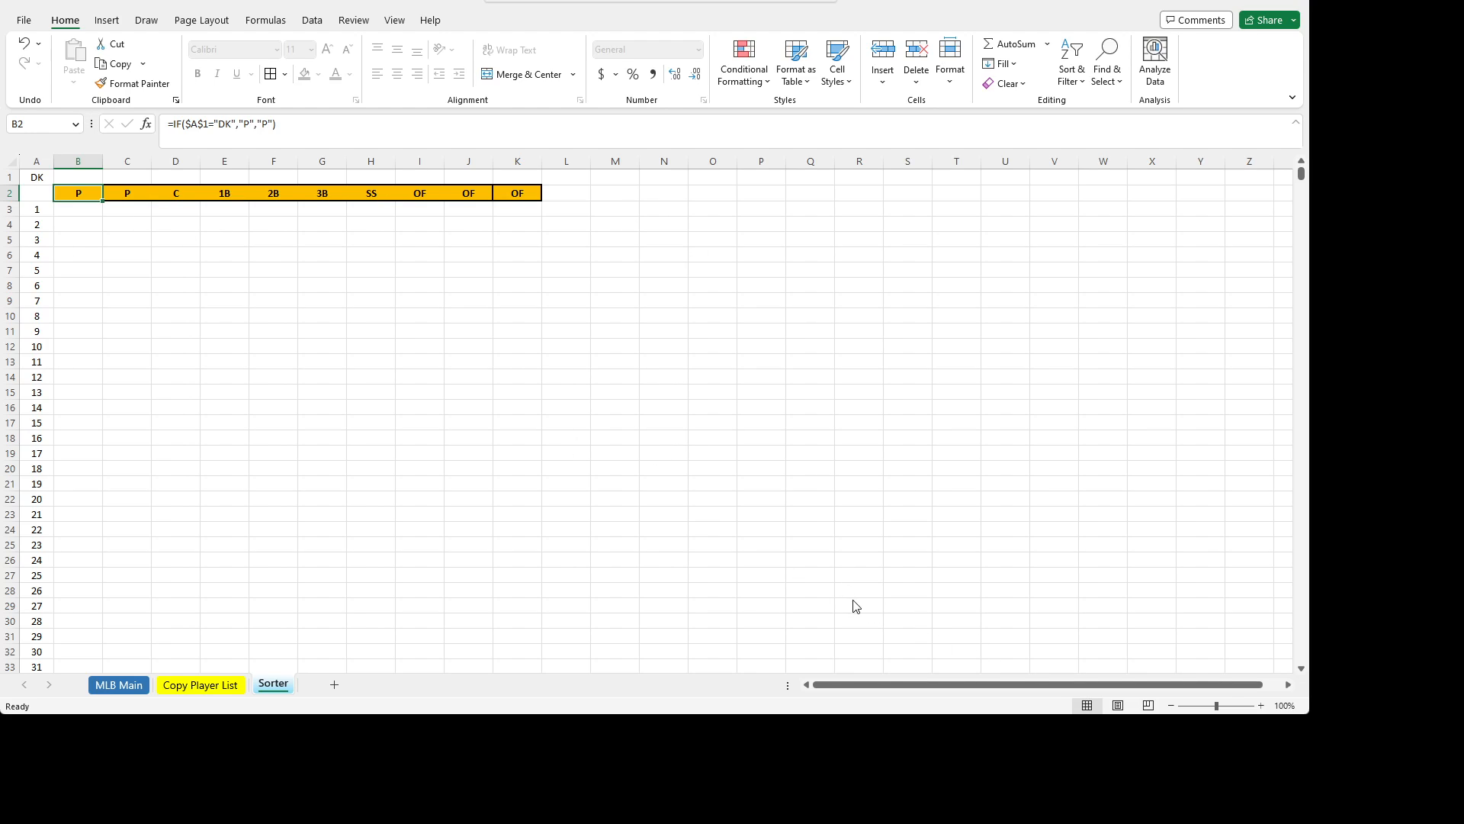
left_click(229, 268)
left_click_drag(68, 193, 530, 192)
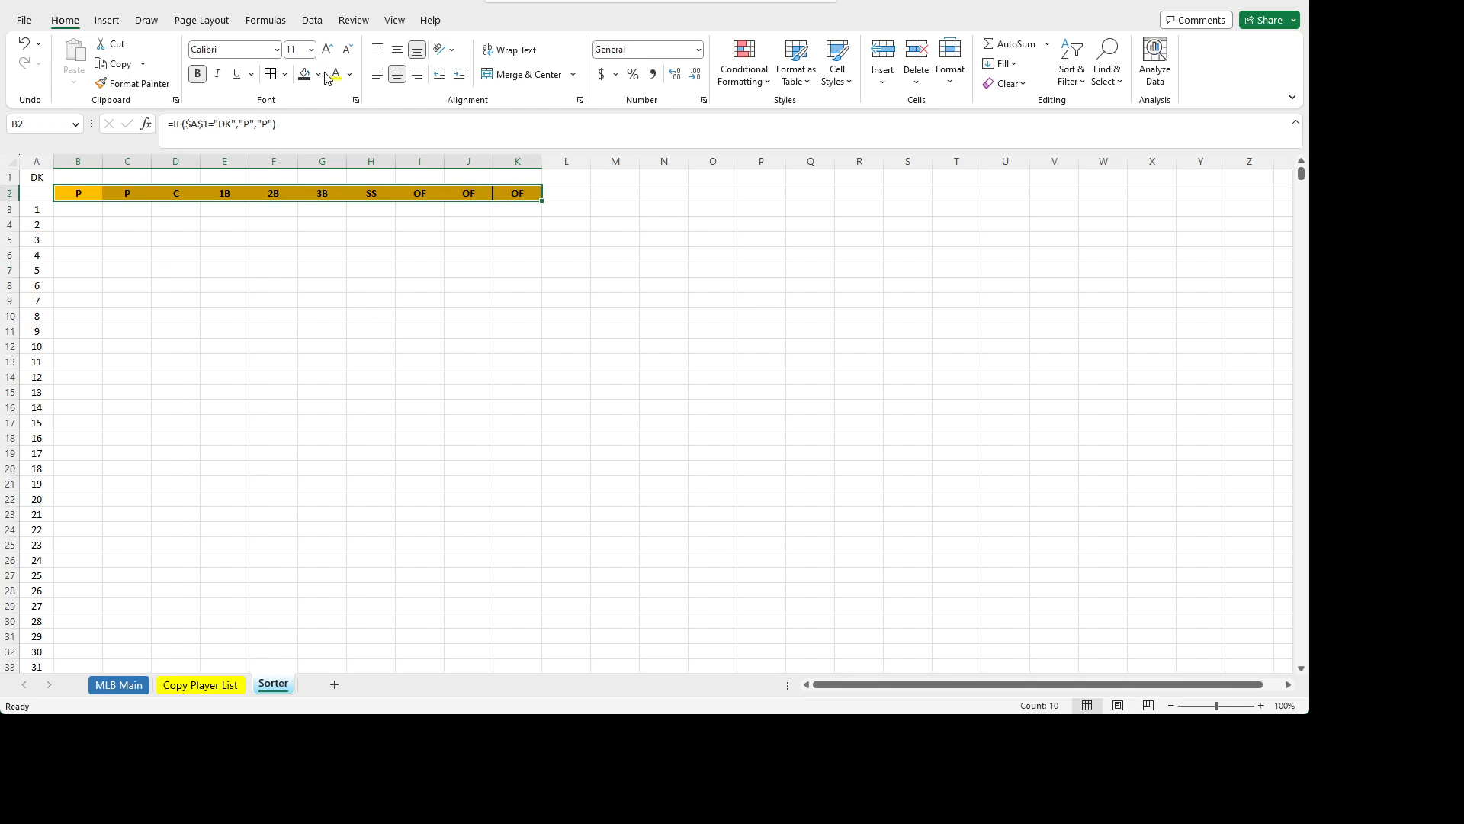
left_click_drag(231, 266, 215, 258)
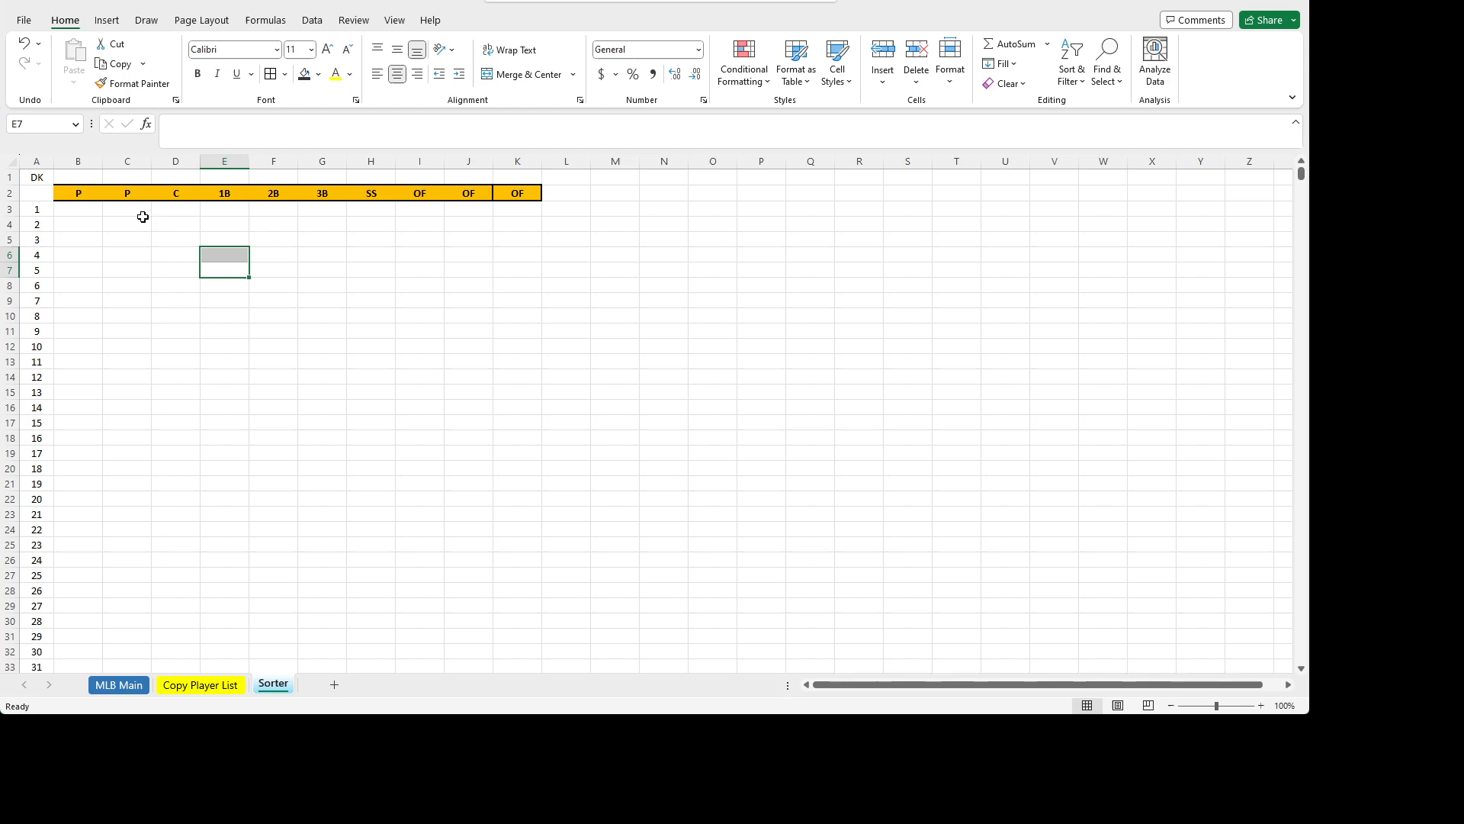
- Test the header switching by setting cell A1 to FD and back to DK
left_click(88, 193)
left_click(34, 177)
type("FD")
left_click(219, 267)
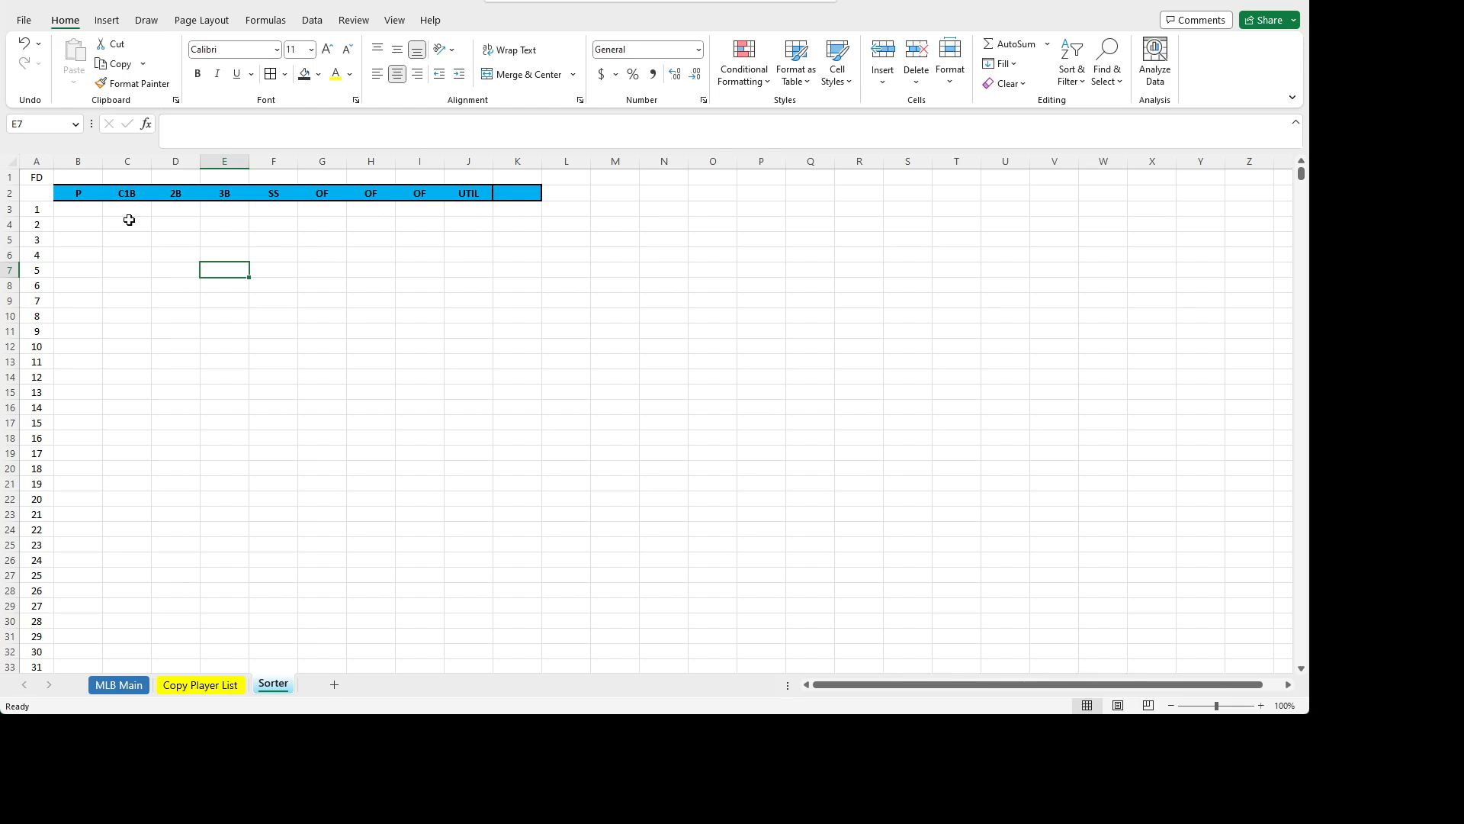
left_click(48, 180)
type("DK")
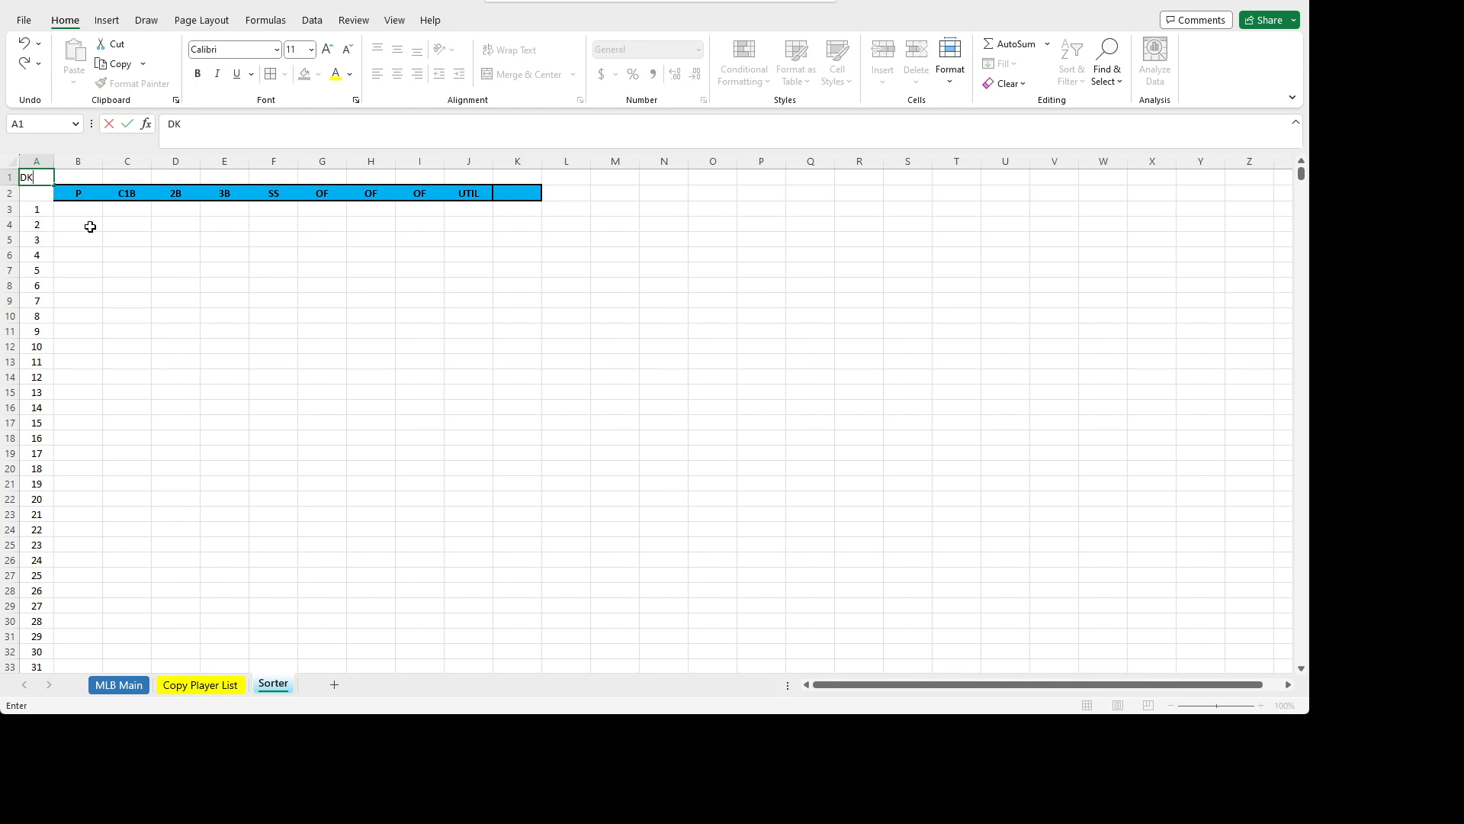
key("Return")
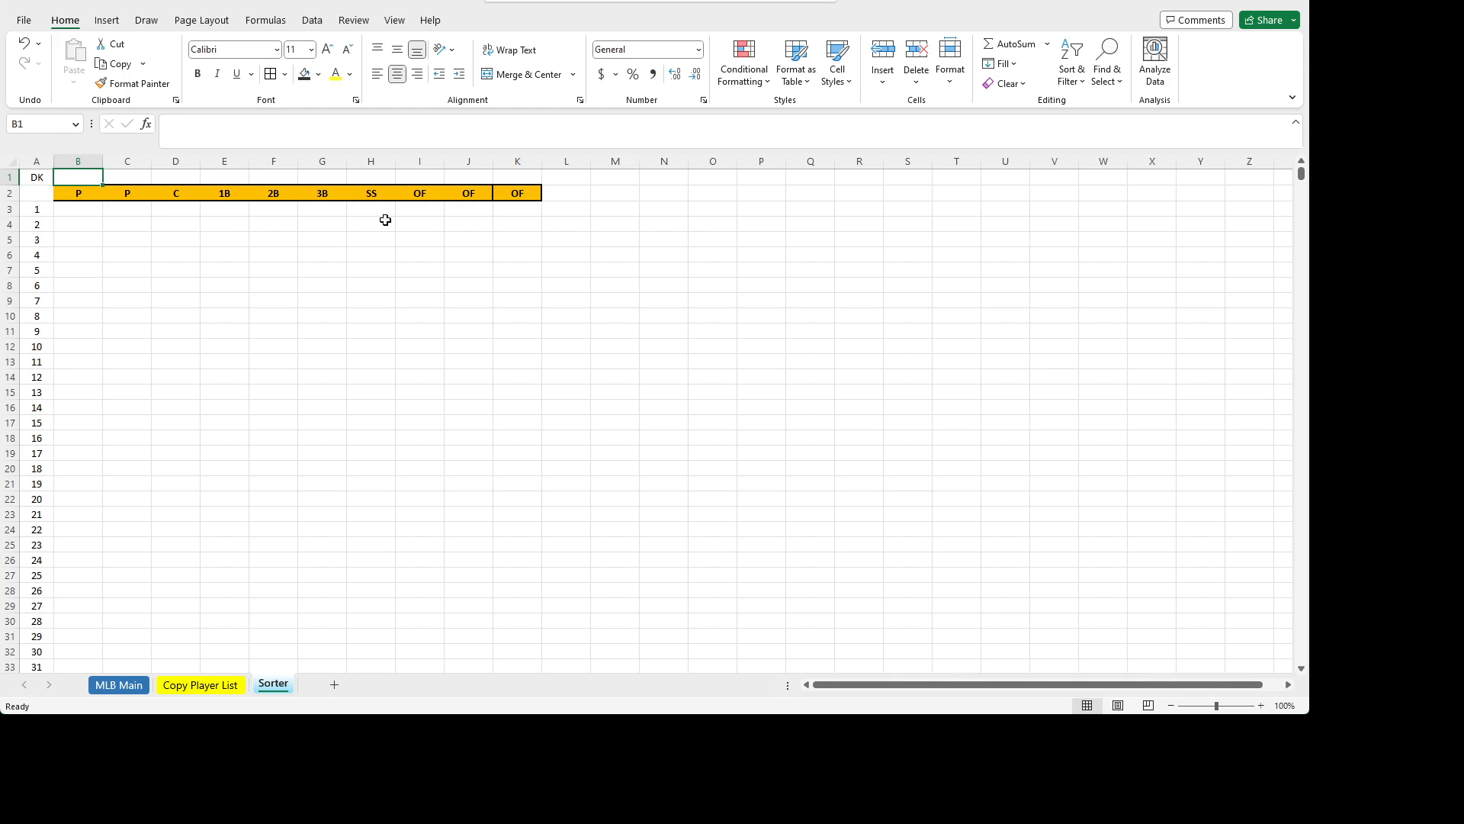
- Remove the existing border from K2 and apply one thick outside border around the header row B2:K2
left_click(516, 188)
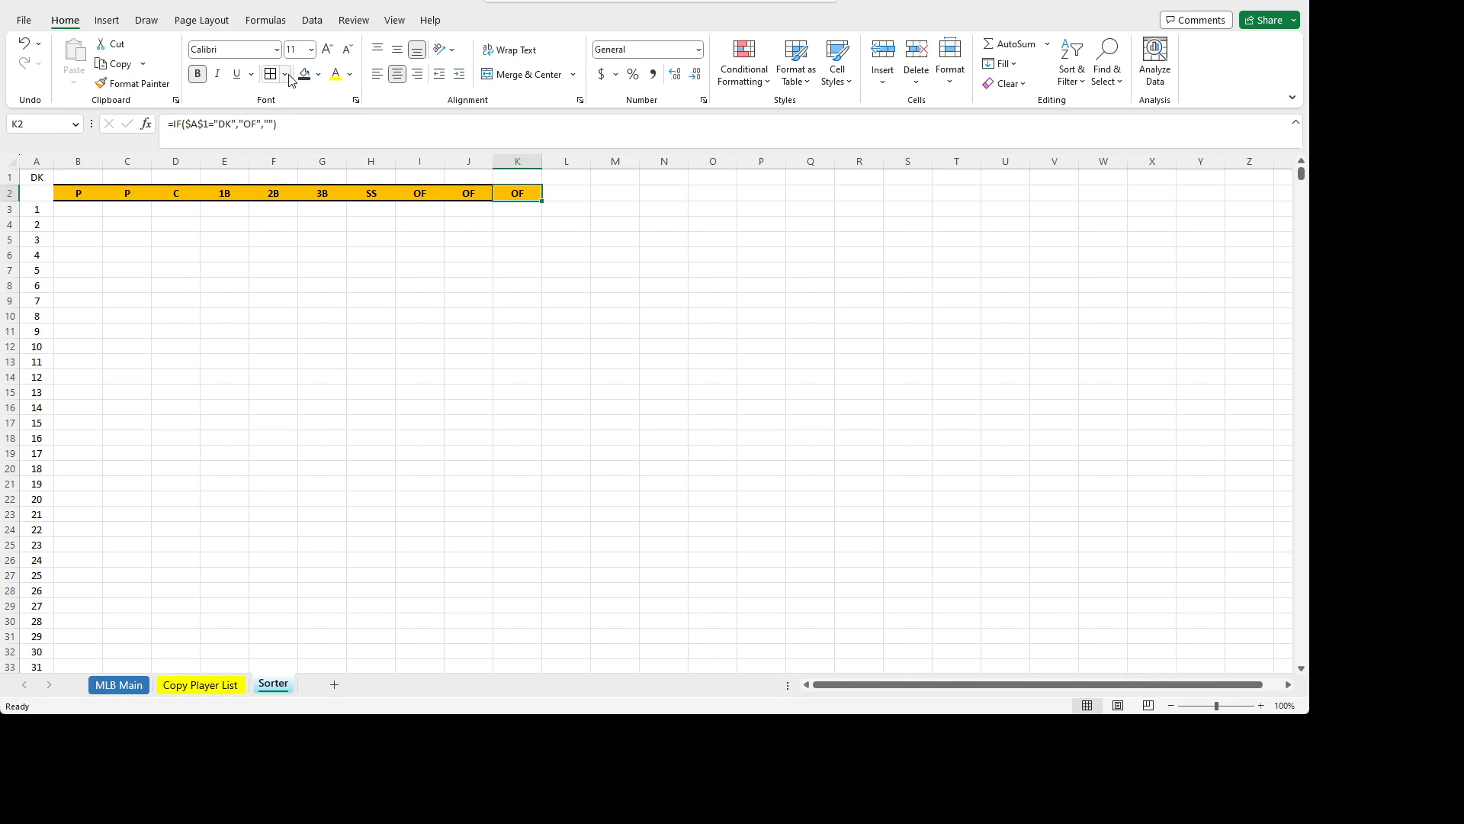
left_click(461, 244)
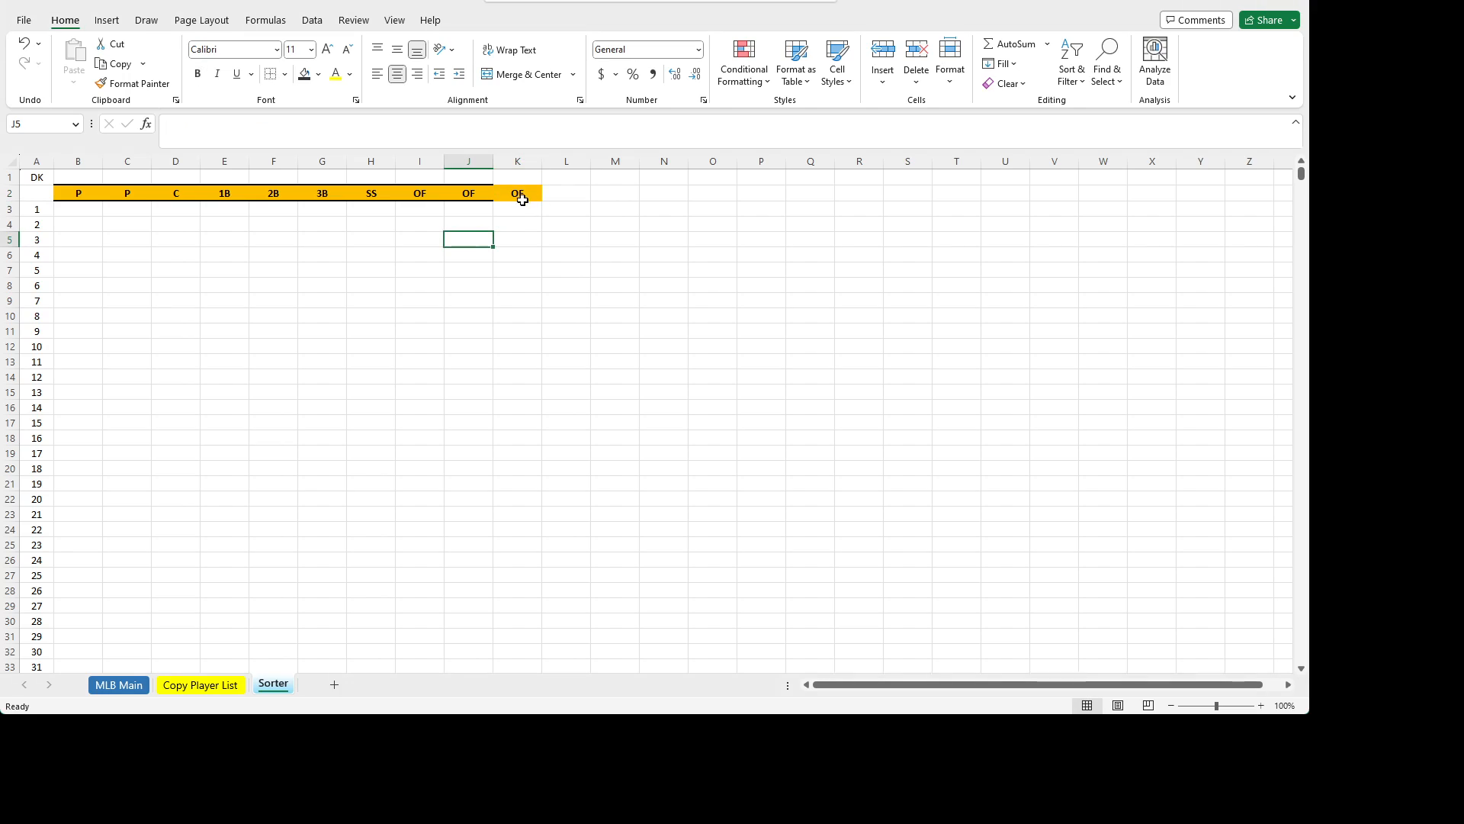
left_click_drag(516, 193, 78, 193)
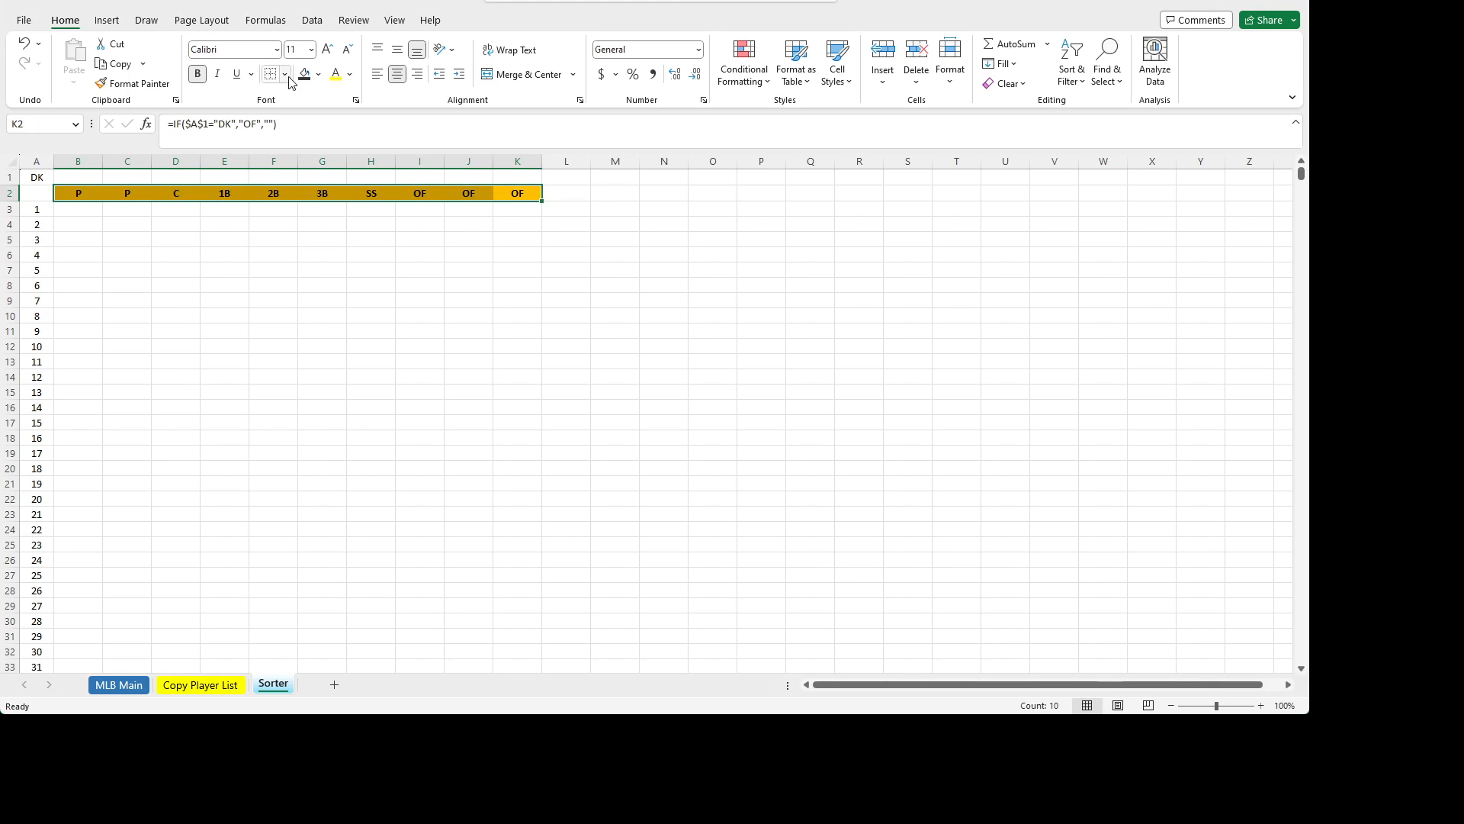
left_click_drag(297, 264, 420, 269)
left_click(371, 285)
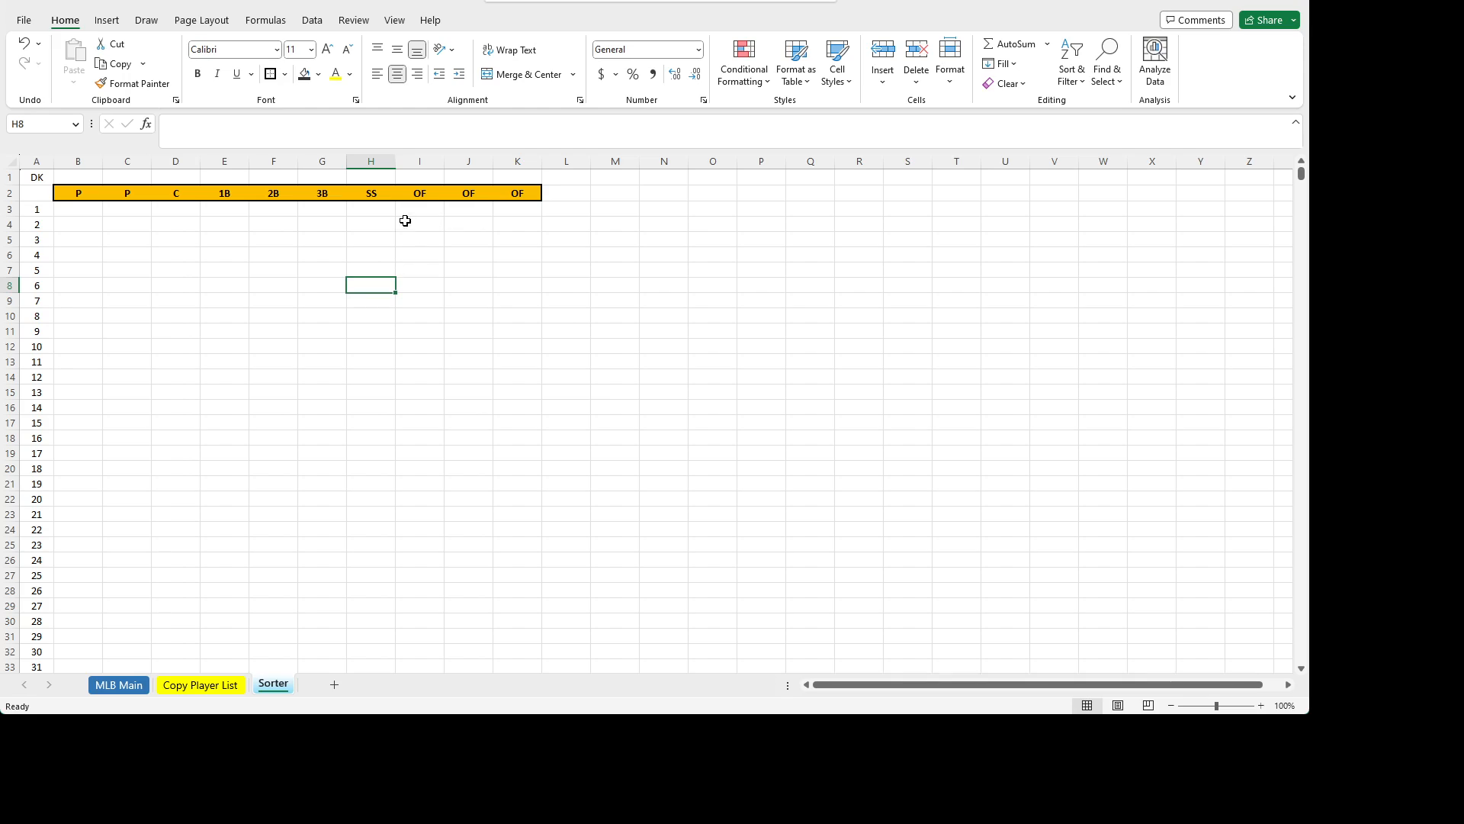
left_click(627, 311)
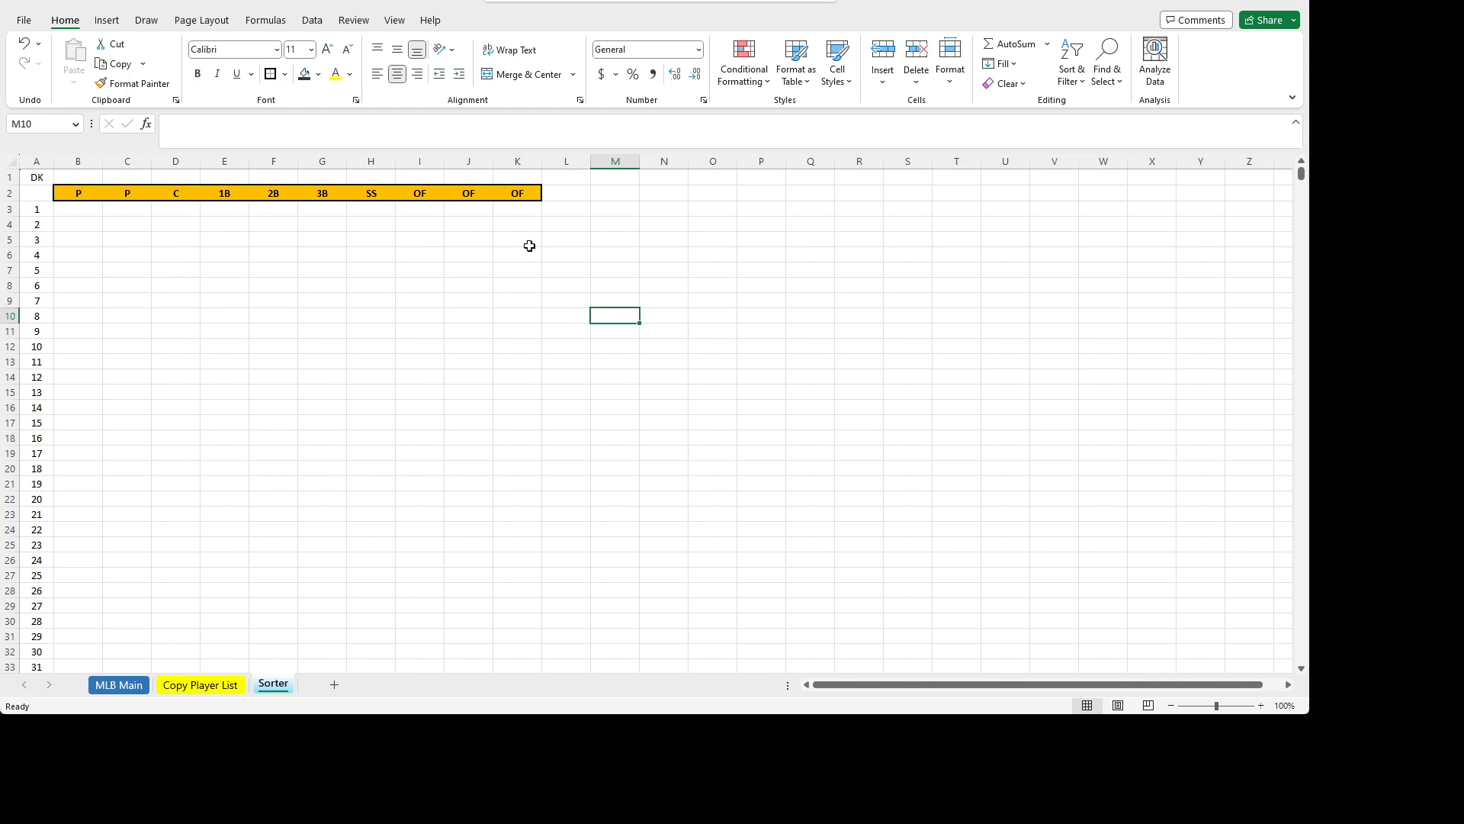
- Narrow column L to a slim divider and fill its cells from row 1 downward with dark grey
left_click_drag(591, 161, 555, 161)
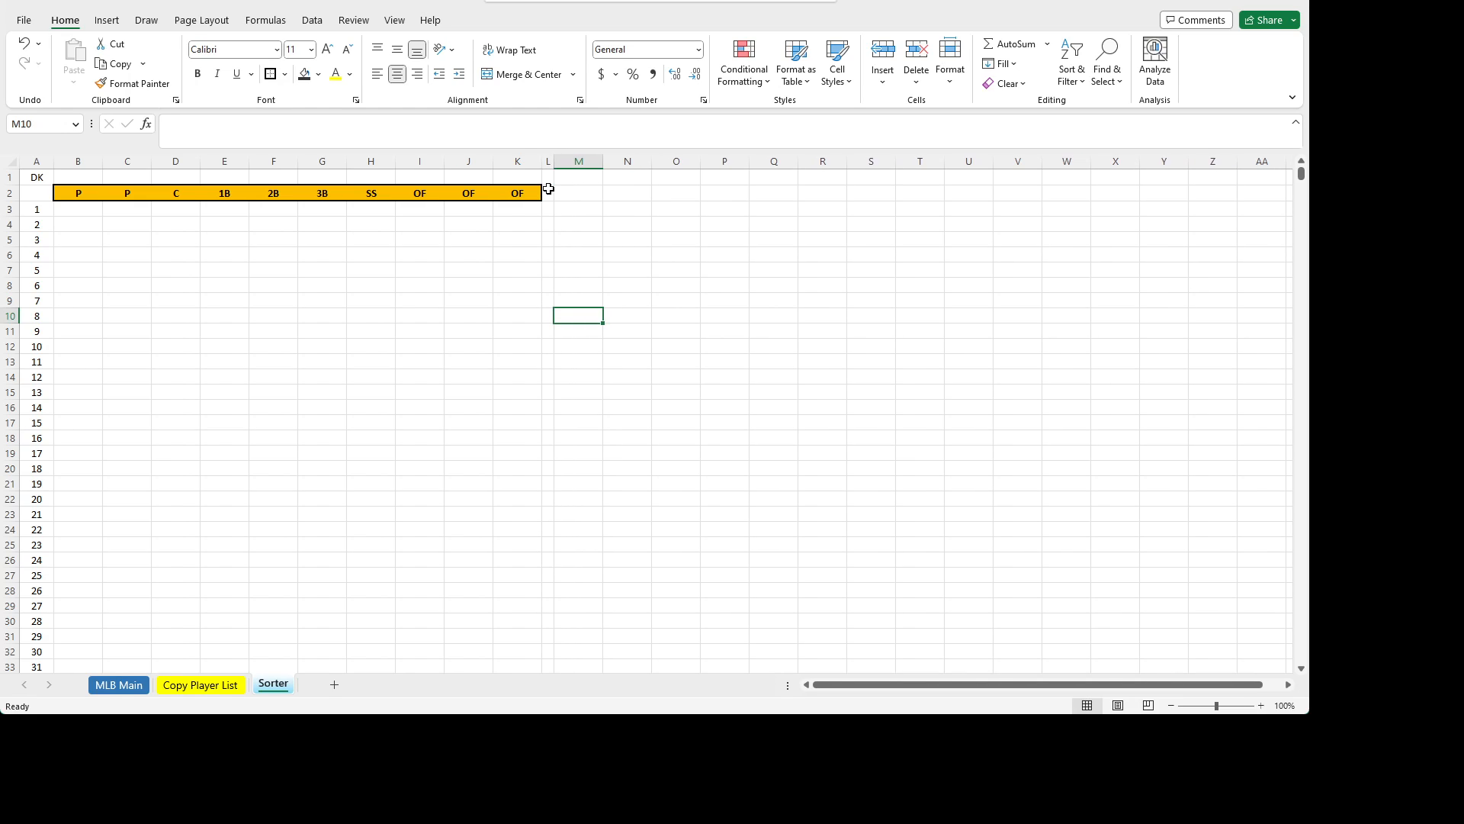
left_click(550, 175)
mouse_move(550, 175)
left_mouse_down()
mouse_move(550, 208)
mouse_move(549, 179)
left_mouse_up()
scroll(550, 208, "down", 20)
scroll(550, 208, "down", 20)
scroll(550, 208, "up", 17)
scroll(550, 208, "up", 4)
left_click(310, 84)
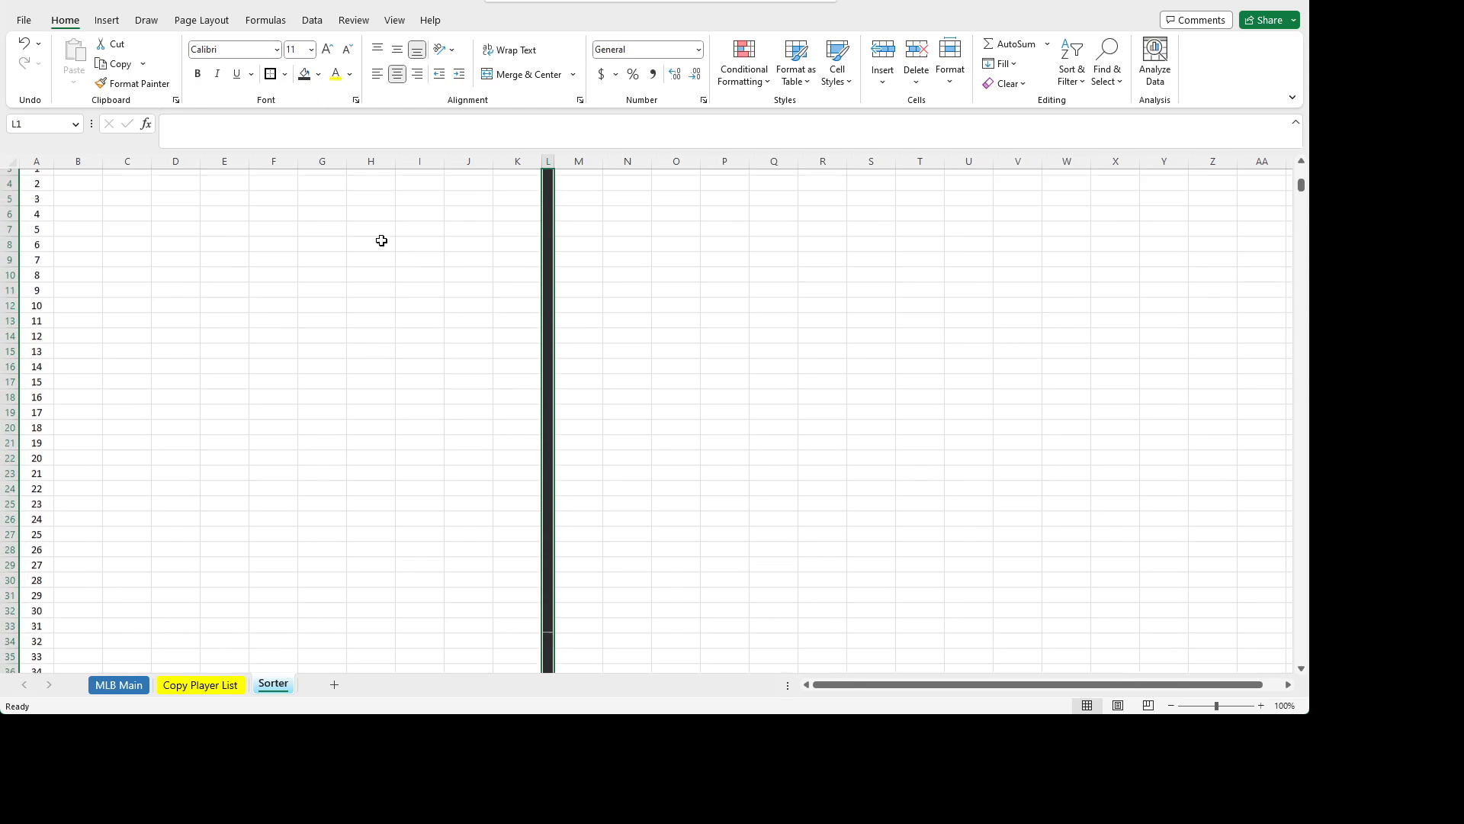
left_click(546, 188)
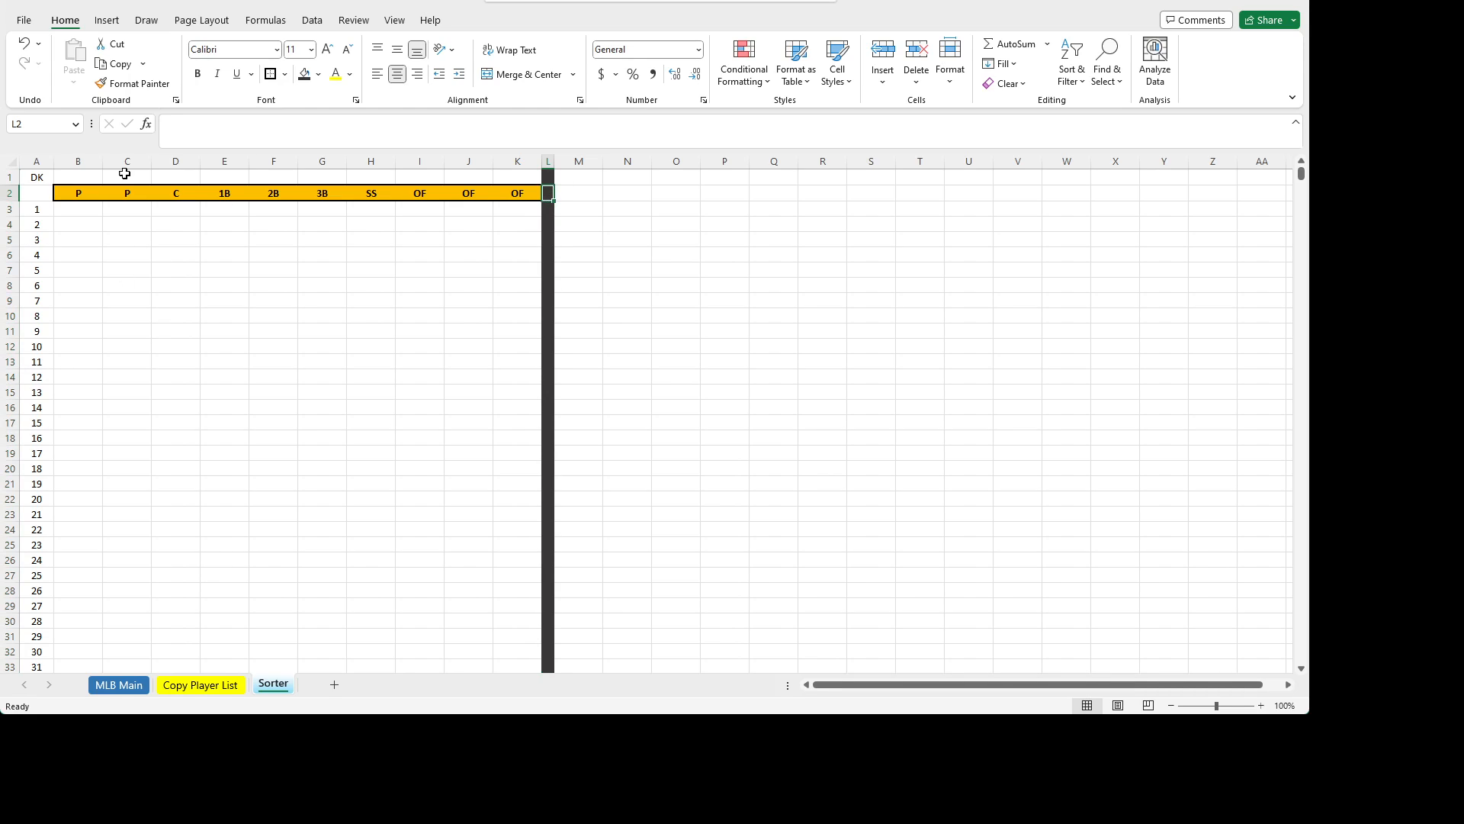
left_click(587, 195)
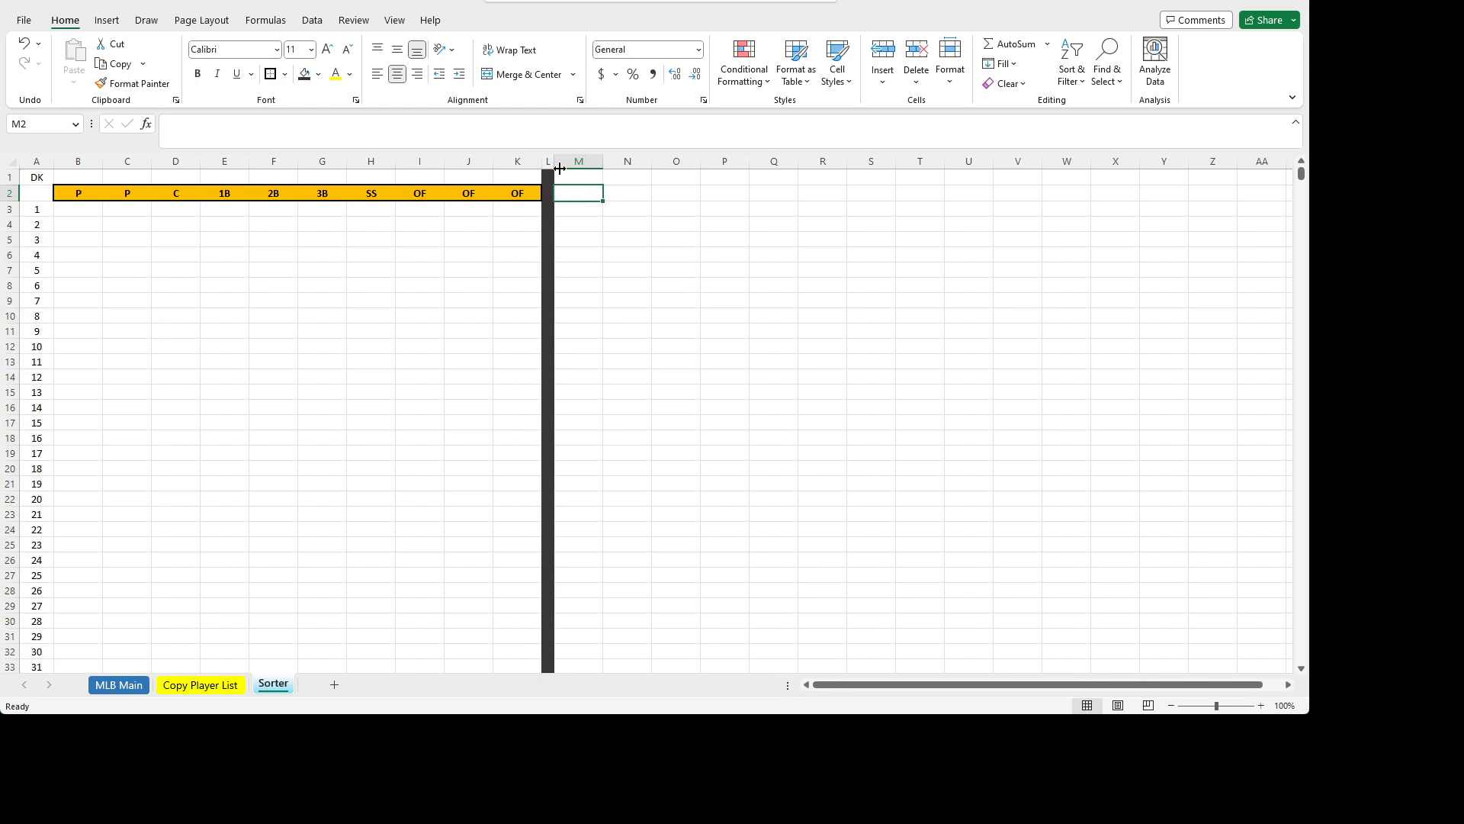
left_click_drag(558, 166, 35, 163)
left_click(461, 300)
left_click(393, 273)
left_click(42, 192)
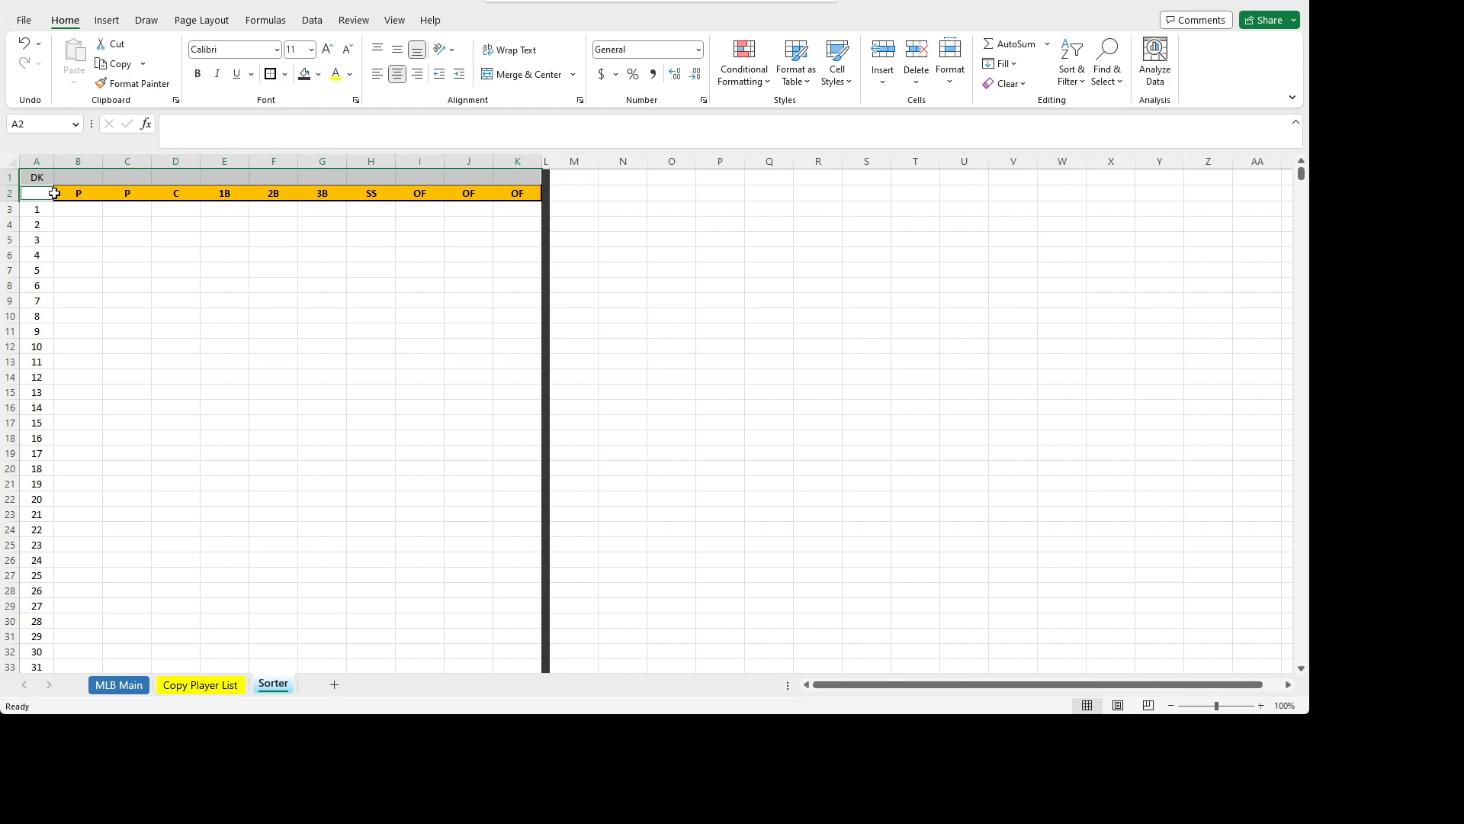
left_click(78, 255)
left_click_drag(33, 176, 516, 176)
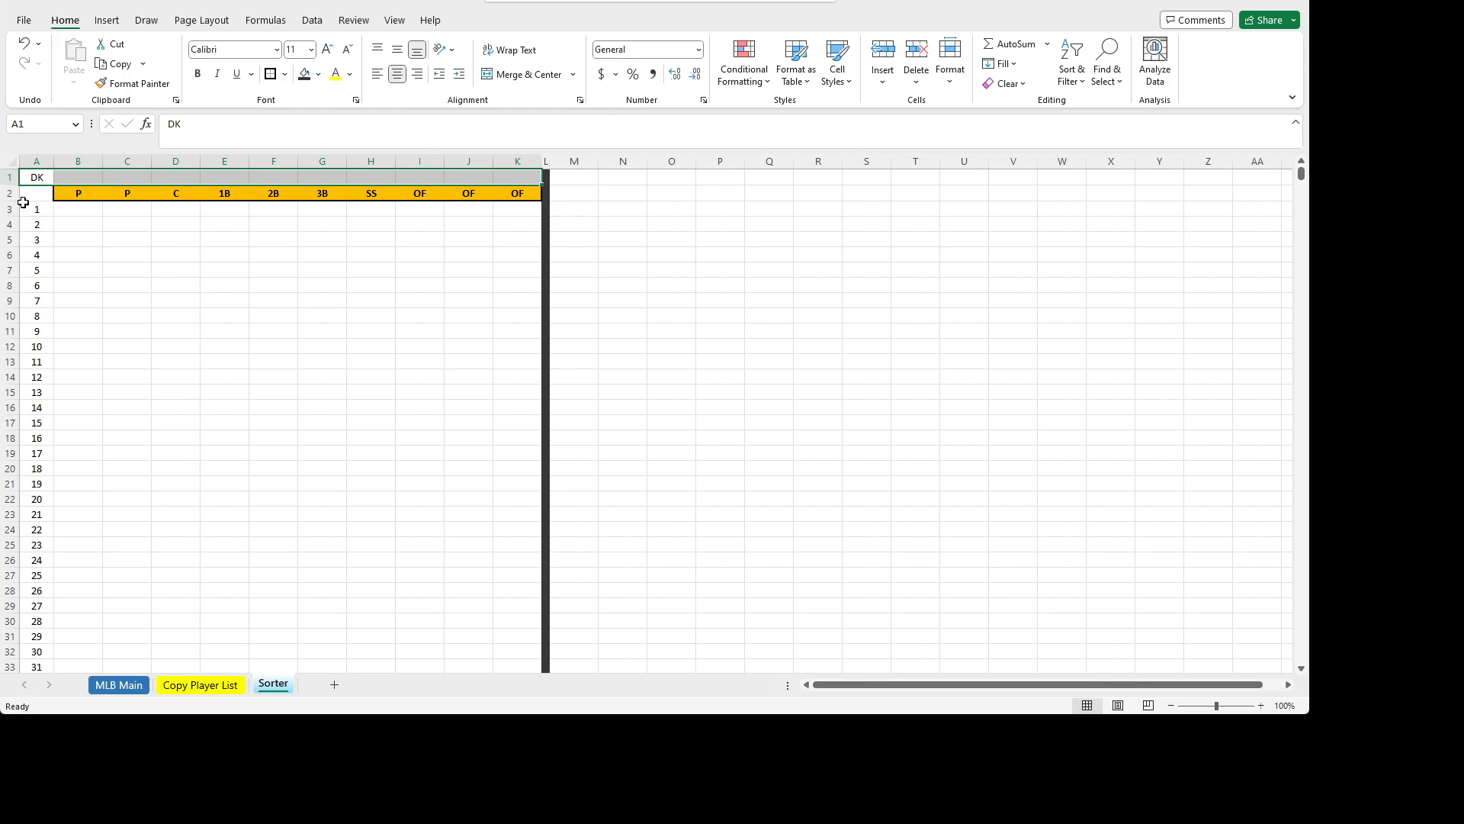
- Copy the formatted, merged CRUNCH title from the other workbook into B1:K1 above the position headers
key("alt+Tab")
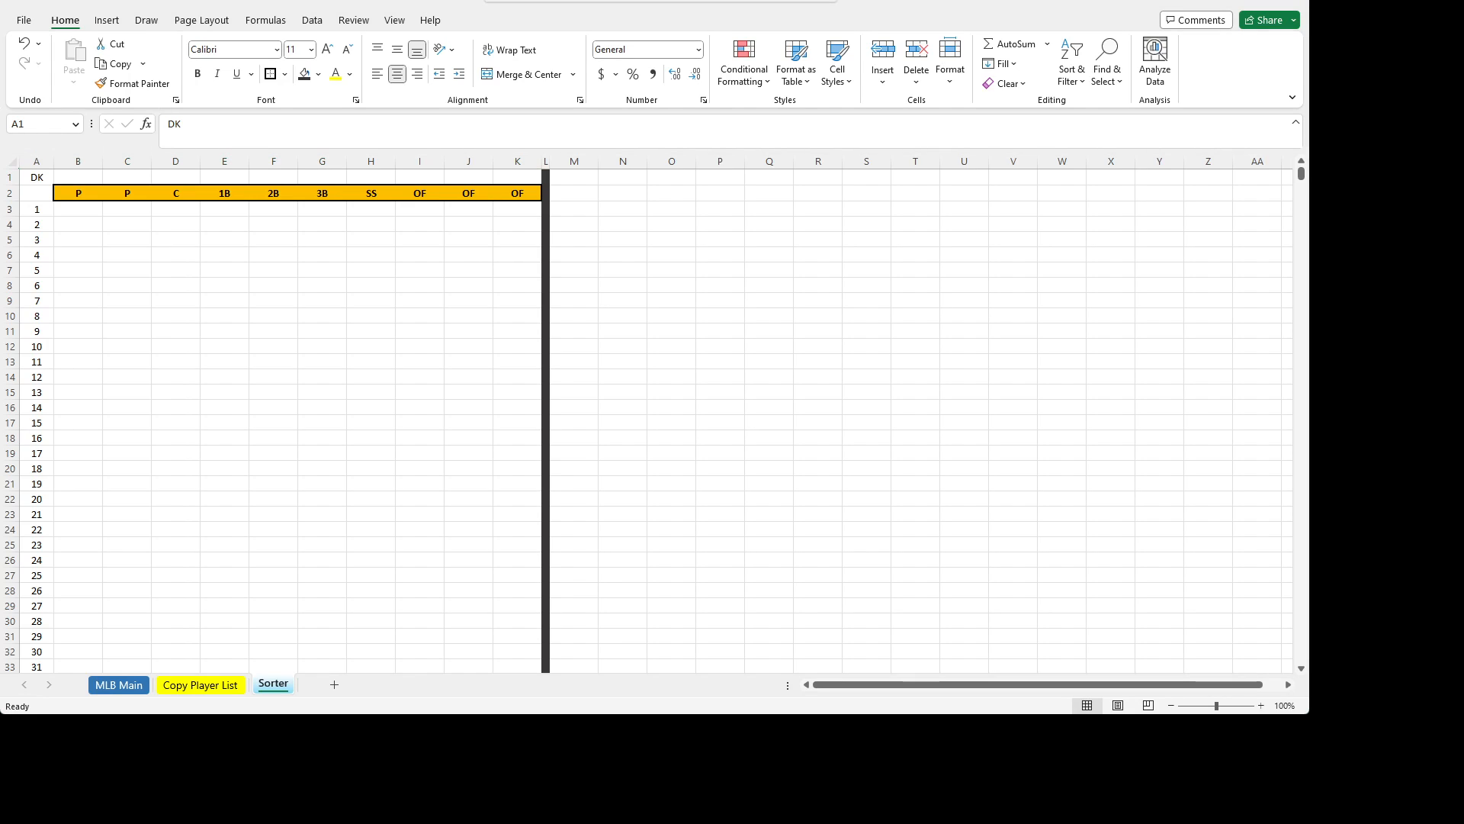
key("ctrl+c")
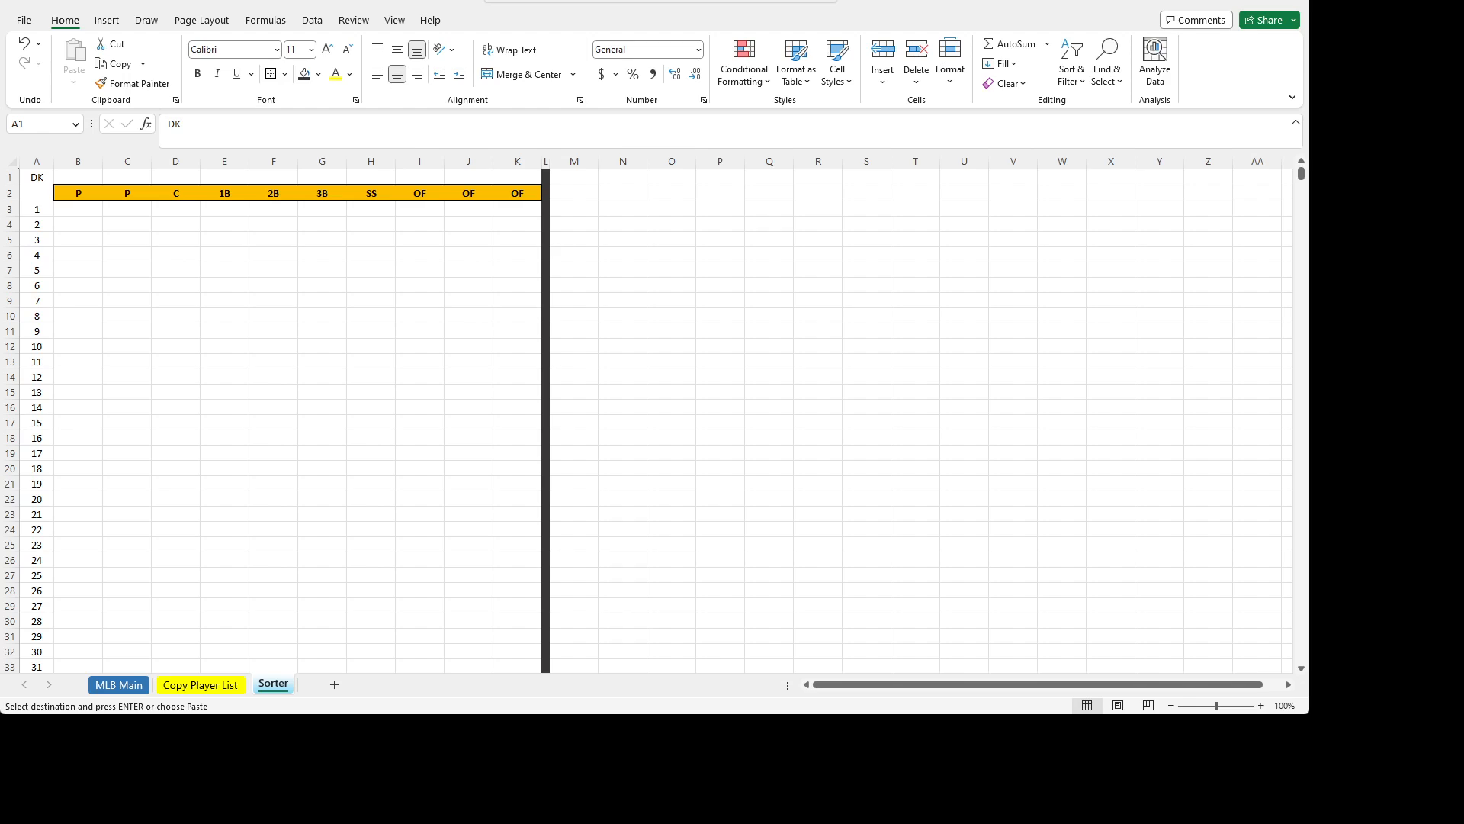
left_click(77, 178)
key("ctrl+v")
left_click(228, 263)
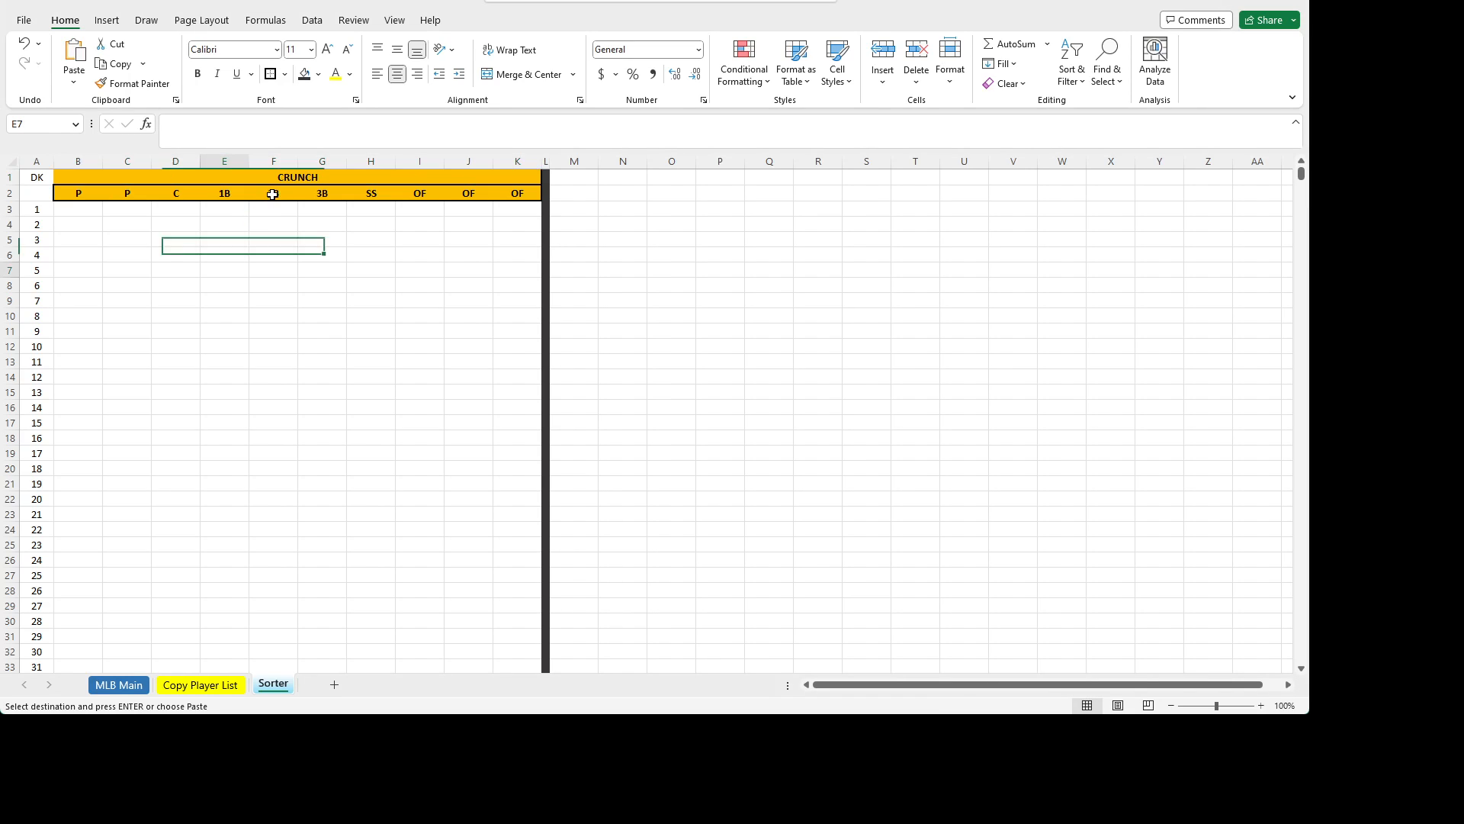
left_click(268, 179)
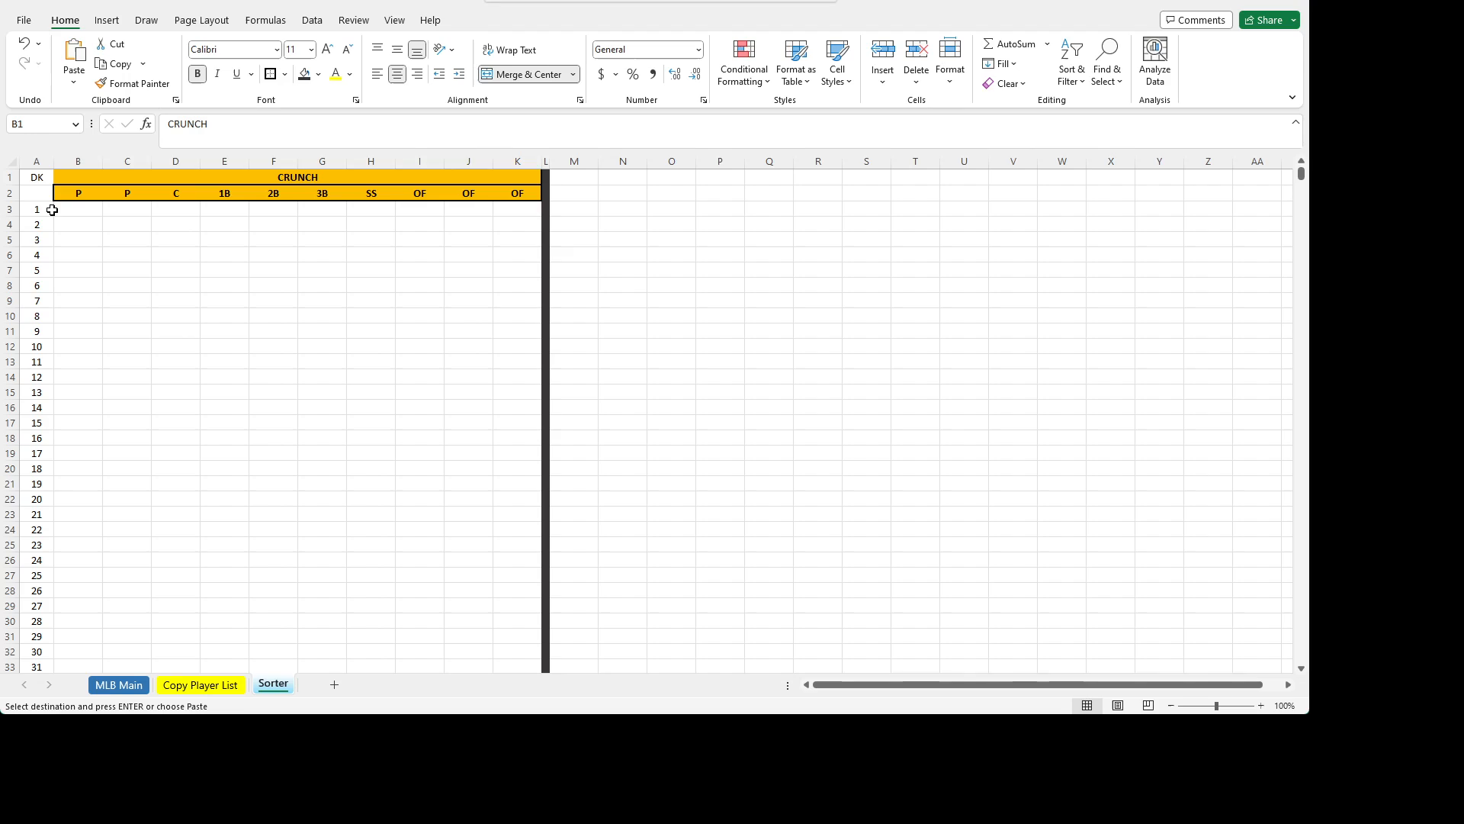
- Apply the bold, centred gold formatting with a thick right border to the whole row-number column A
left_click(35, 163)
left_click(111, 283)
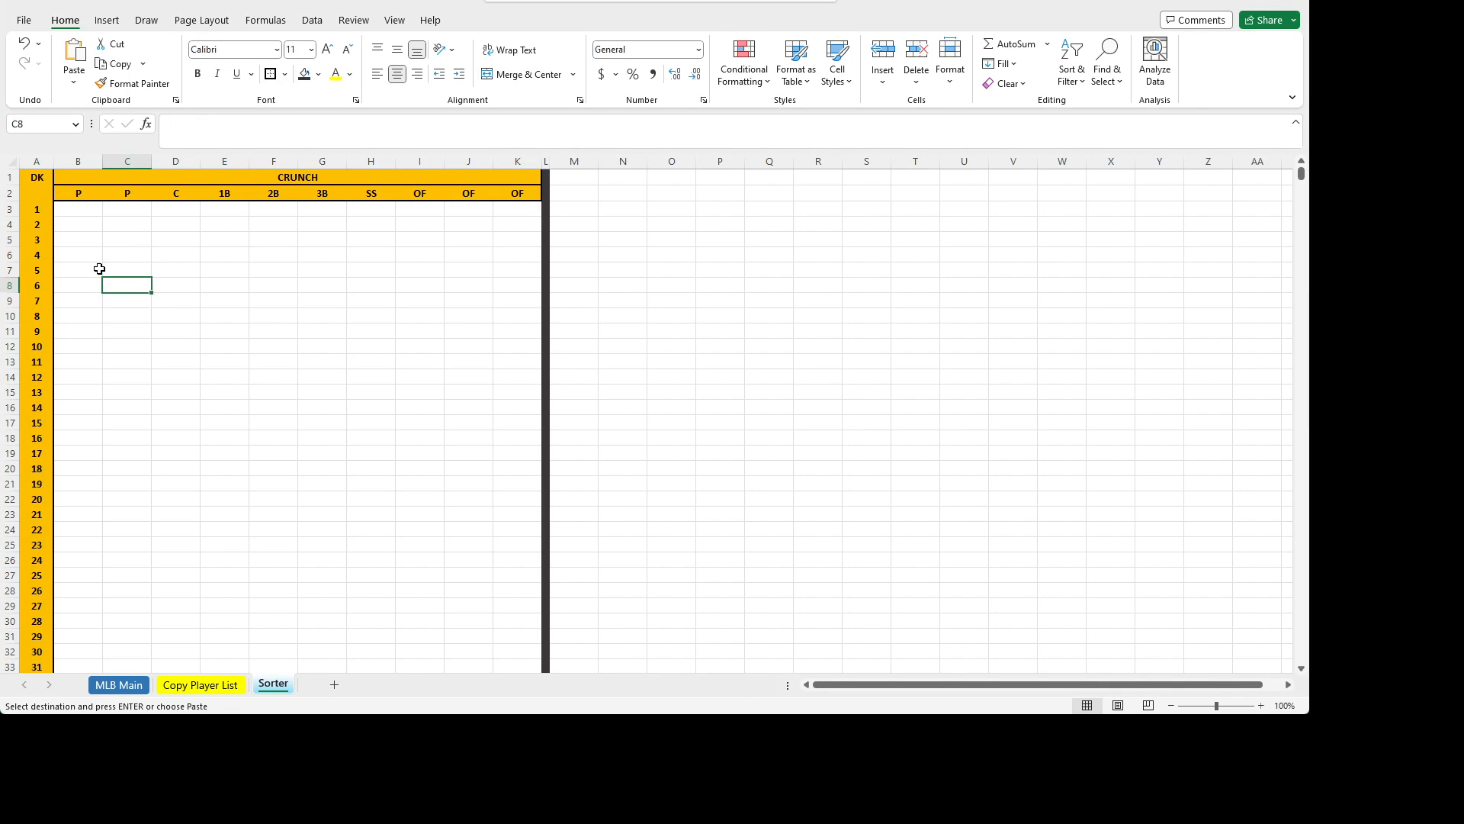
key("Escape")
- Test column A's colour switching by setting cell A1 to FD and back to DK
left_click(37, 180)
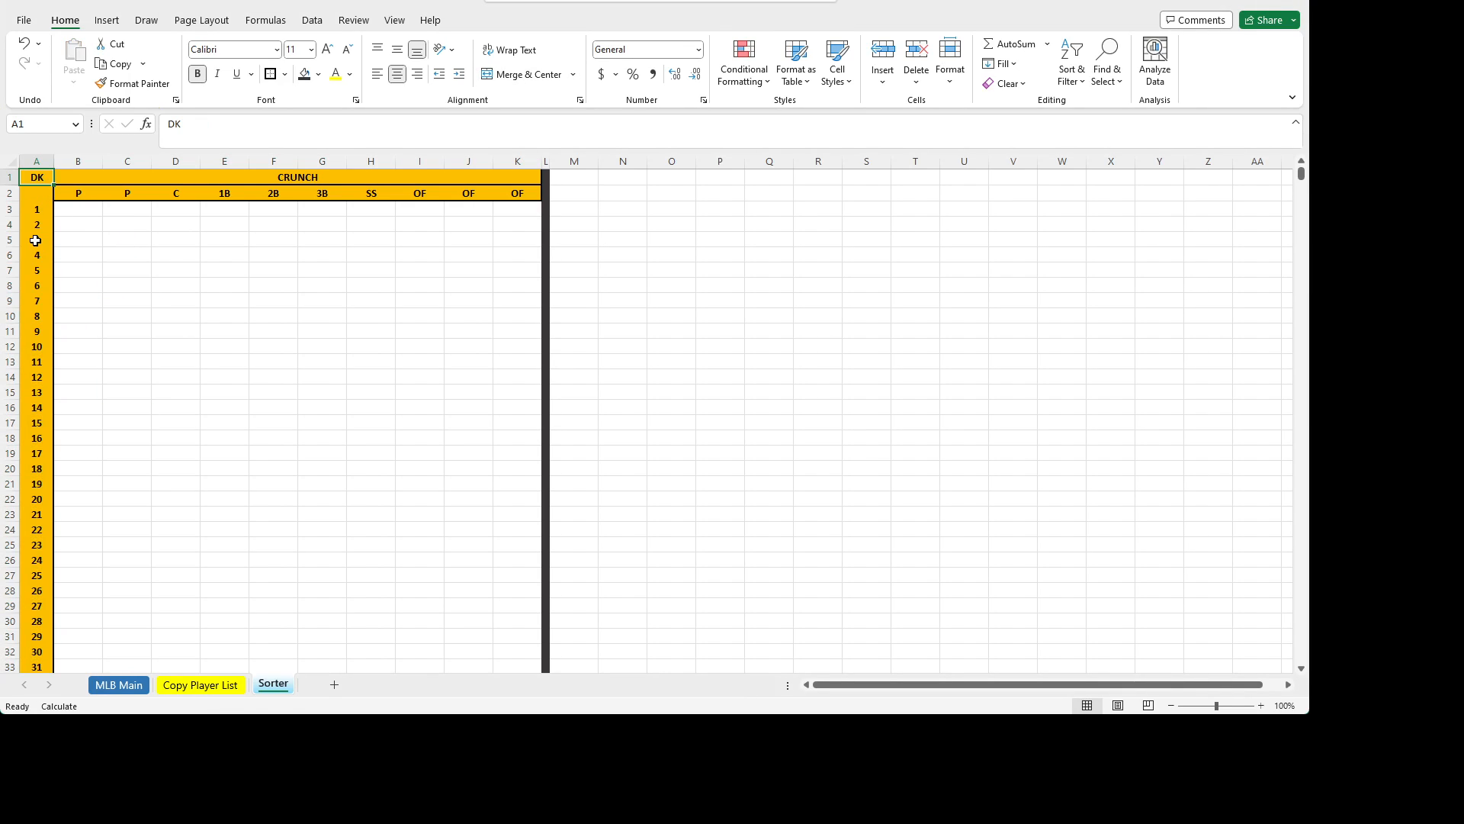
type("FD")
key("ctrl+Return")
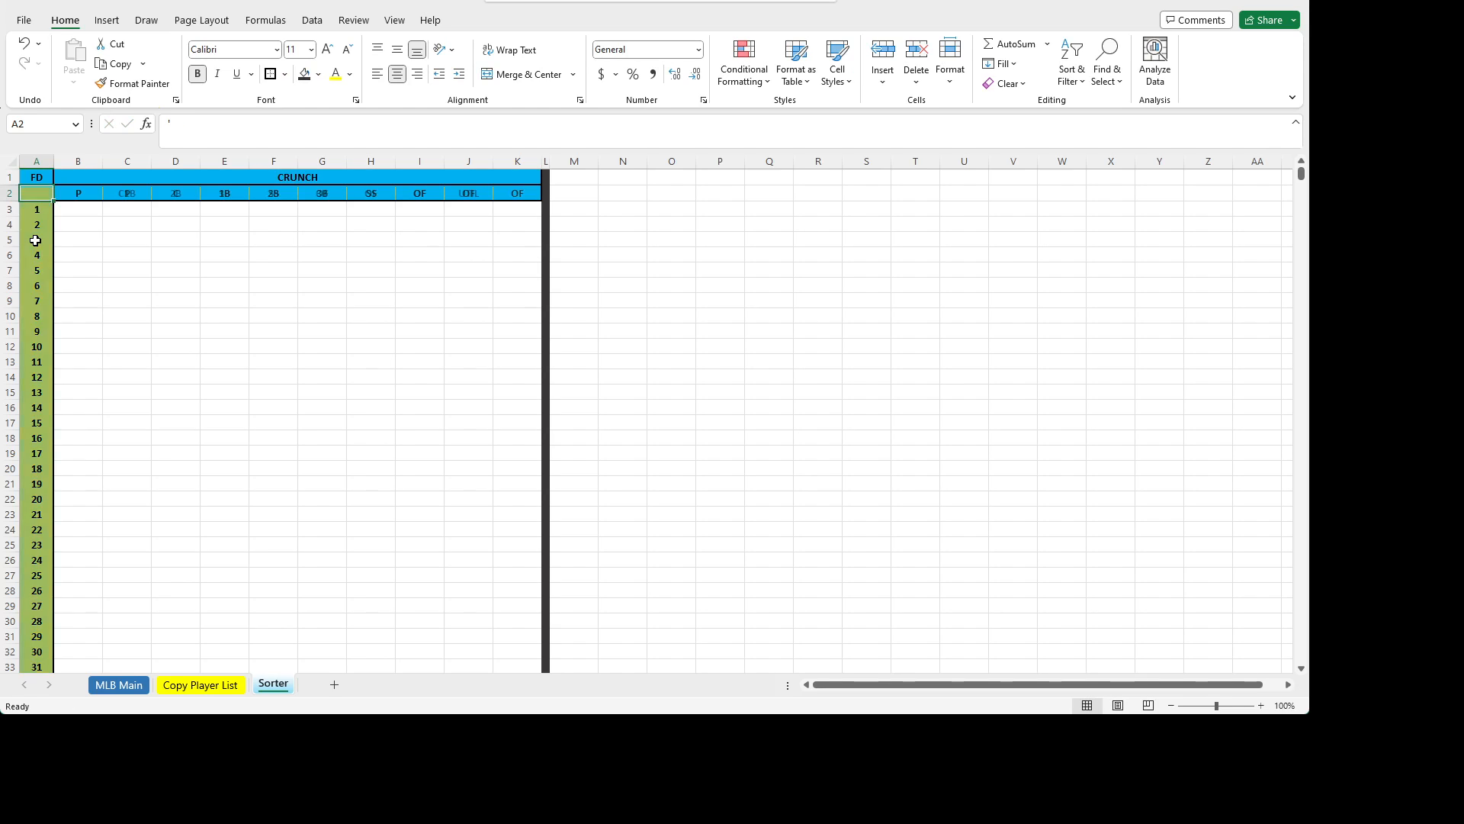
type("DK")
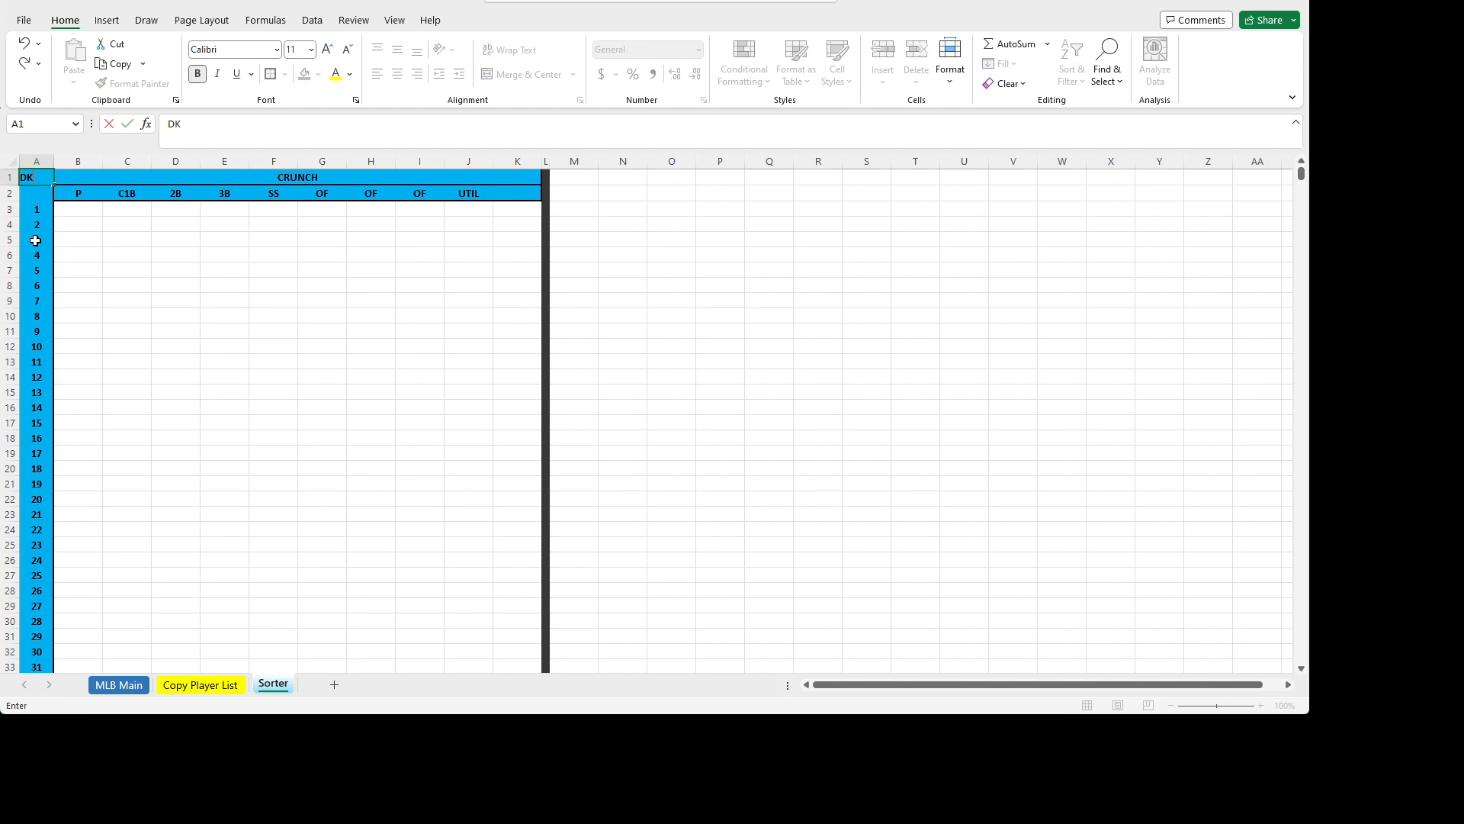
key("Return")
left_click(188, 267)
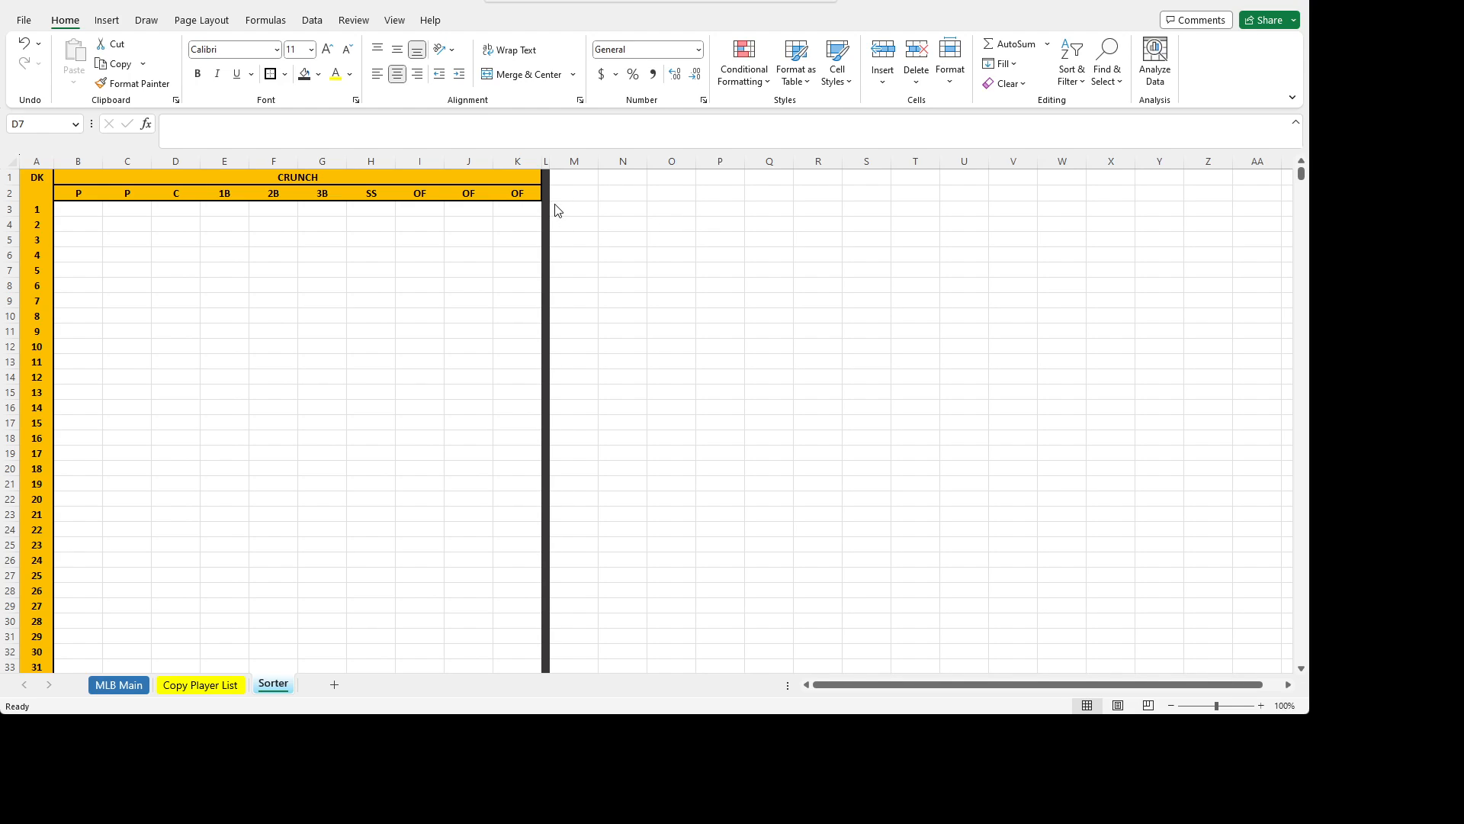
- Copy the position header row B2:K2 and paste it into M2:V2 beside the dark divider column
left_click(86, 194)
left_click_drag(86, 194, 530, 197)
key("ctrl+c")
left_click(584, 195)
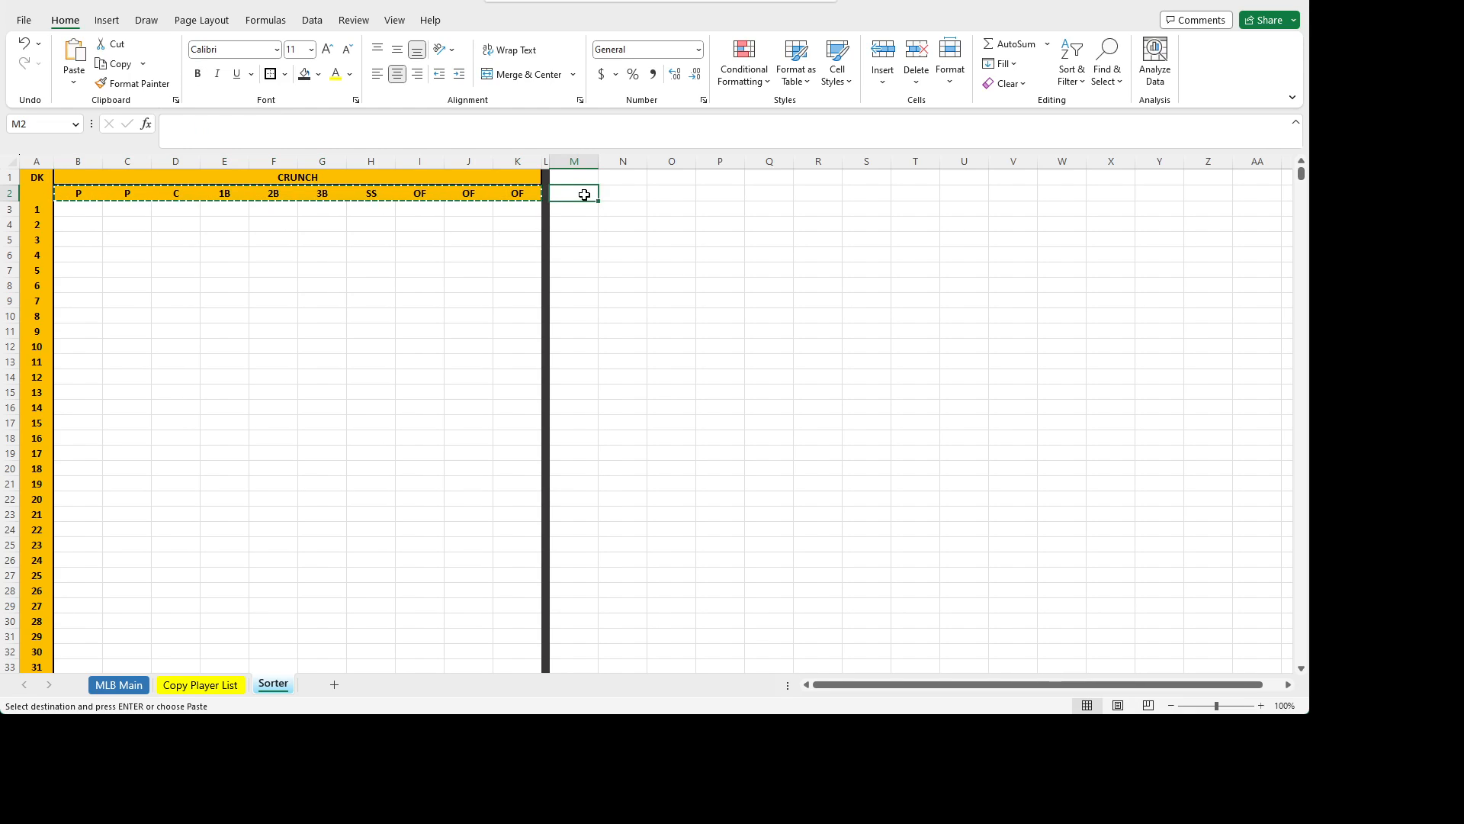
key("ctrl+v")
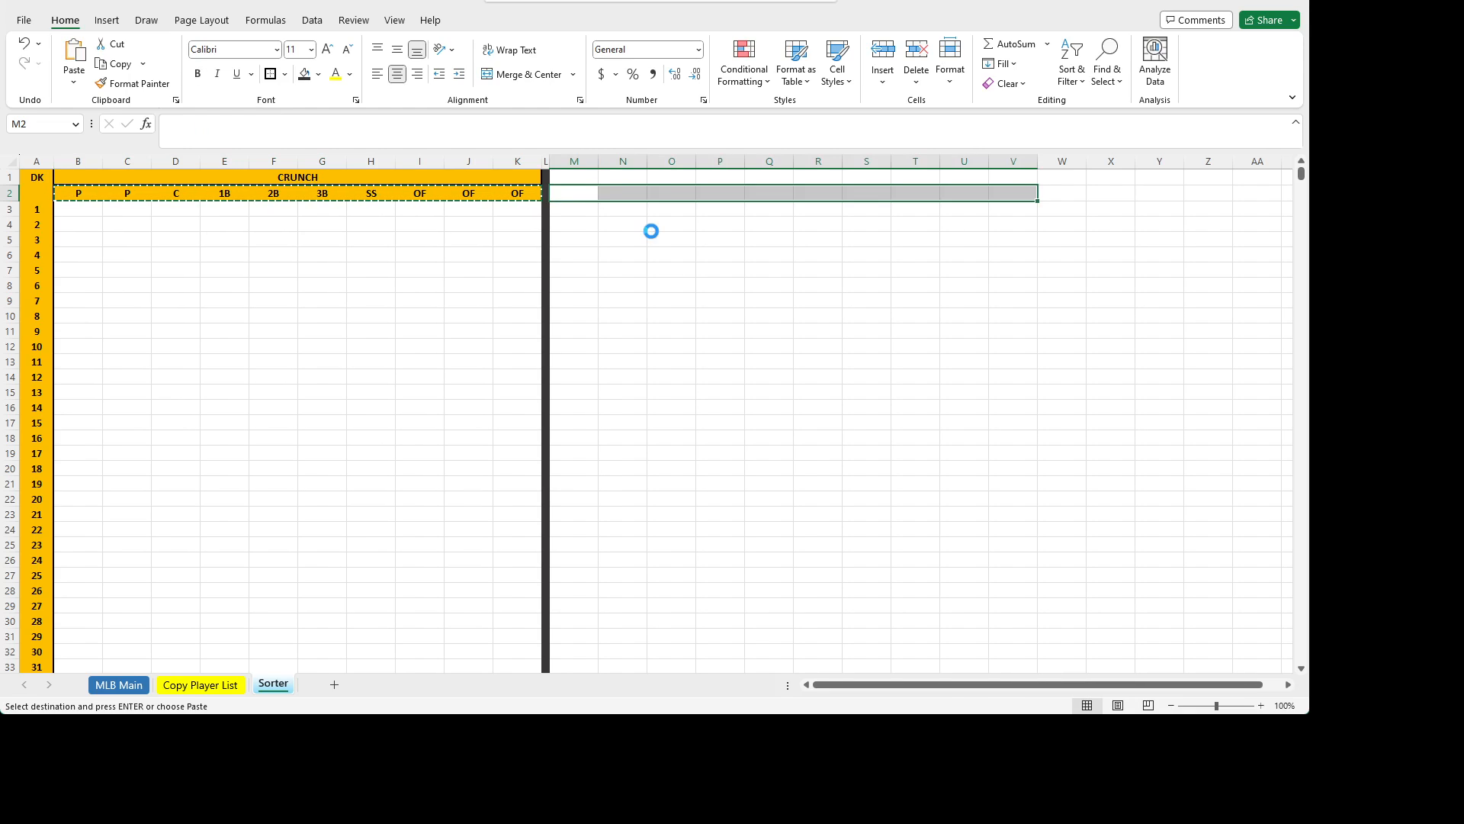
left_click(705, 258)
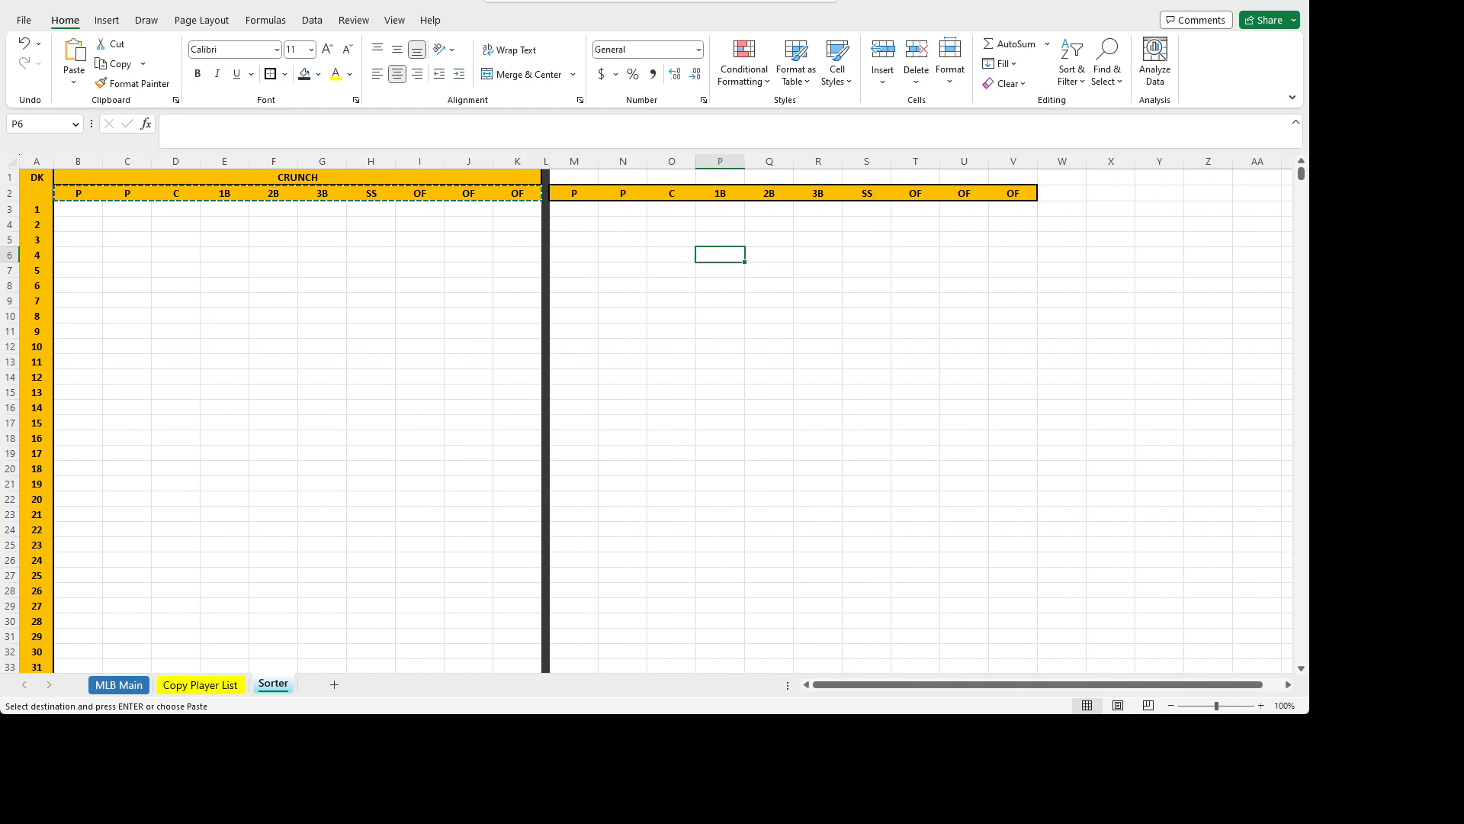
- Copy the formatted, merged STRIPPED NAMES title from the other workbook into M1:V1 above the second set of position headers
key("alt+Tab")
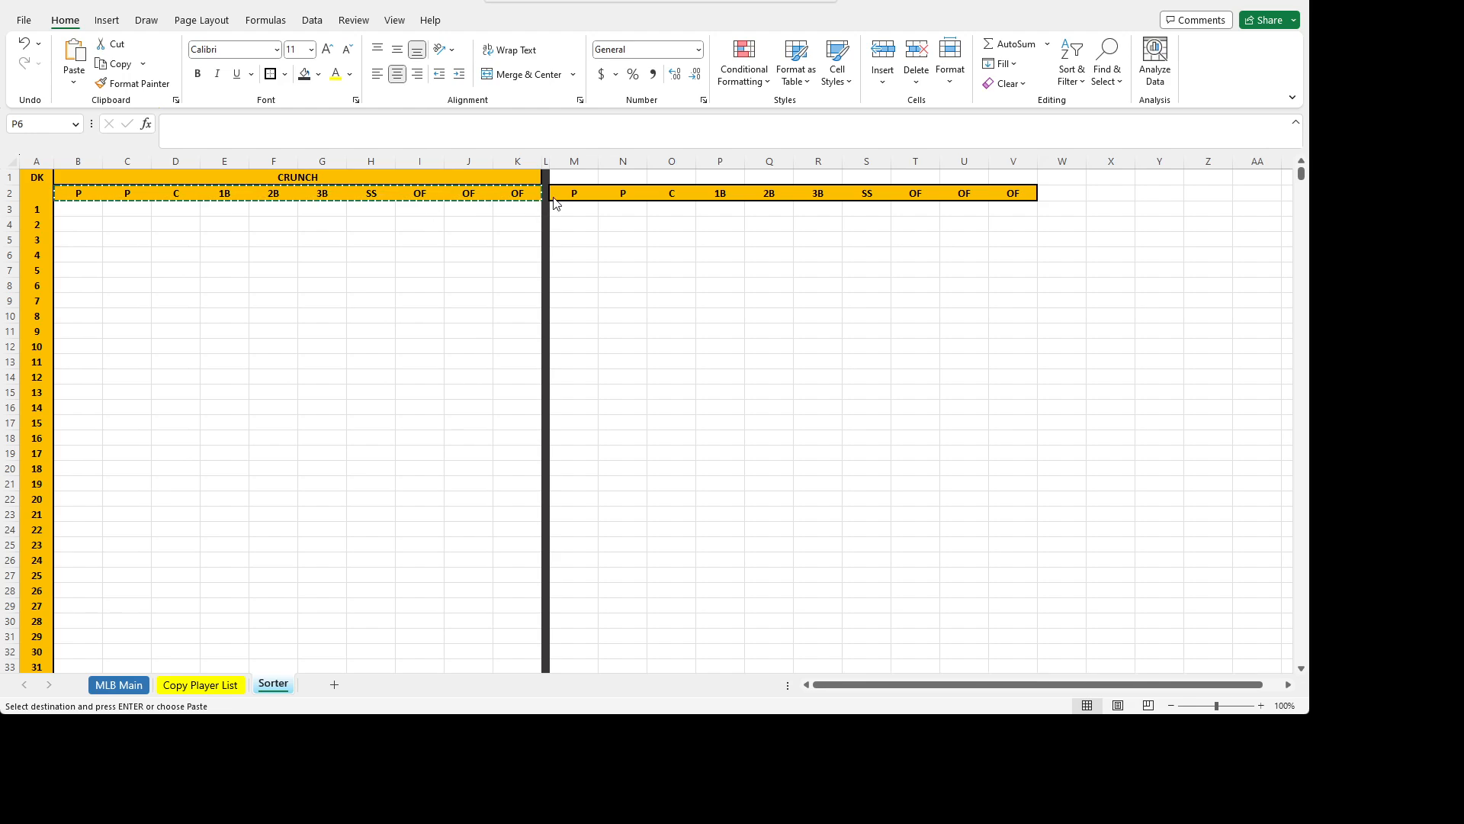
left_click_drag(570, 177, 1008, 145)
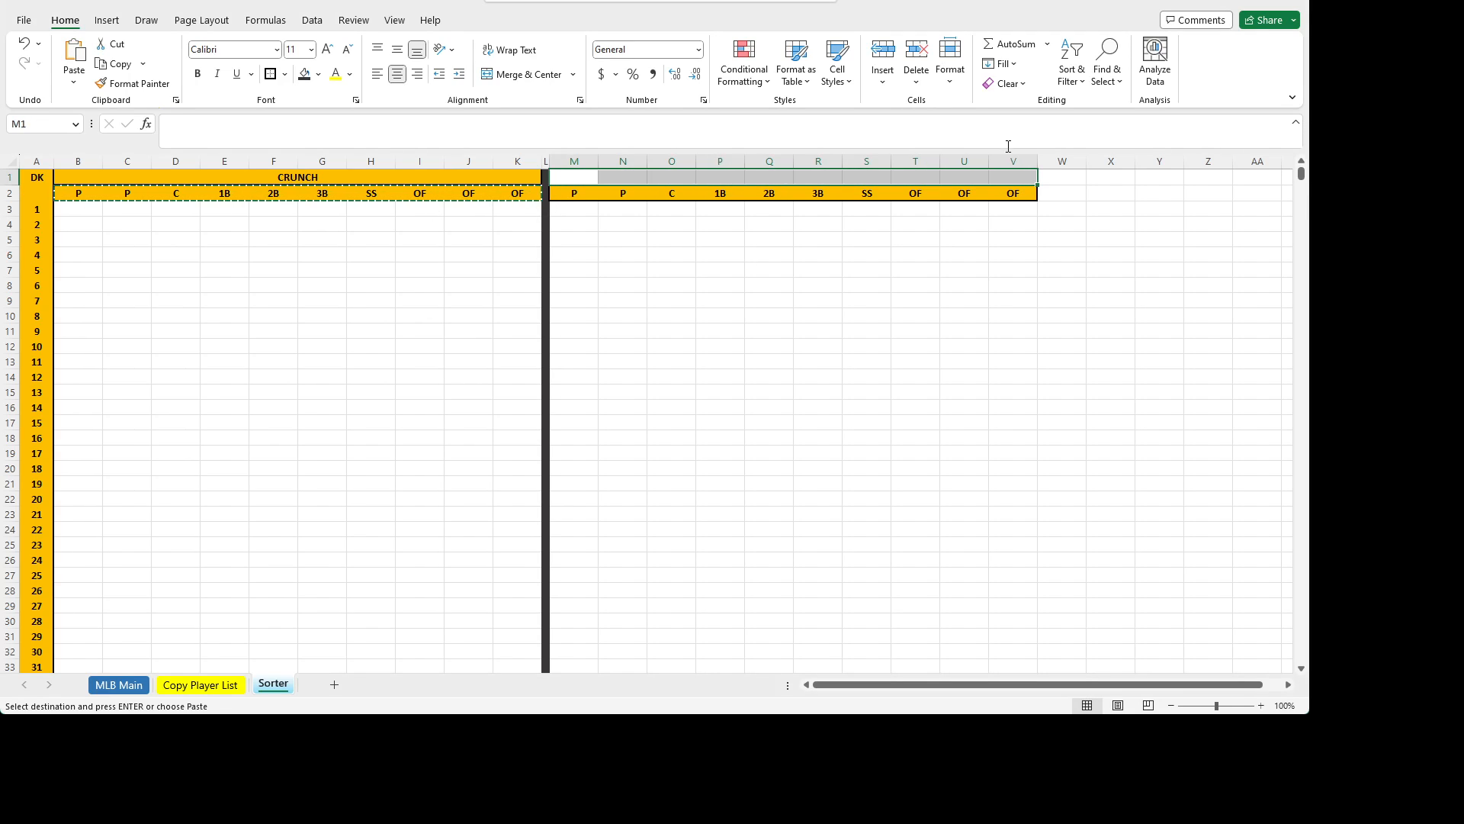
key("alt+Tab")
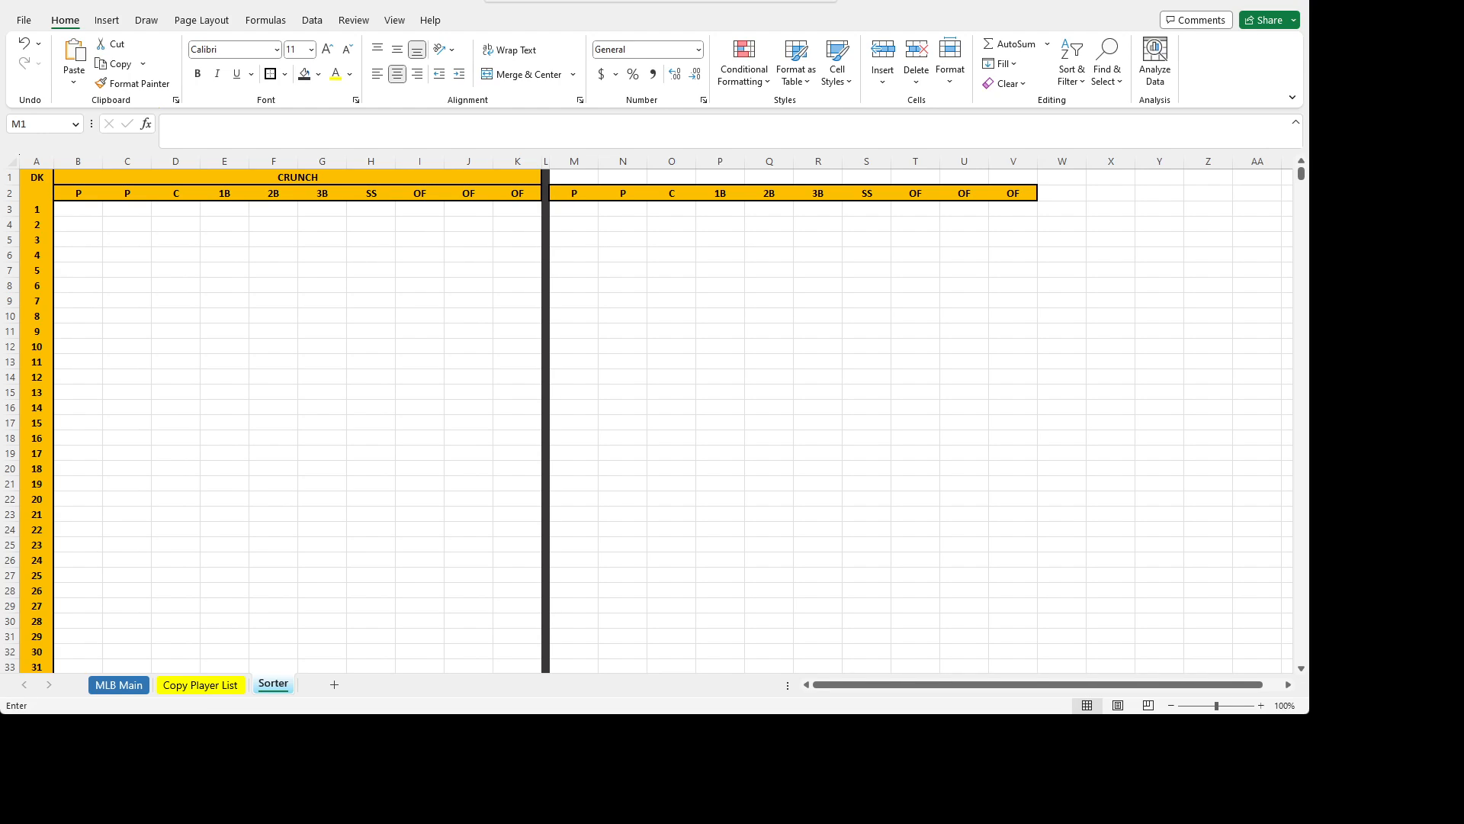
key("Return")
key("Return")
key("ctrl+c")
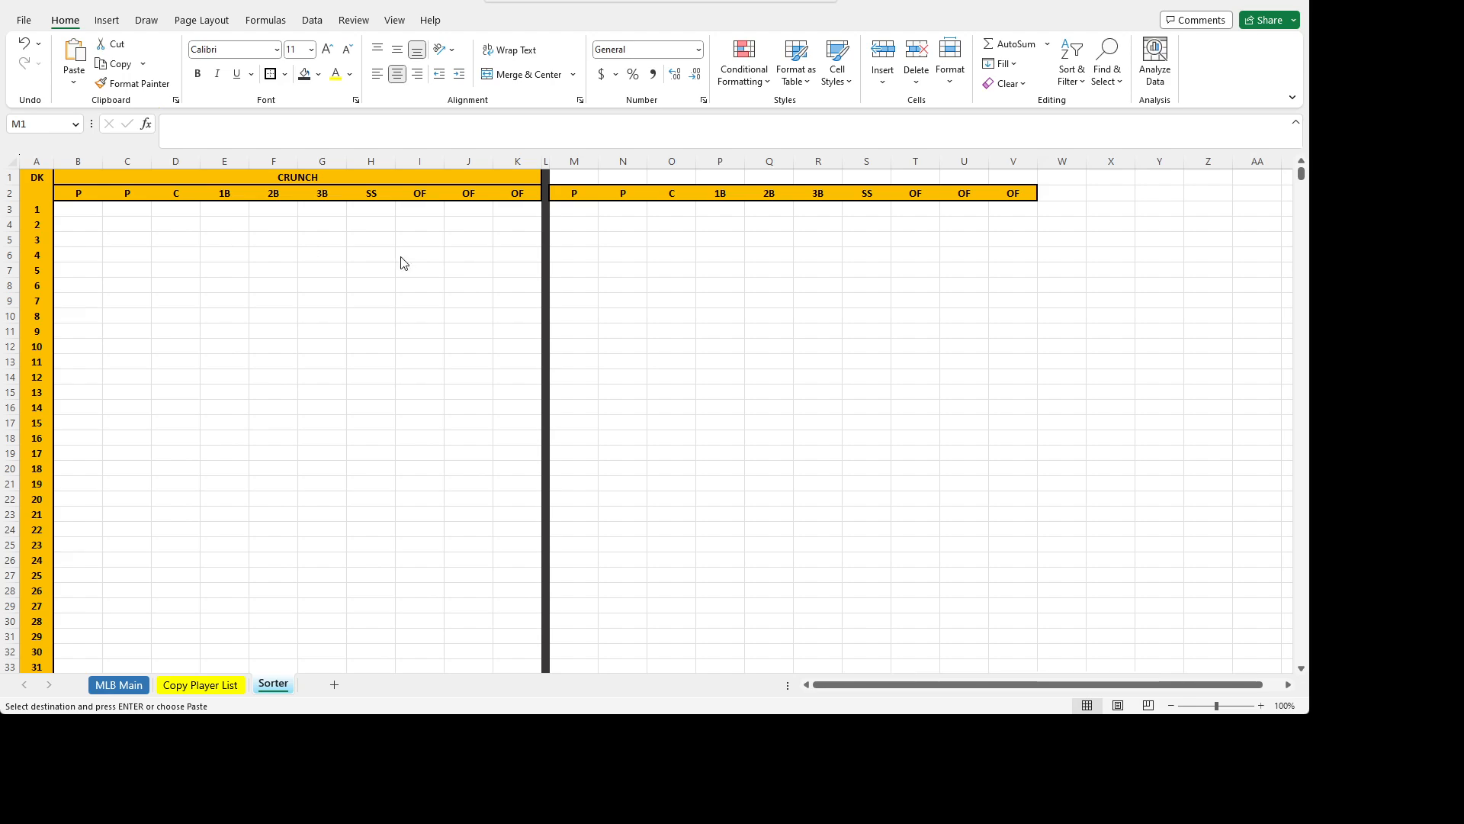
left_click(578, 178)
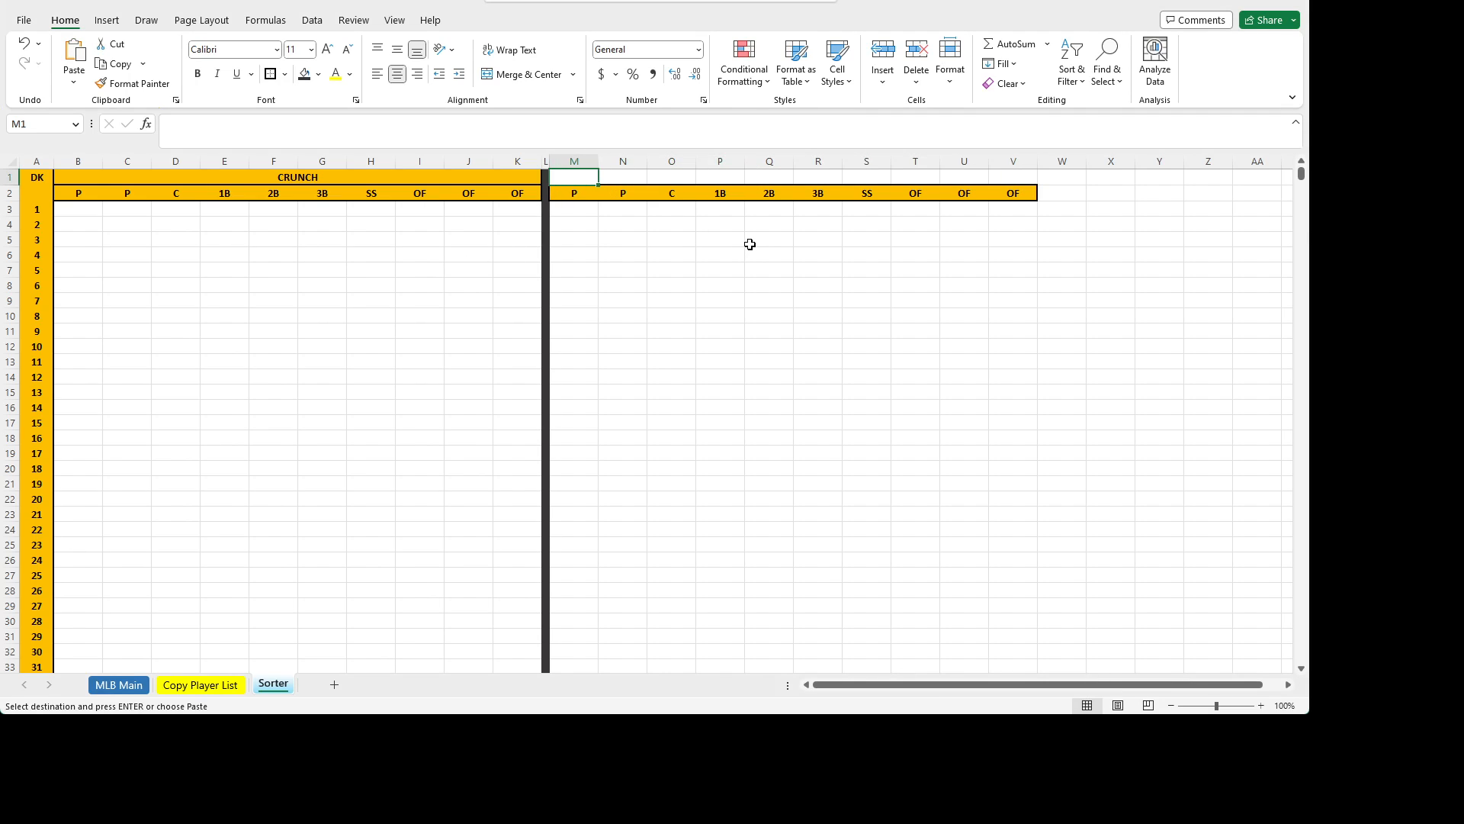
key("ctrl+v")
left_click(604, 191)
left_click(574, 176)
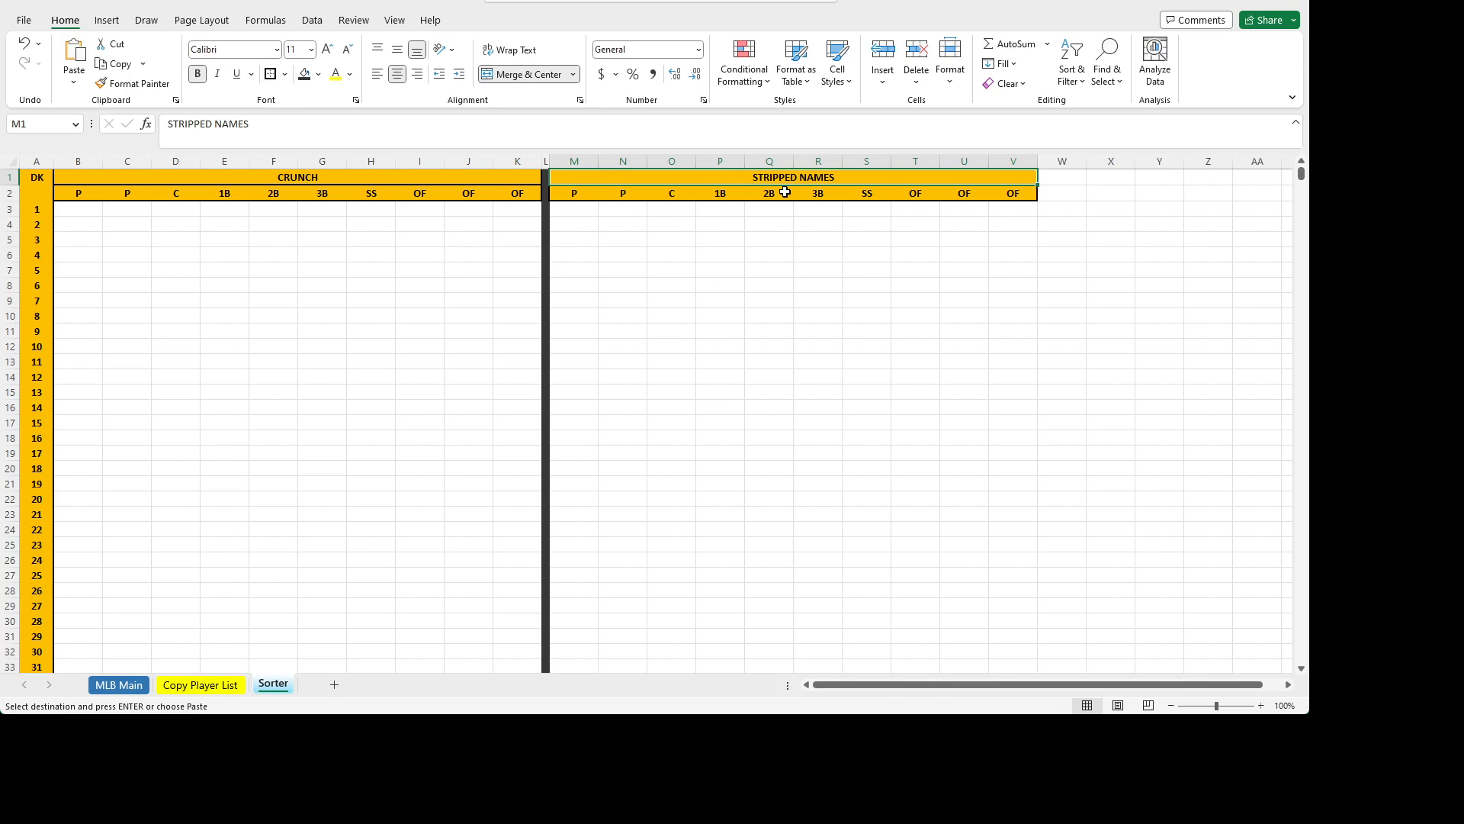
left_click(762, 254)
- Test the CRUNCH and STRIPPED NAMES headers together by setting cell A1 to FD and back to DK
left_click(37, 177)
type("DFD")
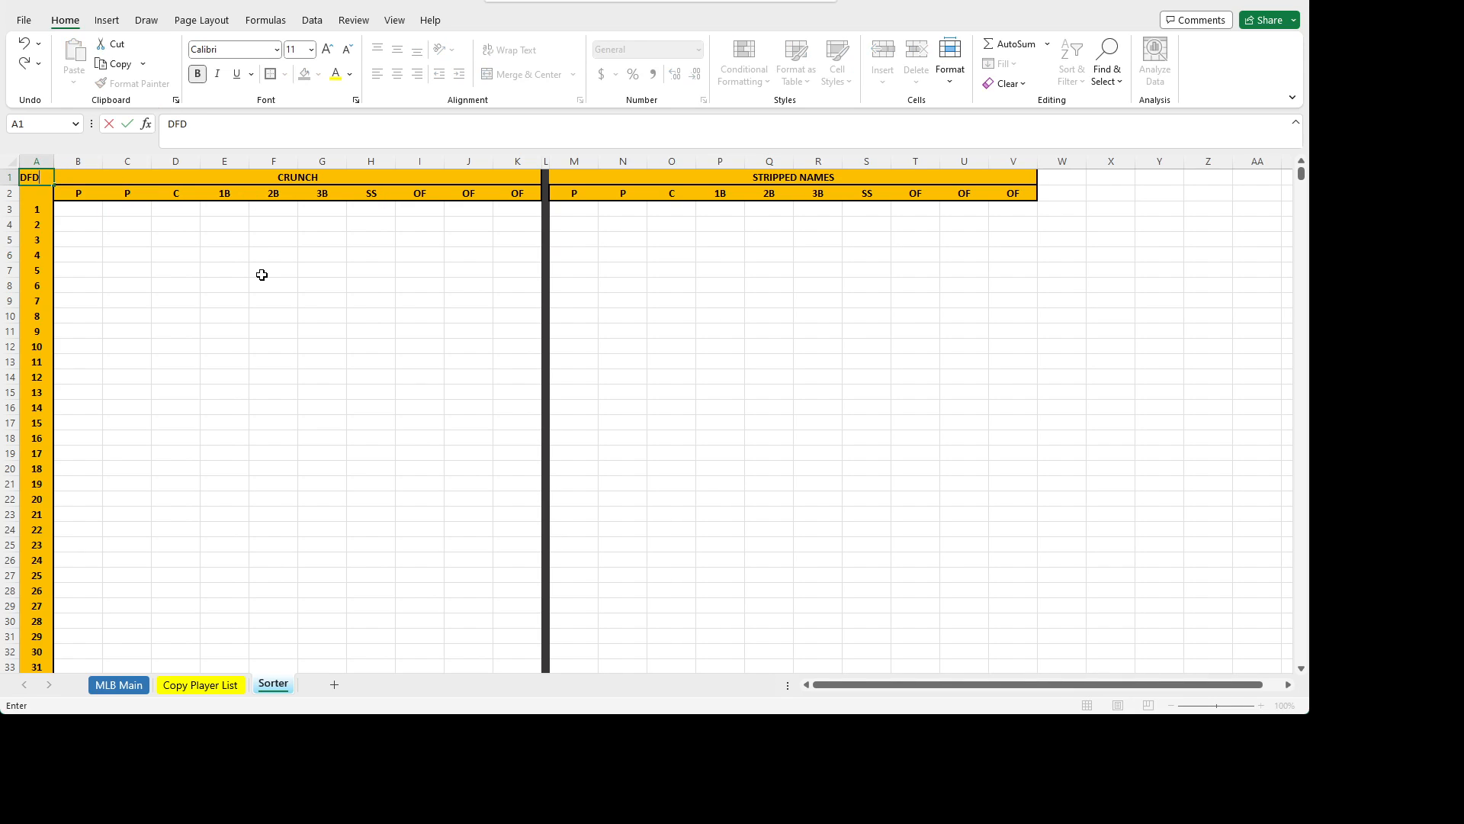
key("BackSpace")
type("FD")
key("Return")
key("Up")
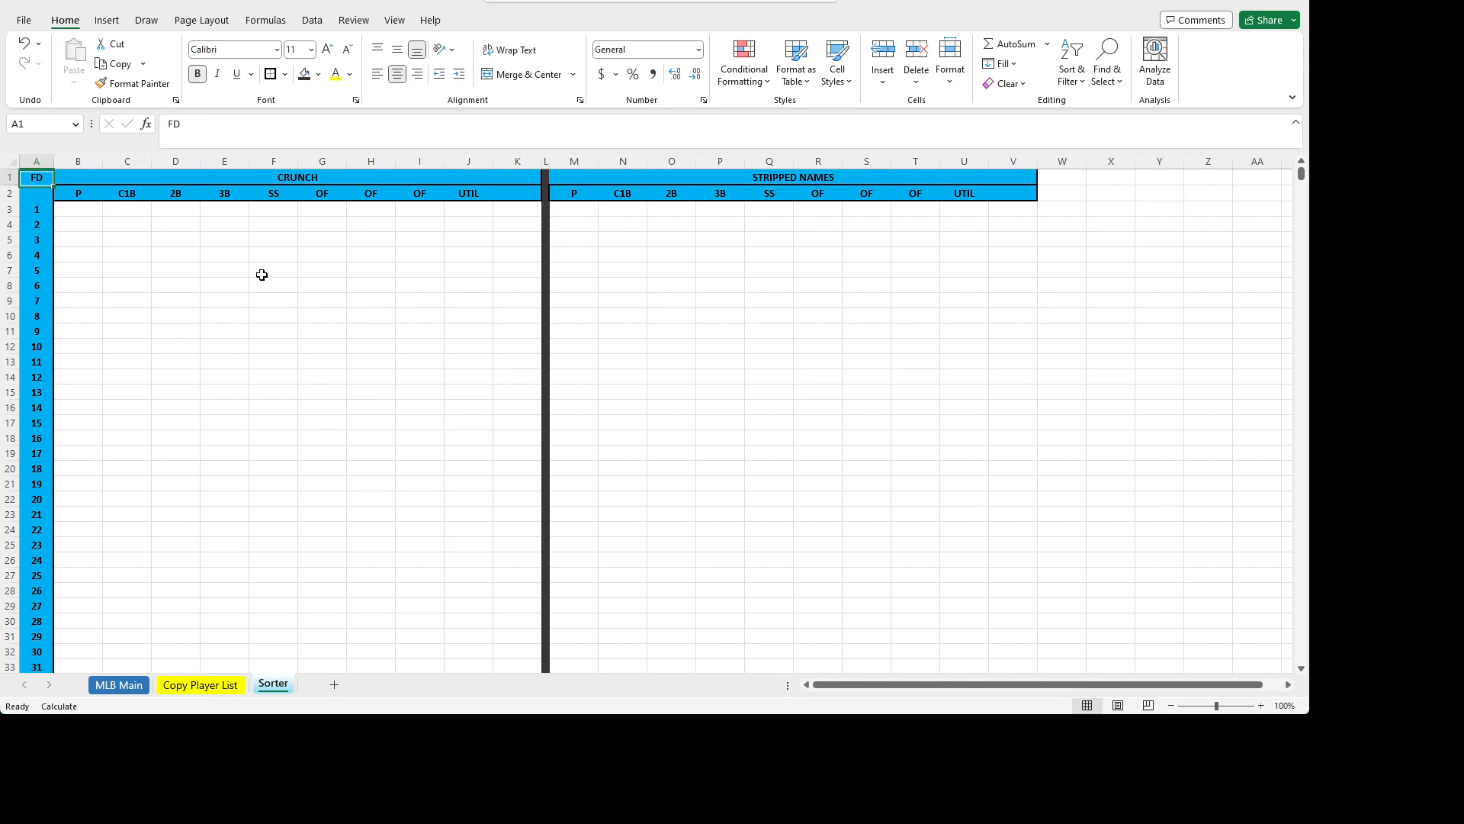
type("DK")
key("Return")
key("Right")
key("Right")
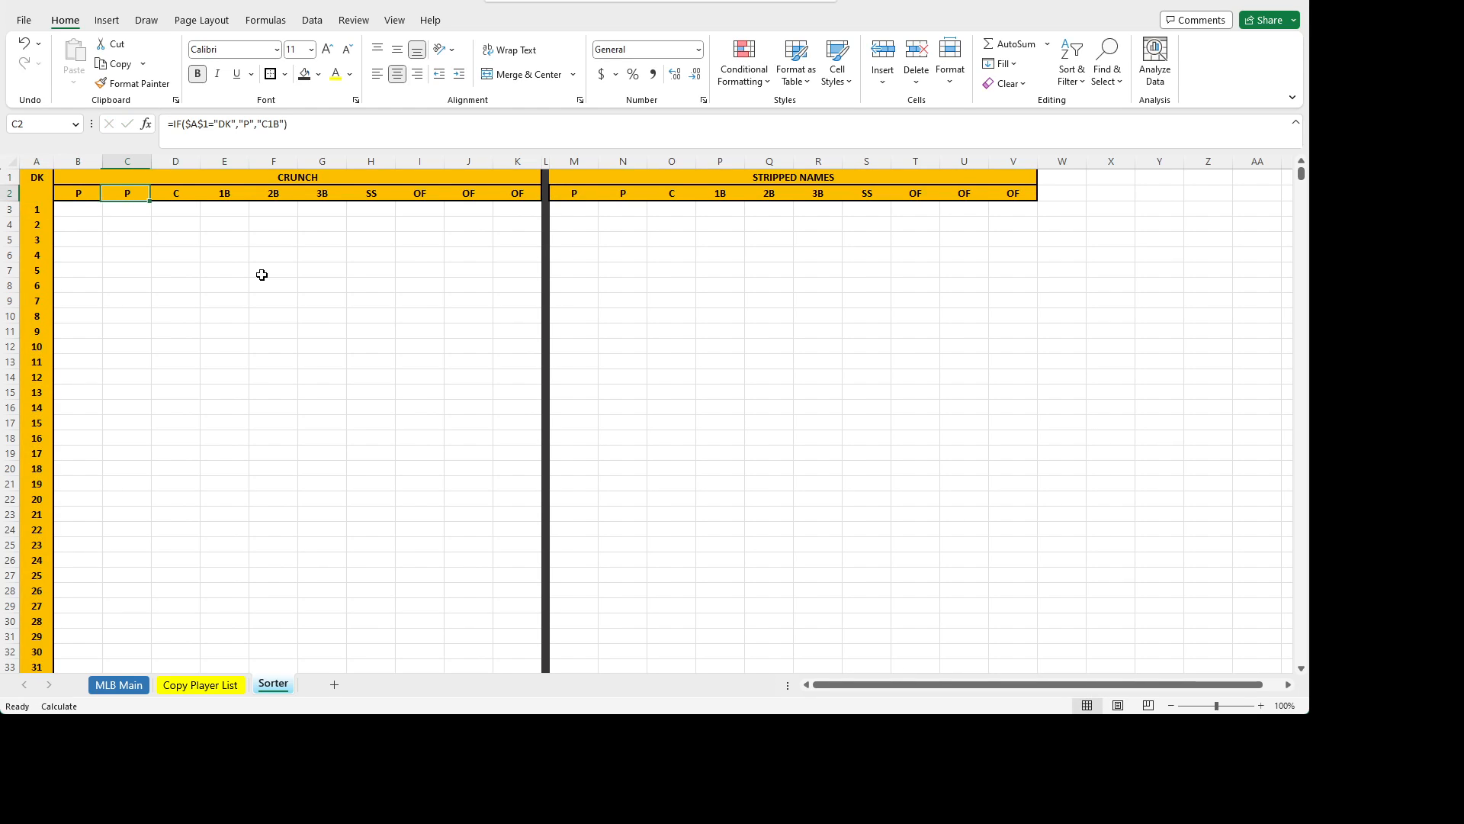
- Highlight B3, the first cell of the CRUNCH section, with a yellow patterned fill
left_click(574, 211)
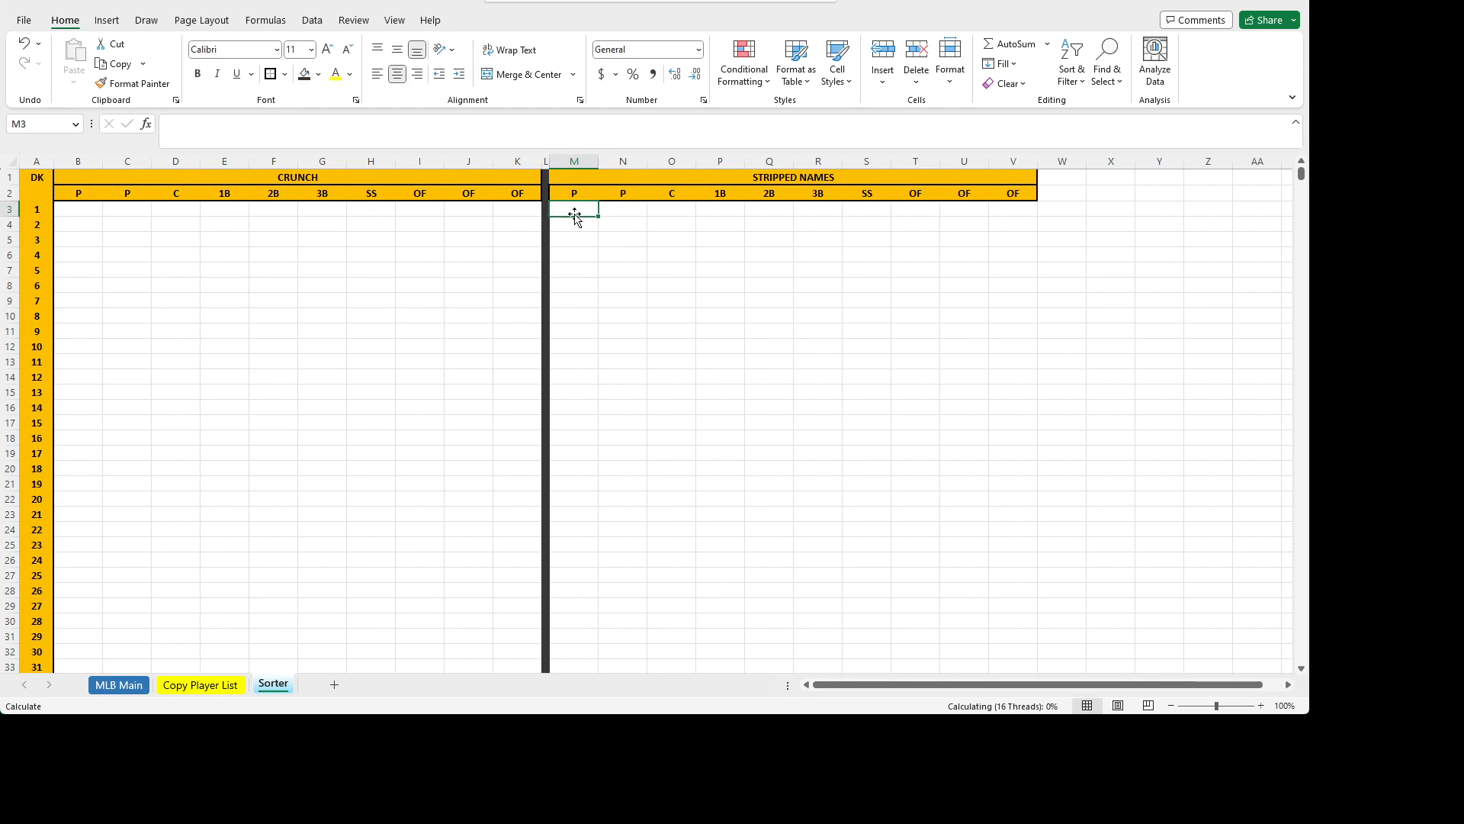
left_click(76, 209)
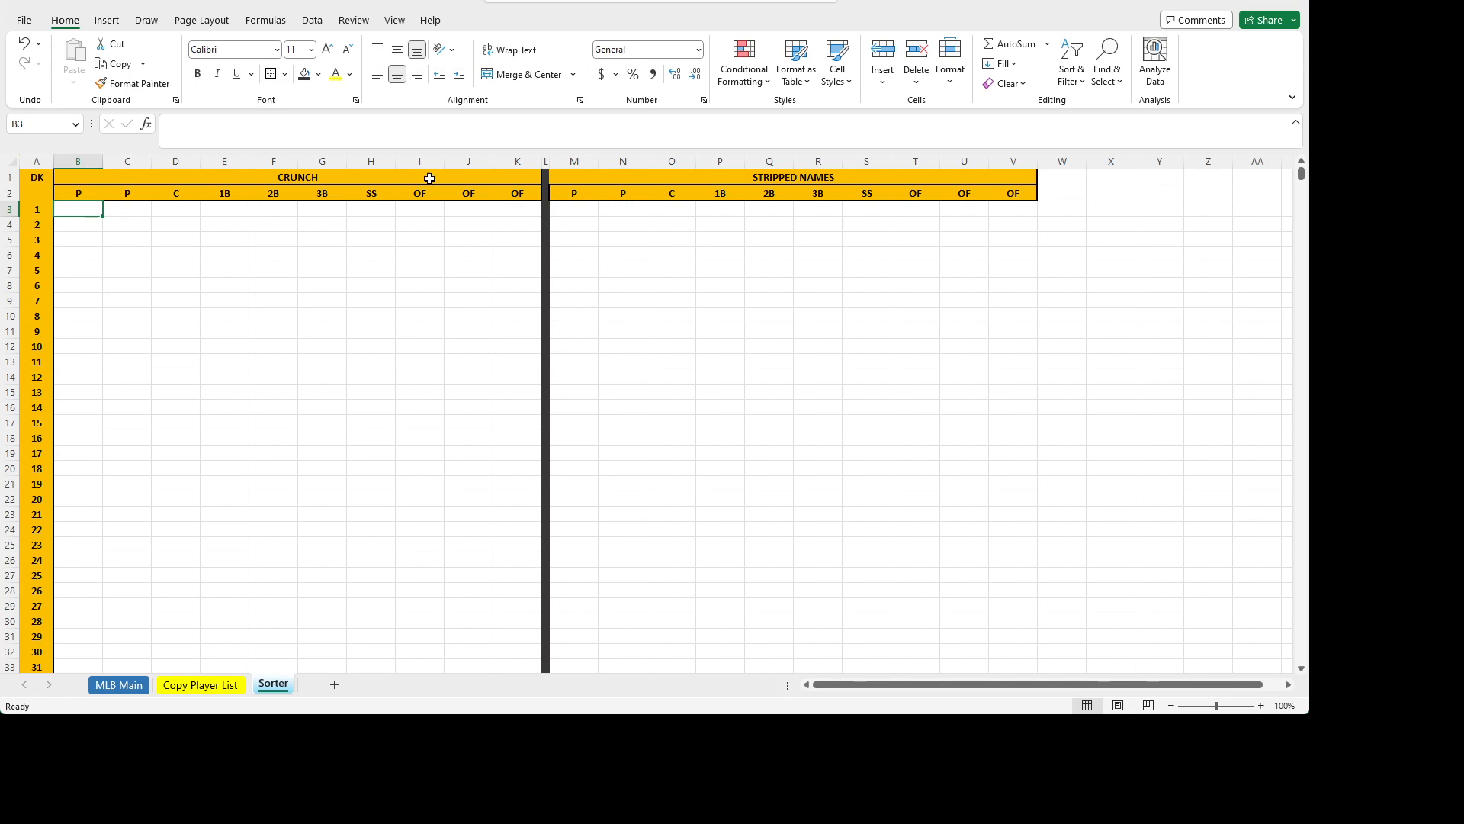
left_click(570, 210)
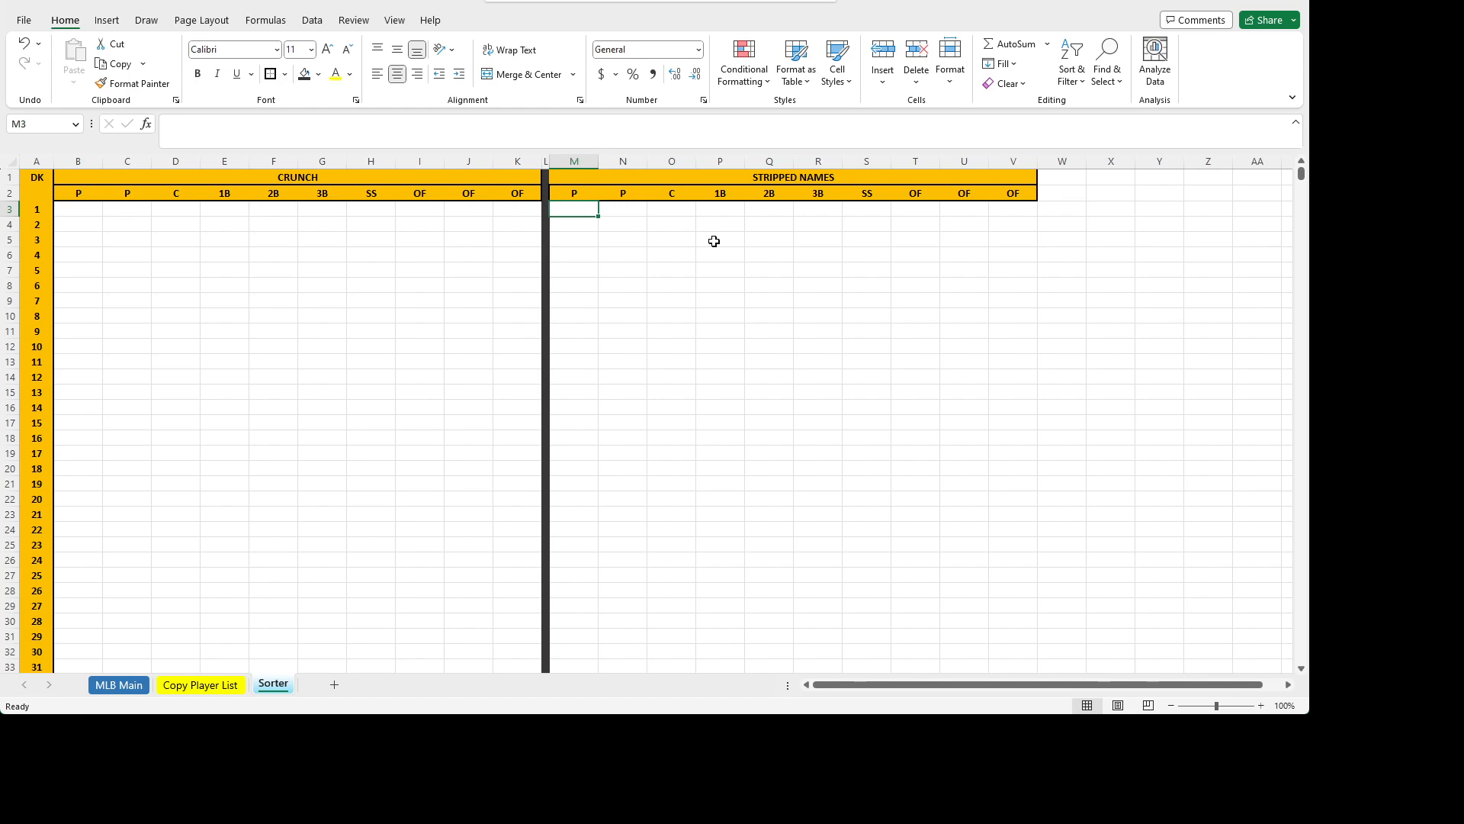
left_click(83, 212)
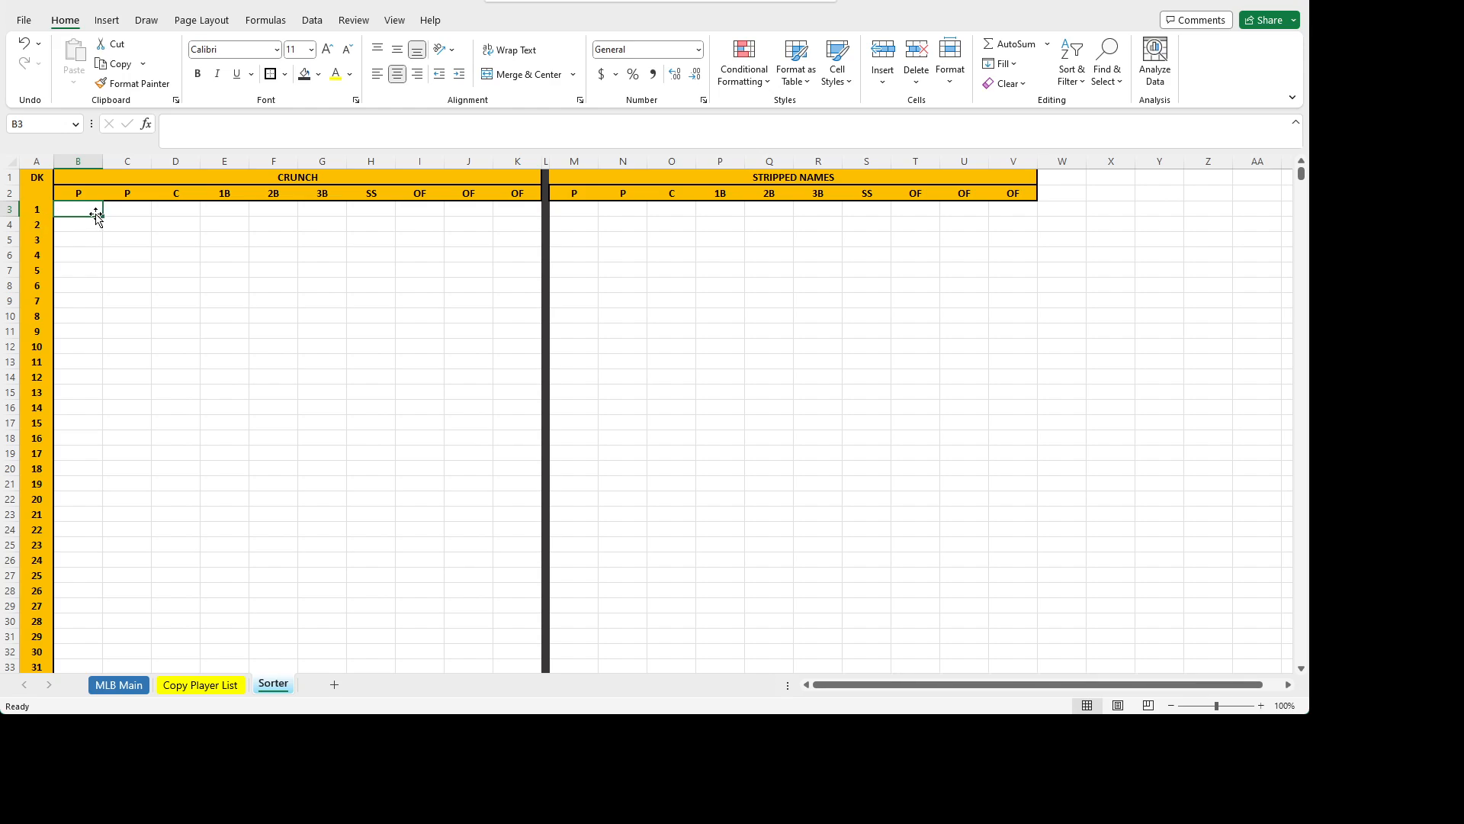
left_click(760, 73)
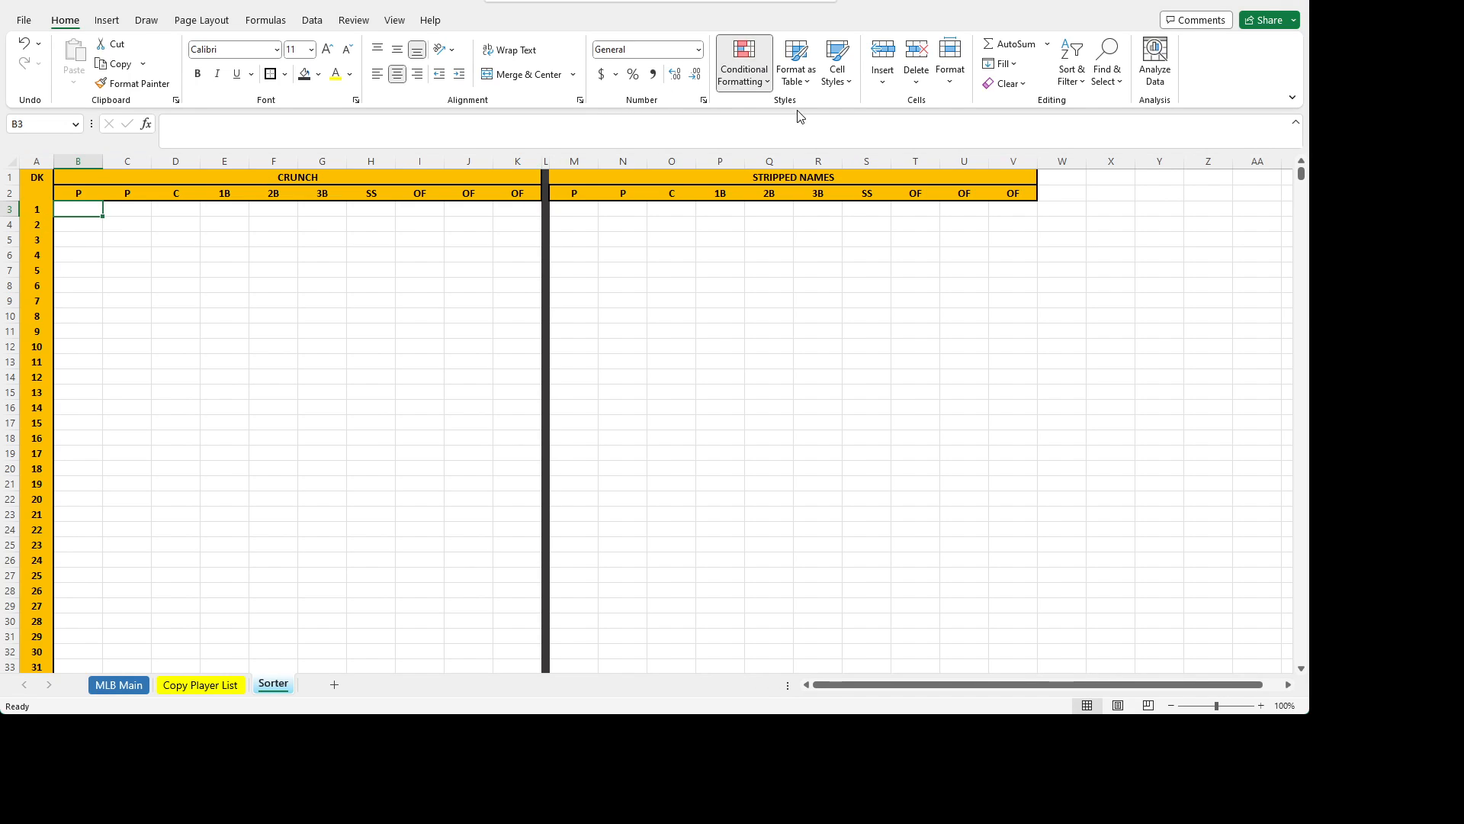
left_click(923, 365)
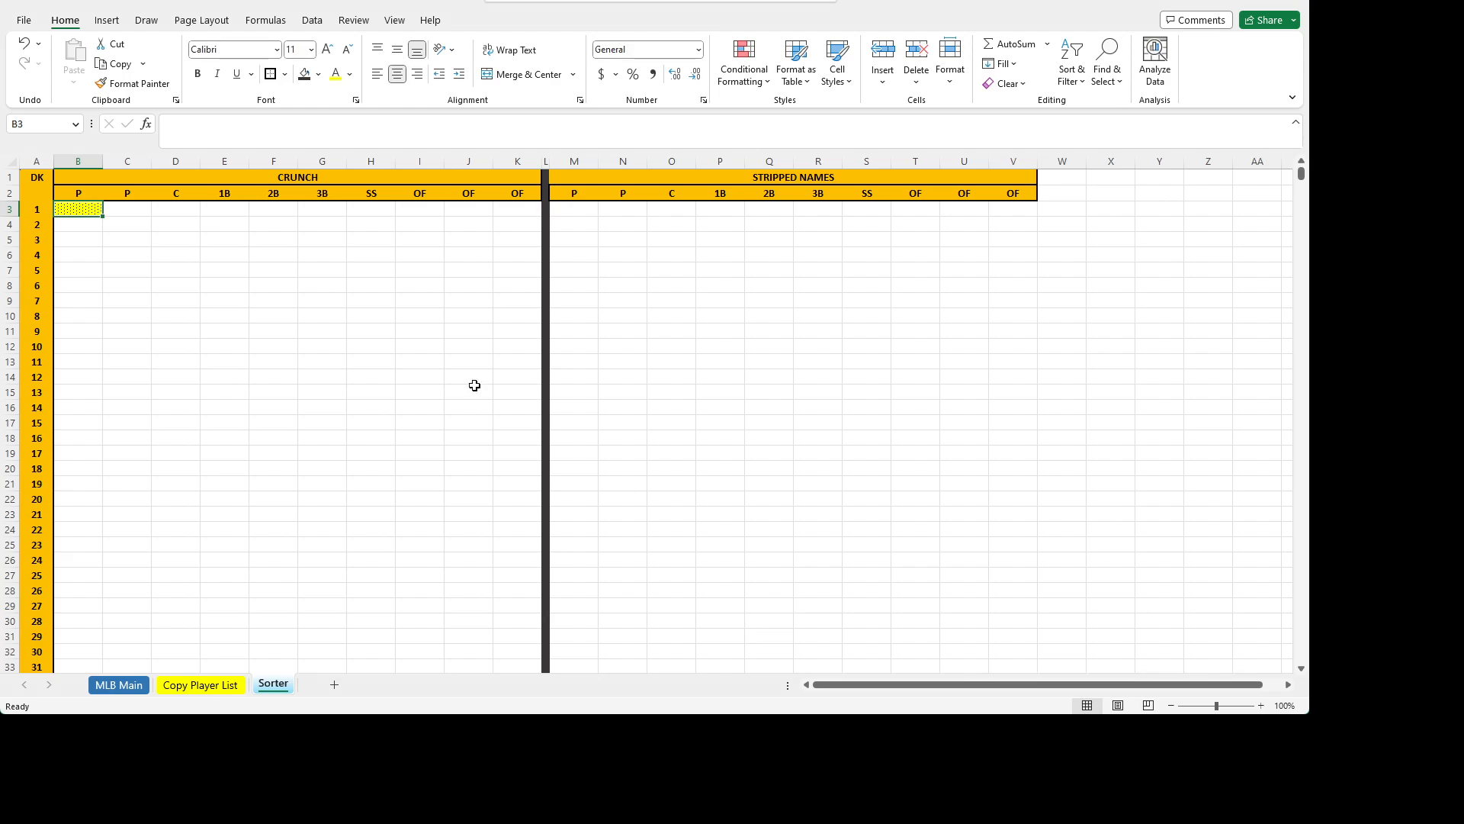
left_click(327, 285)
- Copy the player lineups from the other window and paste them into the CRUNCH section starting at cell B3
left_click(88, 210)
key("alt+Tab")
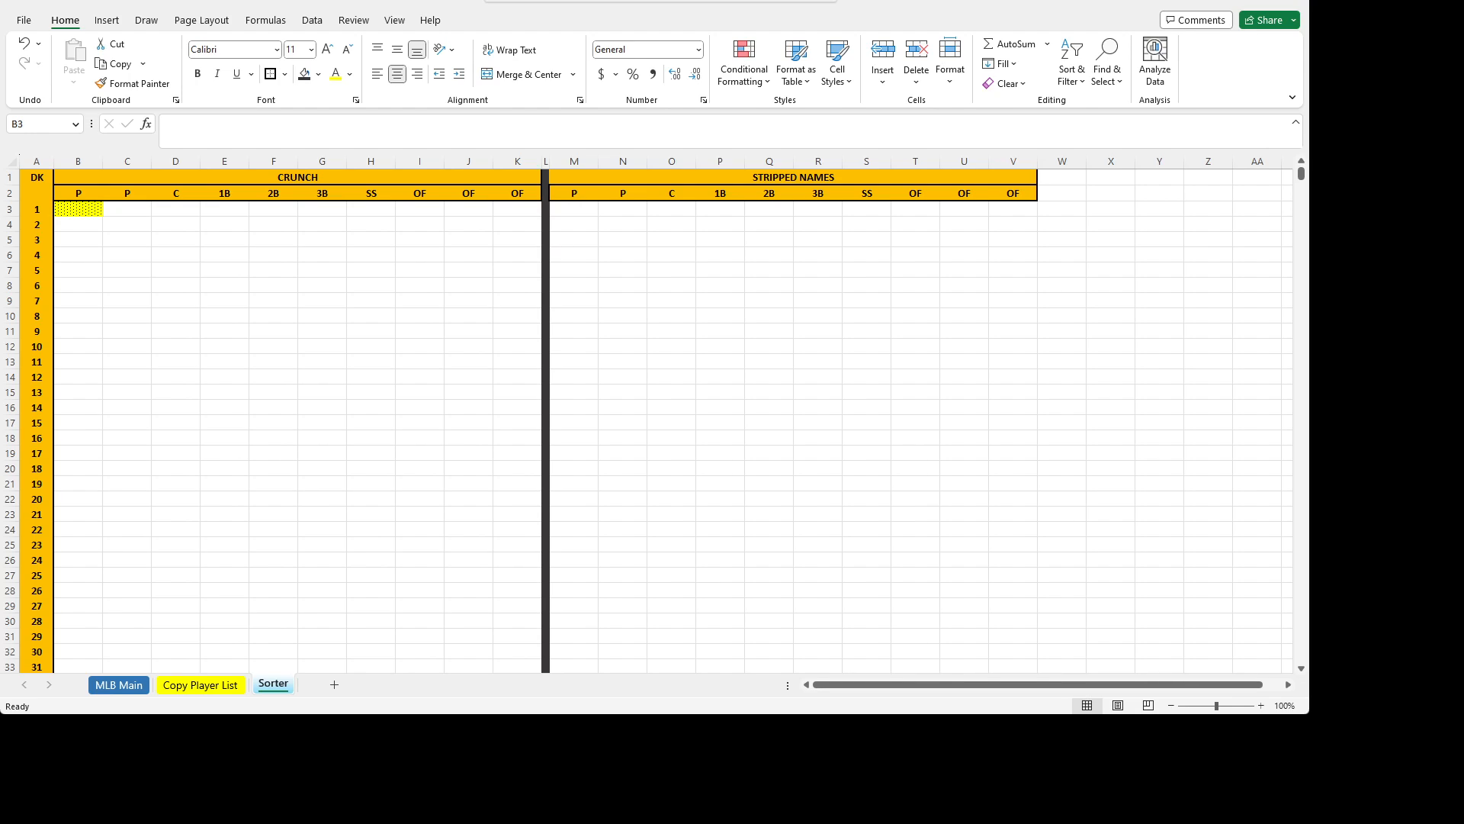
left_click(78, 209)
key("ctrl+c")
key("ctrl+v")
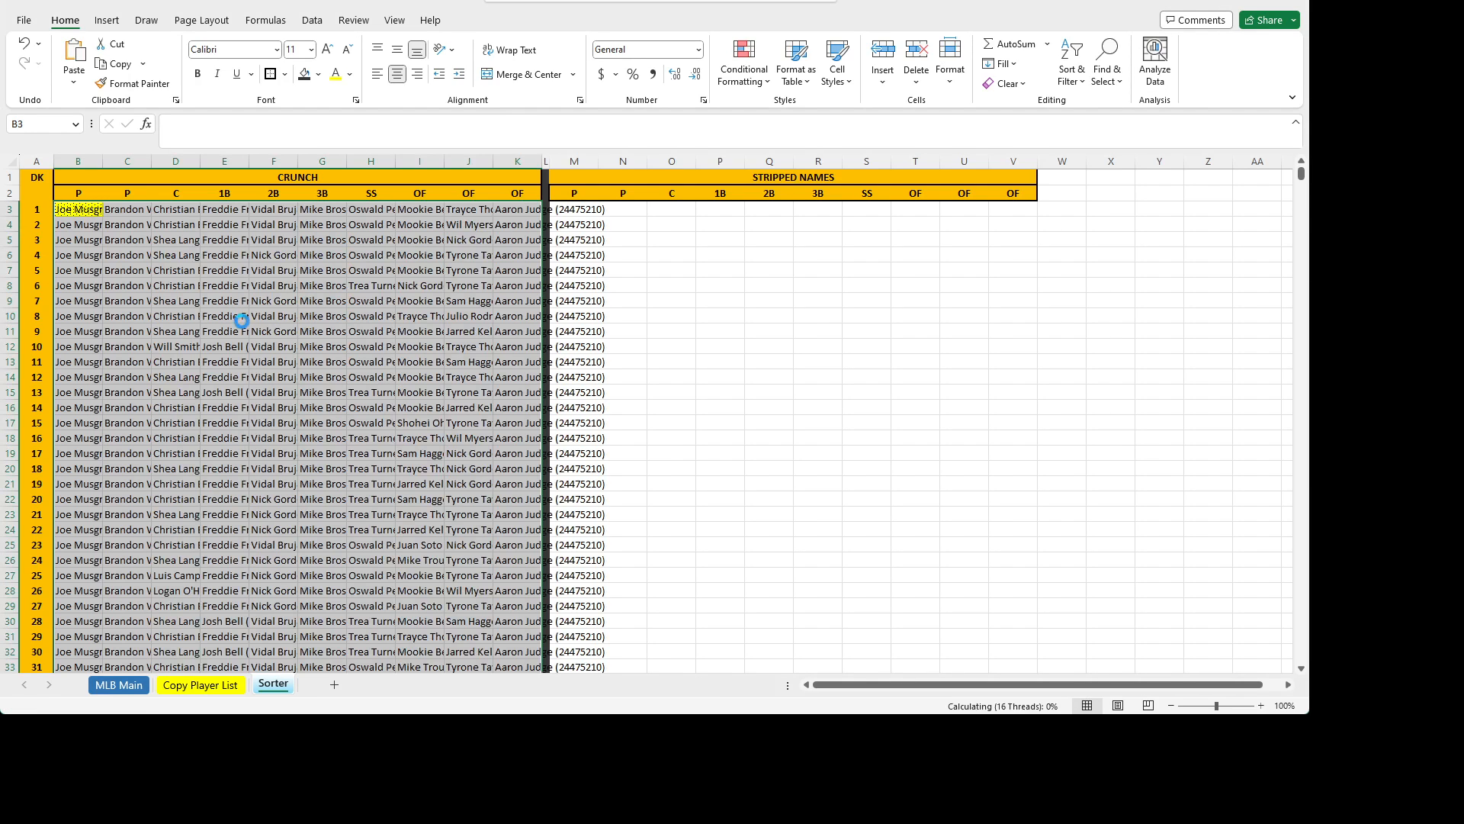
left_click(264, 329)
- Check whether the player IDs displayed over column M belong to column K's text or to the STRIPPED NAMES cells
left_click(562, 211)
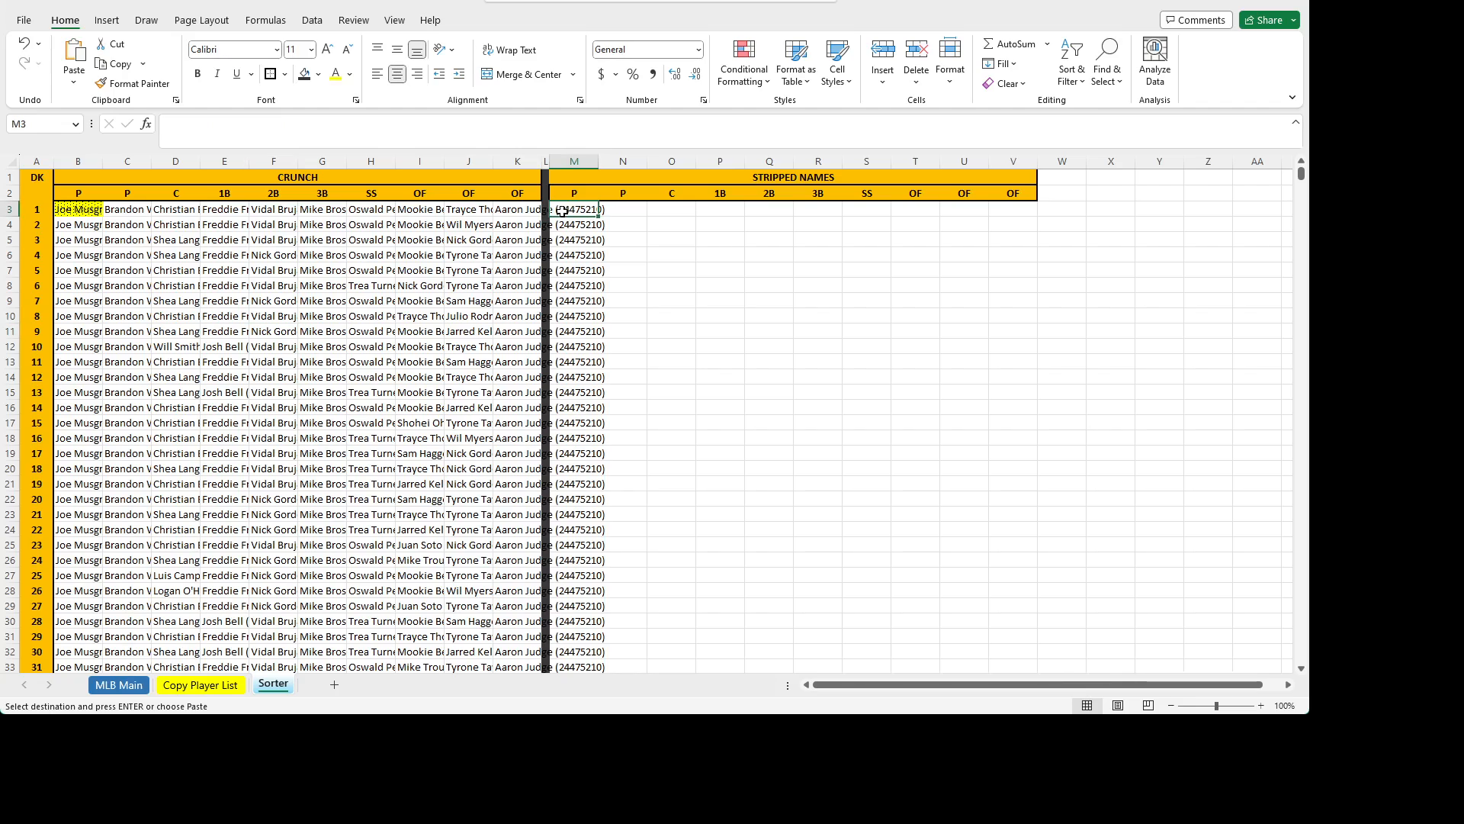
key("Left")
key("Left")
key("Right")
key("Right")
key("Right")
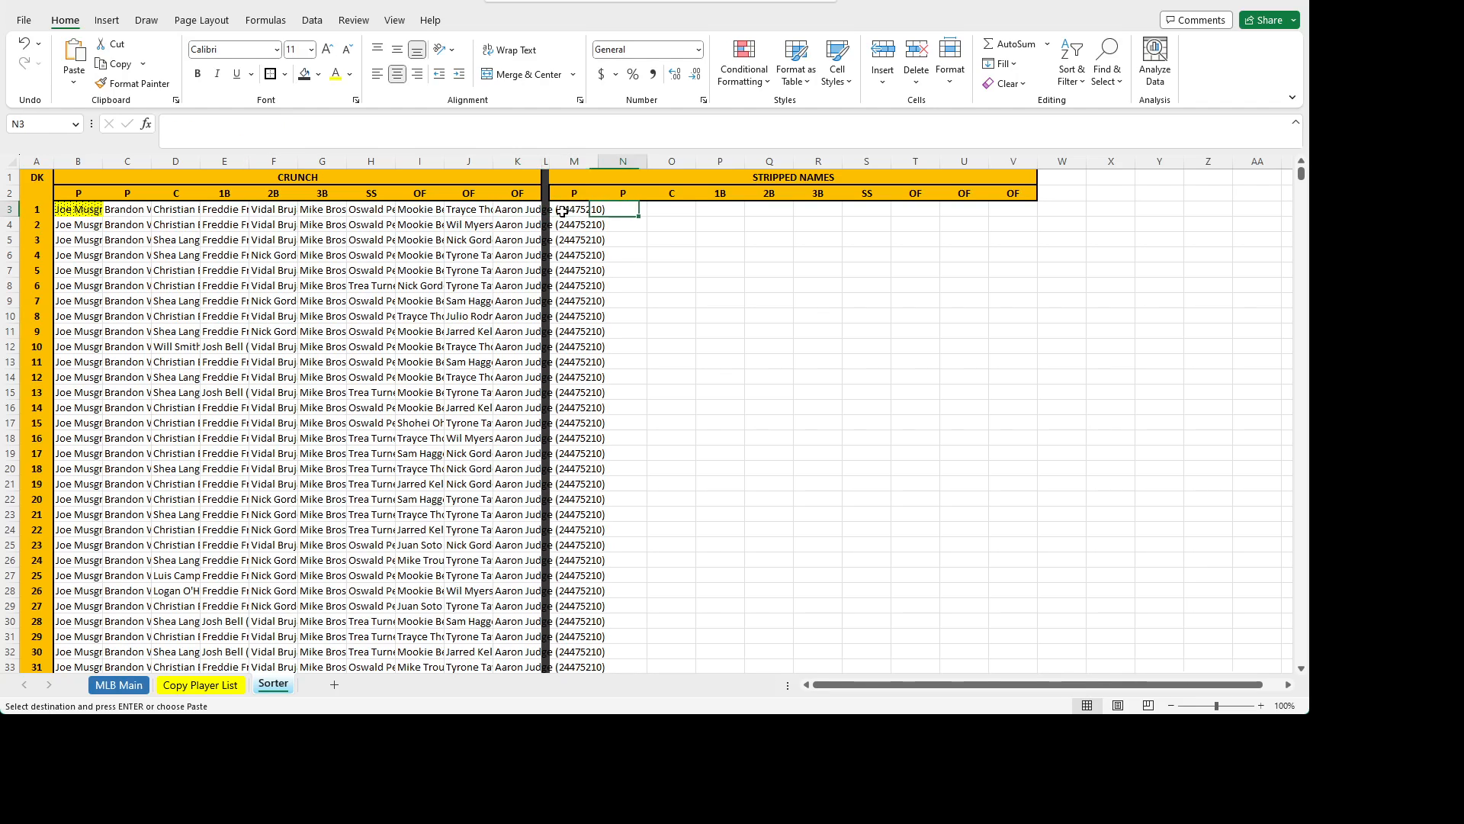
key("Left")
key("Left")
key("Left")
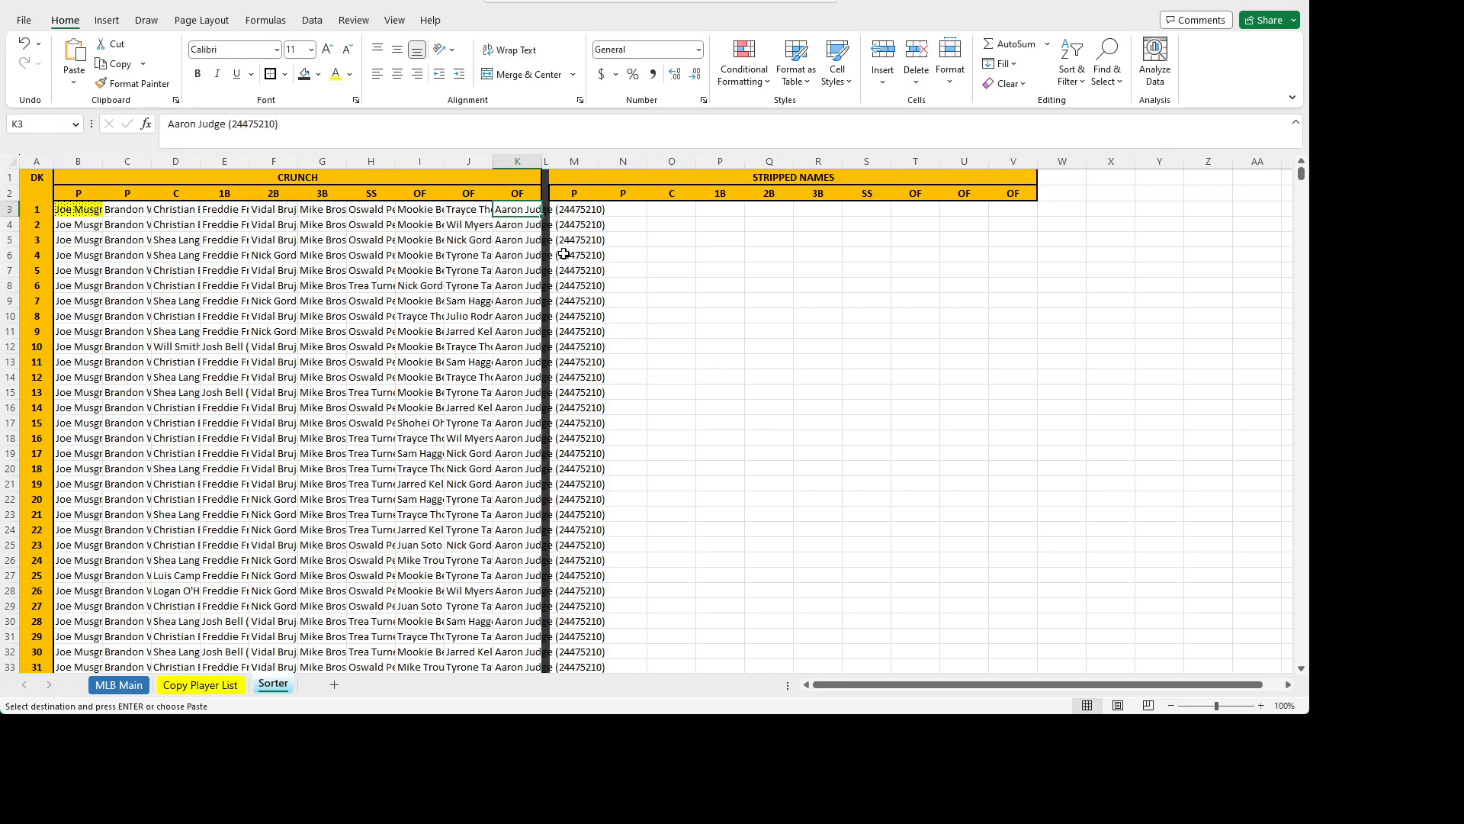
left_click(577, 218)
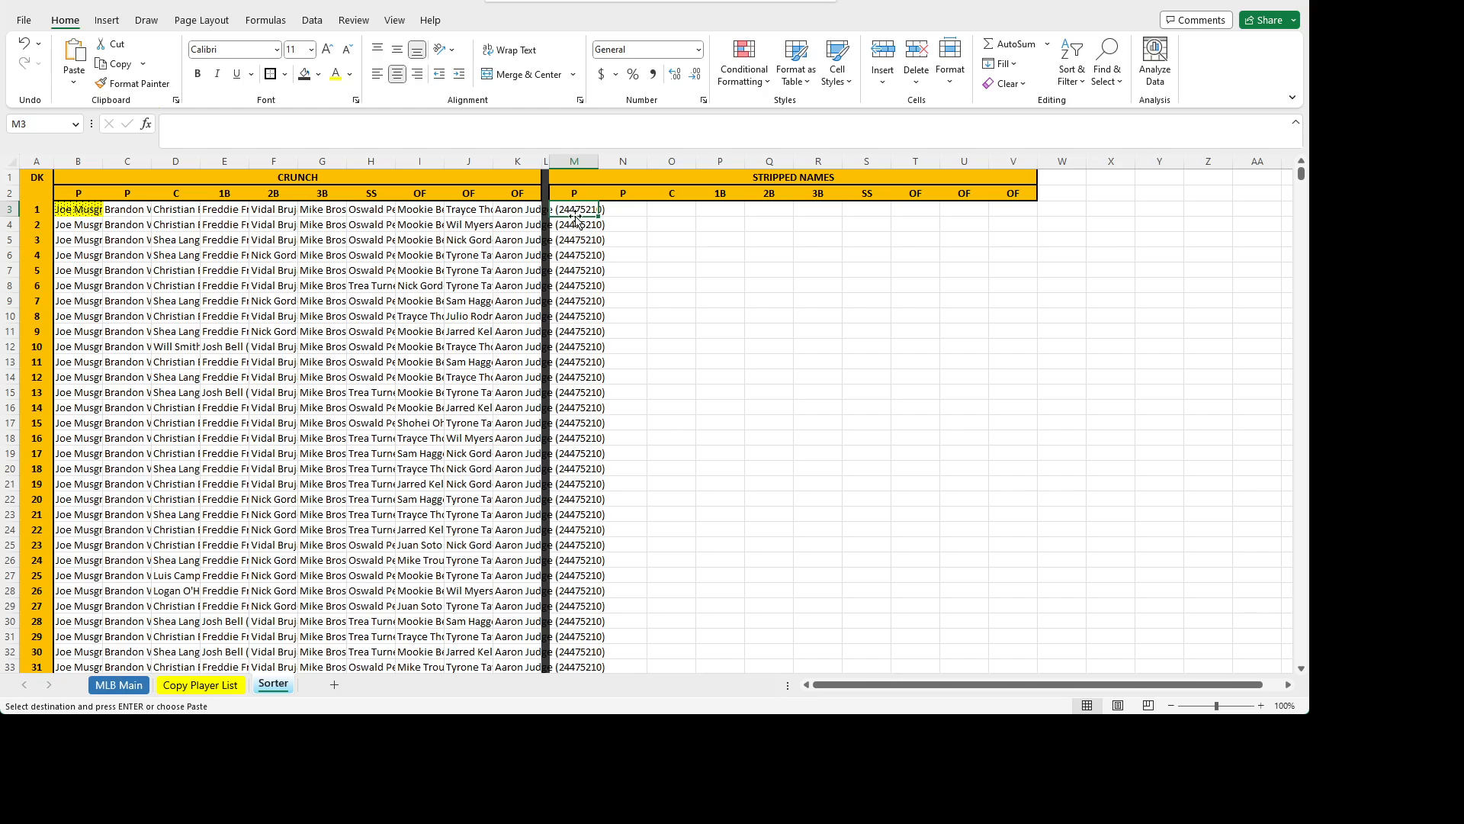
left_click(576, 229)
left_click(500, 242)
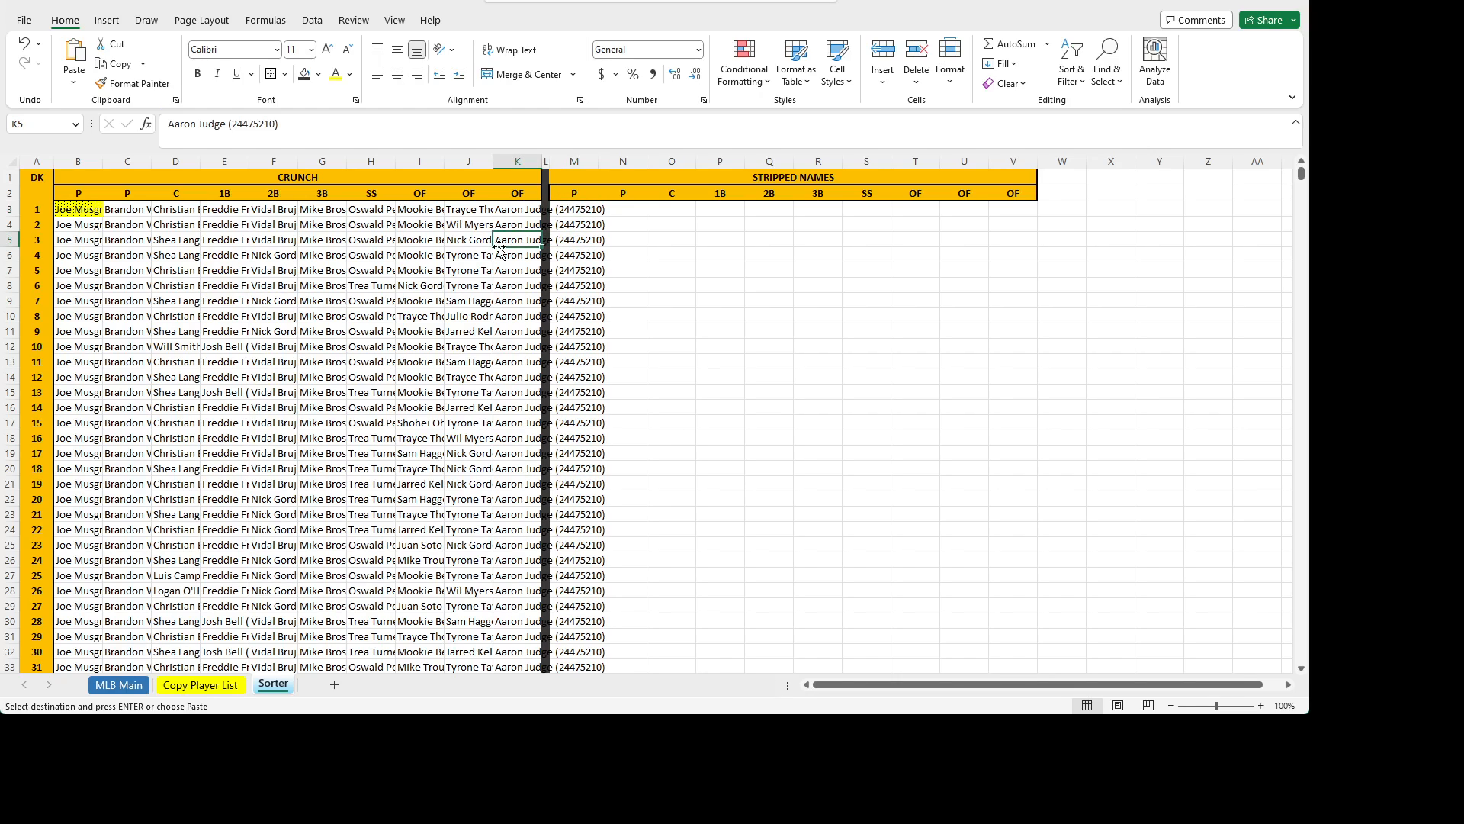
left_click(579, 215)
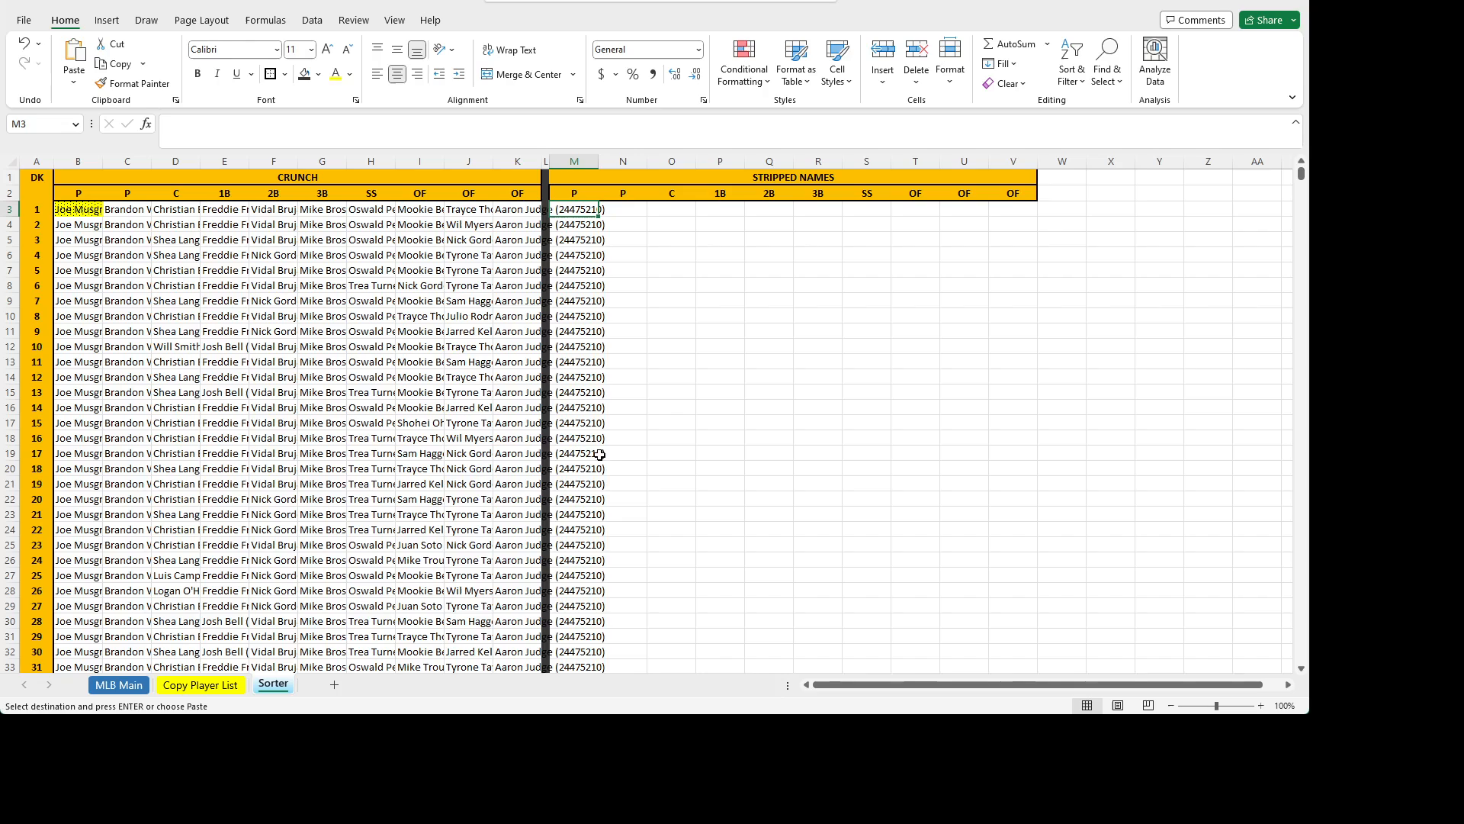
left_click(510, 208)
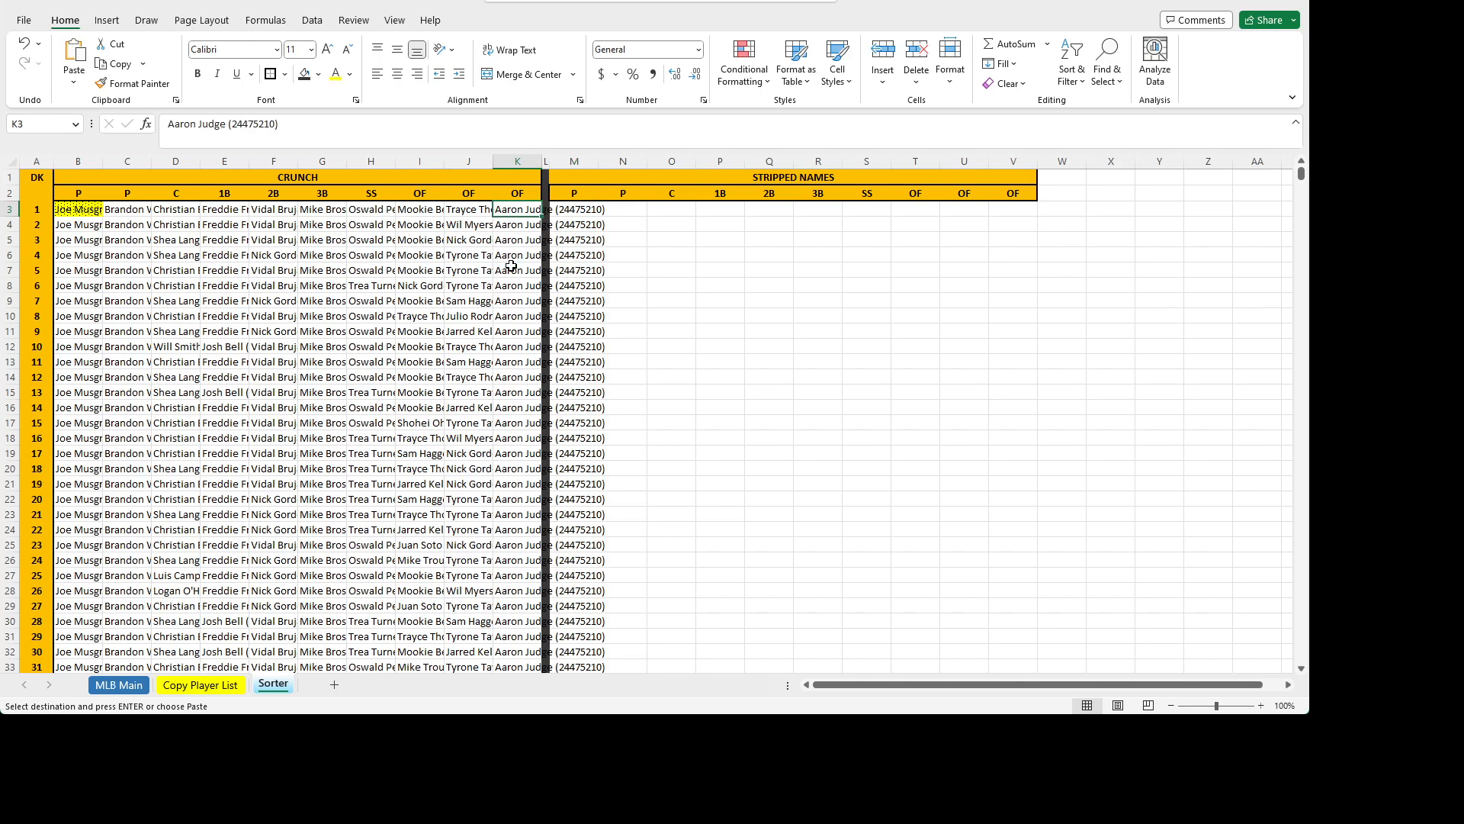
- Widen column B to fit the full pitcher names and IDs, and clear the pending copy selection
left_click_drag(102, 161, 151, 161)
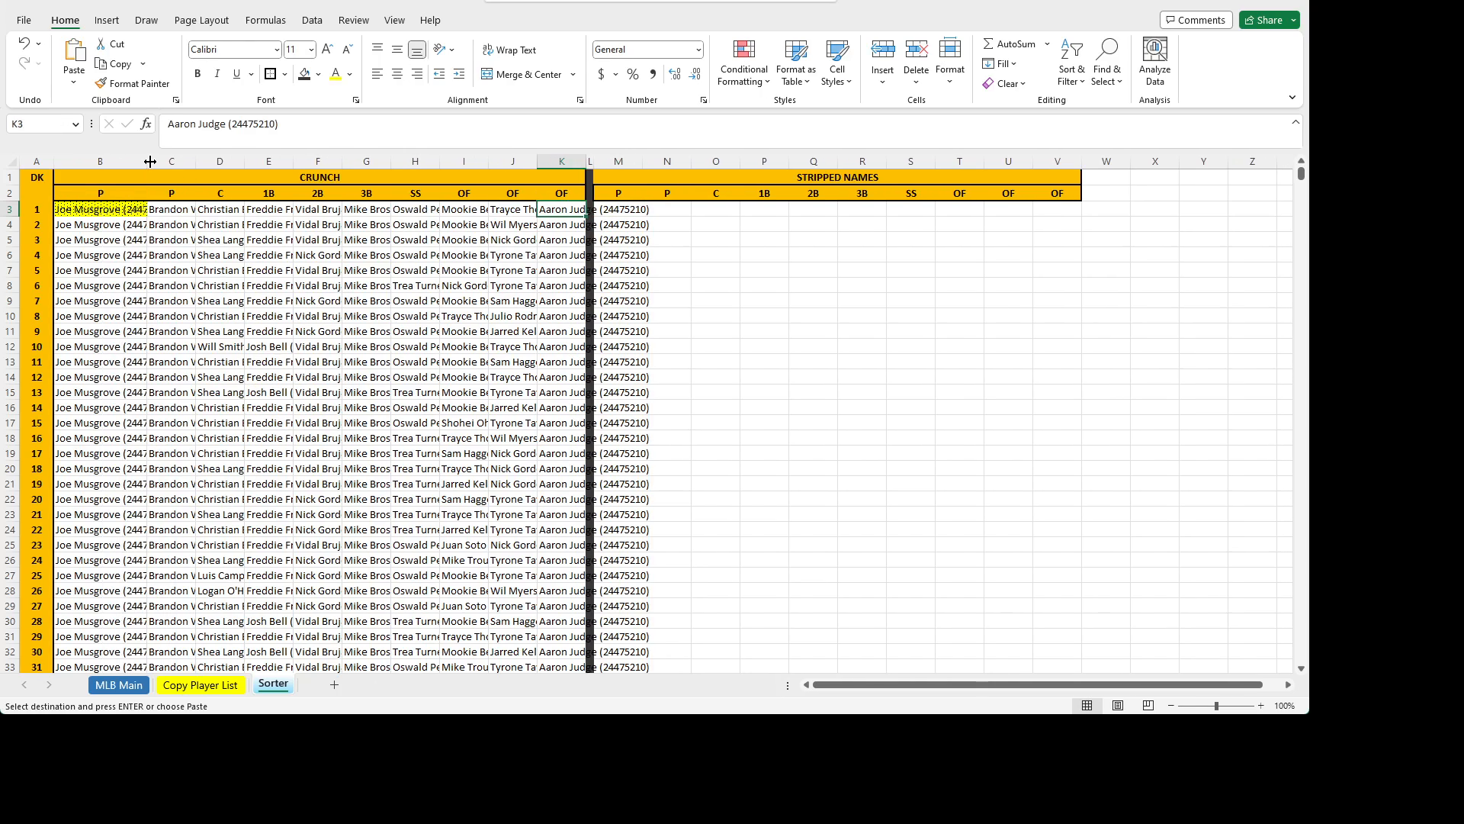
double_click(150, 161)
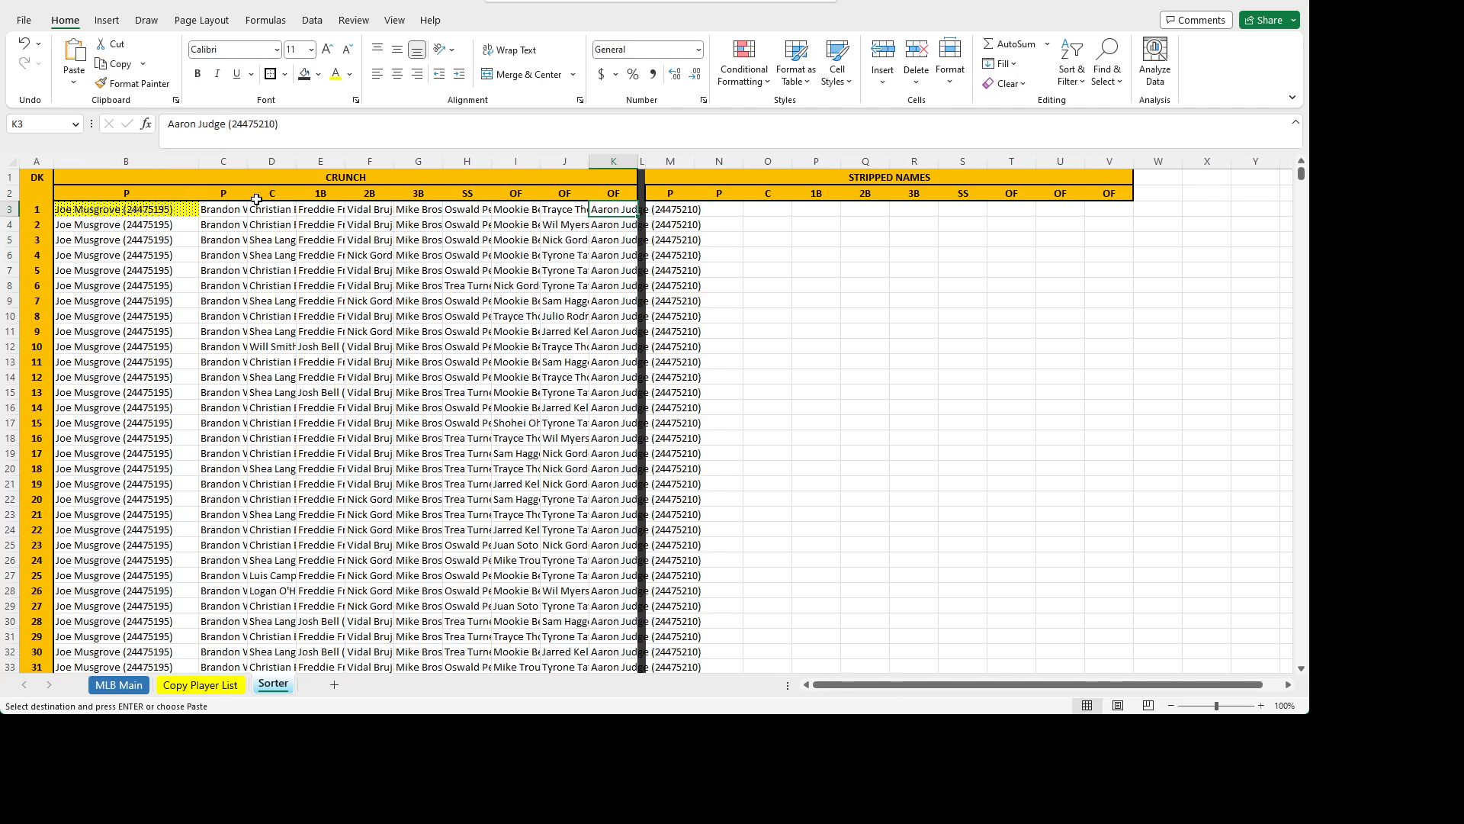
key("Escape")
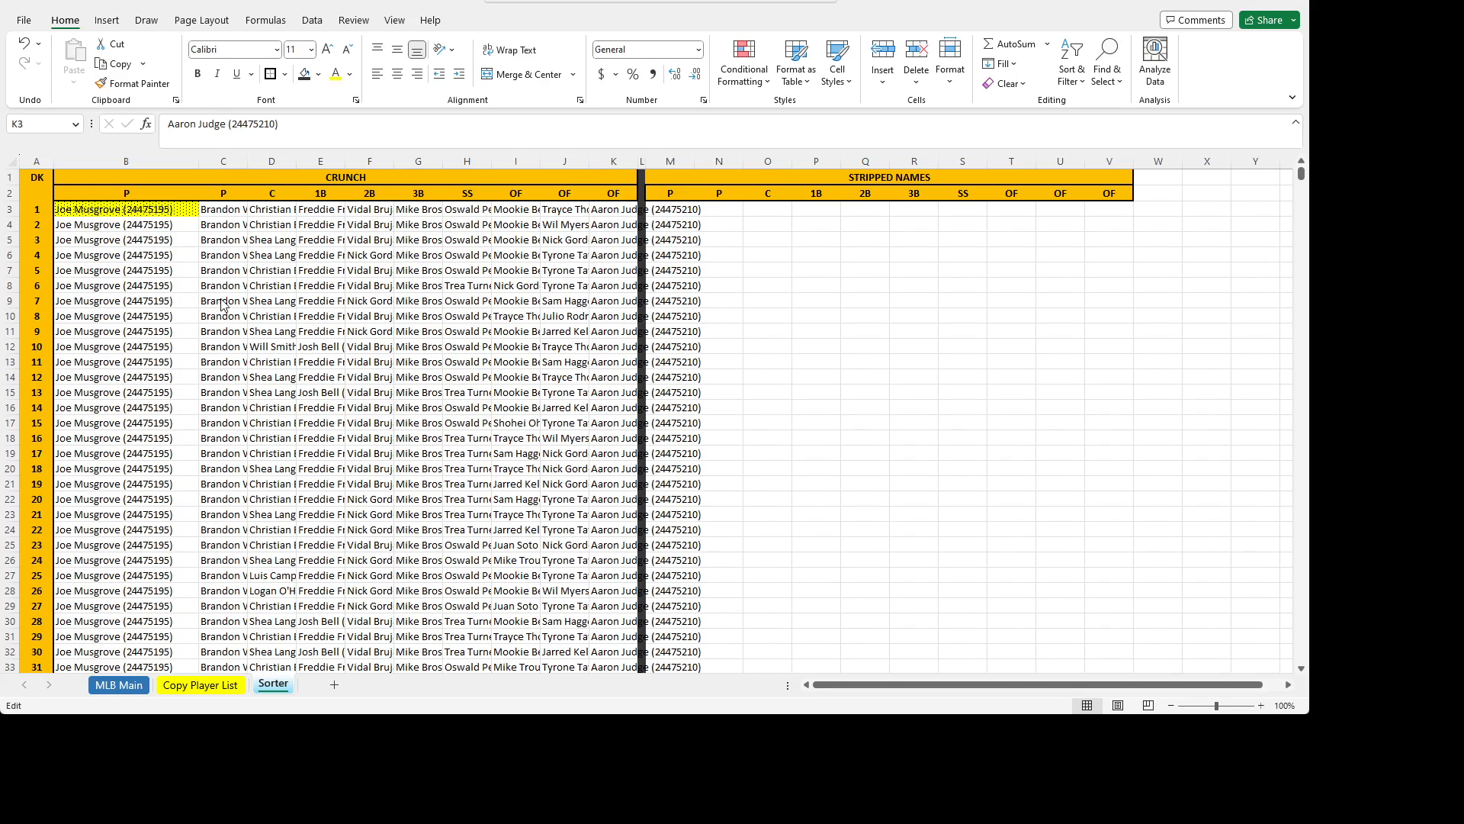
- Paste the name-stripping formula =IF($B4="","",IF($A$1="FD",RIGHT(B4,LEN(B4)-FIND(":",B4,1)),IF($A$1="DK",LEFT(B4,FIND("(",B4,1)-2)))) into M3, the first STRIPPED NAMES cell
left_click(665, 210)
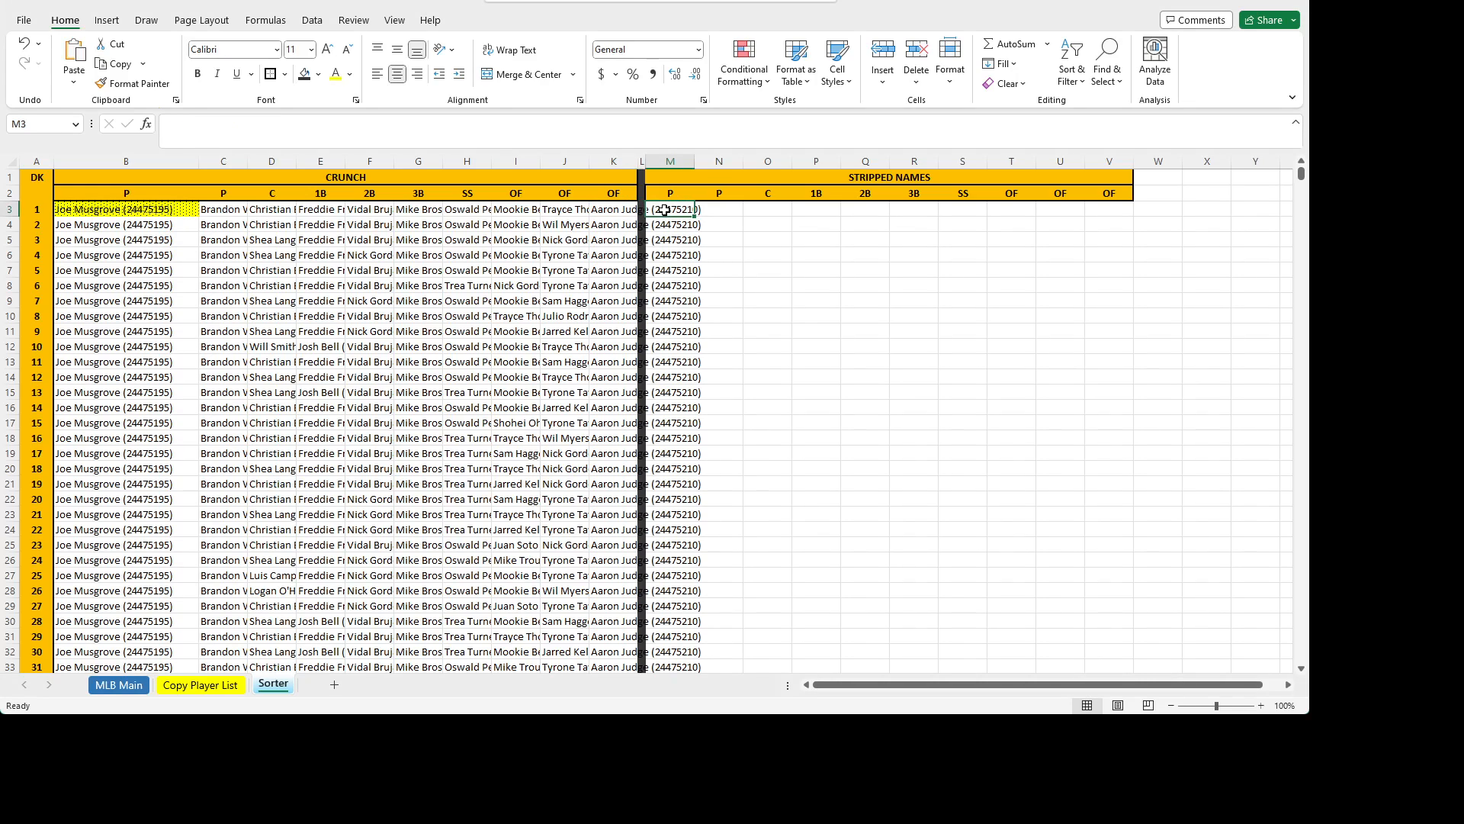
left_click(284, 137)
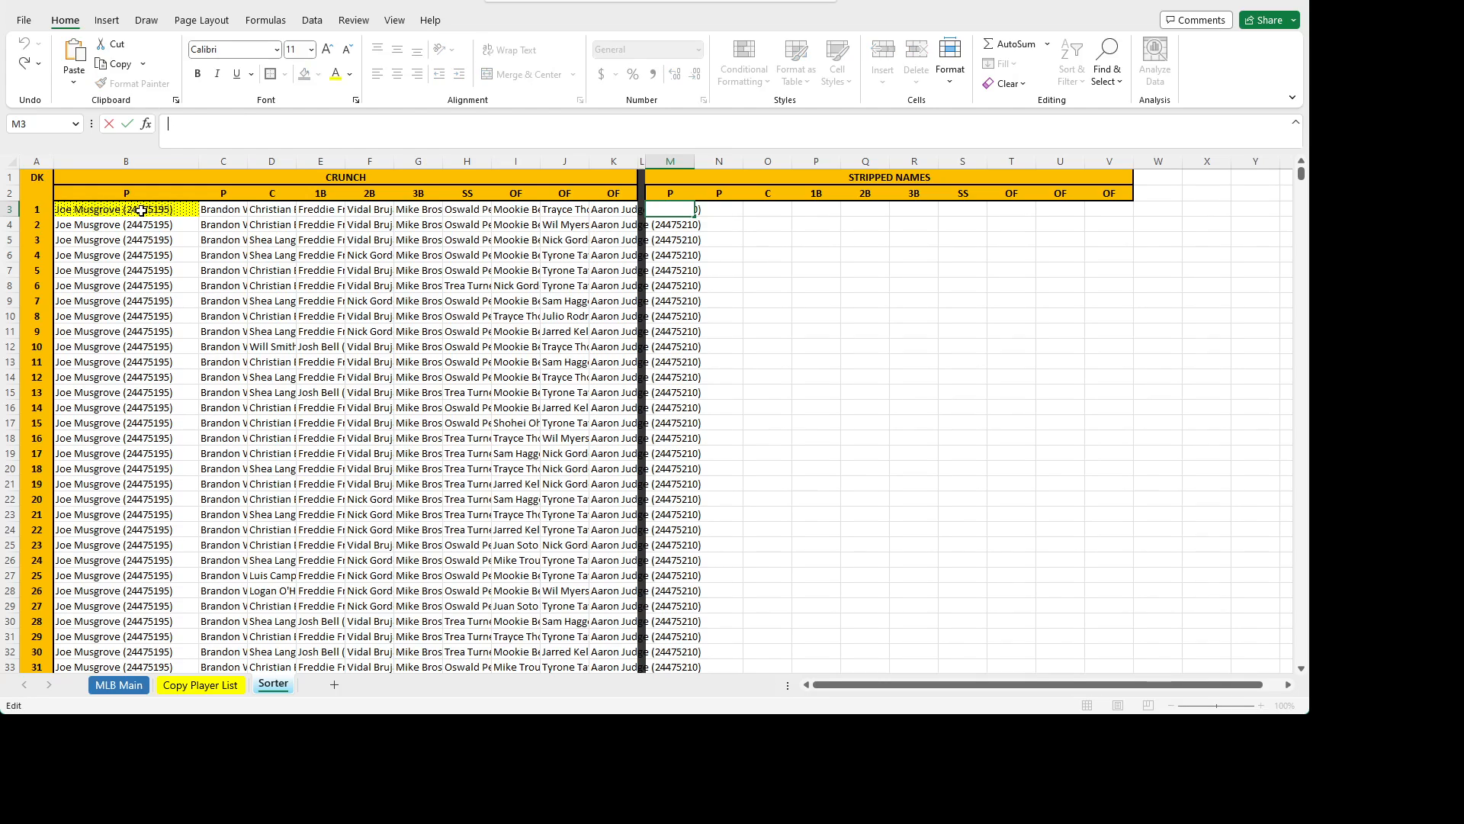
key("ctrl+v")
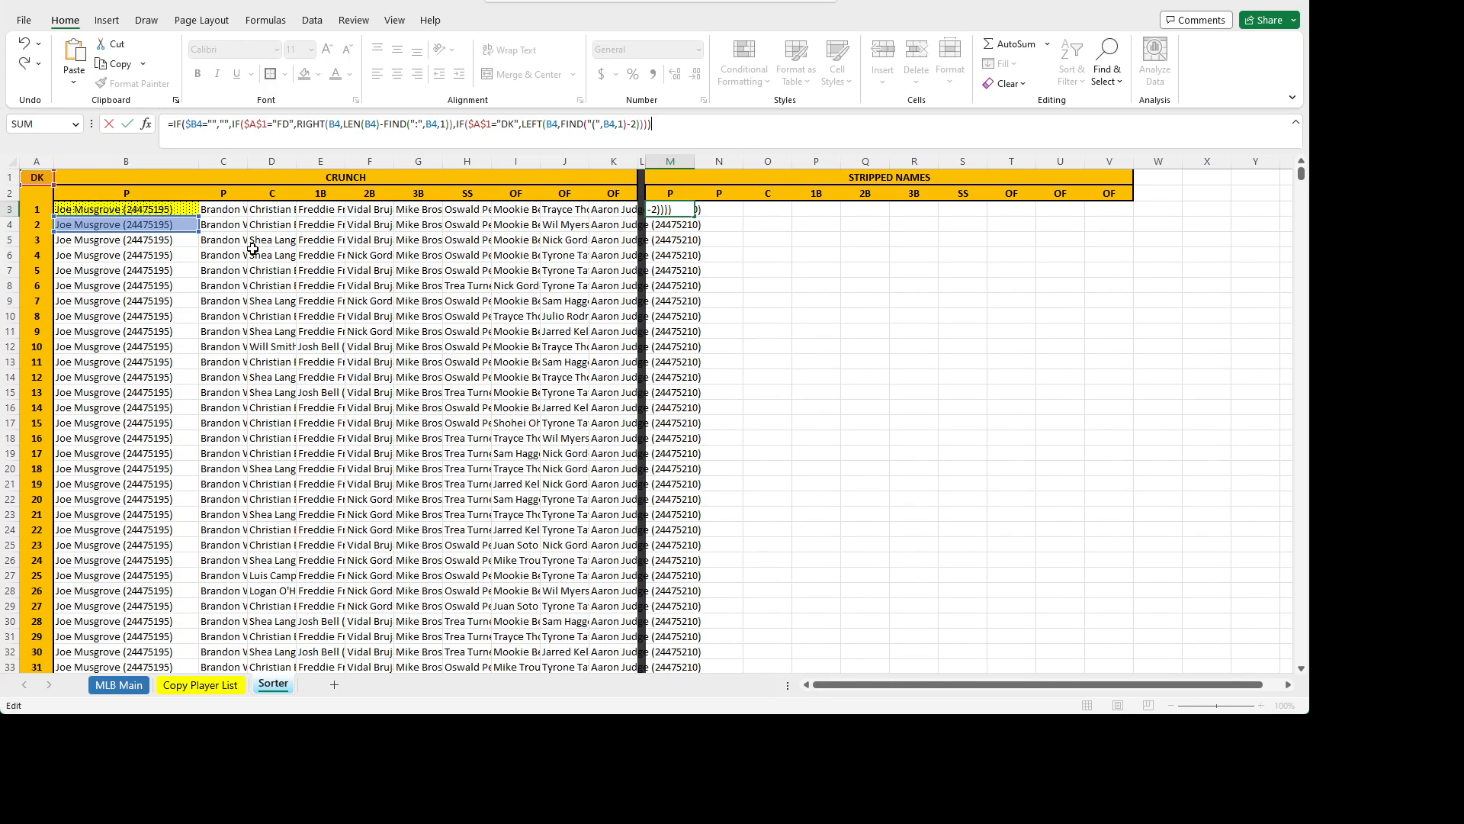
key("ctrl+Return")
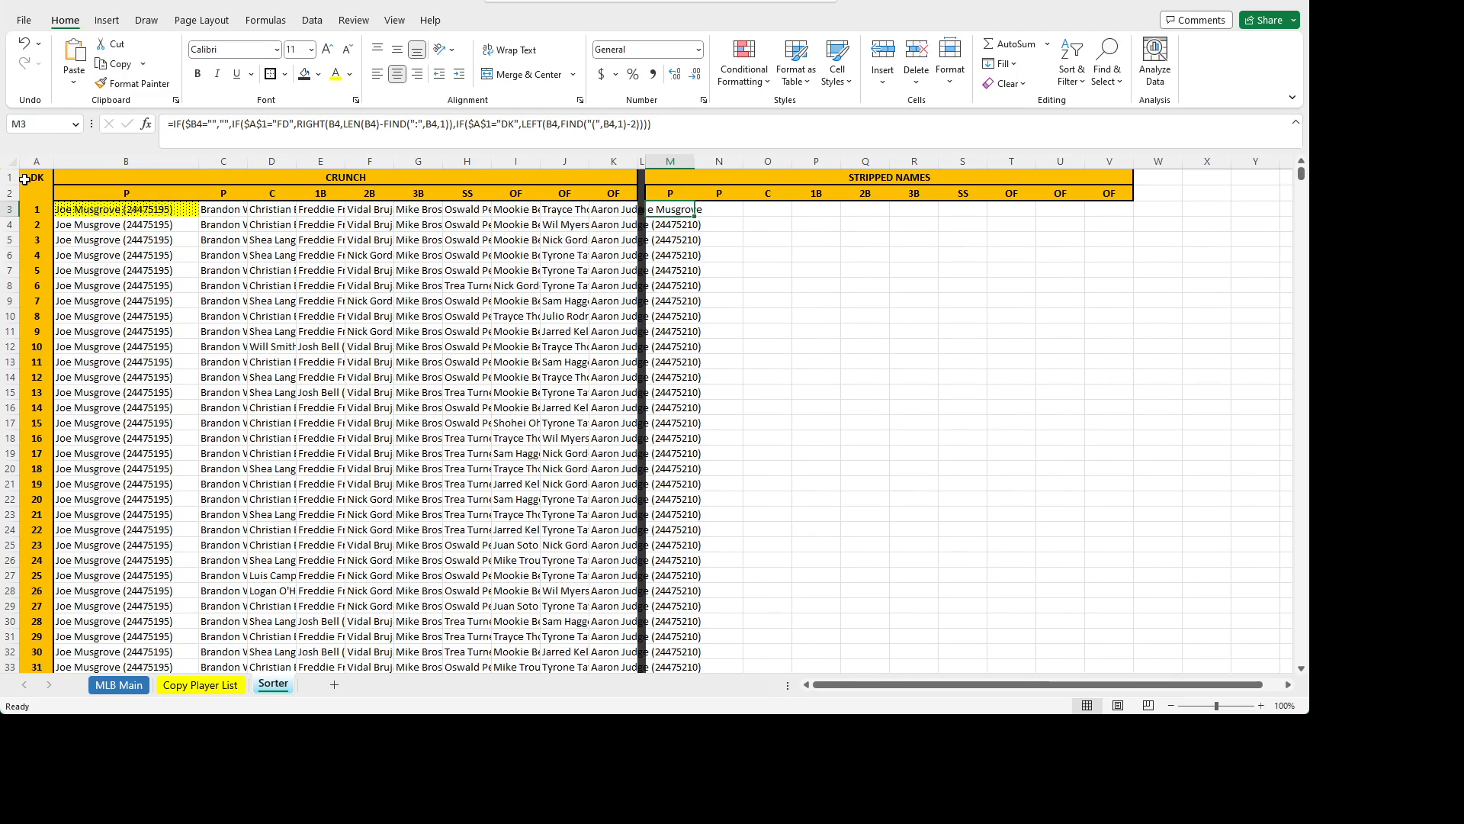
- Examine the formula in M3 to see how the A1 setting chooses between the FD and DK branches
left_click(298, 124)
key("Left")
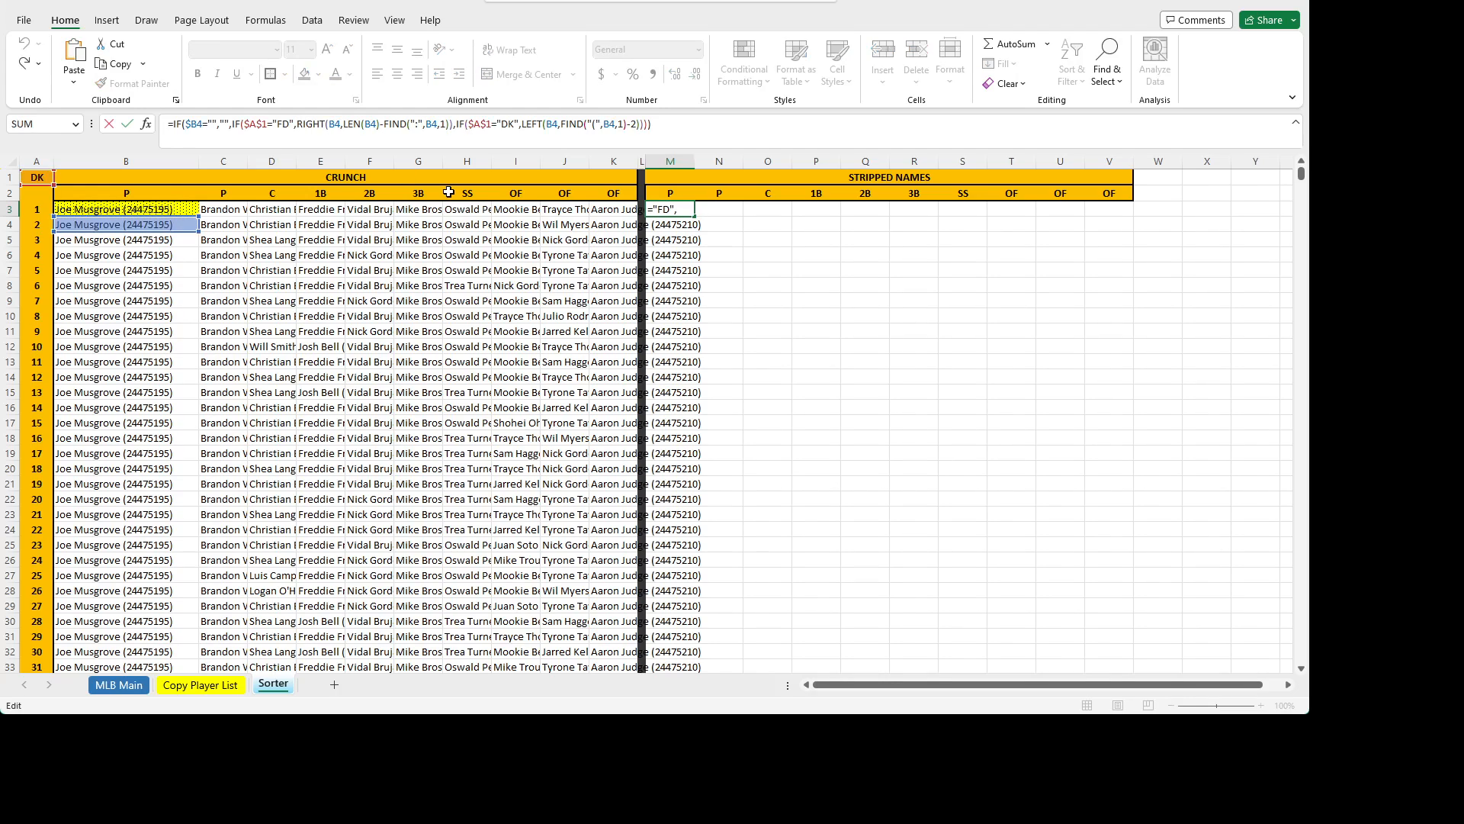
key("Right")
key("Right")
key("Right")
key("Right")
key("Right")
key("Right")
key("Right")
key("Right")
key("Right")
key("Left")
key("Left")
key("Left")
key("Left")
key("Left")
key("Left")
key("Left")
key("Left")
left_click(37, 209)
key("Escape")
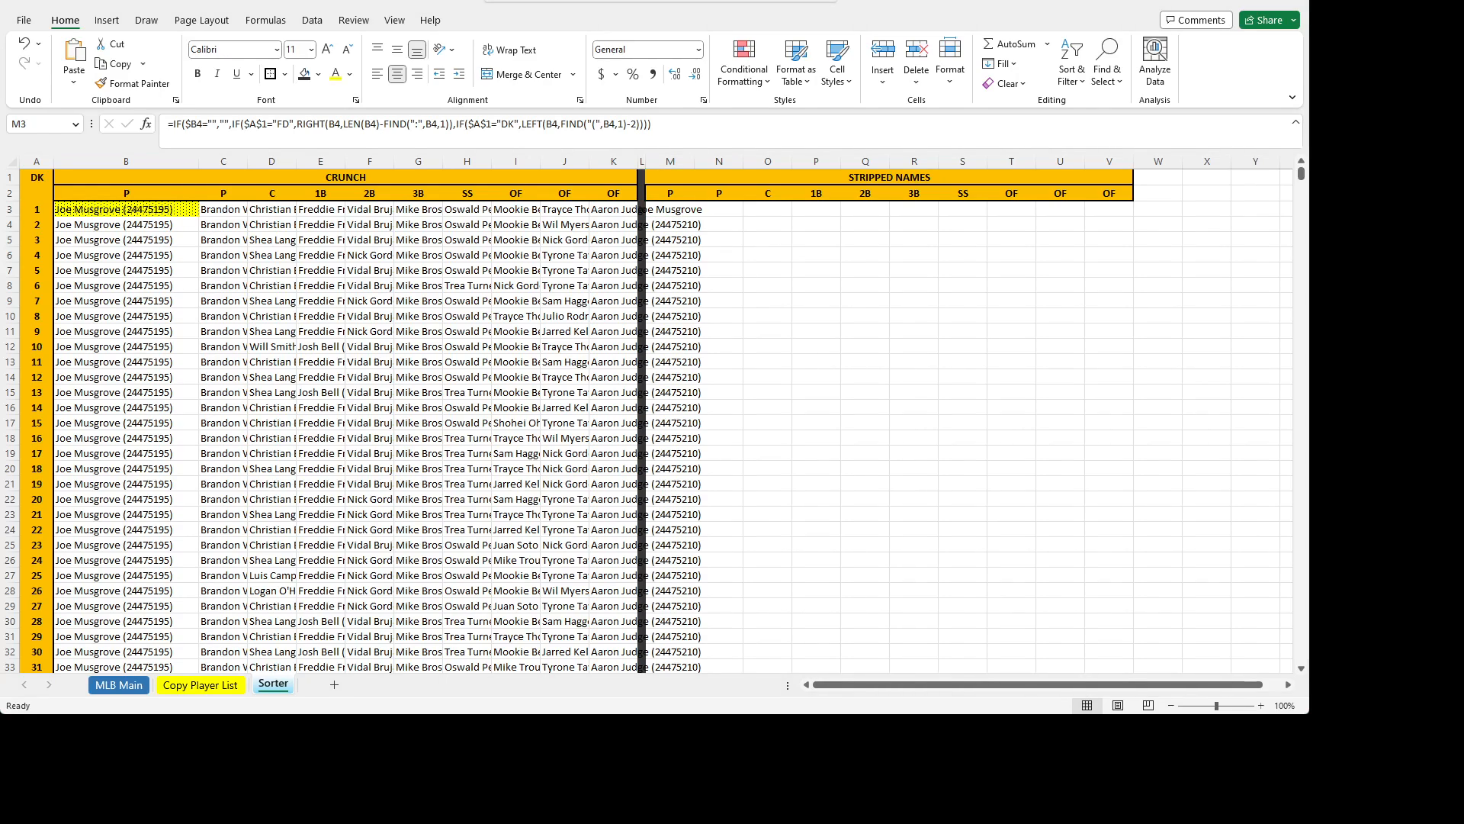
key("F2")
key("Escape")
- Replace the contents of B3 with the copied FD-format sample entry for Shohei Ohtani
left_click(131, 211)
left_click_drag(336, 125, 167, 124)
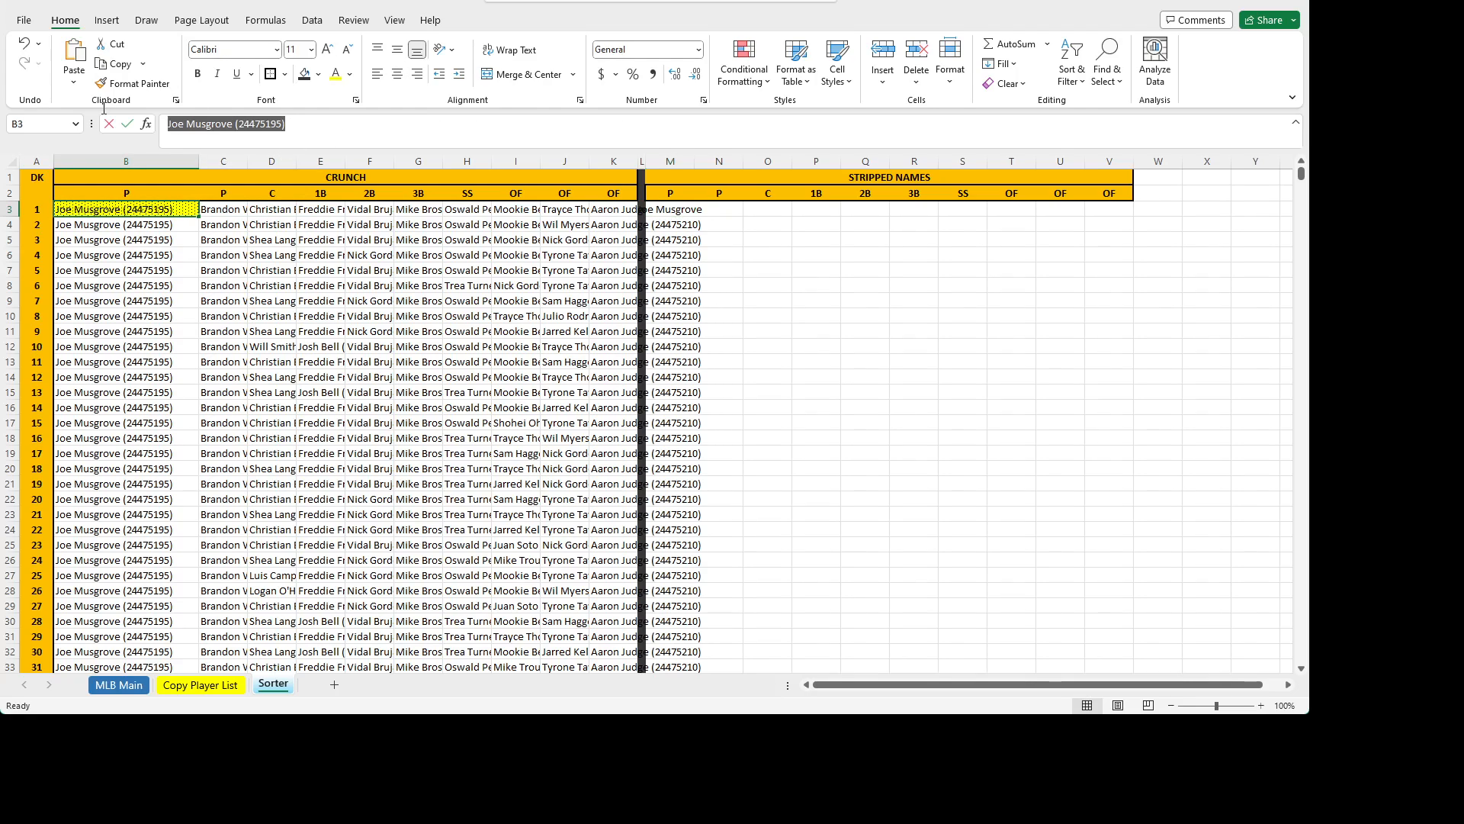
key("ctrl+v")
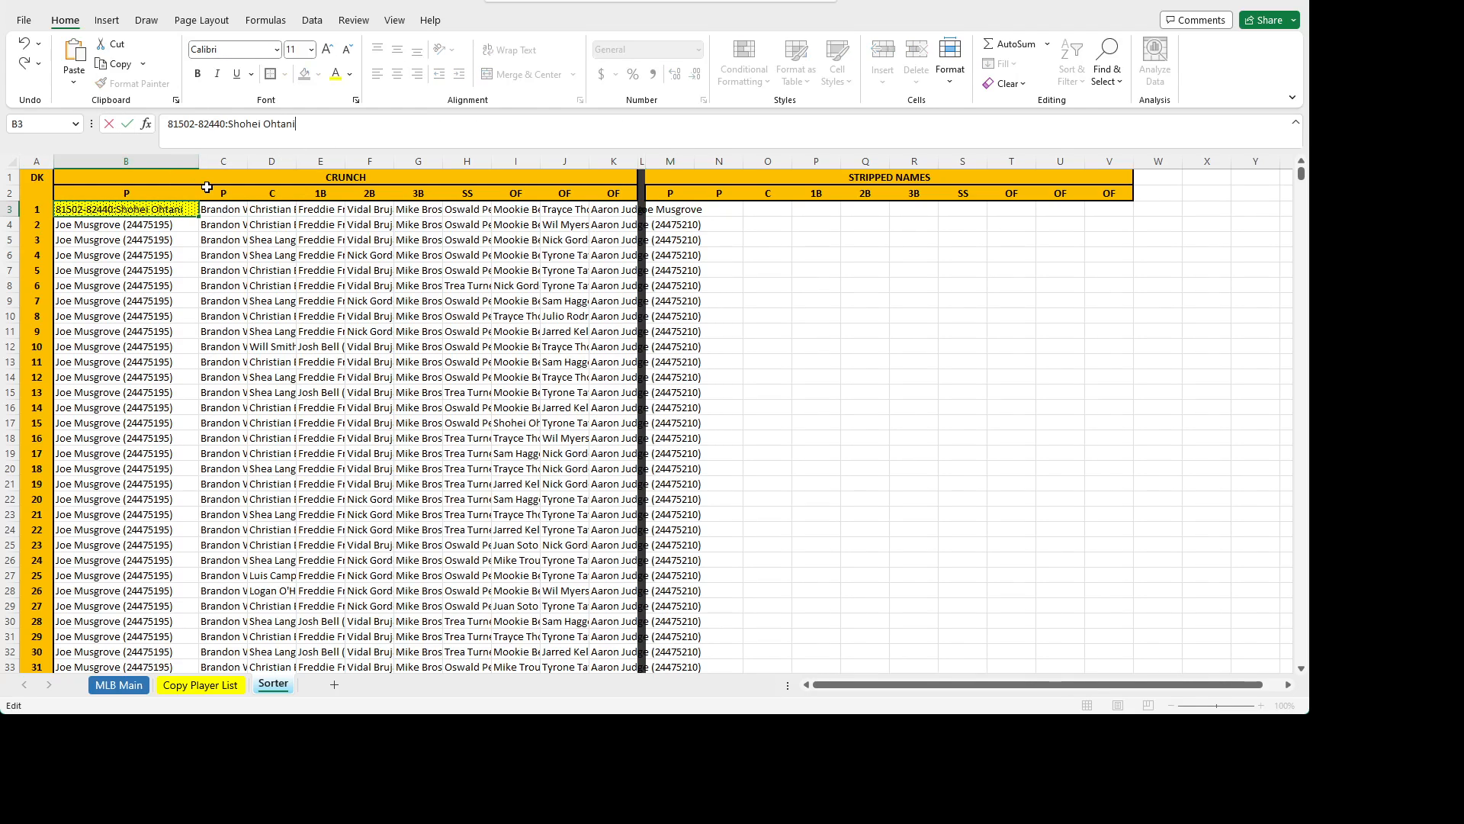
key("Return")
key("Up")
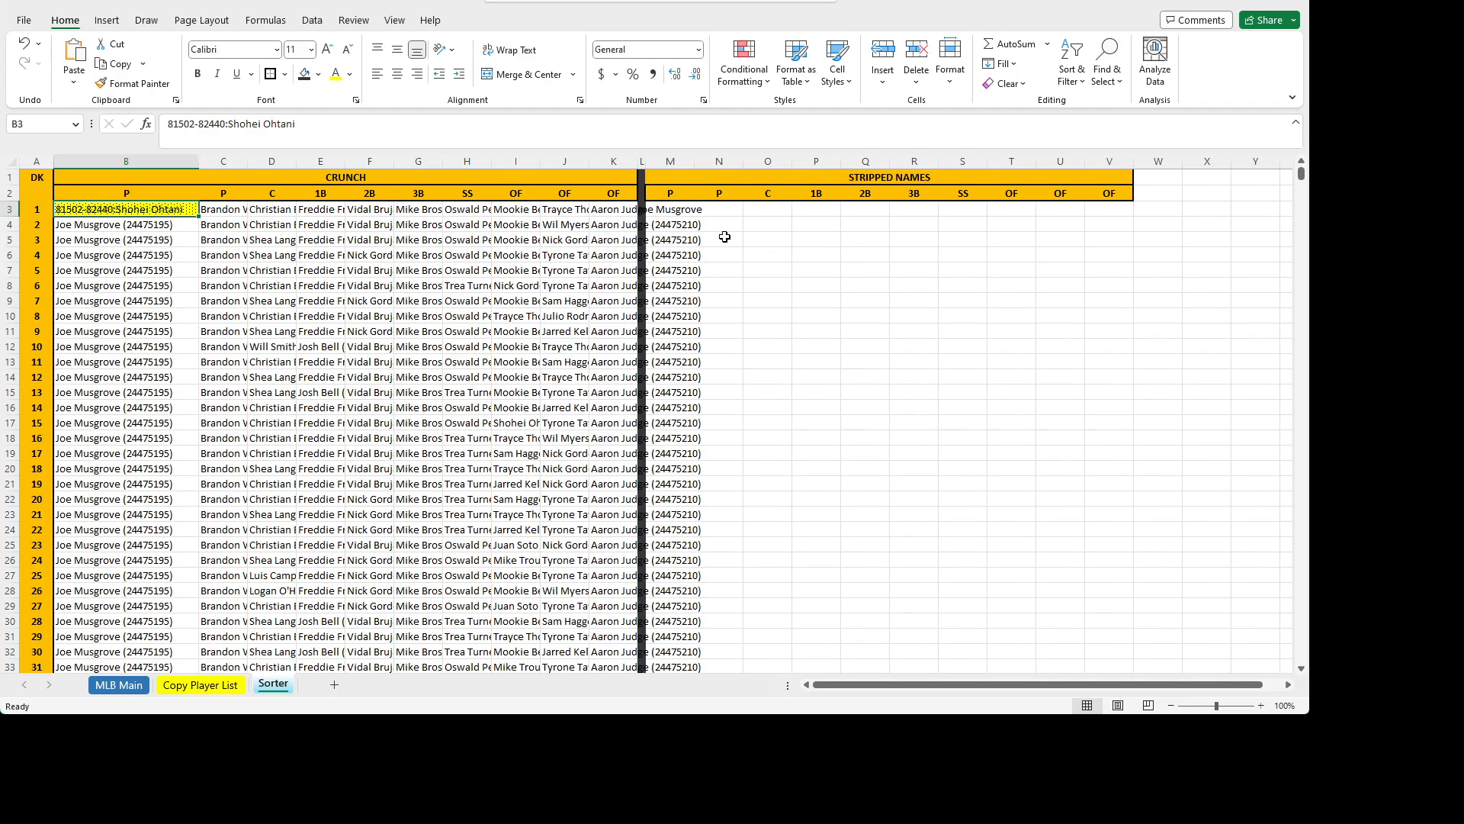
- Examine the FD branch of the M3 formula and how it finds the colon before the player name
left_click(668, 213)
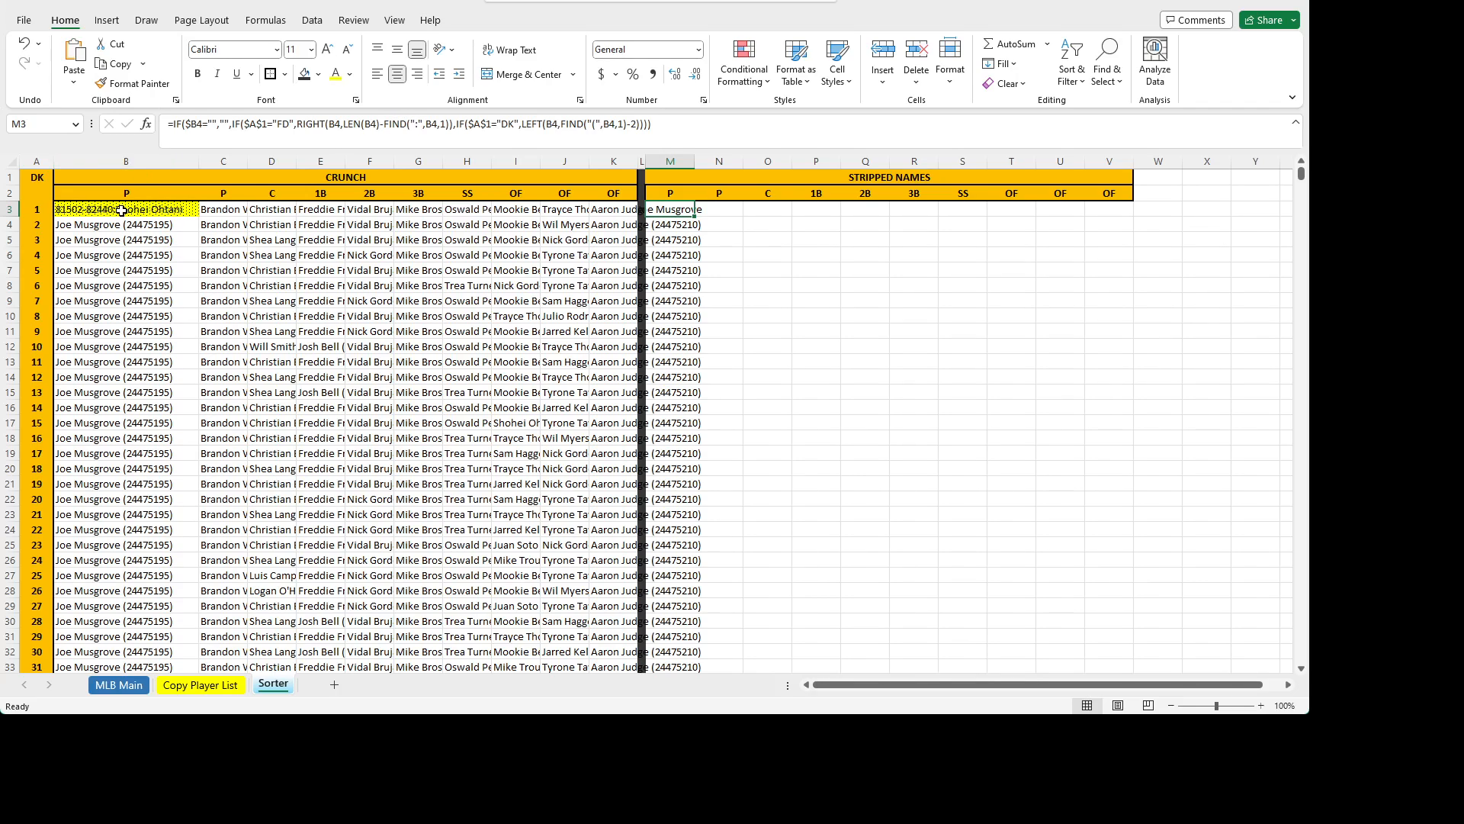
left_click(427, 124)
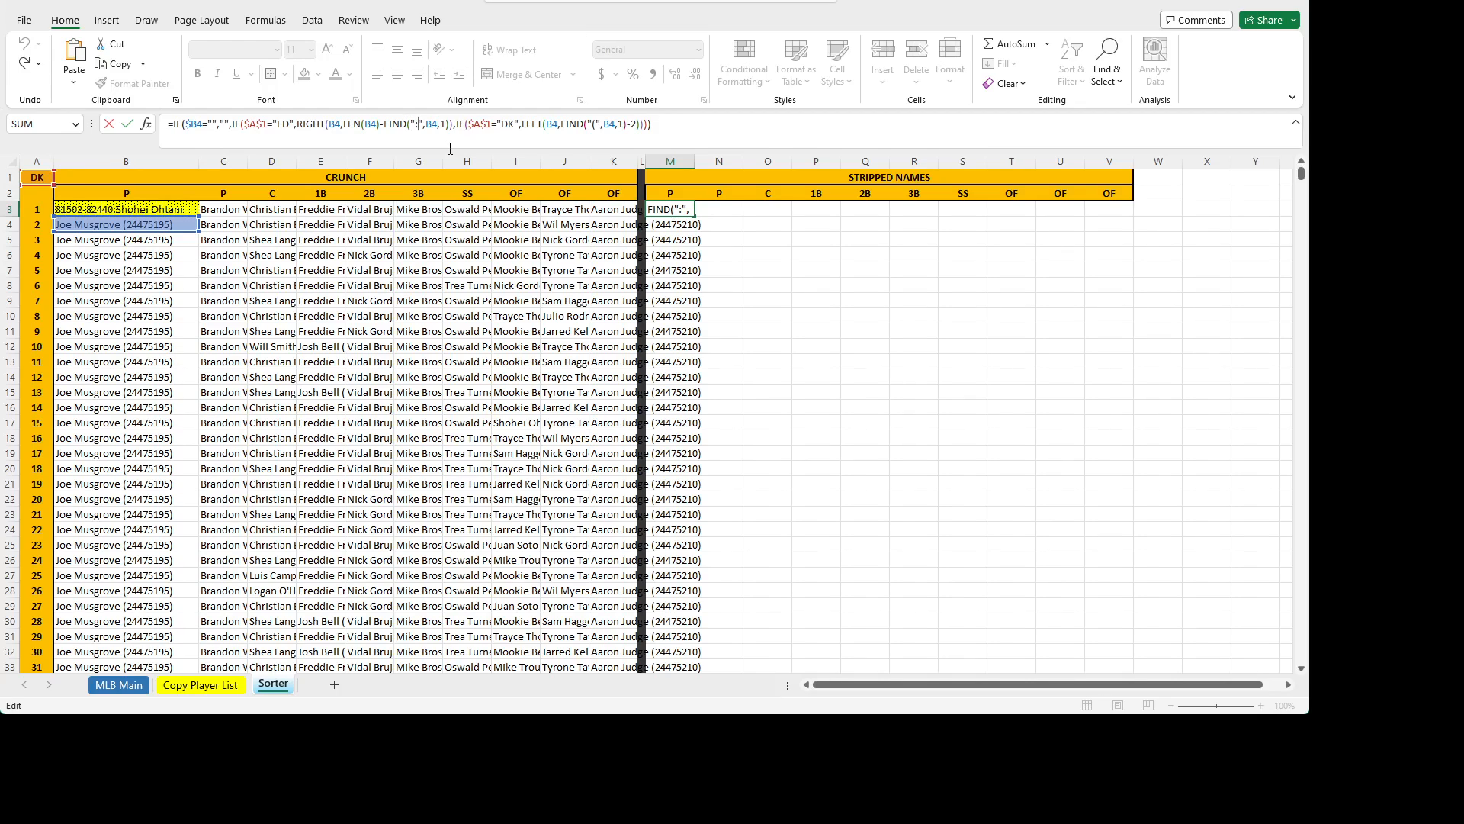
key("Right")
key("Right")
key("Return")
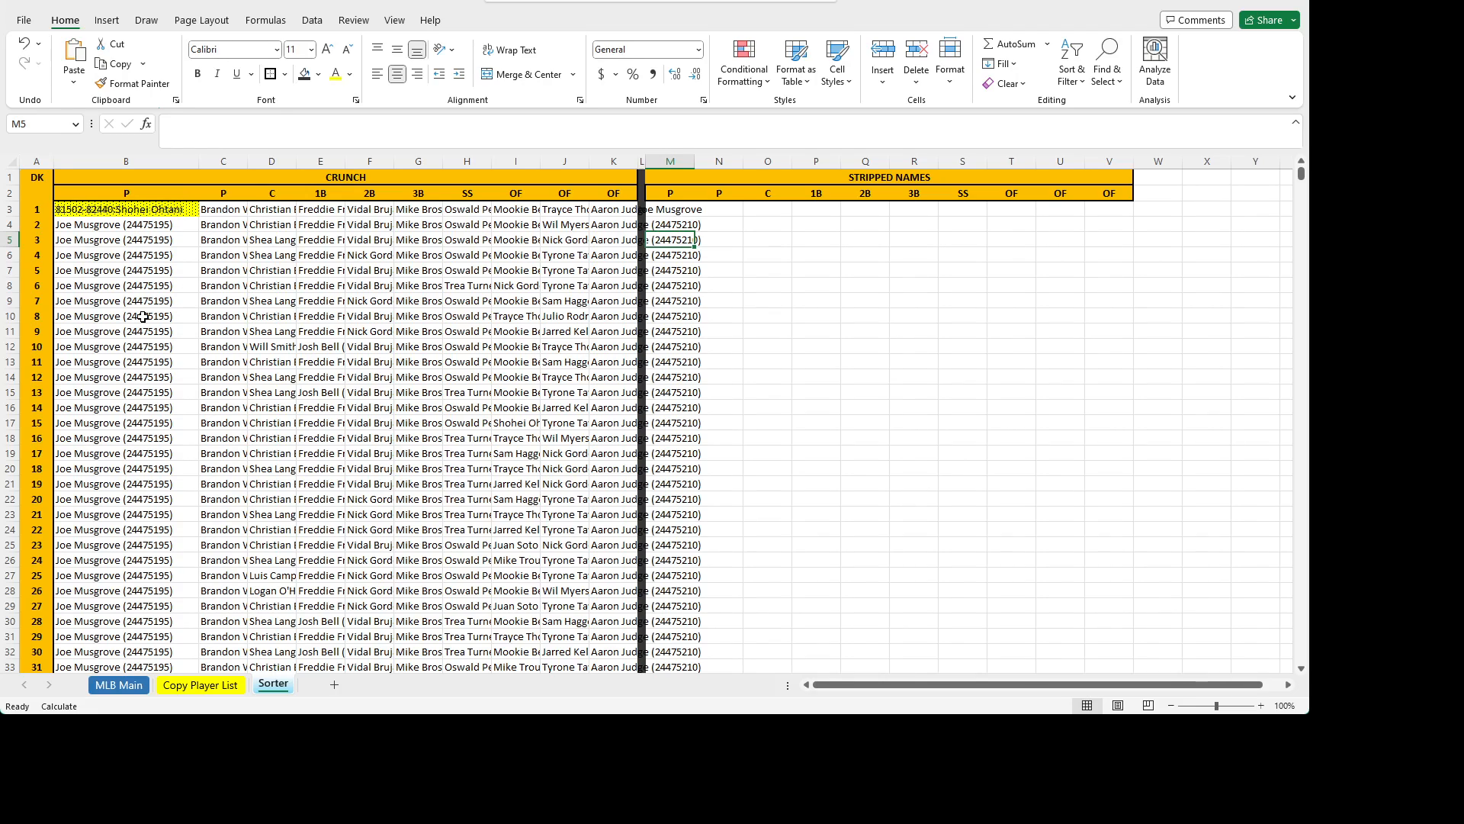
- Copy the DK-format entry from B4 over the sample in B3 and clear the pending copy selection
left_click(134, 226)
key("ctrl+c")
key("Up")
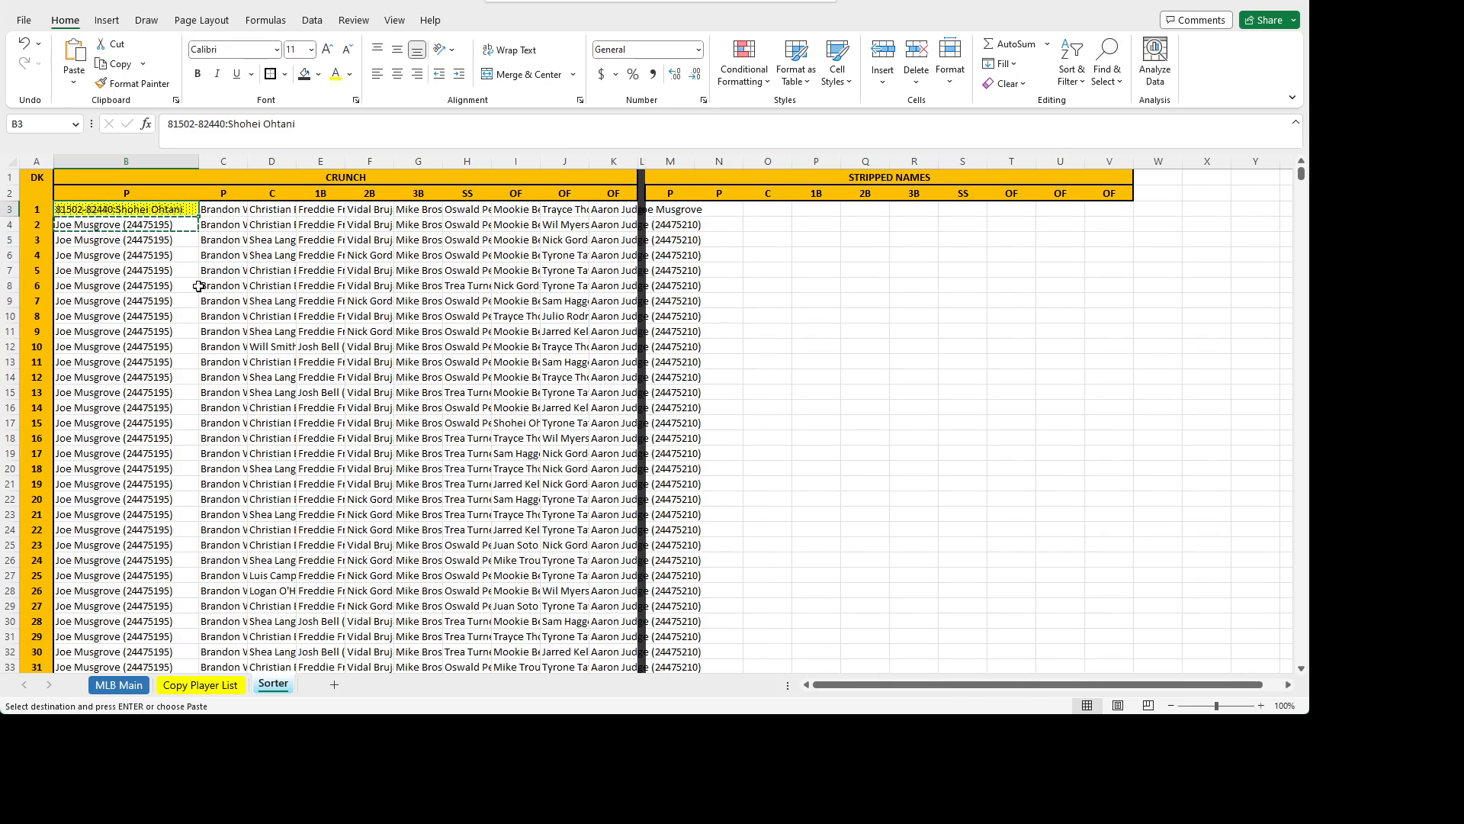
key("ctrl+v")
key("Right")
key("Right")
key("Right")
key("Right")
key("Right")
key("Right")
key("Right")
key("Right")
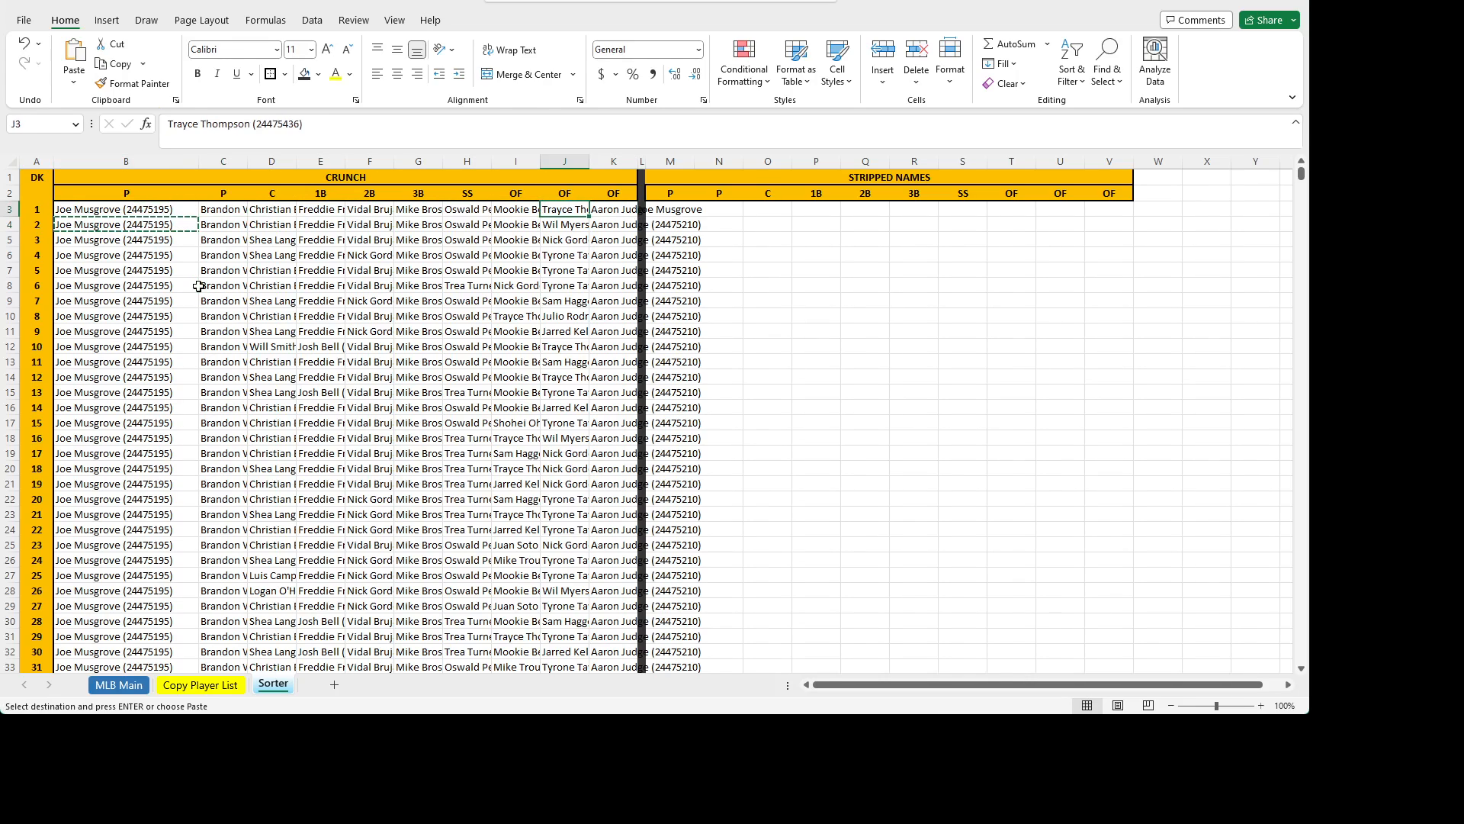
key("Left")
key("Left")
key("Left")
key("Escape")
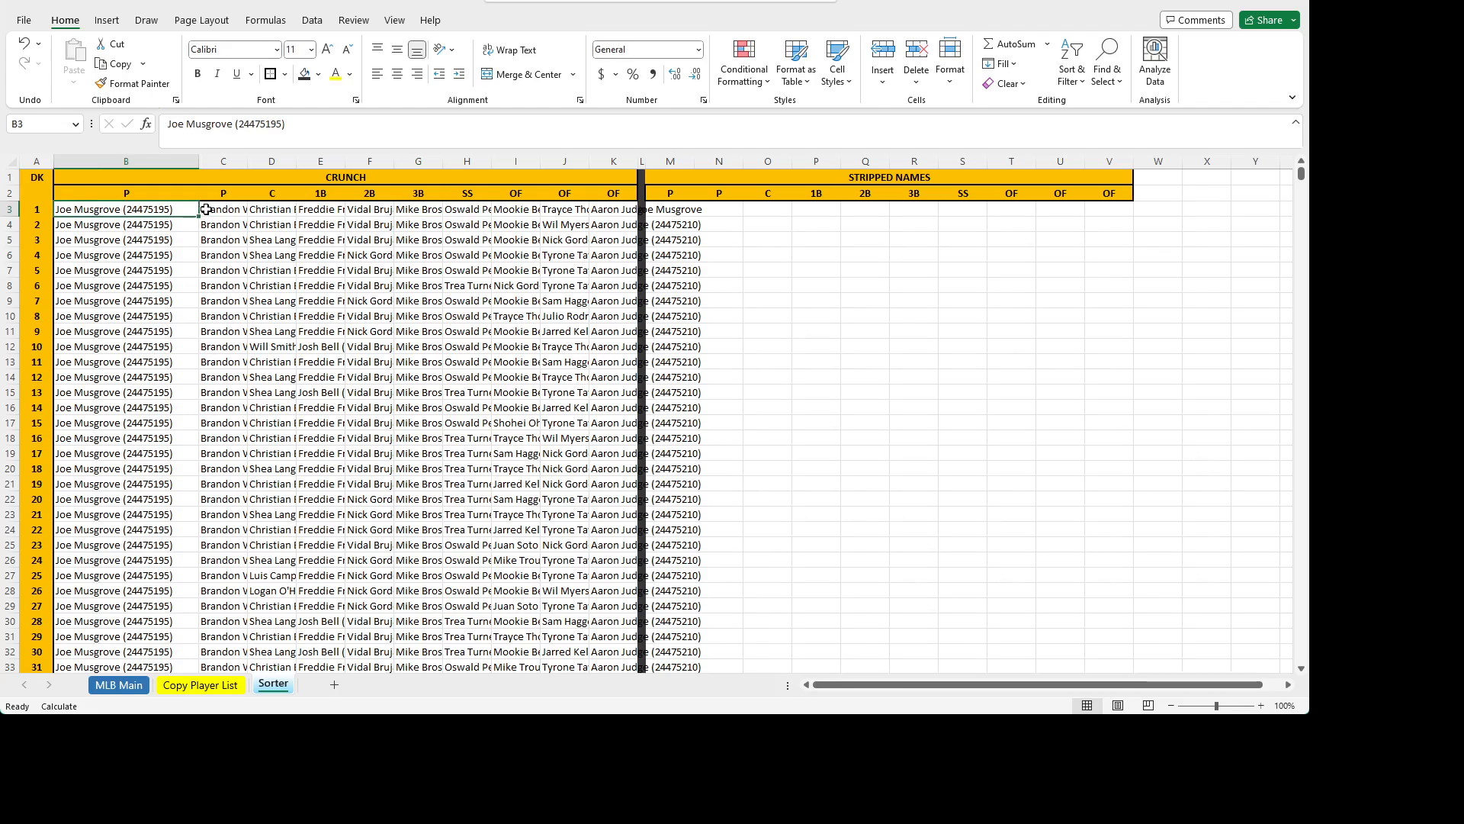
- Examine the DK branch of the M3 formula and how it finds the parenthesis after the player name
left_click(672, 213)
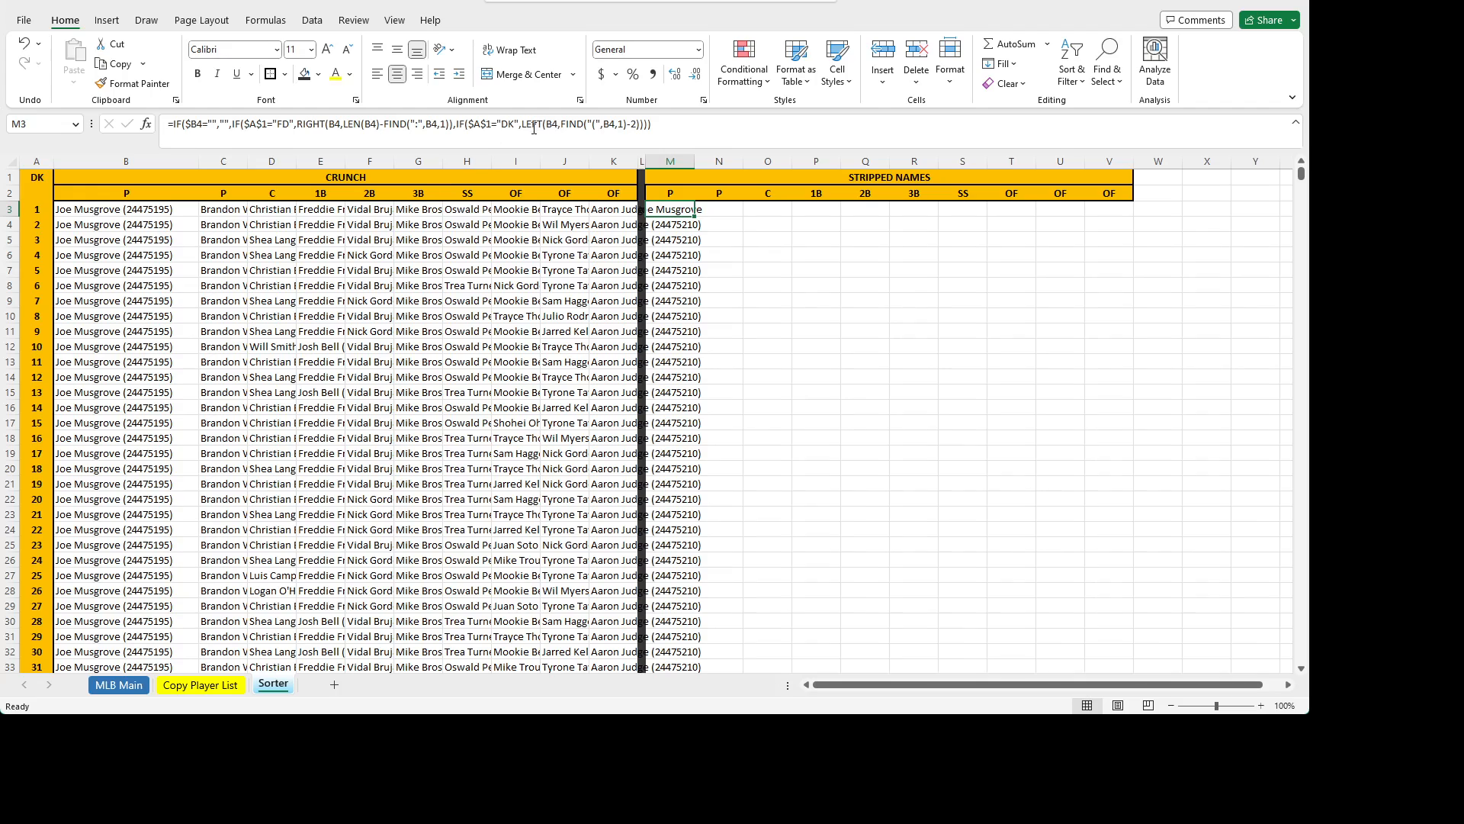
left_click(558, 123)
left_click(585, 124)
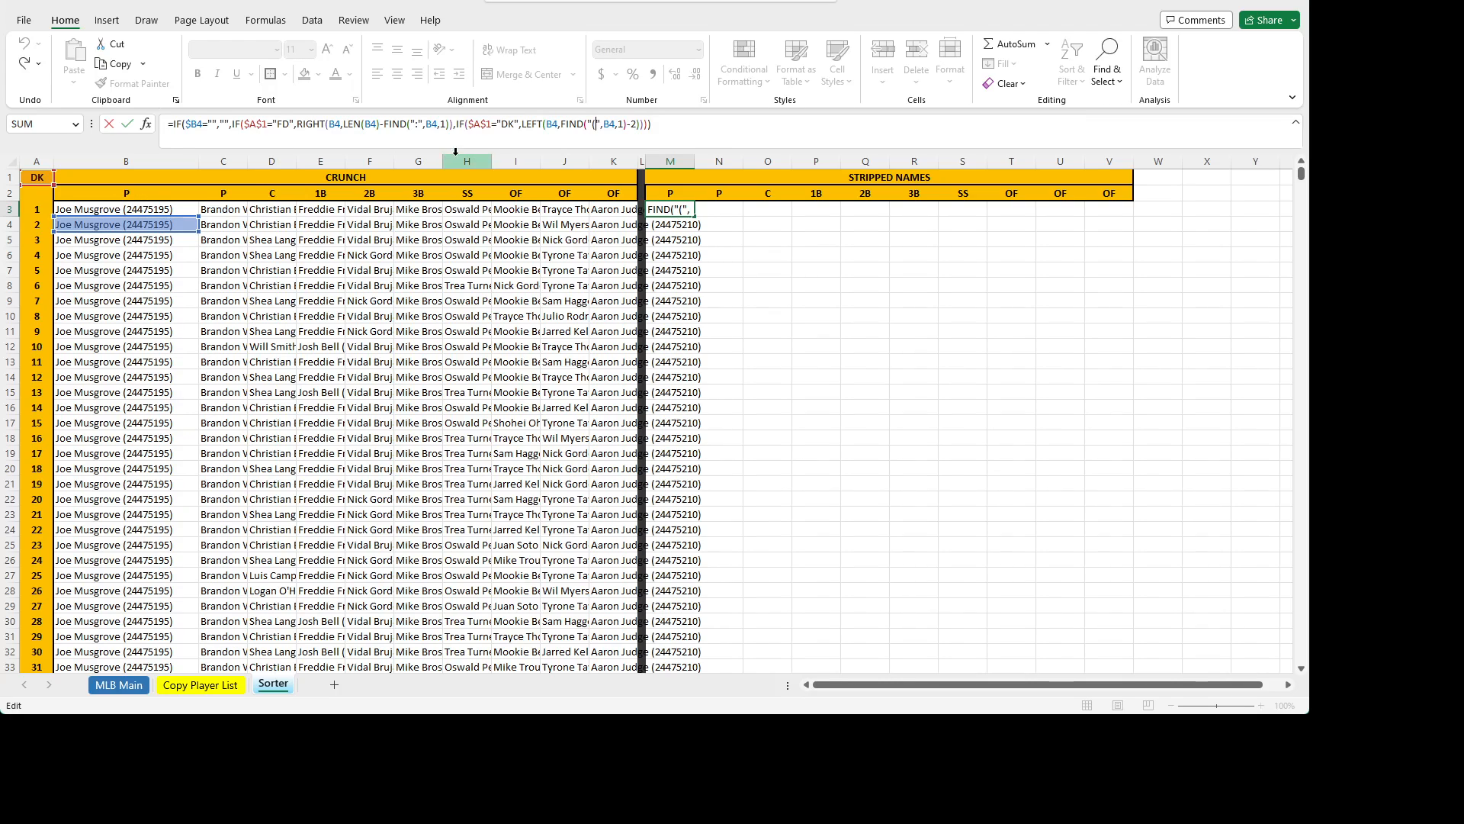
left_click(609, 125)
type(")")
key("Return")
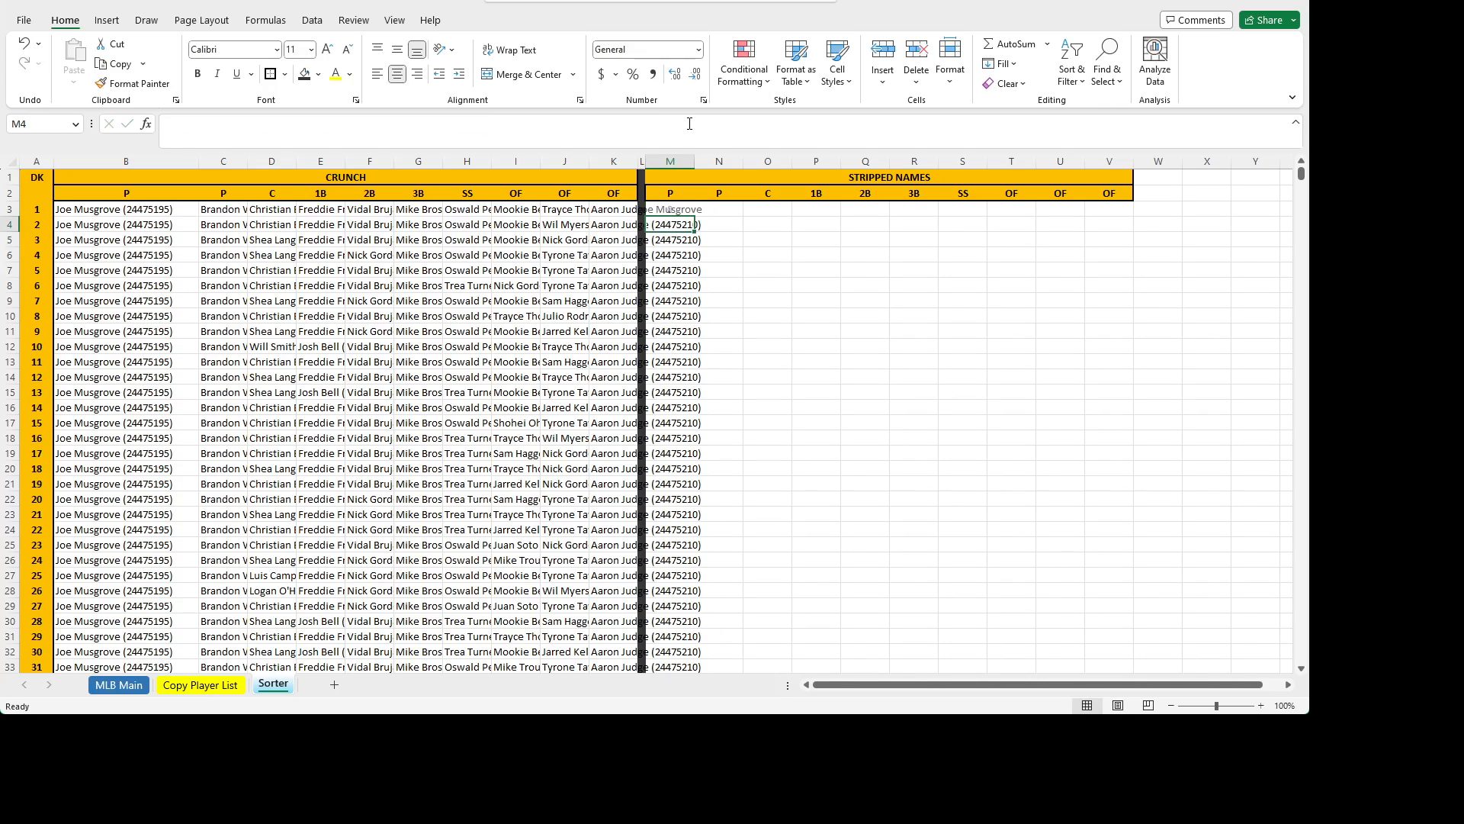
key("Up")
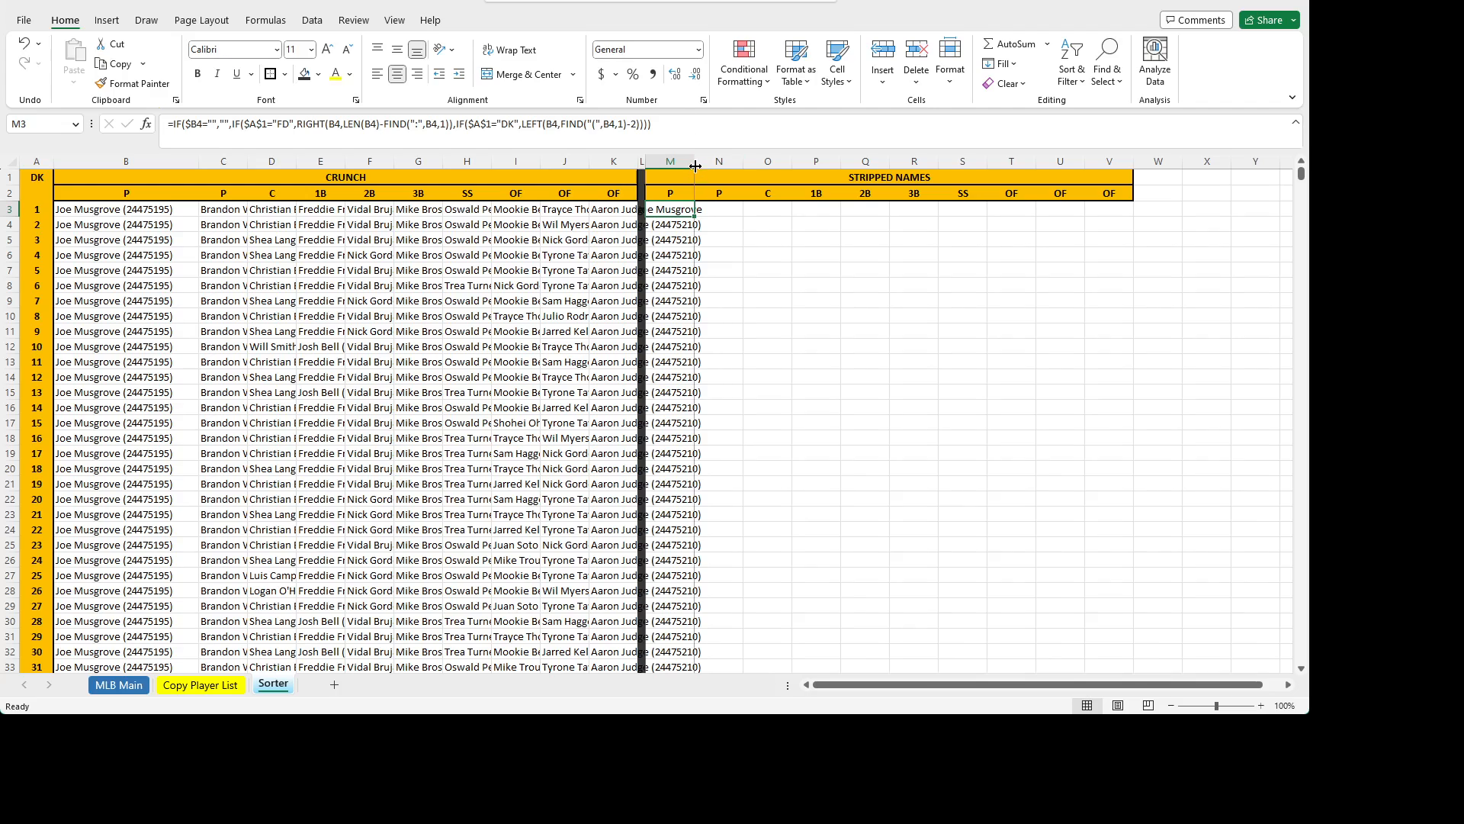
- Widen column M to fit the full player name and copy the M3 formula down the column to row 2002
left_click_drag(695, 161, 746, 160)
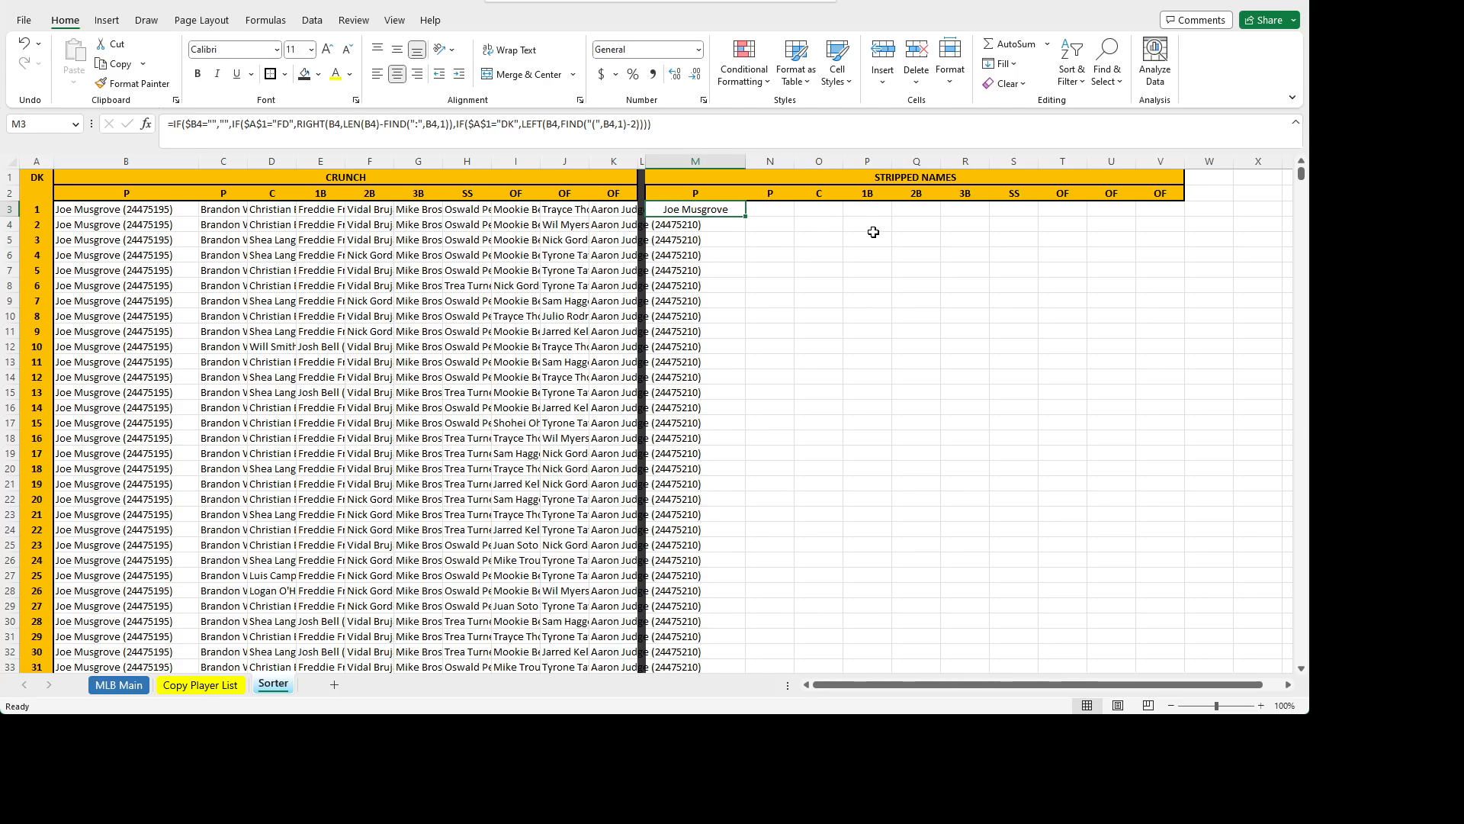
key("ctrl+c")
key("ctrl+shift+Down")
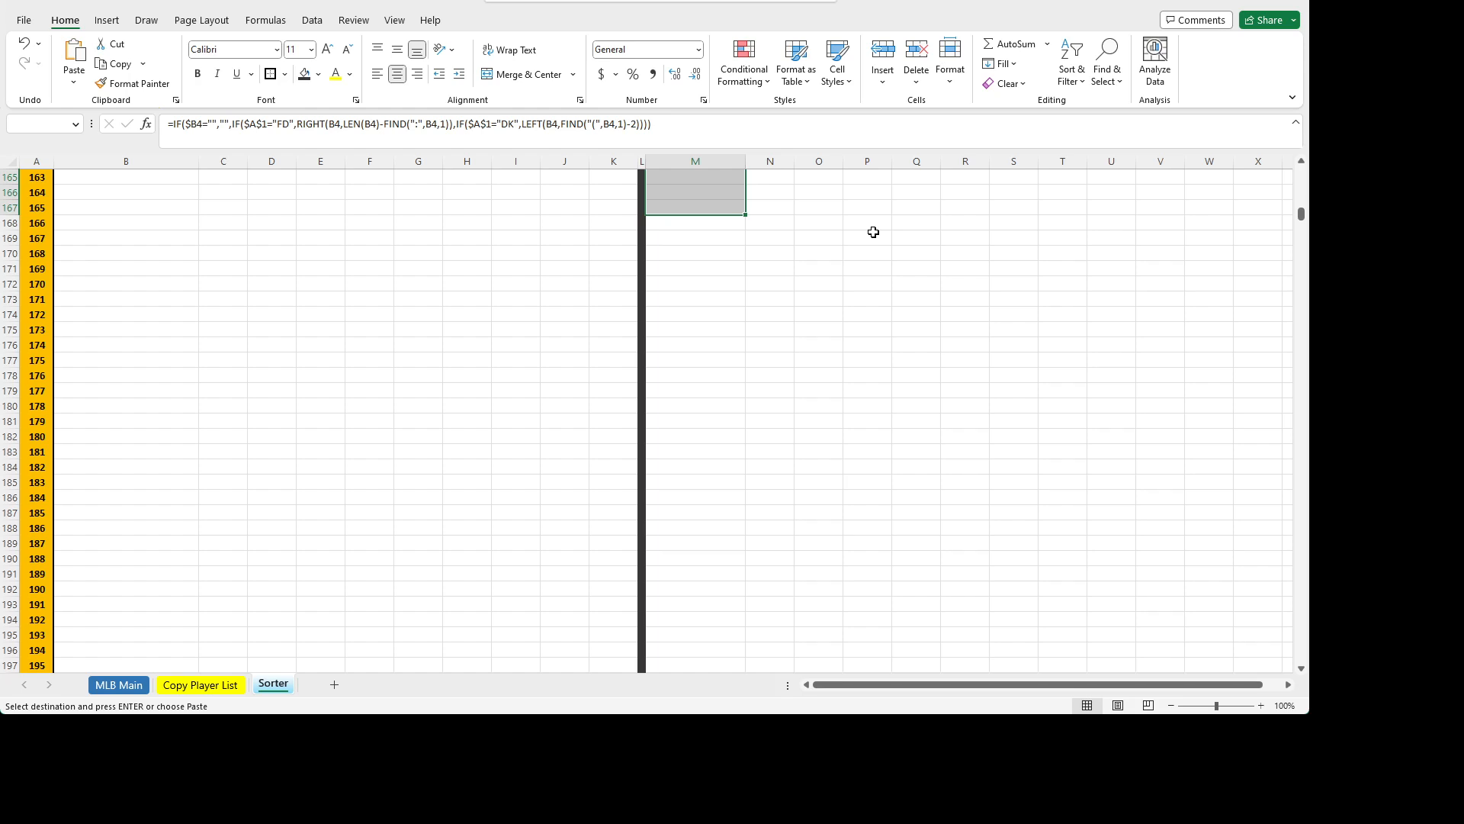
key("shift+Page_Down")
key("shift+Page_Down")
key("shift+Page_Down")
key("shift+Page_Down")
key("shift+Page_Down")
key("shift+Page_Down")
key("shift+Page_Down")
key("shift+Page_Down")
key("shift+Page_Down")
key("shift+Page_Down")
key("shift+Page_Down")
key("shift+Page_Down")
key("shift+Page_Down")
key("shift+Page_Down")
key("shift+Page_Down")
key("shift+Page_Down")
key("shift+Page_Down")
key("shift+Page_Down")
key("shift+Page_Down")
key("shift+Page_Down")
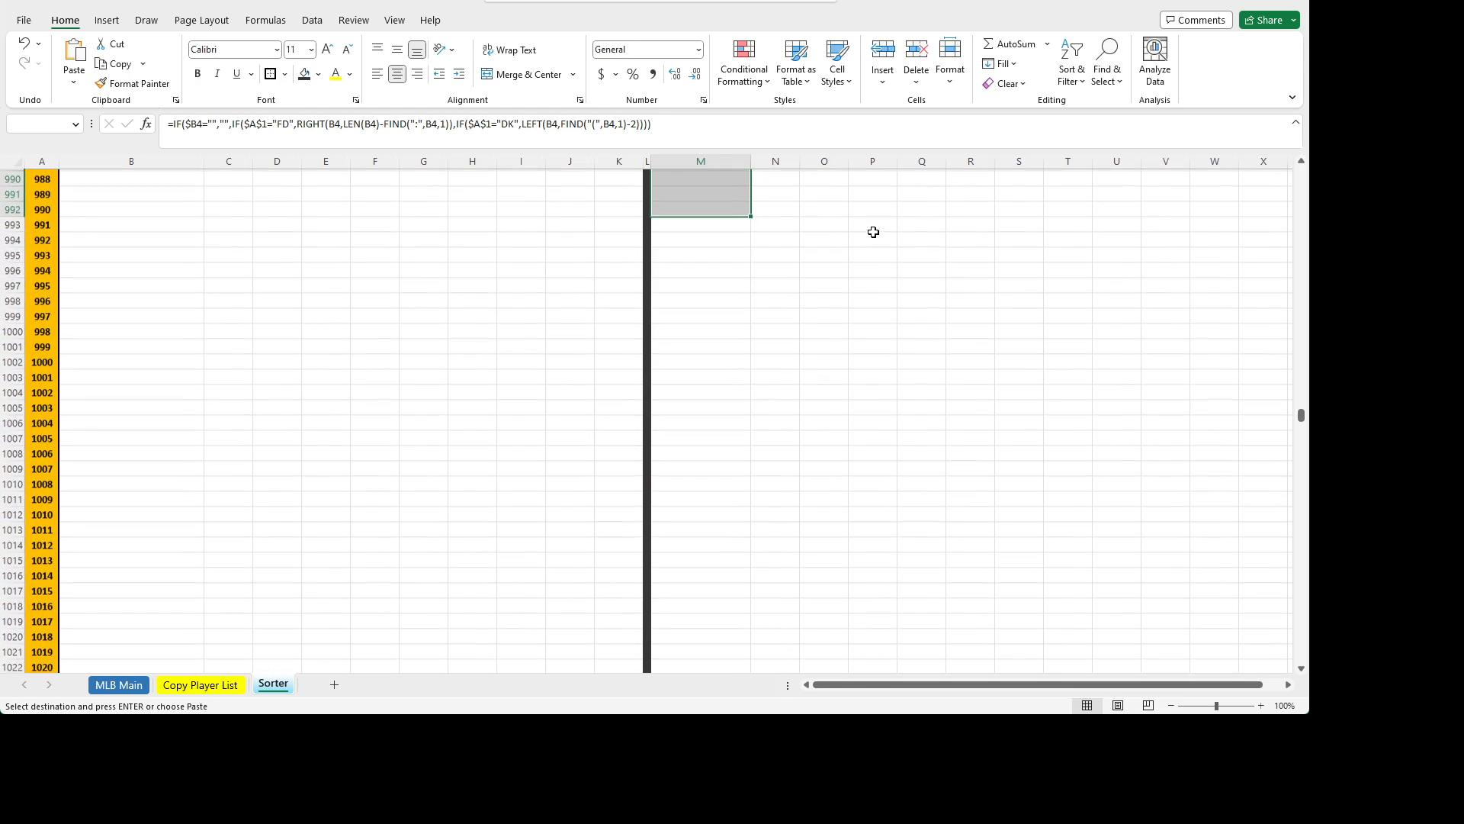
key("shift+Page_Down")
key("shift+Page_Down")
key("shift+Page_Down")
key("shift+Page_Down")
key("shift+Page_Down")
key("shift+Page_Down")
key("shift+Page_Down")
key("shift+Page_Down")
key("shift+Page_Down")
key("shift+Page_Down")
key("shift+Page_Down")
key("shift+Page_Down")
key("shift+Page_Down")
key("shift+Page_Down")
key("shift+Page_Down")
key("shift+Page_Down")
key("shift+Page_Down")
key("shift+Page_Down")
key("shift+Page_Down")
key("shift+Page_Down")
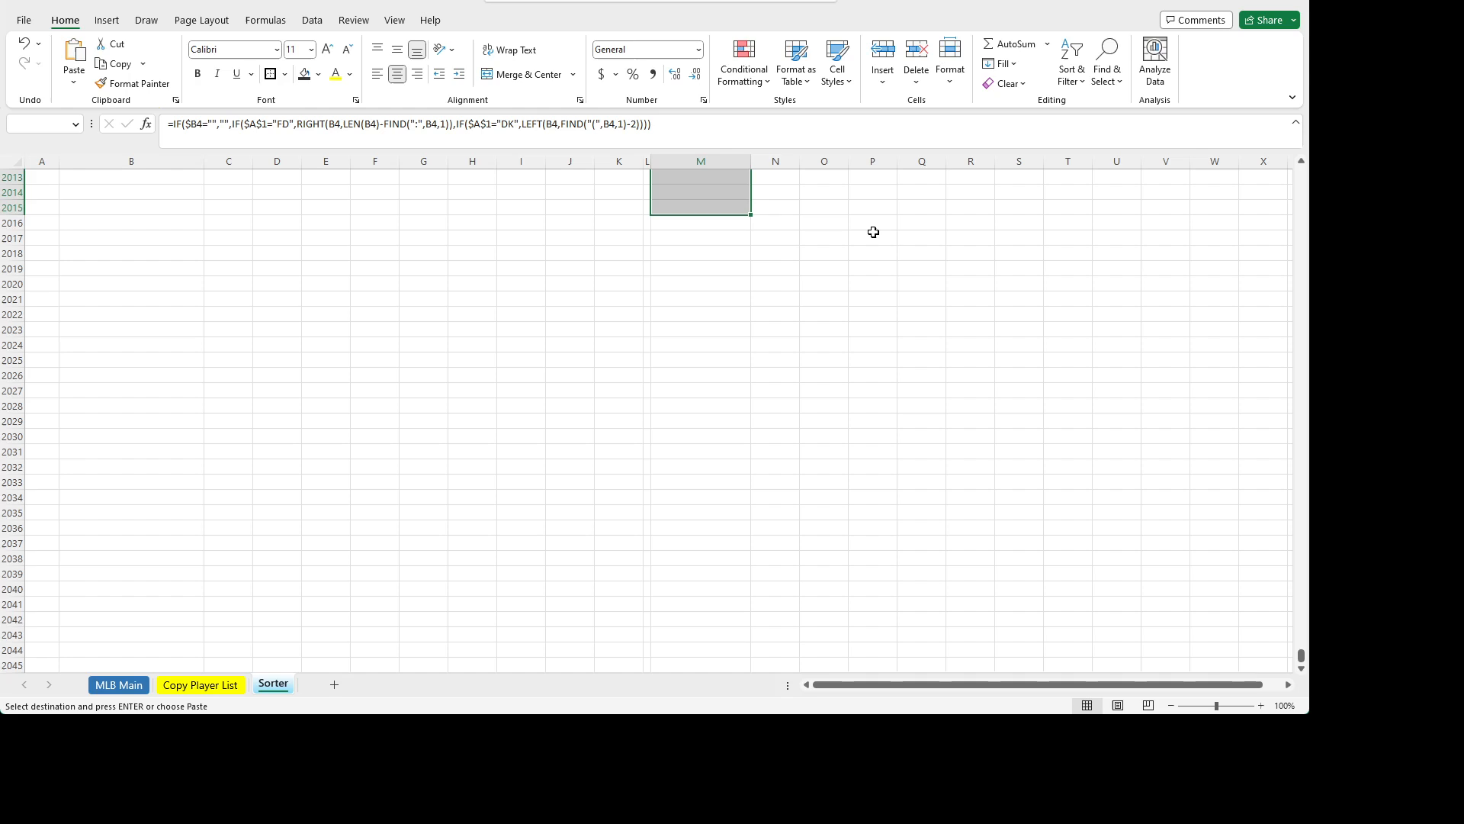
key("shift+Page_Up")
key("shift+Down")
key("shift+Down")
key("shift+Down")
key("shift+Down")
key("shift+Down")
key("shift+Down")
key("shift+Down")
key("shift+Down")
key("shift+Down")
key("shift+Down")
key("shift+Down")
key("shift+Down")
key("shift+Down")
key("shift+Down")
key("shift+Down")
key("shift+Down")
key("shift+Down")
key("shift+Down")
key("shift+Down")
key("shift+Down")
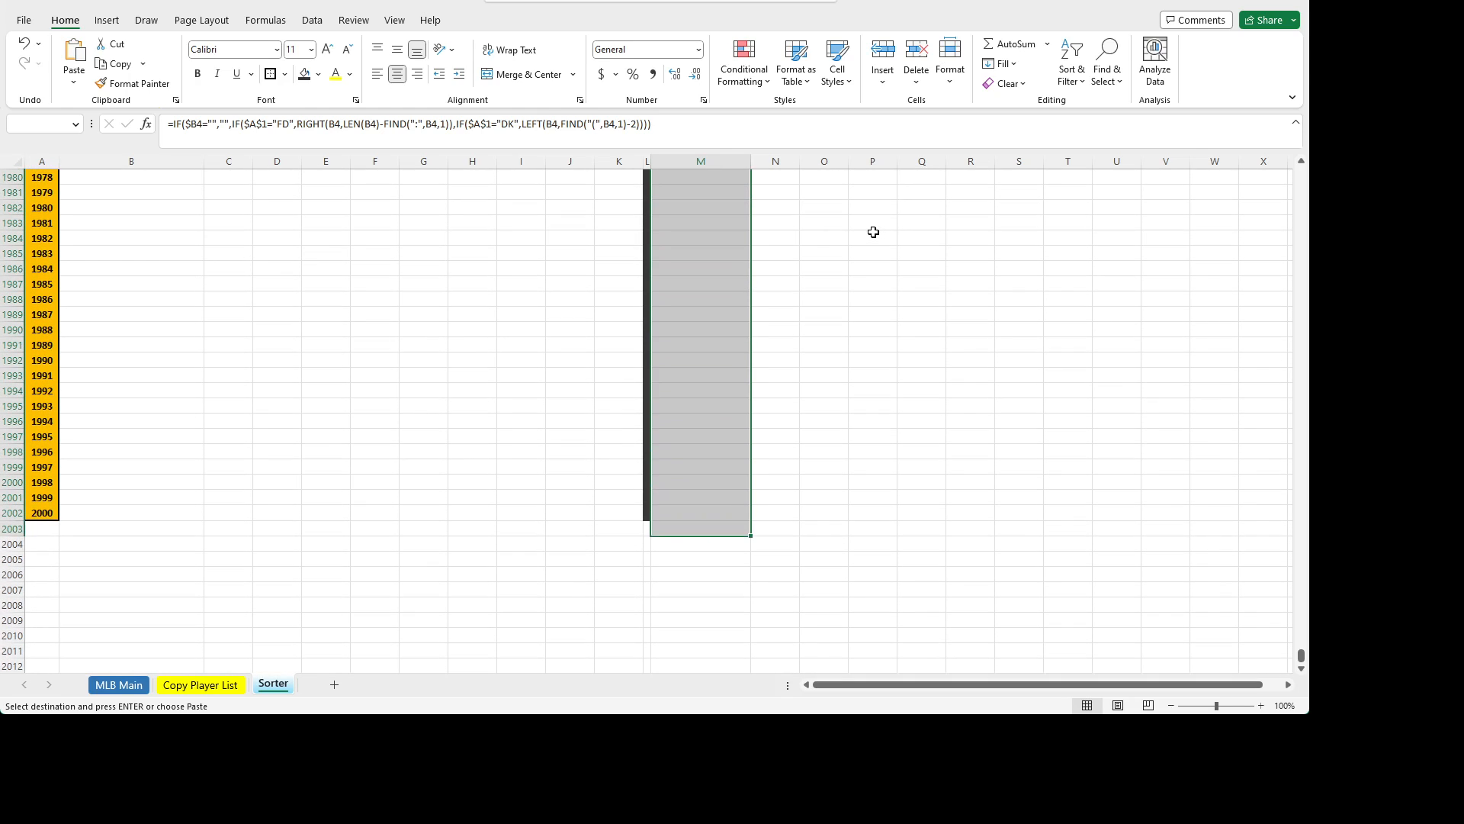
key("ctrl+v")
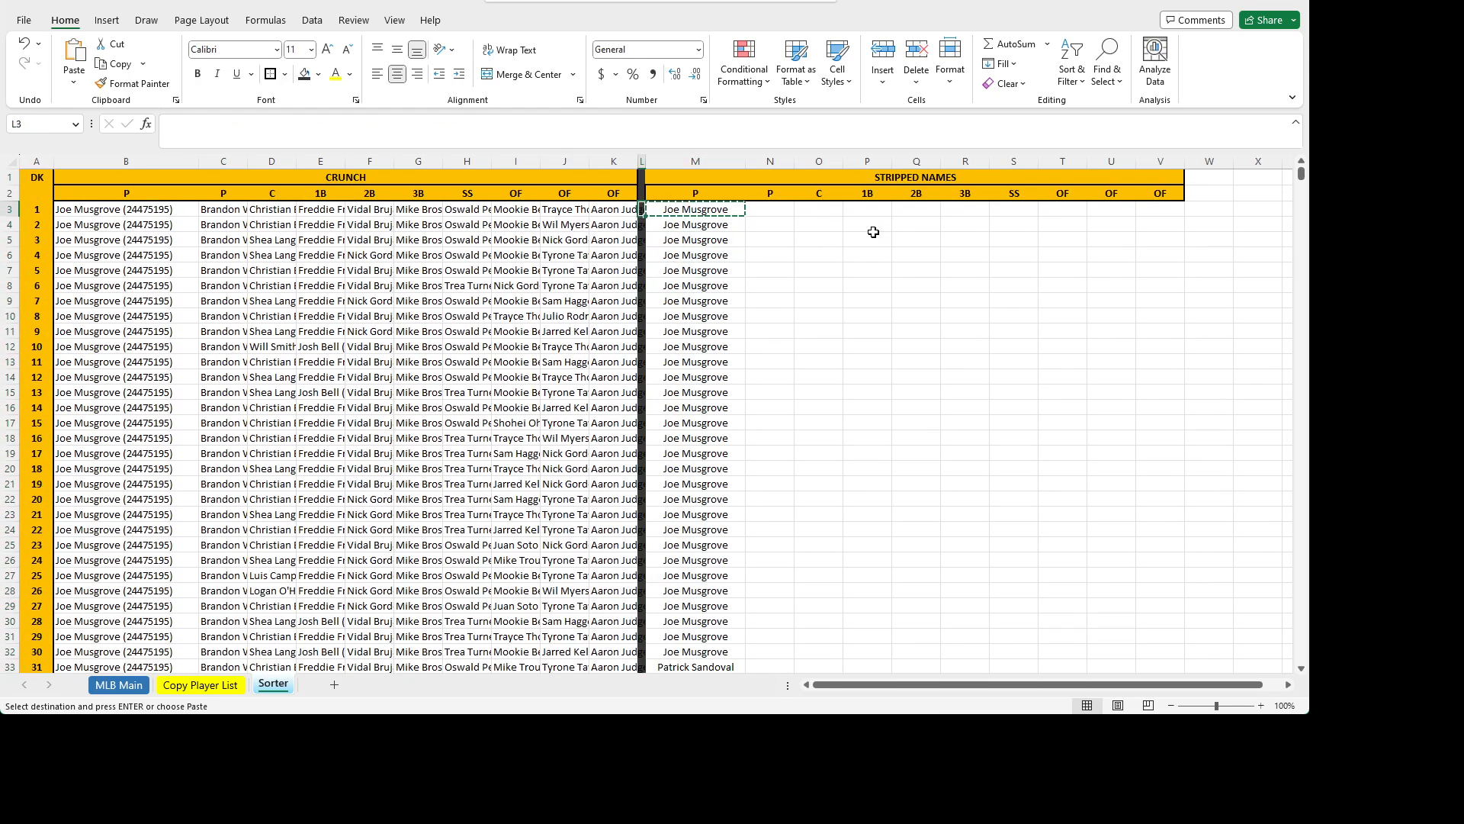
key("Right")
key("Escape")
key("Right")
key("Left")
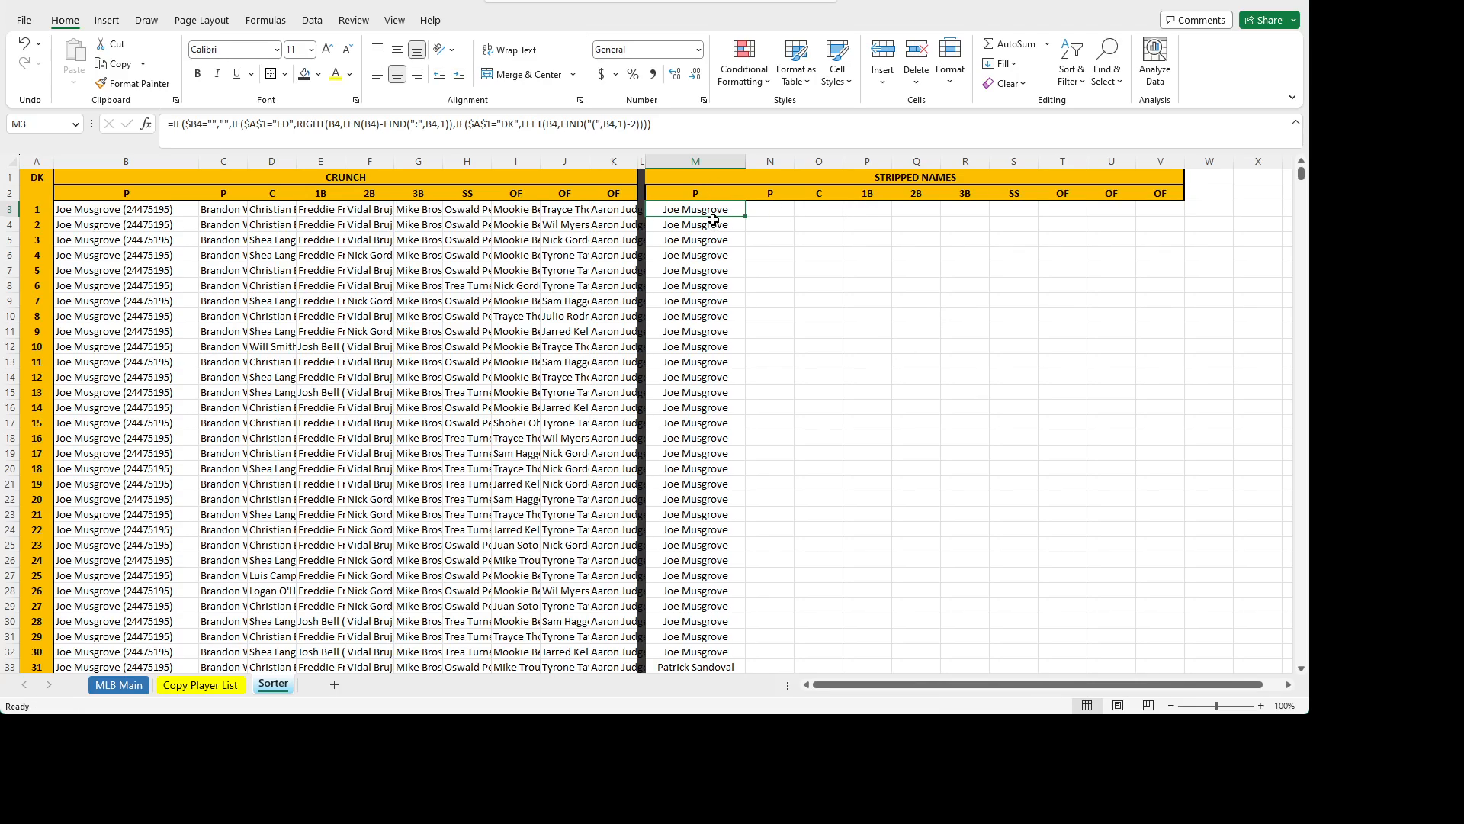
- Copy the M3 formula across the first STRIPPED NAMES row to column V
key("Right")
key("Left")
key("Down")
key("Down")
key("Up")
key("Up")
key("ctrl+c")
key("shift+Right")
key("shift+Right")
key("shift+Right")
key("shift+Right")
key("shift+Right")
key("shift+Right")
key("shift+Right")
key("shift+Right")
key("shift+Right")
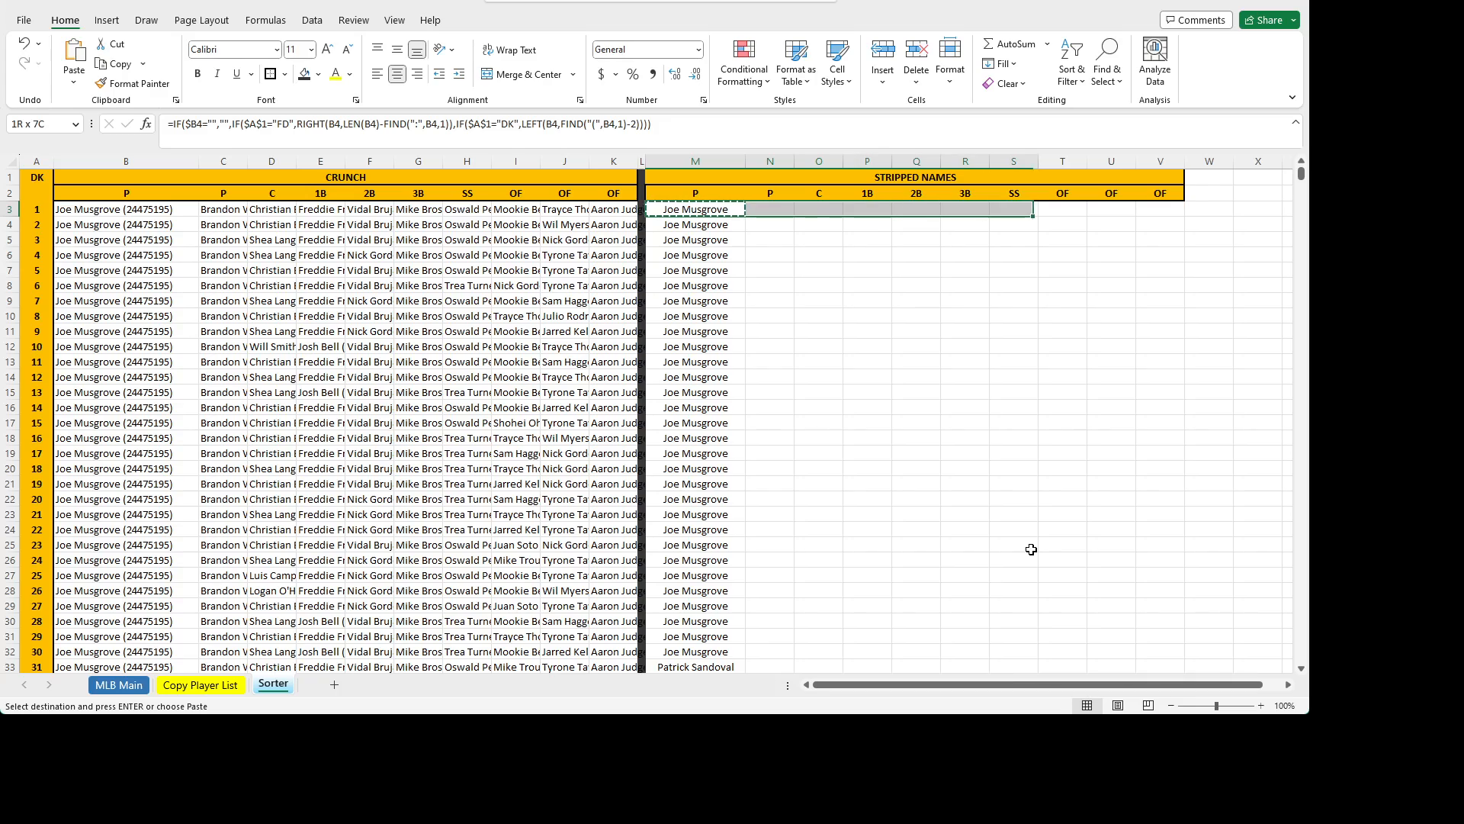
key("ctrl+v")
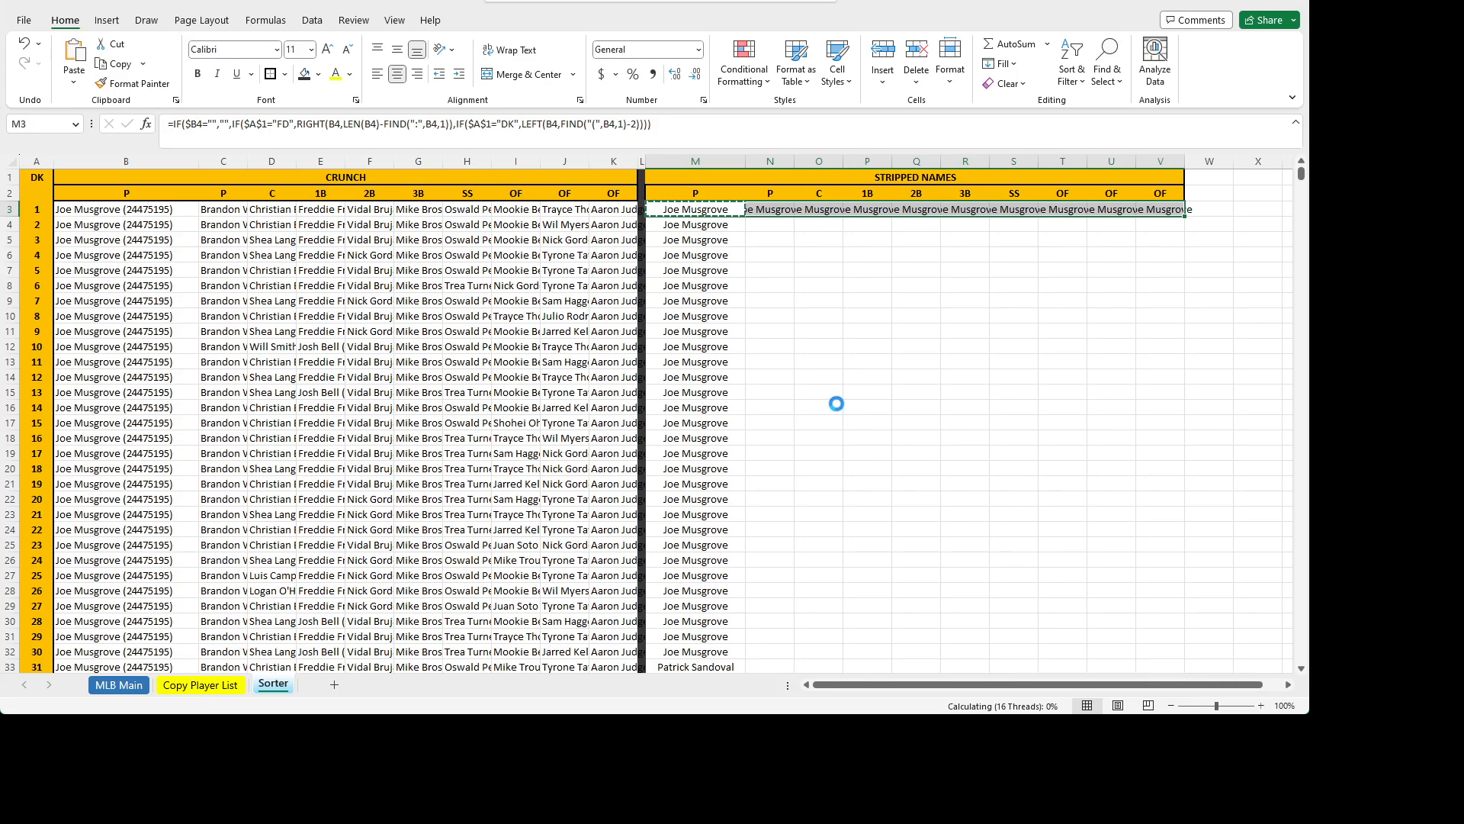
- Fill the formulas in N3:V3 down to row 2002, matching the filled length of column M
left_click(807, 381)
left_click_drag(771, 209, 1162, 208)
double_click(1185, 217)
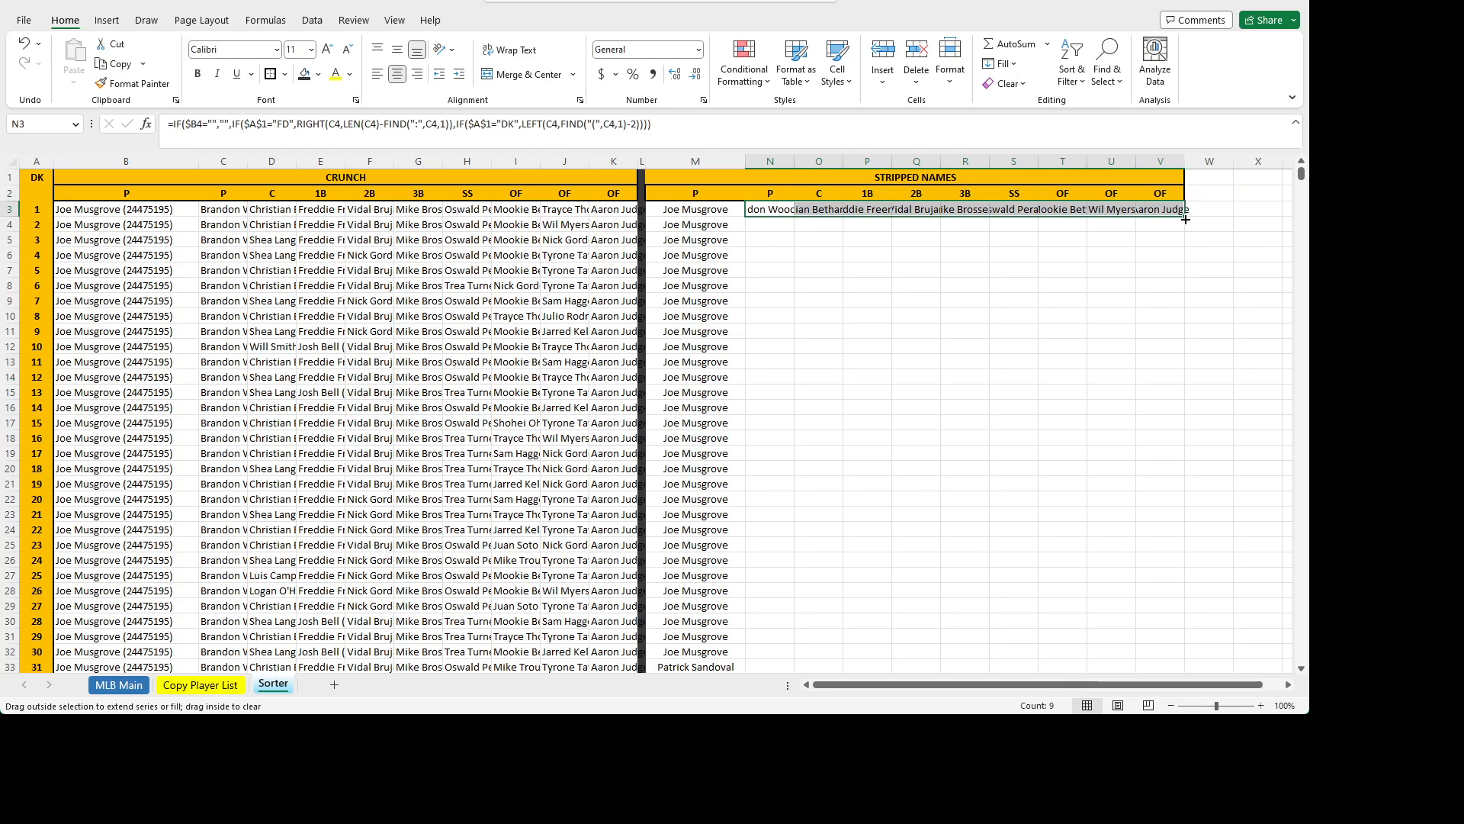
- Give columns M through V one equal width that fits the stripped names, and widen catcher column O further for its longest names
left_click_drag(1185, 160, 1214, 158)
left_click(1079, 255)
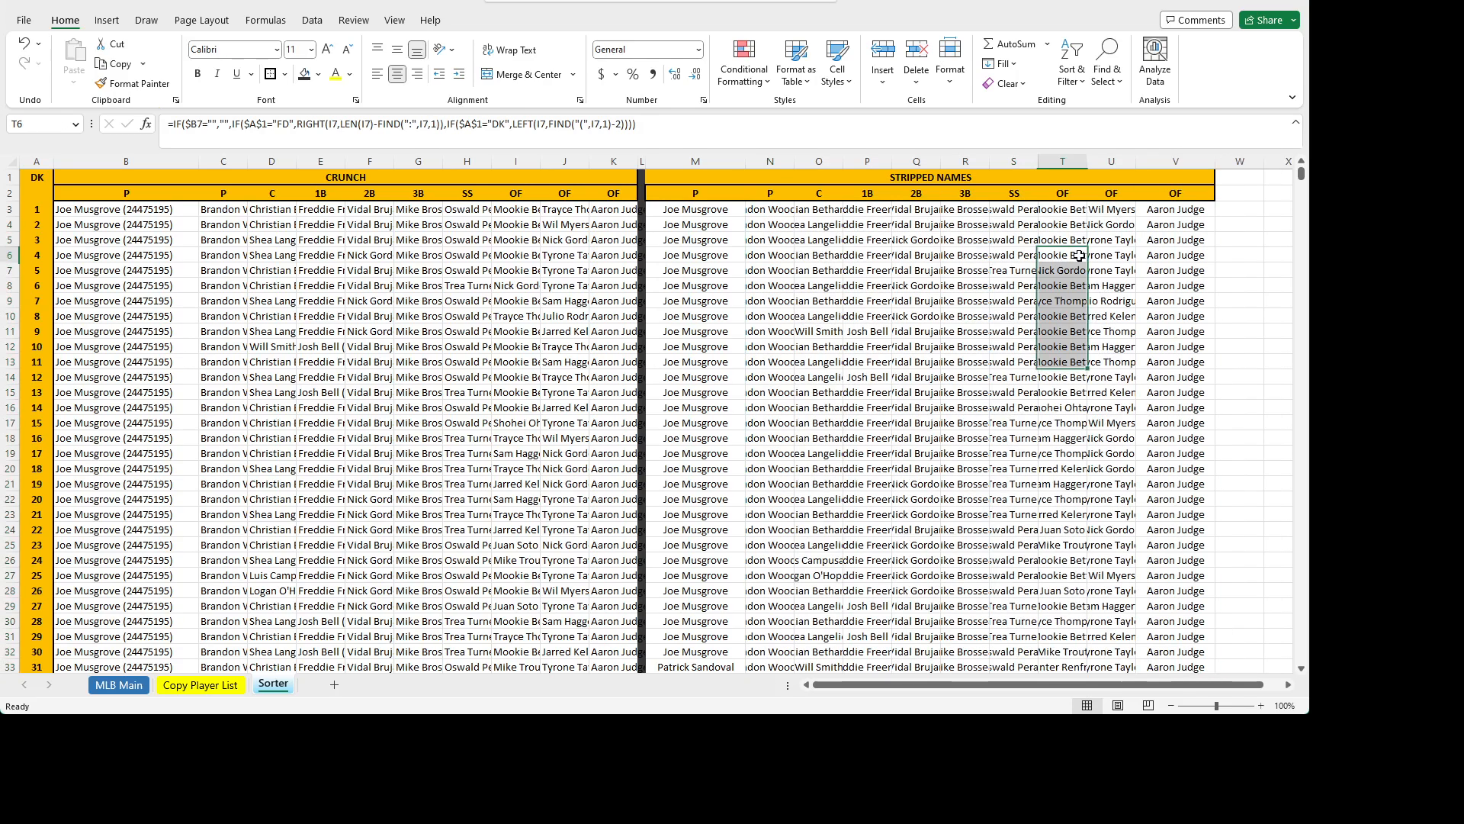
left_click(1187, 160)
left_click_drag(1131, 160, 651, 149)
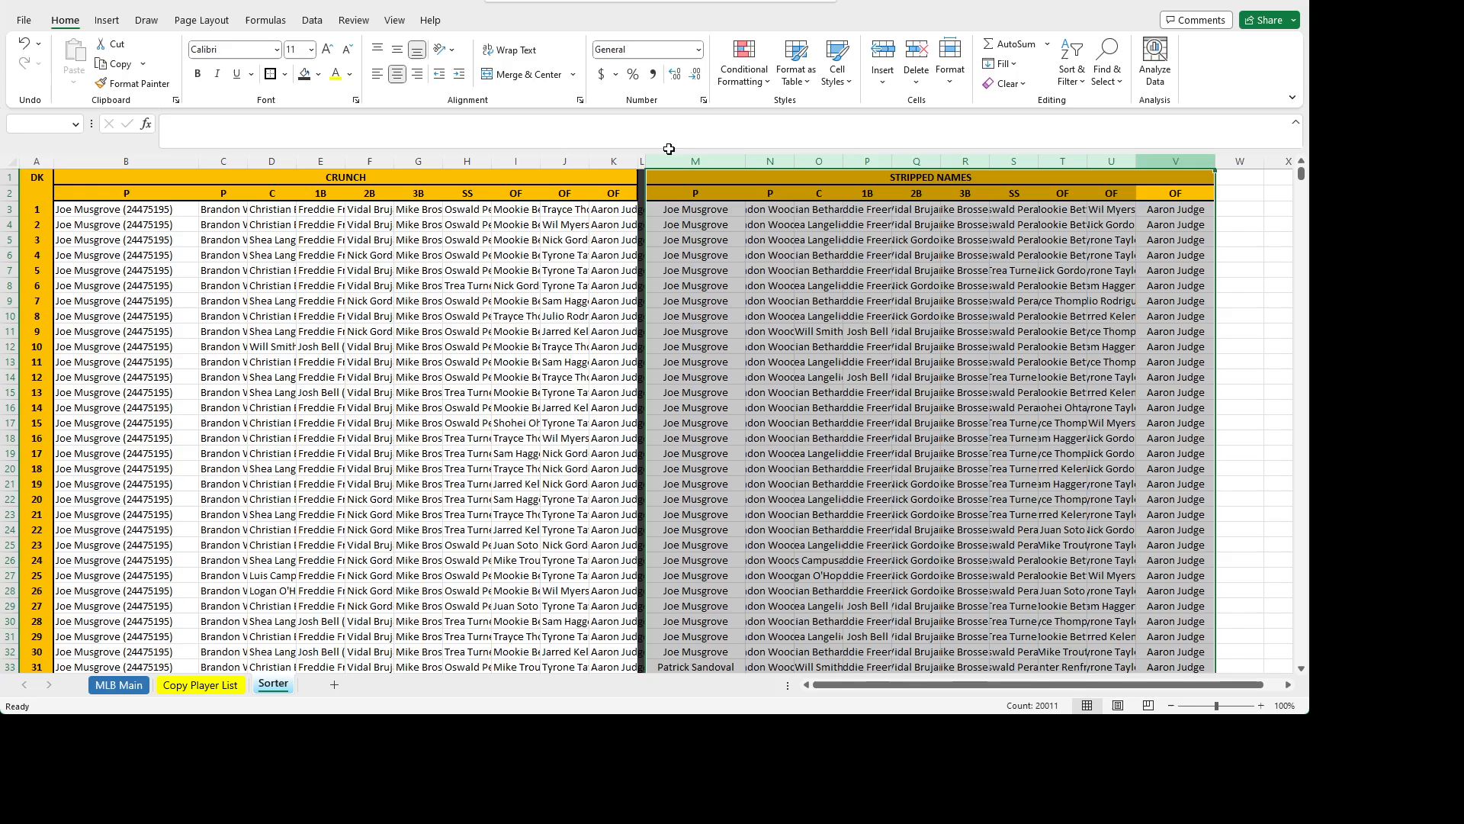
left_click_drag(746, 161, 748, 161)
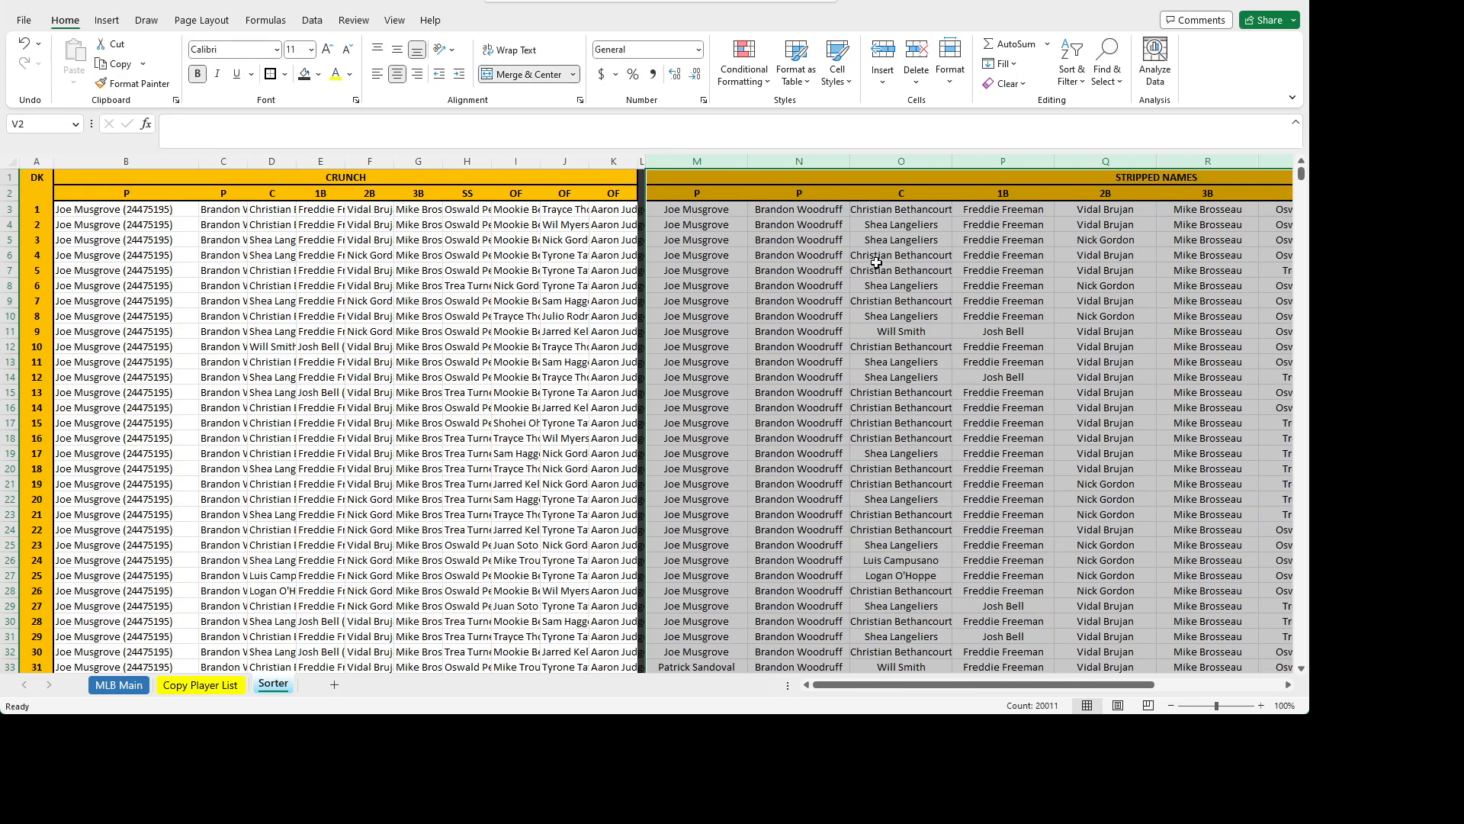
left_click_drag(1083, 684, 1206, 684)
left_click(773, 356)
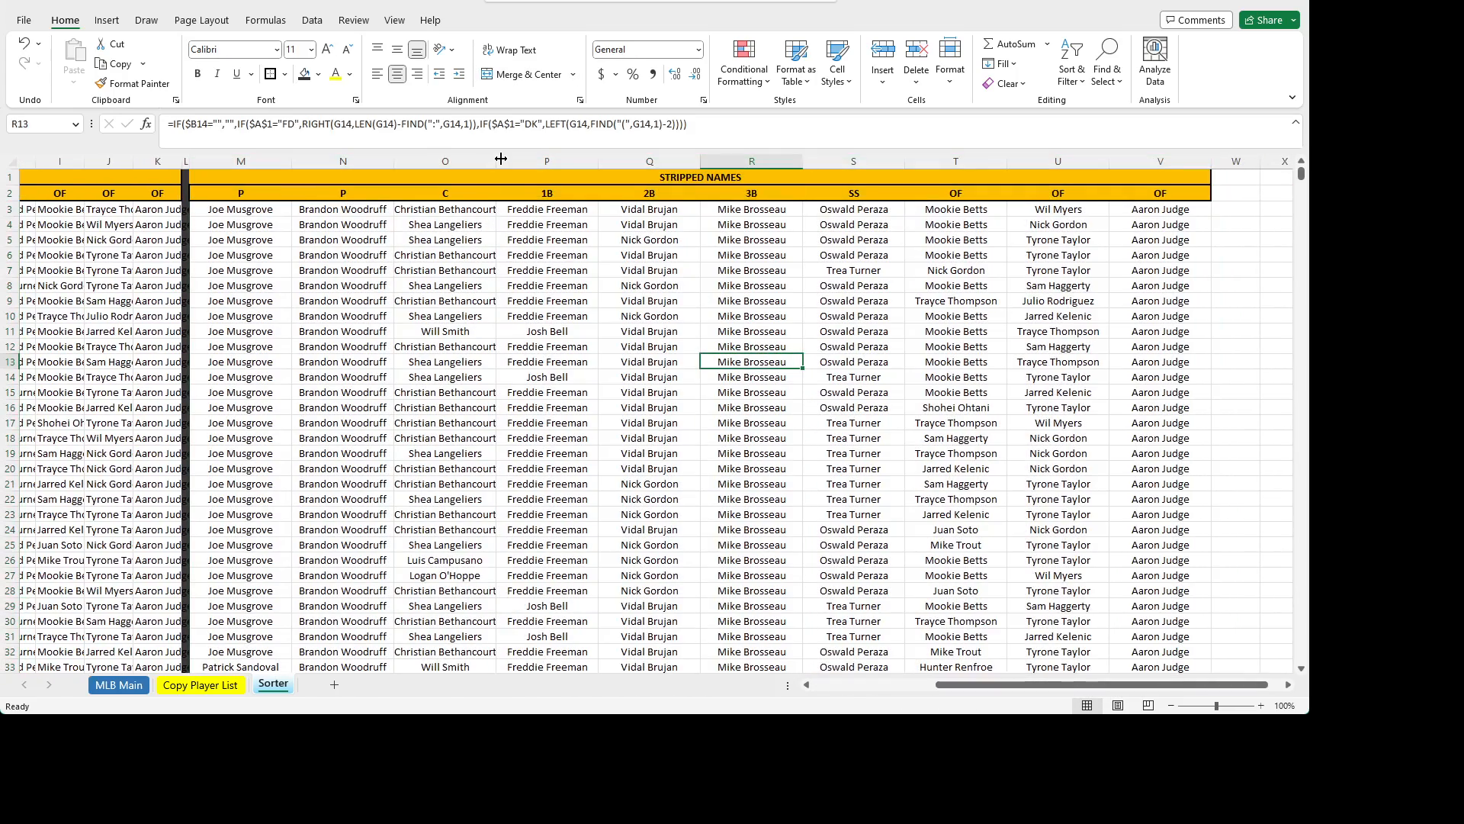
left_click_drag(497, 161, 524, 161)
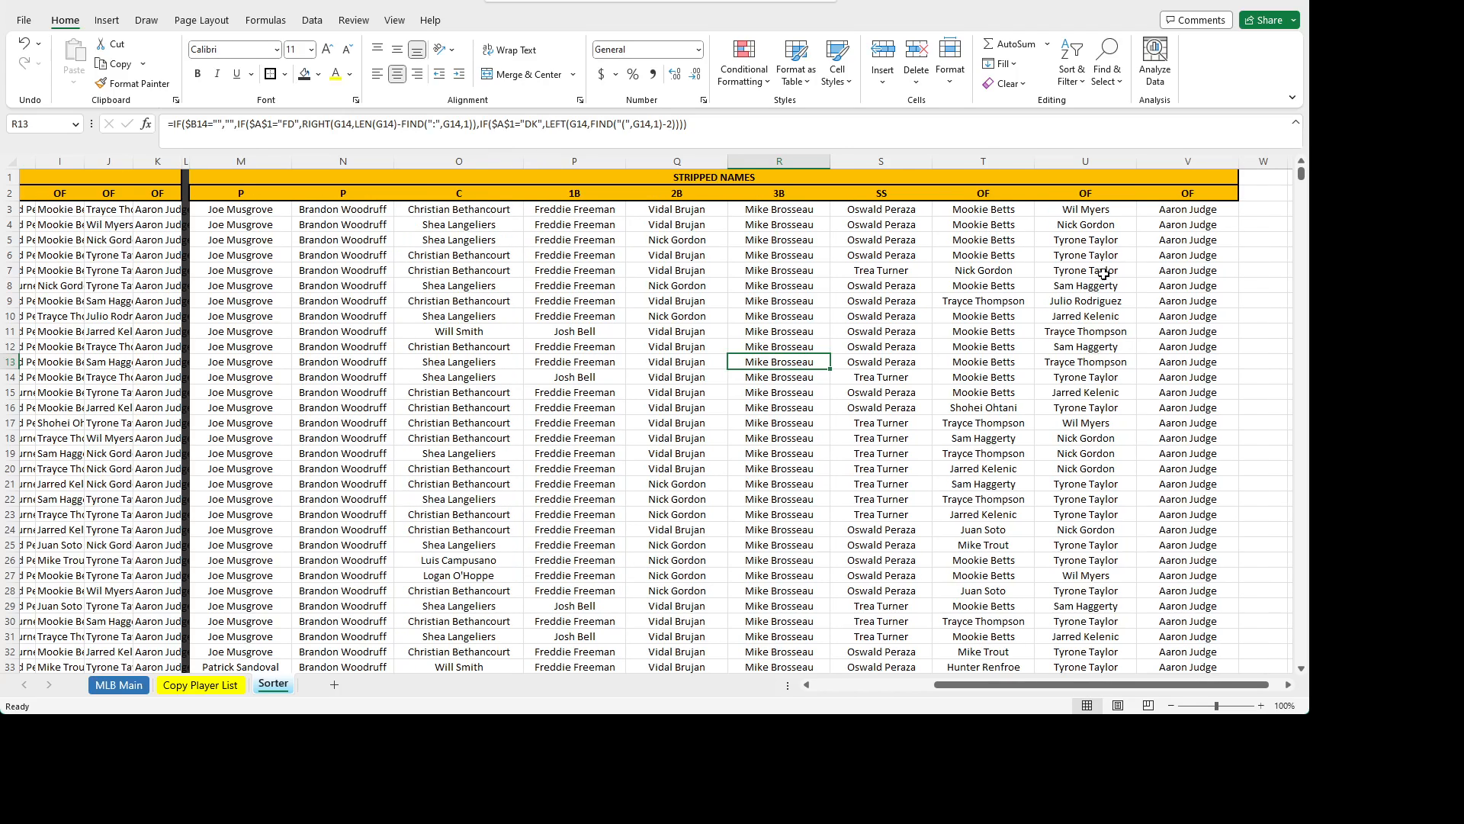
left_click_drag(1060, 684, 936, 685)
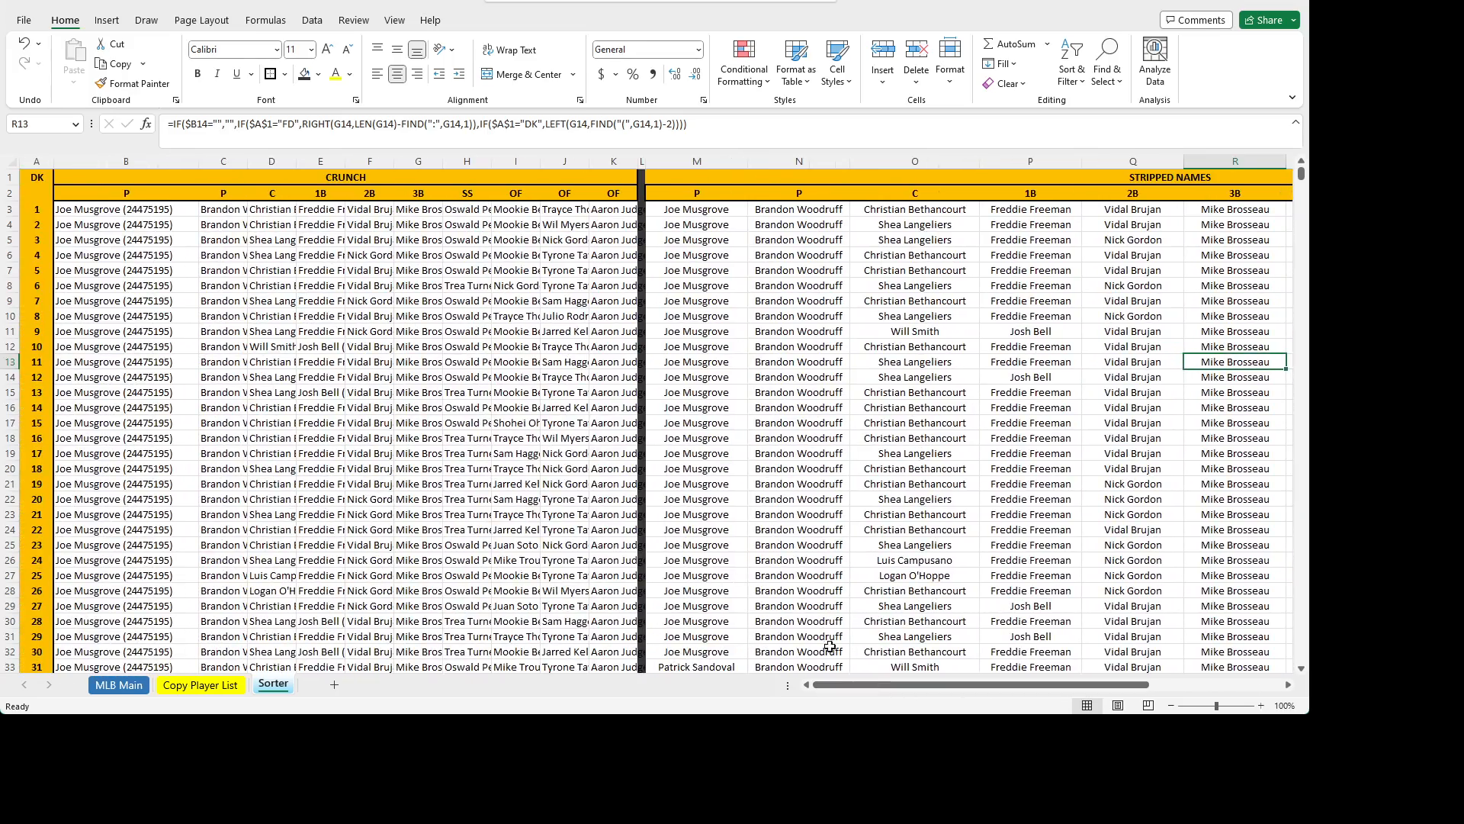
- Set the site code in A1 of the Sorter sheet to FD
left_click(37, 177)
type("FD")
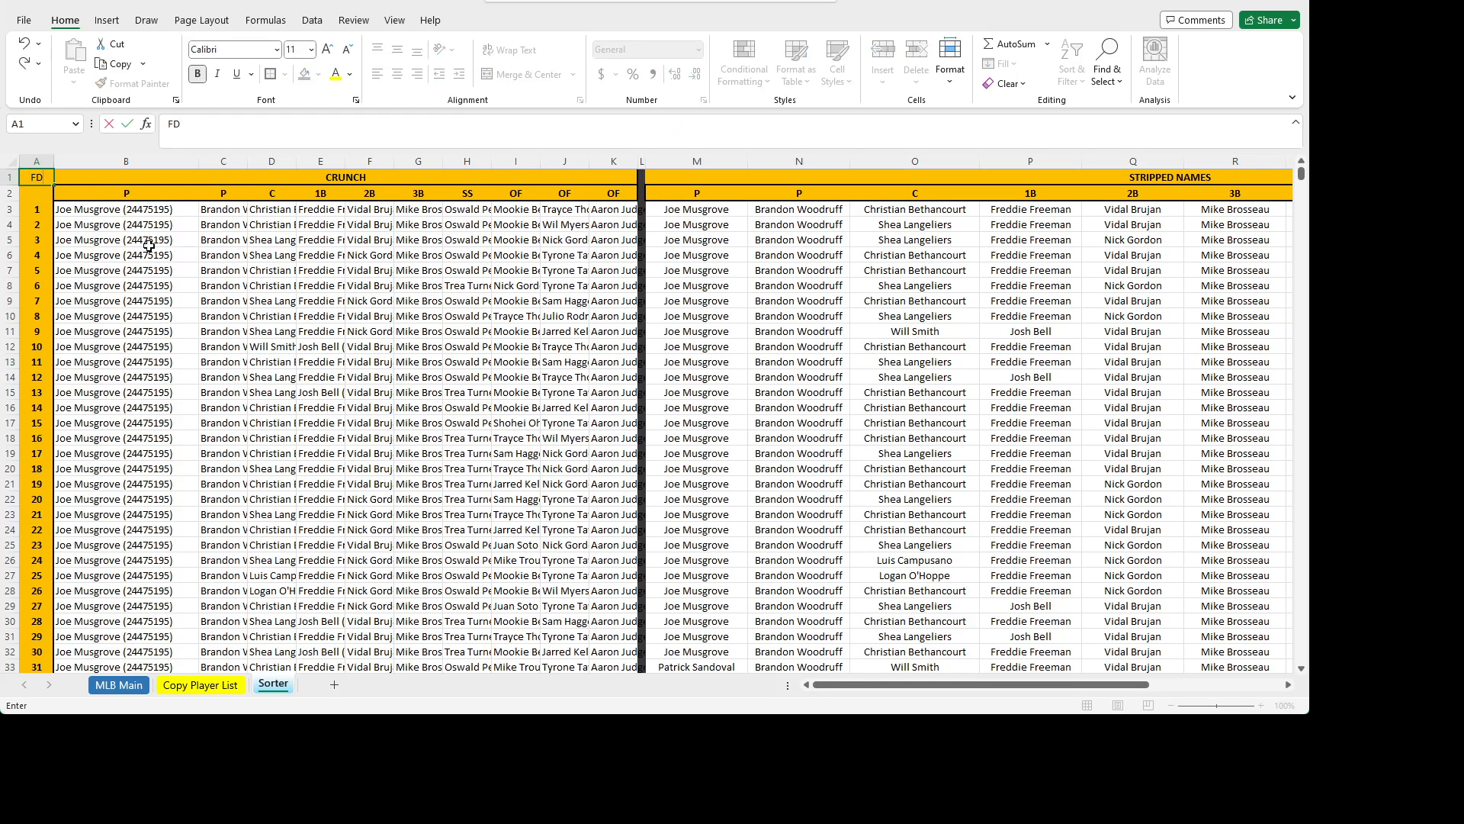
key("Return")
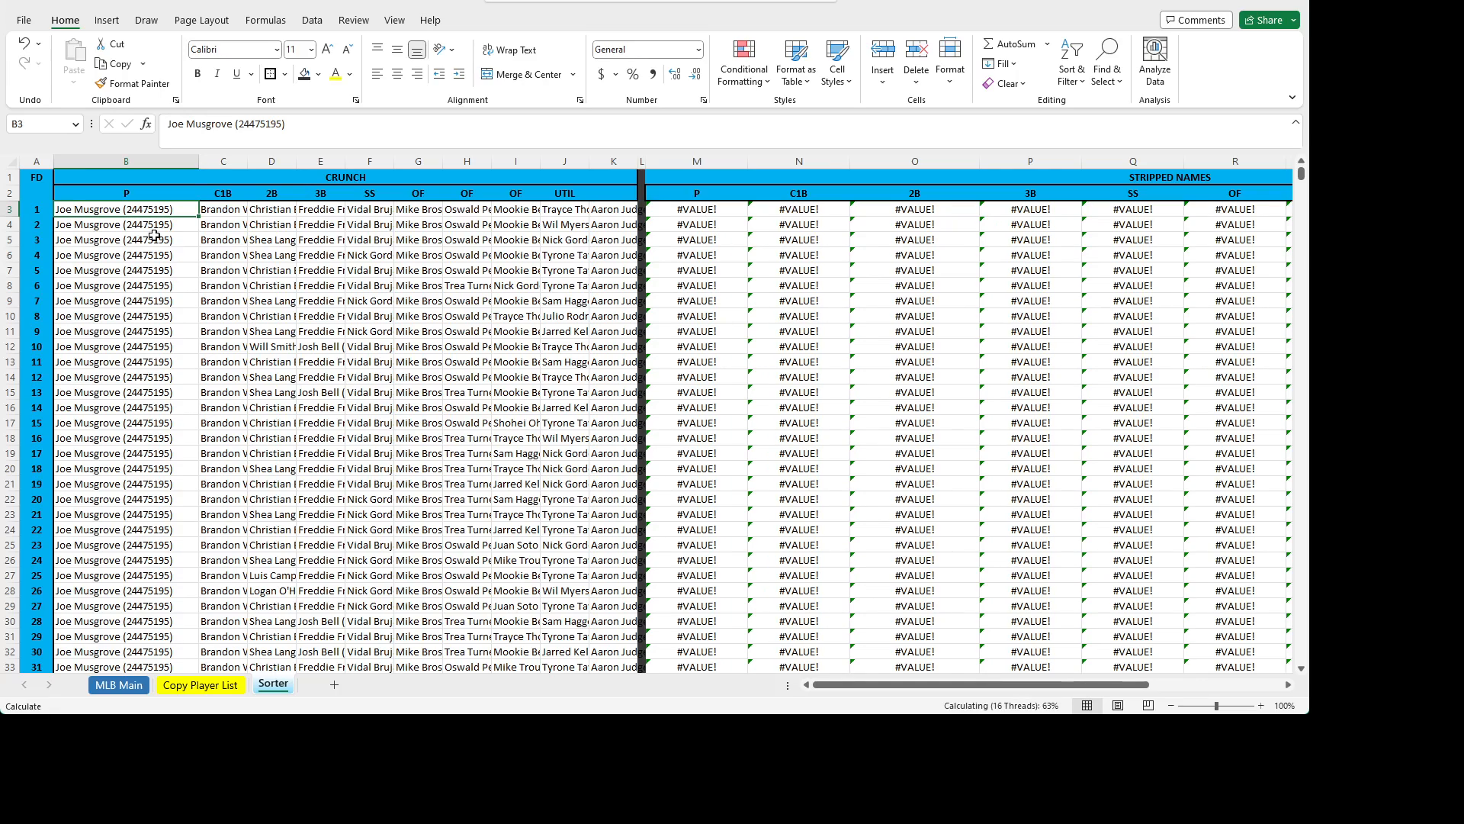
- Copy an FD-format Shohei Ohtani entry from the other window and paste it into pitcher cell B3
key("alt+Tab")
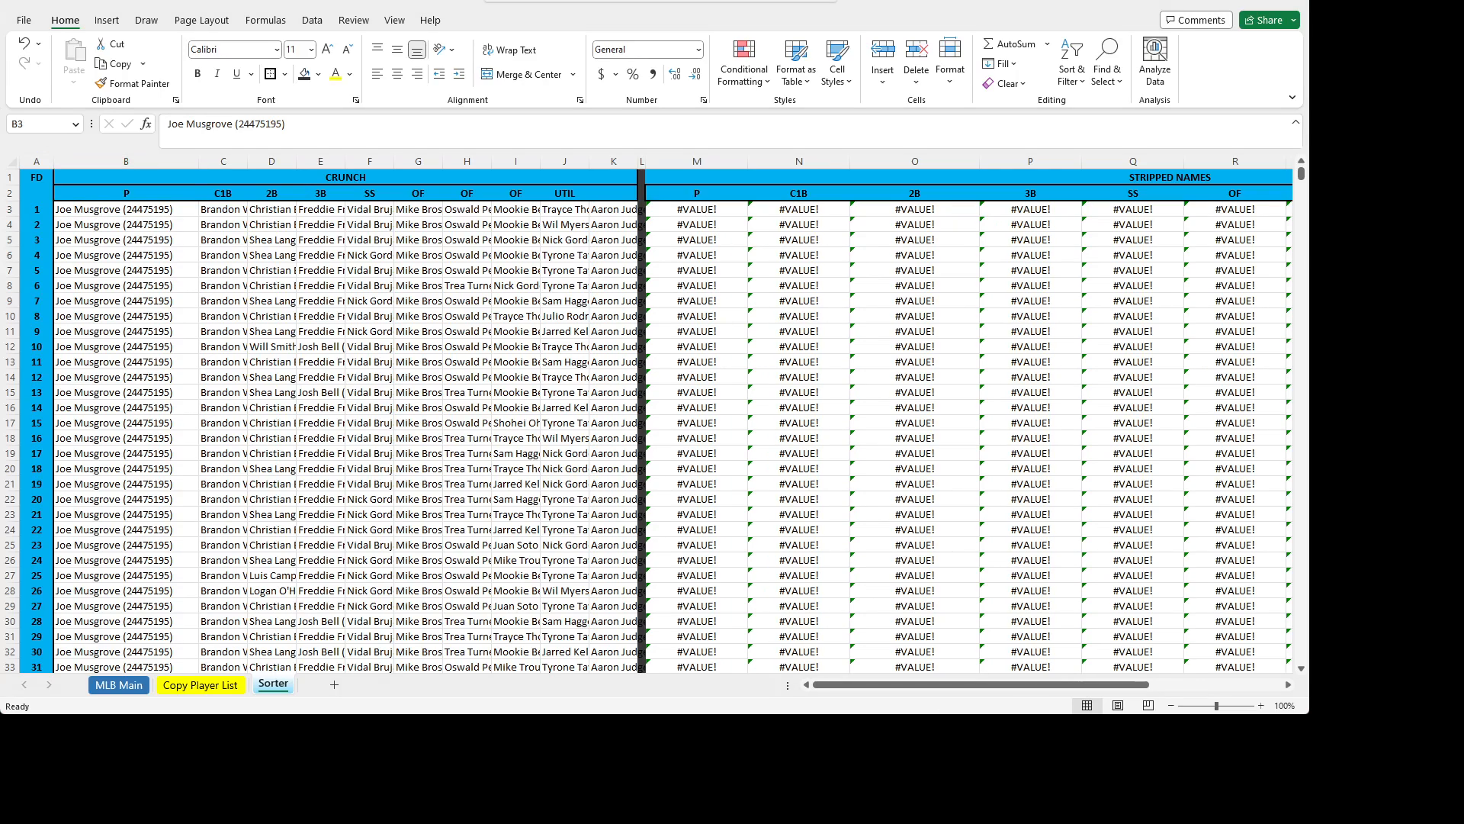
key("ctrl+c")
left_click(110, 204)
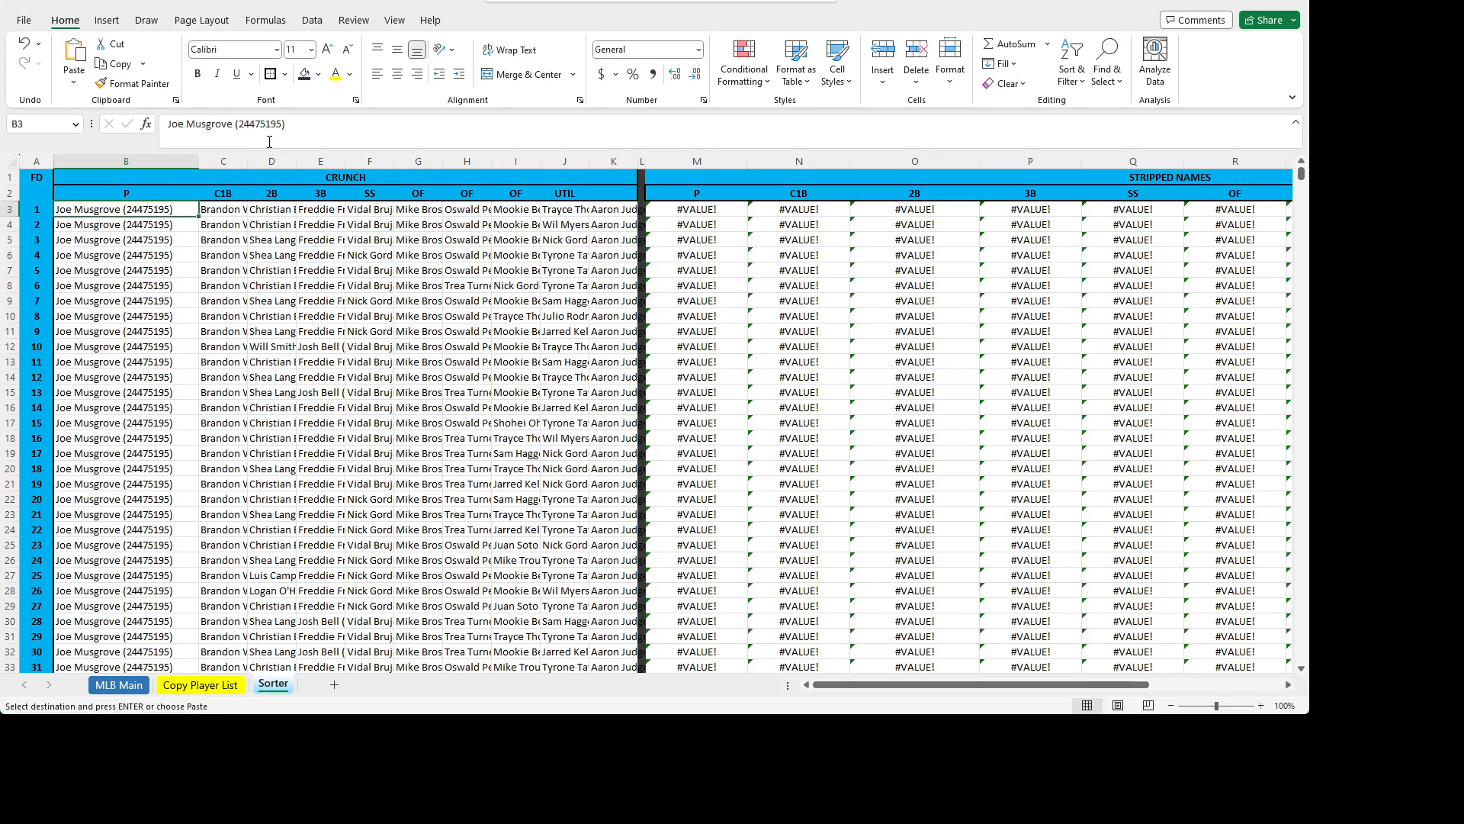
key("ctrl+v")
key("Return")
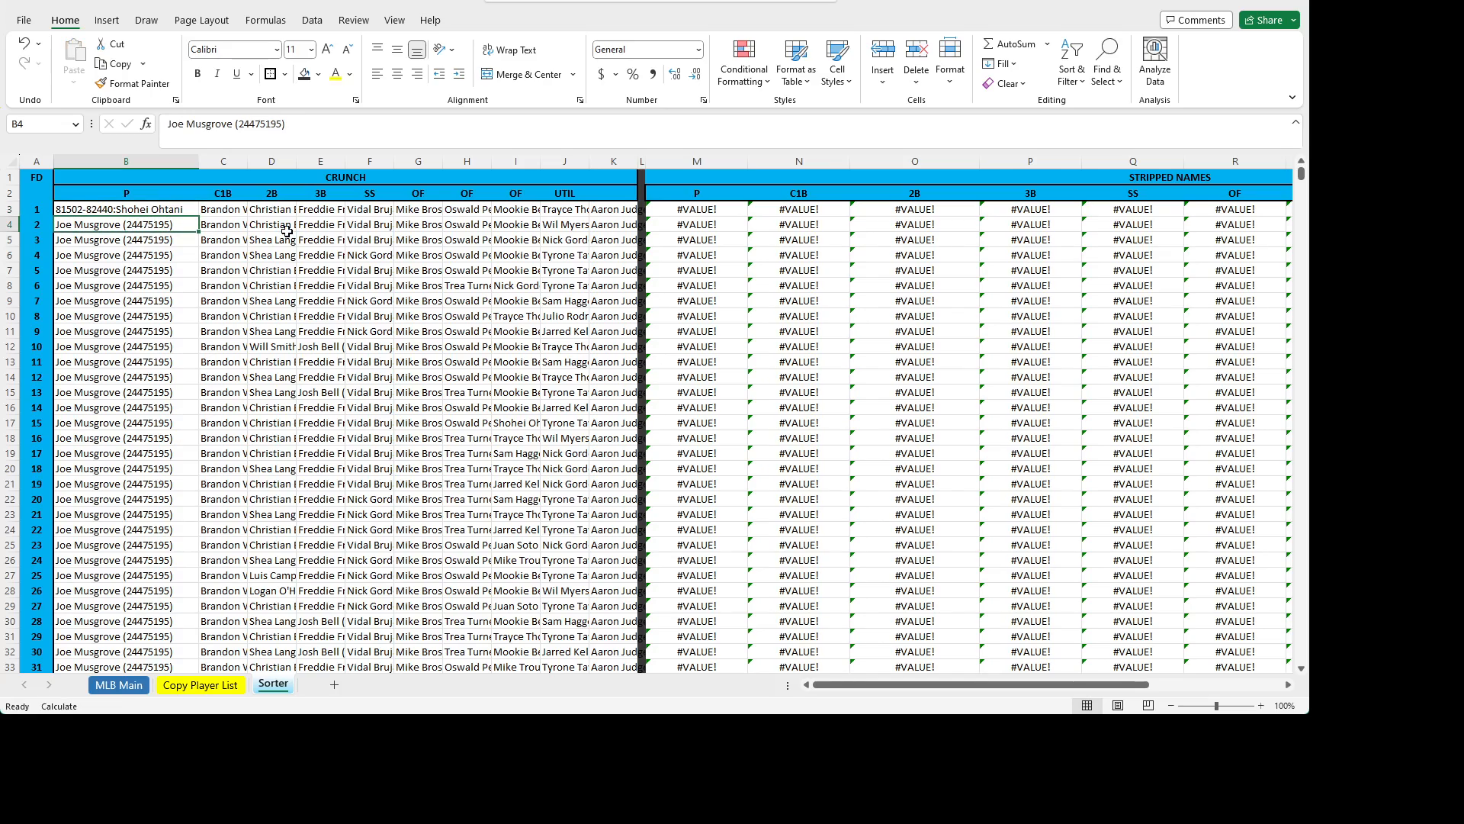
- In the M3 formula, change the references in the blank check and the FD branch from B4 to B3
left_click(712, 210)
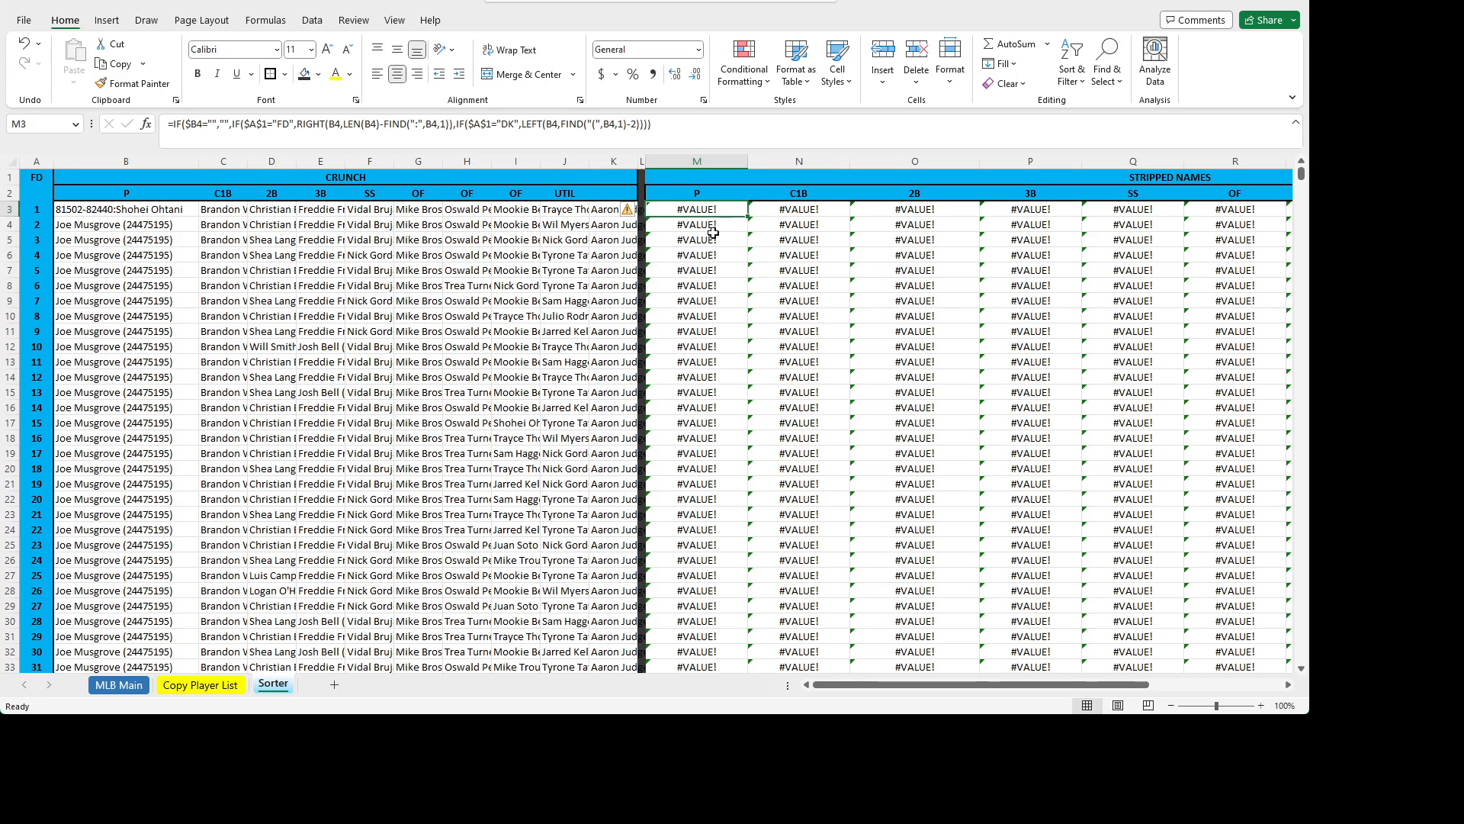
left_click(195, 123)
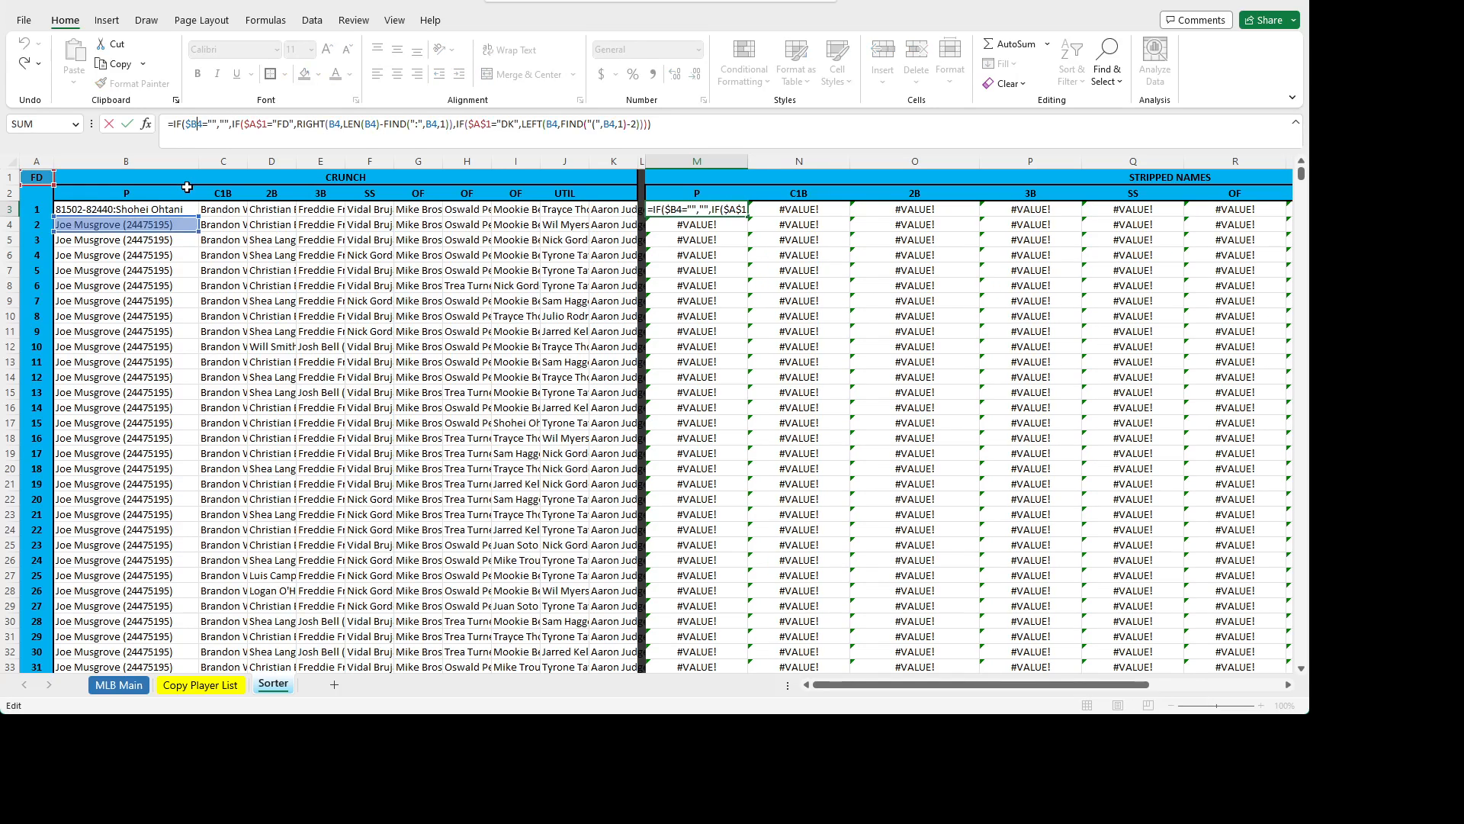
key("BackSpace")
type("3")
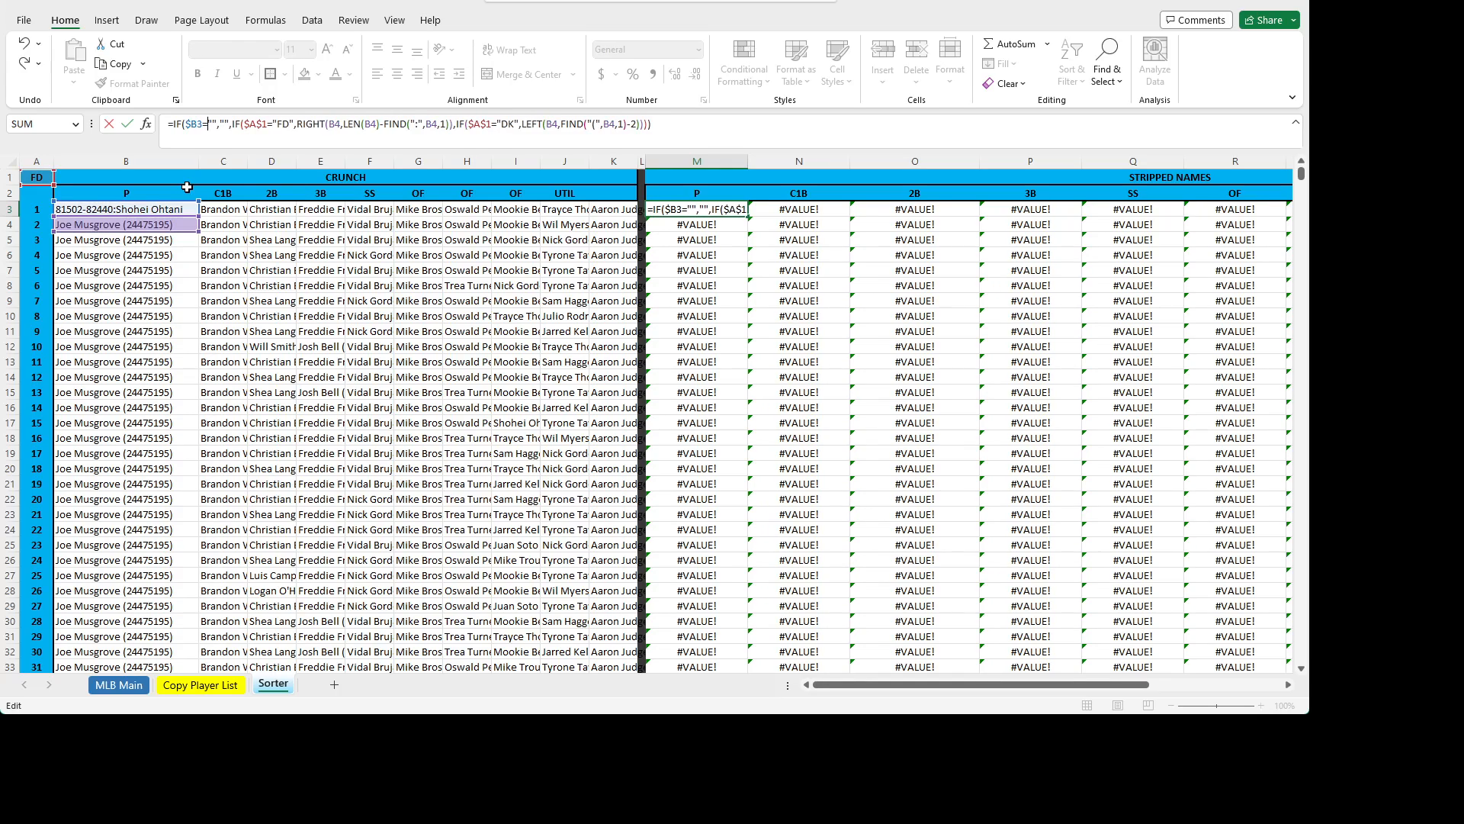
key("Right")
key("Right")
key("Right")
key("Right")
key("BackSpace")
type("3")
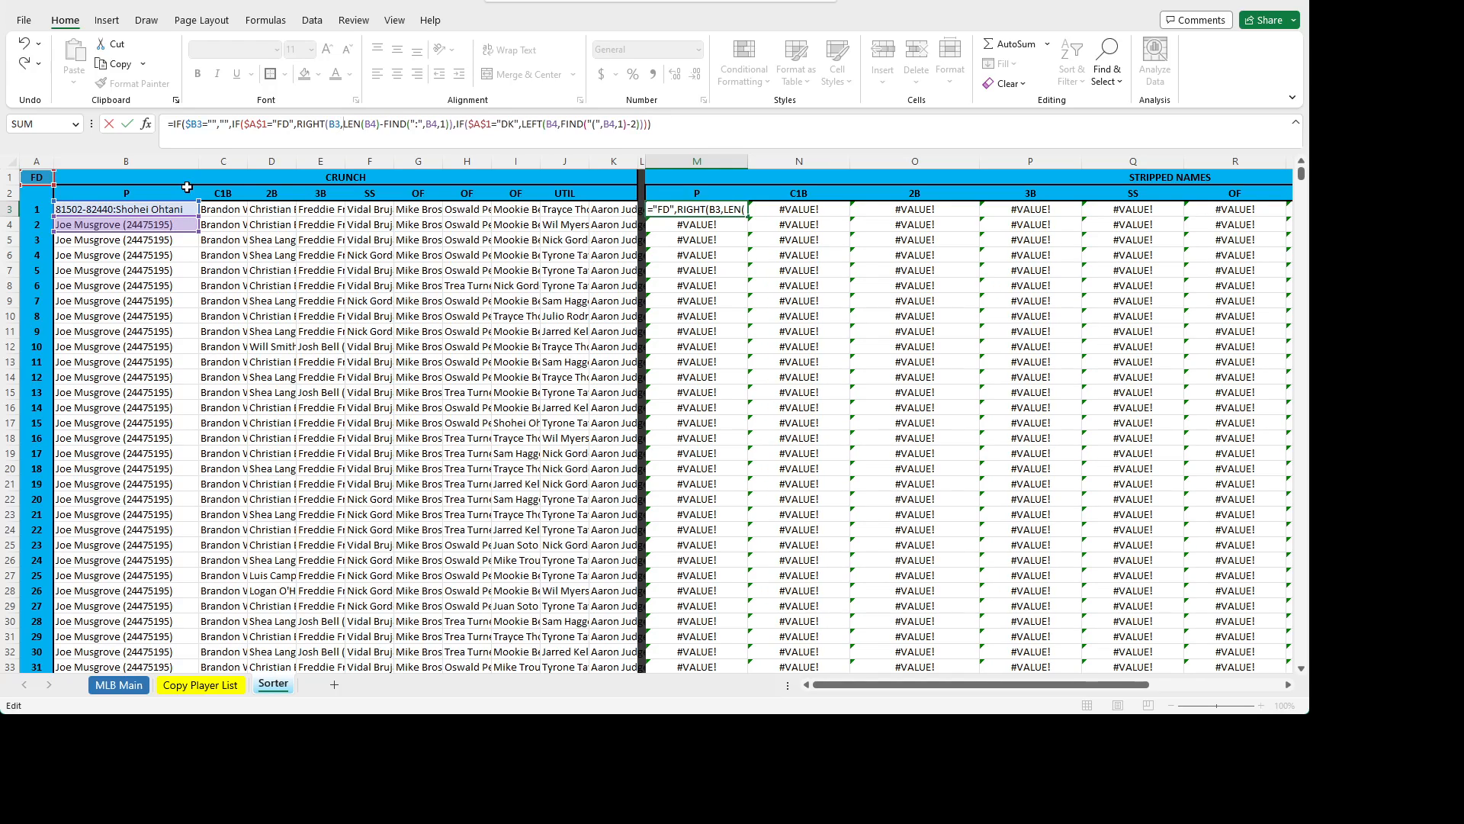
key("Right")
key("Right")
key("Right")
key("BackSpace")
type("3")
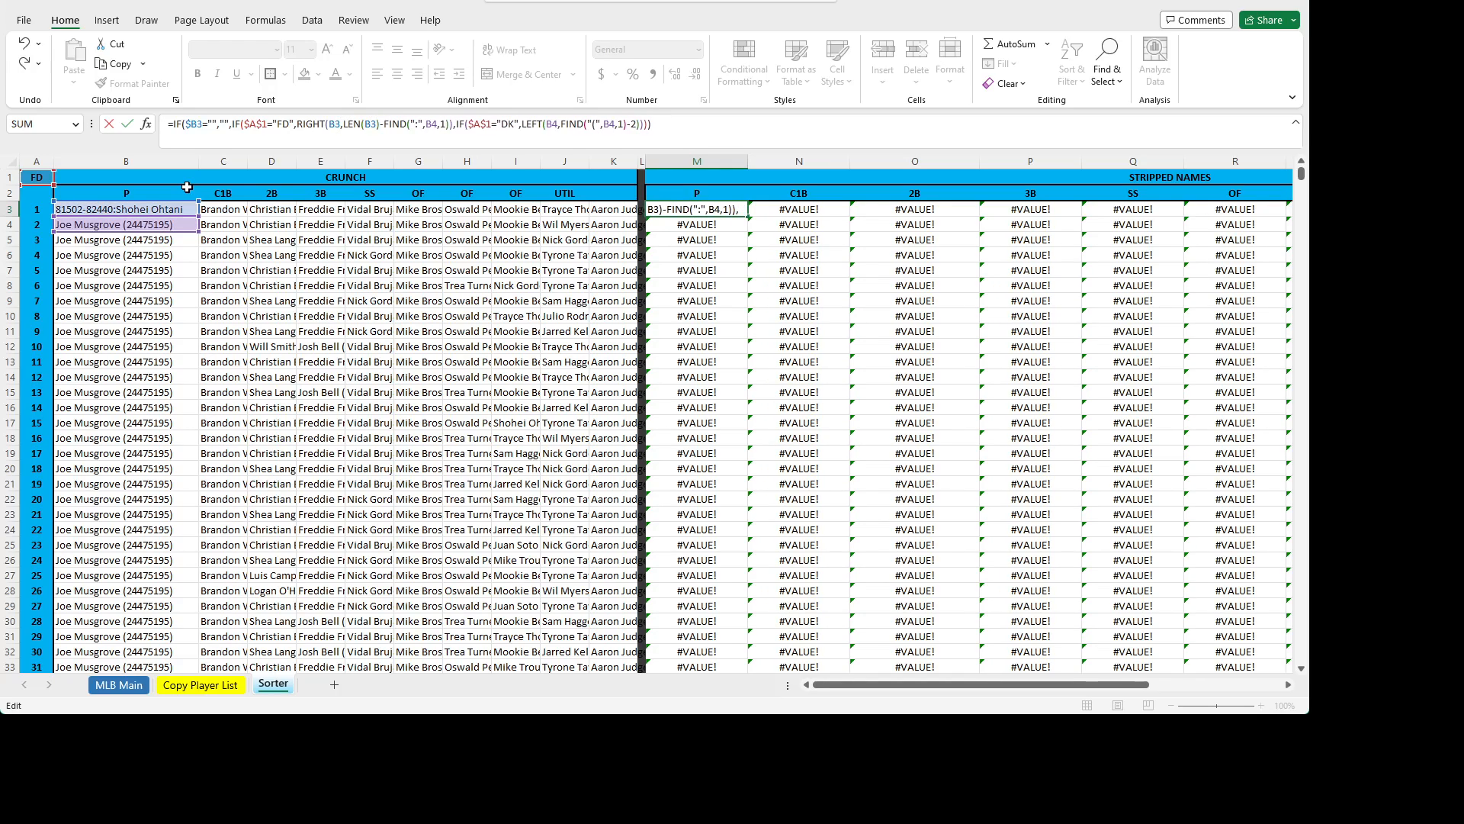
key("BackSpace")
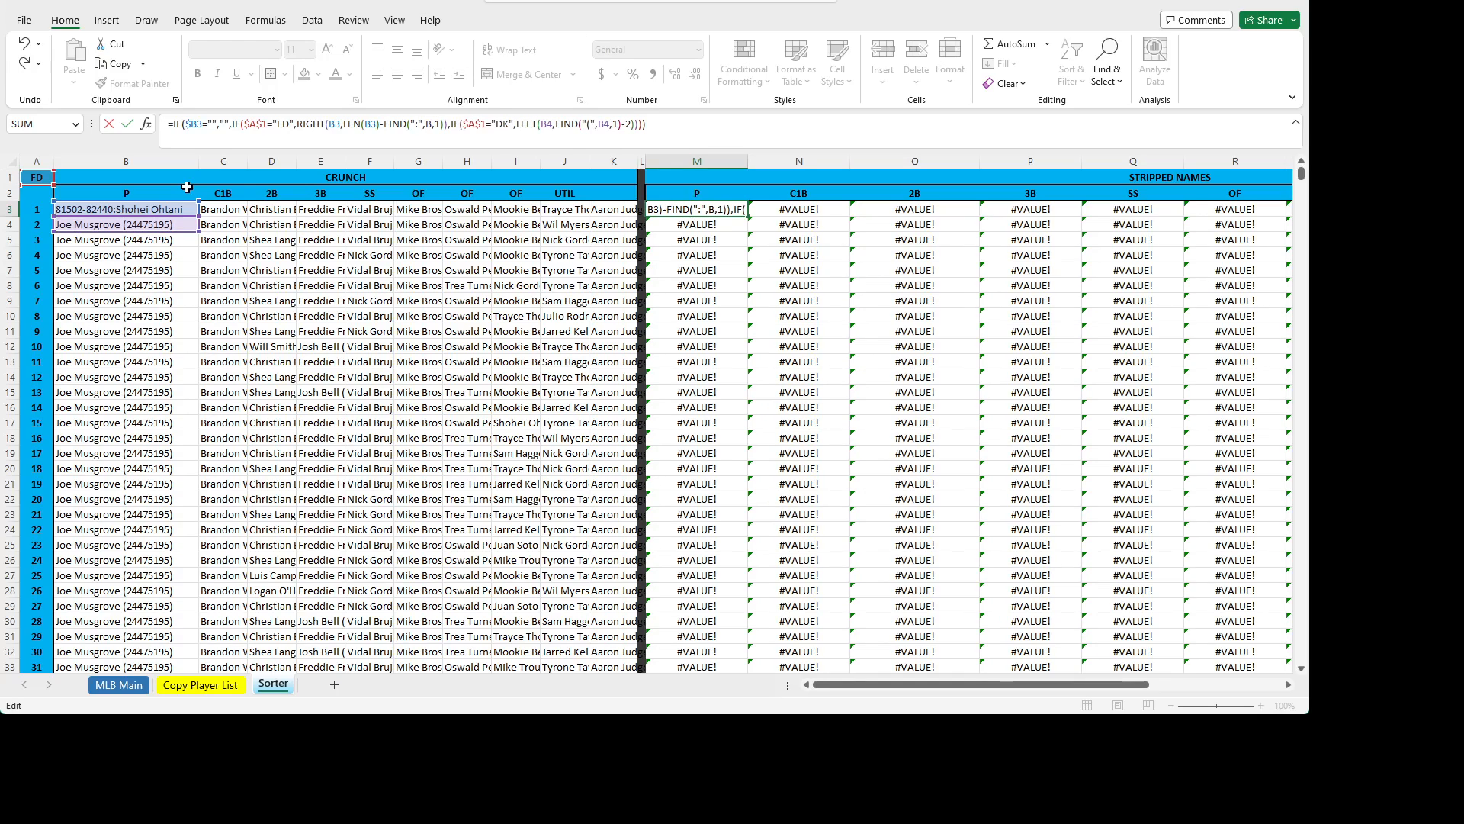
type("3")
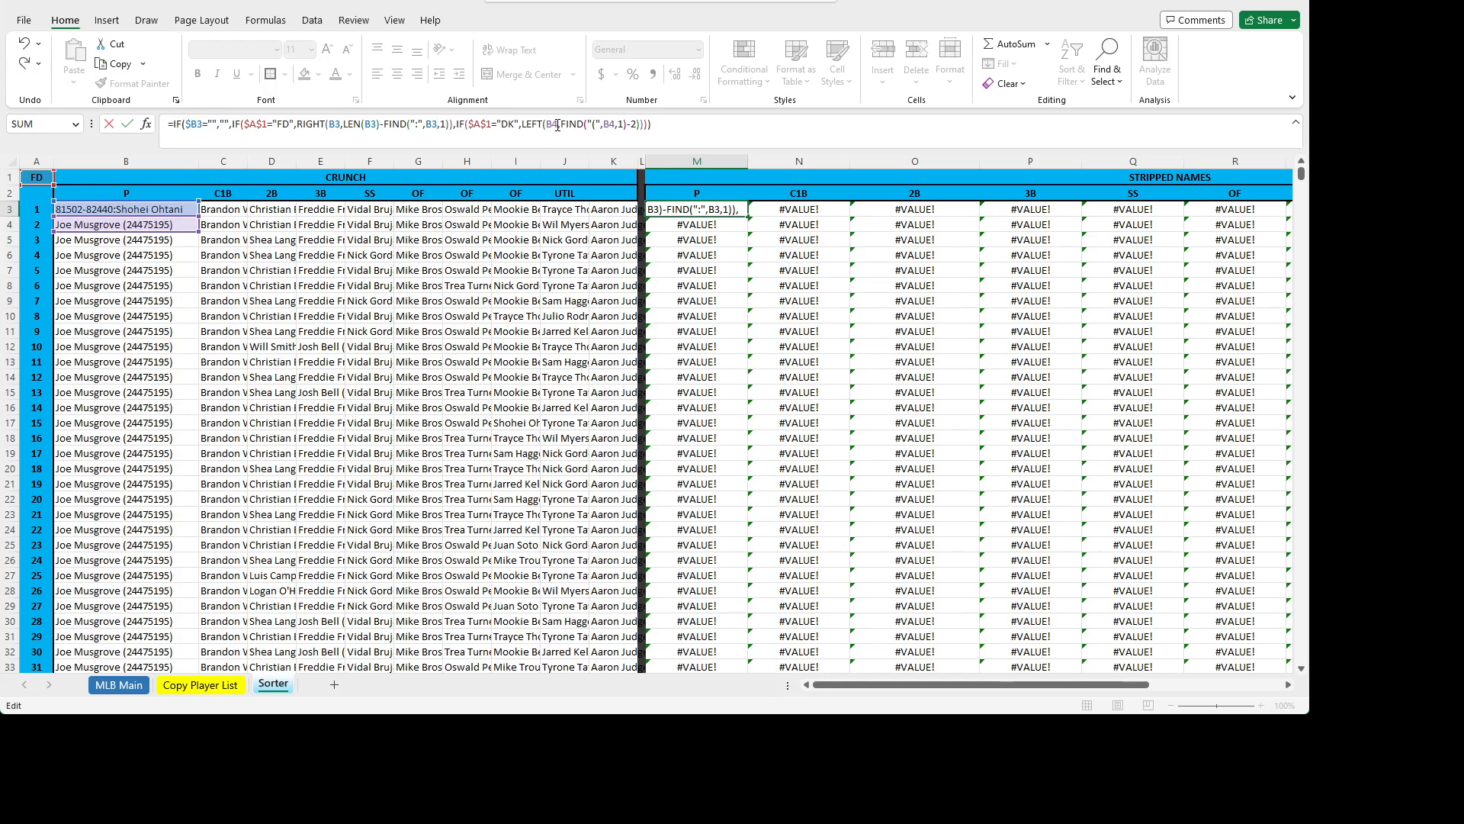
- Point the LEFT and FIND references in the DK branch of the M3 formula at B3 and commit the formula
left_click(557, 124)
key("BackSpace")
type("3")
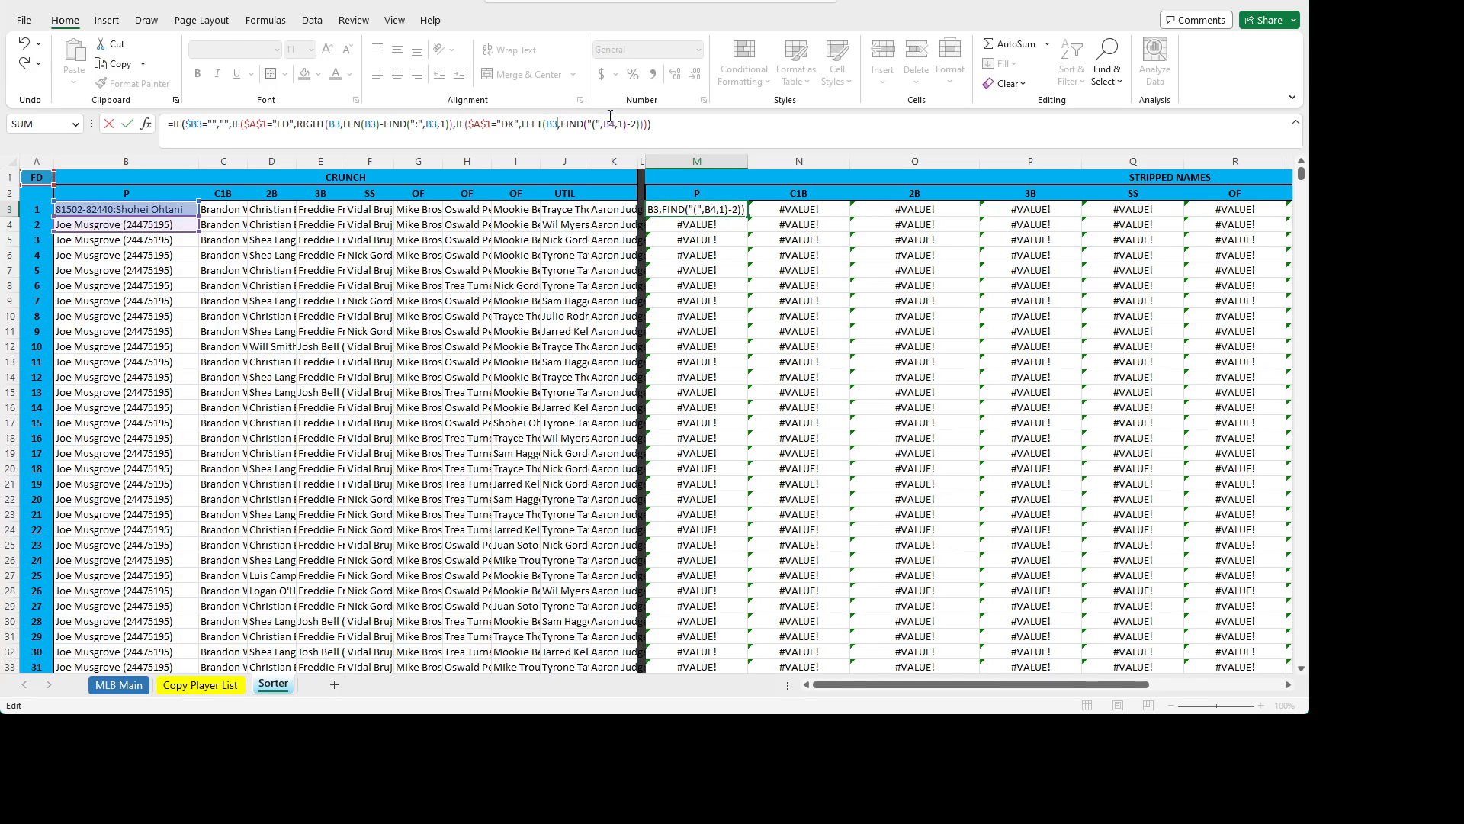
key("BackSpace")
type("3")
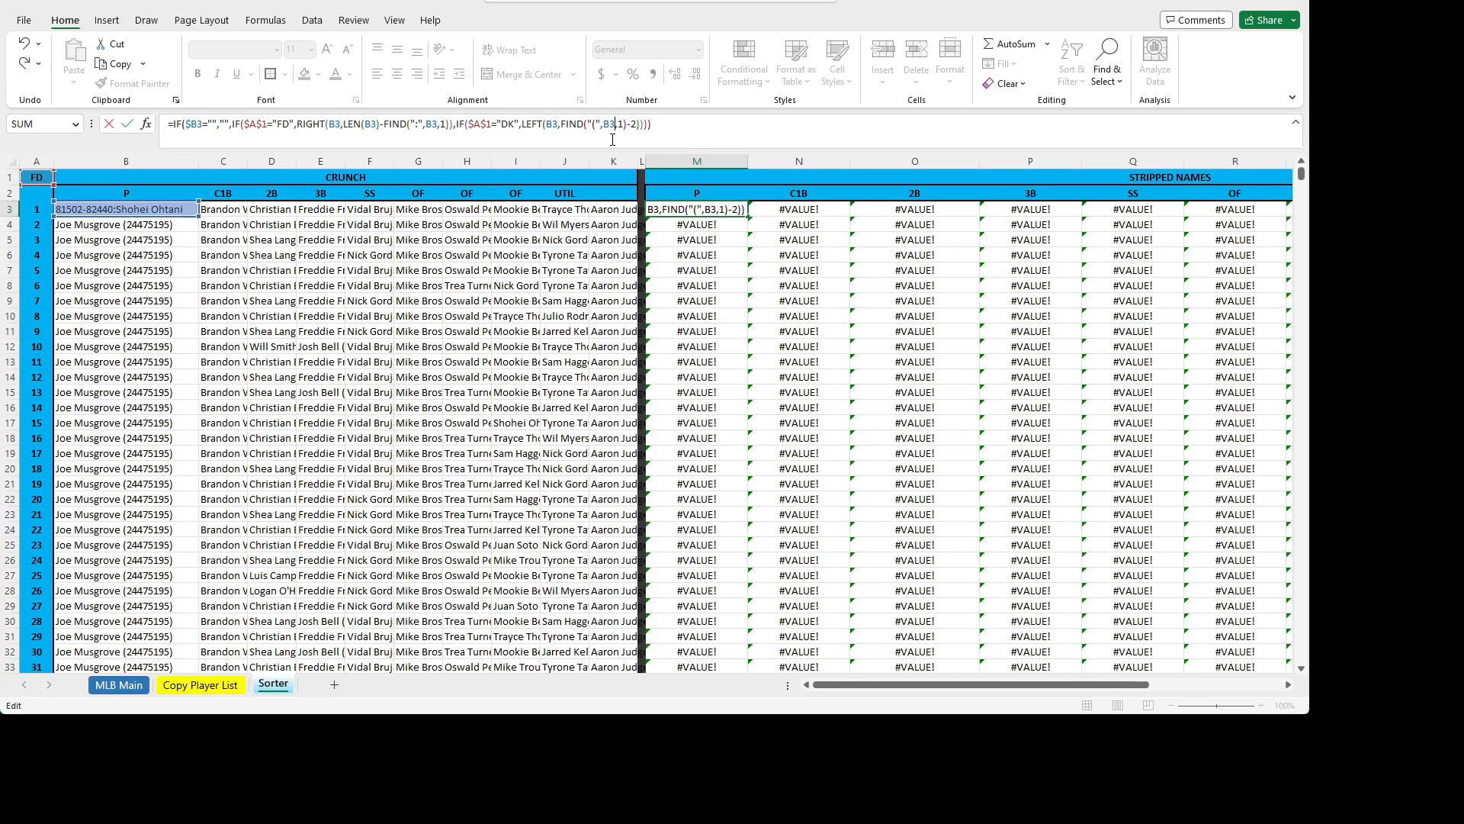
key("ctrl+Return")
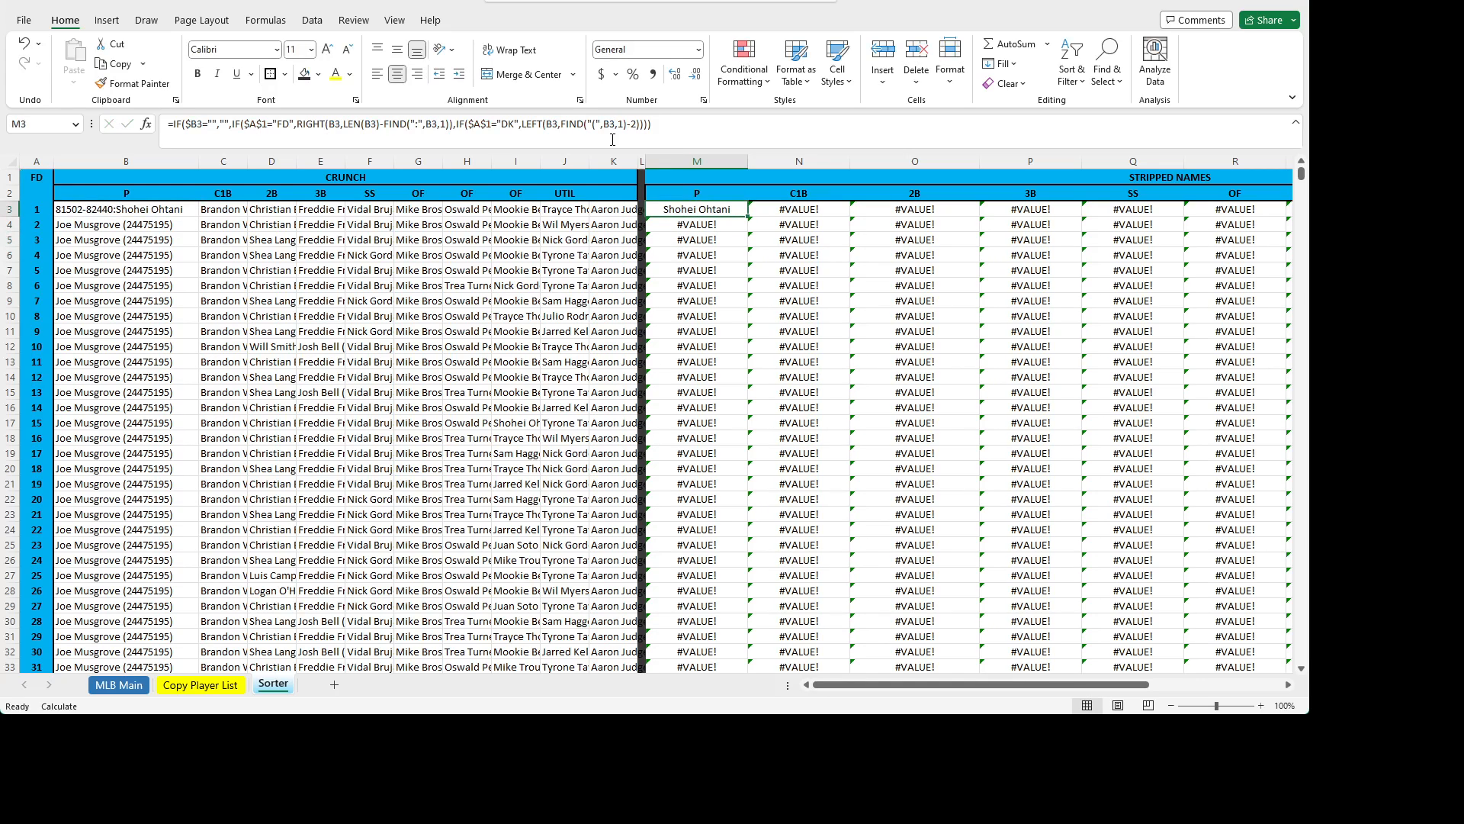
- Copy the corrected M3 formula across the first STRIPPED NAMES row through column V
key("ctrl+c")
key("shift+Right")
key("shift+Right")
key("shift+Right")
key("shift+Right")
key("shift+Right")
key("shift+Right")
key("shift+Right")
key("shift+Right")
key("shift+Right")
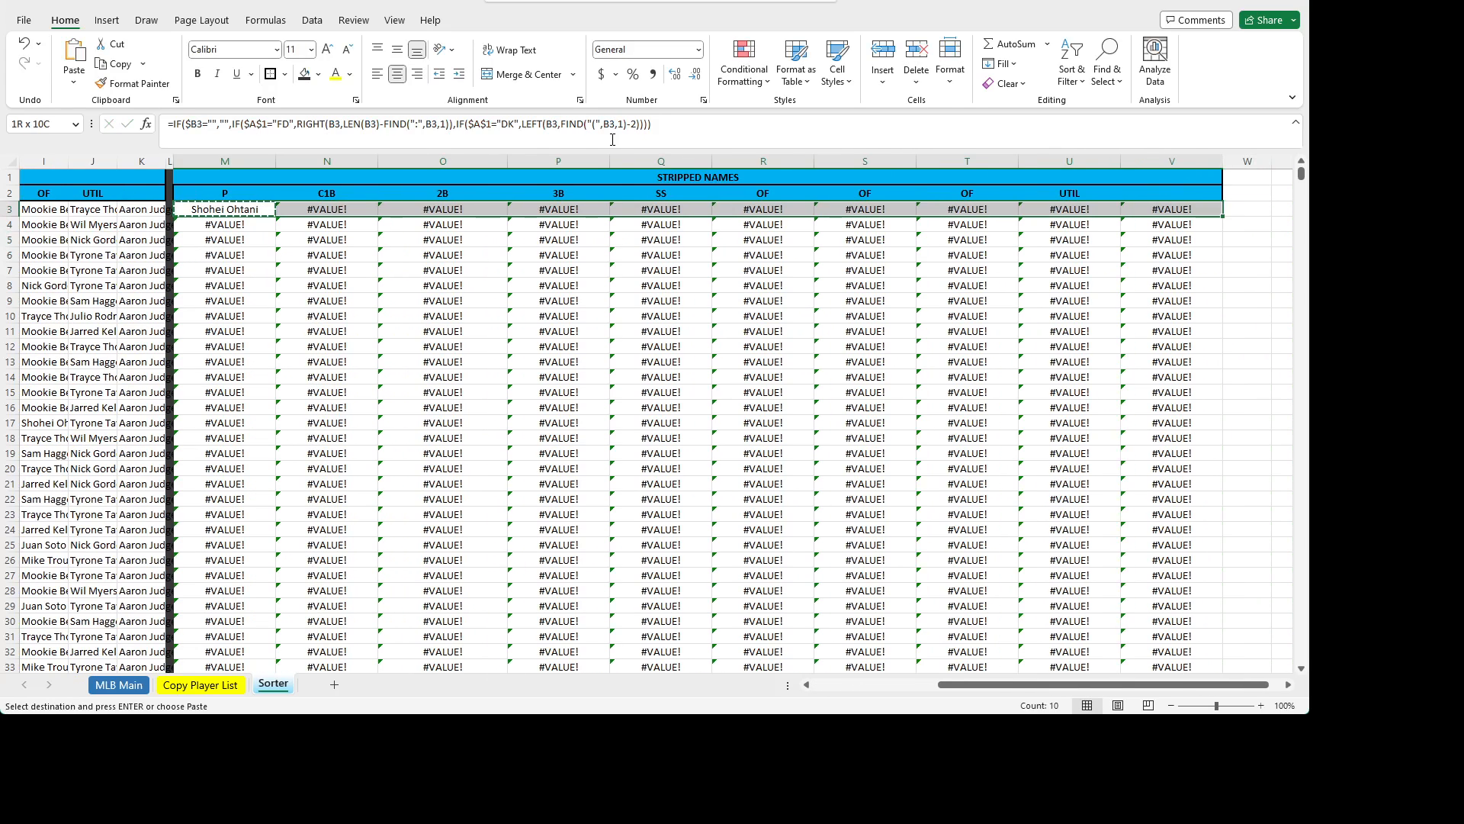
key("ctrl+v")
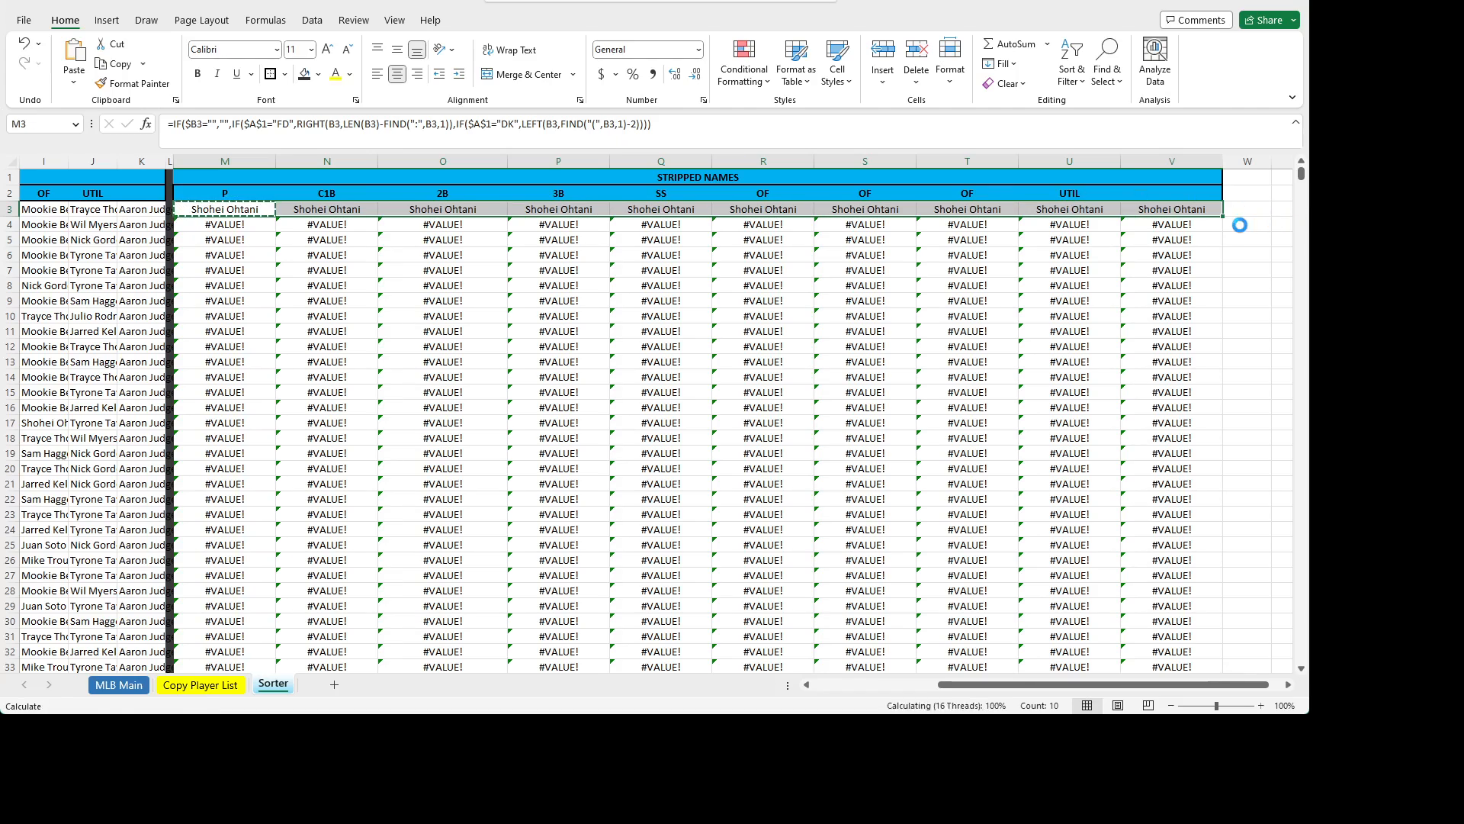
key("ctrl+shift+Down")
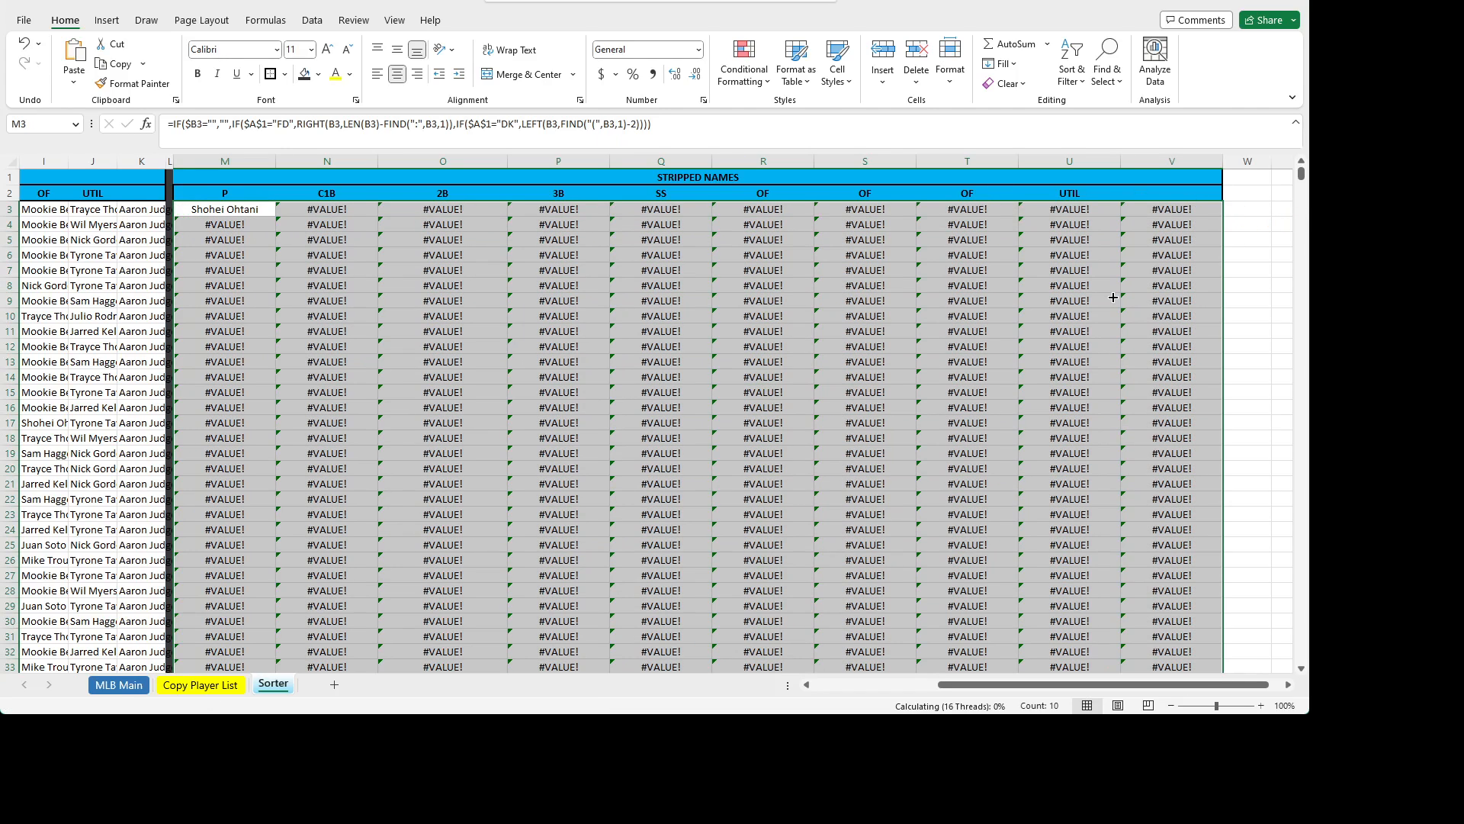
left_click(1113, 297)
- Examine the row 2 position header formulas under STRIPPED NAMES for the FD layout, including the spare column V
left_click(1152, 192)
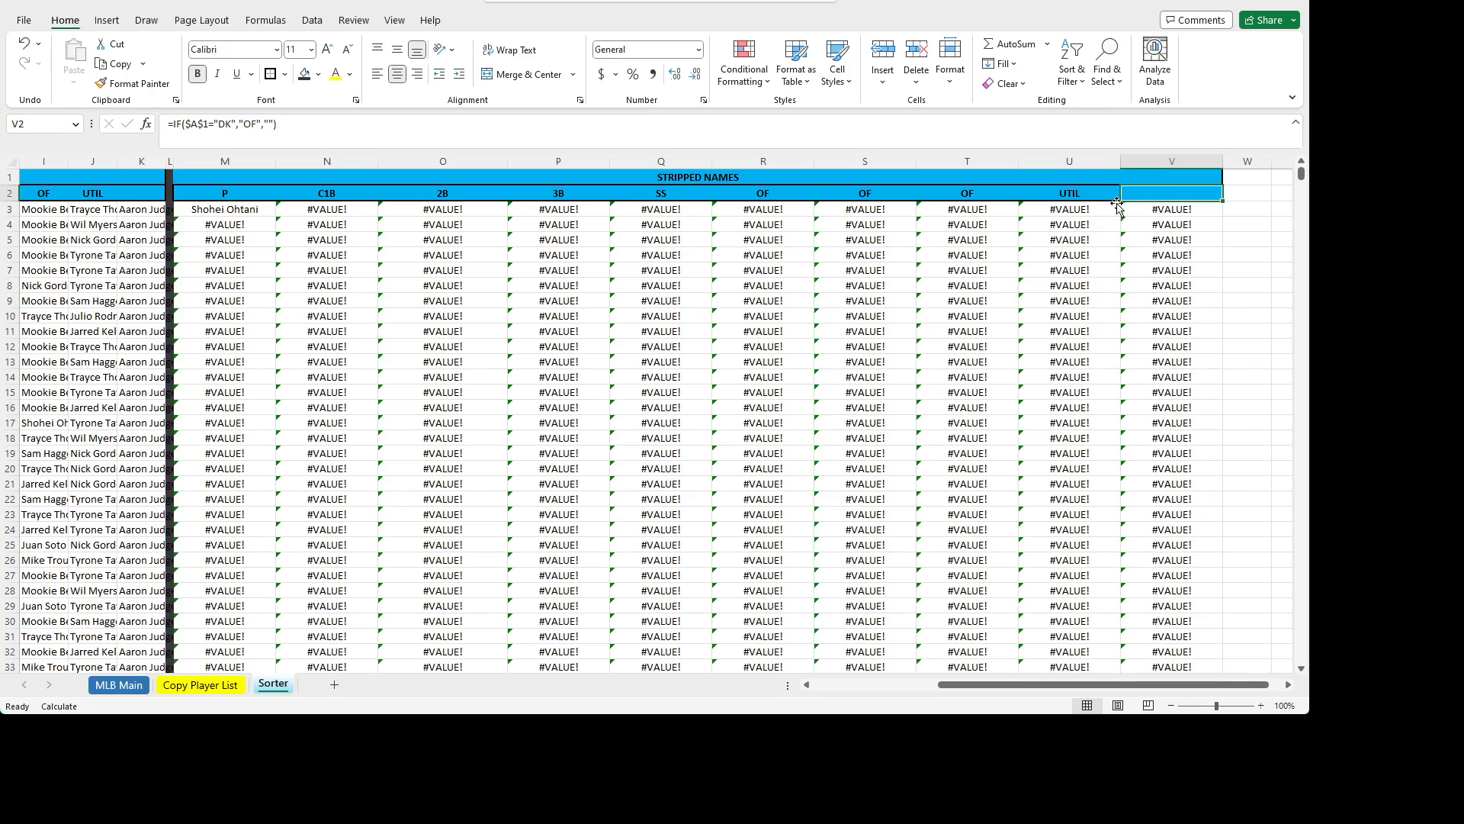
left_click(1068, 193)
key("Right")
key("Left")
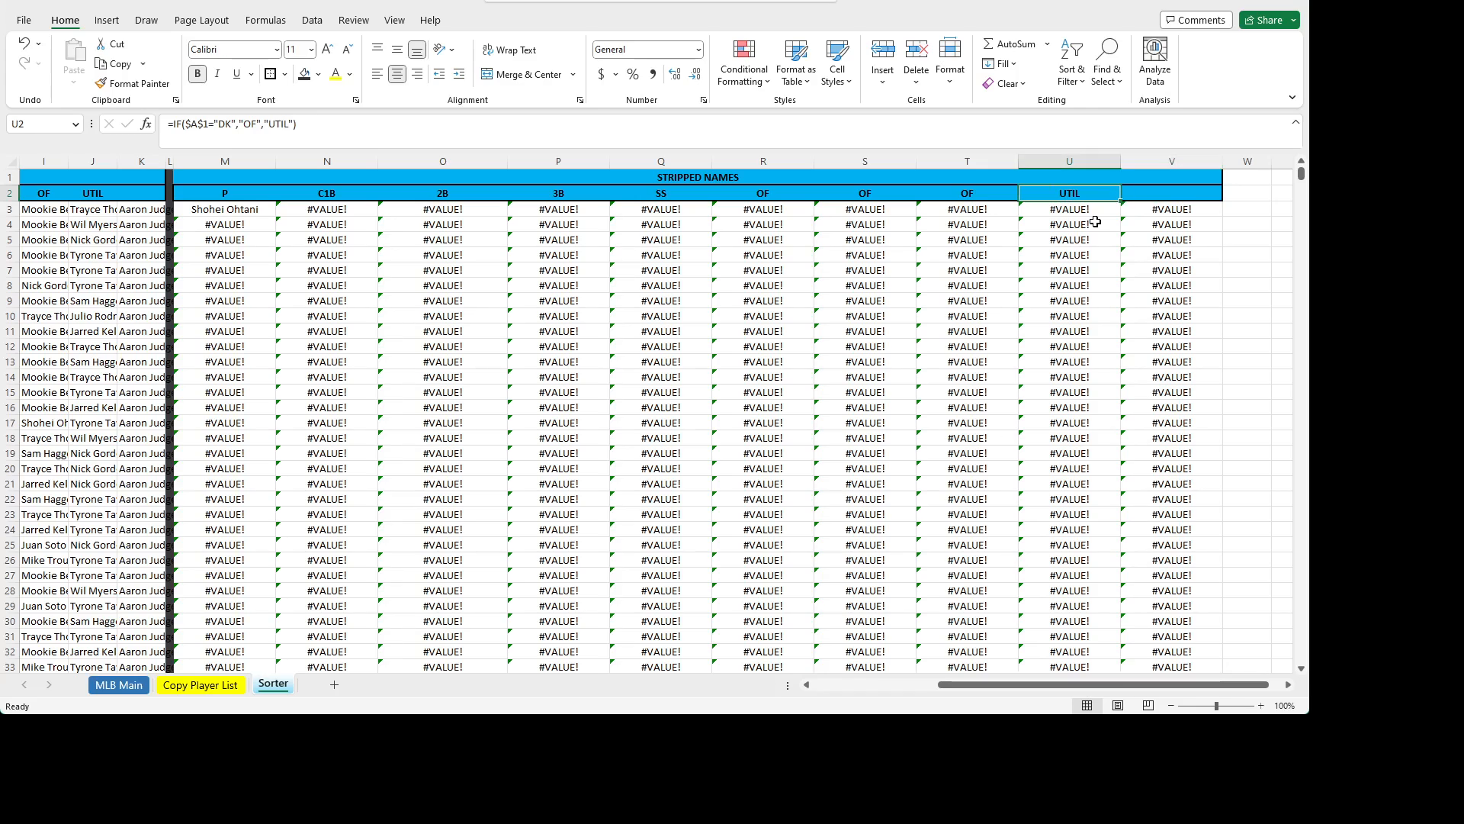
key("Right")
key("Down")
key("Down")
key("Up")
key("Up")
key("Left")
key("Left")
key("Left")
key("Left")
key("Left")
key("Left")
key("Left")
key("Left")
key("Left")
key("Left")
key("Left")
key("Left")
key("Left")
key("Left")
key("Left")
key("Left")
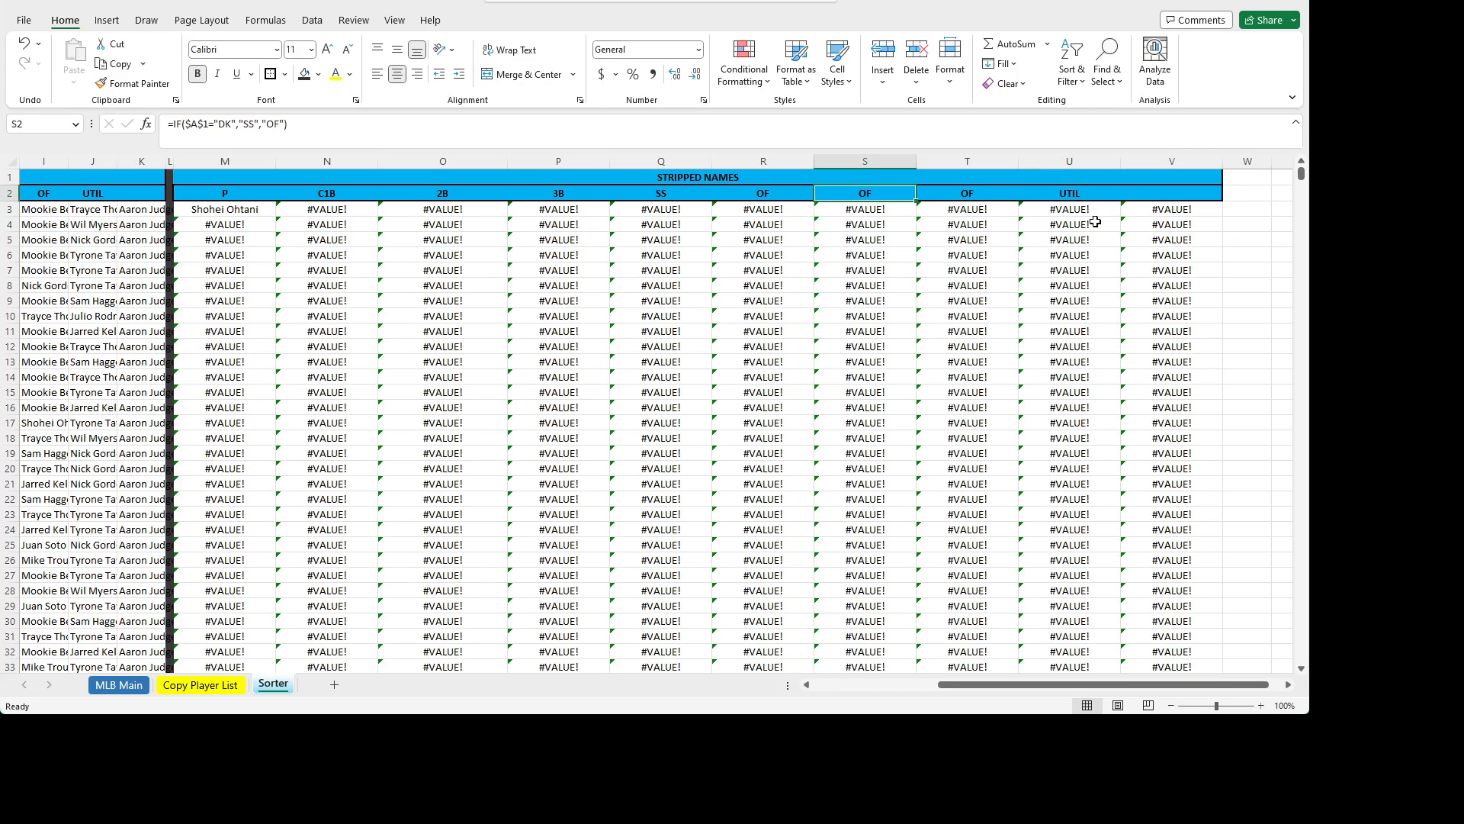
key("Right")
key("Right")
key("Right")
key("Right")
key("Right")
key("Right")
key("Right")
key("Right")
key("Right")
key("Right")
key("Right")
key("Right")
key("Right")
key("Right")
key("Right")
key("Right")
key("Right")
key("Right")
key("Right")
key("Right")
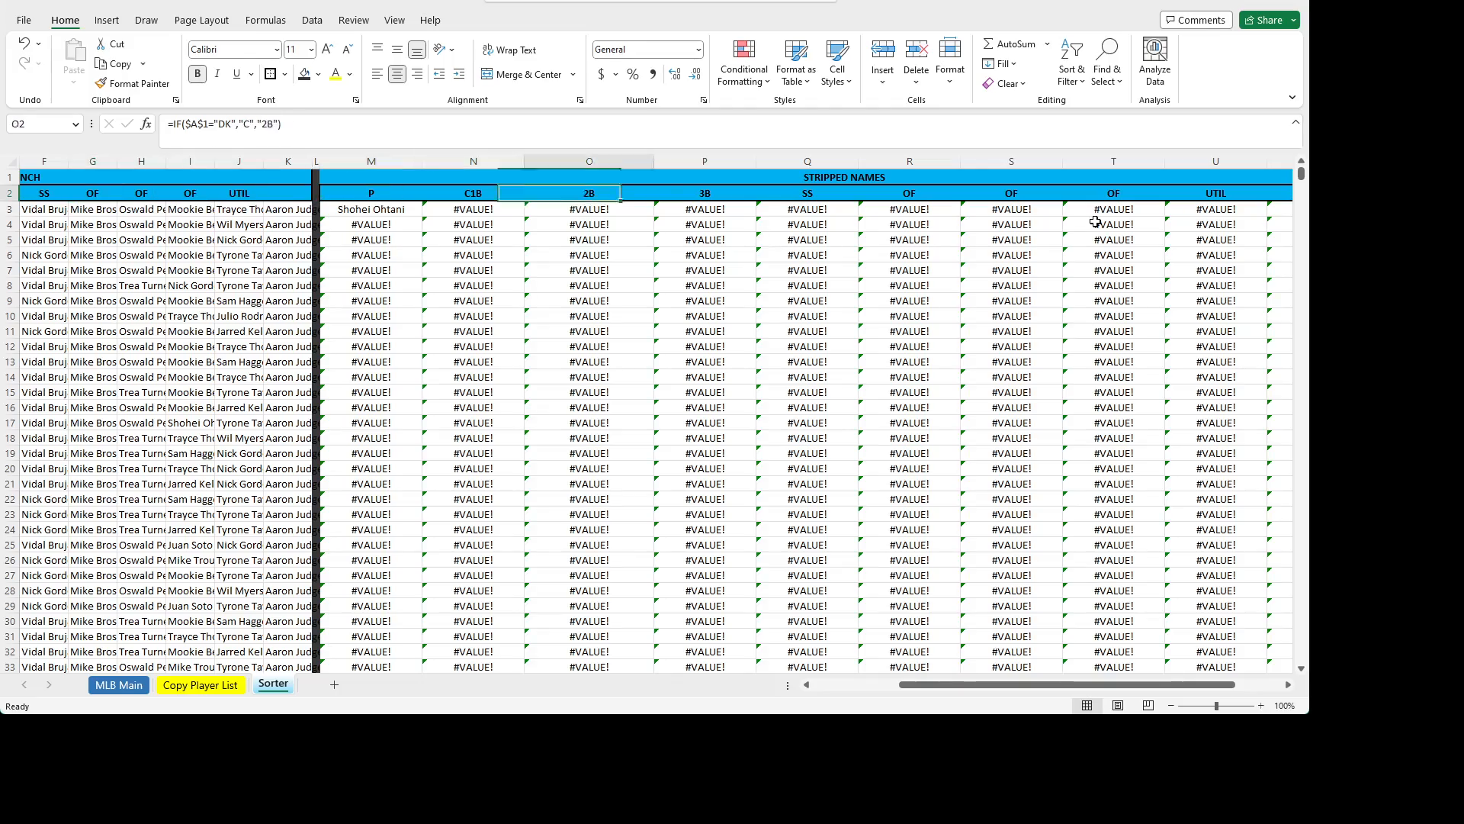
- Examine the first lineup row across CRUNCH and STRIPPED NAMES, including the K2 header formula for the unused FD column
key("Down")
key("Left")
key("Left")
key("Left")
key("Left")
key("Left")
key("Left")
key("Left")
key("Left")
key("Left")
key("Left")
key("Left")
key("Left")
key("Left")
key("Left")
key("Left")
key("Left")
key("Left")
key("Left")
key("Left")
key("Left")
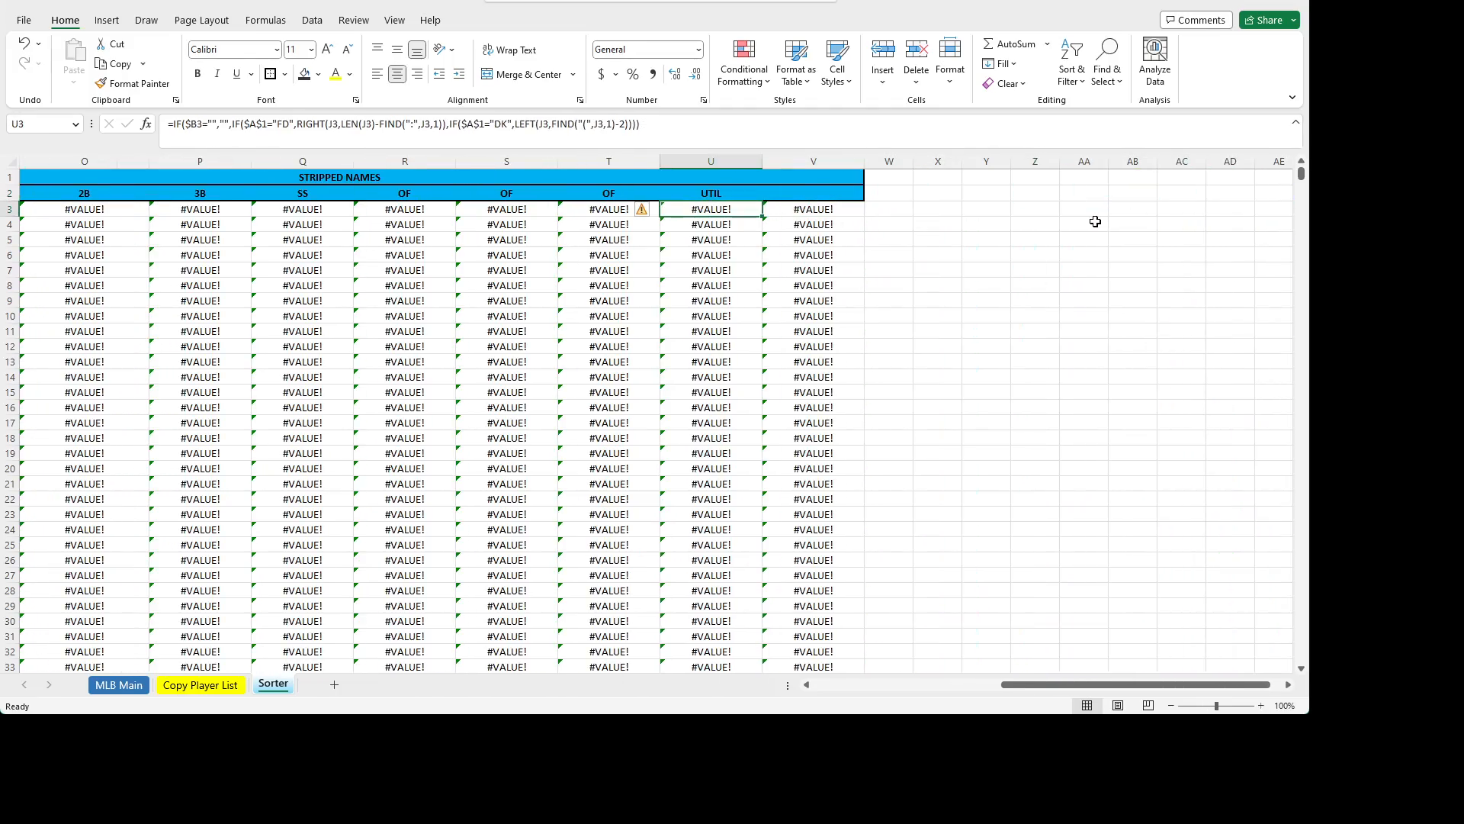
key("Right")
key("Right")
key("Right")
key("Right")
key("Right")
key("Right")
key("Right")
key("Right")
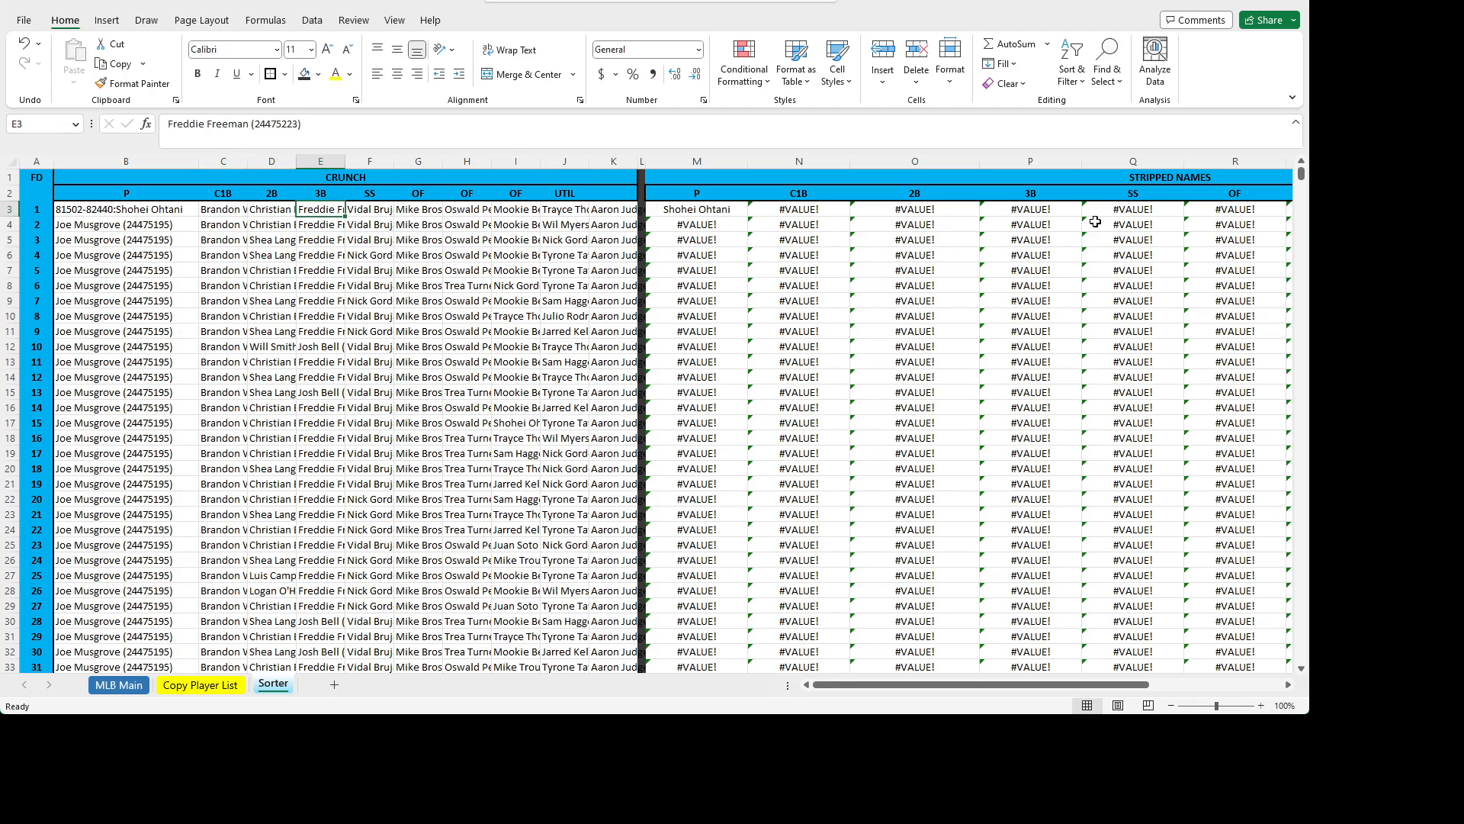
key("Right")
key("Up")
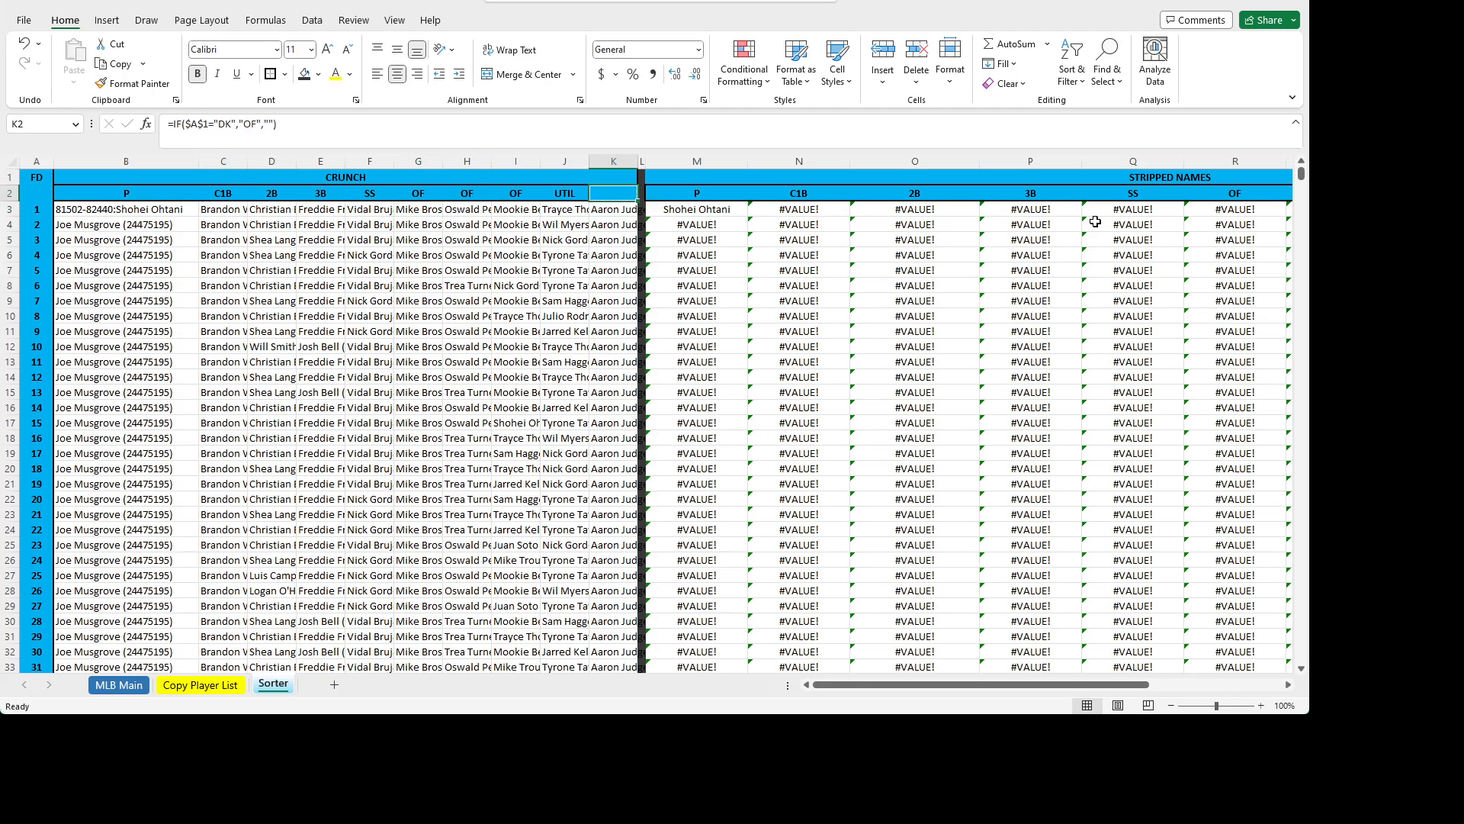
key("Down")
key("Right")
key("Right")
key("Left")
key("Left")
key("Left")
key("Left")
key("Left")
key("Left")
key("Left")
key("Left")
key("Left")
key("Left")
key("Left")
key("Left")
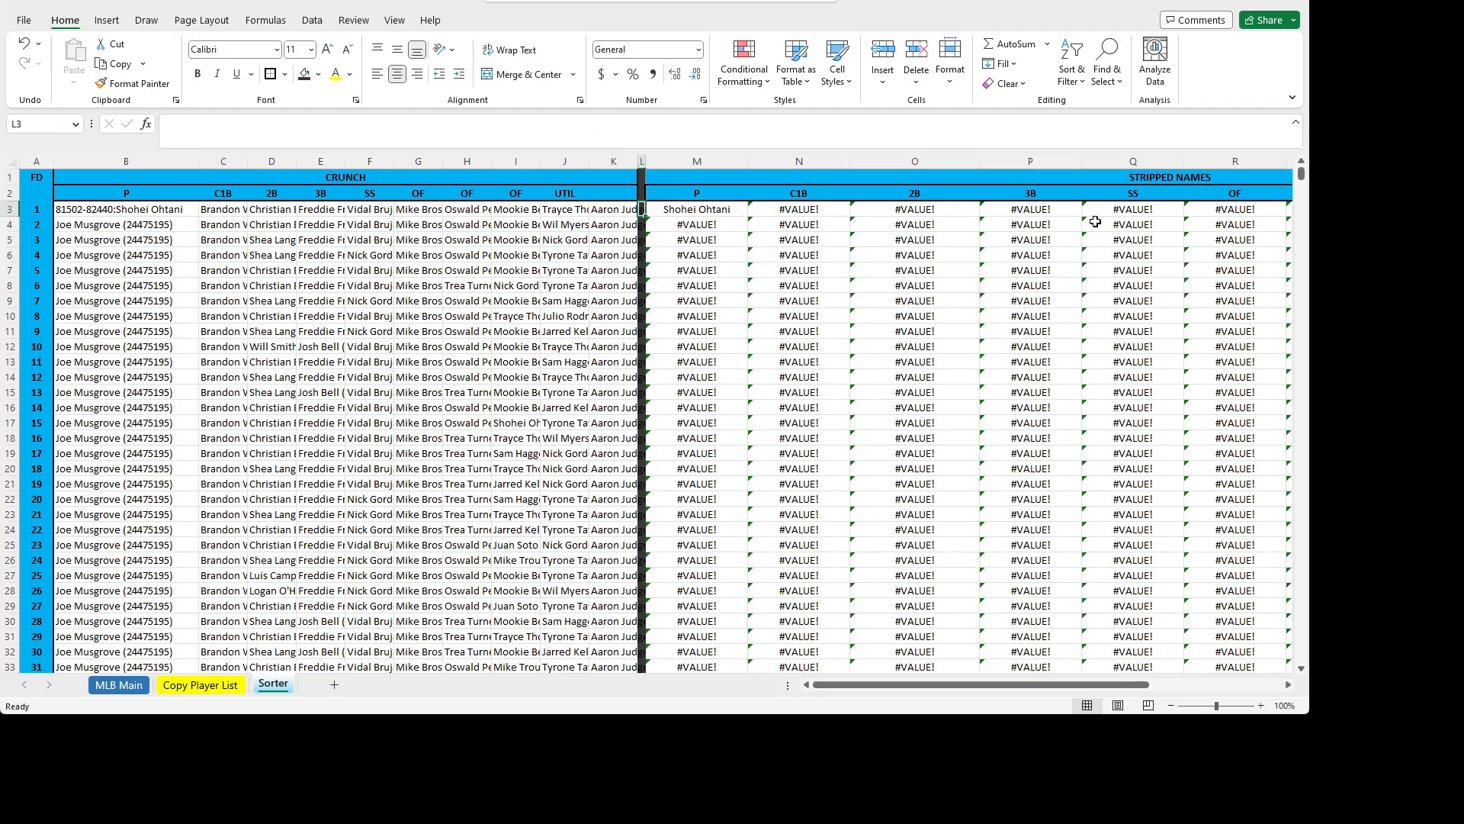
- Replace the FD test entry in B3 with a copy of the DK-format pitcher entry from B4
key("Right")
key("Down")
key("ctrl+c")
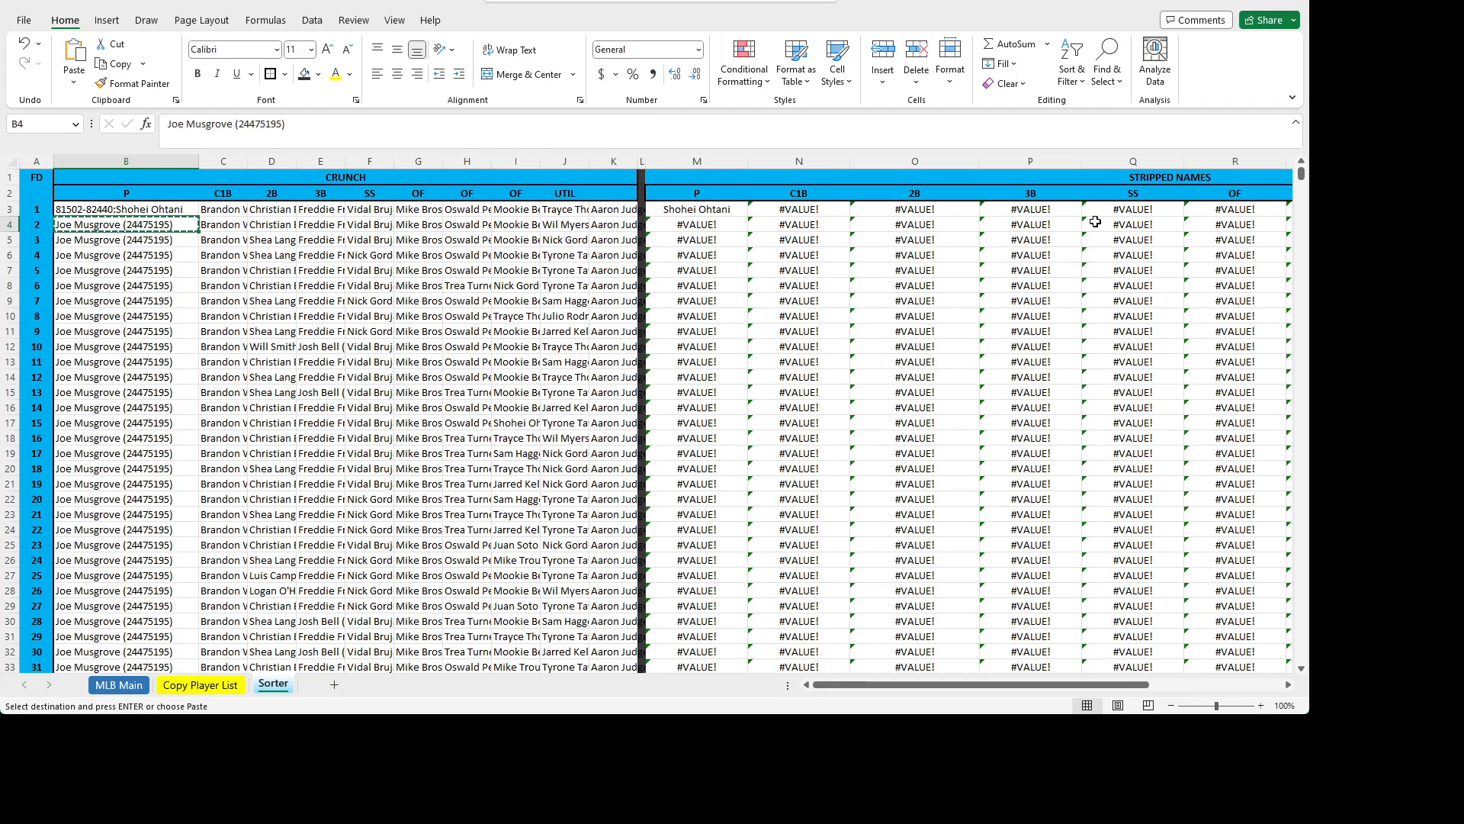
key("Up")
key("ctrl+v")
key("Down")
key("Escape")
key("Up")
key("Right")
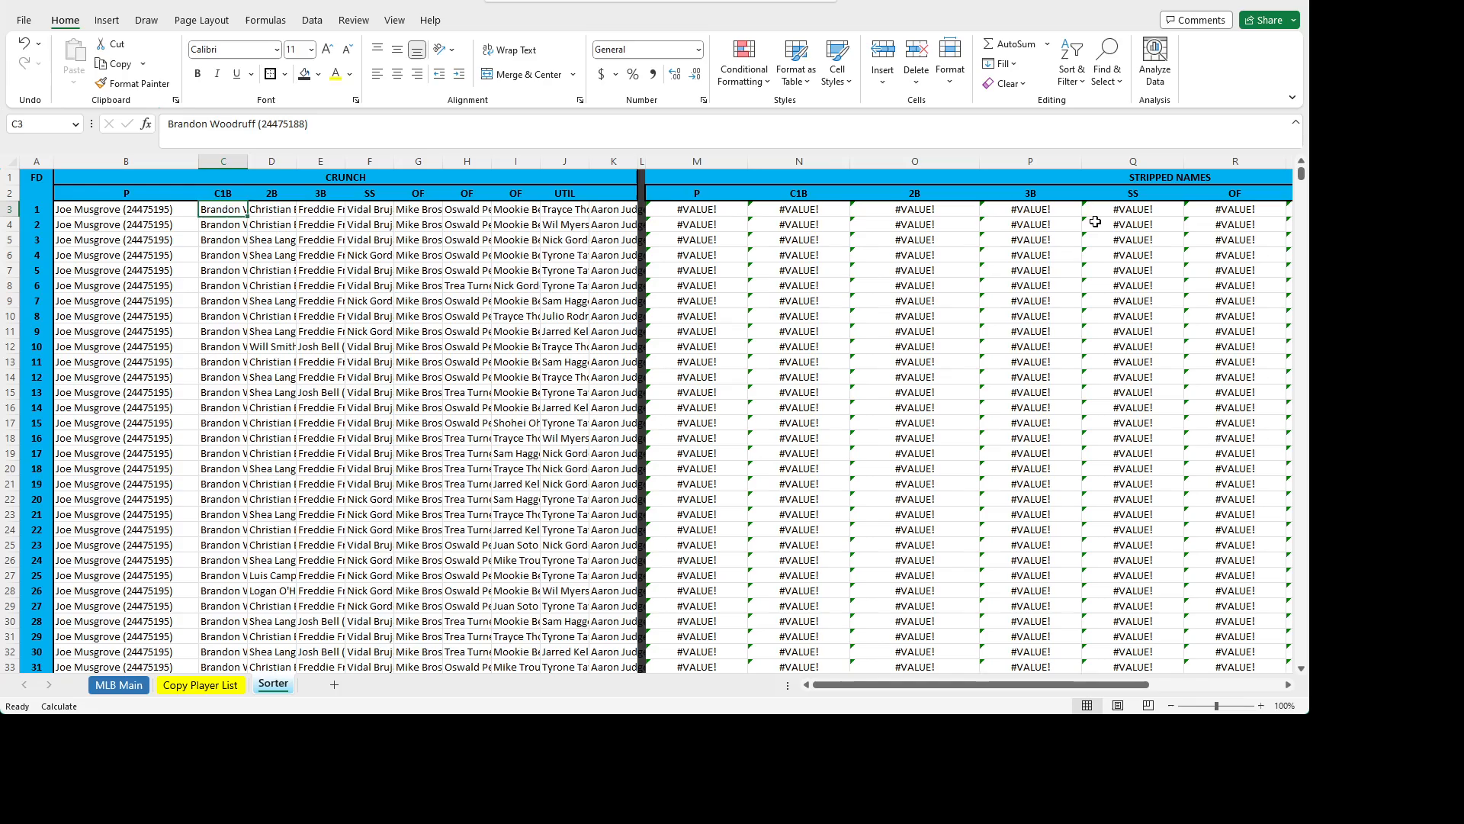
key("Right")
key("Right")
key("Right")
key("Right")
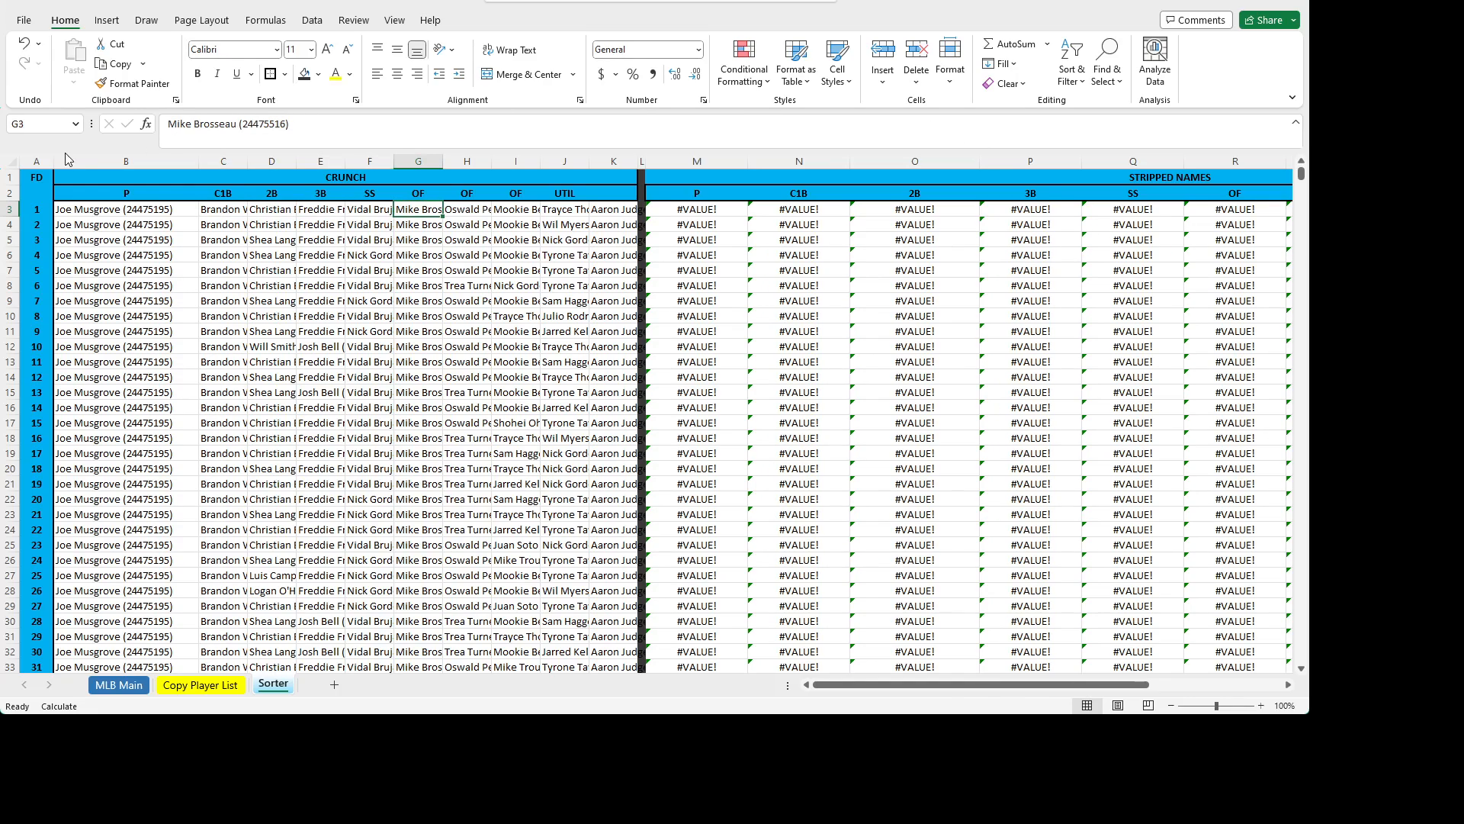
- Set the site code in A1 back to DK
left_click(45, 179)
type("DK")
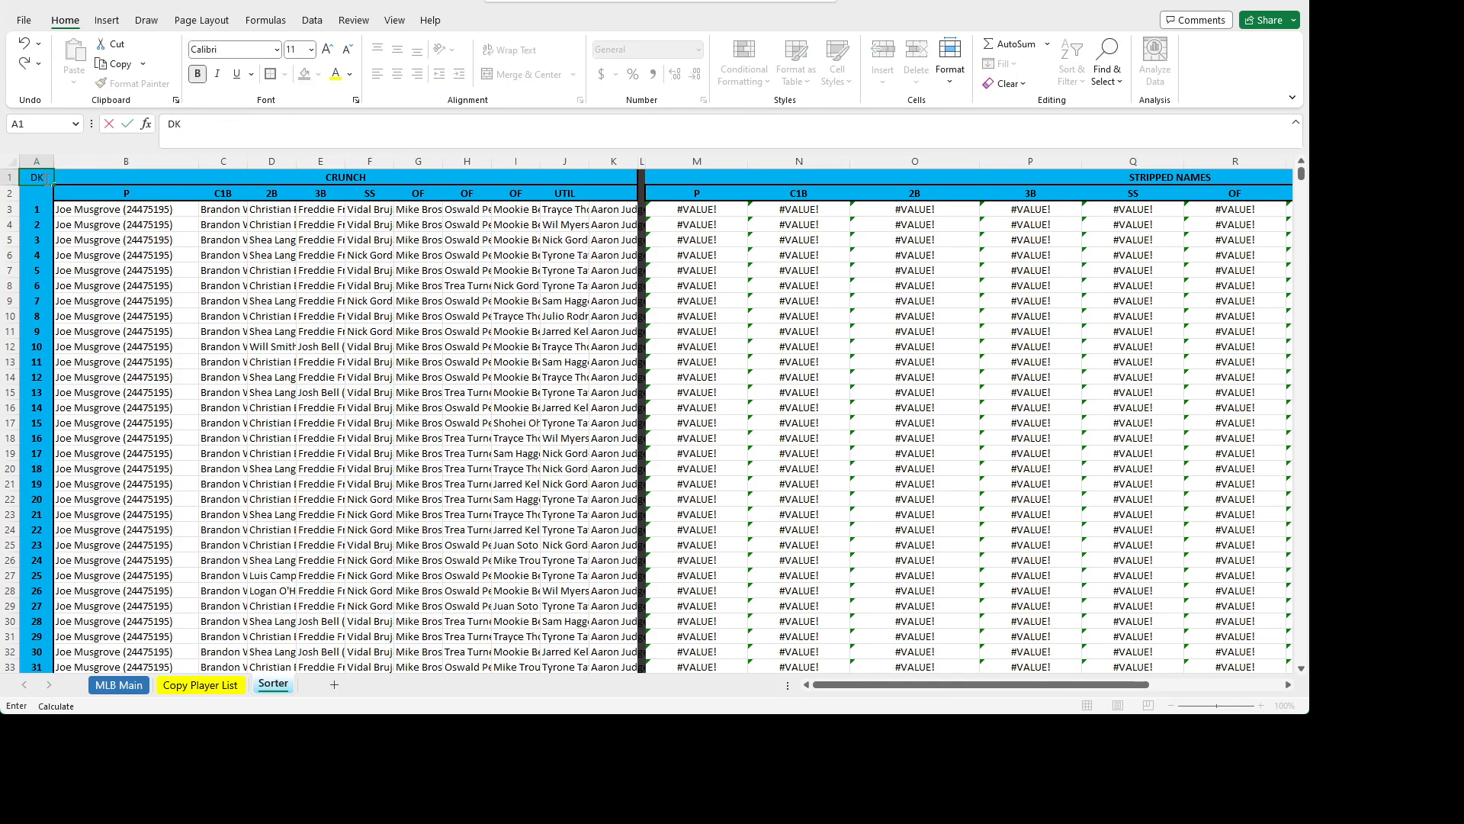
key("Escape")
left_click(738, 236)
- Fill the corrected formulas in M3:V3 down through all the lineup rows of STRIPPED NAMES
left_click(697, 211)
left_click(698, 223)
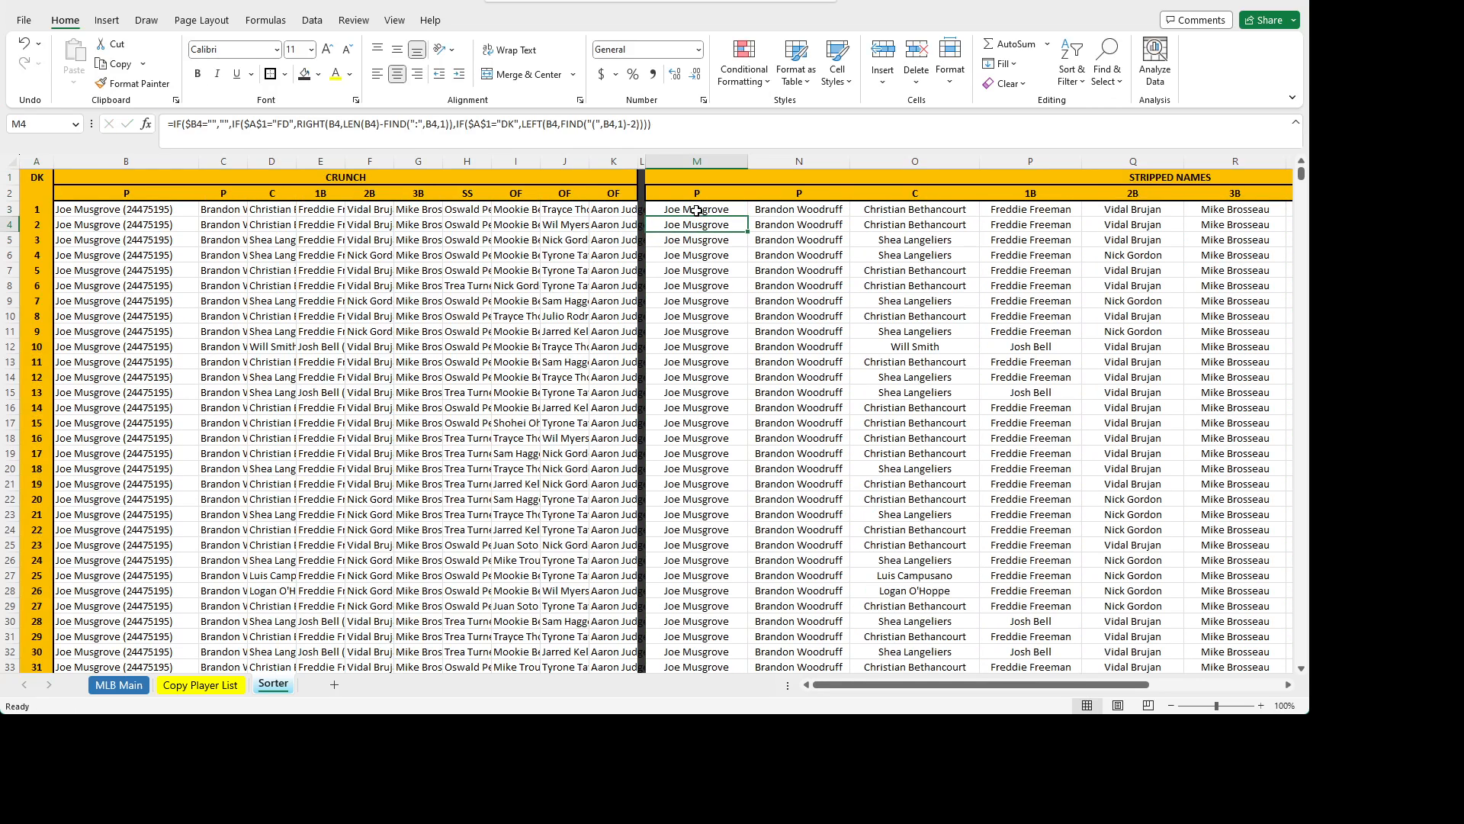
left_click_drag(697, 211, 1175, 210)
double_click(1221, 216)
left_click(981, 239)
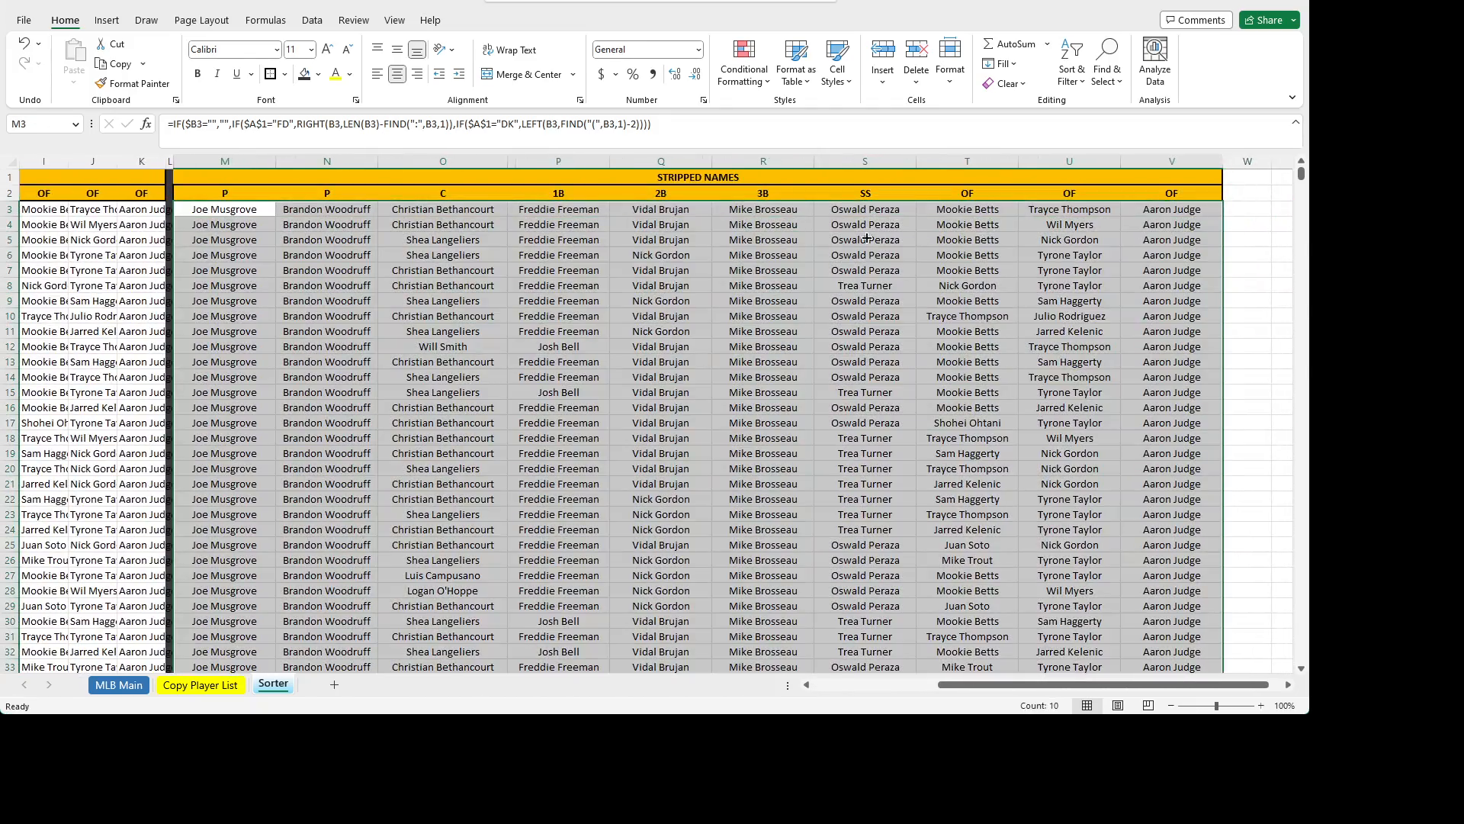
left_click(801, 213)
key("alt+Tab")
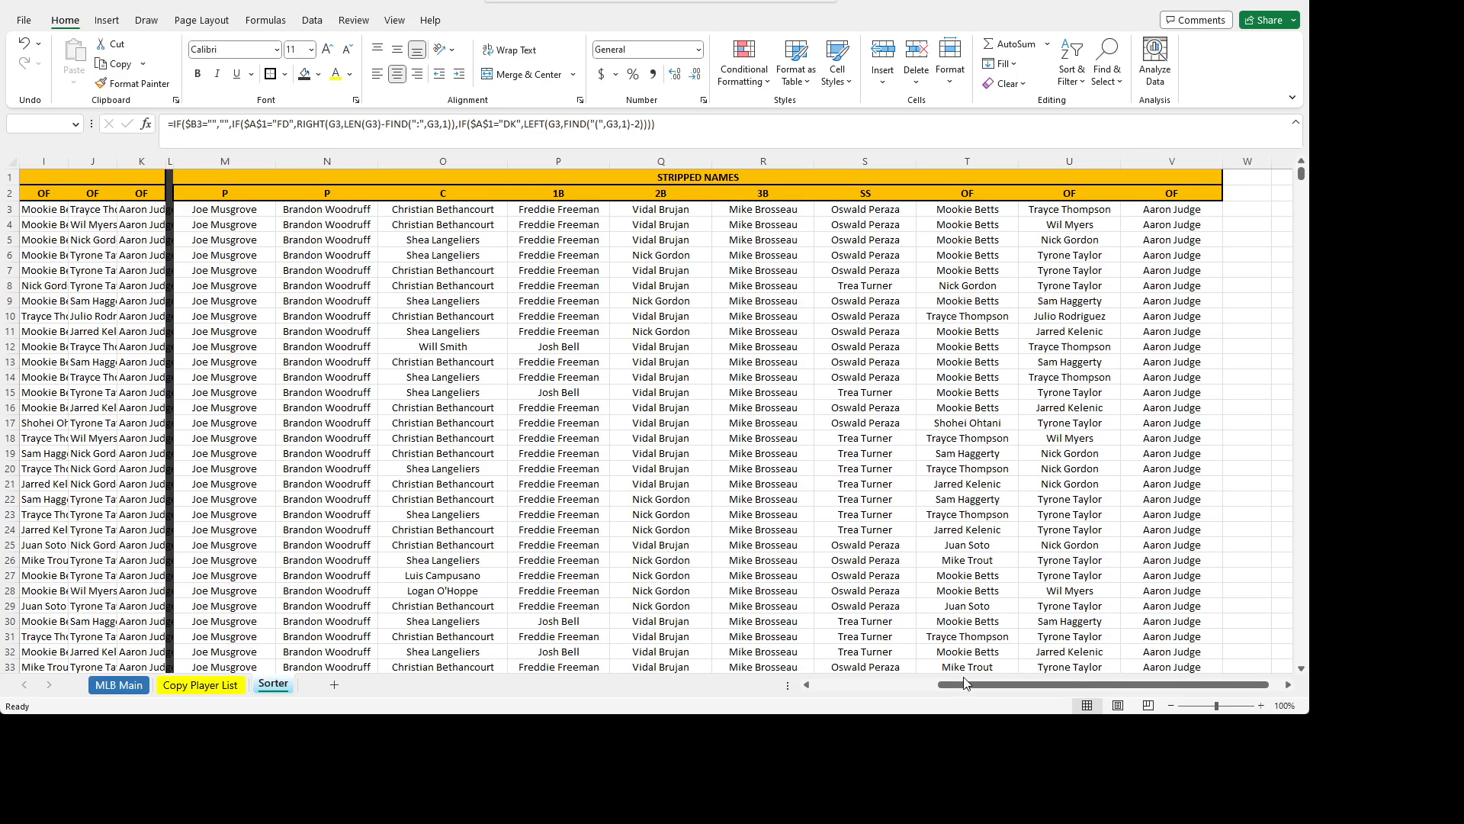
left_click_drag(965, 683, 980, 684)
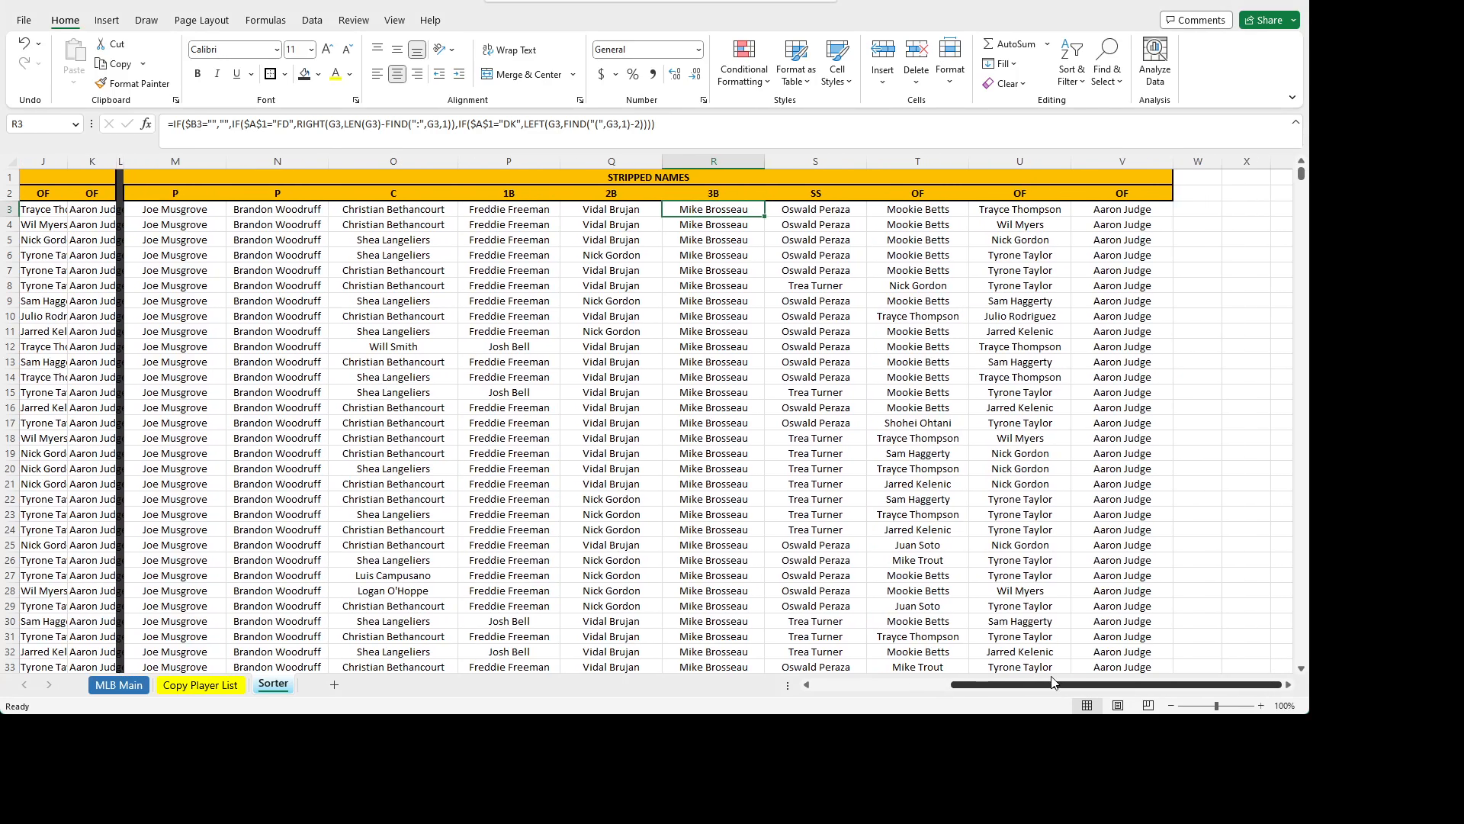
- Copy the prepared lookup formula from the other window and return to empty cell W3 beside STRIPPED NAMES
left_click(1289, 686)
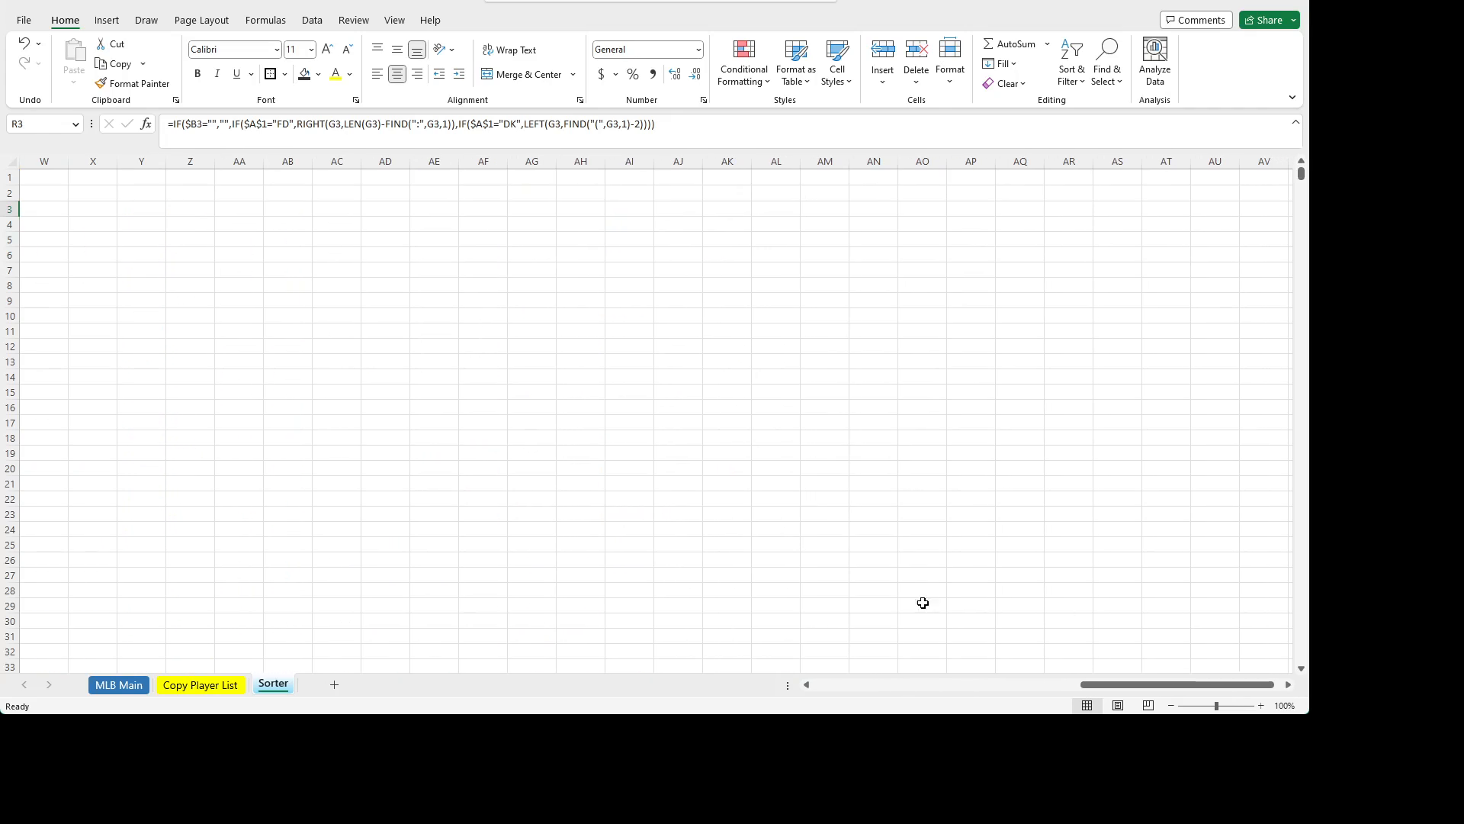
left_click_drag(1122, 684, 1098, 692)
left_click(272, 270)
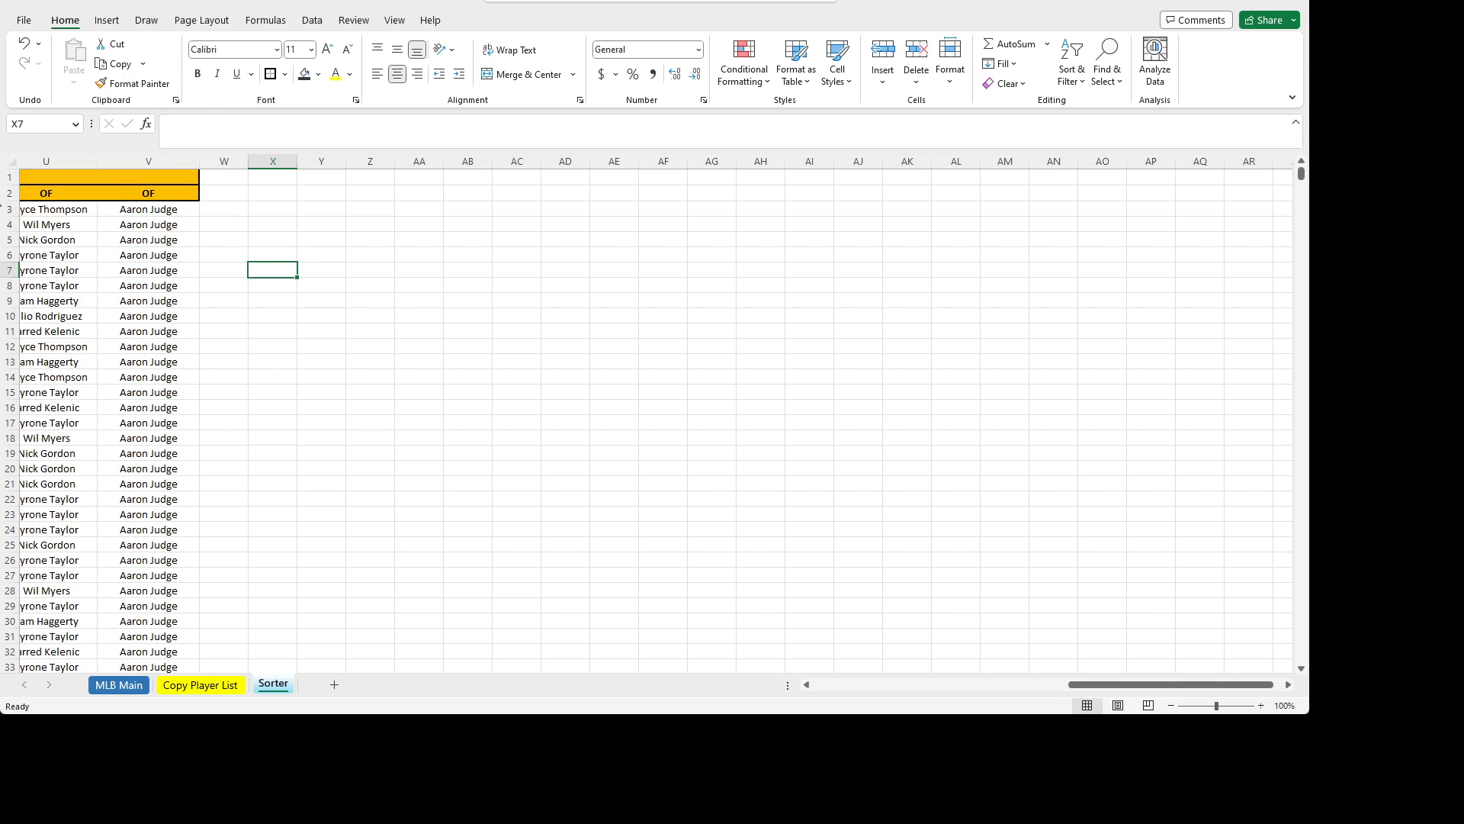
key("alt+Tab")
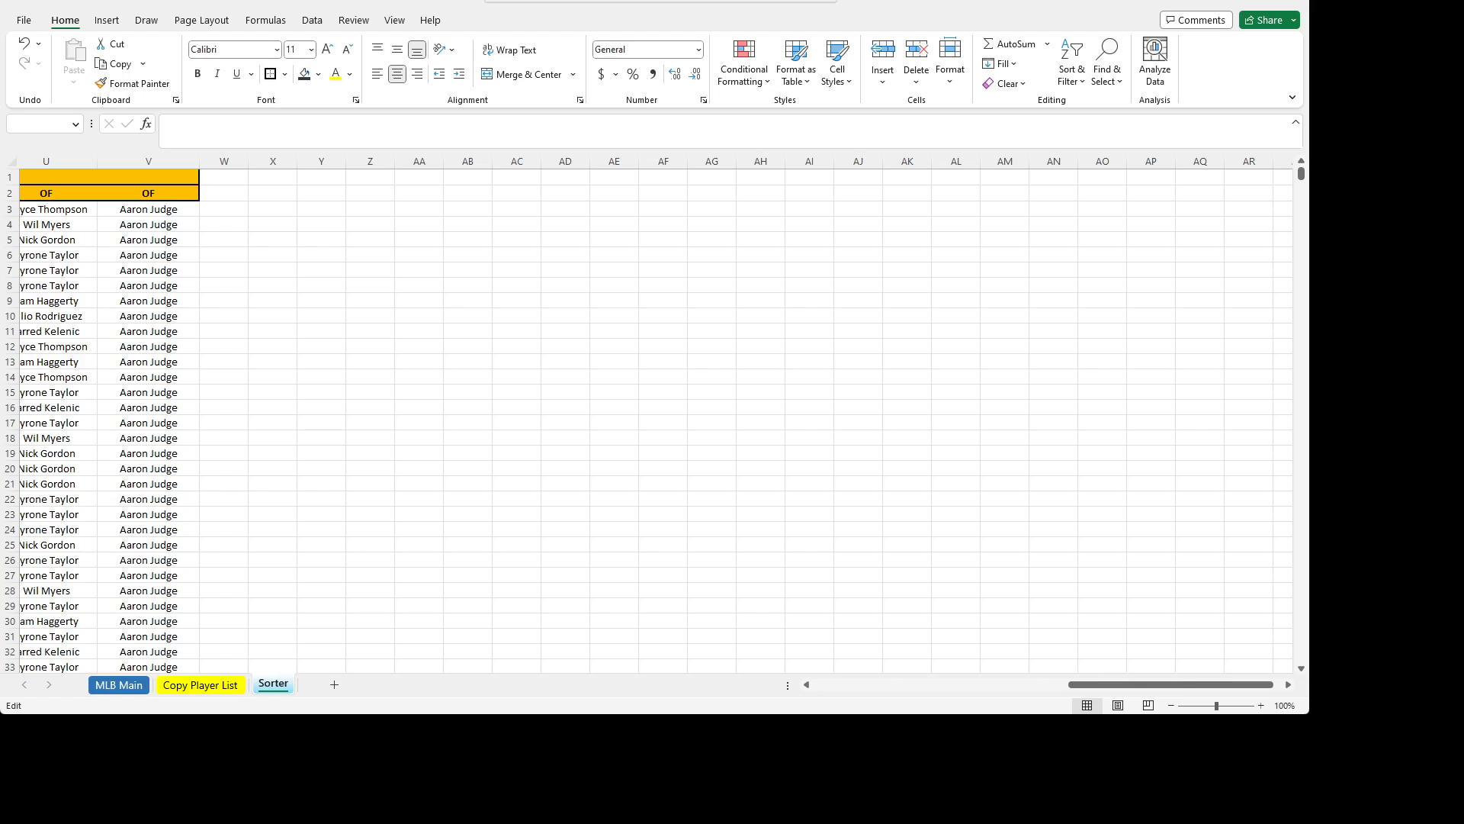
left_click(273, 270)
left_click(204, 215)
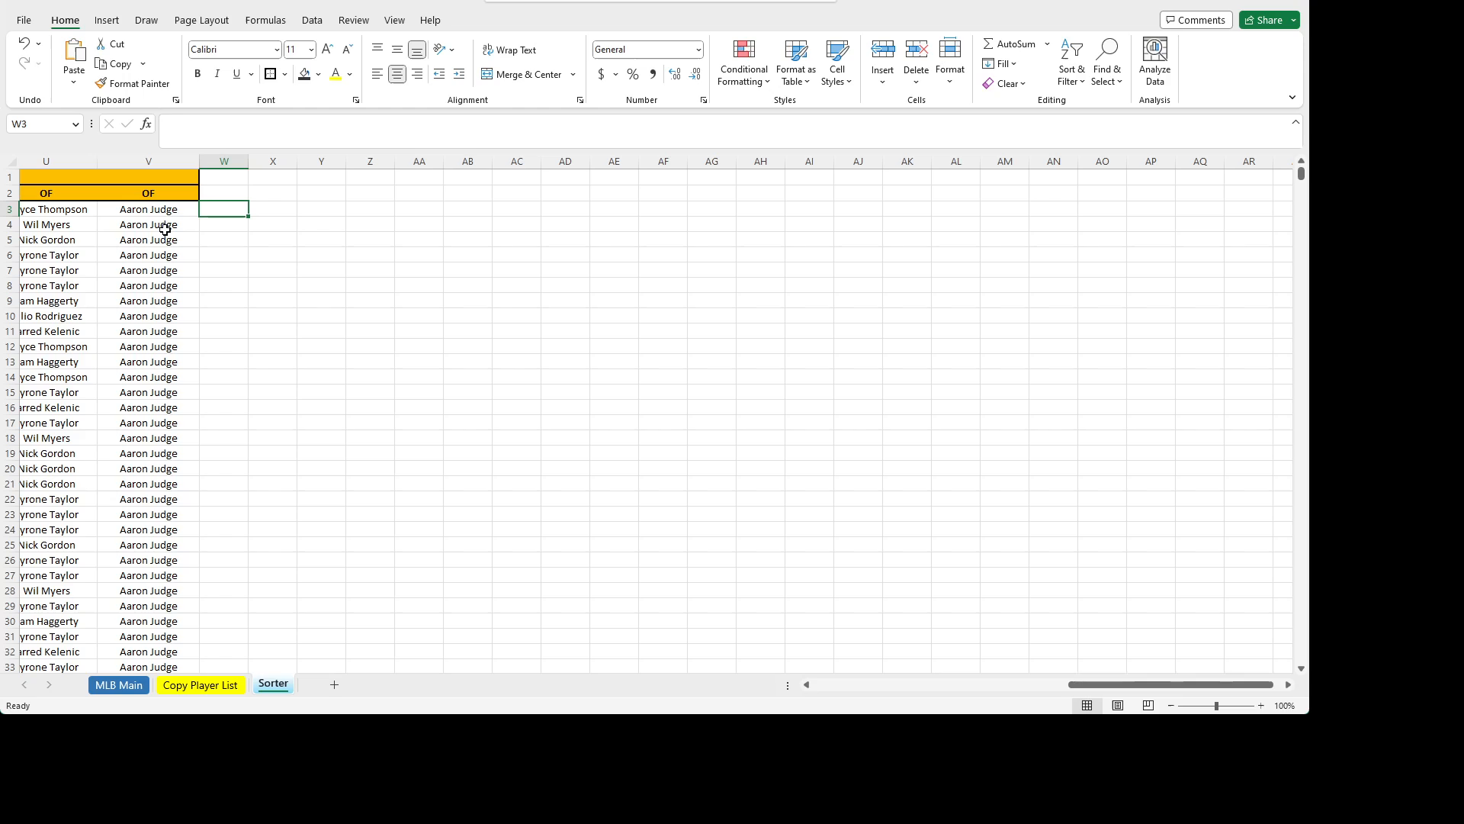
left_click(210, 193)
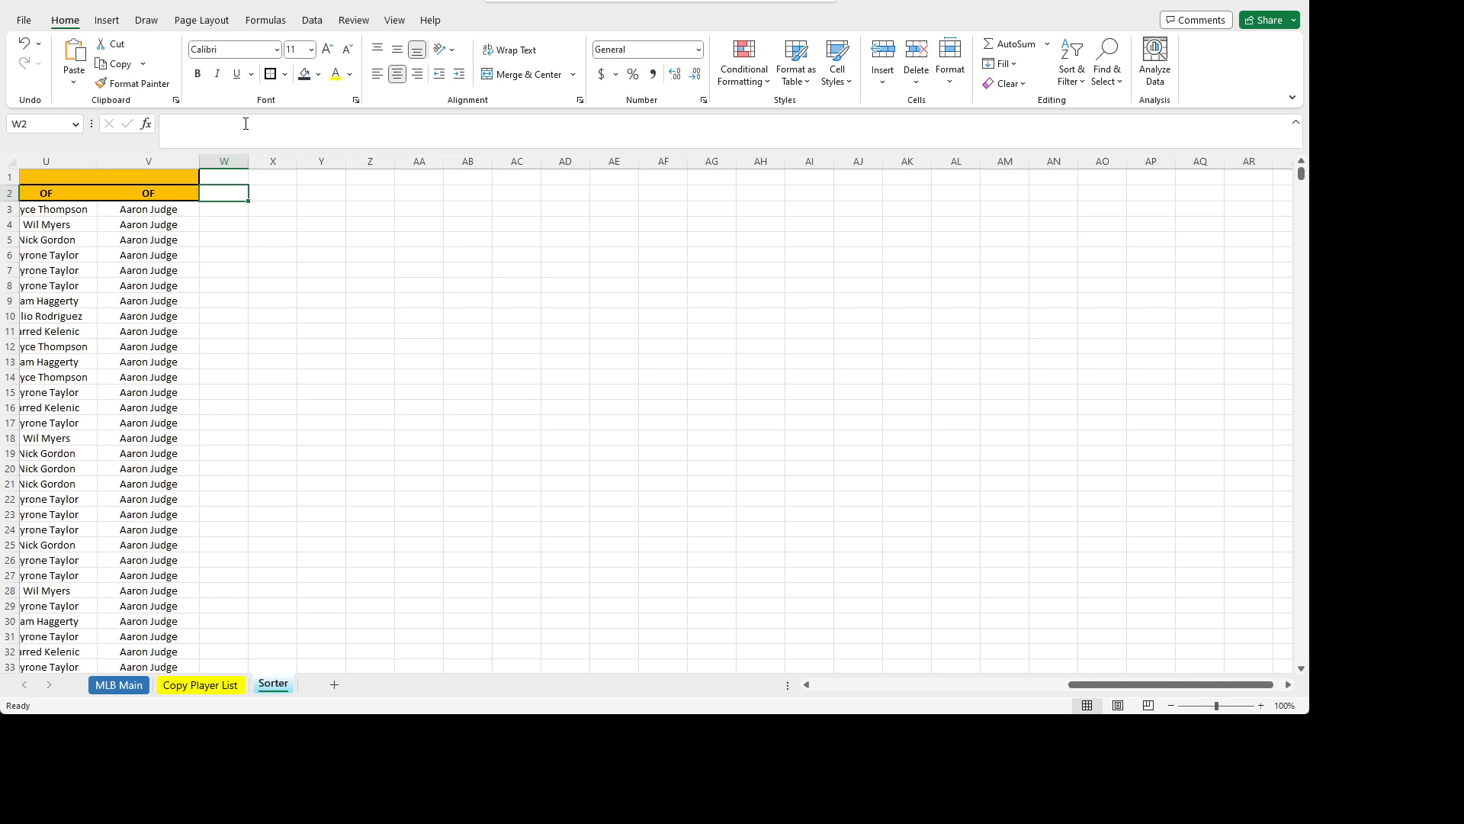
left_click(196, 239)
left_click(215, 192)
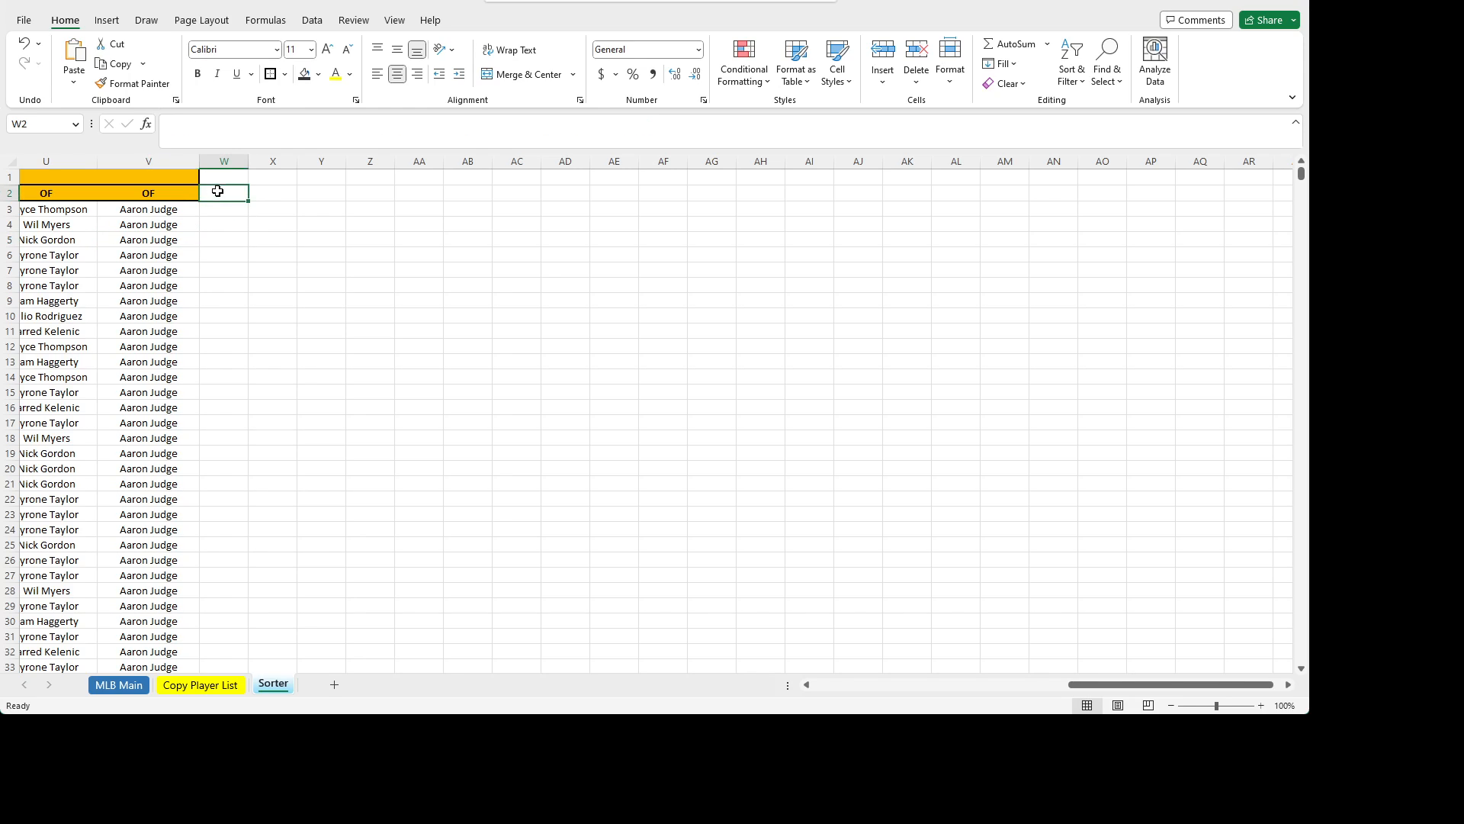
left_click(203, 124)
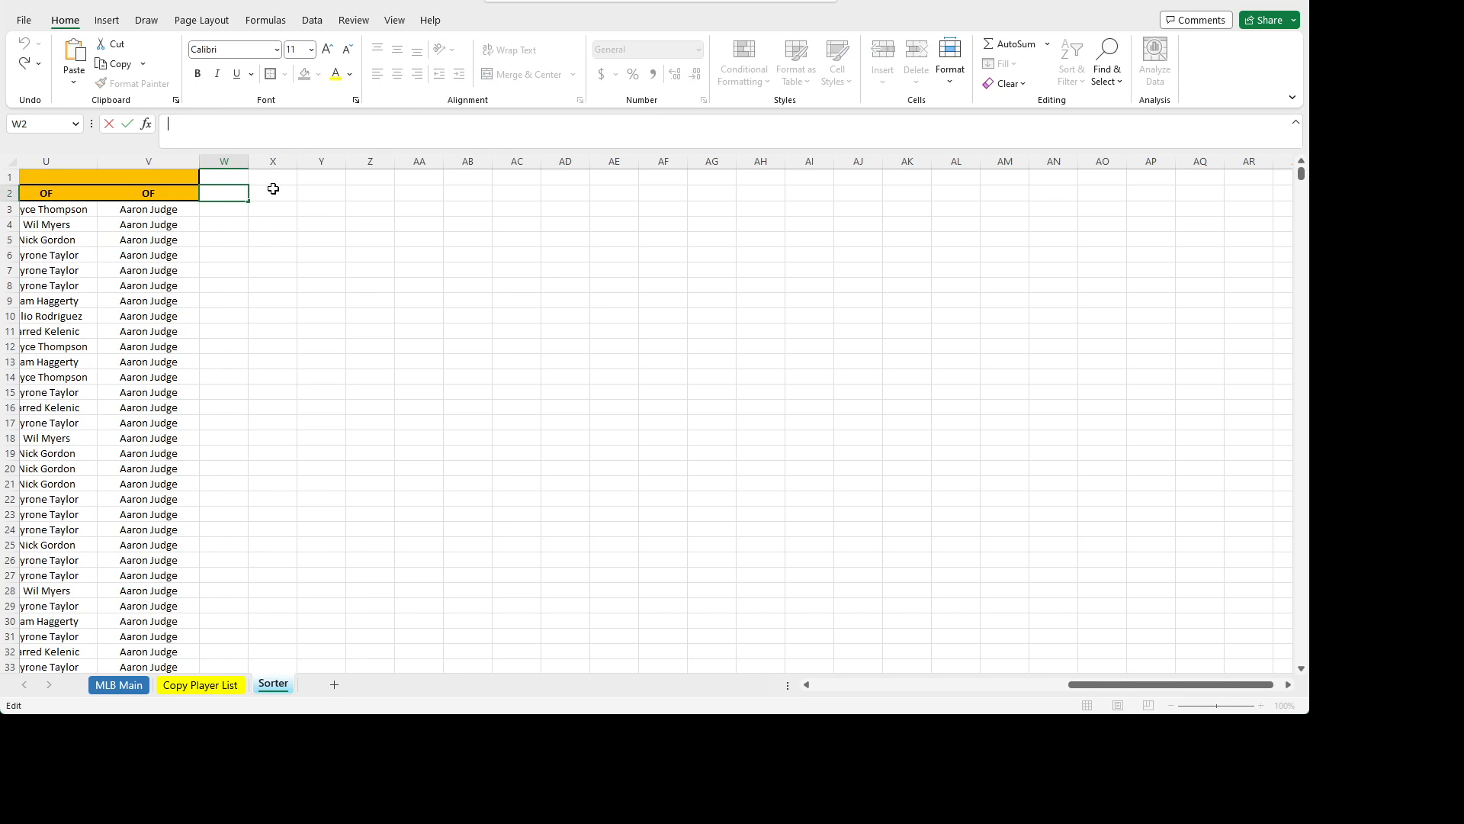
key("ctrl+v")
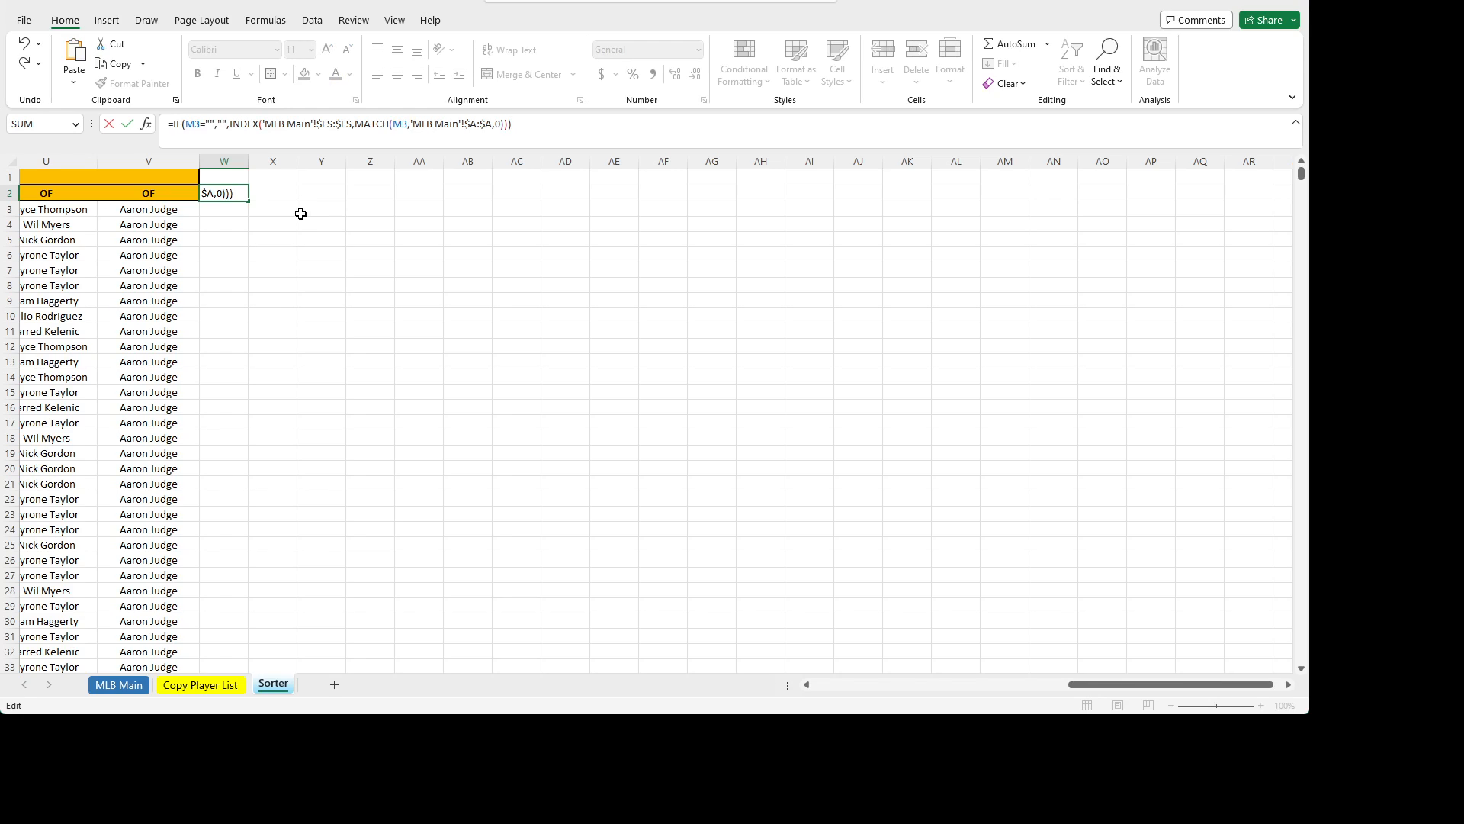
key("Escape")
- Paste =IF(M3="","",INDEX('MLB Main'!$ES:$ES,MATCH(M3,'MLB Main'!$A:$A,0))) into W3, leaving the formula open for editing
left_click(232, 207)
left_click(234, 127)
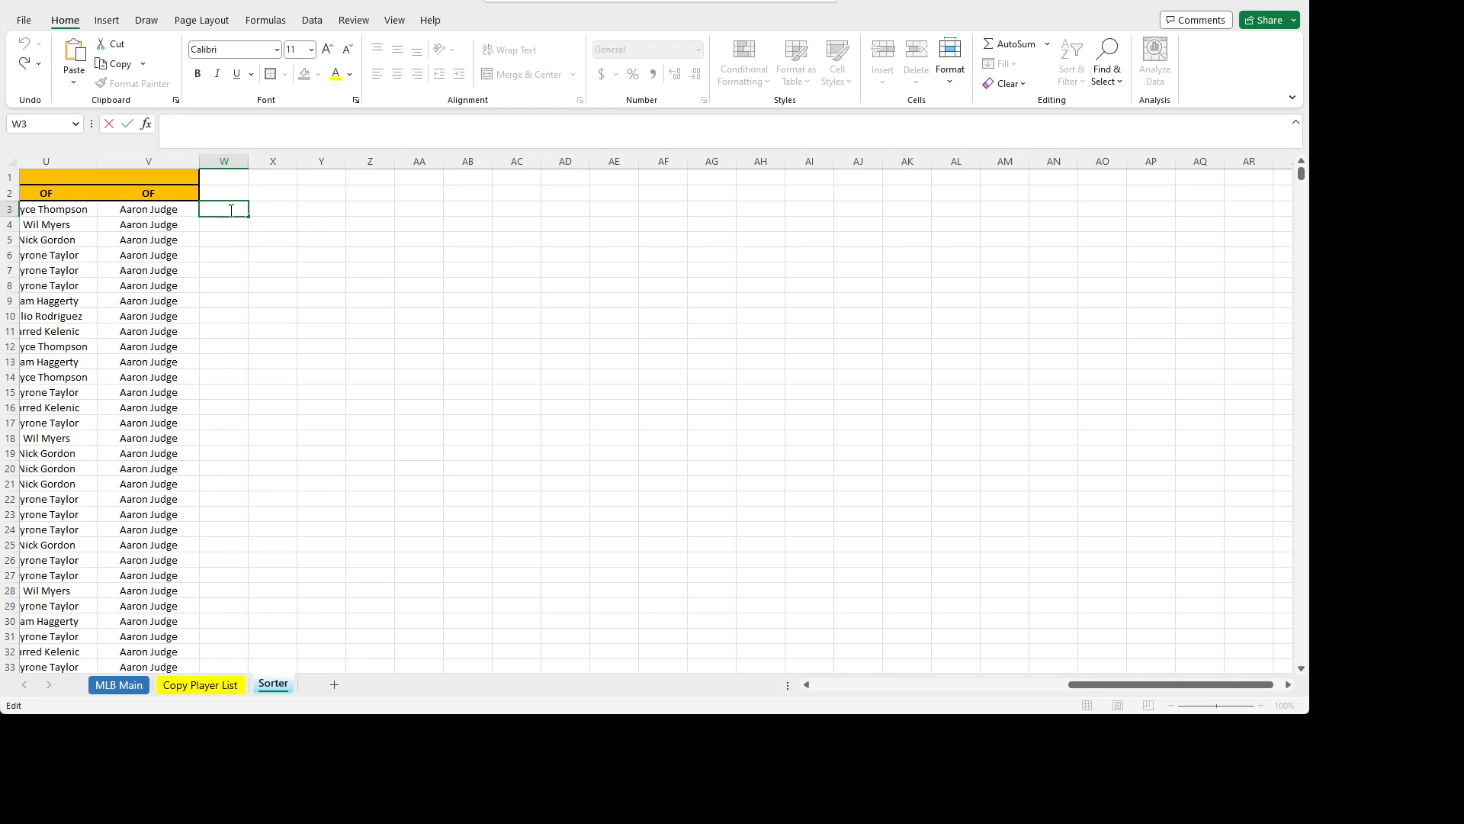
key("ctrl+v")
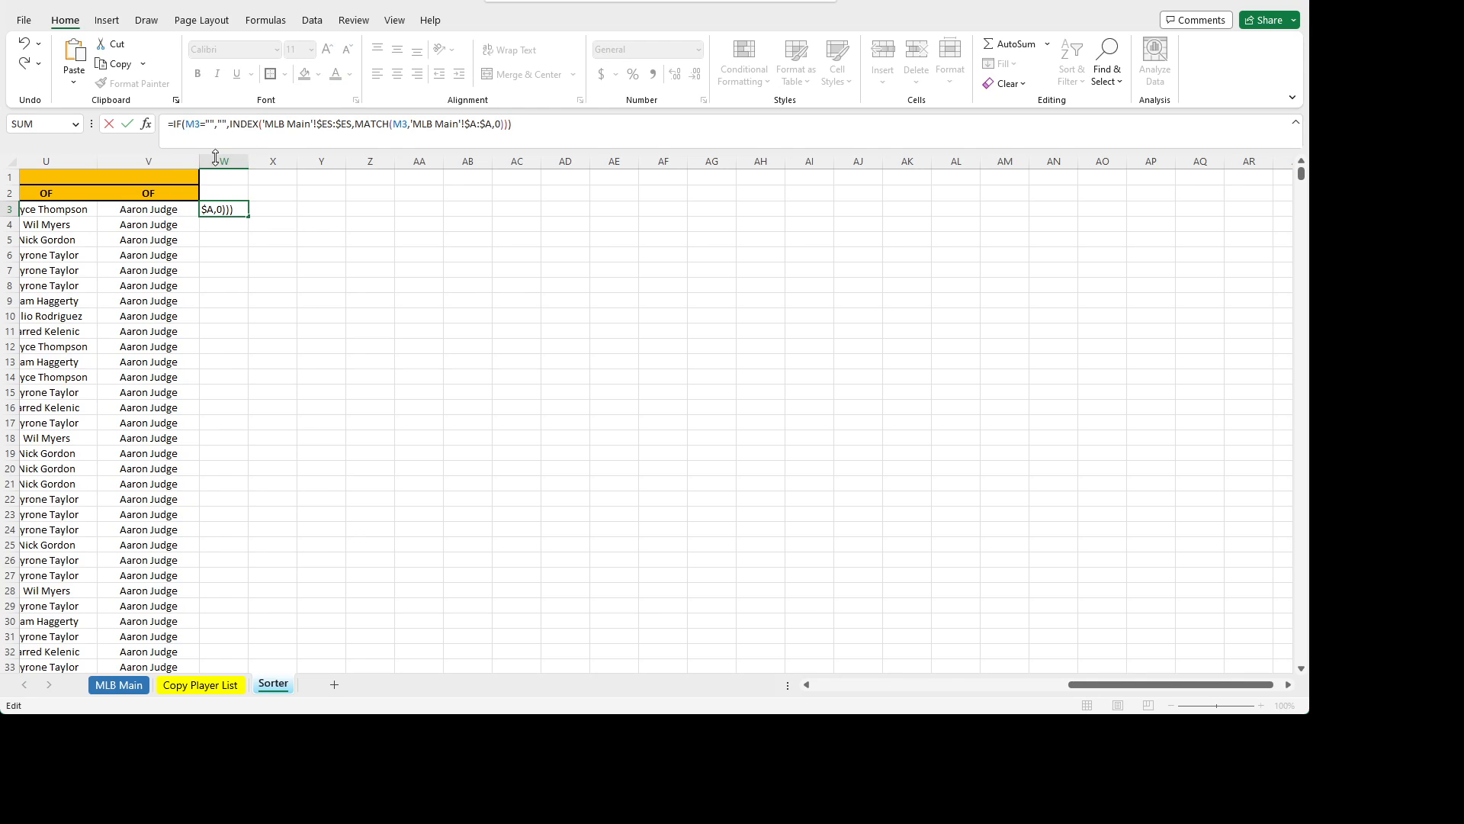
- Cut the formula in W3 back to =IF(M3="","", by removing everything from INDEX onward
left_click_drag(1102, 689, 946, 695)
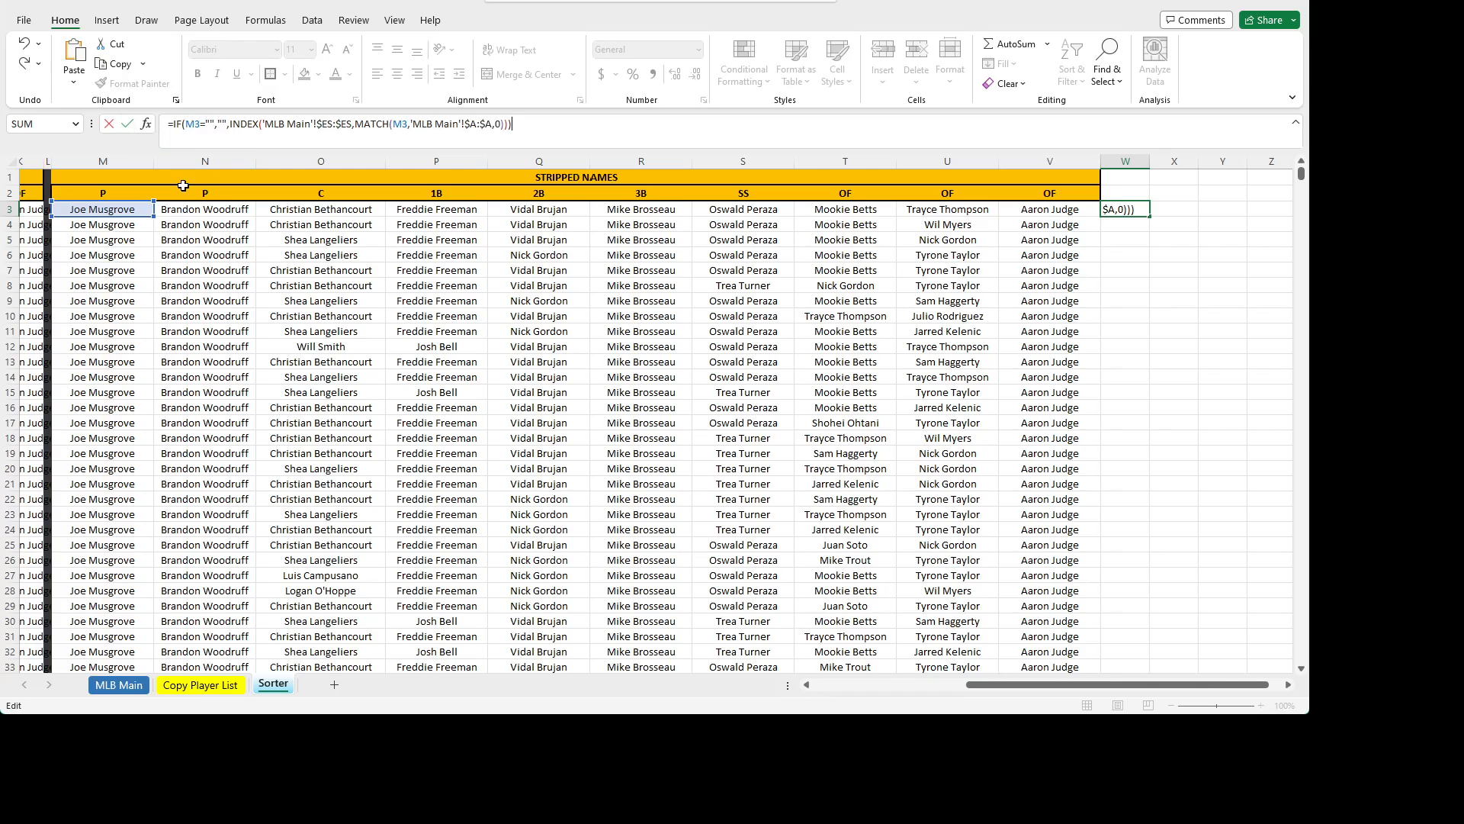
left_click(302, 123)
left_click_drag(561, 133, 262, 124)
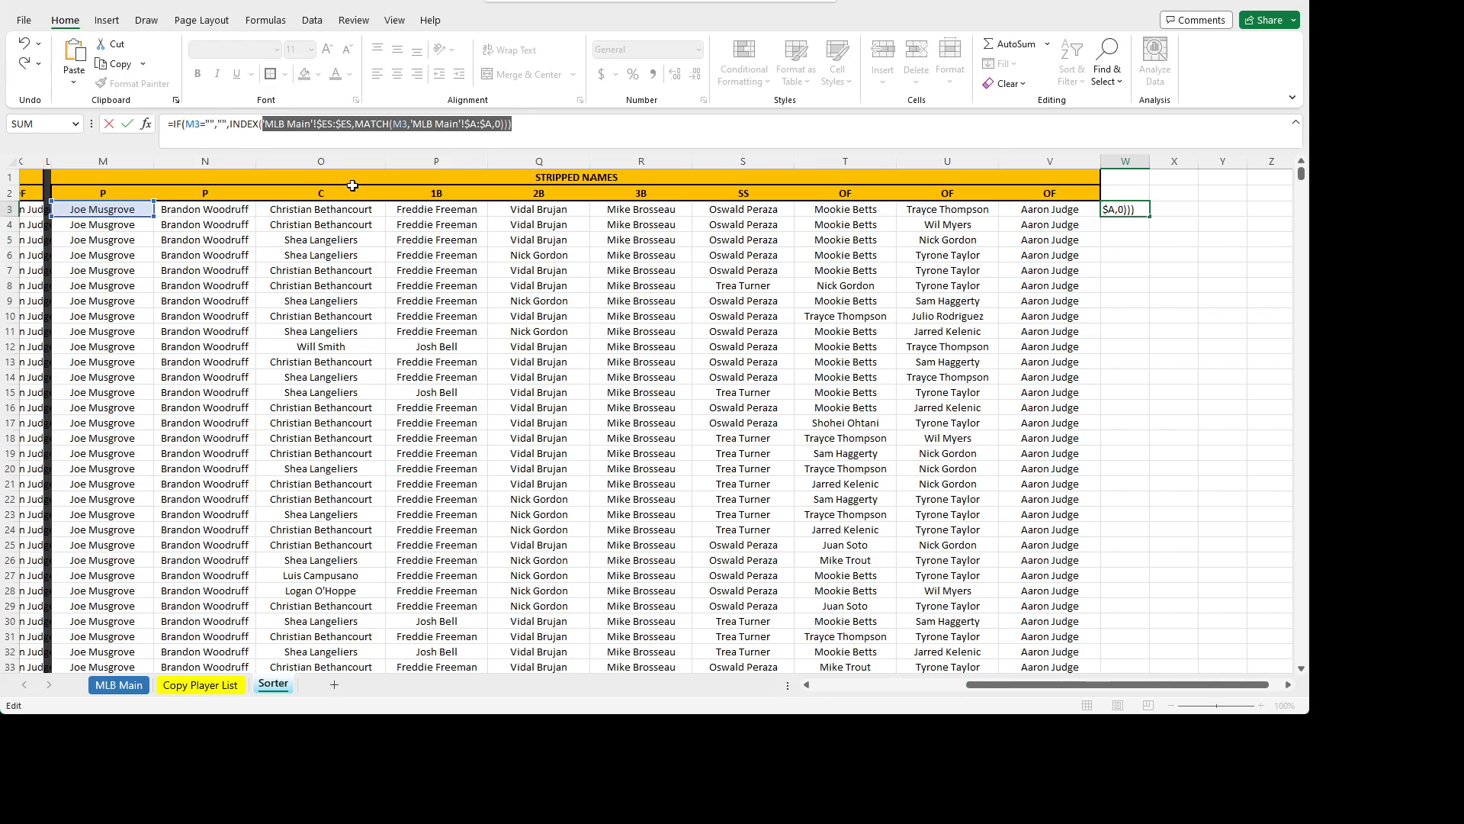
key("BackSpace")
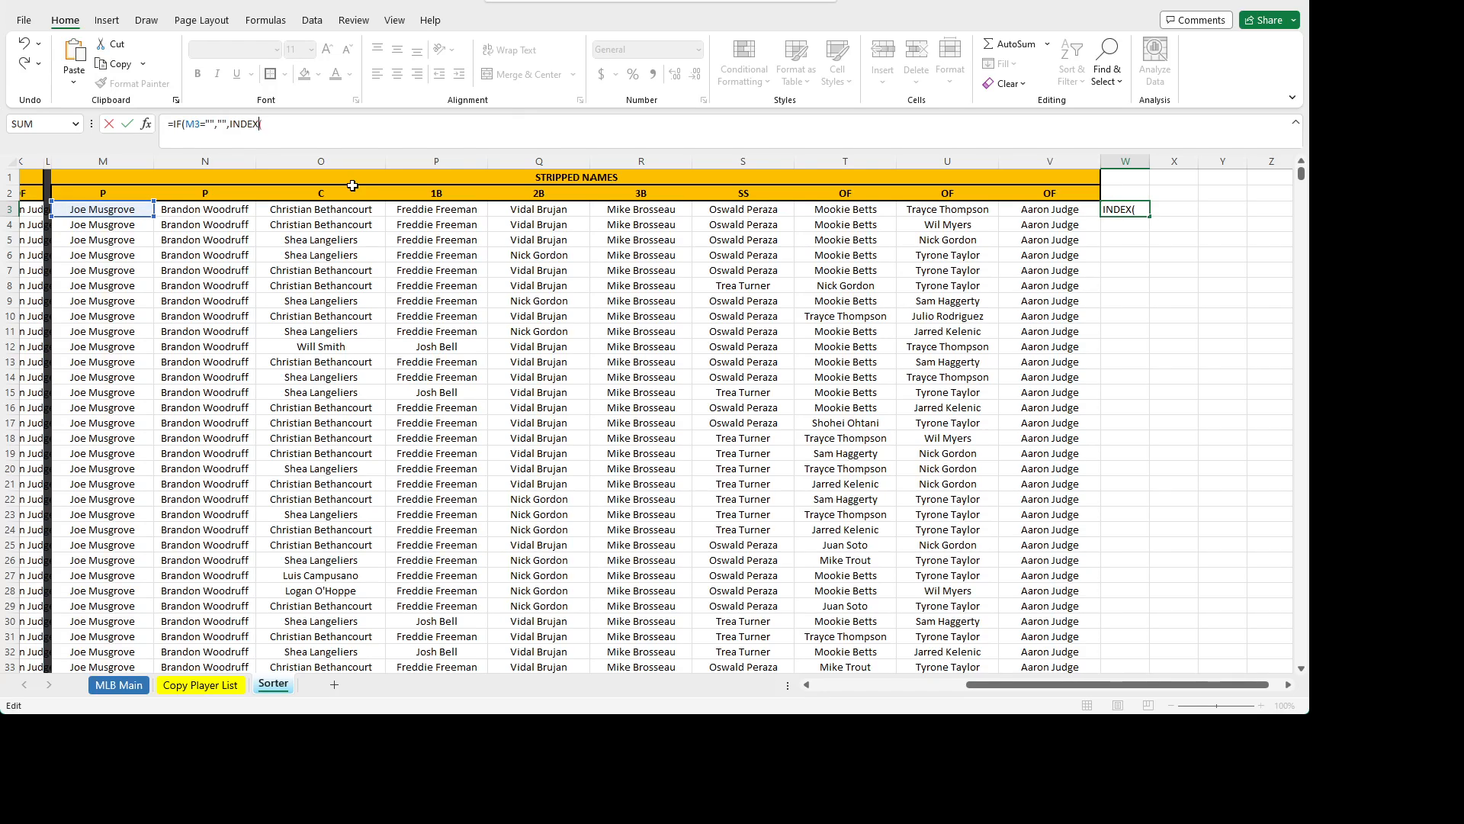
key("BackSpace")
key("BackSpace")
key("BackSpace")
key("BackSpace")
key("BackSpace")
key("BackSpace")
left_click_drag(1165, 684, 1251, 675)
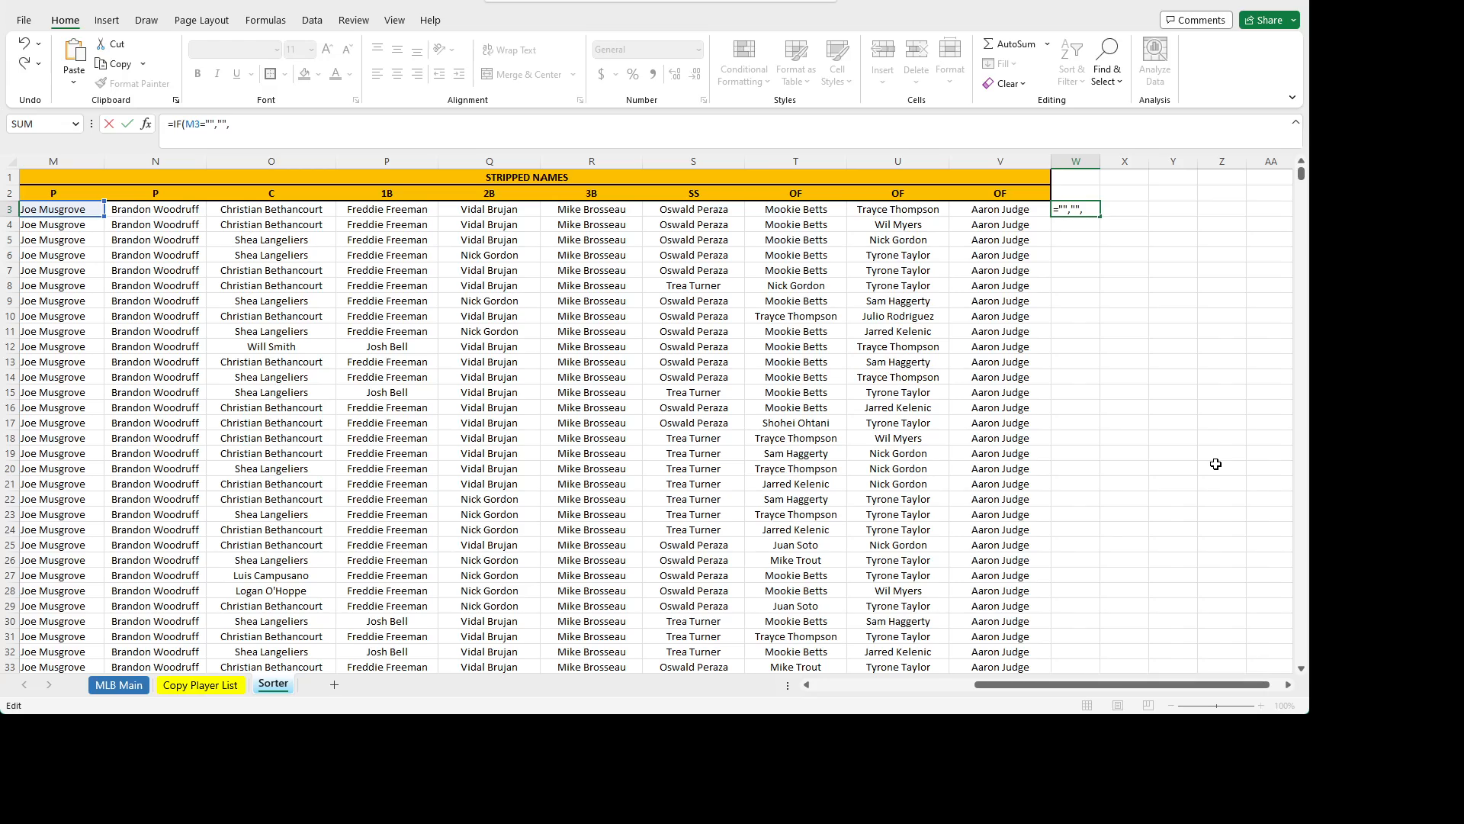
- Continue the W3 formula with INDEX over the Own column AK:AK of the MLB Main sheet, followed by a comma
type("INDEX(")
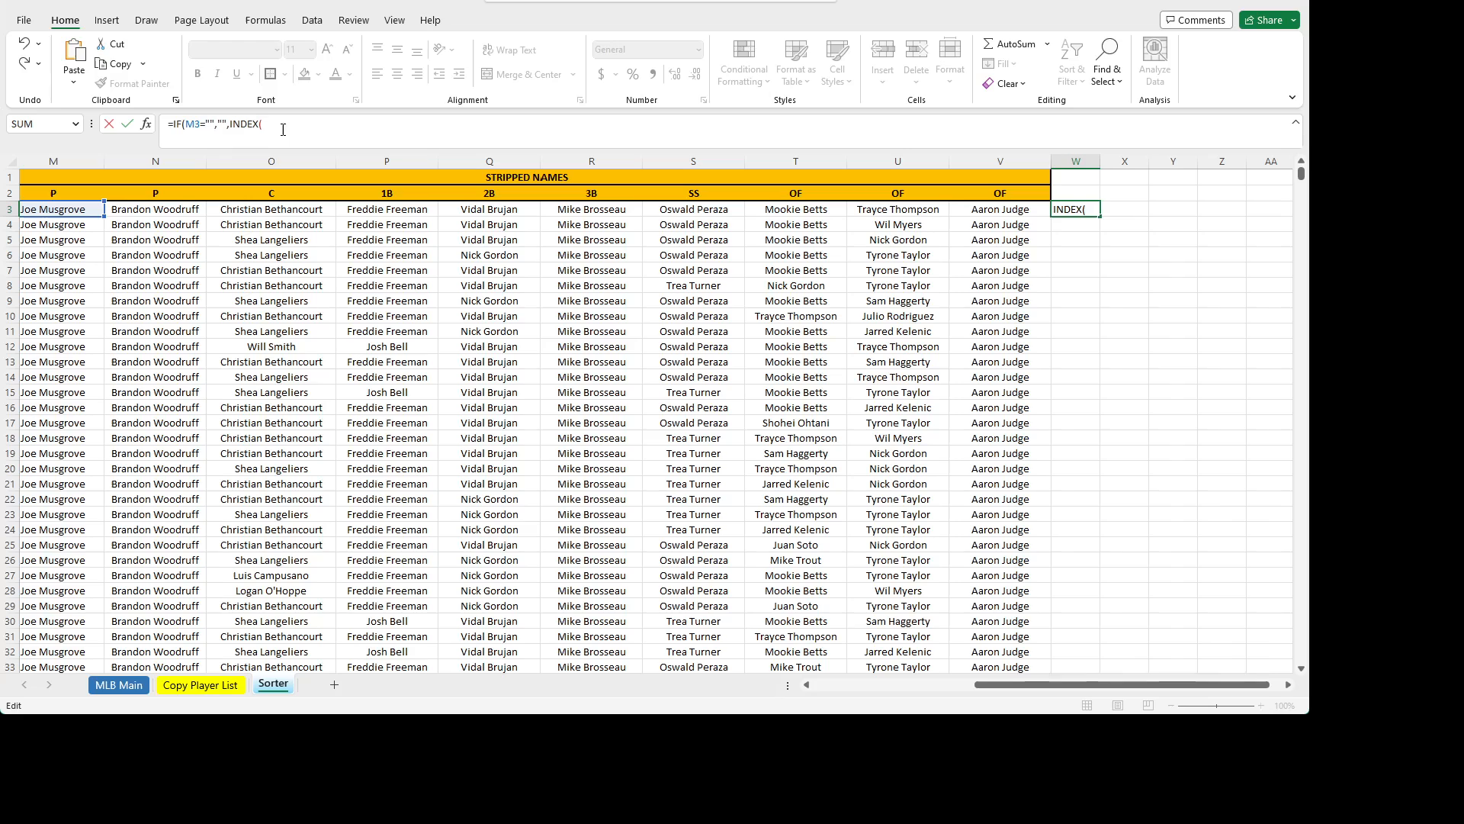
left_click(107, 685)
left_click_drag(890, 688, 991, 662)
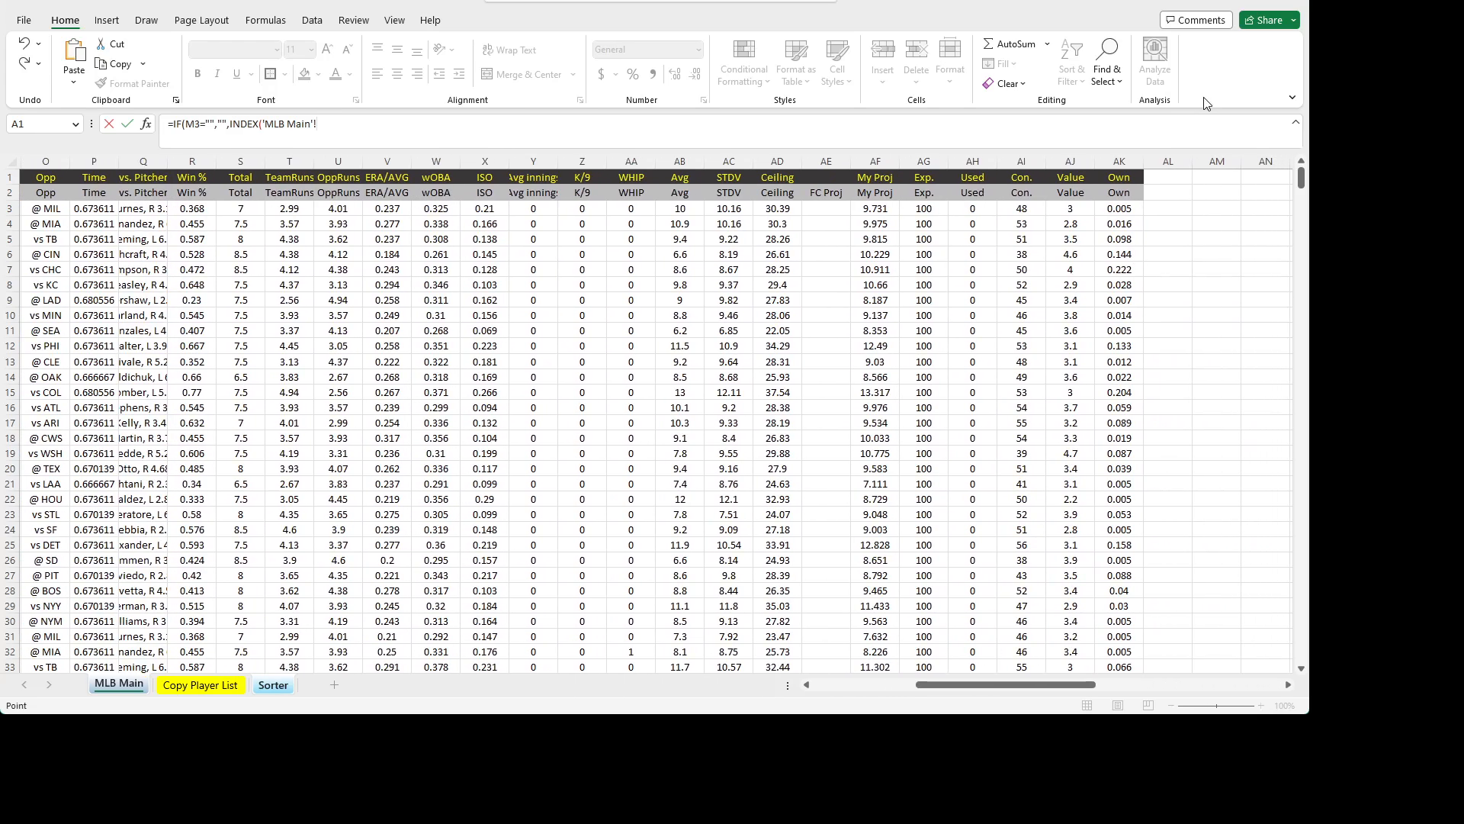
left_click(1127, 155)
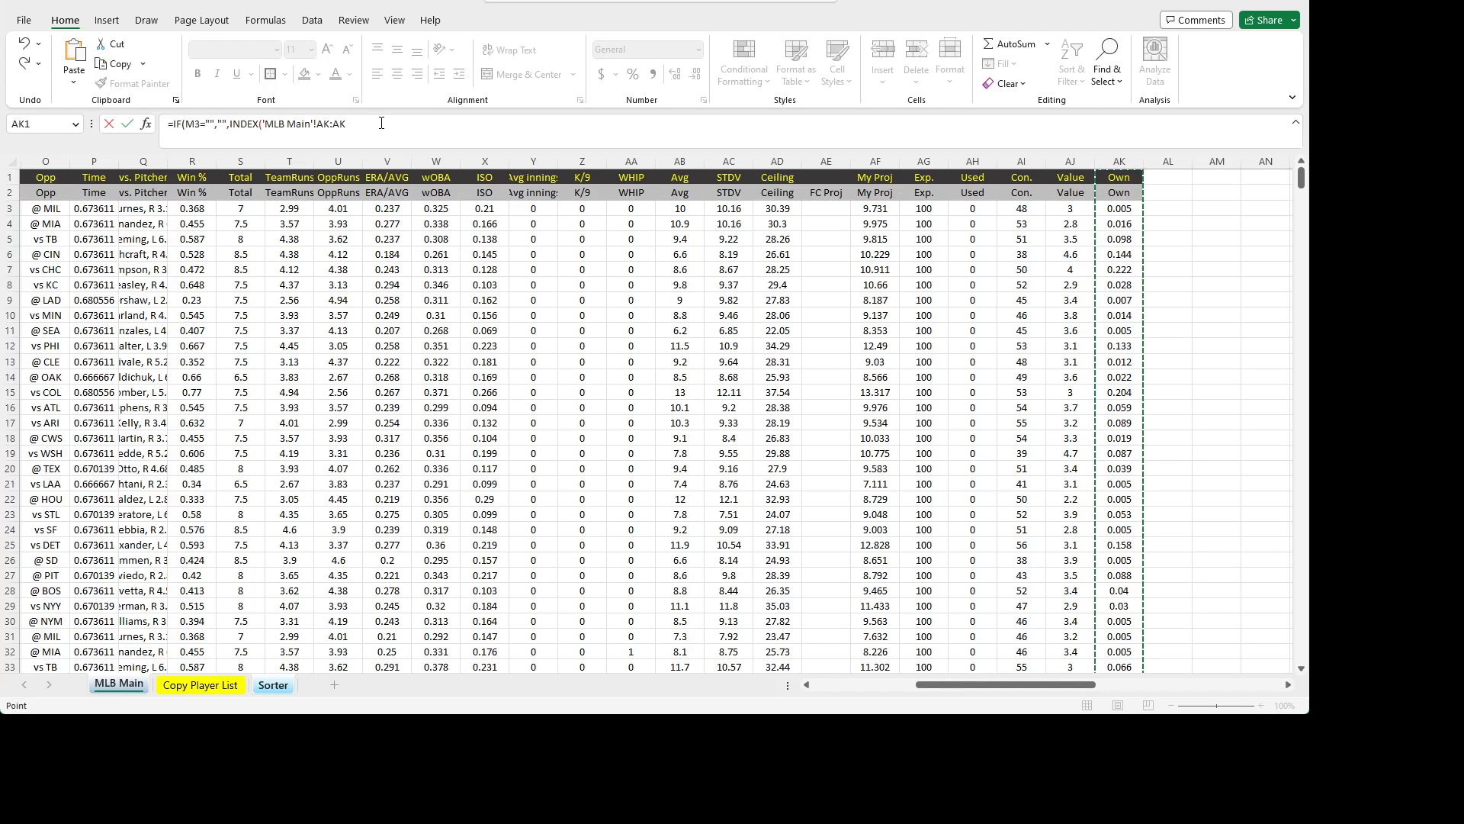
left_click(402, 142)
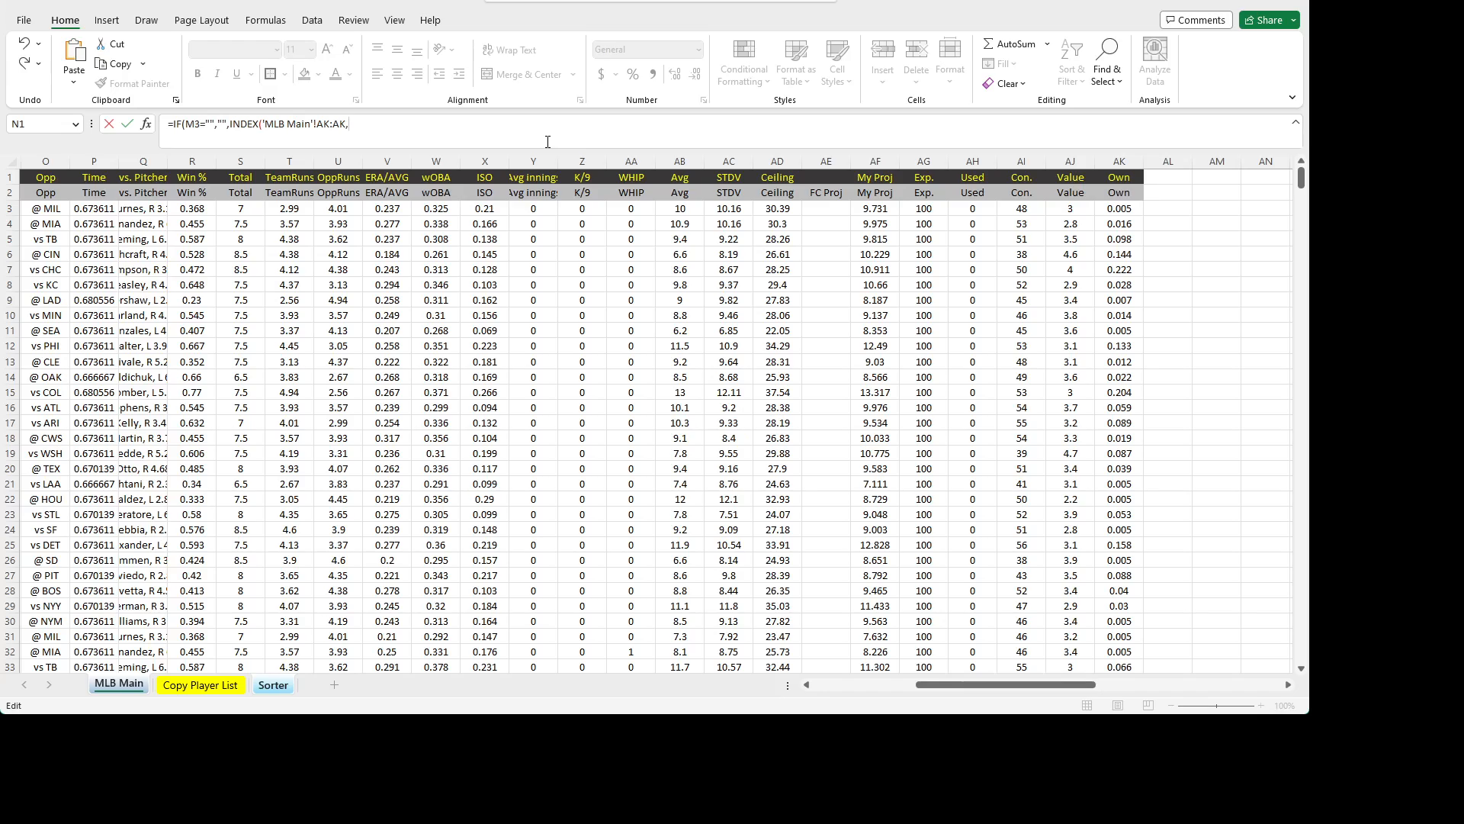
- Add a MATCH function to the W3 formula with plain M3 as its lookup value, without a sheet reference
type("MATCH(M3")
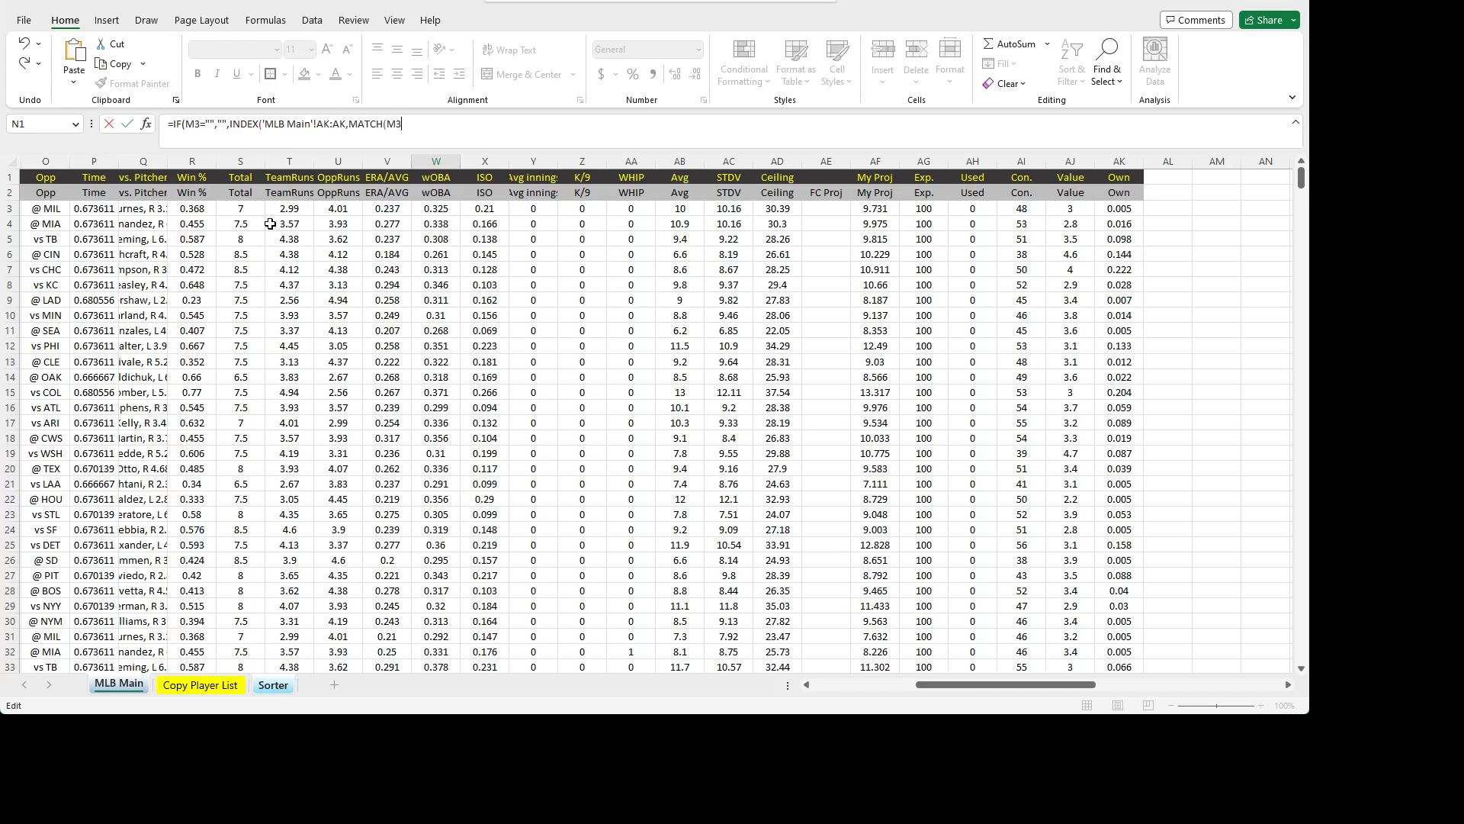
left_click(277, 691)
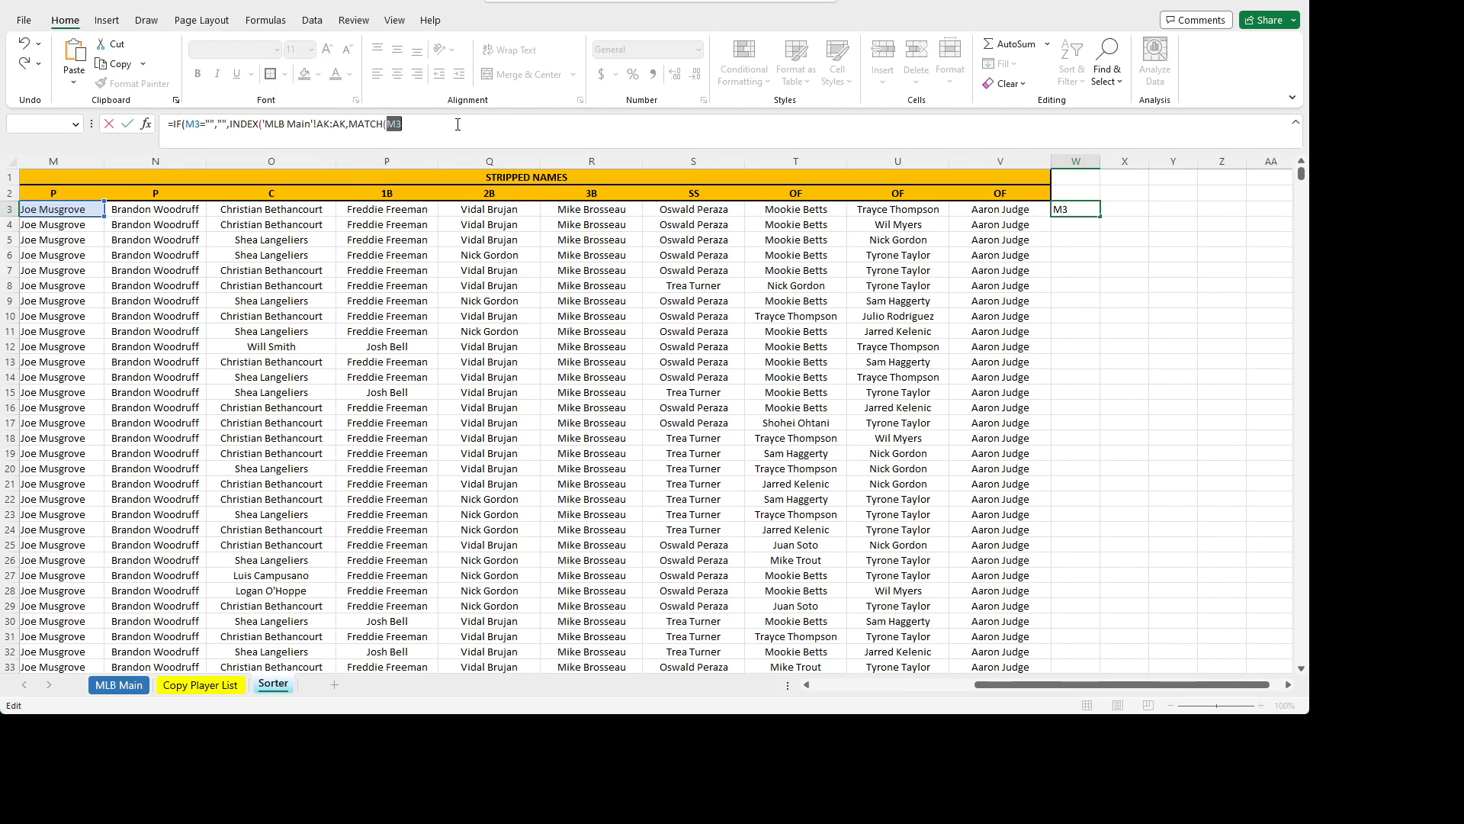
key("BackSpace")
left_click(282, 684)
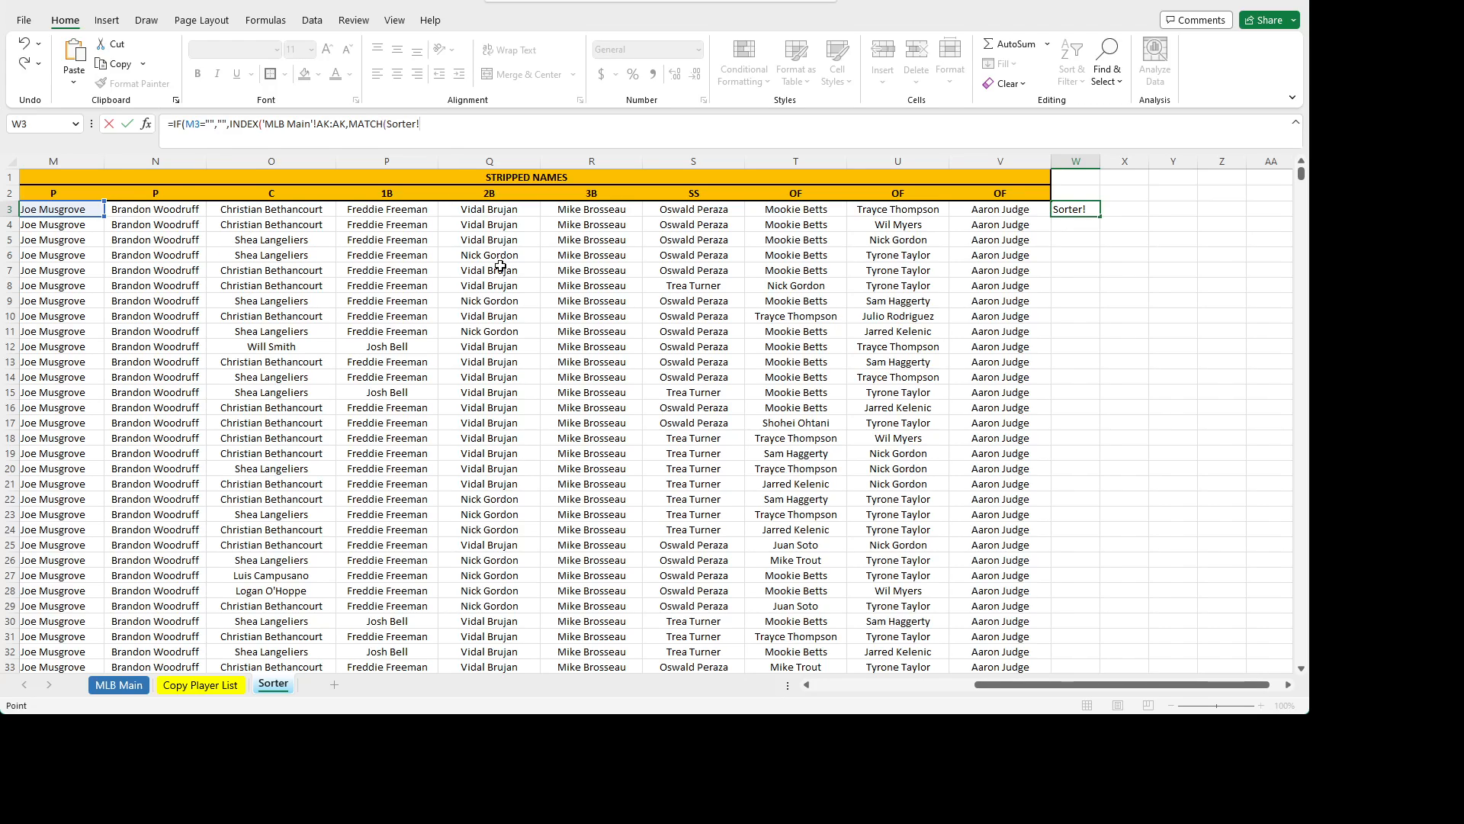
left_click(65, 207)
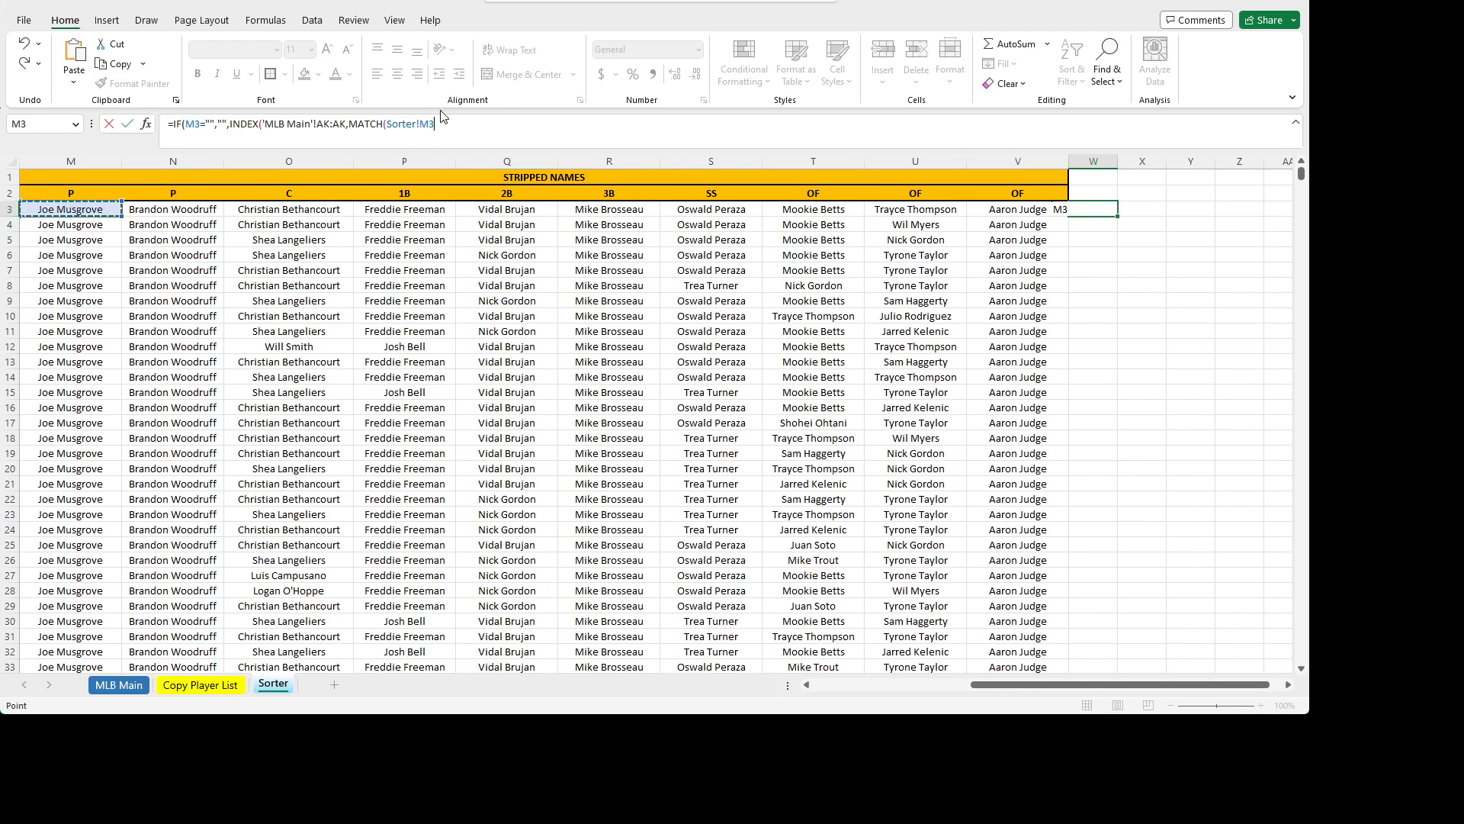
left_click_drag(436, 123, 387, 124)
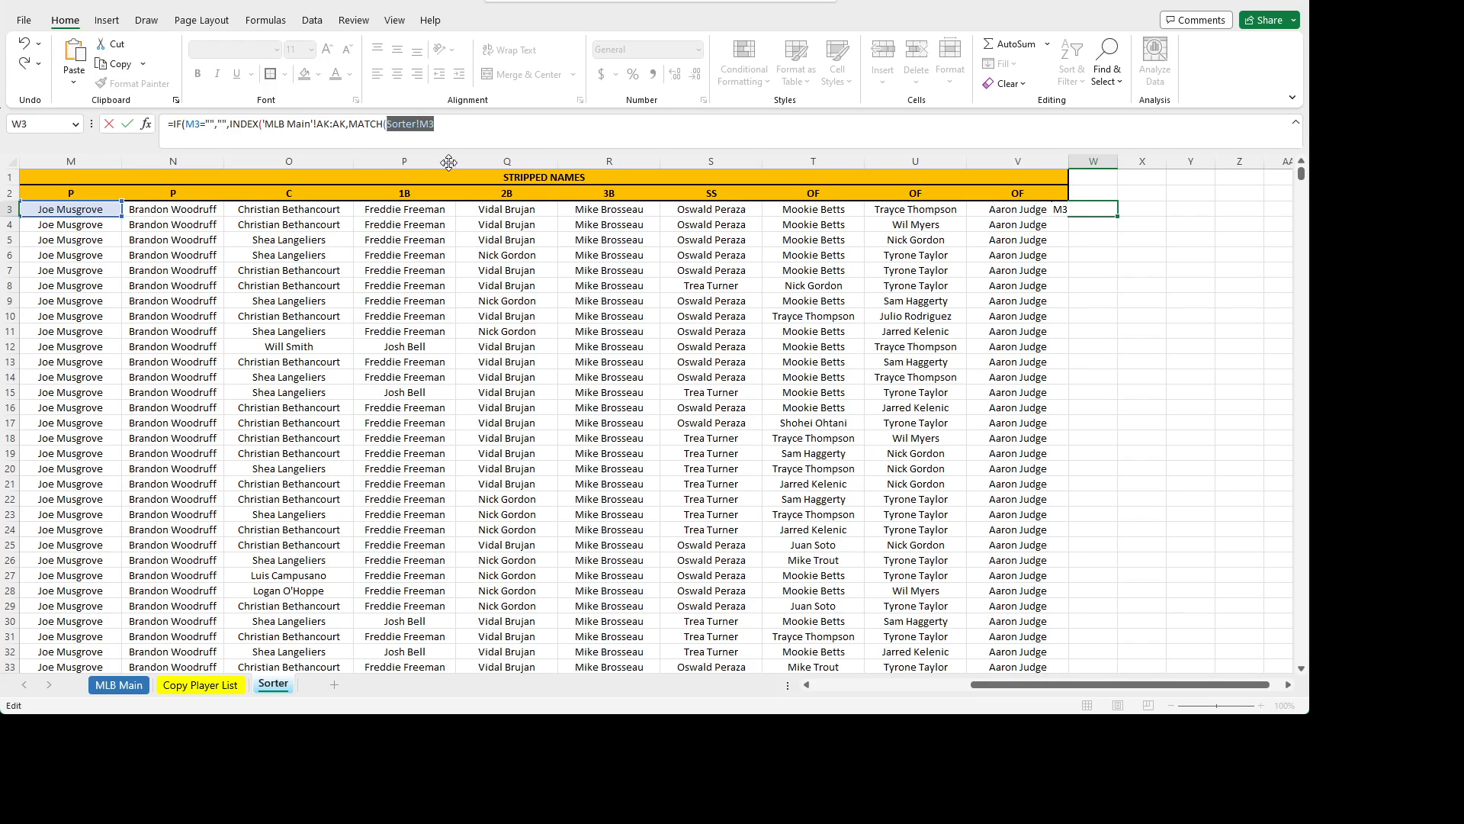
type("M3,")
- Complete the MATCH in W3 with the MLB Main Players column A:A and exact match 0, and enter the formula
left_click(122, 684)
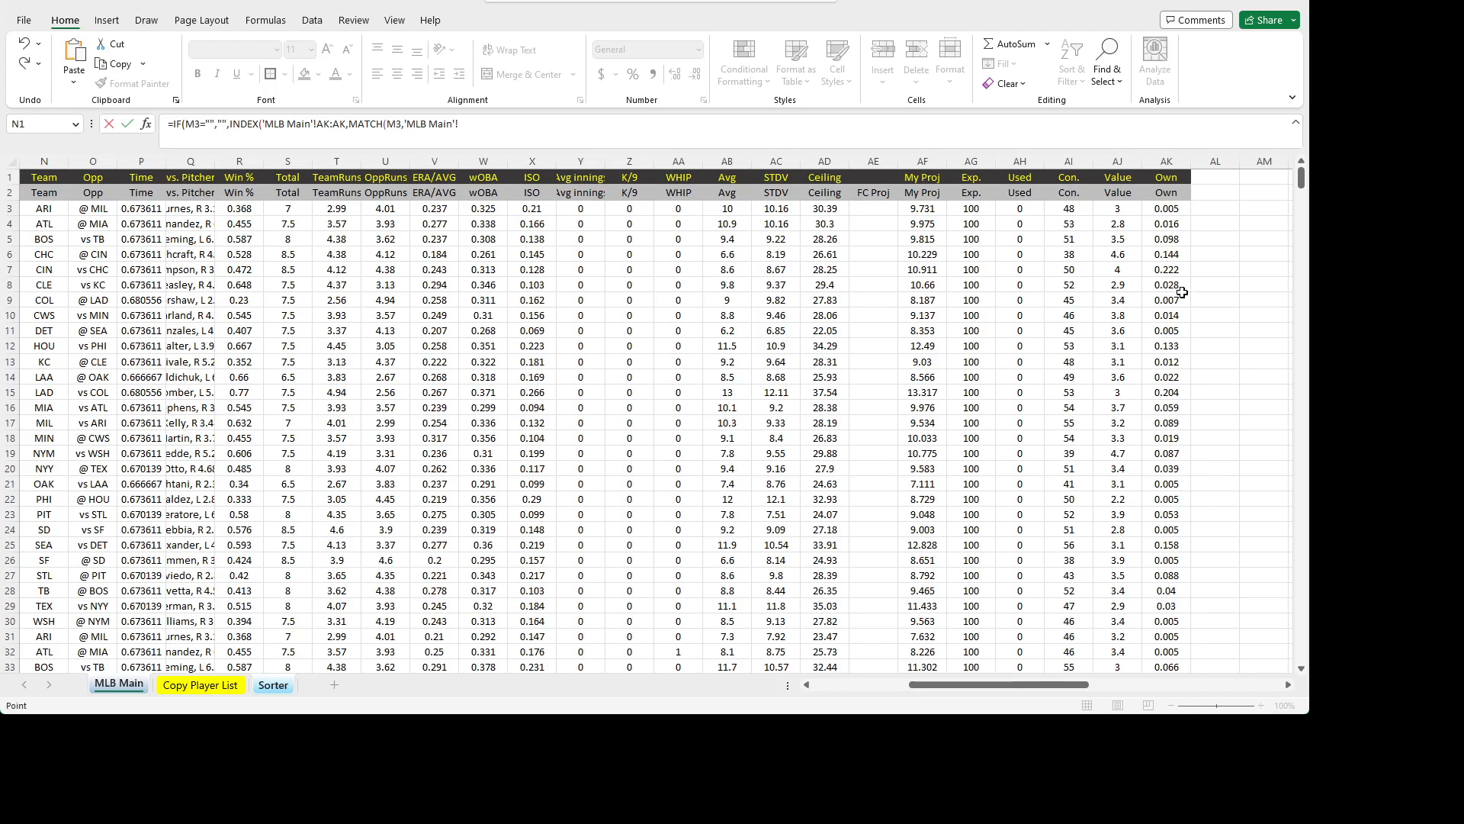
left_click_drag(997, 684, 900, 687)
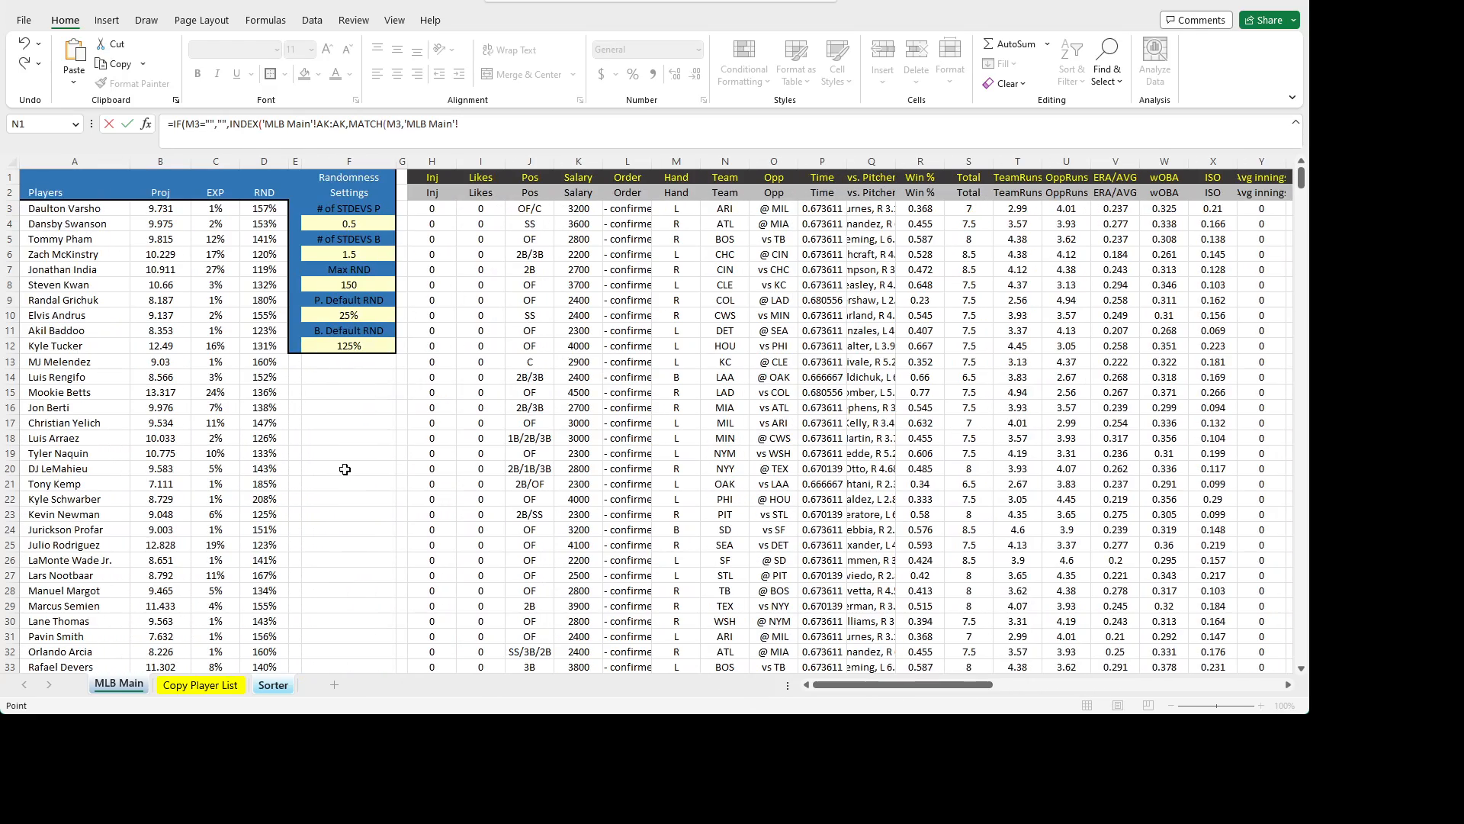
left_click(84, 162)
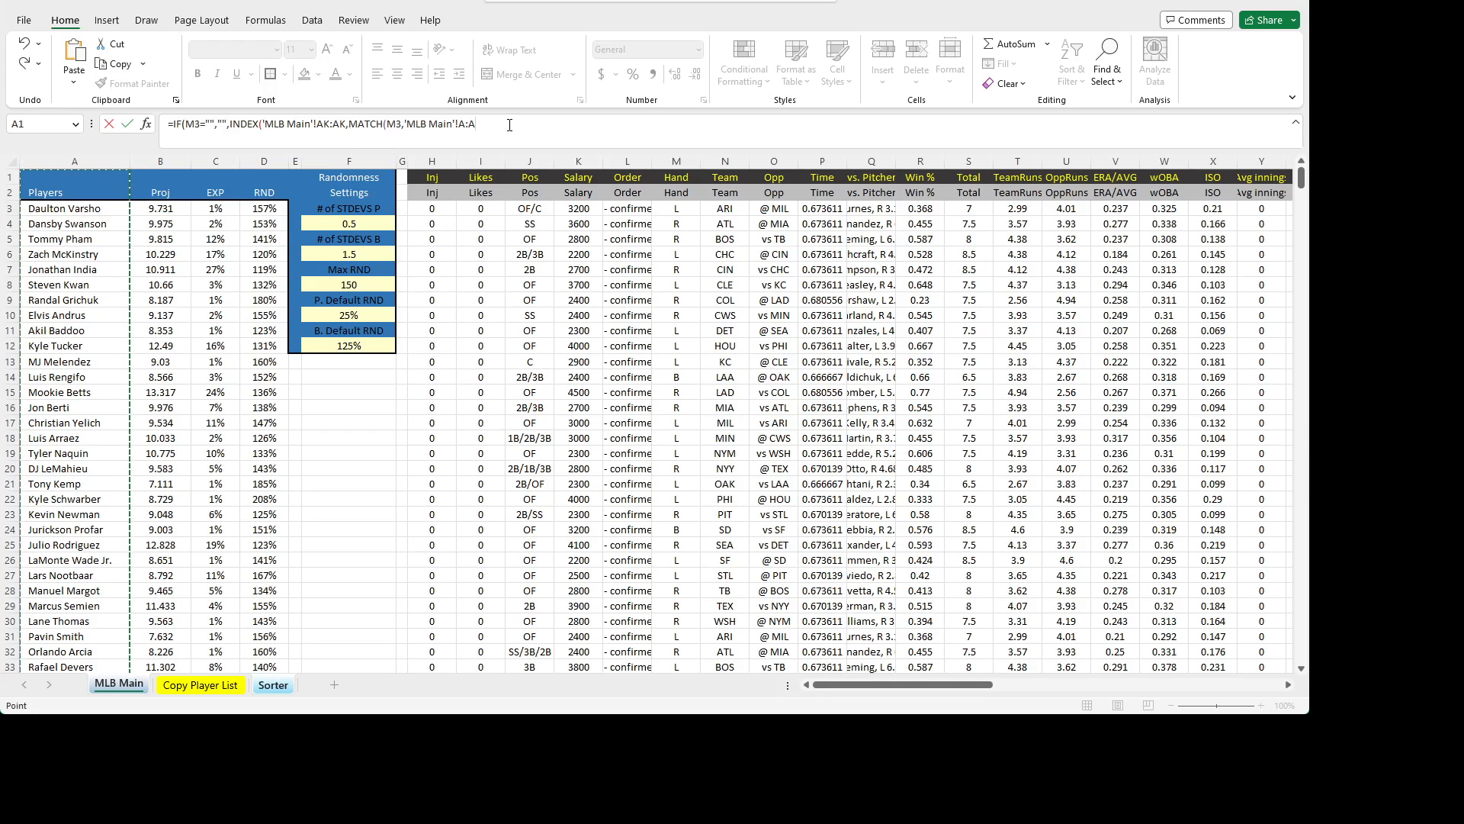
type(",0")
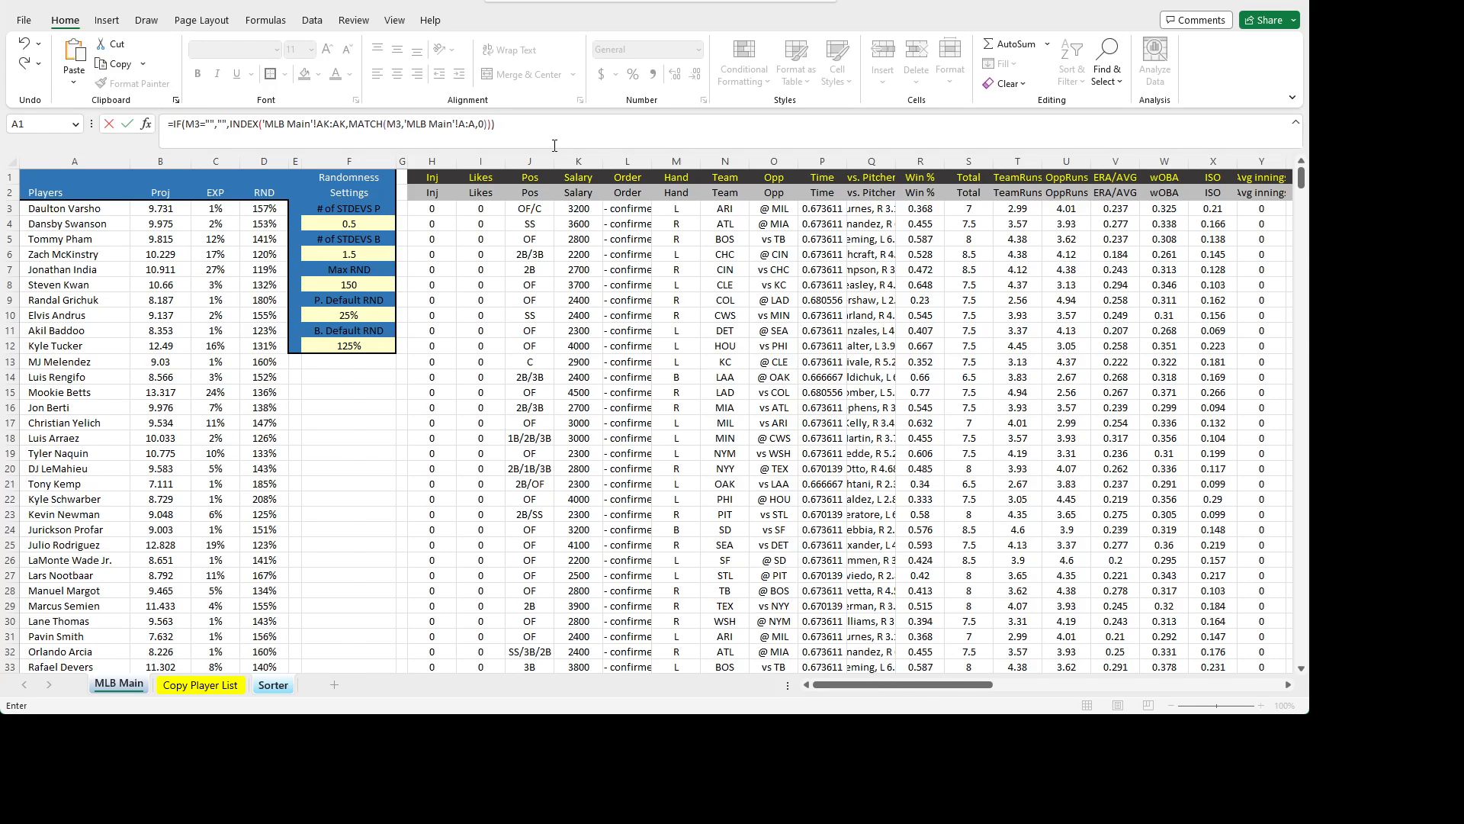
key("Return")
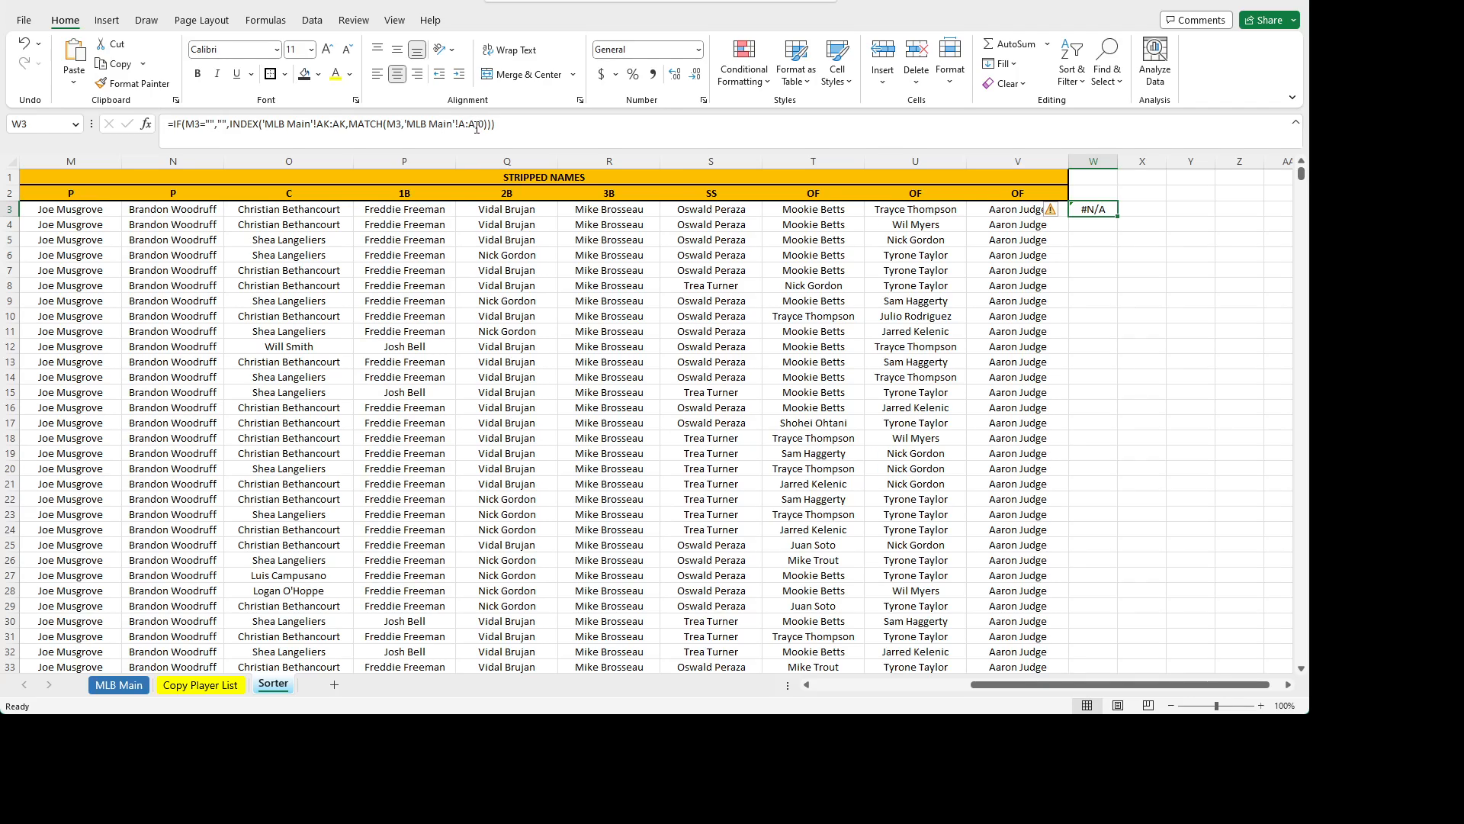
- Check the W3 lookup by looking through the Players column of MLB Main for the pitcher named in M3
left_click(1137, 252)
left_click(1093, 212)
left_click_drag(1064, 685, 1013, 693)
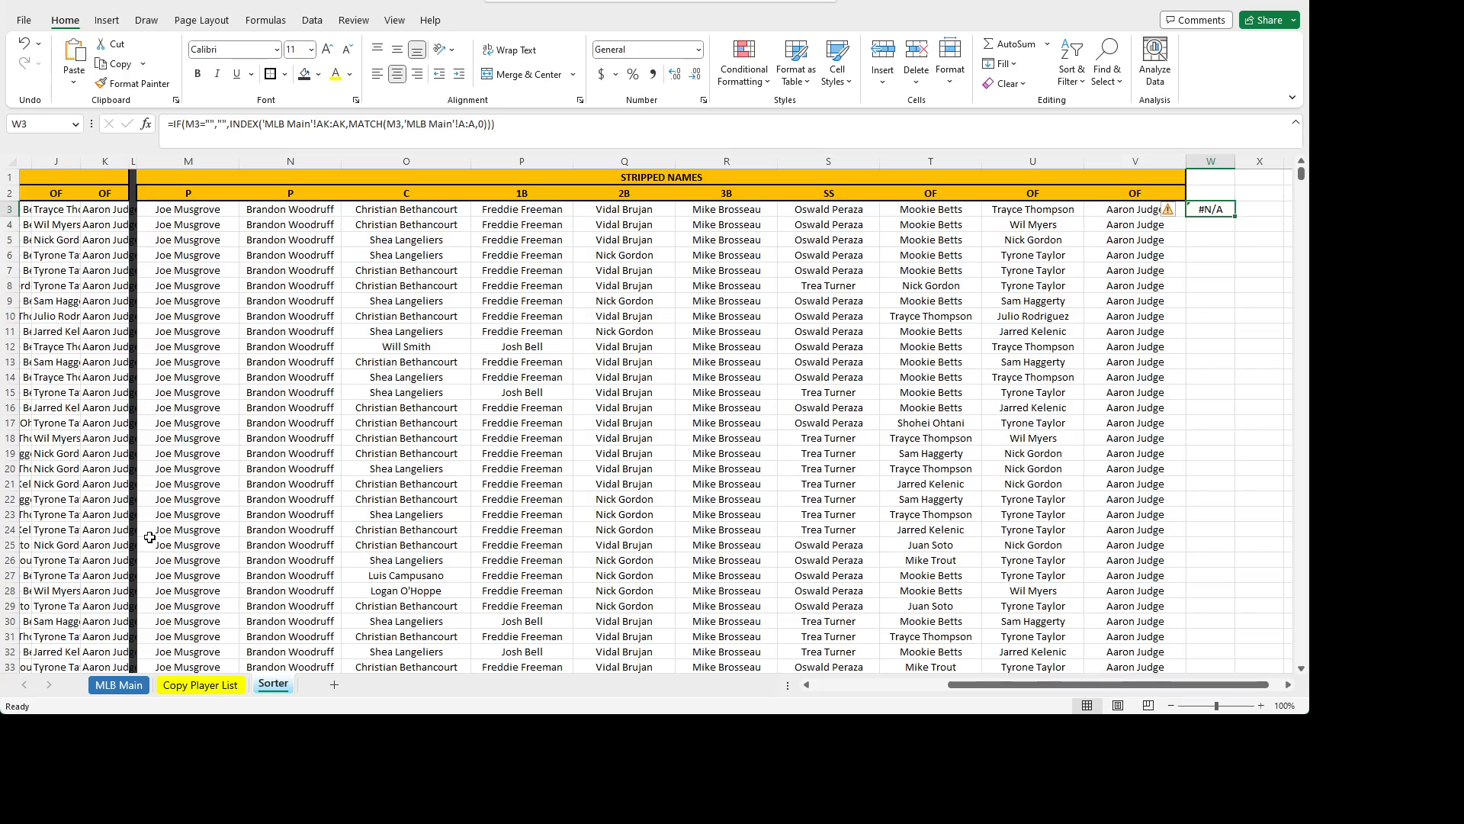
left_click(118, 684)
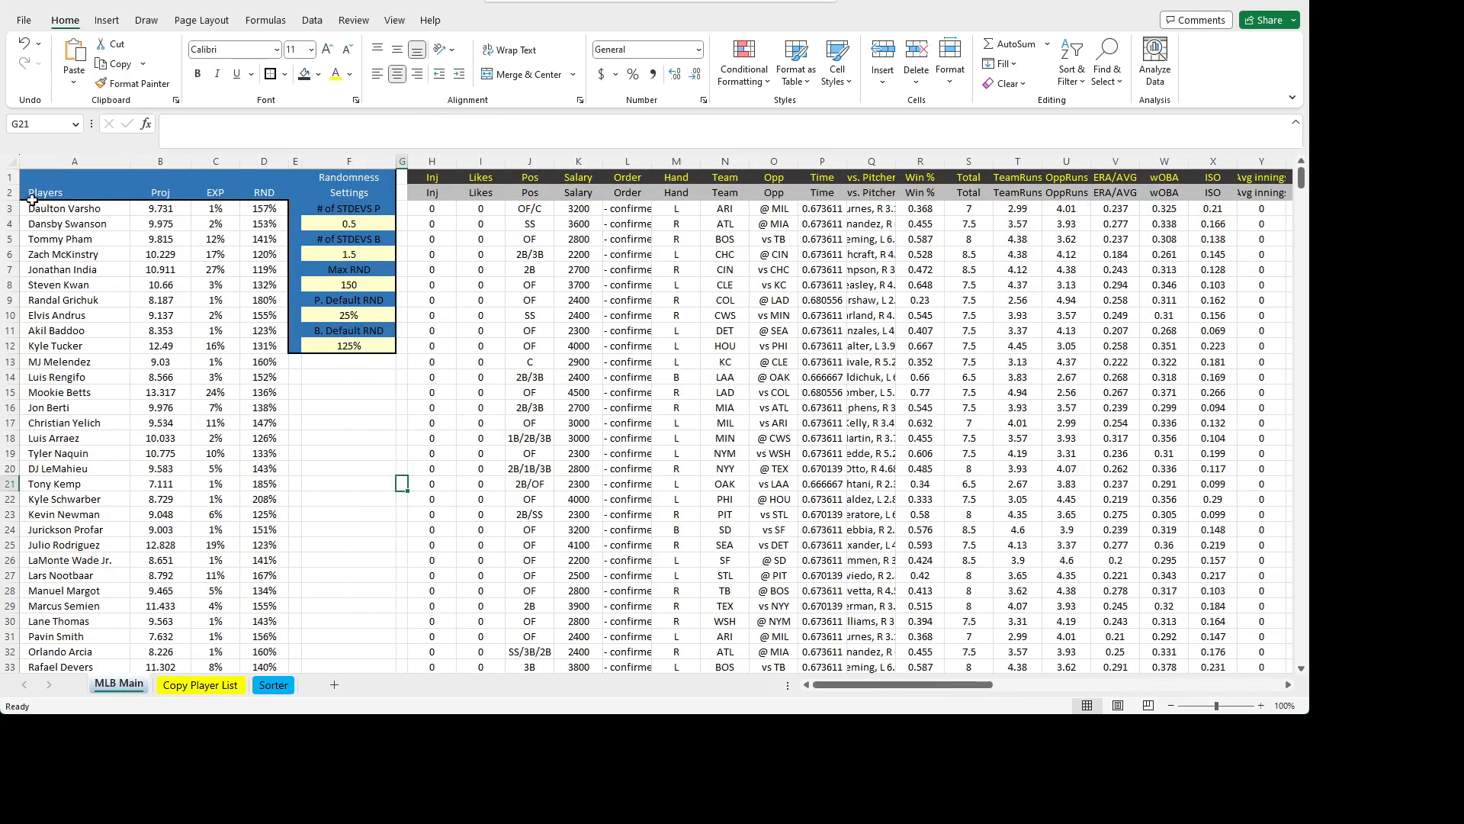
scroll(79, 422, "down", 3)
scroll(79, 423, "down", 20)
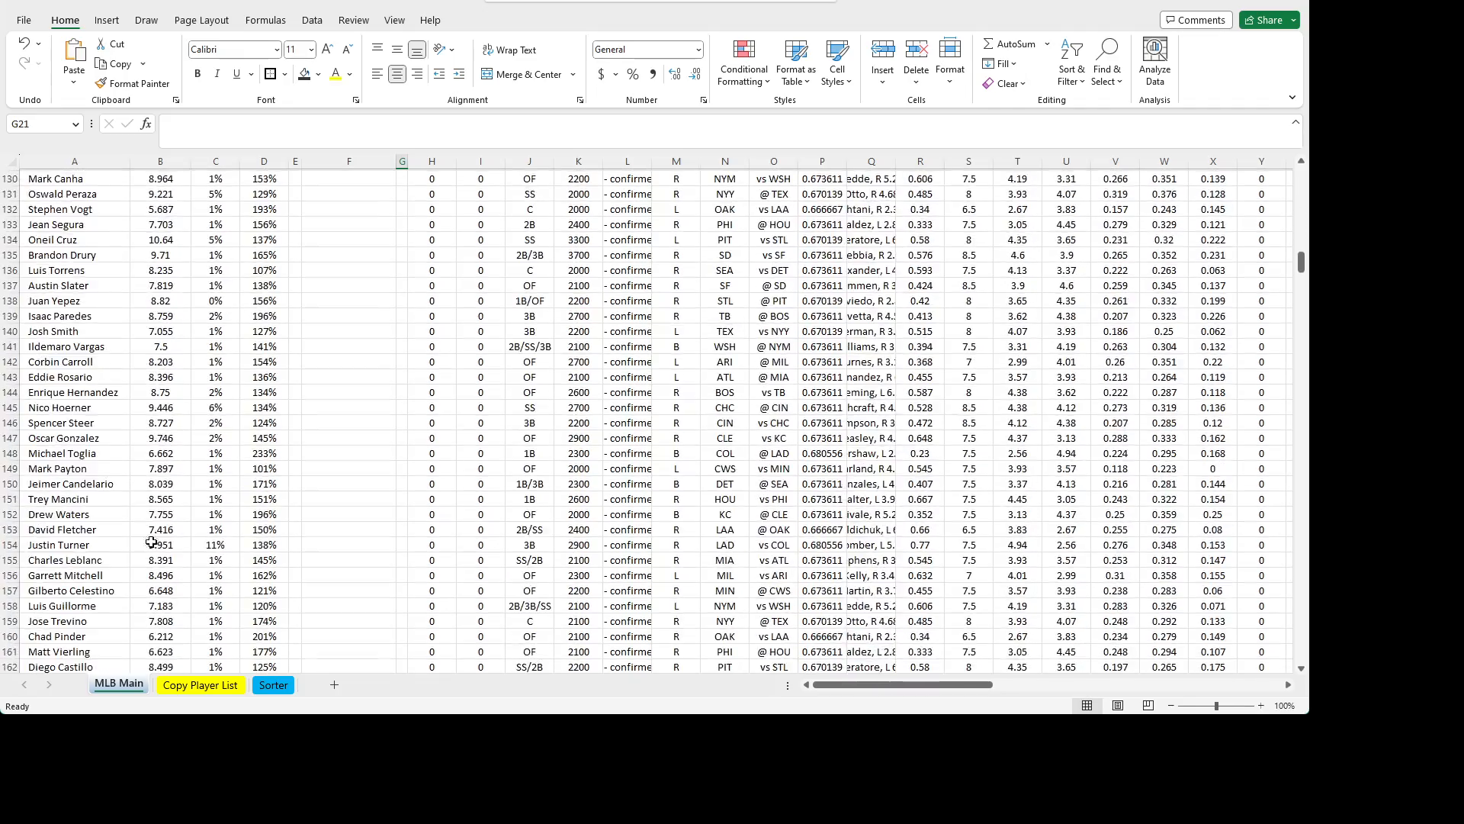
scroll(160, 562, "down", 20)
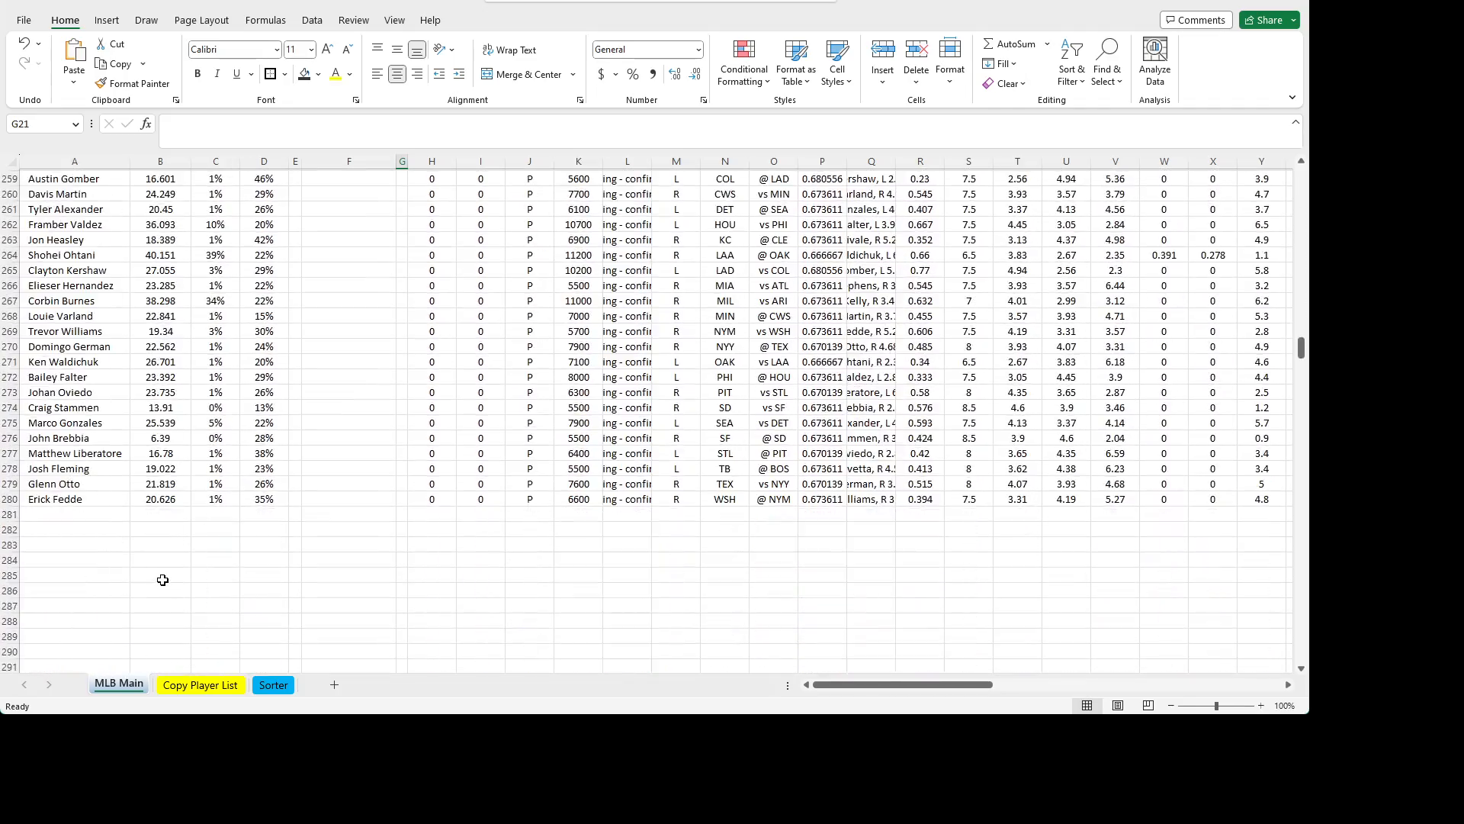
scroll(153, 573, "up", 6)
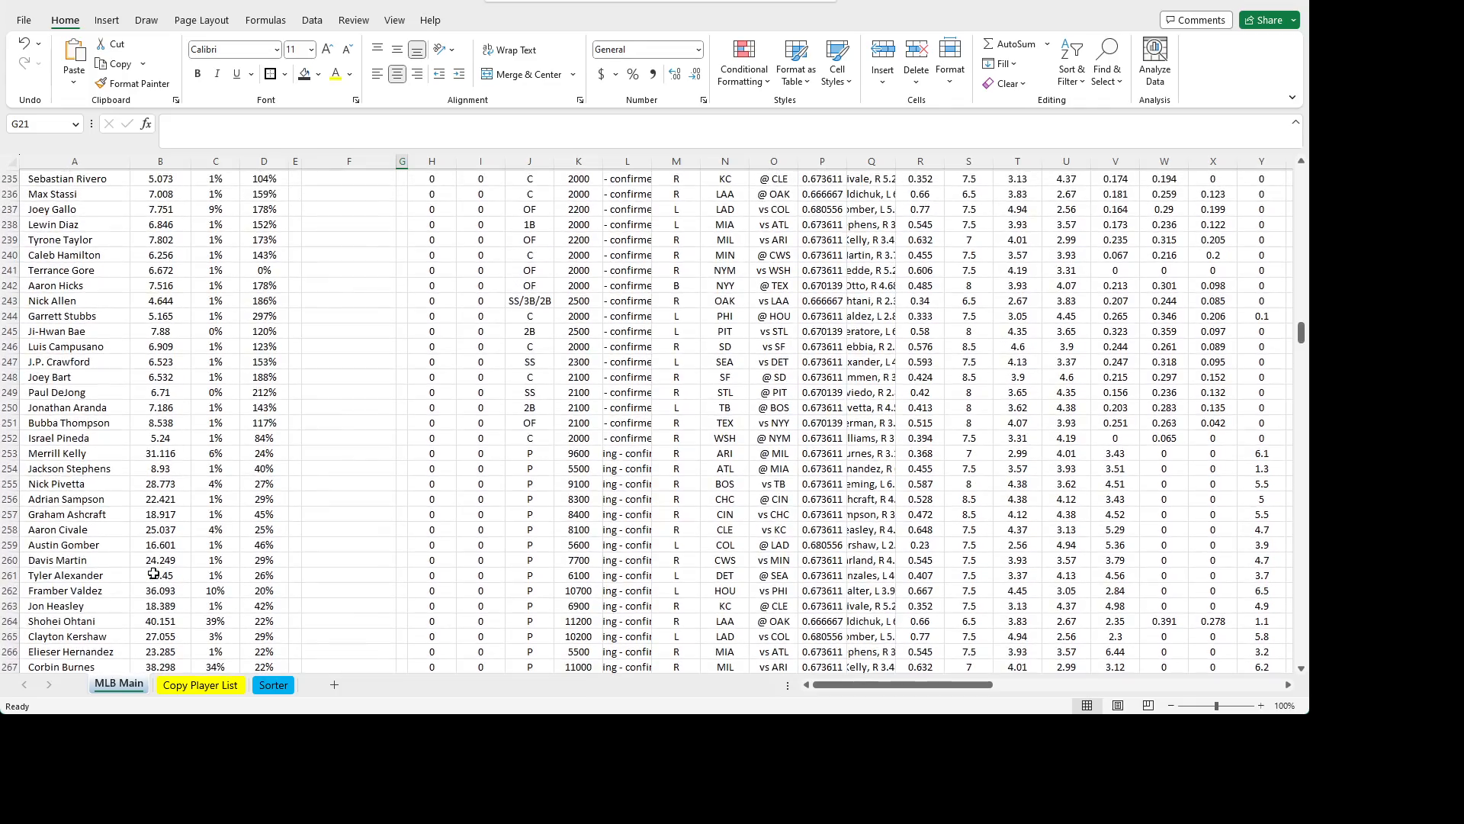
scroll(153, 572, "up", 2)
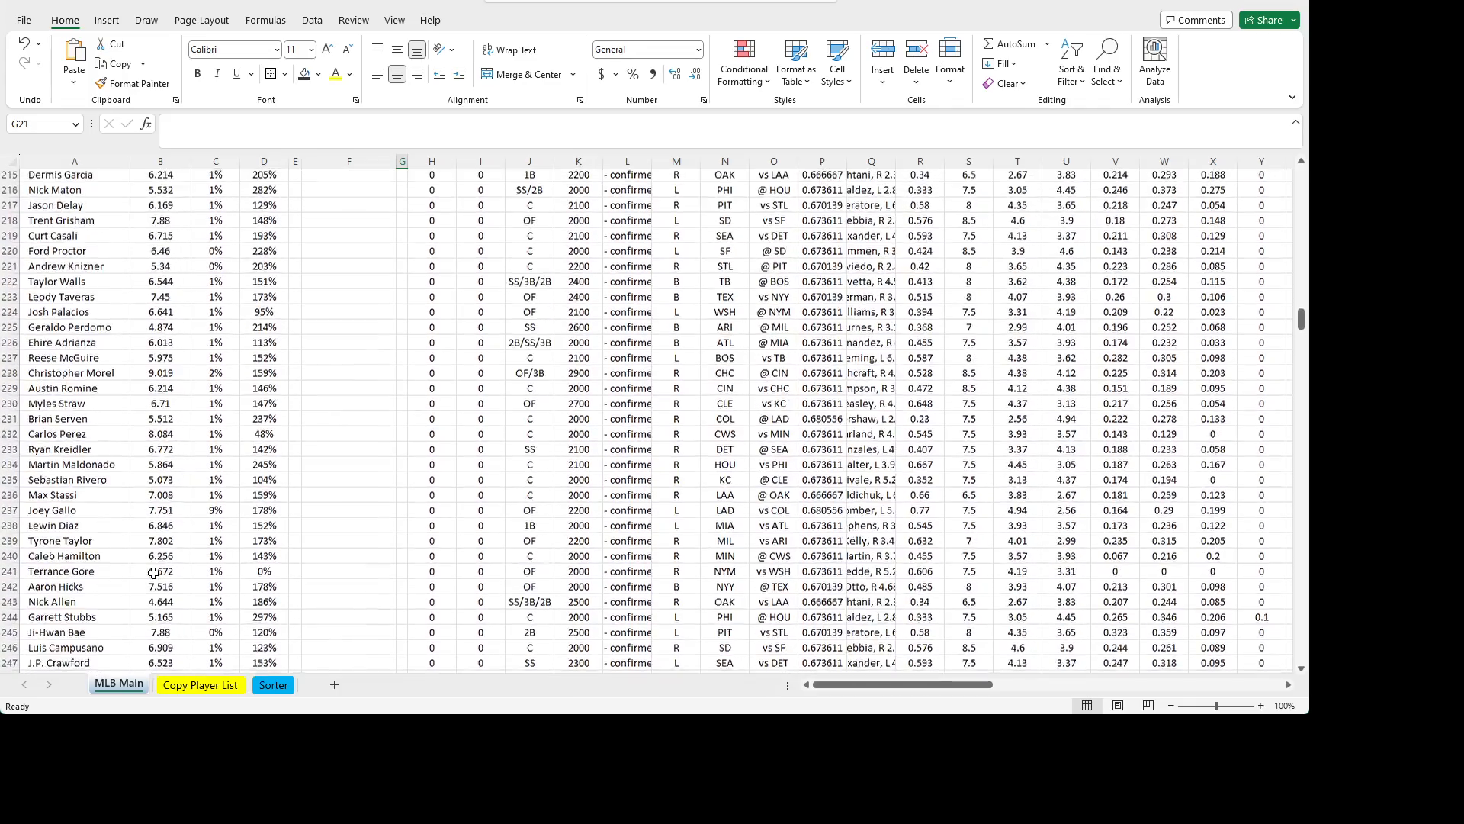
scroll(151, 584, "down", 11)
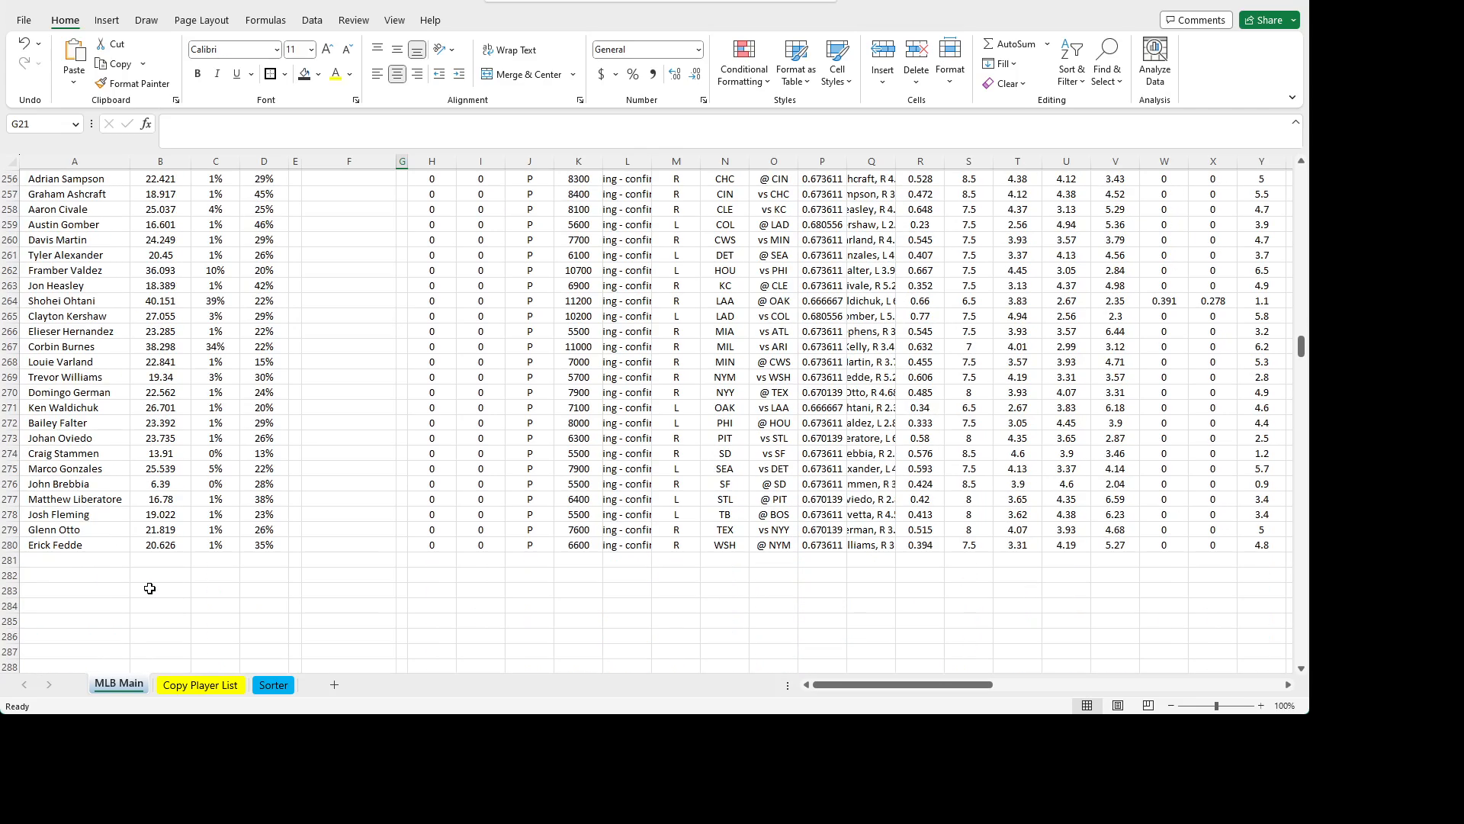
- Look through the pitchers at the end of the MLB Main Players column, rows 250 to 280, for the missing name
left_click(113, 482)
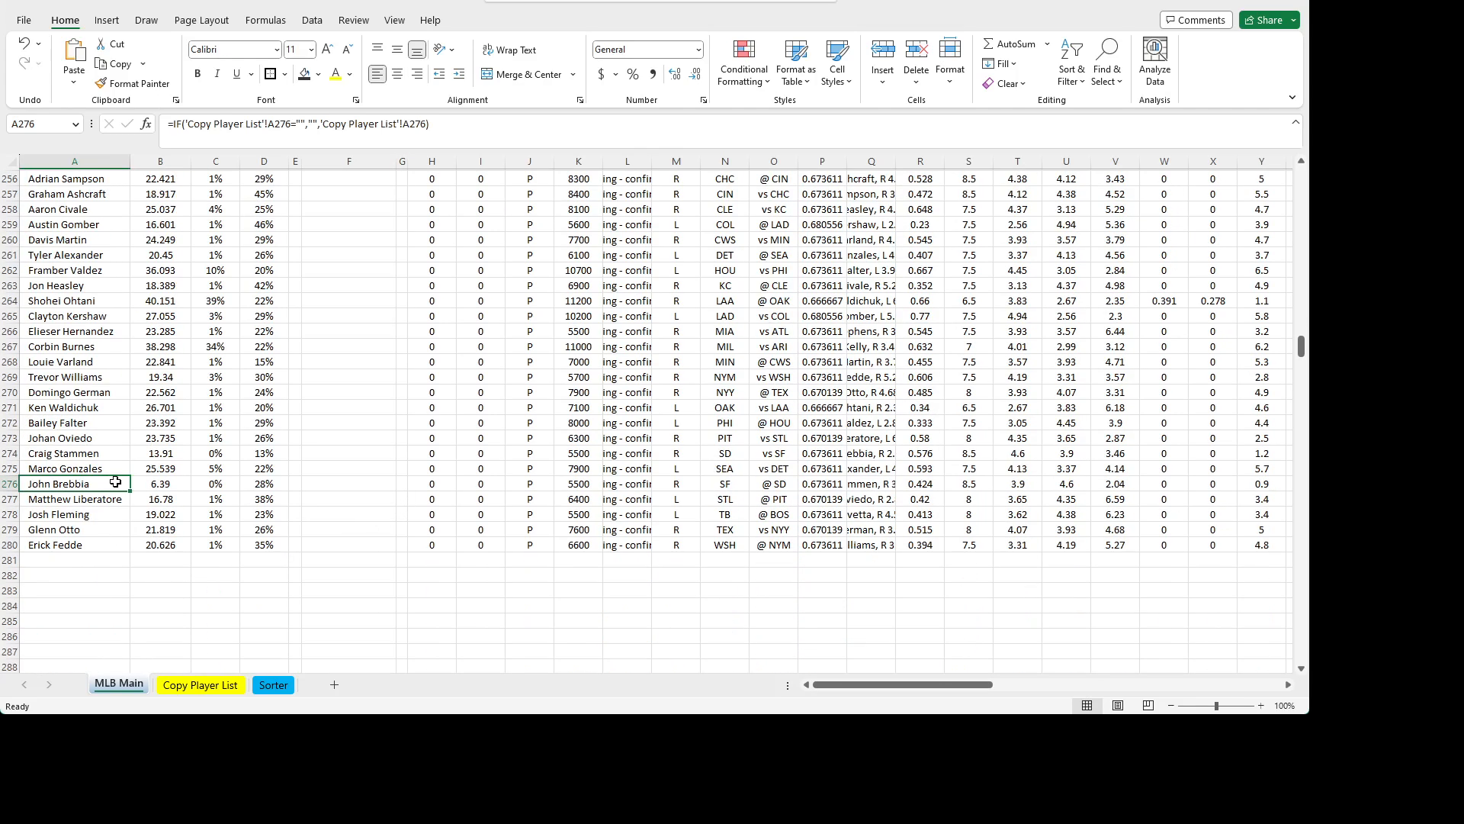
key("Up")
key("Up")
key("Up")
key("Up")
key("Up")
key("Up")
key("Up")
key("Up")
key("Up")
key("Up")
key("Up")
key("Up")
key("Up")
key("Up")
key("Up")
key("Up")
key("Up")
key("Up")
key("Up")
key("Up")
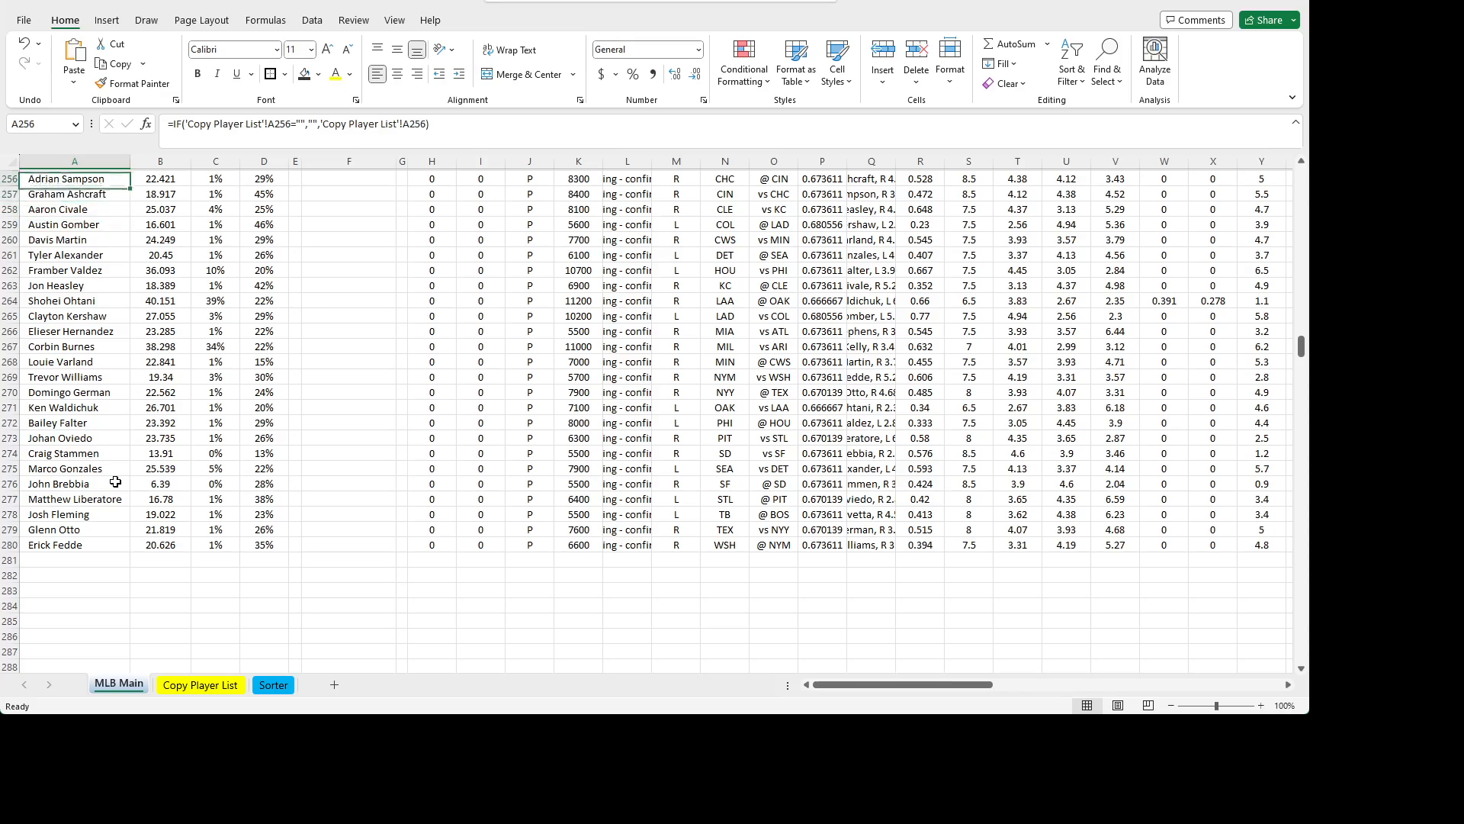
key("Up")
key("Up")
key("Up")
key("Up")
key("Up")
key("Up")
key("Up")
key("Down")
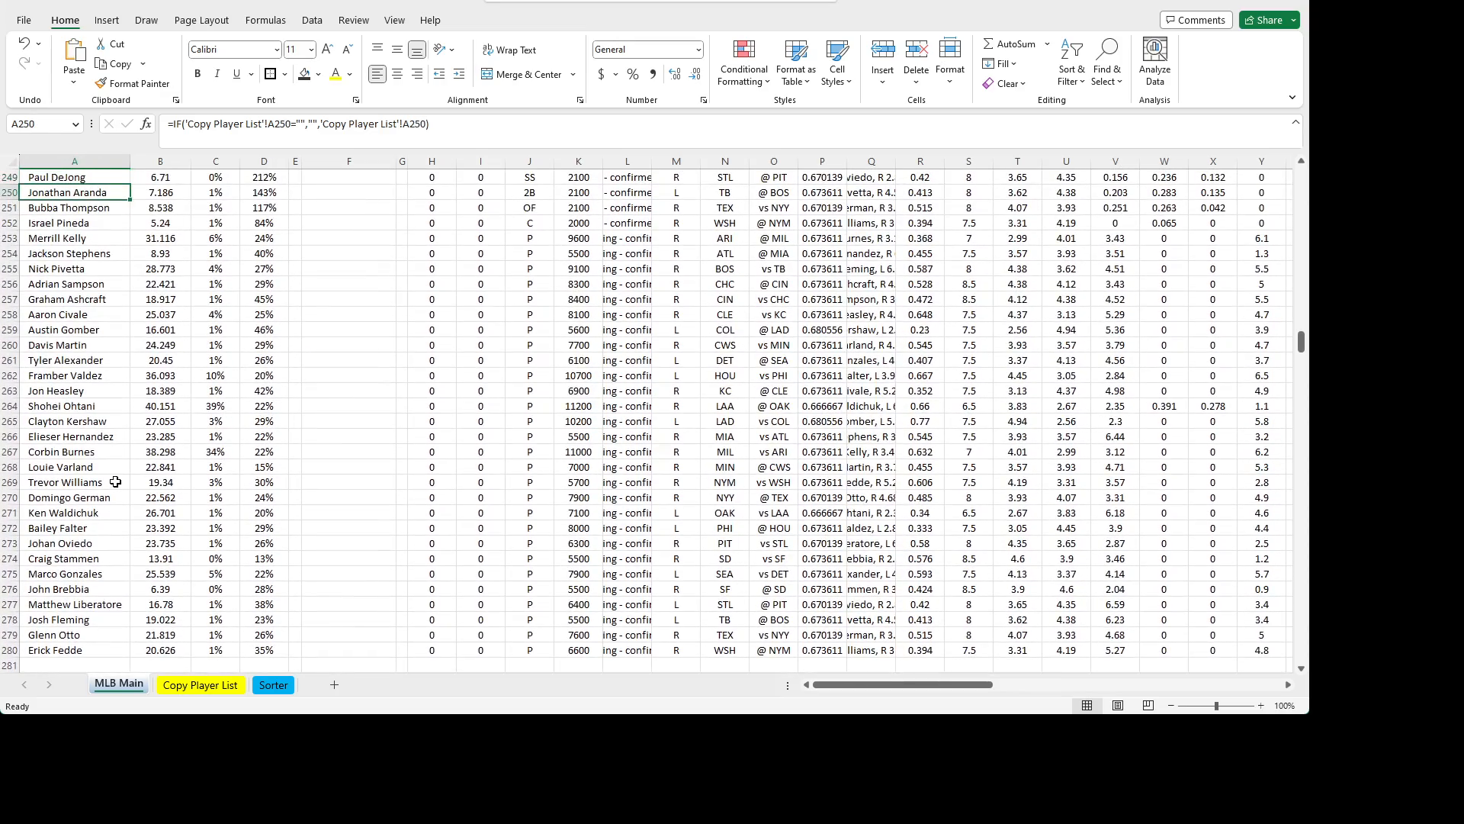
key("Down")
key("Down")
key("Down")
key("Down")
key("Down")
key("Down")
key("Down")
key("Down")
key("Down")
key("Down")
key("Down")
key("Down")
key("Down")
key("Down")
key("Down")
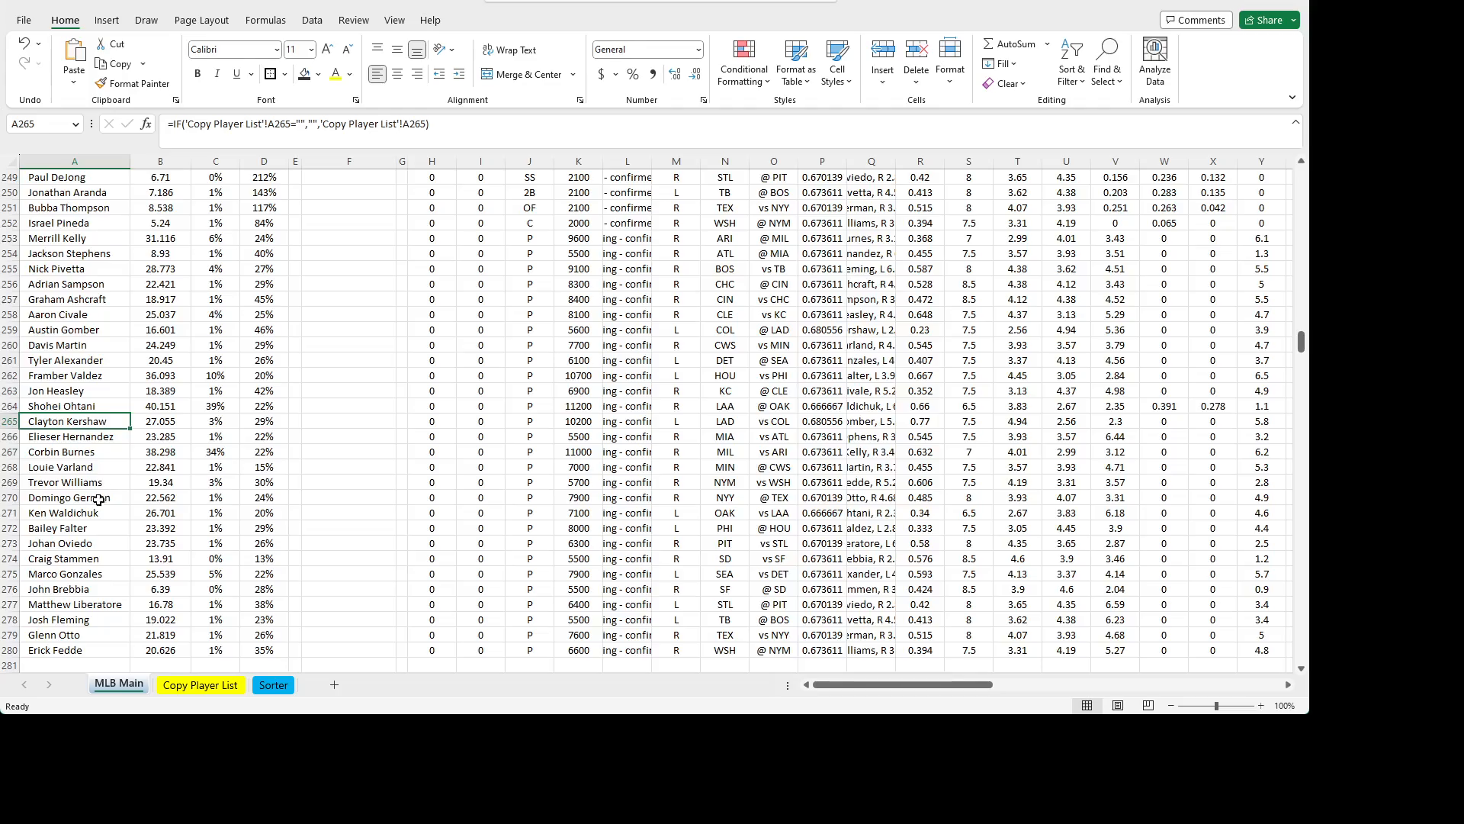
scroll(107, 503, "down", 2)
scroll(104, 534, "up", 2)
scroll(104, 546, "up", 15)
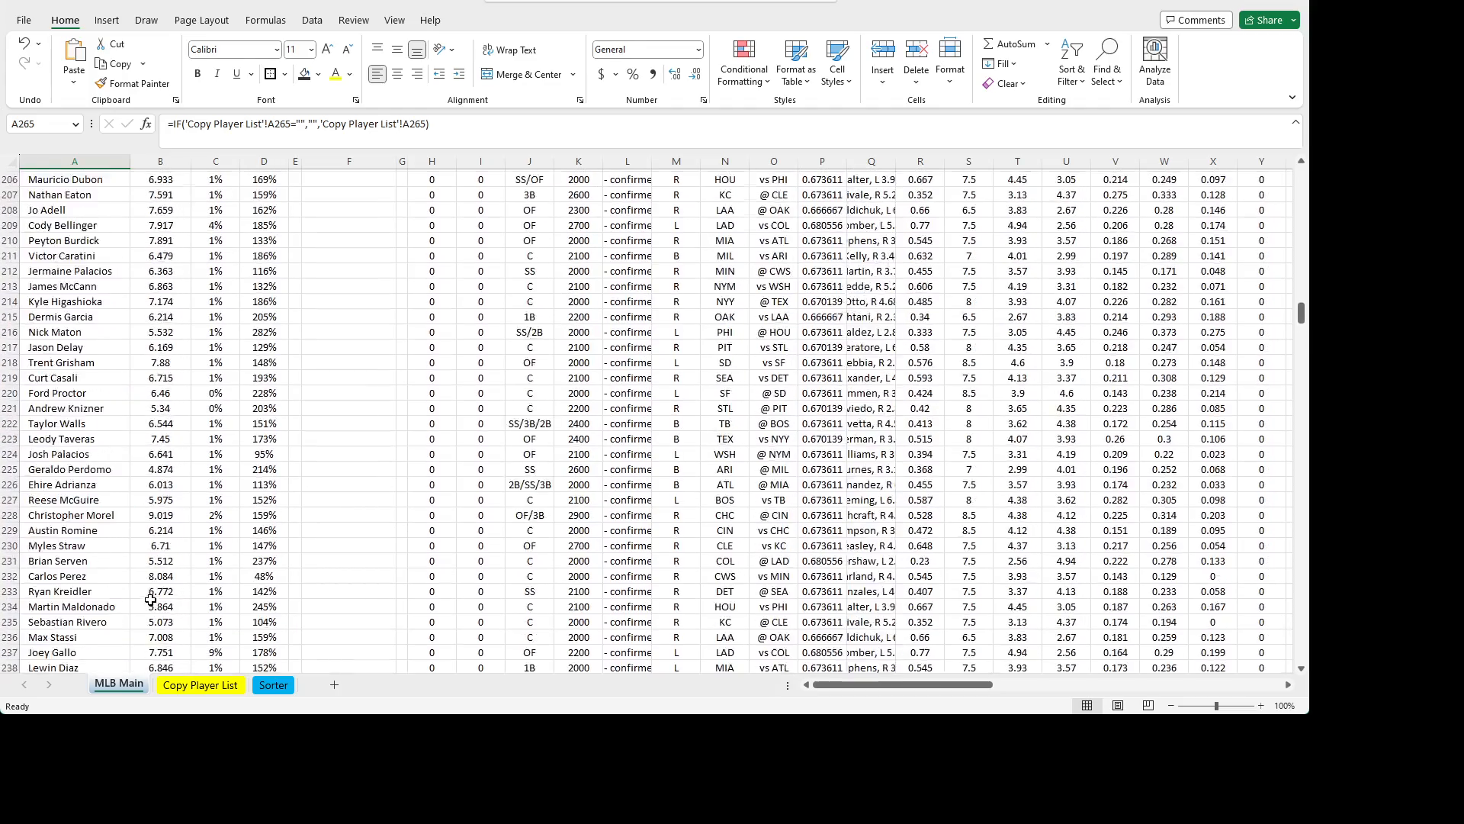
- Replace the player list on the Copy Player List sheet, starting at cell A1, and return to the Sorter sheet
left_click(200, 685)
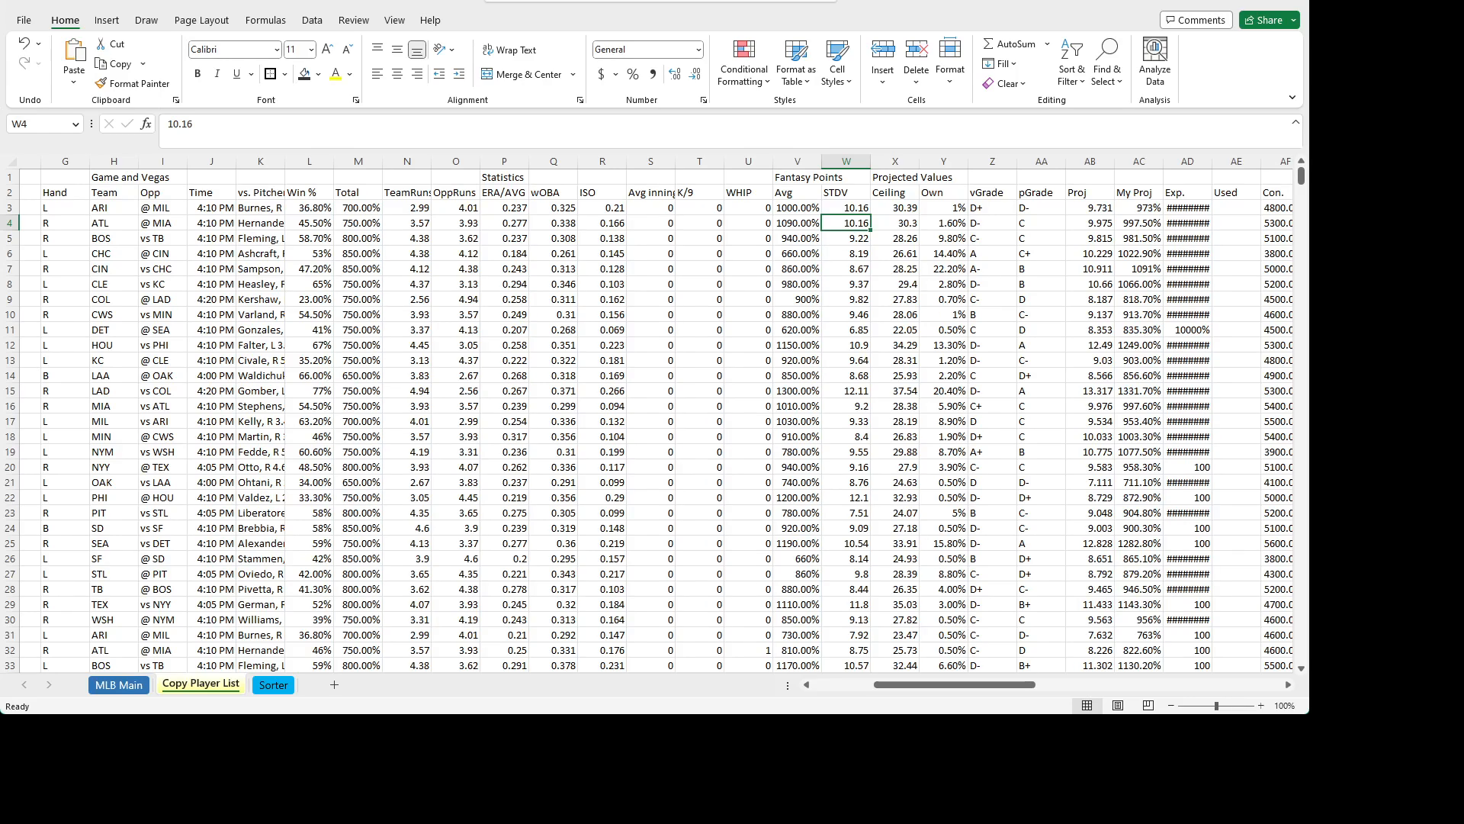
left_click(244, 703)
left_click(163, 284)
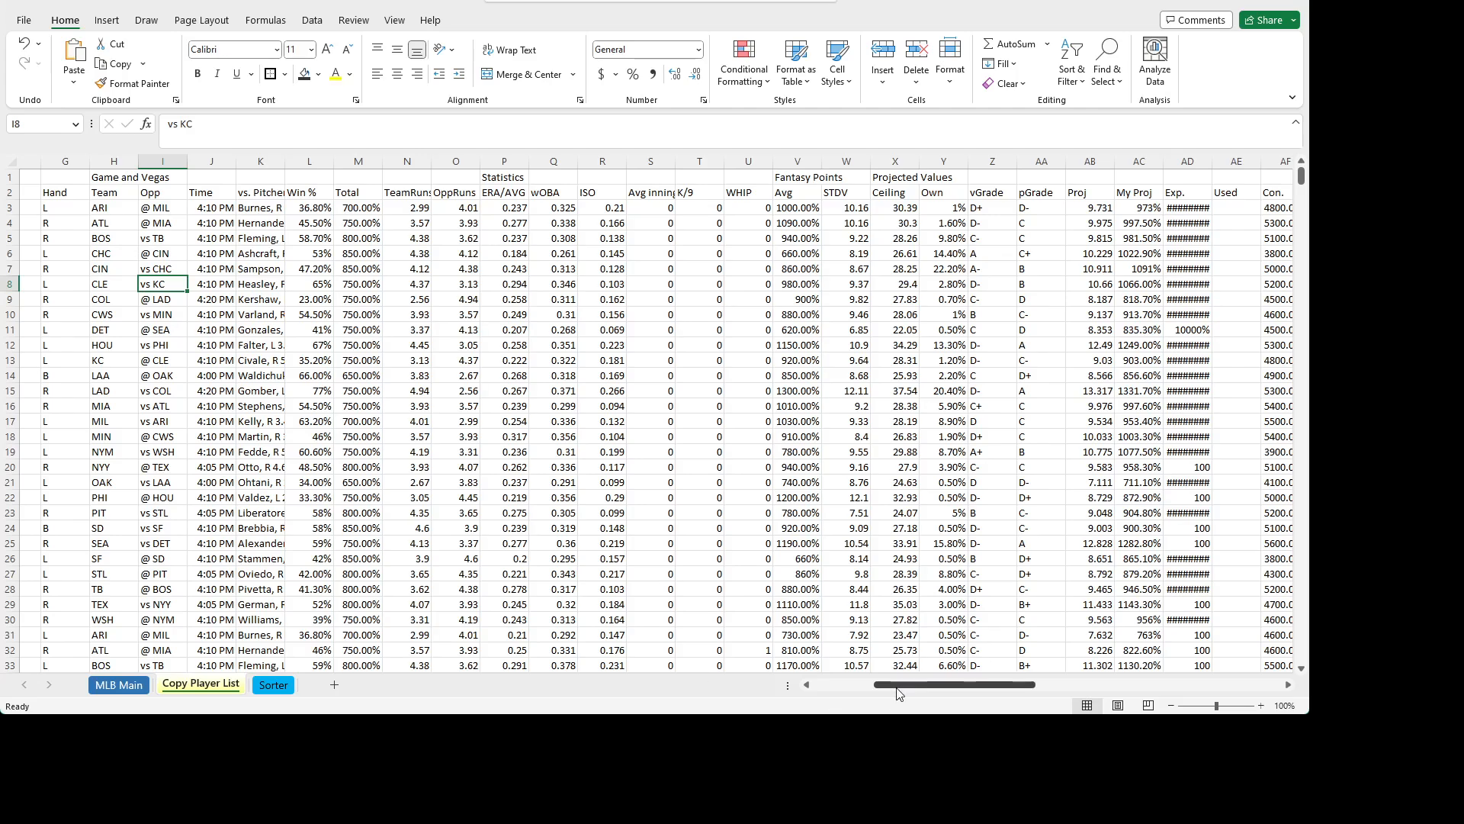
left_click_drag(898, 693, 698, 670)
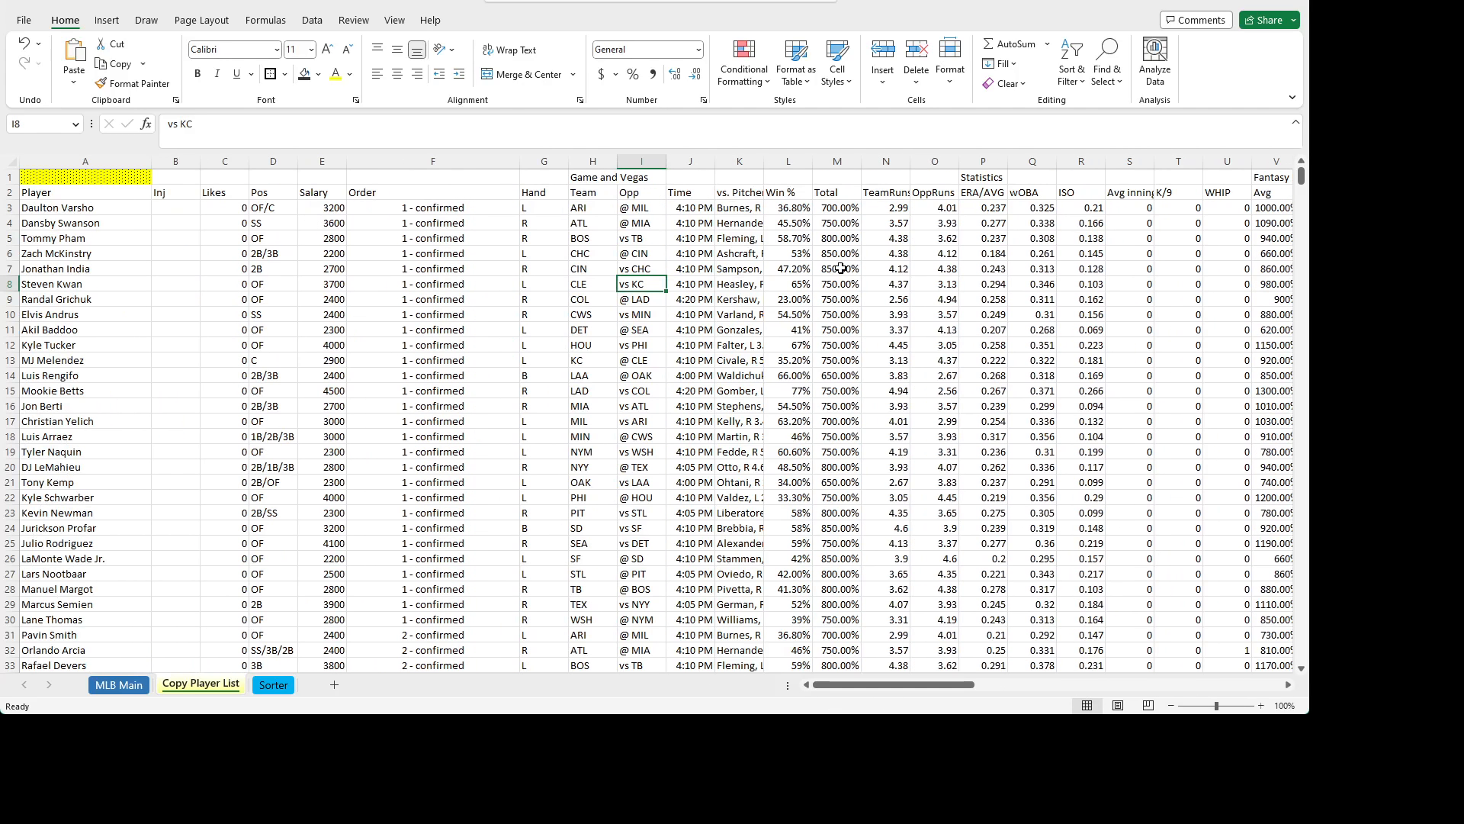
left_click(11, 162)
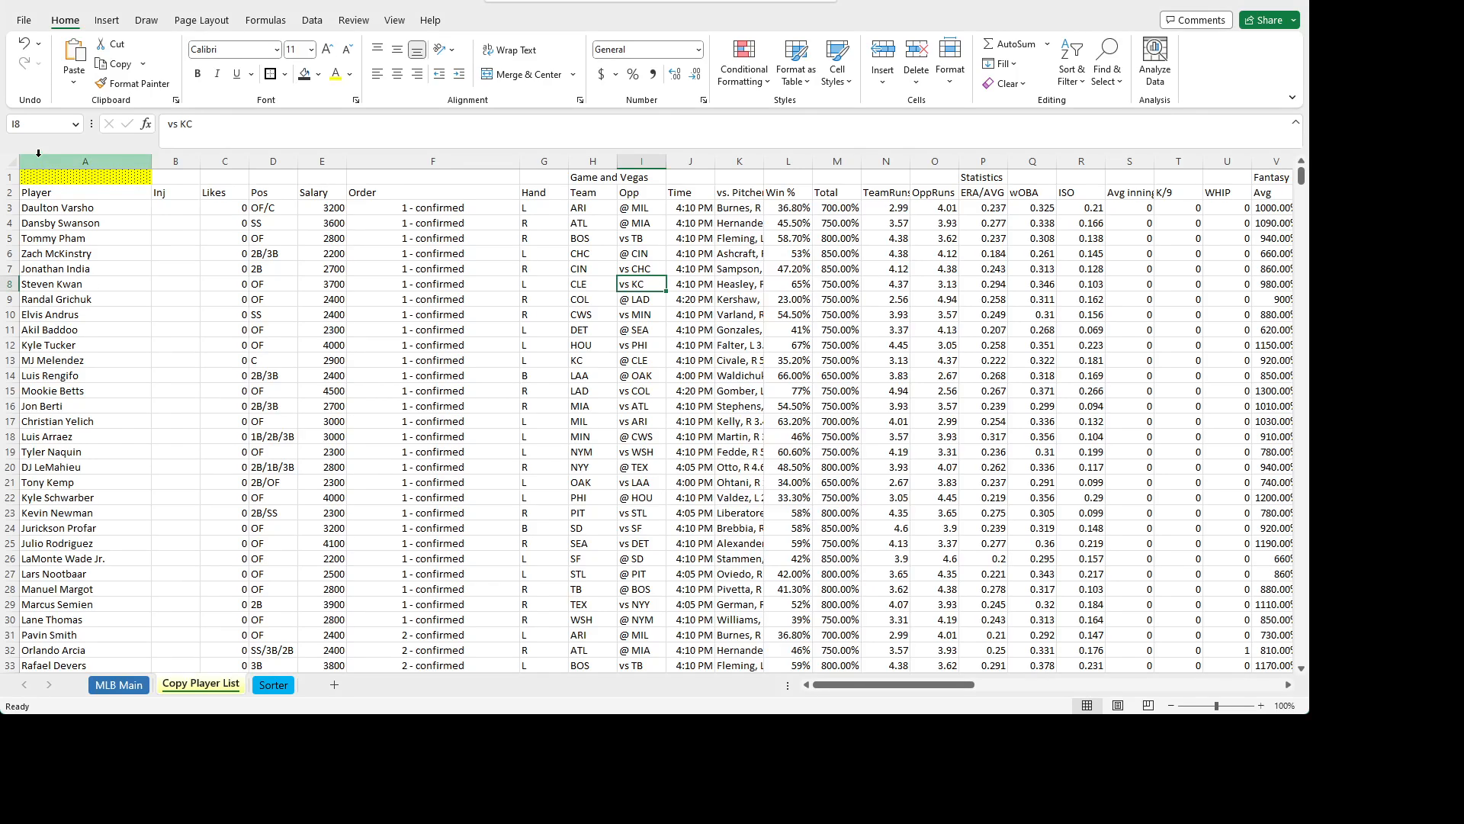
left_click(58, 178)
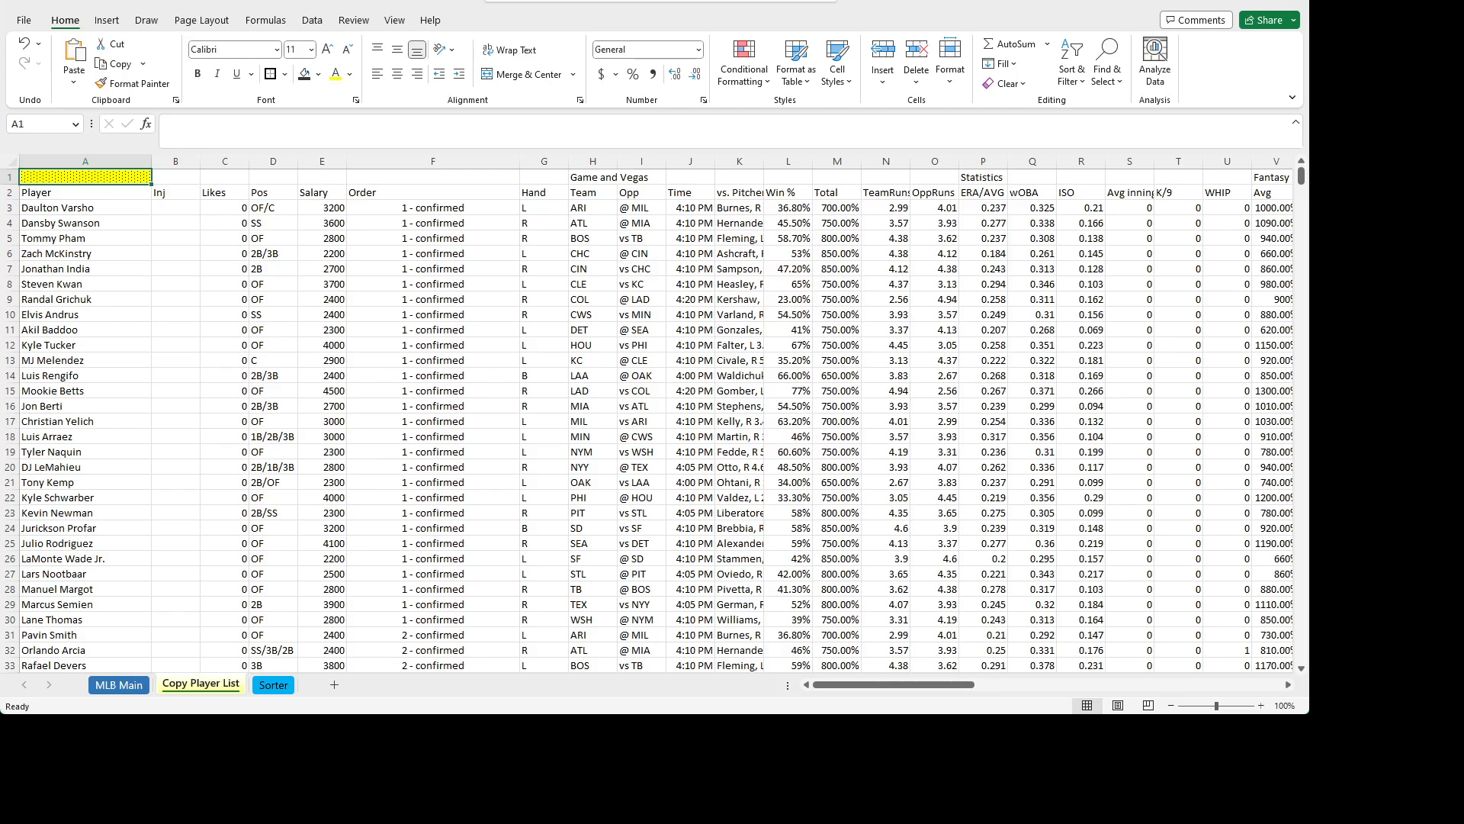
key("ctrl+z")
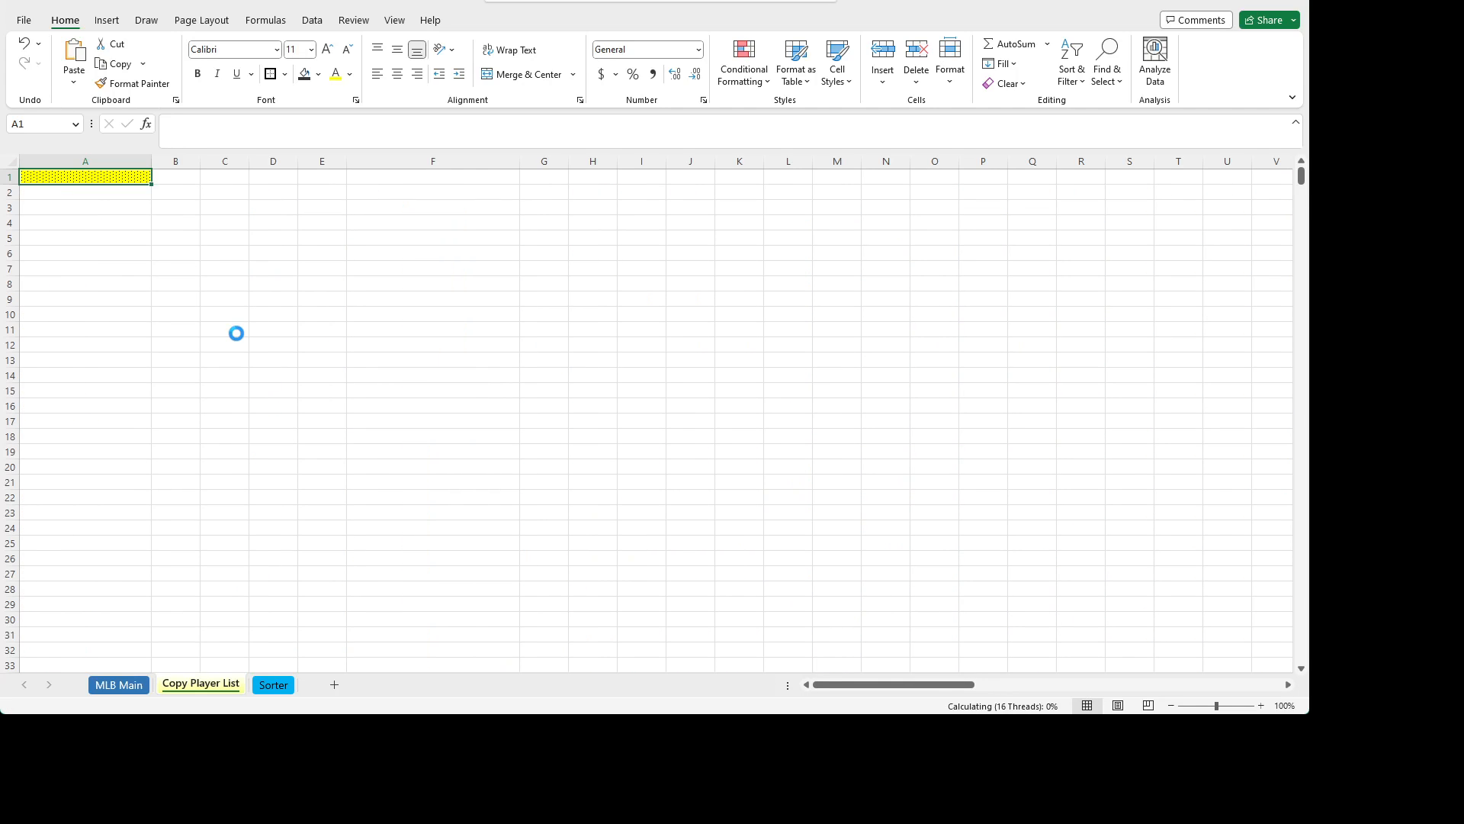
left_click(276, 684)
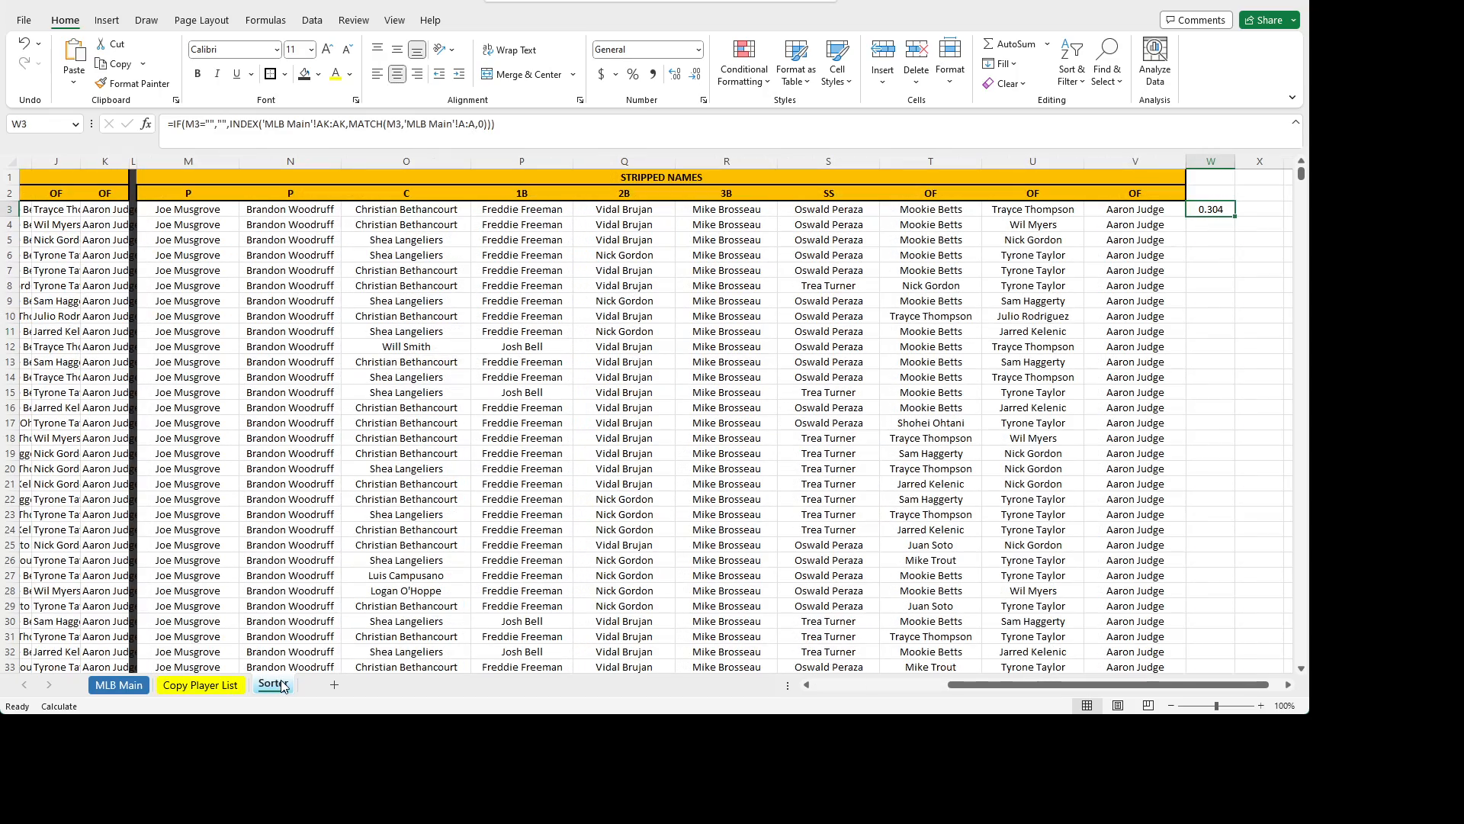
left_click_drag(1087, 685, 1114, 685)
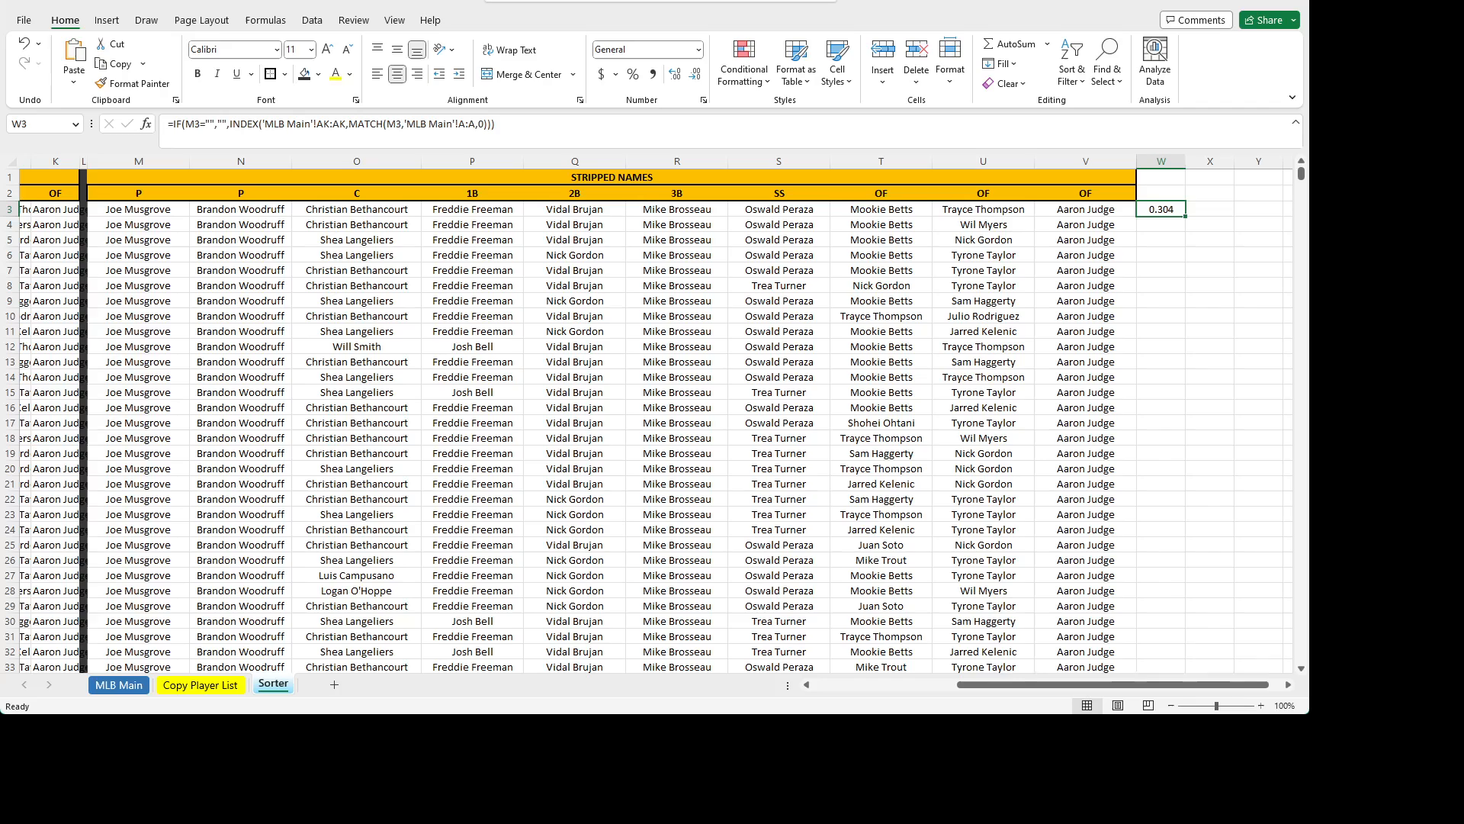
left_click(307, 338)
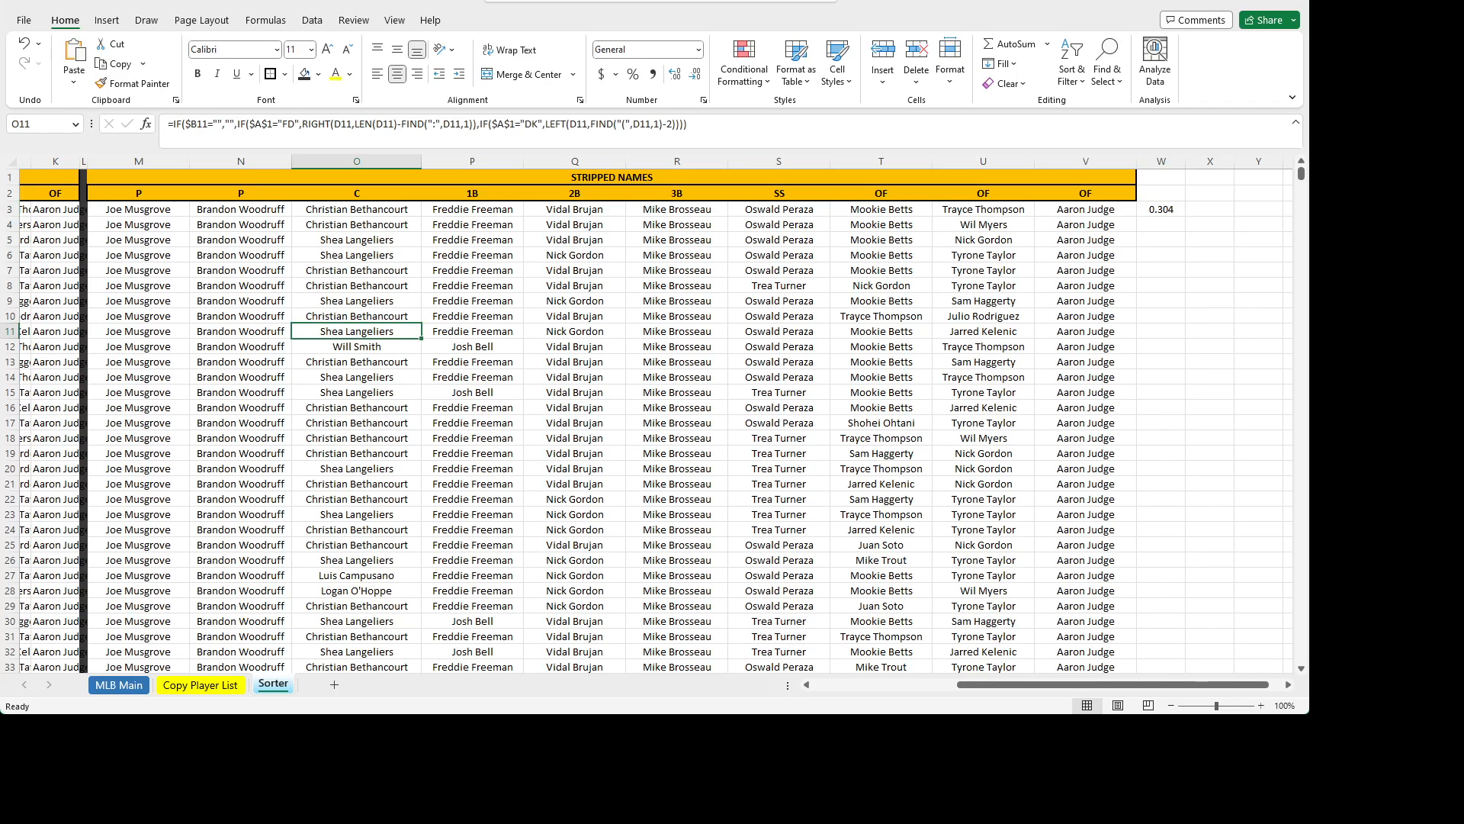
left_click(570, 345)
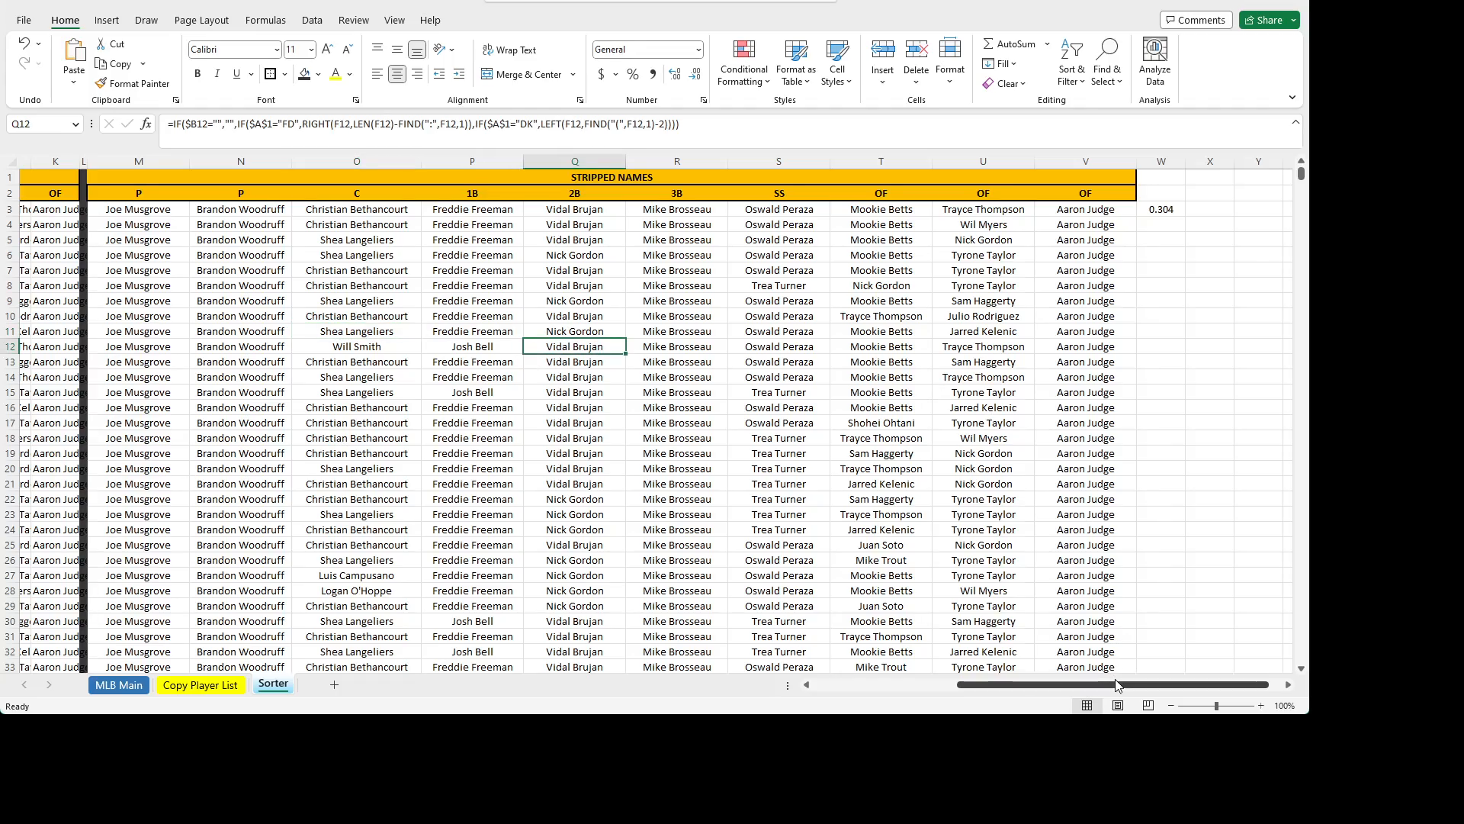
left_click_drag(1115, 685, 1230, 683)
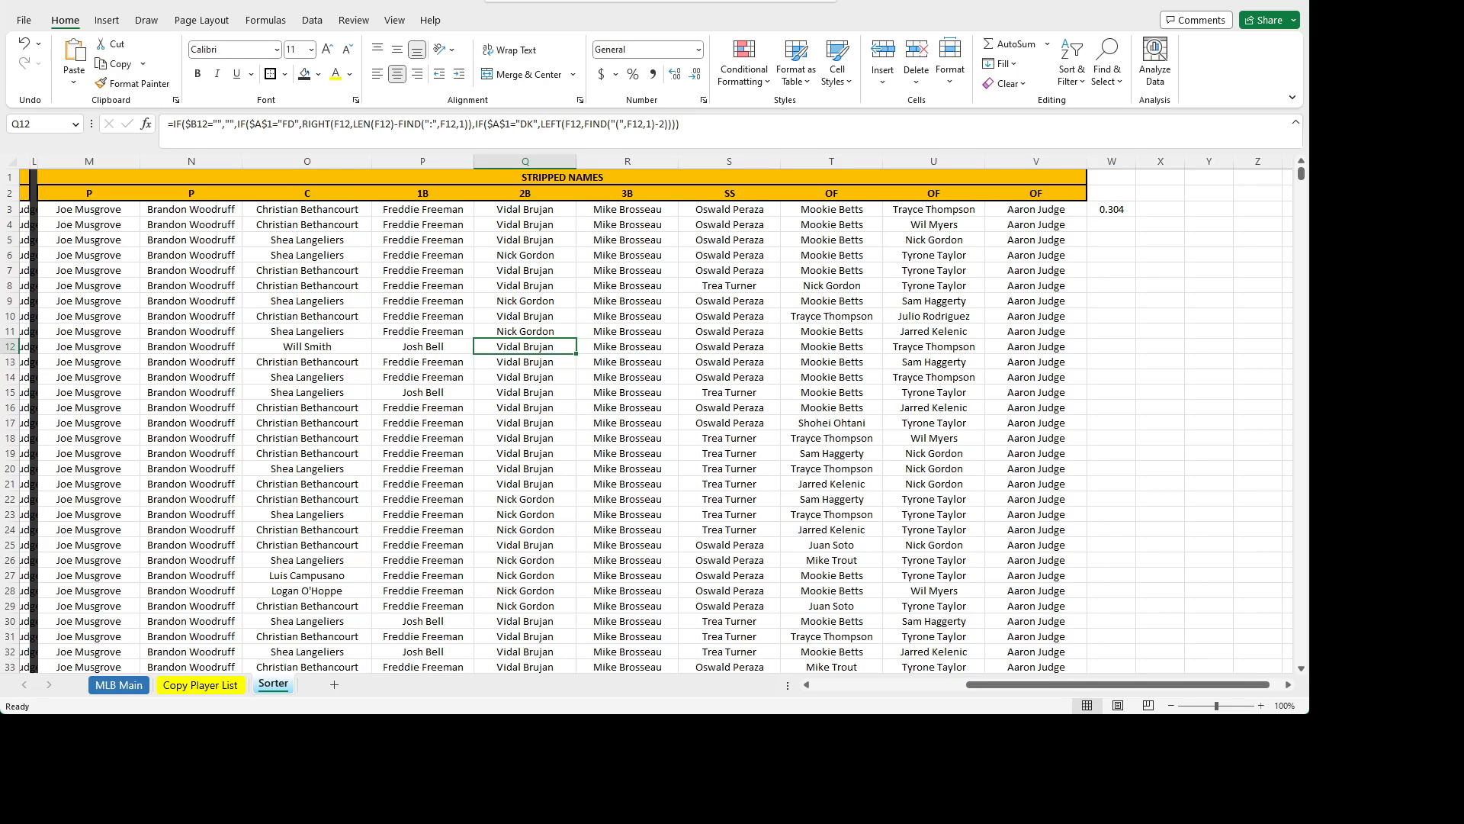
key("alt+Tab")
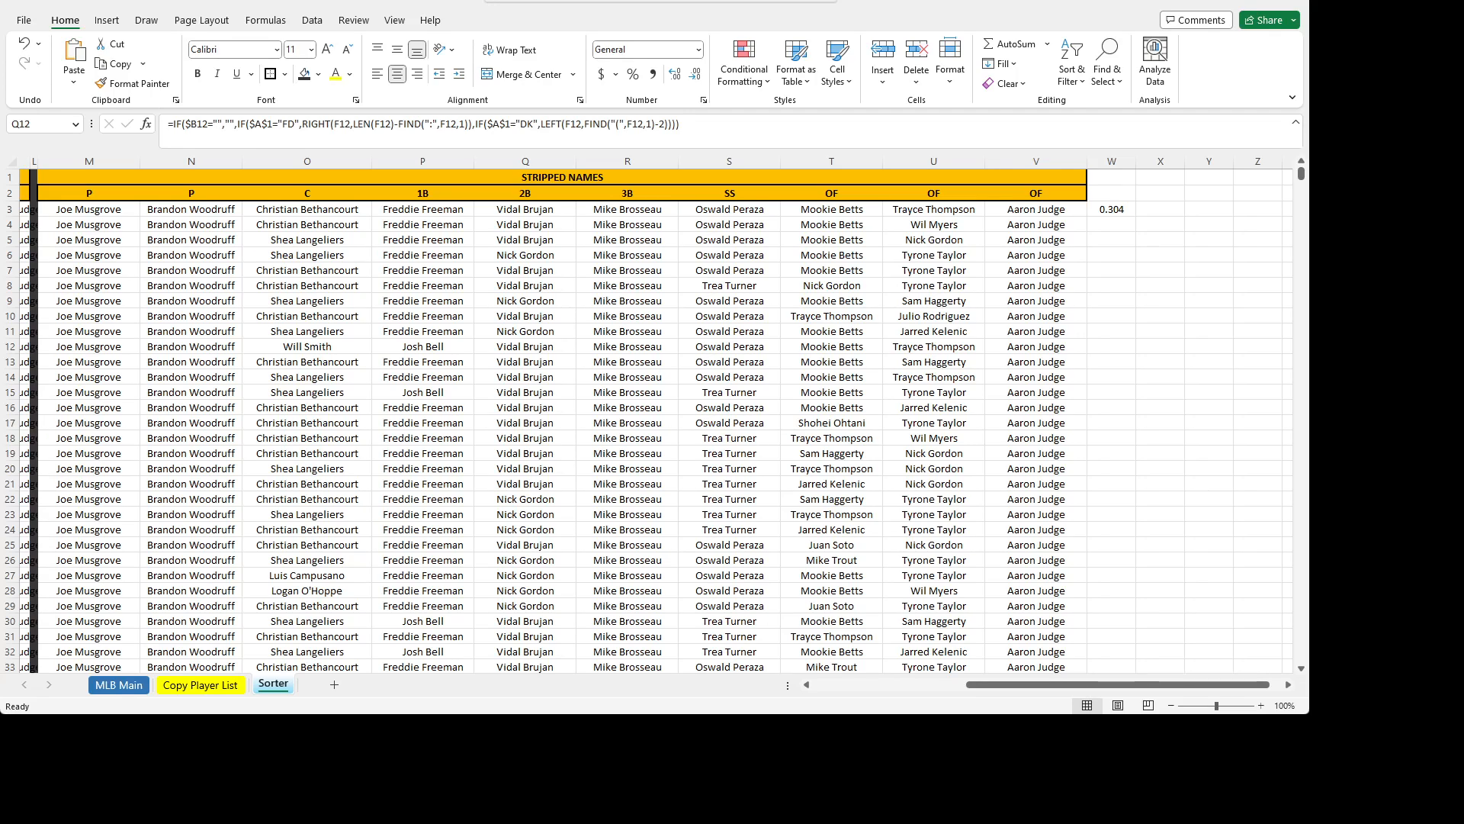
left_click(782, 206)
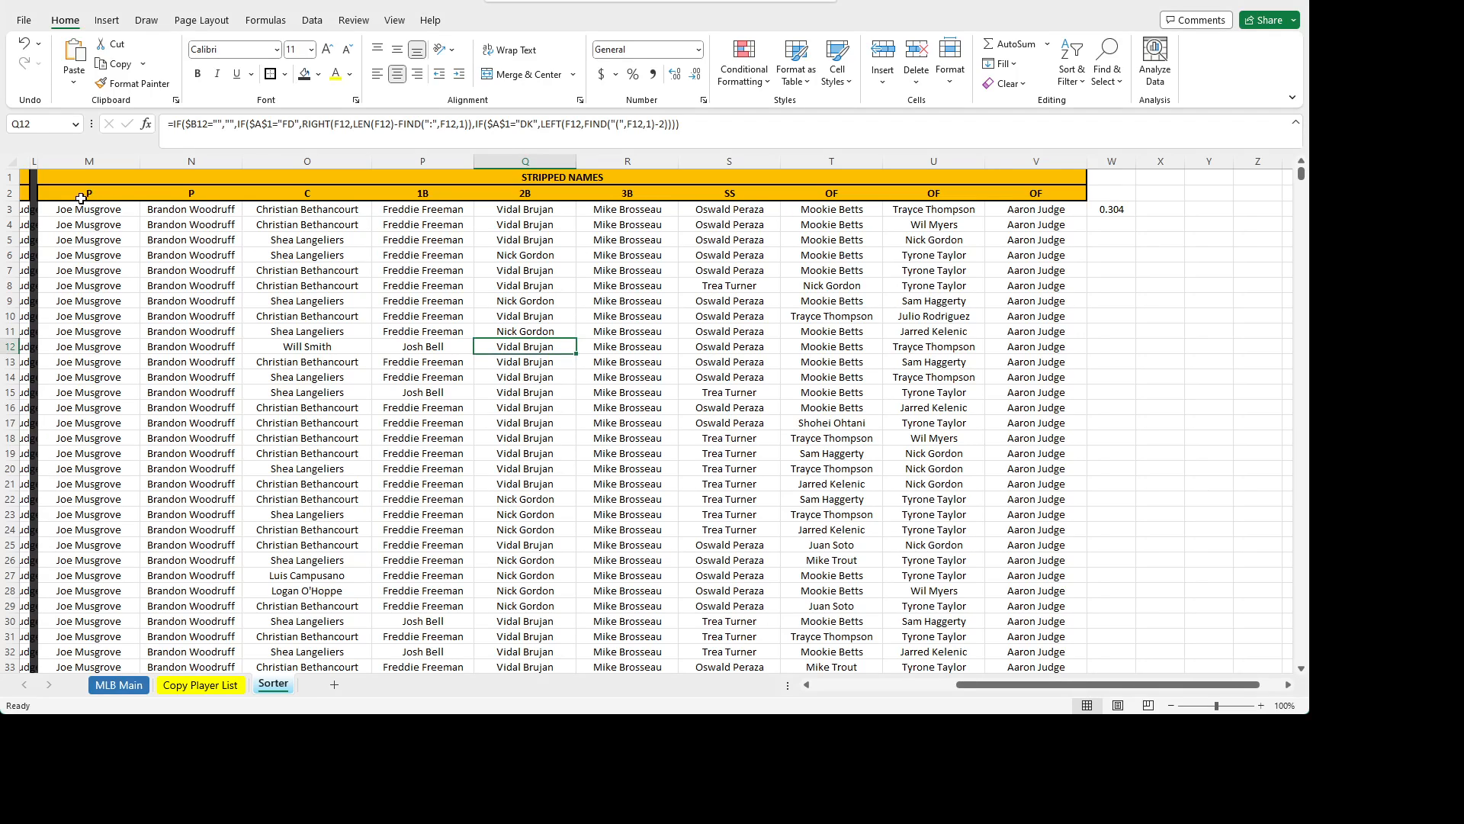
- Copy the position headers M2:V2 of the stripped names block to the ten columns starting at W2
left_click_drag(81, 197, 992, 211)
key("ctrl+c")
left_click(1117, 193)
key("ctrl+v")
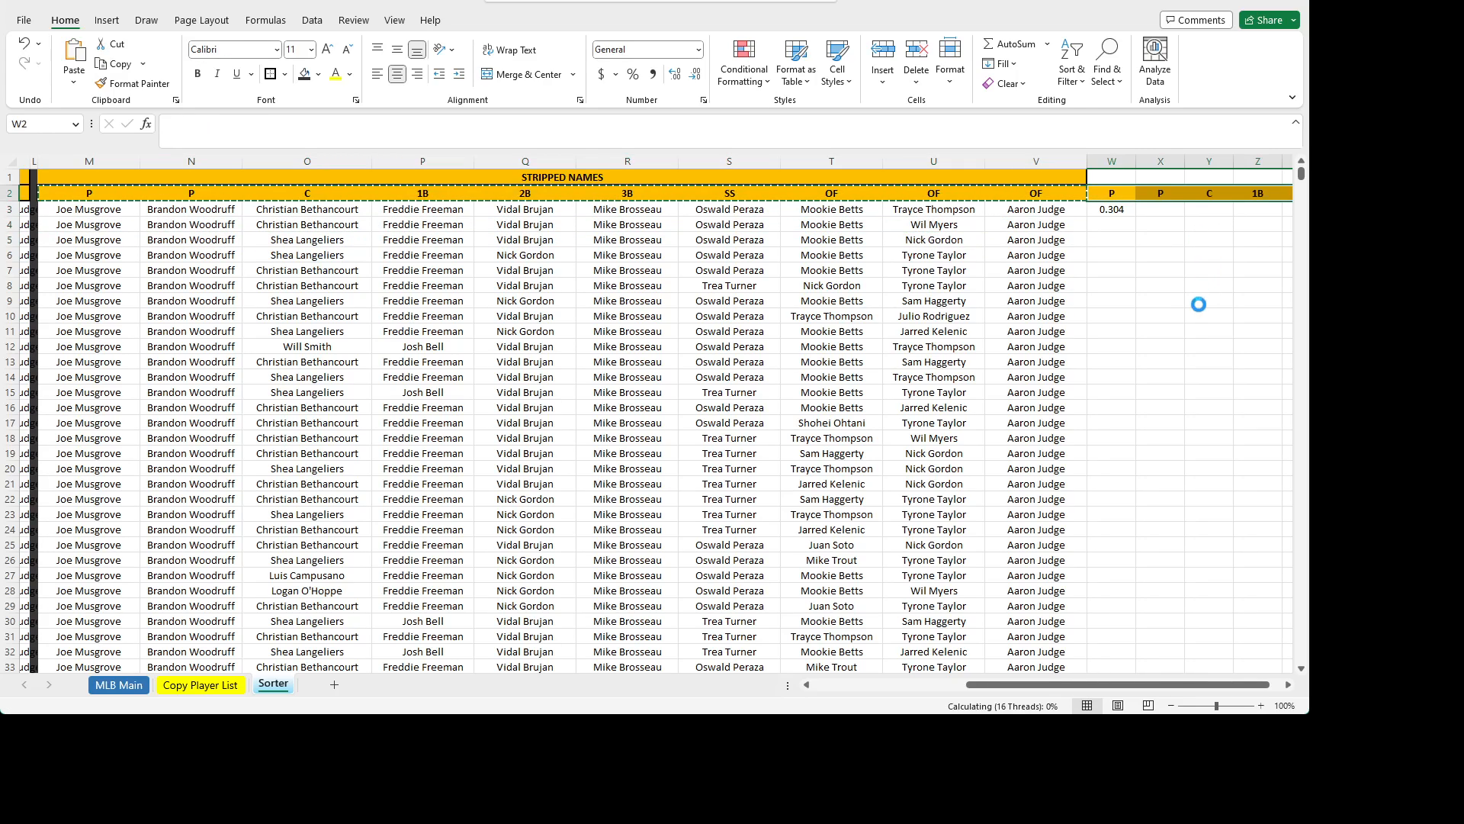
left_click_drag(1128, 685, 1176, 685)
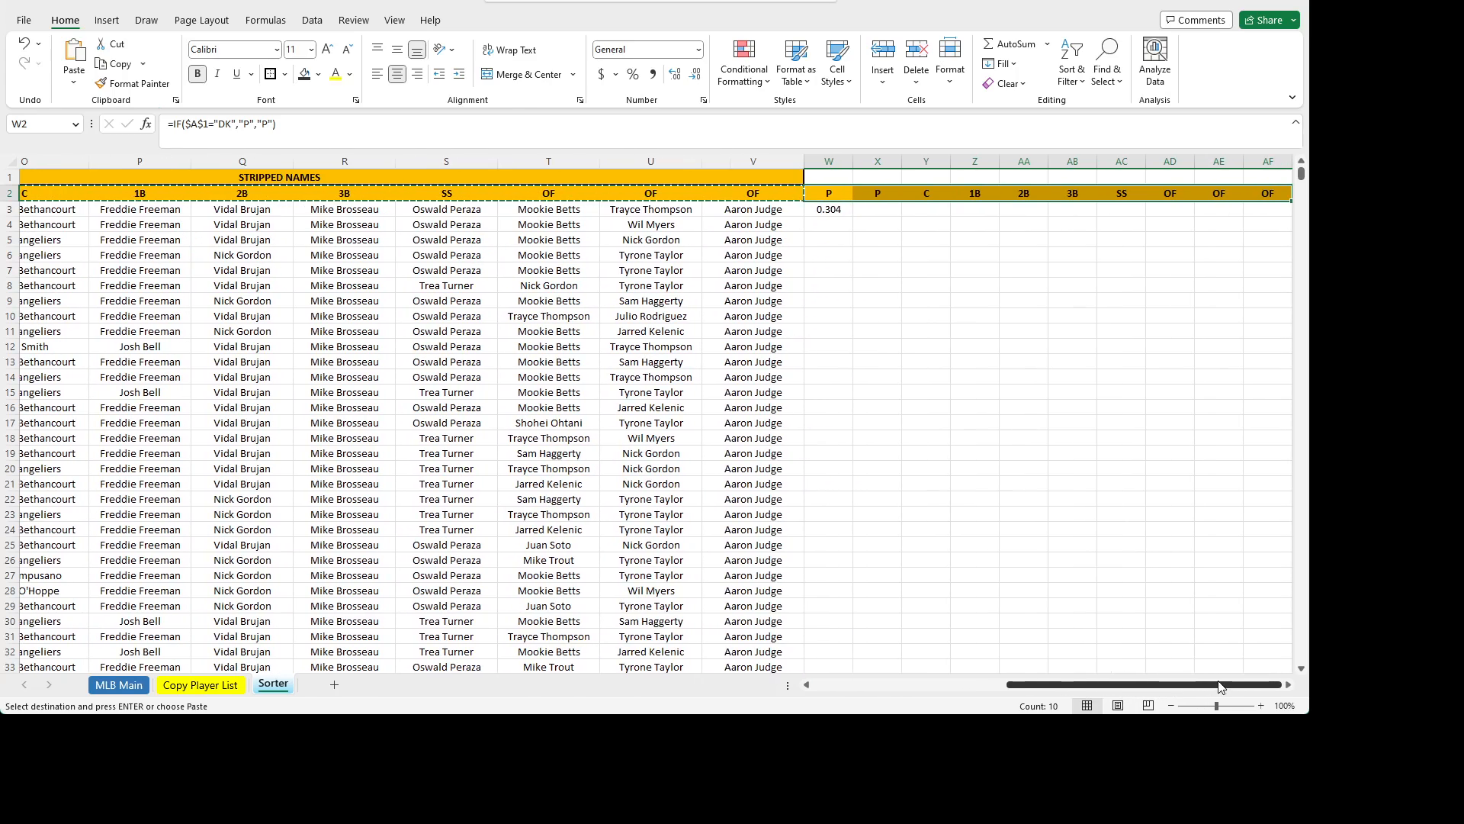
- Copy the merged STRIPPED NAMES heading to W1 and change the copy's text to OWNERSHIP
left_click(260, 177)
key("ctrl+c")
left_click(831, 179)
key("ctrl+v")
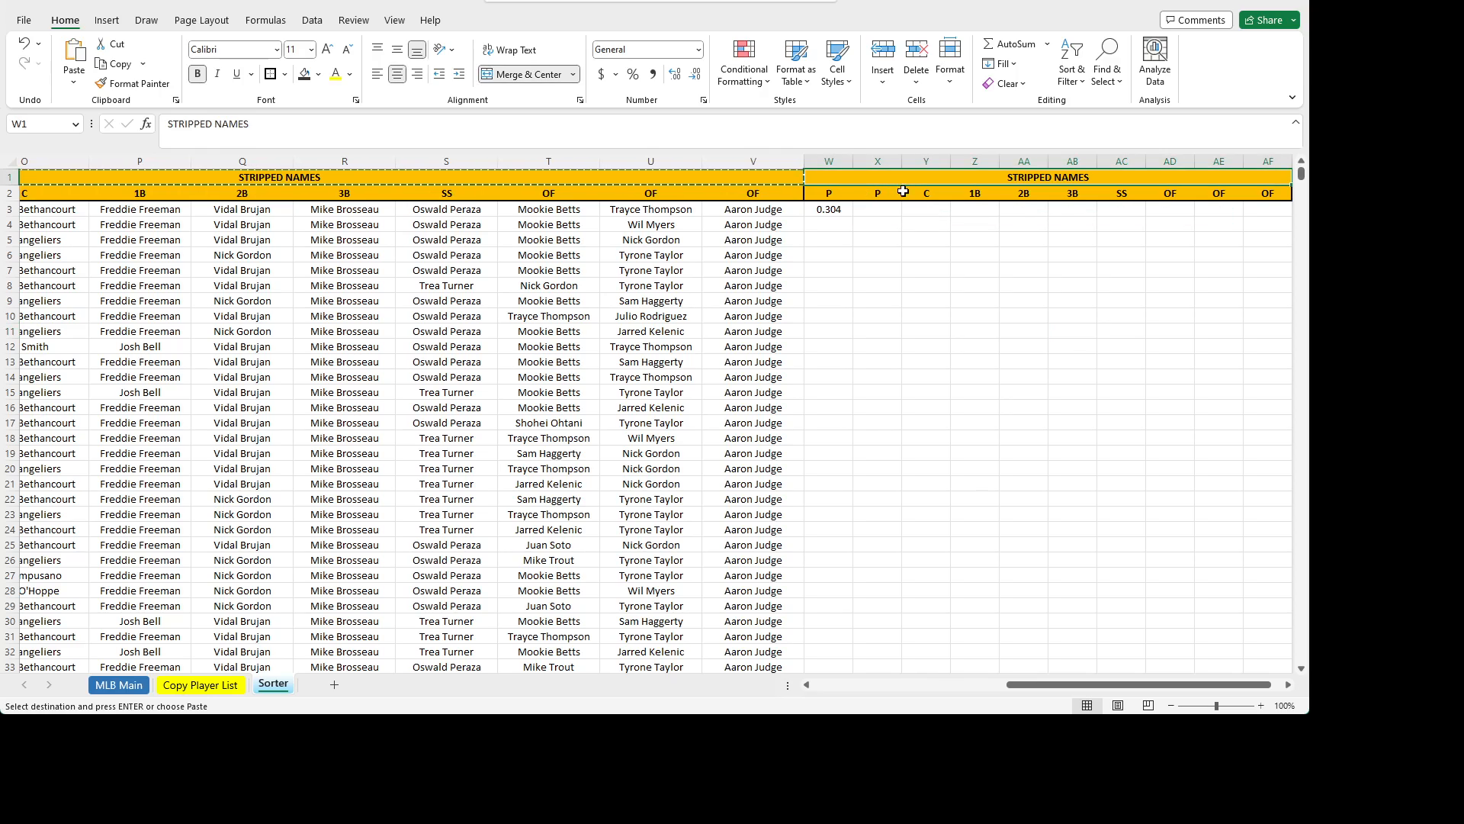
type("OWNER")
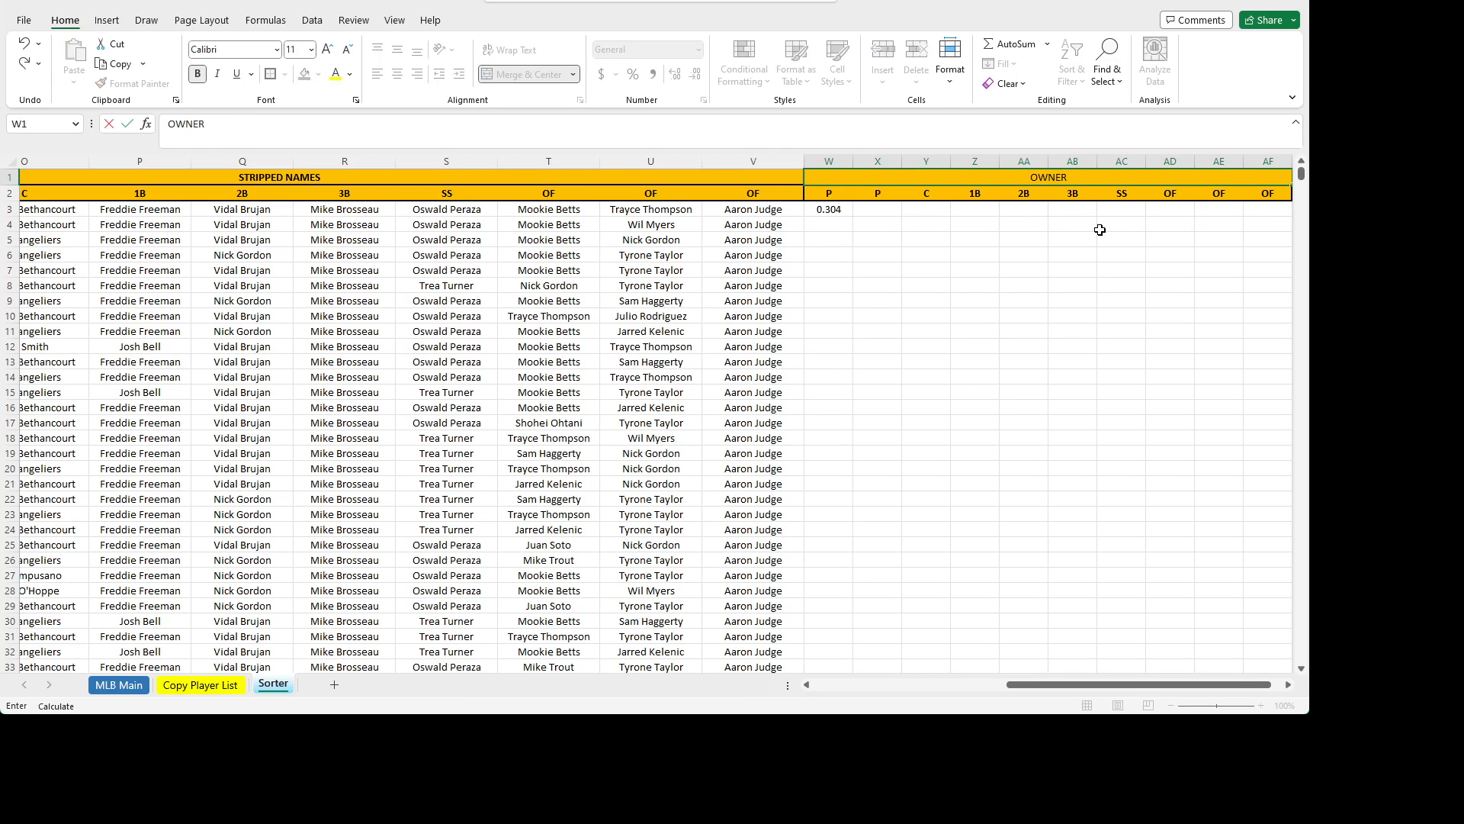
type("SHIP")
key("Return")
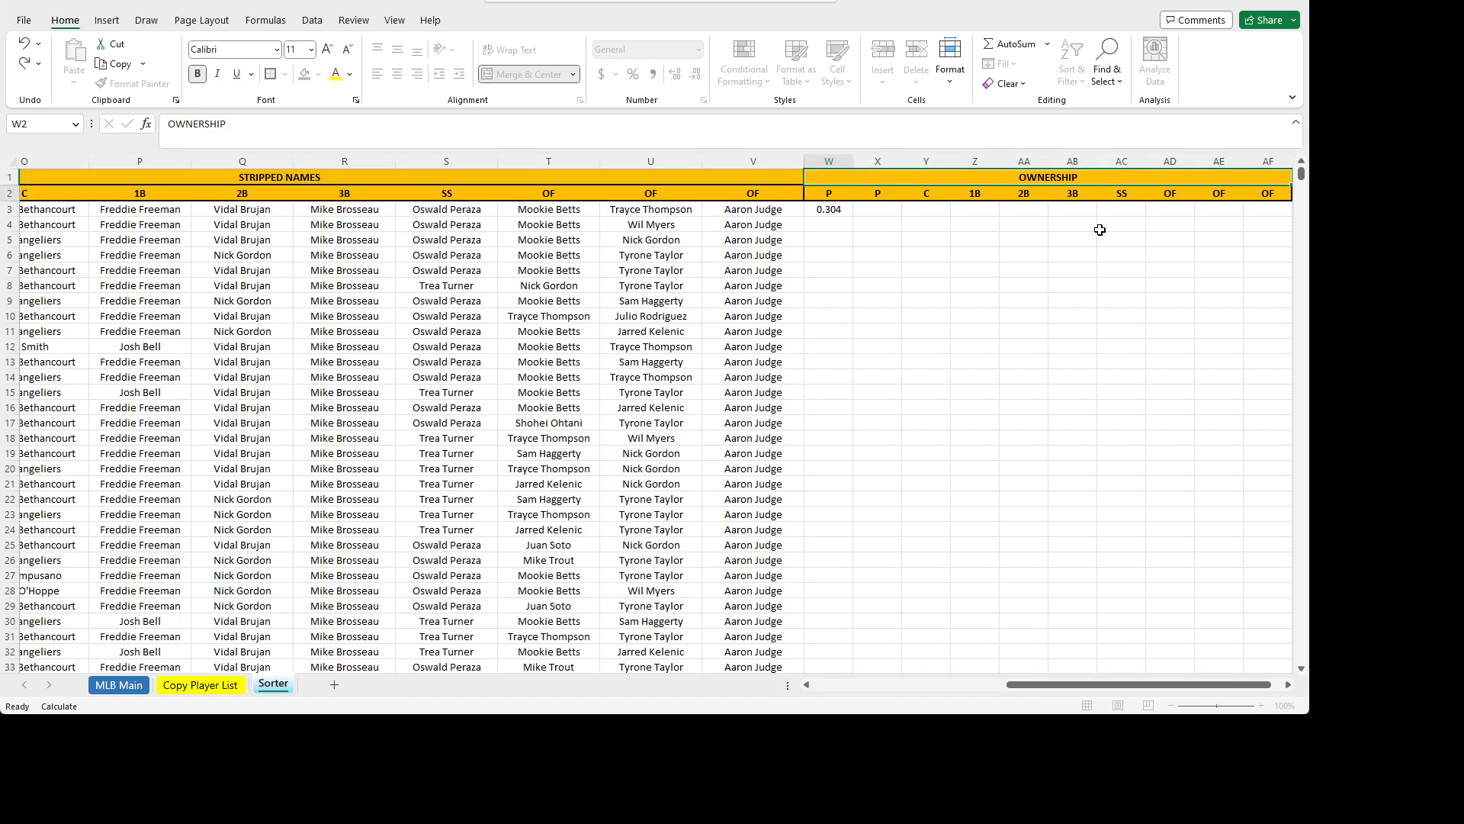
key("Return")
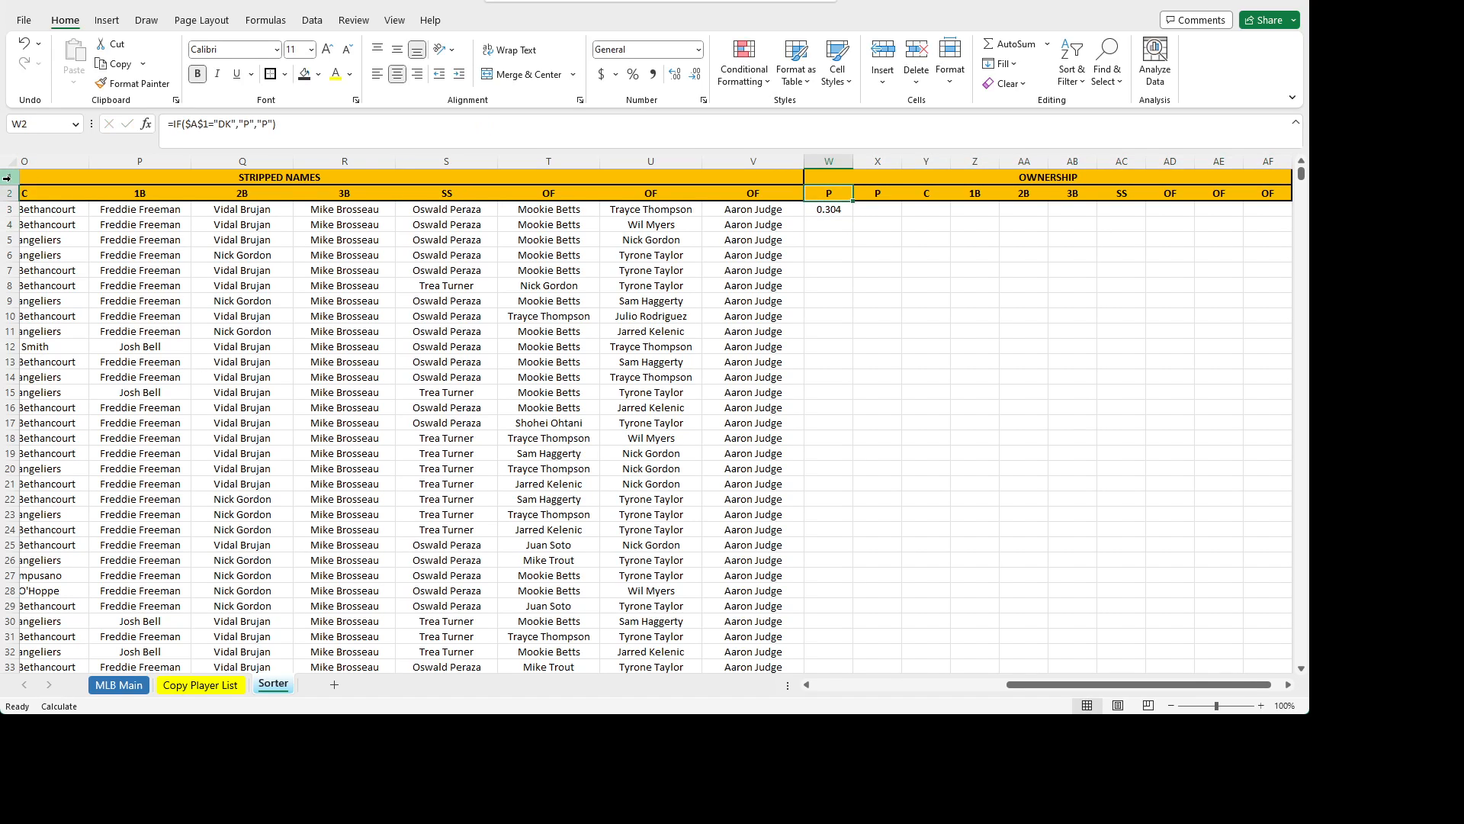
- Fill the OWNERSHIP heading and its position headers in W1:AF2 with yellow
left_click_drag(9, 177, 10, 192)
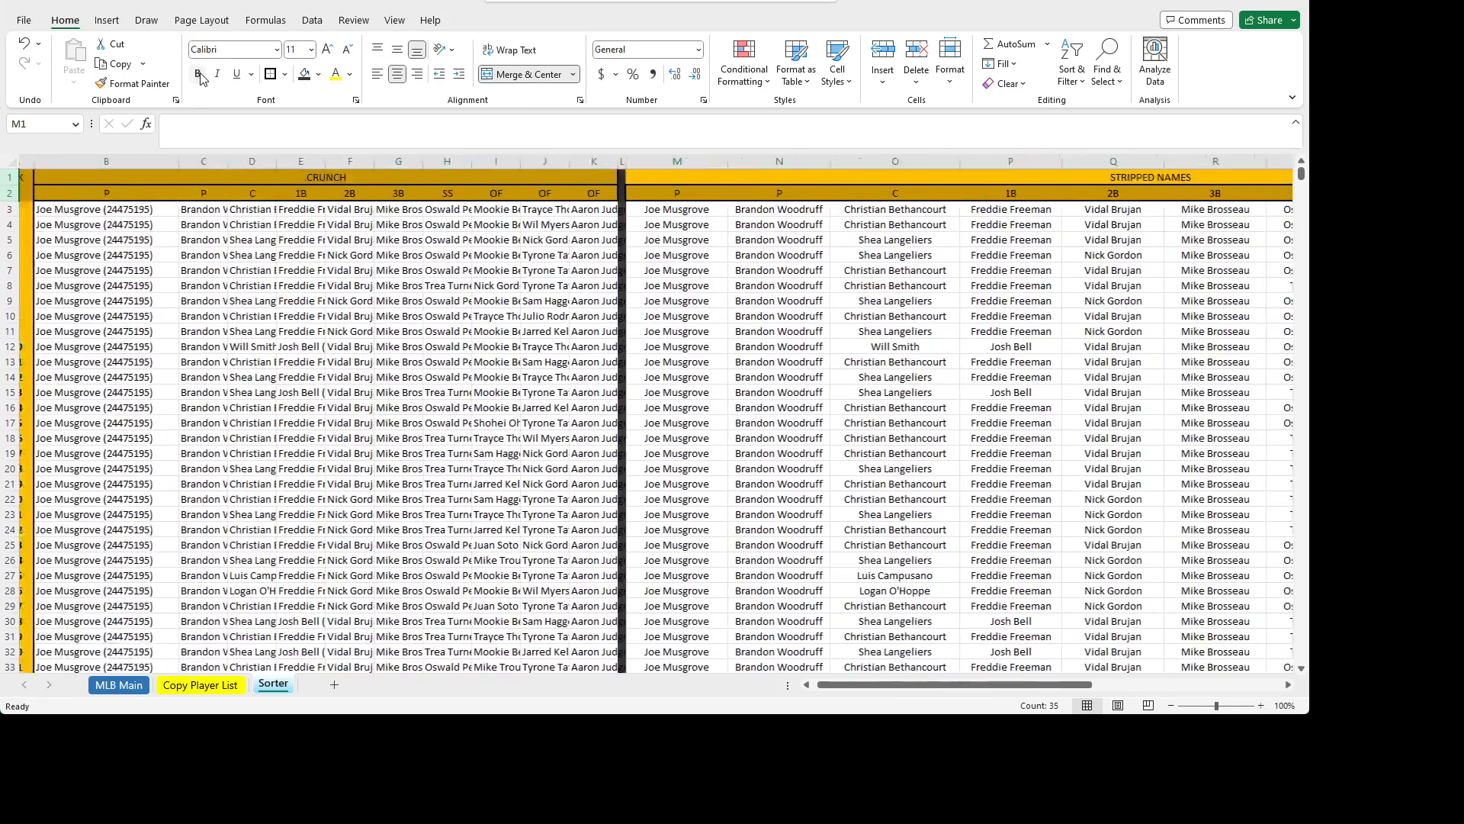
left_click_drag(1003, 685, 1284, 644)
left_click(1098, 328)
left_click_drag(908, 181, 919, 192)
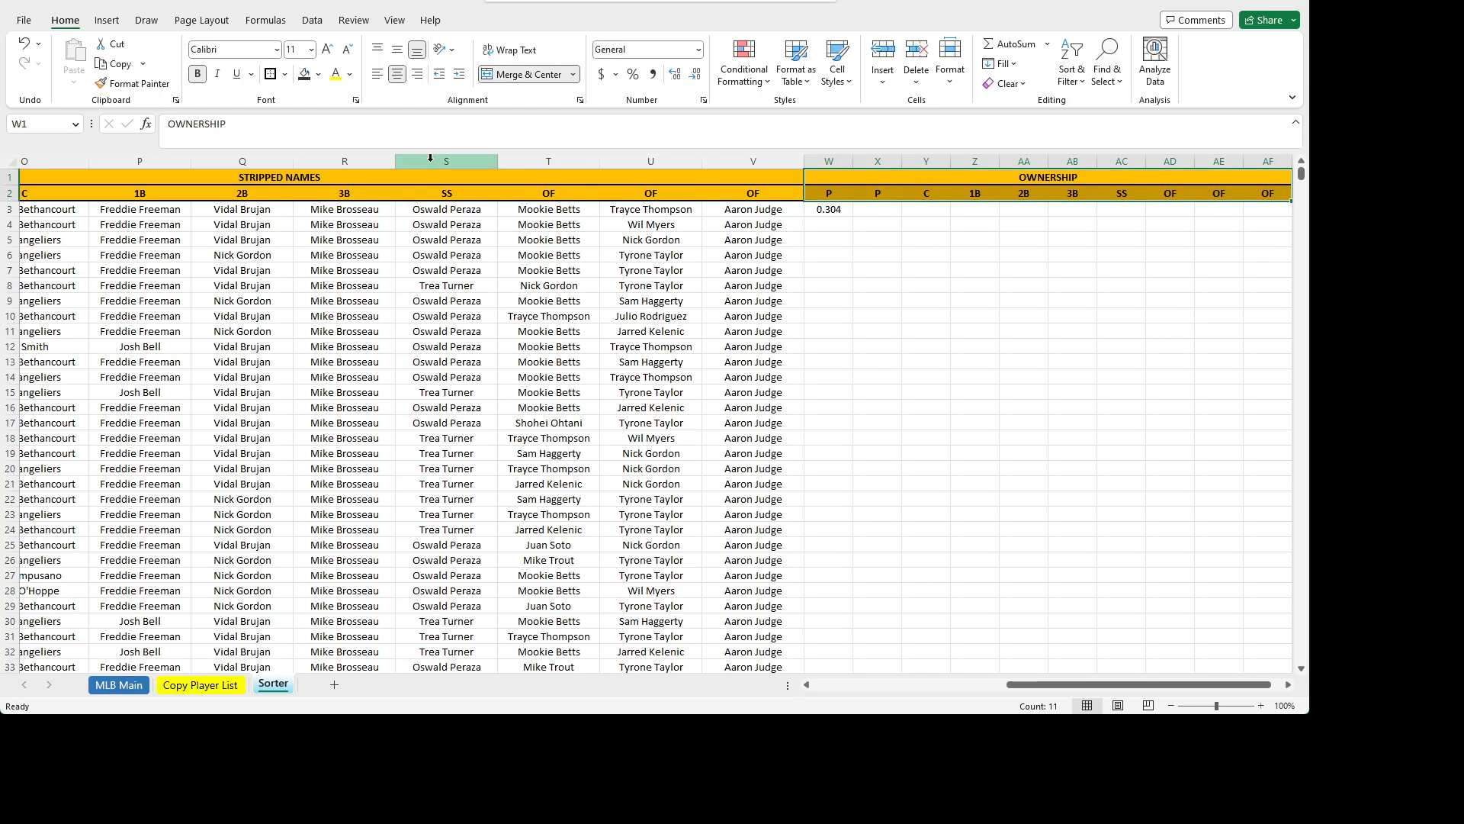
left_click(311, 75)
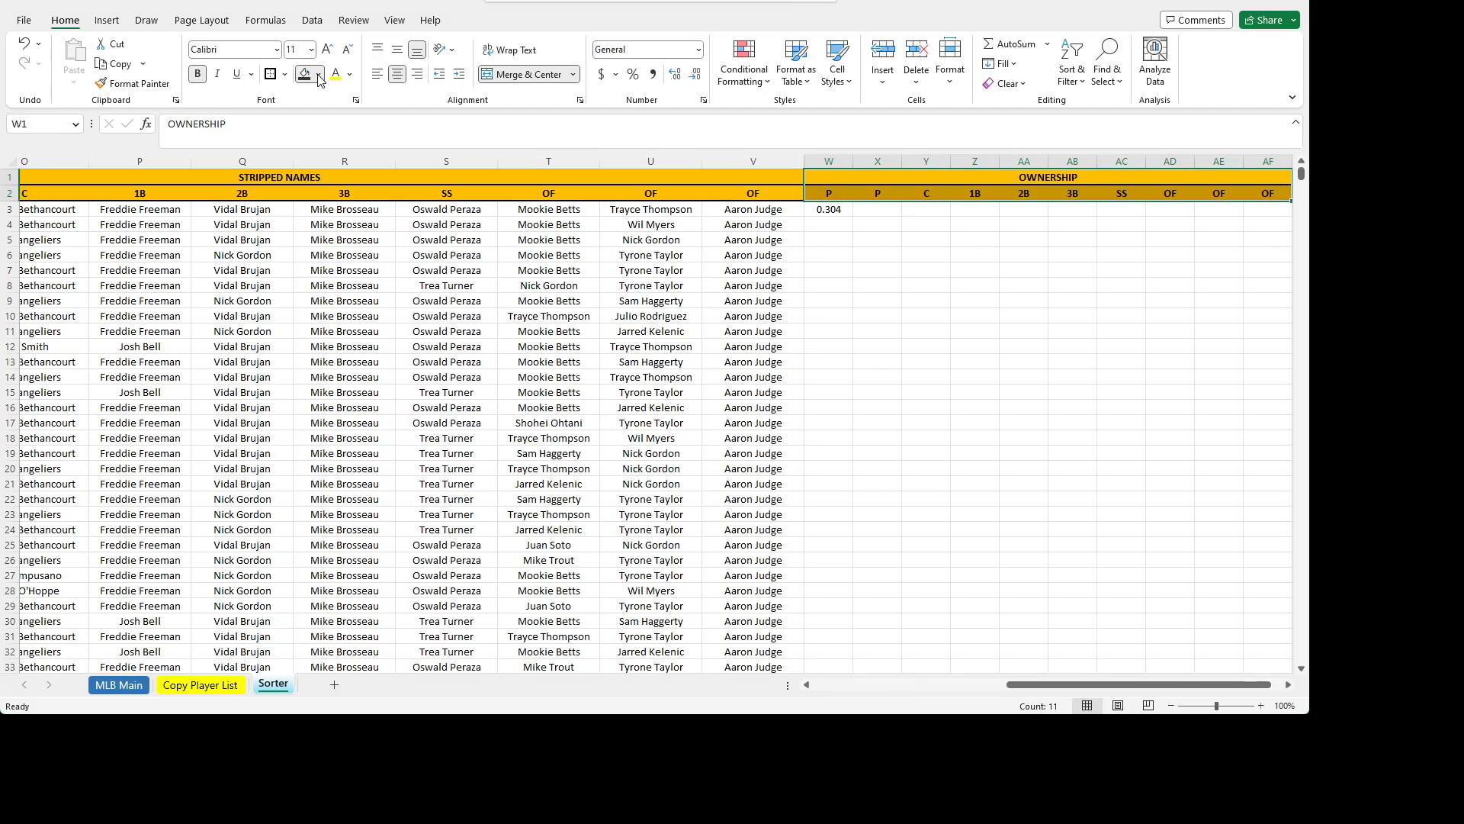
left_click(958, 261)
left_click(843, 212)
key("Right")
key("Right")
key("Right")
key("Right")
key("Right")
key("Right")
key("Right")
key("Right")
key("Right")
key("Right")
key("Right")
key("Right")
key("Right")
key("Right")
key("Right")
key("Right")
key("Right")
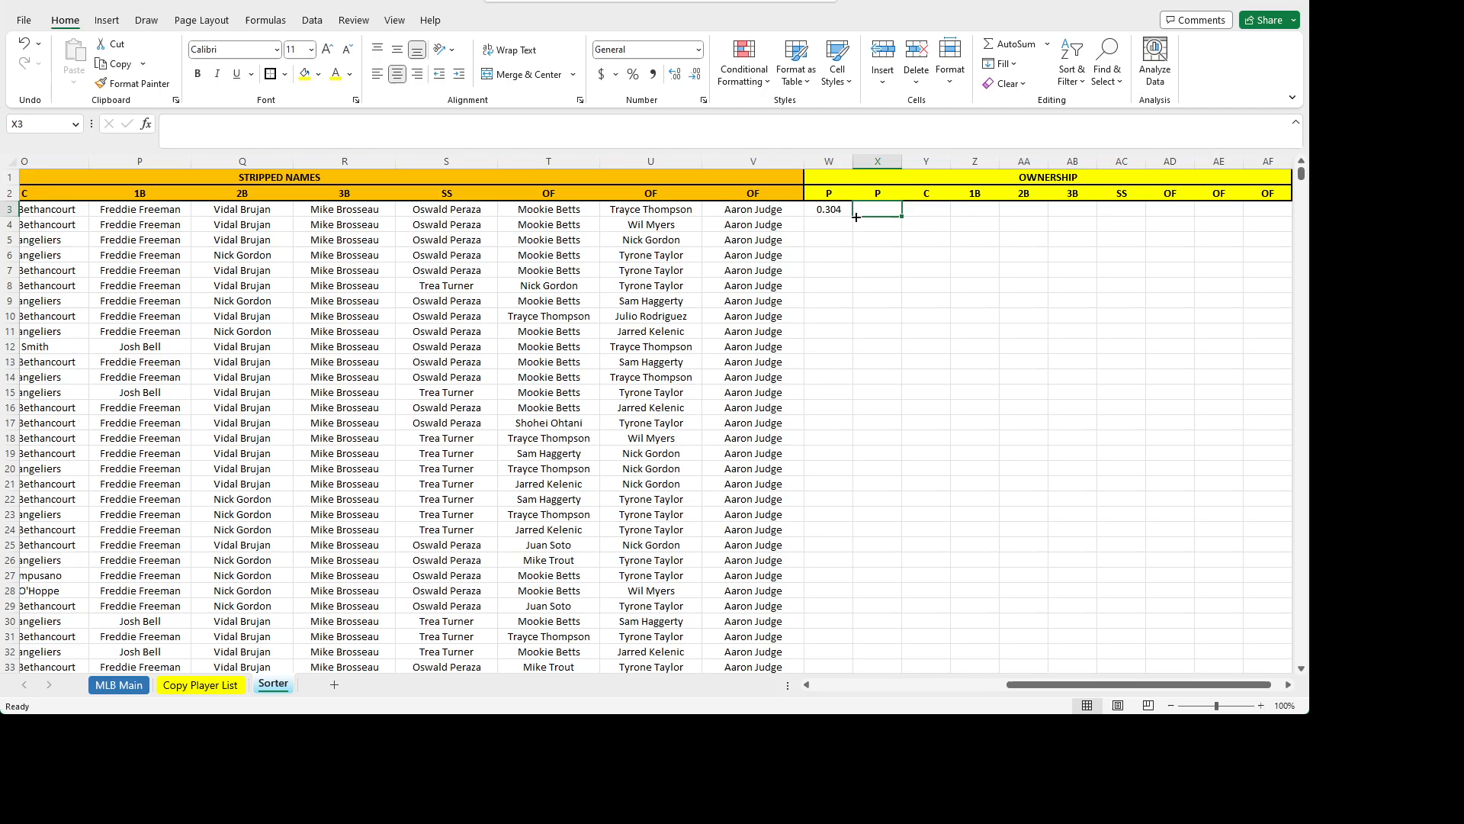
key("Left")
key("Left")
key("Left")
key("Left")
key("Left")
key("Left")
key("Left")
key("Left")
key("Left")
key("Left")
key("Left")
key("Left")
key("Left")
key("Left")
key("Left")
key("Left")
key("Left")
key("Left")
key("Left")
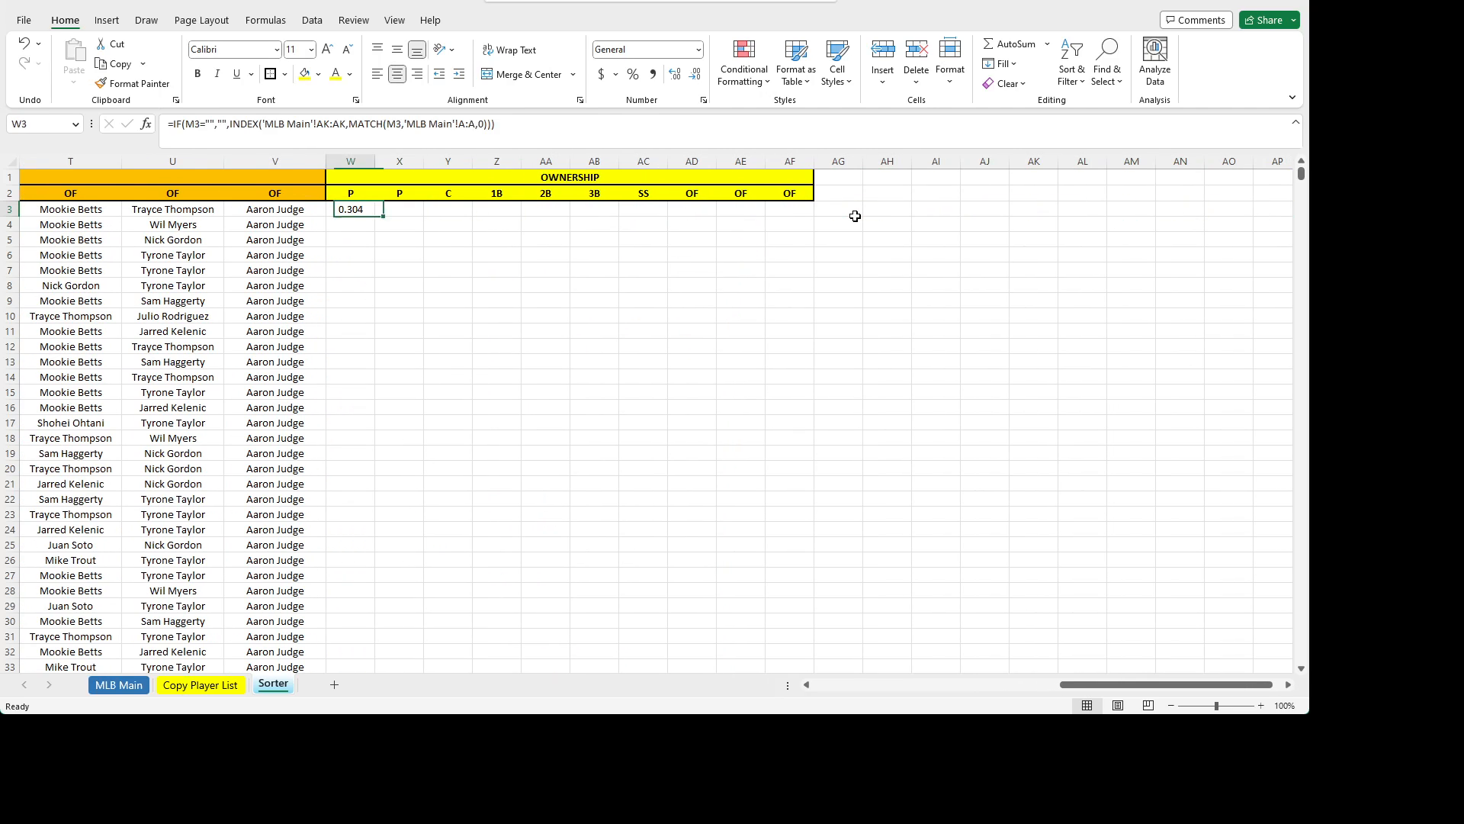
key("Right")
- Make the MLB Main ranges in the W3 formula absolute as $AK:$AK and $A:$A, keeping M3 relative
left_click(318, 123)
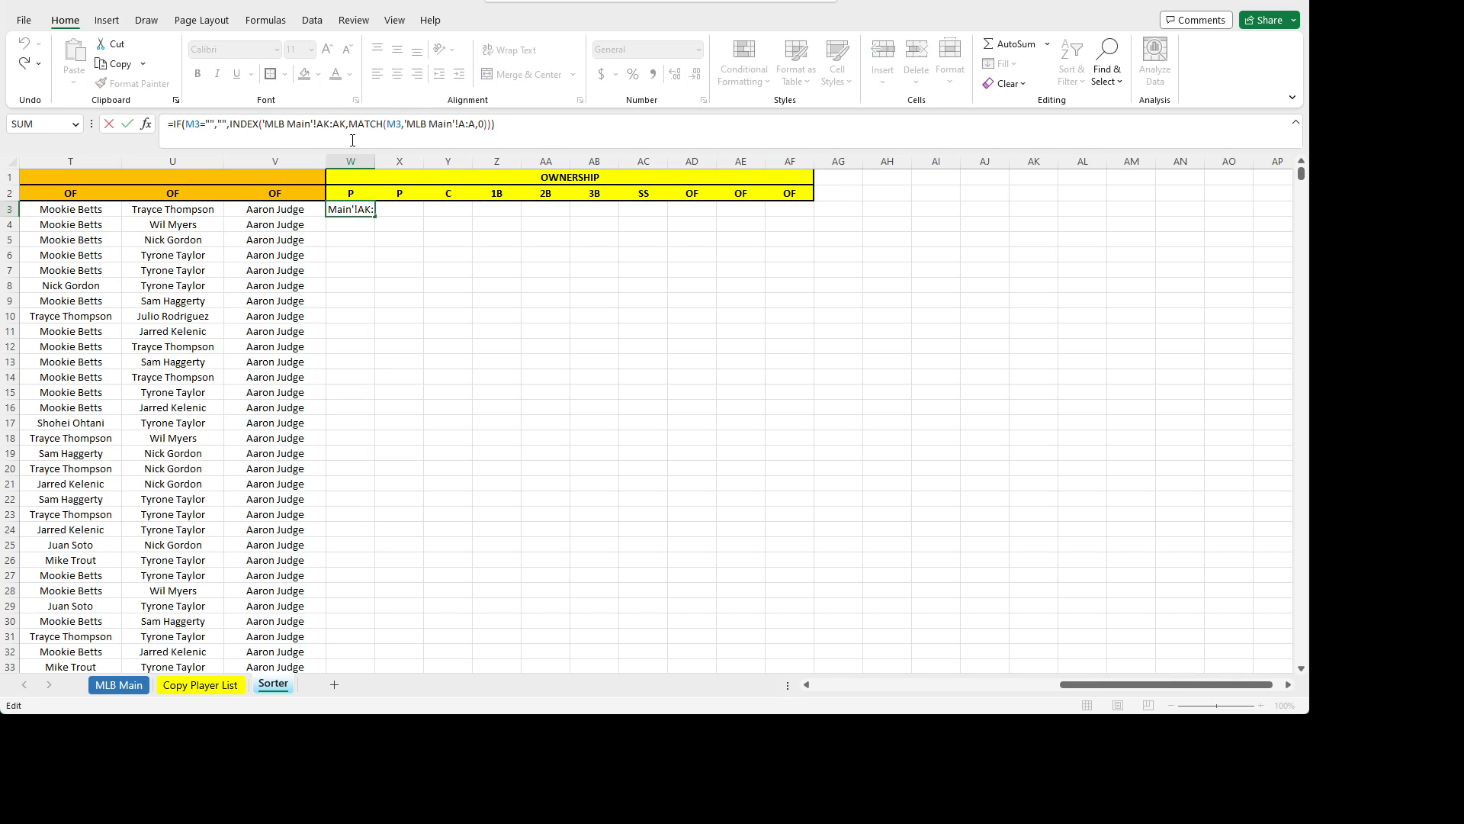
key("F4")
left_click(485, 123)
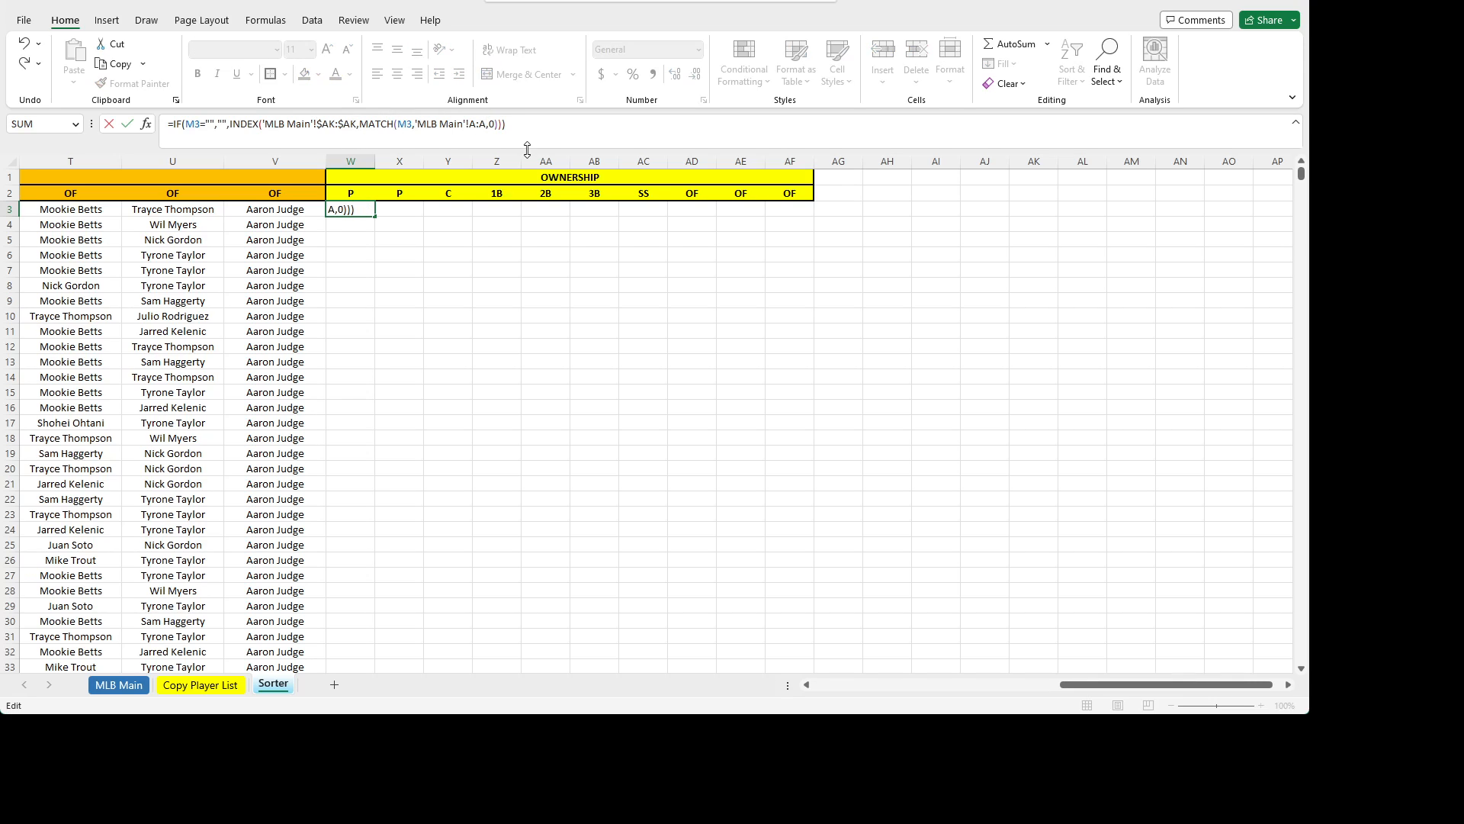
key("F4")
key("End")
left_click_drag(1068, 686, 955, 697)
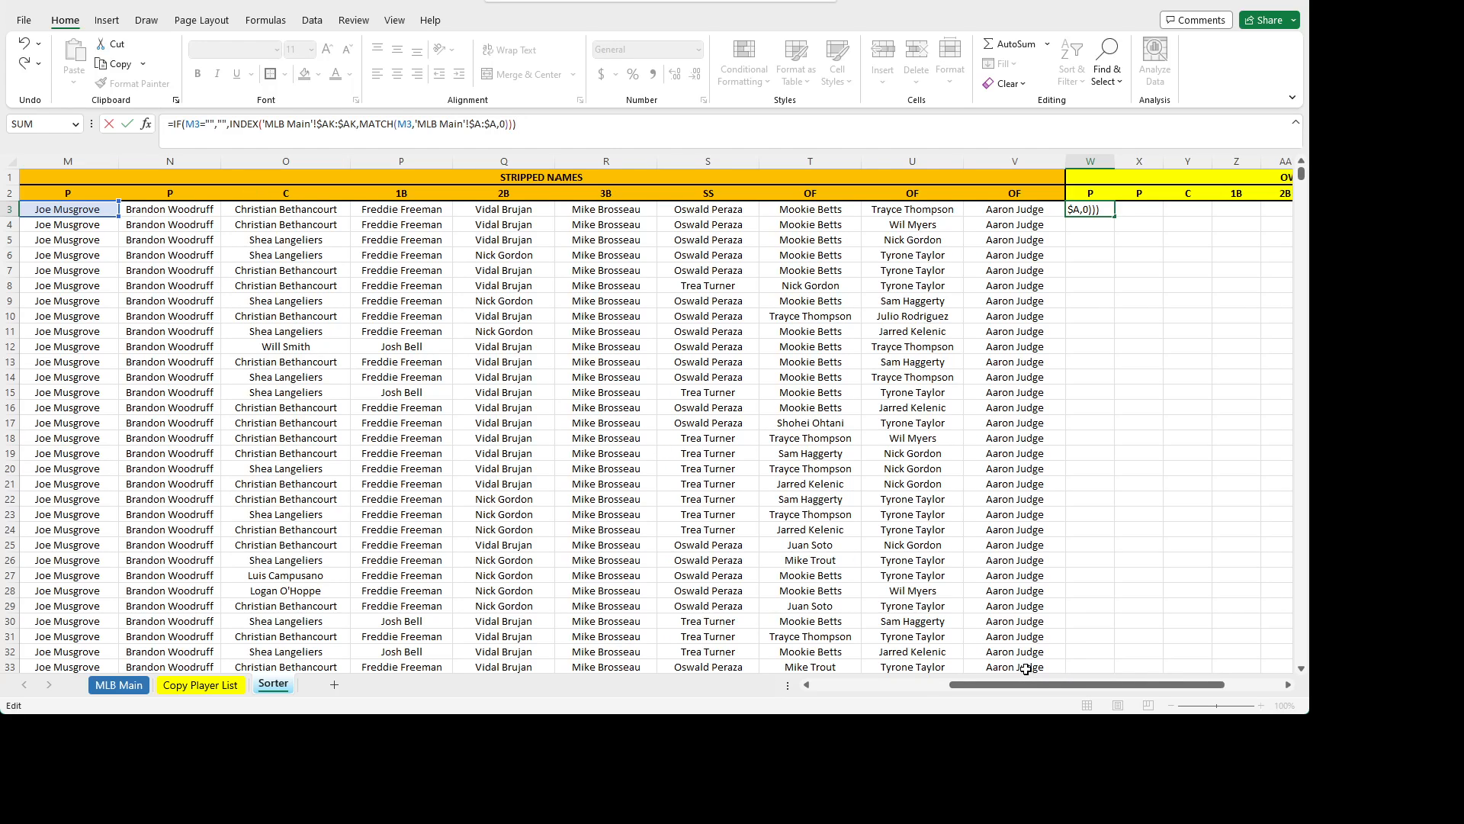
left_click_drag(1086, 685, 1145, 684)
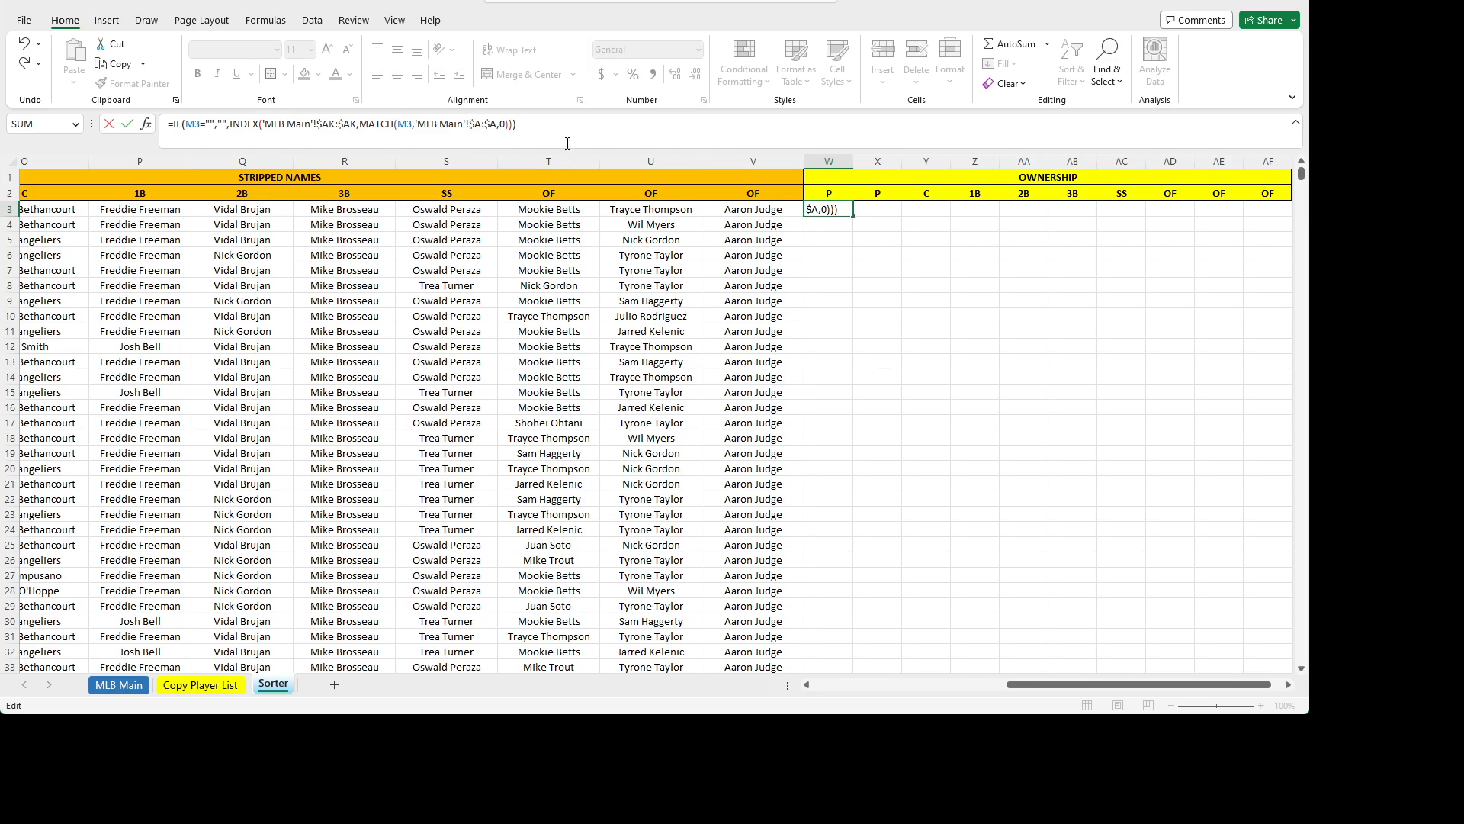
key("ctrl+Return")
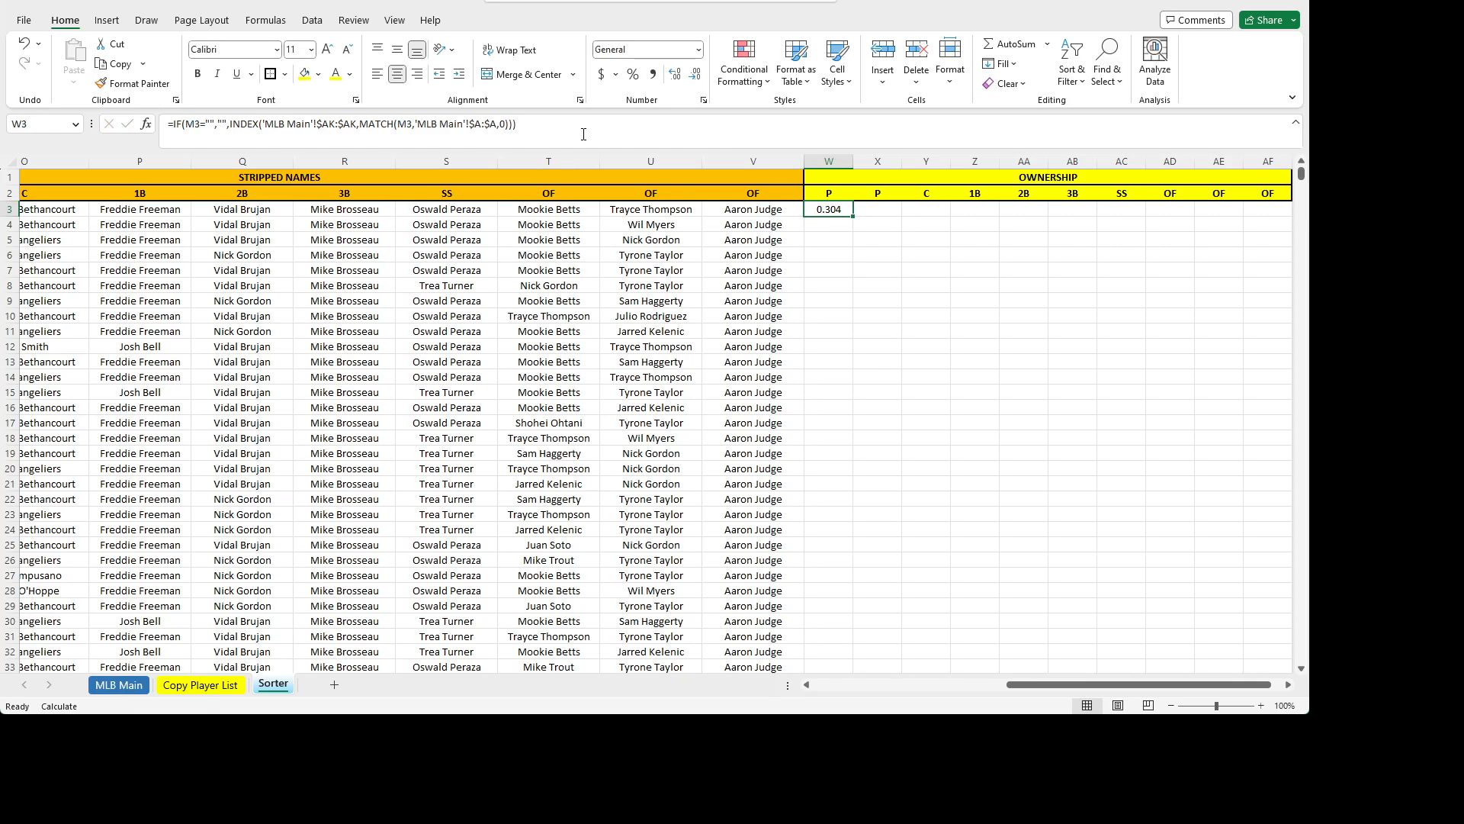
- Copy the ownership formula from W3 across the remaining OWNERSHIP columns through AF3
key("ctrl+c")
key("shift+Right")
key("shift+Right")
key("shift+Right")
key("shift+Right")
key("shift+Right")
key("shift+Right")
key("shift+Right")
key("shift+Right")
key("shift+Right")
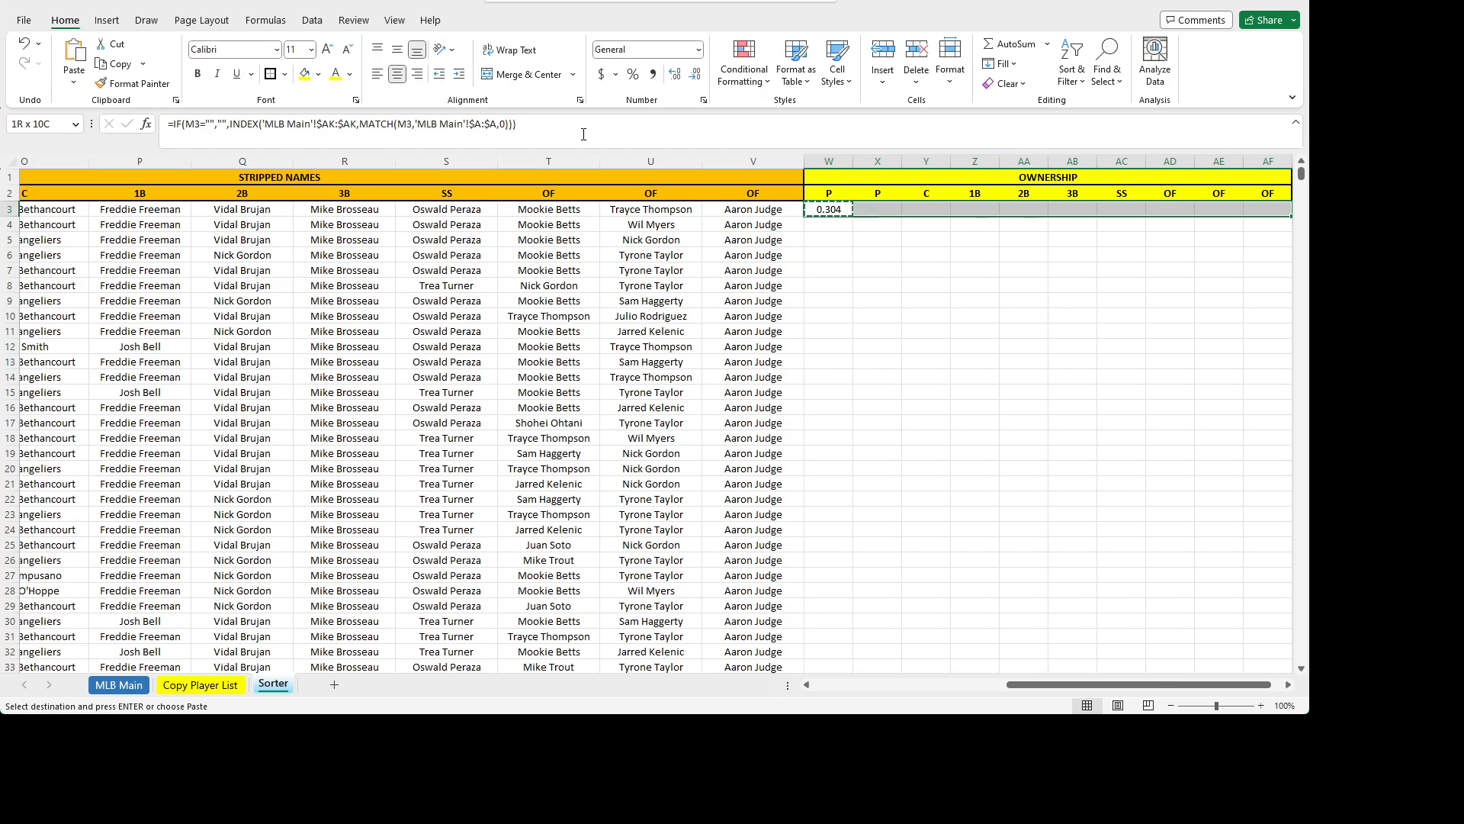
key("ctrl+v")
- Fill the W3:AF3 ownership formulas down alongside all lineup rows
left_click_drag(1160, 685, 1169, 686)
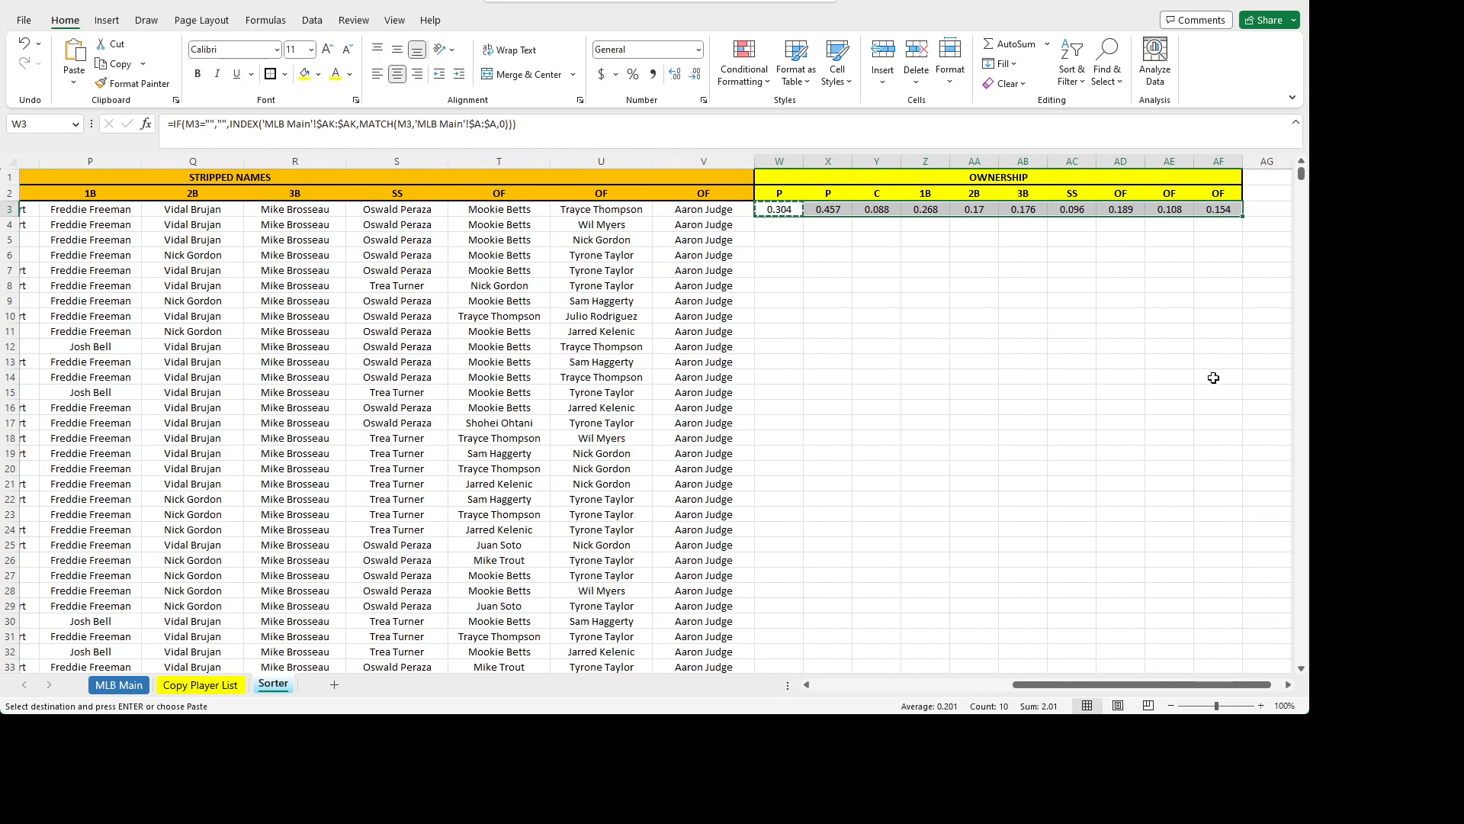
double_click(1244, 217)
left_click(1141, 359)
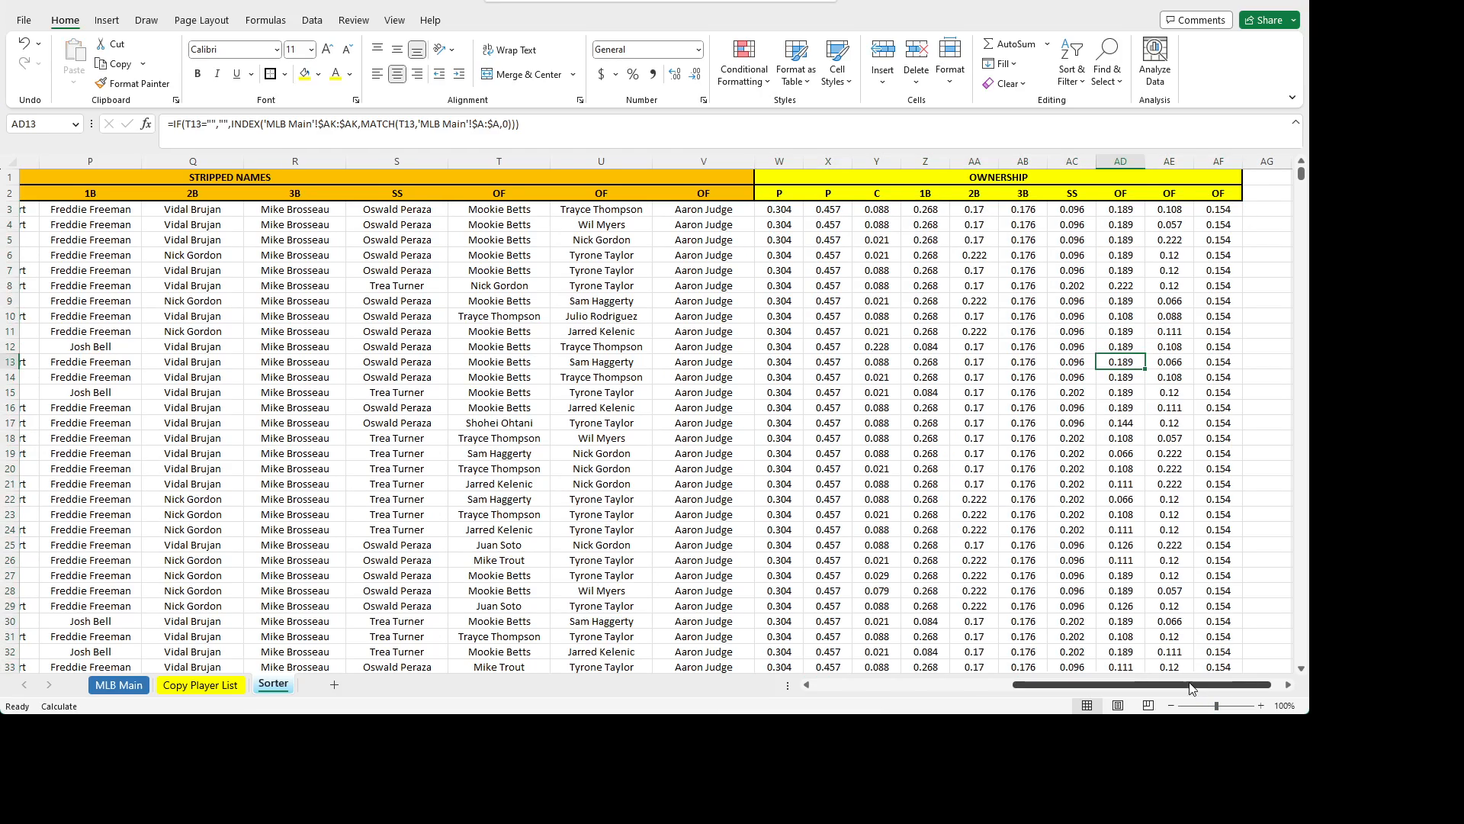
- Copy the OWNERSHIP heading and its position headers from W1:AF2 to the ten columns starting at AG1
left_click_drag(1220, 685, 1231, 685)
left_click(1287, 686)
scroll(1287, 690, "right", 7)
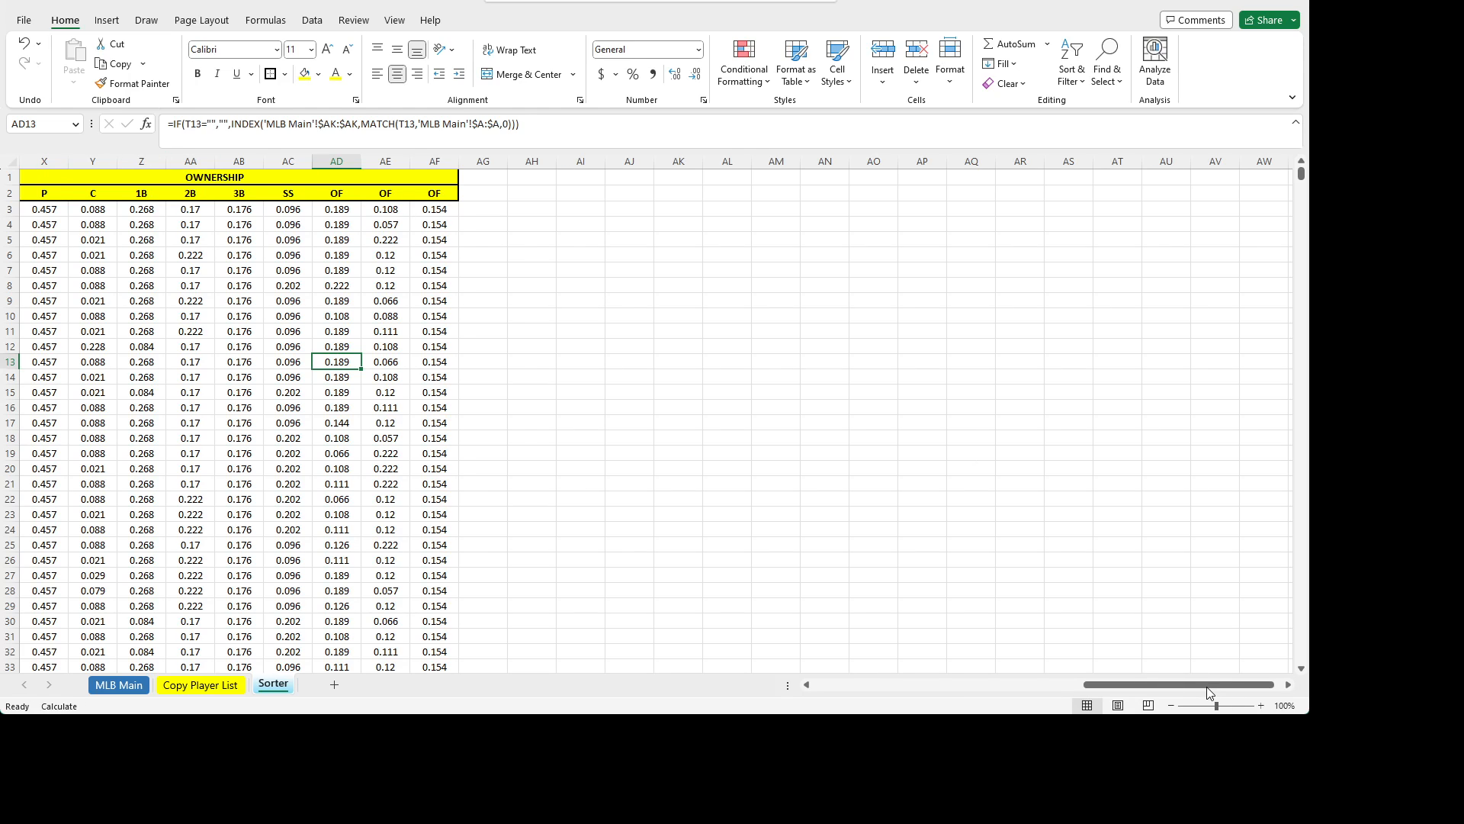
scroll(1260, 711, "left", 2)
left_click(164, 177)
left_click_drag(164, 178, 589, 195)
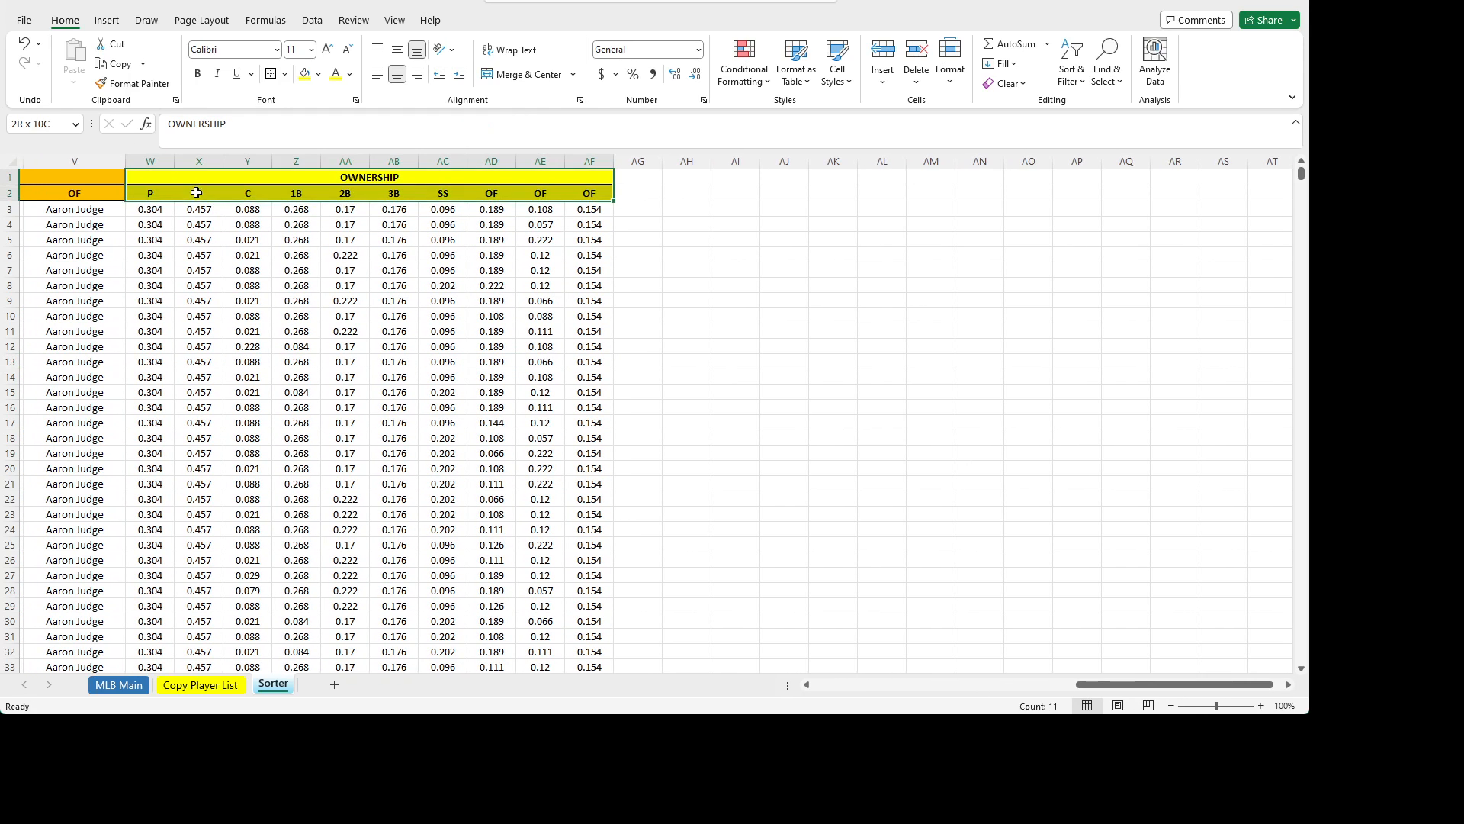
key("ctrl+c")
left_click(637, 175)
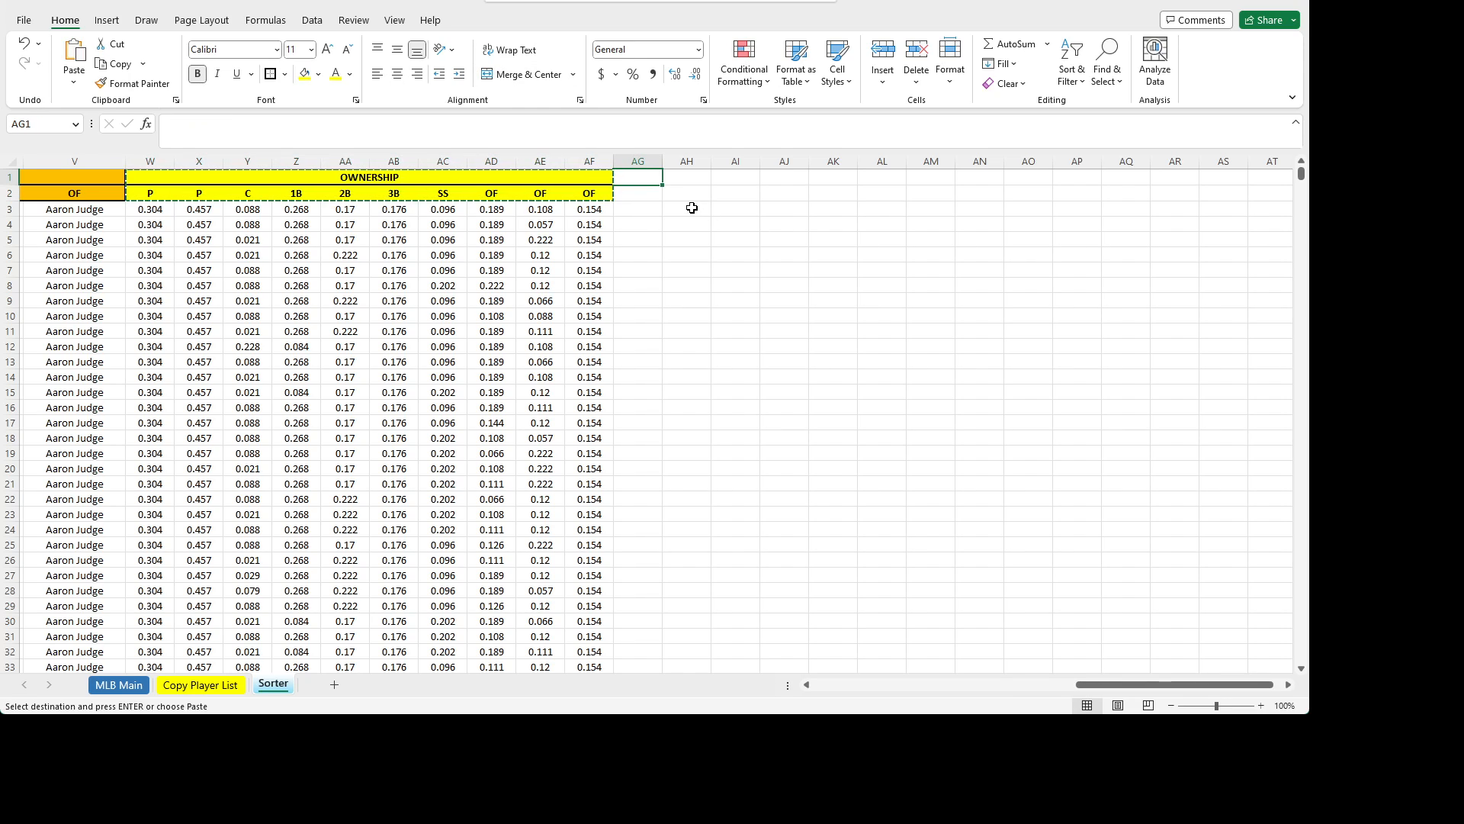
key("ctrl+v")
- Fill the copied heading and position headers in AG1:AP2 with light green
left_click(686, 239)
mouse_move(685, 170)
left_mouse_down()
mouse_move(686, 206)
mouse_move(689, 192)
left_mouse_up()
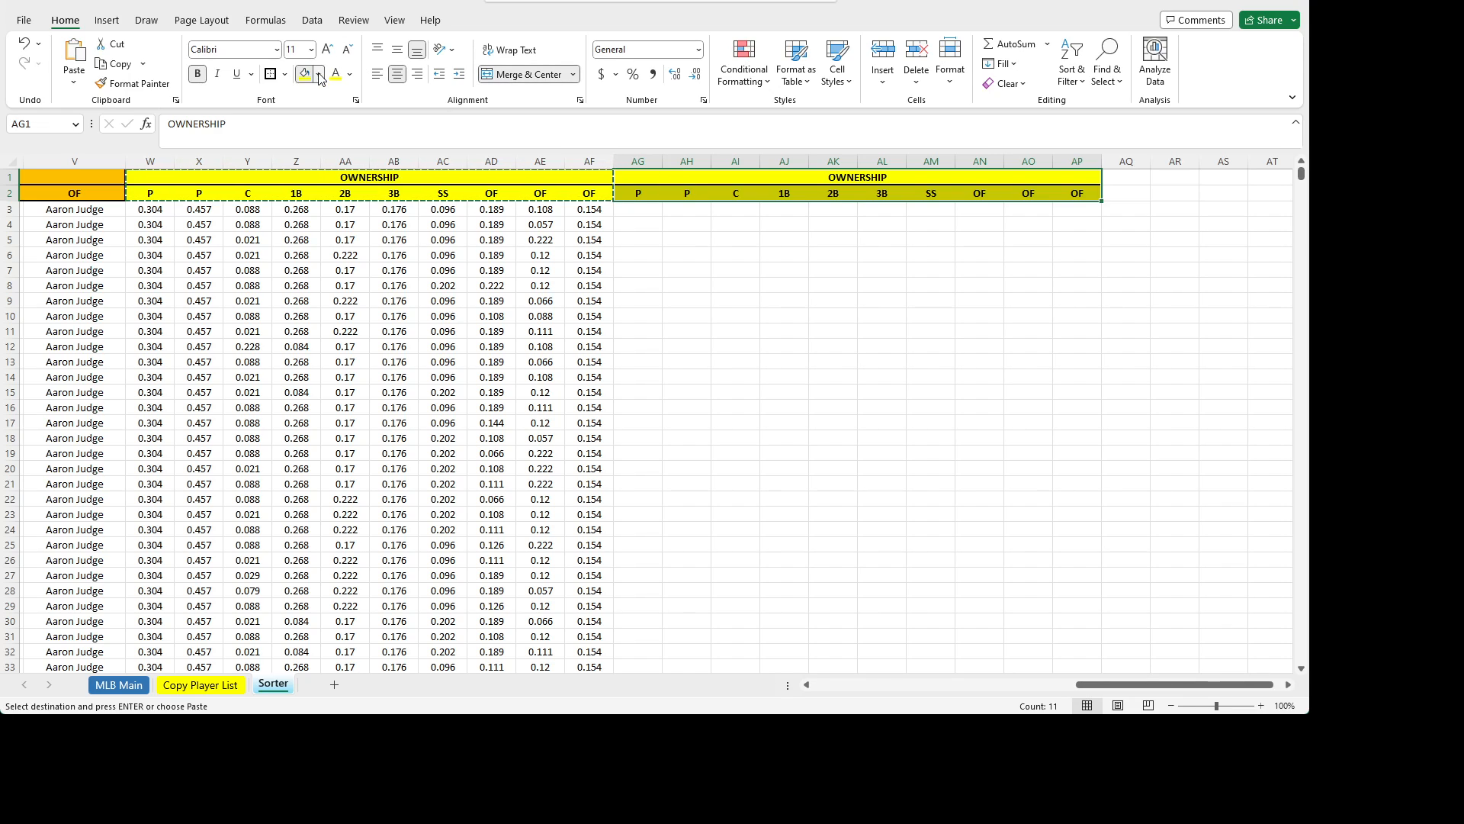
left_click(424, 153)
left_click(833, 239)
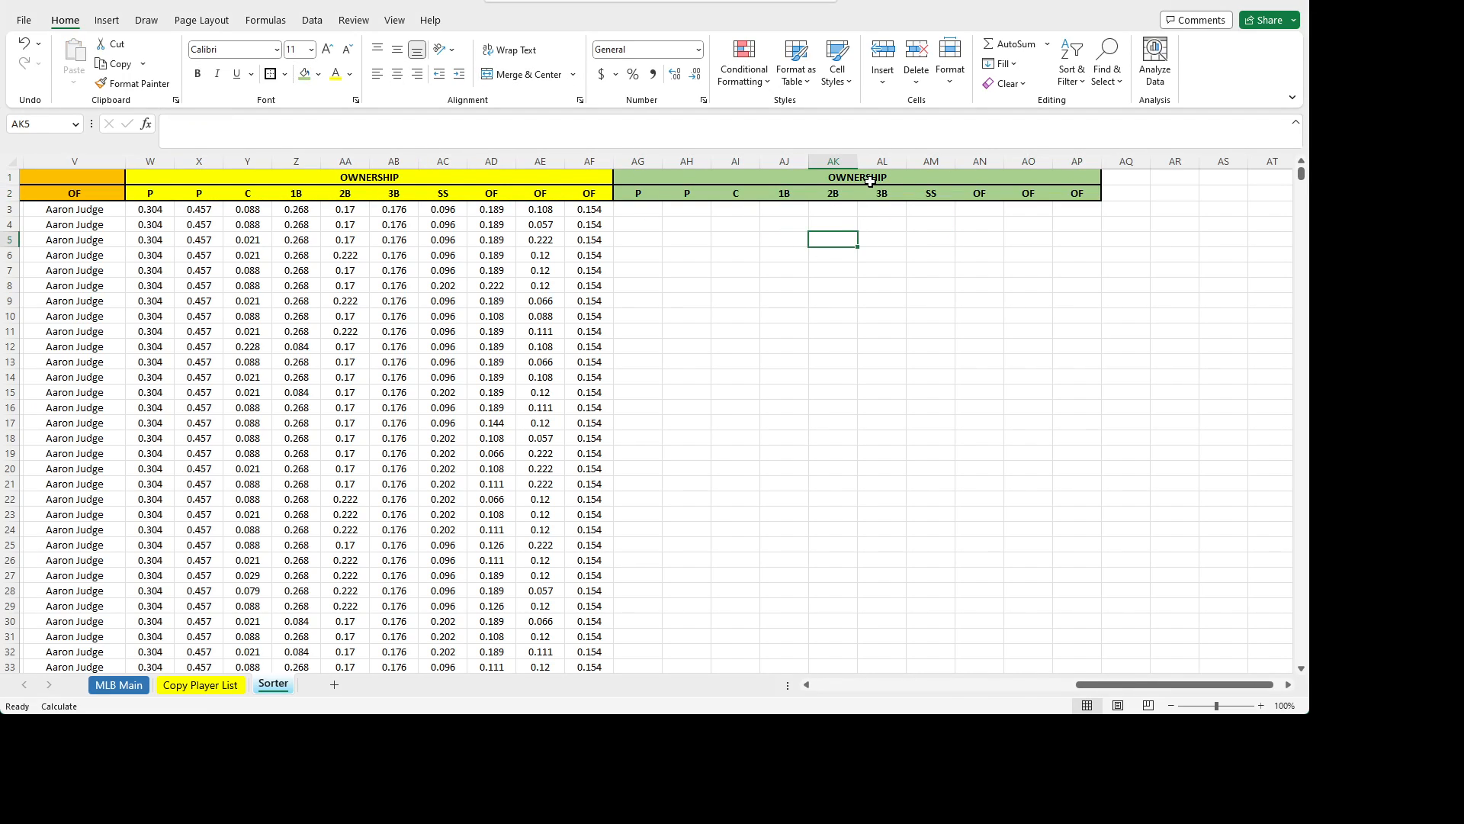
- Change the green heading over AG:AP to PROJECTIONS
left_click(883, 179)
type("P")
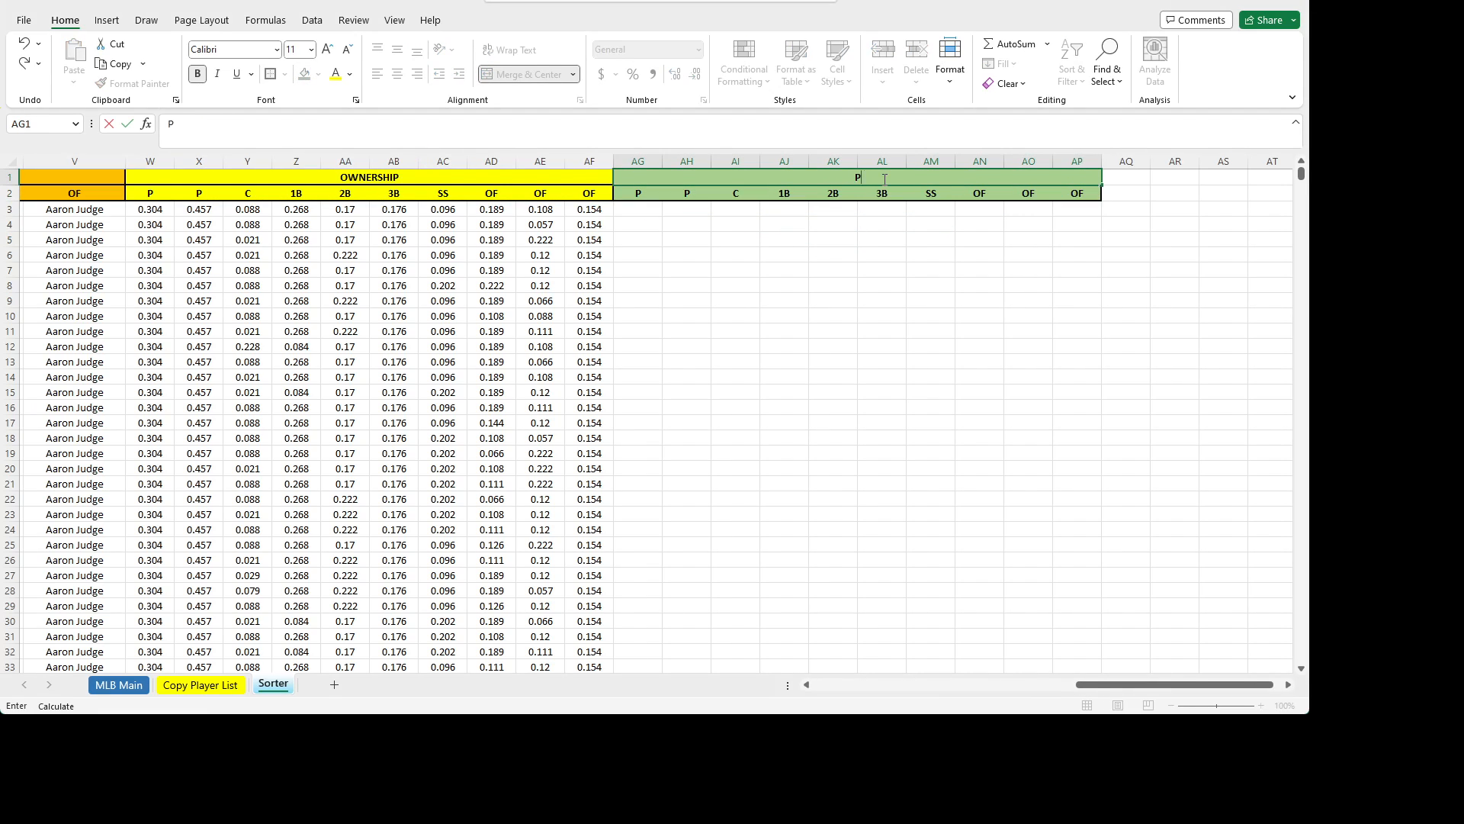
type("ROJECTIONS")
key("Return")
key("Left")
key("Left")
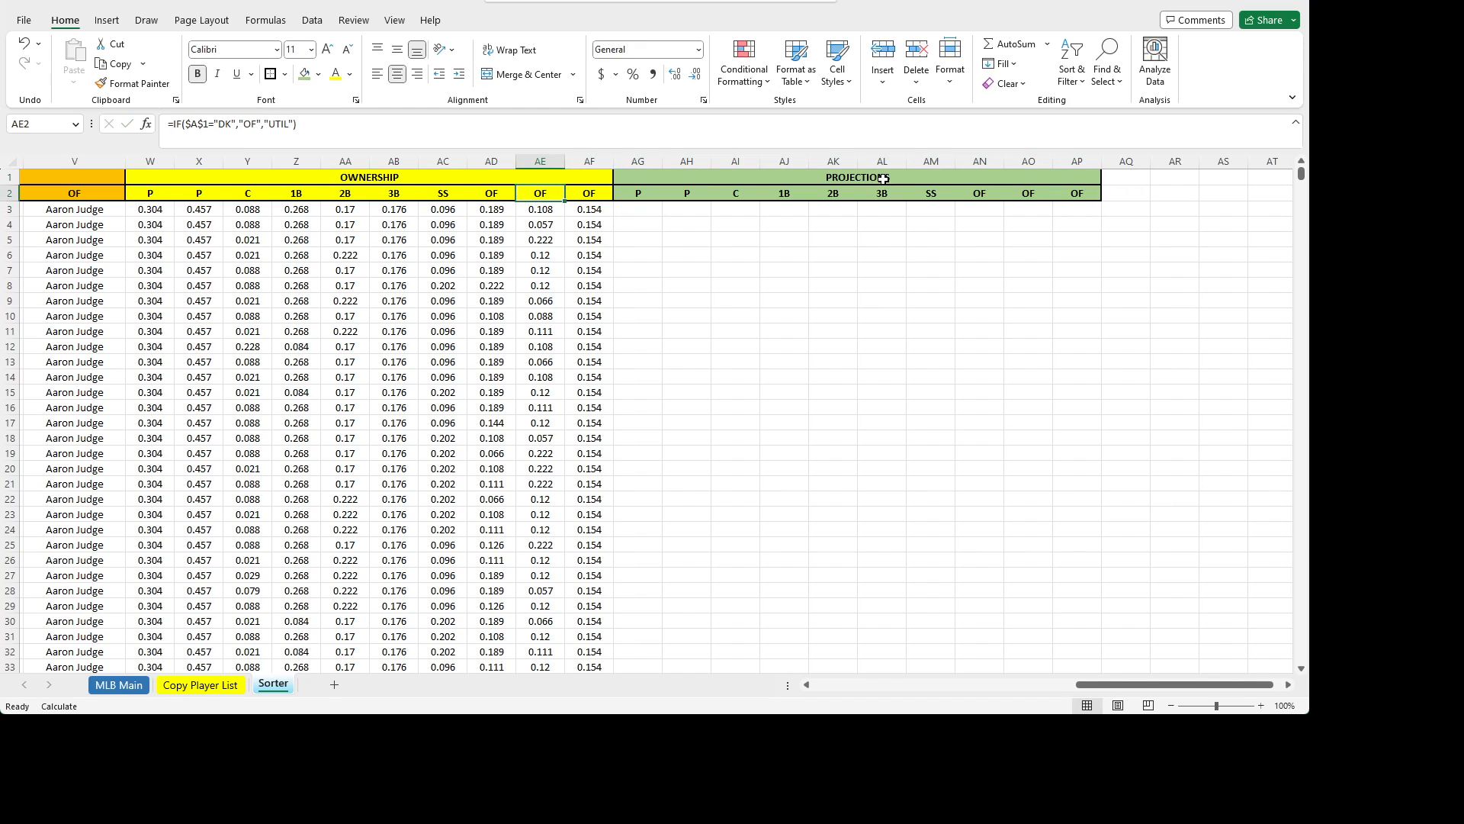
- Copy the text of the ownership lookup formula in W3, leaving the cell unchanged
left_click(167, 209)
left_click_drag(523, 128, 24, 113)
key("ctrl+c")
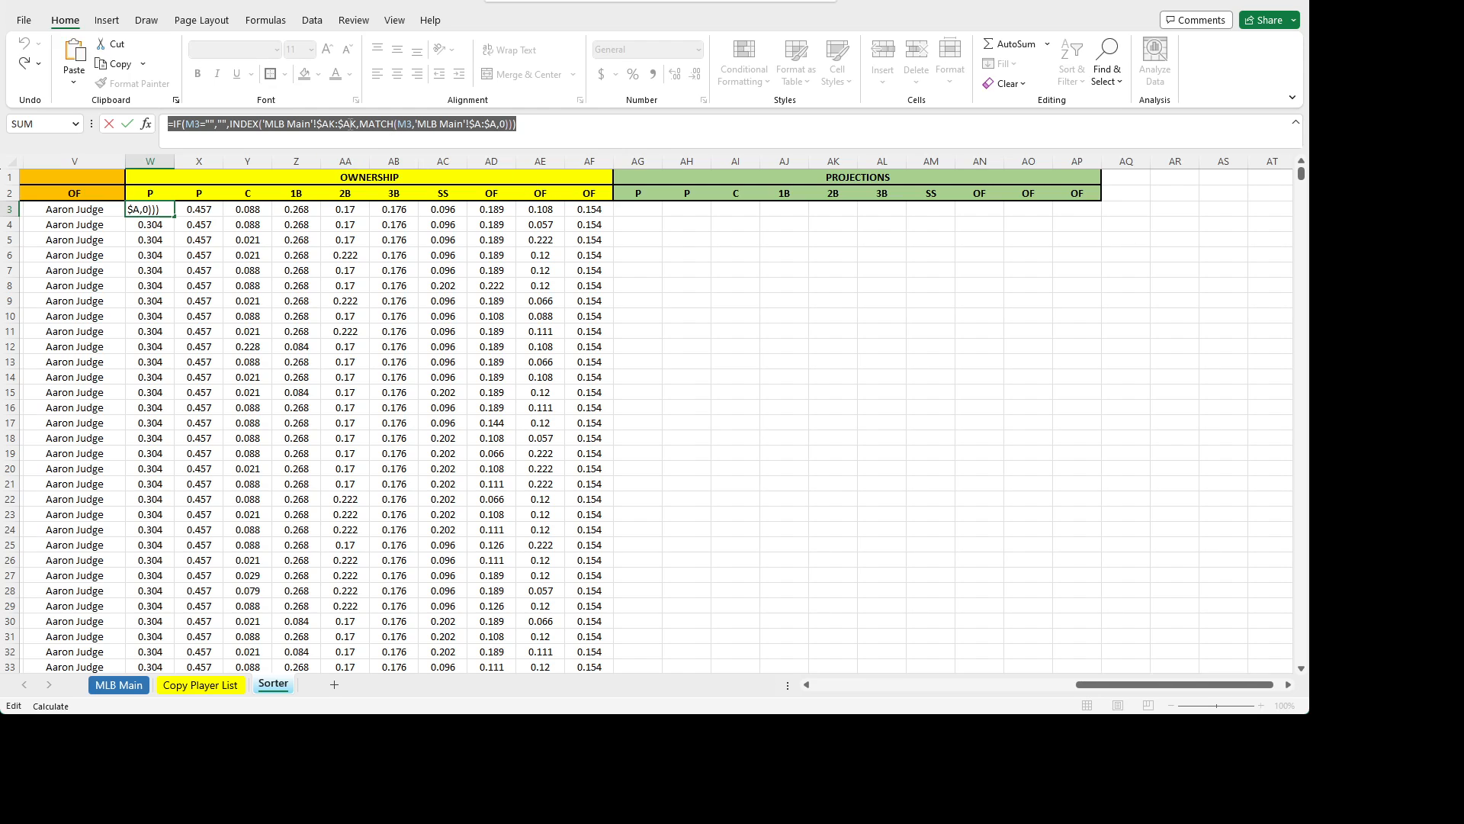
key("Escape")
left_click(637, 224)
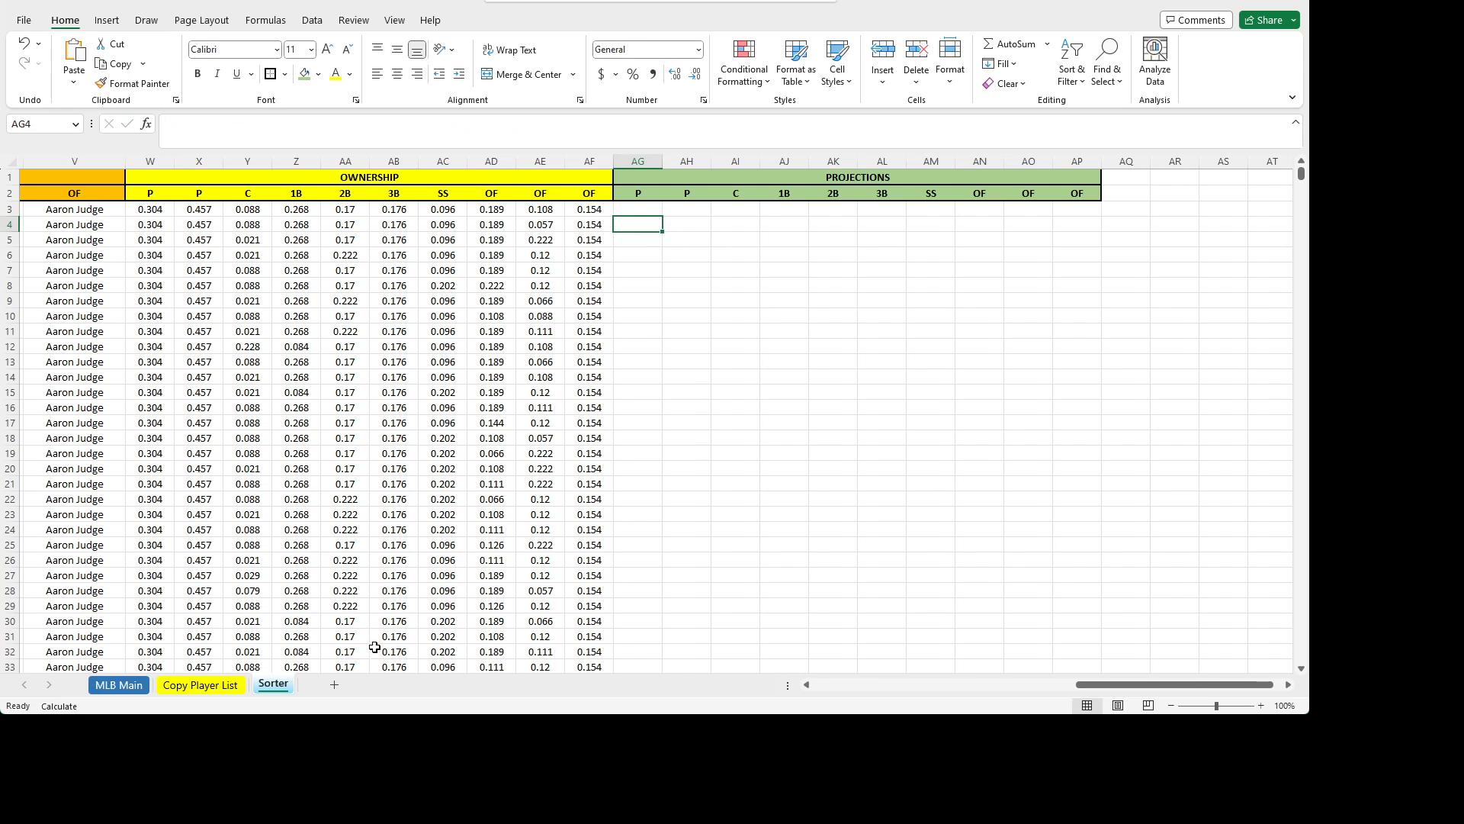
- Examine the MLB Main sheet's column headings for the projection column, returning to AG3 on the Sorter sheet
left_click(116, 687)
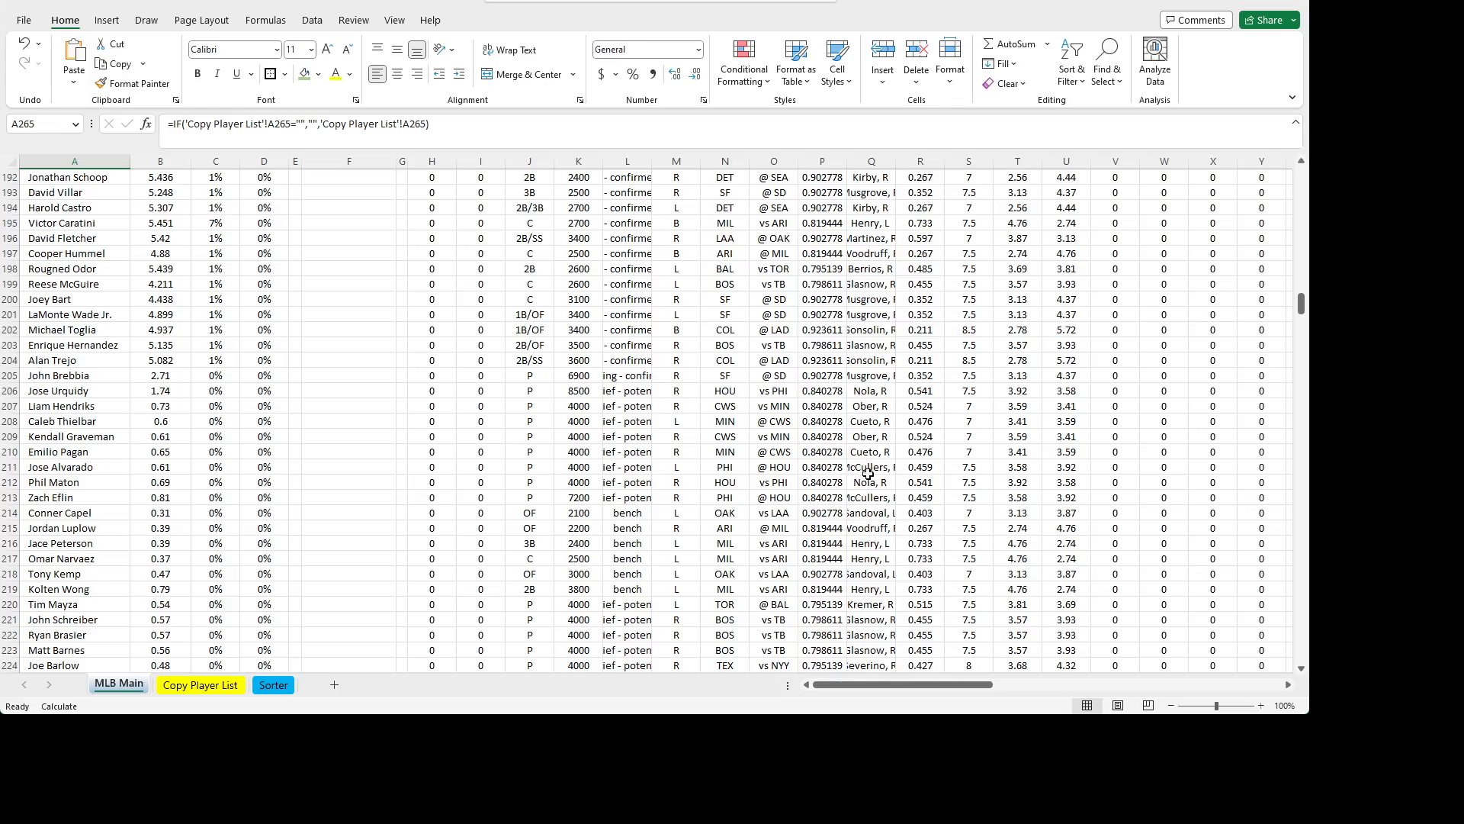
scroll(1227, 345, "up", 20)
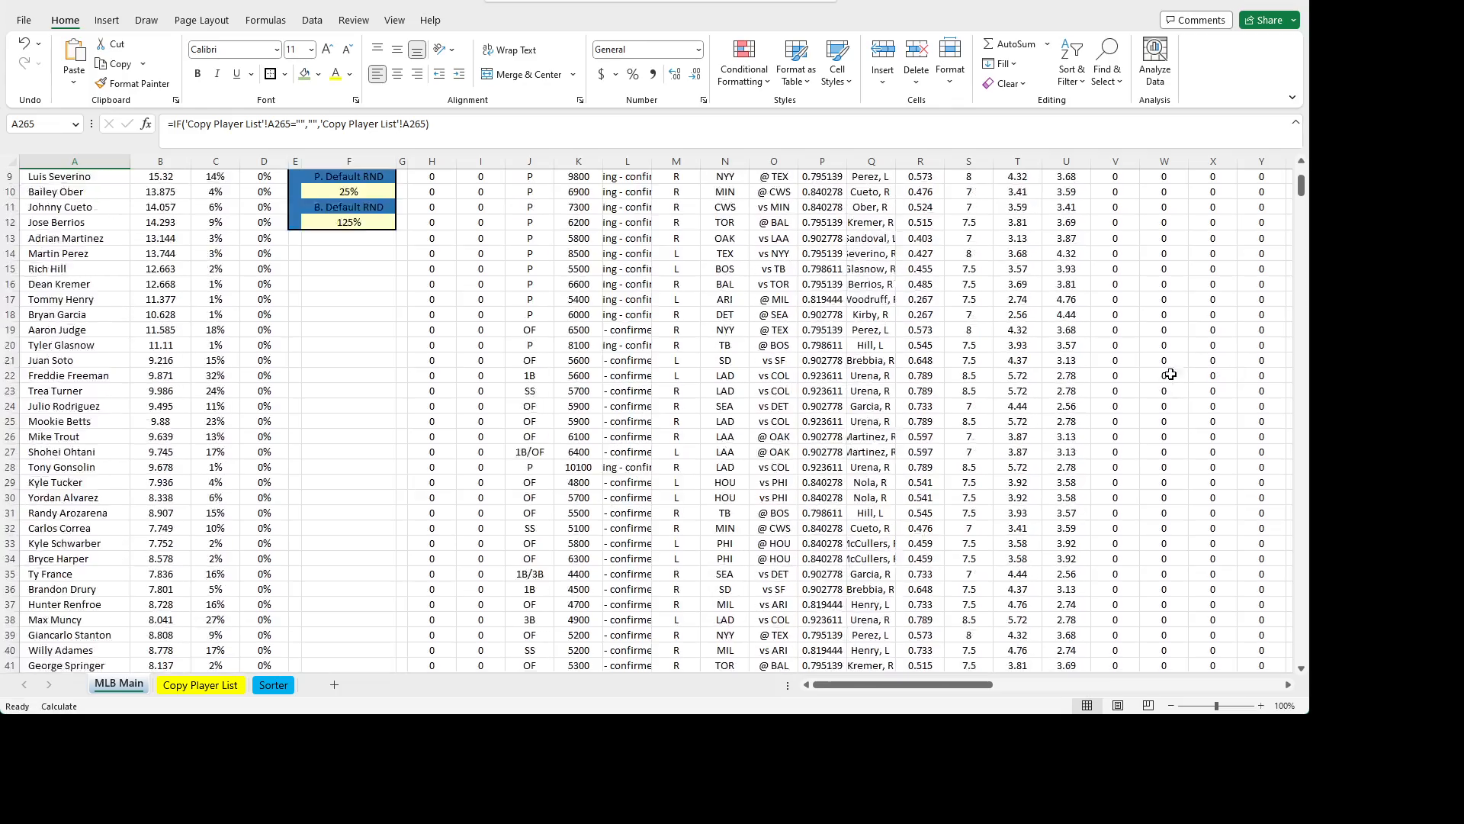
mouse_move(930, 684)
left_mouse_down()
mouse_move(1072, 685)
mouse_move(927, 684)
left_mouse_up()
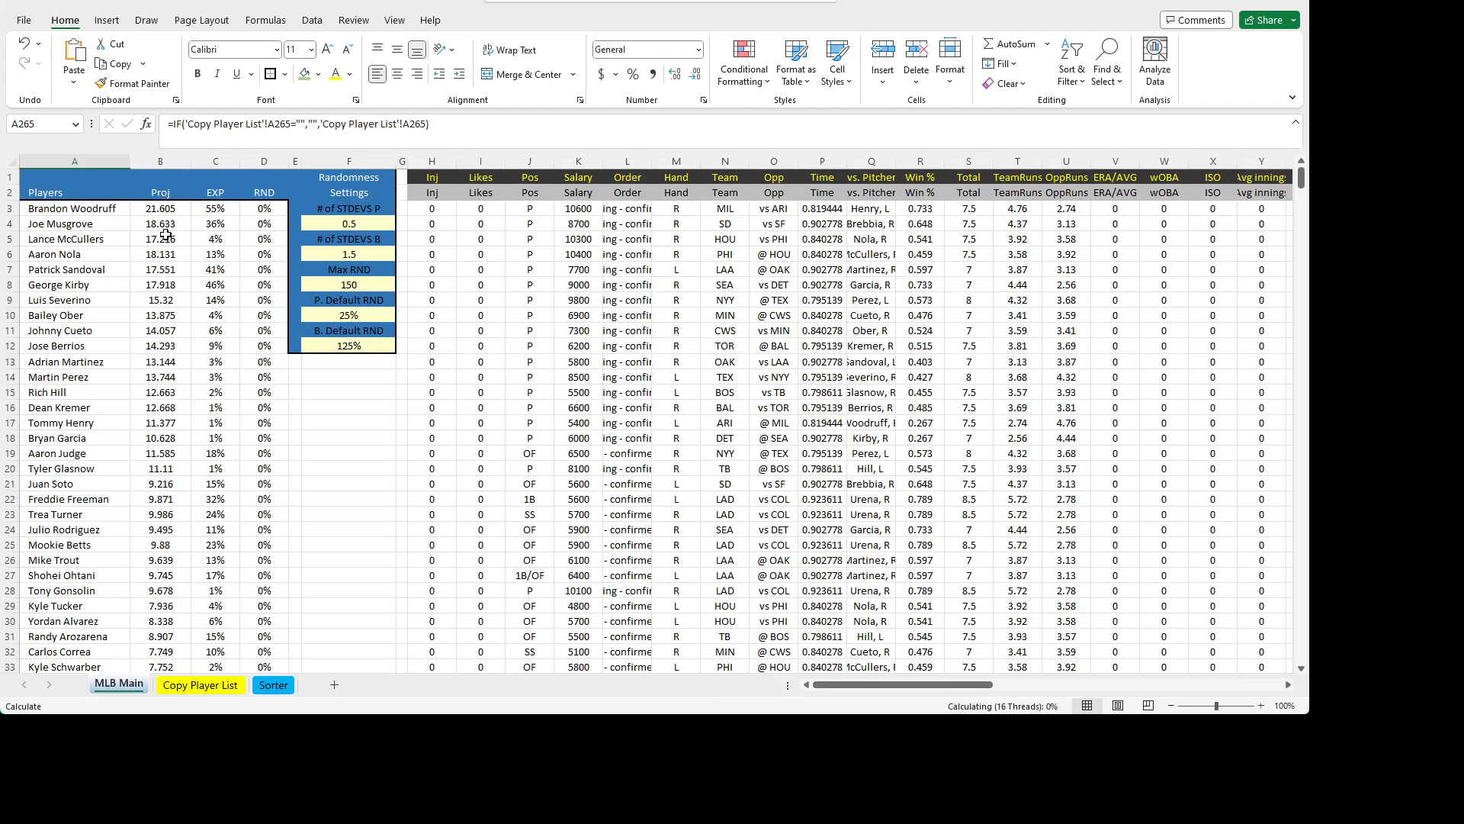
left_click_drag(914, 684, 1037, 686)
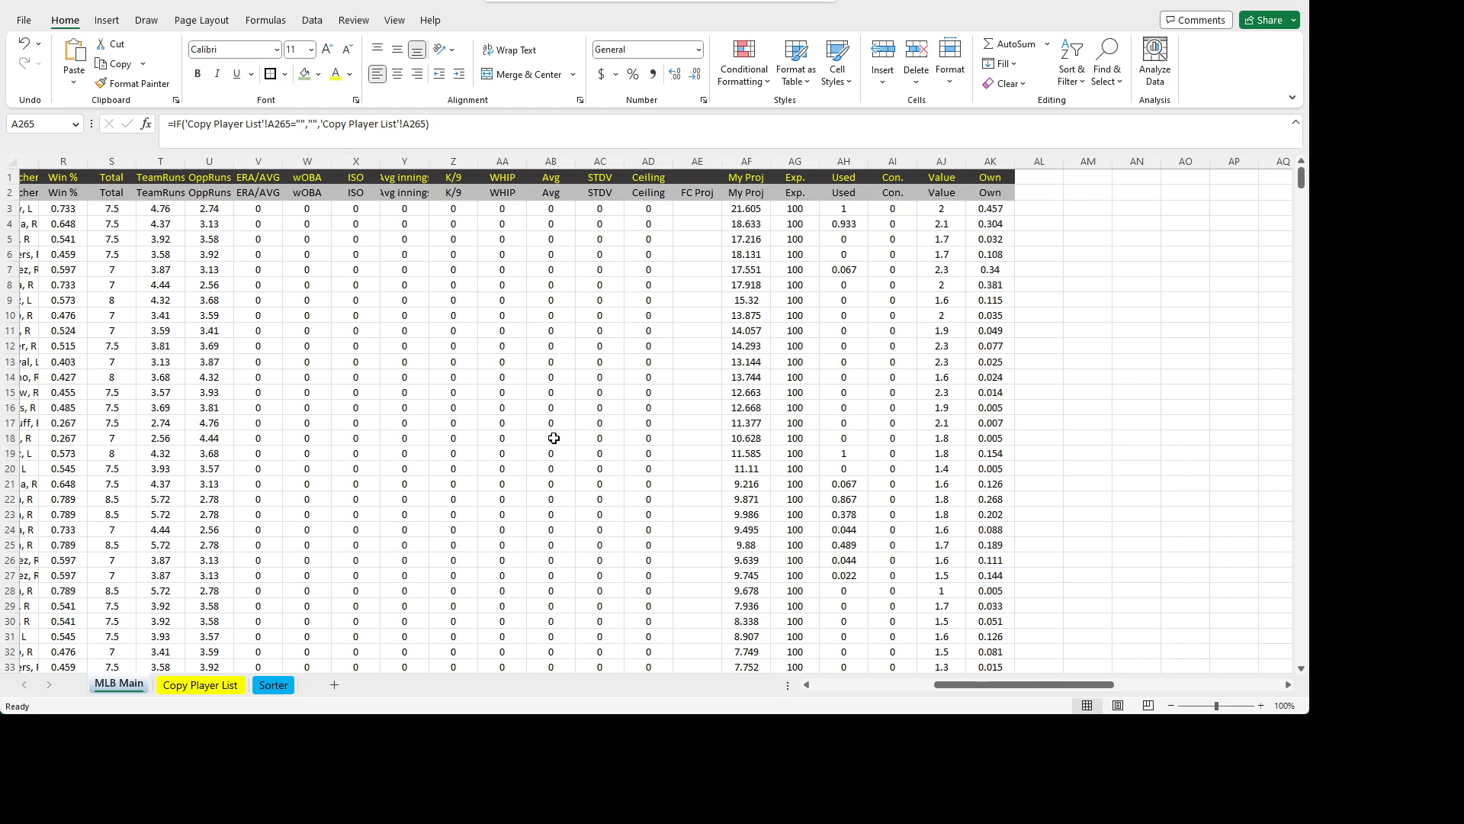
left_click(273, 685)
left_click(629, 209)
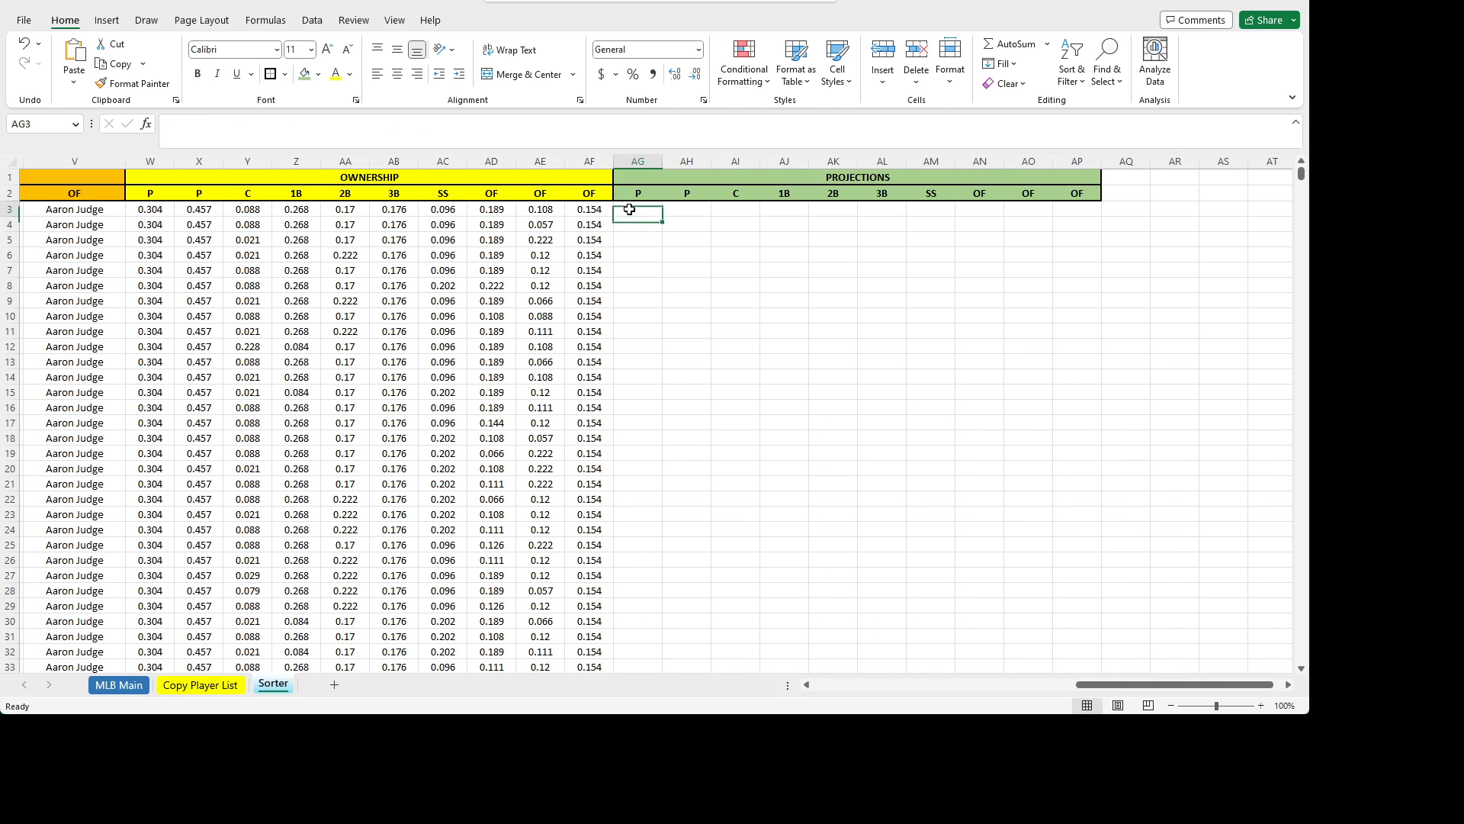
- Copy the text of the W3 ownership formula and enter it in AG3 with its M3 reference intact
left_click(154, 211)
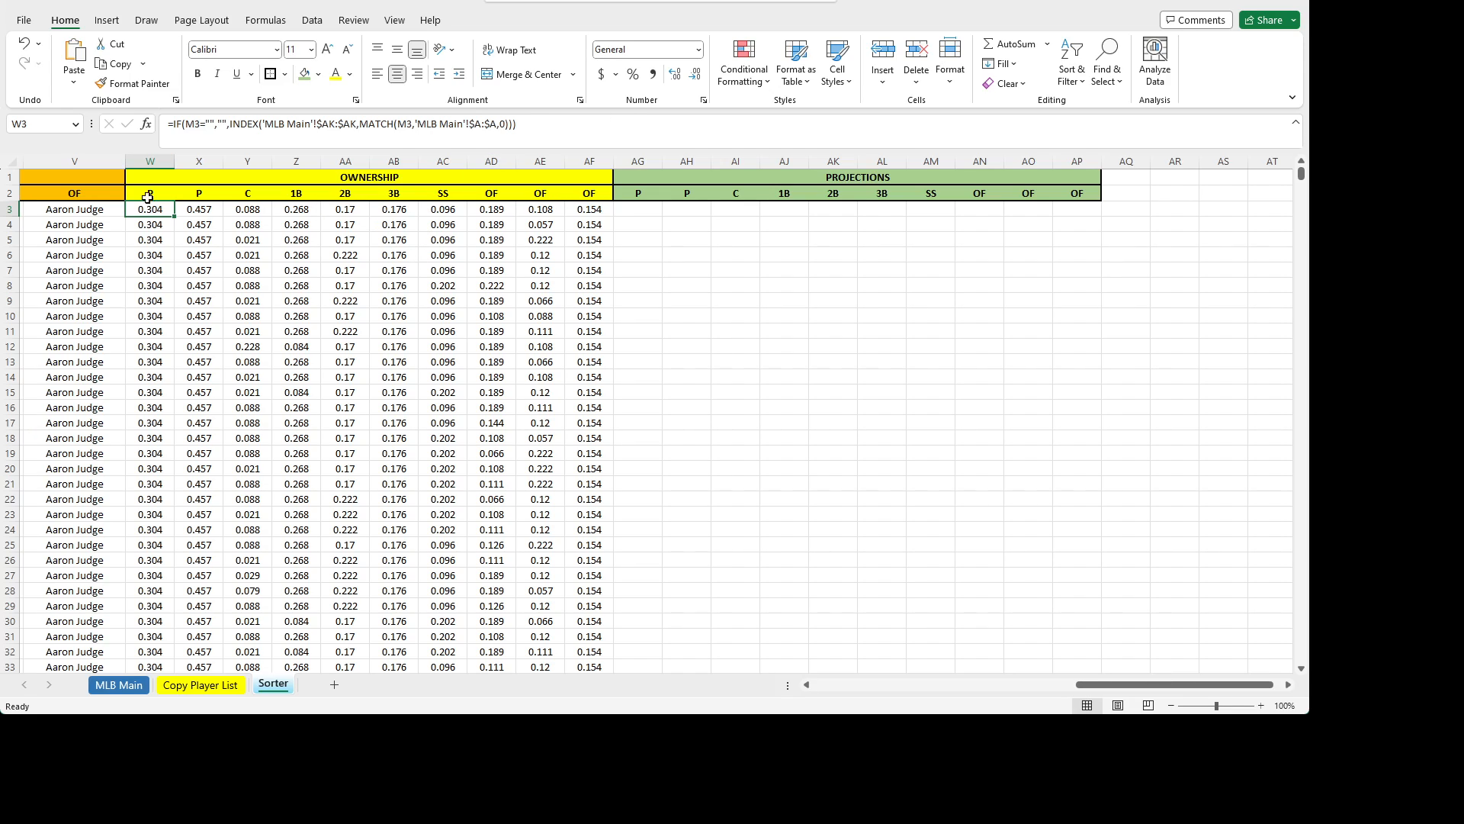
left_click(543, 118)
key("shift+Home")
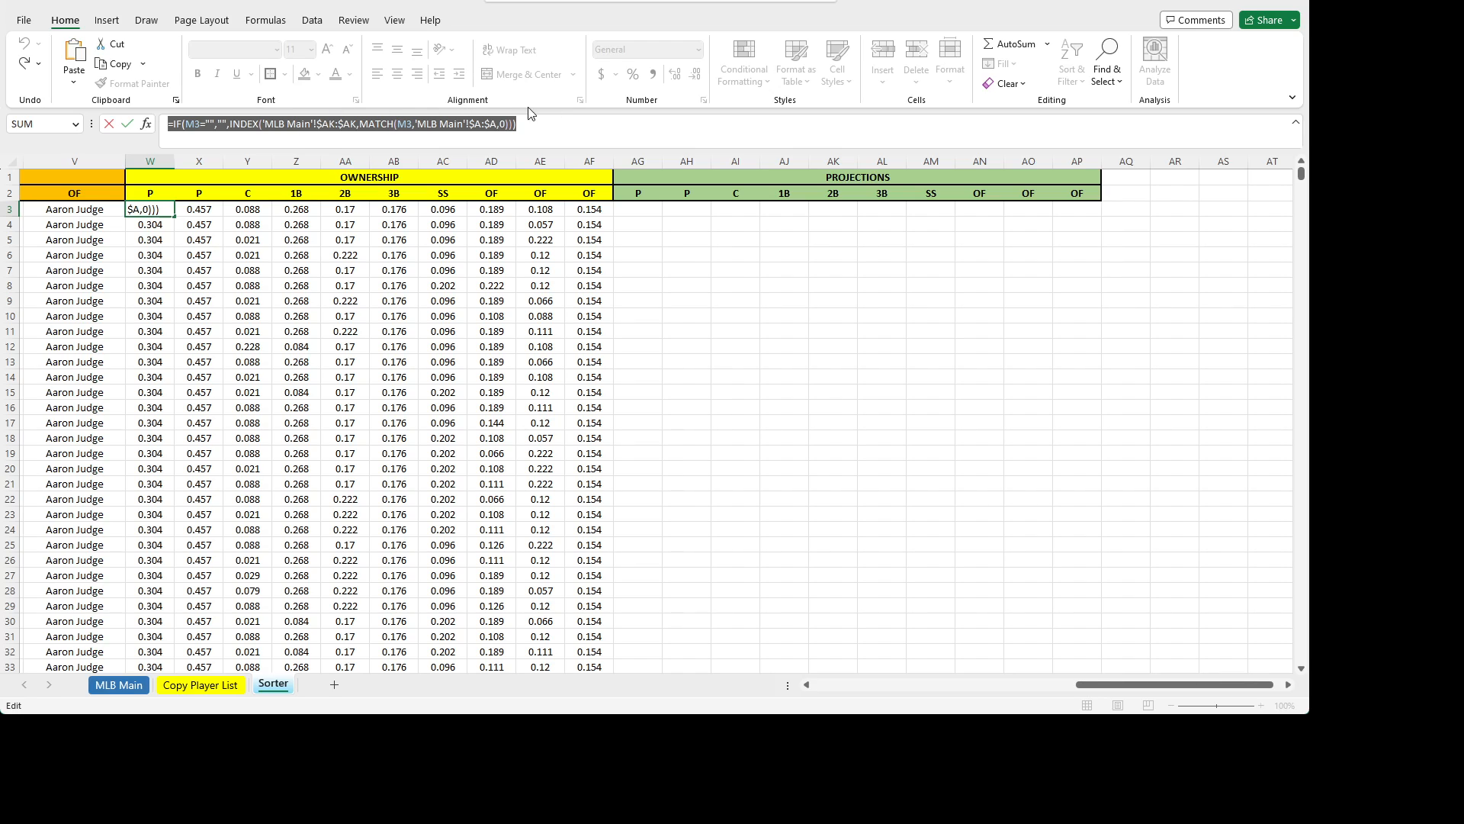
left_click(582, 134)
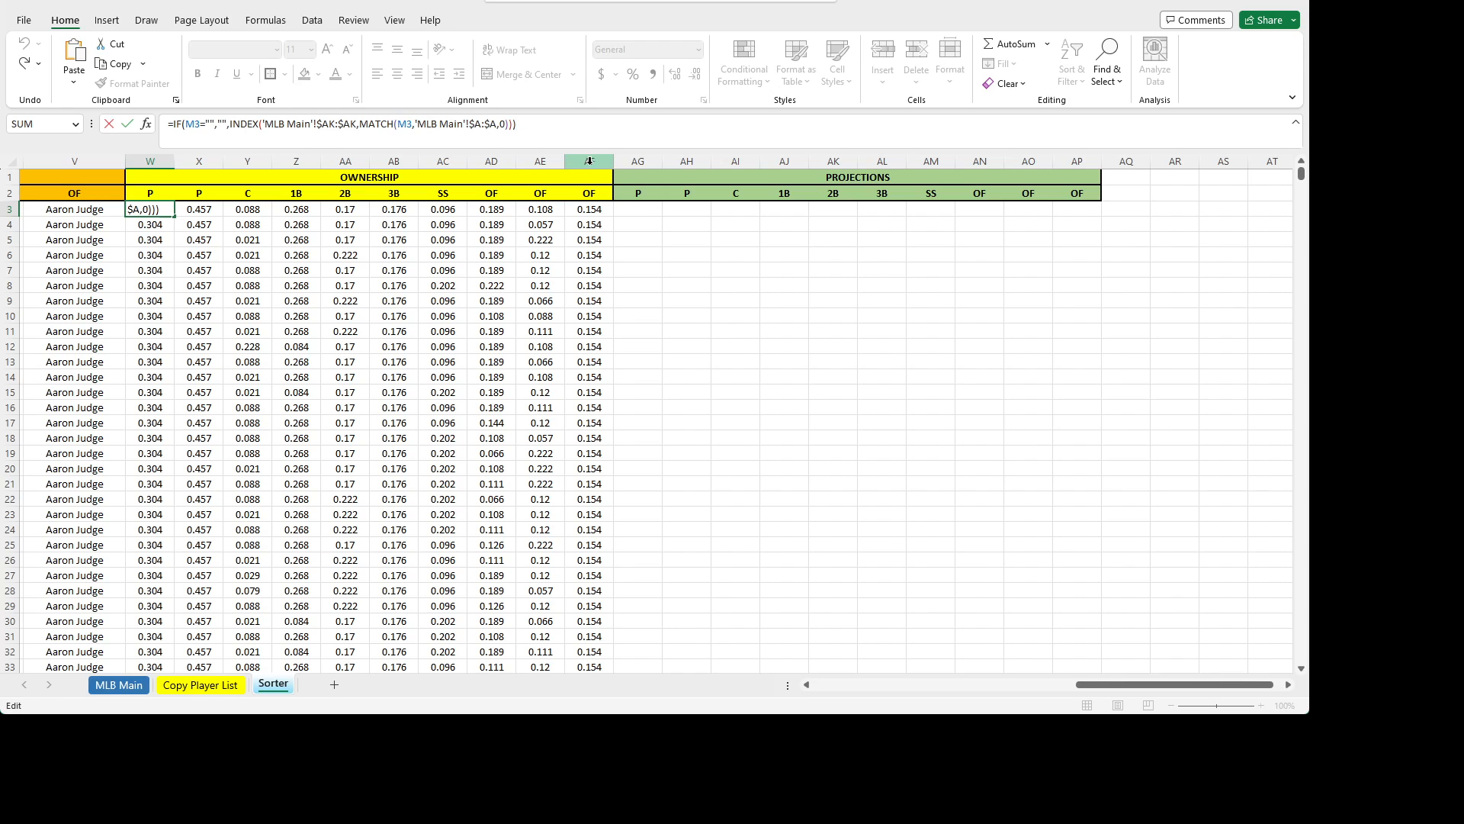
key("Return")
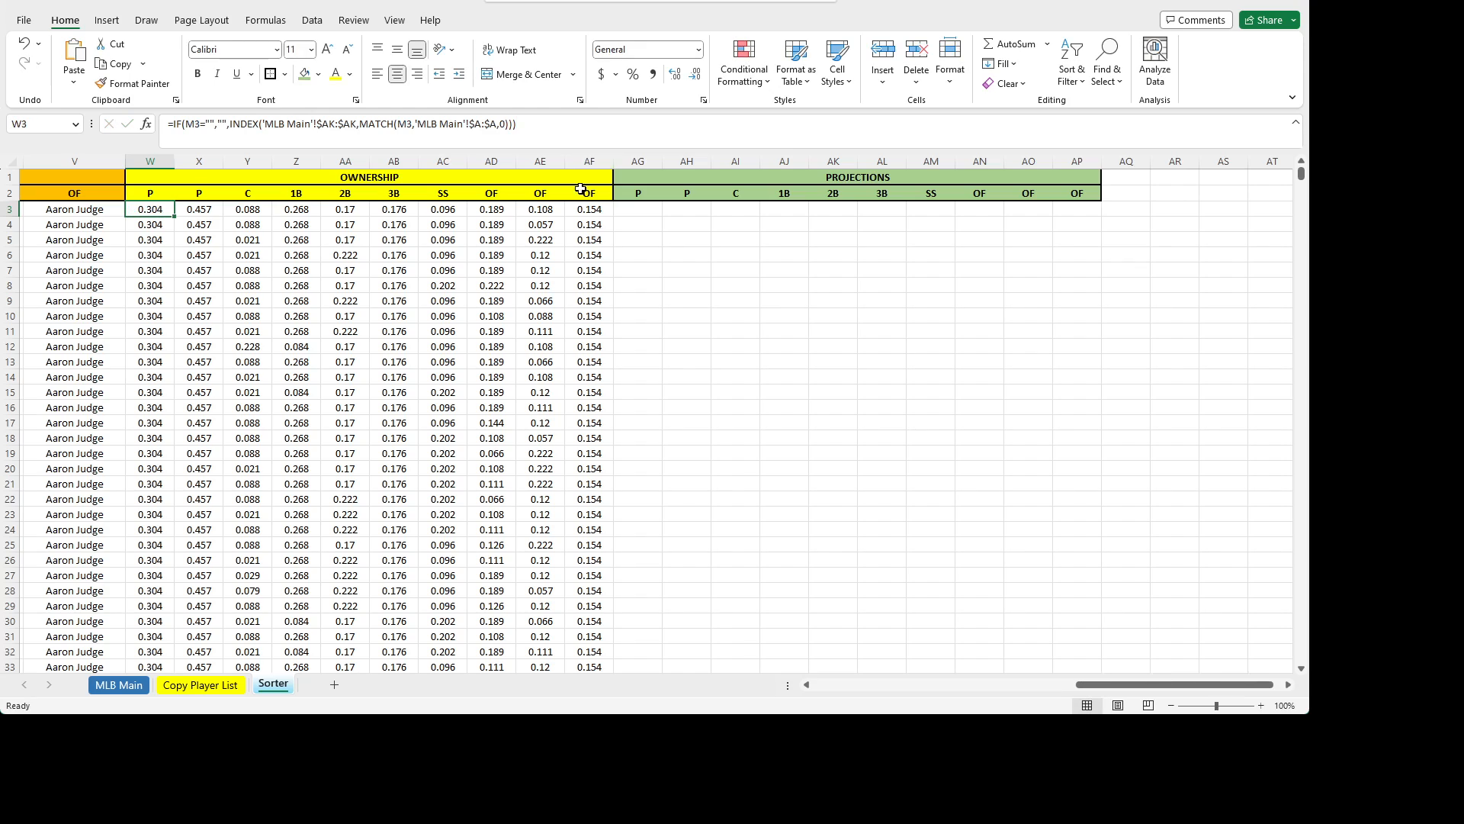
left_click(551, 225)
left_click(661, 244)
left_click(625, 209)
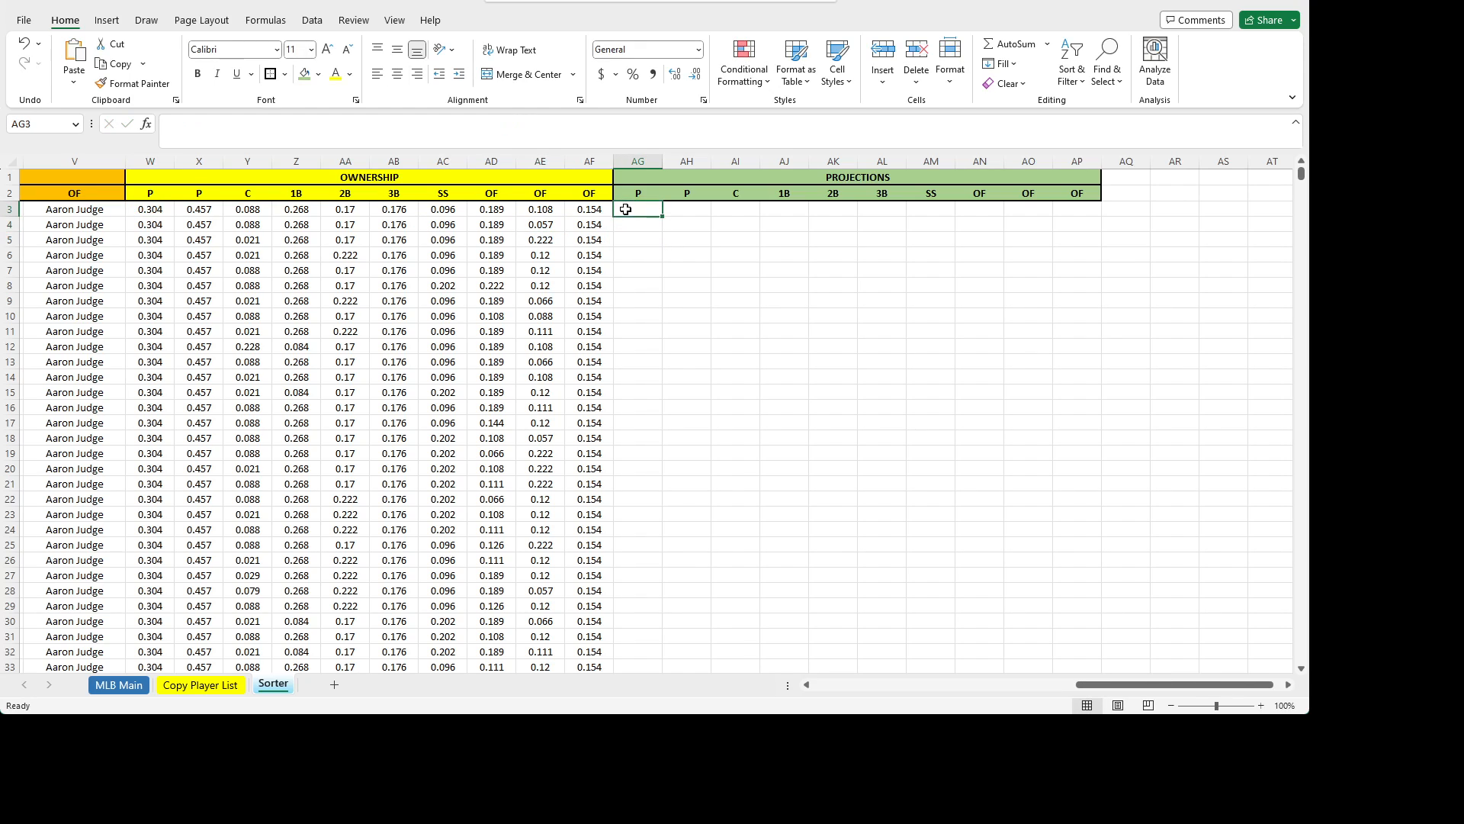
key("ctrl+v")
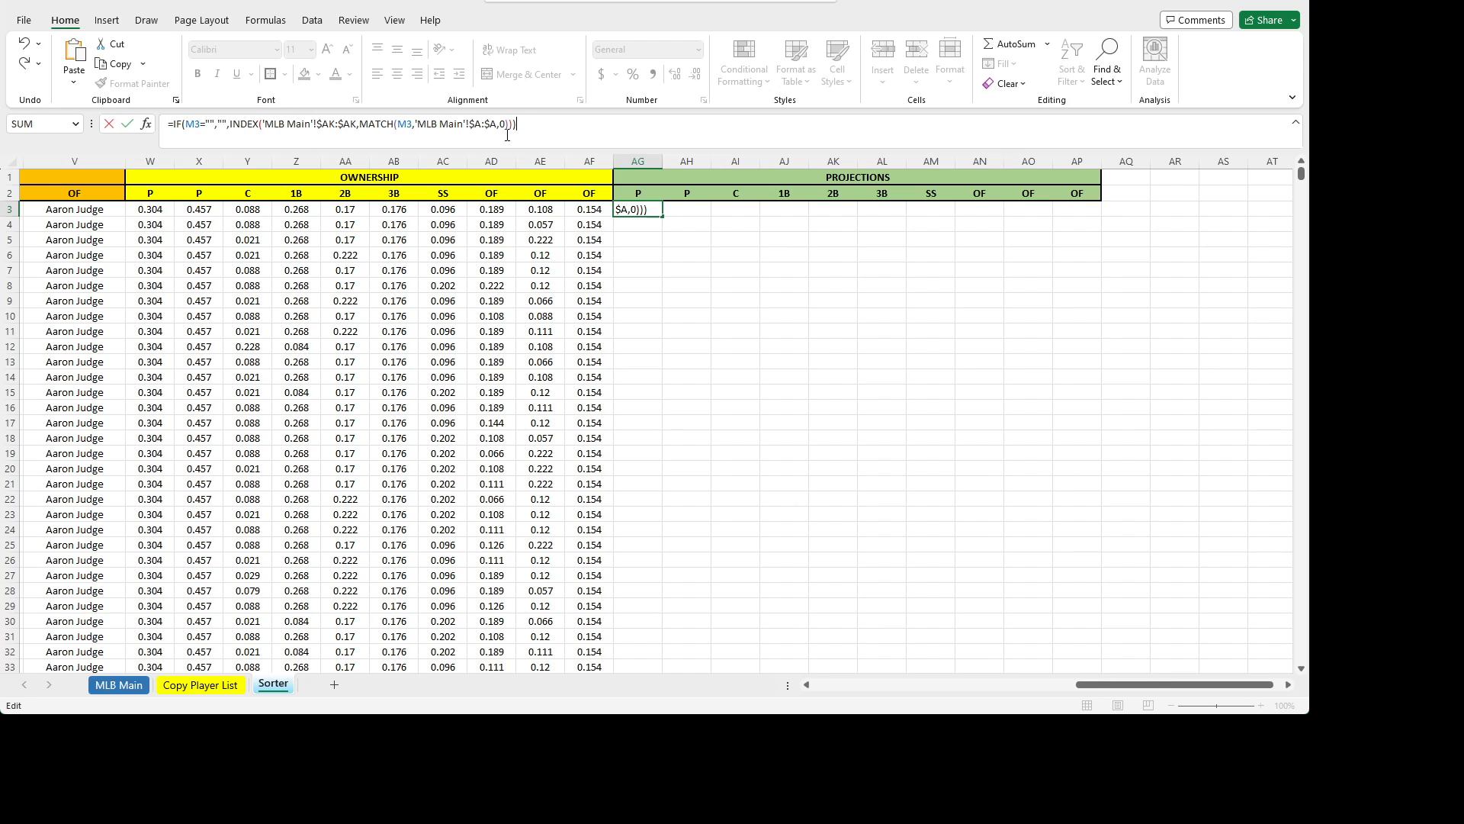
key("Return")
- Look over the ownership formulas along row 3 from X3 to AF3 and return to AG3
key("Up")
key("Left")
key("Left")
key("Left")
key("Left")
key("Left")
key("Left")
key("Left")
key("Left")
key("Left")
key("Right")
key("Right")
key("Right")
key("Right")
key("Right")
key("Right")
key("Right")
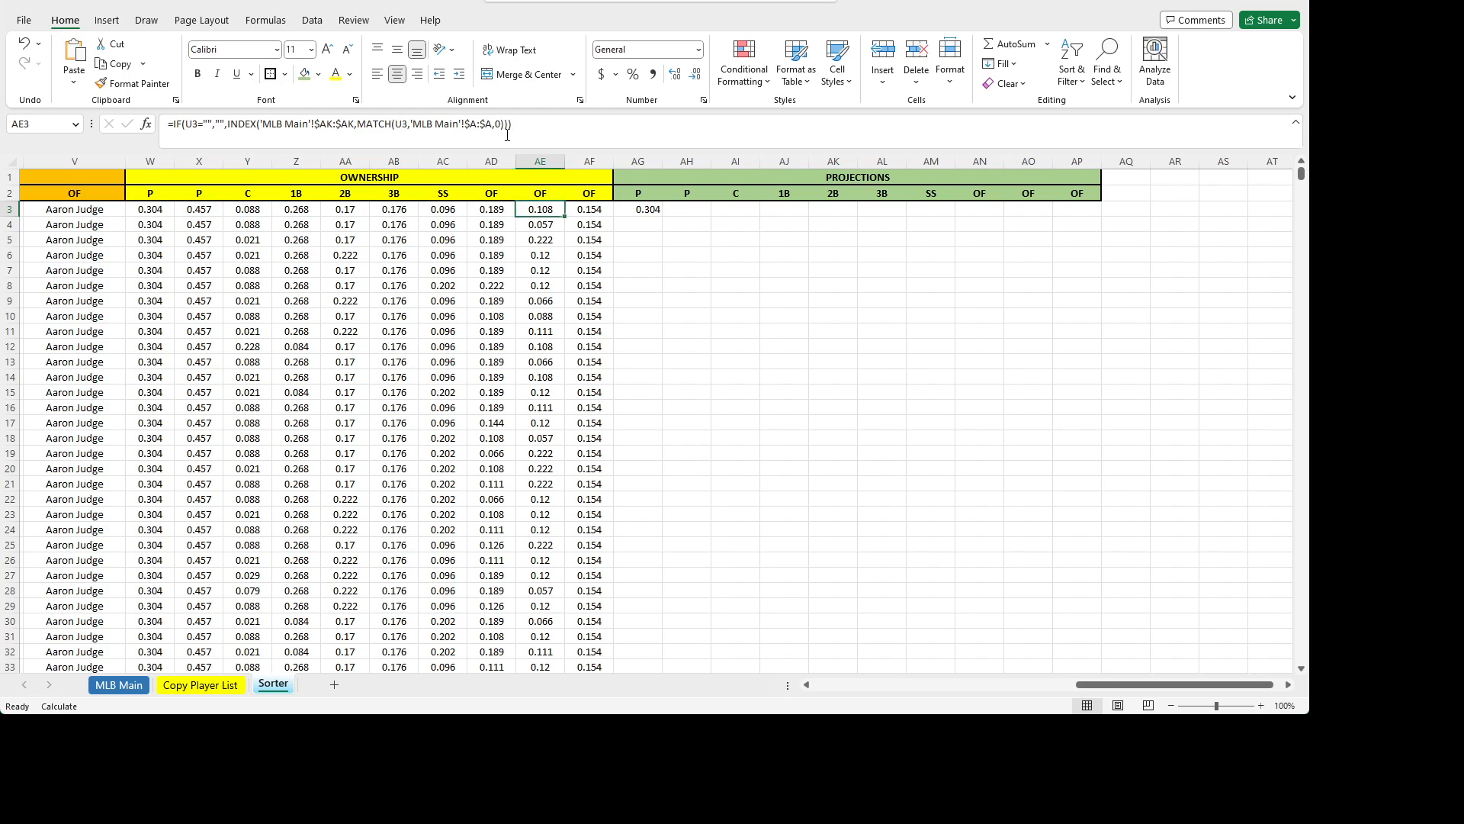
key("Right")
key("Right")
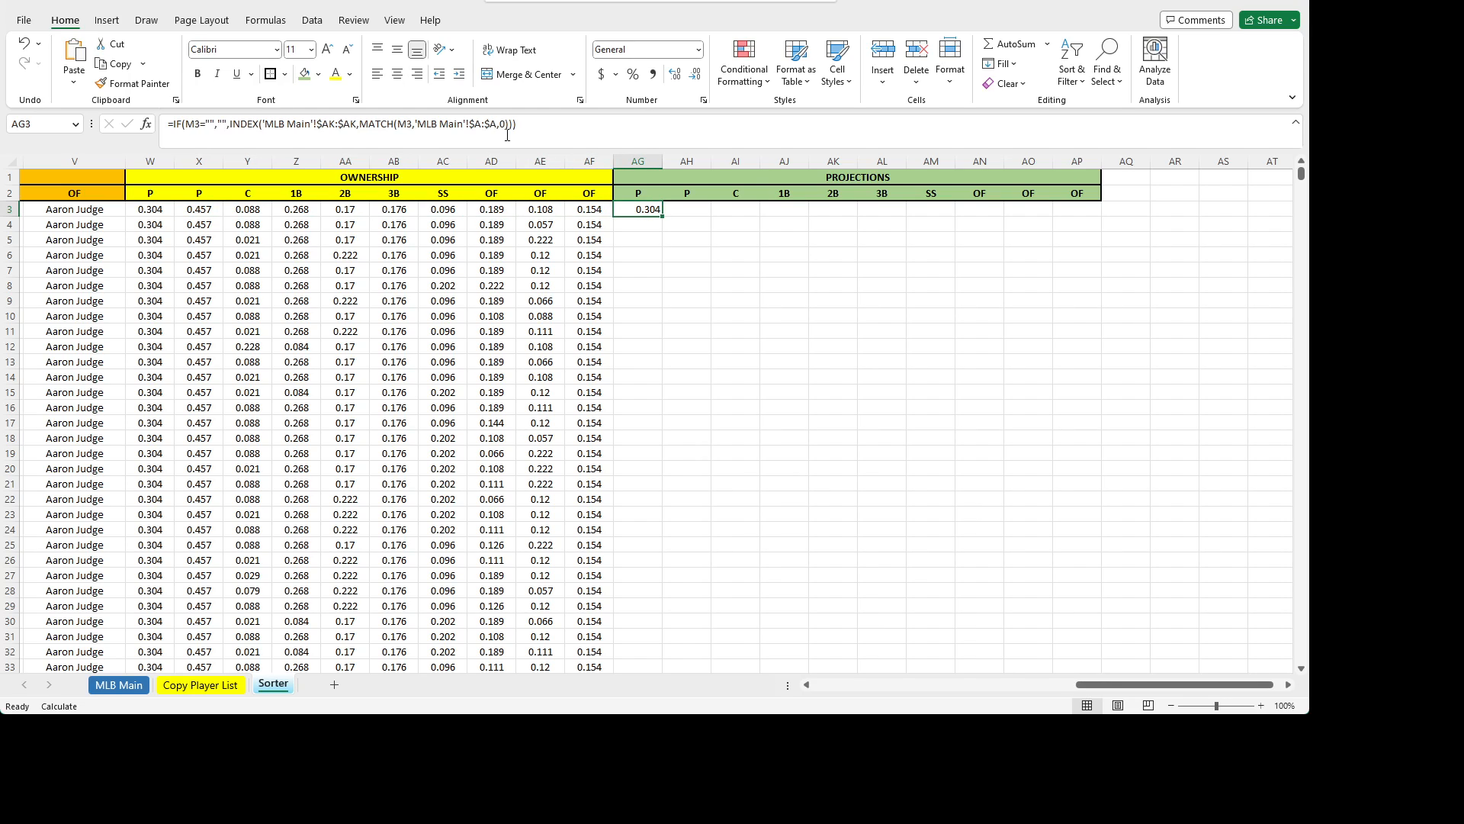
- Check the My Proj column on MLB Main and change the INDEX range in AG3 to $AF:$AF
left_click(118, 684)
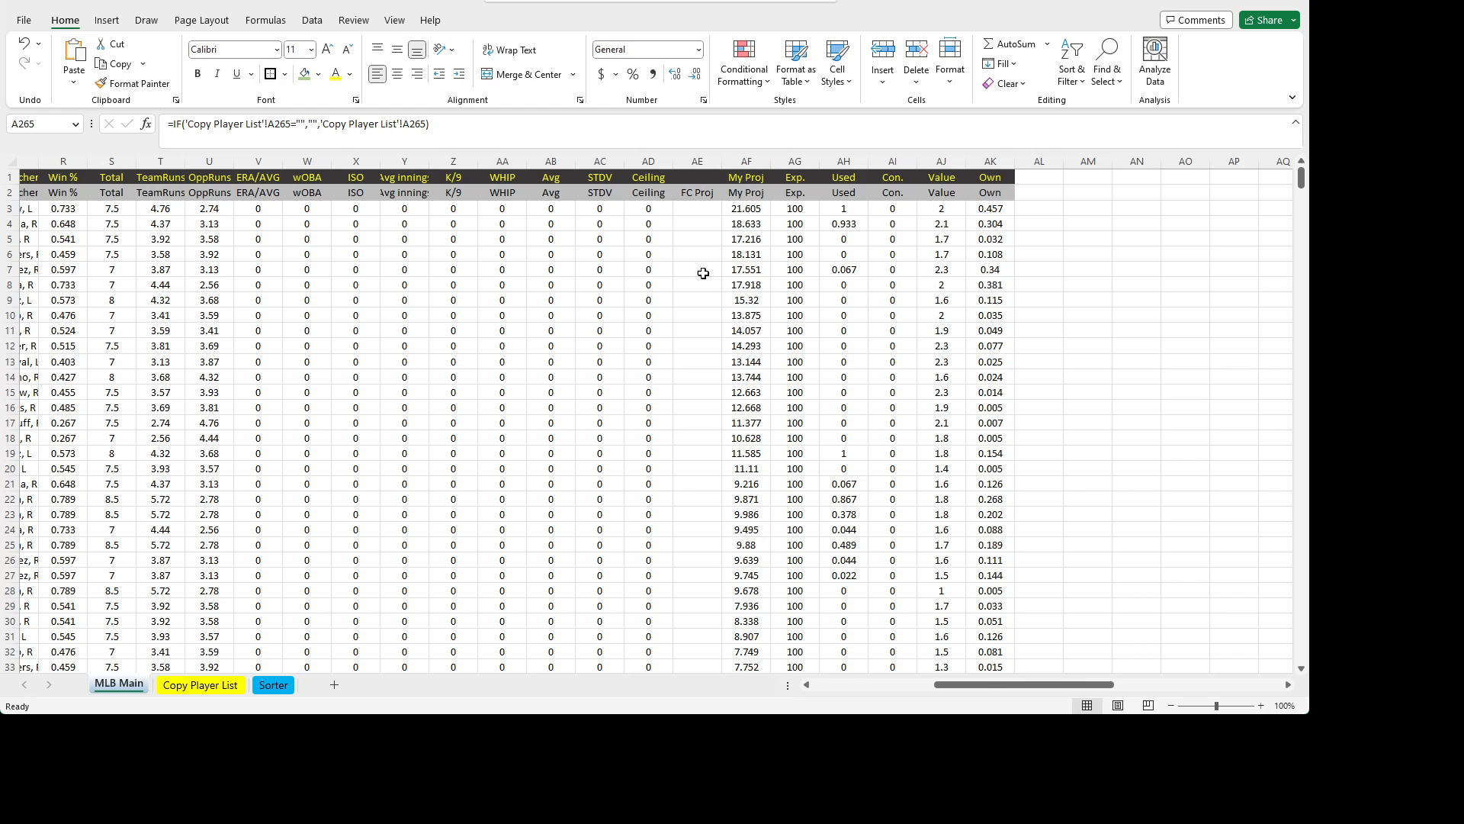
left_click(289, 685)
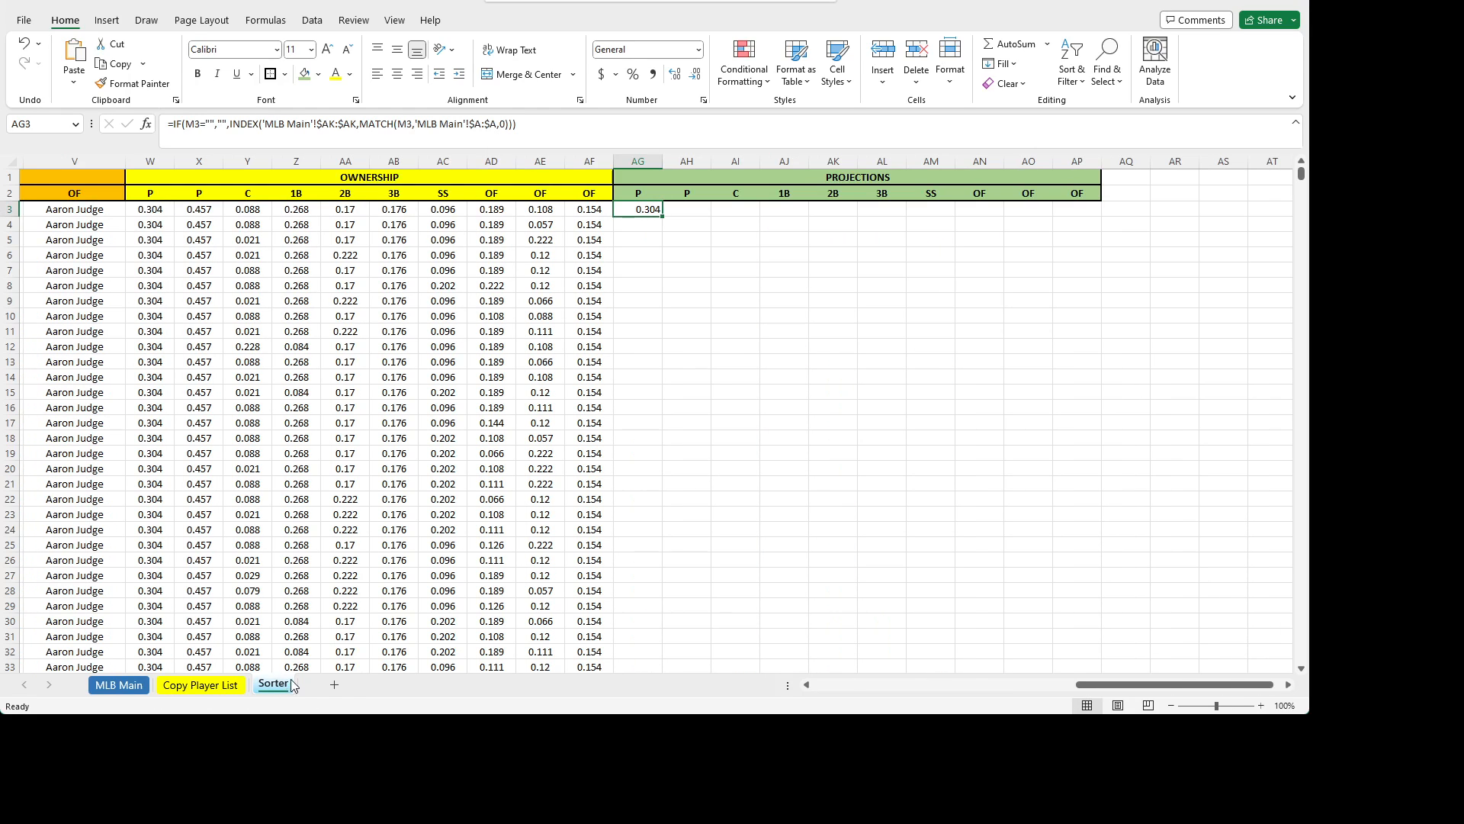
left_click(337, 125)
key("BackSpace")
type("F")
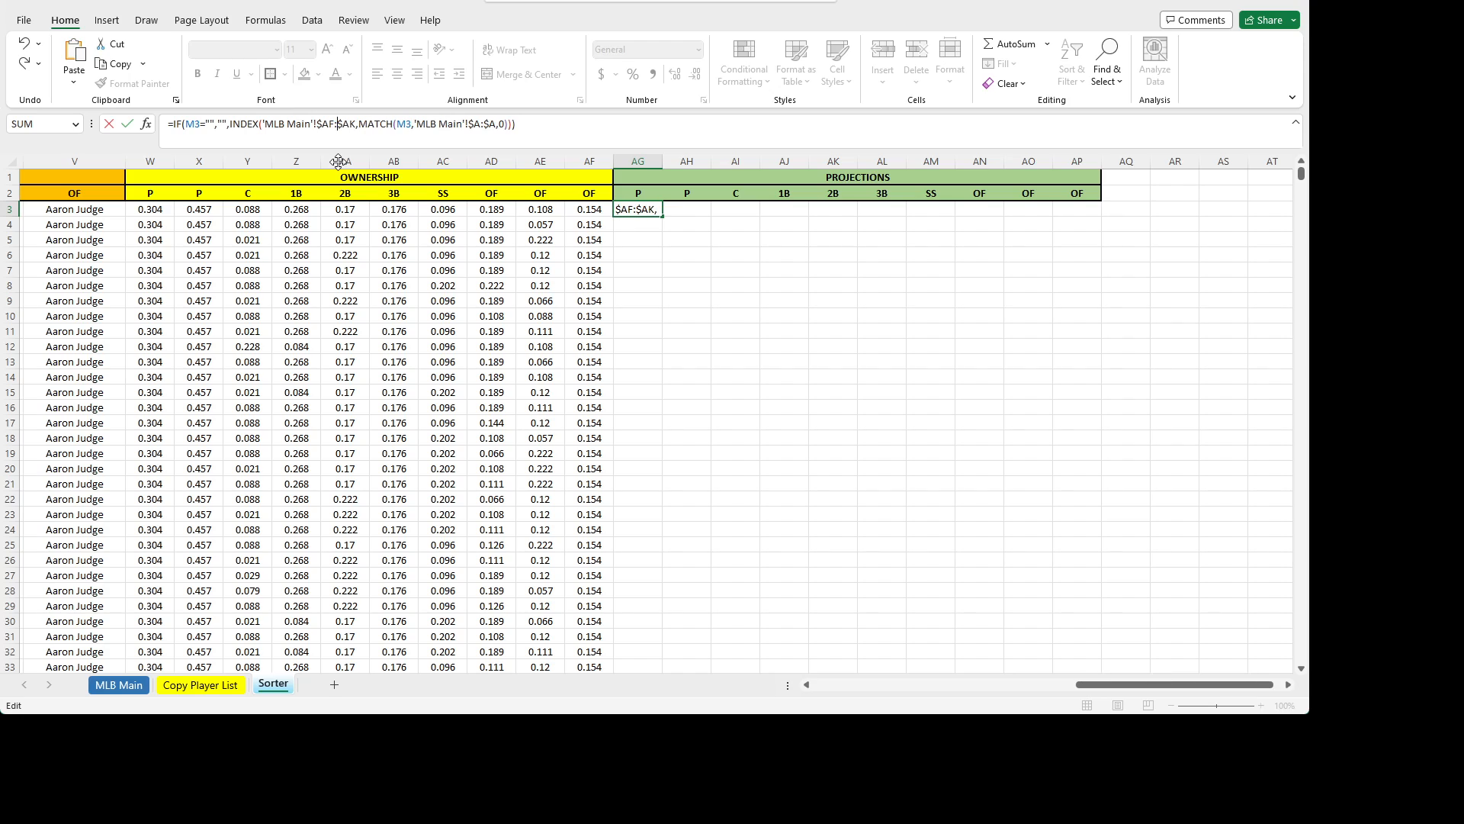
key("Right")
key("Right")
key("Right")
key("Right")
key("BackSpace")
type("F")
key("ctrl+Return")
- Copy the projection formula from AG3 across the remaining PROJECTIONS columns through AP3
key("ctrl+c")
key("shift+Right")
key("shift+Right")
key("shift+Right")
key("shift+Right")
key("shift+Right")
key("shift+Right")
key("shift+Right")
key("shift+Right")
key("shift+Right")
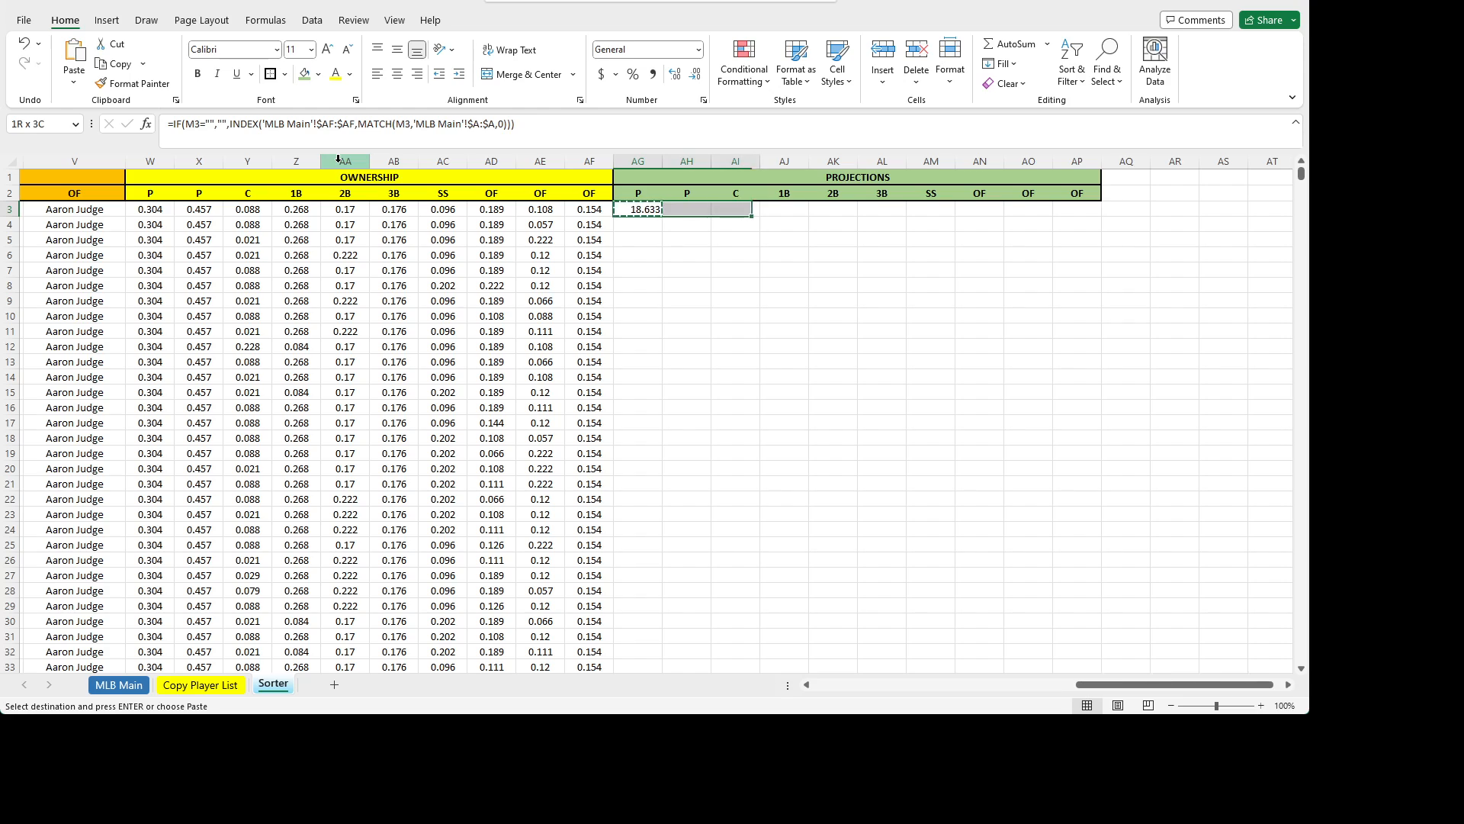
key("ctrl+v")
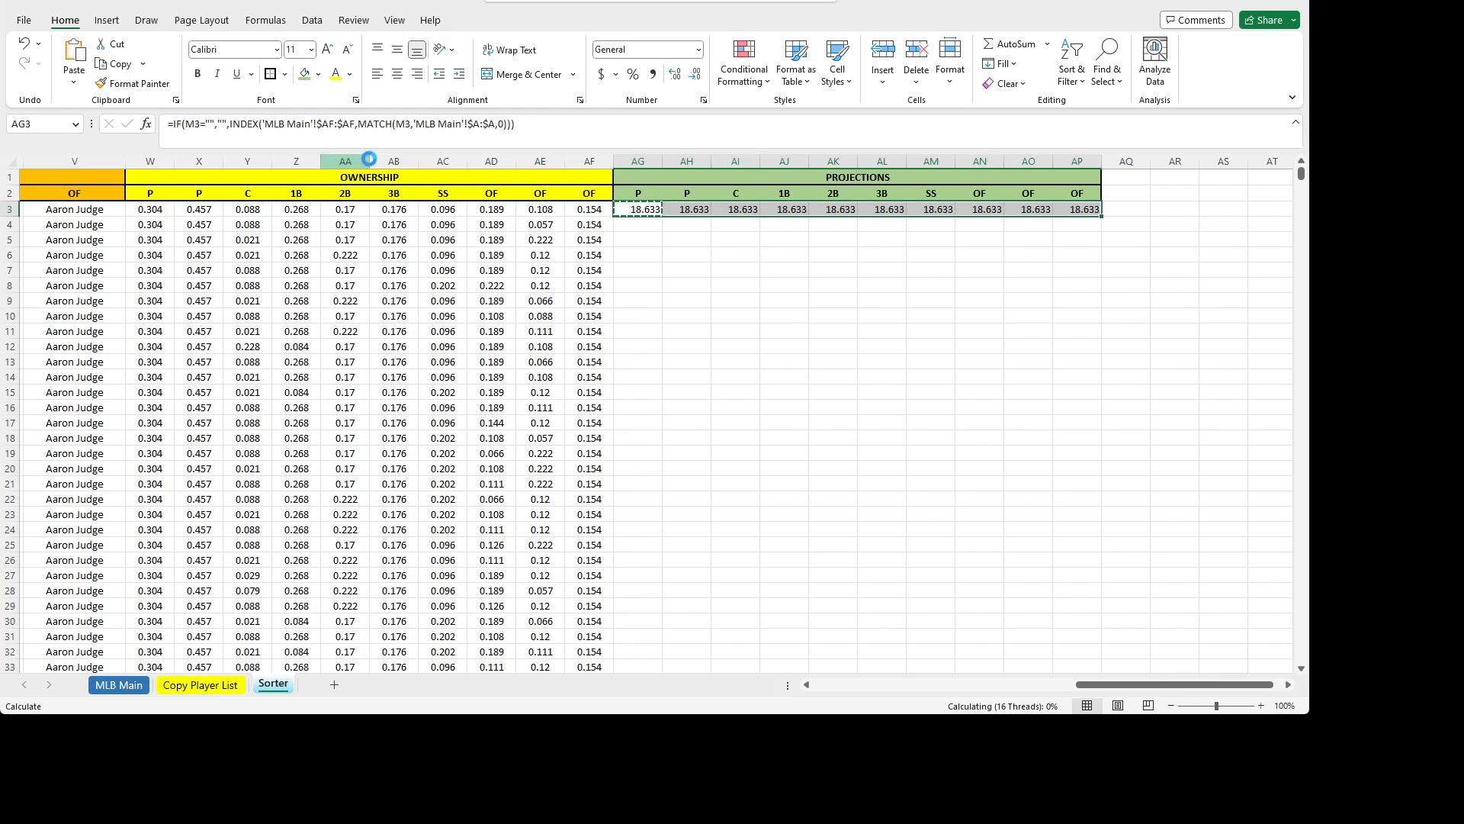
key("Escape")
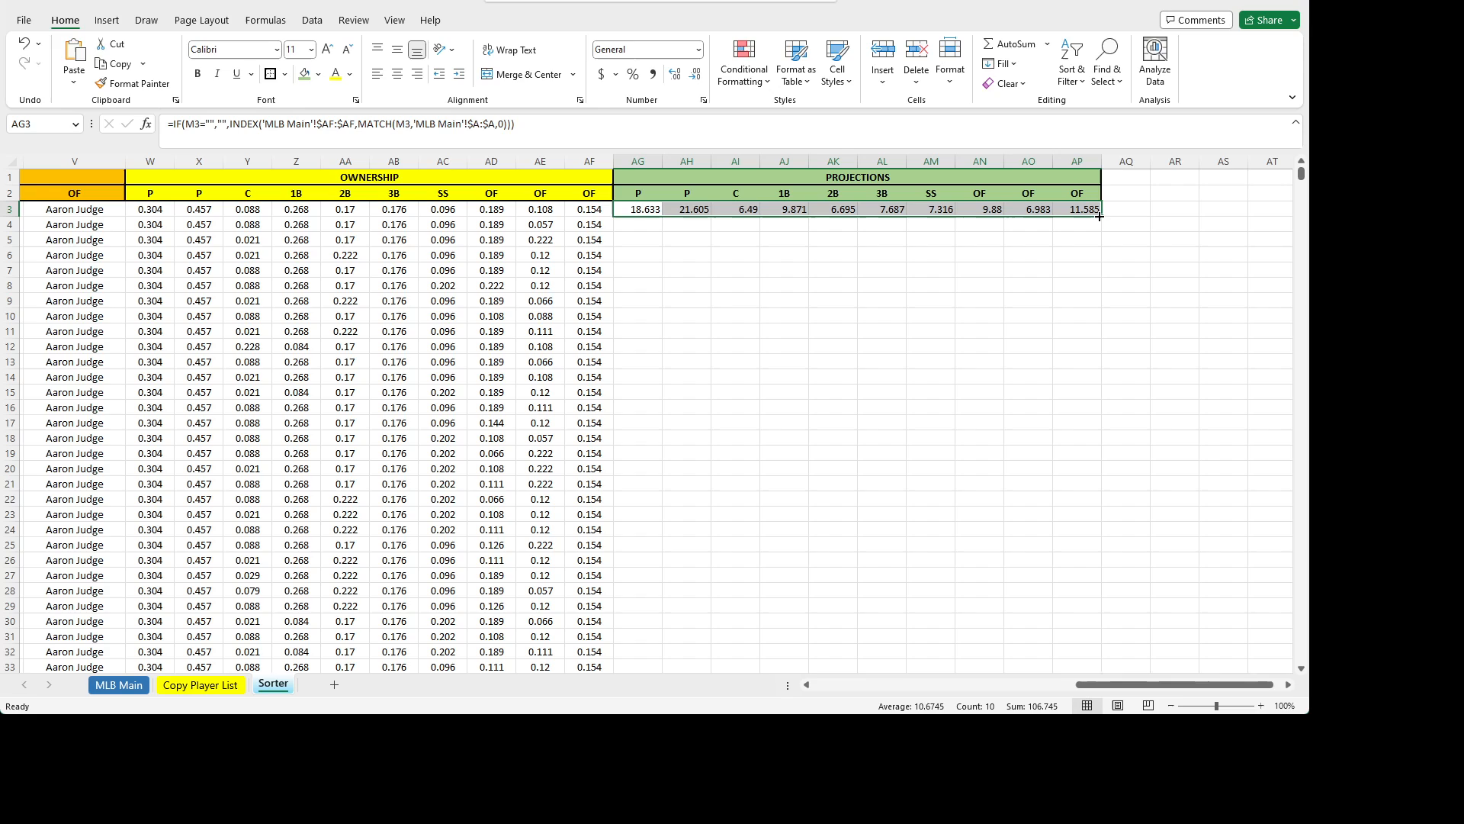
- Fill the AG3:AP3 projection formulas down alongside all lineup rows
double_click(1100, 217)
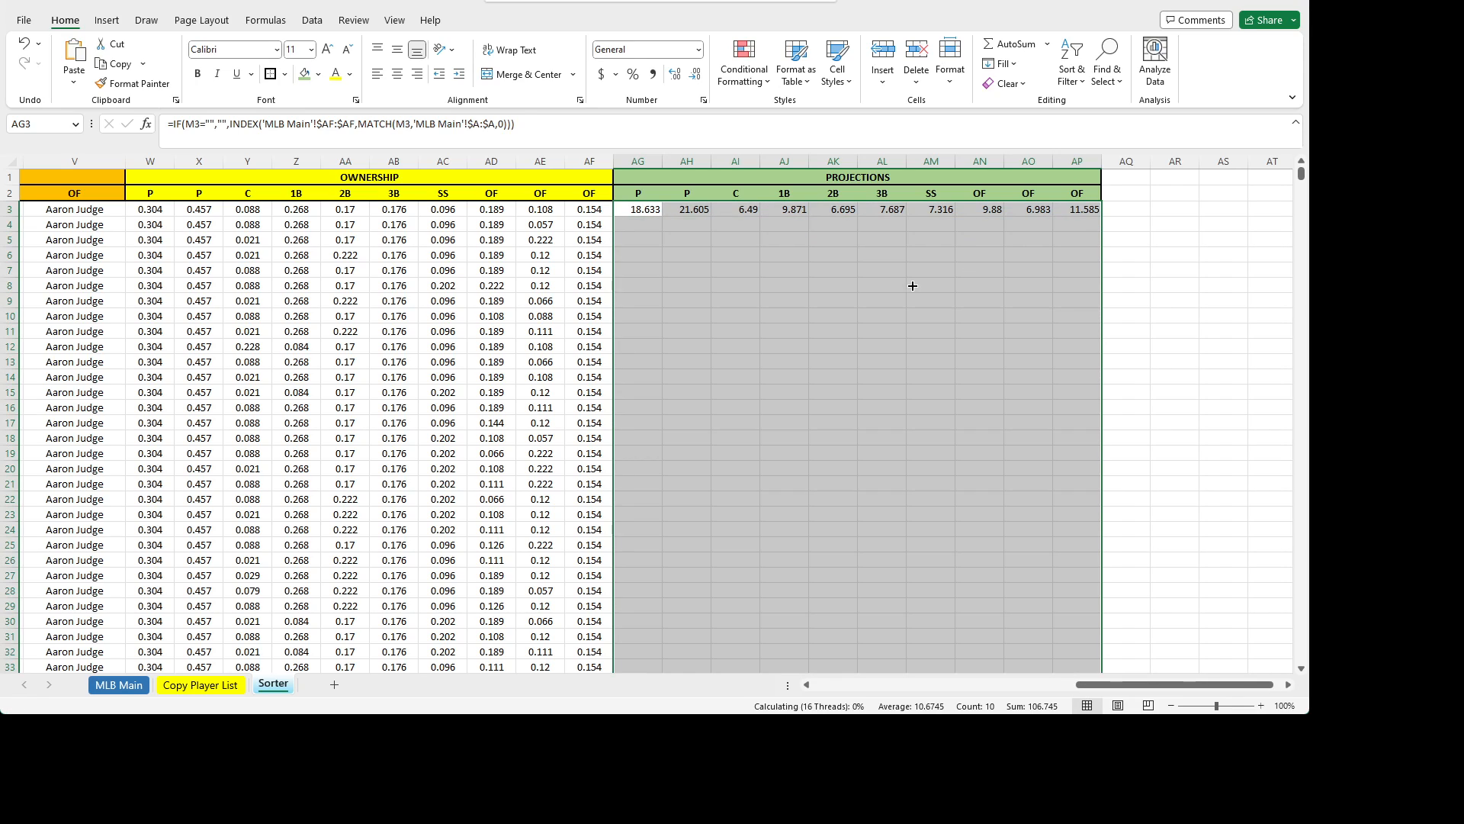
left_click(931, 285)
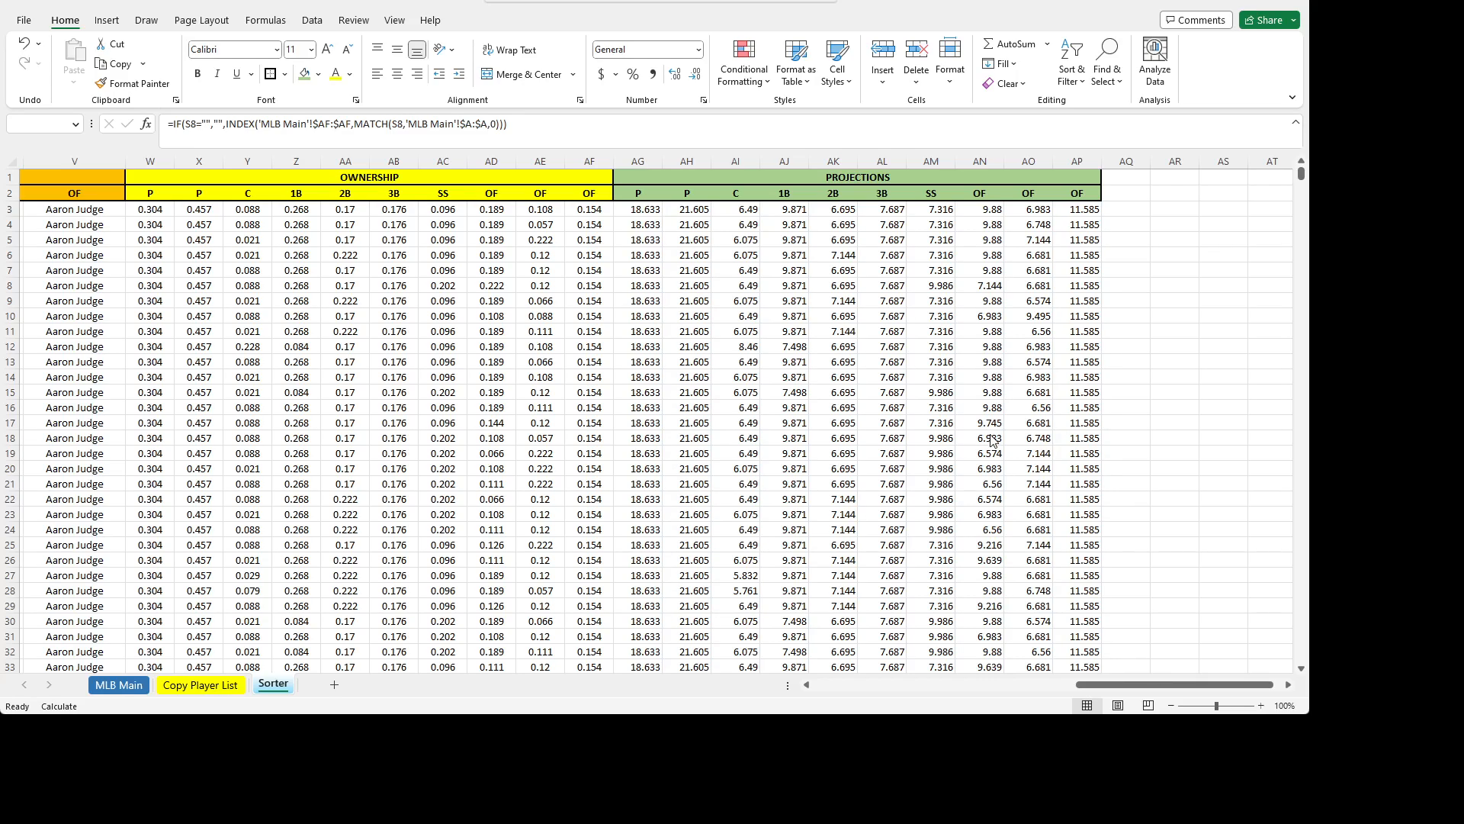
scroll(1219, 681, "right", 1)
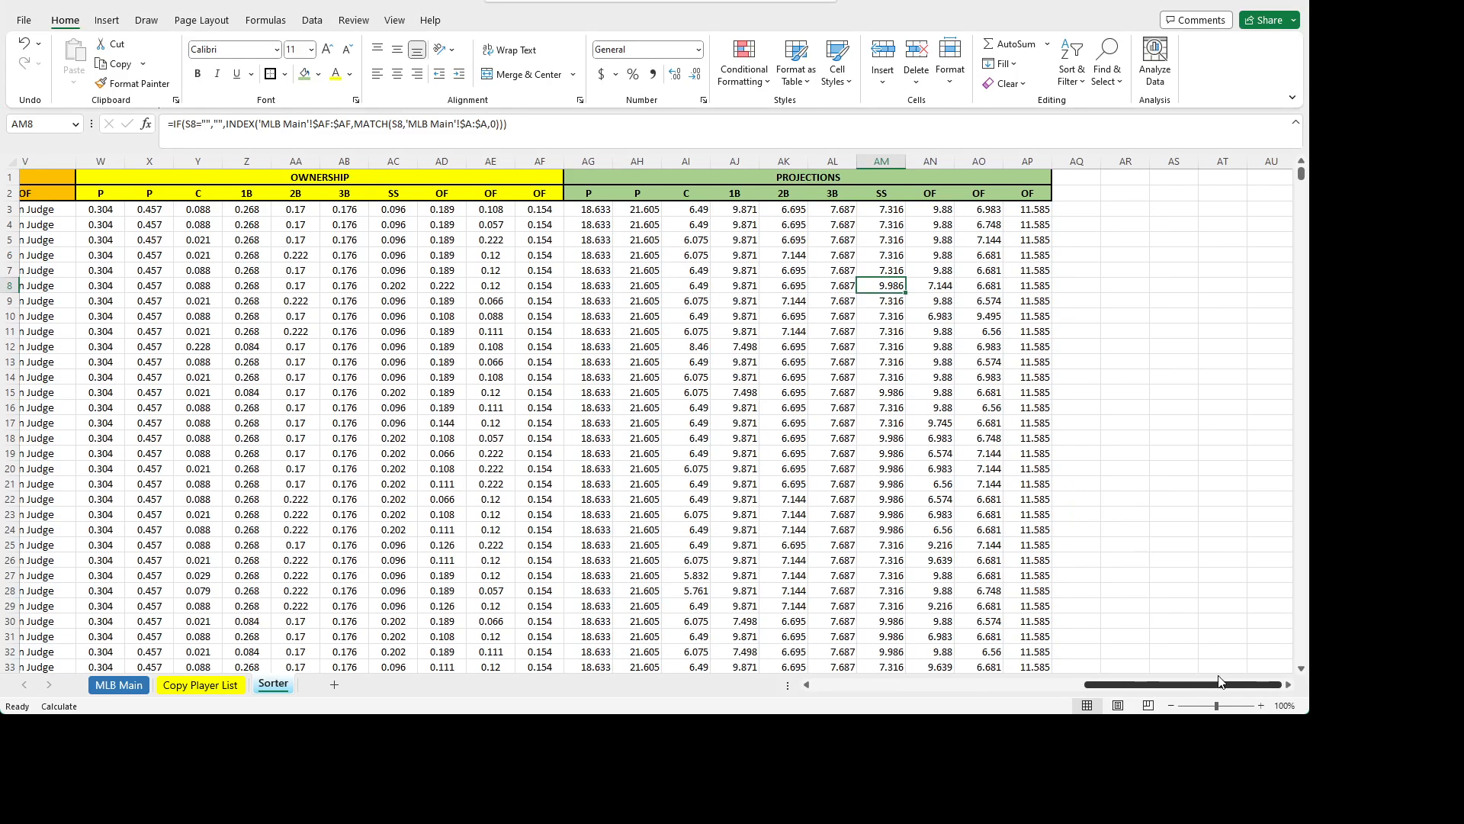
- Look over the game, projection and ownership columns on MLB Main and return to the Sorter sheet
left_click(135, 686)
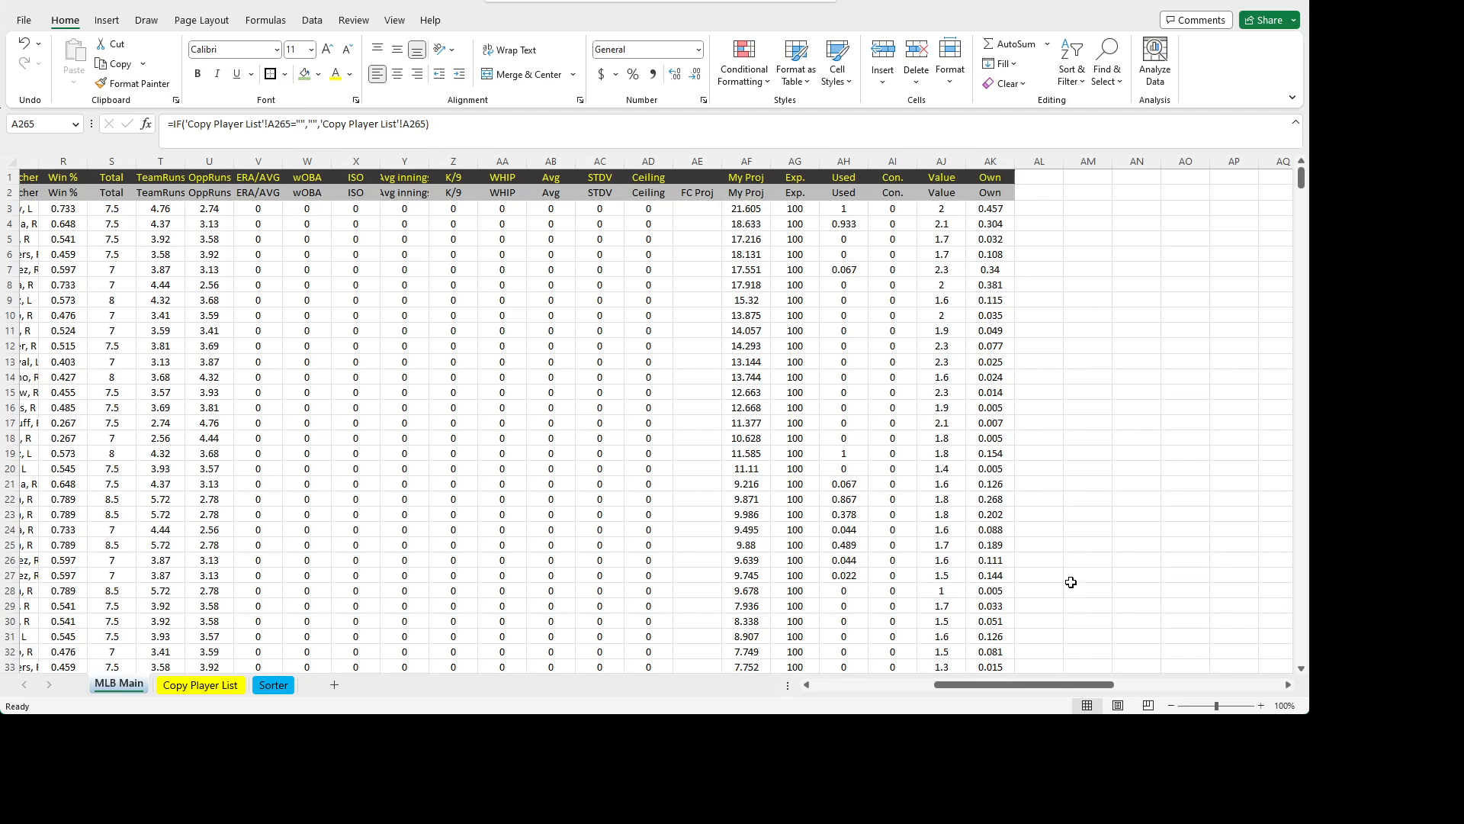
left_click_drag(1034, 687, 967, 703)
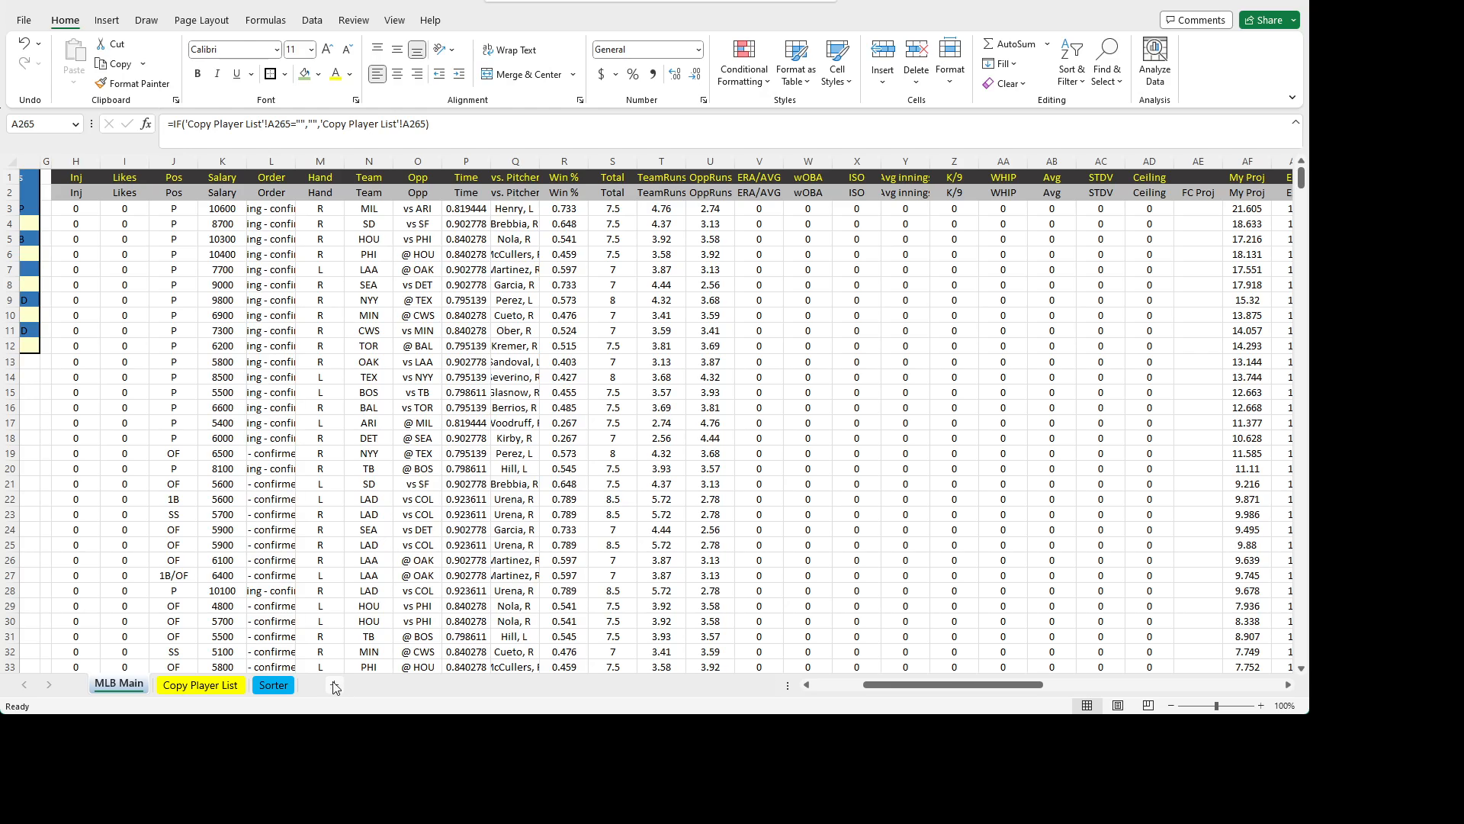
left_click(282, 686)
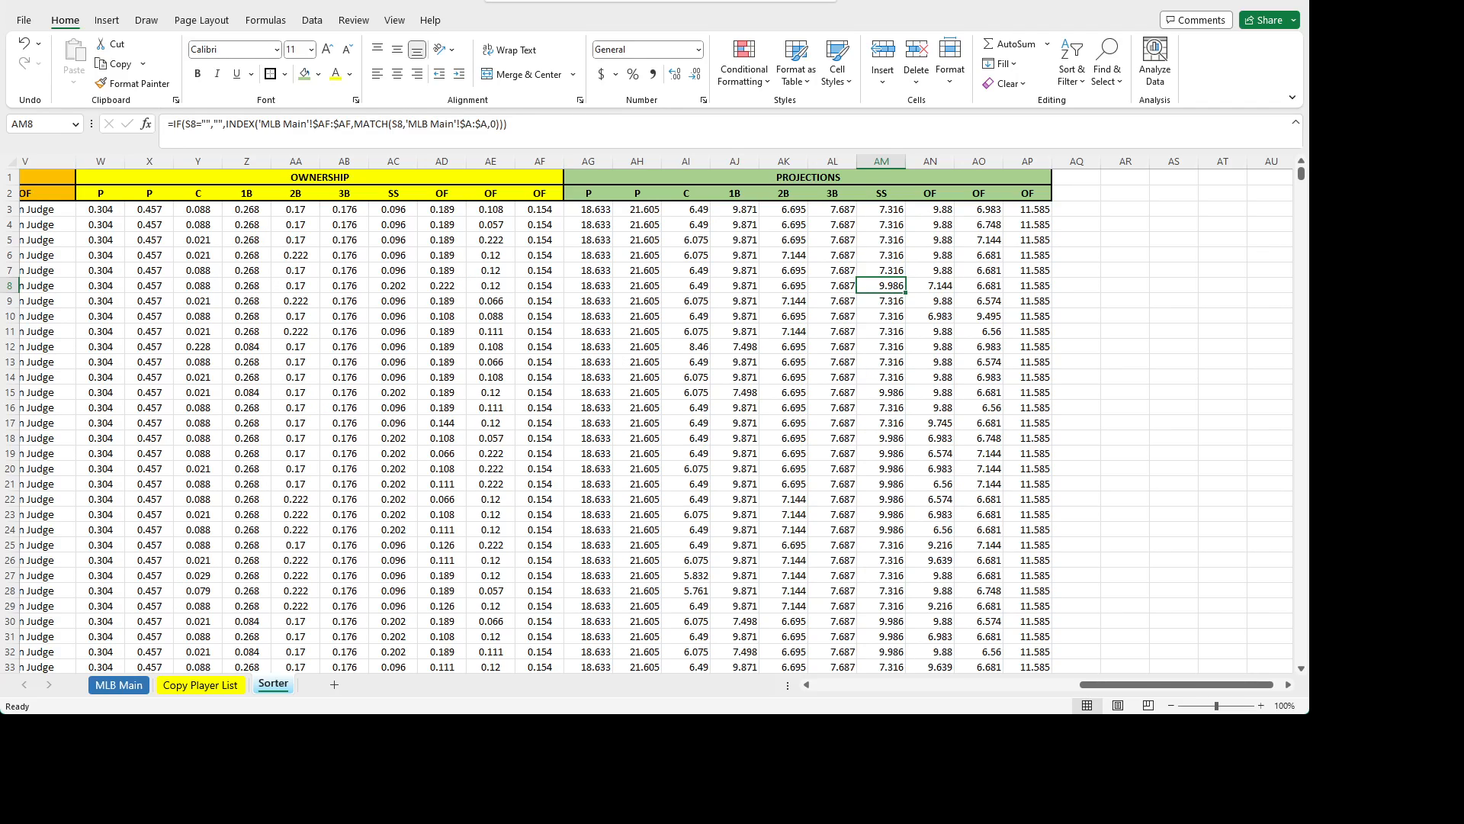
- Copy the team cells H3:H20 on Copy Player List and add a new worksheet placed after Sorter
left_click(192, 684)
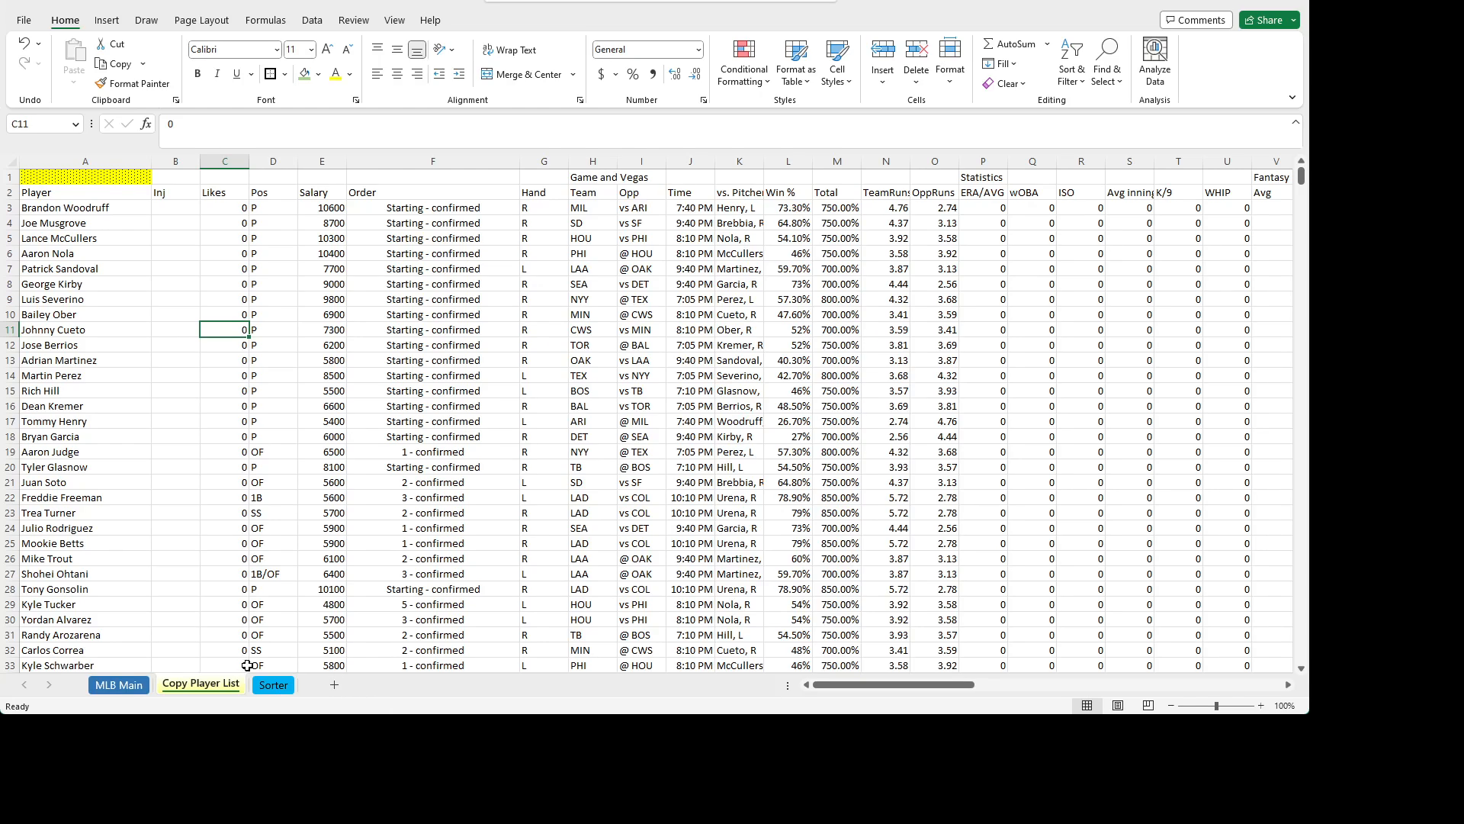
left_click(74, 209)
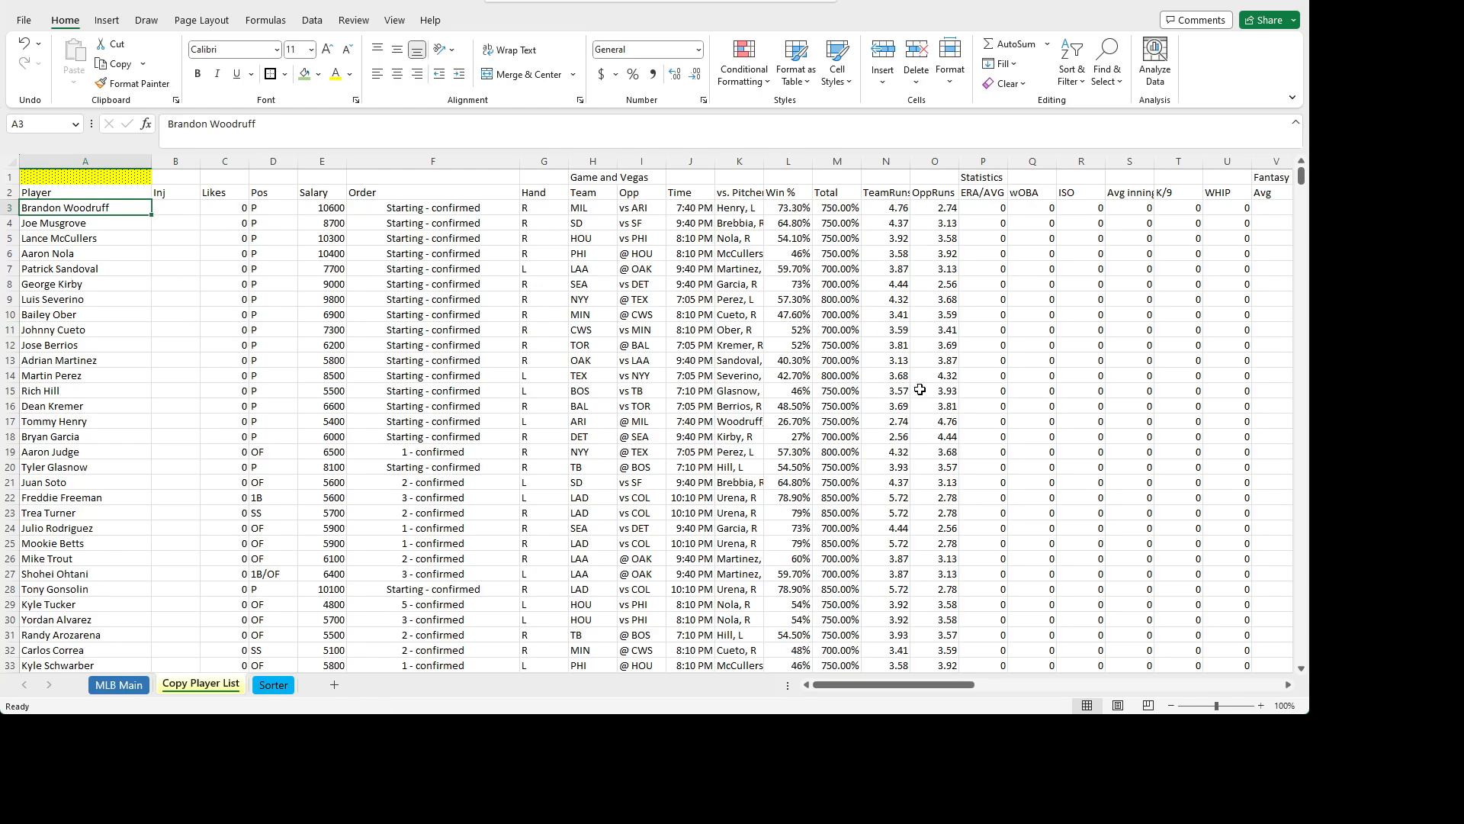
left_click_drag(592, 208, 584, 459)
key("ctrl+c")
left_click(336, 685)
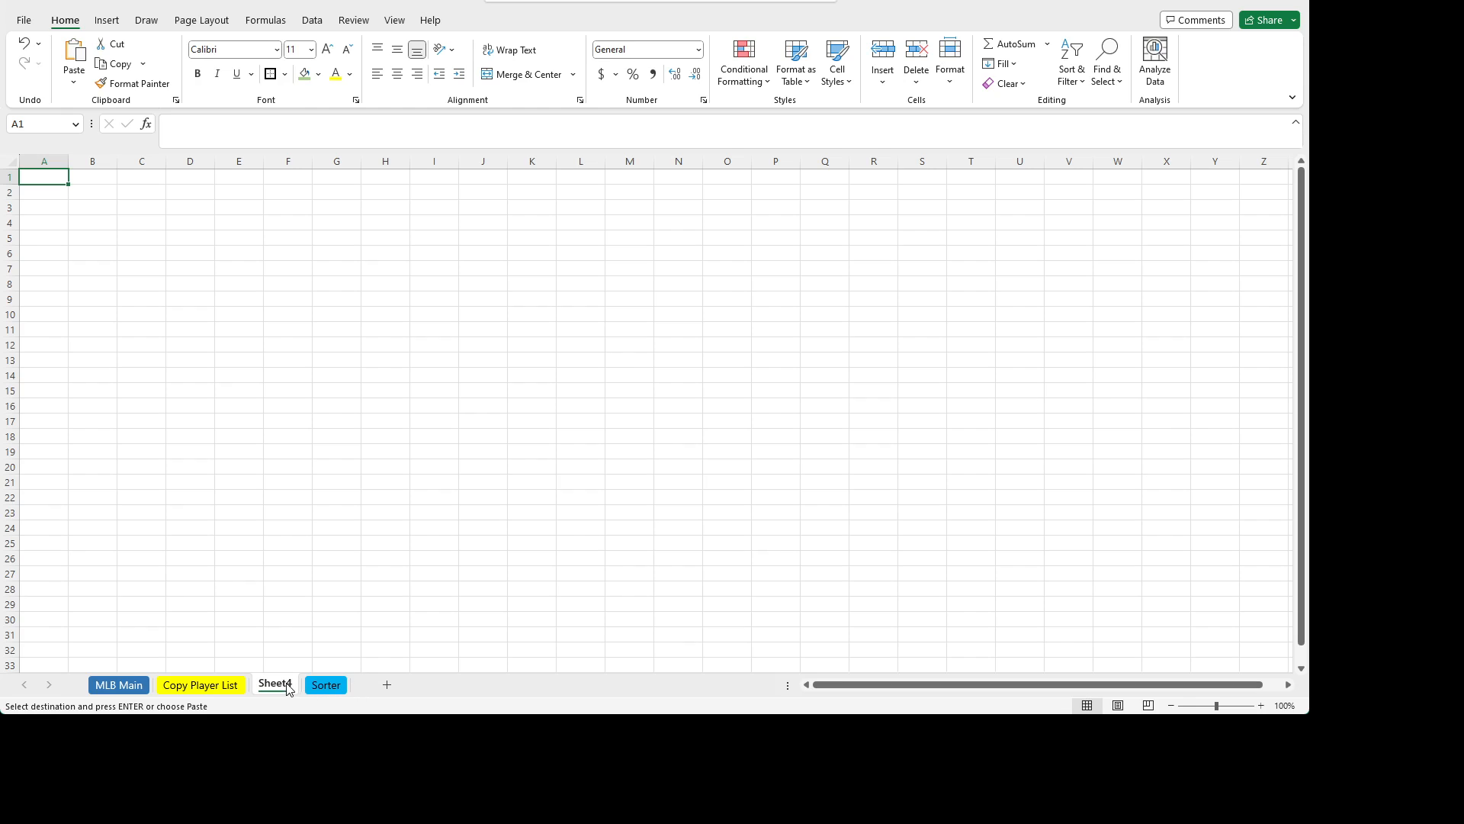
left_click_drag(287, 684, 358, 686)
left_click(241, 684)
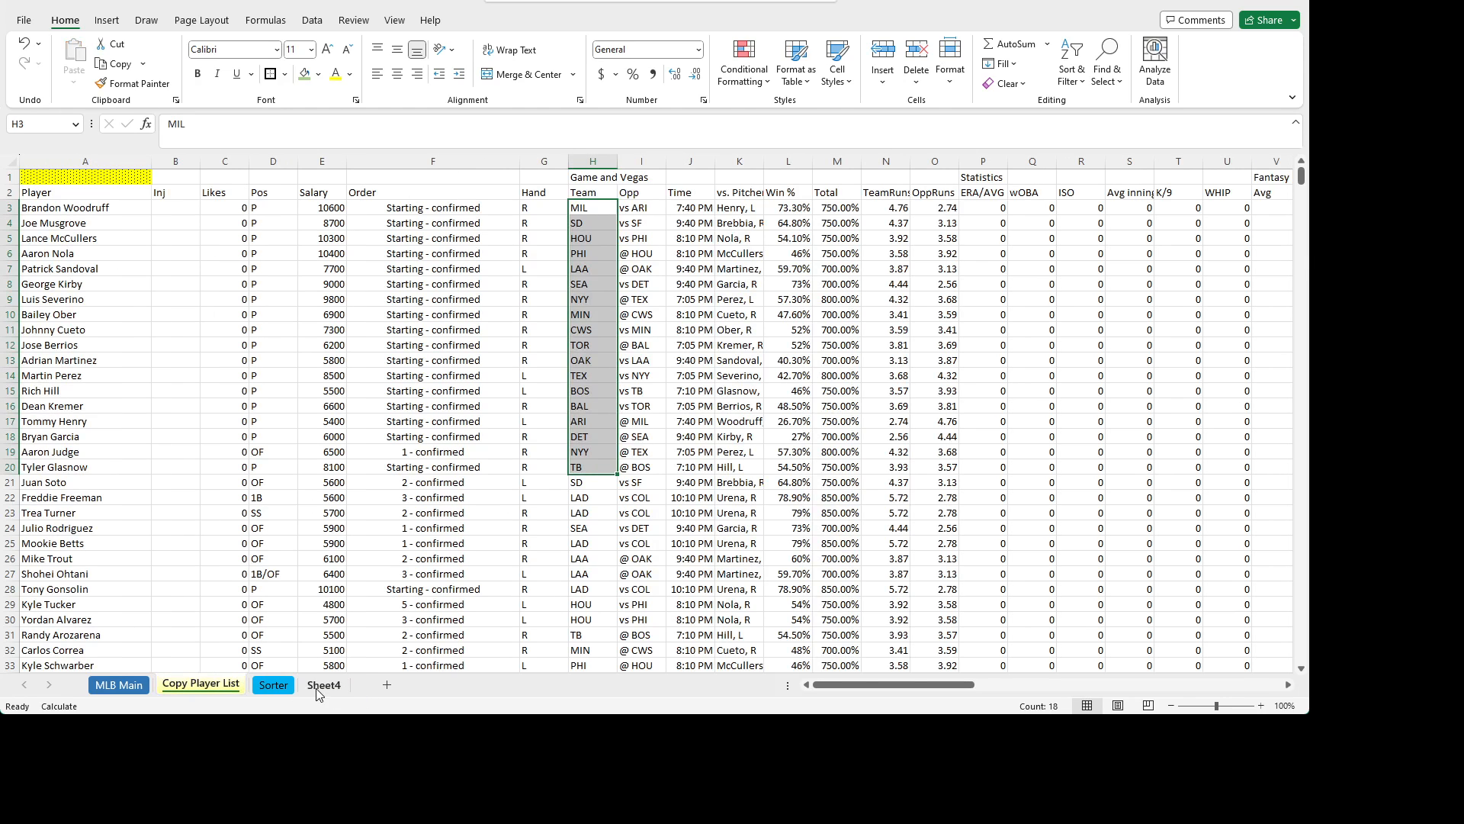
- Rename the new worksheet Top Stacks and give its tab a yellow color
left_click(324, 685)
key("alt+h")
type("or")
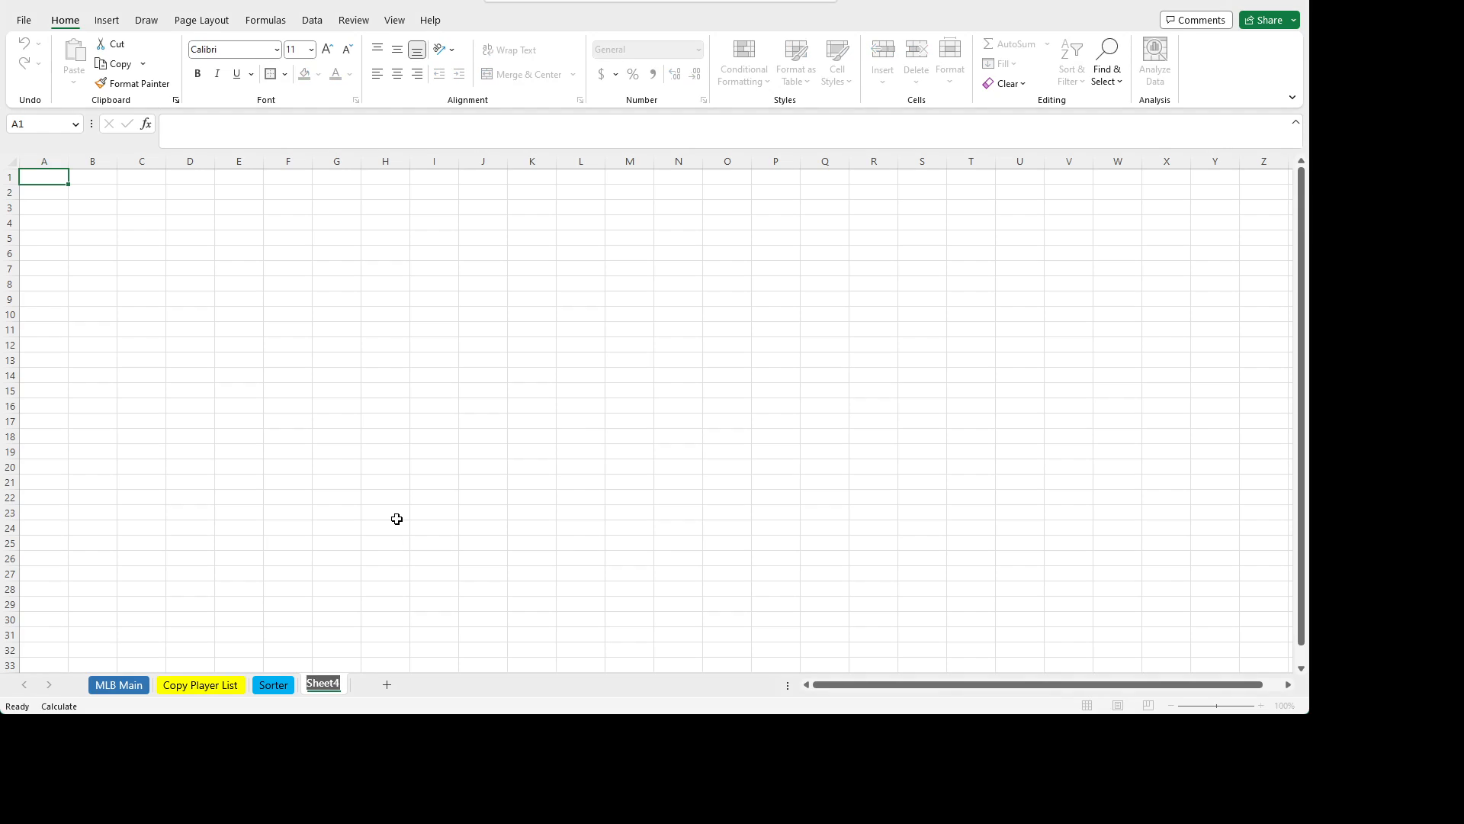
type("Top Stacks")
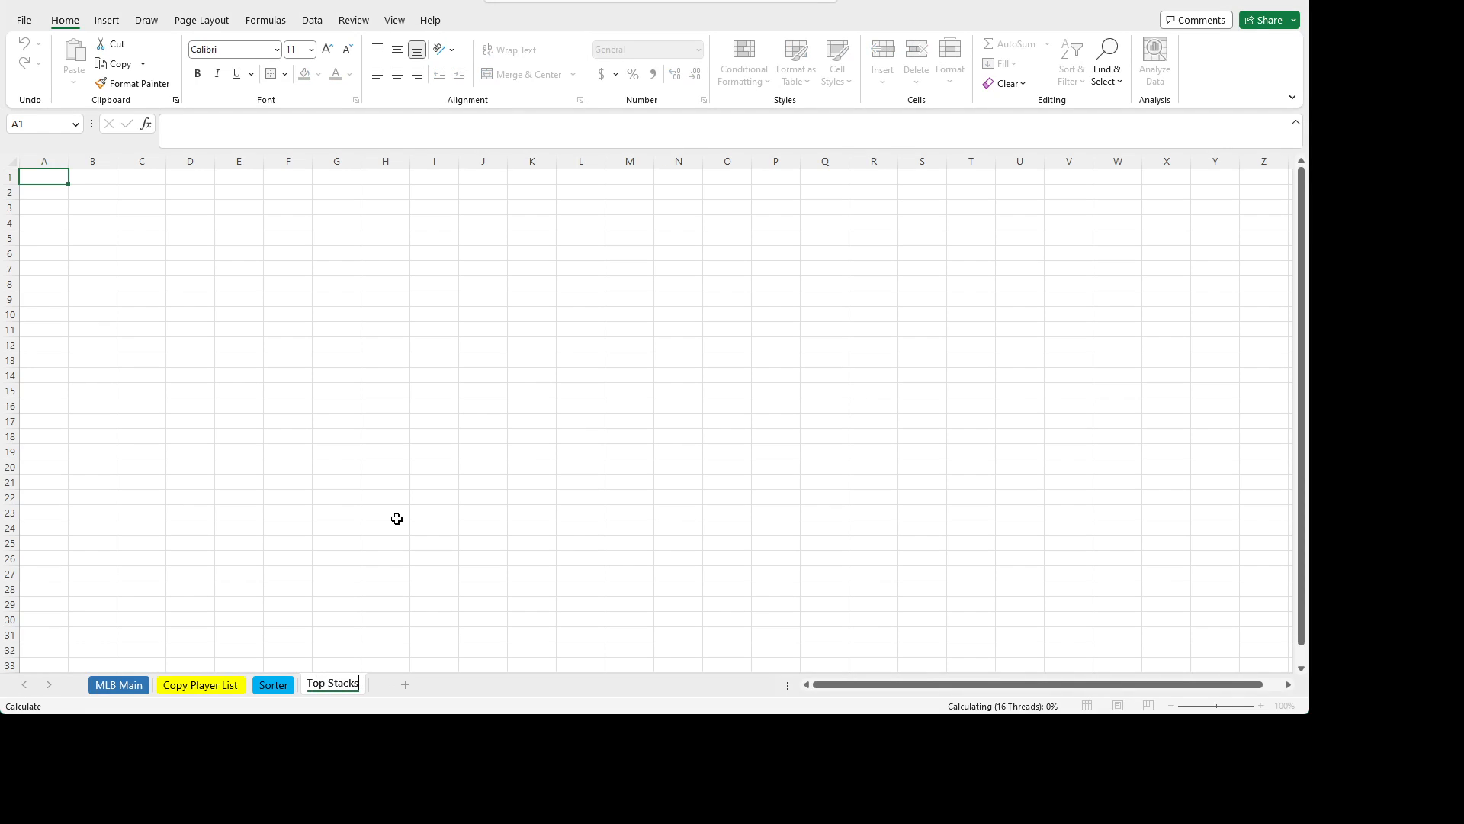
key("Return")
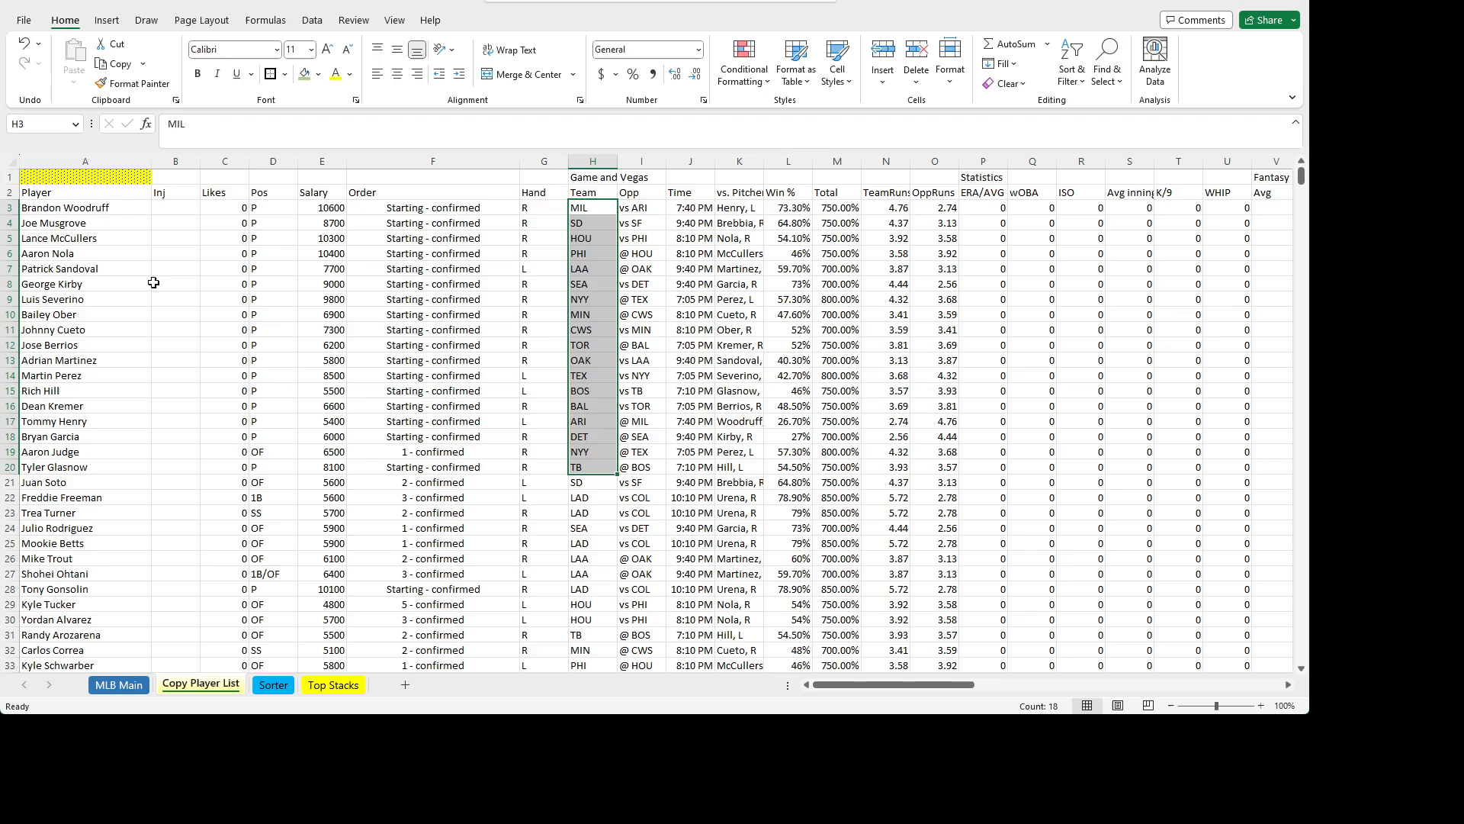
- Copy the yellow patterned cell A1 from Copy Player List into A1 of Top Stacks and widen column A slightly
left_click(101, 192)
key("ctrl+c")
left_click(101, 175)
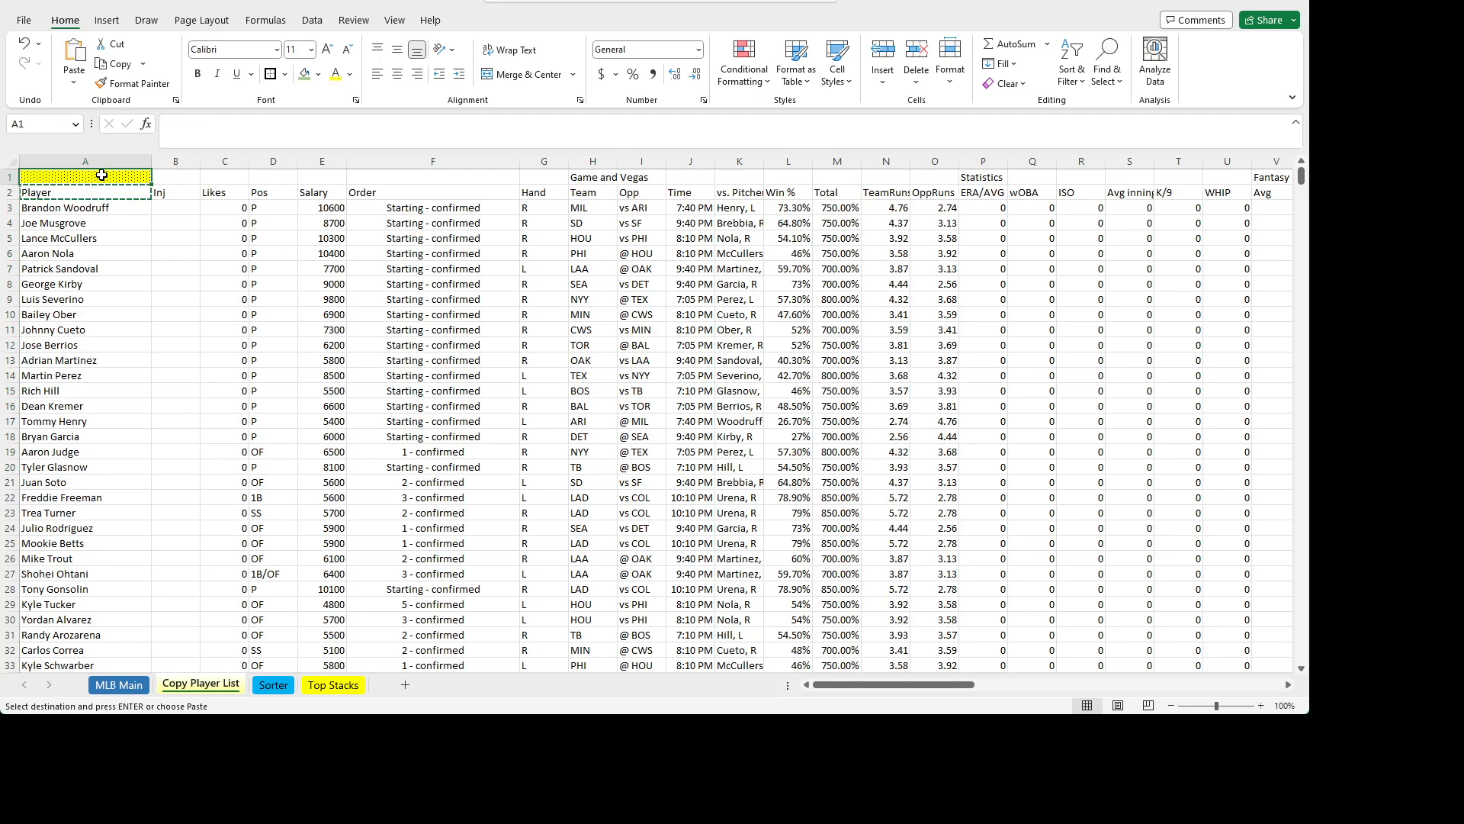
left_click(342, 684)
key("ctrl+v")
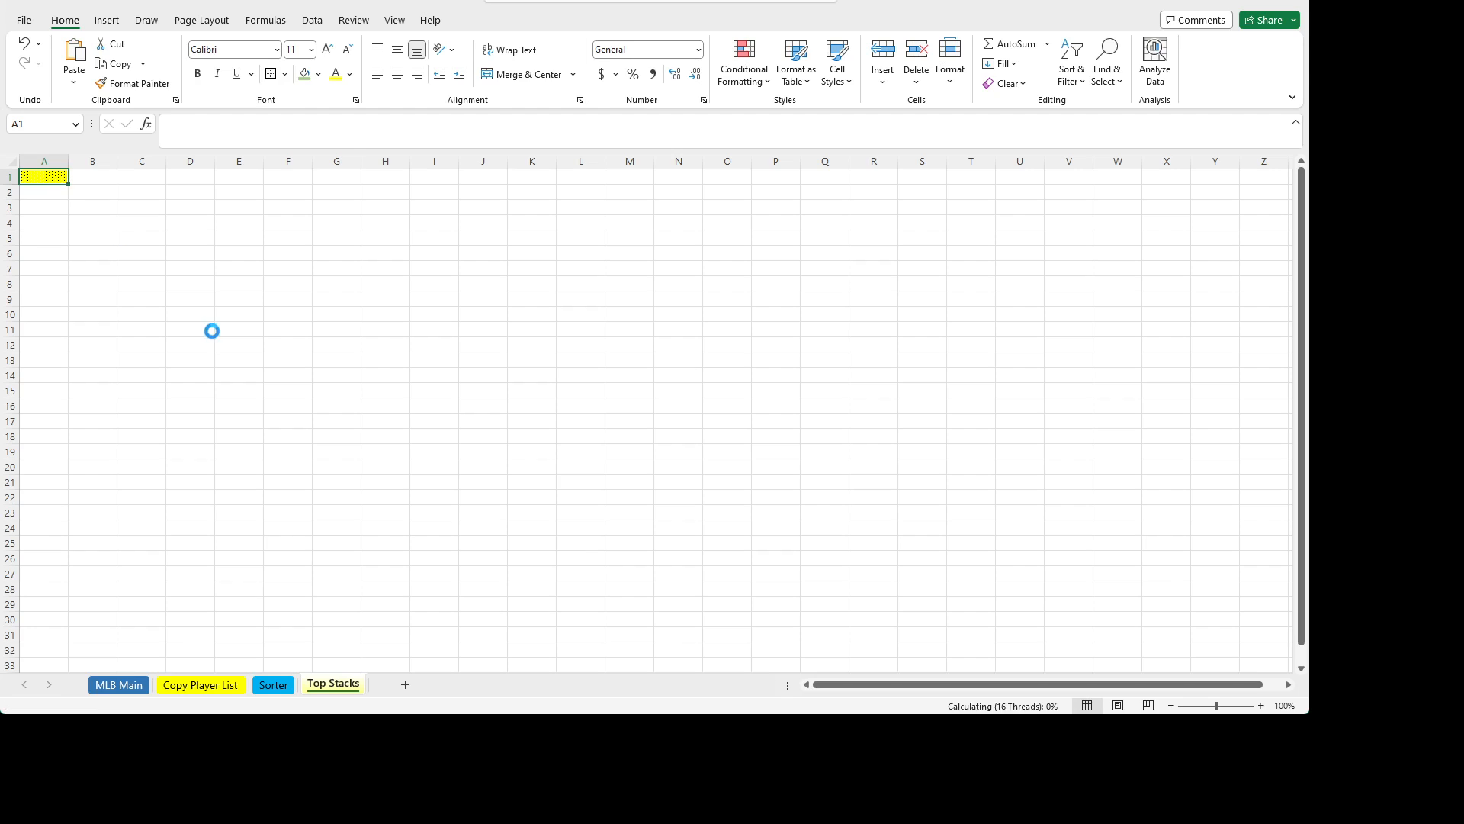
left_click(209, 330)
left_click_drag(71, 161, 87, 161)
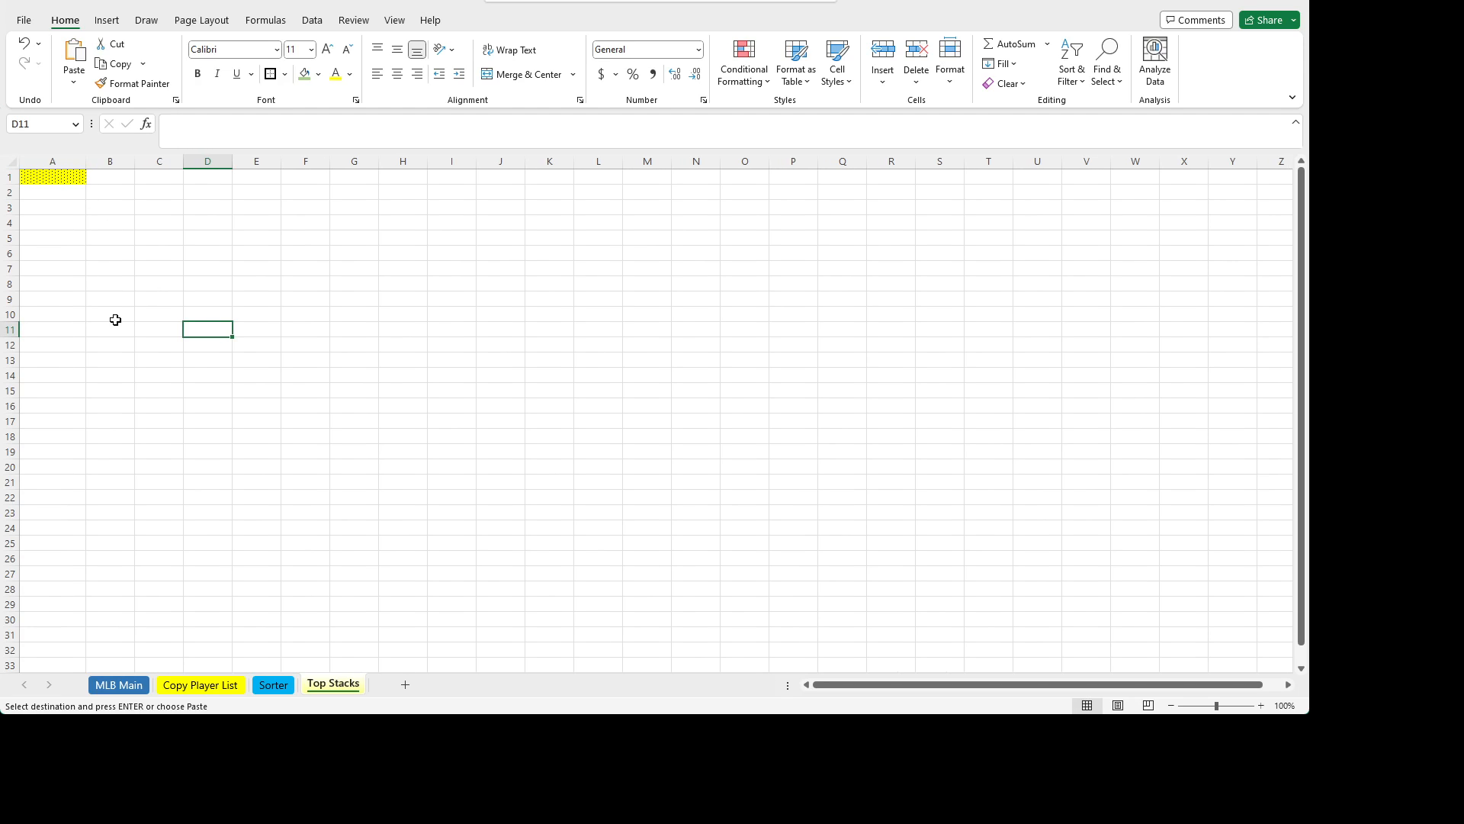
- Try pasting the team abbreviations from Copy Player List H3:H11 at A1 of Top Stacks, and undo the paste
left_click(202, 684)
left_click_drag(214, 270, 215, 254)
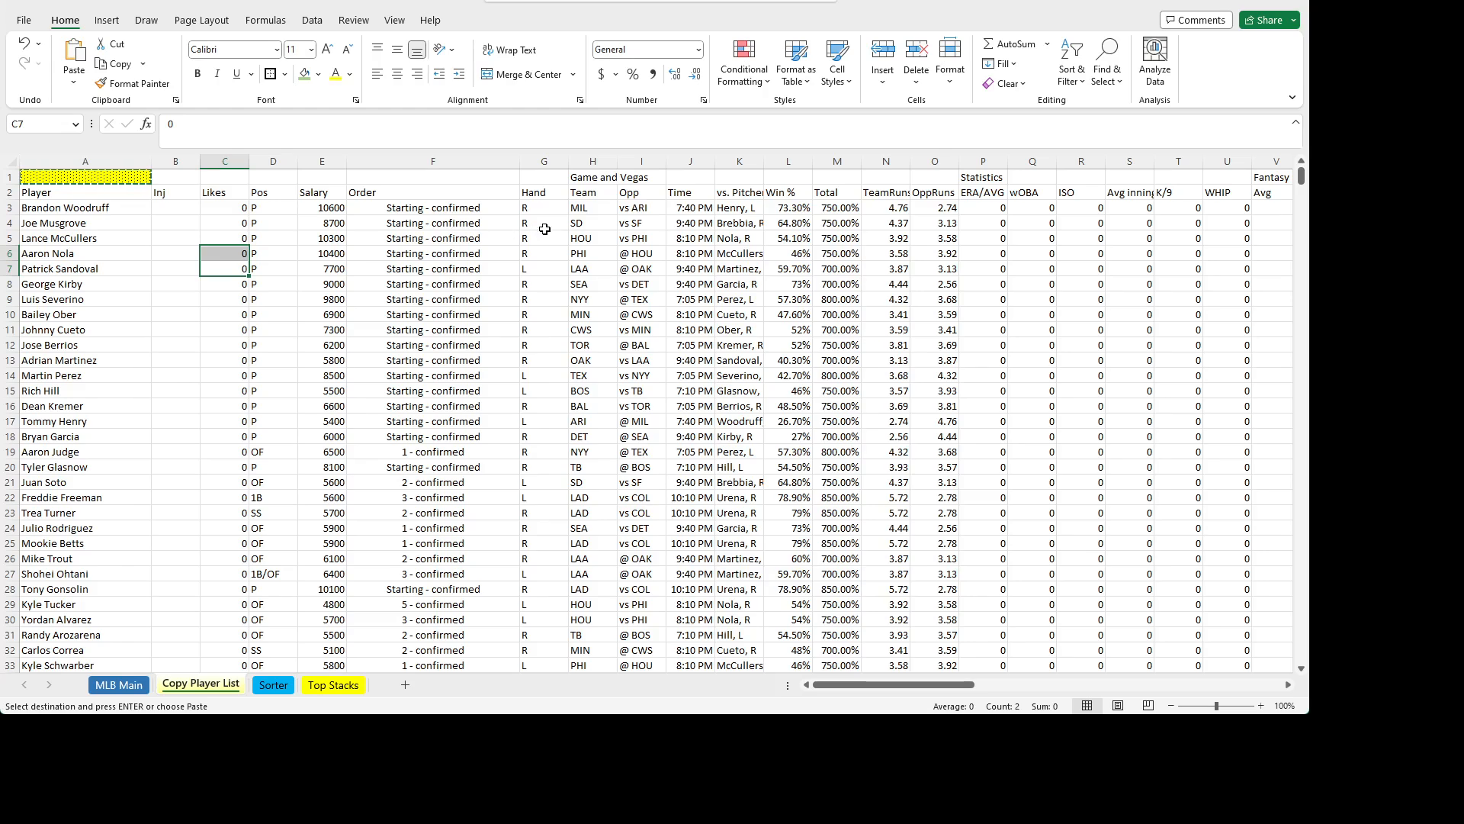
left_click_drag(589, 207, 591, 329)
key("ctrl+c")
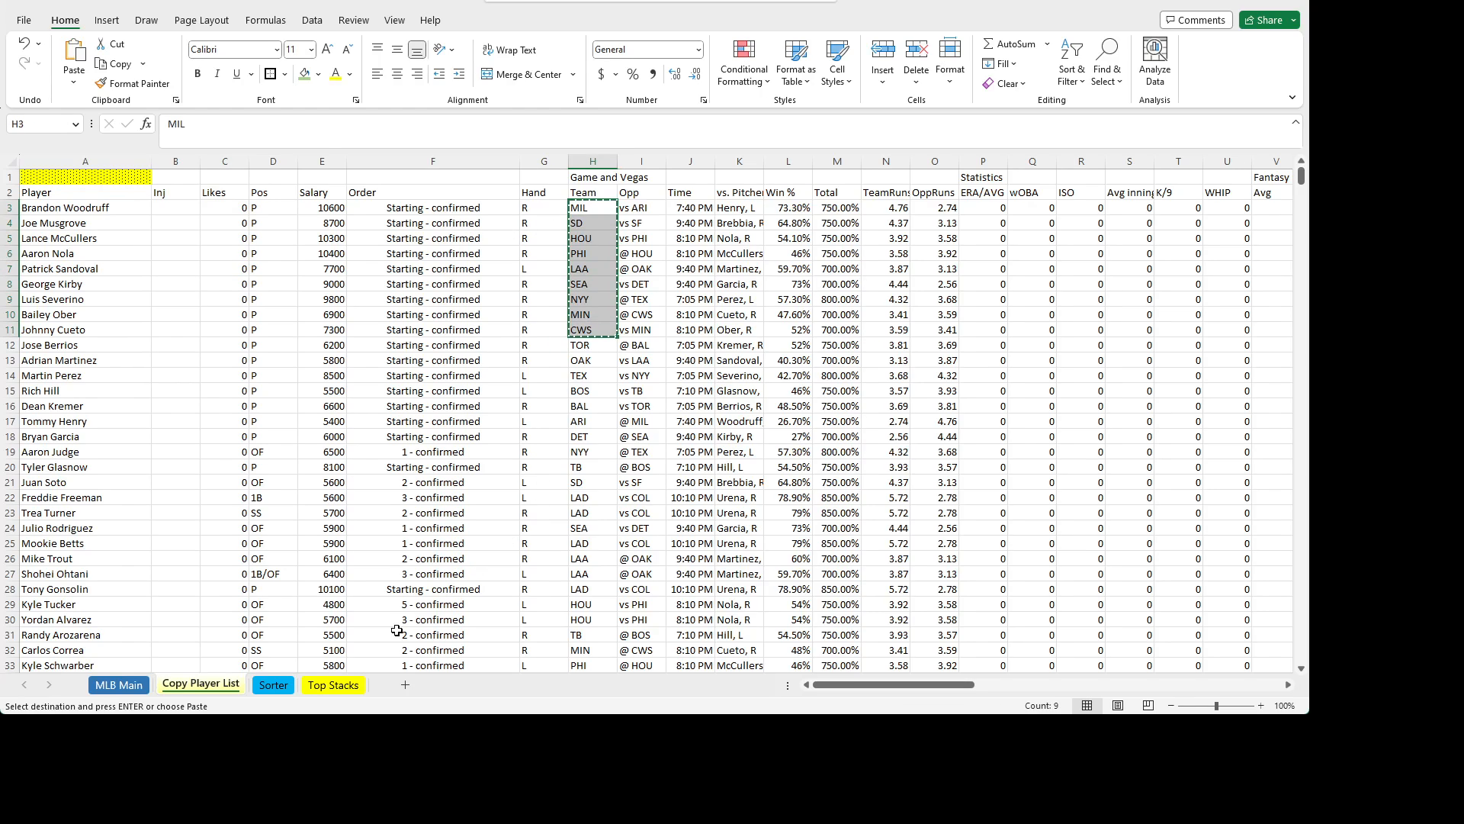
left_click(337, 689)
left_click(55, 177)
key("ctrl+v")
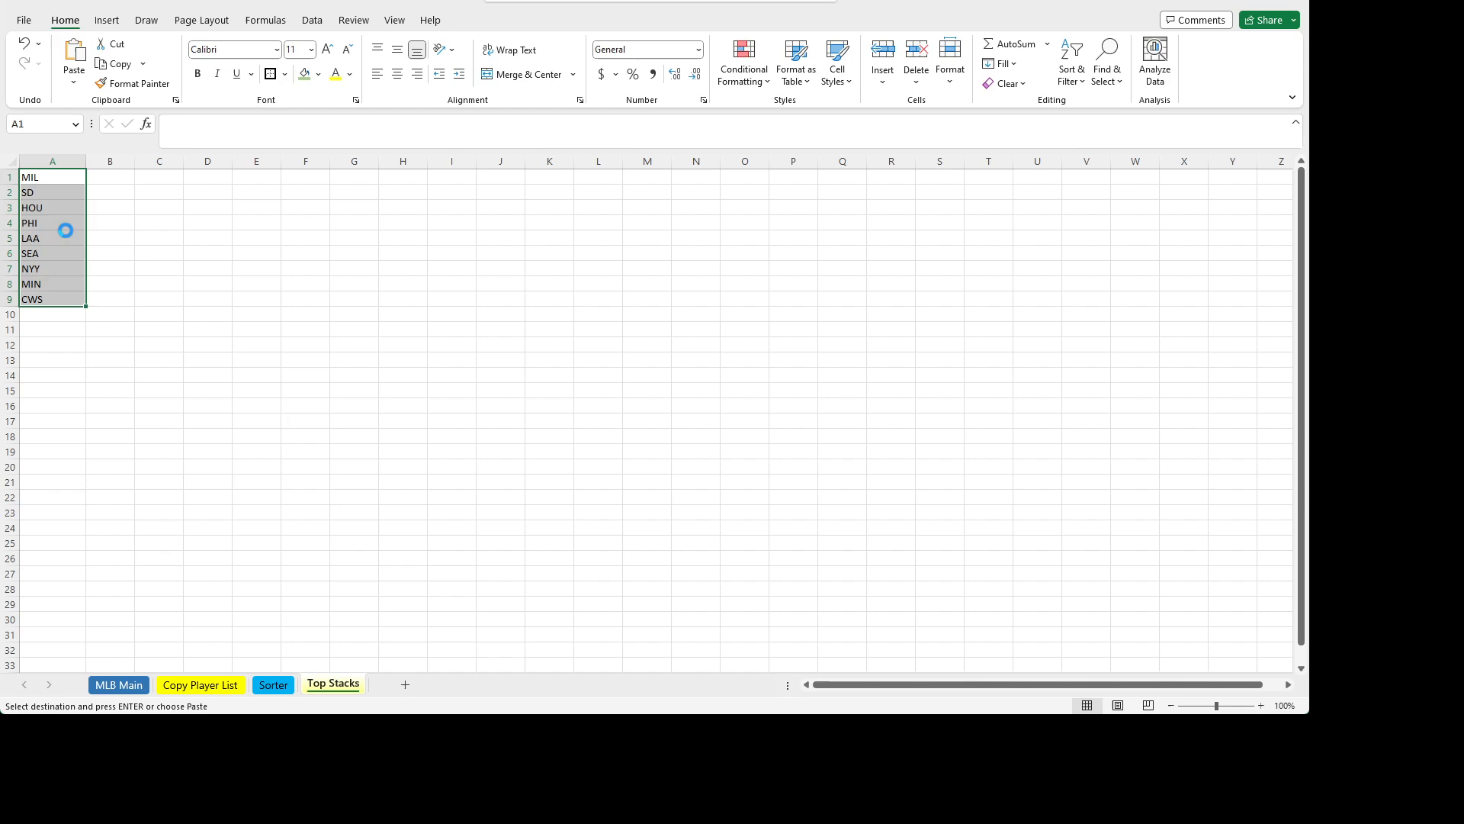
left_click(66, 232)
left_click(111, 180)
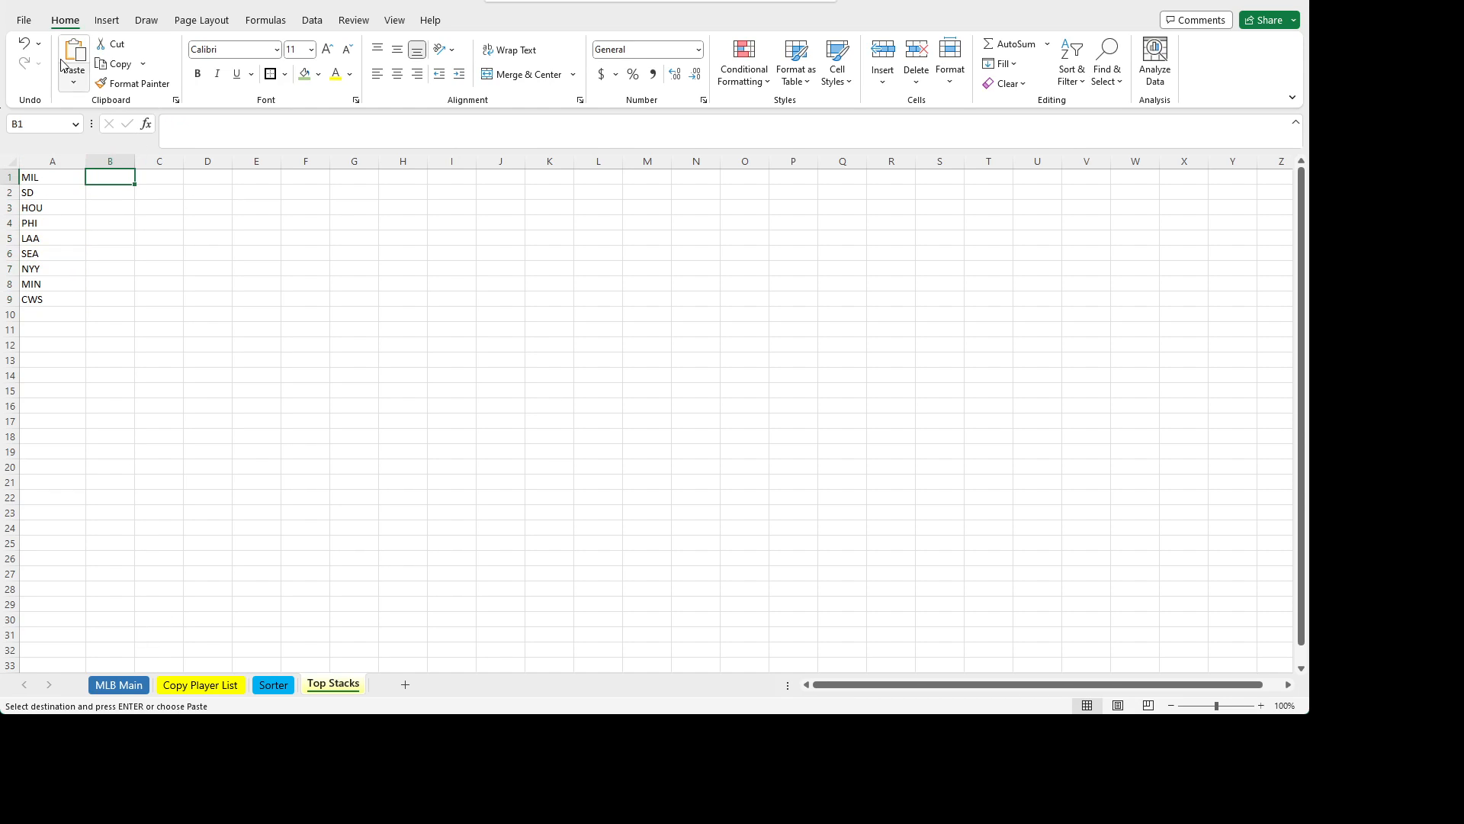
left_click(24, 43)
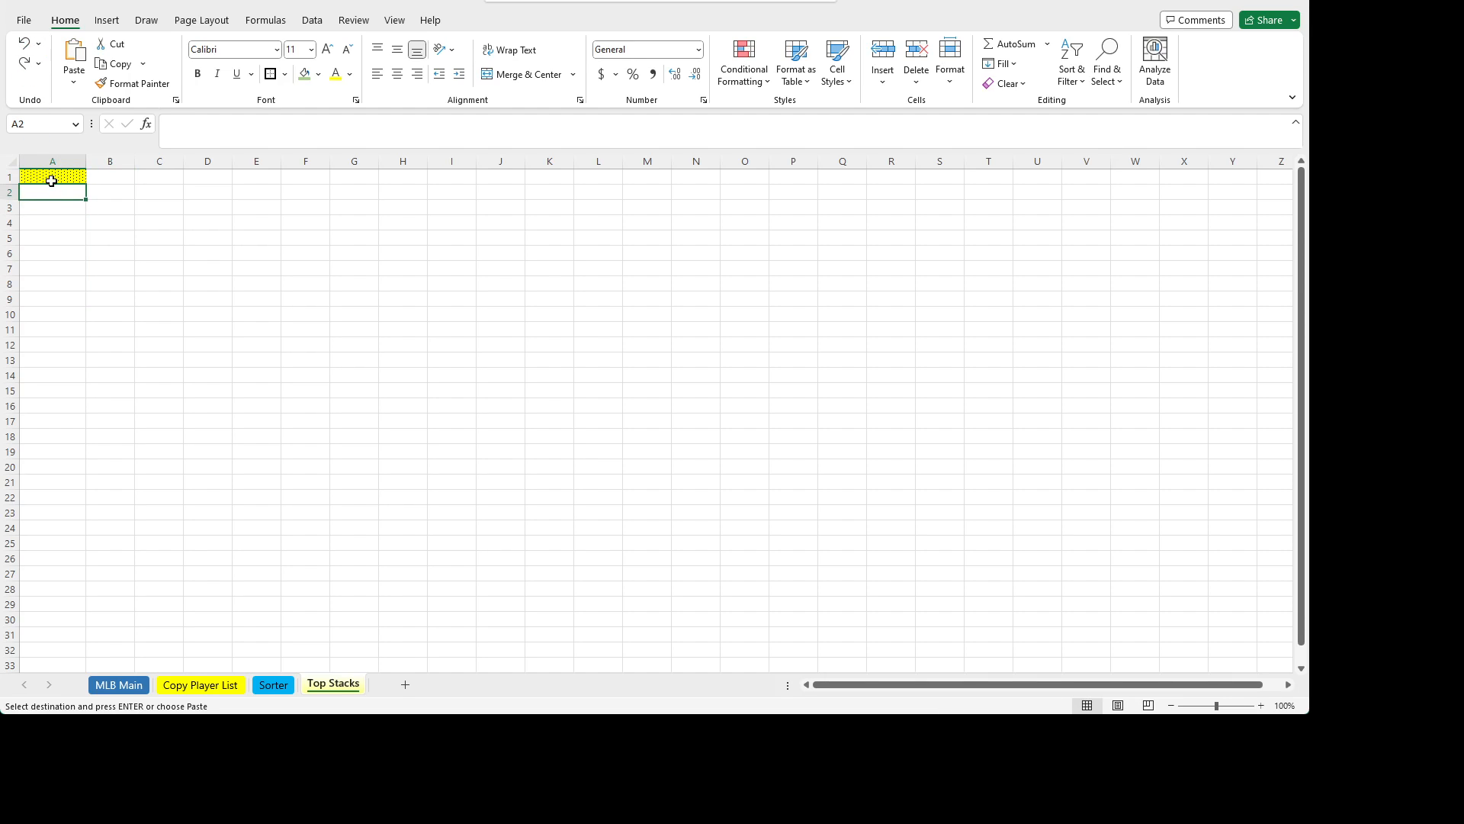
- Paste the copied team abbreviations into column A starting at A1, and replace the first entry with the header TEAM
left_click(52, 178)
key("ctrl+v")
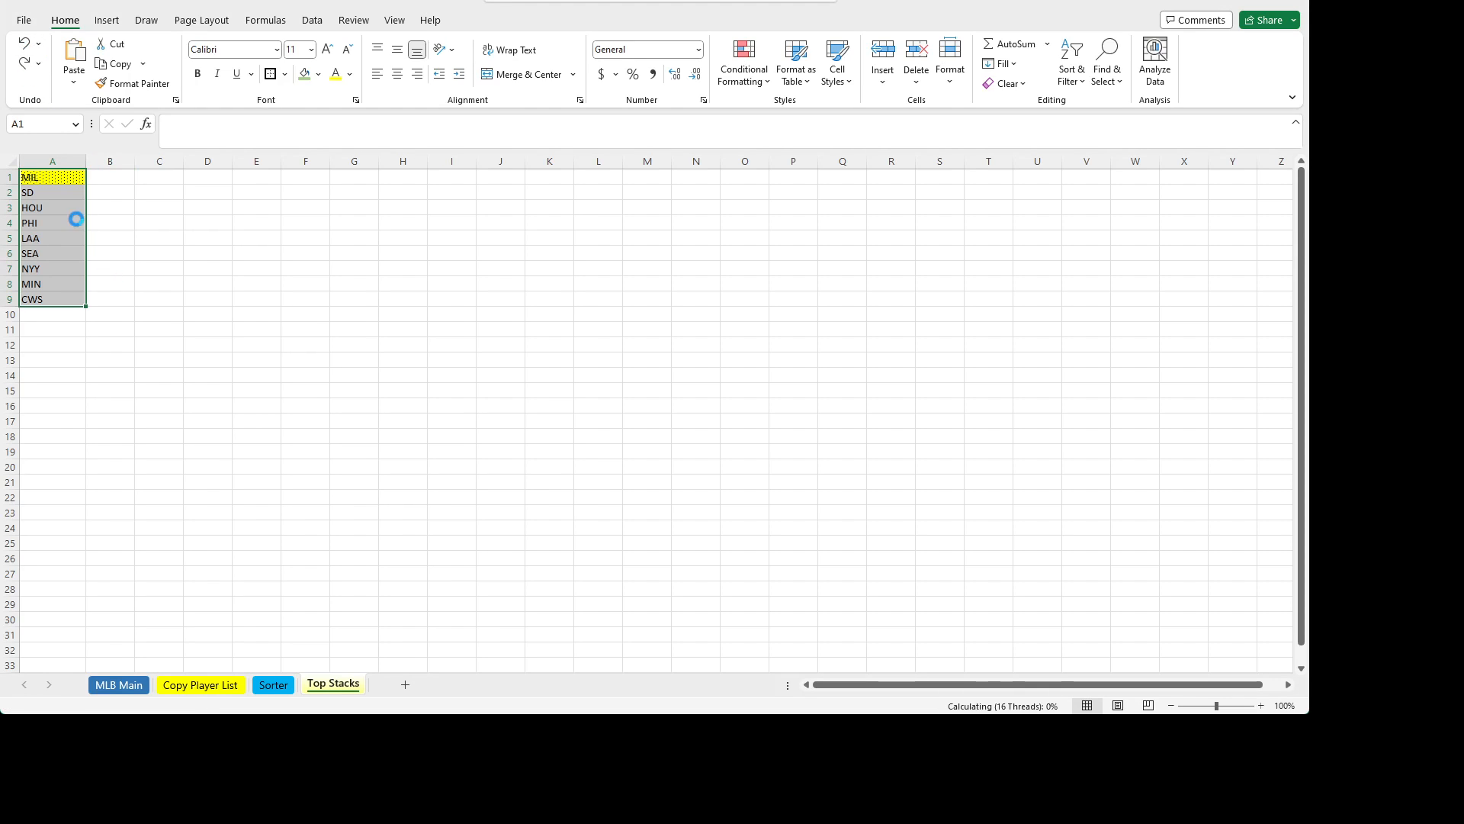
left_click(50, 177)
key("Delete")
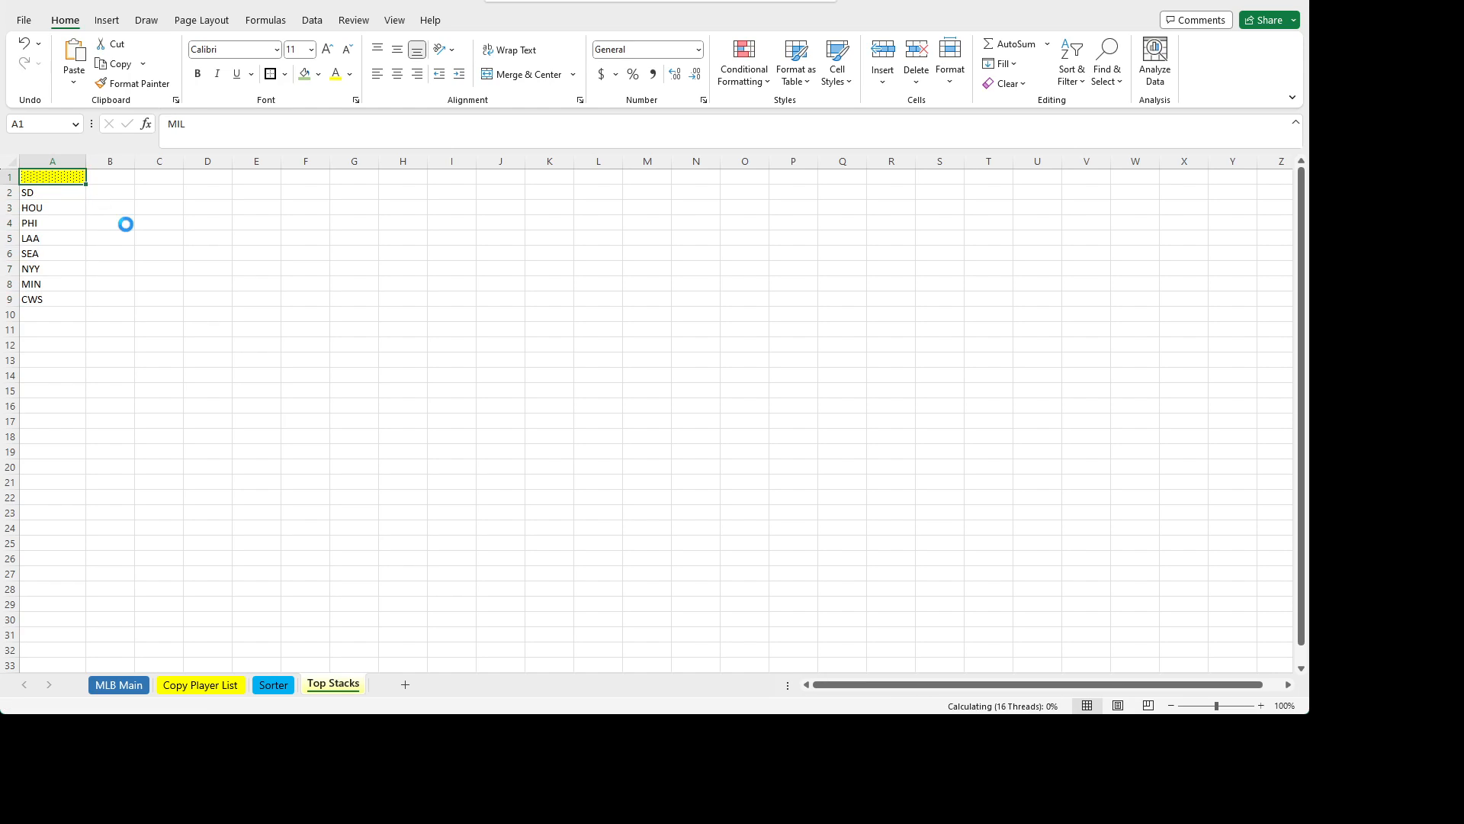
type("T")
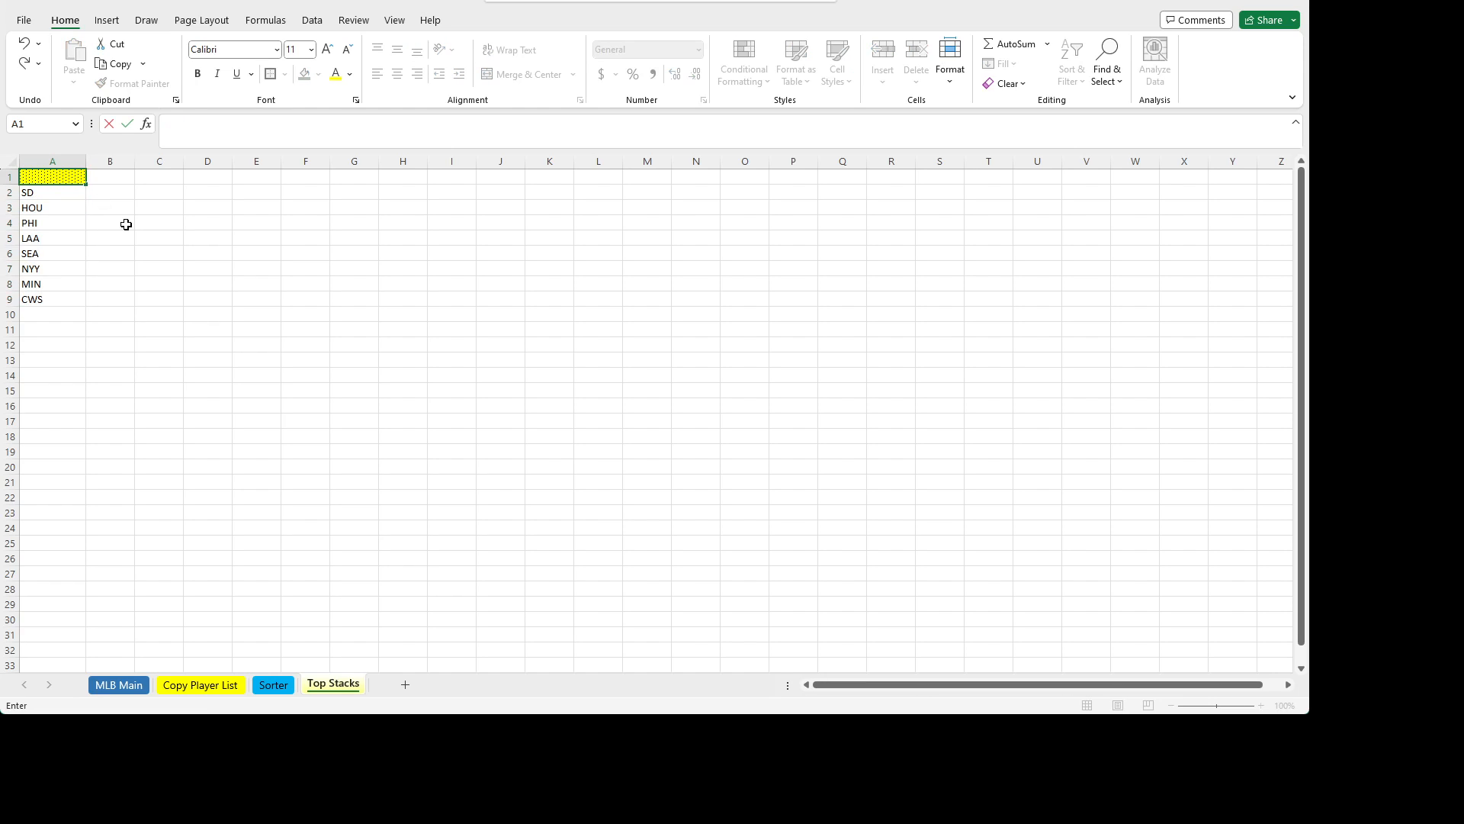
type("EAM")
key("Tab")
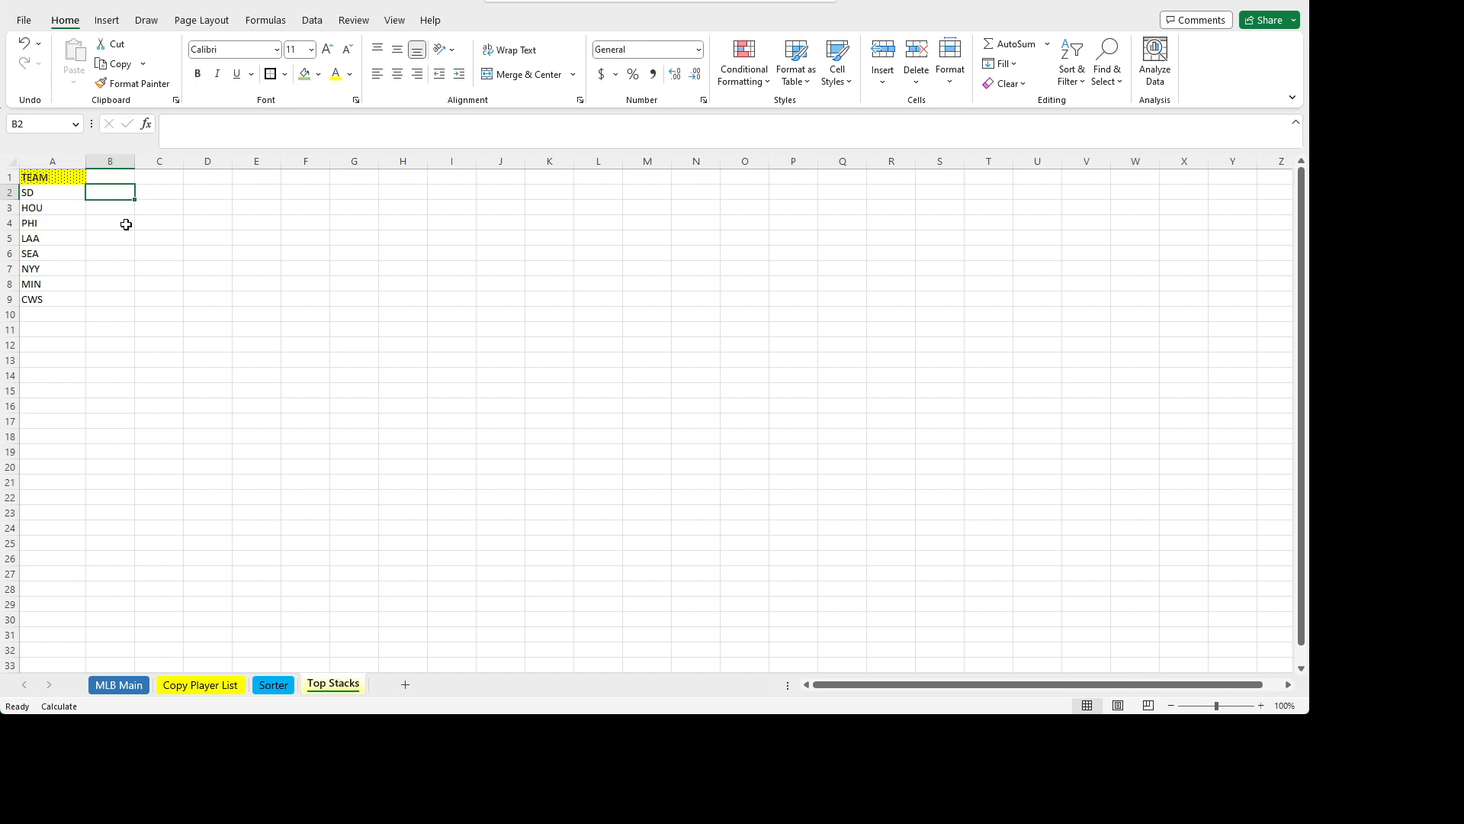
- Enter the header "TOP stack %" in B1 beside the TEAM header
type("TOP stack")
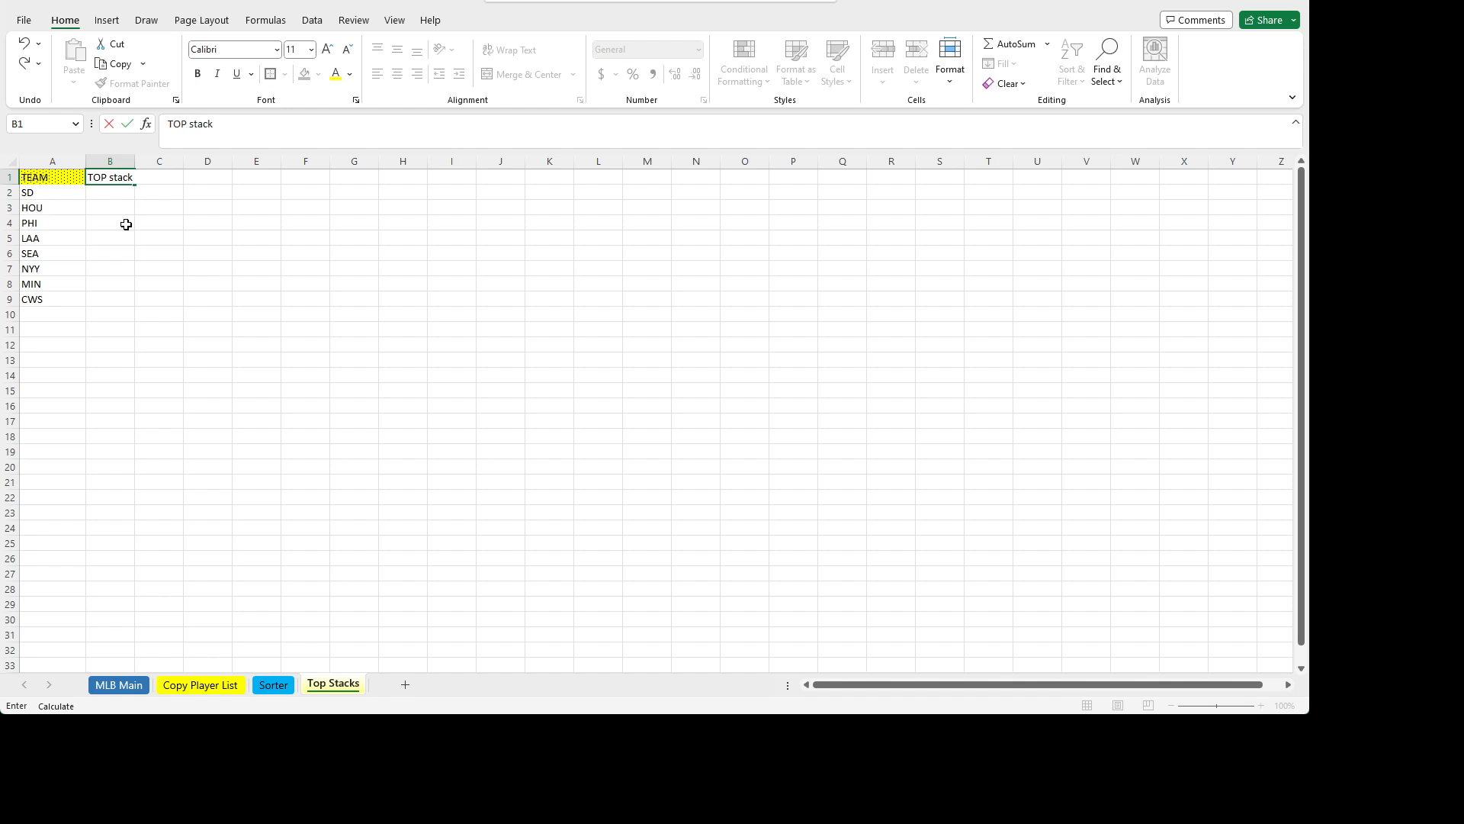
type(" %")
key("Return")
key("Return")
key("Up")
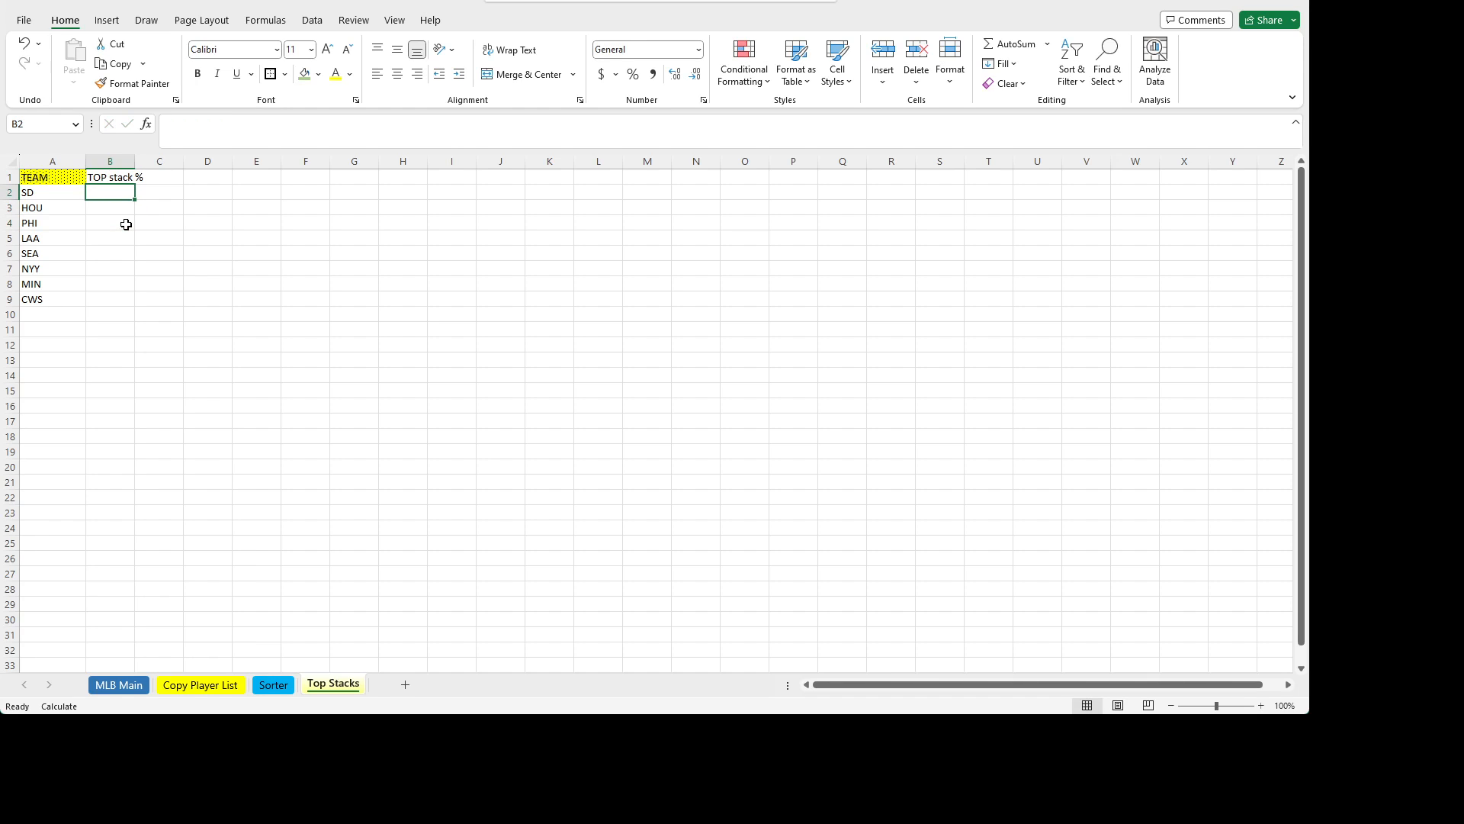
- Enter the top stack percentages 0.25 for SD, 0.18 for HOU, 0.15 for PHI and 0.12 for LAA
type(".25")
key("Return")
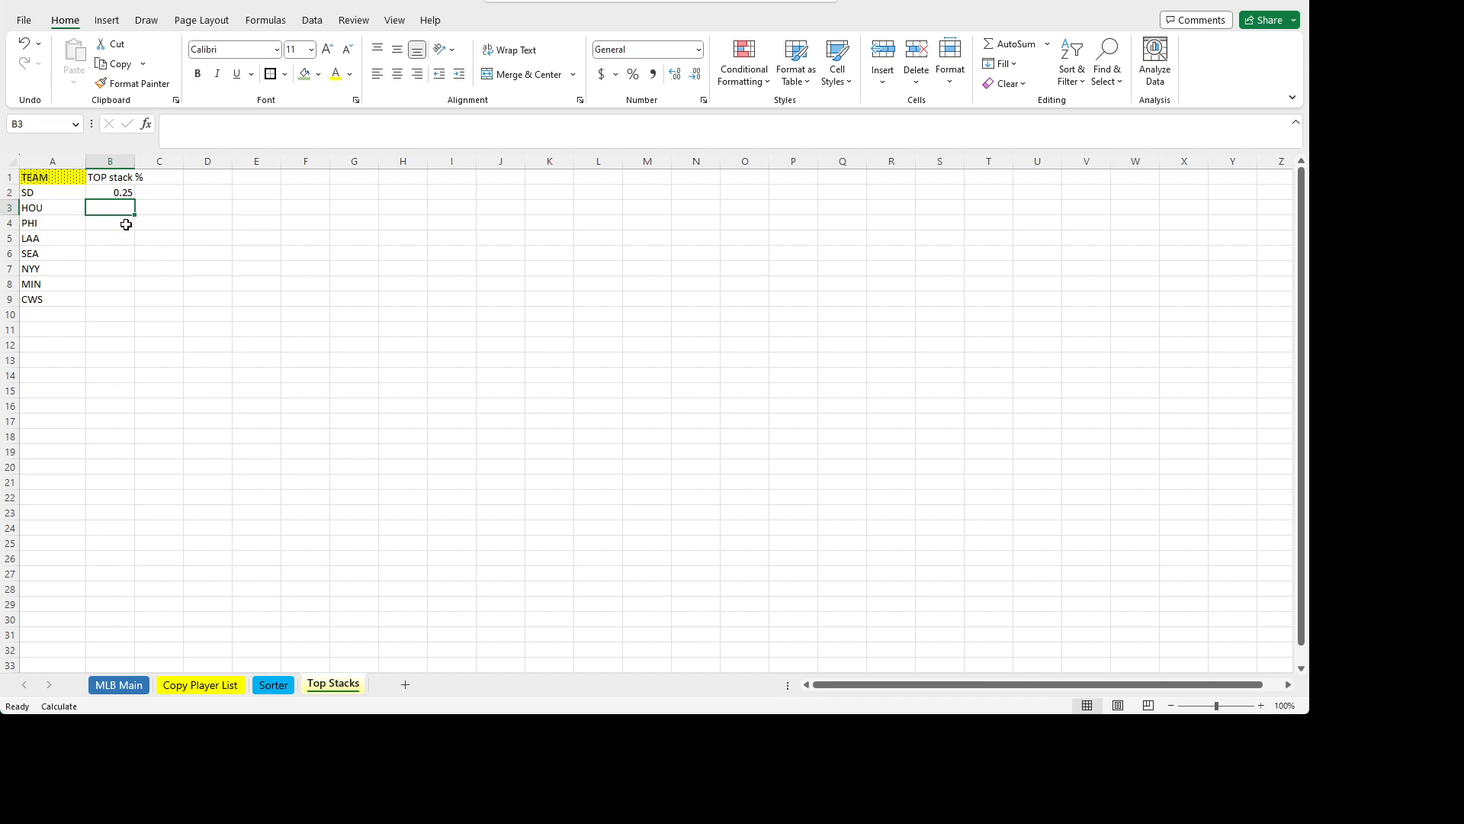
type(".18")
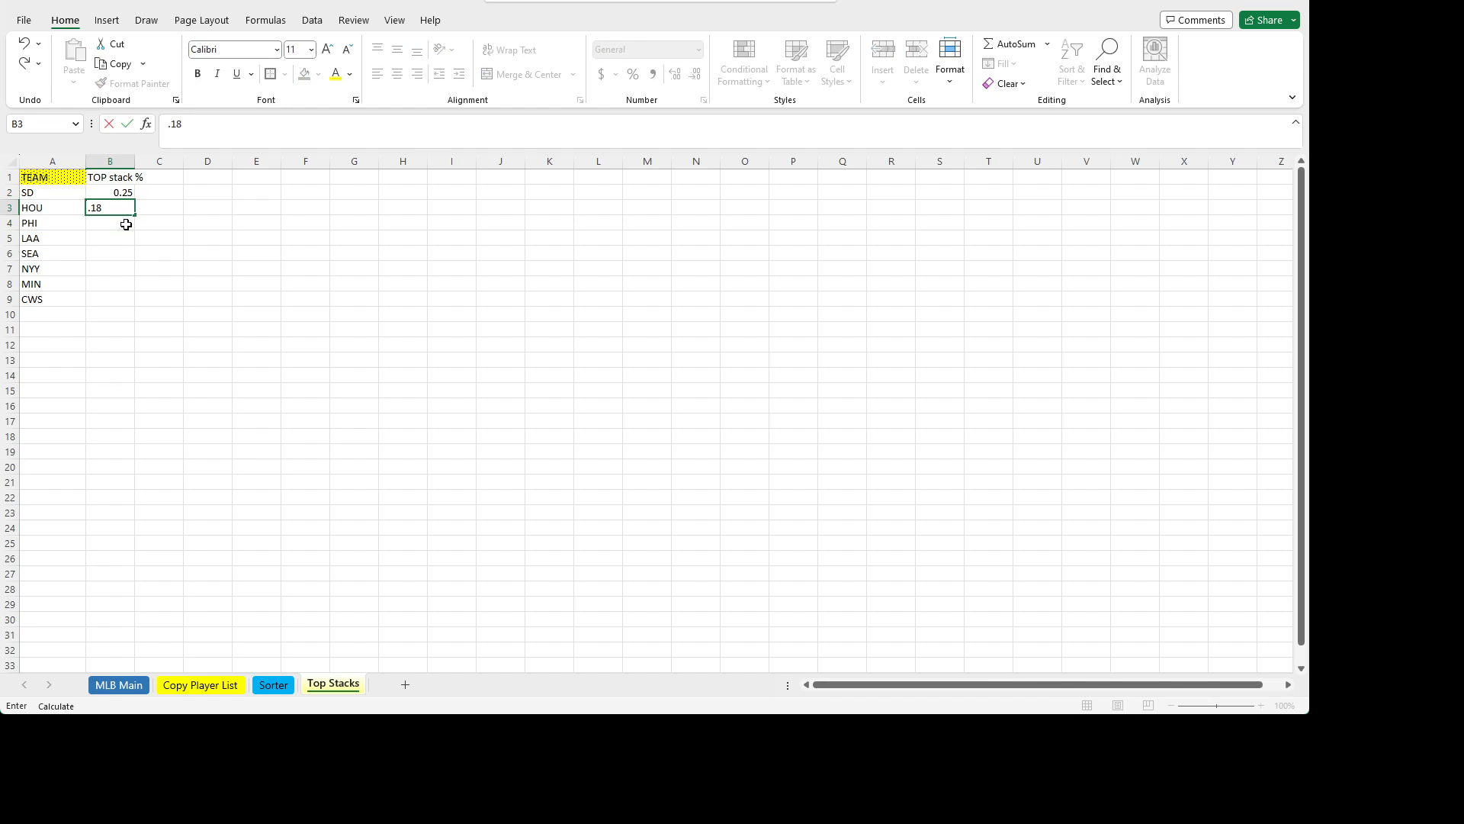
key("Return")
type(".15")
key("Return")
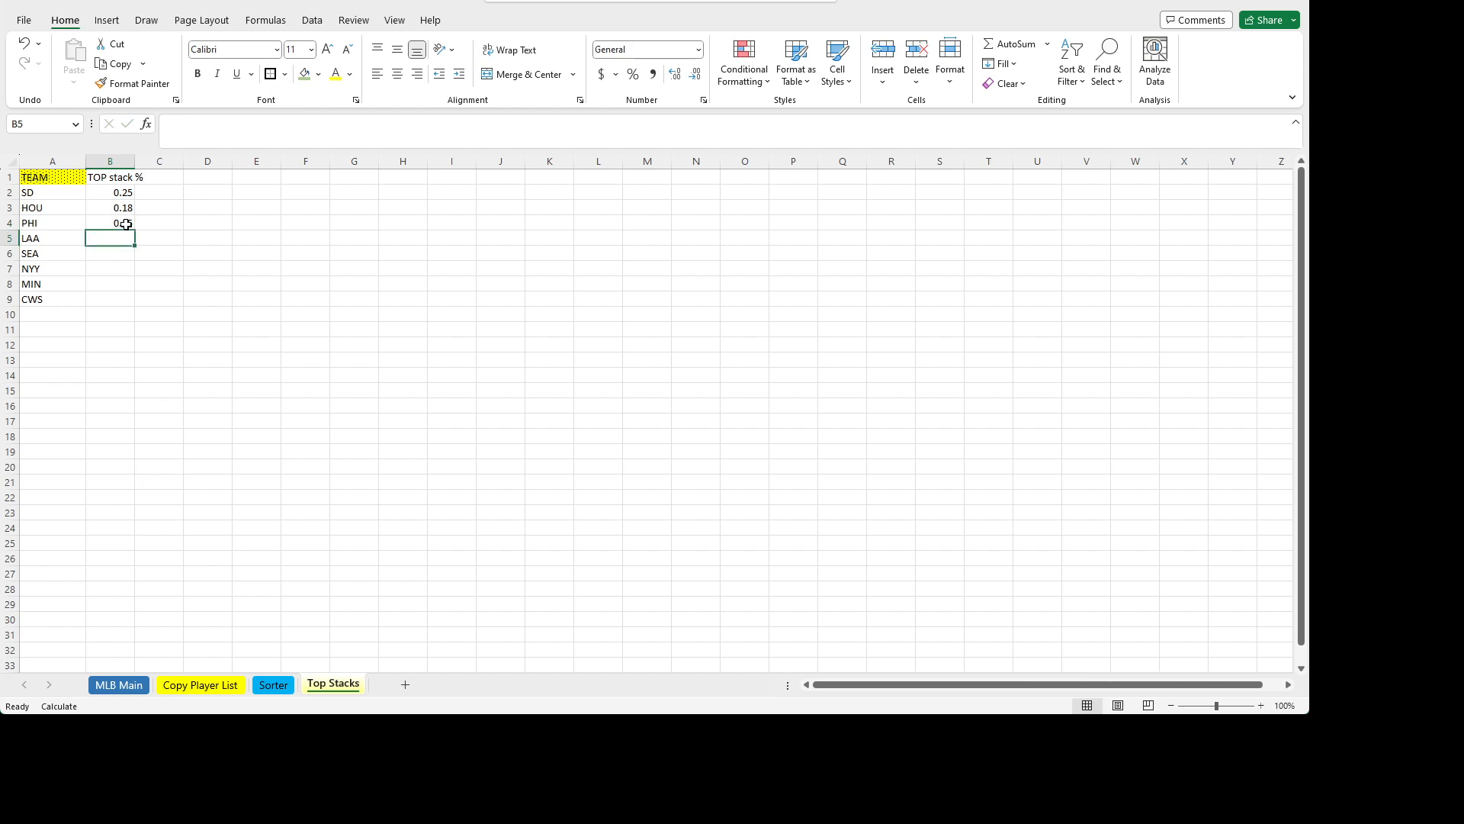
type(".12")
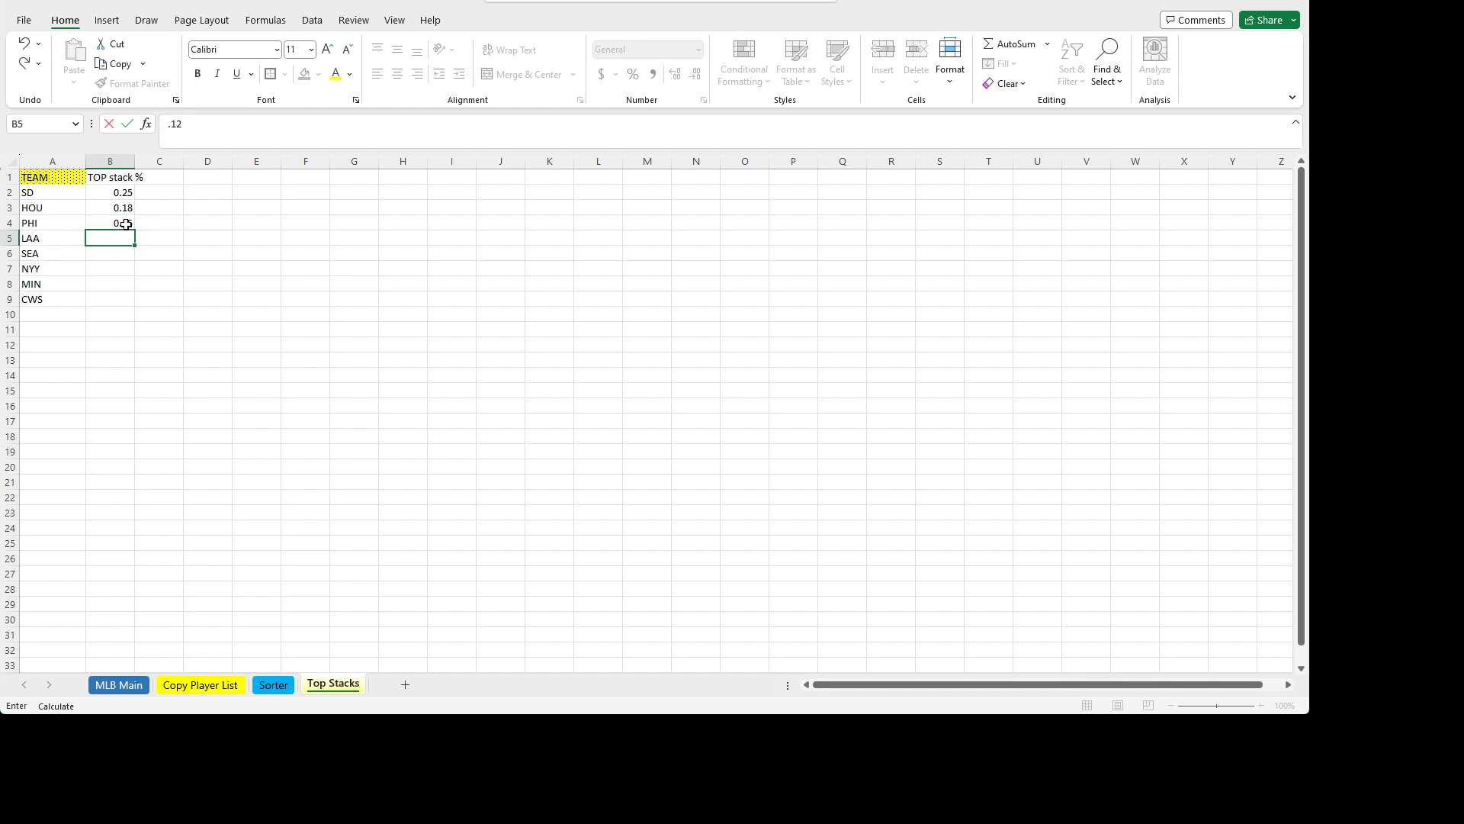
key("Return")
- Copy LAA's 0.12 value into B6 for SEA
type("v")
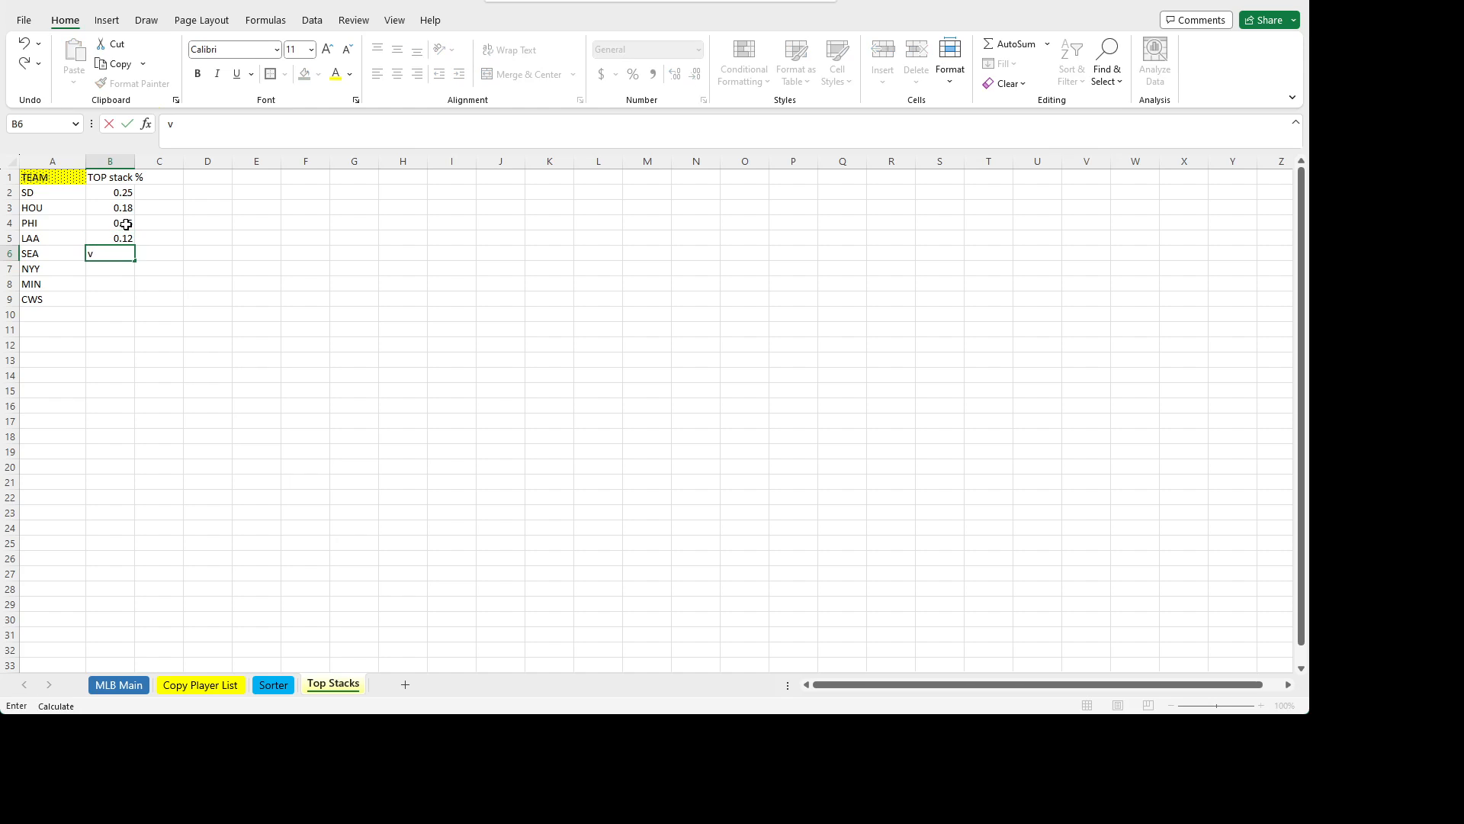
key("Escape")
key("Up")
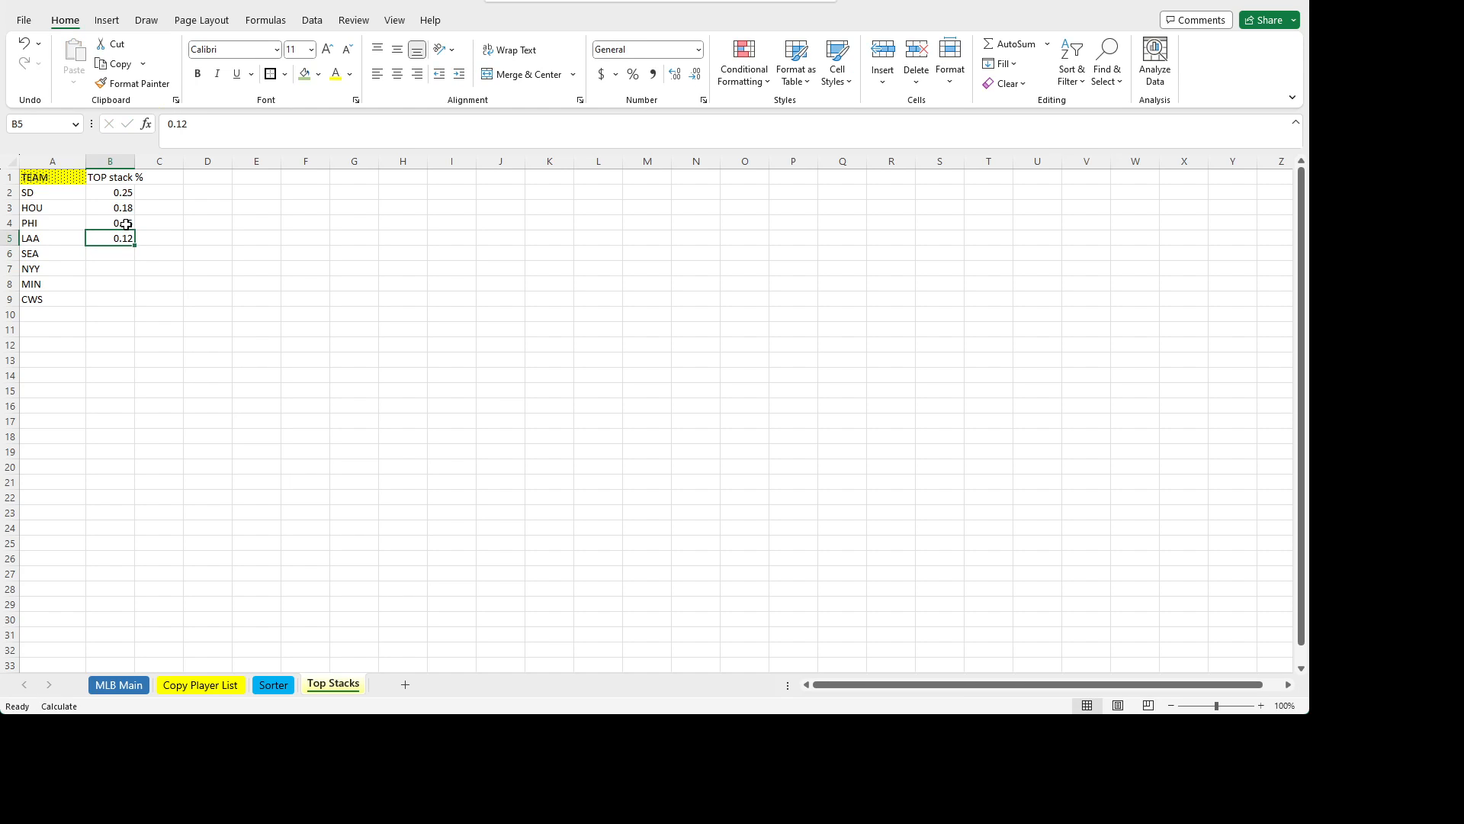
key("ctrl+c")
key("Down")
key("ctrl+v")
key("Down")
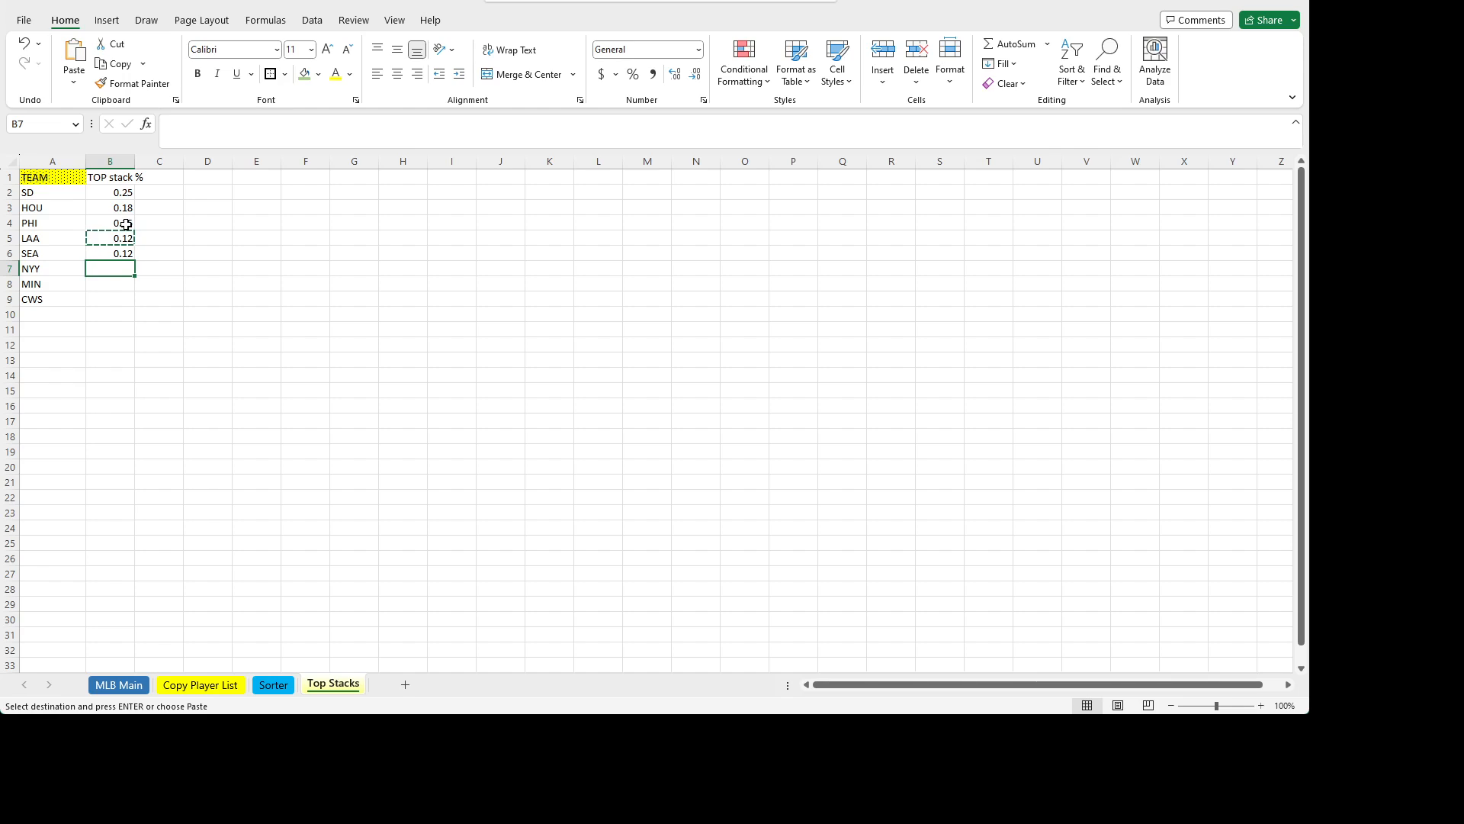
- Enter the remaining top stack percentages: 0.10 for NYY, 0.08 for MIN and 0.05 for CWS
type(".10")
key("Return")
key("Return")
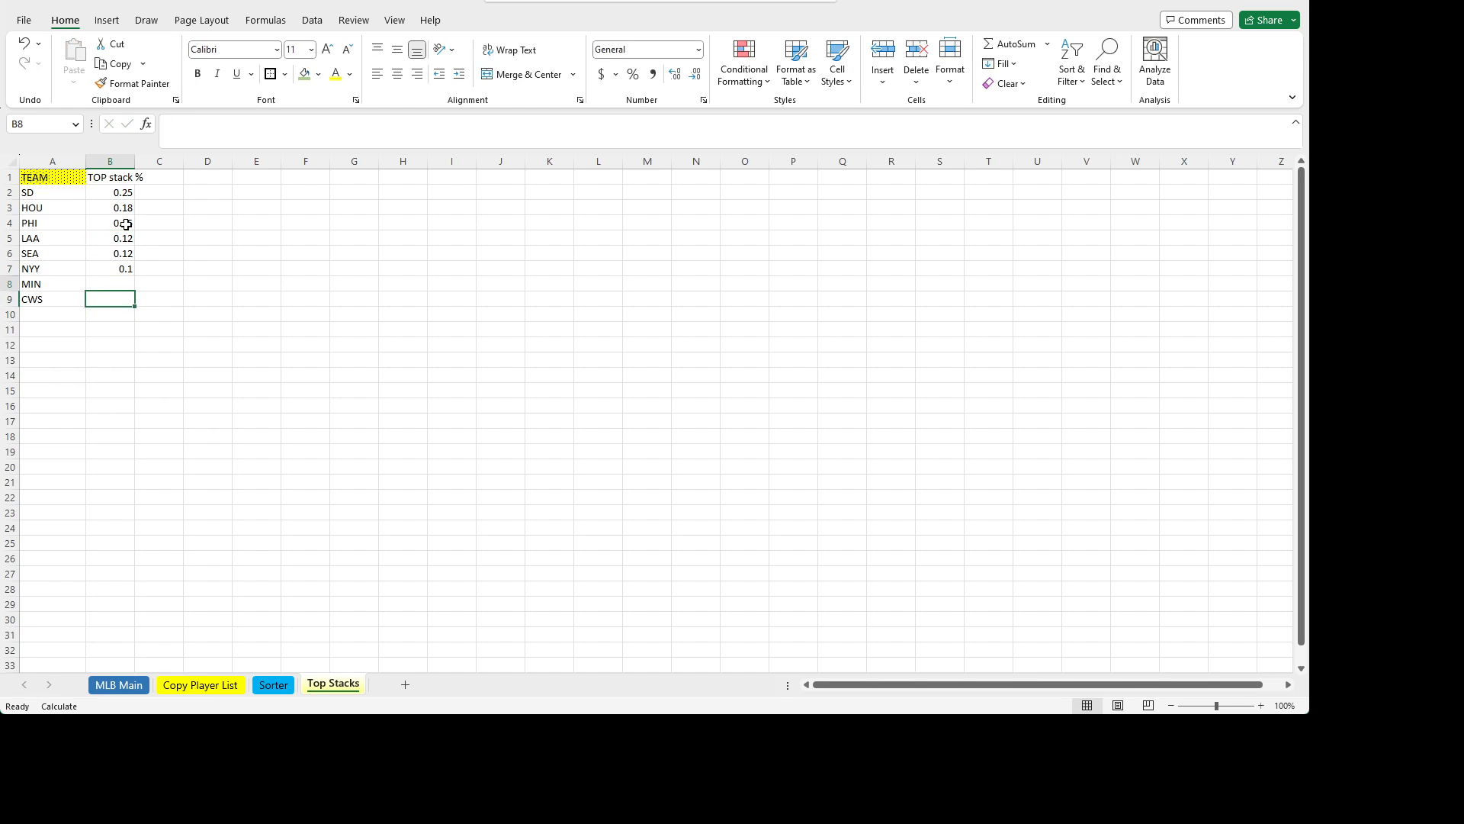
key("Up")
type(".08")
key("Return")
type(".05")
key("Return")
key("Return")
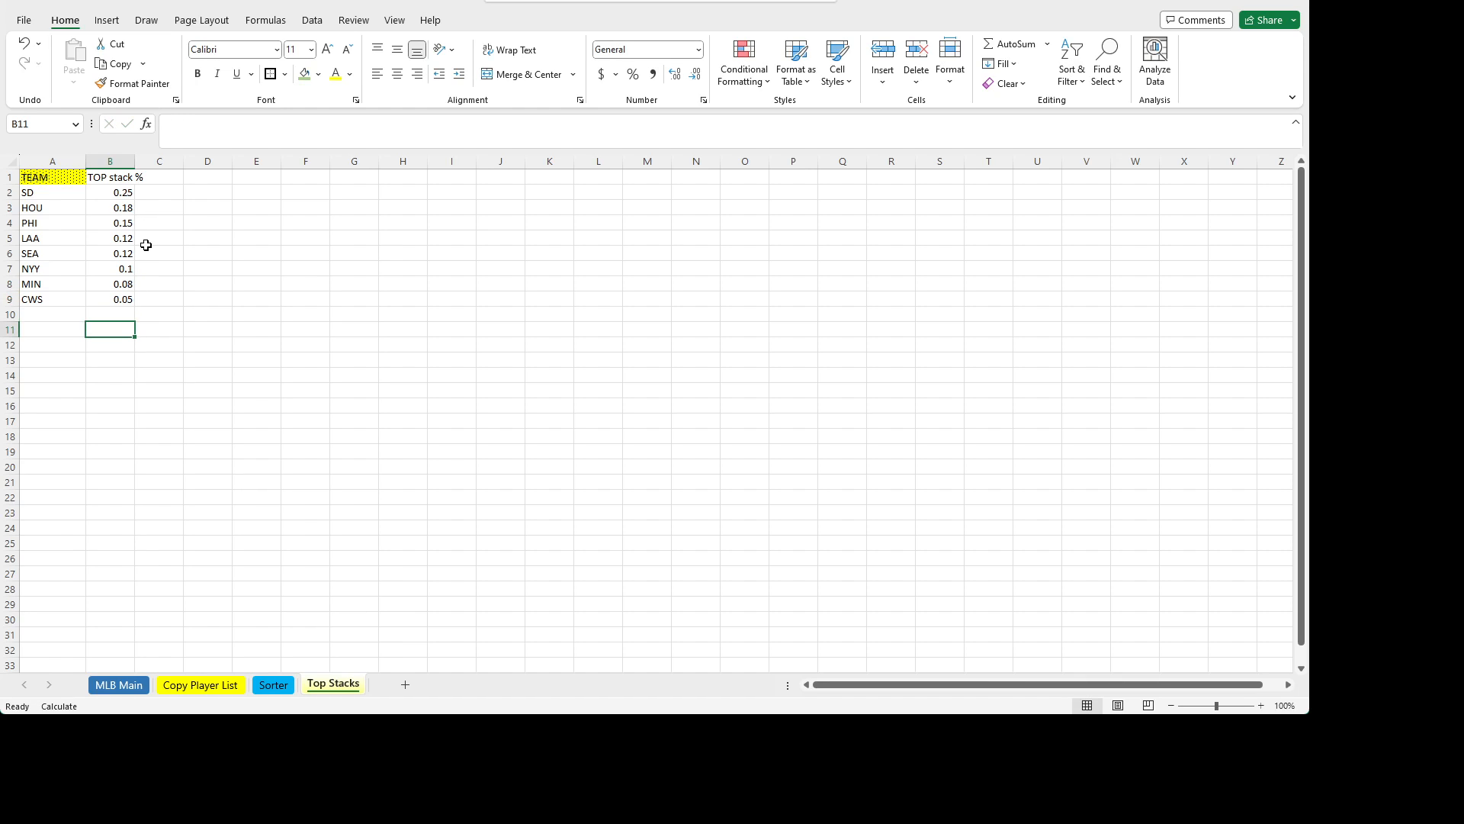
key("Up")
key("Up")
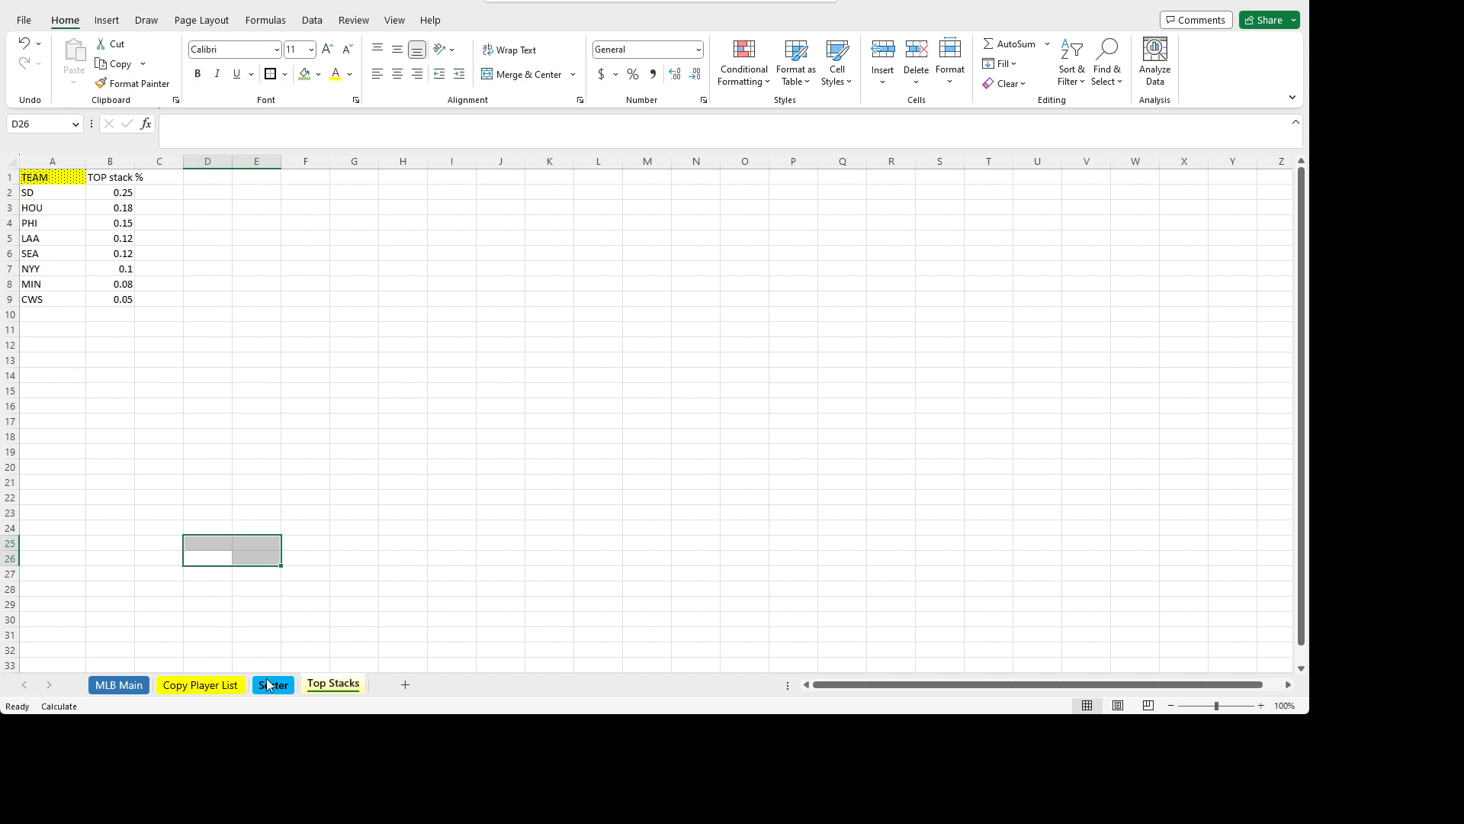
- On the Sorter sheet, copy the two-row PROJECTIONS header block from AG1:AP2 to the empty columns starting at AQ1
left_click(273, 685)
left_click(598, 179)
left_click(1071, 209)
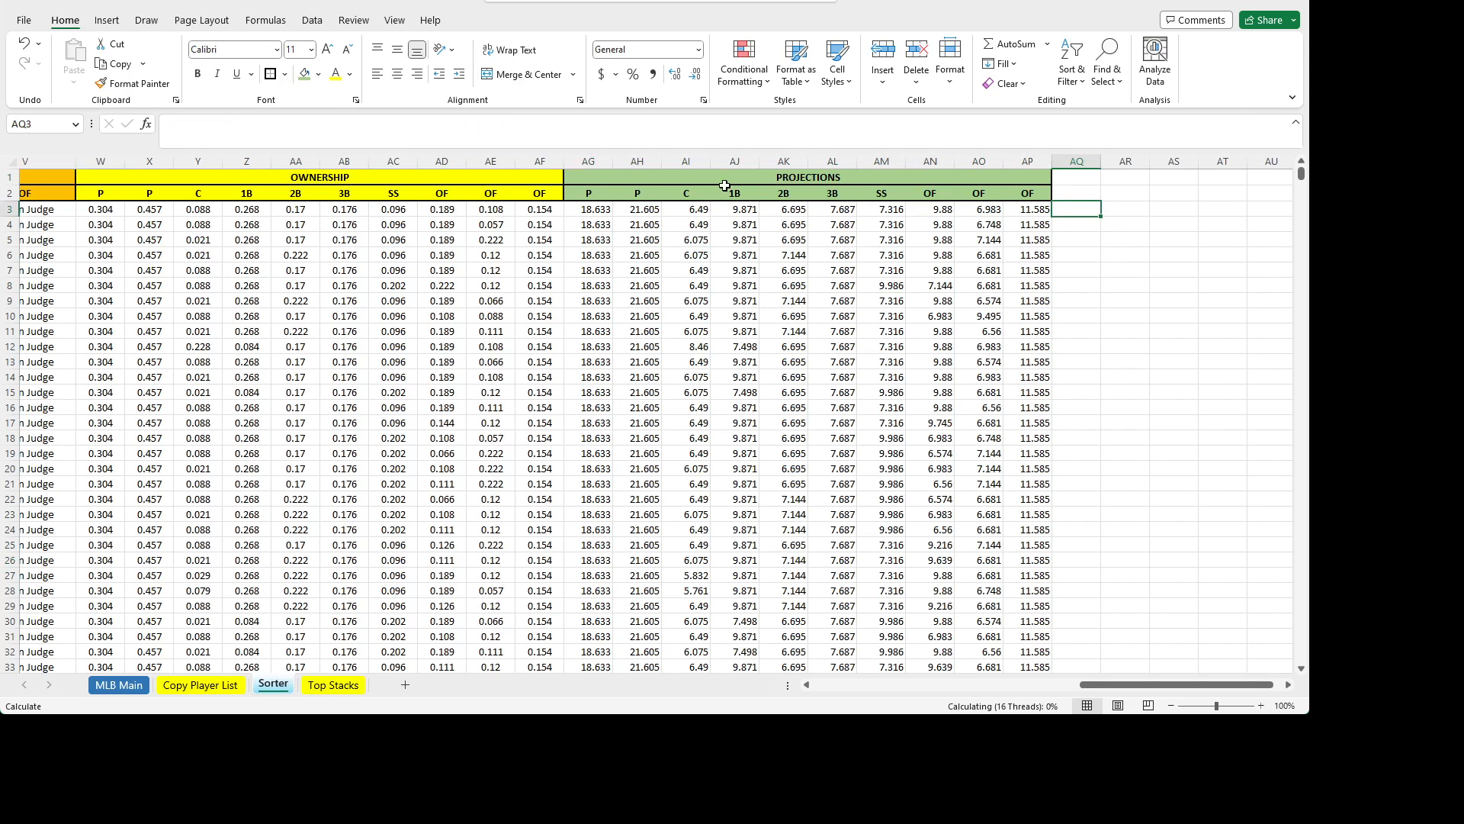
left_click(588, 172)
left_click_drag(588, 172, 588, 194)
key("ctrl+c")
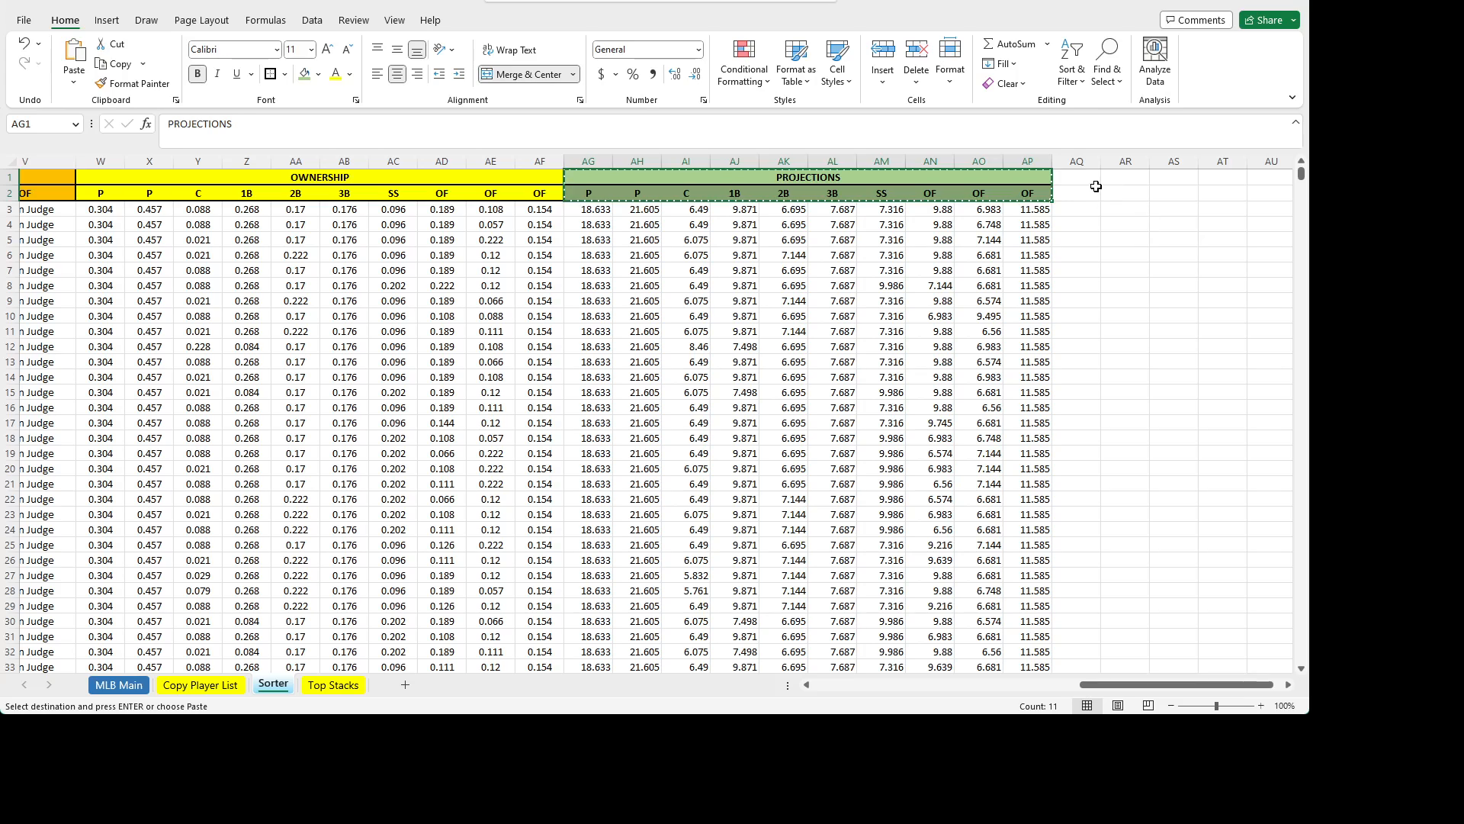
left_click(1079, 178)
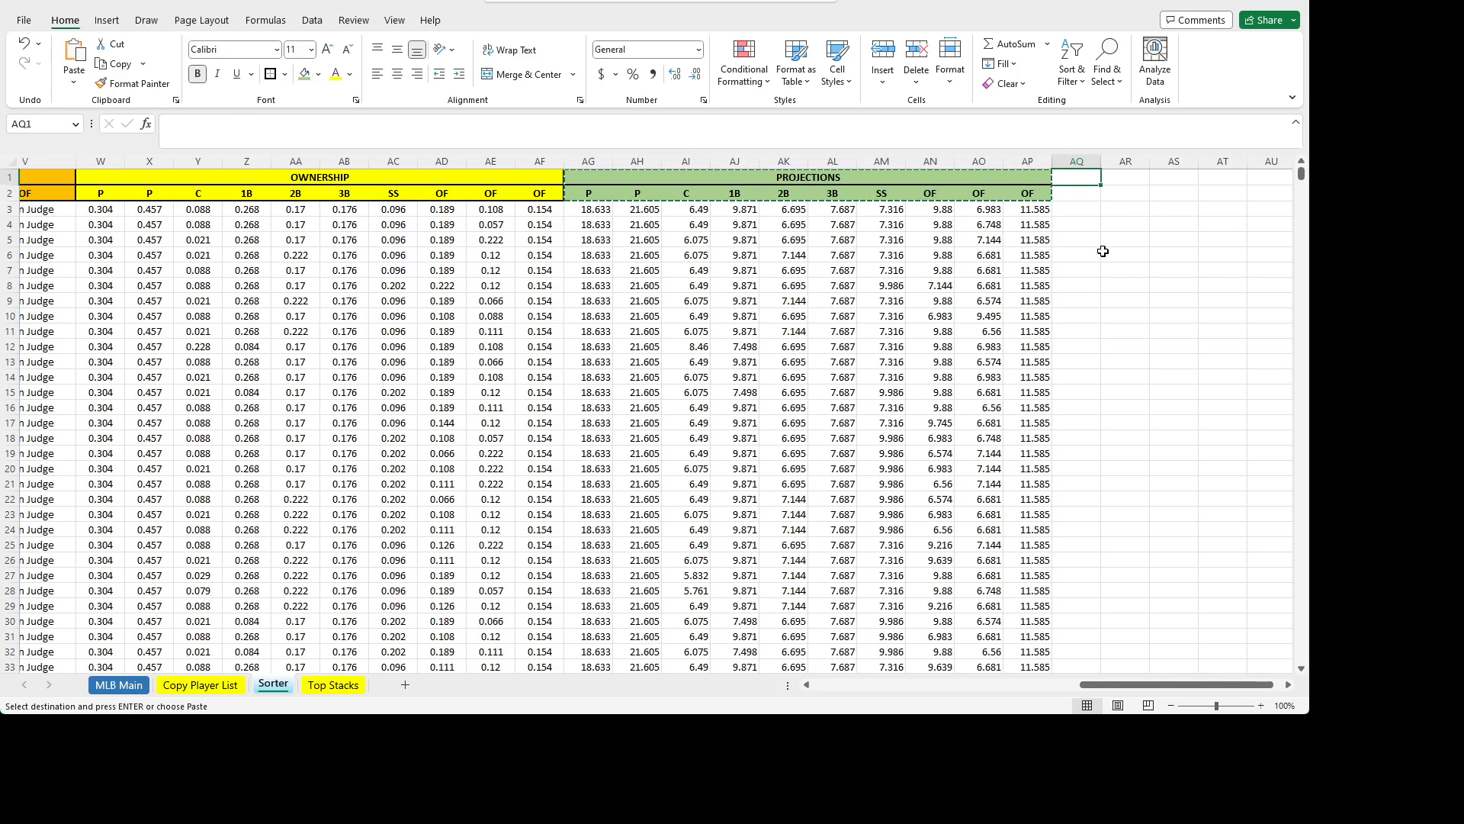
key("ctrl+v")
left_click(1126, 285)
scroll(1126, 285, "right", 3)
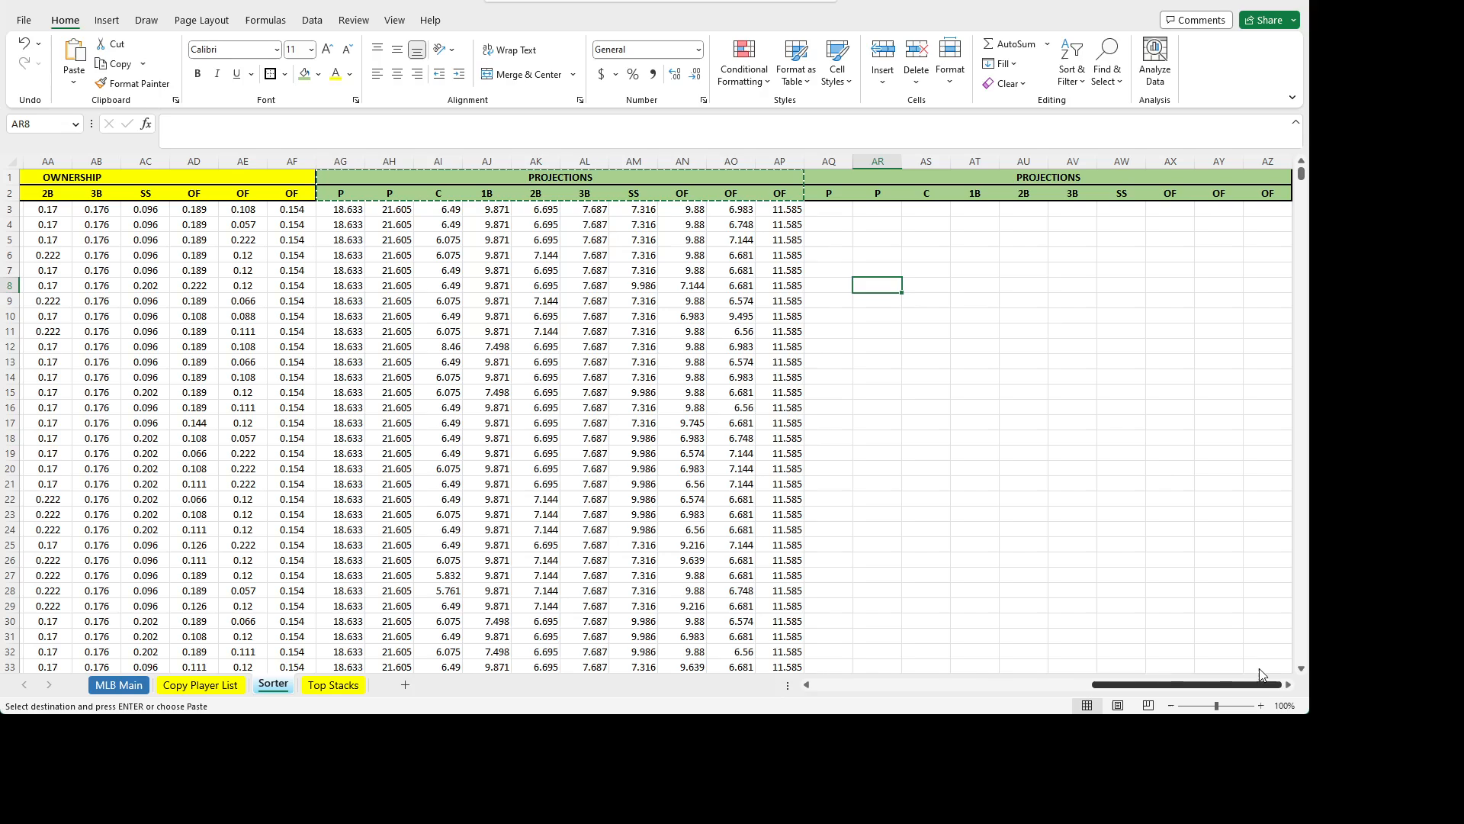
- Fill the duplicated header block in AQ1:AZ2 with light blue
left_click_drag(832, 177, 833, 194)
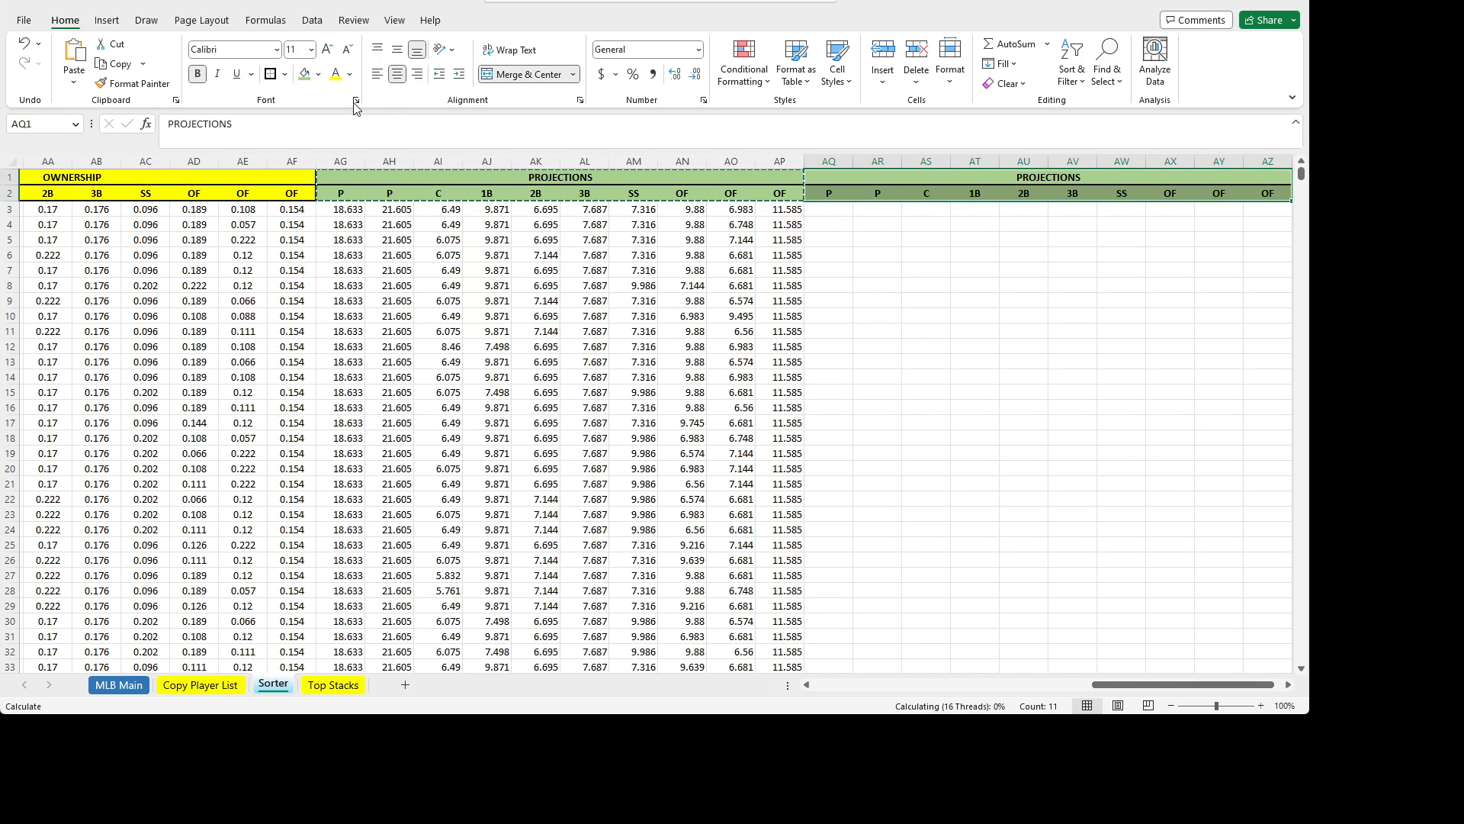
left_click(305, 73)
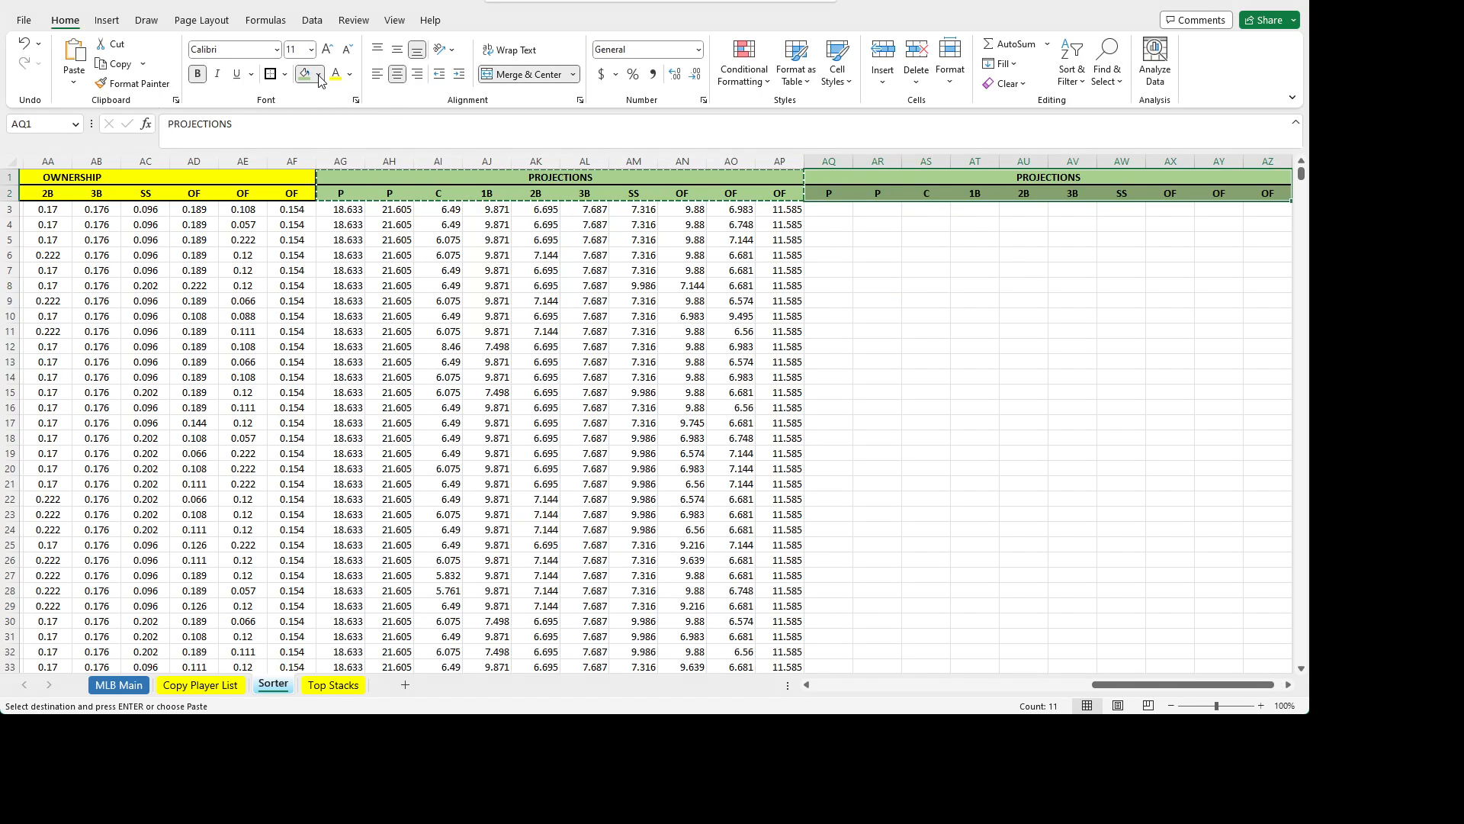
left_click(408, 134)
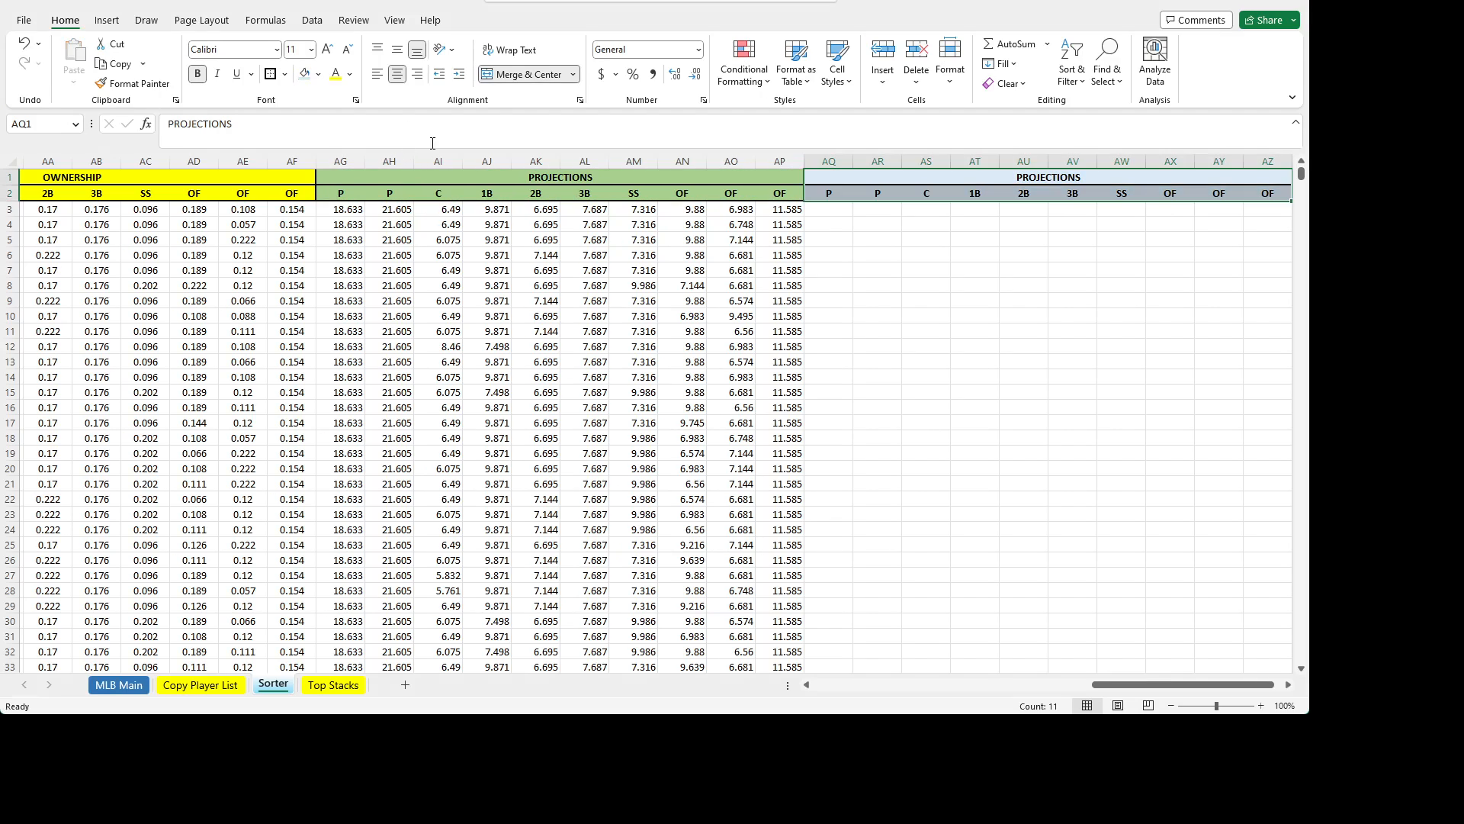
- Retitle the light blue header block in AQ1 as "TOP STACKS"
left_click(984, 276)
left_click(1027, 174)
type("TOP")
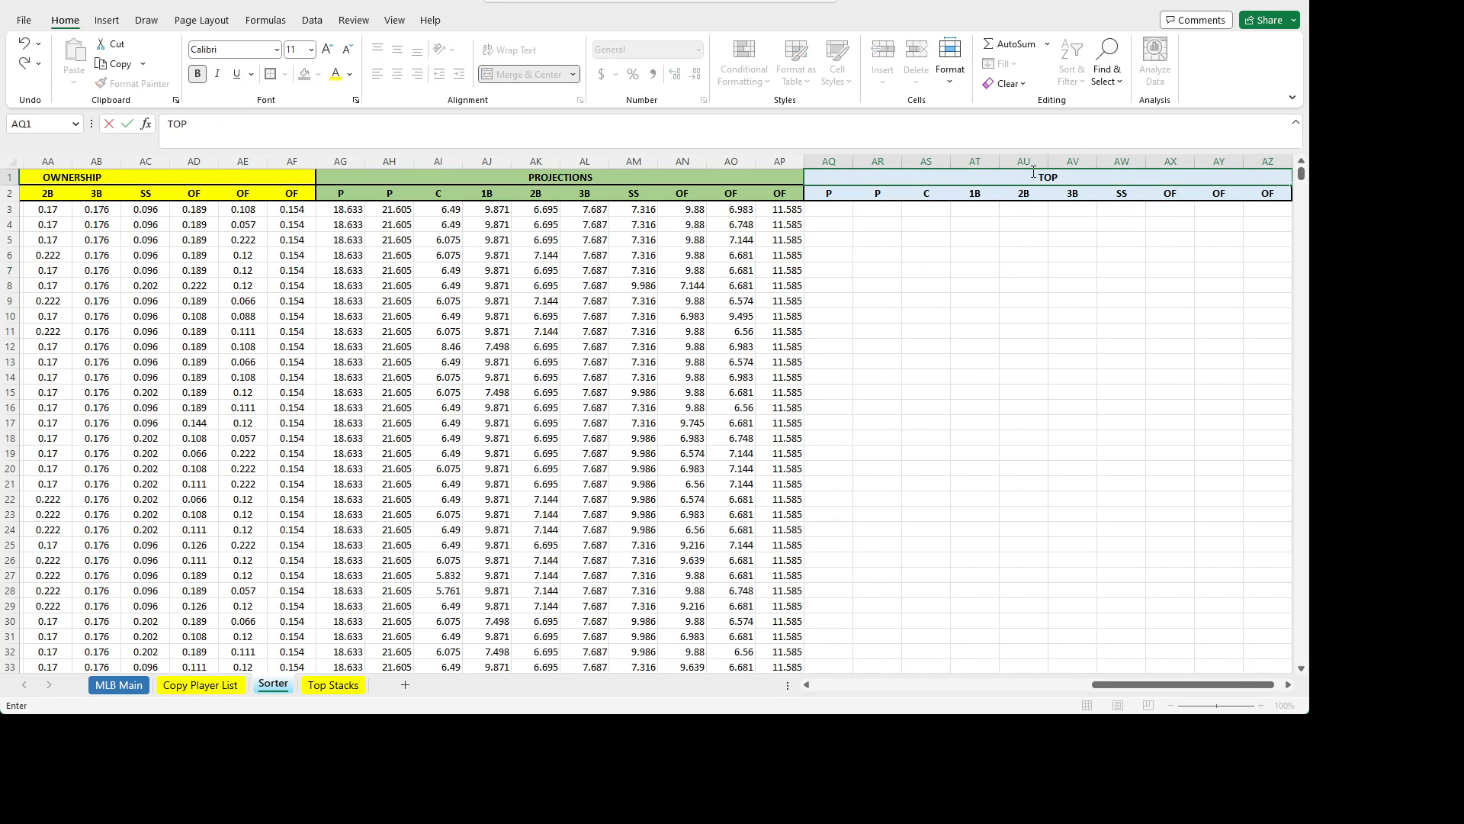
type(" STACKS")
key("Return")
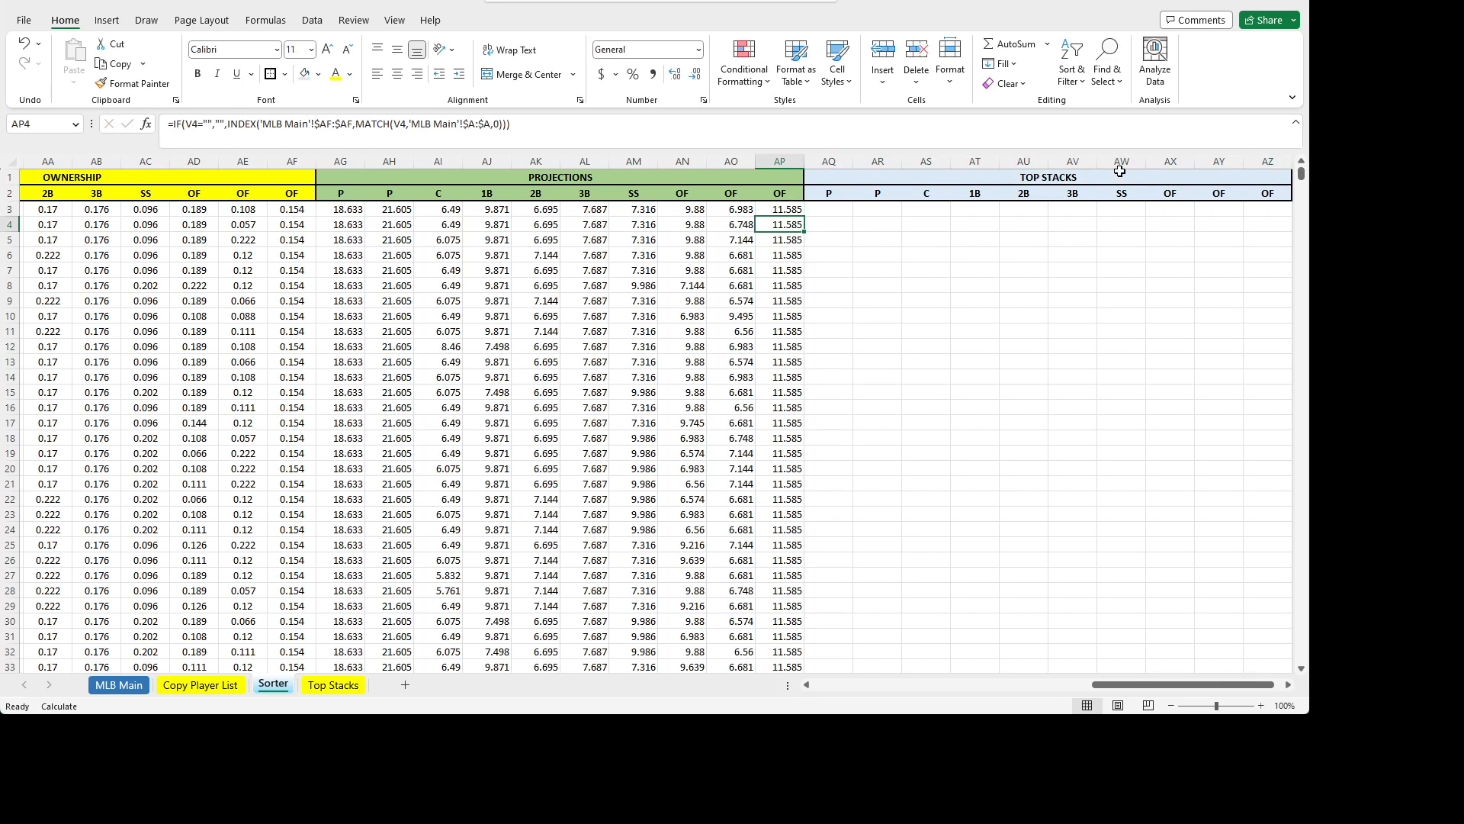
- Examine the projection lookup formula in AG3, the STRIPPED NAMES columns and the team table on the Top Stacks sheet
left_click(327, 208)
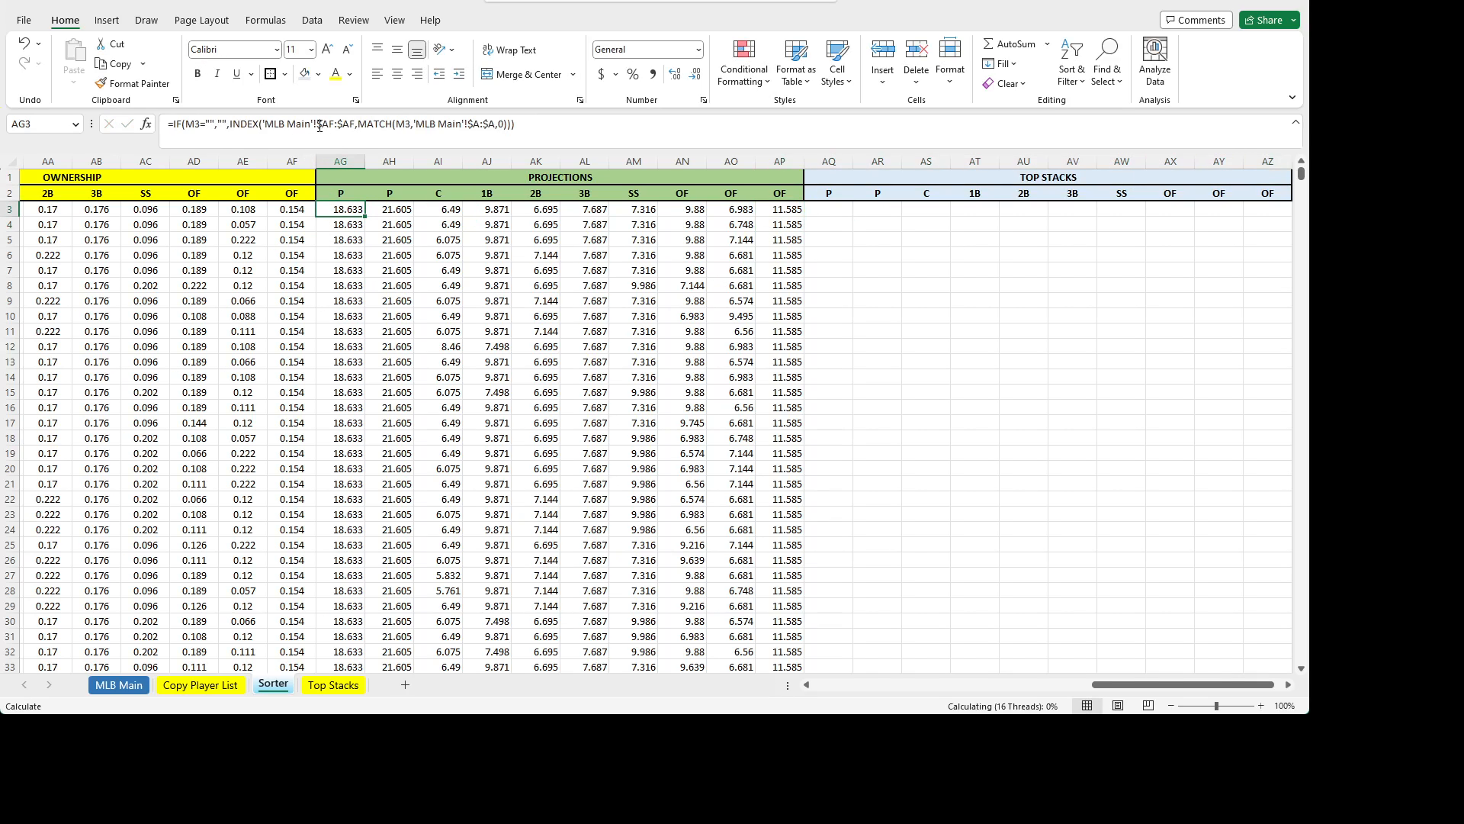
left_click(902, 259)
left_click_drag(1145, 686, 1035, 683)
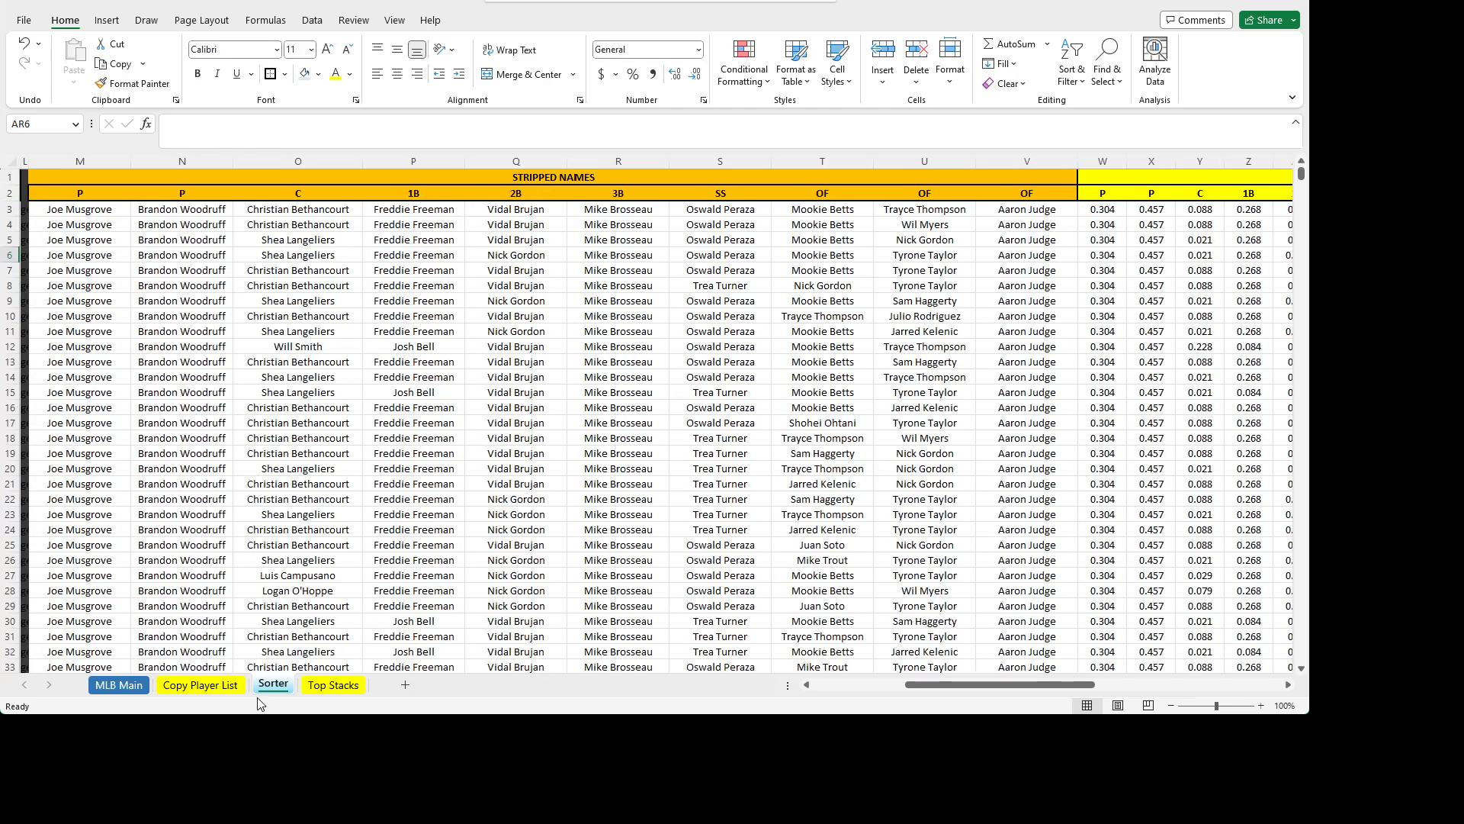
left_click(332, 685)
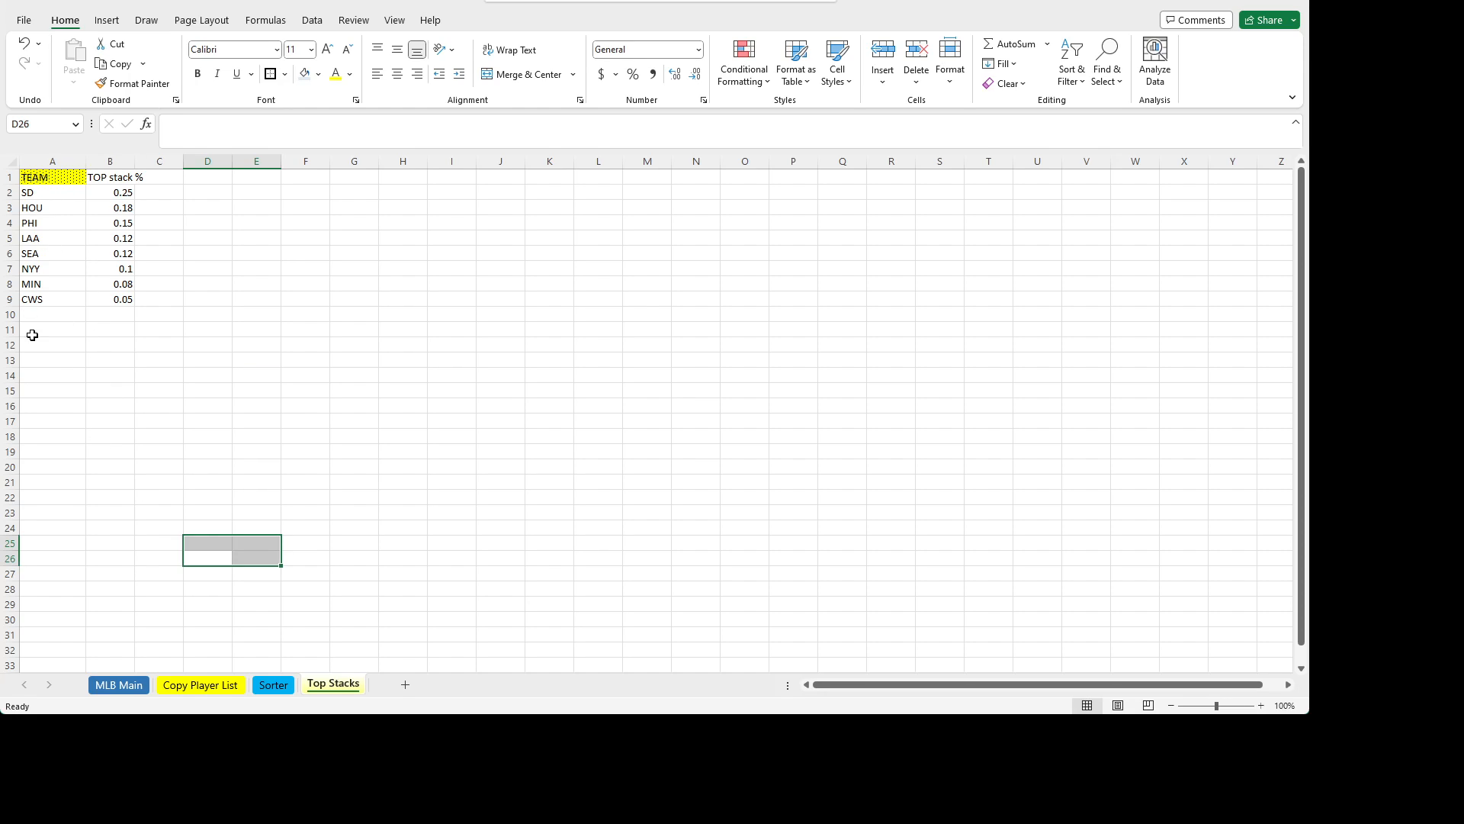
left_click(273, 684)
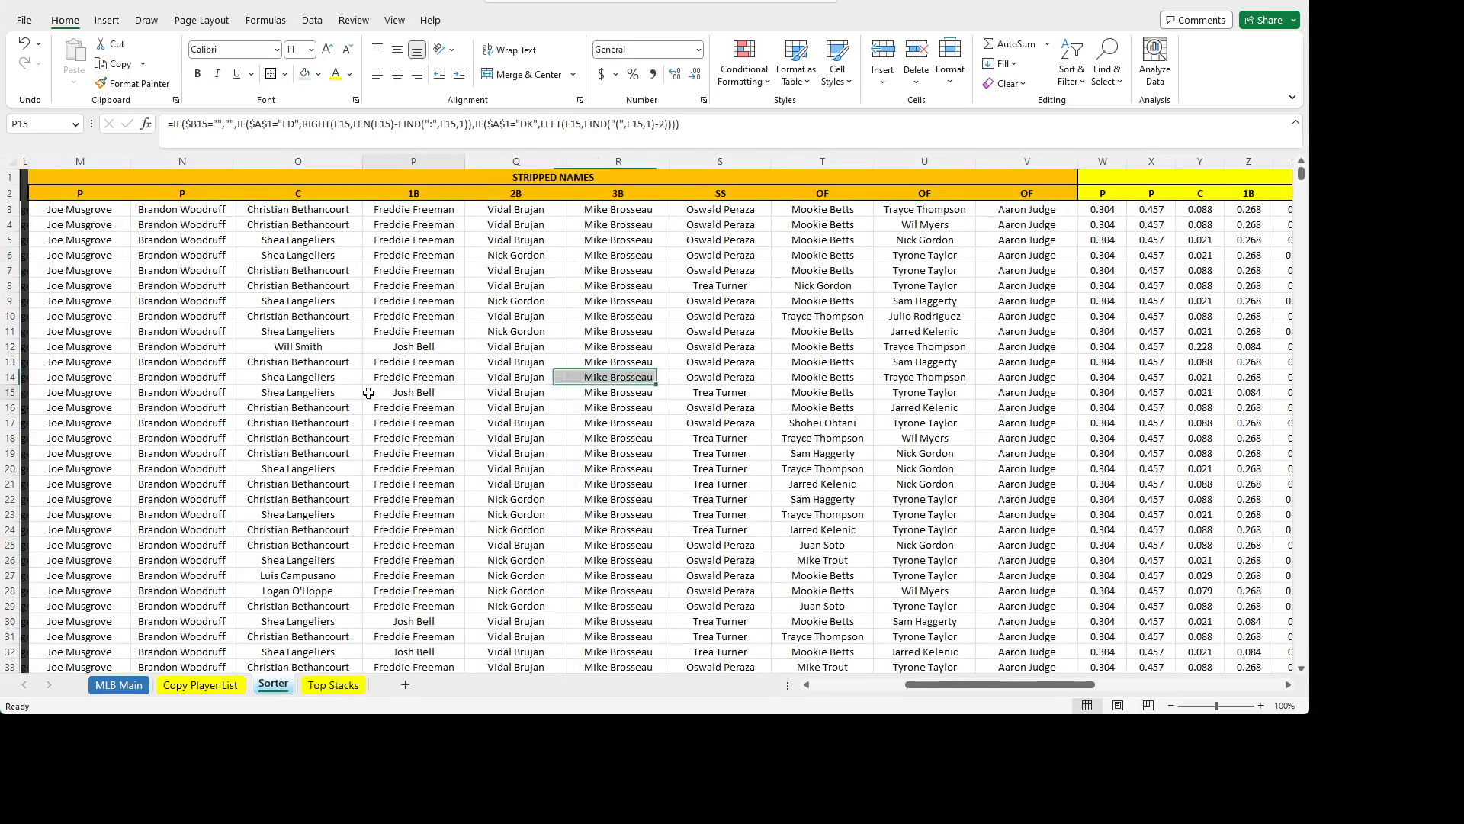
- Insert ten blank columns at AQ:AZ on the Sorter sheet, between the PROJECTIONS and TOP STACKS blocks
left_click_drag(1013, 687, 1249, 684)
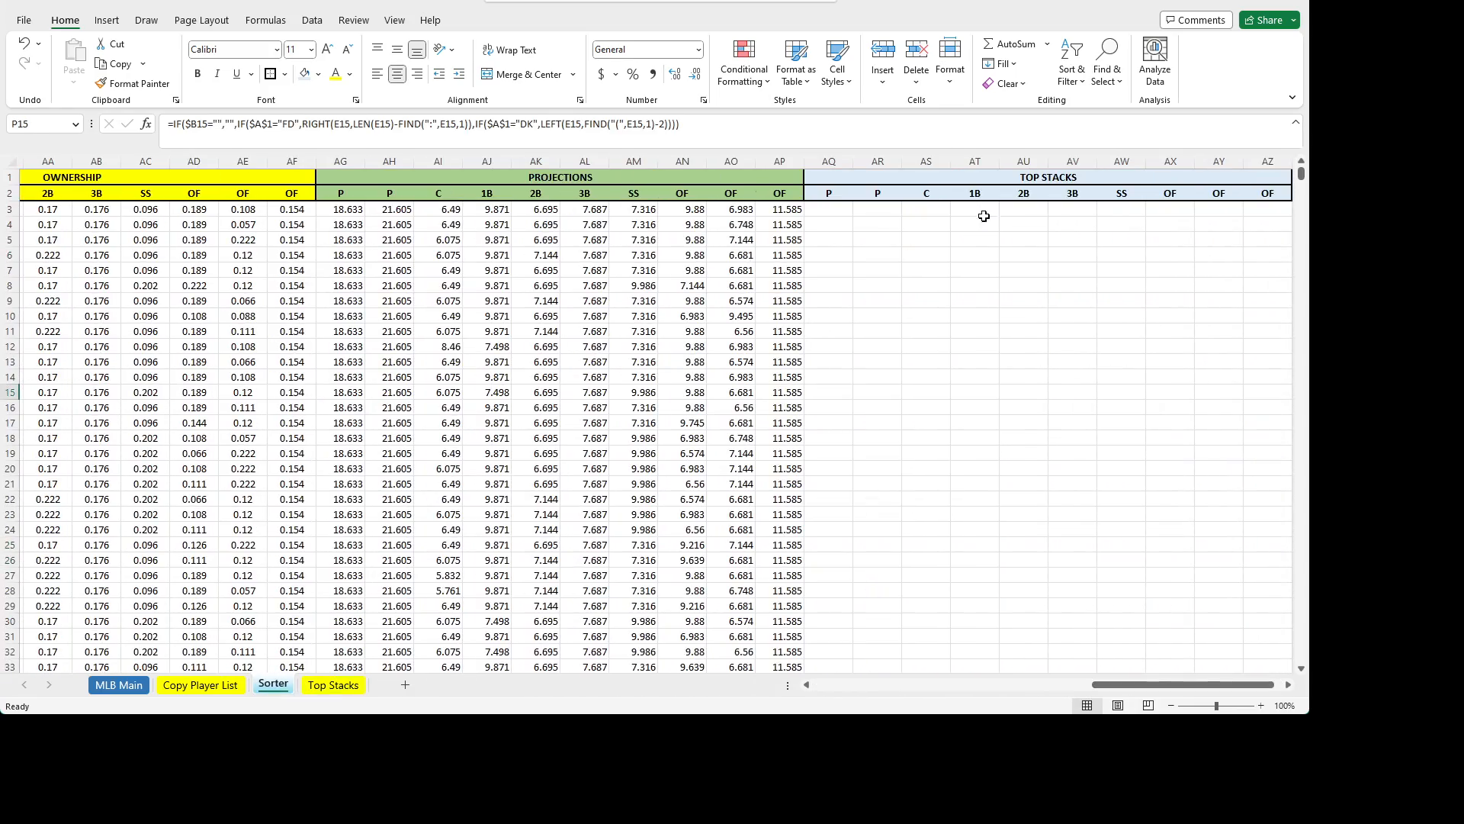
left_click_drag(828, 161, 1142, 161)
key("ctrl+shift+plus")
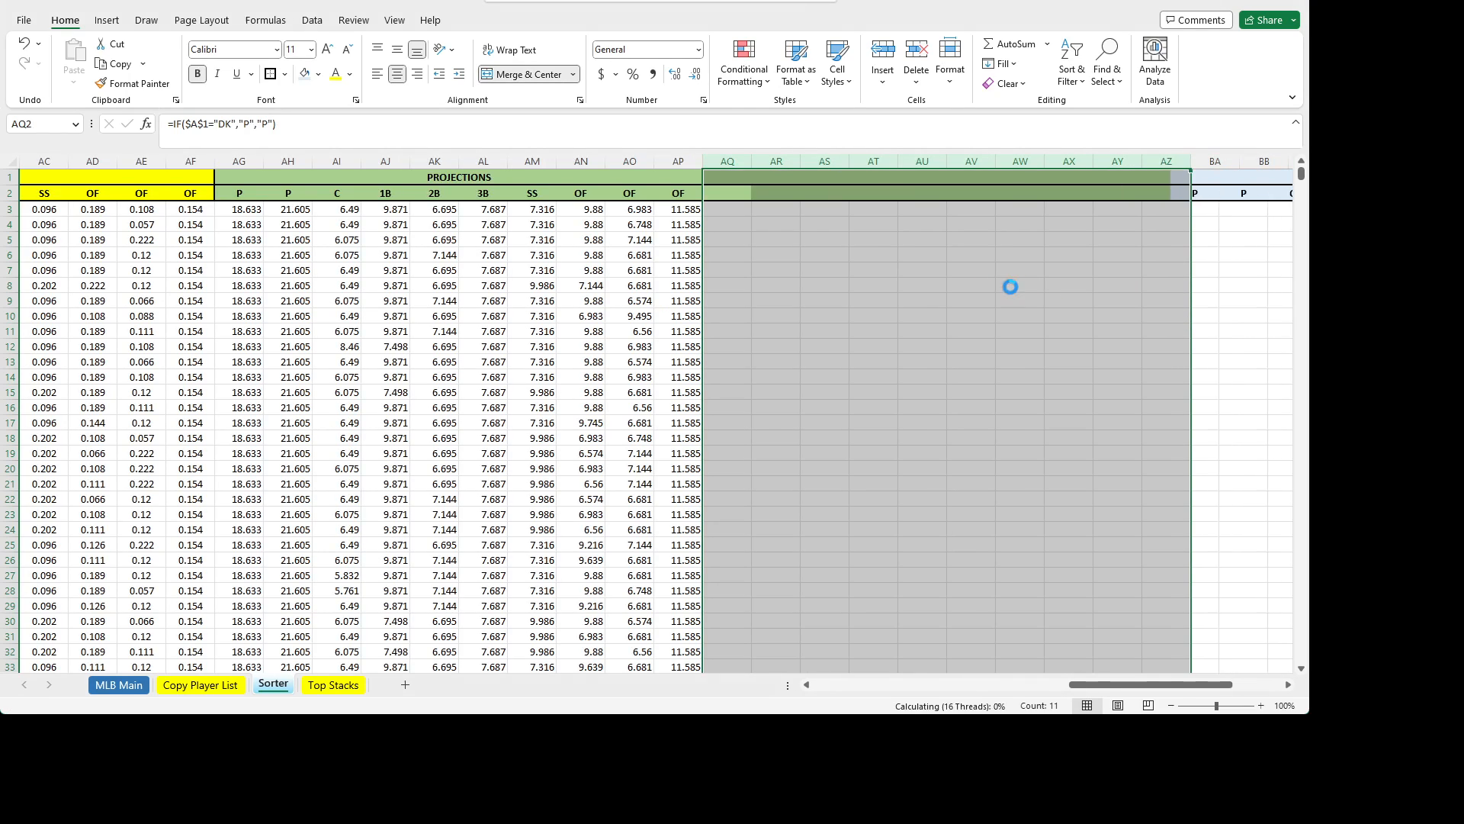
left_click(727, 175)
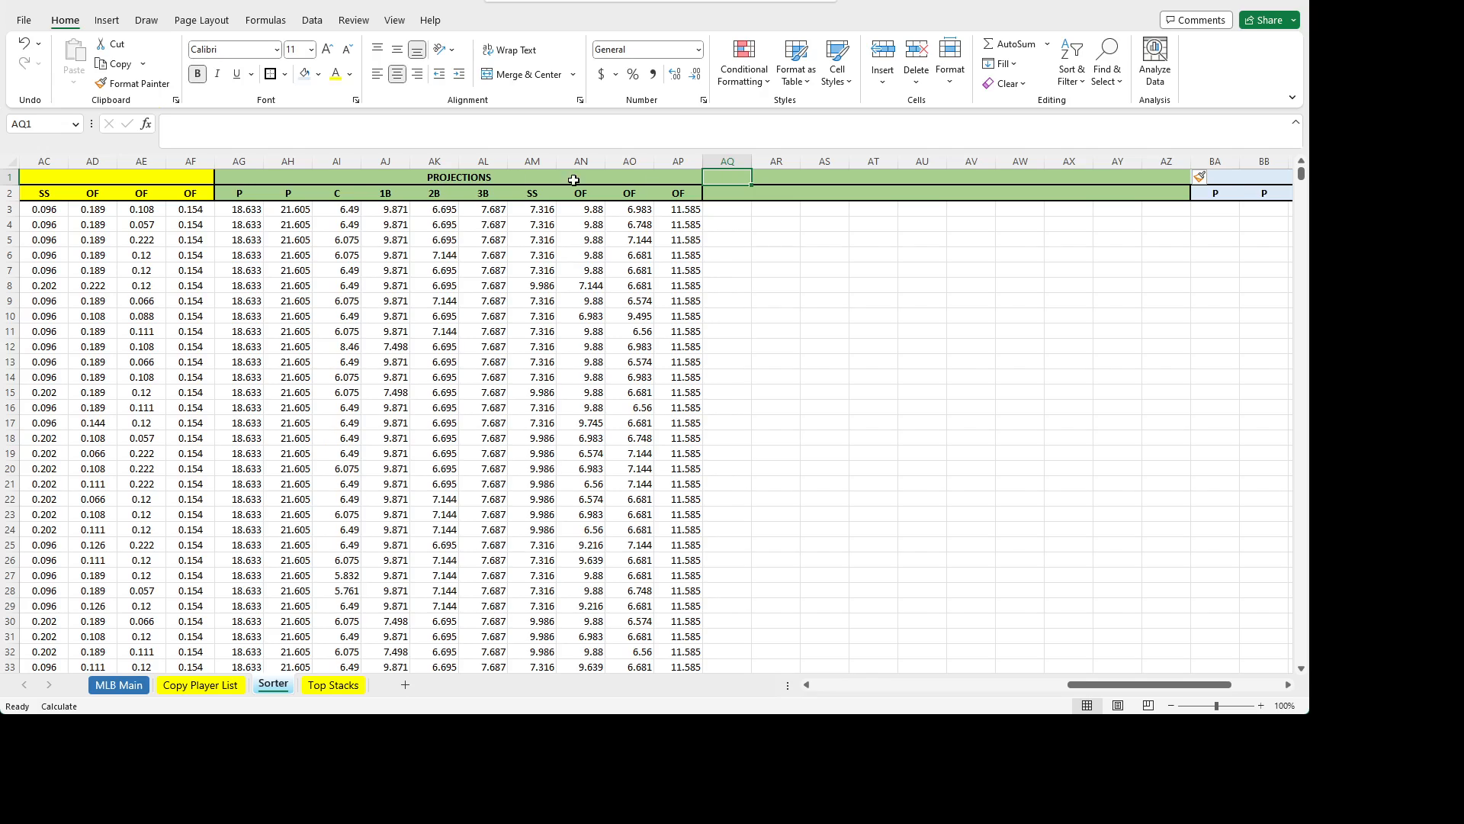
- Copy the PROJECTIONS header block into the inserted columns starting at AQ1 and fill the copy with medium blue
left_click_drag(262, 177, 261, 193)
key("ctrl+c")
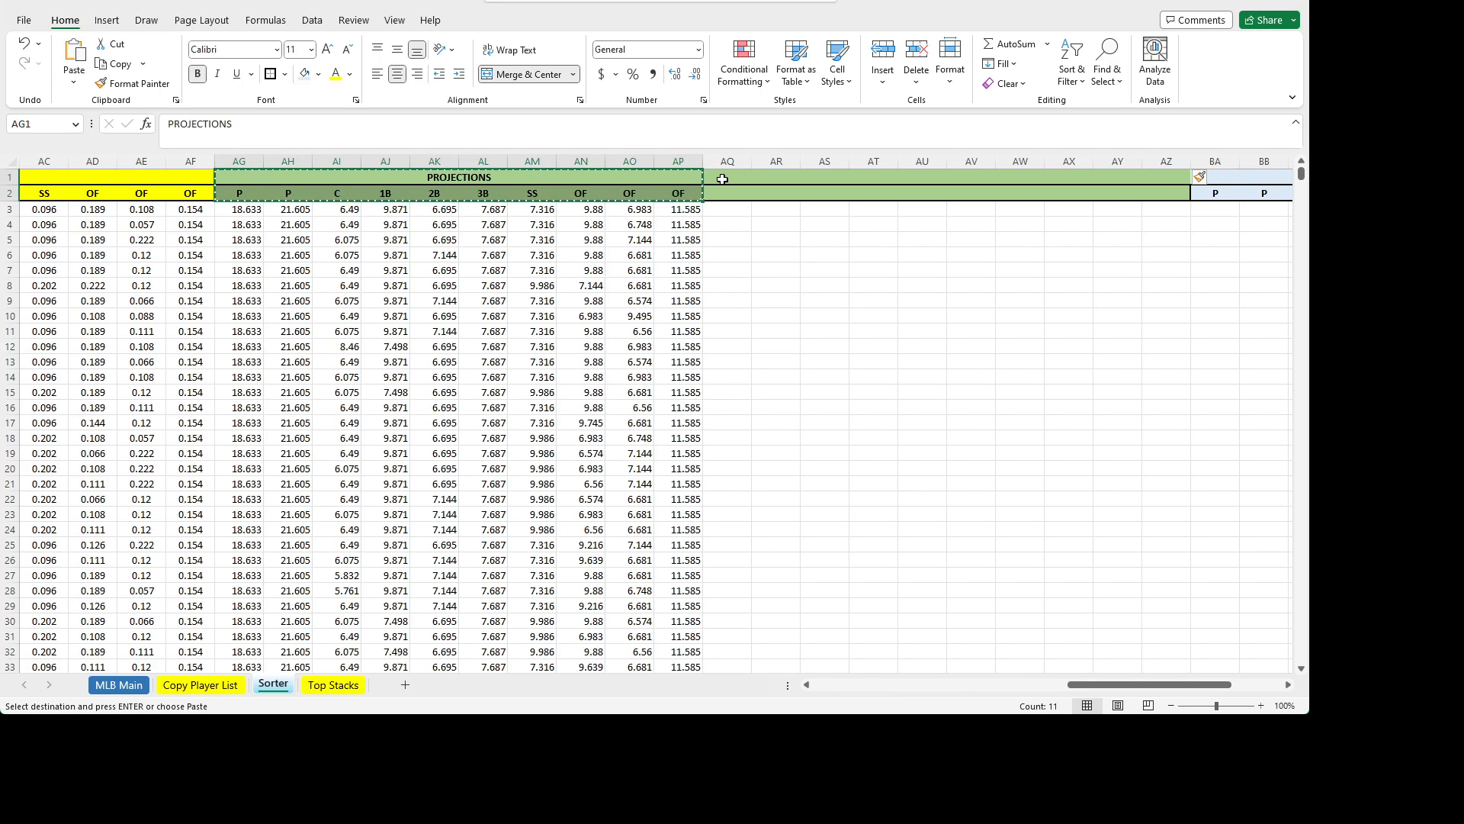
left_click(723, 179)
key("ctrl+v")
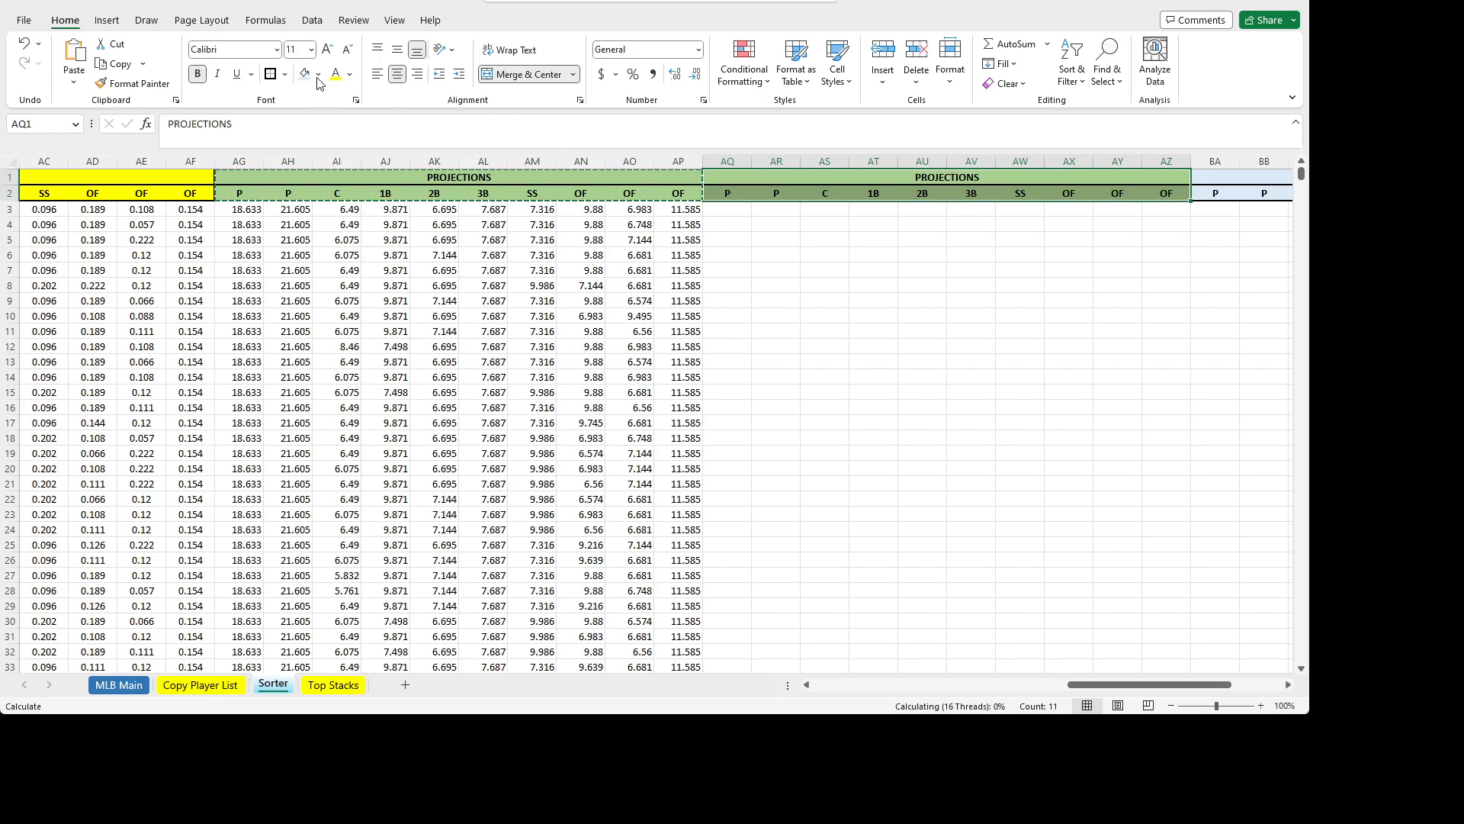
left_click(359, 155)
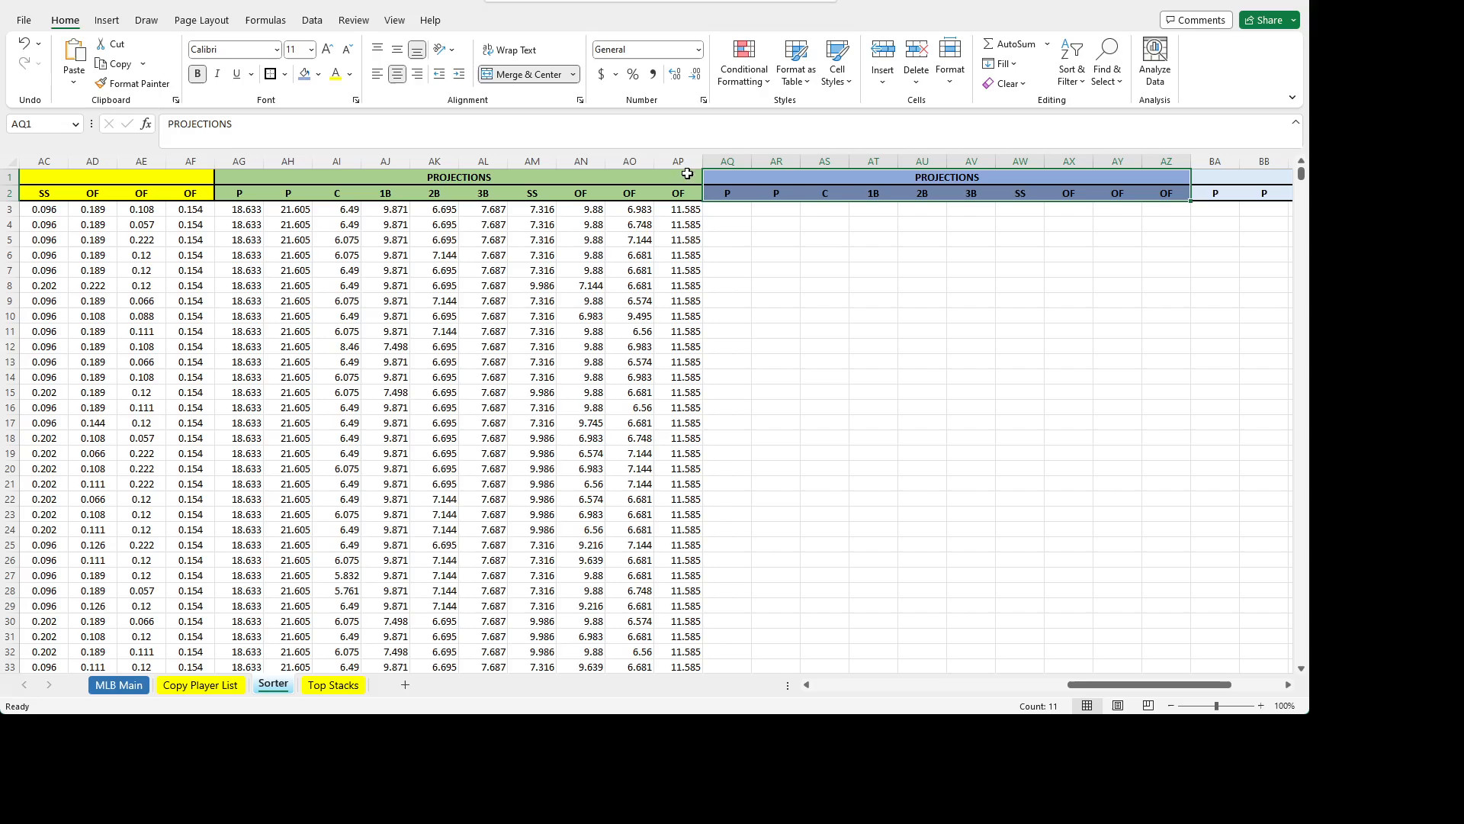
- Retitle the medium blue header block in AQ1 as "TEAM"
left_click(932, 180)
type("TEAM")
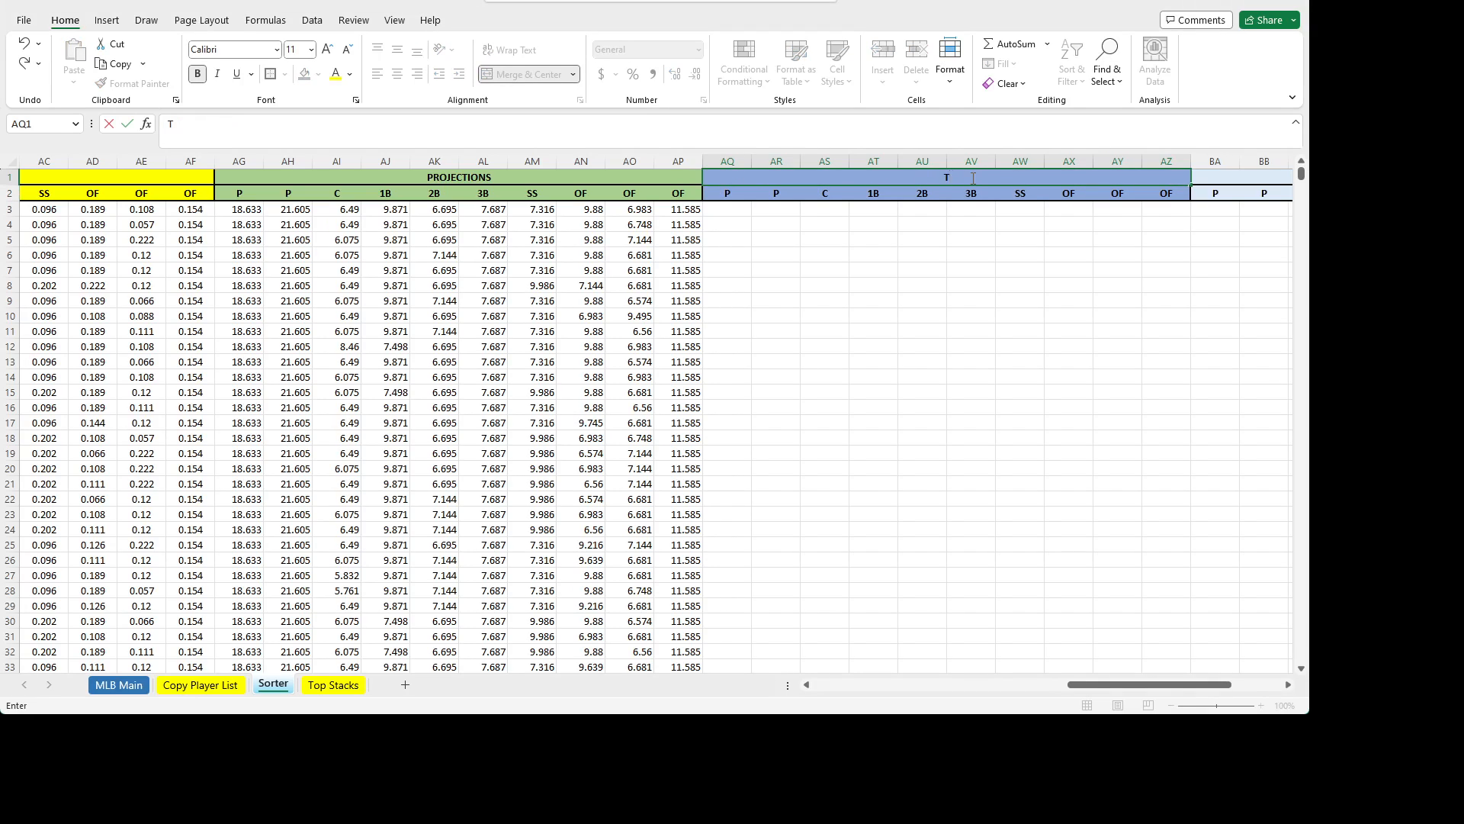
key("Return")
key("Return")
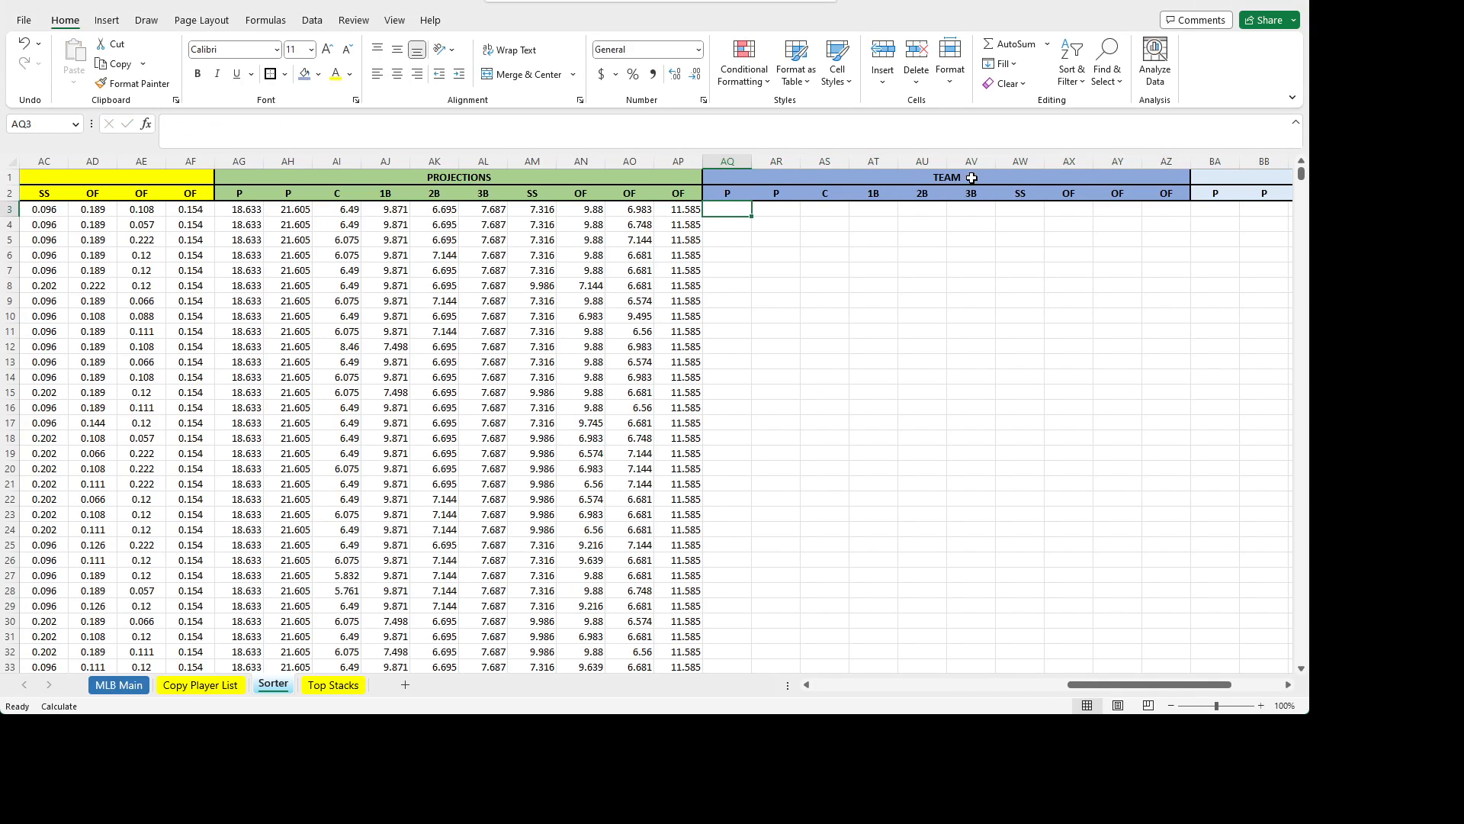
- Check the Team column on the MLB Main sheet and copy the text of the AG3 projection lookup formula into AQ3 on the Sorter sheet
left_click(245, 209)
left_click_drag(548, 122, 167, 124)
key("ctrl+c")
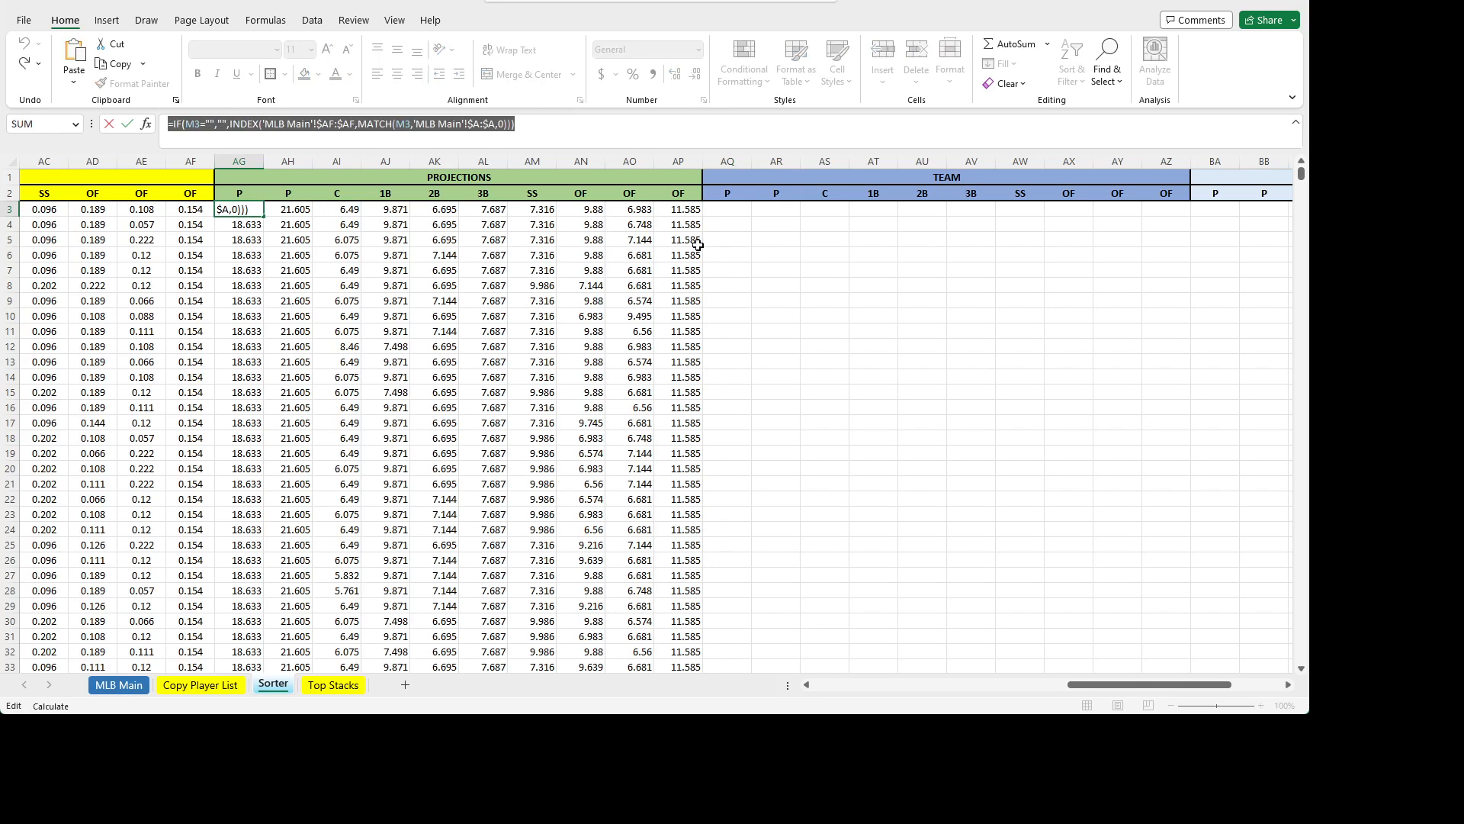
key("Escape")
left_click(811, 240)
left_click(134, 685)
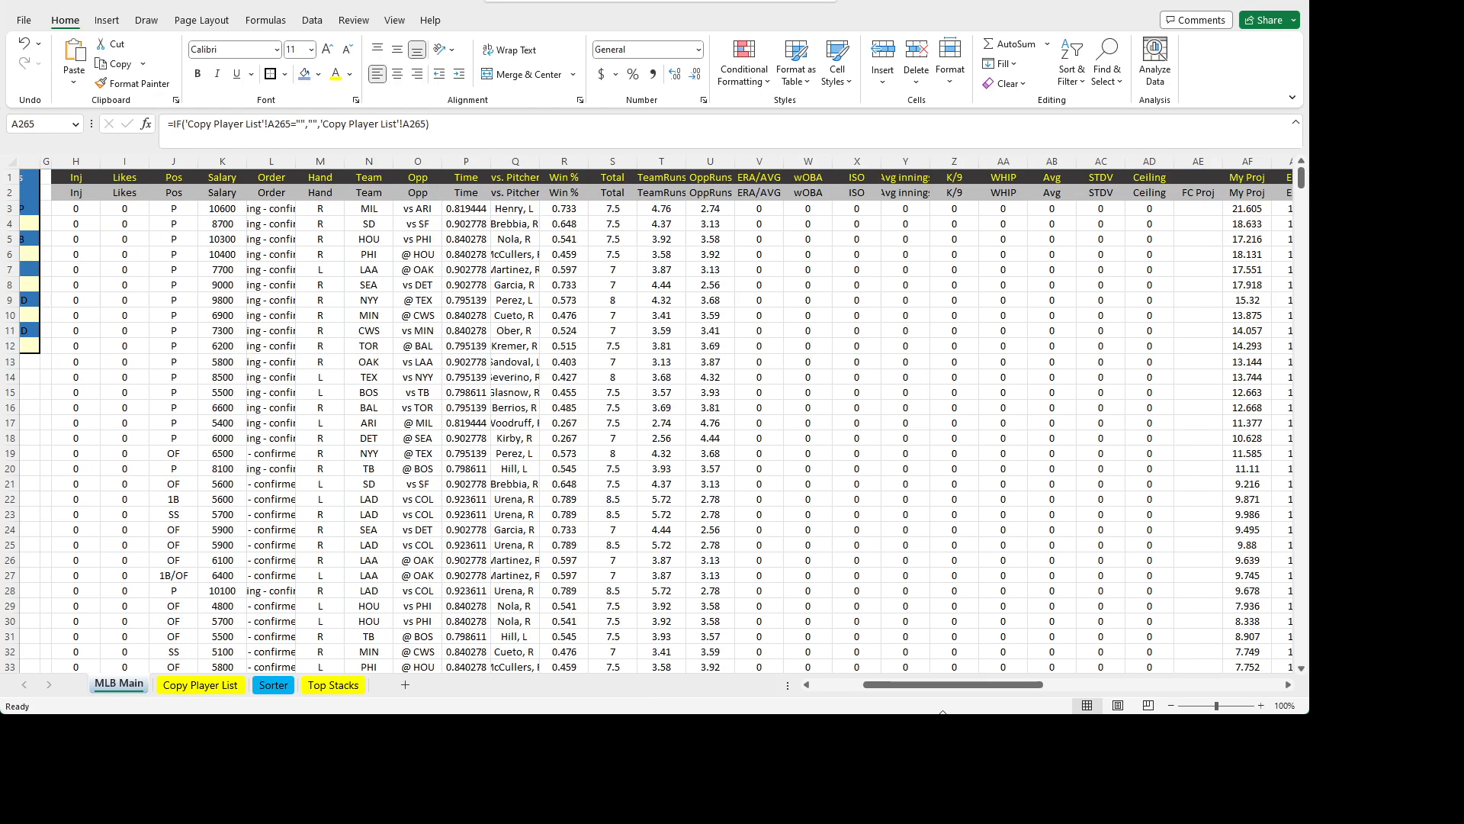
left_click_drag(947, 685, 909, 694)
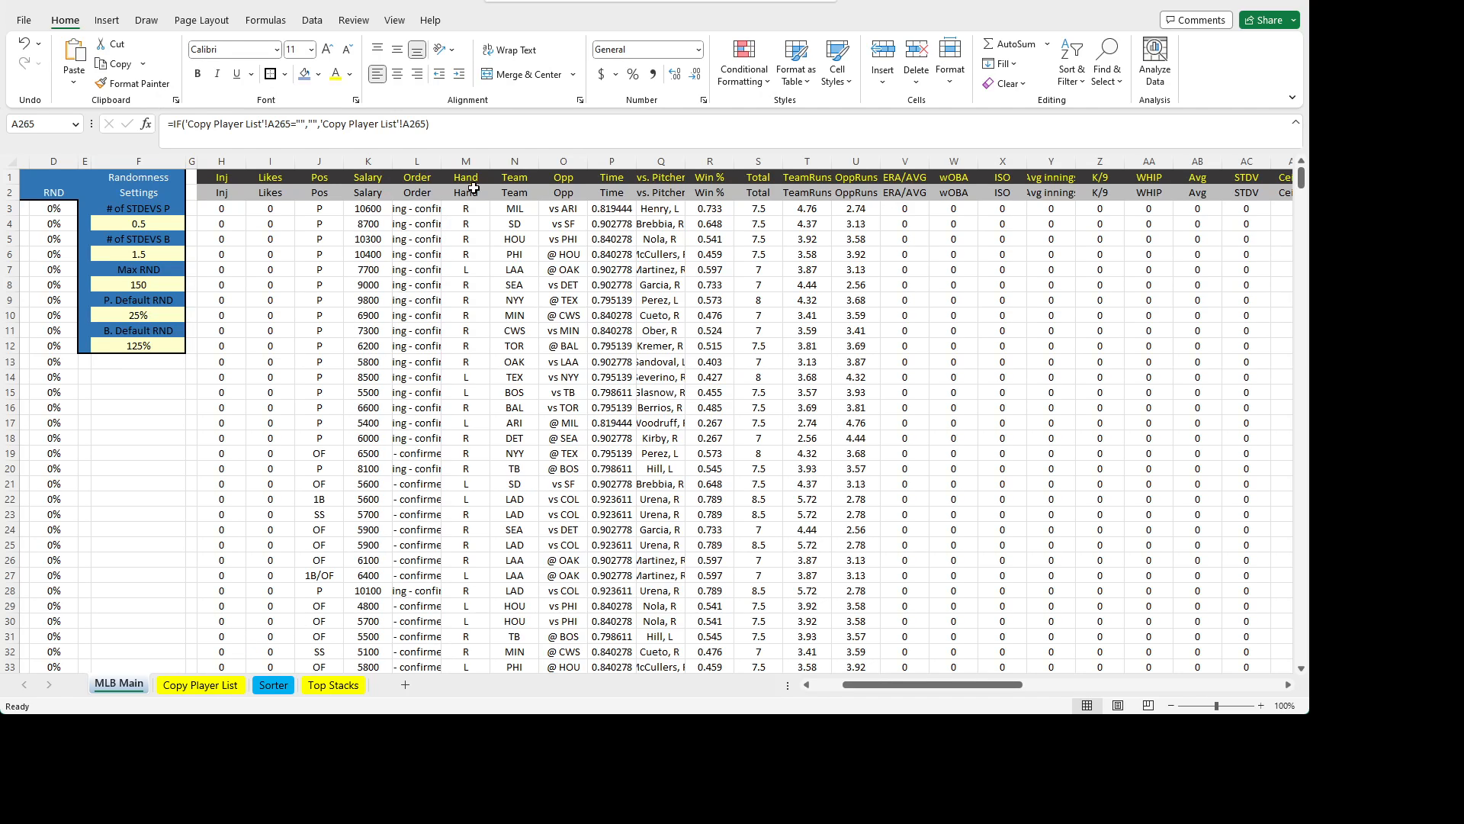
left_click(274, 686)
left_click(716, 209)
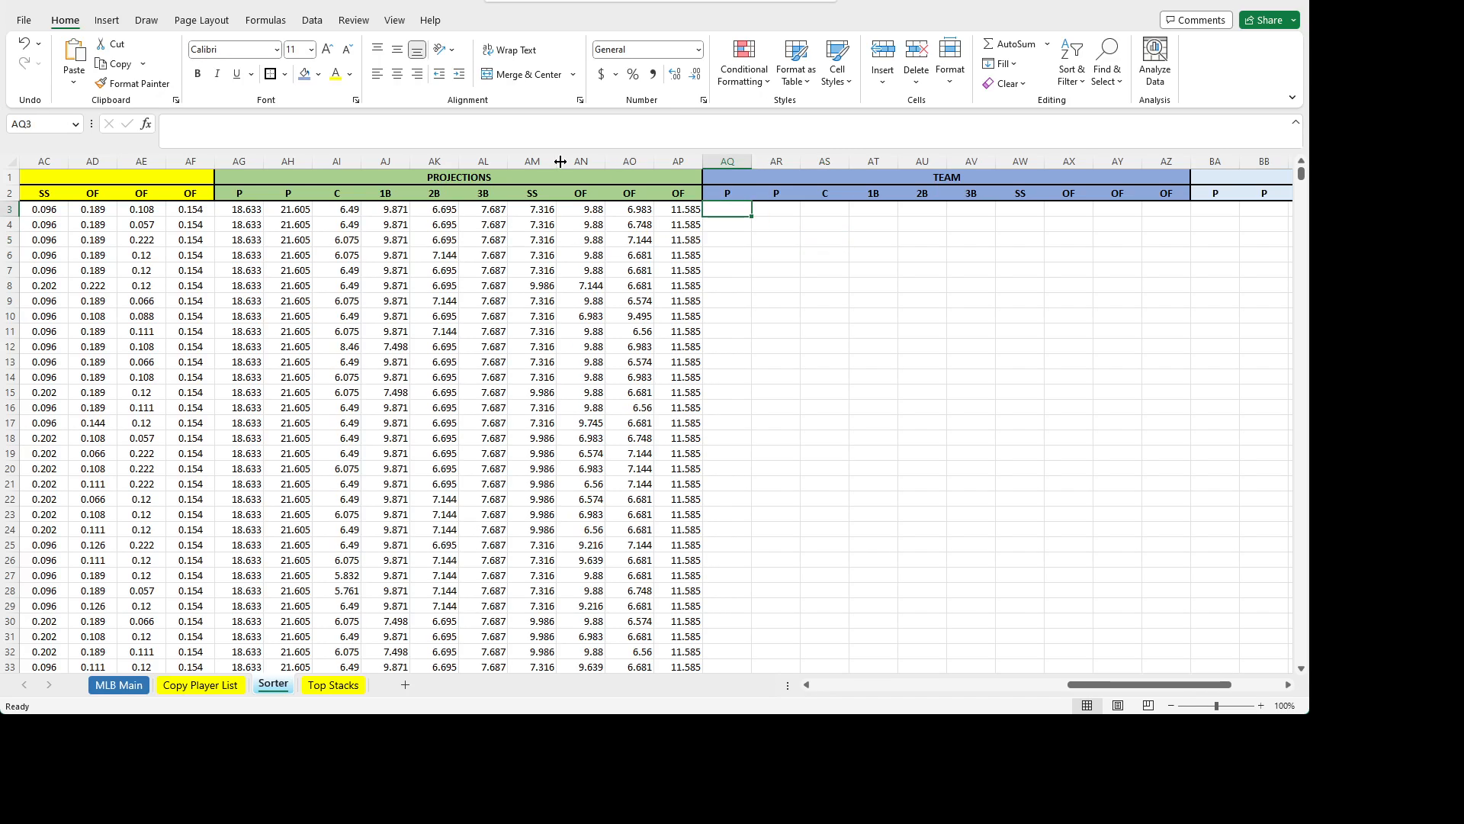
left_click(517, 134)
key("ctrl+v")
- Change the INDEX range in the AQ3 formula to 'MLB Main'!$N:$N
left_click(332, 124)
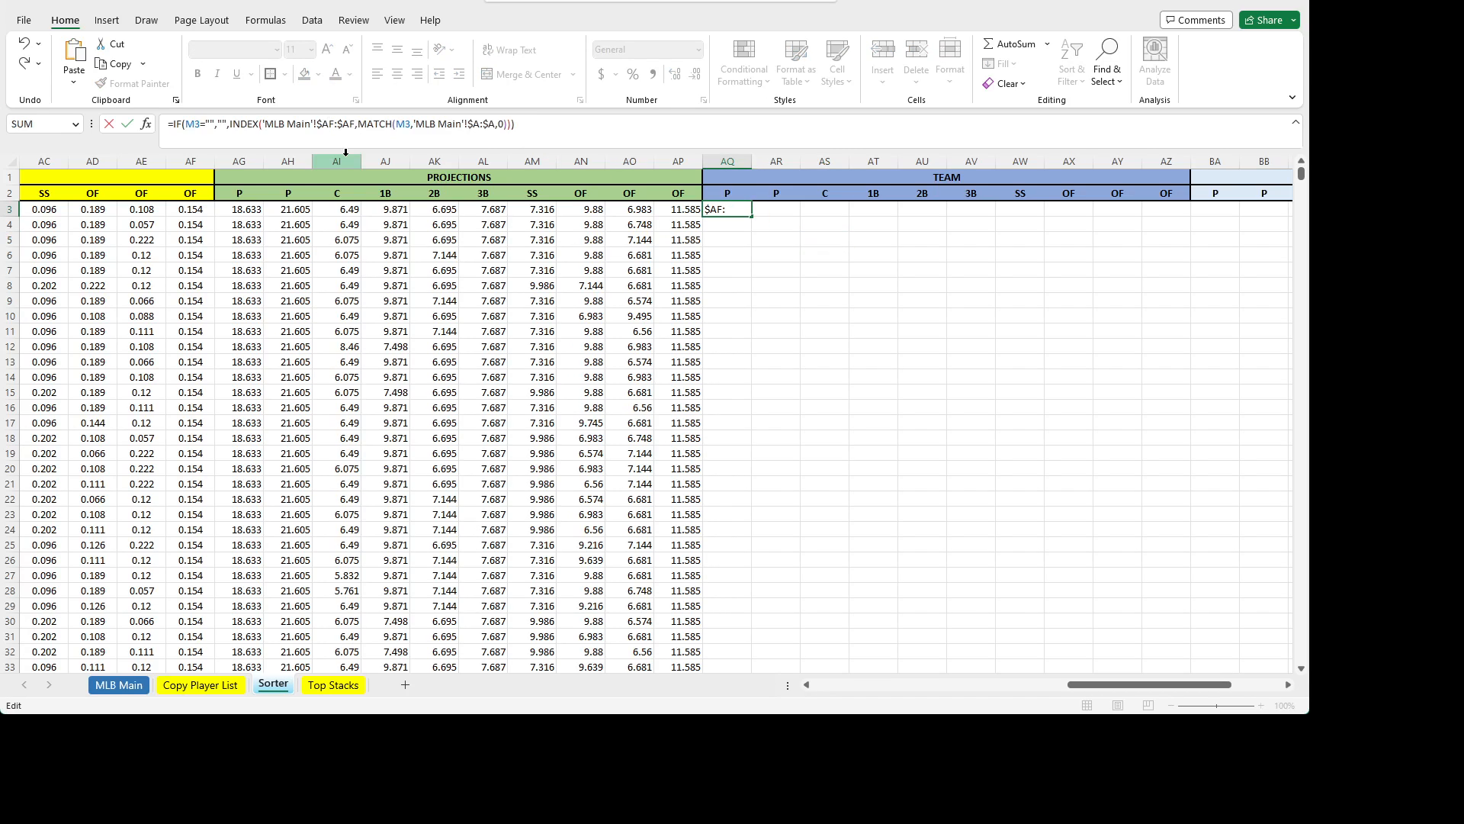
key("BackSpace")
key("BackSpace")
type("N")
key("Right")
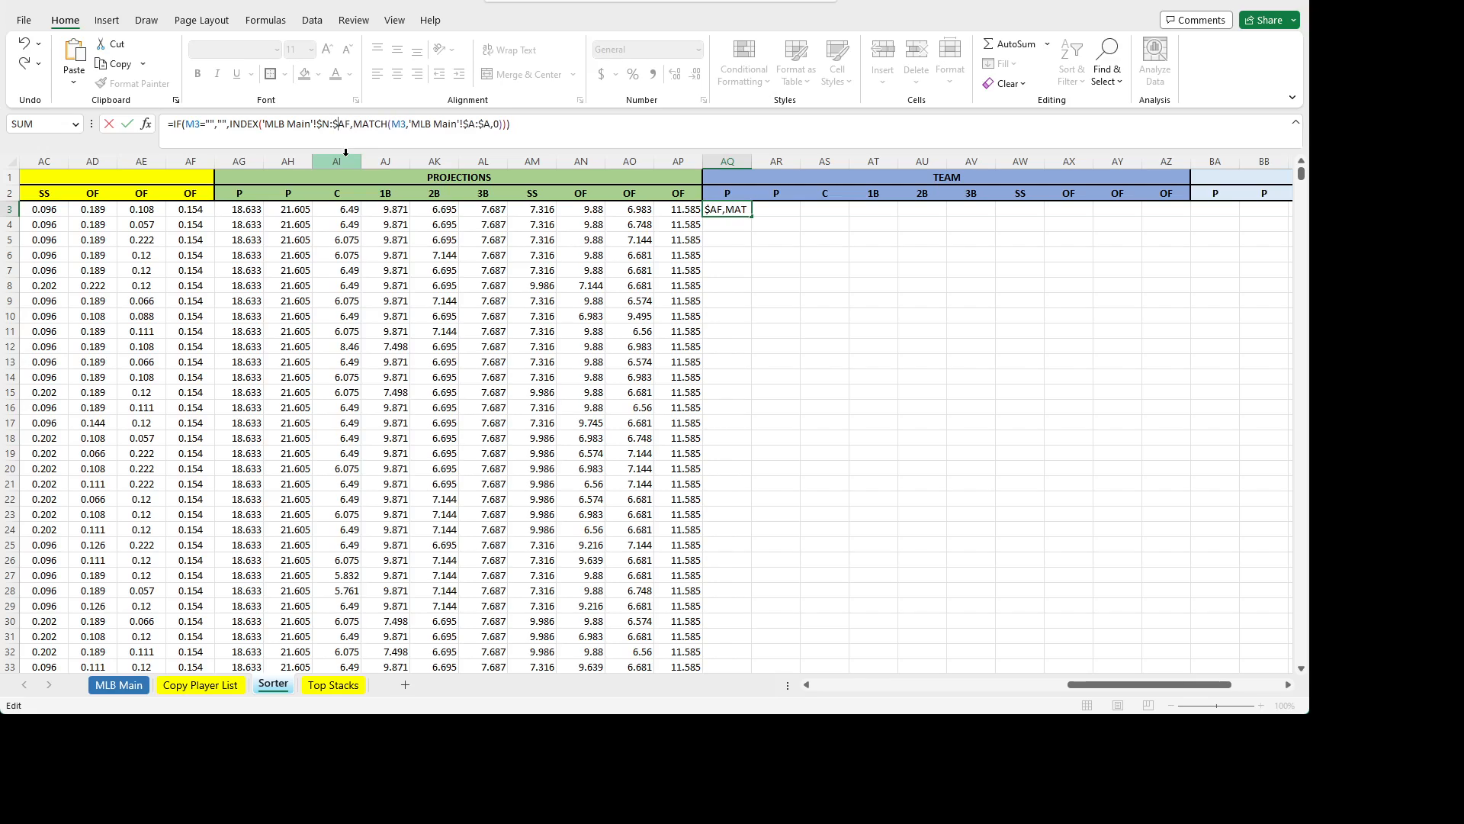
key("Delete")
key("Delete")
type("N")
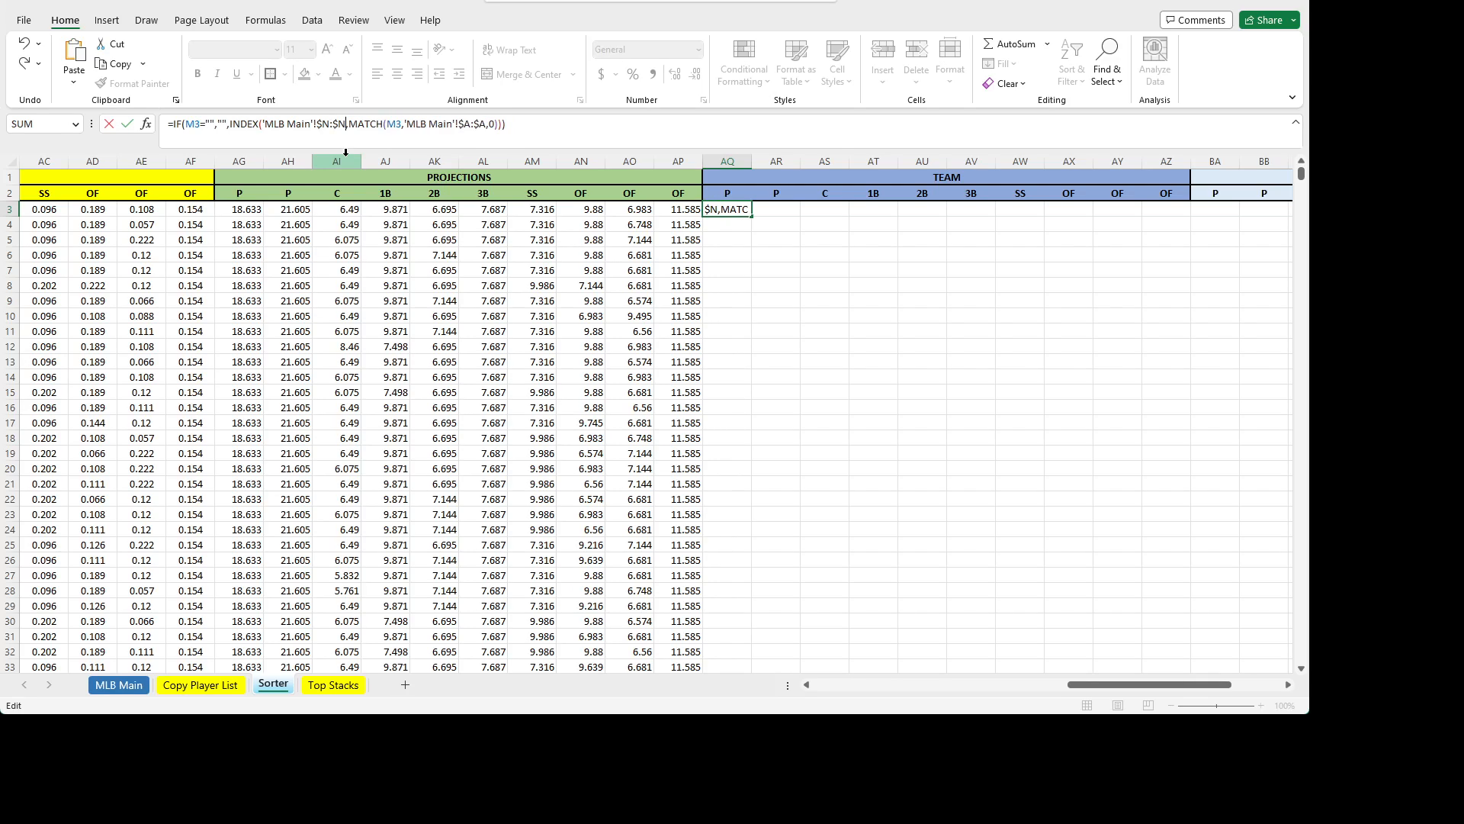
key("Return")
- Copy the AQ3 team lookup across to AZ3 and fill it down all lineup rows
key("Up")
key("ctrl+c")
key("shift+Right")
key("shift+Right")
key("shift+Right")
key("shift+Right")
key("shift+Right")
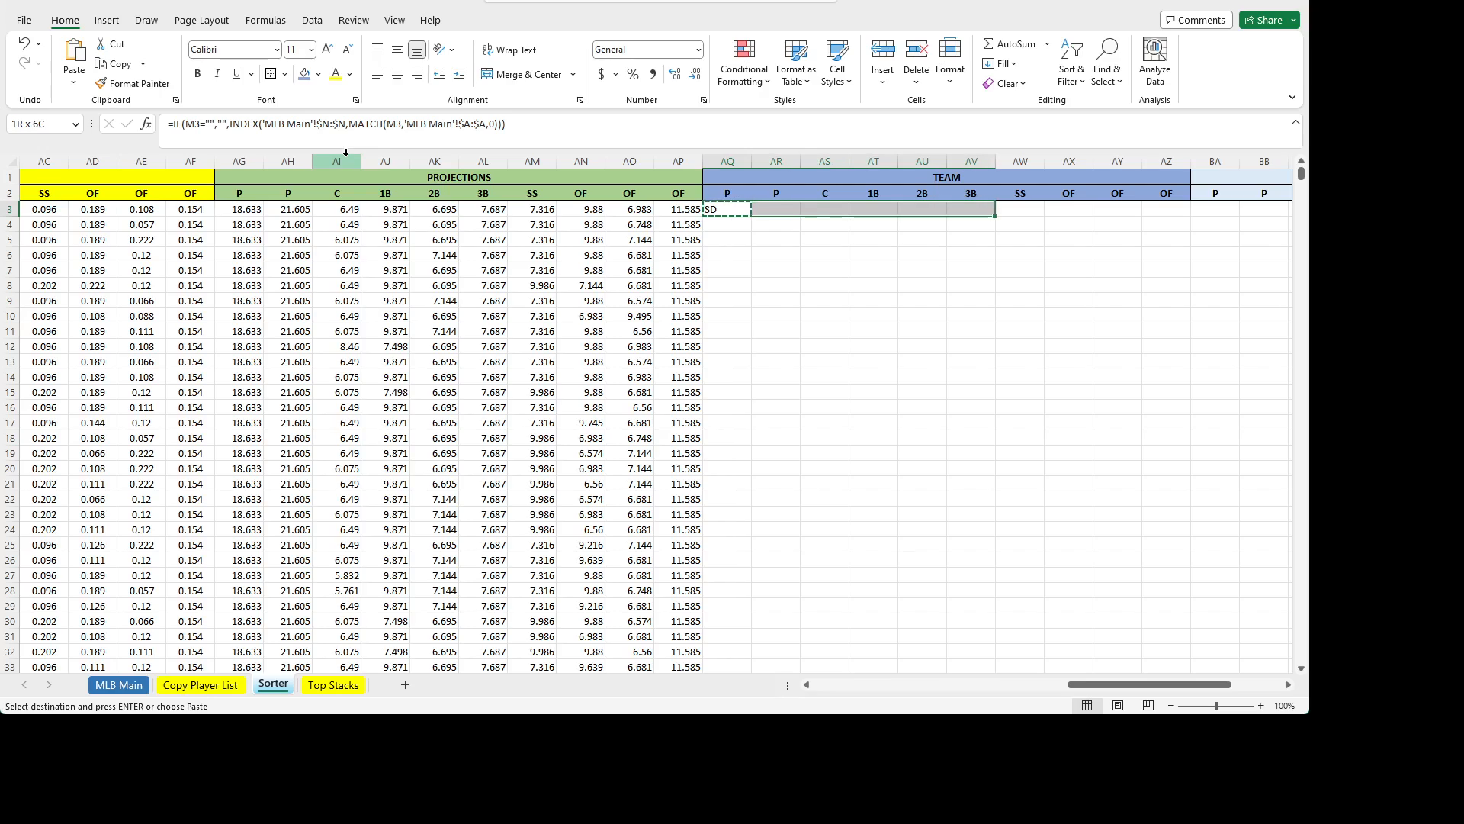
key("shift+Right")
key("shift+Right")
key("shift+Right")
key("shift+Right")
key("ctrl+v")
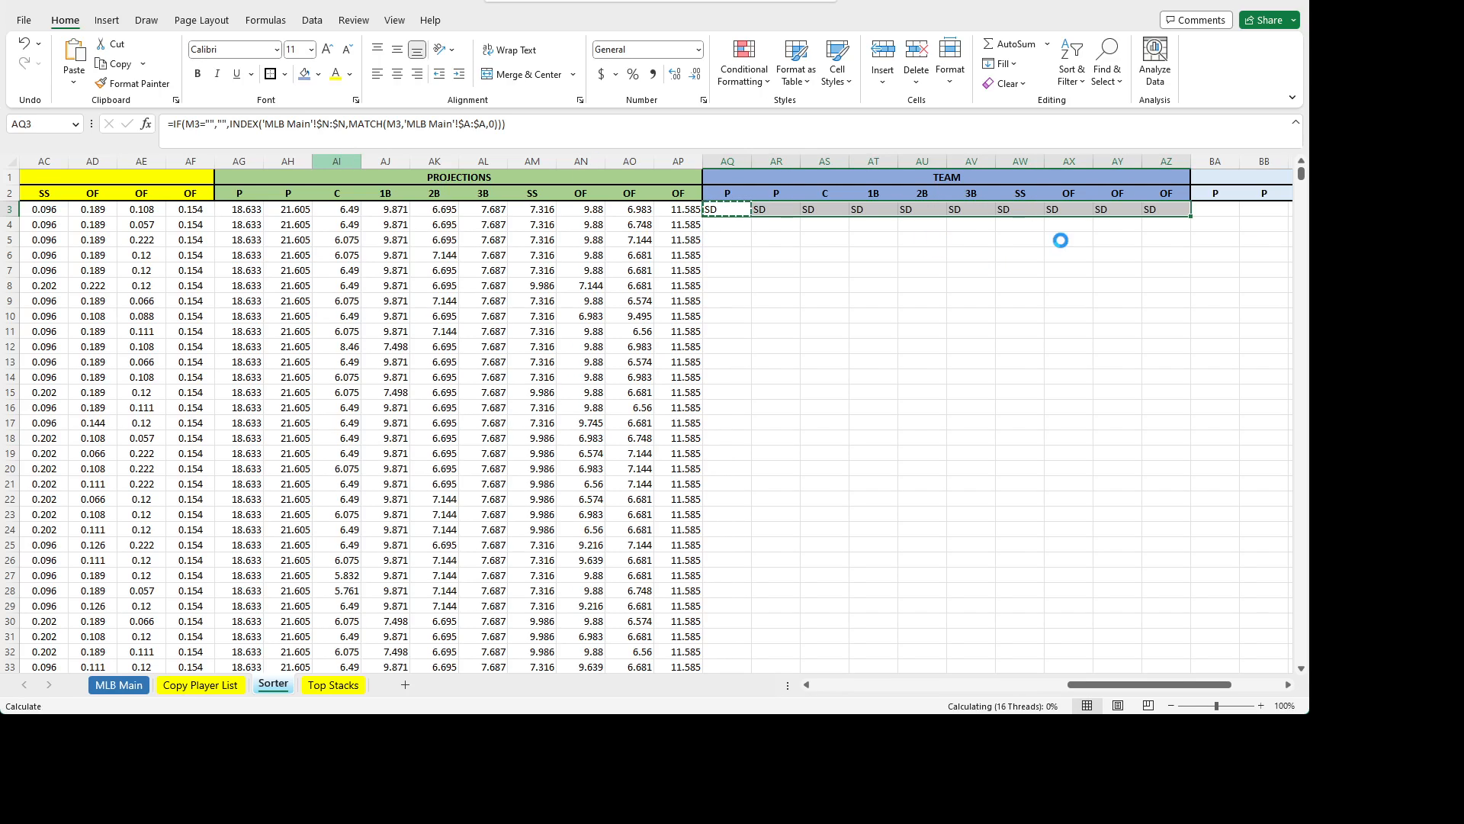
double_click(1190, 216)
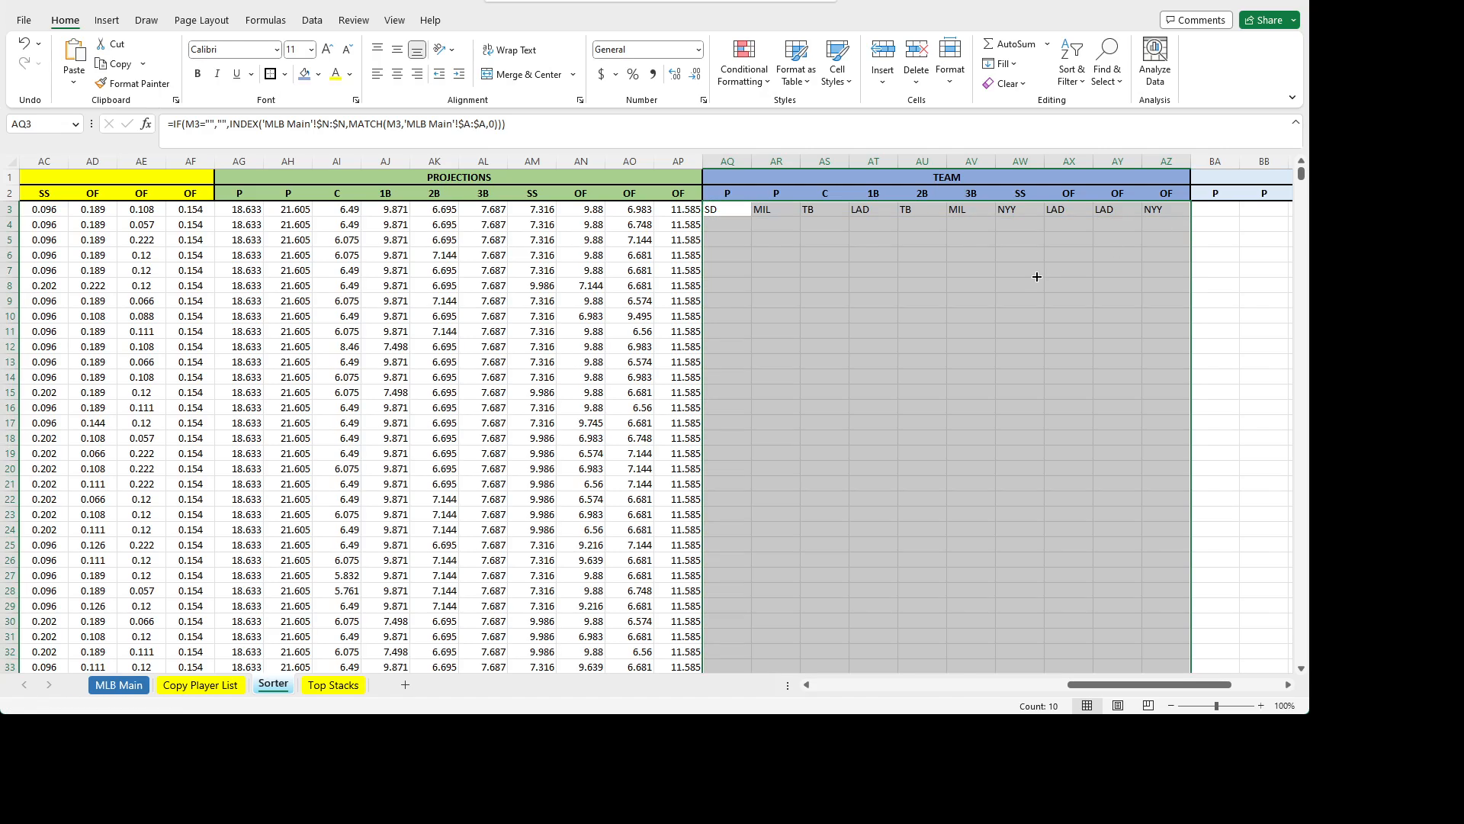
- Center the contents of the TEAM block in columns AQ:AZ
left_click(1020, 270)
left_click(724, 173)
key("ctrl+shift+Down")
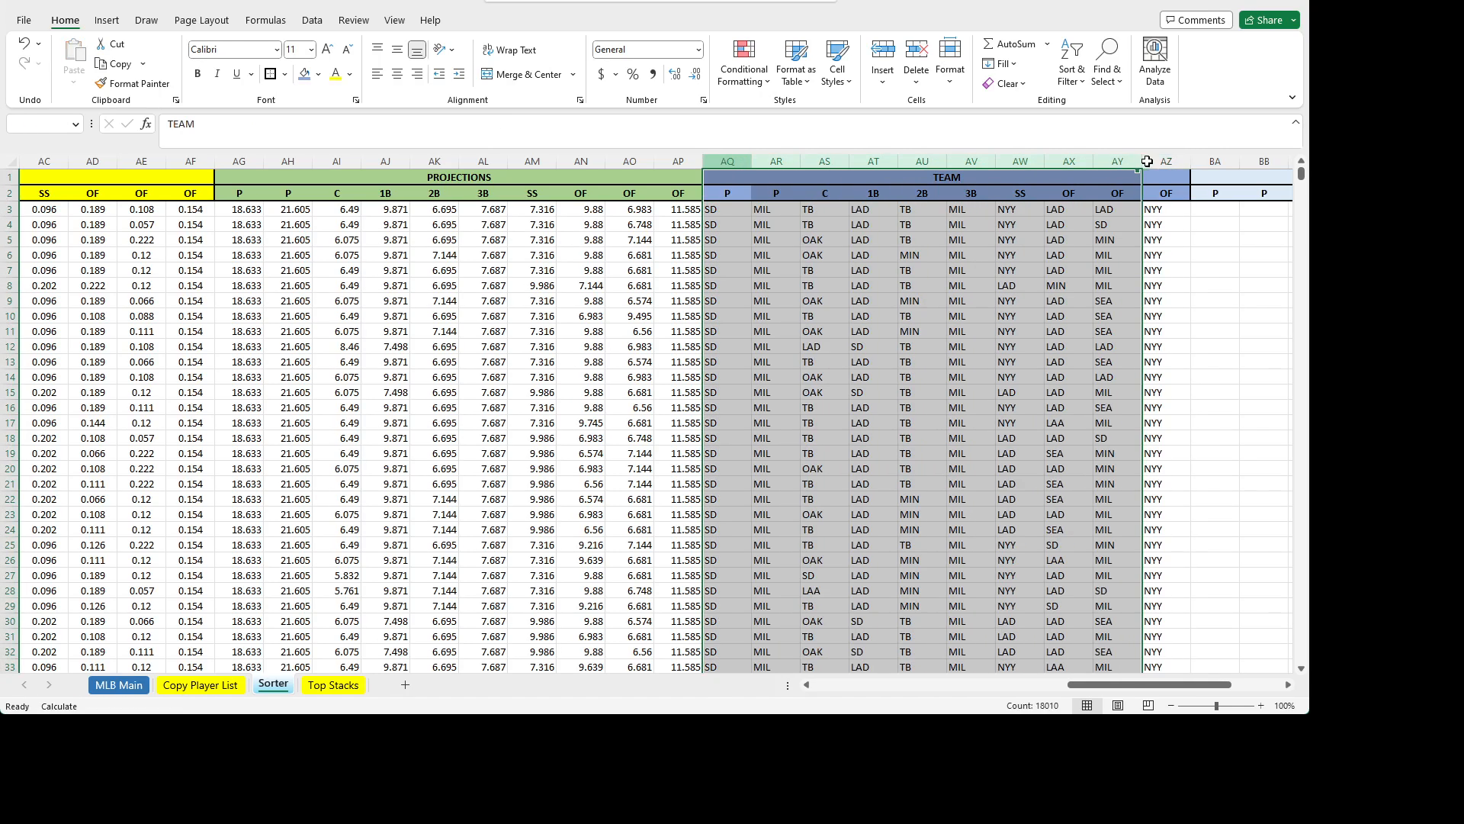
left_click(873, 316)
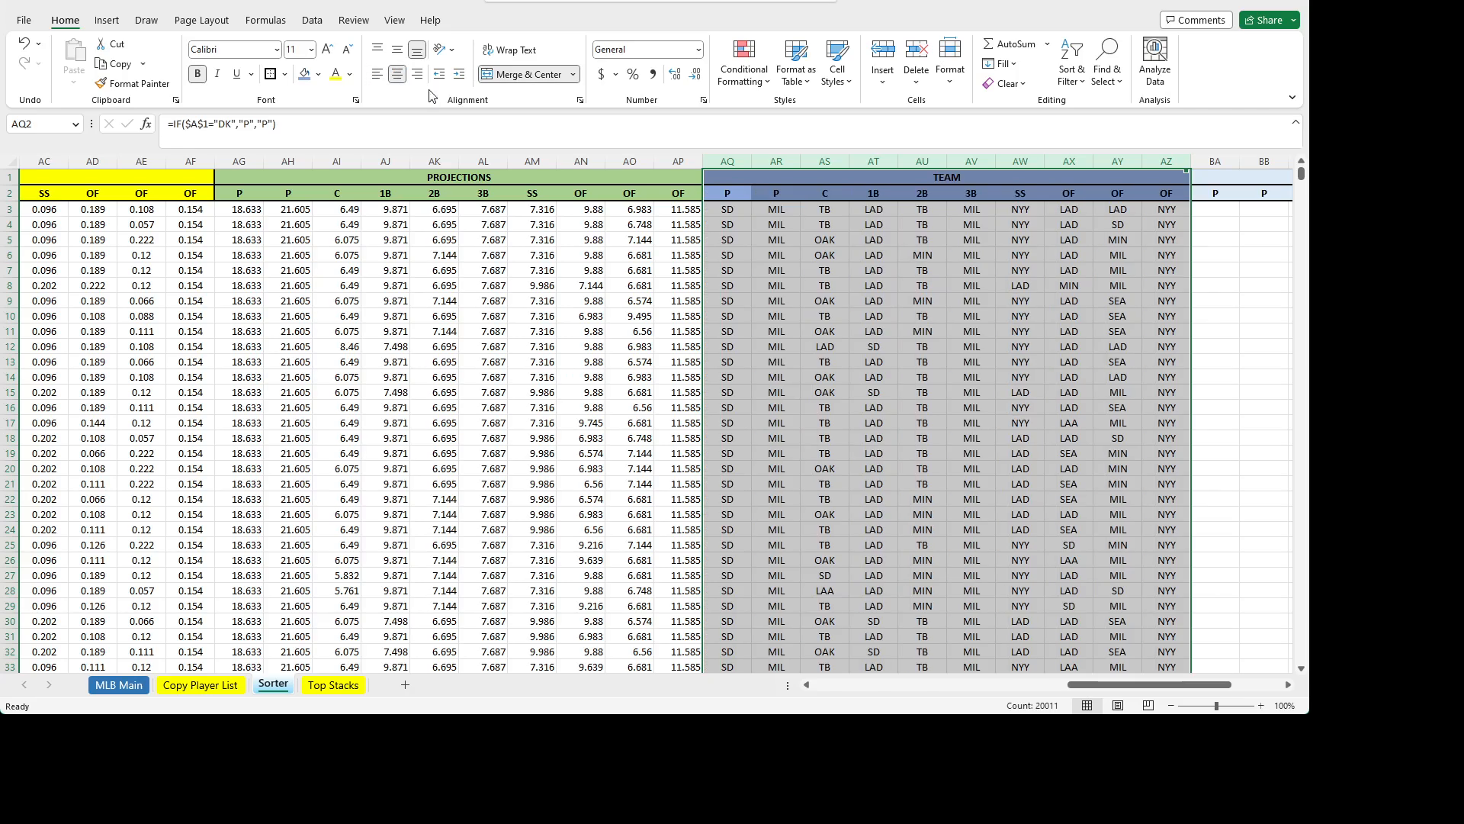
- Begin a lookup formula in BA3 with =IF(M3="","",INDEX('Top Stacks'!B:B,MATCH(
left_click(1224, 204)
key("Right")
key("Right")
key("Right")
key("Right")
key("Right")
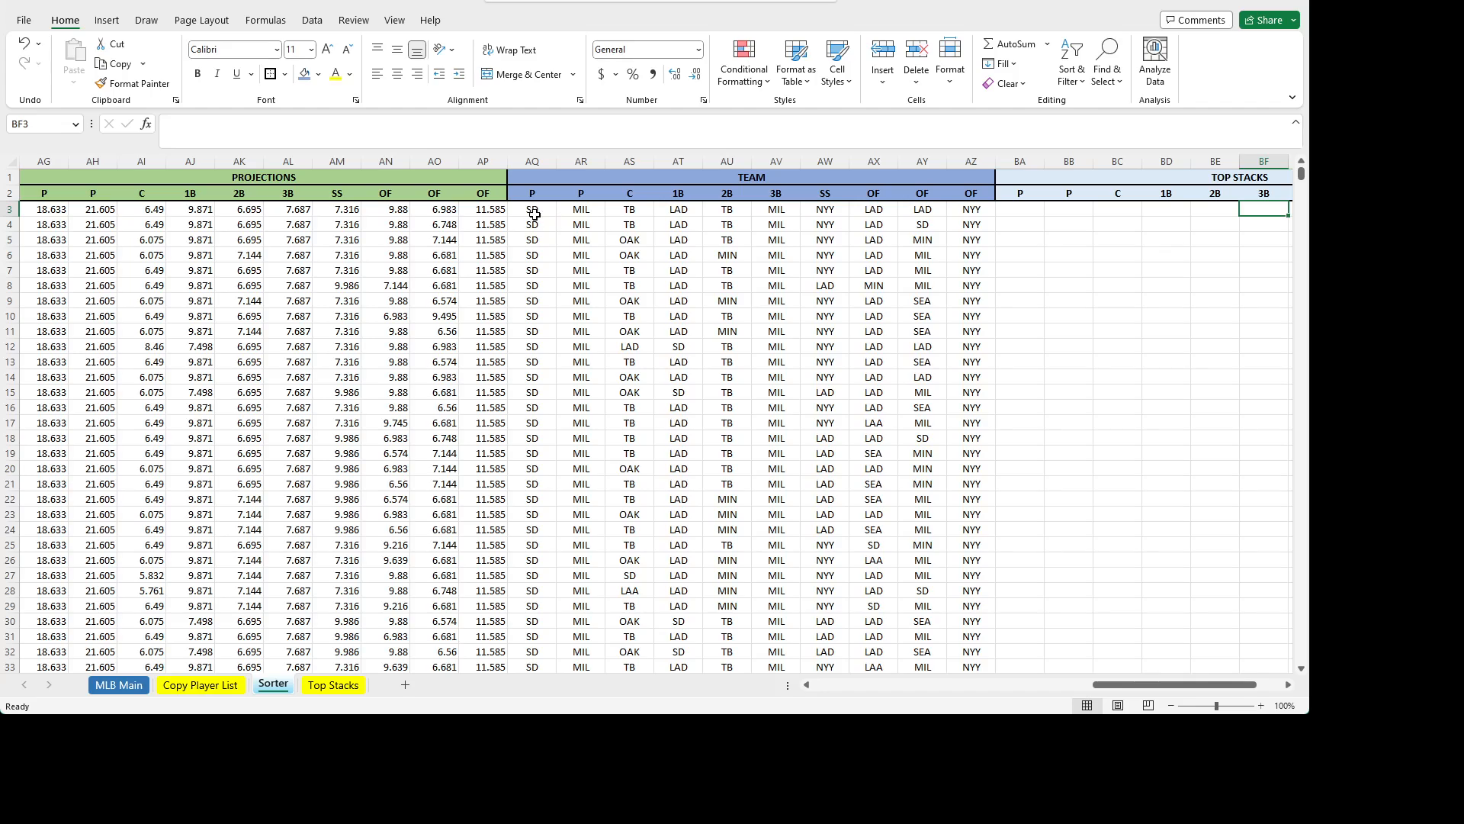
left_click(1023, 206)
left_click(278, 128)
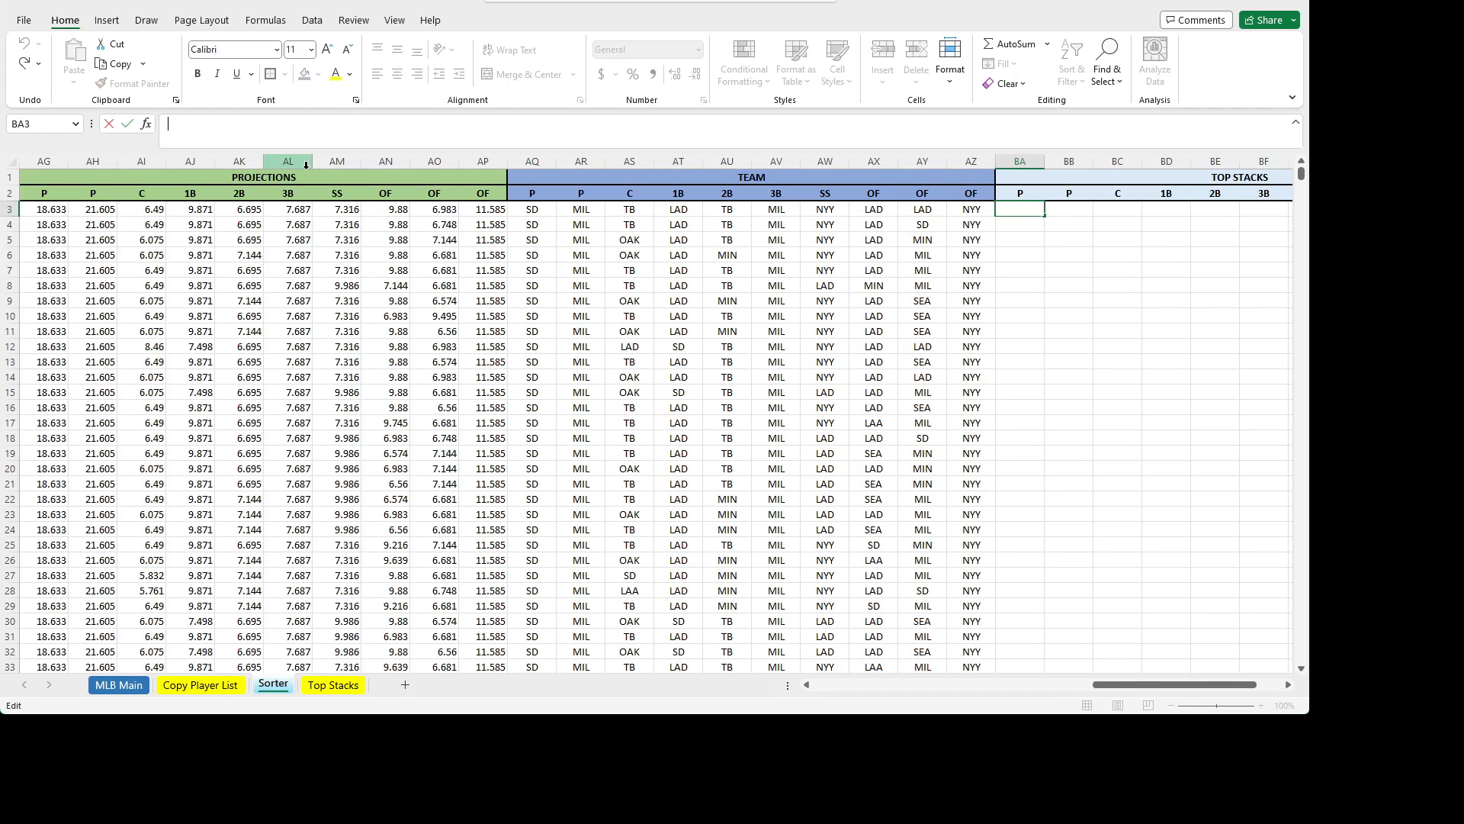
type("=")
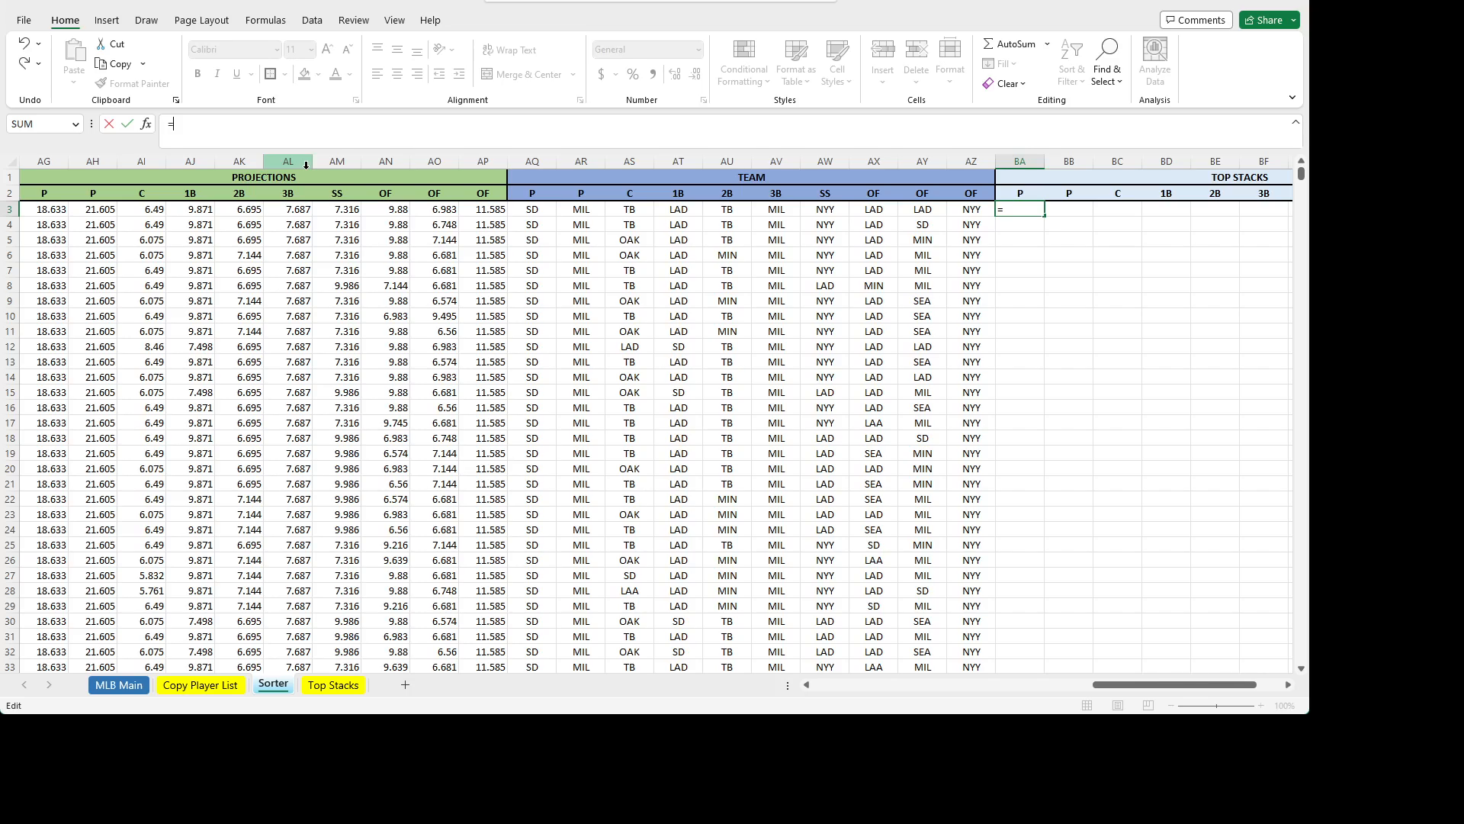
type("IF(")
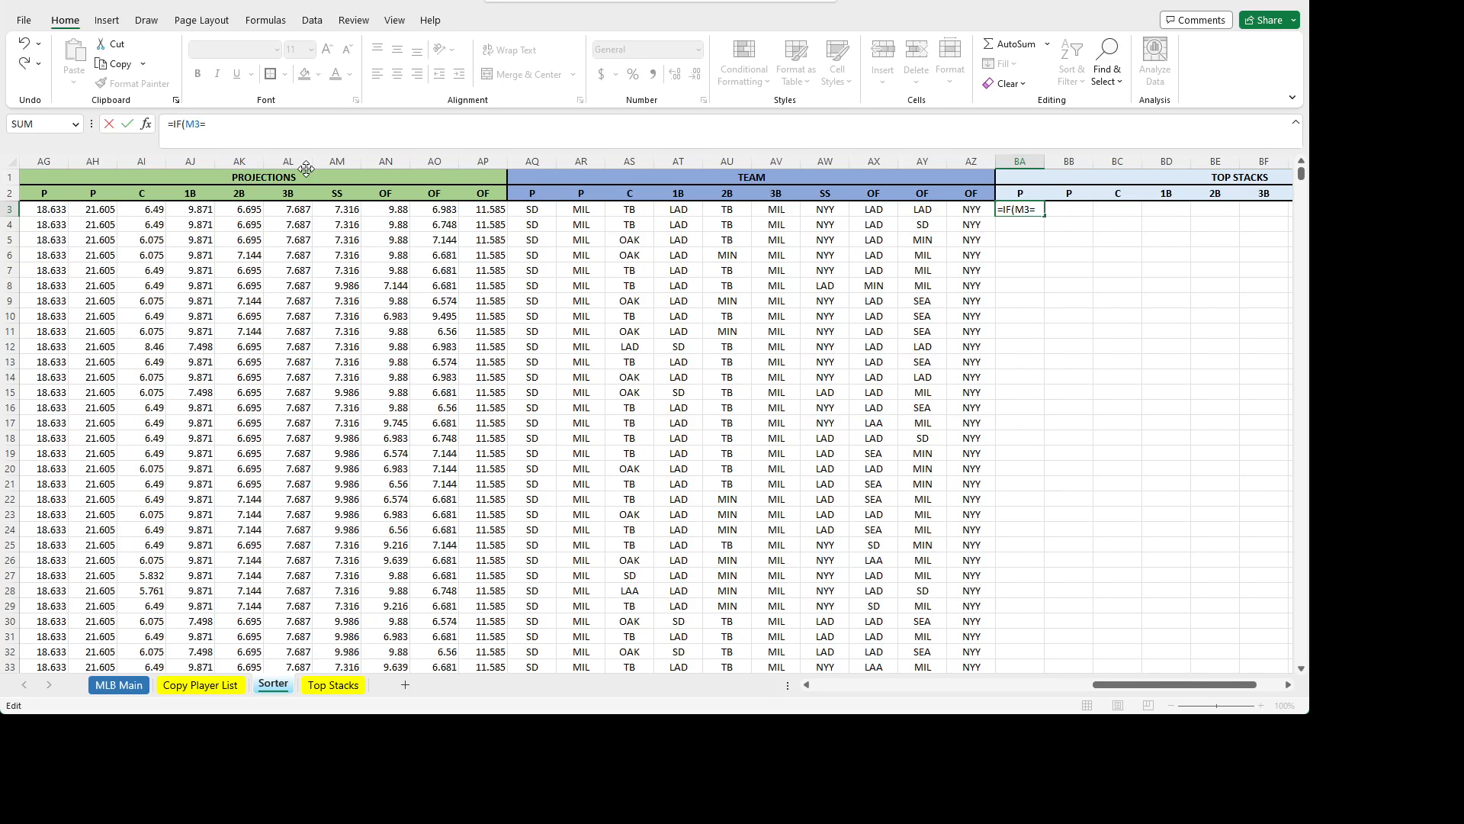
type(",\"\",INDEX(")
left_click(333, 685)
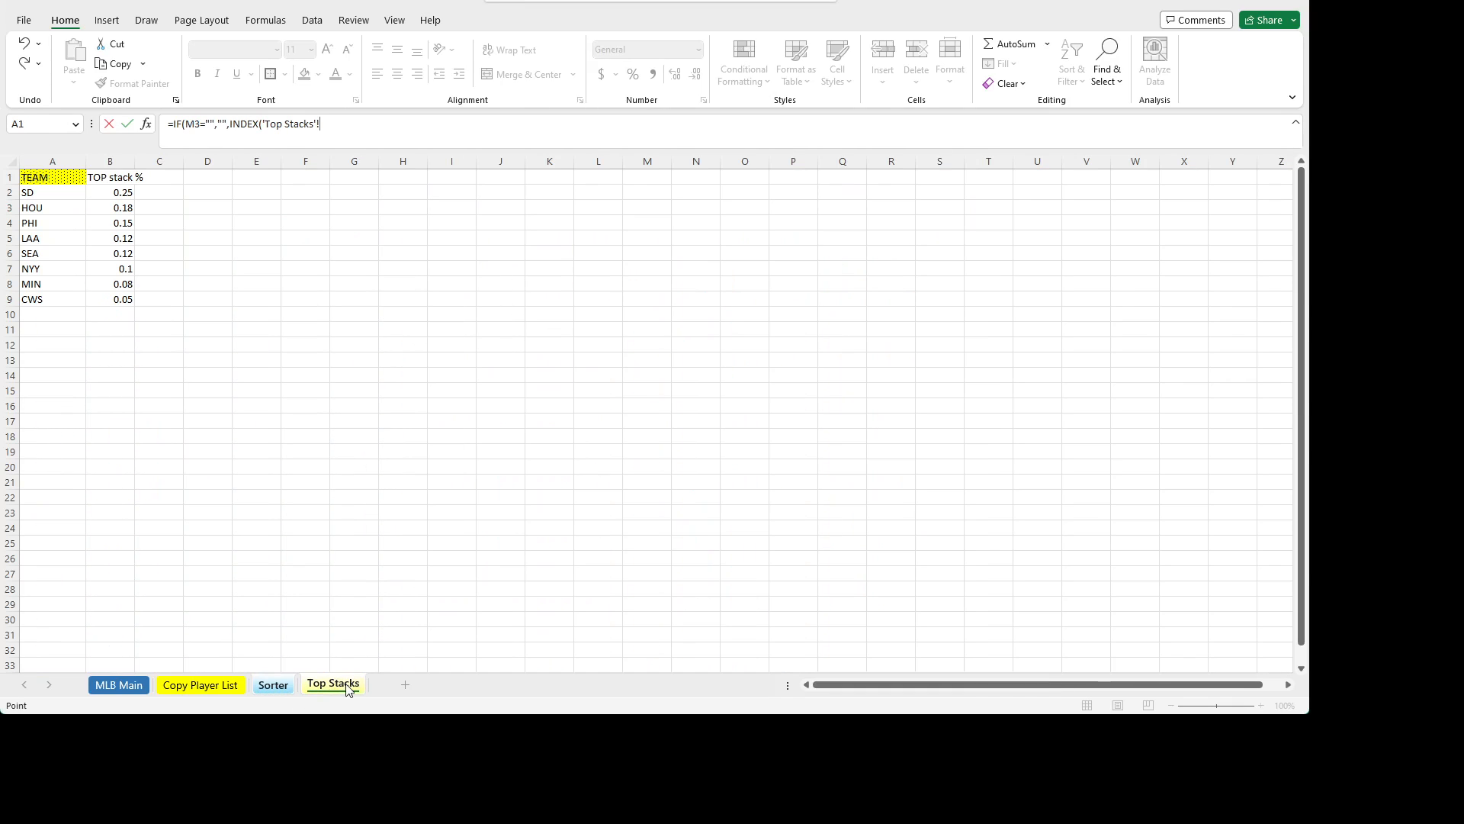
left_click(110, 161)
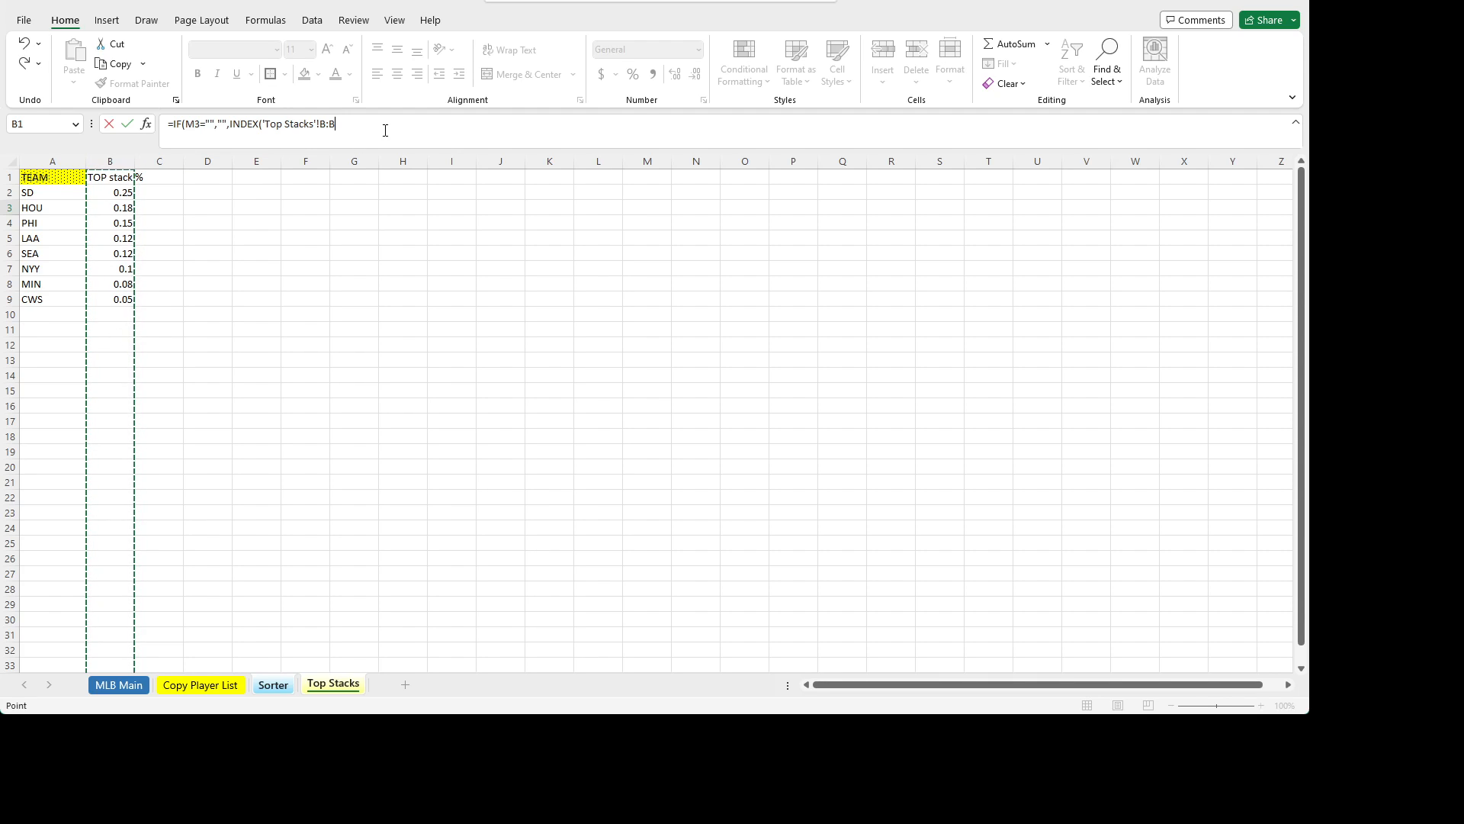
type(",MATCH(")
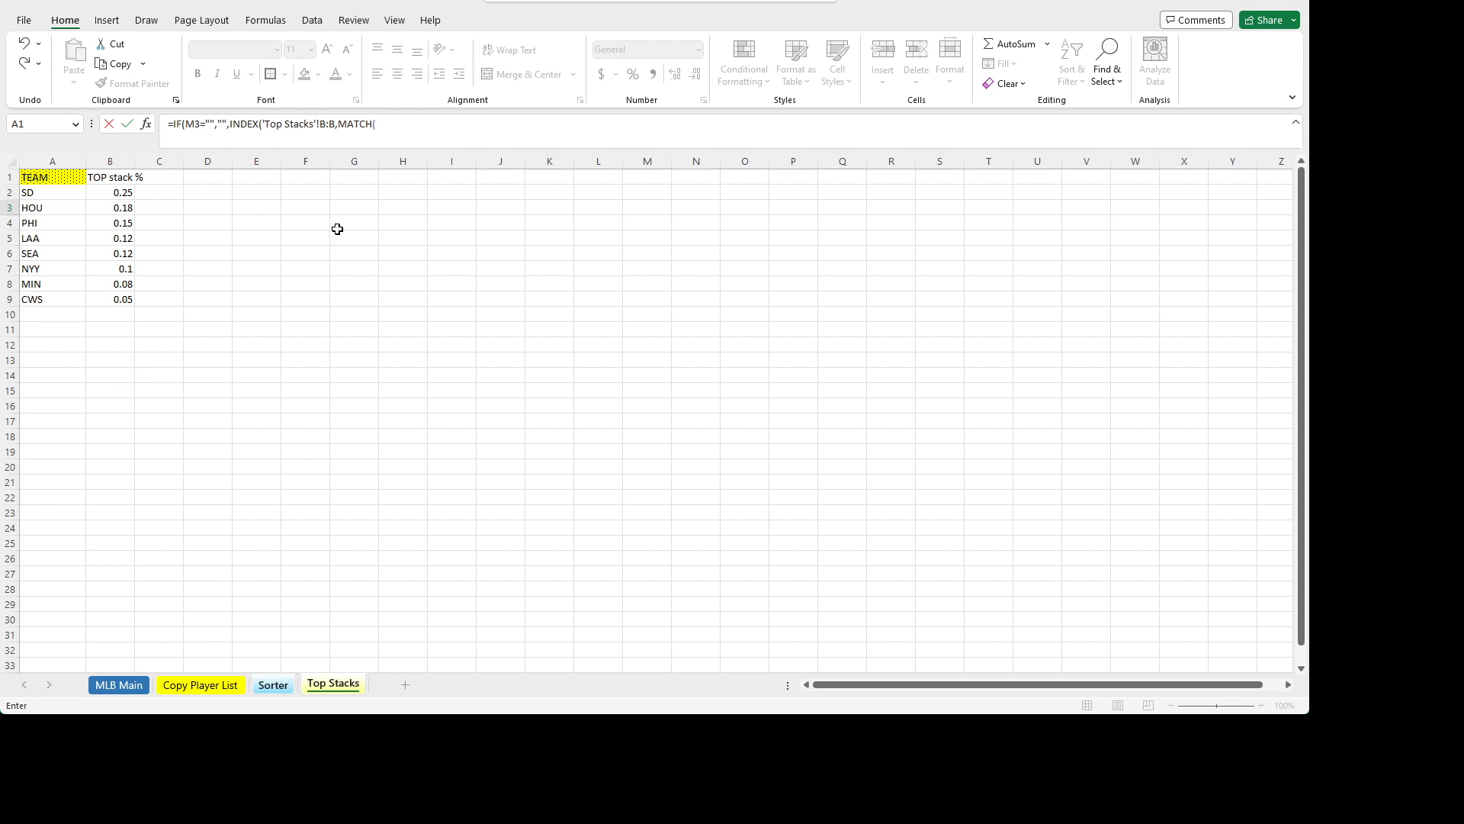
- Complete the BA3 formula's MATCH with AQ3 as lookup value, 'Top Stacks'!A:A as lookup range and 0 for an exact match
left_click(273, 685)
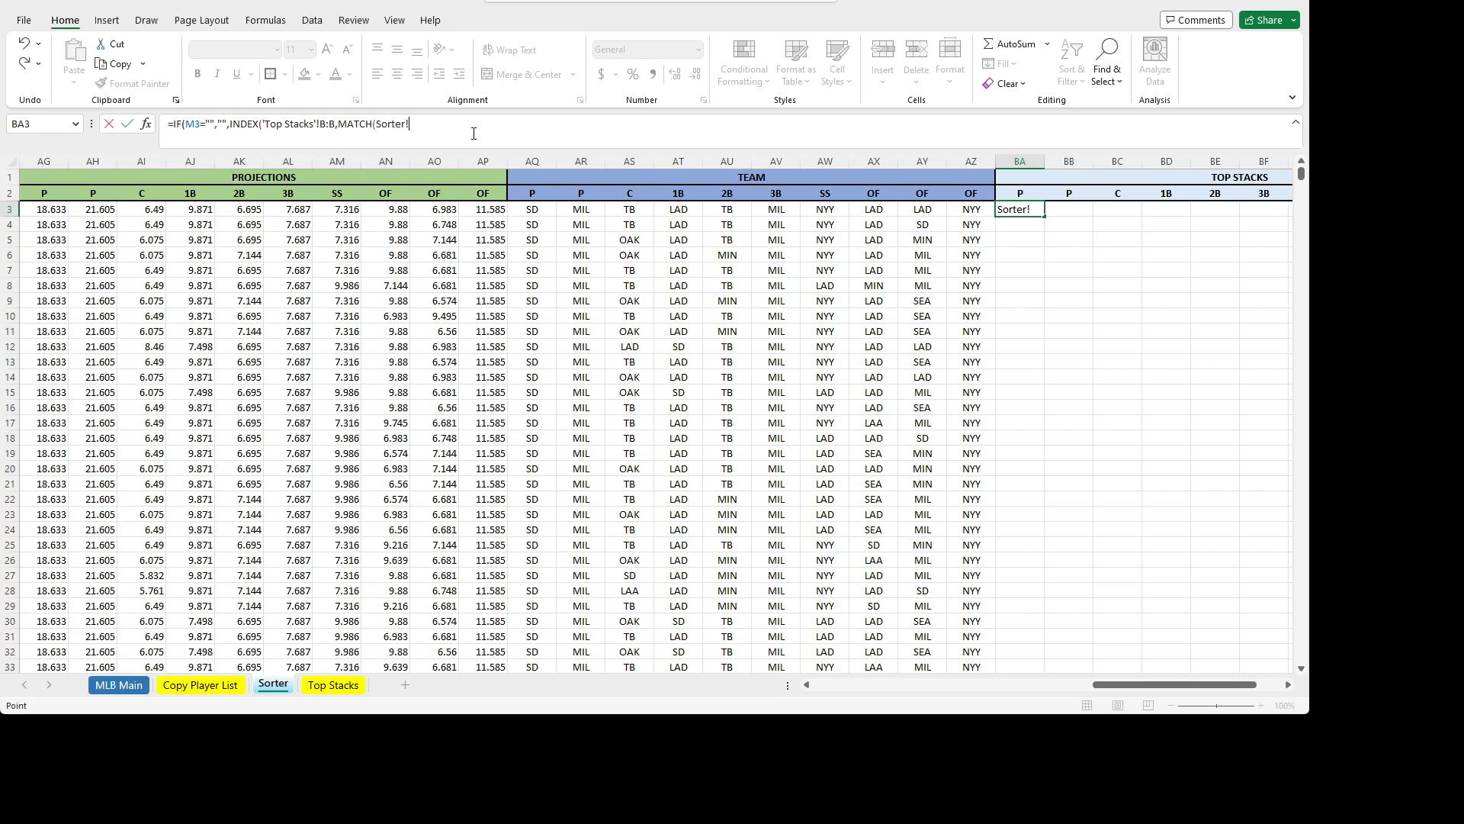
left_click_drag(409, 123, 379, 126)
type("AWQ")
type("3,'Top Stacks")
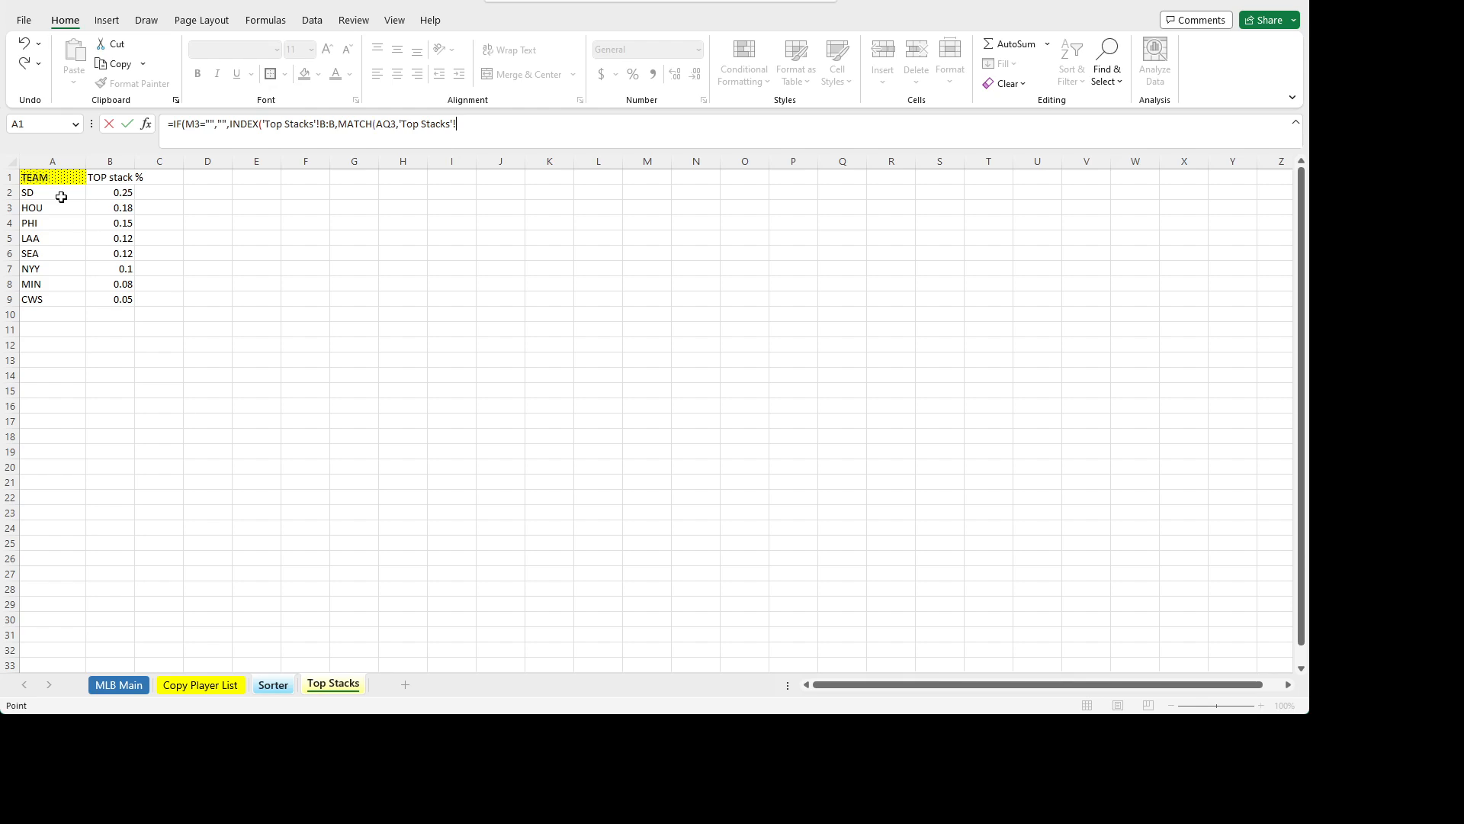
left_click(59, 160)
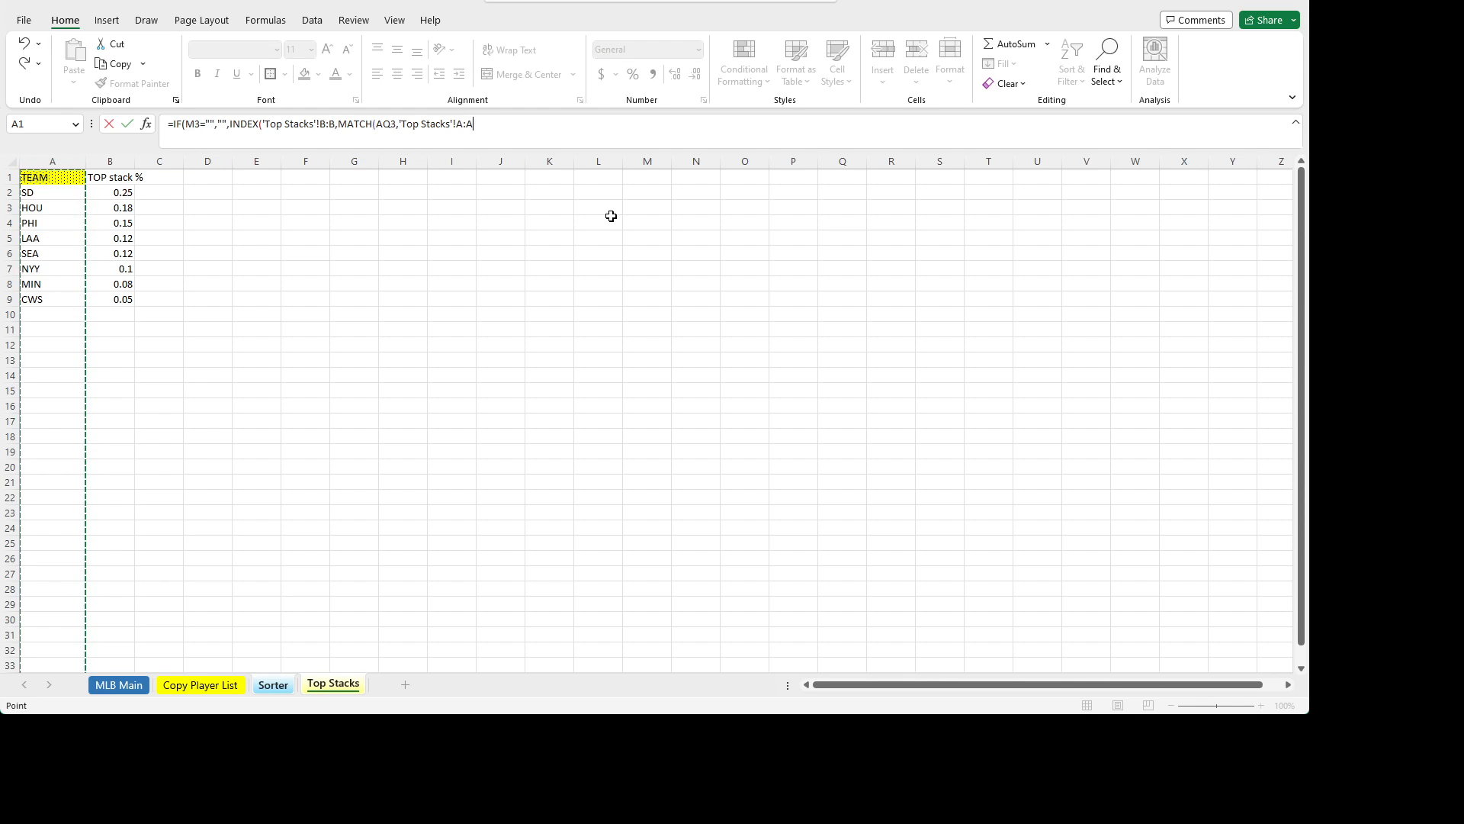
type(",")
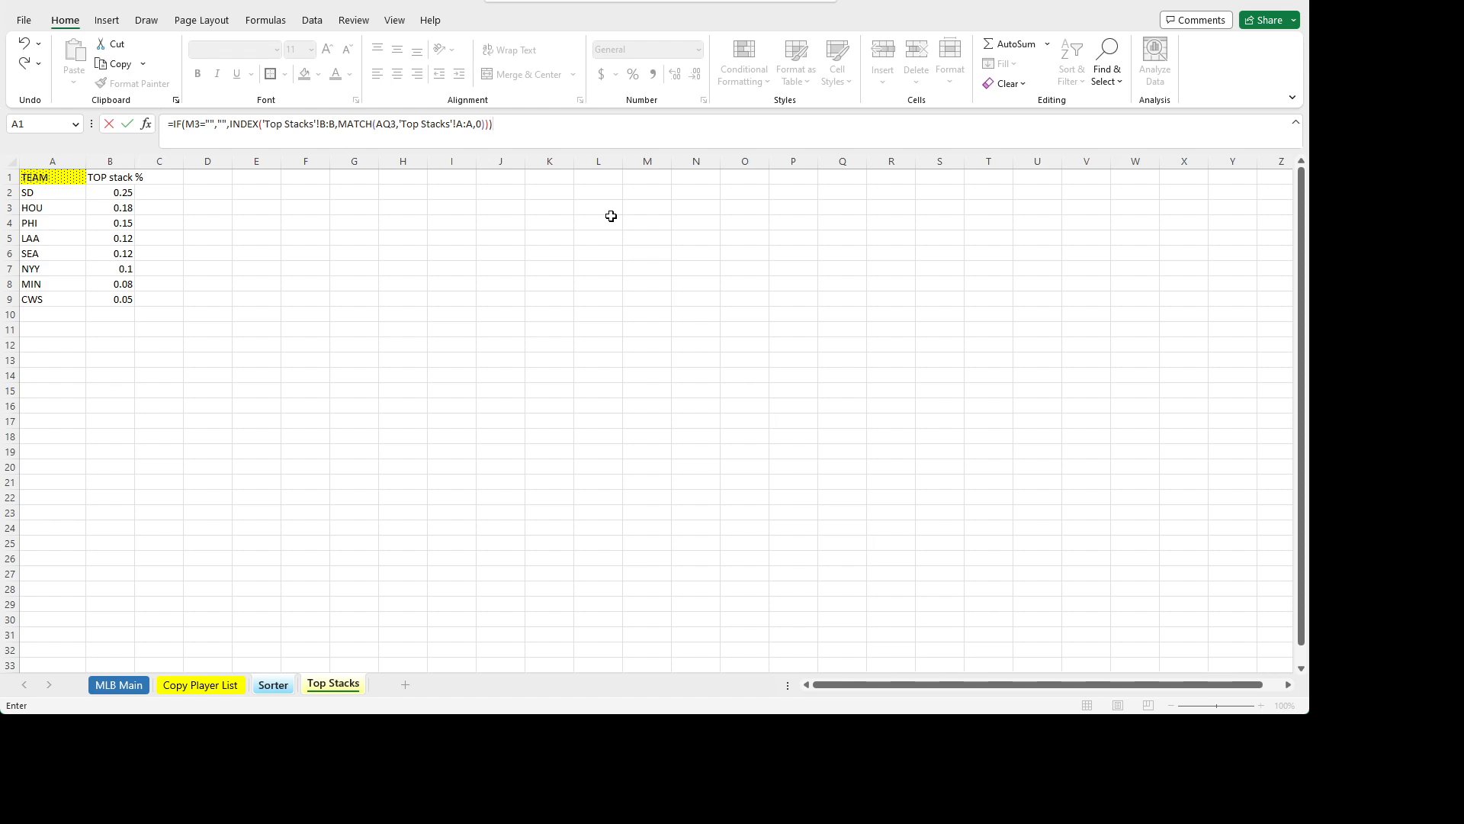
type("0)))")
key("Return")
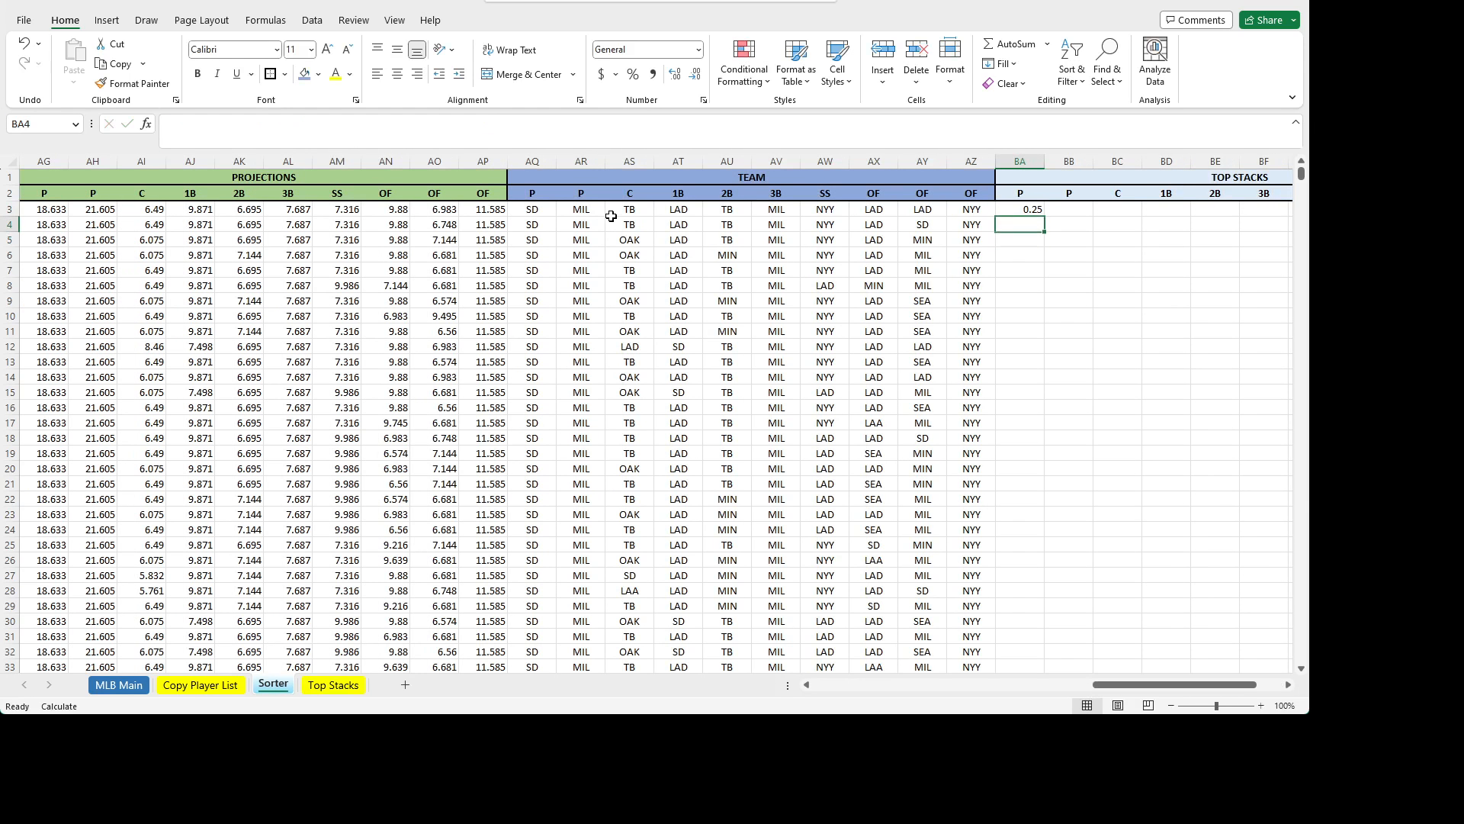
- Try copying the BA3 lookup formula with relative column references across to BJ3
key("Up")
key("ctrl+c")
key("shift+Right")
key("shift+Right")
key("shift+Right")
key("shift+Right")
key("shift+Right")
key("shift+Right")
key("shift+Right")
key("shift+Right")
key("shift+Right")
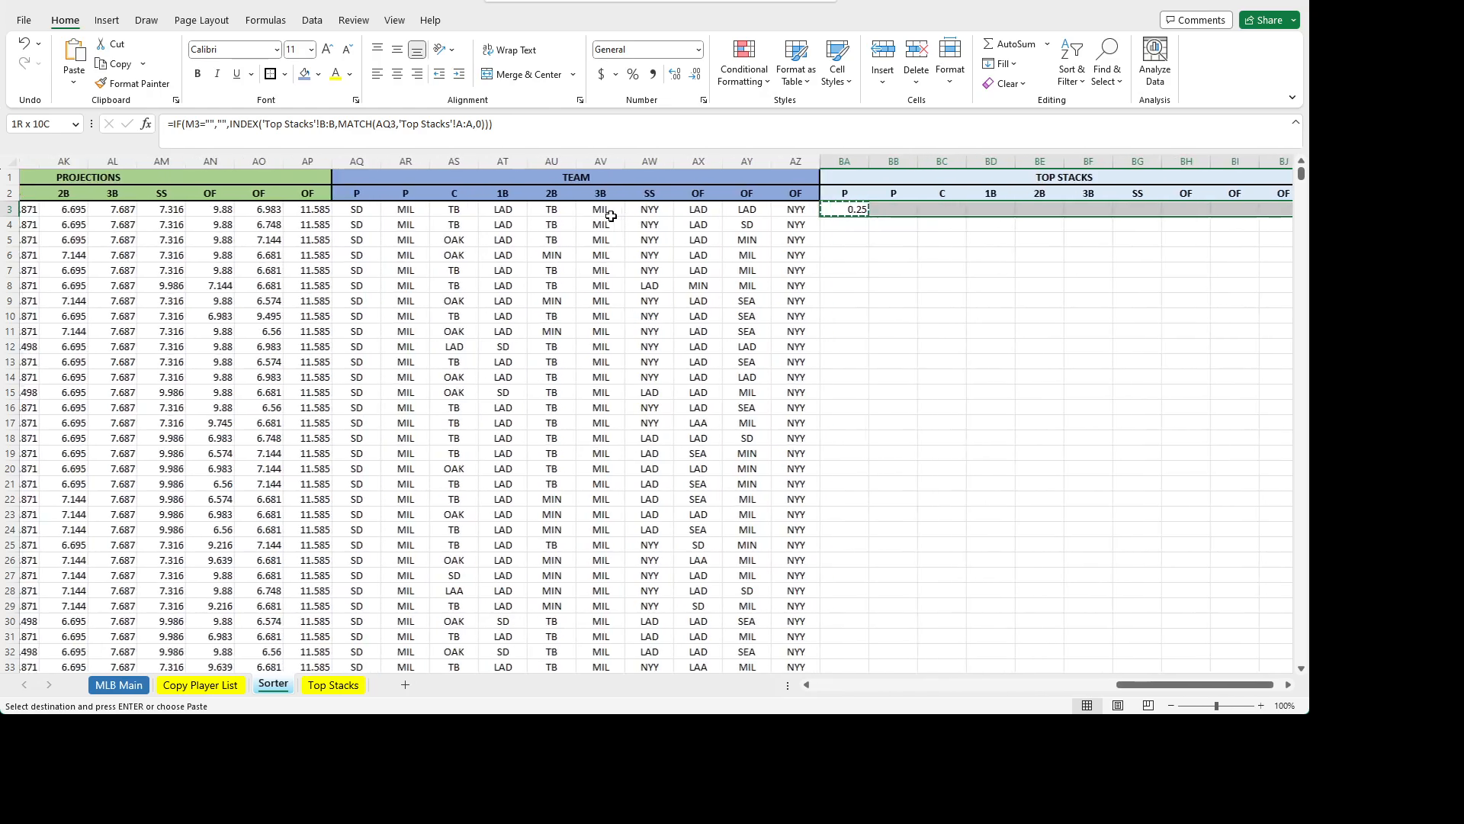
key("ctrl+v")
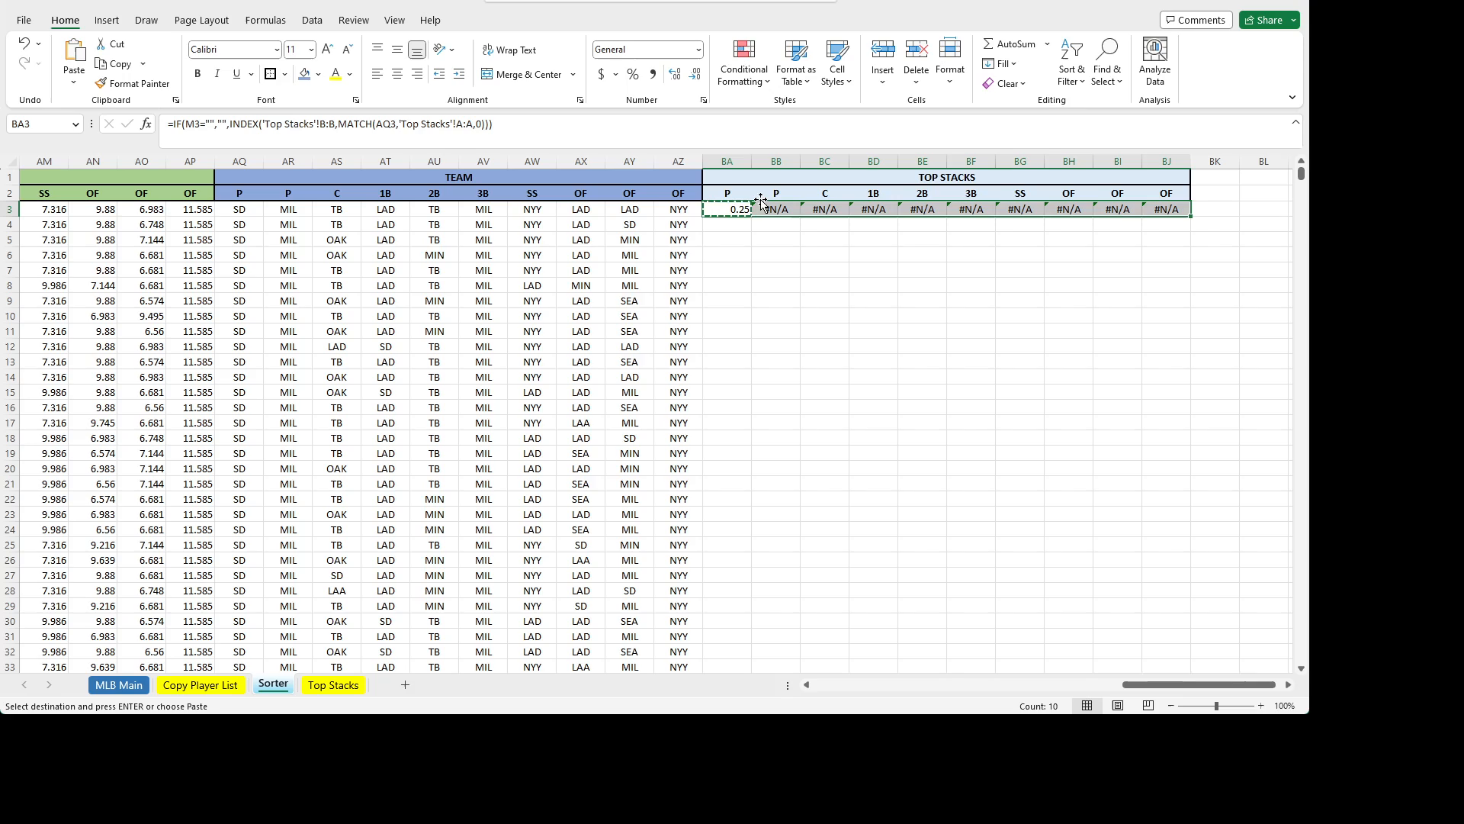
- Make the Top Stacks ranges in the BA3 formula absolute as $B:$B and $A:$A
left_click(729, 208)
left_click(340, 125)
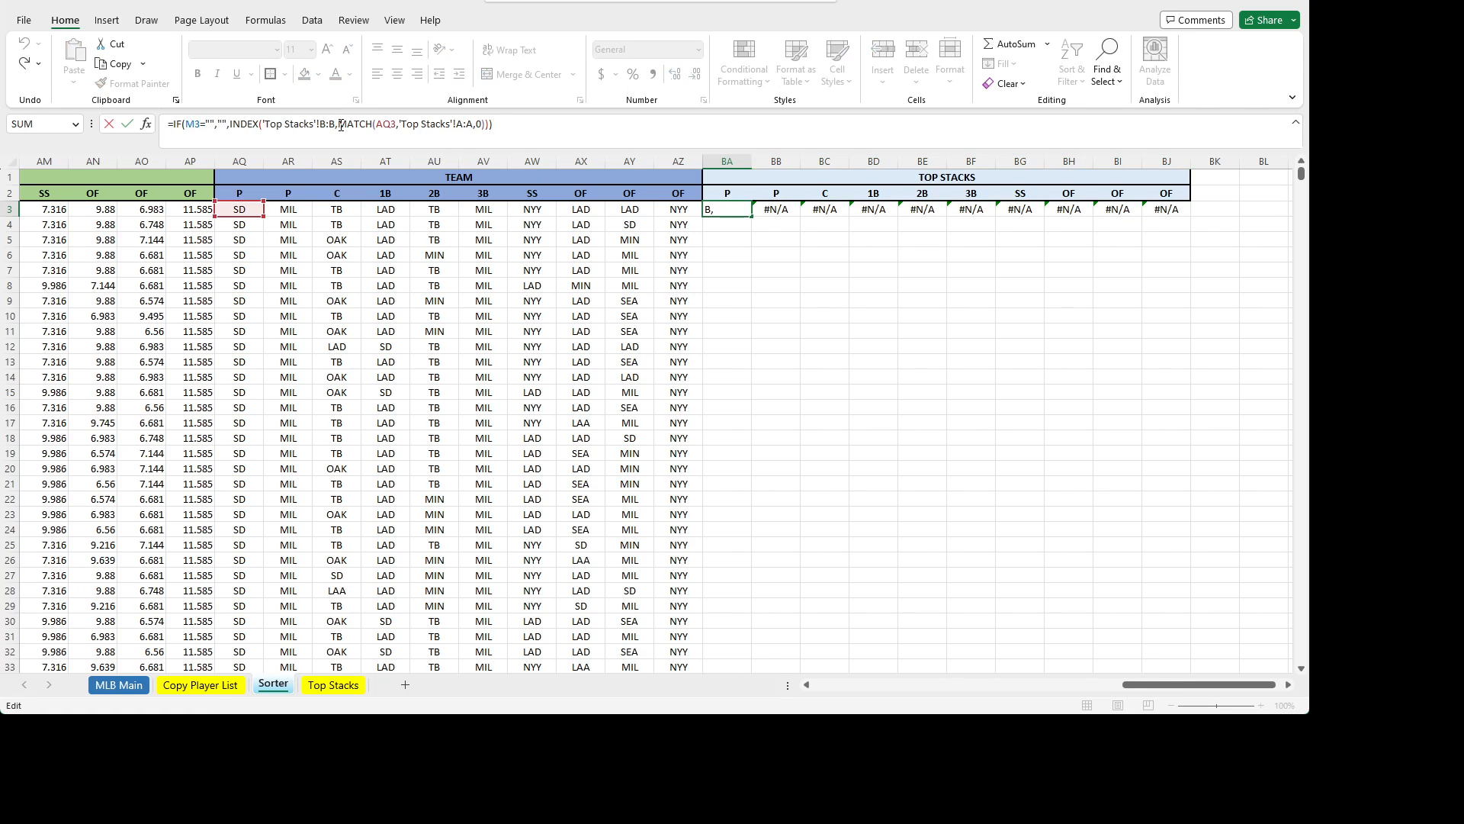
key("F4")
left_click(486, 124)
key("F4")
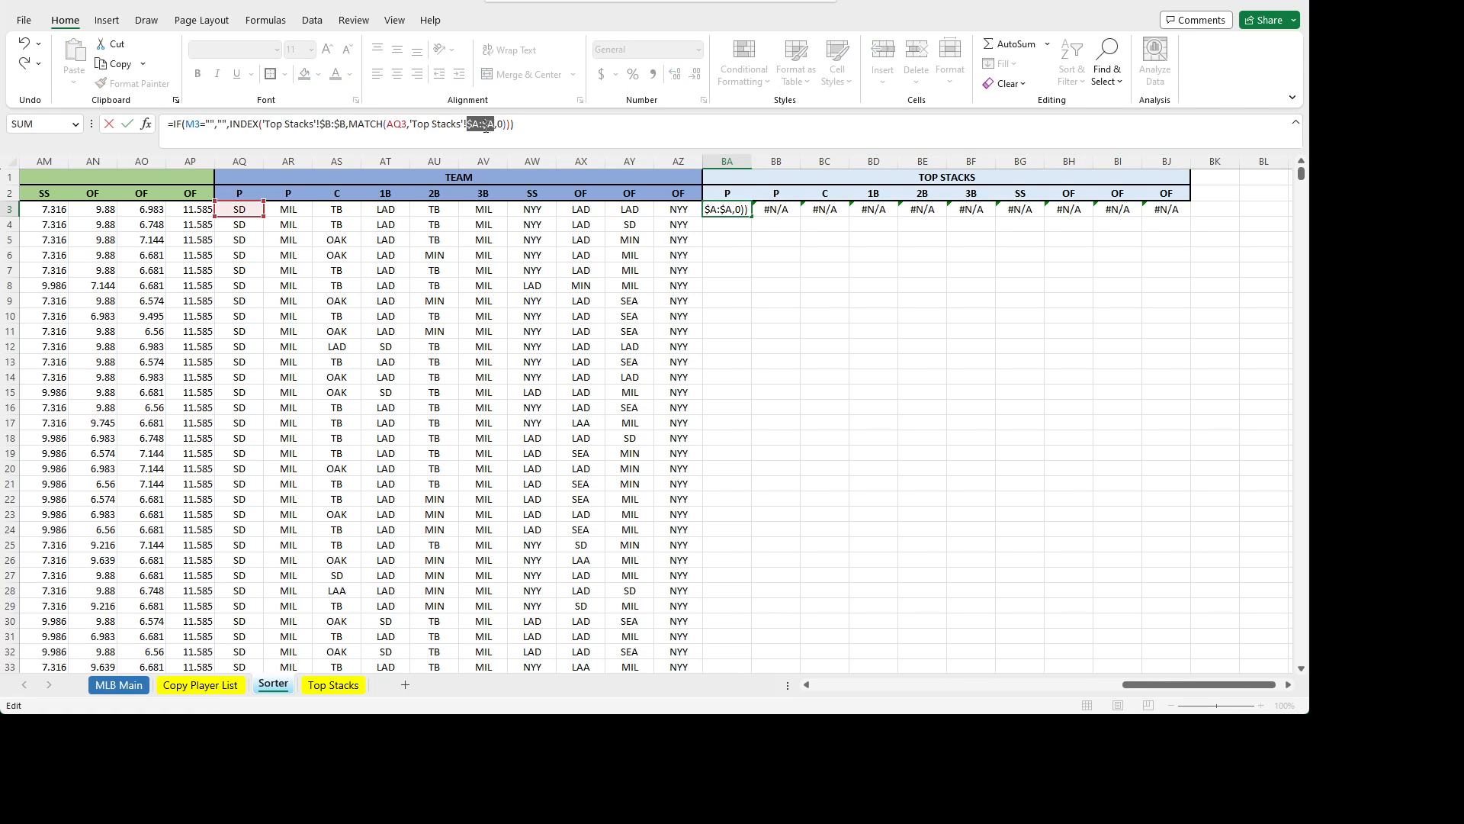
key("Return")
- Copy the corrected BA3 formula across to BJ3 and fill it down all lineup rows of the TOP STACKS block
key("Up")
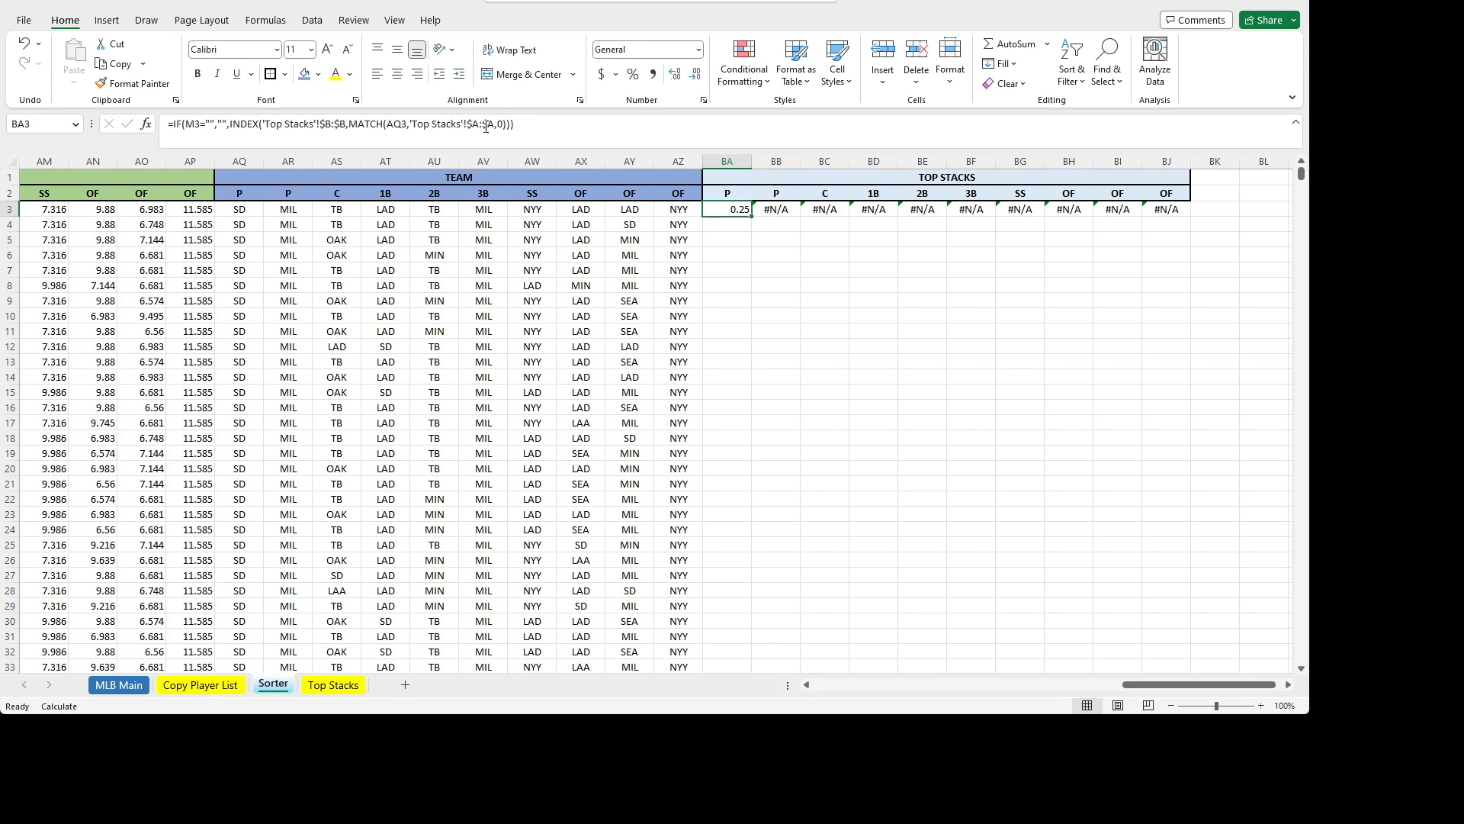
key("ctrl+c")
key("shift+Right")
key("shift+Right")
key("shift+Right")
key("shift+Right")
key("shift+Right")
key("shift+Right")
key("shift+Right")
key("shift+Right")
key("shift+Right")
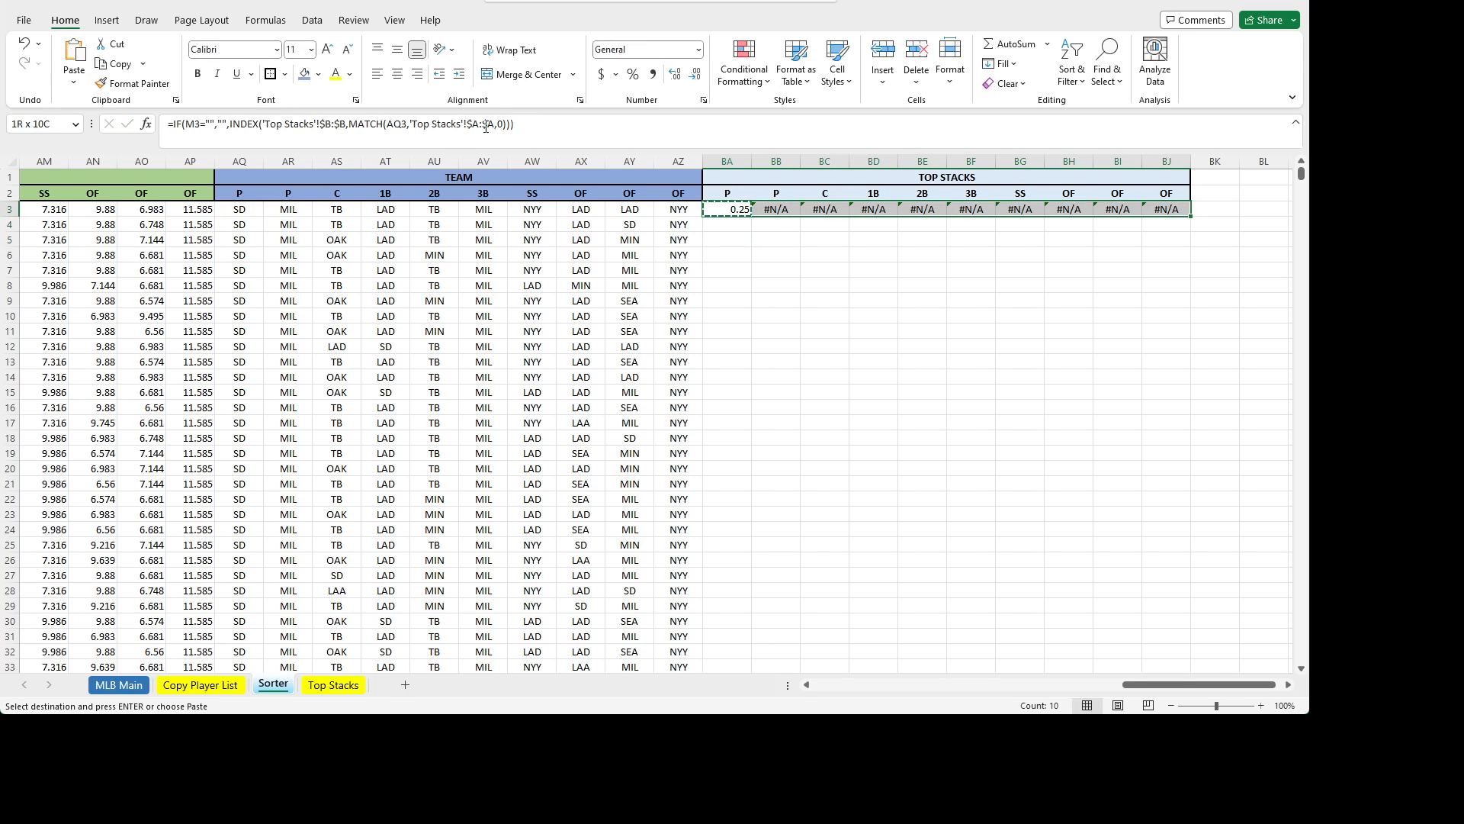
key("ctrl+v")
double_click(1190, 216)
left_click(793, 239)
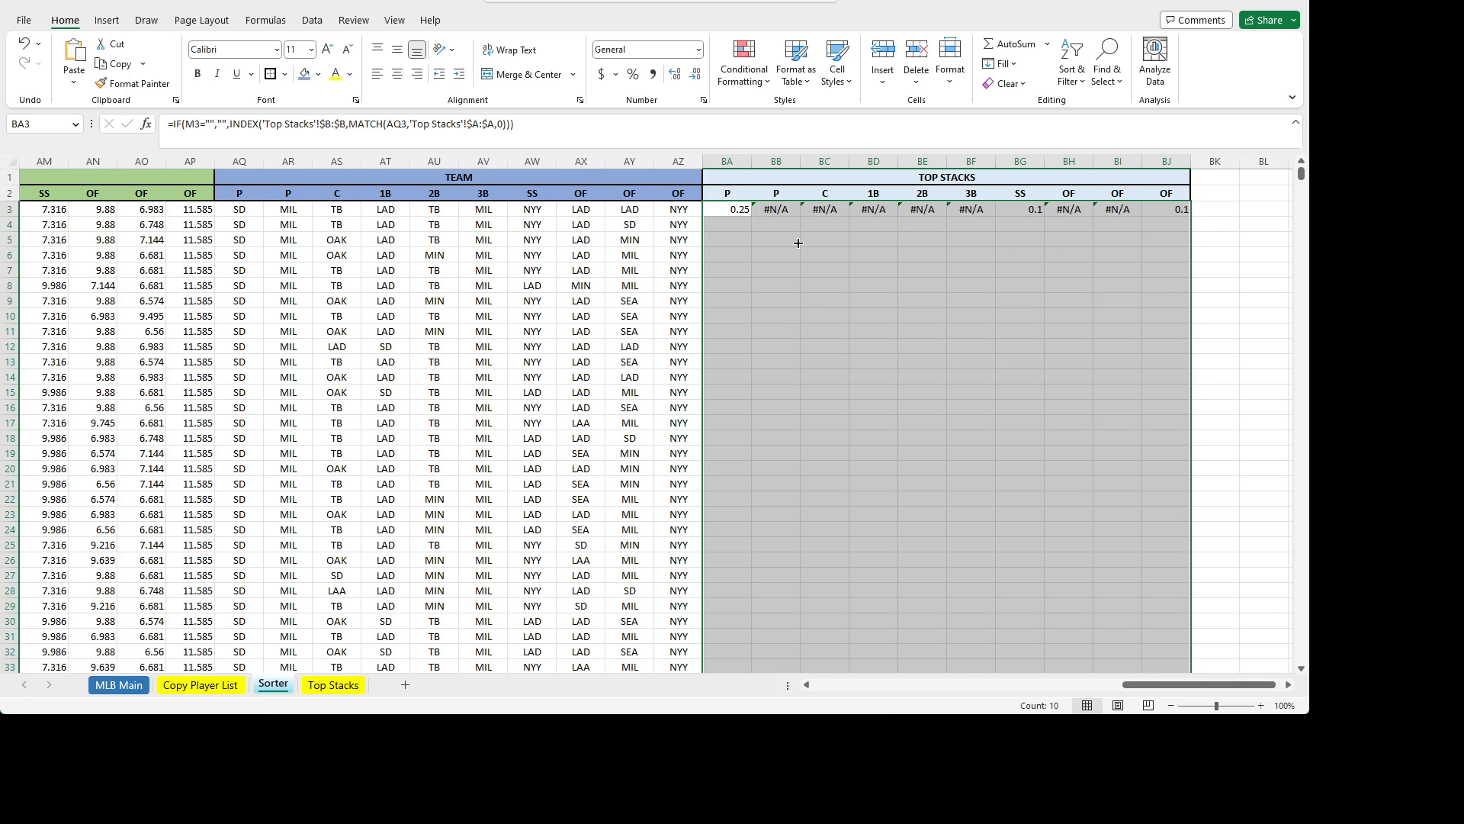
- Compare the TOP STACKS lookup results on the Sorter sheet with the team percentages on the Top Stacks sheet
left_click(796, 220)
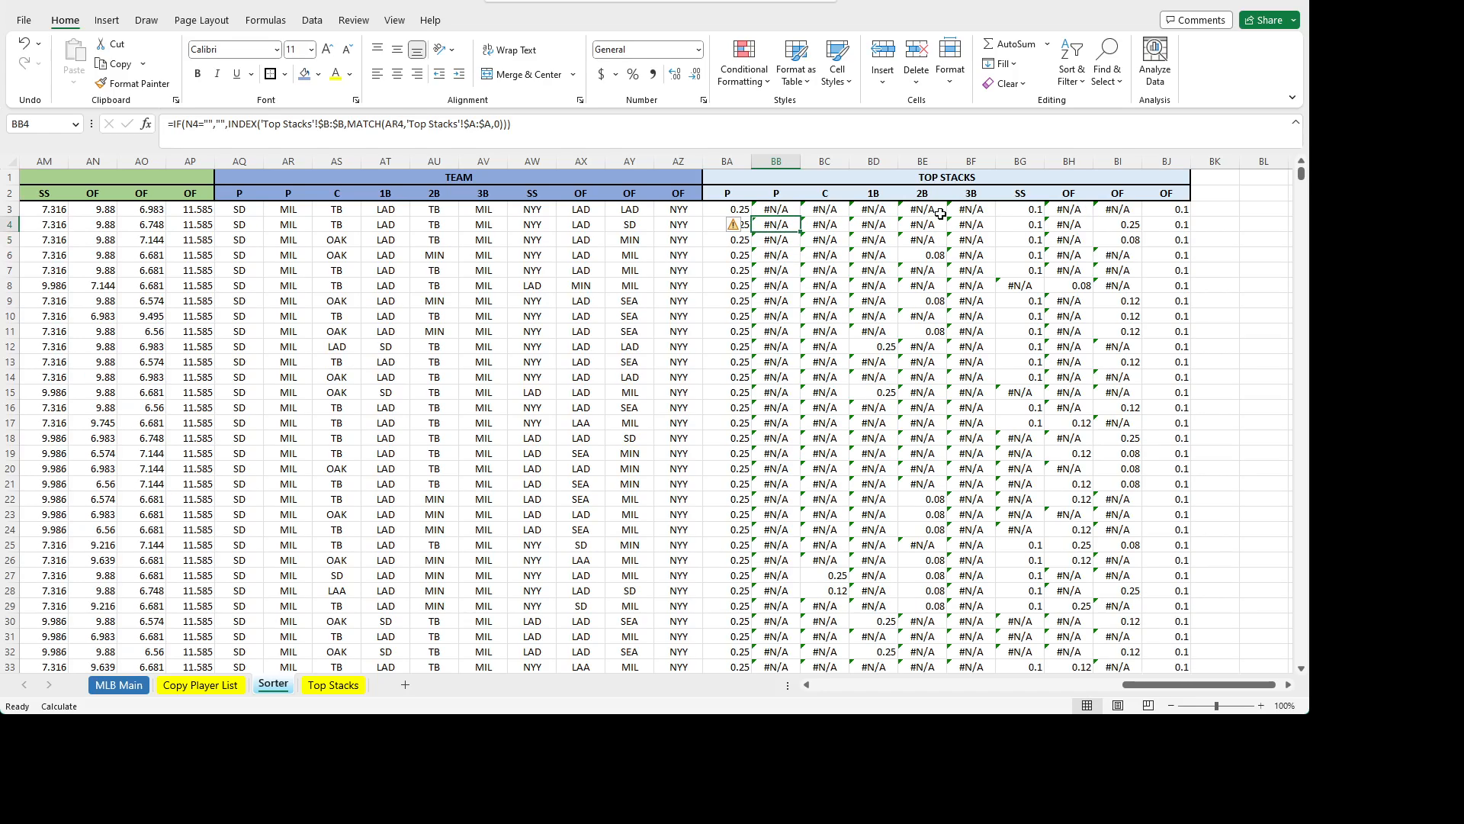
left_click(335, 685)
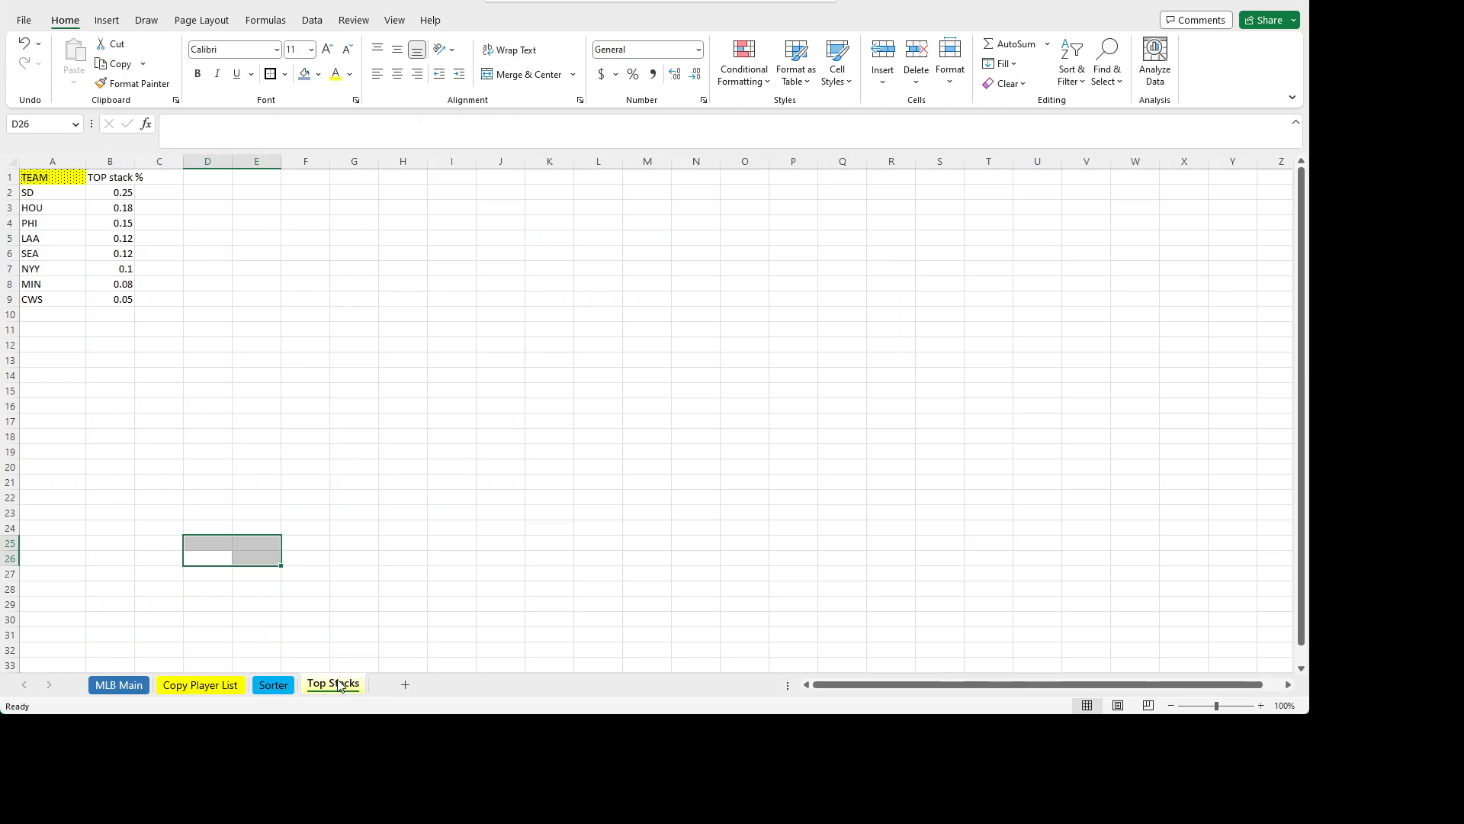
left_click(197, 685)
left_click(273, 685)
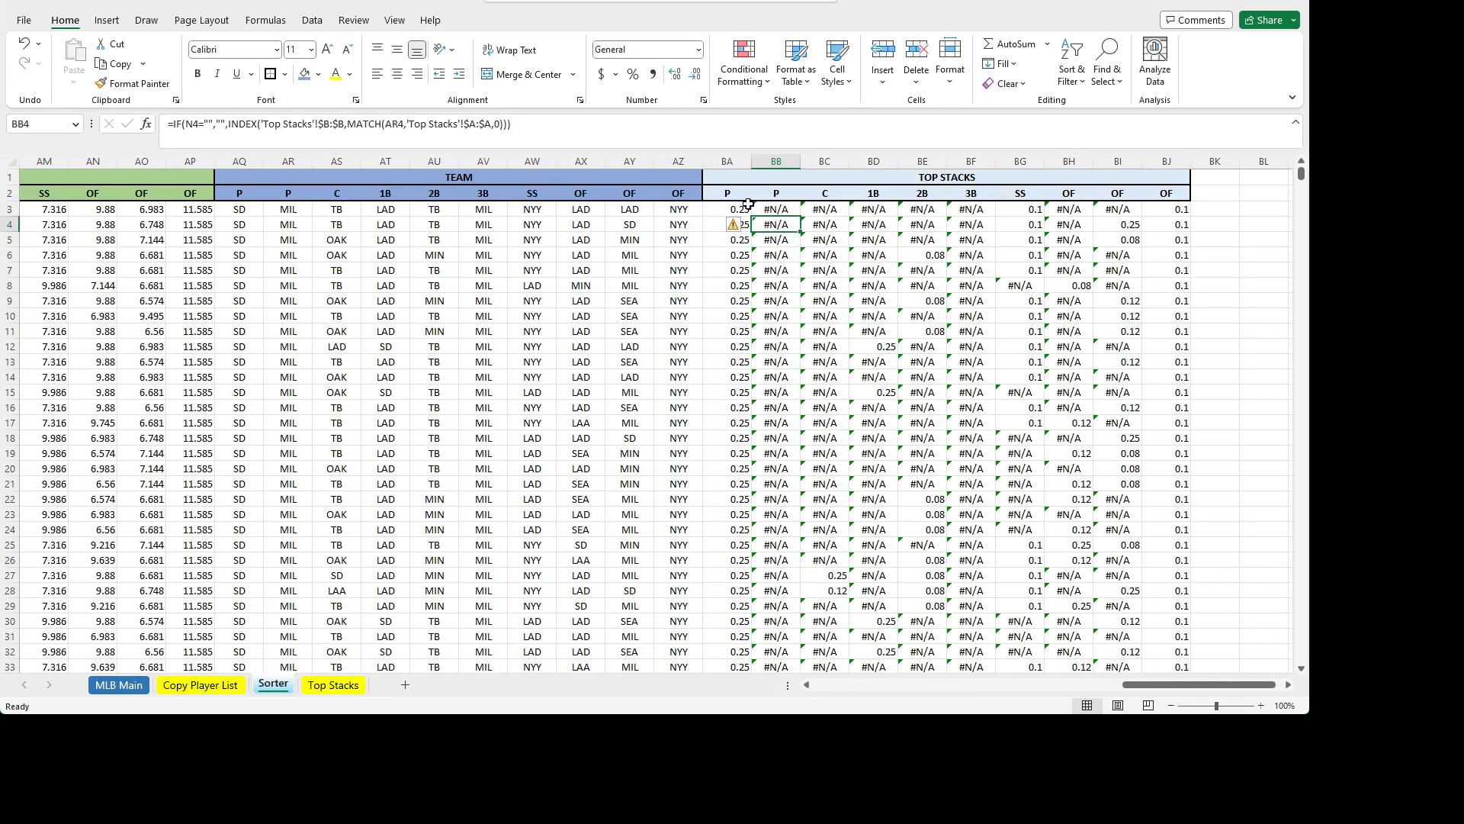
- Examine the row 3 formulas across the OWNERSHIP, PROJECTIONS, TEAM and TOP STACKS blocks of the Sorter sheet
left_click(722, 209)
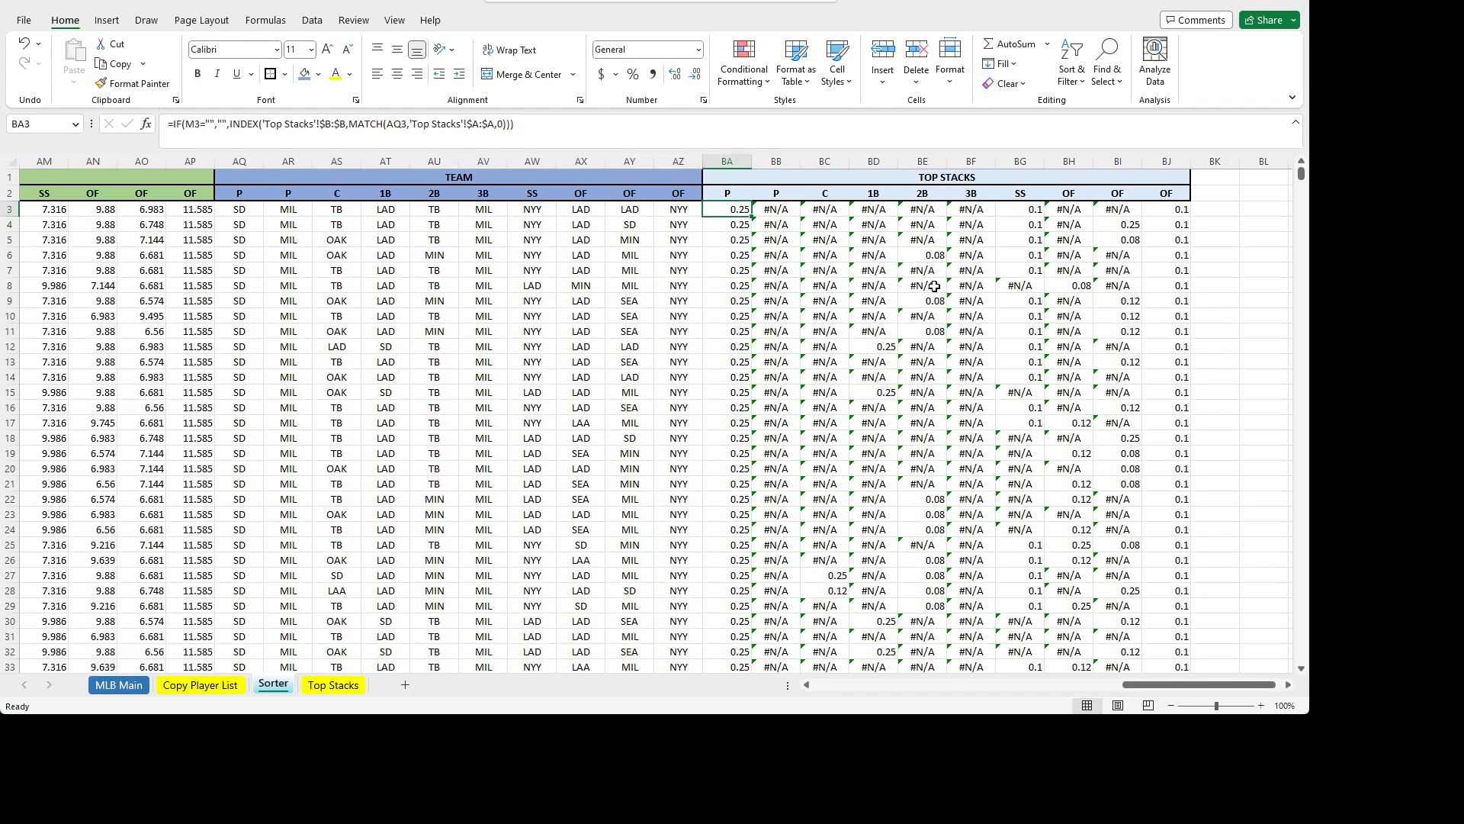
key("Left")
key("Left")
key("Left")
key("Left")
key("Left")
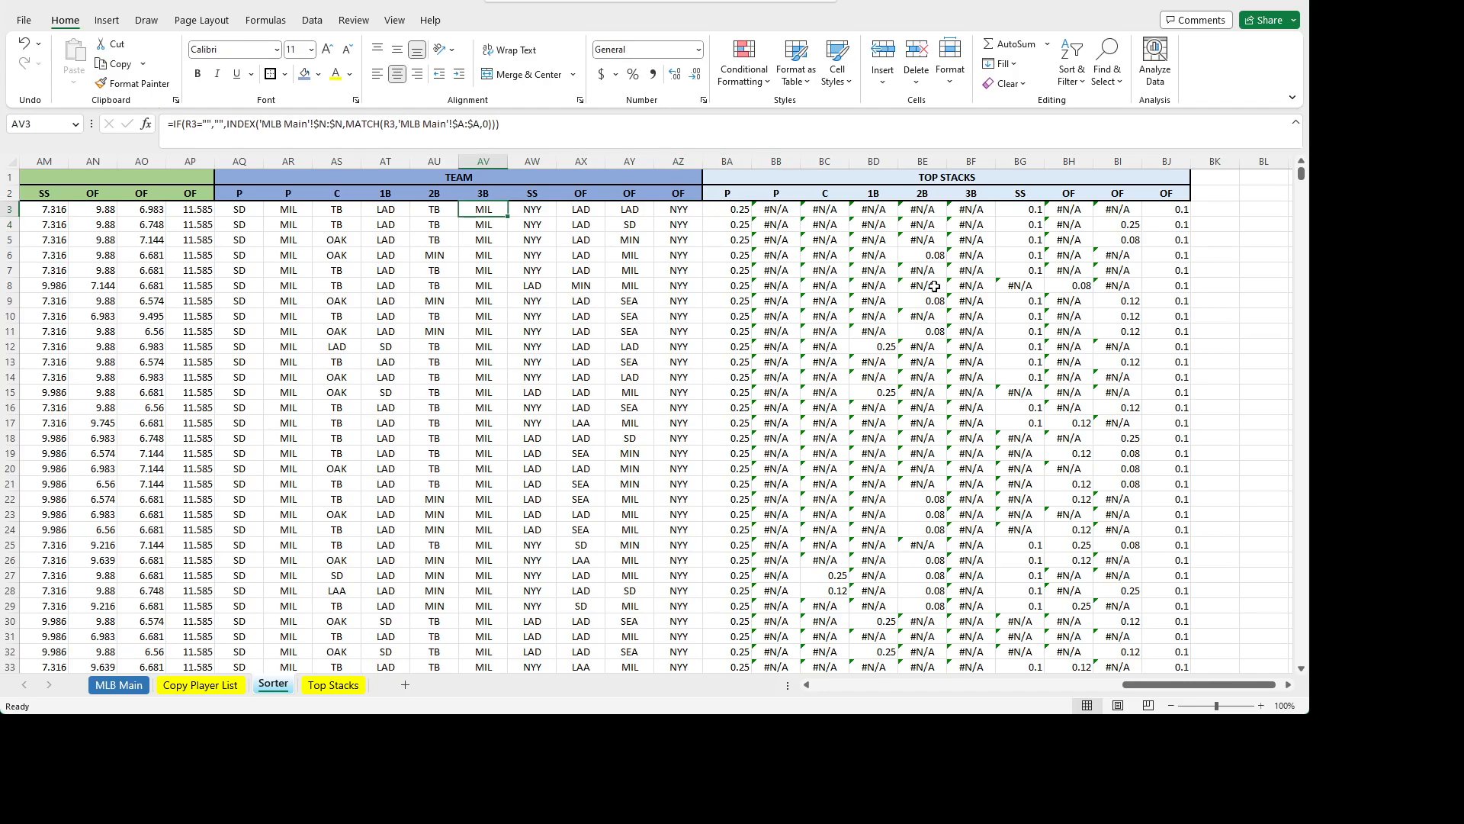
key("Right")
key("Right")
key("Right")
key("Right")
key("Right")
key("Right")
key("Left")
key("Left")
key("Left")
key("Left")
key("Left")
key("Left")
key("Left")
key("Left")
key("Left")
key("Left")
key("Left")
key("Left")
key("Left")
key("Left")
key("Left")
key("Left")
key("Left")
key("Left")
key("Left")
key("Left")
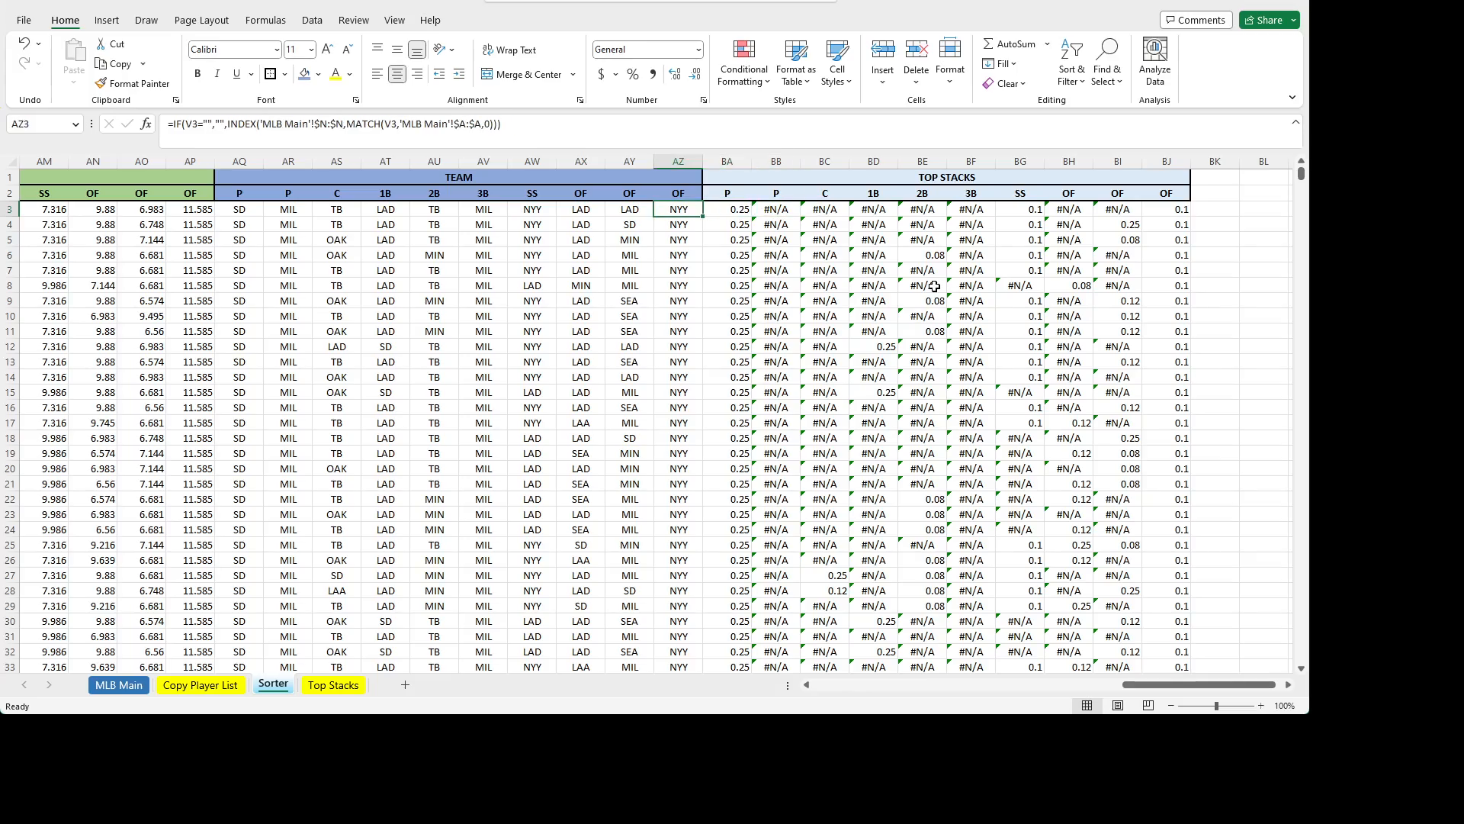
key("Right")
key("Right")
key("Right")
key("Right")
key("Right")
key("Right")
key("Right")
key("Right")
key("Right")
key("Right")
key("Right")
key("Right")
key("Right")
key("Right")
key("Right")
key("Right")
key("Right")
key("Right")
key("Right")
key("Right")
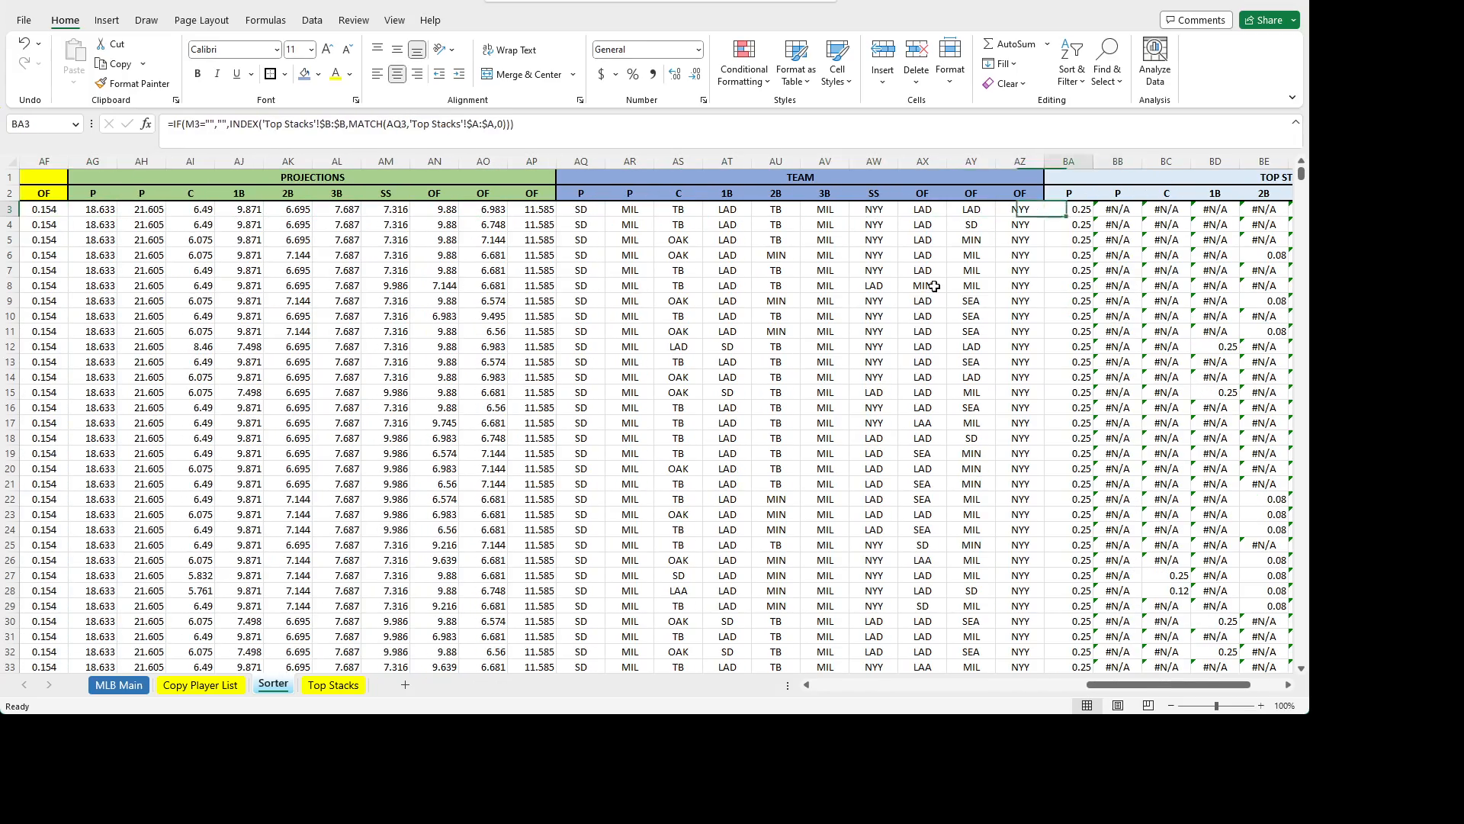
key("Left")
key("Left")
key("Left")
key("Left")
key("Left")
key("Left")
key("Left")
key("Left")
key("Left")
key("Left")
key("Left")
key("Left")
key("Left")
key("Left")
key("Left")
key("Left")
key("Left")
key("Left")
key("Left")
key("Left")
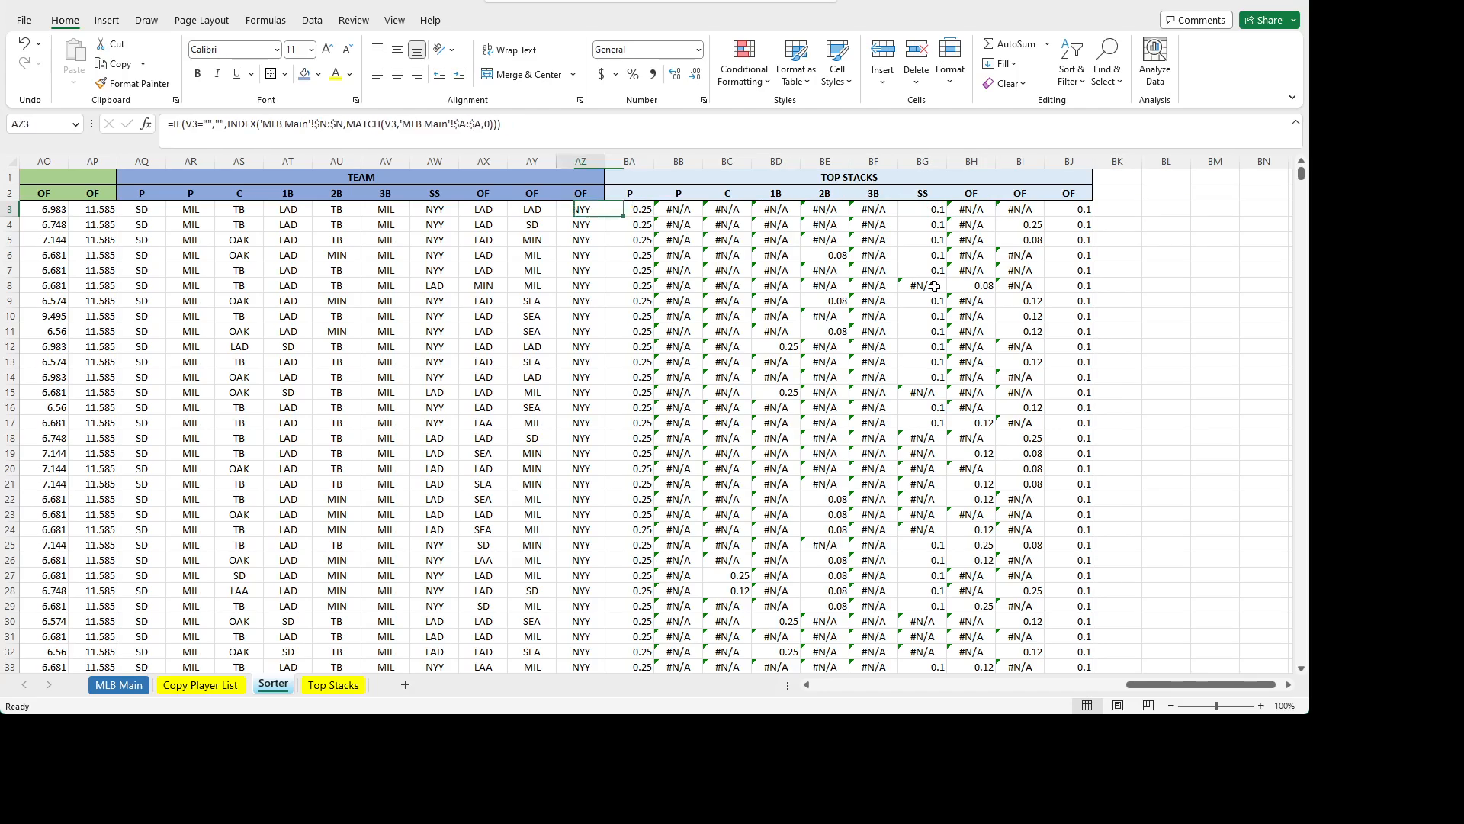
key("Right")
key("Right")
key("Right")
key("Right")
key("Right")
key("Right")
key("Right")
key("Right")
key("Right")
key("Right")
key("Right")
key("Right")
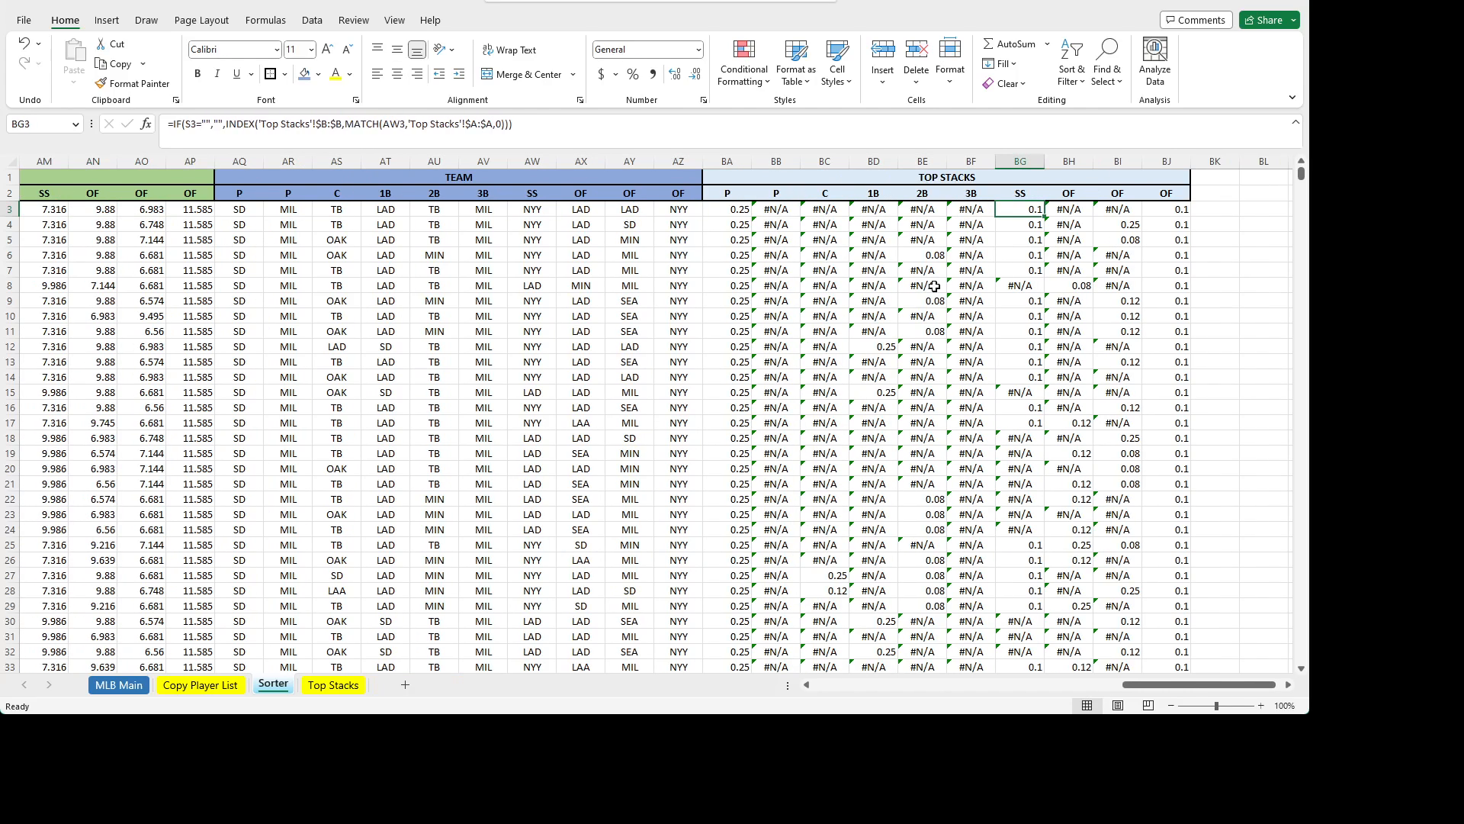
key("Left")
key("Left")
key("Left")
key("Left")
key("Right")
key("Right")
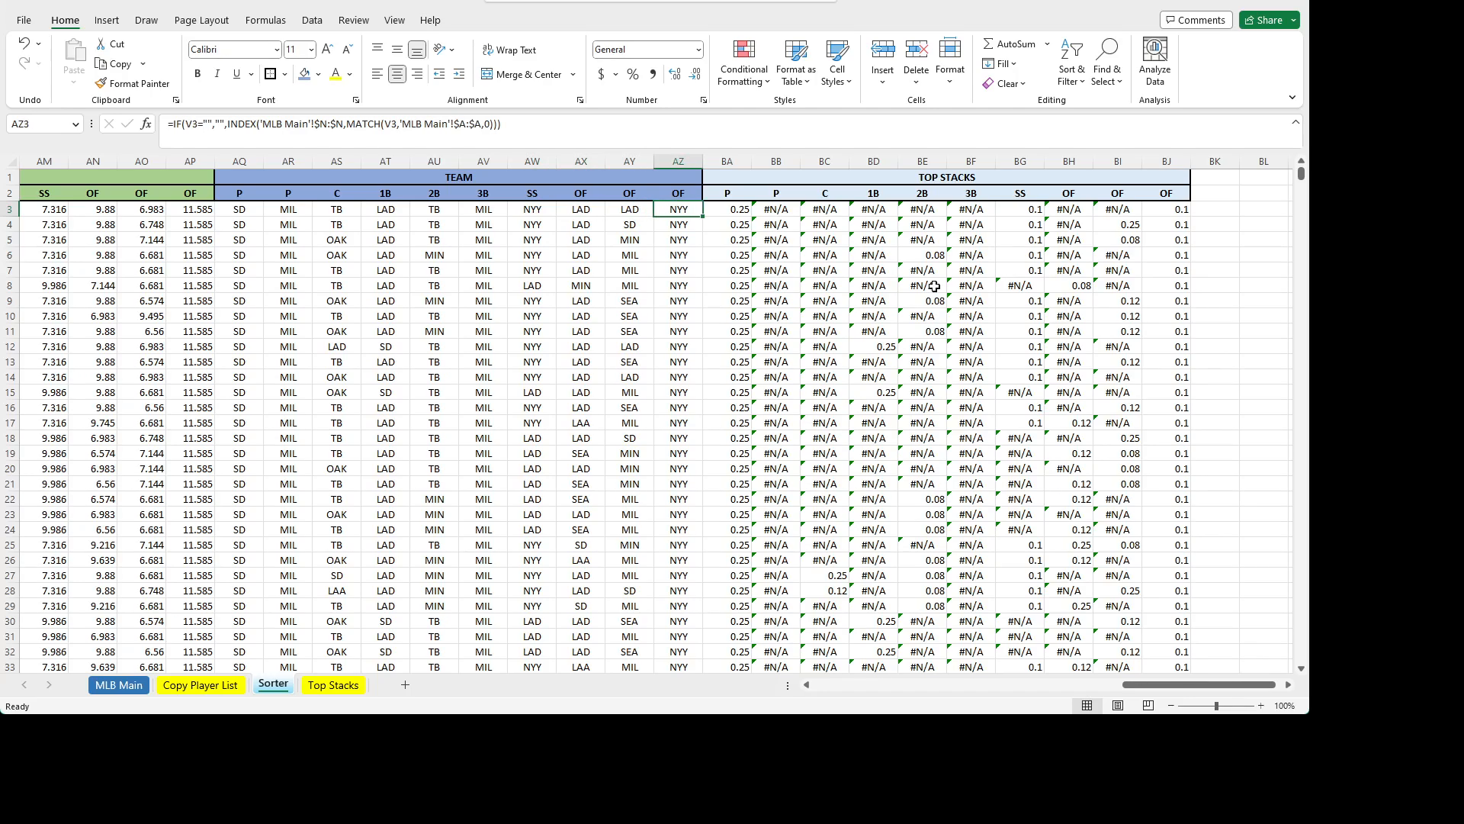
key("Left")
key("Left")
key("Left")
key("Left")
key("Left")
key("Left")
key("Left")
key("Left")
key("Left")
key("Left")
key("Left")
key("Left")
key("Left")
key("Left")
key("Left")
key("Left")
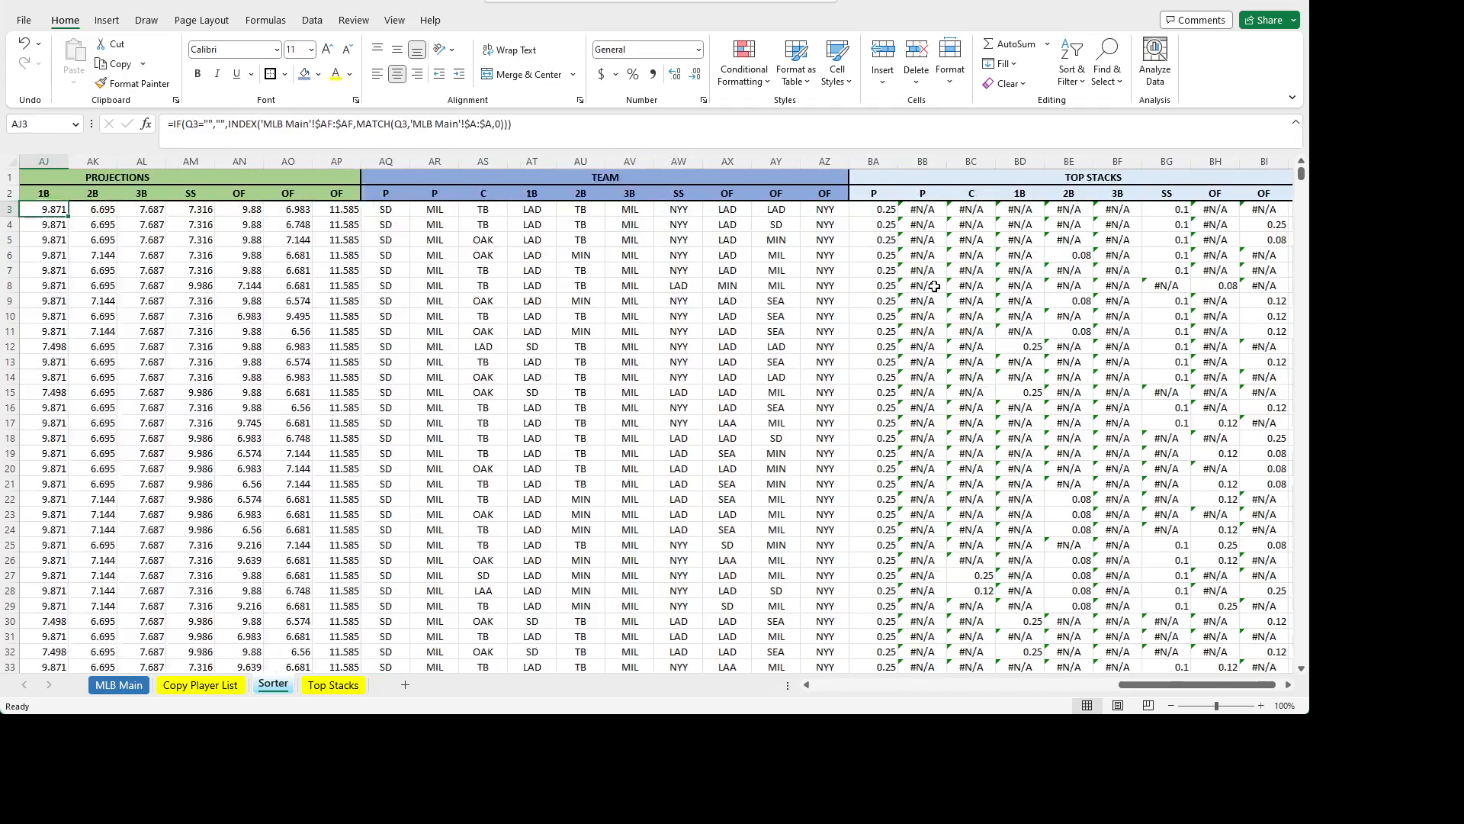
key("Left")
key("Left")
key("Left")
key("Left")
key("Left")
key("Left")
key("Left")
key("Left")
key("Left")
key("Left")
key("Left")
key("Left")
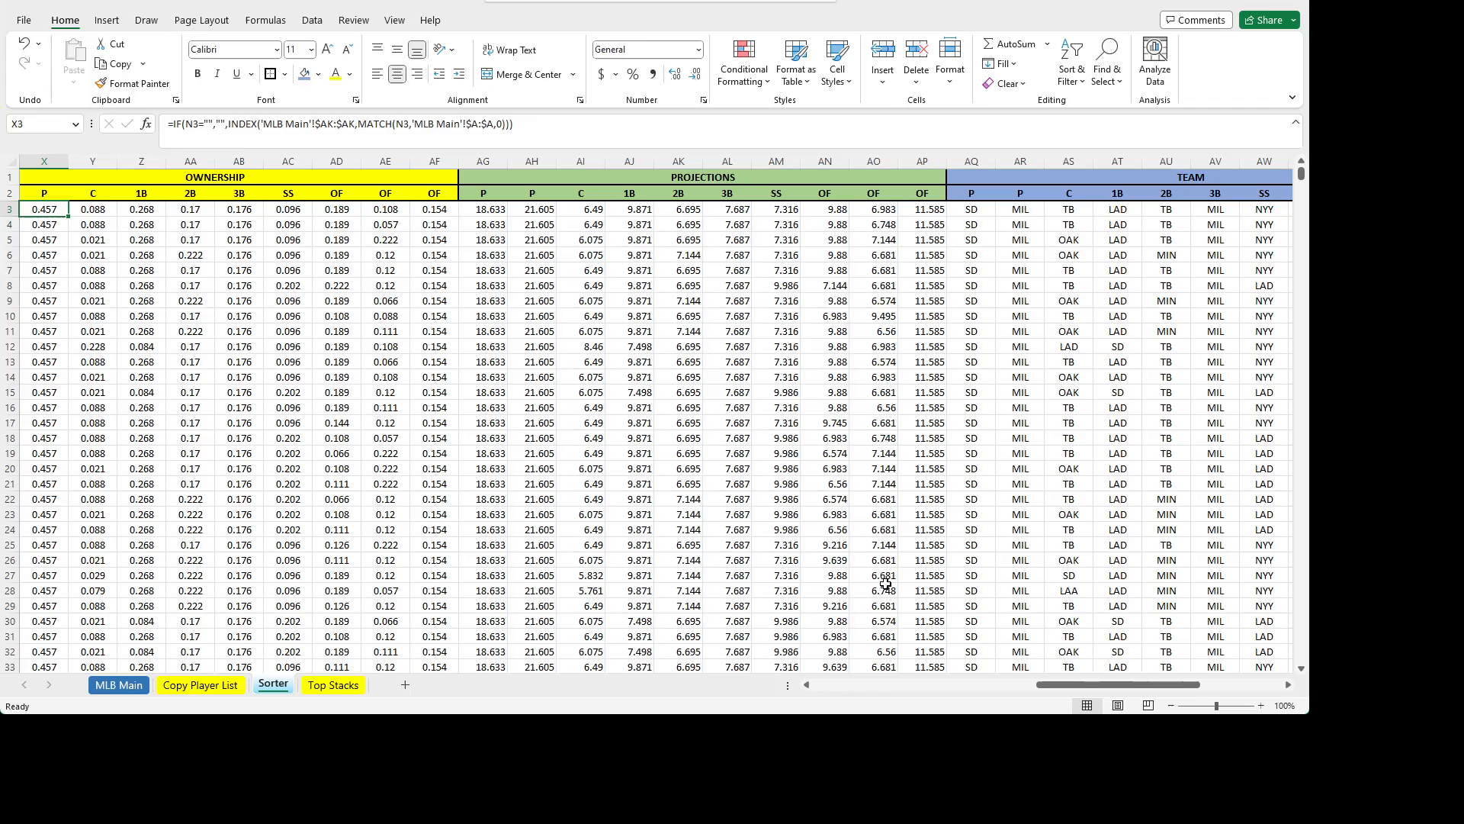
- Insert a nested IF(BA2="P","", before INDEX in the BA3 formula so that pitcher columns return blank
left_click_drag(1110, 691, 1190, 680)
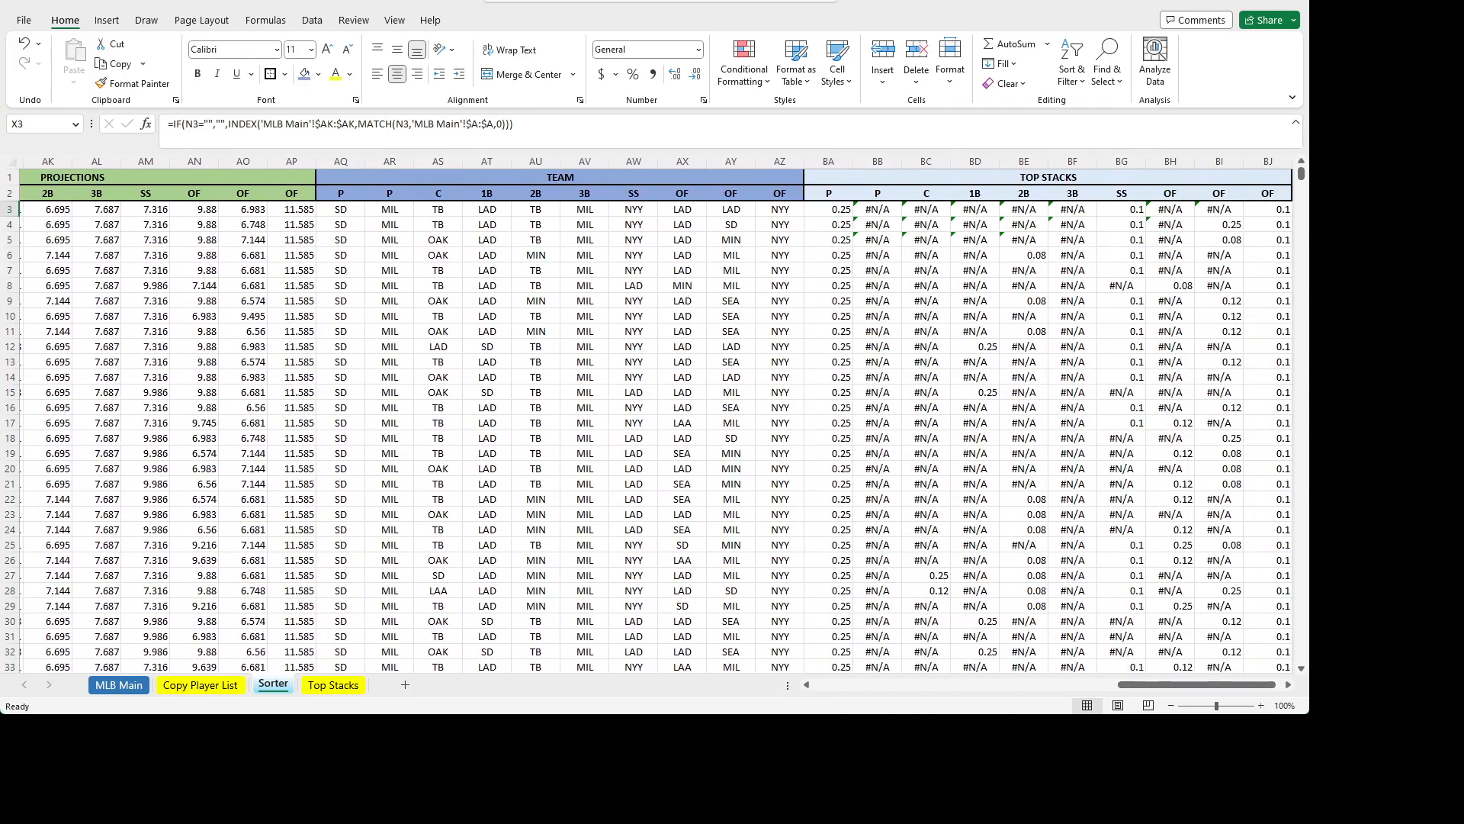
left_click(1288, 685)
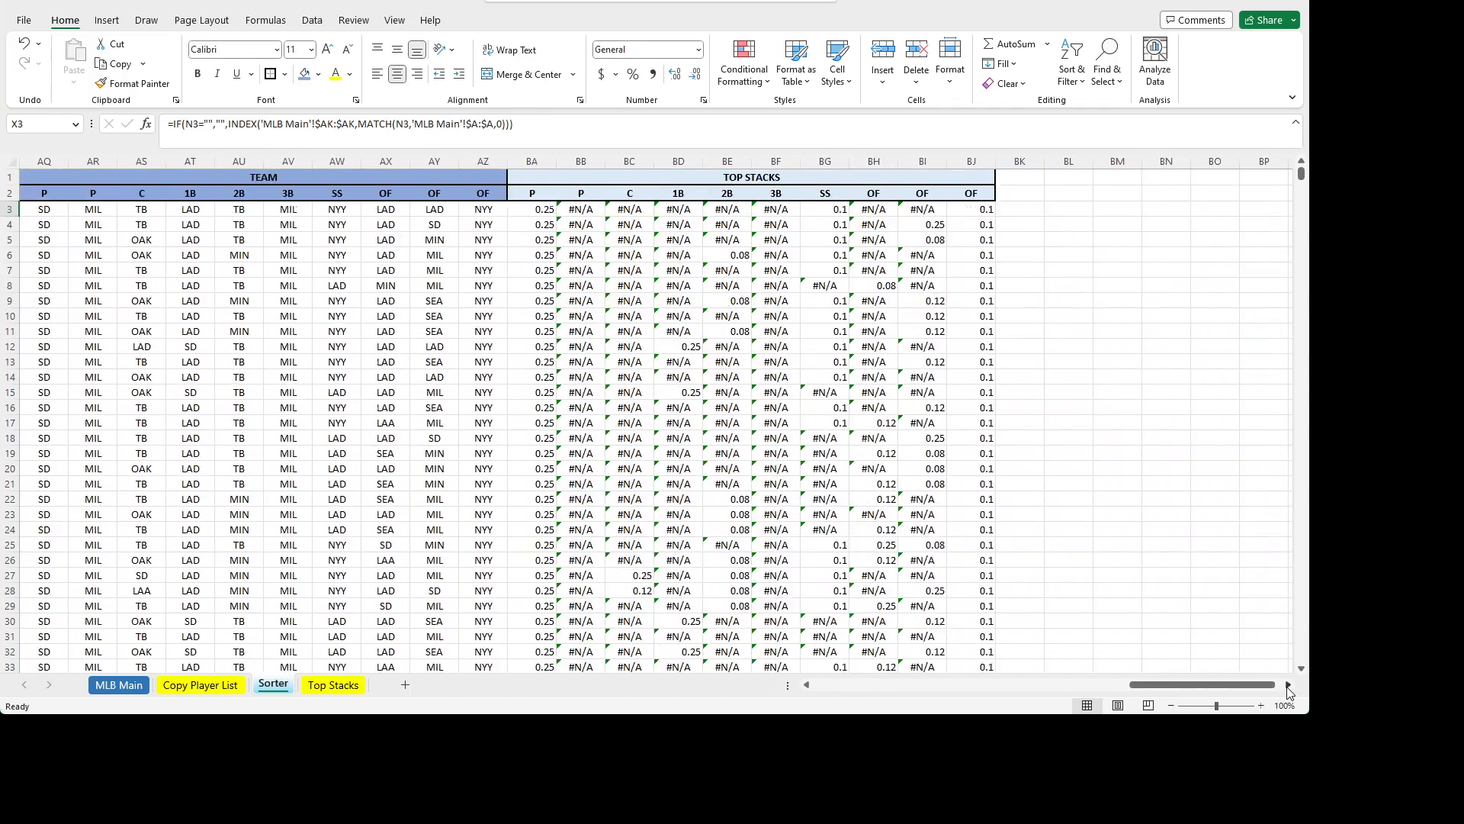
left_click(486, 209)
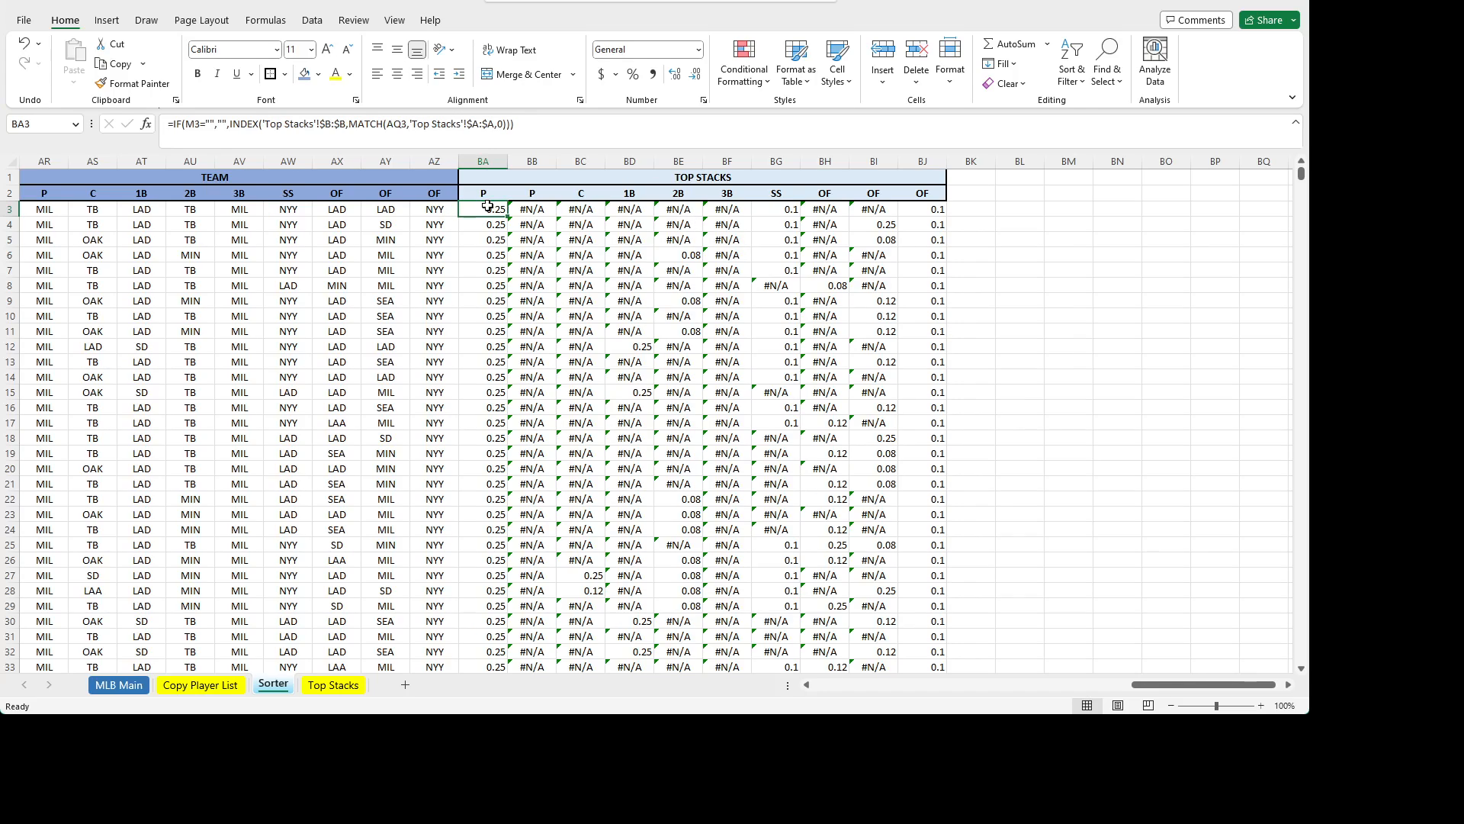
left_click(231, 123)
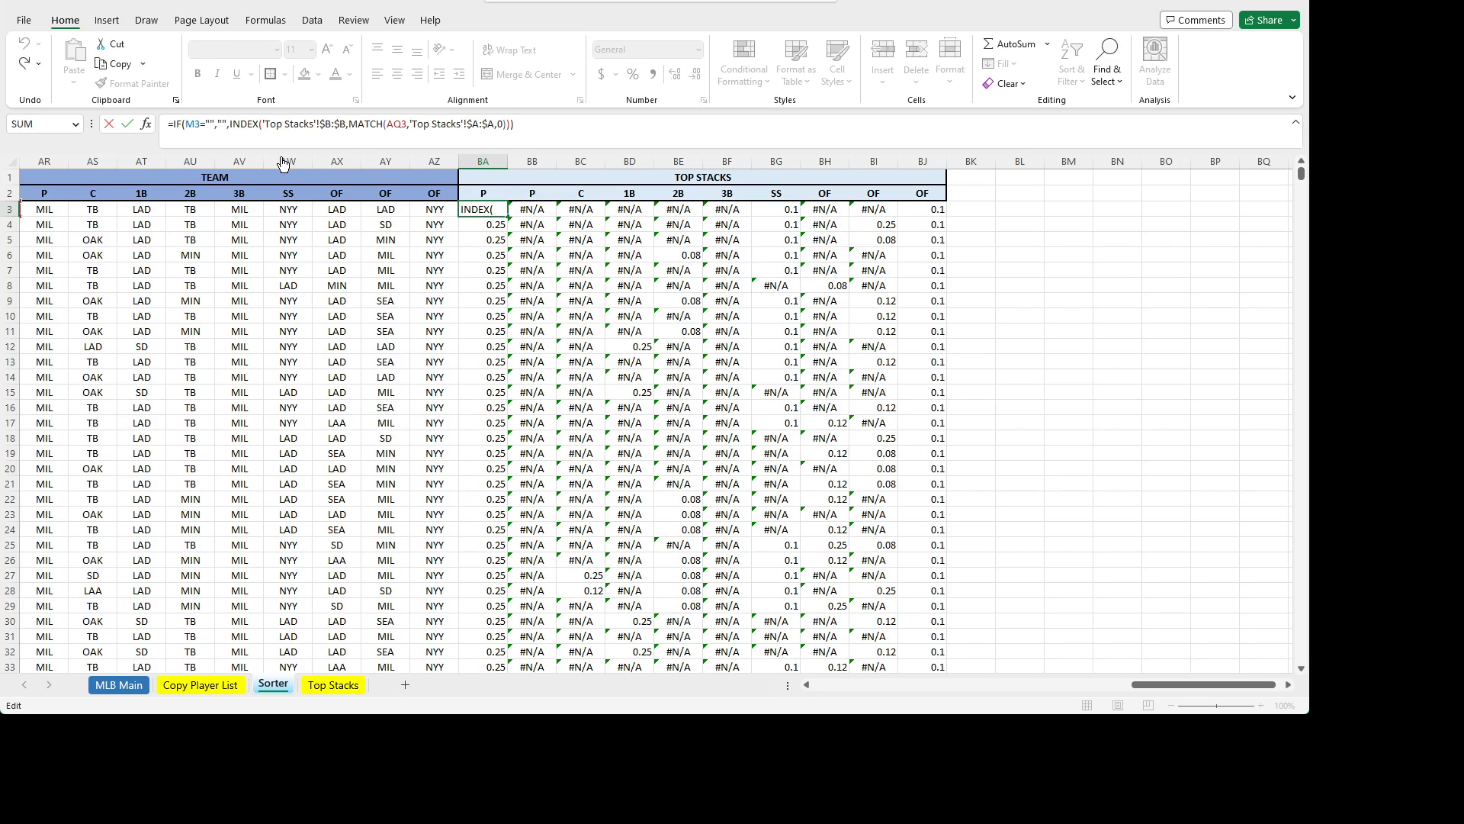
type("IF(")
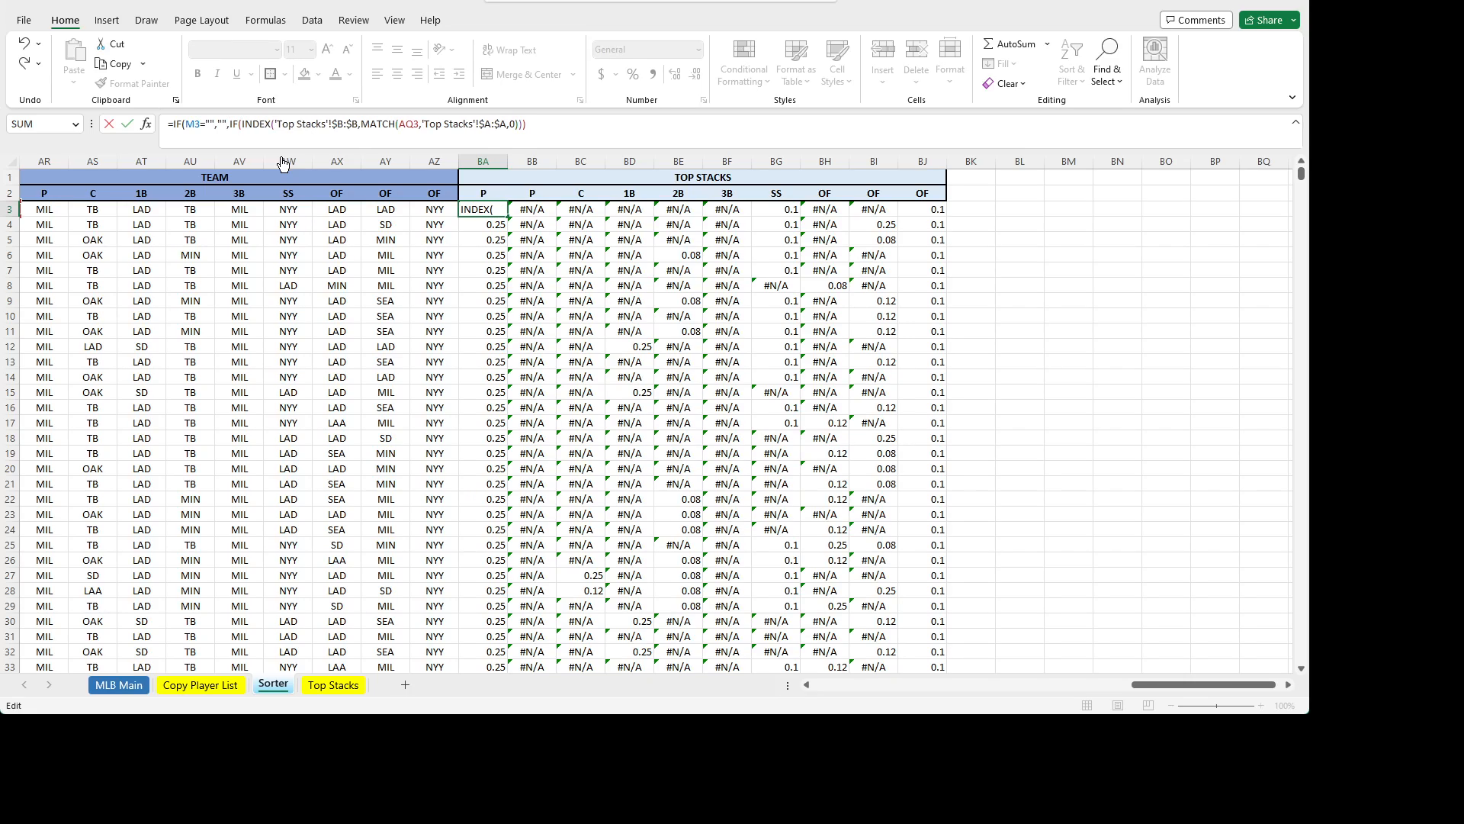
type("BA")
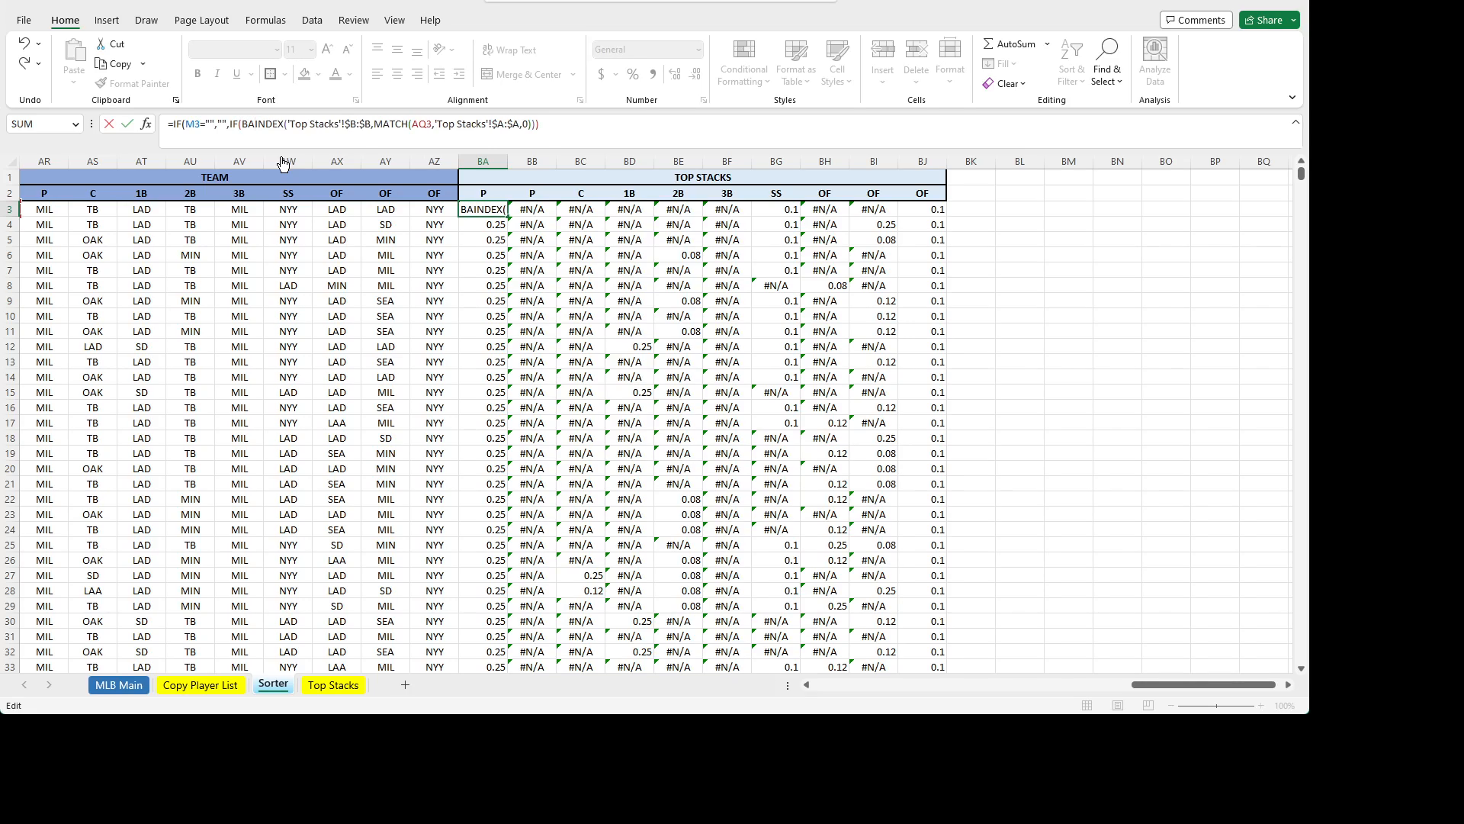
type("2")
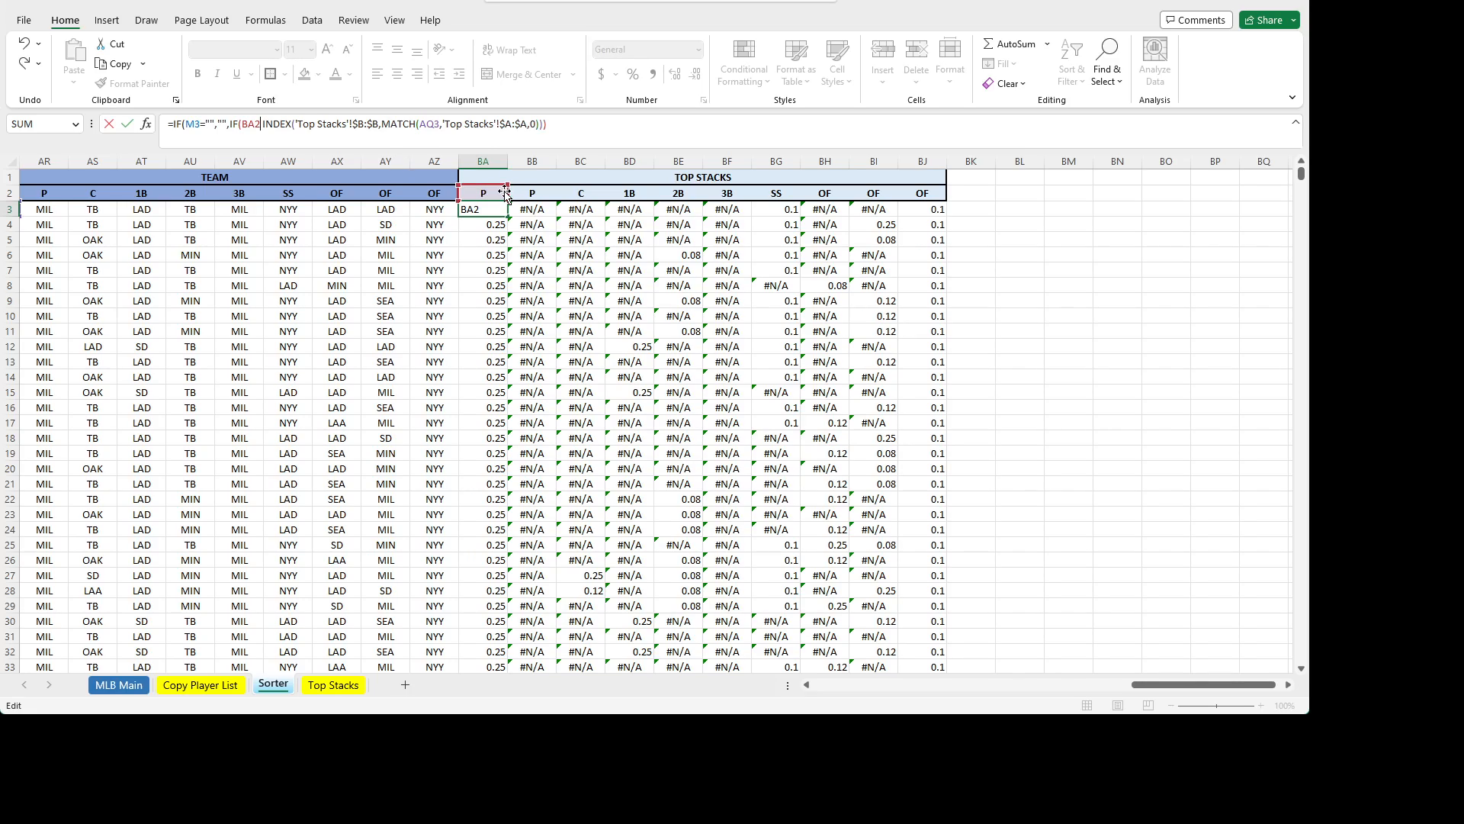
type("=\"P\",\"\"")
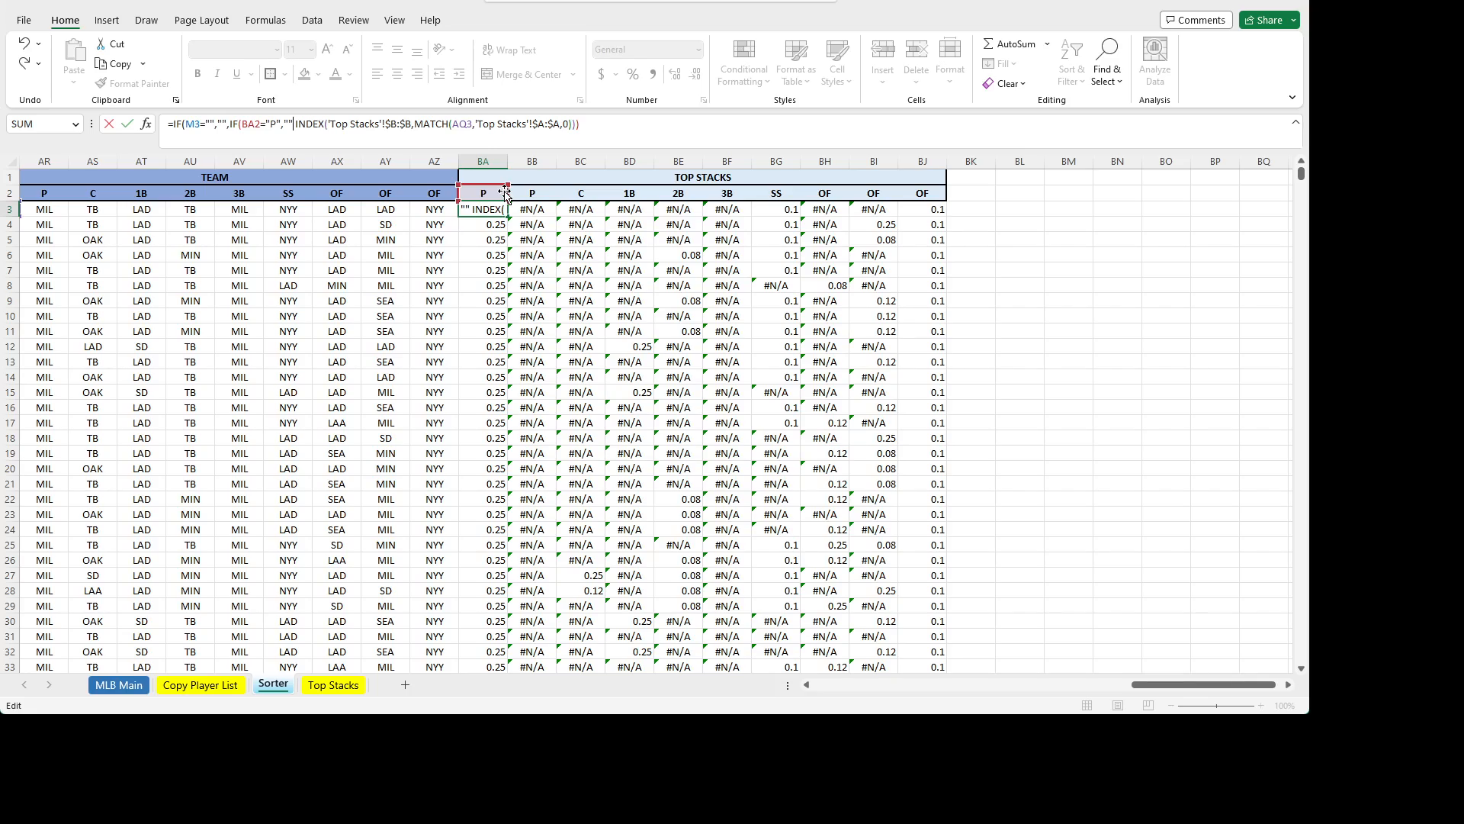
type(",")
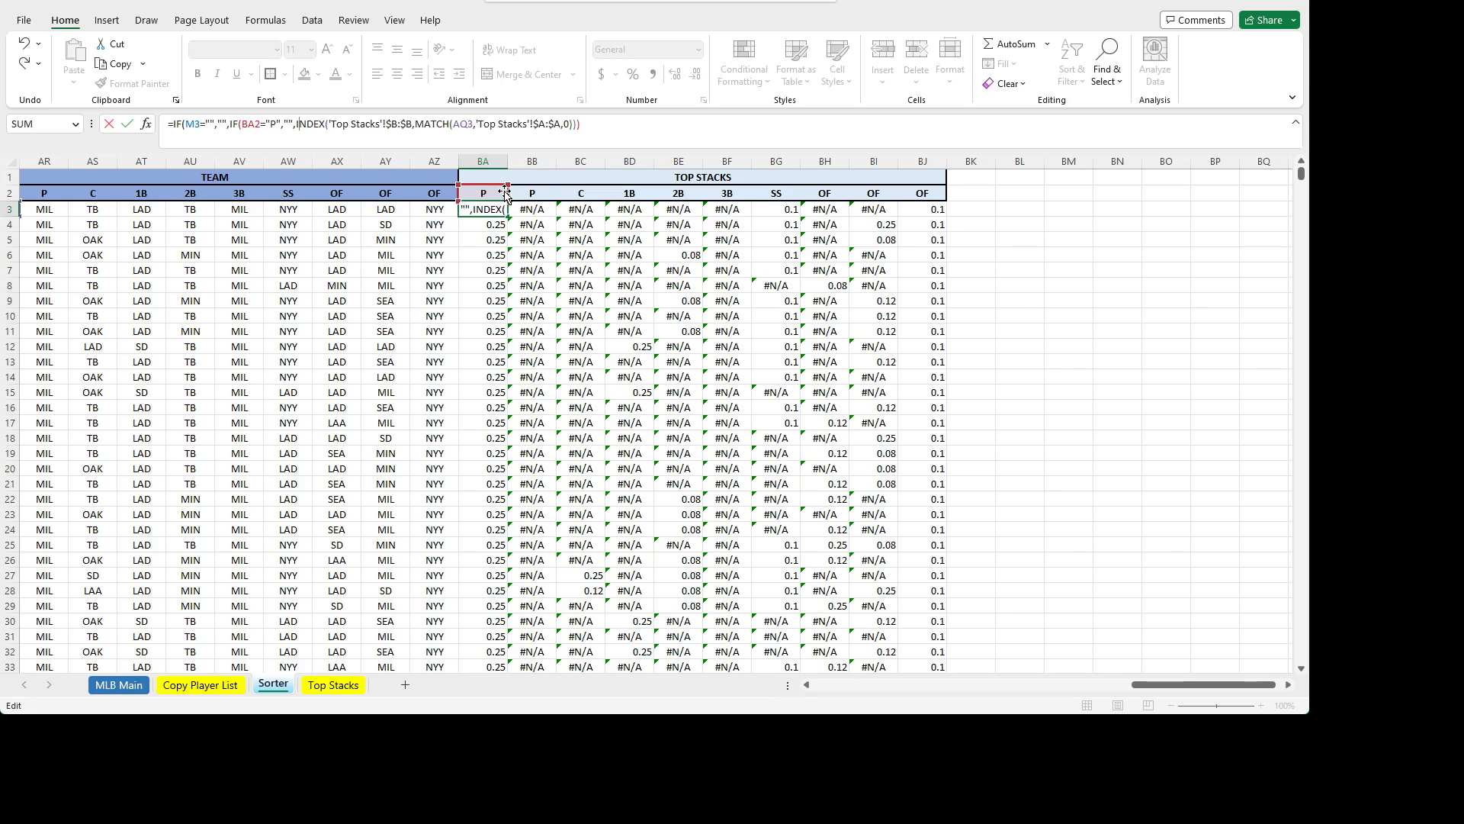
- Lock the header row in the BA3 formula's pitcher test as BA$2 and commit the nested IF formula
key("Right")
key("Right")
key("Right")
key("Right")
key("Right")
key("Right")
key("Right")
key("Right")
key("Right")
key("Right")
key("Right")
key("Right")
key("Right")
key("Right")
key("Right")
key("Right")
key("Right")
key("Right")
key("Right")
key("Right")
left_click(259, 126)
type("$")
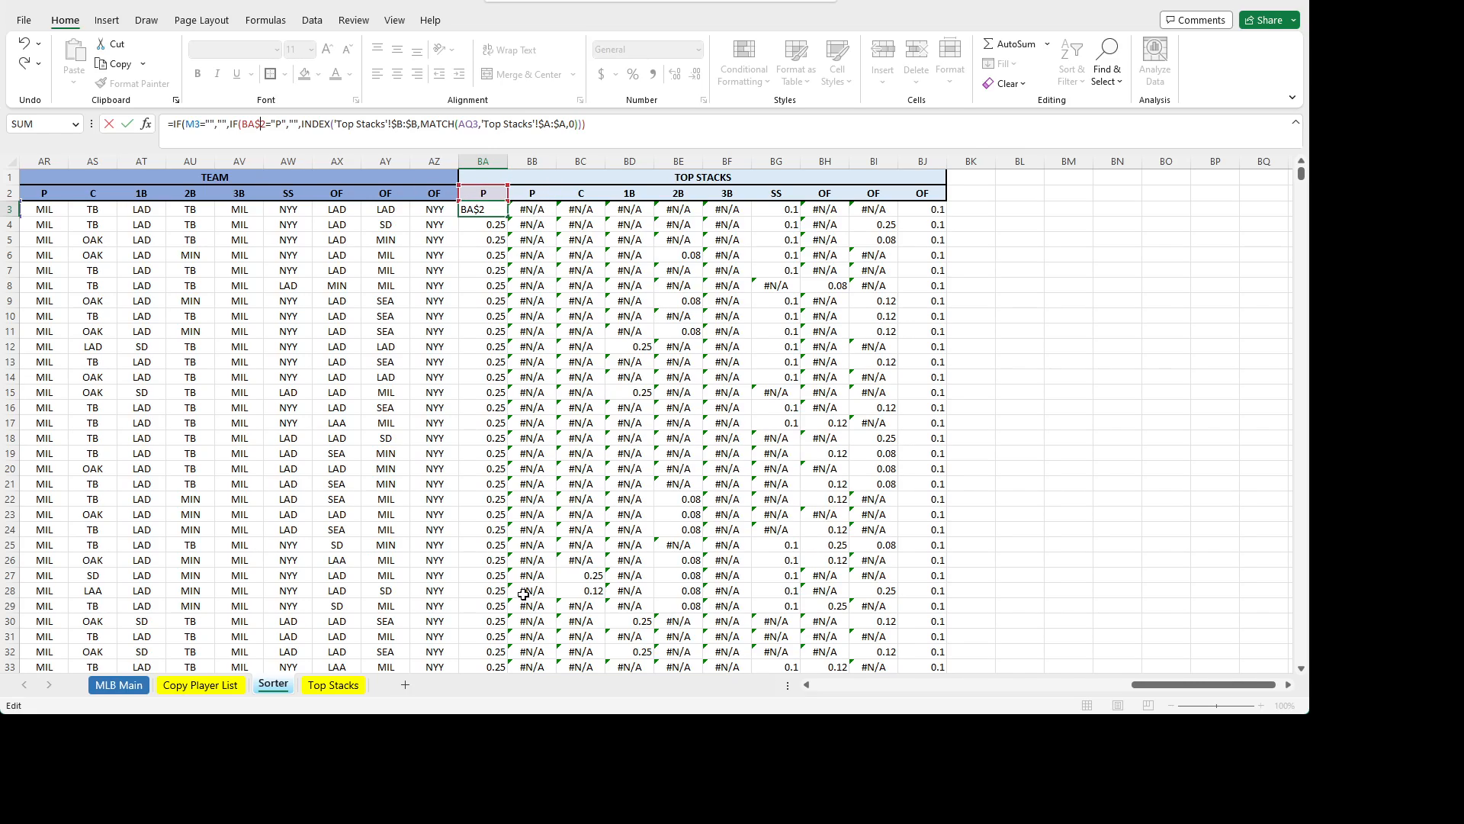
key("Return")
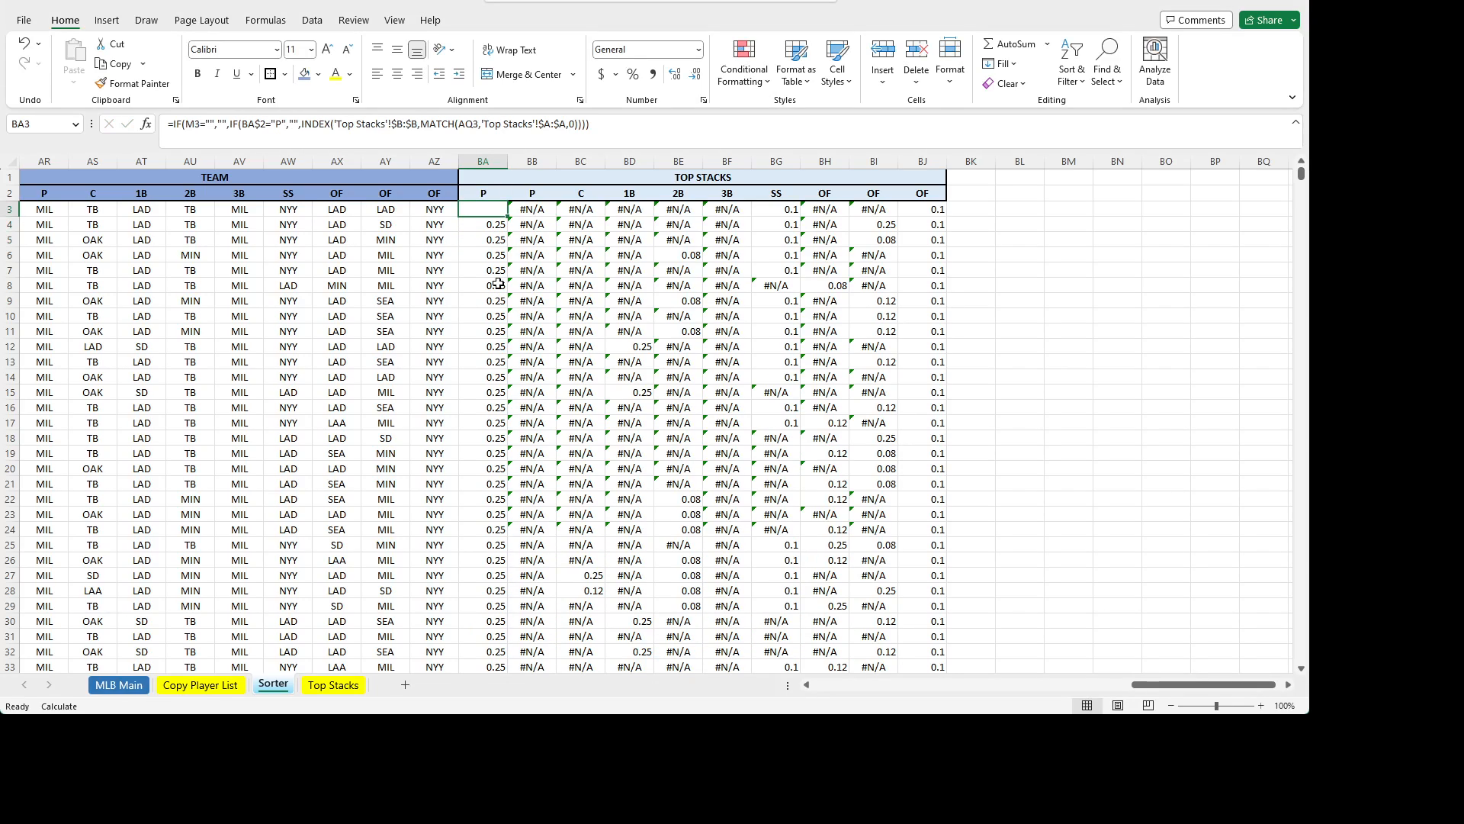
- Copy the BA3 formula across BA3:BJ3 and fill it down all lineup rows of the TOP STACKS block
key("ctrl+c")
key("shift+Right")
key("shift+Right")
key("shift+Right")
key("shift+Right")
key("shift+Right")
key("shift+Right")
key("shift+Right")
key("shift+Right")
key("shift+Right")
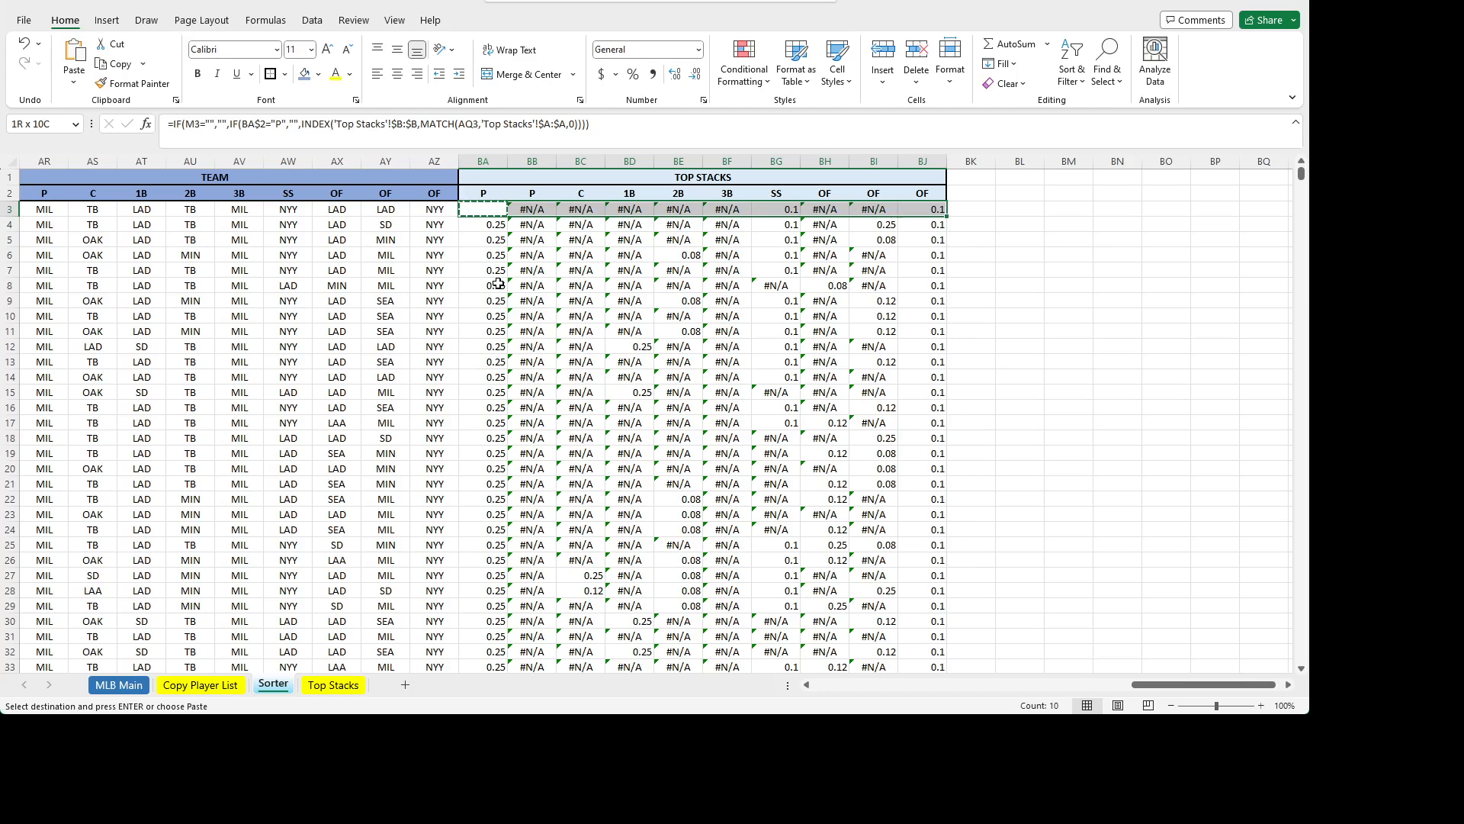
key("ctrl+v")
double_click(949, 217)
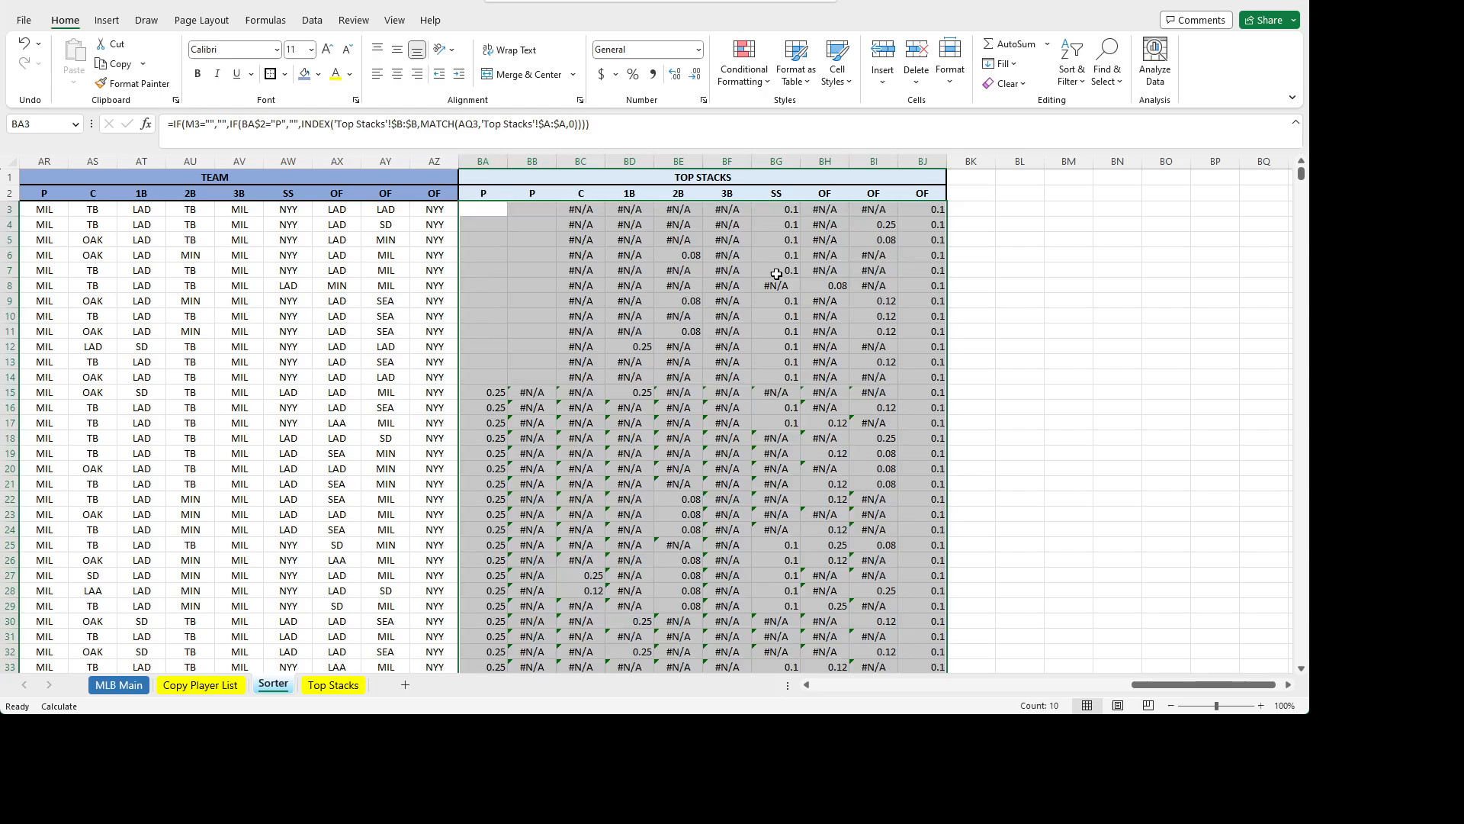
left_click(873, 270)
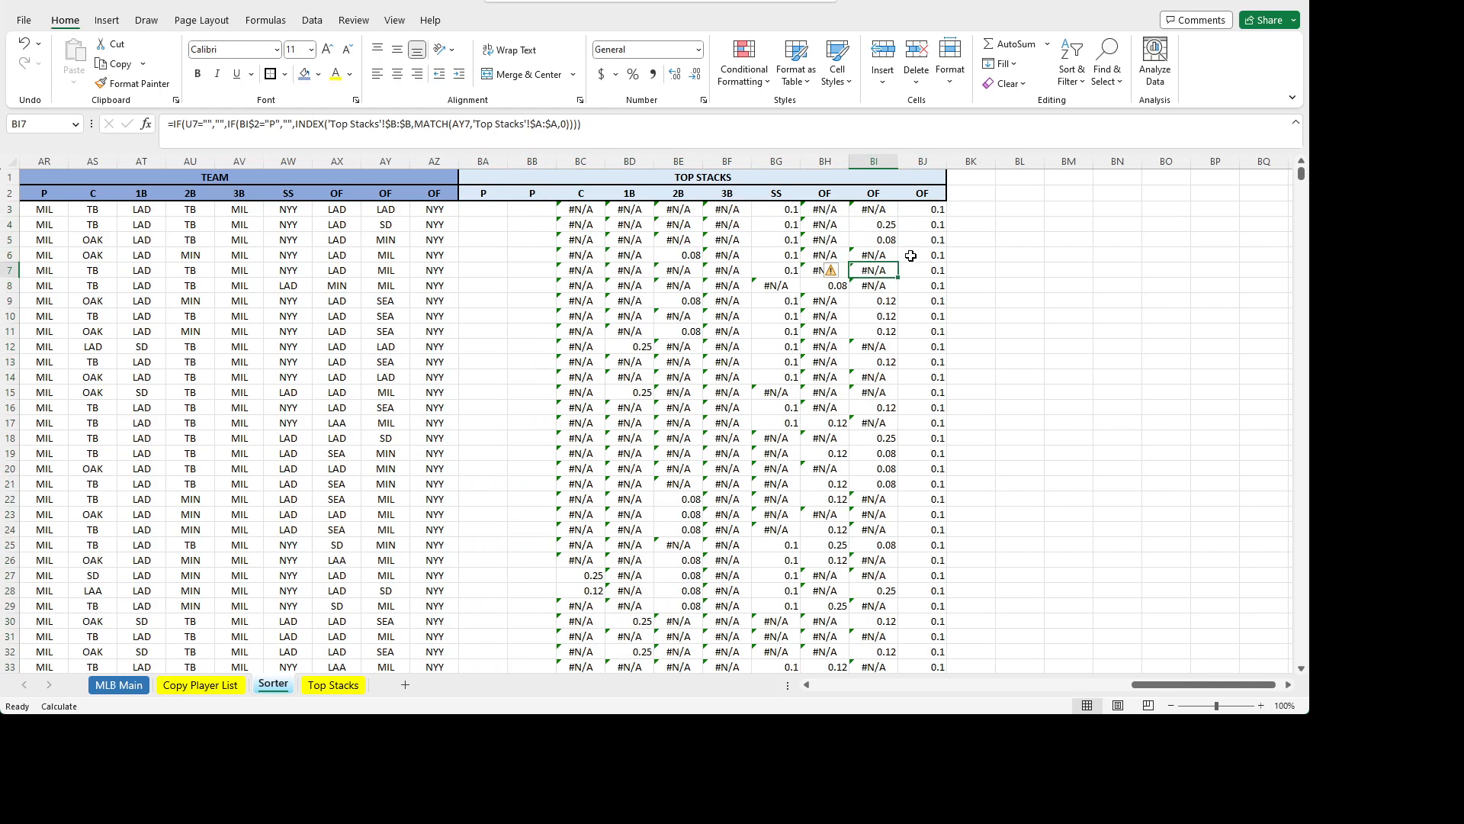
- Examine the P header in BA2 and the row 3 formulas across the TOP STACKS columns
left_click(488, 209)
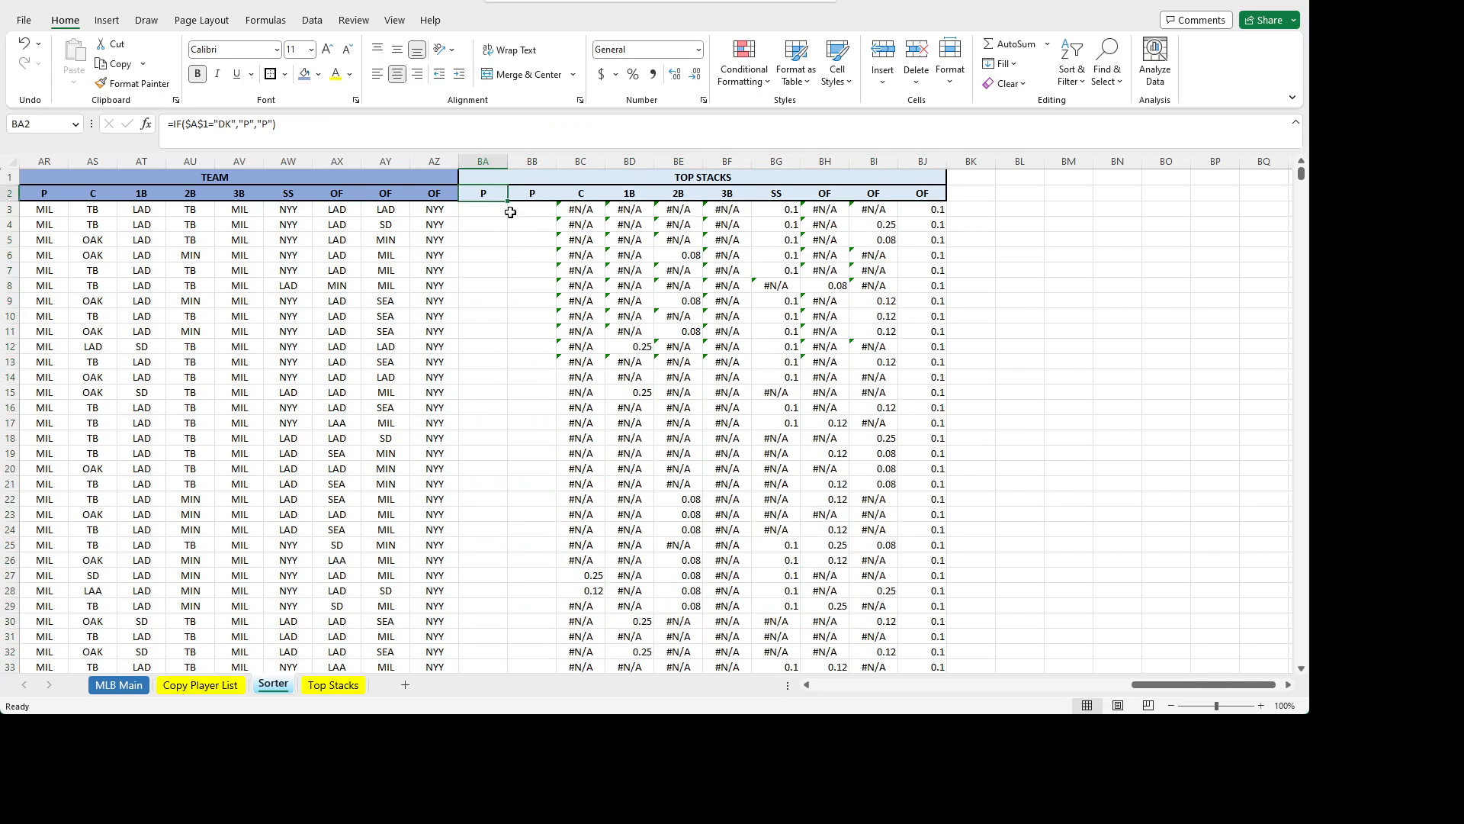
left_click(508, 215)
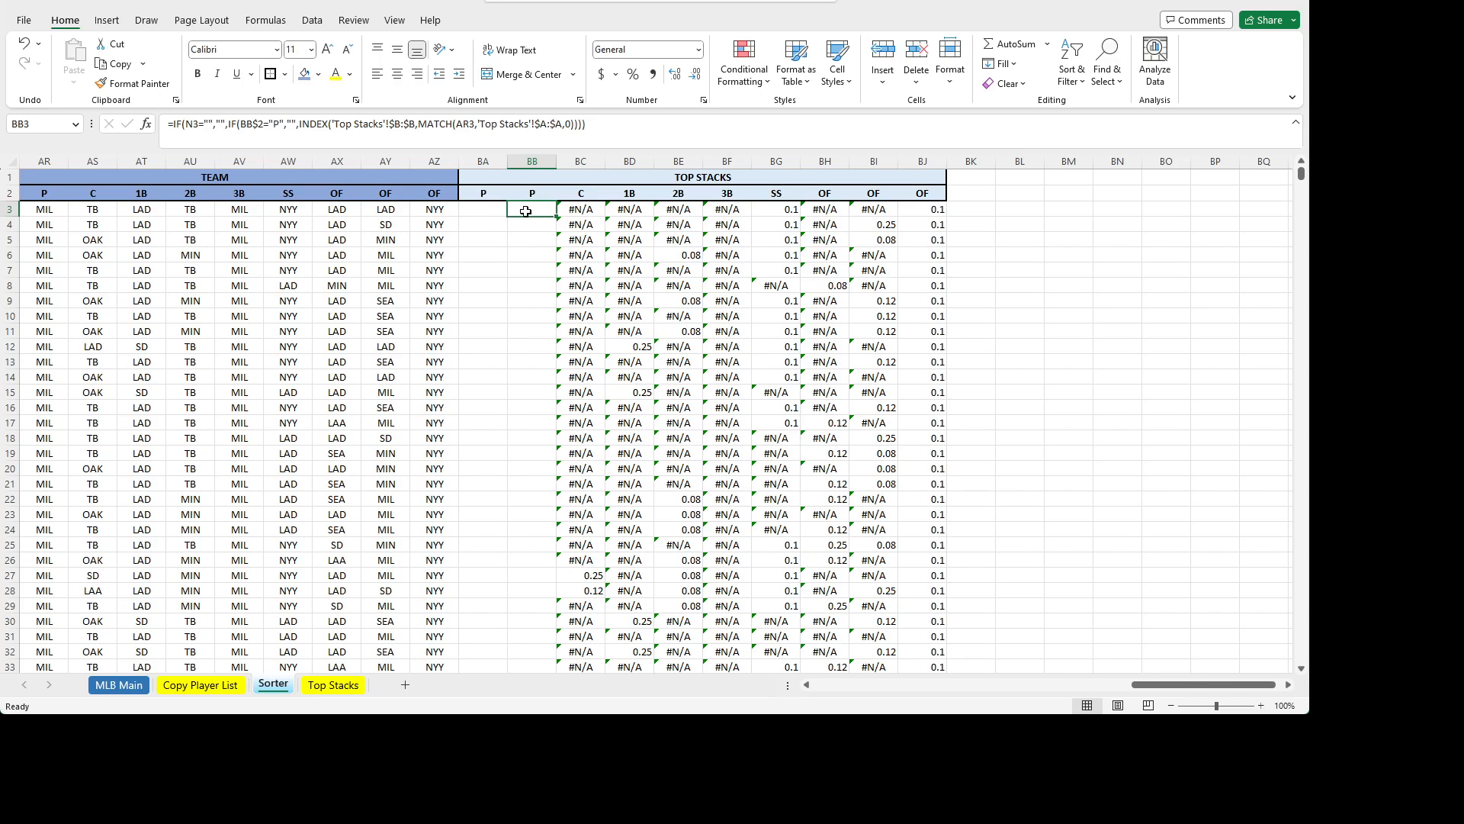
key("Right")
key("Right")
key("Right")
key("Right")
key("Right")
key("Right")
key("Right")
key("Right")
key("Right")
key("Right")
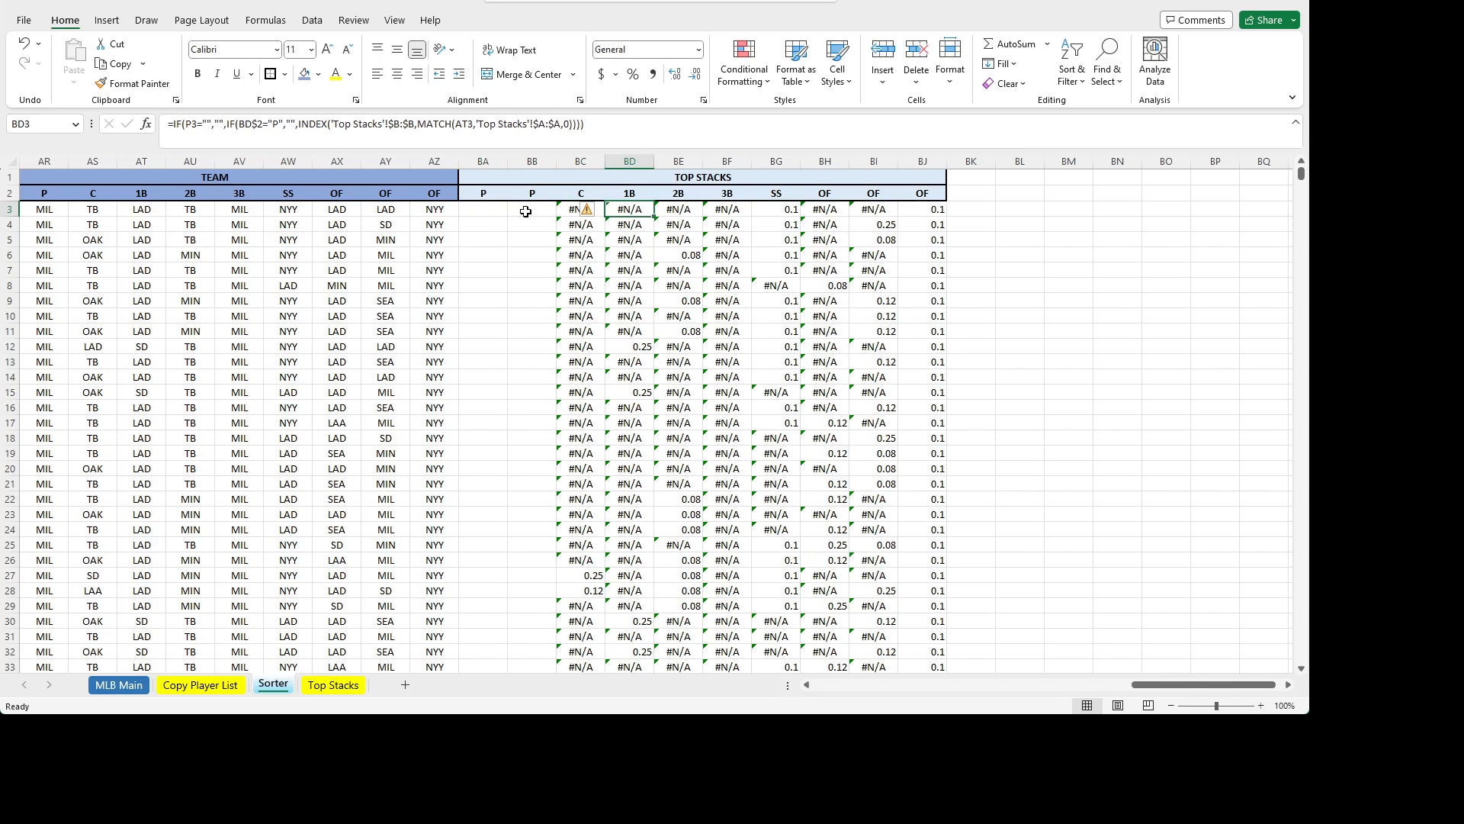
key("Left")
key("Left")
key("Left")
key("Left")
key("Left")
key("Left")
key("Left")
key("Left")
key("Left")
key("Right")
key("Right")
key("Right")
key("Right")
key("Right")
key("Right")
key("Right")
key("Right")
key("Right")
key("Right")
key("Left")
key("Left")
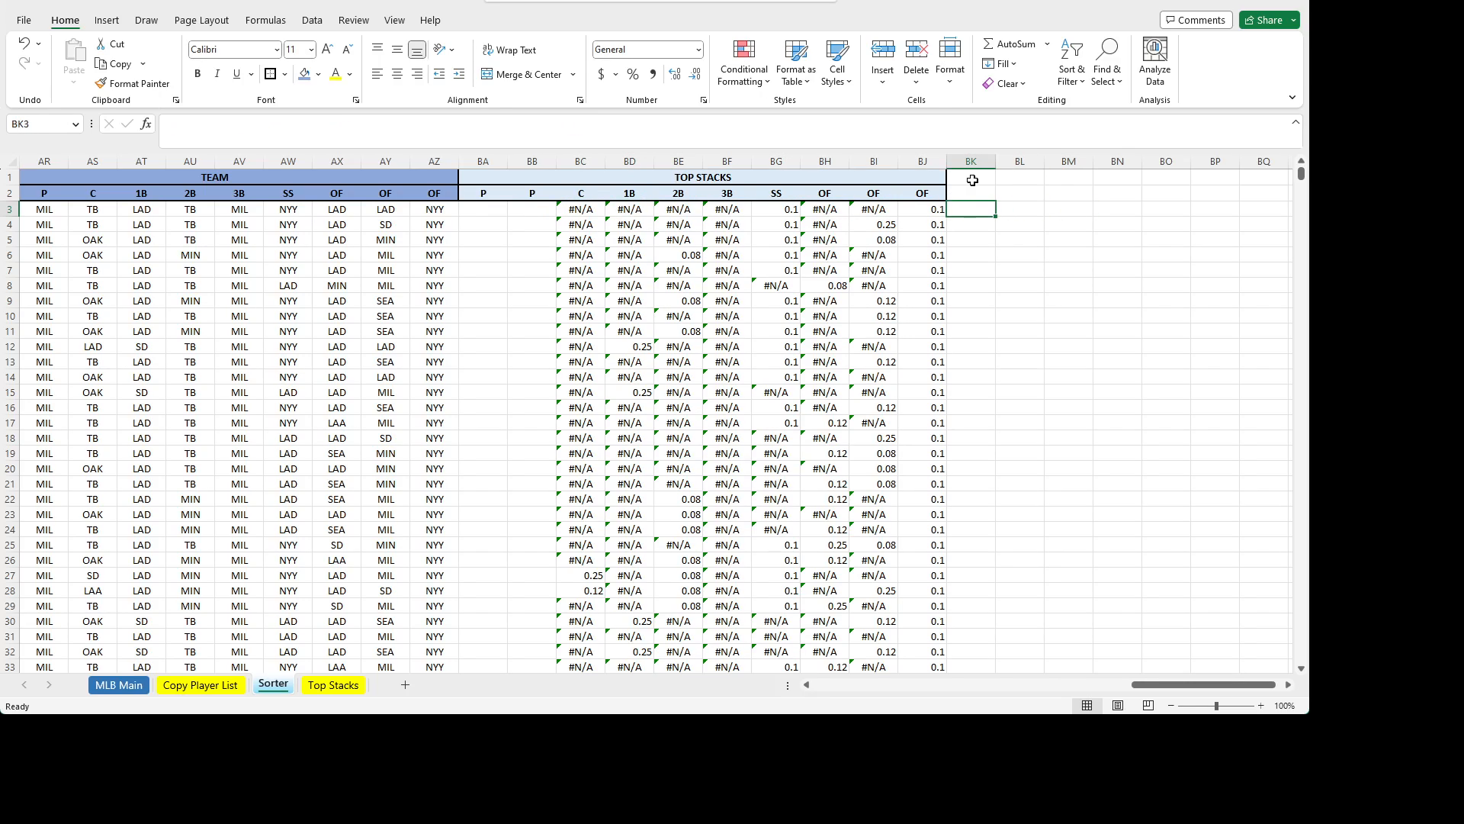
- Add the headers OWN in BK2 and PROJ in BL2 beside the TOP STACKS block
left_click(1289, 684)
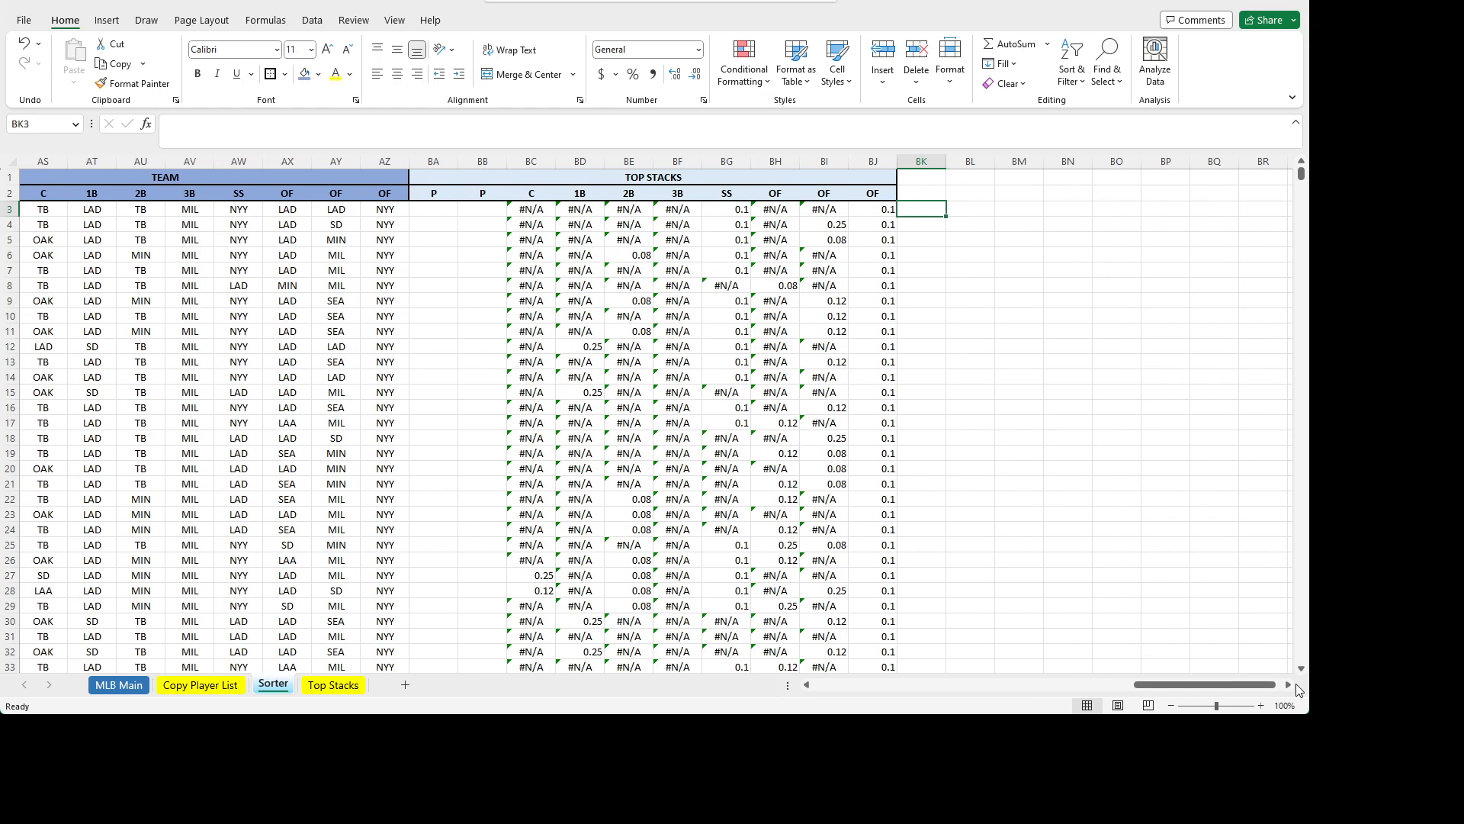
left_click(1289, 684)
left_click(1291, 685)
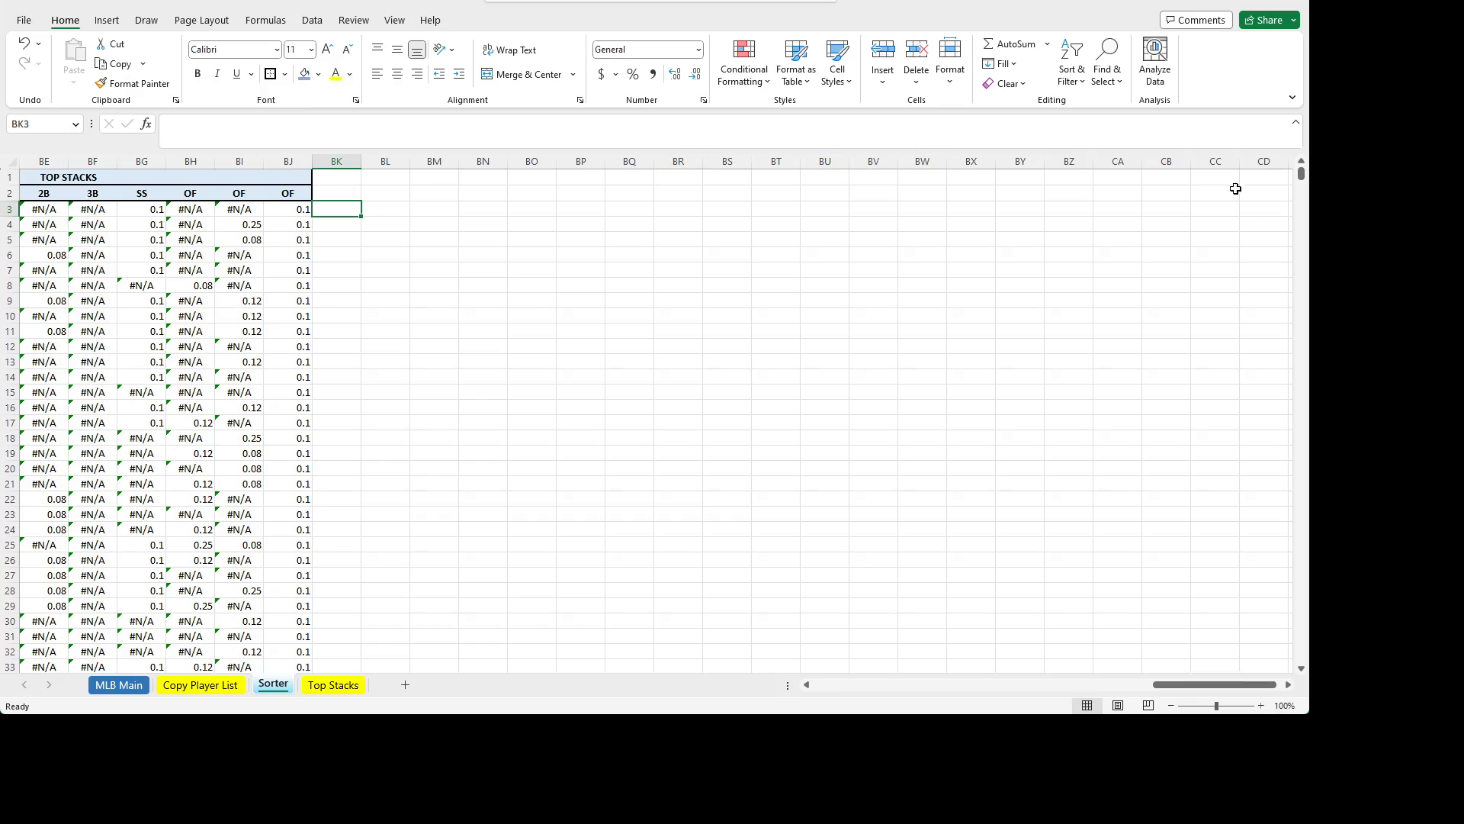
left_click_drag(1232, 684, 1035, 690)
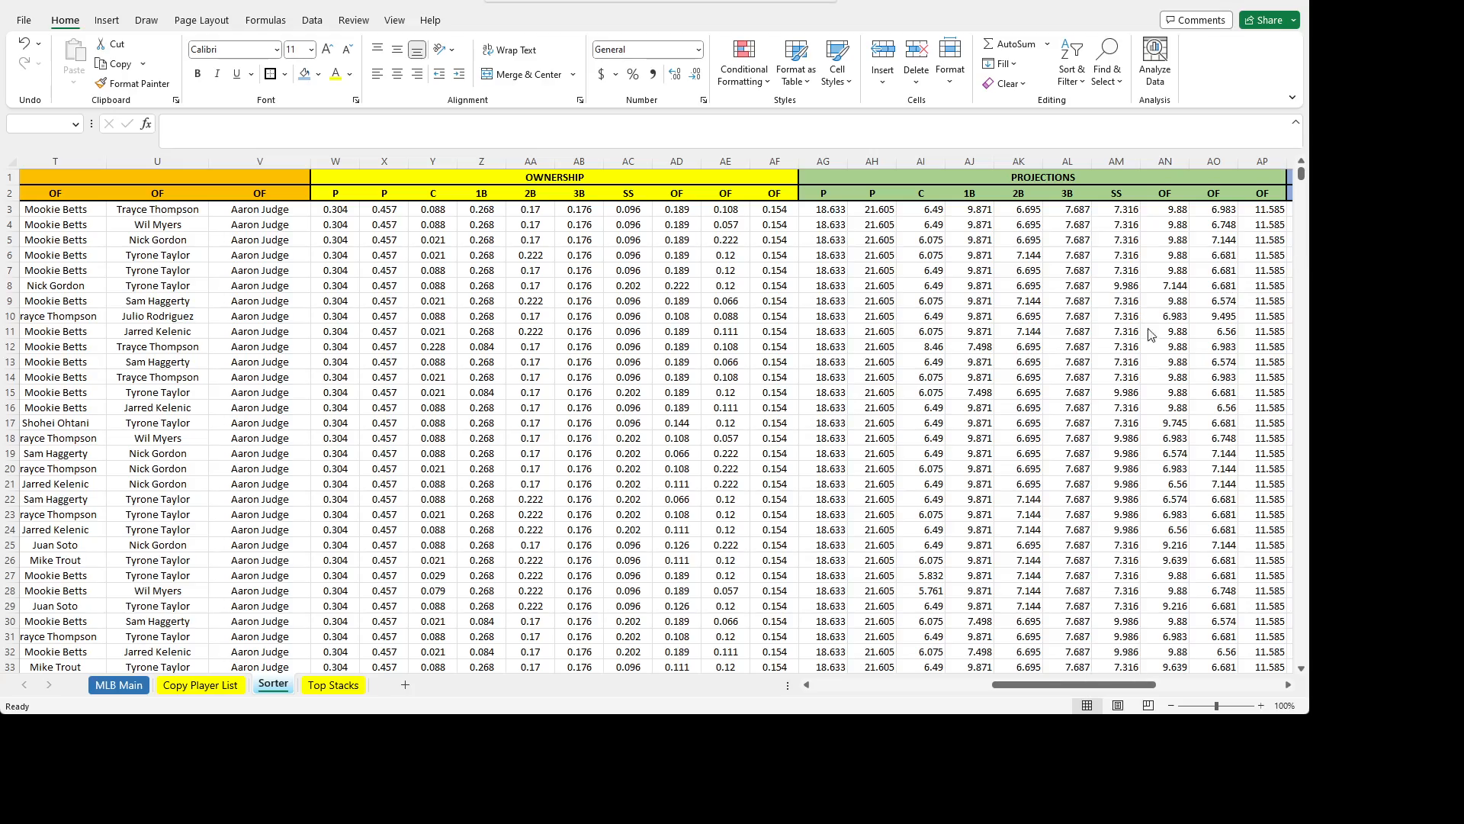
left_click_drag(1106, 684, 1232, 684)
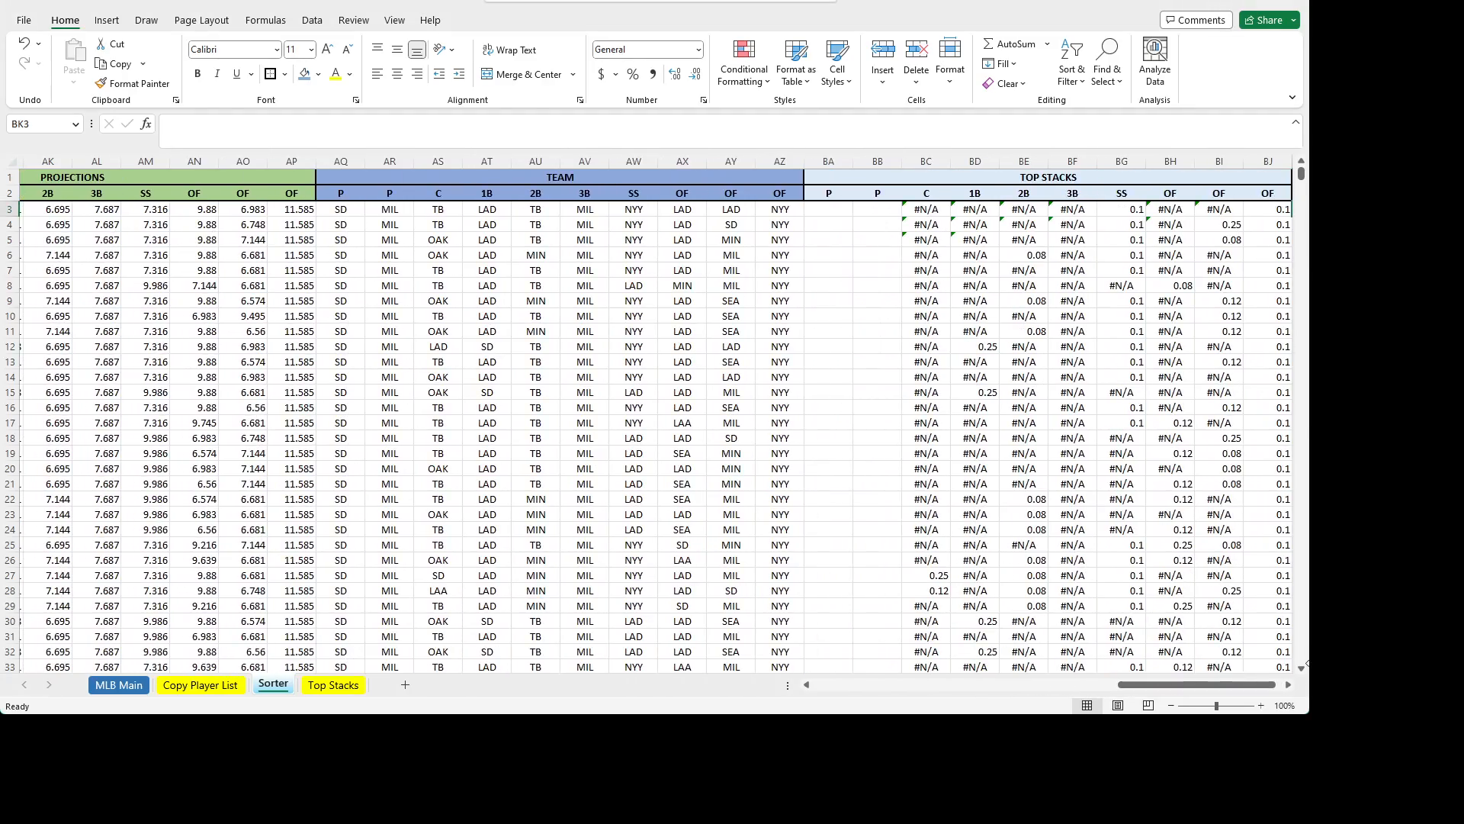
left_click(1288, 684)
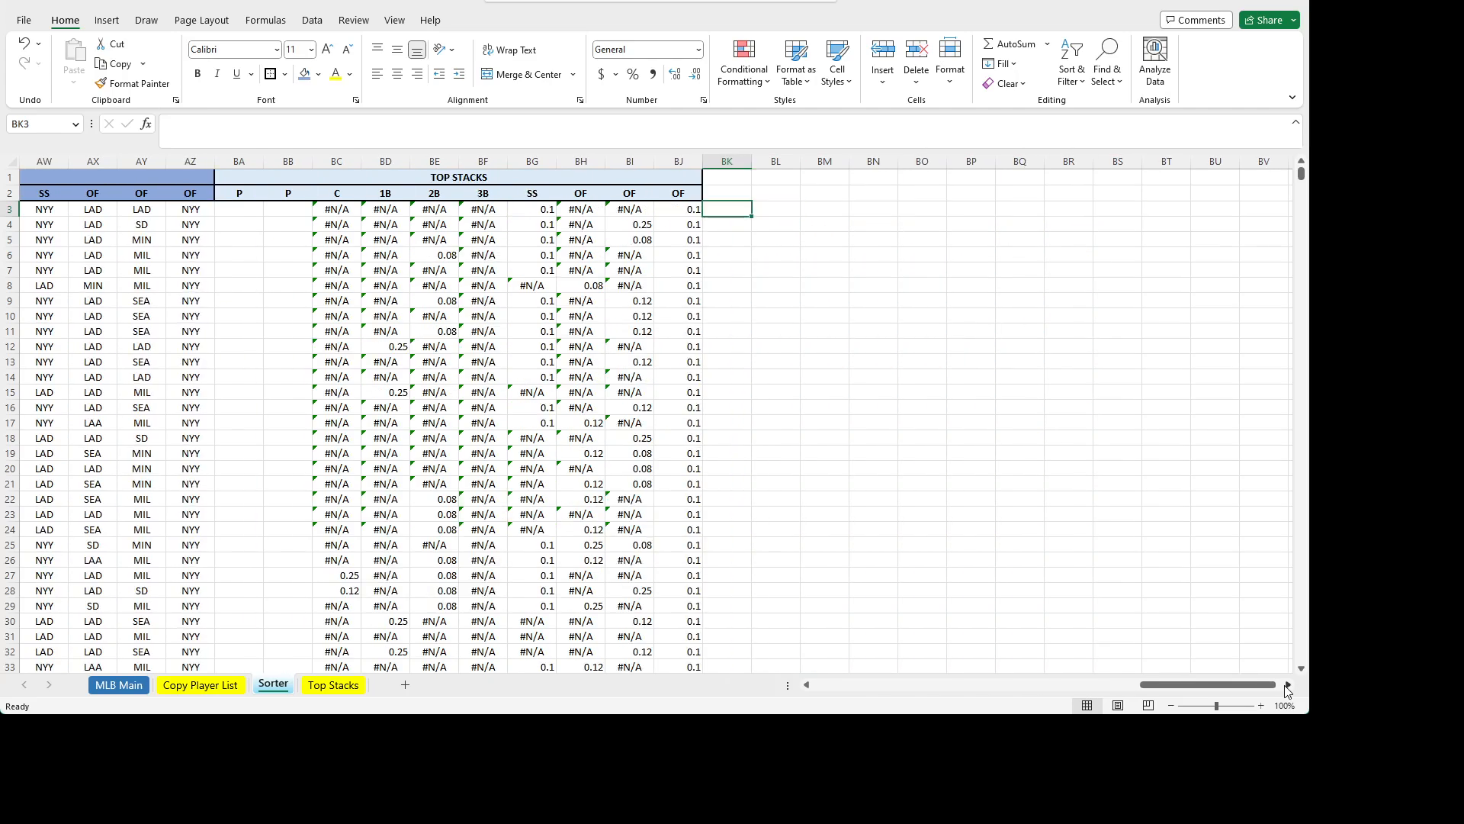
key("Up")
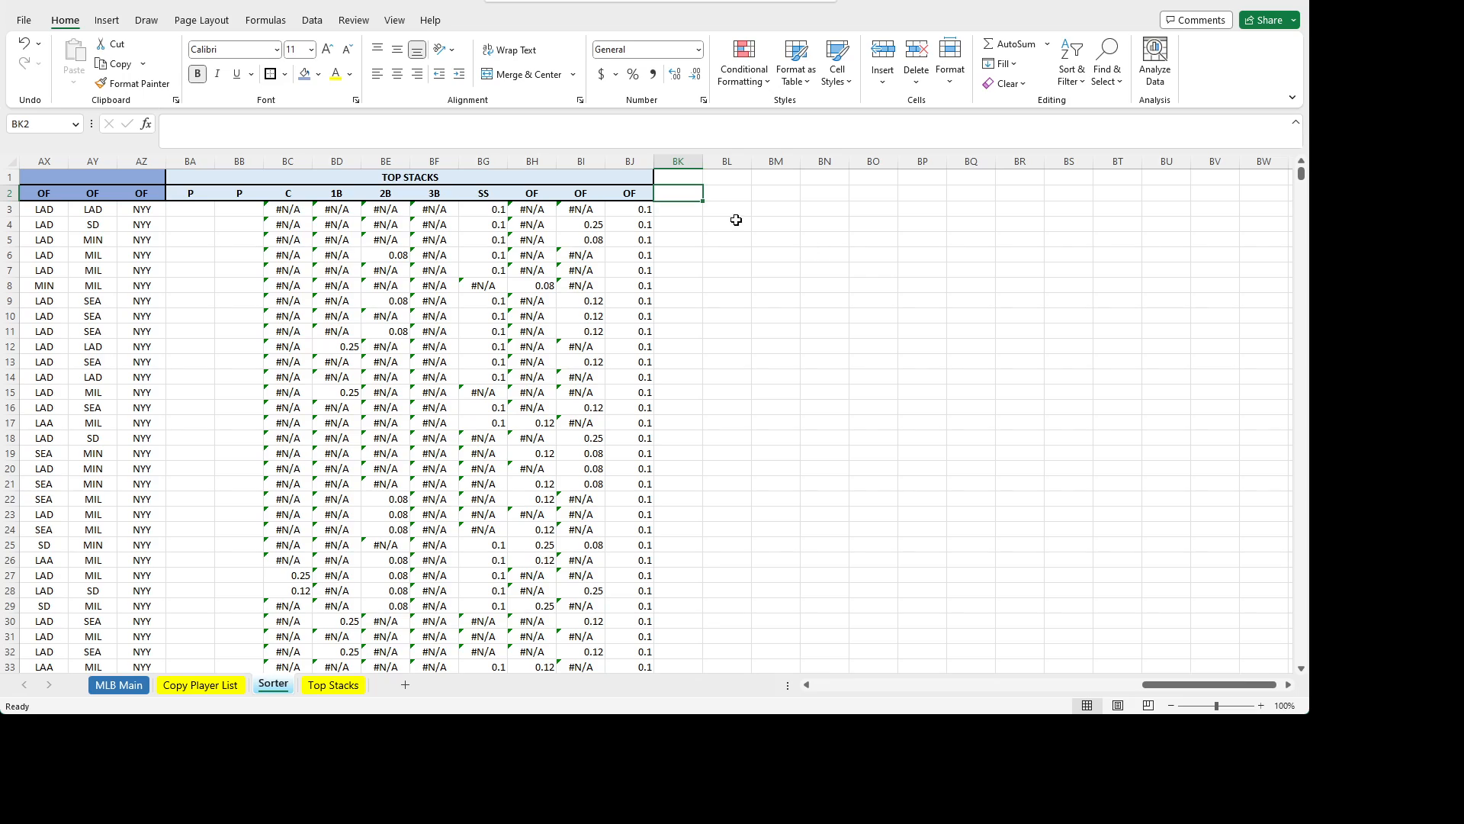
type("=")
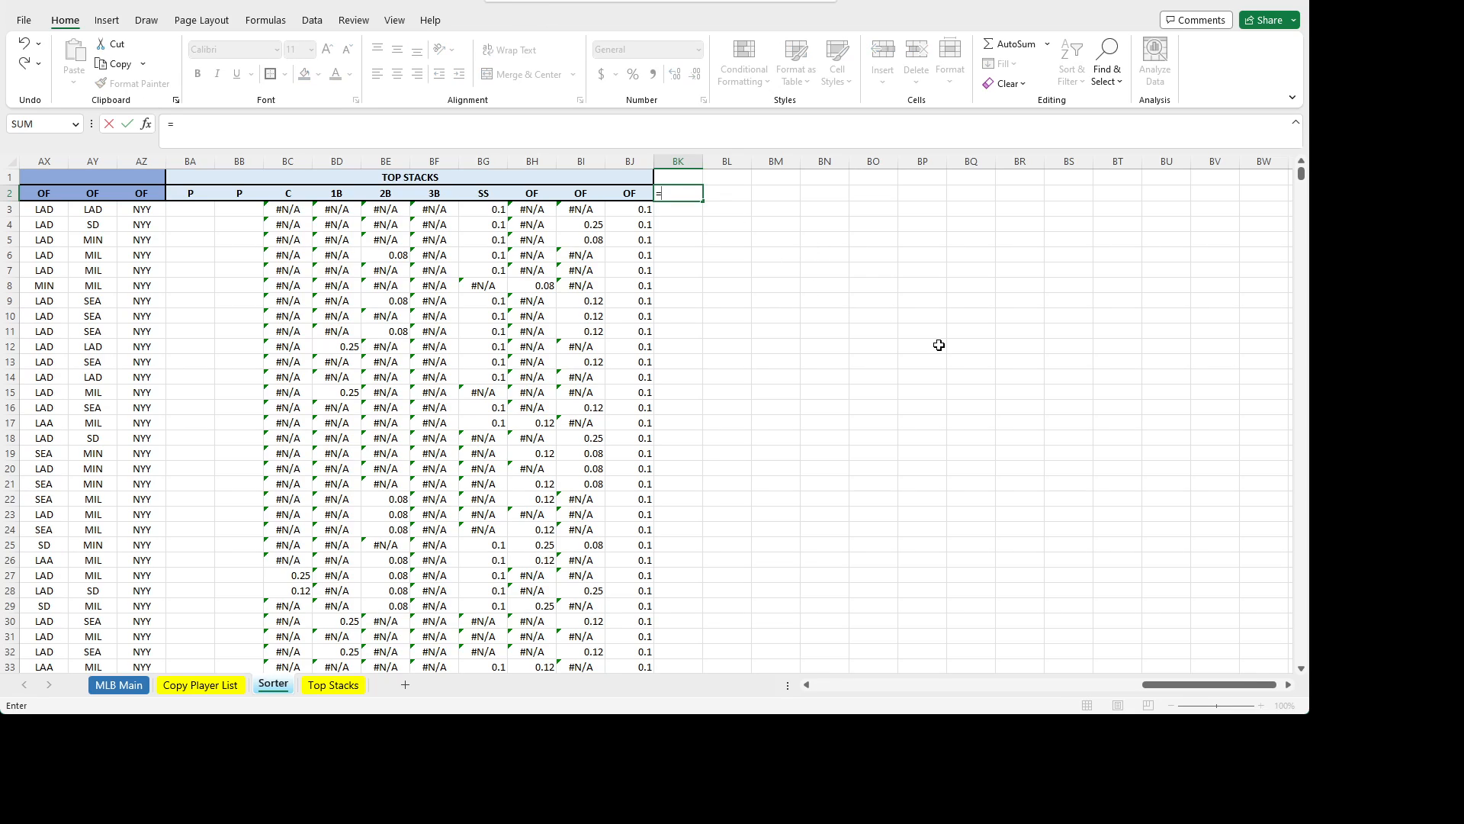
key("BackSpace")
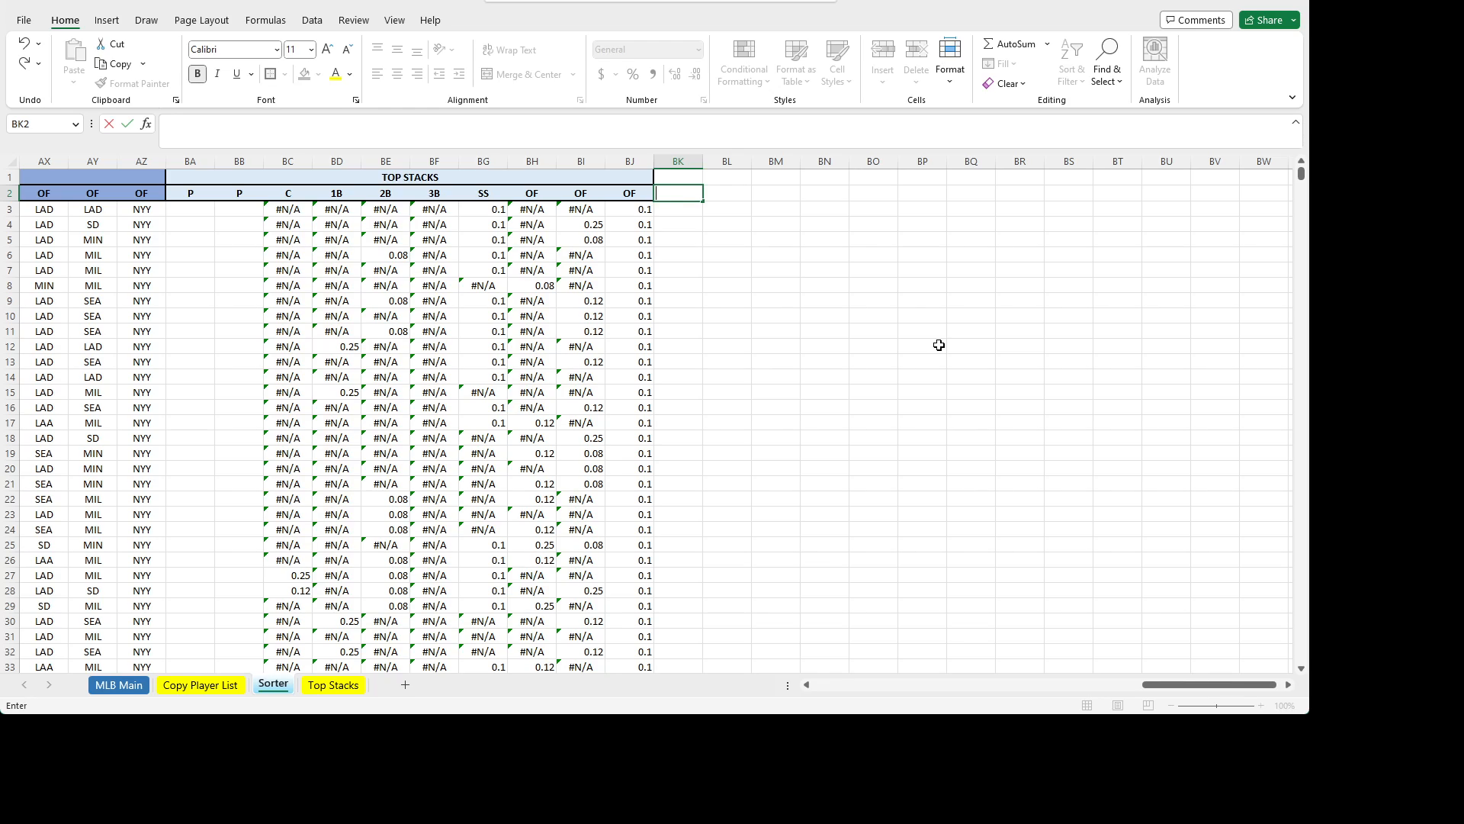
type("OWN")
key("Tab")
type("PROJ")
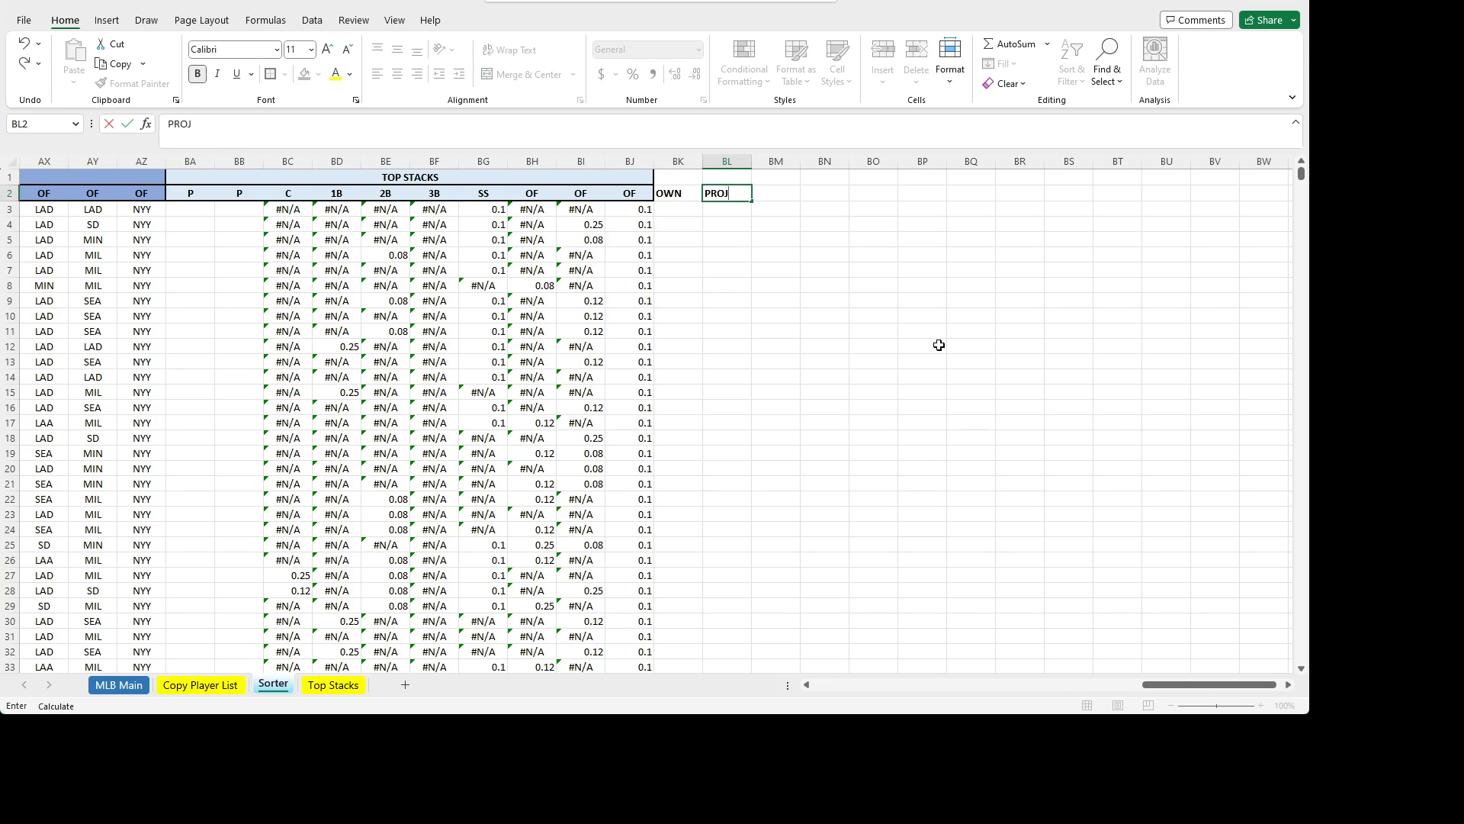
key("Return")
key("Up")
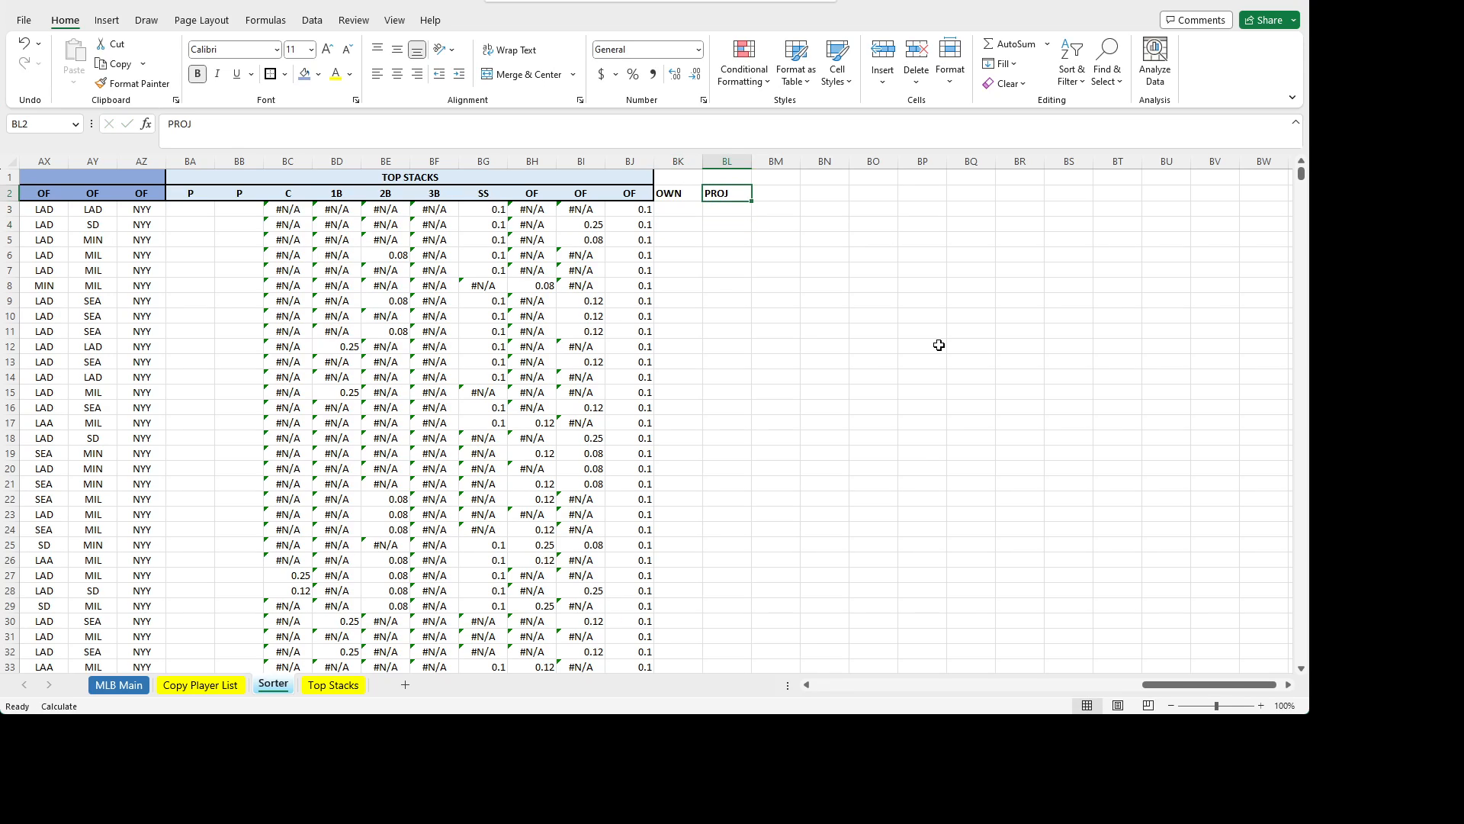
- Review the row 3 cells of the TOP STACKS and TEAM blocks beside the OWN and PROJ columns
key("Left")
key("Down")
key("Left")
key("Left")
key("Left")
key("Left")
key("Left")
key("Left")
key("Left")
key("Left")
key("Left")
key("Left")
key("Left")
key("Left")
key("Left")
key("Left")
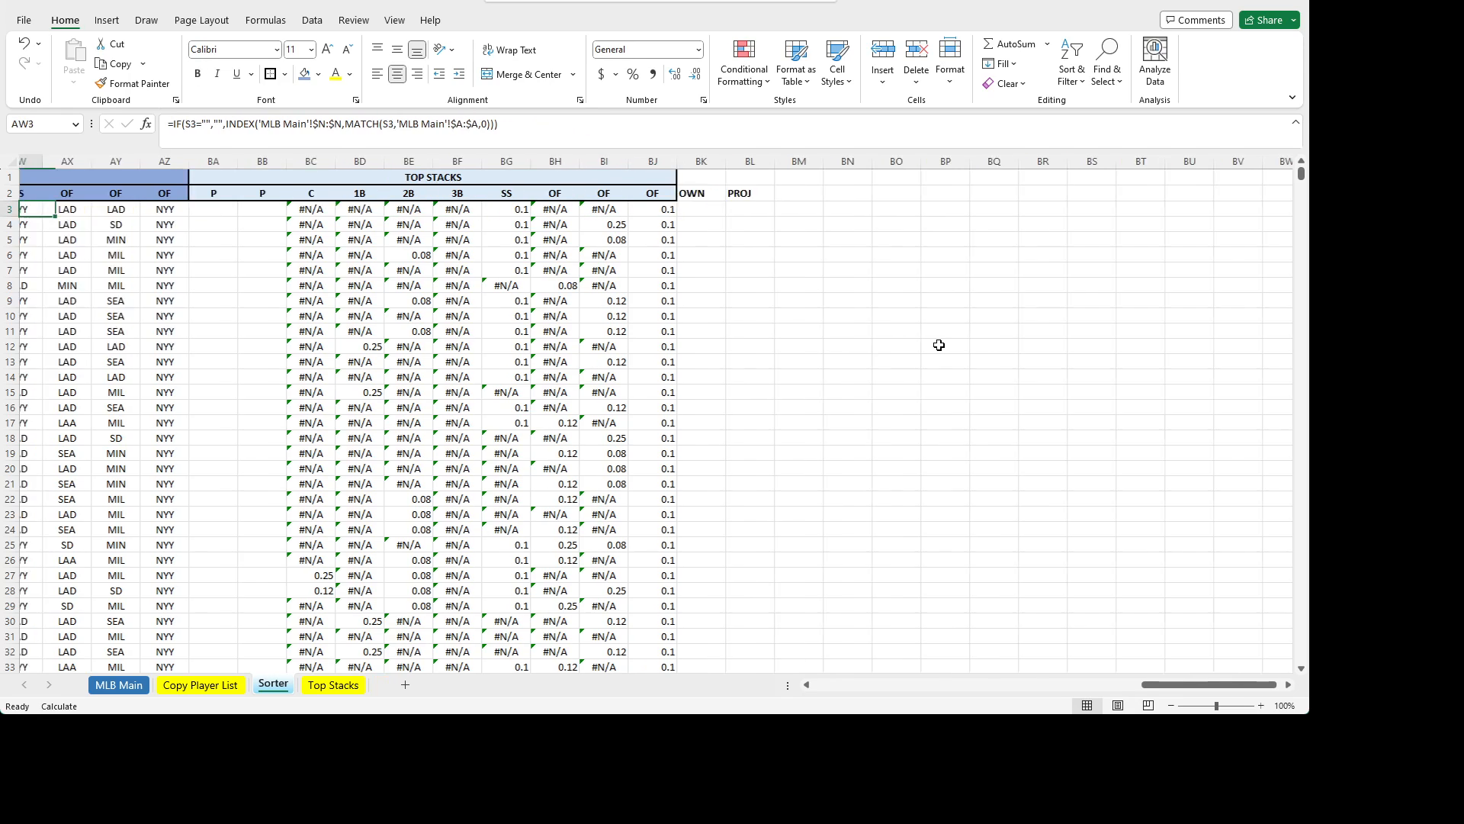
key("Left")
key("Left")
key("Left")
key("Left")
key("Left")
key("Right")
key("Right")
key("Right")
key("Right")
key("Right")
key("Right")
key("Right")
key("Right")
key("Right")
key("Right")
key("Right")
key("Right")
key("Right")
key("Right")
key("Right")
key("Right")
key("Right")
key("Right")
key("Right")
key("Right")
key("Up")
key("Right")
key("Right")
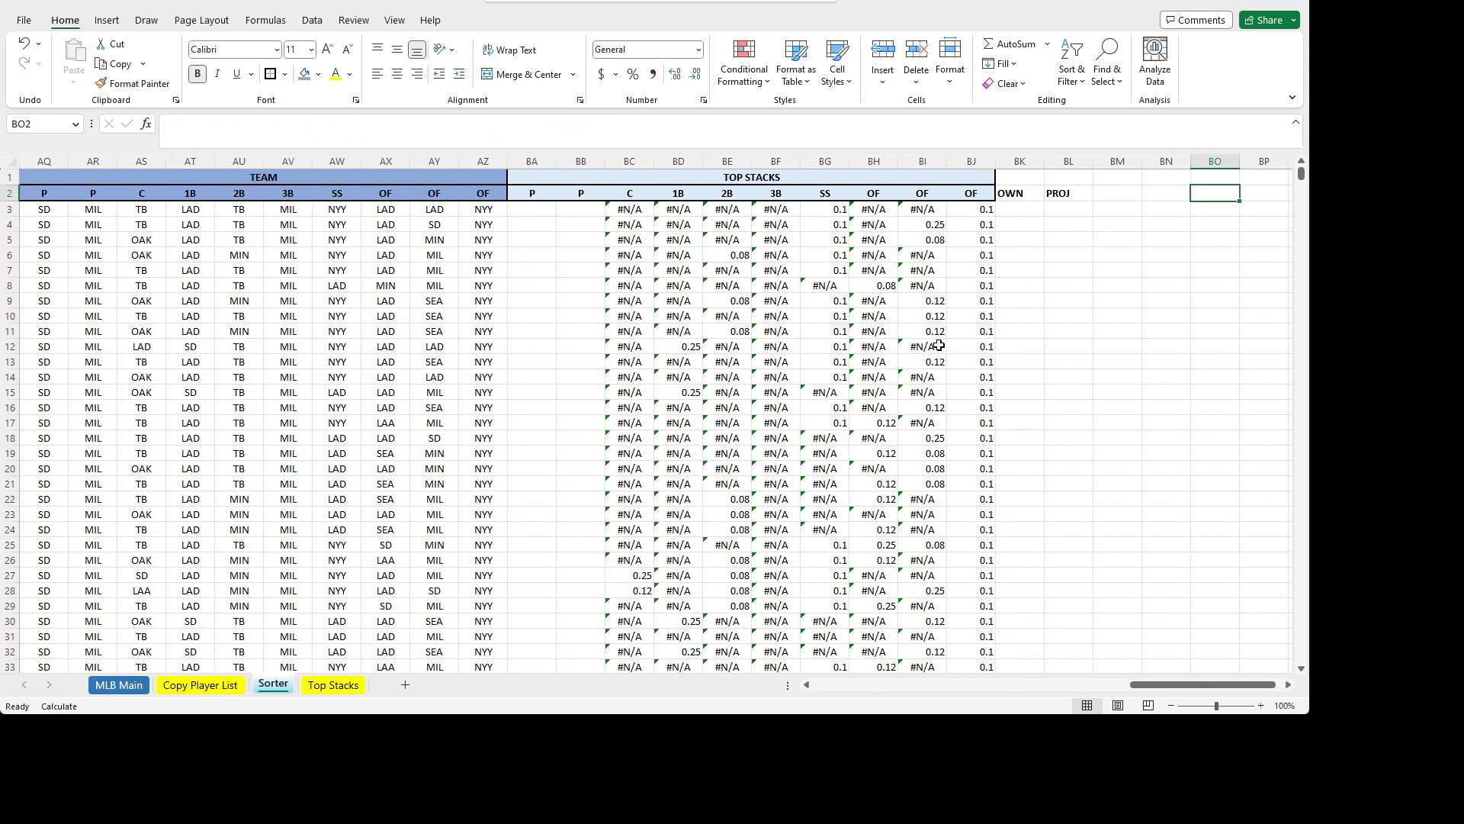
key("Left")
key("Left")
key("Left")
key("Right")
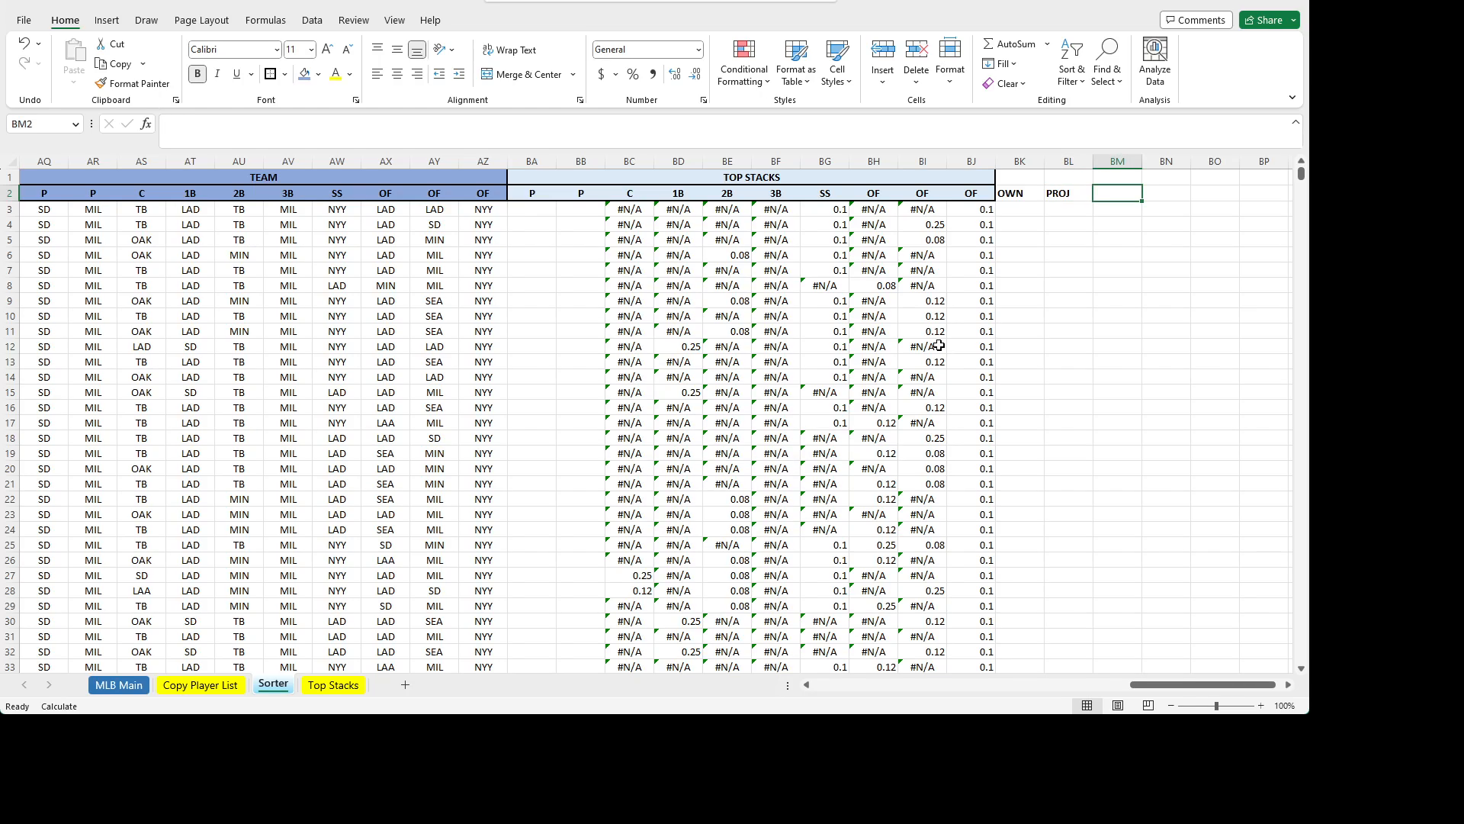
key("Right")
key("Left")
key("Left")
key("Left")
key("Right")
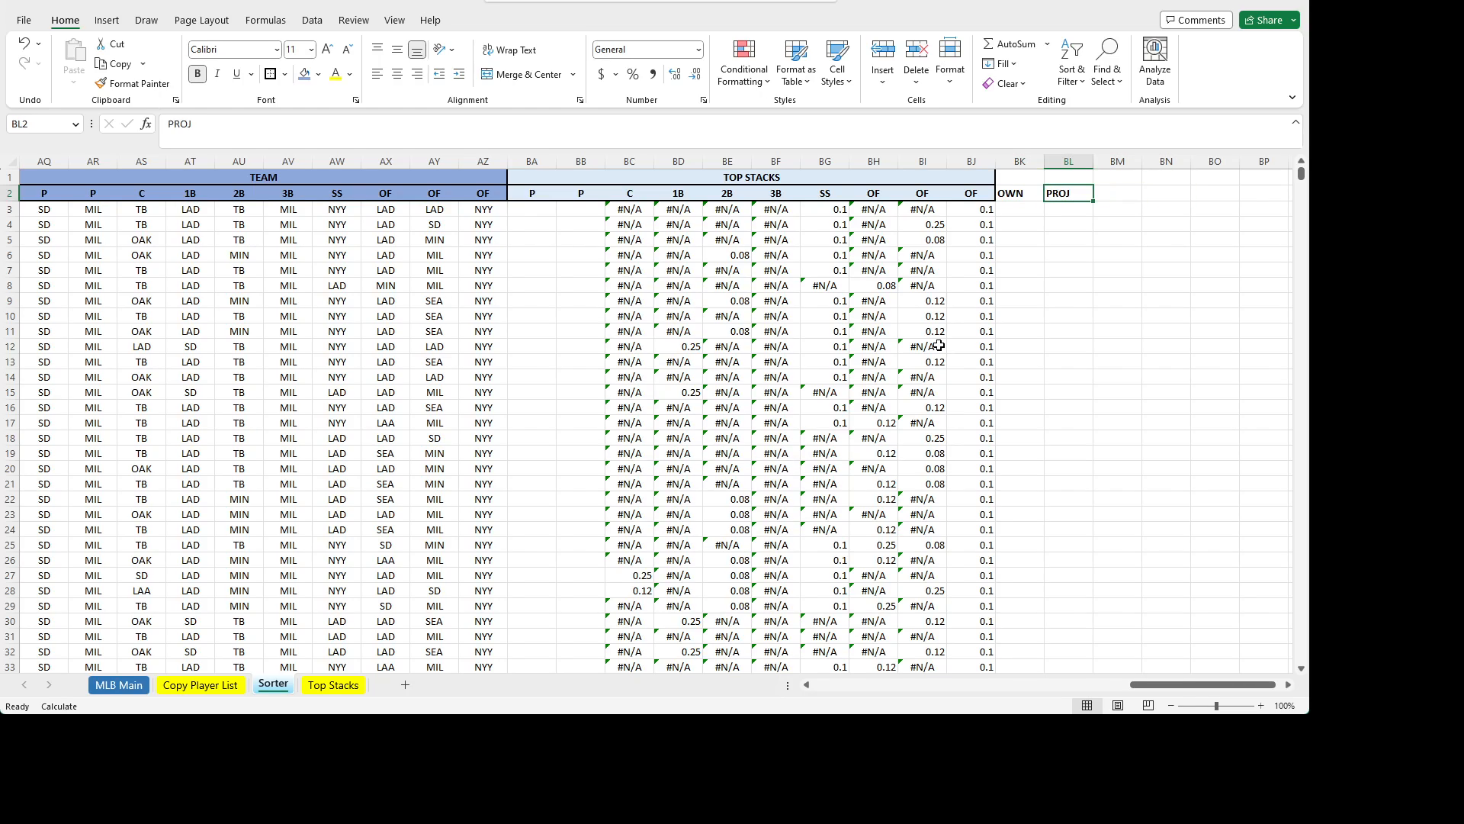
key("Right")
key("Left")
key("Left")
key("Right")
key("Left")
key("Right")
key("Left")
key("Right")
- Merge and center BK1:BL1 above the OWN and PROJ headers and title it TOTALS
key("Left")
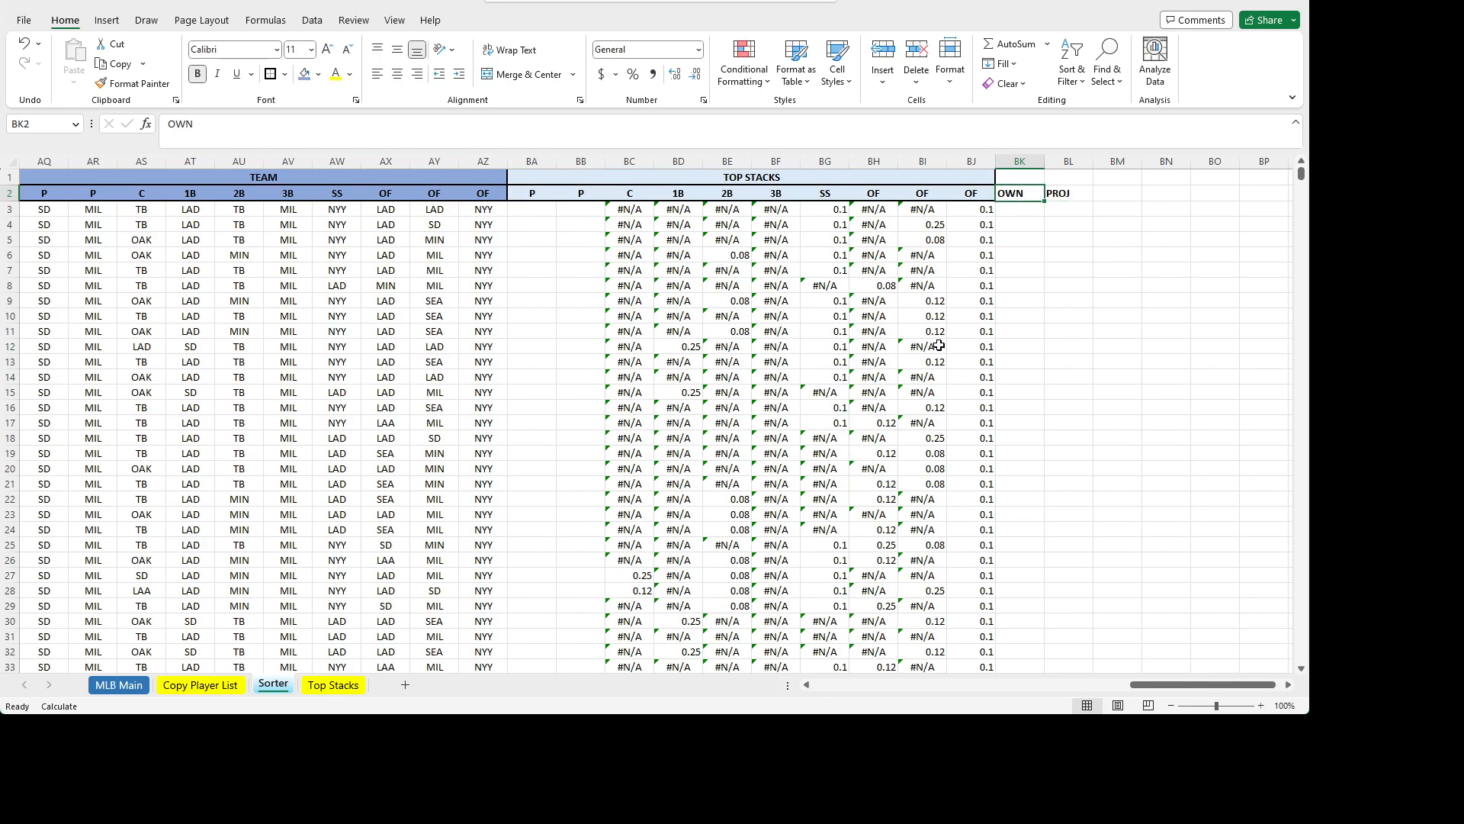
key("Up")
key("shift+Right")
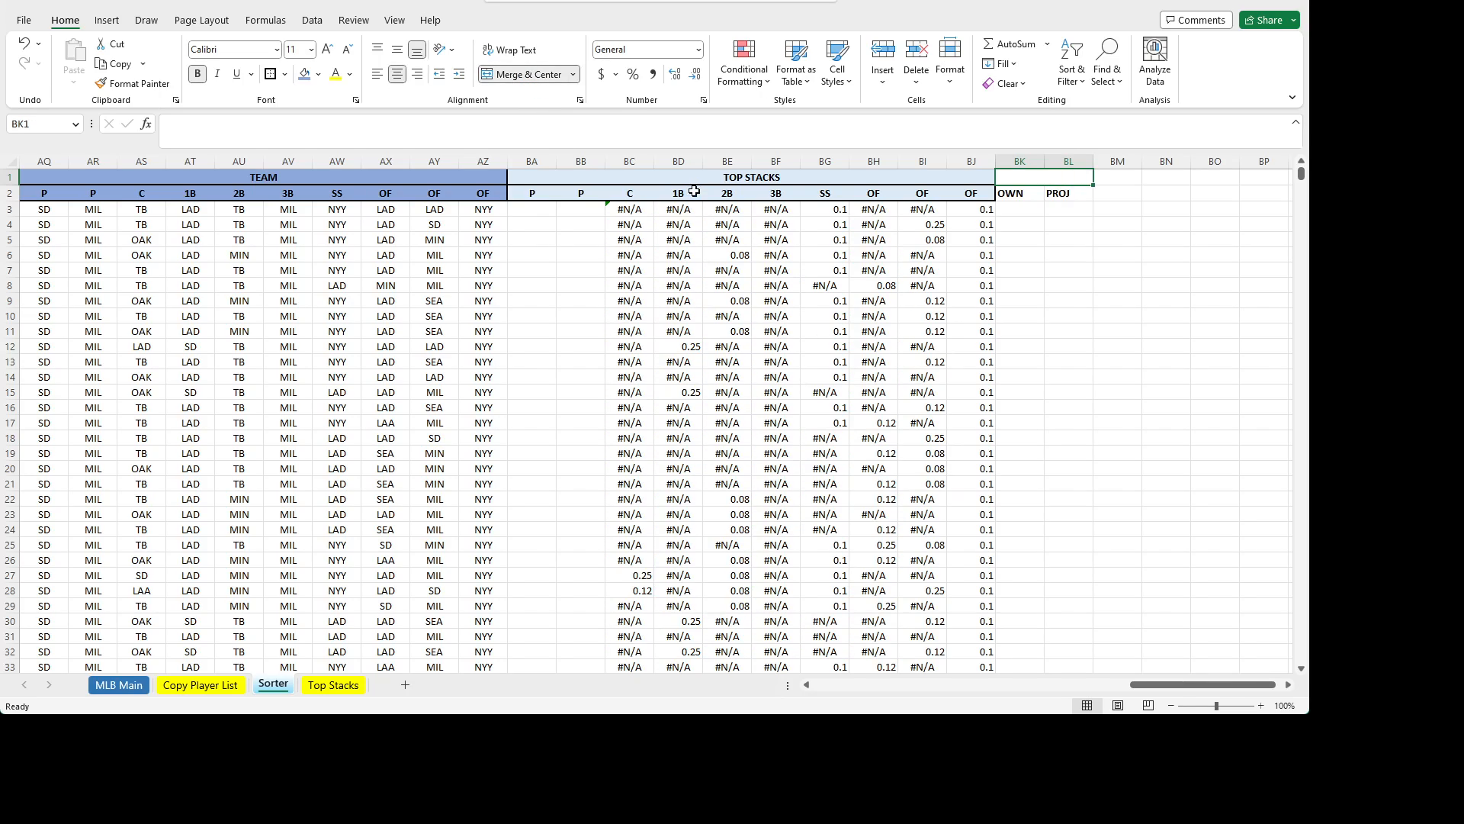
type("TOTALS")
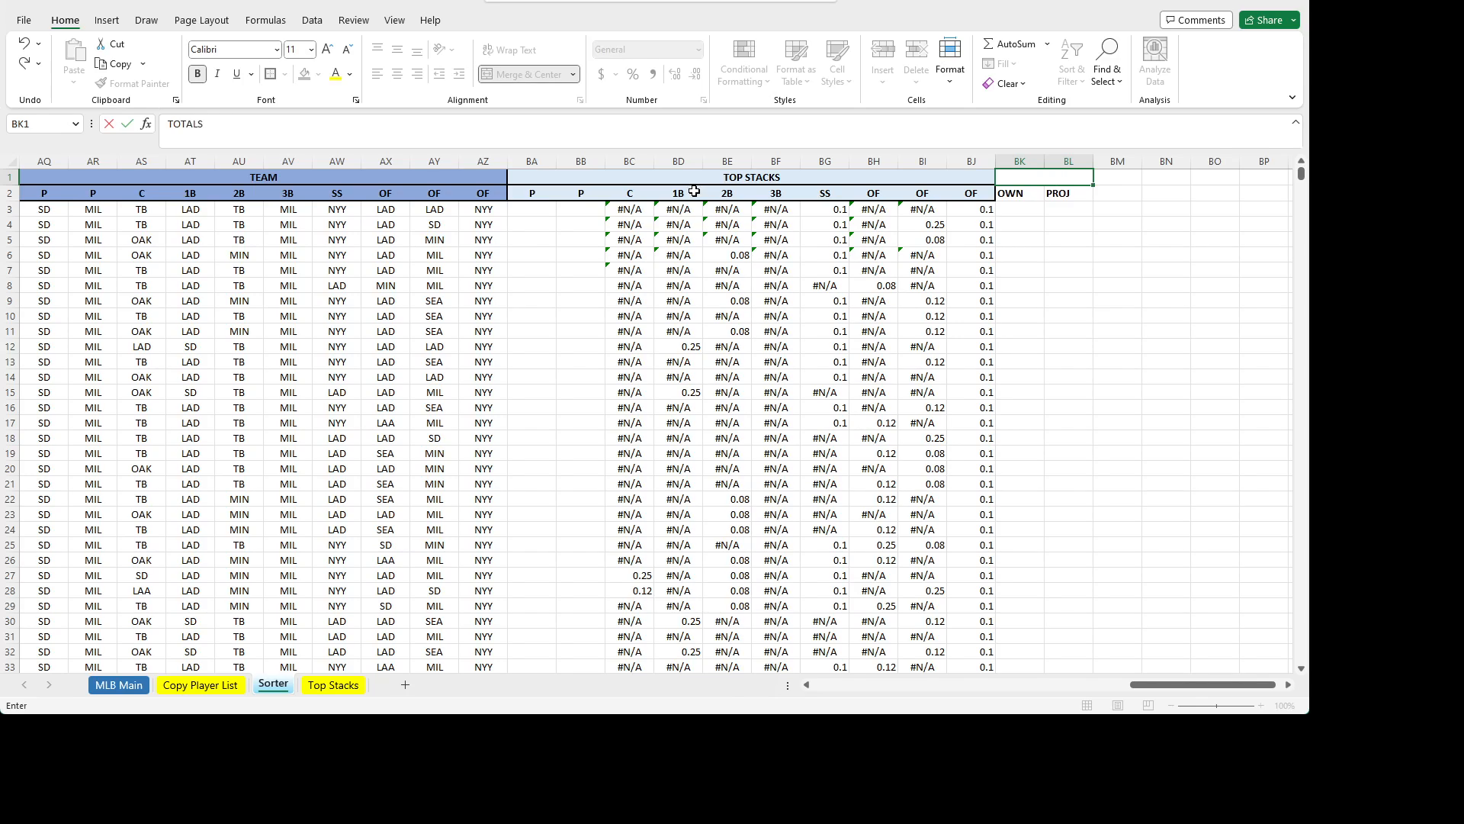
key("Return")
- Begin the OWN formula in BK3 with =IF(M3="","",SUM( so that empty lineup rows return blank
key("Return")
type("=")
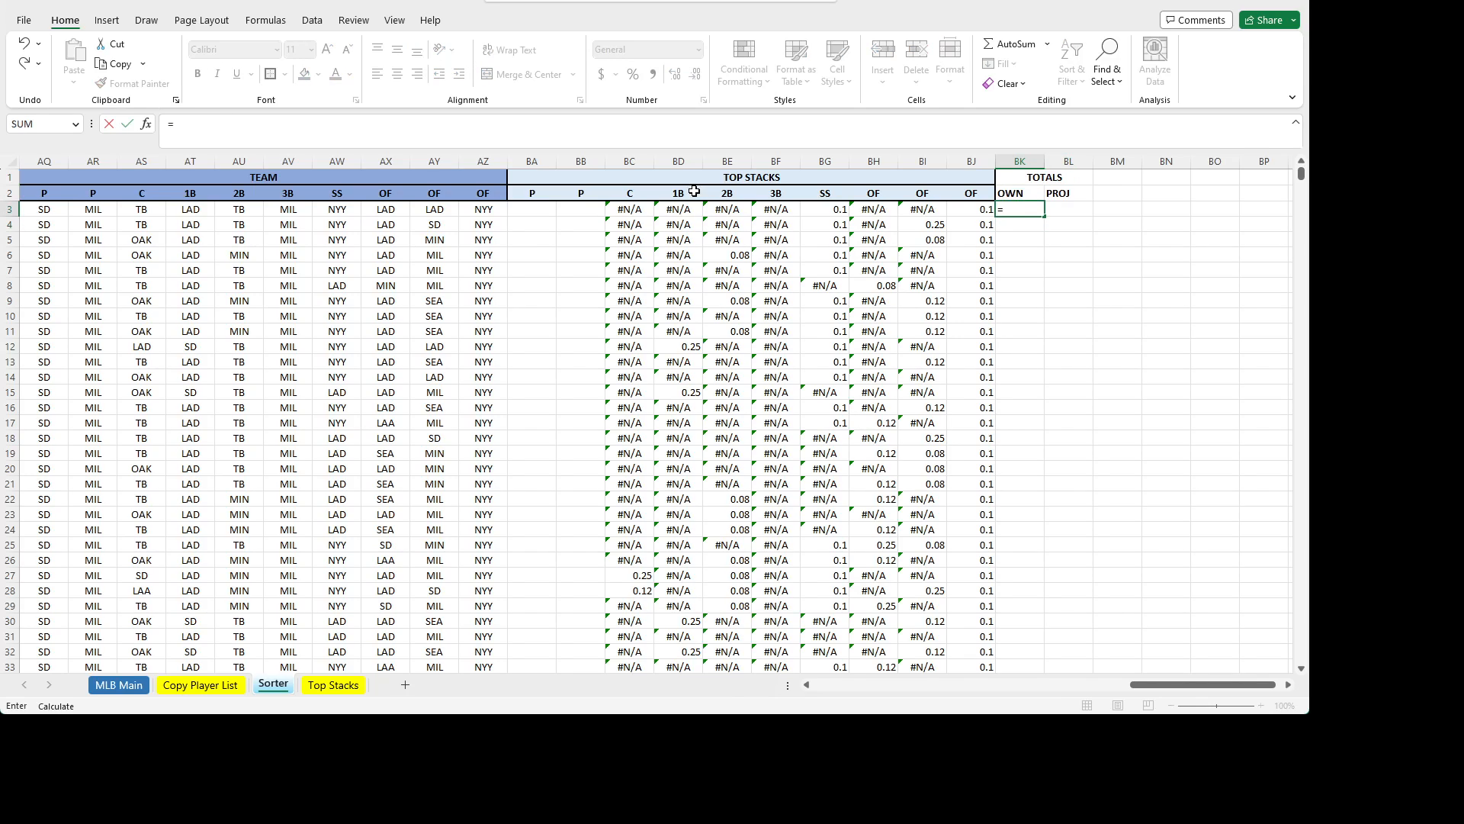
type("IF(M3=\"\",\"\",SUM(")
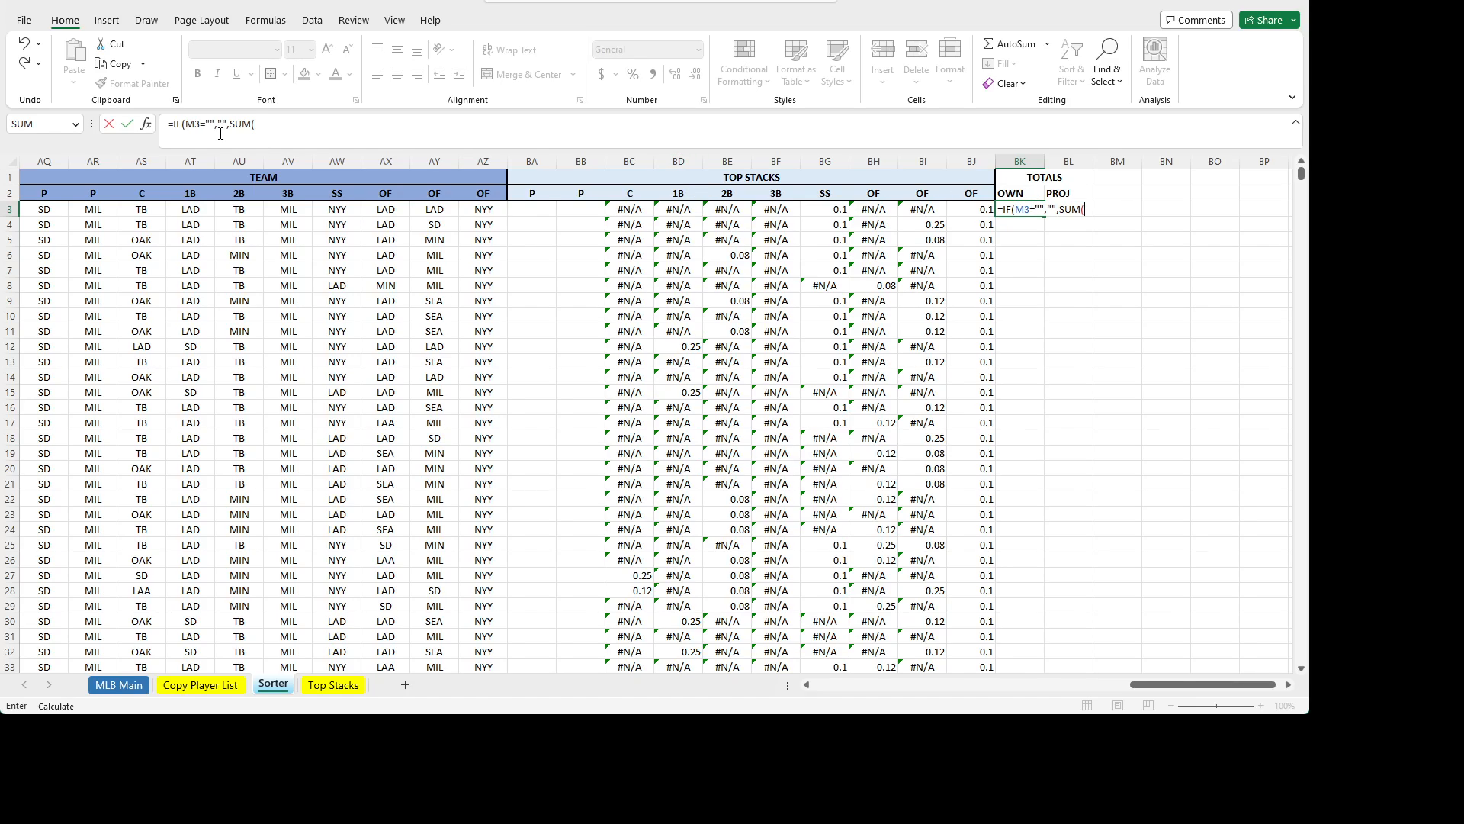
- Replace SUM with PRODUCT over the ownership range W3:AF3 and commit BK3 as =IF(M3="","",PRODUCT(W3:AF3))
double_click(242, 124)
type("PR")
type("OF")
left_click_drag(1175, 685, 1016, 688)
left_click_drag(1001, 689, 1012, 688)
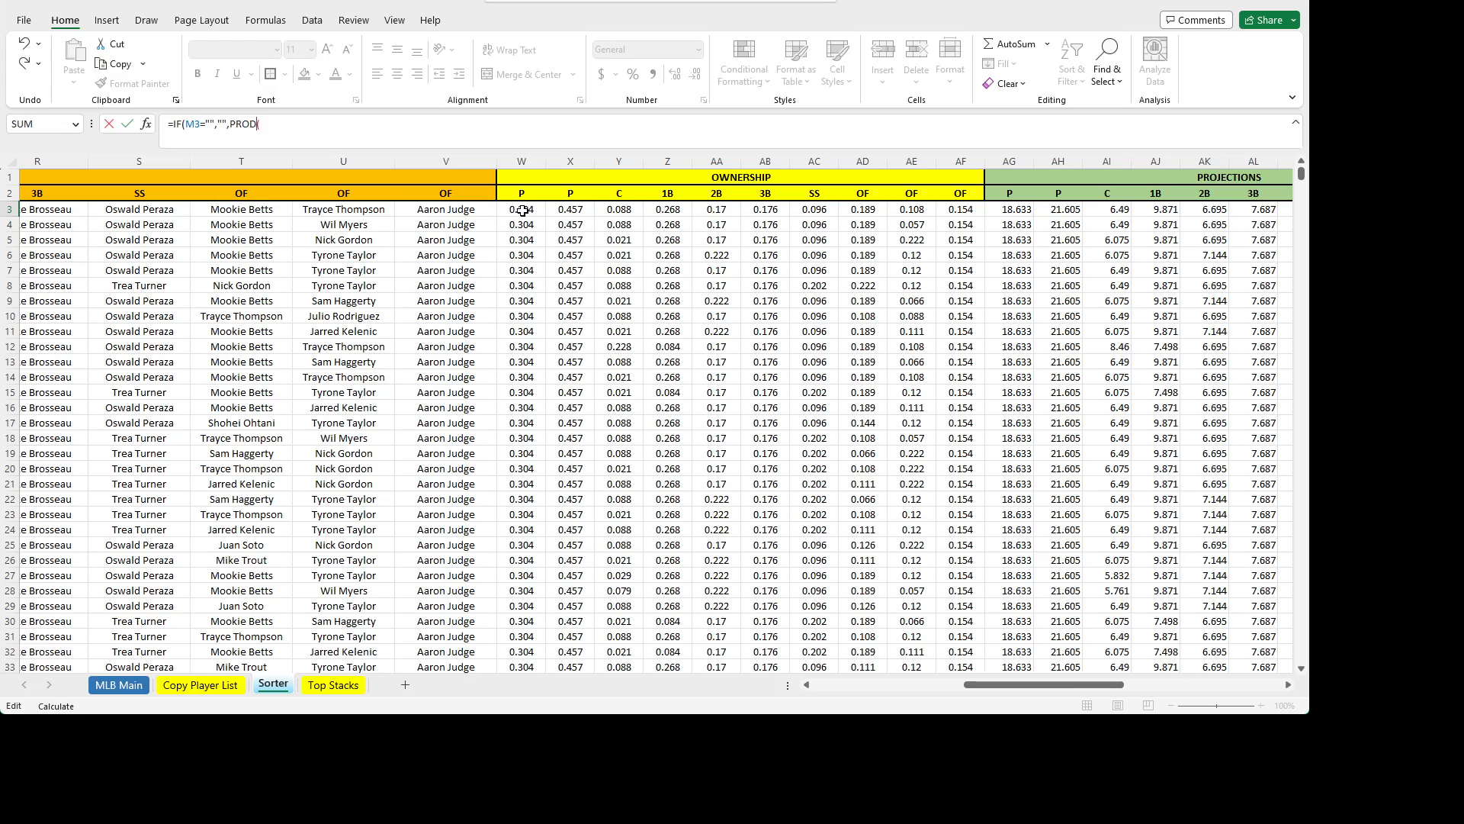
left_click_drag(530, 209, 954, 207)
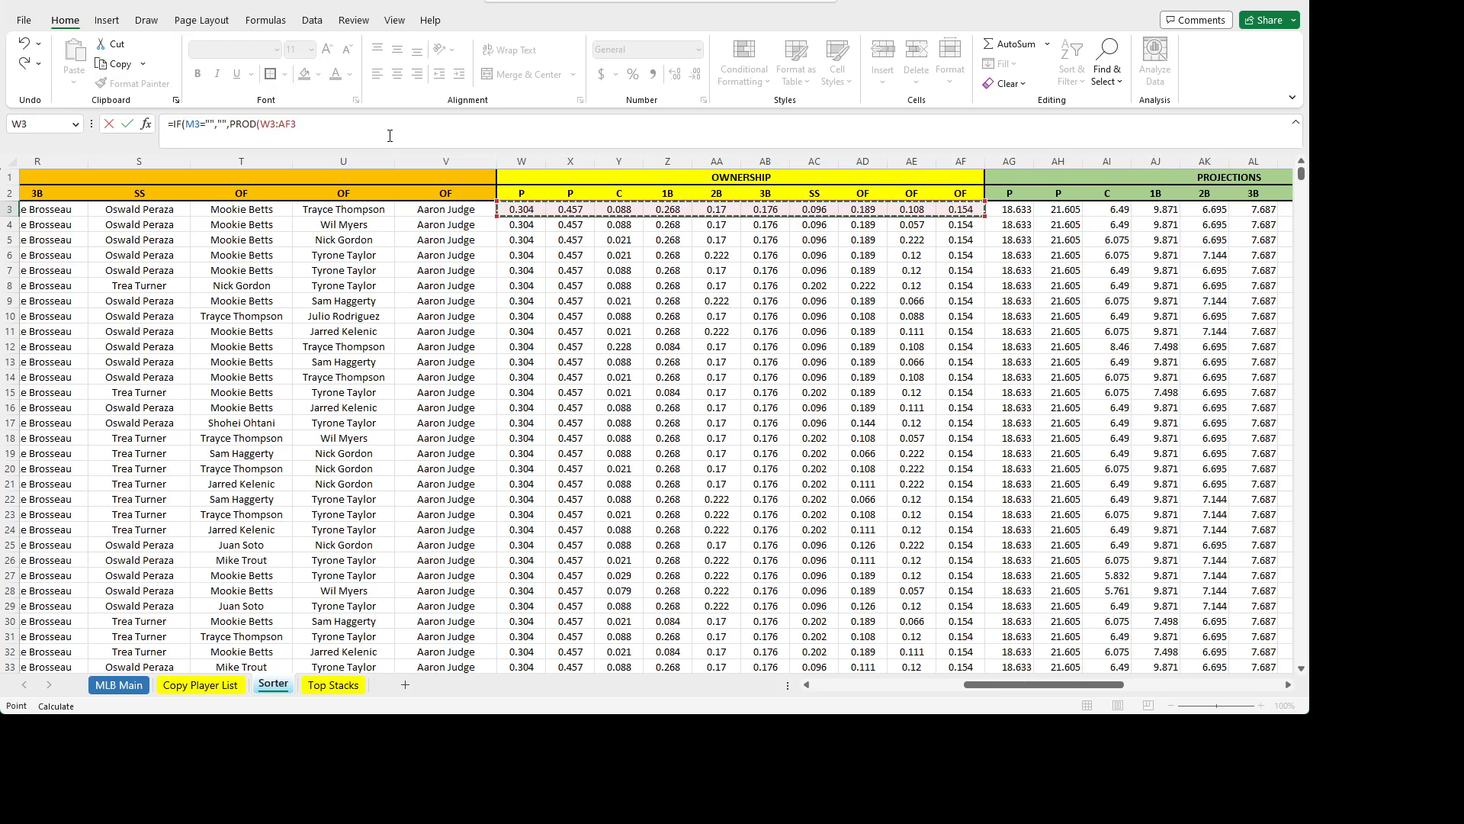
left_click(407, 138)
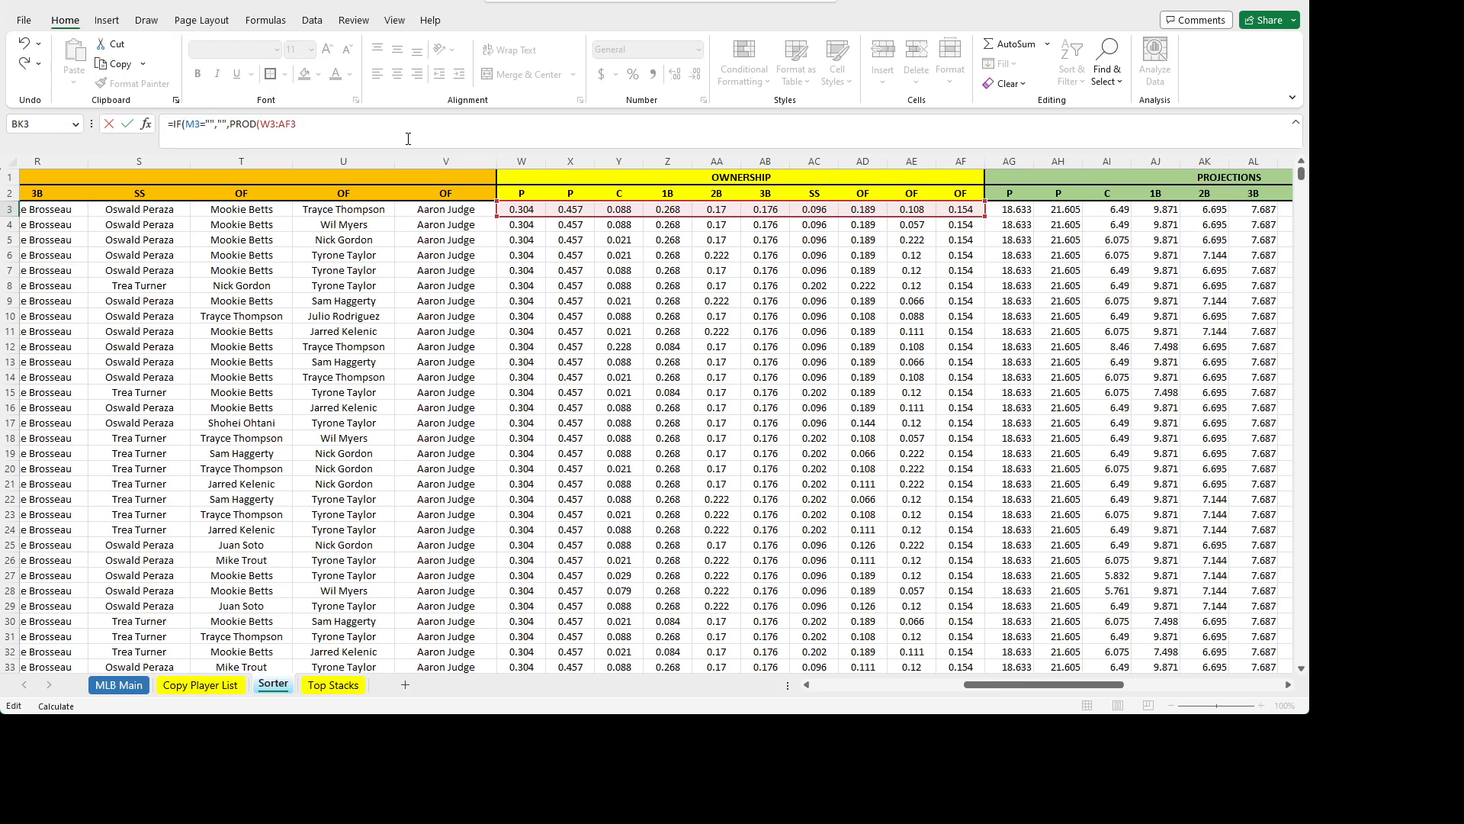
type(")")
type("UCT")
key("Return")
key("Return")
key("Up")
key("Up")
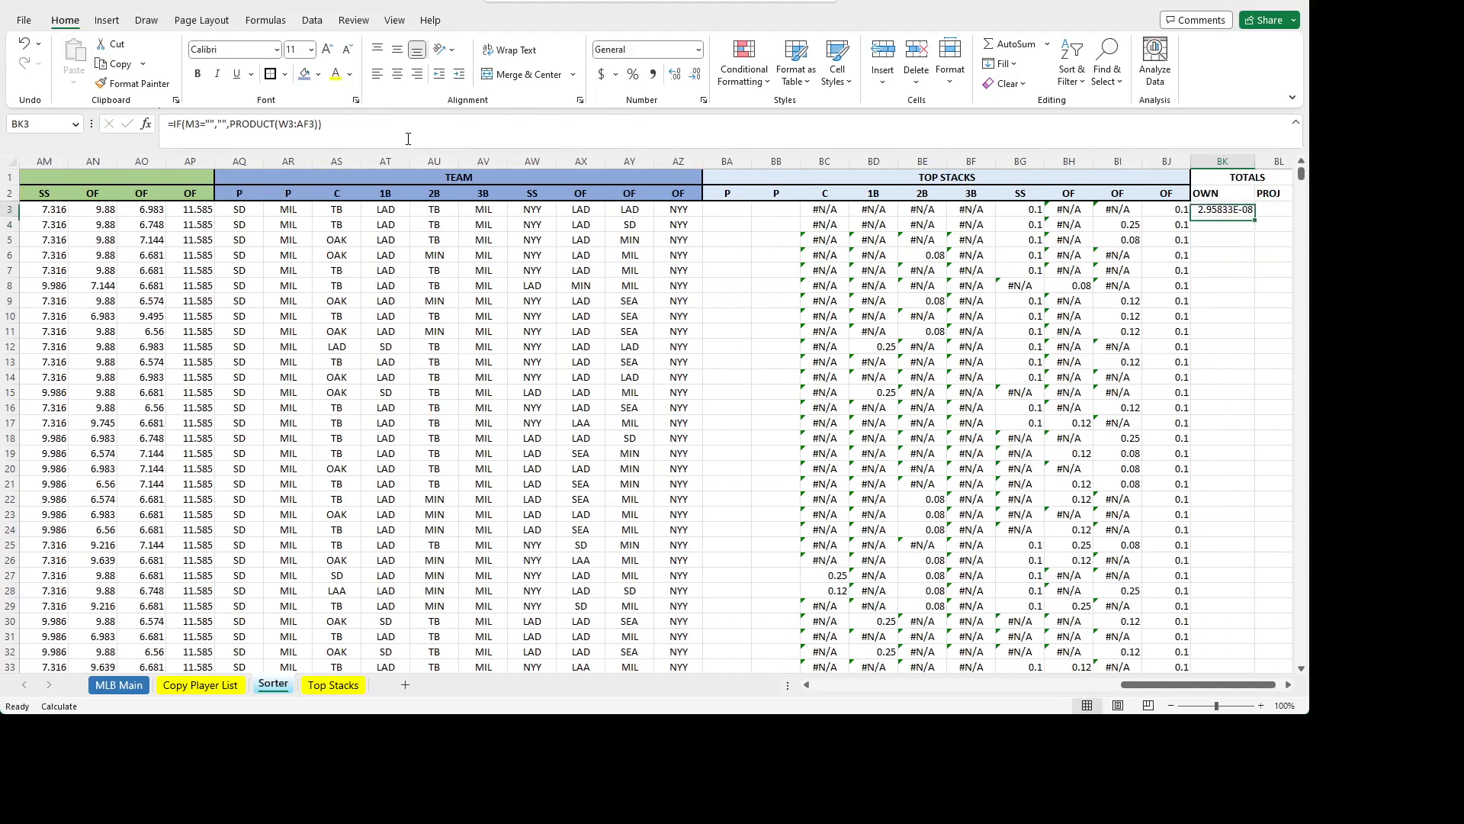
- Fill the BK3 ownership product formula down the OWN column for all lineup rows
key("Right")
key("Left")
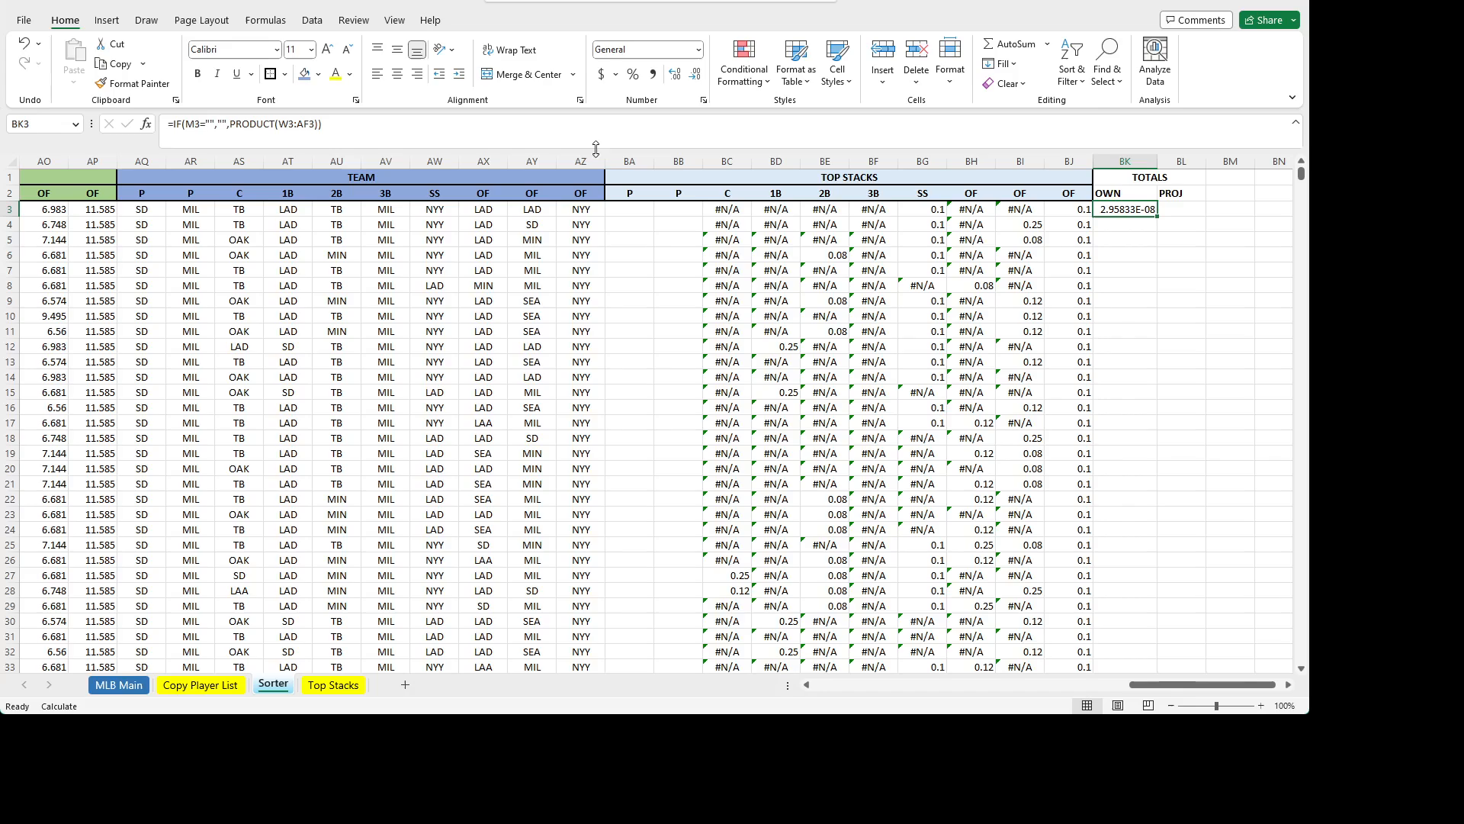
double_click(1157, 217)
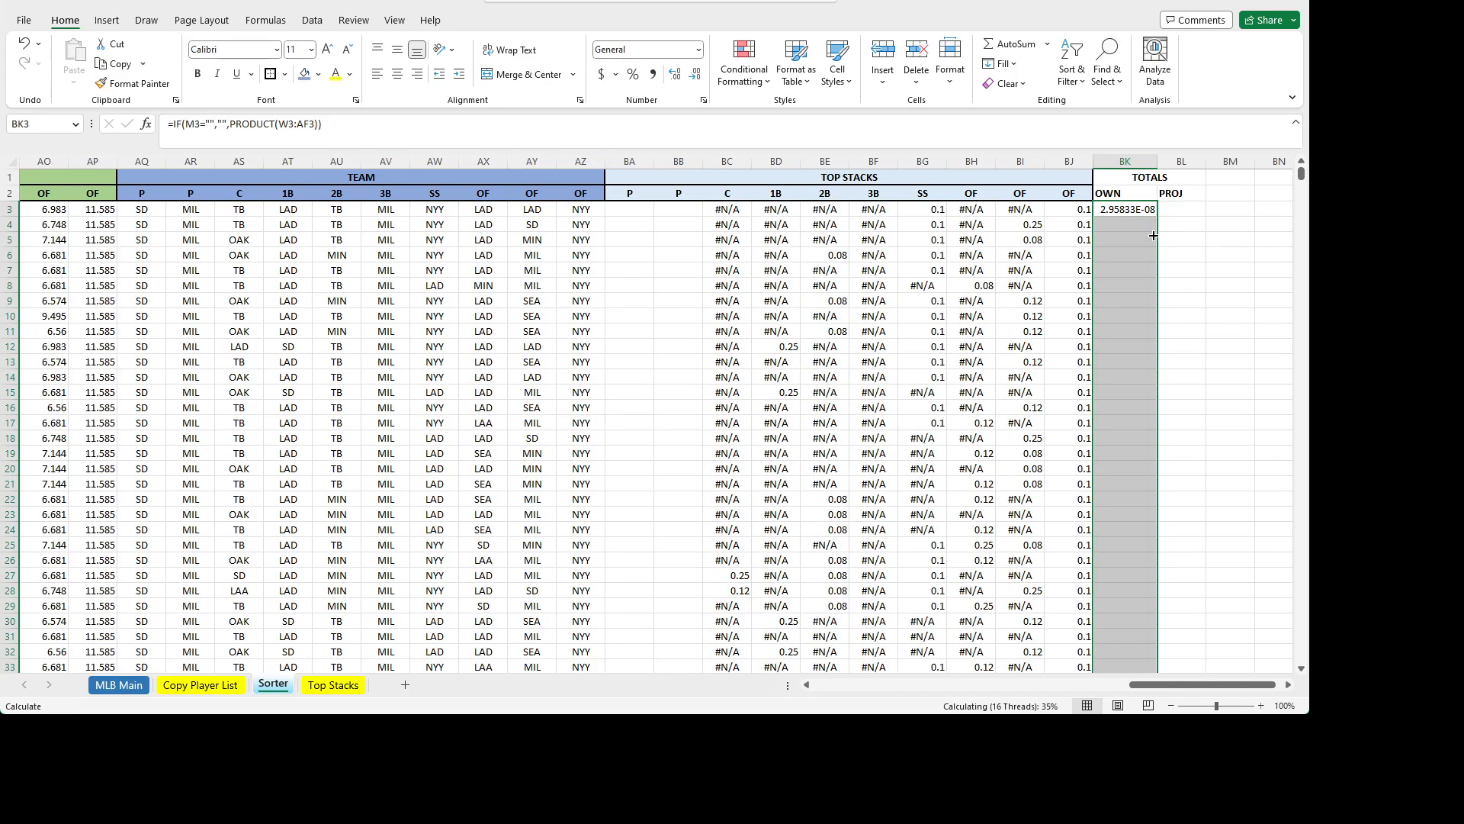
left_click(1120, 210)
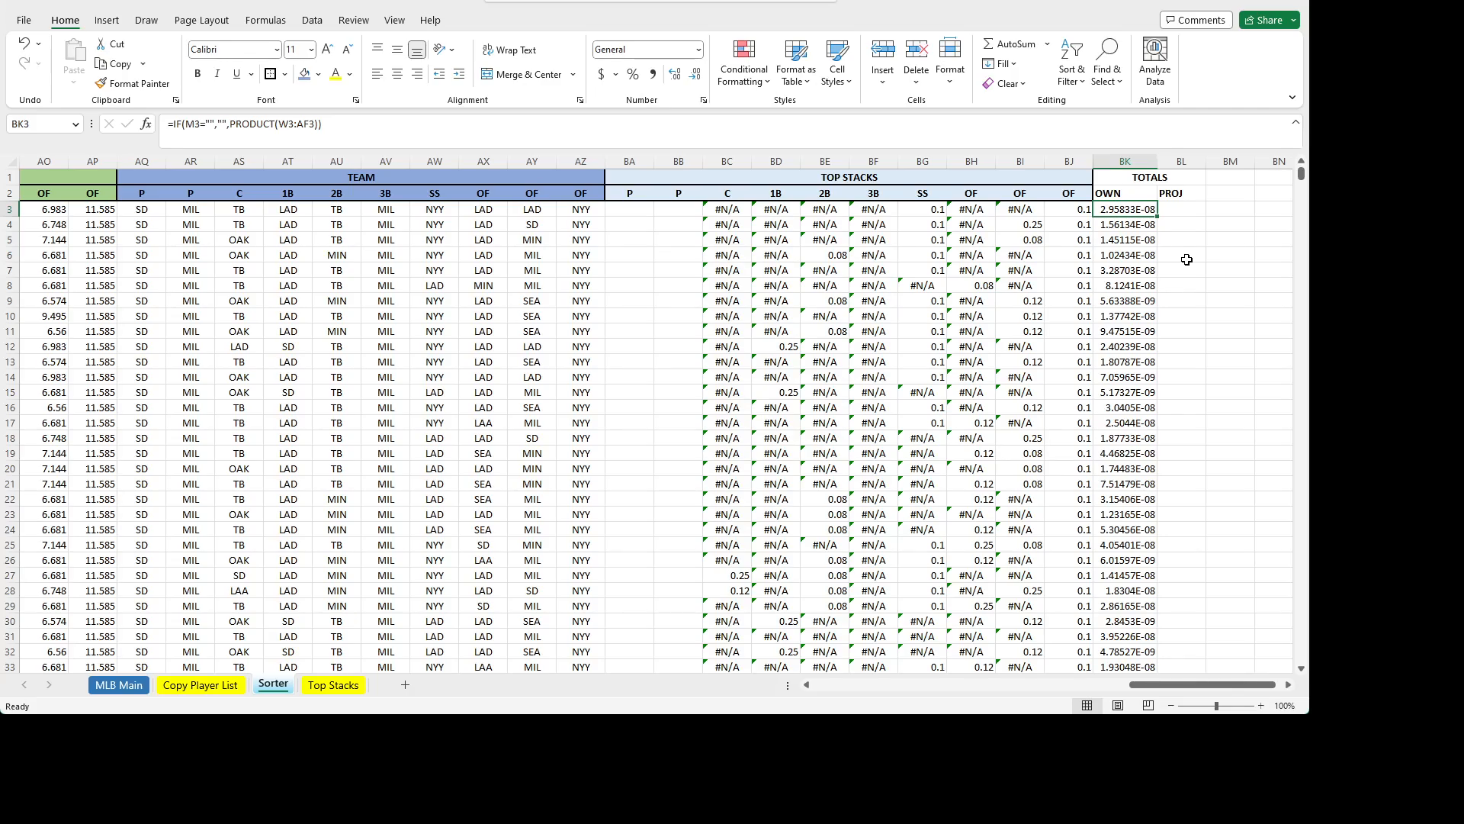
- Examine the individual player ownership values in W3:AF3 that feed the first lineup's OWN product
key("Left")
key("Left")
key("Left")
key("Left")
key("Left")
key("Left")
key("Left")
key("Left")
key("Left")
key("Left")
key("Left")
key("Left")
key("Left")
key("Left")
key("Left")
key("Left")
key("Left")
key("Left")
key("Left")
key("Left")
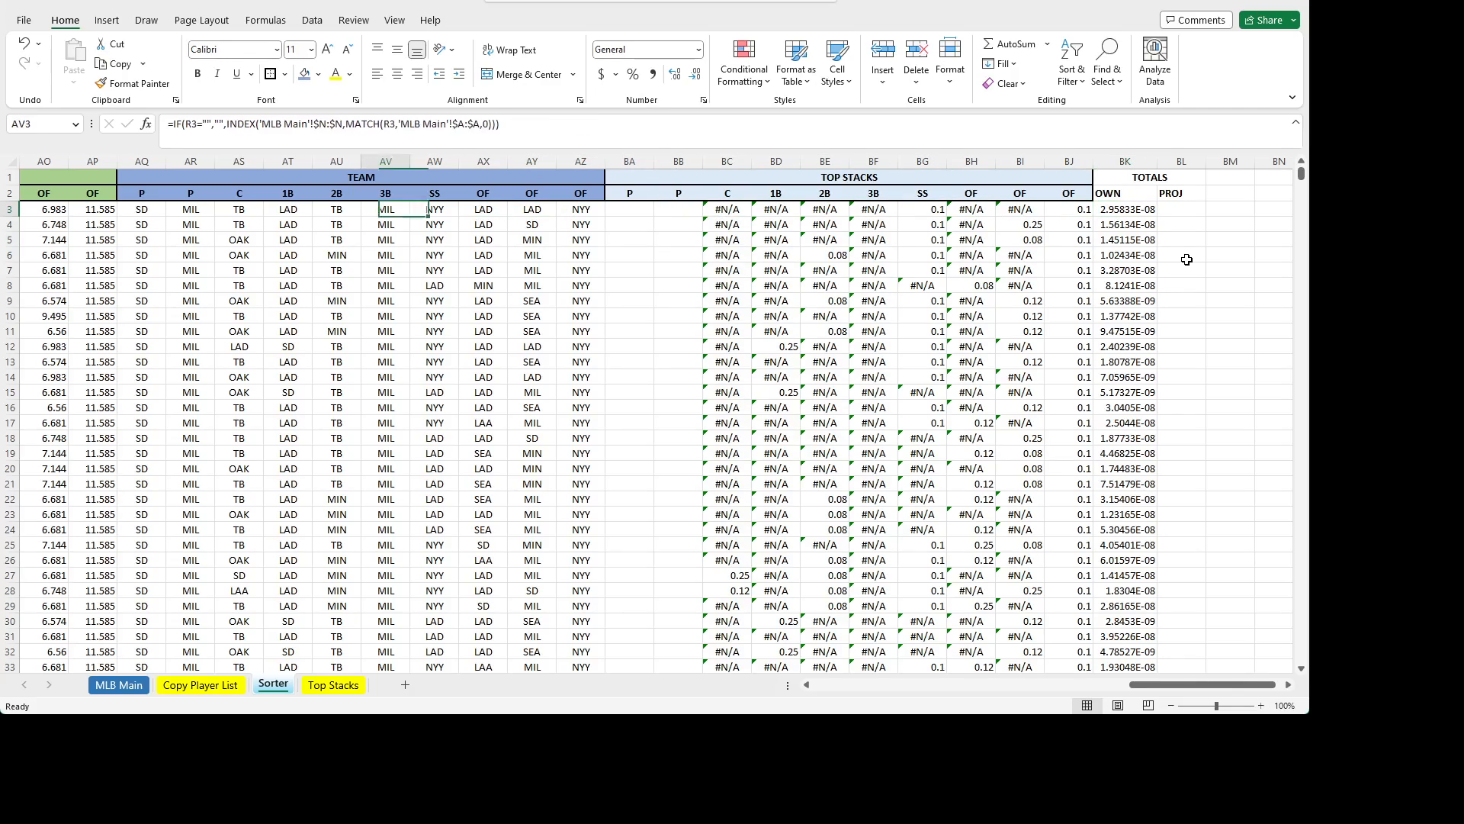
key("Right")
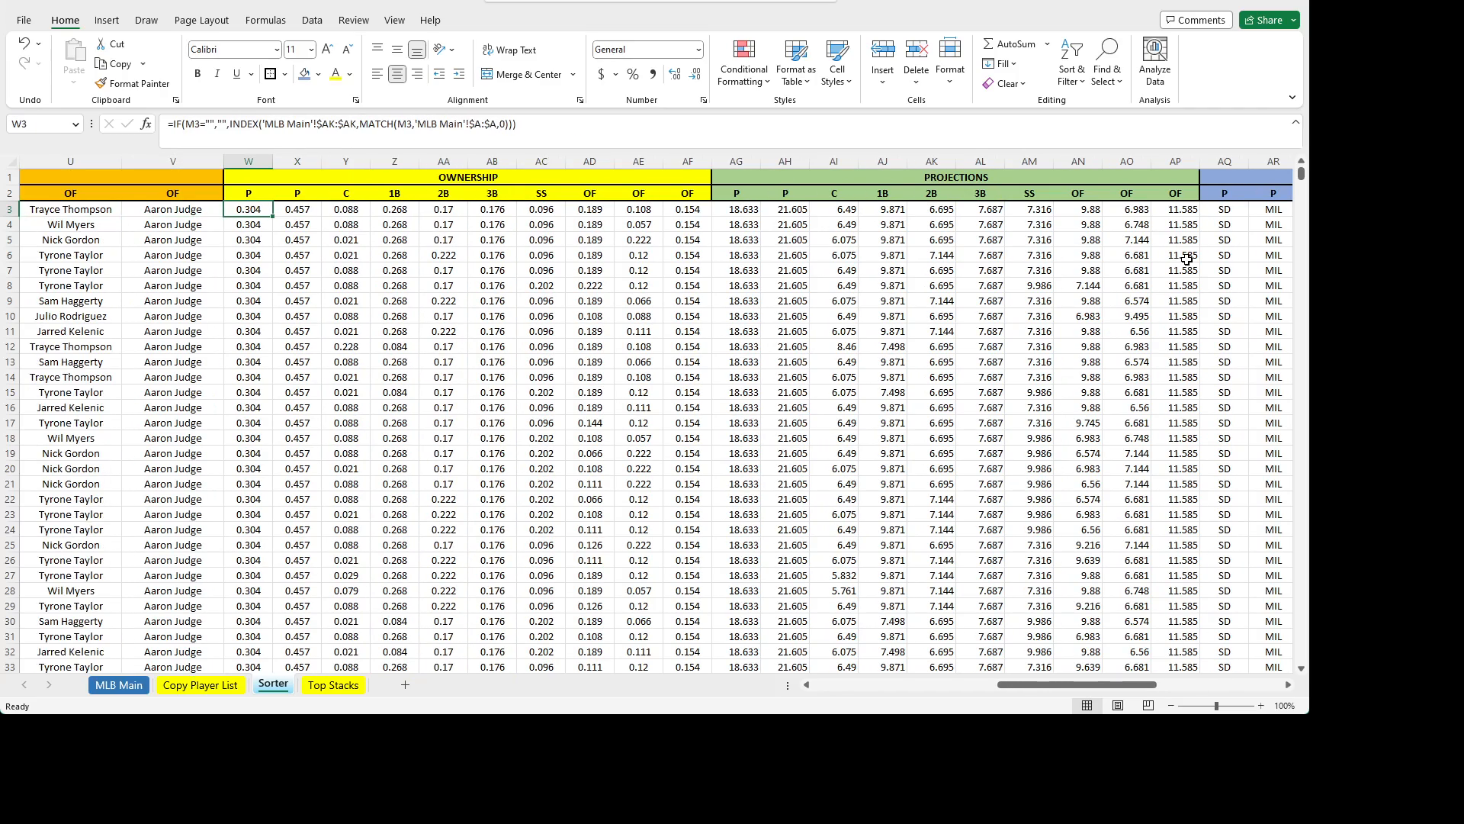
key("Right")
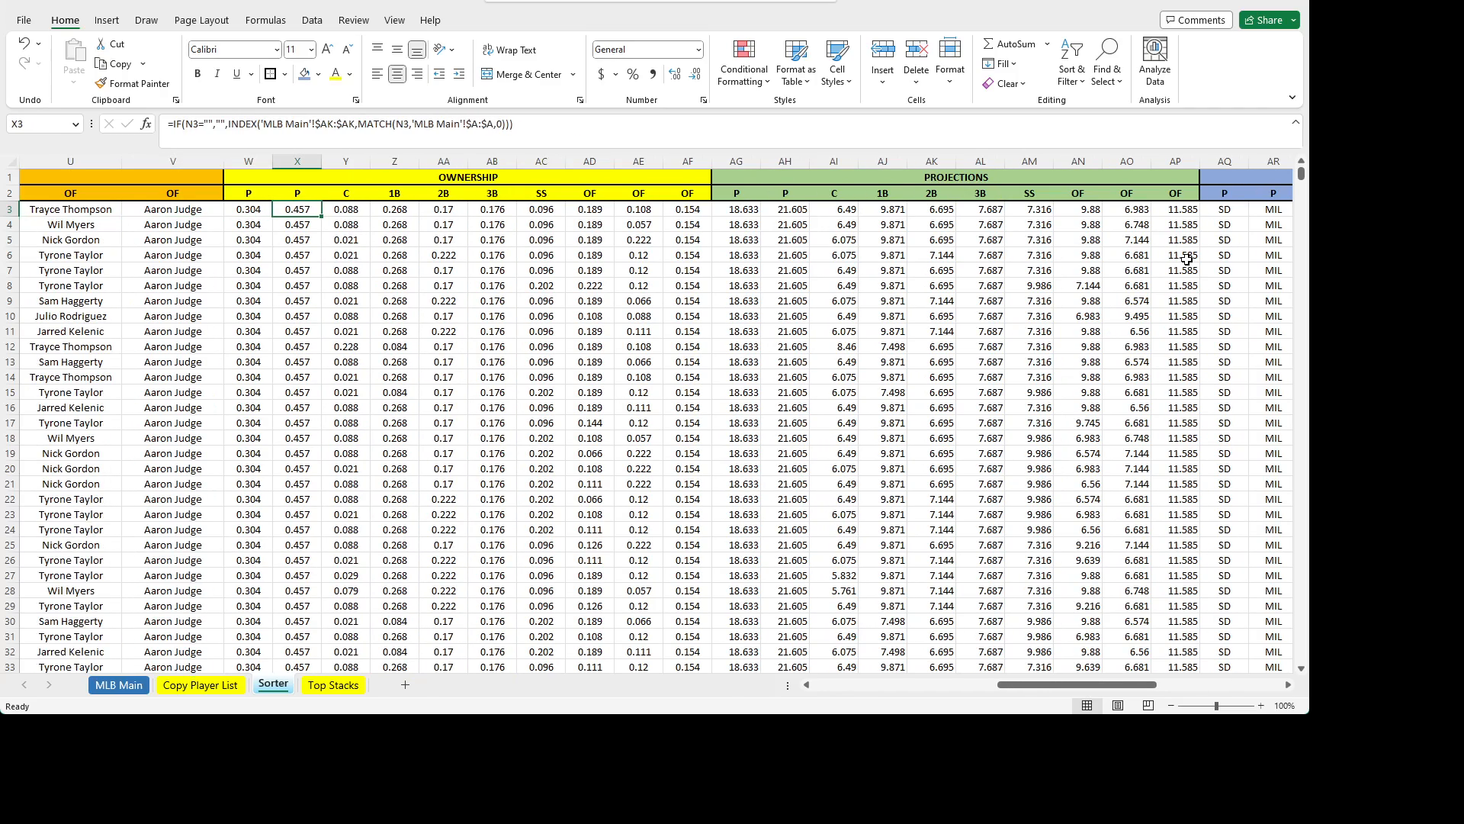
key("Right")
key("Left")
key("Left")
key("Right")
key("Right")
key("Right")
key("Right")
key("Right")
key("Right")
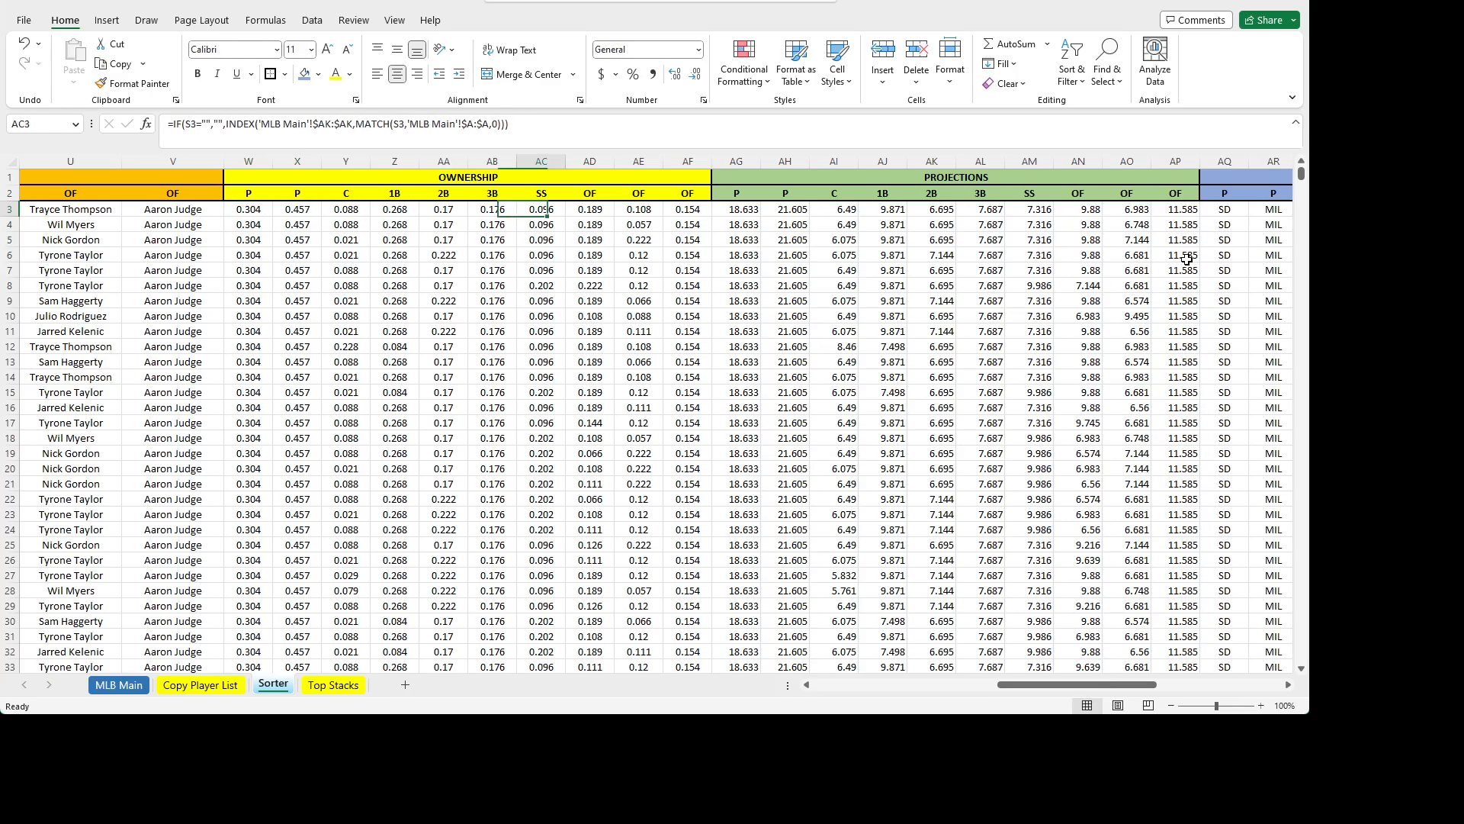
key("Right")
key("Right")
key("Right")
key("Left")
key("Left")
key("Left")
key("Left")
key("Left")
key("Left")
key("Left")
key("Left")
key("Left")
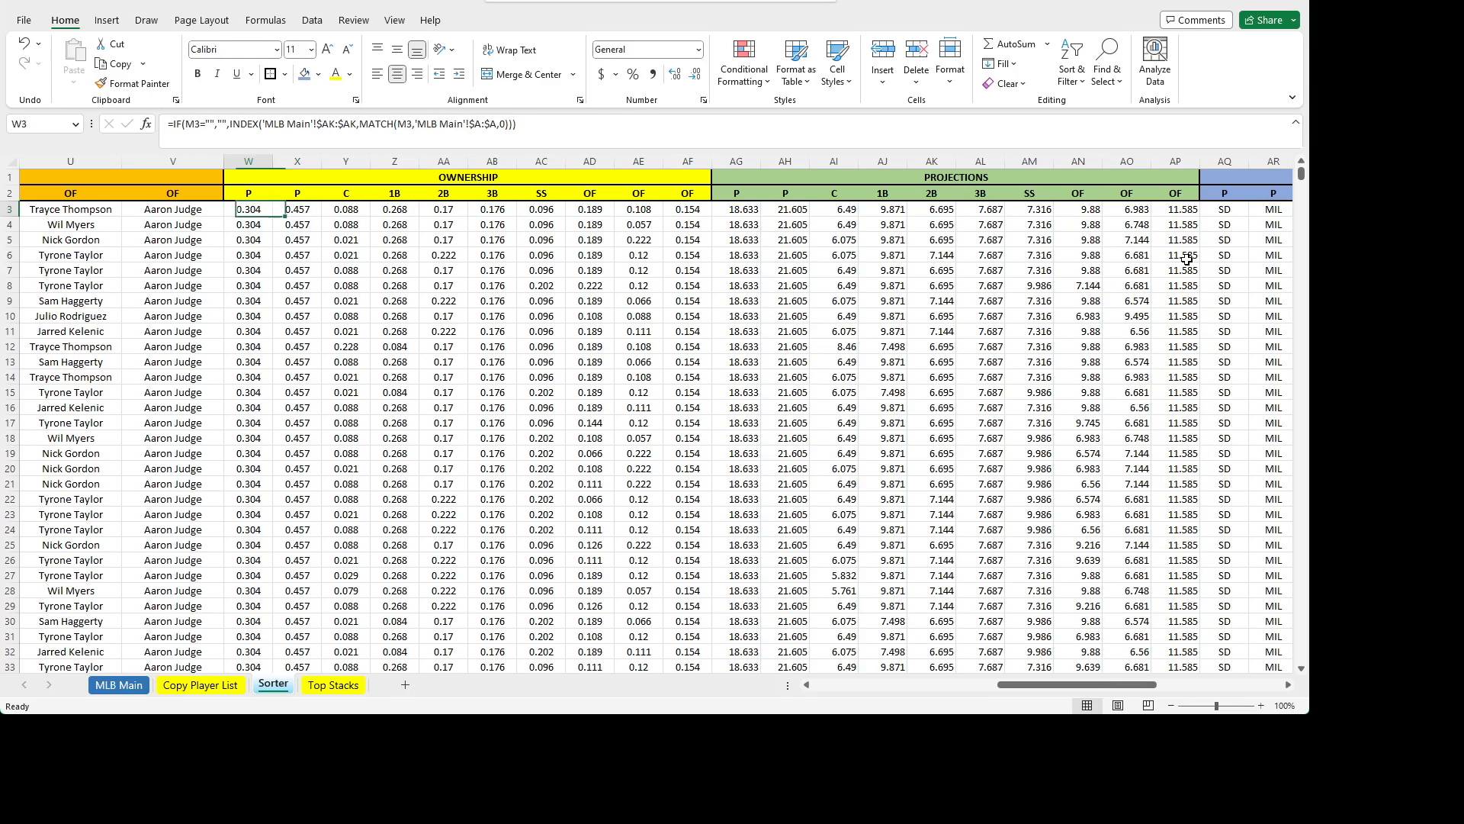
key("Left")
key("Right")
key("Right")
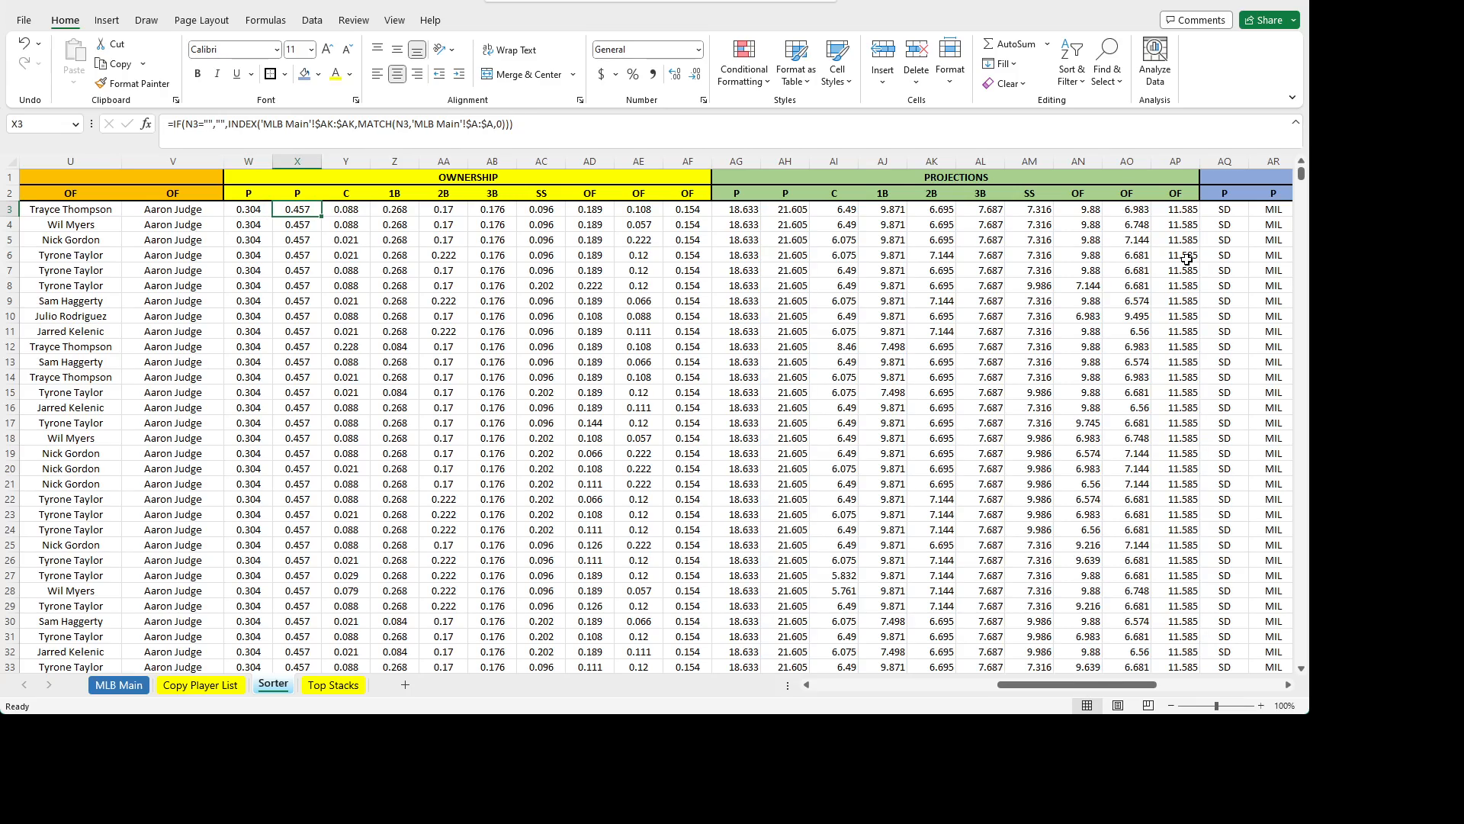
key("Right")
key("Right")
key("Left")
key("Left")
key("Left")
key("Right")
key("Right")
key("Right")
key("Right")
key("Right")
key("Right")
key("Right")
key("Left")
key("Left")
key("Left")
key("Left")
key("Left")
key("Left")
key("Left")
key("Left")
key("Right")
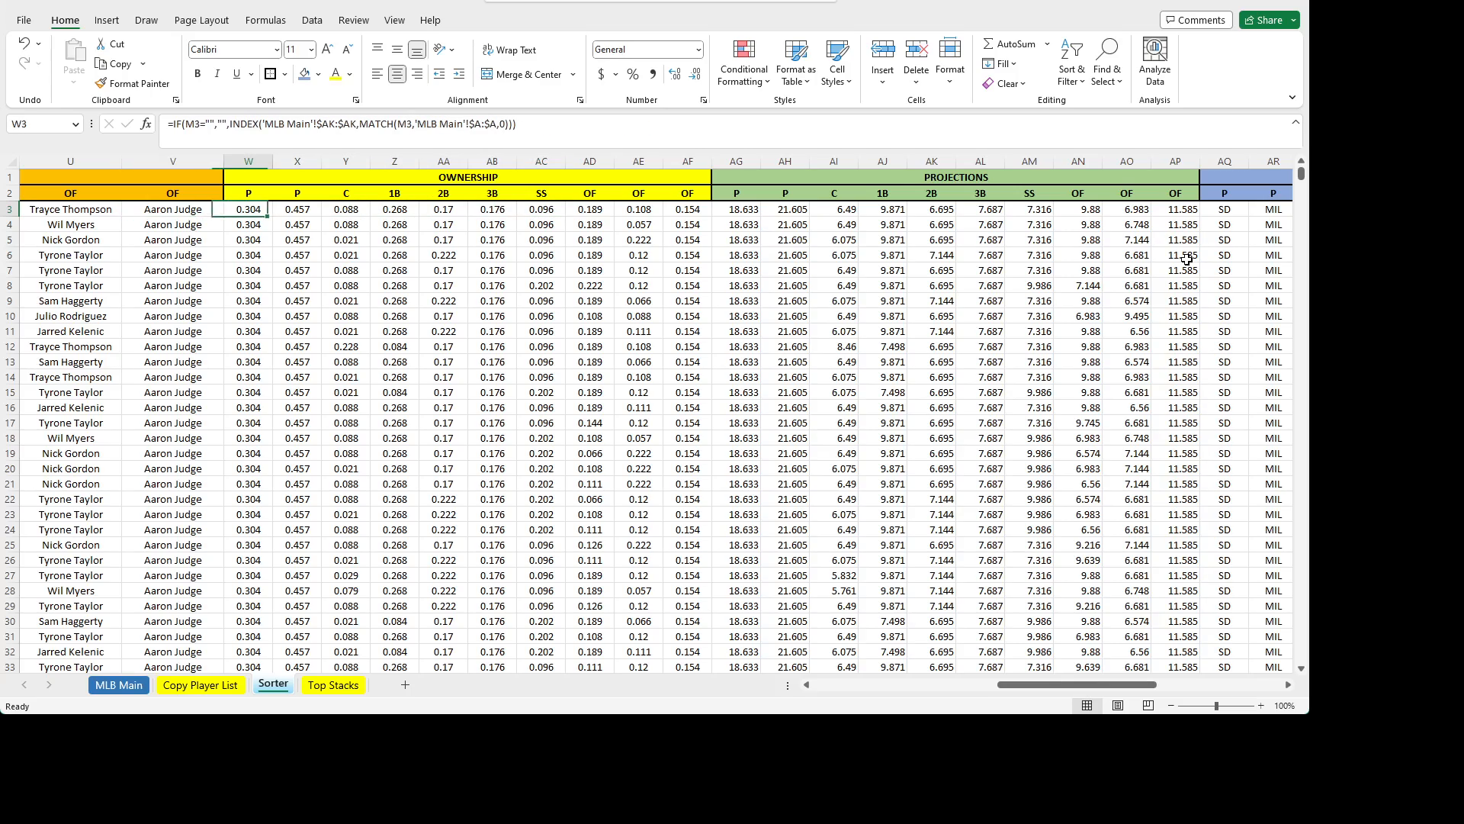
key("Right")
key("Right")
key("Right")
key("Right")
key("Right")
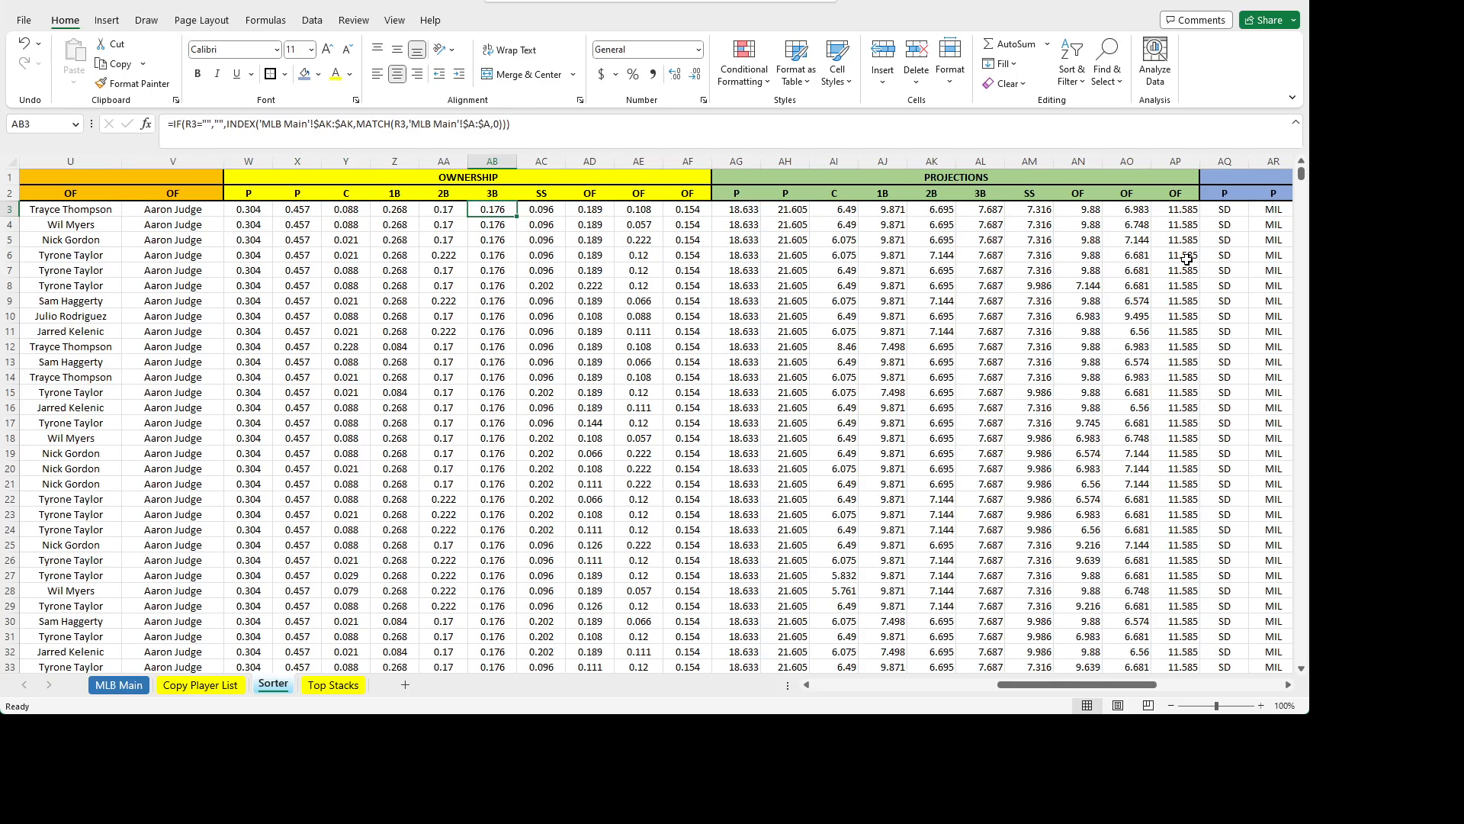
key("Left")
key("Left")
key("Left")
key("Left")
key("Left")
key("Left")
key("Left")
key("Right")
key("Right")
key("Right")
key("Right")
key("Right")
key("Right")
key("Right")
key("Right")
key("Right")
key("Right")
key("Right")
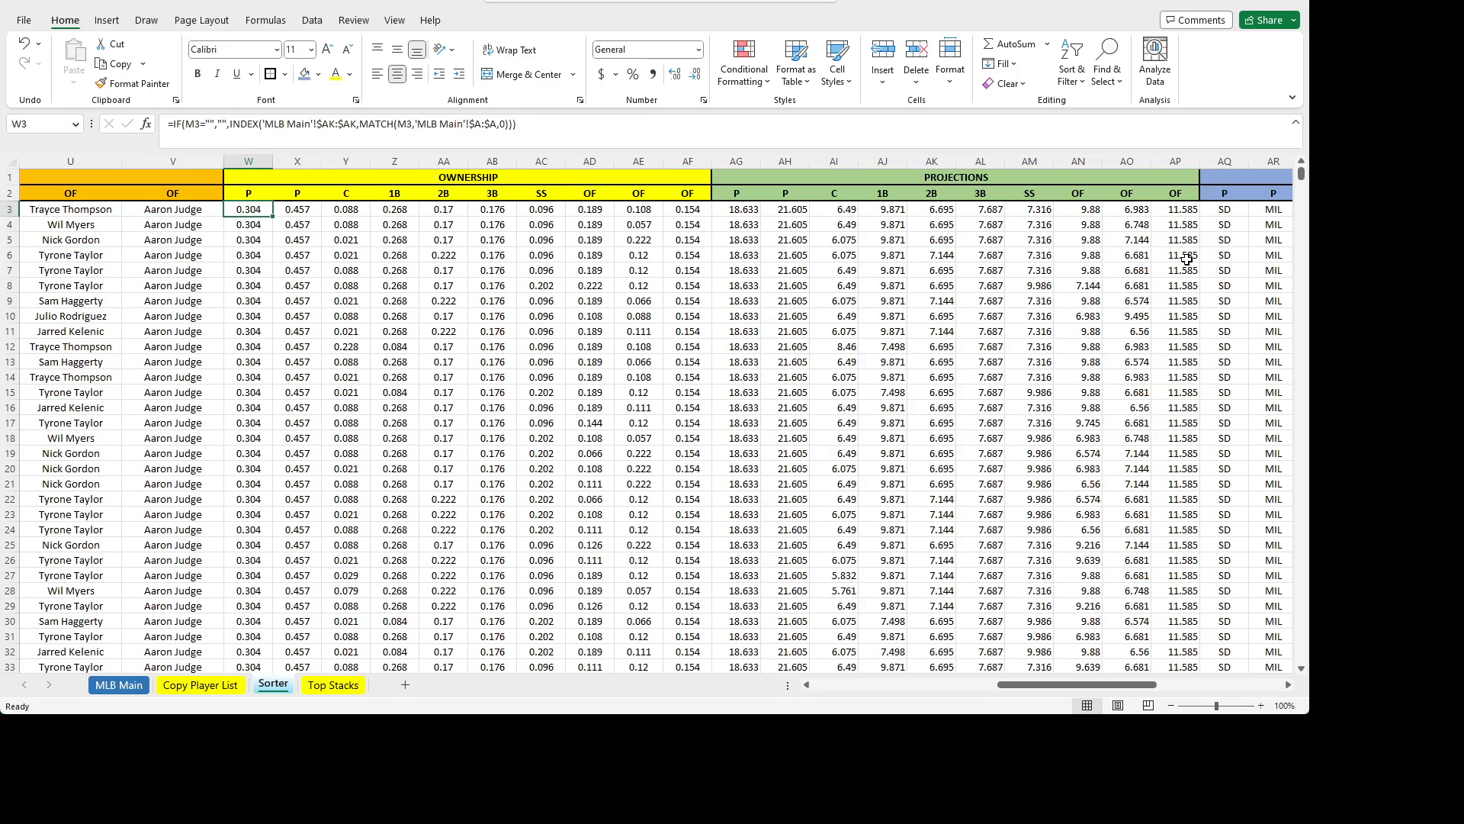
key("Left")
key("Left")
key("Left")
key("Left")
key("Left")
key("Left")
key("Left")
key("Left")
key("Left")
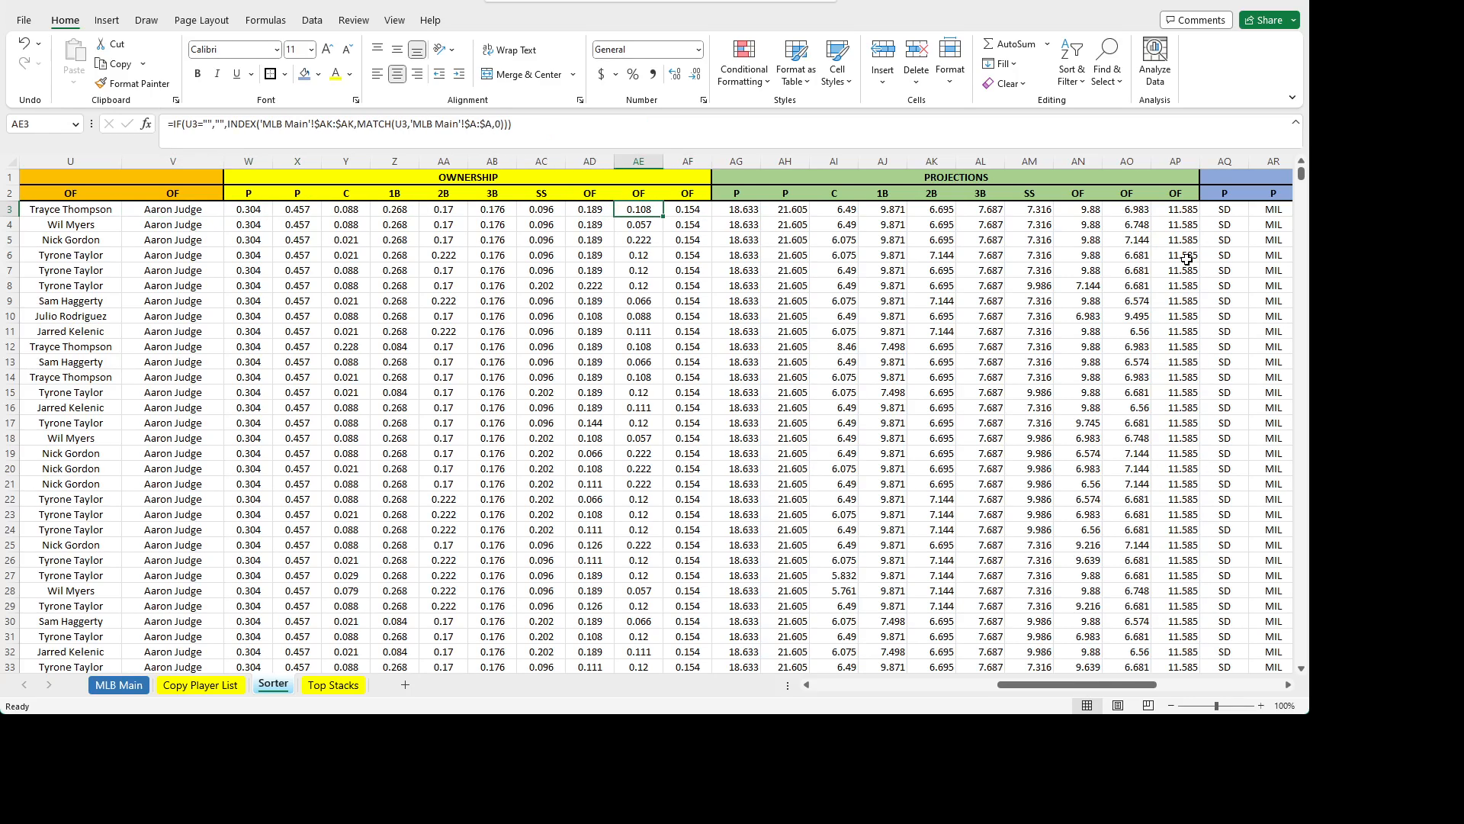
key("Right")
key("Right")
key("Right")
key("Right")
key("Right")
key("Right")
key("Right")
key("Right")
key("Right")
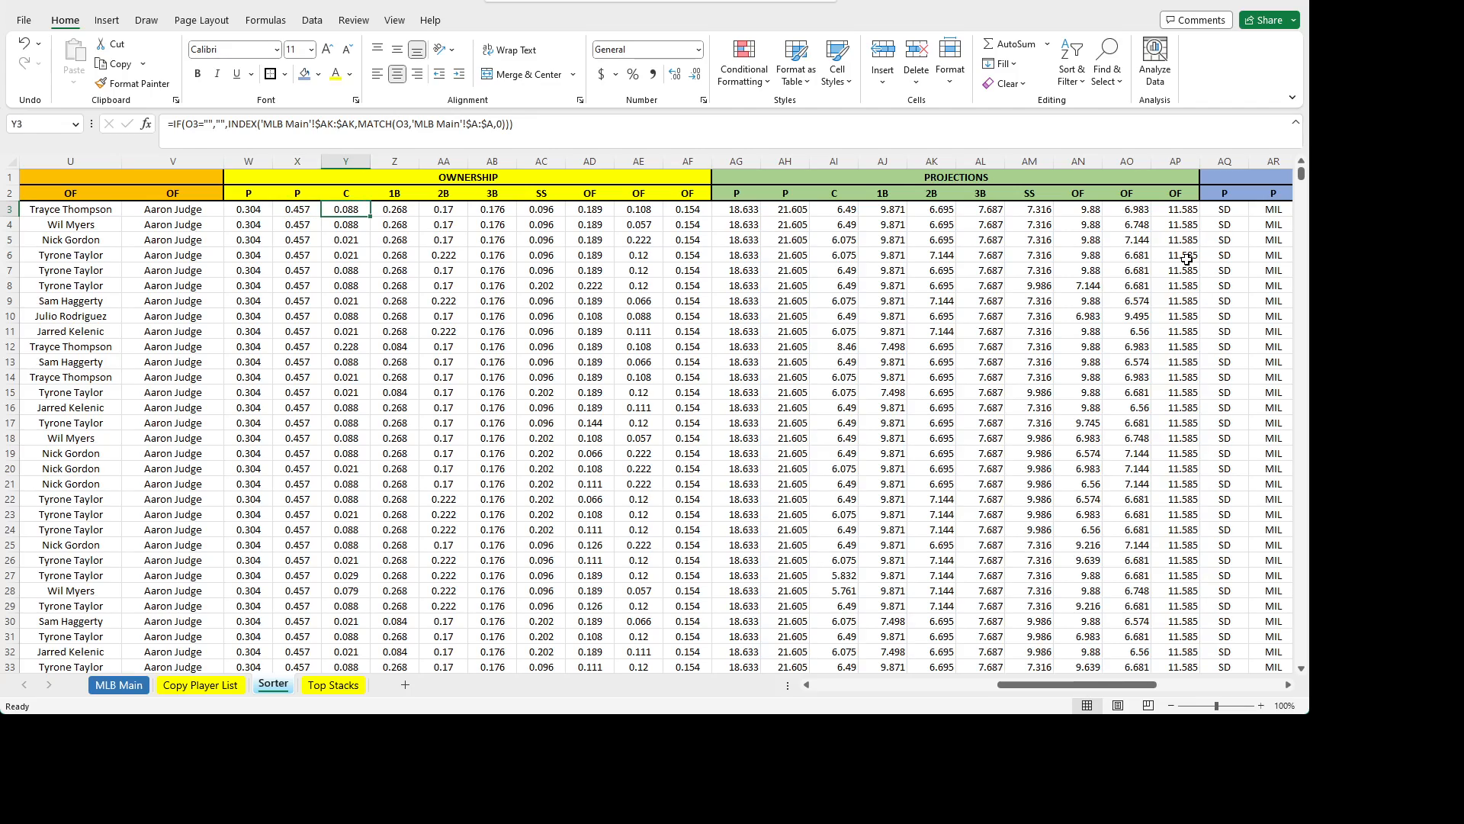
key("Left")
key("Left")
key("Left")
key("Left")
key("Left")
key("Left")
key("Left")
key("Left")
key("Left")
key("Left")
key("Left")
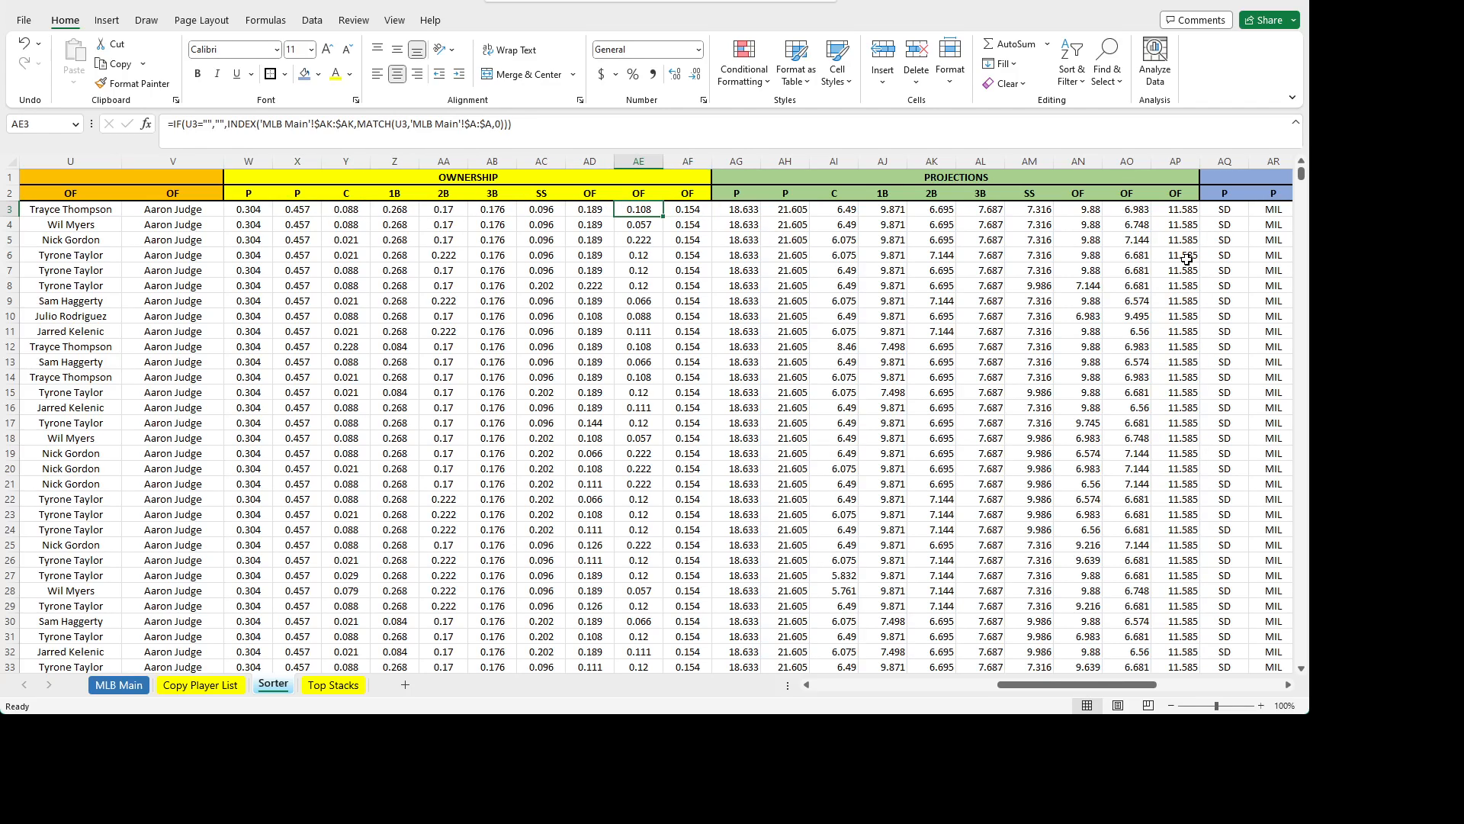
key("Right")
key("Right")
key("Right")
key("Right")
key("Right")
key("Right")
key("Right")
key("Right")
key("Right")
key("Right")
key("Right")
key("Right")
key("Right")
key("Right")
key("Right")
key("Right")
key("Right")
key("Right")
key("Right")
key("Right")
key("Right")
key("Right")
key("Right")
key("Right")
key("Right")
key("Right")
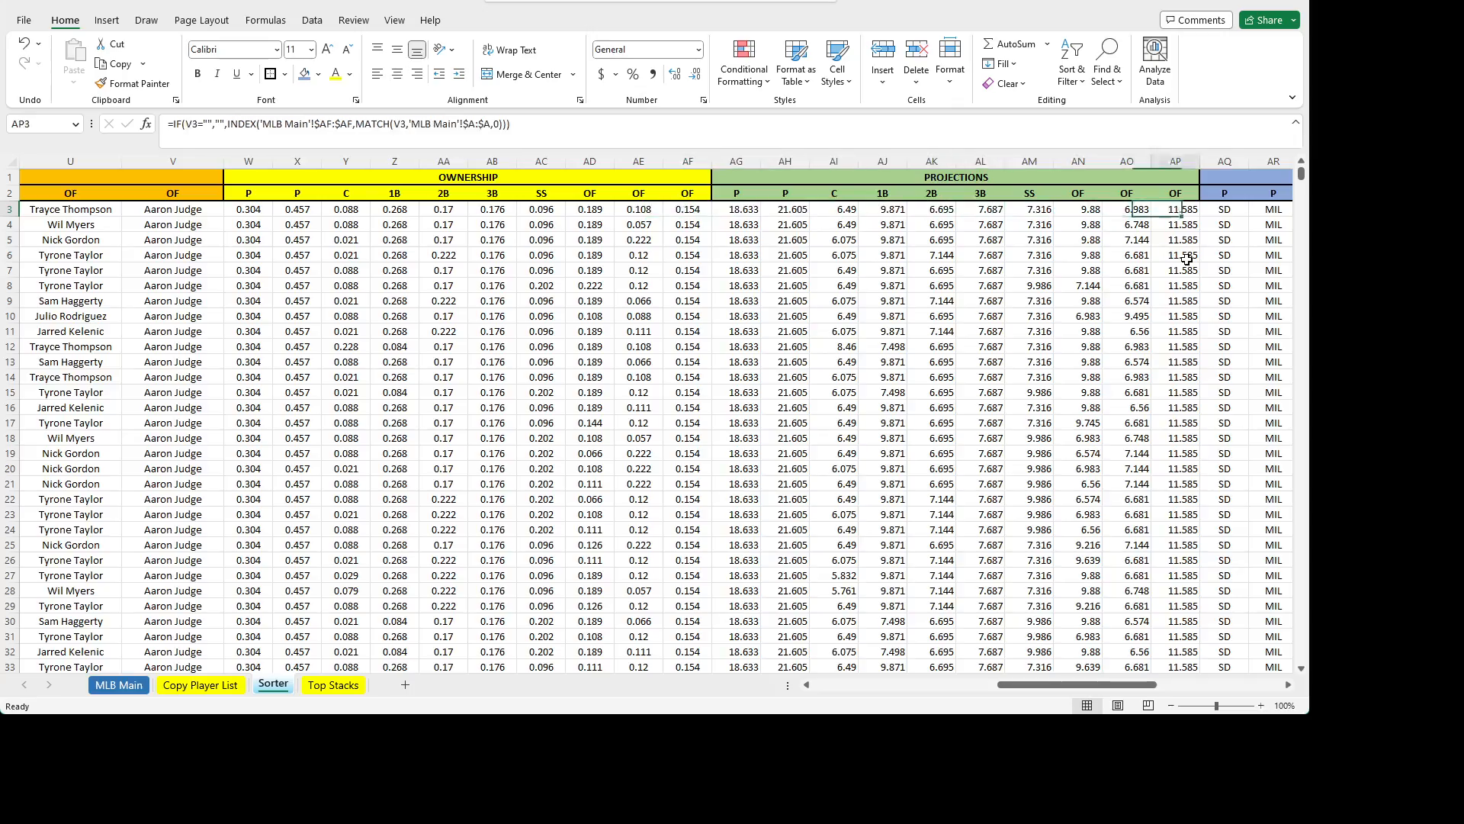
- Examine the ownership and projection values across row 3, ending back at the OWN formula in BK3
key("Left")
key("Left")
key("Left")
key("Left")
key("Left")
key("Left")
key("Left")
key("Left")
key("Left")
key("Left")
key("Left")
key("Left")
key("Left")
key("Left")
key("Left")
key("Left")
key("Left")
key("Left")
key("Left")
key("Left")
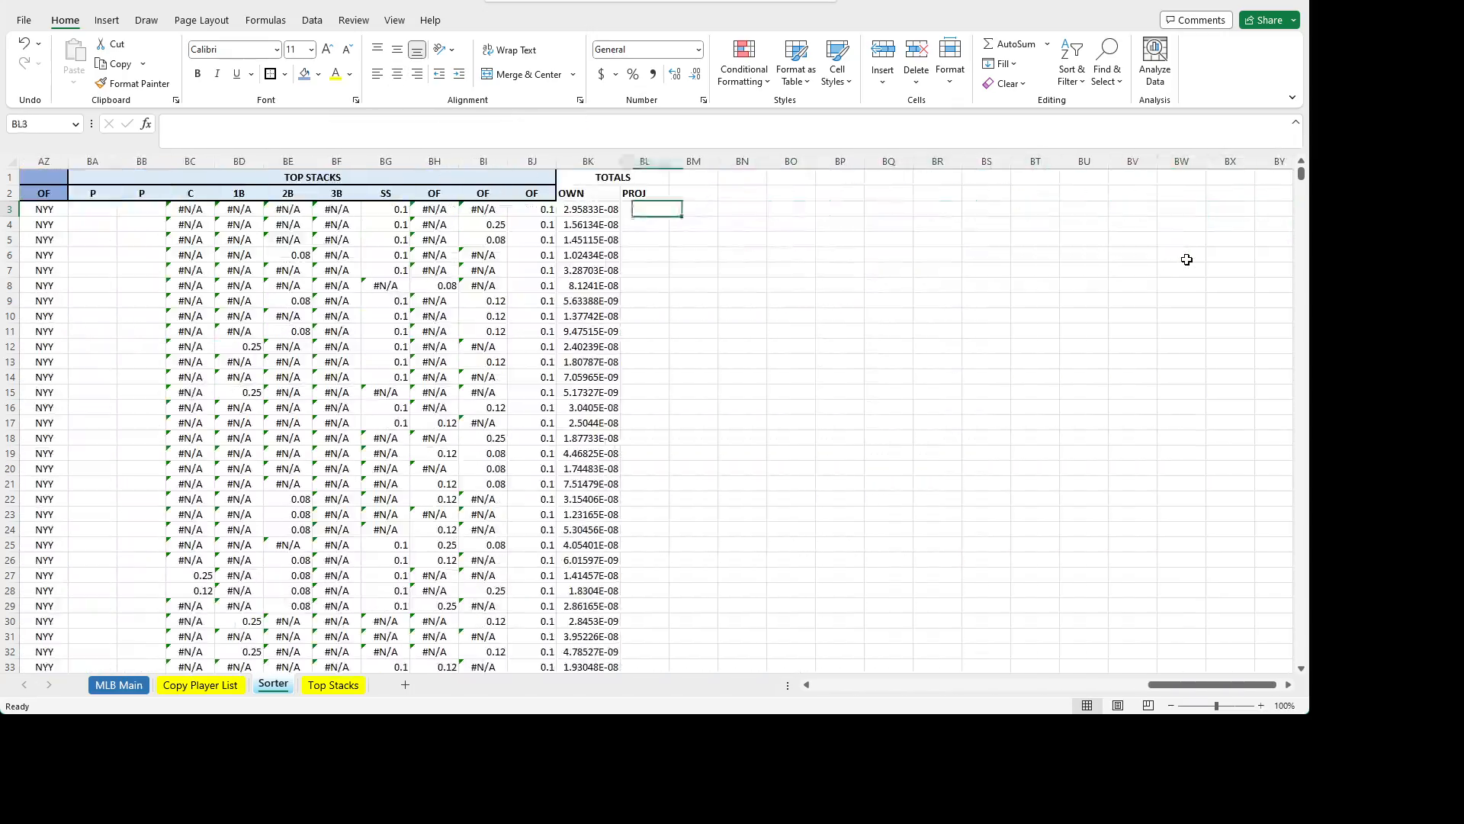
key("Right")
key("Right")
key("Right")
key("Right")
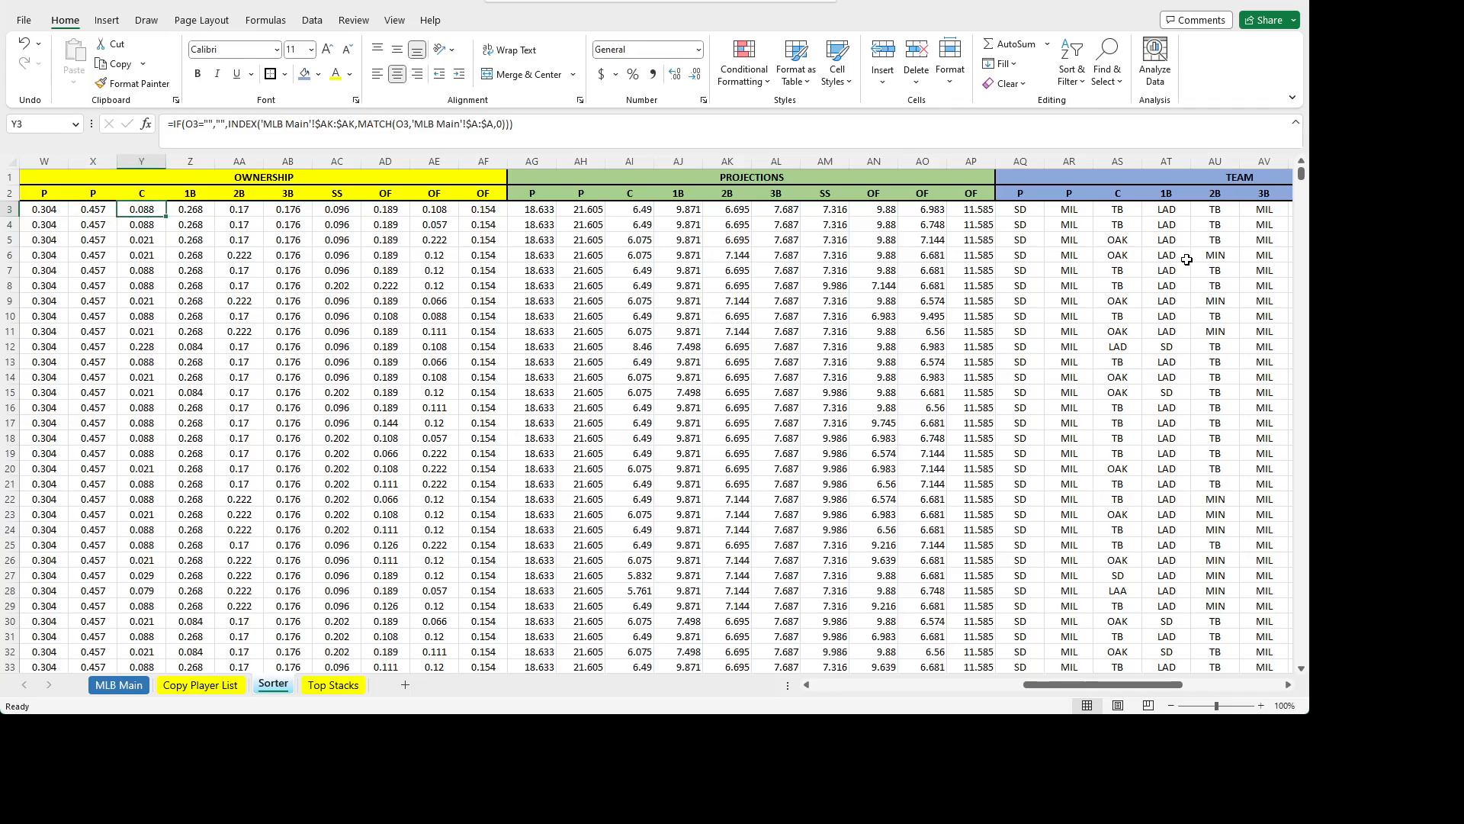
key("Right")
key("Right")
key("Right")
key("Right")
key("Right")
key("Right")
key("Right")
key("Right")
key("Right")
key("Right")
key("Right")
key("Right")
key("Right")
key("Right")
key("Right")
key("Right")
key("Right")
key("Right")
key("Right")
key("Right")
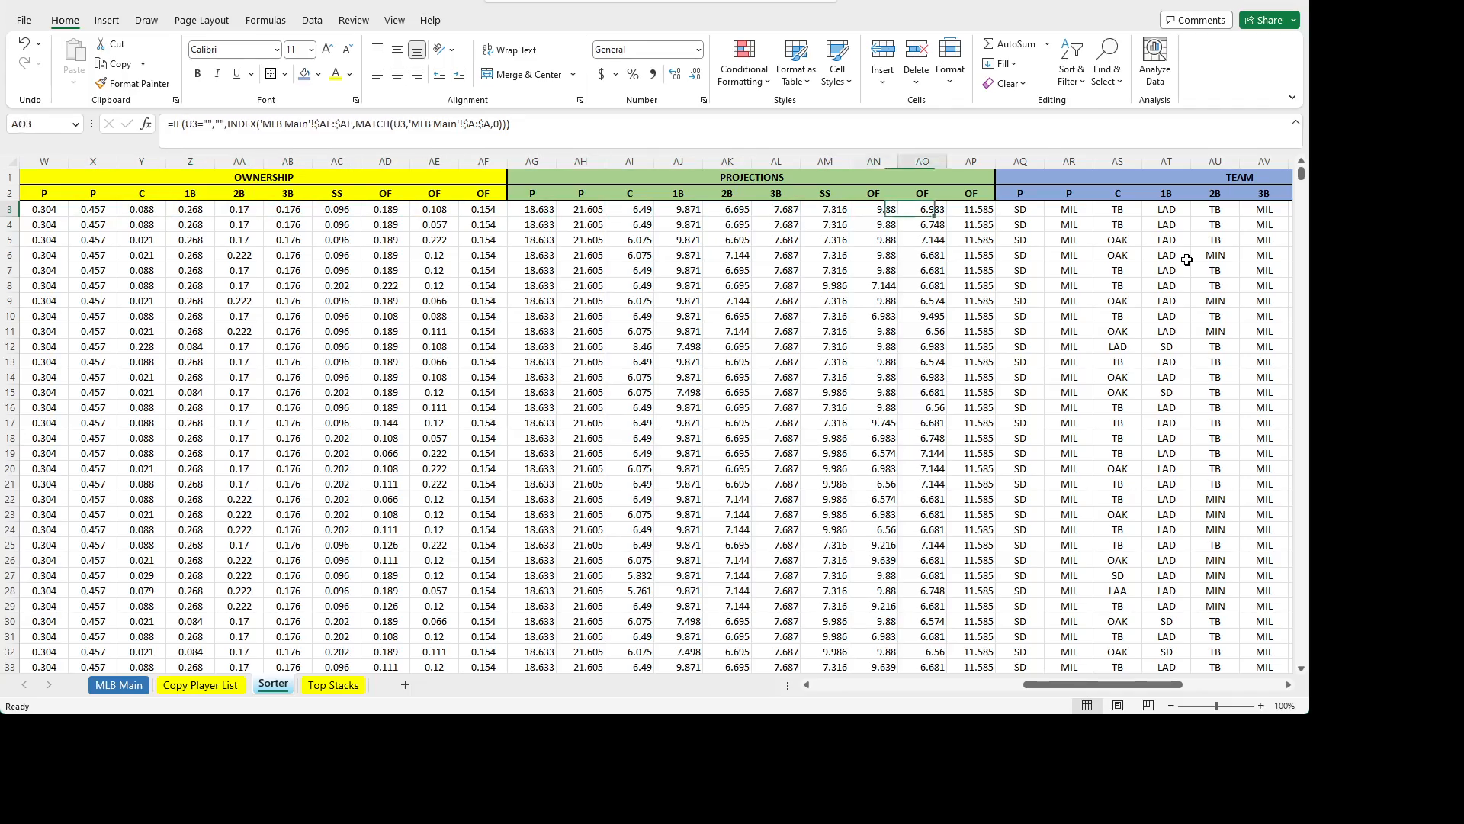
key("Left")
key("Left")
key("Left")
key("Left")
key("Left")
key("Left")
key("Left")
key("Left")
key("Left")
key("Left")
key("Left")
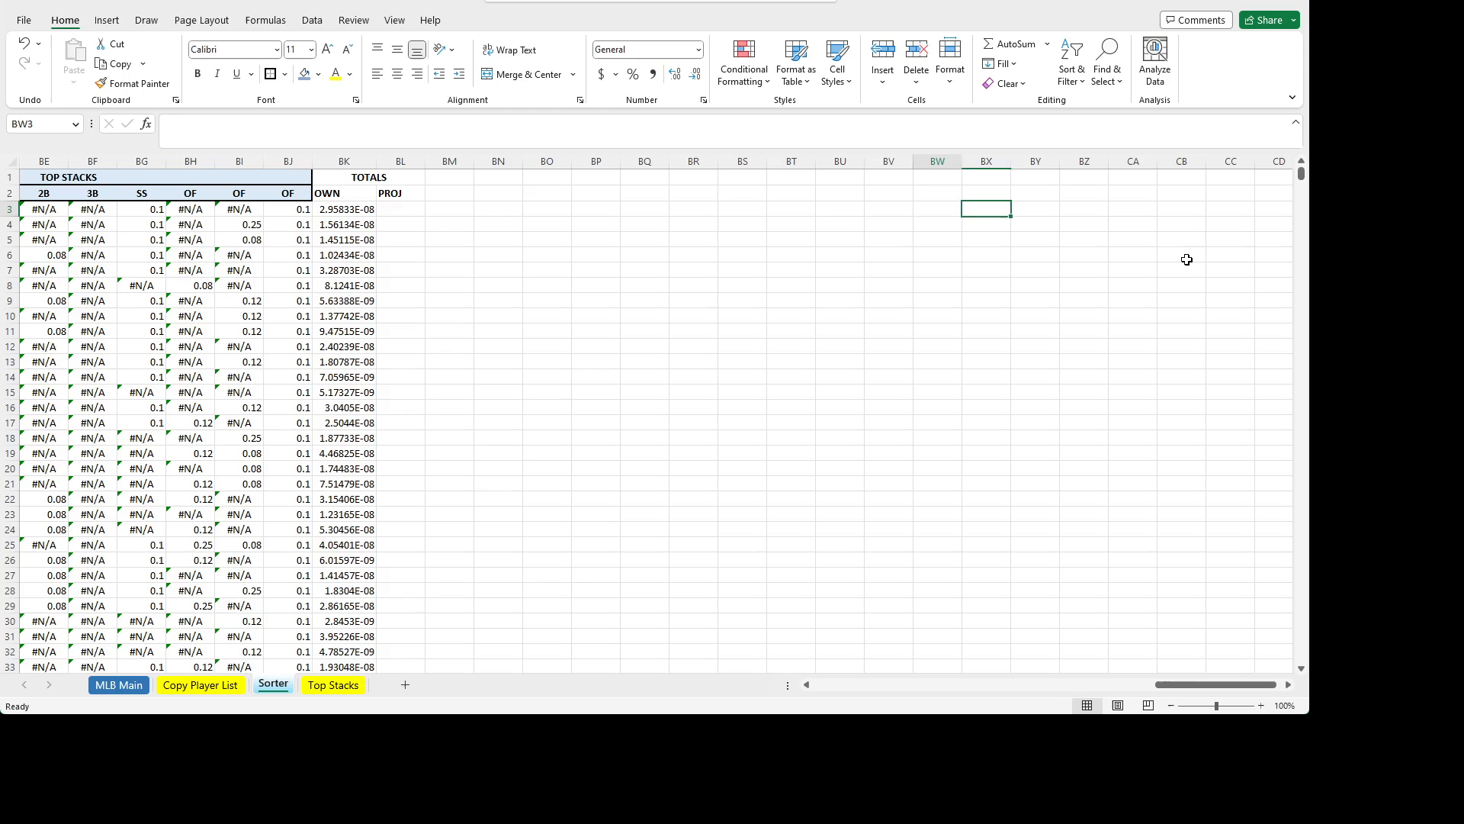
key("Left")
key("Left")
key("Left")
key("Left")
key("Left")
key("Left")
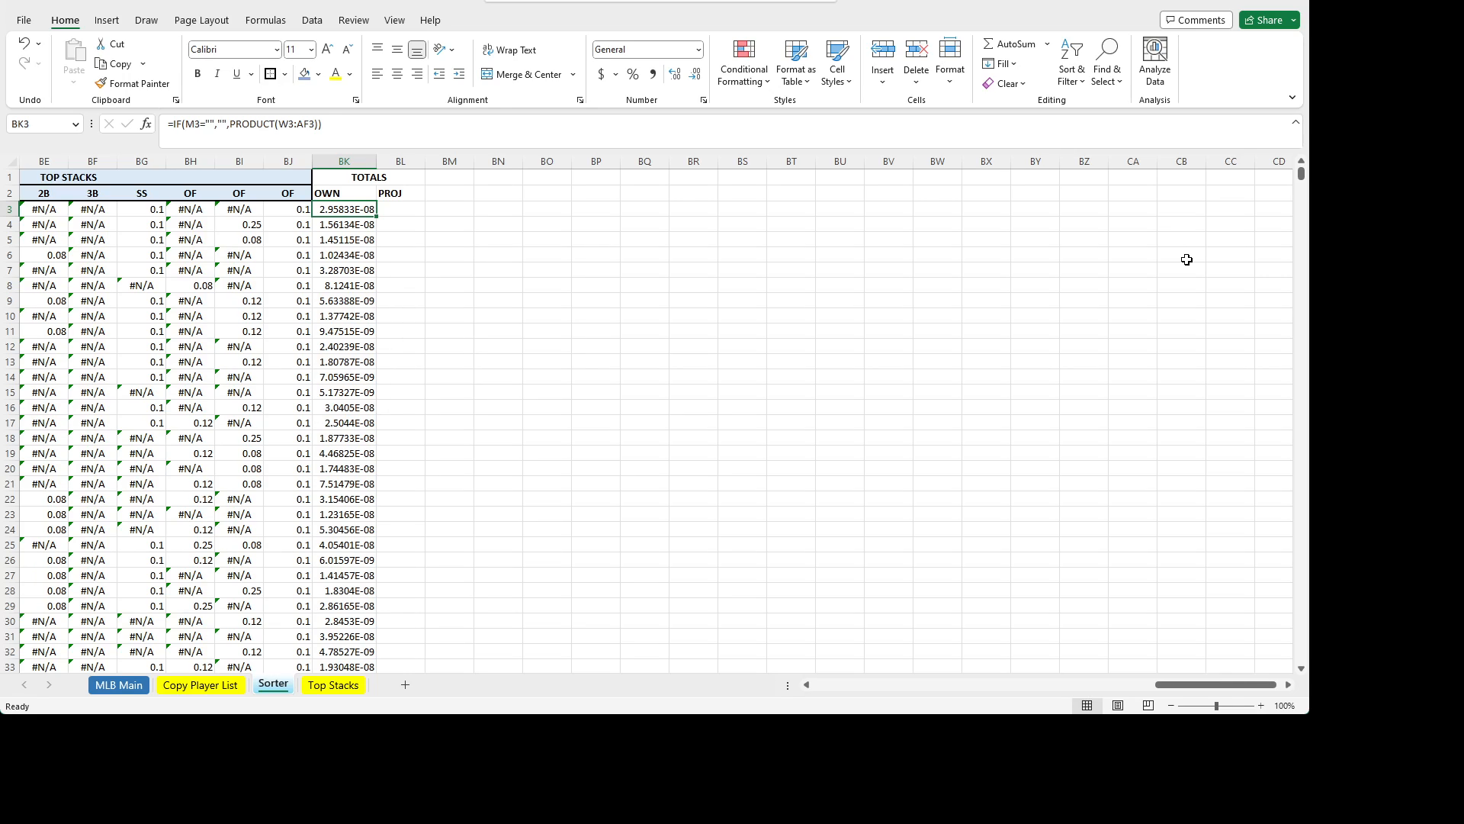
- Center the OWN and PROJ headers in BK2:BL2 under TOTALS
left_click(344, 194)
left_click_drag(344, 194, 397, 194)
left_click(397, 74)
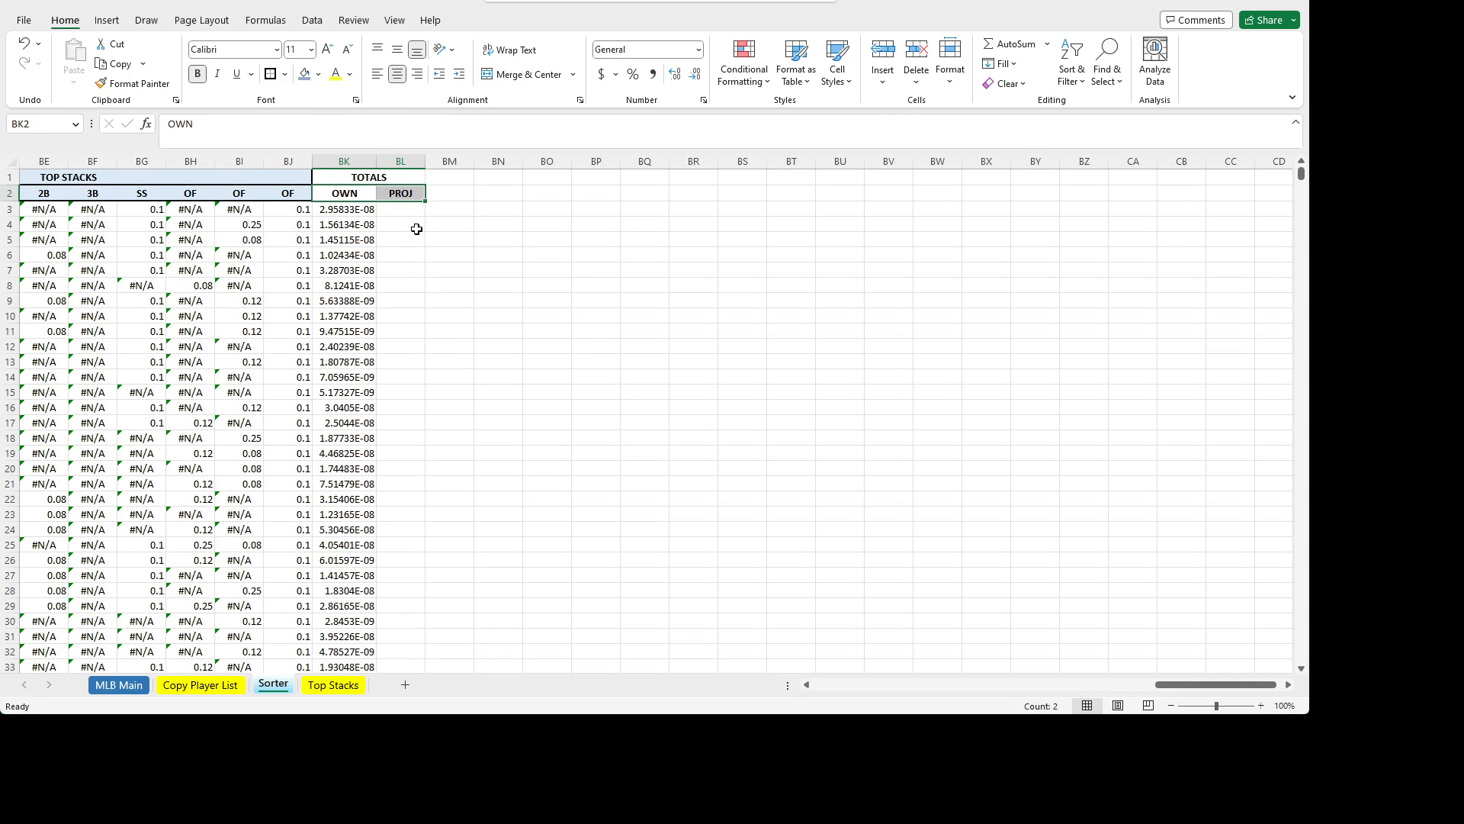
left_click(393, 239)
left_click(363, 212)
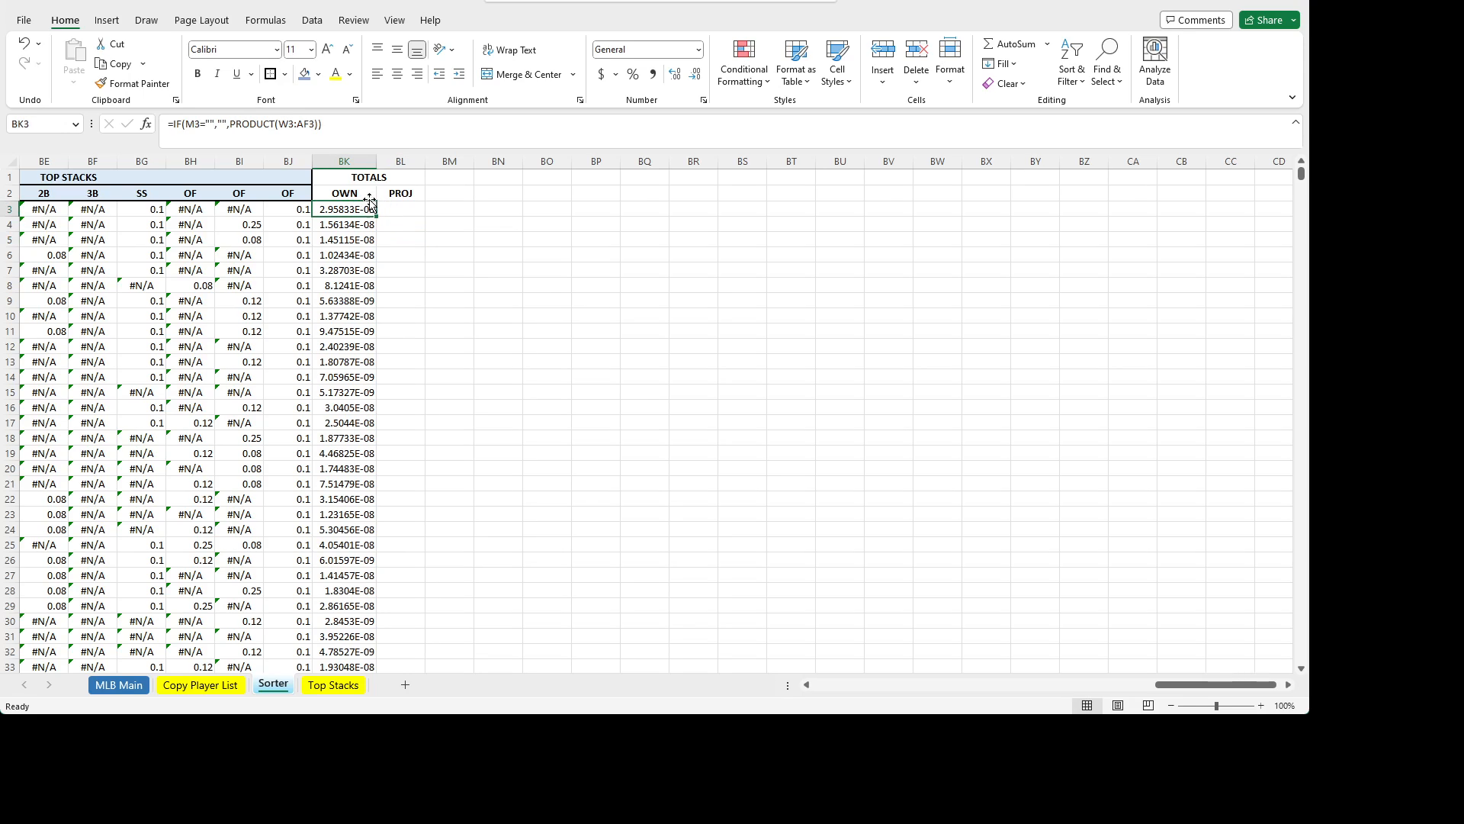
left_click(392, 212)
key("Left")
key("Right")
key("Left")
key("Right")
key("Left")
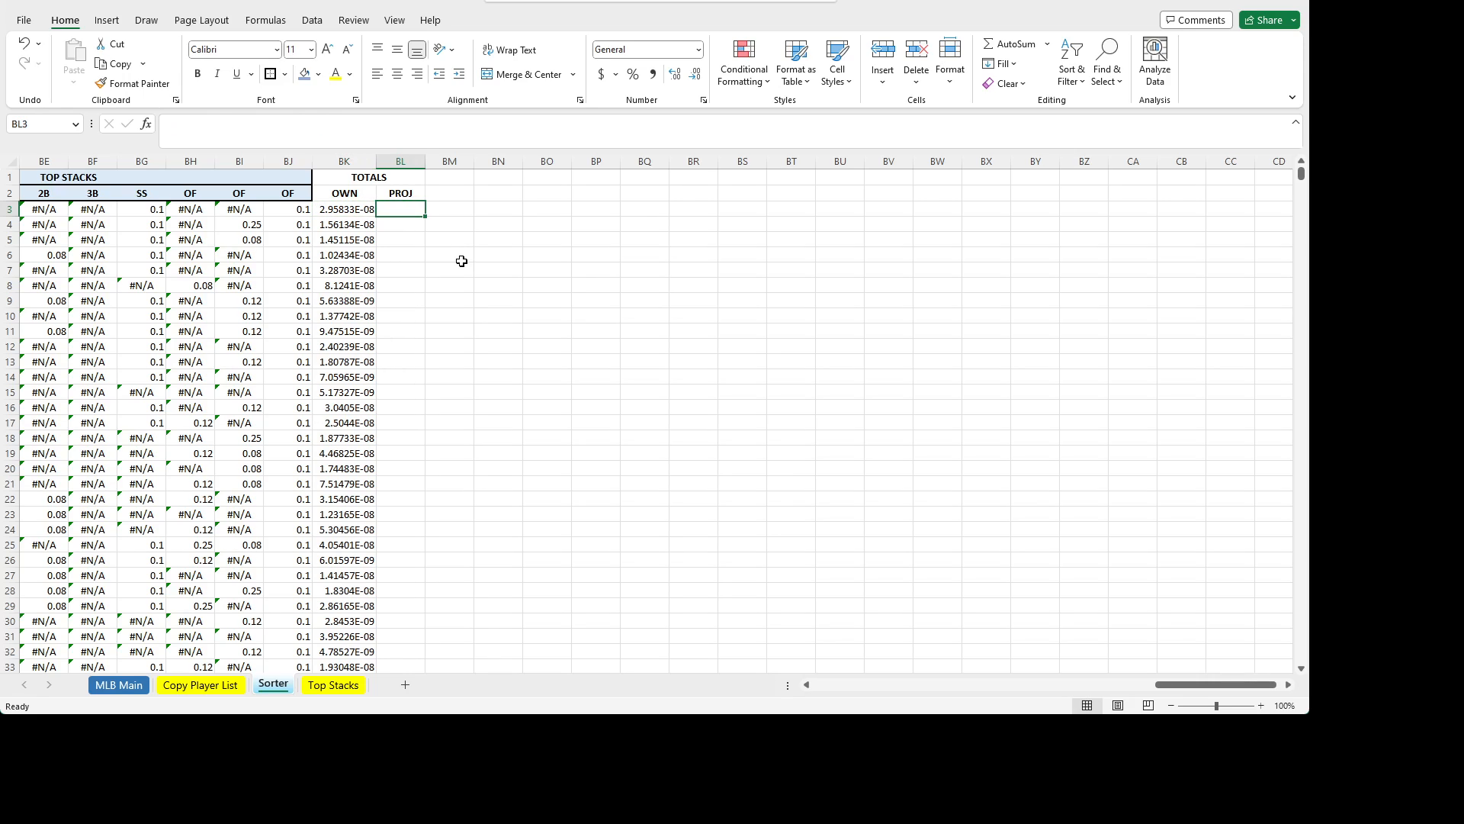
key("Right")
- Copy the formula text of OWN cell BK3 into PROJ cell BL3, keeping its references identical
left_click(350, 210)
left_click_drag(348, 128, 77, 92)
key("ctrl+c")
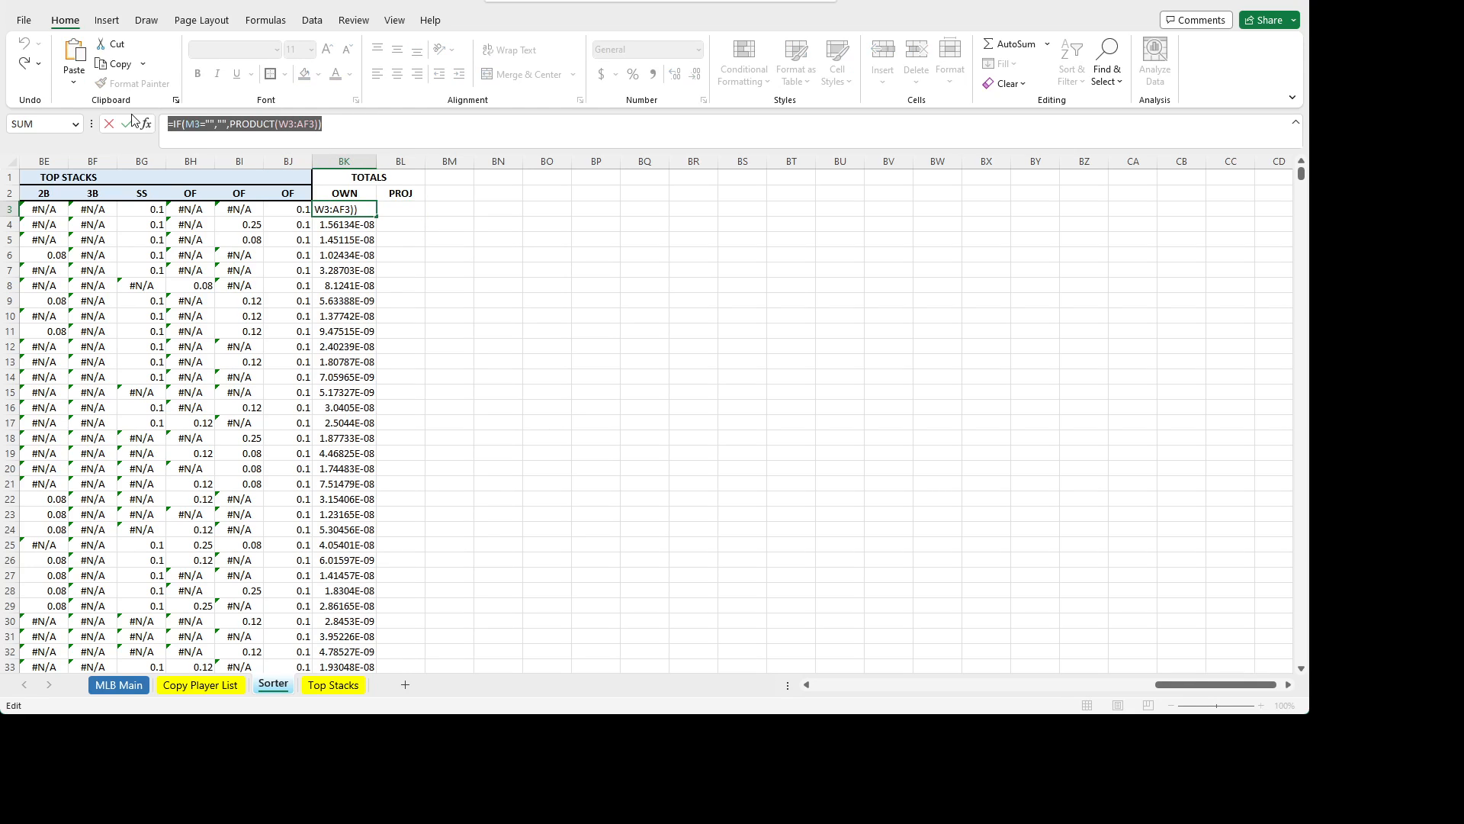
key("Escape")
key("Right")
left_click(315, 128)
key("ctrl+v")
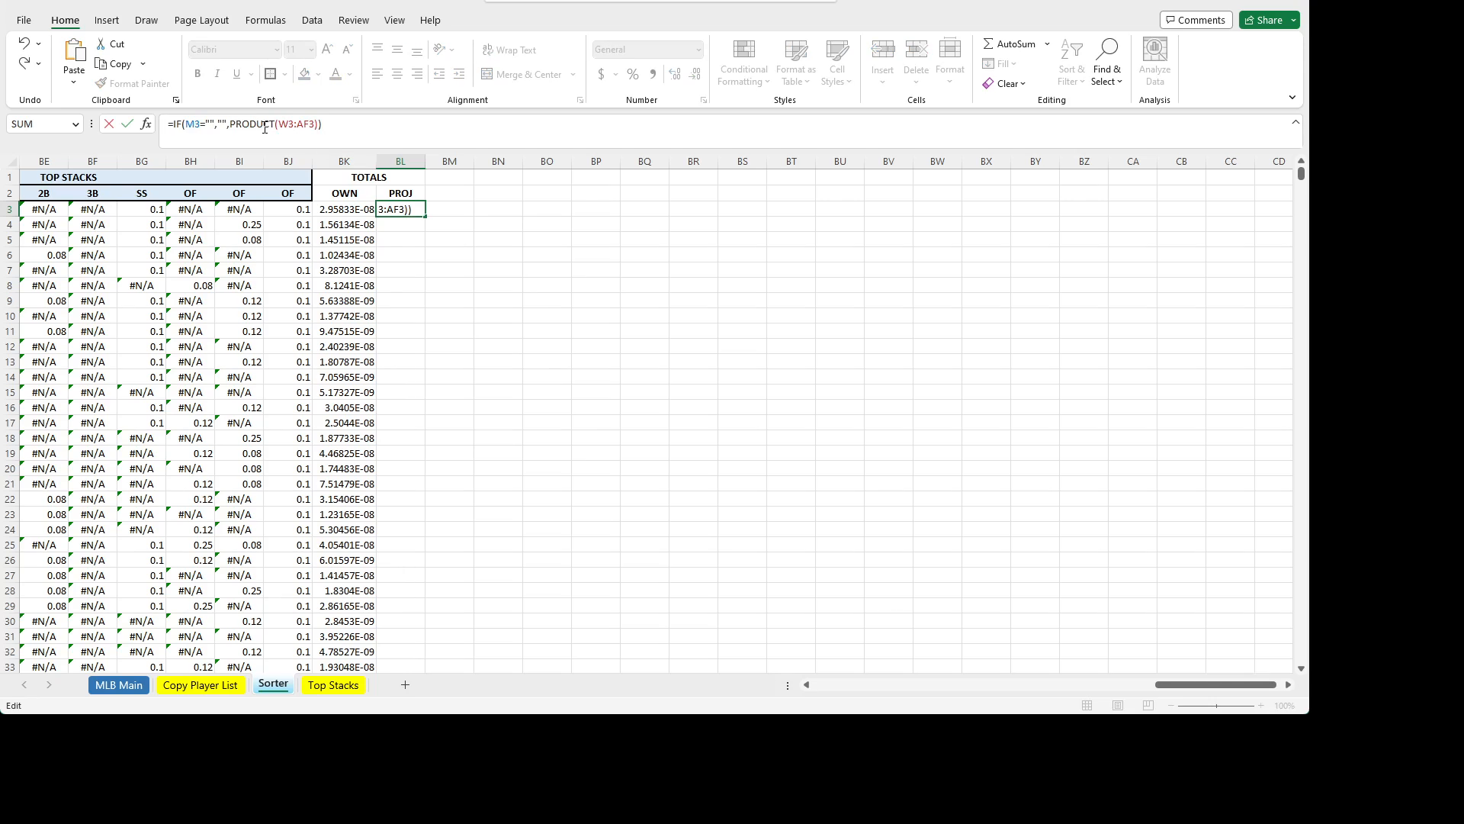
- Replace PRODUCT with SUM in the BL3 formula and commit it
double_click(263, 124)
type("SUM")
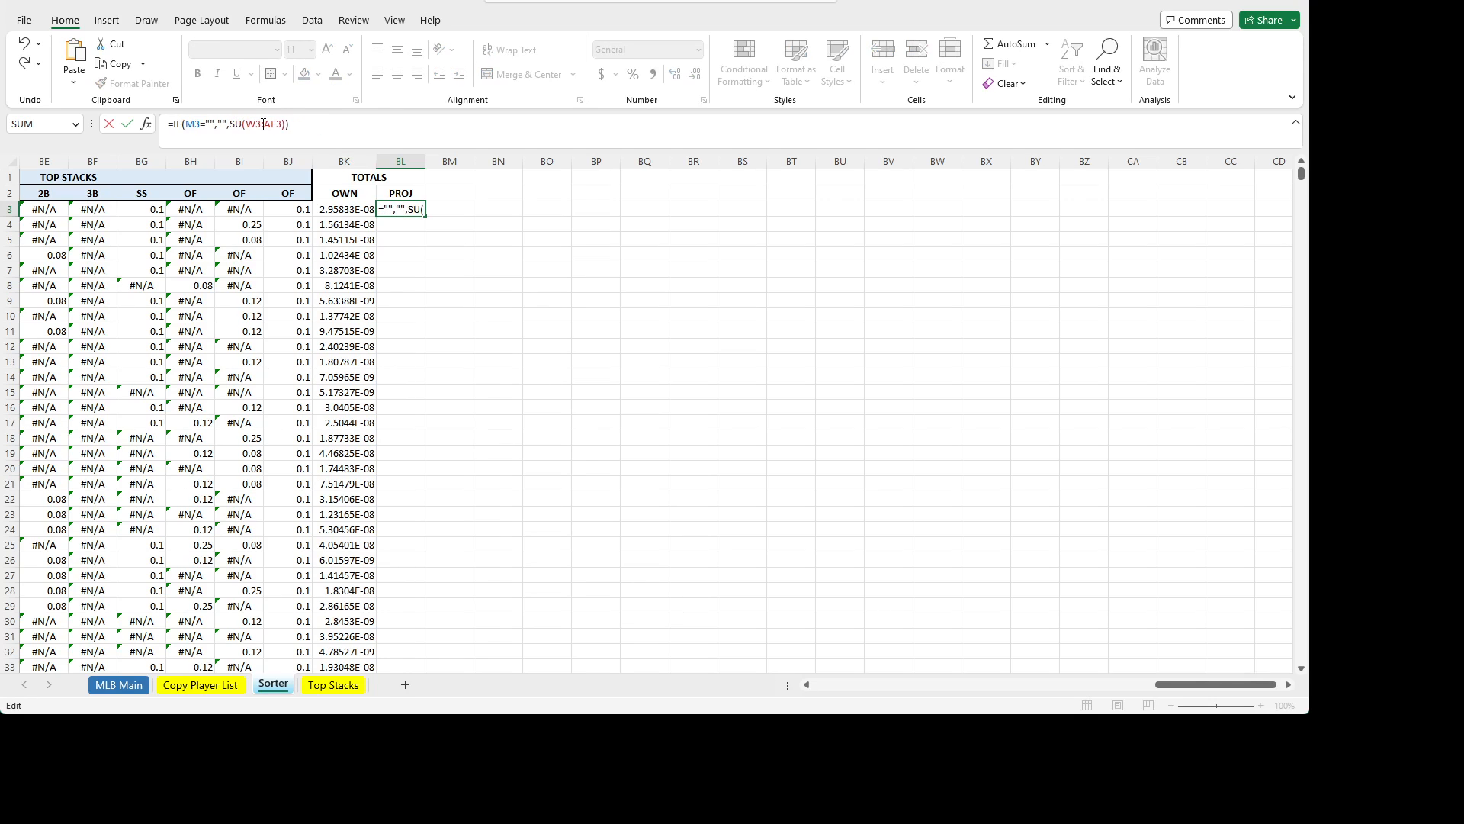
key("Return")
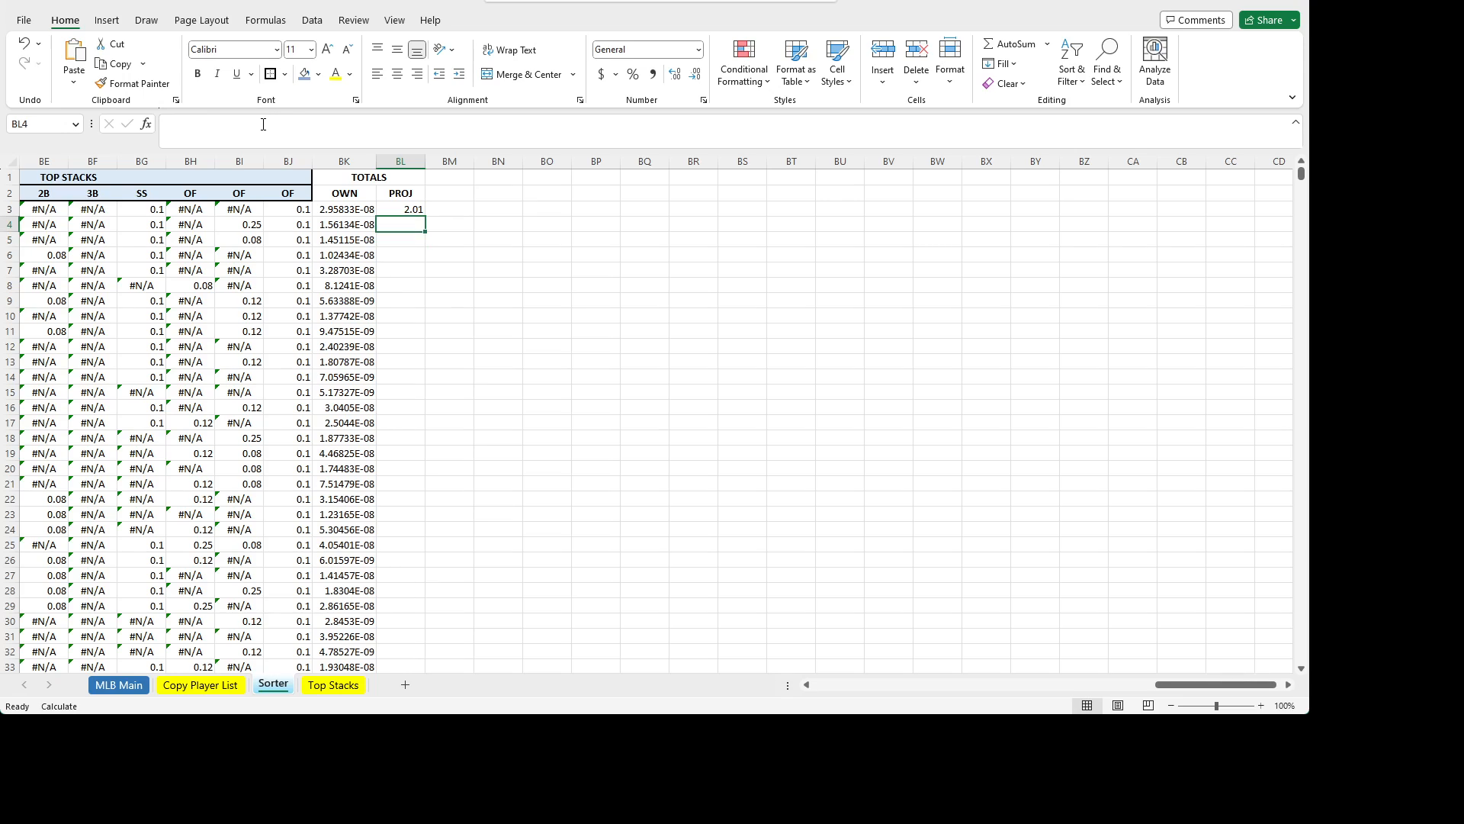
- Change the BL3 sum range to the projections AG3:AP3 and fill the formula down the PROJ column for all lineup rows
key("Up")
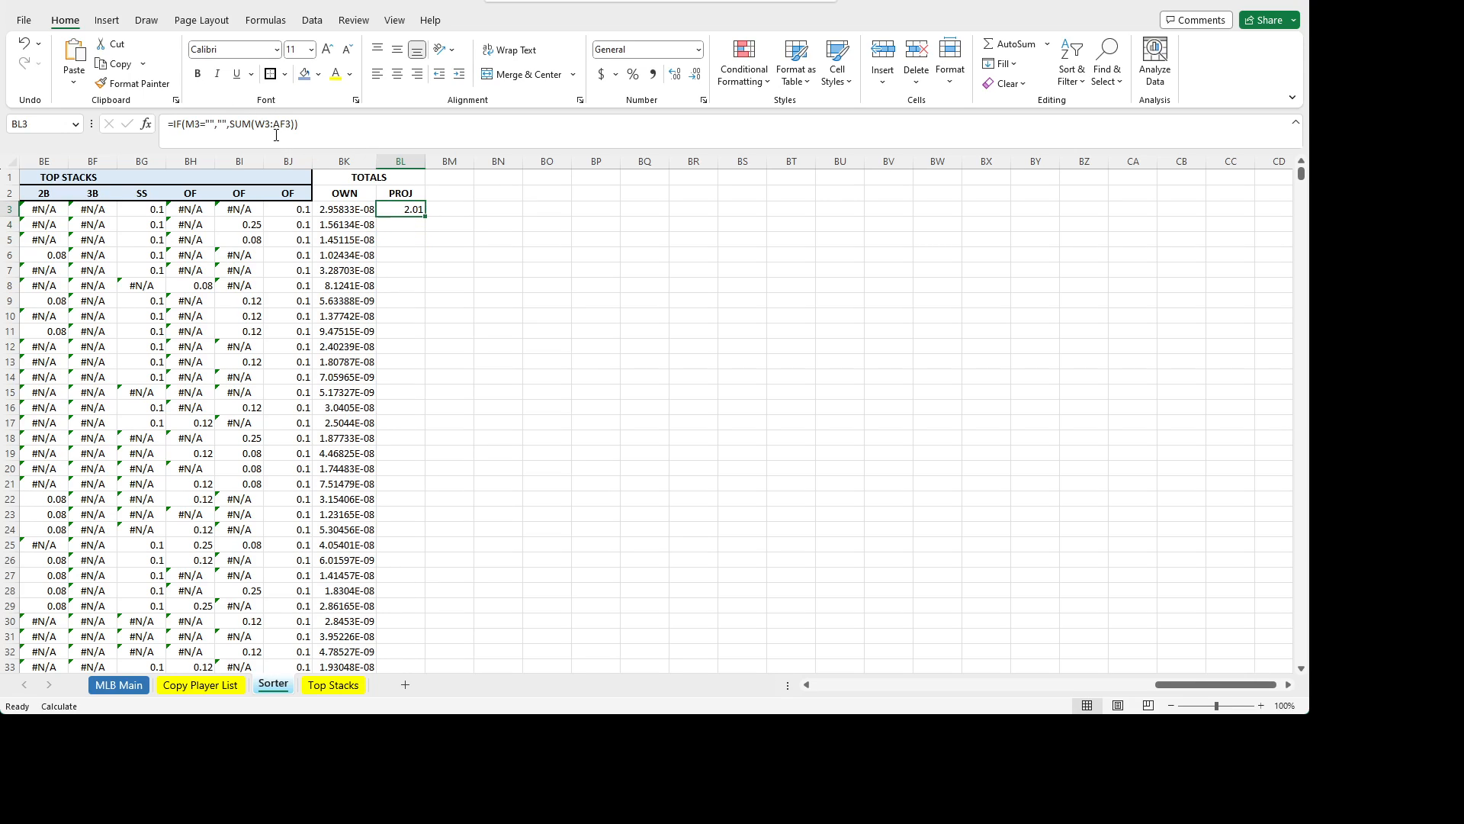
left_click(267, 128)
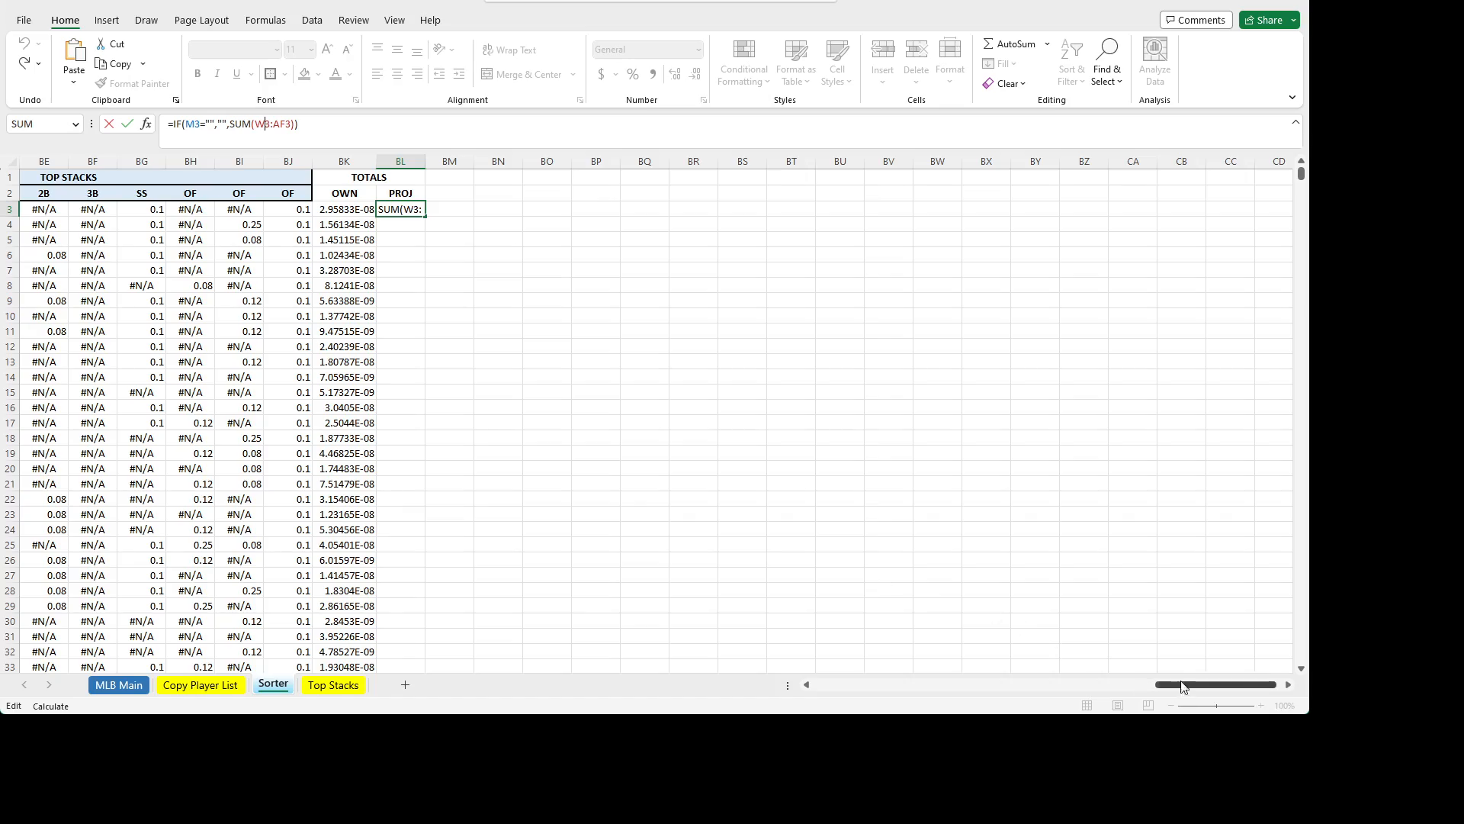
left_click_drag(1183, 687, 1029, 690)
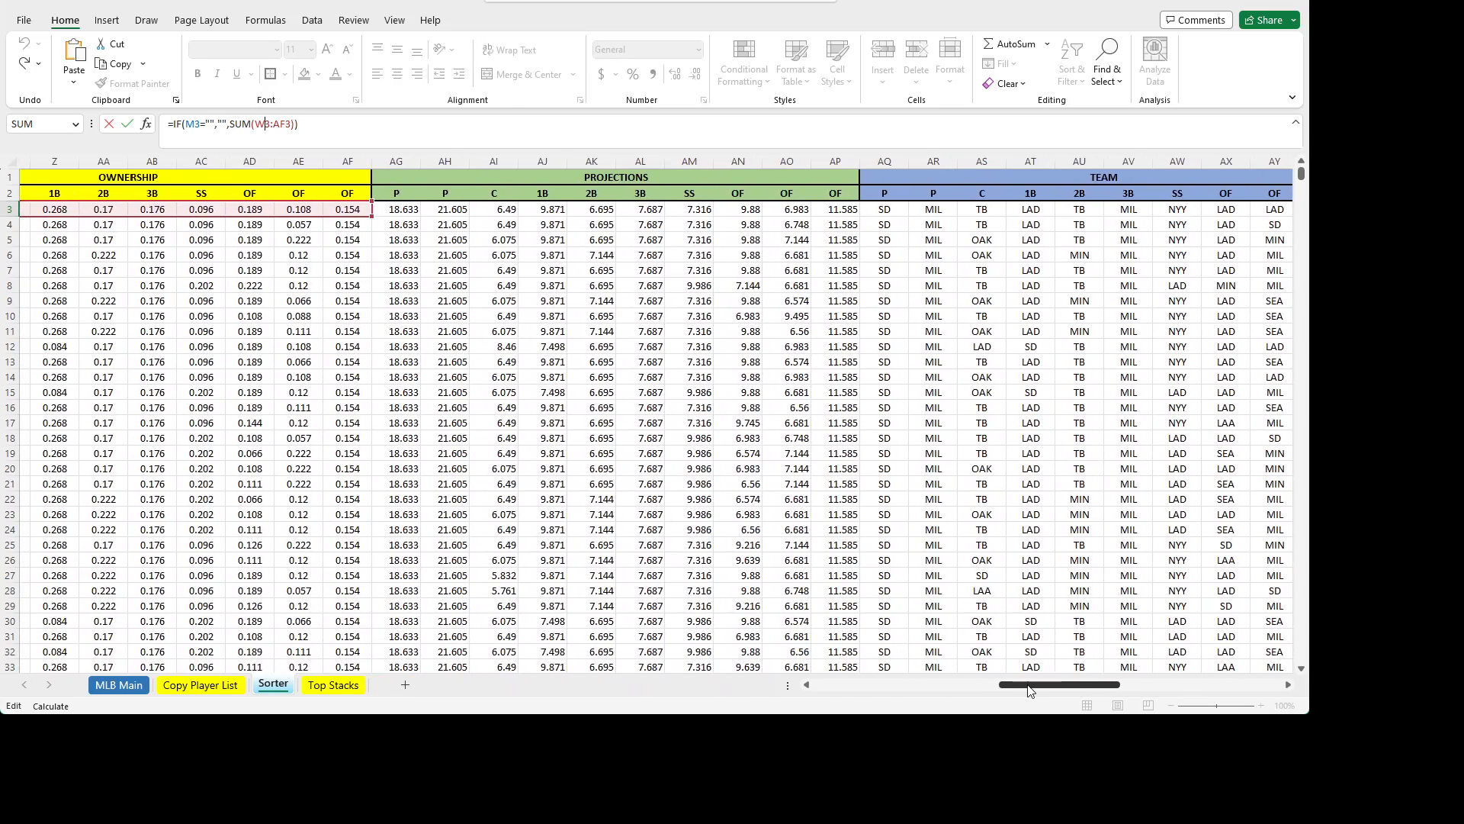
key("BackSpace")
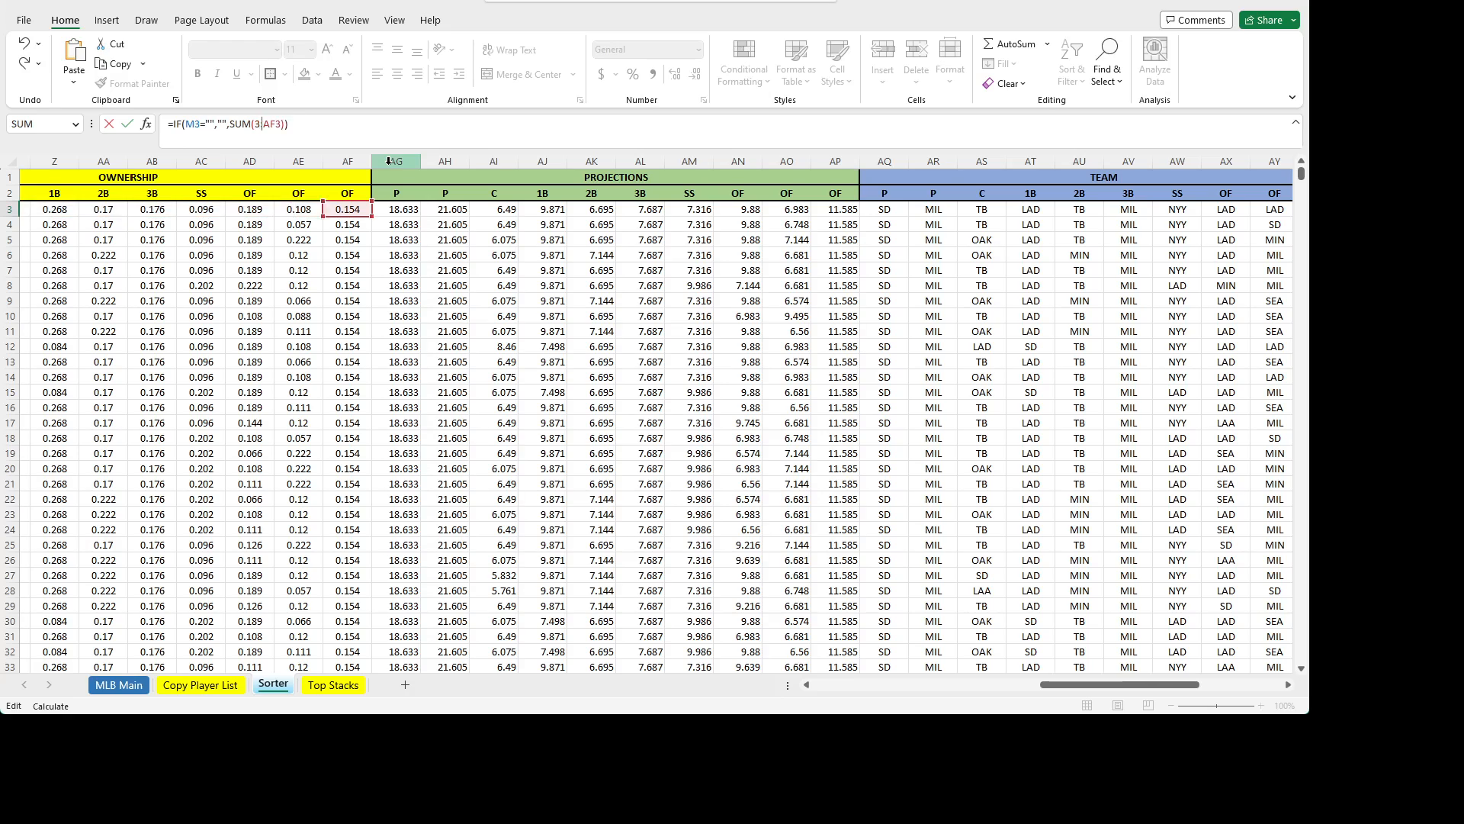
type("AG")
key("BackSpace")
type("P")
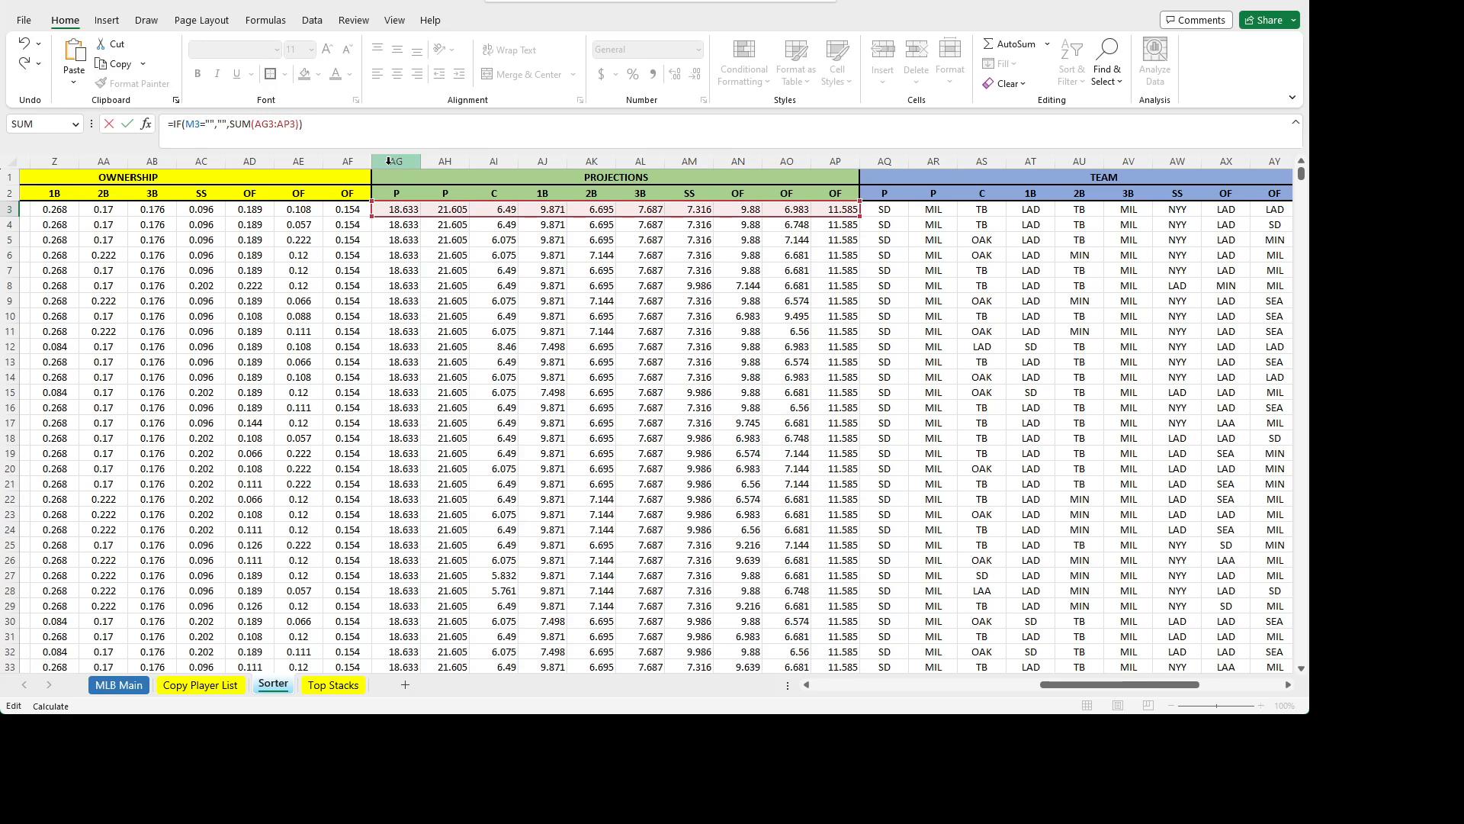
key("ctrl+Return")
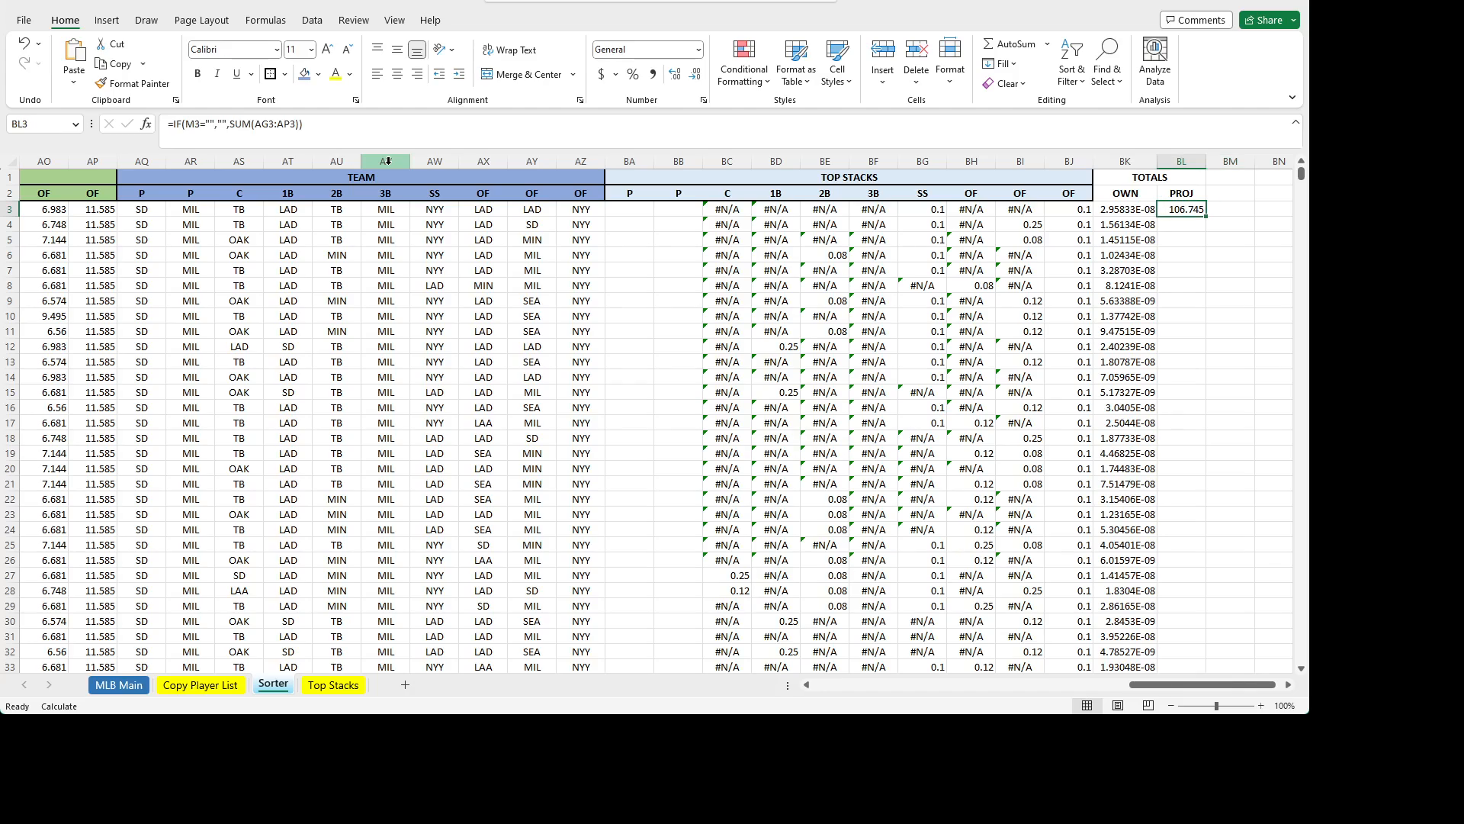
double_click(1206, 217)
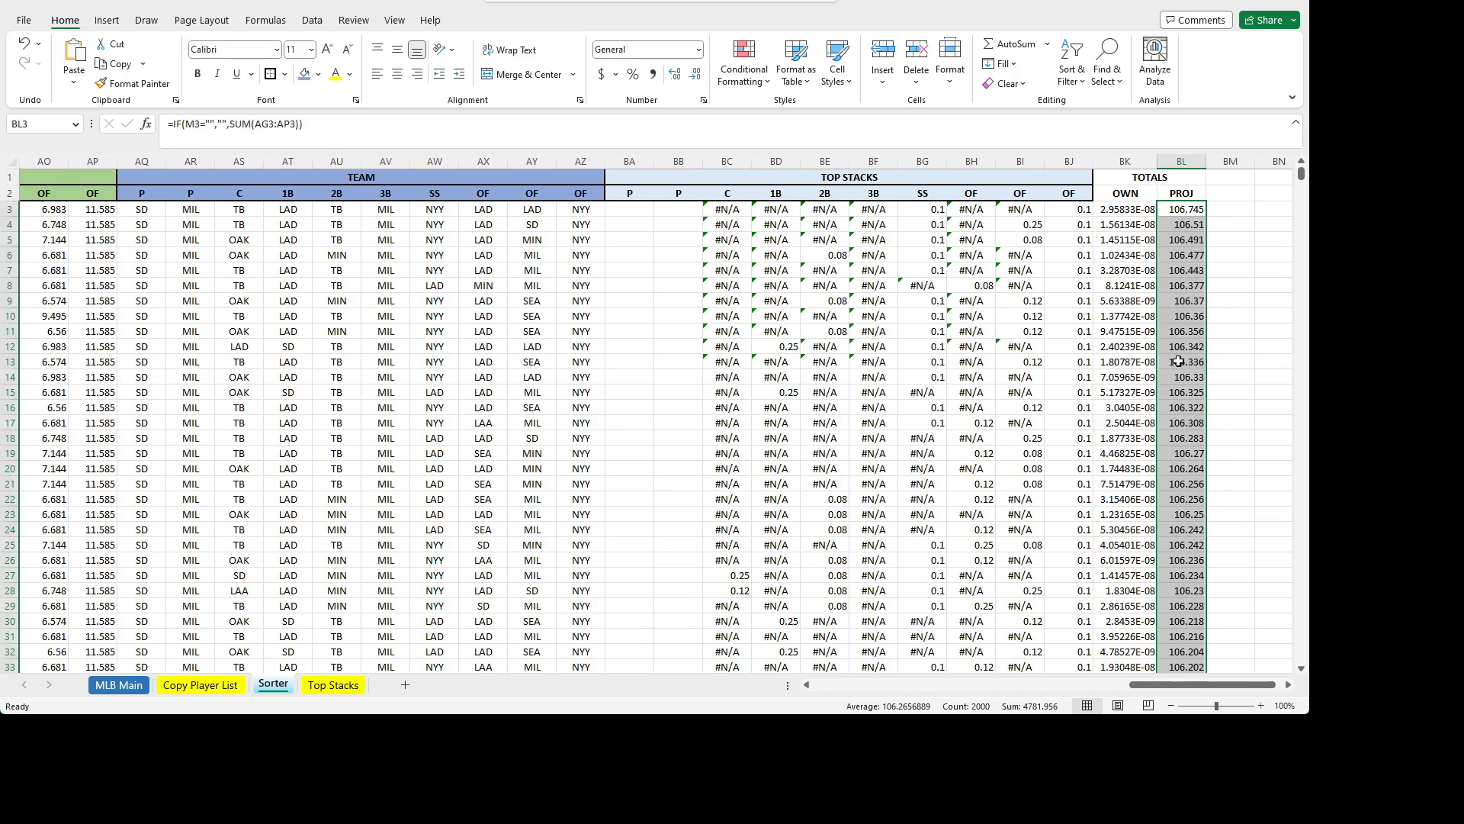
left_click(1182, 362)
left_click_drag(1288, 685, 1295, 688)
left_click(545, 195)
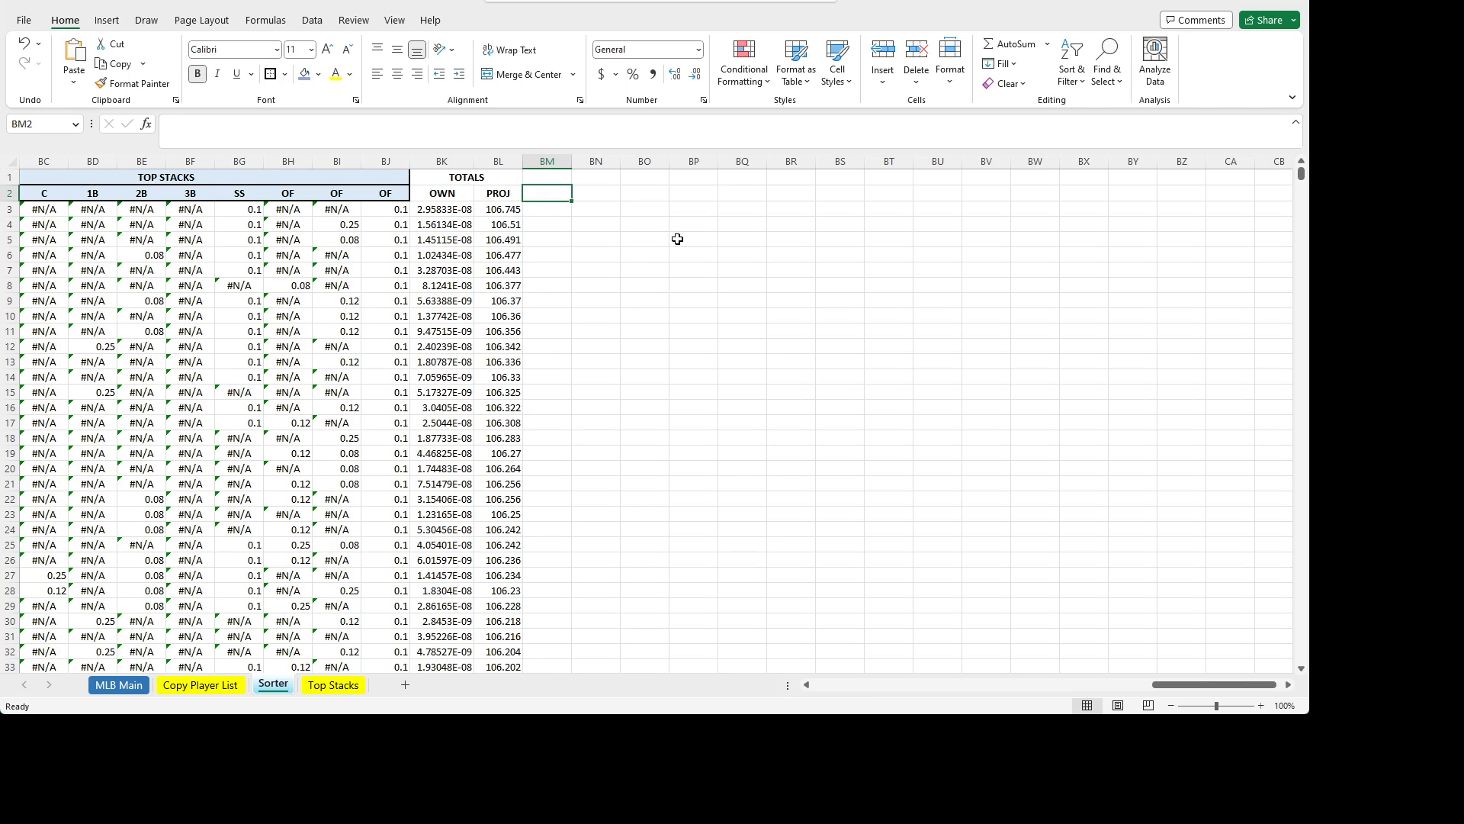
key("Down")
key("Left")
key("Right")
key("Left")
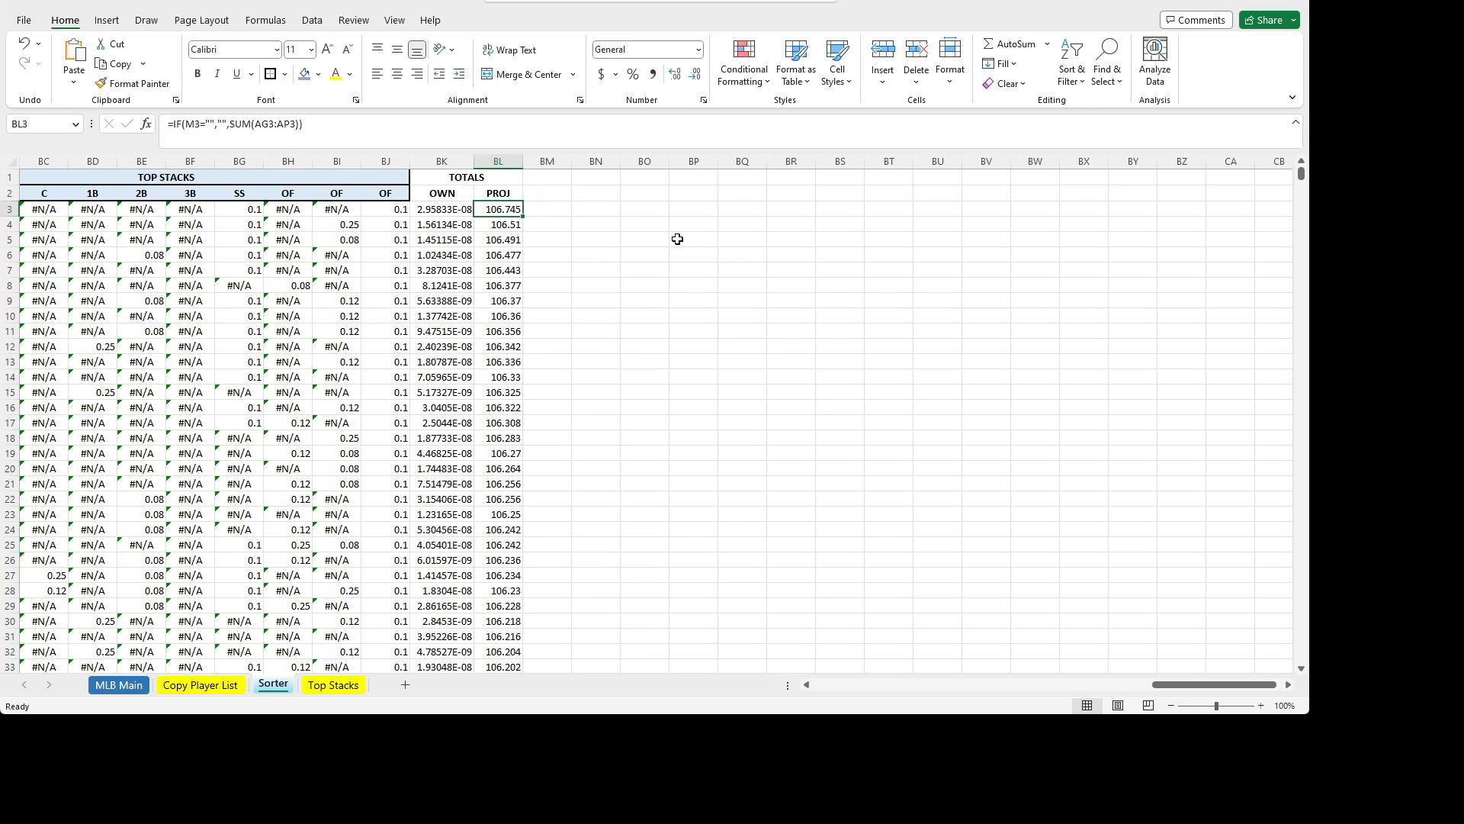
key("Right")
key("Right")
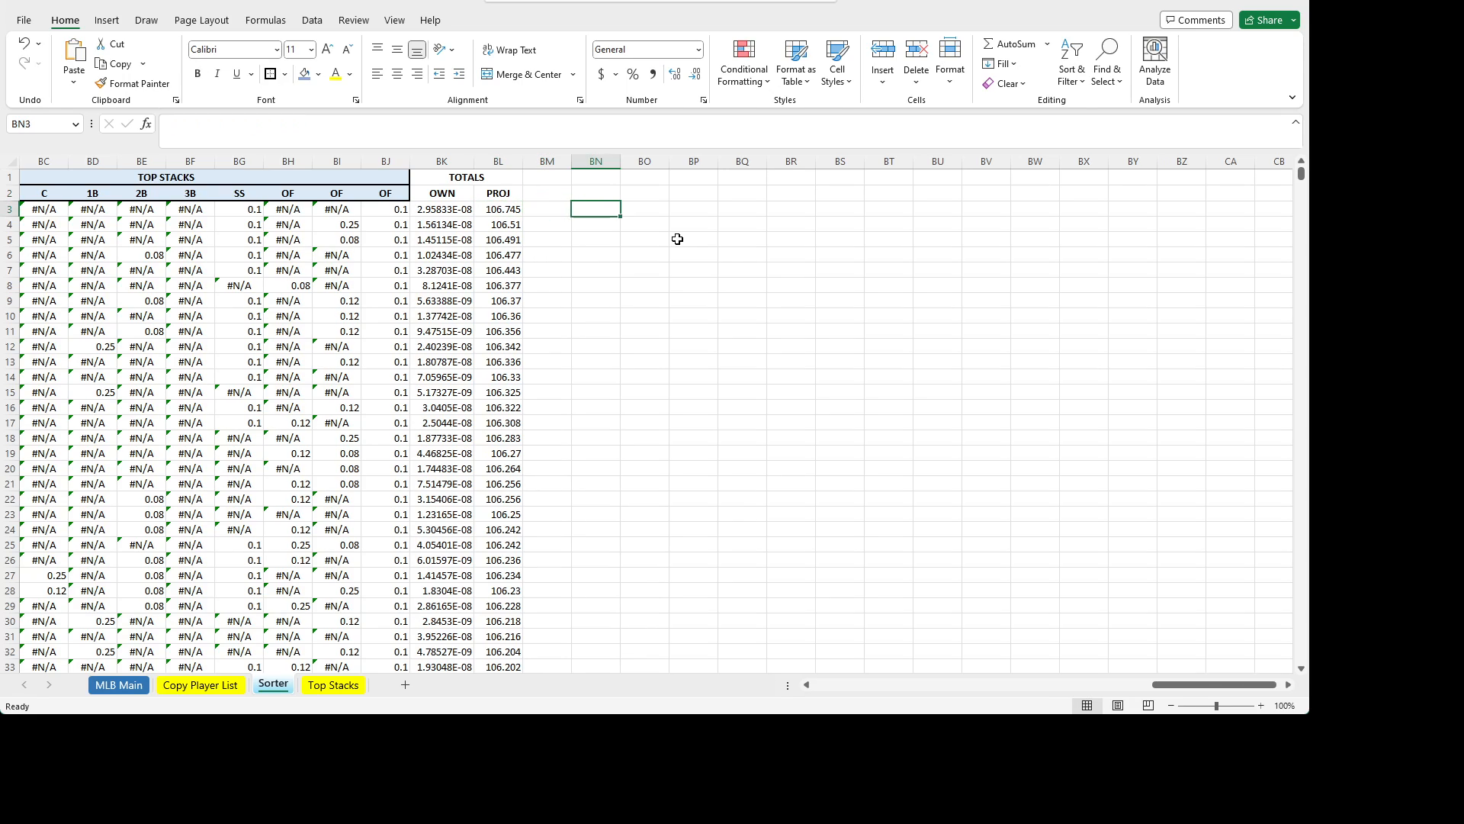
key("Left")
key("Left")
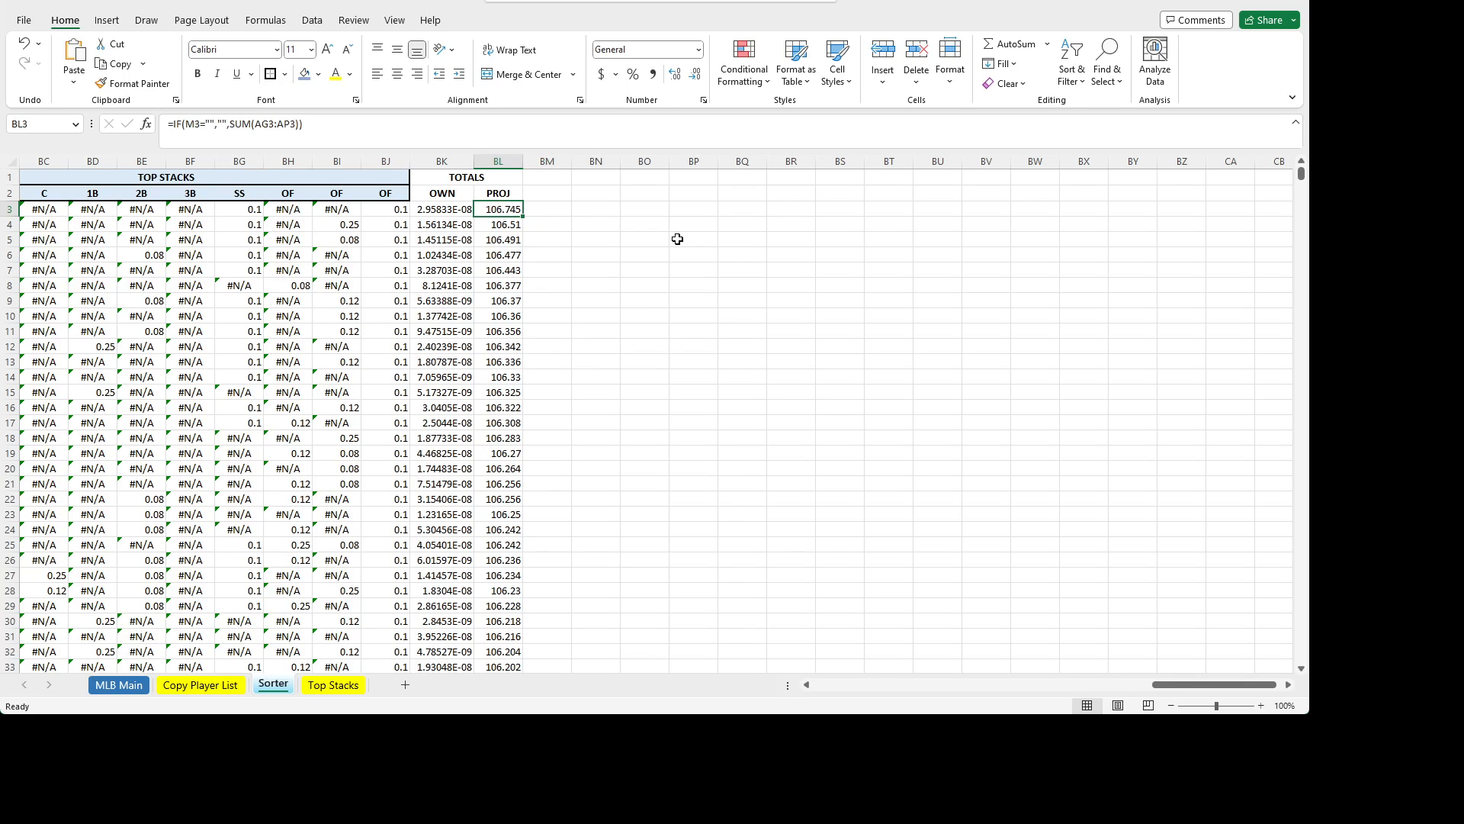
key("Right")
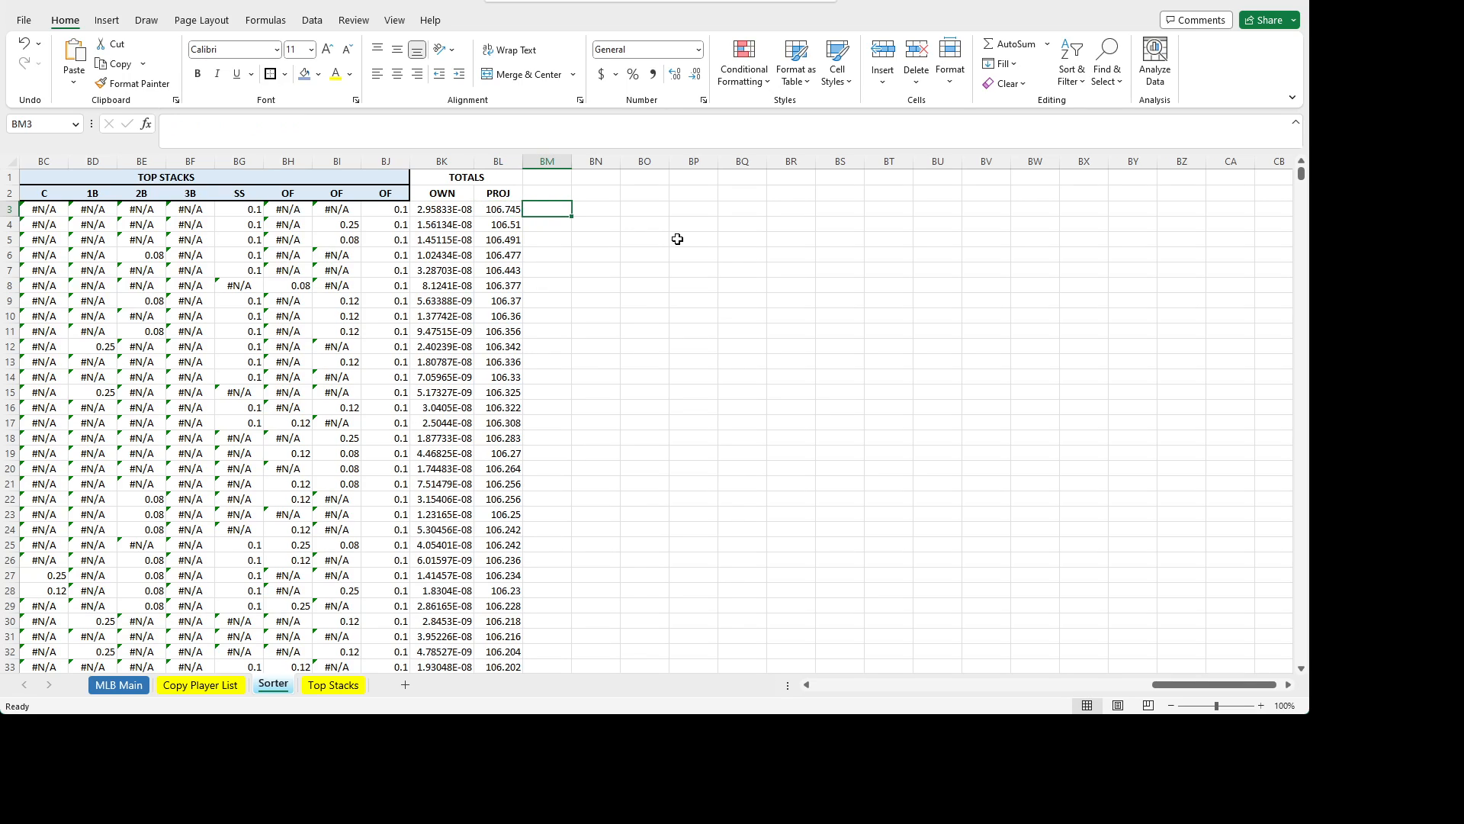
key("Left")
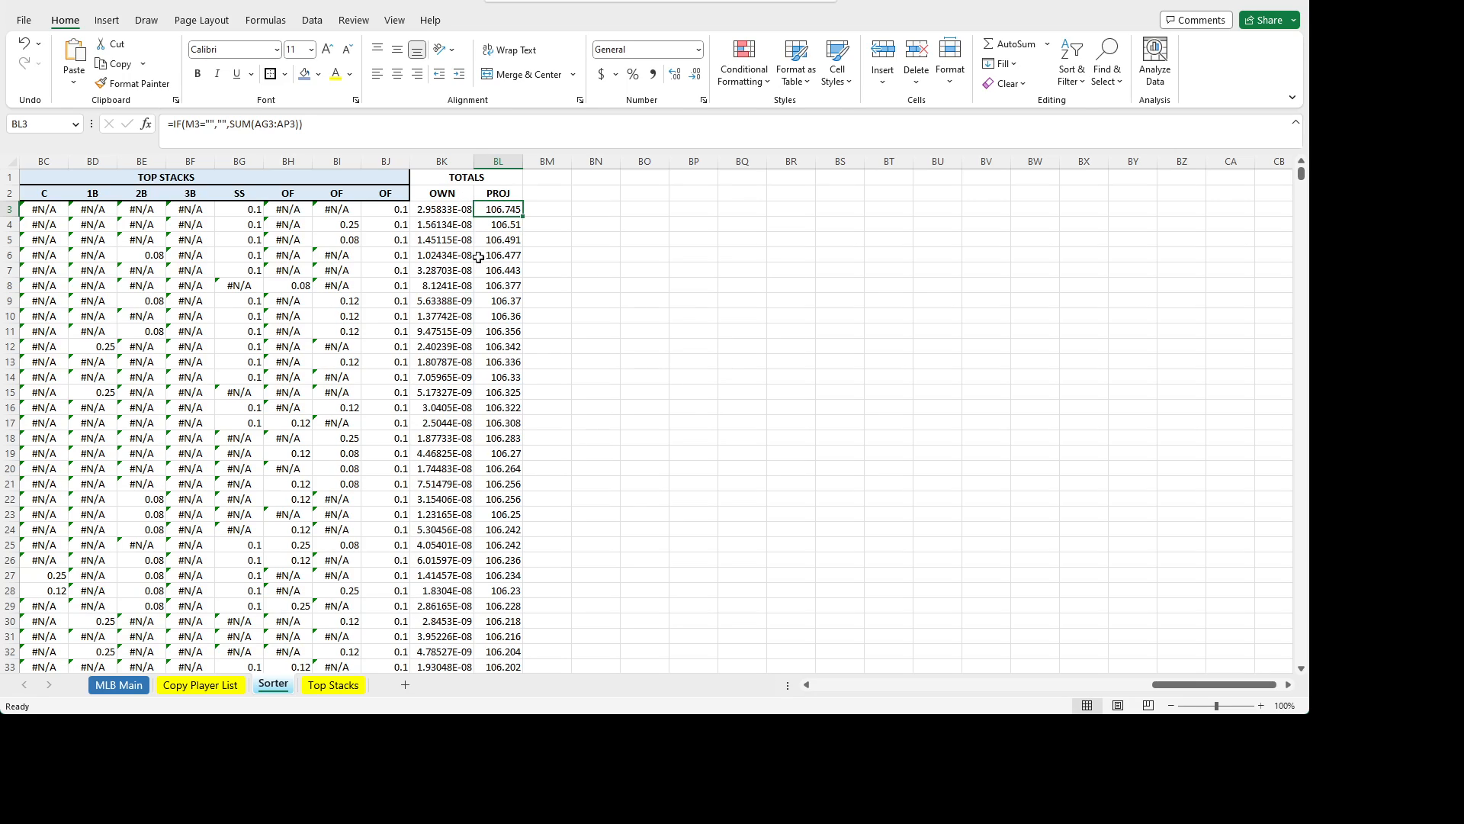
- Begin a formula in BM3 that returns blank when M3 is empty and otherwise ranks BL3 within BL3:BL2002
left_click(569, 216)
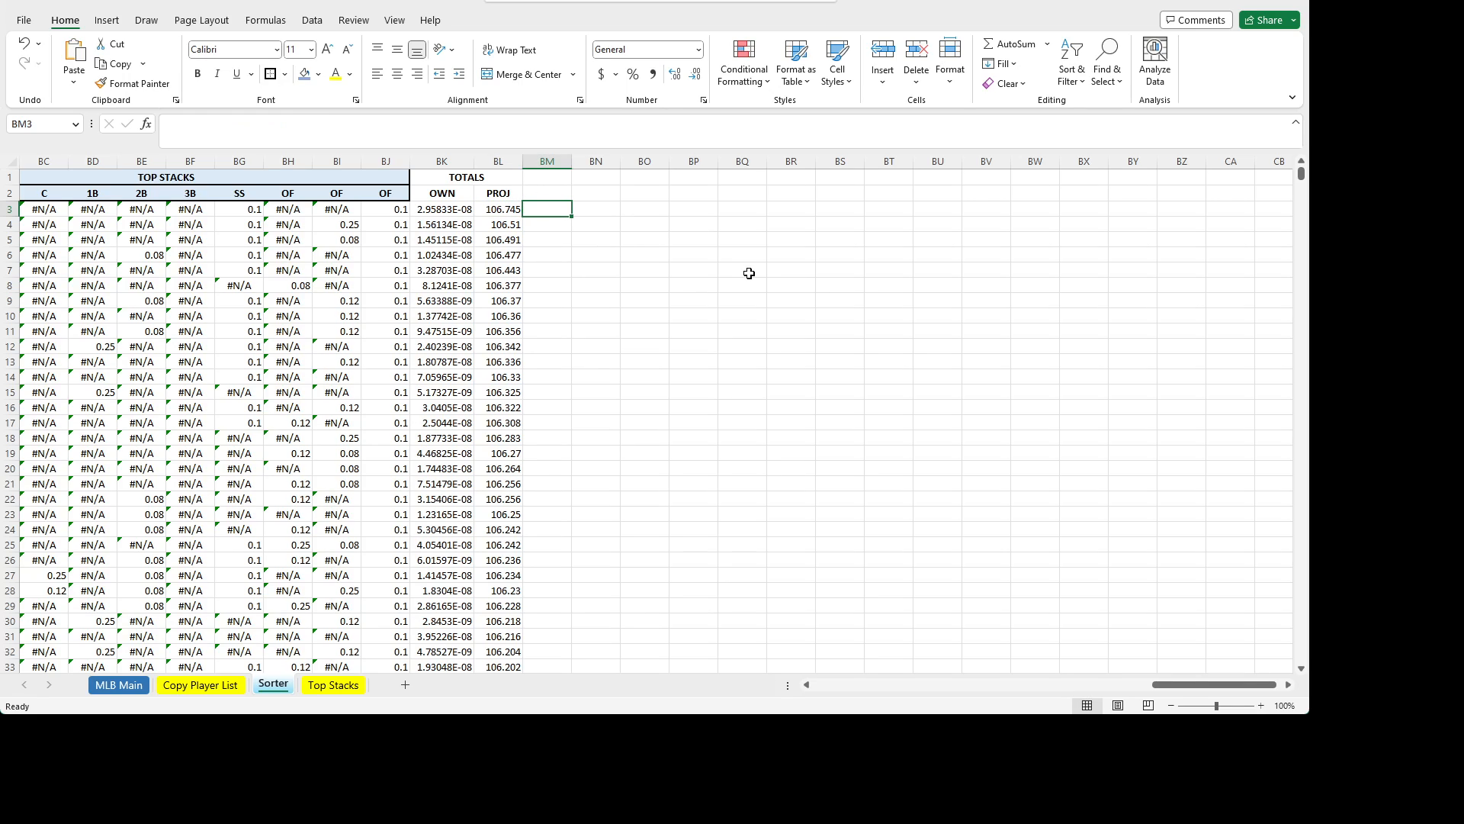
type("=")
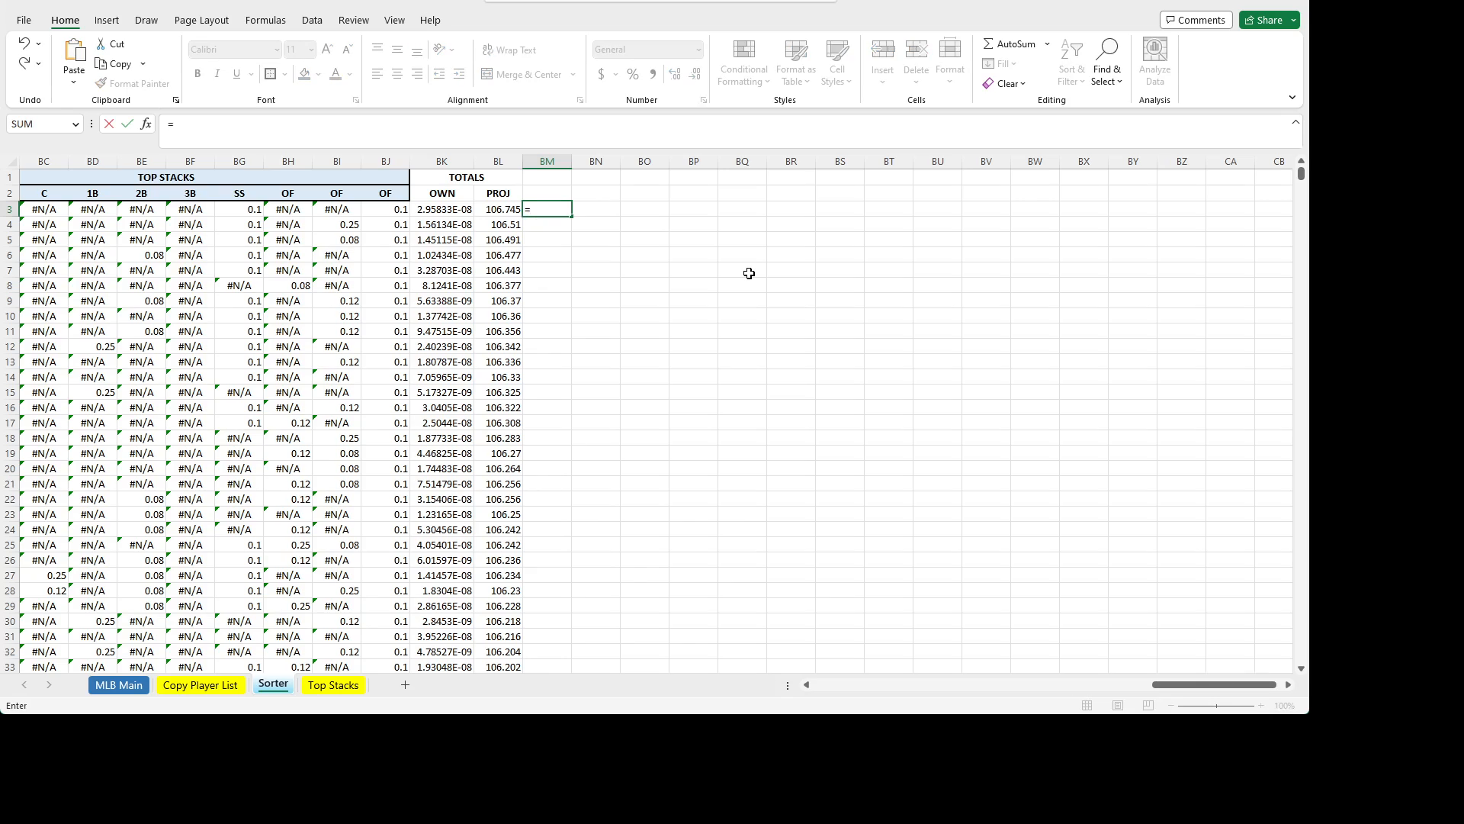
type("IF(M3=\"\",")
key("BackSpace")
key("BackSpace")
key("BackSpace")
type("RANKD")
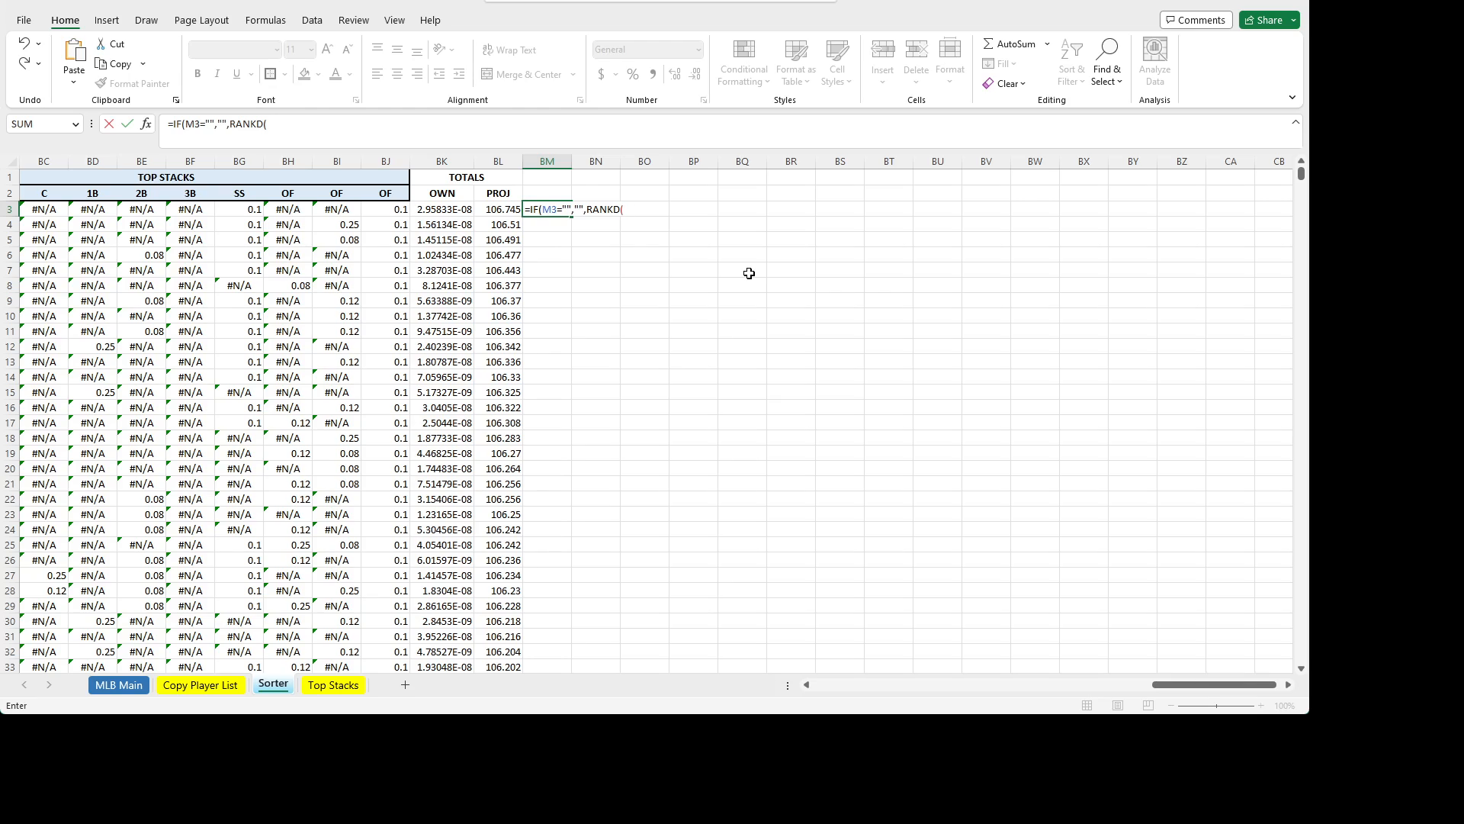
type("(BL3,BL")
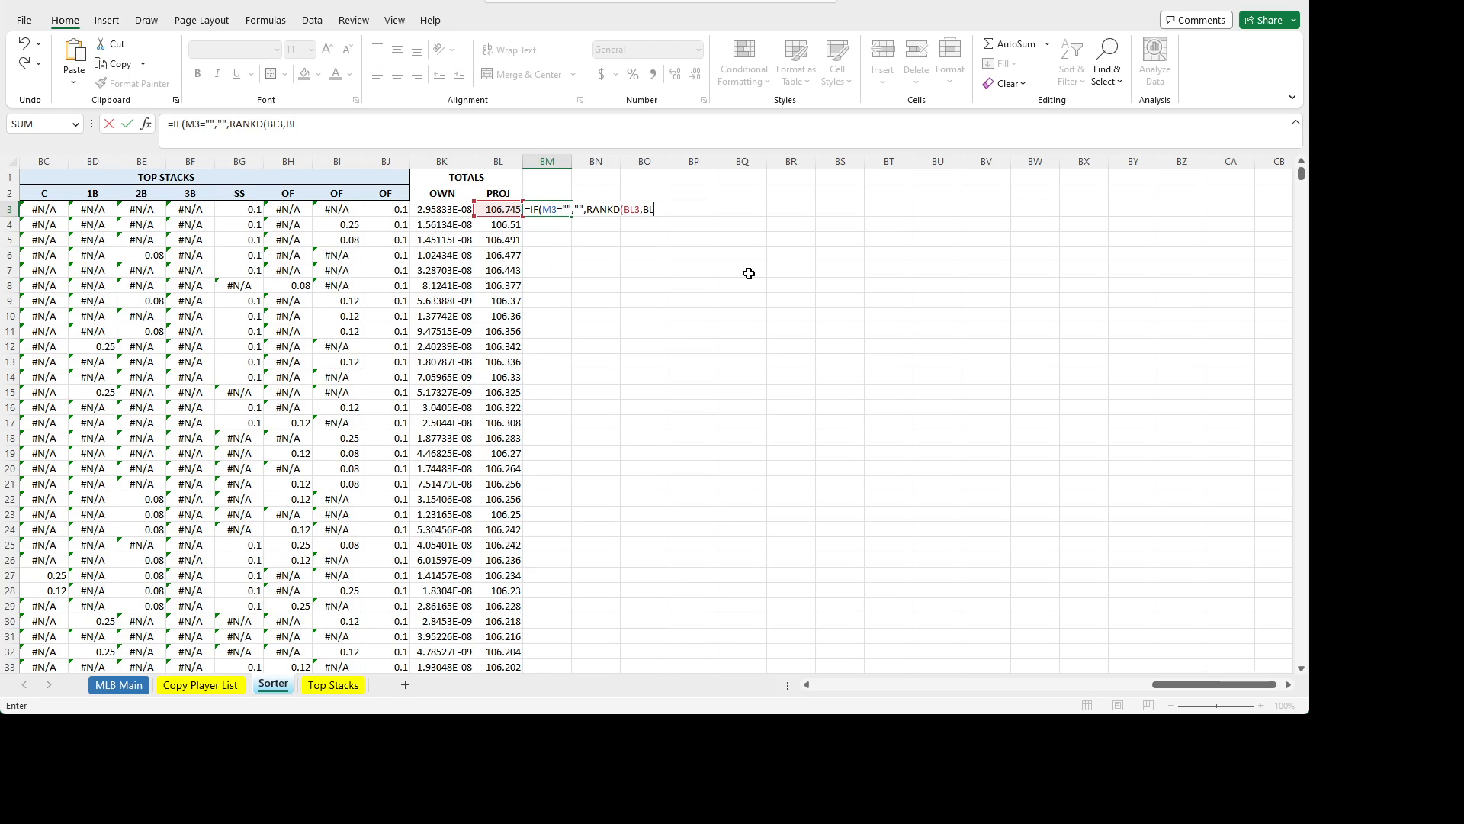
type("3:BL2002")
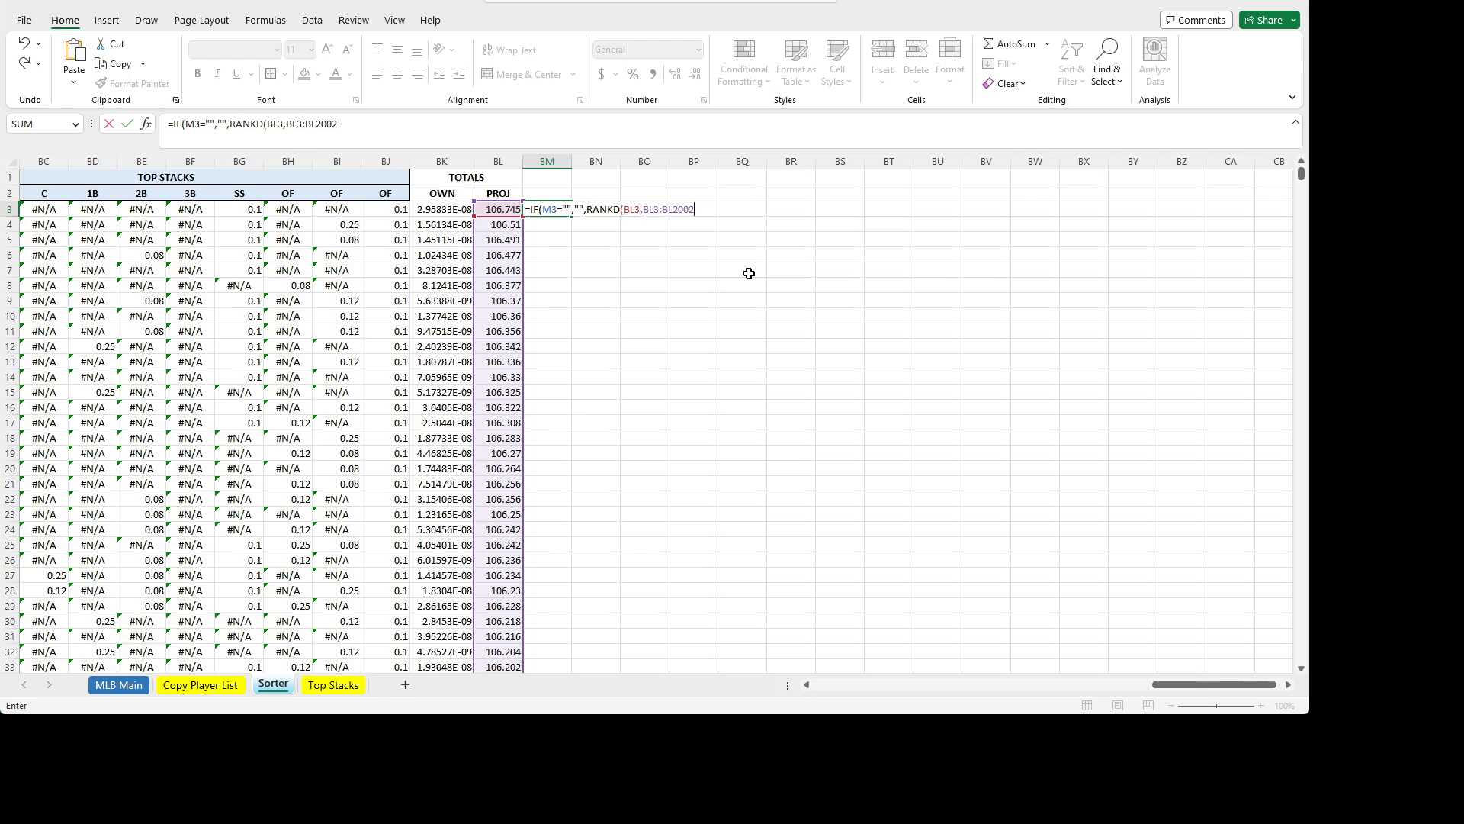
- Make the ranking range absolute, correct the function to RANK, and commit BM3 as =IF(M3="","",RANK(BL3,$BL$3:$BL$2002,0))
left_click(296, 123)
key("F4")
left_click(349, 122)
key("F4")
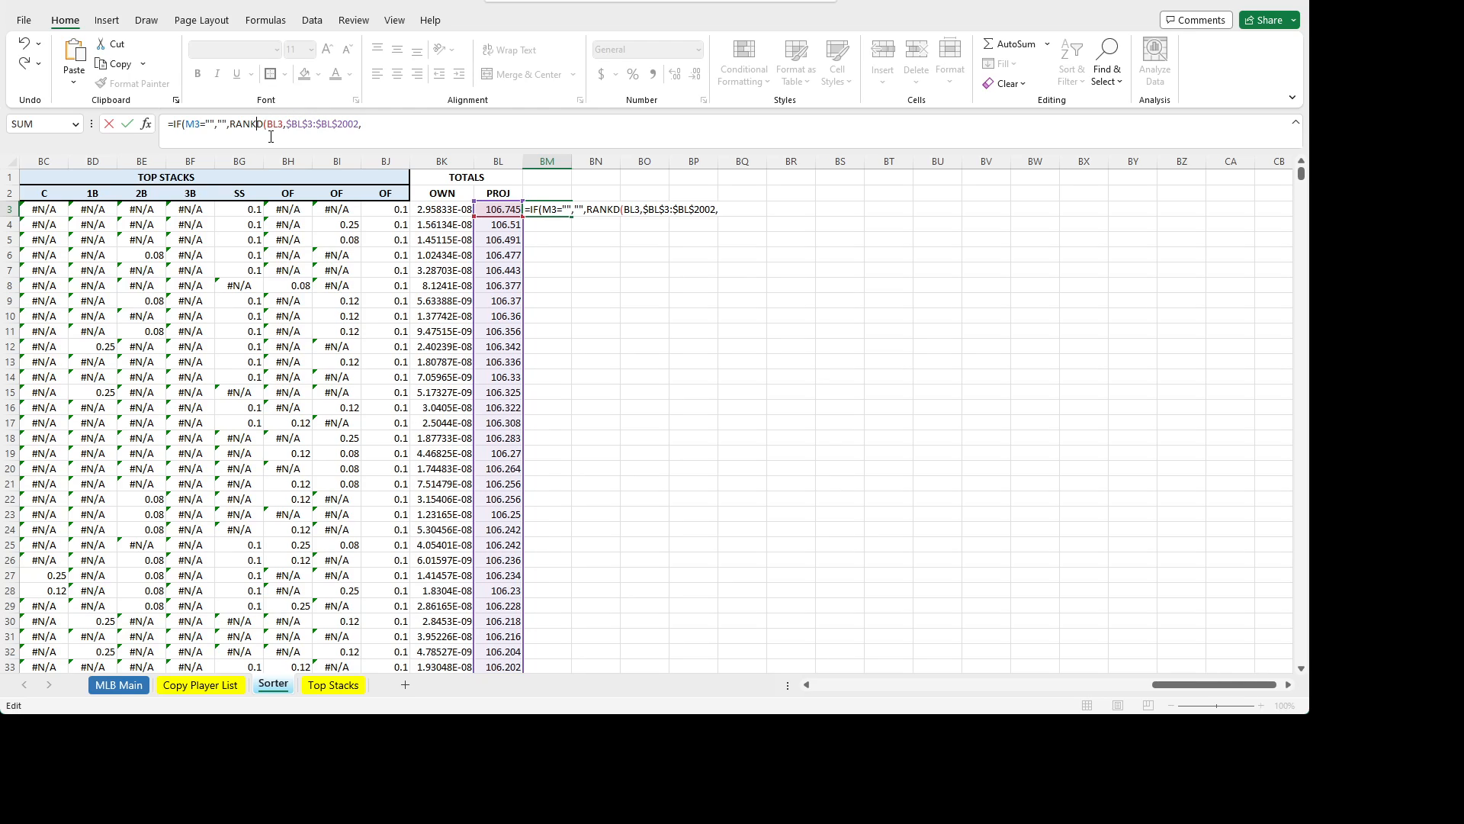
key("BackSpace")
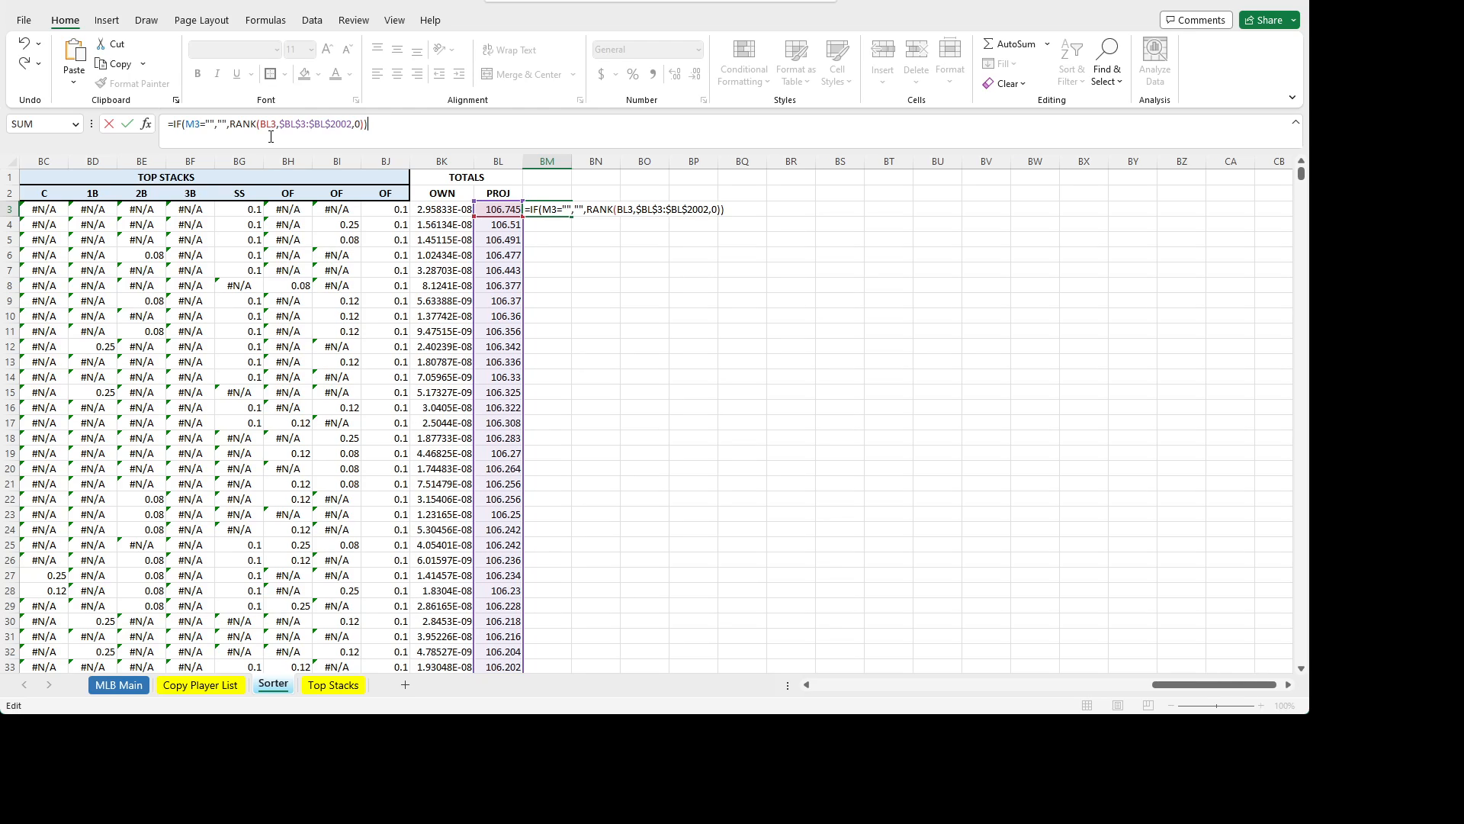
key("shift+Return")
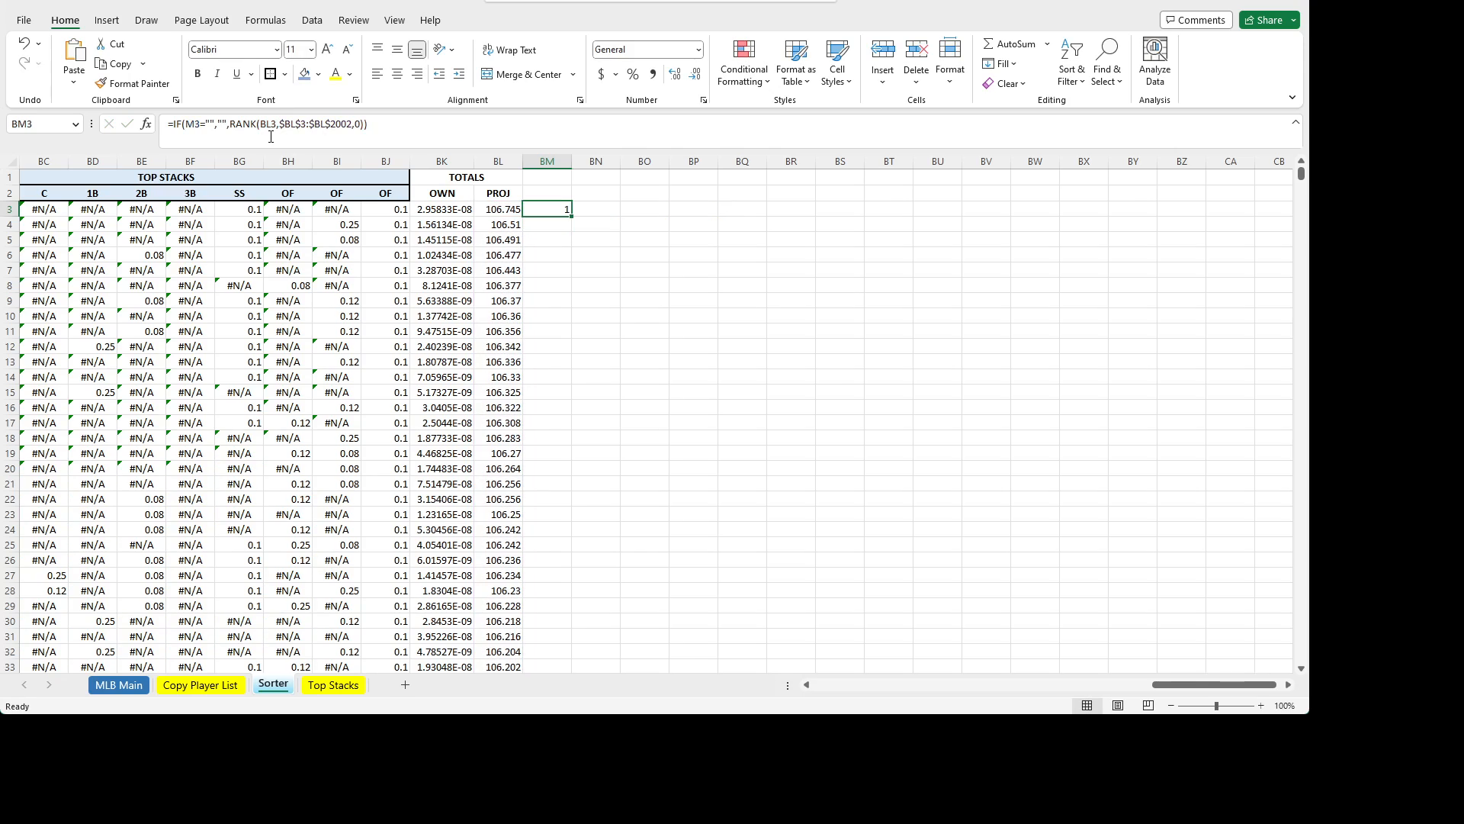
- Fill the BM3 rank formula down column BM for all lineup rows and center the column's values
left_click(541, 210)
double_click(570, 218)
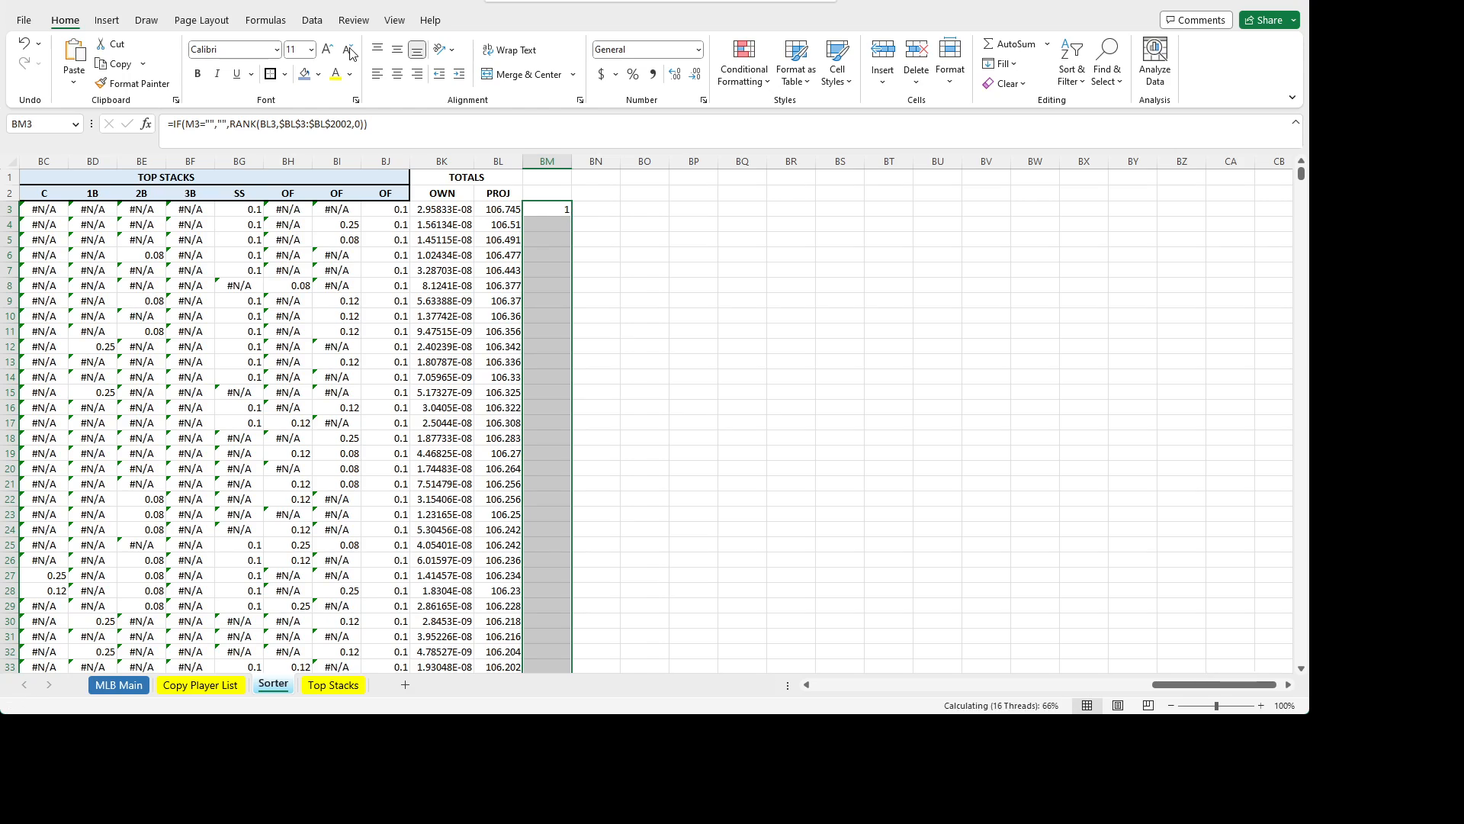
left_click(399, 77)
left_click(543, 207)
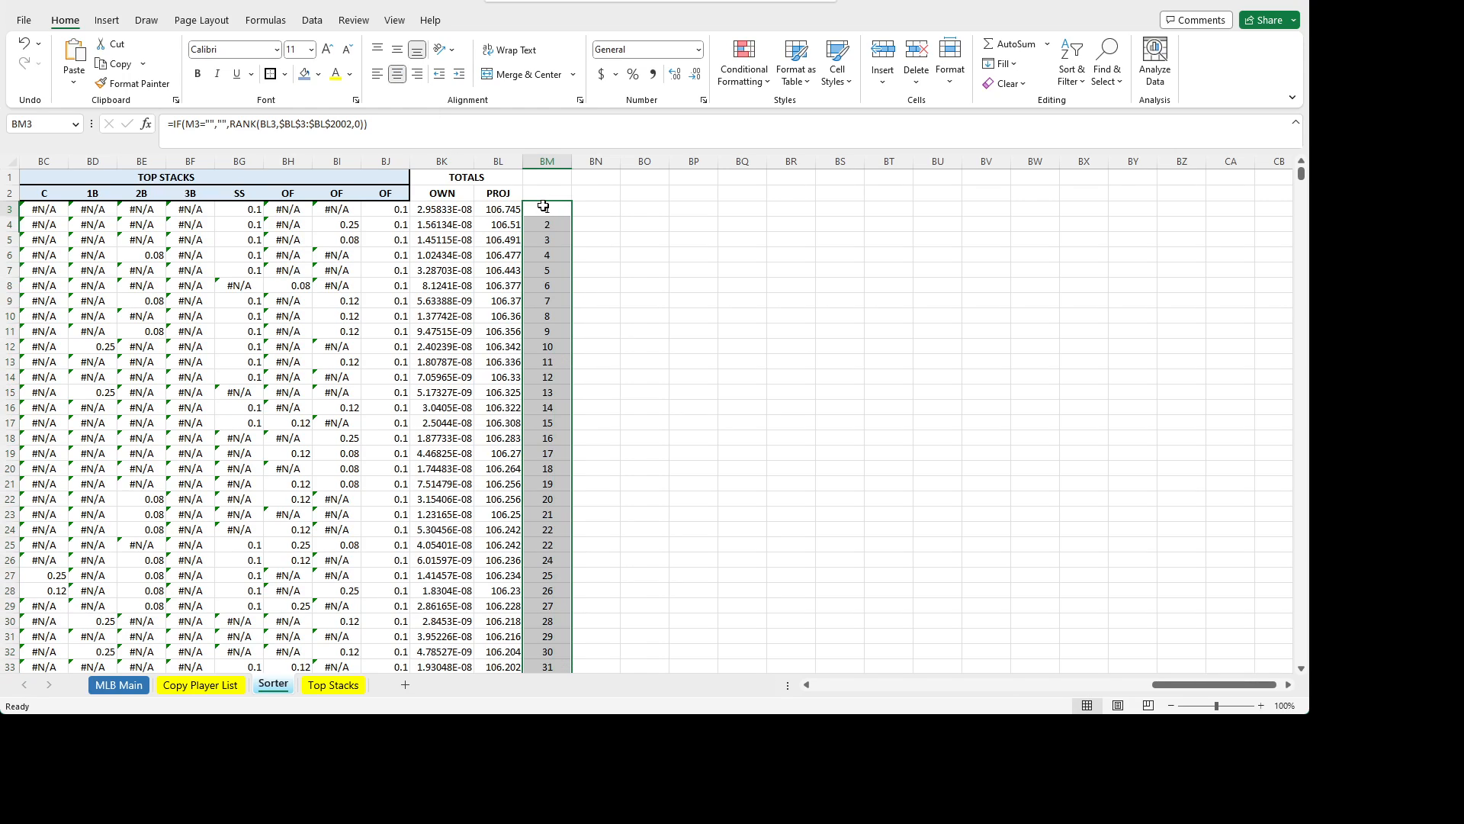
key("Left")
key("Down")
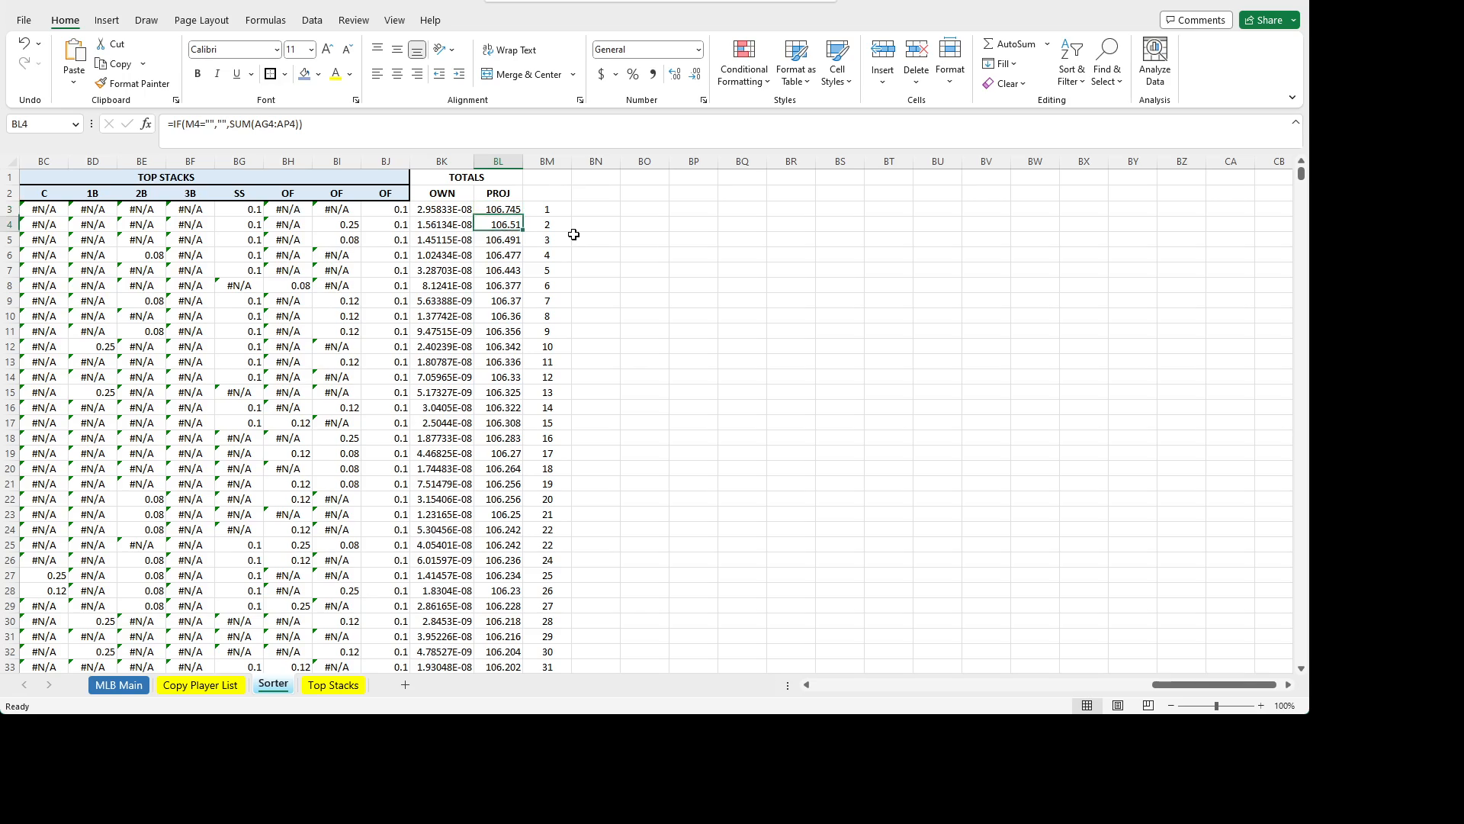
key("Up")
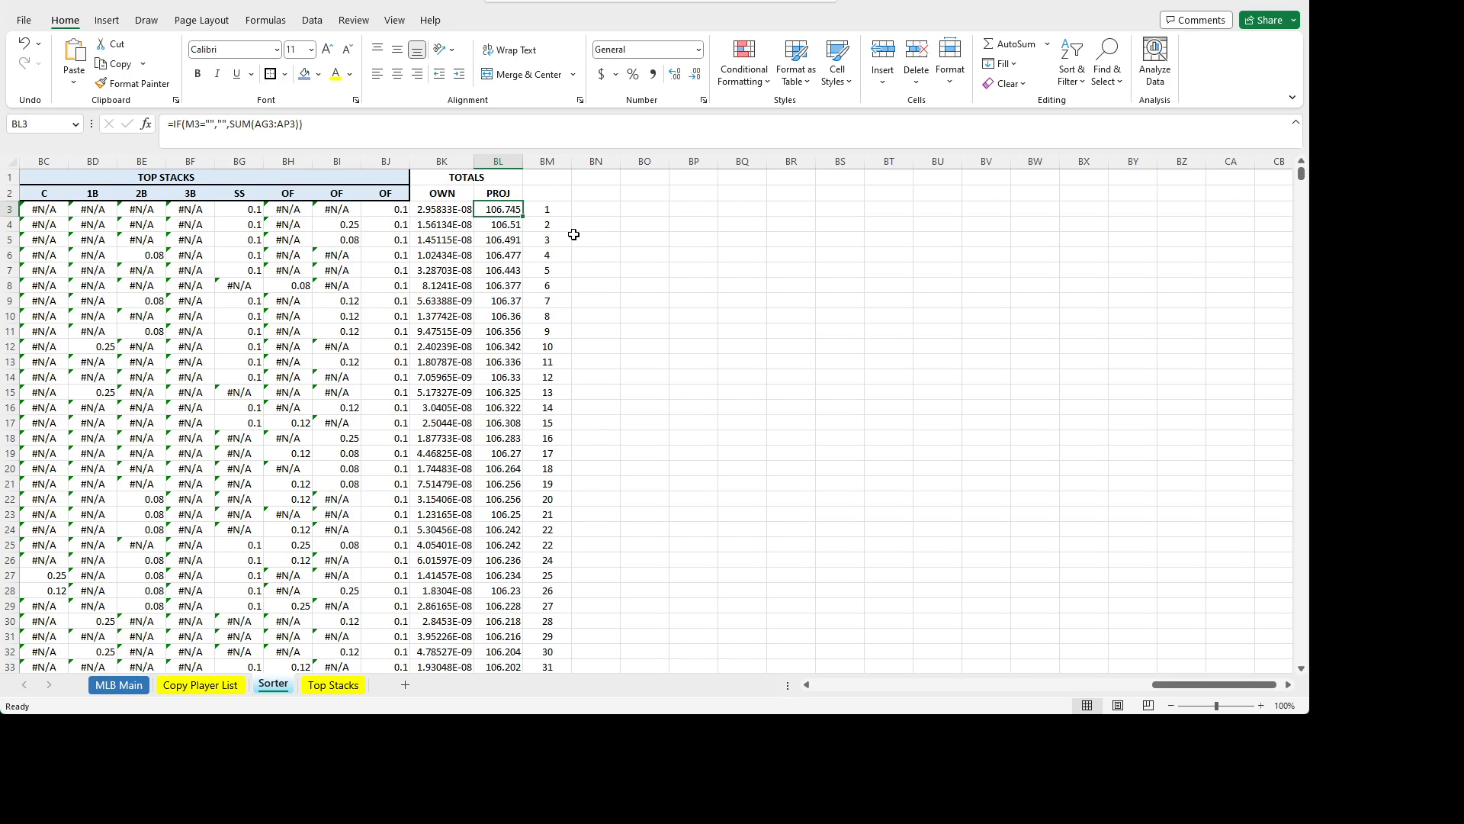
key("Down")
key("Up")
key("Right")
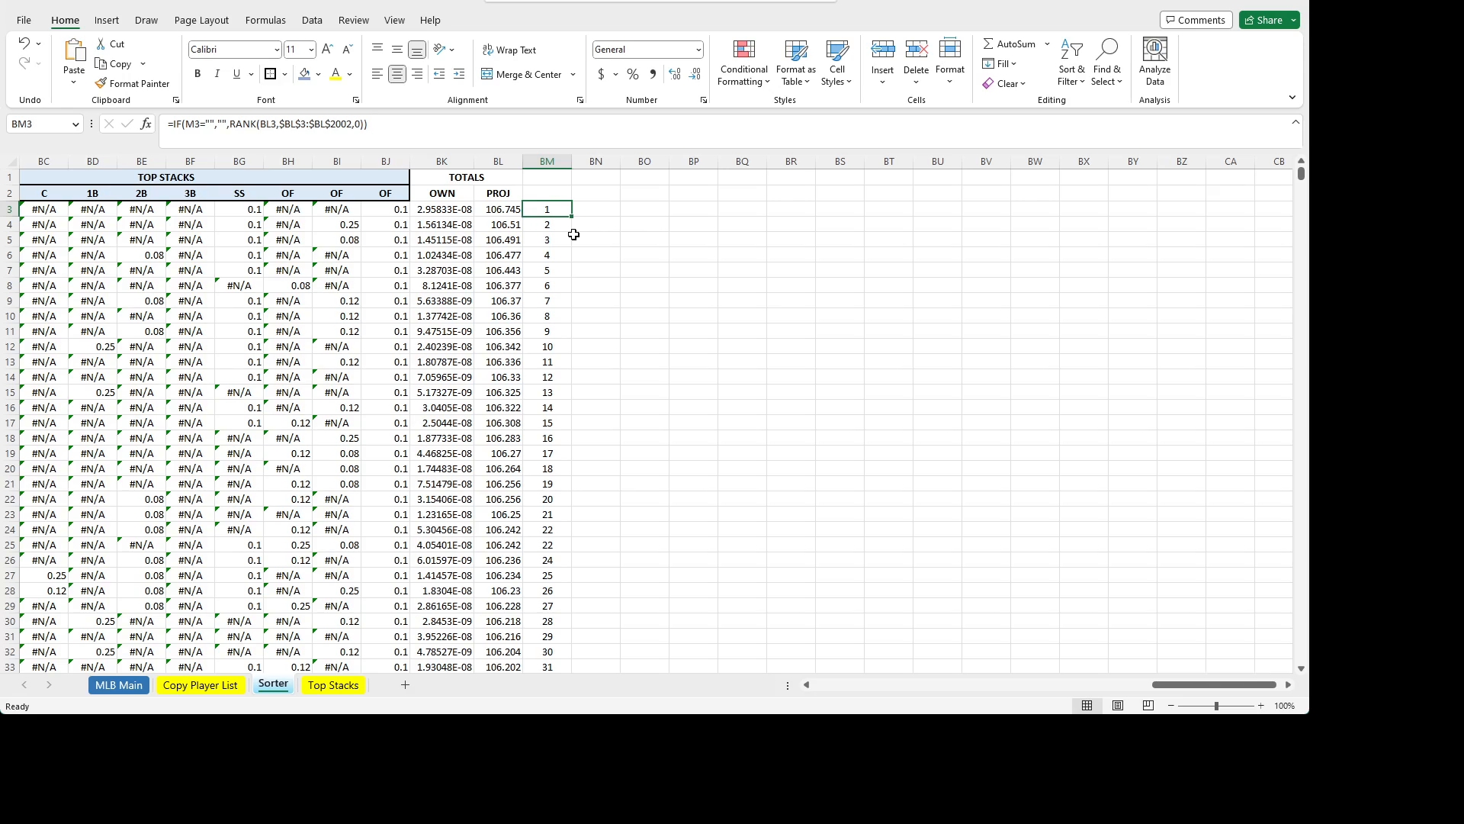
key("Left")
key("Right")
key("Down")
key("Up")
key("Up")
key("Down")
key("Right")
key("Right")
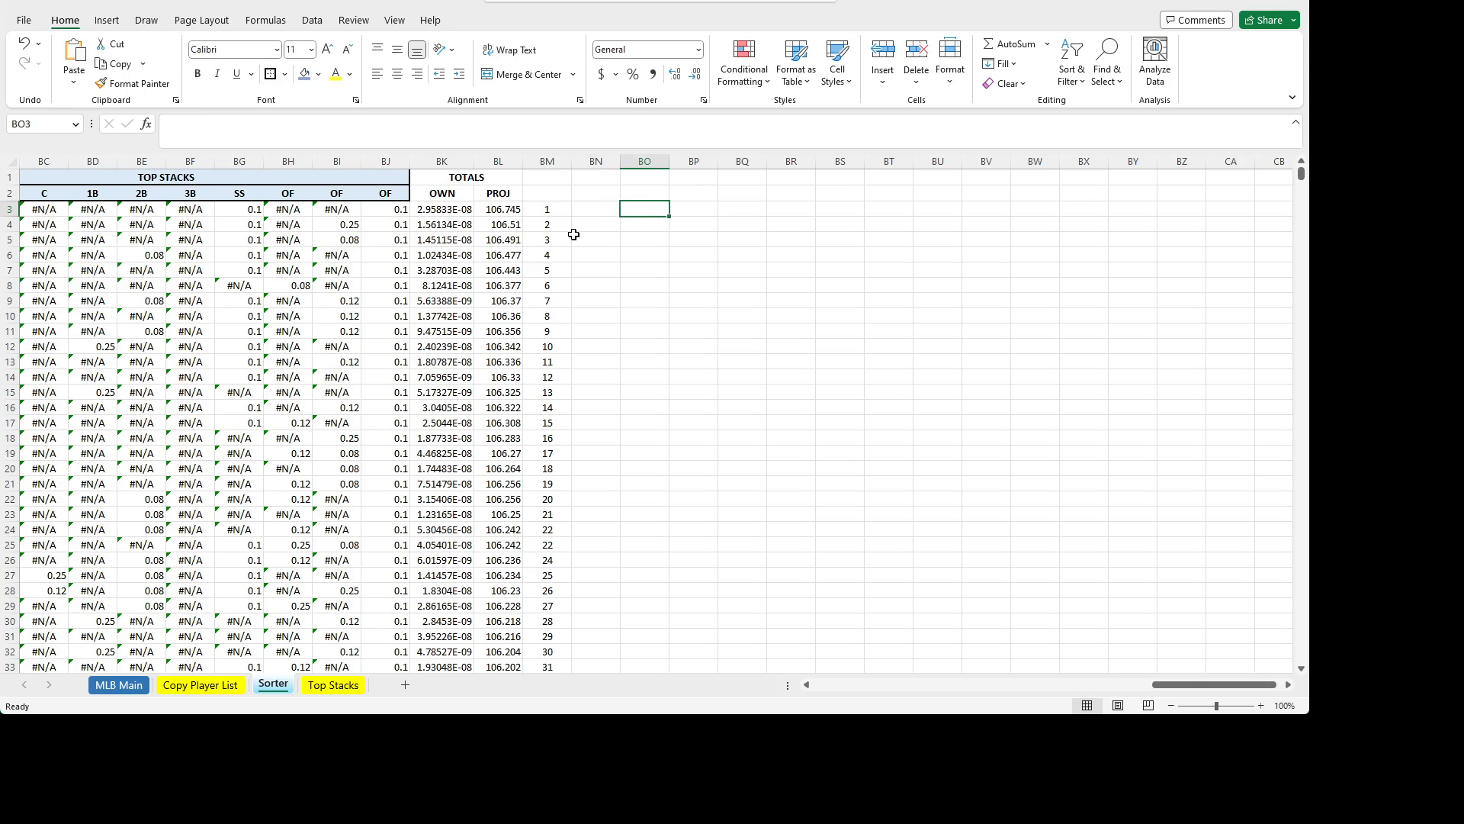
key("Left")
key("Left")
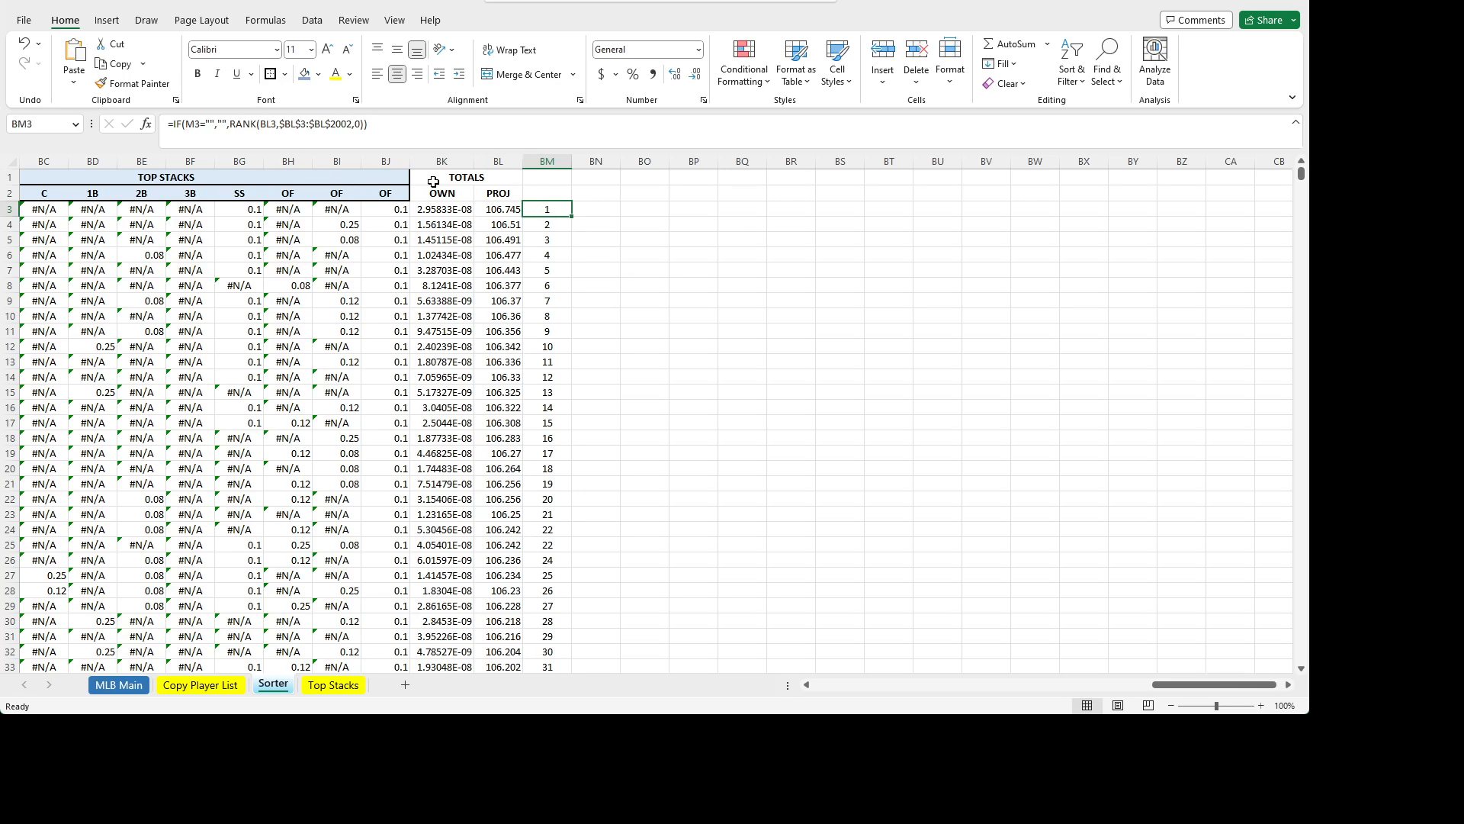
- Change the BM3 rank formula to rank ownership instead, as =IF(M3="","",RANK(BK3,$BK$3:$BK$2002,0))
left_click(270, 122)
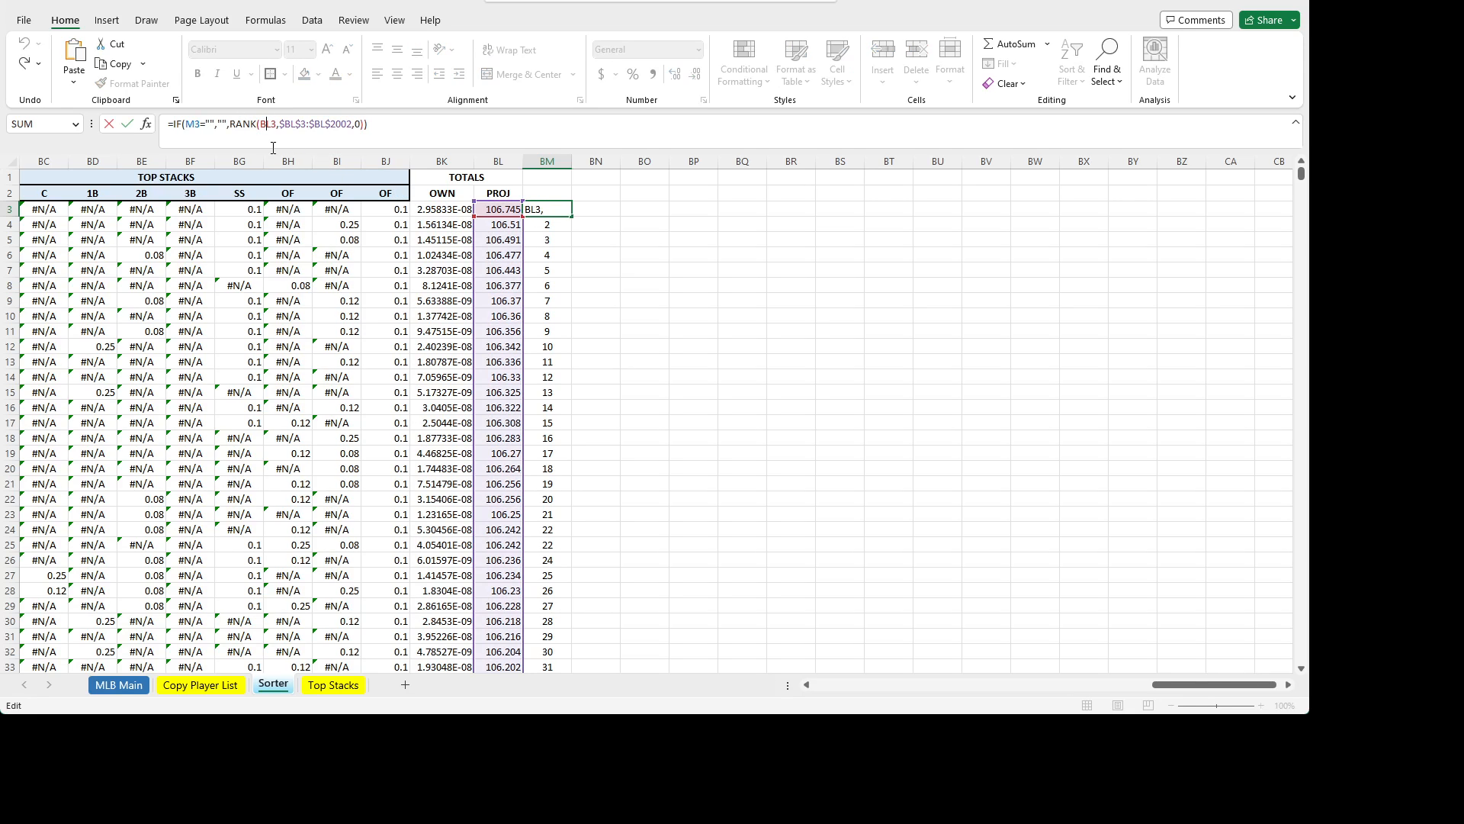
key("BackSpace")
type("K")
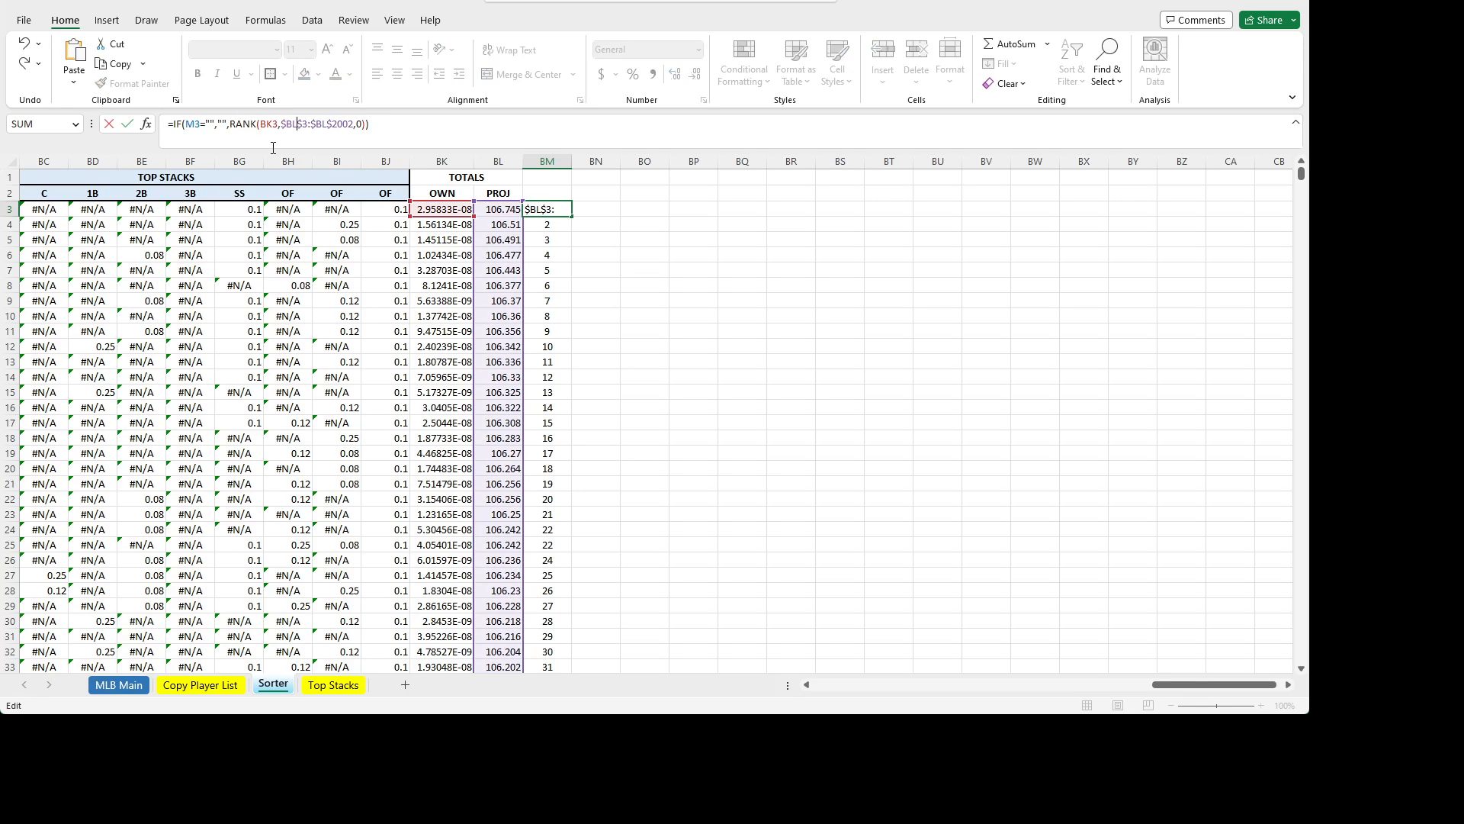
key("BackSpace")
type("K")
key("Right")
key("Right")
key("Right")
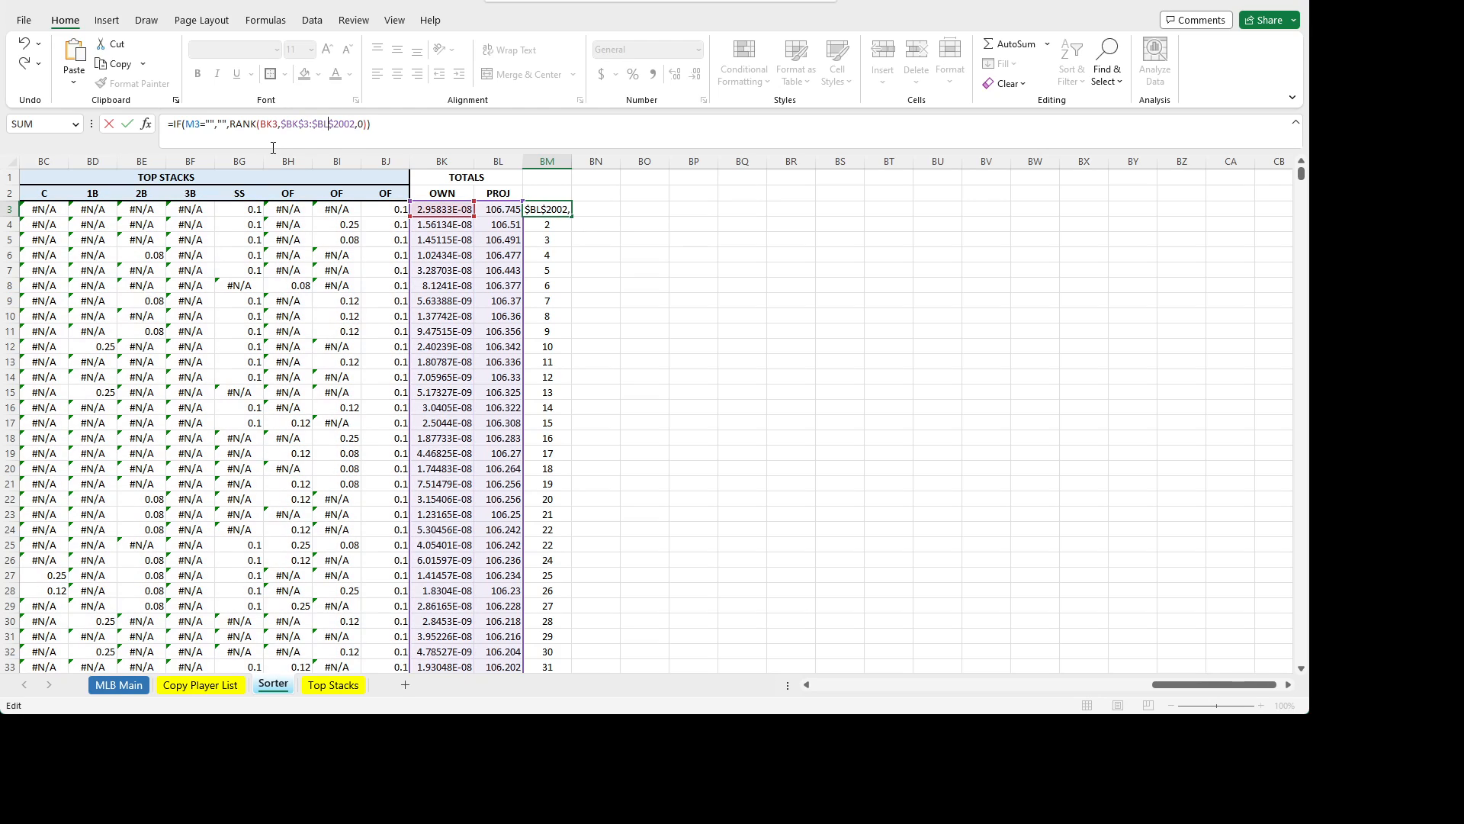
key("BackSpace")
type("K")
key("ctrl+Return")
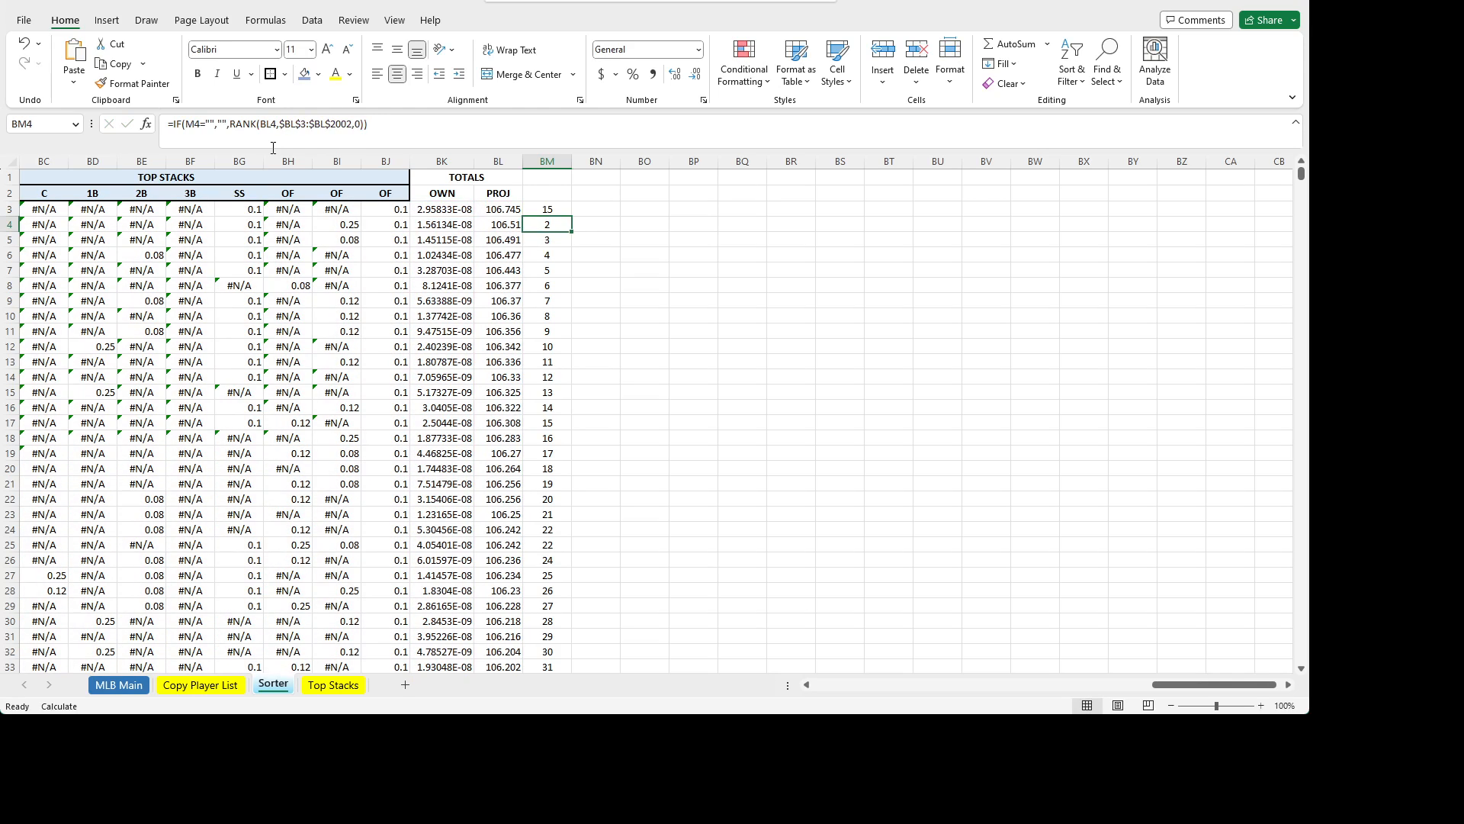
- Fill the BM3 ownership rank formula down column BM for all lineup rows
double_click(570, 218)
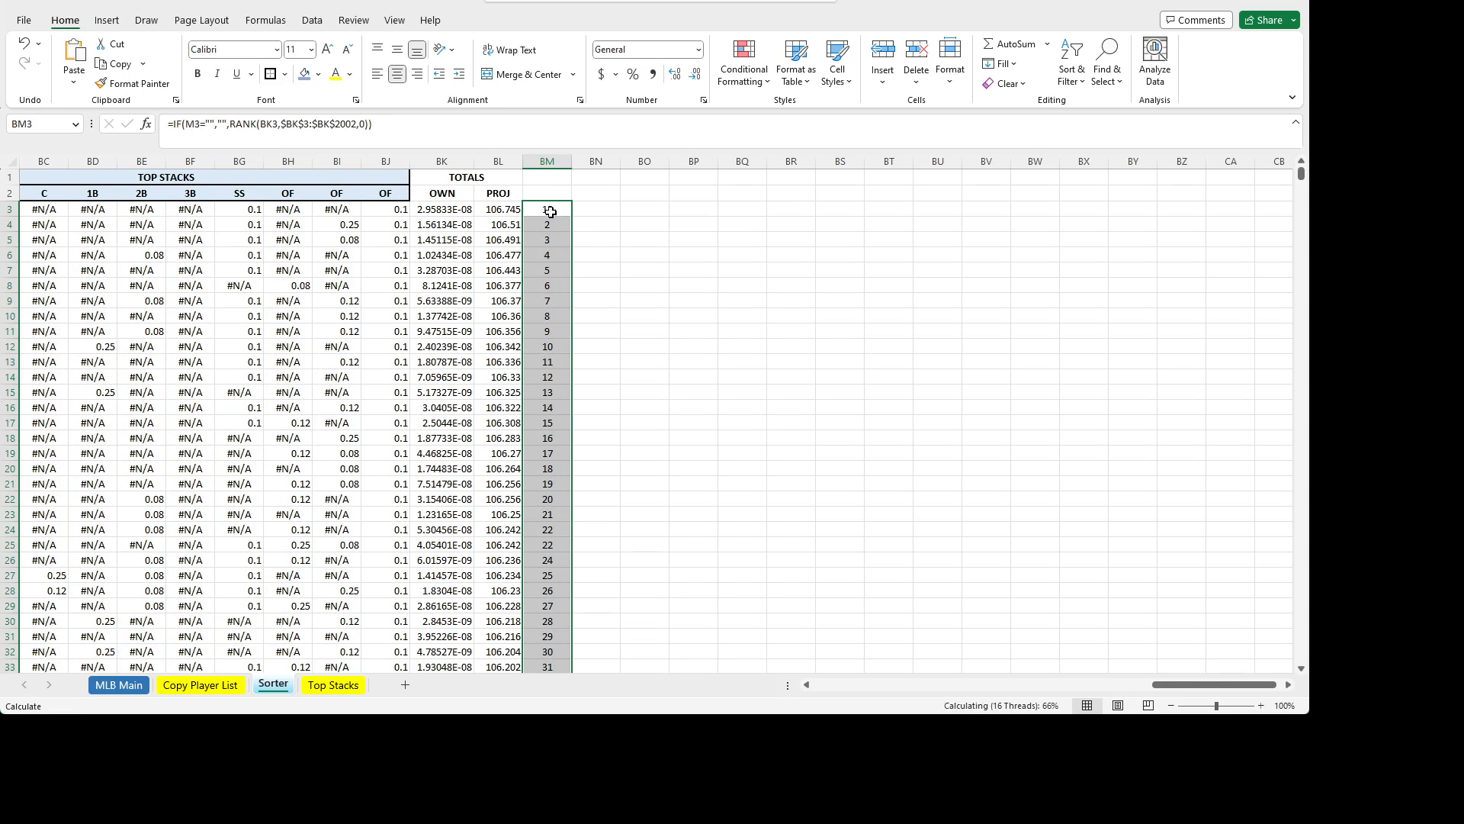
left_click(549, 211)
left_click(451, 210)
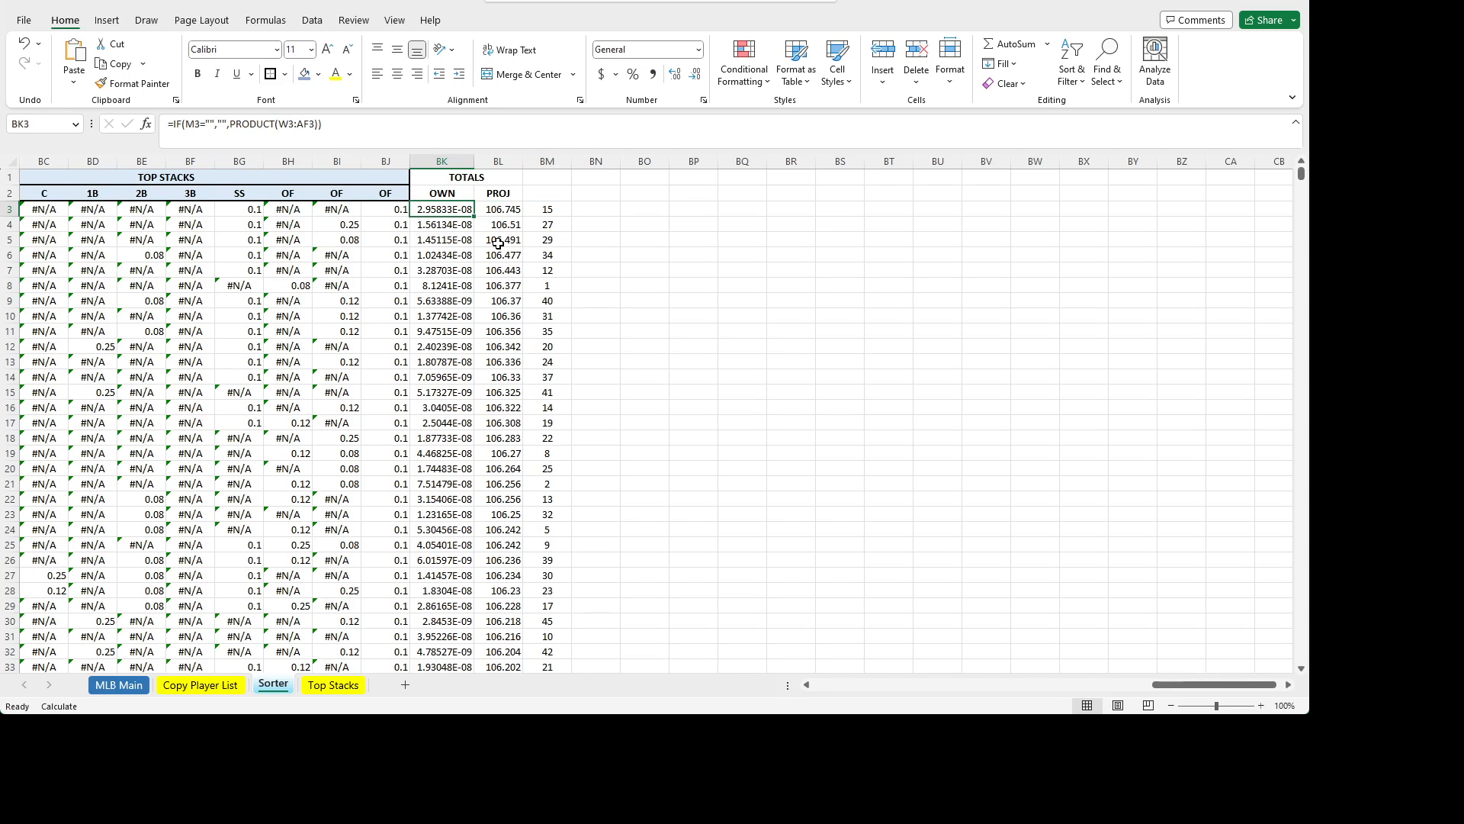
- Narrow the OWN column BK slightly and insert an empty column between OWN and PROJ
mouse_move(474, 173)
left_mouse_down()
mouse_move(515, 166)
mouse_move(474, 167)
left_mouse_up()
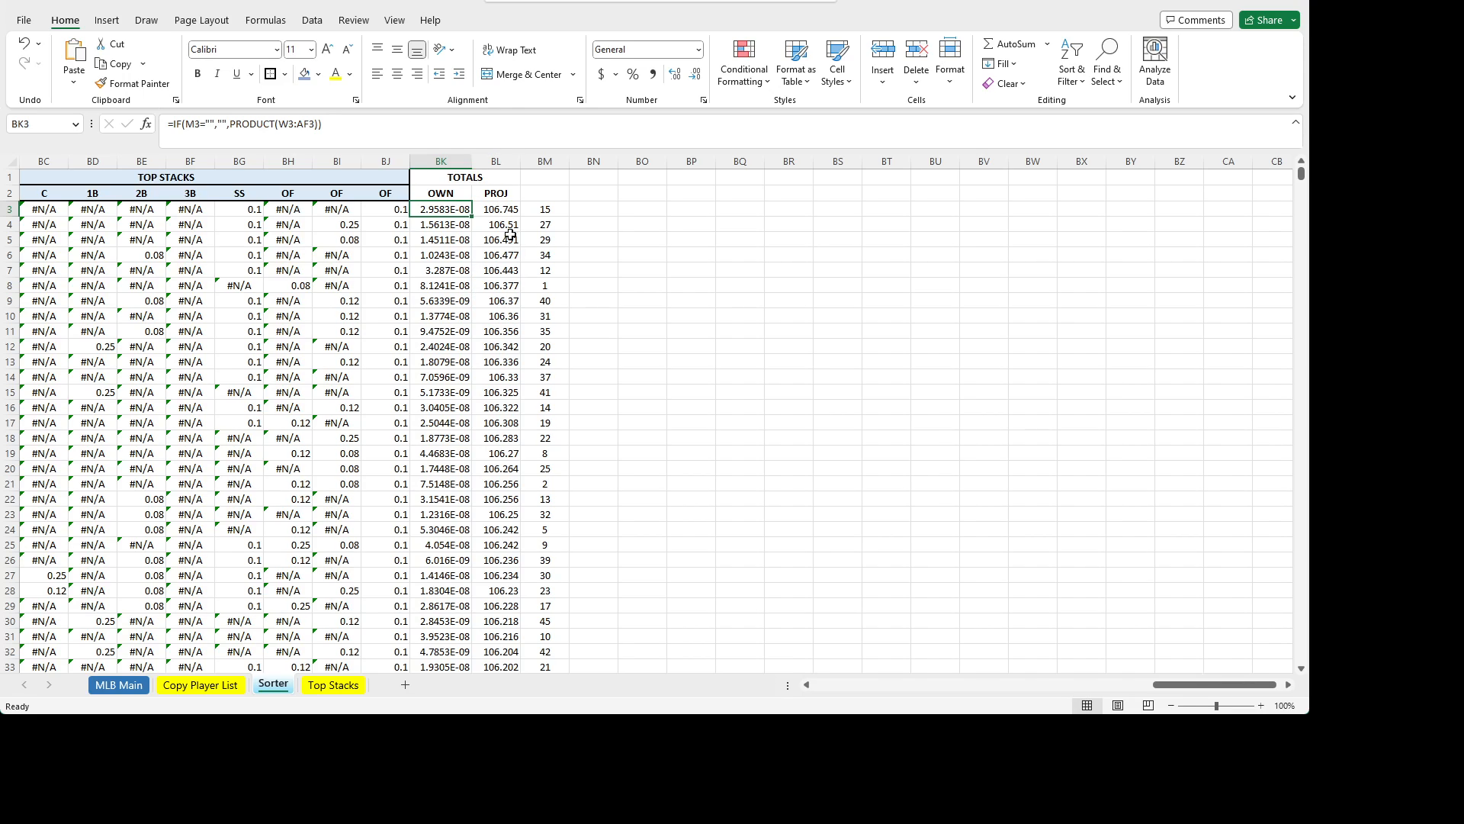
left_click(482, 156)
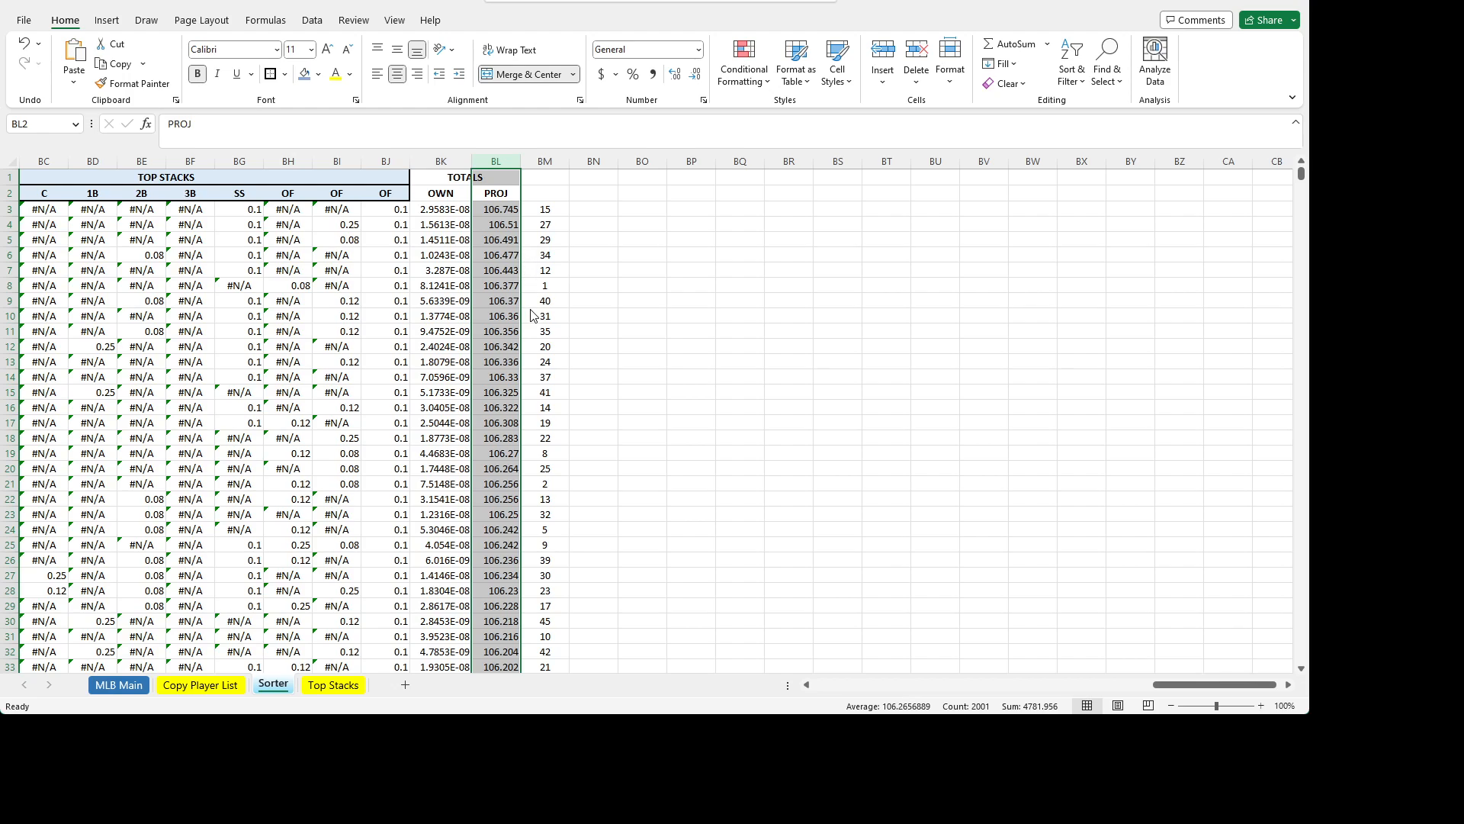
key("ctrl+plus")
left_click(485, 211)
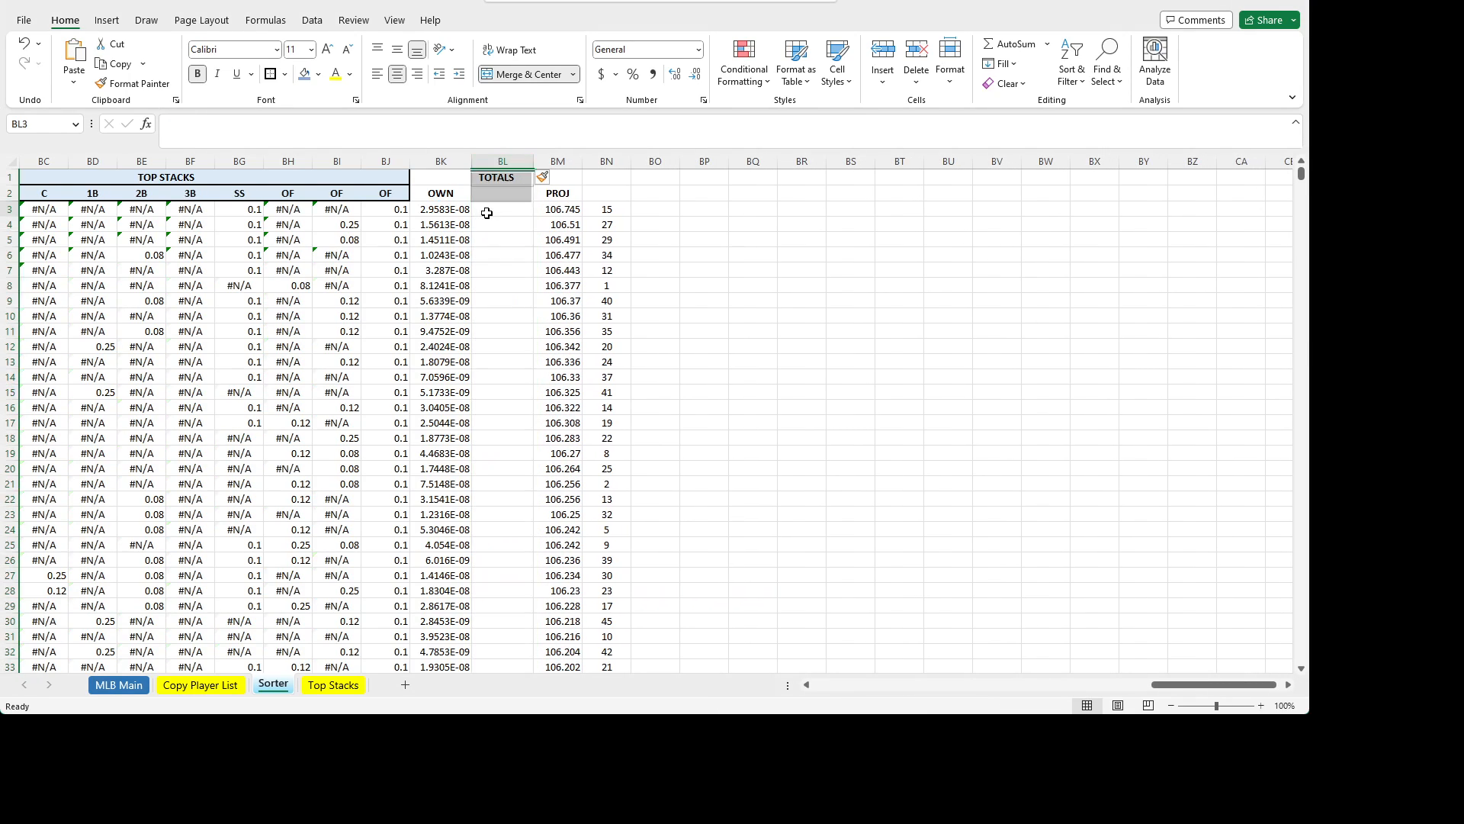
- Copy the formula text =IF(M3="","",PRODUCT(W3:AF3)) from BK3 into BL3 of the new column
left_click(444, 203)
key("F2")
key("shift+Home")
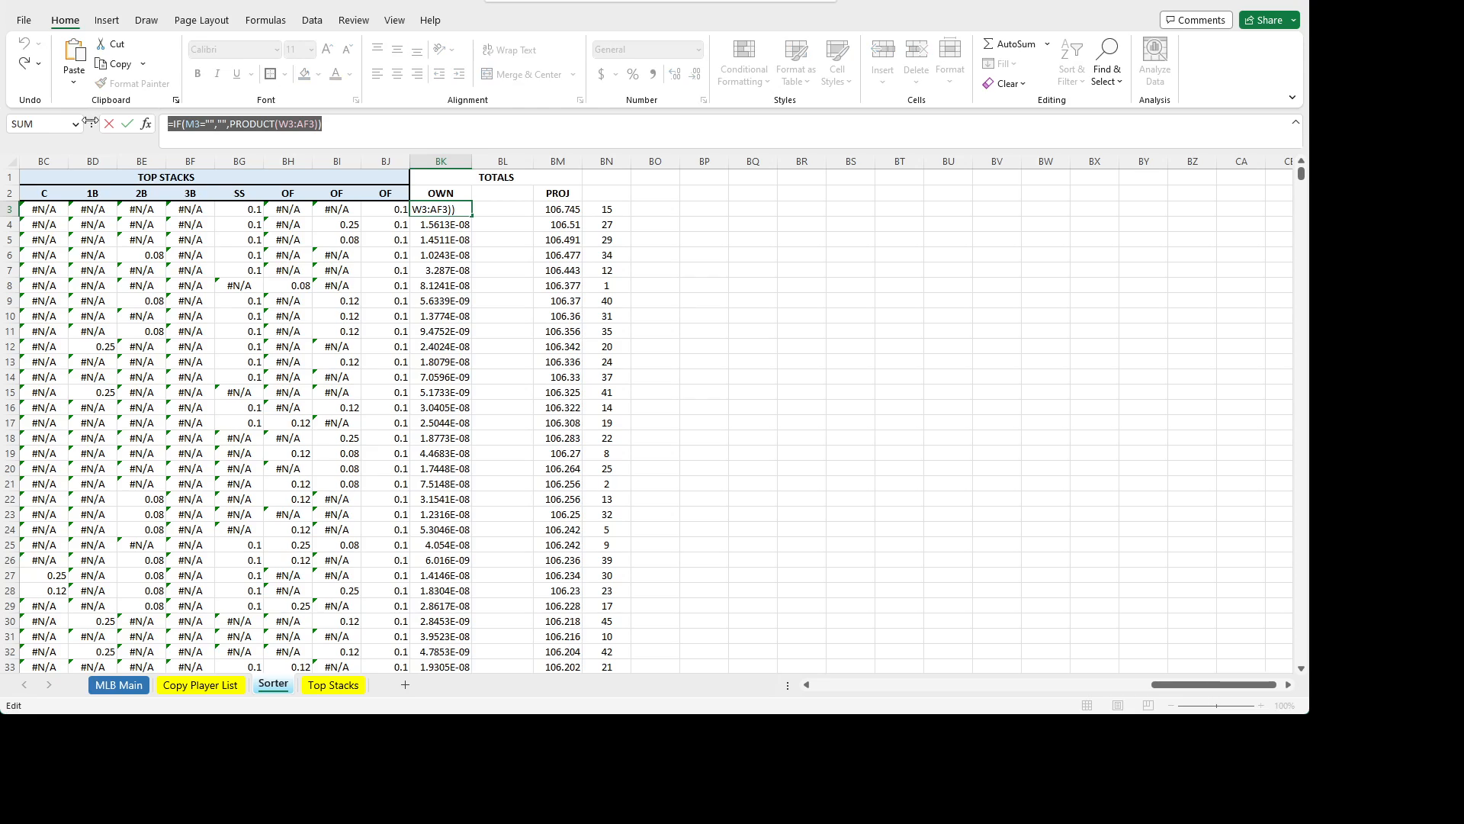
key("ctrl+c")
key("Escape")
left_click(515, 213)
left_click(286, 139)
key("ctrl+v")
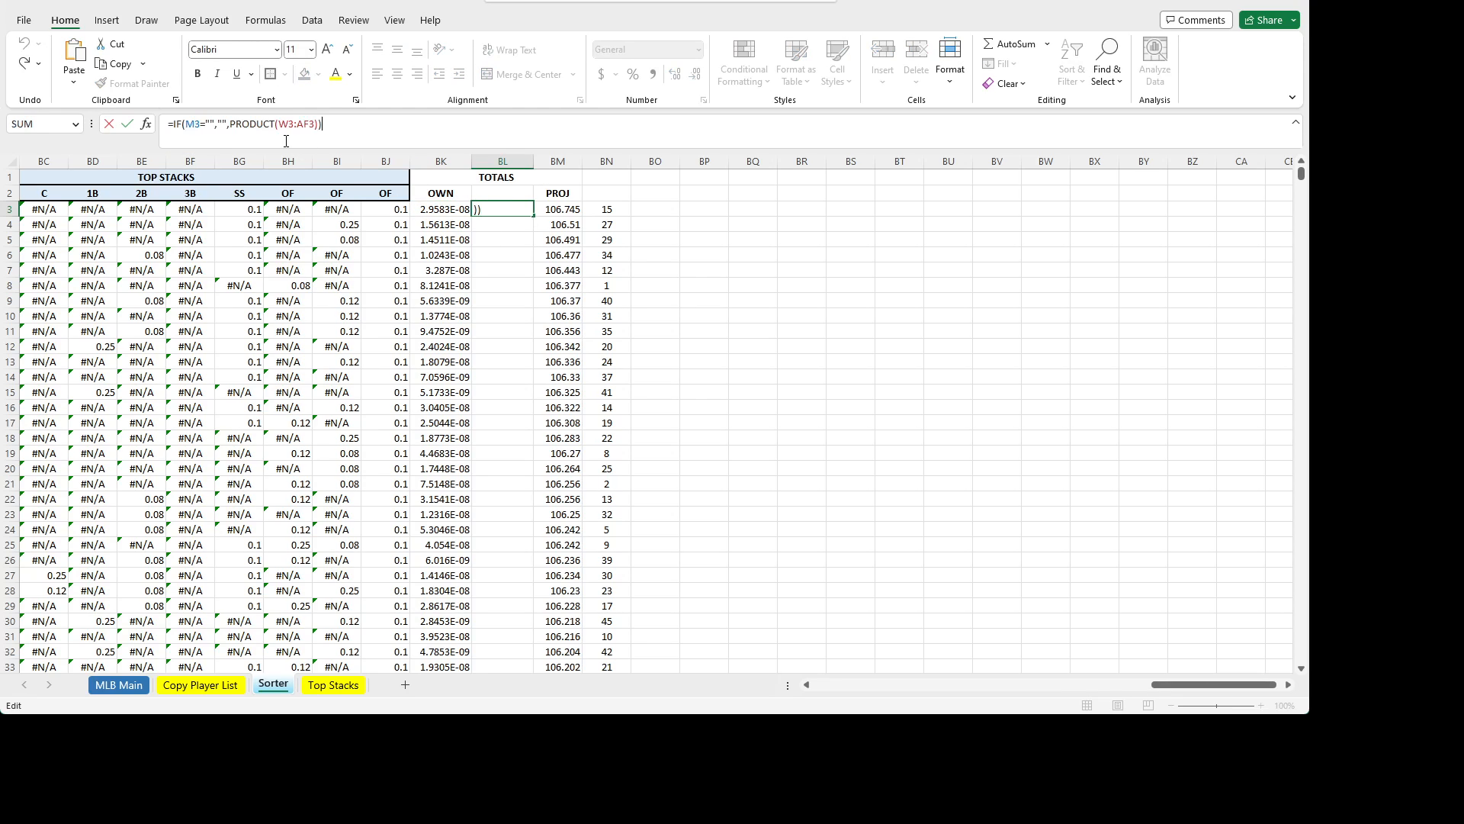
- Replace PRODUCT with SUM in the BL3 formula and fill it down column BL for all lineup rows
double_click(235, 124)
type("SU")
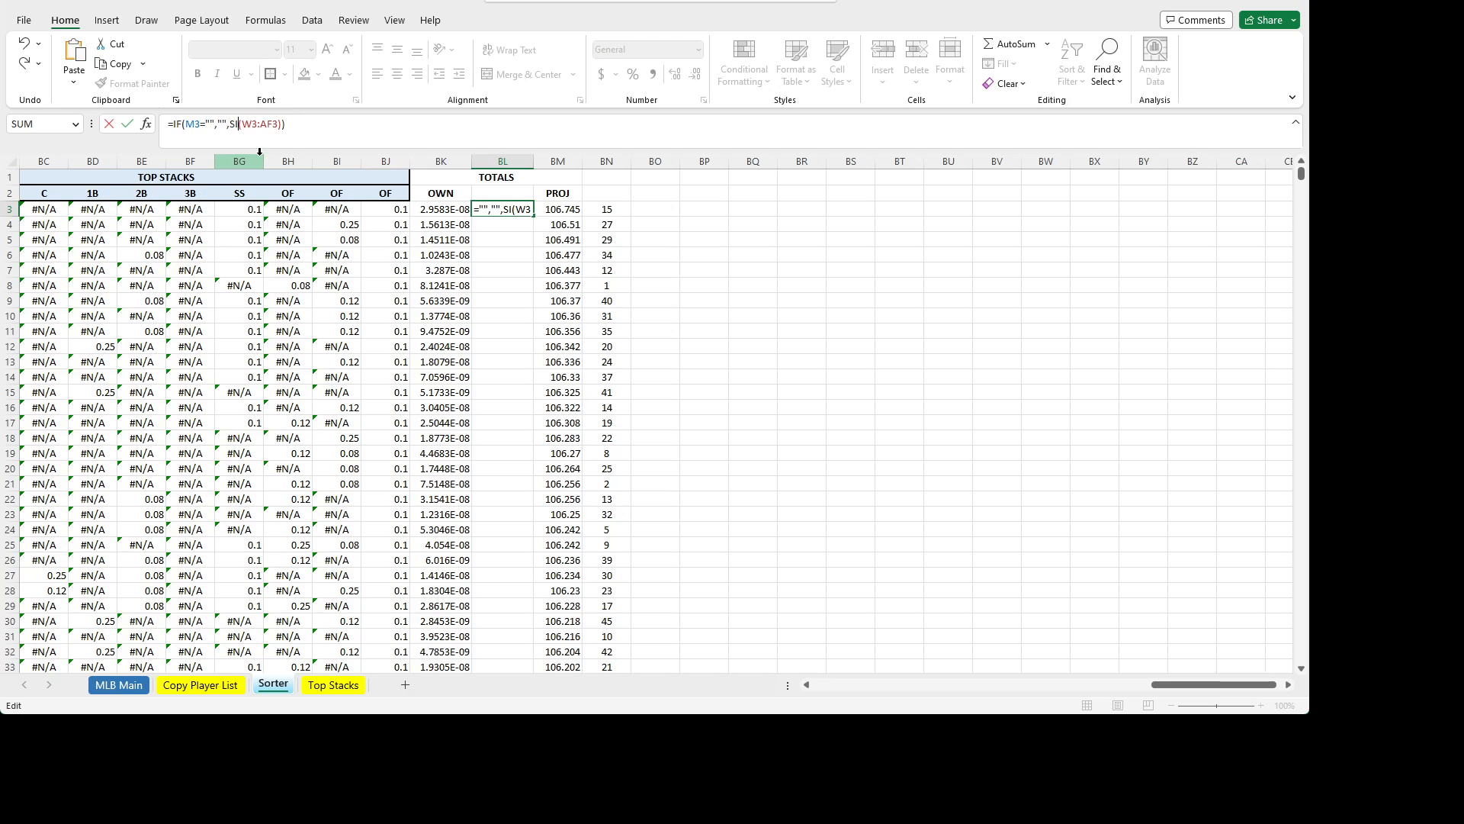
type("M")
key("ctrl+Return")
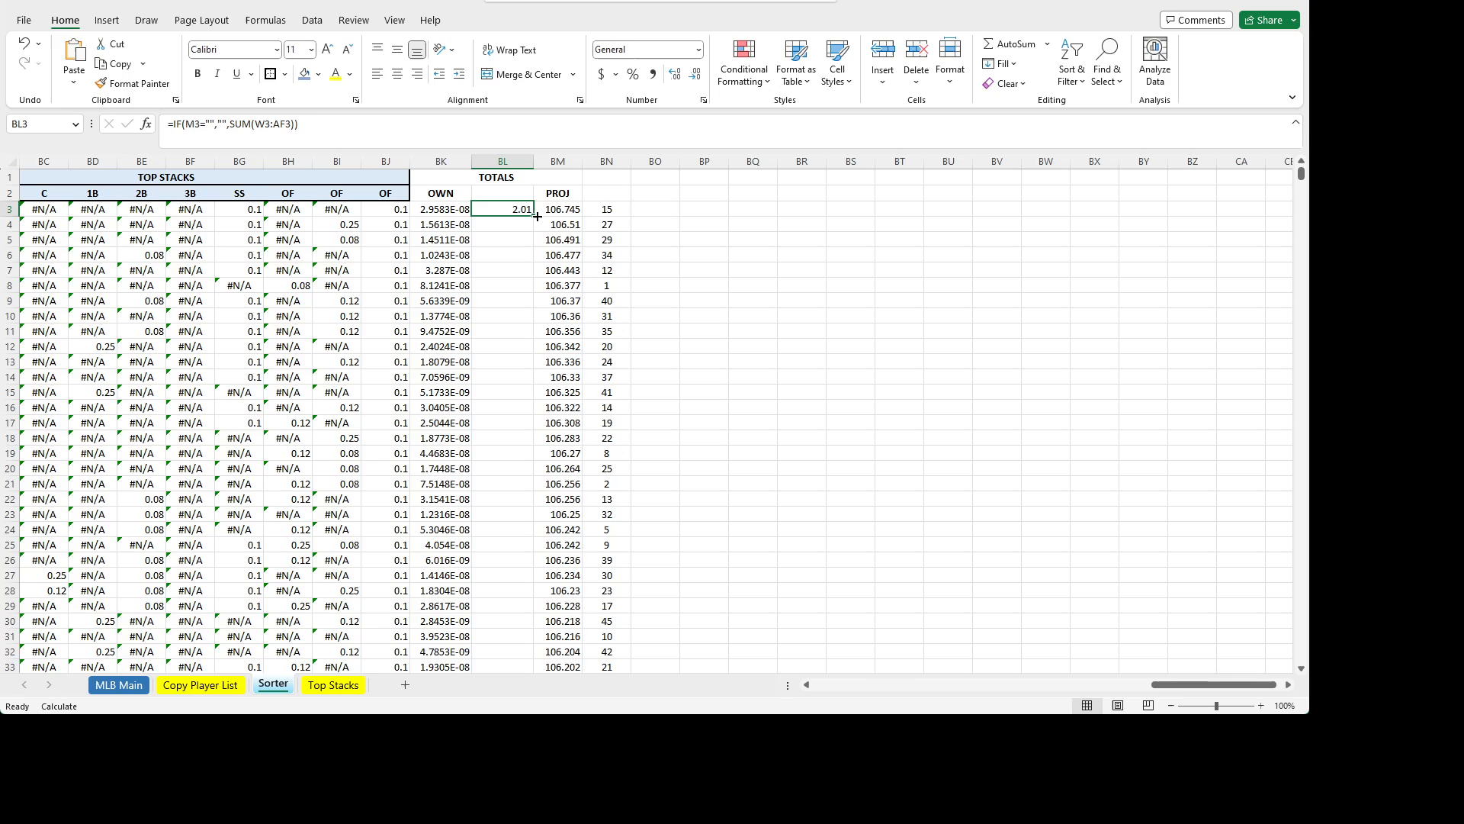
double_click(534, 216)
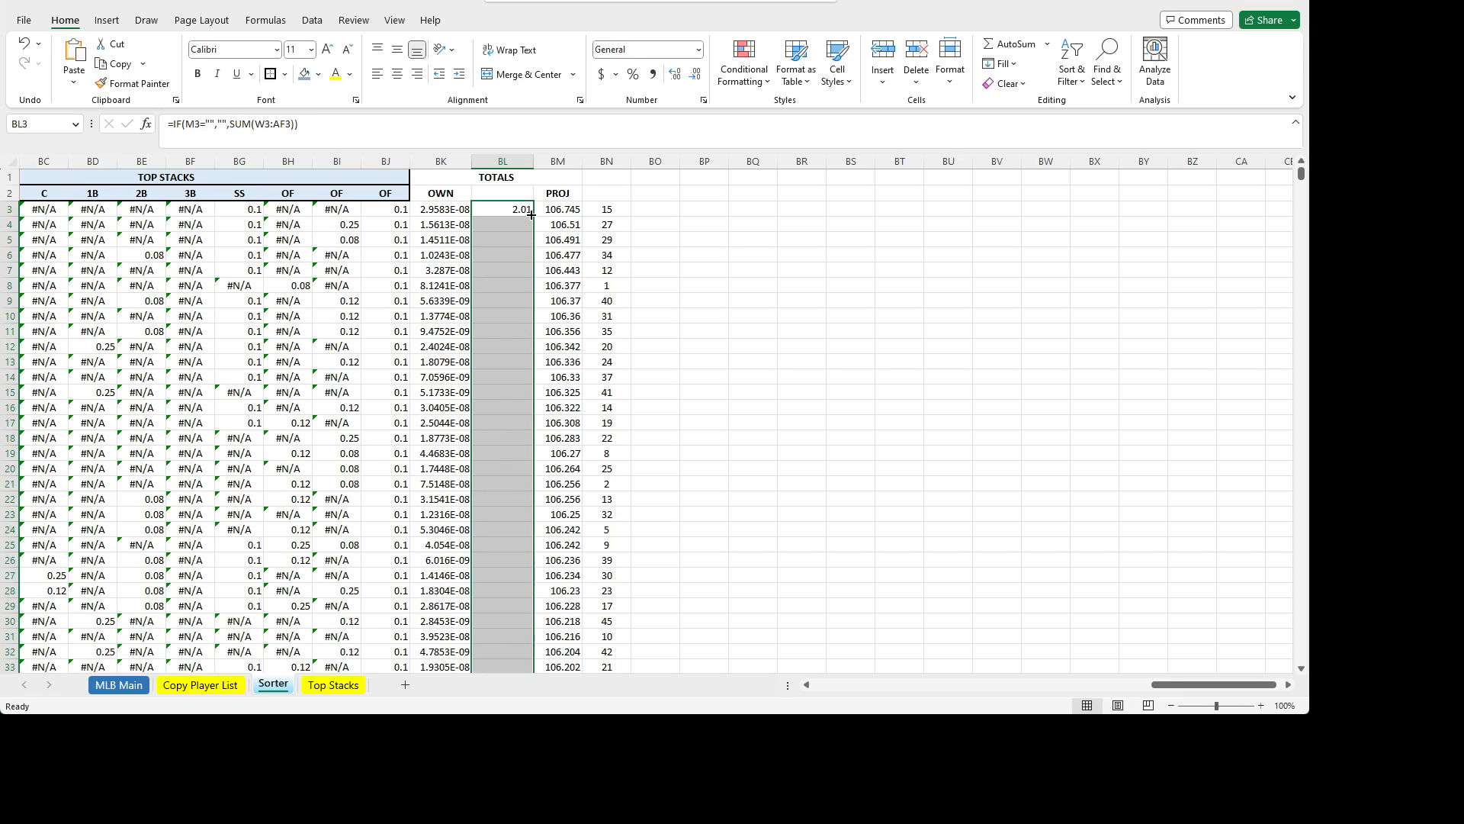
left_click(450, 213)
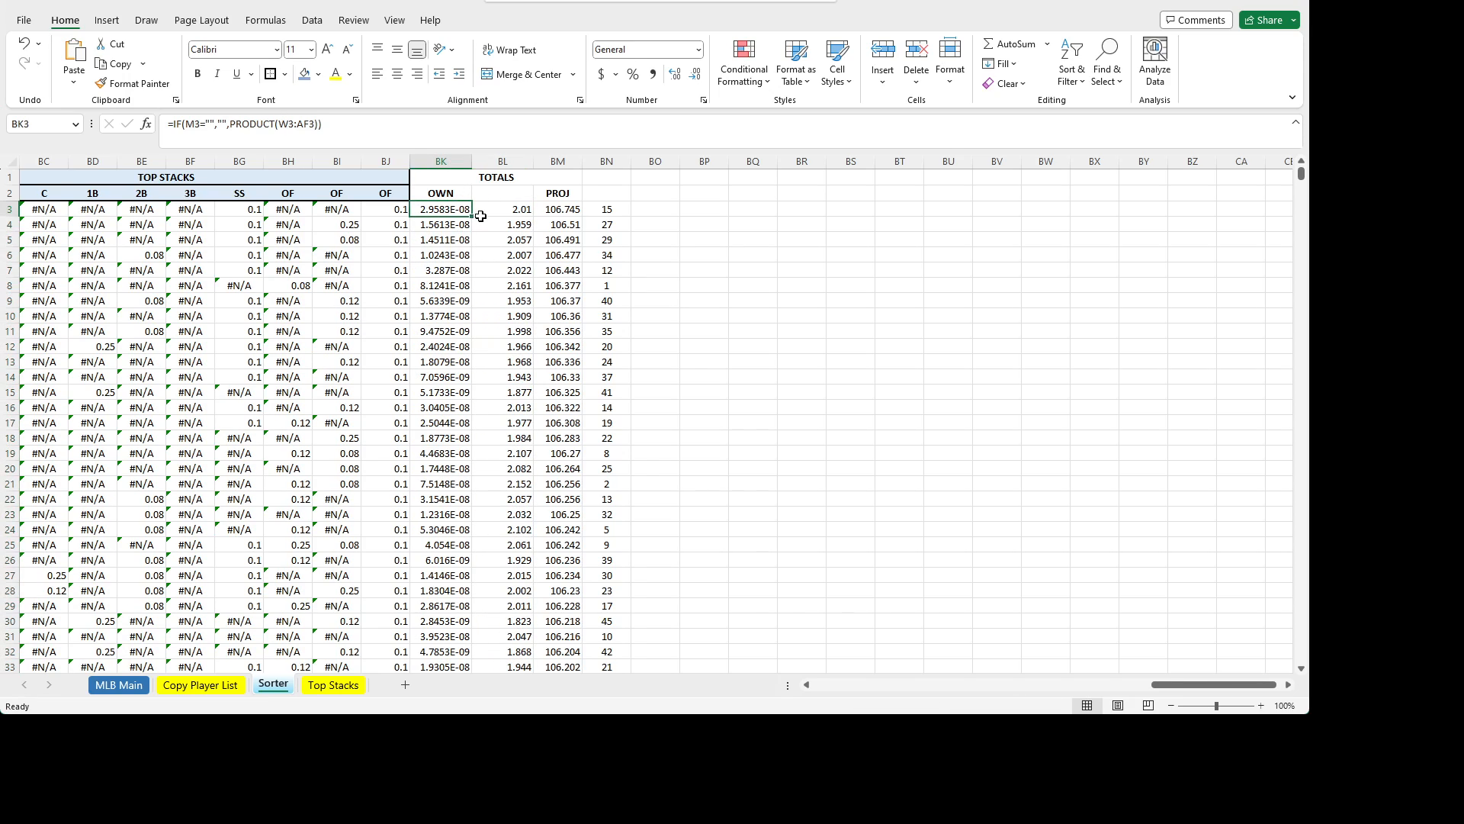
left_click(482, 215)
left_click(505, 277)
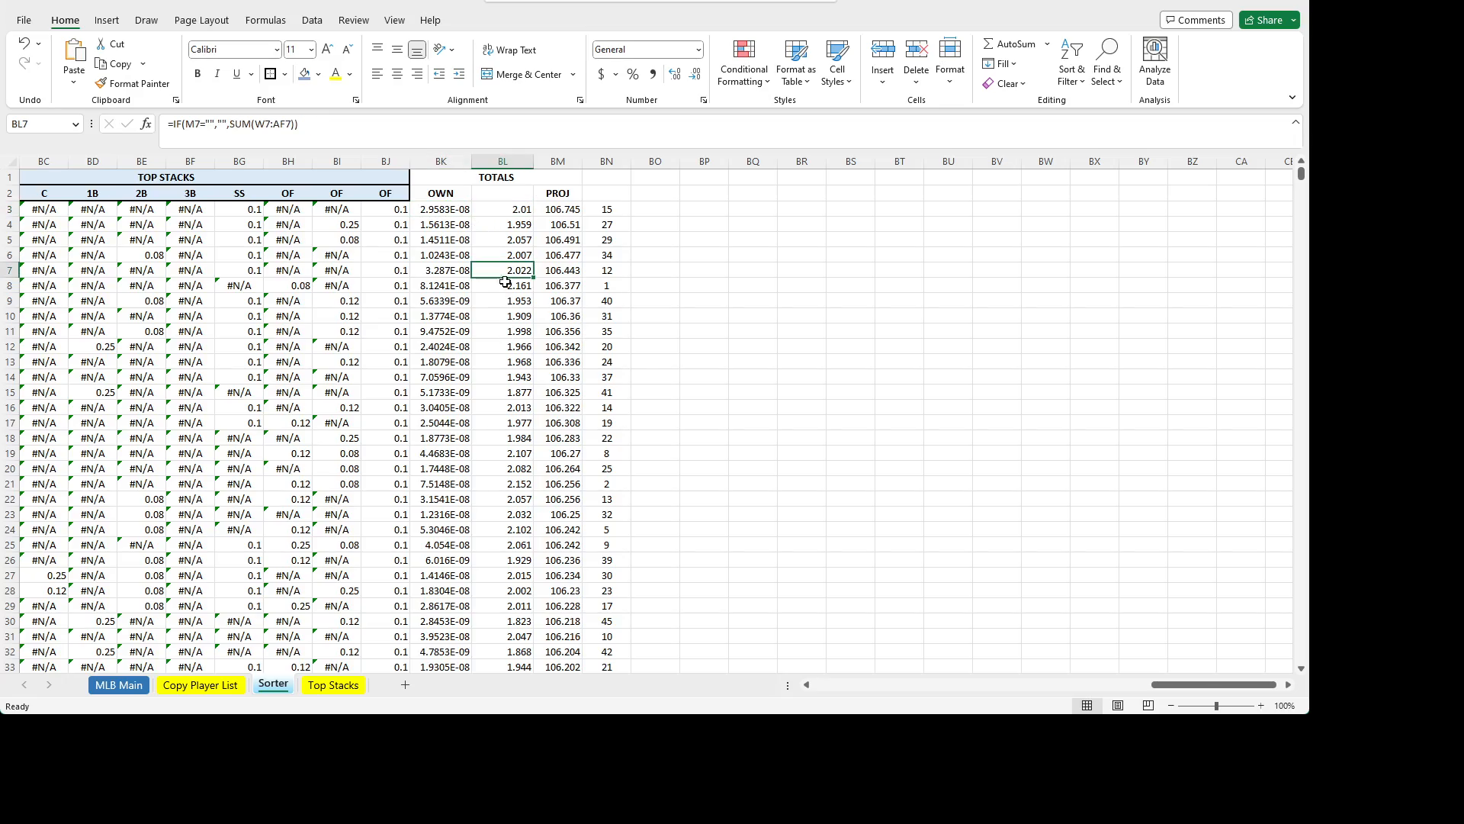
- Multiply the ownership sum in BL3 by 100, as =IF(M3="","",SUM(W3:AF3)*100), and fill it down the column
mouse_move(1183, 684)
left_mouse_down()
mouse_move(973, 681)
mouse_move(1184, 682)
left_mouse_up()
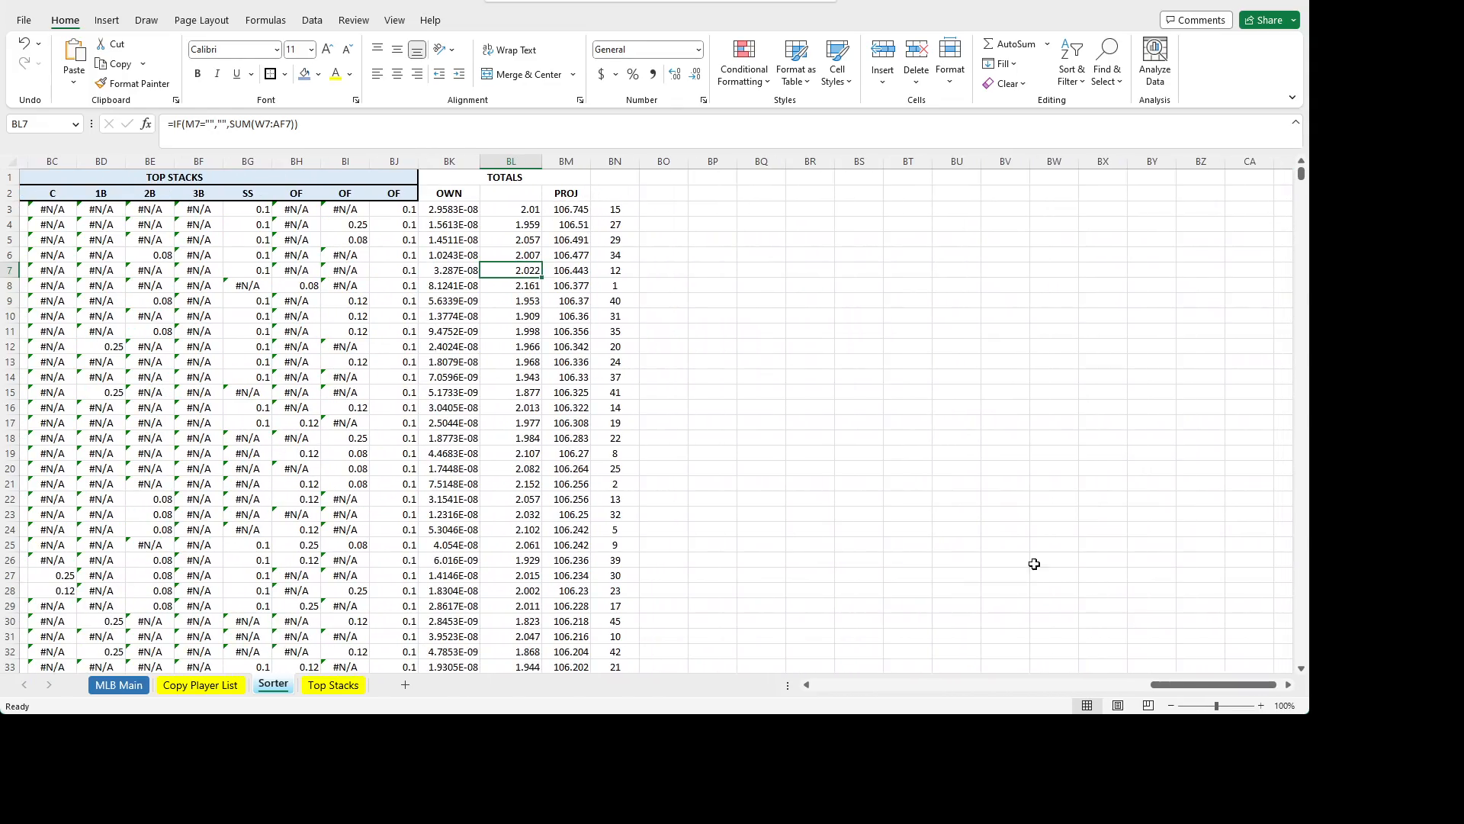
left_click(506, 209)
left_click(313, 126)
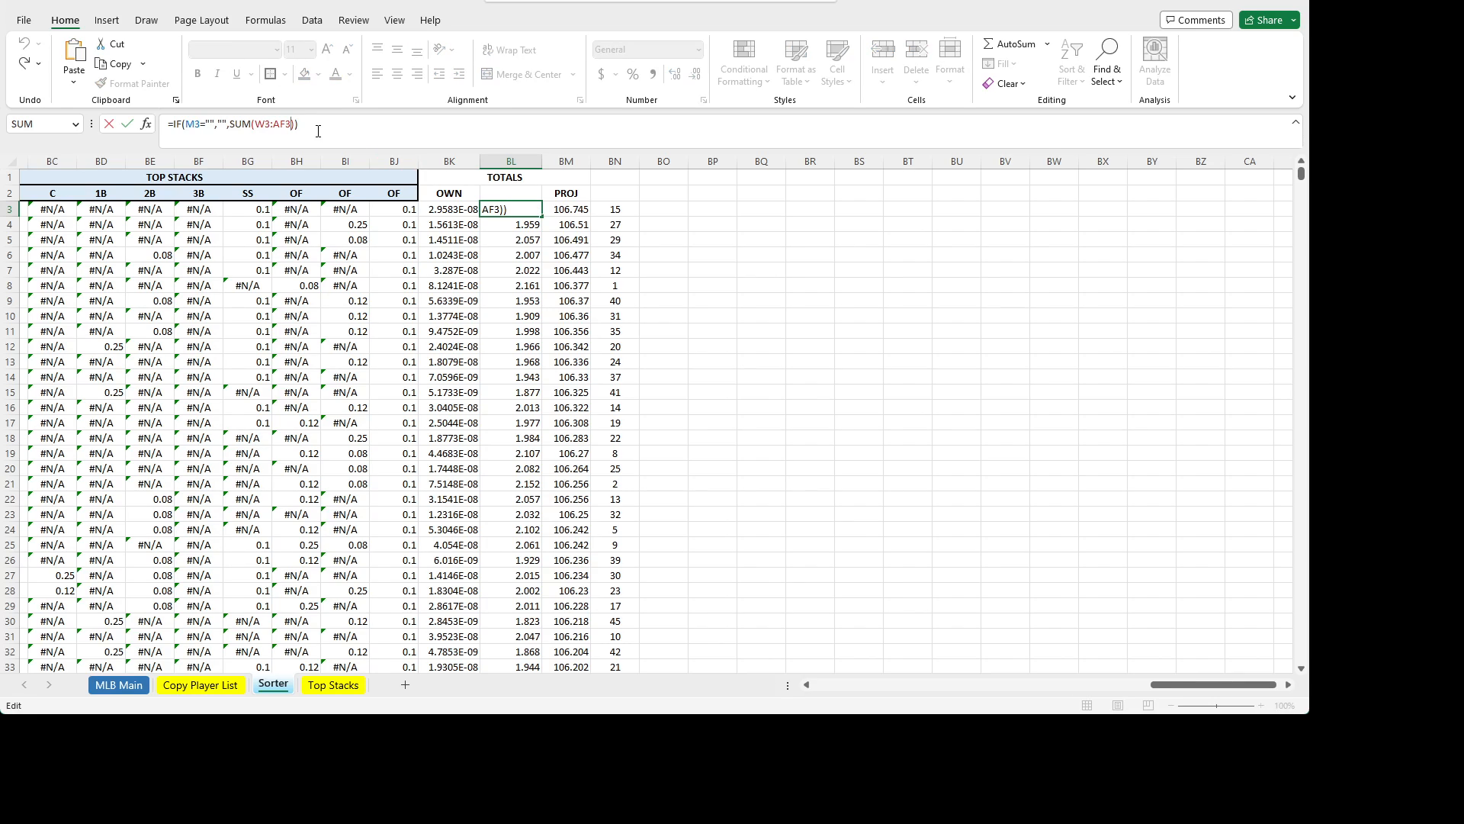
type("*")
key("Return")
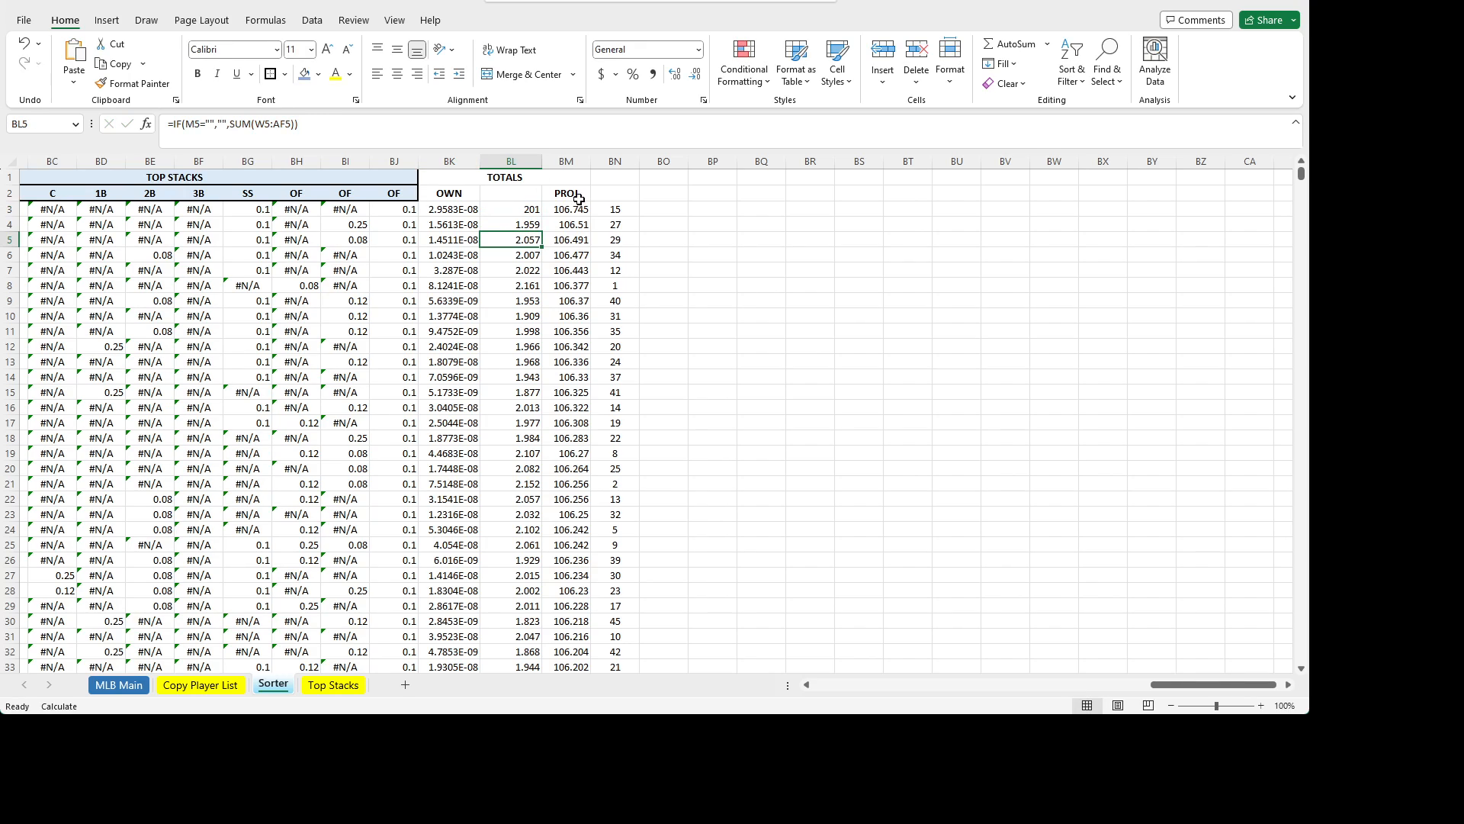
left_click(521, 205)
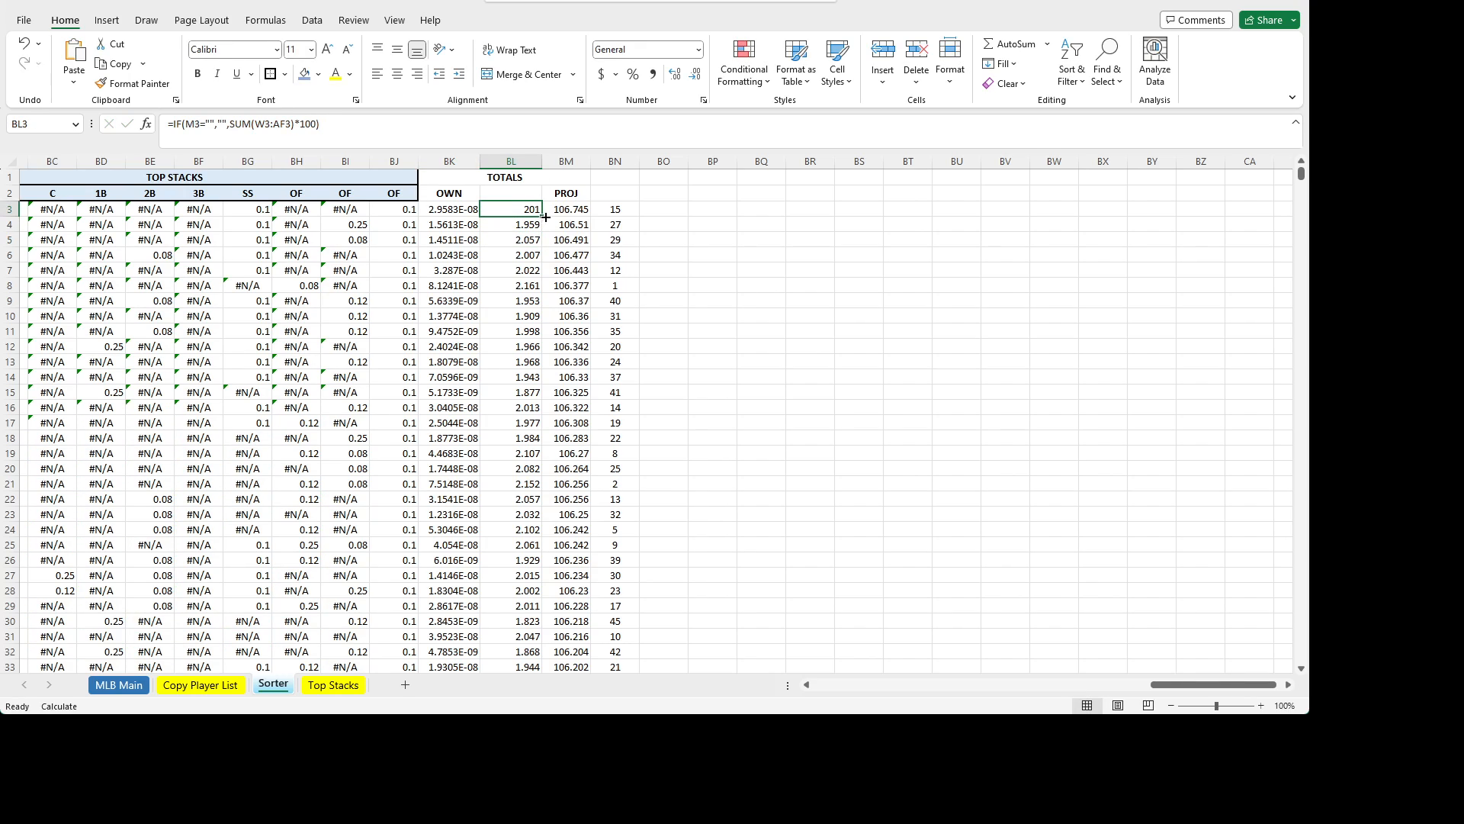
double_click(541, 217)
left_click(522, 239)
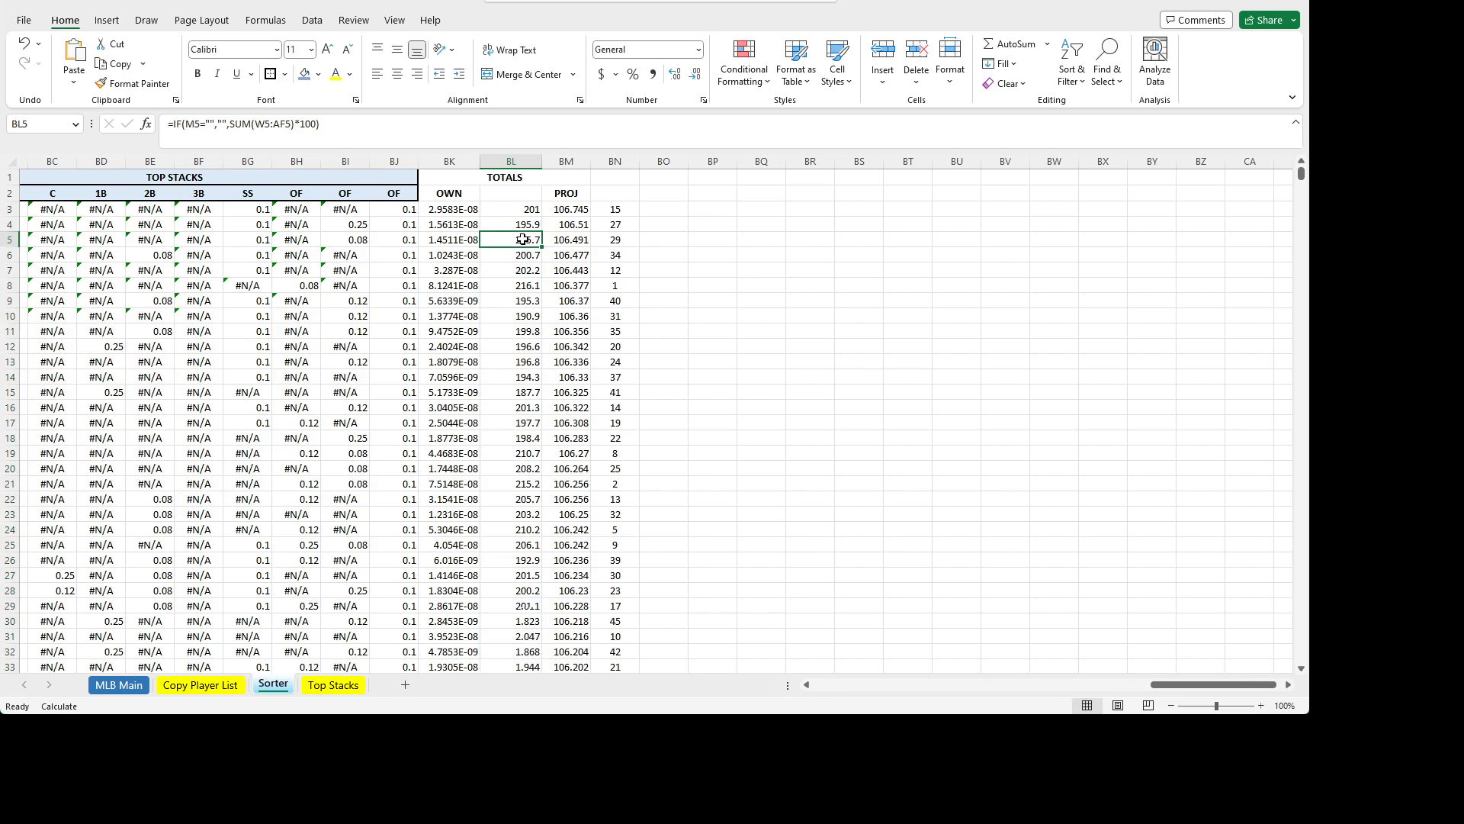
- Examine the ownership sum, projection and ownership rank values in columns BL to BN across the first lineup rows
left_click(619, 208)
key("Left")
key("Left")
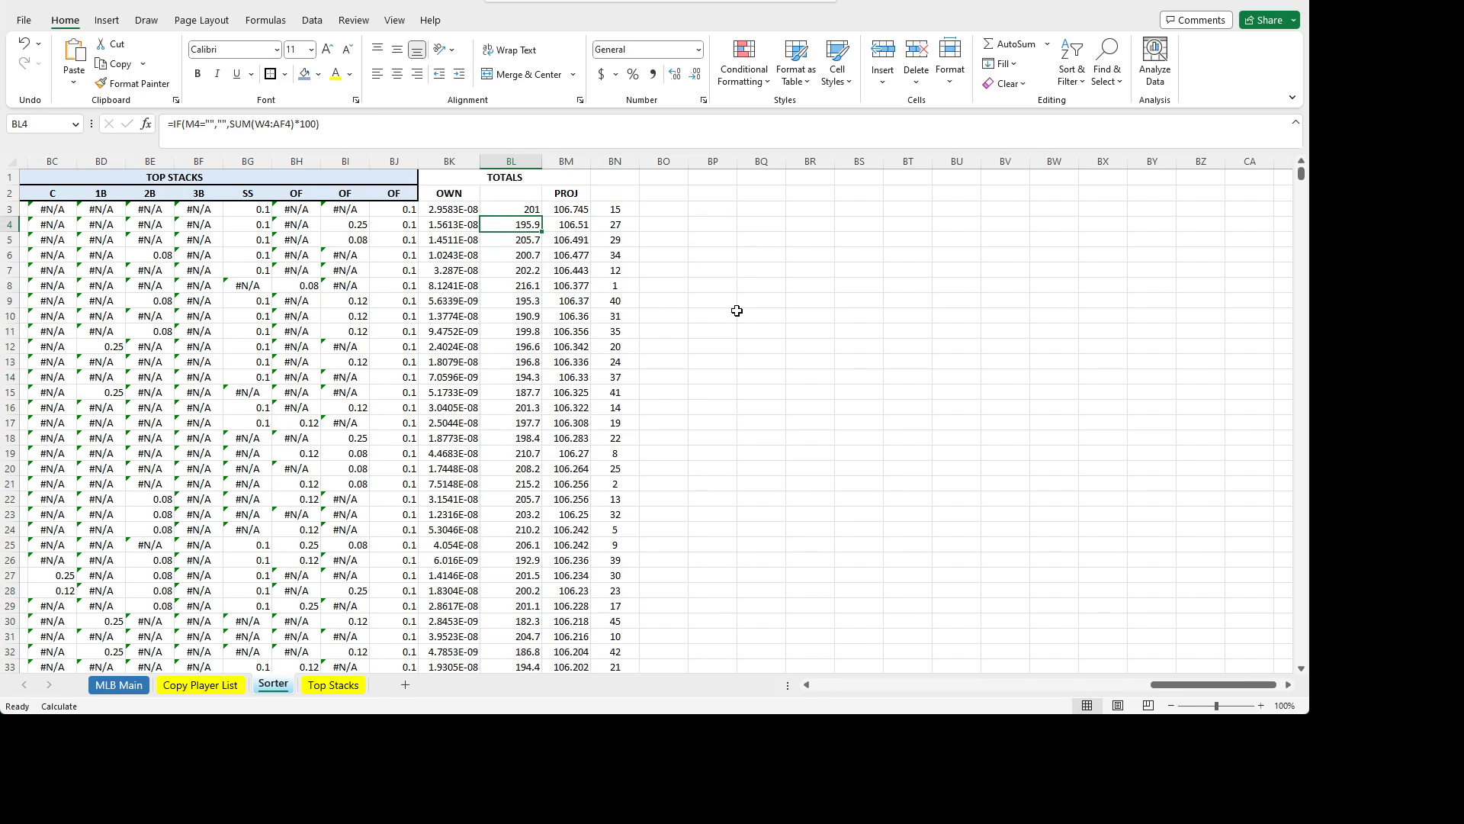
key("Right")
key("Right")
key("Down")
key("Left")
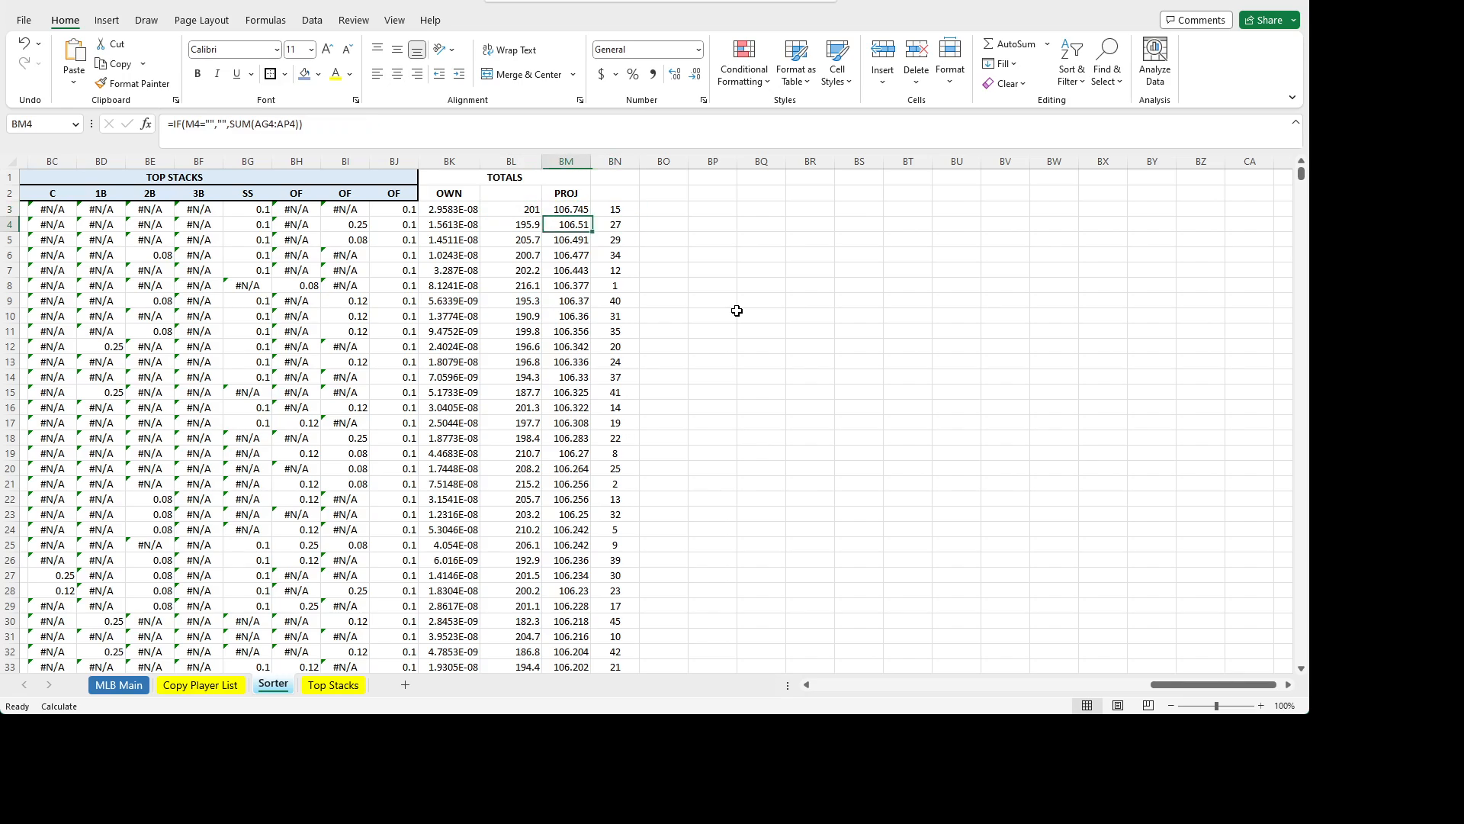
key("Up")
key("Right")
key("Down")
key("Down")
key("Down")
key("Down")
key("Down")
key("Down")
key("Down")
key("Down")
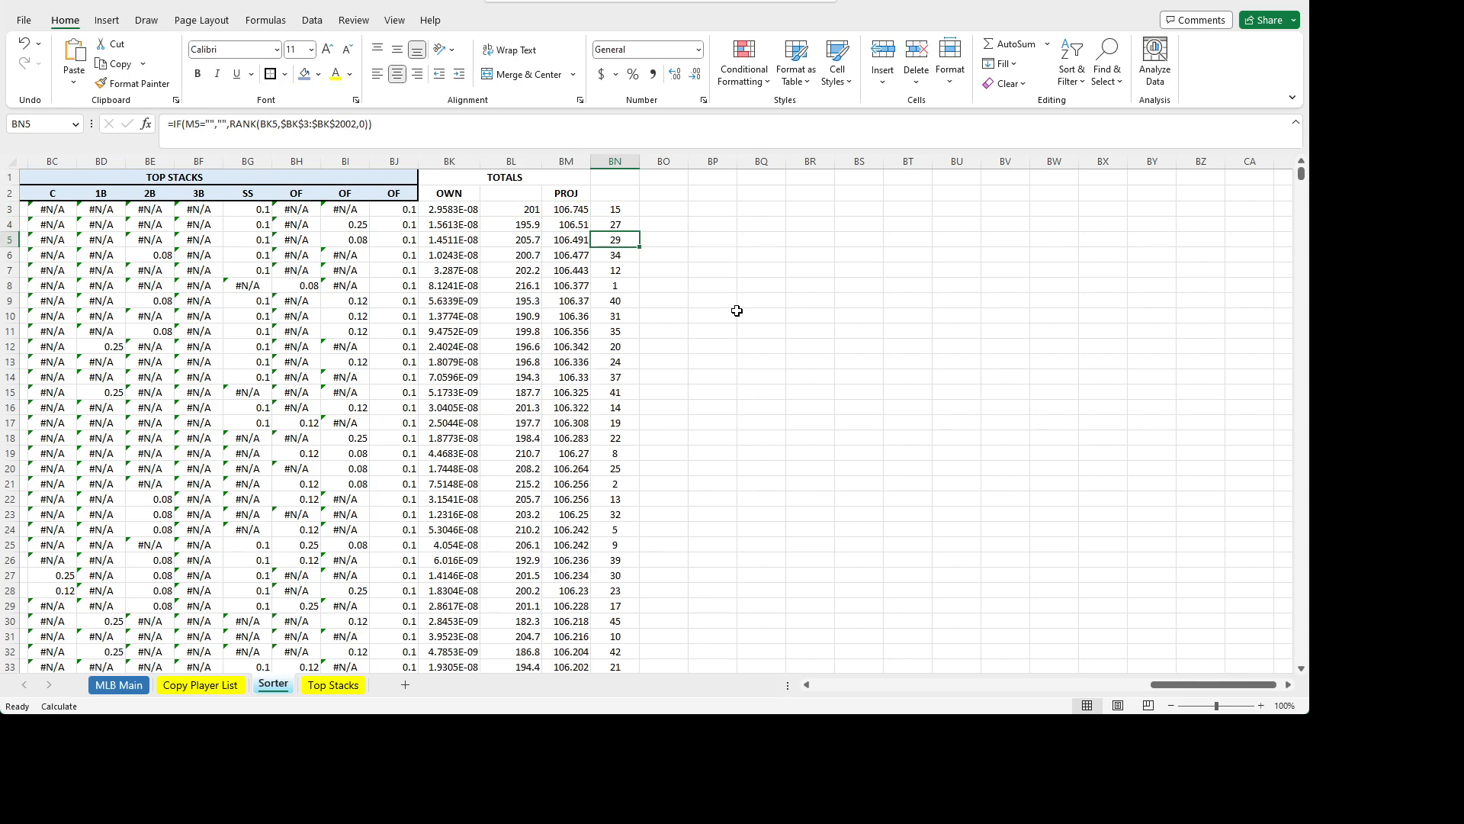
key("Down")
key("Down")
key("Down")
key("Down")
key("Down")
key("Down")
key("Down")
key("Down")
key("Up")
key("Up")
key("Up")
key("Up")
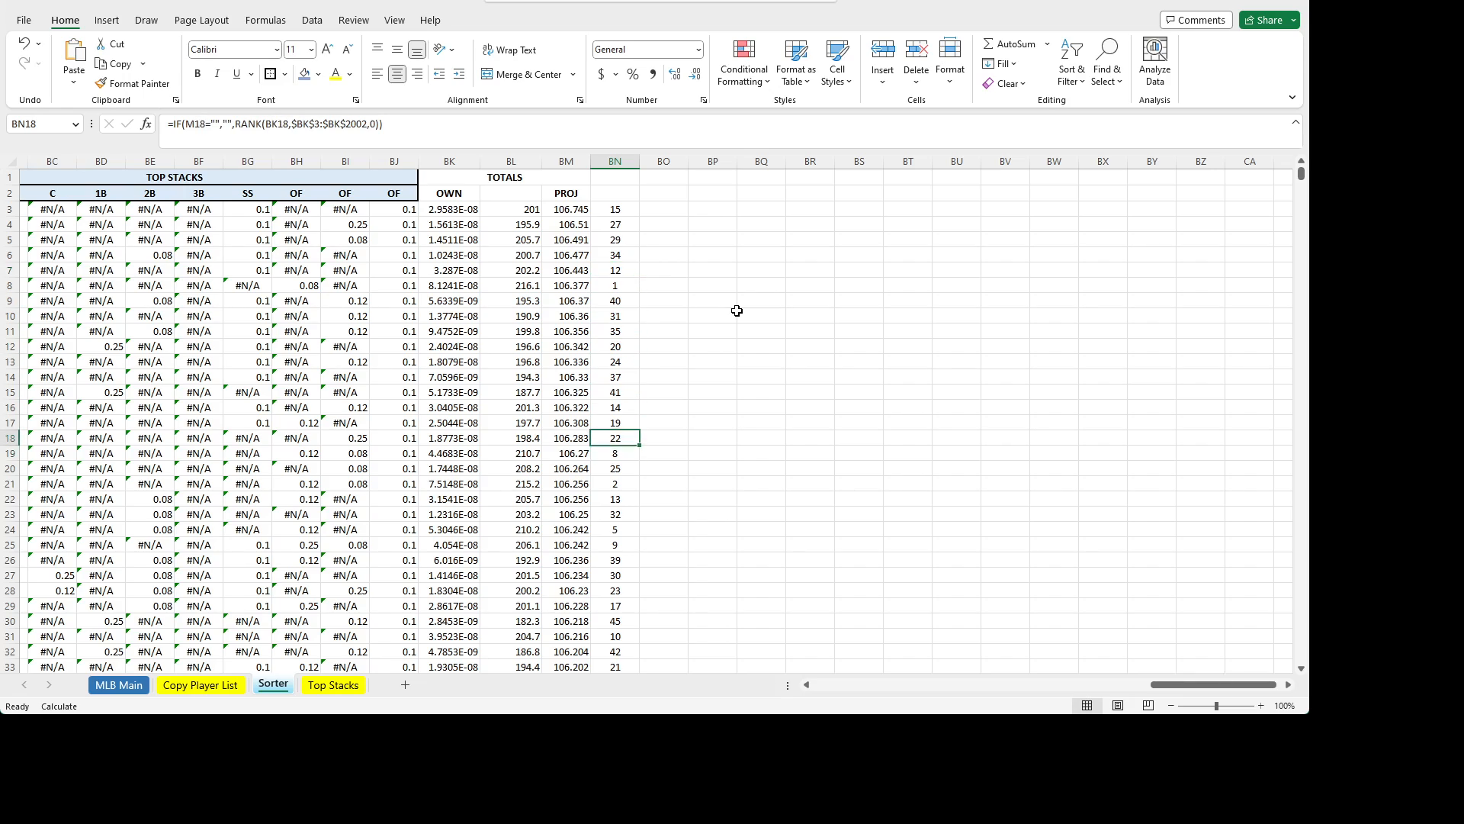
key("Left")
key("Left")
key("Right")
key("Right")
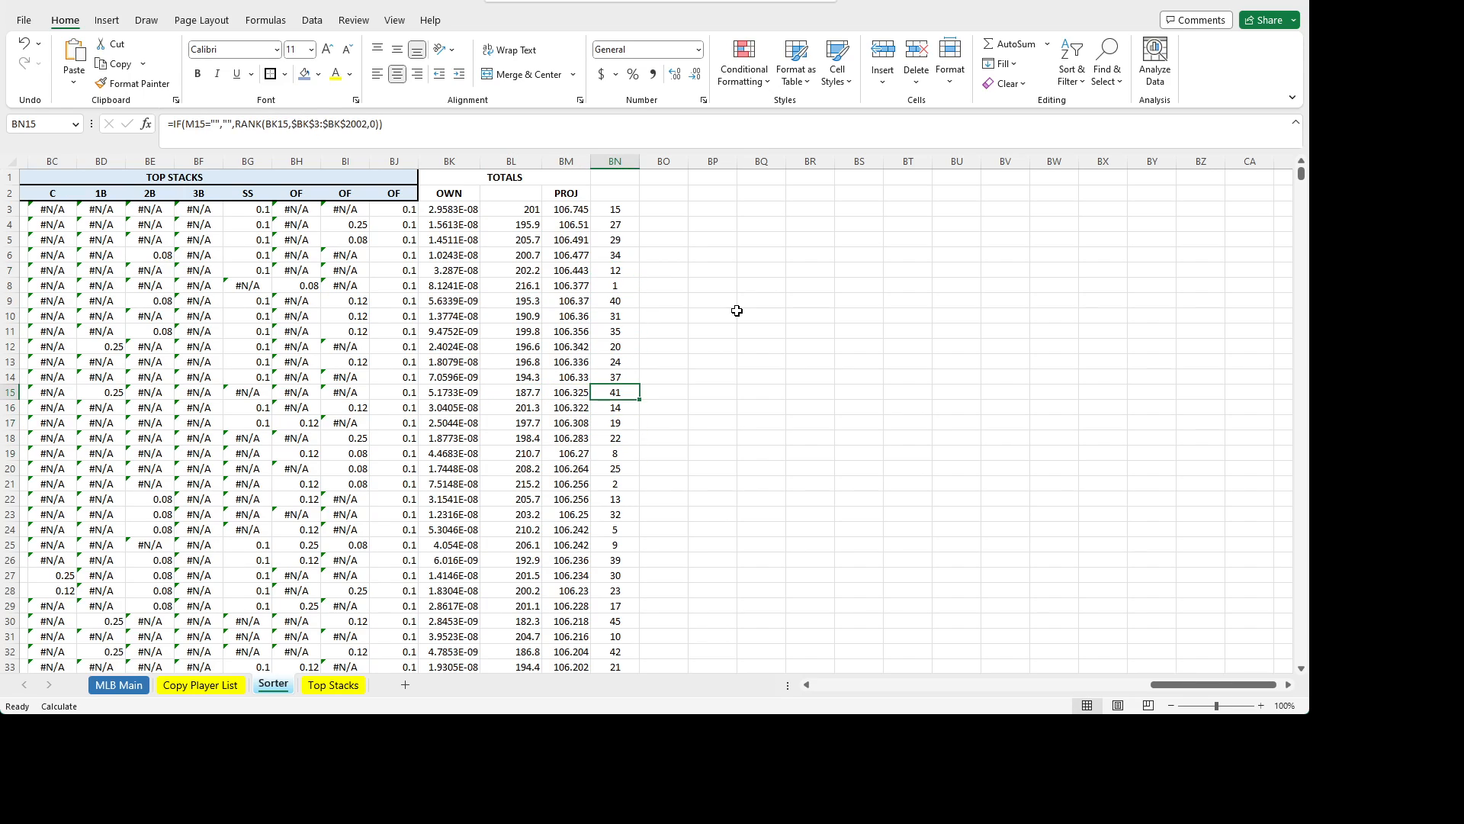
key("Up")
key("Up")
key("Up")
key("Up")
key("Up")
key("Up")
key("Up")
key("Up")
key("Up")
key("Up")
key("Up")
key("Up")
key("Up")
key("Up")
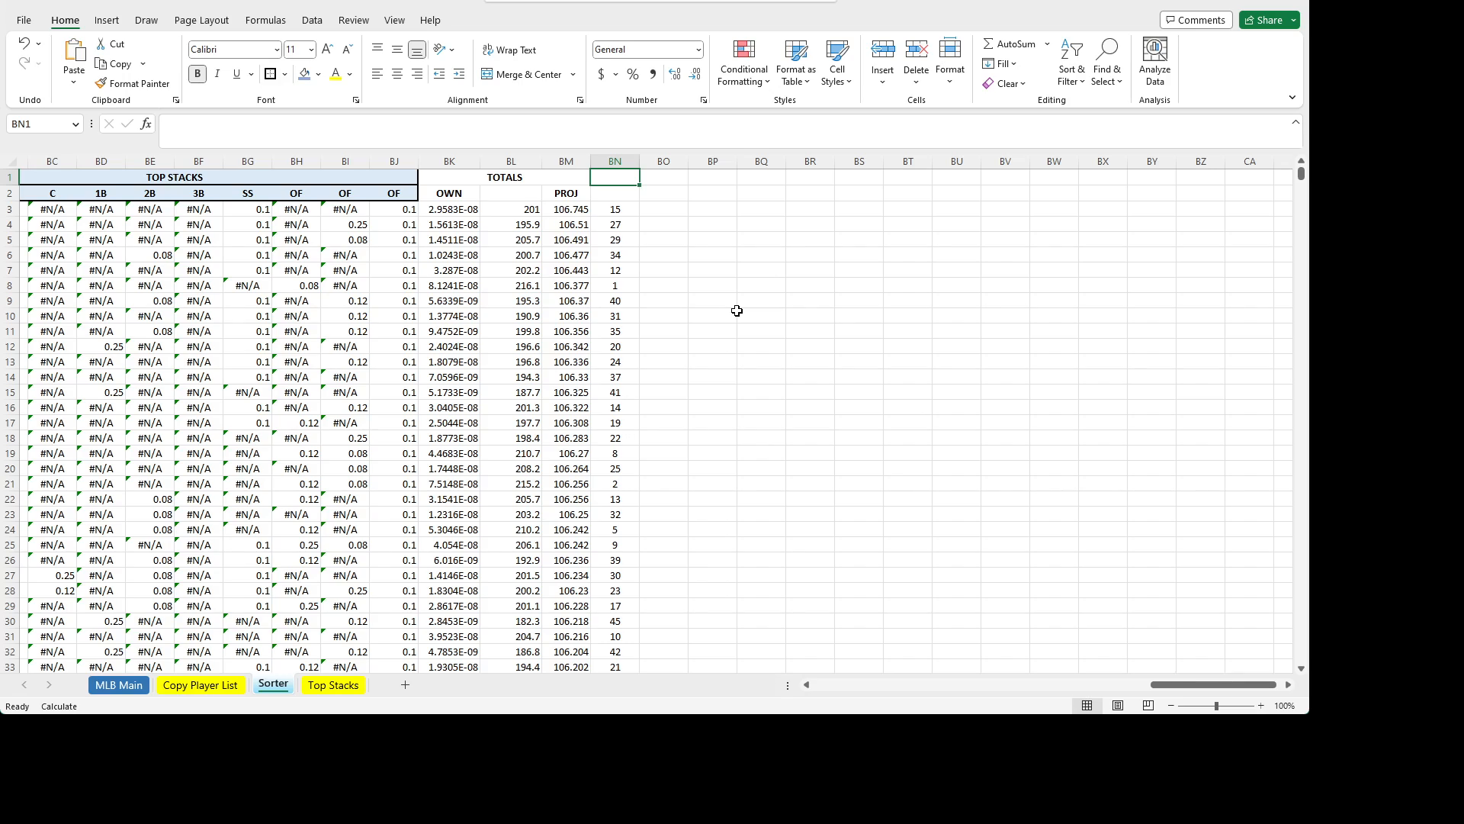
- Enter the header "O. RNK" in BN2 above the ownership rank values
key("Down")
type("RANK")
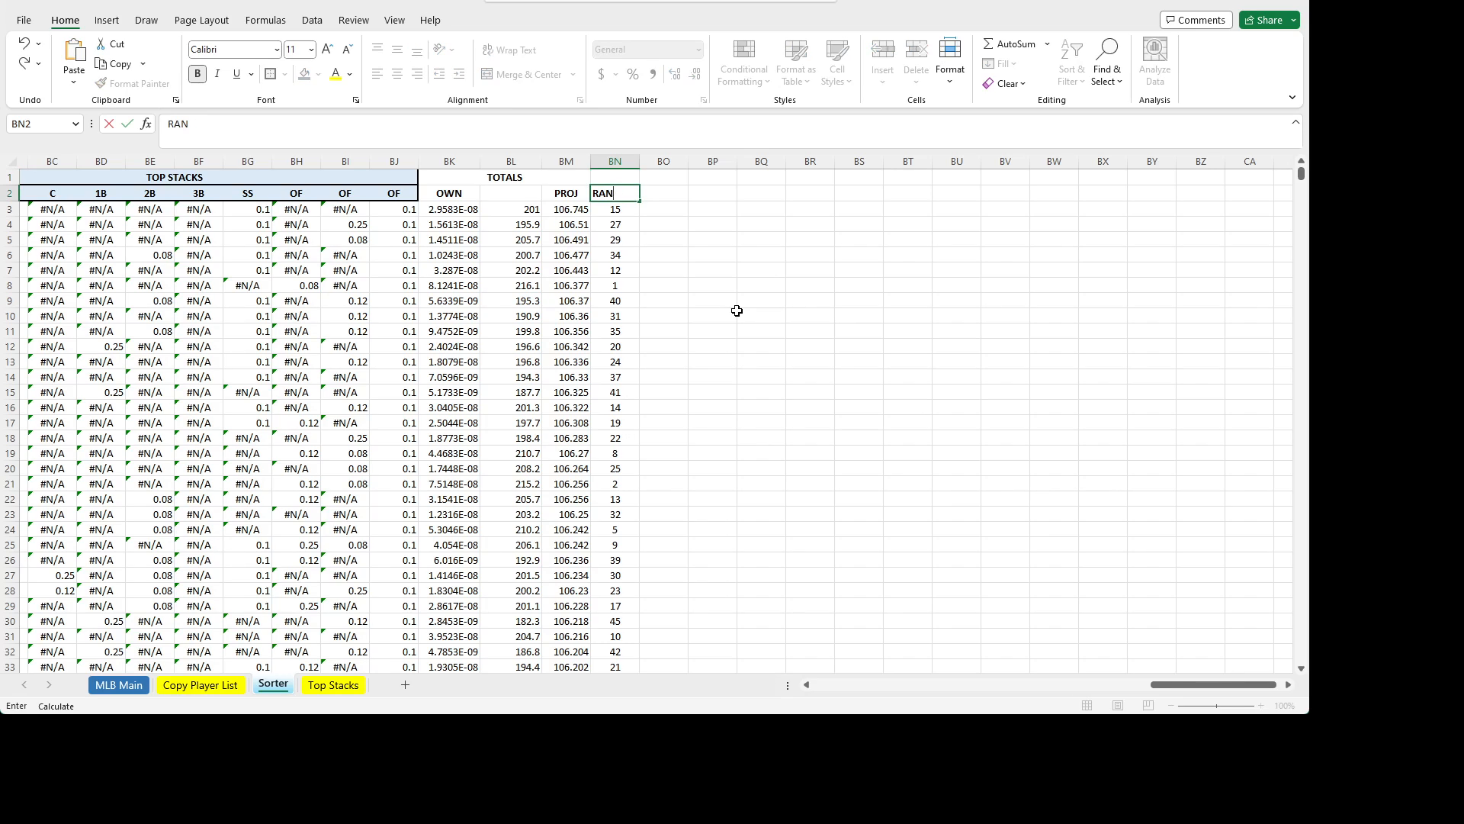
key("BackSpace")
key("BackSpace")
key("BackSpace")
type("O. RNK")
key("Return")
- Enter the header "P. RNK" in BO2 beside the ownership rank header
key("Right")
key("Up")
key("Left")
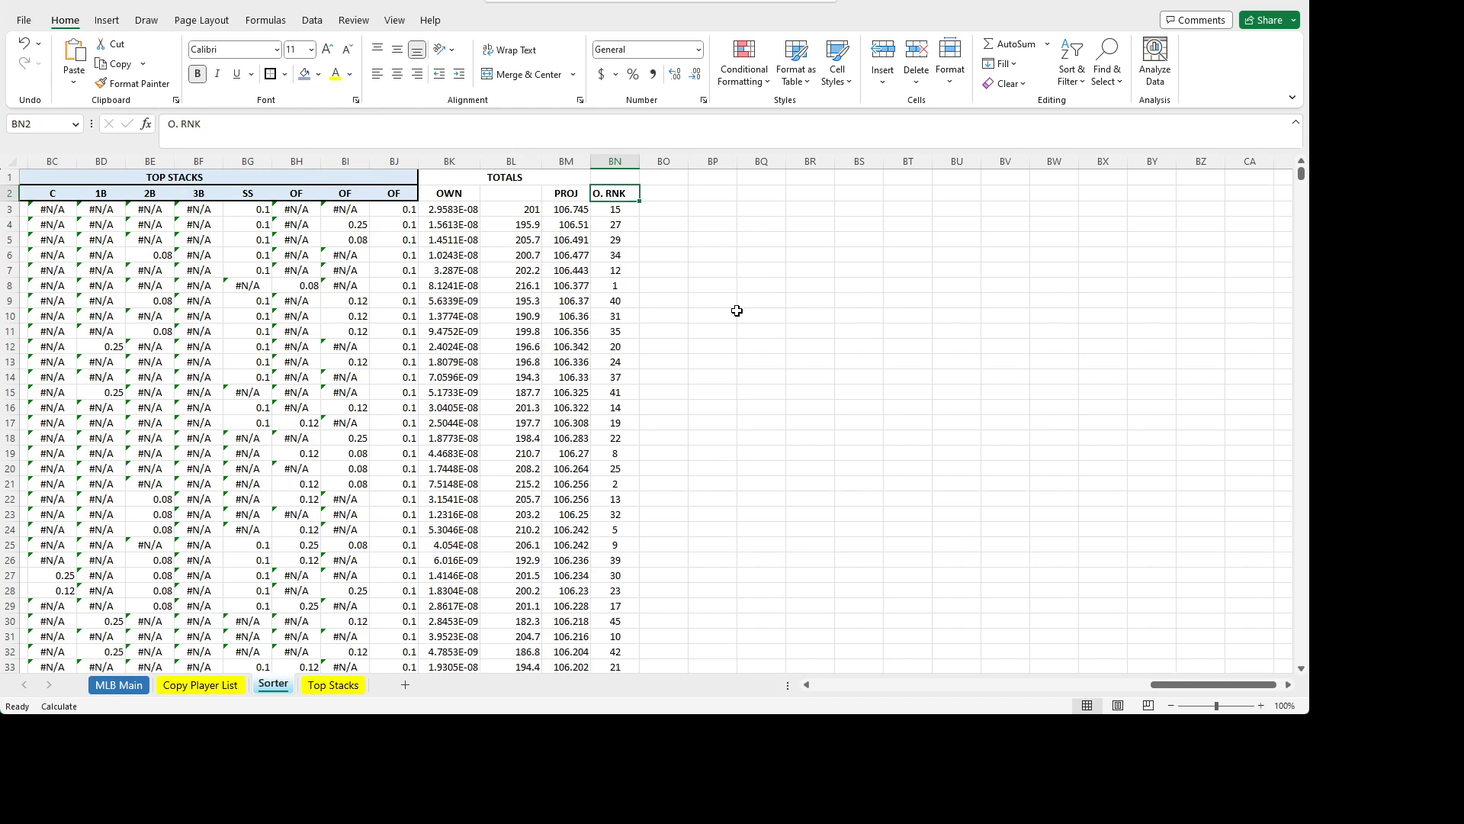
key("Right")
type("P. RNK")
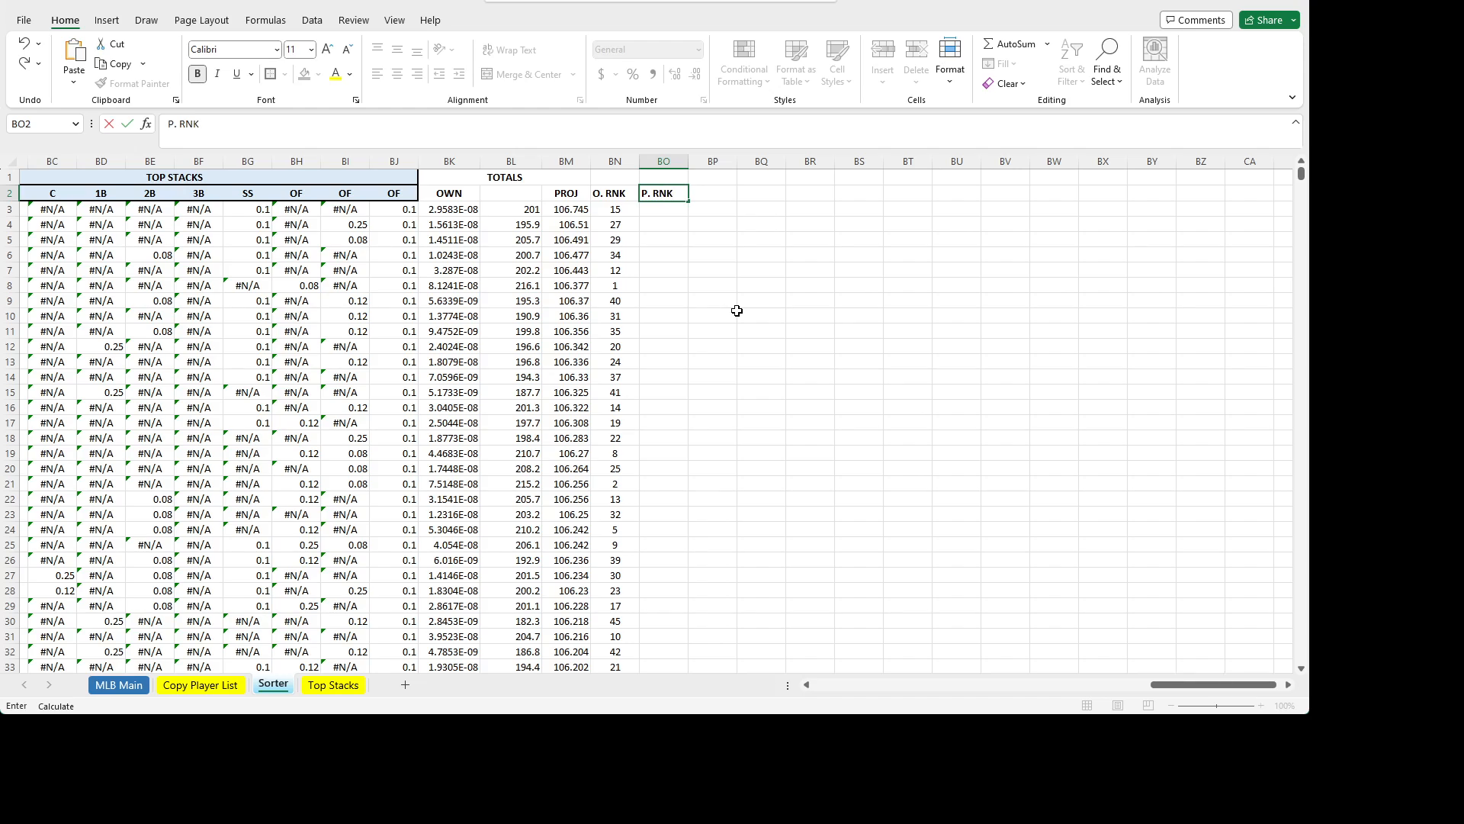
key("Return")
- Copy the ownership rank formula text from BN3 into BO3, keeping its BK references
key("Left")
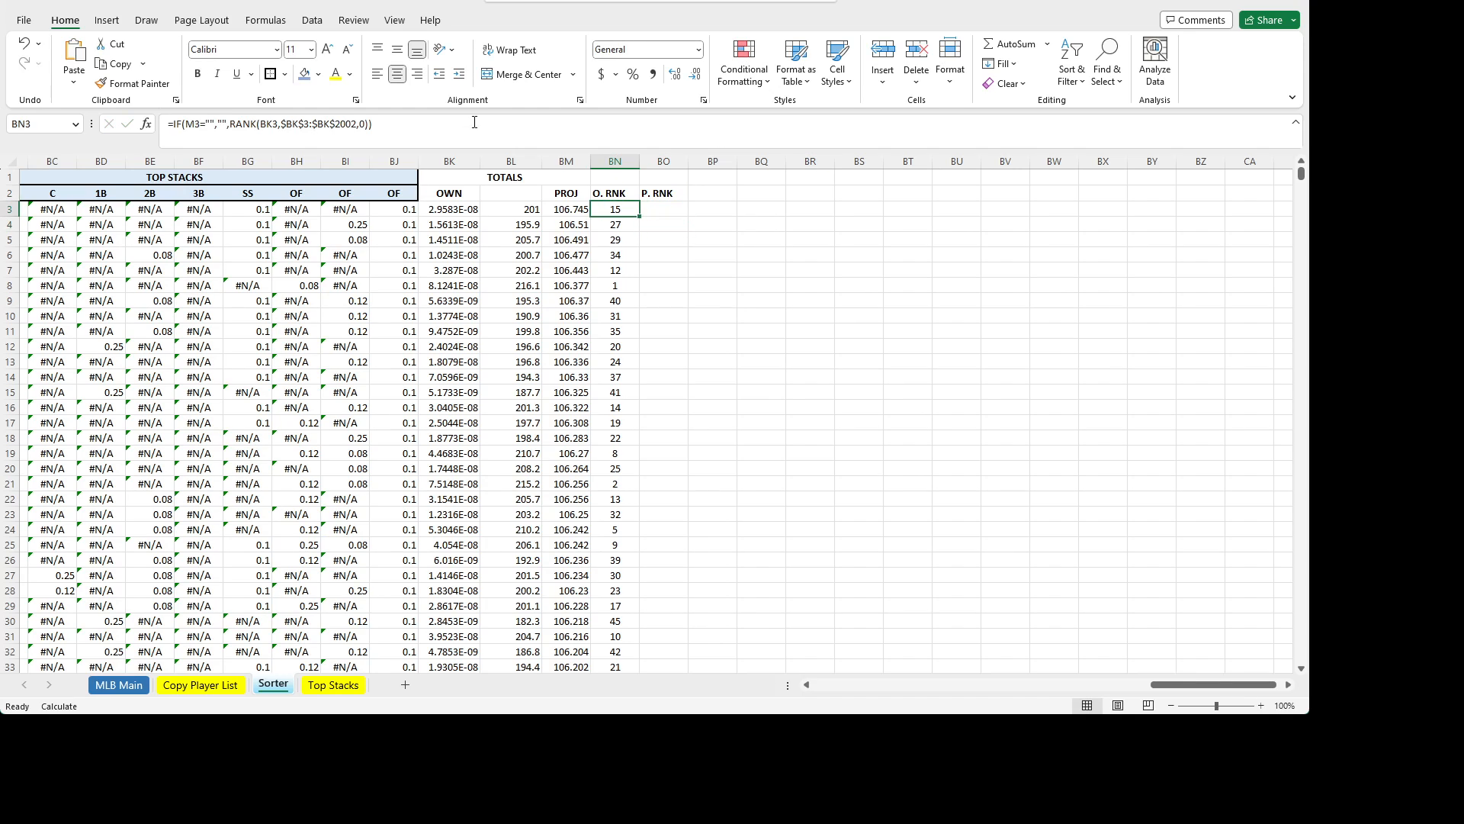
left_click(450, 138)
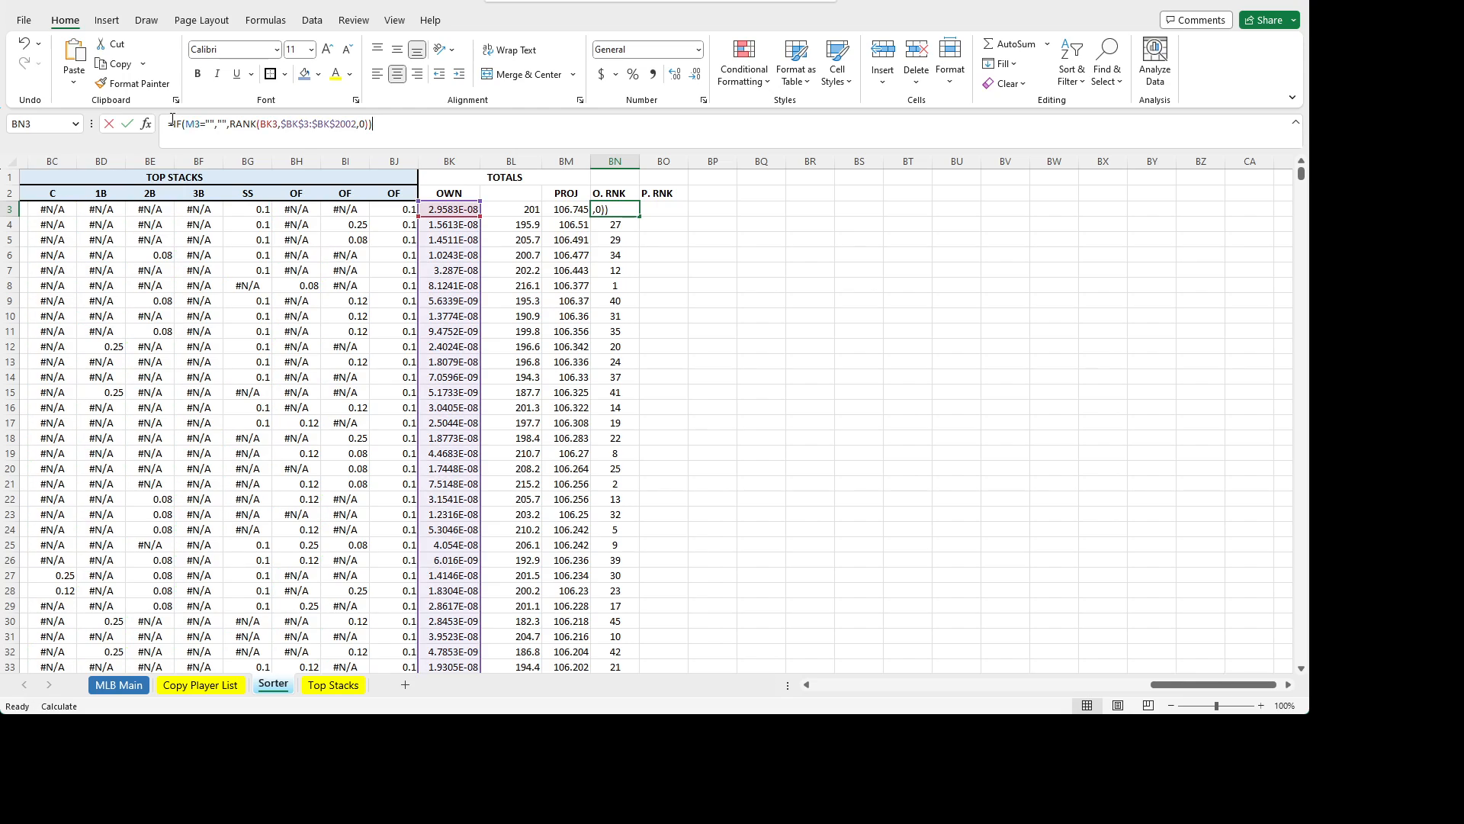
key("Escape")
left_click(662, 210)
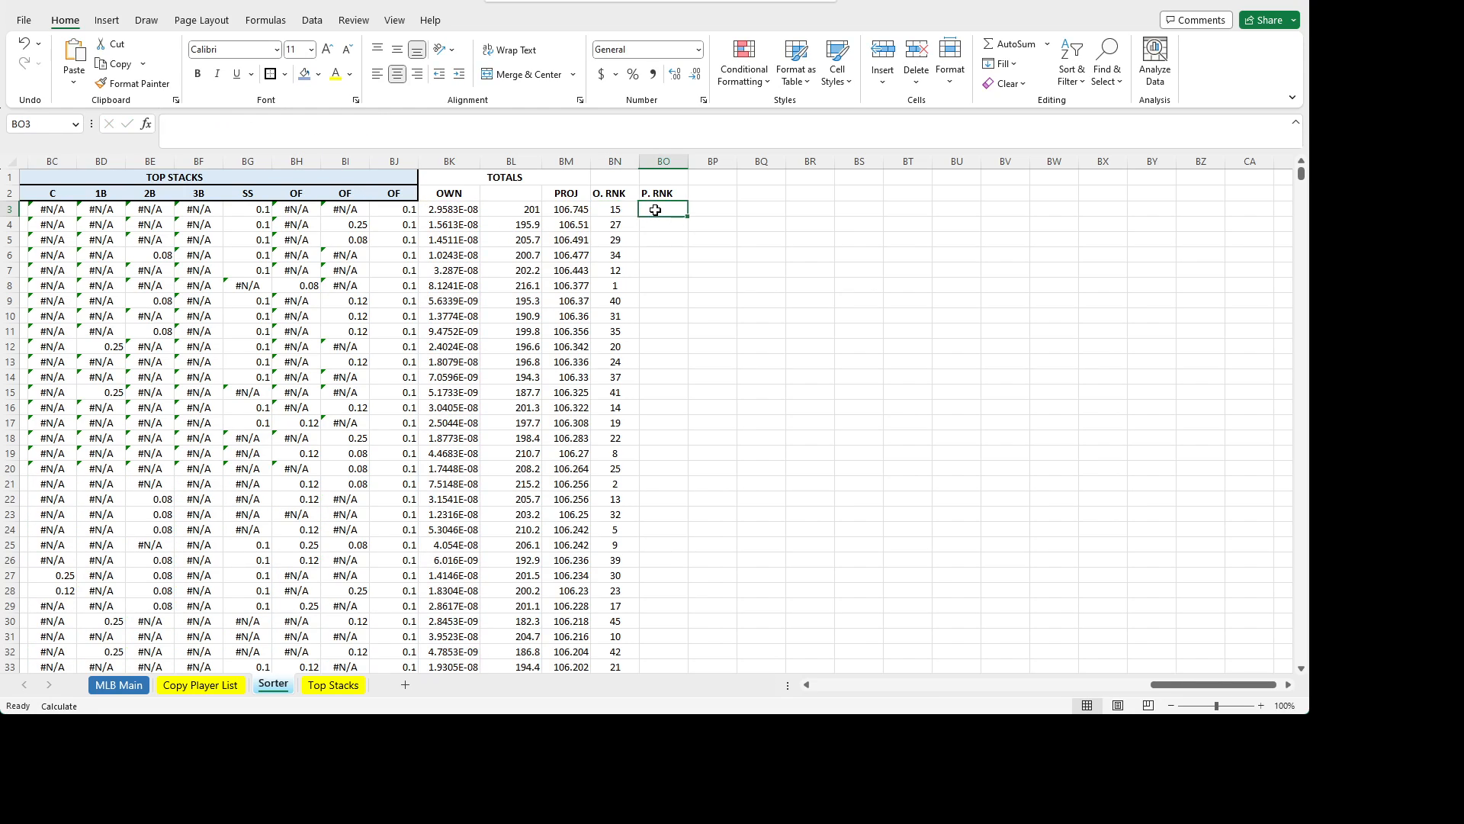
left_click(355, 141)
type("=IF(M3=\"\",\"\",RANK(BK3,$BK$3:$BK$2002,0))")
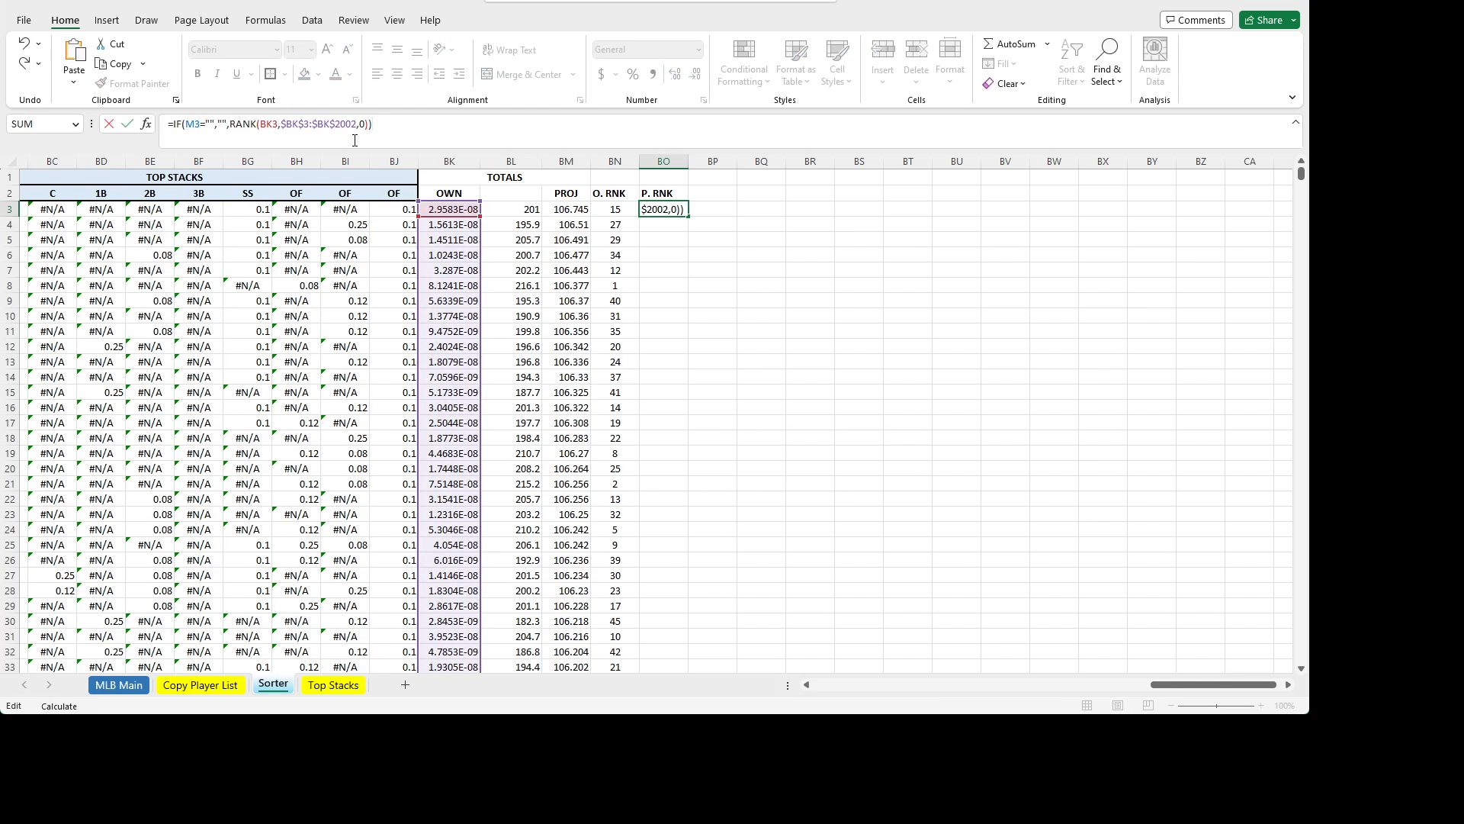
- Change the BO3 formula to rank column BL in ascending order, as =IF(M3="","",RANK(BL3,$BL$3:$BL$2002,1))
left_click(267, 127)
key("BackSpace")
type("L")
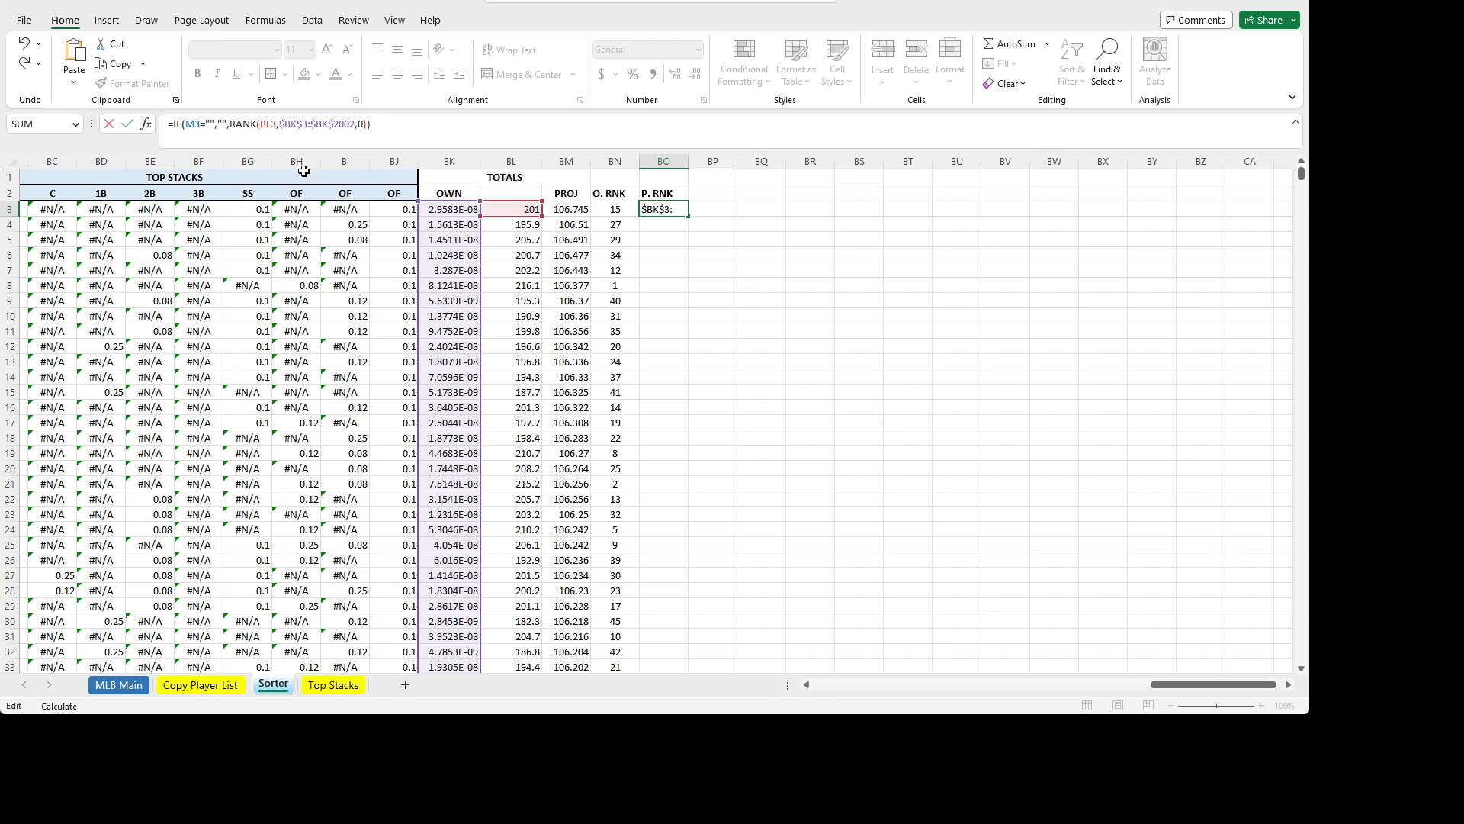
key("BackSpace")
type("L")
key("End")
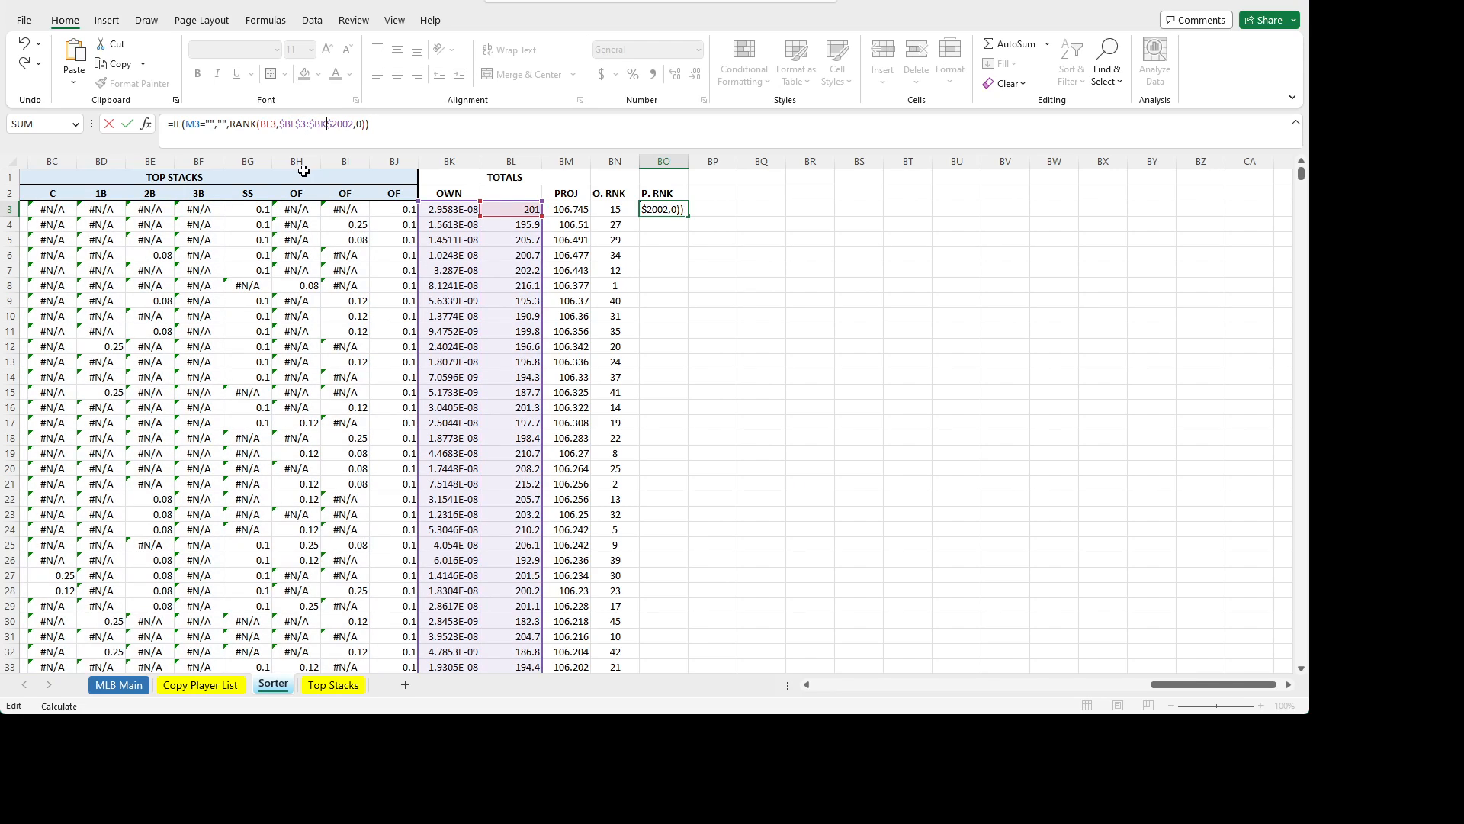
key("BackSpace")
type("L")
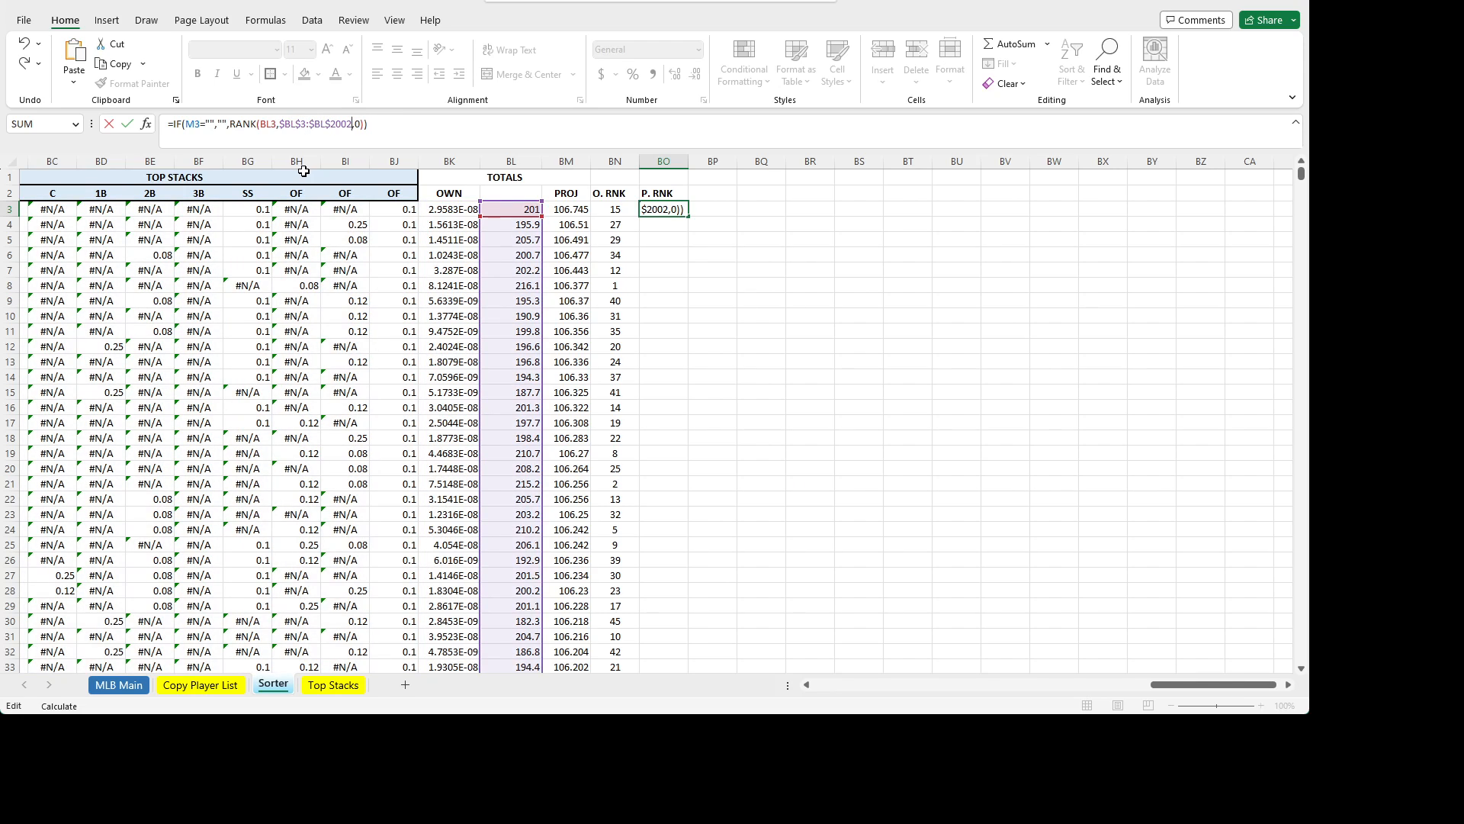
key("Right")
key("Delete")
type("1")
key("Return")
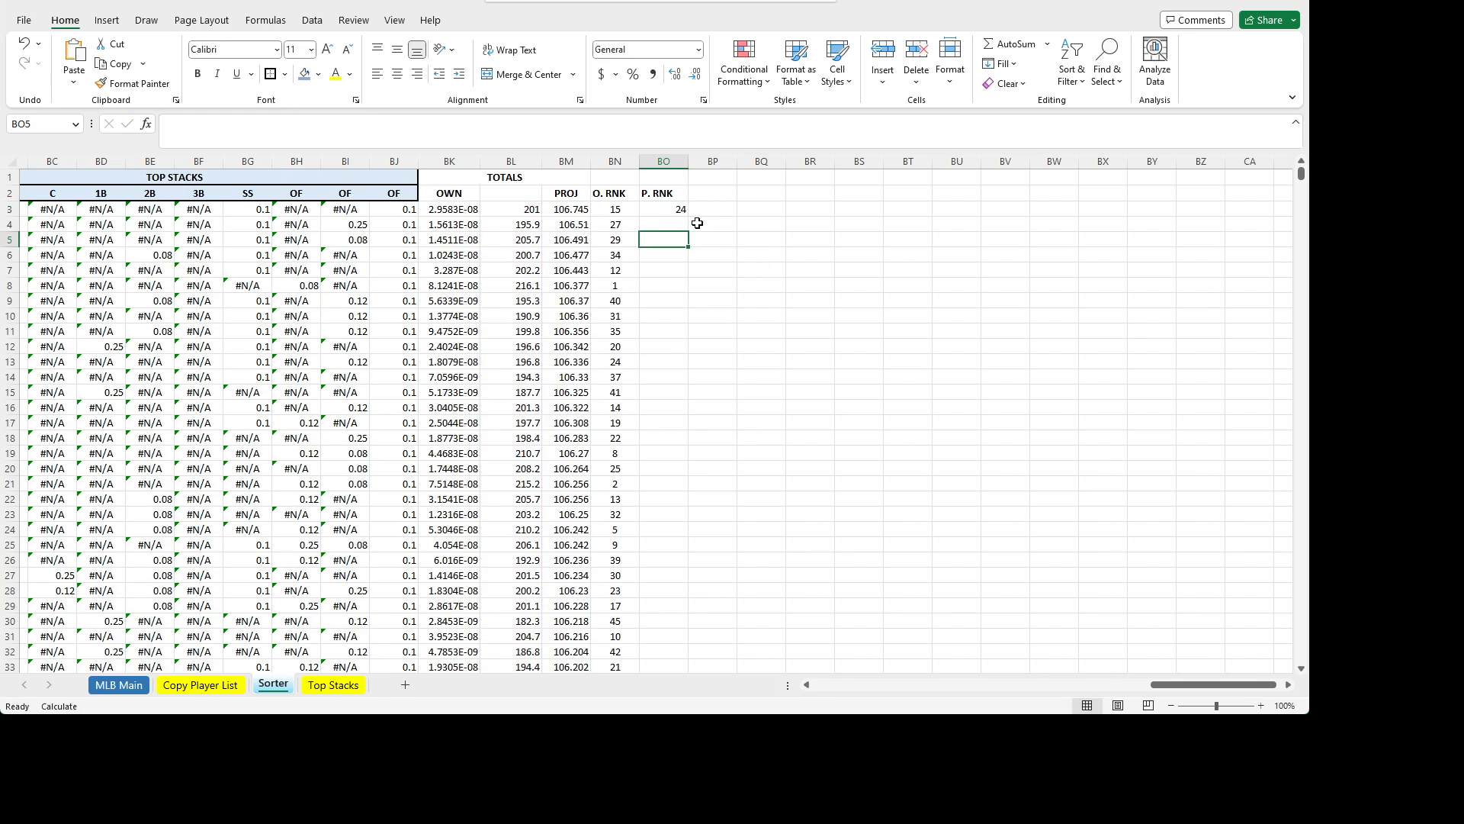
- Fill the BO3 rank formula down column BO for all lineup rows
left_click(681, 214)
double_click(688, 218)
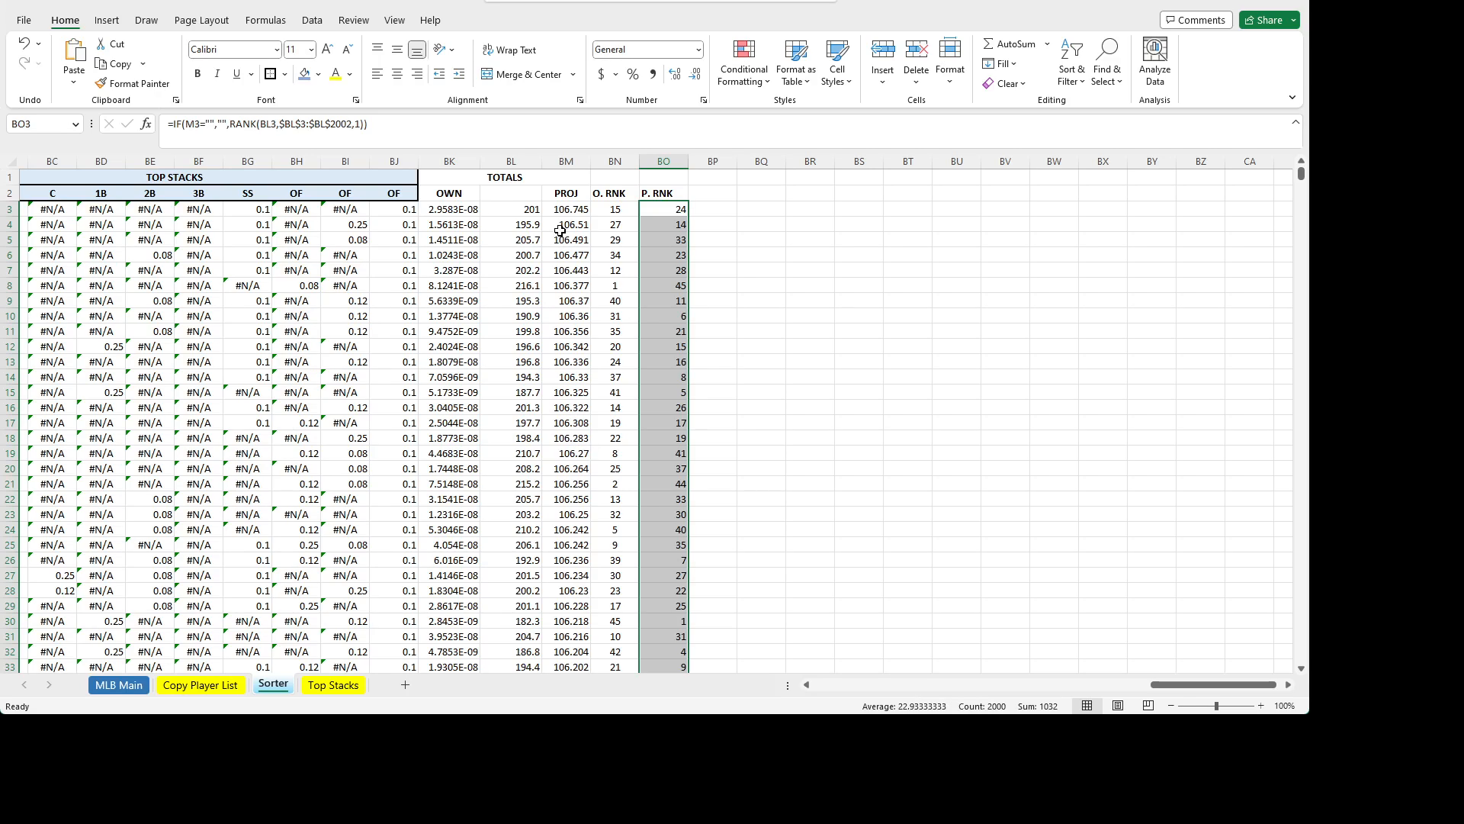
left_click(684, 226)
key("Up")
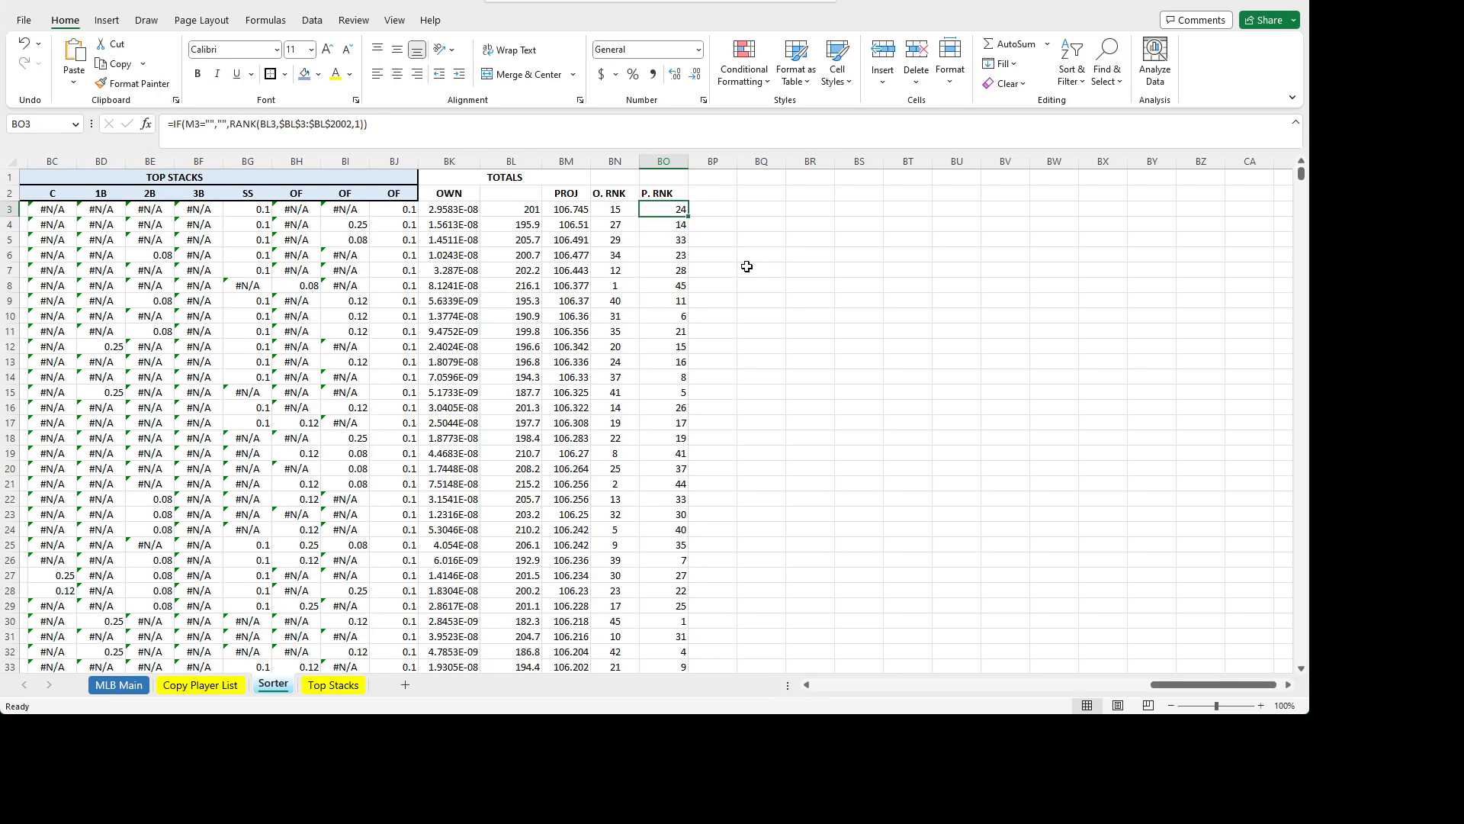
key("Left")
key("Right")
key("Down")
key("Up")
key("Left")
key("Right")
key("Down")
key("Up")
key("Left")
key("Left")
key("Right")
key("Right")
- Center the contents of the whole P. RNK column BO
left_click(662, 162)
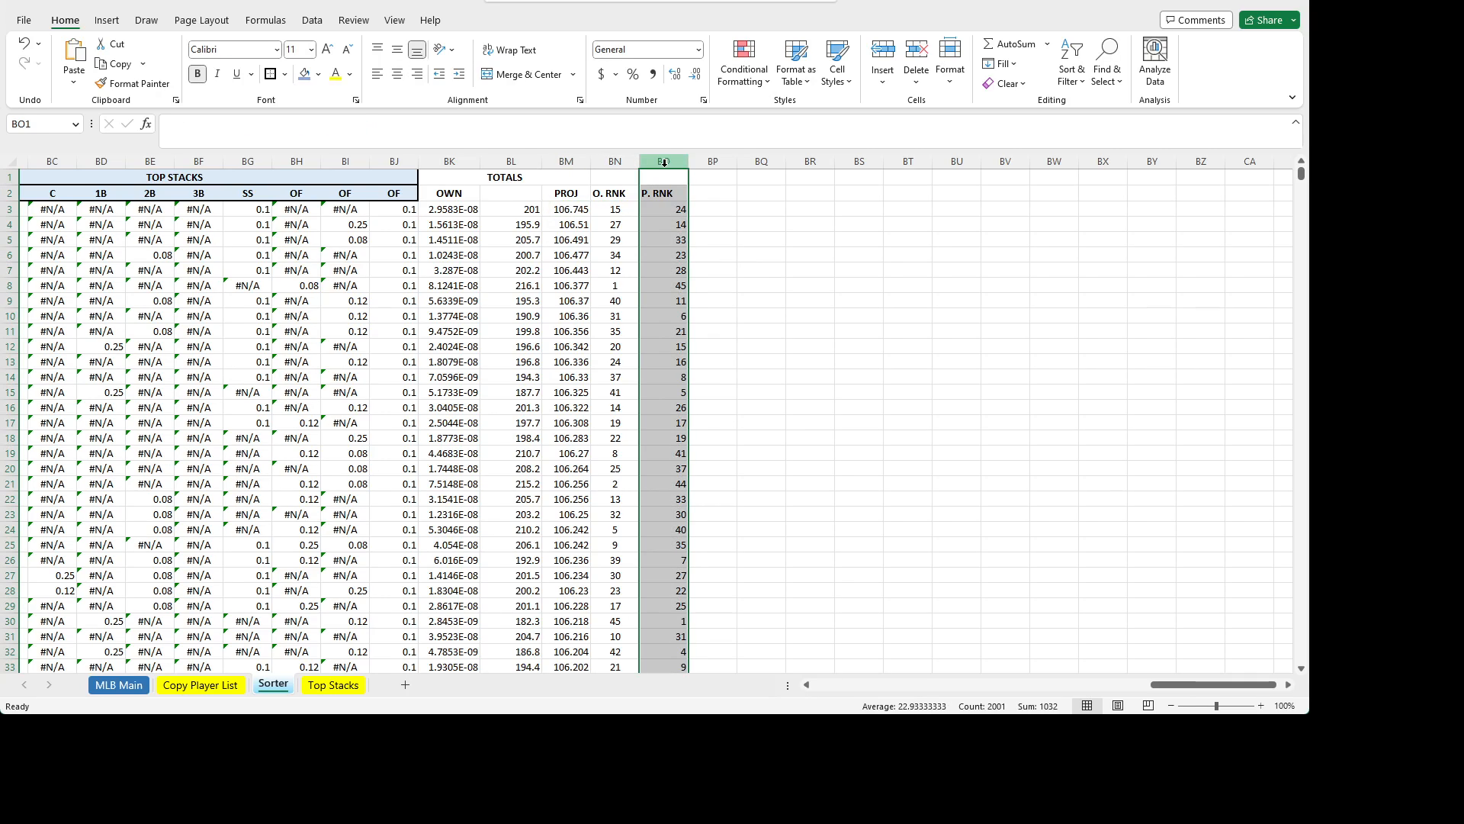
left_click(398, 76)
left_click(708, 273)
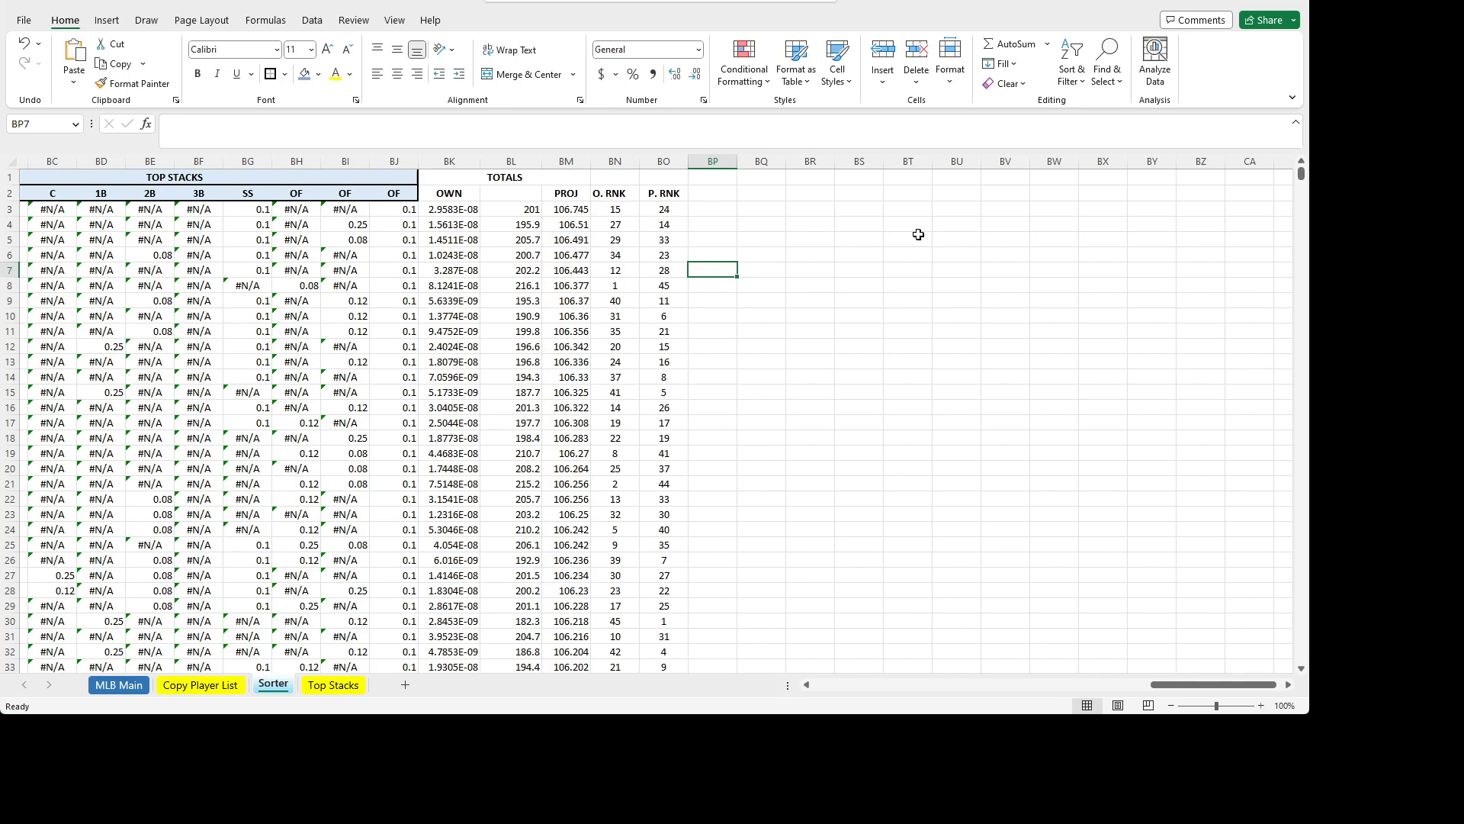
- Clear the TOTALS heading in row 1 and unmerge cells BK1 to BM1
left_click(522, 183)
key("Delete")
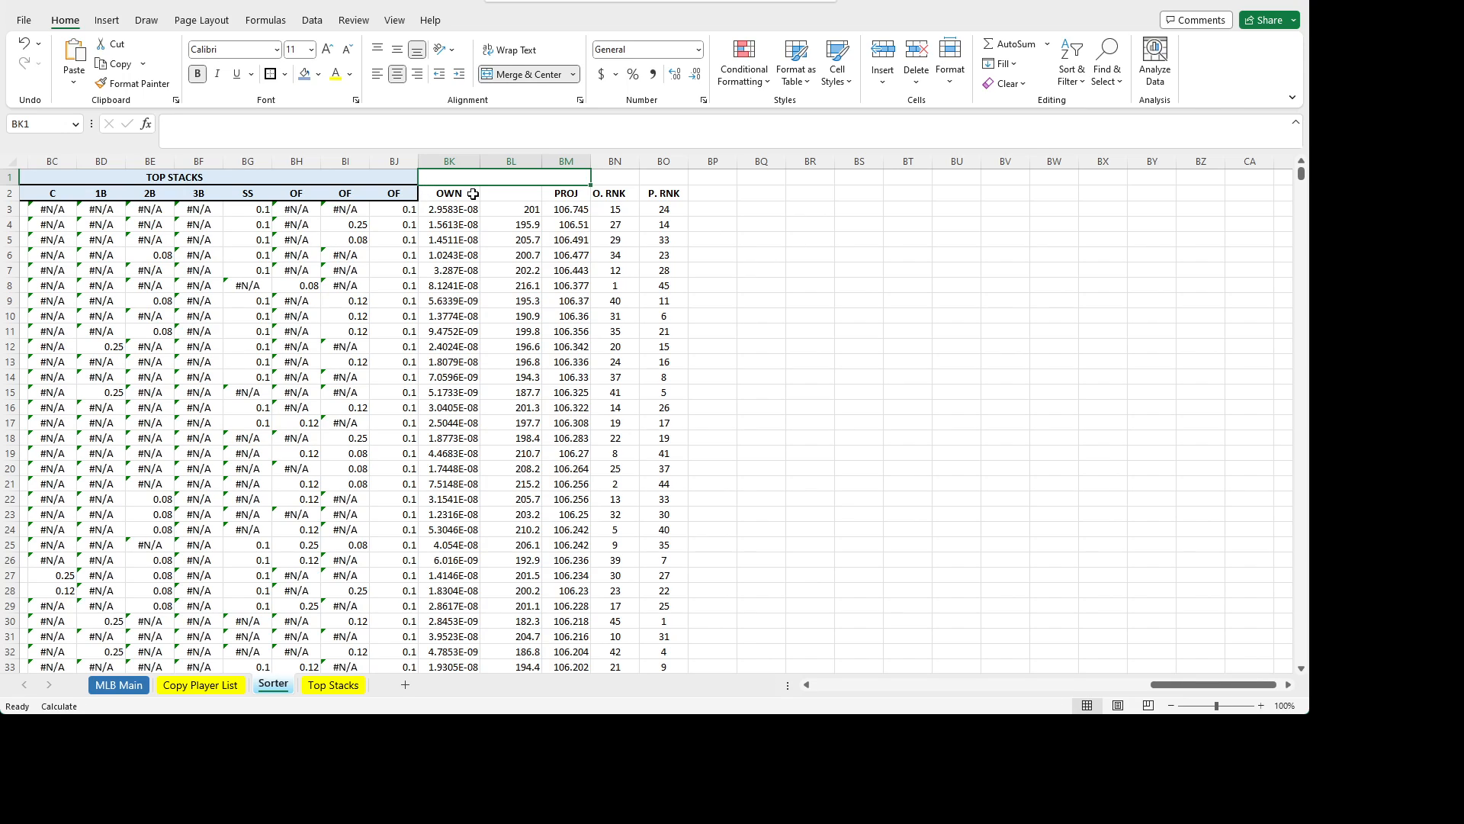
left_click(531, 75)
left_click(499, 273)
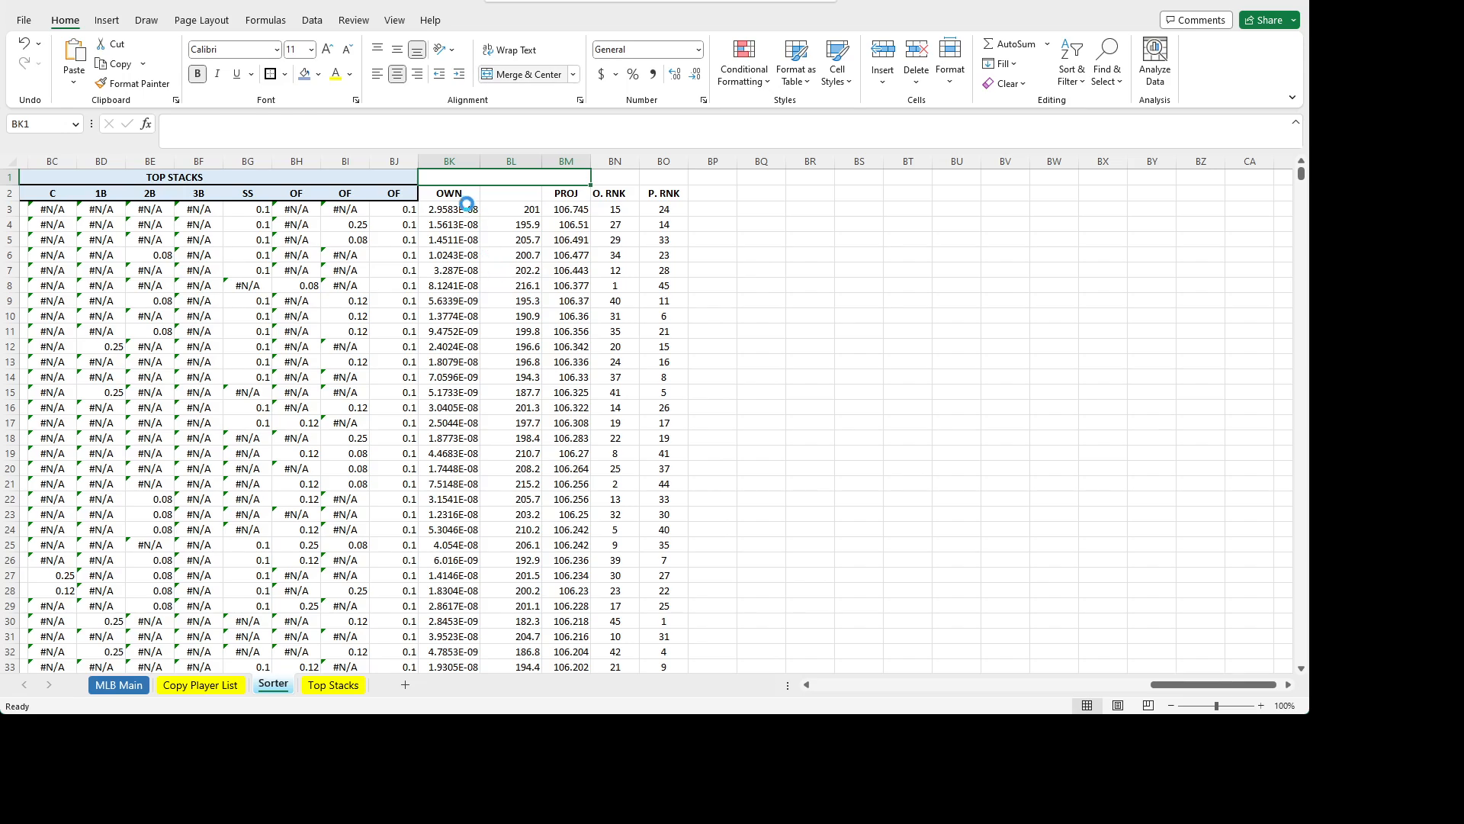
left_click(455, 177)
type("=MAT")
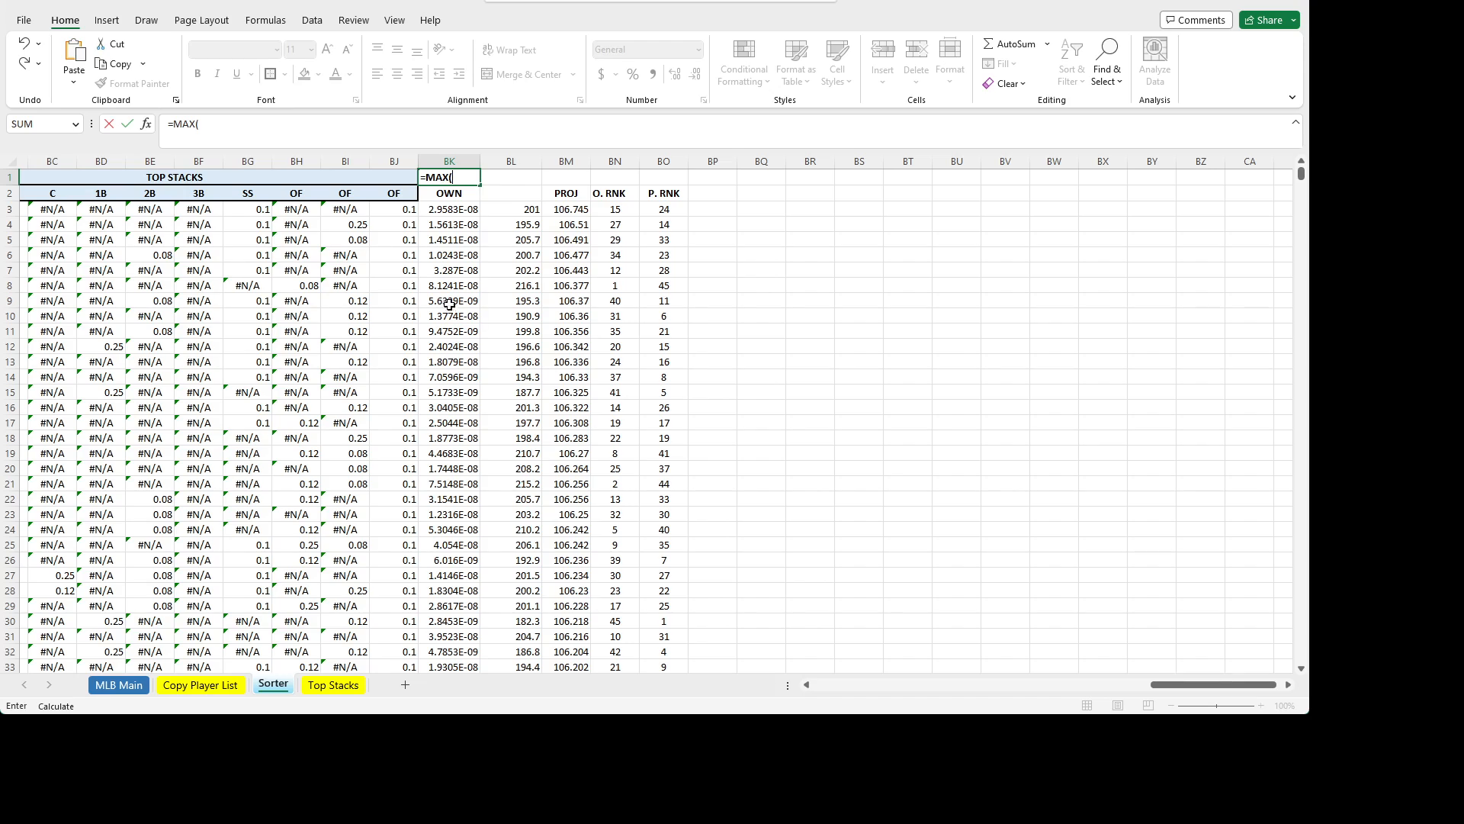
left_click(438, 212)
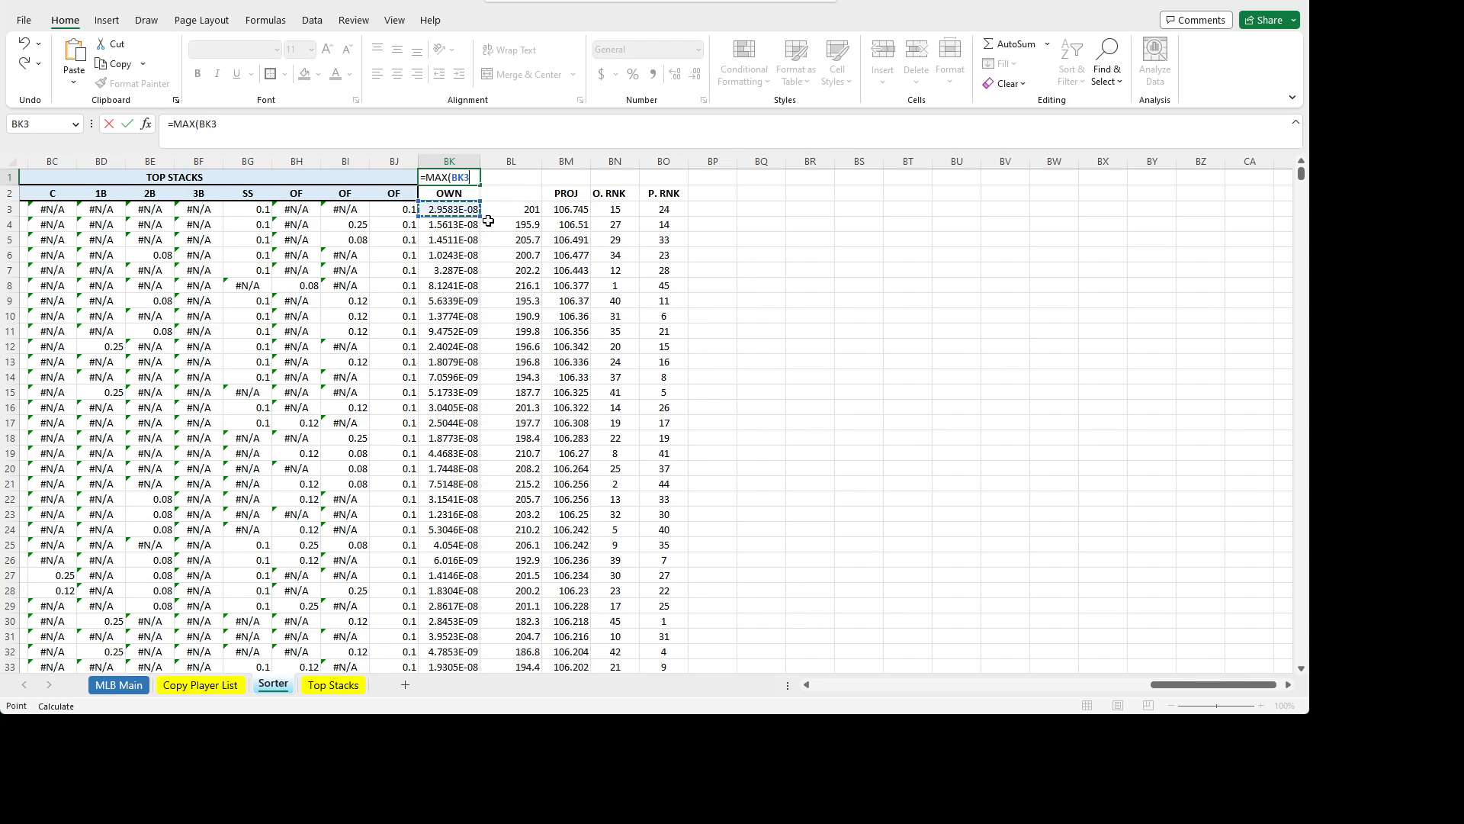
key("Escape")
- Enter =MAX(BM3:BM2002) in BM1 above the PROJ header to get the highest lineup projection
left_click(579, 213)
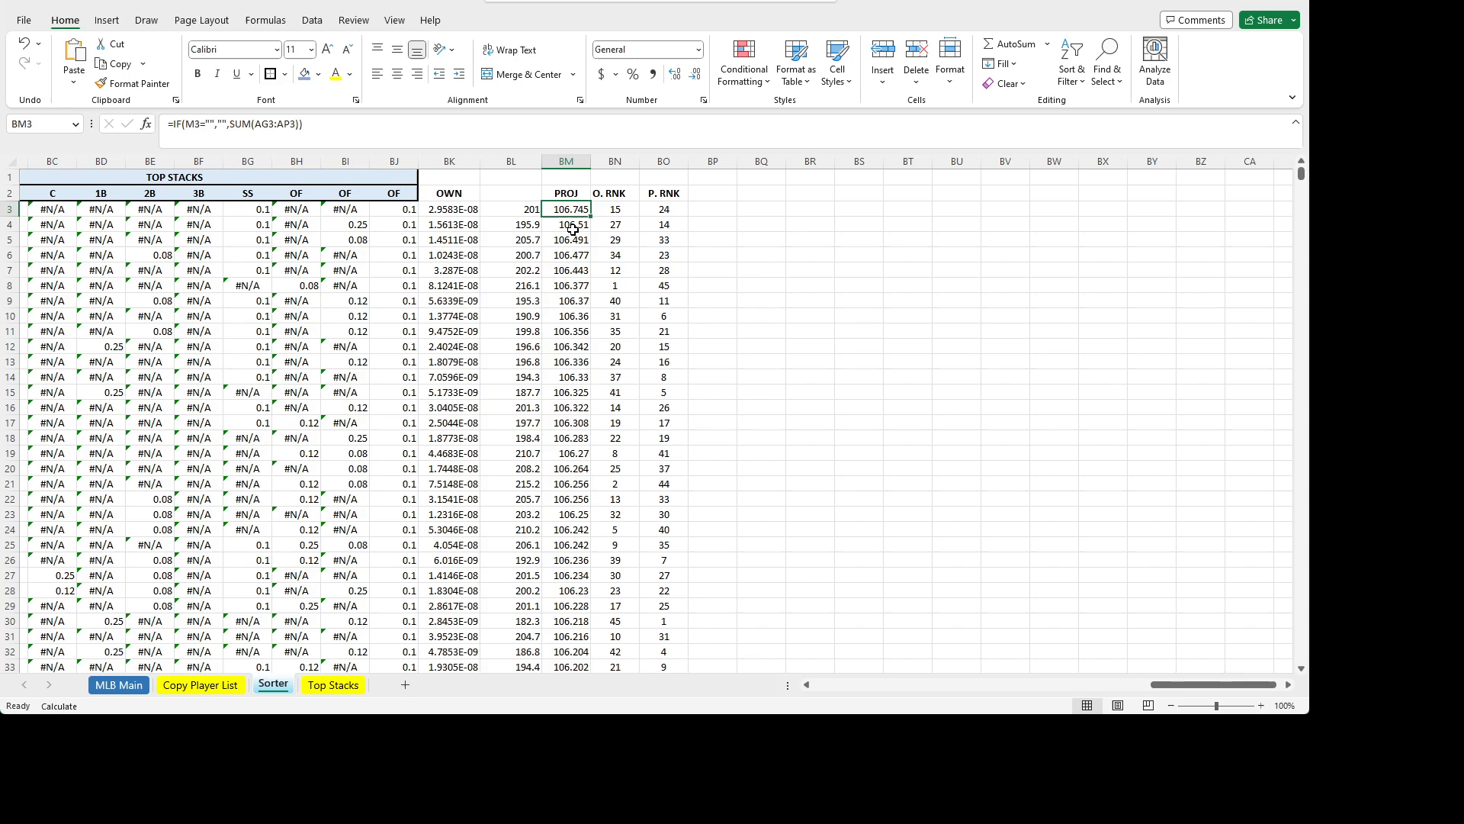
left_click(567, 176)
type("=SU")
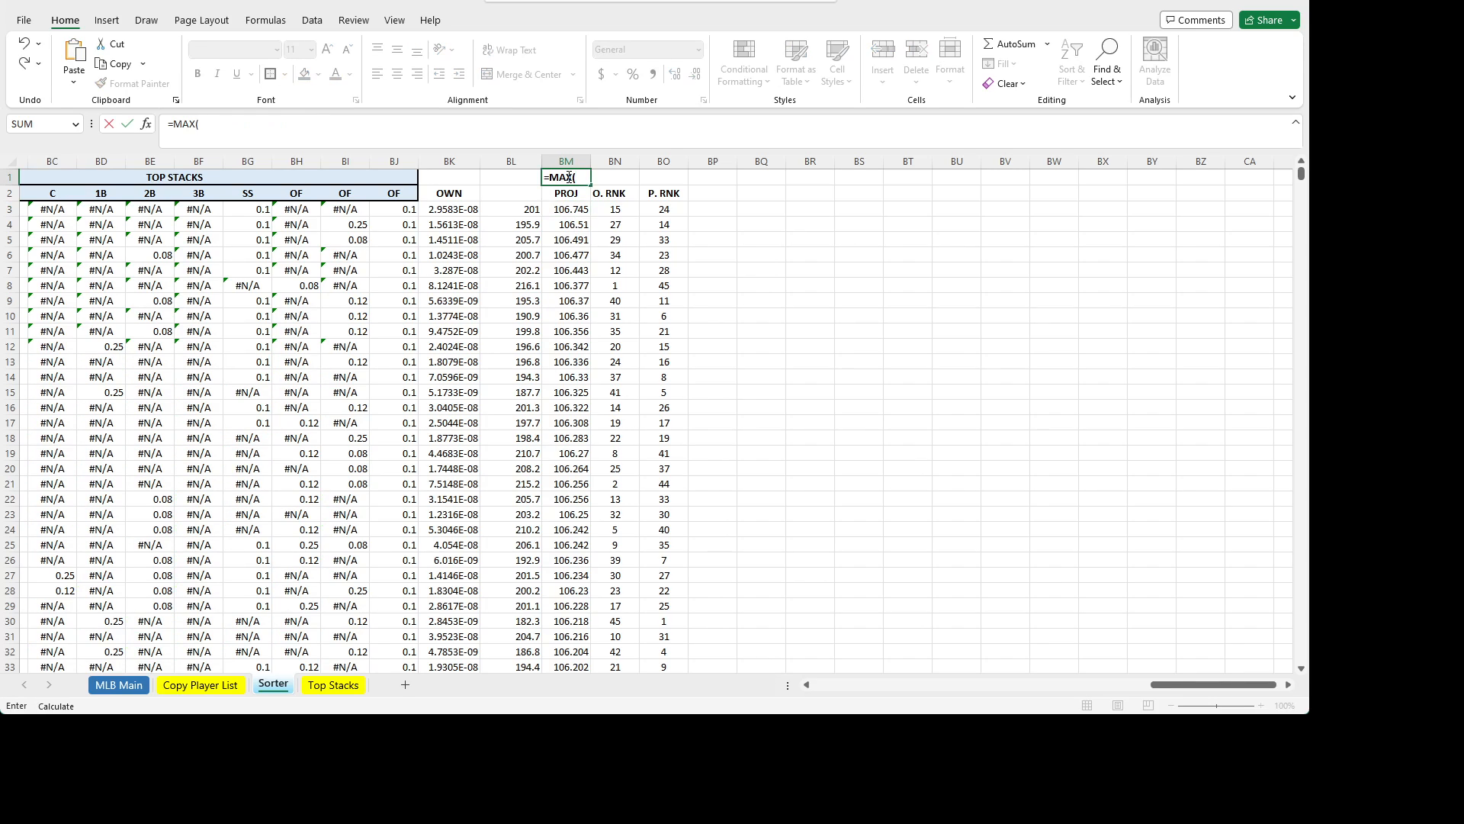
left_click(577, 209)
key("ctrl+shift+Down")
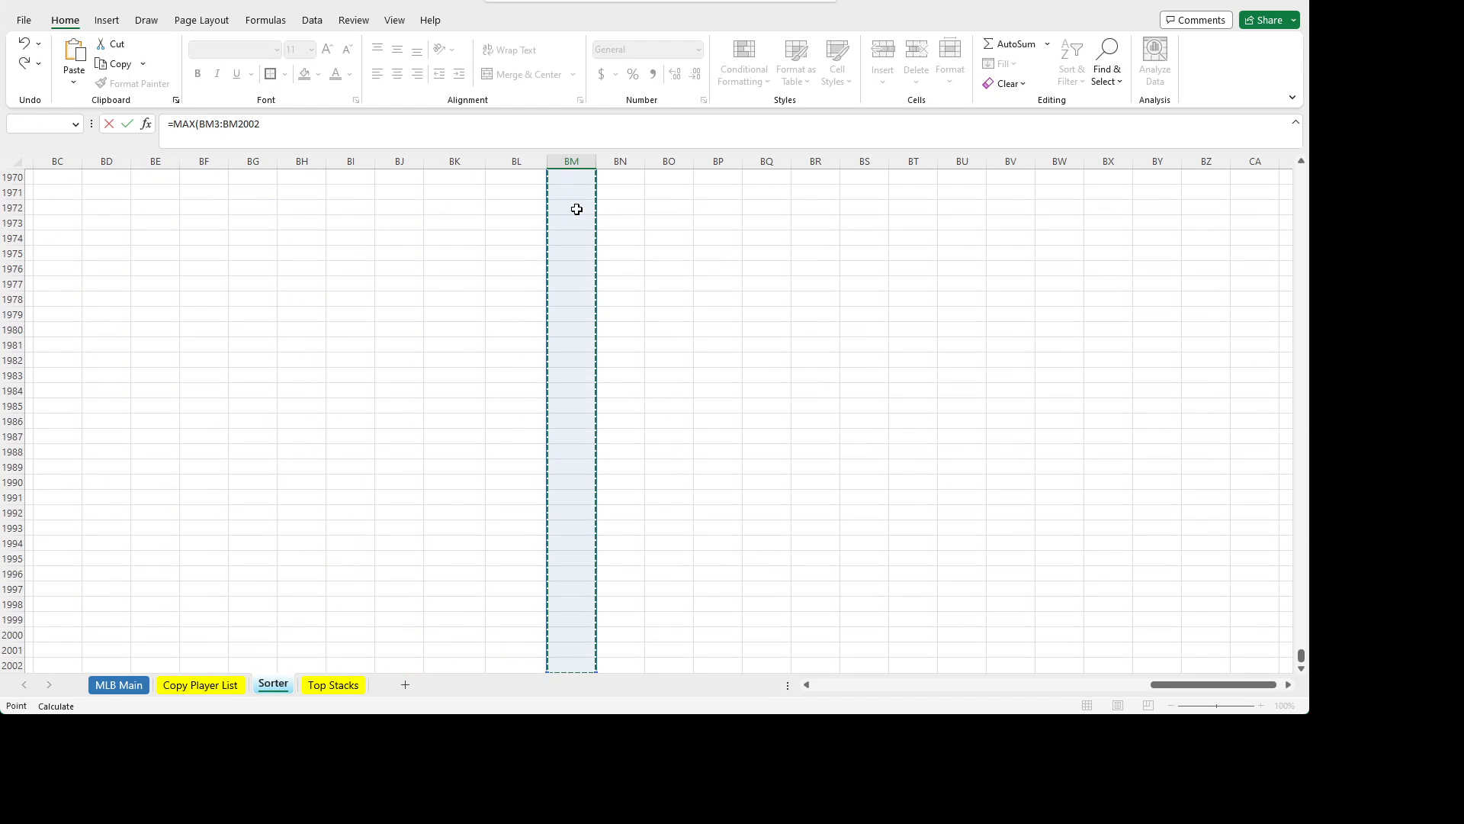
key("ctrl+Return")
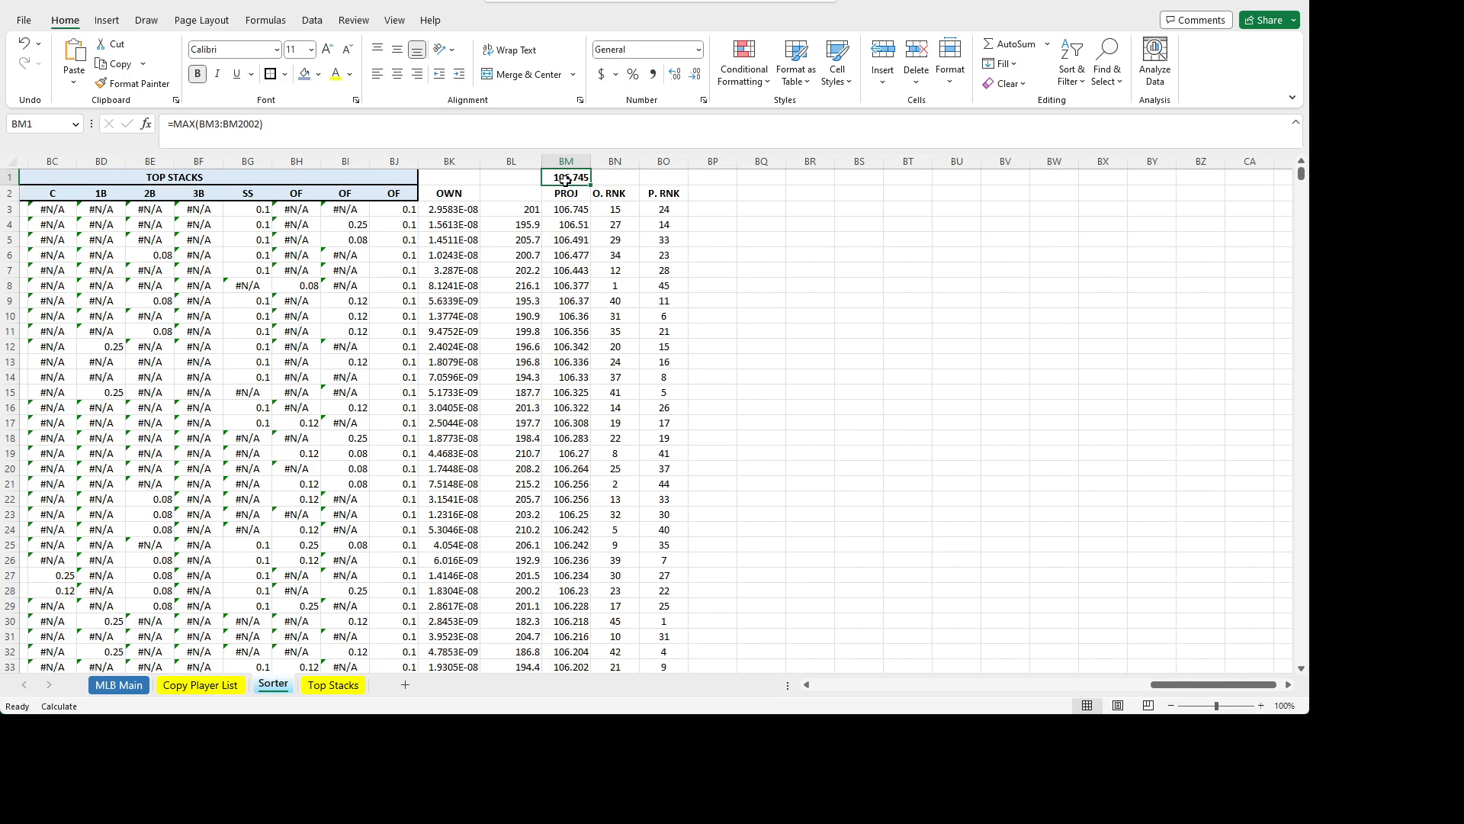
- Enter the header "P. Perc" in BP2 for the projection percentage column
left_click(672, 210)
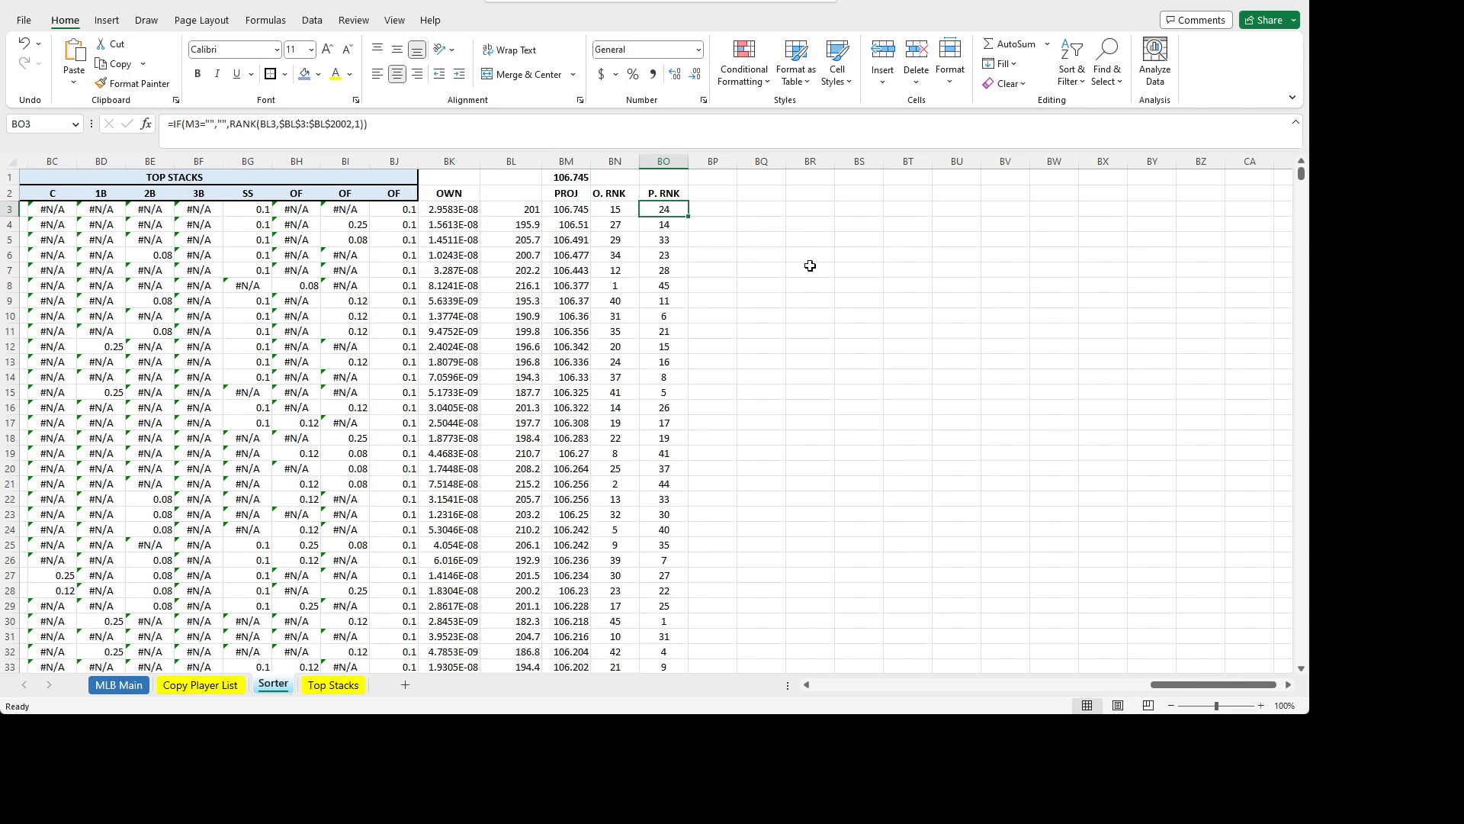
key("Right")
key("Up")
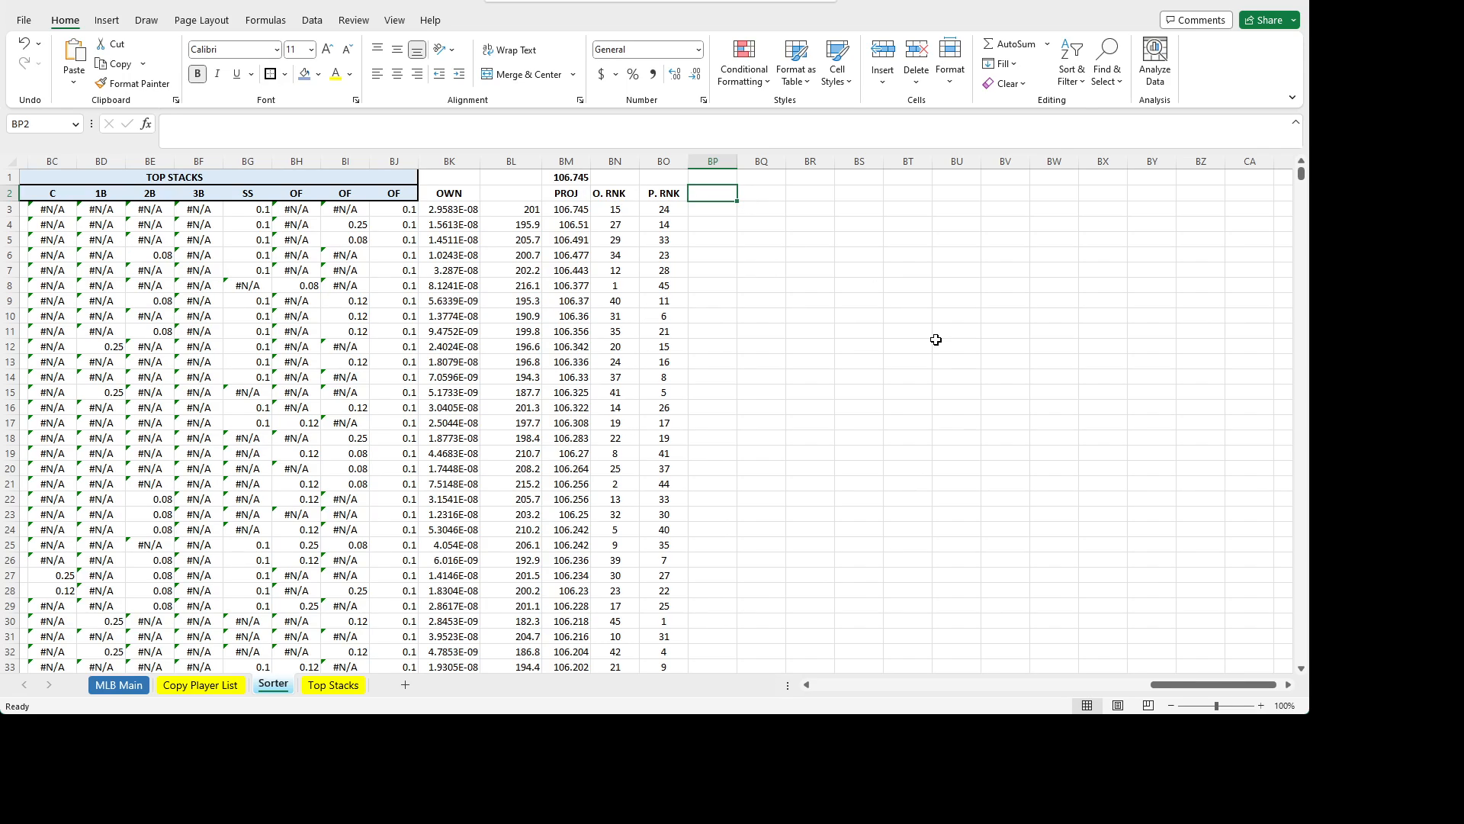
type("P. P")
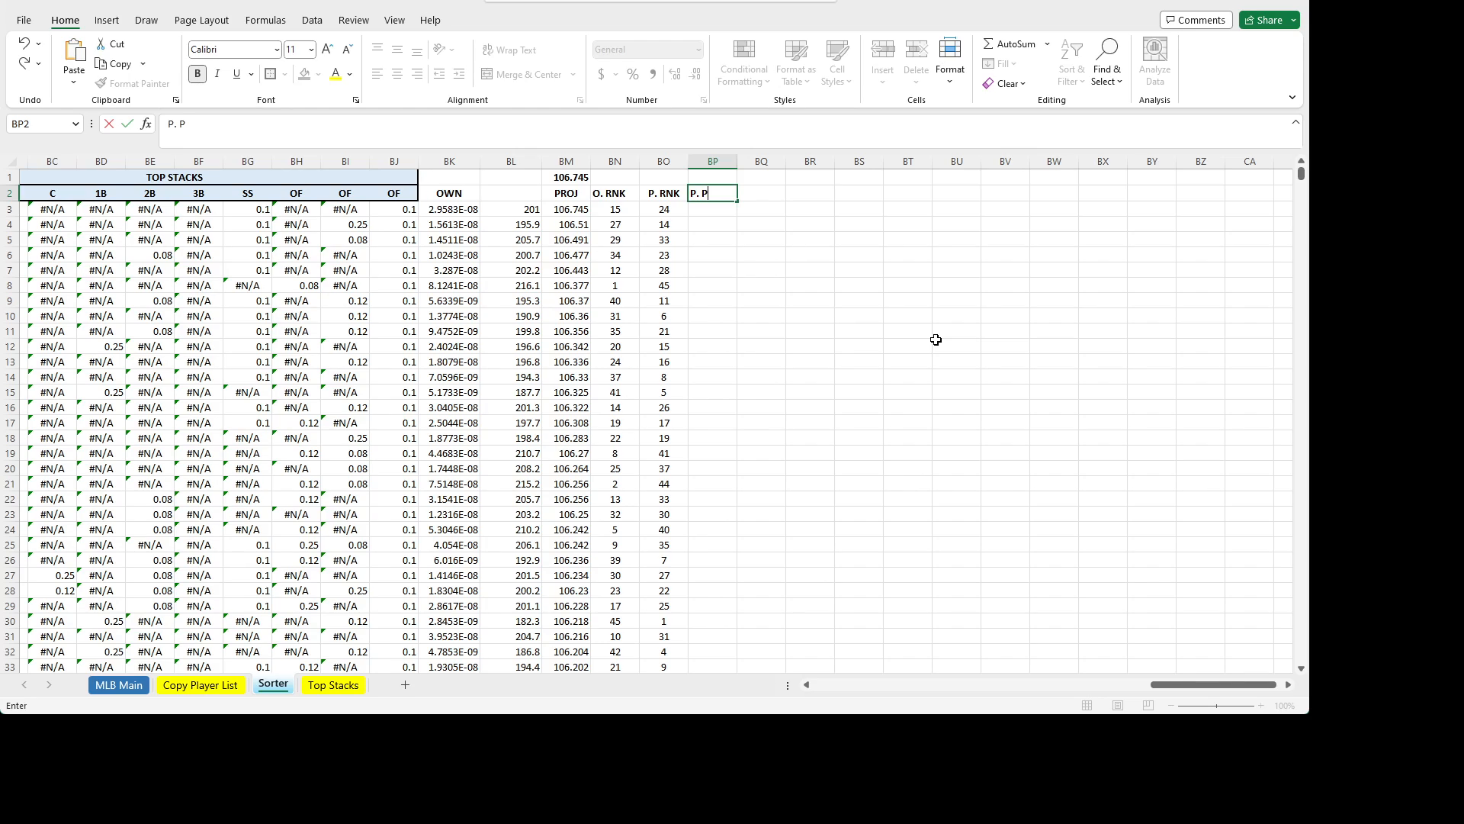
type("erc")
key("Return")
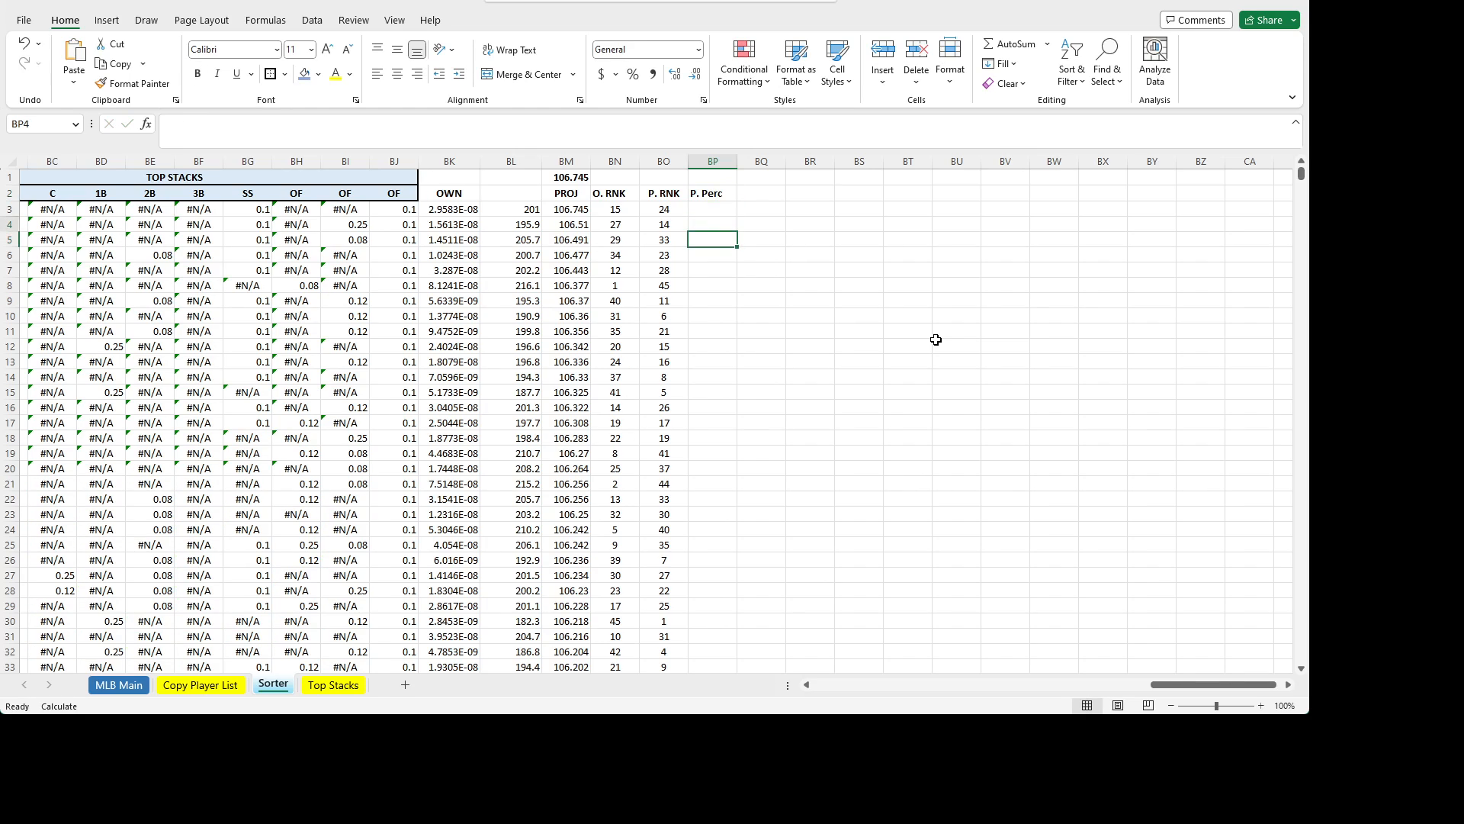
- Enter =IF(M3="","",BM3/$BM$1) in BP3 and fill it down column BP for all lineup rows
type("=IF(M3=\"\",\"\",")
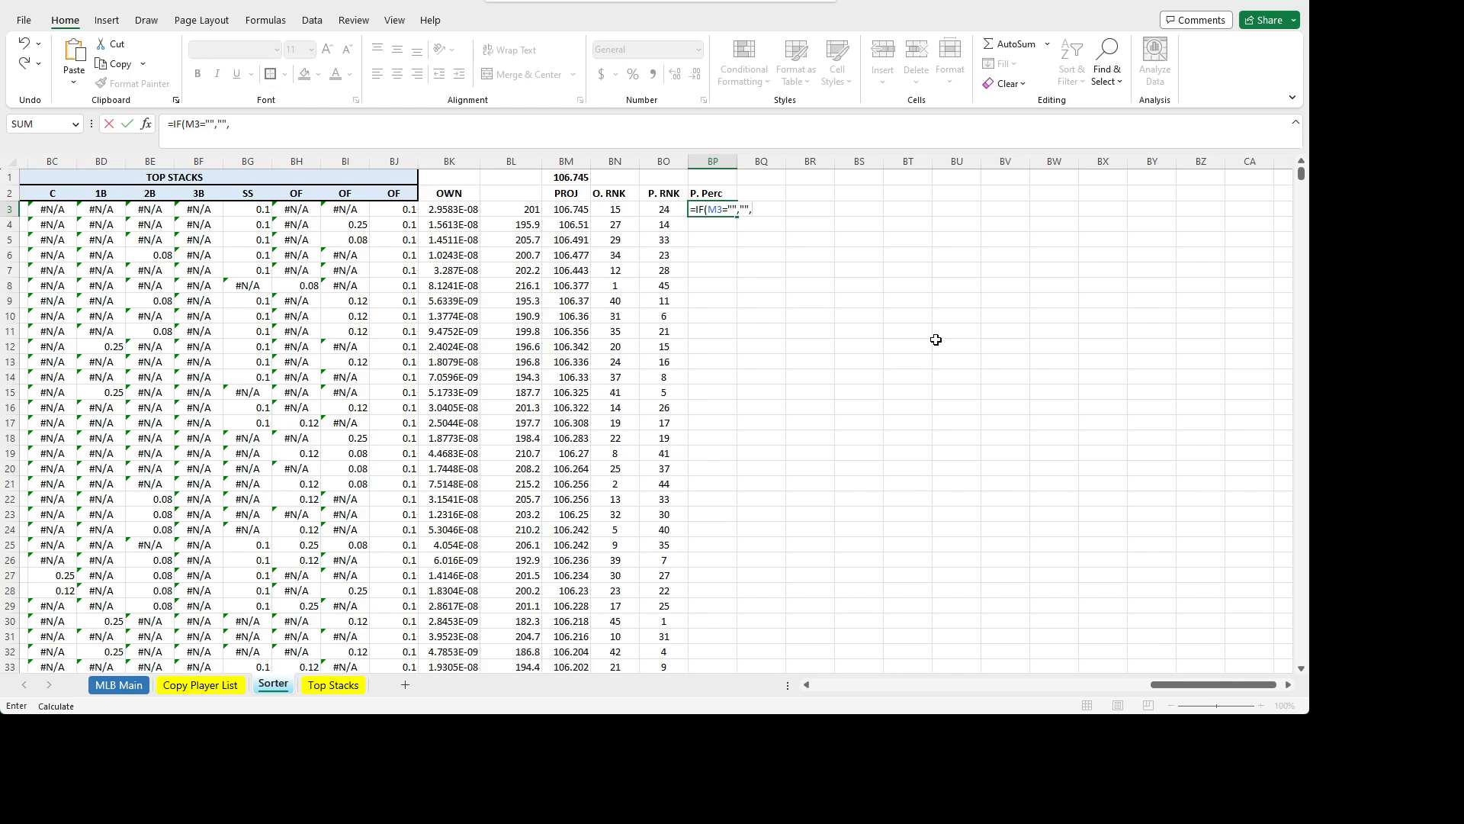
type("BM3")
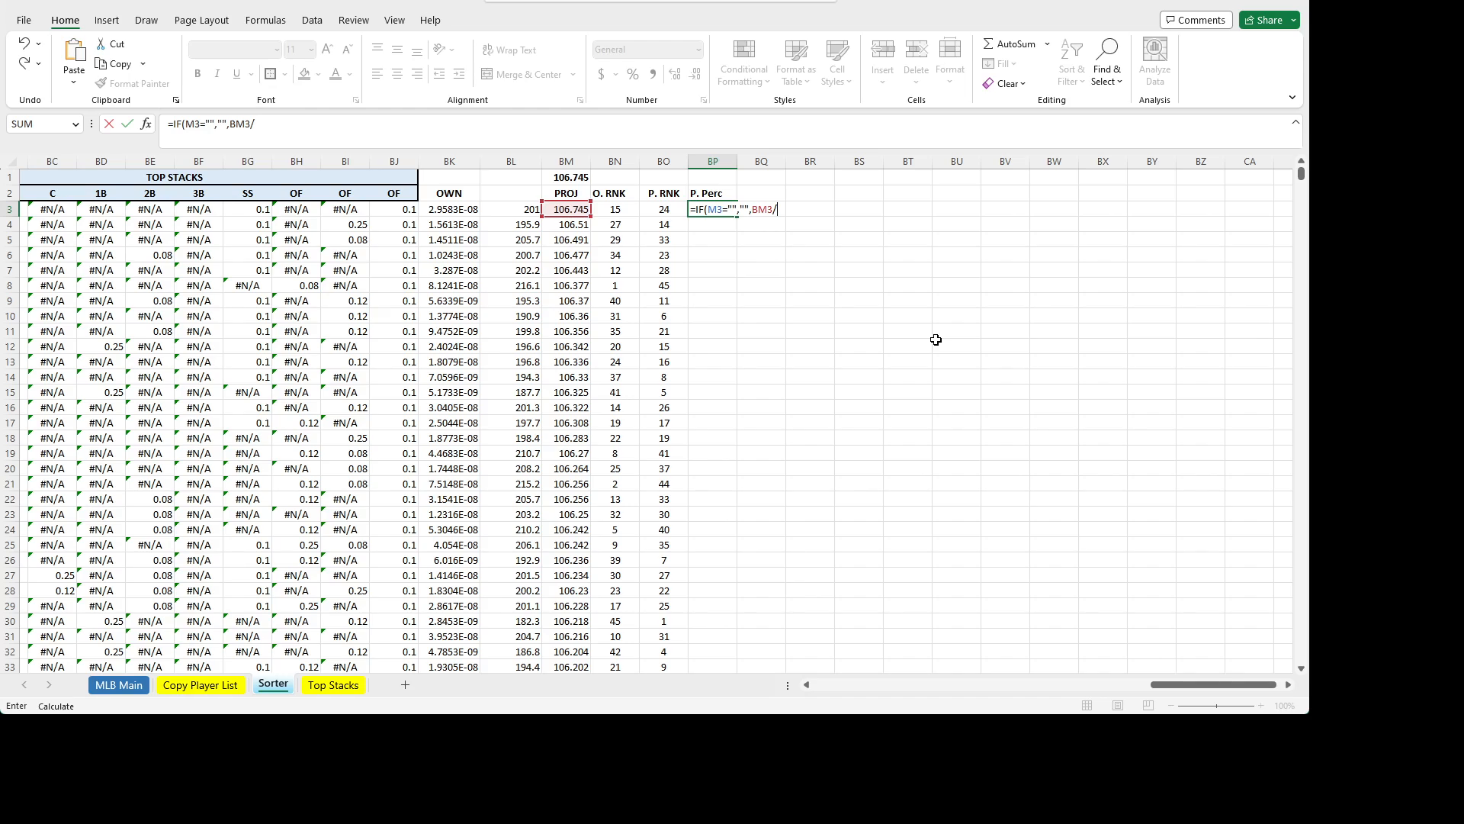
type("/BM1")
key("F4")
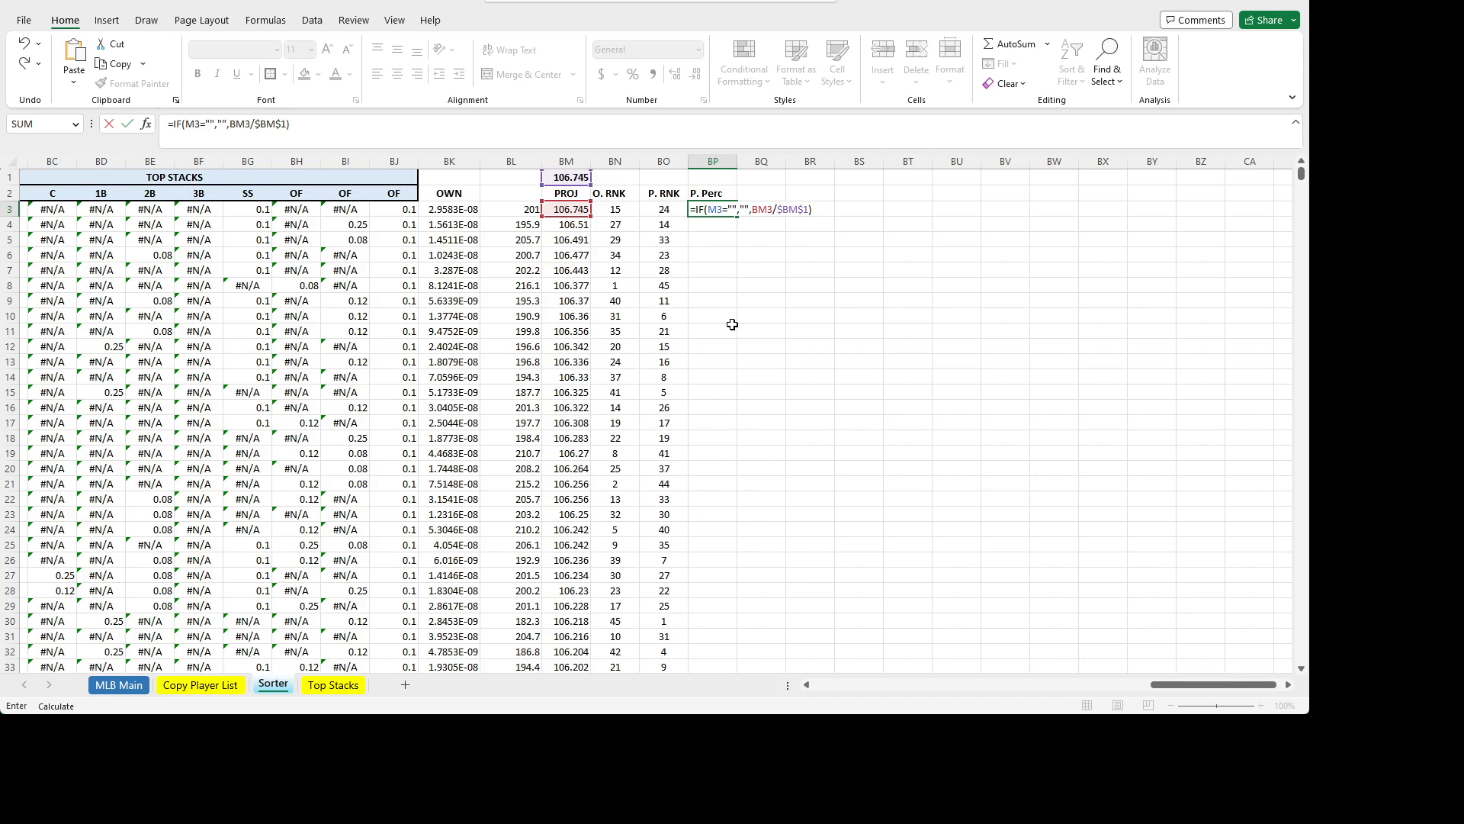
key("Return")
key("Up")
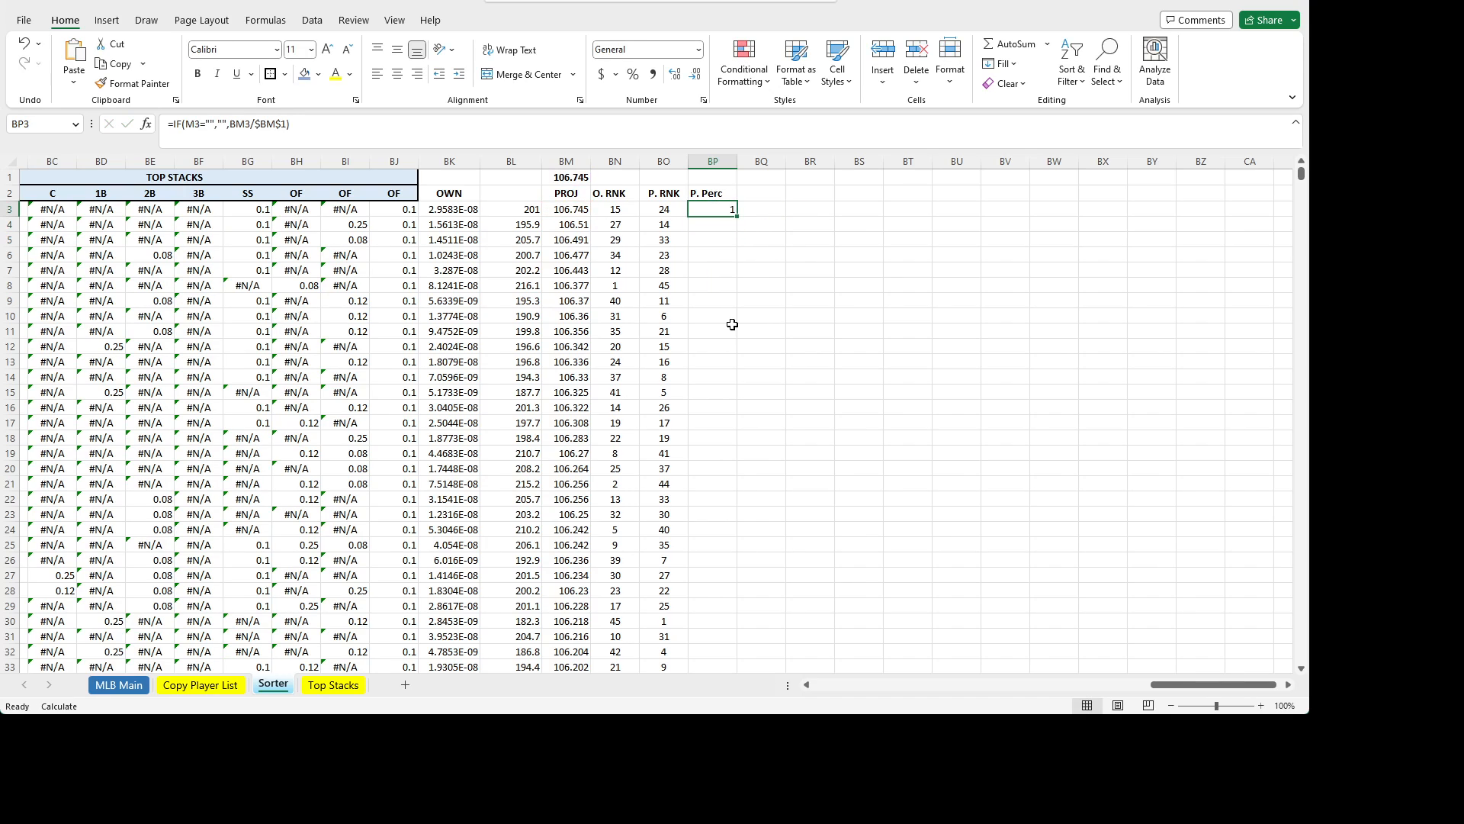
double_click(737, 220)
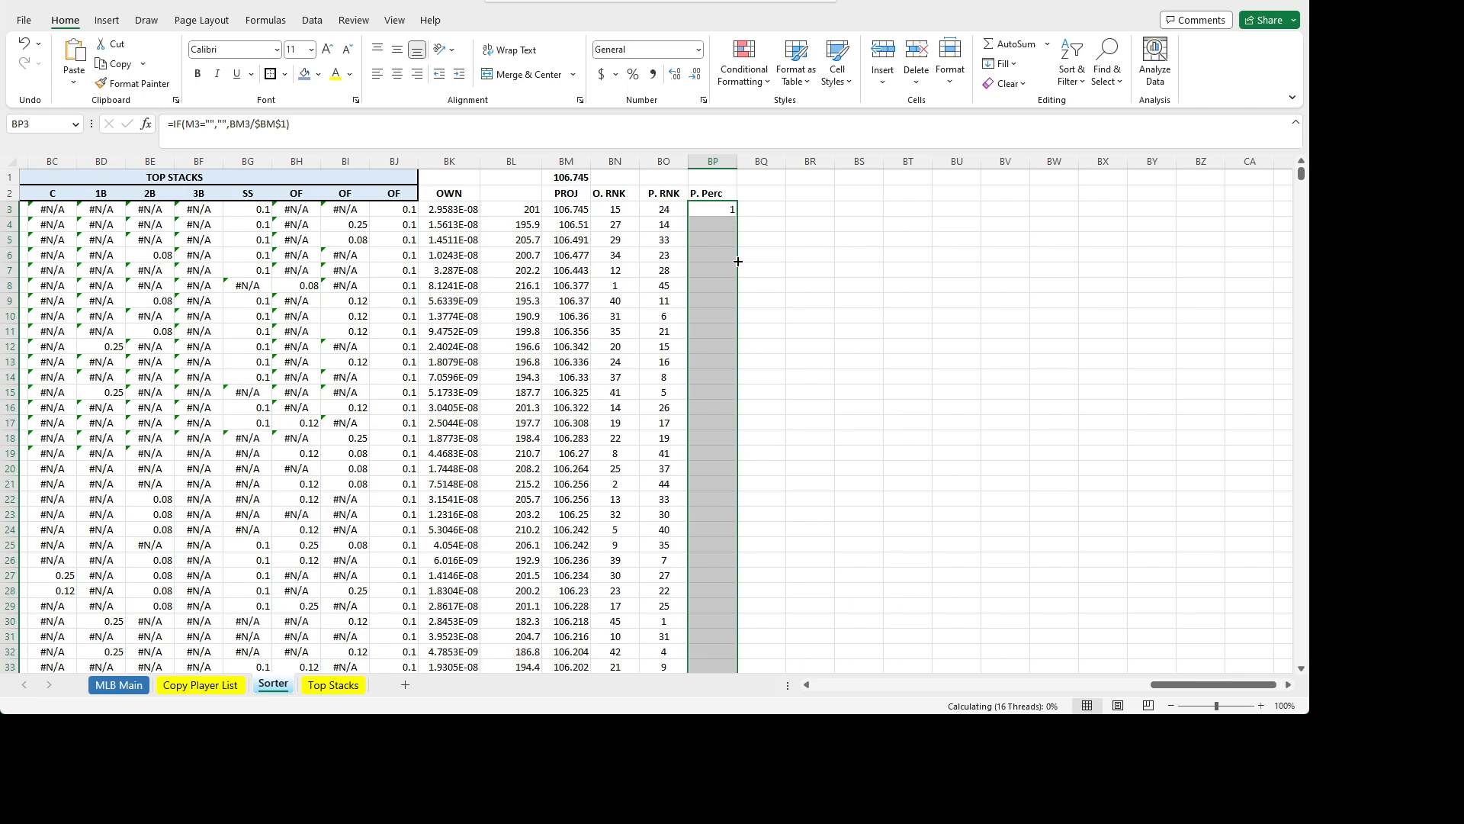
key("Down")
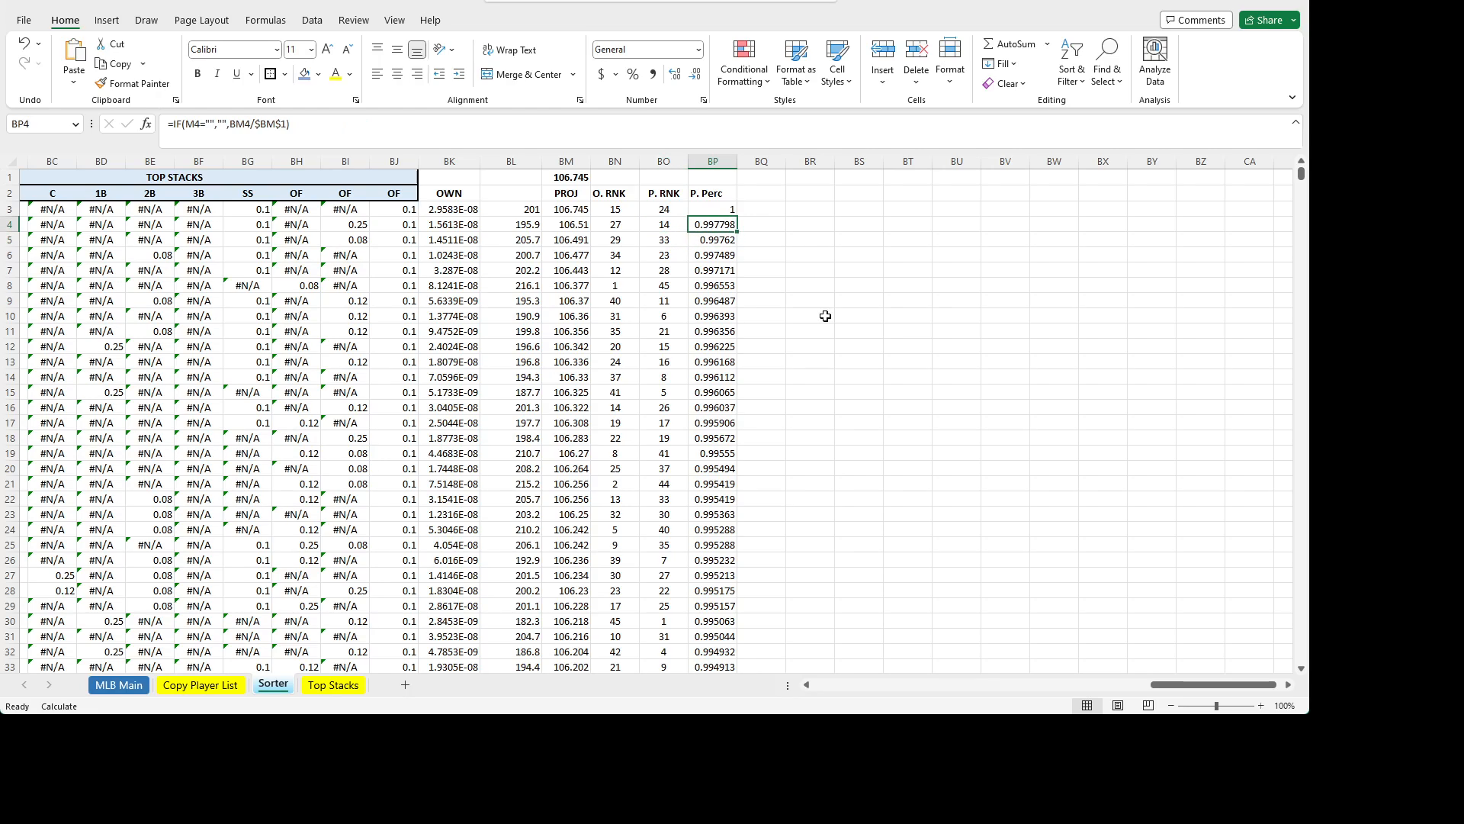
- Examine the projection percentage values in column BP down the lineup rows to row 15
key("Down")
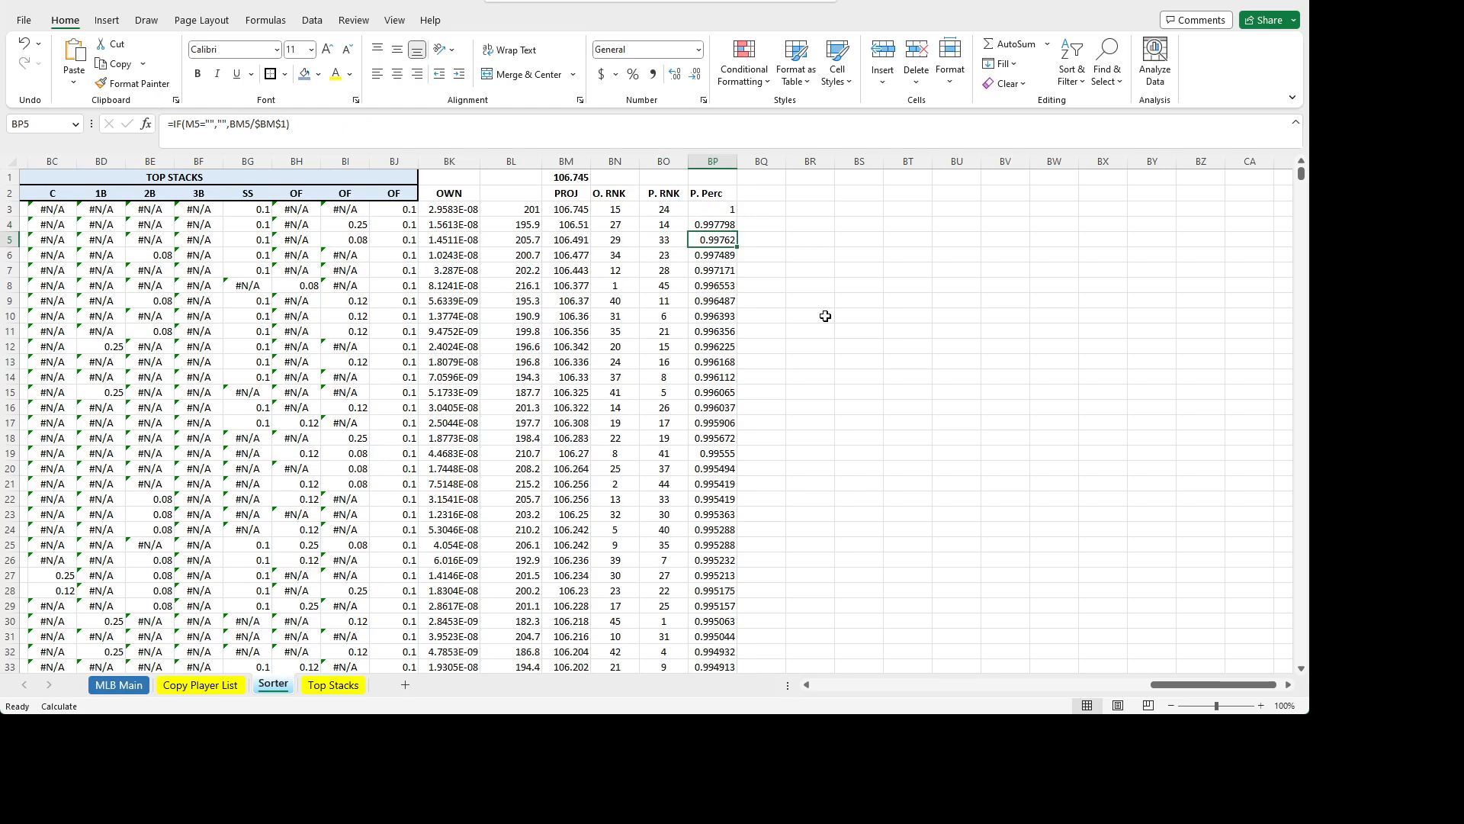
key("Right")
key("Down")
key("Left")
key("Up")
key("Up")
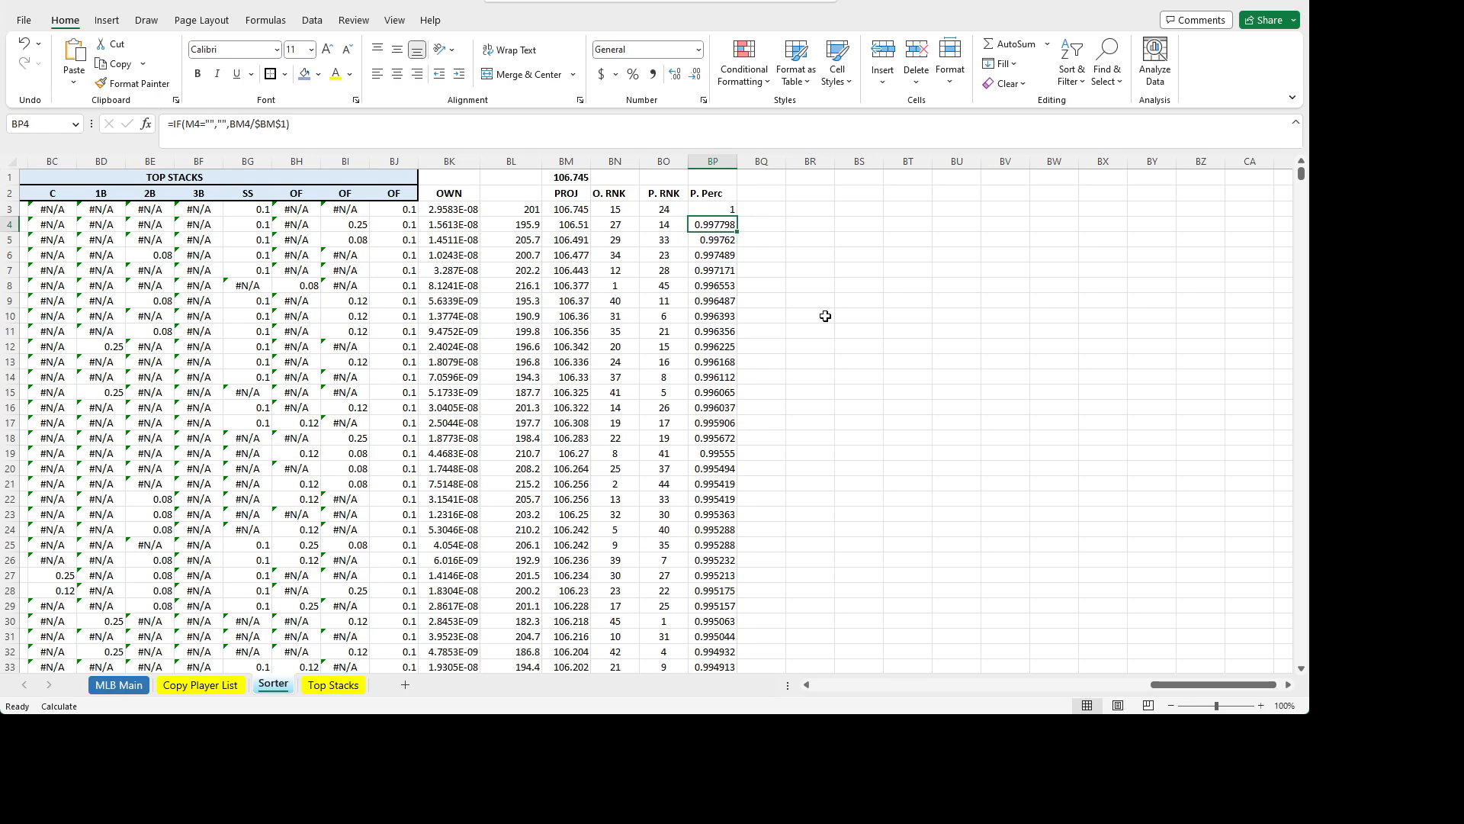
key("Down")
key("Down")
key("Down")
key("Down")
key("Down")
key("Down")
key("Down")
key("Down")
key("Down")
key("Down")
key("Down")
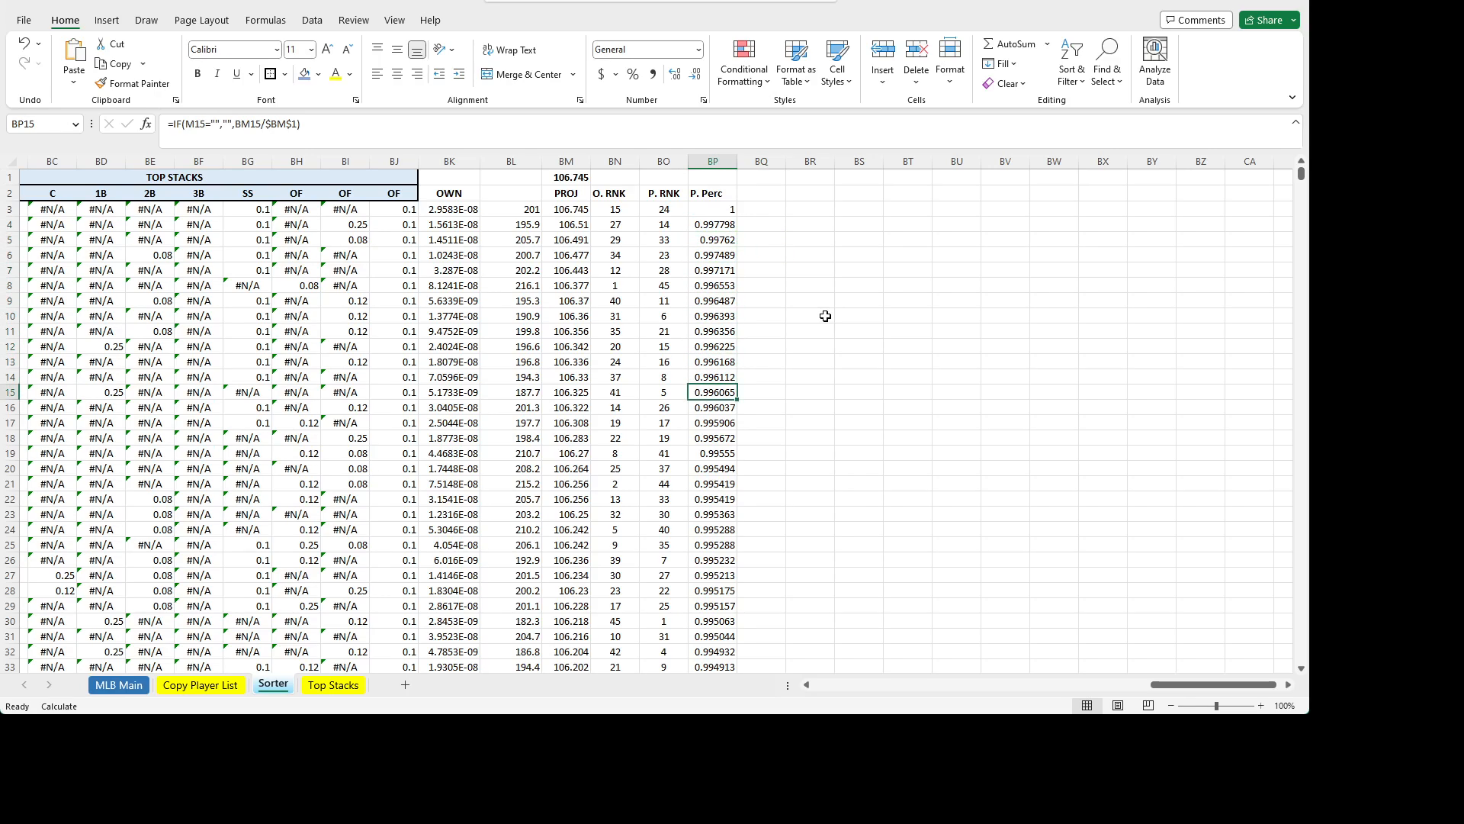
- Compare the P. Perc values in column BP across the first lineup rows, from row 3 to row 15
key("Down")
key("Up")
key("Up")
key("Up")
key("Up")
key("Up")
key("Up")
key("Up")
key("Up")
key("Up")
key("Up")
key("Up")
key("Up")
key("Down")
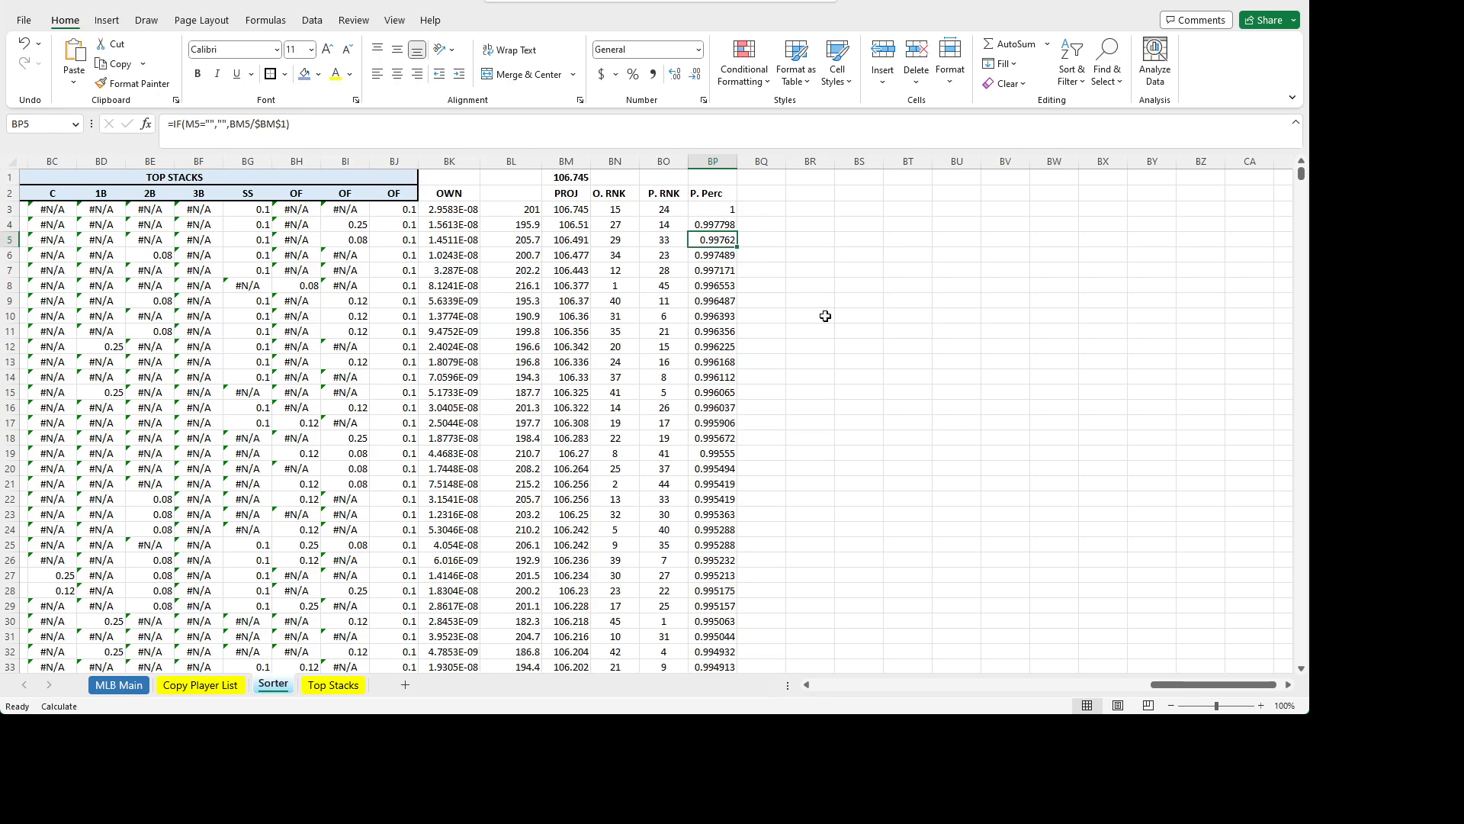
key("Down")
key("Down")
key("Down")
key("Down")
key("Down")
key("Down")
key("Down")
key("Down")
key("Up")
key("Up")
key("Up")
key("Up")
key("Up")
key("Up")
key("Up")
key("Up")
key("Up")
key("Up")
key("Up")
key("Down")
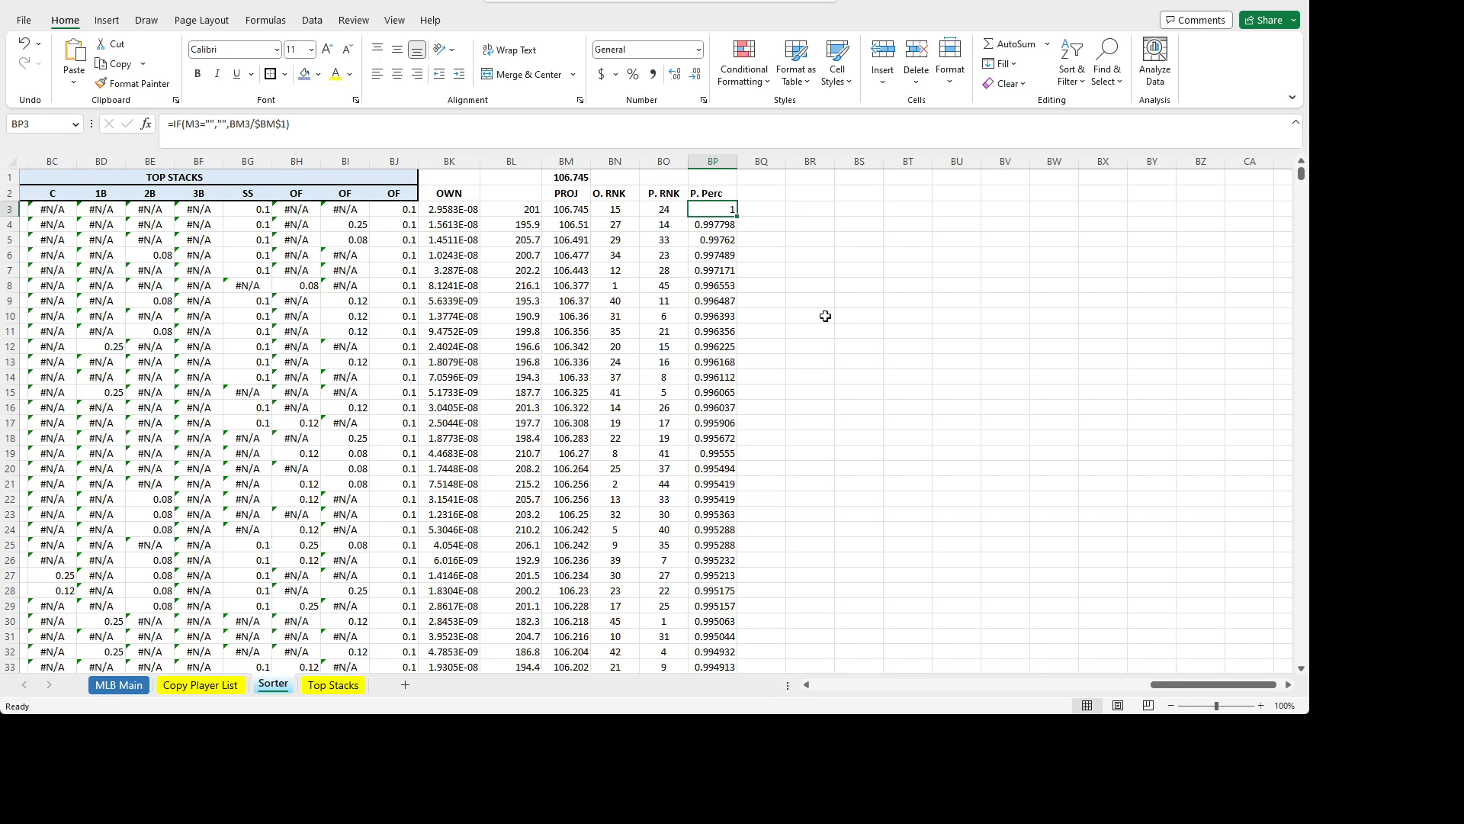
key("Down")
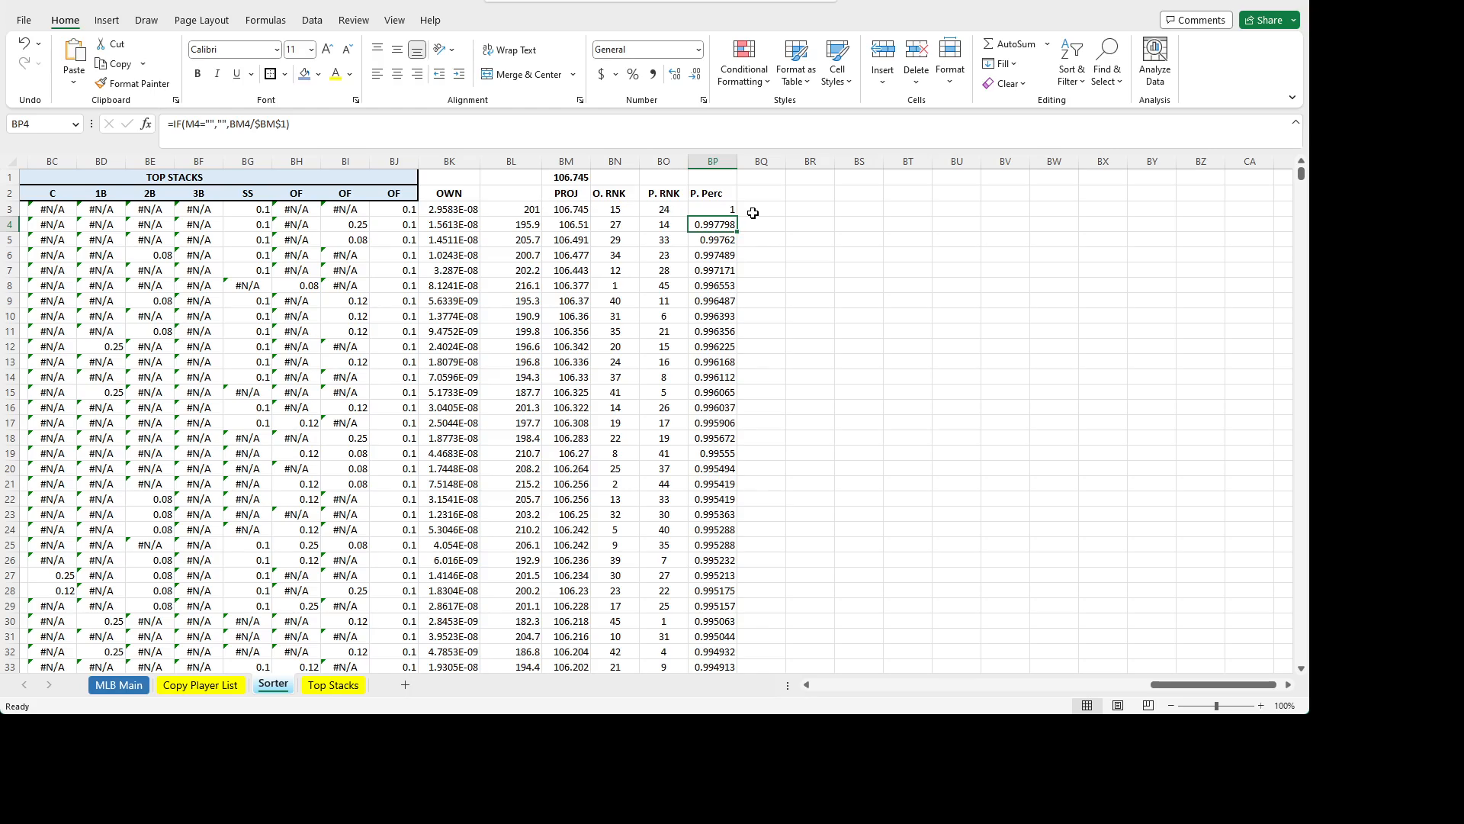
- Clear the whole P. Perc column BP, including its header and formulas
left_click(721, 210)
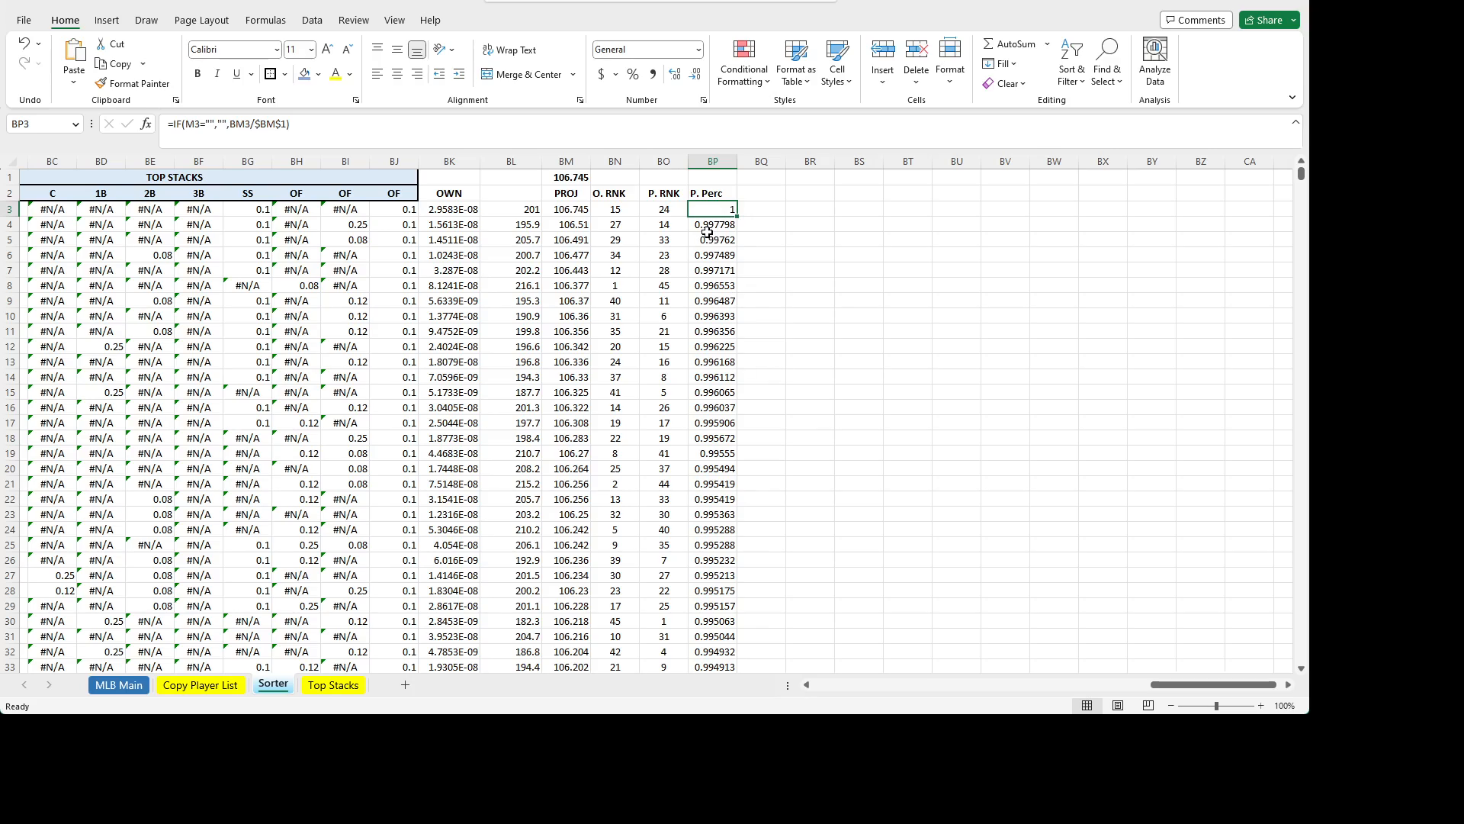
left_click(708, 157)
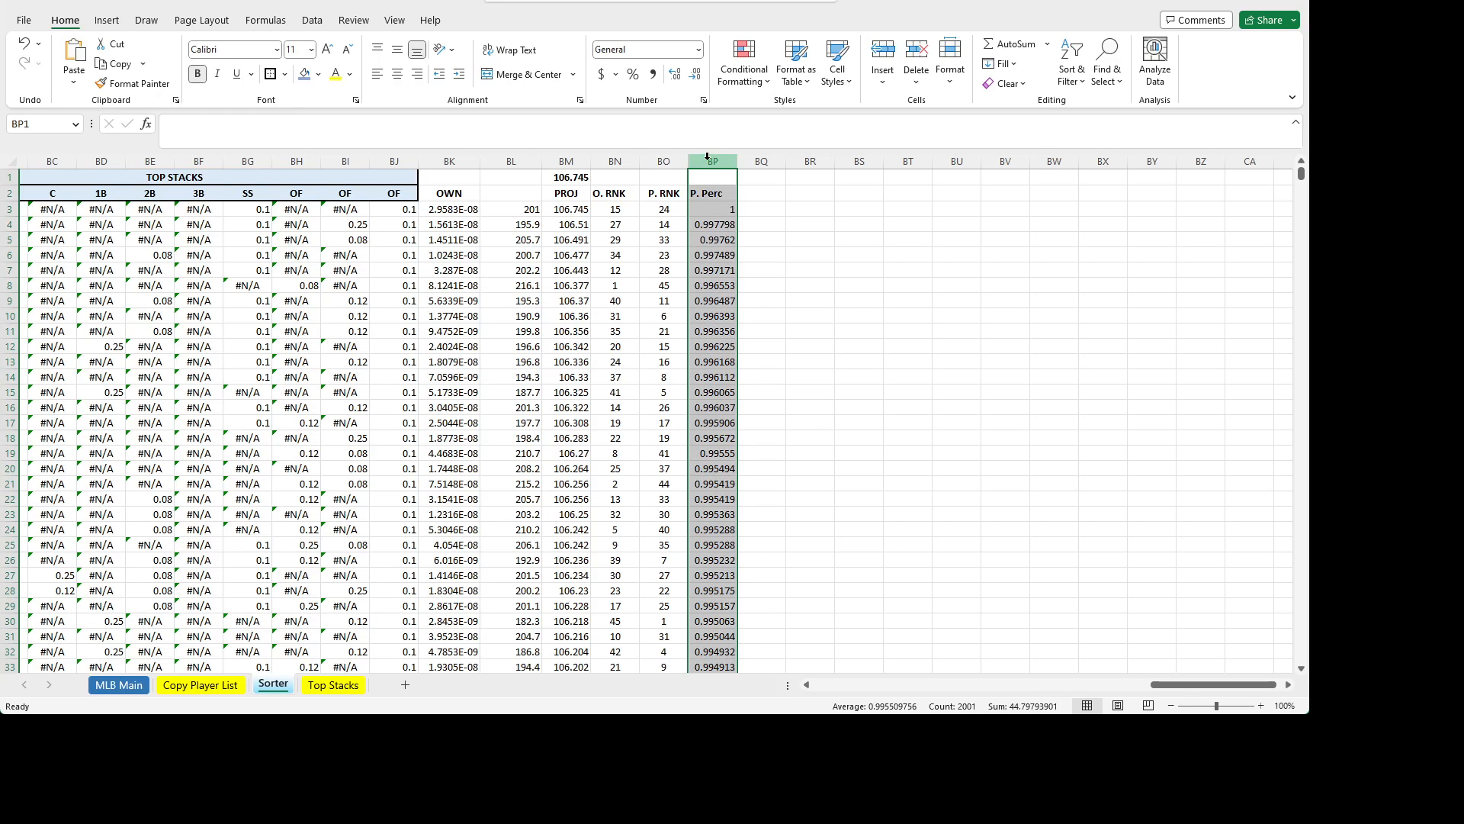
key("Delete")
left_click(615, 240)
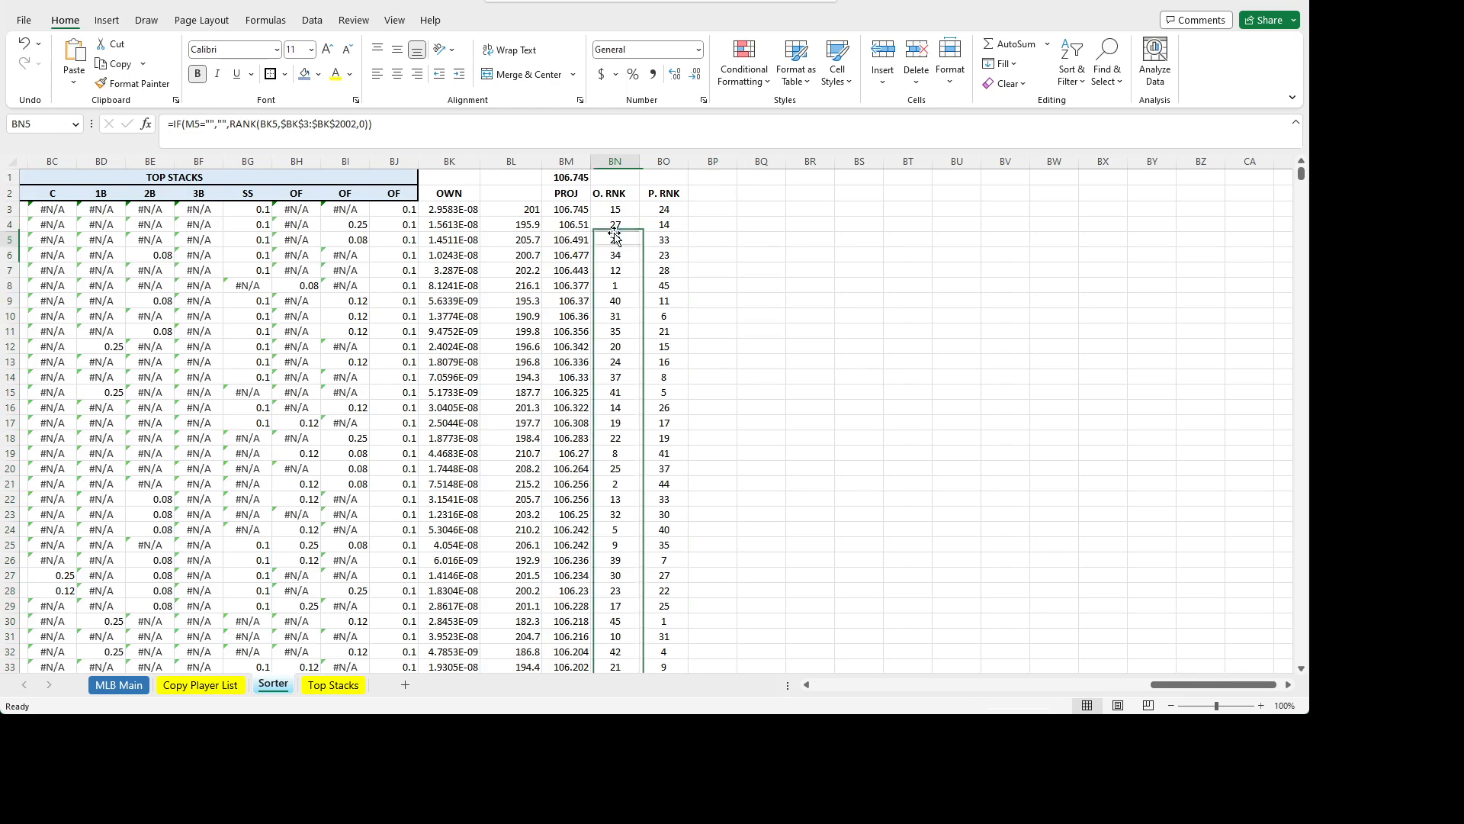
- Clear the maximum projection formula from BM1 and delete the unlabelled ownership sum column BL
left_click(558, 177)
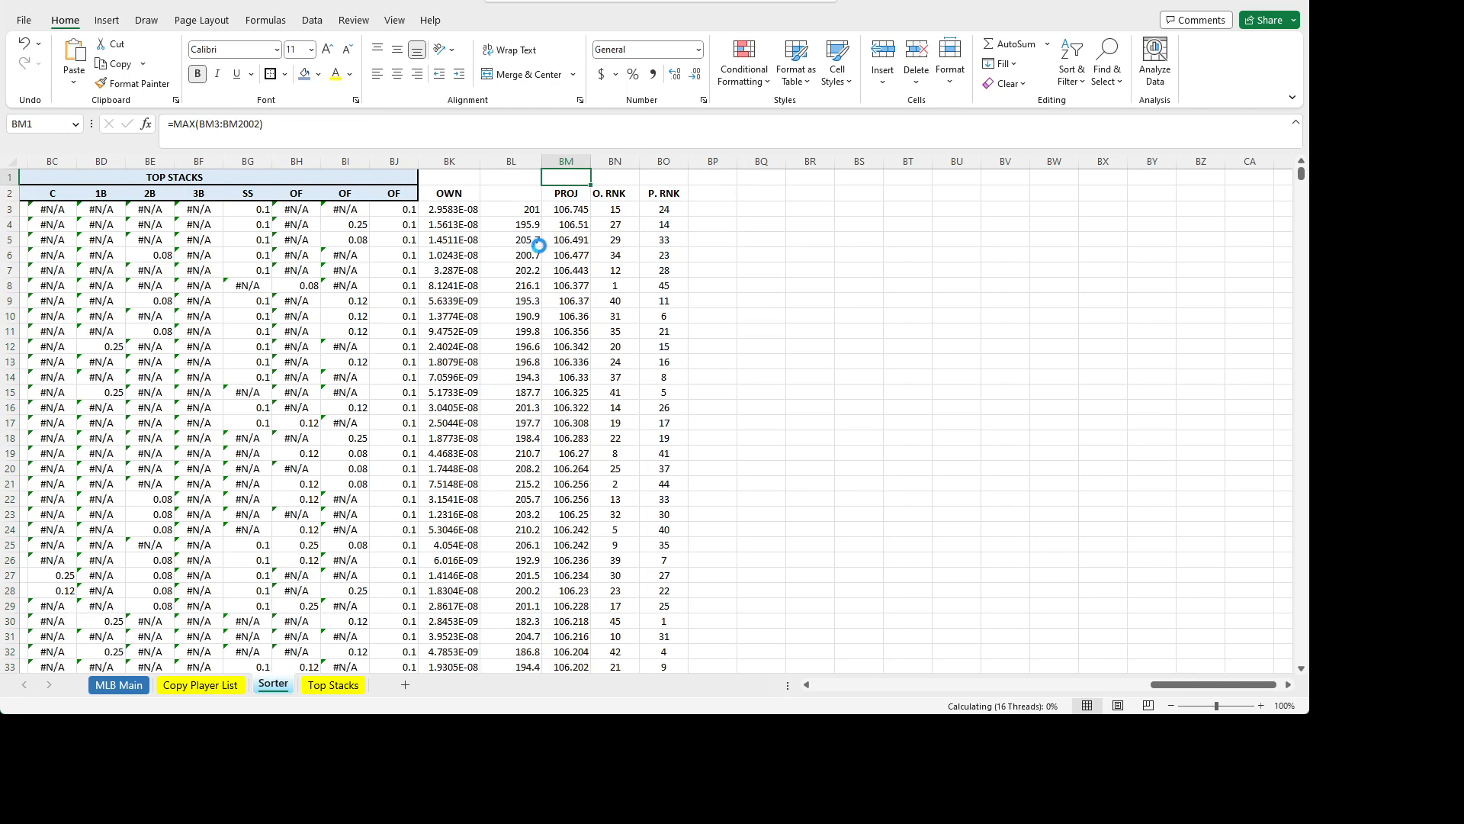
left_click(511, 161)
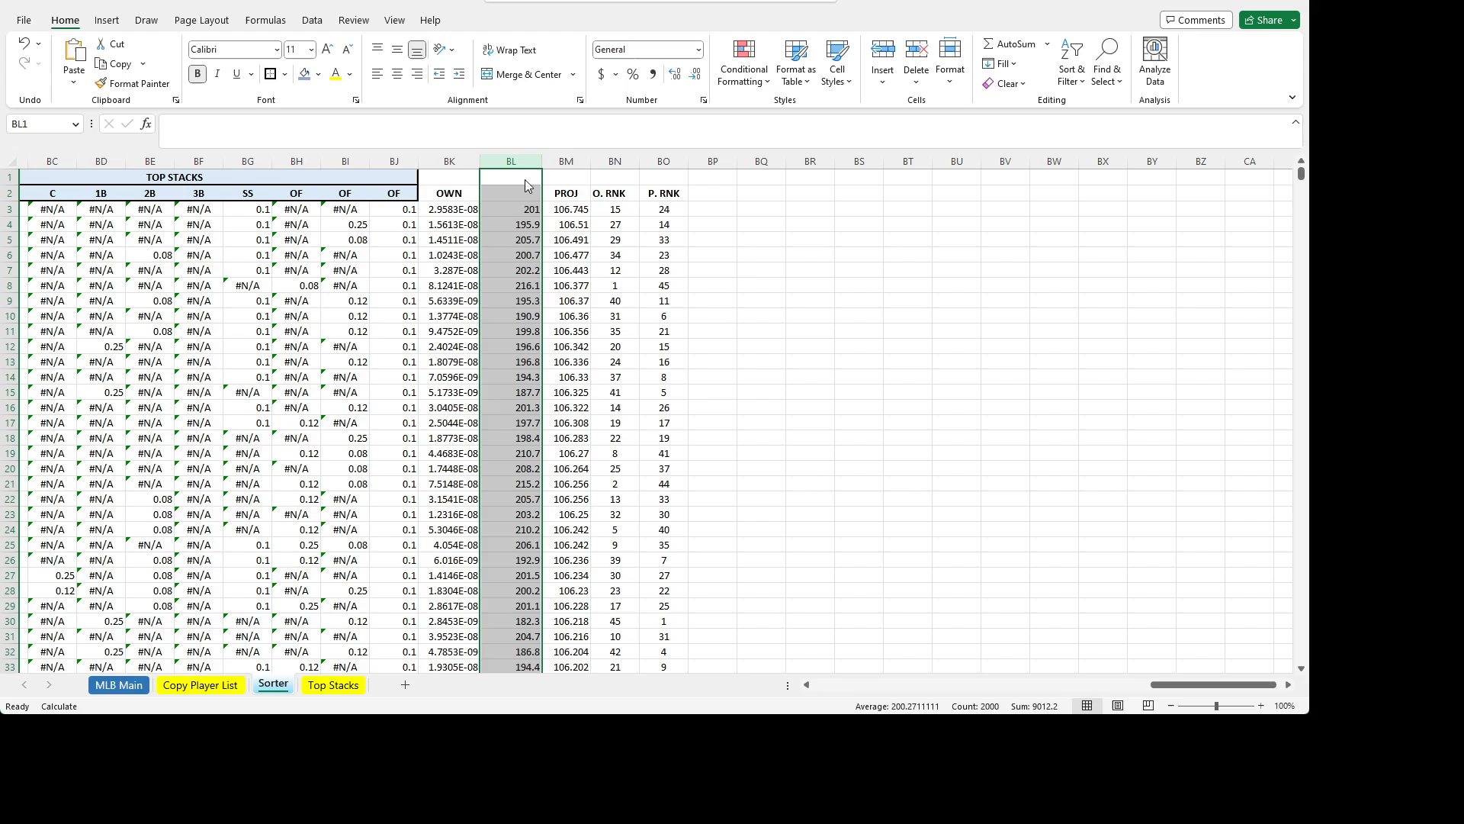
key("ctrl+minus")
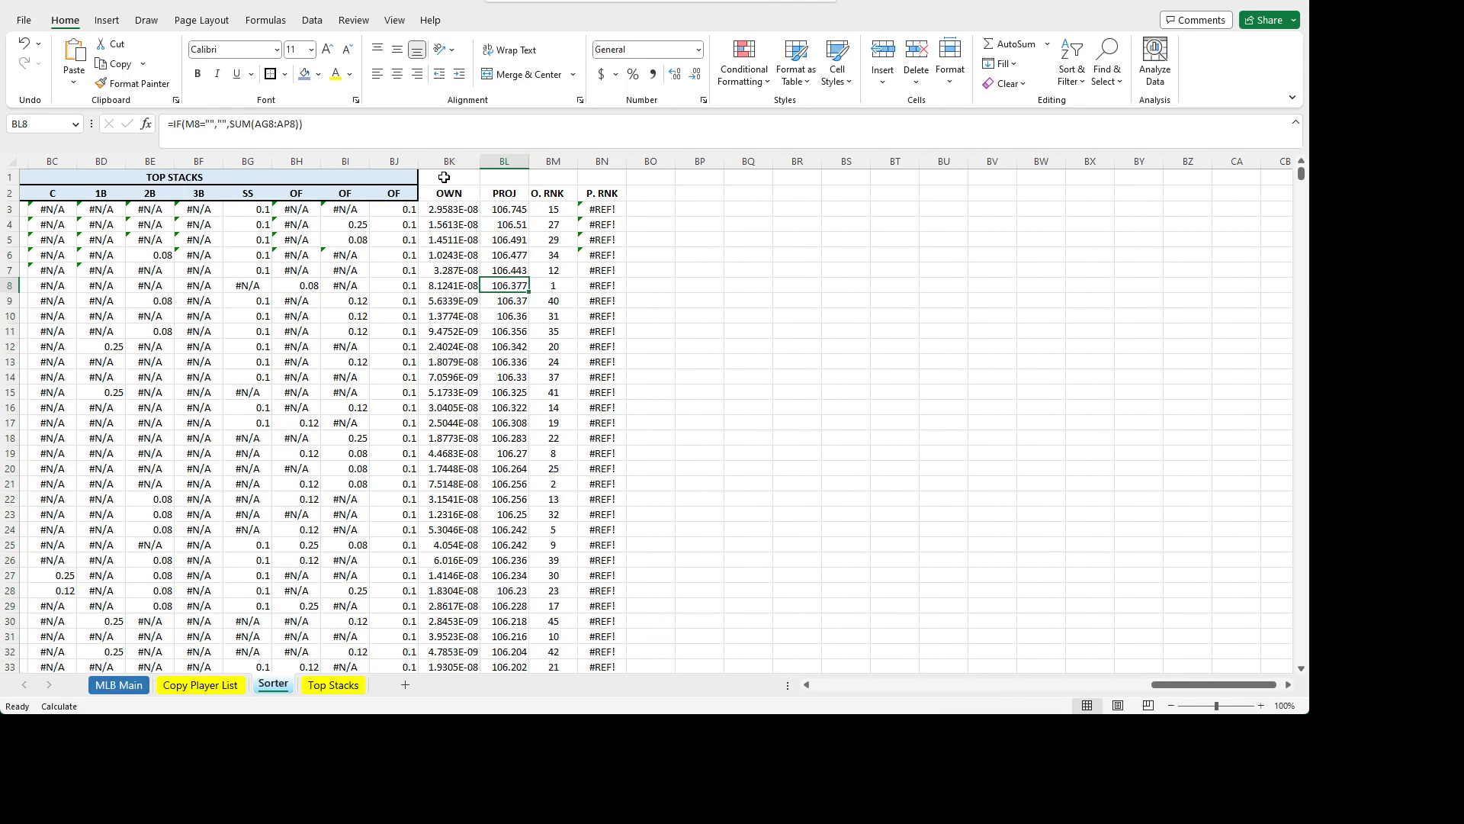
- Merge and center BK1:BL1 above OWN and PROJ and enter the heading "TOTALS"
left_click_drag(455, 176, 501, 181)
left_click(526, 74)
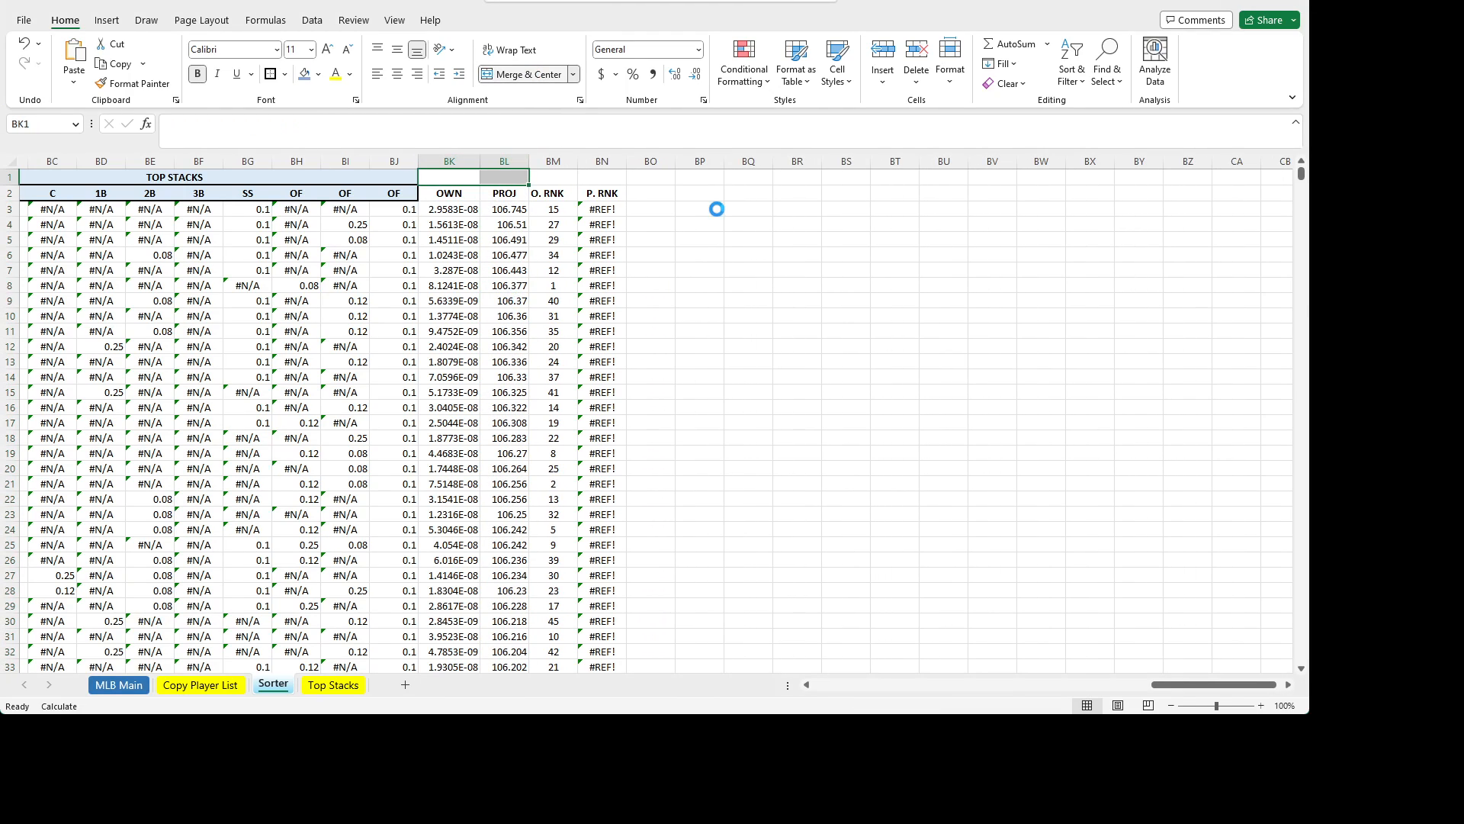
type("TOTALs")
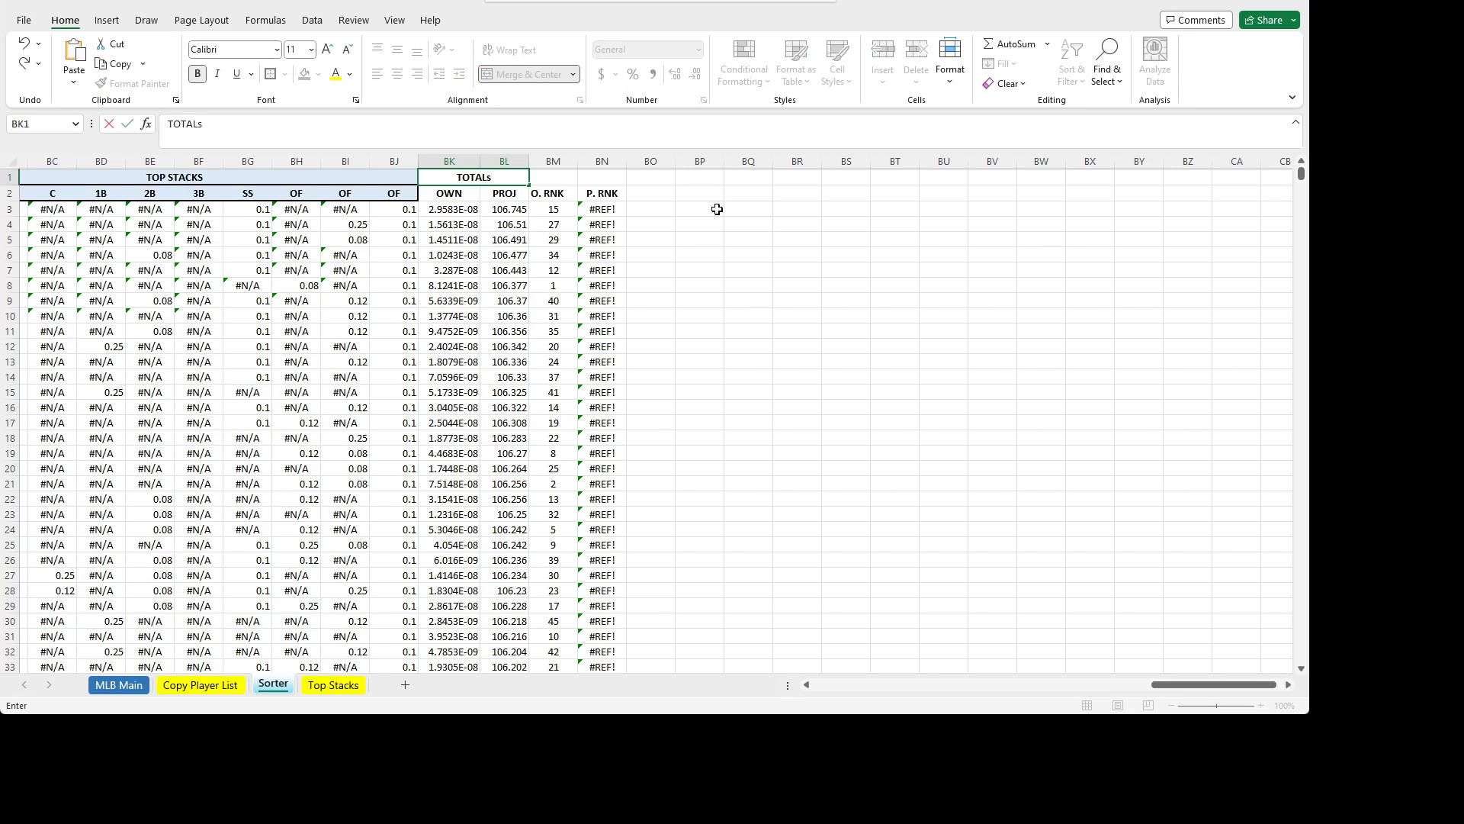
key("Tab")
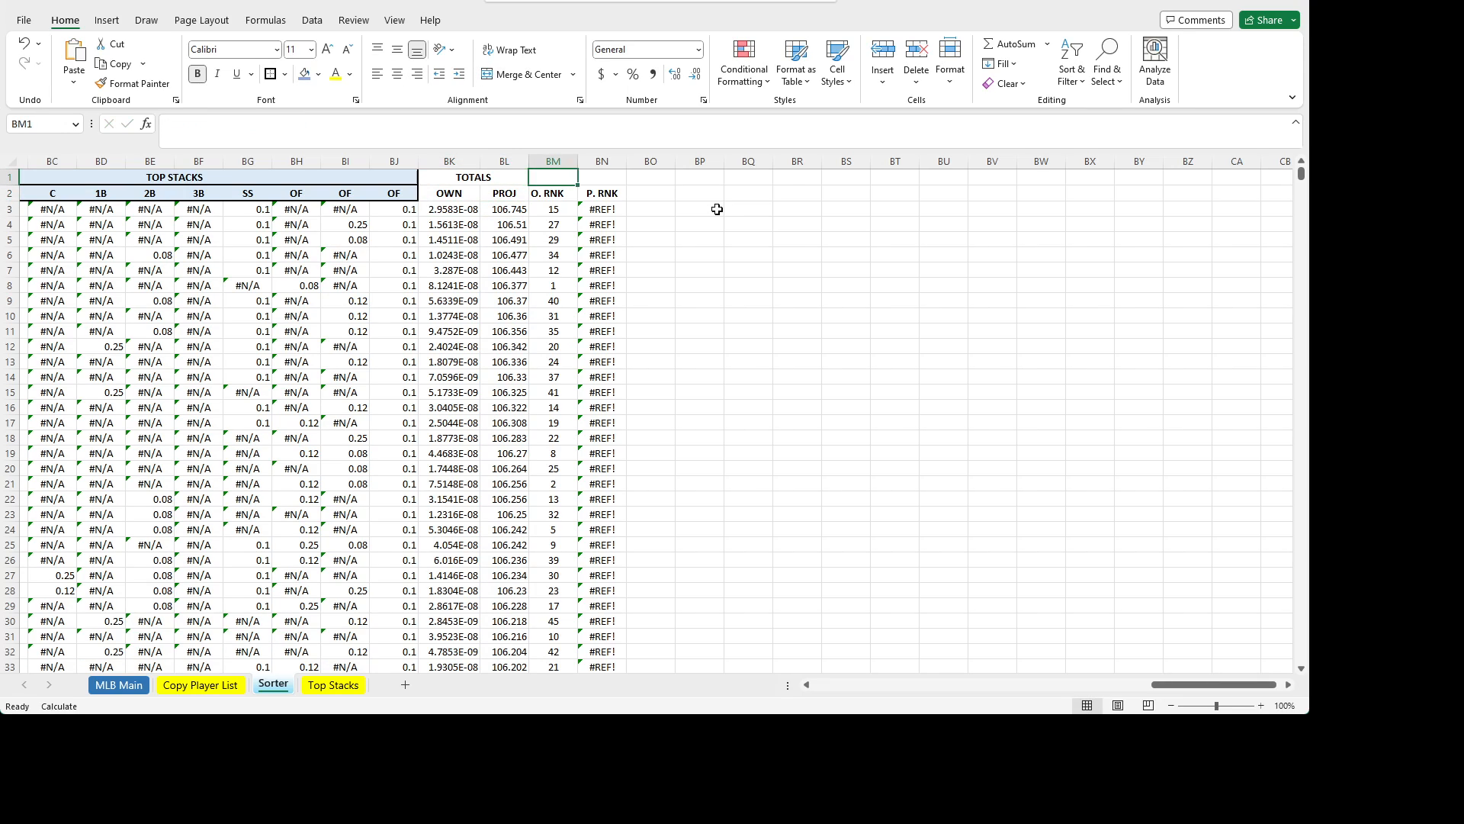
- Merge and center BM1:BN1 above the two rank columns and enter the heading "RANKS"
key("shift+Right")
left_click(526, 75)
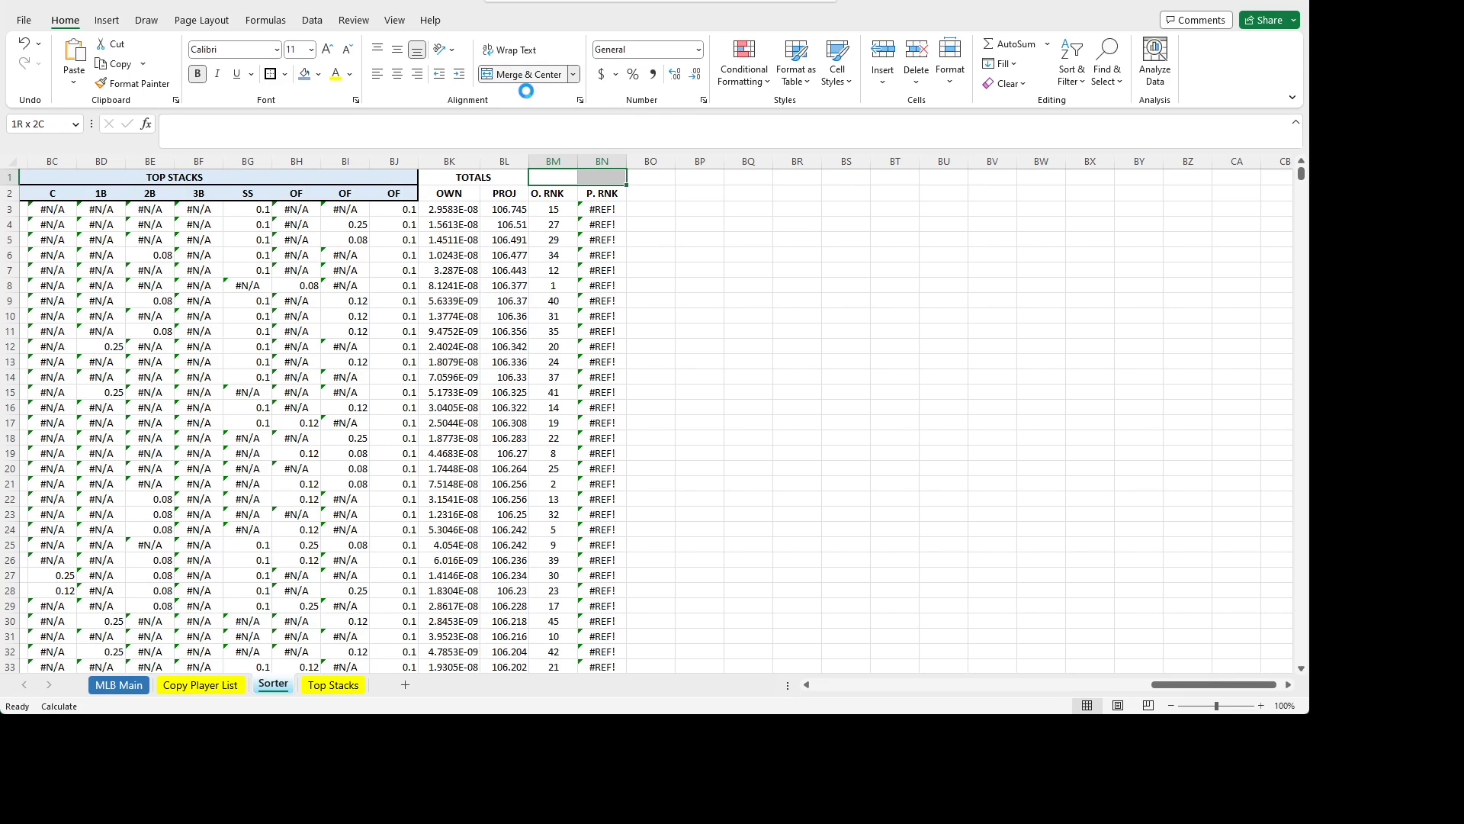
type("RANKS")
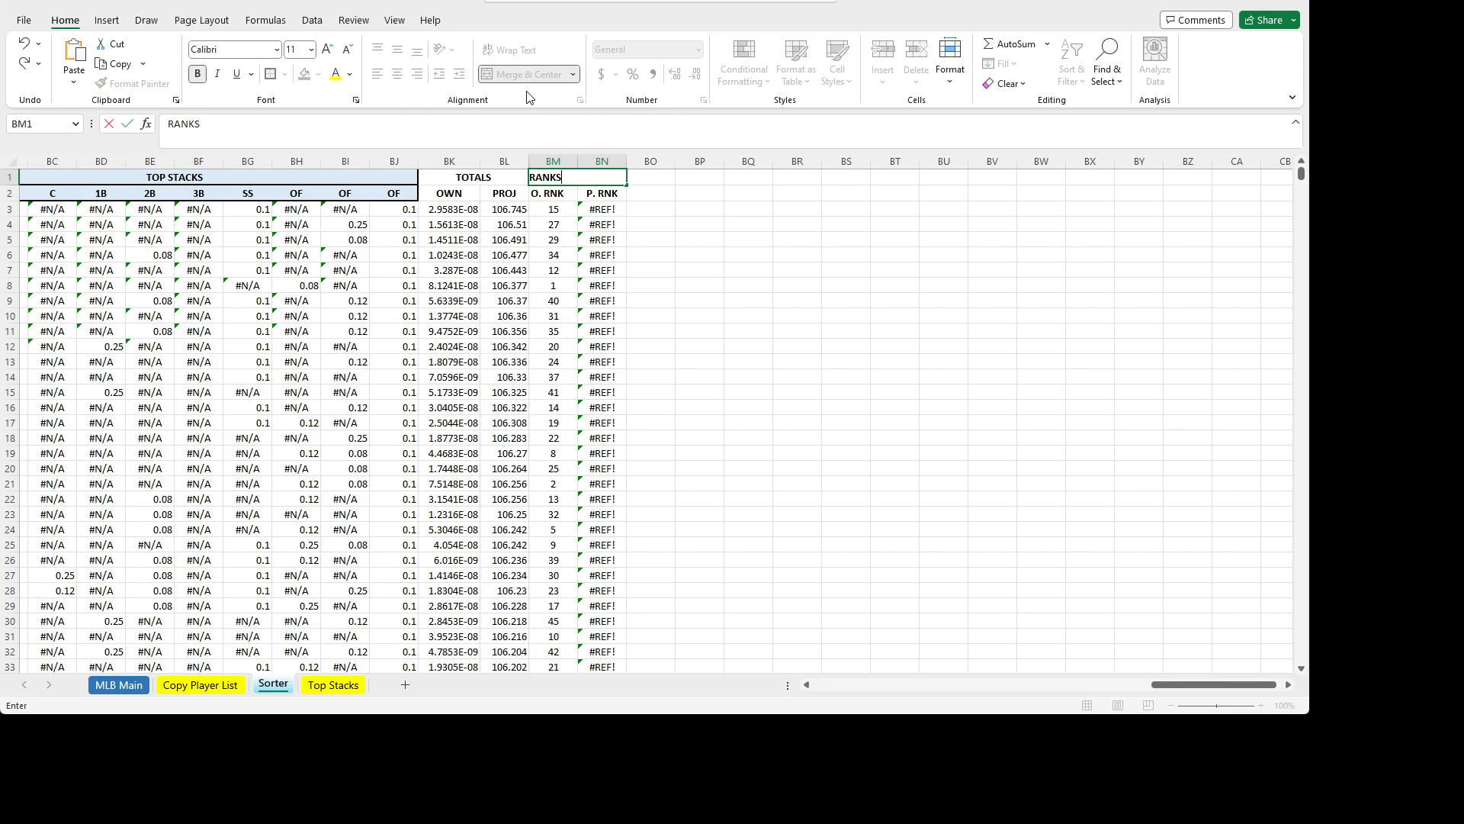
key("Return")
- Enter the header "SCORE" in BO2 beside the P. RNK column
key("Right")
key("Right")
key("Right")
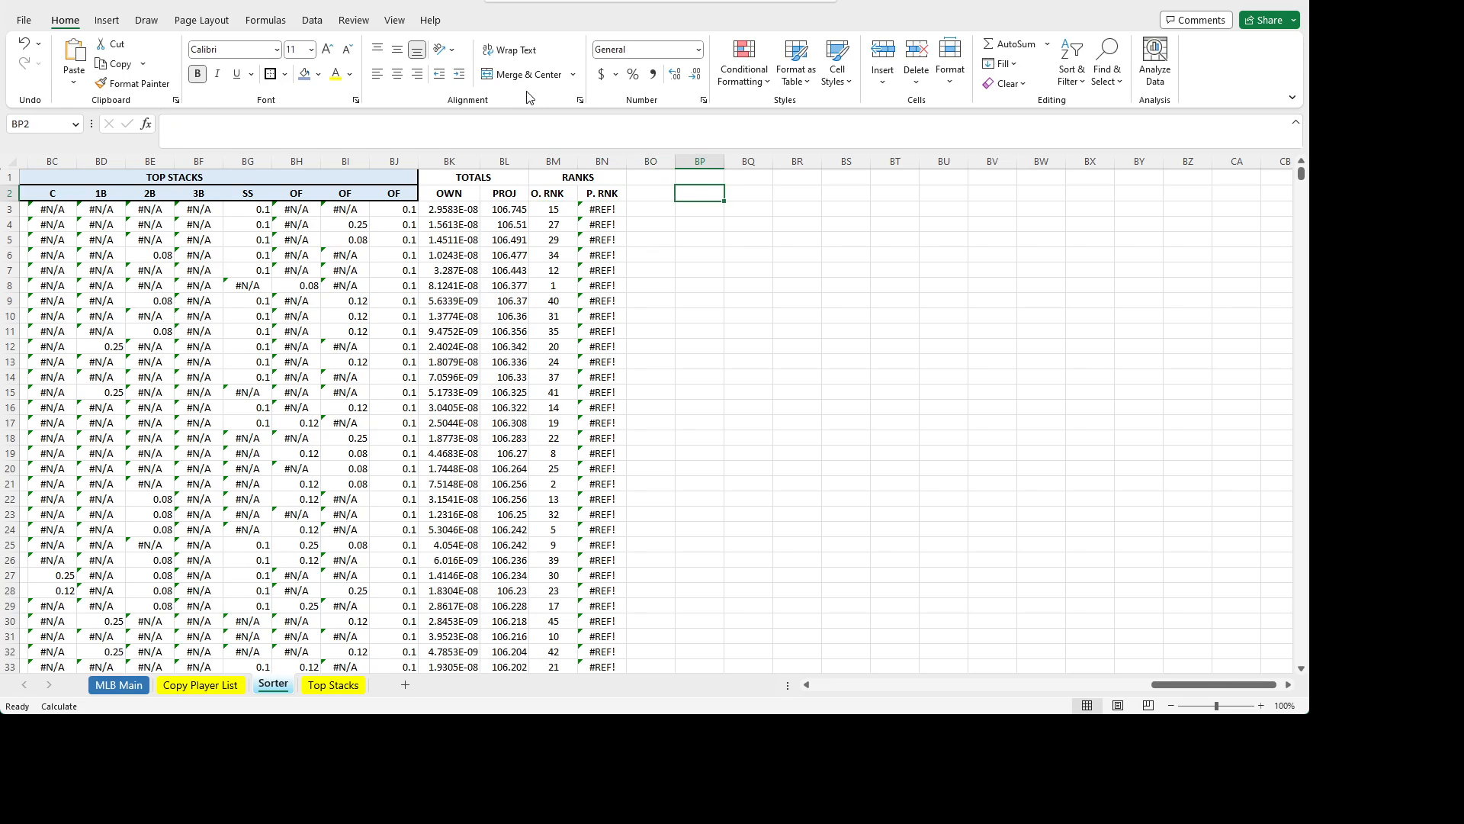
key("Left")
type("SCOR")
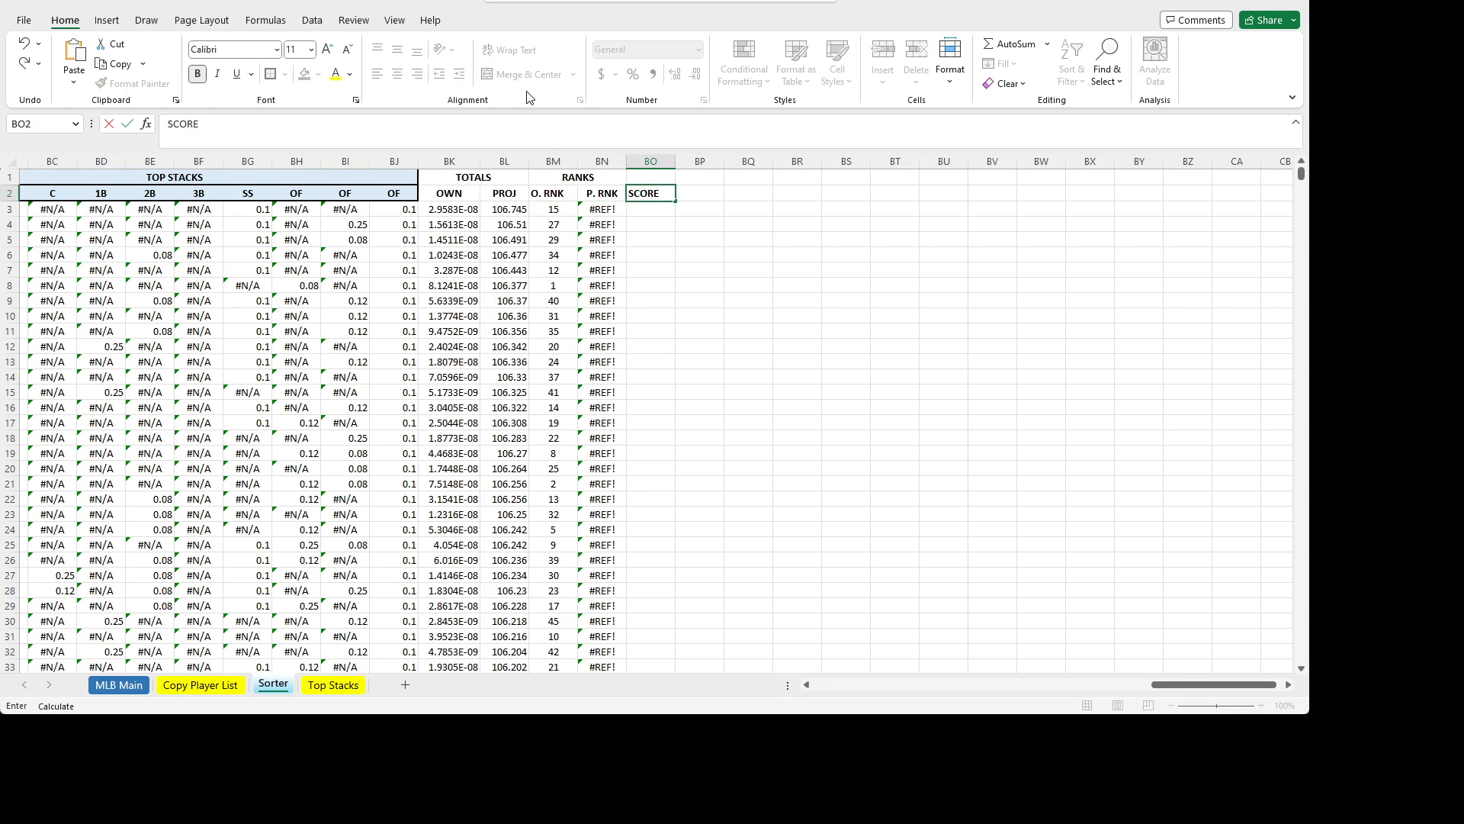
key("ctrl+Return")
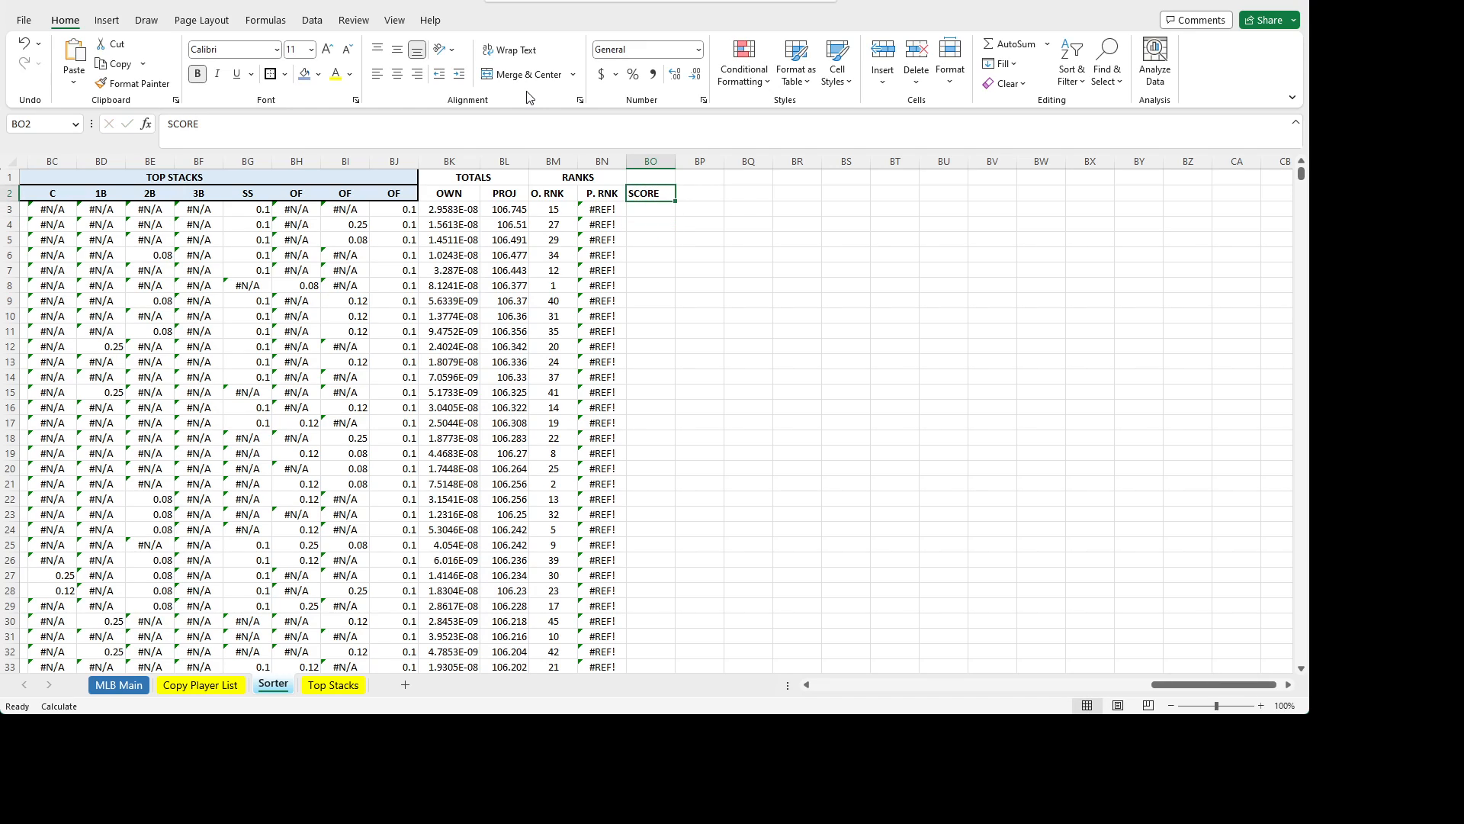
- Repair the broken references in BN3 so the projection rank formula reads =IF(M3="","",RANK(BL3,$BL$3:$BL$2002,1))
left_click(604, 211)
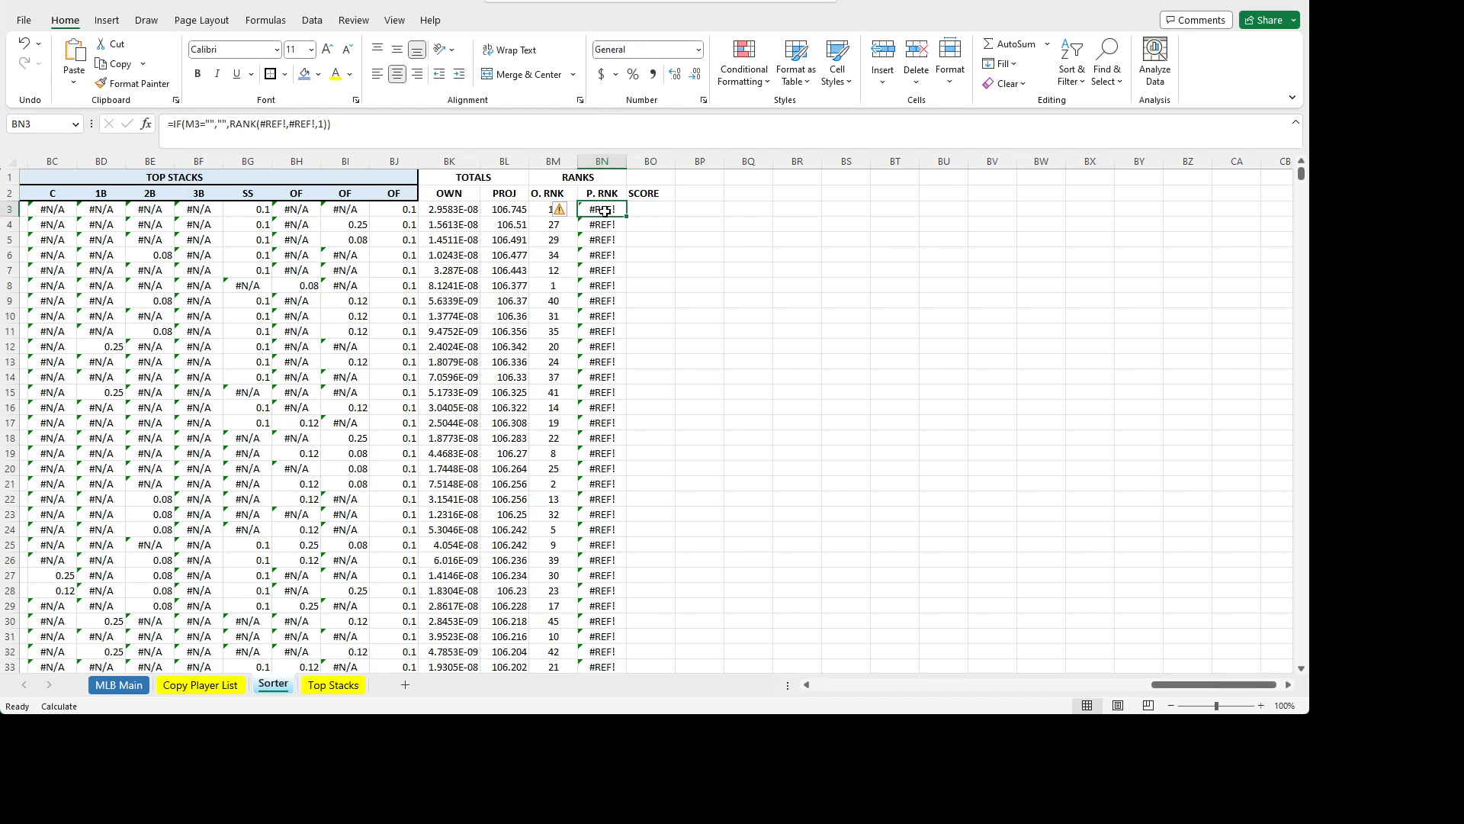
left_click(285, 126)
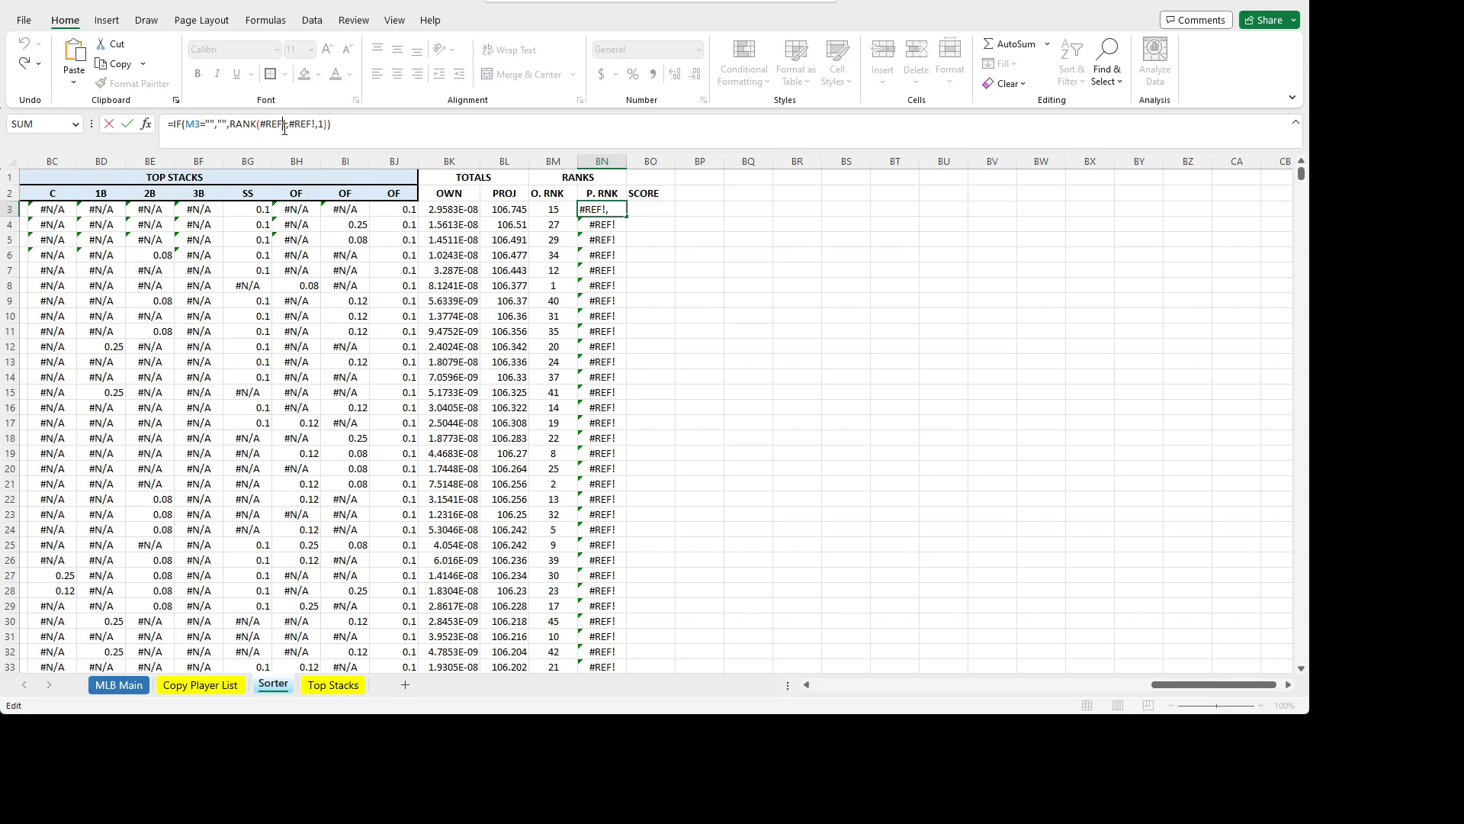
key("BackSpace")
key("BackSpace")
key("BackSpace")
key("BackSpace")
type("BL")
key("Delete")
type("3")
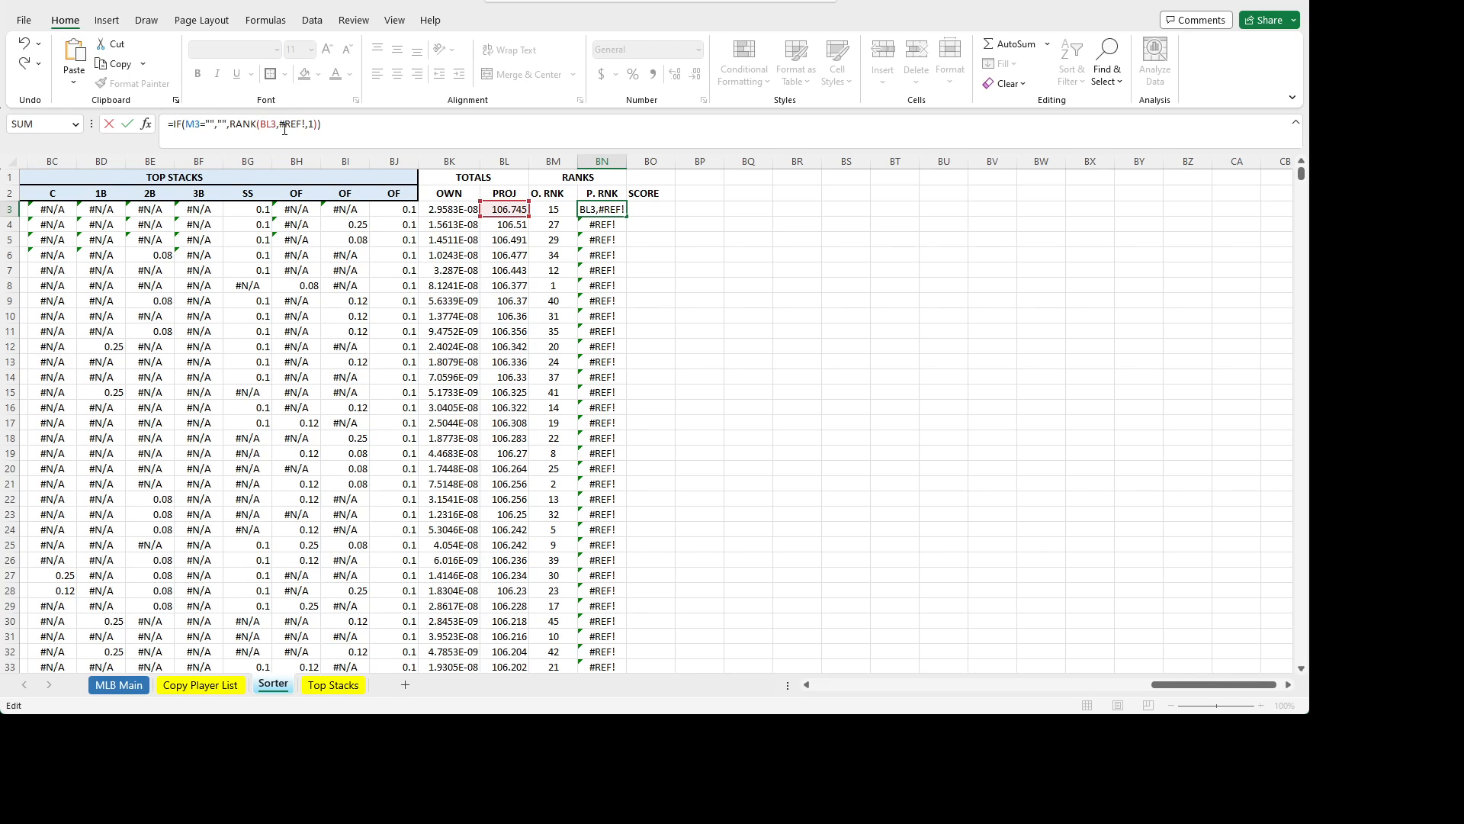
key("Right")
key("BackSpace")
key("BackSpace")
key("BackSpace")
key("BackSpace")
key("BackSpace")
type("BL3:$BL$2002")
key("F4")
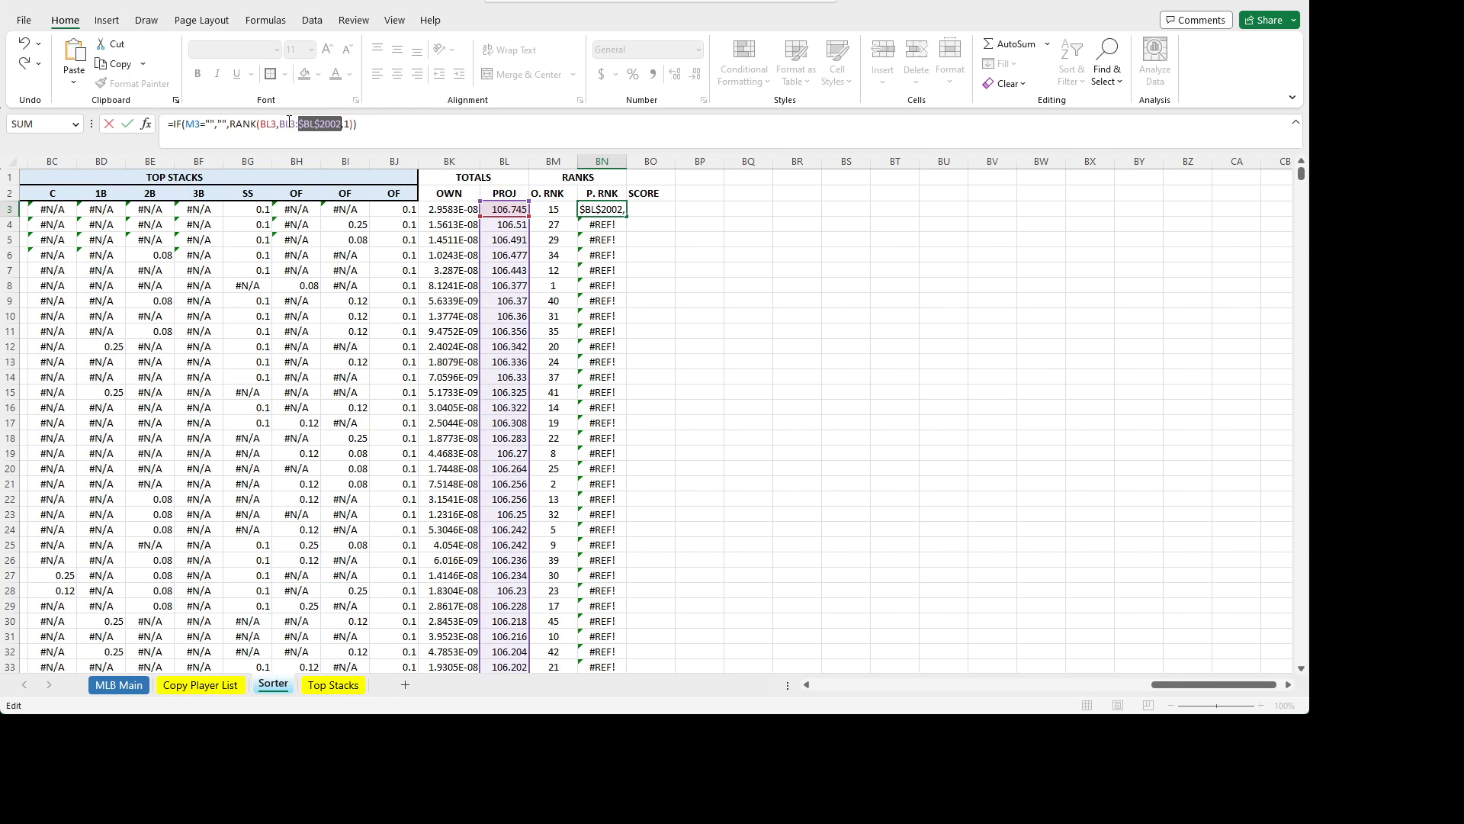
left_click(289, 122)
key("F4")
key("Return")
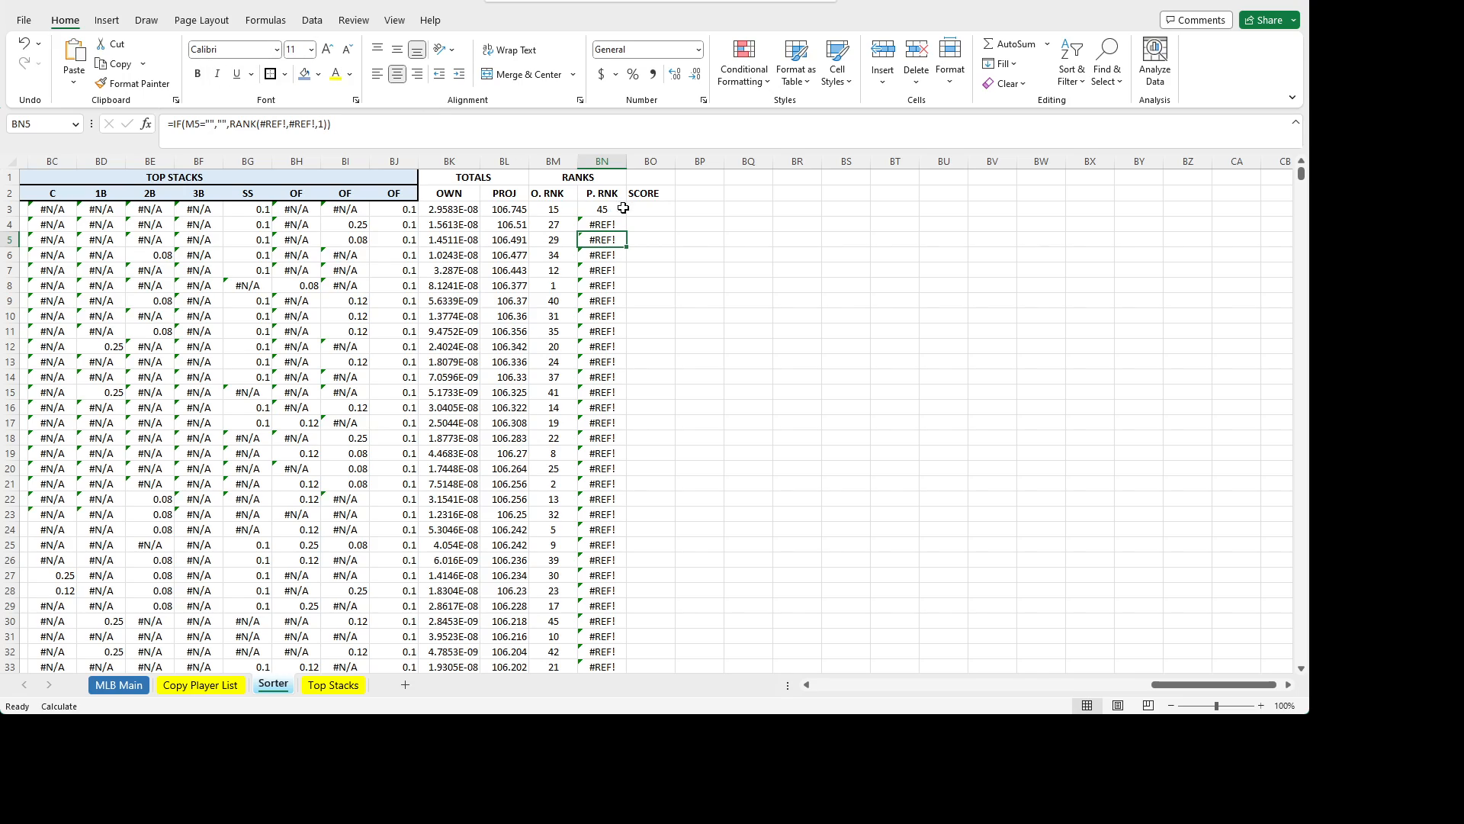
- Fill the projection rank formula from BN3 down the P. RNK column and check the ranks through the last lineup
left_click(614, 210)
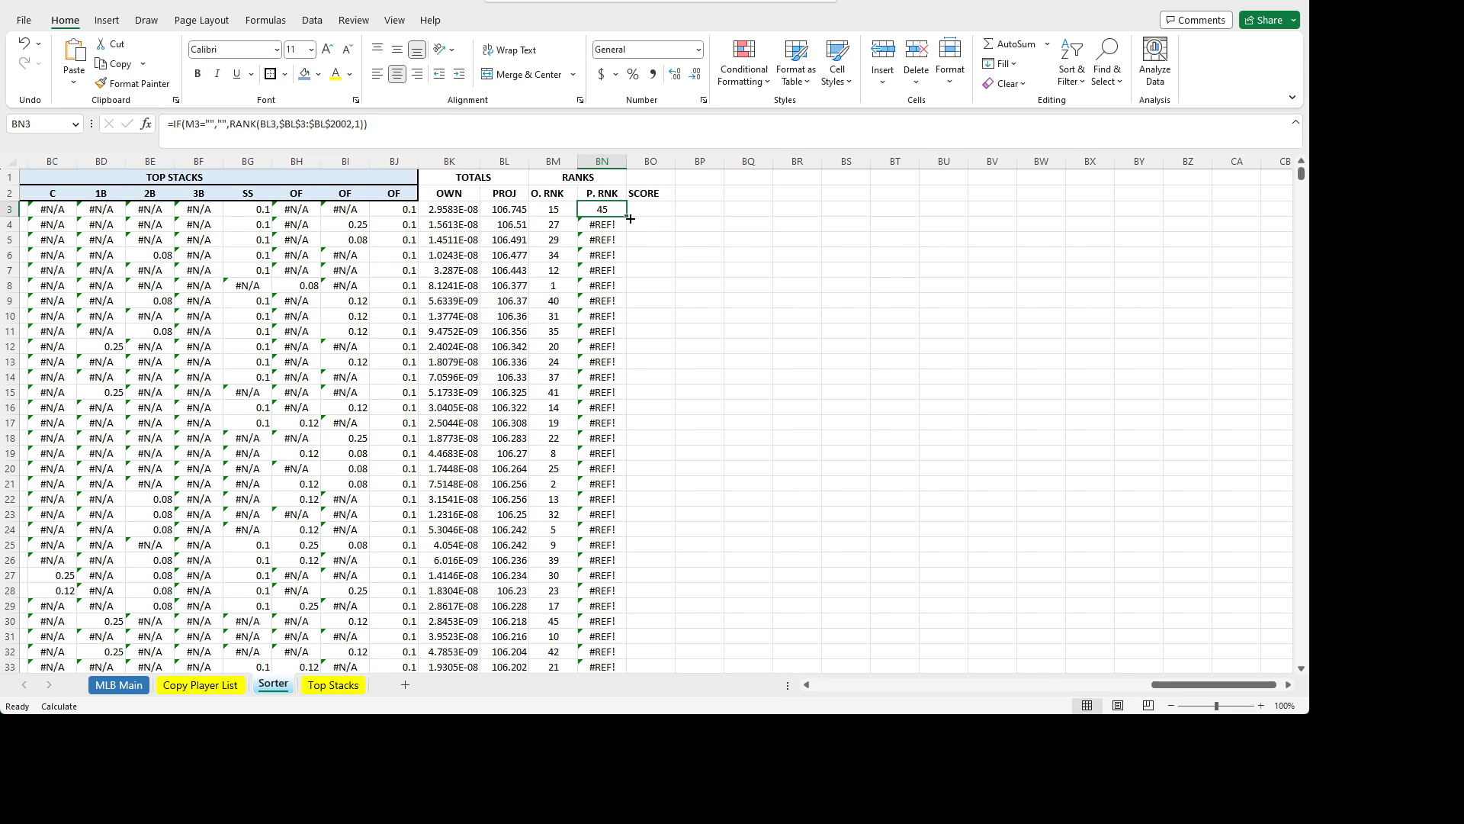
double_click(630, 218)
left_click(655, 254)
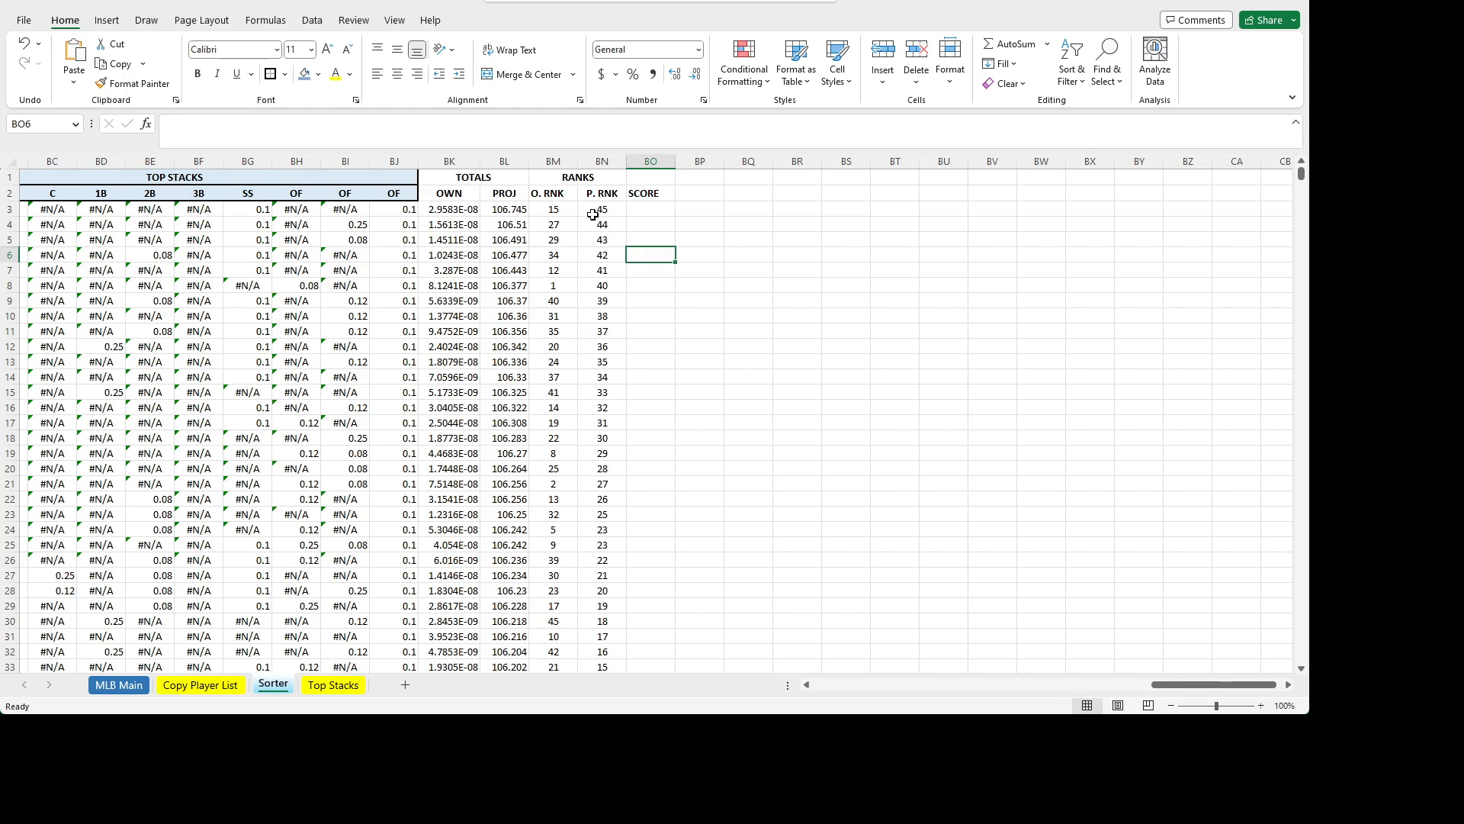
left_click(593, 214)
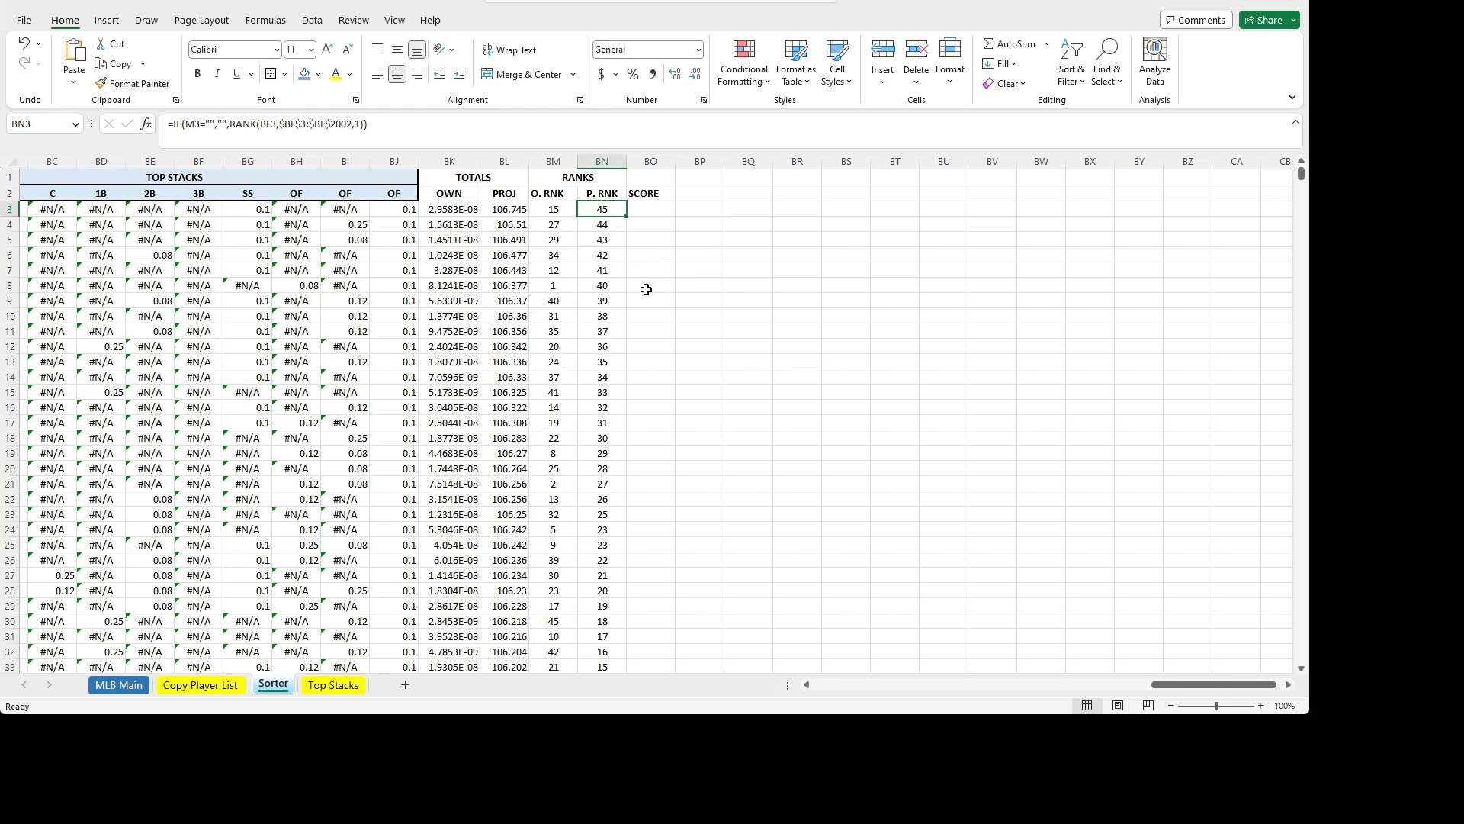
scroll(710, 321, "down", 5)
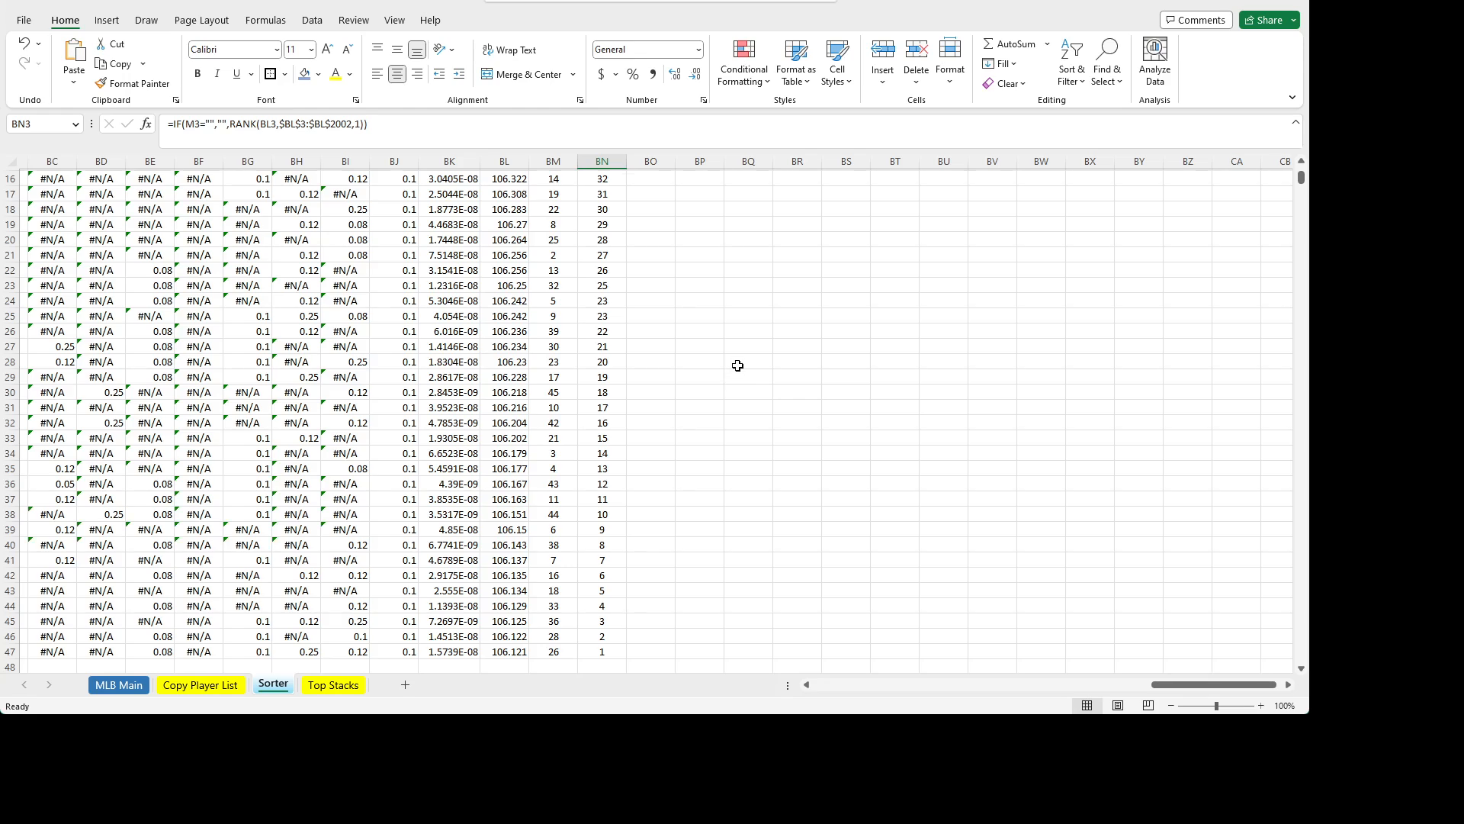
scroll(717, 382, "up", 5)
- Enter =IF(M3="","",BM3+BN3) in BO3 to add the ownership and projection ranks as the lineup score
left_click(636, 217)
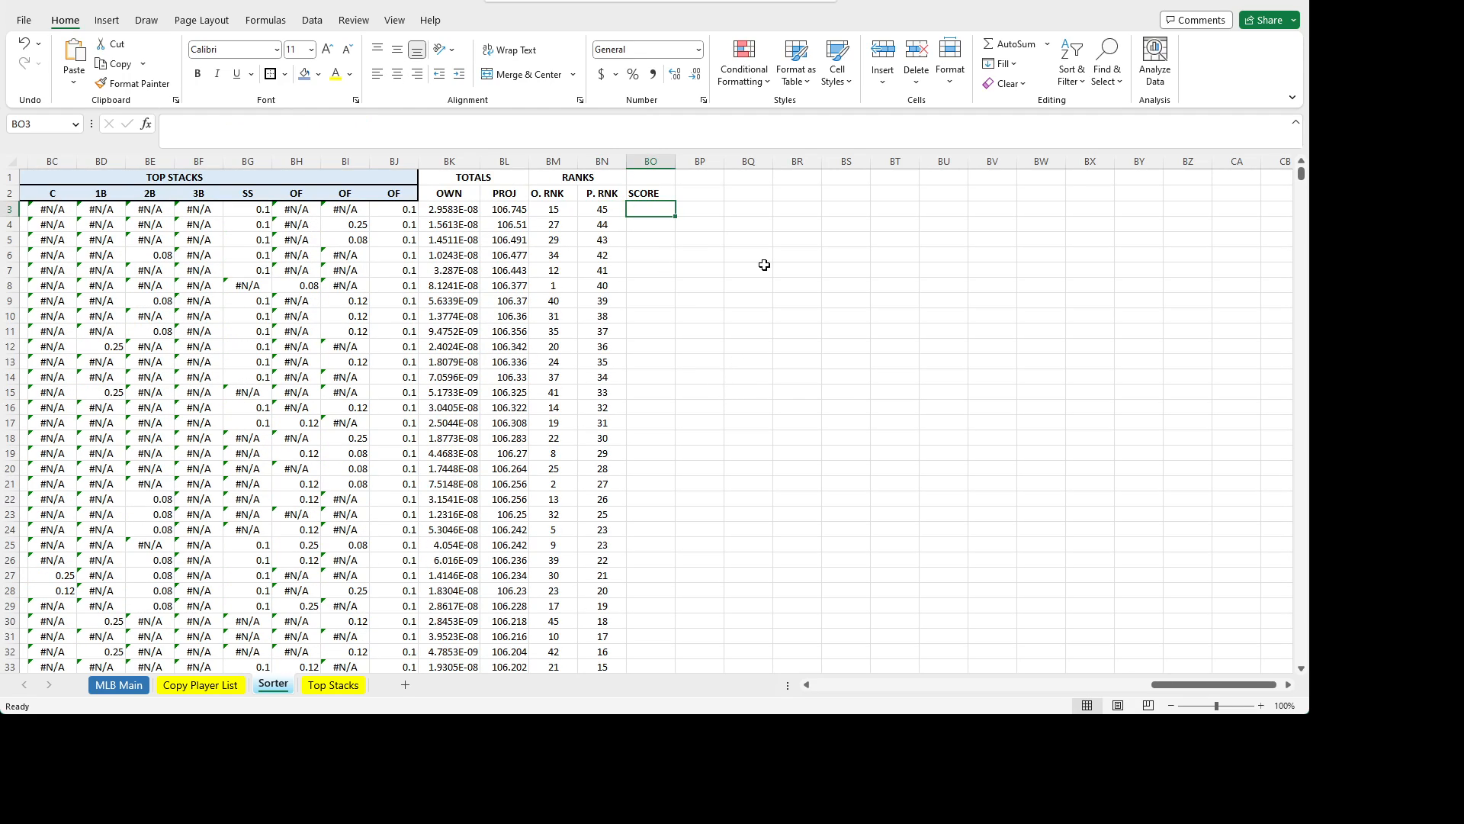
type("=IF(")
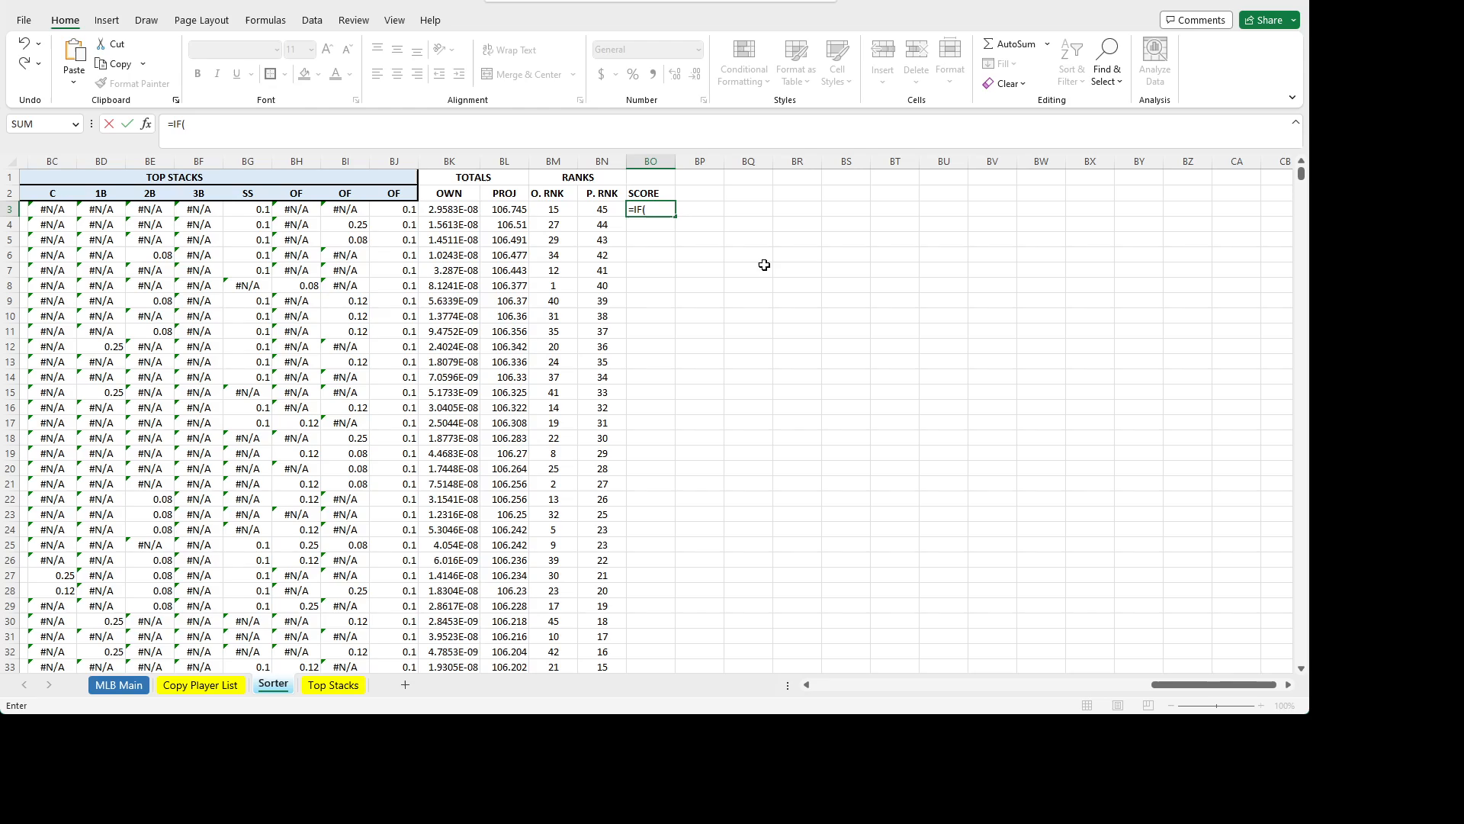
type("M3=\"\",\"\",BM3")
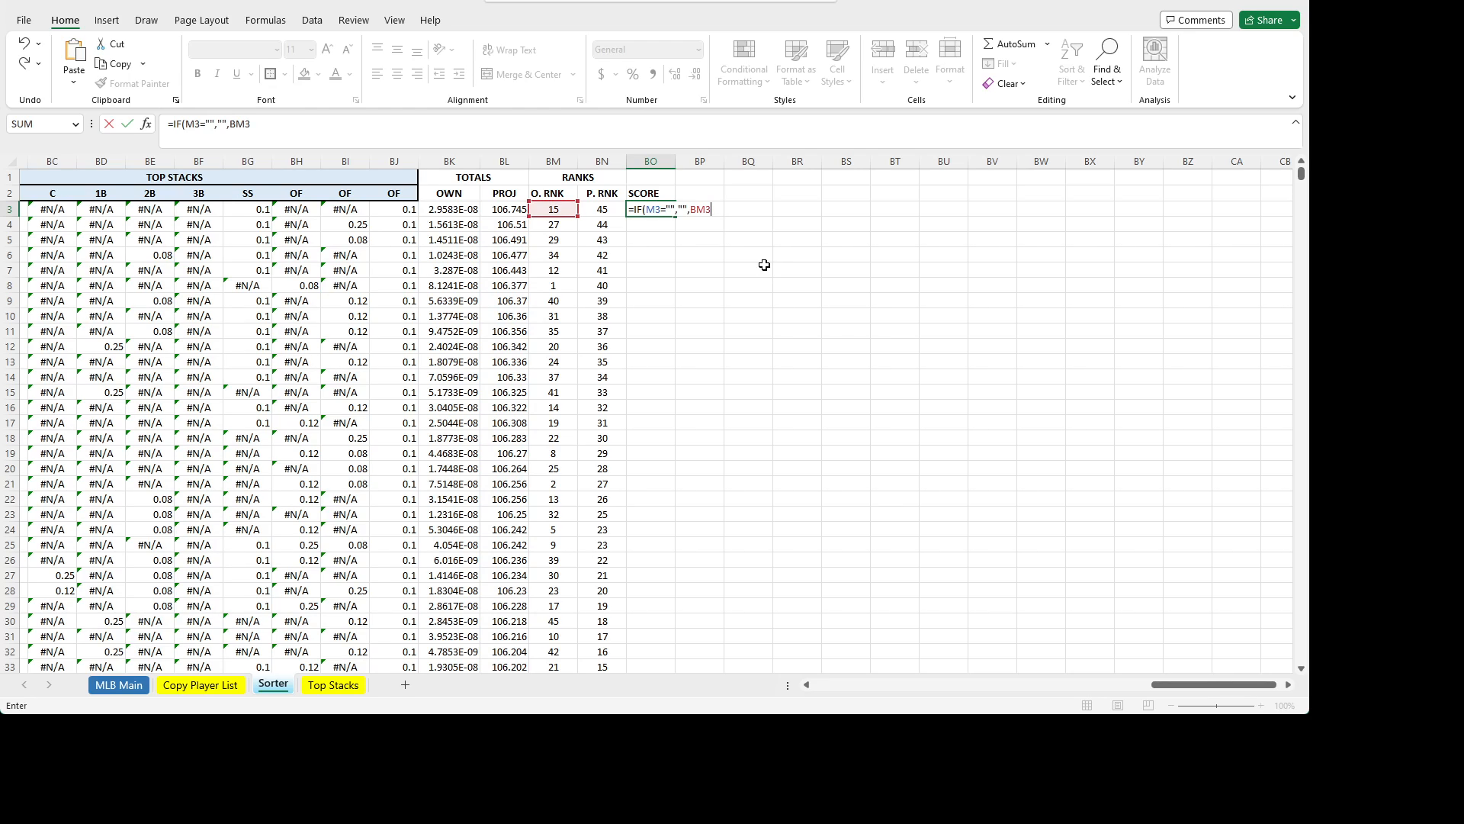
type("+BN3")
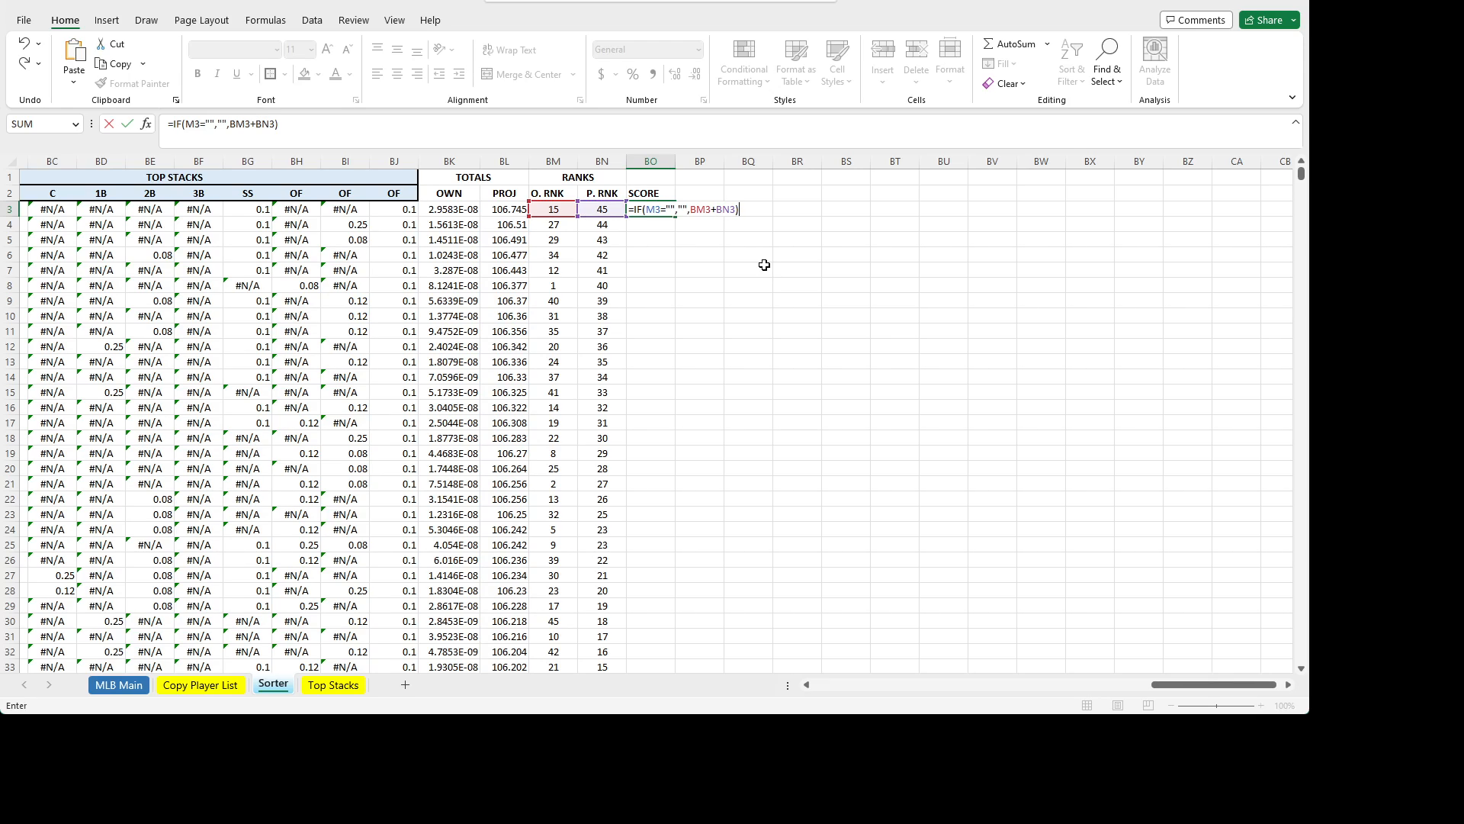
key("Return")
key("Up")
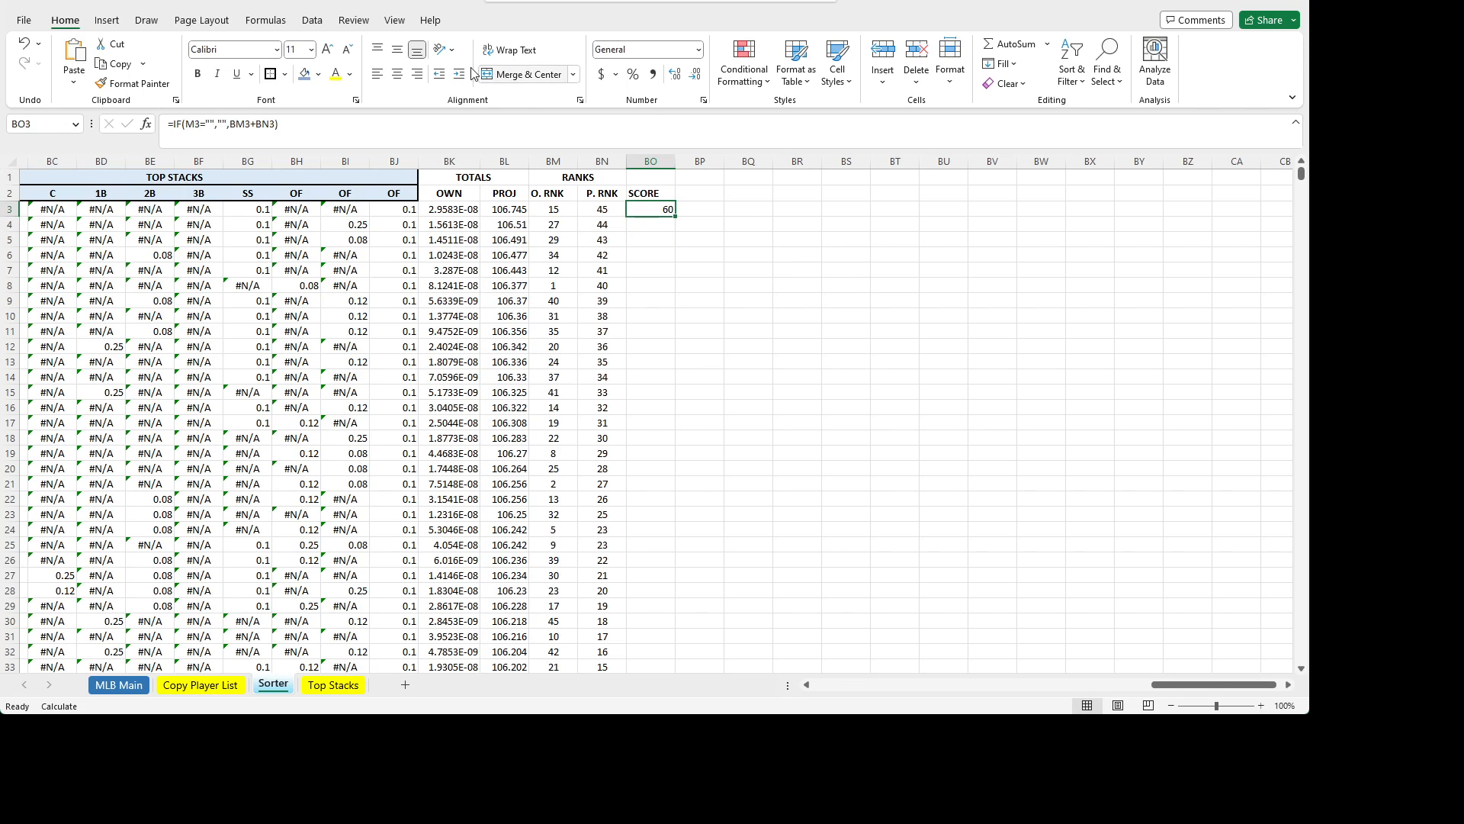
- Center the score in BO3 and fill its formula down column BO for all lineup rows
left_click(398, 74)
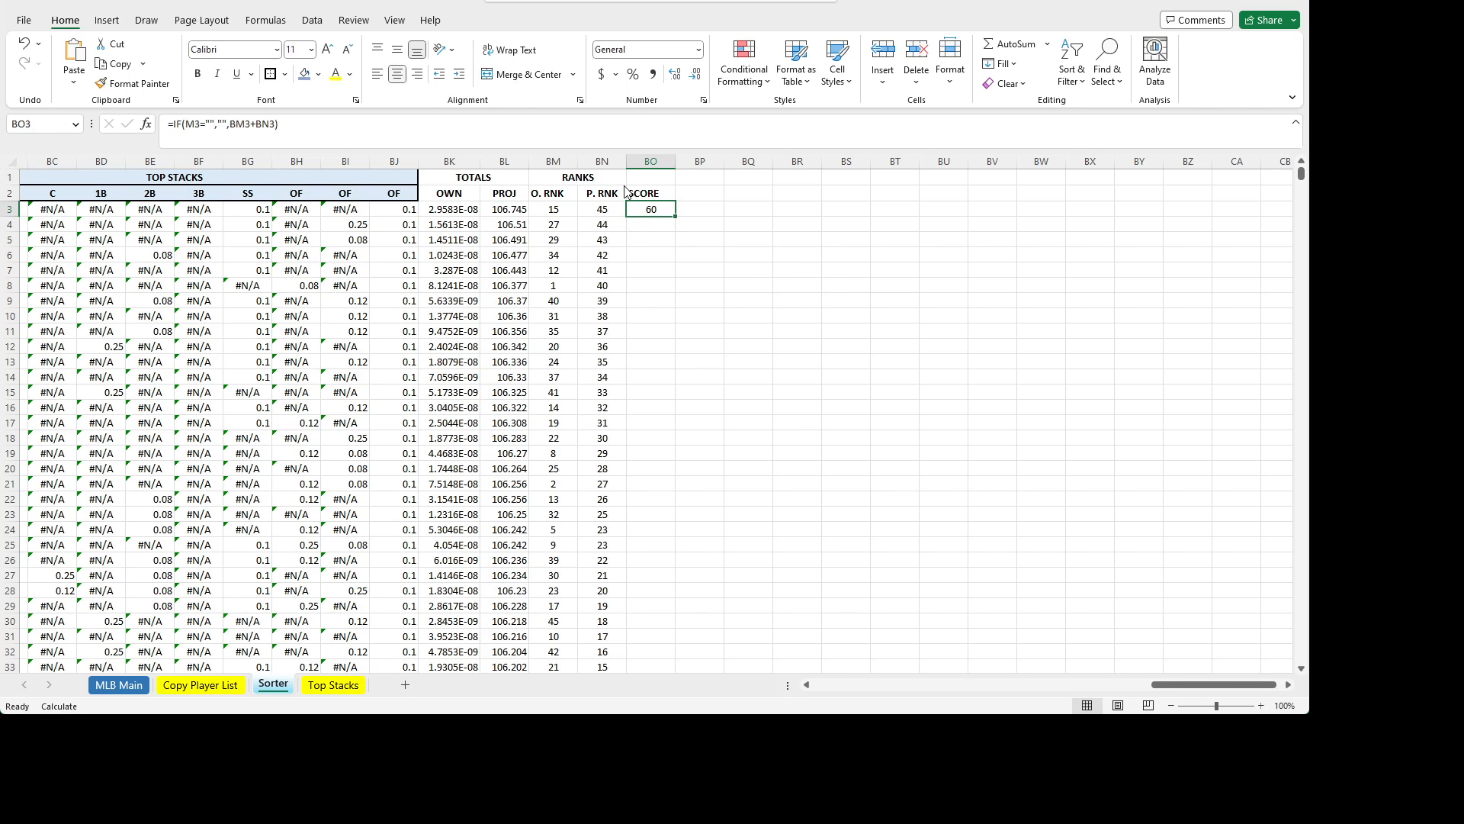
double_click(676, 217)
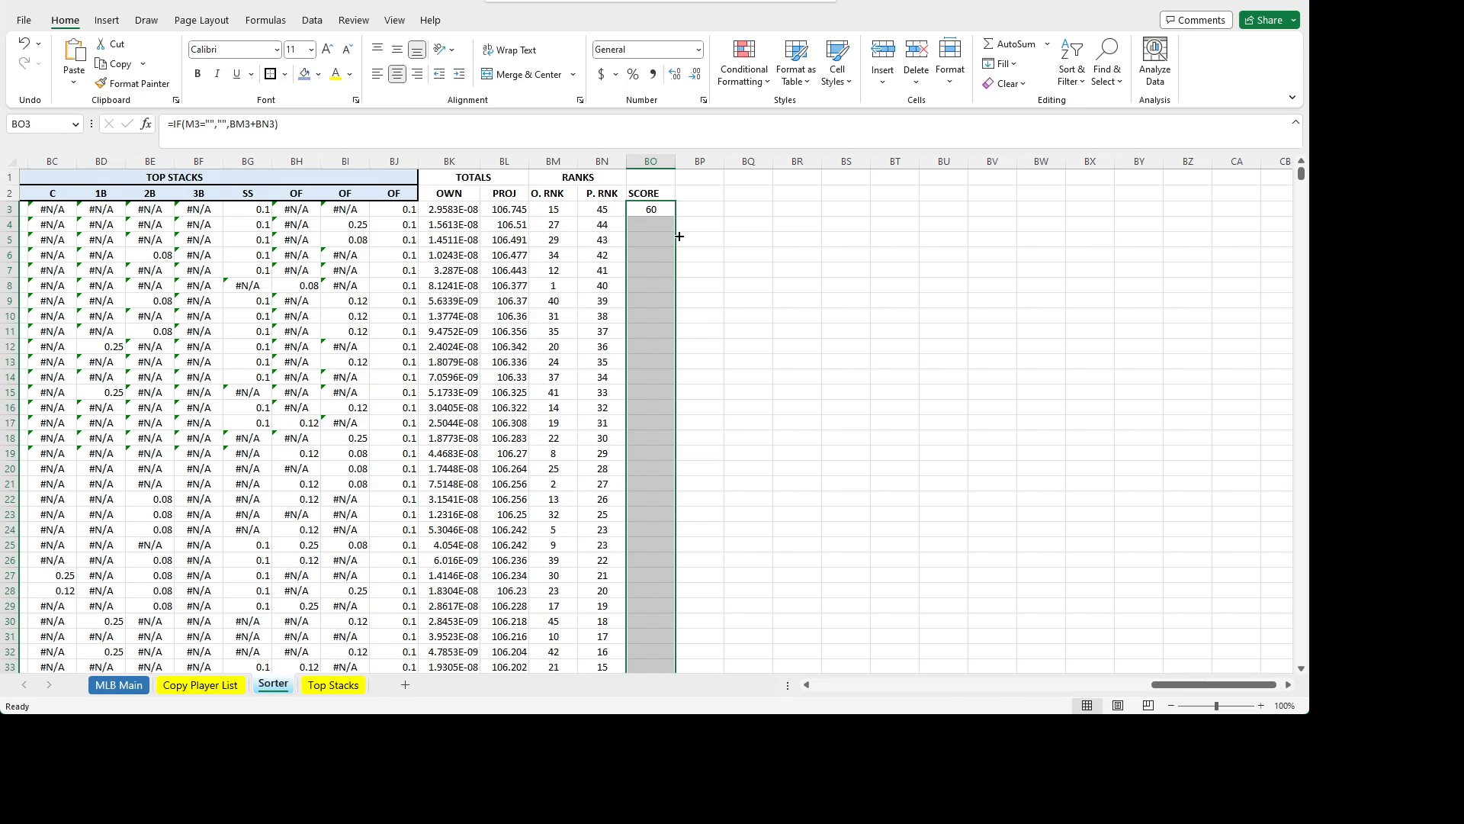
left_click(638, 213)
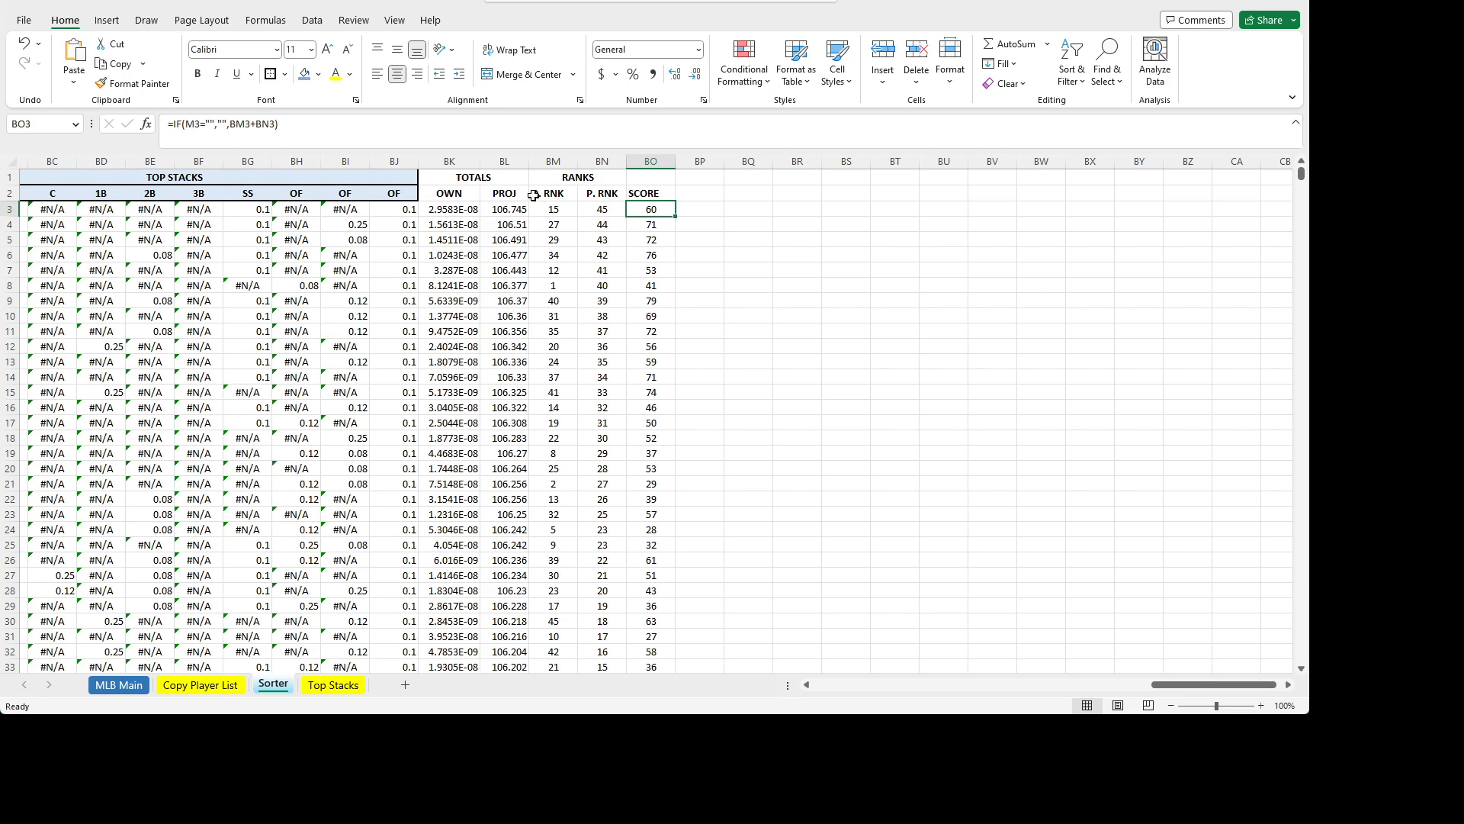
- Remove the merged RANKS heading and enter the centered rank weights .45 in BM1 and .55 in BN1
left_click(570, 180)
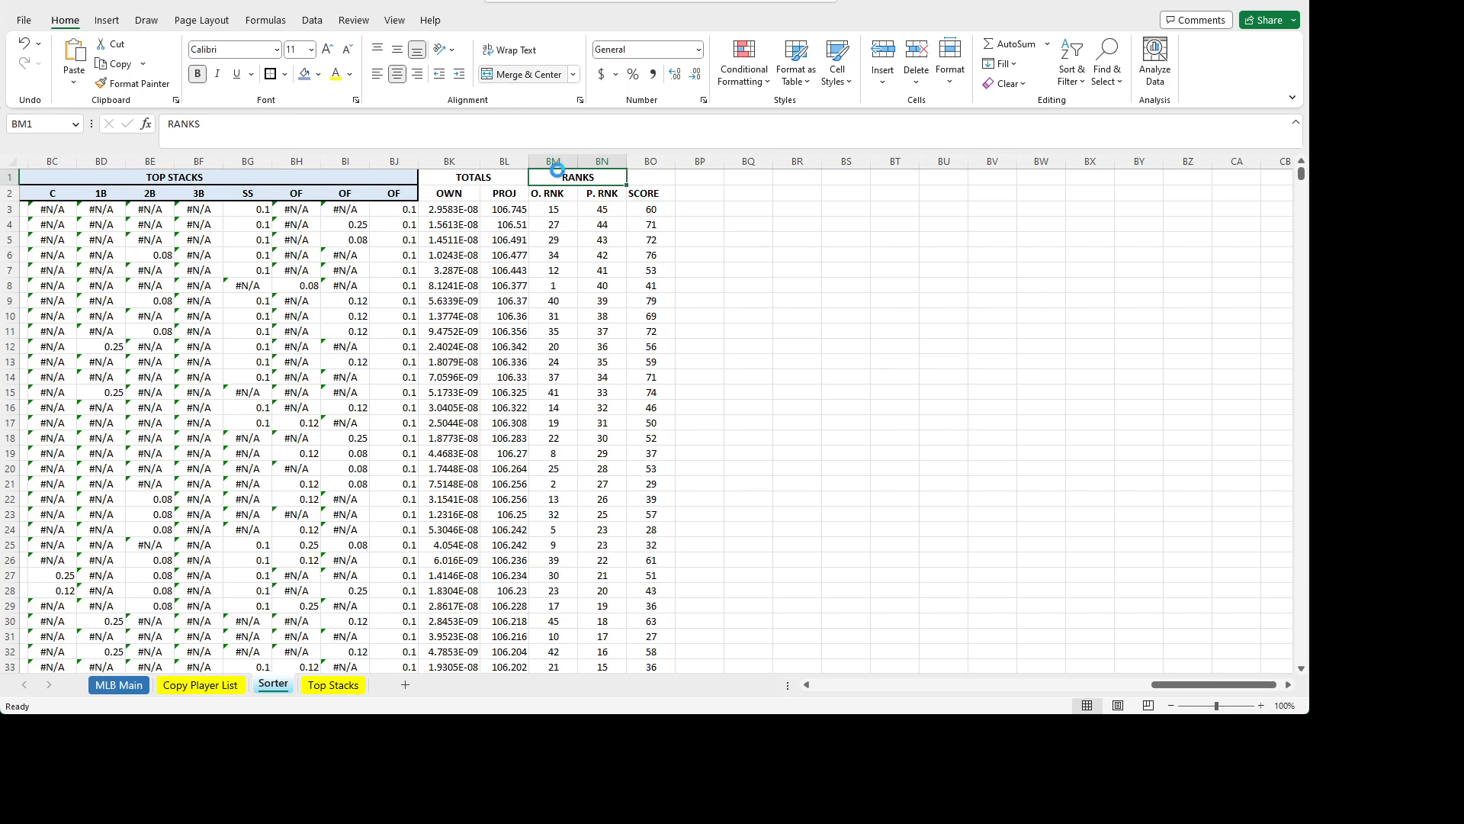
key("Delete")
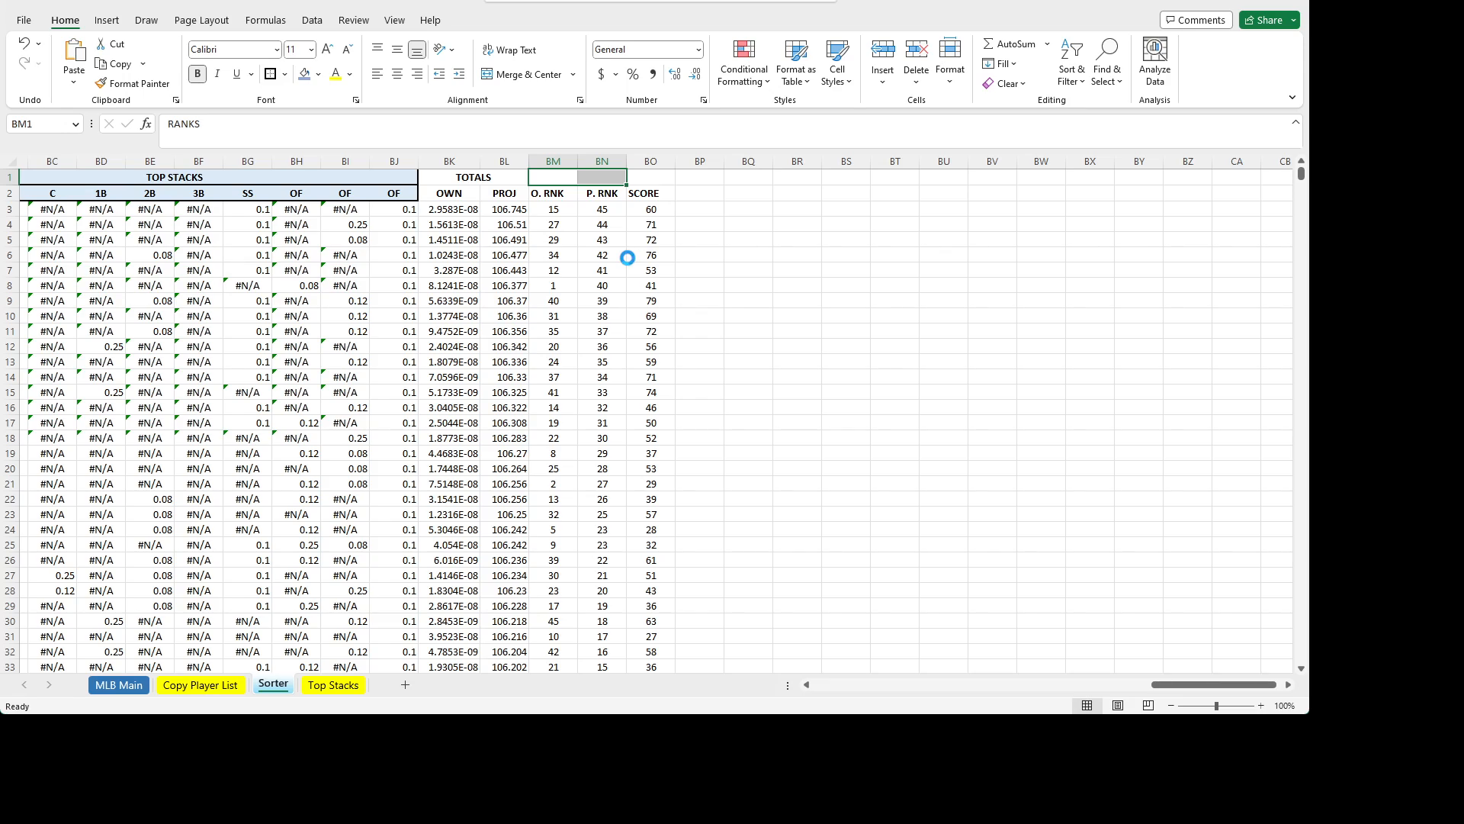
type(".")
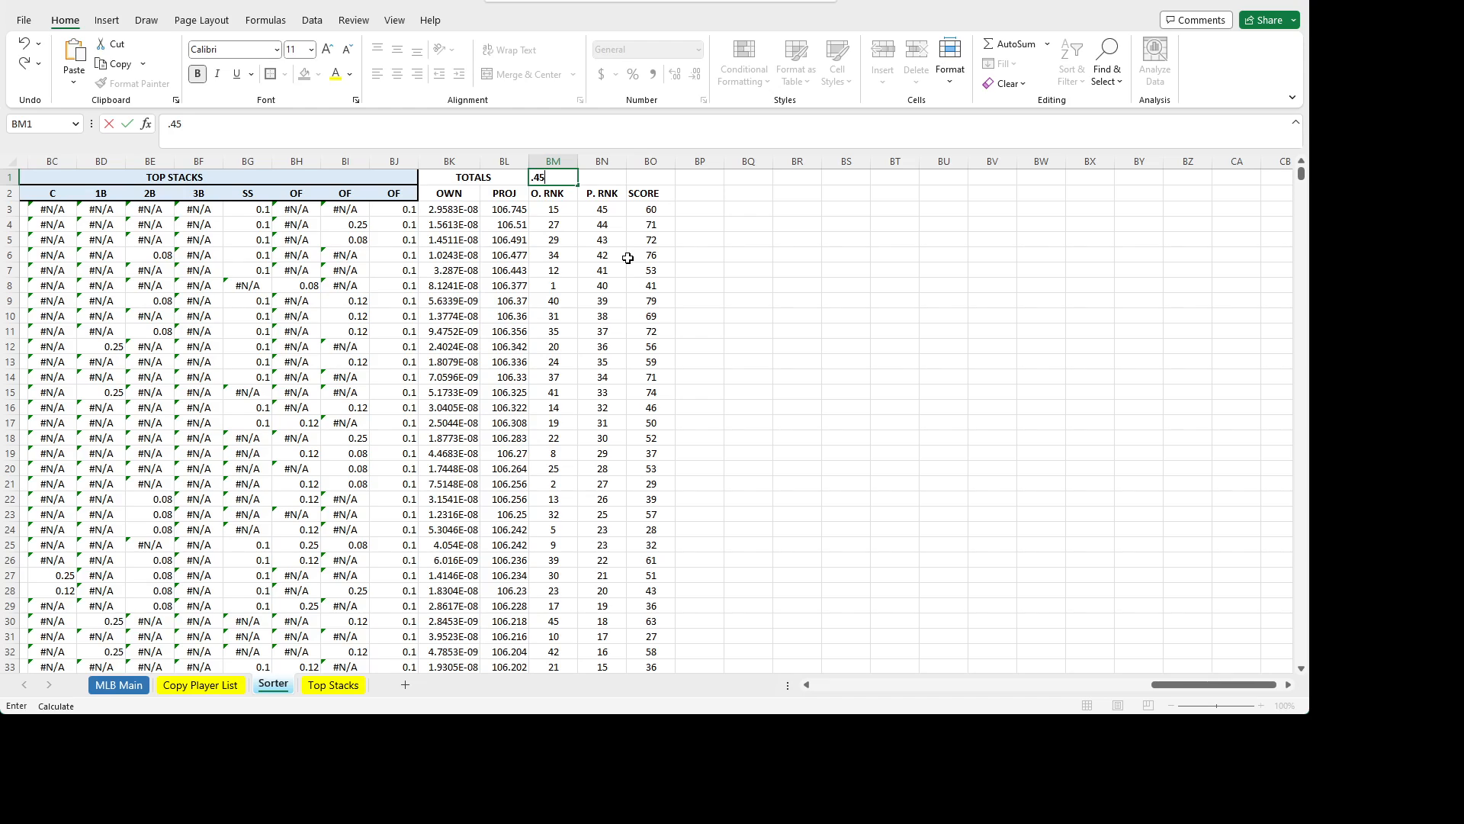
type("45")
key("Tab")
type(".")
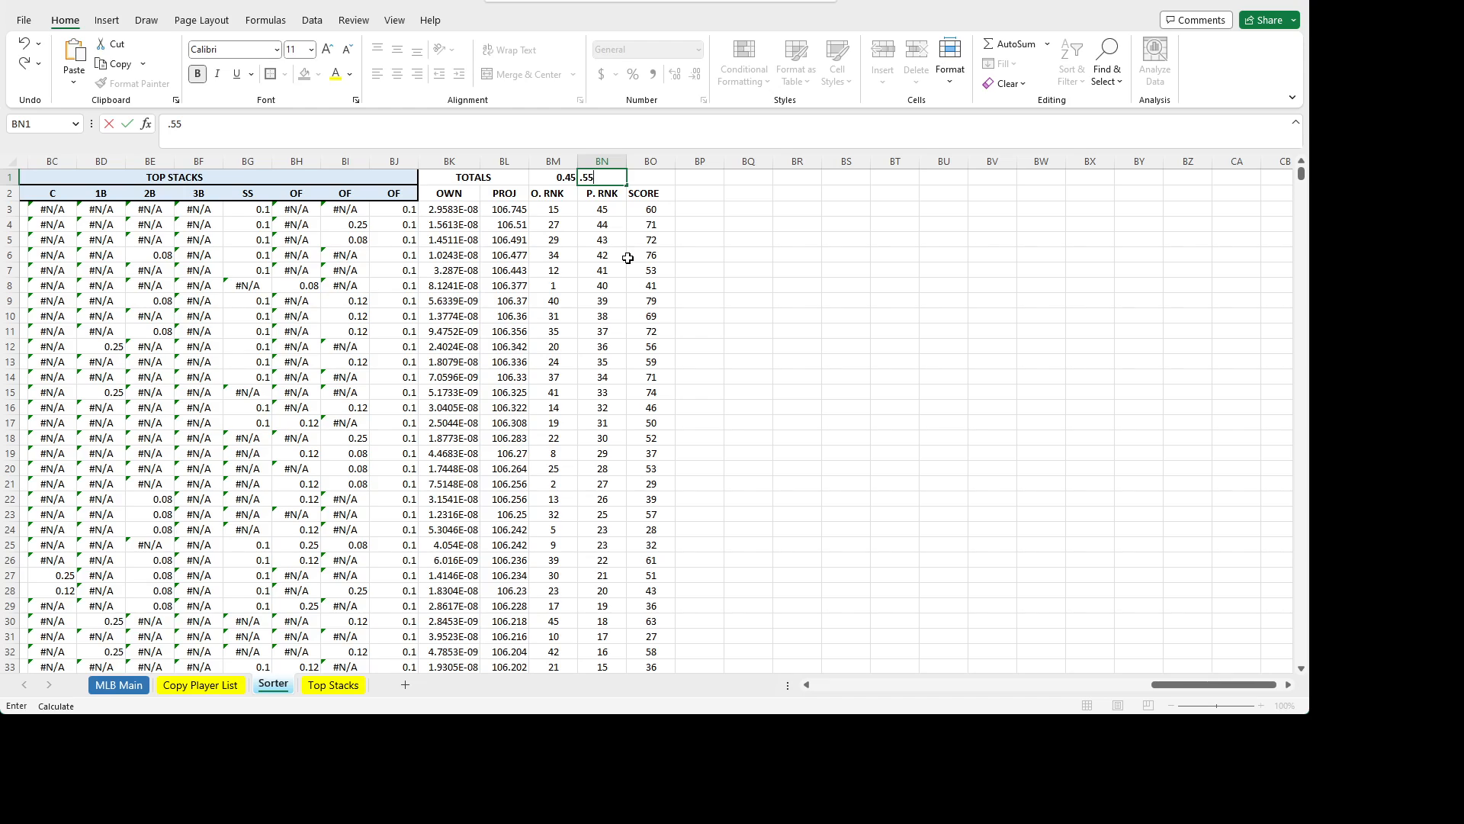
type("55")
key("Down")
key("Up")
key("Down")
key("Up")
key("shift+Left")
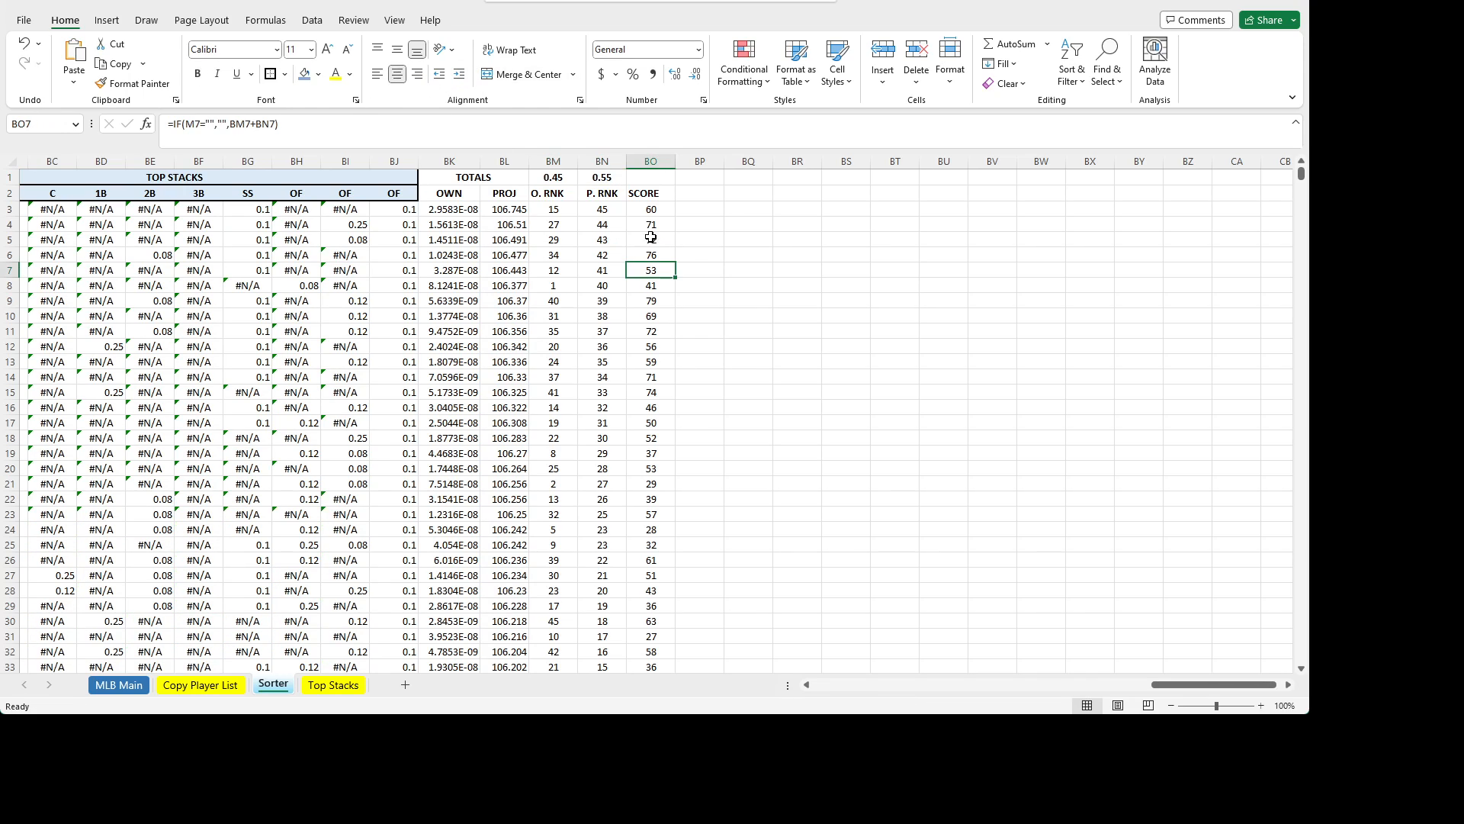
- Edit the score formula in BO3 to multiply the ownership rank by its weight, as (BM3*$BM$1)
left_click(648, 207)
left_click(235, 123)
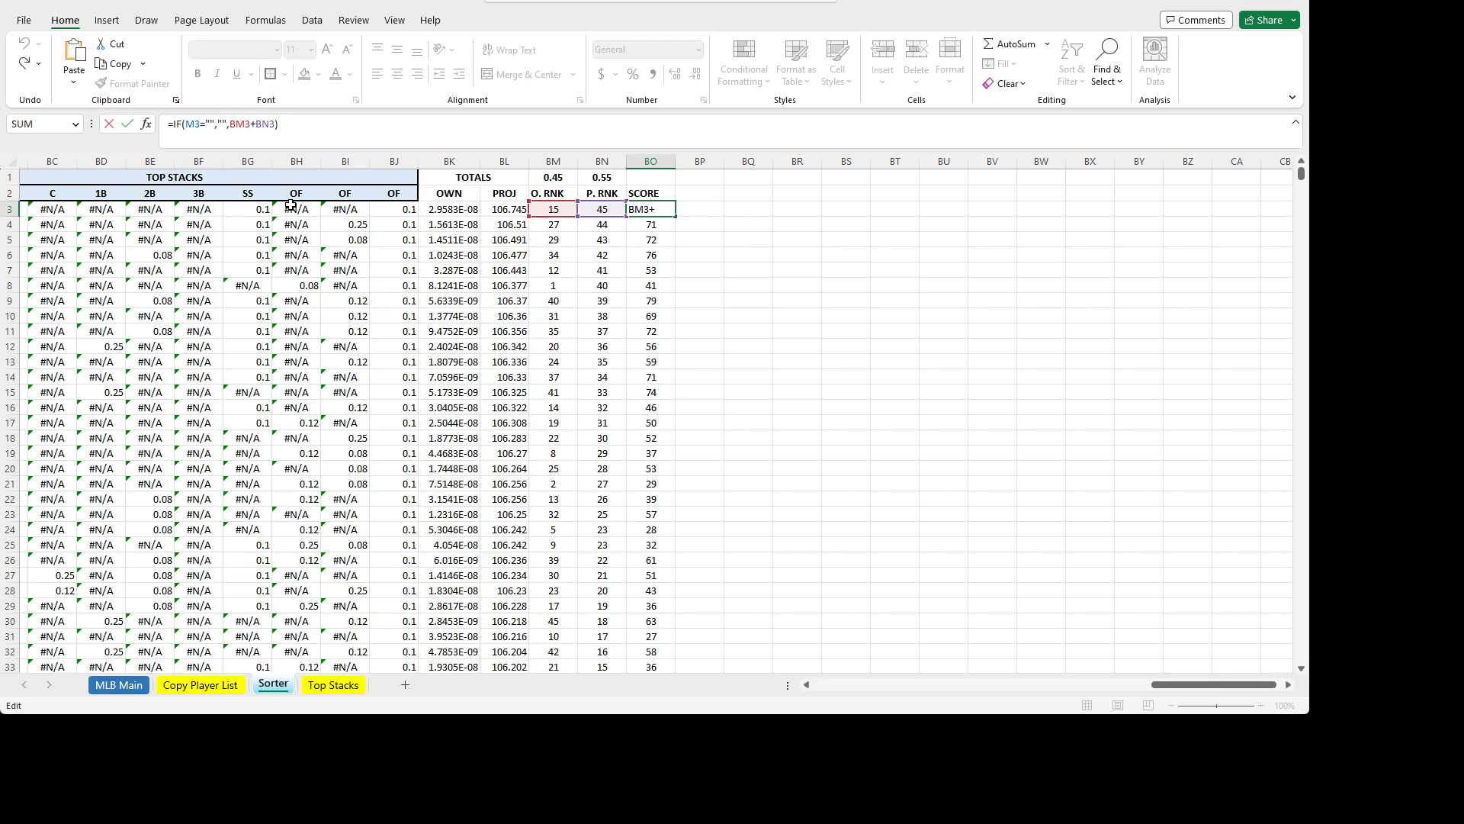
key("Left")
type("(")
key("Left")
key("Left")
key("Left")
type("*BM1")
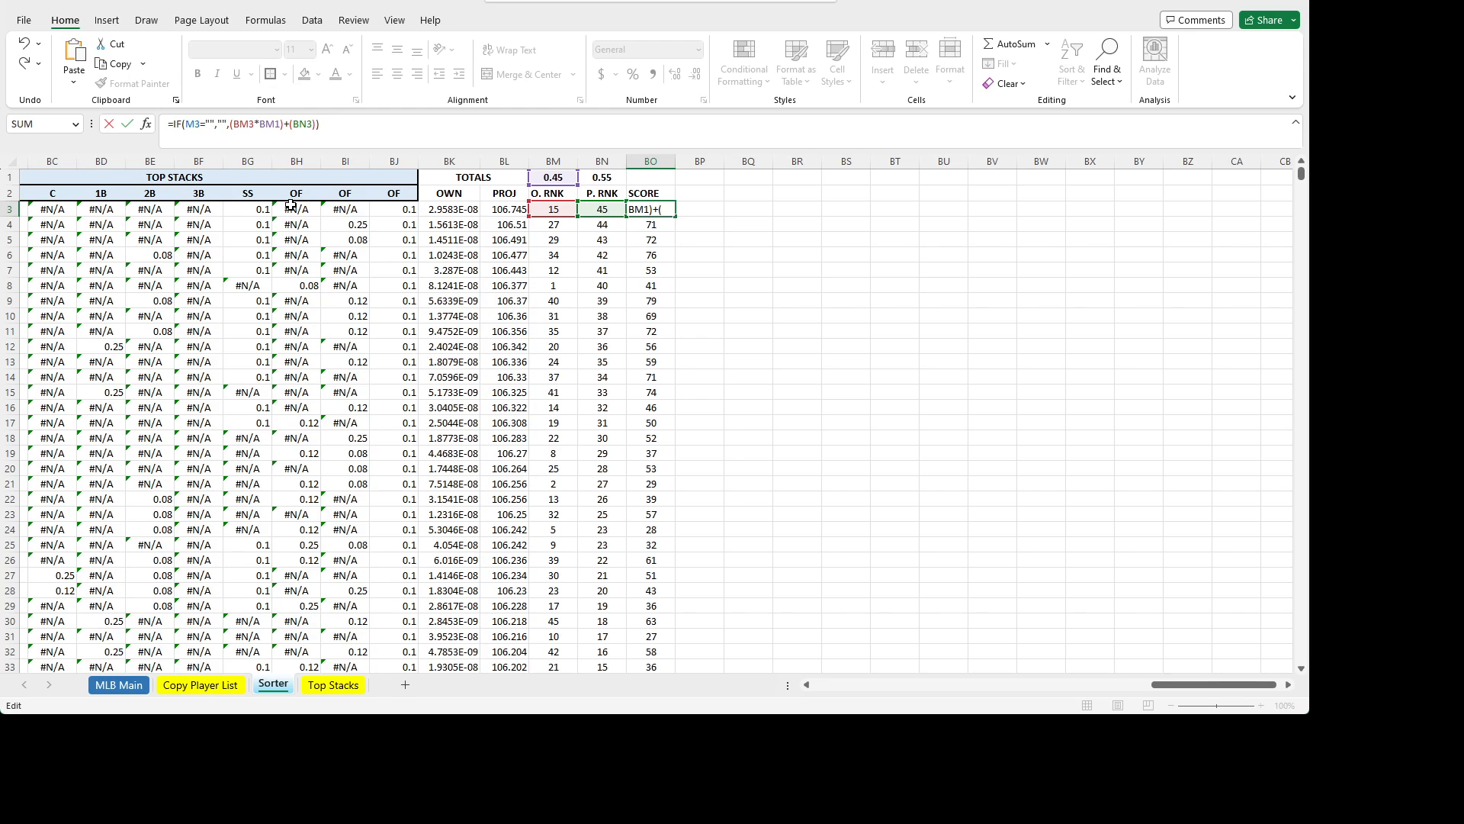
key("F4")
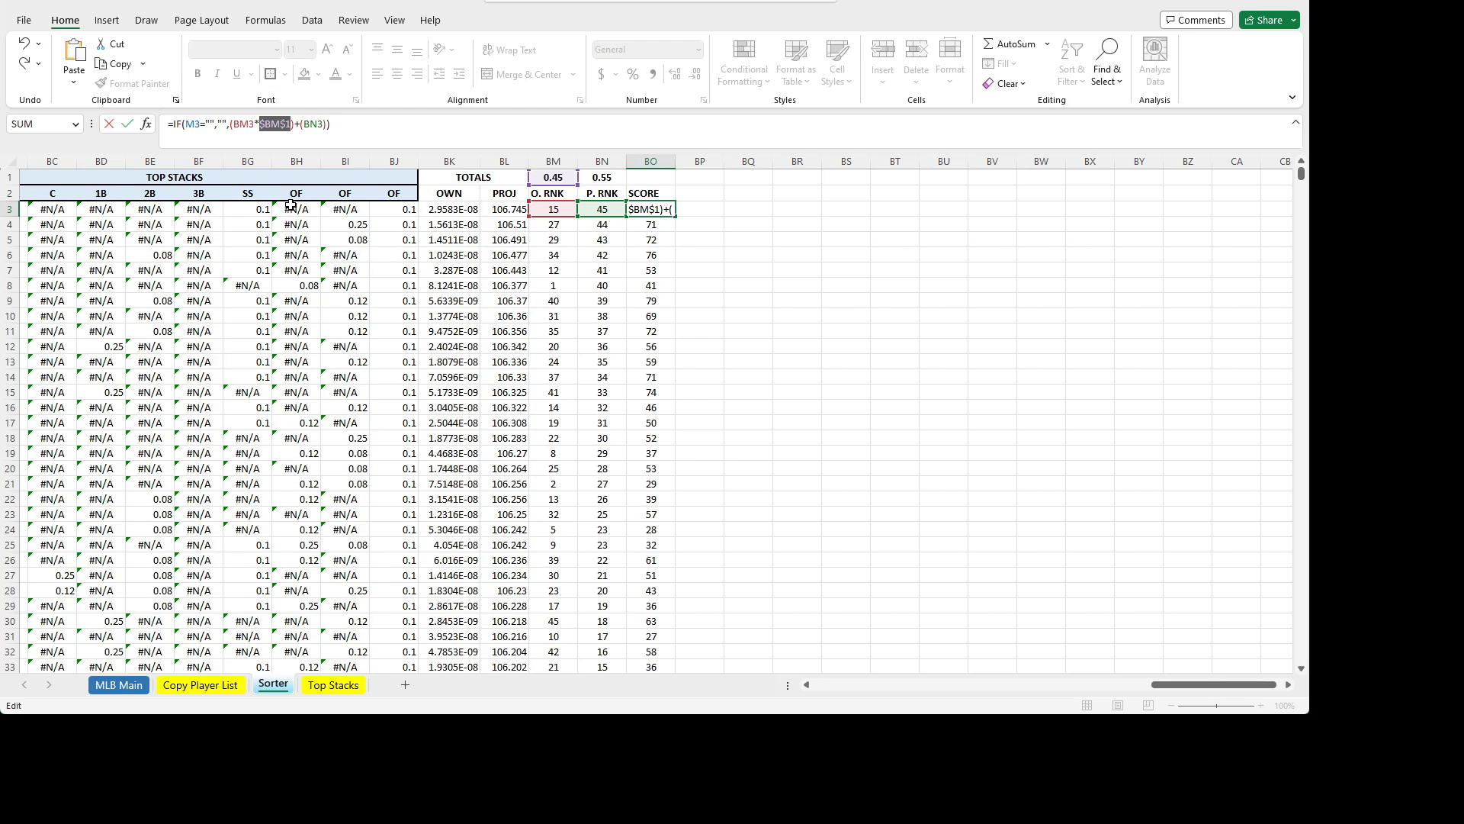
- Multiply the projection rank in BO3's formula by its weight, as (BN3*$BN$1), and fill the formula down the SCORE column
key("Right")
key("Right")
key("Right")
key("Right")
type("*BM")
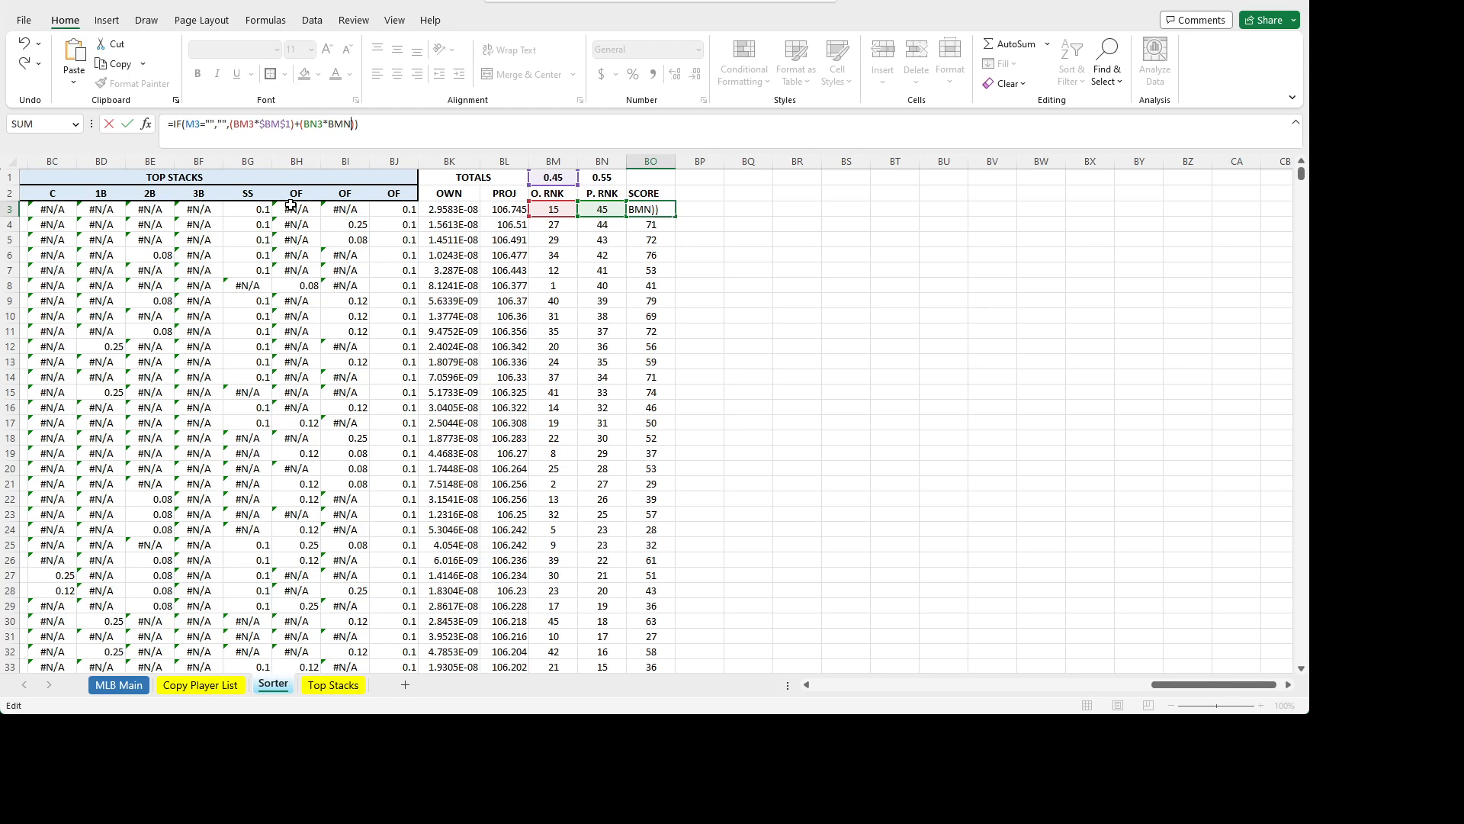
key("BackSpace")
type("N1")
key("F4")
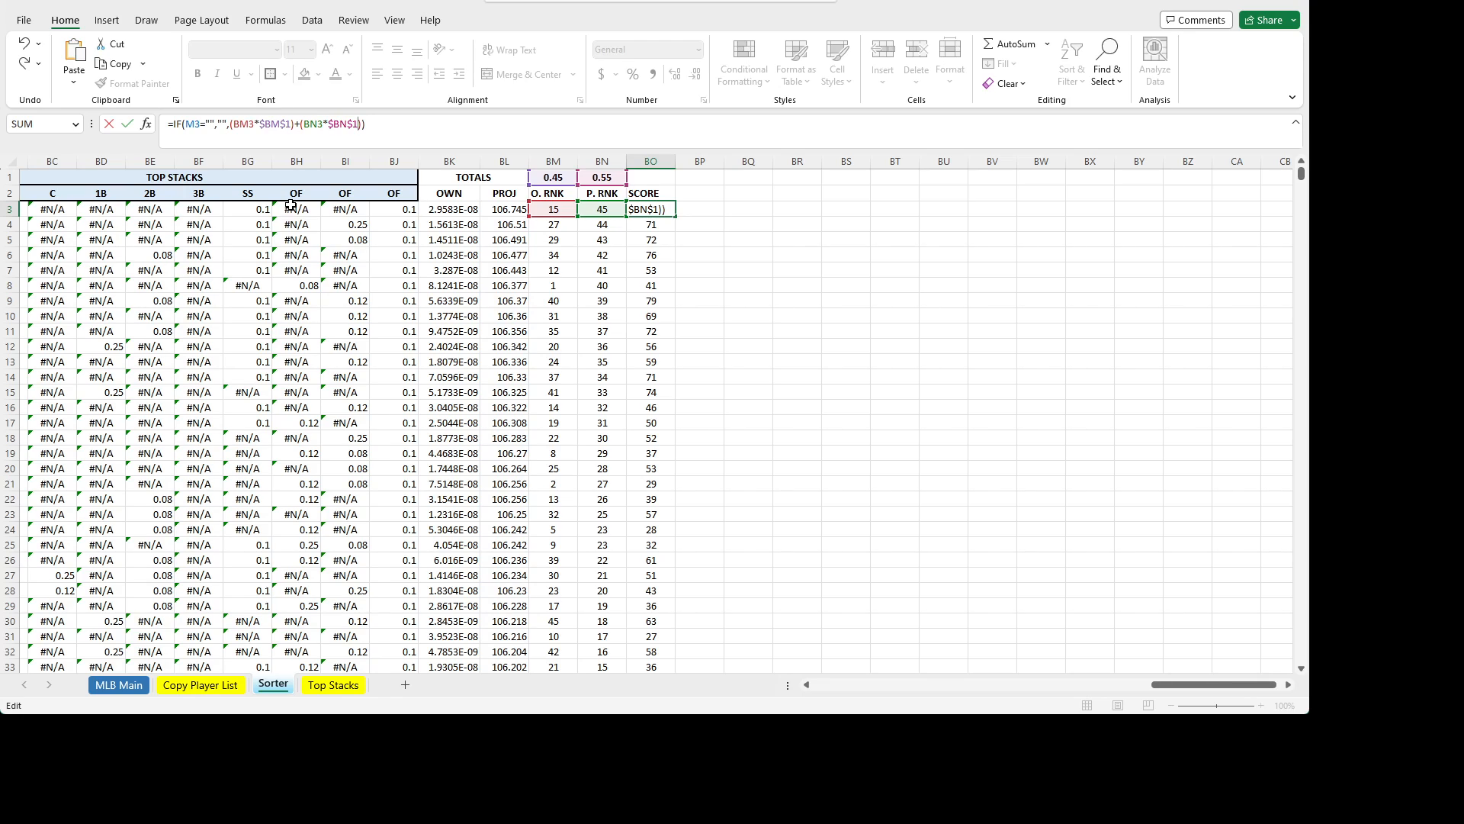
key("Return")
key("Up")
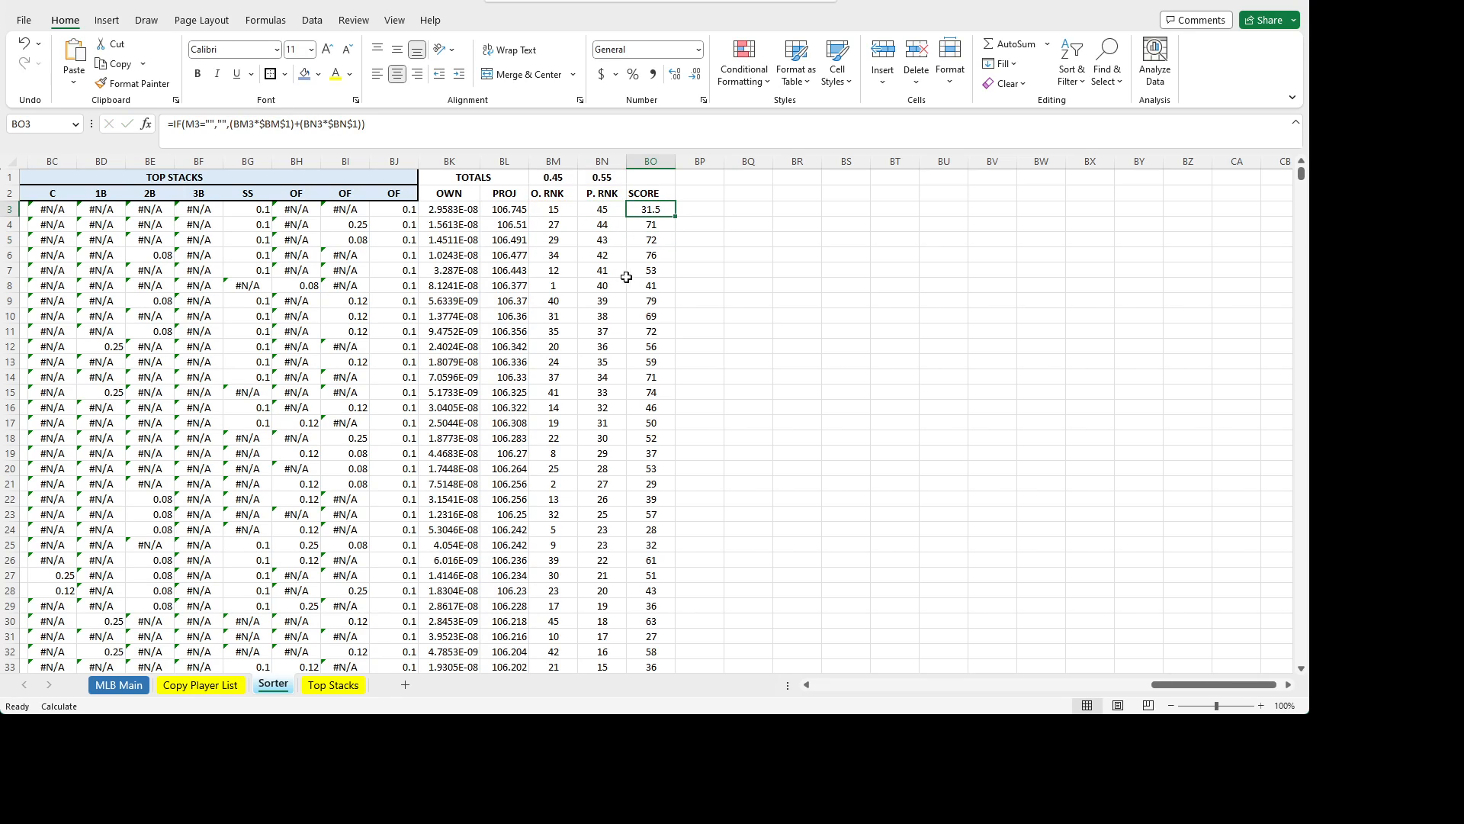
double_click(675, 217)
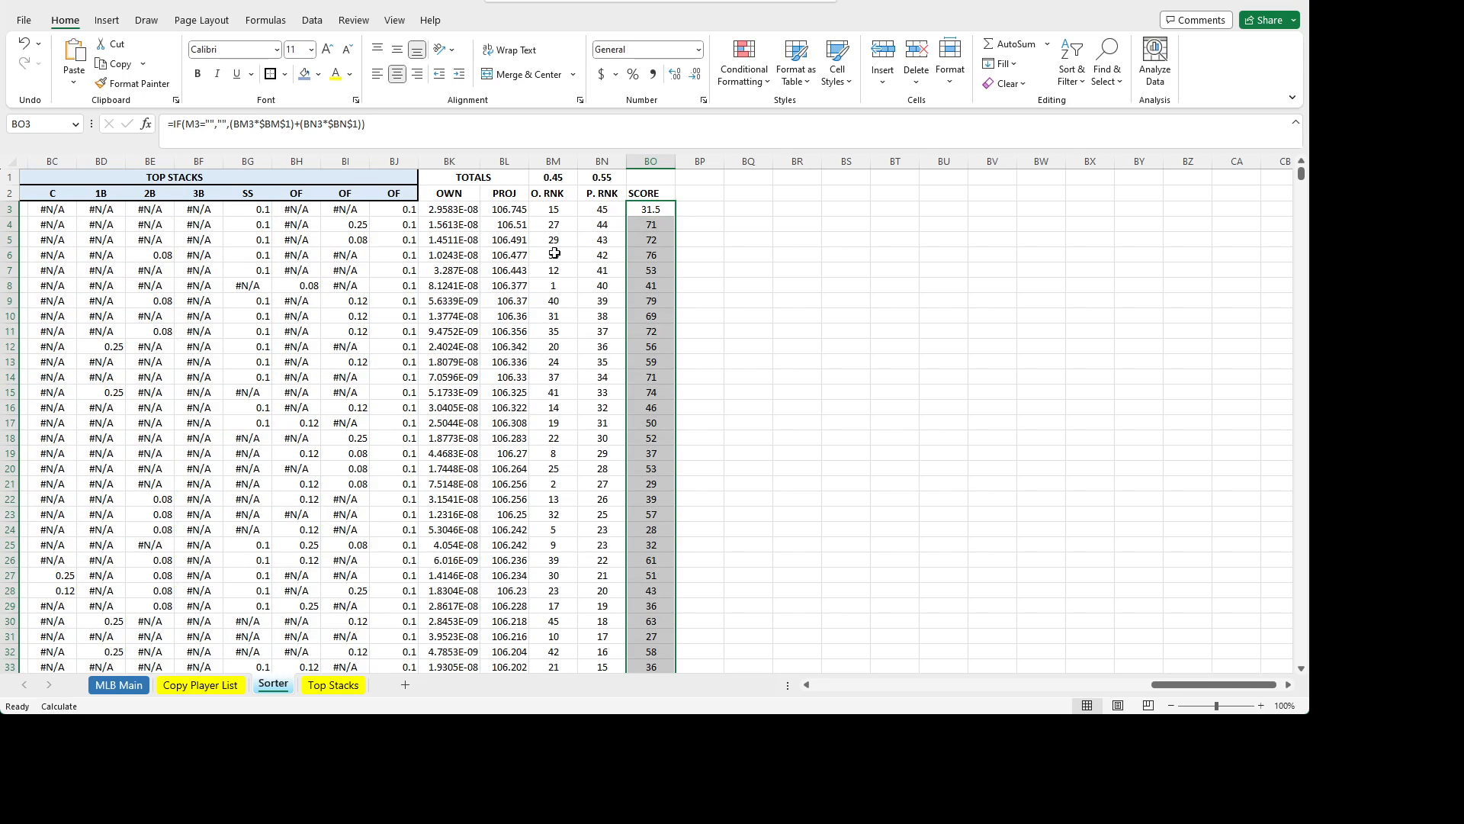
- Change the ownership weight in BM1 to .75 and the projection weight in BN1 to .25
left_click(553, 161)
left_click(553, 177)
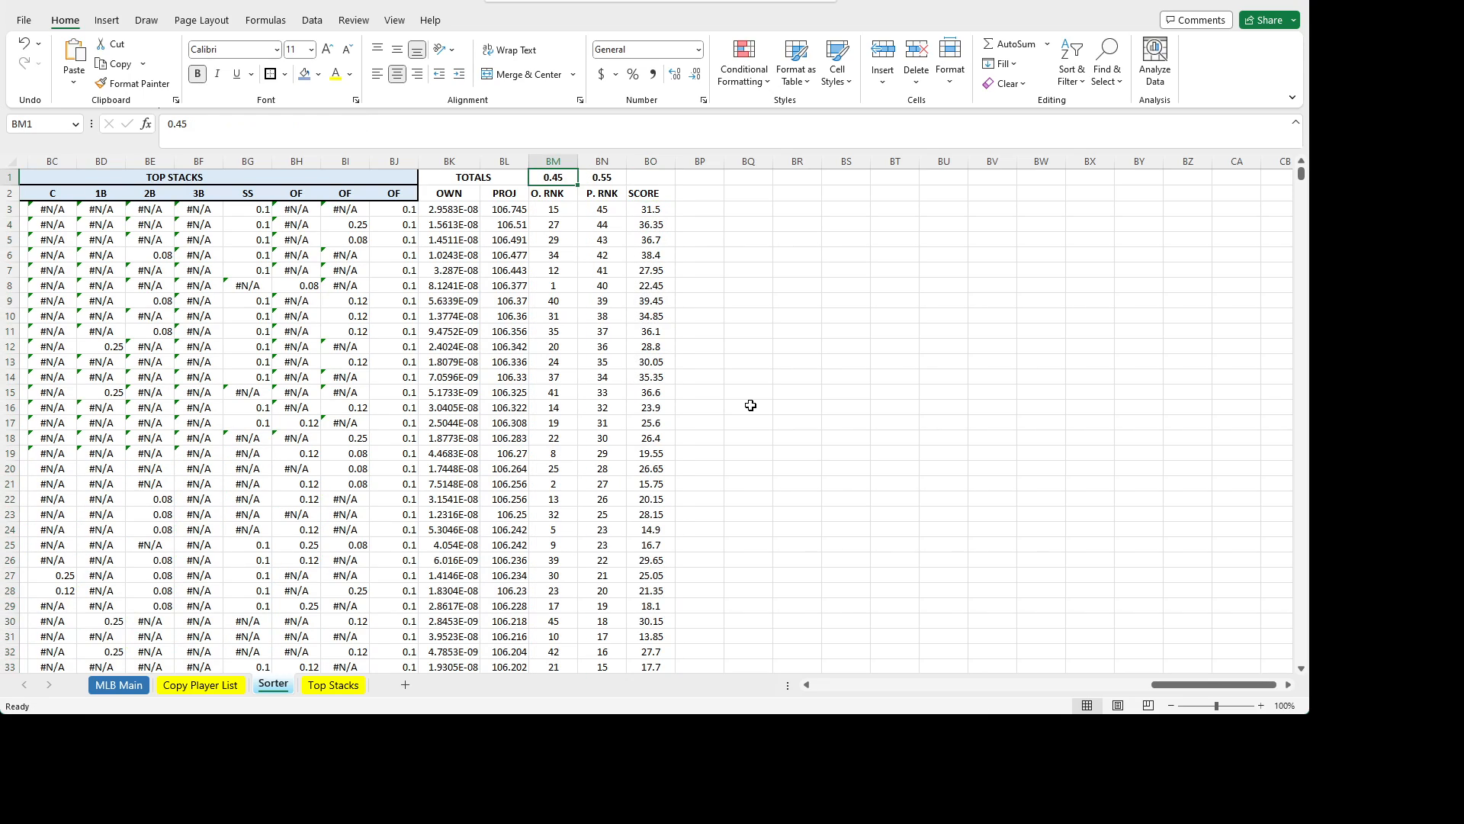
type(".7")
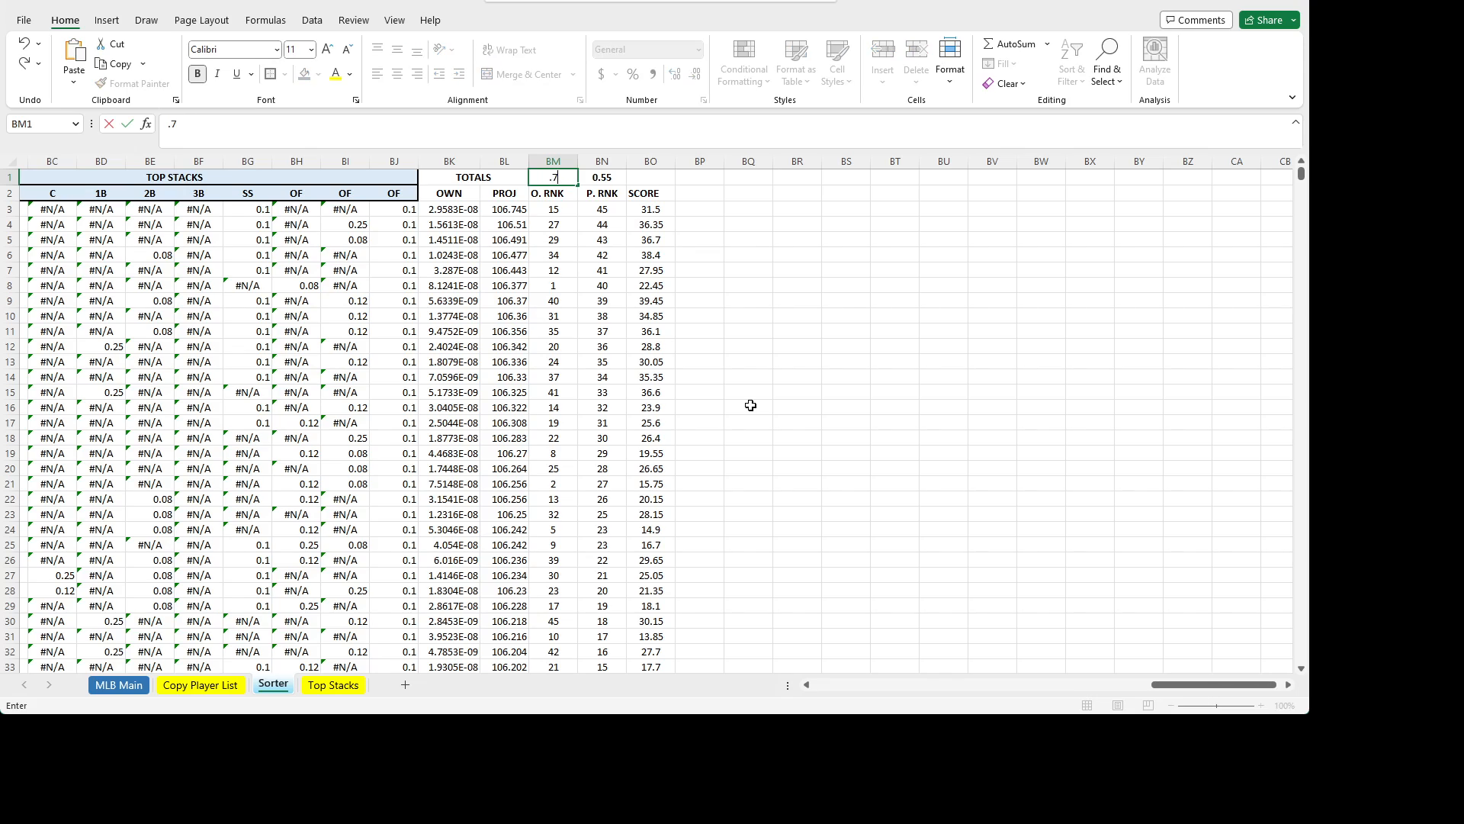
key("Tab")
type(".")
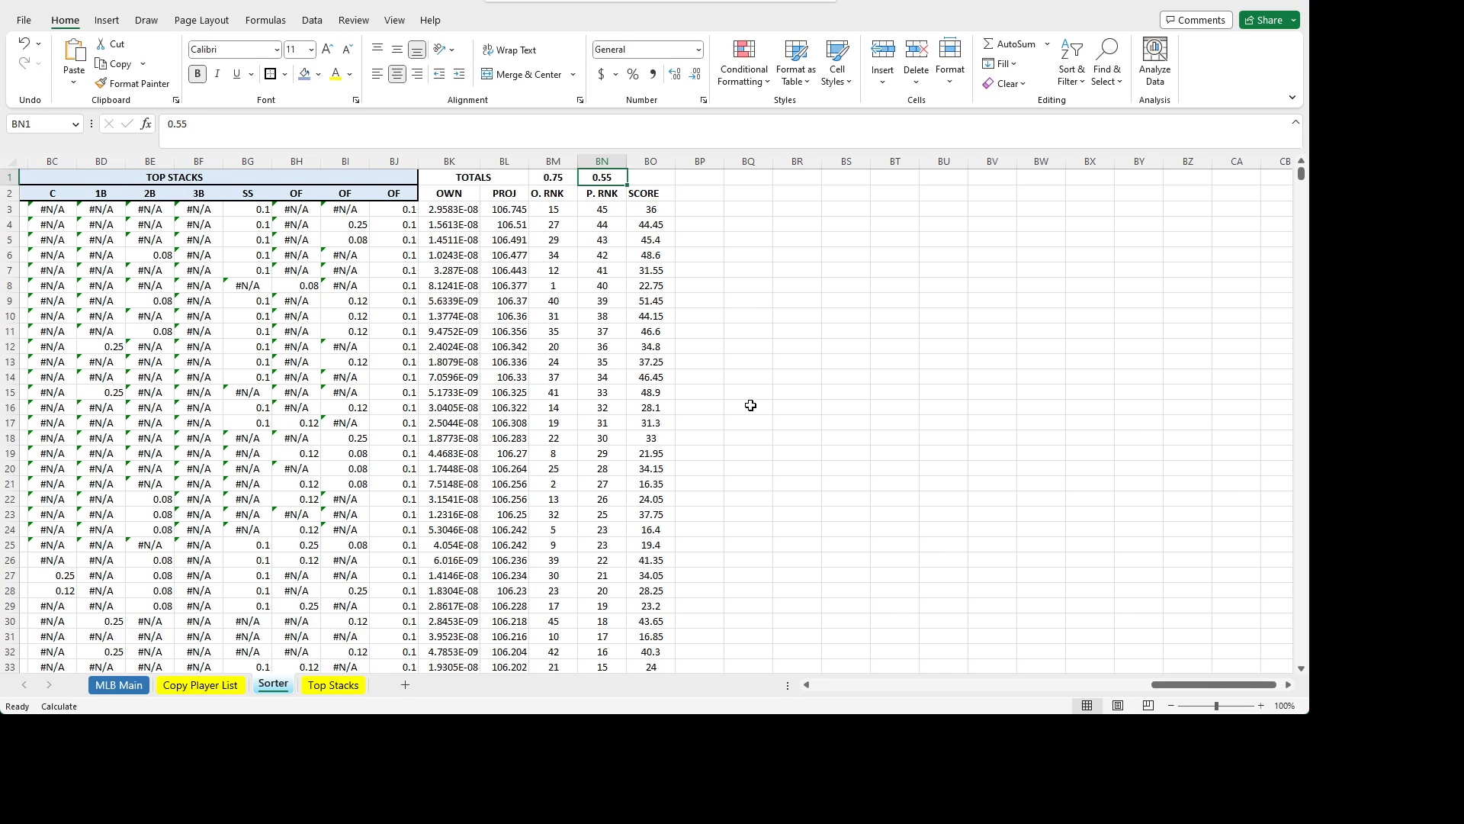
type("25")
key("Tab")
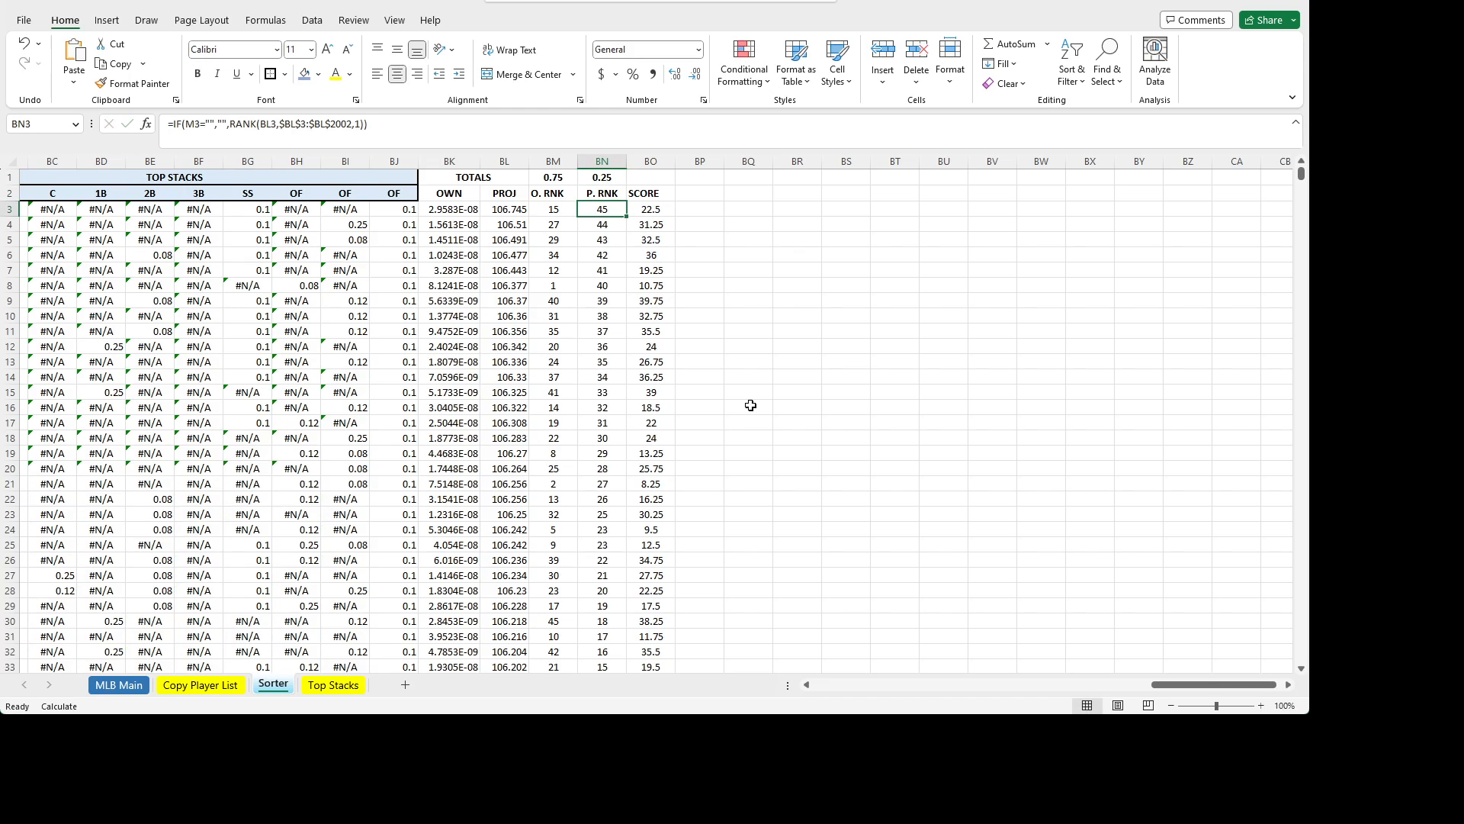
- Enter =SUM(BM1:BN1) in BO1 to total the two weights, and center the cell
key("Down")
key("Down")
key("Down")
key("Down")
key("Up")
key("Up")
key("Up")
key("Up")
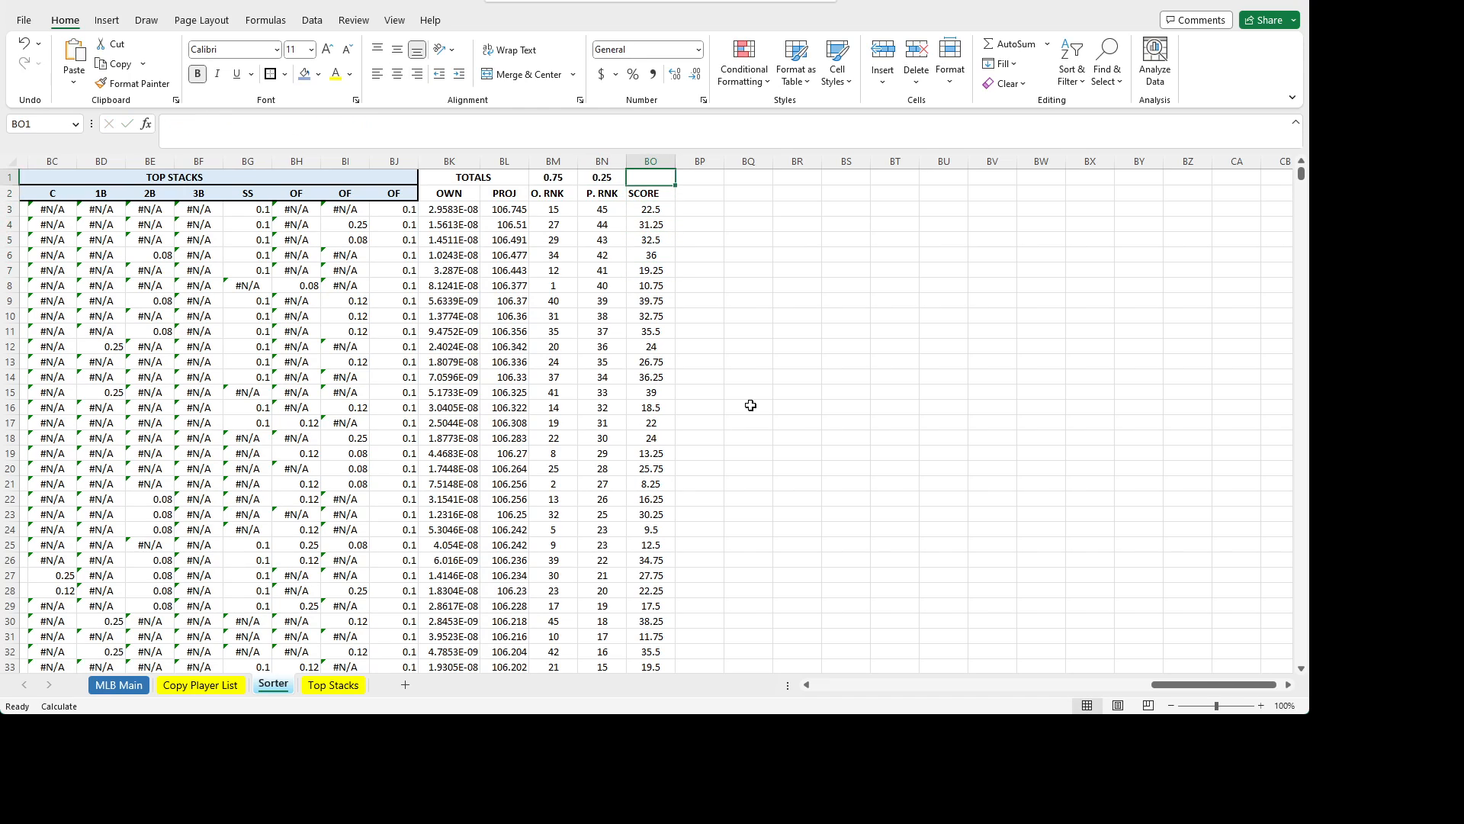
type("=")
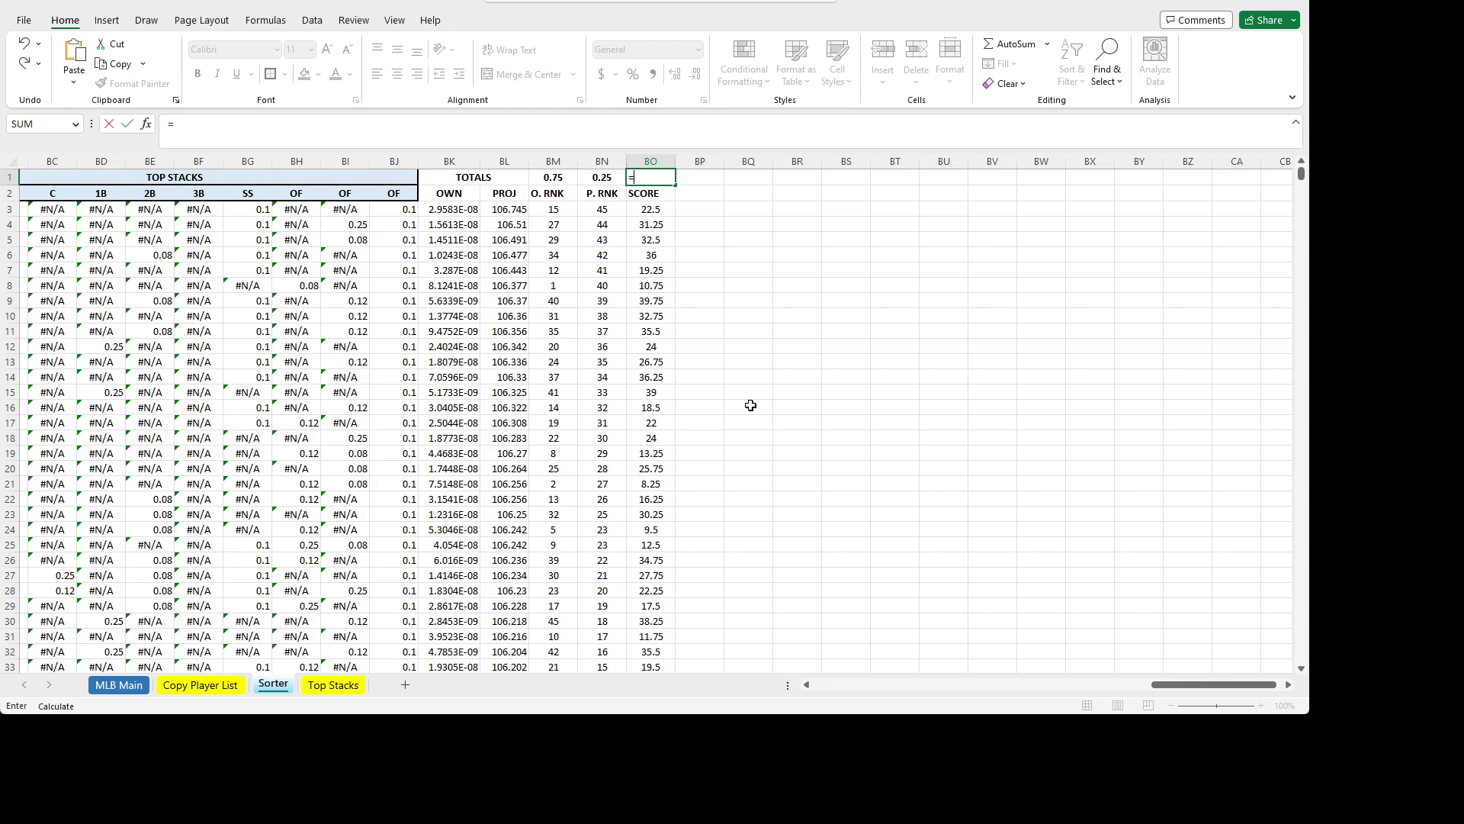
type("SUM(")
left_click_drag(546, 175, 581, 176)
key("ctrl+Return")
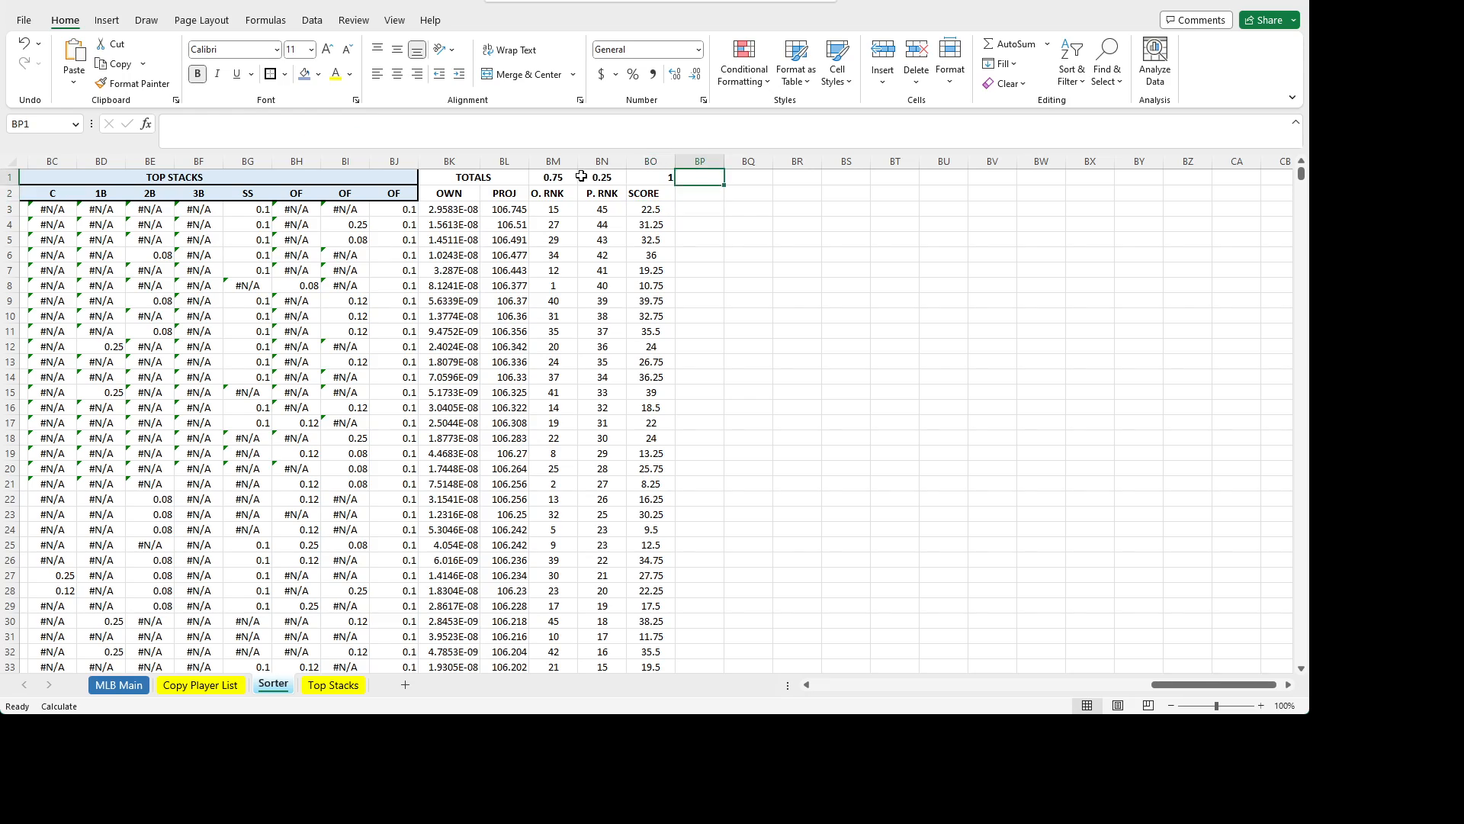
left_click(398, 74)
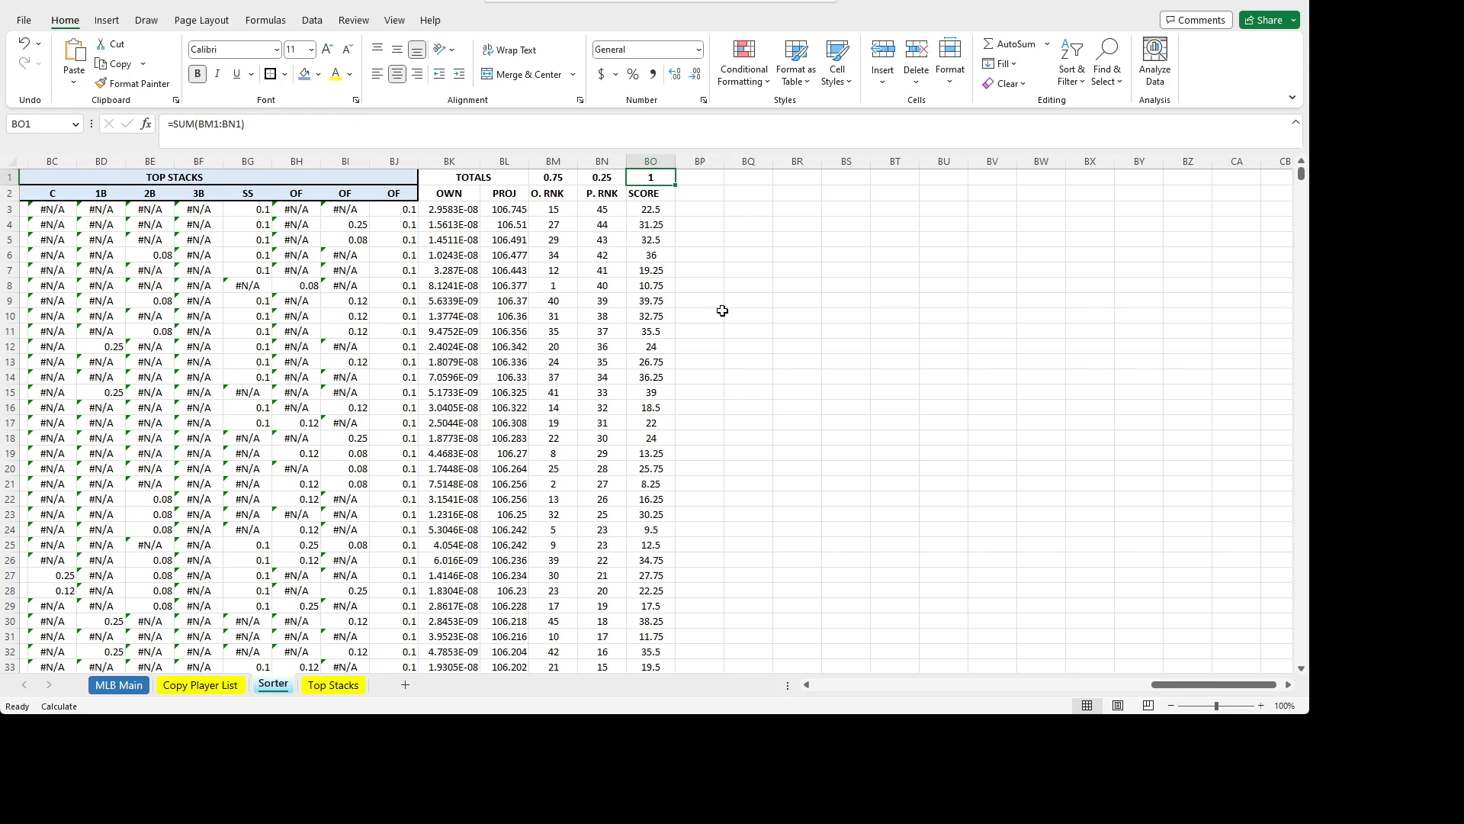
left_click(711, 272)
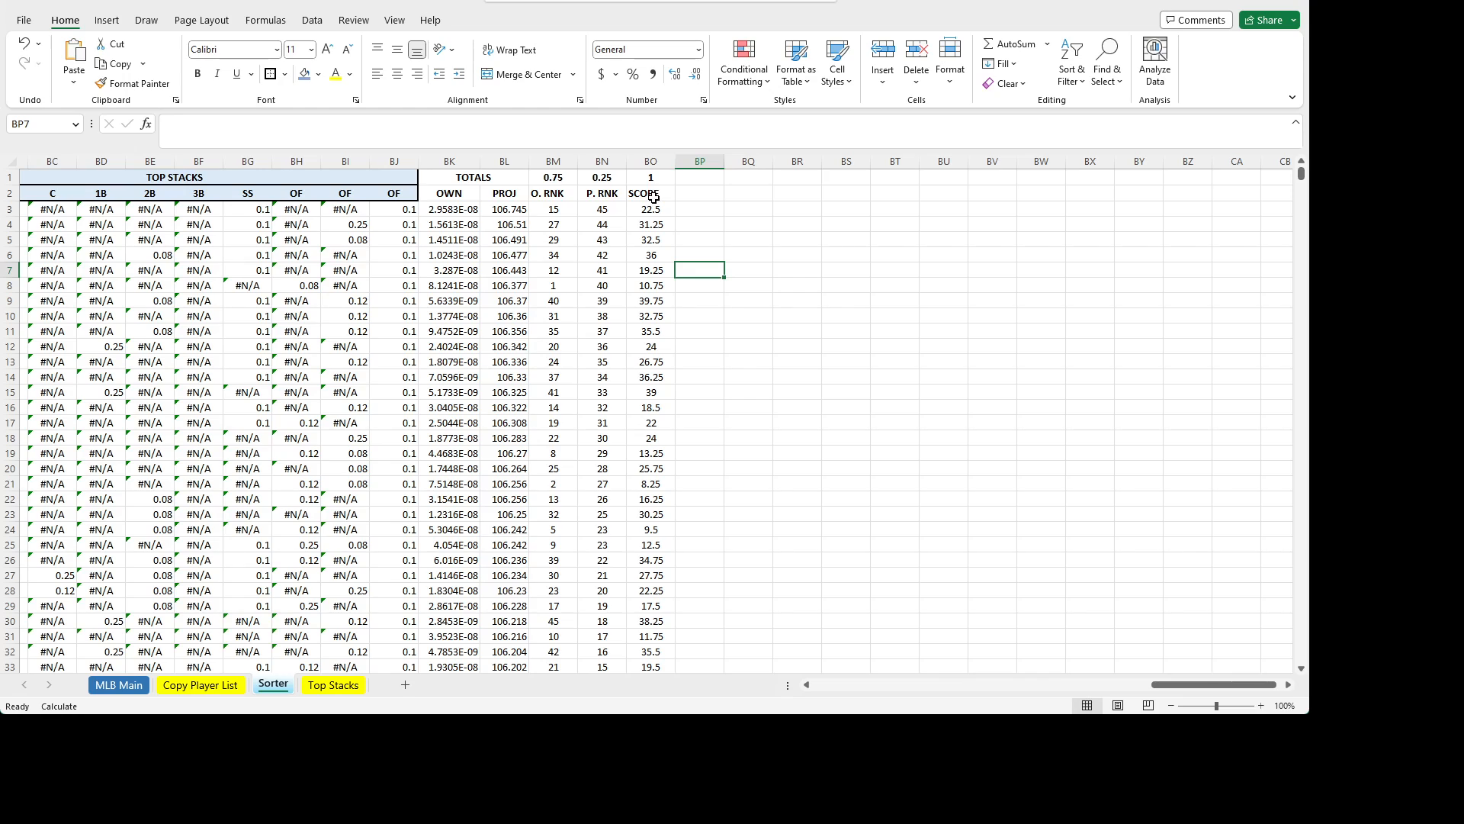
- Center the contents of the rank and score columns, BM through BO
left_click(653, 162)
left_click_drag(653, 162, 554, 162)
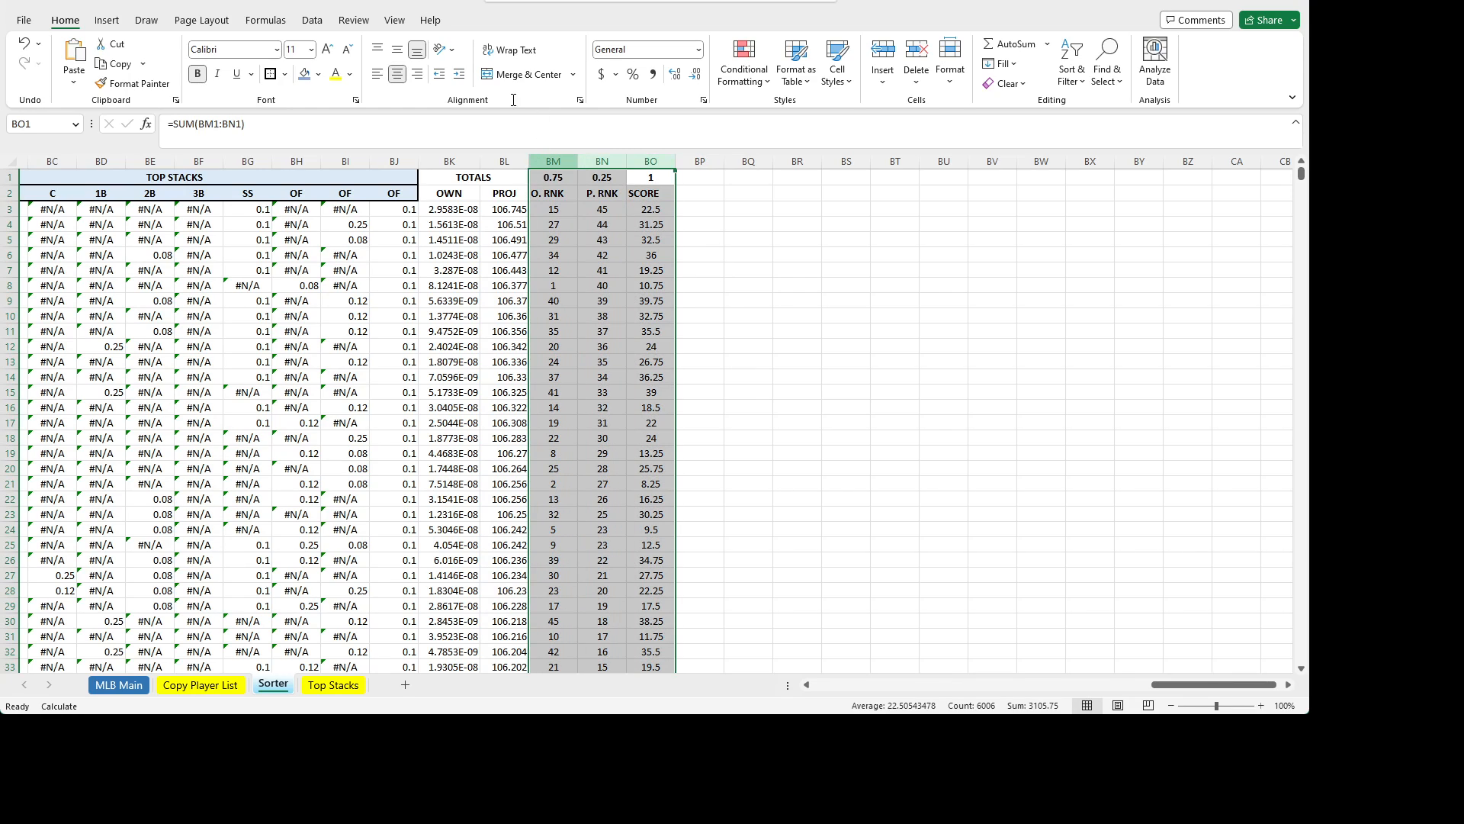
left_click(397, 74)
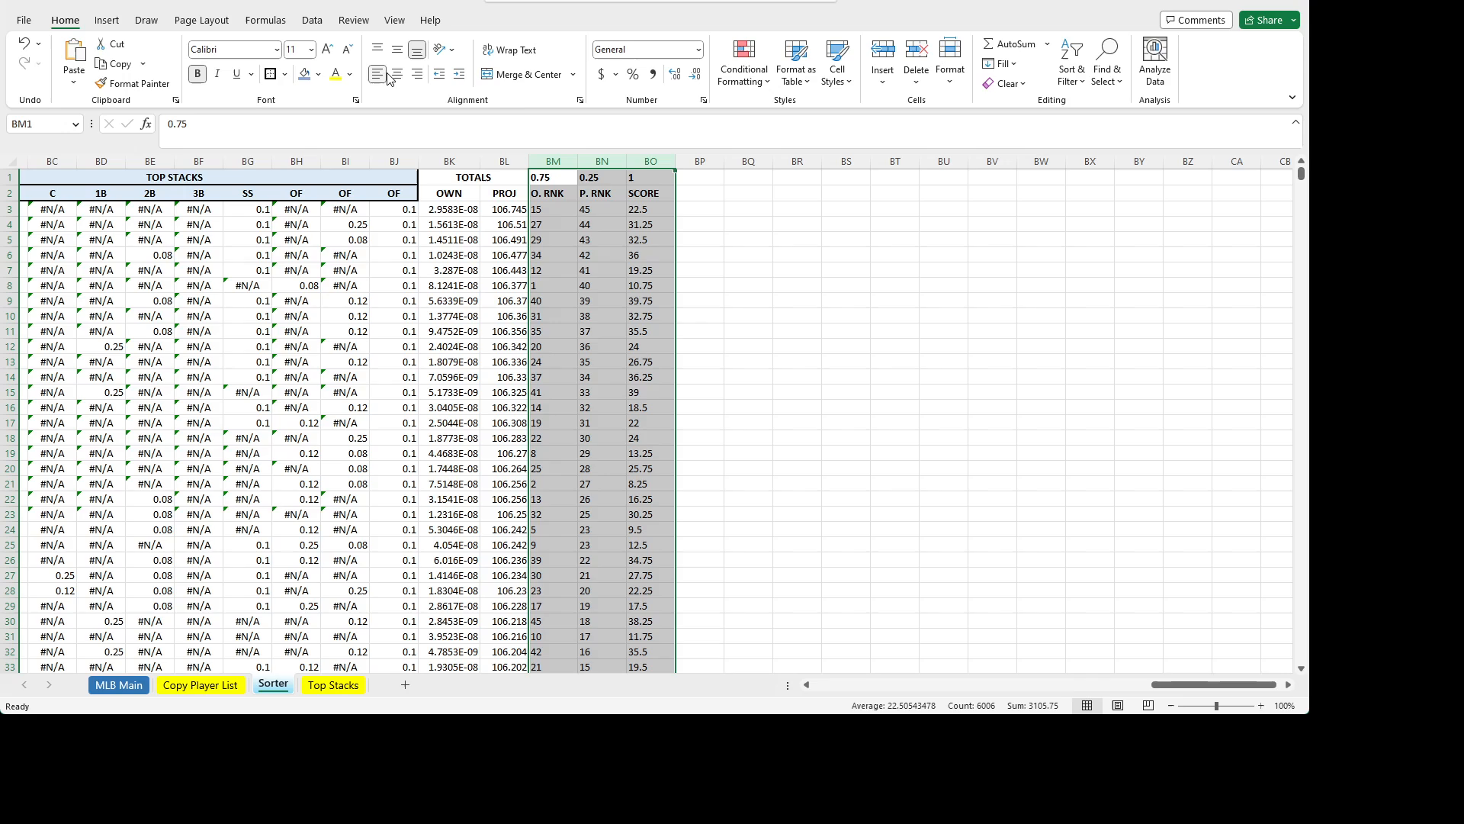
left_click(643, 243)
- Shade the TOTALS headers in BK1:BL2 light gray and the rank headers in BM1:BN2 darker gray
left_click_drag(449, 197, 500, 180)
left_click(305, 74)
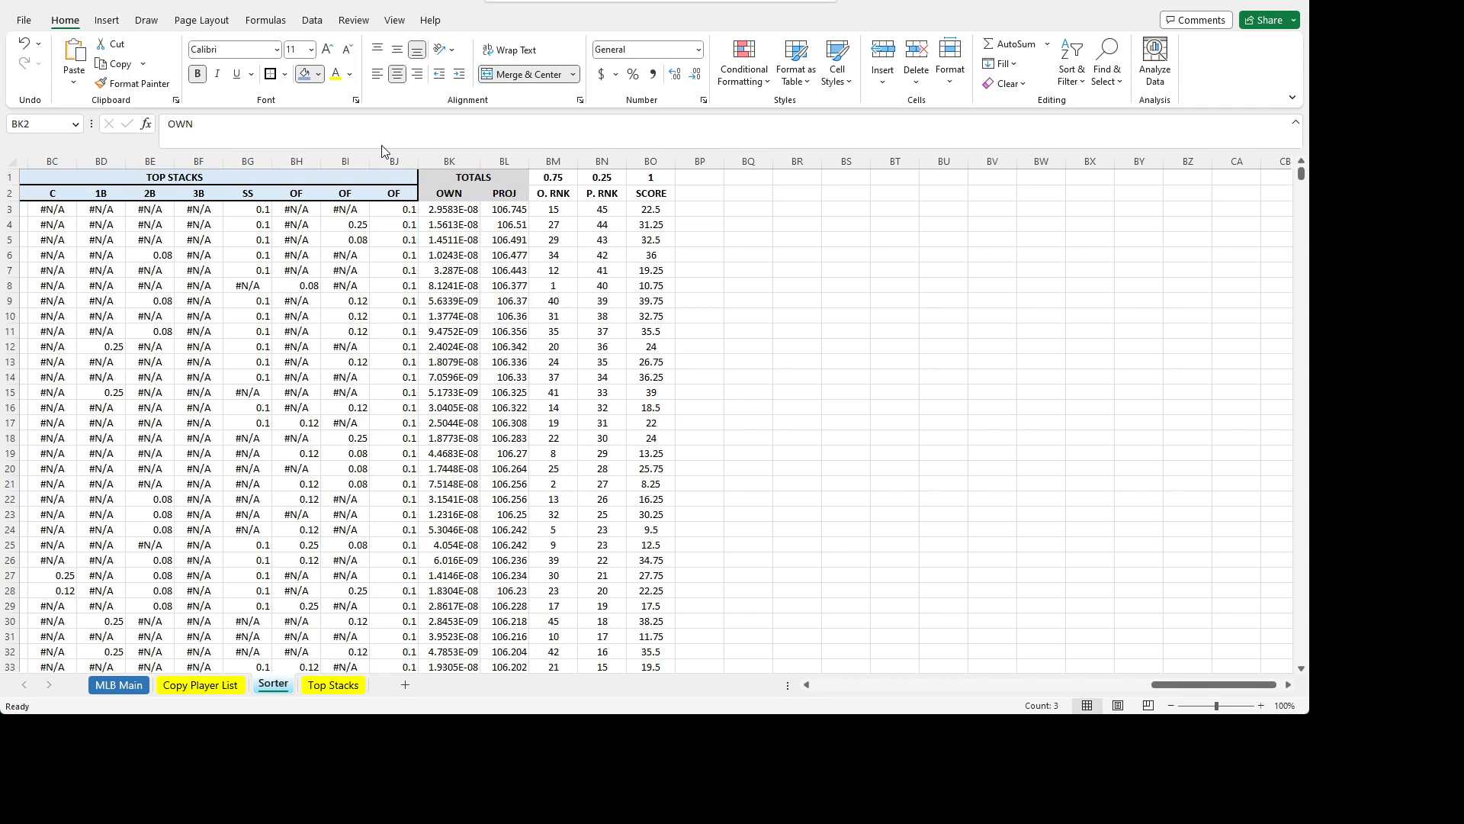
left_click_drag(553, 177, 602, 193)
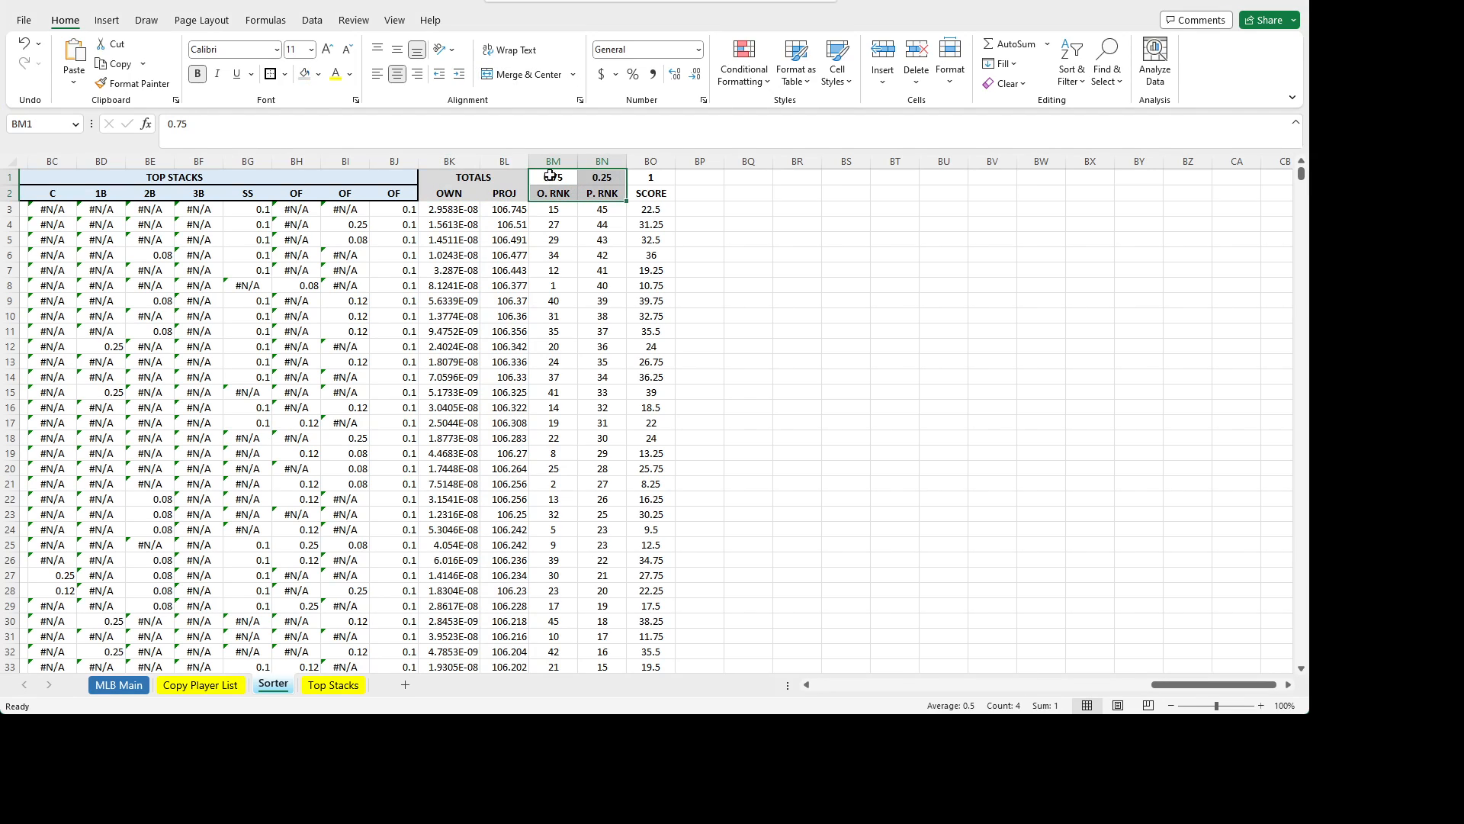
left_click(305, 74)
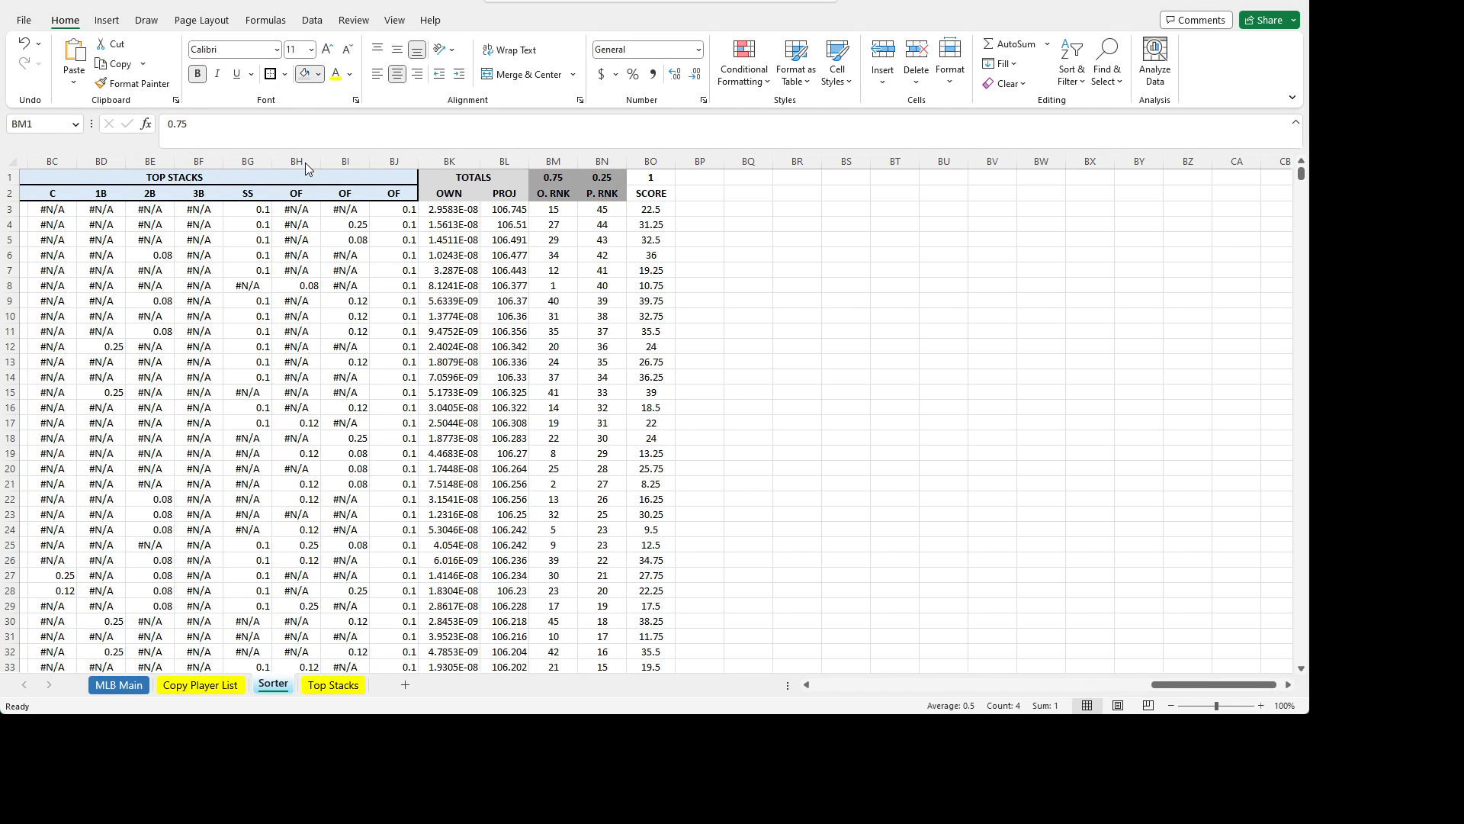
left_click_drag(523, 268, 533, 267)
- Fill the score header cells BO1:BO2 with bright cyan
left_click_drag(645, 179, 648, 193)
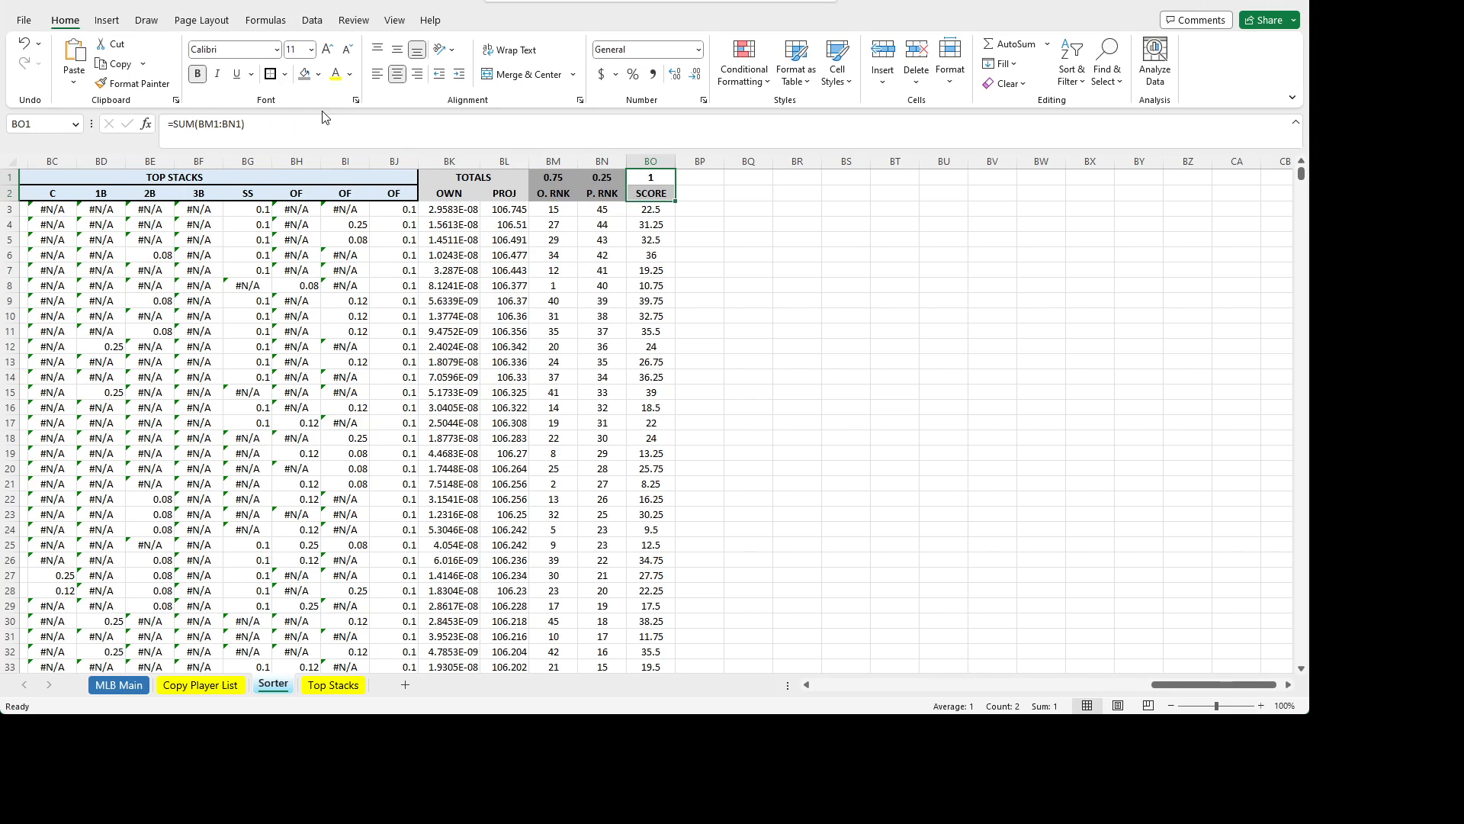
left_click(305, 74)
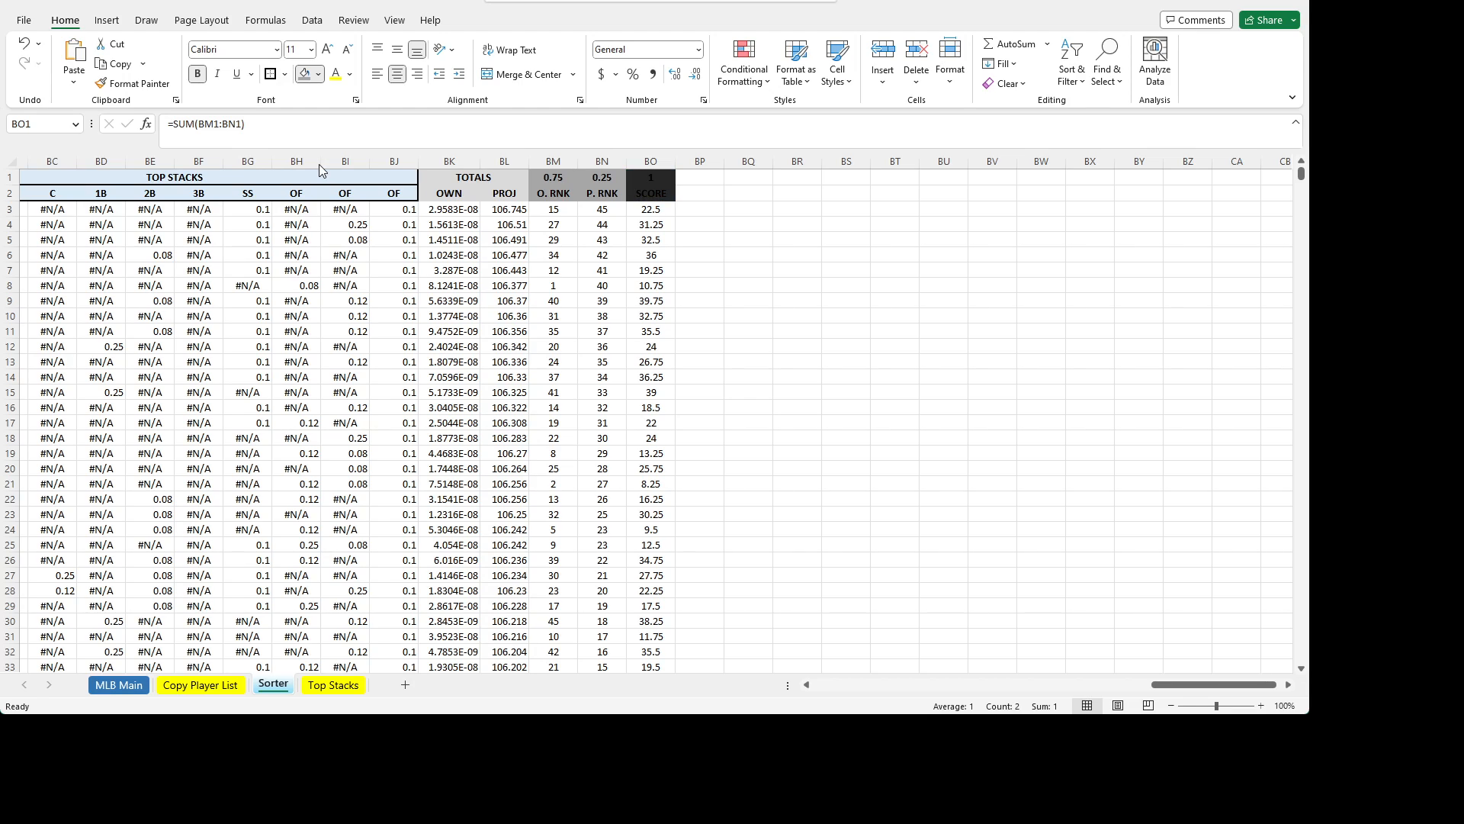
left_click(363, 287)
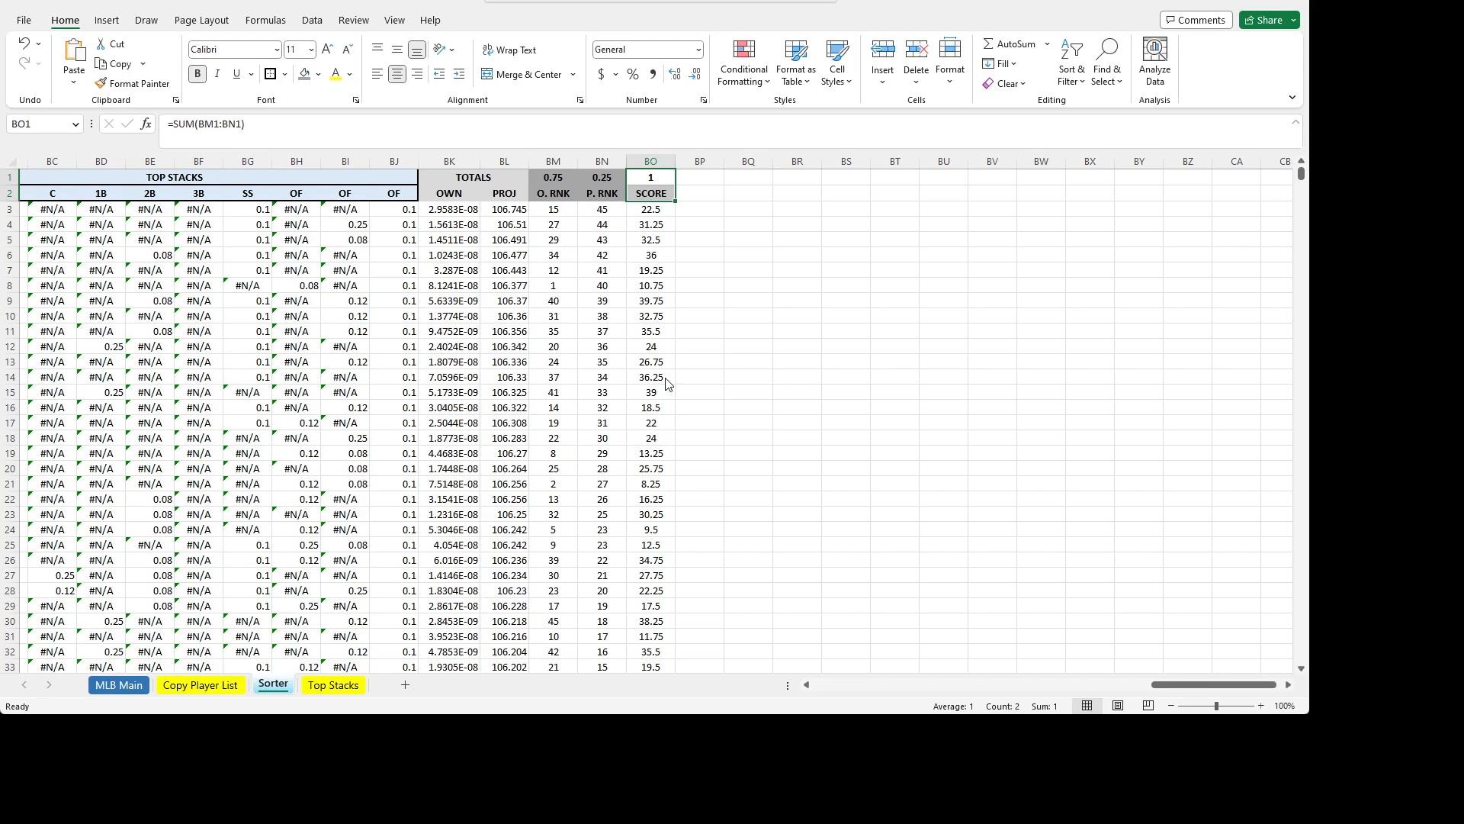
left_click(749, 315)
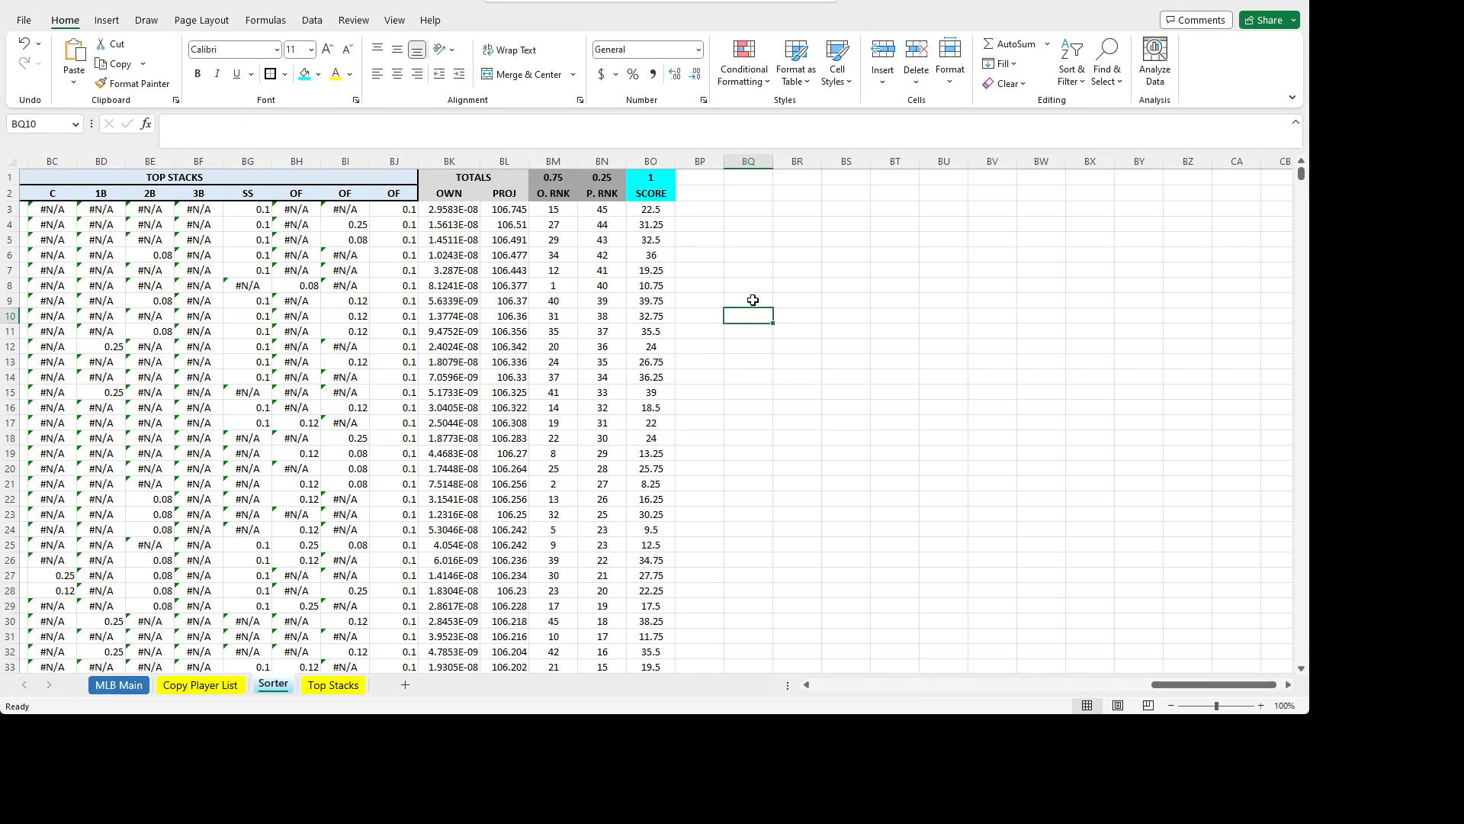
- Add filters to the row 2 headers from column A through the SCORE column BO
left_click(658, 193)
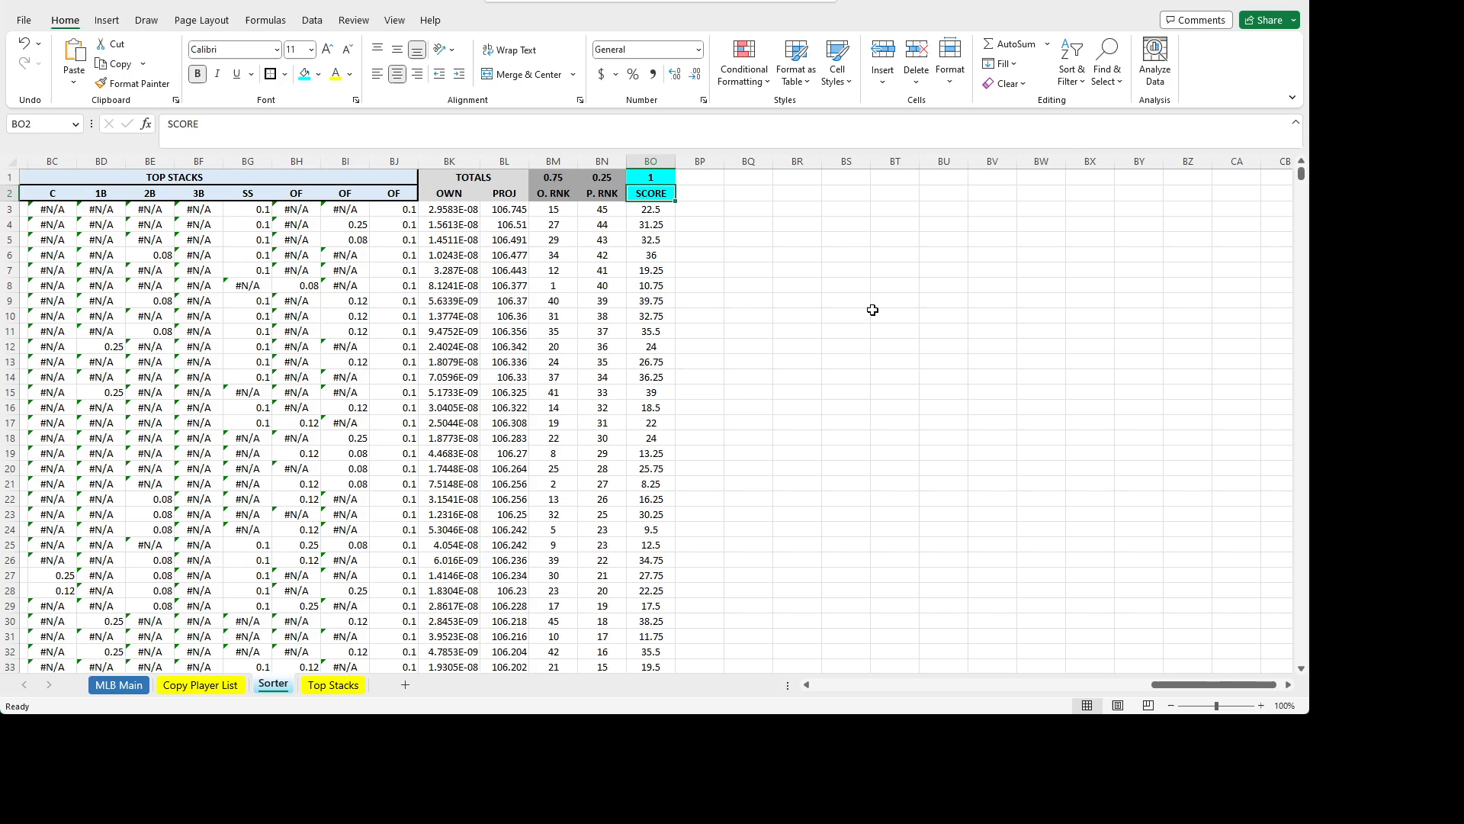
left_click(697, 229)
left_click(654, 197)
left_click_drag(656, 193, 10, 199)
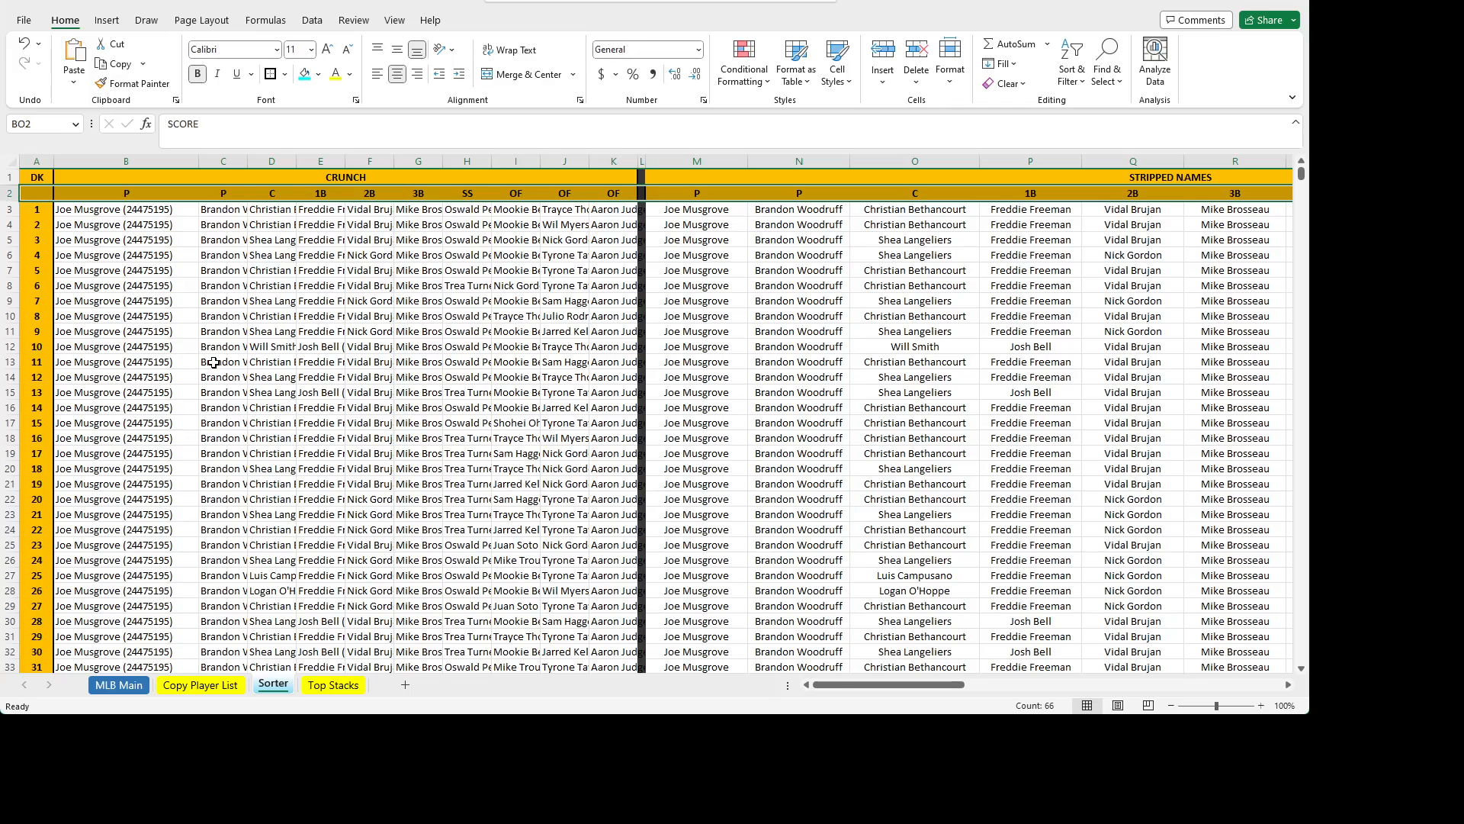
key("ctrl+shift+l")
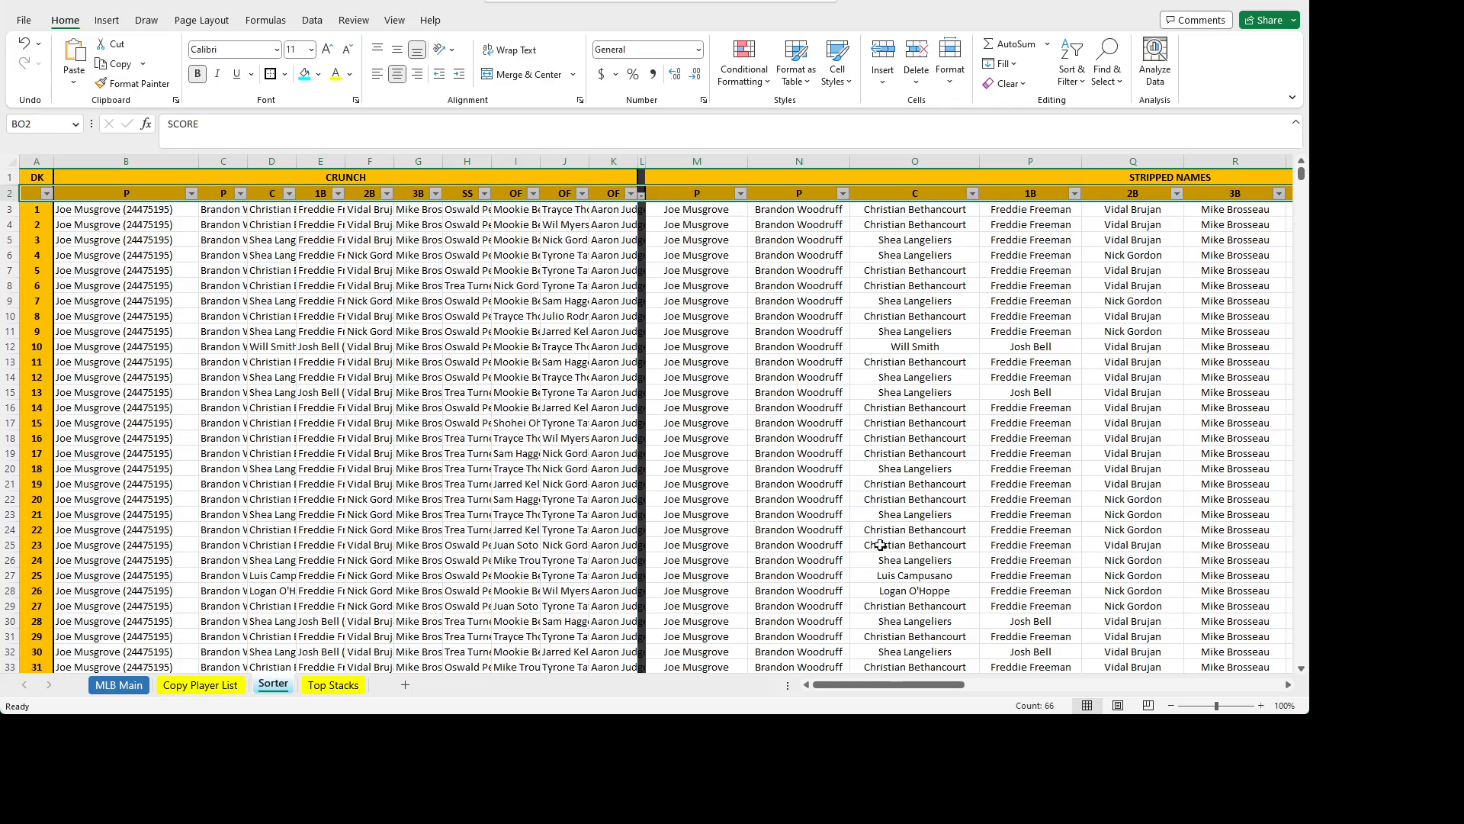
left_click_drag(883, 684, 1300, 681)
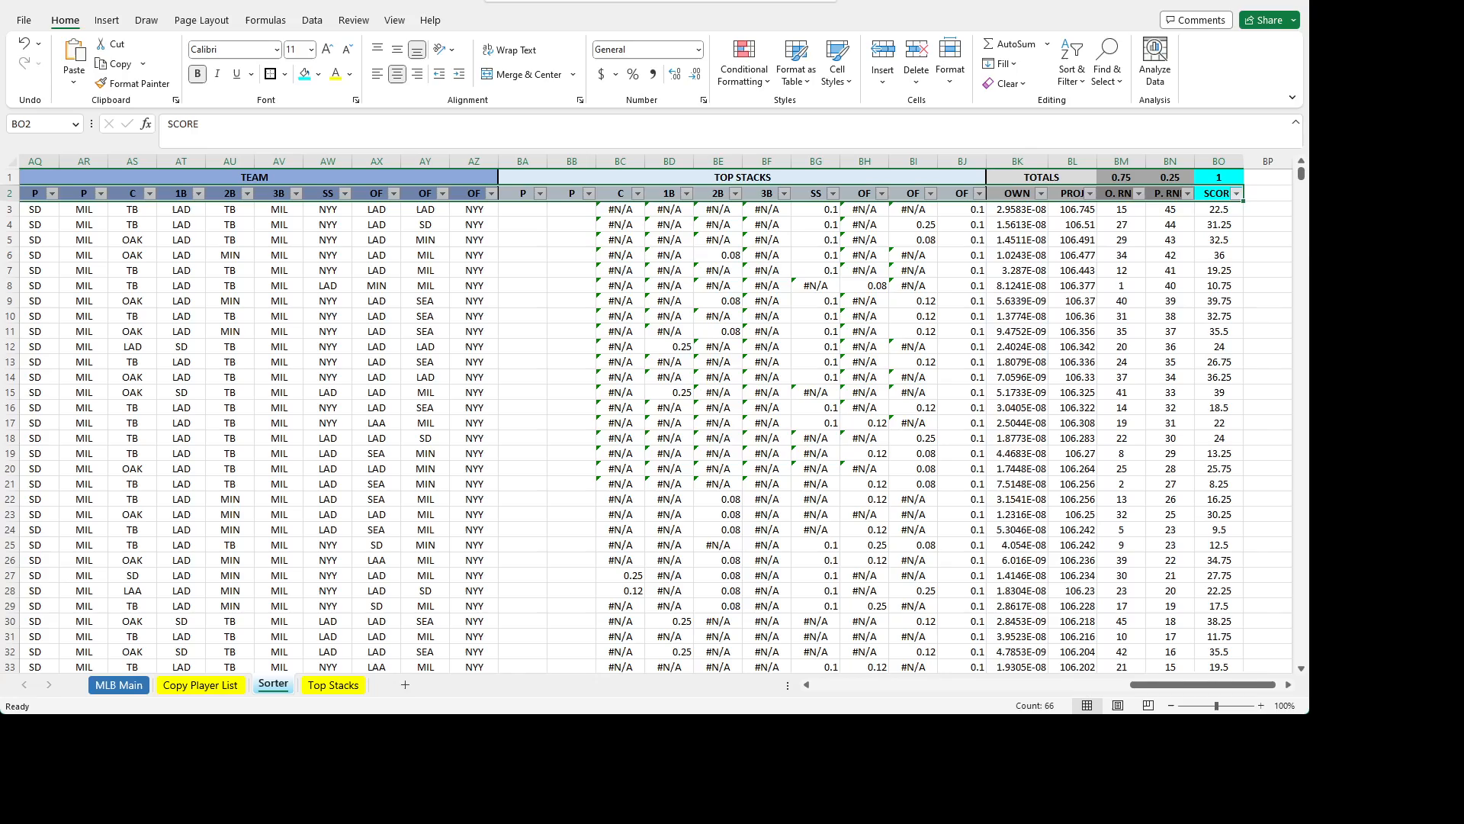
left_click(1289, 685)
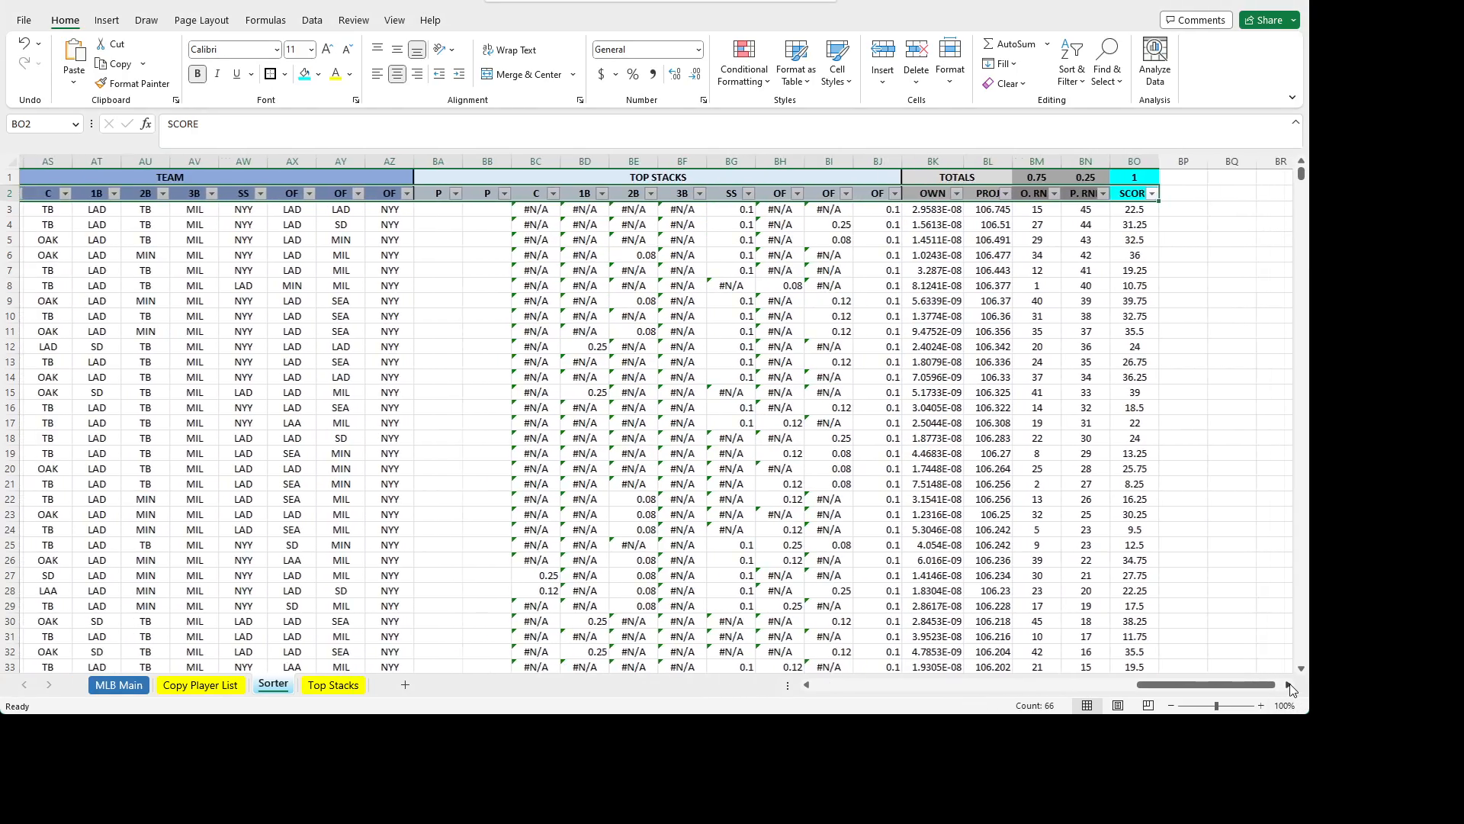
- Change the SCORE formula in BO3 to return 0 when M3 is blank, and fill it down column BO
scroll(843, 366, "down", 10)
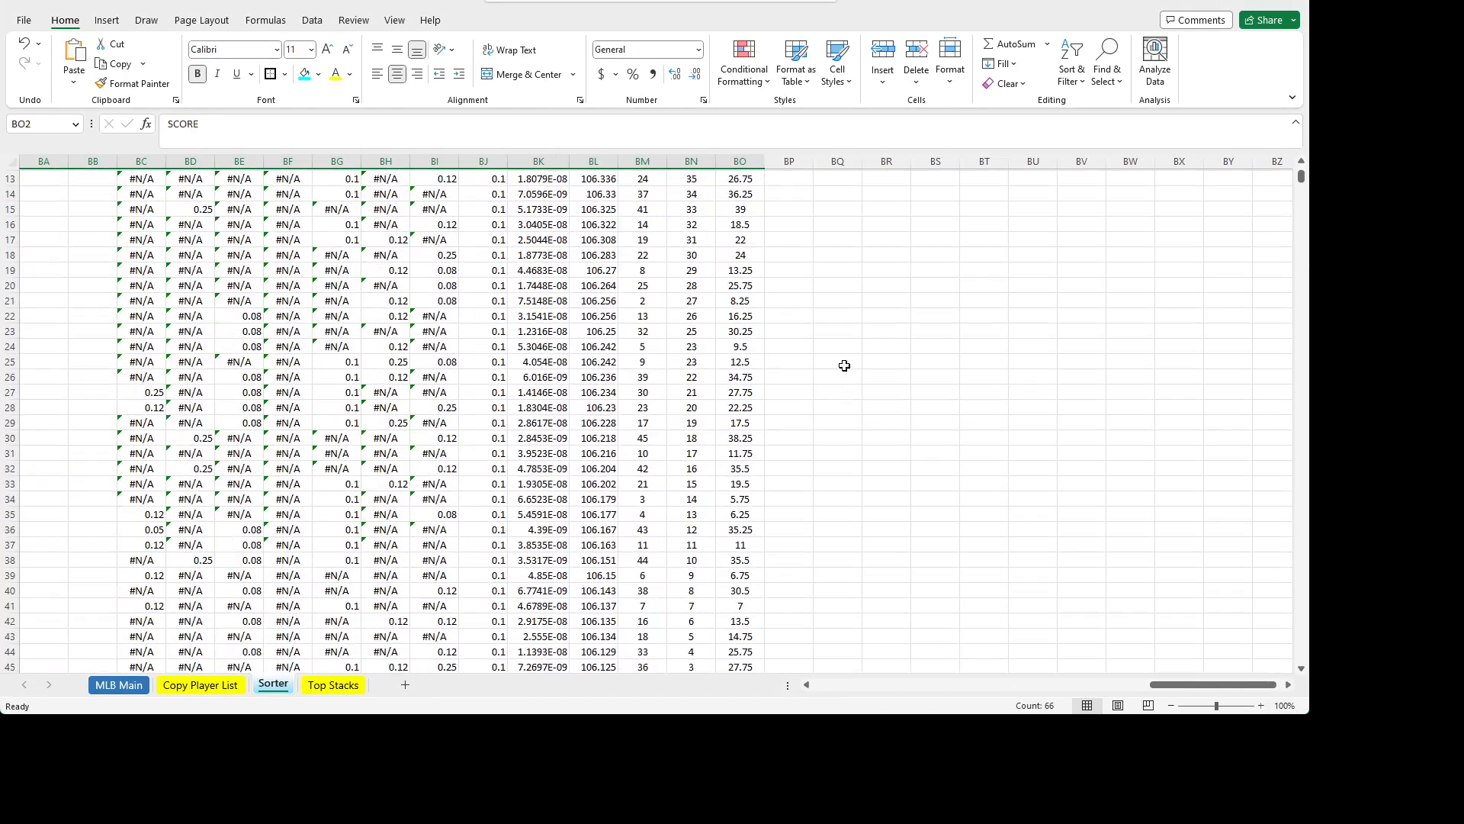
scroll(821, 350, "up", 10)
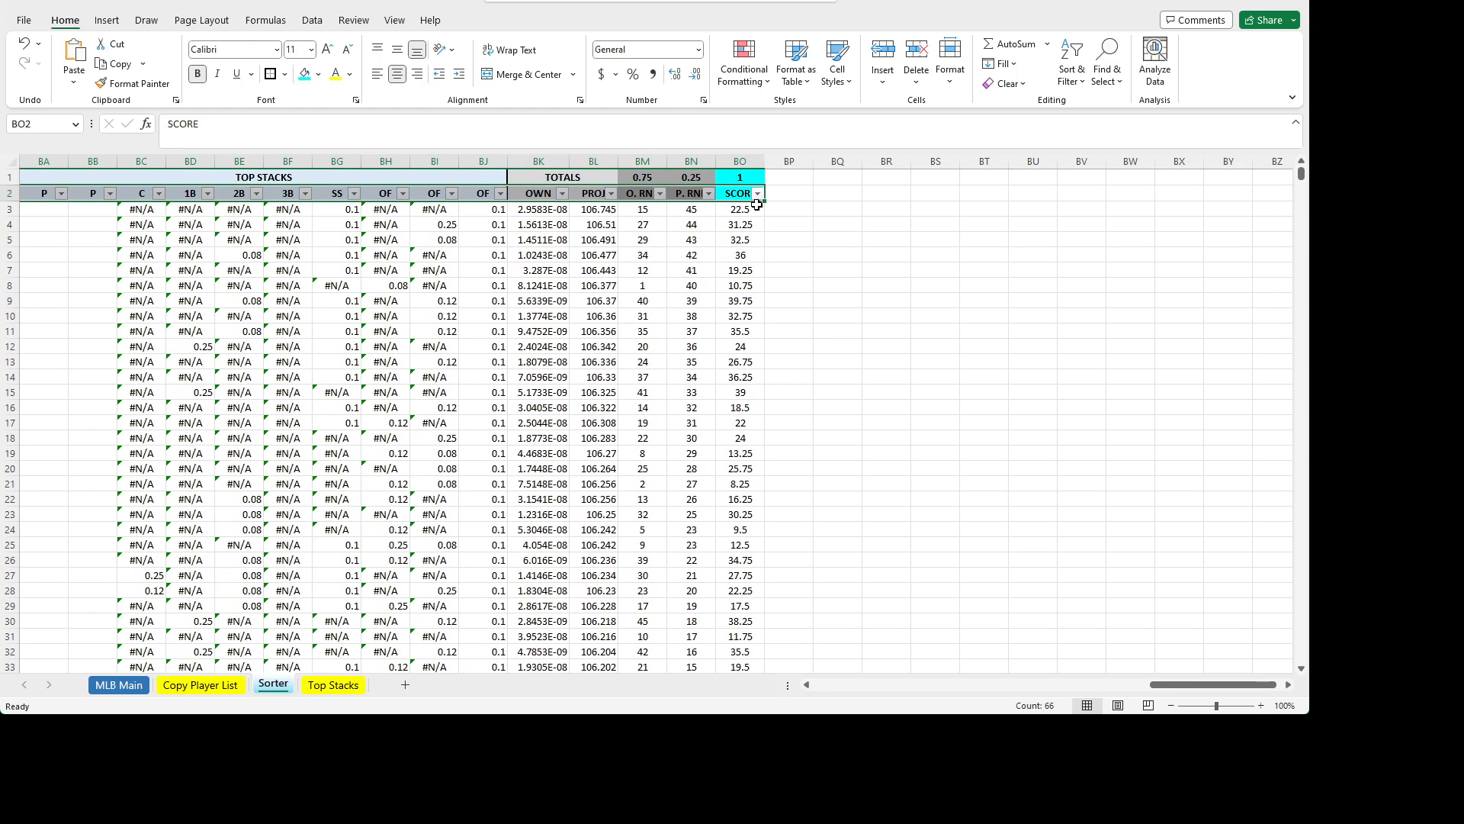
left_click(757, 206)
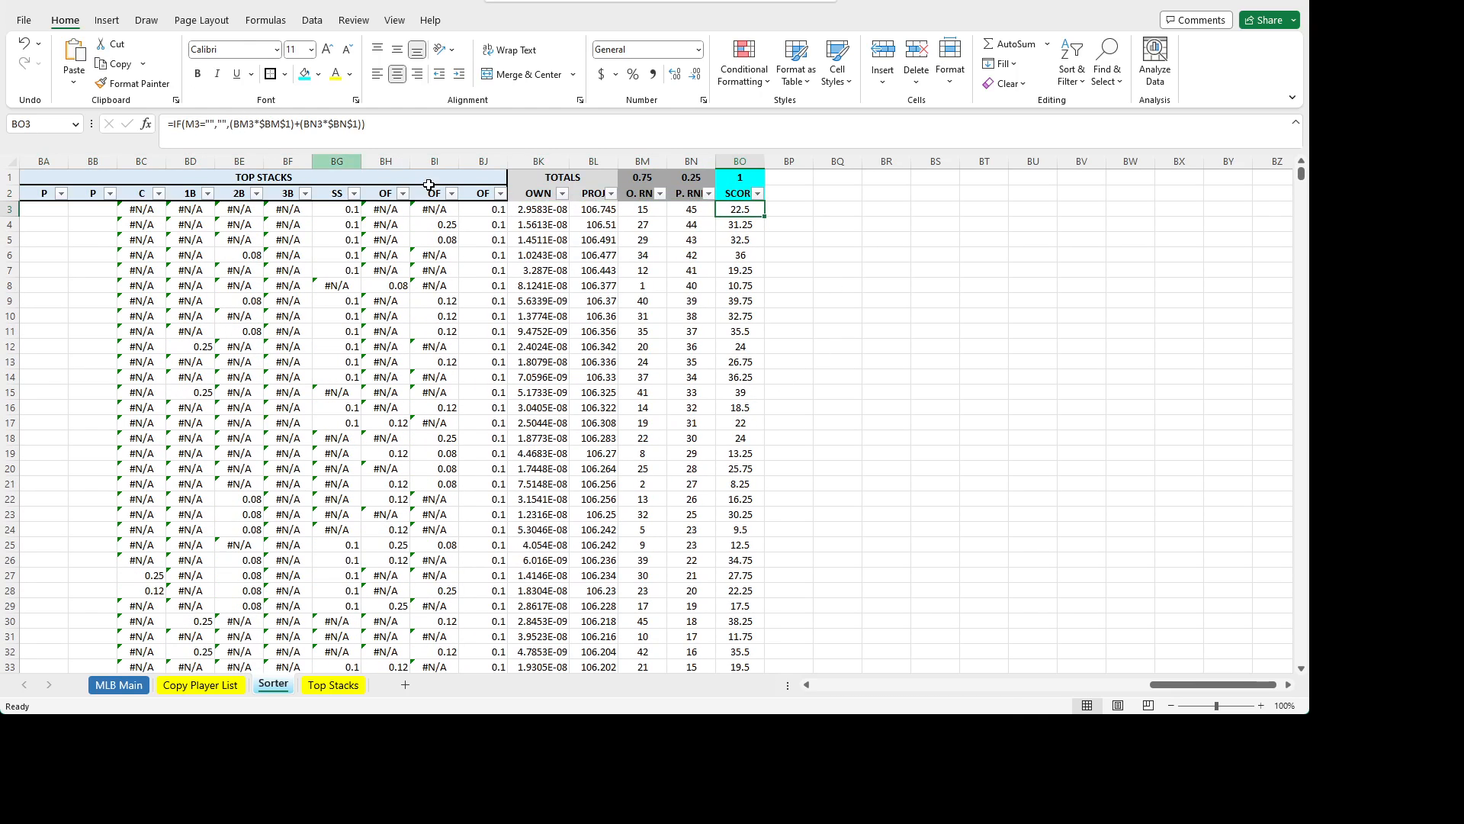
left_click(225, 143)
key("BackSpace")
key("BackSpace")
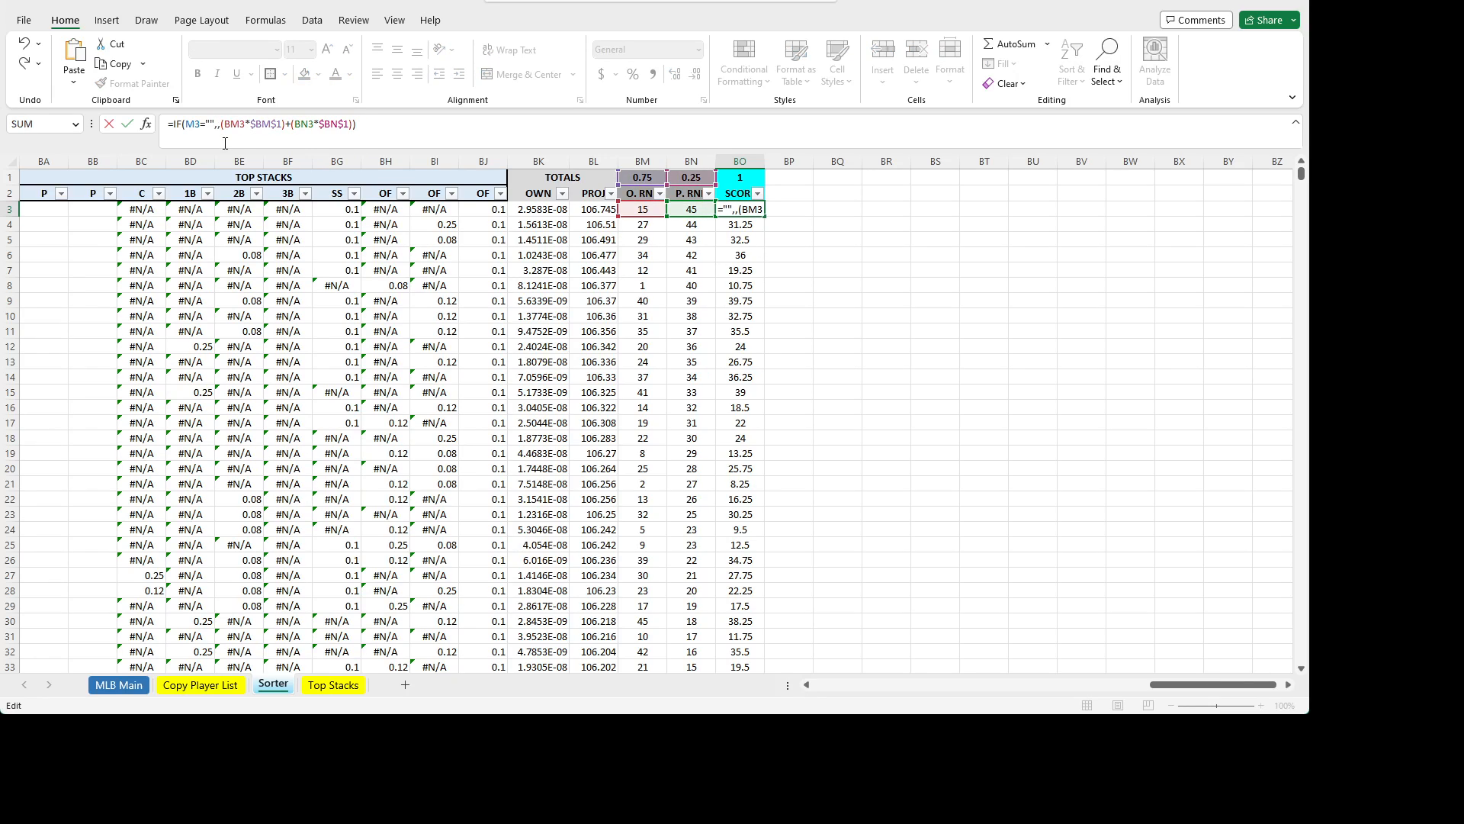
type("0")
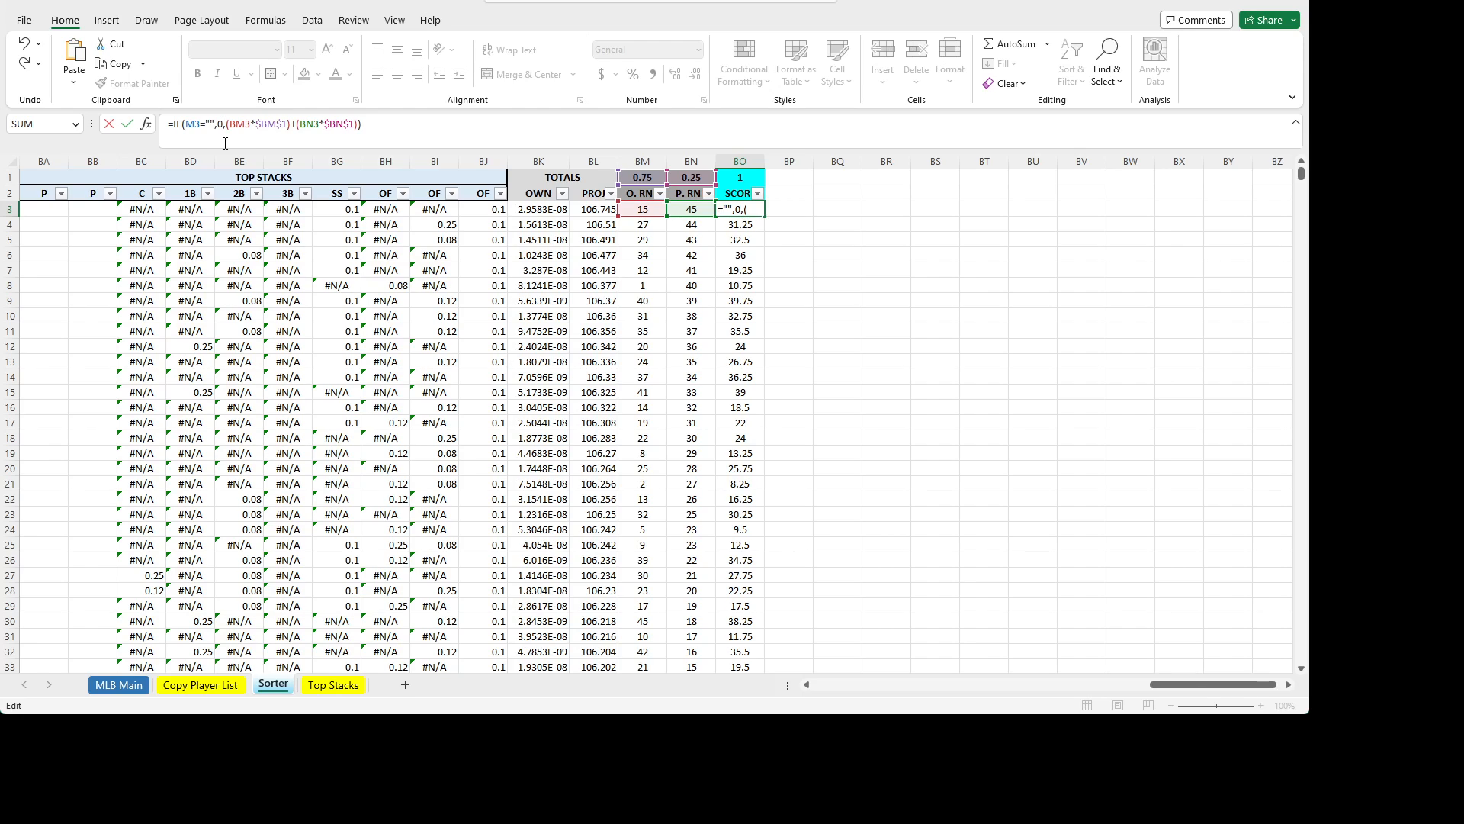
key("Return")
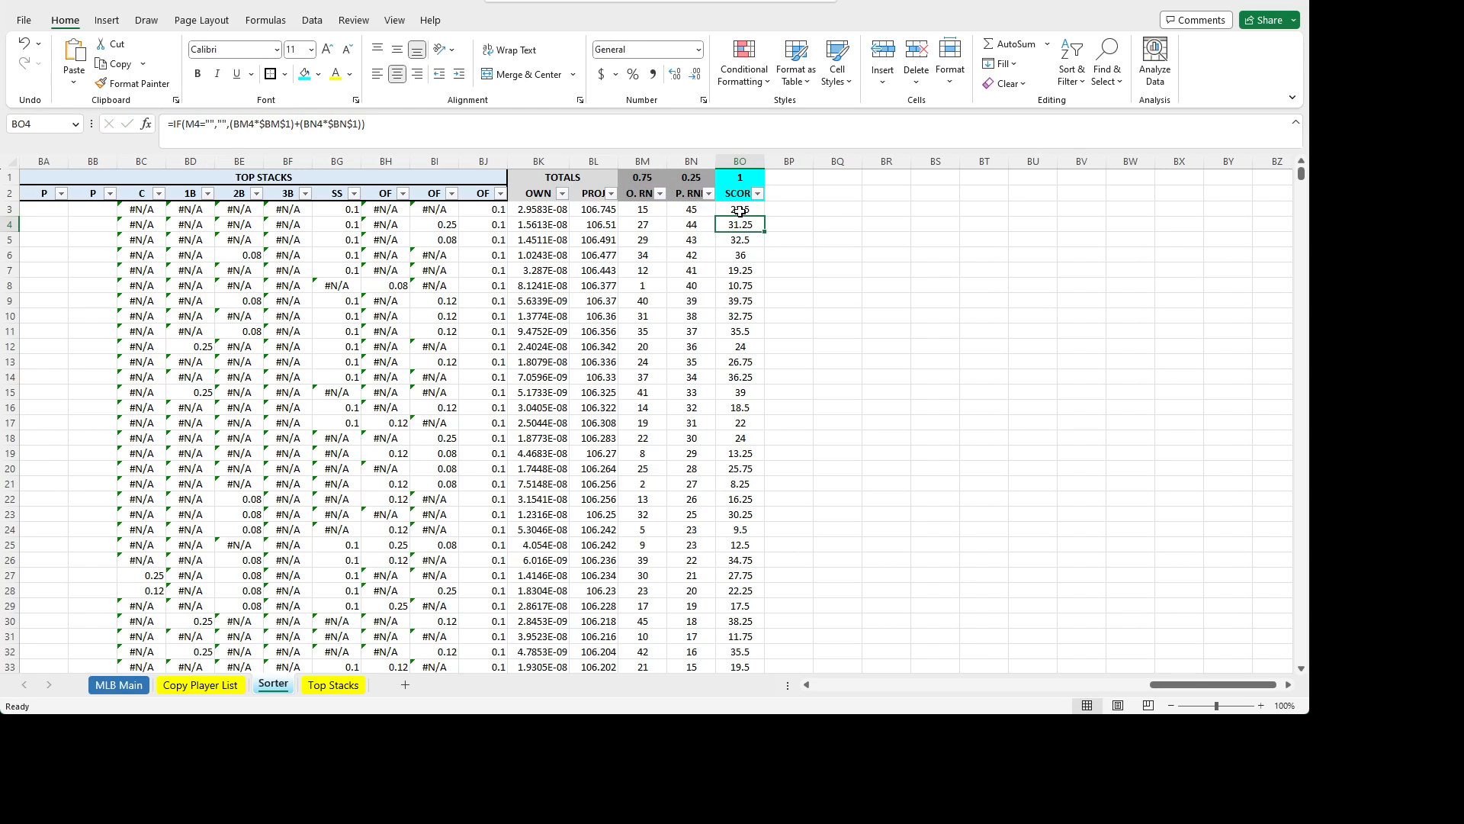
left_click(740, 211)
double_click(765, 217)
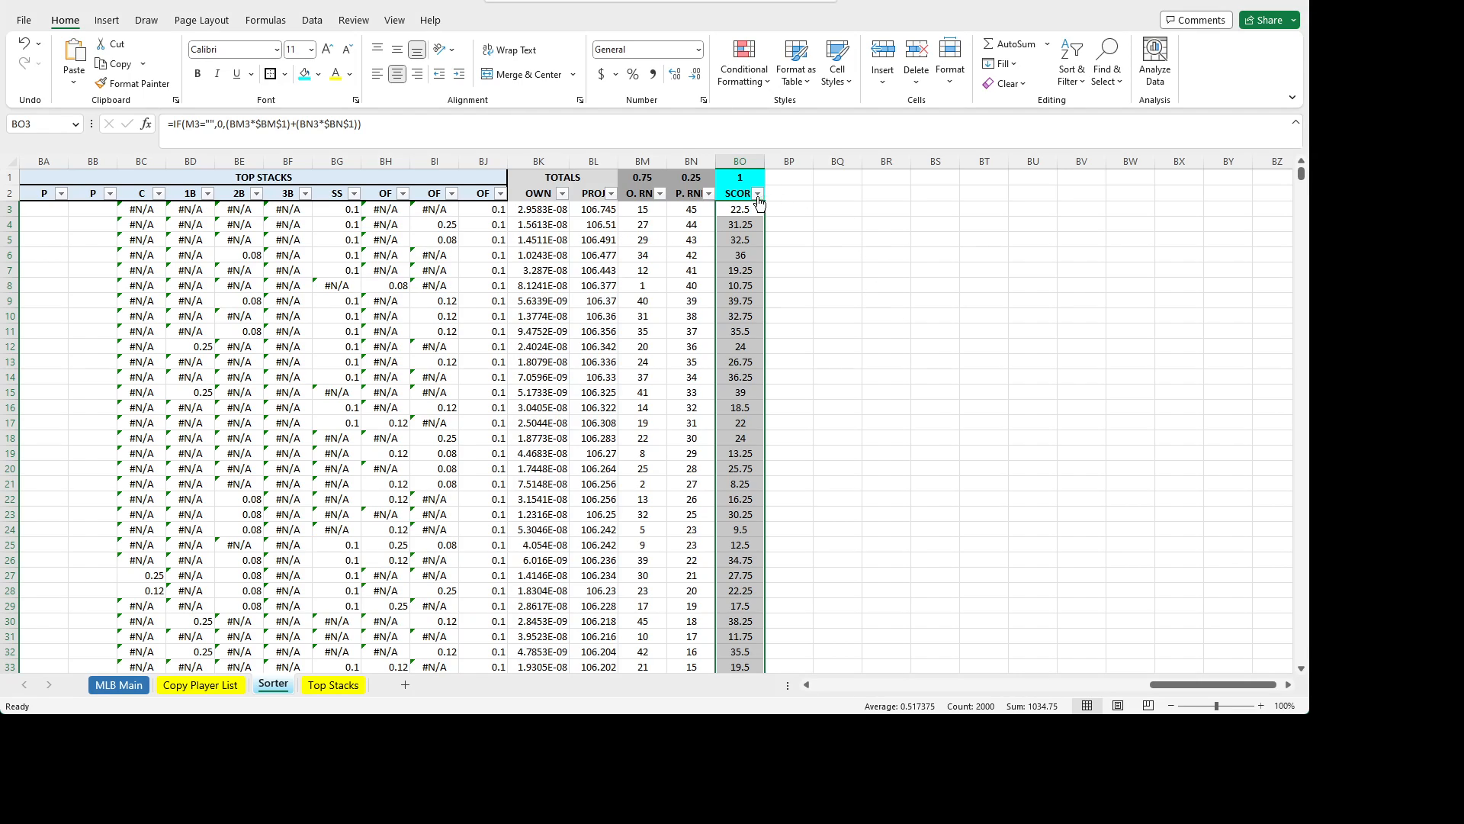
- Try sorting the lineups by the SCORE column from largest to smallest, and undo the sort
left_click(672, 234)
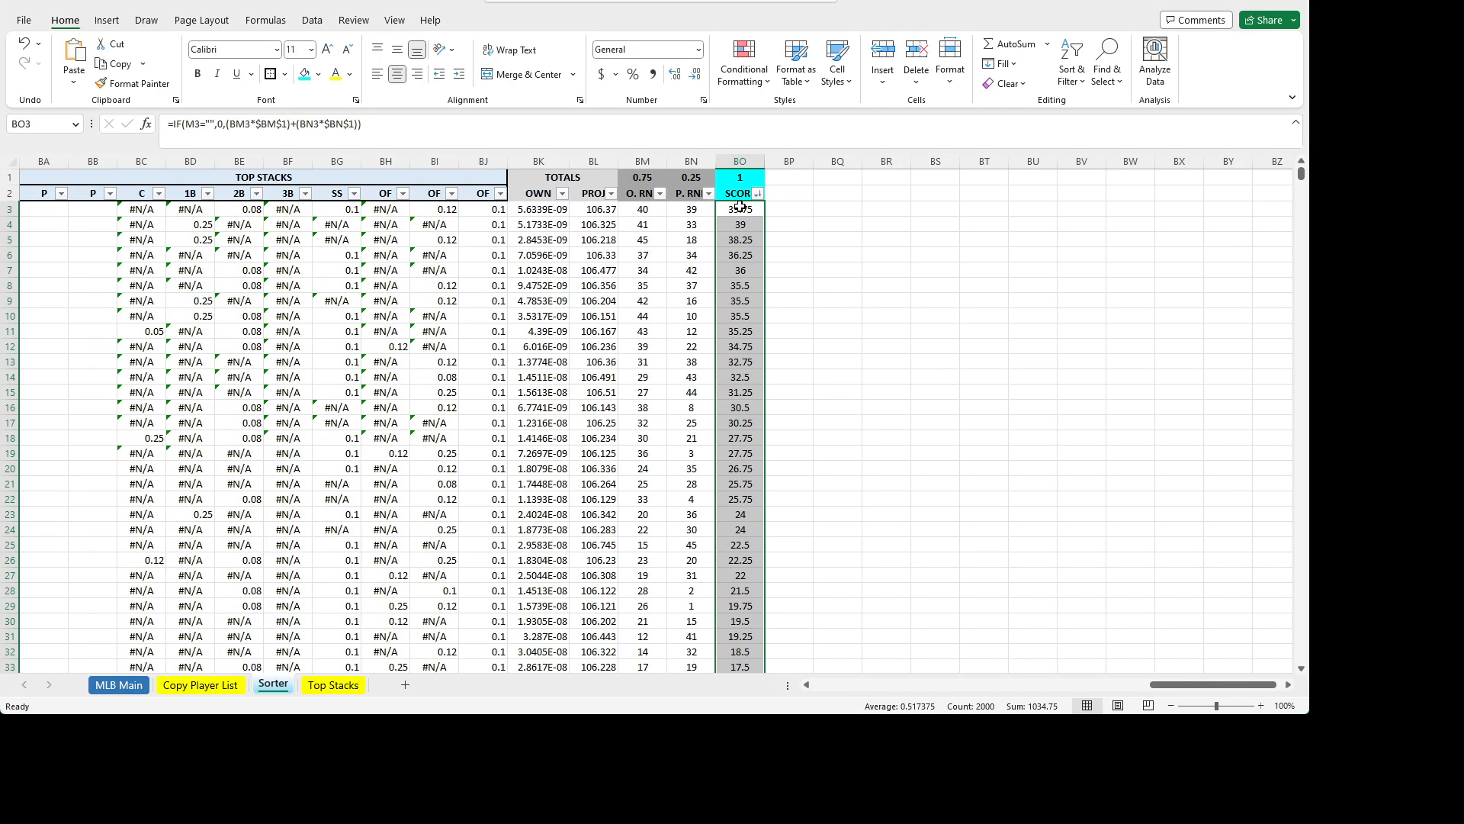
left_click_drag(1204, 685, 867, 685)
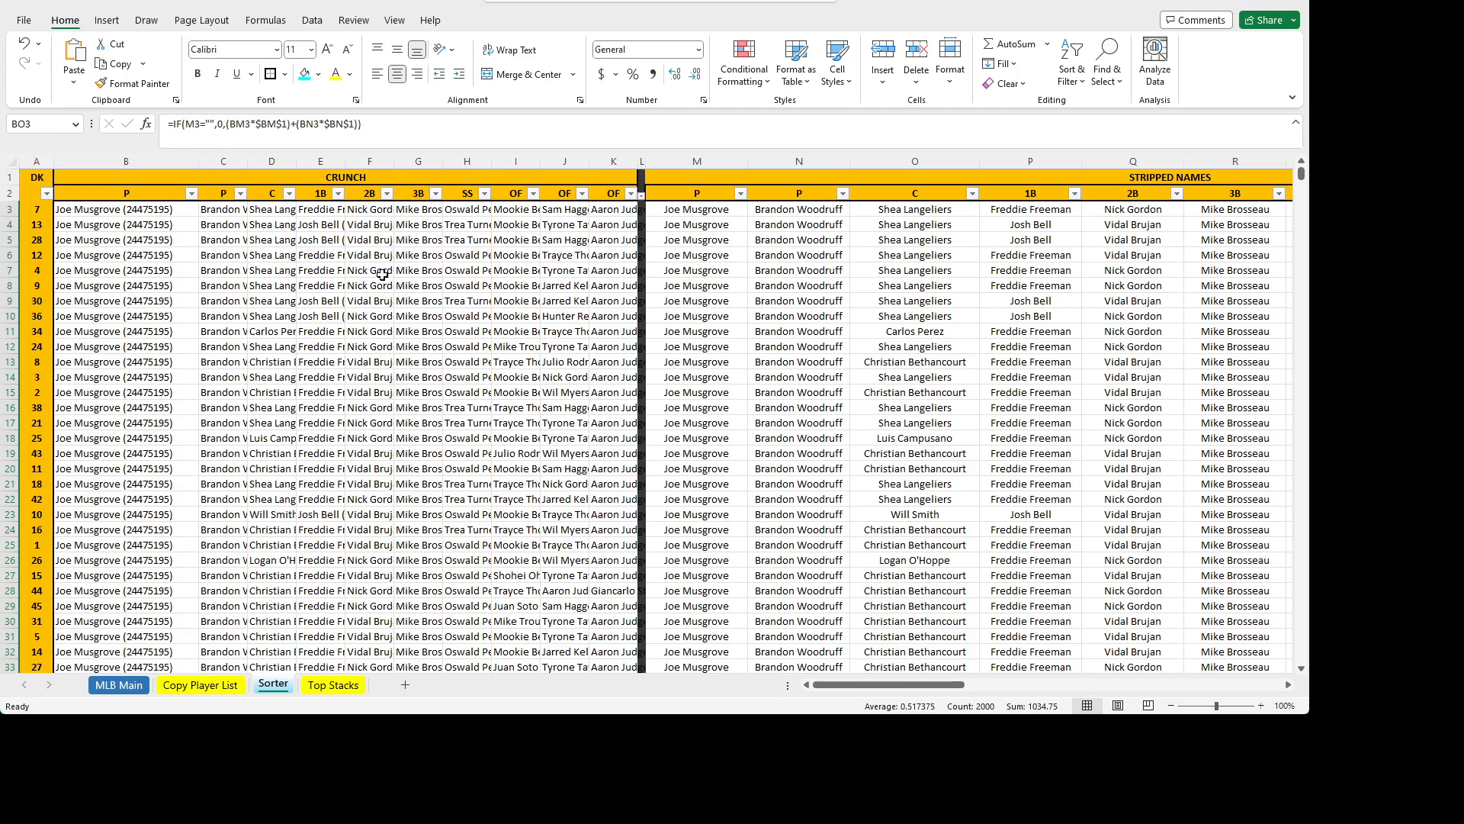
left_click(27, 47)
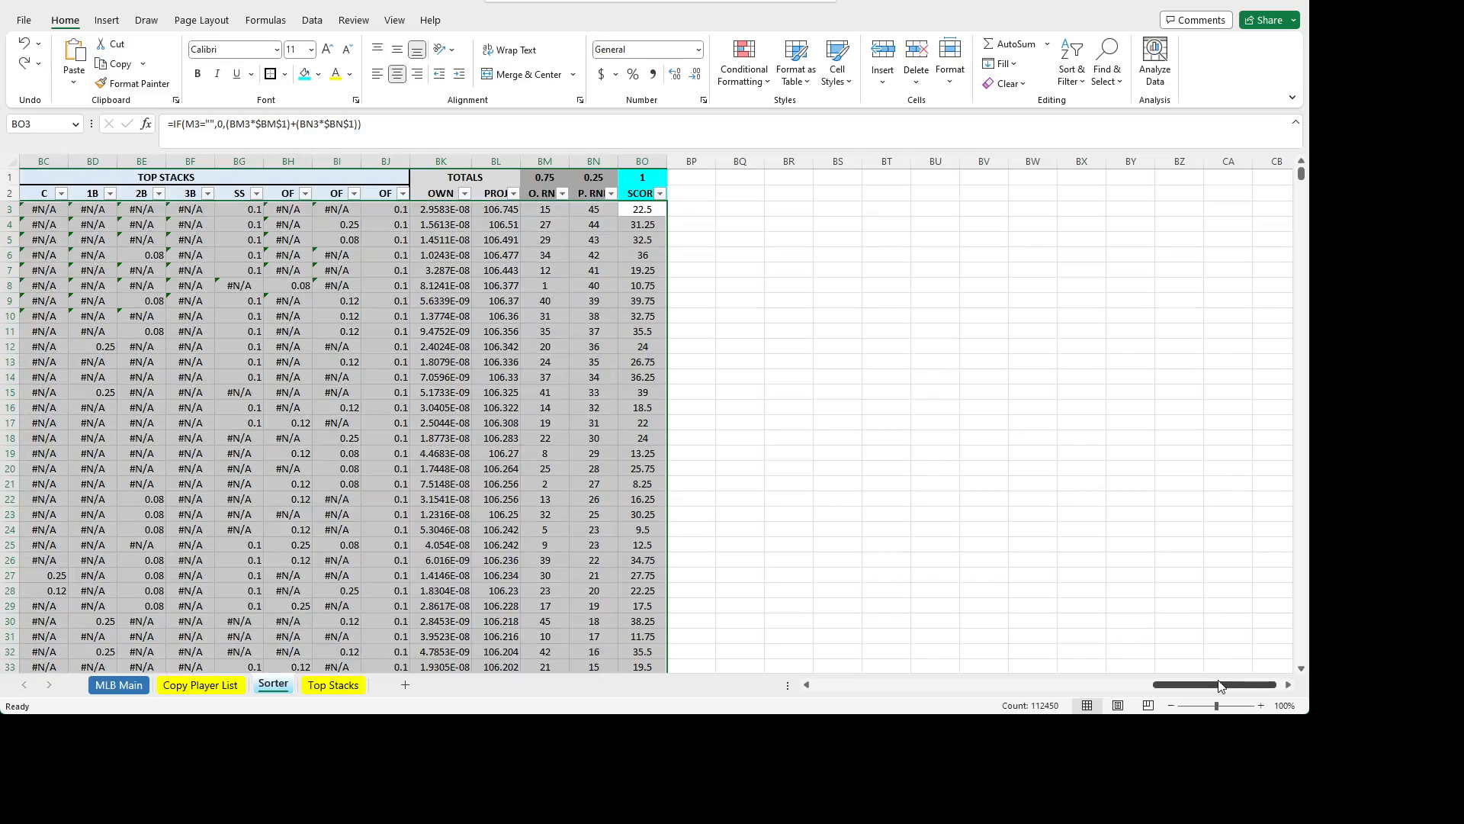
left_click_drag(1219, 686, 671, 672)
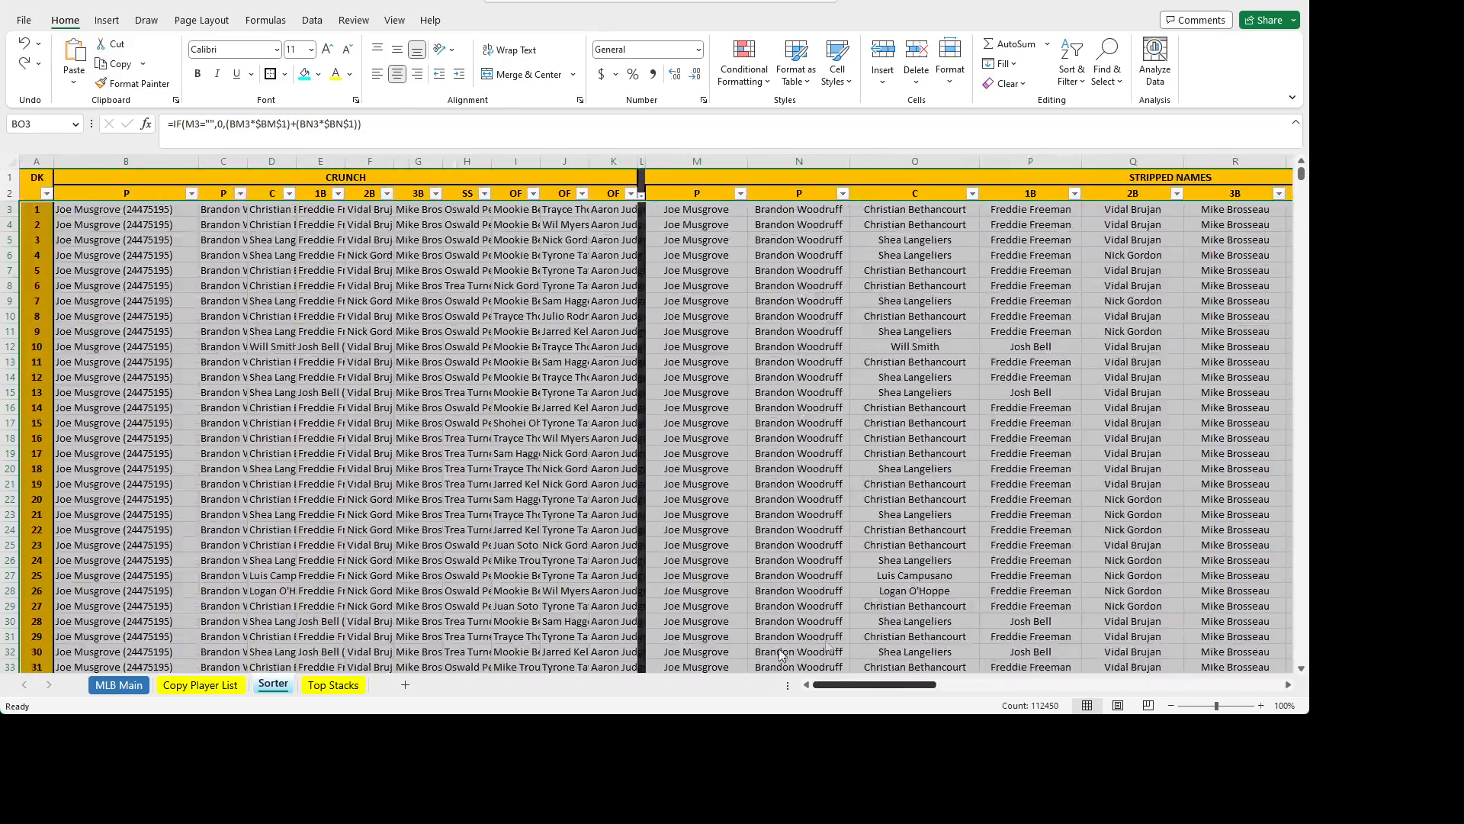
left_click_drag(782, 654, 706, 632)
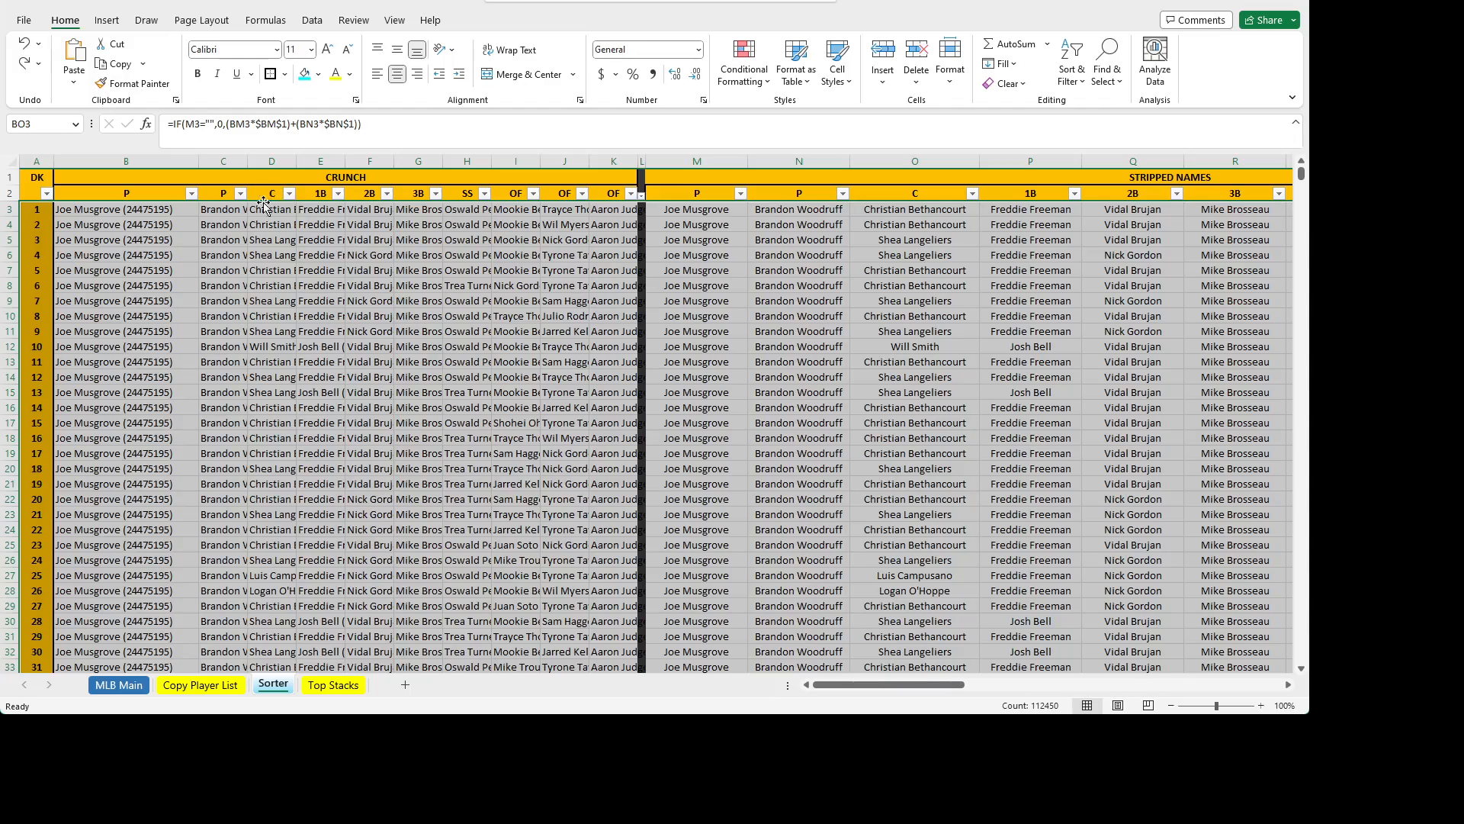
- Sort the lineups by SCORE in column BO in descending order and review the reordered rows
left_click(240, 239)
left_click_drag(901, 685, 979, 686)
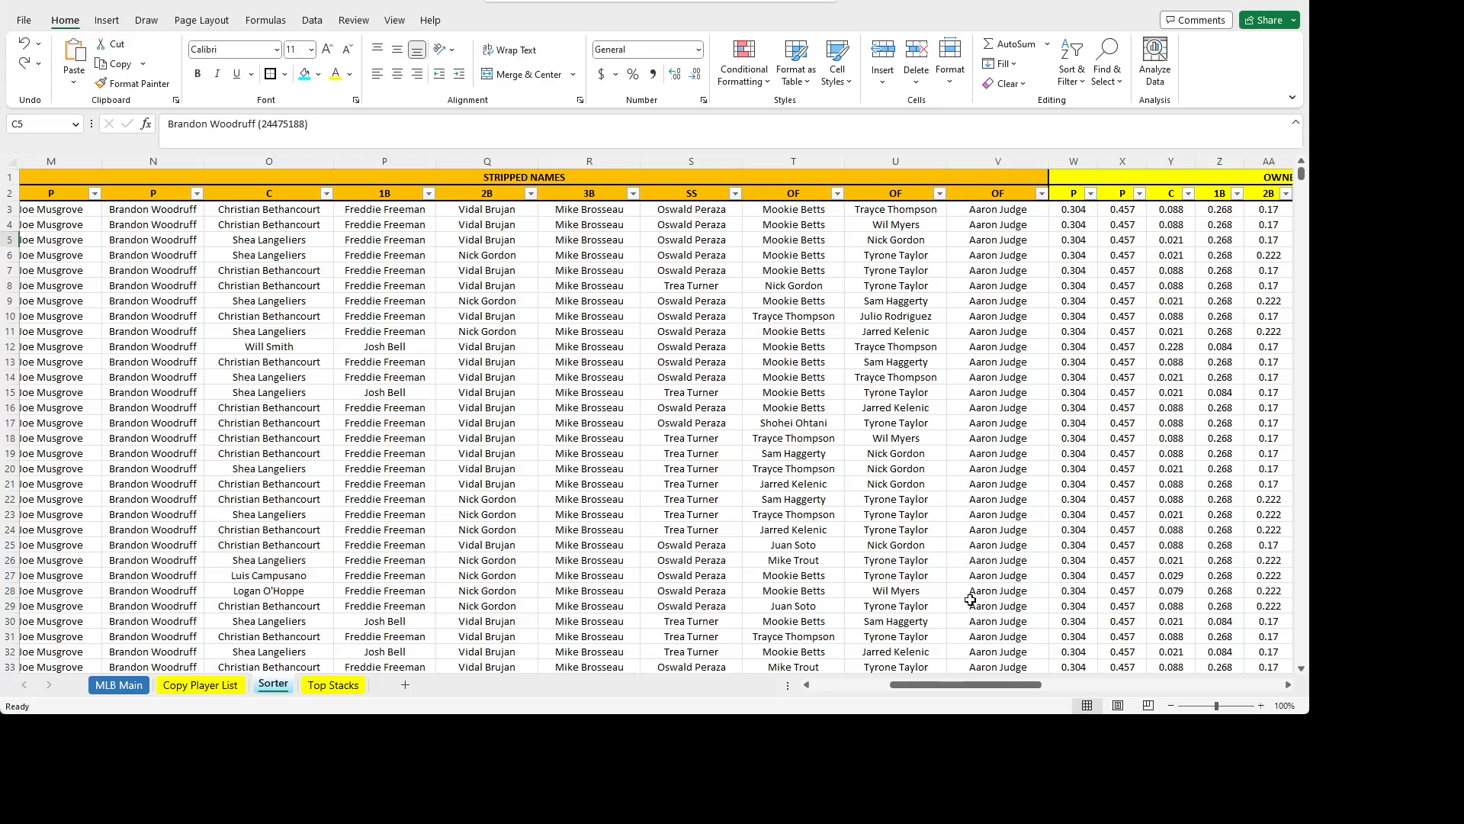
left_click_drag(990, 685, 1237, 674)
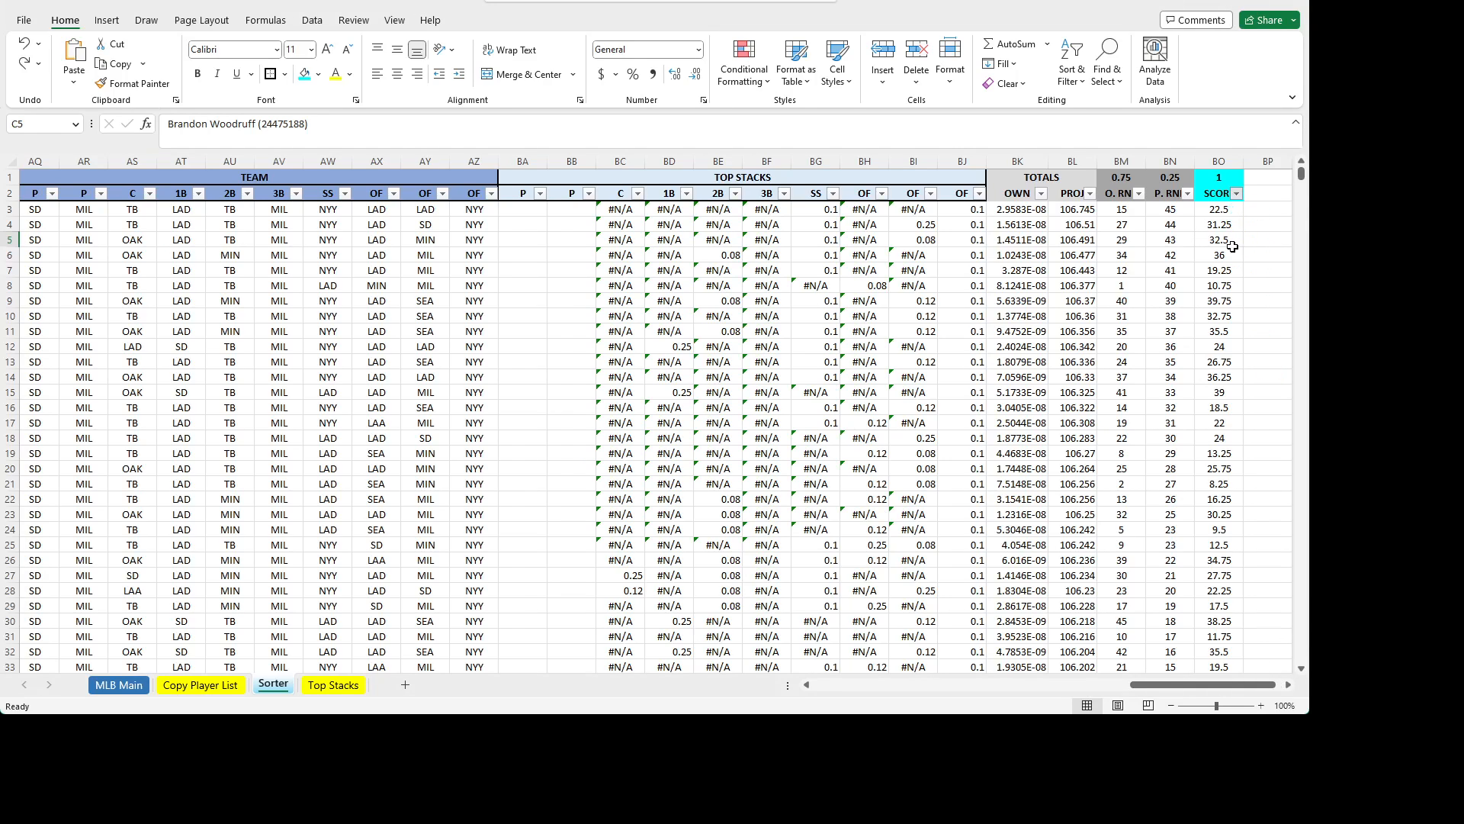
left_click_drag(1187, 684, 928, 689)
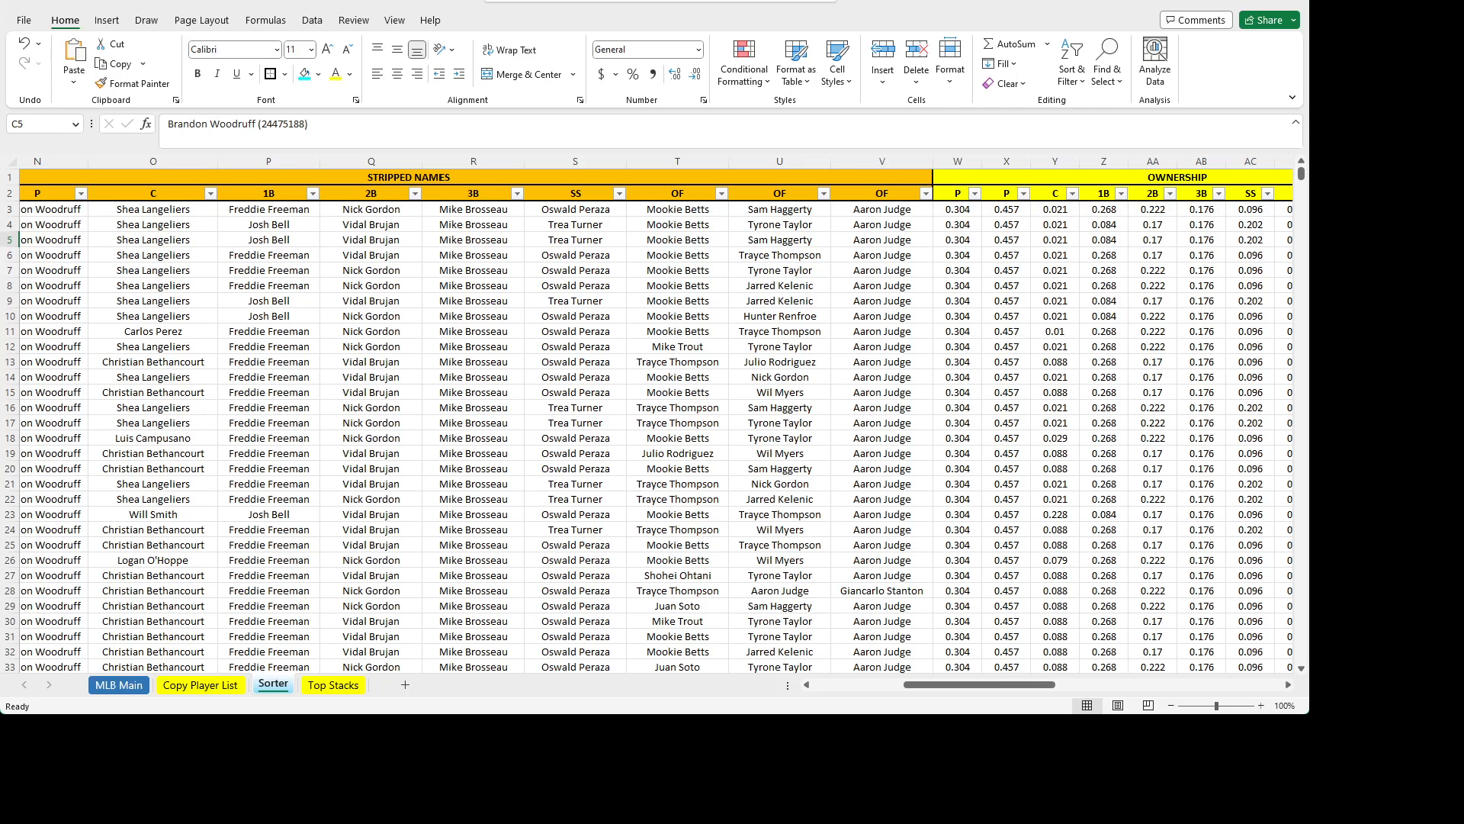
left_click_drag(1042, 684, 1266, 684)
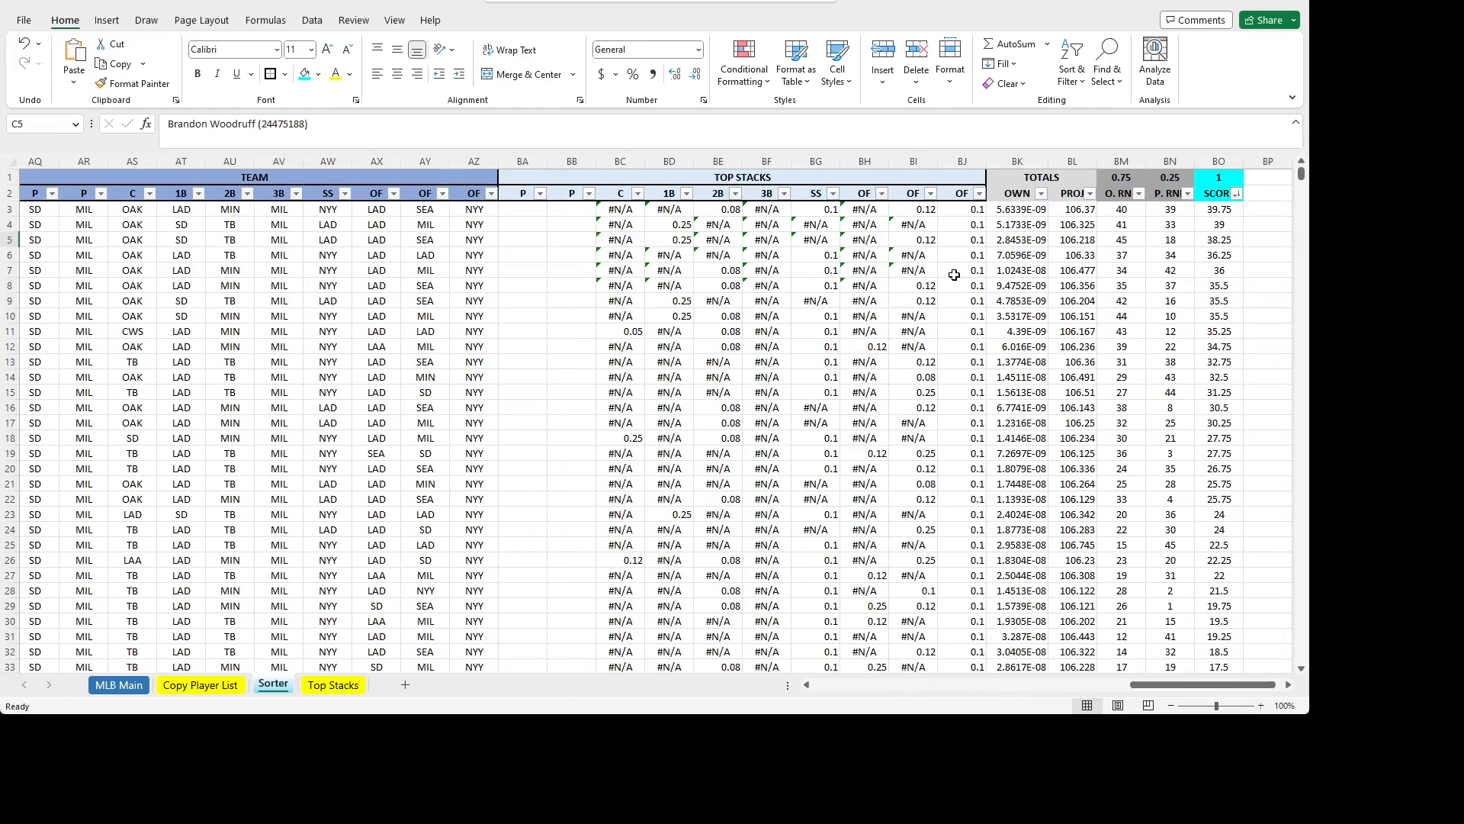
left_click(1289, 685)
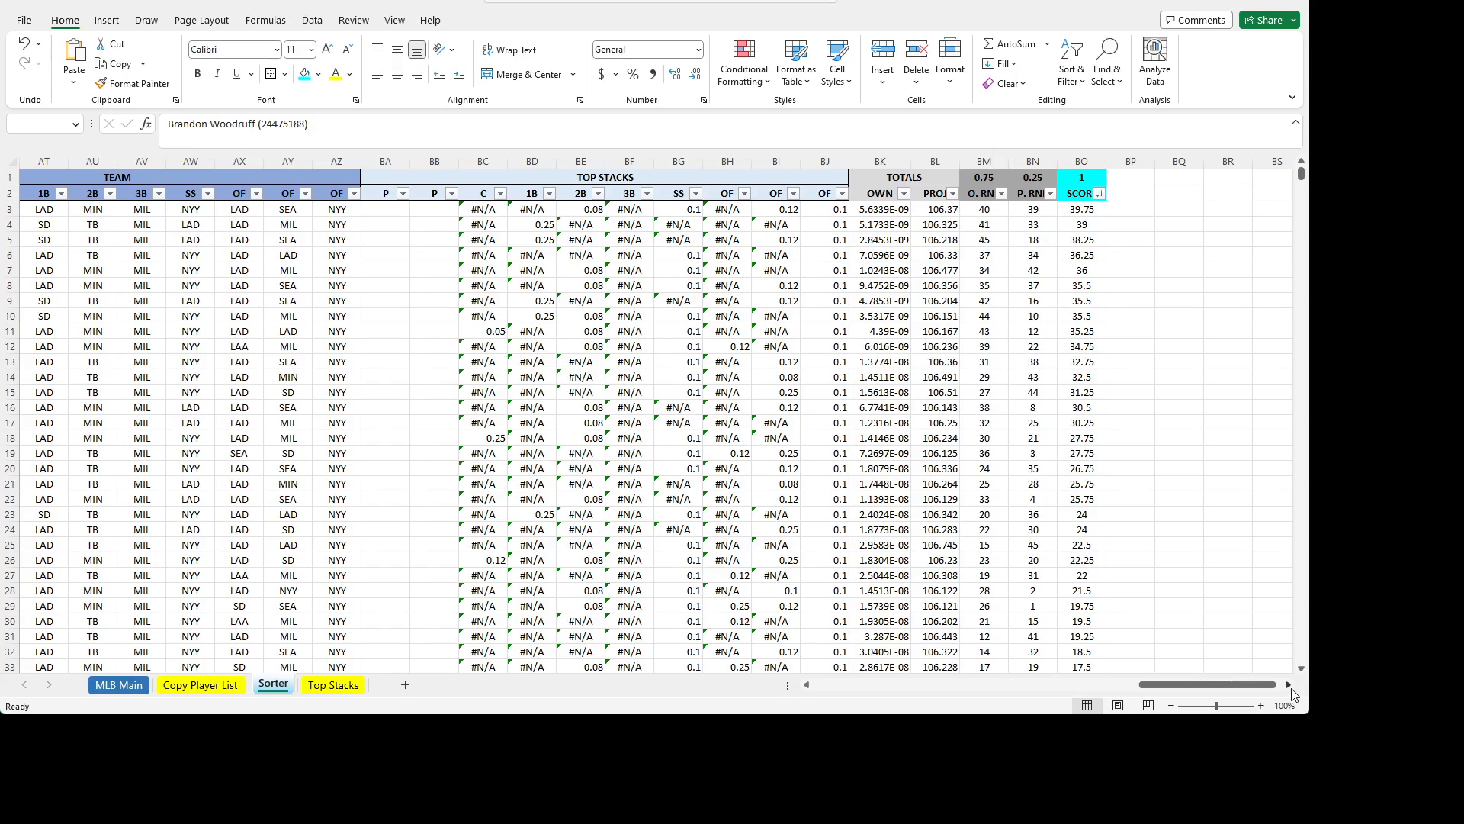
left_click(1289, 684)
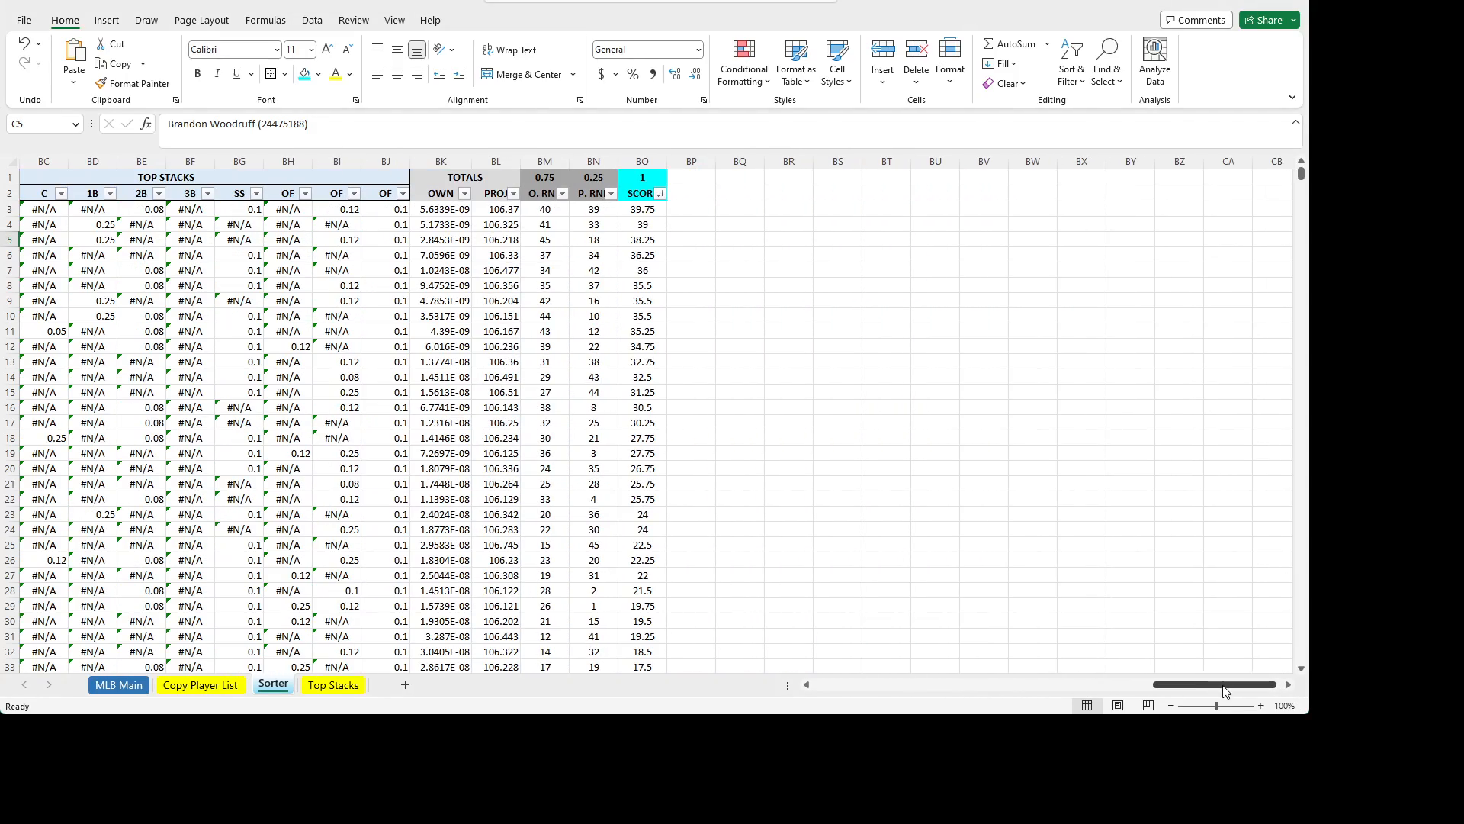
left_click_drag(1223, 686, 1223, 654)
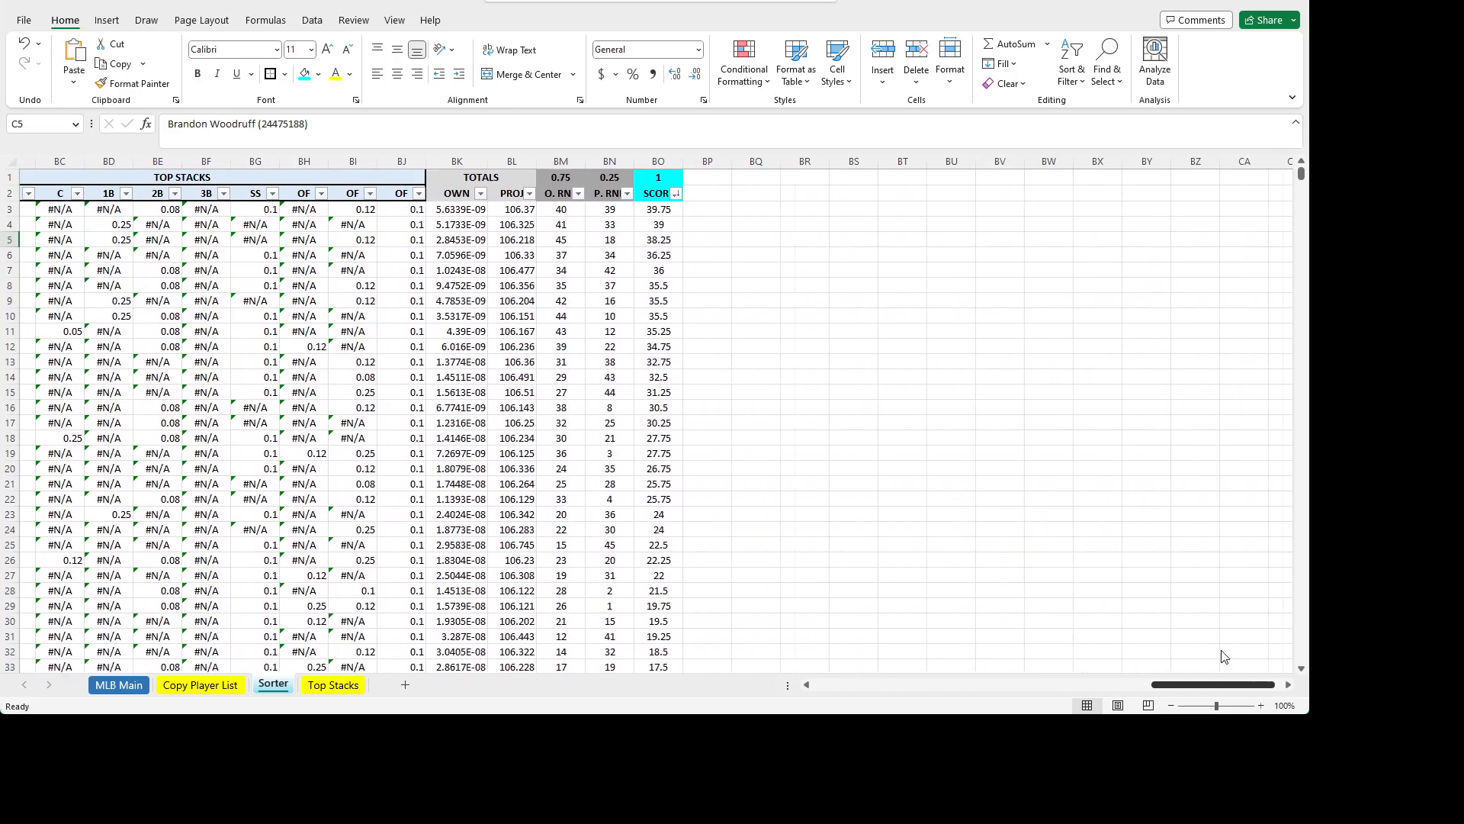